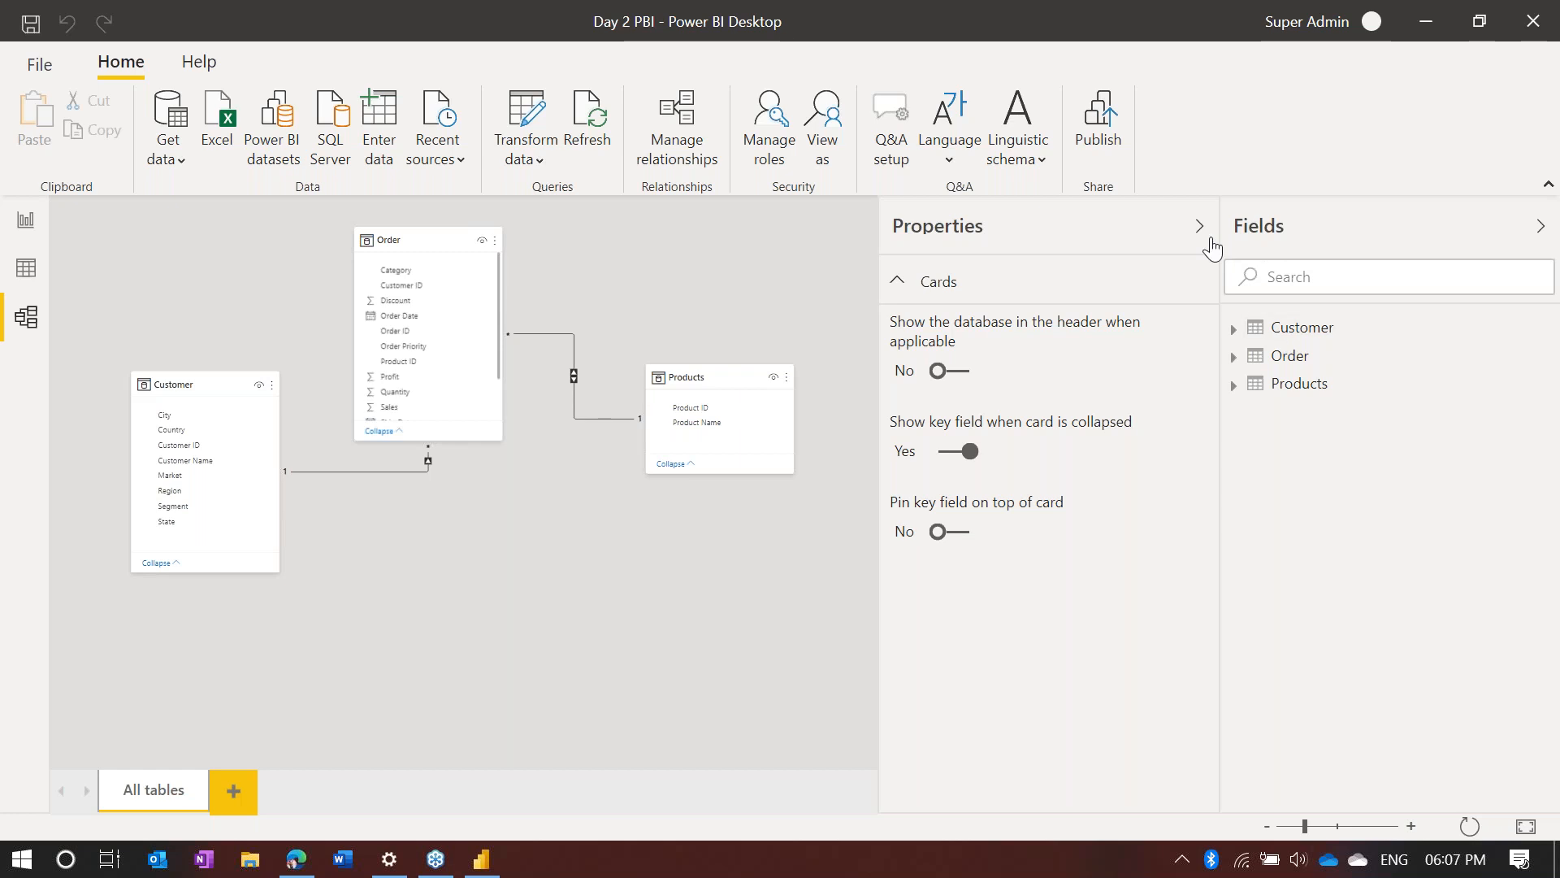
# Step: Set the cross filter direction of the Order–Products relationship to Single
pyautogui.click(1198, 229)
pyautogui.click(1541, 229)
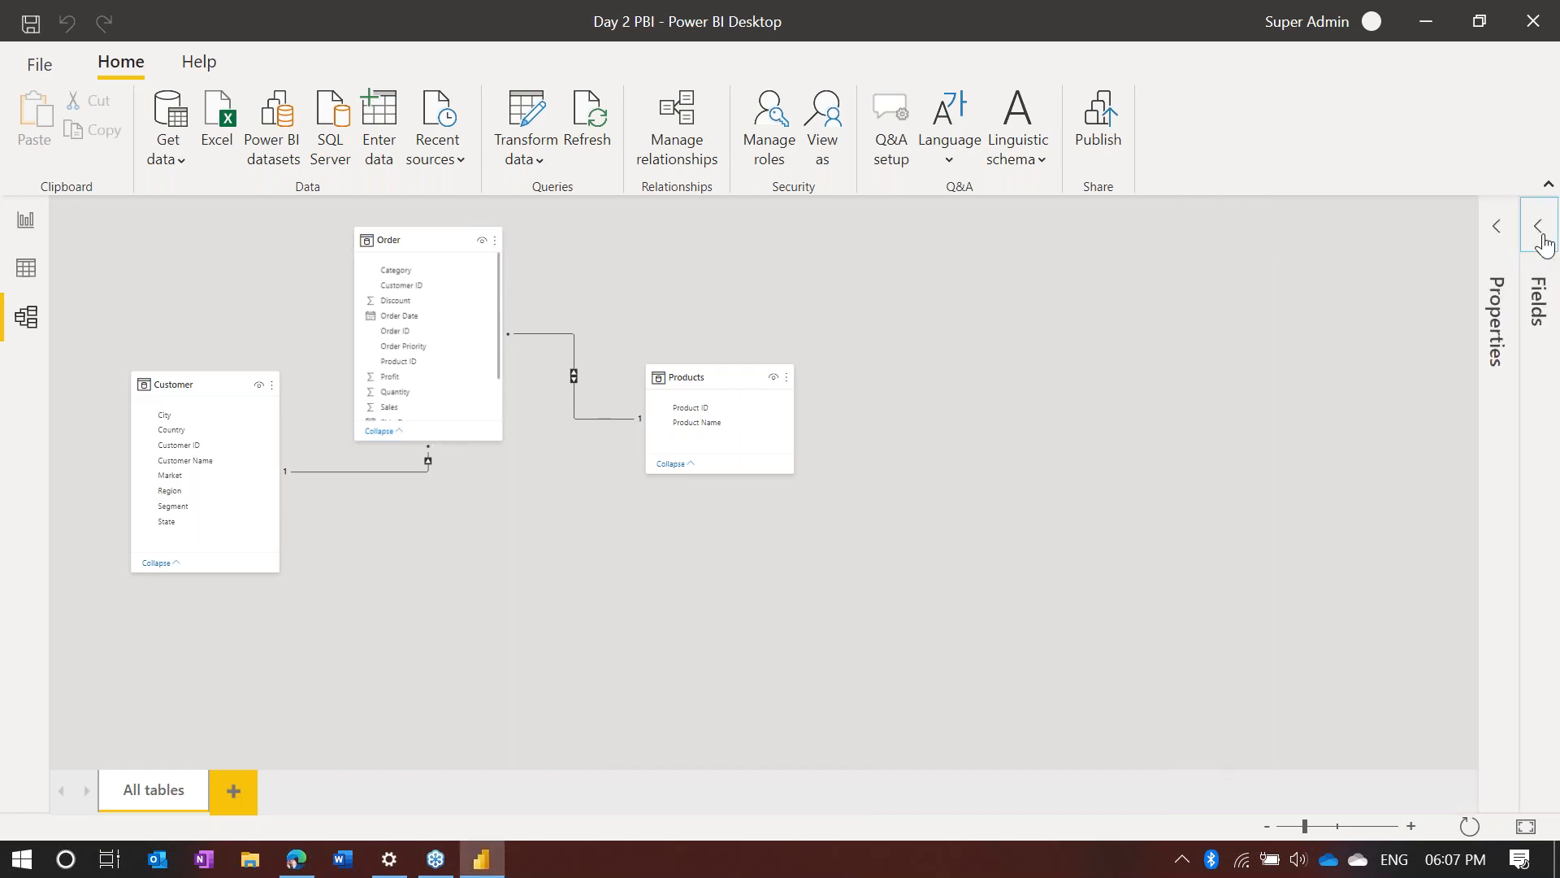
pyautogui.click(1412, 826)
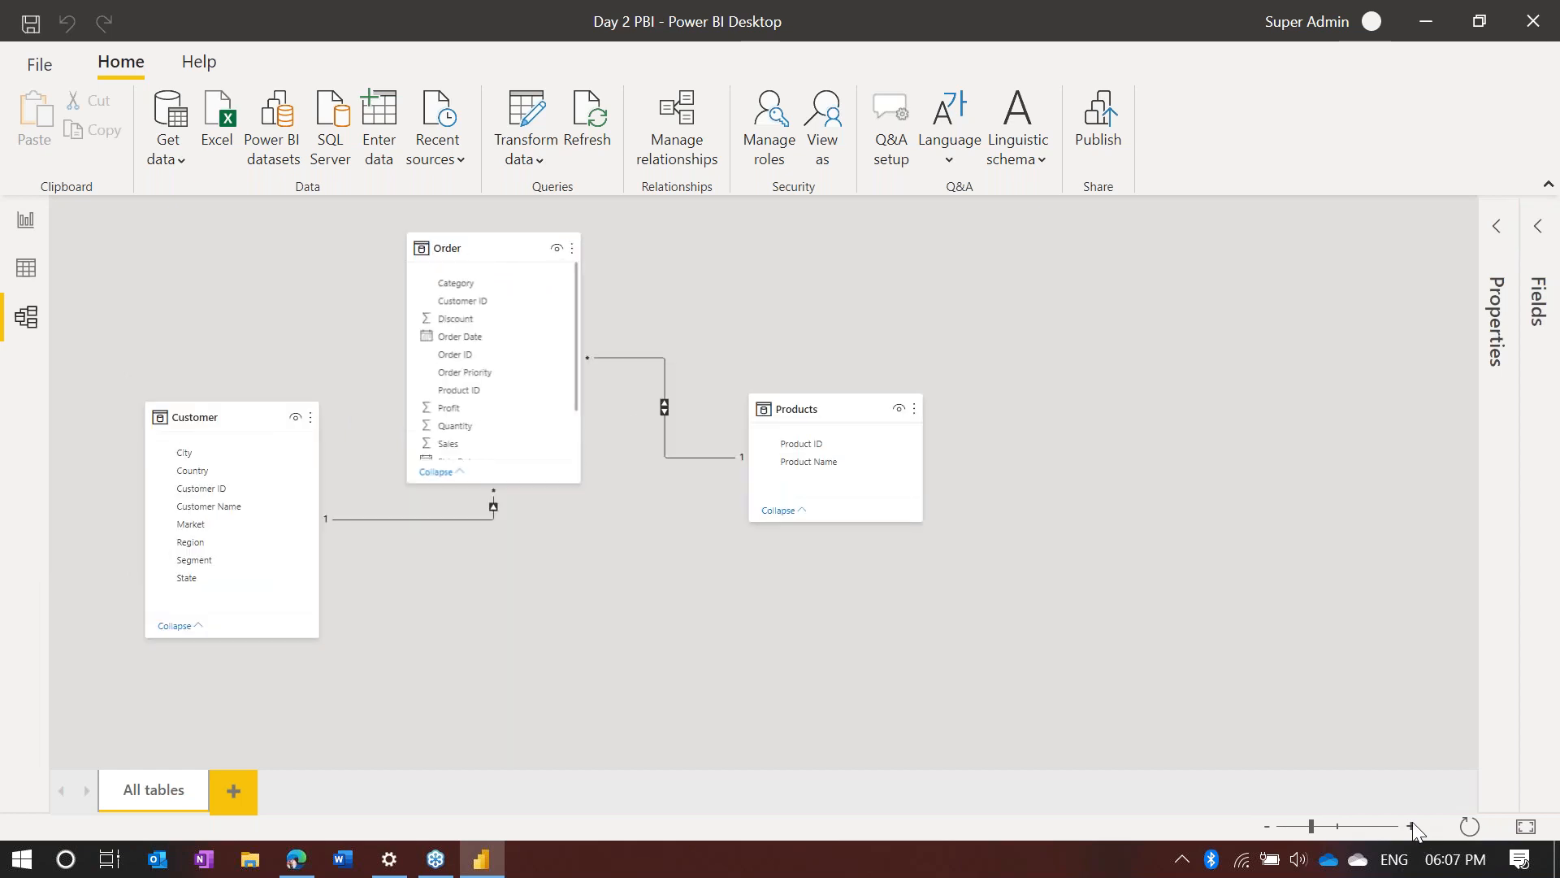
pyautogui.click(1412, 826)
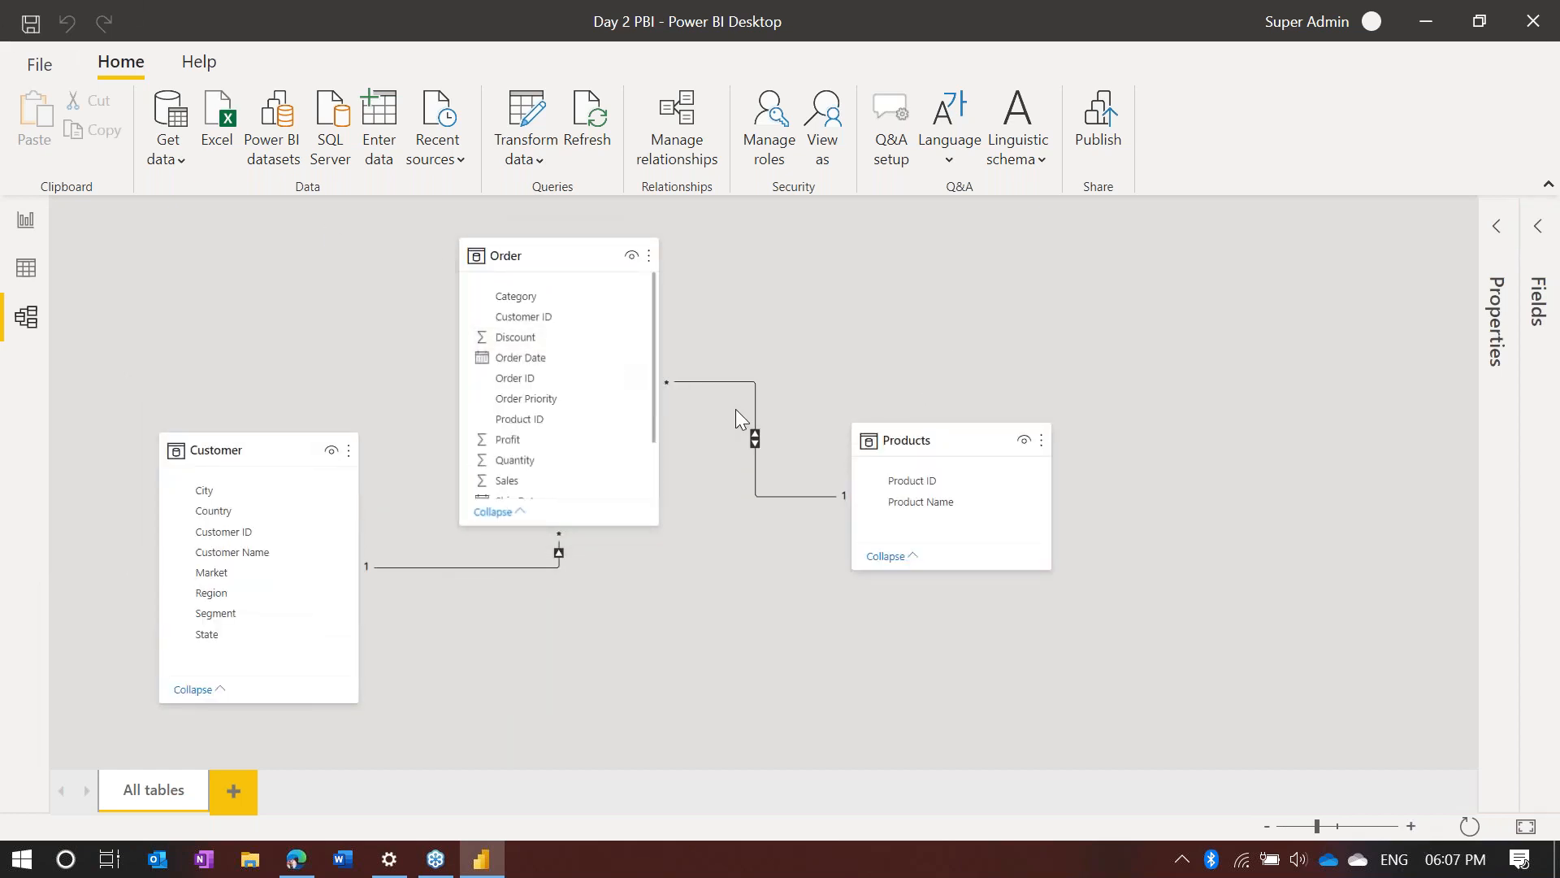
pyautogui.rightClick(757, 422)
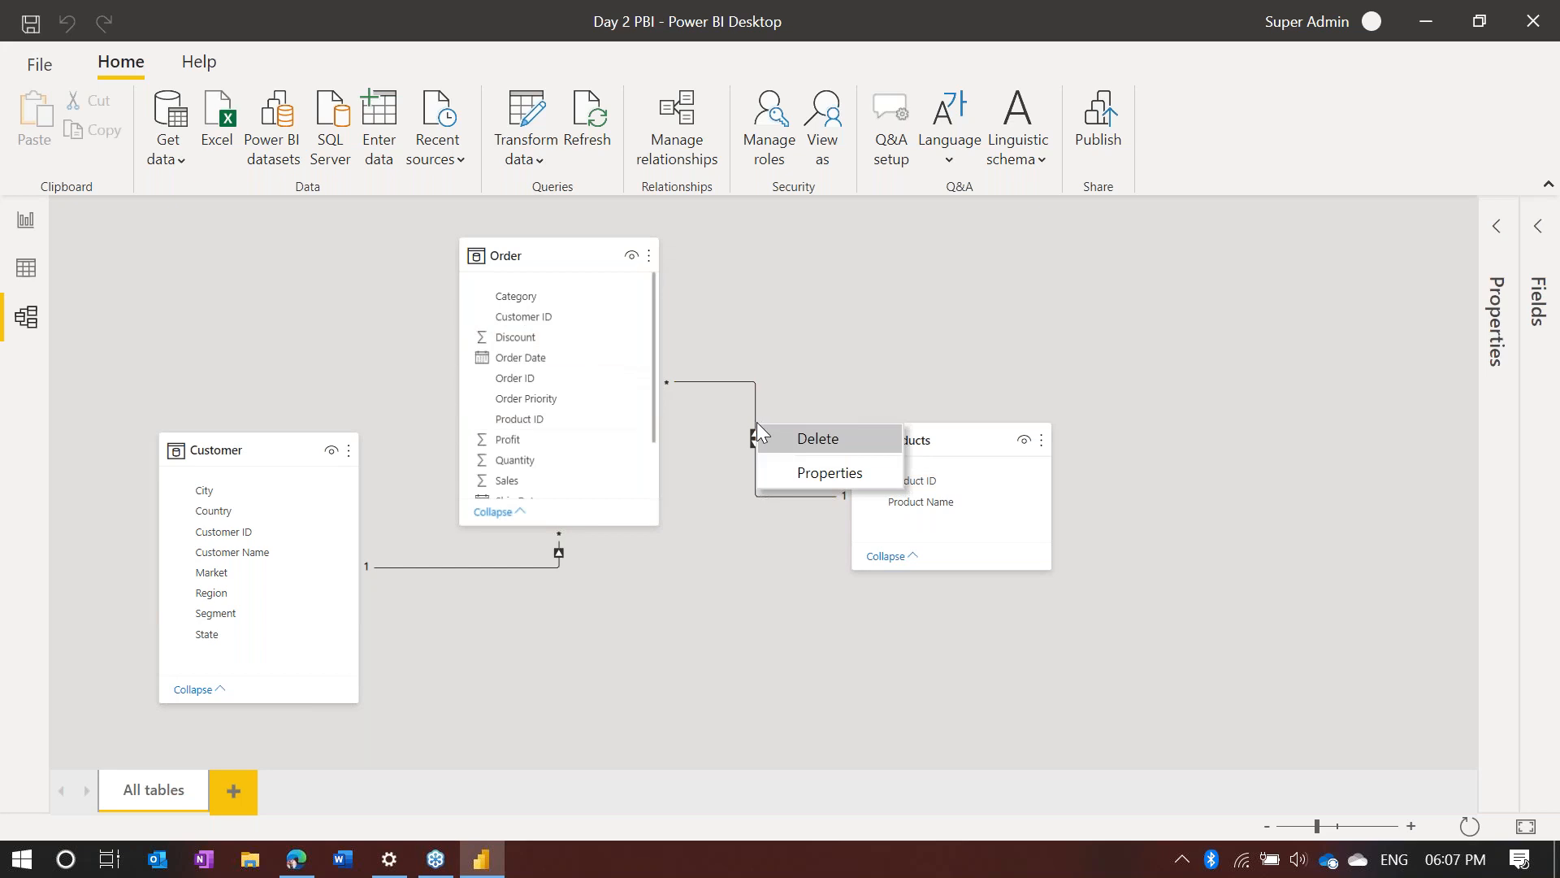
pyautogui.click(811, 474)
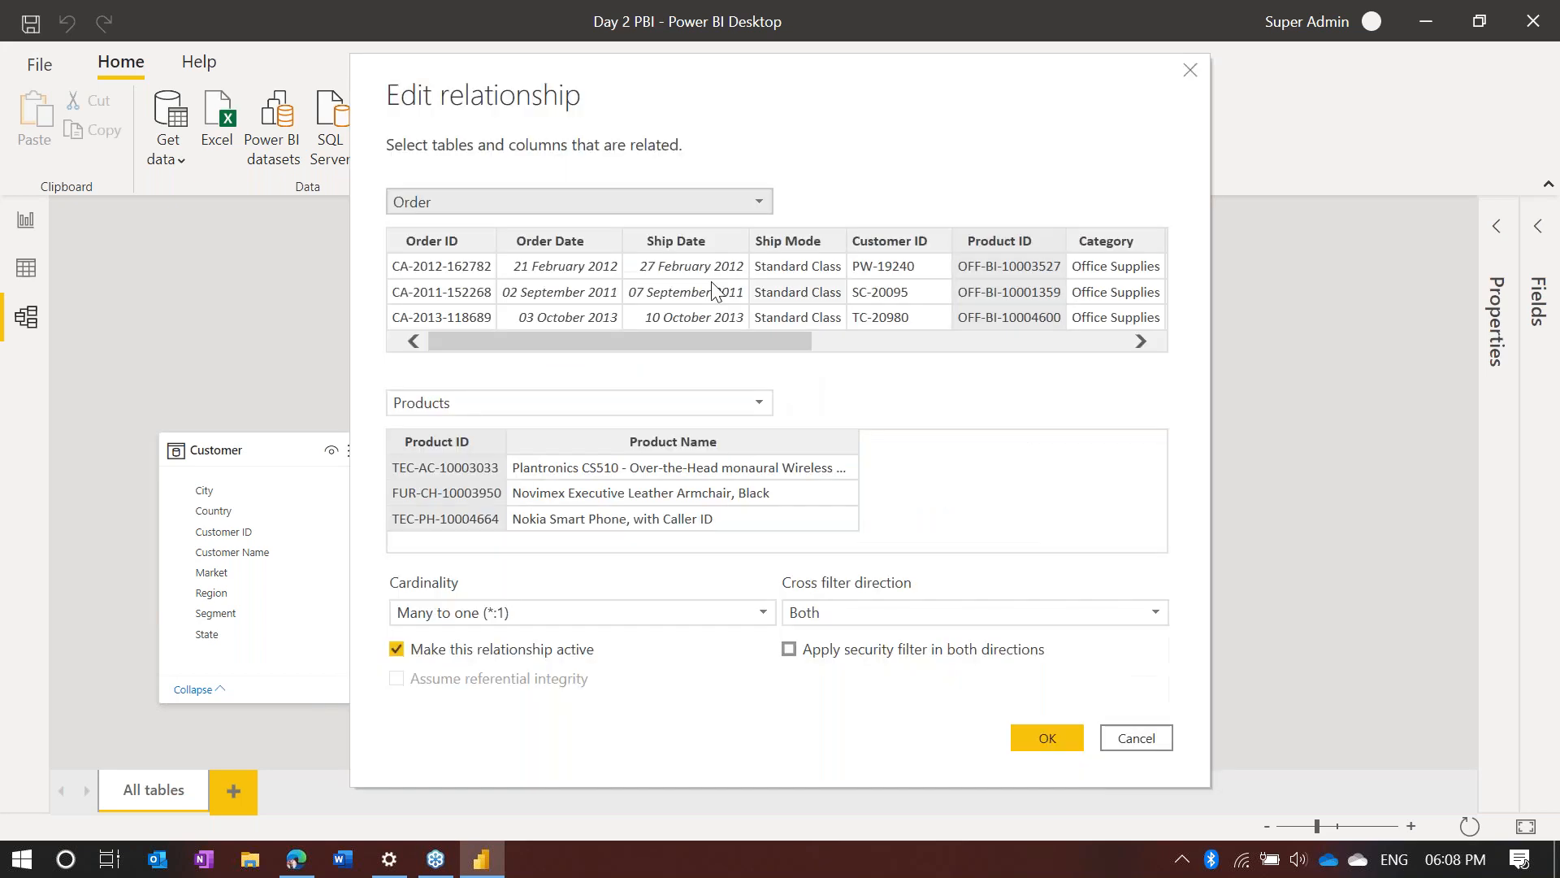
pyautogui.click(832, 612)
pyautogui.click(822, 637)
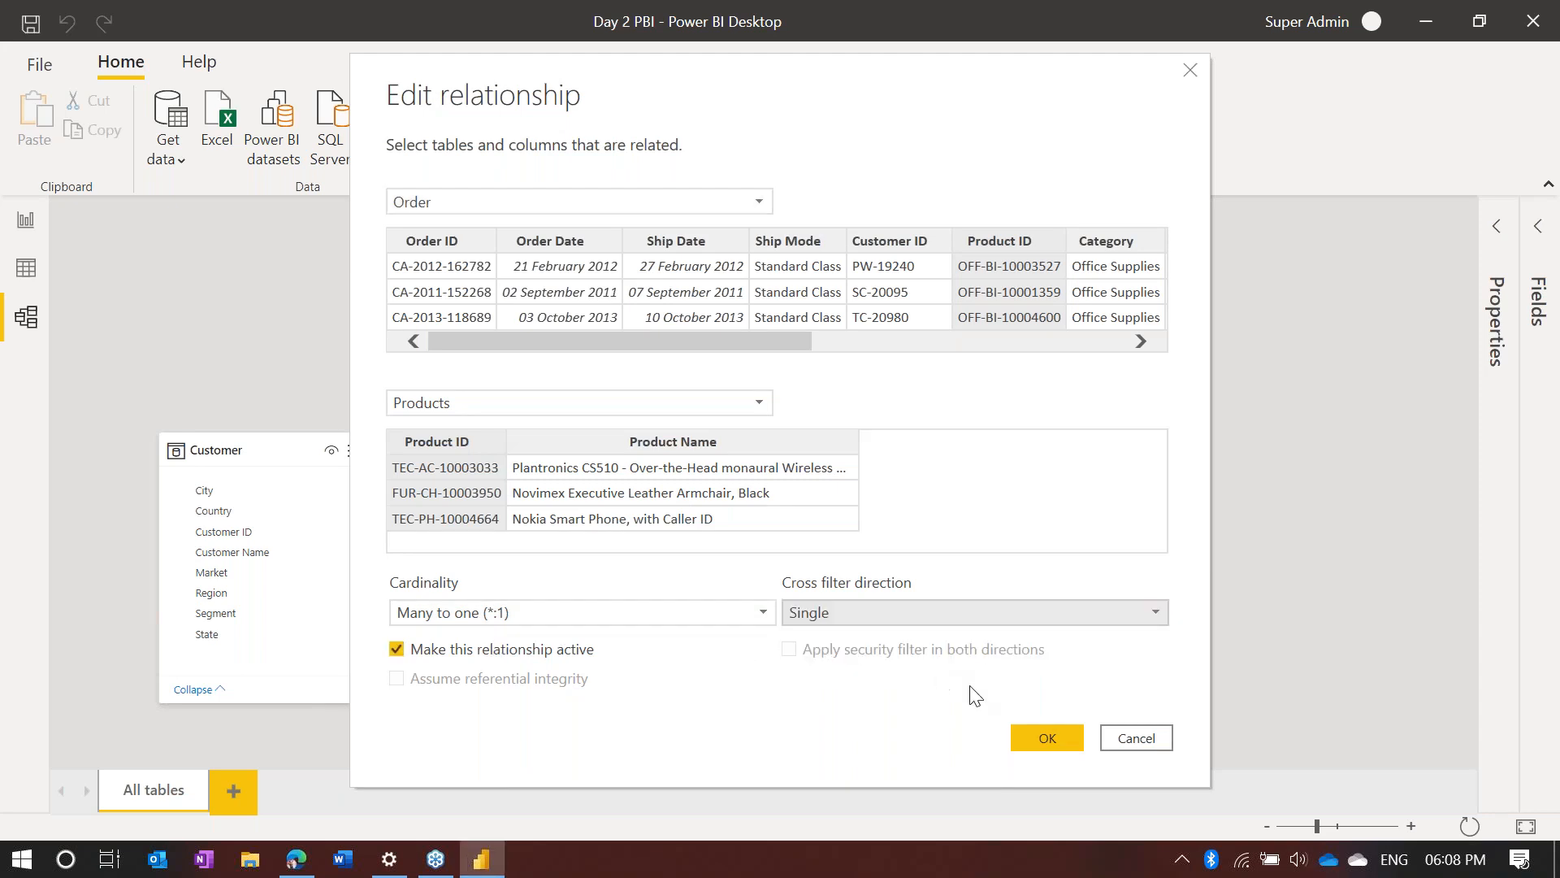
pyautogui.click(1056, 744)
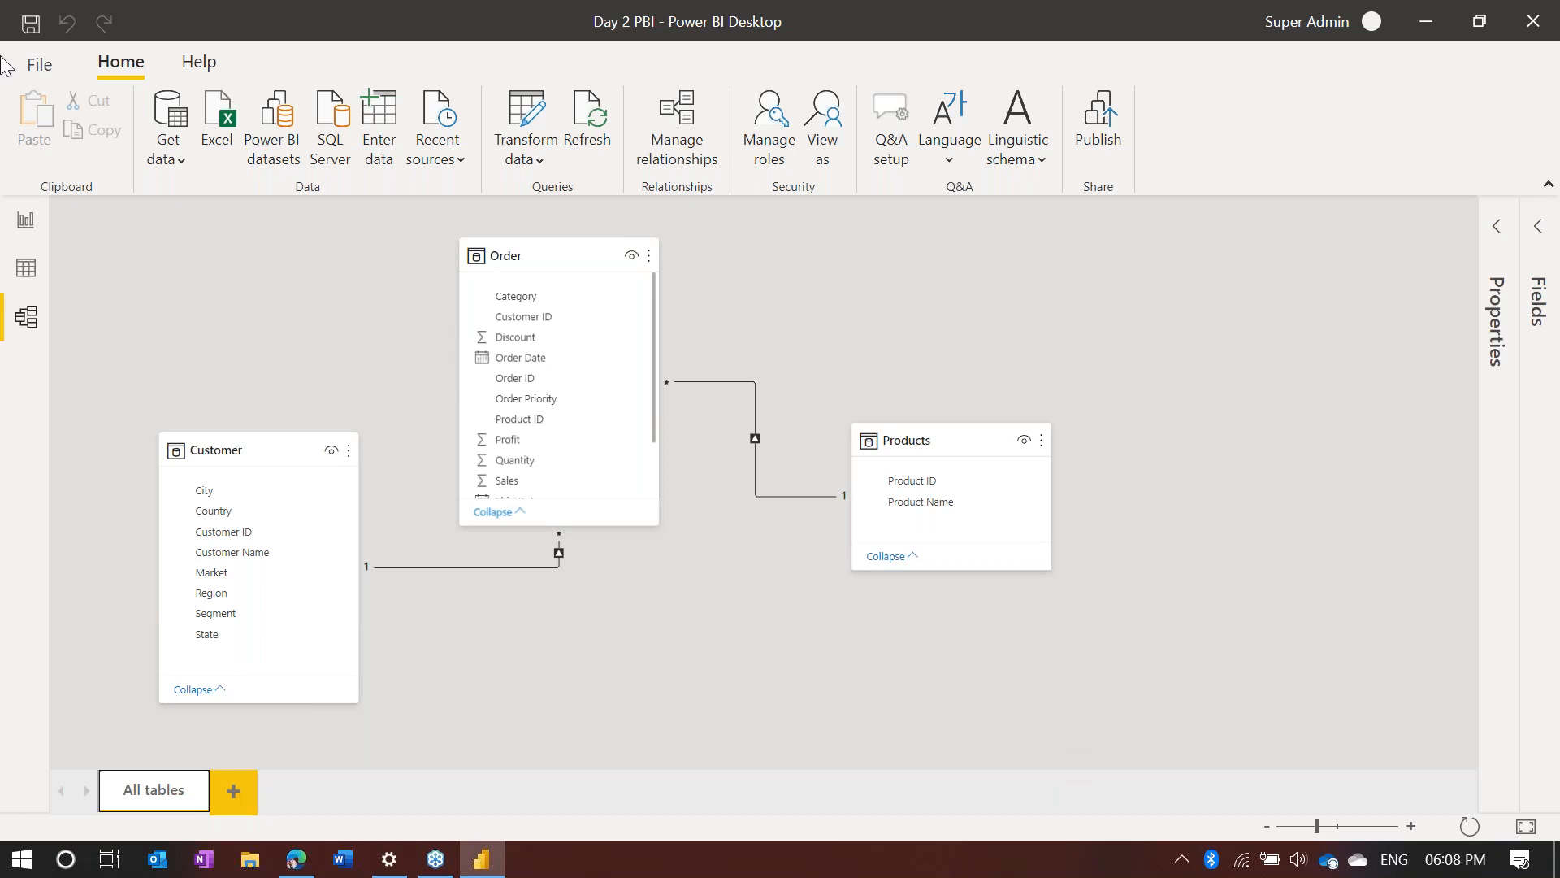
# Step: Compare the table relationships in the model diagram with the figures in the report's table visual
pyautogui.click(24, 234)
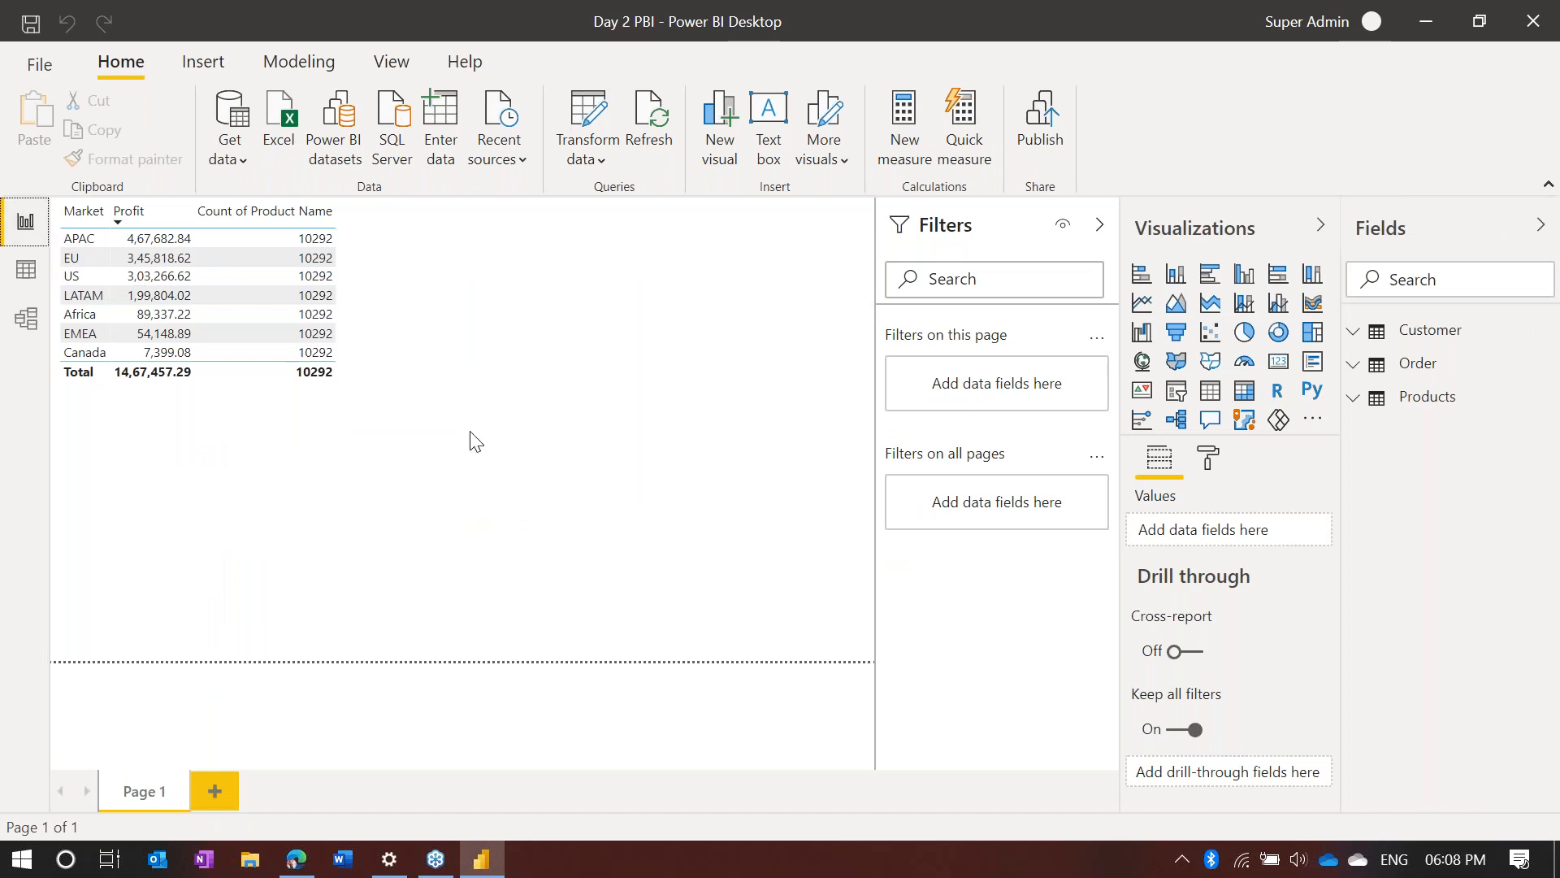
pyautogui.click(25, 319)
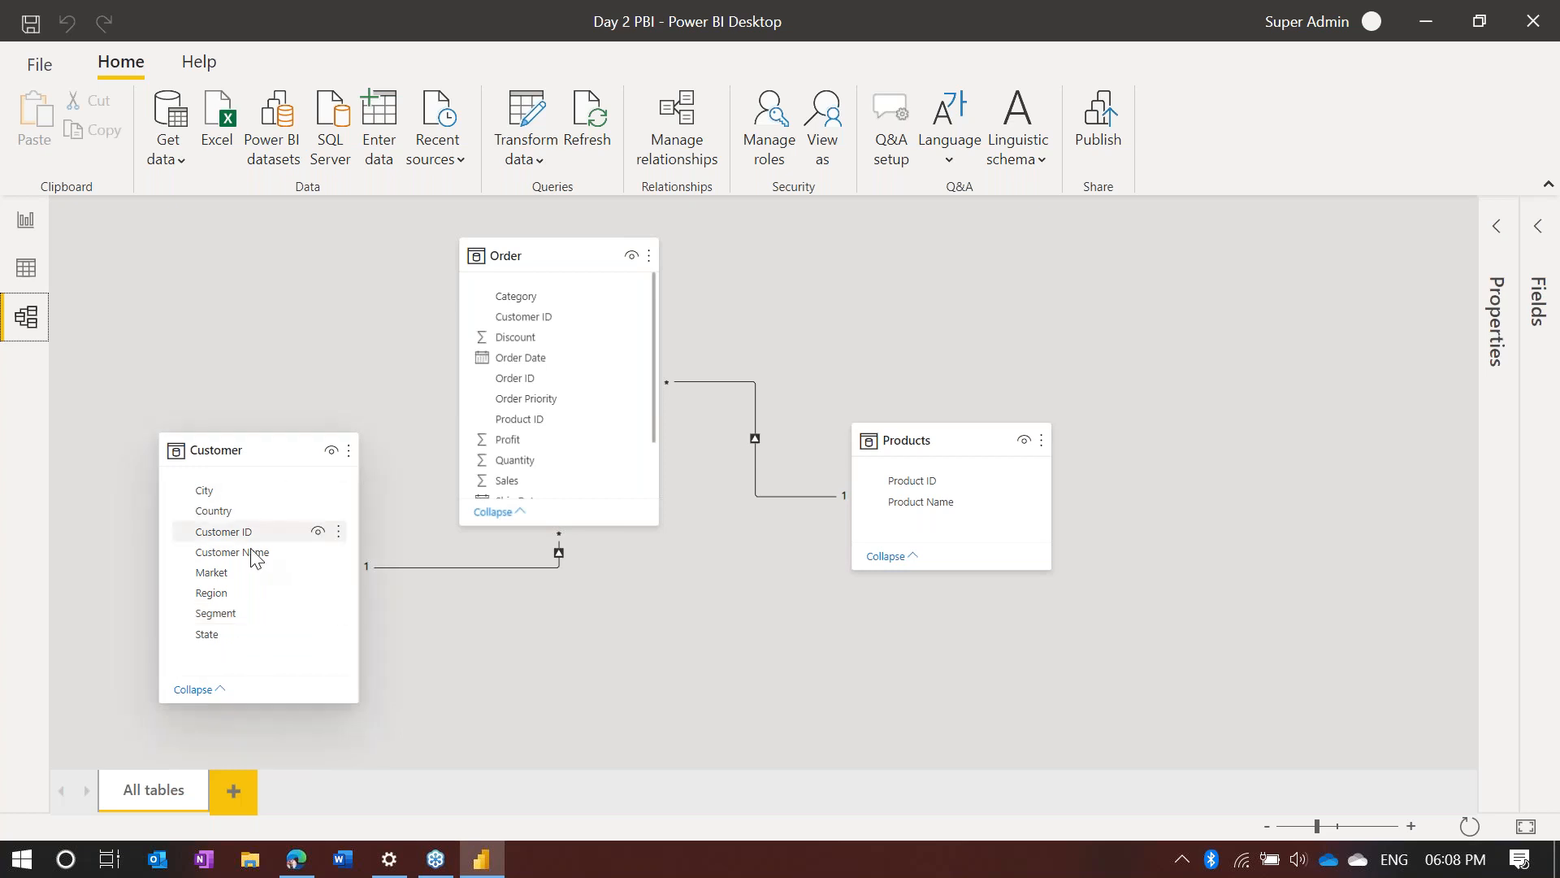
pyautogui.click(224, 531)
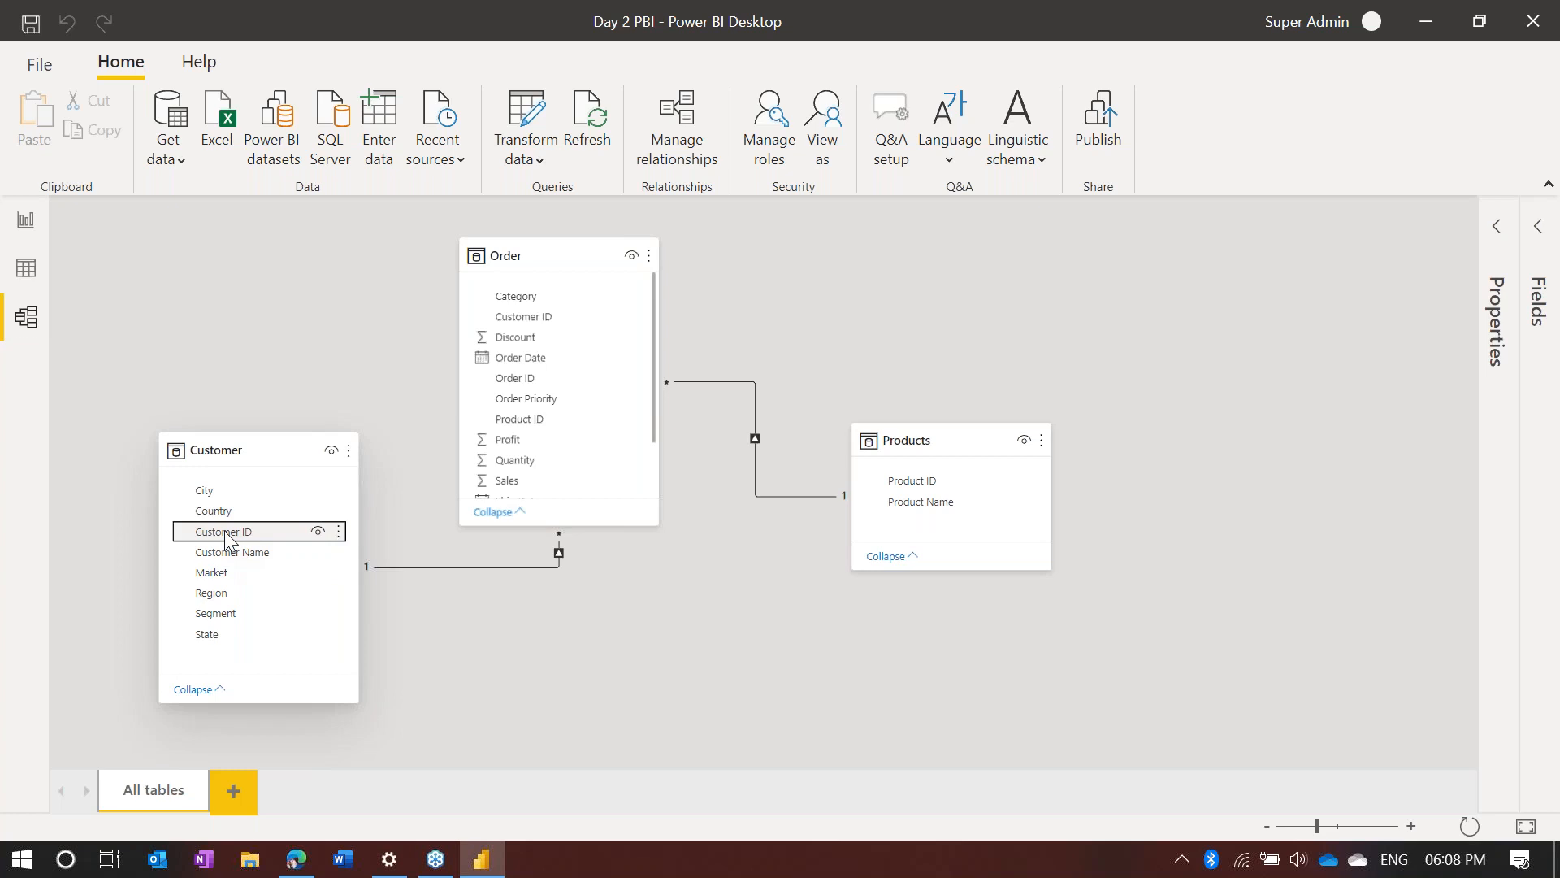
pyautogui.click(548, 317)
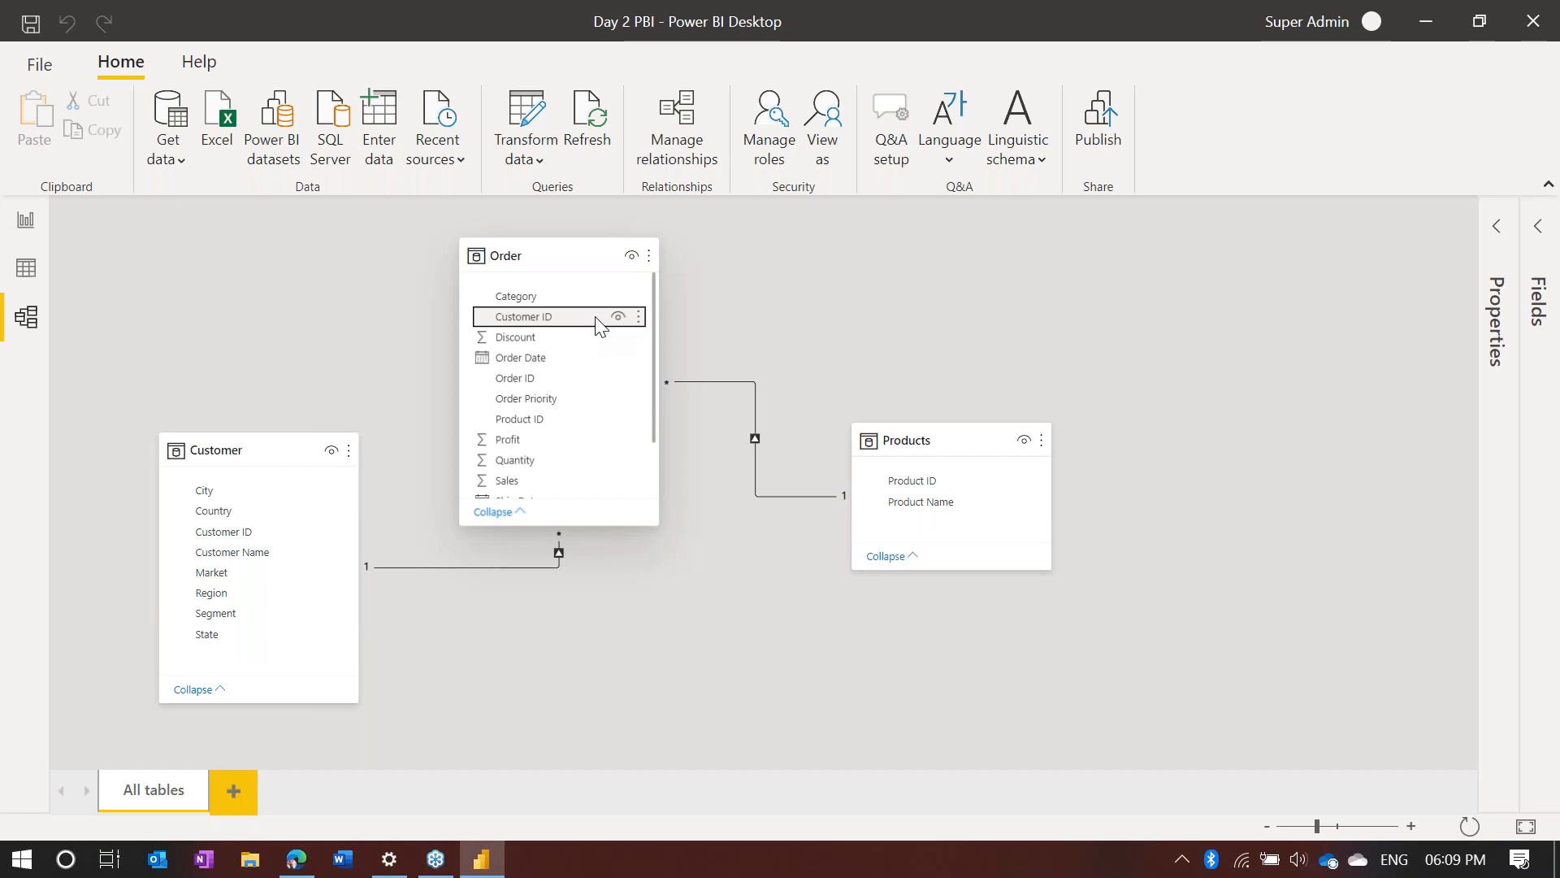
pyautogui.click(944, 499)
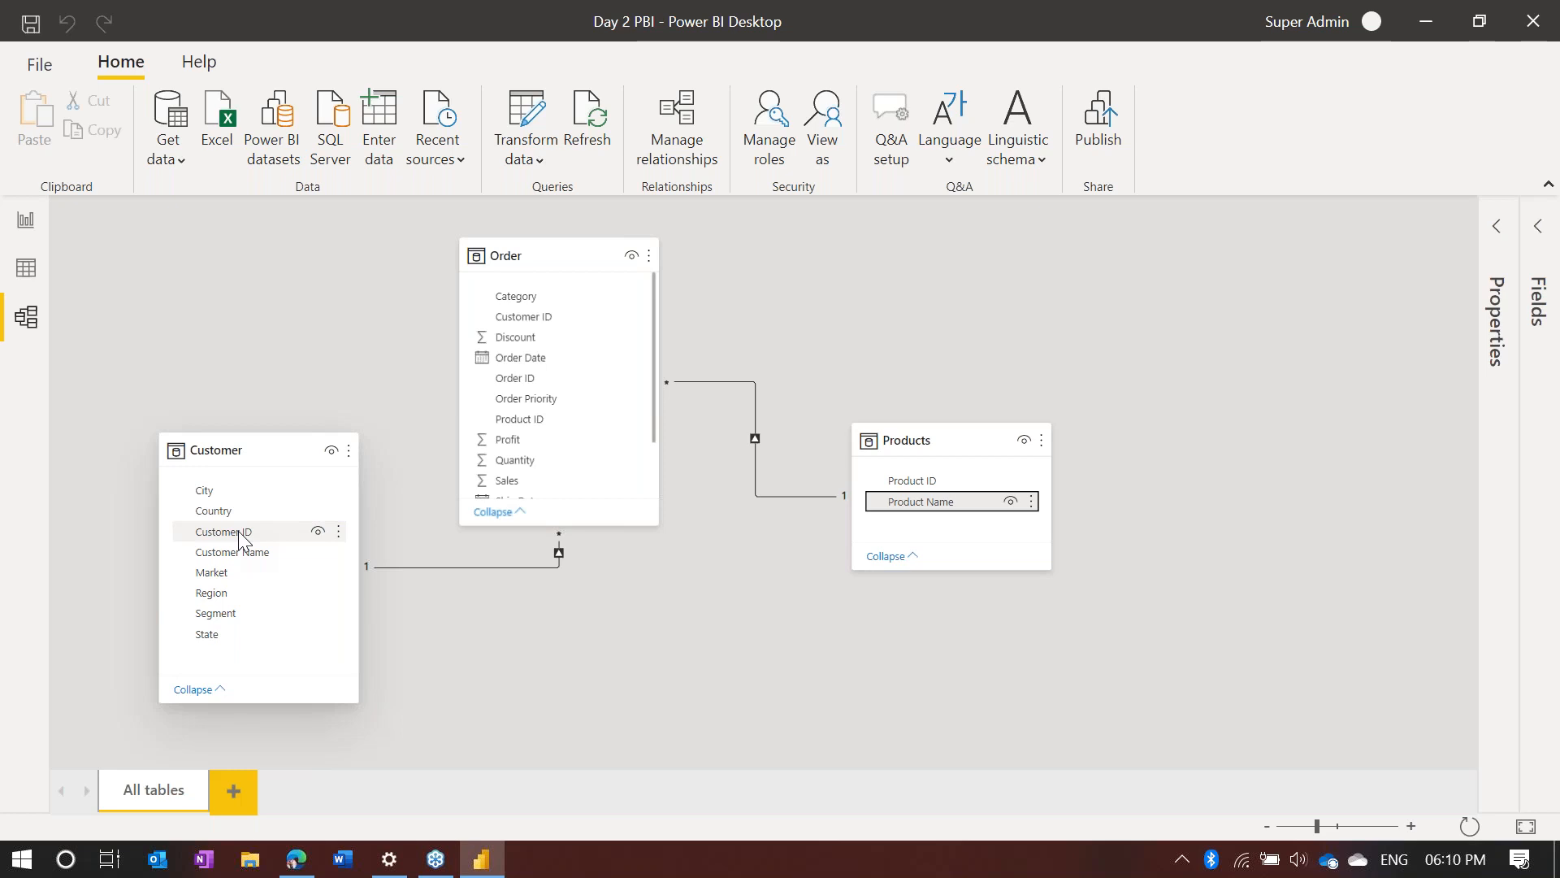
pyautogui.click(20, 227)
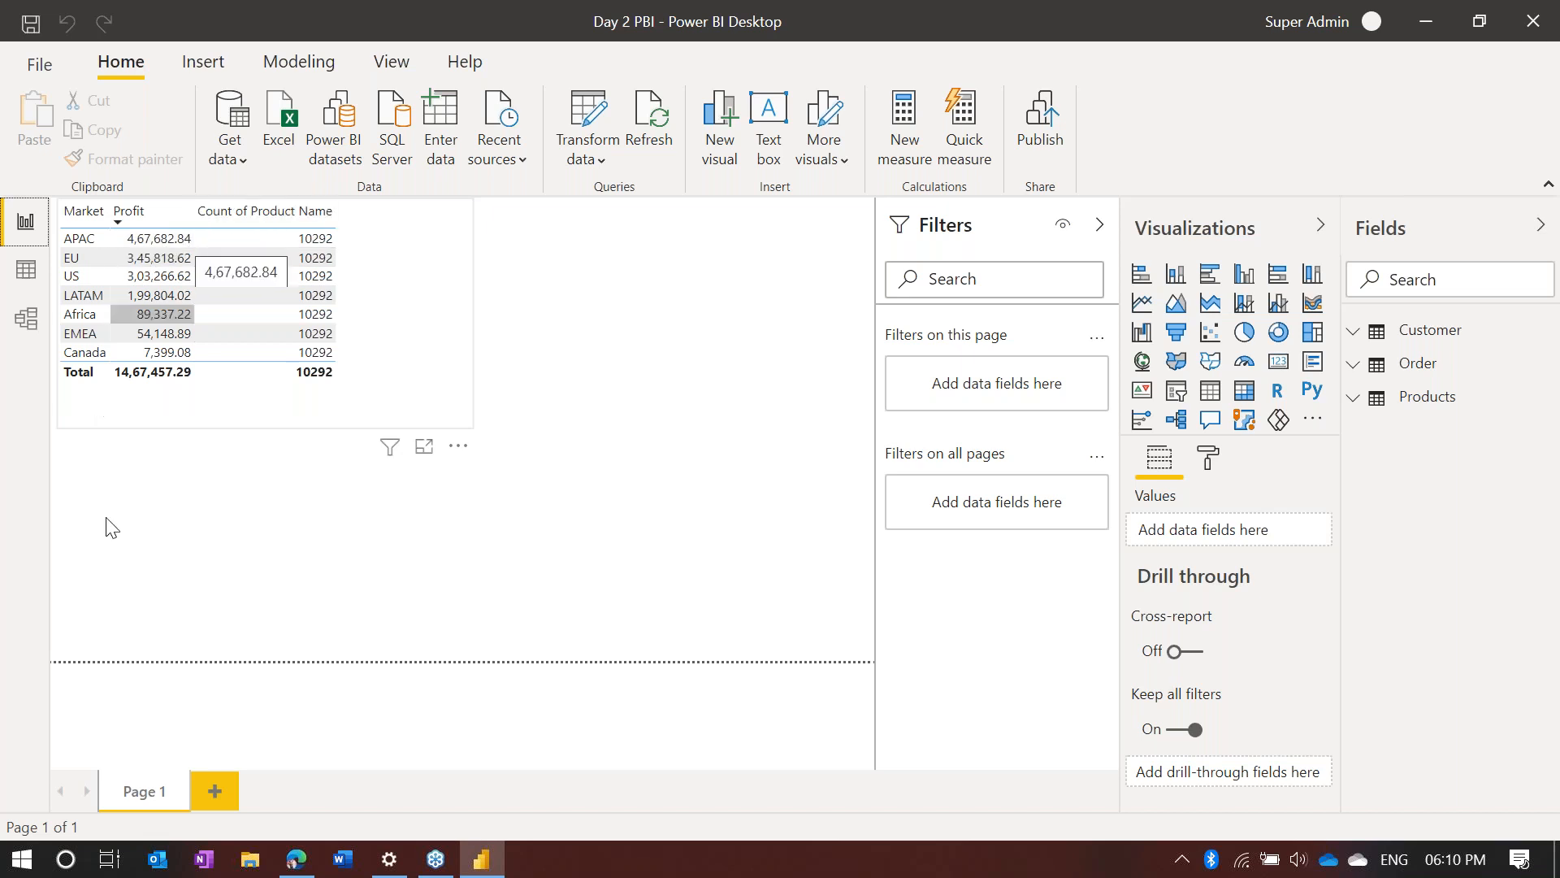
pyautogui.click(29, 324)
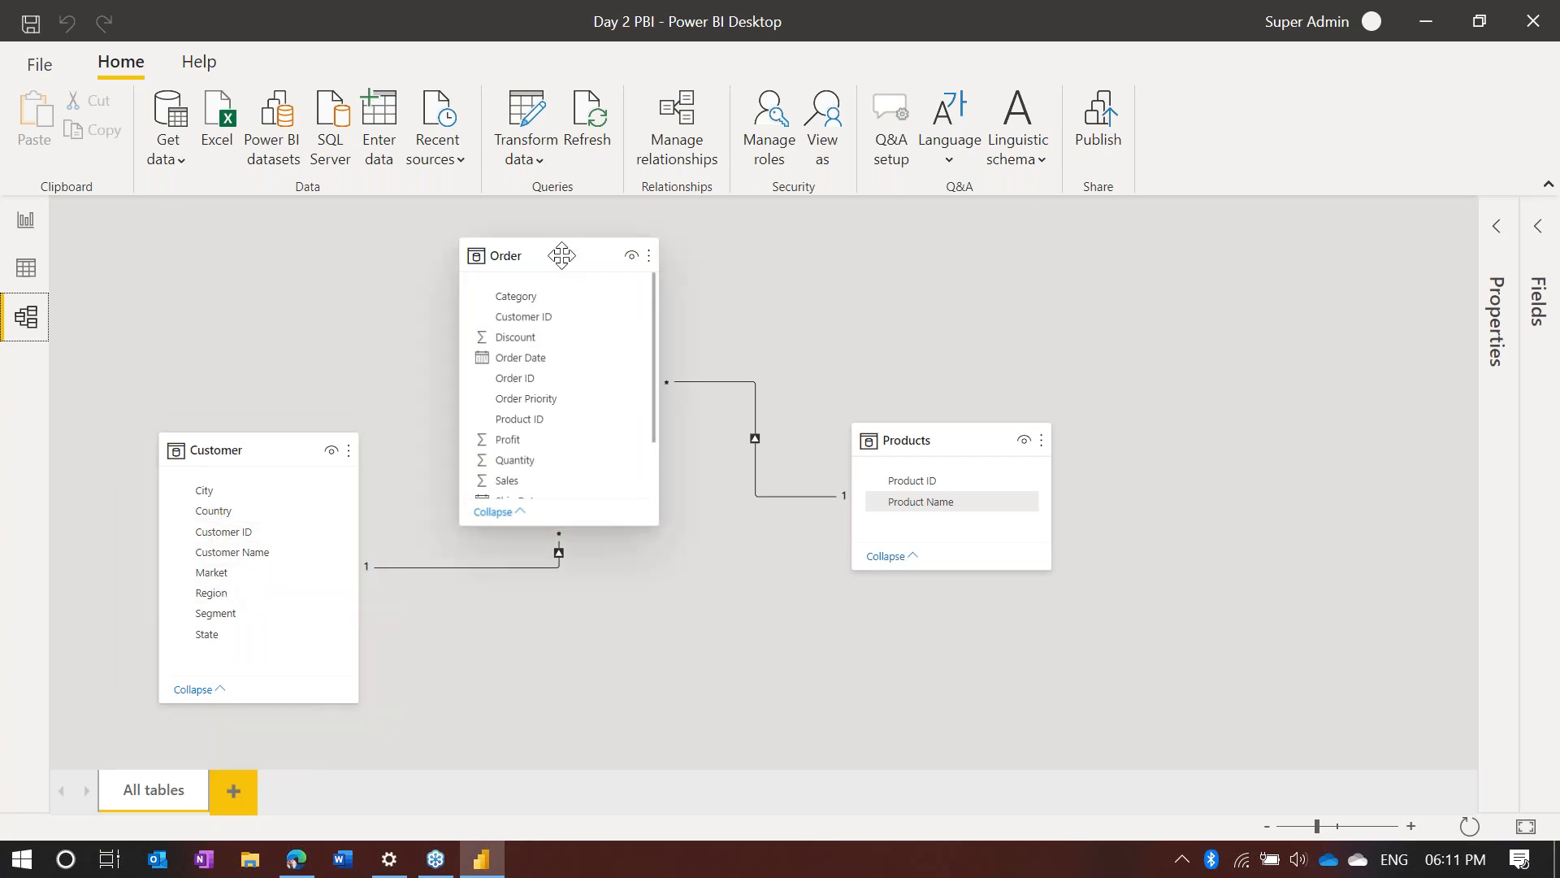
pyautogui.click(26, 219)
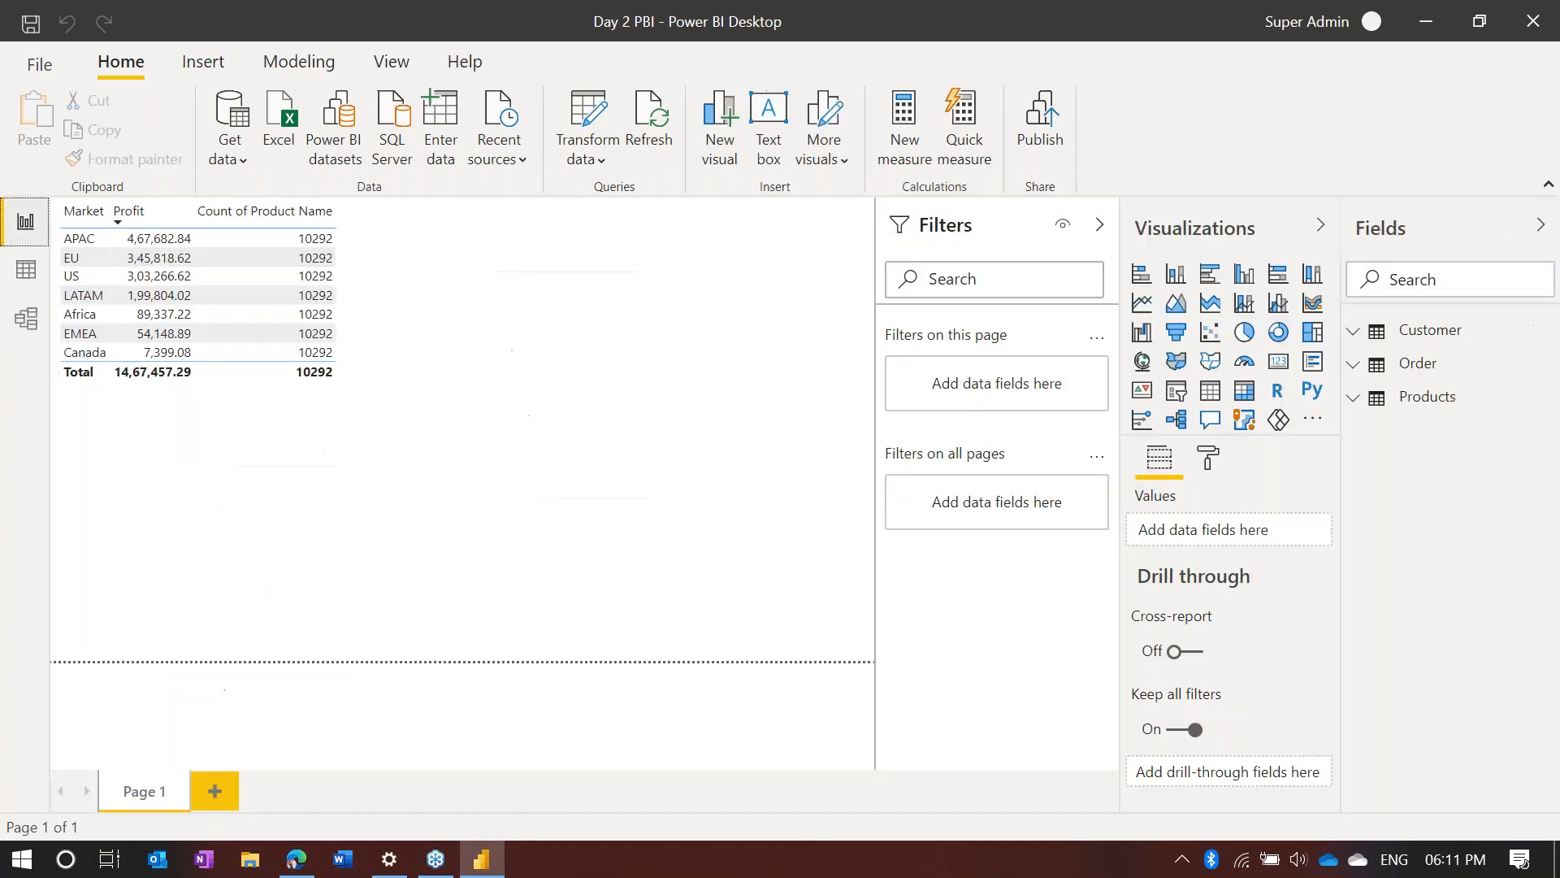
pyautogui.click(26, 319)
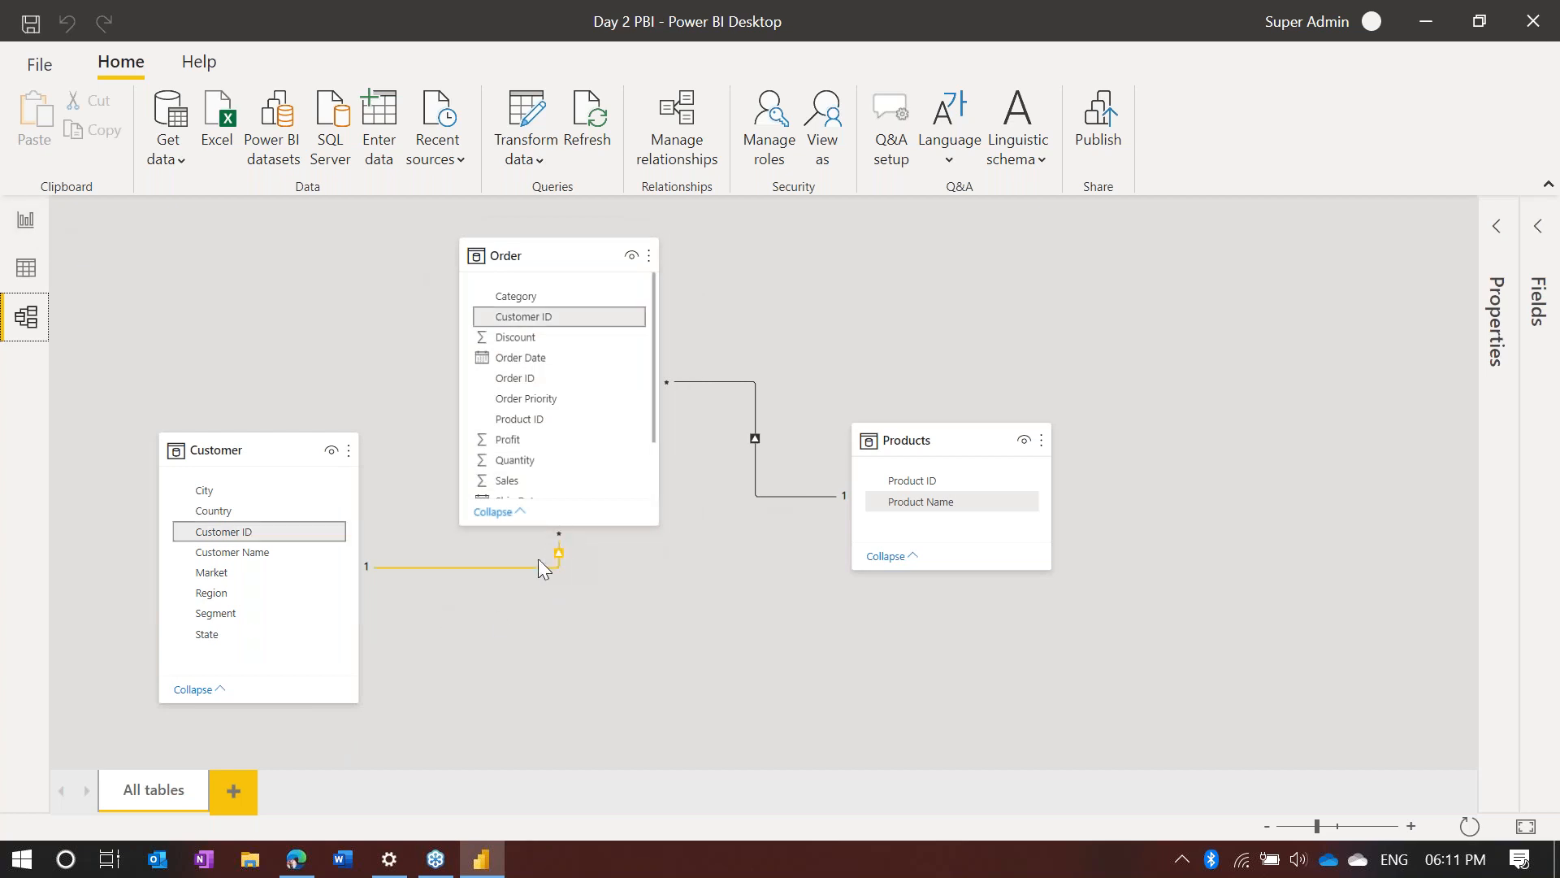
pyautogui.click(879, 501)
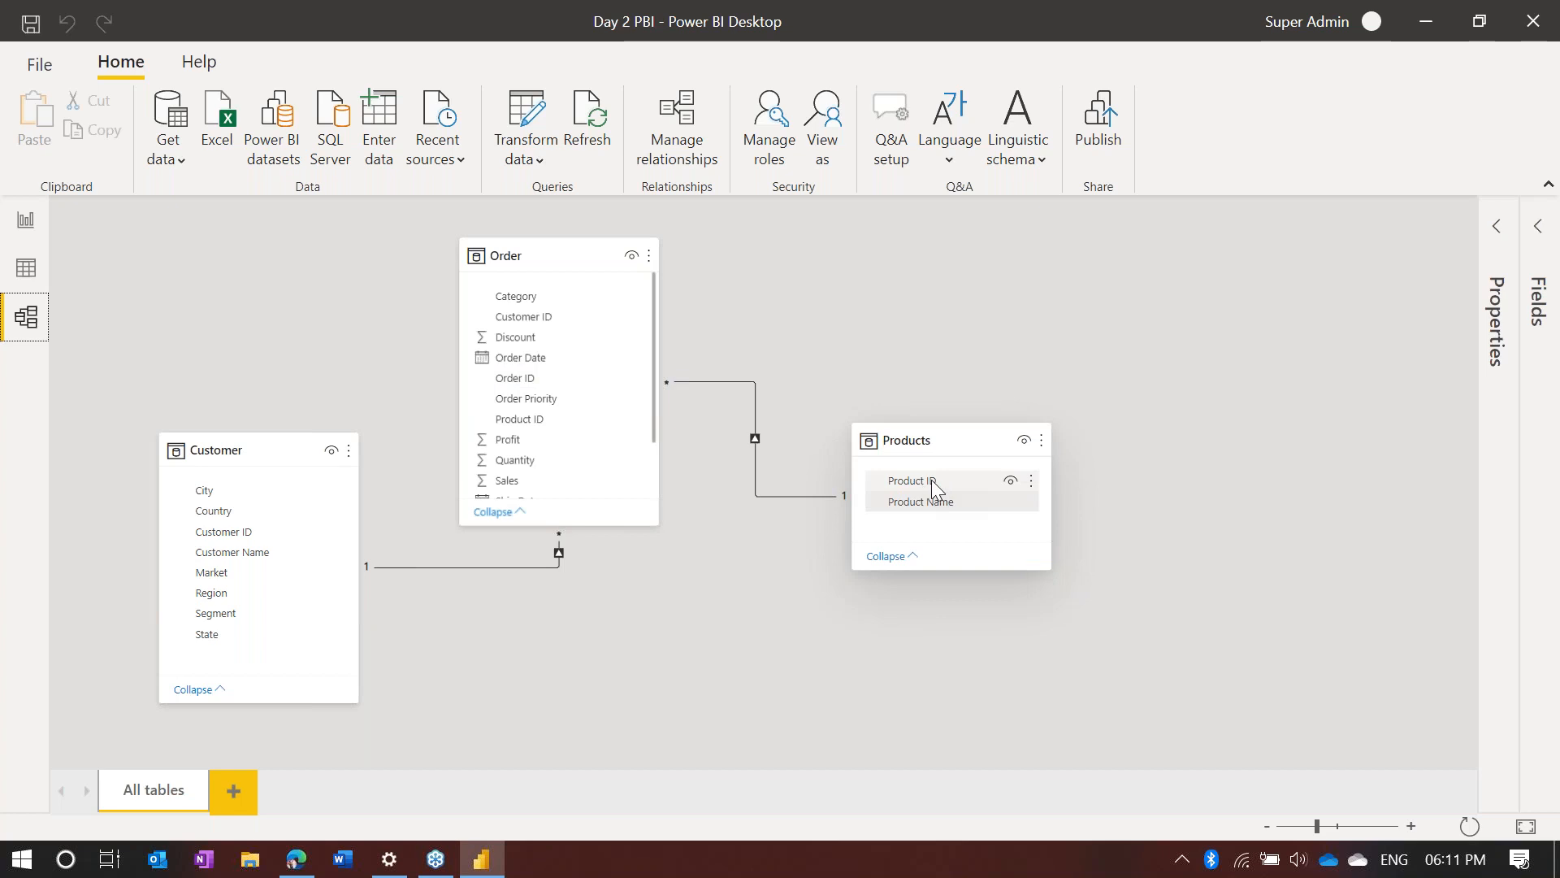
pyautogui.click(26, 229)
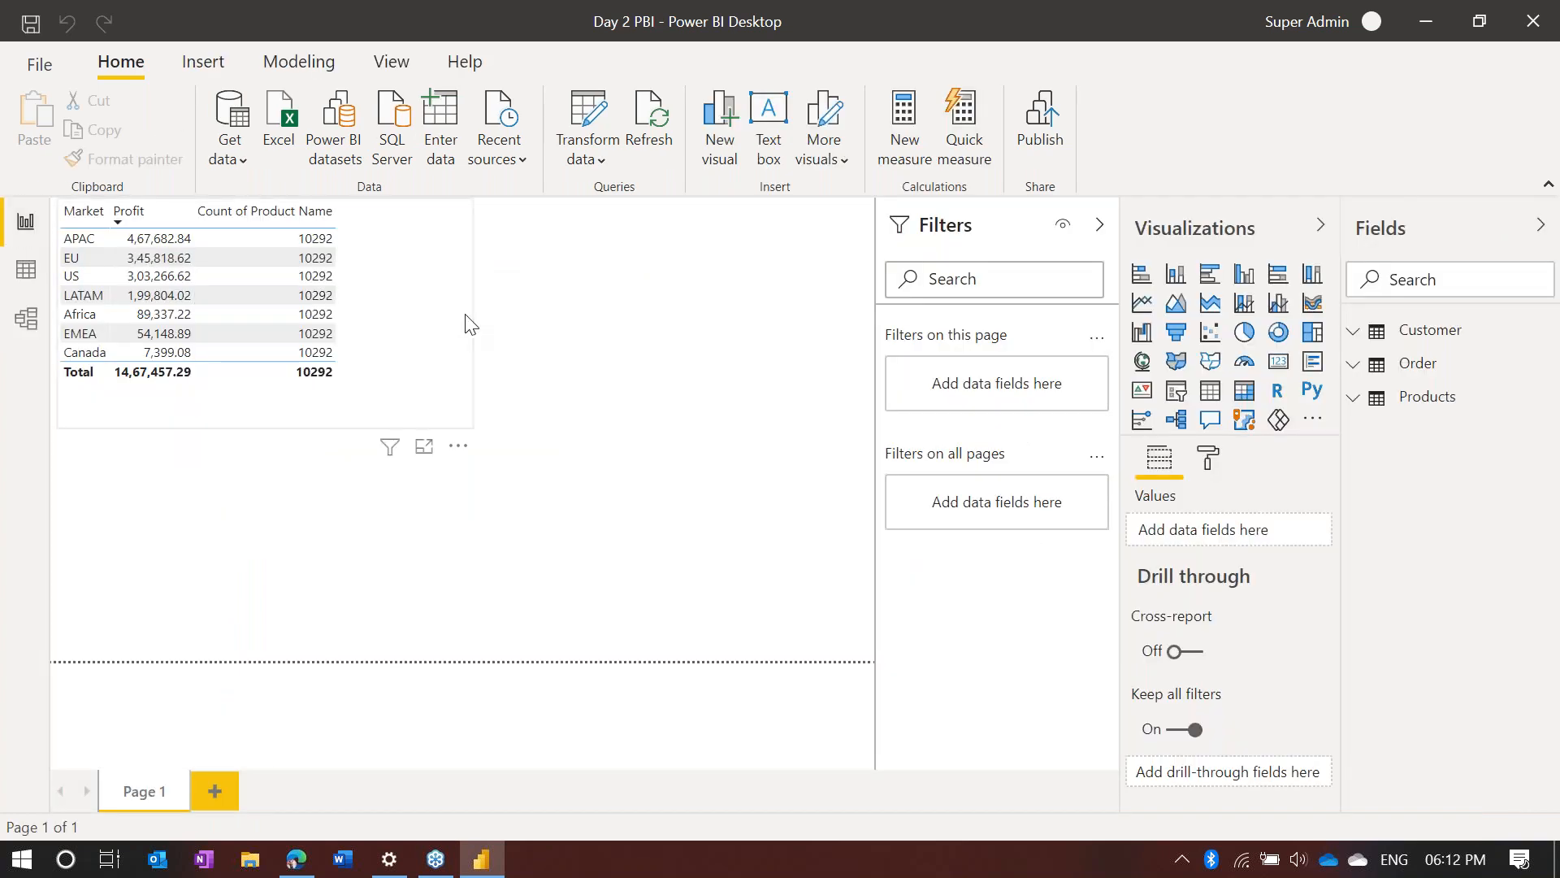
# Step: Shrink the existing table visual and duplicate it with copy and paste
pyautogui.click(470, 323)
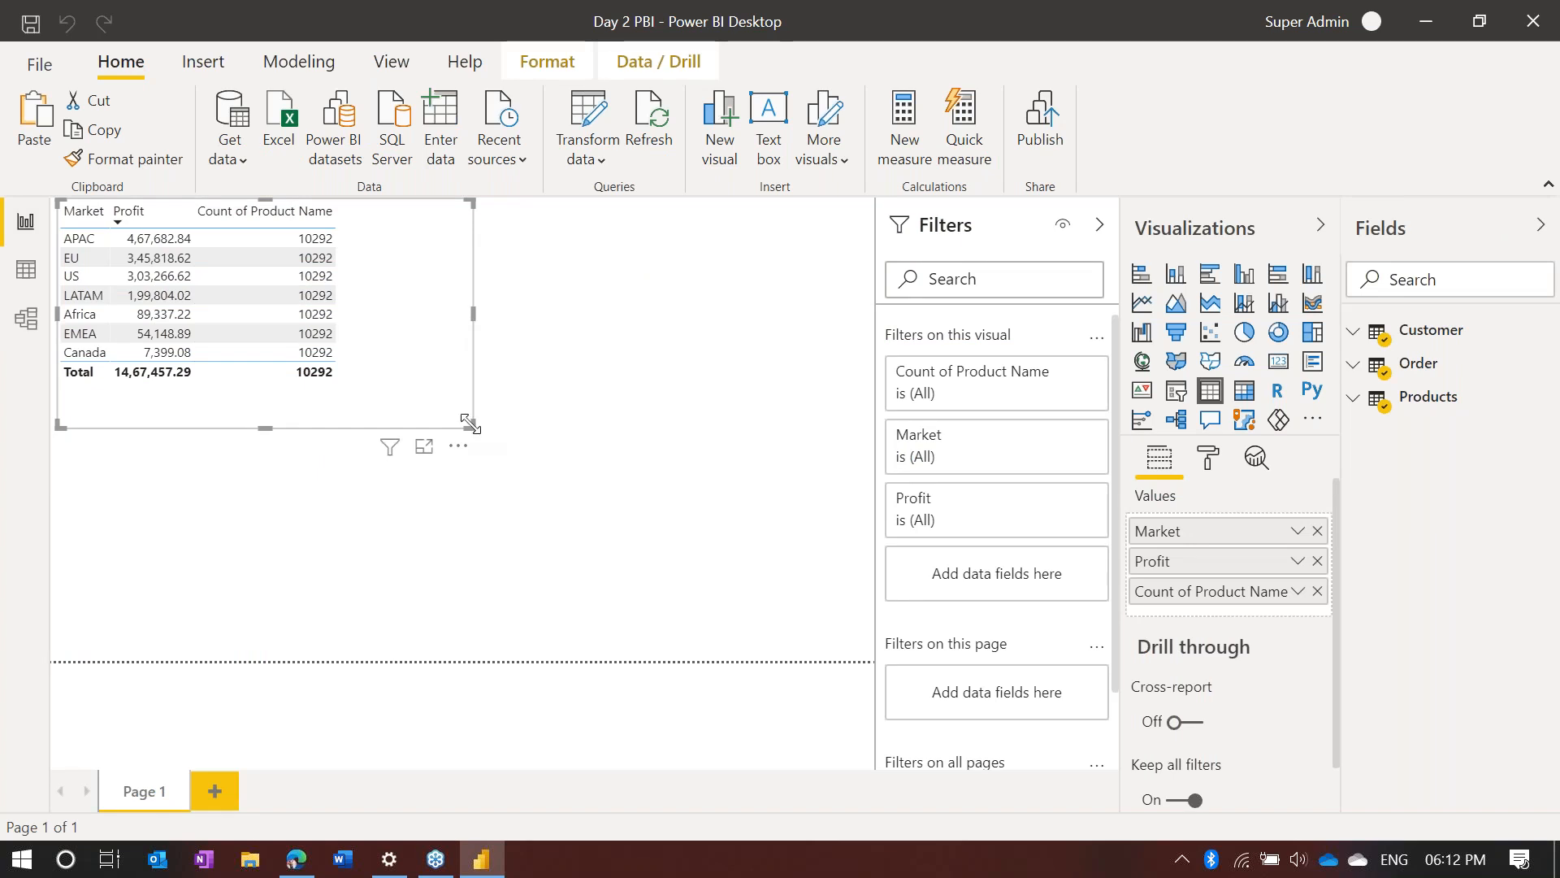
pyautogui.moveTo(470, 423); pyautogui.dragTo(395, 388)
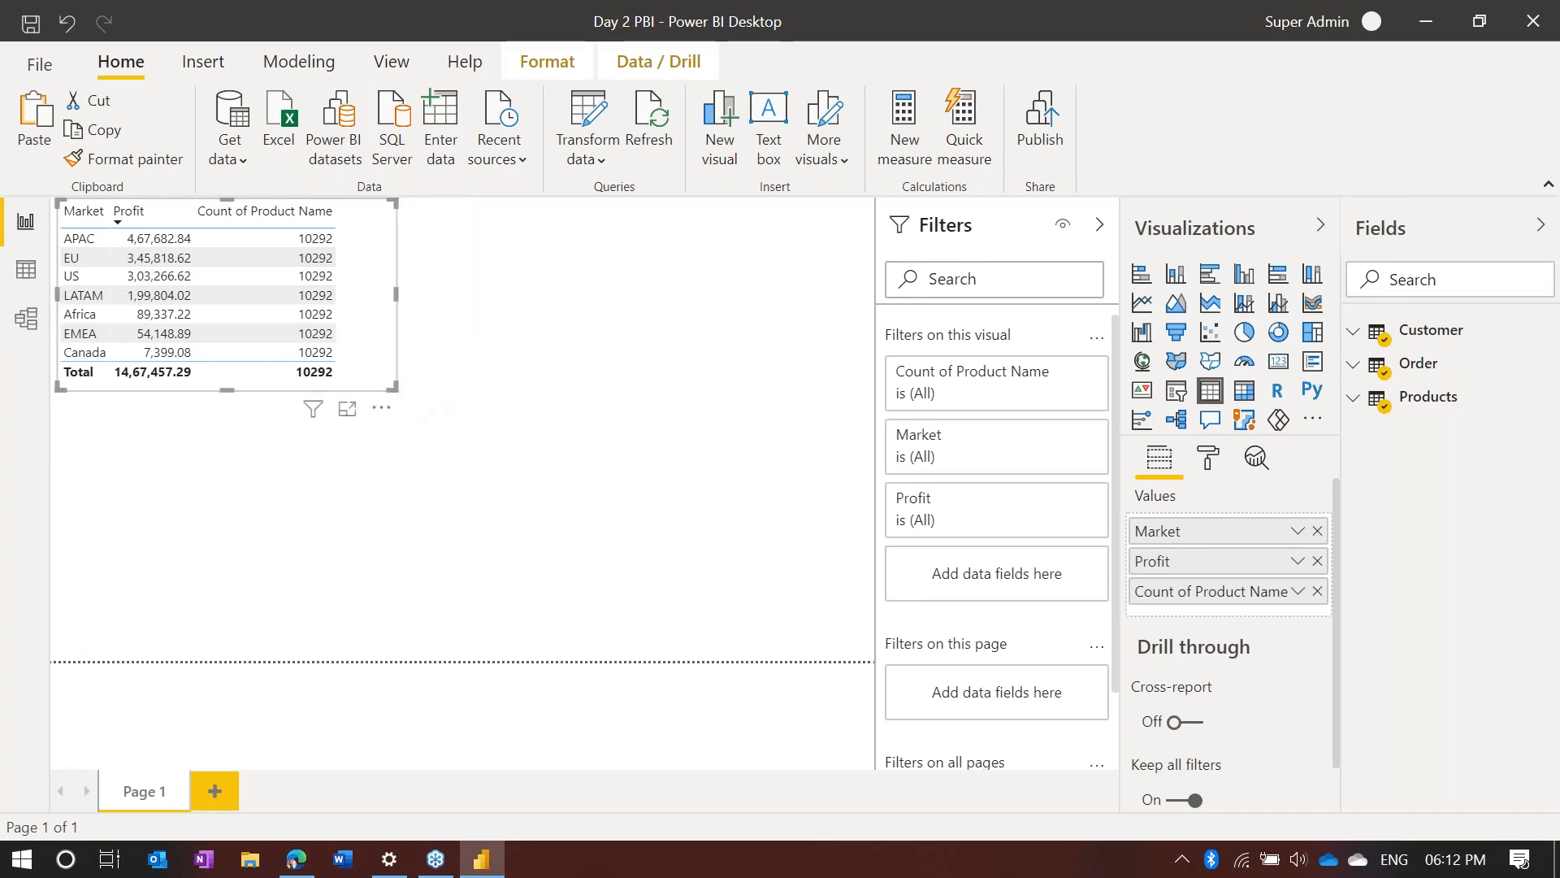
pyautogui.hotkey('ctrl', 'c')
pyautogui.hotkey('ctrl', 'v')
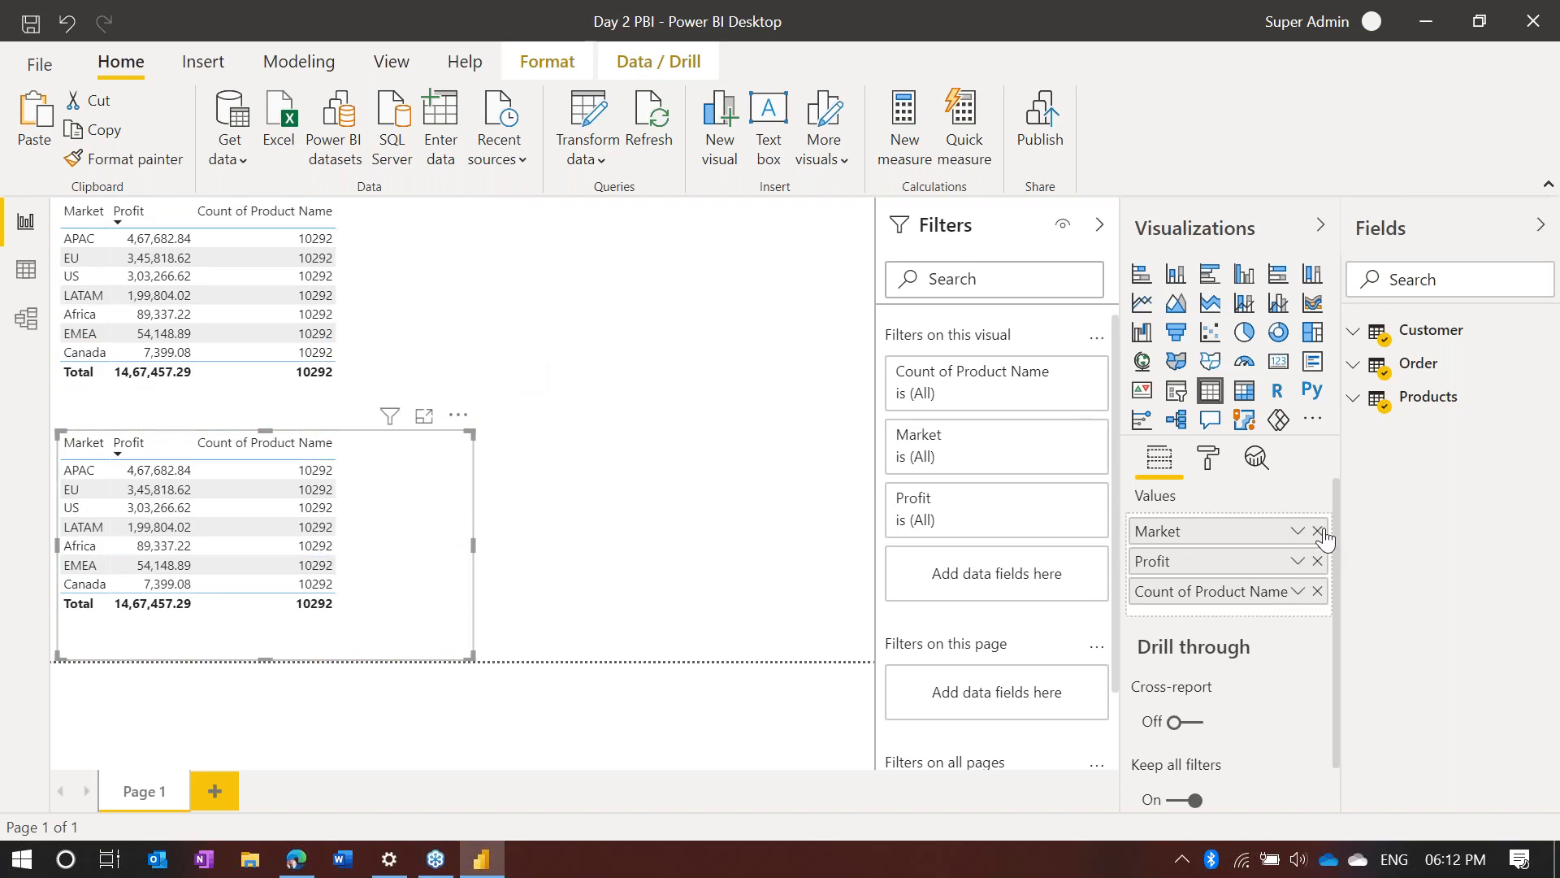
# Step: In the copied table, remove Market, replace the product count with Product Name, and widen the visual
pyautogui.click(1317, 531)
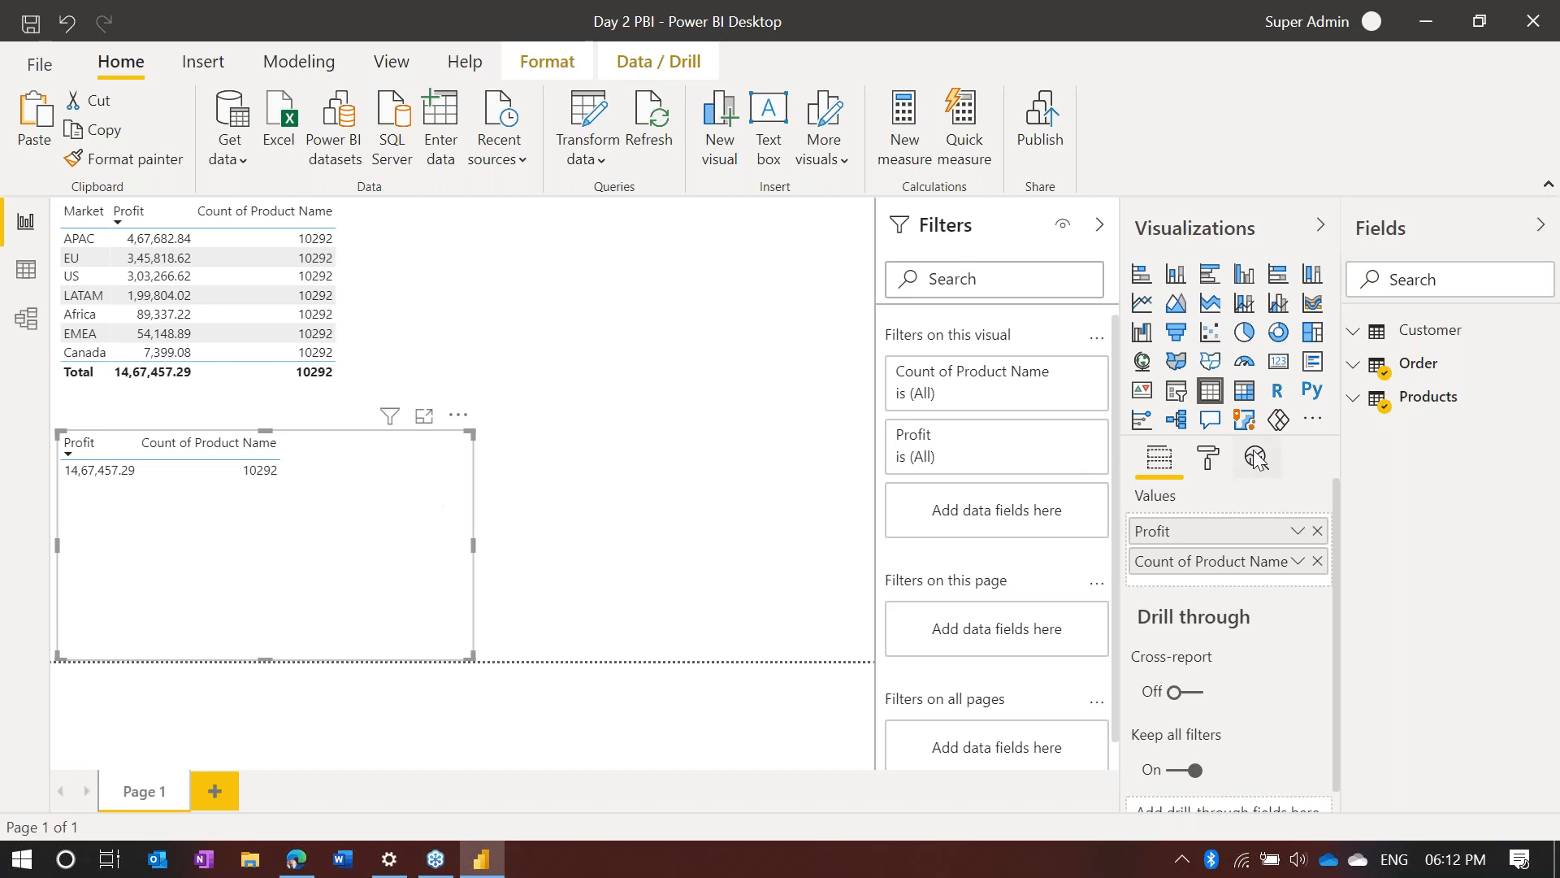
pyautogui.click(1363, 406)
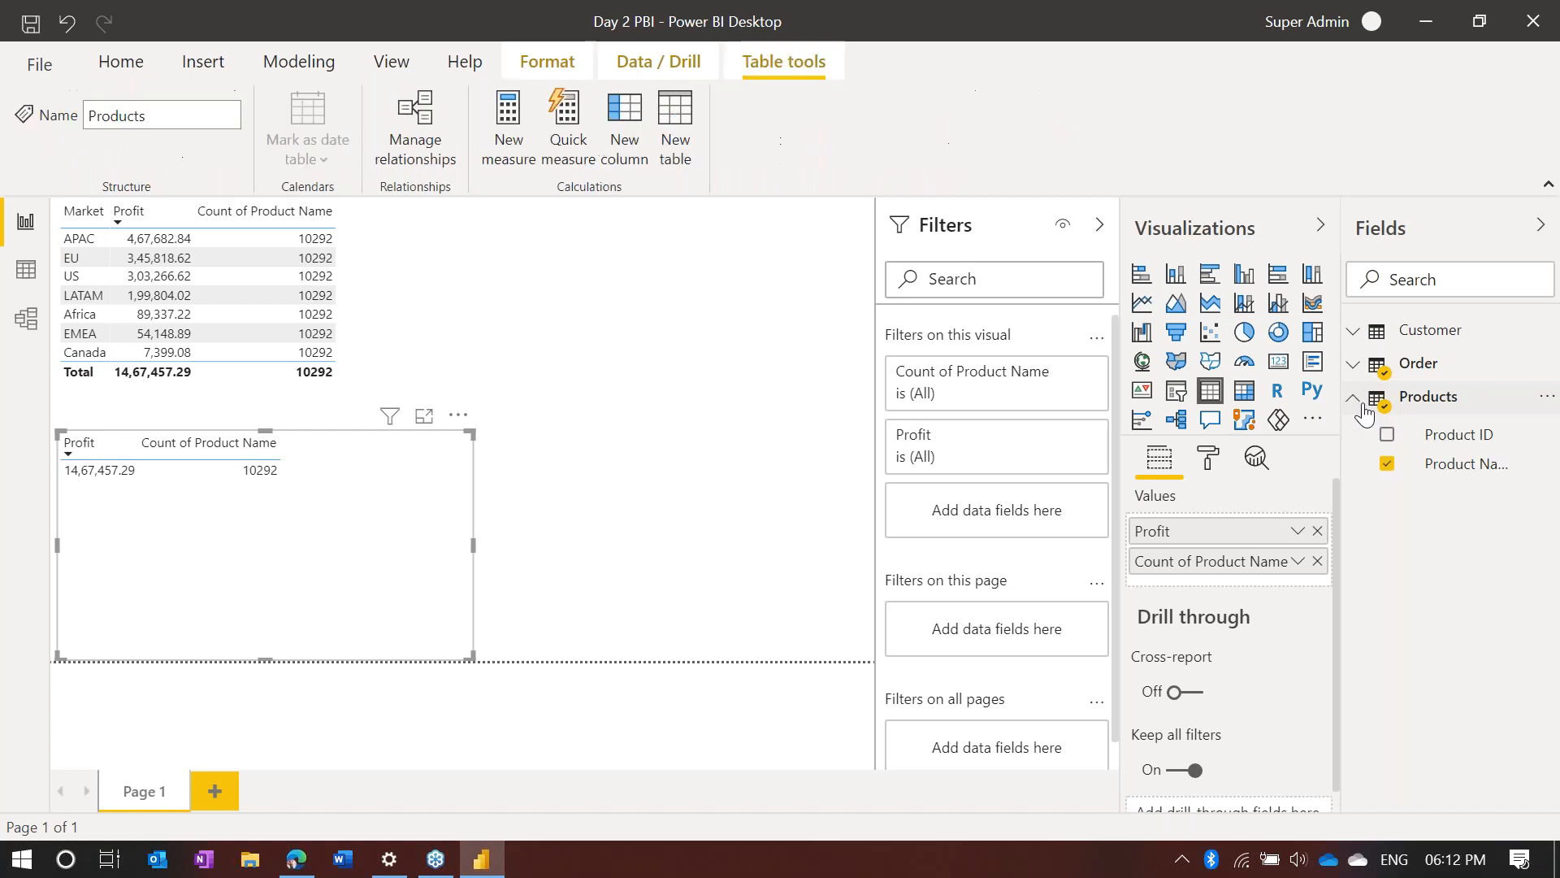
pyautogui.click(1389, 467)
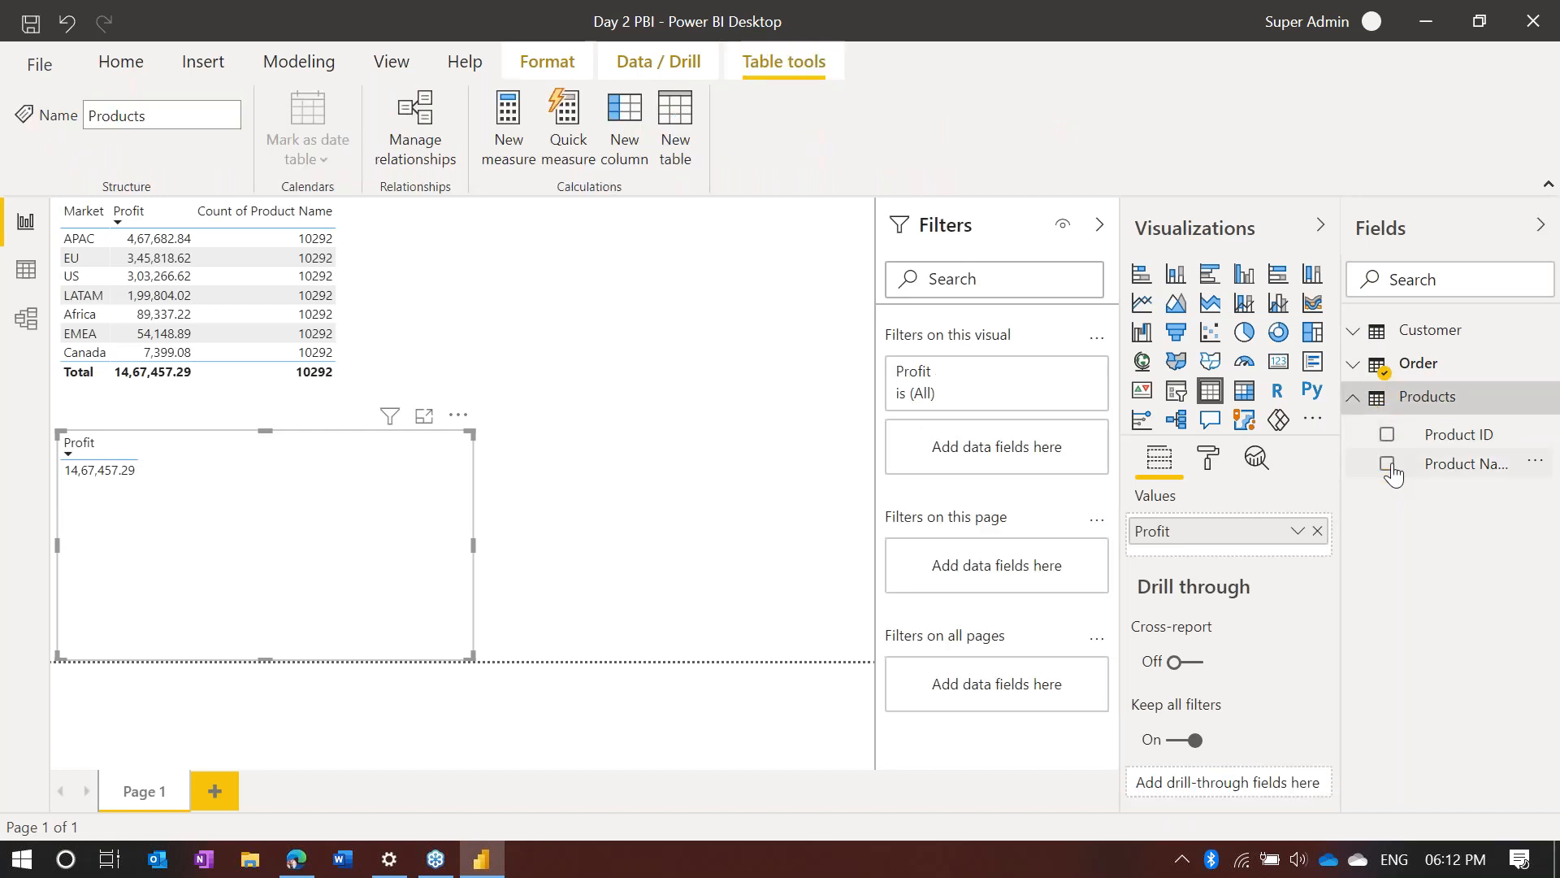
pyautogui.click(1389, 467)
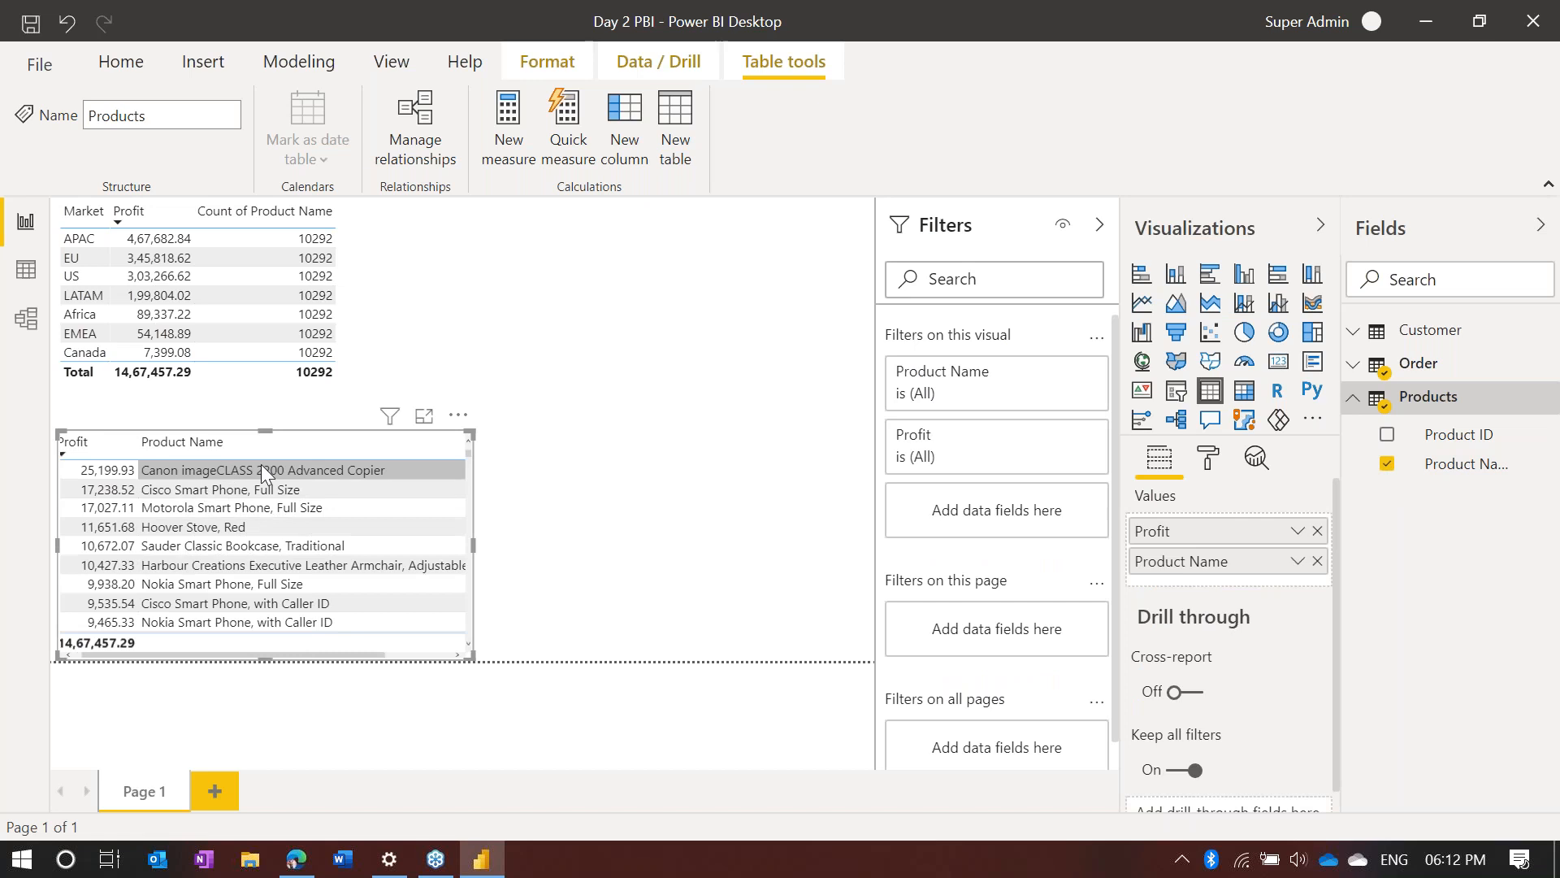
pyautogui.moveTo(474, 542); pyautogui.dragTo(875, 562)
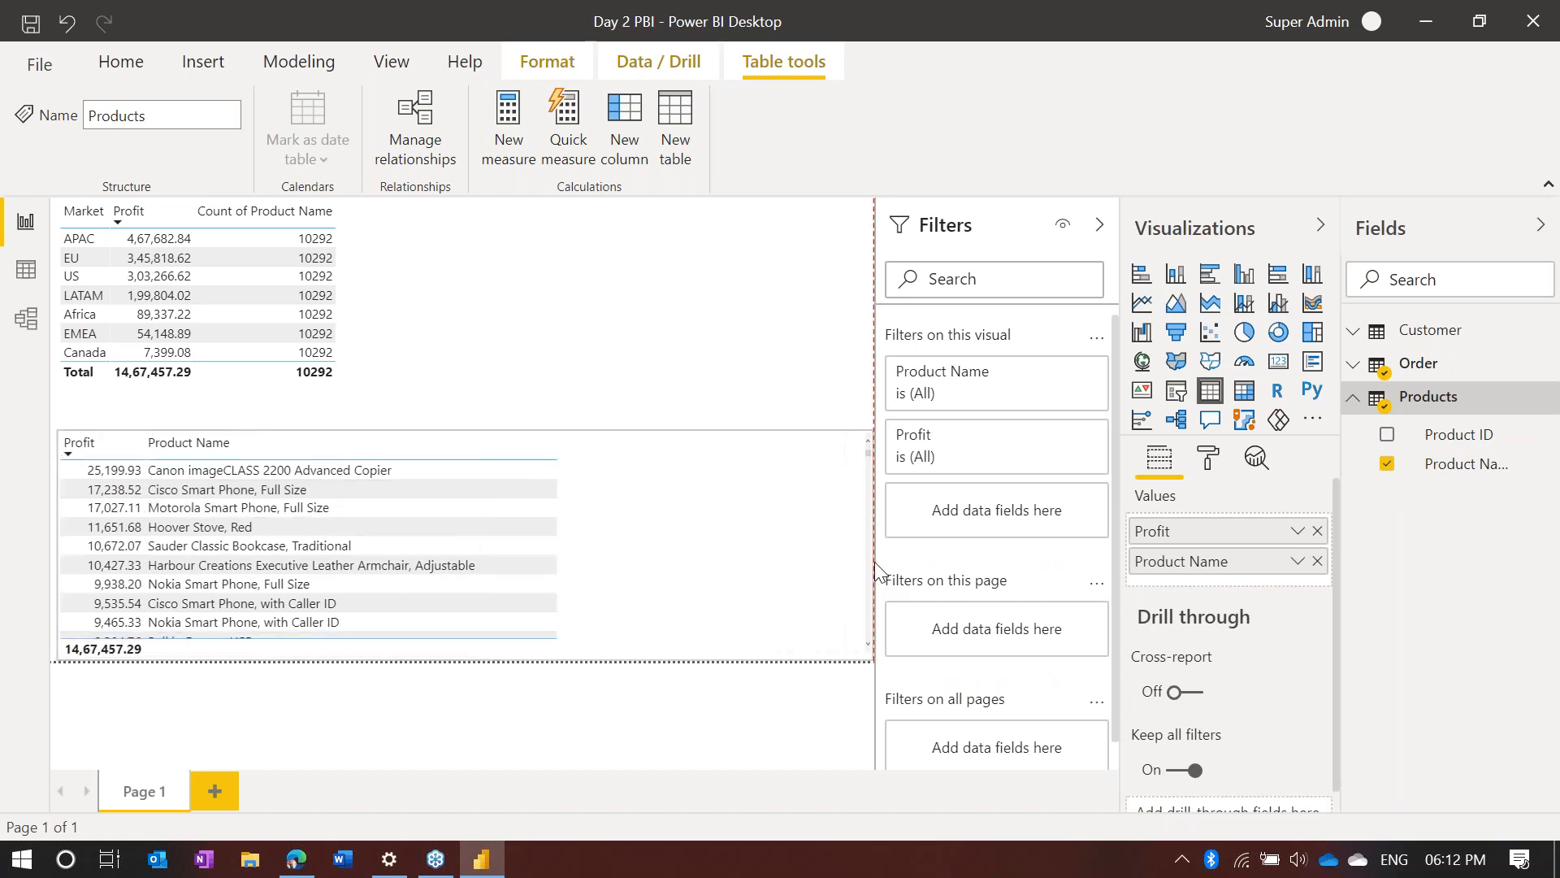
# Step: Add Customer ID from the Customer table to the copied table and summarize it as Count
pyautogui.click(1353, 340)
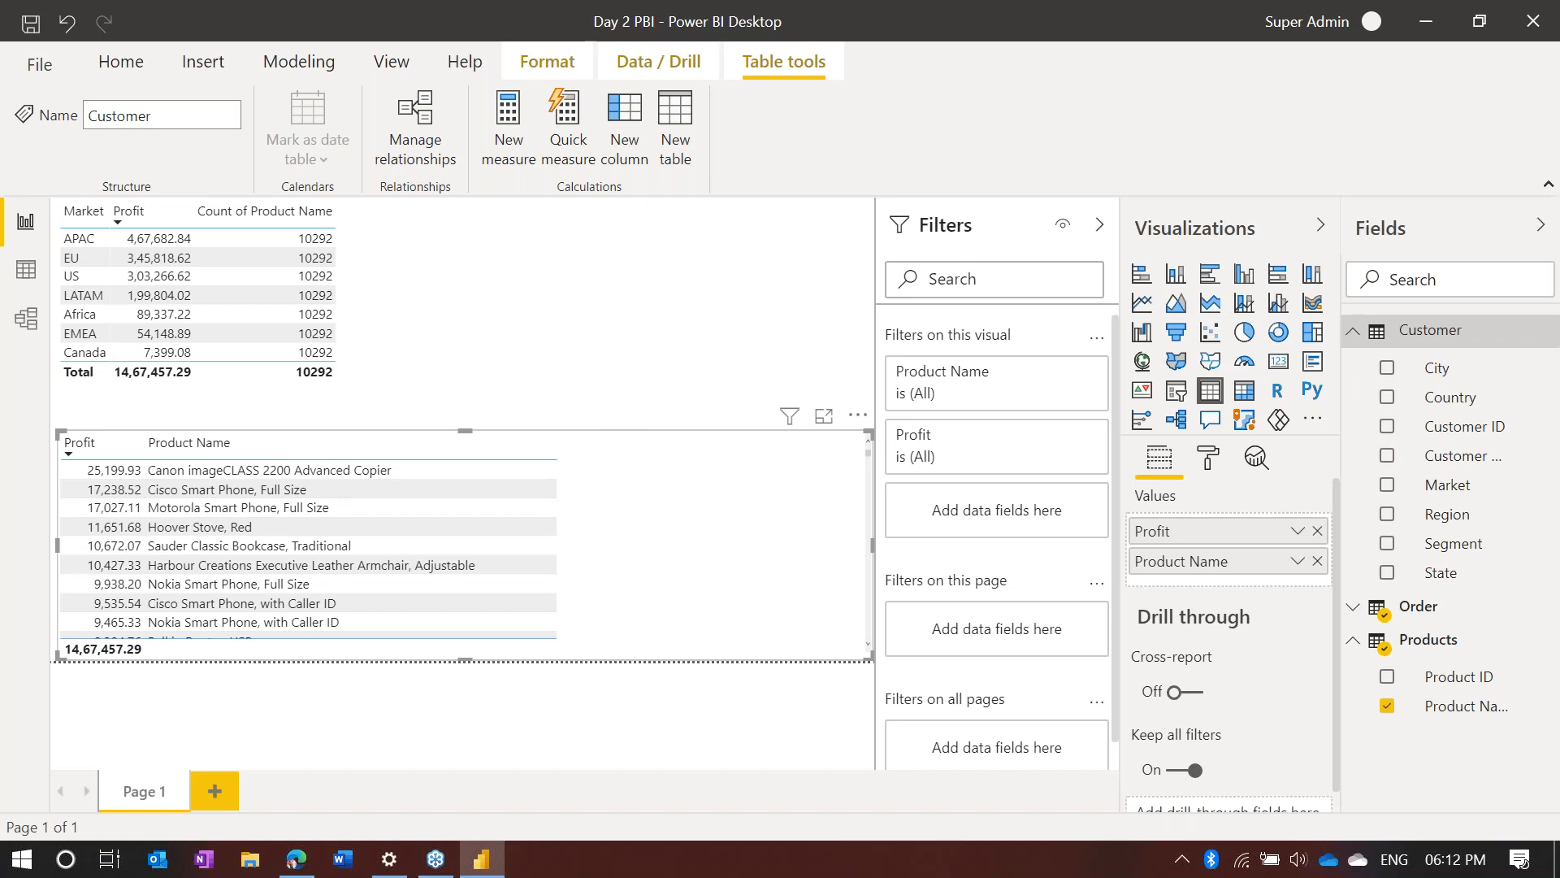
pyautogui.click(1459, 429)
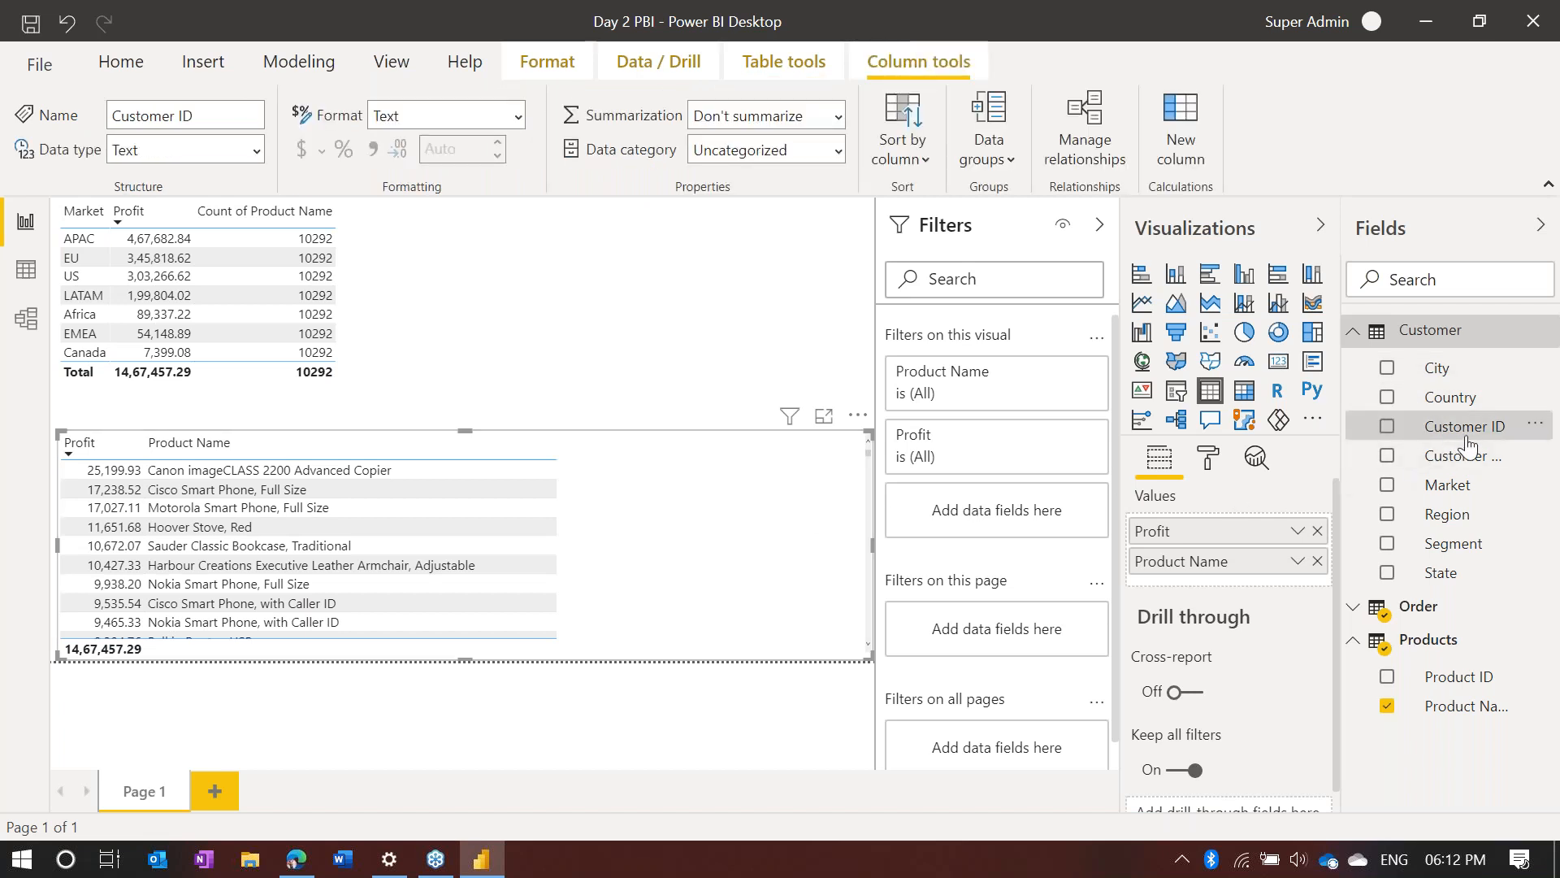
pyautogui.moveTo(1470, 438); pyautogui.dragTo(714, 520)
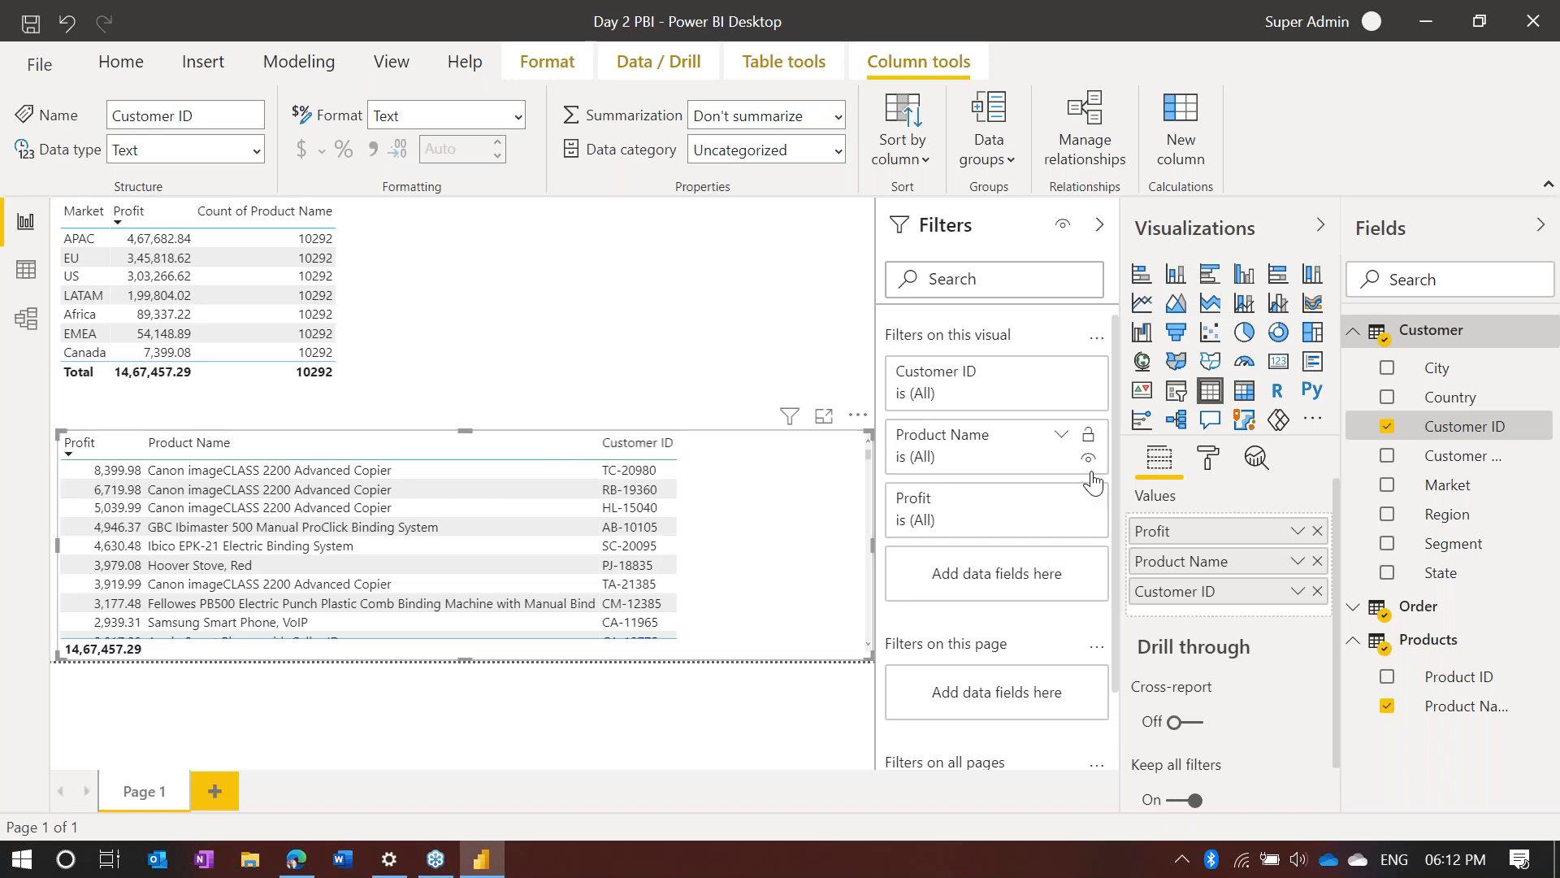
pyautogui.click(1298, 592)
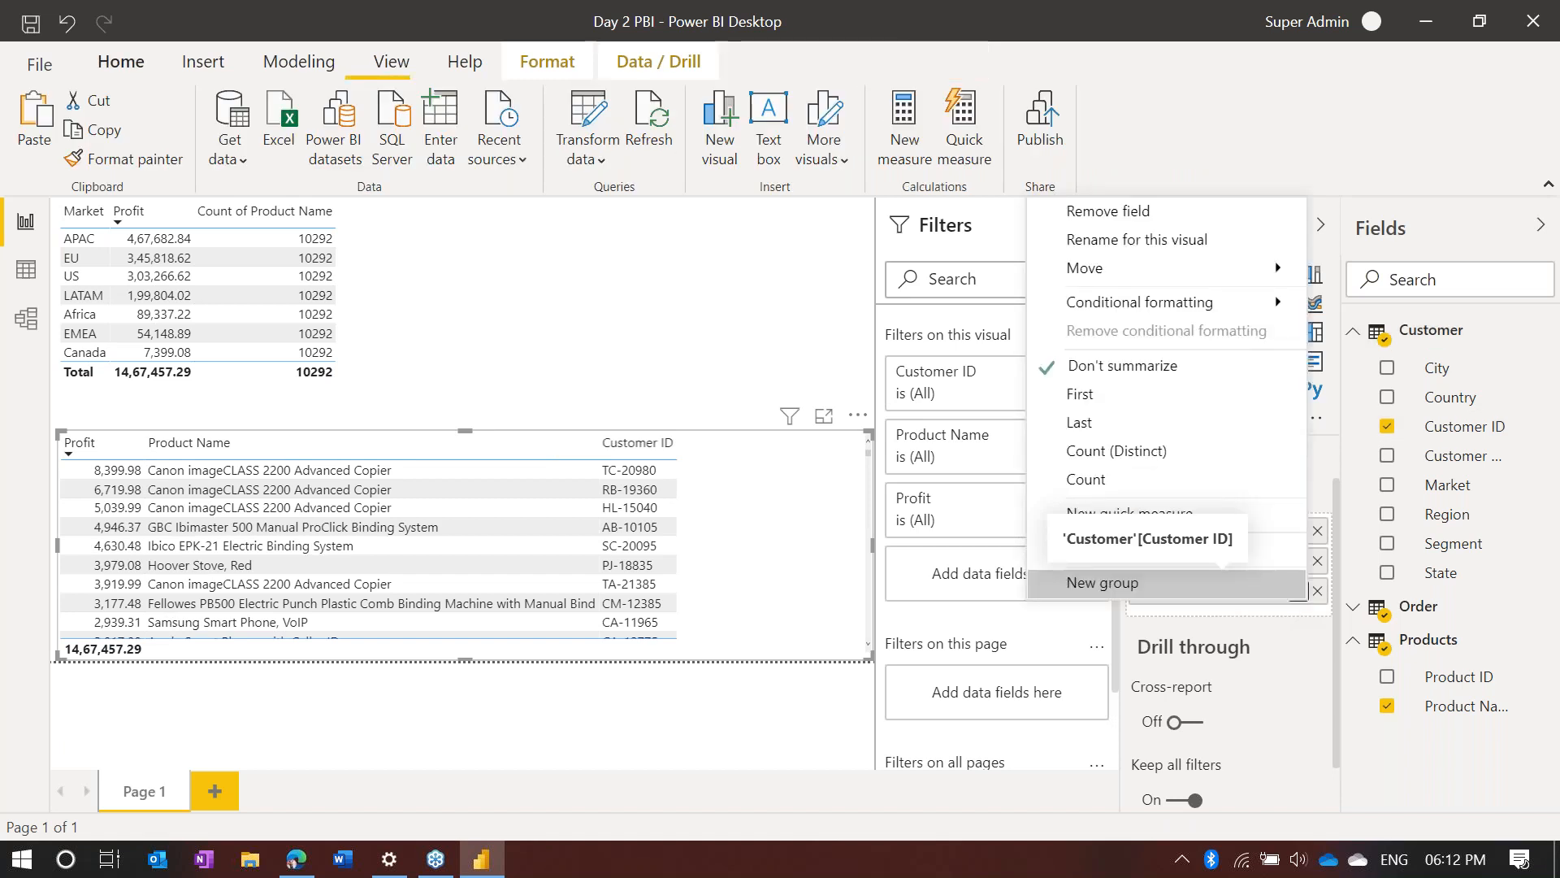
pyautogui.click(1141, 486)
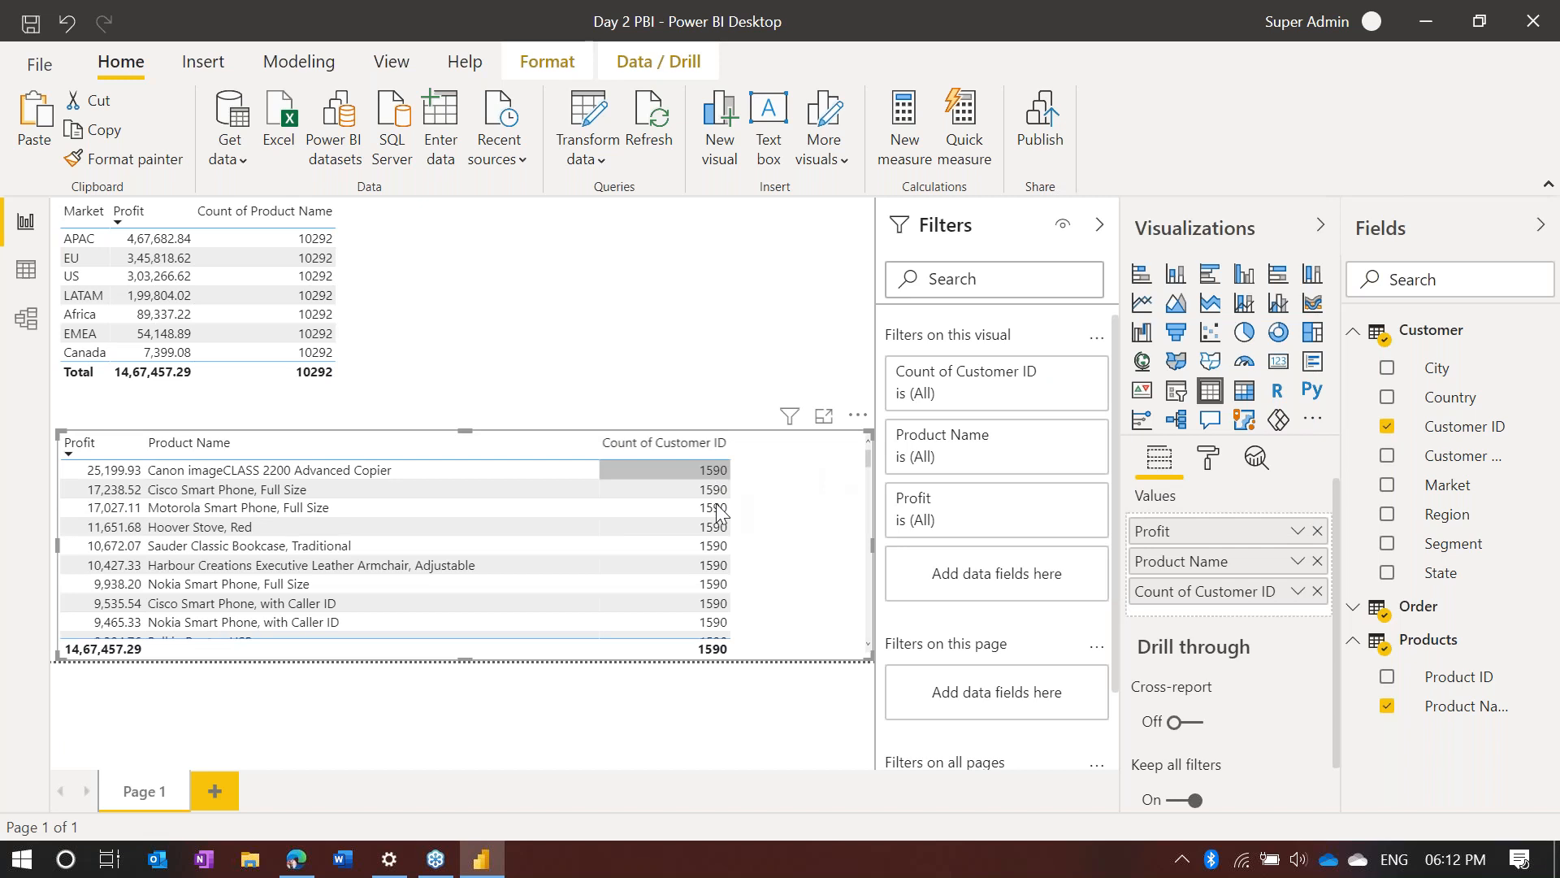
# Step: Scroll through the copied table's rows and review the model diagram
pyautogui.scroll(-5, 715, 573)
pyautogui.scroll(-3, 717, 575)
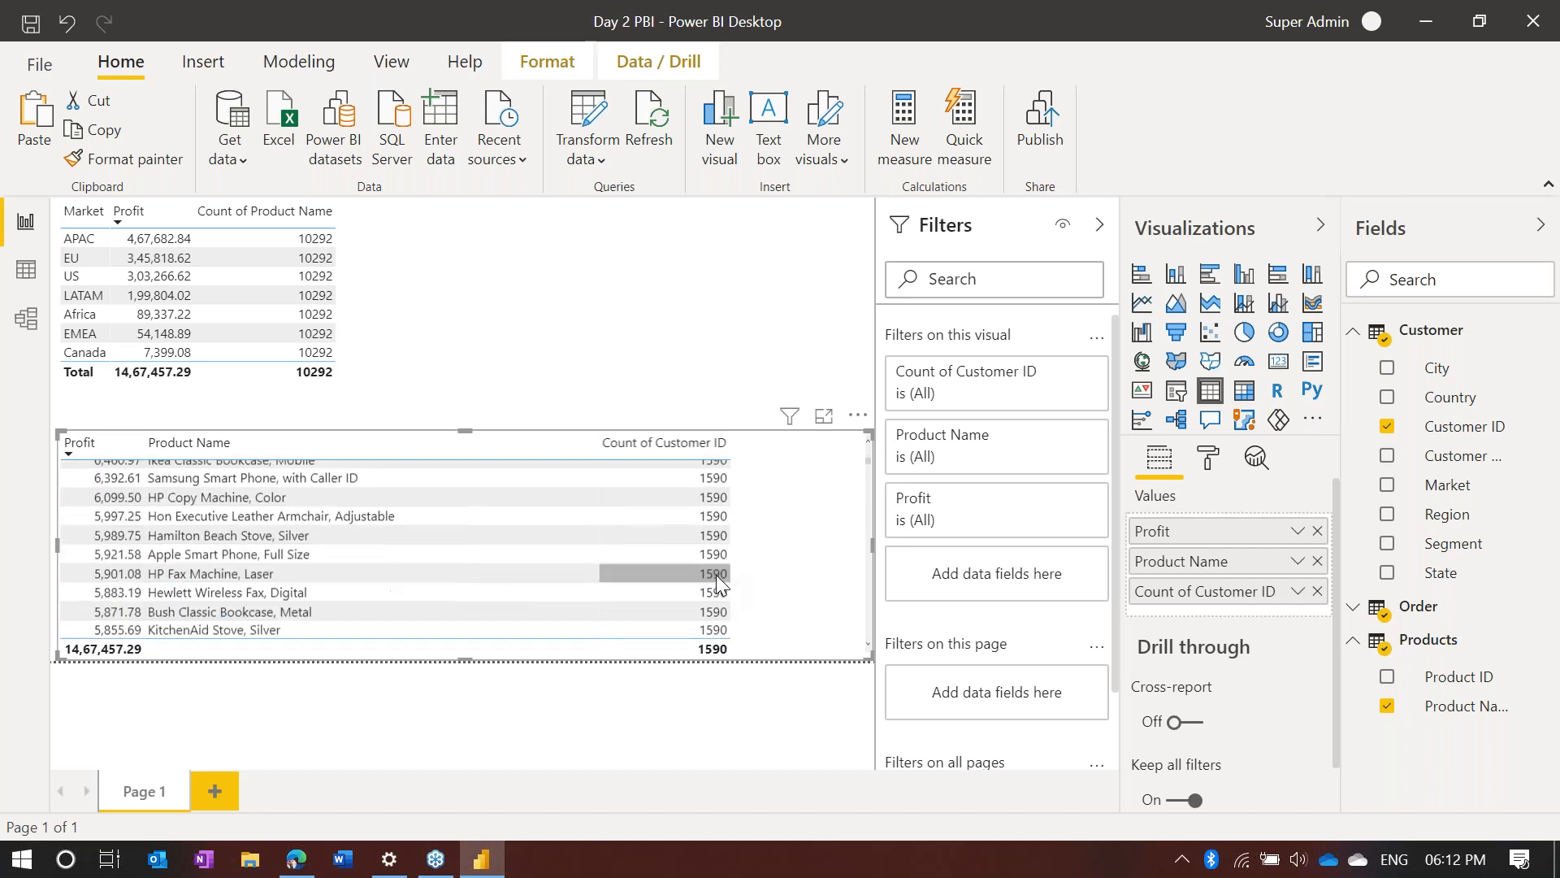
pyautogui.scroll(10, 716, 575)
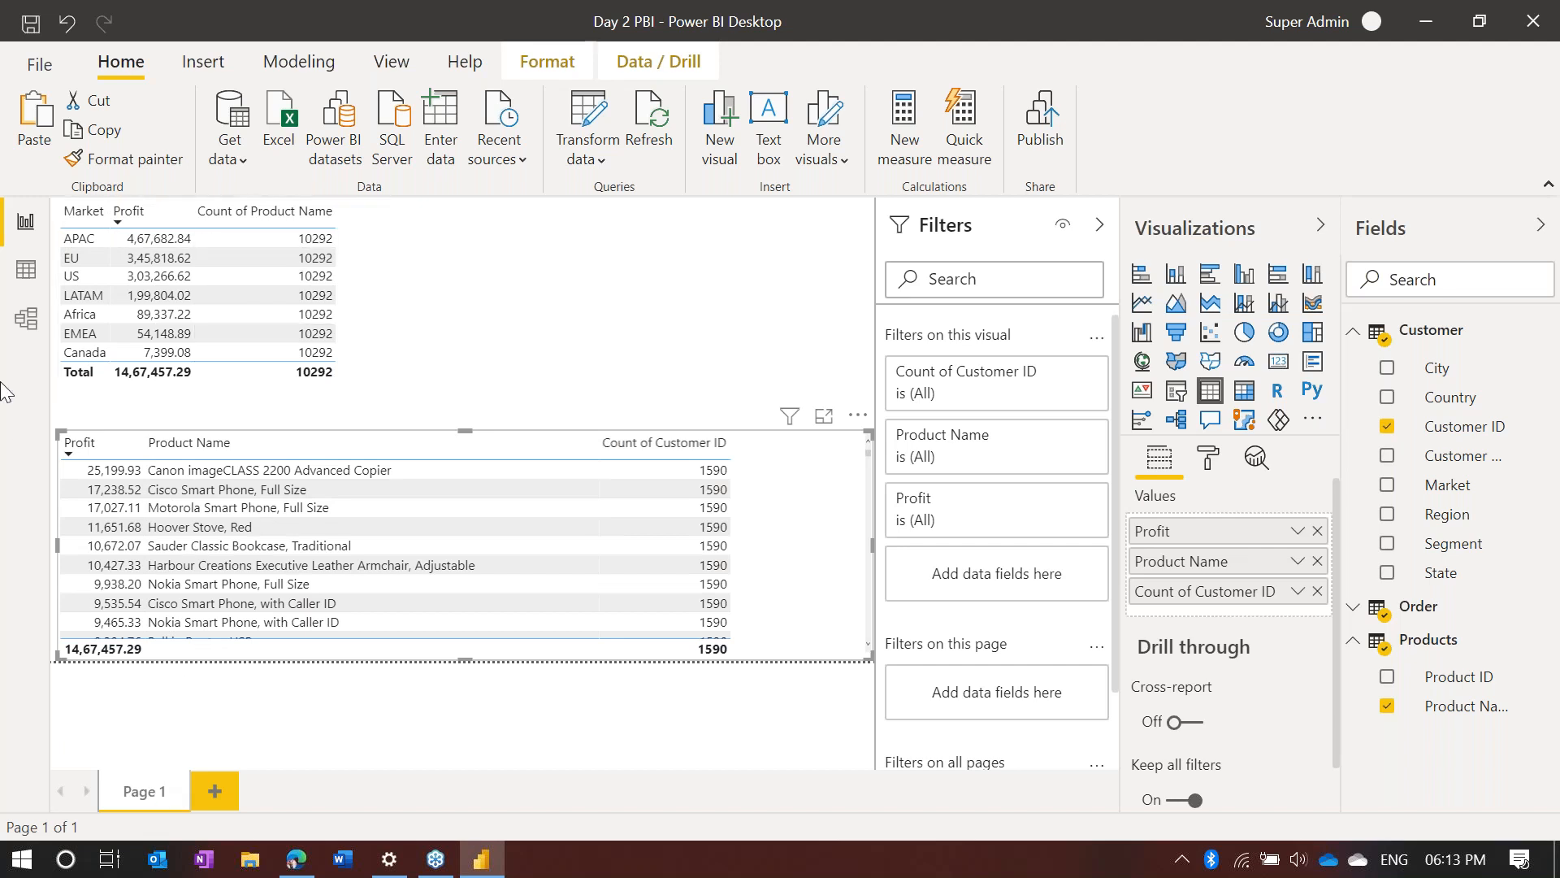
pyautogui.click(26, 319)
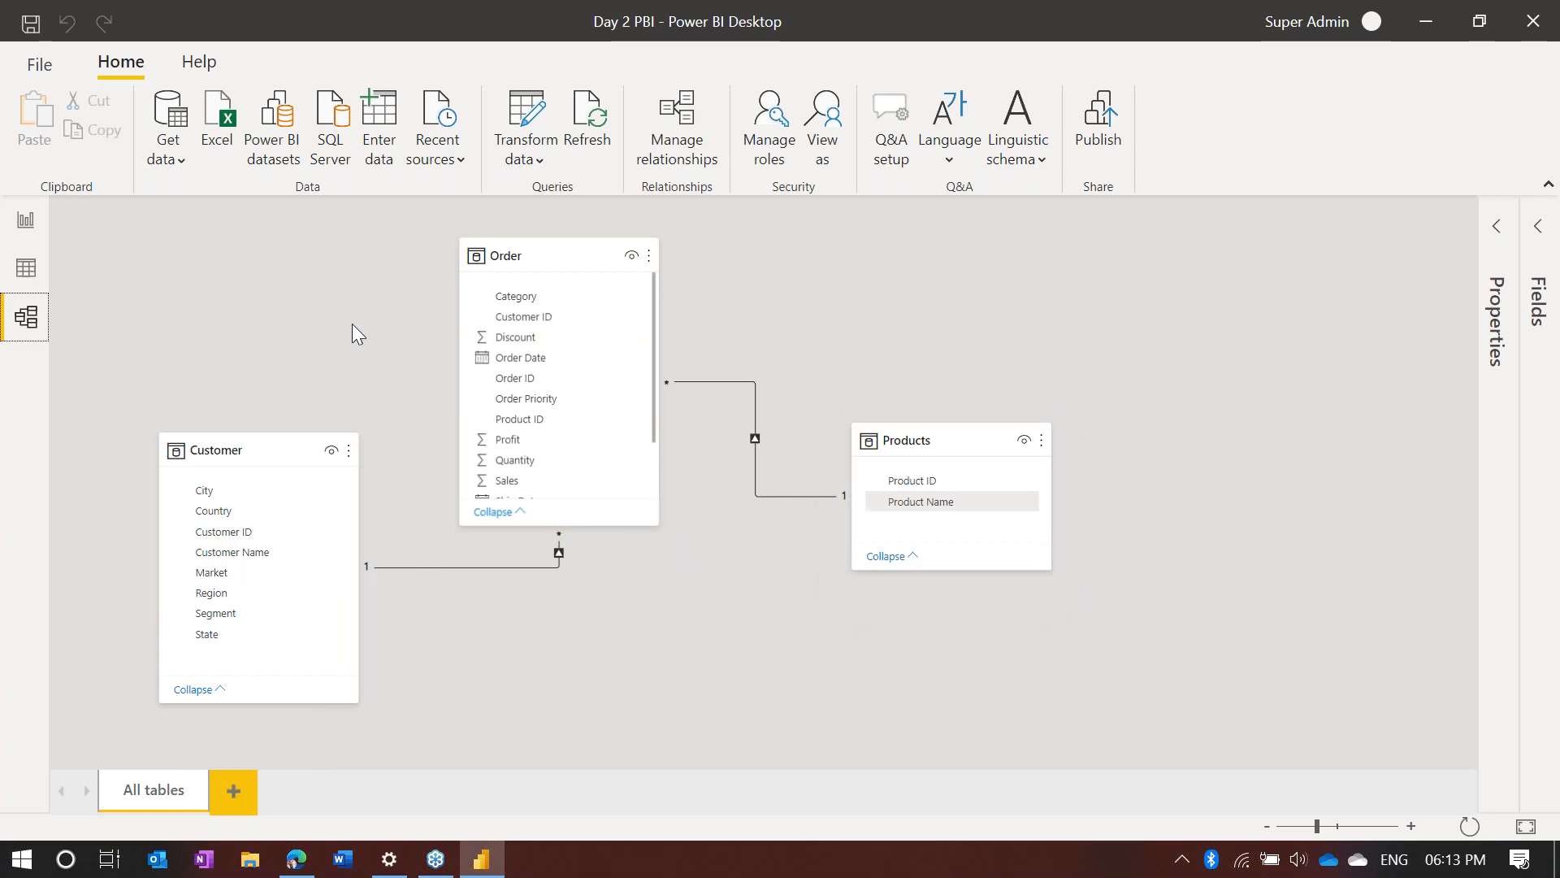
pyautogui.click(26, 220)
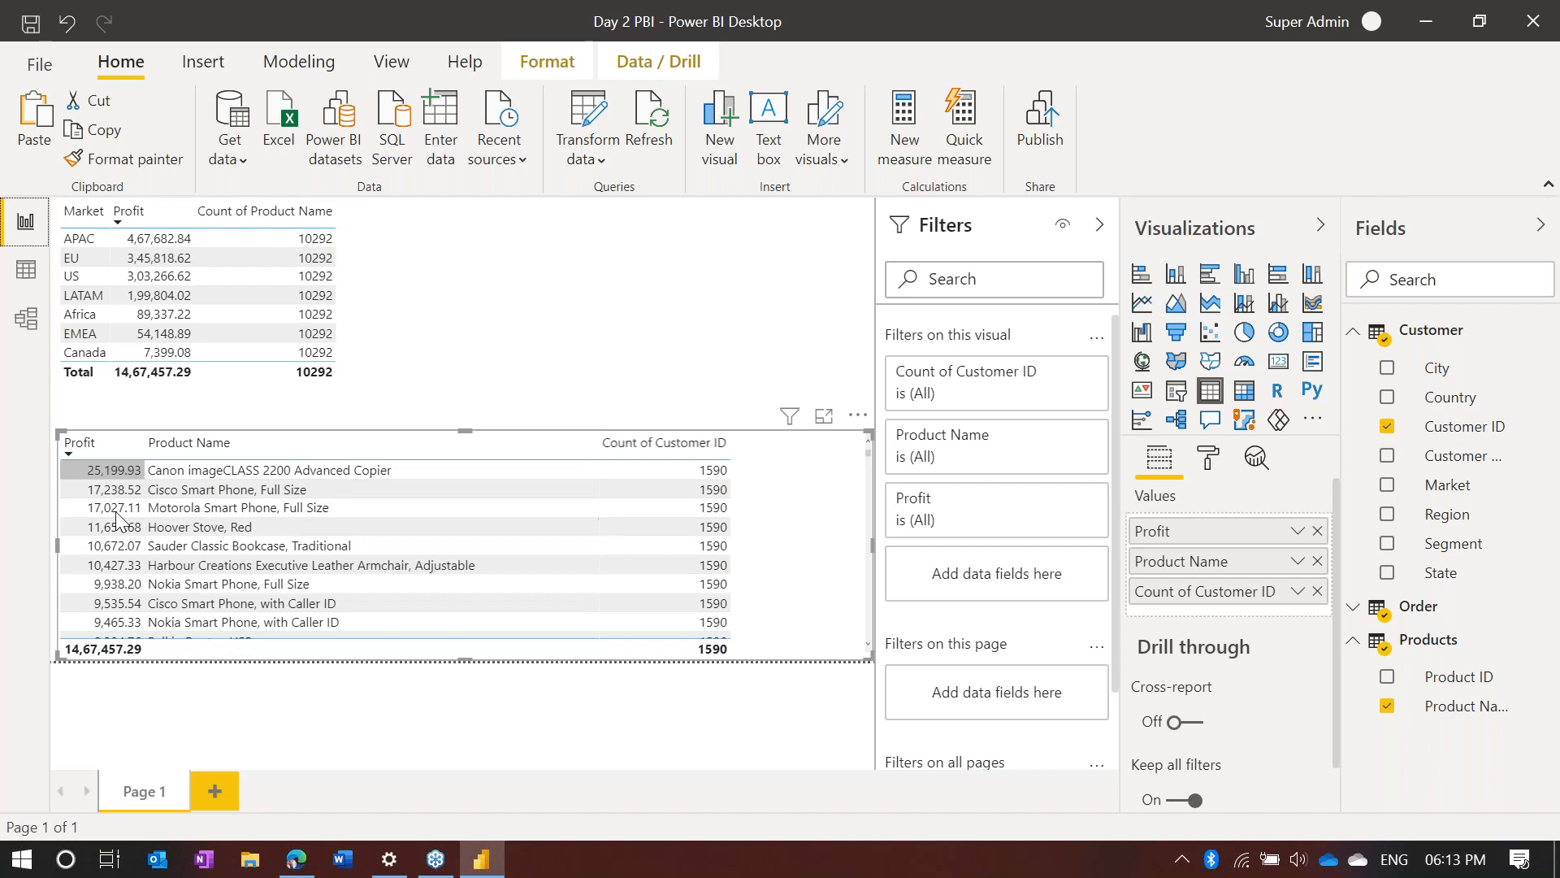
# Step: Set the cross filter direction of the Order–Products relationship to Both
pyautogui.click(26, 317)
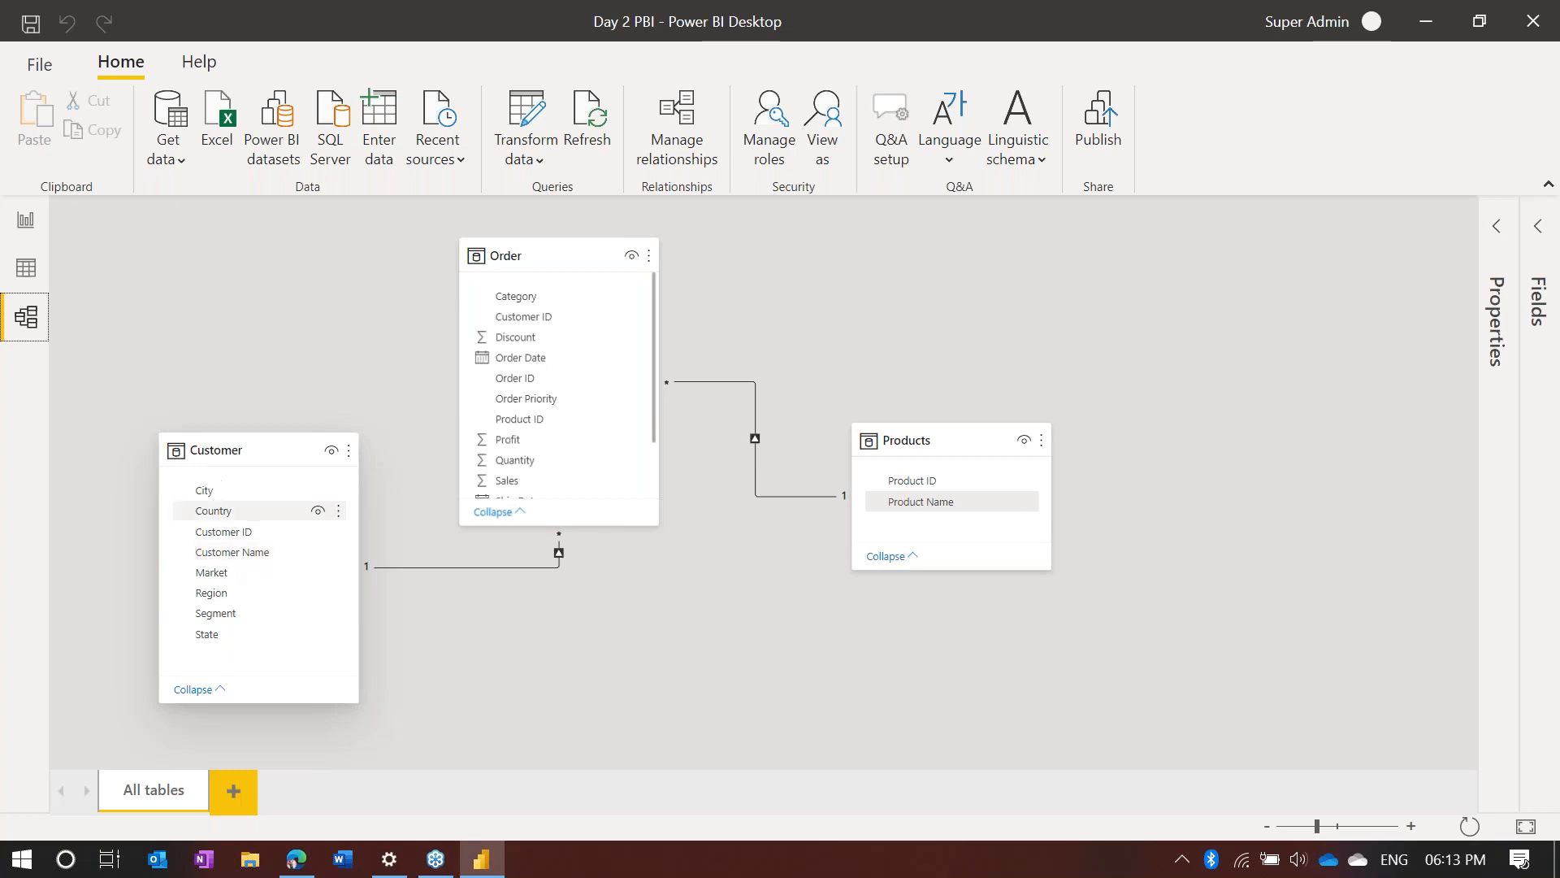
pyautogui.click(26, 219)
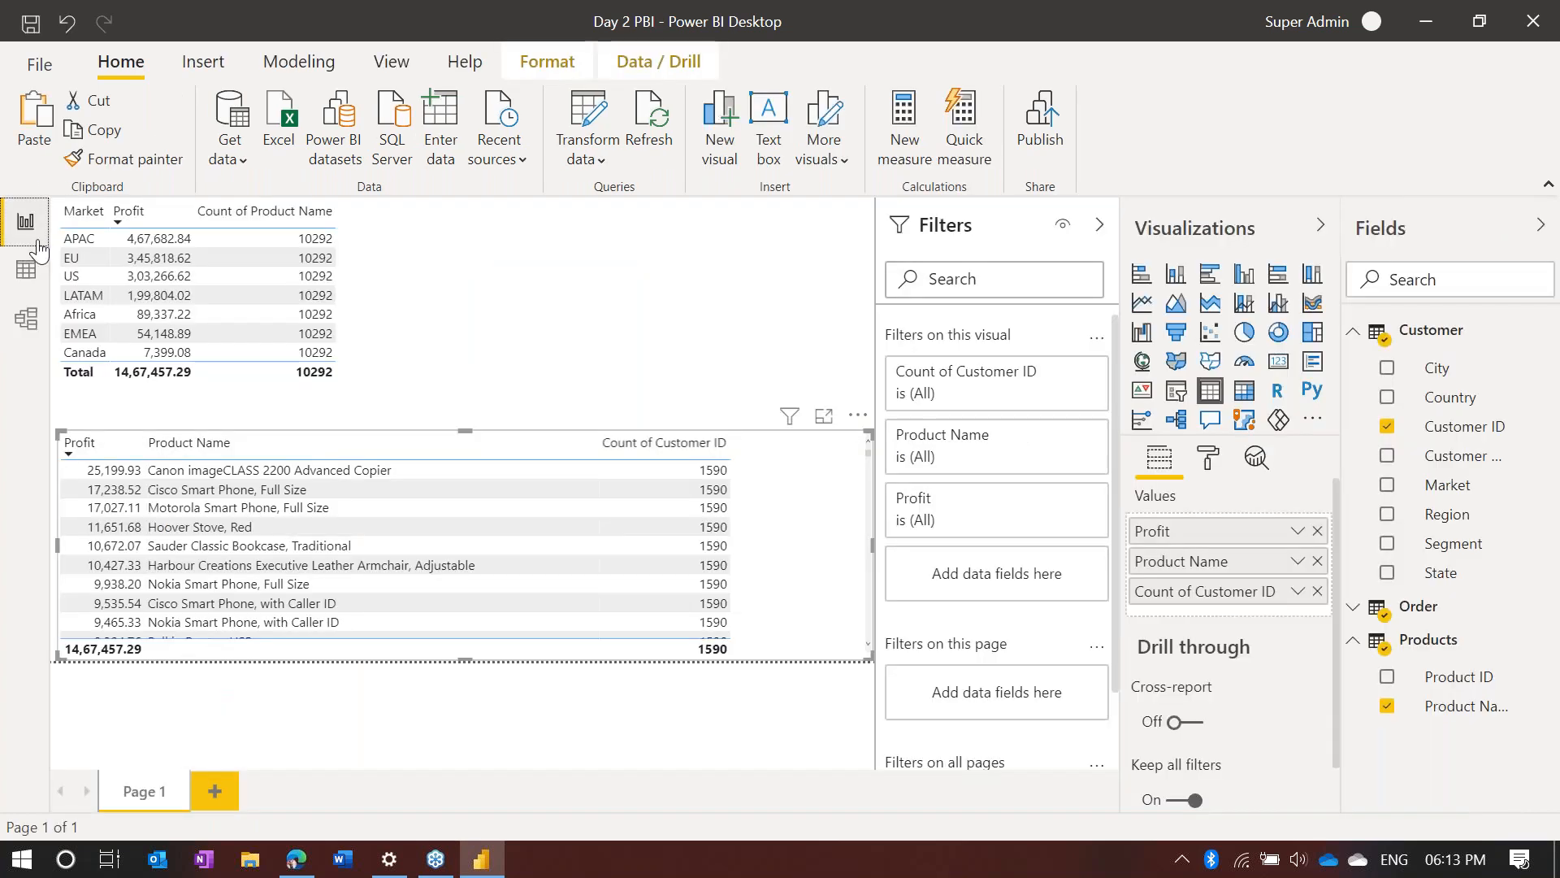
pyautogui.click(26, 316)
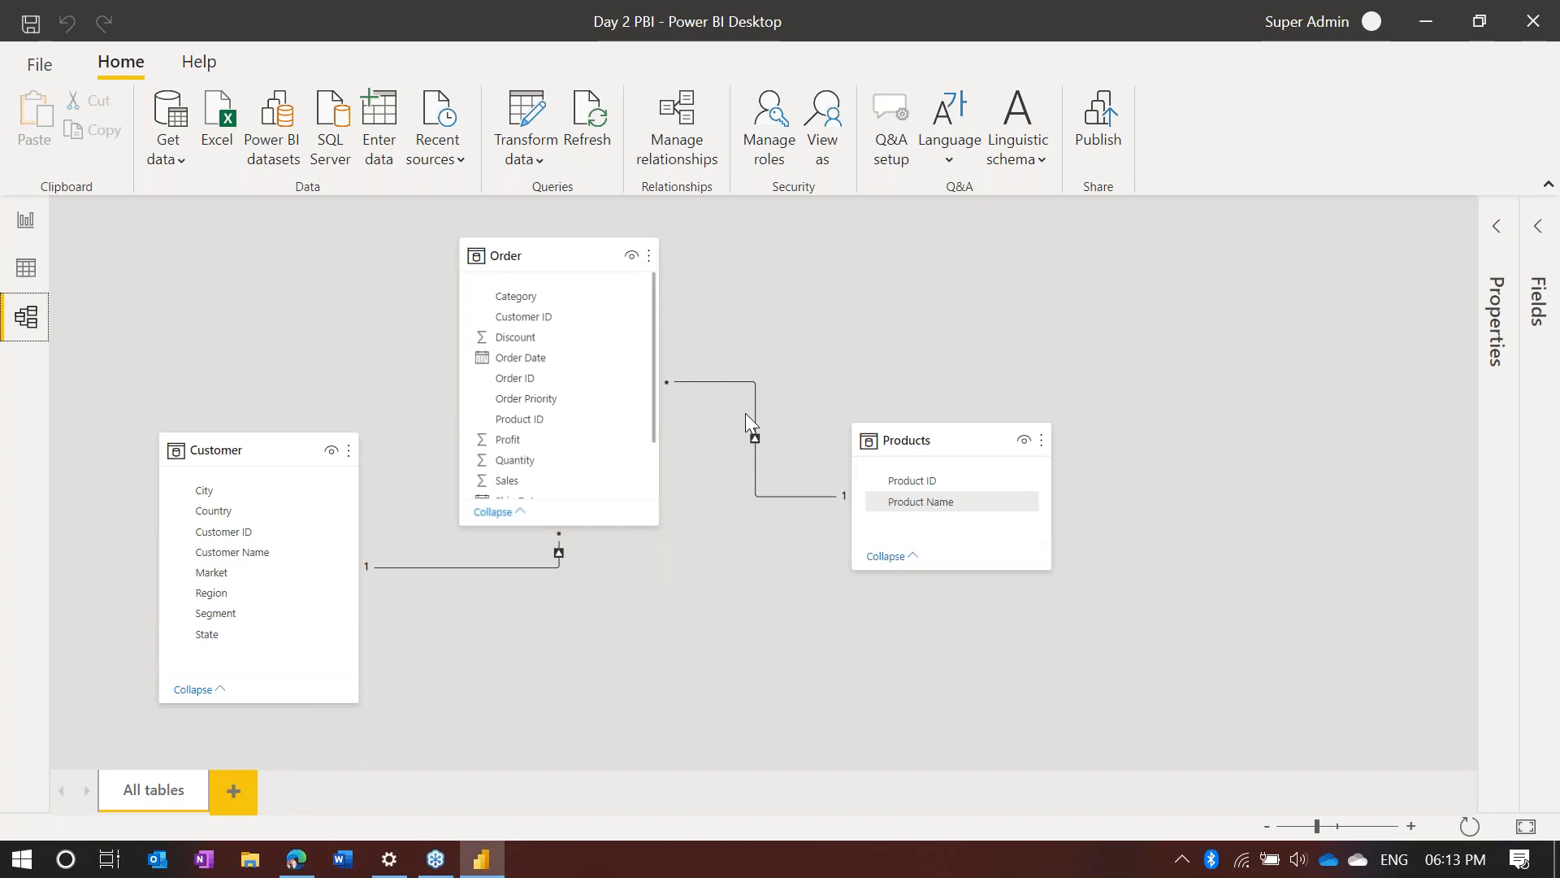
pyautogui.doubleClick(756, 411)
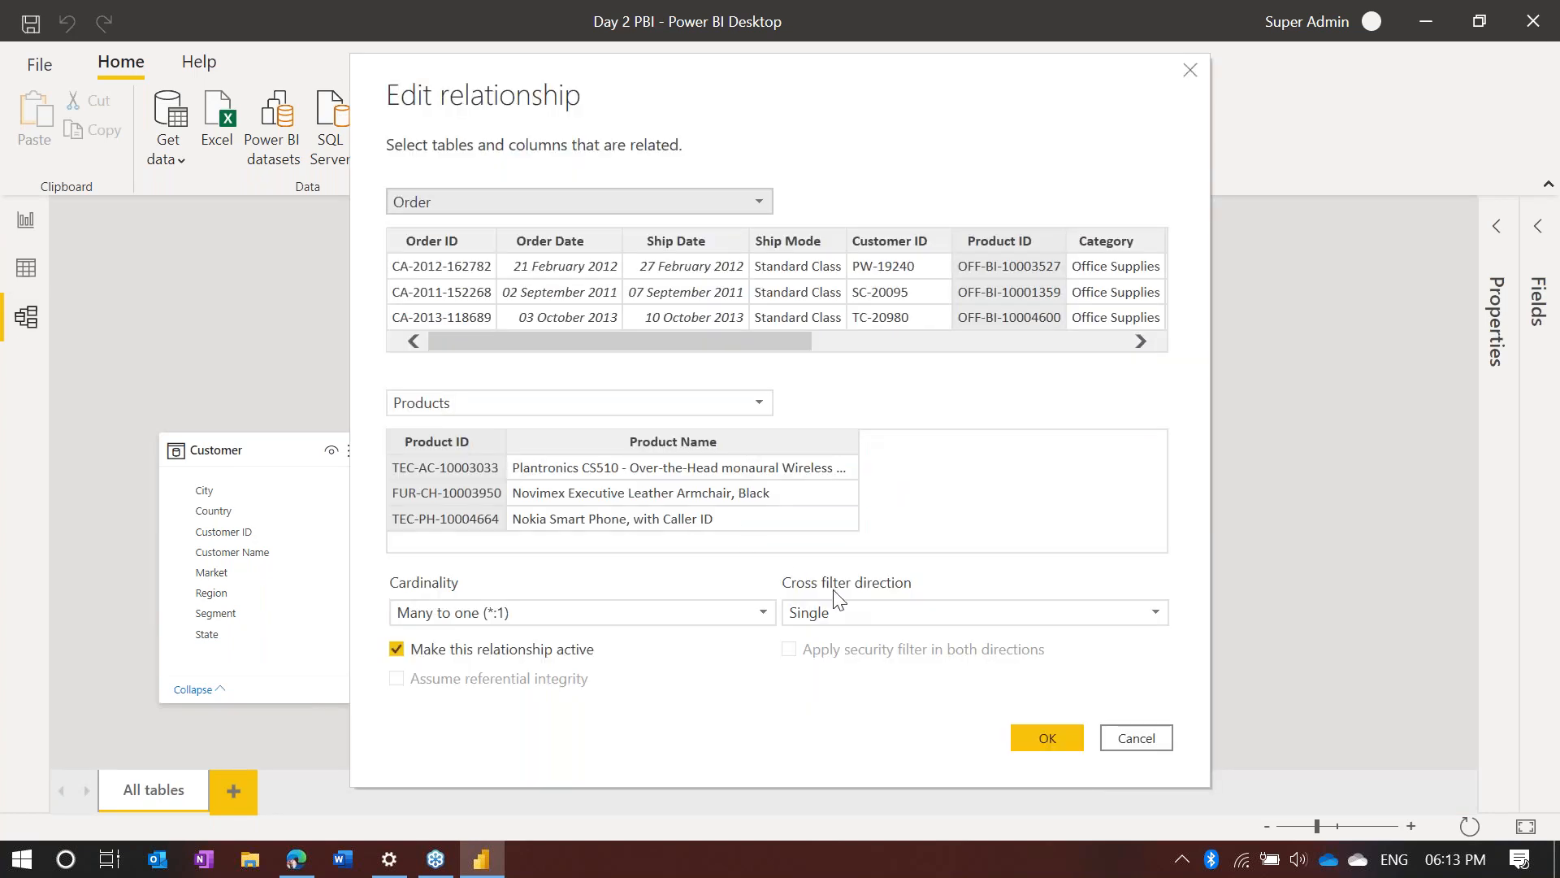
pyautogui.click(841, 616)
pyautogui.click(840, 661)
pyautogui.click(1044, 740)
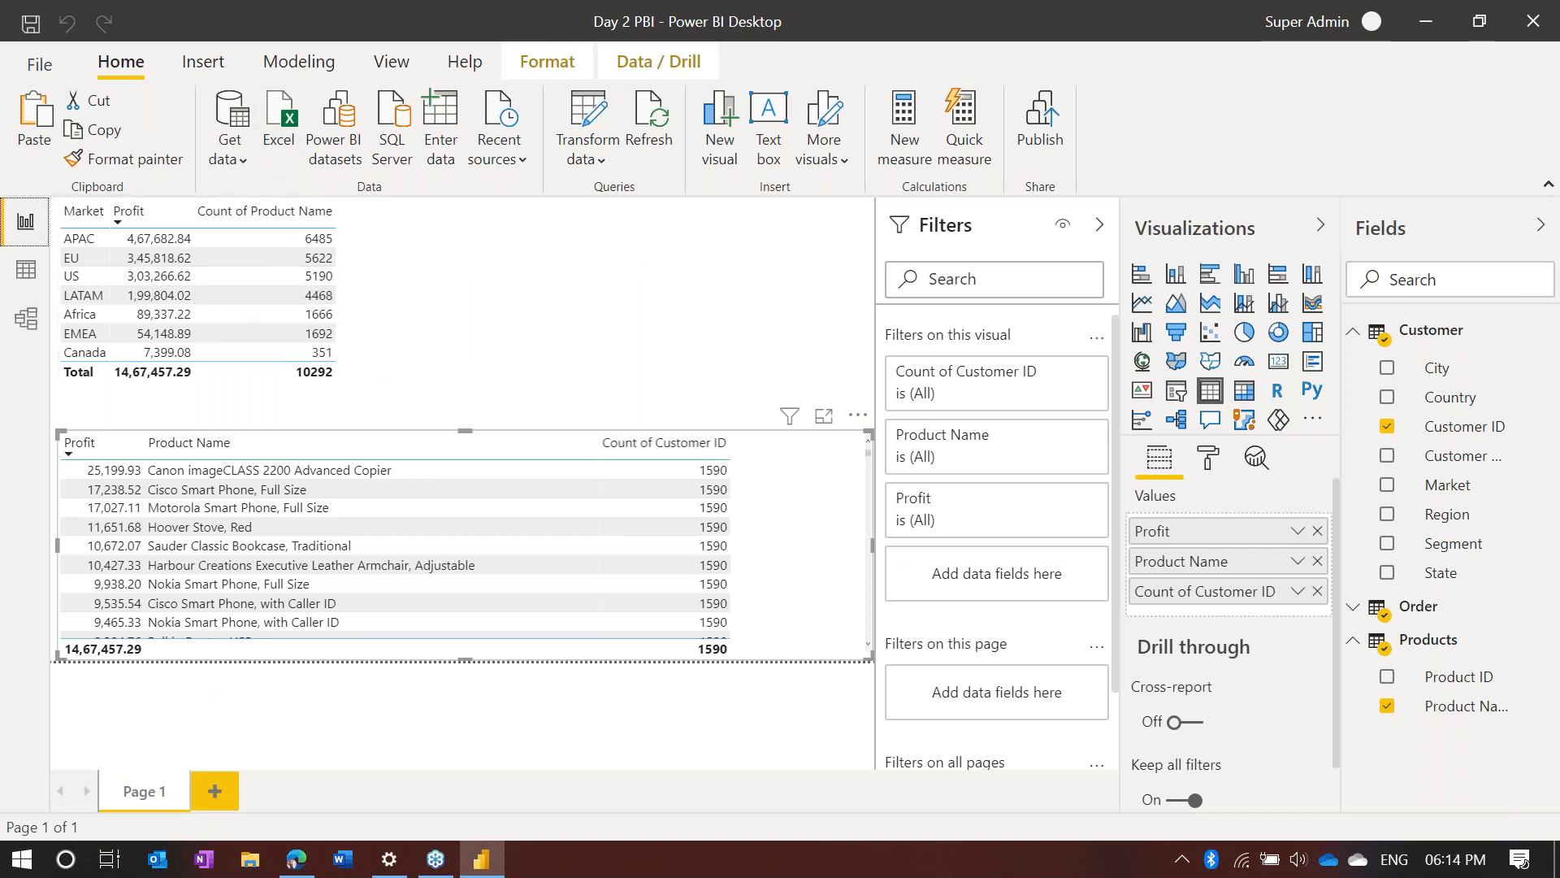
# Step: Set the cross filter direction of the Order–Customer relationship to Both
pyautogui.click(26, 317)
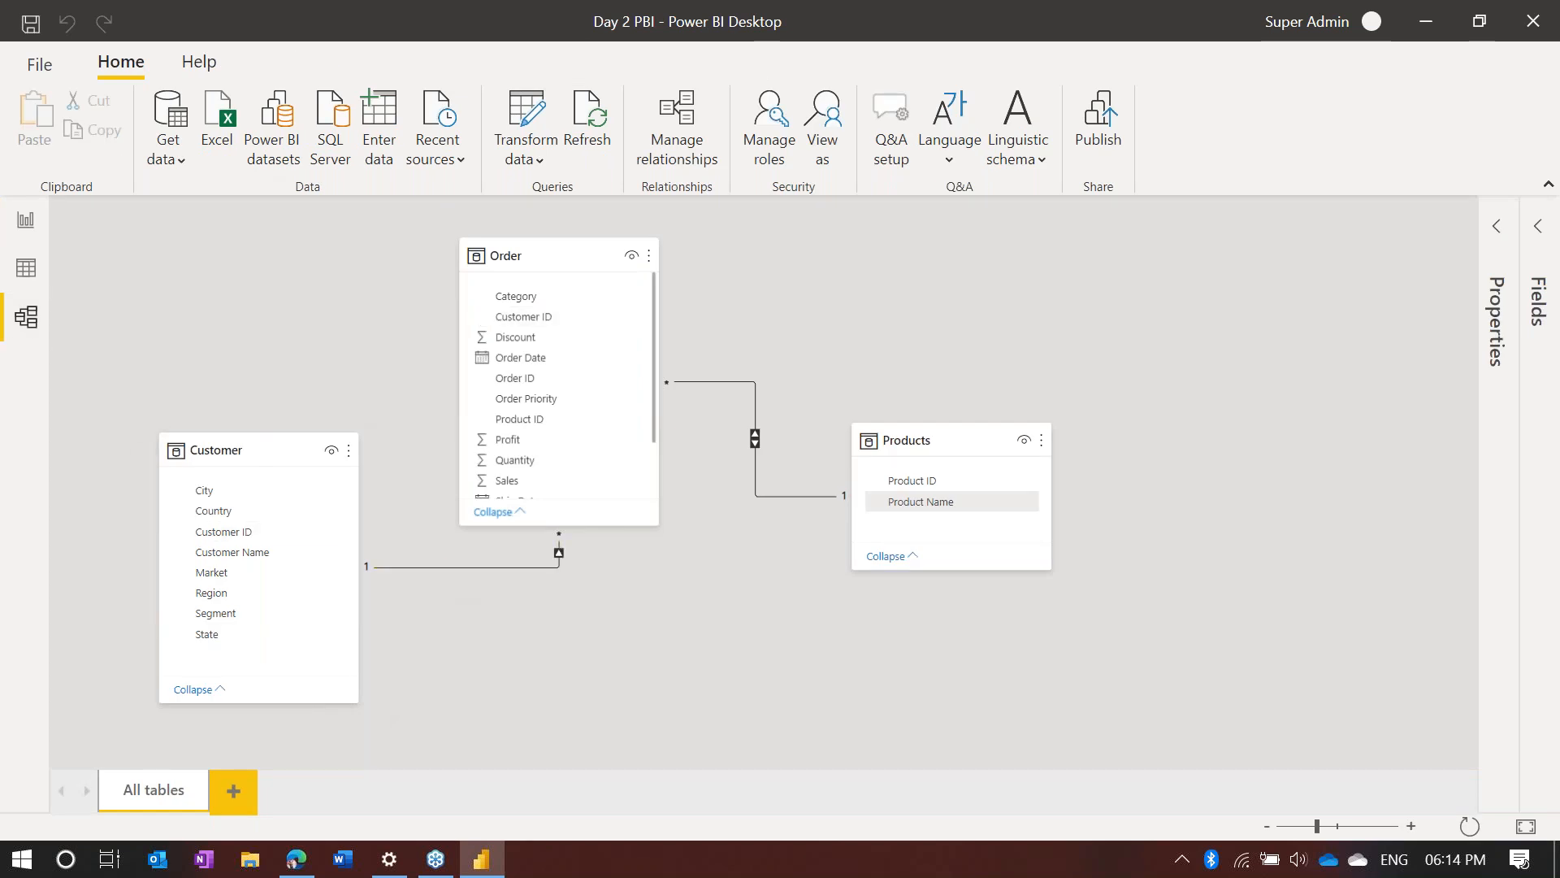
pyautogui.doubleClick(555, 567)
pyautogui.click(822, 610)
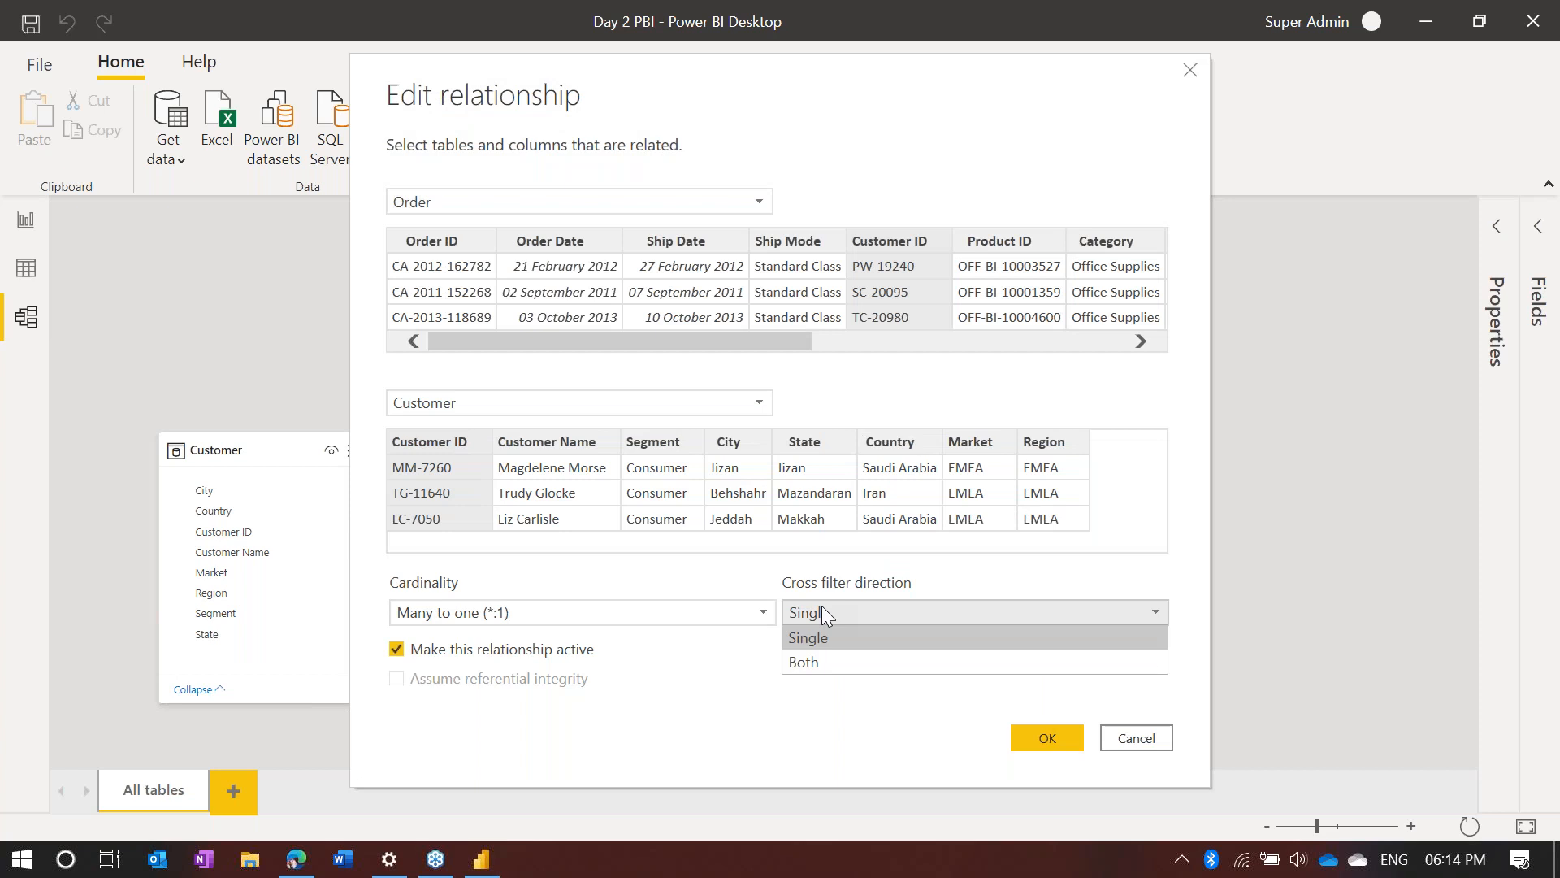
pyautogui.click(822, 657)
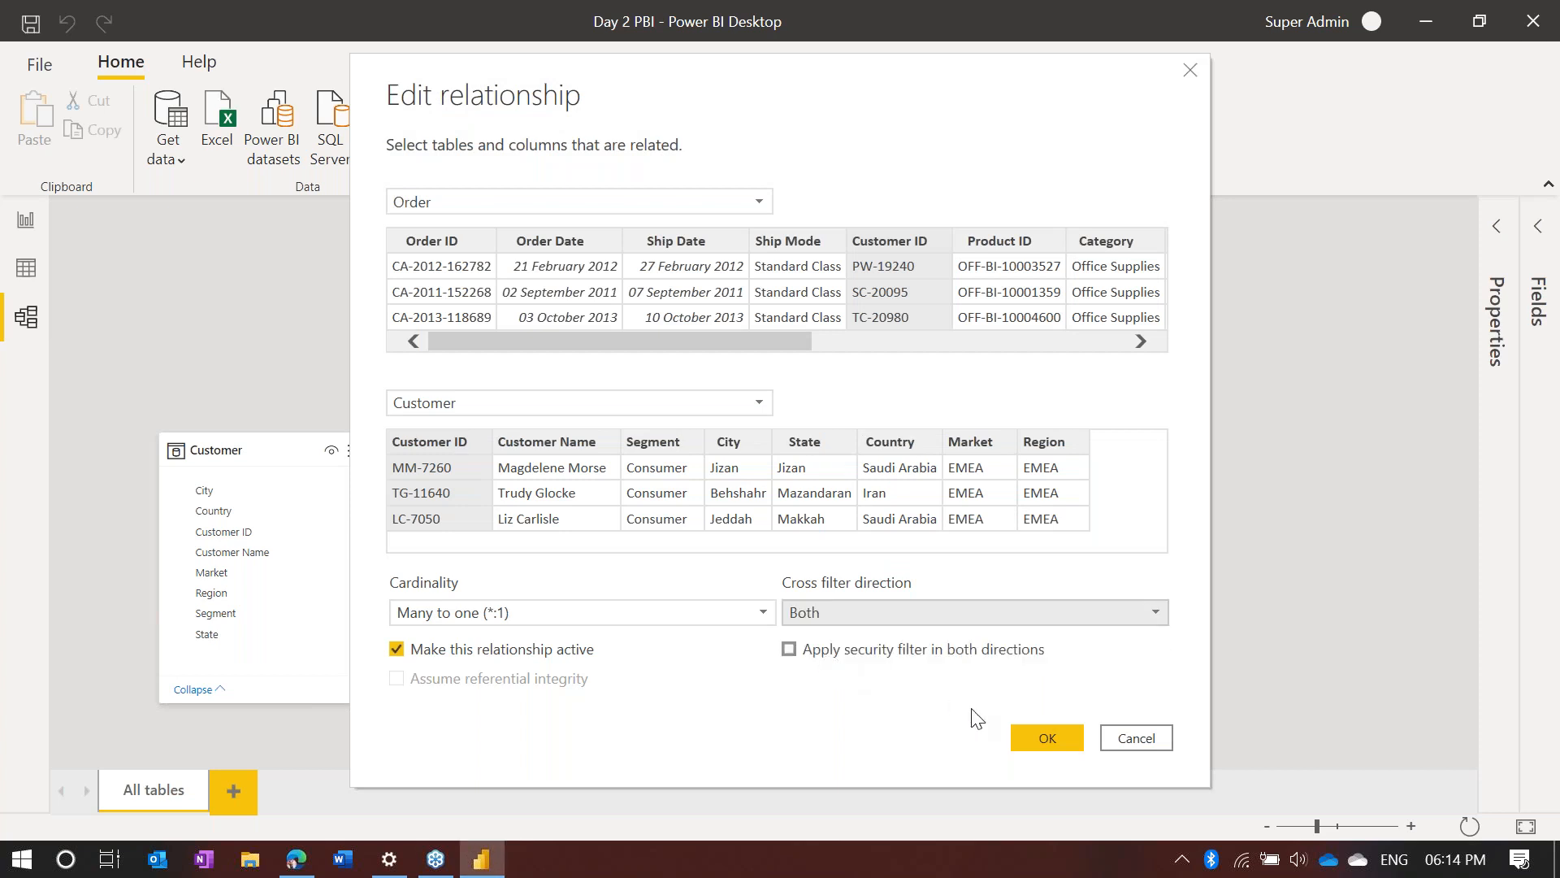
pyautogui.click(1046, 739)
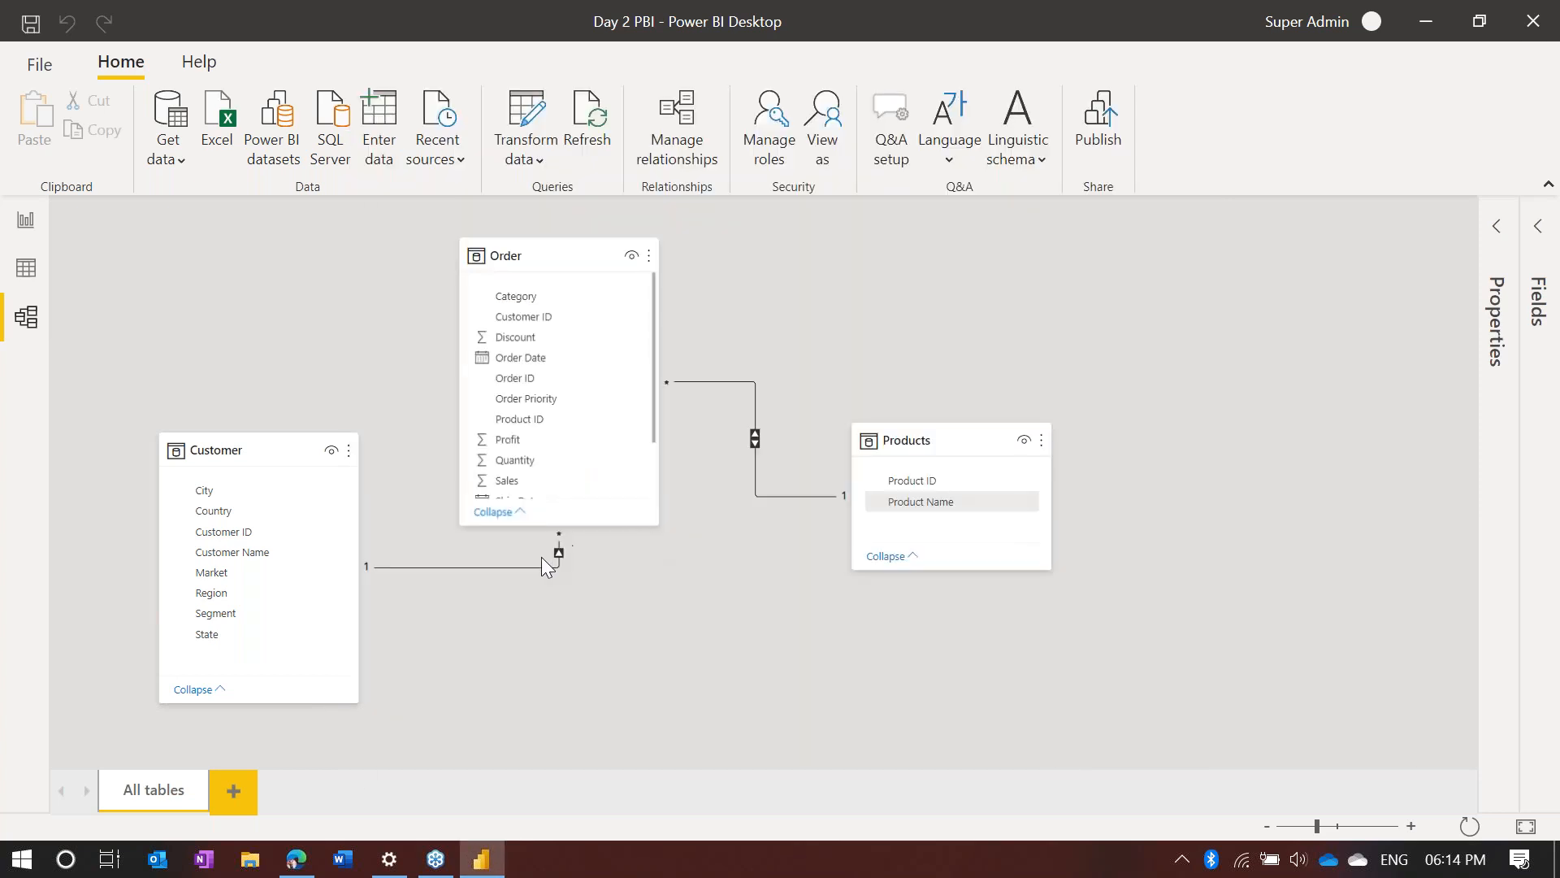
# Step: Review the counts in both table visuals on the report page
pyautogui.click(26, 221)
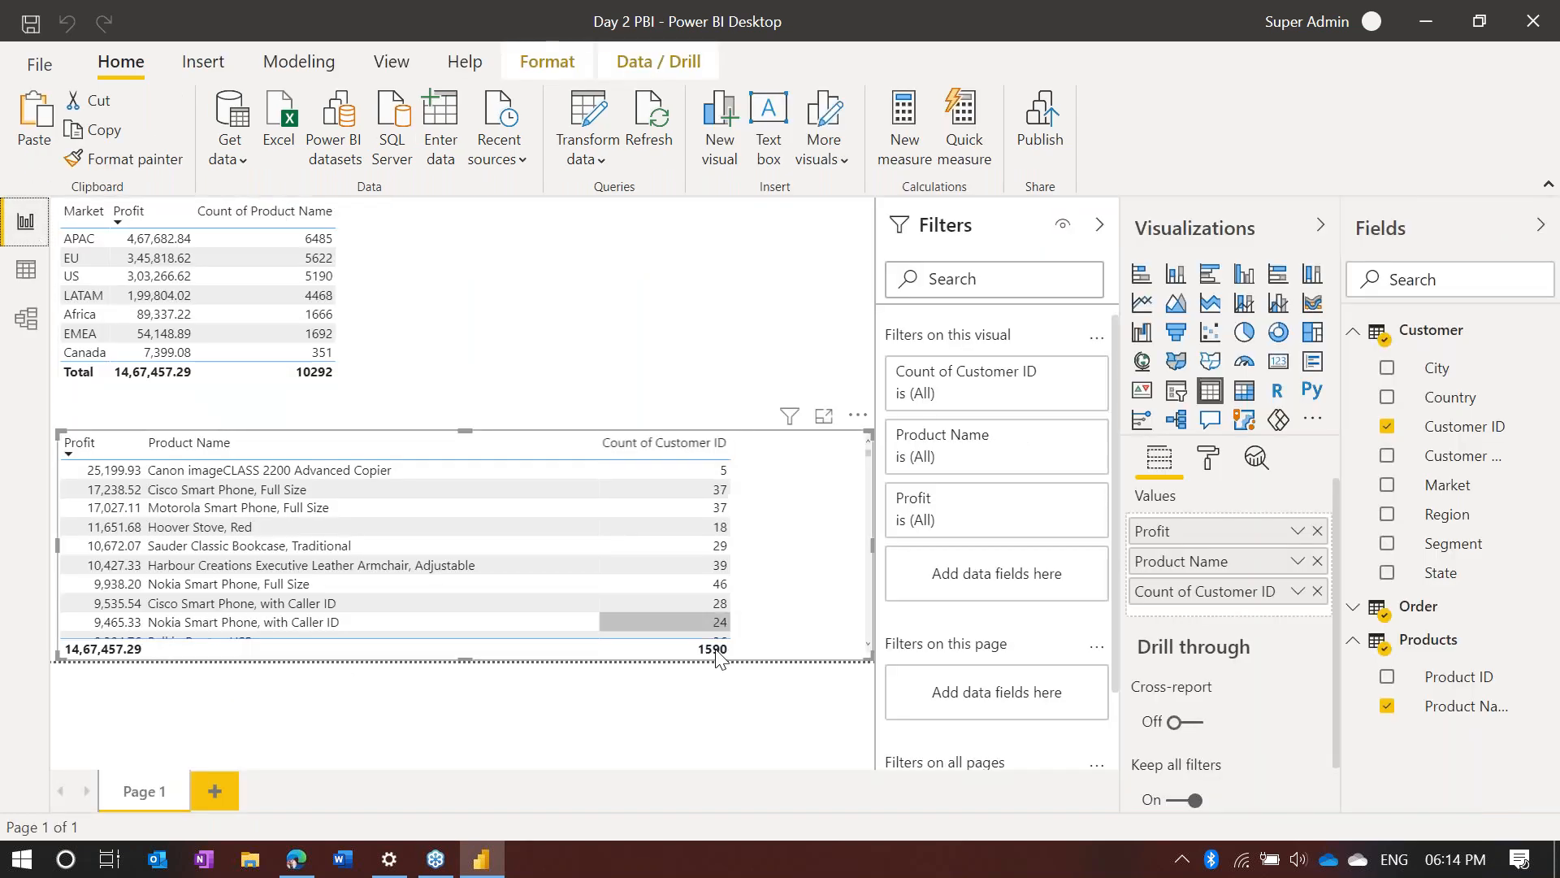
pyautogui.scroll(-10, 735, 553)
pyautogui.scroll(10, 735, 553)
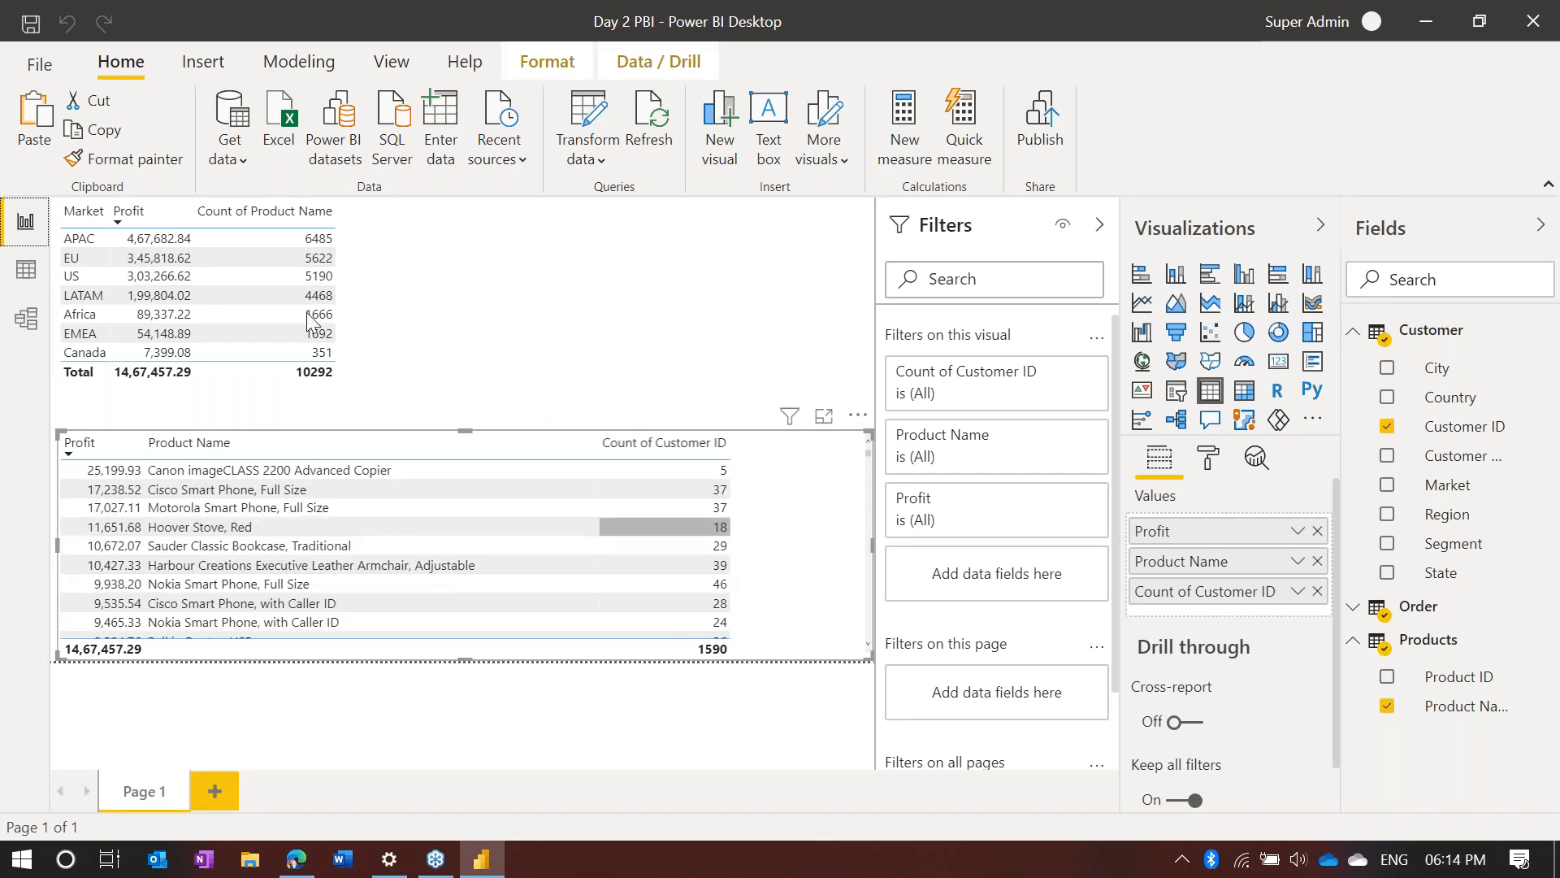
# Step: Set the Order–Customer relationship's cross filter direction back to Single
pyautogui.click(26, 317)
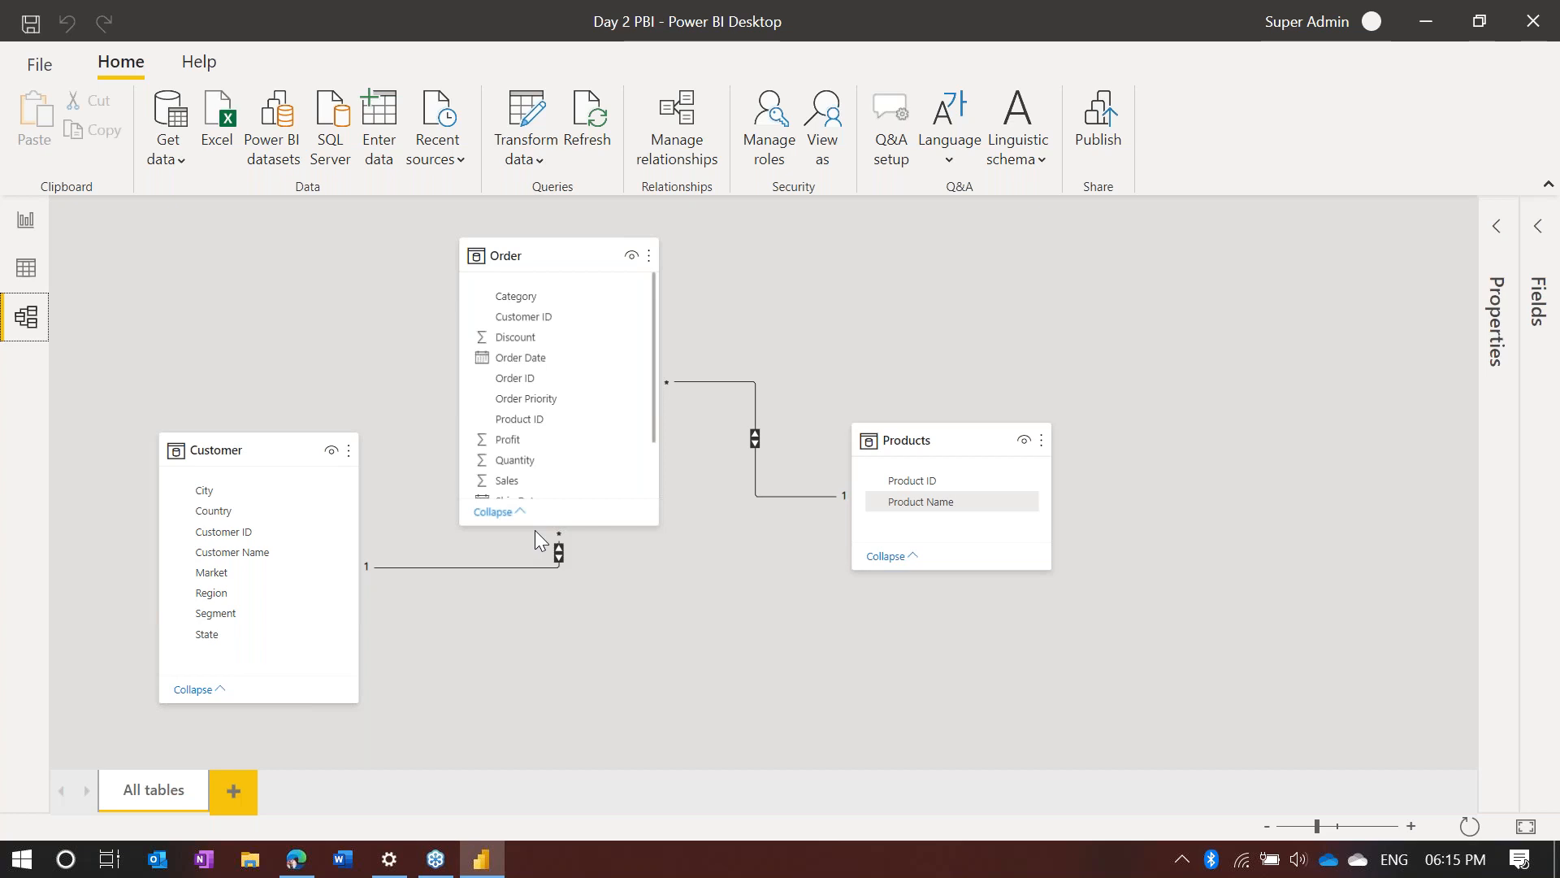
pyautogui.click(534, 564)
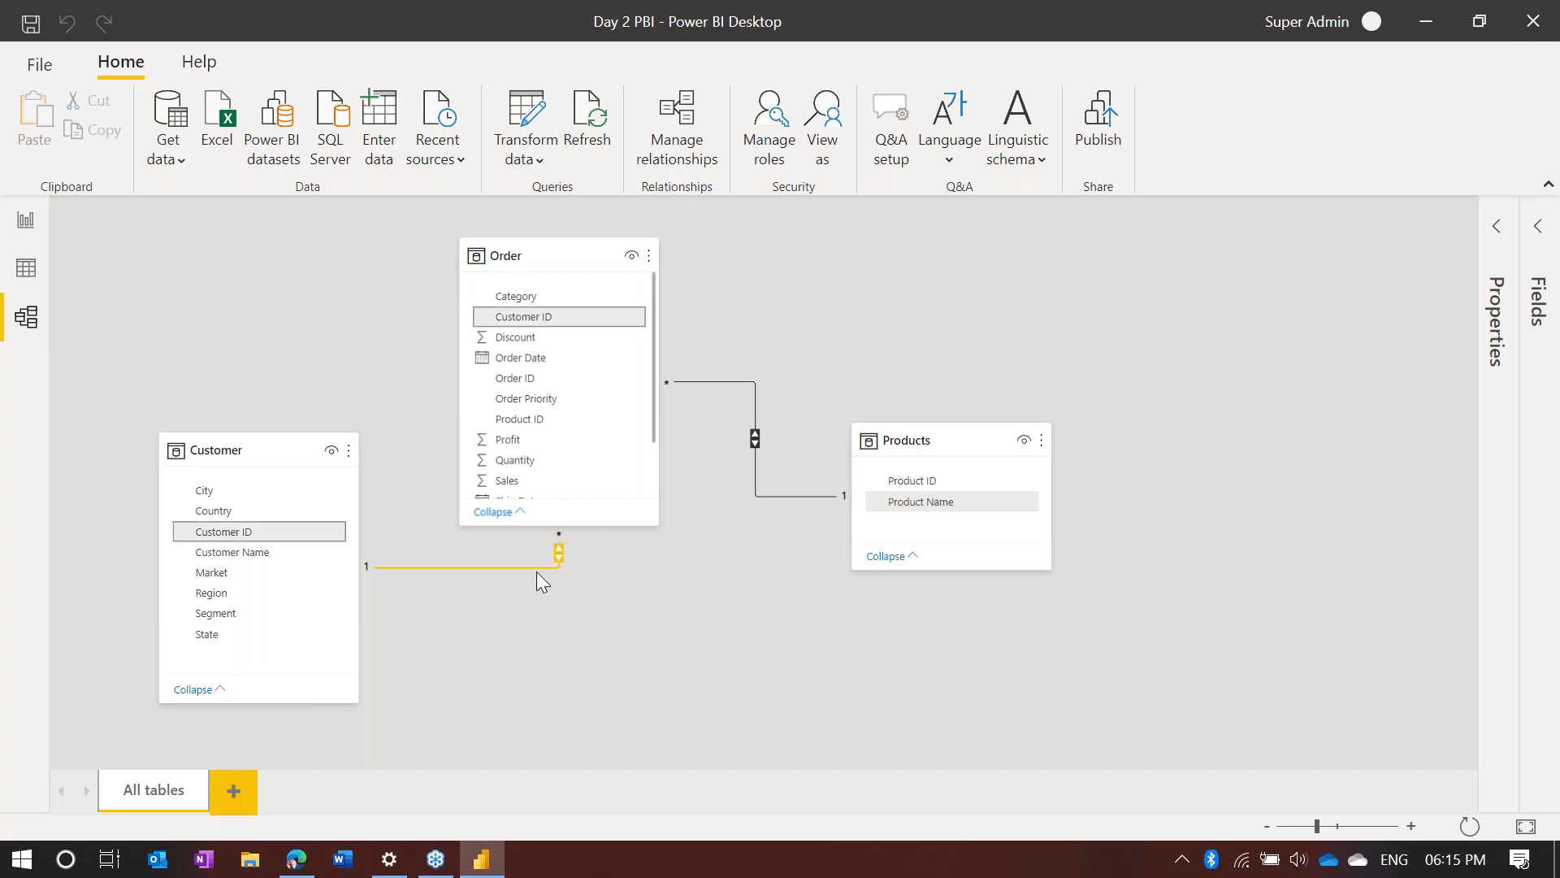
pyautogui.doubleClick(536, 572)
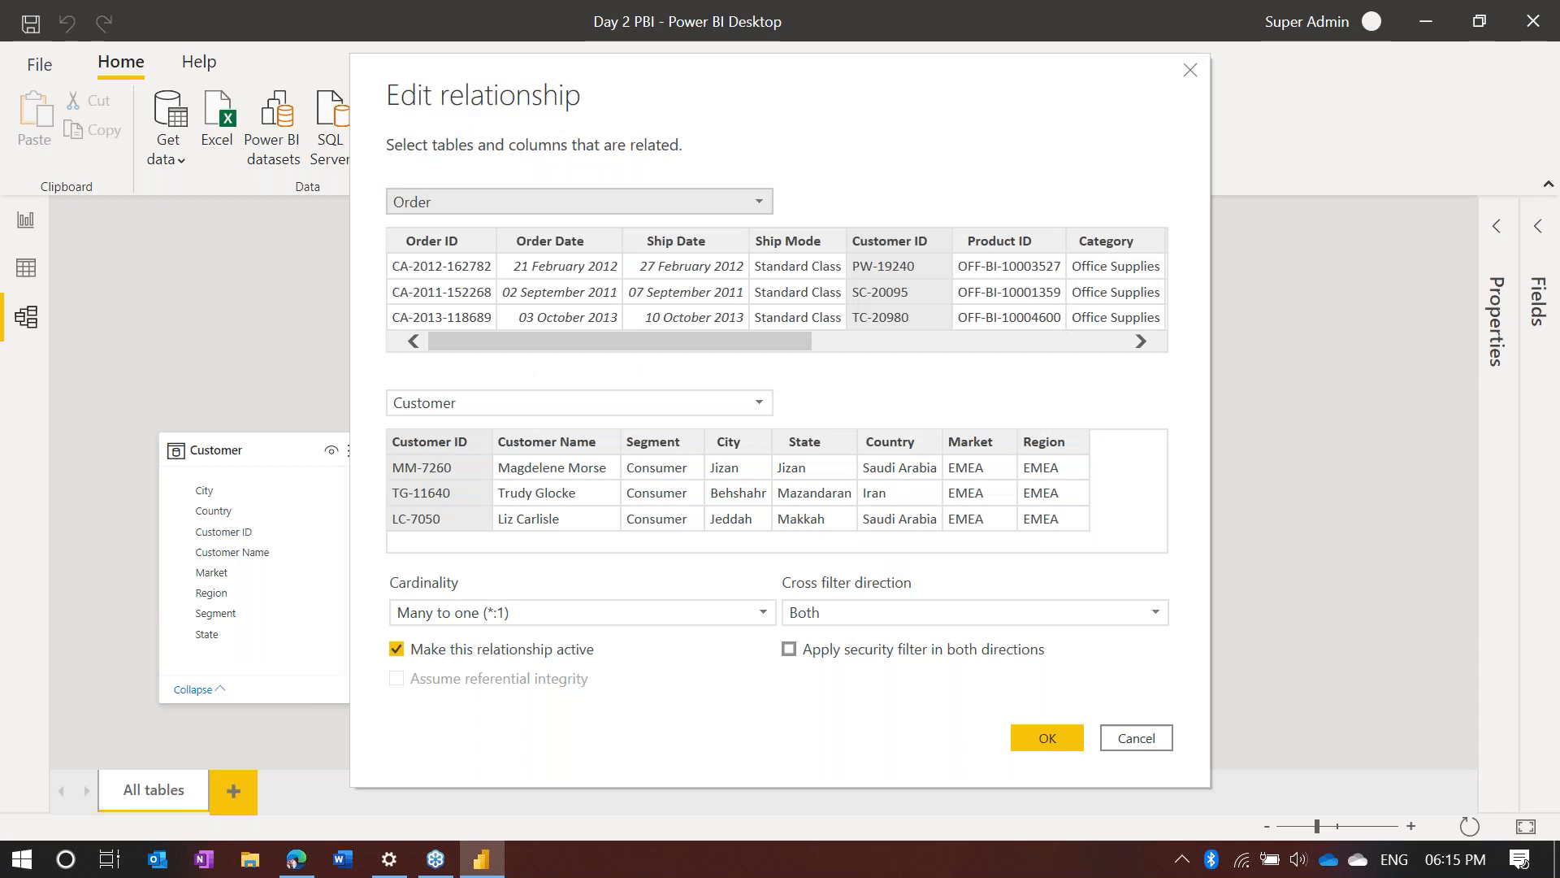
pyautogui.click(887, 618)
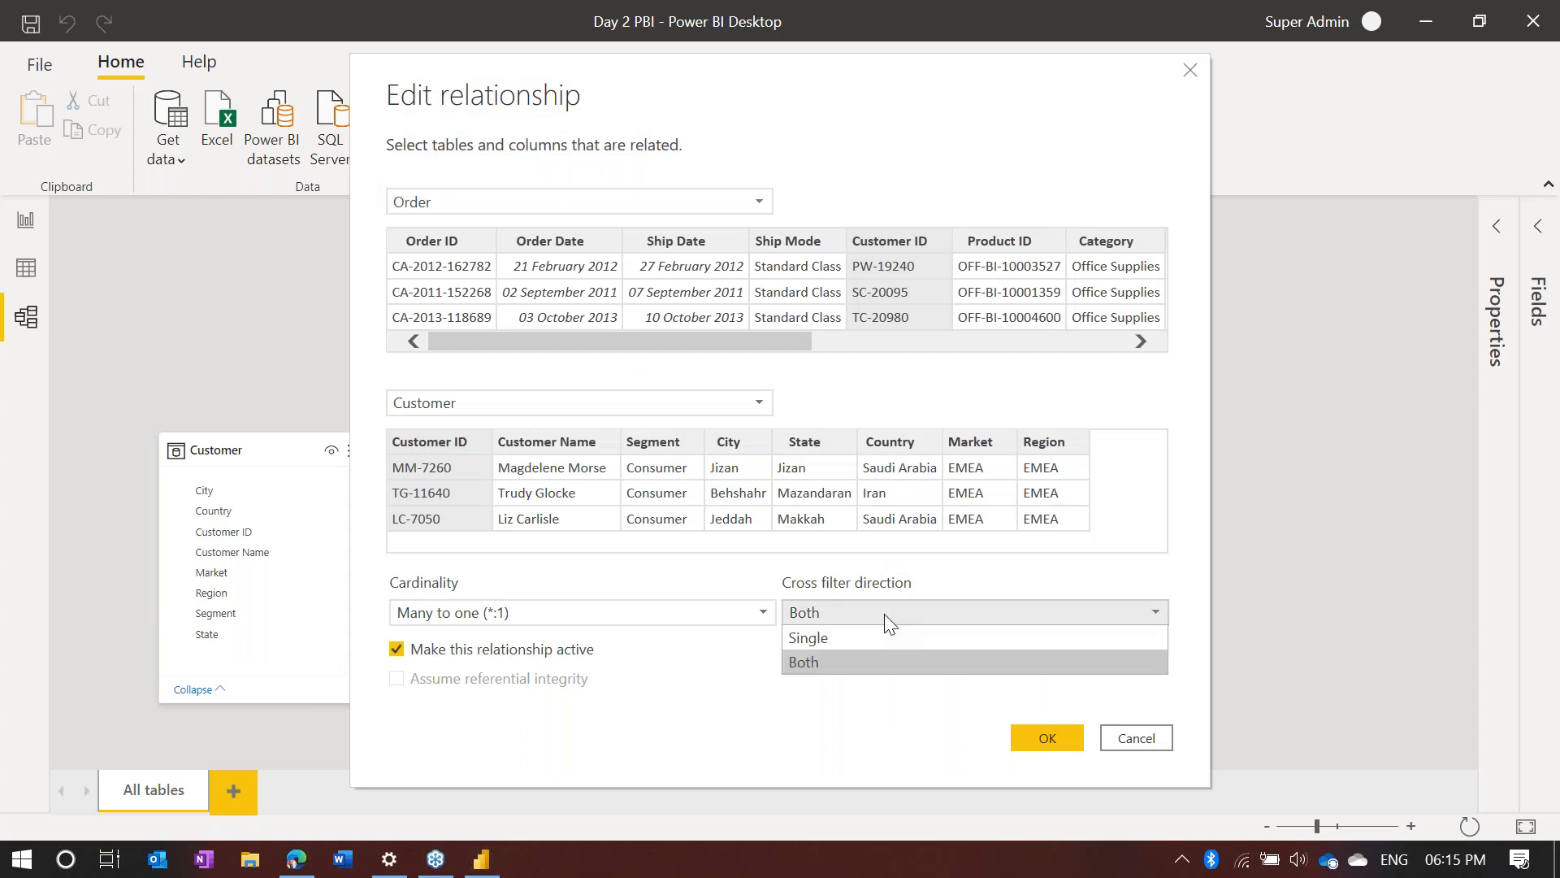
pyautogui.click(884, 638)
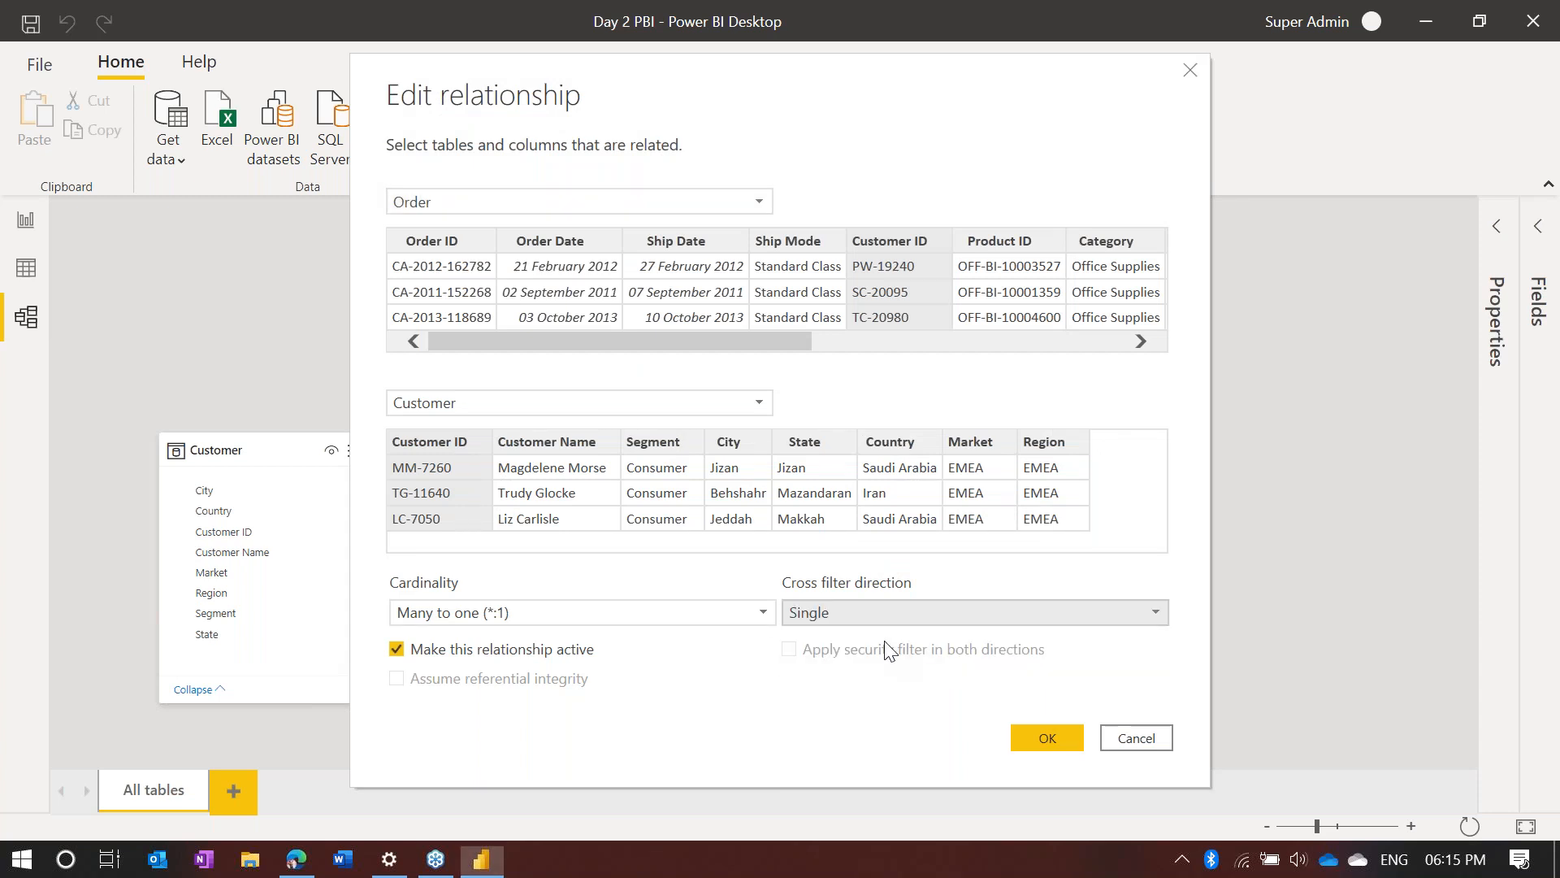
pyautogui.click(1041, 738)
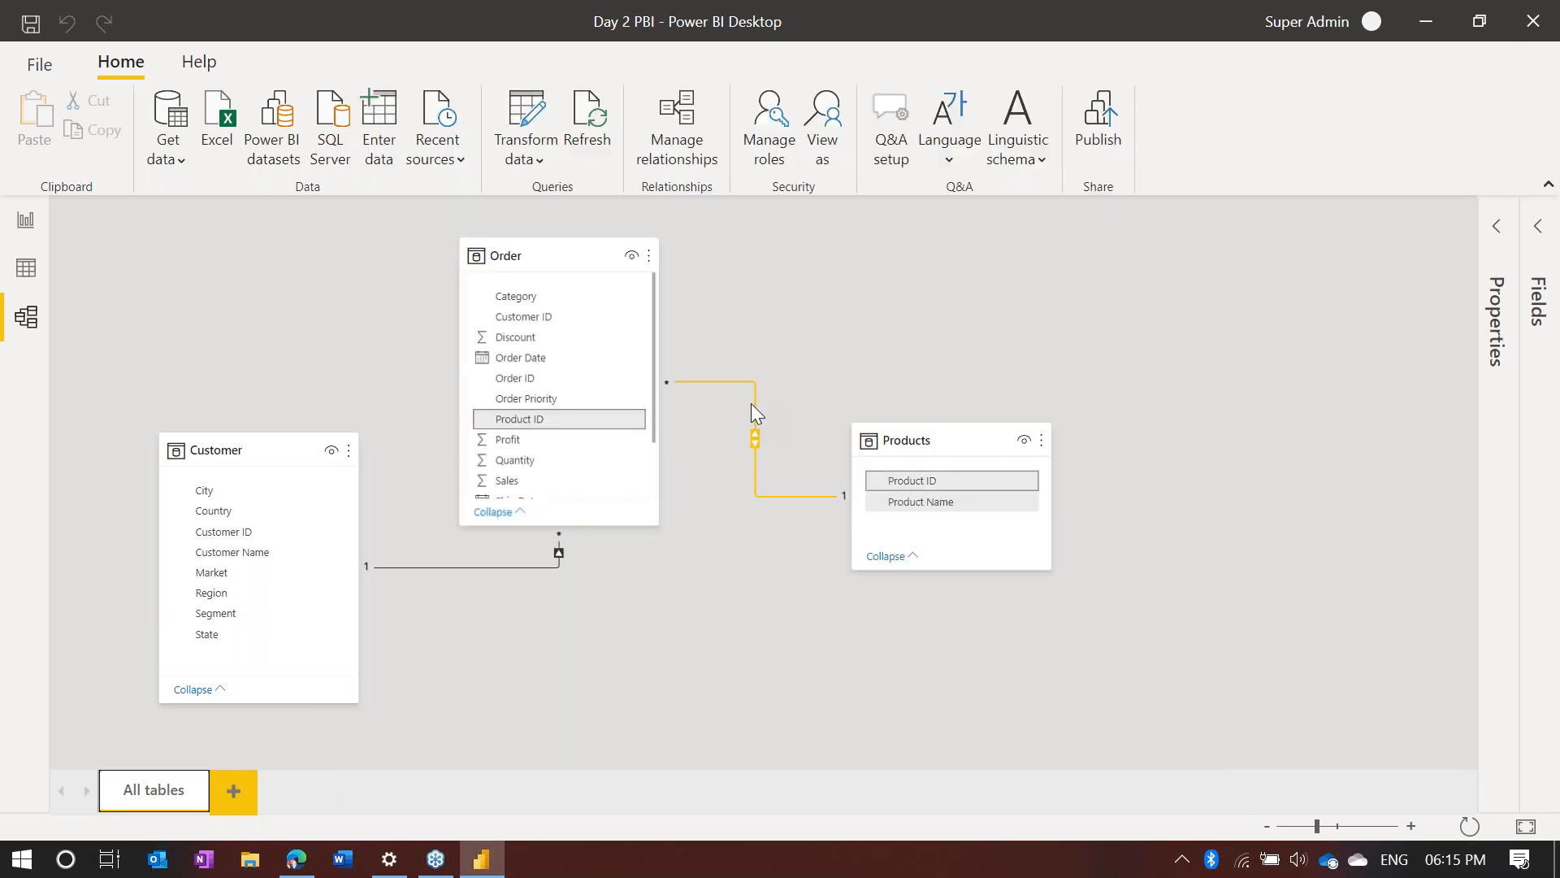
# Step: Set the Order–Products relationship's cross filter direction back to Single
pyautogui.doubleClick(755, 439)
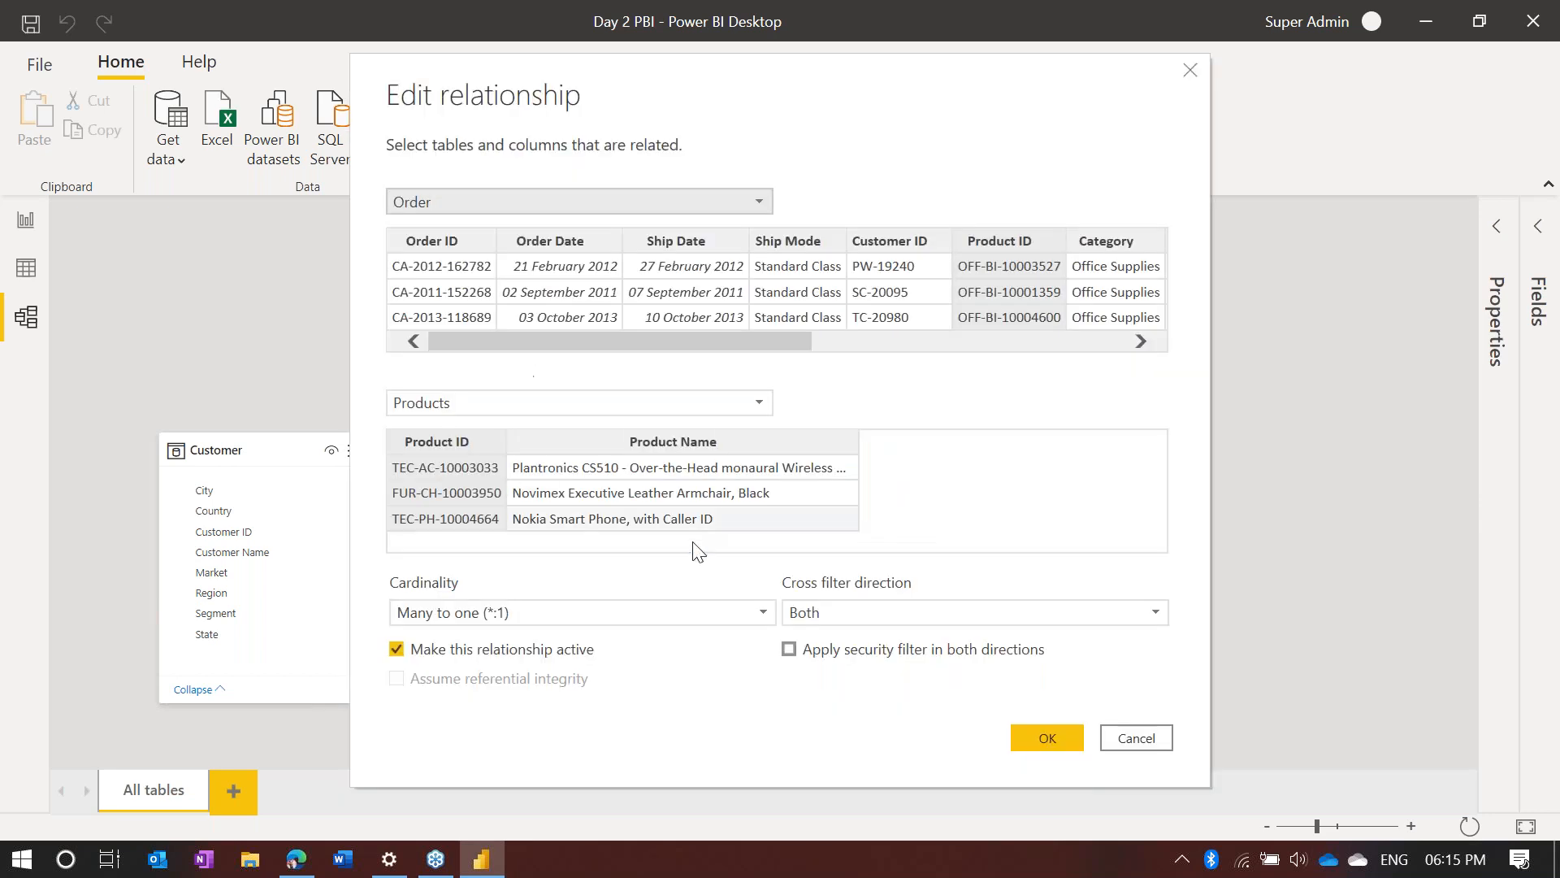
pyautogui.click(831, 612)
pyautogui.click(831, 632)
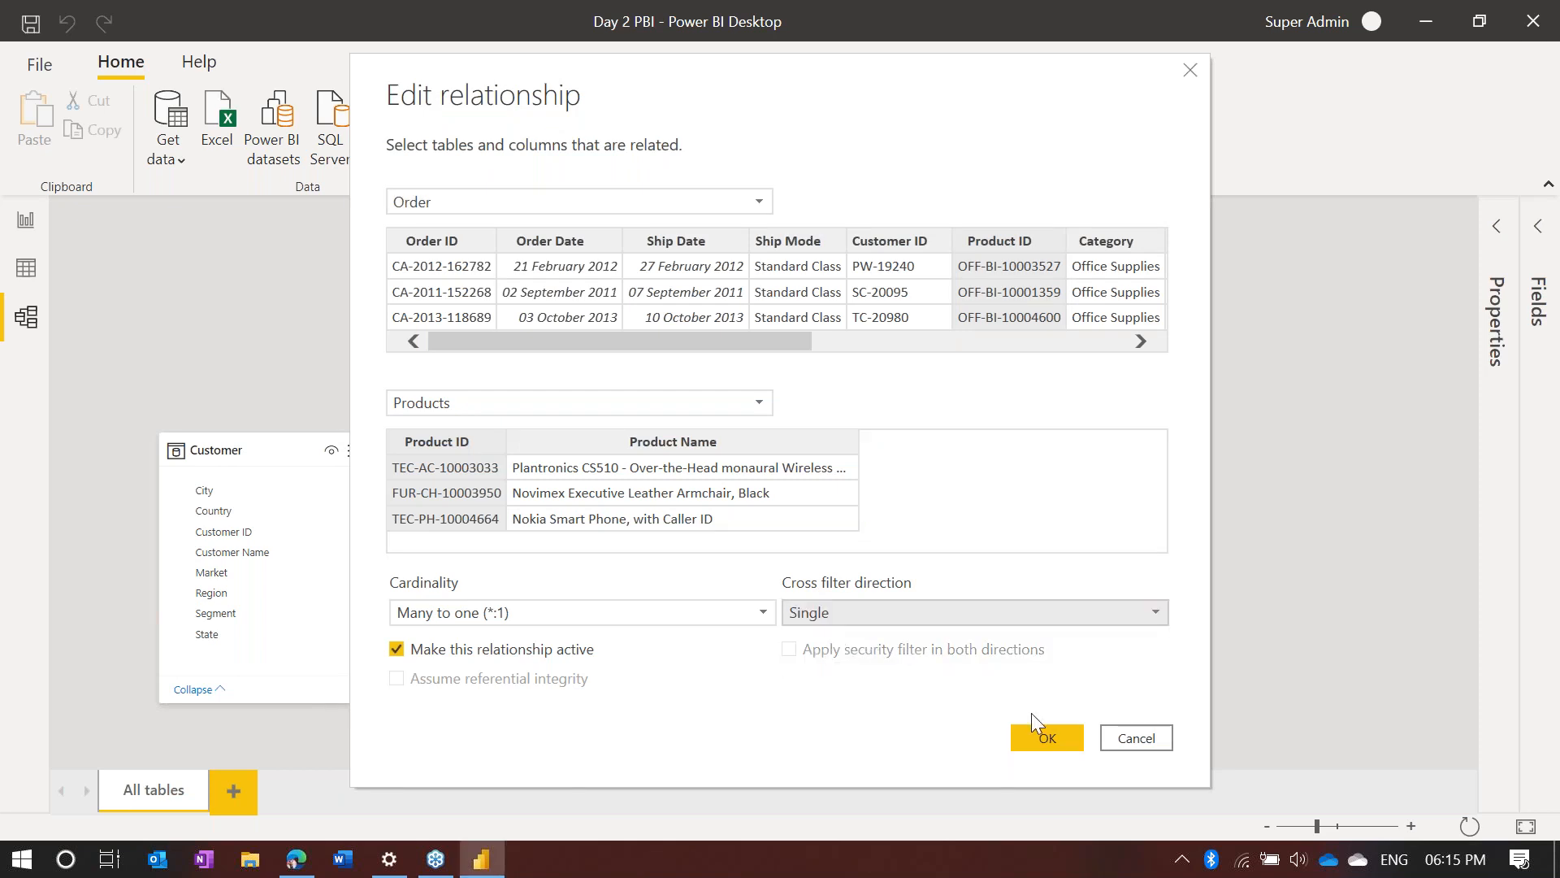
pyautogui.click(1047, 738)
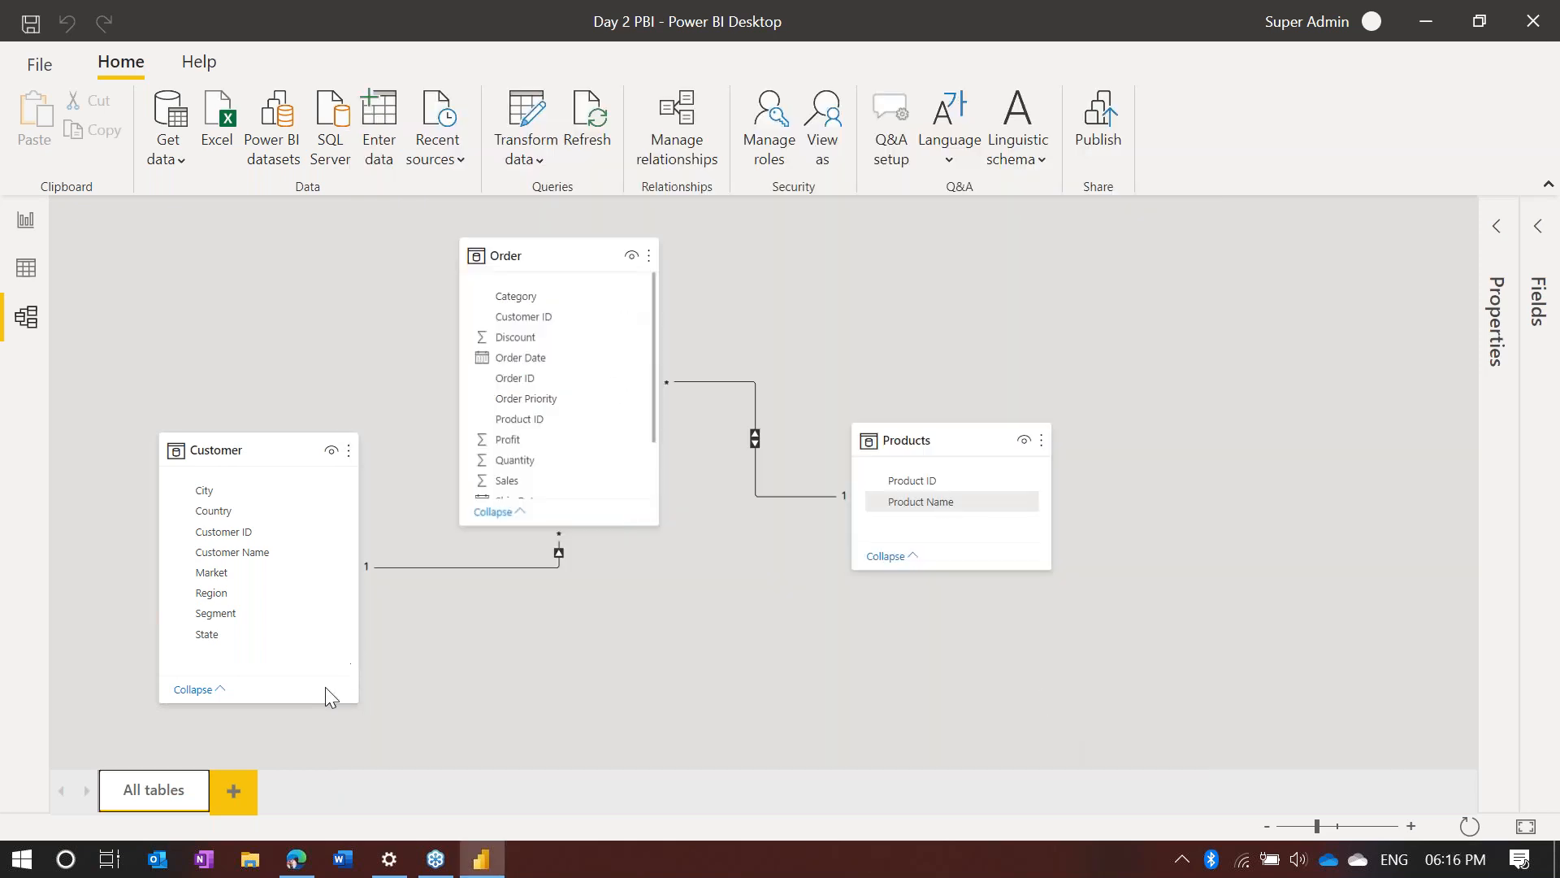
# Step: Delete the copied table visual from the report page
pyautogui.click(26, 221)
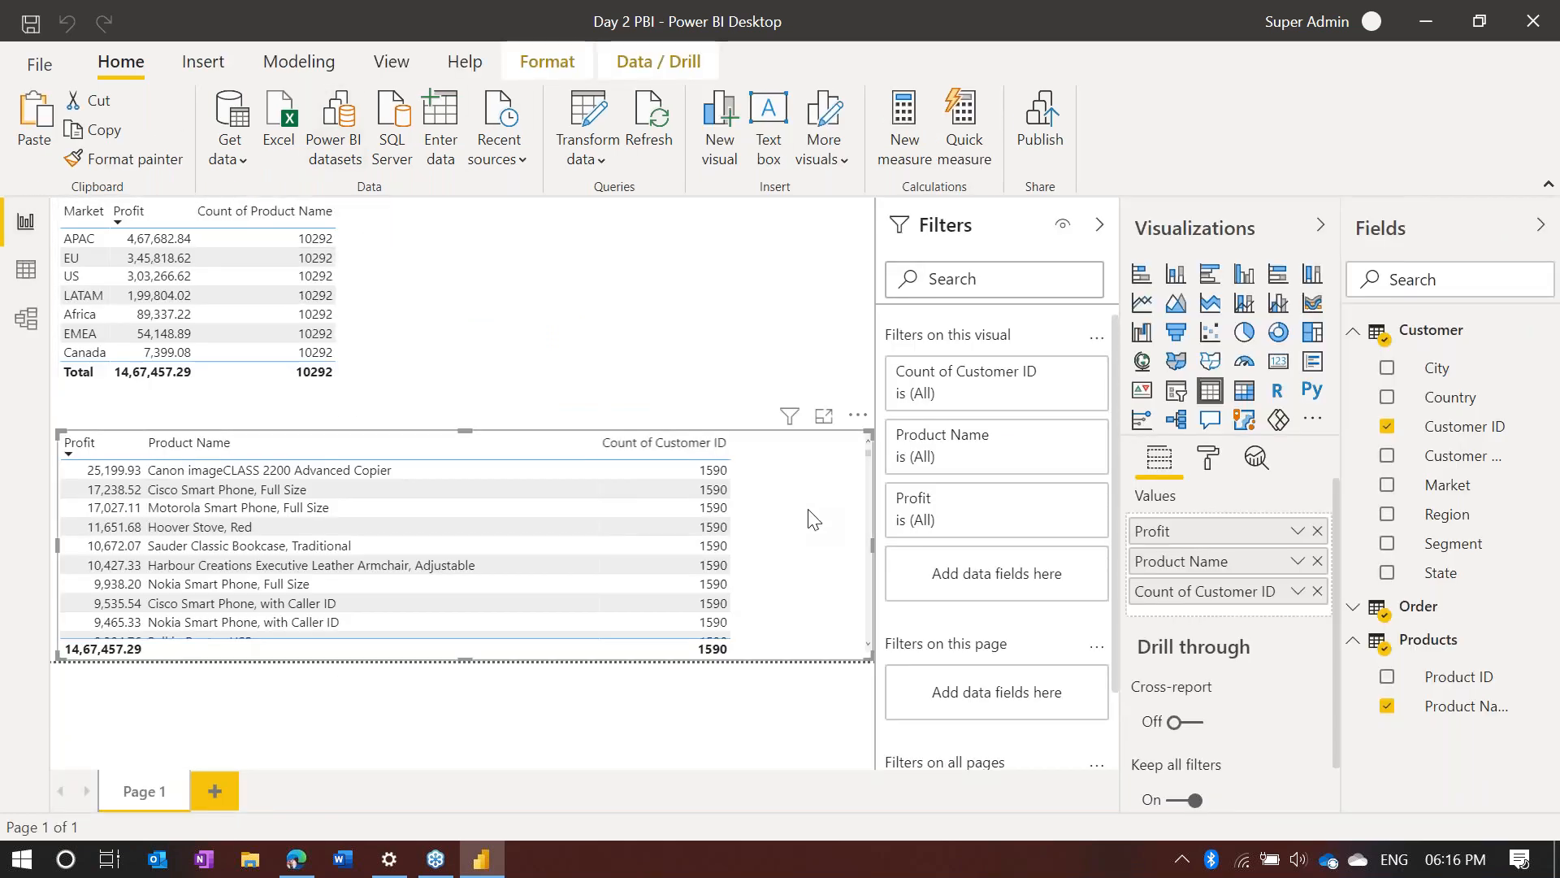
pyautogui.press('Delete')
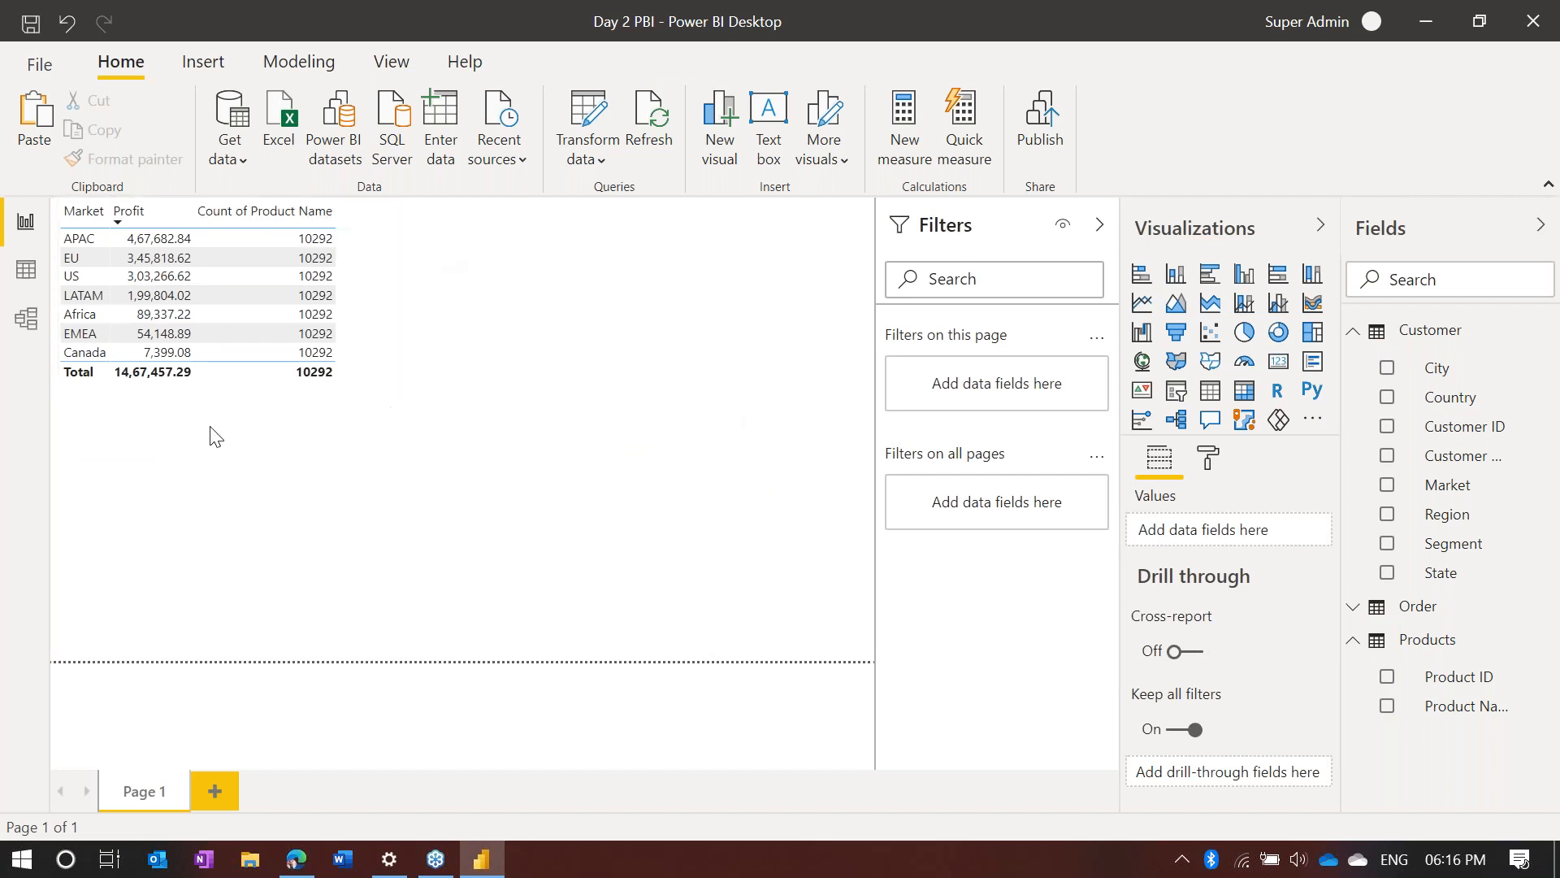
pyautogui.click(329, 210)
pyautogui.click(234, 157)
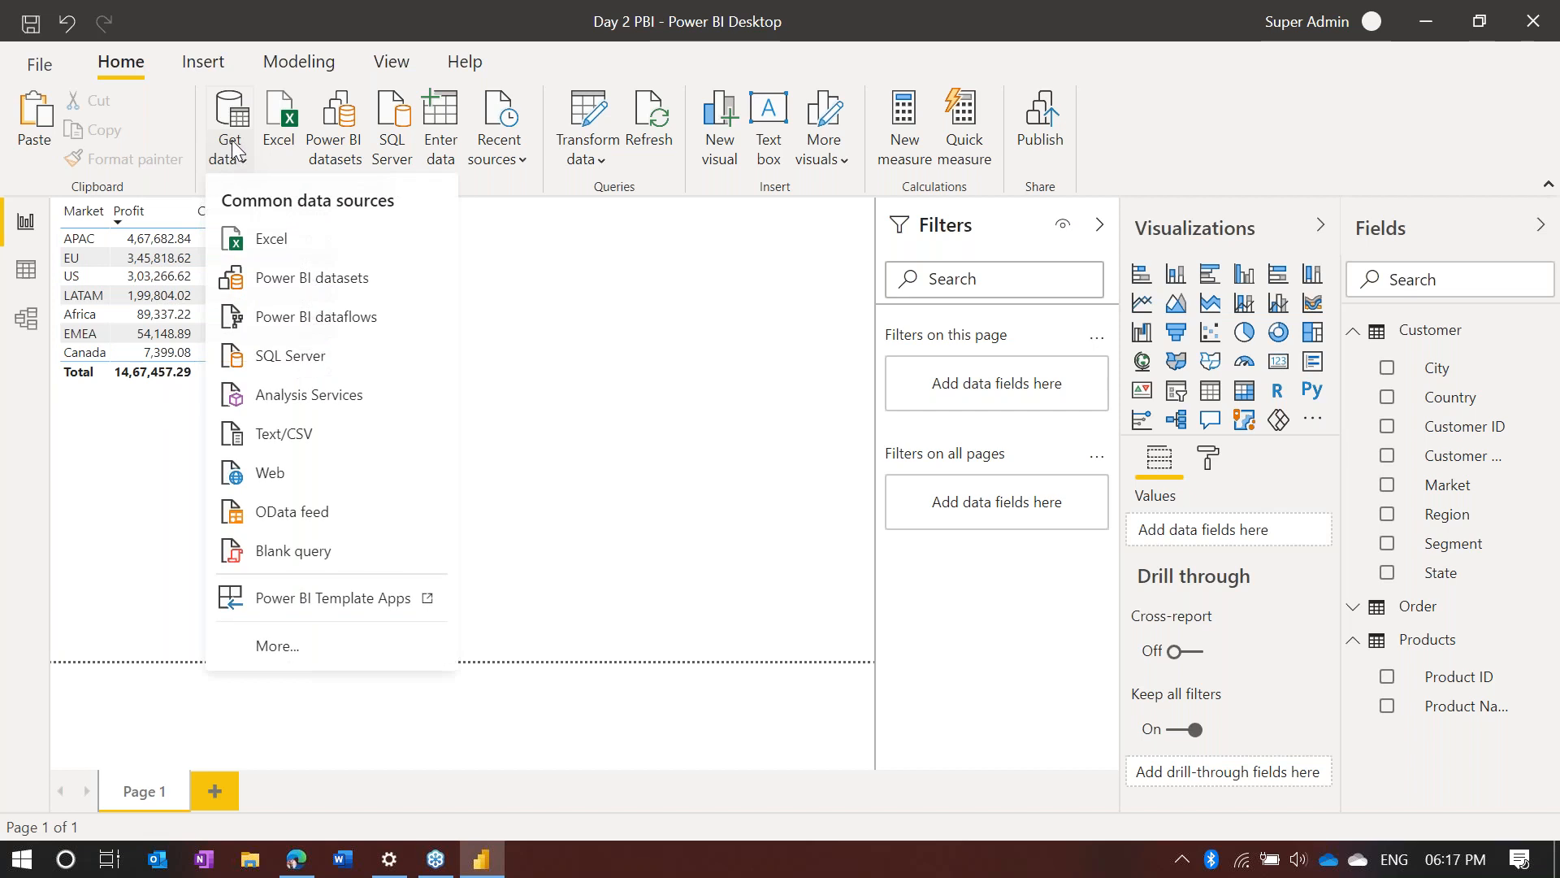
pyautogui.click(283, 642)
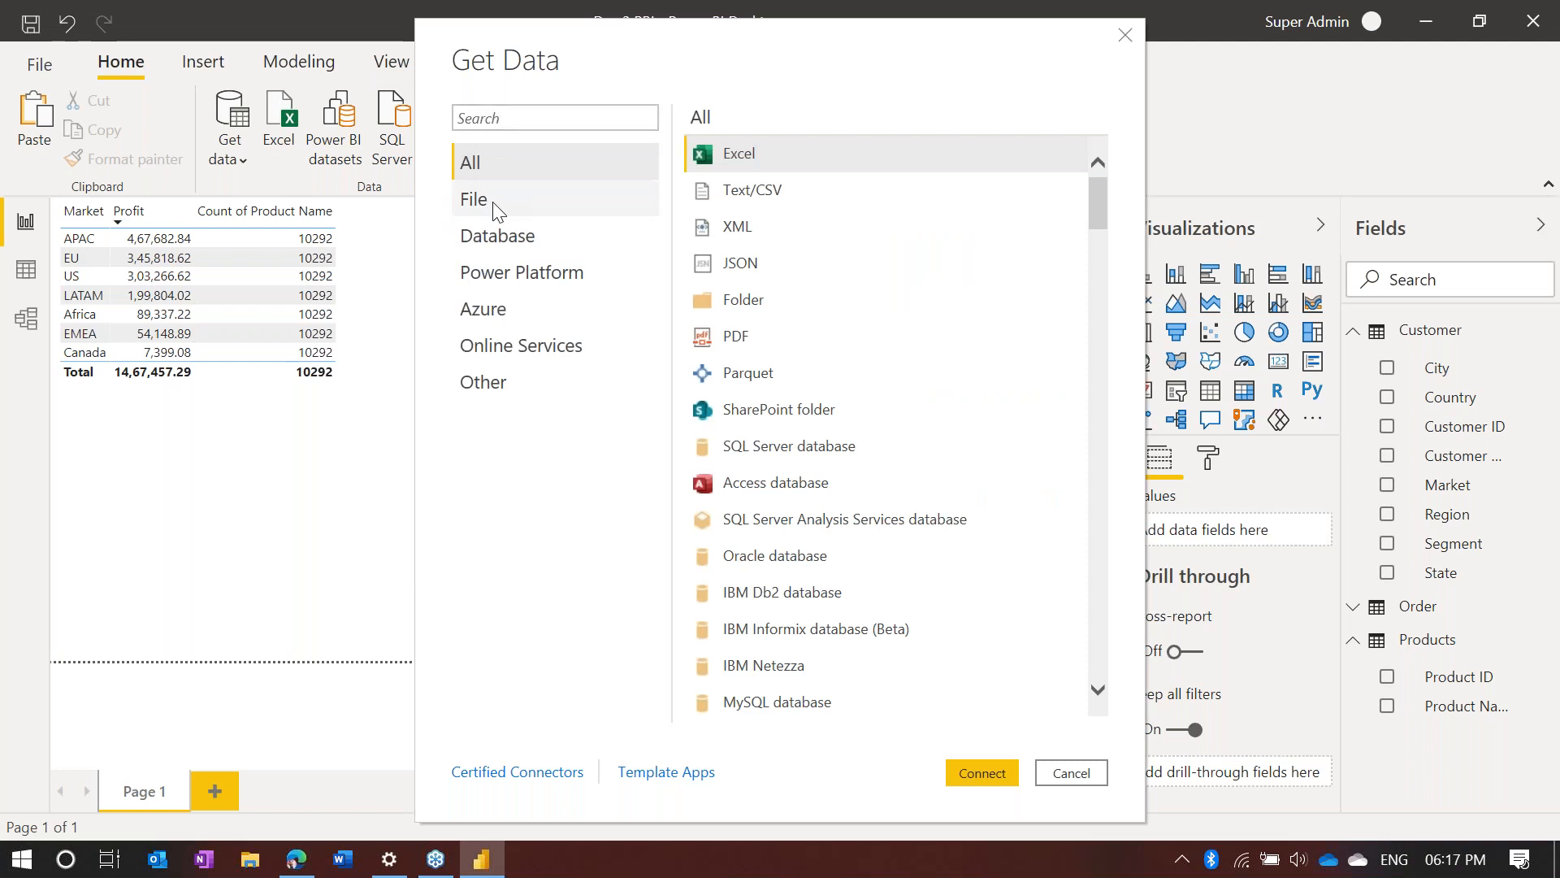
pyautogui.click(497, 200)
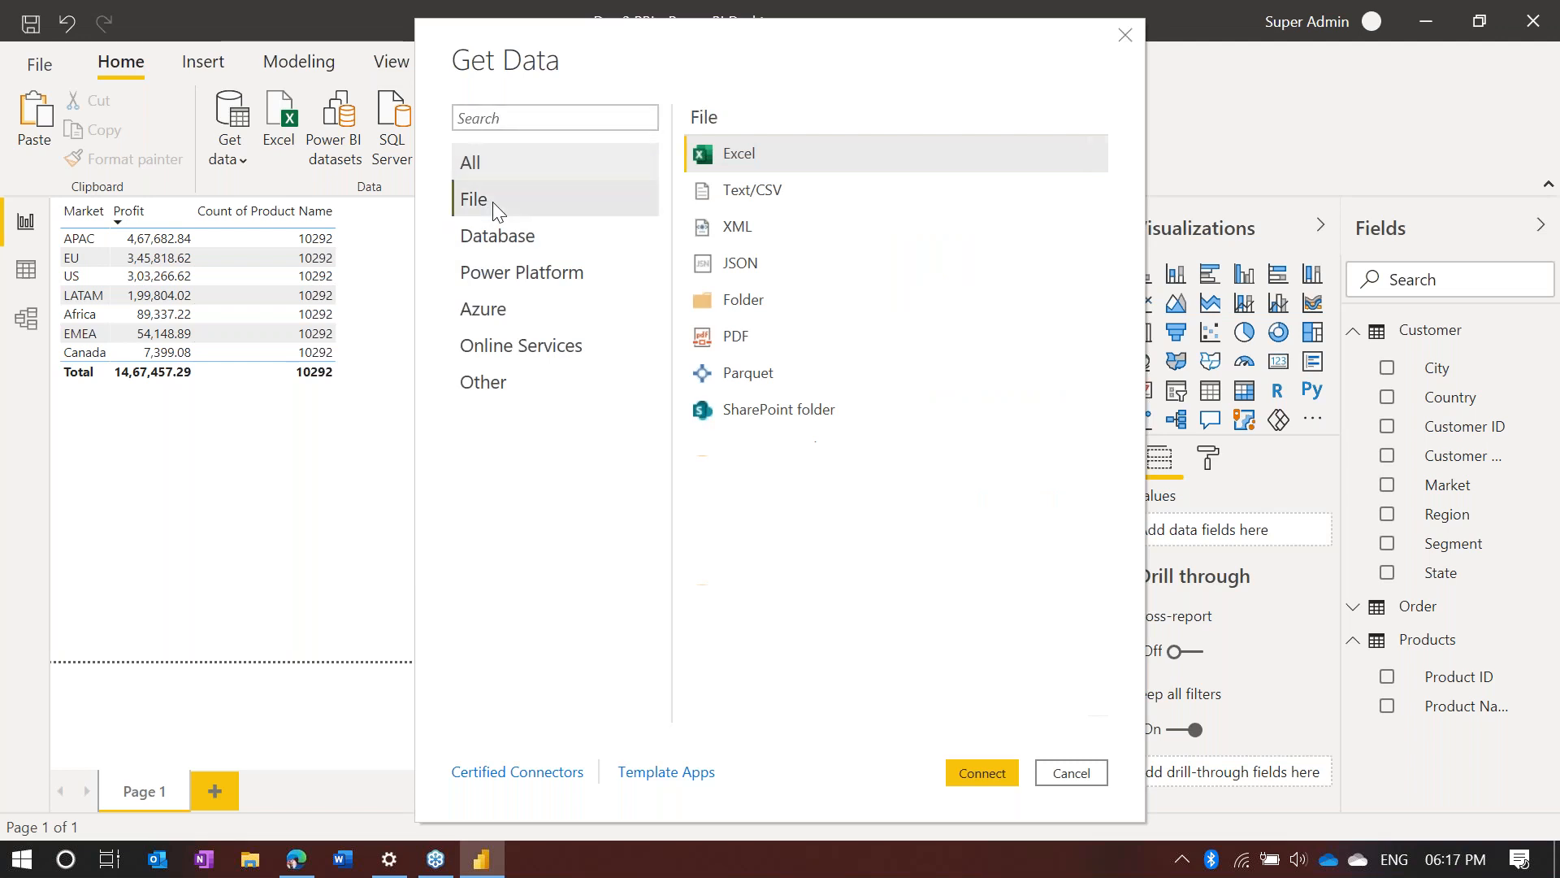
pyautogui.click(752, 262)
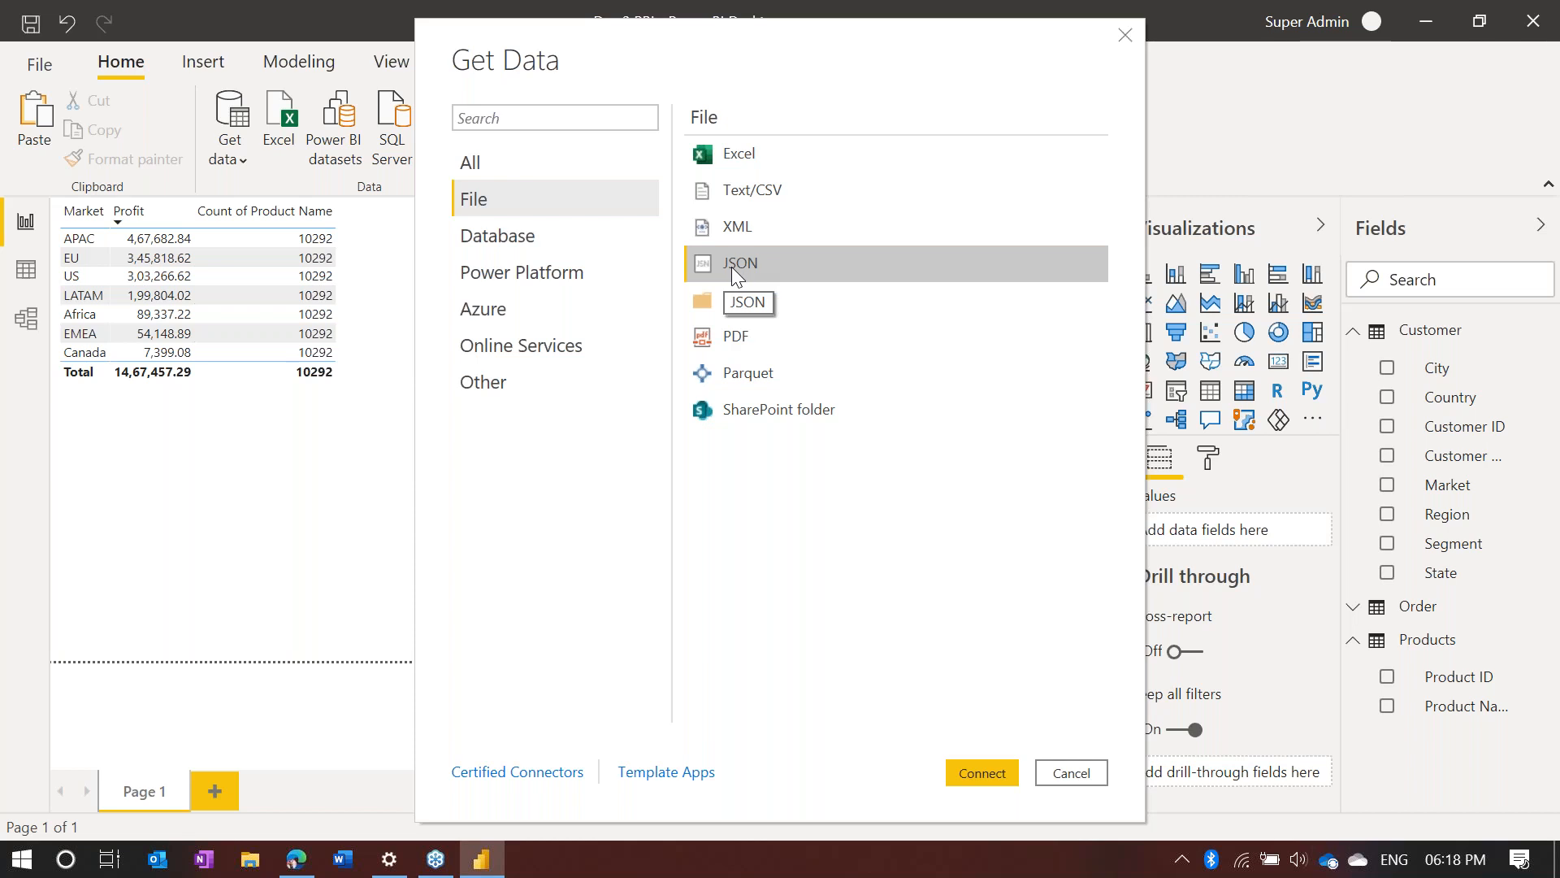
pyautogui.click(1125, 35)
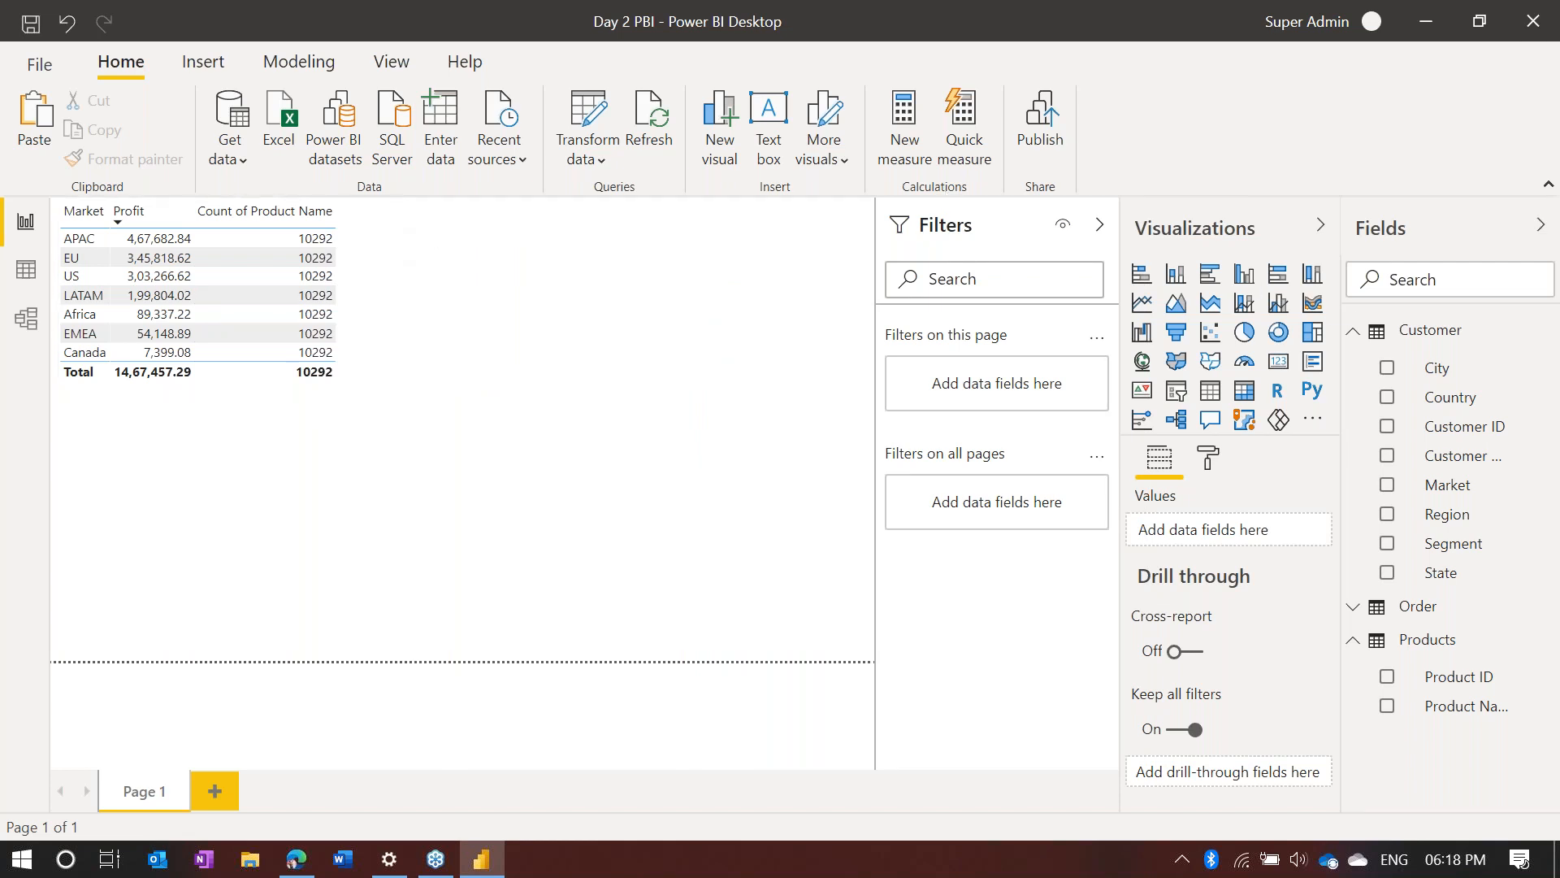
# Step: Collapse the Customer and Products tables in the fields list
pyautogui.click(1355, 334)
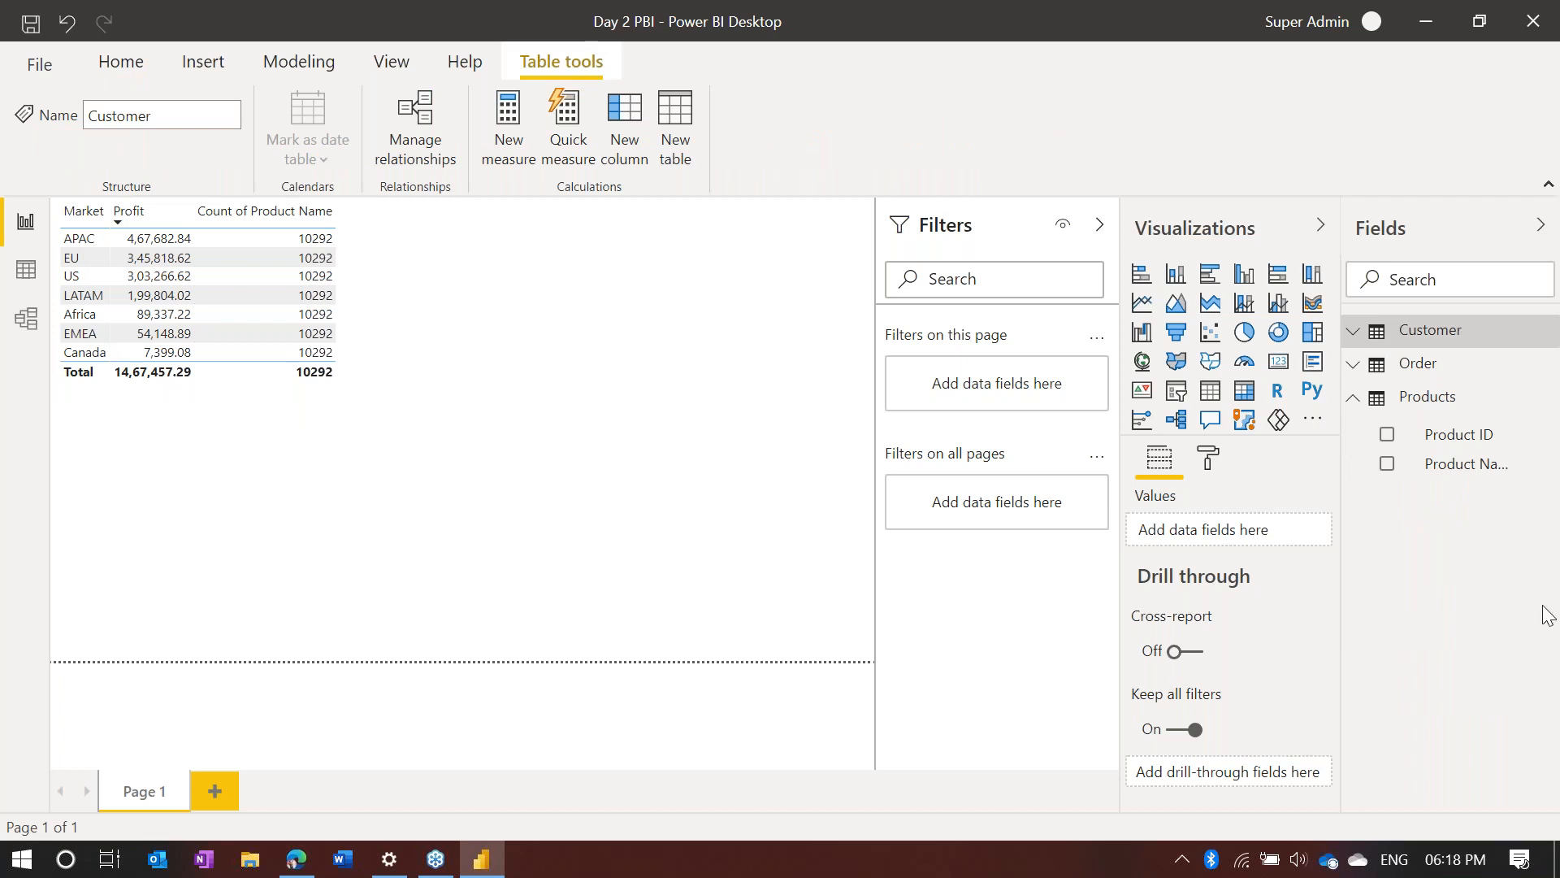
pyautogui.click(1351, 397)
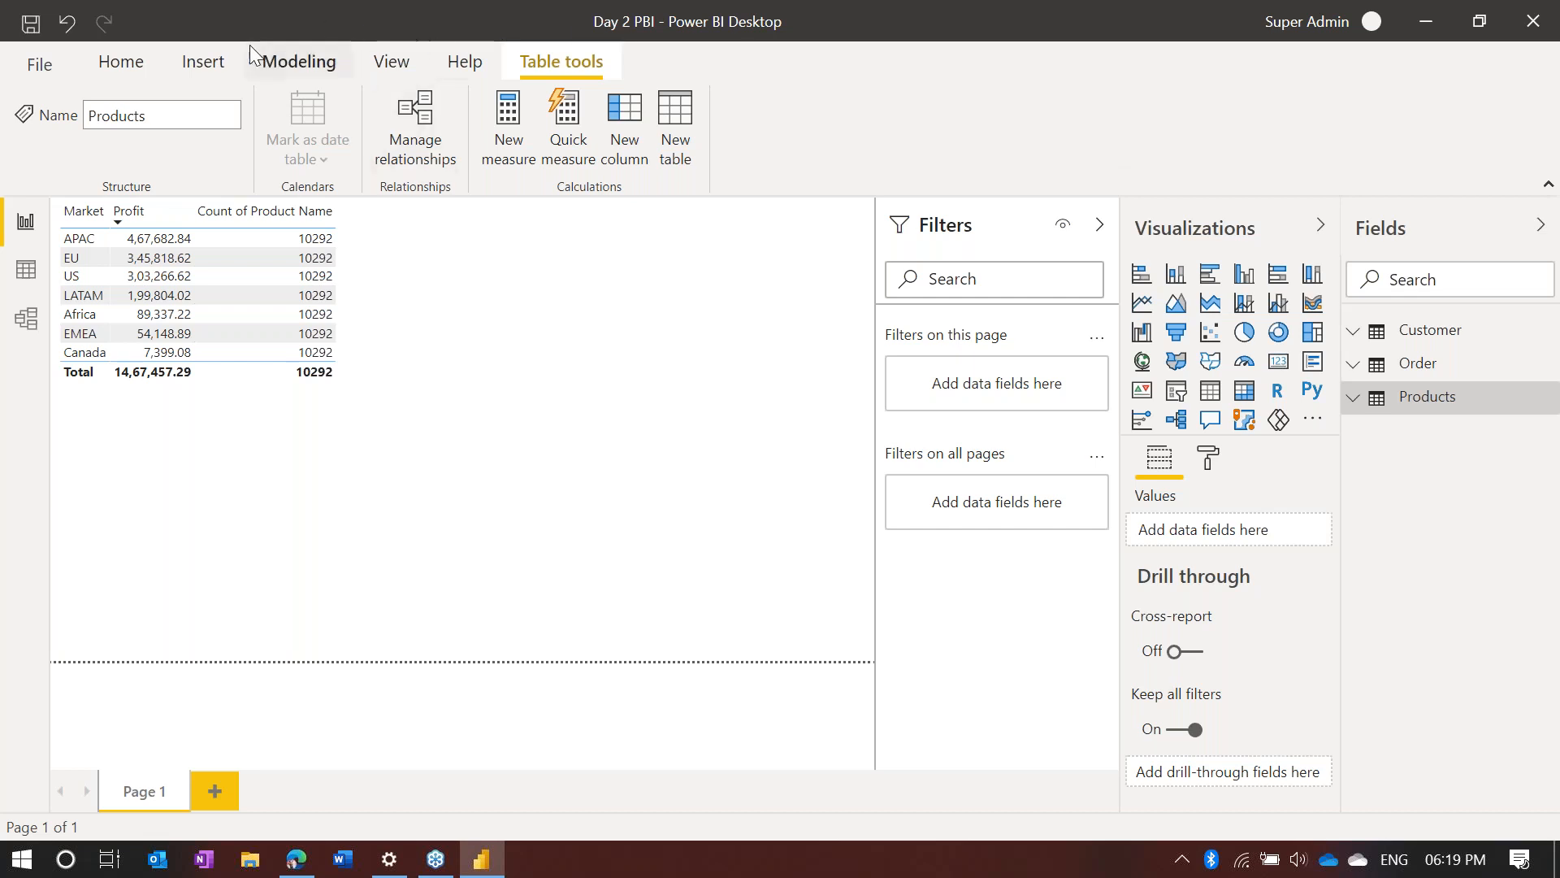
pyautogui.click(123, 61)
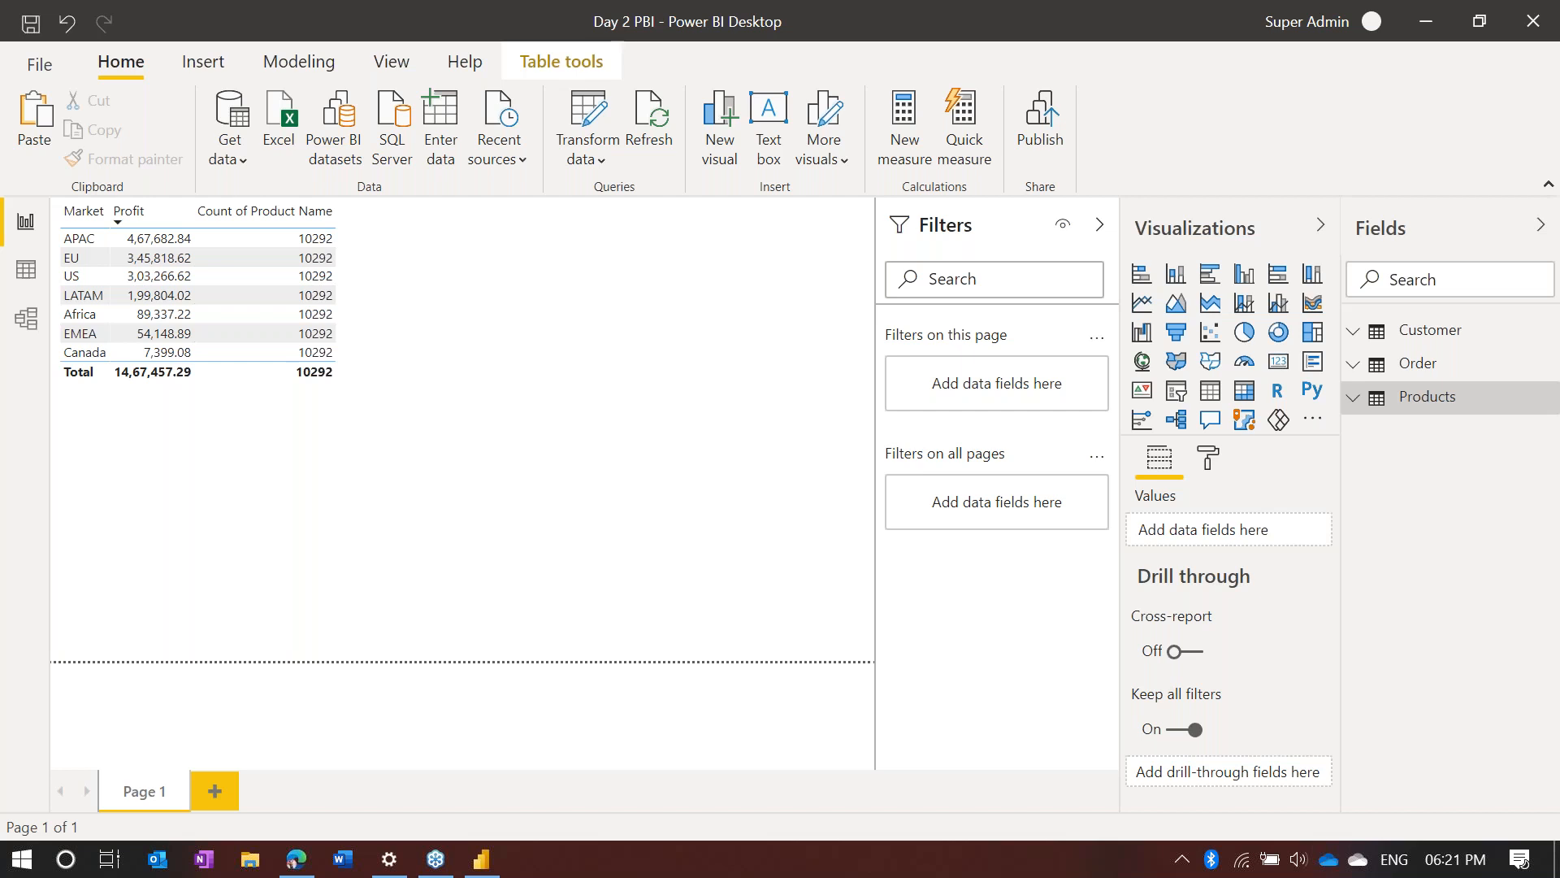
# Step: Start a new calculated table and name it Date table
pyautogui.click(293, 62)
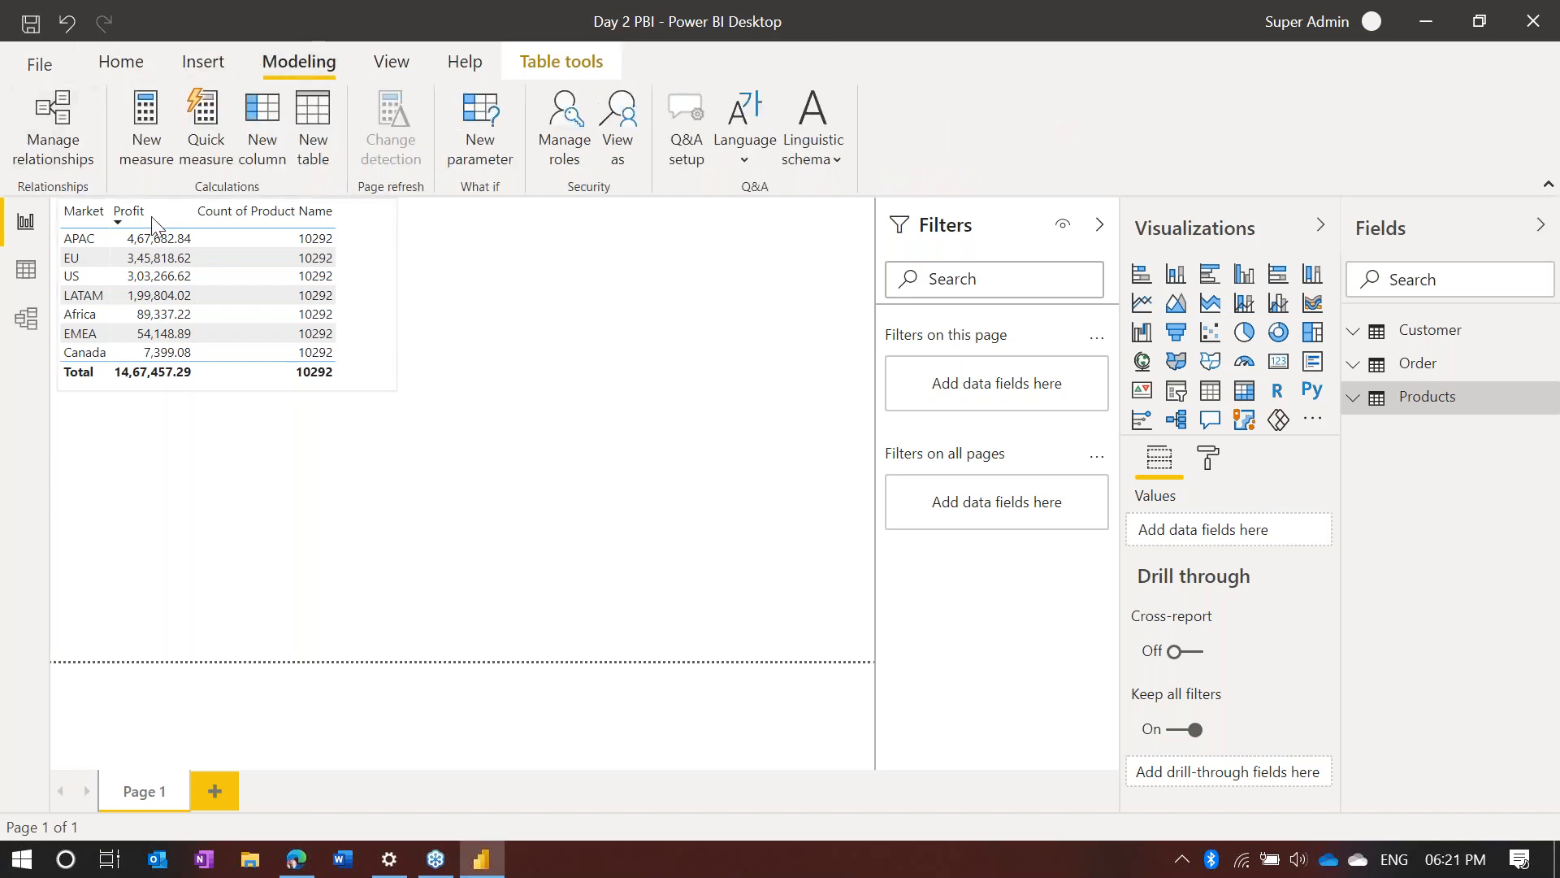
pyautogui.click(313, 130)
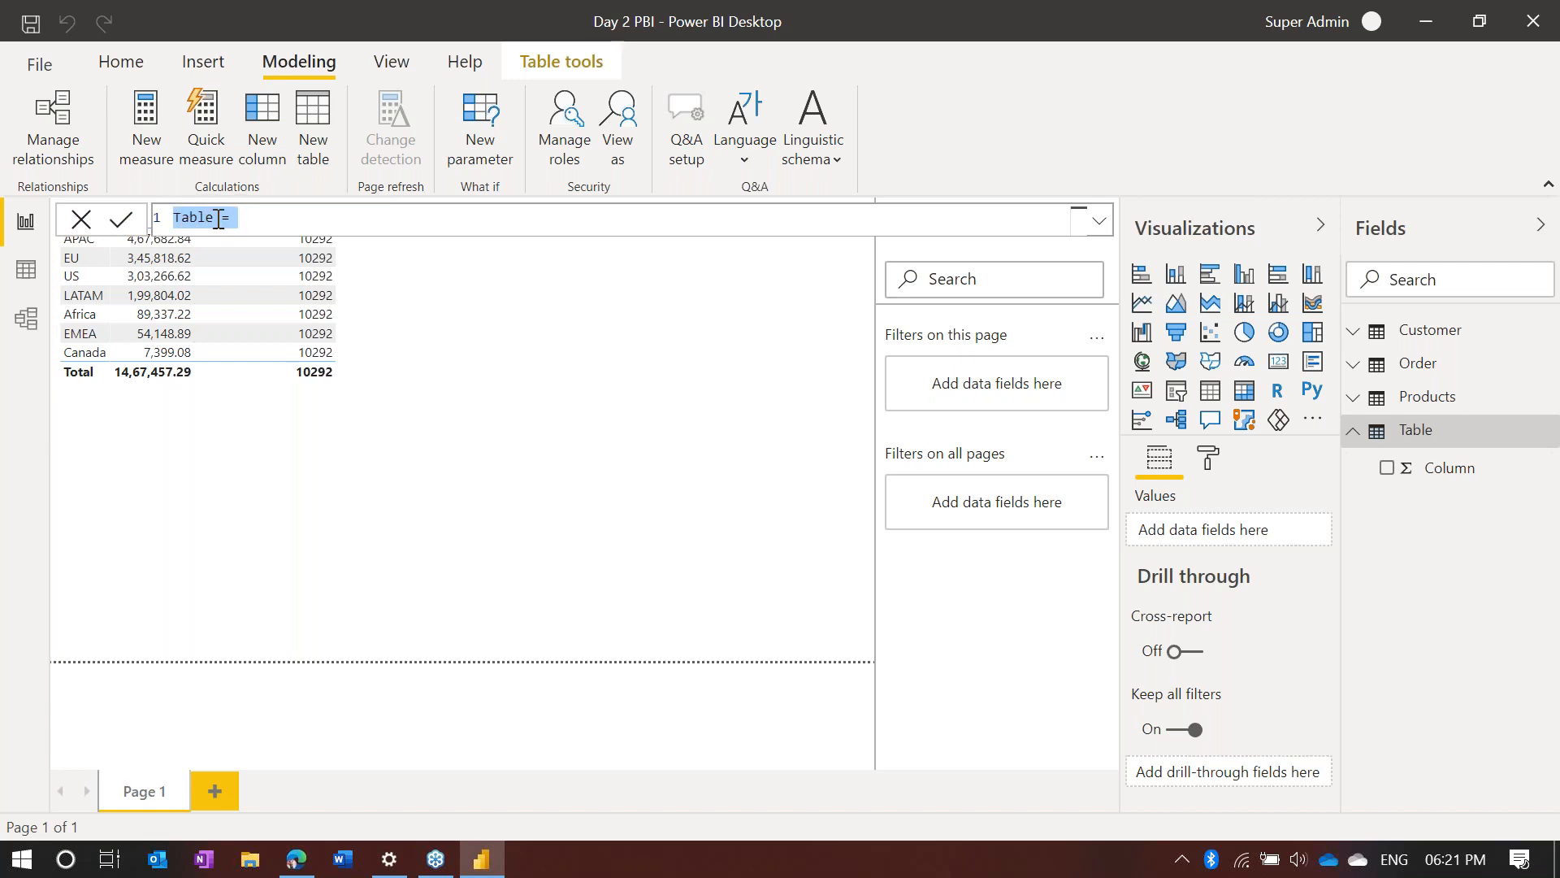
pyautogui.write('Date ')
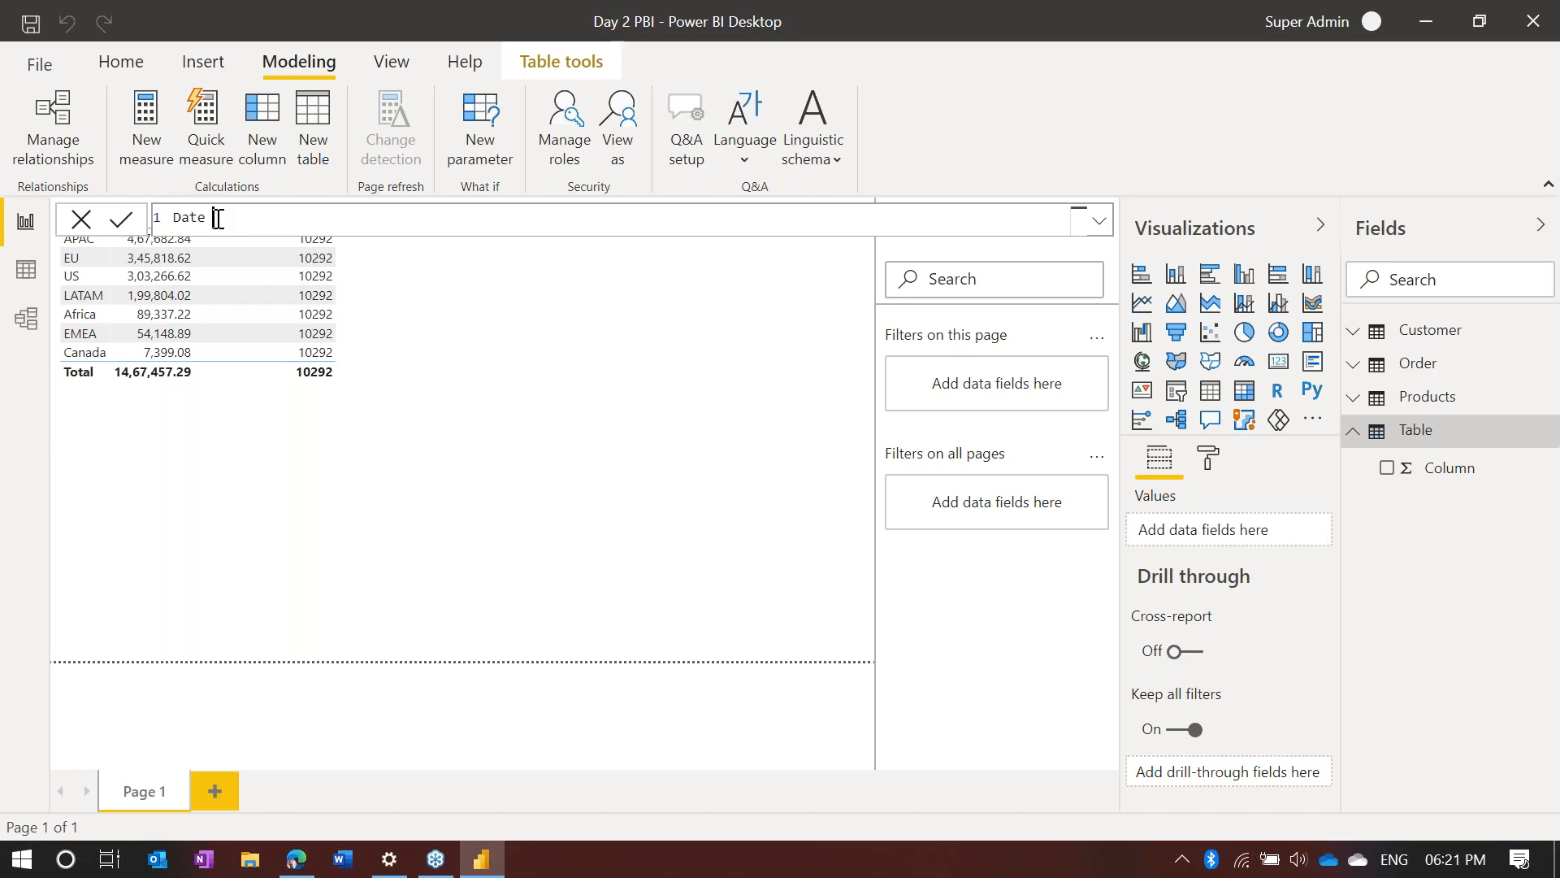
pyautogui.write('Table')
pyautogui.write('=')
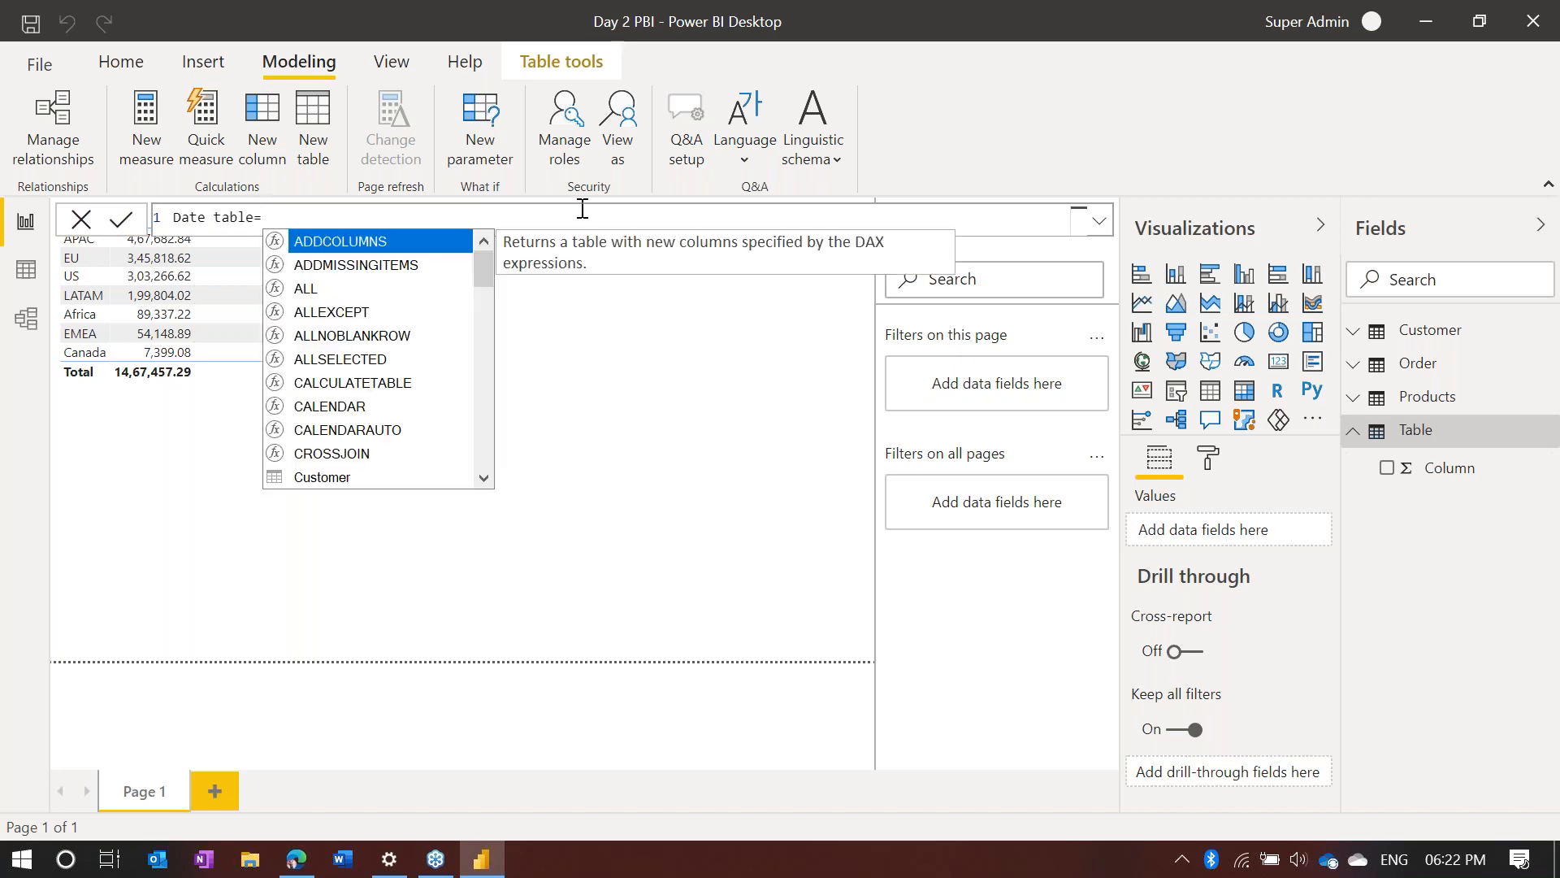
pyautogui.write('calendar')
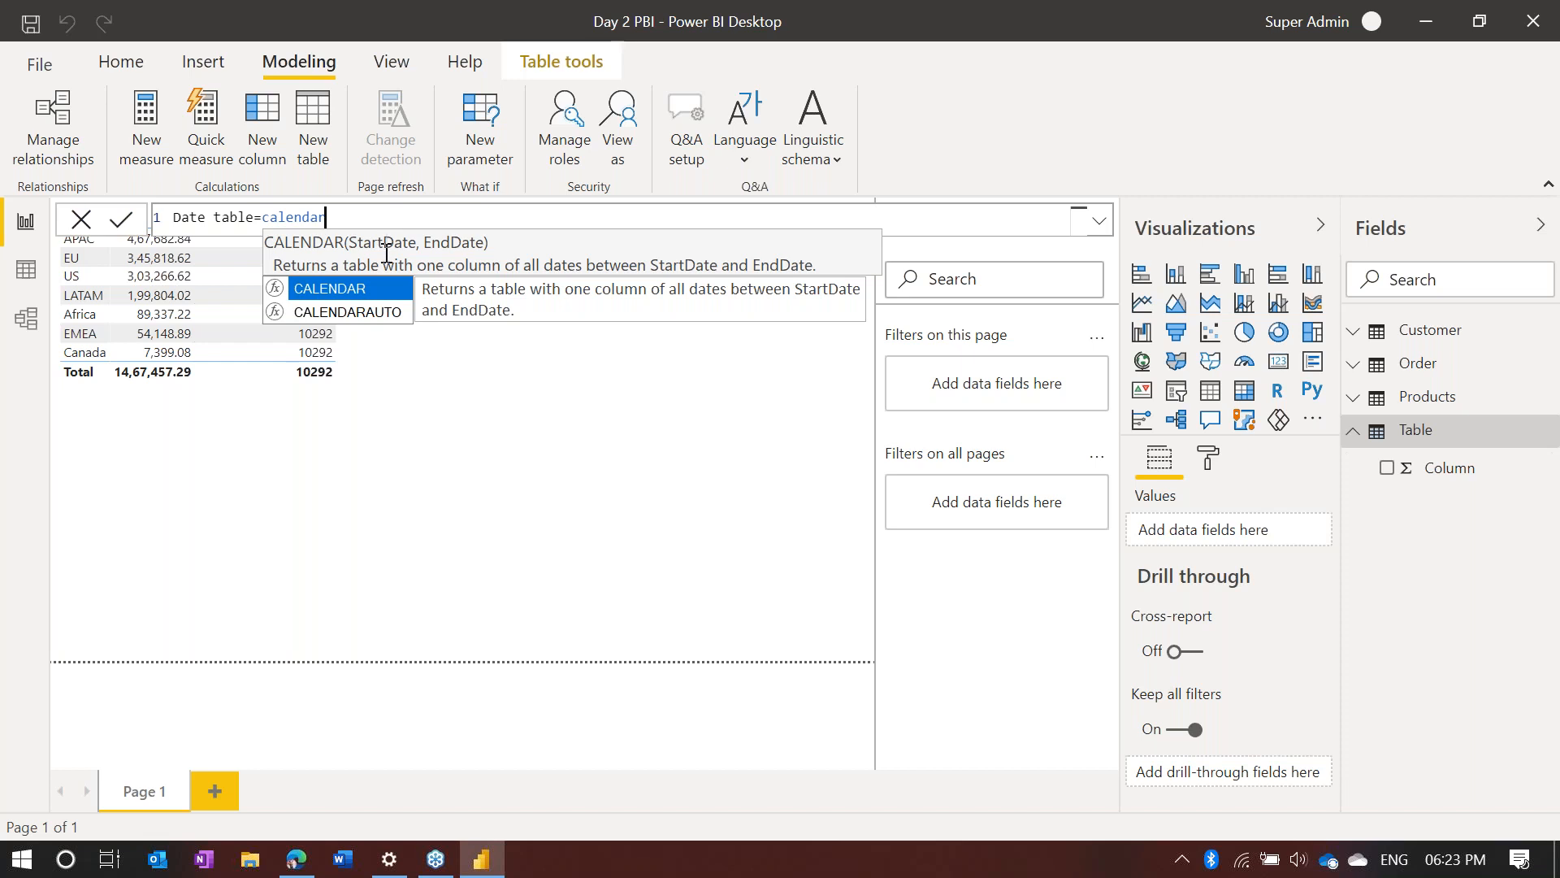
# Step: Enter CALENDARAUTO(12) as the Date table's expression
pyautogui.click(385, 312)
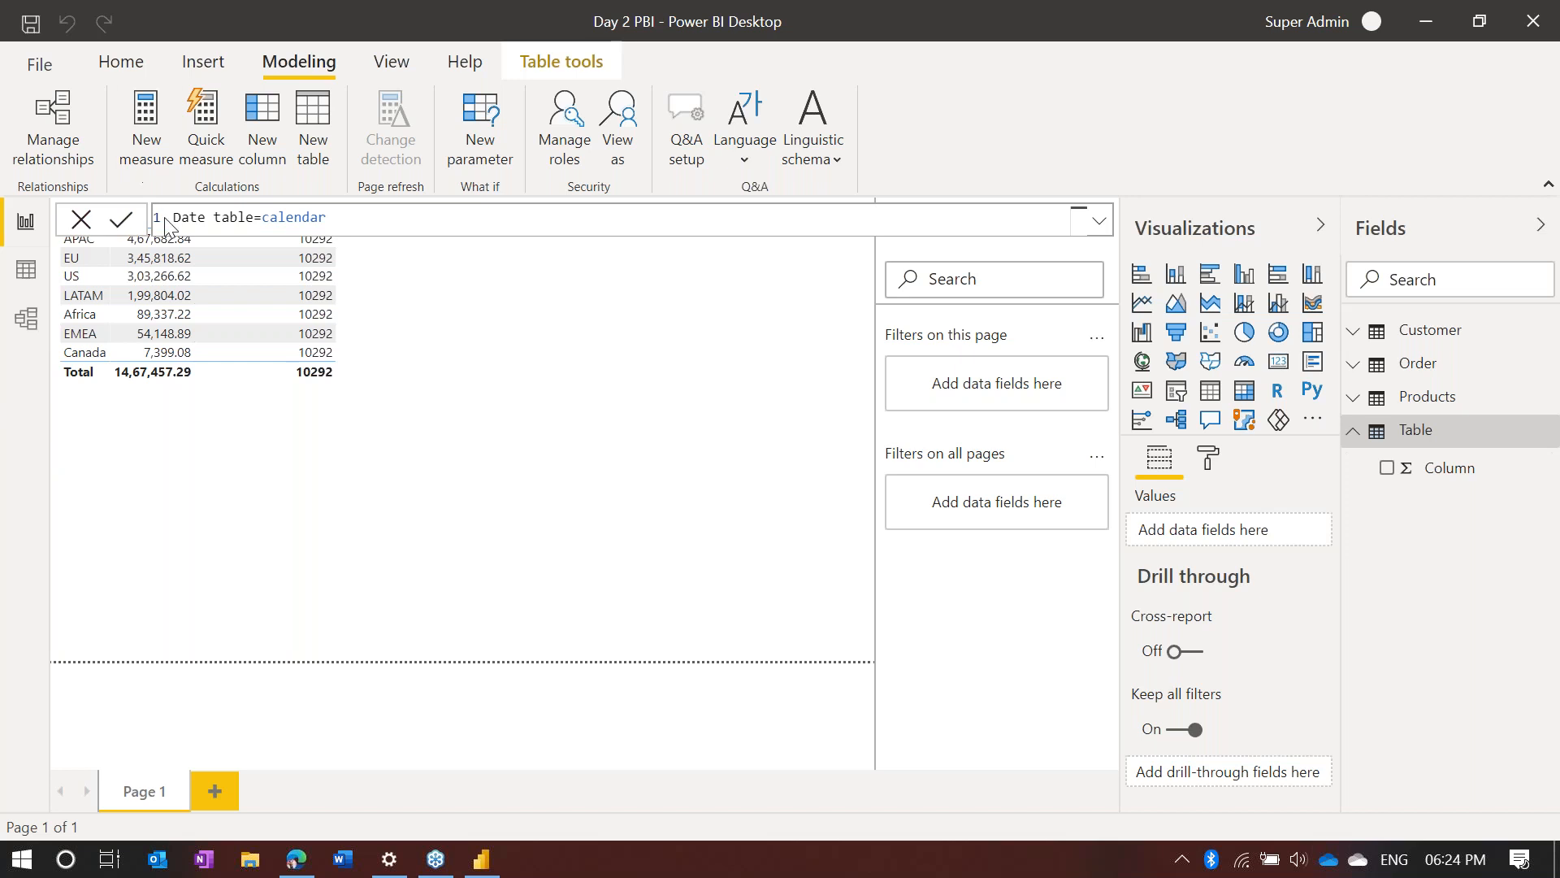
pyautogui.click(345, 221)
pyautogui.press('BackSpace')
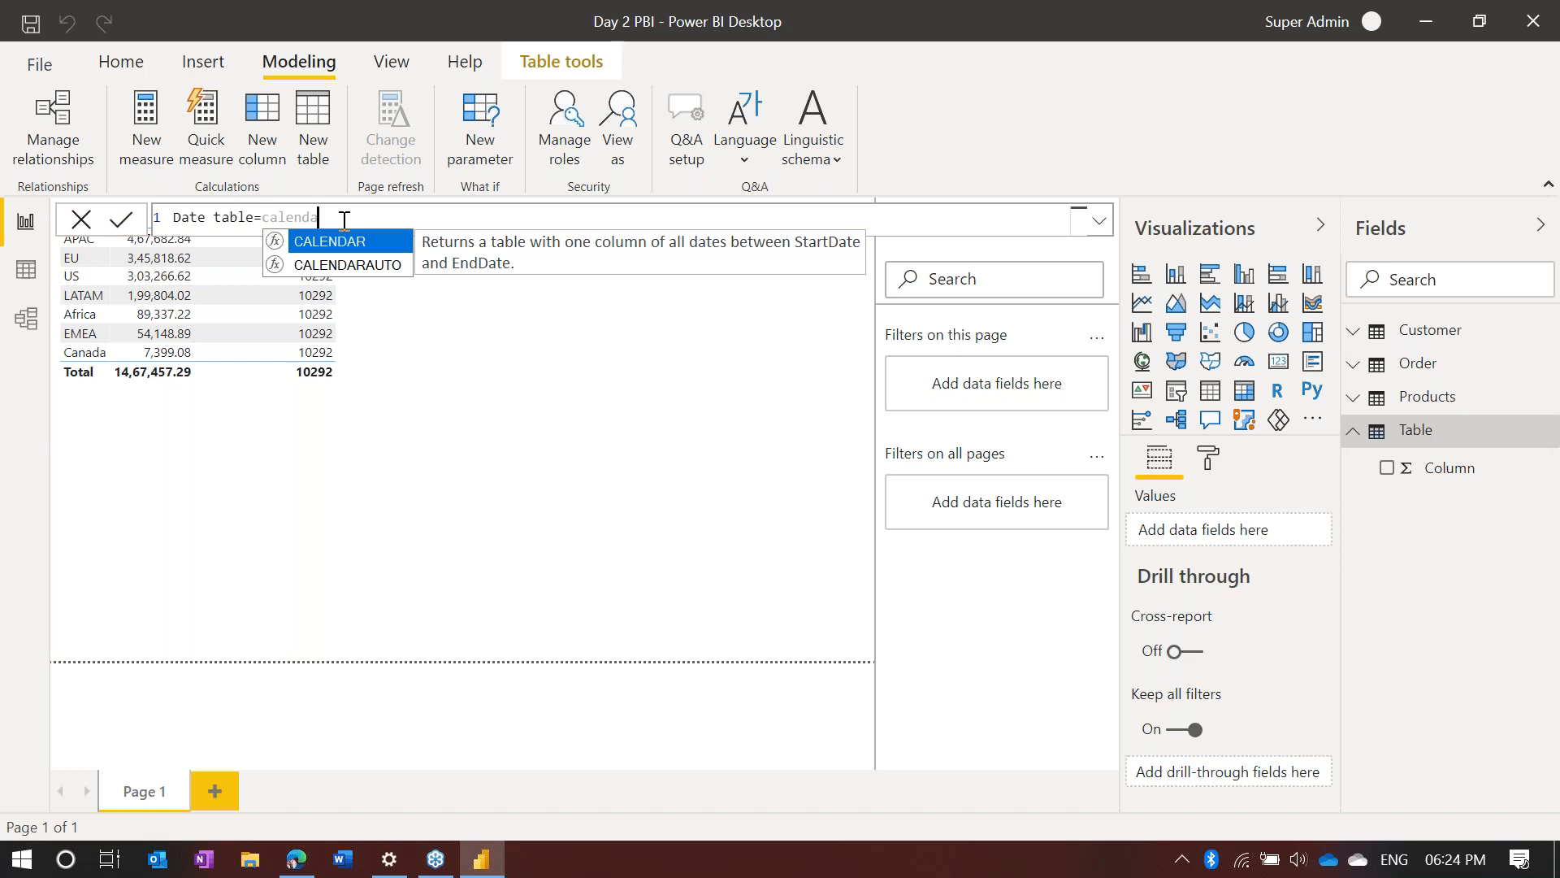
pyautogui.click(354, 267)
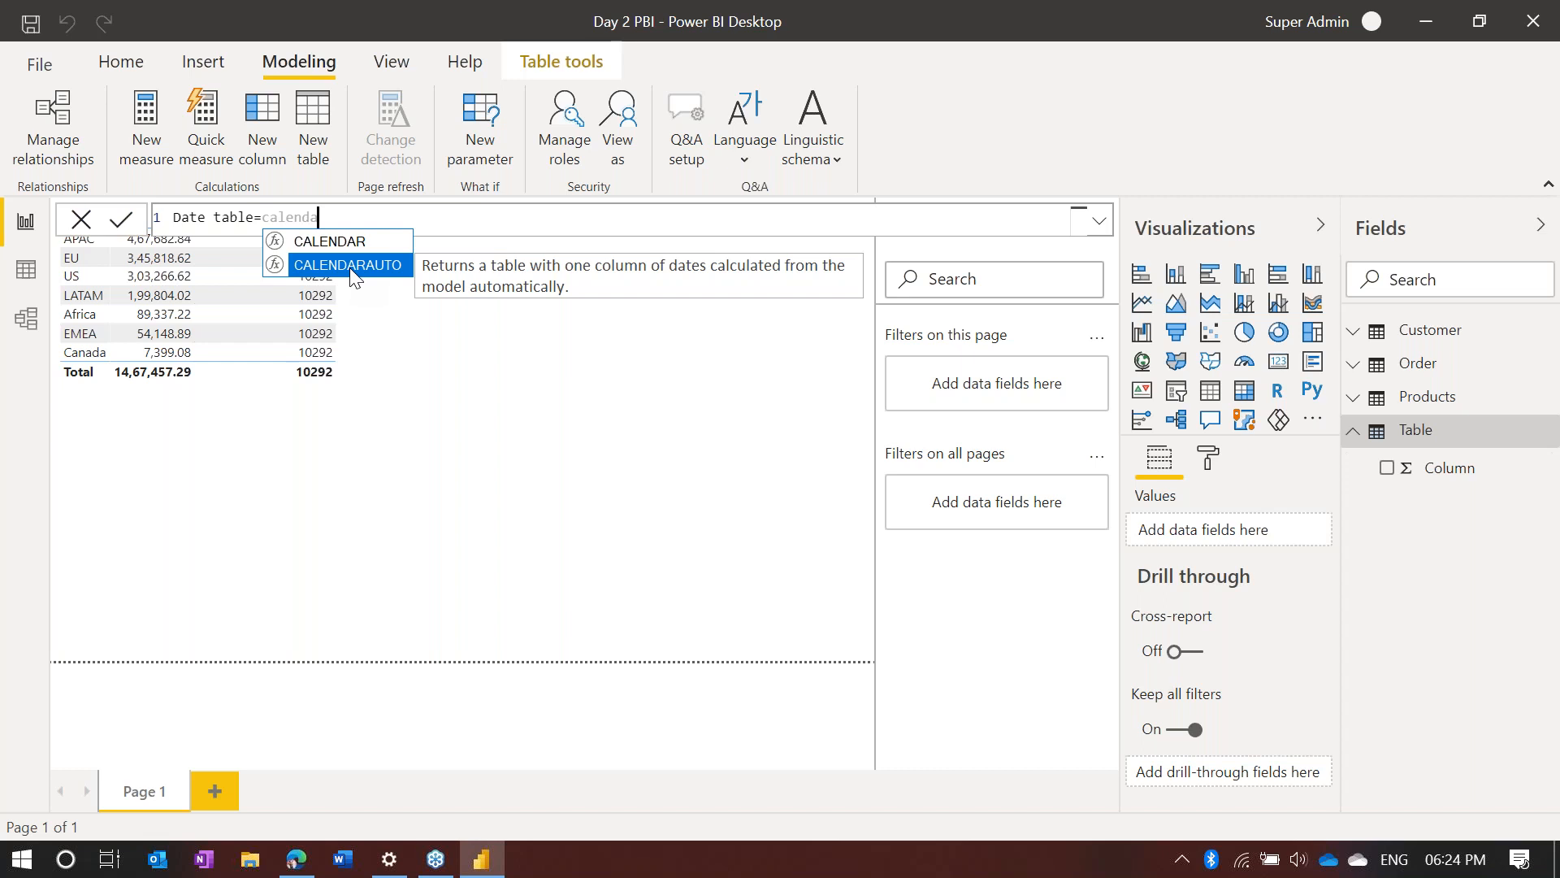
pyautogui.click(355, 267)
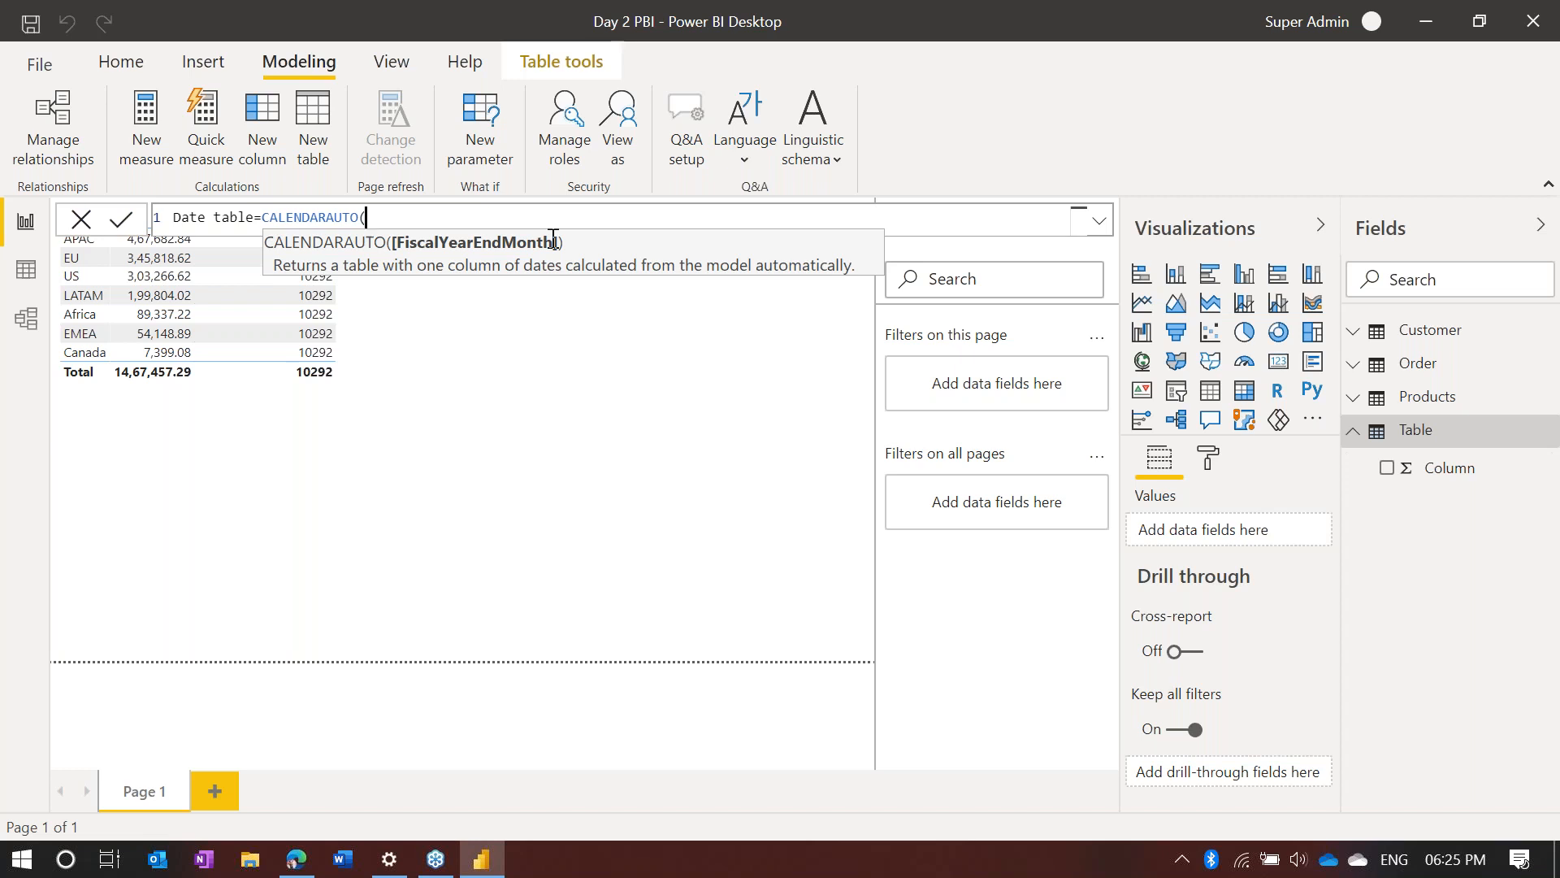
pyautogui.write('12)')
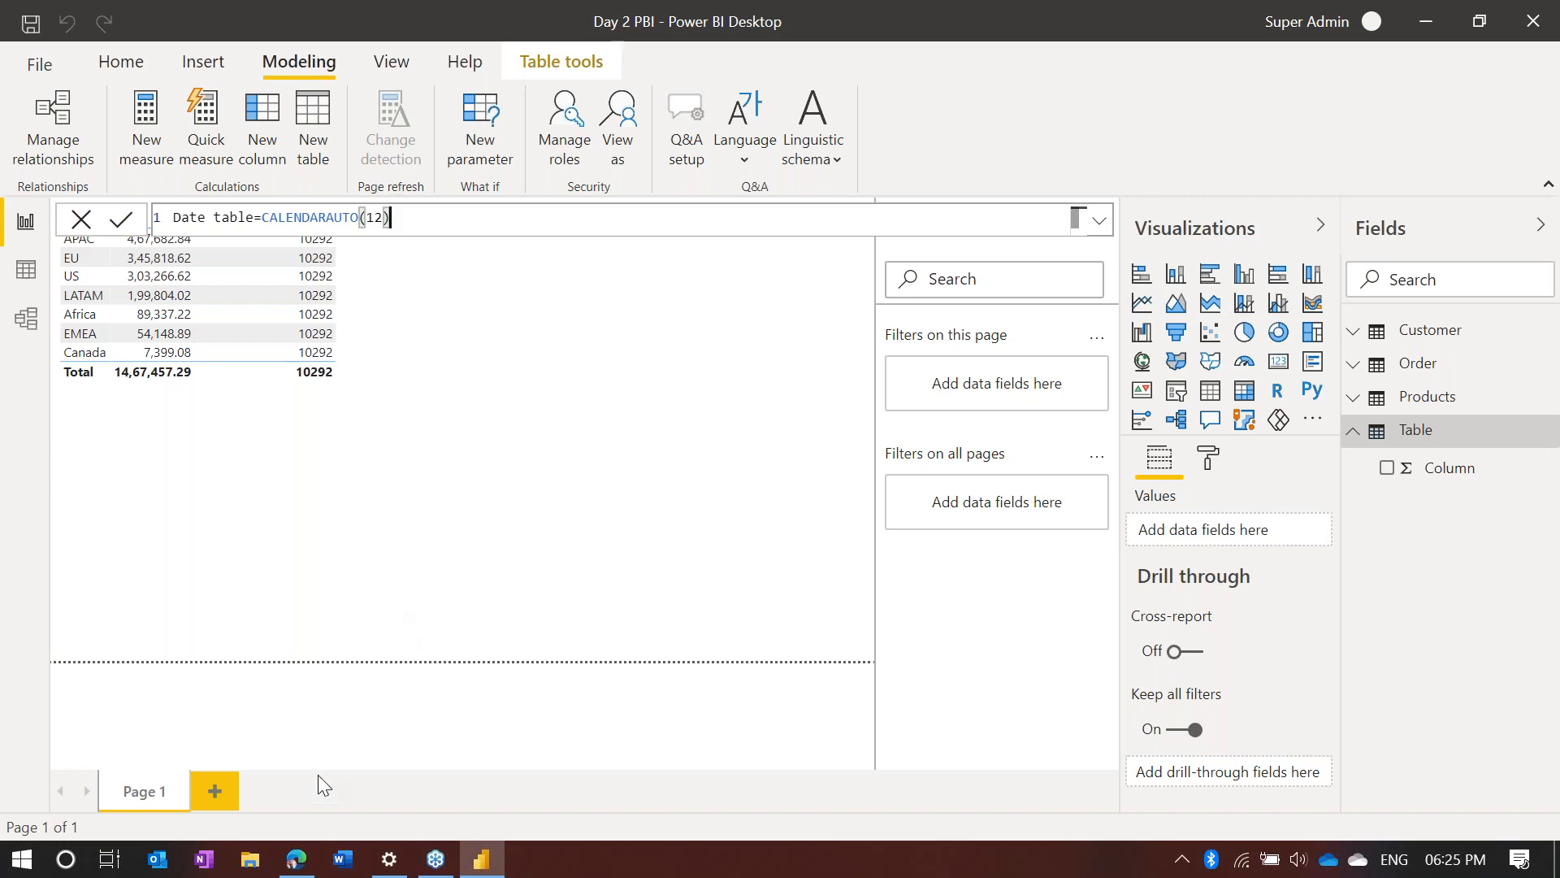
# Step: Switch to the web browser, open the YouTube channel's videos and copy the link of the Fiscal year report in Power BI video
pyautogui.click(300, 860)
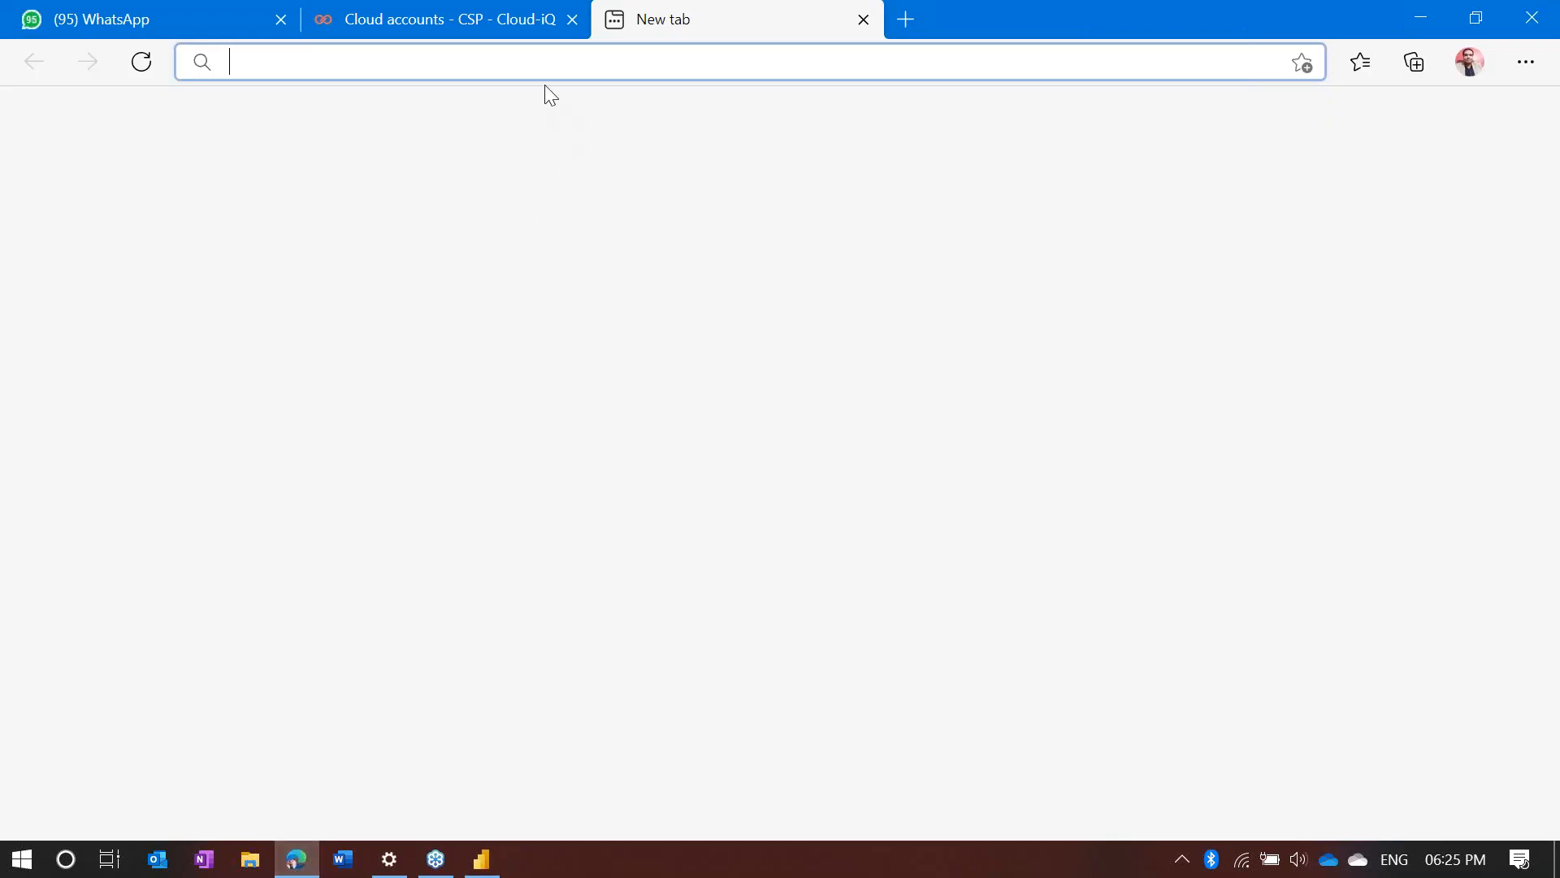
pyautogui.write('youtube.com/c/pradippardeshi')
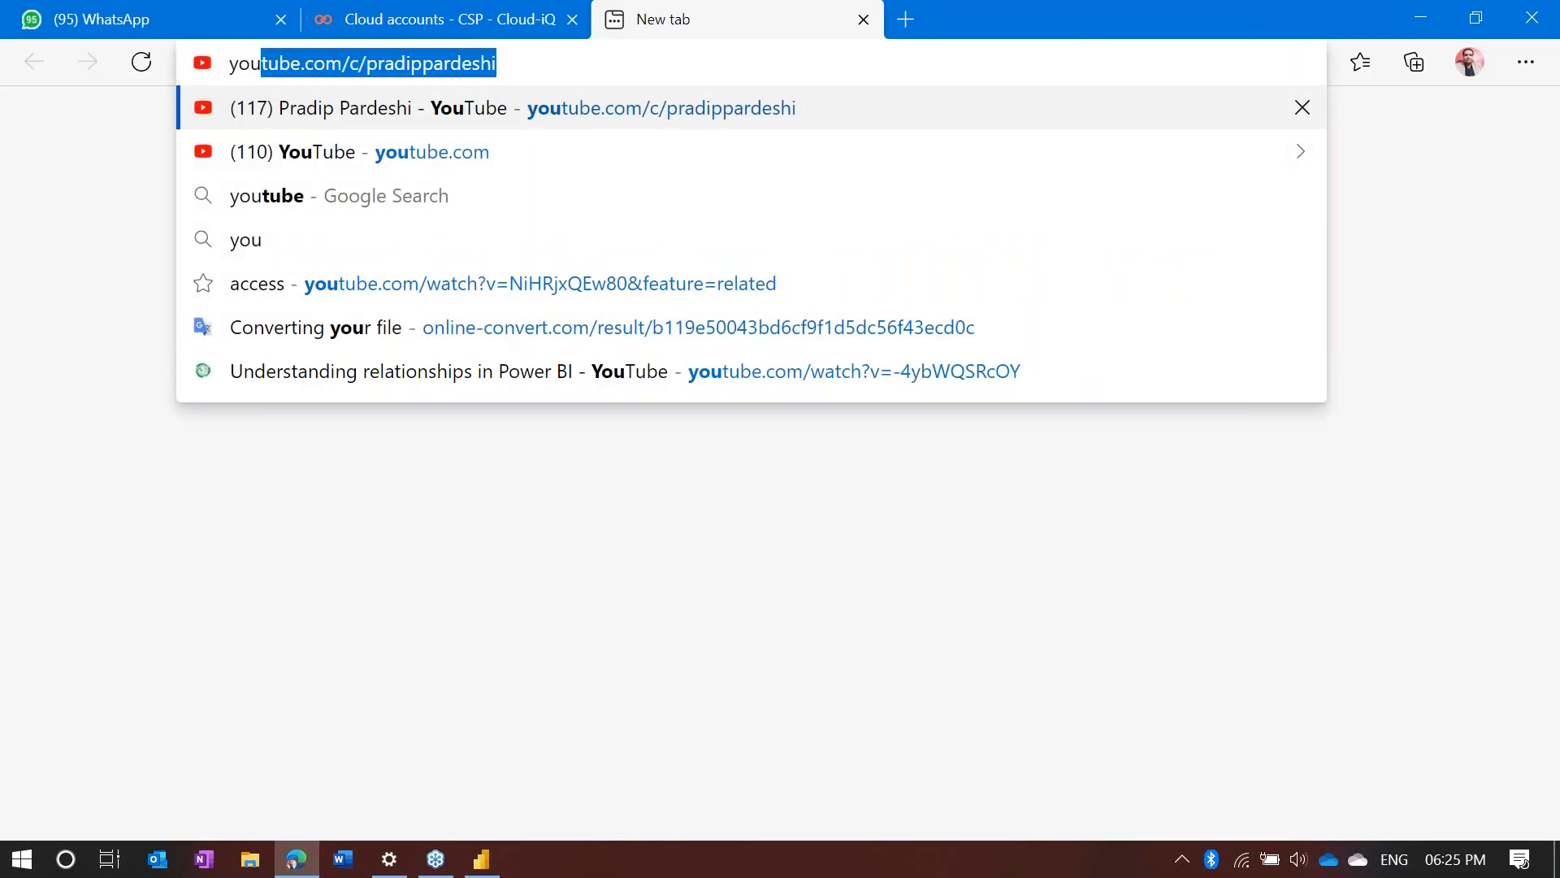
pyautogui.press('Return')
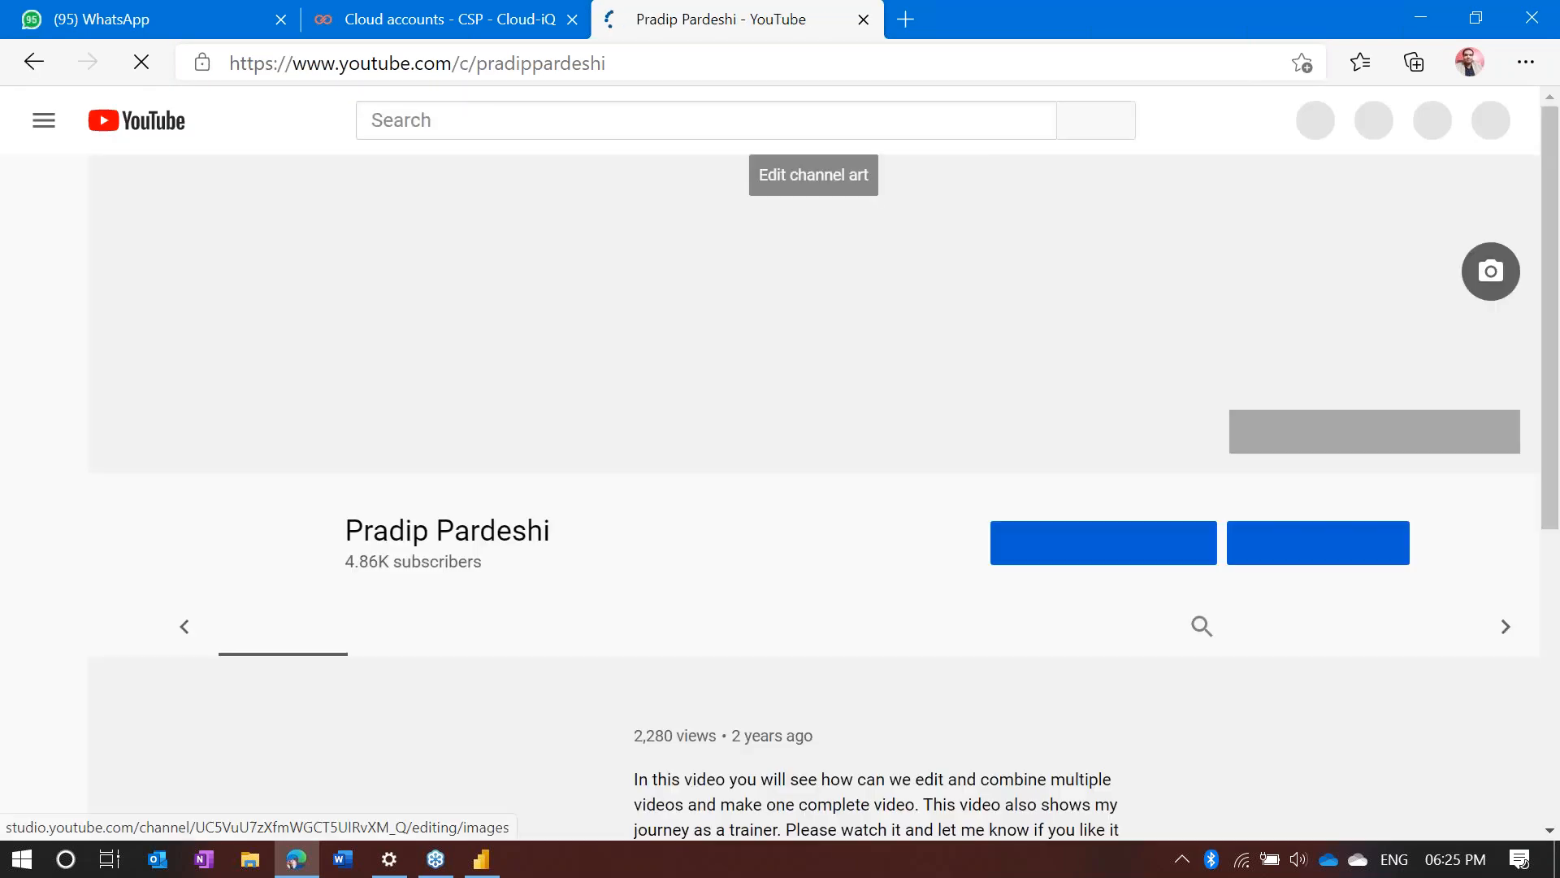
pyautogui.click(413, 579)
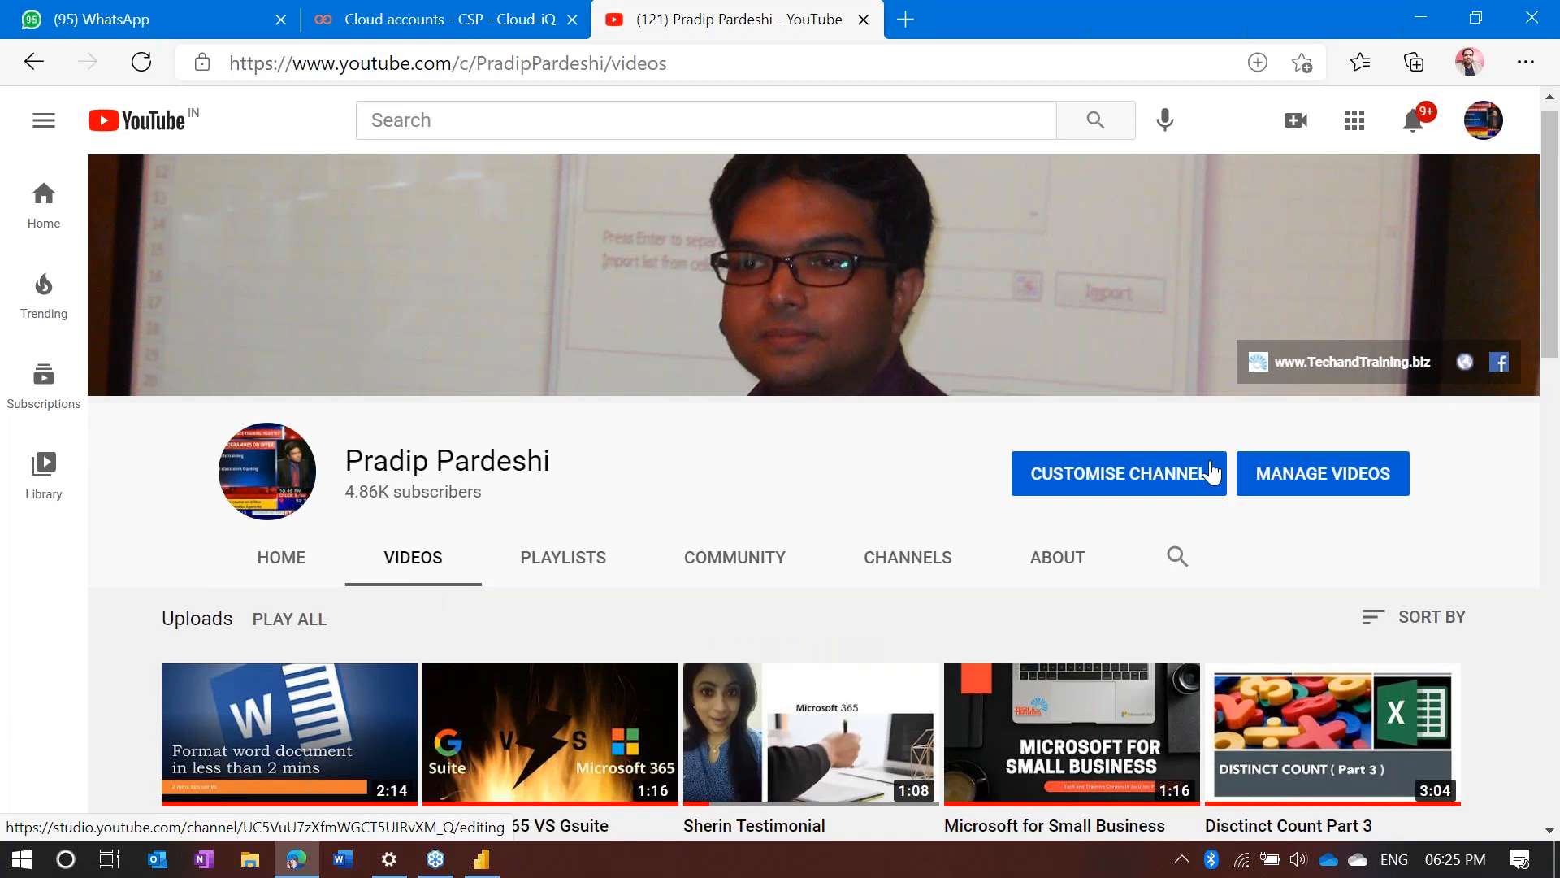
pyautogui.scroll(-14, 1211, 472)
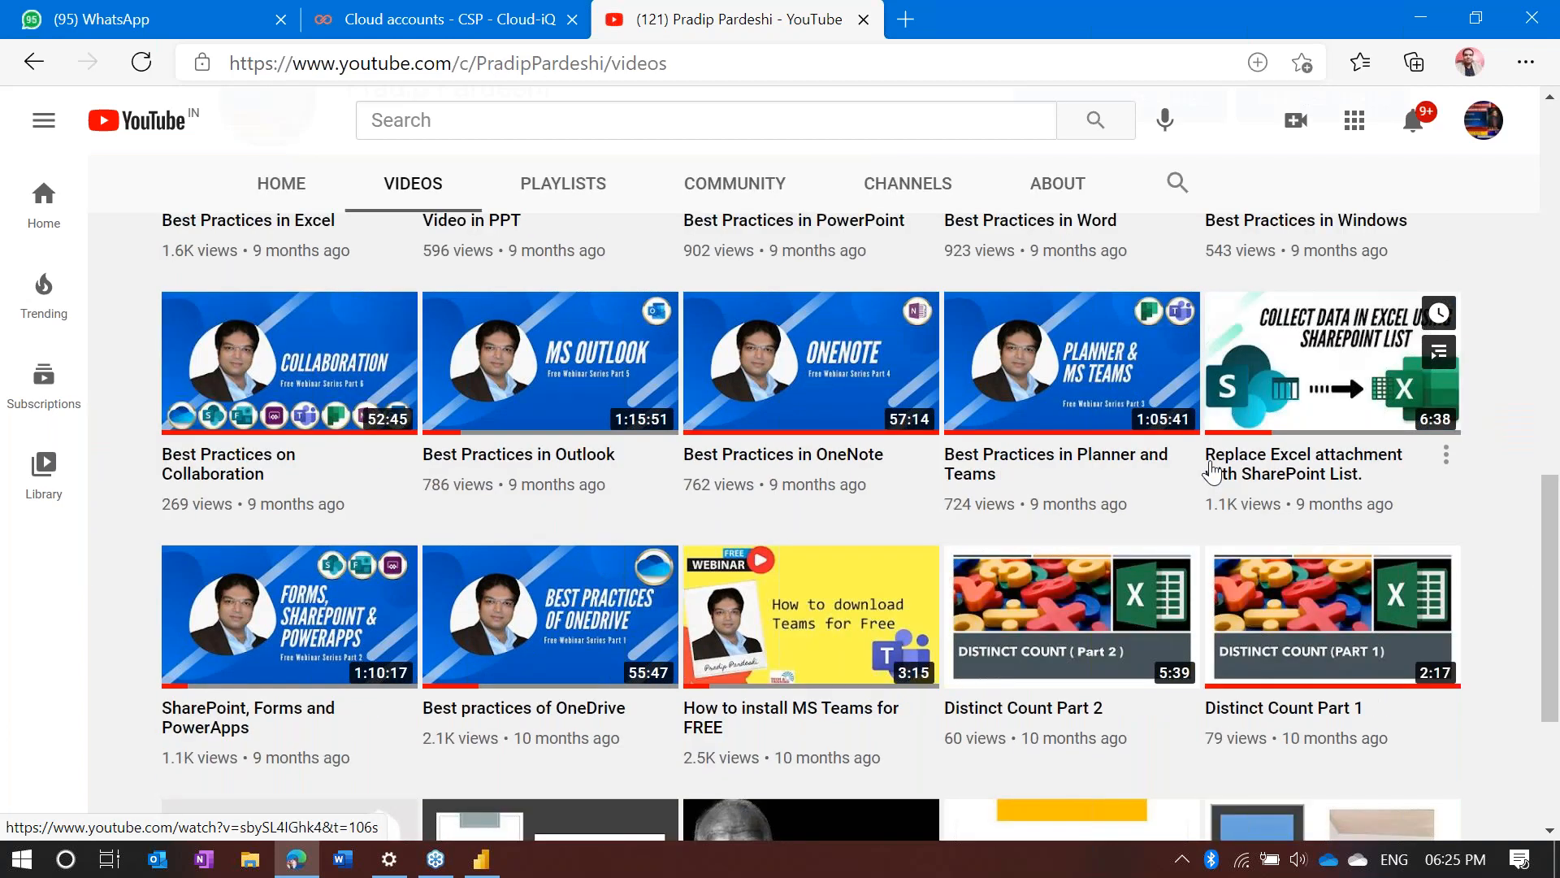
pyautogui.scroll(-9, 1211, 471)
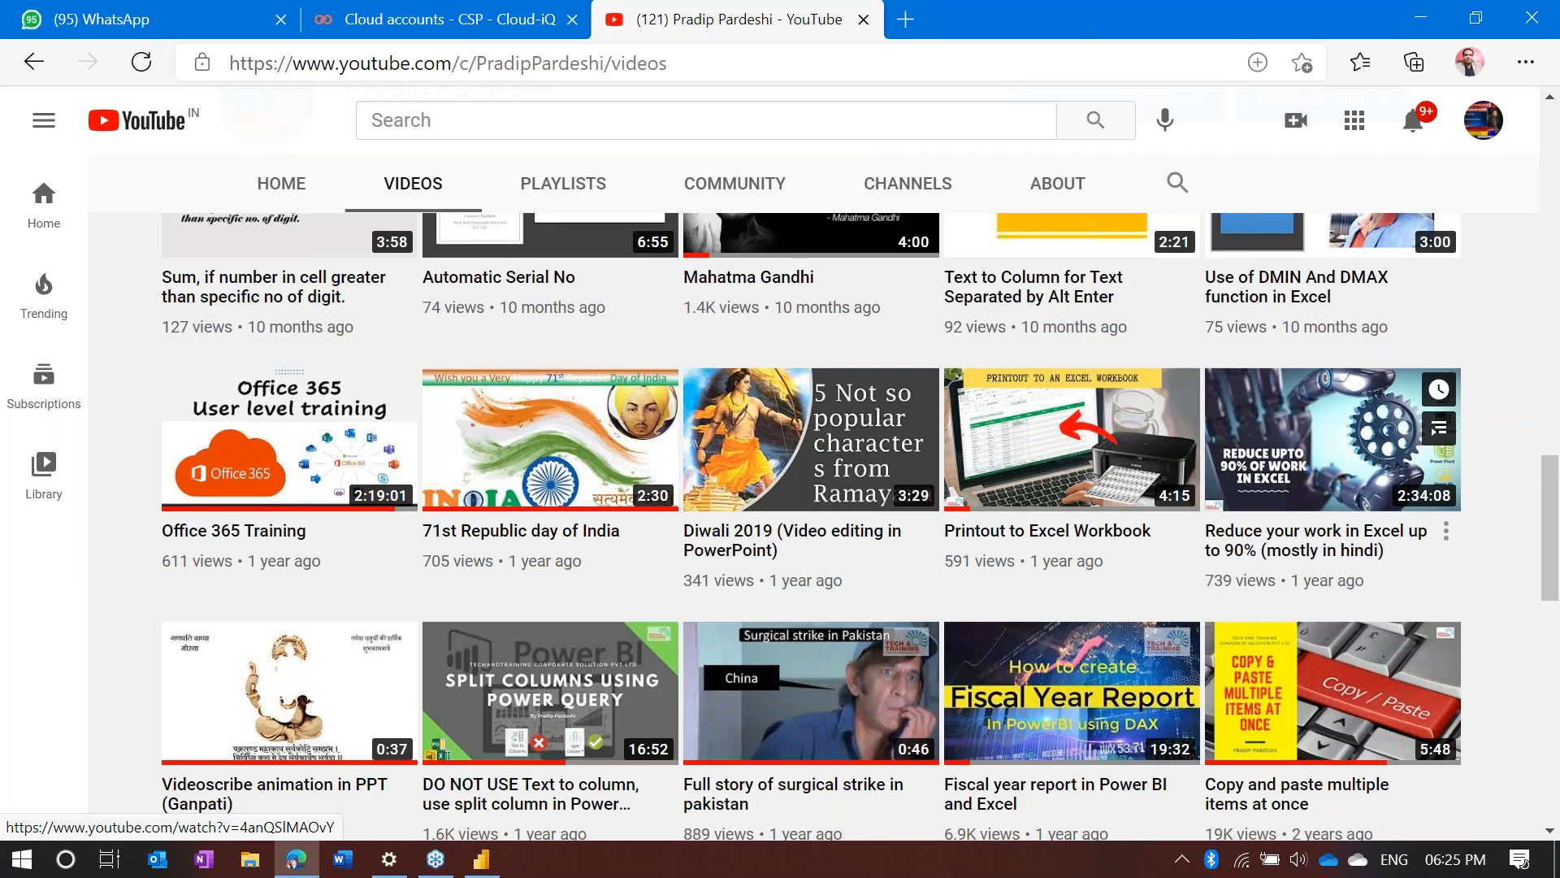
pyautogui.scroll(-3, 1211, 471)
pyautogui.rightClick(1063, 583)
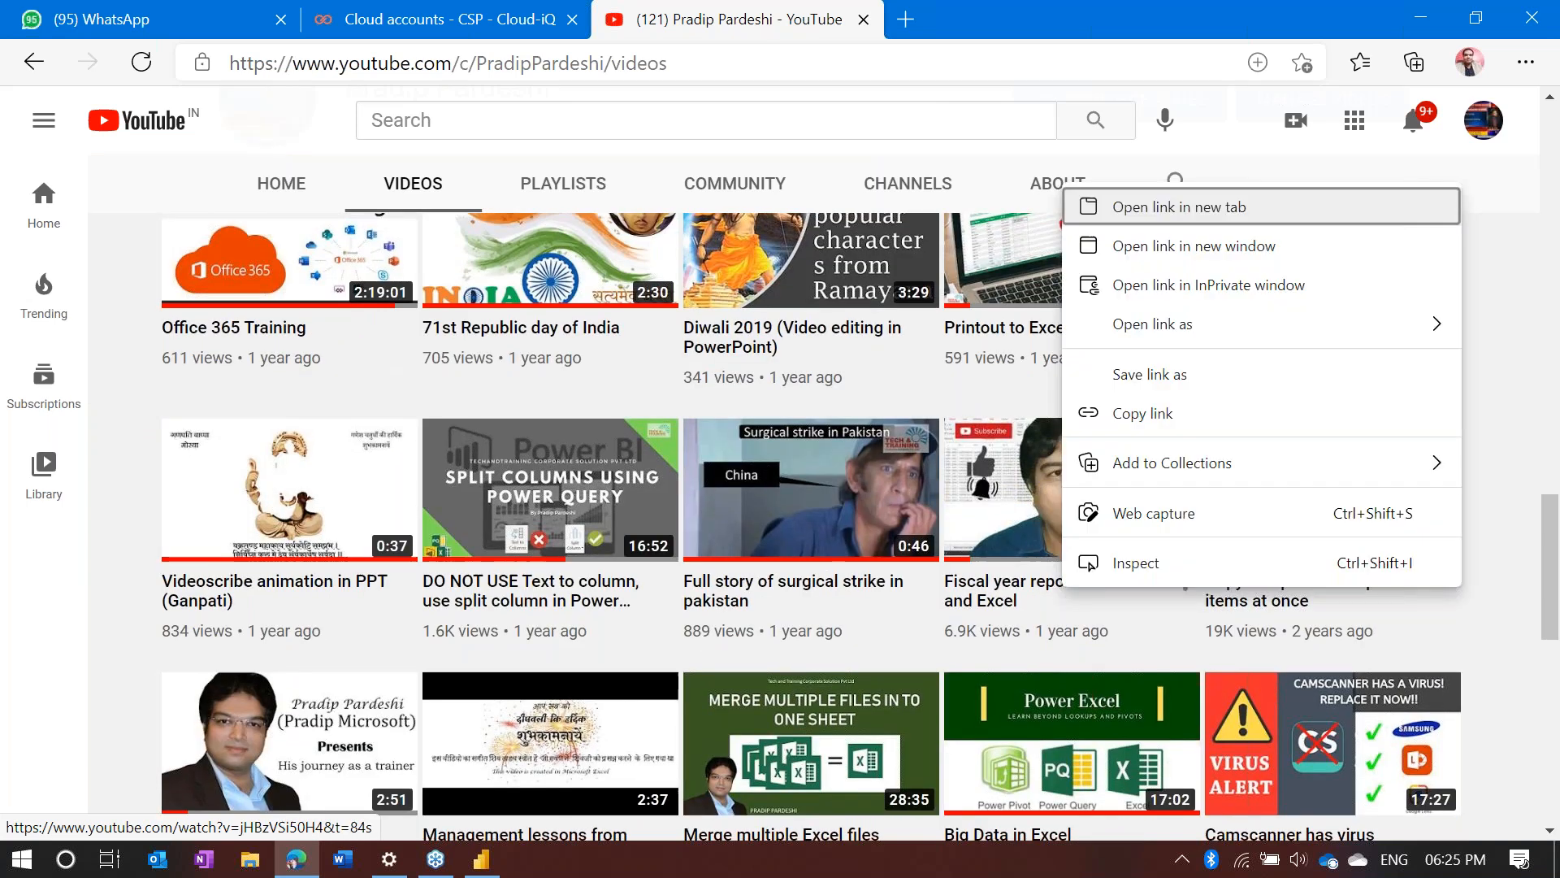
pyautogui.click(1152, 415)
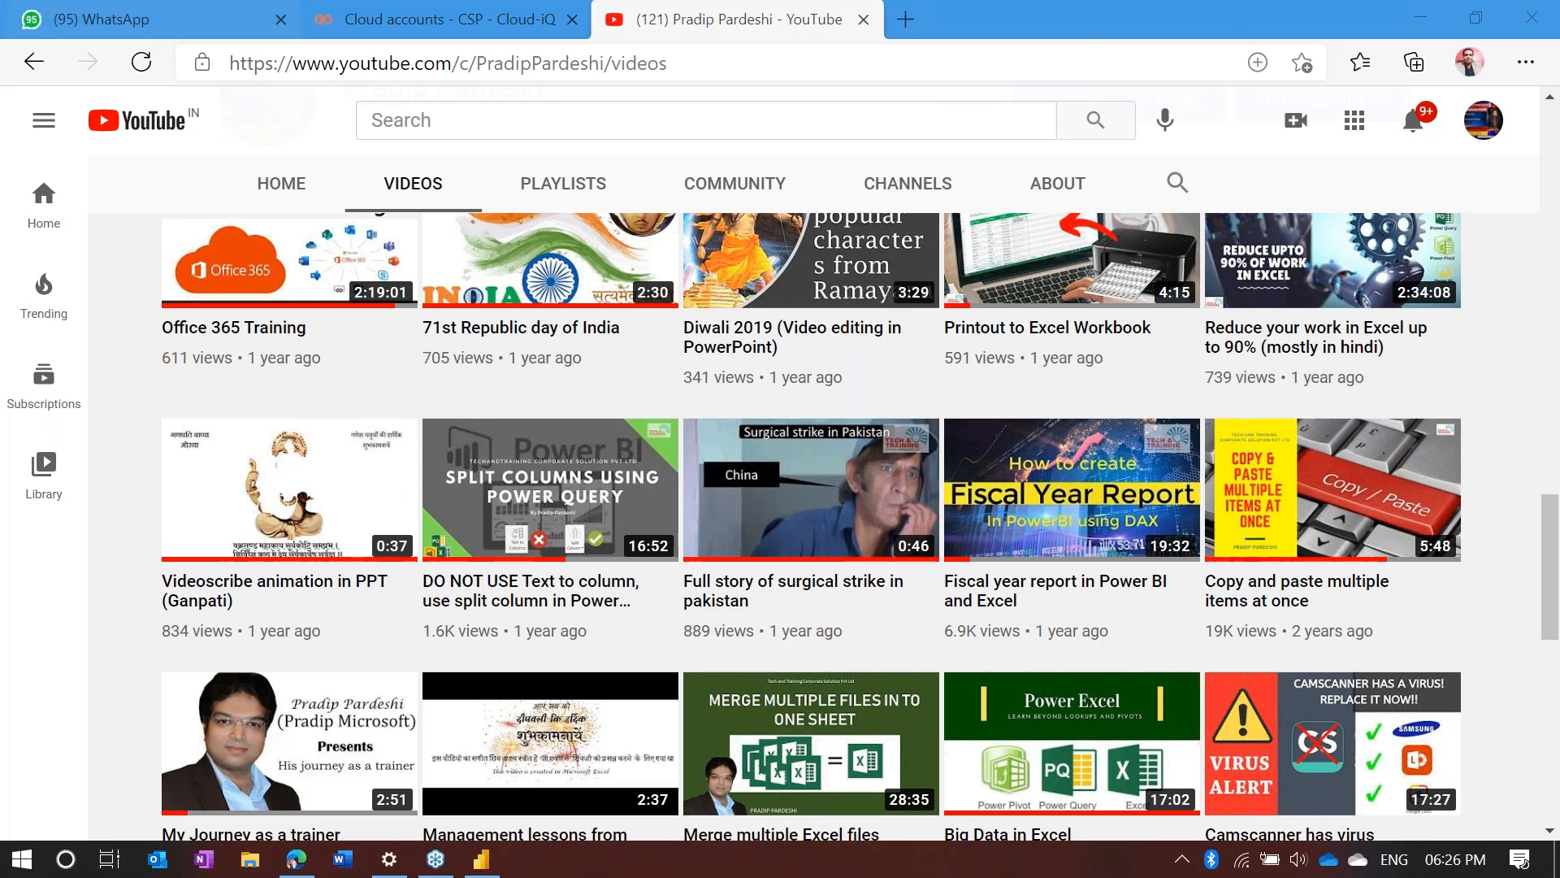
# Step: Return to Power BI and try replacing the CALENDARAUTO argument with 03
pyautogui.hotkey('alt', 'Tab')
pyautogui.hotkey('alt', 'Tab')
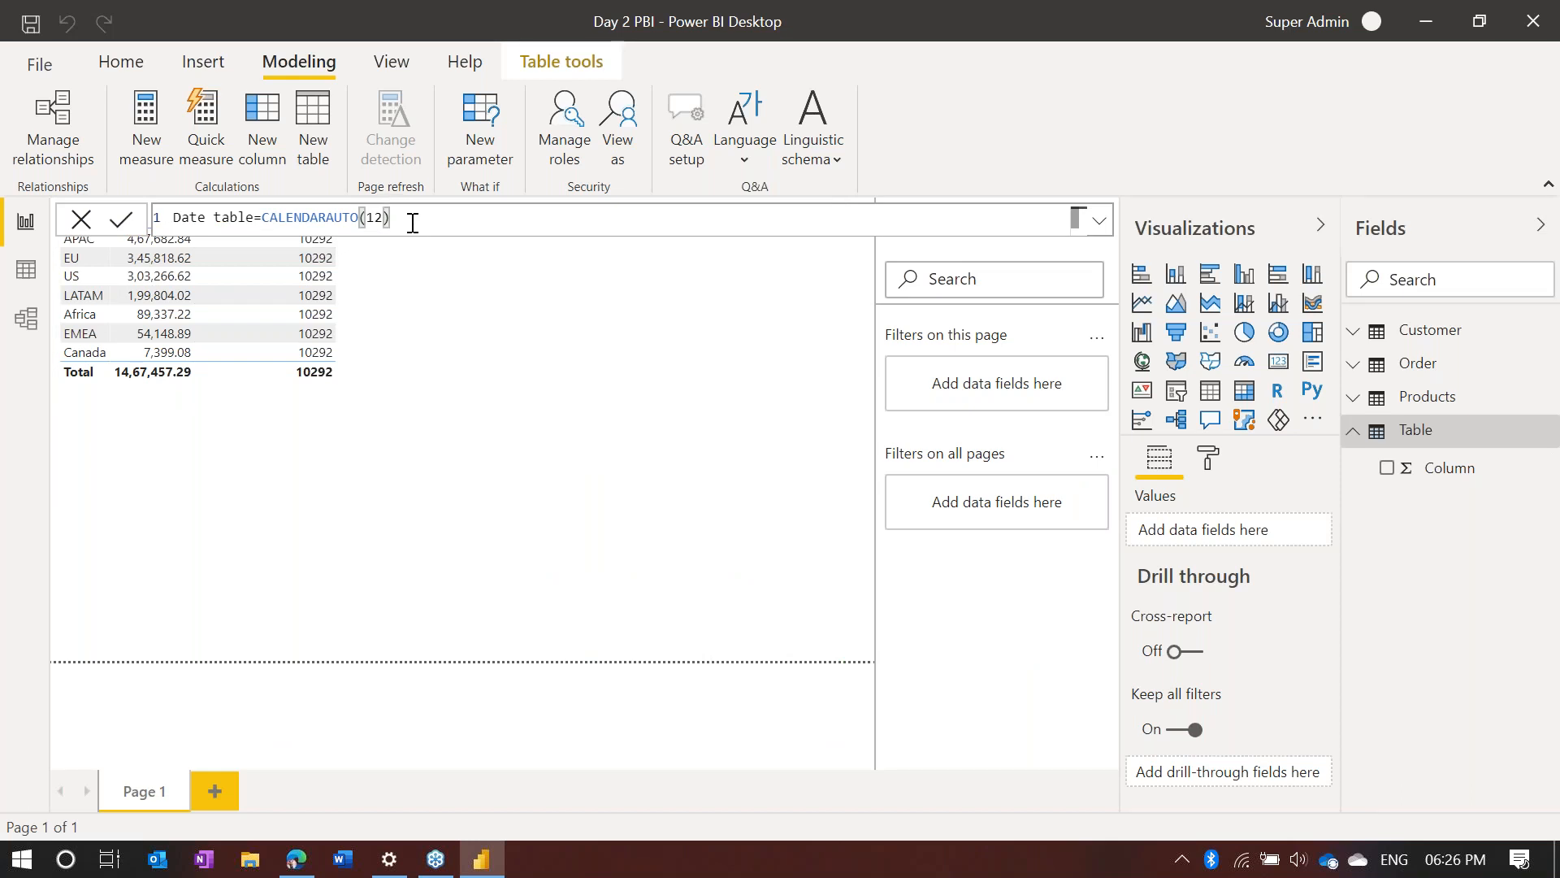
pyautogui.press('BackSpace')
pyautogui.press('BackSpace')
pyautogui.press('BackSpace')
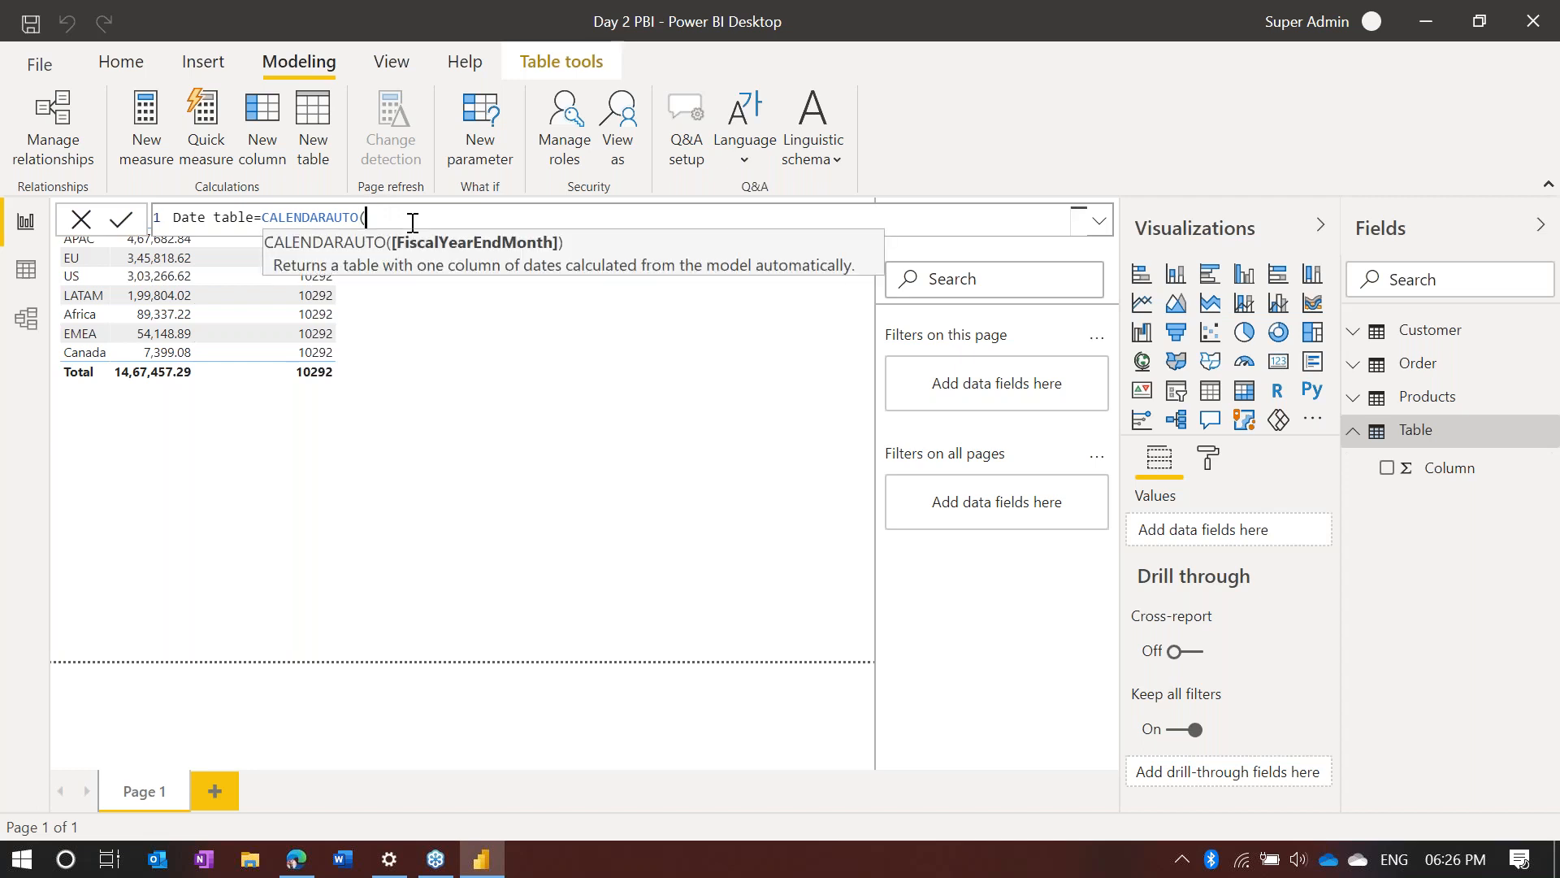
pyautogui.write('03')
pyautogui.press('BackSpace')
pyautogui.press('BackSpace')
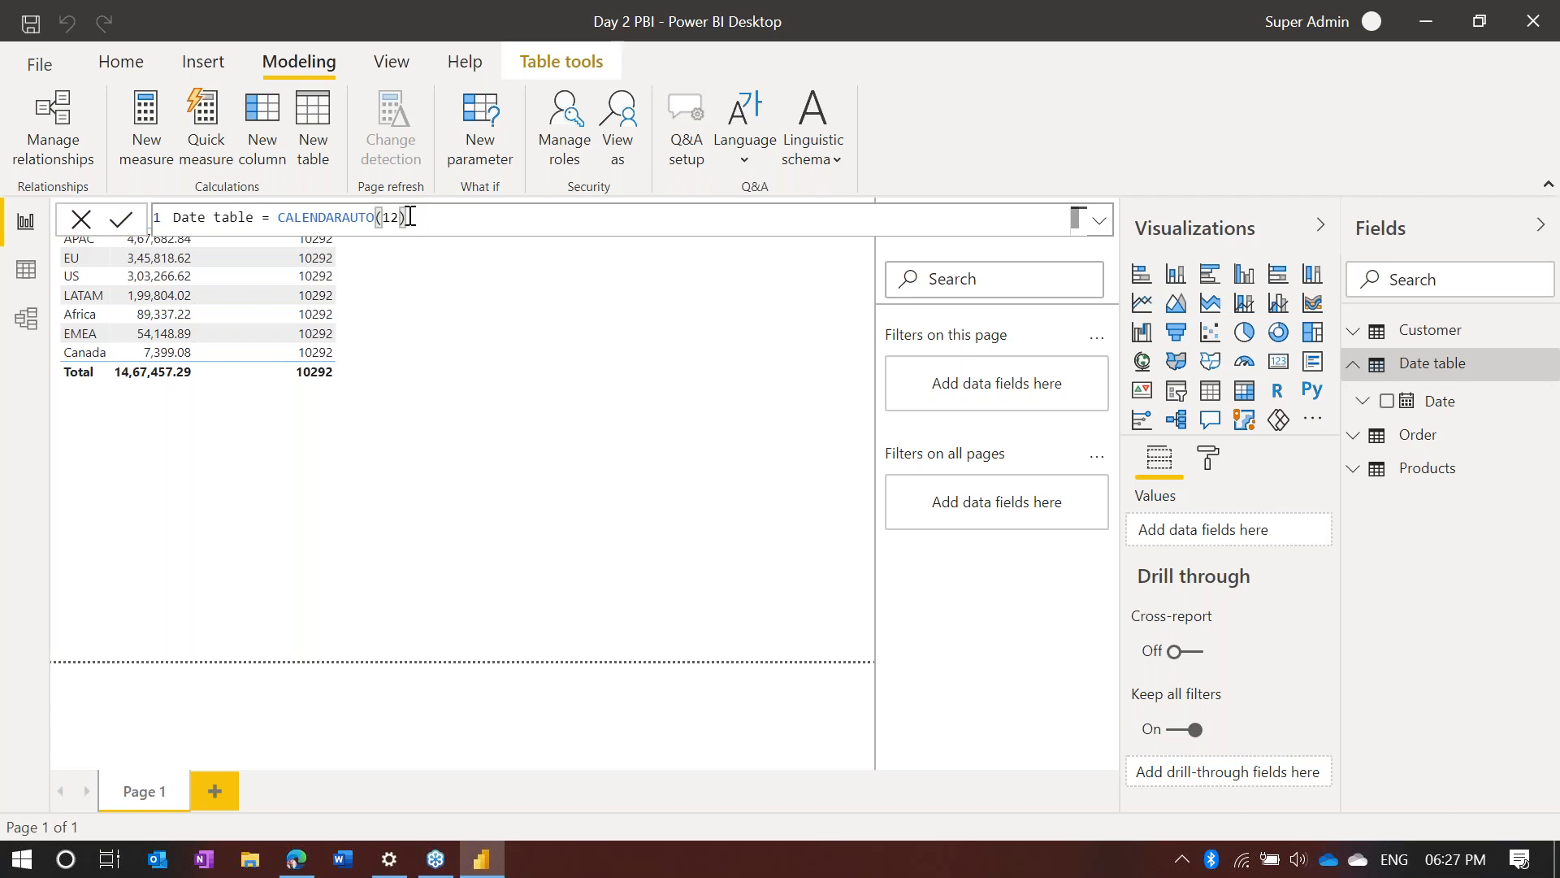
# Step: Open the Date table in data view and scroll through its dates to the end
pyautogui.moveTo(456, 220); pyautogui.dragTo(81, 217)
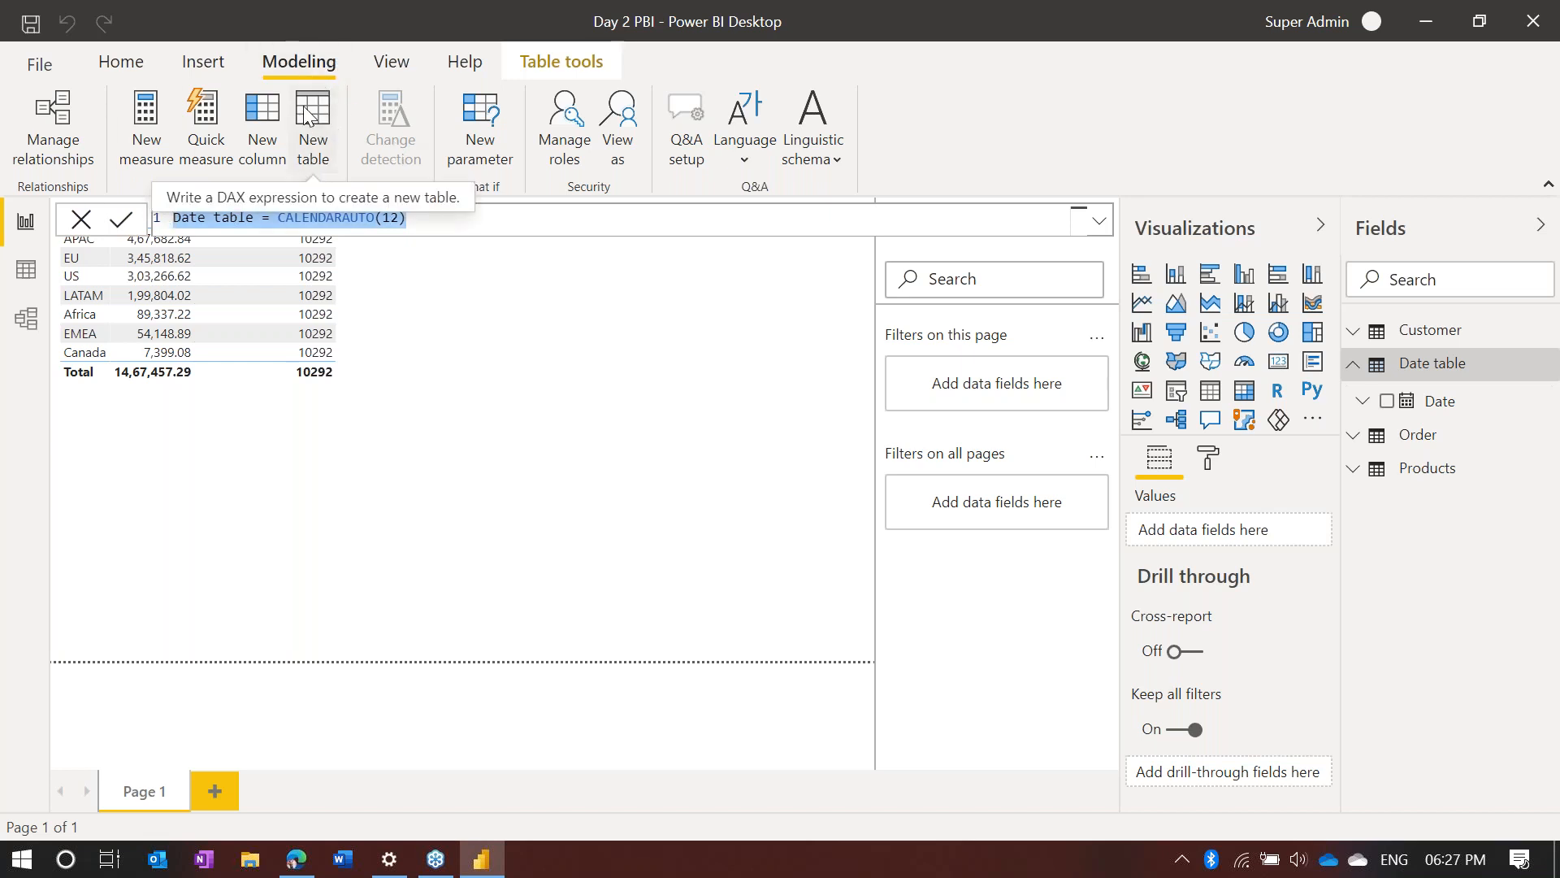
pyautogui.click(424, 220)
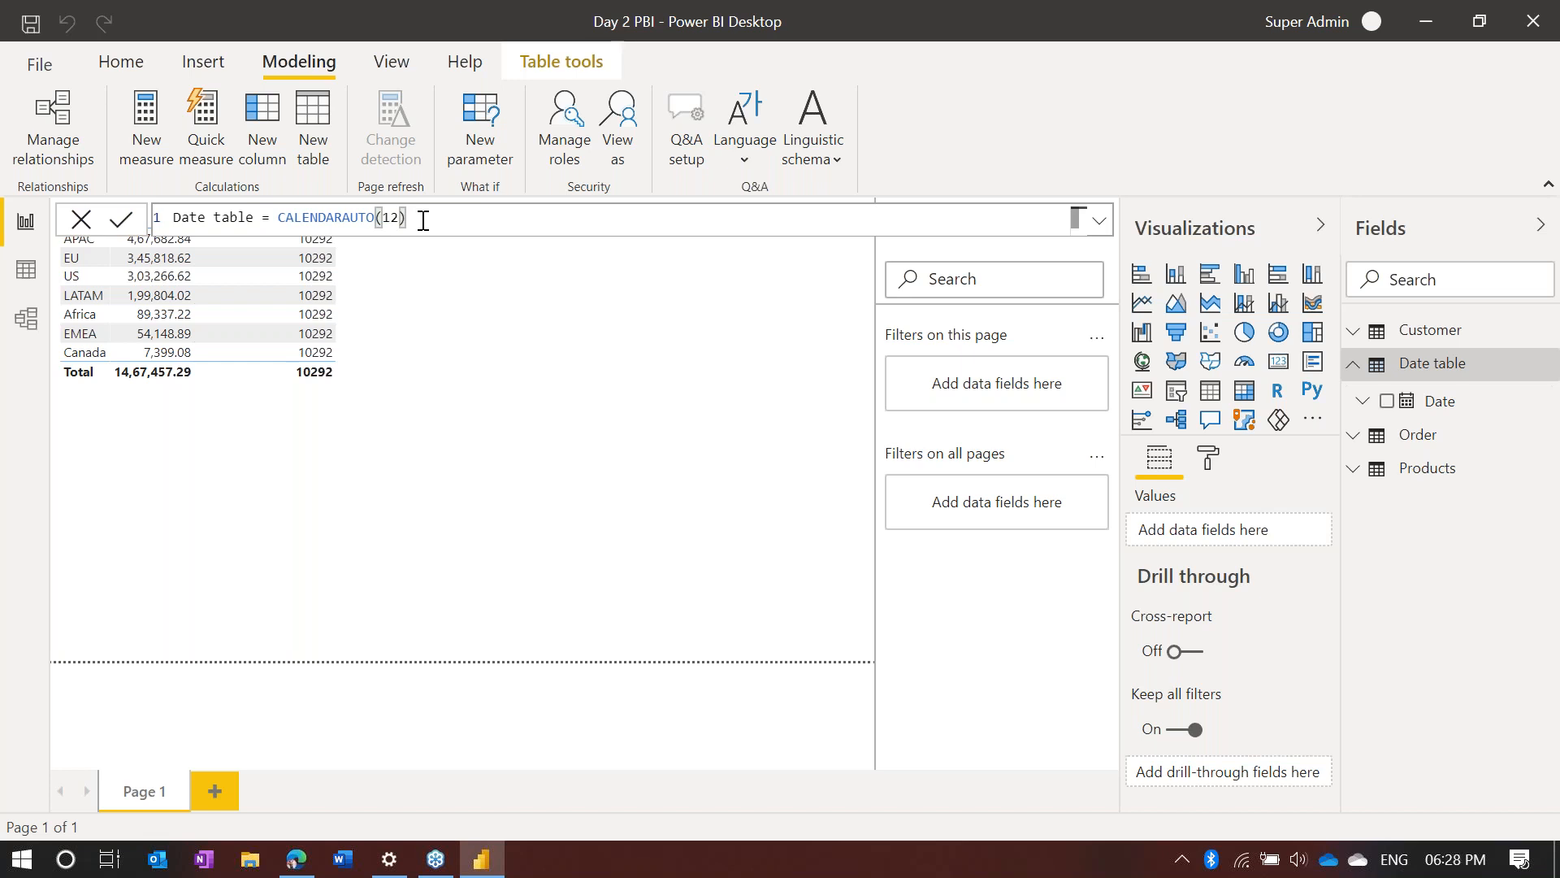
pyautogui.click(18, 273)
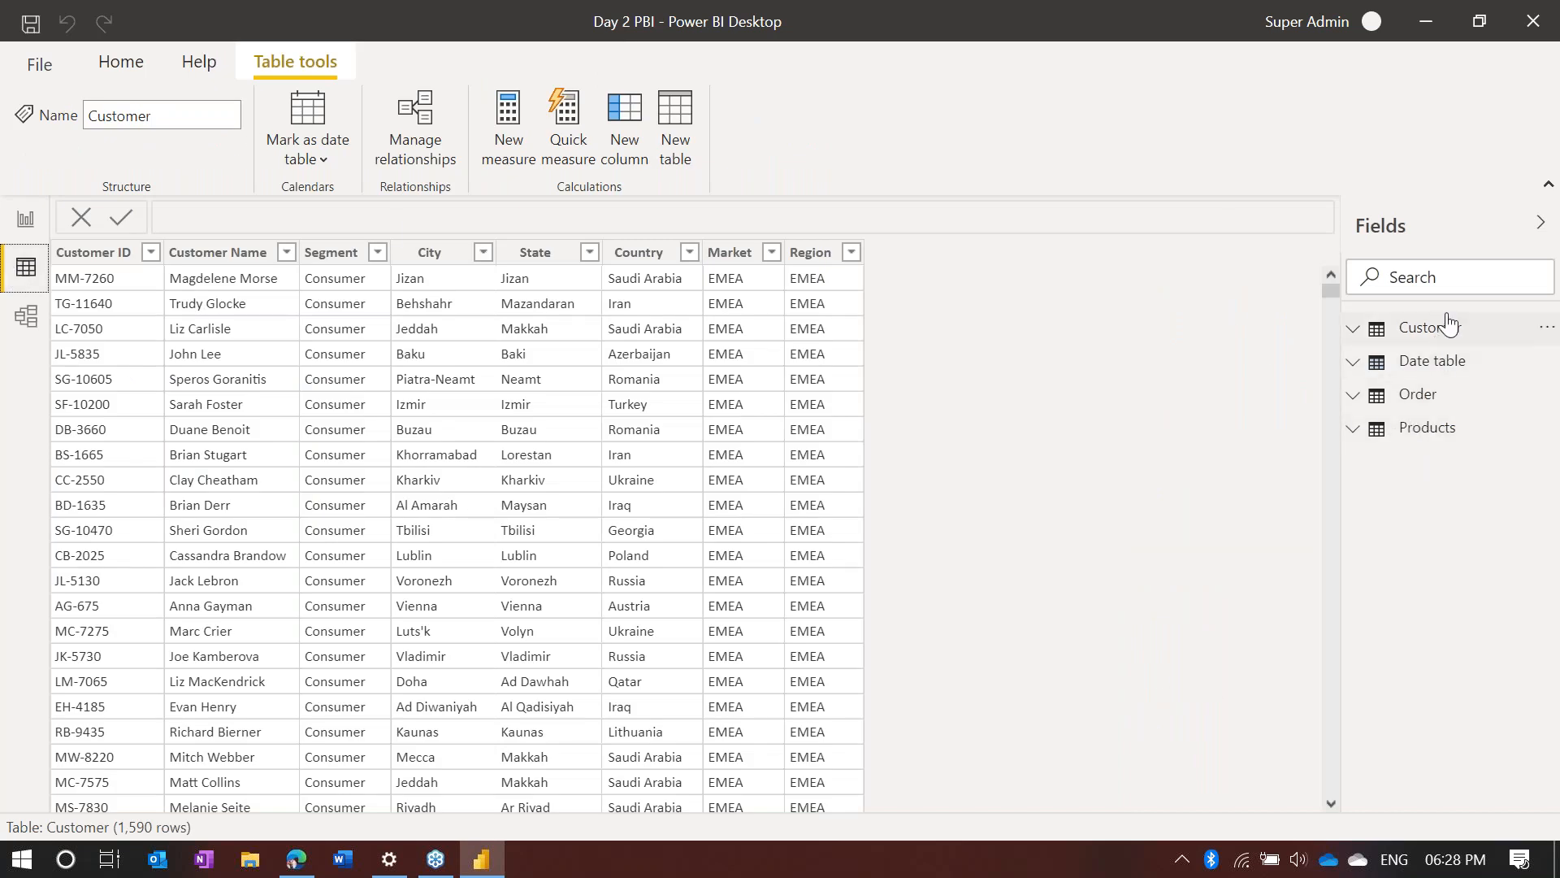
pyautogui.click(1445, 375)
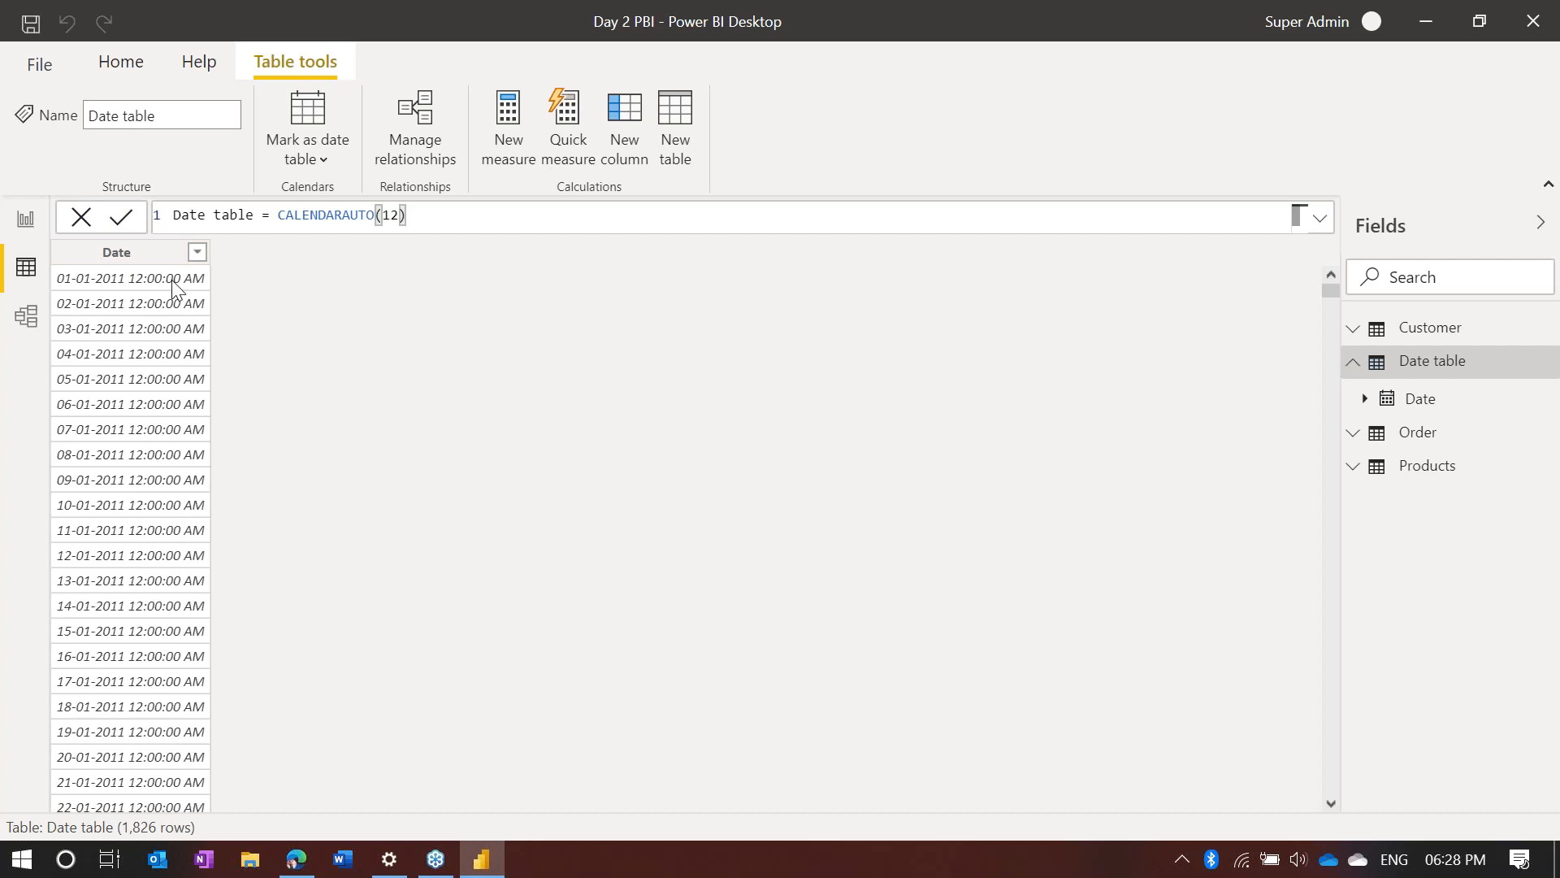
pyautogui.scroll(-20, 160, 609)
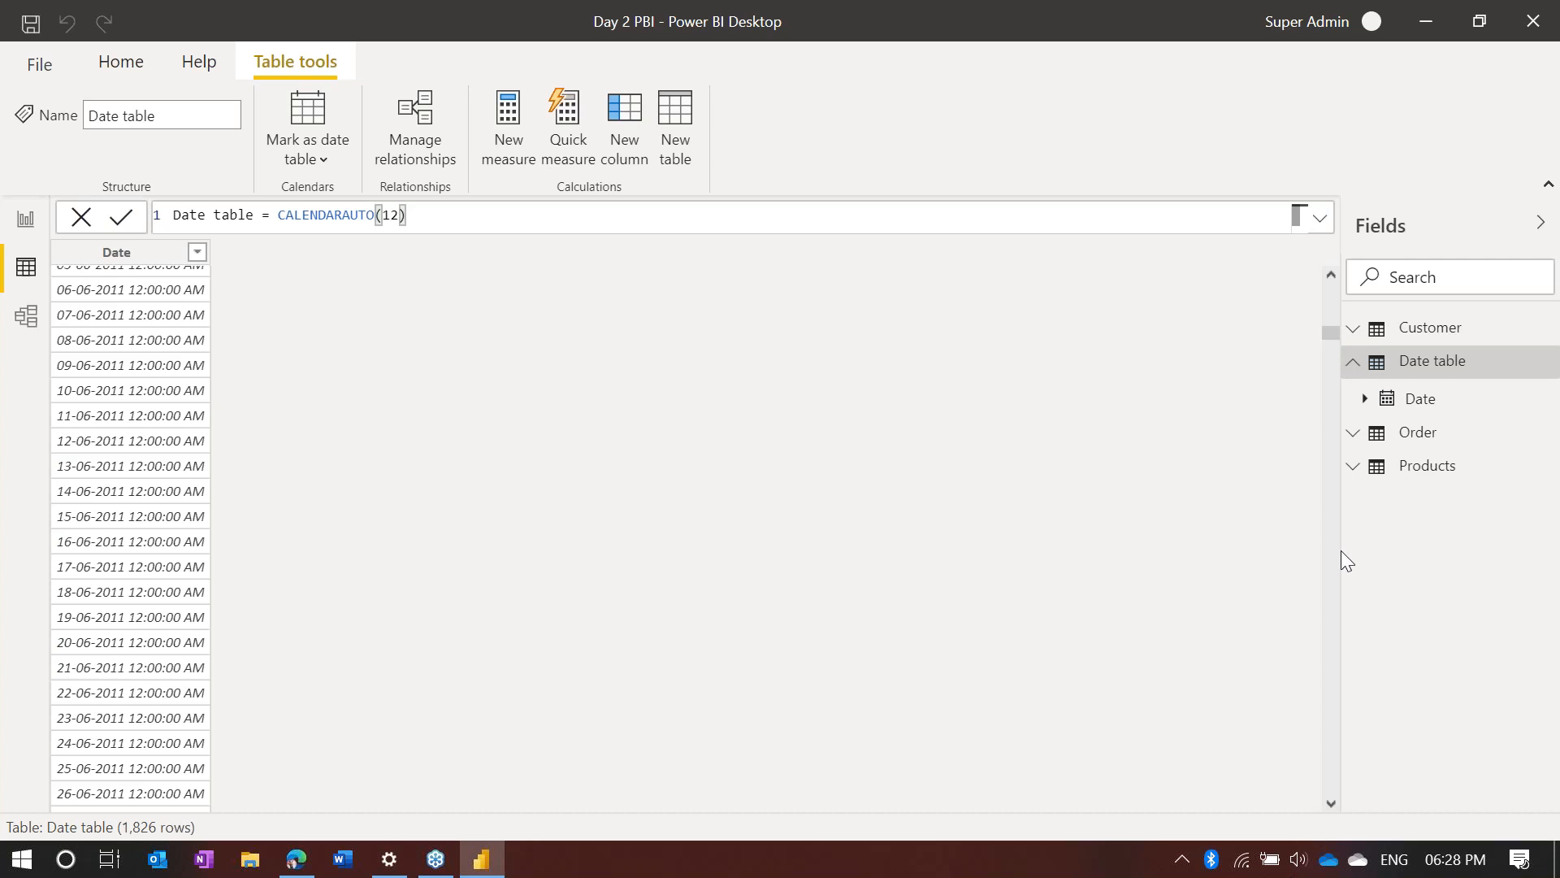
pyautogui.moveTo(1333, 332); pyautogui.dragTo(1309, 811)
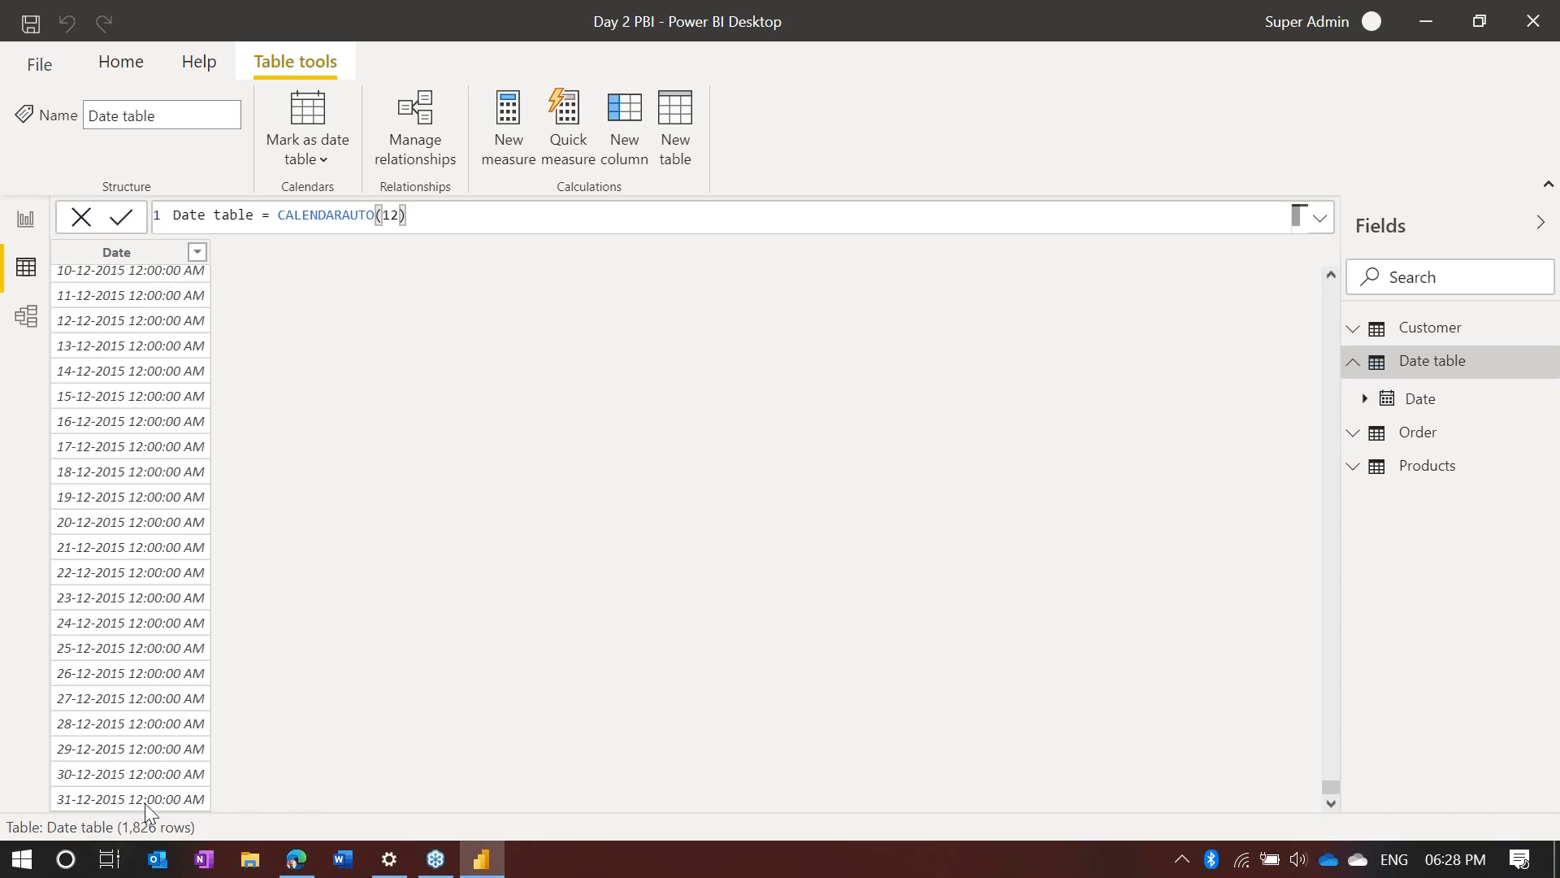
# Step: Change the CALENDARAUTO argument to 03, apply the formula and scroll to the table's last dates
pyautogui.doubleClick(393, 215)
pyautogui.write('04')
pyautogui.press('Delete')
pyautogui.press('BackSpace')
pyautogui.write('3)')
pyautogui.press('Return')
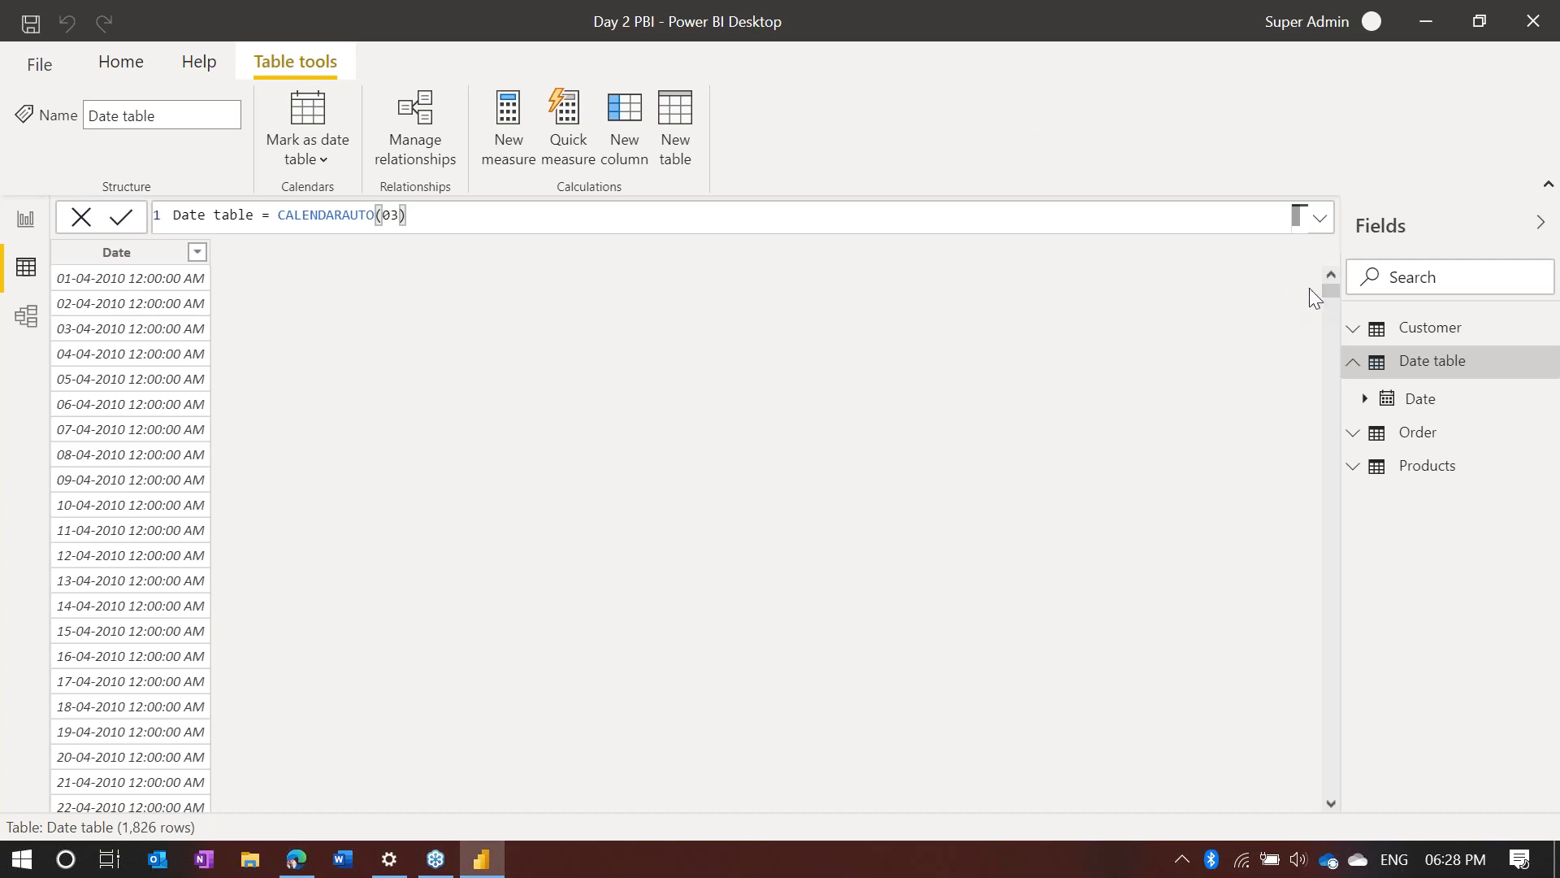
pyautogui.moveTo(1331, 291); pyautogui.dragTo(1324, 822)
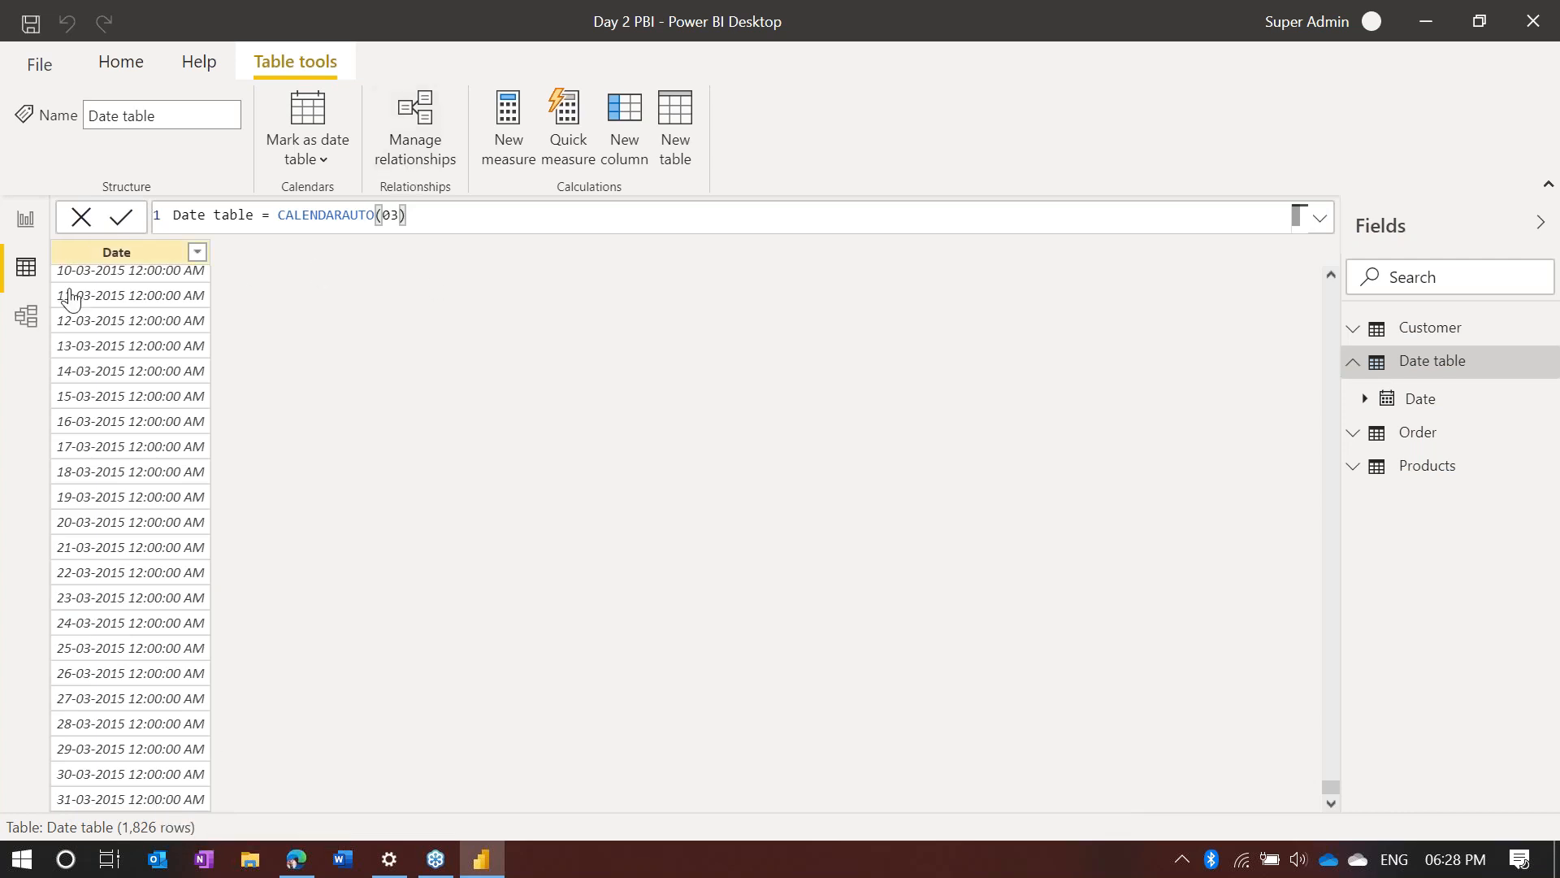
# Step: Clear the CALENDARAUTO argument, applying CALENDARAUTO() as the Date table formula
pyautogui.moveTo(398, 215); pyautogui.dragTo(385, 214)
pyautogui.write('12')
pyautogui.press('BackSpace')
pyautogui.press('BackSpace')
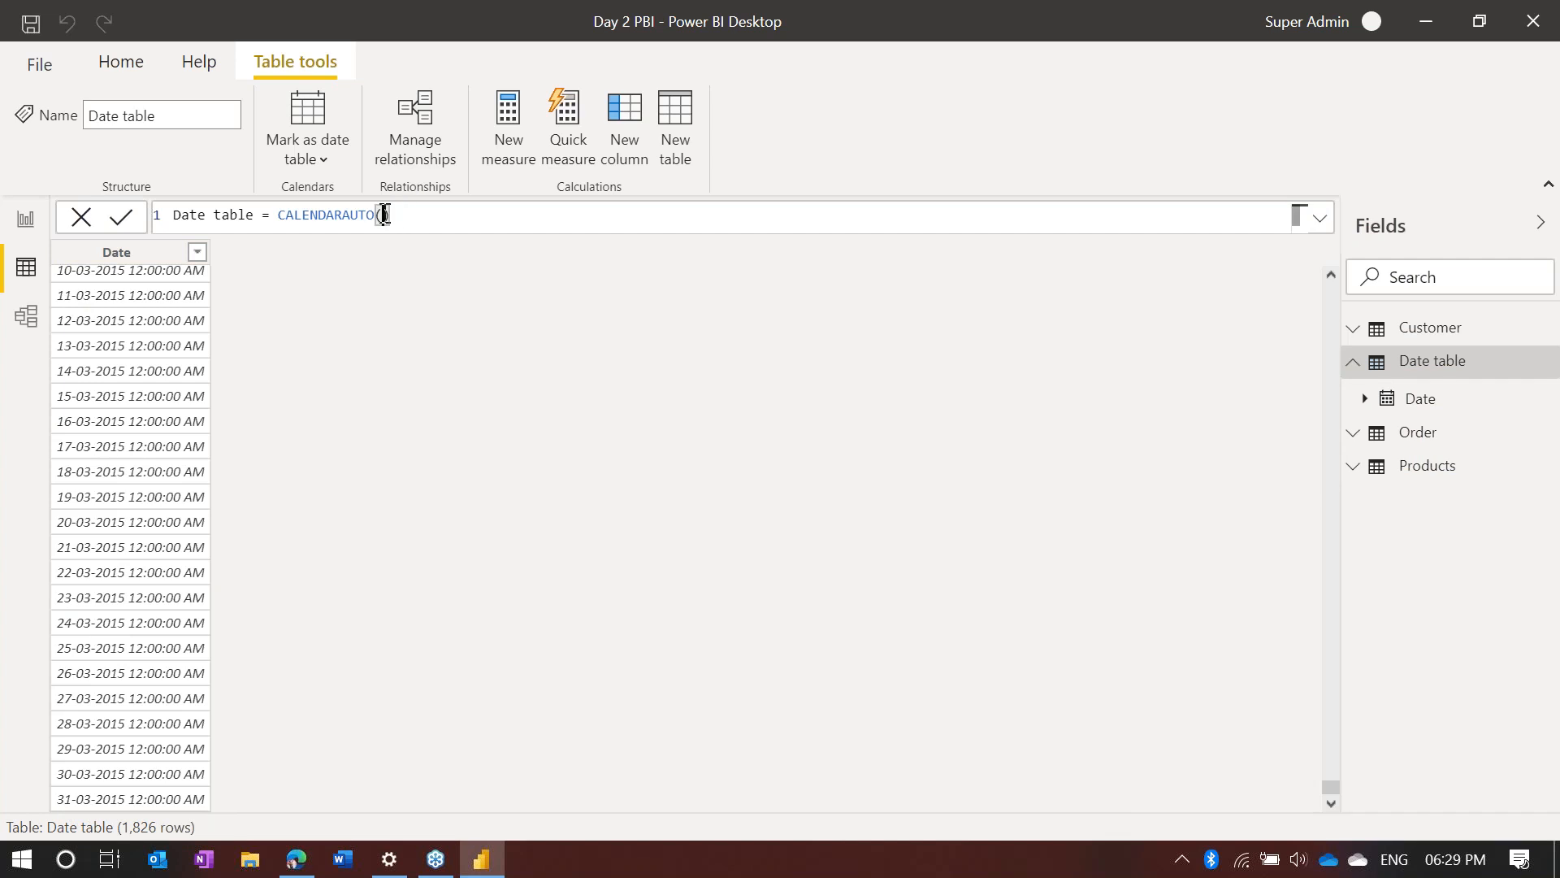
pyautogui.press('Return')
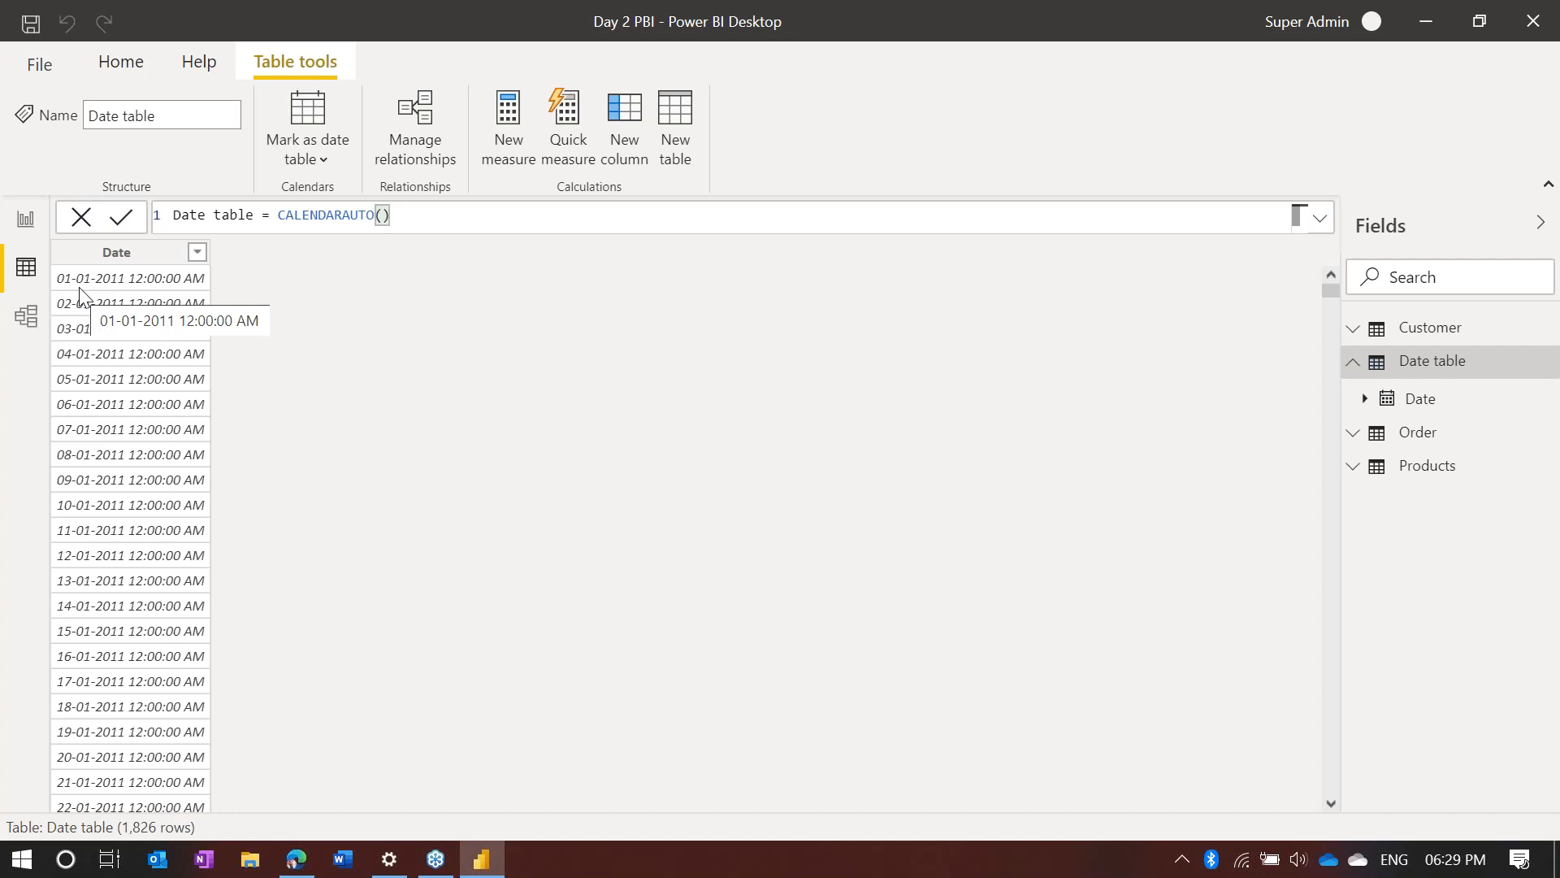
# Step: Set the Date table's Date column data type to Date
pyautogui.click(146, 259)
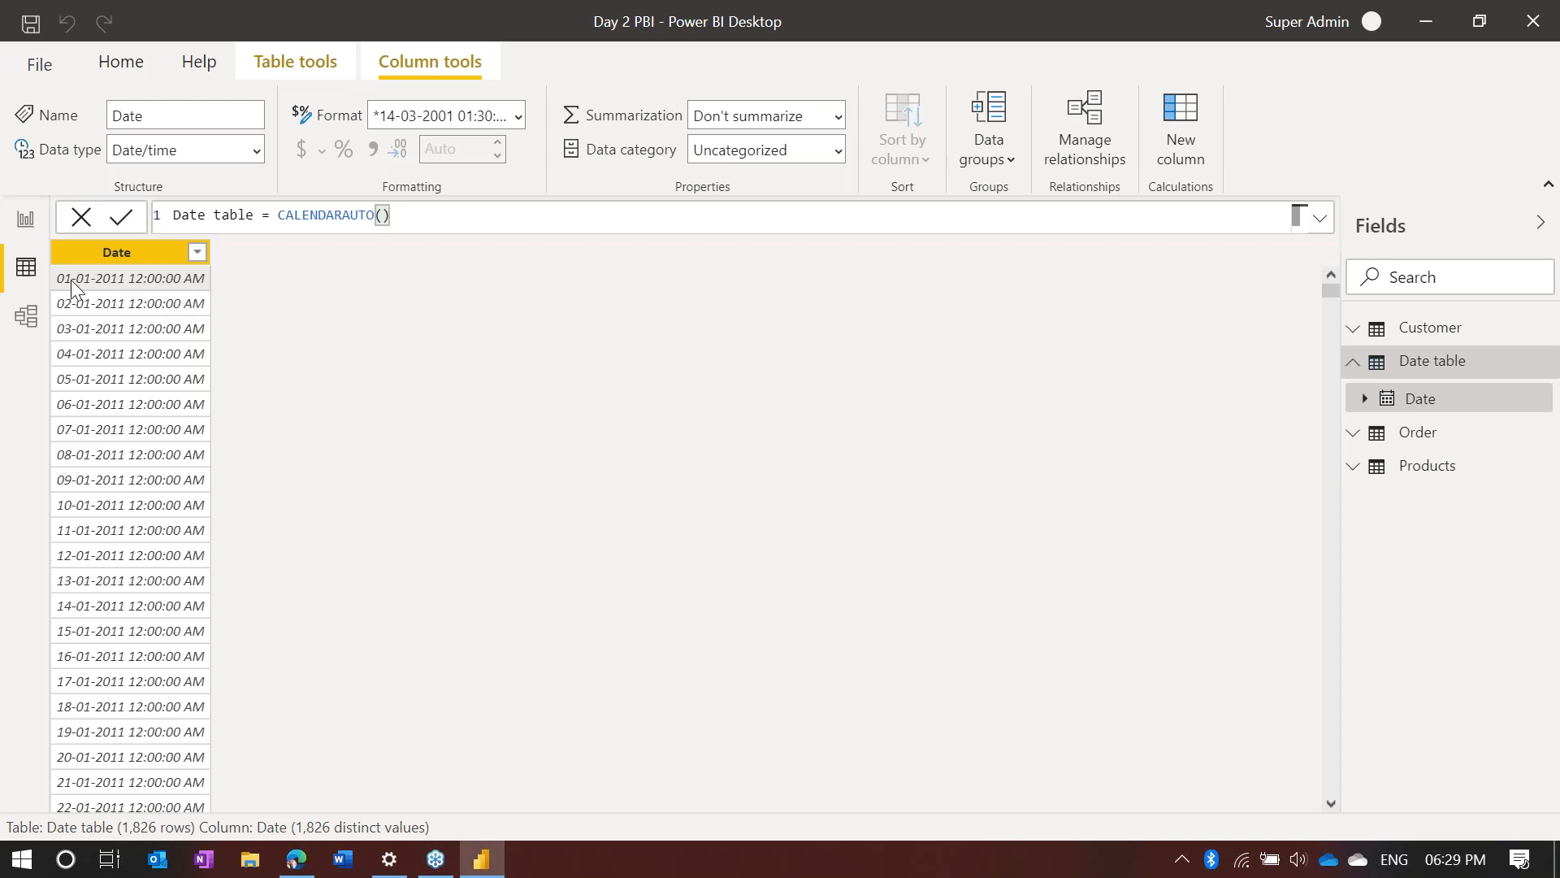
pyautogui.click(134, 258)
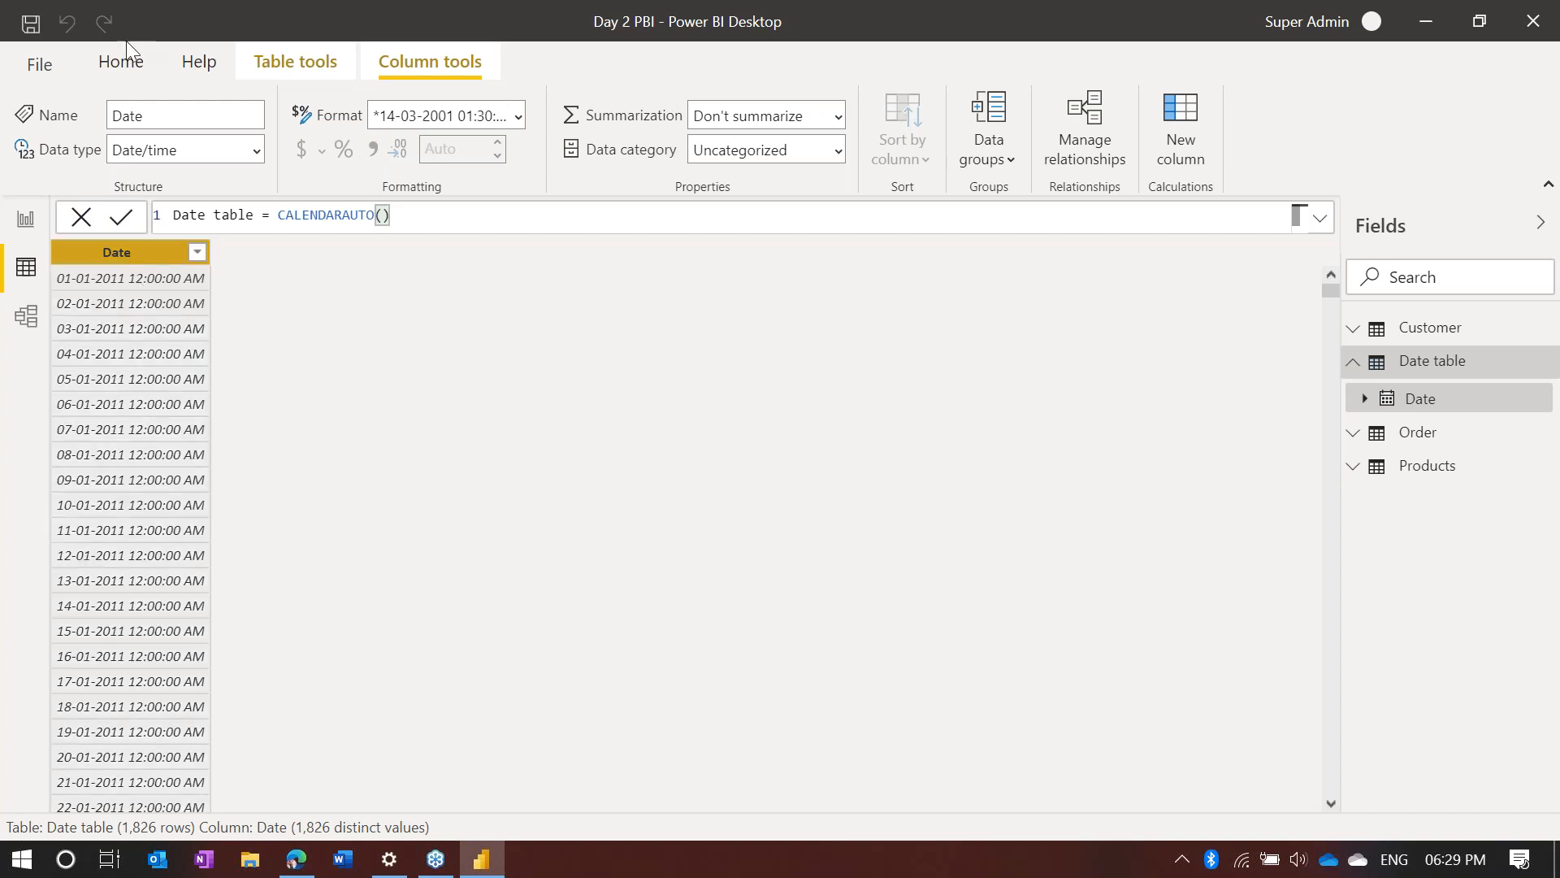
pyautogui.click(125, 62)
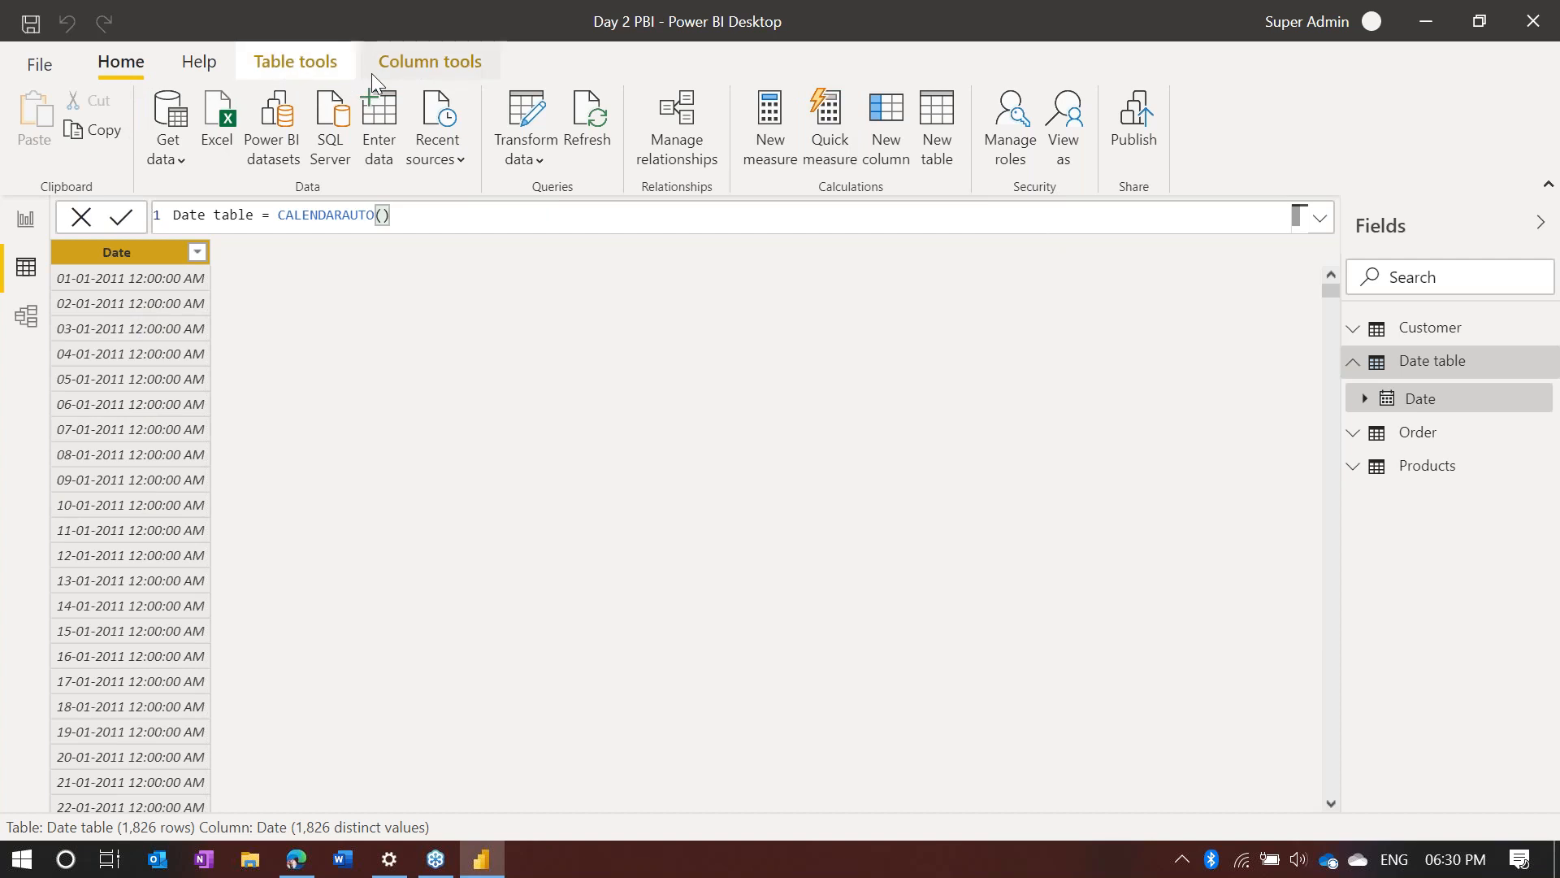
pyautogui.click(412, 62)
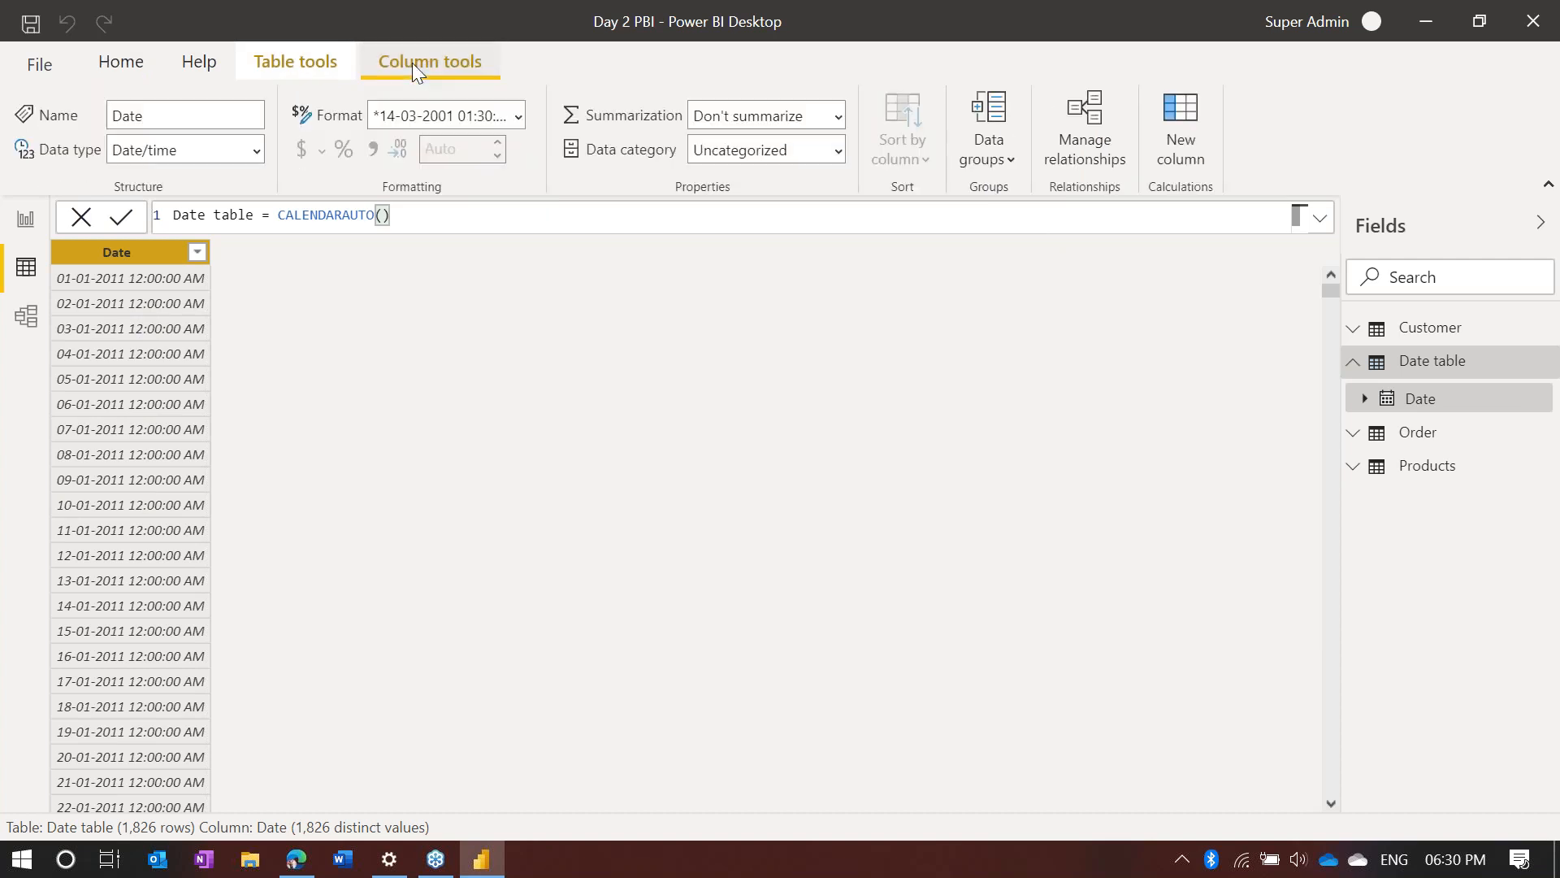
pyautogui.click(254, 153)
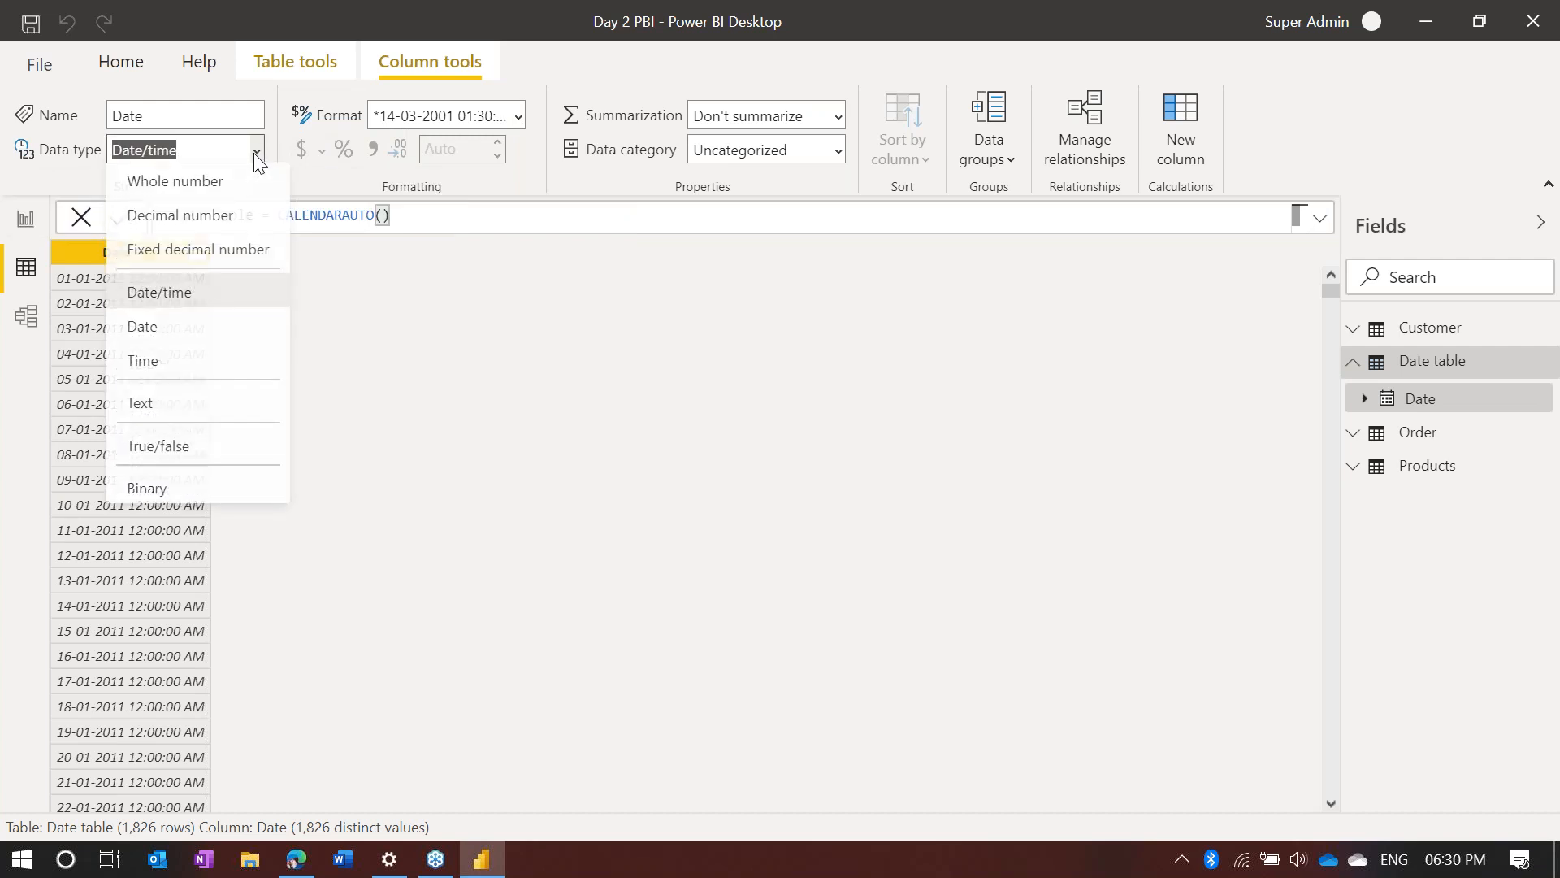
pyautogui.click(179, 341)
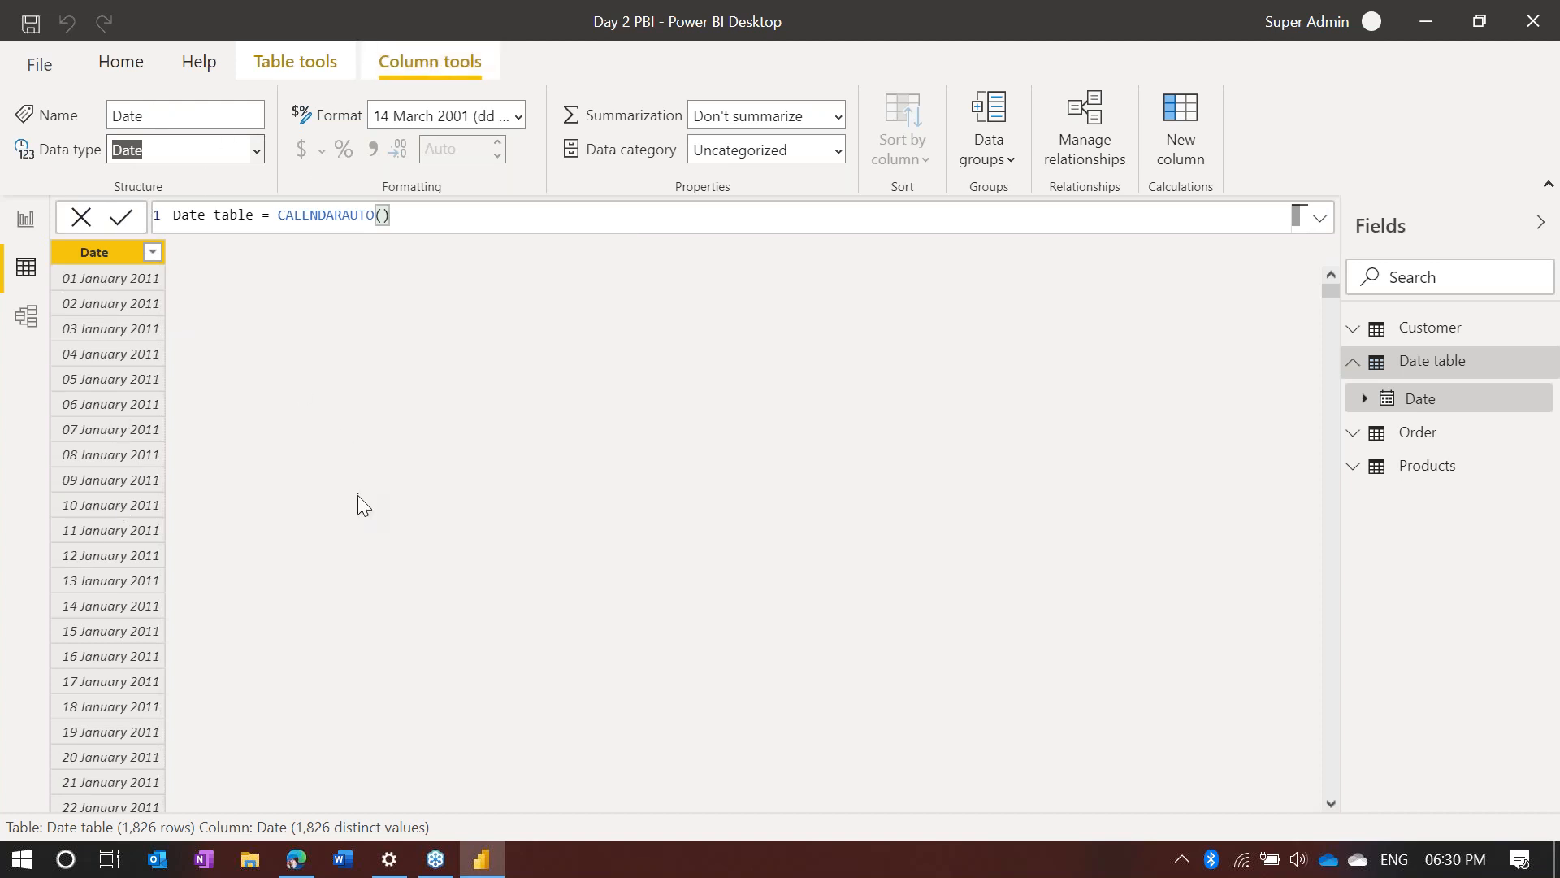
pyautogui.click(210, 325)
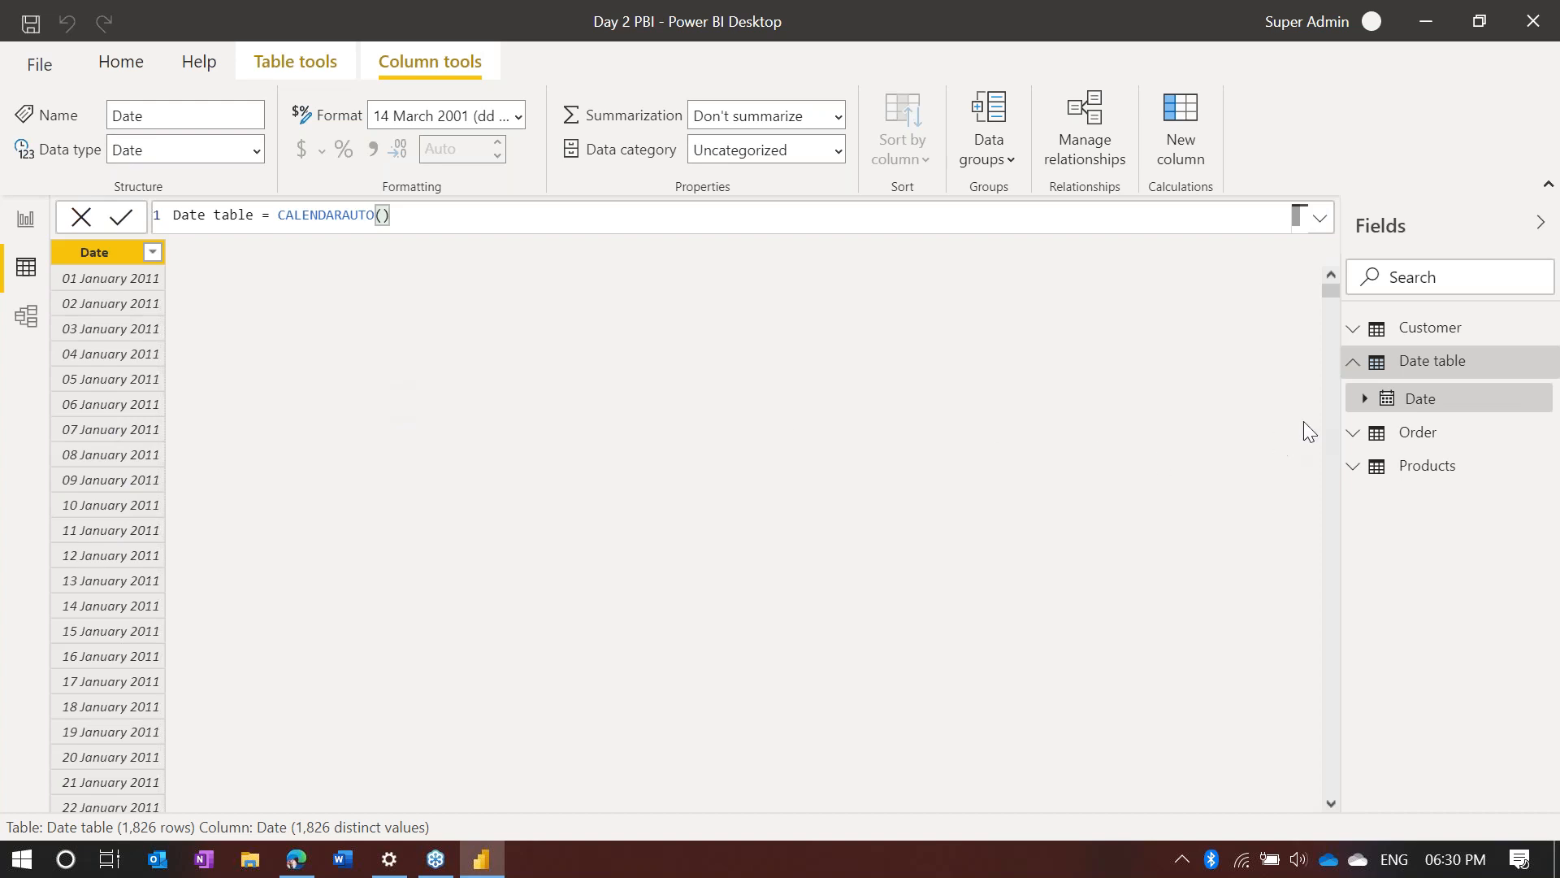
# Step: Expand the Date field's hierarchy and the Order table's field list to examine their fields
pyautogui.click(1361, 400)
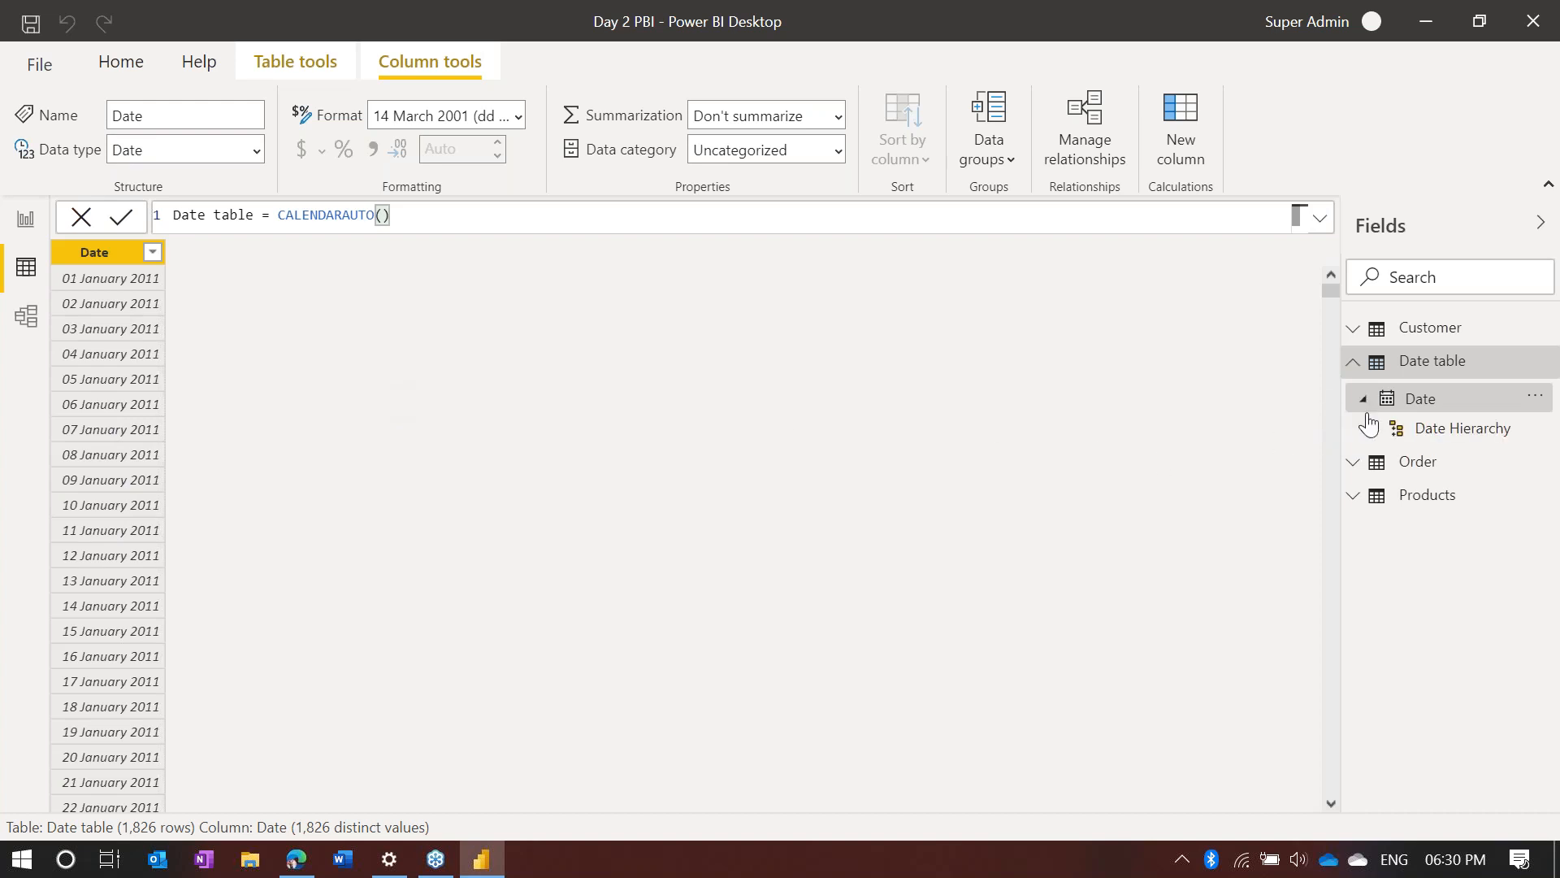
pyautogui.click(1373, 429)
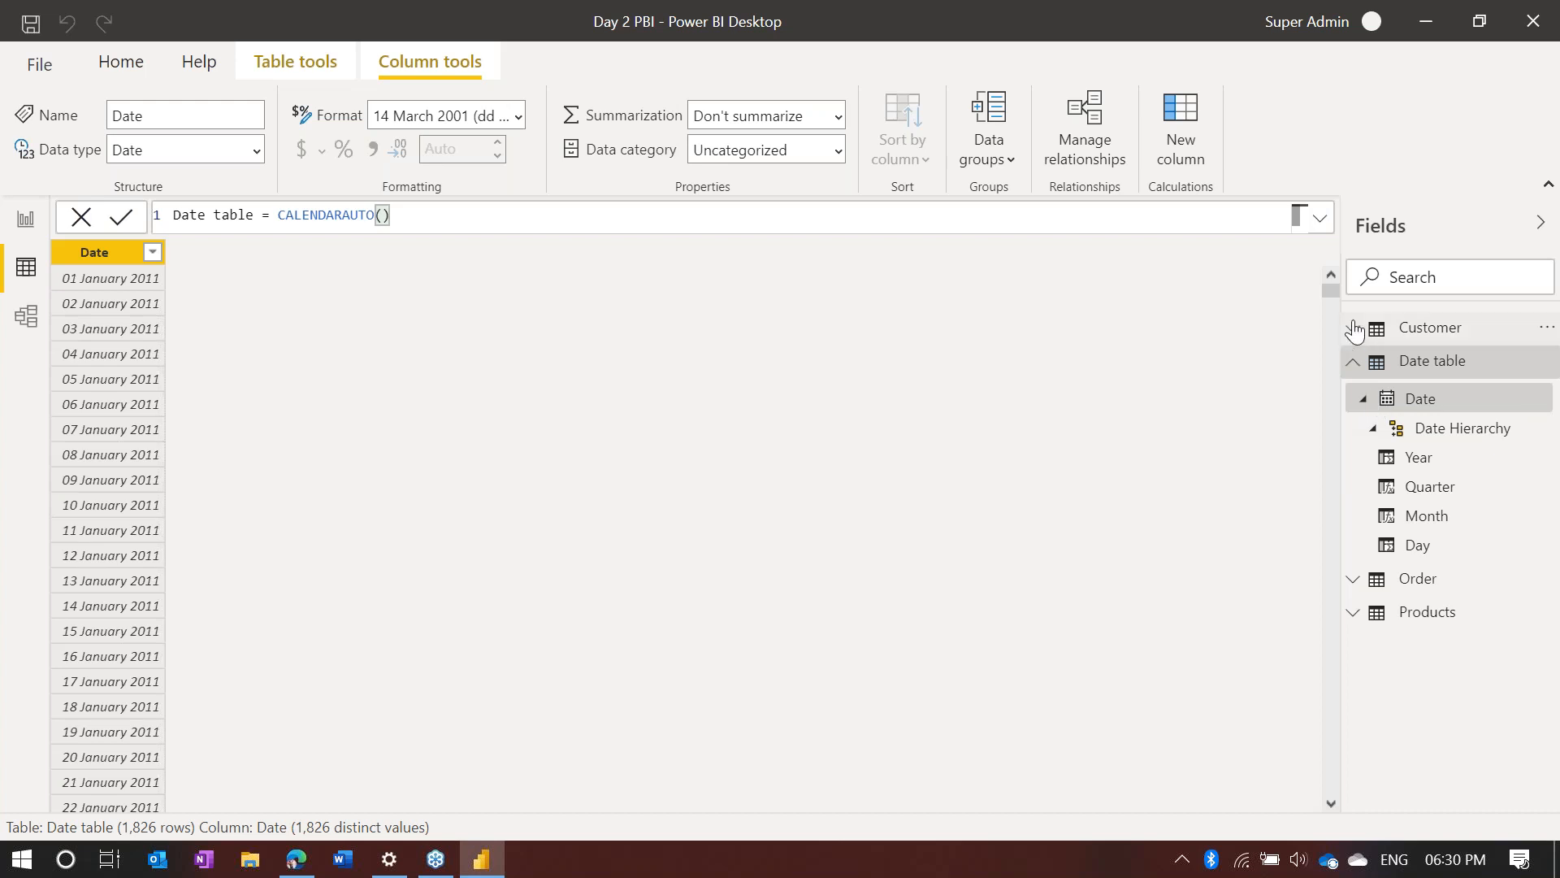
pyautogui.click(1354, 589)
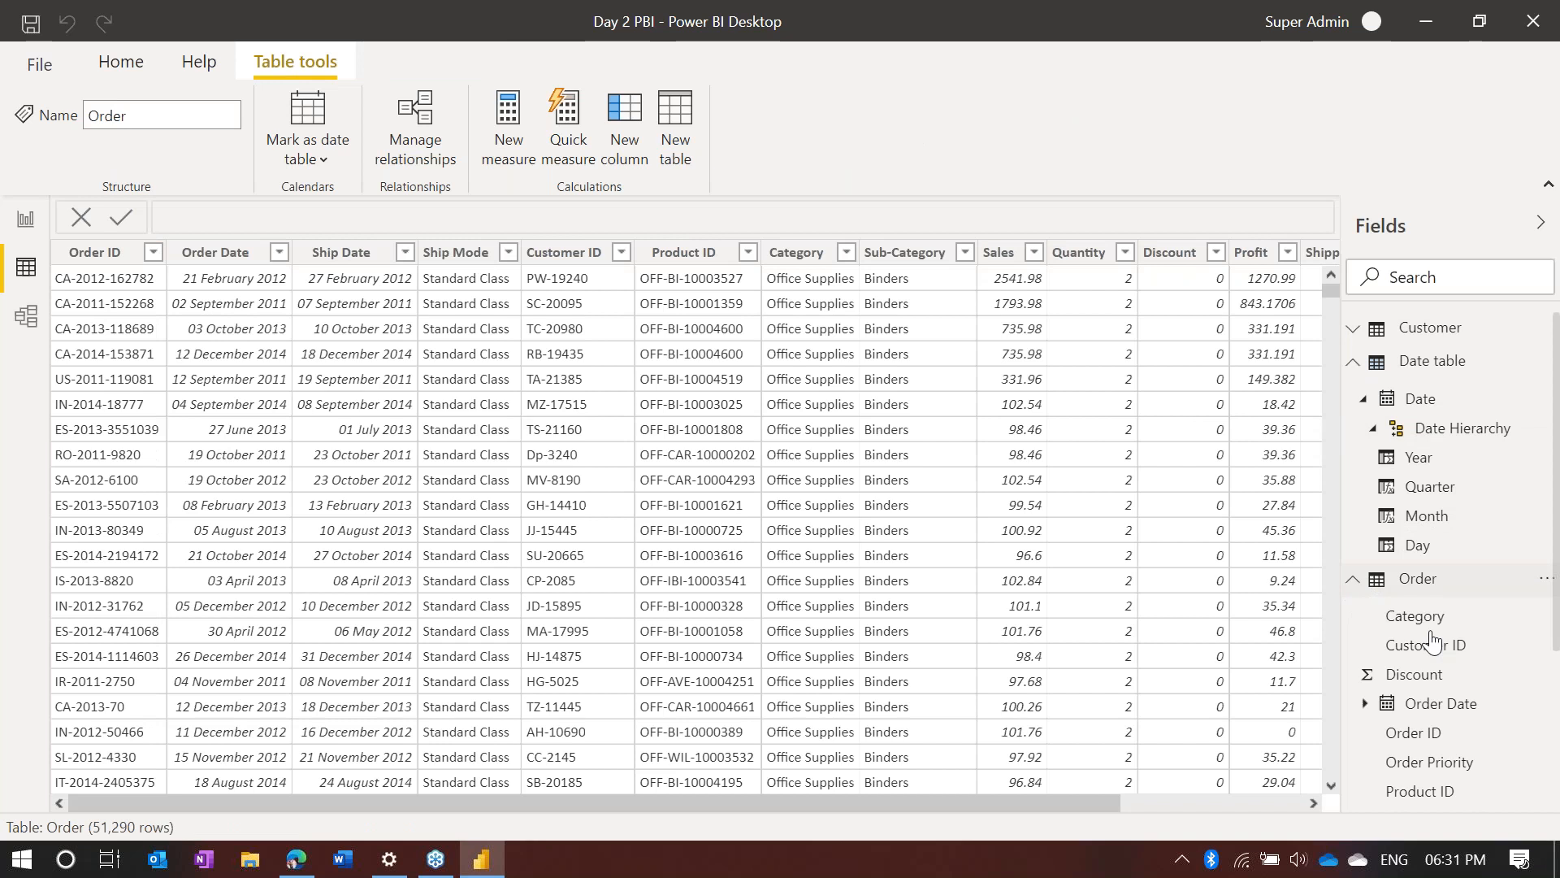
pyautogui.scroll(-3, 1455, 721)
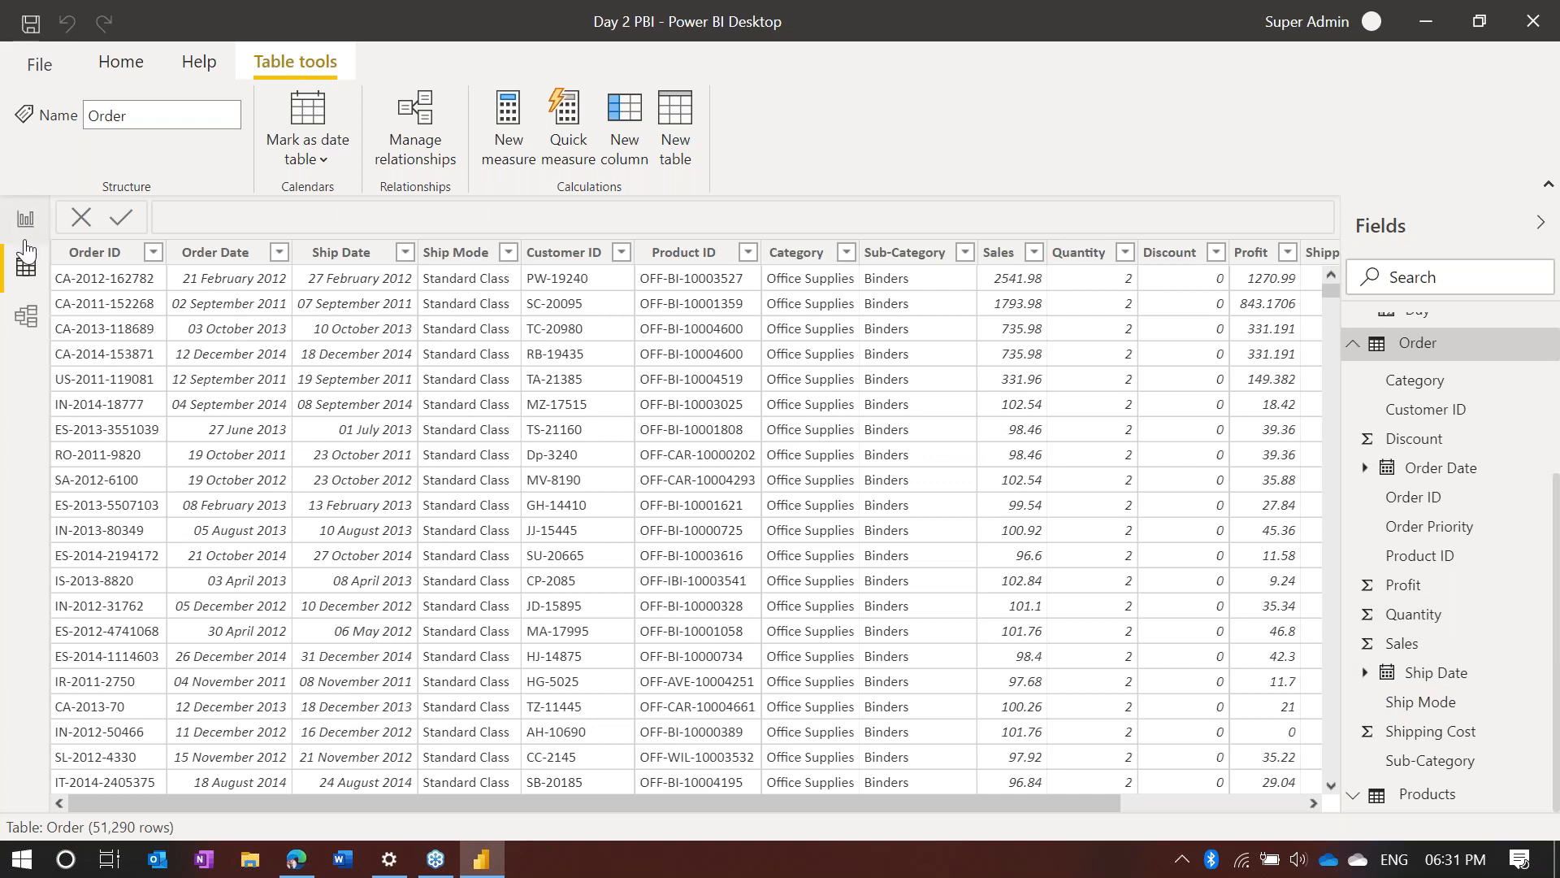
# Step: In model view, rearrange the Products and Date tables and enlarge the Order table to show all its fields
pyautogui.click(25, 223)
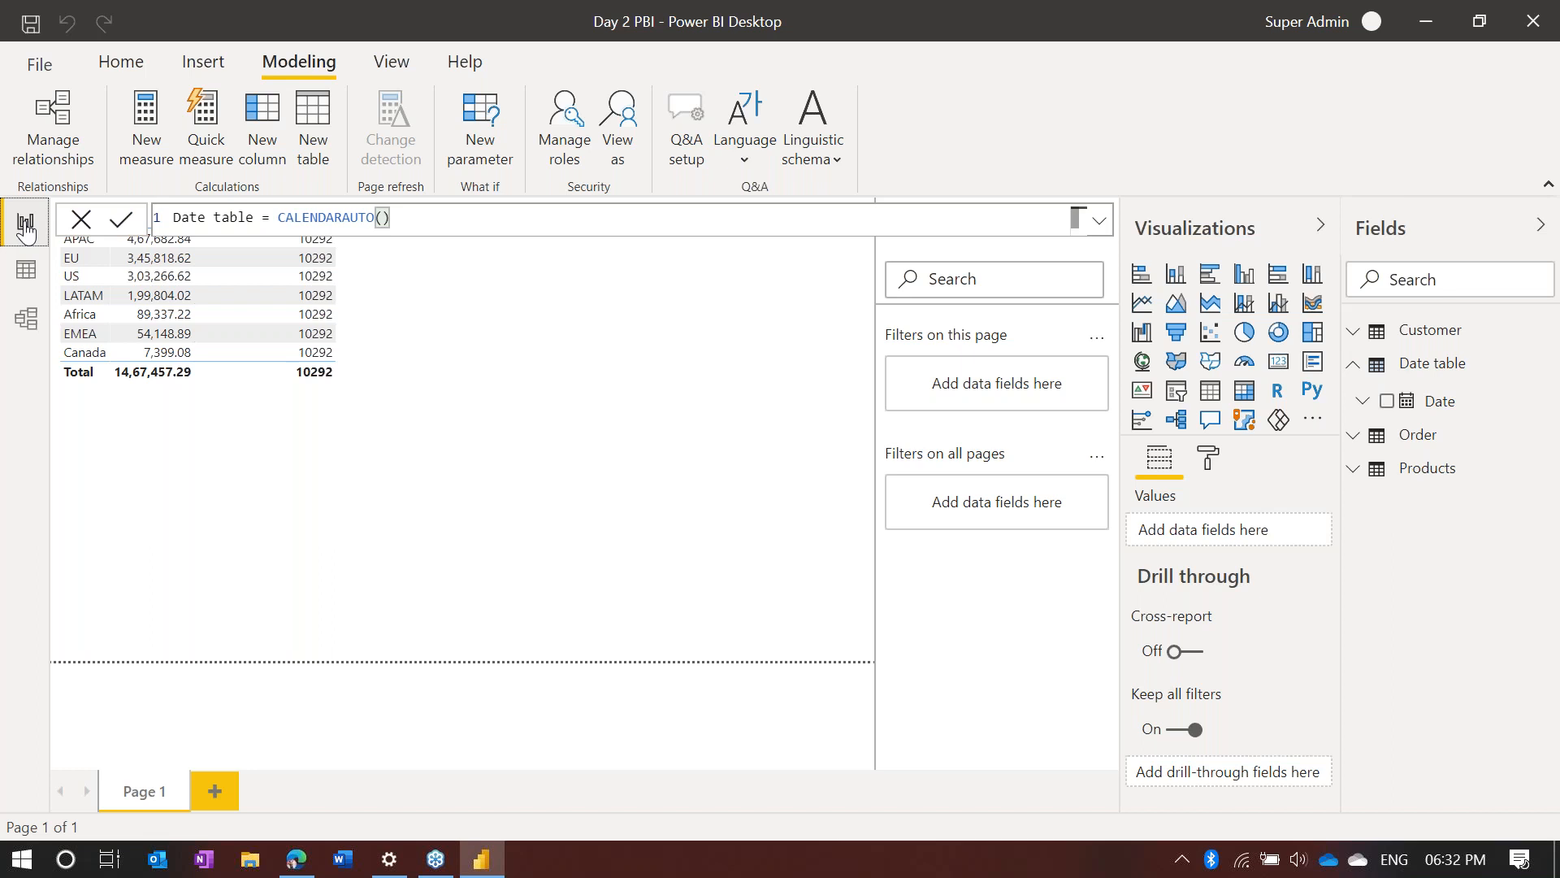
pyautogui.click(379, 307)
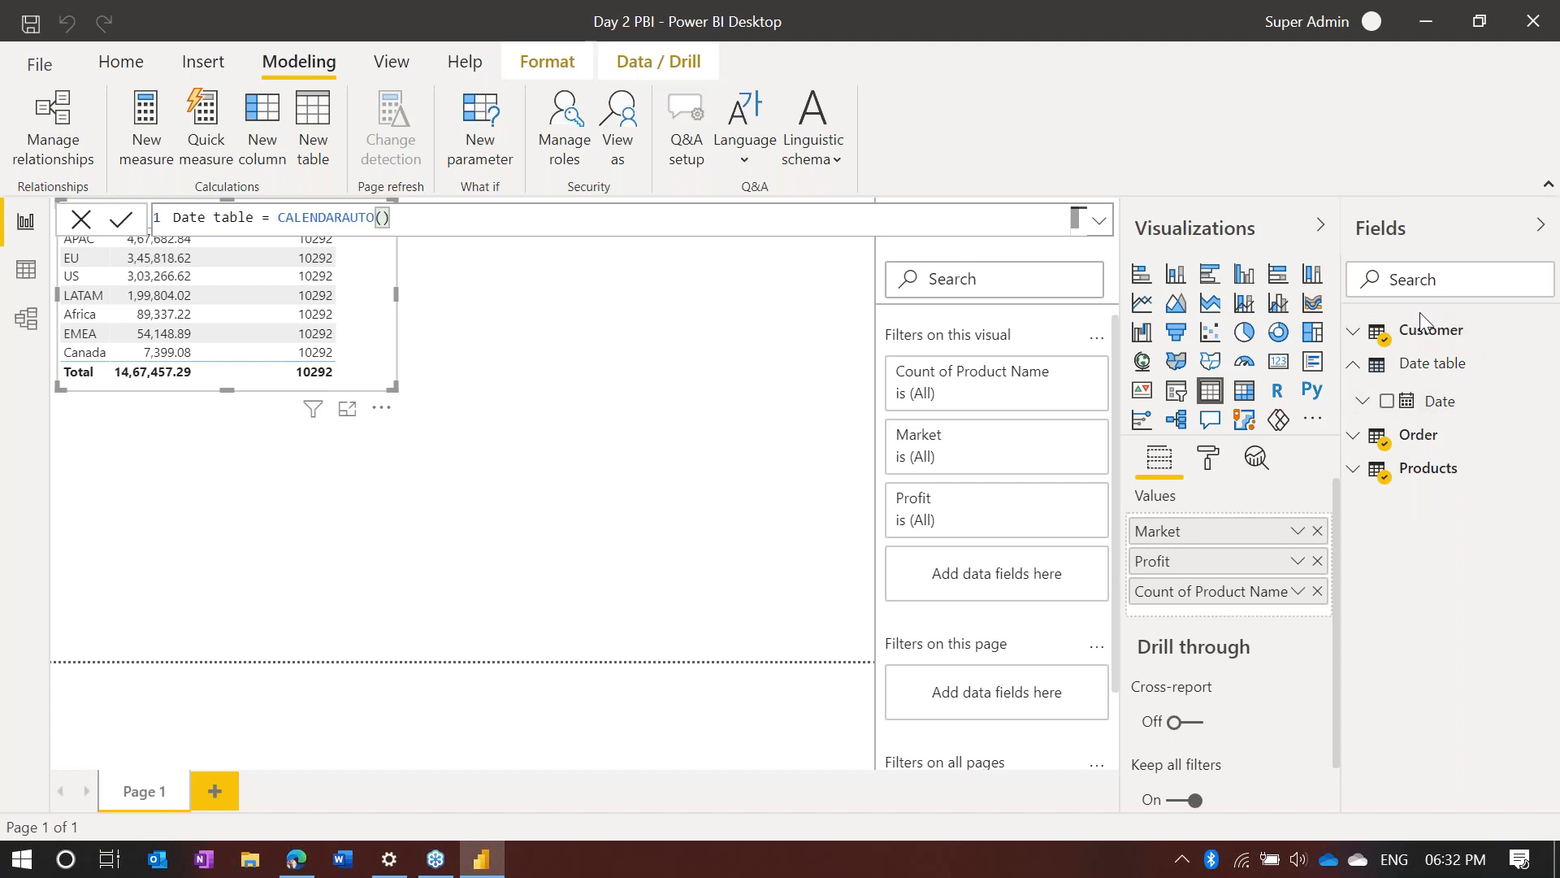
pyautogui.click(26, 317)
pyautogui.moveTo(1299, 252); pyautogui.dragTo(869, 505)
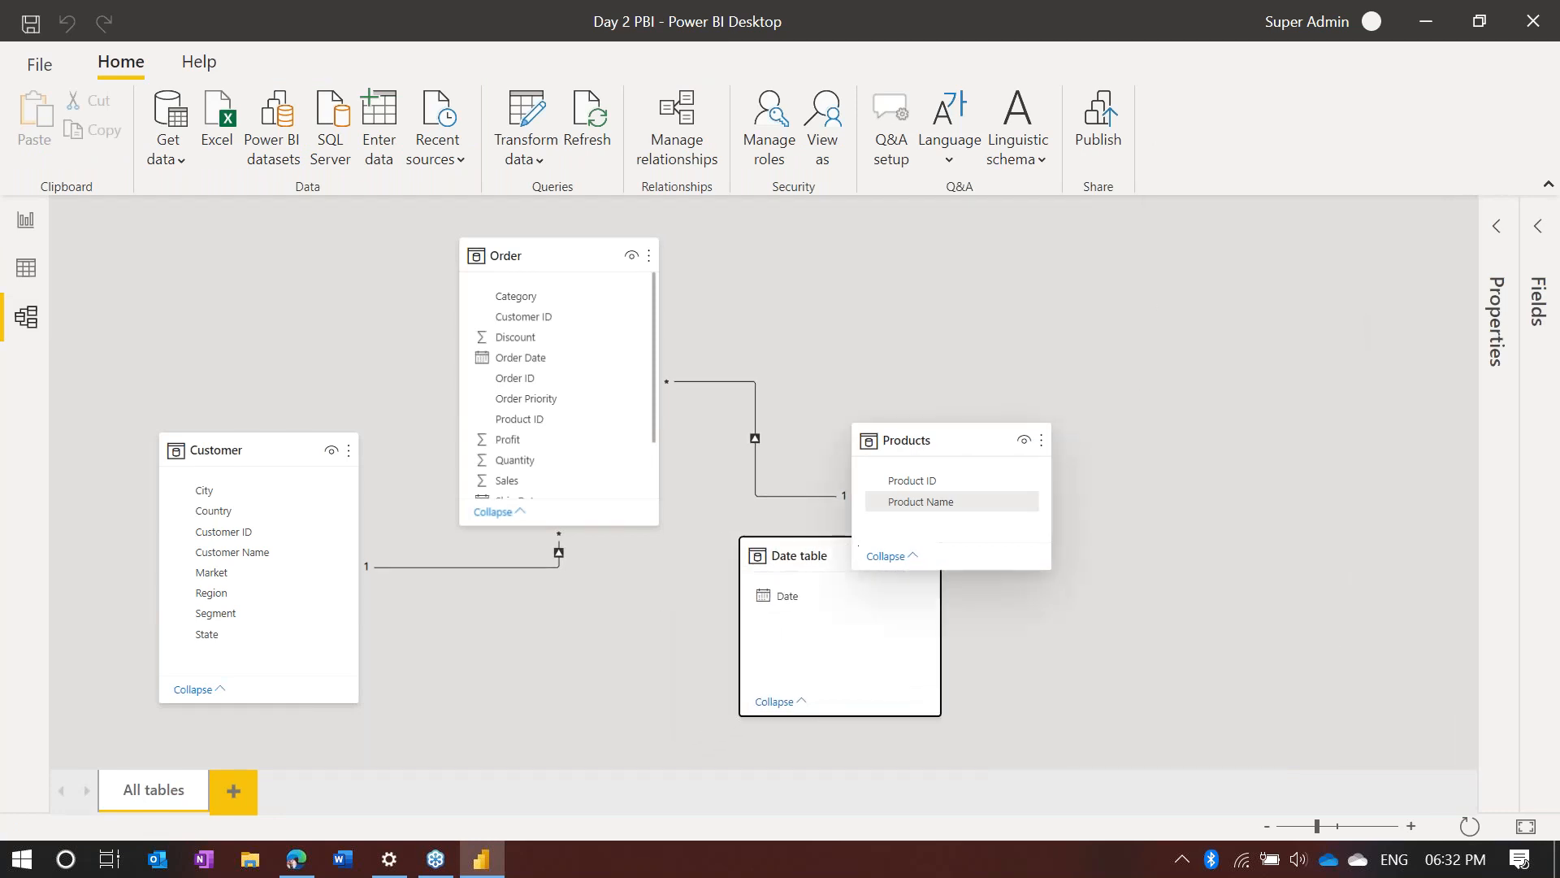
pyautogui.moveTo(960, 440); pyautogui.dragTo(1018, 235)
pyautogui.moveTo(833, 545); pyautogui.dragTo(1010, 443)
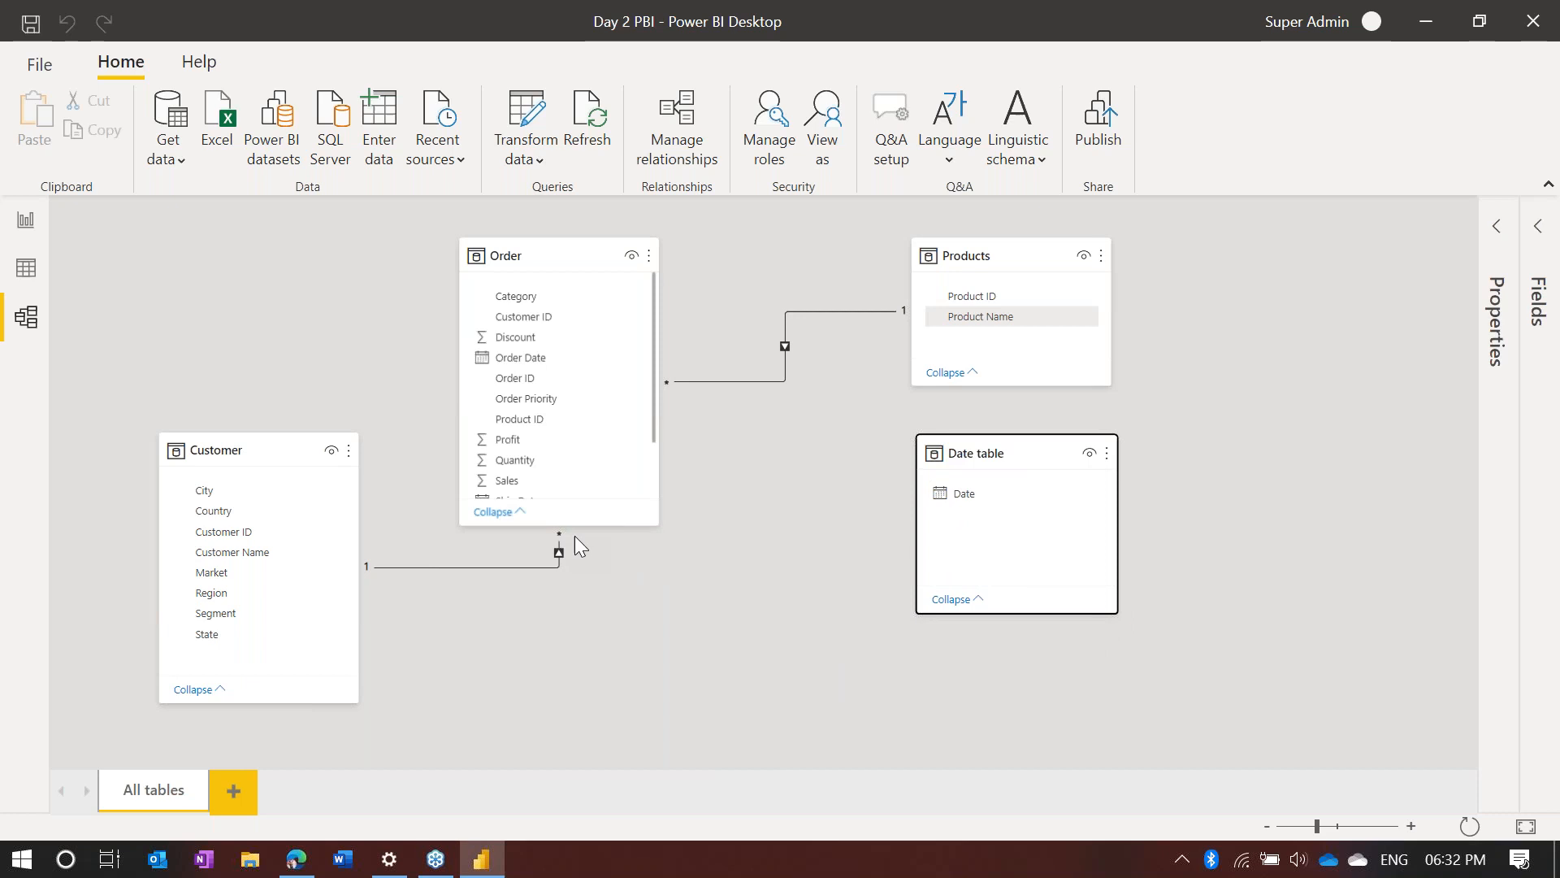
pyautogui.moveTo(596, 525); pyautogui.dragTo(578, 692)
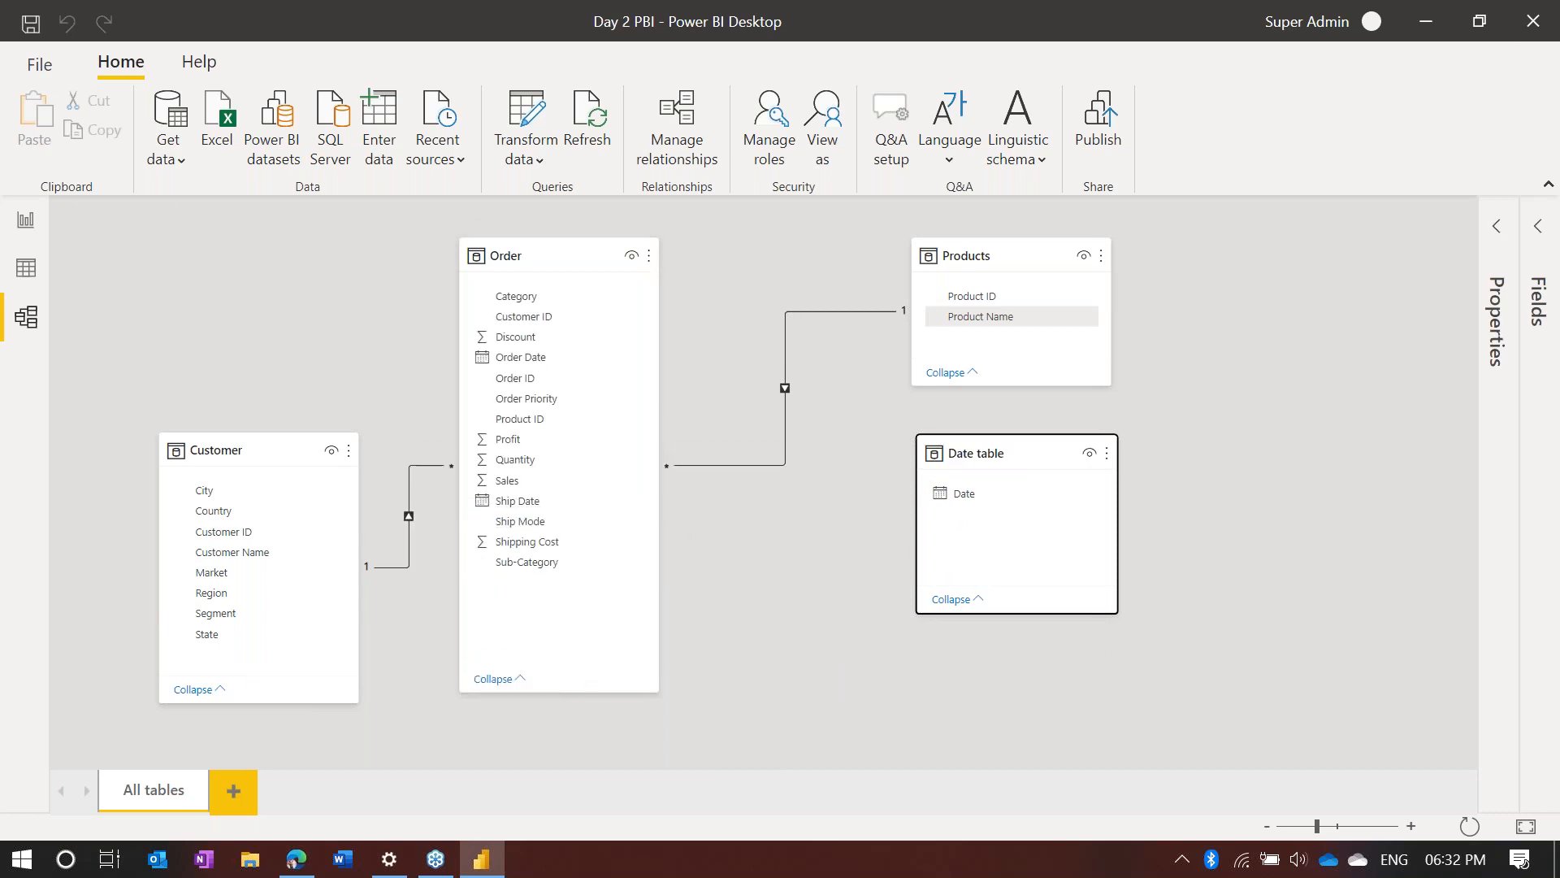
pyautogui.click(1411, 825)
pyautogui.click(1410, 824)
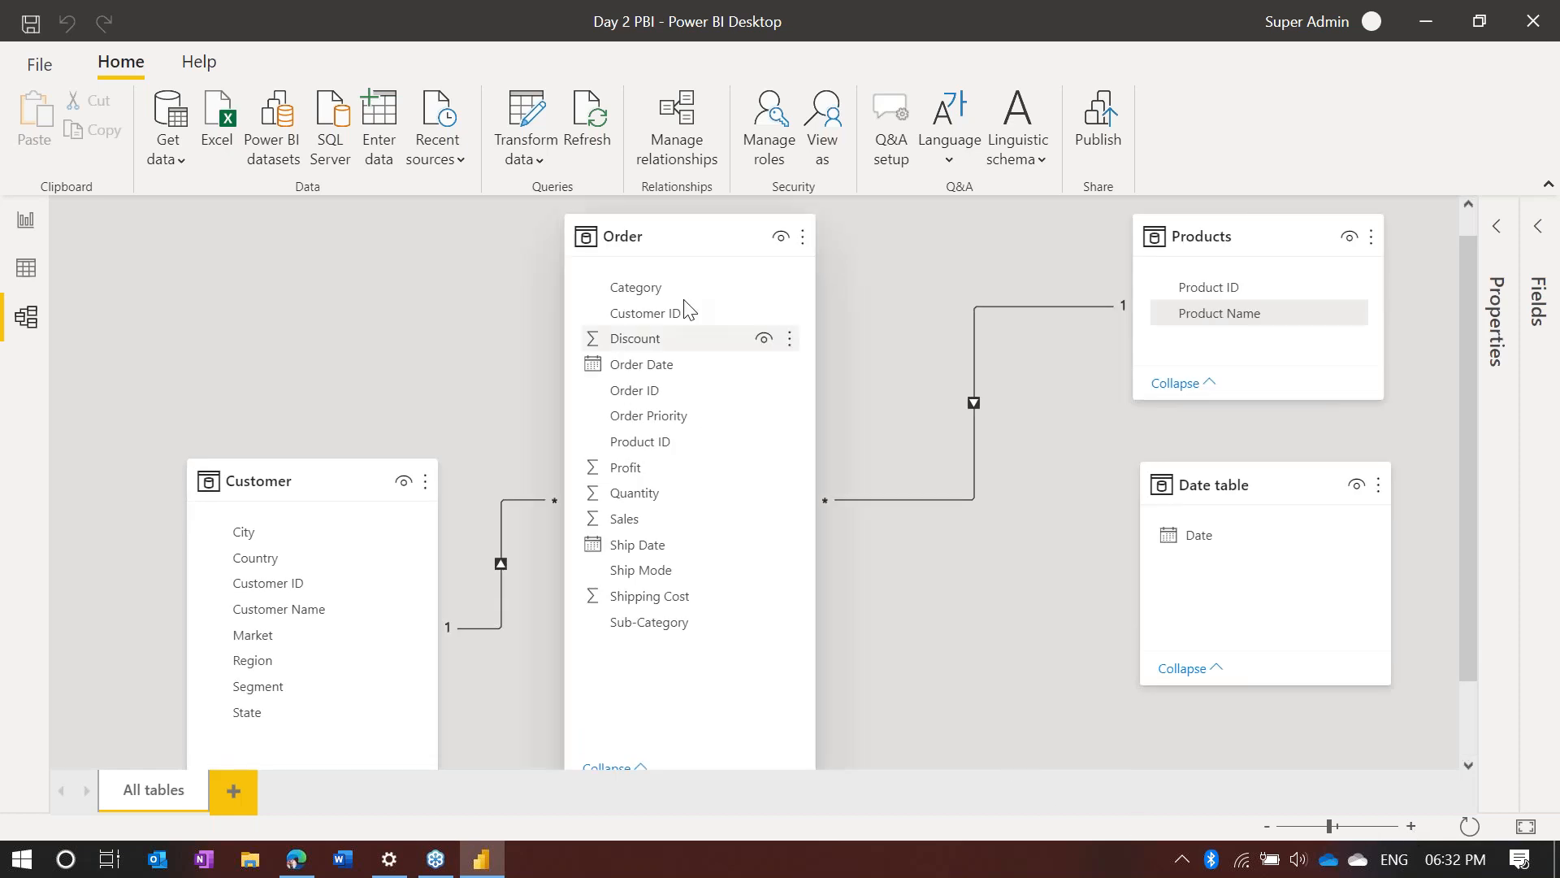
# Step: Relate the Order table's Order Date to the Date table's Date column
pyautogui.click(641, 369)
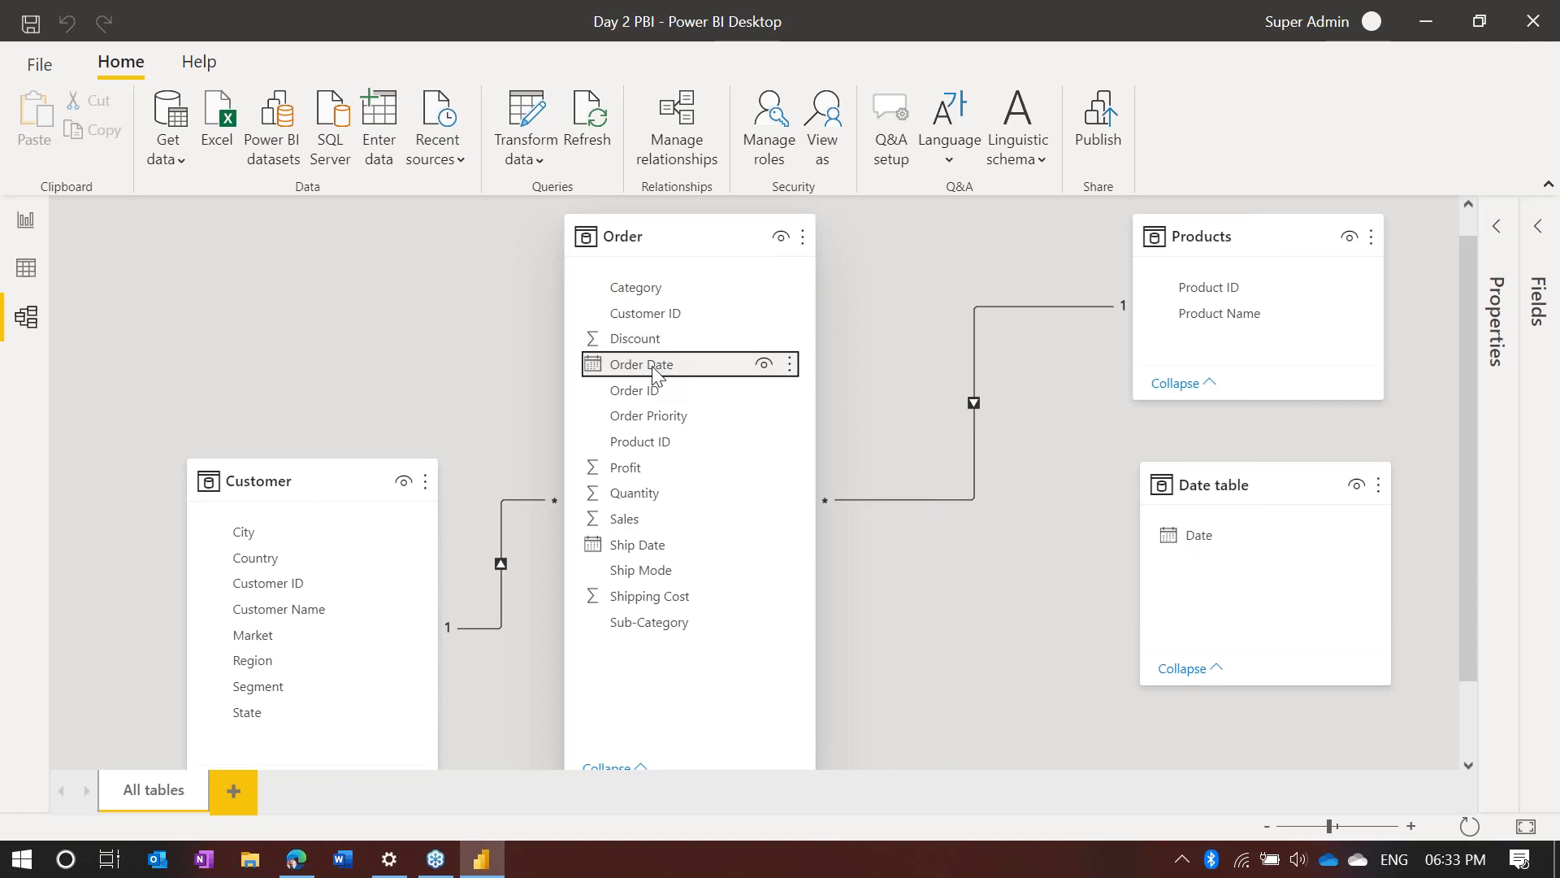
pyautogui.moveTo(654, 373); pyautogui.dragTo(1189, 538)
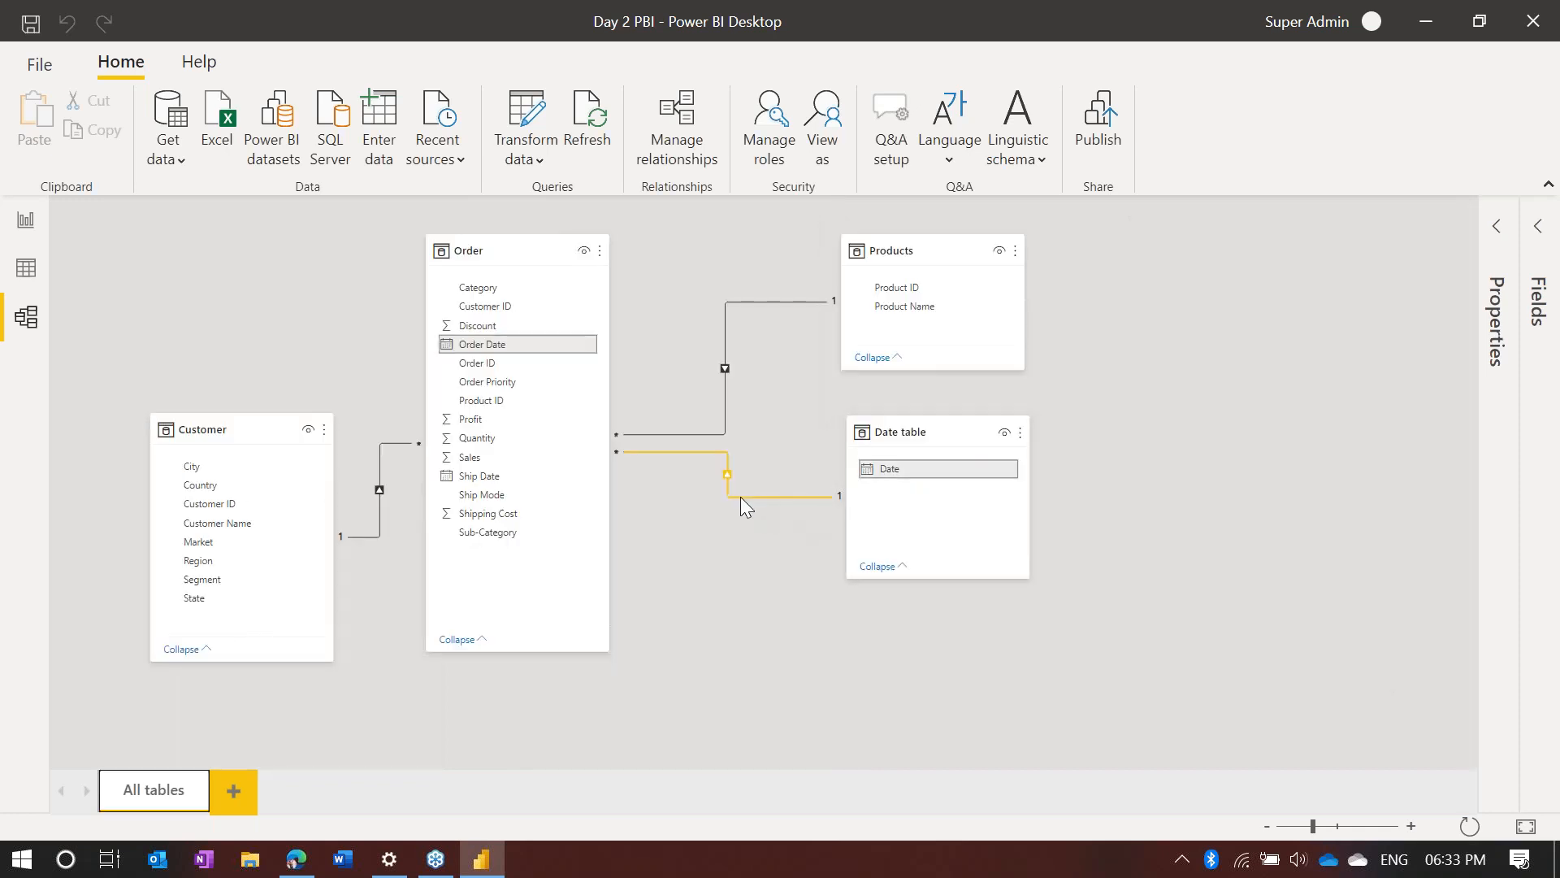
pyautogui.click(1411, 827)
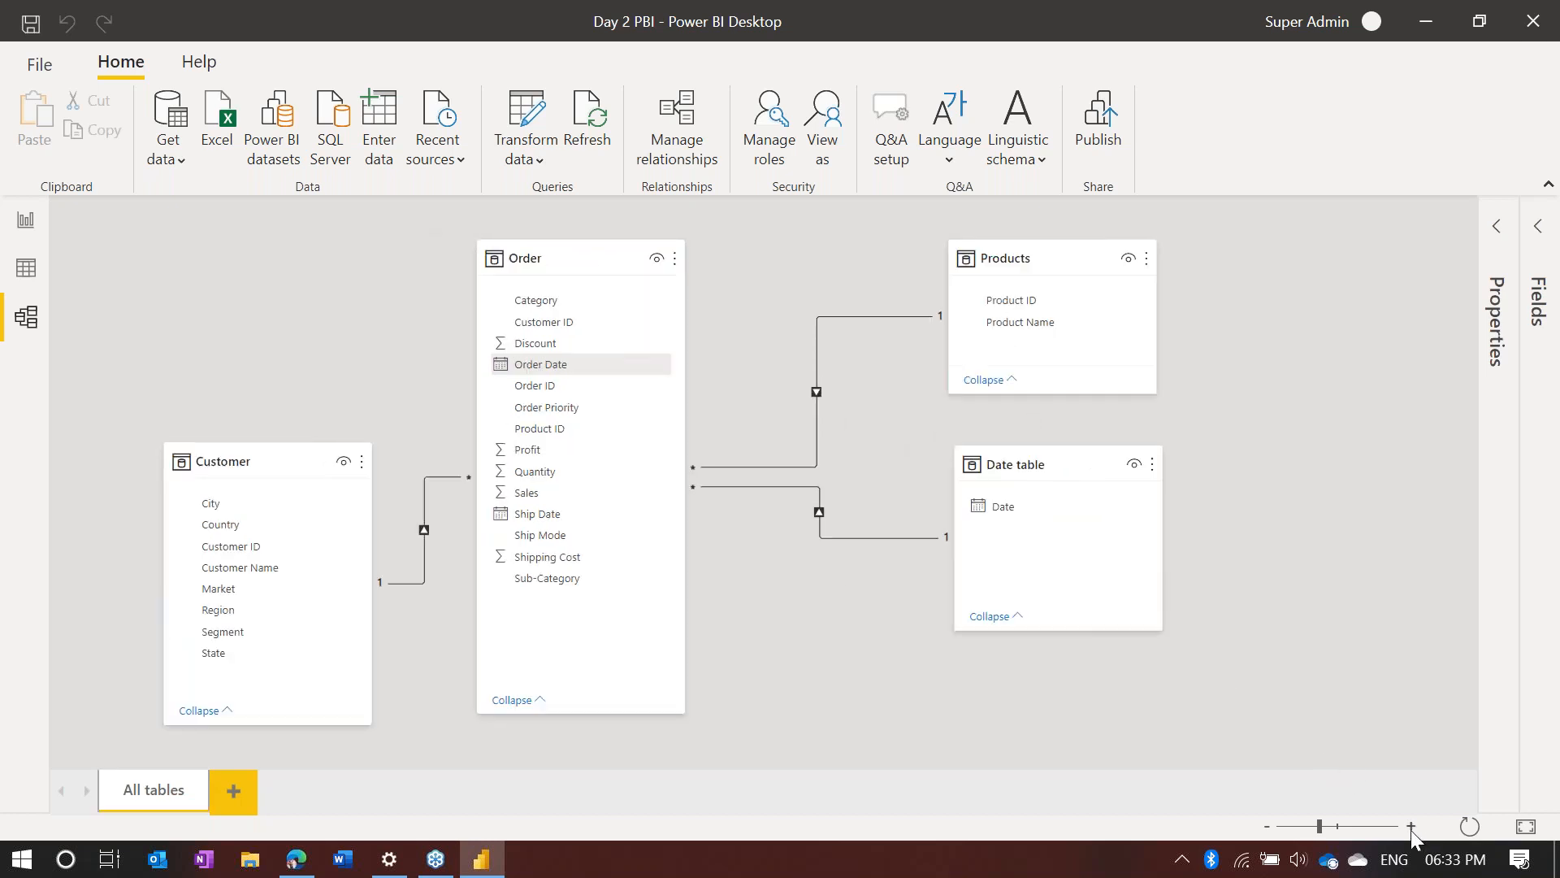
pyautogui.click(1411, 826)
# Step: Relate the Order table's Ship Date to the Date table's Date column
pyautogui.moveTo(594, 536); pyautogui.dragTo(1160, 529)
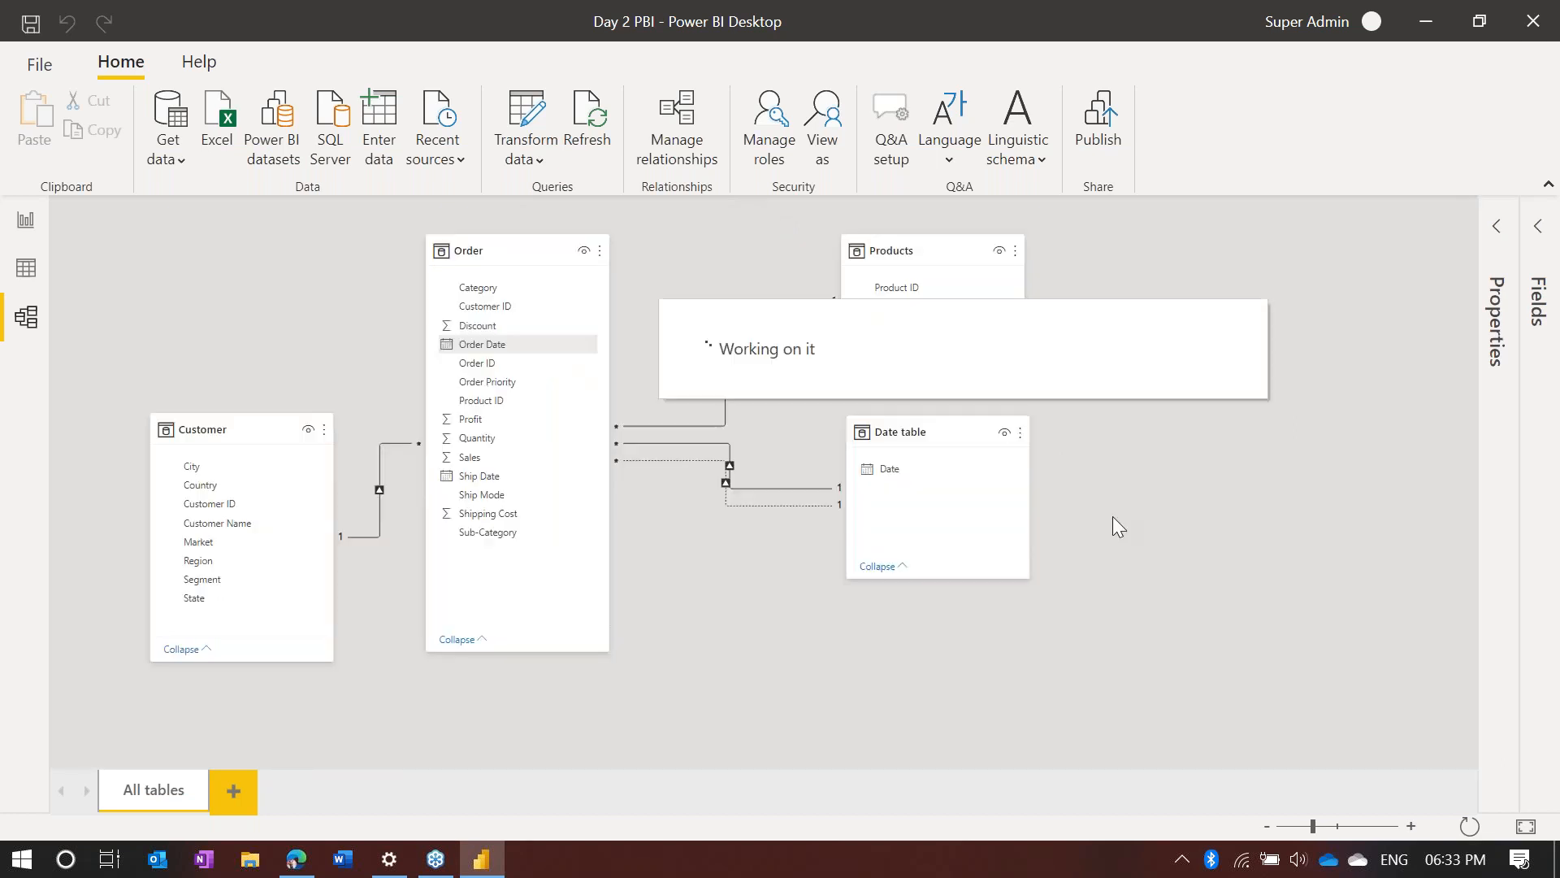
pyautogui.click(1412, 826)
pyautogui.click(1411, 826)
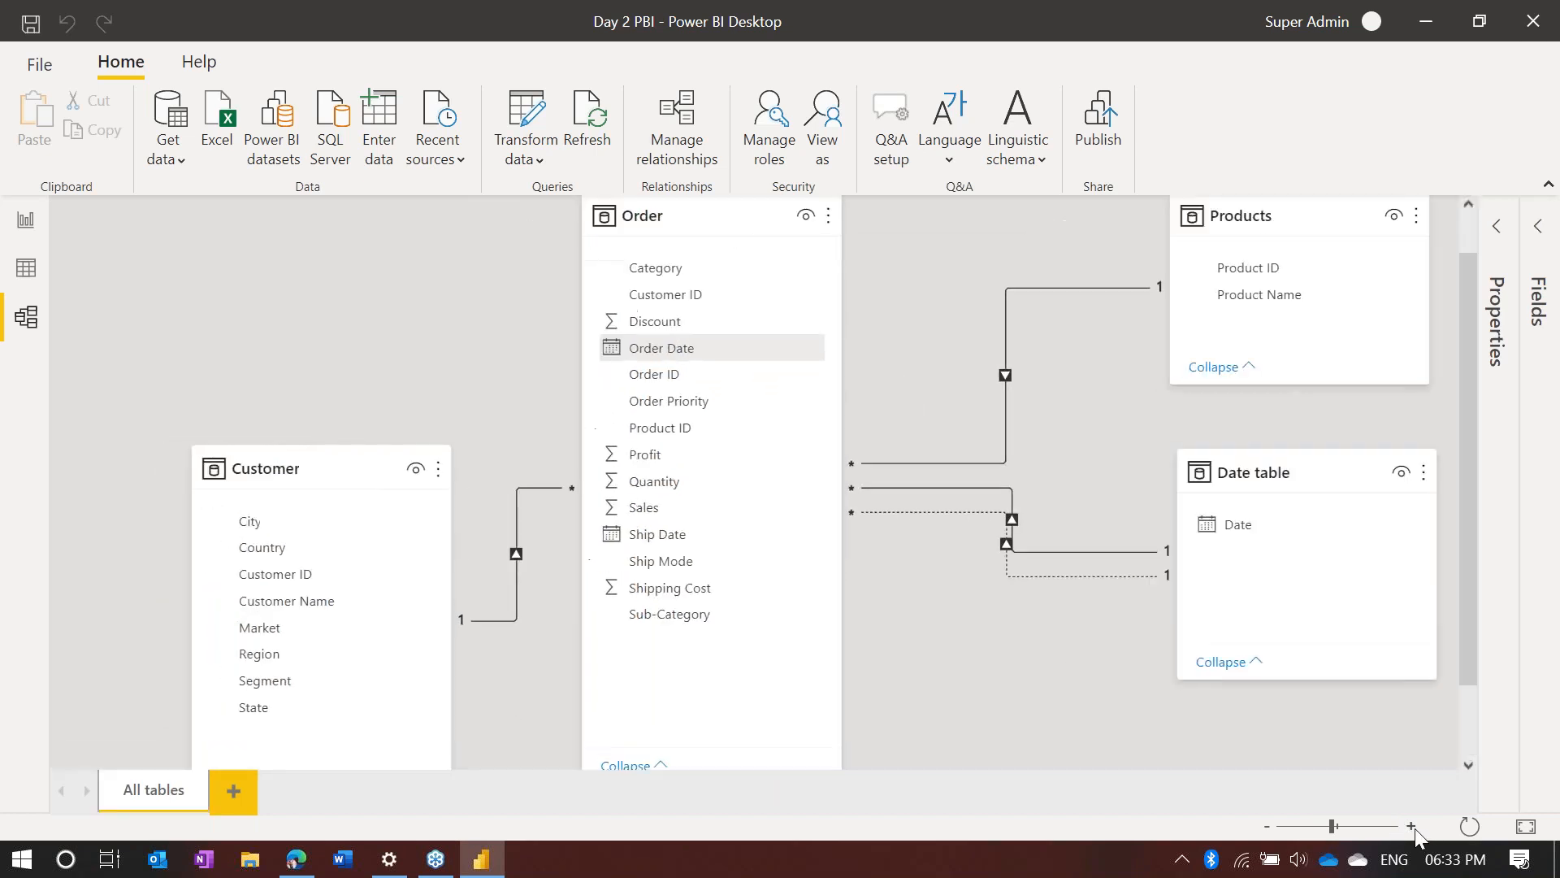
pyautogui.click(1412, 826)
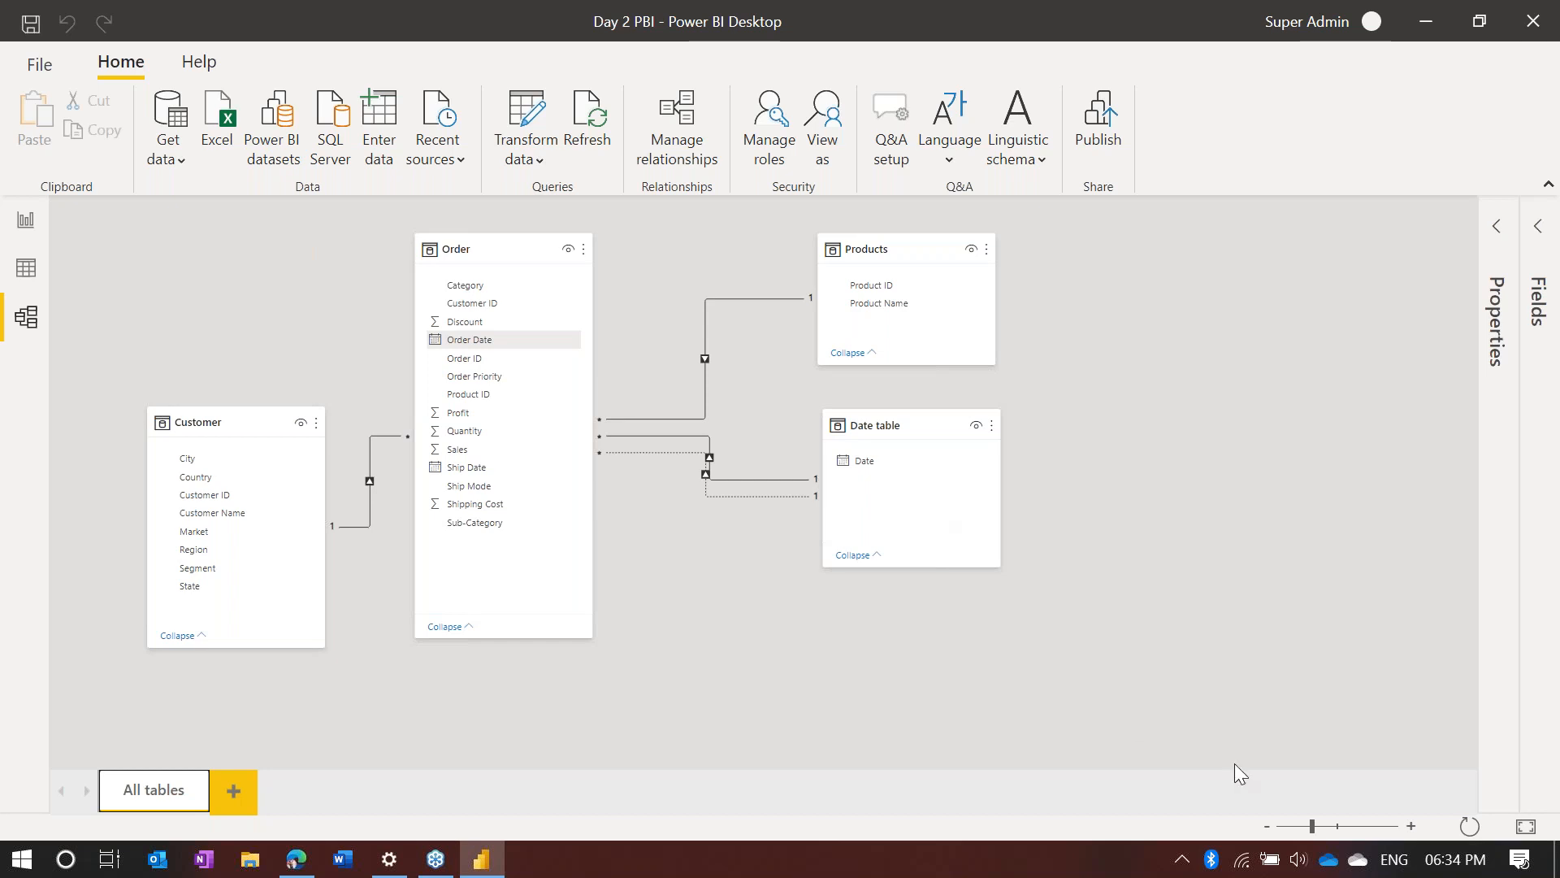
# Step: Try to make the Ship Date relationship active in its edit dialog, then close the dialog
pyautogui.click(1410, 826)
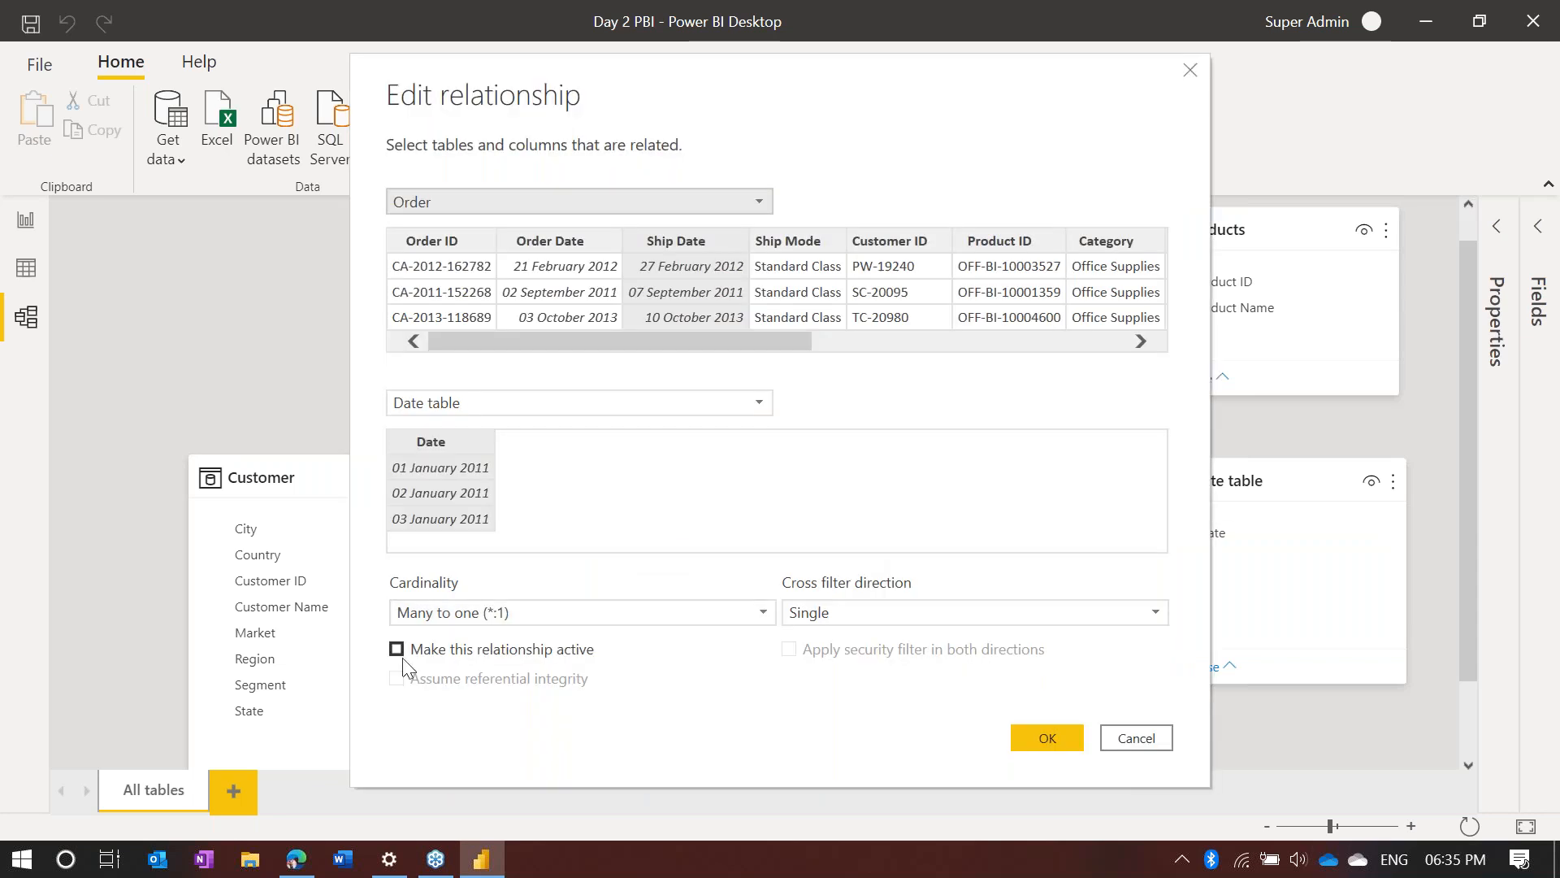
pyautogui.click(398, 648)
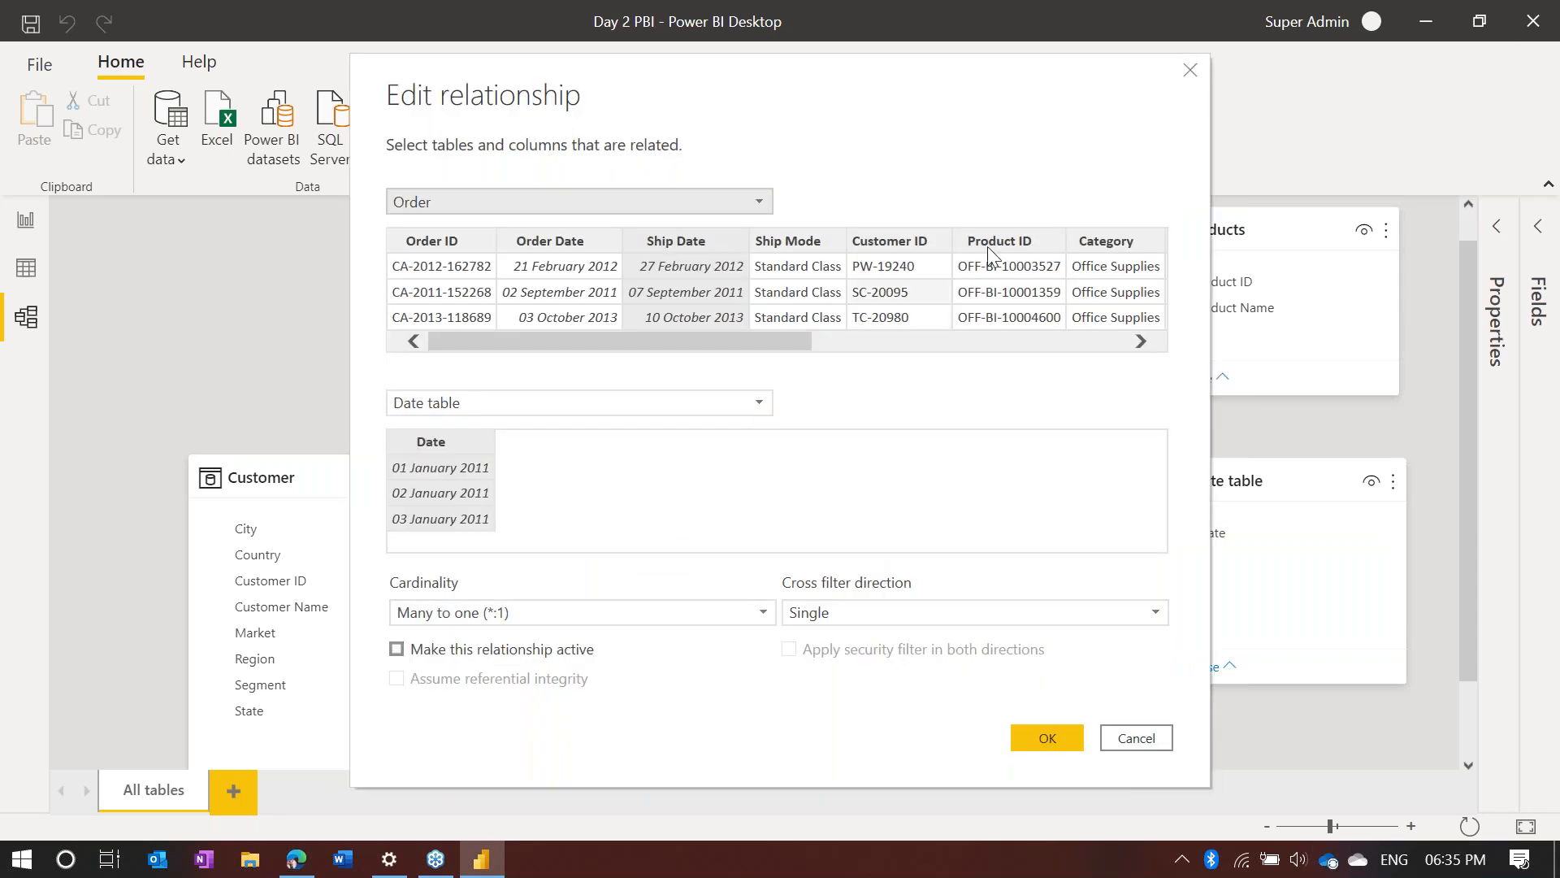
pyautogui.click(1191, 70)
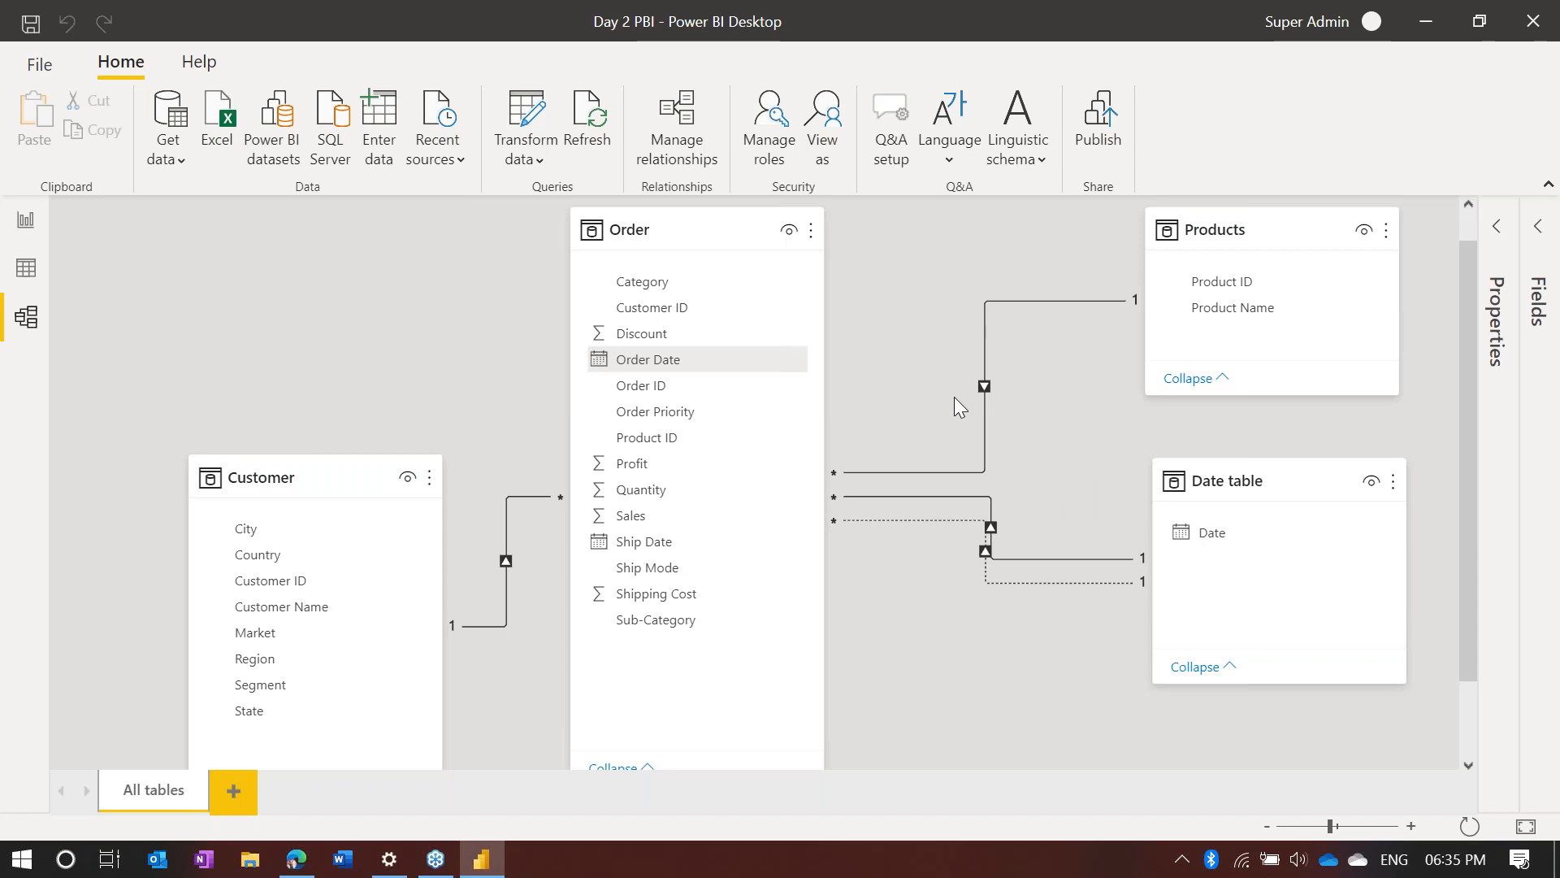
# Step: Move the Market/Profit table visual lower on the report page
pyautogui.click(26, 232)
pyautogui.moveTo(364, 379); pyautogui.dragTo(352, 665)
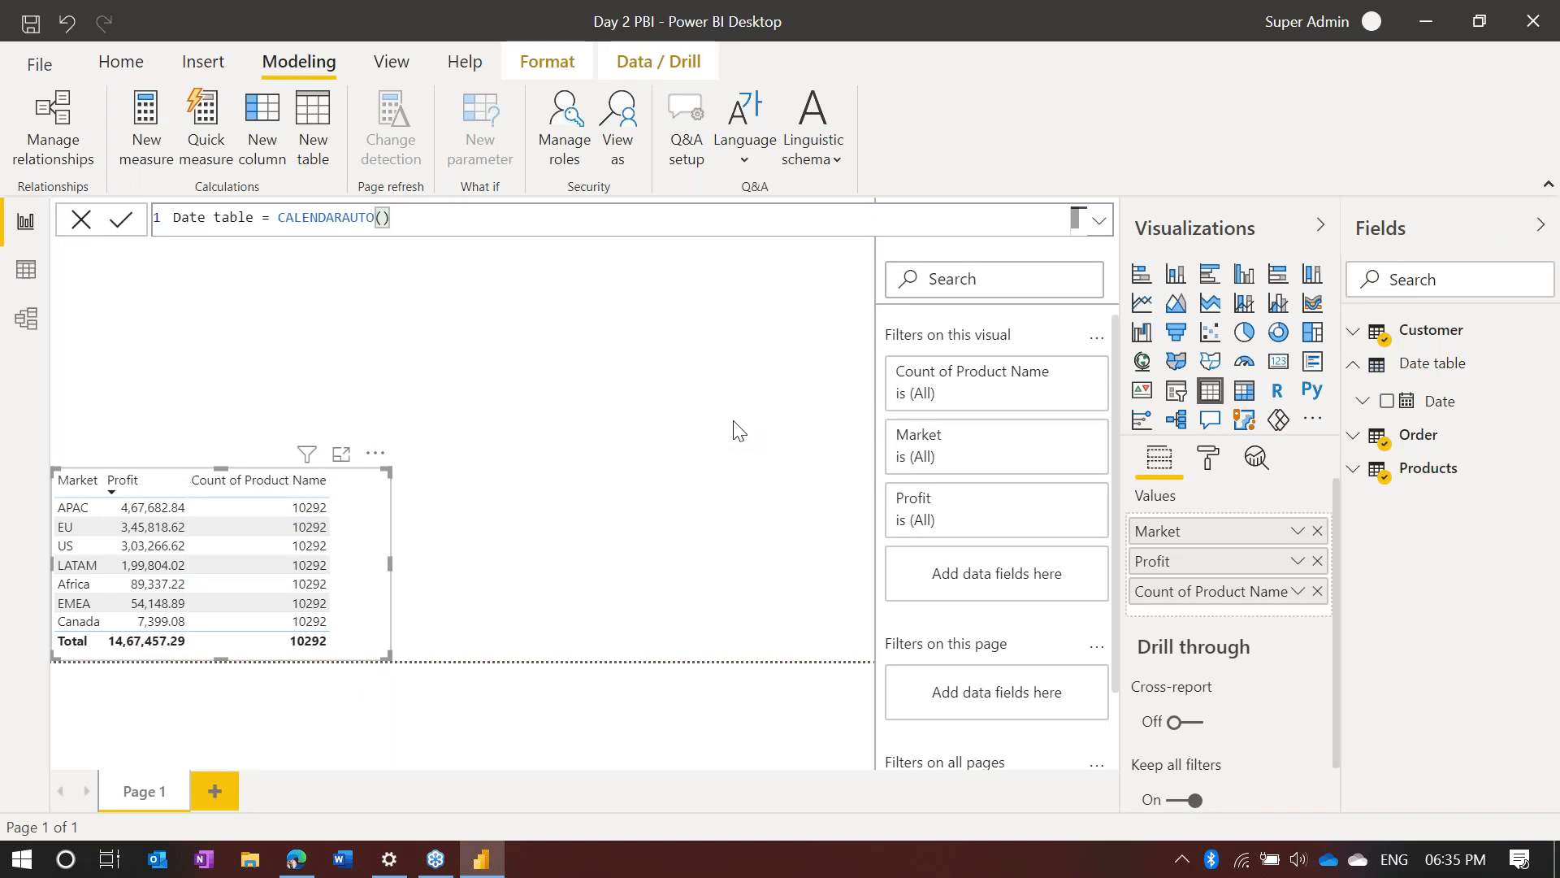
pyautogui.click(739, 431)
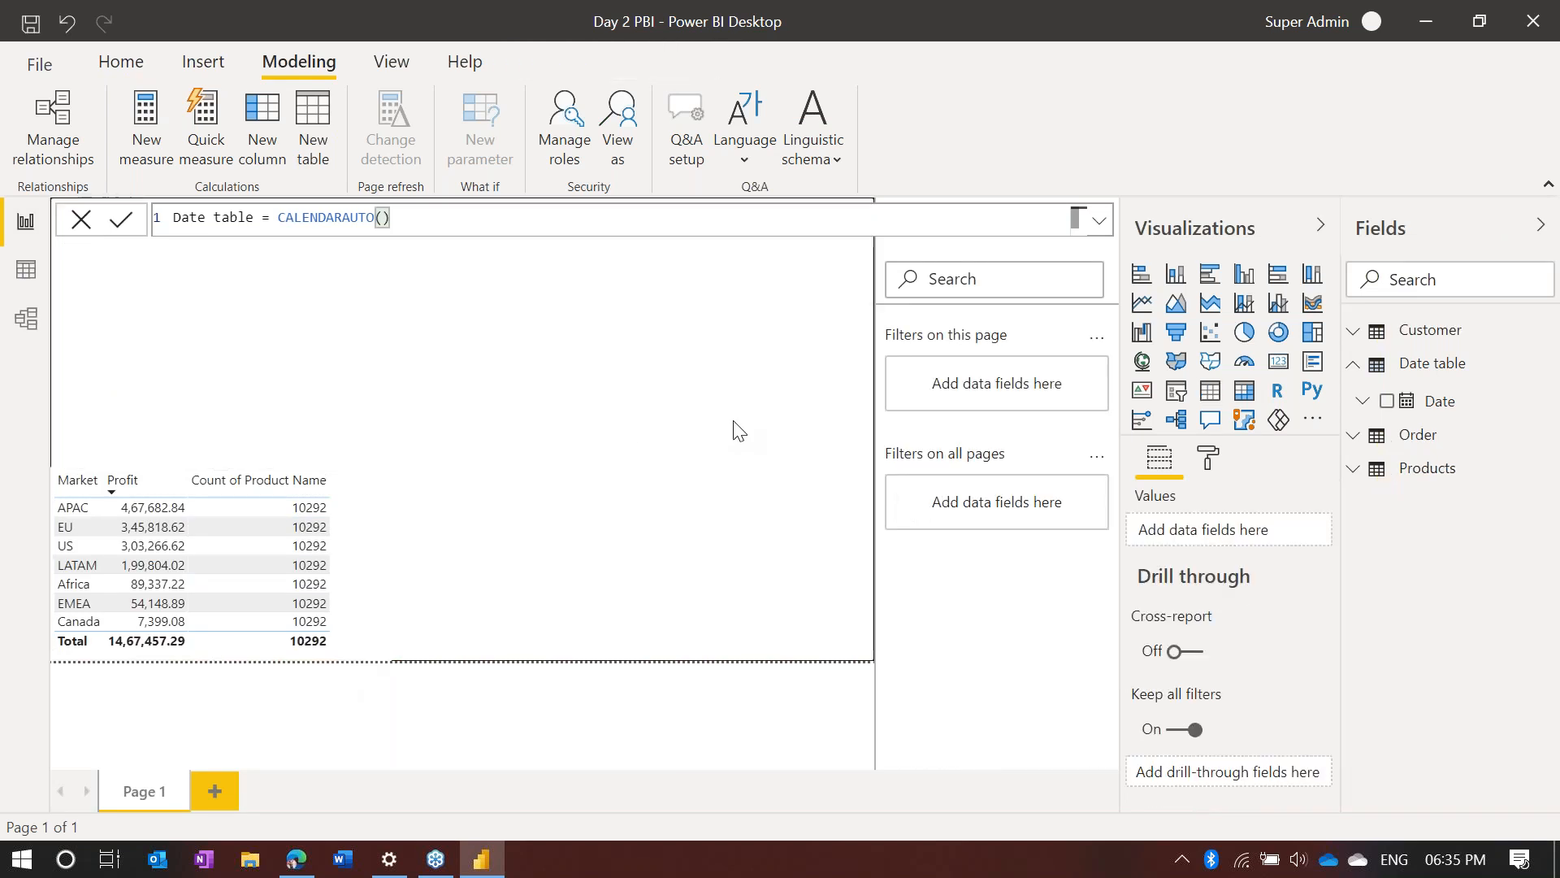
pyautogui.click(27, 279)
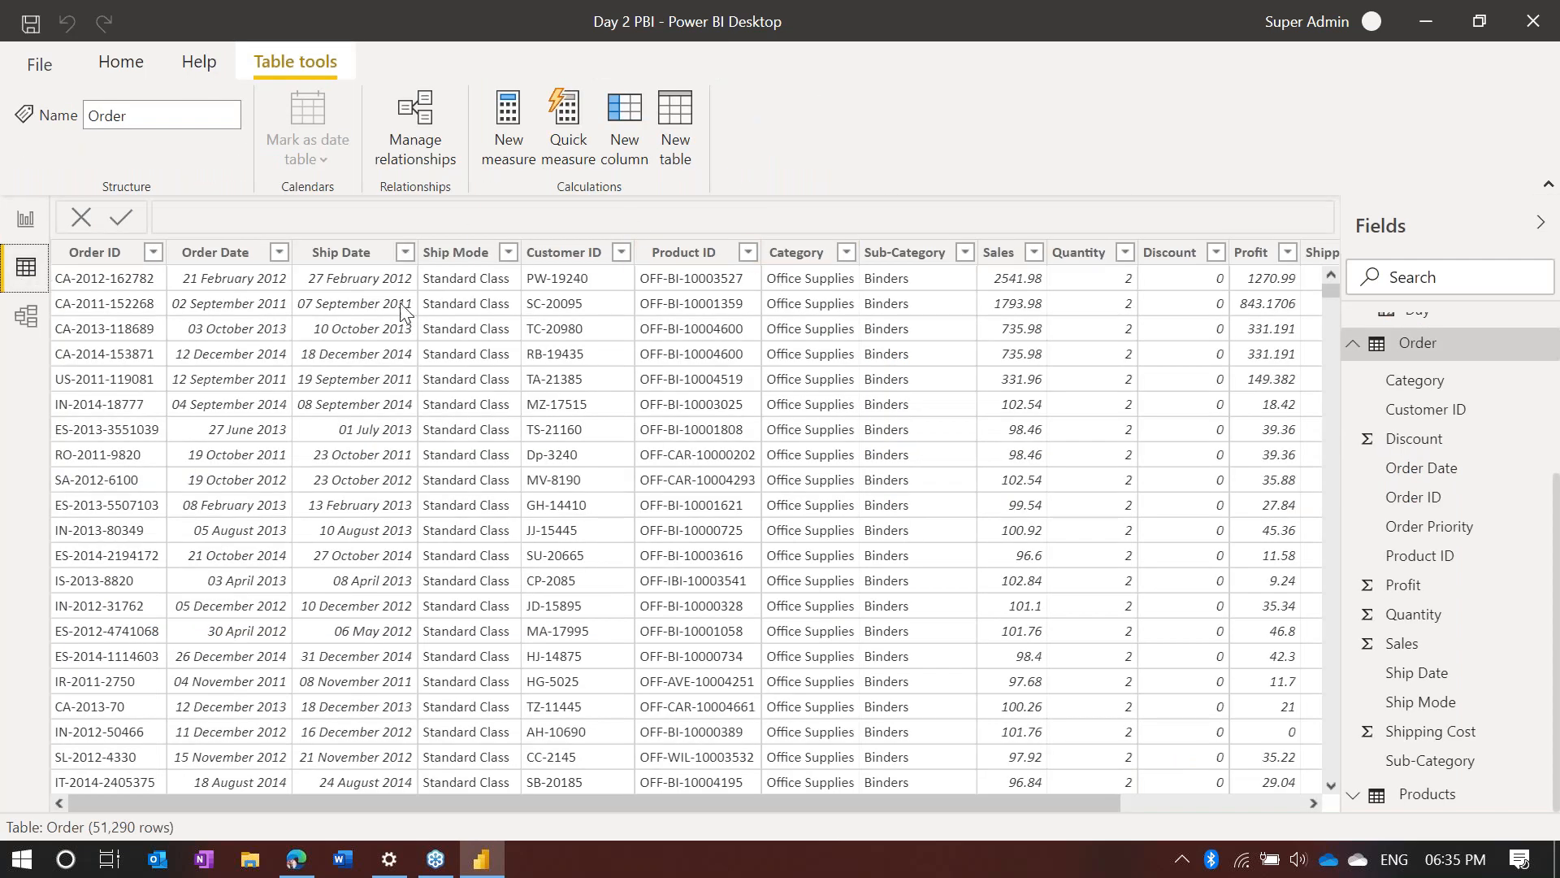
pyautogui.click(25, 219)
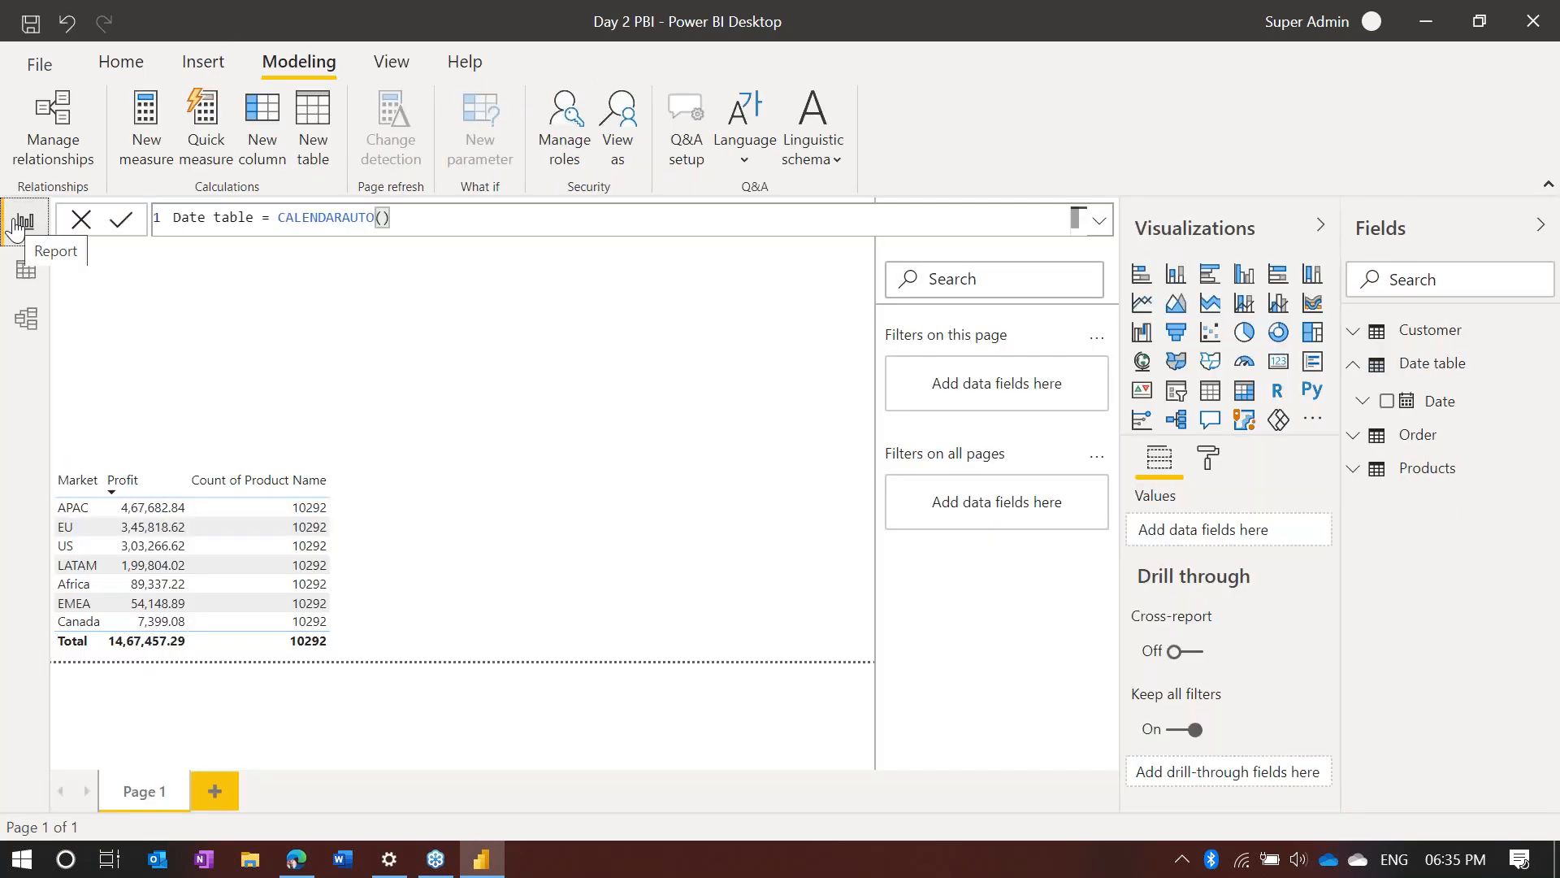
pyautogui.click(27, 277)
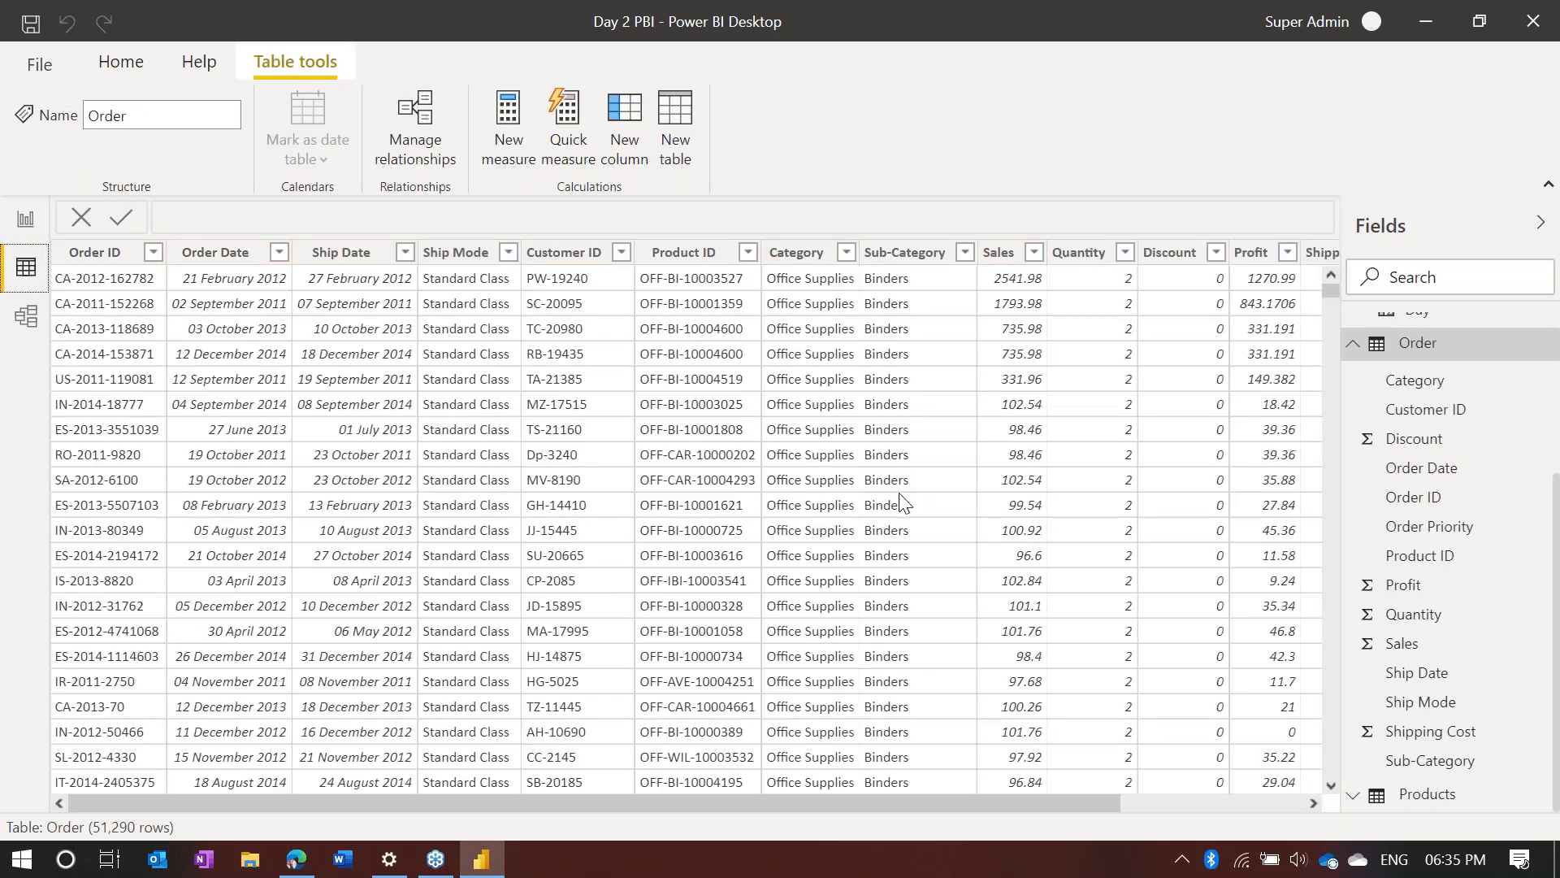
pyautogui.click(27, 219)
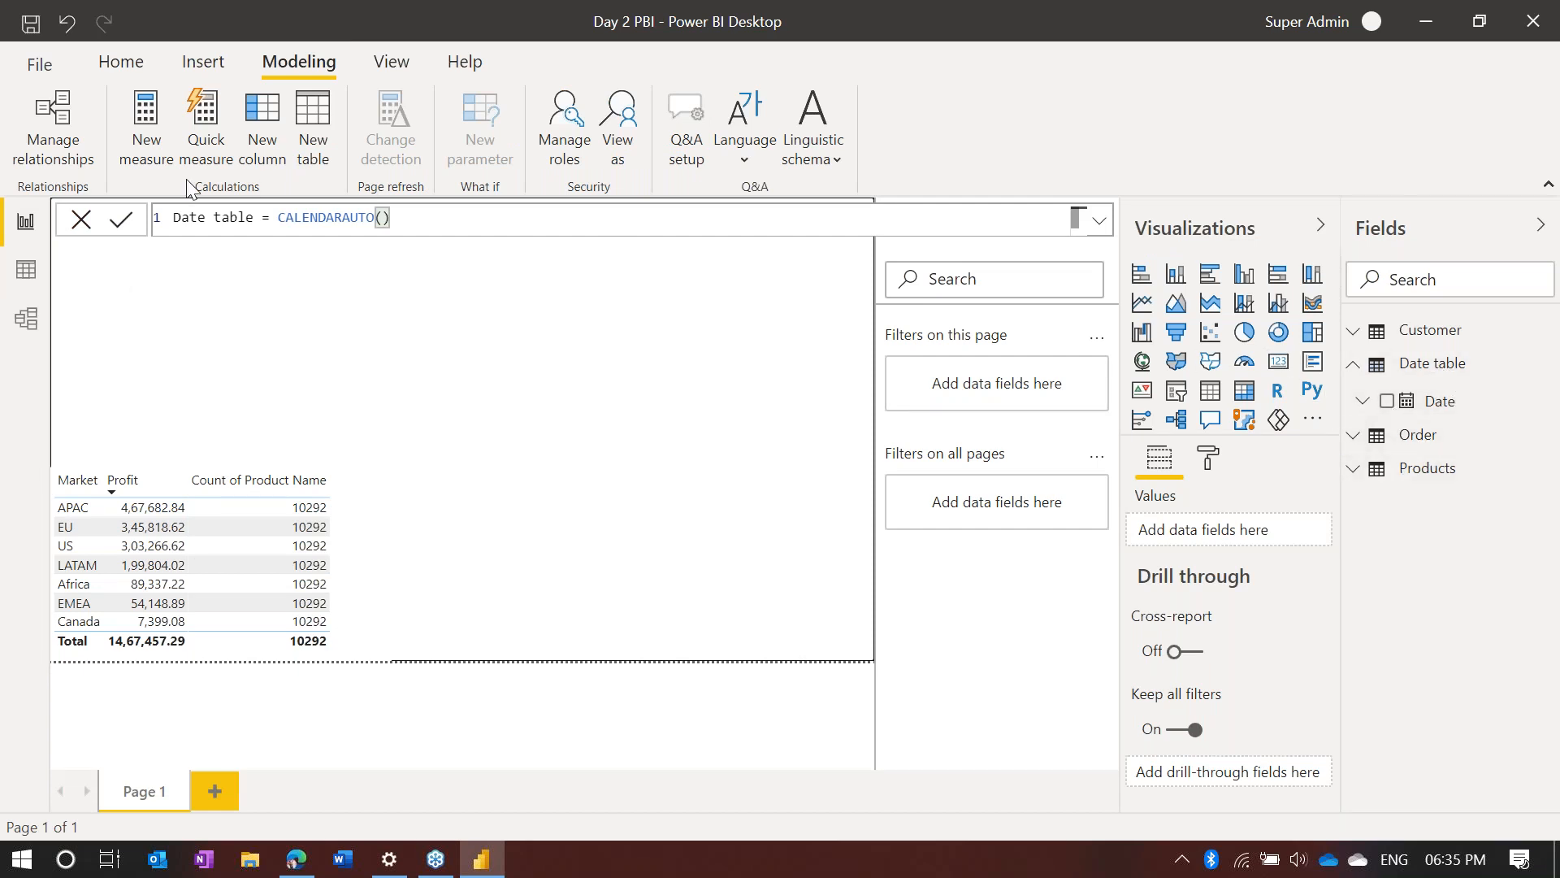
pyautogui.click(114, 62)
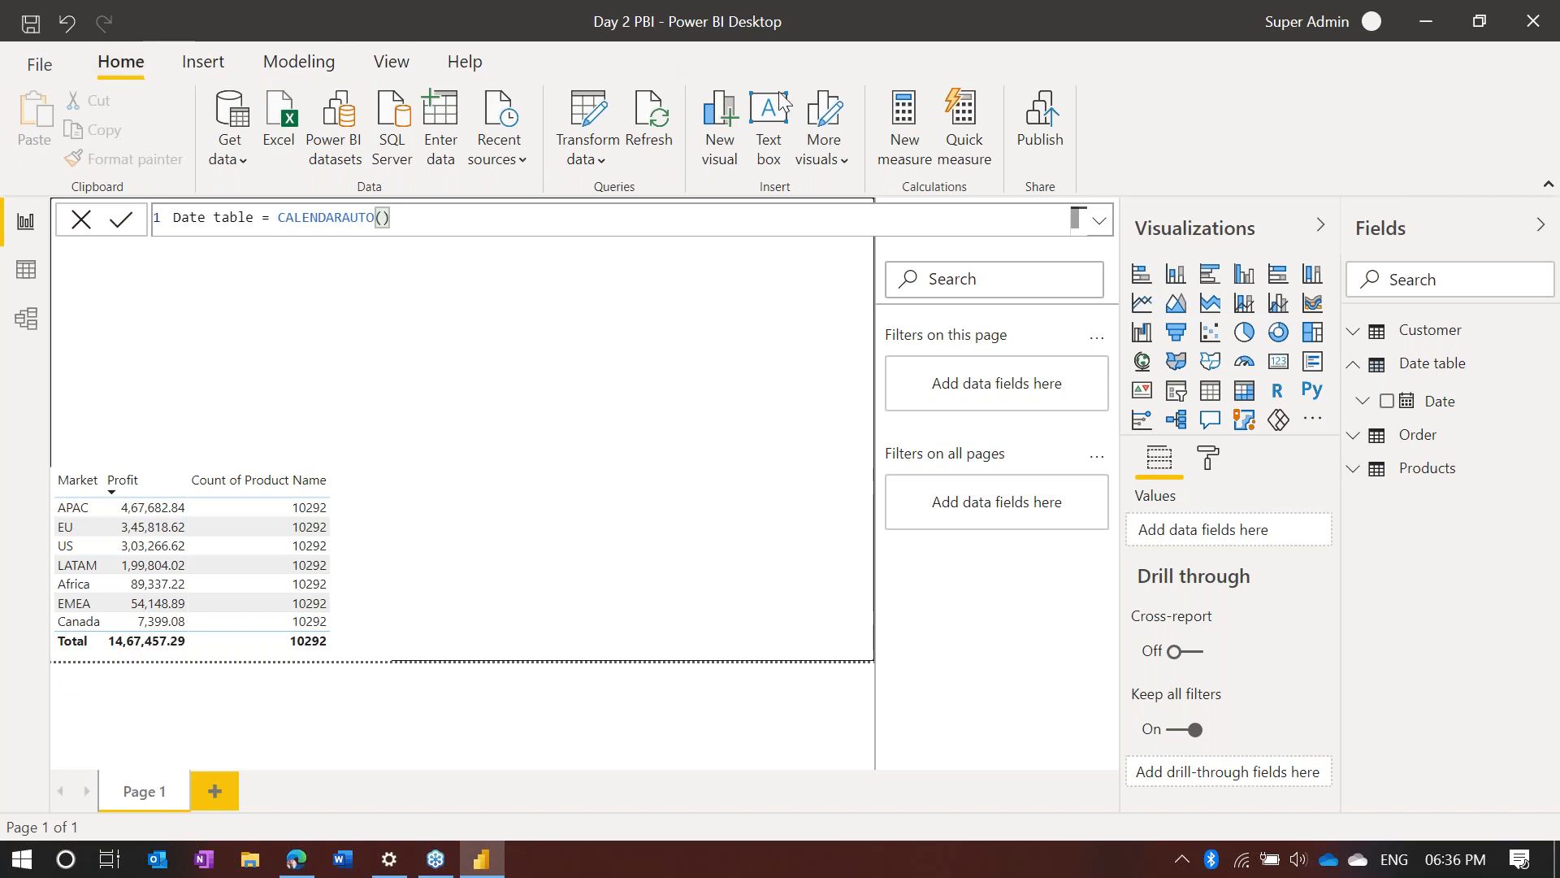
# Step: Add a calculated column to the Order table: Sales Price = 'Order'[Sales]*'Order'[Quantity]
pyautogui.click(30, 273)
pyautogui.hscroll(3, 819, 325)
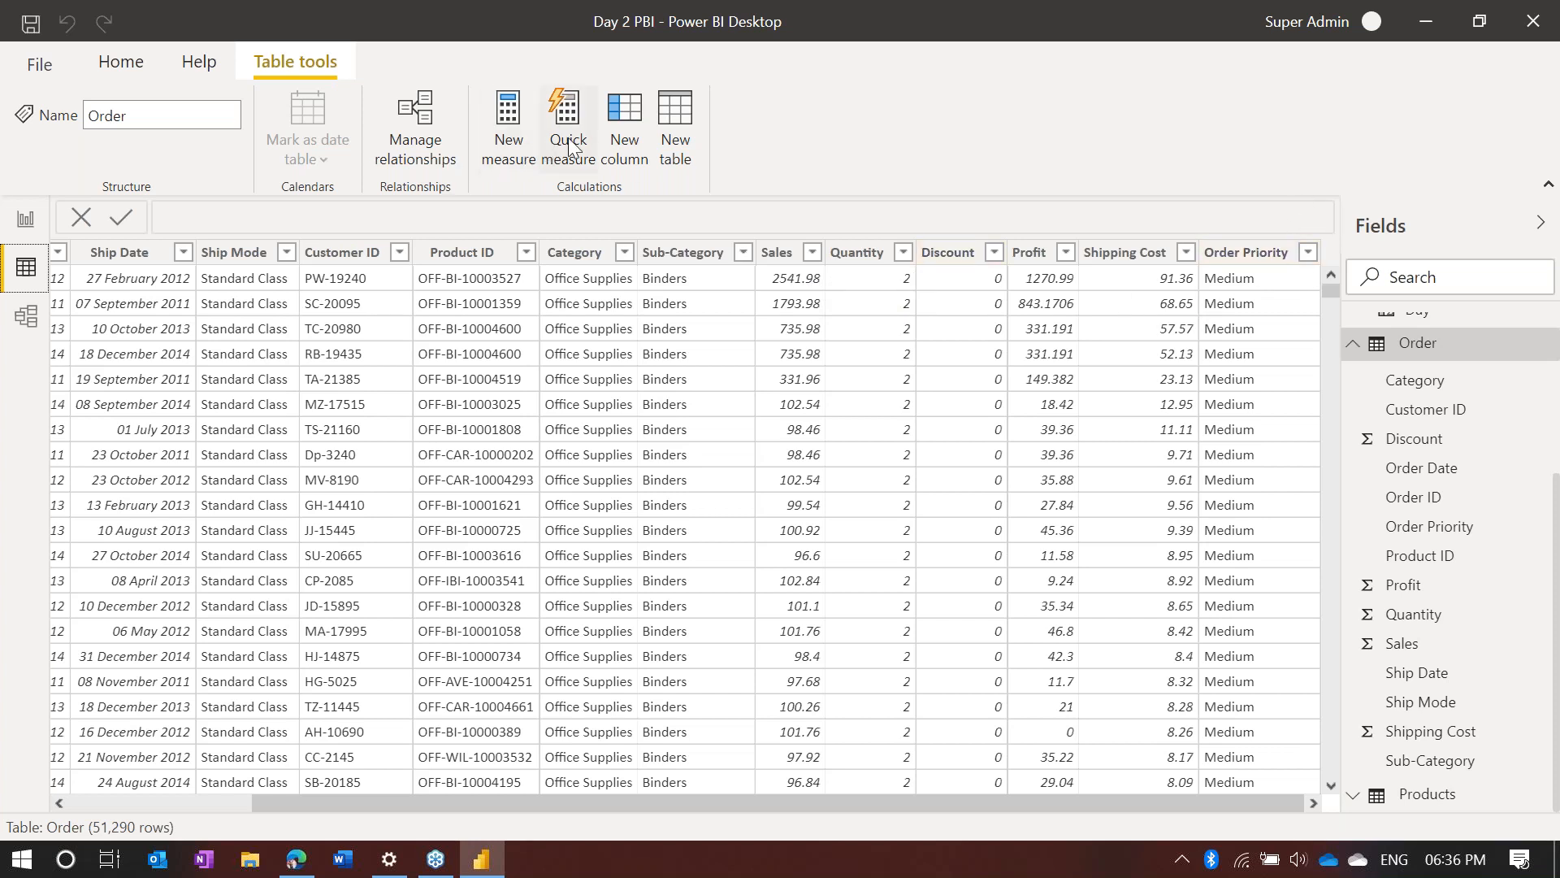
pyautogui.click(623, 142)
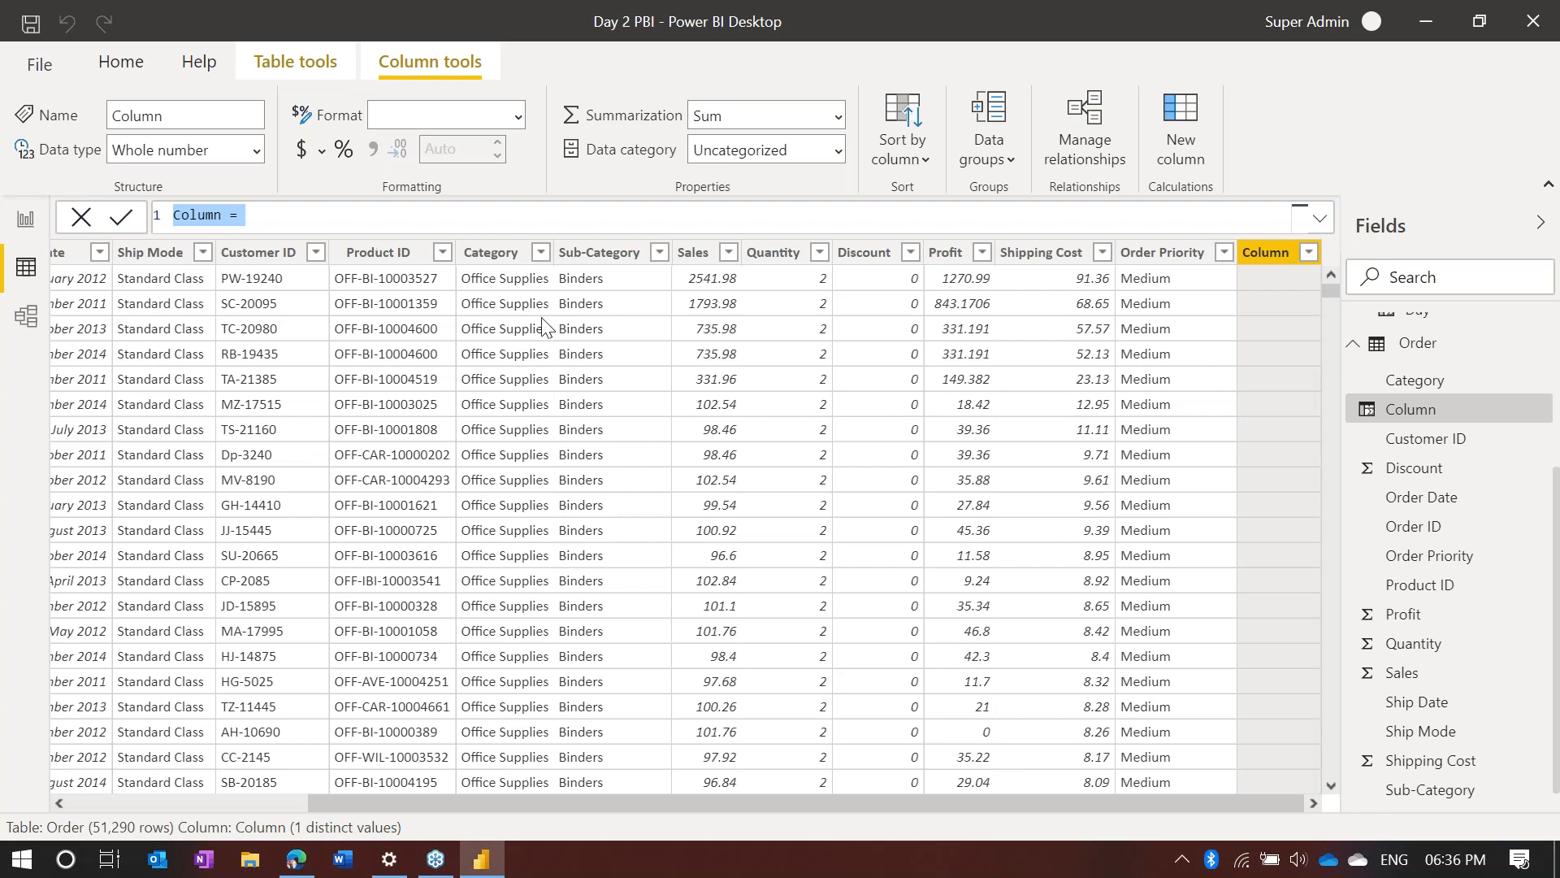
pyautogui.write('Sla')
pyautogui.press('BackSpace')
pyautogui.press('BackSpace')
pyautogui.write('ales ')
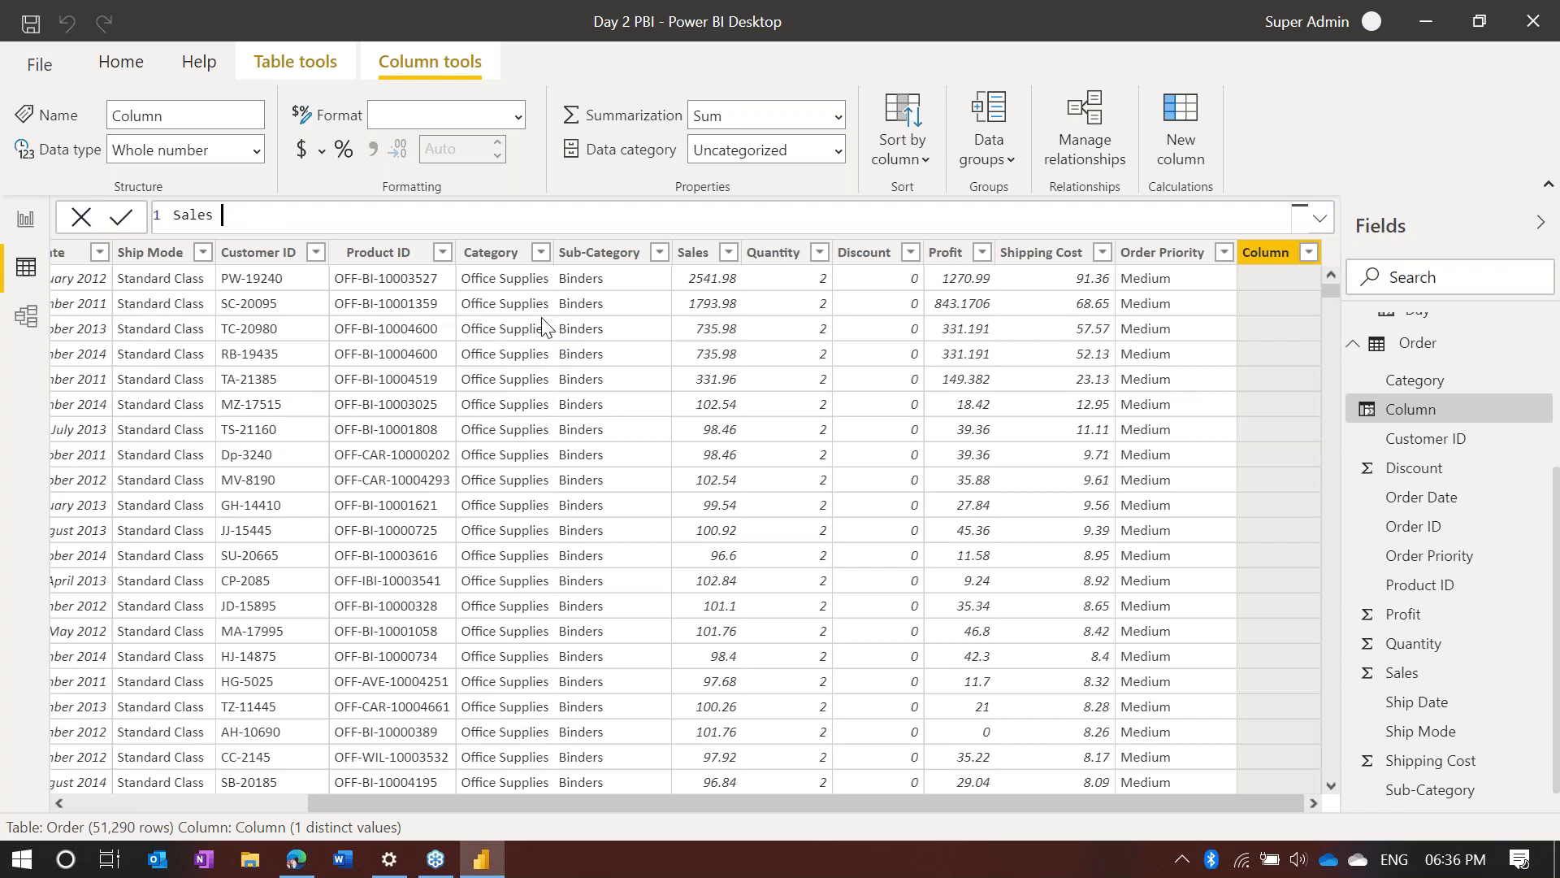
pyautogui.write('Price = Sales')
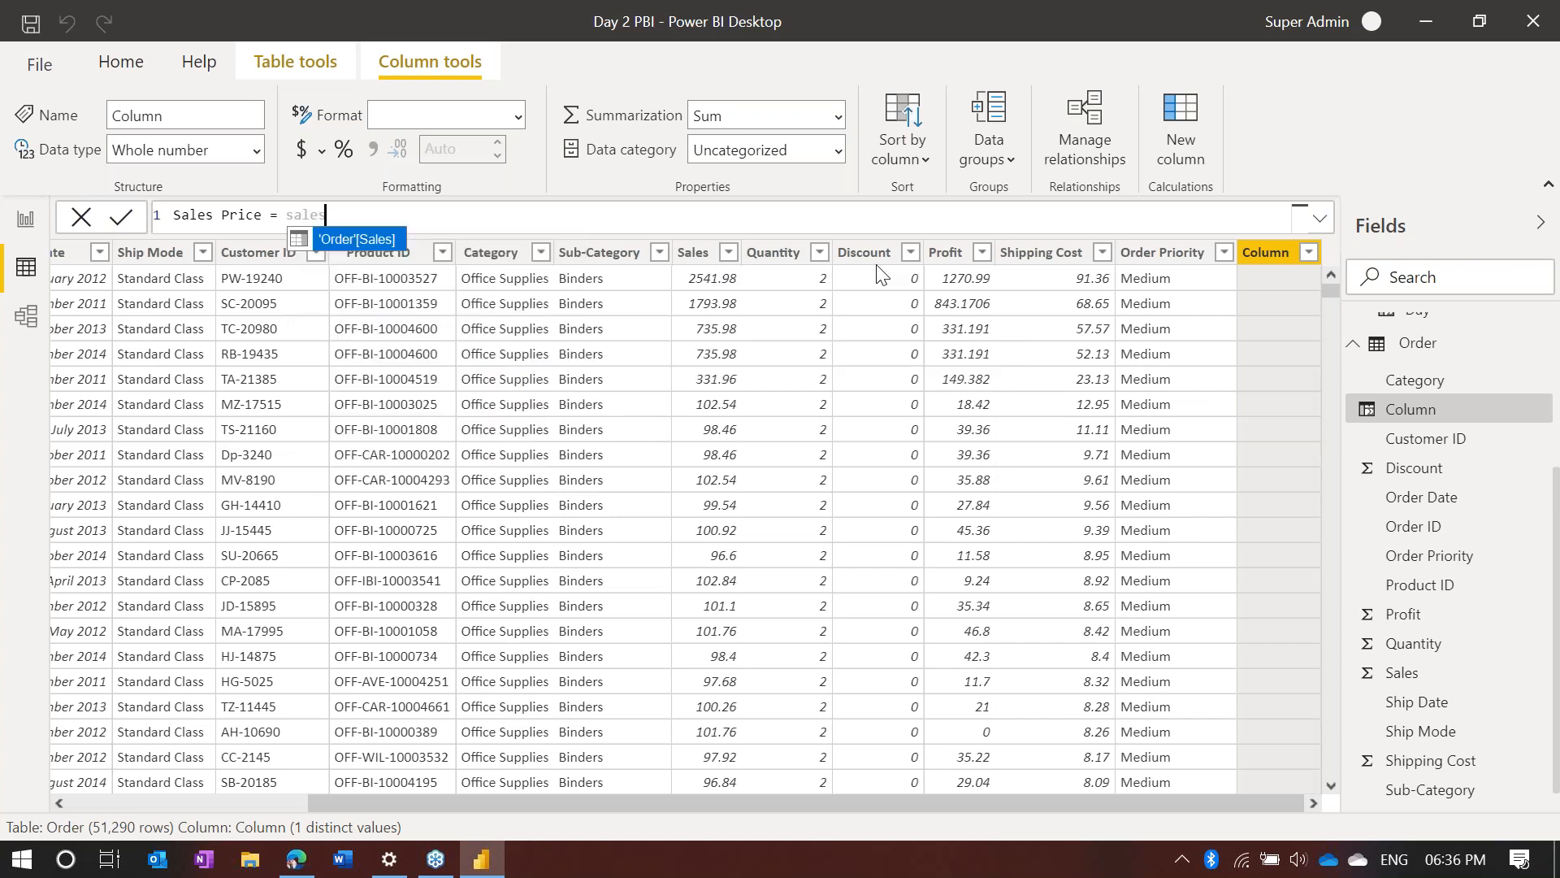
pyautogui.press('Tab')
pyautogui.write('*Quan')
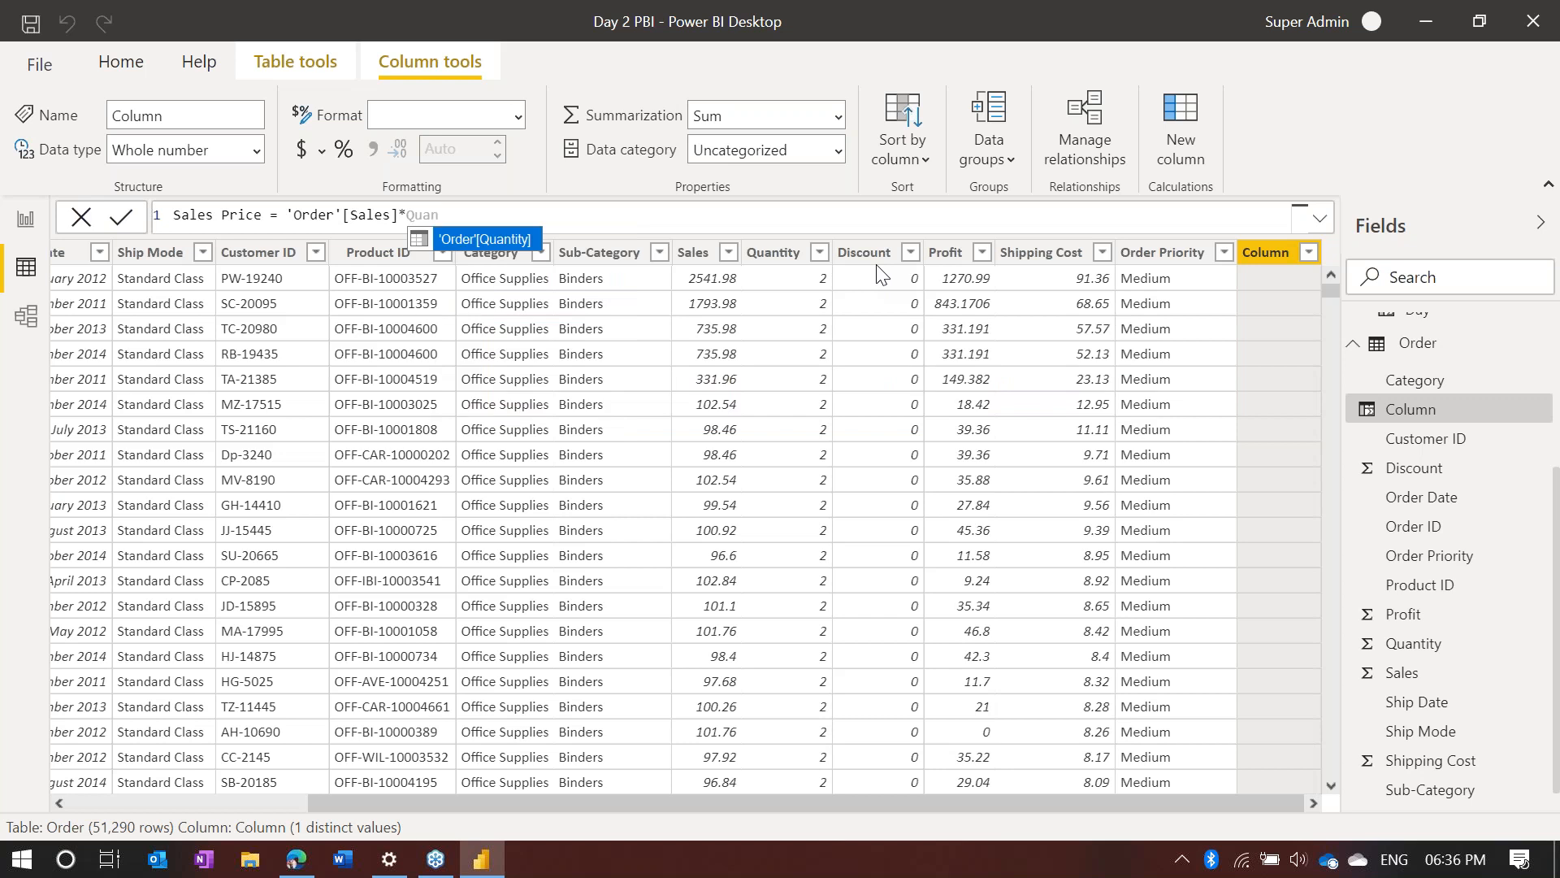
pyautogui.press('Tab')
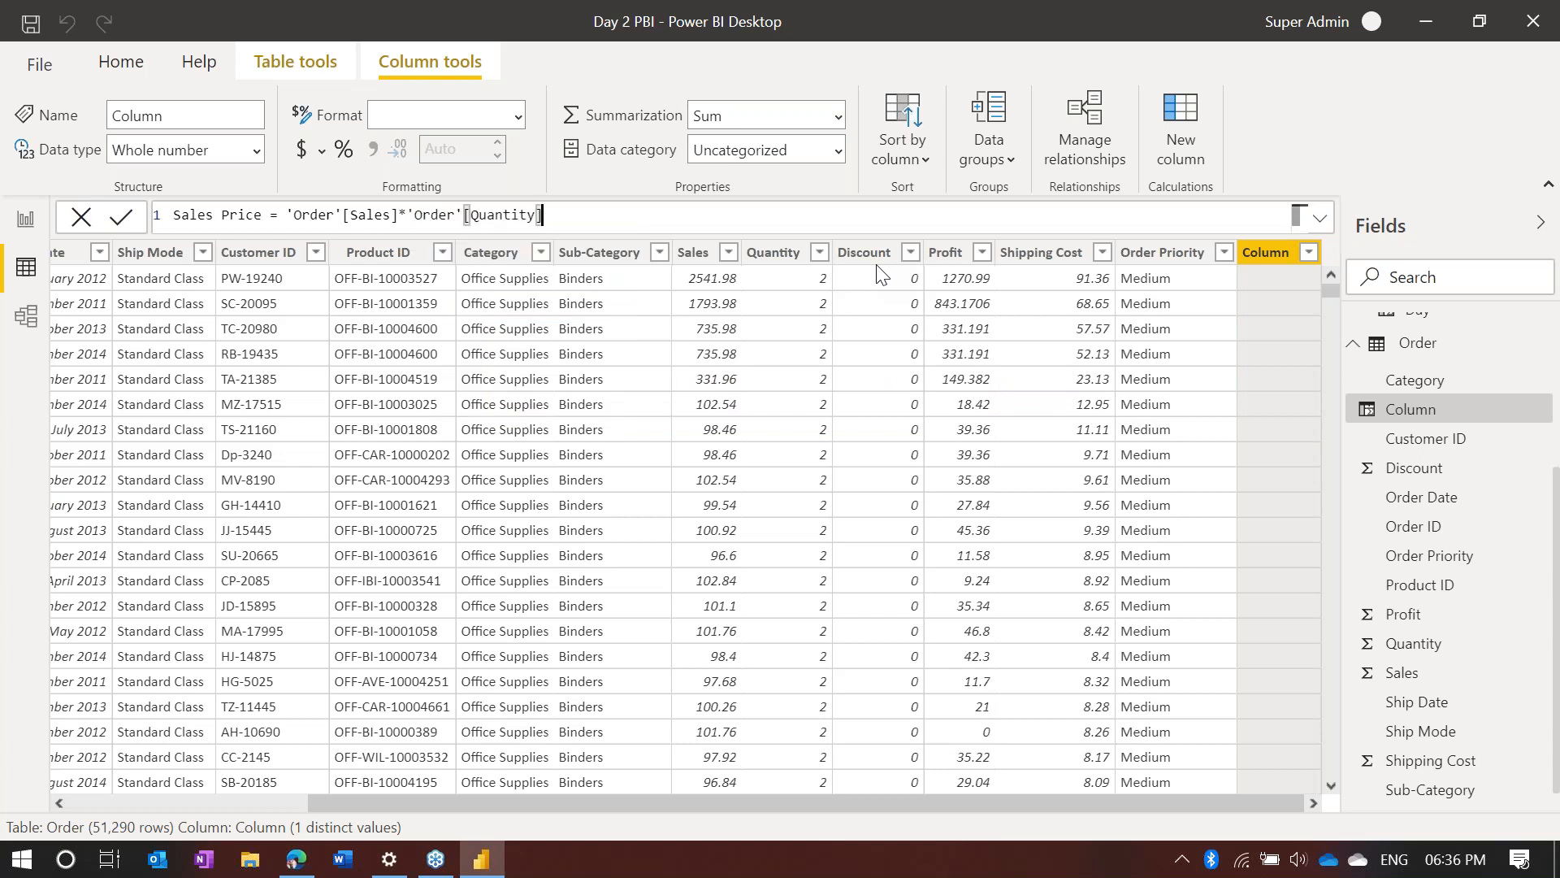
pyautogui.press('Return')
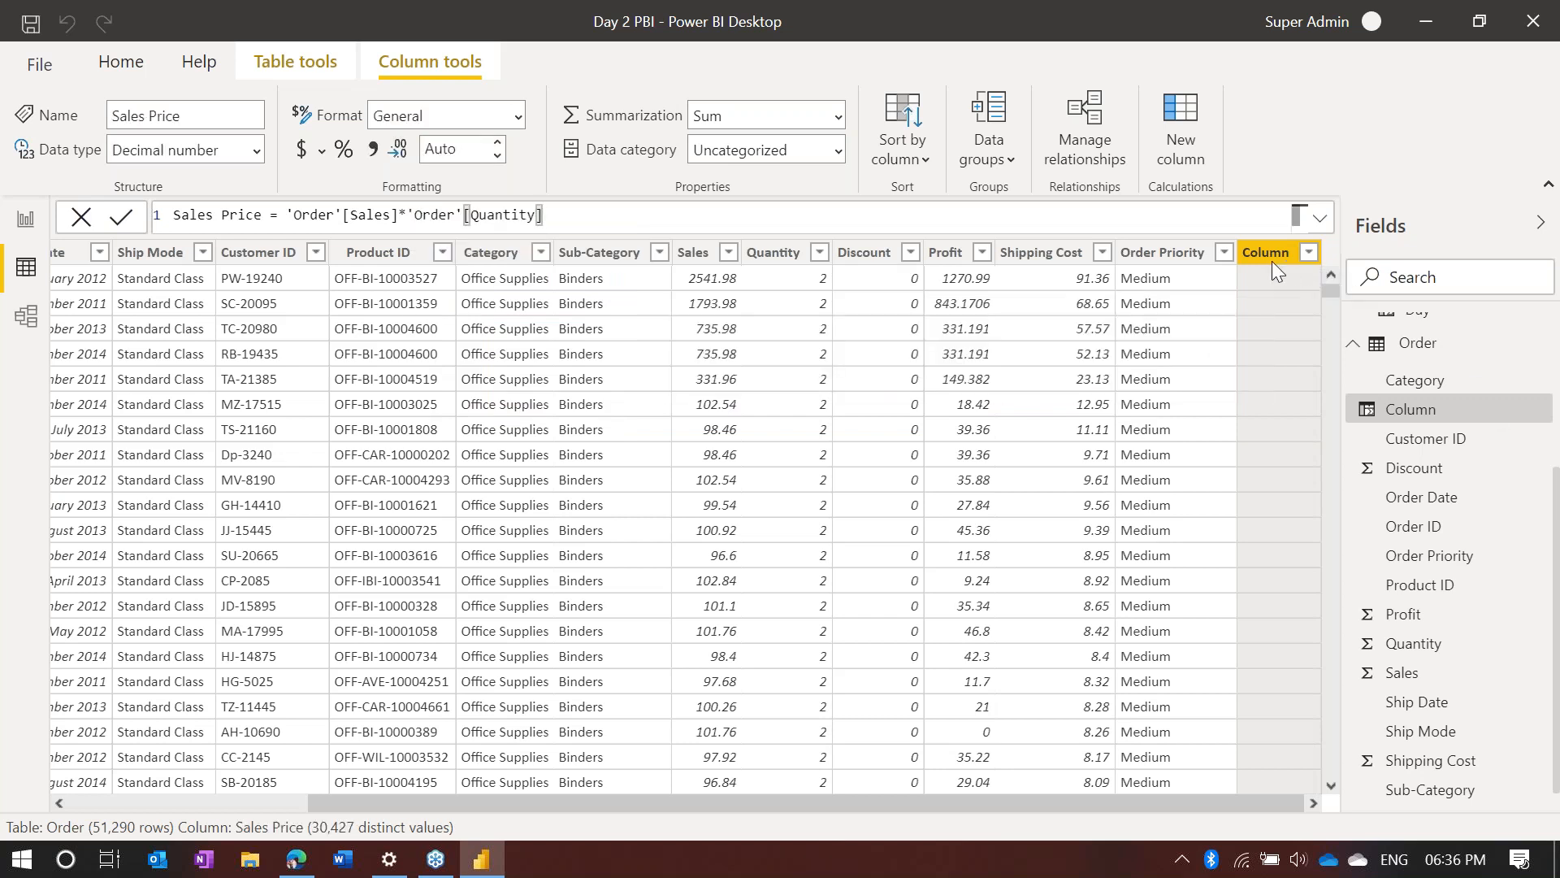
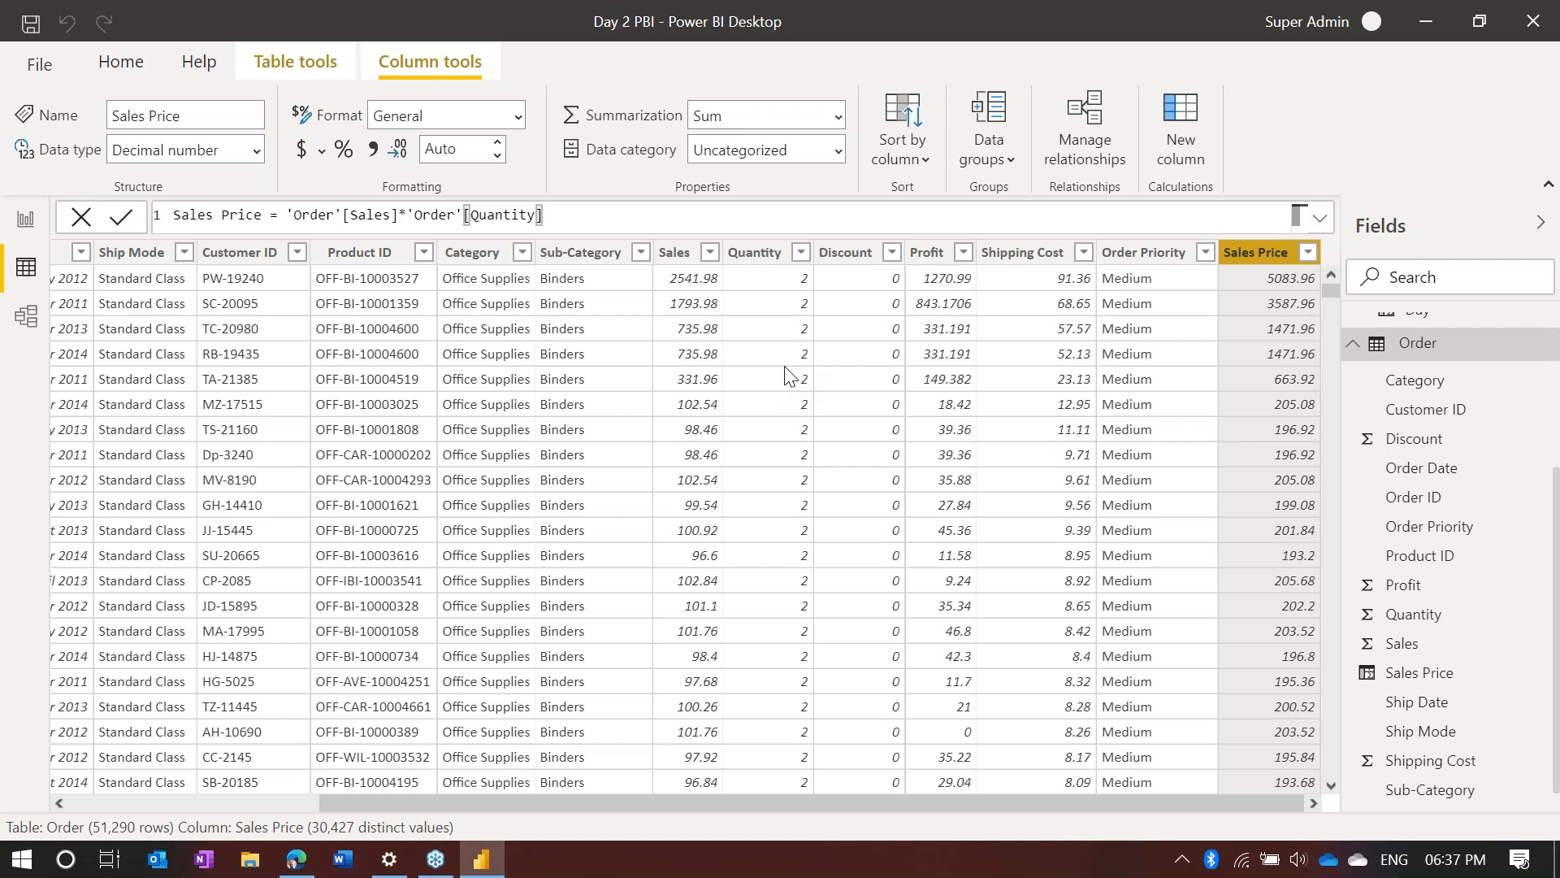
# Step: Create a new measure on the report: Count of products = COUNT(Products[Product ID])
pyautogui.click(41, 225)
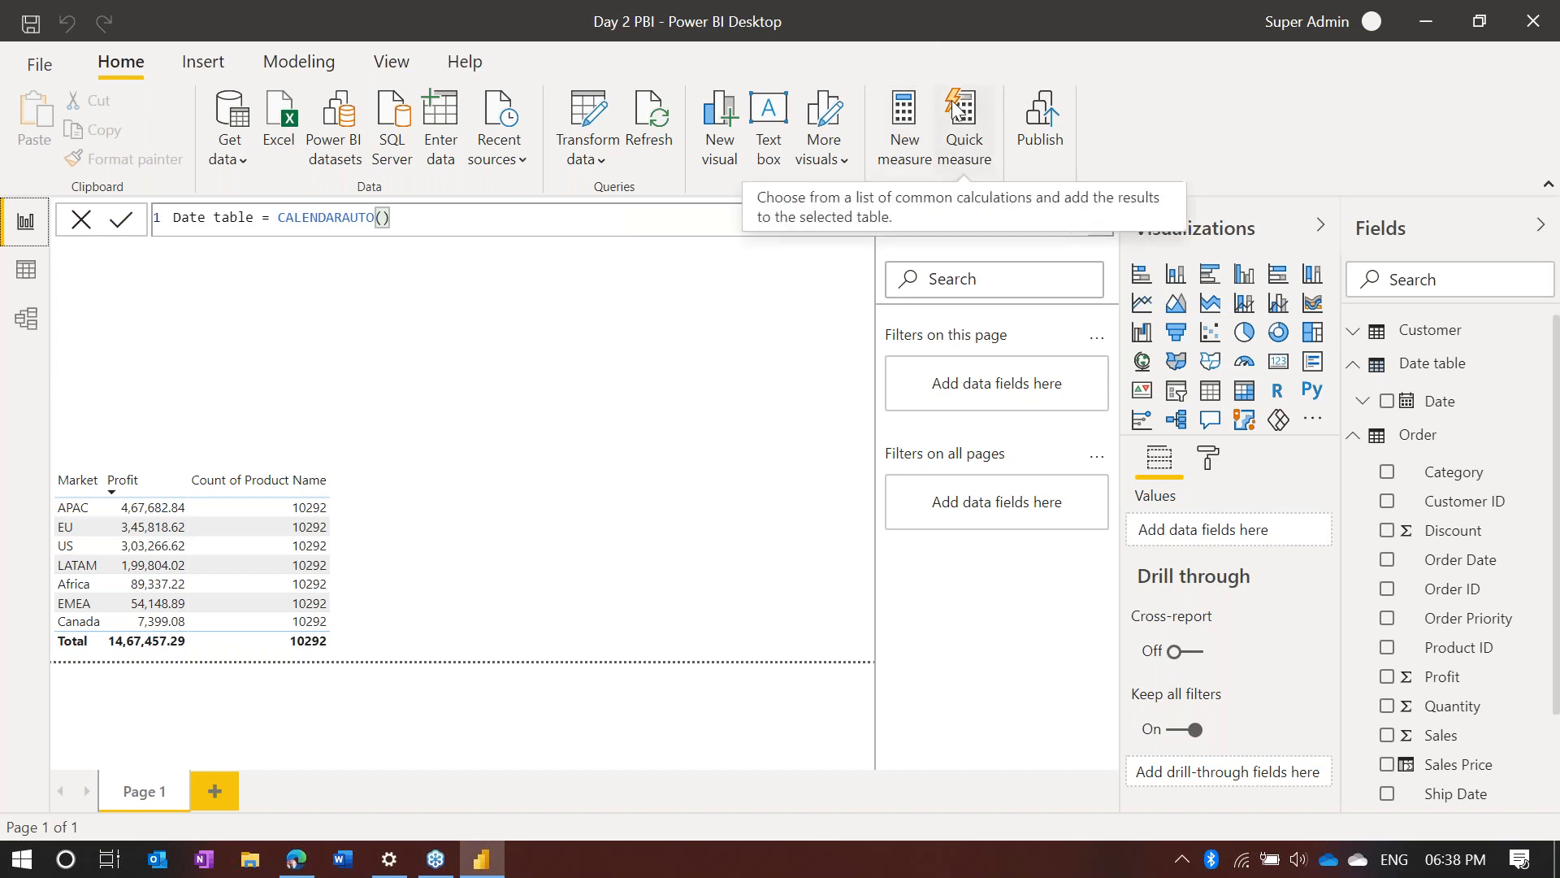
pyautogui.click(909, 104)
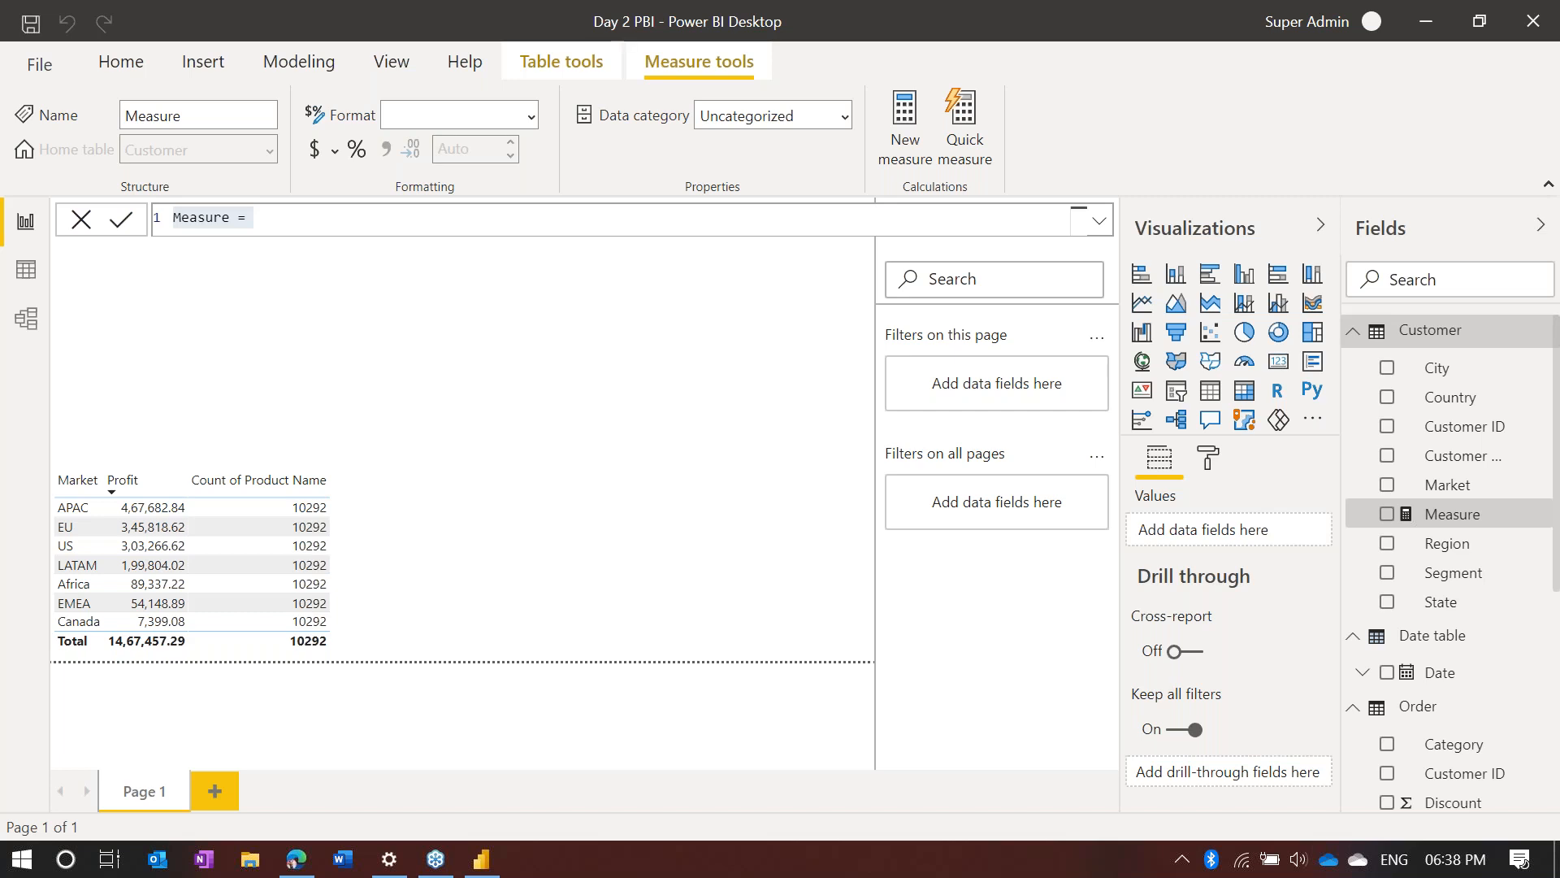
pyautogui.click(322, 224)
pyautogui.press('BackSpace')
pyautogui.press('BackSpace')
pyautogui.press('BackSpace')
pyautogui.press('BackSpace')
pyautogui.press('BackSpace')
pyautogui.press('BackSpace')
pyautogui.press('BackSpace')
pyautogui.press('BackSpace')
pyautogui.press('BackSpace')
pyautogui.write('Count of products =')
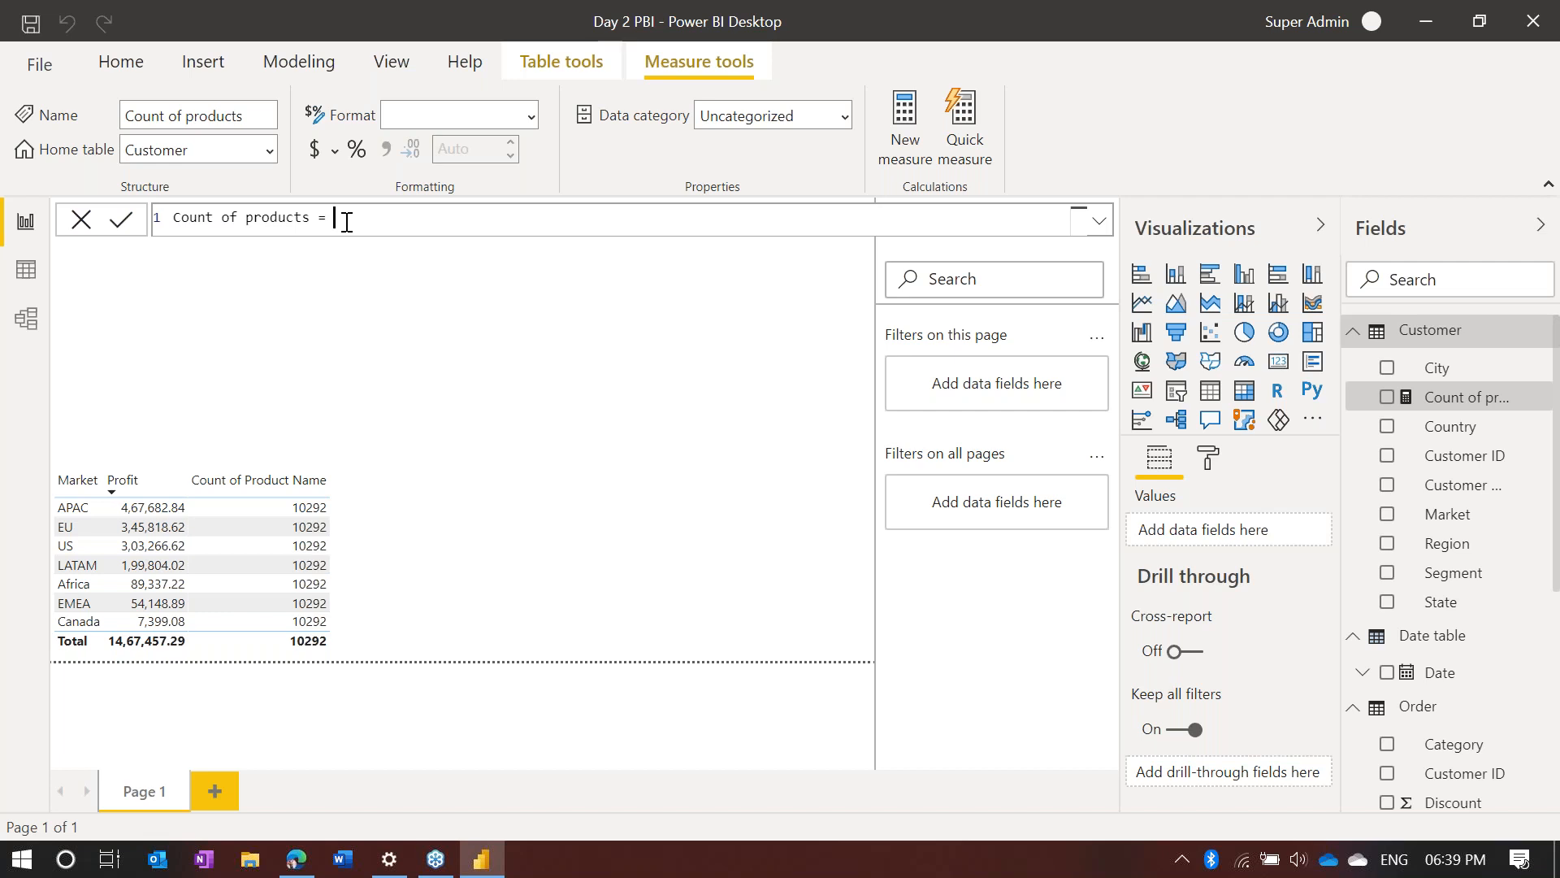
pyautogui.write('COUNT(')
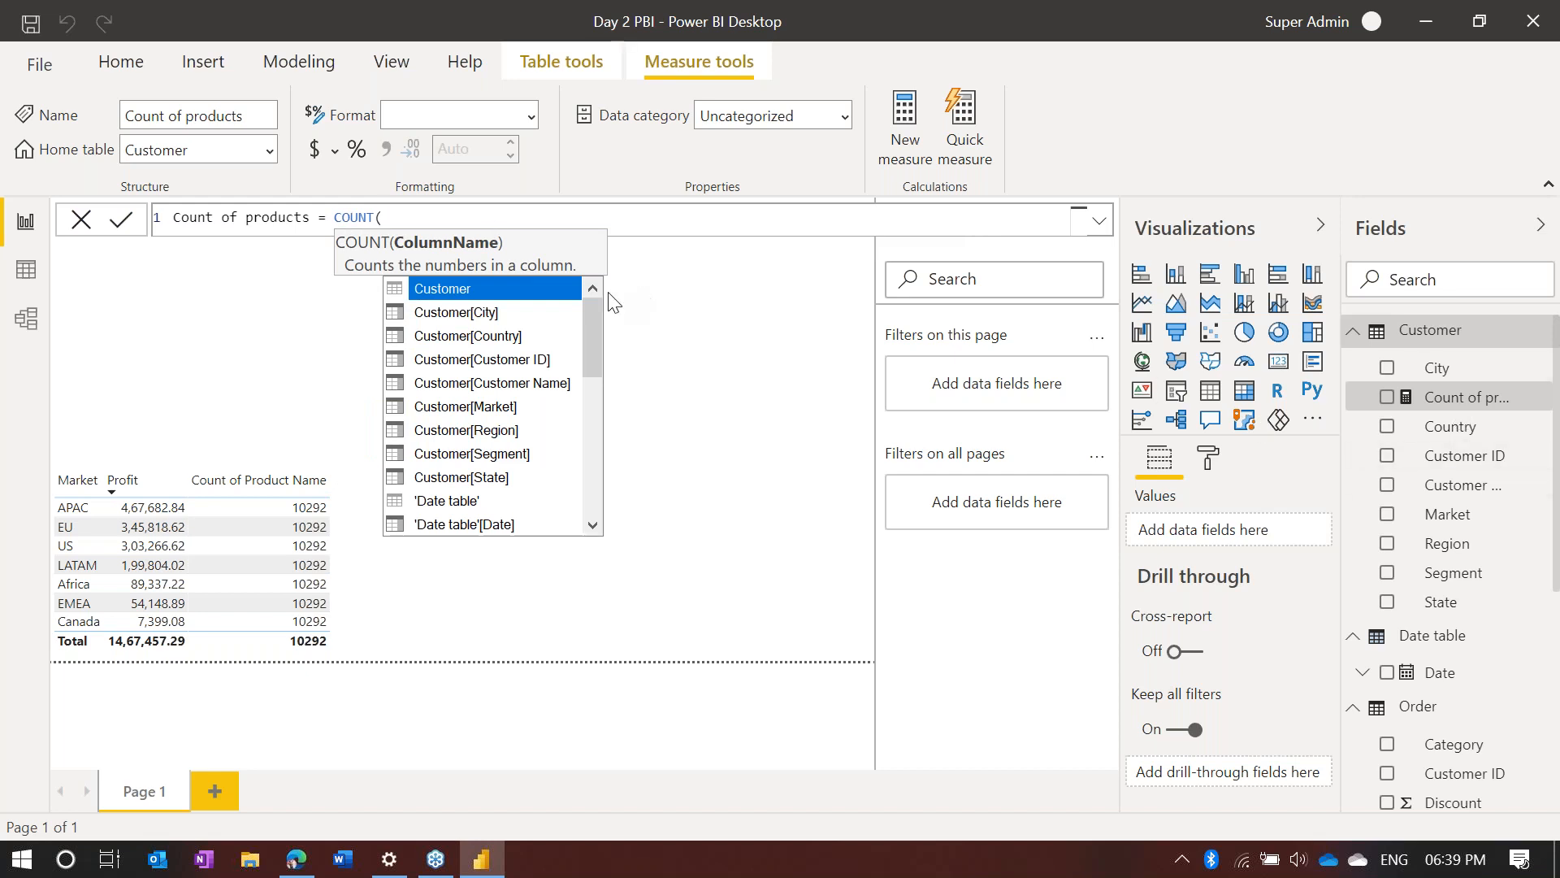
pyautogui.write('produc')
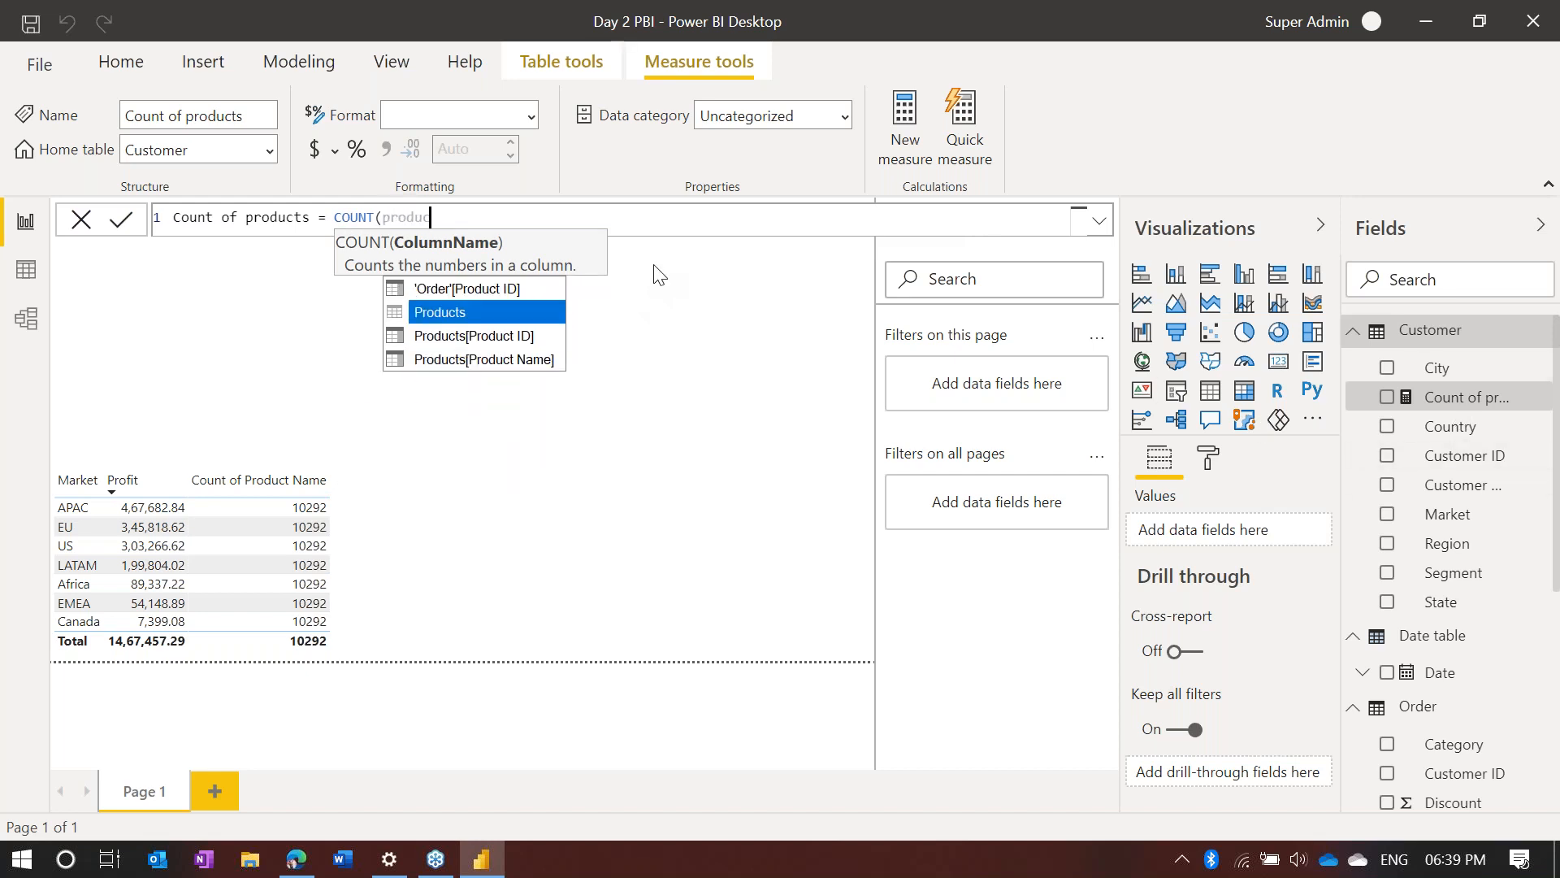
pyautogui.click(451, 334)
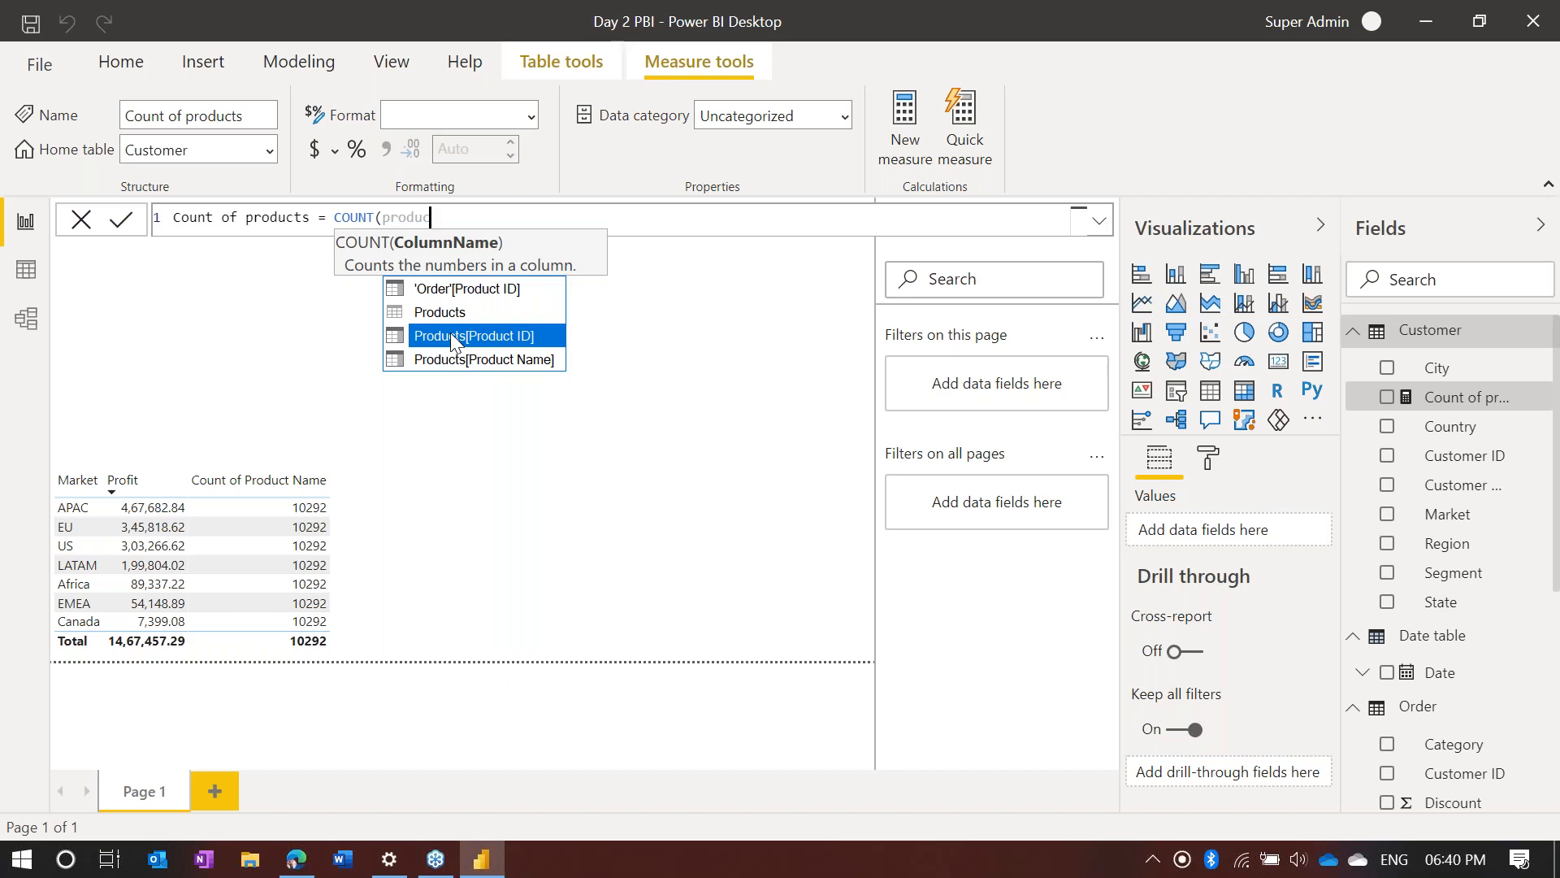
pyautogui.doubleClick(450, 333)
pyautogui.write(')')
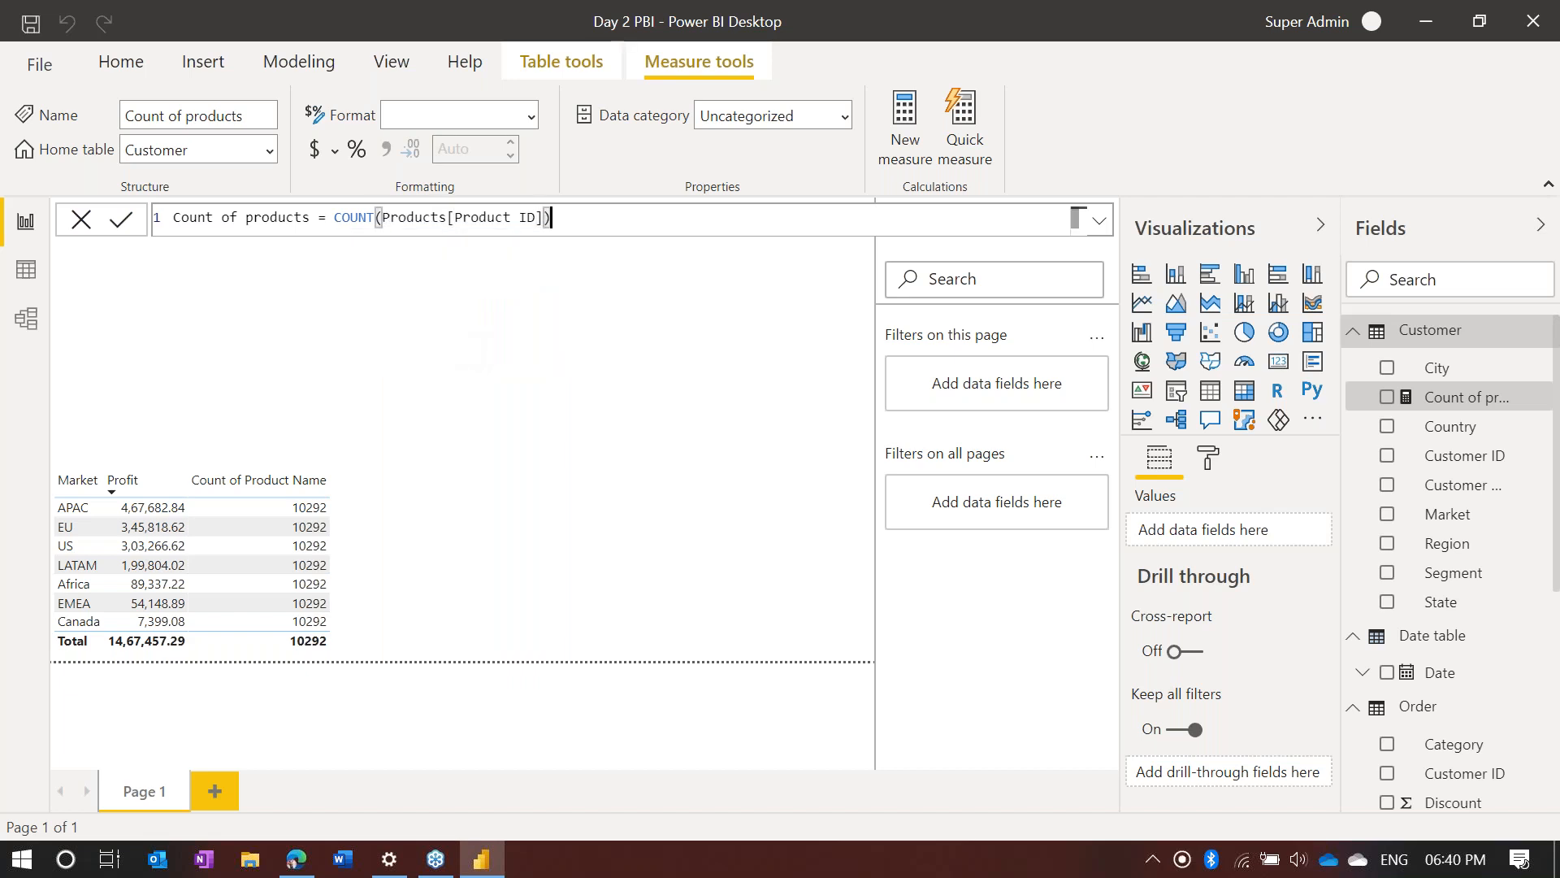
pyautogui.moveTo(448, 217); pyautogui.dragTo(552, 217)
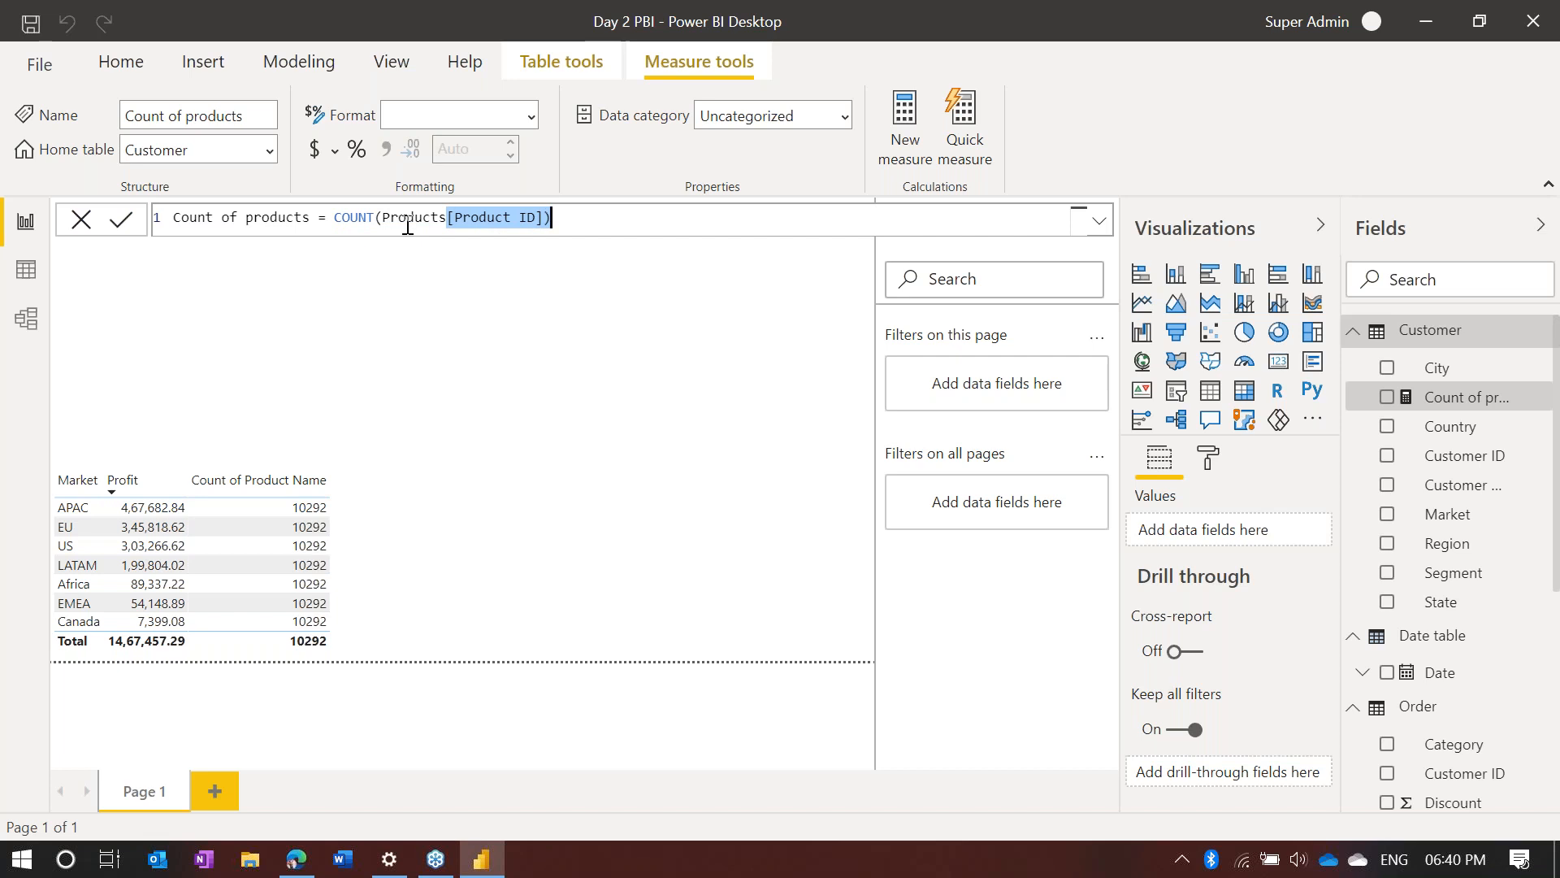
pyautogui.click(578, 213)
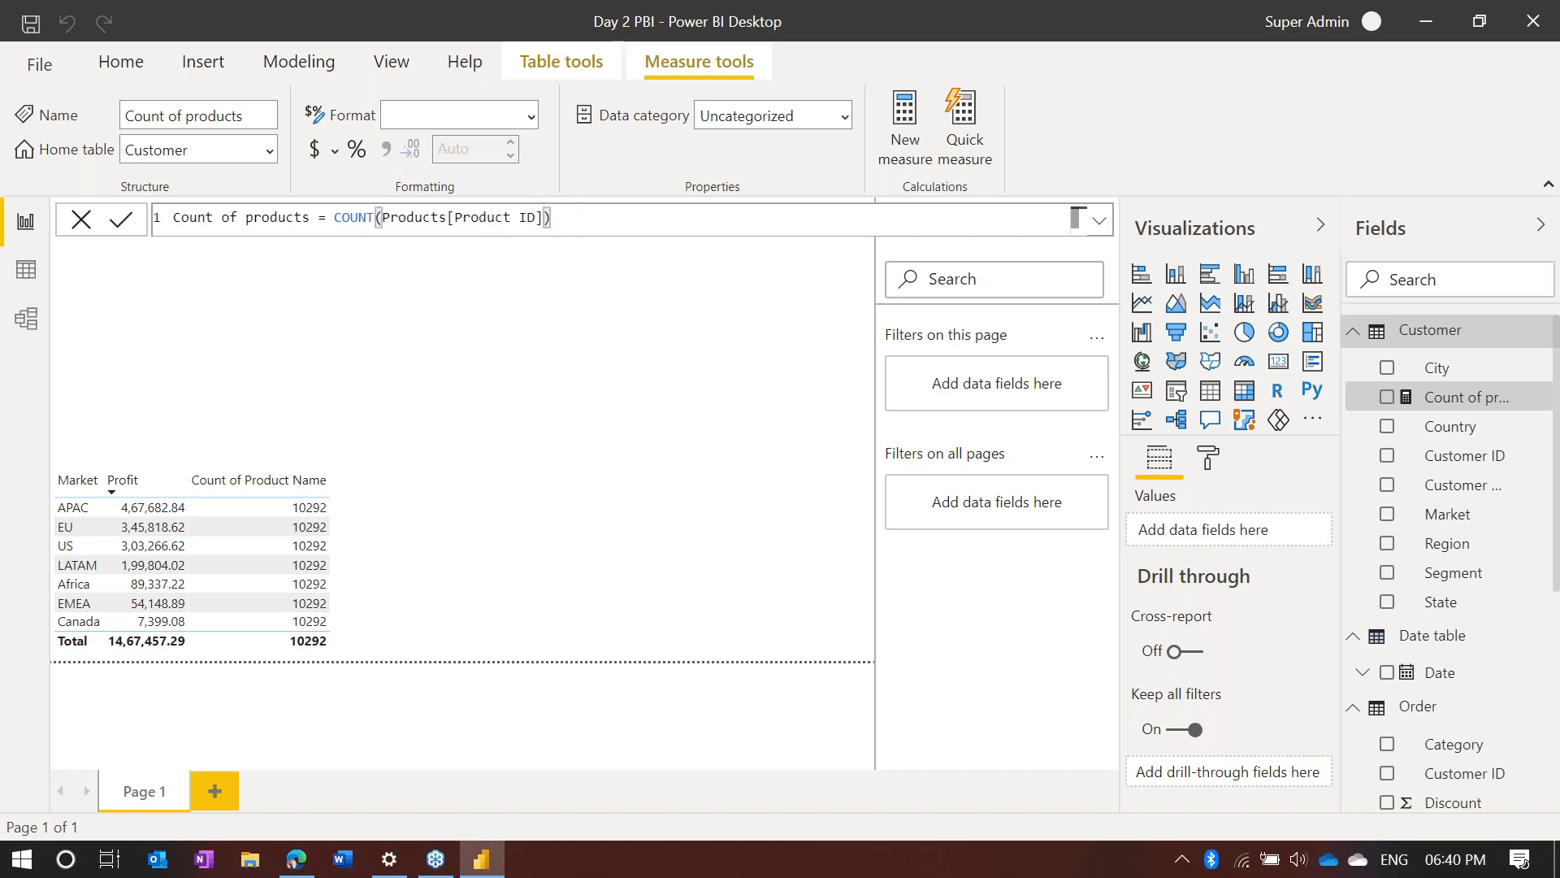
pyautogui.press('Return')
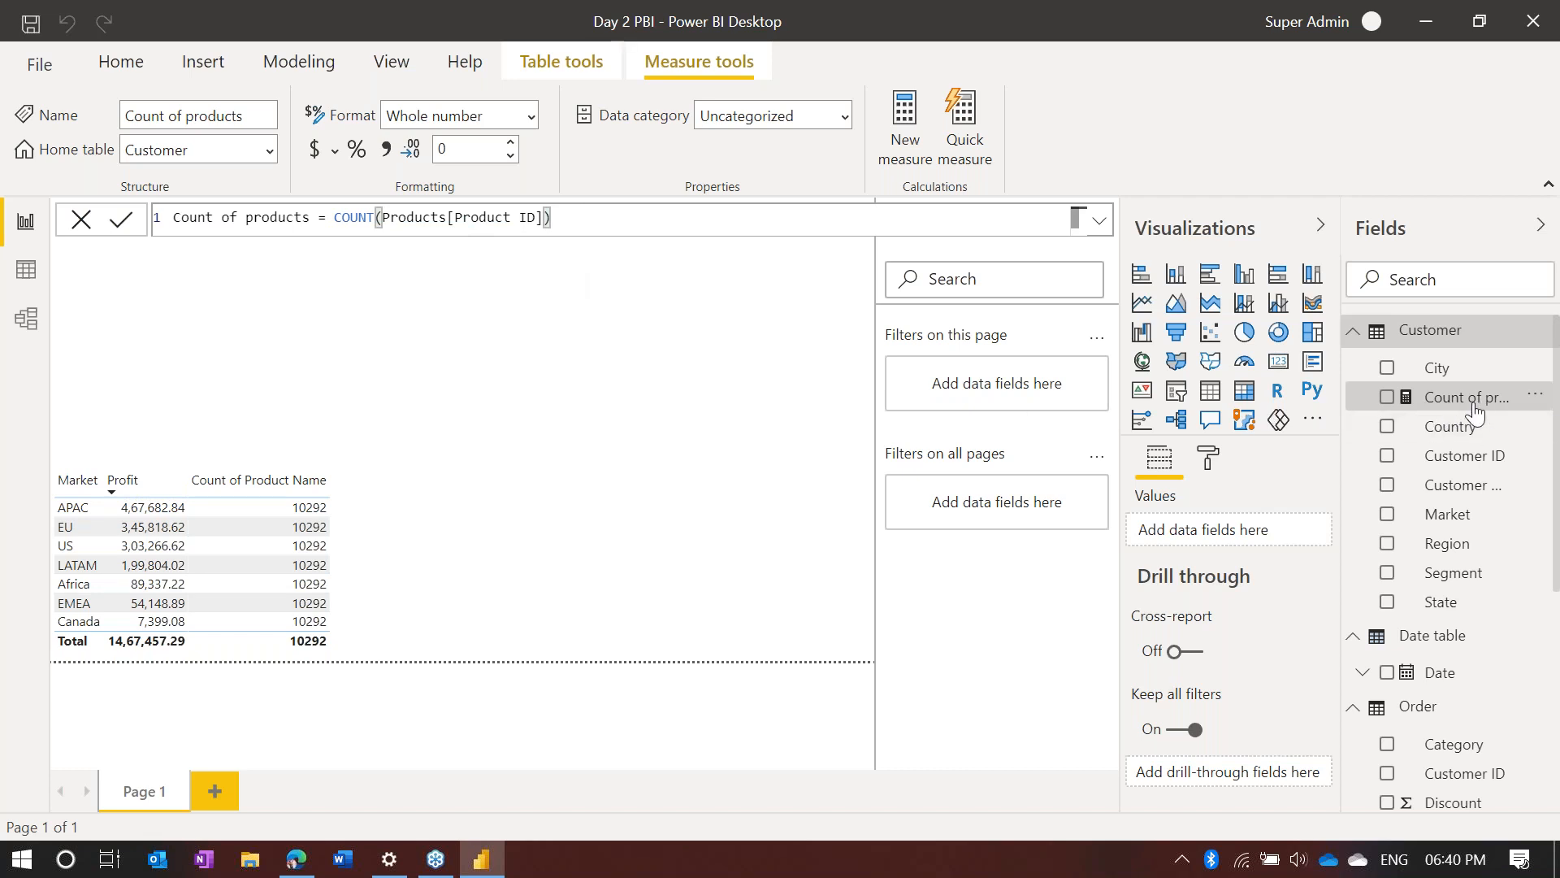
# Step: Add the Count of products measure to the report canvas as a new visual
pyautogui.click(1413, 412)
pyautogui.press('ctrl')
pyautogui.press('ctrl')
pyautogui.press('ctrl')
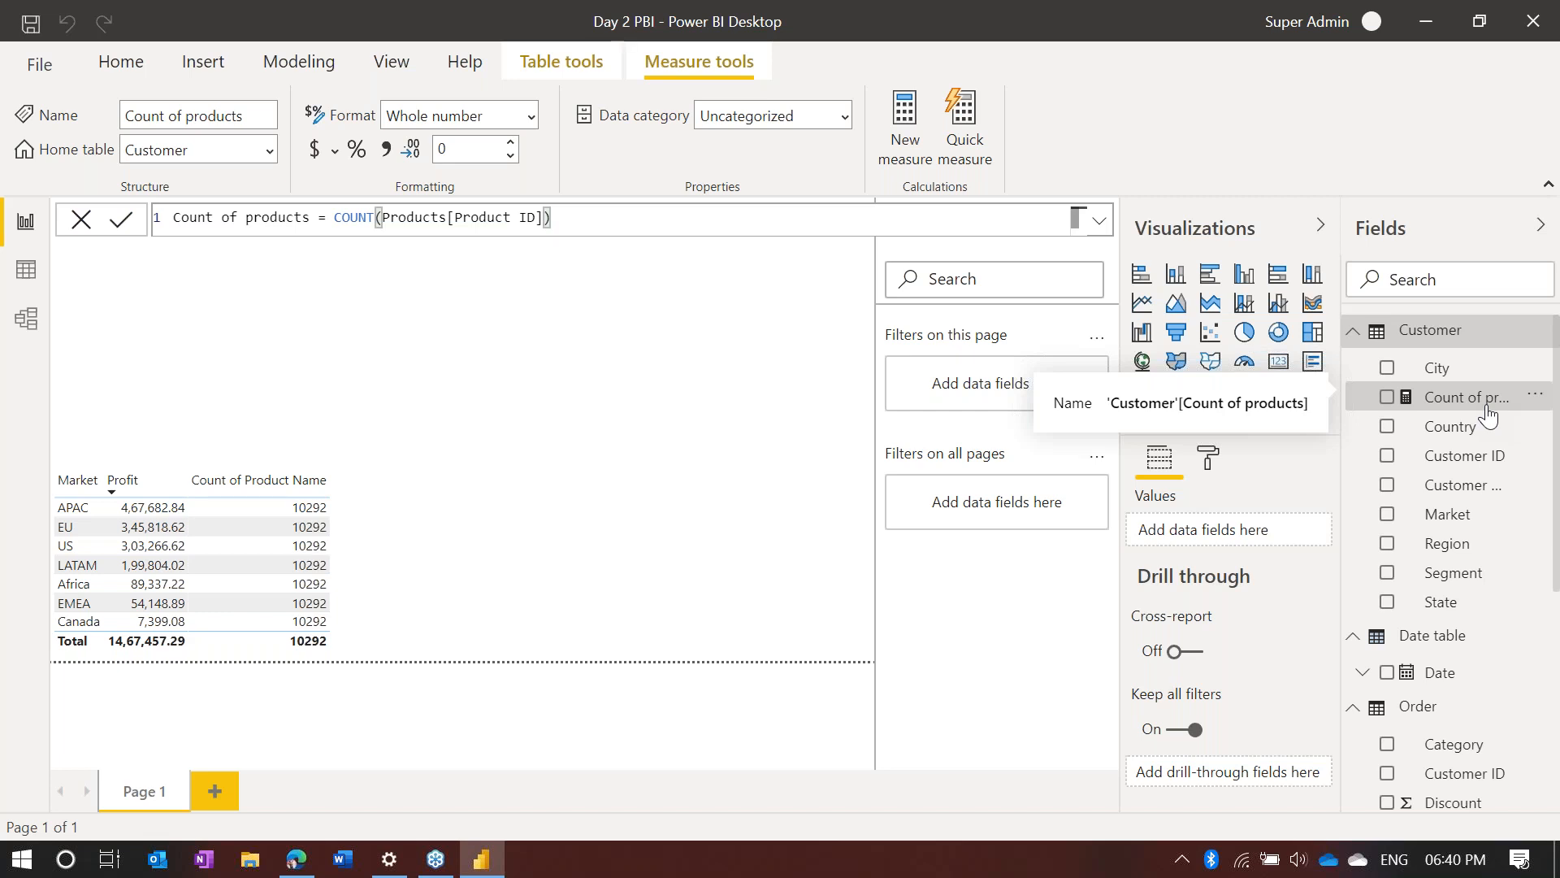
pyautogui.moveTo(1488, 415); pyautogui.dragTo(258, 312)
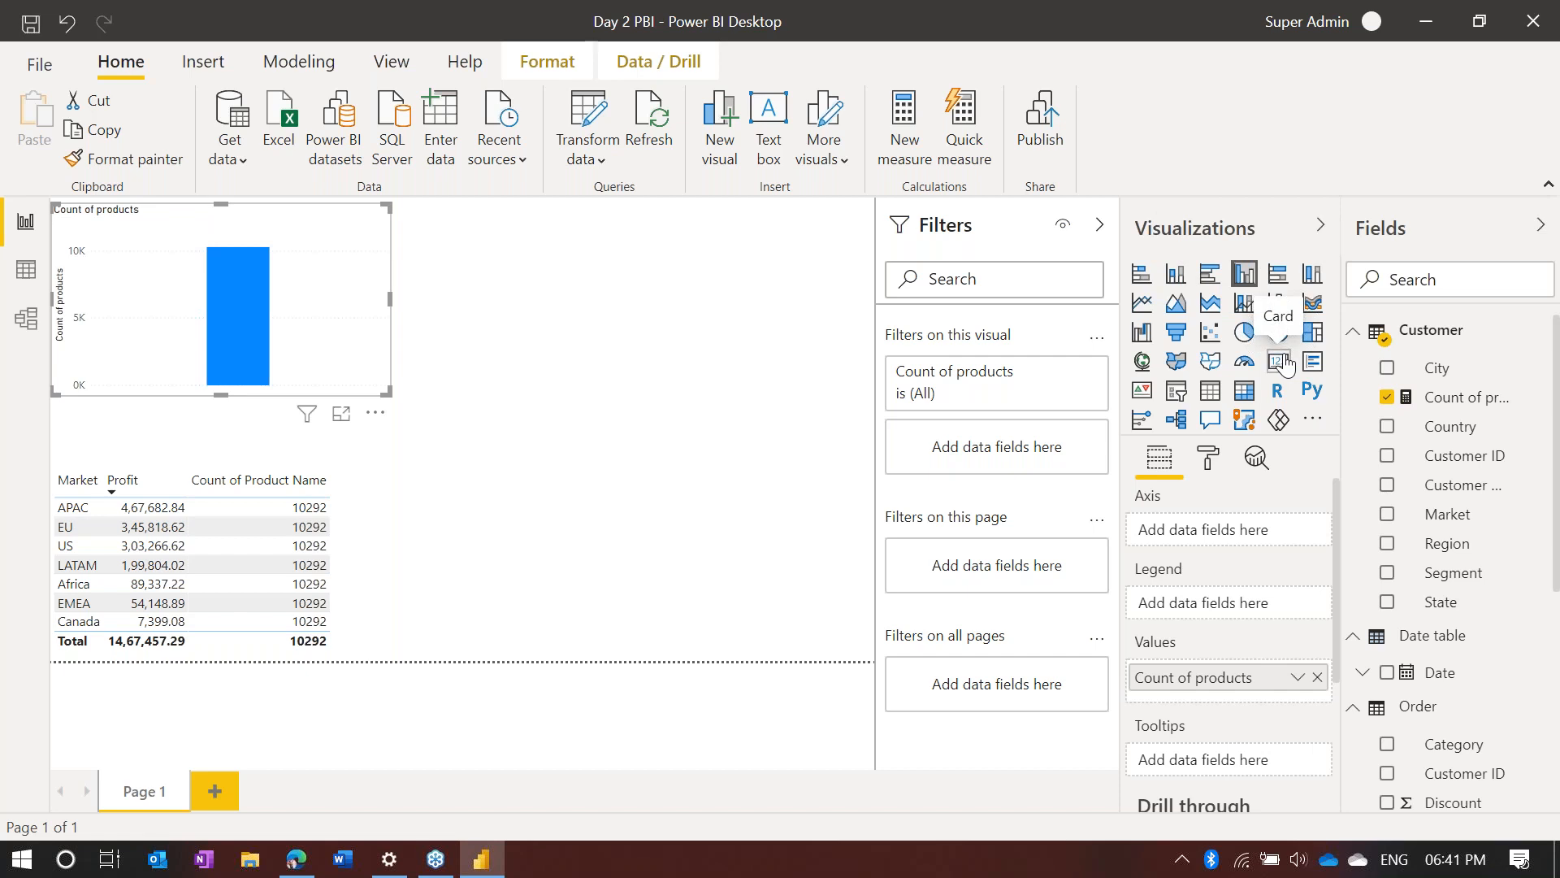
# Step: Change the Count of products visual to a Card and resize it to a small box
pyautogui.click(1453, 400)
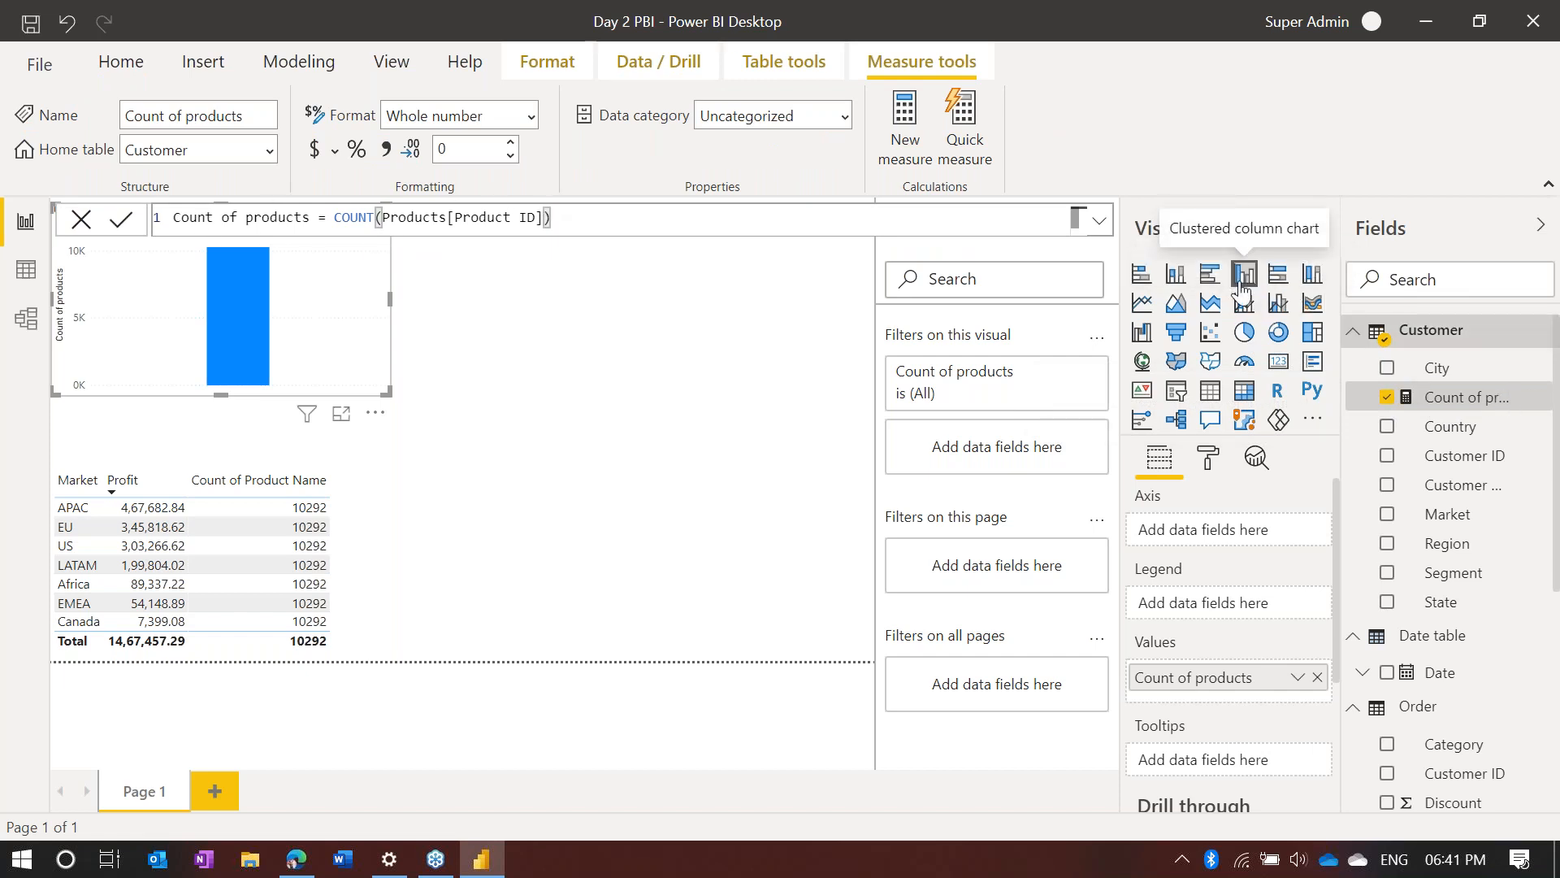
pyautogui.click(1279, 363)
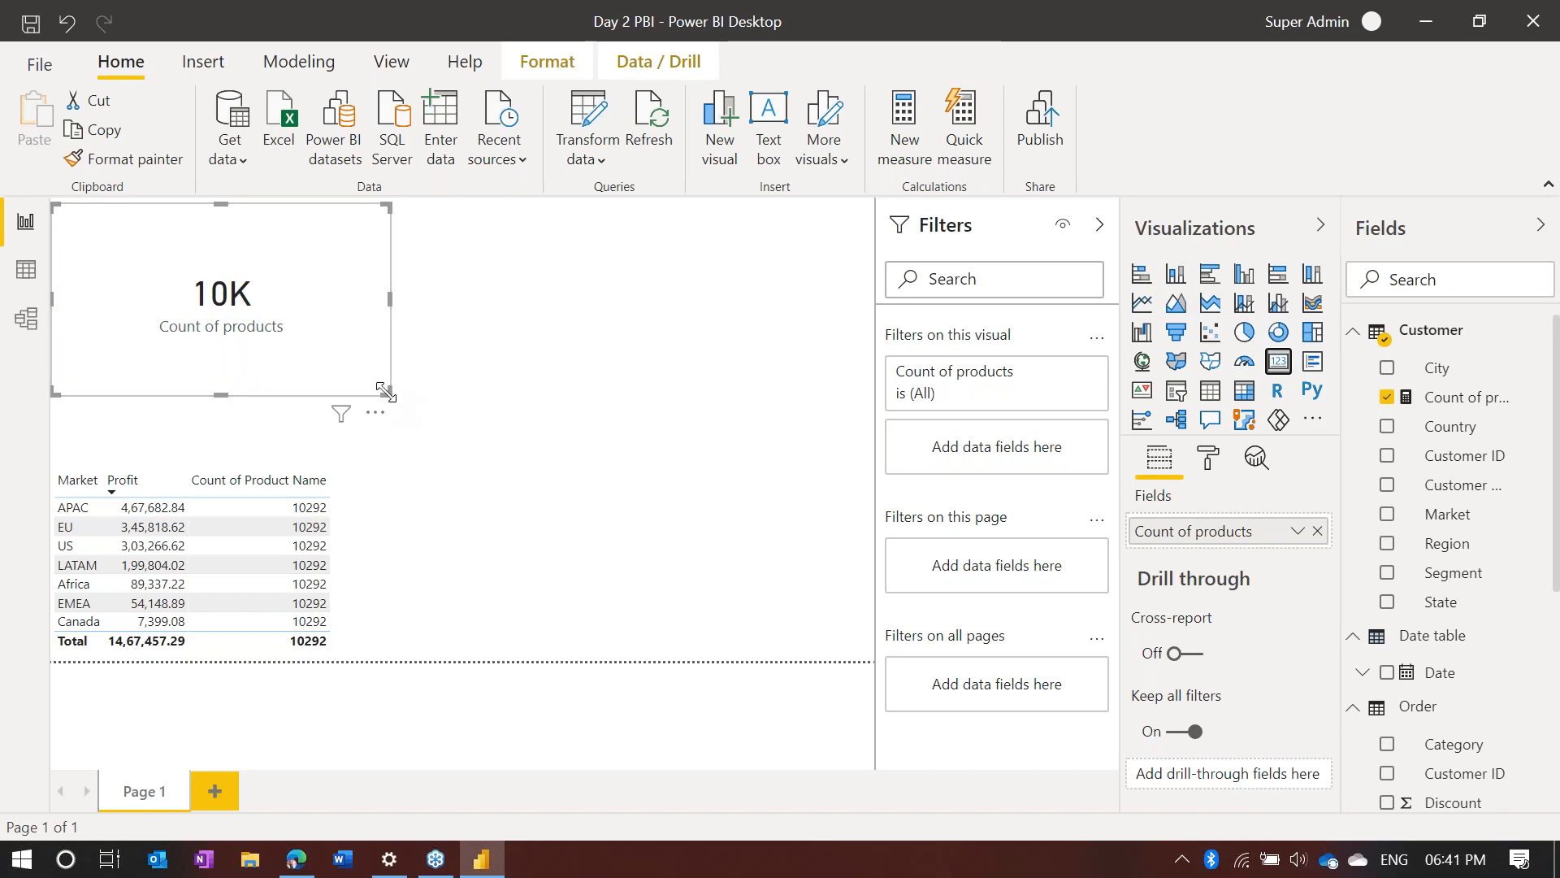
pyautogui.moveTo(382, 382); pyautogui.dragTo(221, 280)
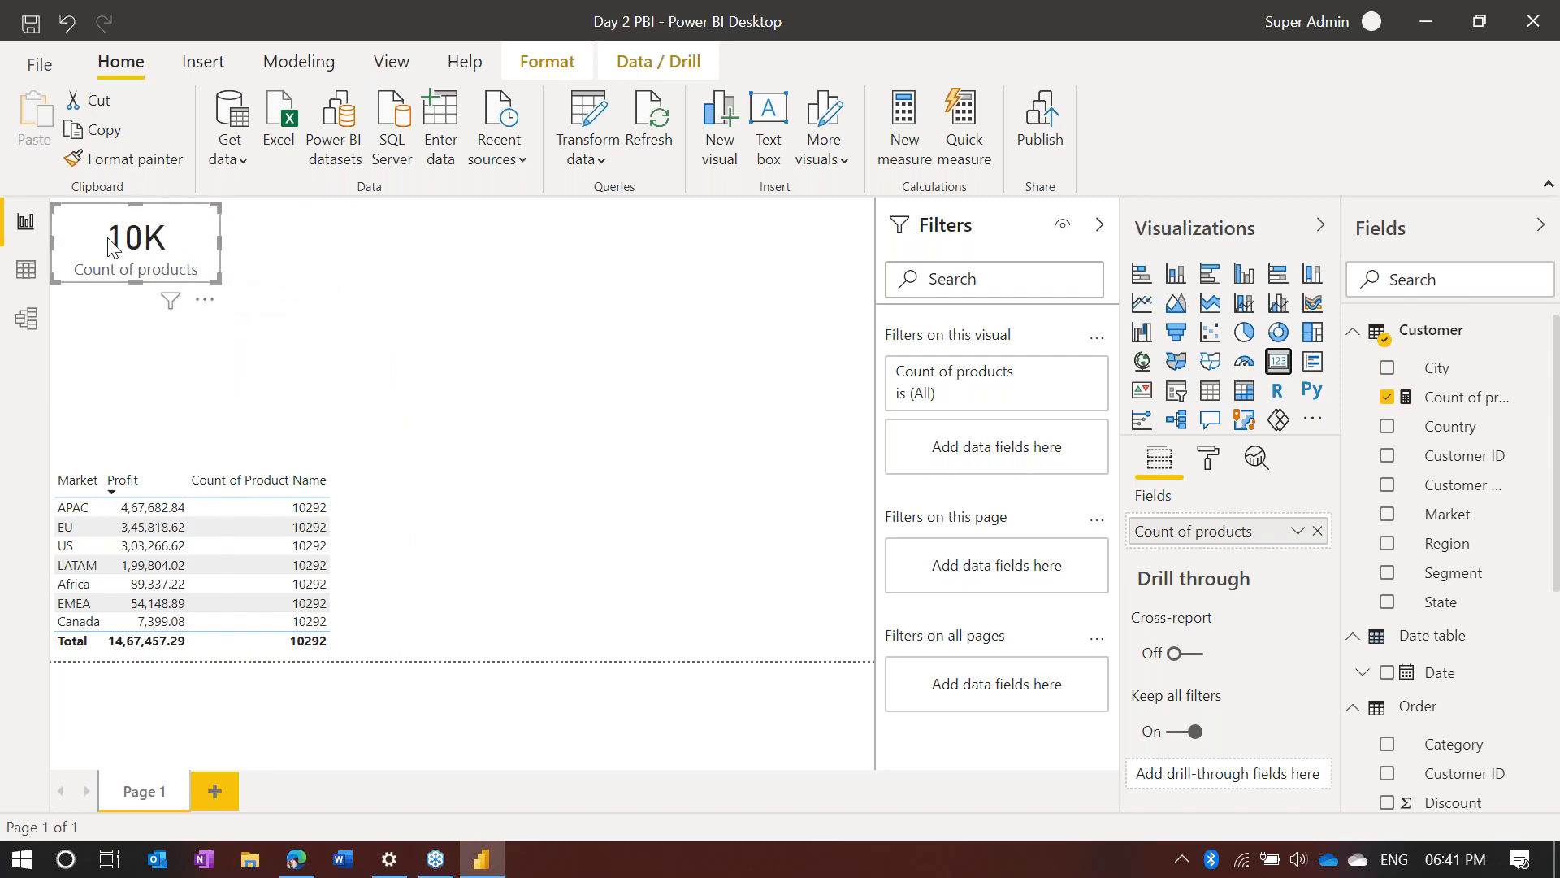
pyautogui.moveTo(218, 244); pyautogui.dragTo(271, 244)
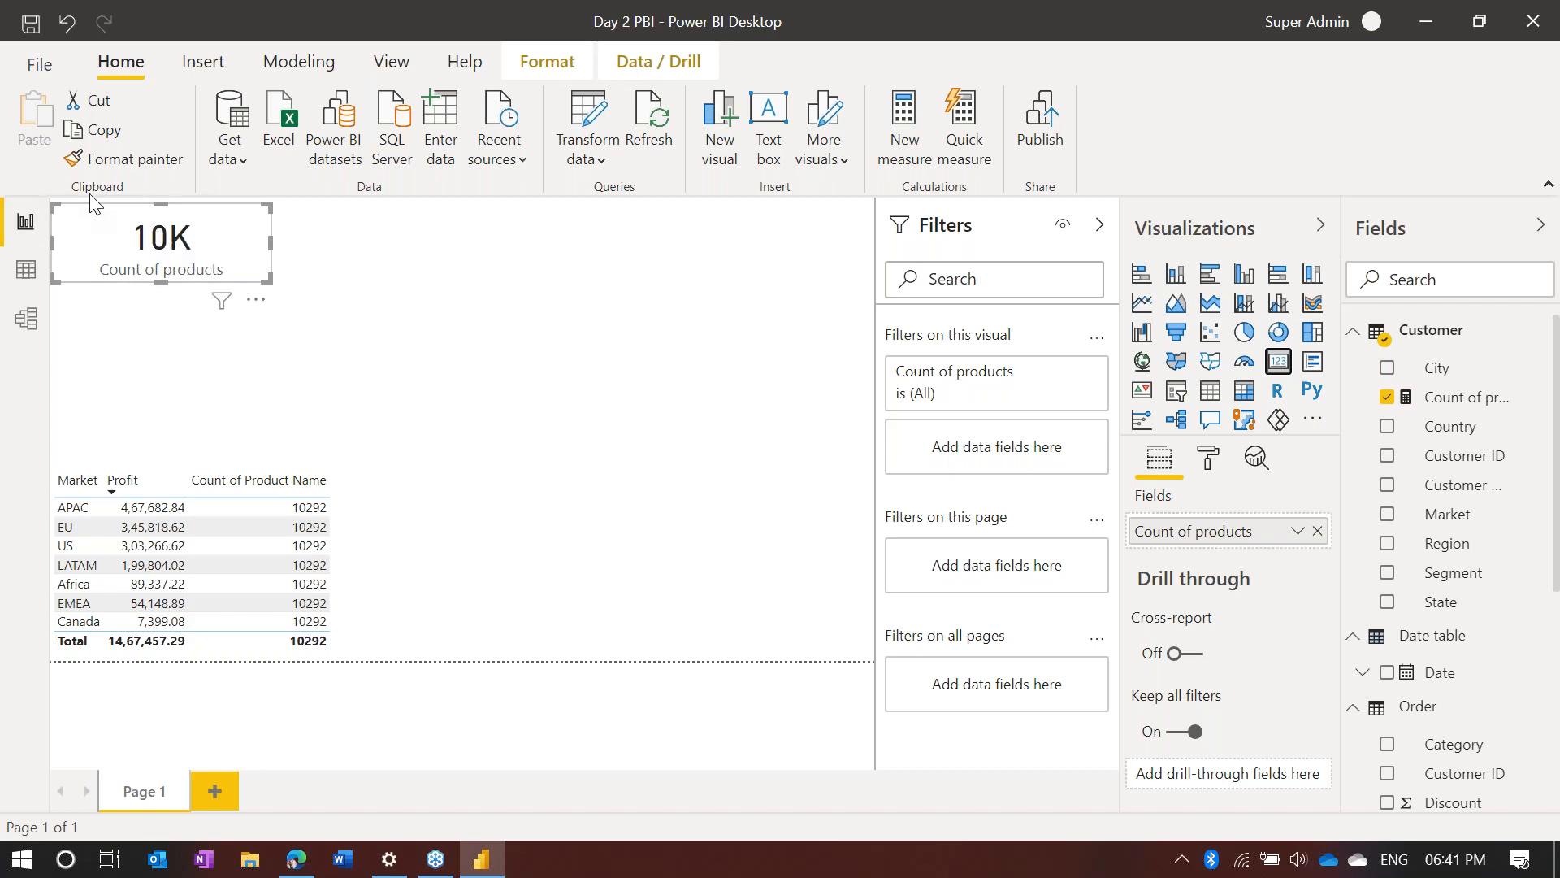
# Step: Set the card's data label display units to None
pyautogui.click(1217, 465)
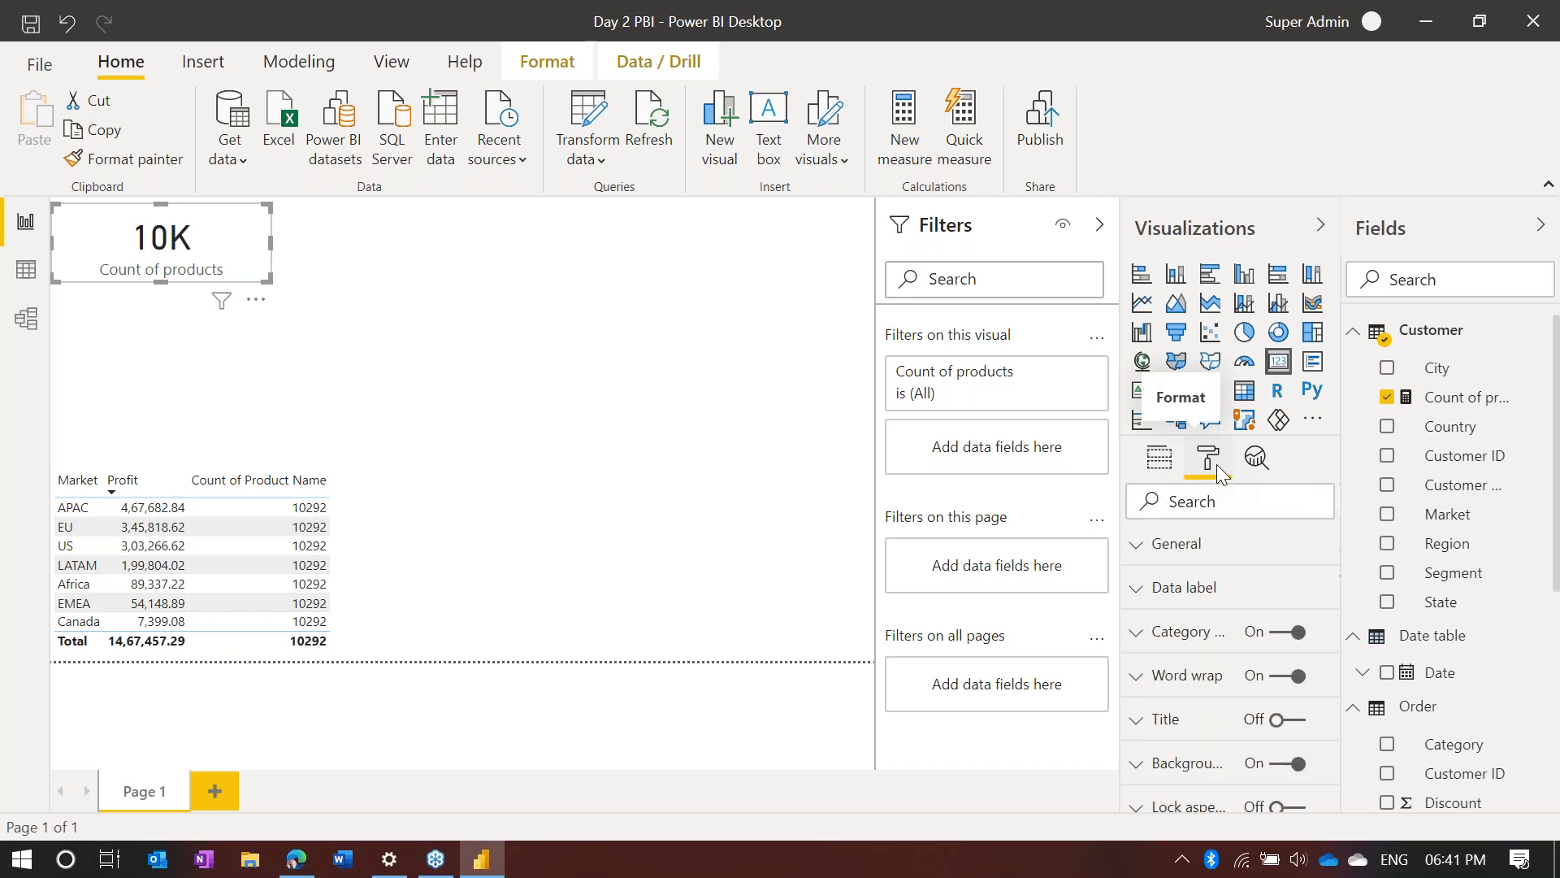
pyautogui.click(1217, 593)
pyautogui.scroll(-2, 1216, 596)
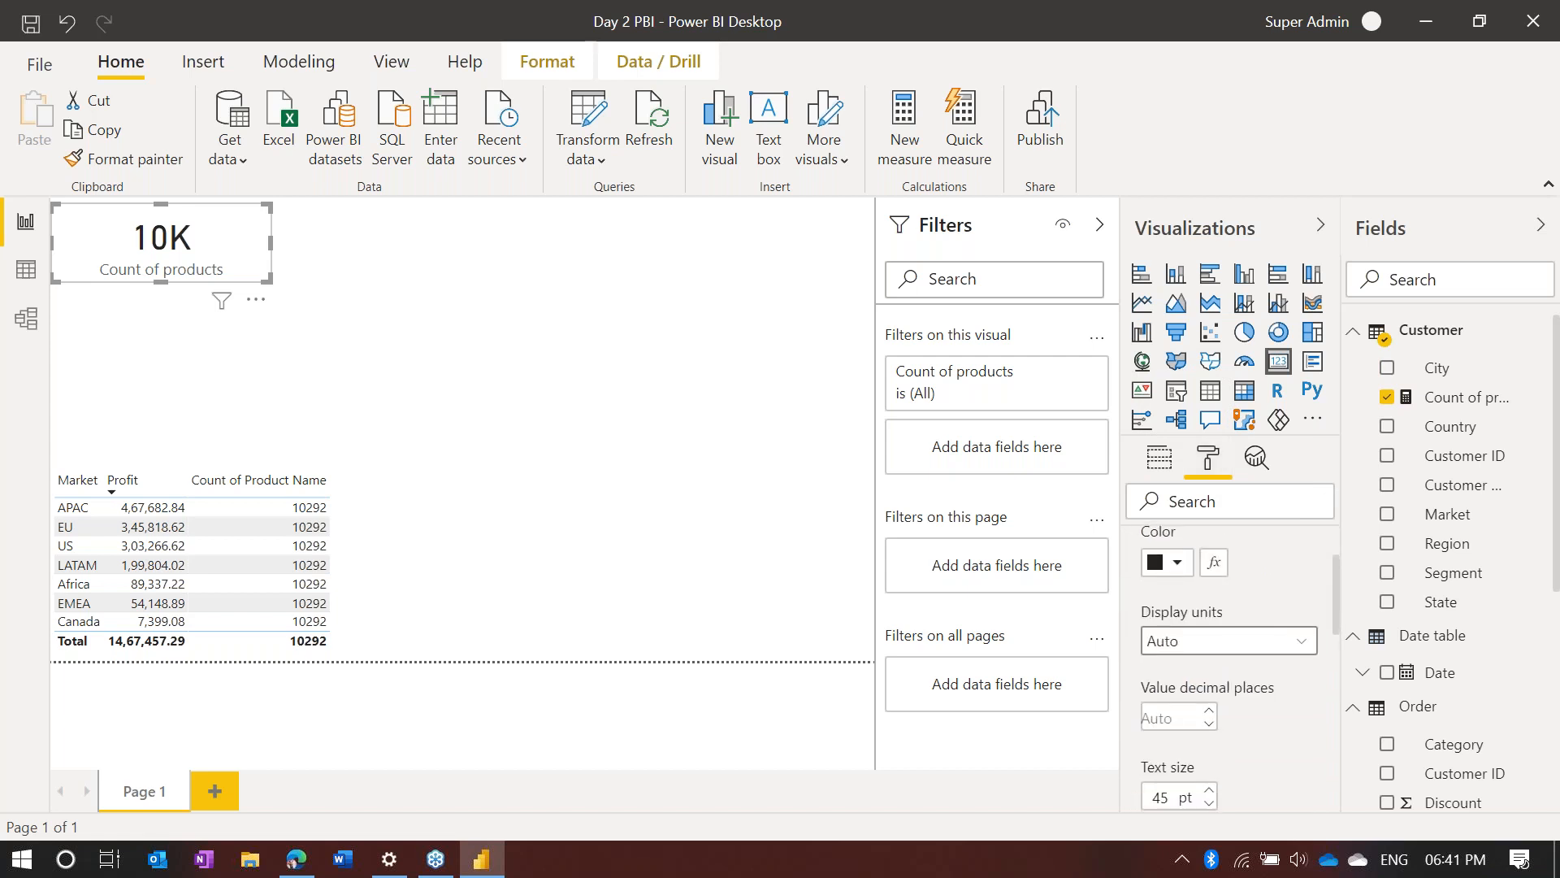
pyautogui.click(1197, 647)
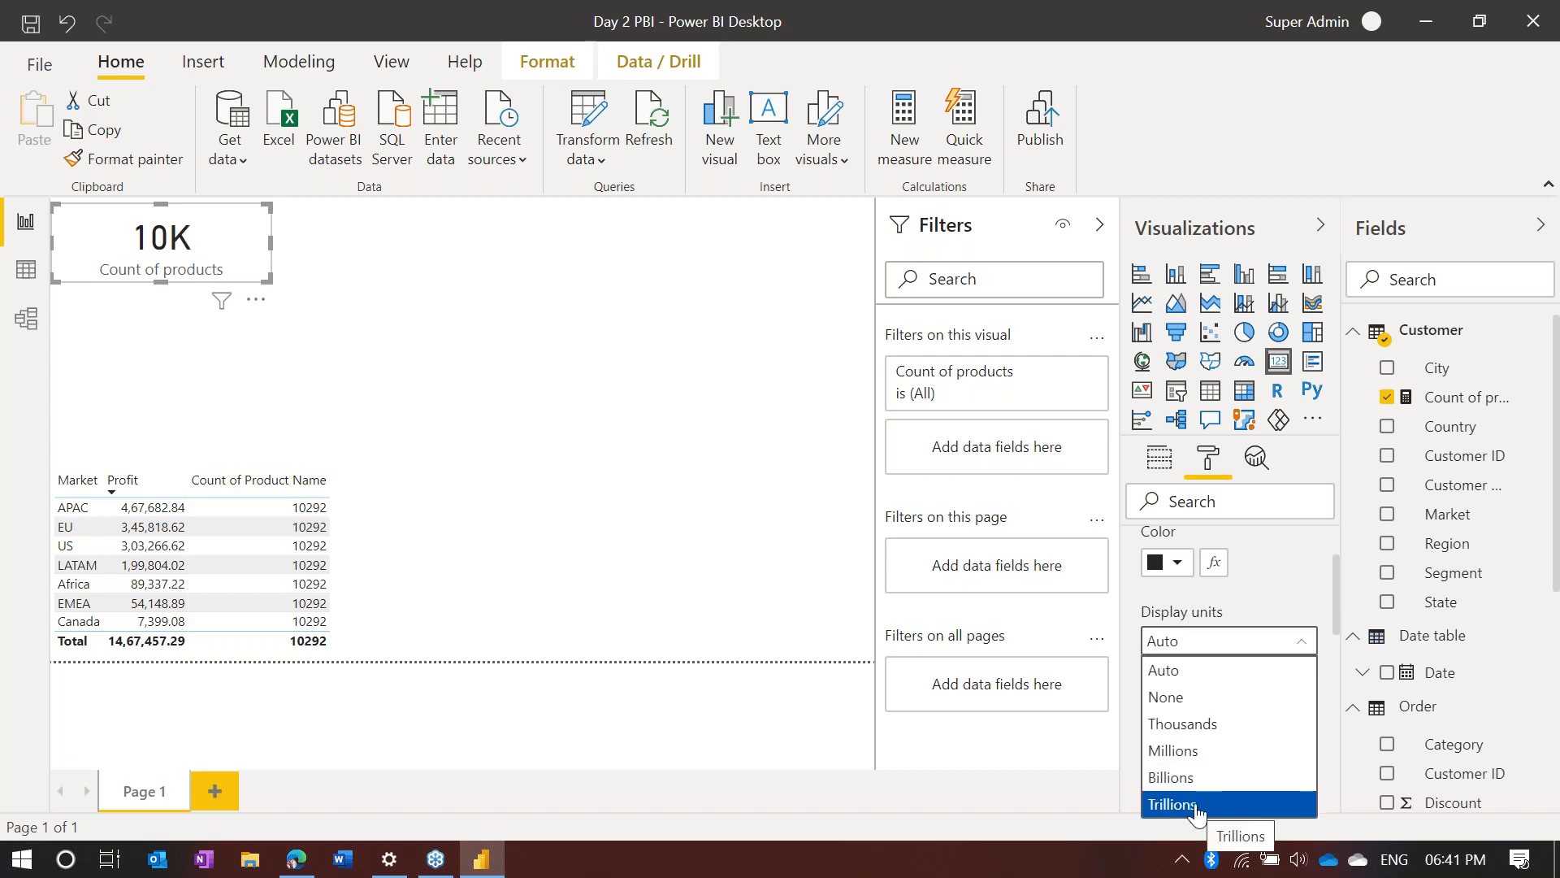
pyautogui.click(1193, 706)
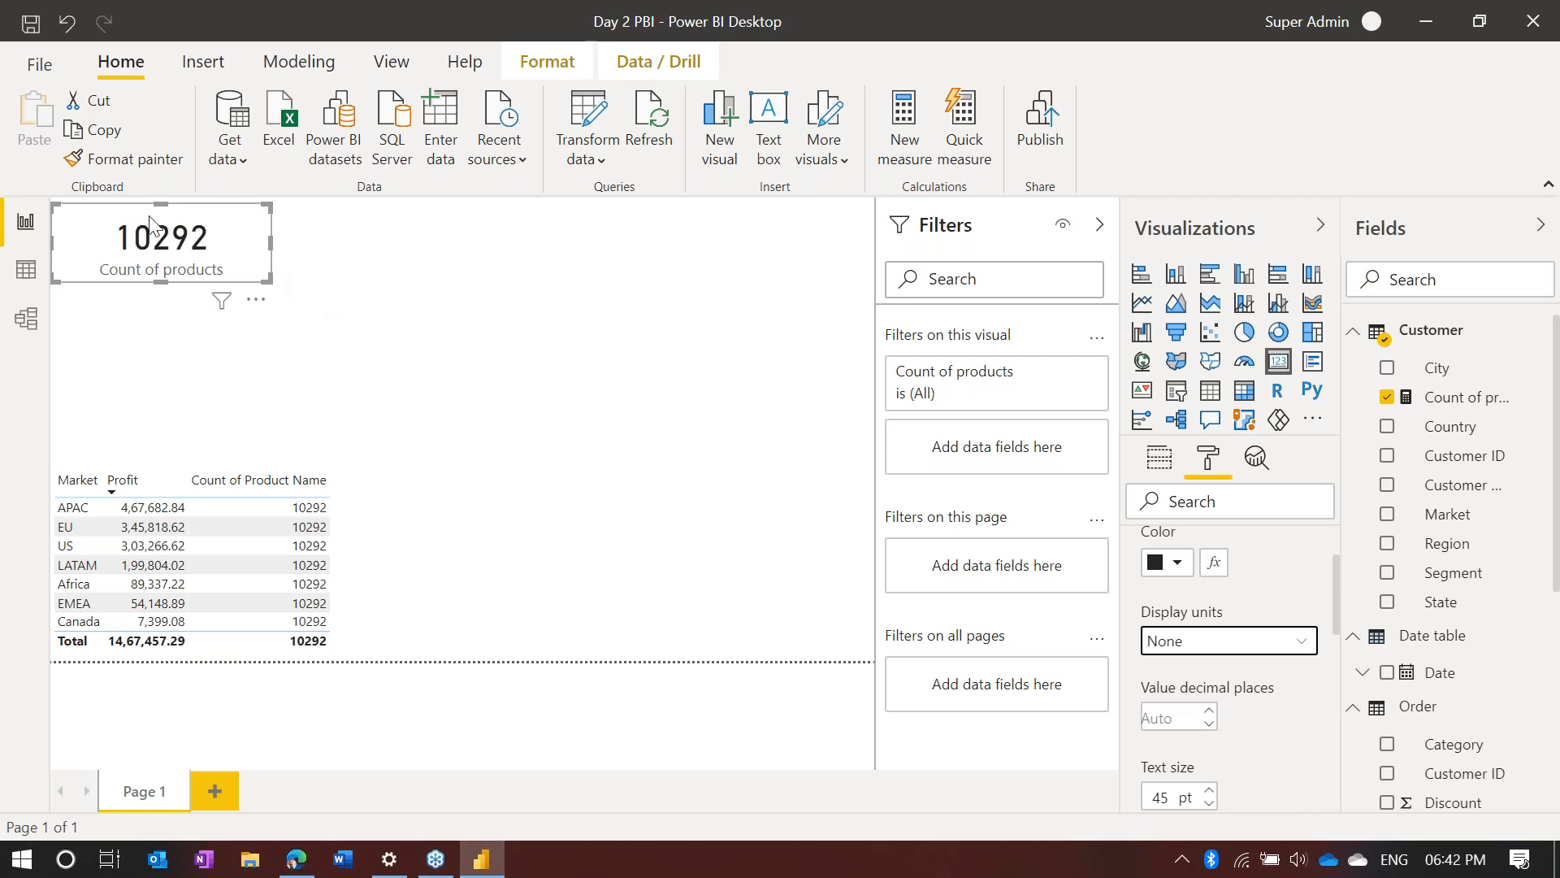
pyautogui.click(1226, 648)
pyautogui.click(1207, 734)
pyautogui.click(1250, 645)
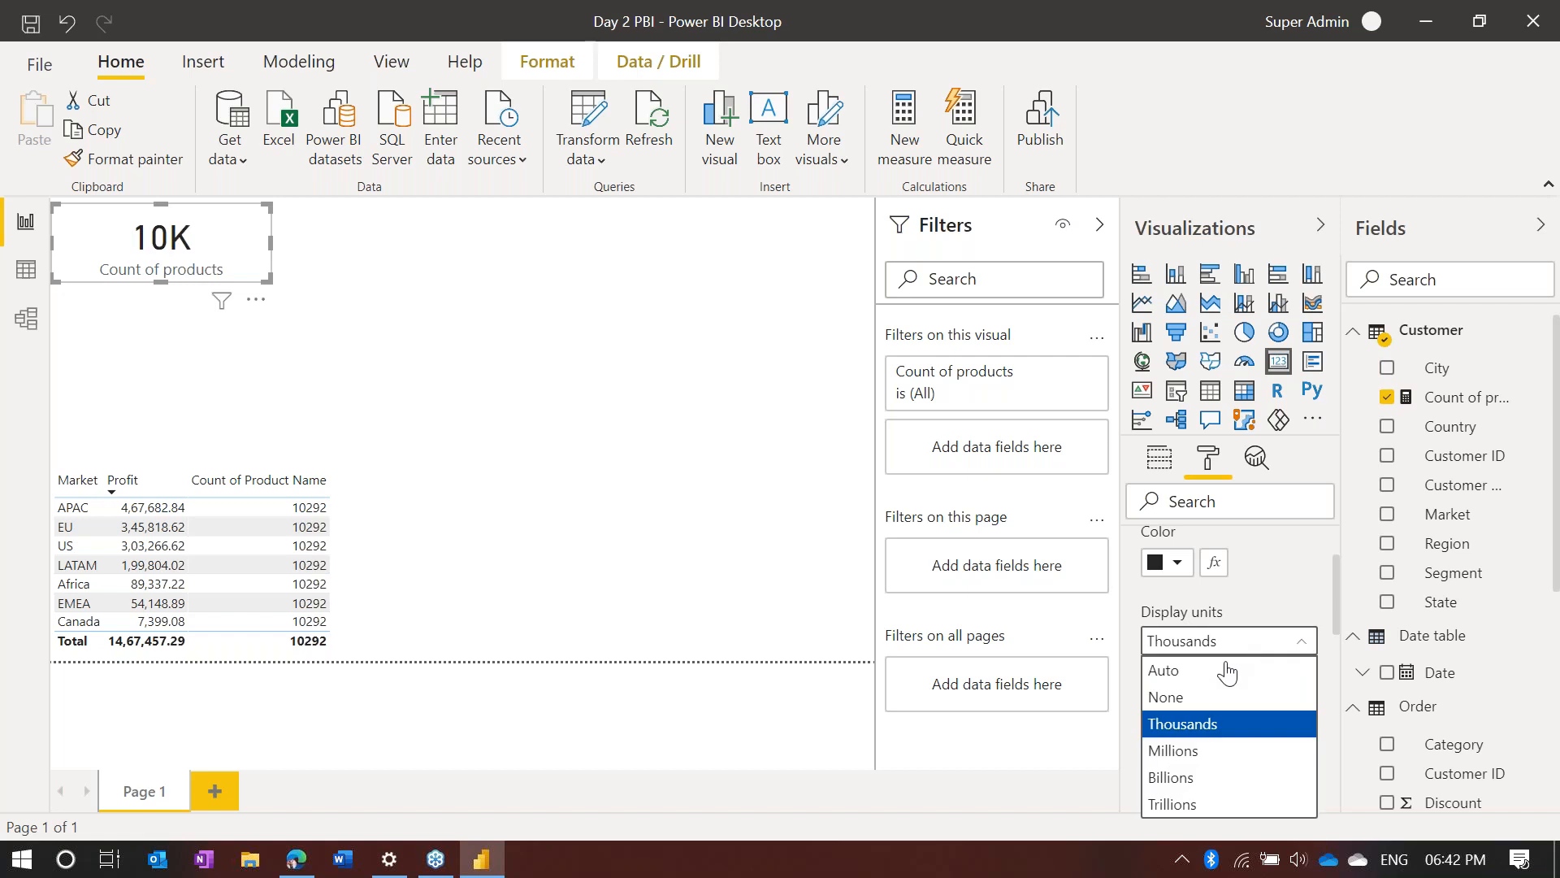
pyautogui.click(1180, 750)
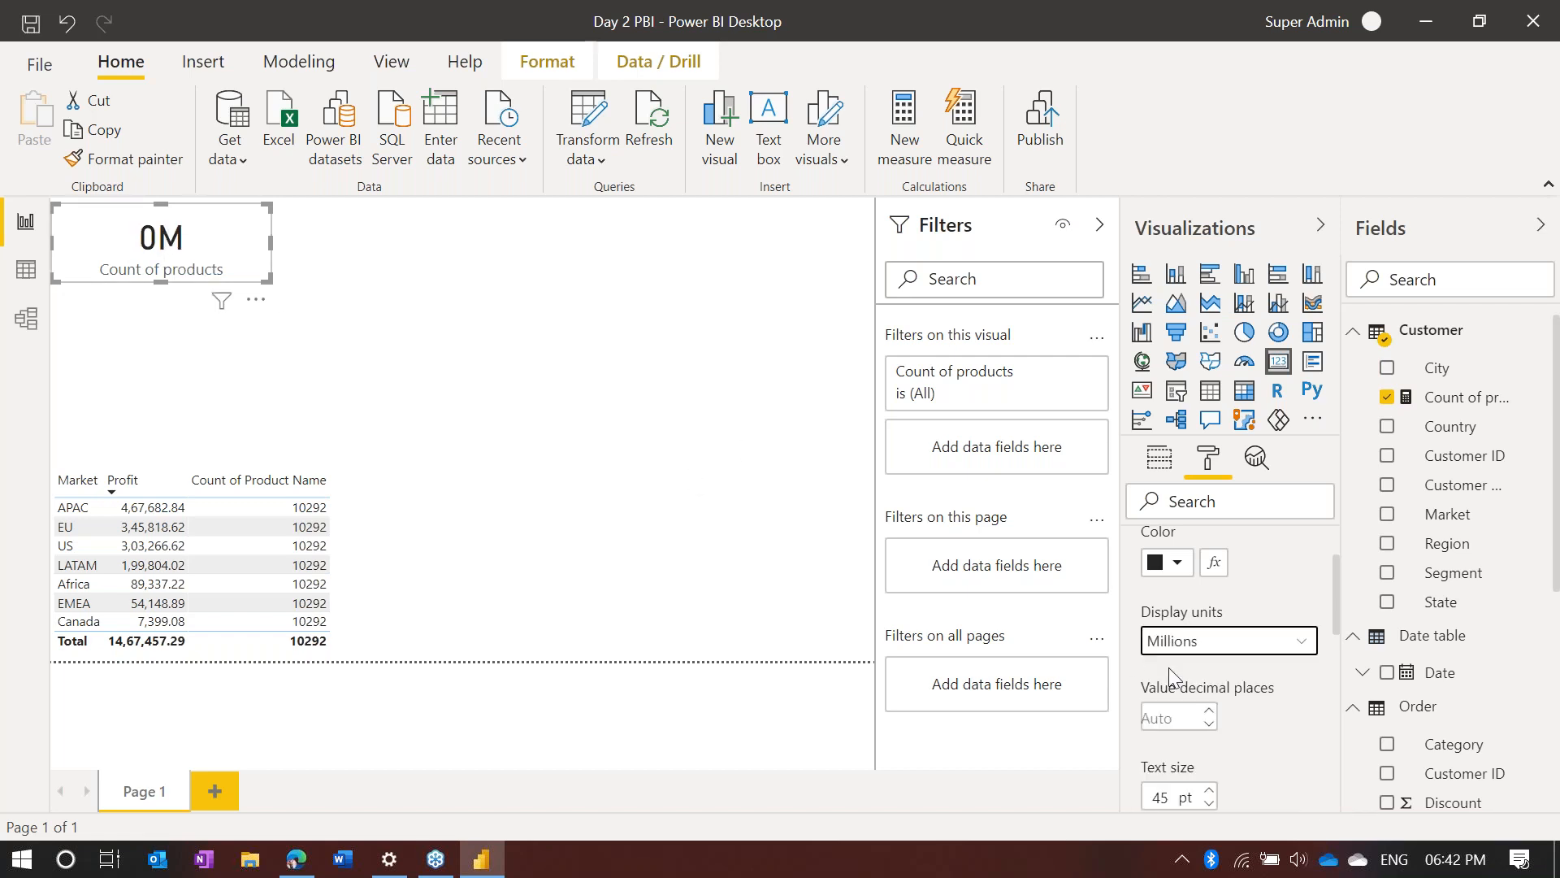
pyautogui.click(1284, 650)
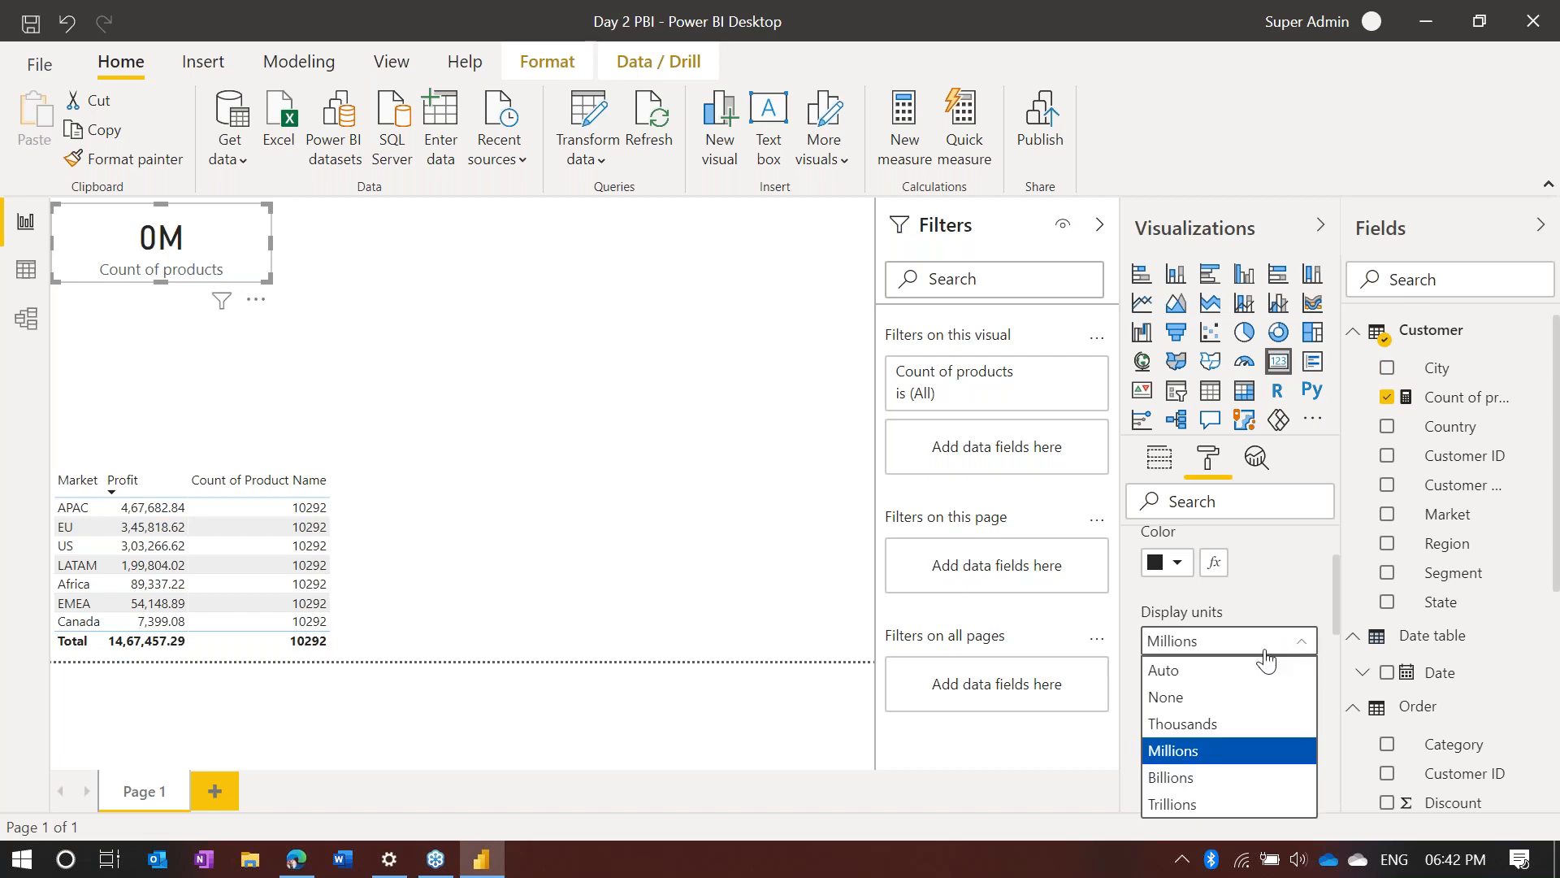
pyautogui.click(1193, 703)
# Step: Narrow the card so it fits the number
pyautogui.moveTo(269, 244); pyautogui.dragTo(207, 244)
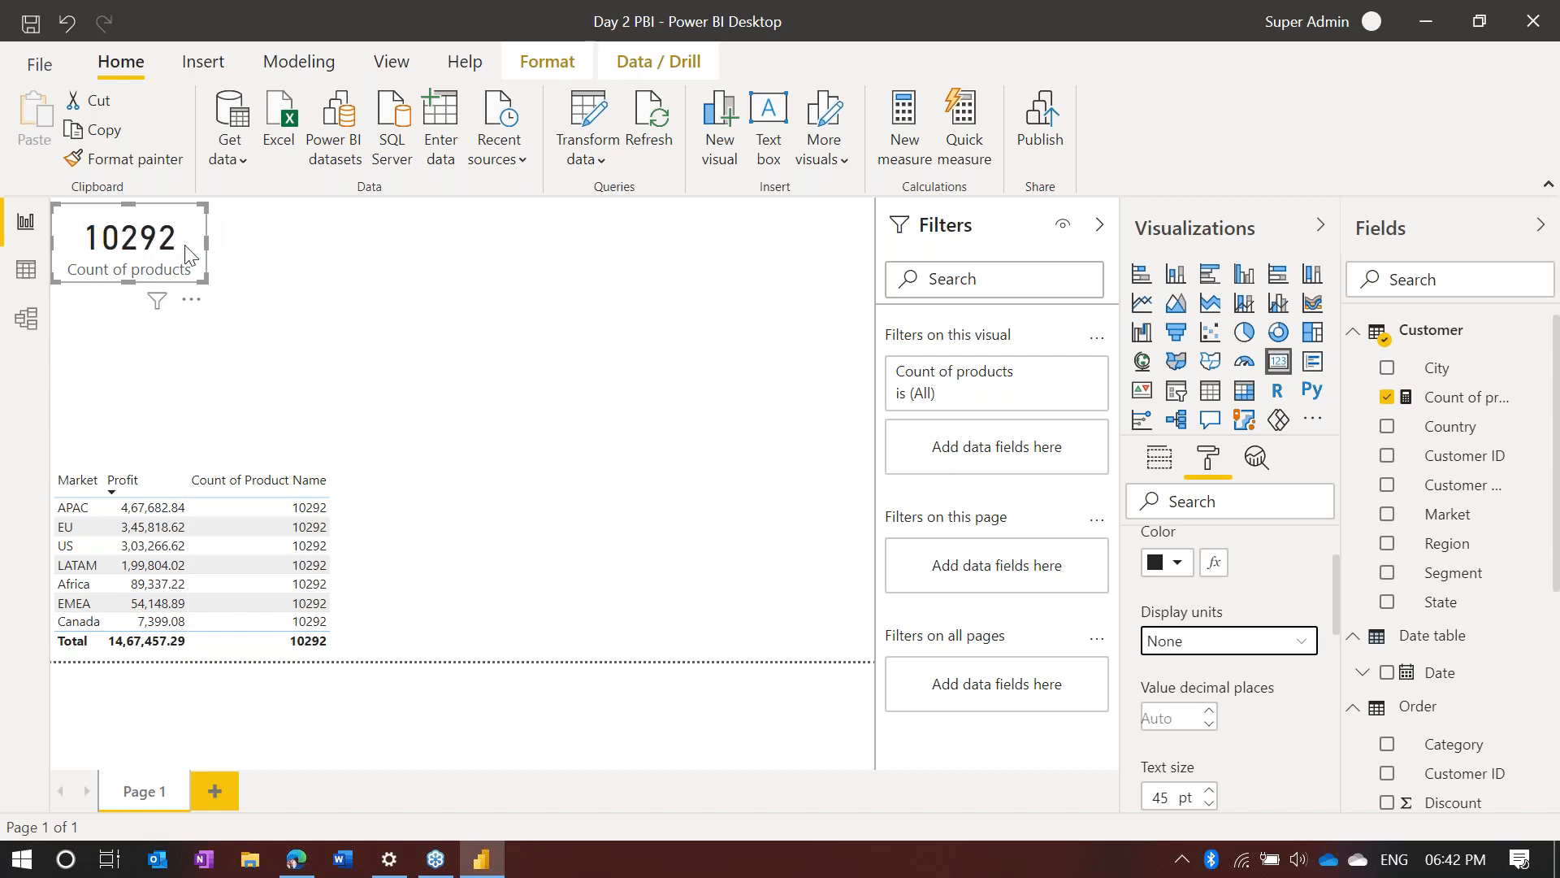
pyautogui.click(1209, 458)
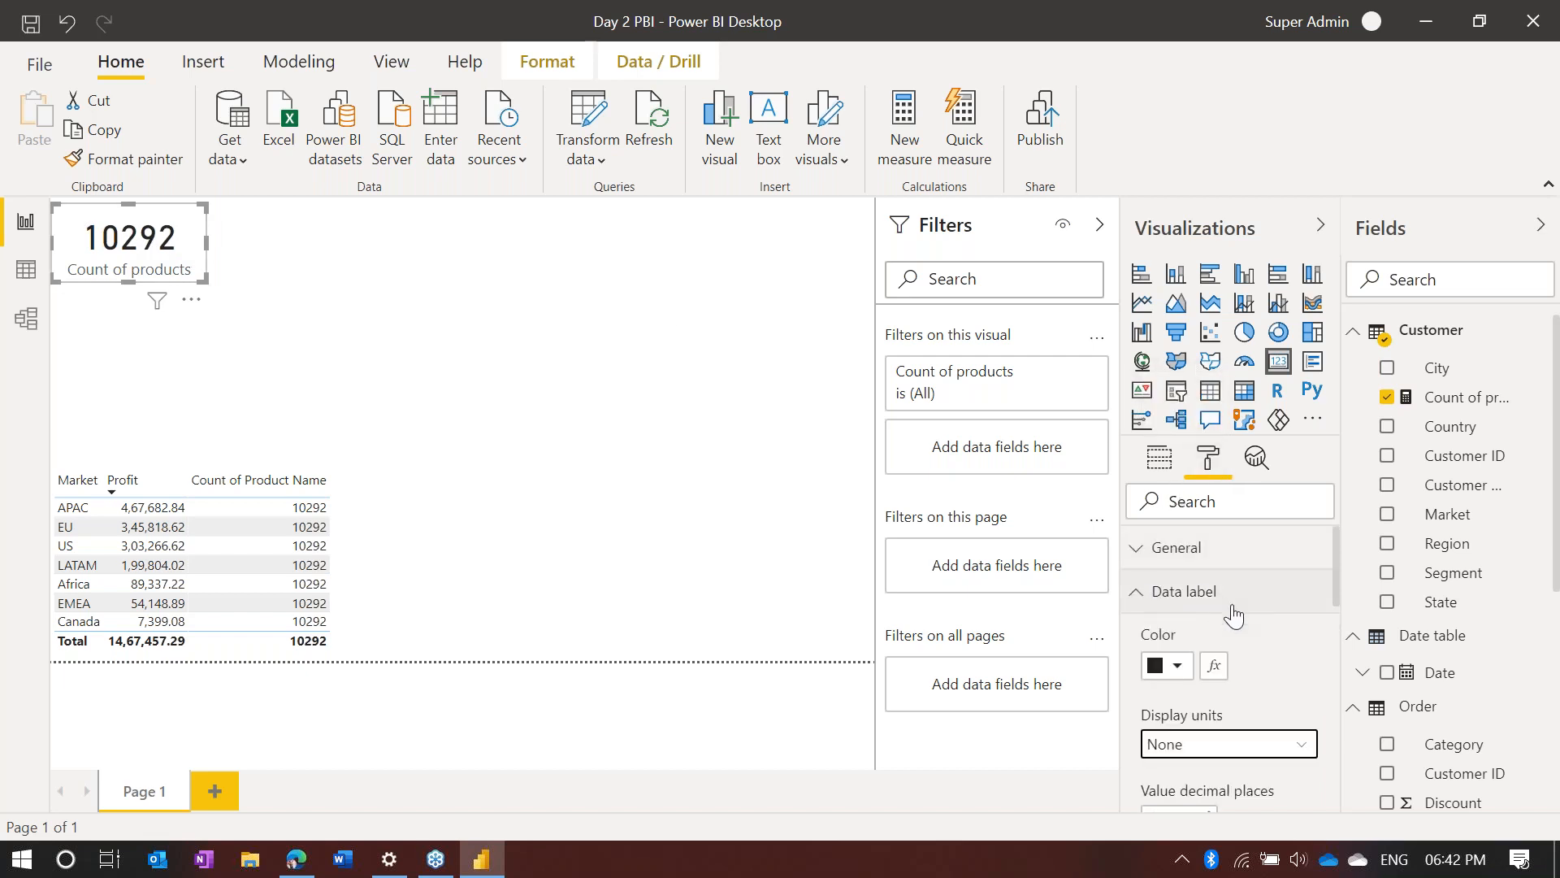
pyautogui.scroll(-3, 1219, 609)
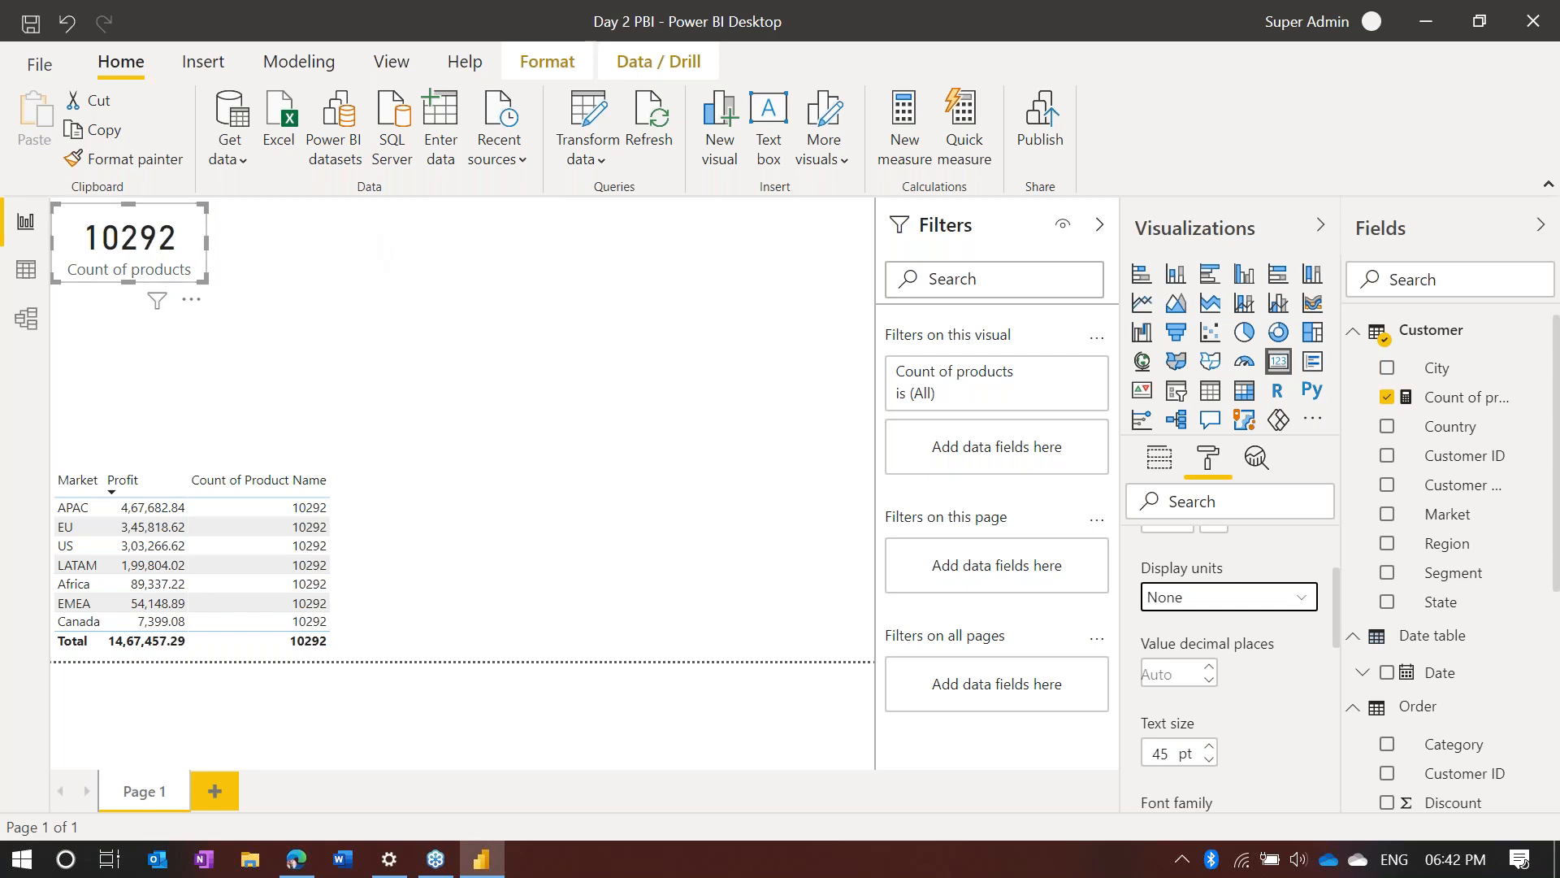
# Step: Change the Count of products formula to COUNT('Order'[Product ID])
pyautogui.click(1472, 403)
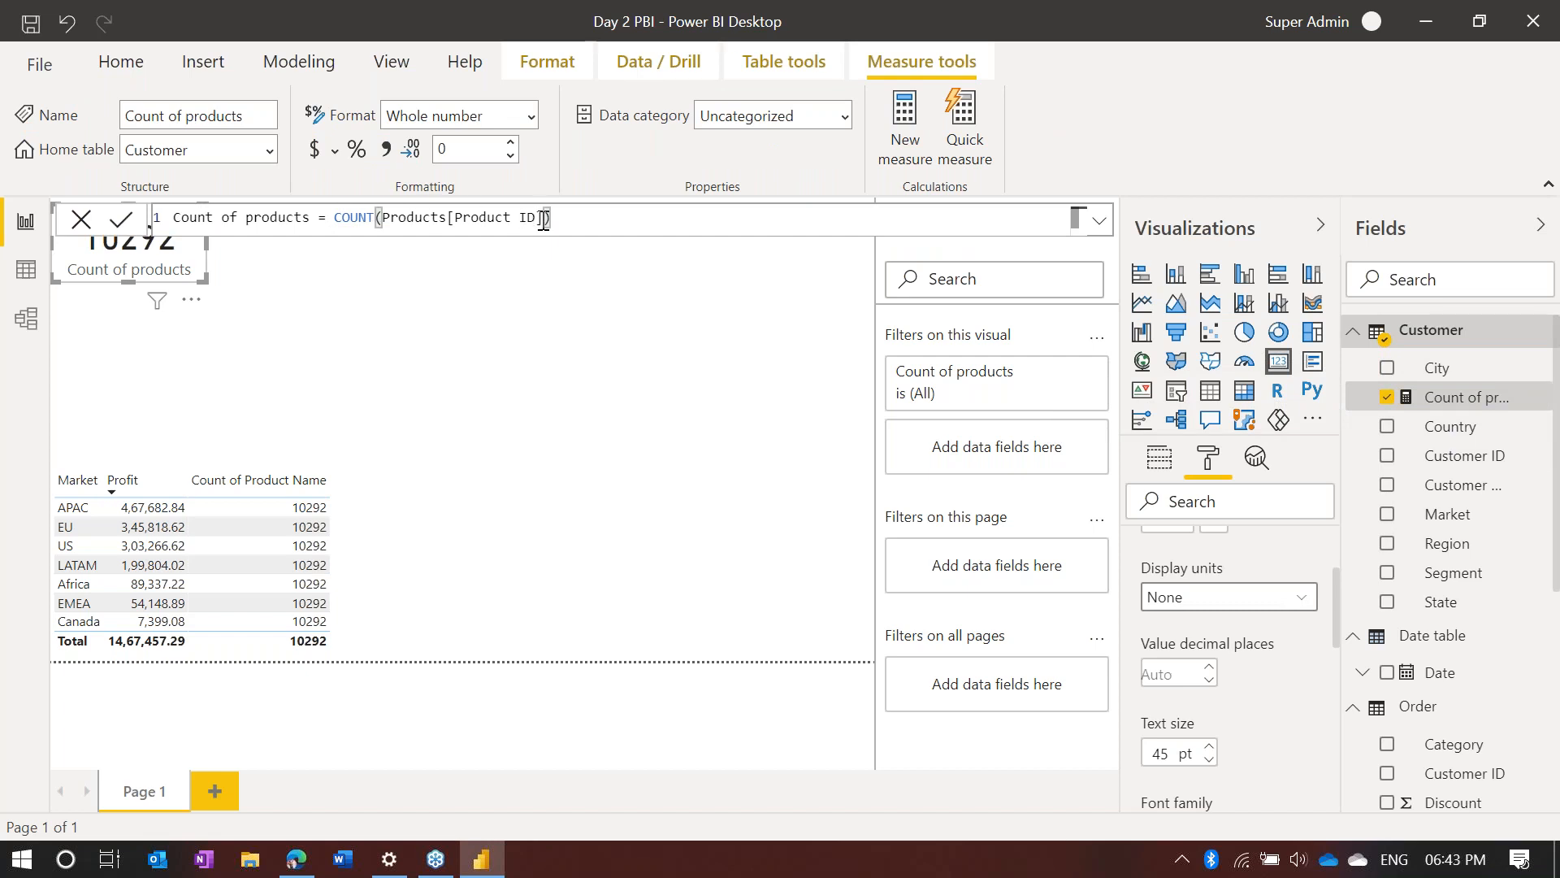
pyautogui.moveTo(542, 220); pyautogui.dragTo(385, 213)
pyautogui.write('produc')
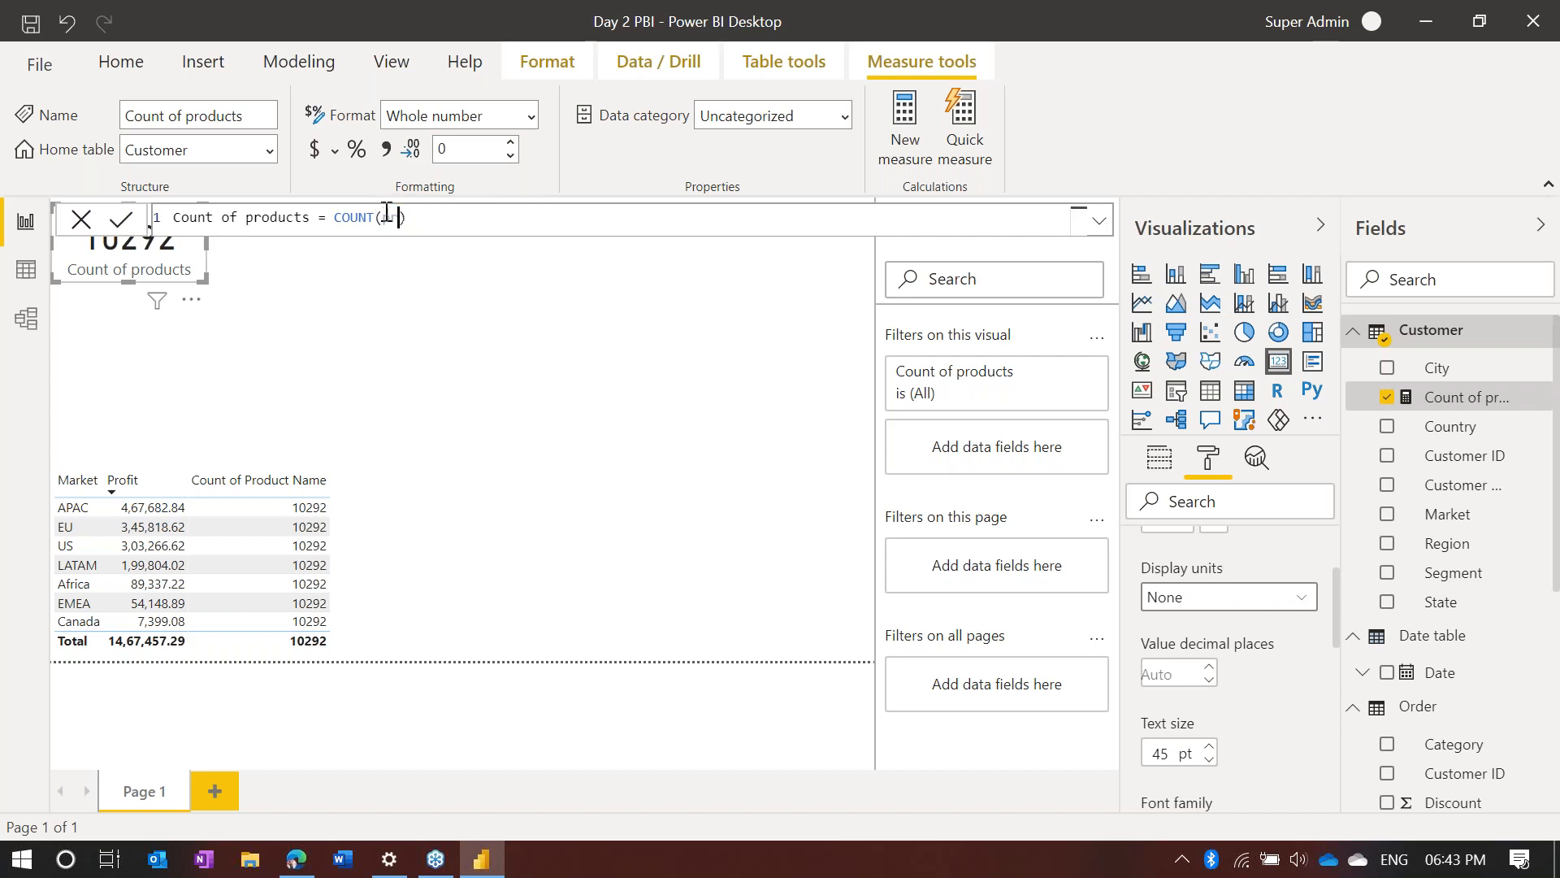
pyautogui.press('Up')
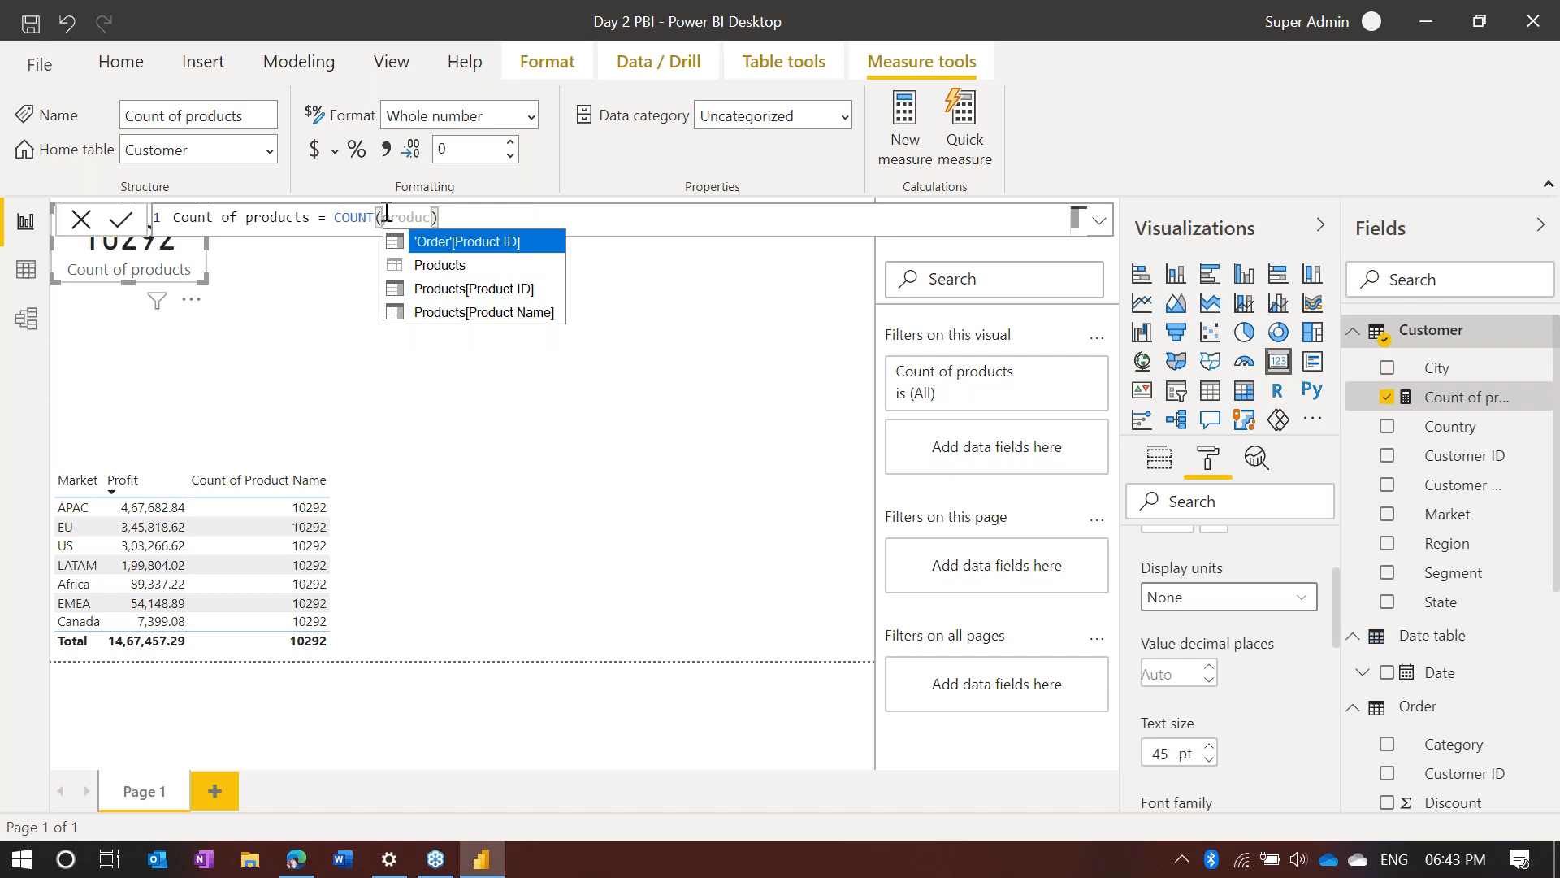
pyautogui.press('Tab')
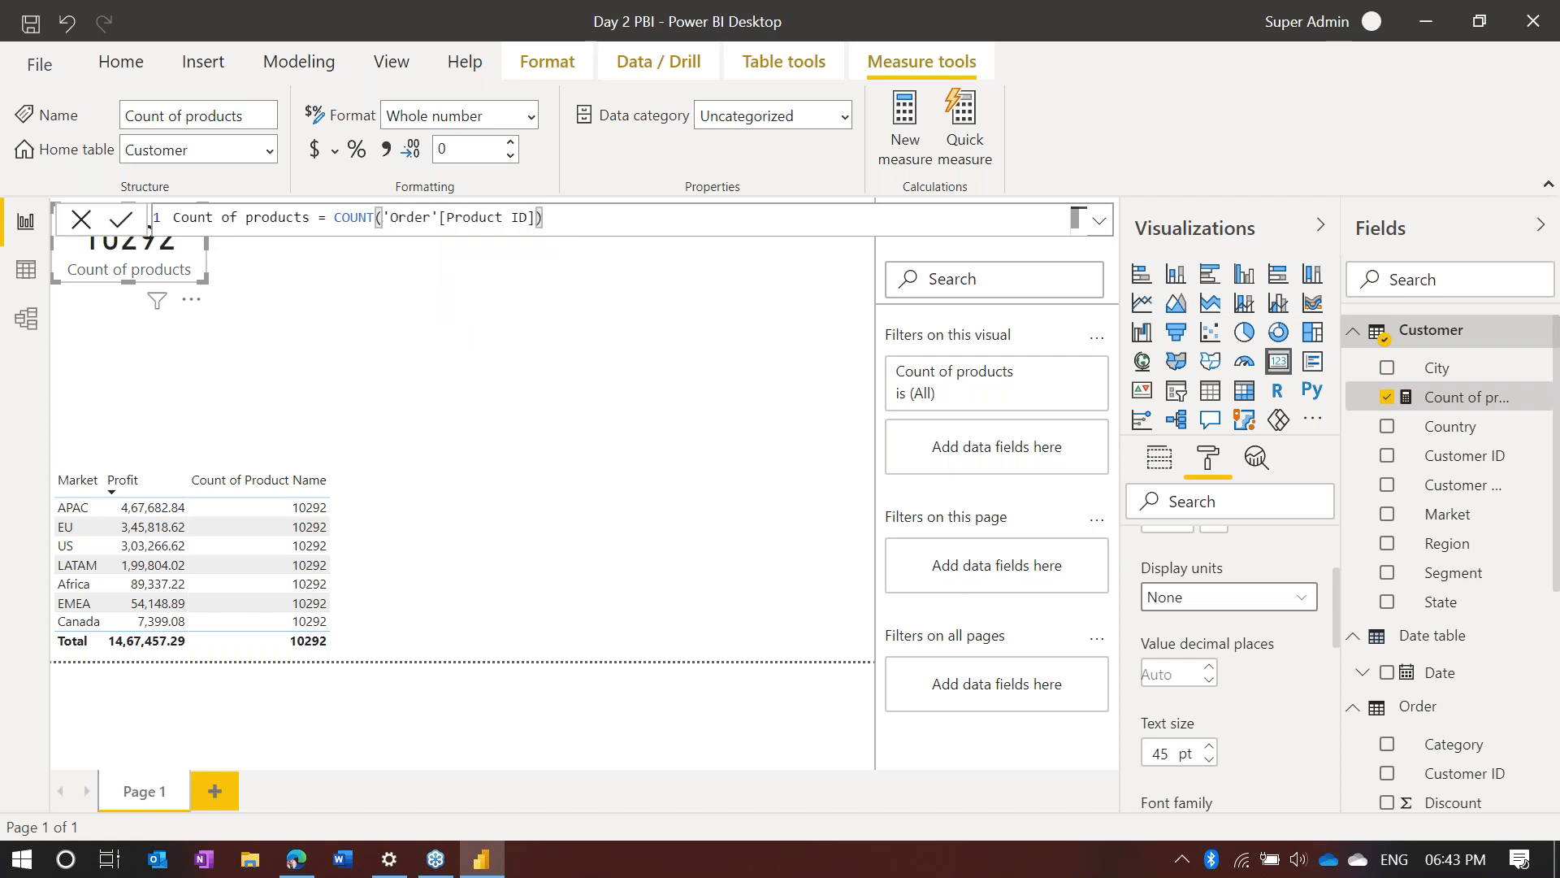
pyautogui.press('Return')
pyautogui.click(353, 370)
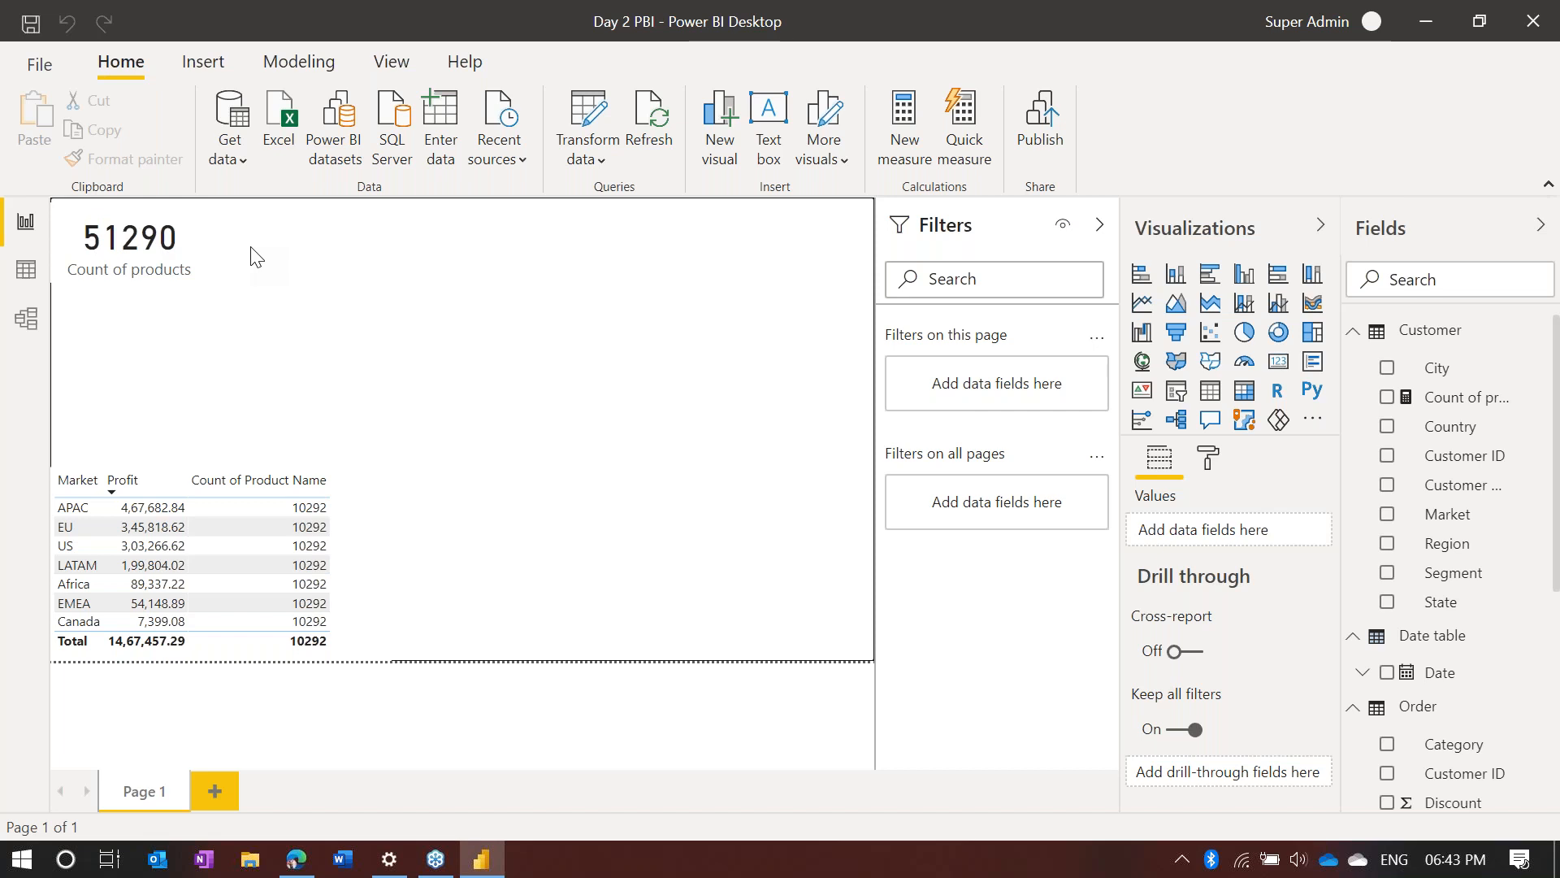
# Step: Compare the card value with the Order table's row count in data view and the measure formula
pyautogui.click(32, 272)
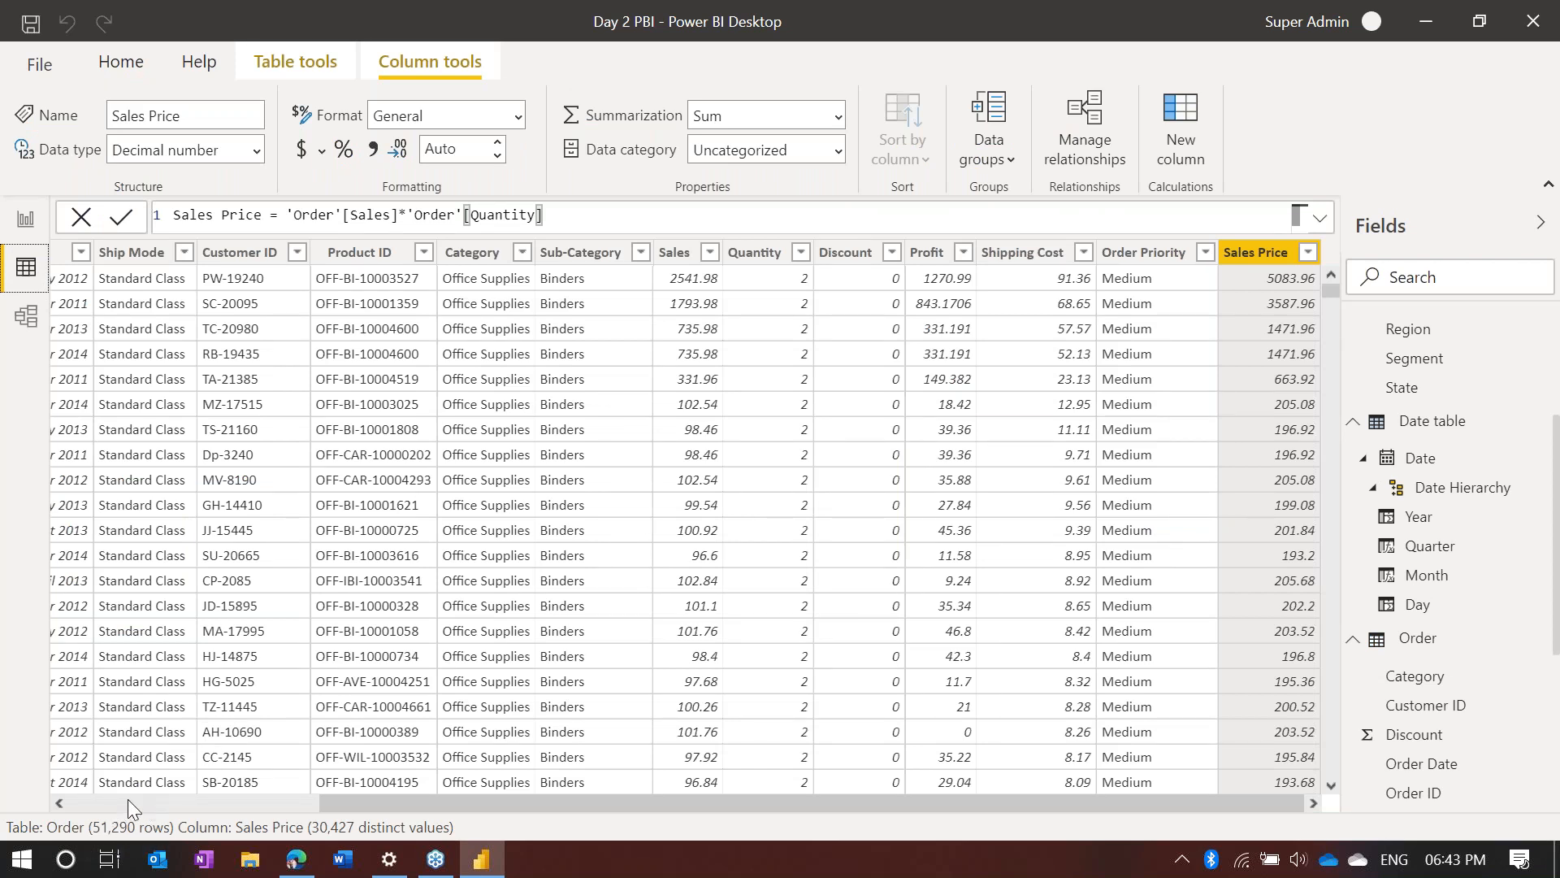
pyautogui.click(26, 221)
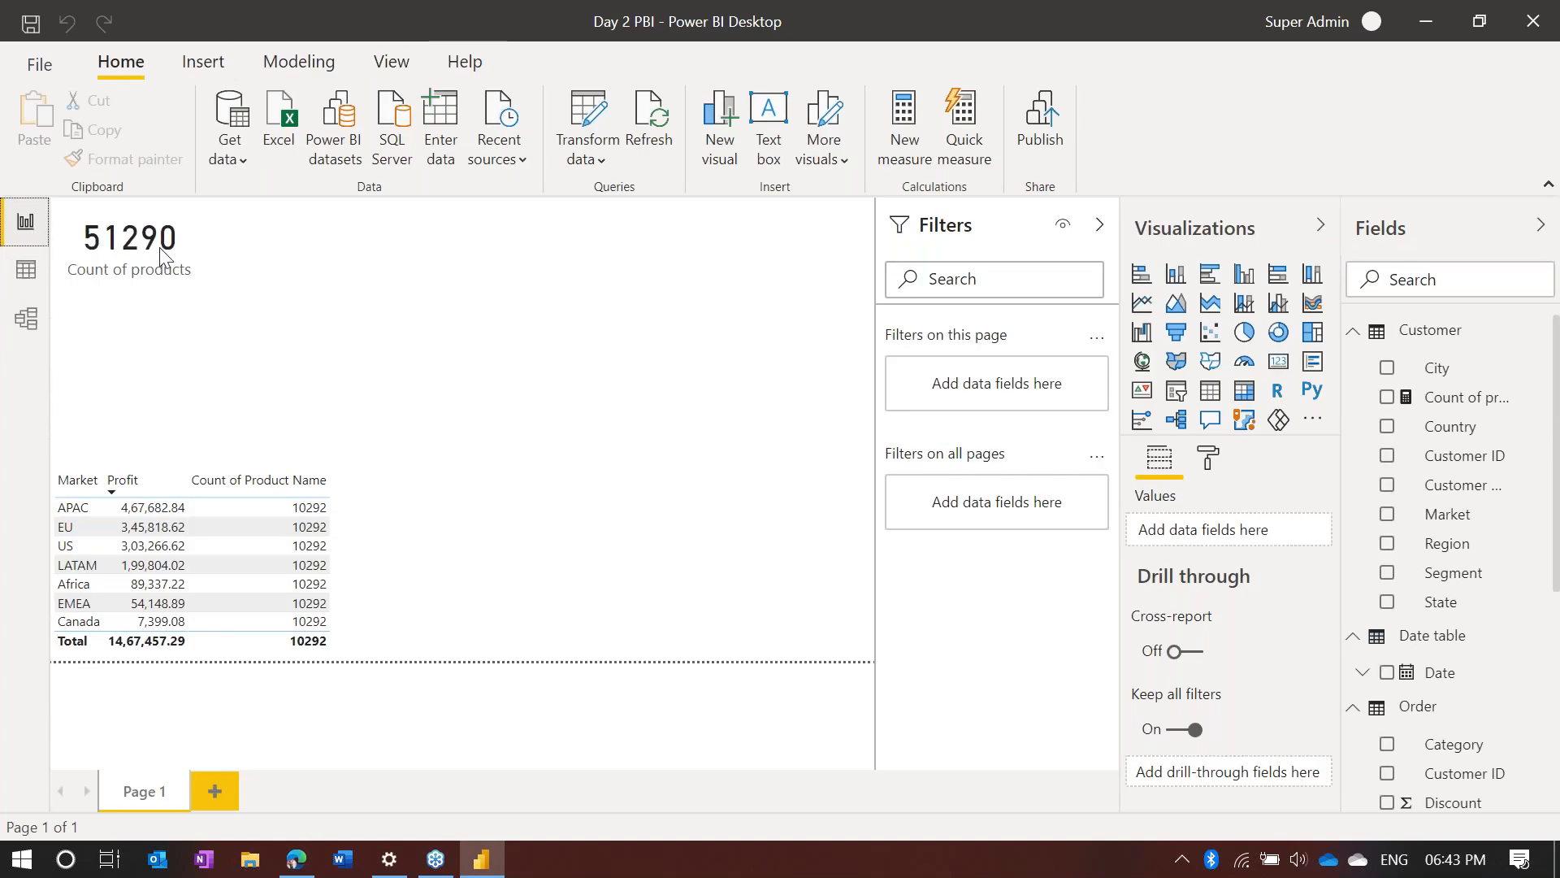
pyautogui.click(1489, 407)
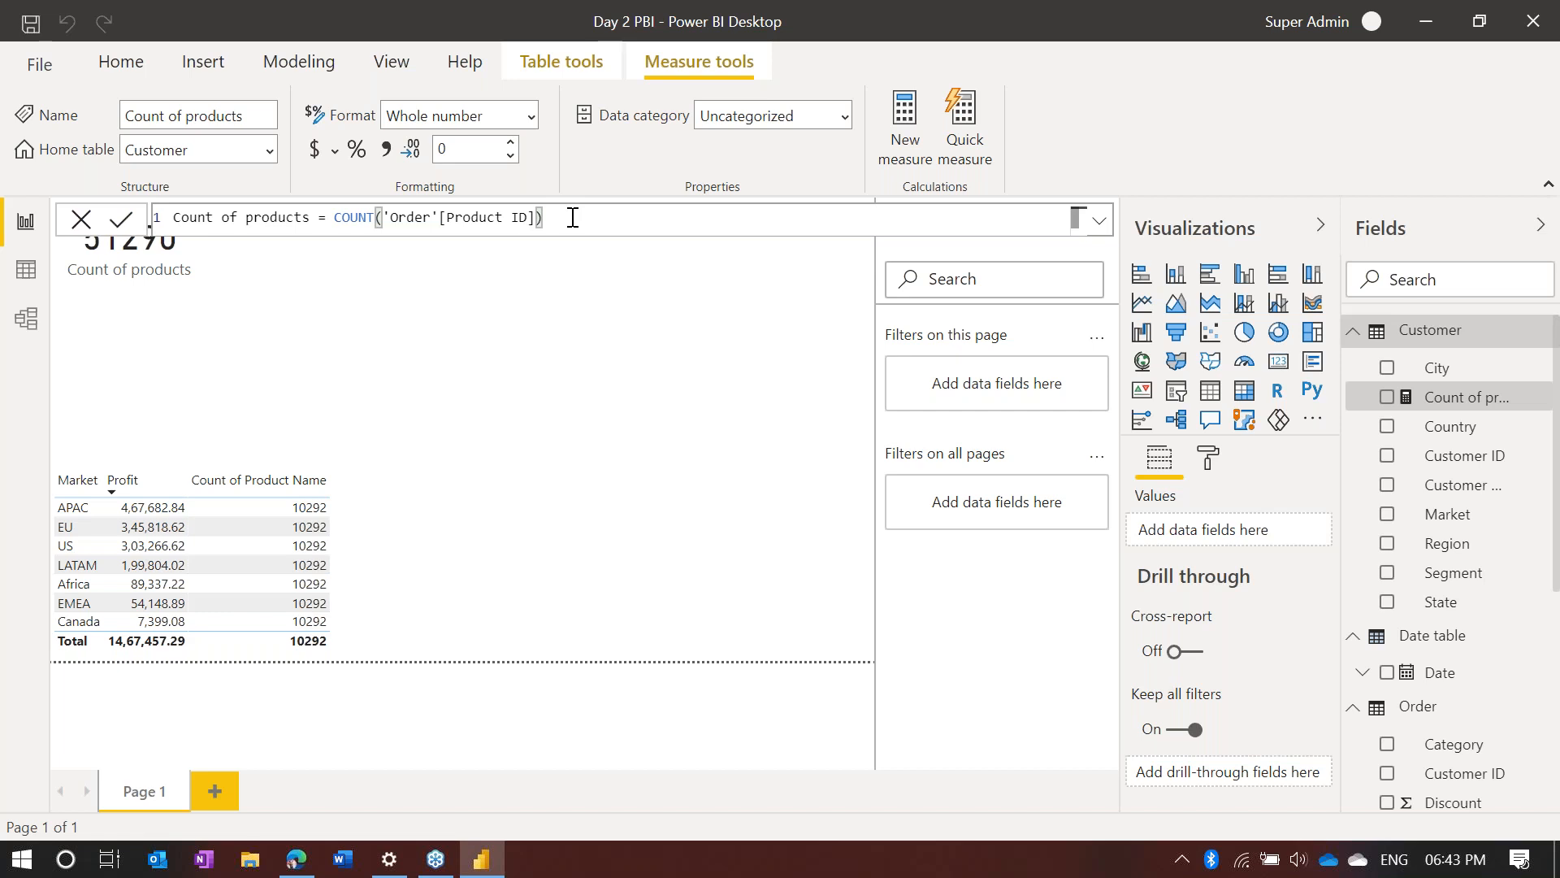
pyautogui.click(27, 272)
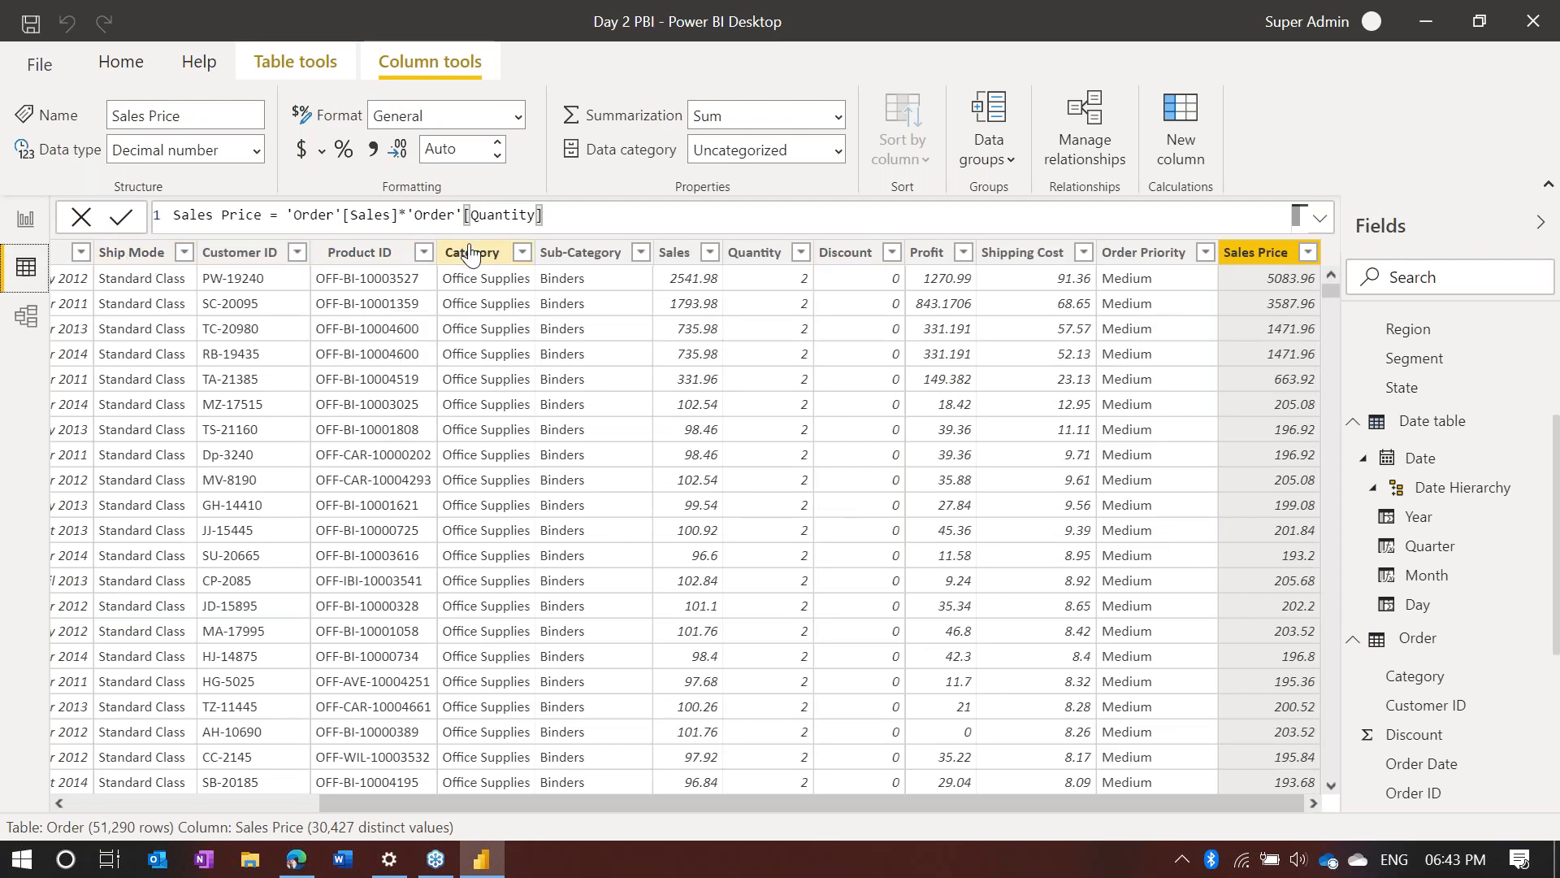
# Step: Change the Count of products formula to DISTINCTCOUNT('Order'[Product ID]) in report view
pyautogui.click(25, 218)
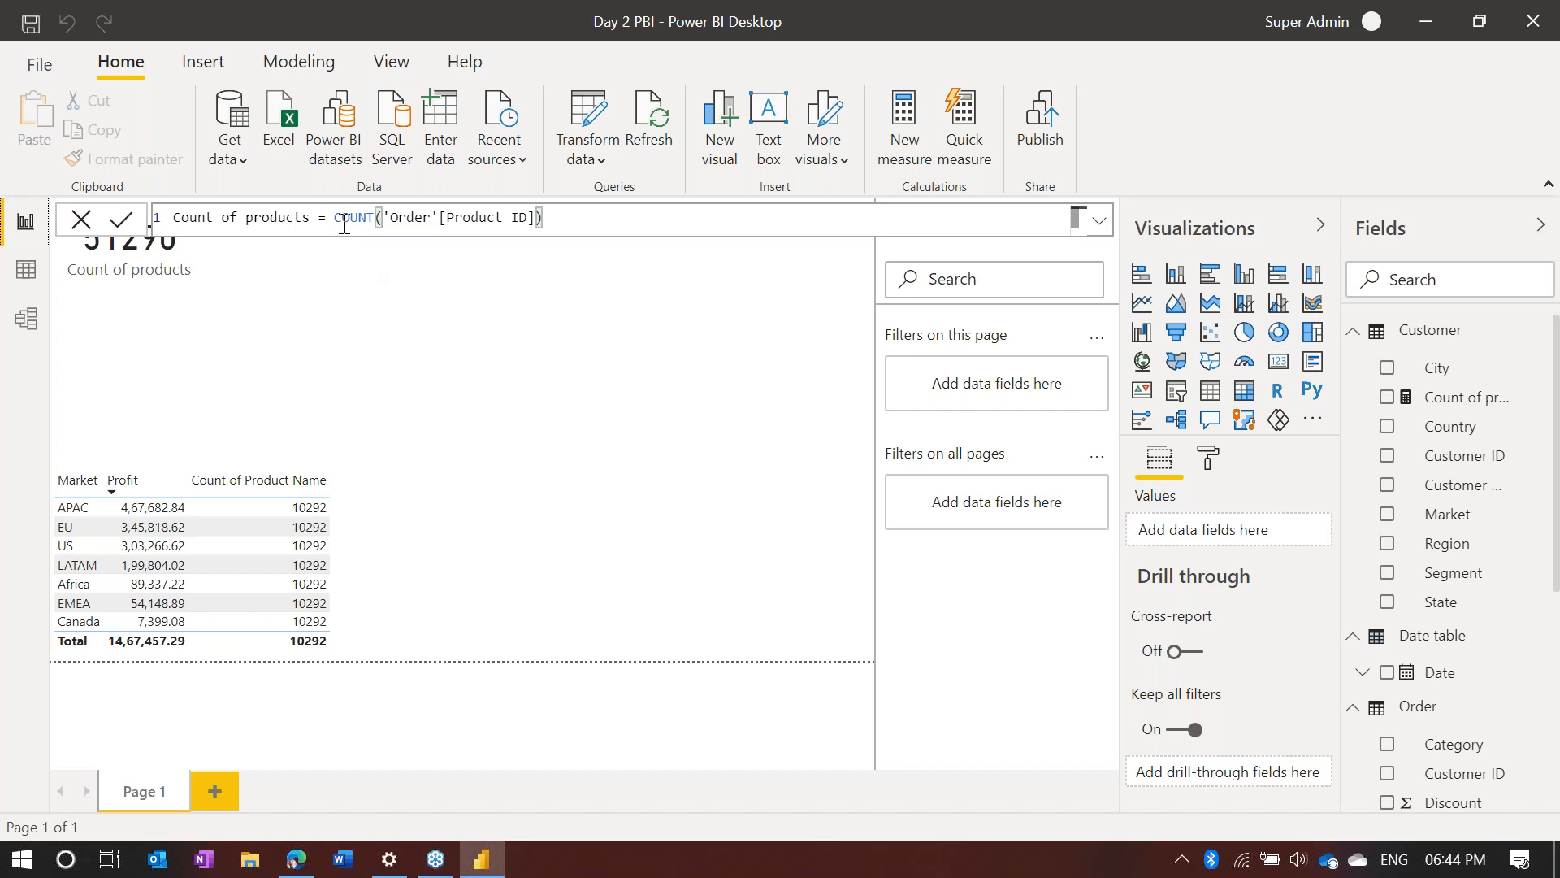
pyautogui.moveTo(375, 217); pyautogui.dragTo(335, 218)
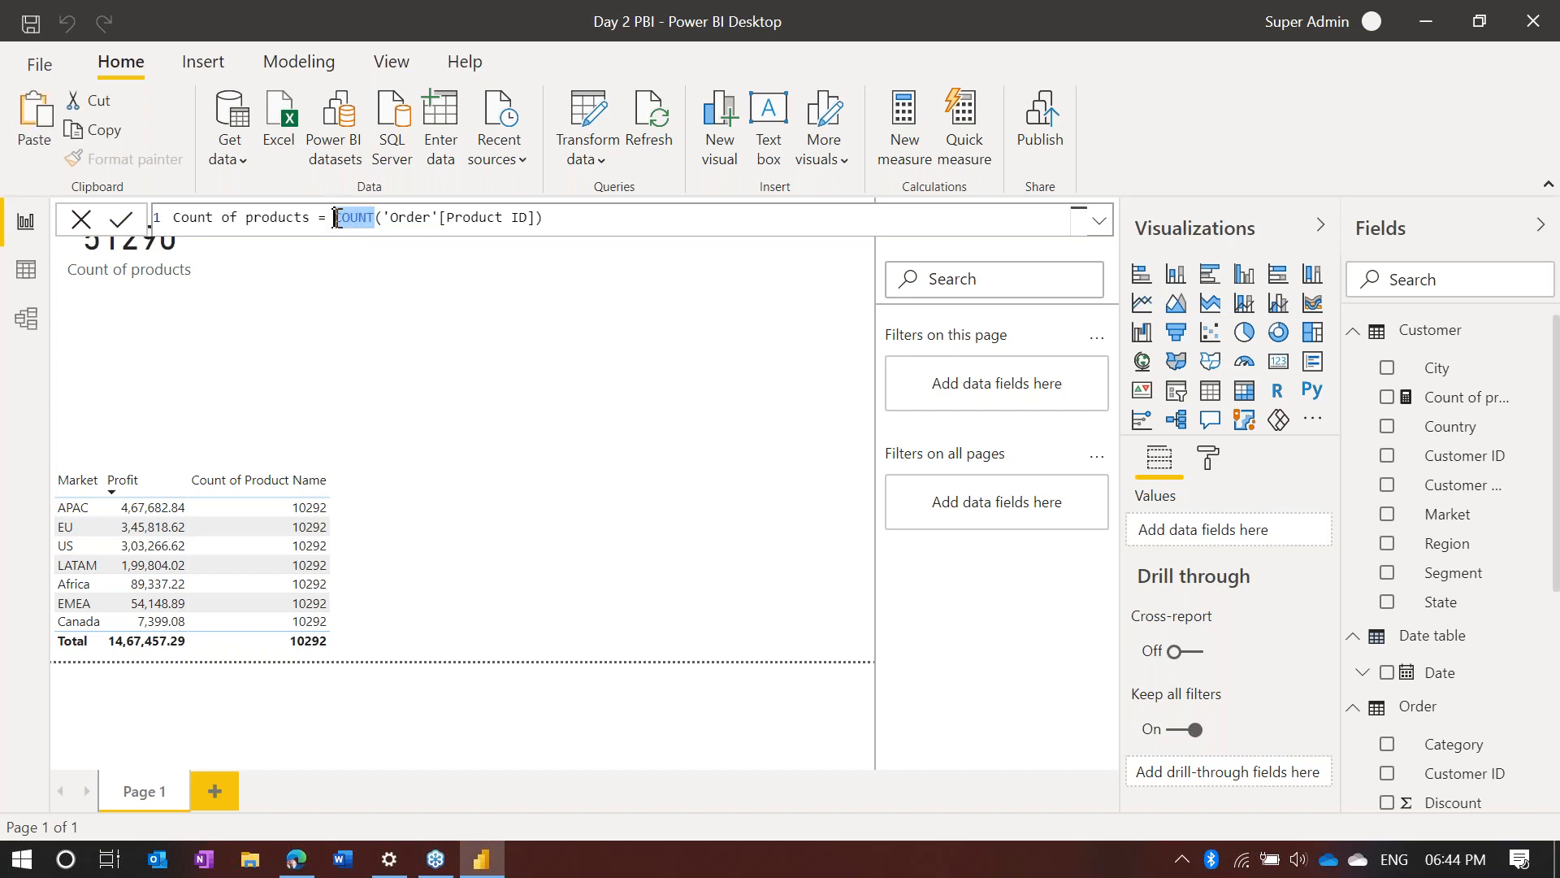
pyautogui.write('dis')
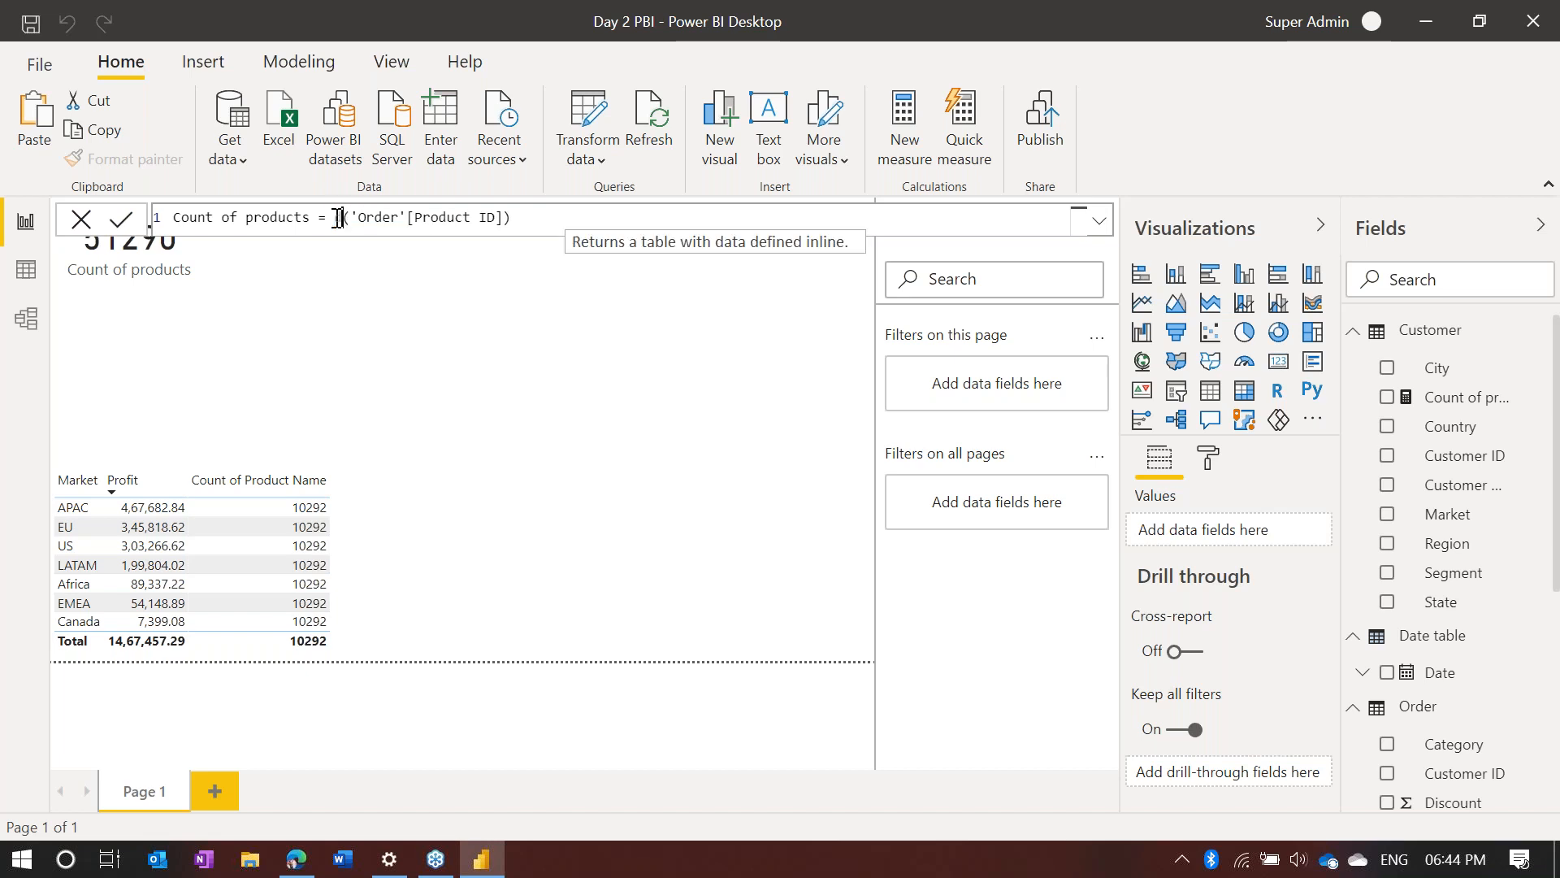
pyautogui.write('tin')
pyautogui.press('Down')
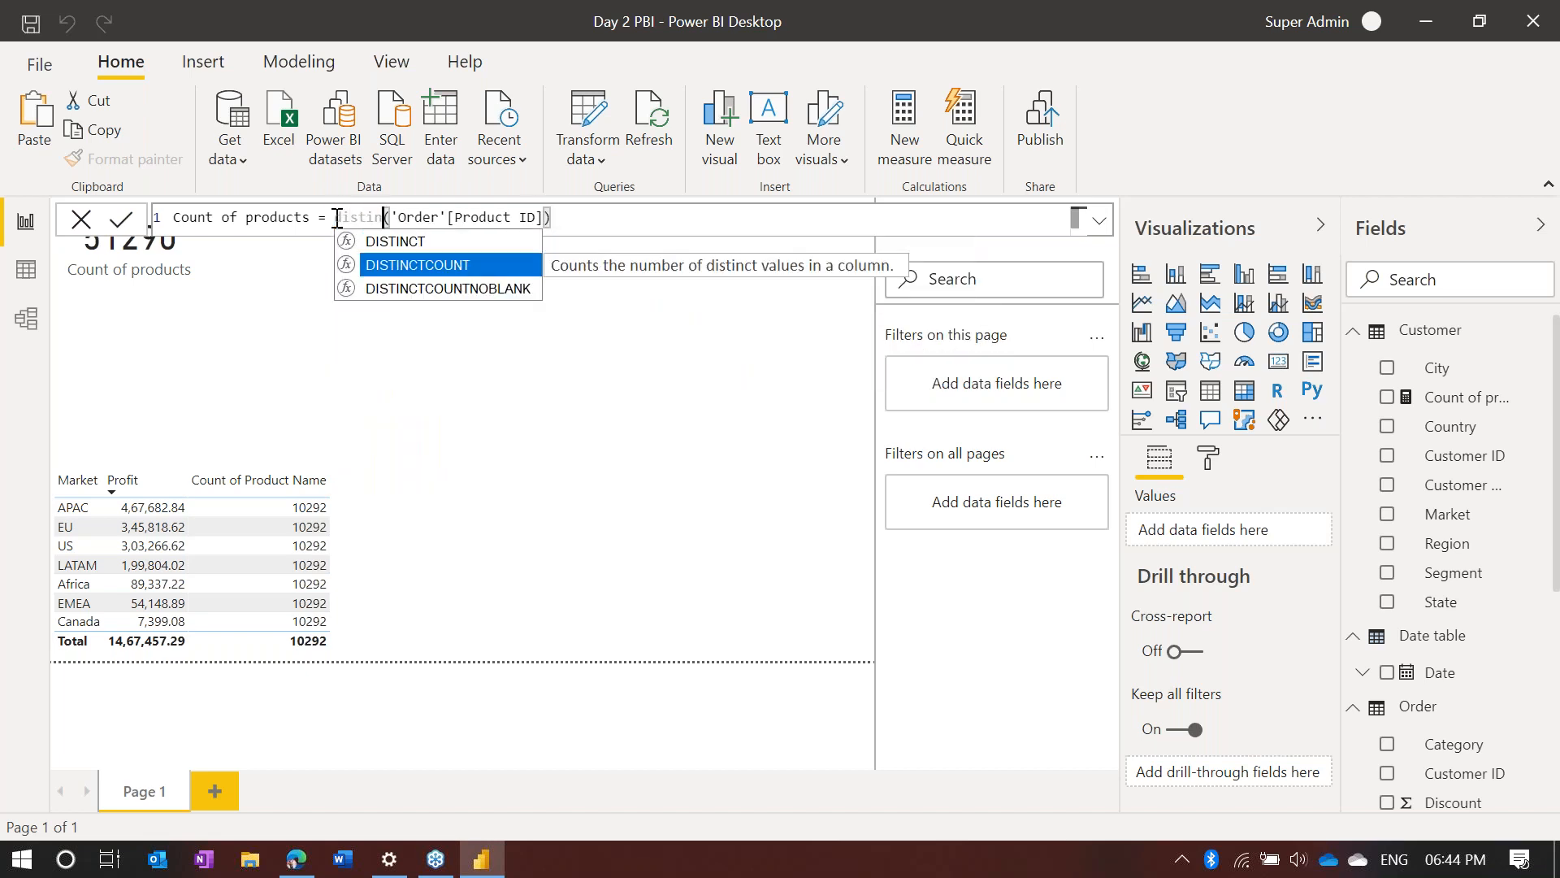
pyautogui.press('Tab')
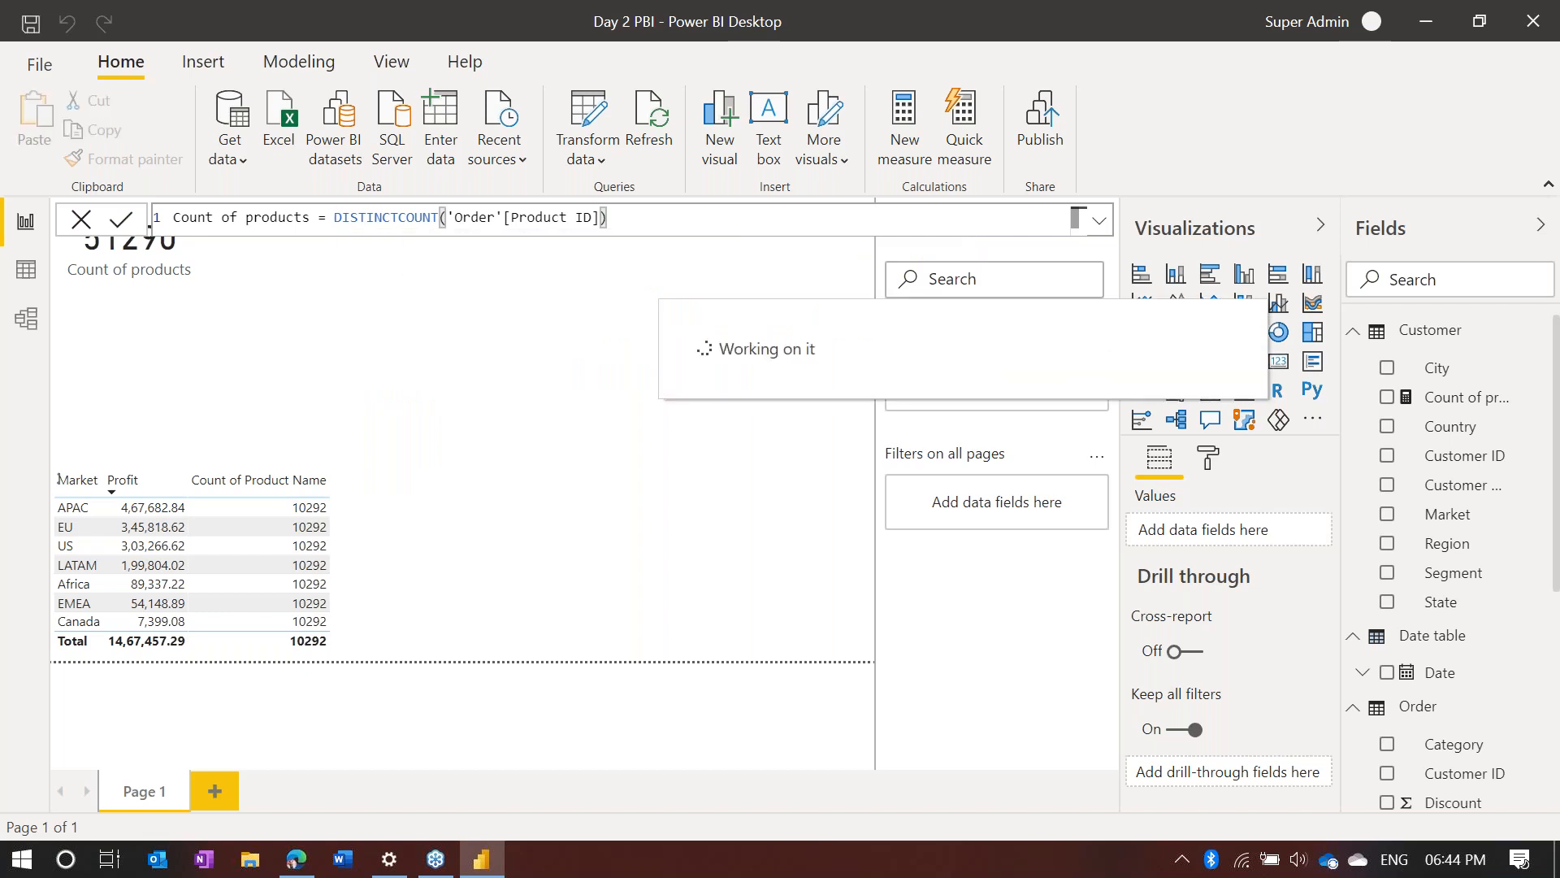
pyautogui.click(189, 275)
pyautogui.click(259, 323)
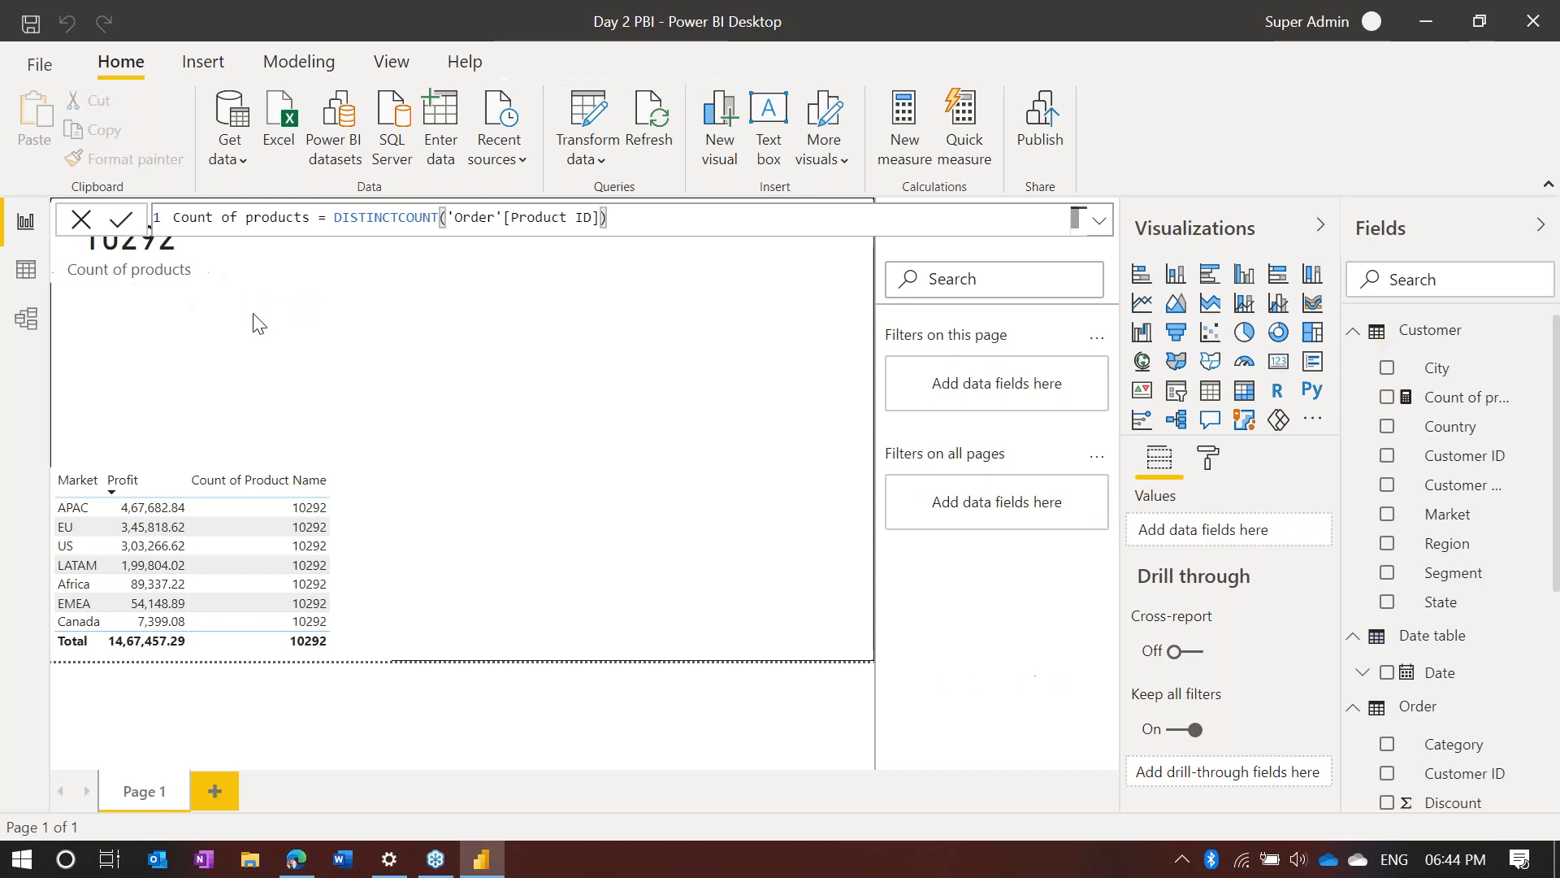
pyautogui.click(208, 280)
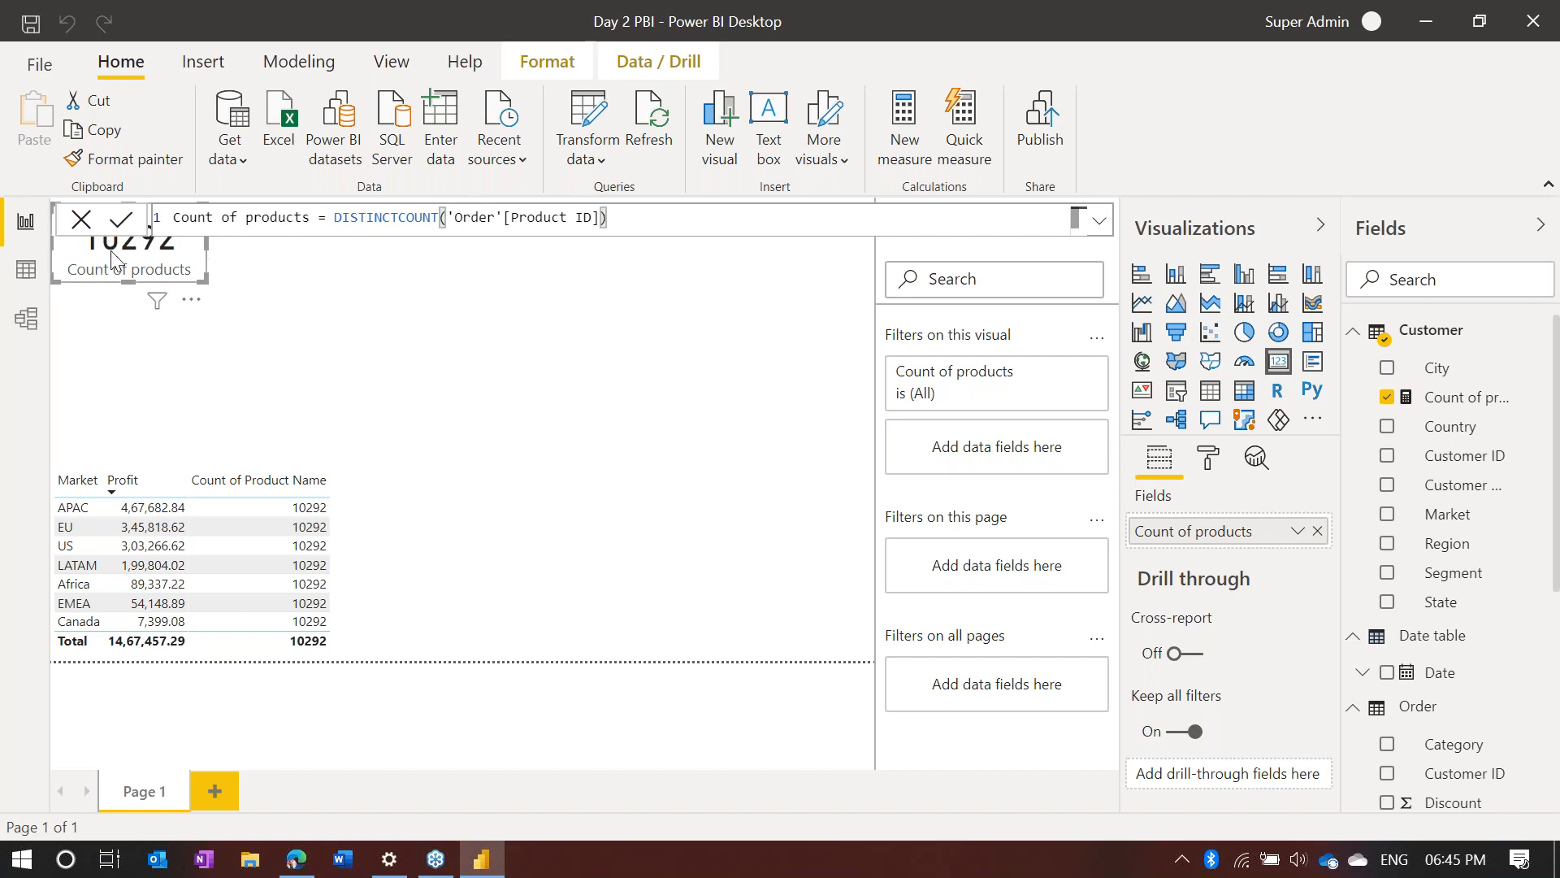
pyautogui.click(430, 339)
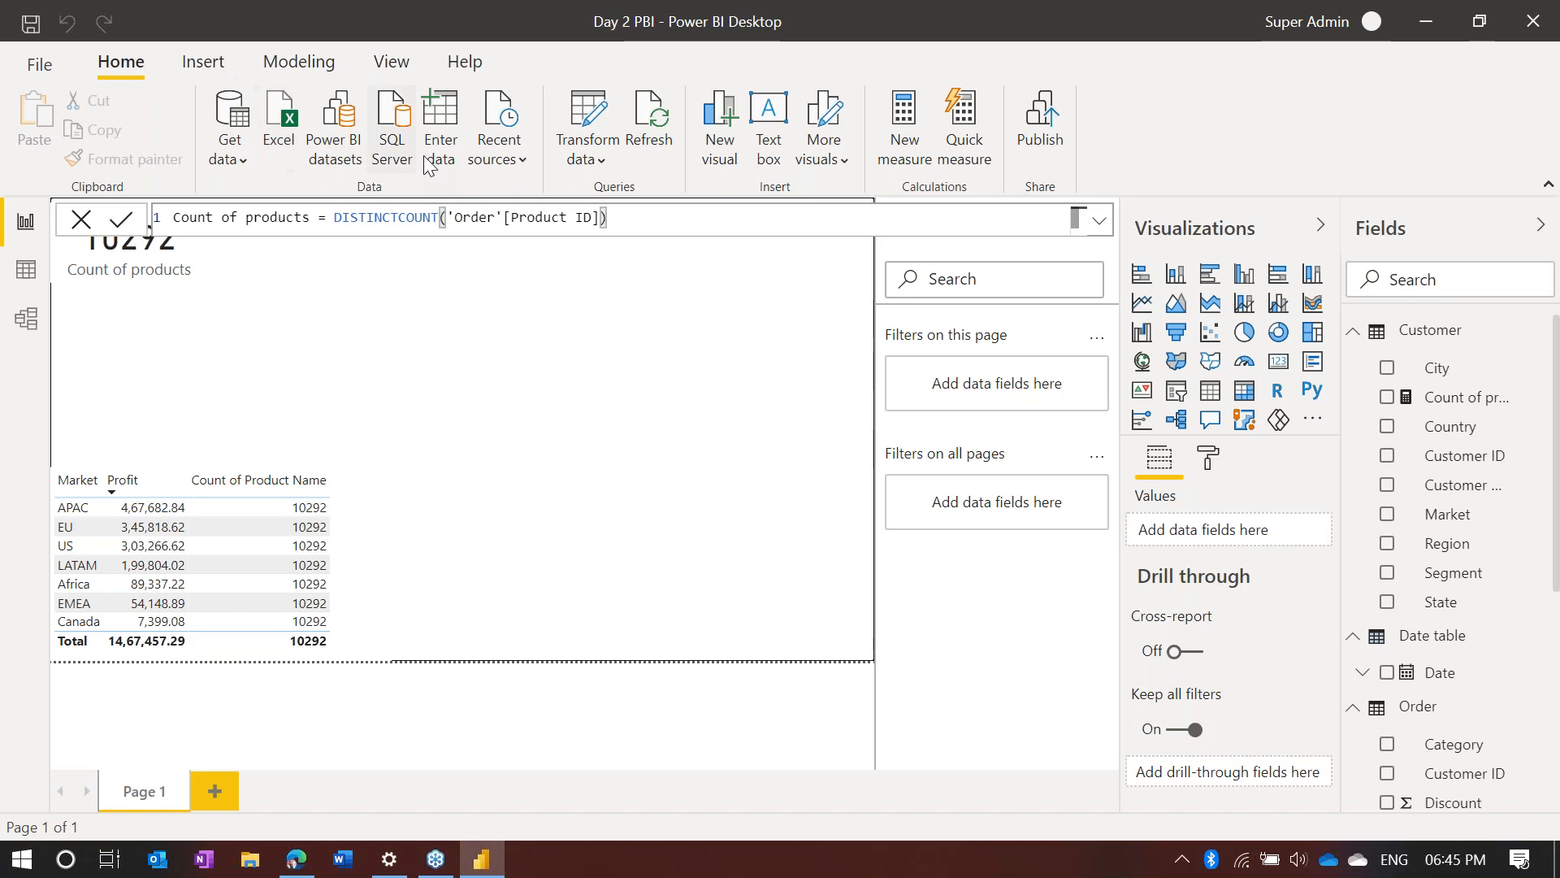
# Step: Create a new measure Total sales = SUM('Order'[Sales])
pyautogui.click(910, 144)
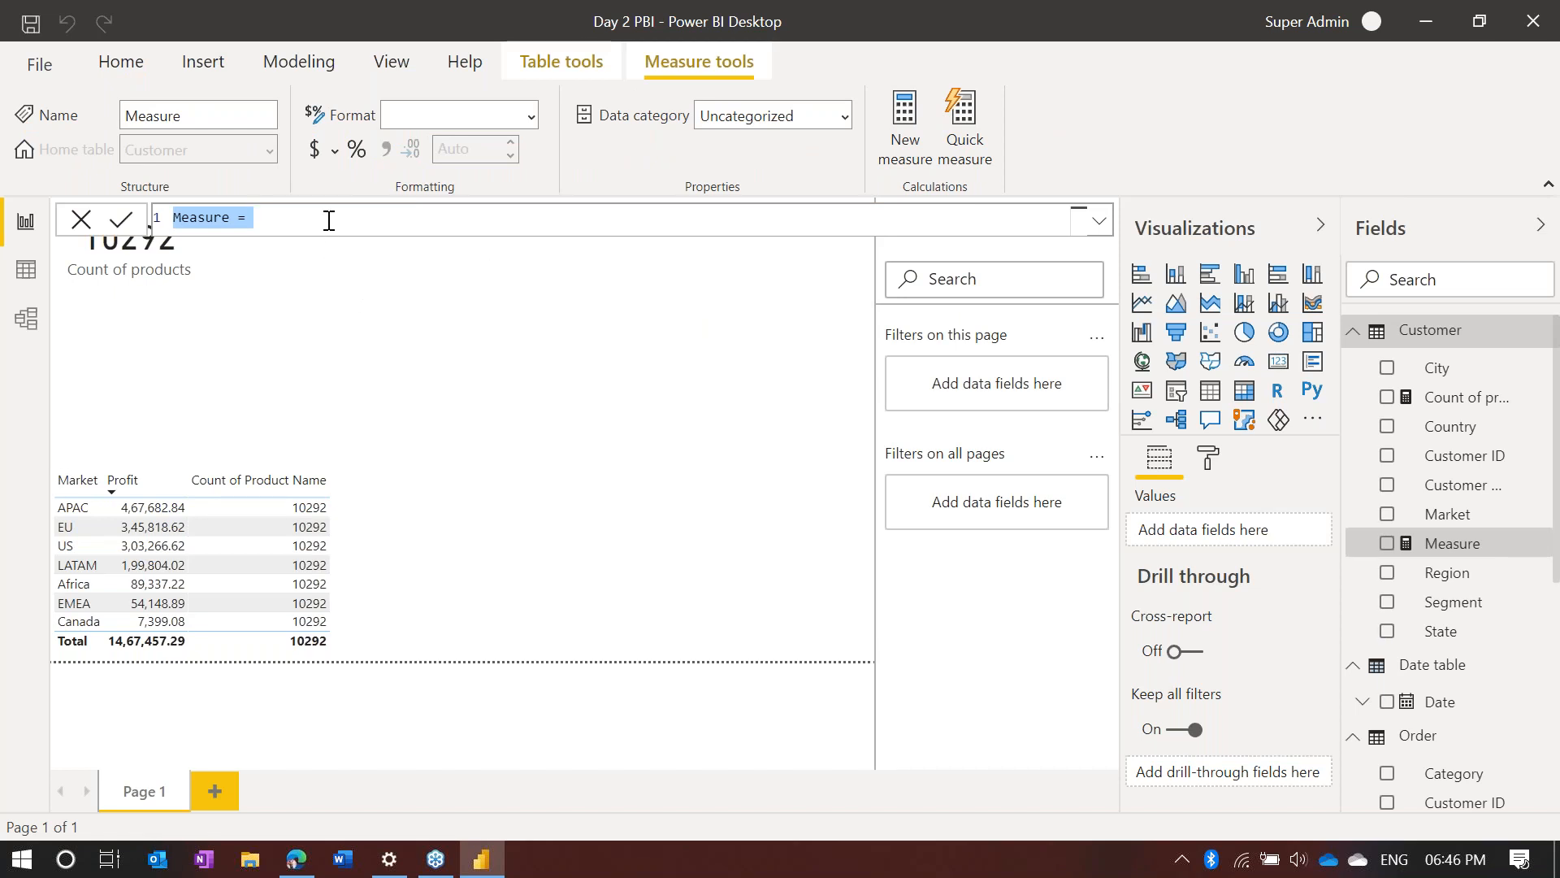
pyautogui.write('Total sales = ')
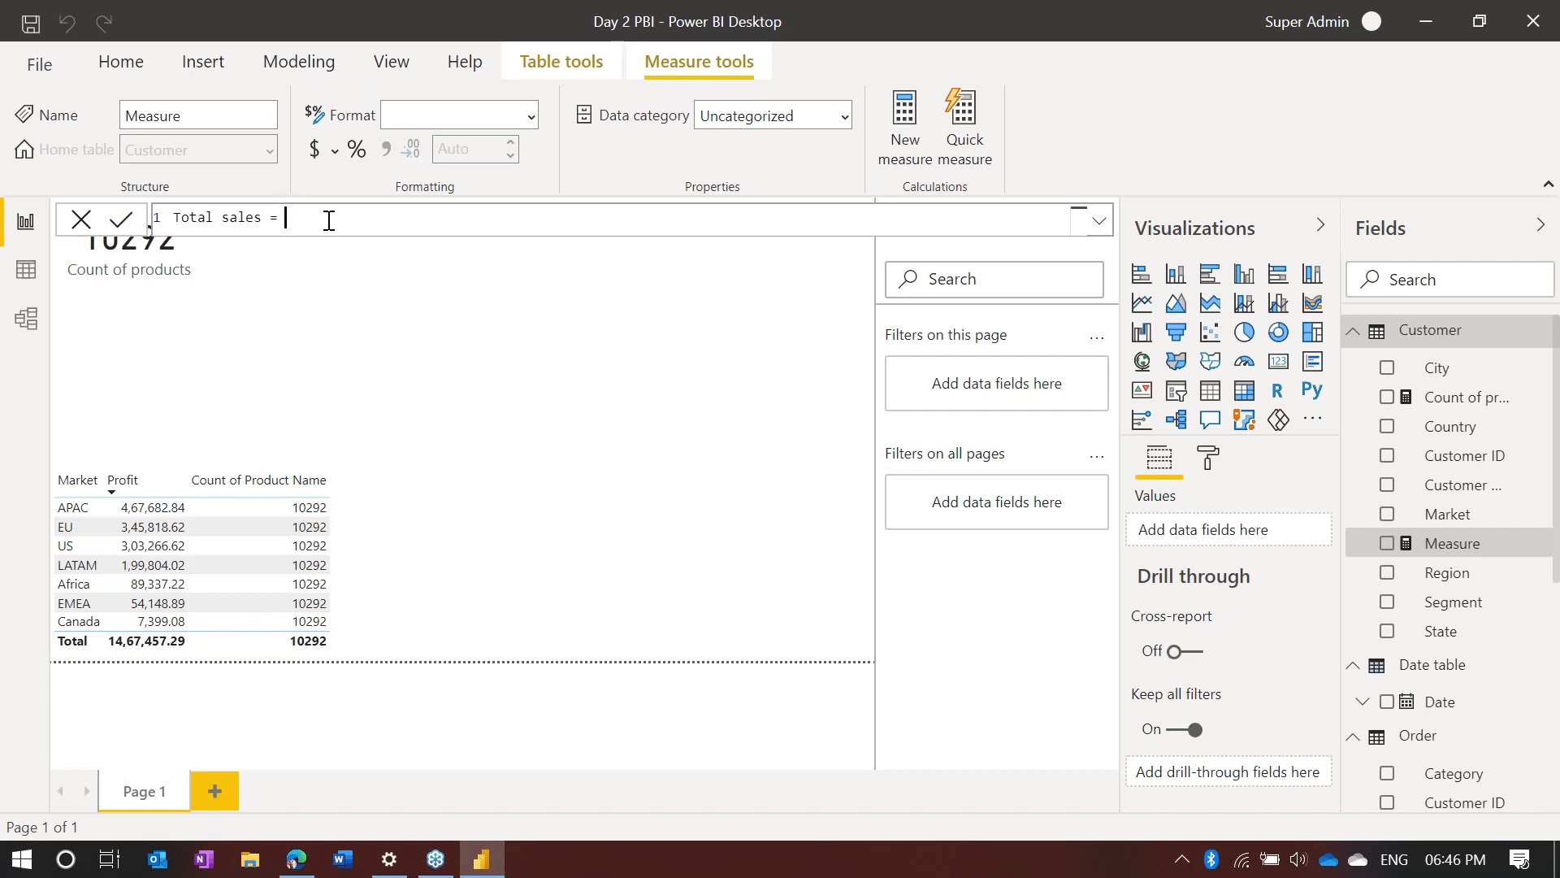
pyautogui.write('sum(sales')
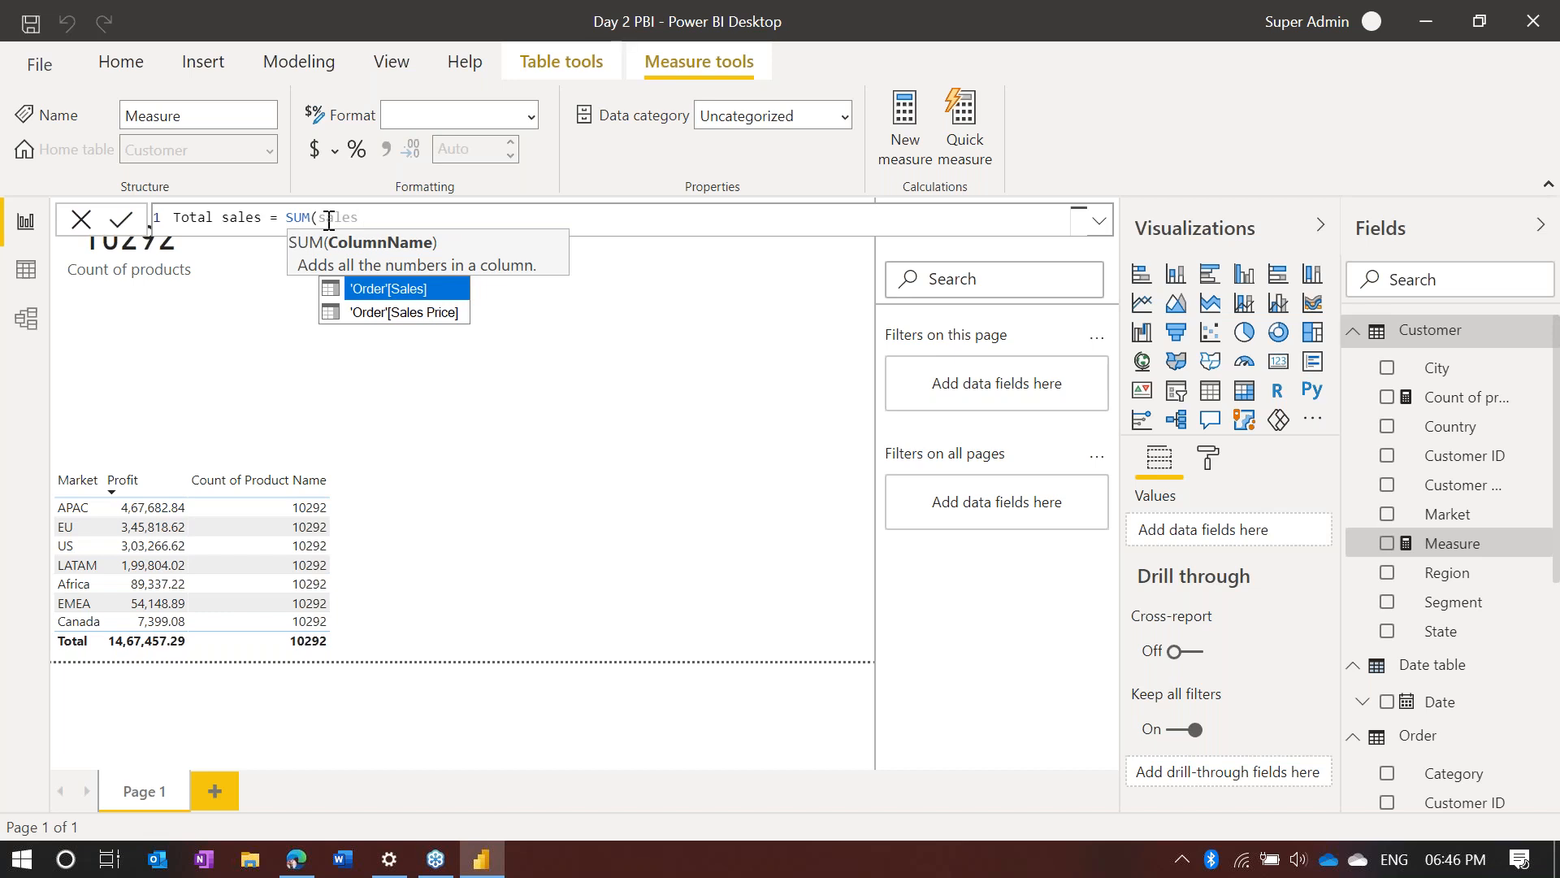
pyautogui.press('Tab')
pyautogui.write(')')
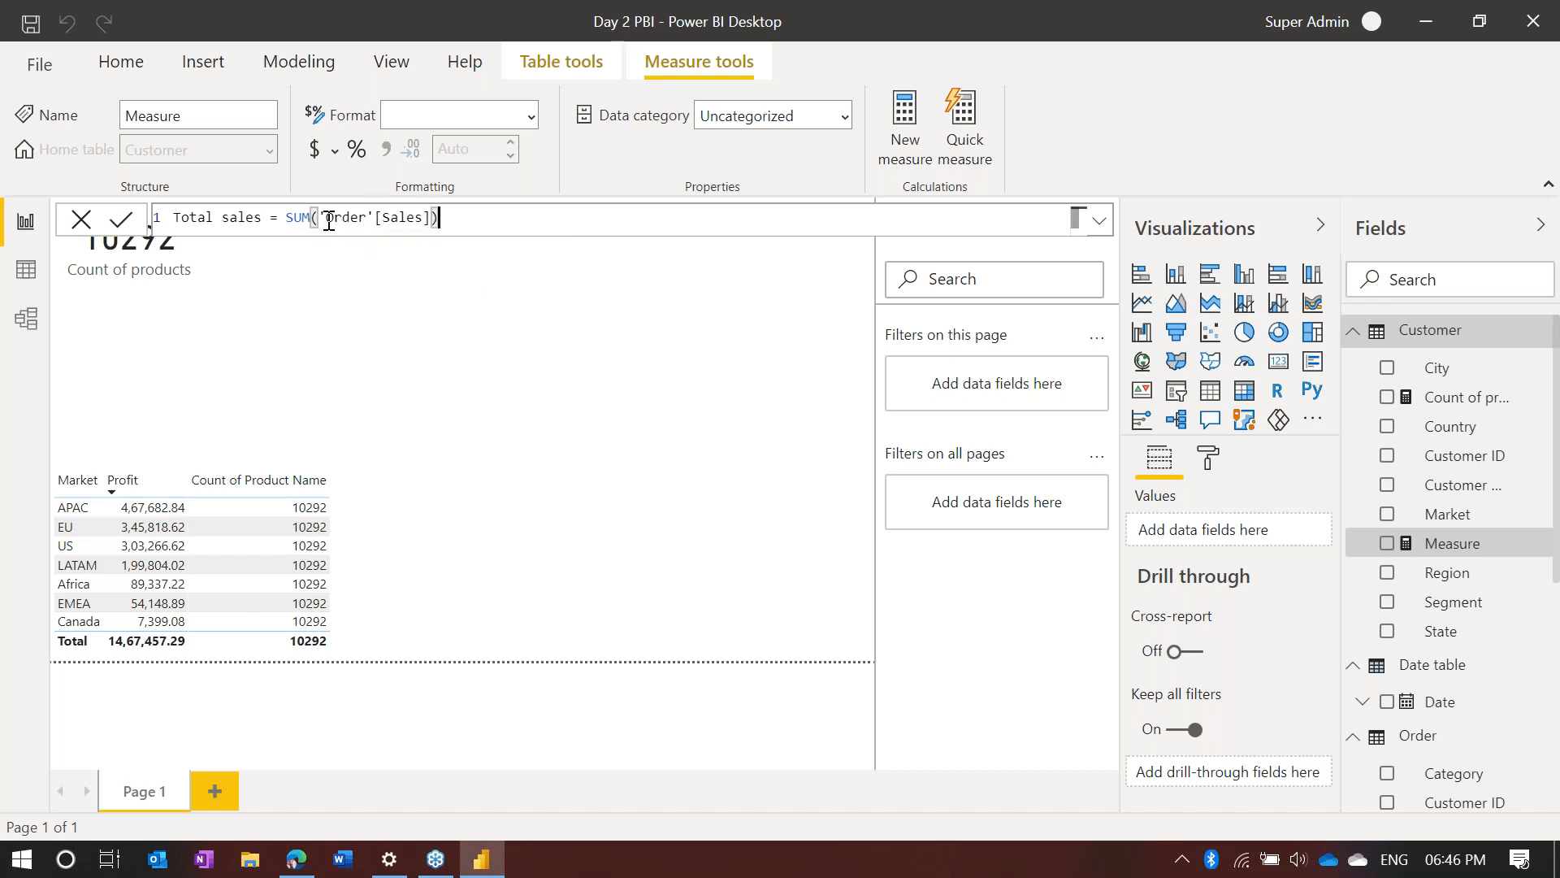
pyautogui.press('Return')
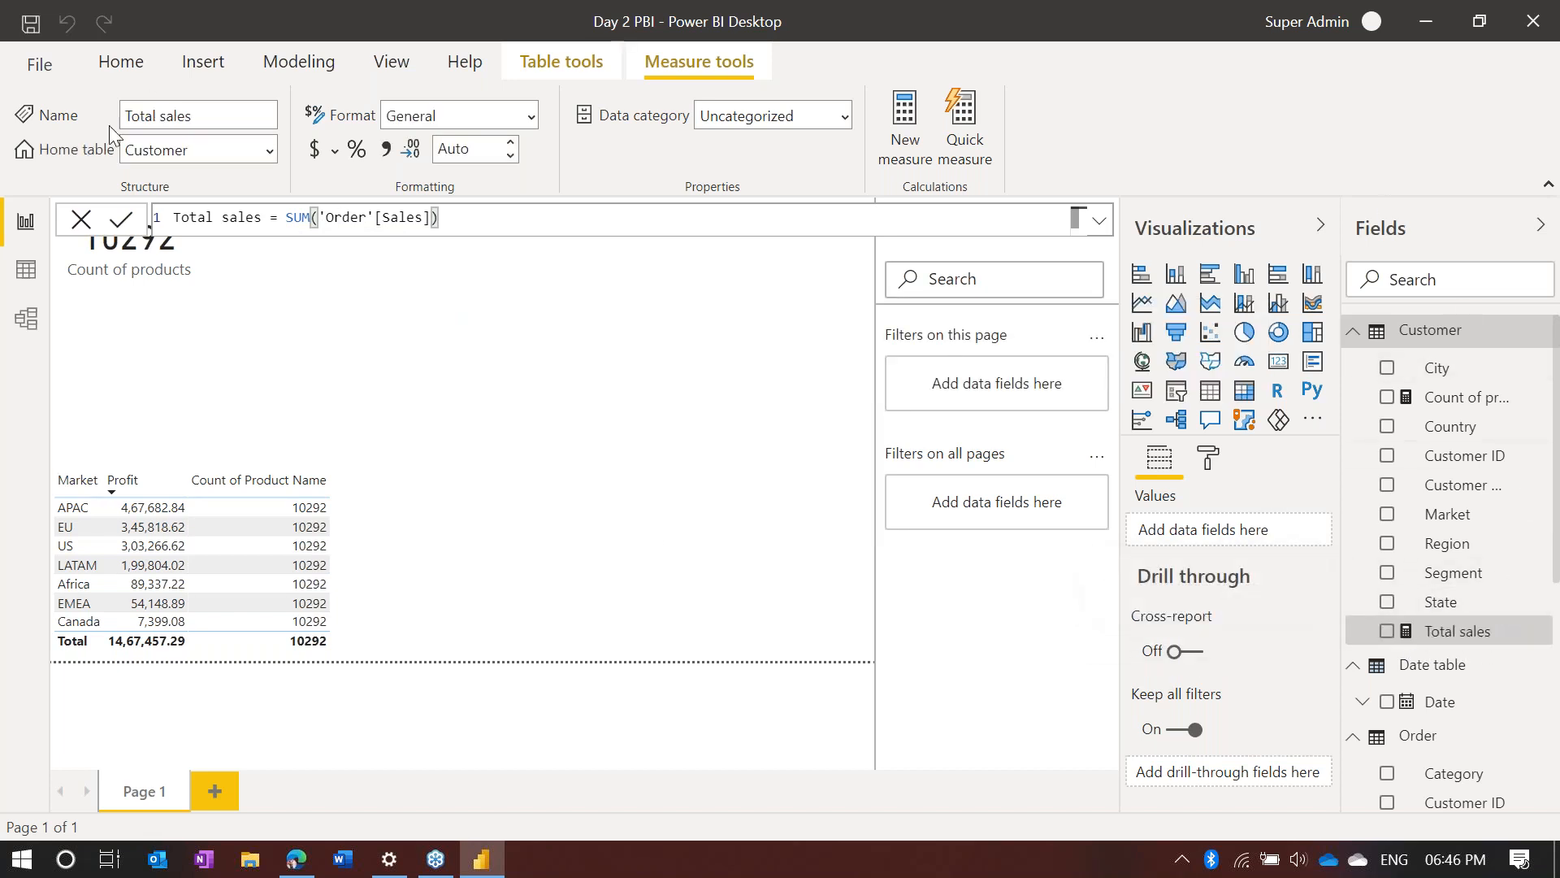
# Step: Review the Count of products card's general position and size format settings
pyautogui.moveTo(1471, 649); pyautogui.dragTo(1365, 662)
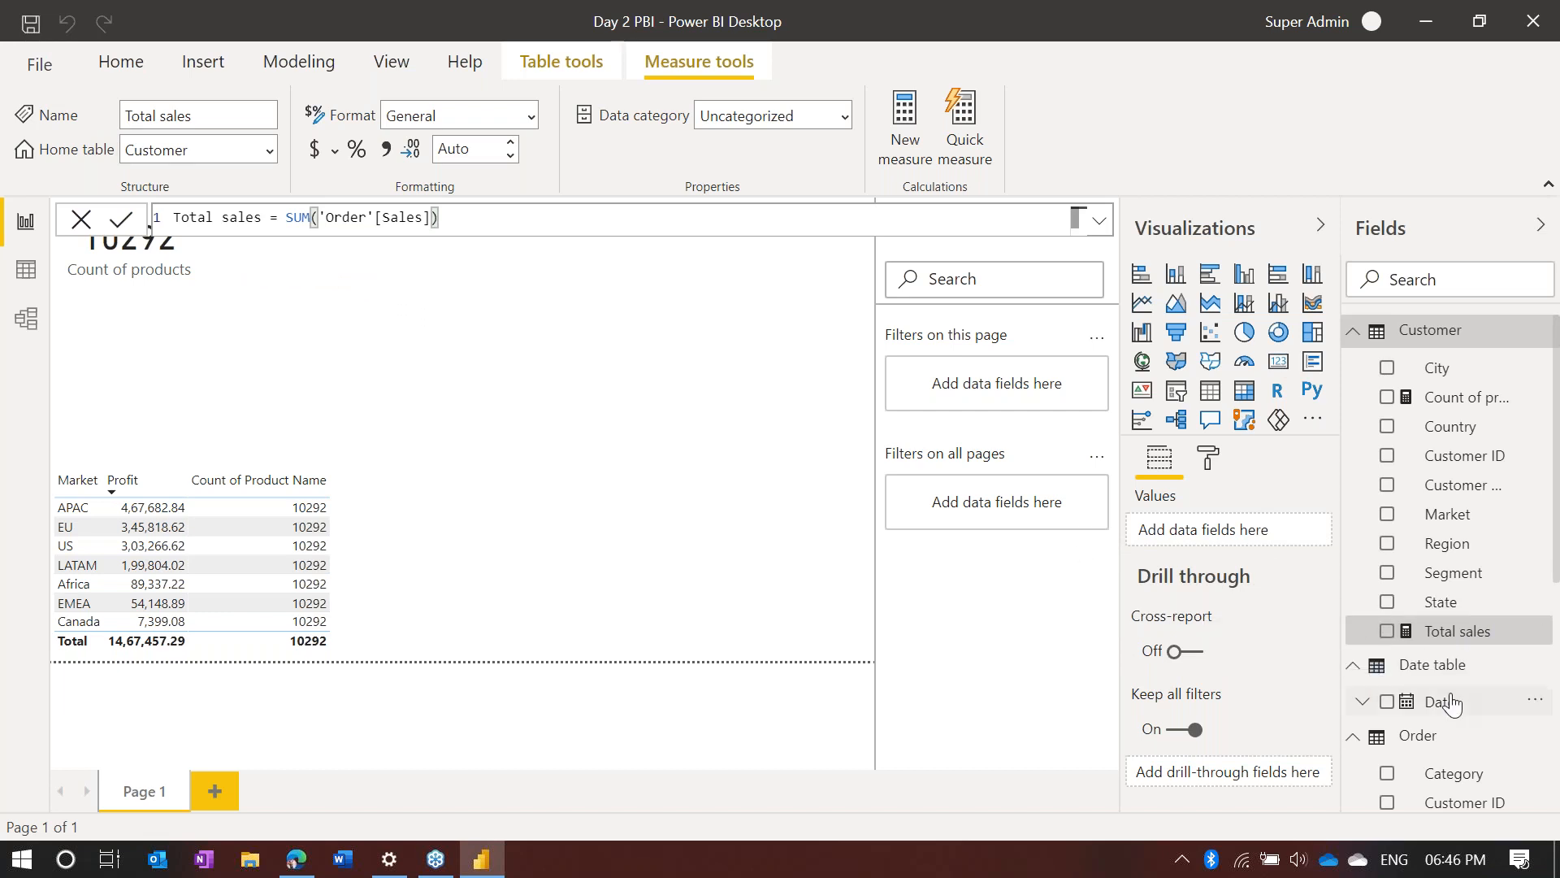
pyautogui.click(202, 279)
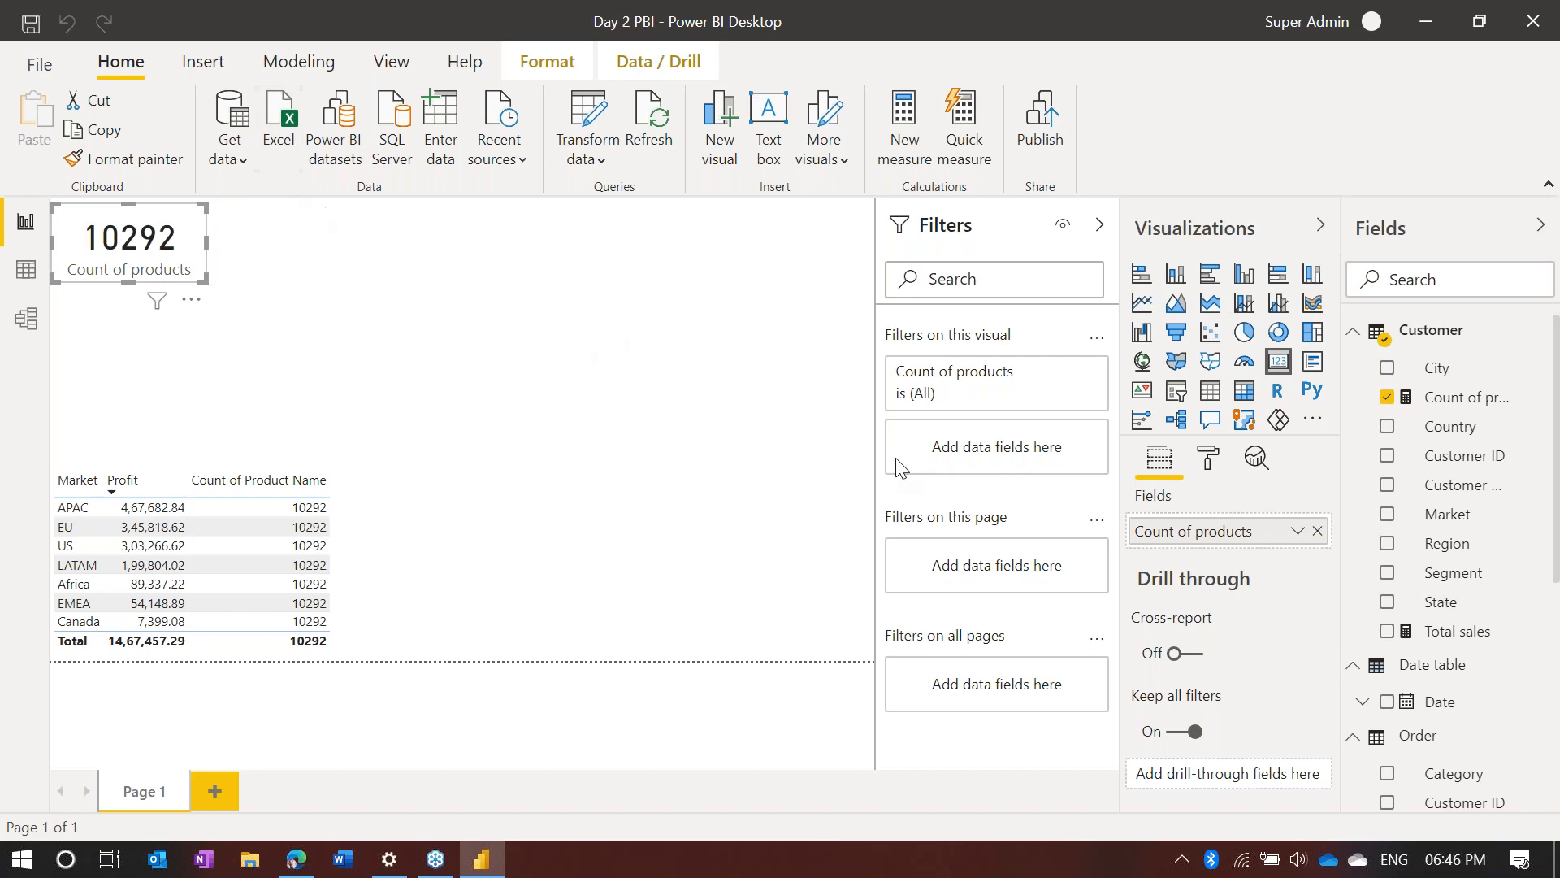
pyautogui.click(1210, 461)
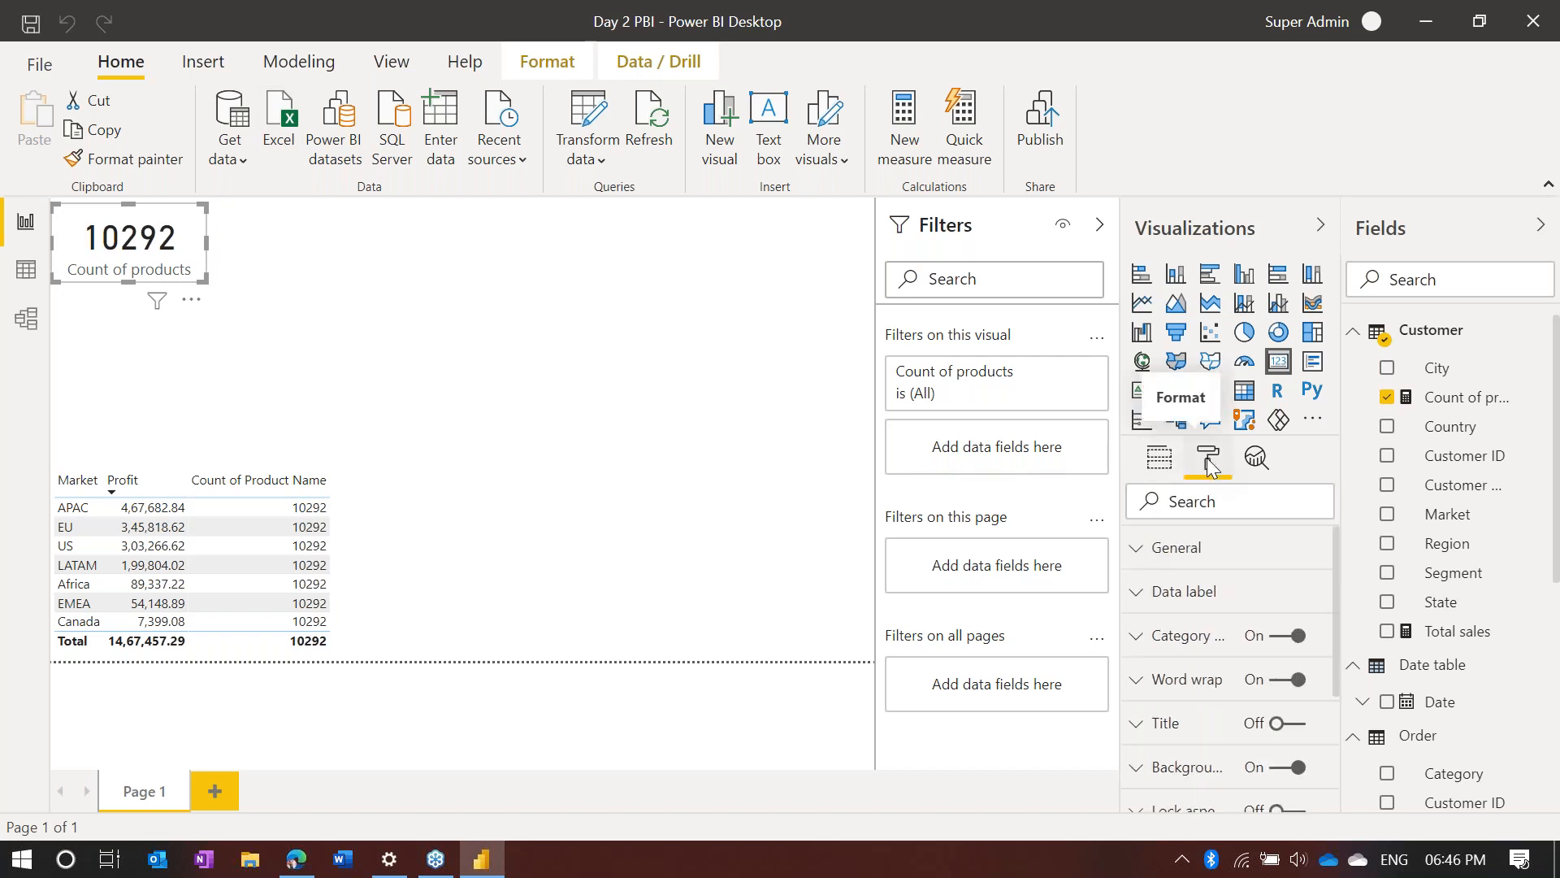
pyautogui.click(1212, 559)
pyautogui.scroll(-1, 1250, 652)
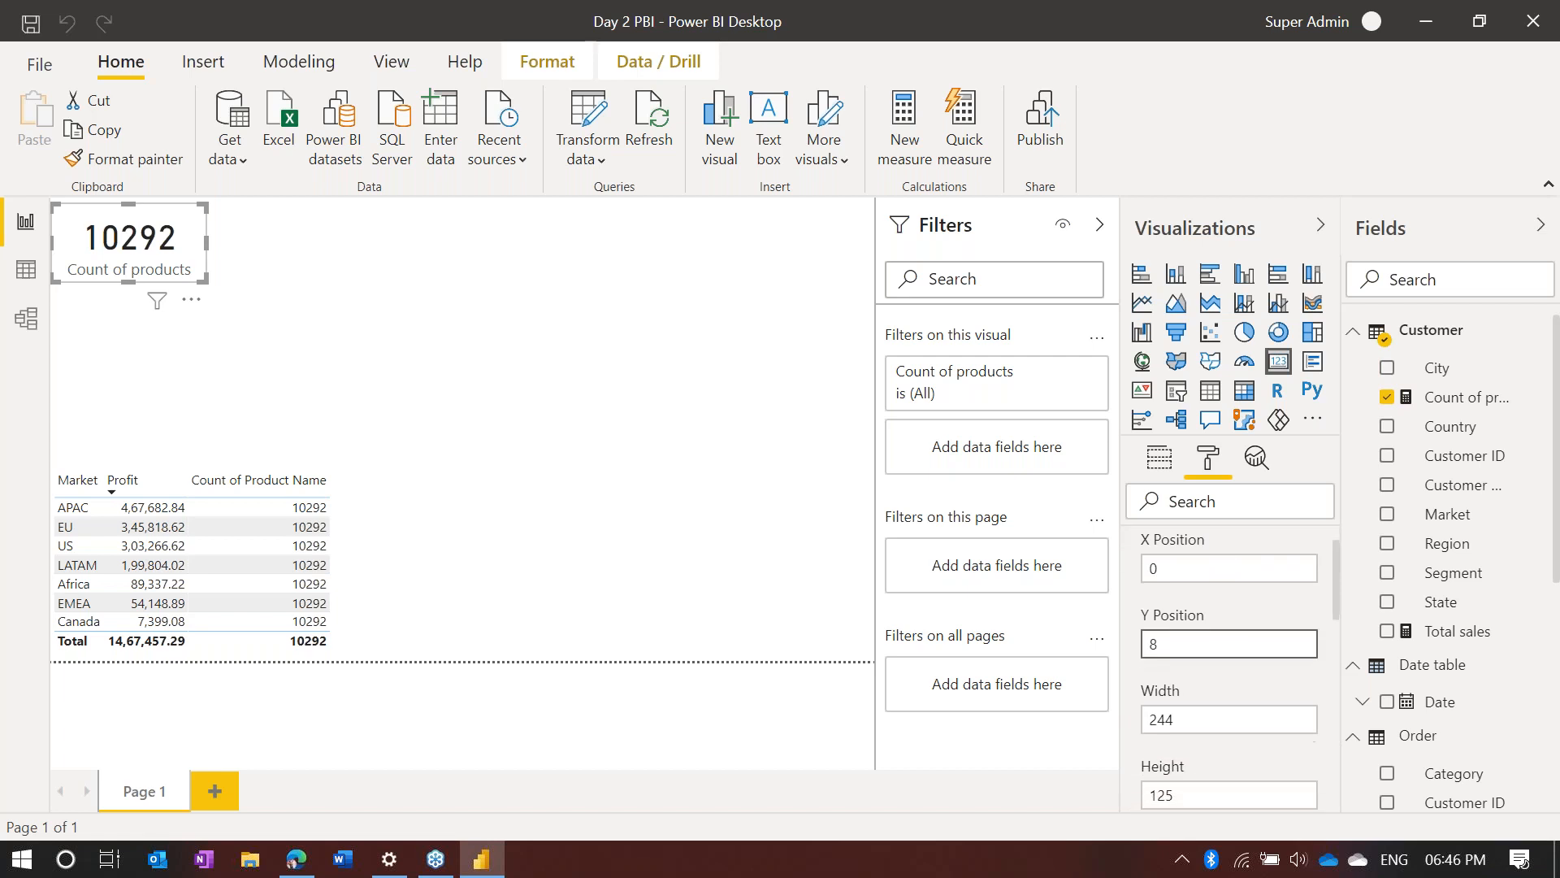
pyautogui.scroll(-2, 1195, 683)
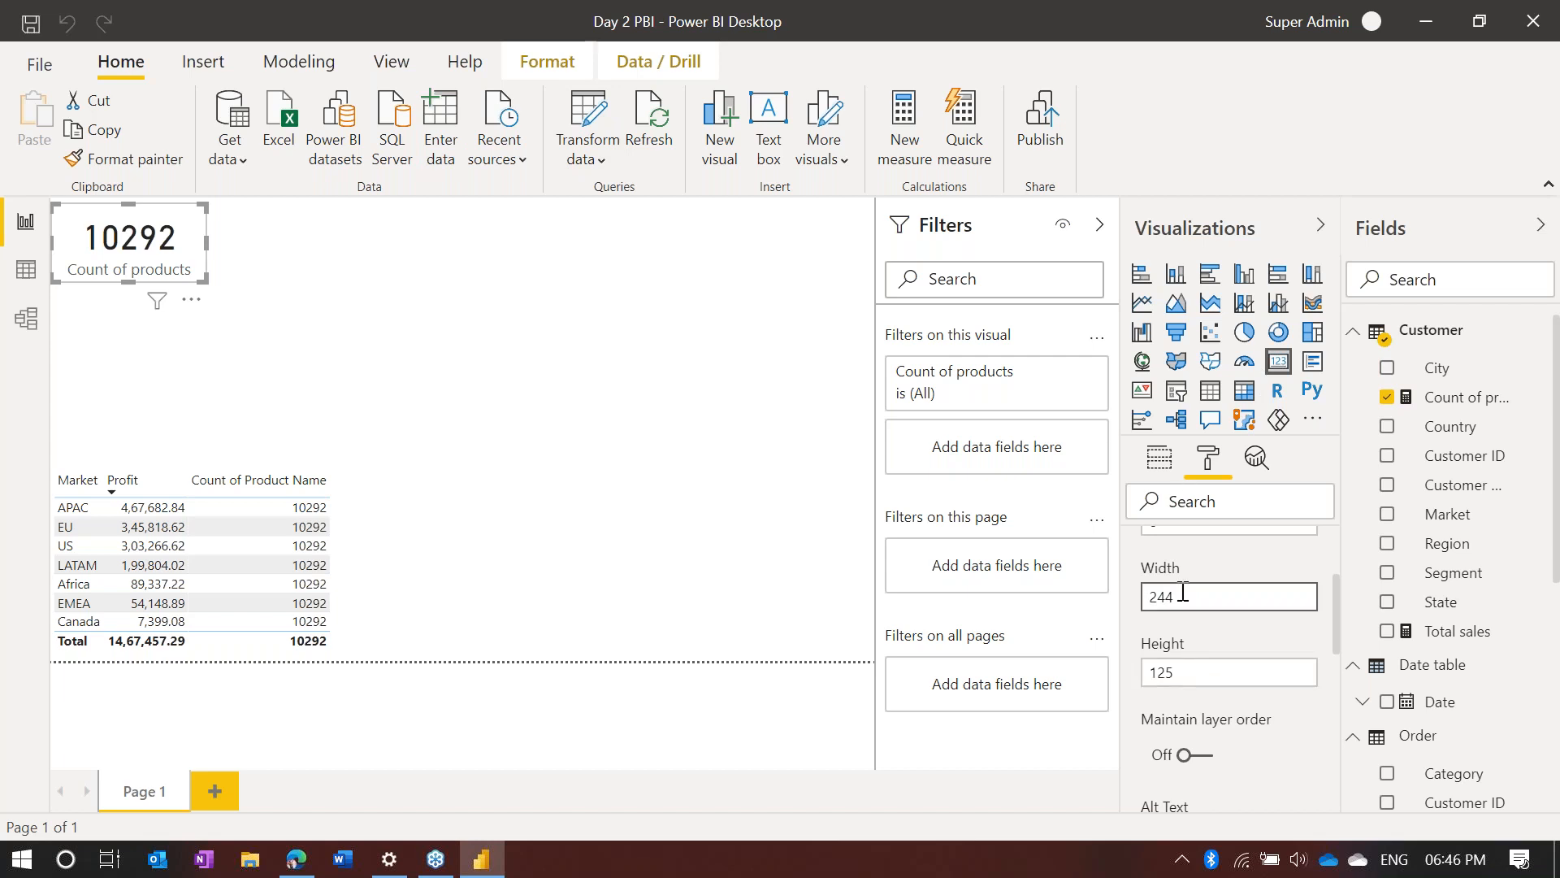
pyautogui.scroll(1, 1183, 593)
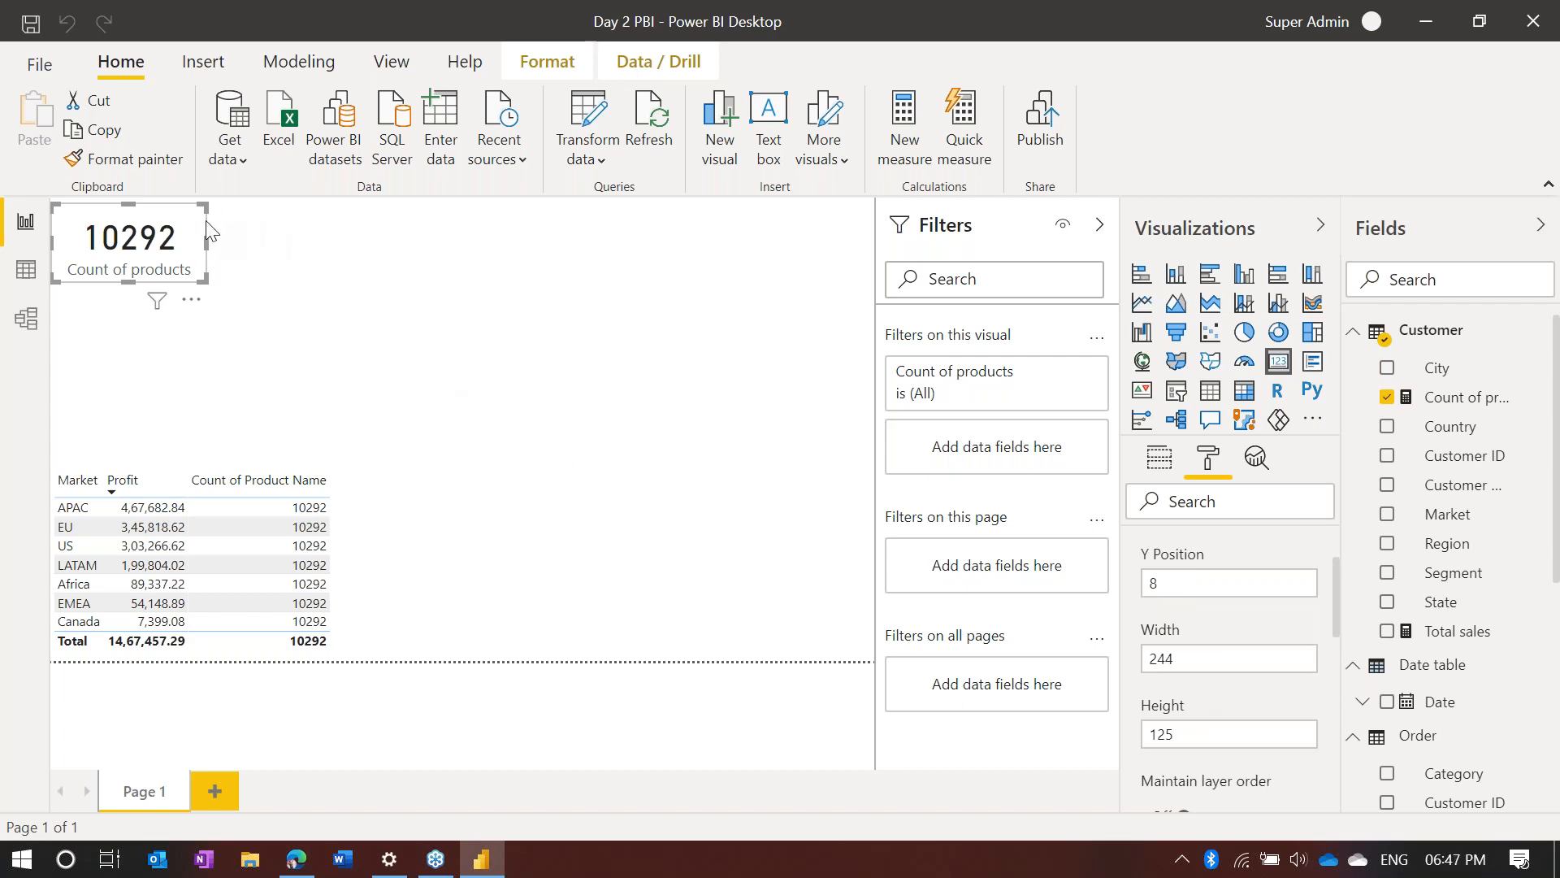
# Step: Duplicate the Count of products card and place the copy beside the original
pyautogui.hotkey('ctrl', 'c')
pyautogui.hotkey('ctrl', 'v')
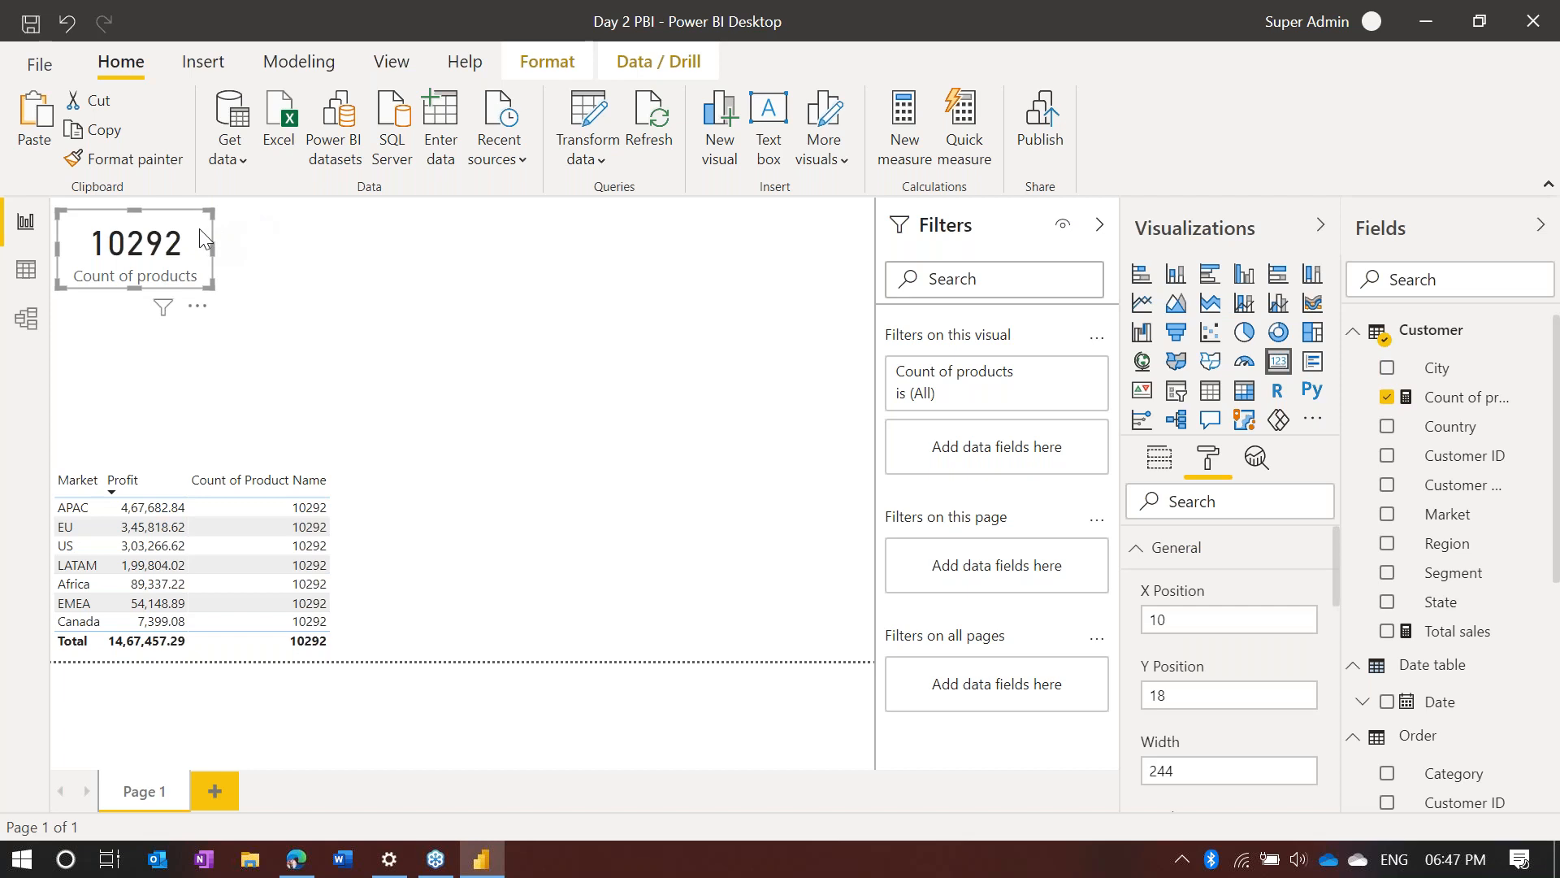
pyautogui.moveTo(198, 227); pyautogui.dragTo(352, 221)
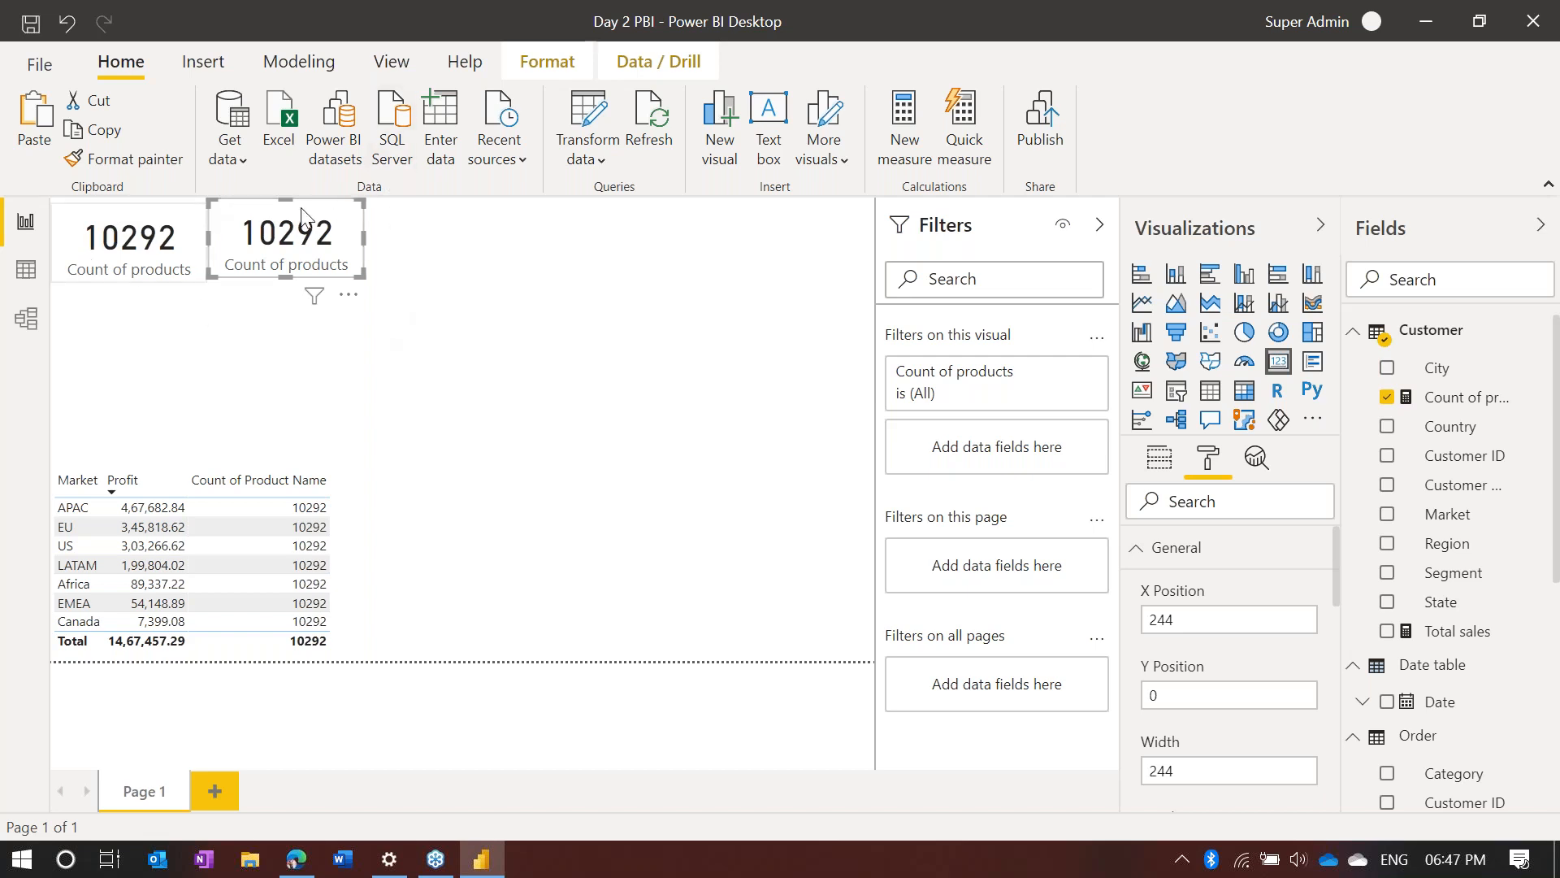
# Step: Replace the copied card's field with Total sales and widen the card to fit the value
pyautogui.scroll(-3, 1259, 656)
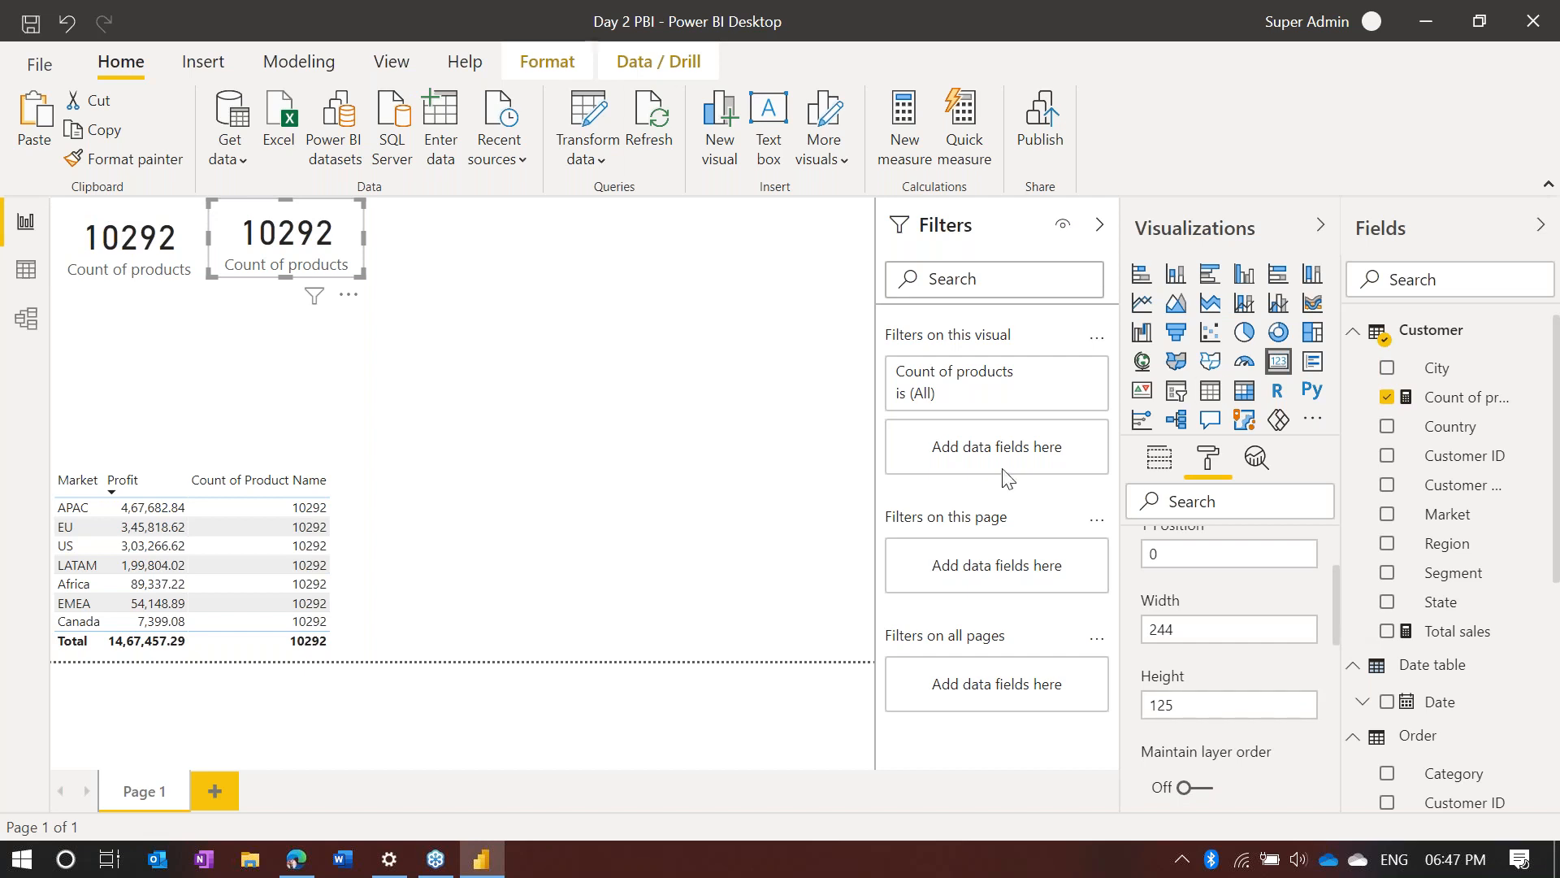
pyautogui.scroll(3, 1198, 537)
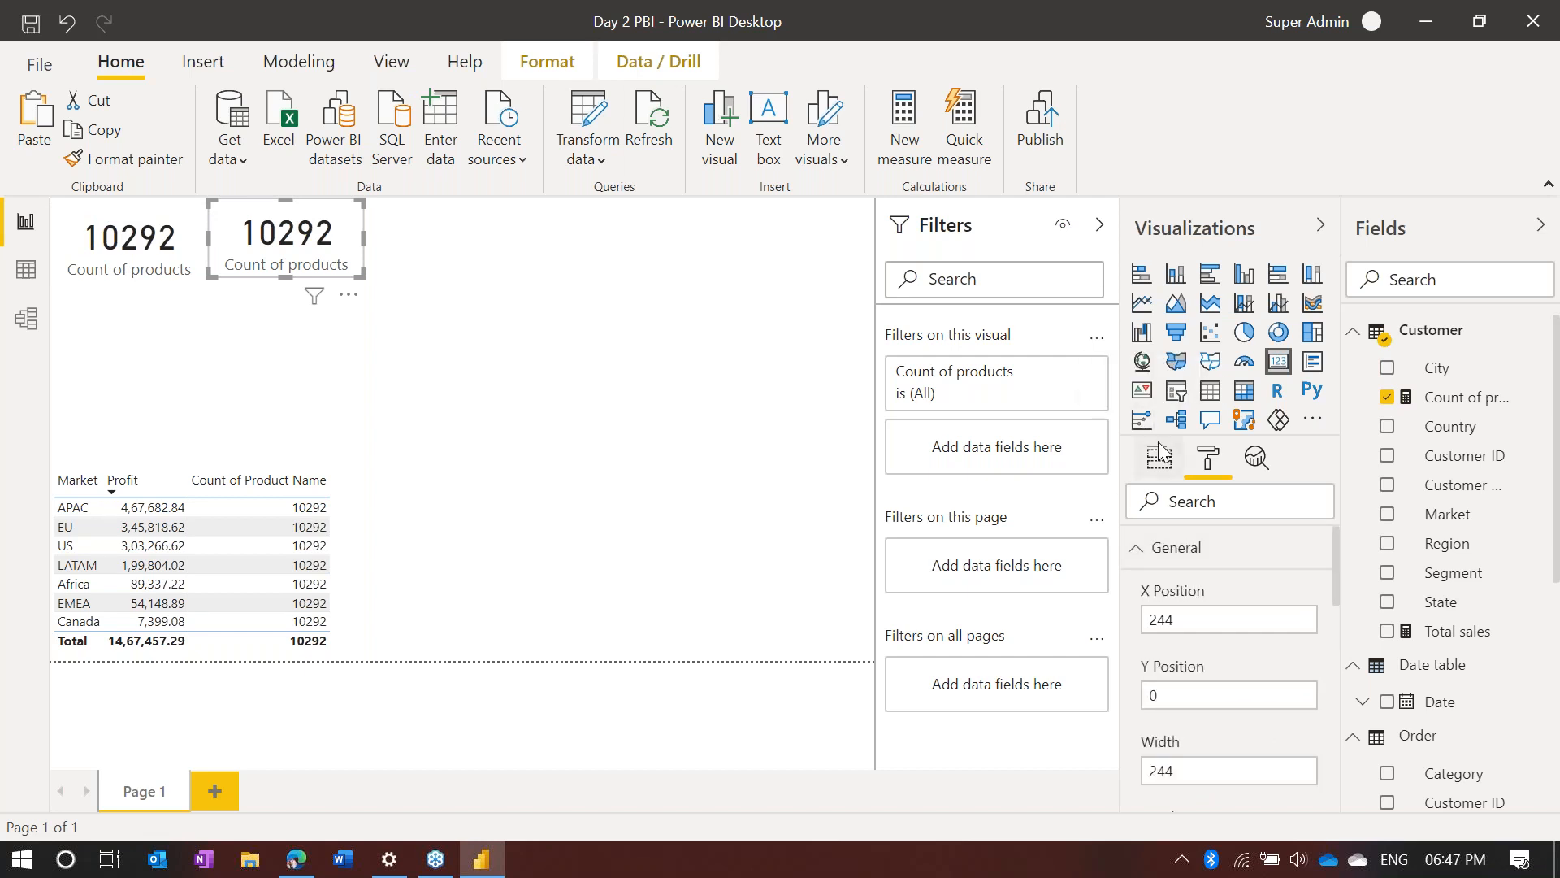
pyautogui.click(1177, 470)
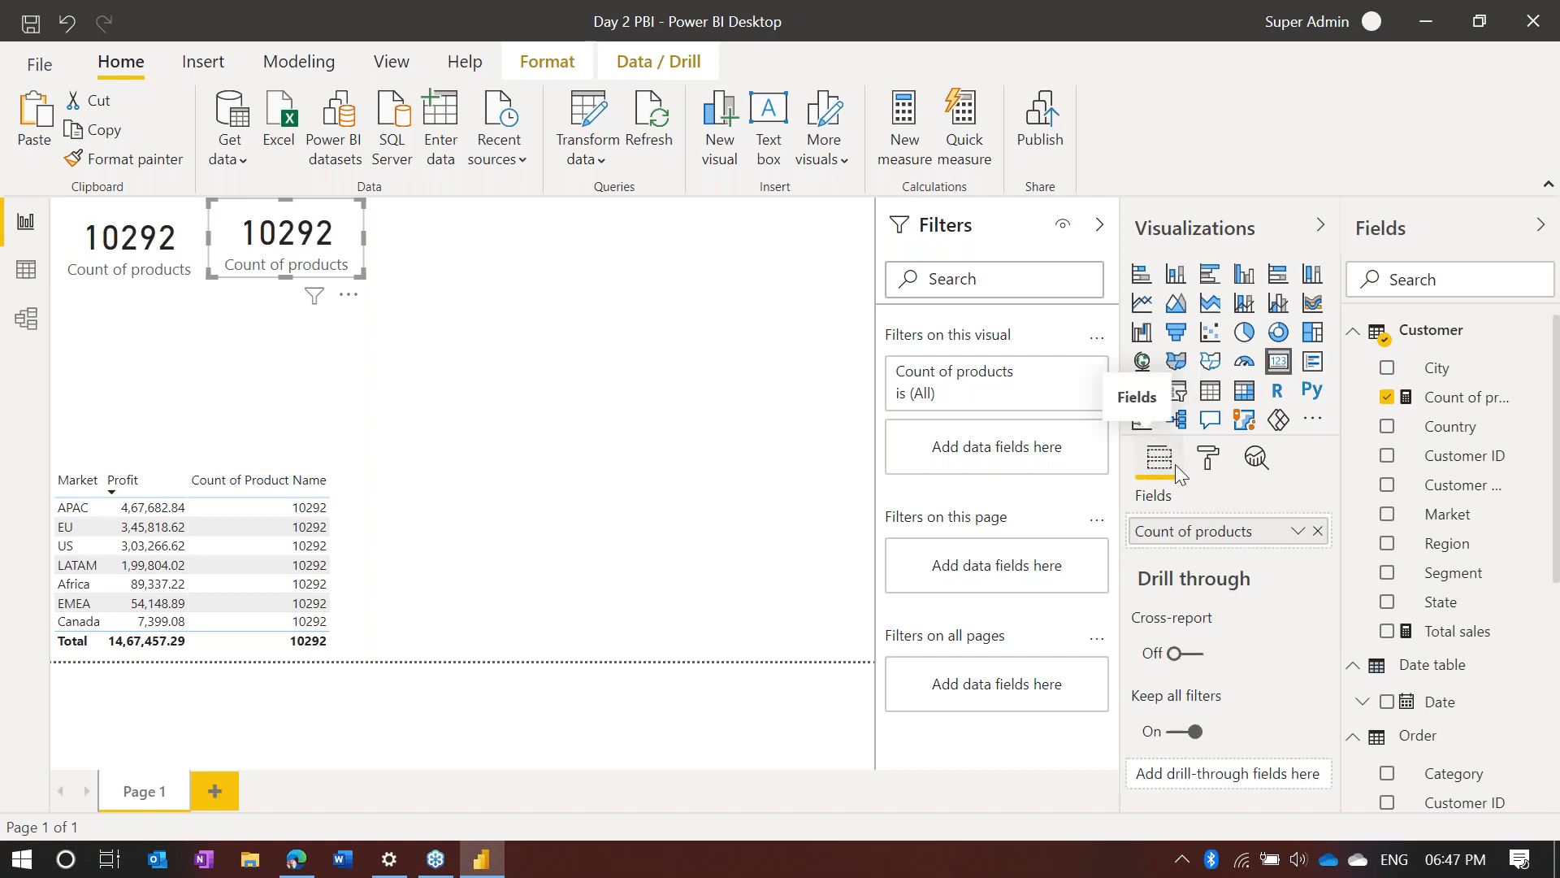
pyautogui.click(1318, 531)
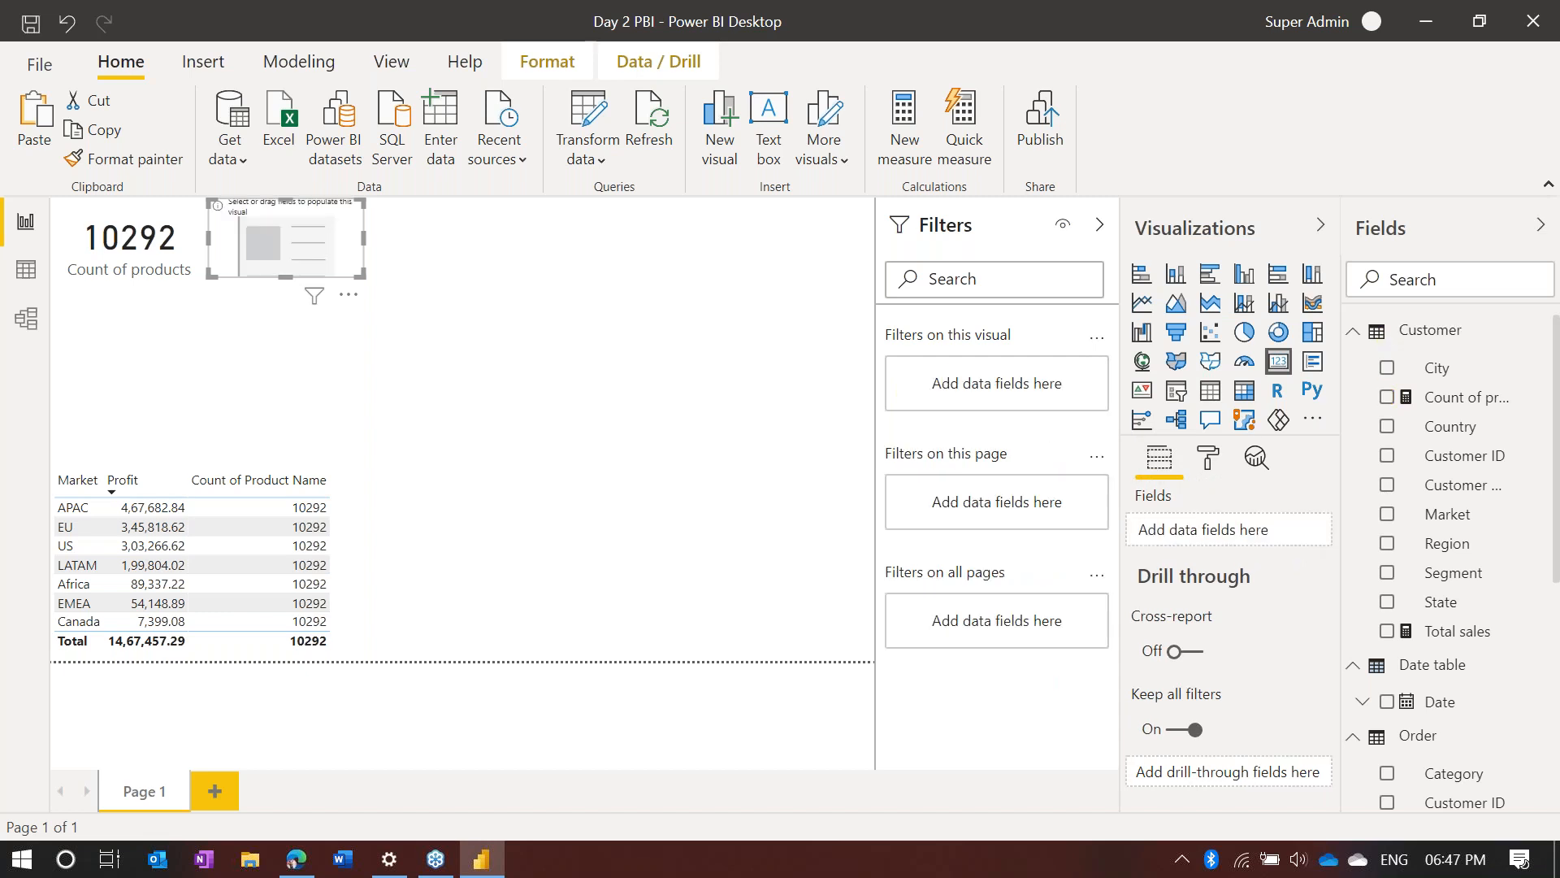
pyautogui.click(1459, 631)
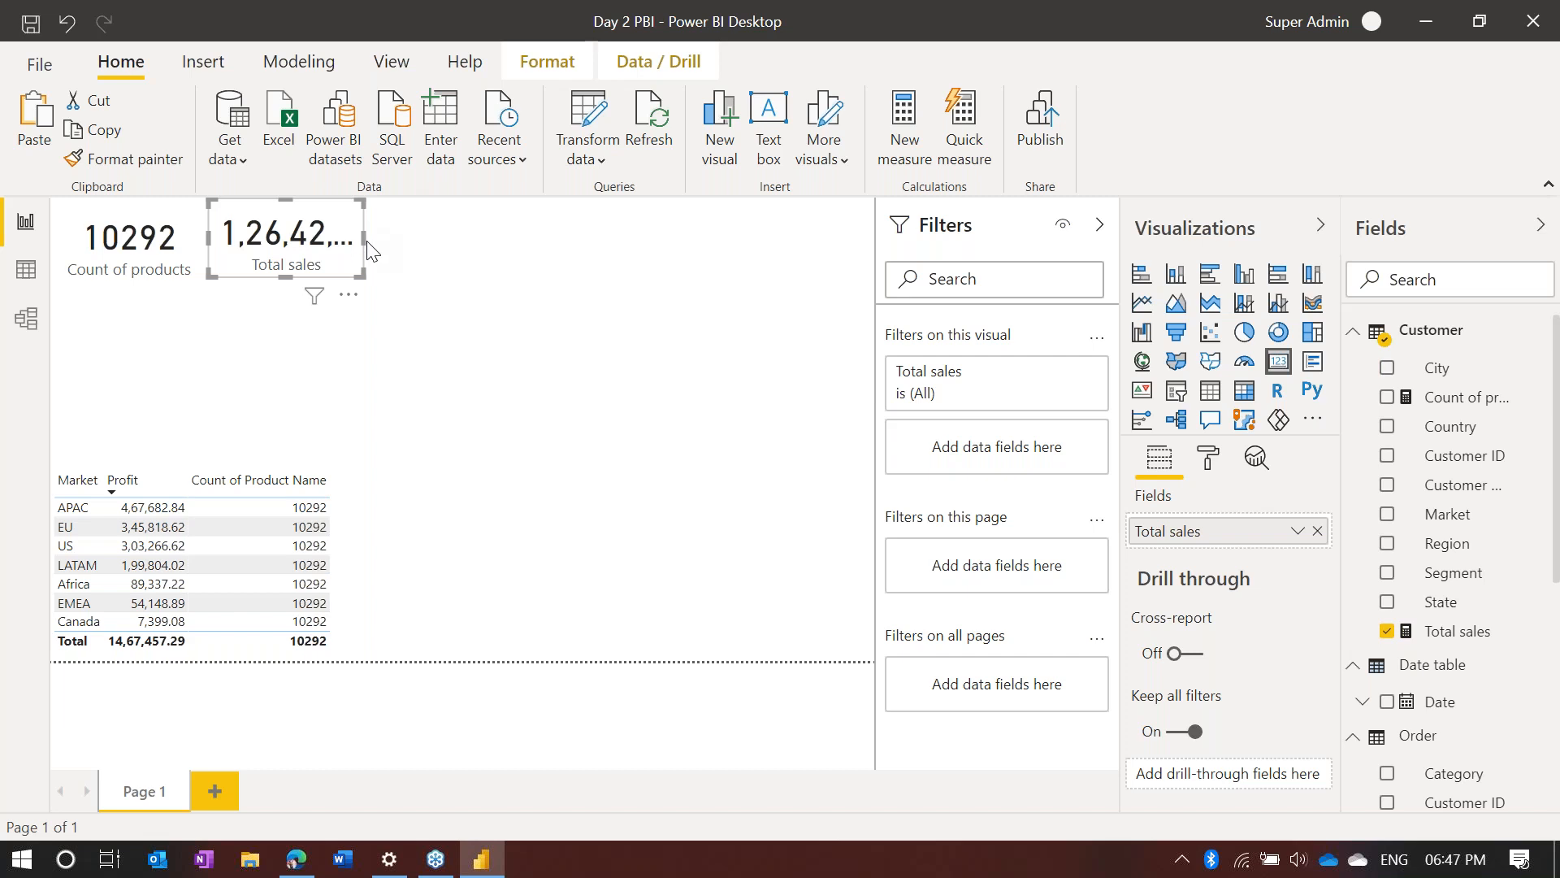
pyautogui.moveTo(366, 246); pyautogui.dragTo(454, 243)
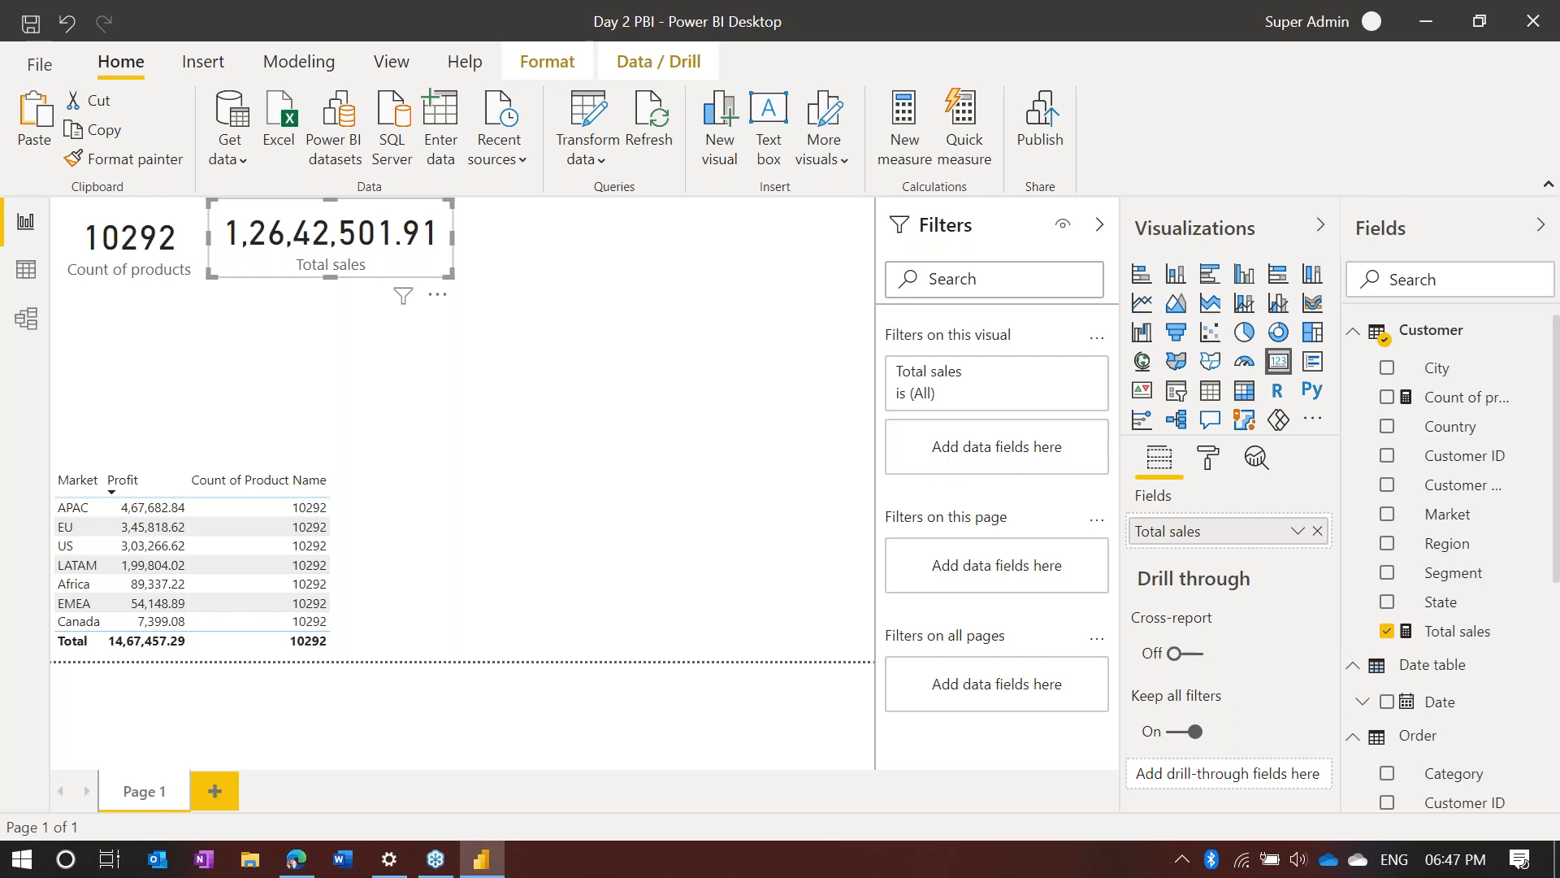
# Step: Paste another copy of the Count of products card and place it beside the Total sales card
pyautogui.click(176, 272)
pyautogui.hotkey('ctrl', 'v')
pyautogui.moveTo(185, 240); pyautogui.dragTo(592, 216)
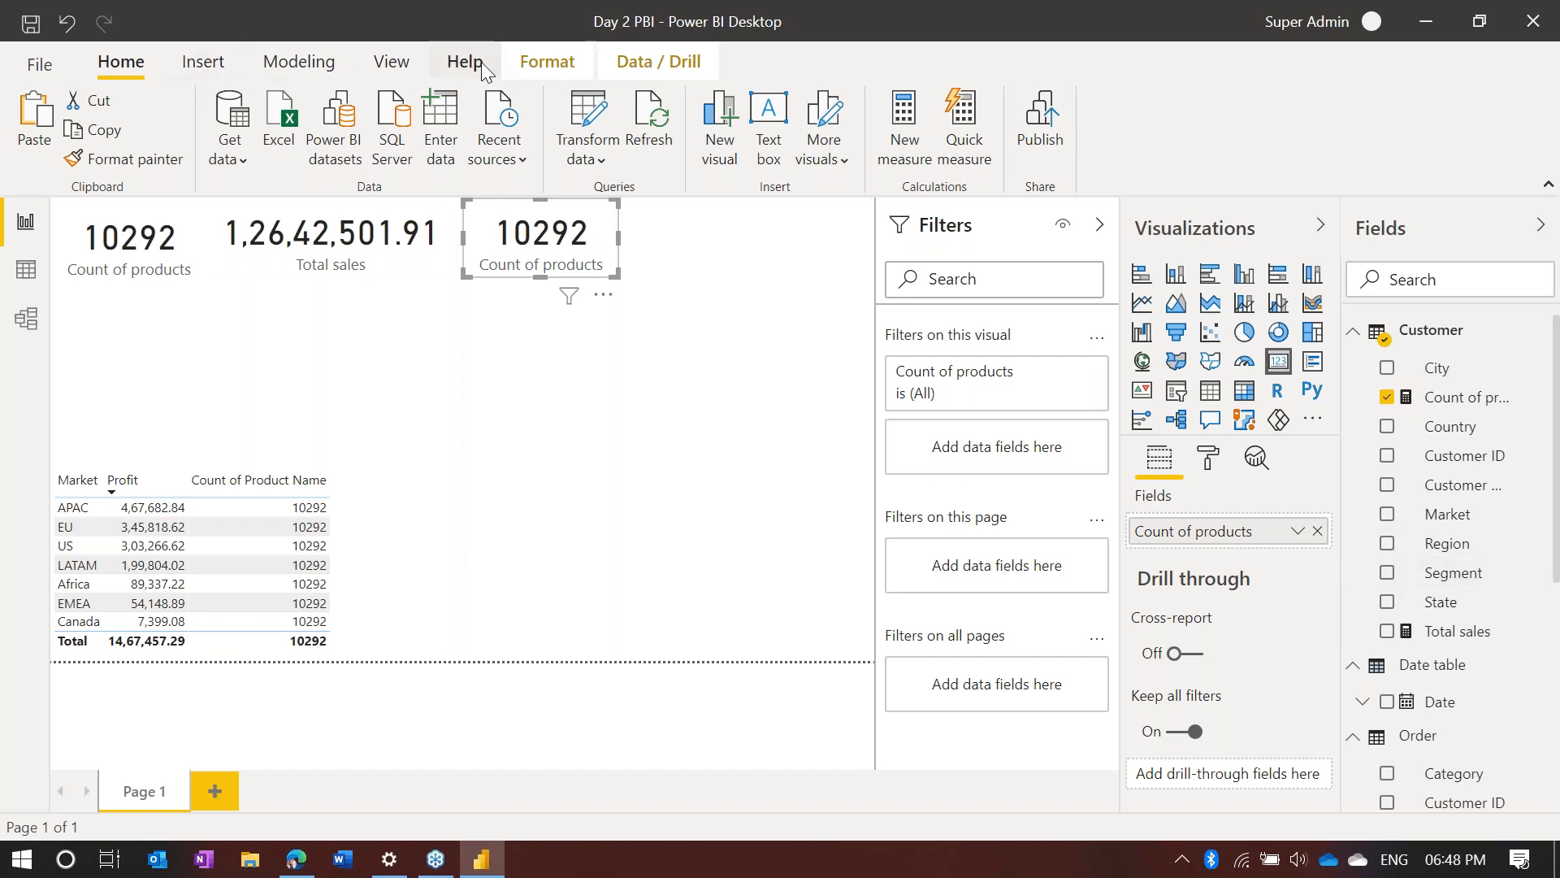
# Step: Create a new measure Total Profit = SUM('Order'[Profit])
pyautogui.click(907, 122)
pyautogui.write('Total Profit = SUM(profit')
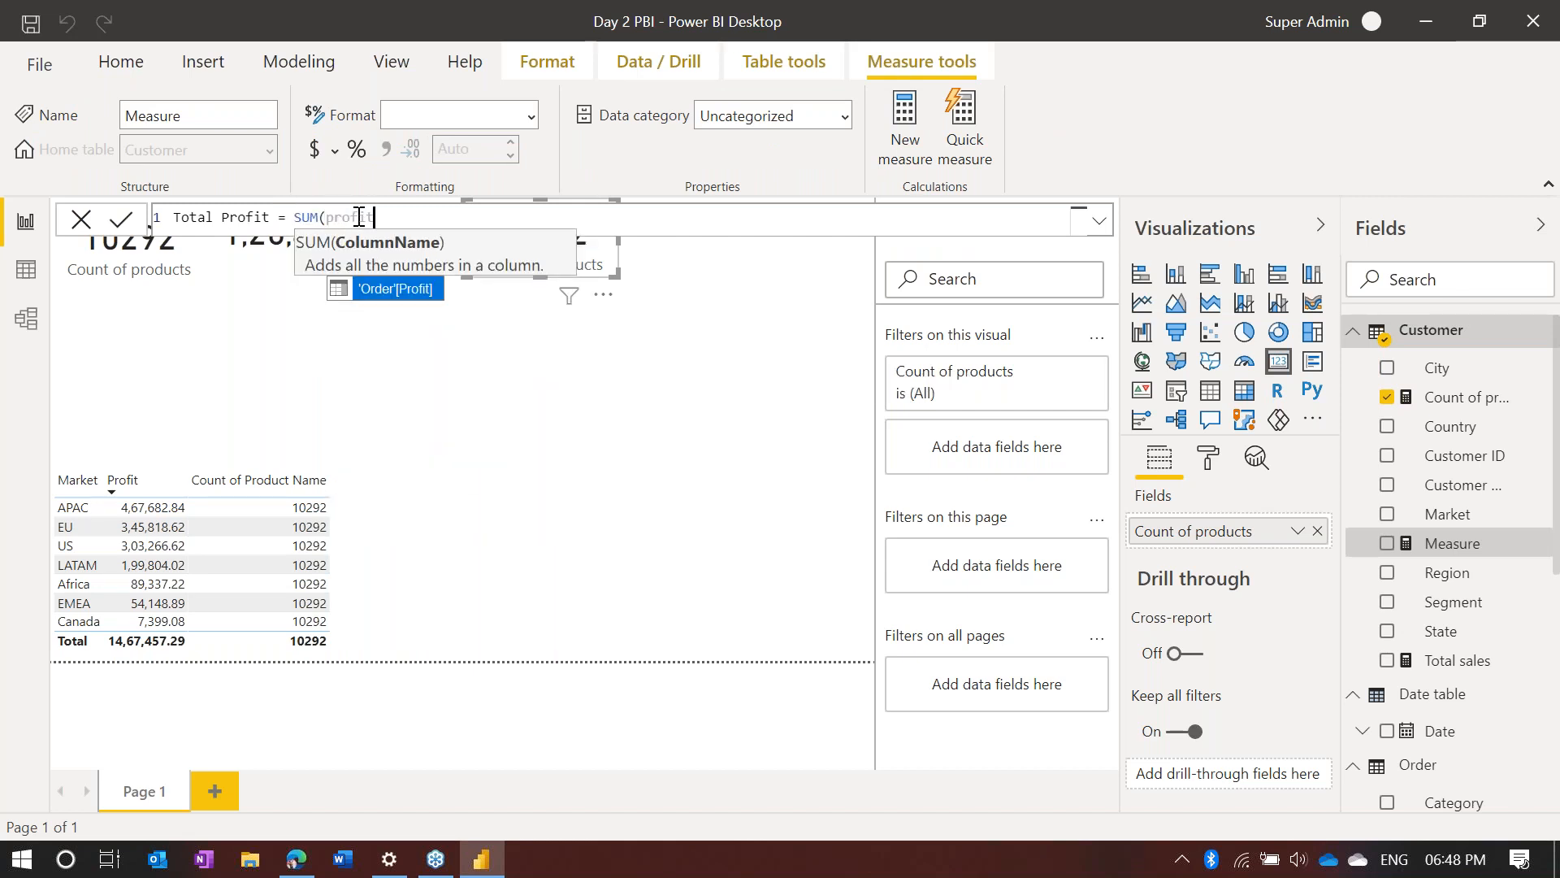
pyautogui.press('Tab')
pyautogui.write(')')
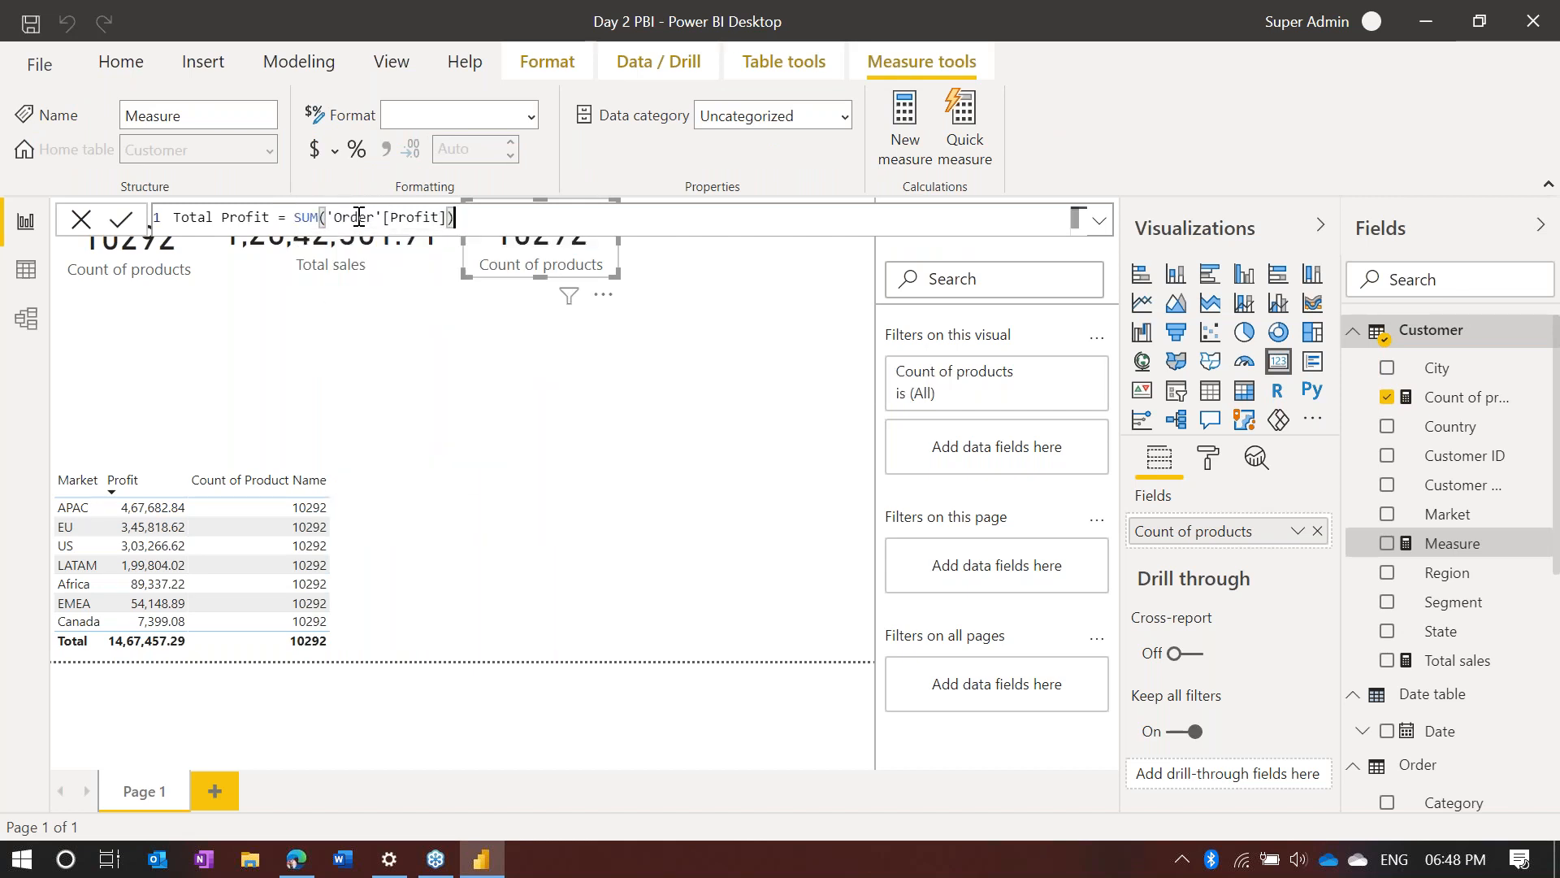
pyautogui.press('Return')
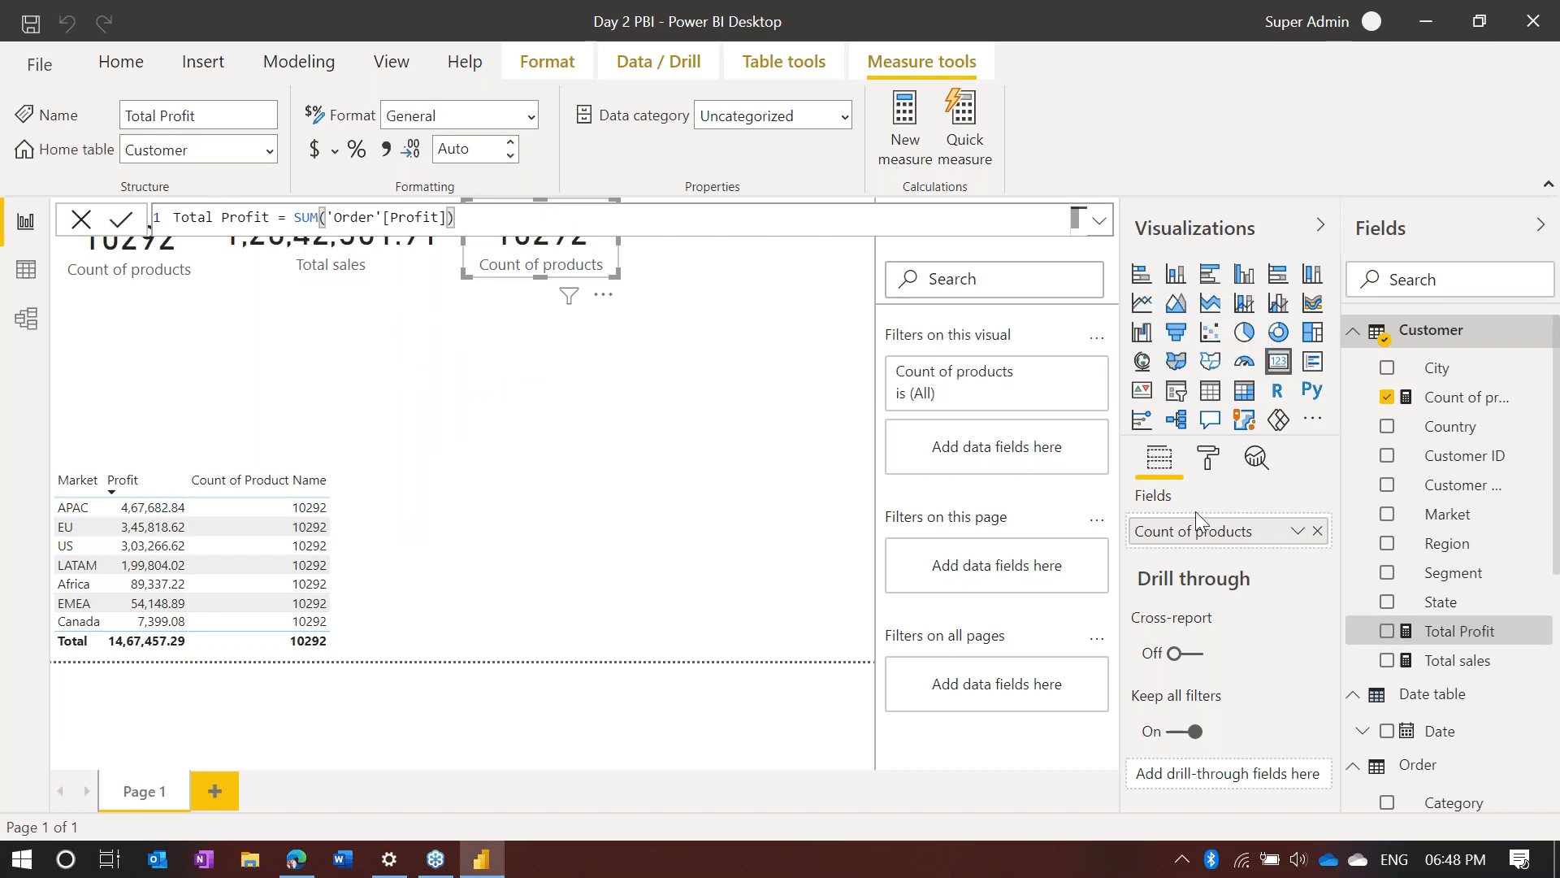
# Step: Replace the third card's field with Total Profit and widen the card to fit the value
pyautogui.click(1318, 532)
pyautogui.moveTo(1418, 631); pyautogui.dragTo(1255, 538)
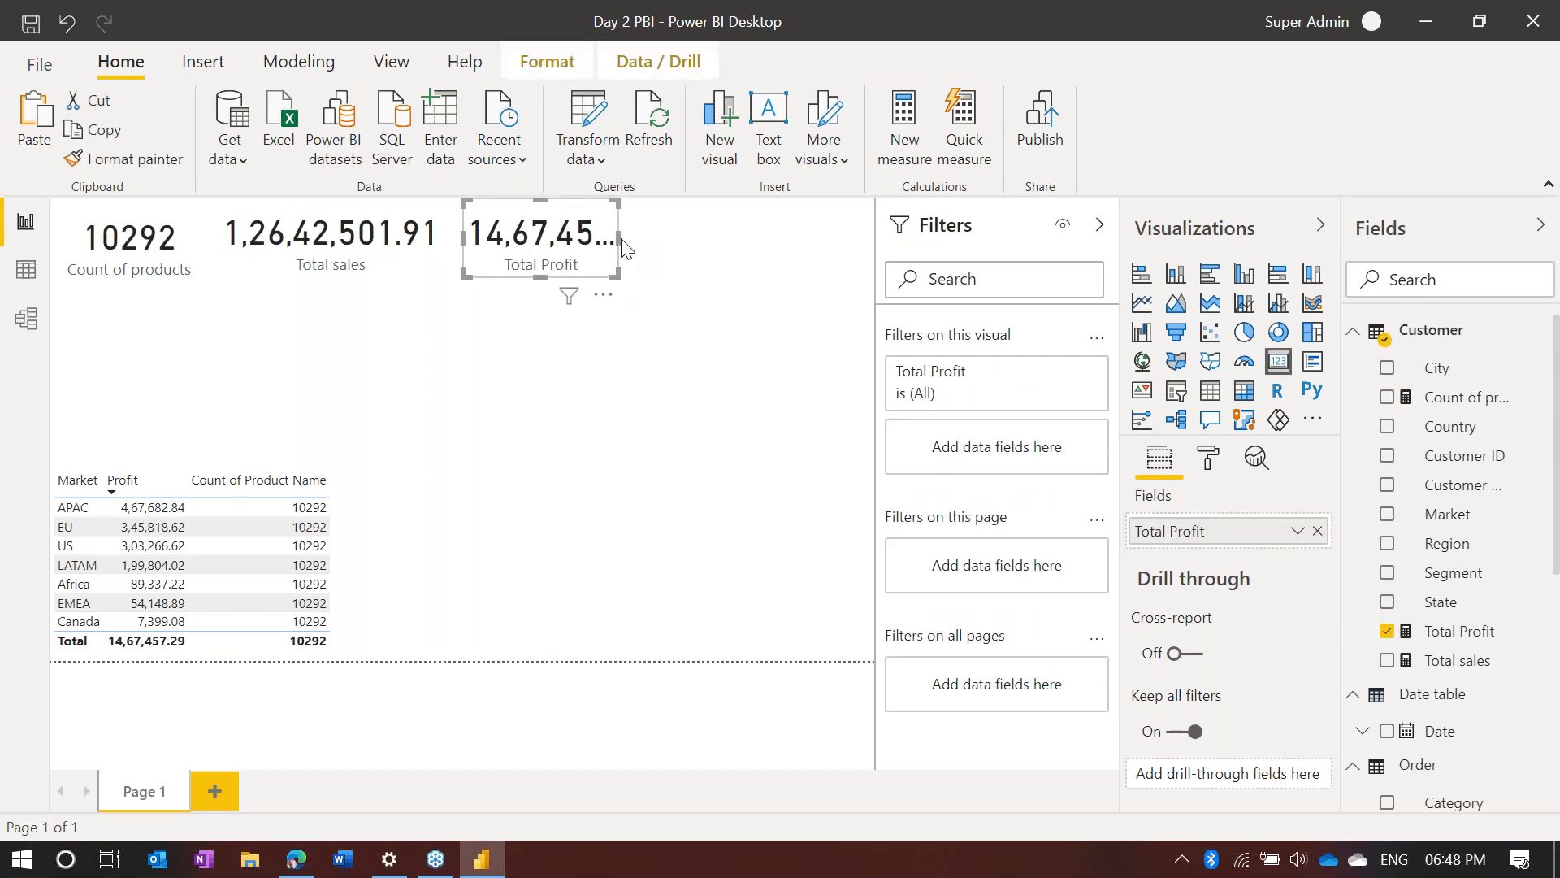
pyautogui.moveTo(621, 239); pyautogui.dragTo(674, 239)
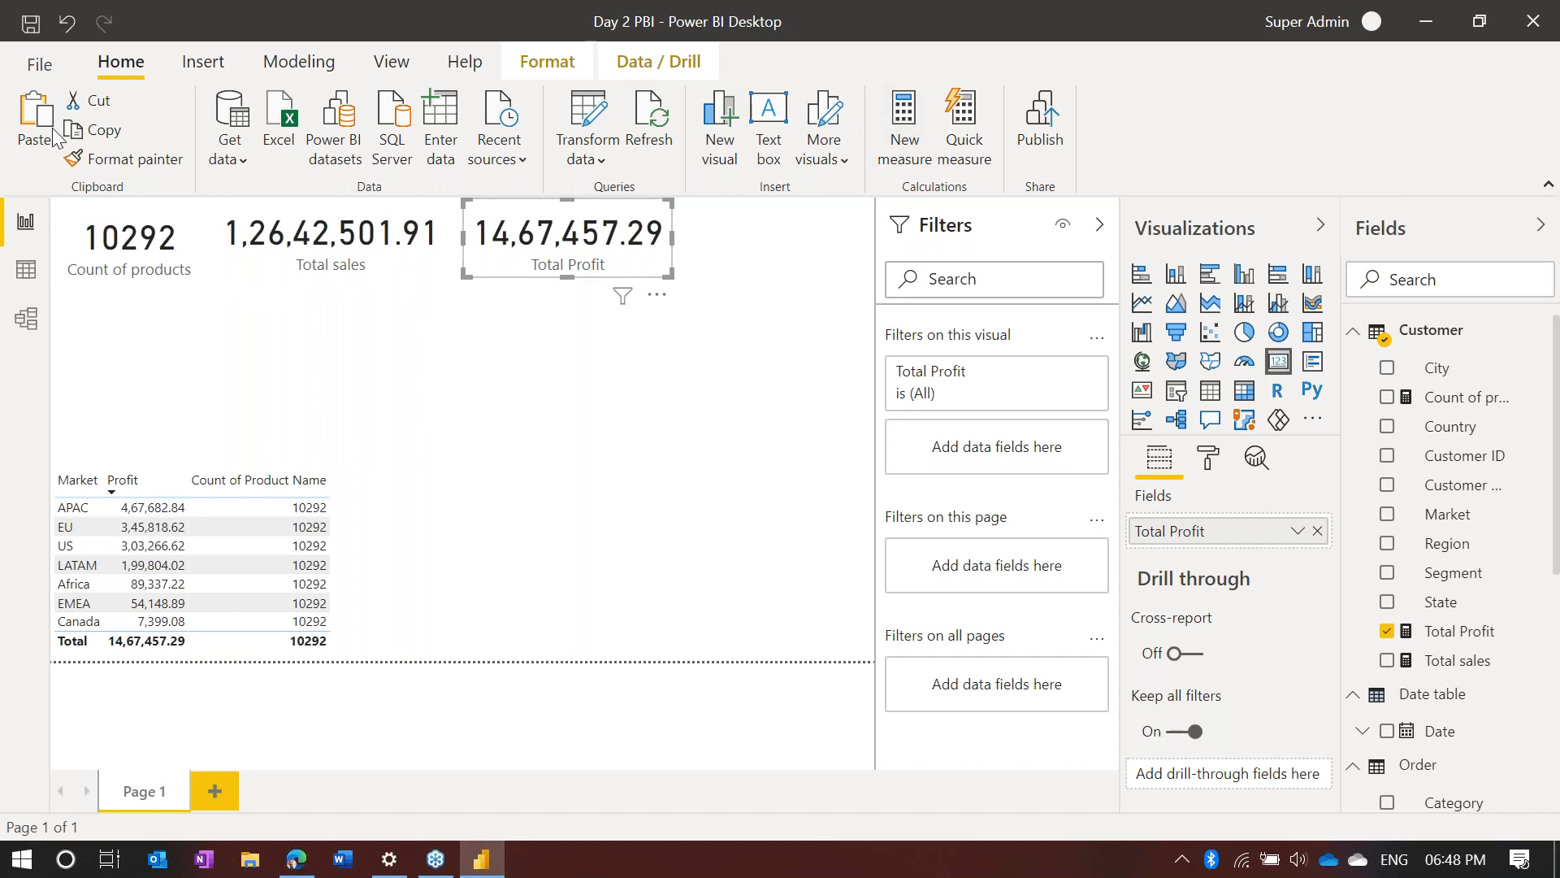
# Step: Examine the Order table's columns in data view before returning to the report
pyautogui.click(25, 271)
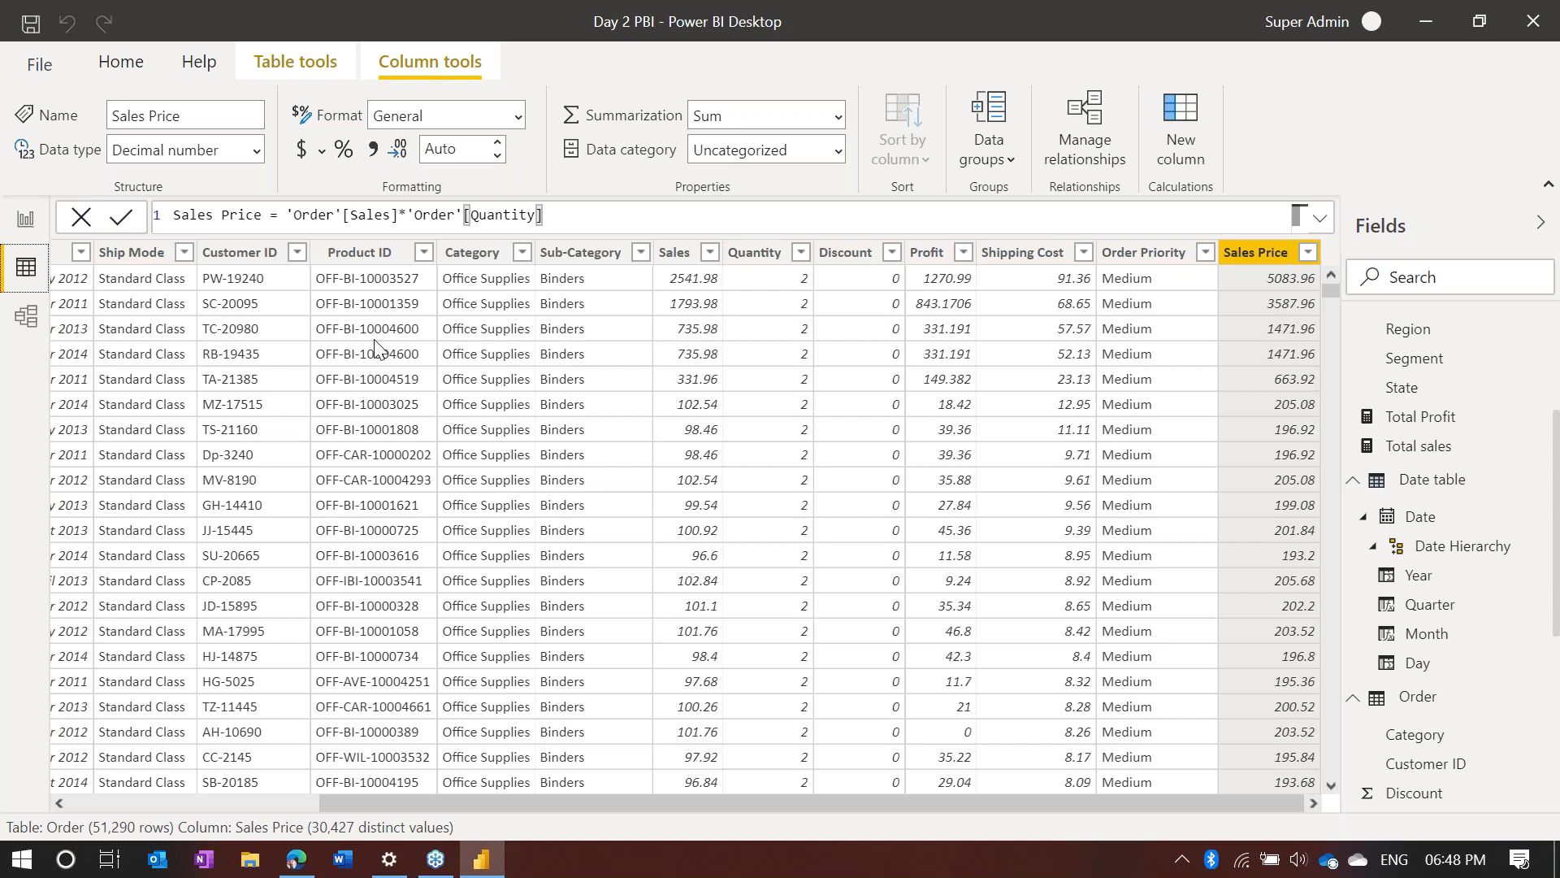
pyautogui.hscroll(-4, 375, 347)
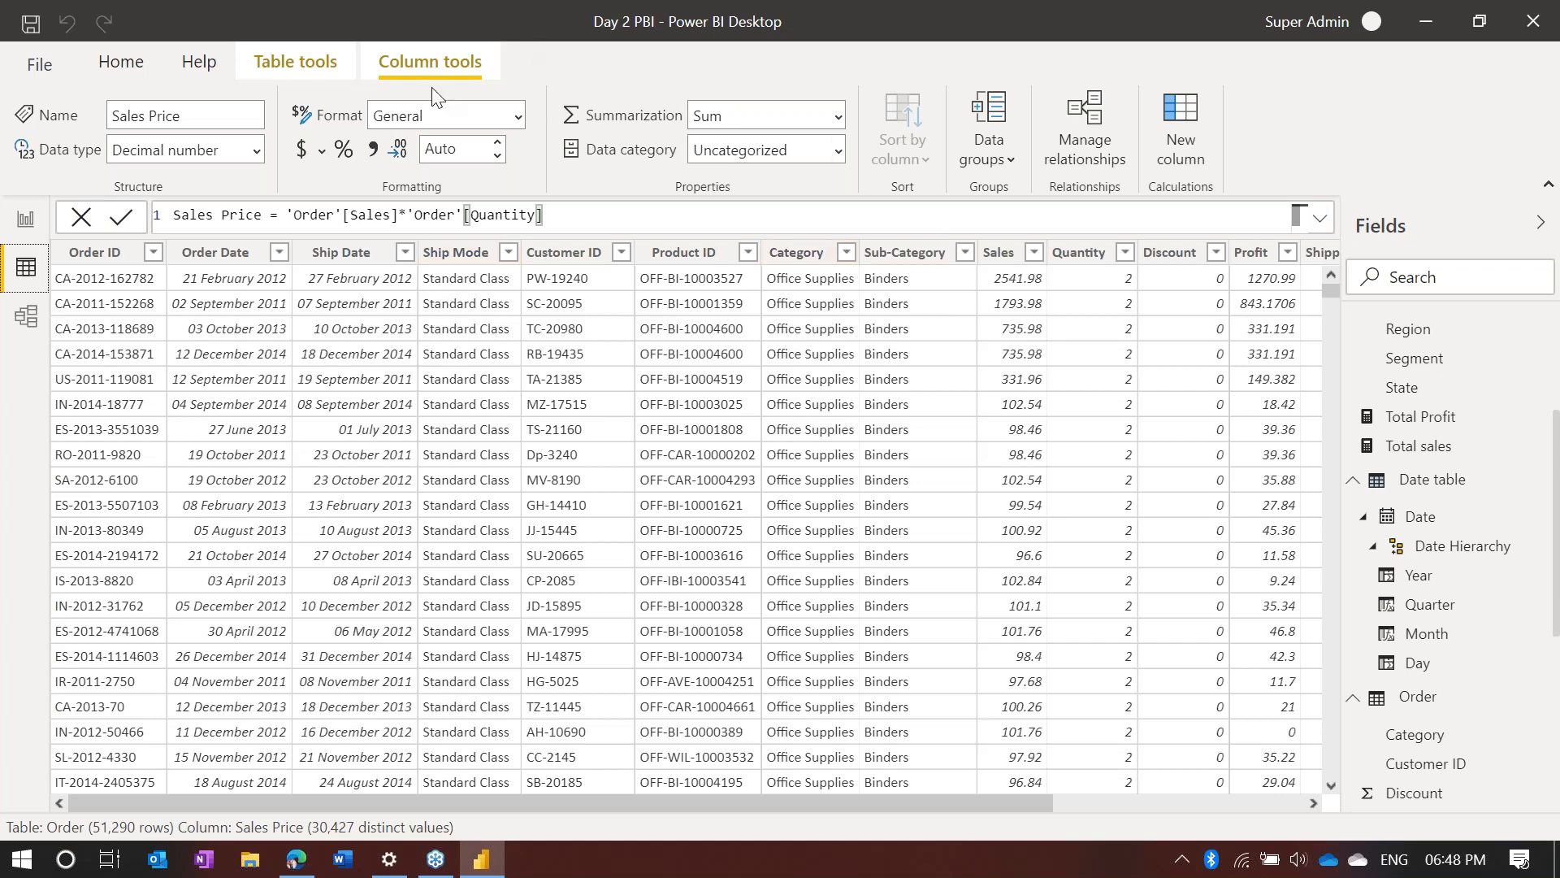
pyautogui.click(25, 220)
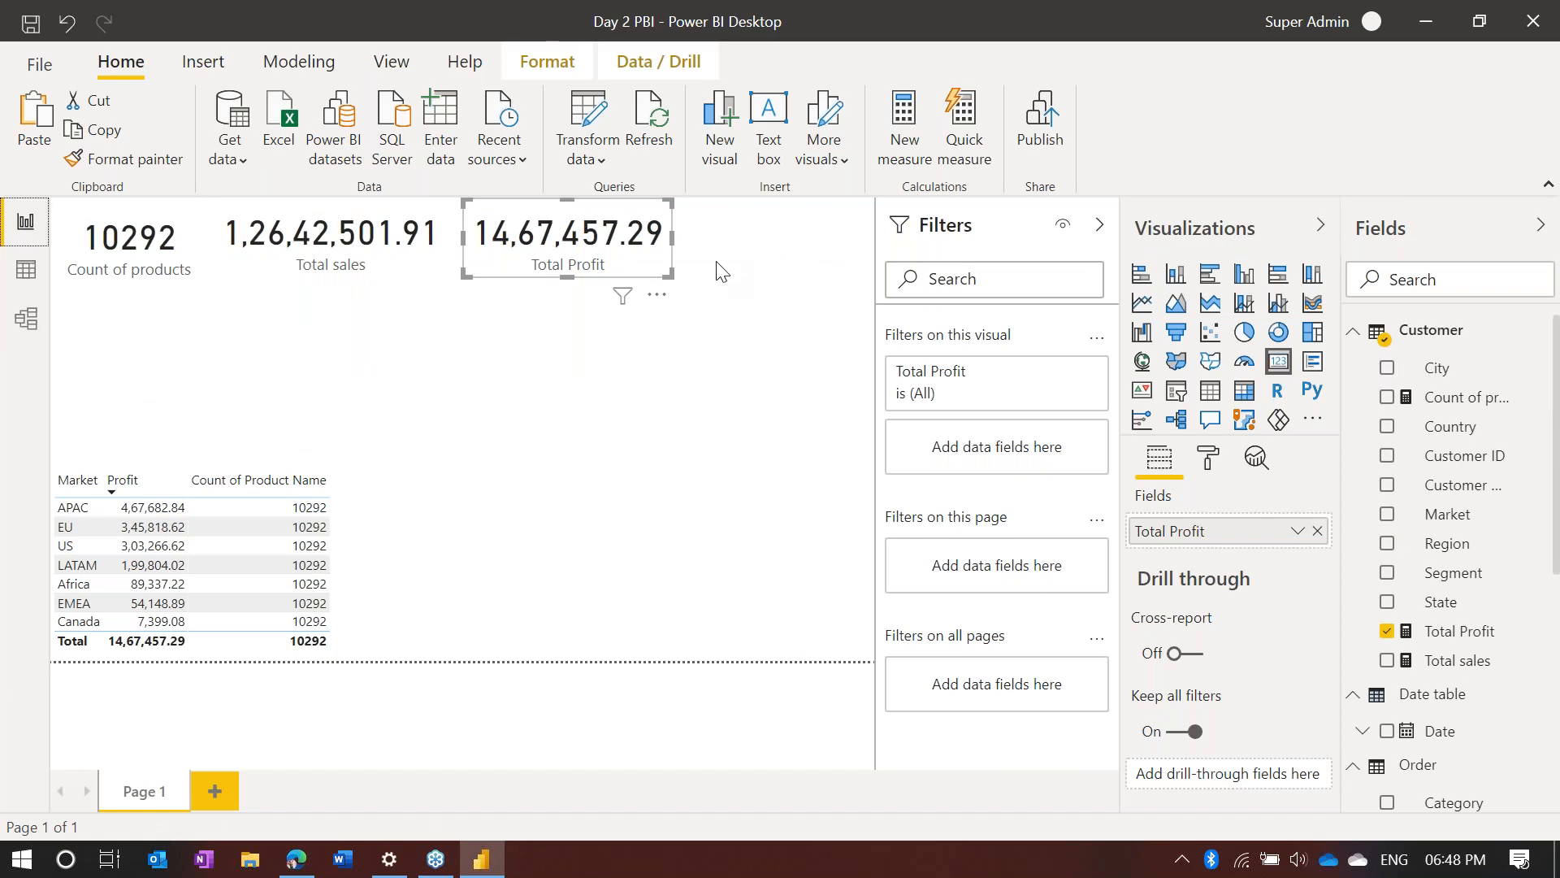
# Step: Examine the Count of products measure formula, then review the model diagram and the Order table's columns in data view
pyautogui.click(204, 236)
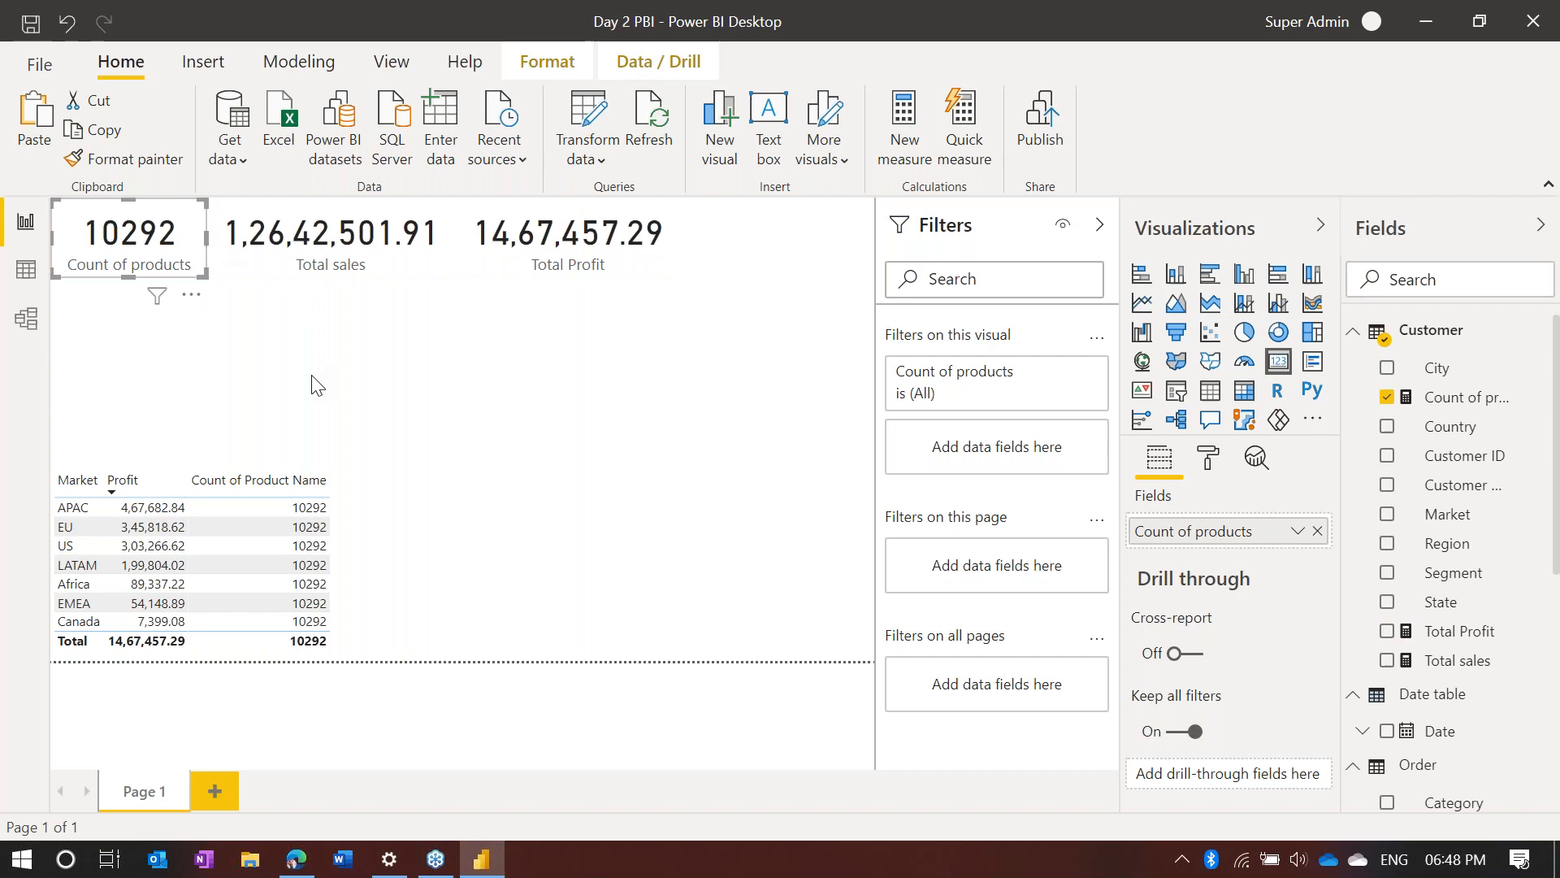
pyautogui.click(316, 386)
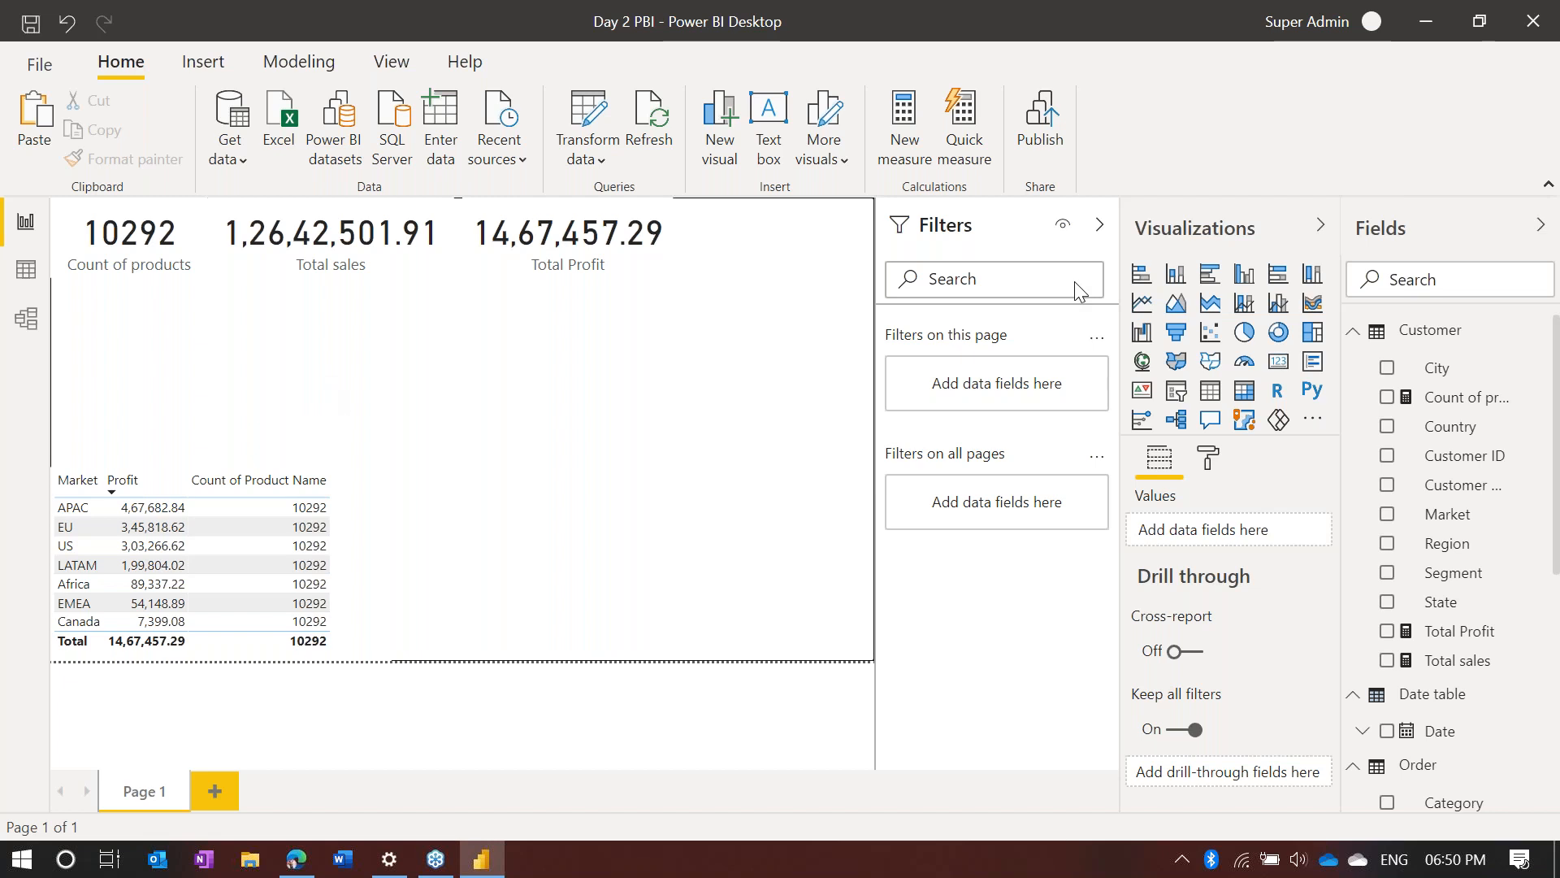
pyautogui.click(1471, 398)
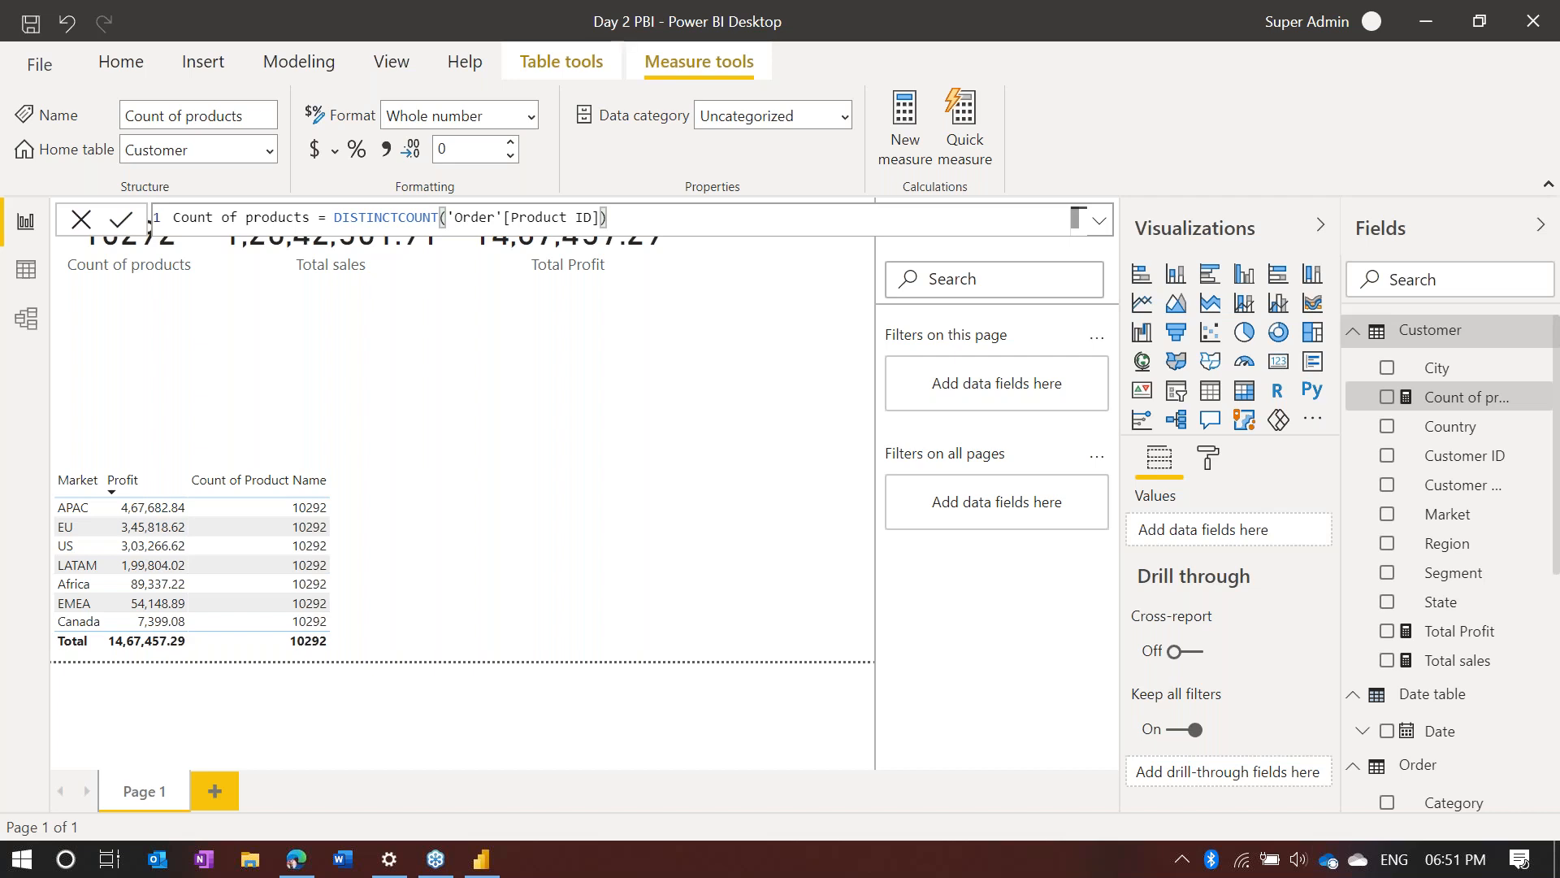
pyautogui.click(640, 326)
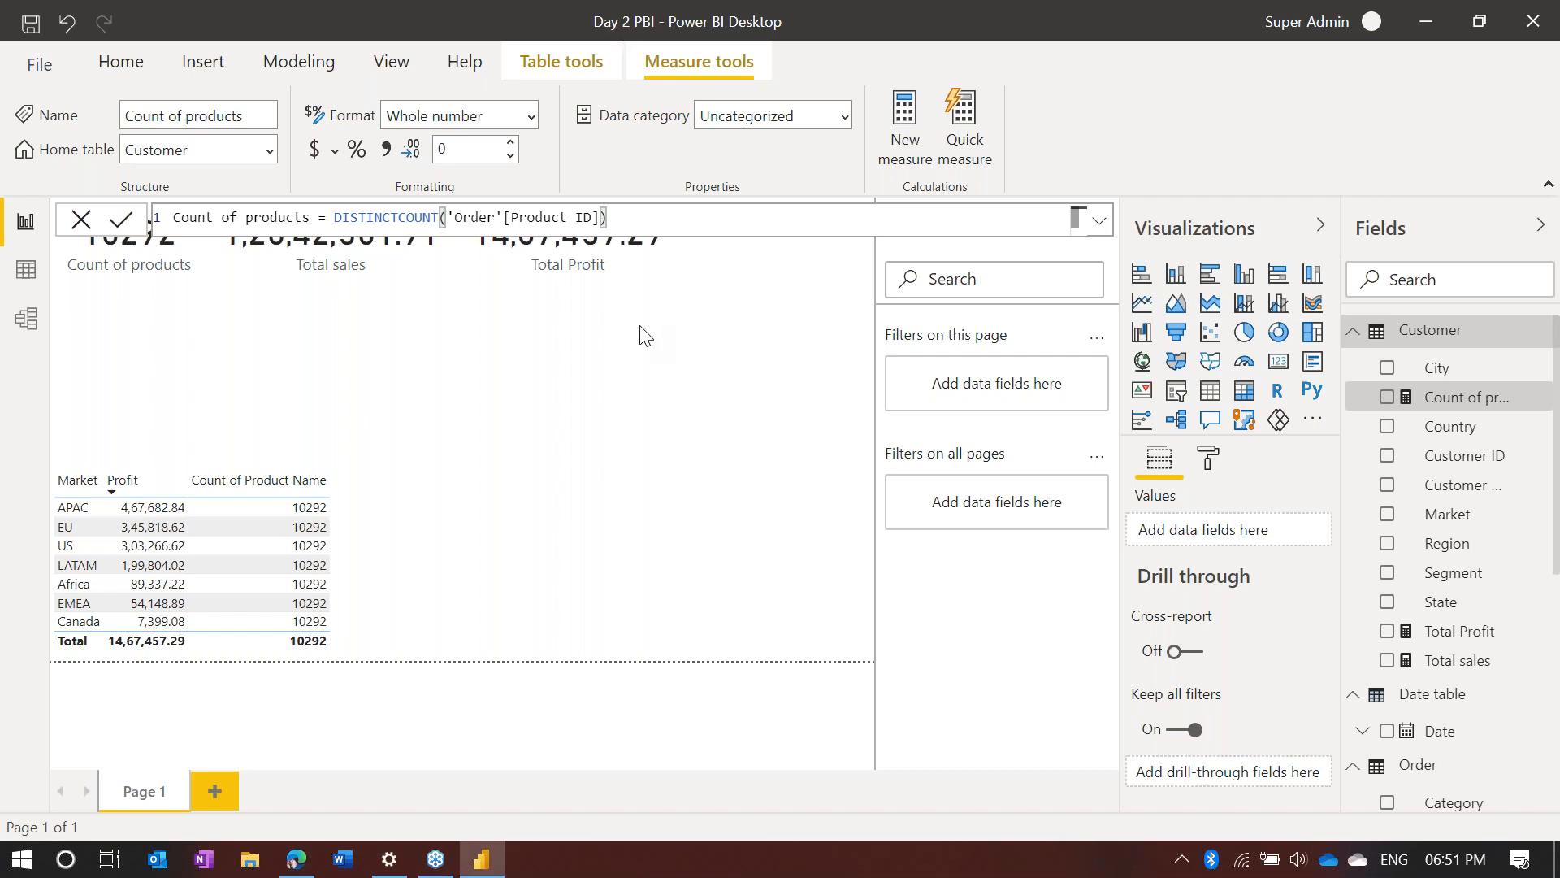
pyautogui.click(641, 327)
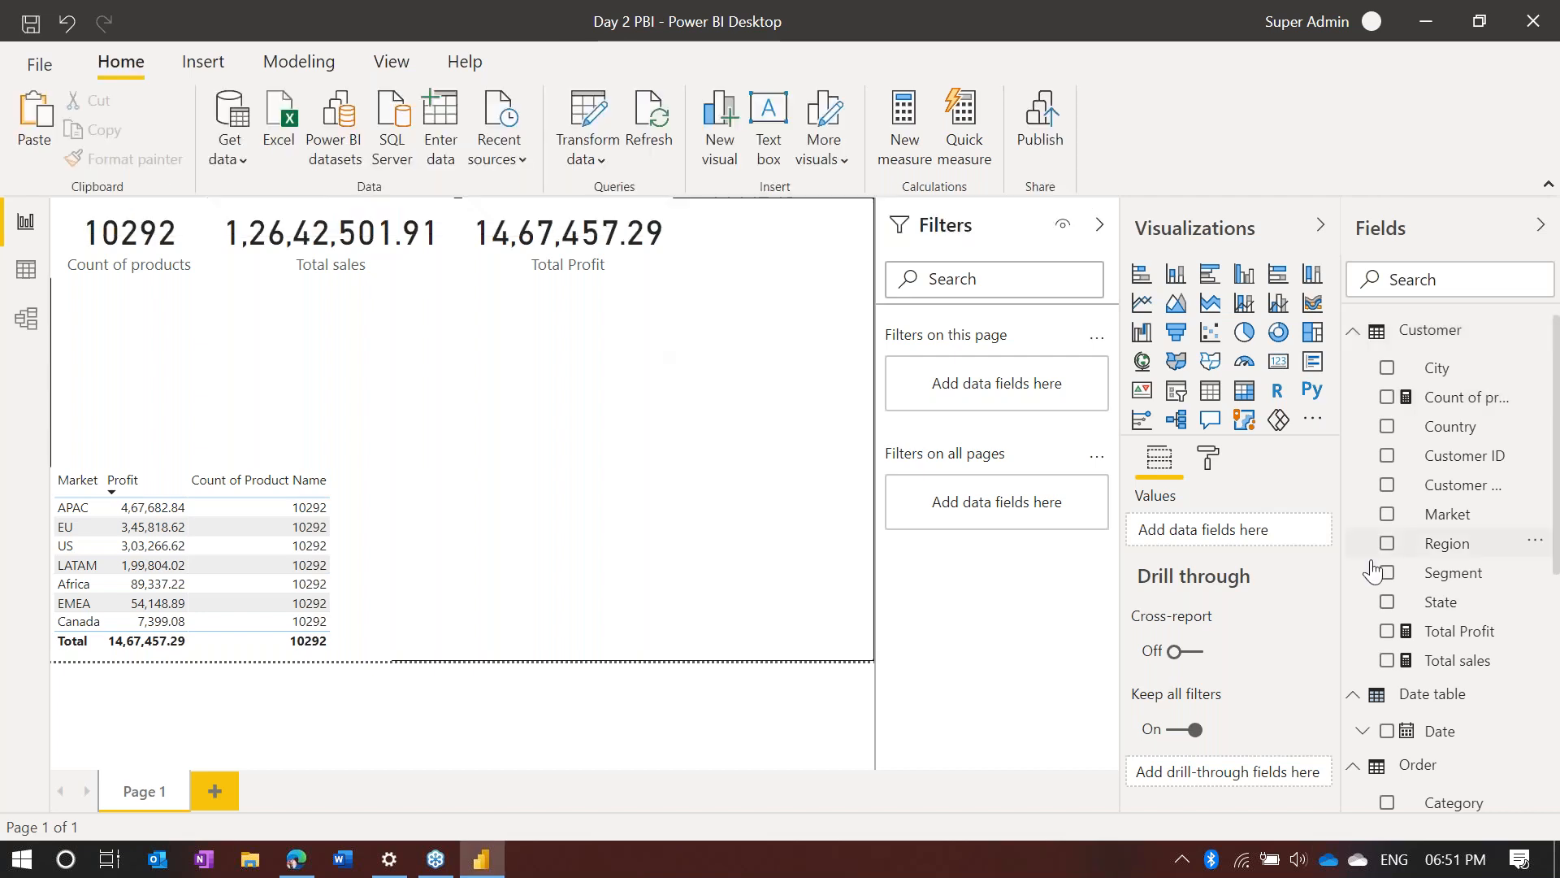
pyautogui.click(1460, 398)
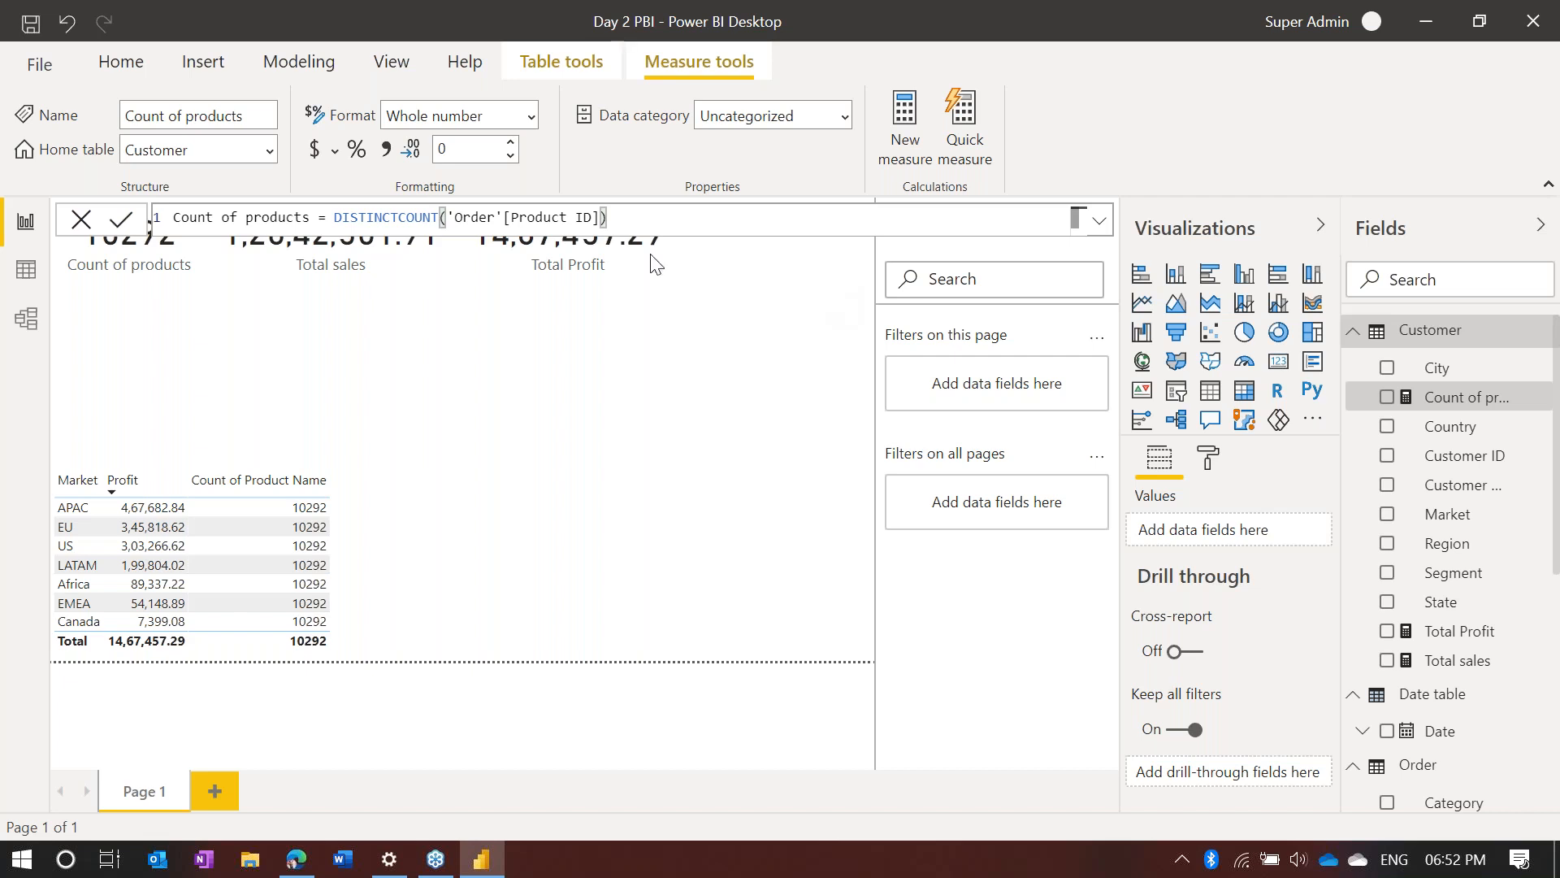
pyautogui.click(23, 280)
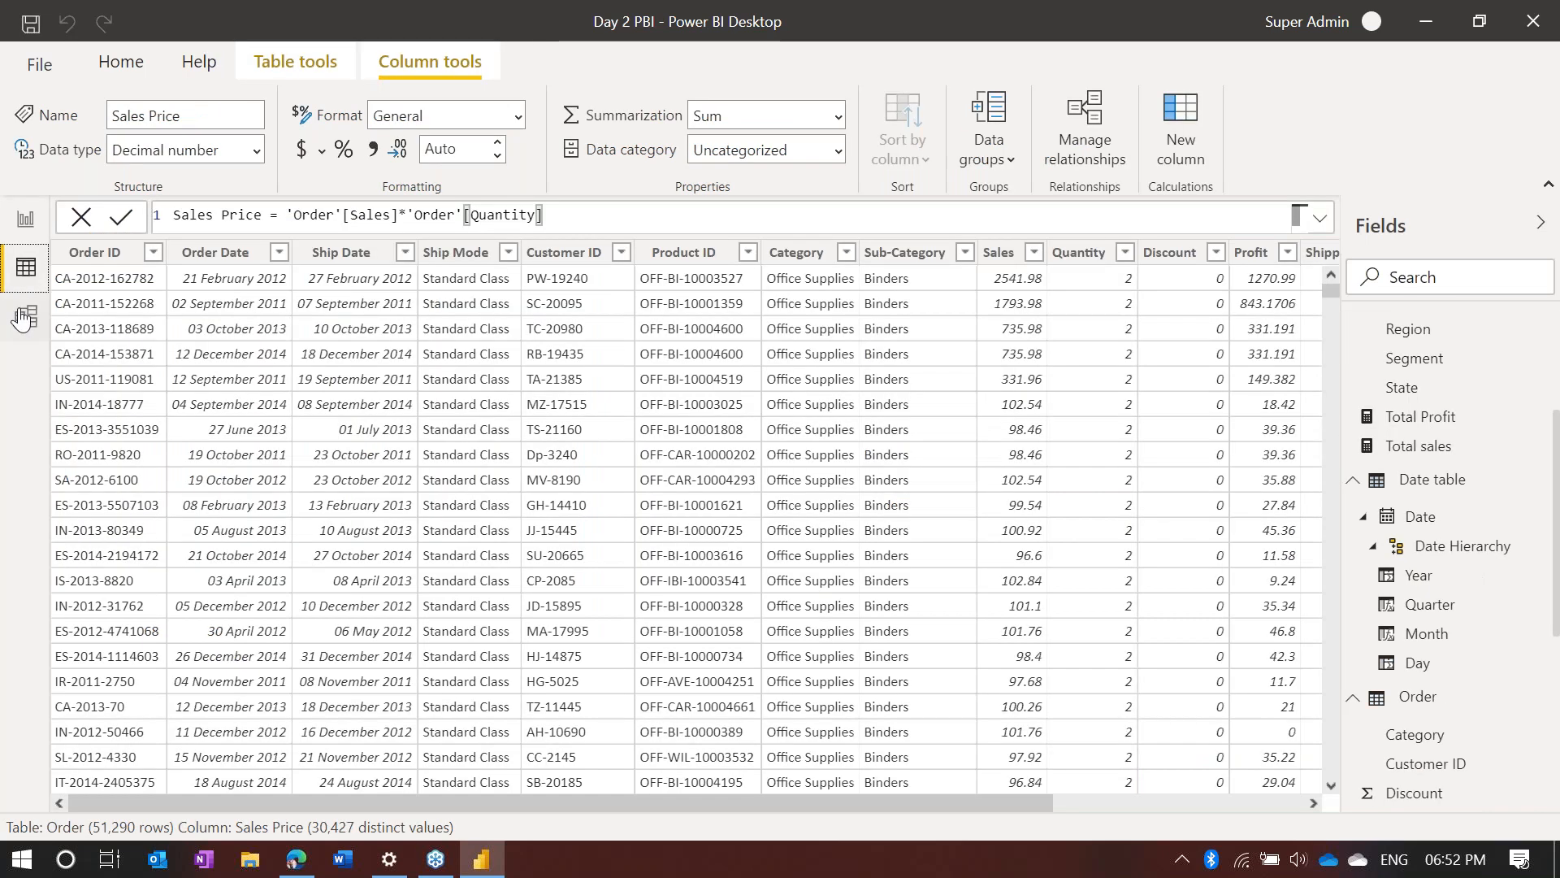
pyautogui.click(26, 318)
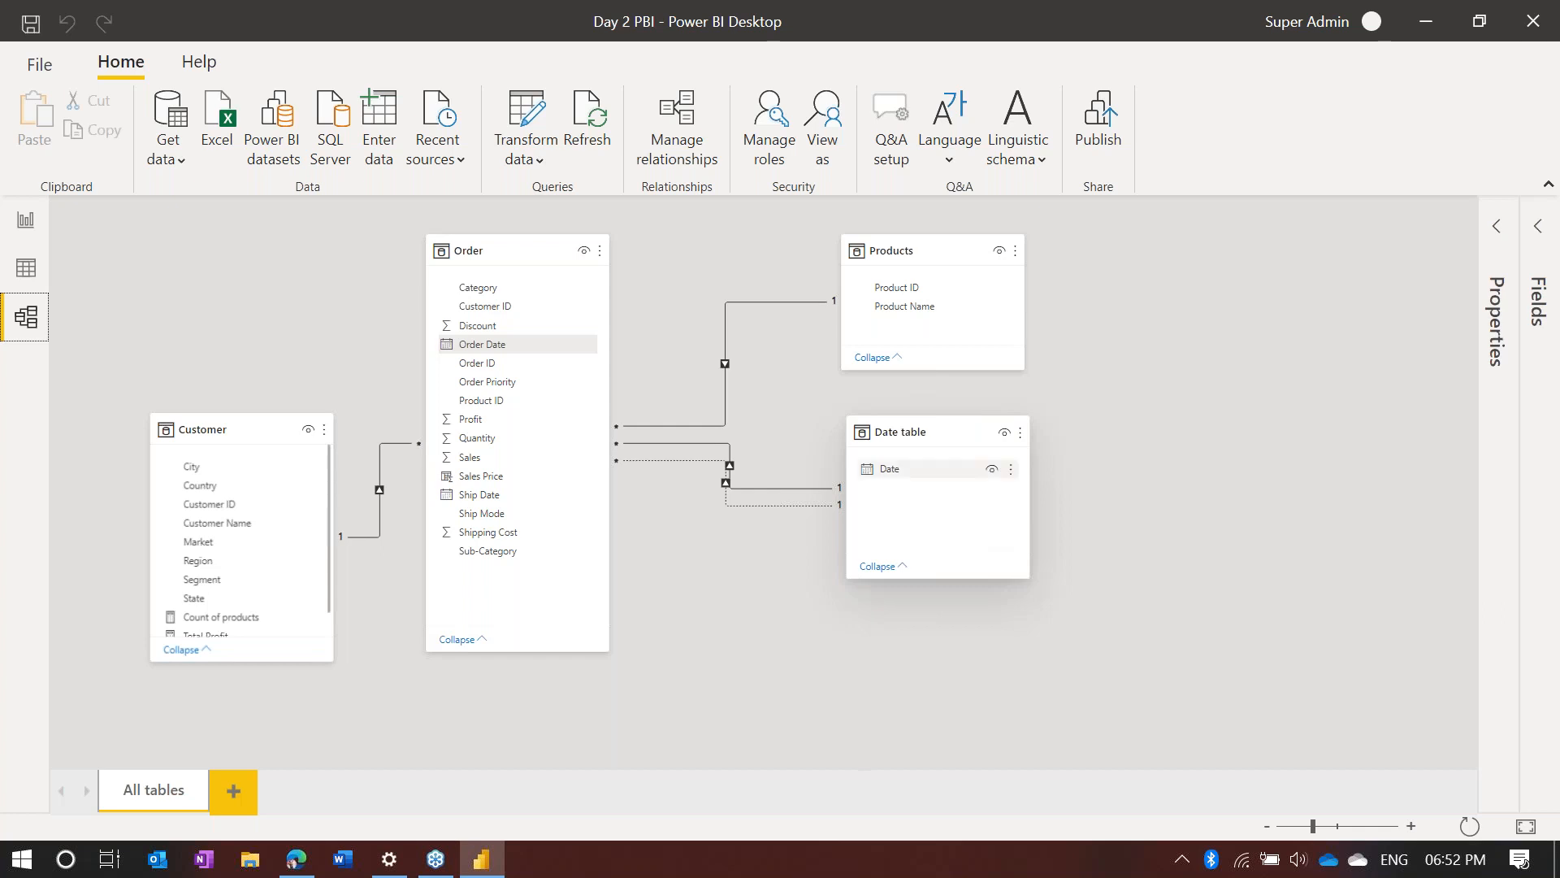
pyautogui.click(26, 270)
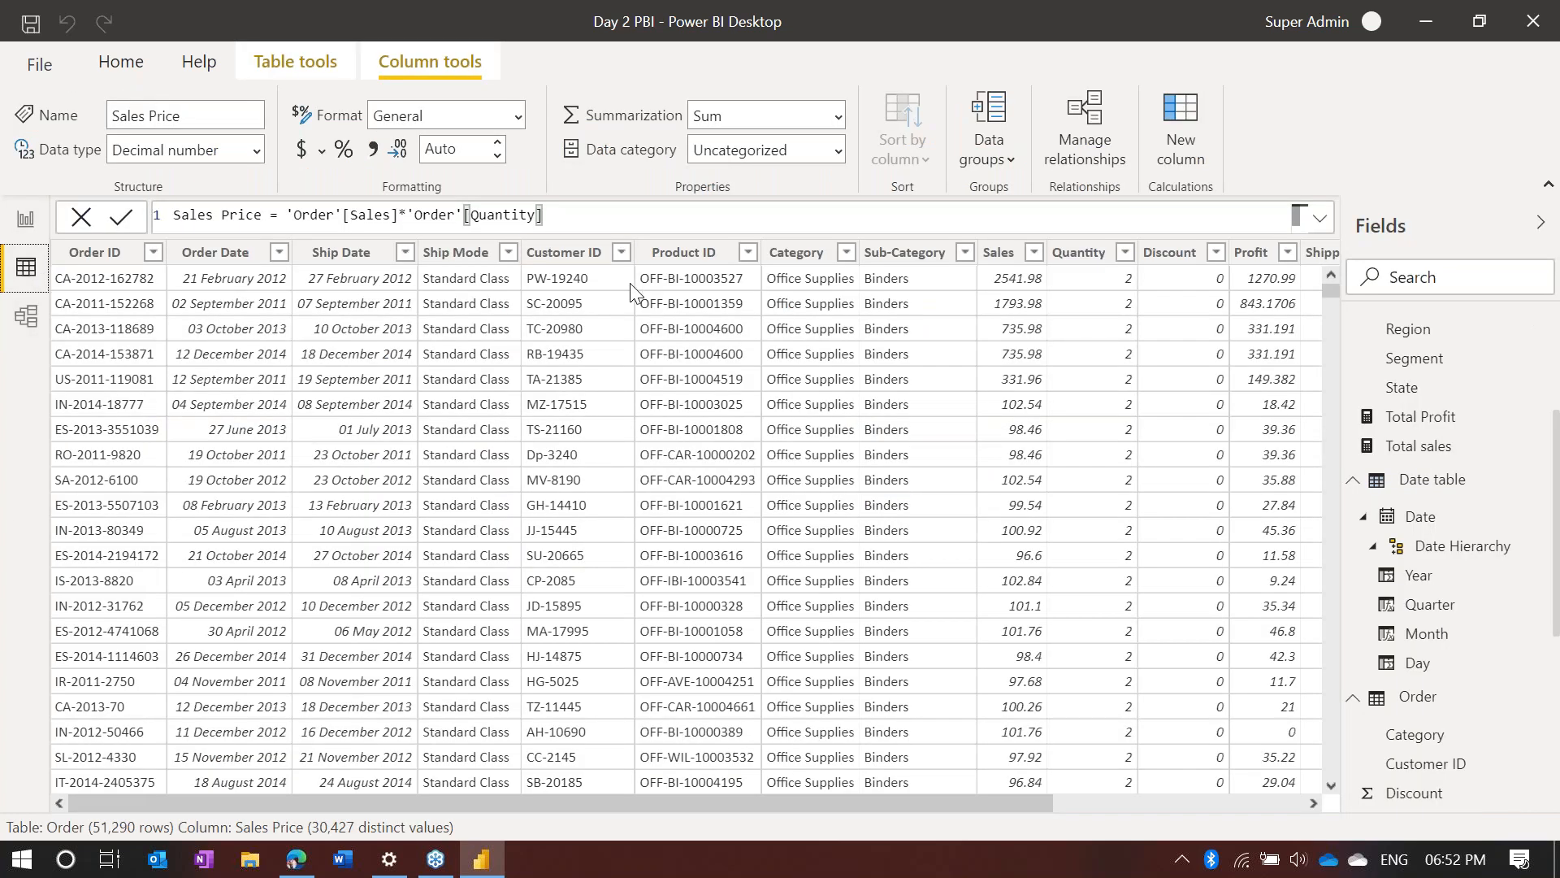
pyautogui.click(24, 224)
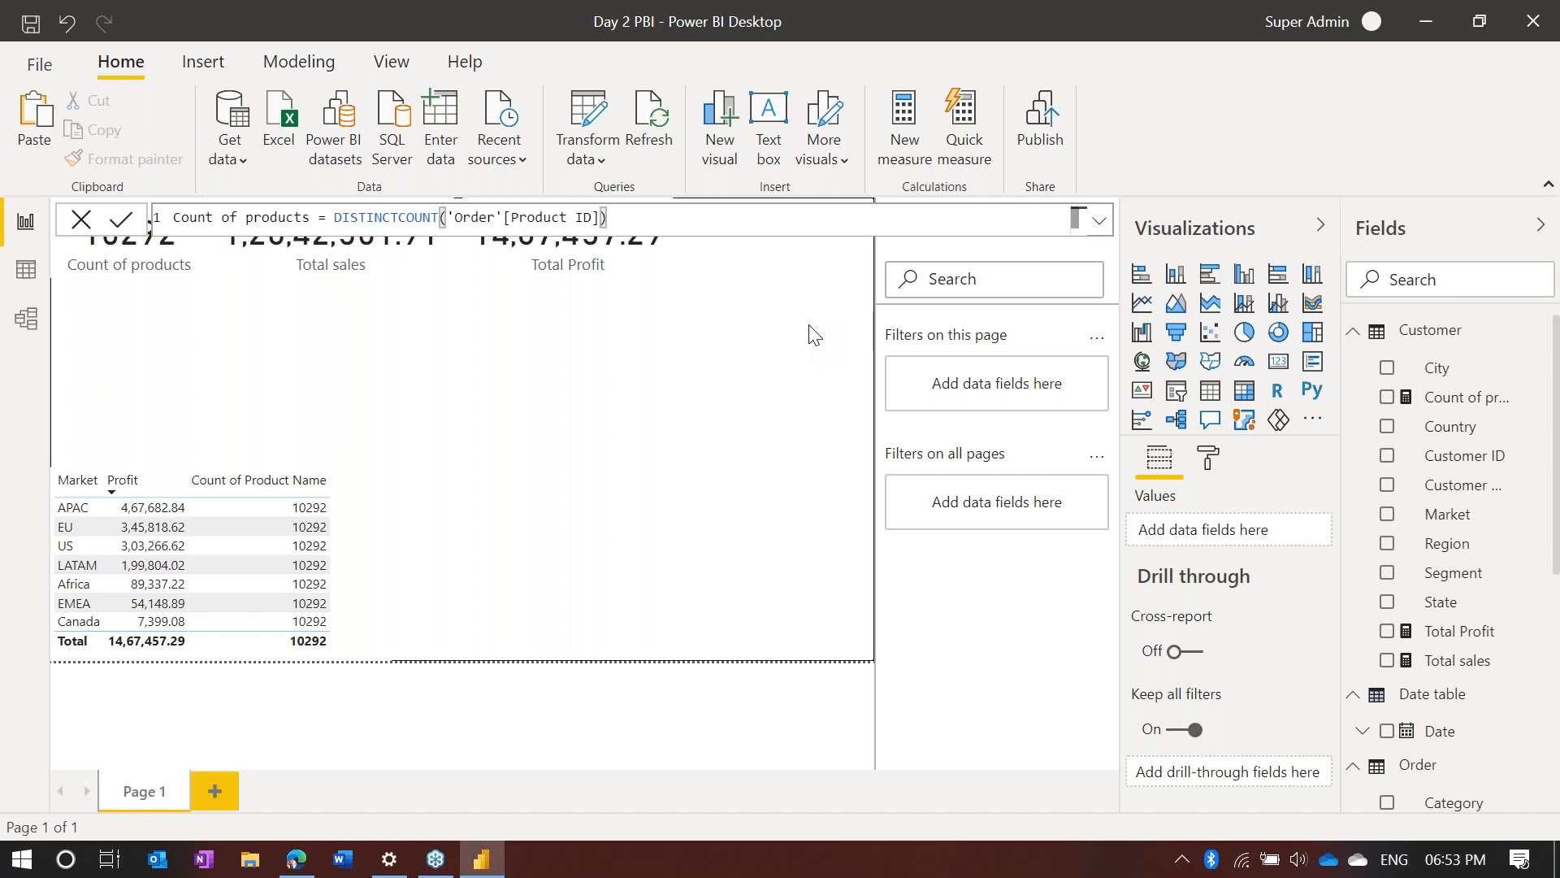
pyautogui.click(26, 272)
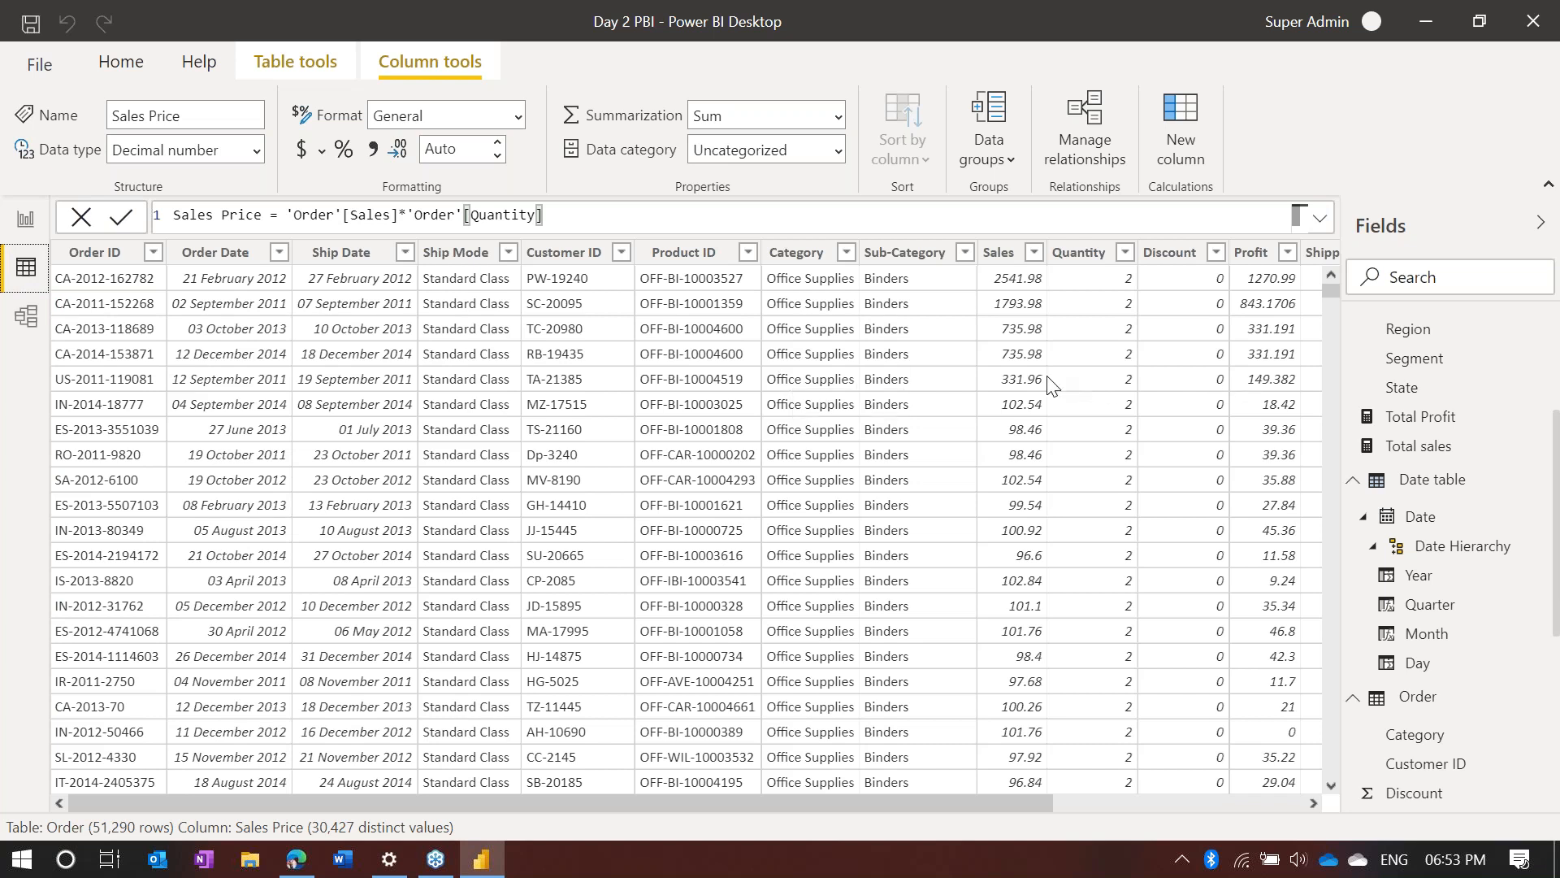
pyautogui.hscroll(5, 1048, 382)
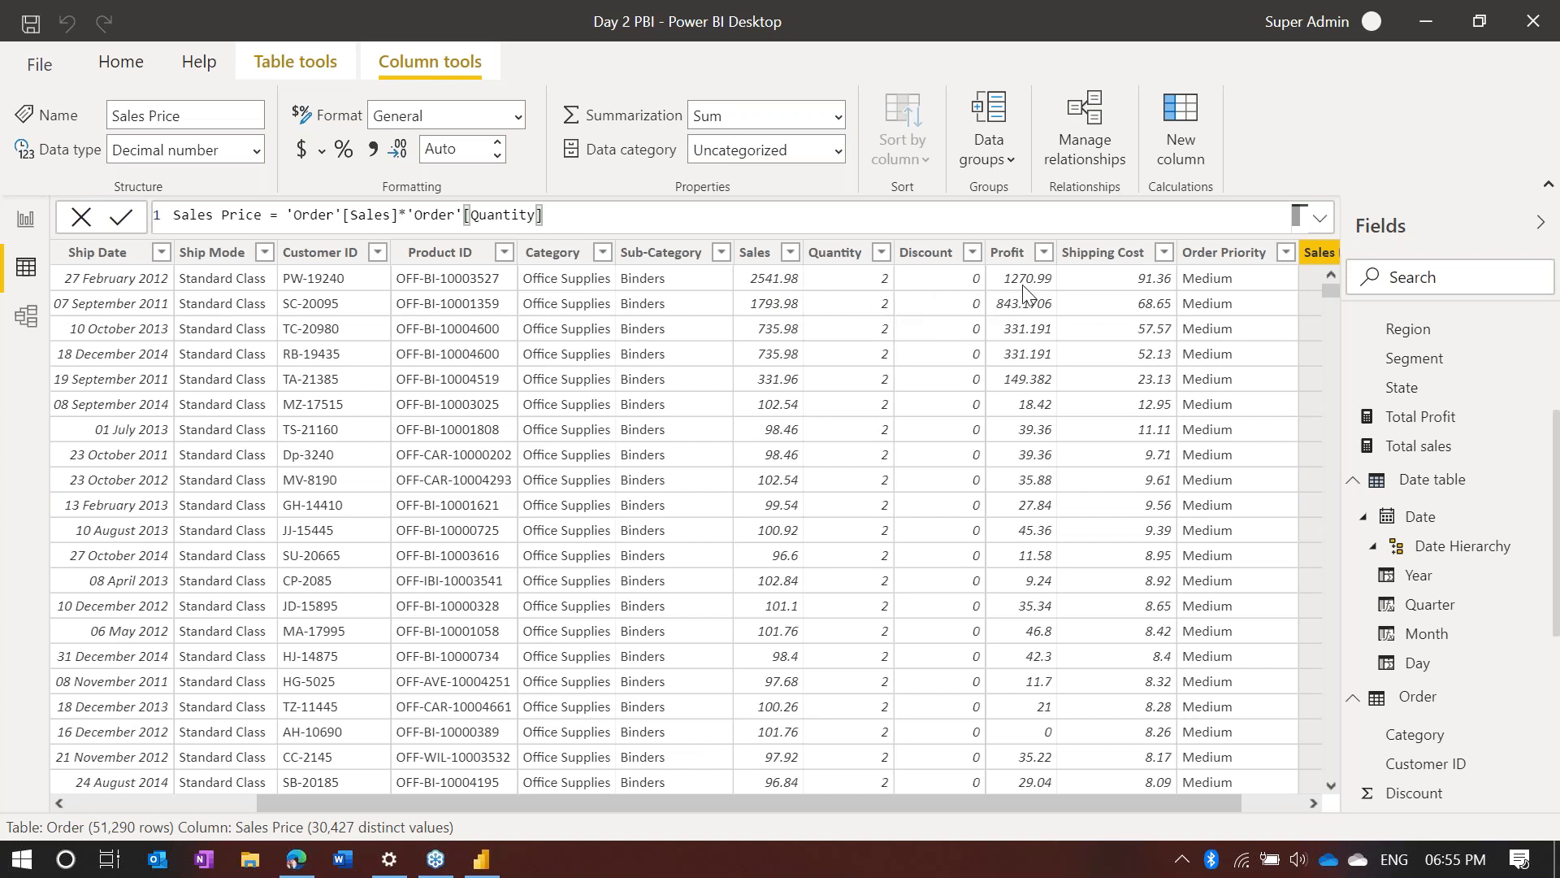
pyautogui.hscroll(2, 1027, 284)
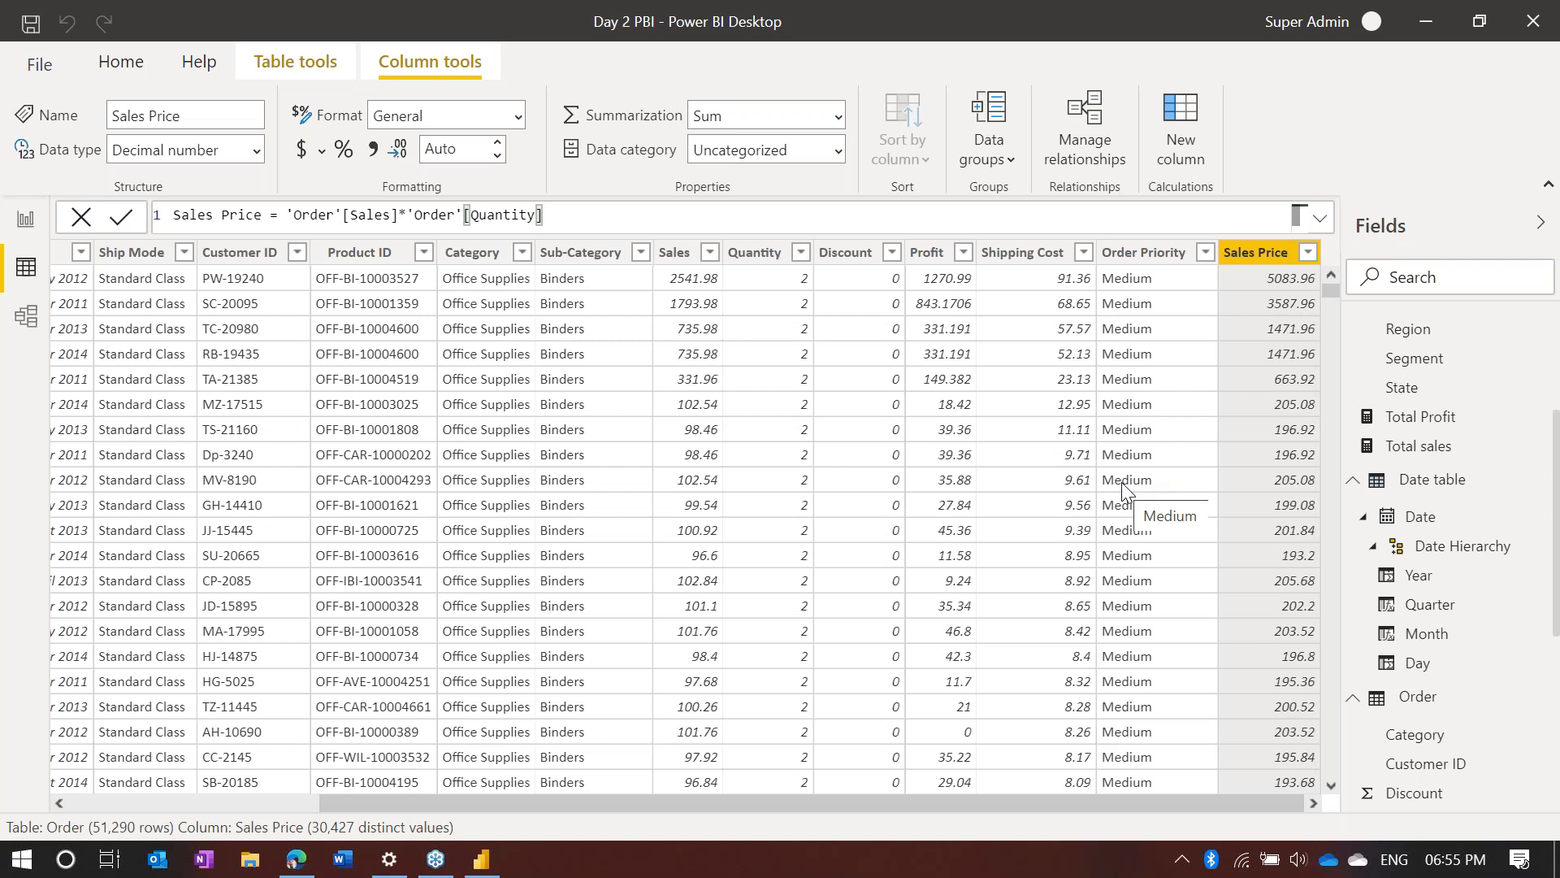
# Step: Add a calculated column Total Sales Amount = 'Order'[Sales]*'Order'[Quantity]-'Order'[Discount]+'Order'[Profit] to the Order table
pyautogui.click(1193, 130)
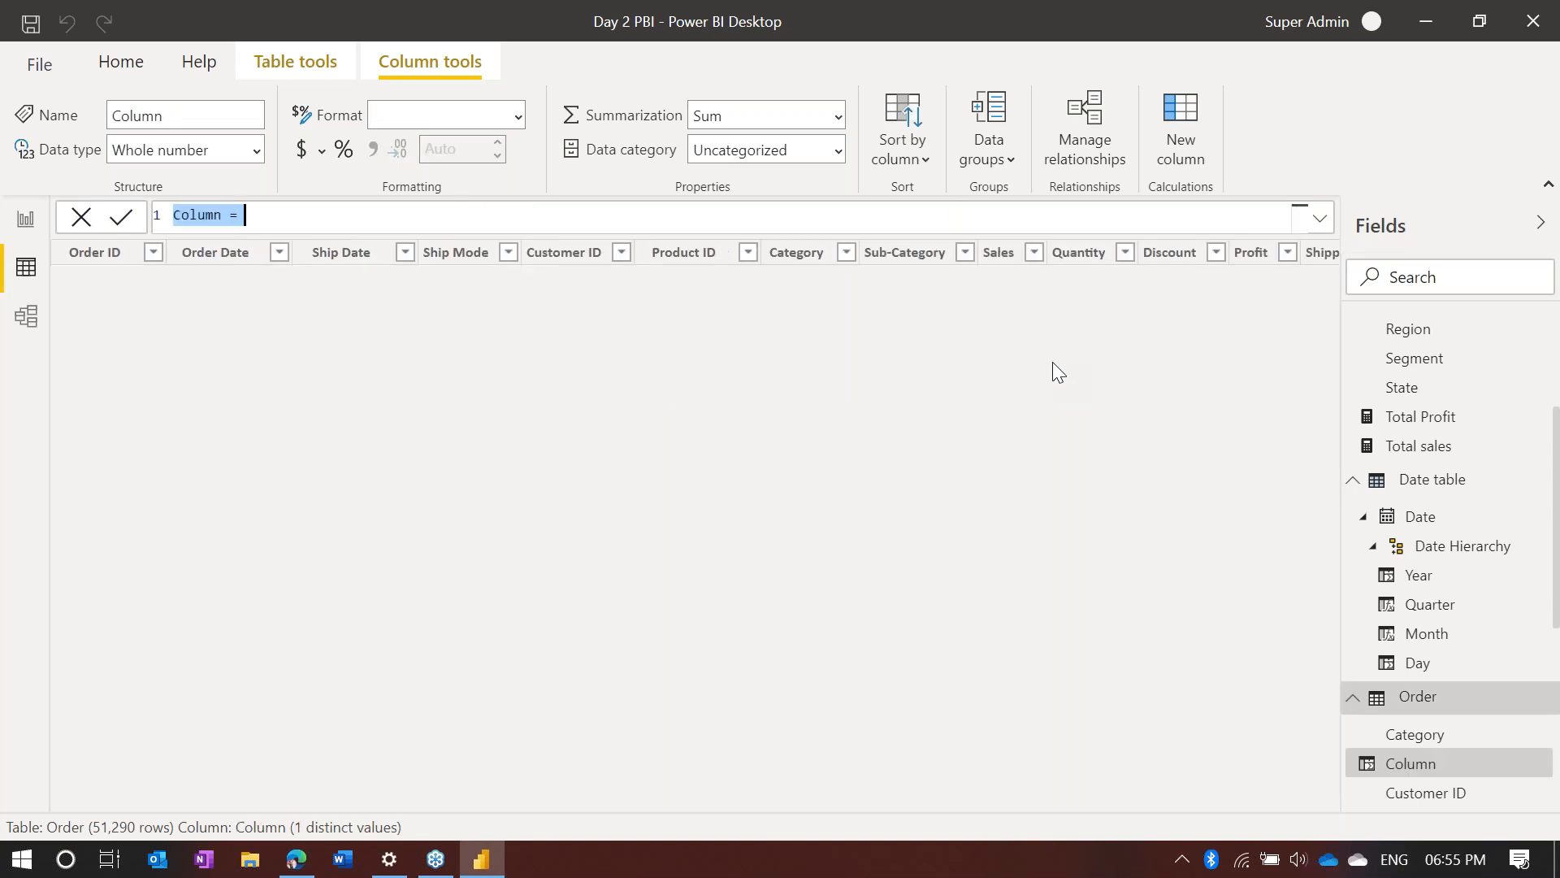
pyautogui.write('Tota')
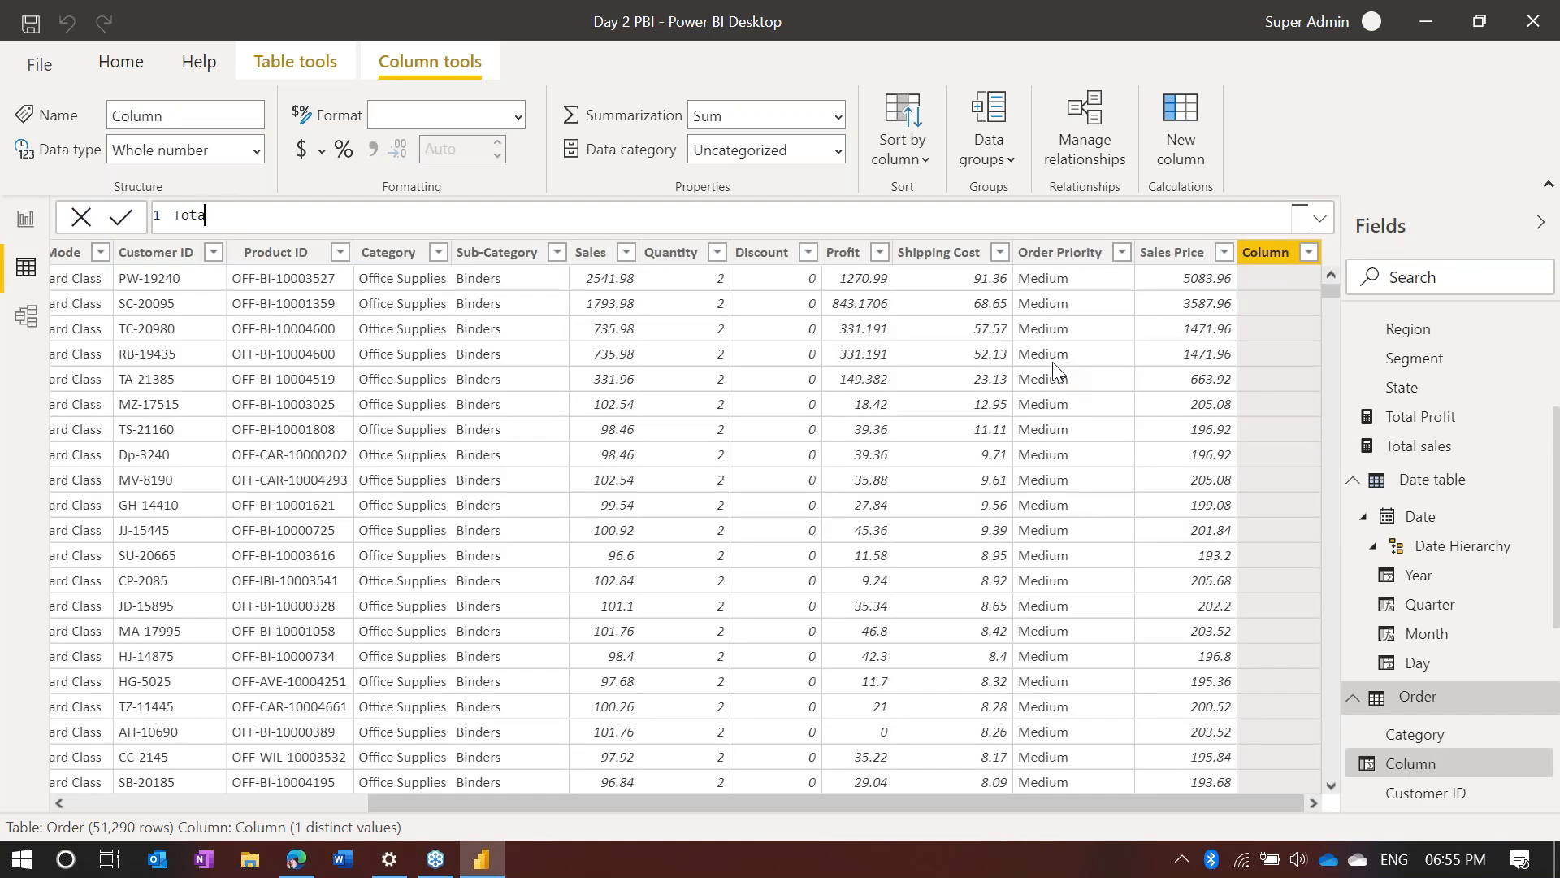
pyautogui.write('l Sales Amount =Sales')
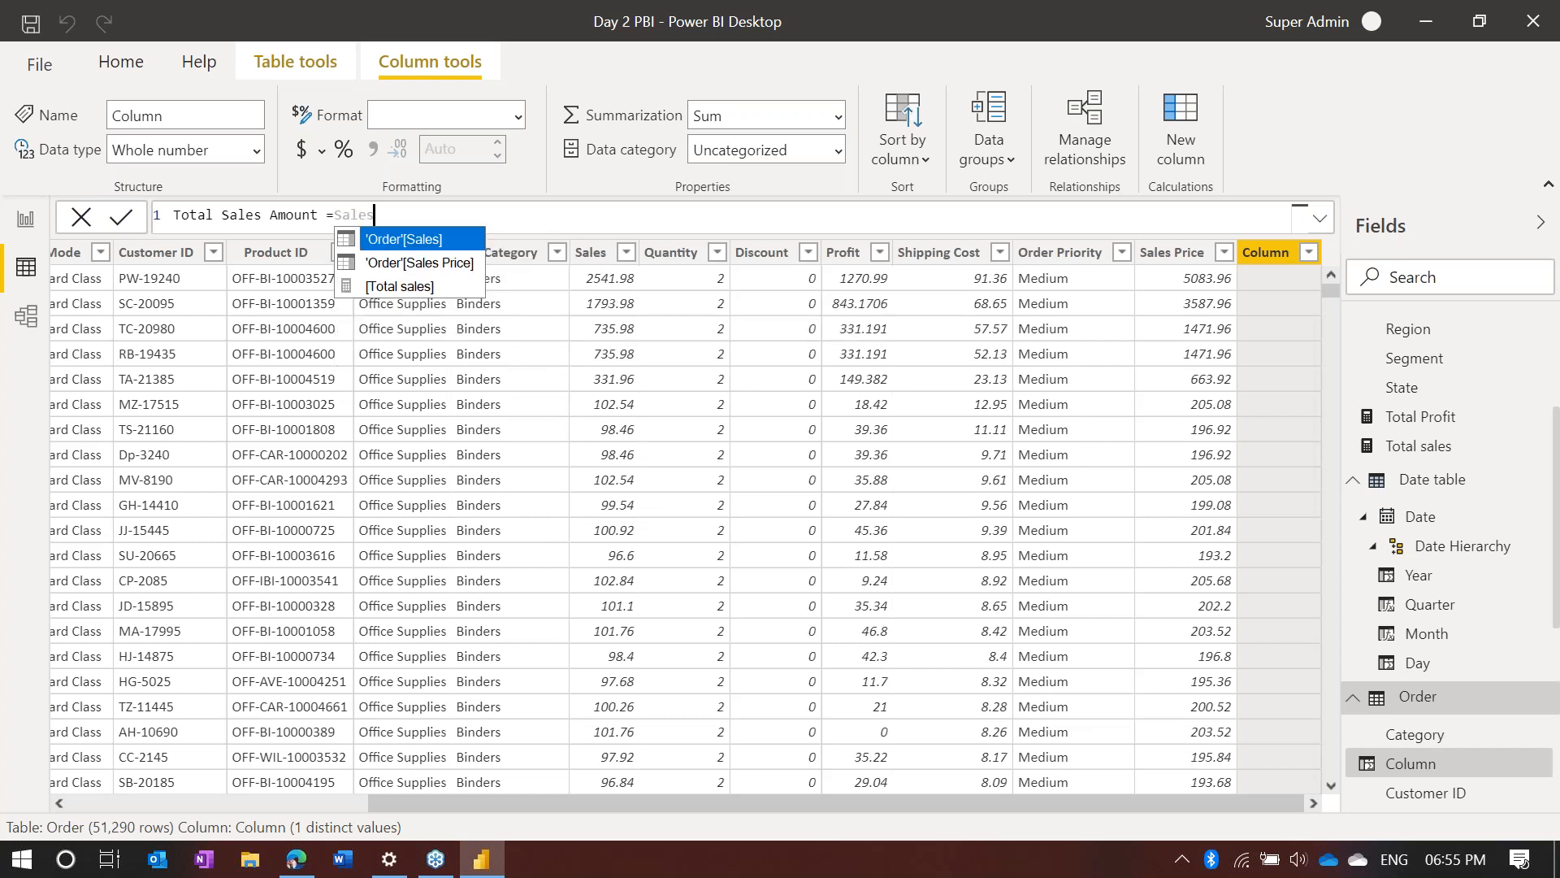
pyautogui.press('Tab')
pyautogui.write('*Quan')
pyautogui.press('Tab')
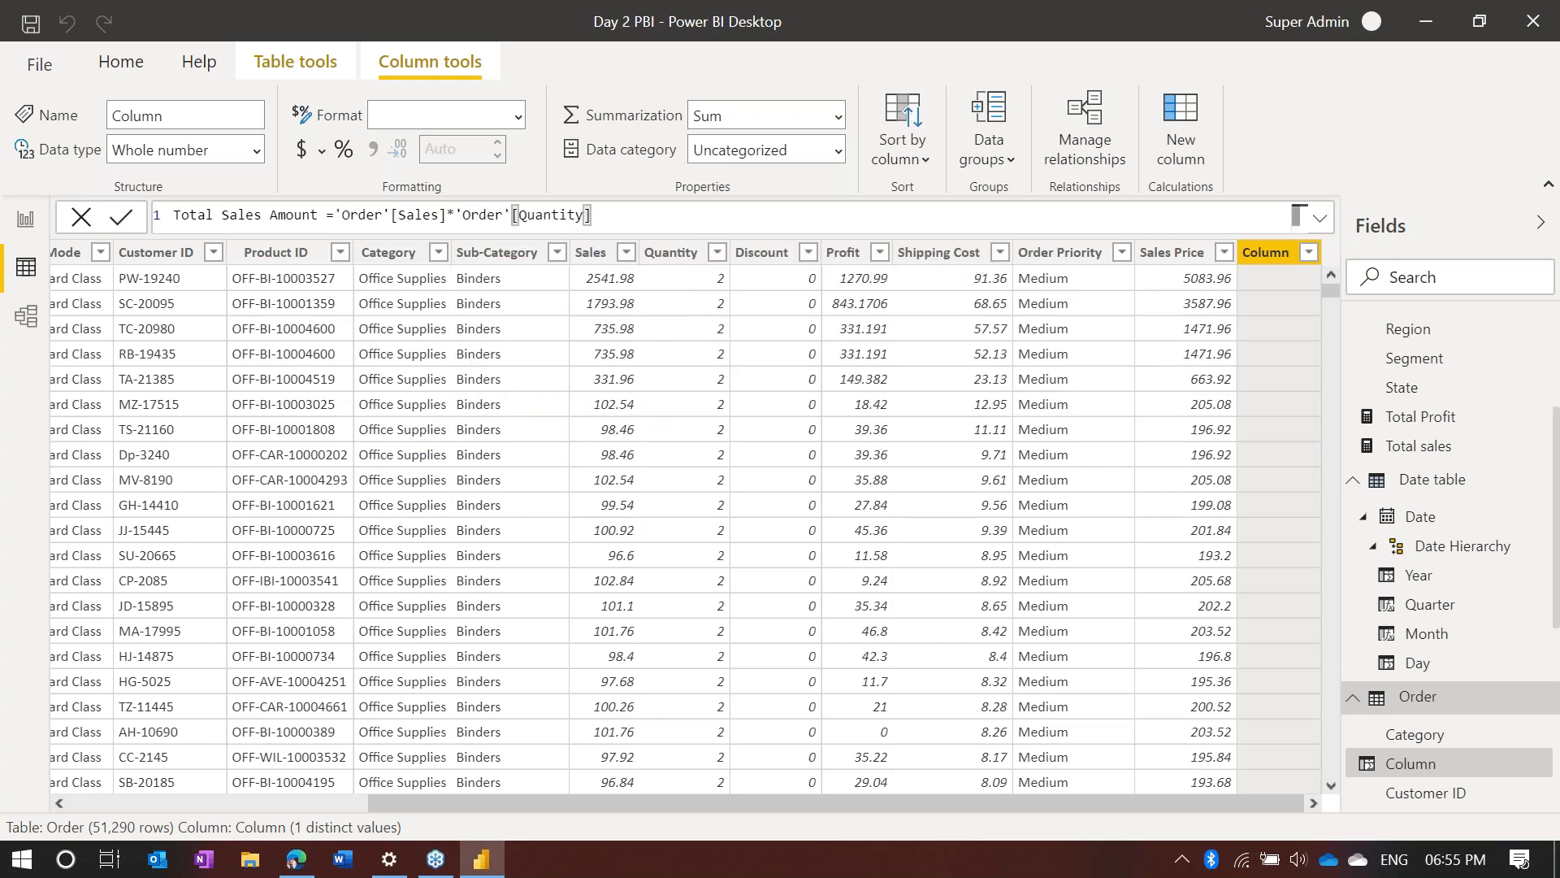
pyautogui.write('0')
pyautogui.press('BackSpace')
pyautogui.write('-Discou')
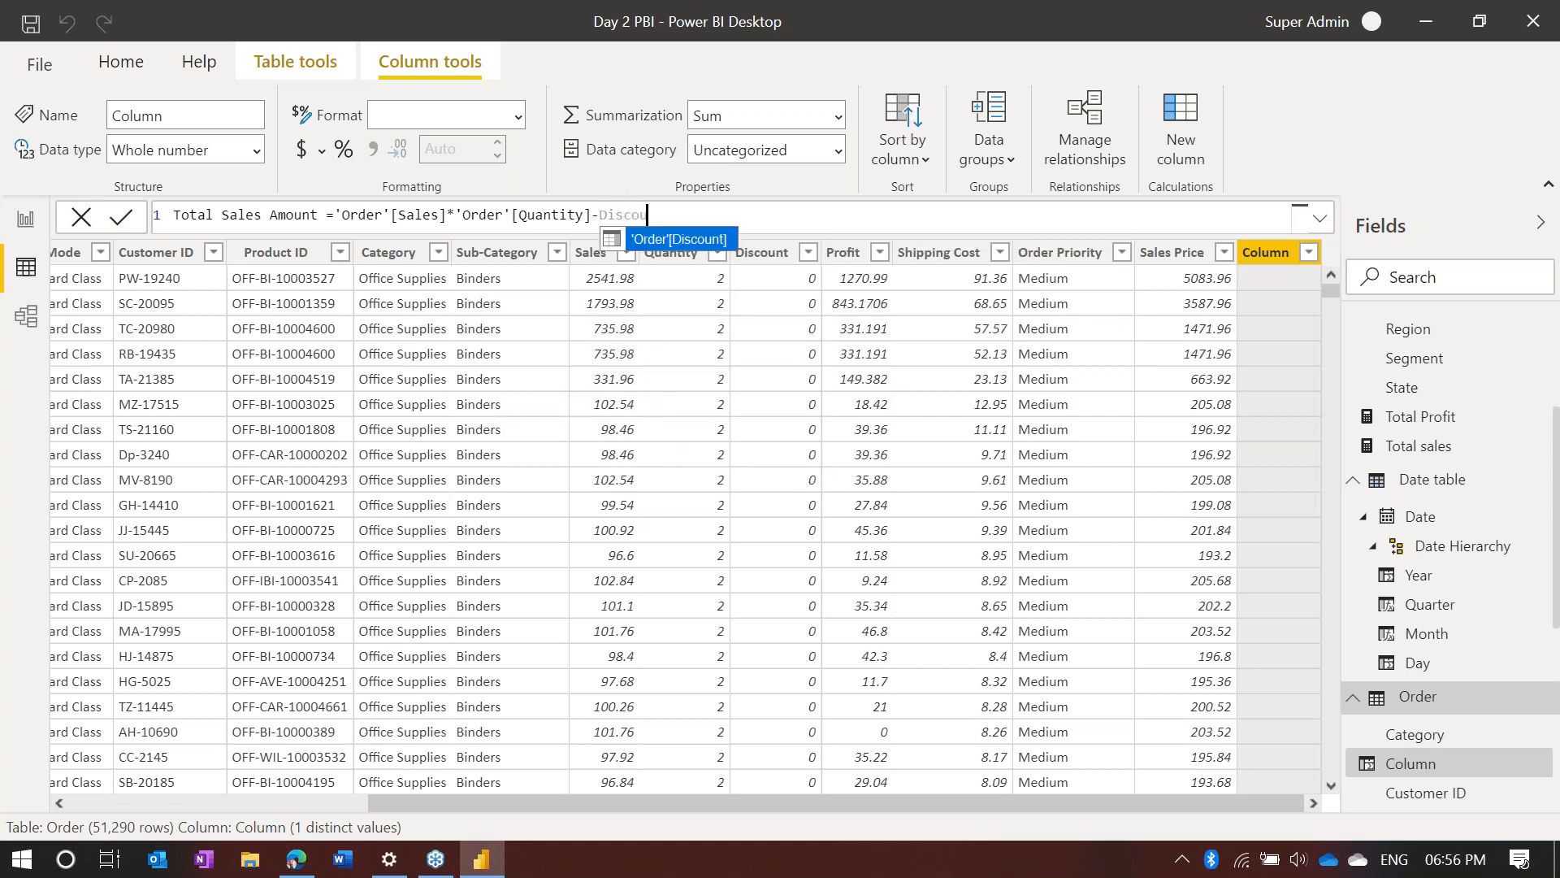
pyautogui.press('Tab')
pyautogui.write('+Profit')
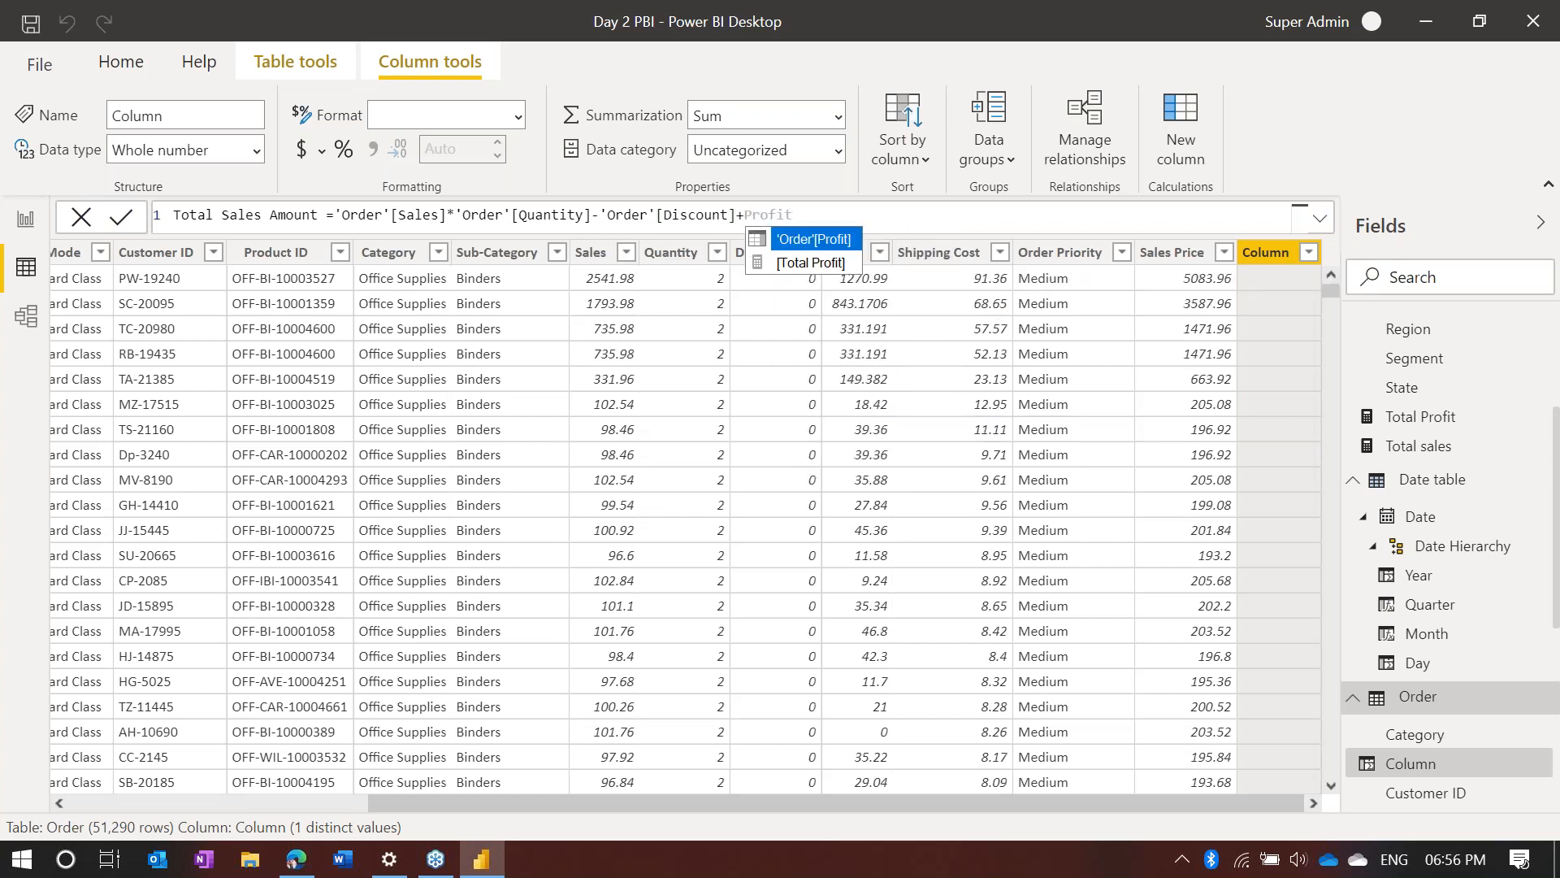
pyautogui.press('Tab')
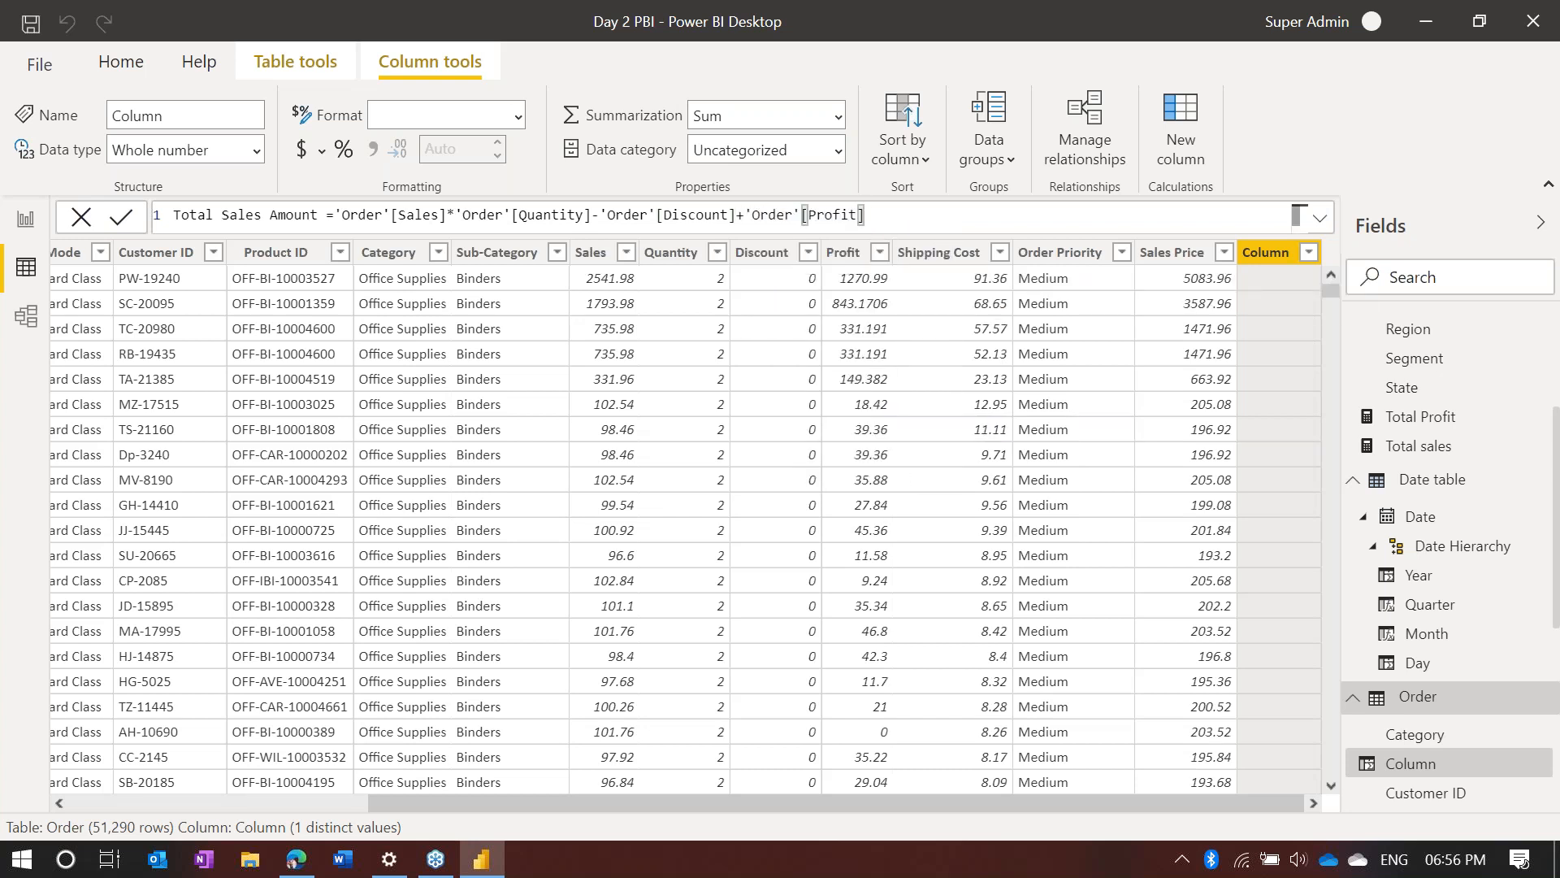
pyautogui.moveTo(339, 217); pyautogui.dragTo(935, 223)
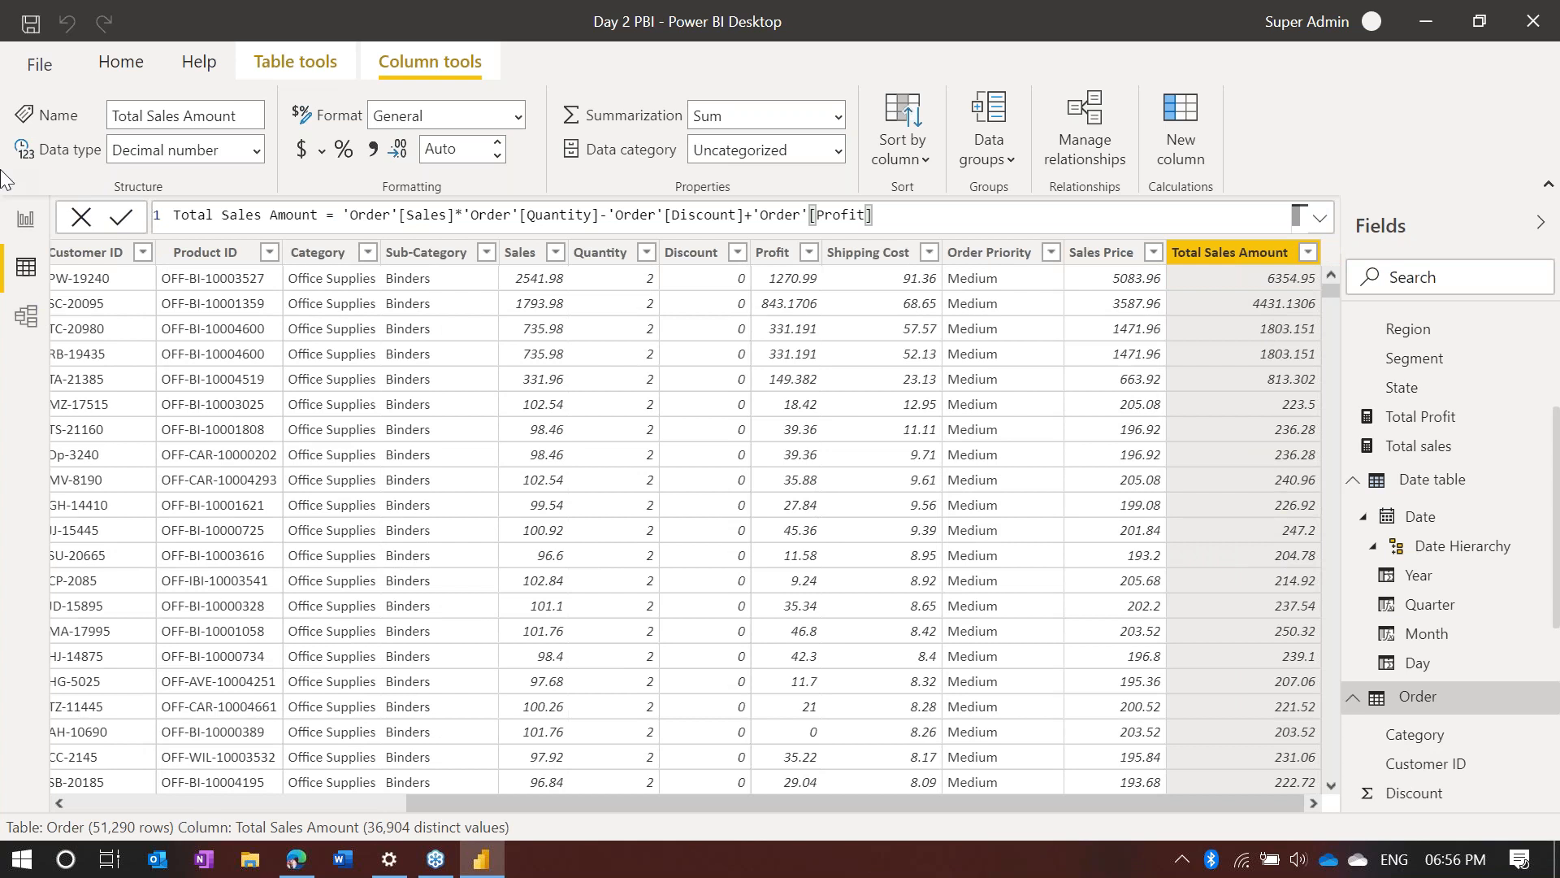
# Step: In the report, create a table visual showing Market with Total Sales Amount
pyautogui.click(26, 220)
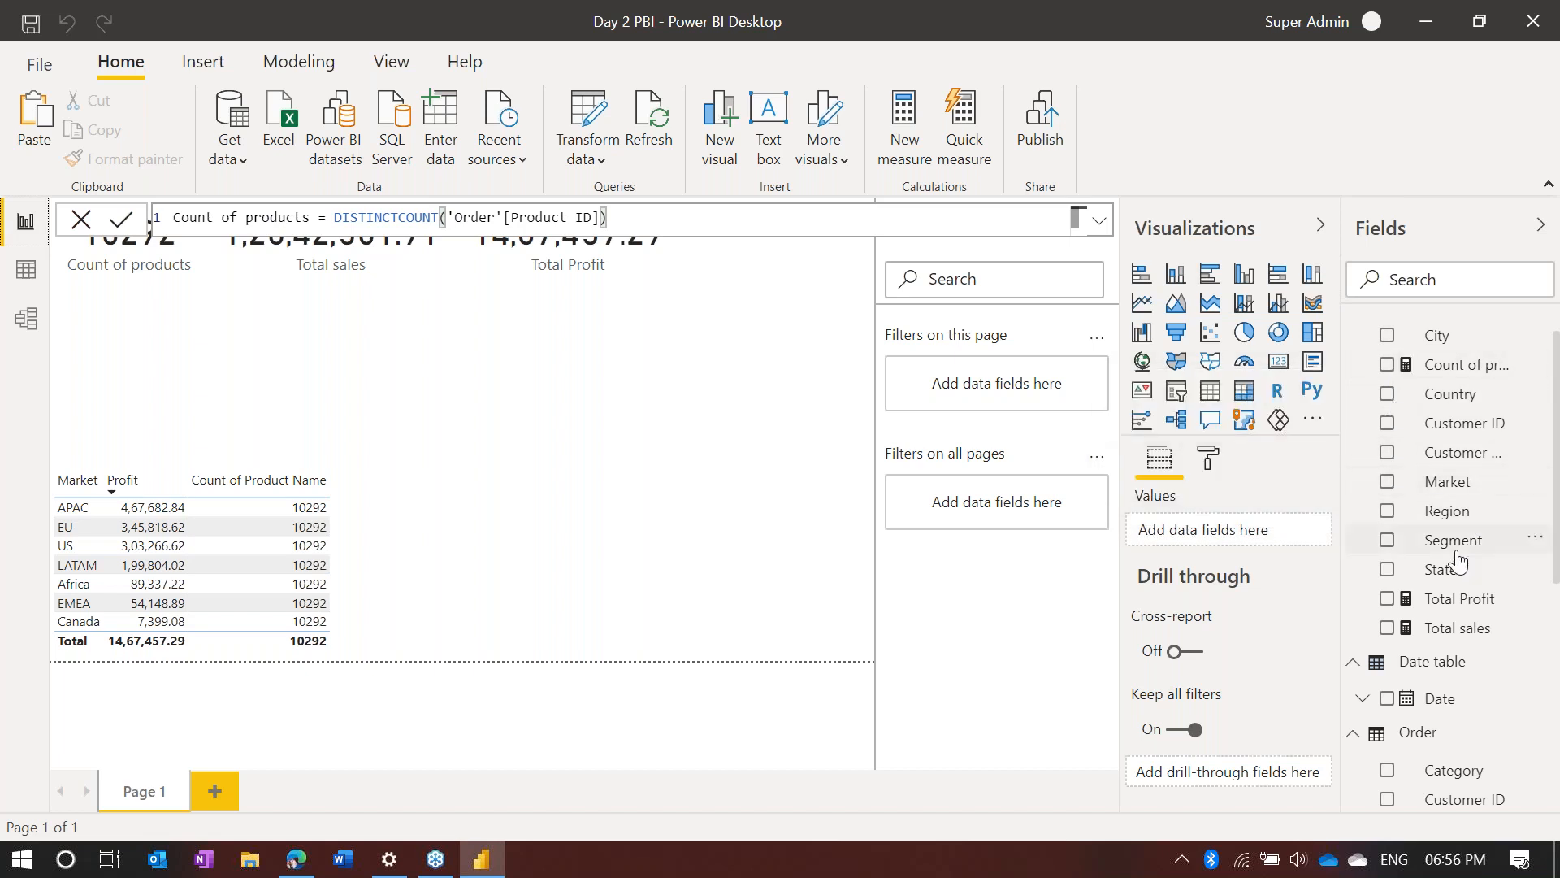
pyautogui.moveTo(1475, 490); pyautogui.dragTo(568, 582)
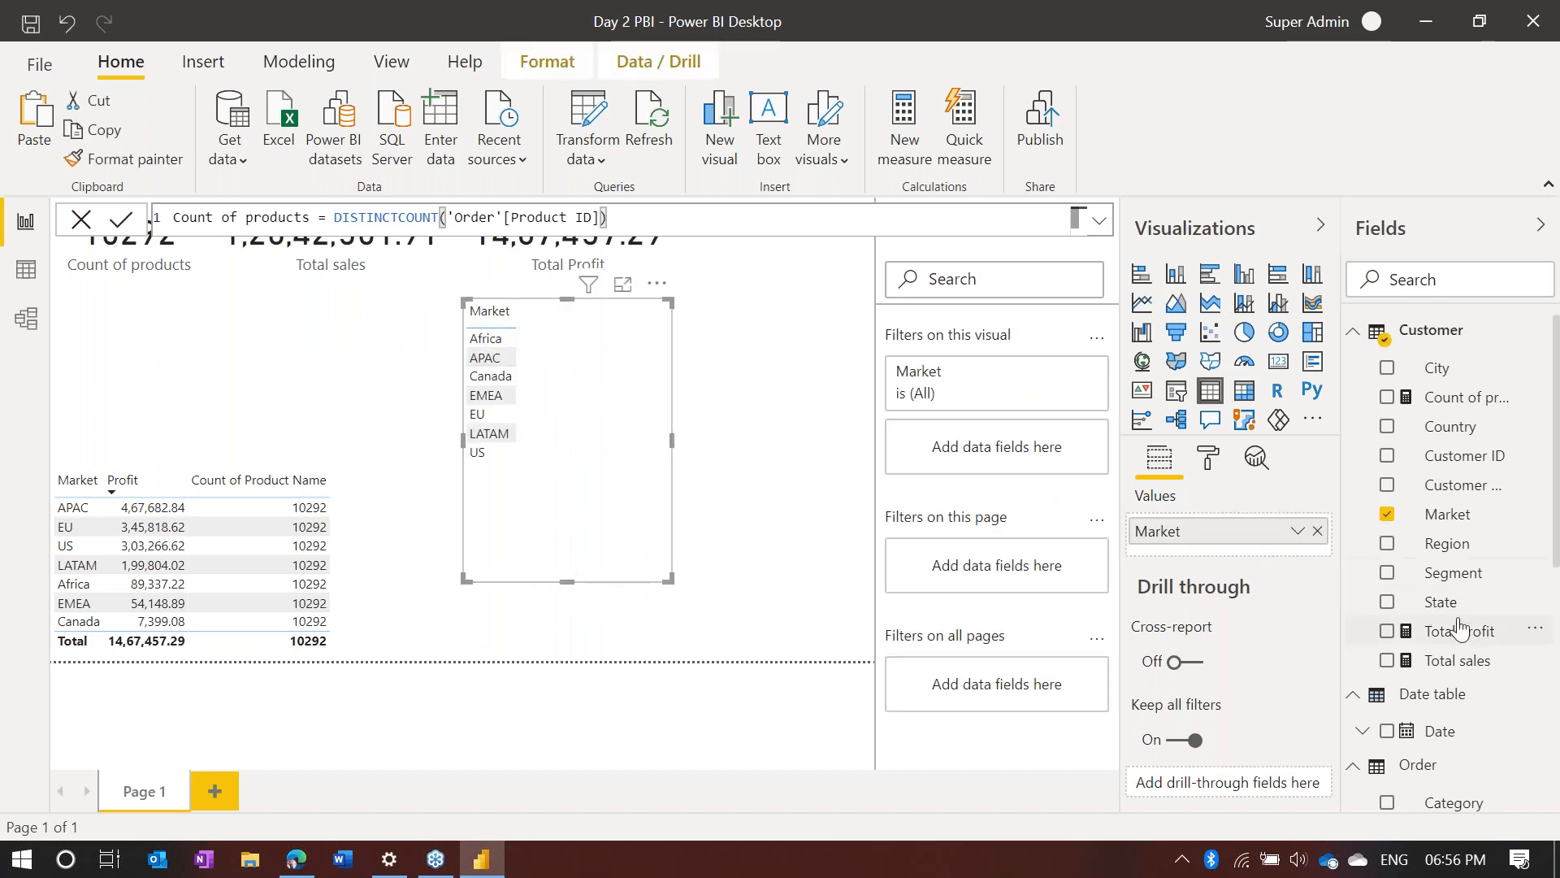
pyautogui.scroll(-3, 1460, 628)
pyautogui.scroll(-4, 1461, 628)
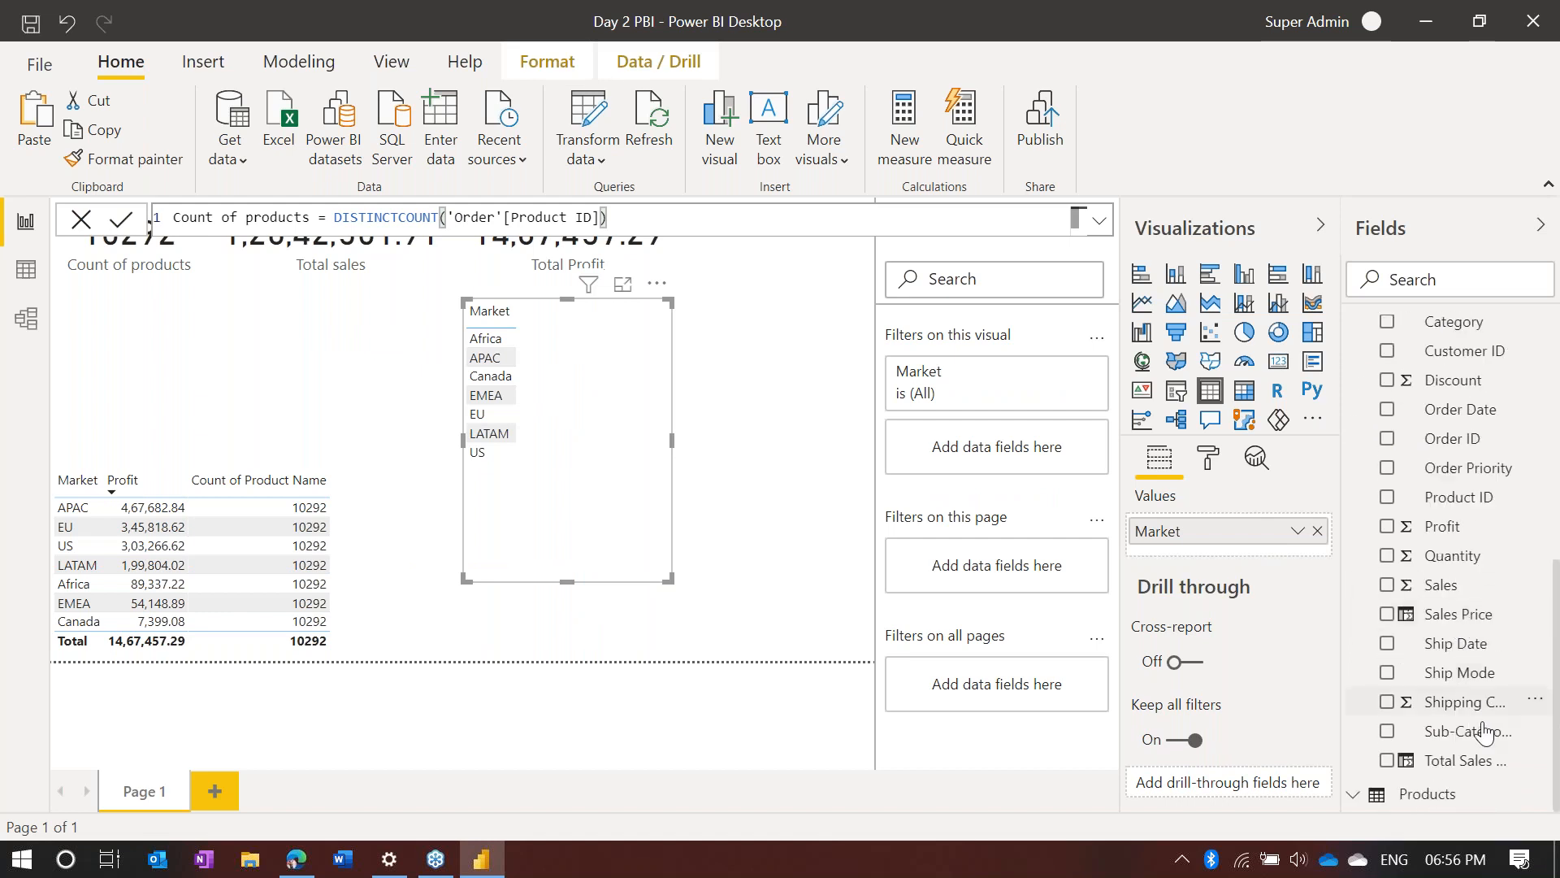
pyautogui.moveTo(1463, 768); pyautogui.dragTo(598, 408)
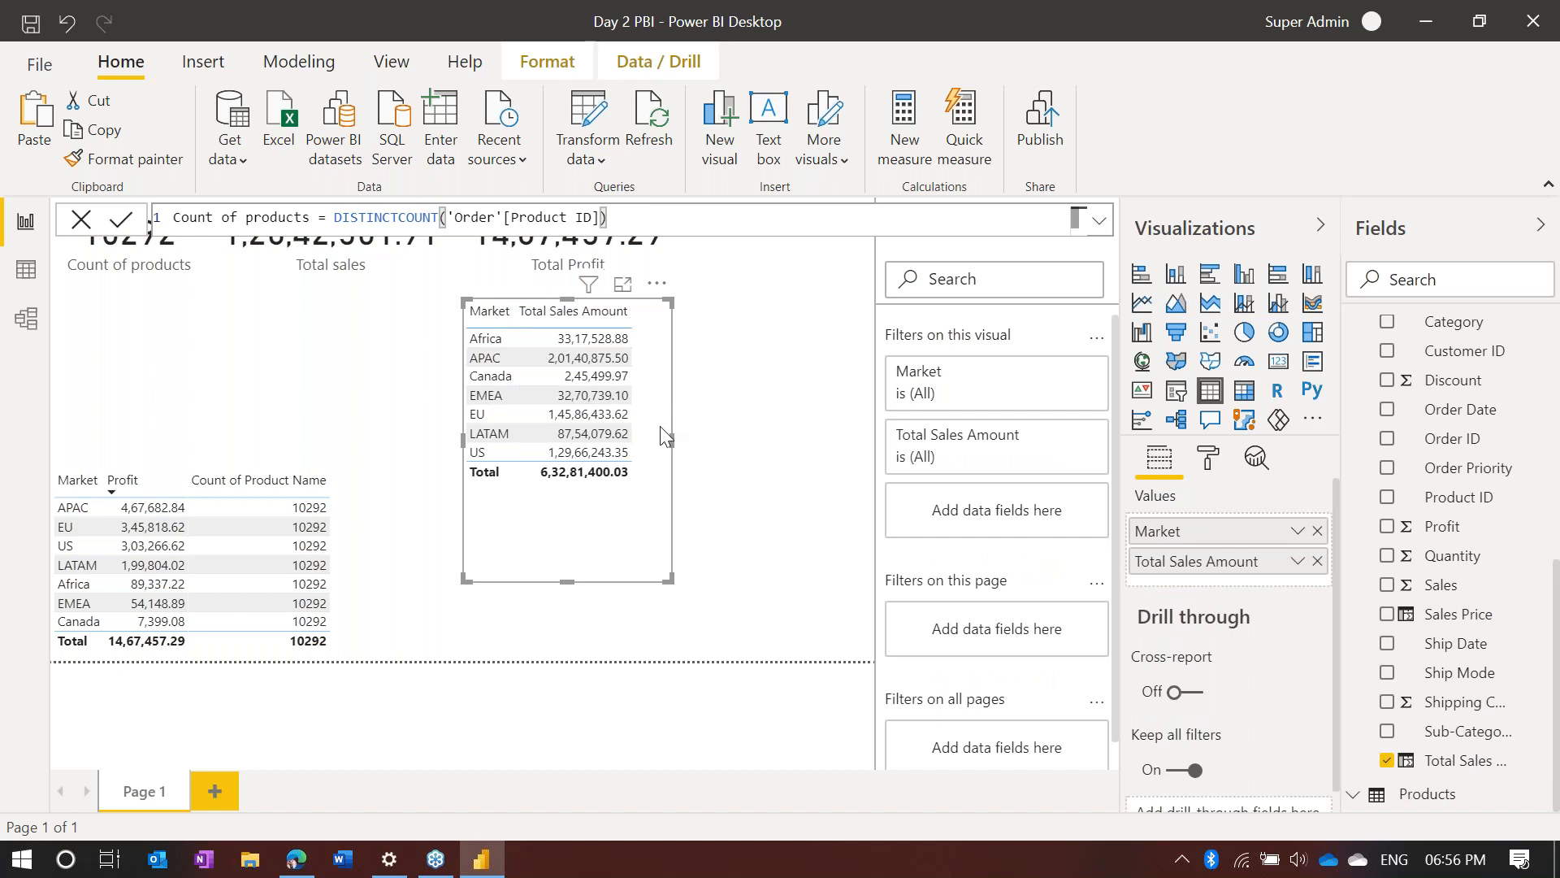
# Step: Widen the new table visual and move it slightly left, below the cards
pyautogui.click(676, 449)
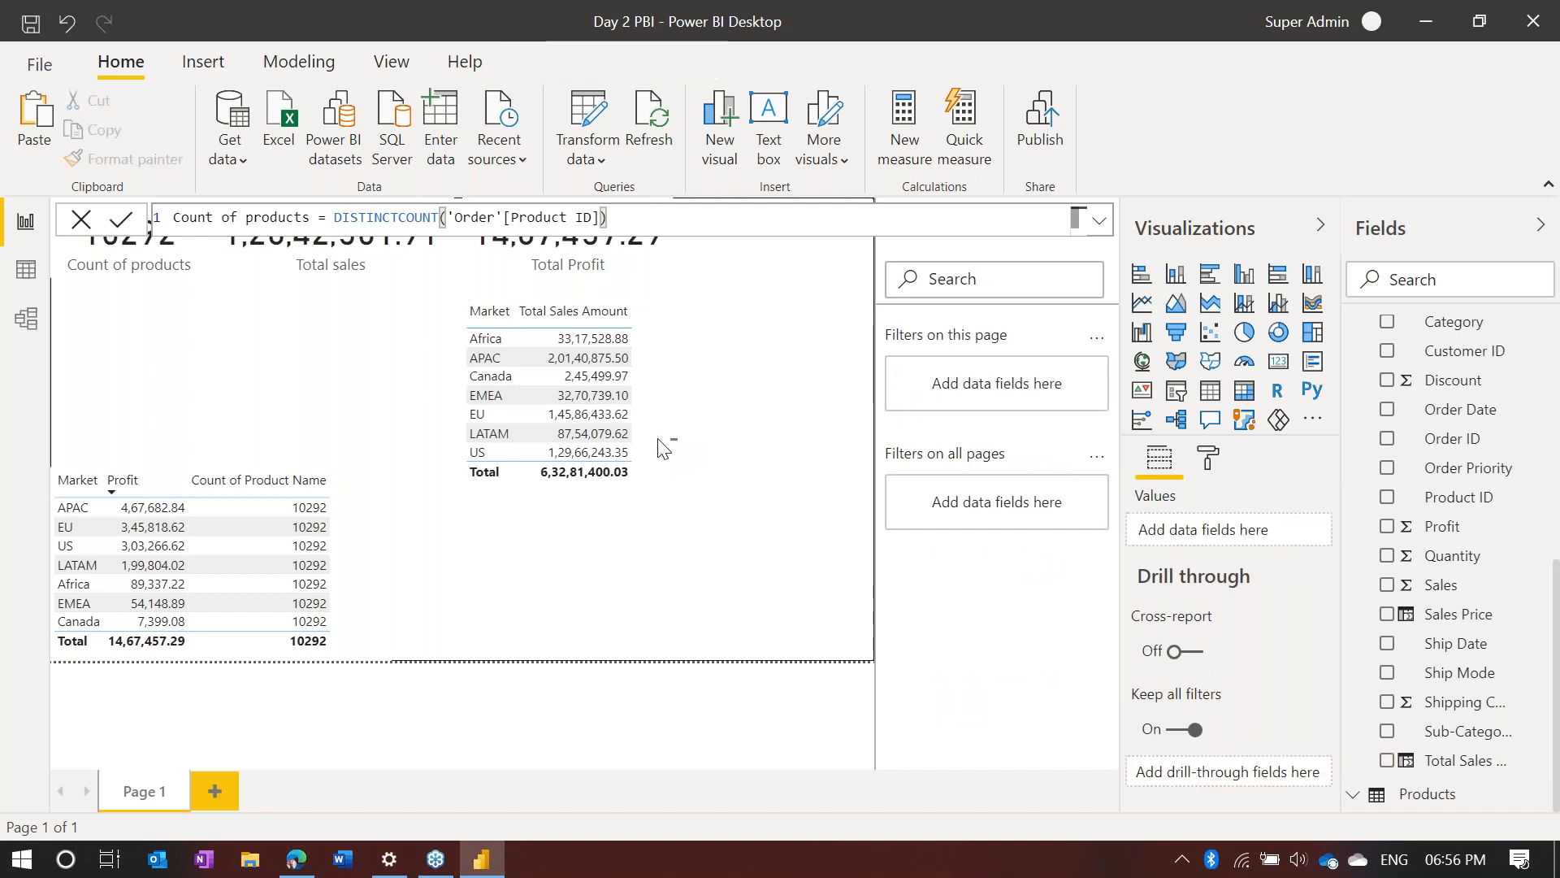
pyautogui.click(663, 447)
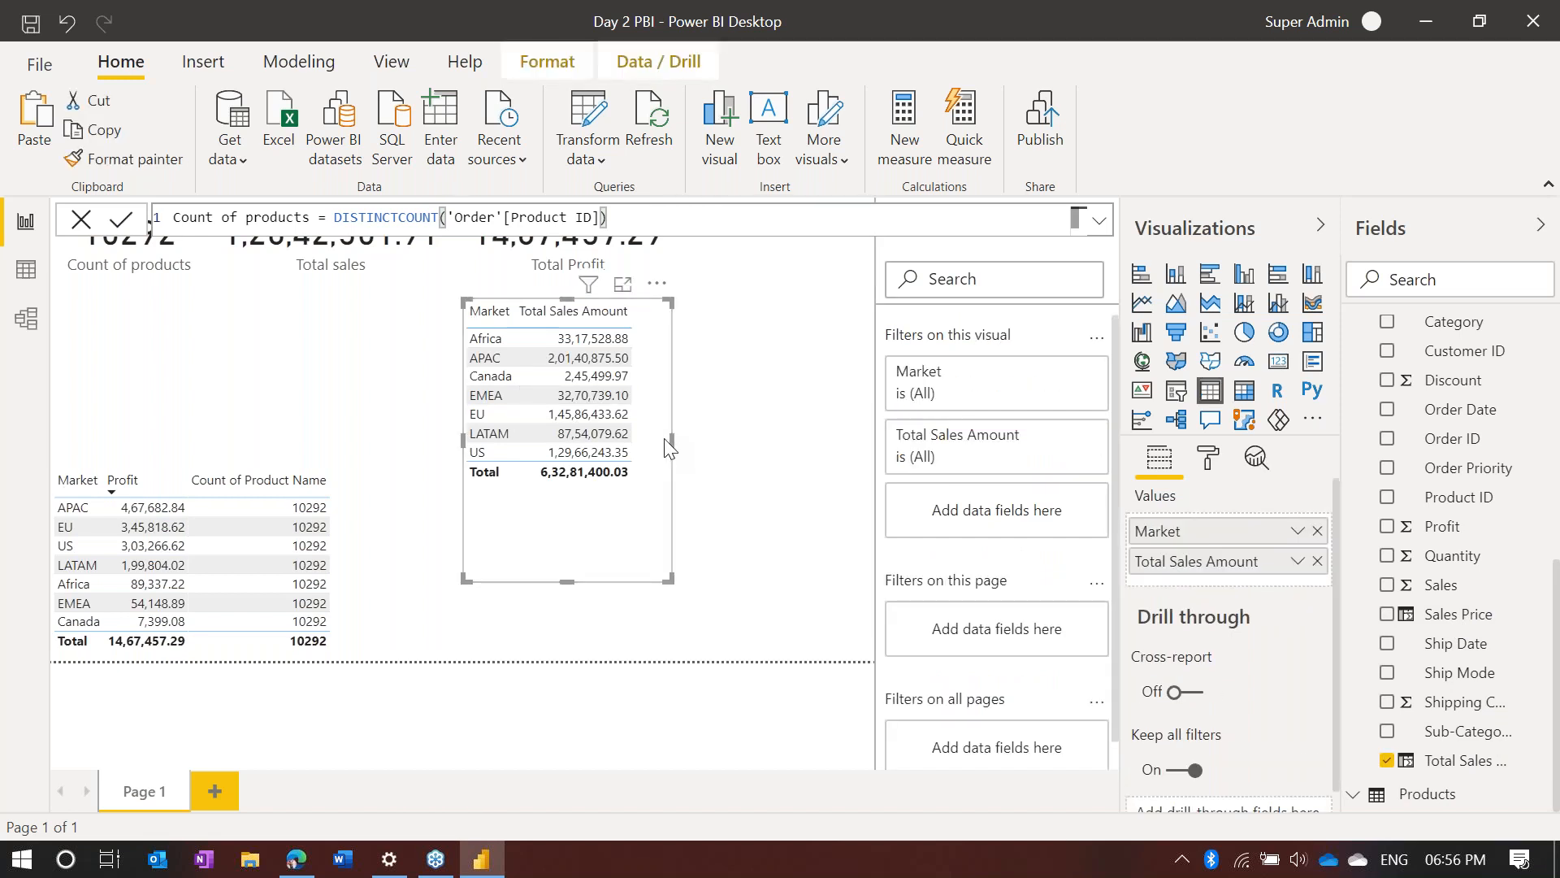
pyautogui.click(670, 447)
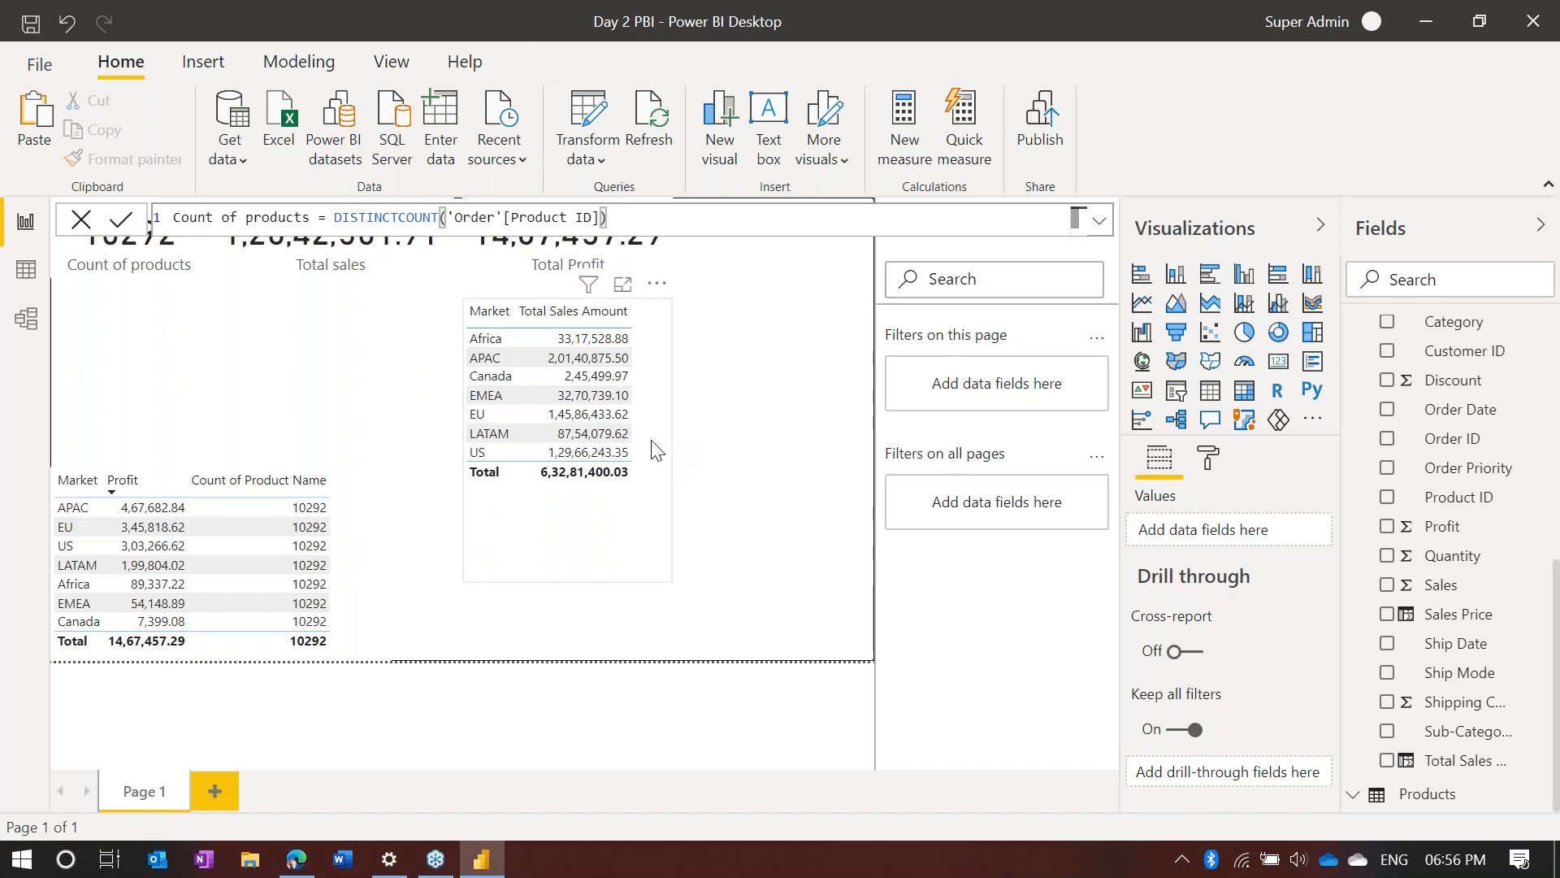
pyautogui.click(656, 450)
pyautogui.moveTo(672, 440); pyautogui.dragTo(878, 447)
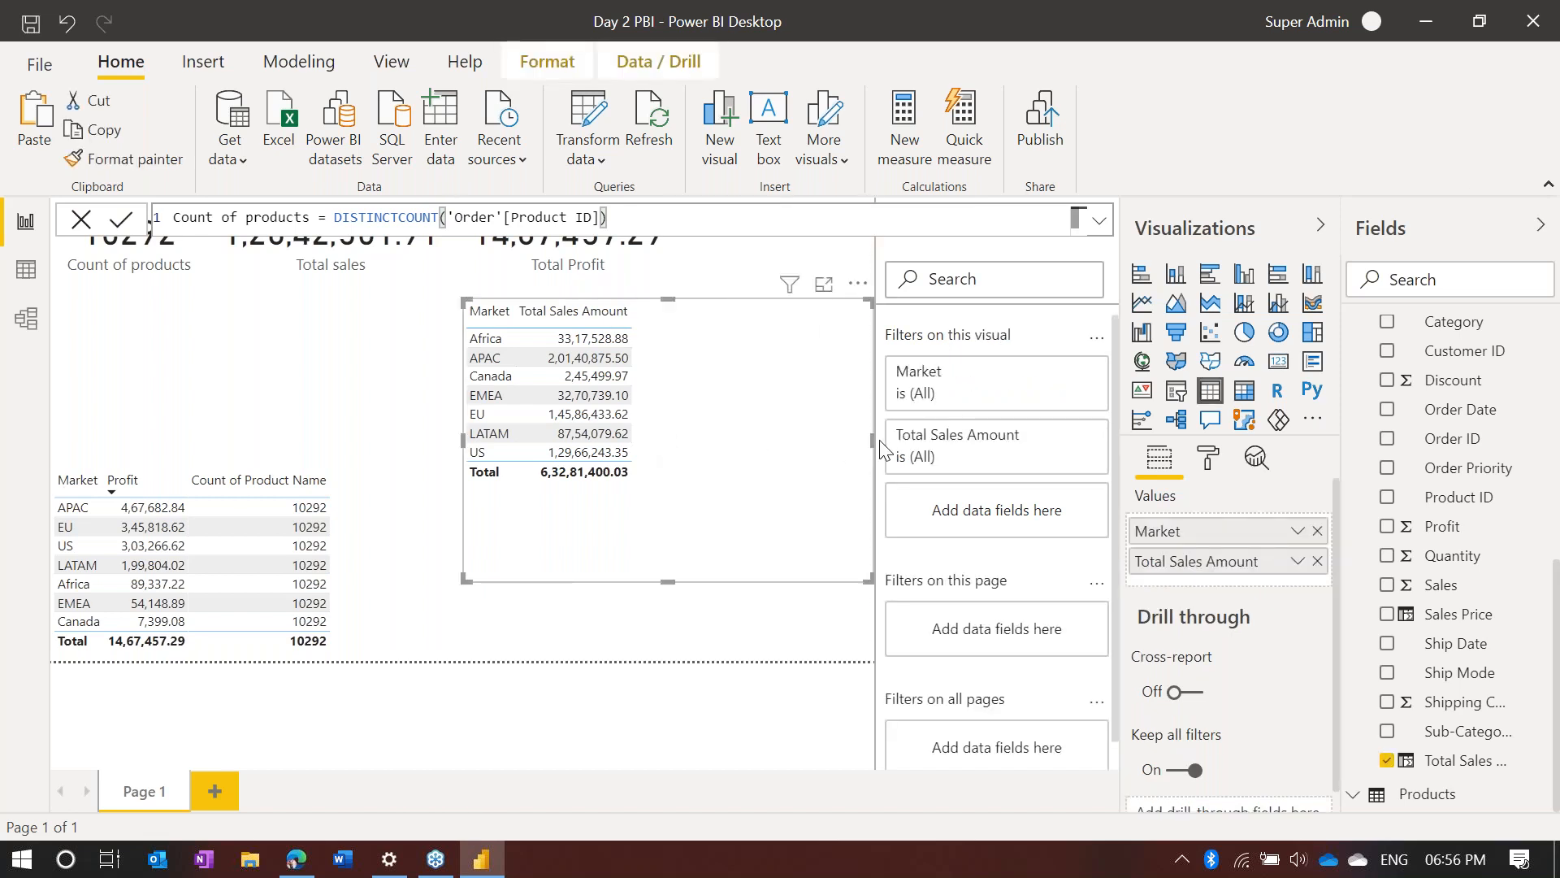
pyautogui.moveTo(735, 412); pyautogui.dragTo(672, 426)
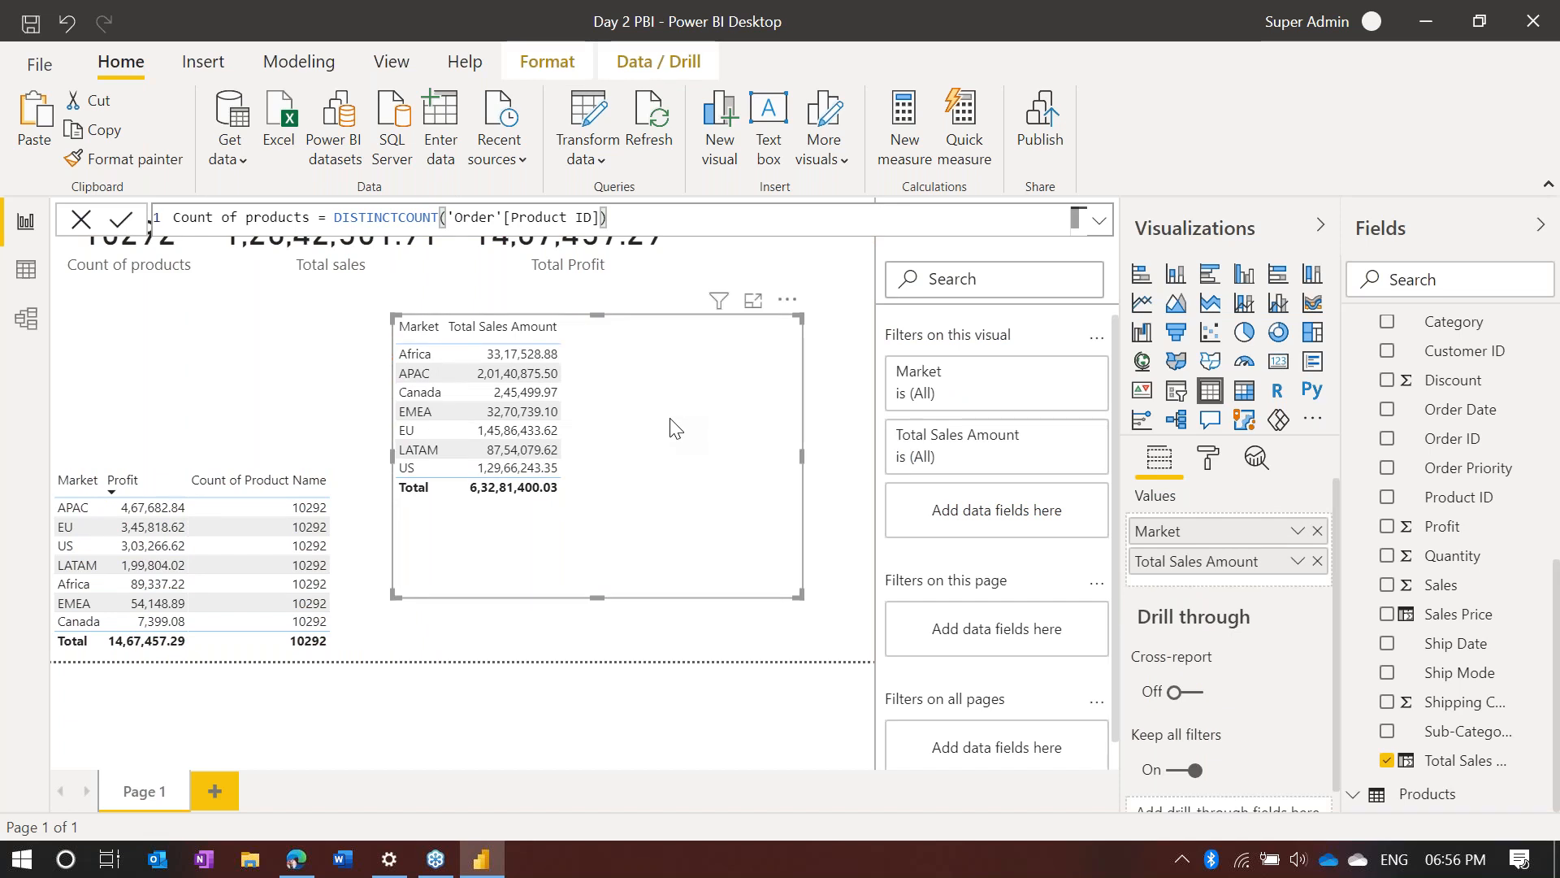
# Step: Replace Market in the table visual with the Order table's Category field and open the visual's format settings
pyautogui.click(1318, 531)
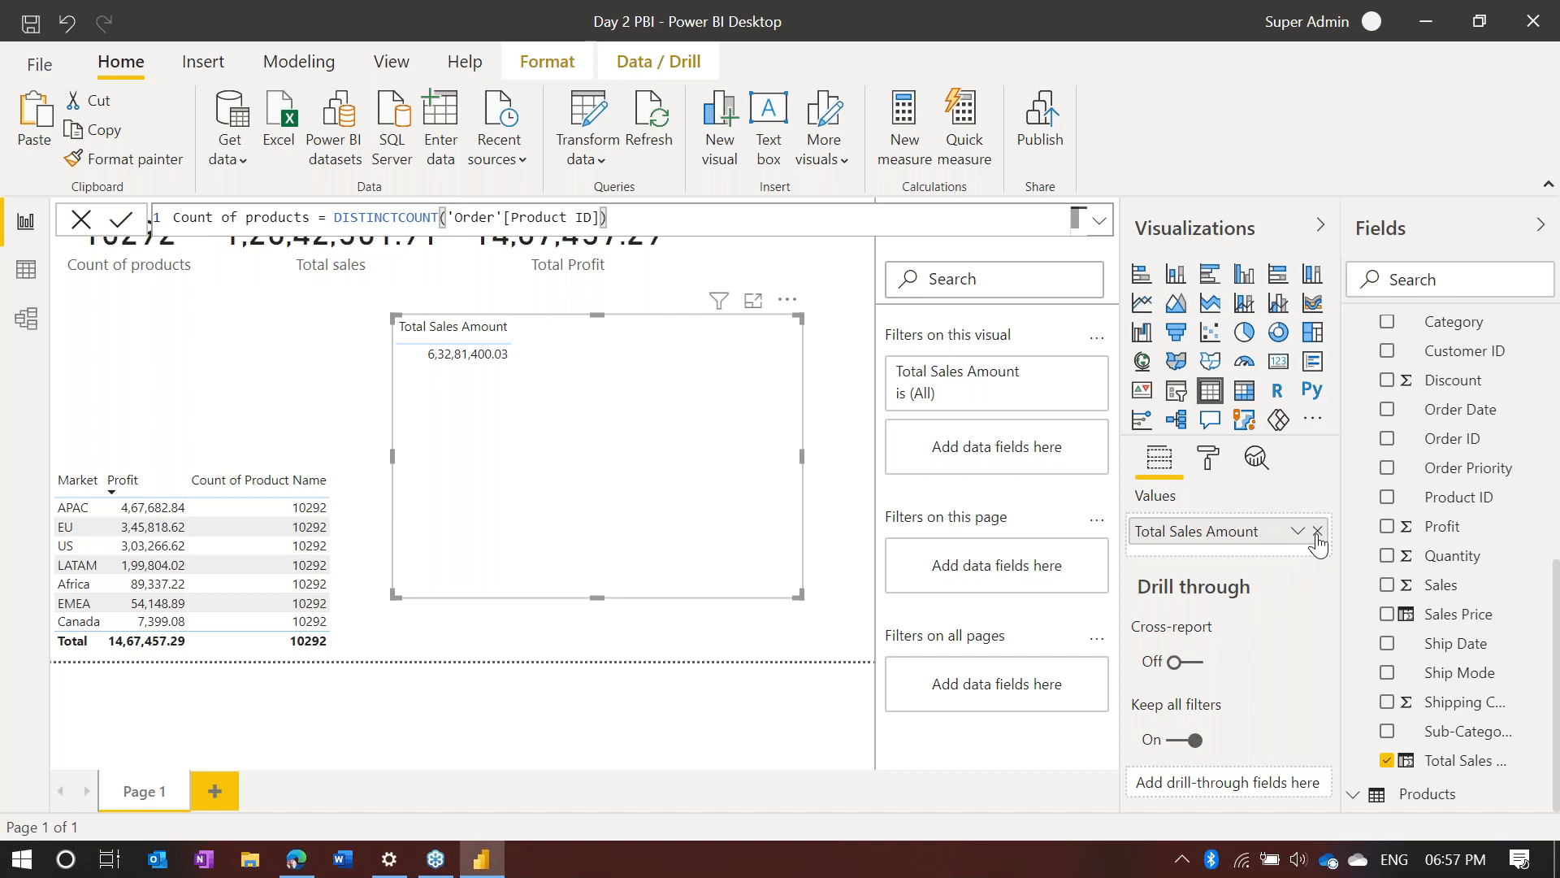
pyautogui.click(39, 280)
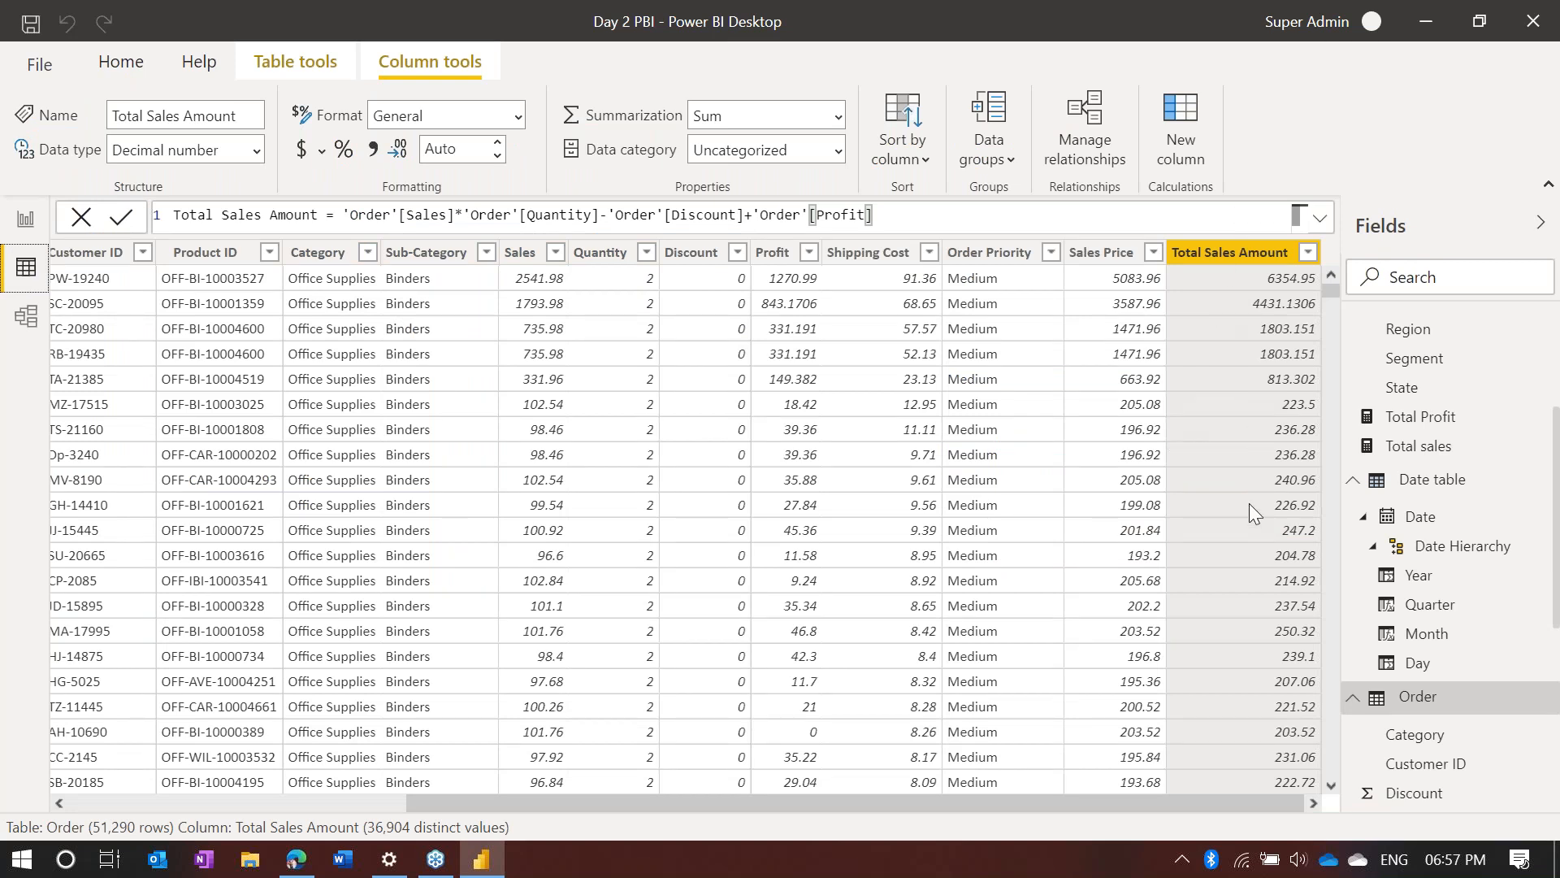
pyautogui.hscroll(-5, 528, 450)
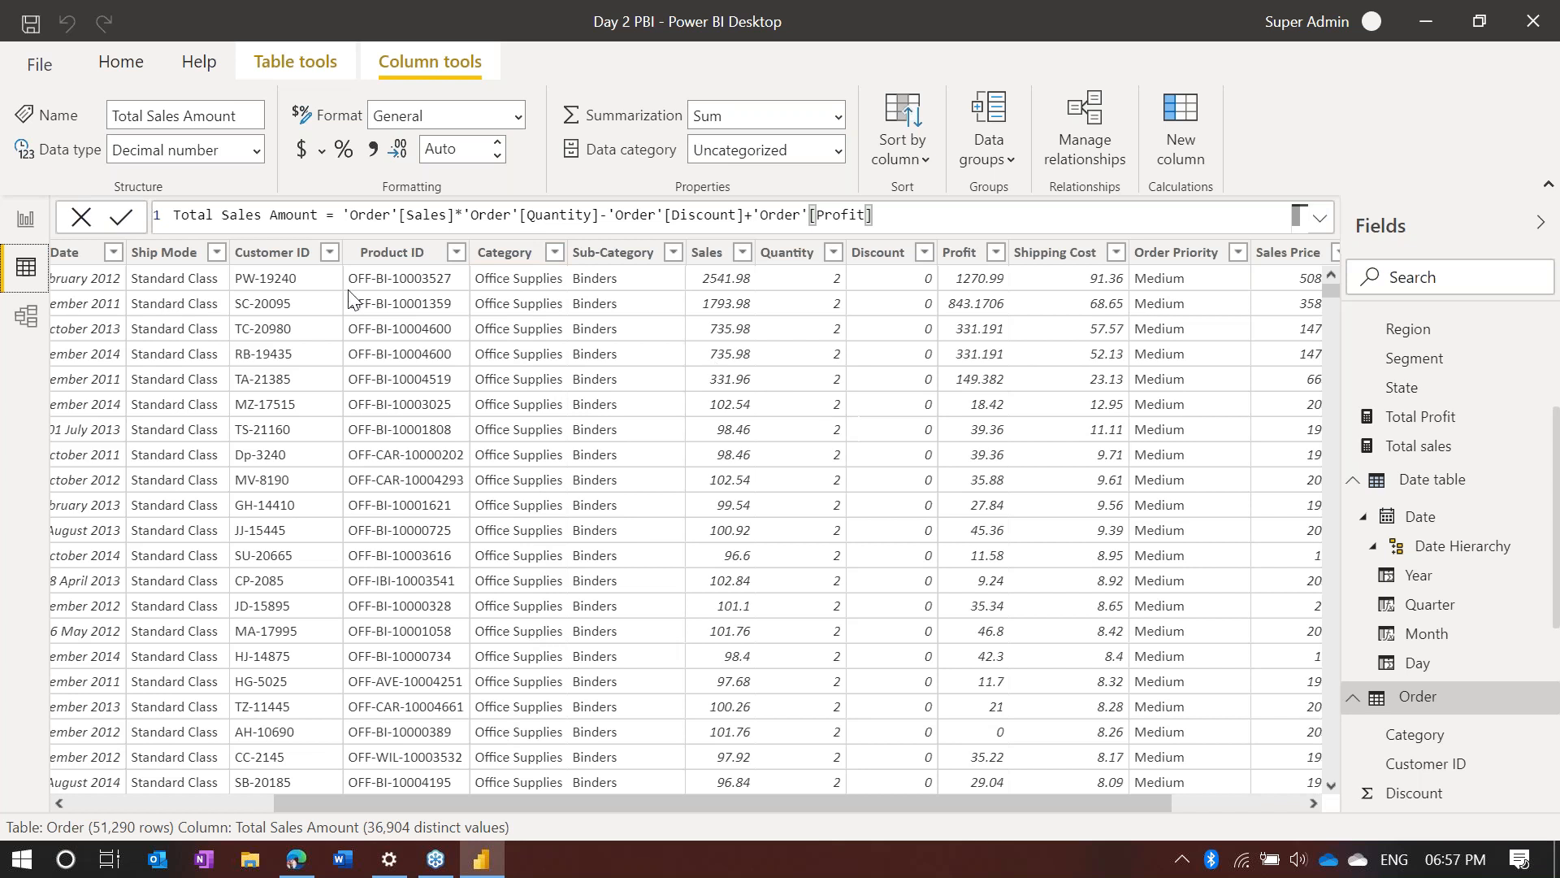
pyautogui.click(25, 224)
pyautogui.moveTo(1446, 477); pyautogui.dragTo(1219, 528)
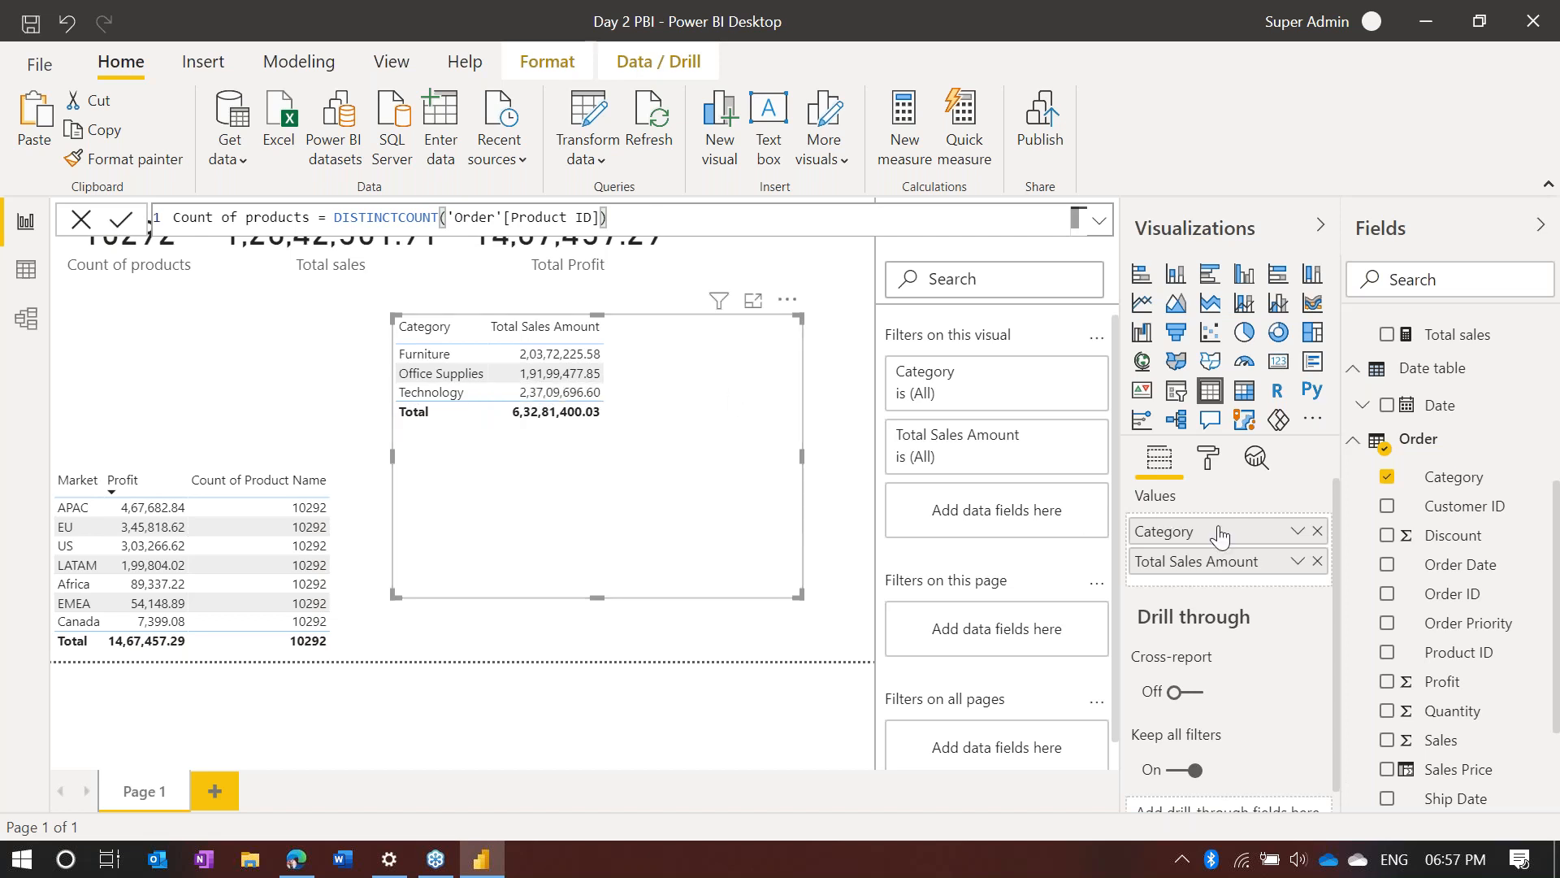
pyautogui.click(1209, 460)
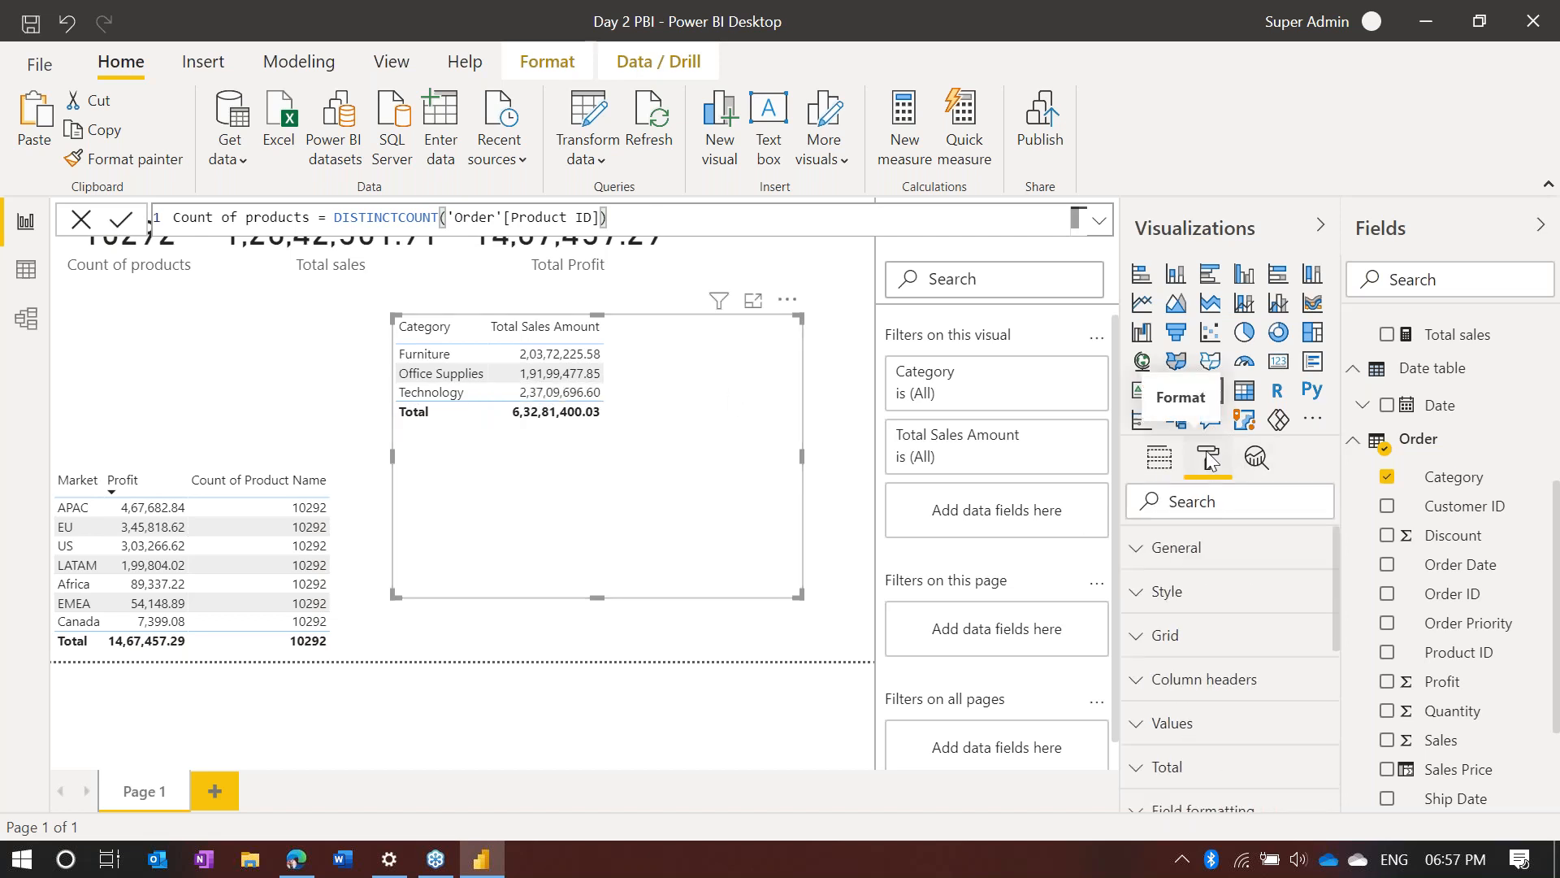
# Step: Enlarge the table visual's values text to 18 pt in its format settings
pyautogui.click(1205, 721)
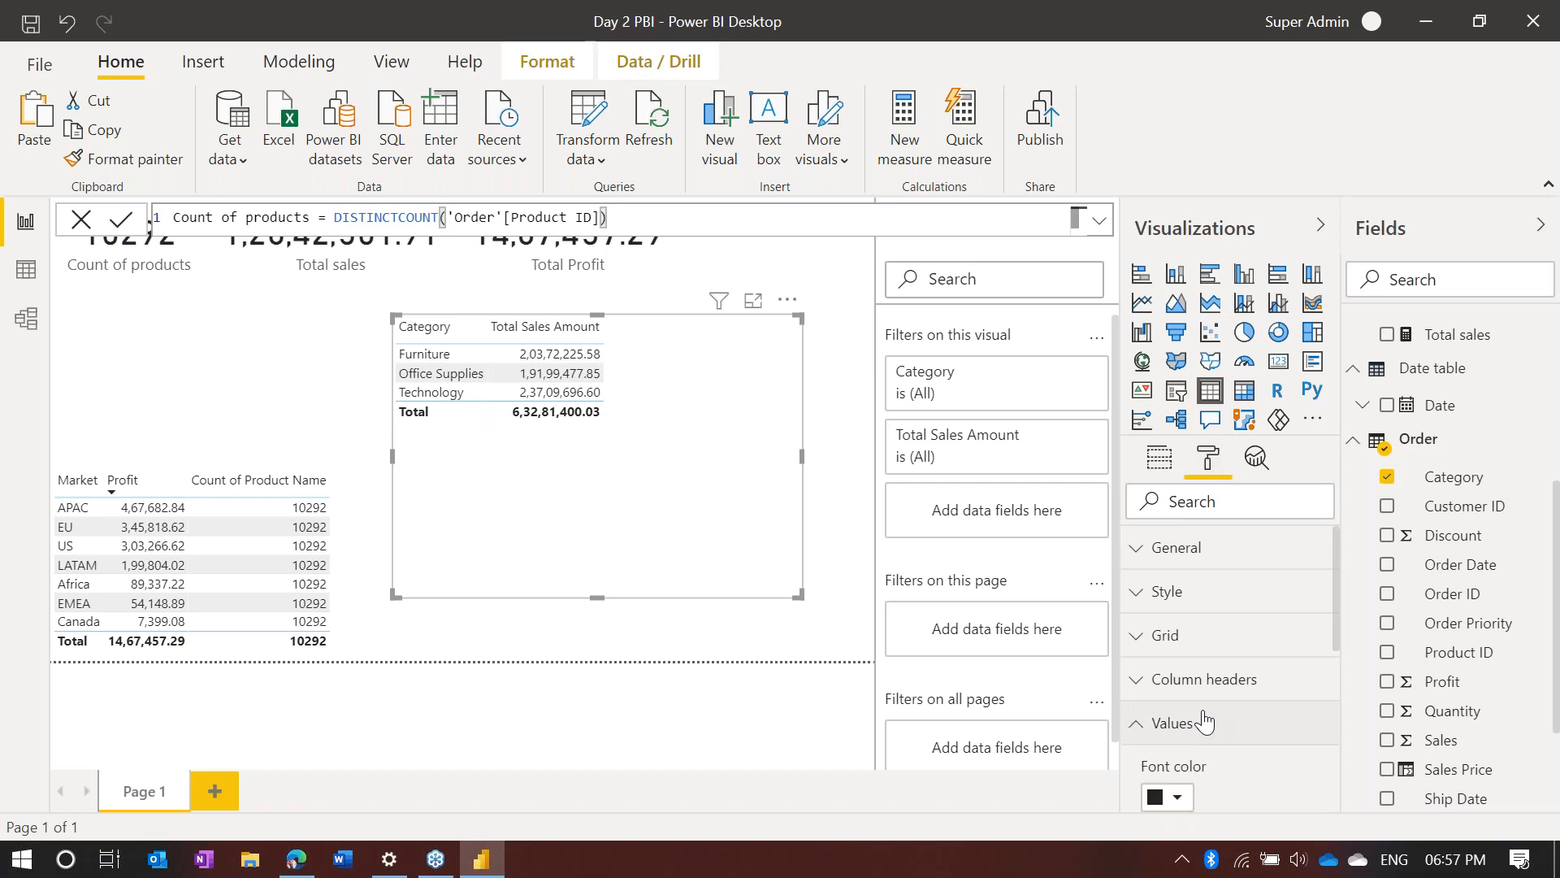
pyautogui.scroll(-8, 1205, 721)
pyautogui.scroll(-5, 1214, 692)
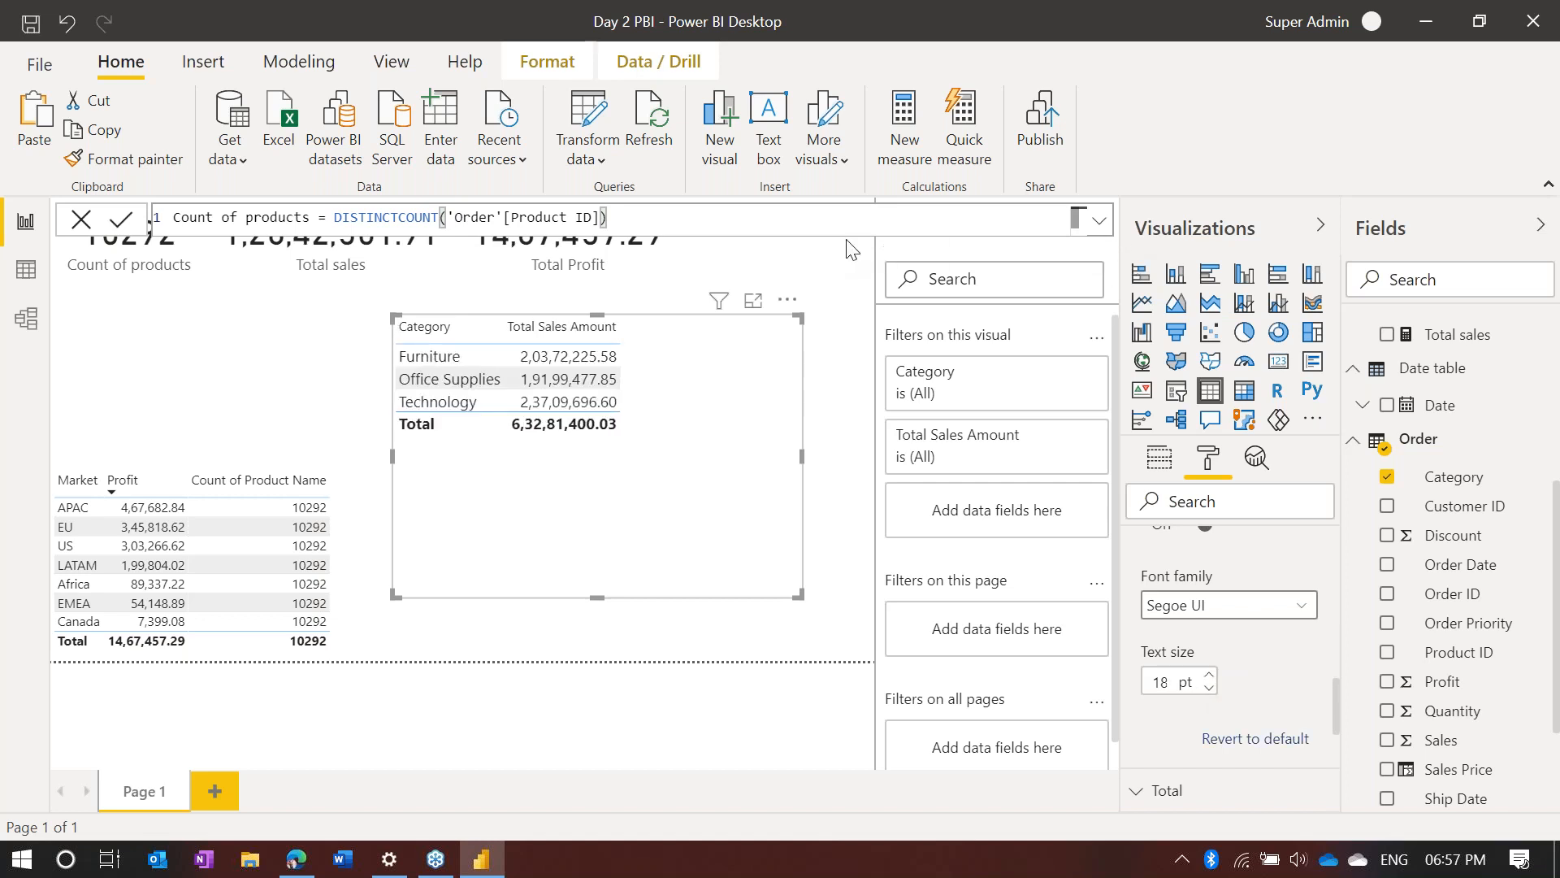
pyautogui.click(838, 587)
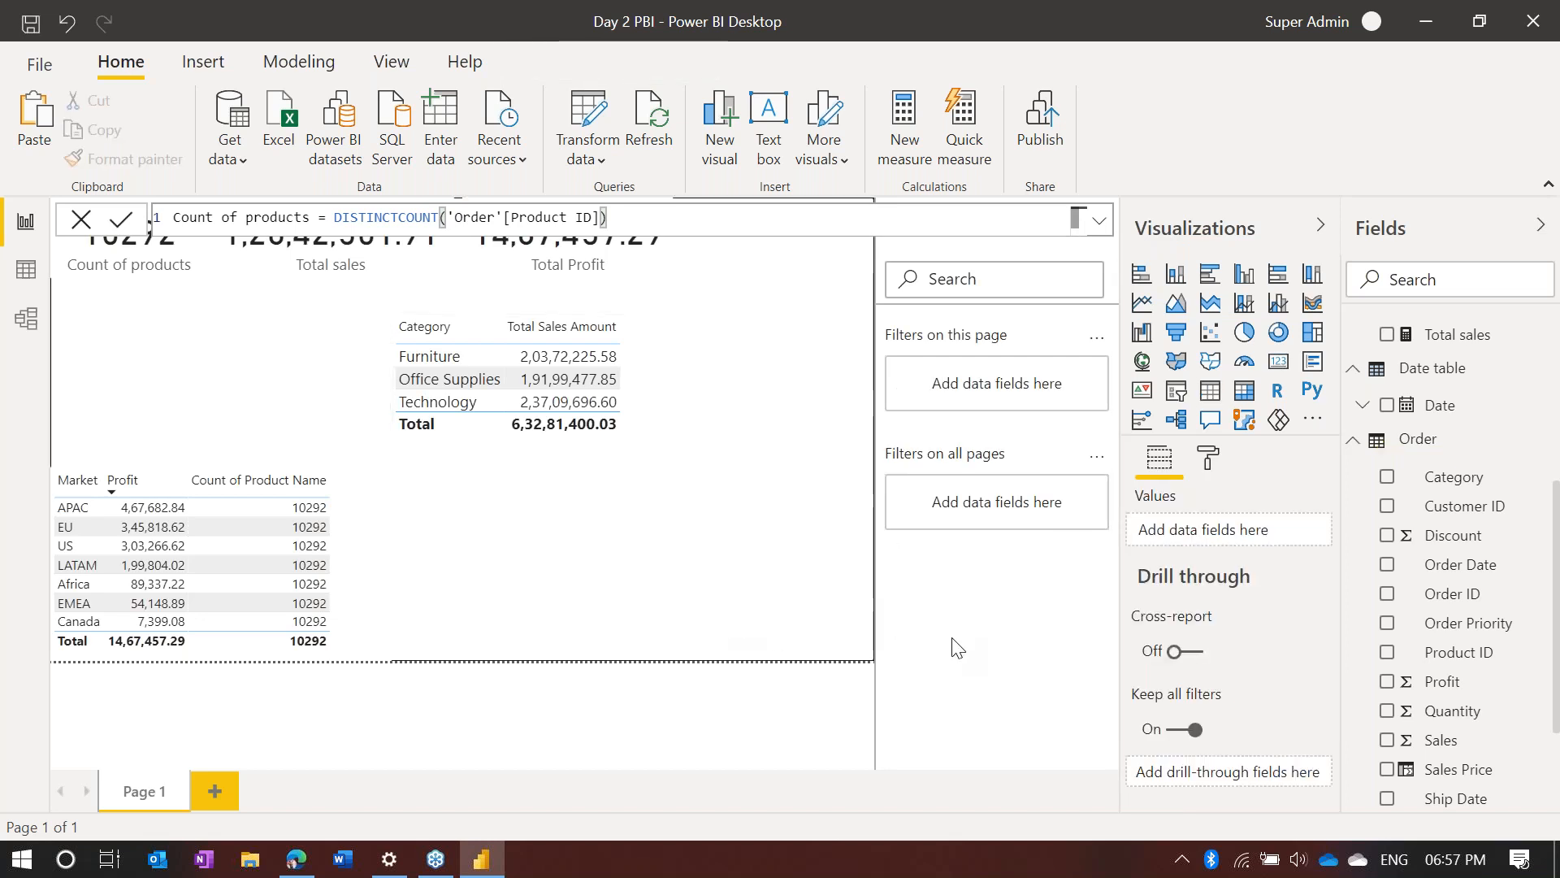
# Step: Reposition the Market table directly under the cards and place the Category table beneath it, sorted by Total Sales Amount
pyautogui.click(1321, 225)
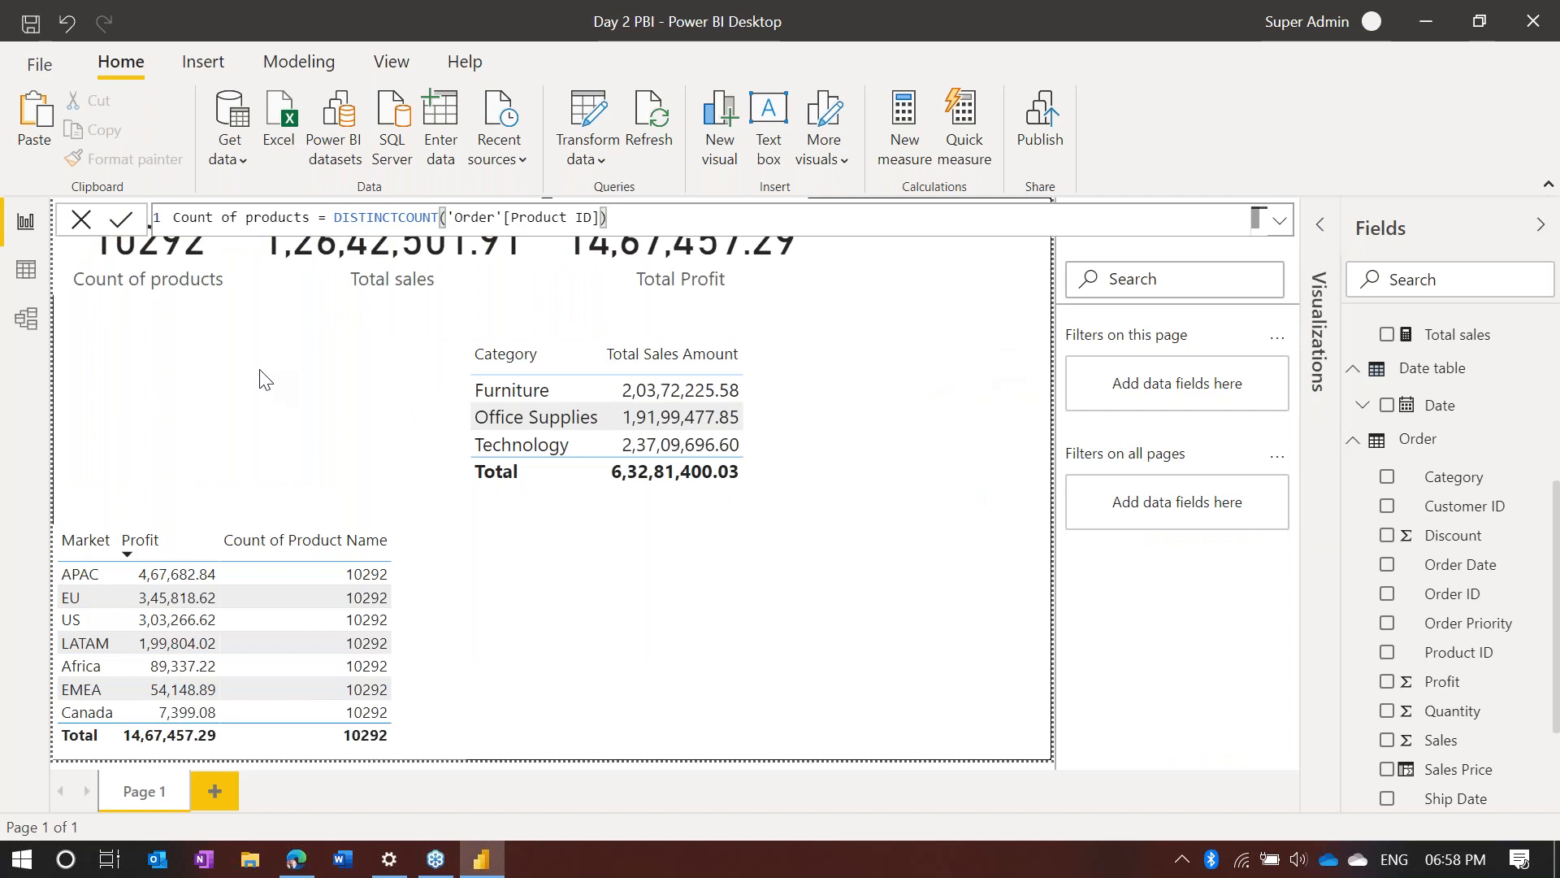
pyautogui.moveTo(422, 530); pyautogui.dragTo(422, 271)
pyautogui.moveTo(681, 579); pyautogui.dragTo(269, 655)
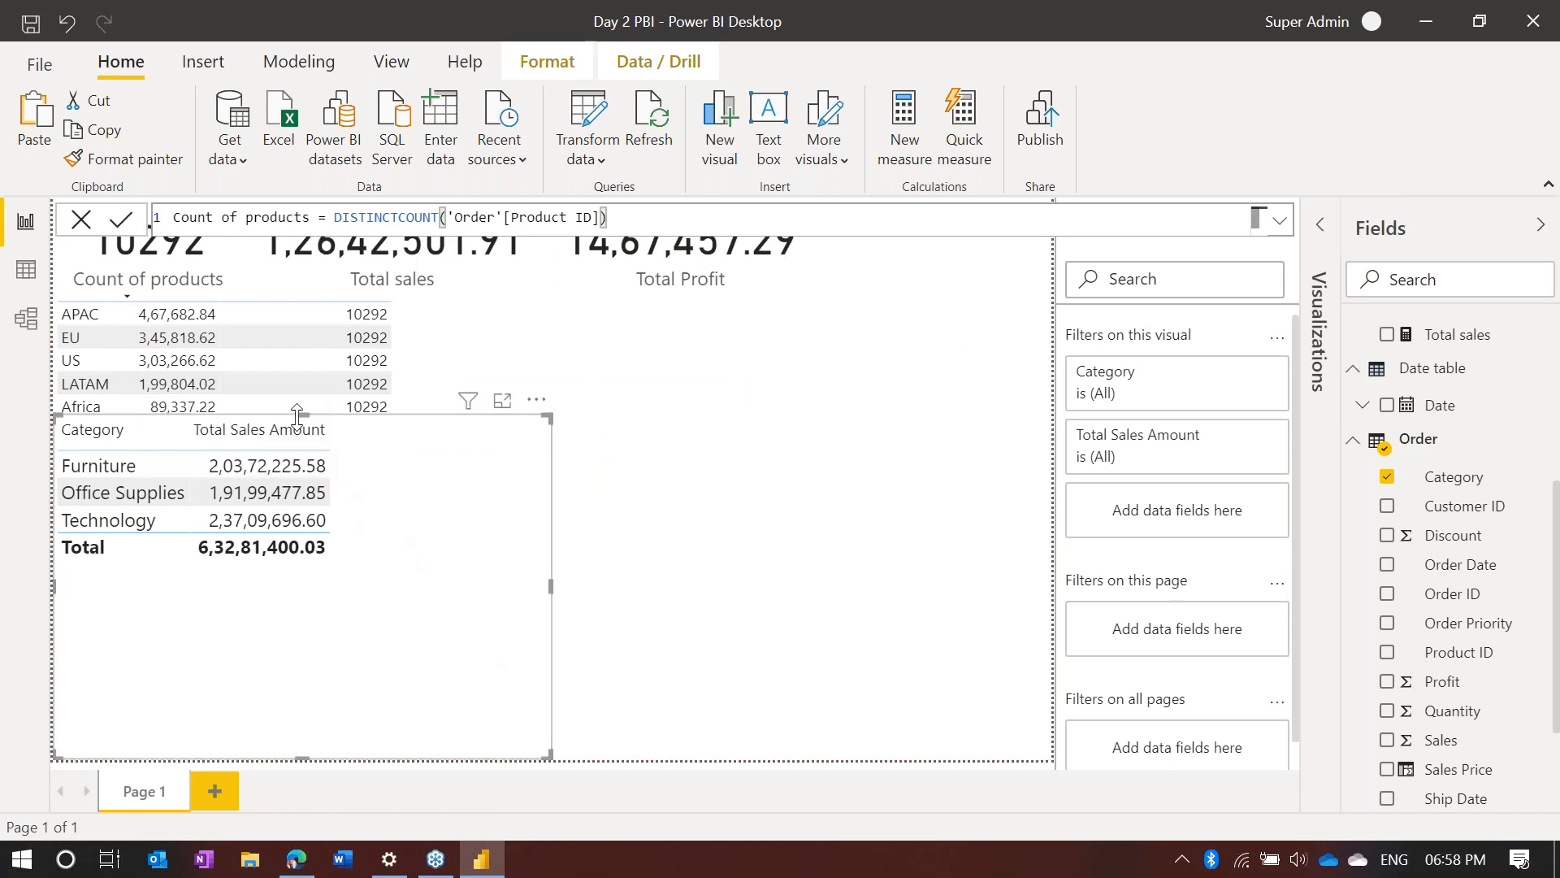
pyautogui.moveTo(298, 422); pyautogui.dragTo(293, 524)
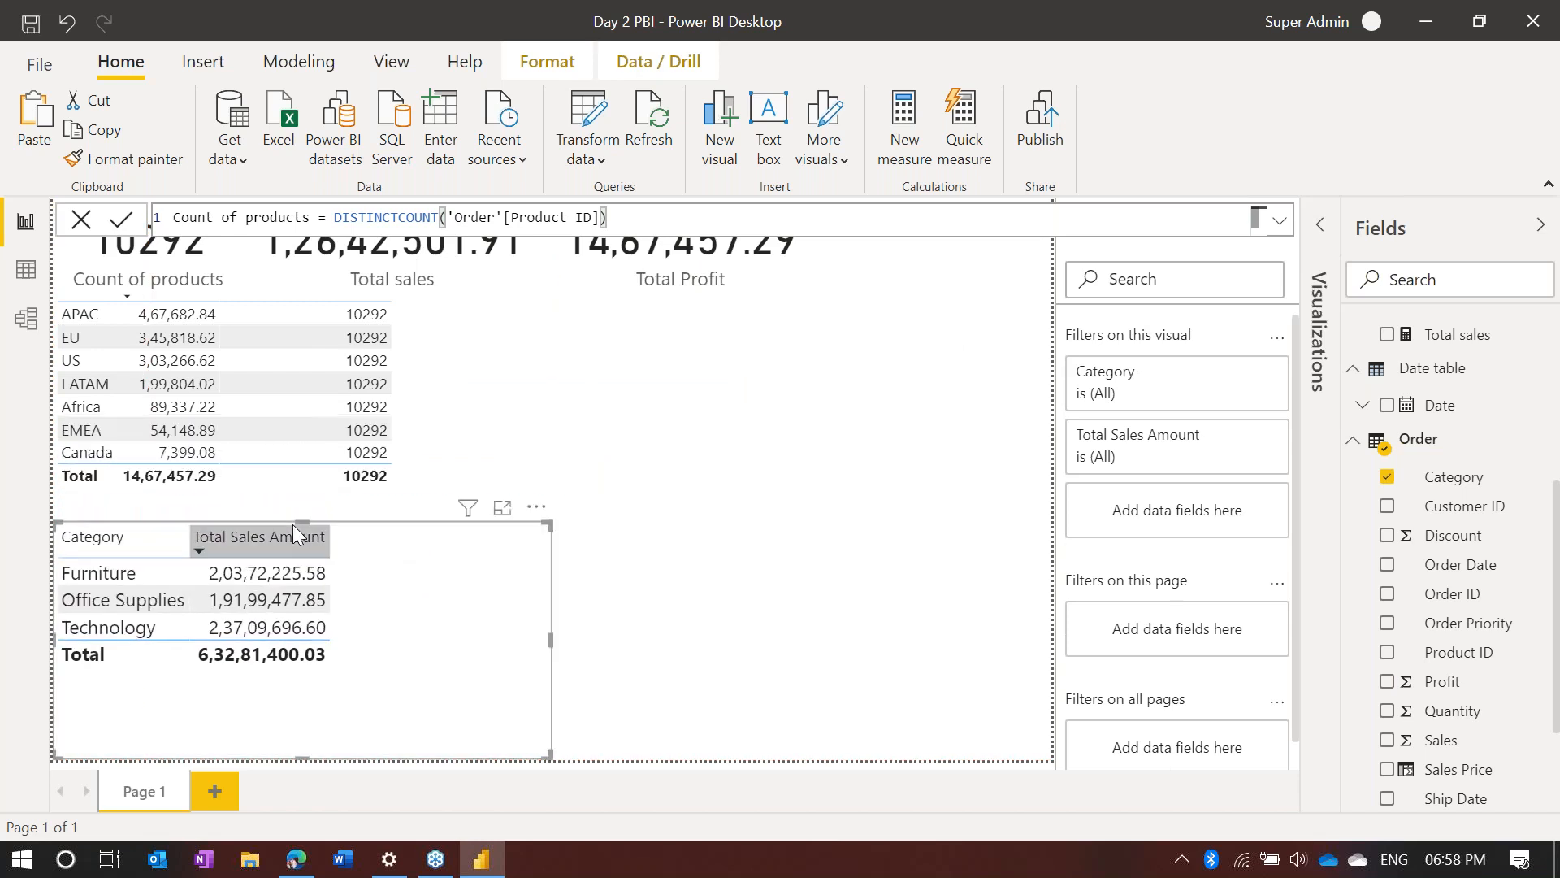
pyautogui.click(832, 461)
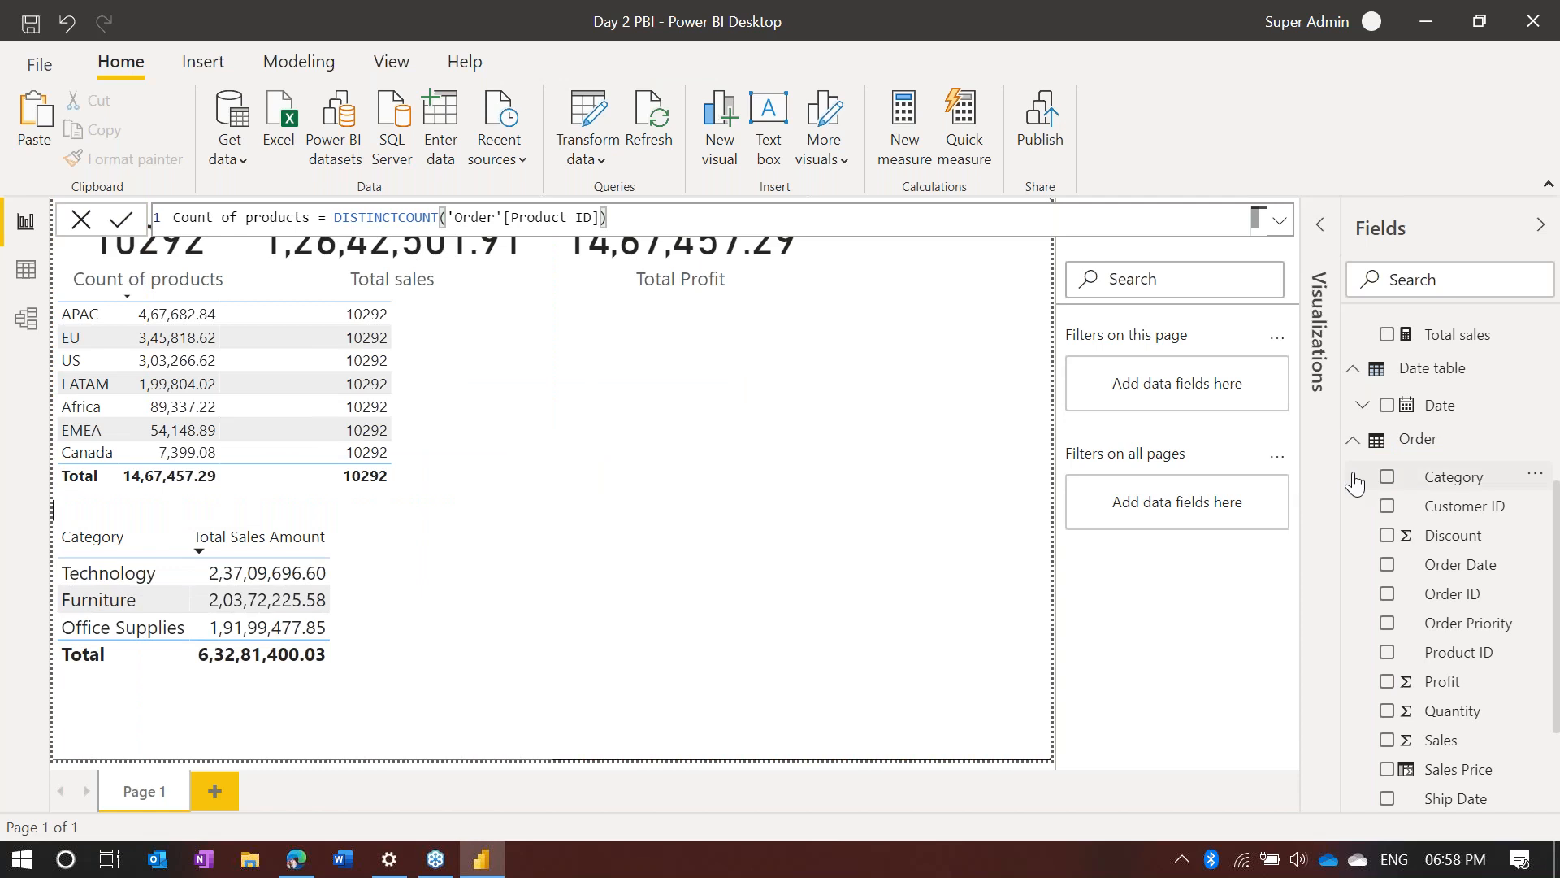
# Step: Collapse the Filters pane and widen the Category table visual to the right
pyautogui.click(1416, 509)
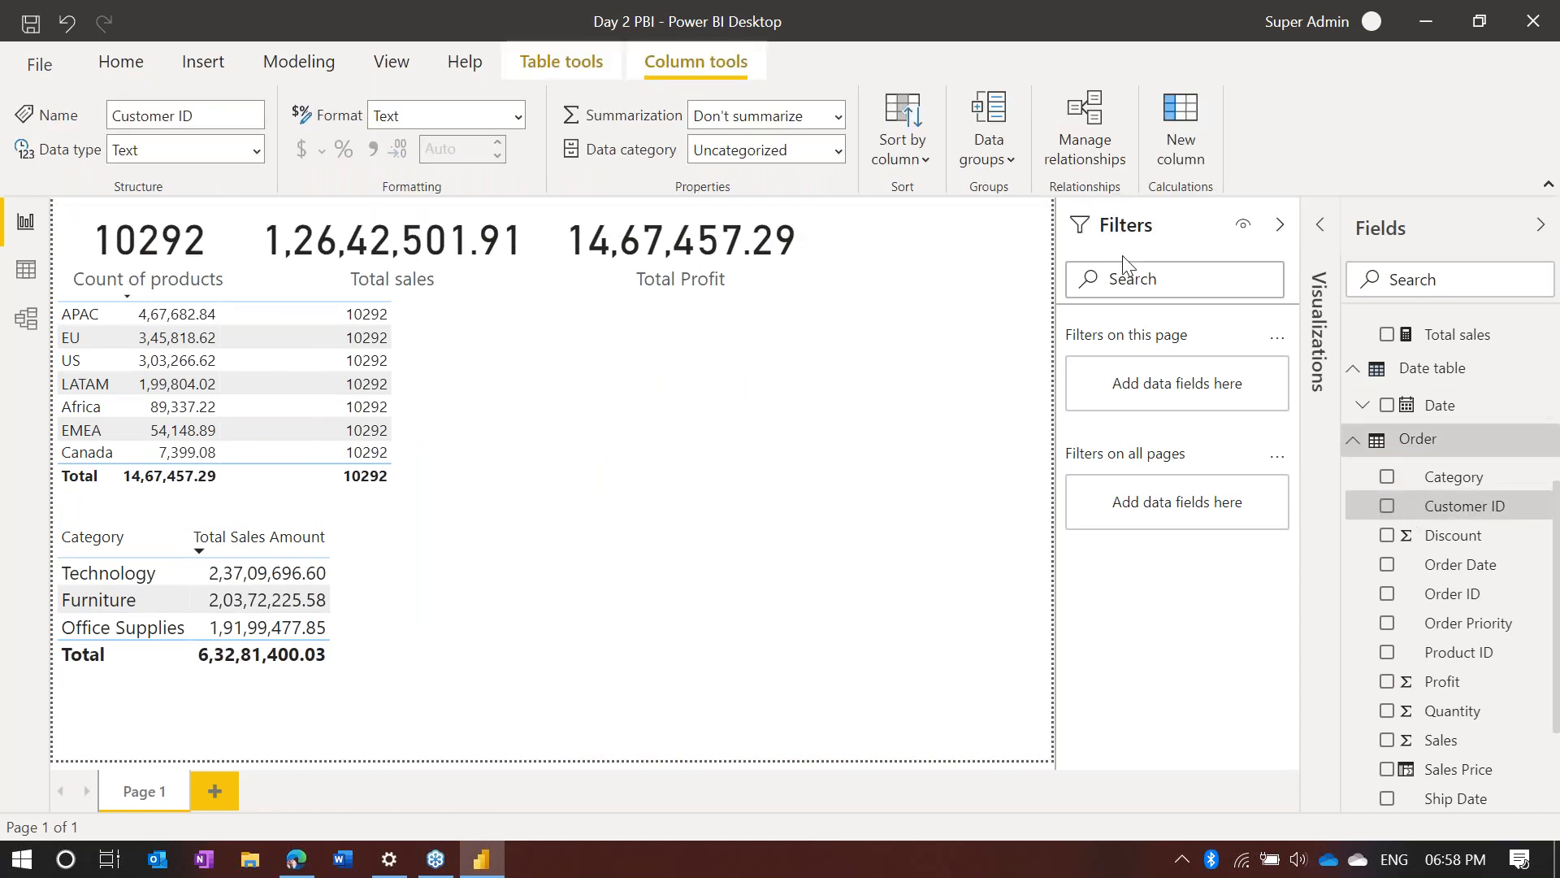
pyautogui.click(1282, 232)
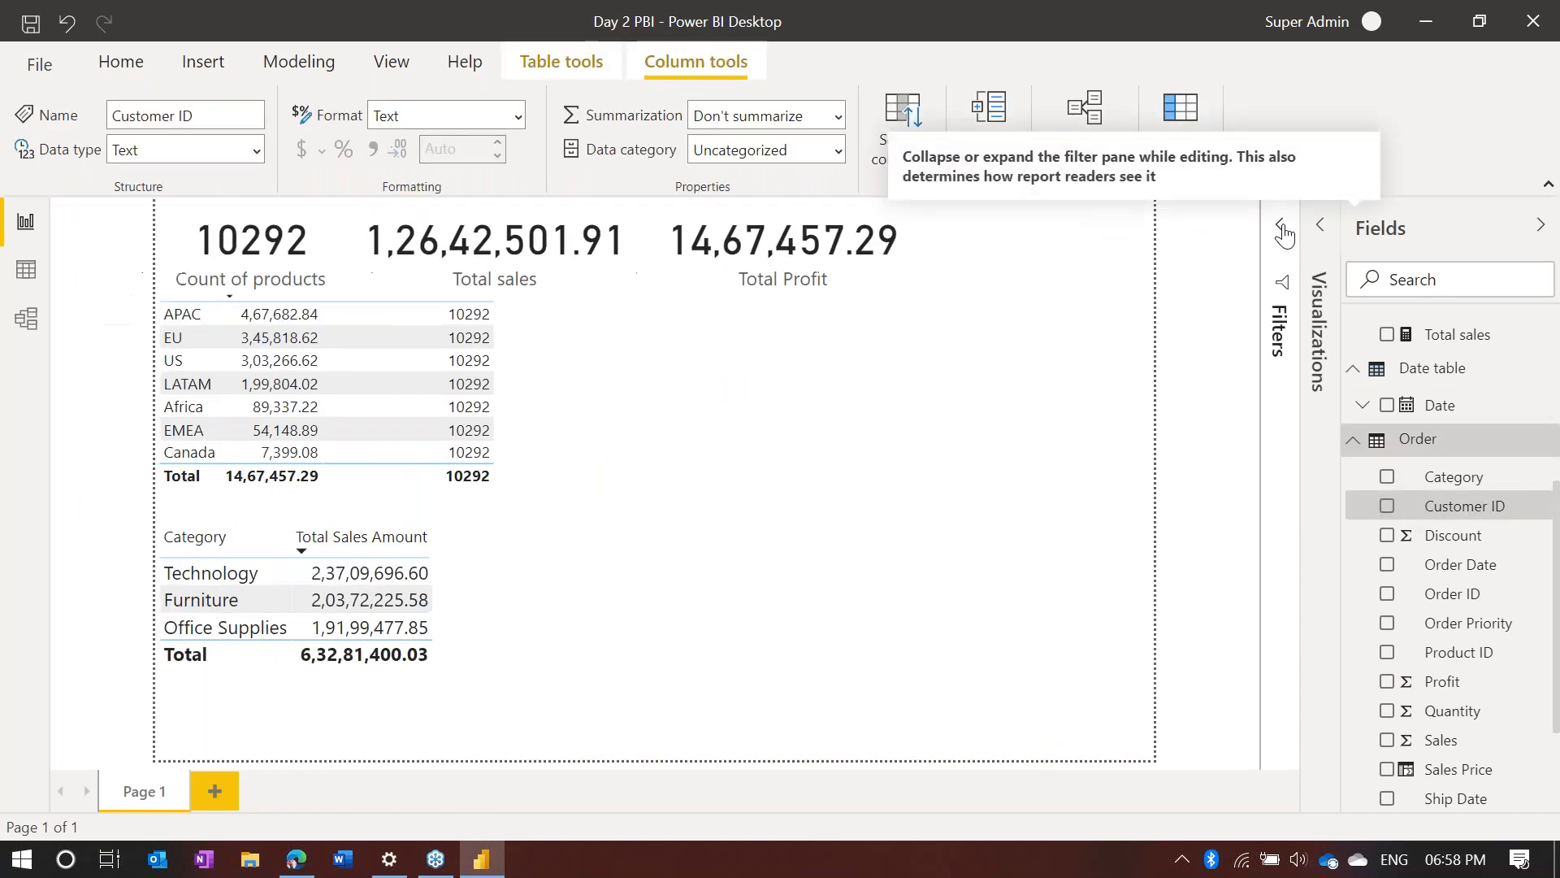
pyautogui.click(450, 623)
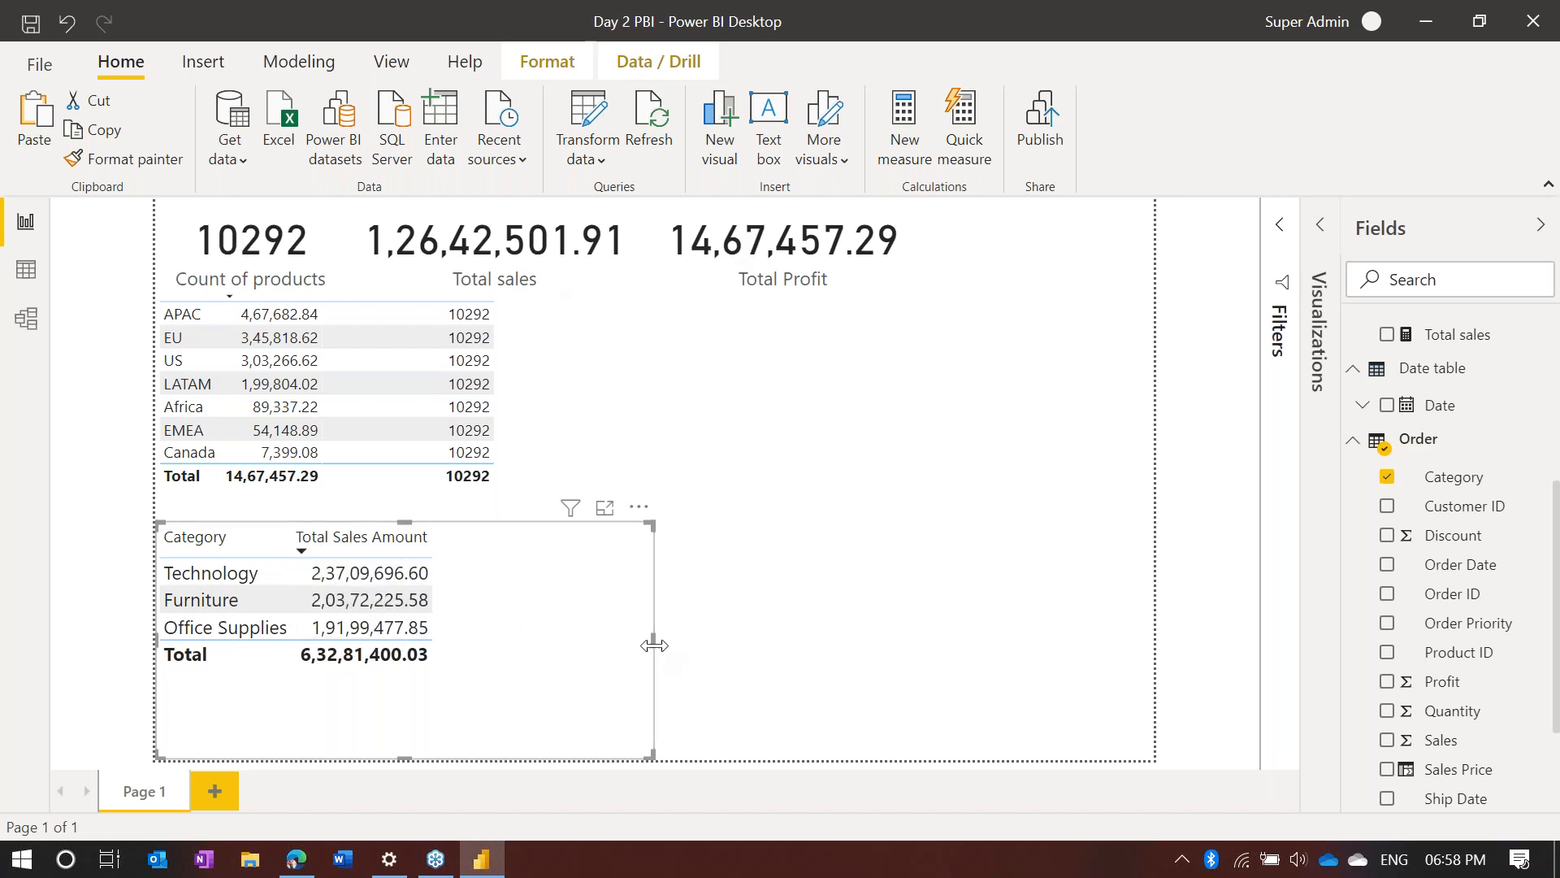
pyautogui.moveTo(654, 644); pyautogui.dragTo(792, 643)
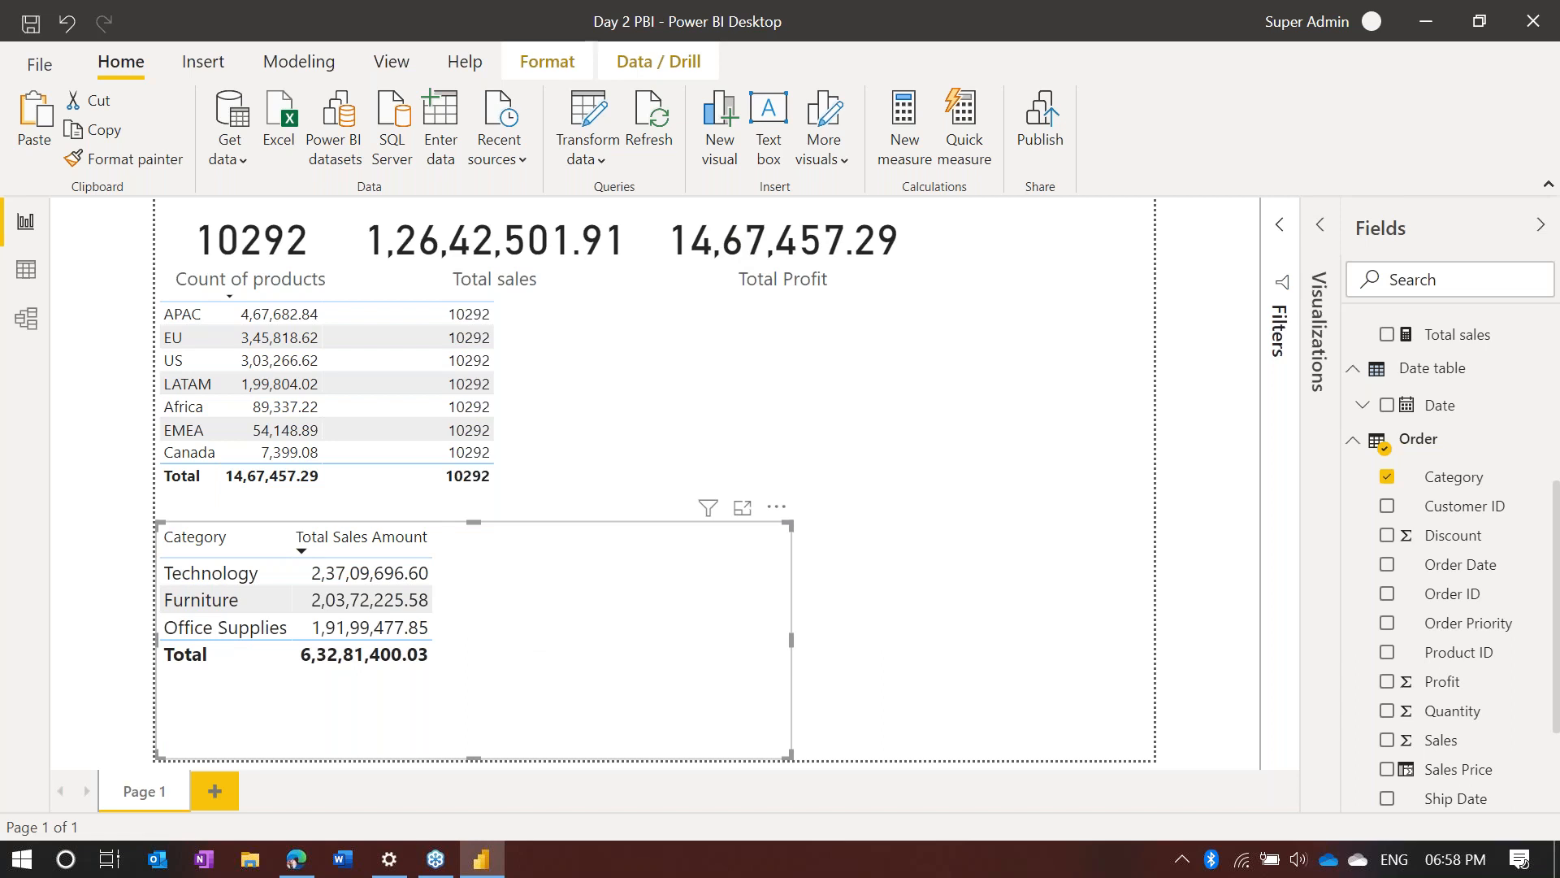
# Step: Create a measure Tot Sales Amt = SUM('Order'[Sales])*SUM('Order'[Quantity])-SUM('Order'[Discount])+SUM('Order'[Profit])
pyautogui.click(22, 270)
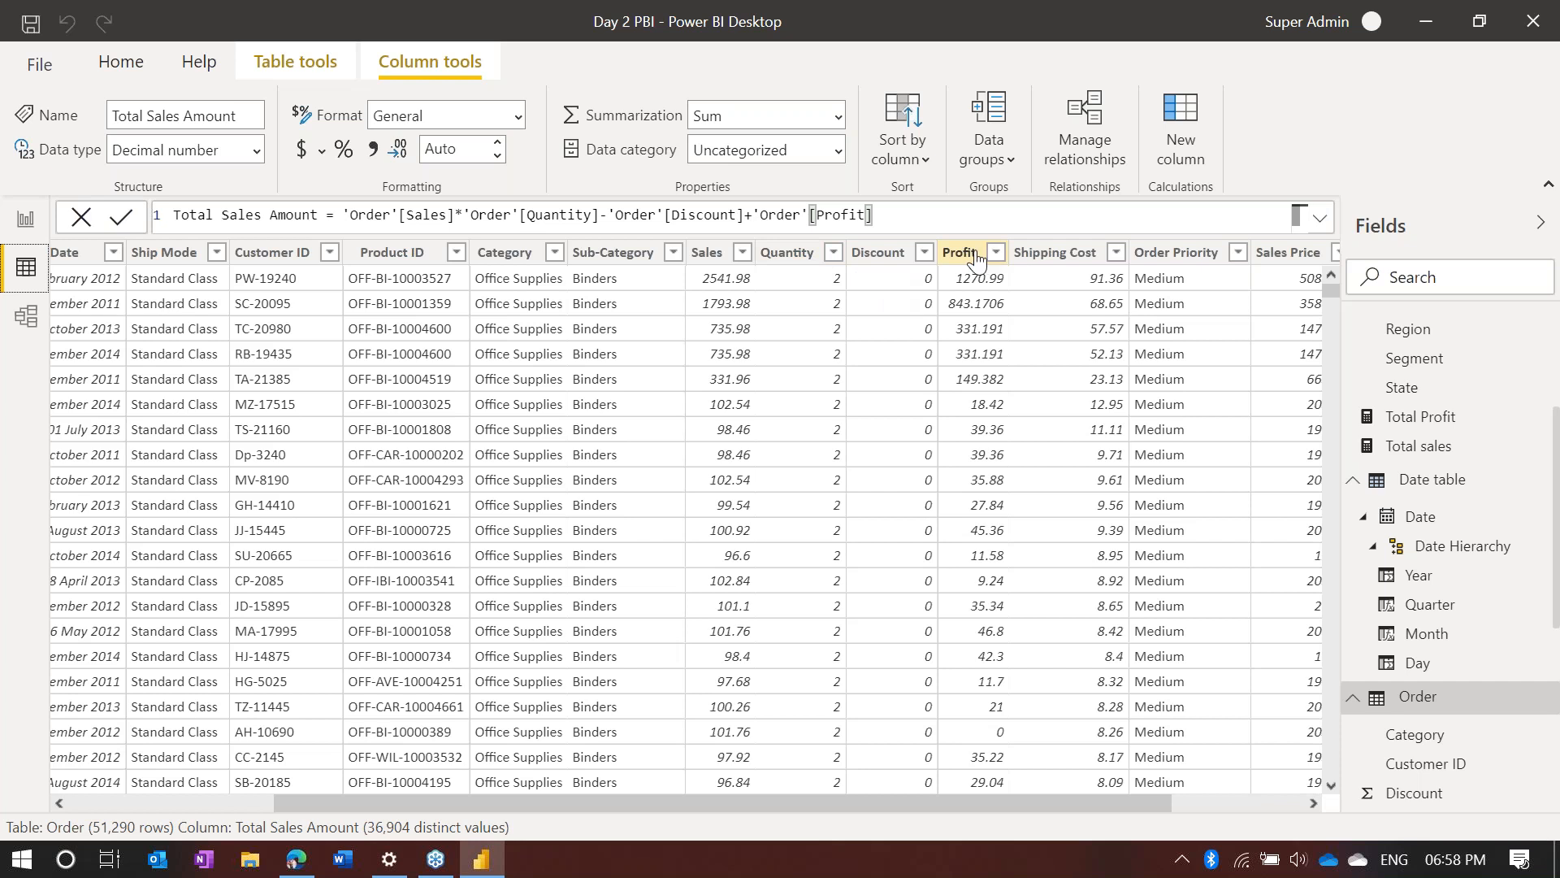
pyautogui.click(22, 221)
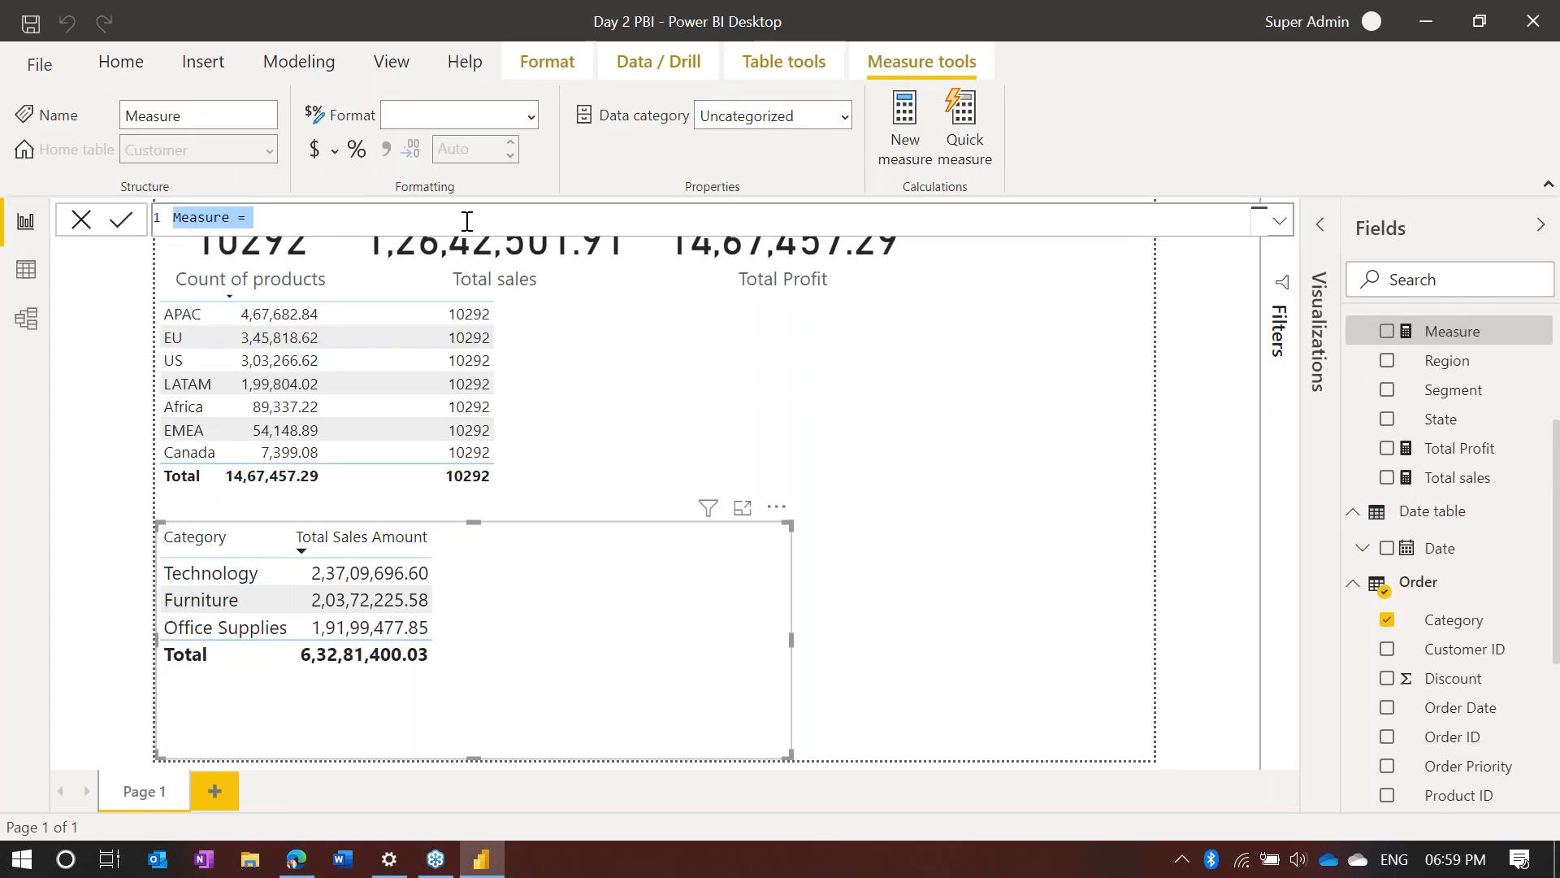
pyautogui.write('Tot Sales AMt')
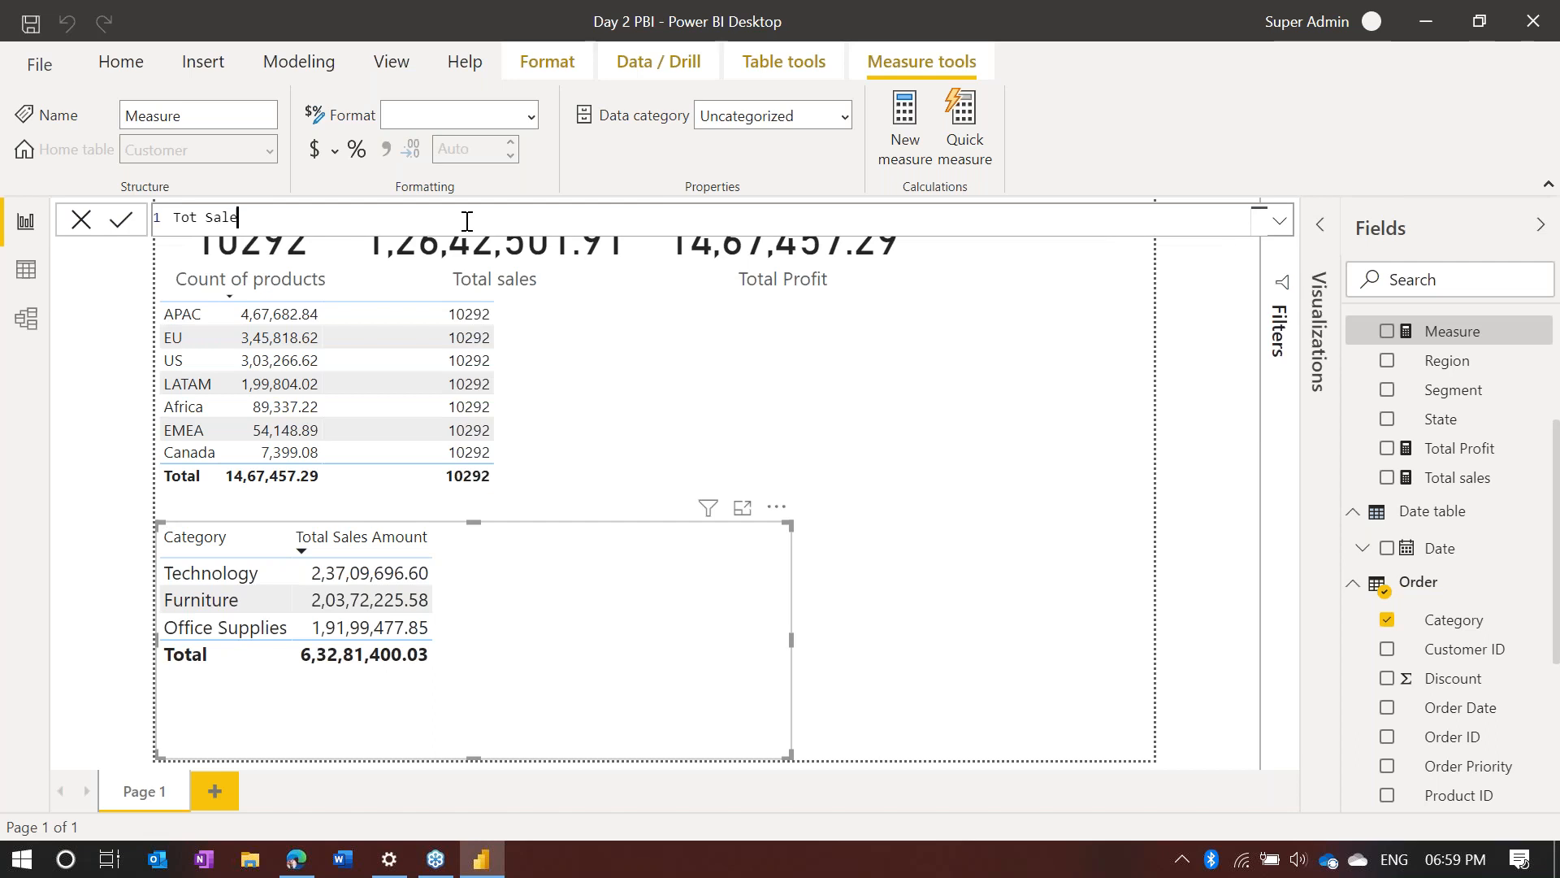
pyautogui.press('BackSpace')
pyautogui.press('BackSpace')
pyautogui.write('Amt = SUM(sales')
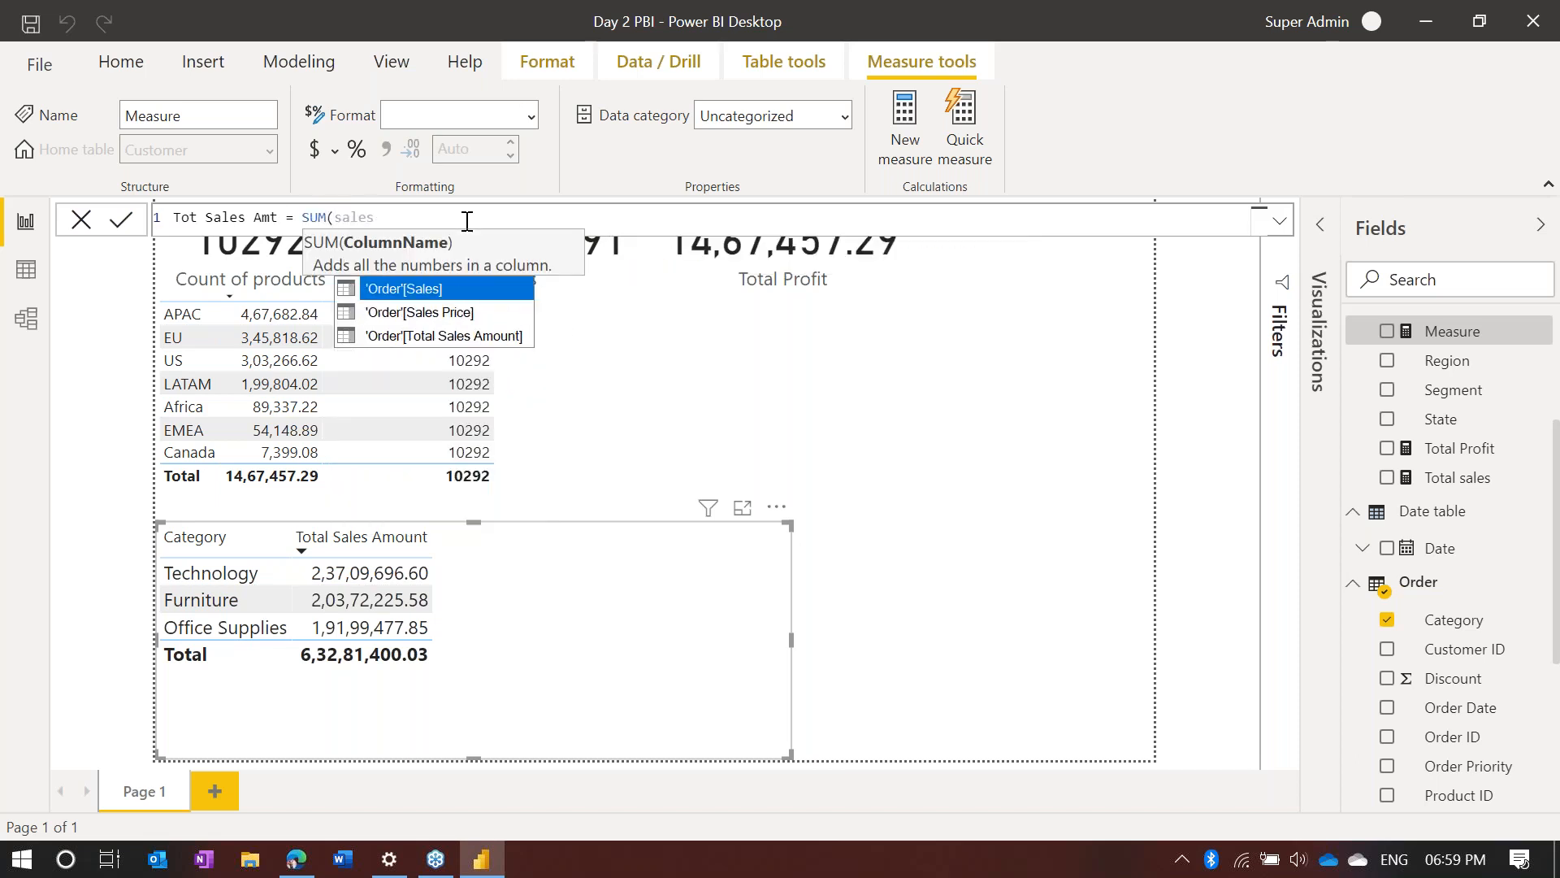
pyautogui.press('Tab')
pyautogui.write(')*SUM(')
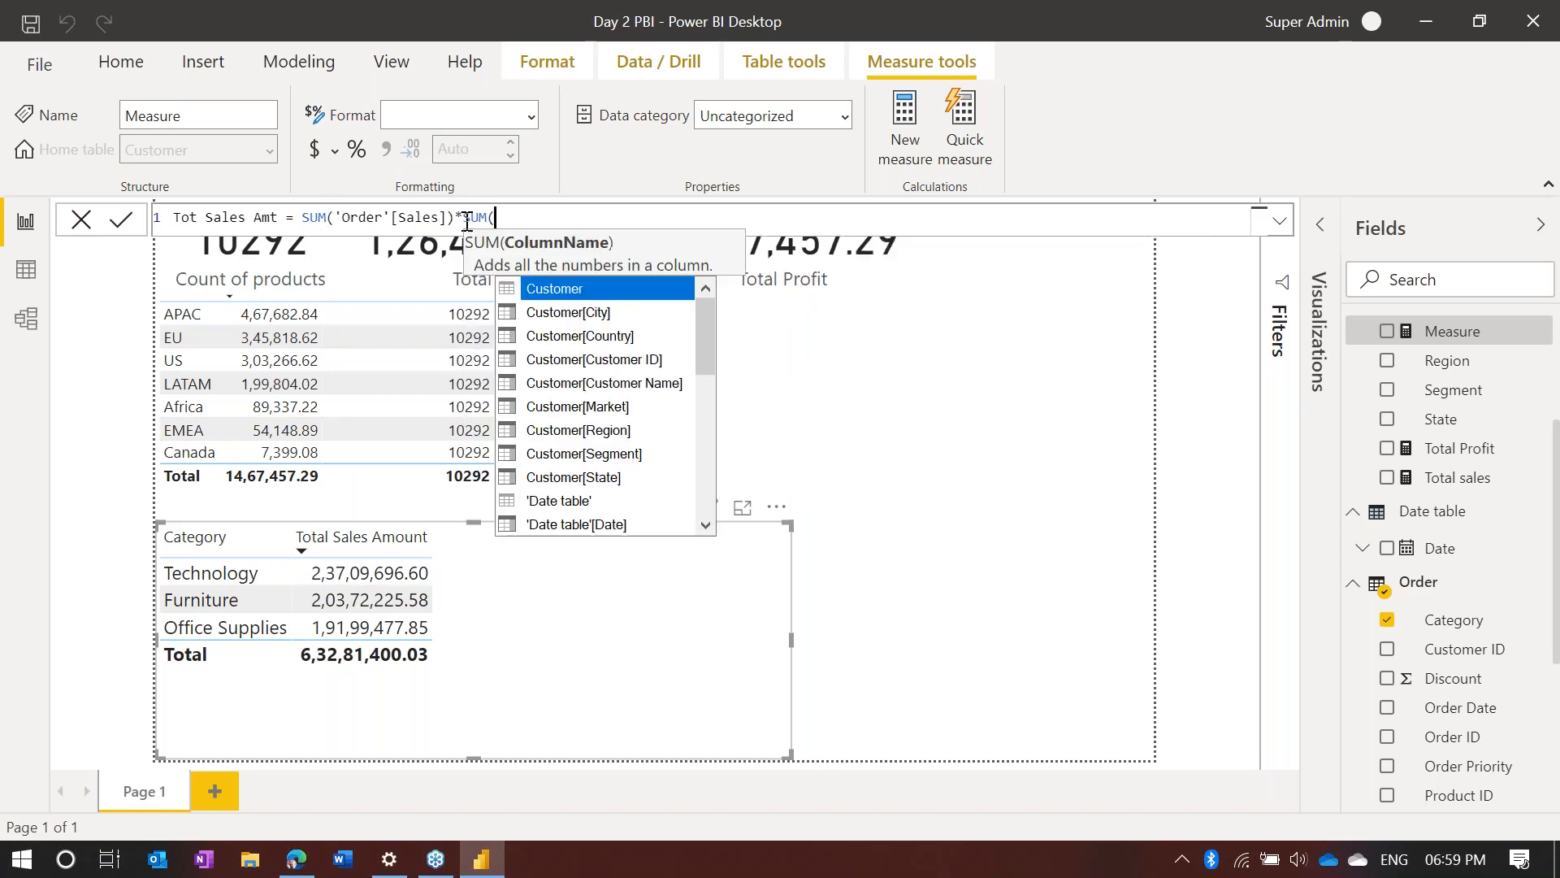
pyautogui.write("'Order'[Quantity]")
pyautogui.press('Tab')
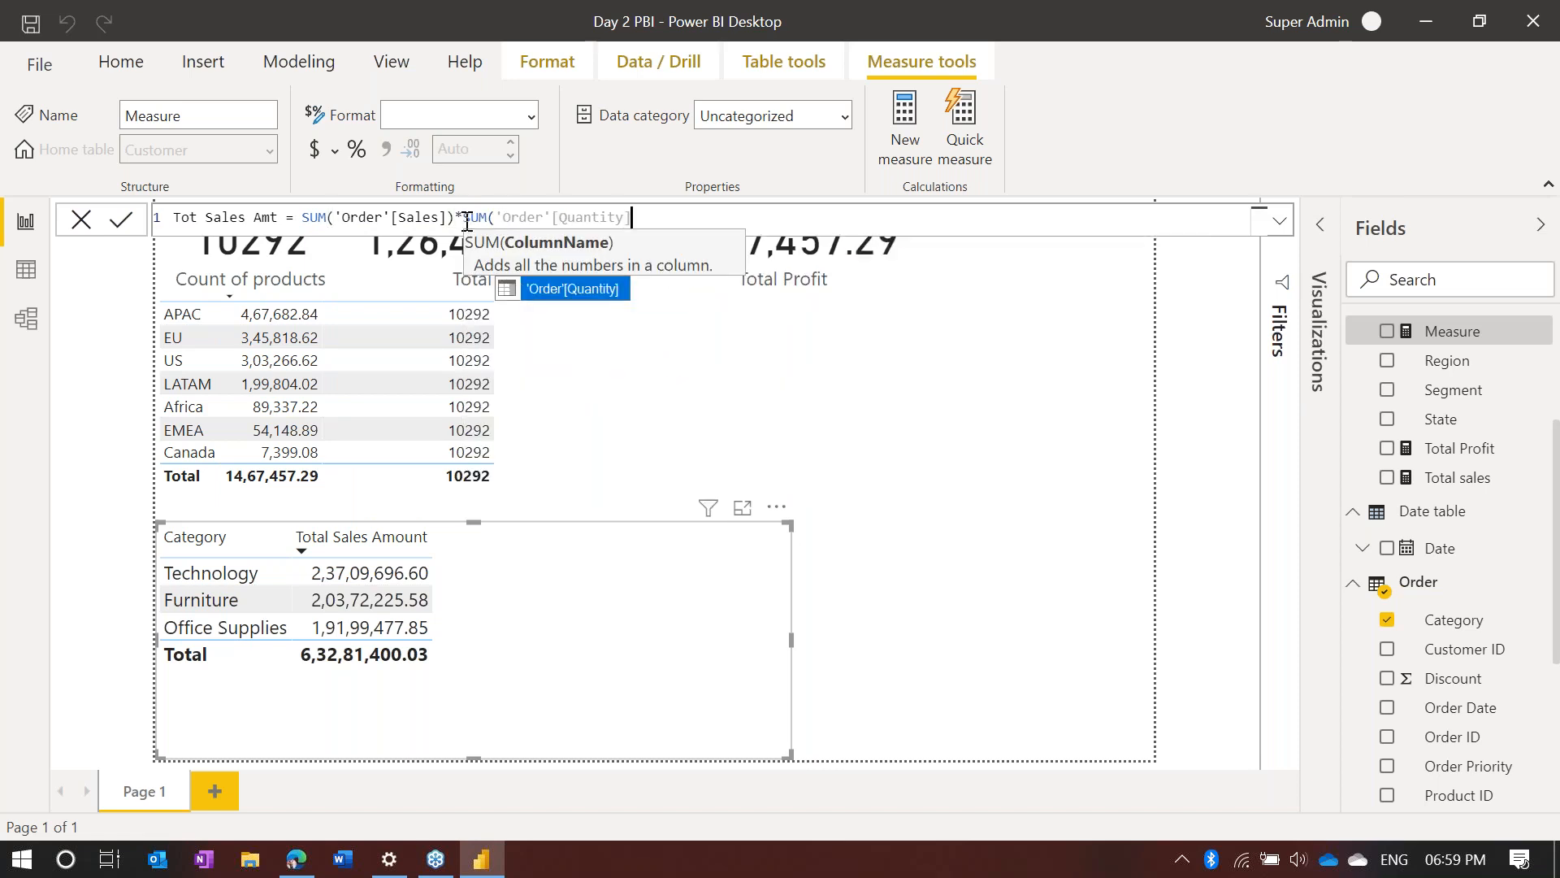
pyautogui.press('Tab')
pyautogui.write(')')
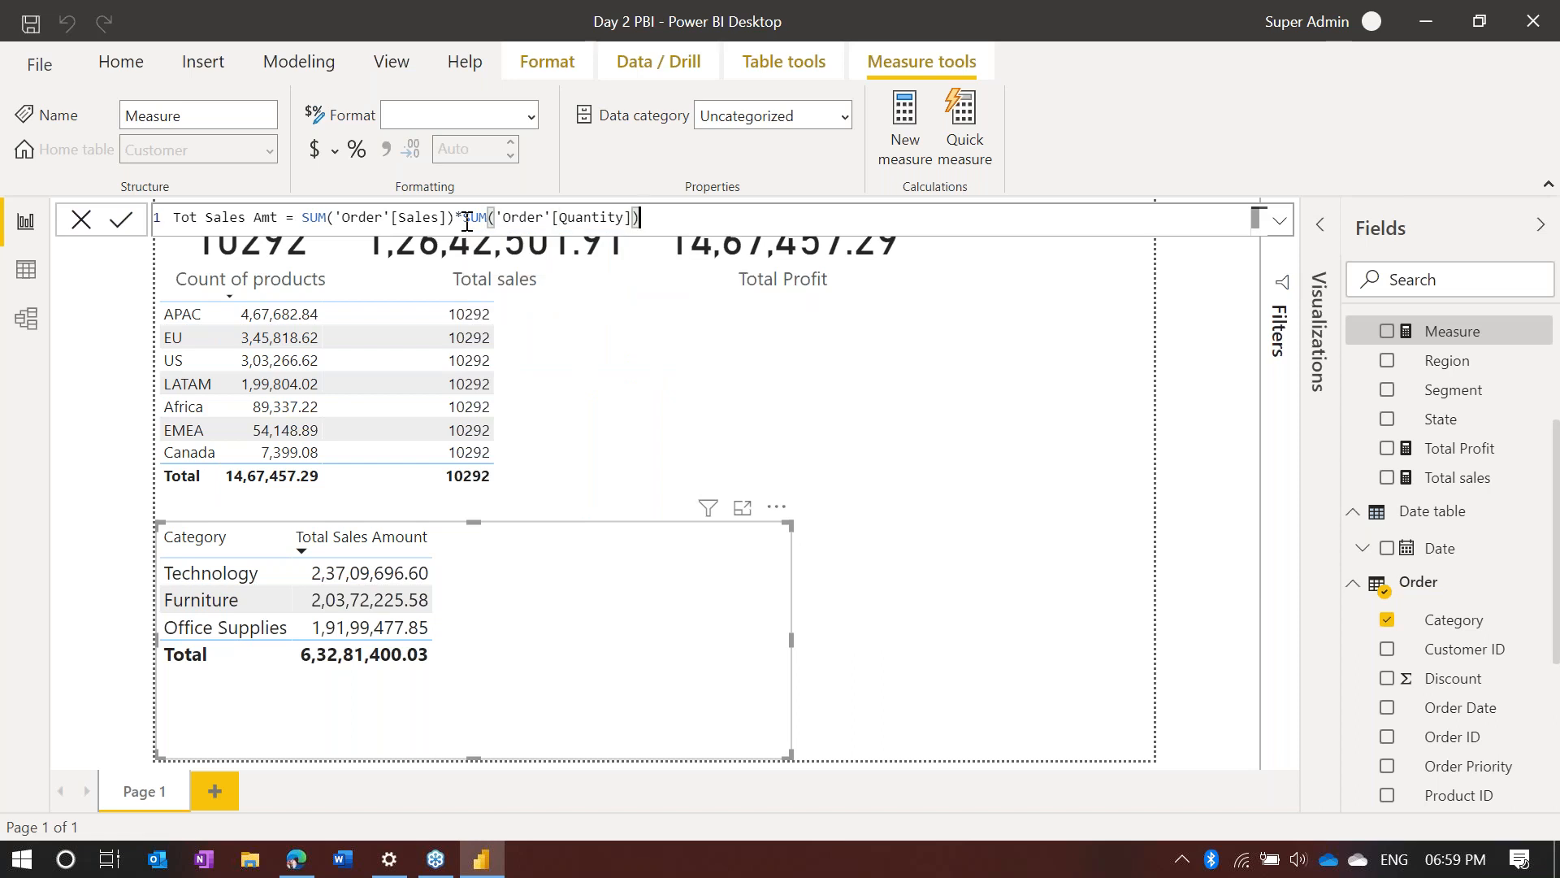
pyautogui.write('-SUM(disc')
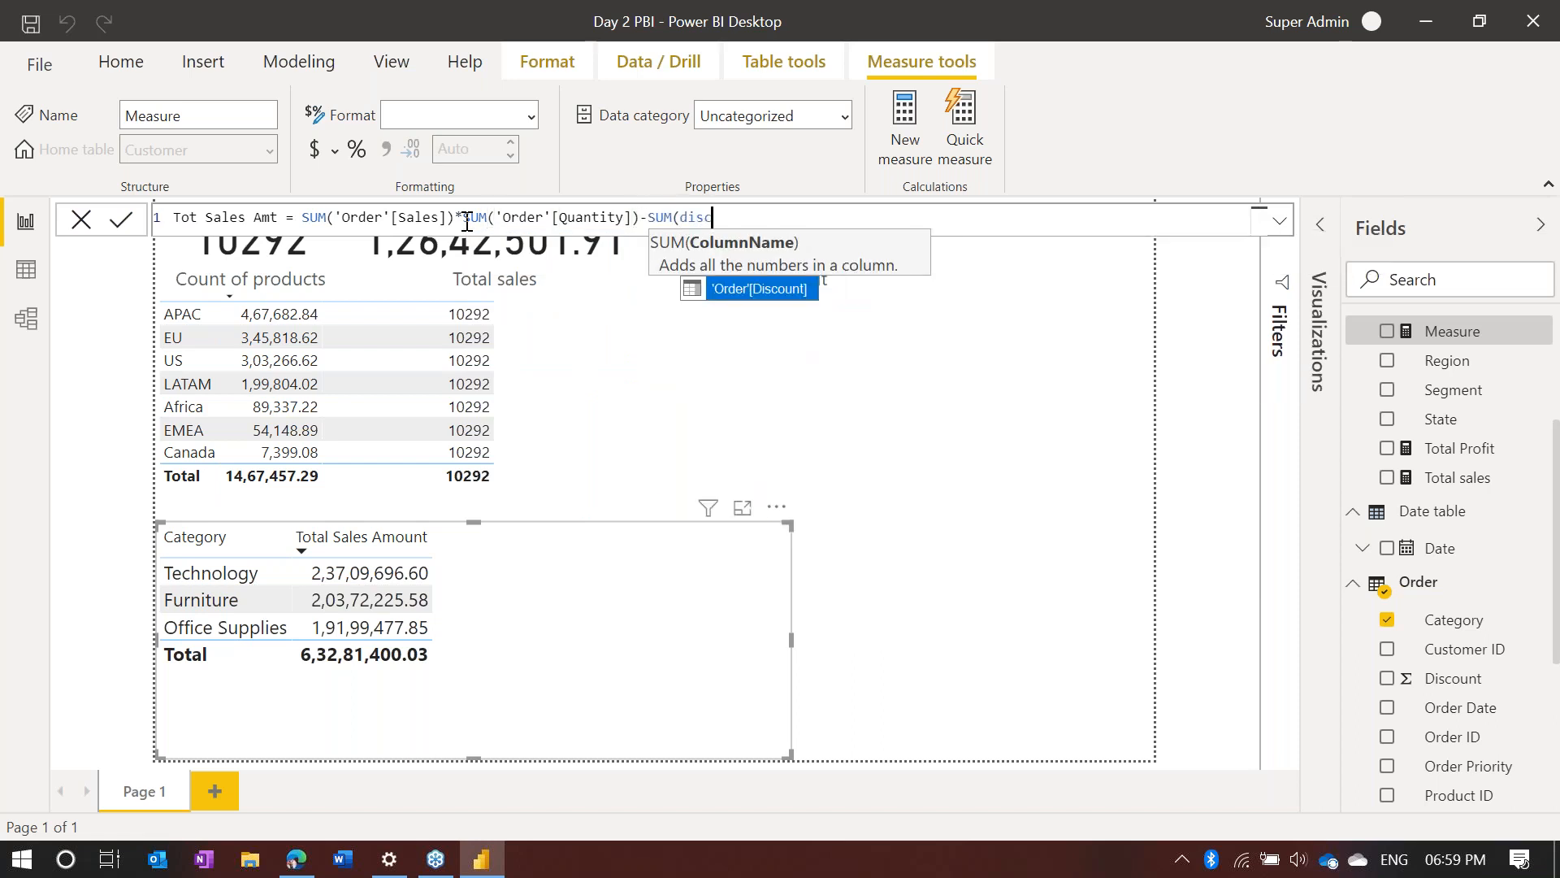
pyautogui.press('Tab')
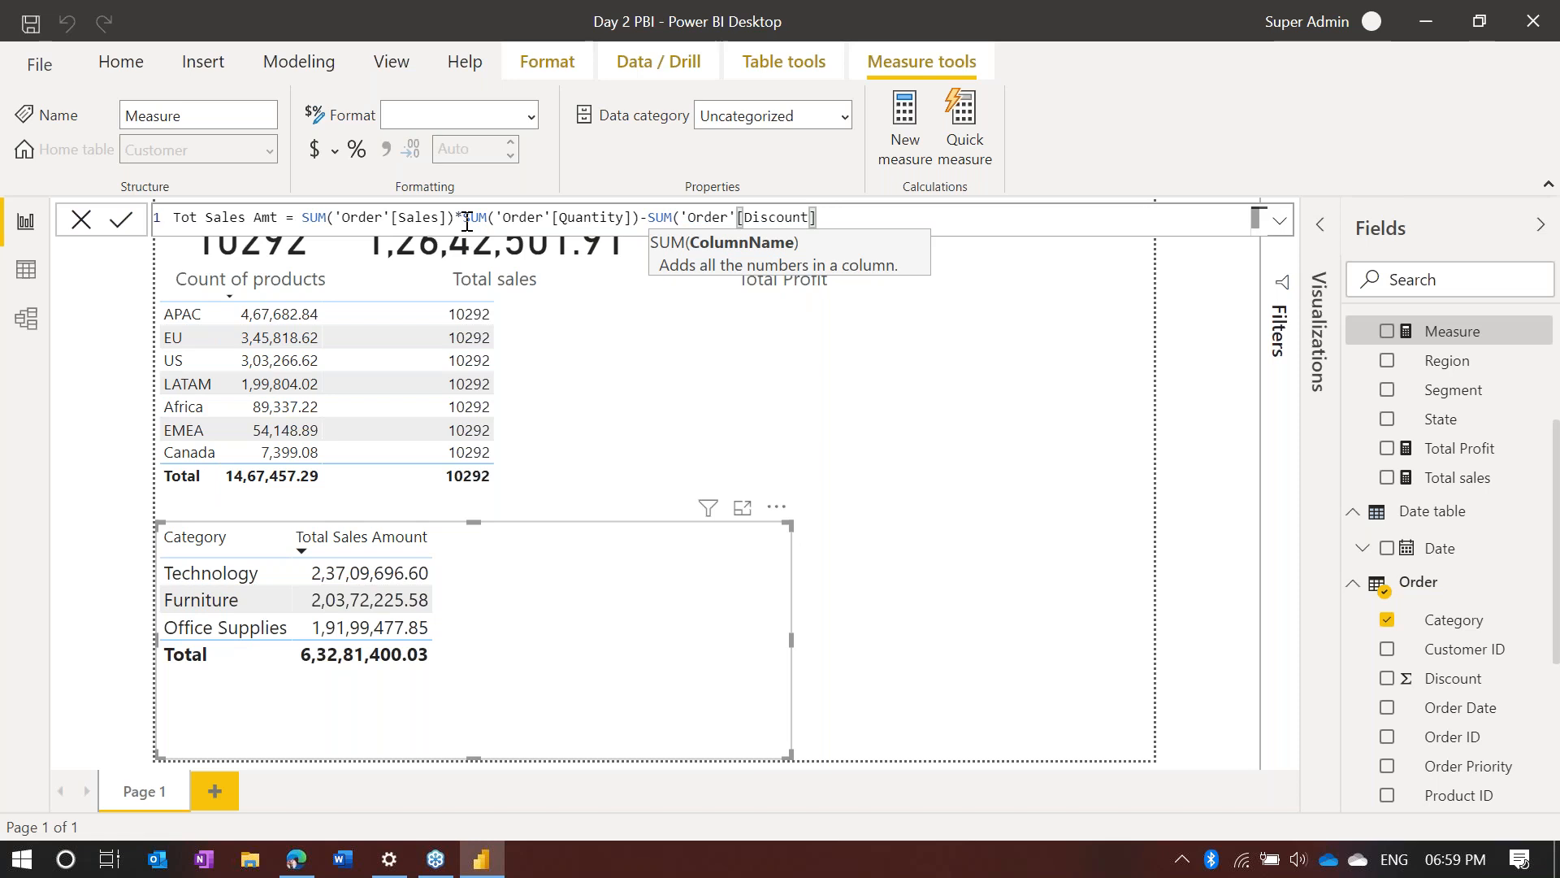
pyautogui.write(')')
pyautogui.write('+SUM(profi')
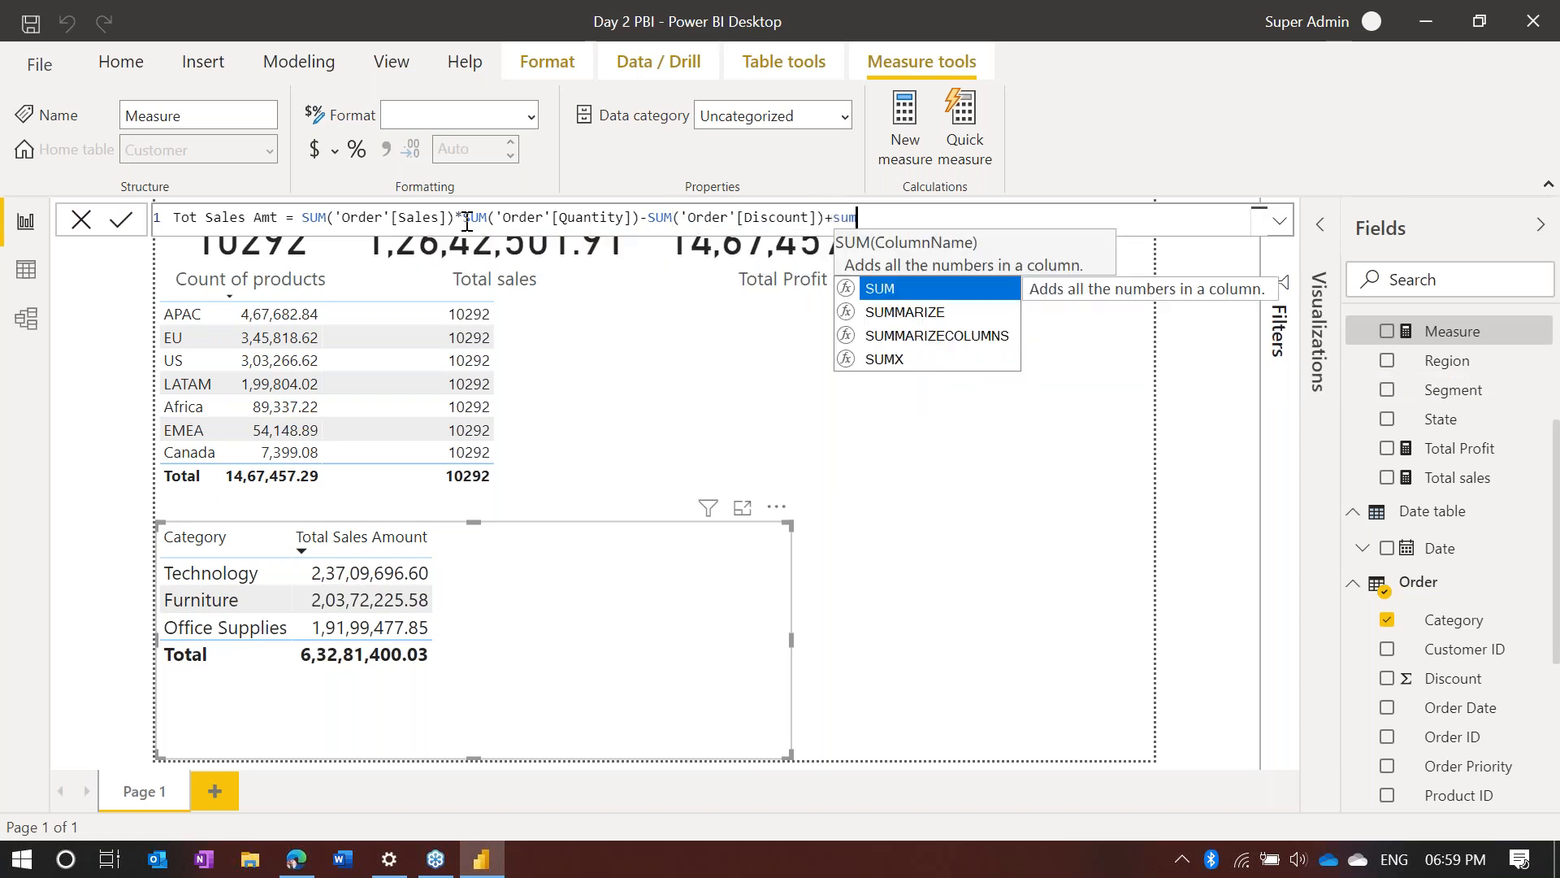
pyautogui.press('Tab')
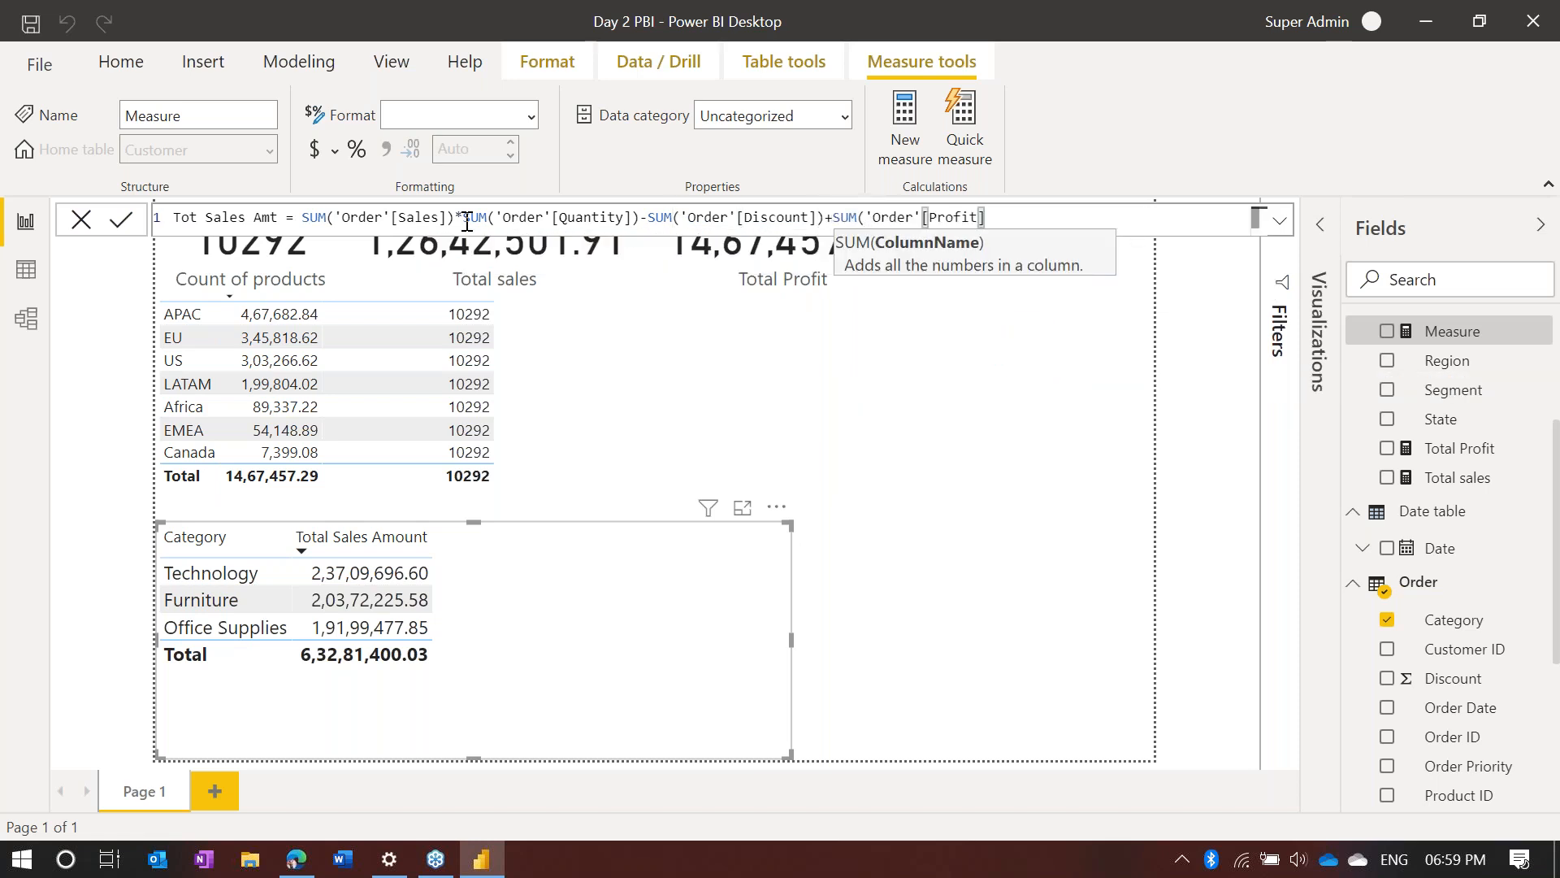
pyautogui.write(')')
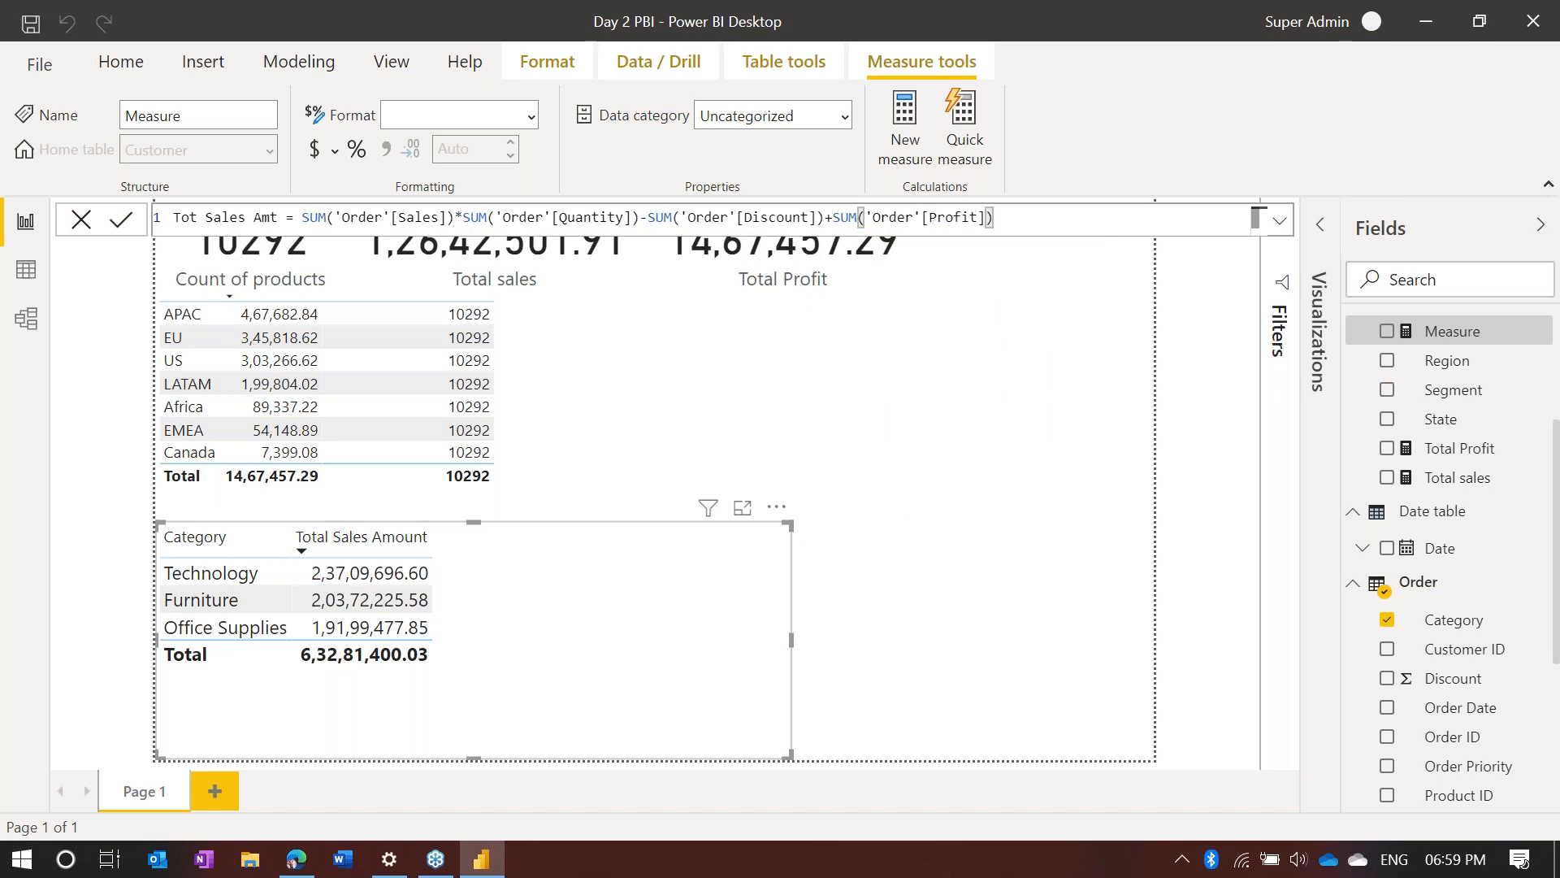
pyautogui.press('Return')
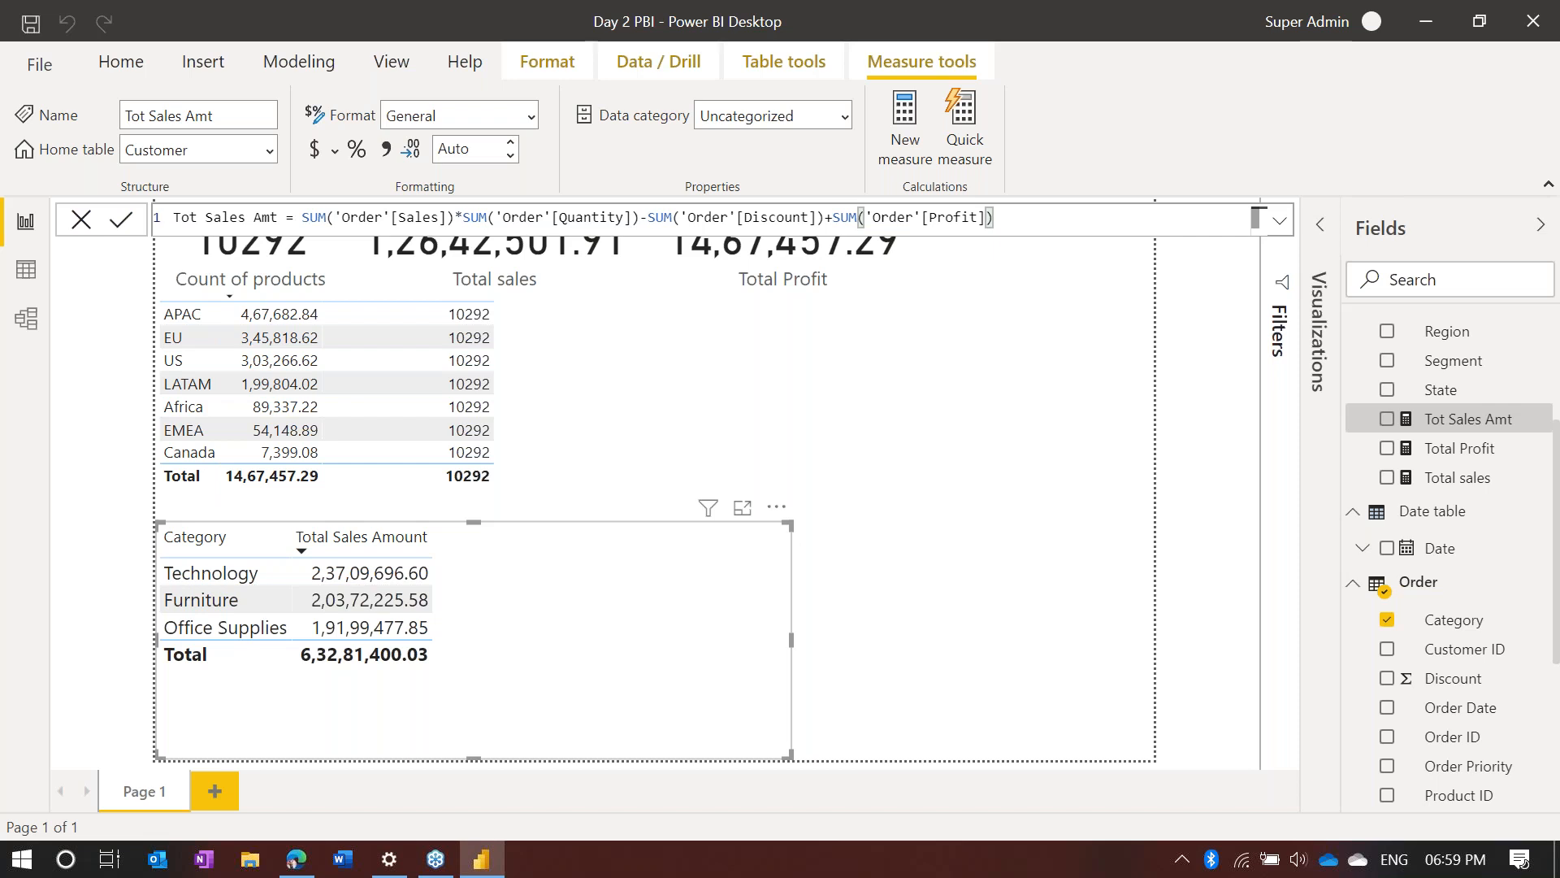
# Step: Switch to File Explorer and open Excel training file.xlsx from the Desktop's ICAI Power BI\PowerQuery folder
pyautogui.click(247, 870)
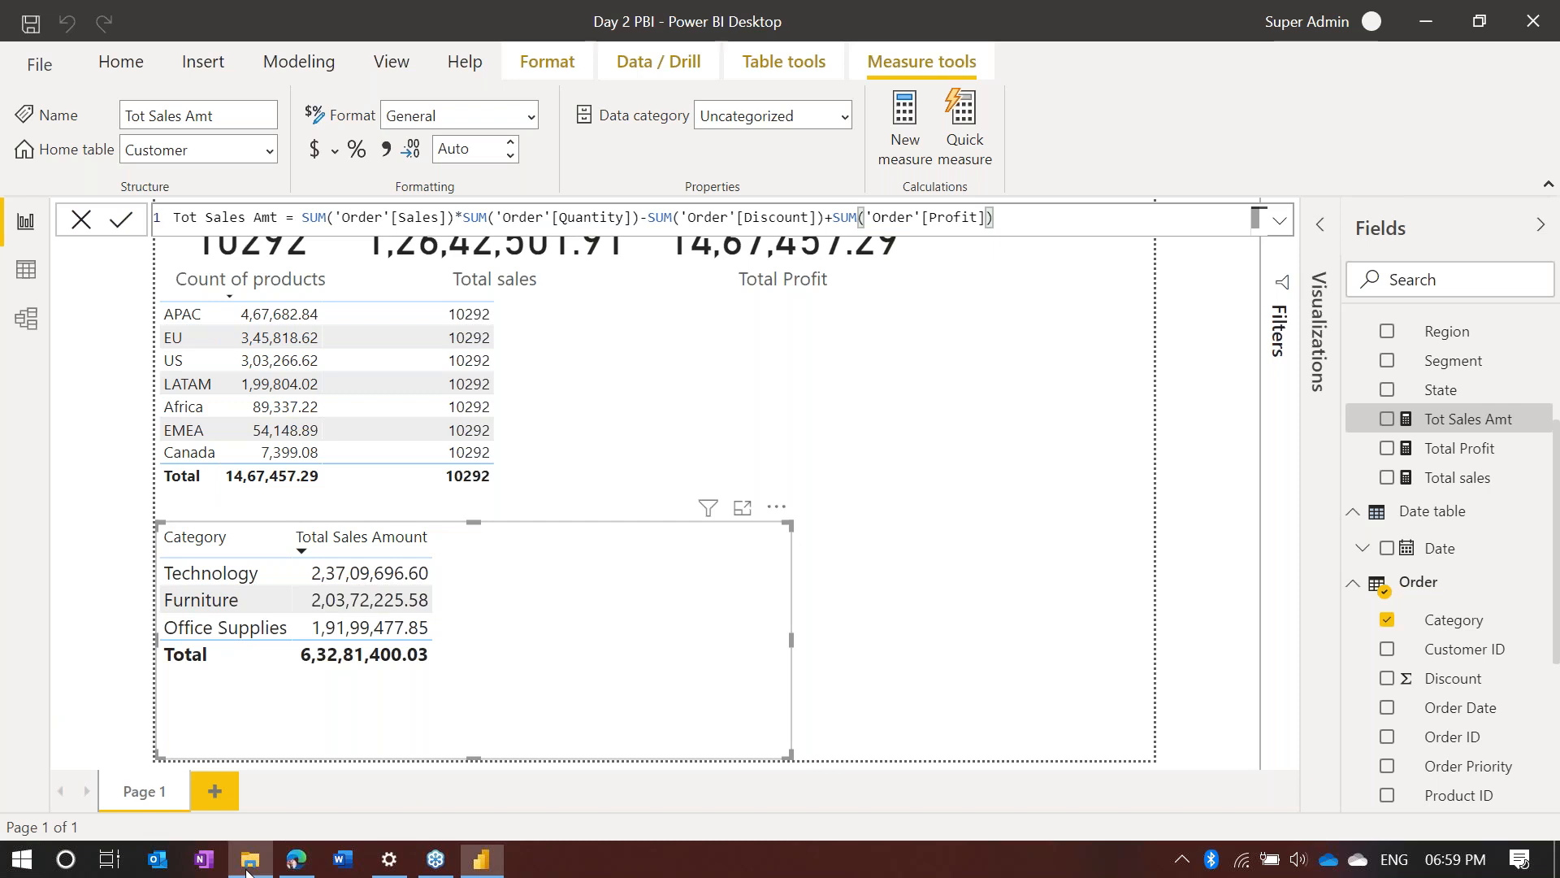
pyautogui.click(130, 285)
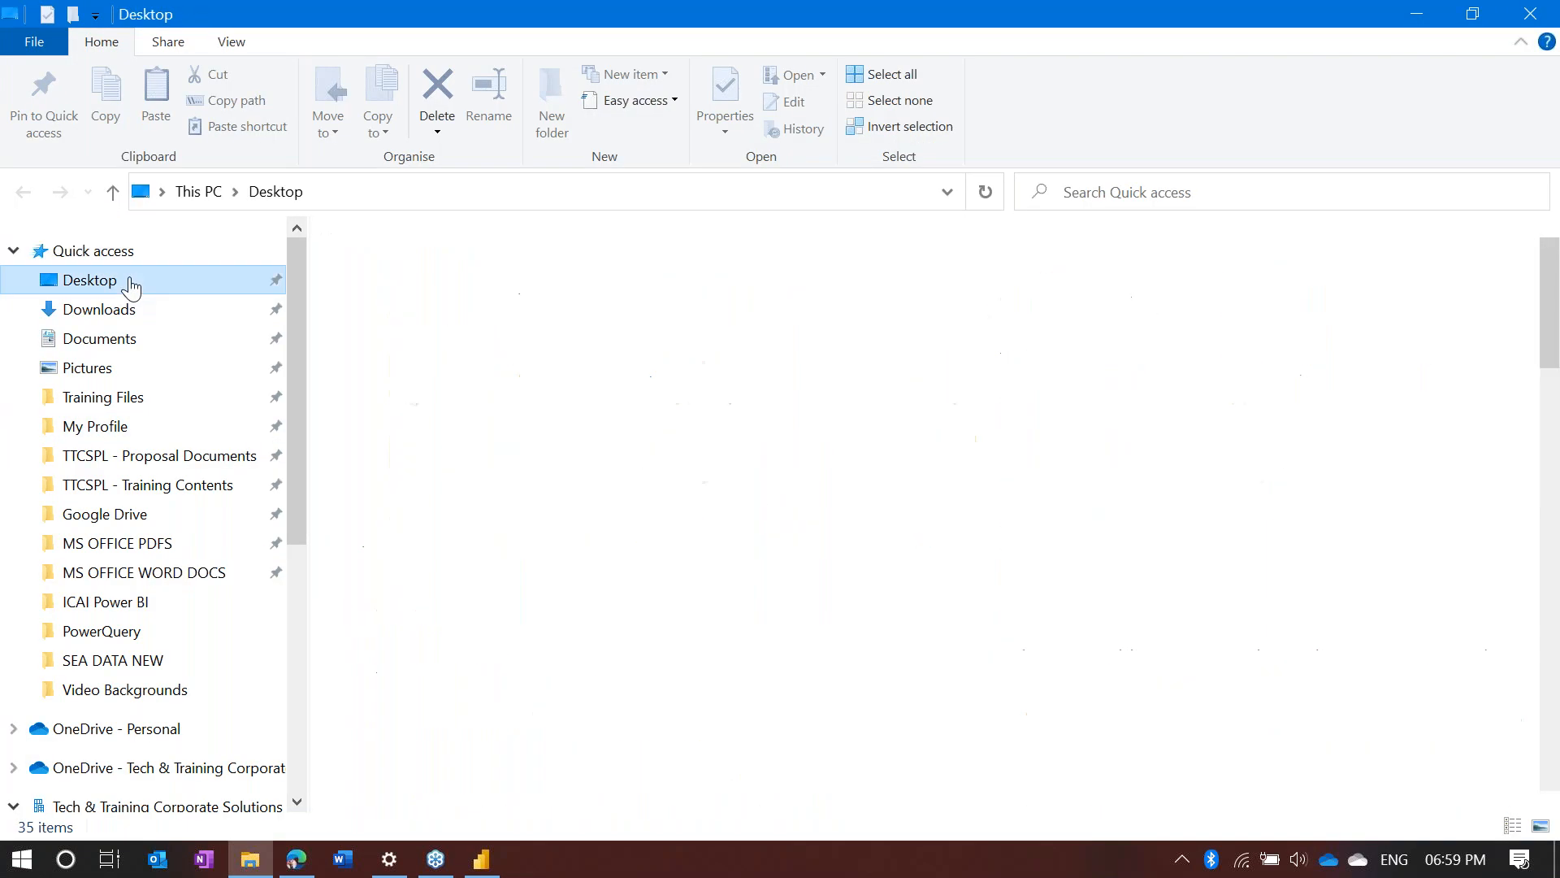
pyautogui.click(413, 399)
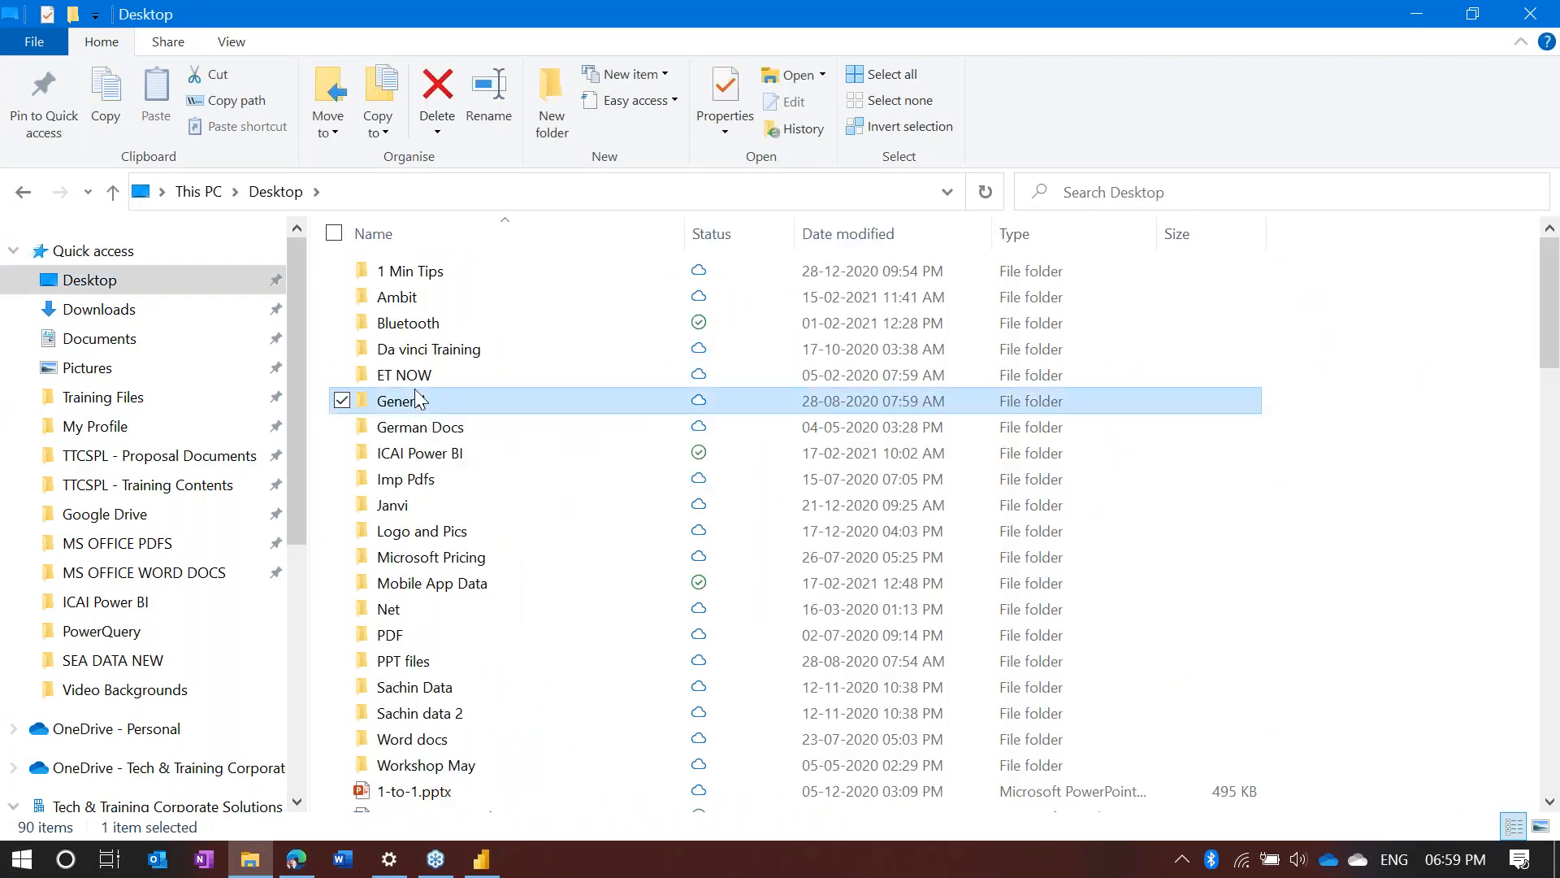
pyautogui.press('o')
pyautogui.moveTo(1549, 724); pyautogui.dragTo(1550, 333)
pyautogui.scroll(7, 413, 390)
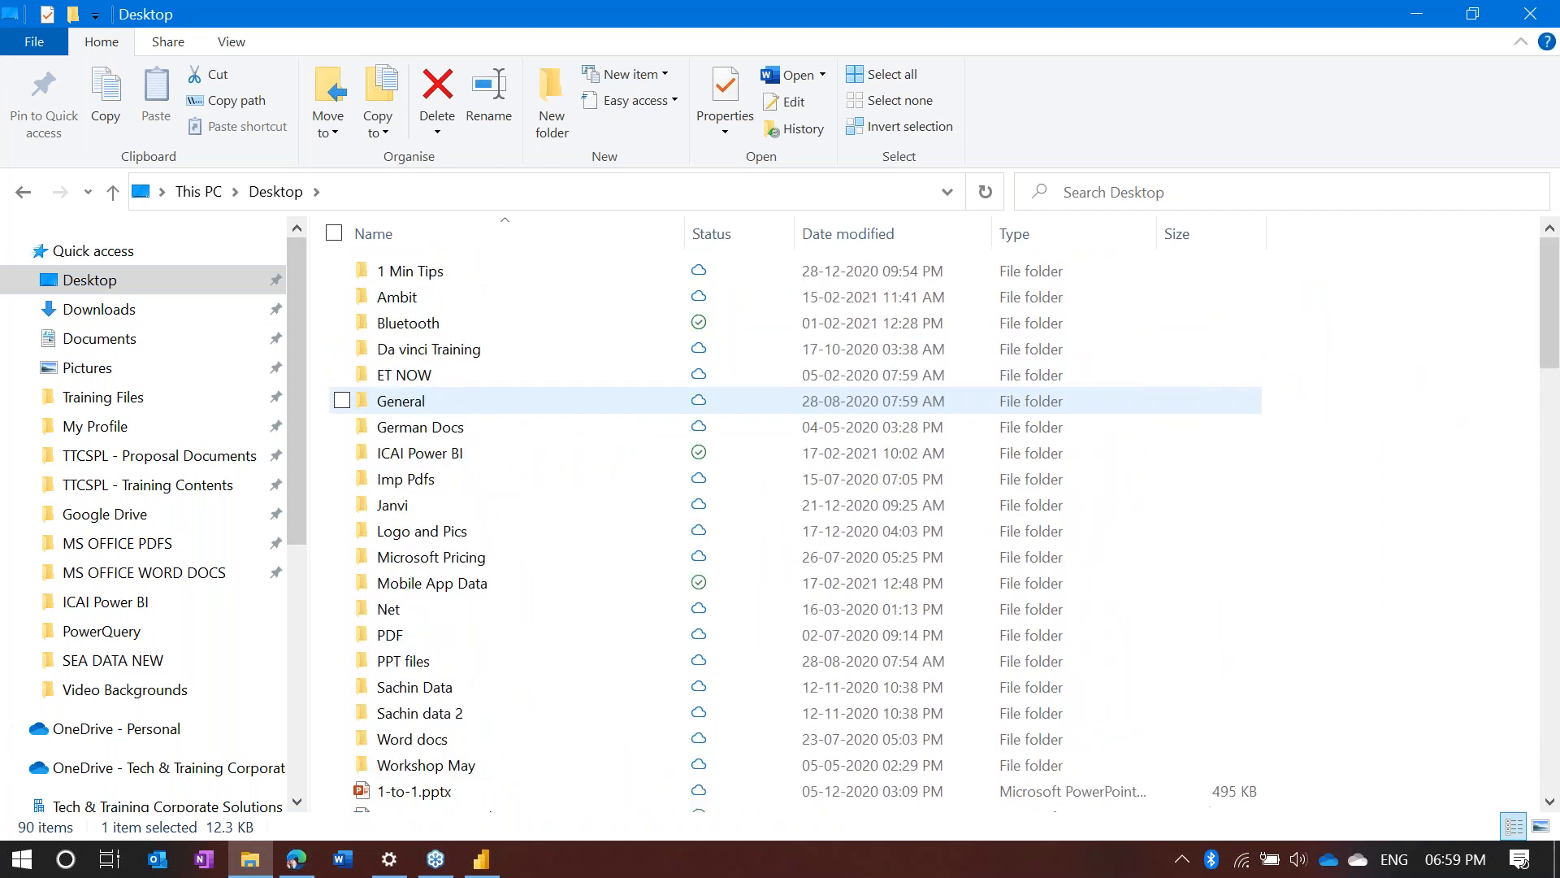
pyautogui.doubleClick(448, 457)
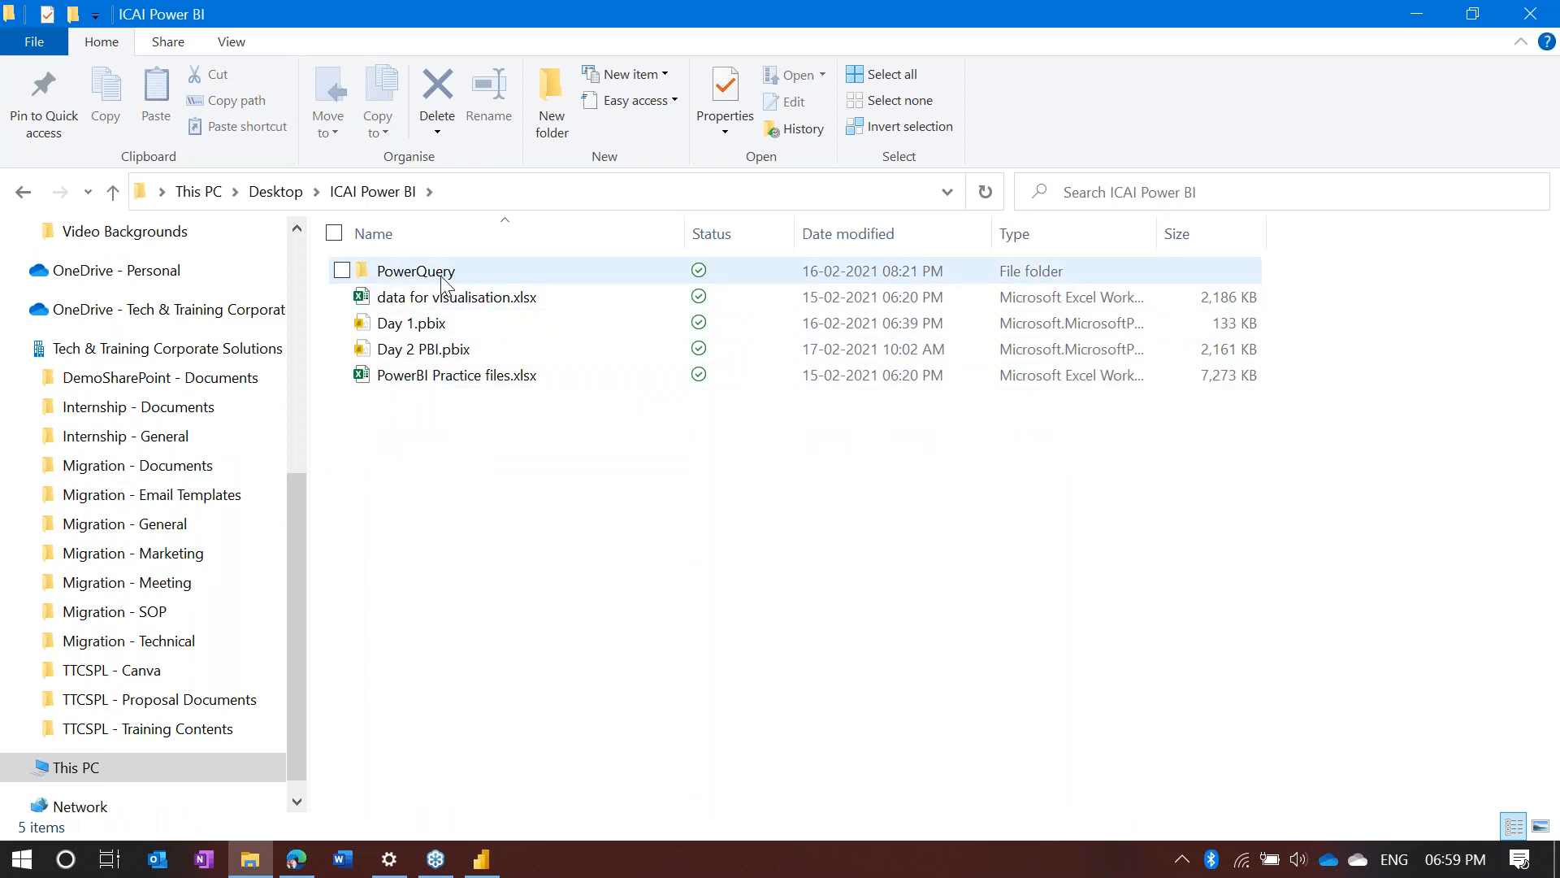
pyautogui.moveTo(442, 285)
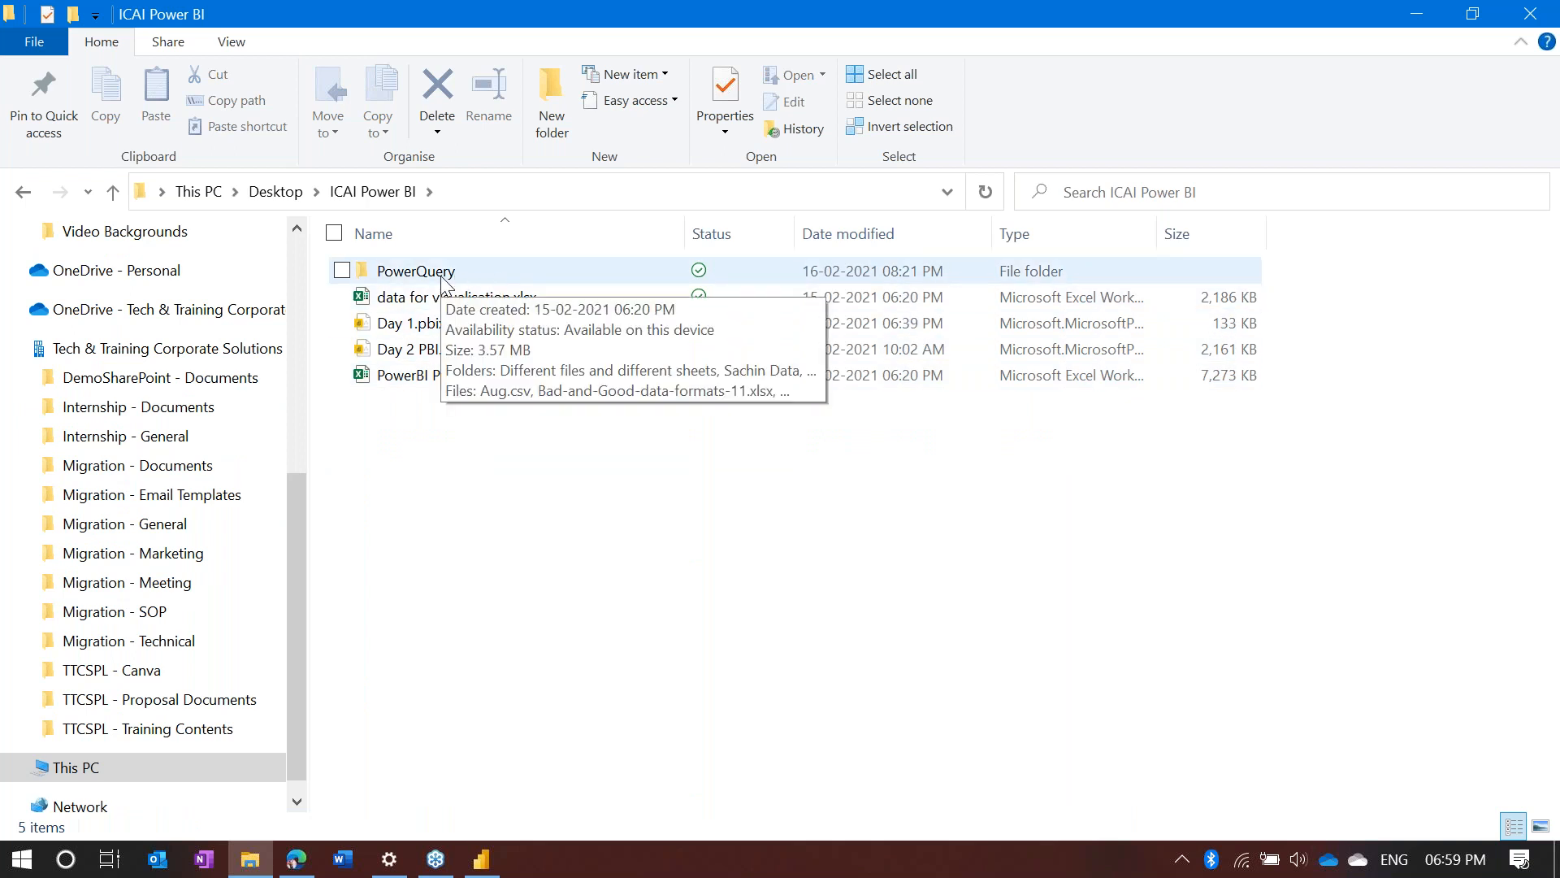
pyautogui.doubleClick(443, 281)
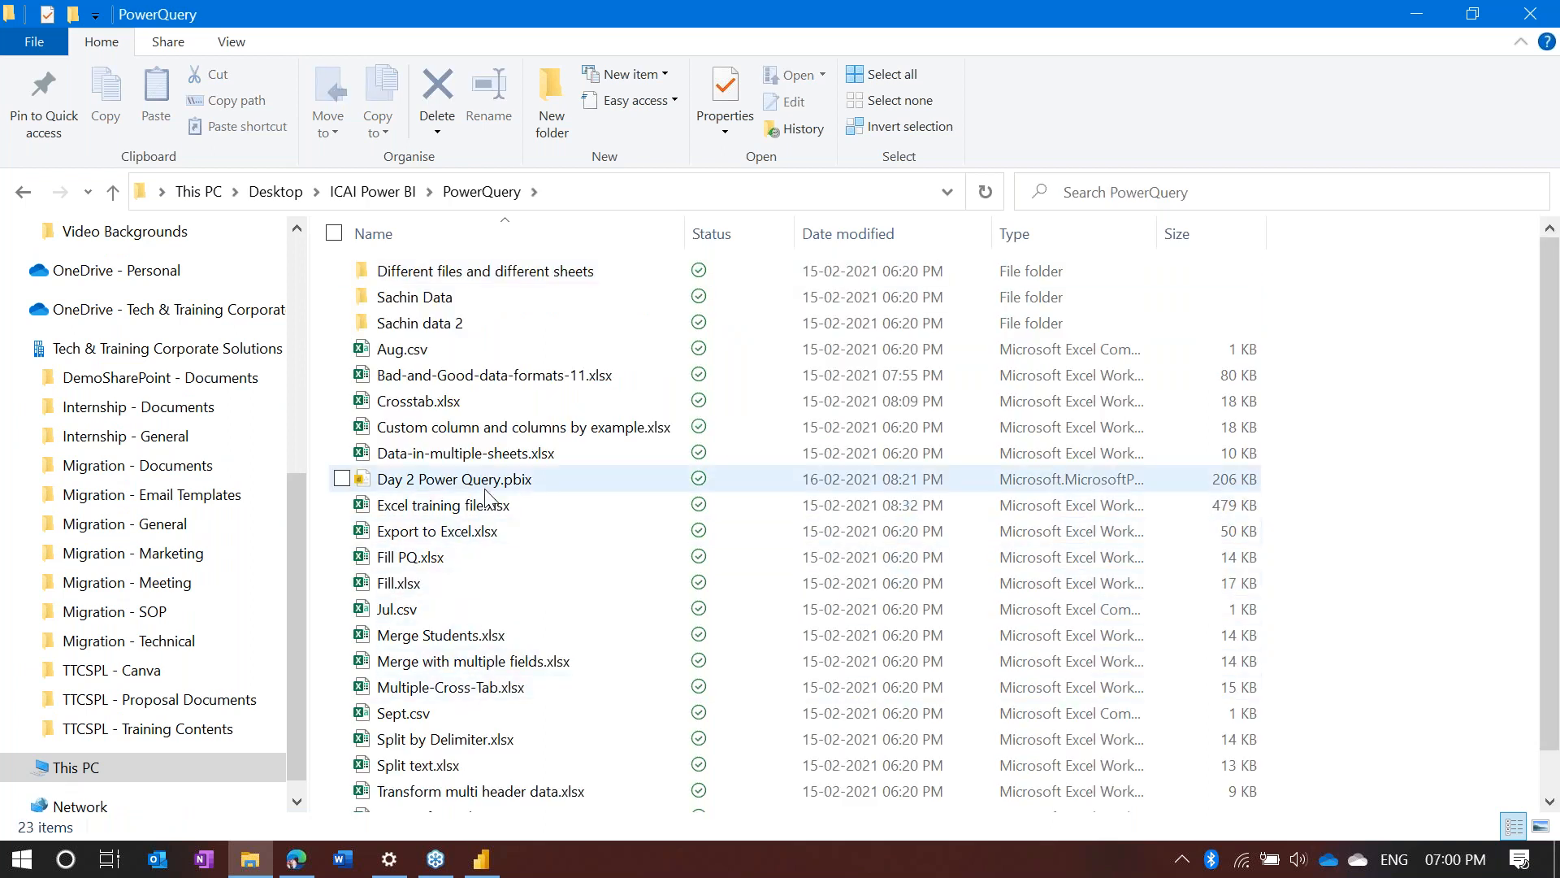
pyautogui.click(489, 507)
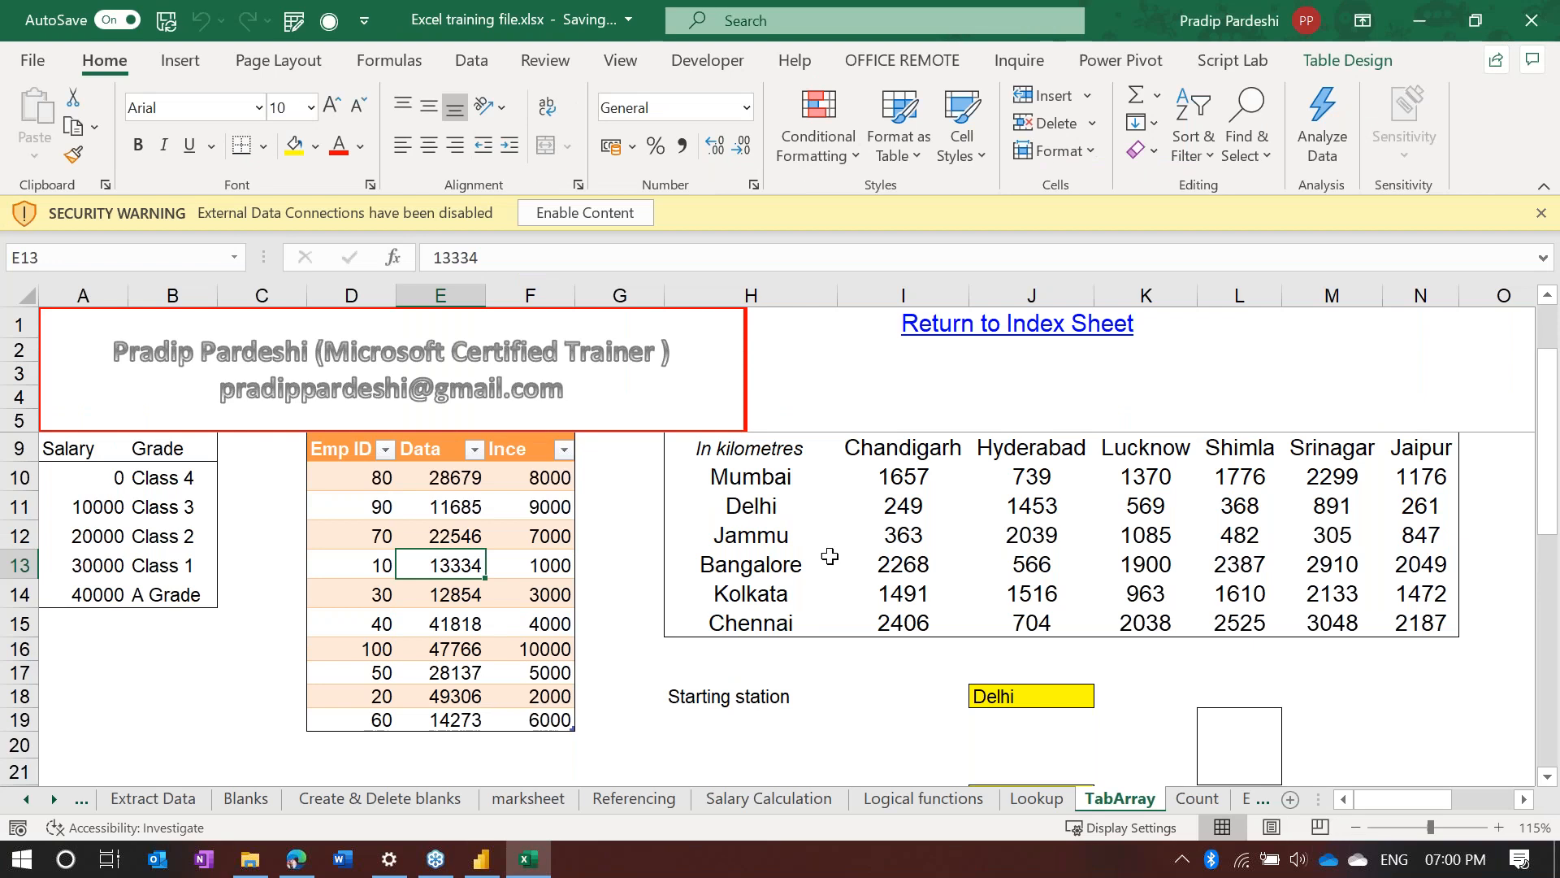
# Step: Go to the marksheet sheet and select the Physics marks in C11:C18
pyautogui.click(23, 801)
pyautogui.click(24, 800)
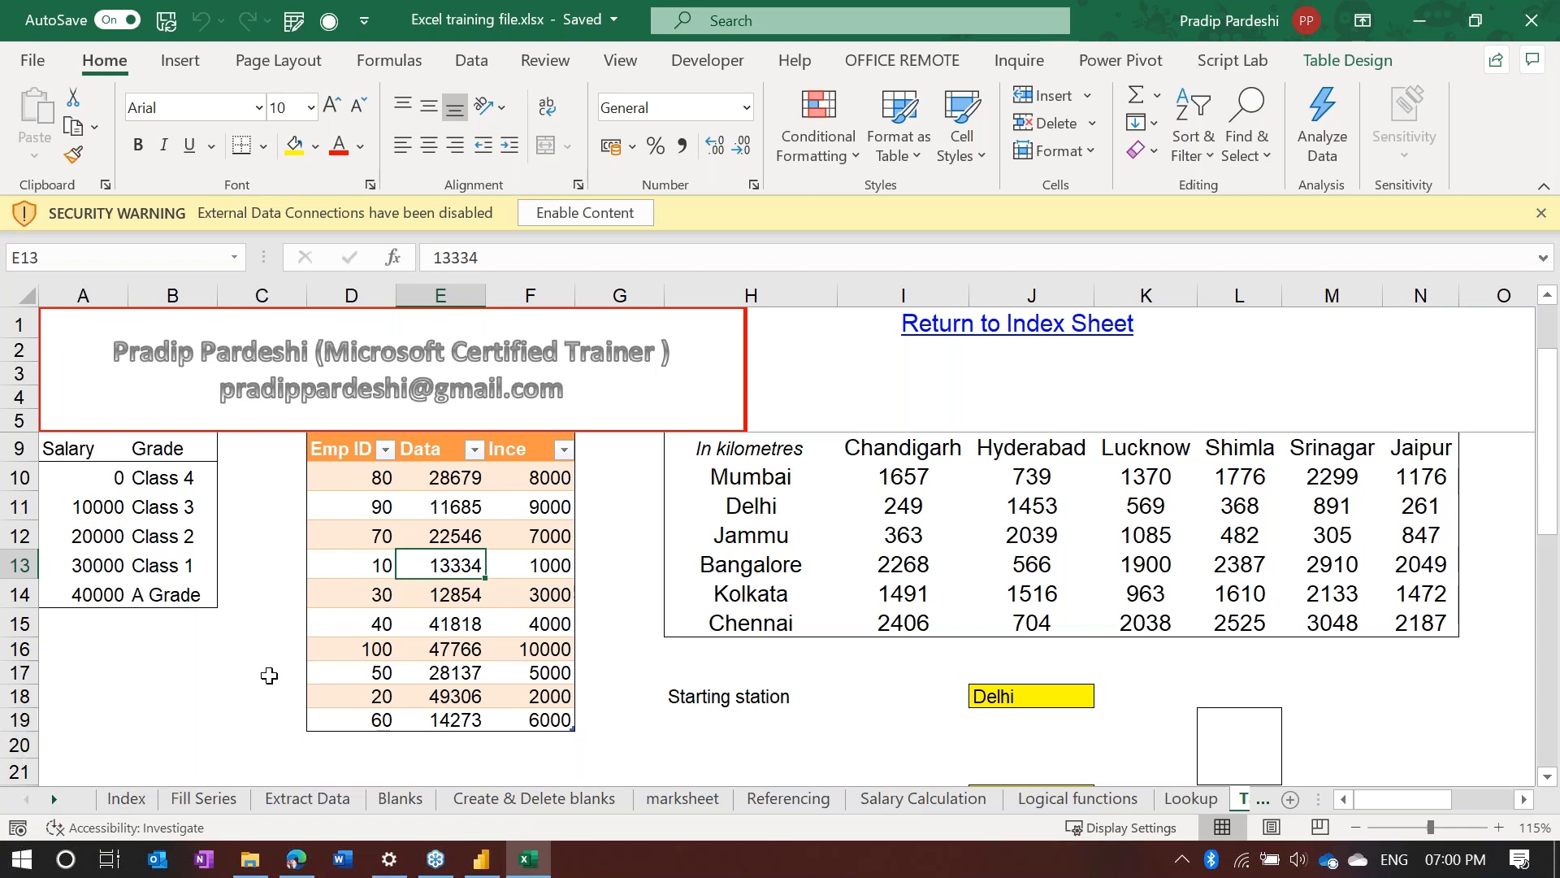
pyautogui.click(125, 800)
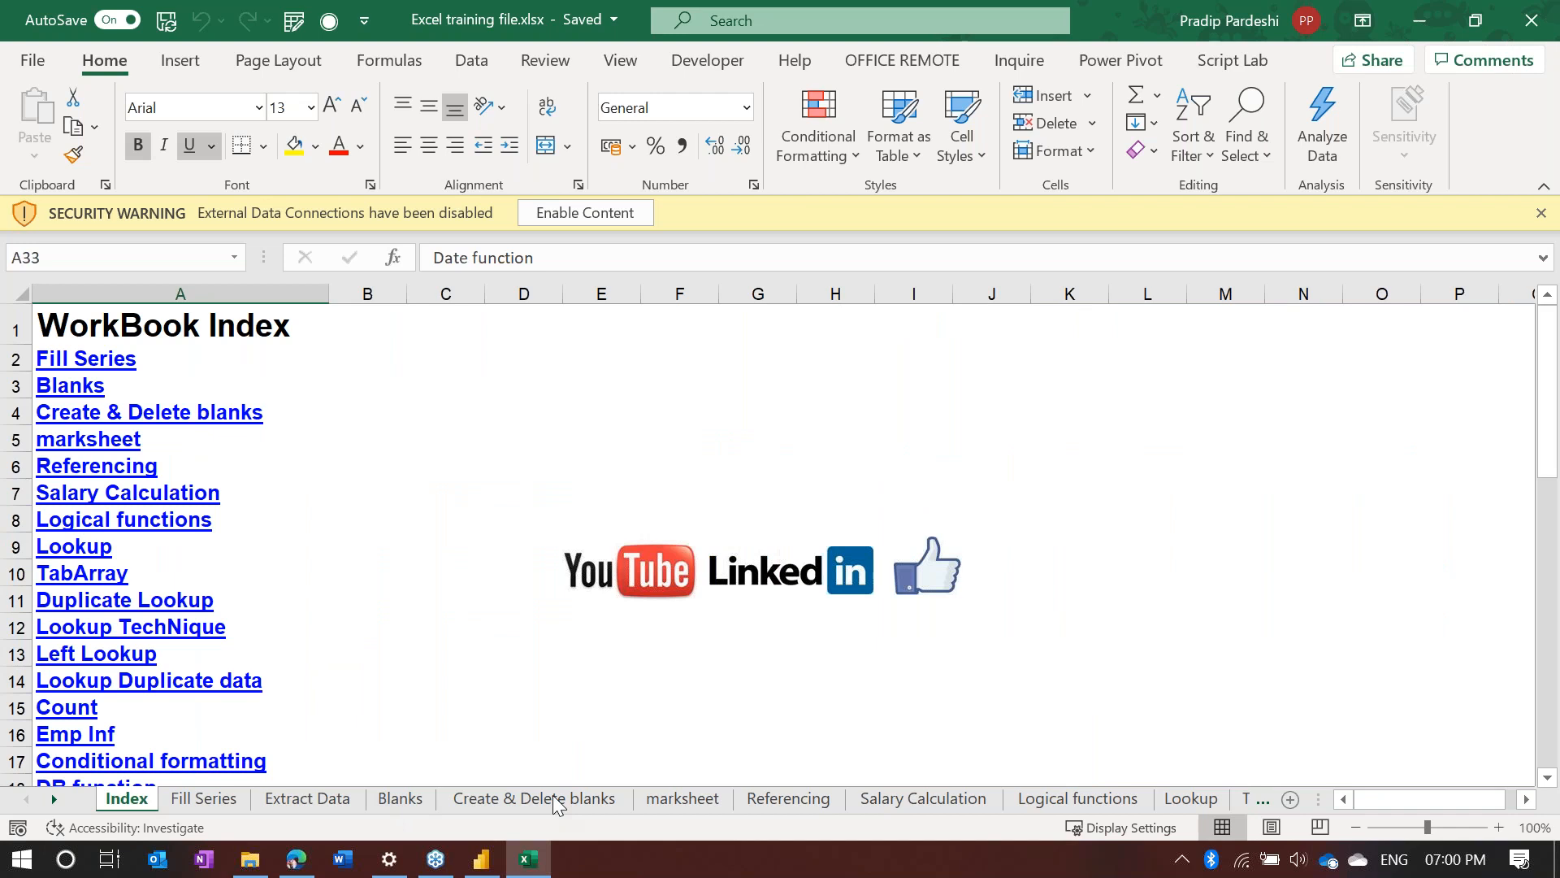
pyautogui.click(682, 799)
pyautogui.moveTo(378, 351); pyautogui.dragTo(411, 543)
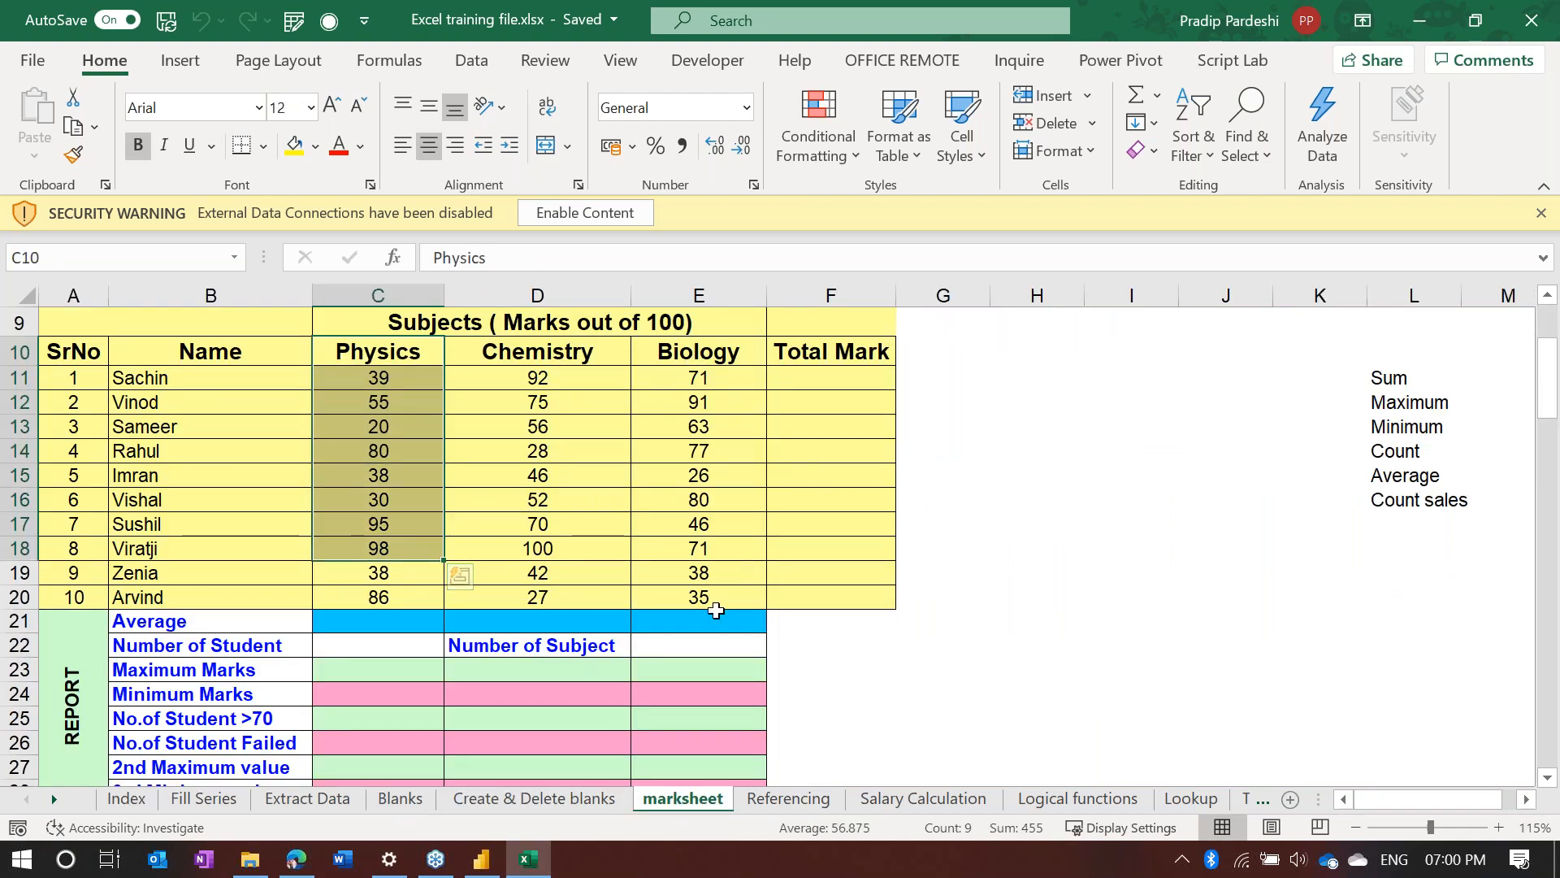
# Step: Enter =C11*D11*E11 in F11 to multiply the first student's Physics, Chemistry and Biology marks
pyautogui.click(376, 385)
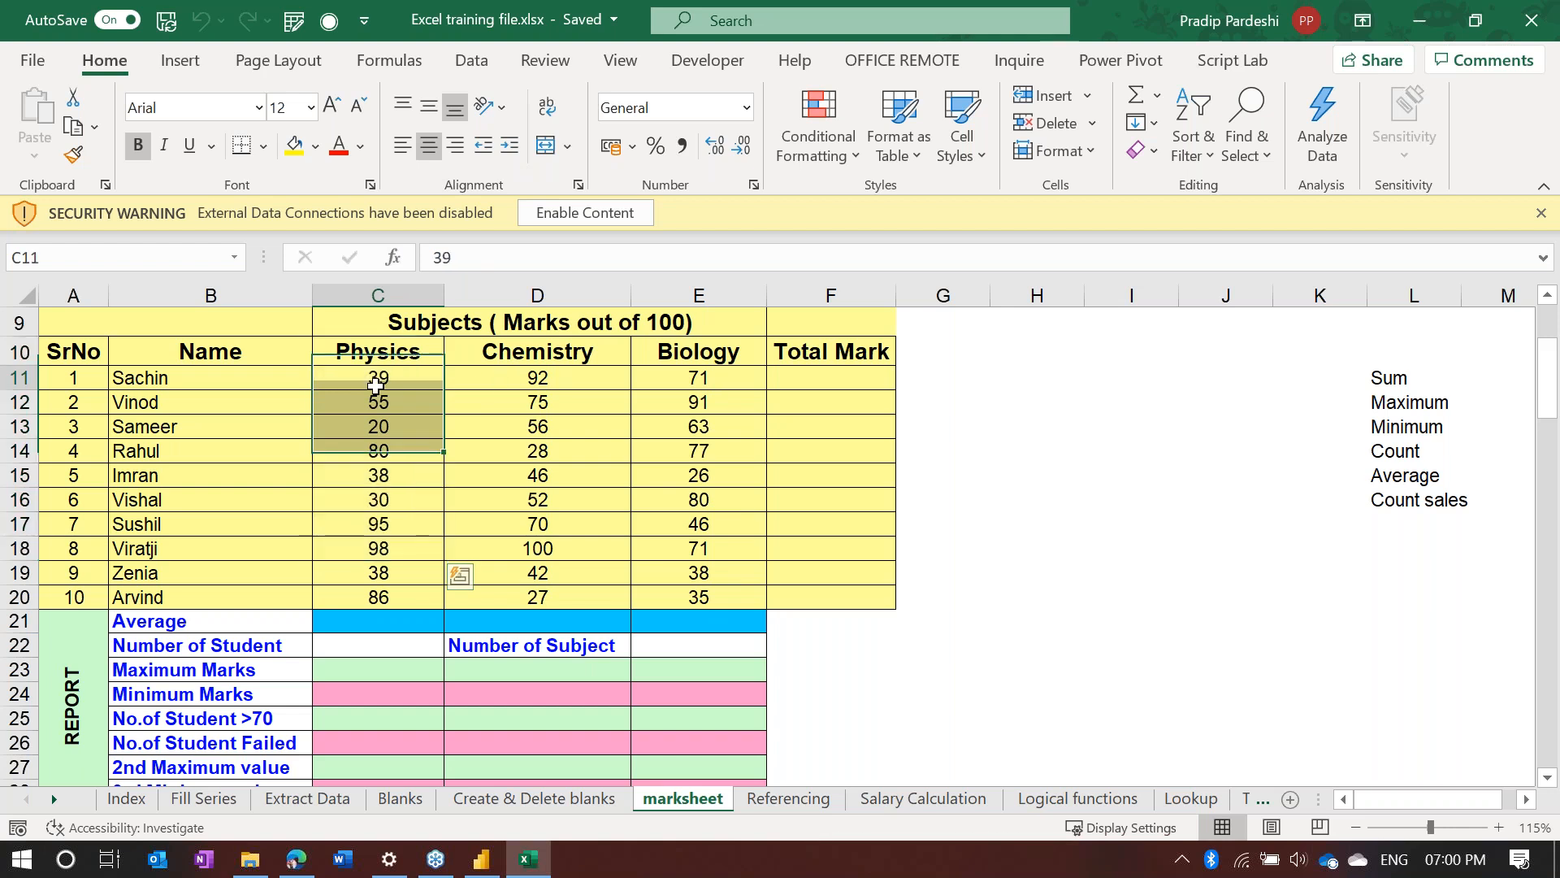
pyautogui.click(544, 379)
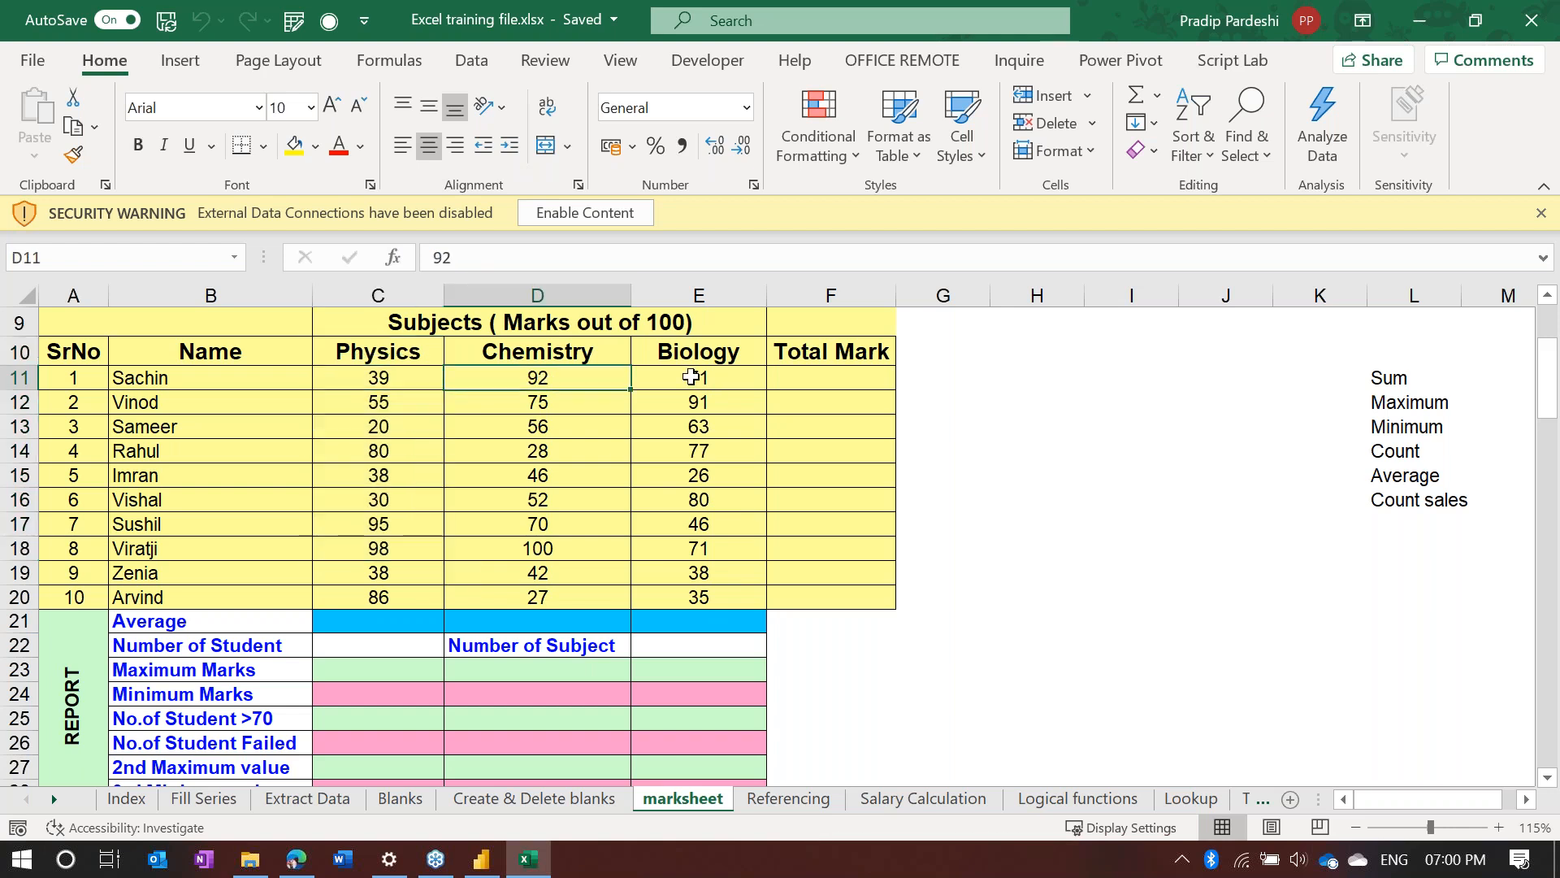
pyautogui.click(697, 378)
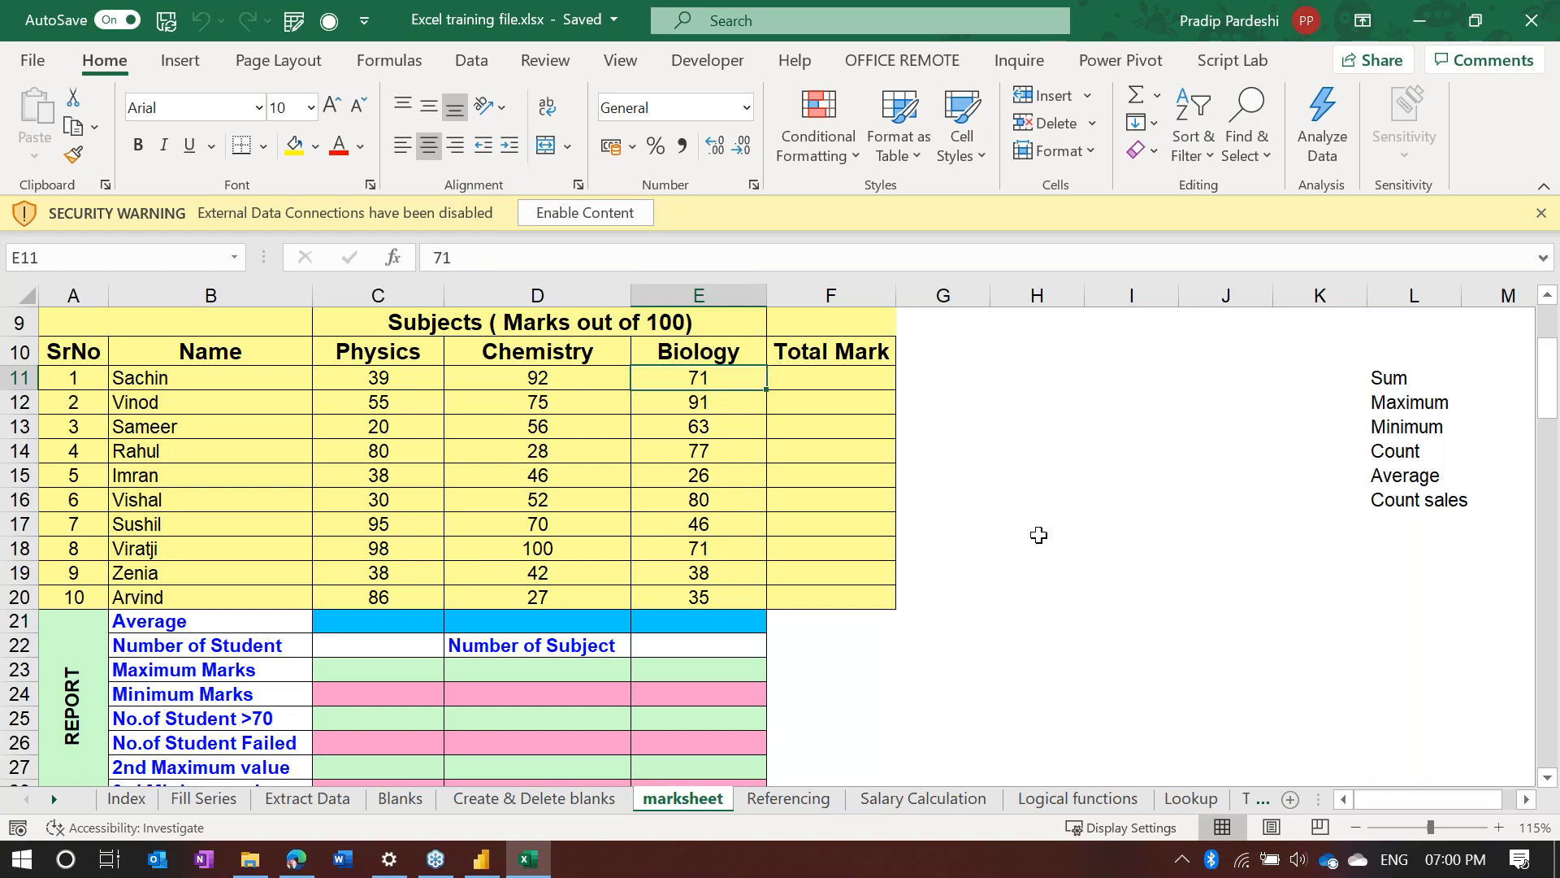
pyautogui.click(531, 377)
pyautogui.click(704, 378)
pyautogui.click(851, 351)
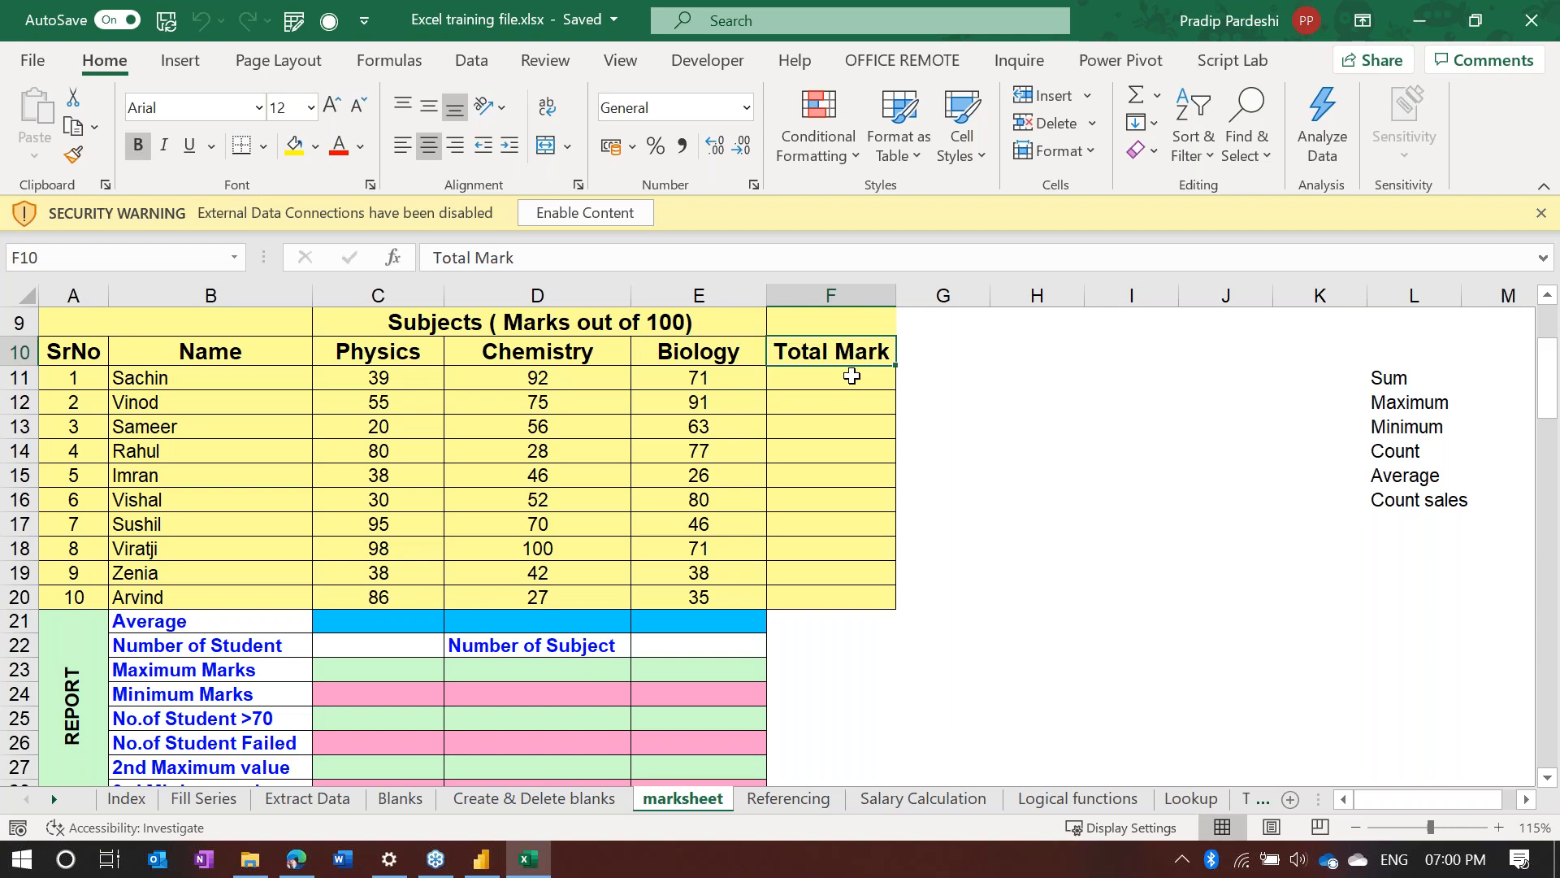
pyautogui.click(851, 377)
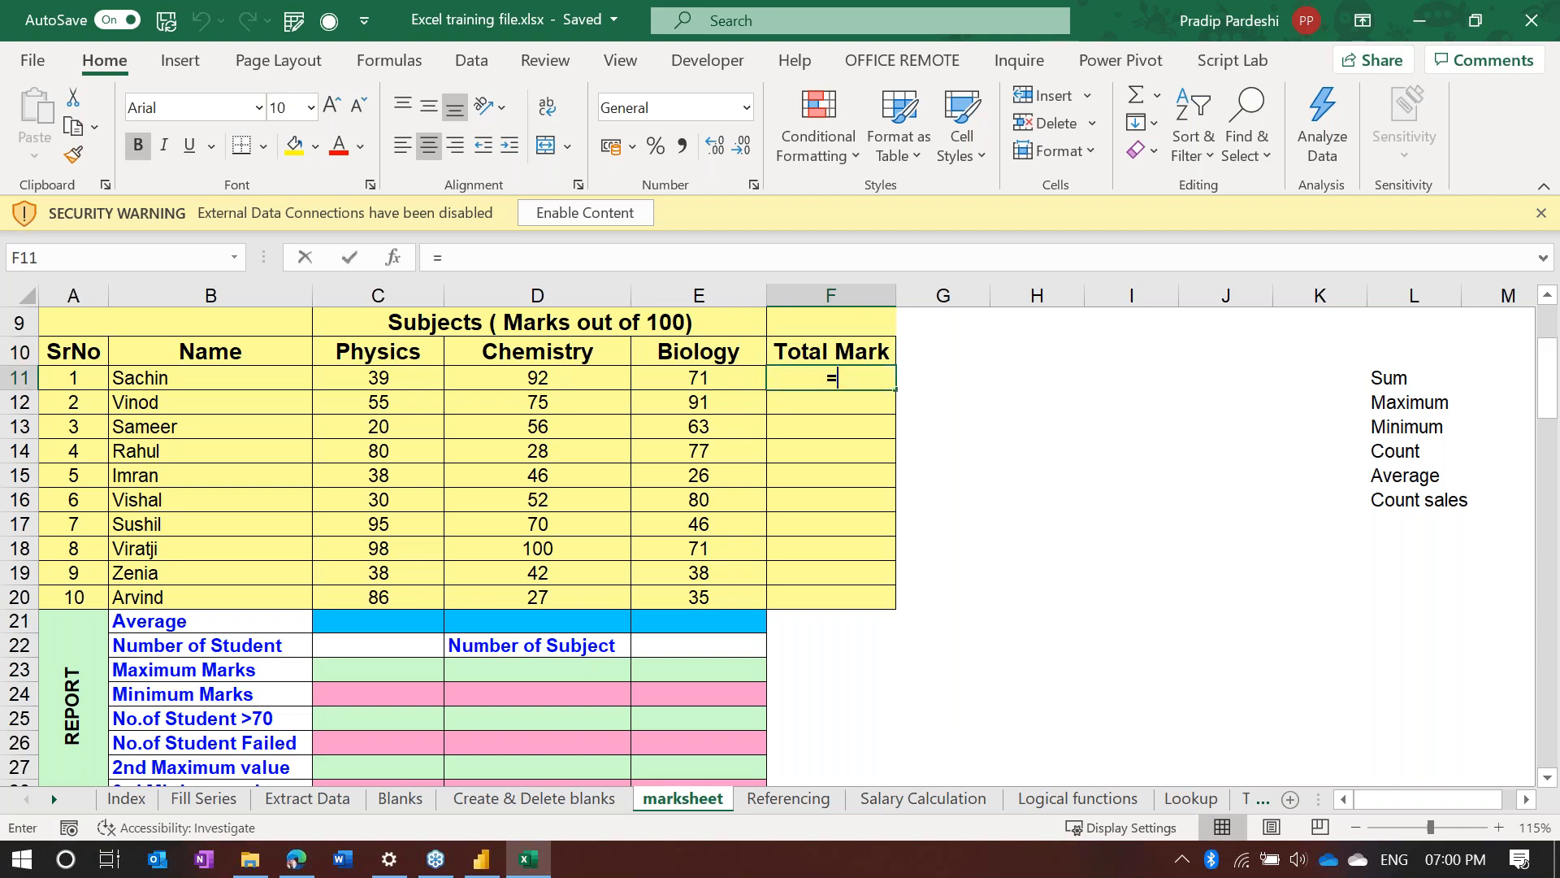
pyautogui.write('=')
pyautogui.press('Left')
pyautogui.press('Left')
pyautogui.press('Left')
pyautogui.write('*')
pyautogui.press('Left')
pyautogui.press('Left')
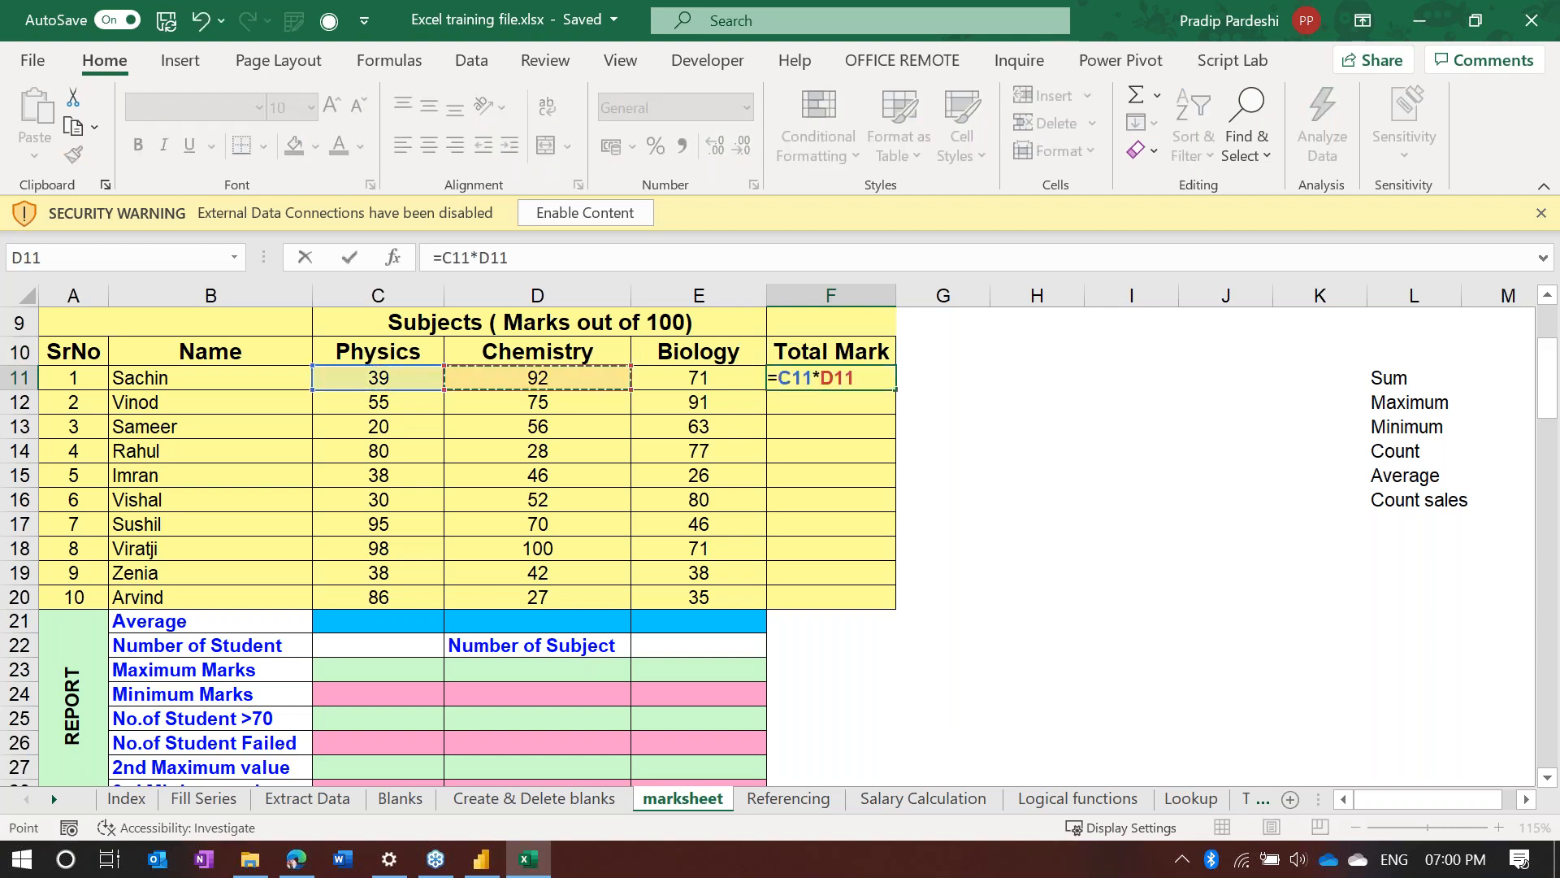
pyautogui.write('*')
pyautogui.press('Left')
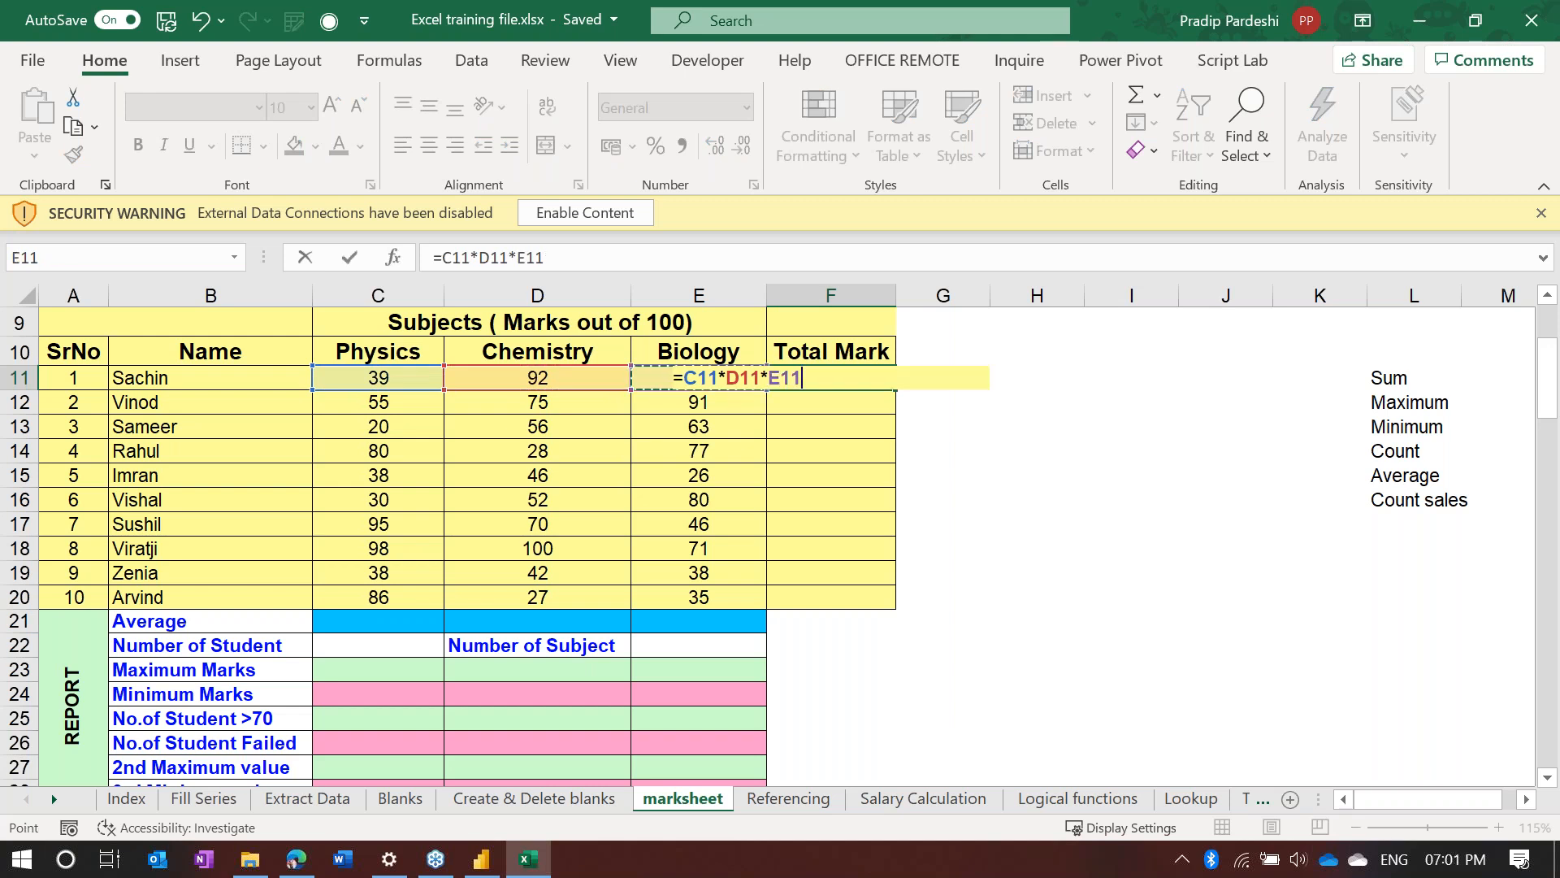
pyautogui.press('Return')
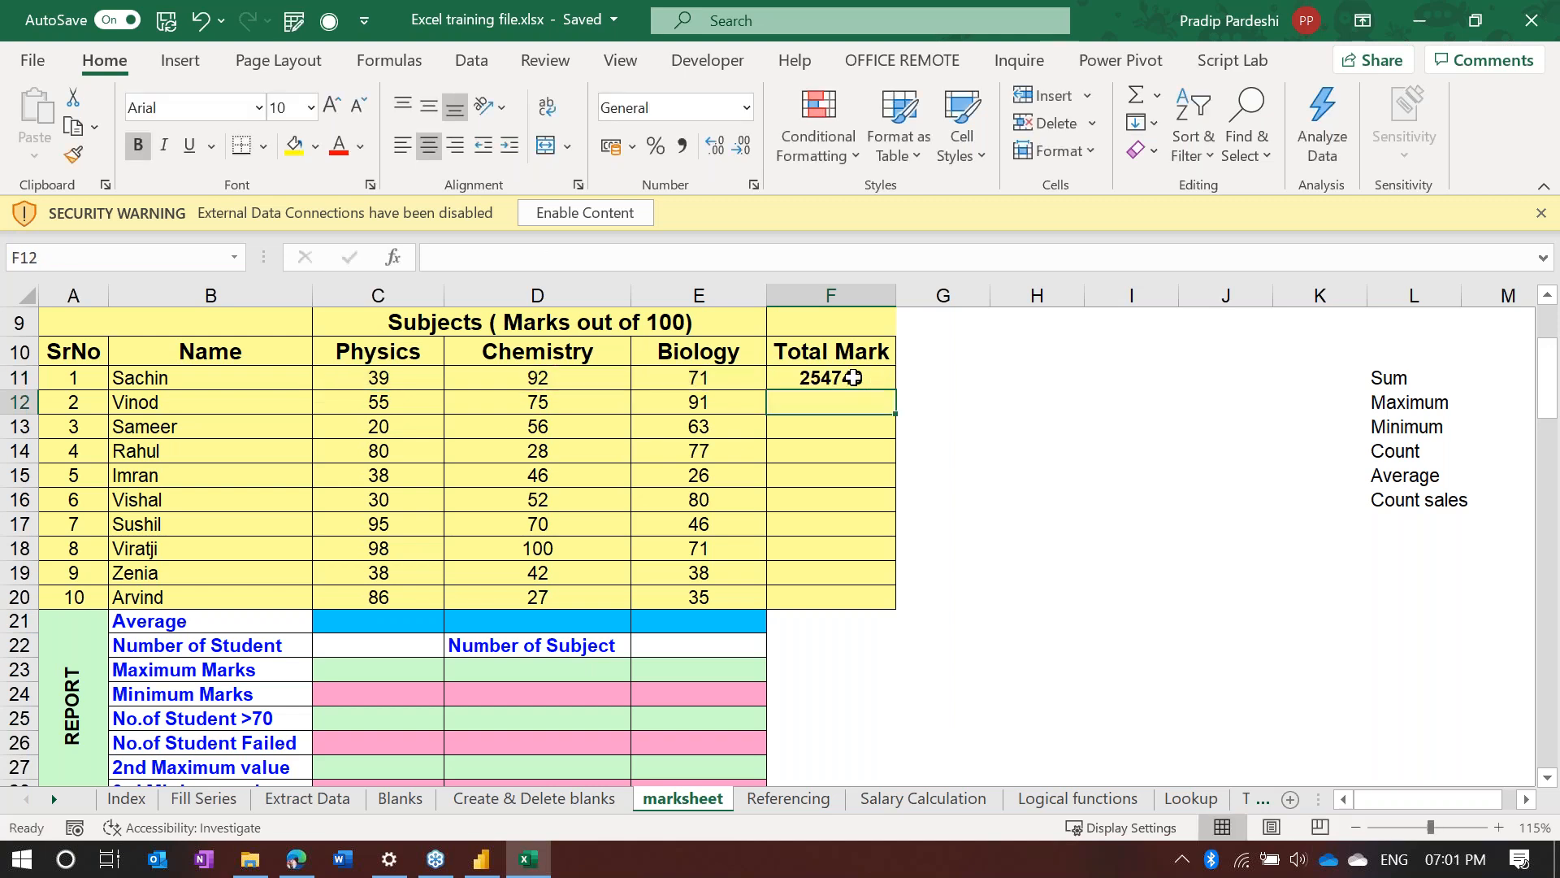
# Step: Fill the Total Mark formula down from F11 to F20
pyautogui.click(978, 386)
pyautogui.click(840, 372)
pyautogui.moveTo(896, 389); pyautogui.dragTo(891, 610)
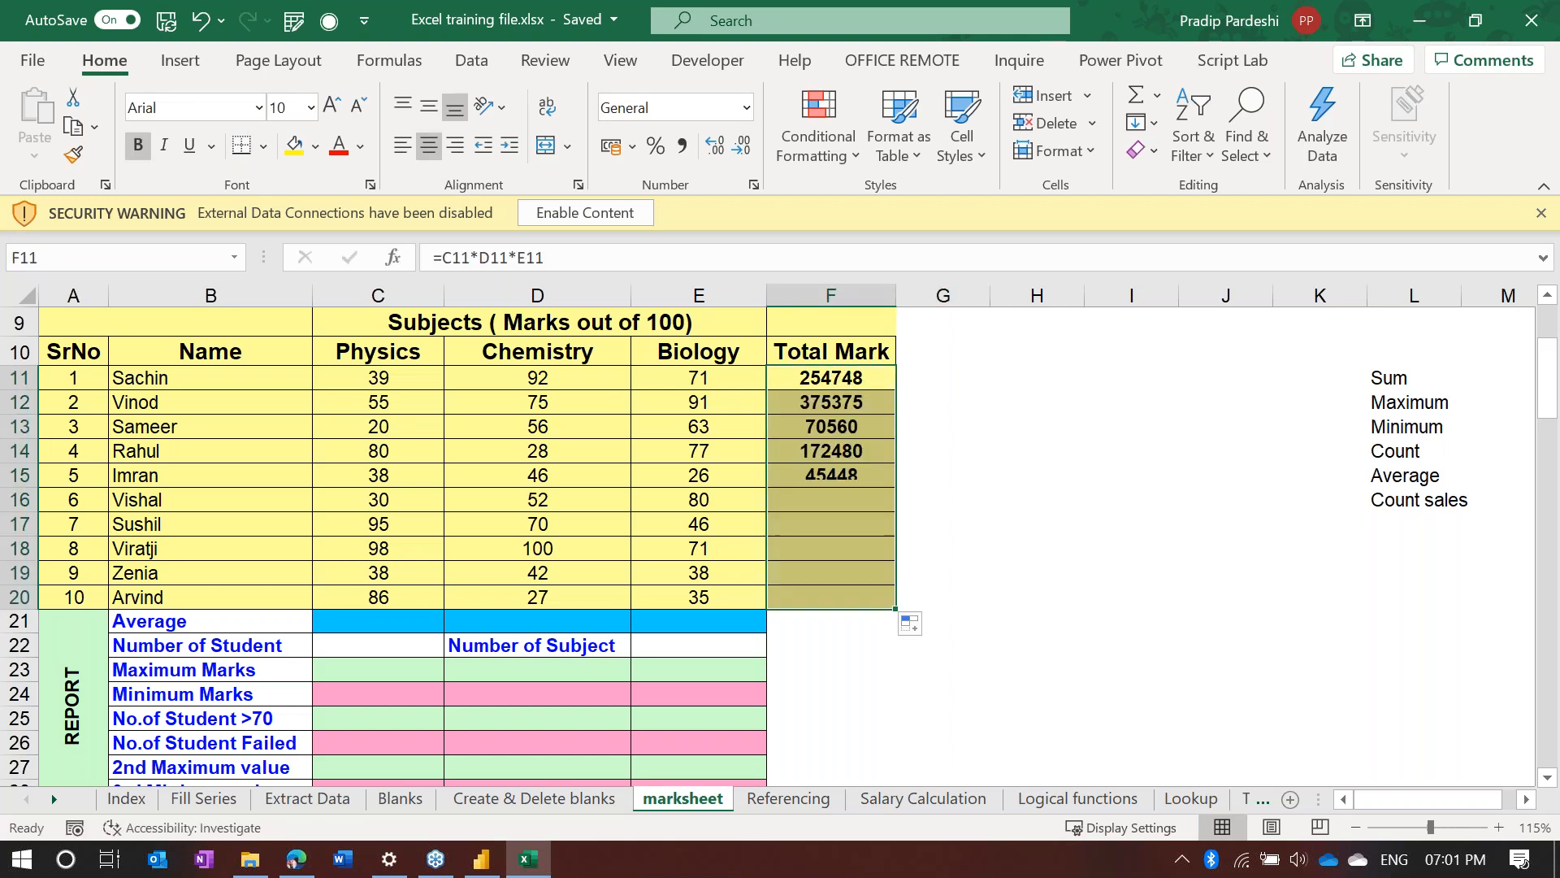
# Step: AutoSum the Total Mark column into F22 as =SUM(F11:F21)
pyautogui.click(857, 667)
pyautogui.press('Up')
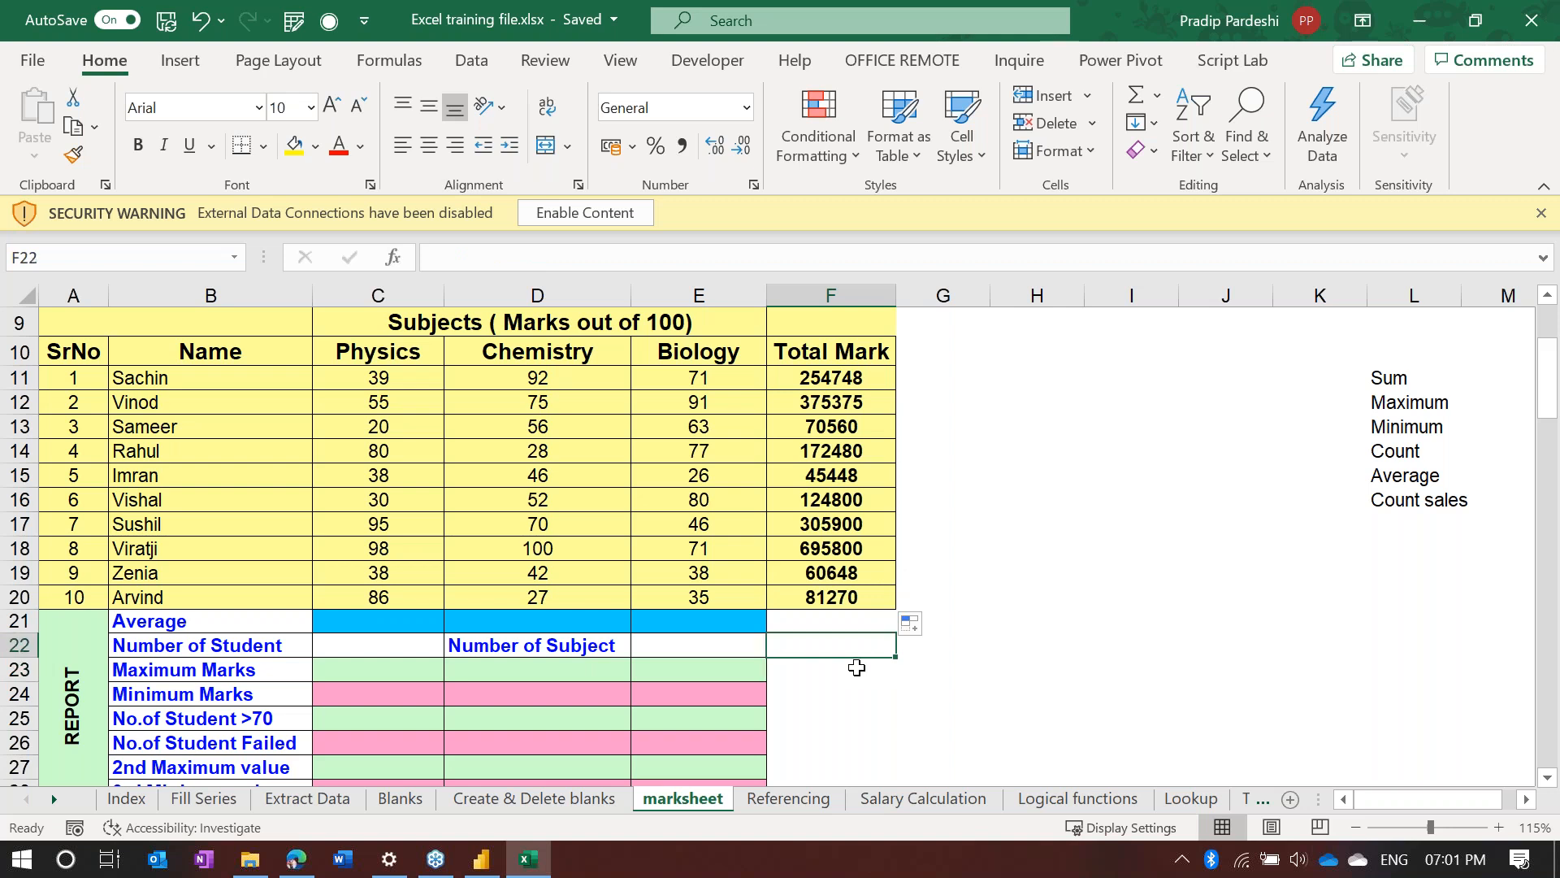
pyautogui.hotkey('alt', '=')
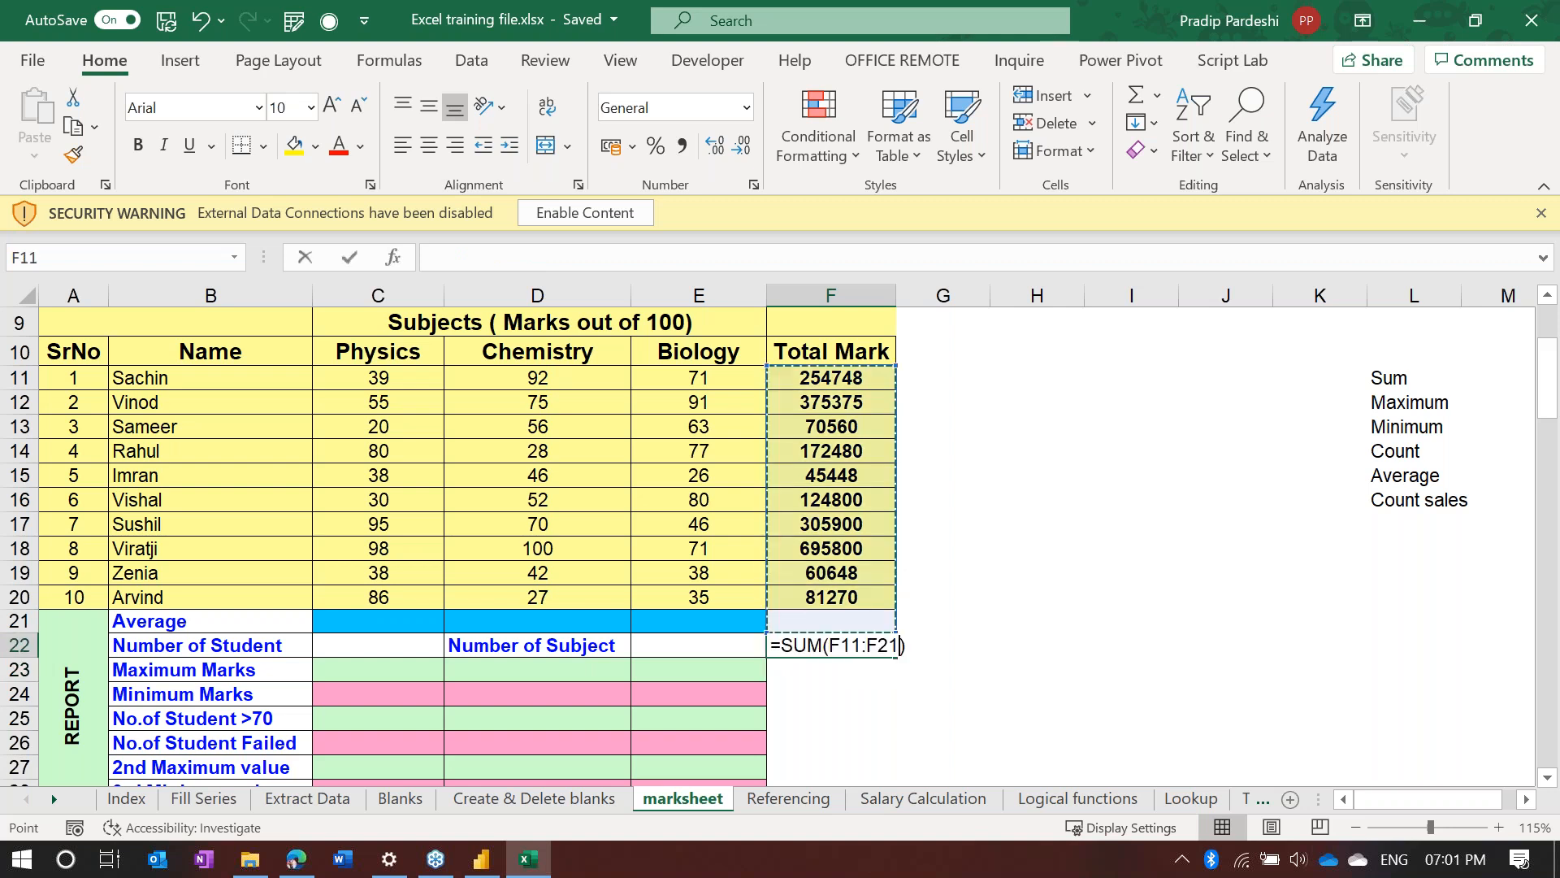
pyautogui.press('Return')
pyautogui.press('Up')
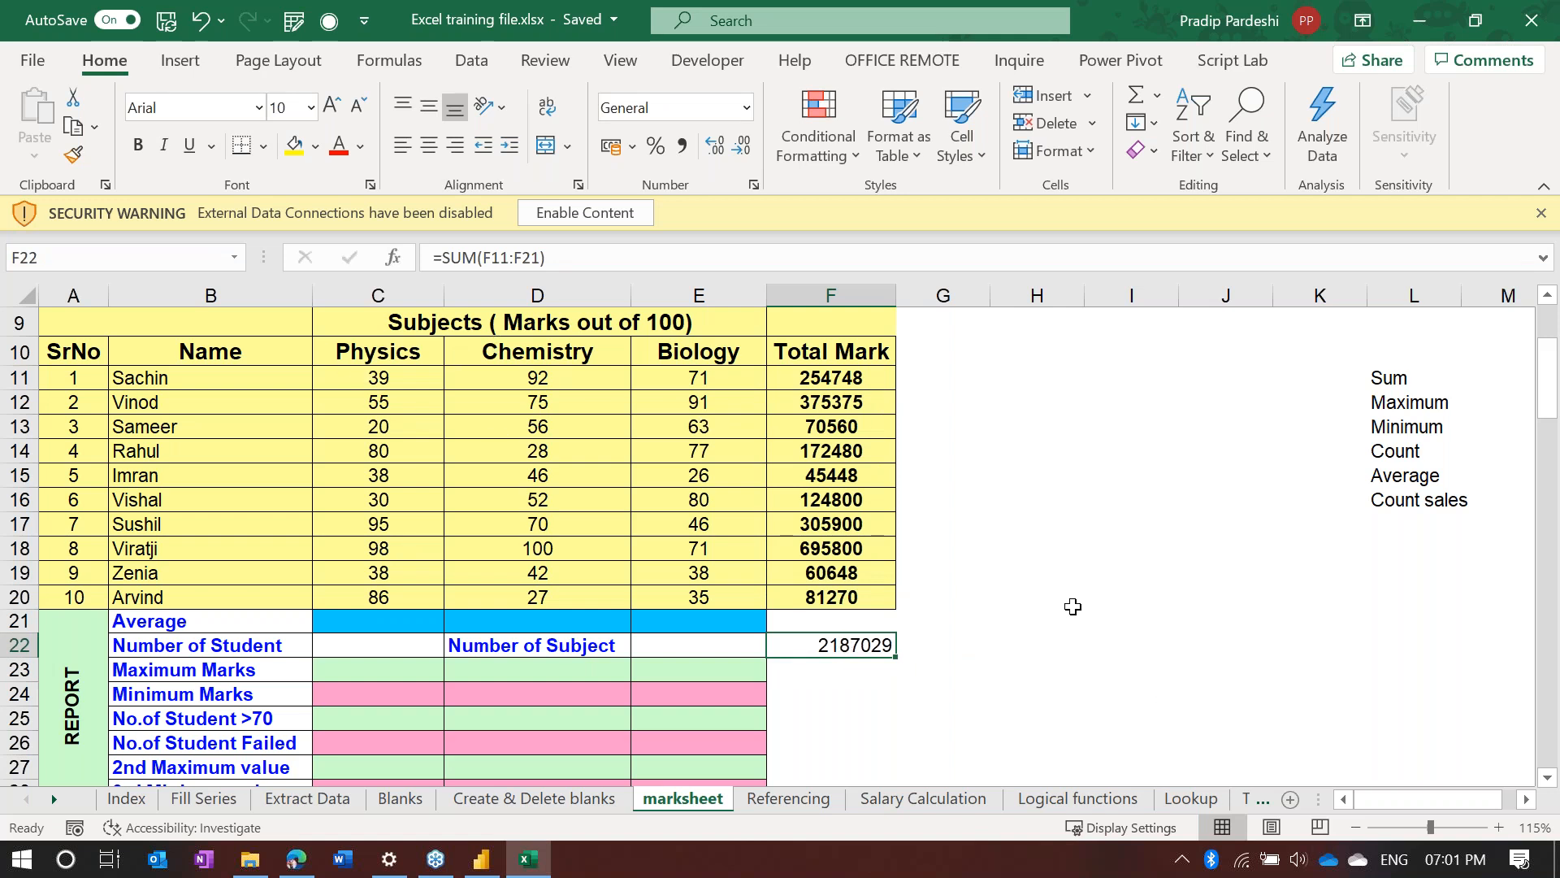
# Step: Switch to Power BI to compare the Tot Sales Amt visual, then return to the Excel workbook
pyautogui.hotkey('alt', 'Tab')
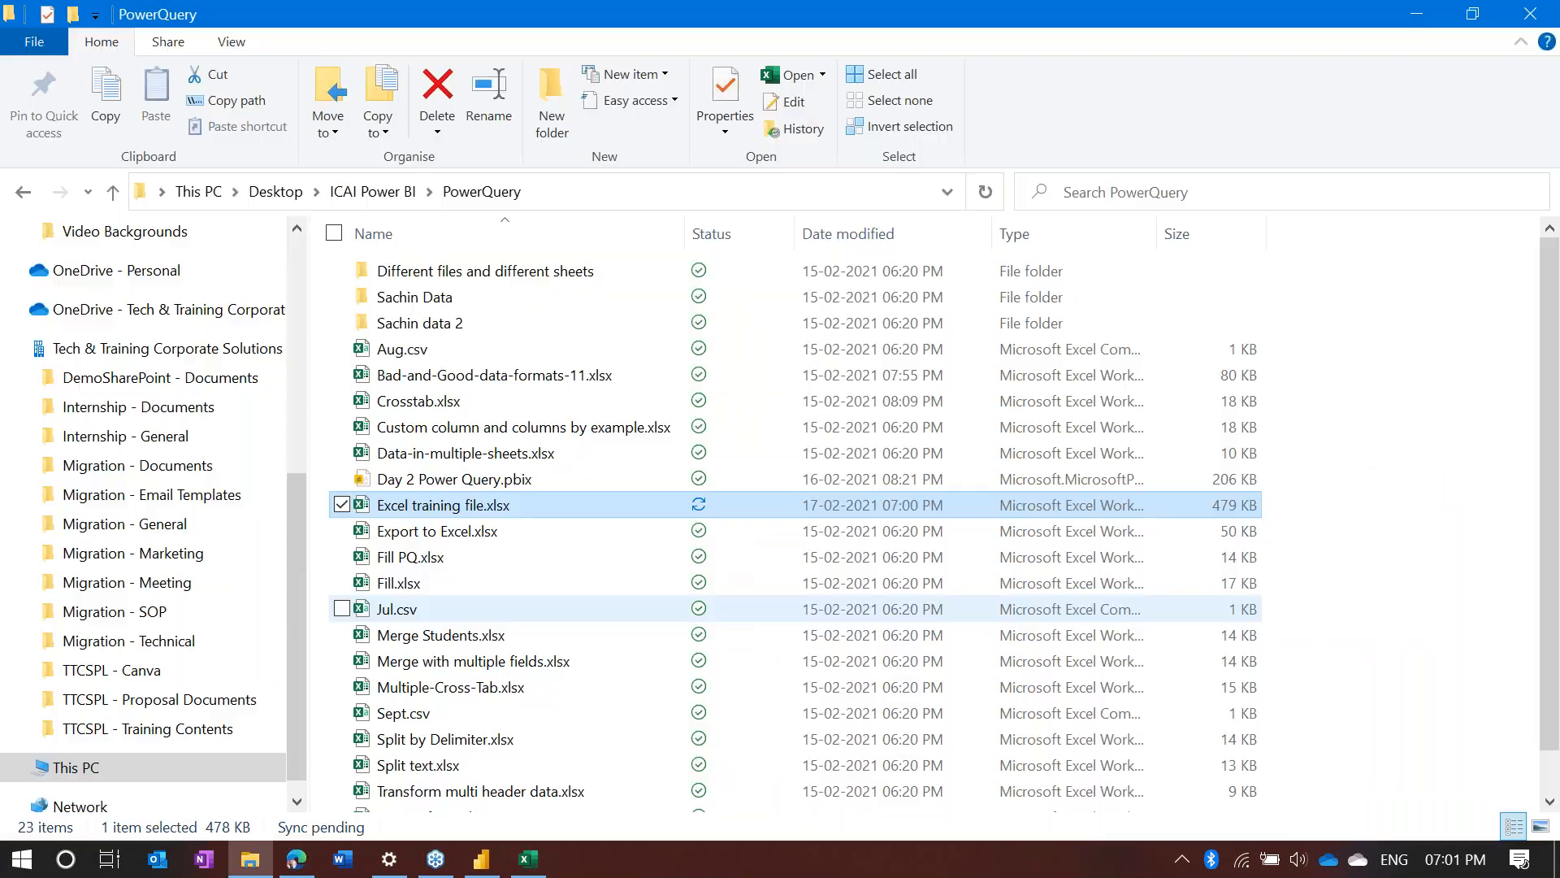
pyautogui.hotkey('alt', 'Tab')
pyautogui.hotkey('alt', 'Tab')
pyautogui.moveTo(1435, 418); pyautogui.dragTo(578, 580)
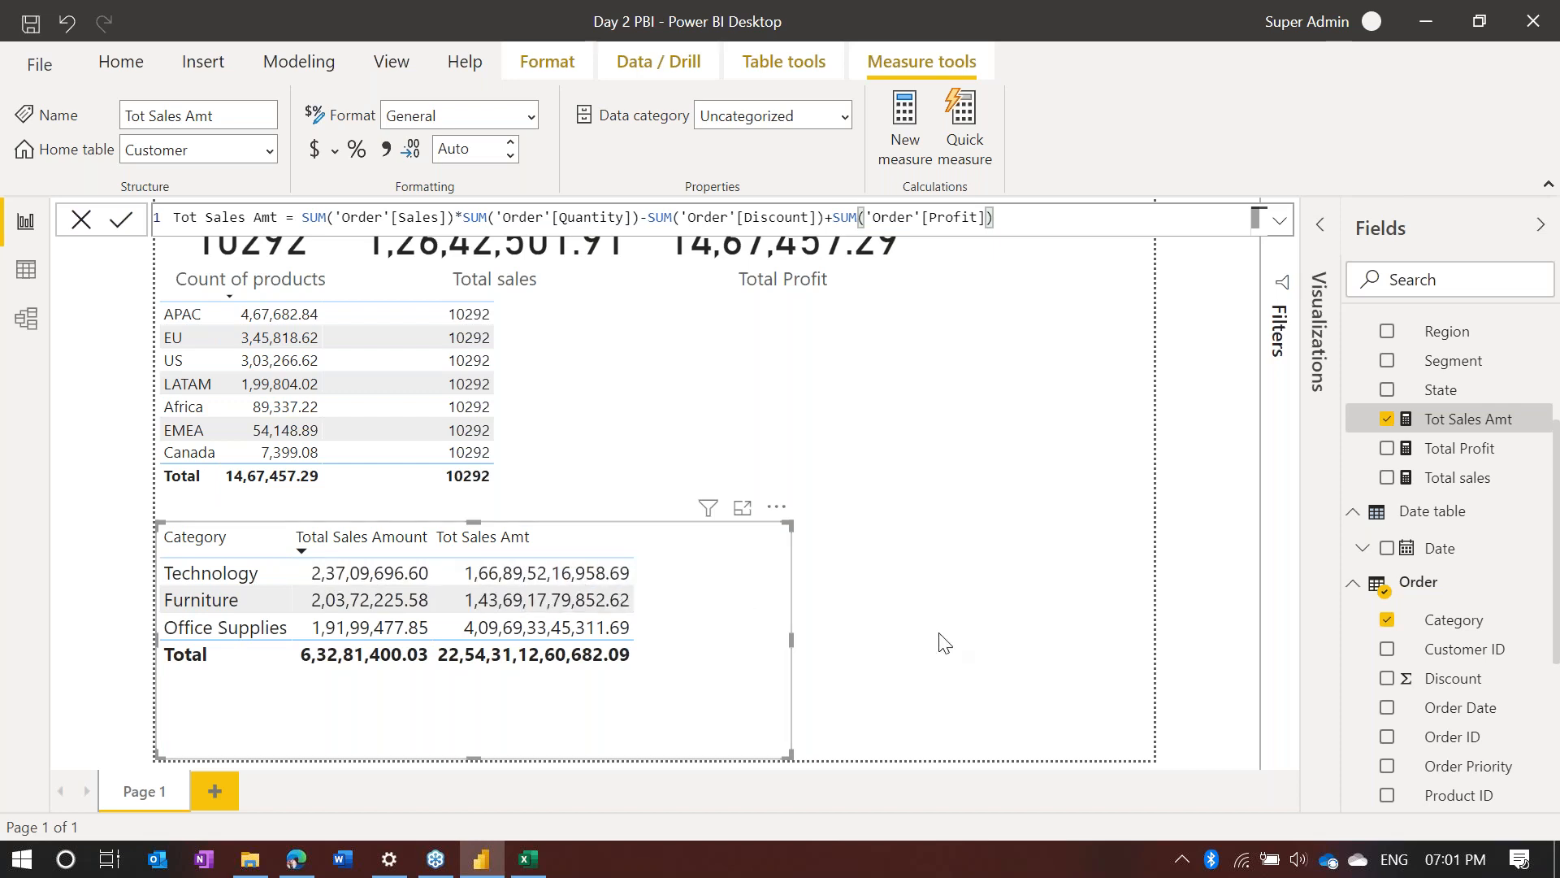
pyautogui.hotkey('alt', 'Tab')
pyautogui.hotkey('alt', 'Tab')
pyautogui.hotkey('alt', 'Tab')
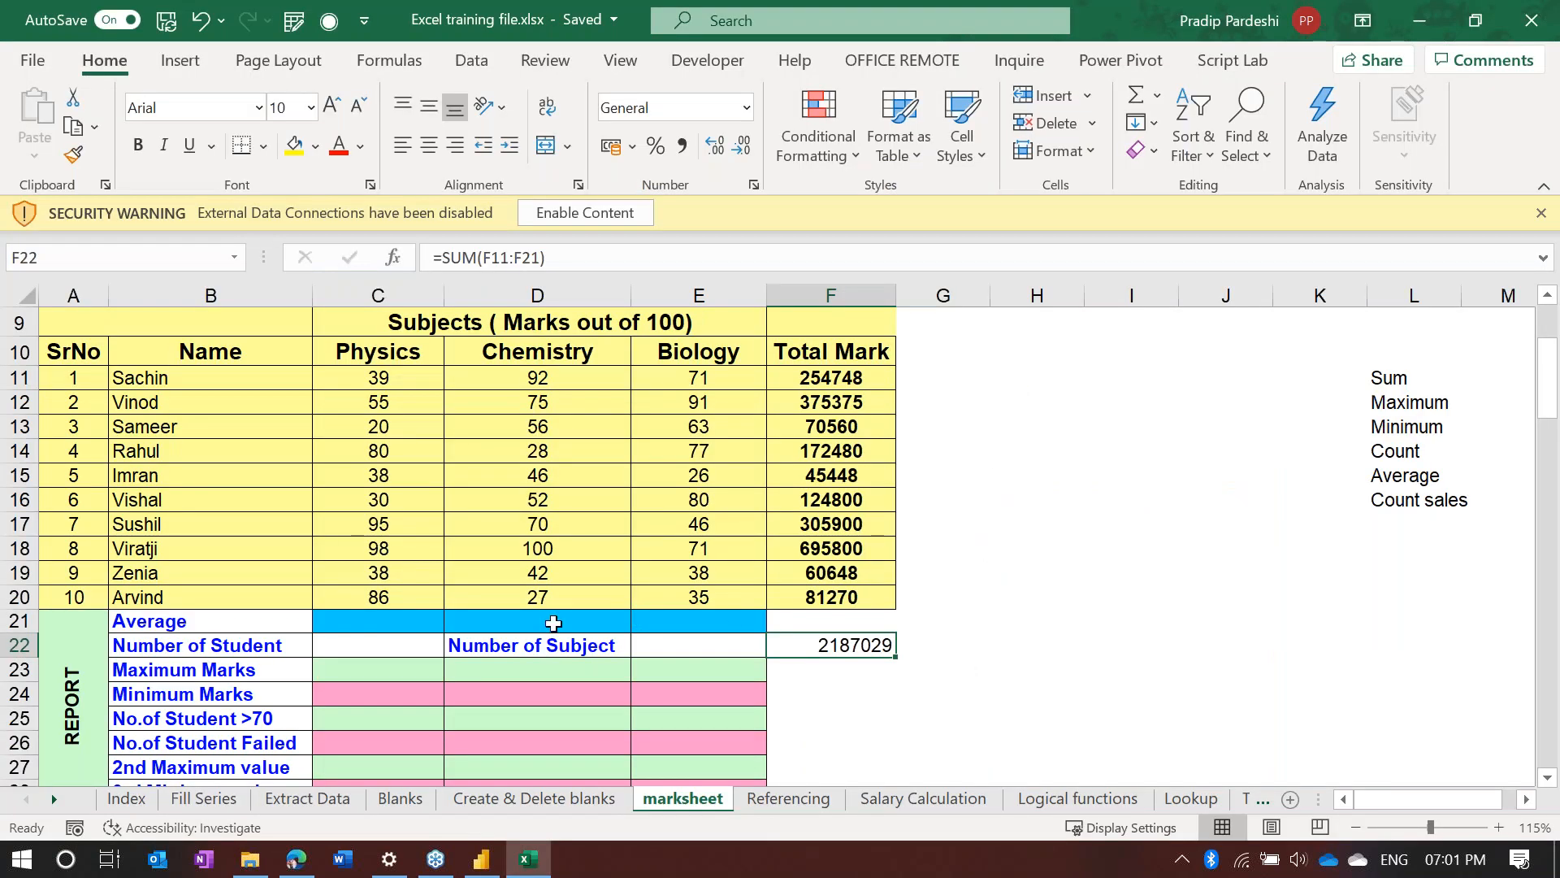
# Step: AutoSum the Physics, Chemistry and Biology marks into the Average row C21:E21
pyautogui.click(409, 623)
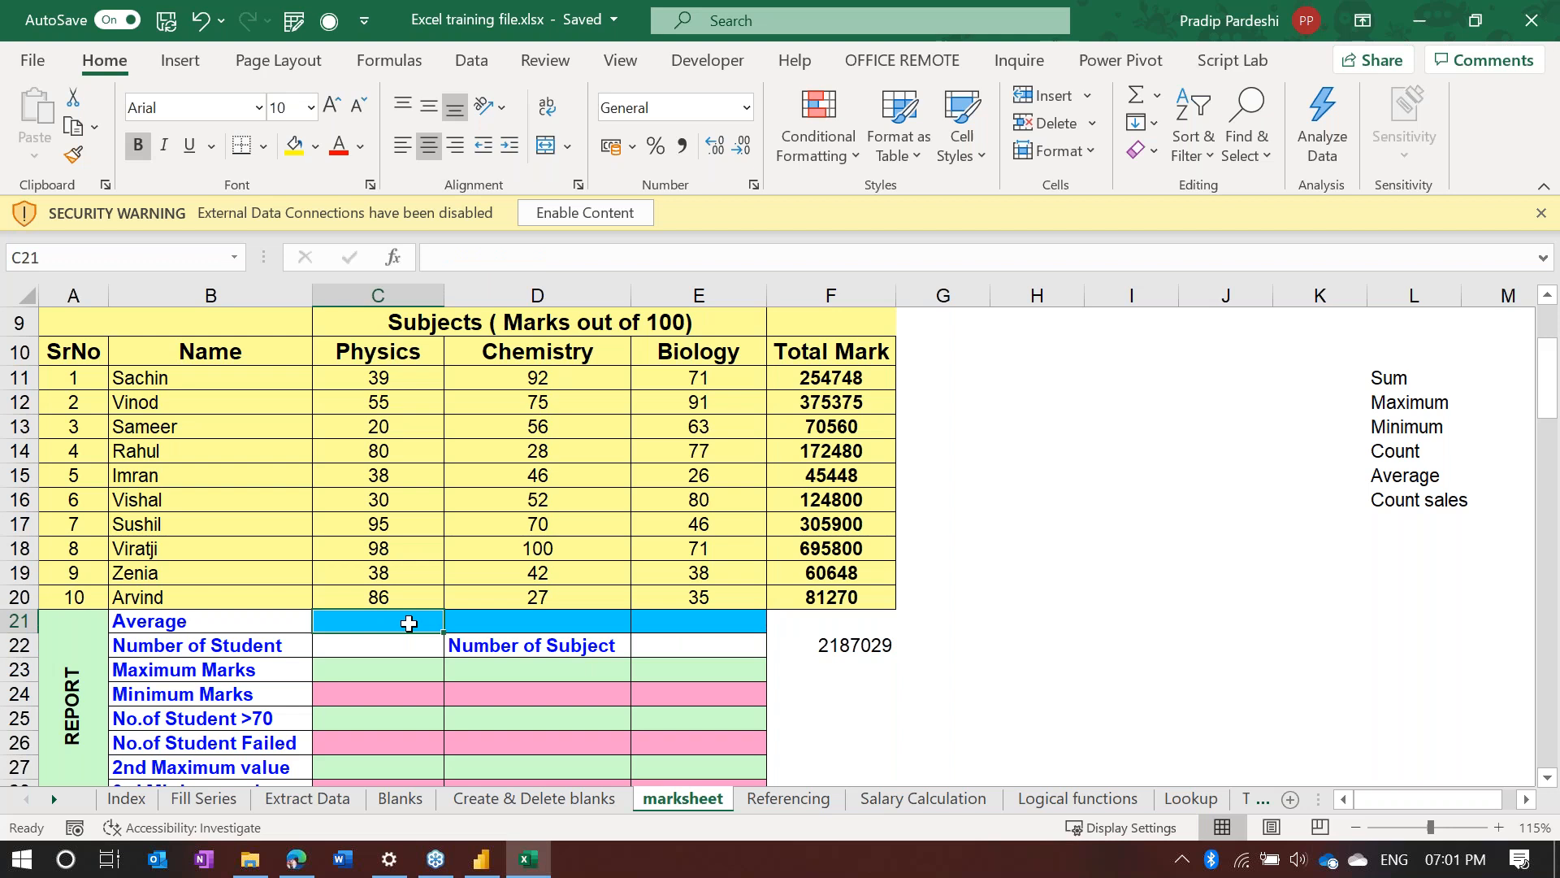
pyautogui.hotkey('shift', 'Right')
pyautogui.hotkey('shift', 'Right')
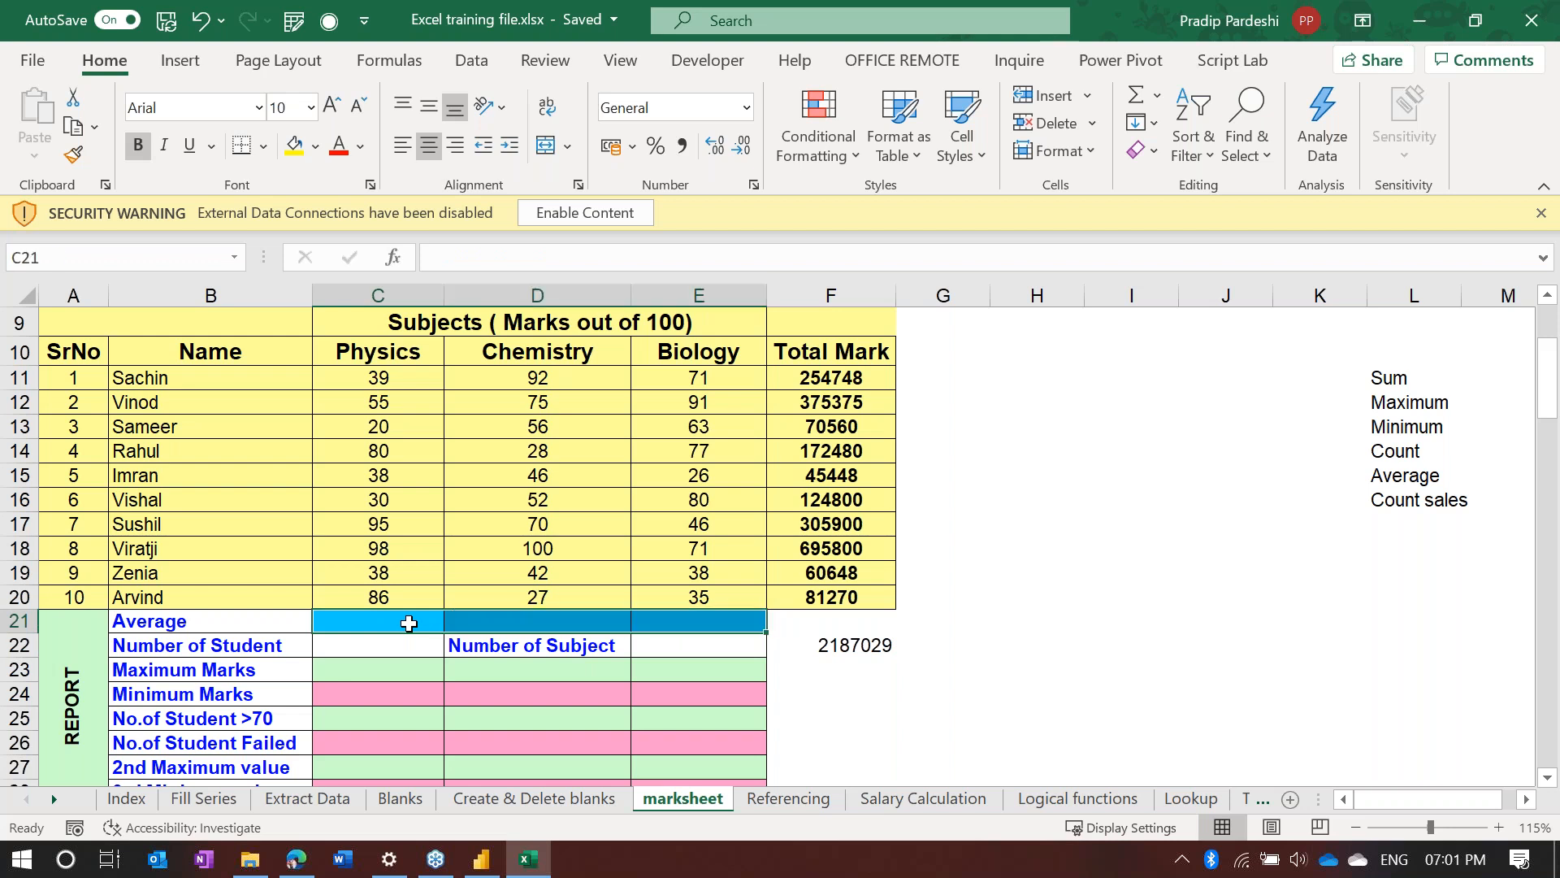
pyautogui.hotkey('alt', '=')
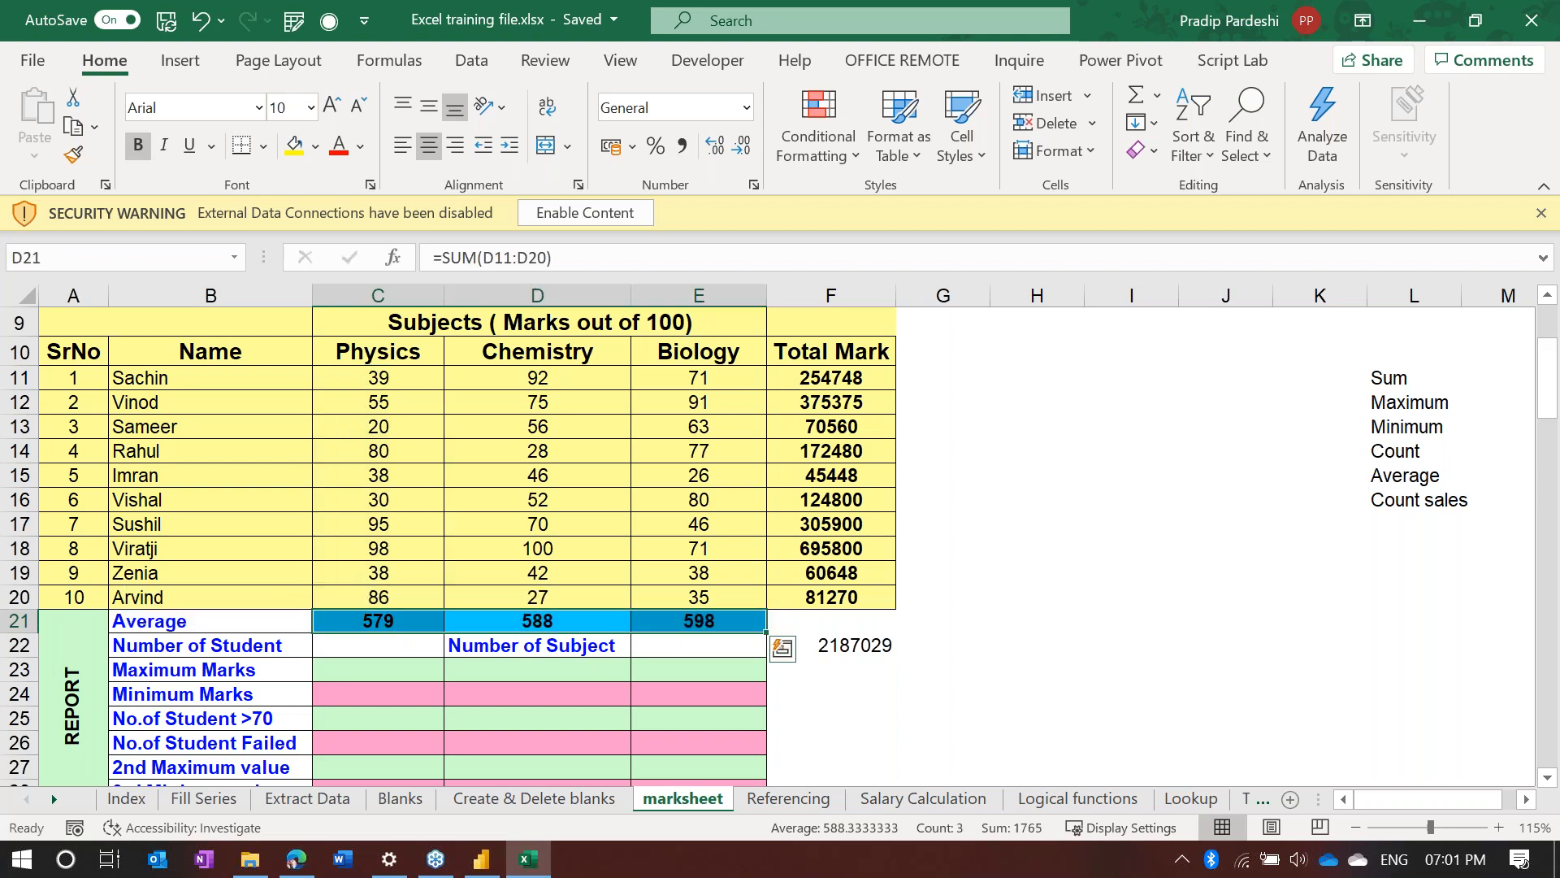
# Step: Move the grand total from F22 up to F21 and acknowledge the circular-reference alert
pyautogui.moveTo(377, 377); pyautogui.dragTo(380, 600)
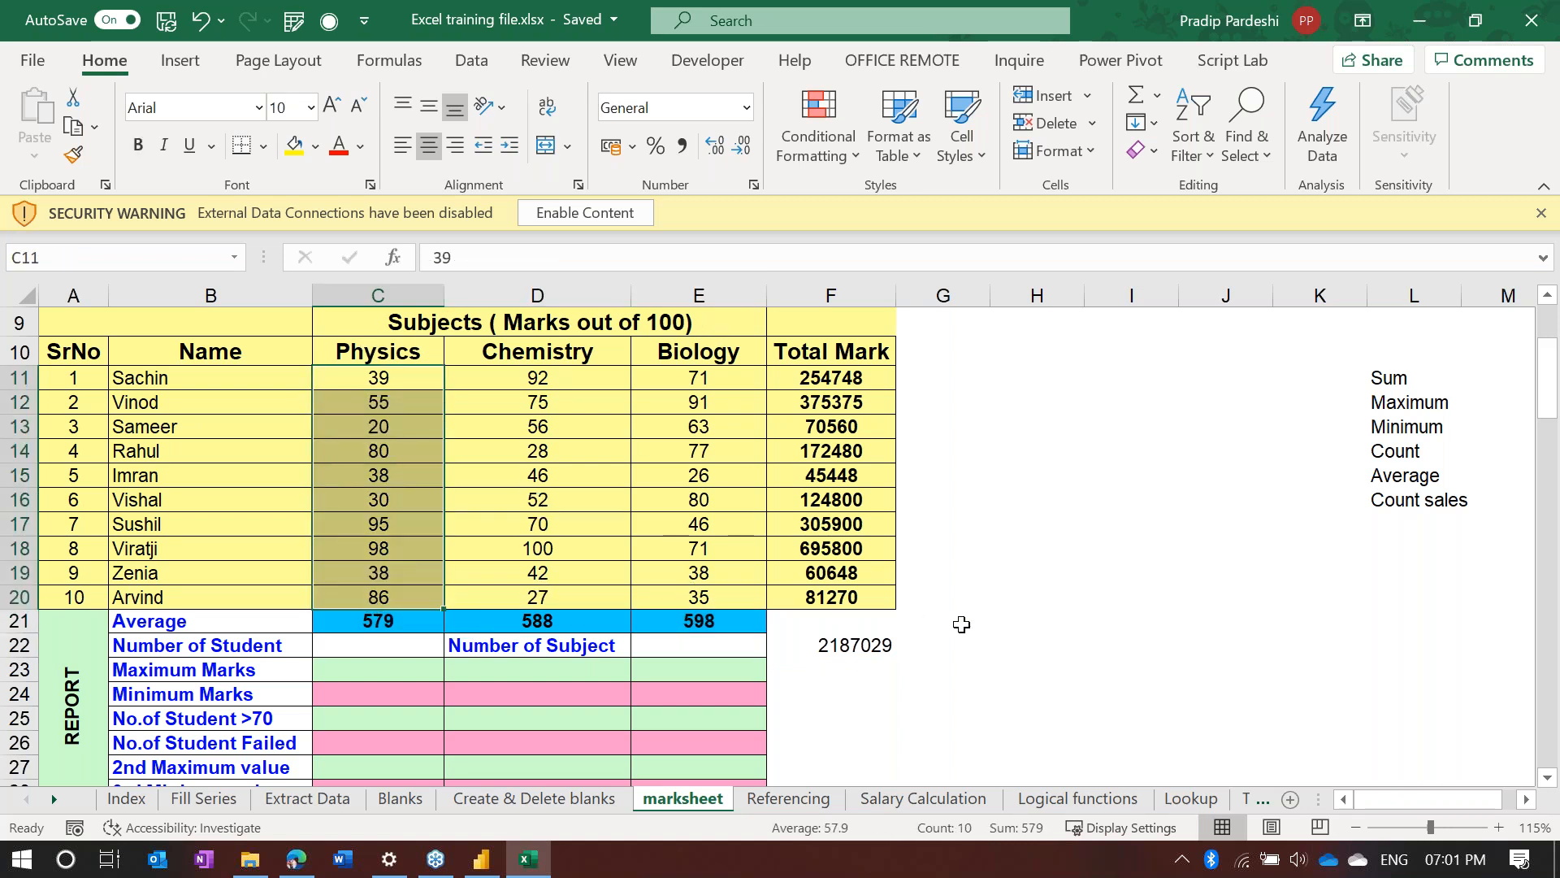
pyautogui.click(1009, 622)
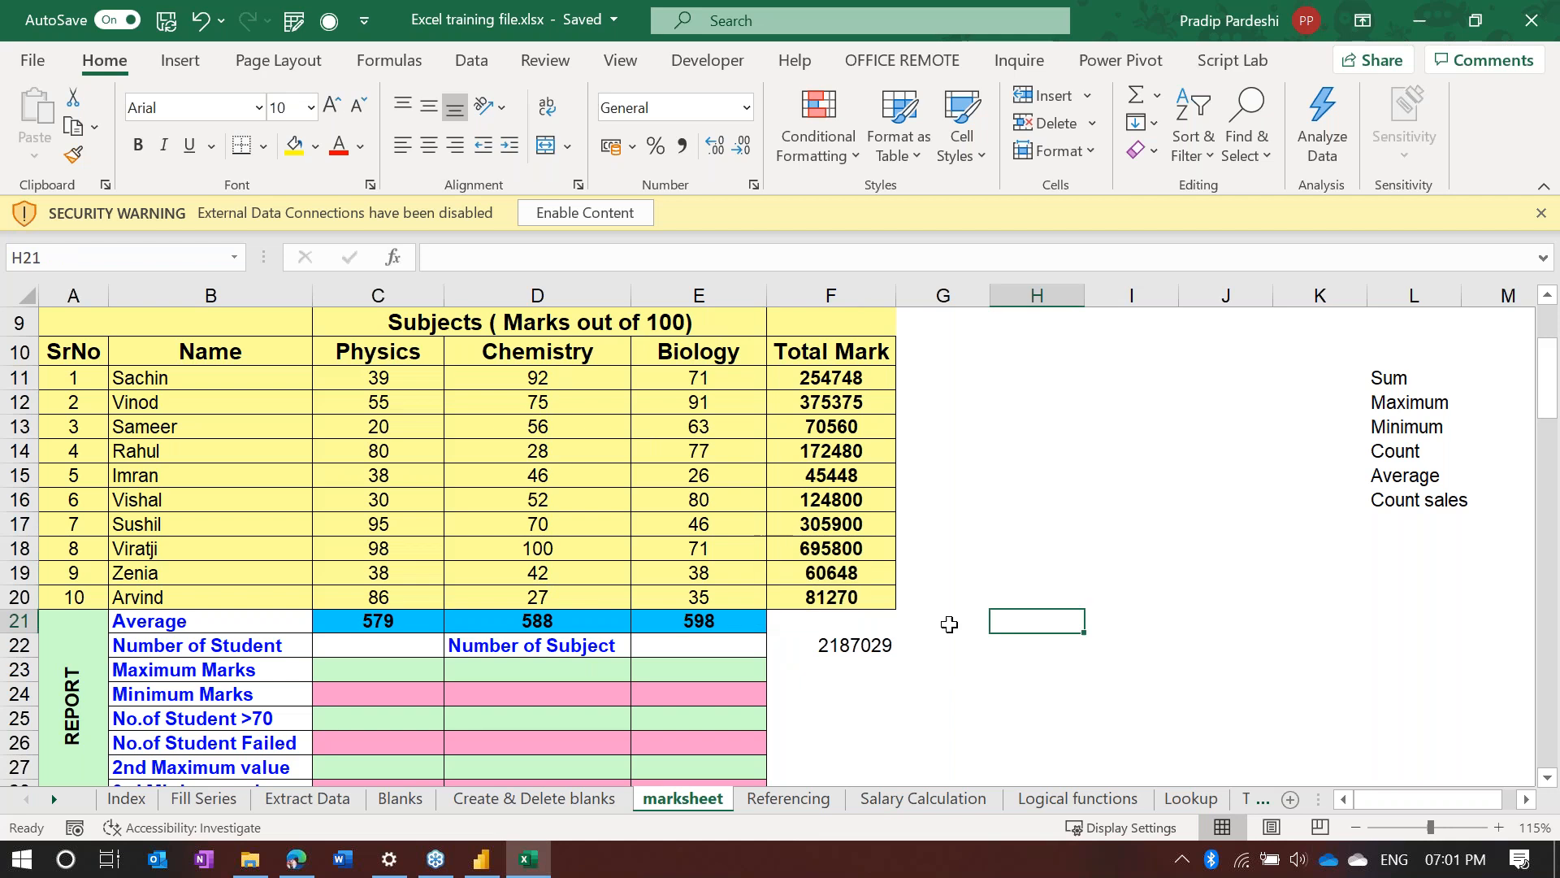
pyautogui.click(852, 626)
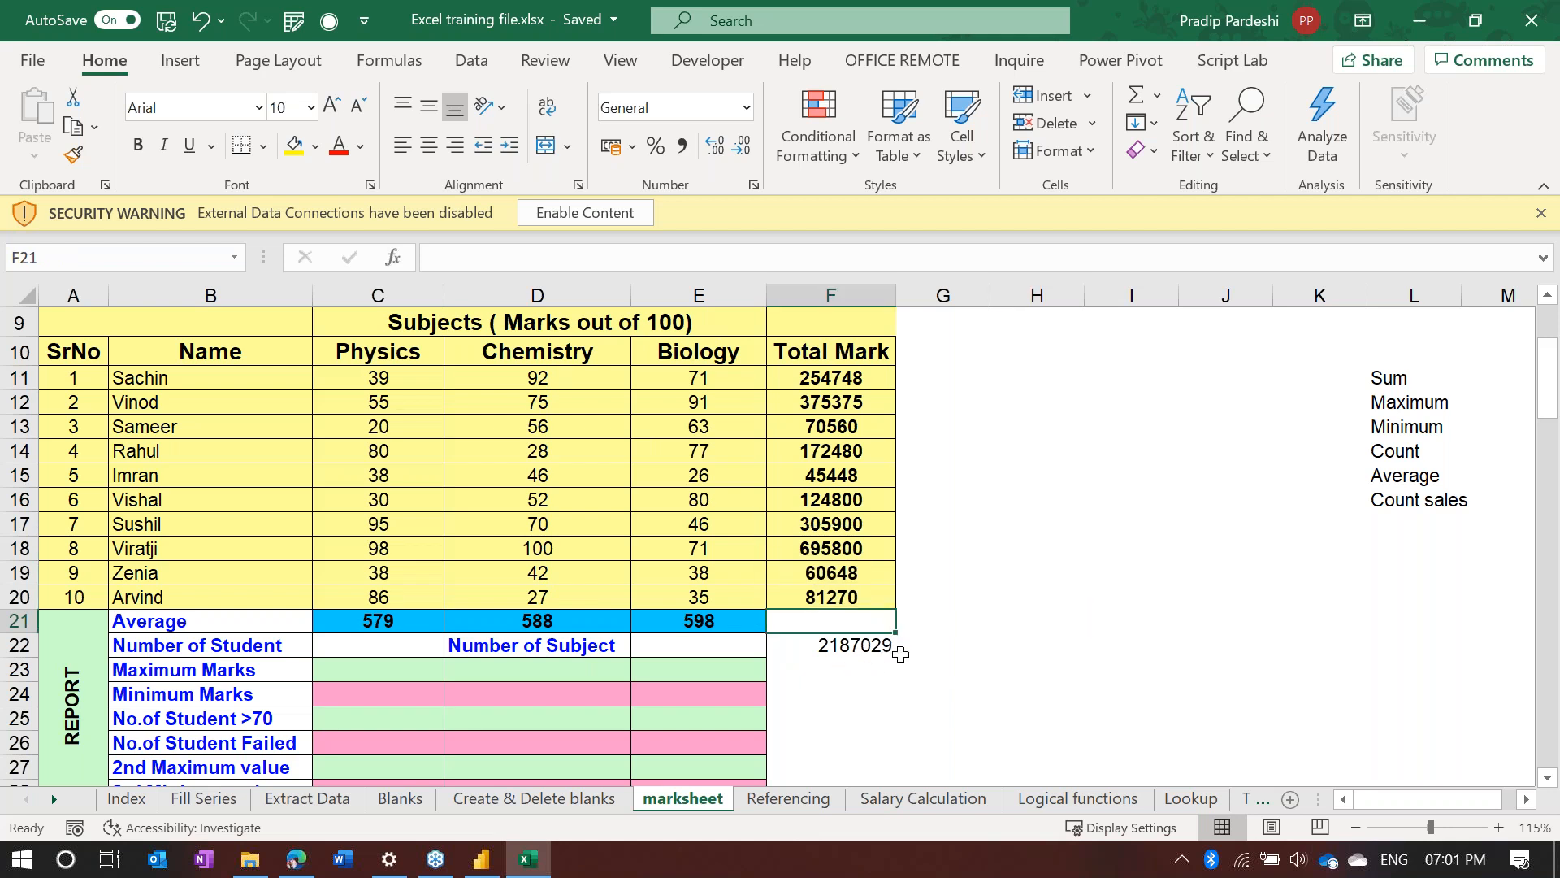
pyautogui.click(862, 650)
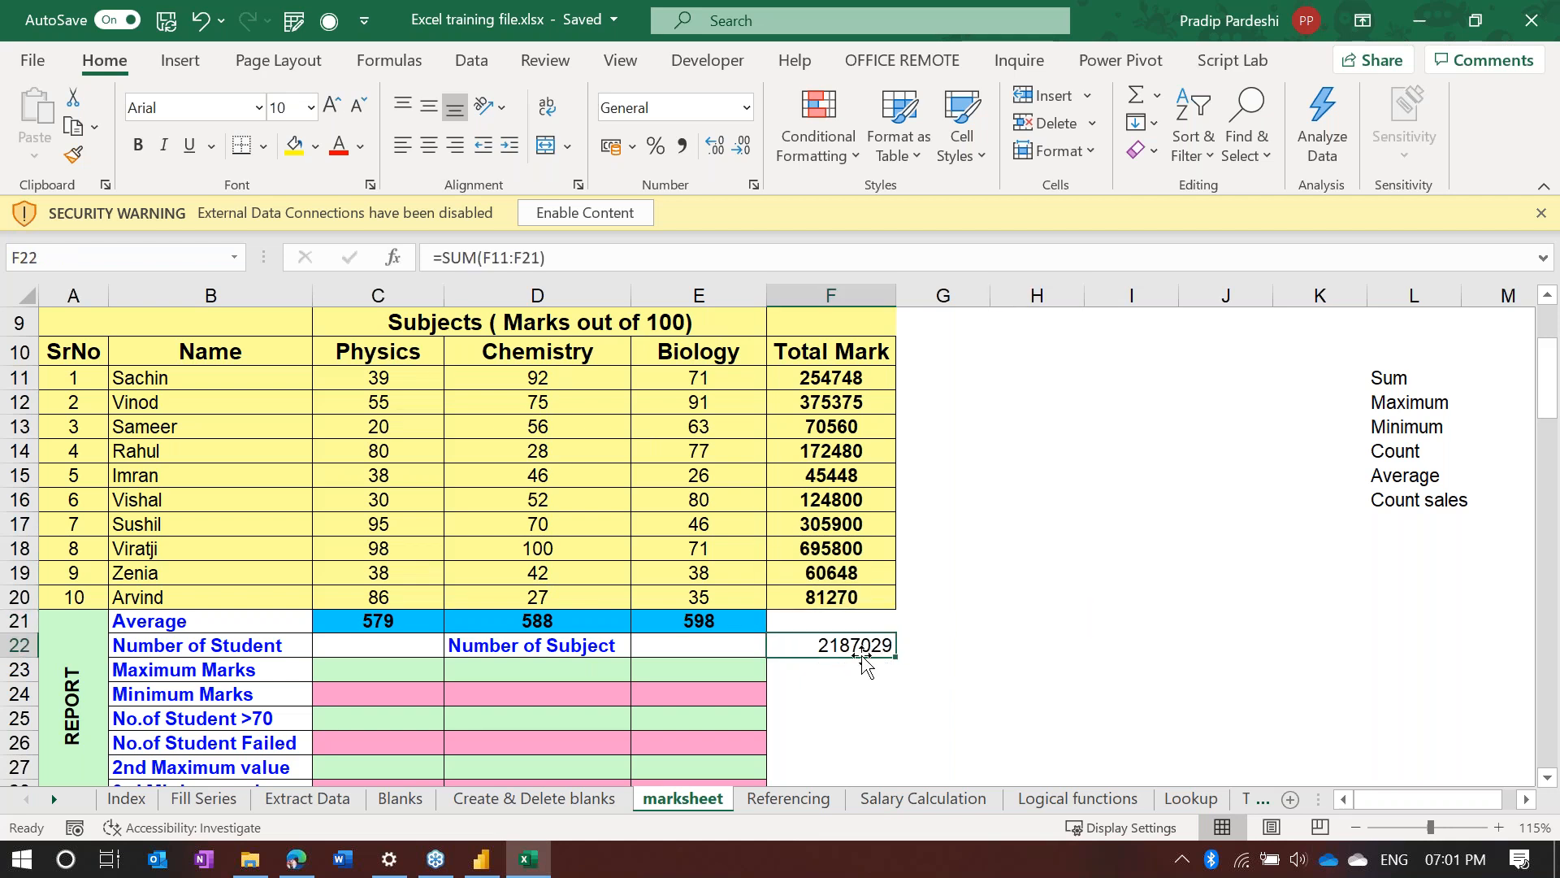
pyautogui.moveTo(864, 657); pyautogui.dragTo(859, 623)
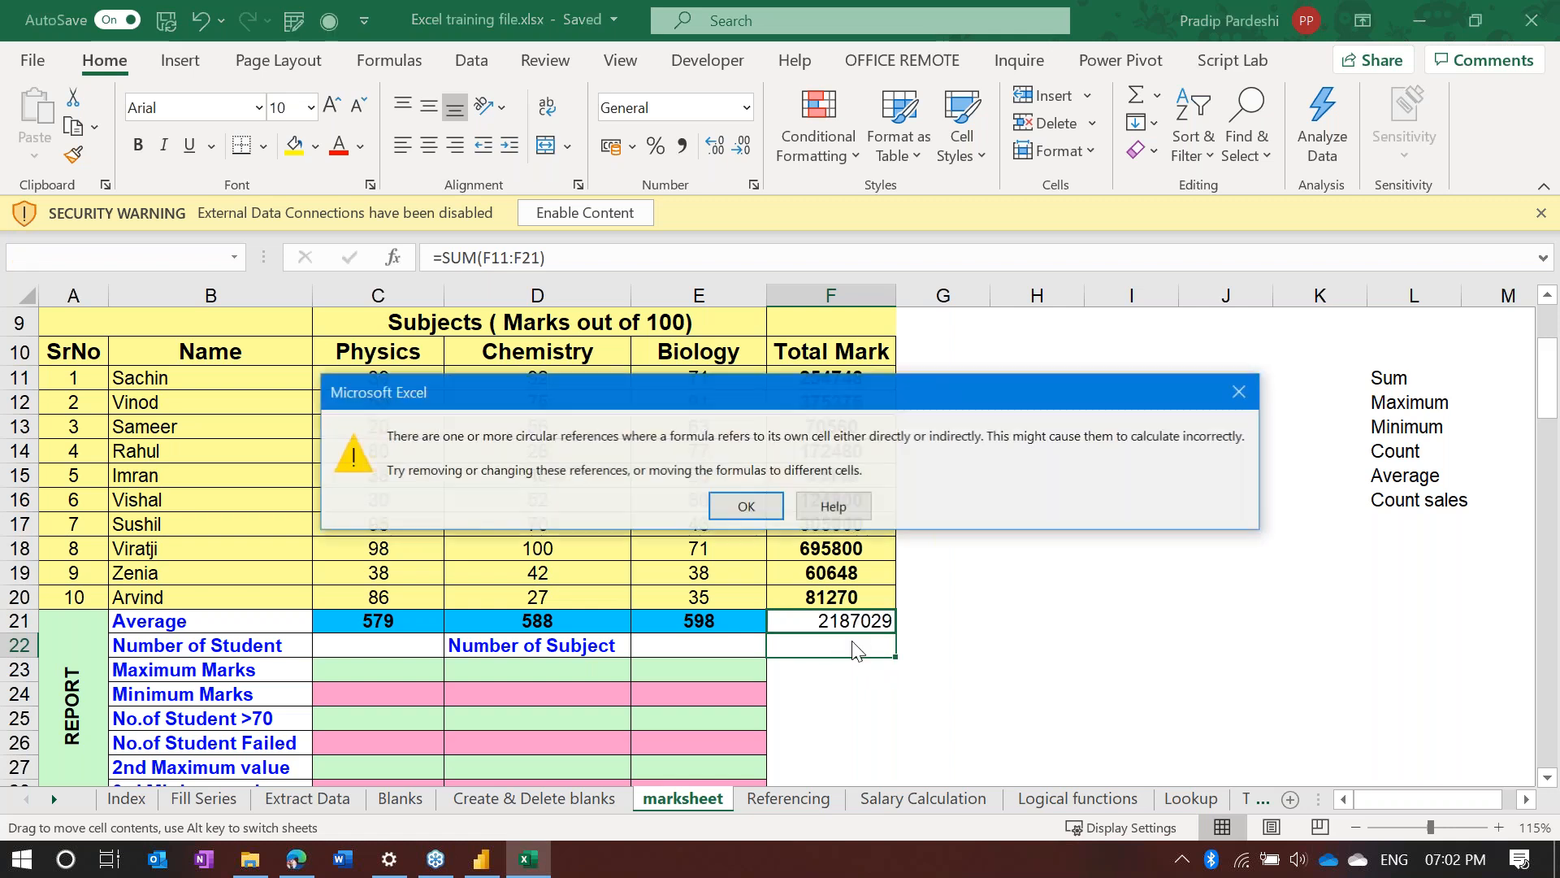
pyautogui.click(763, 510)
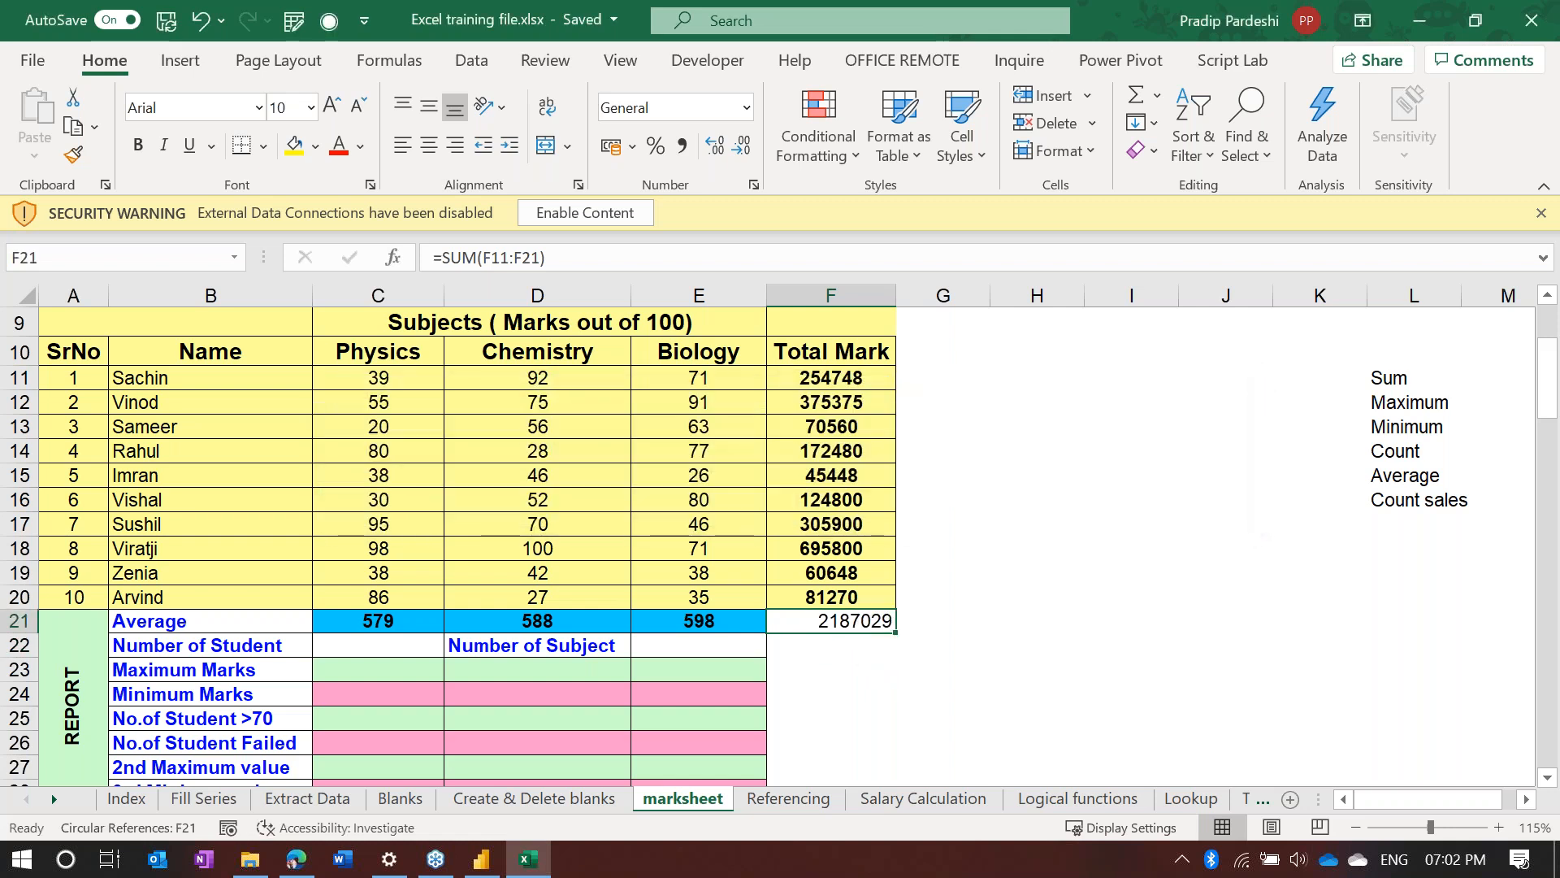
# Step: Enter =C21*D21*E21 in F23 to multiply the three subject totals
pyautogui.click(834, 648)
pyautogui.click(834, 675)
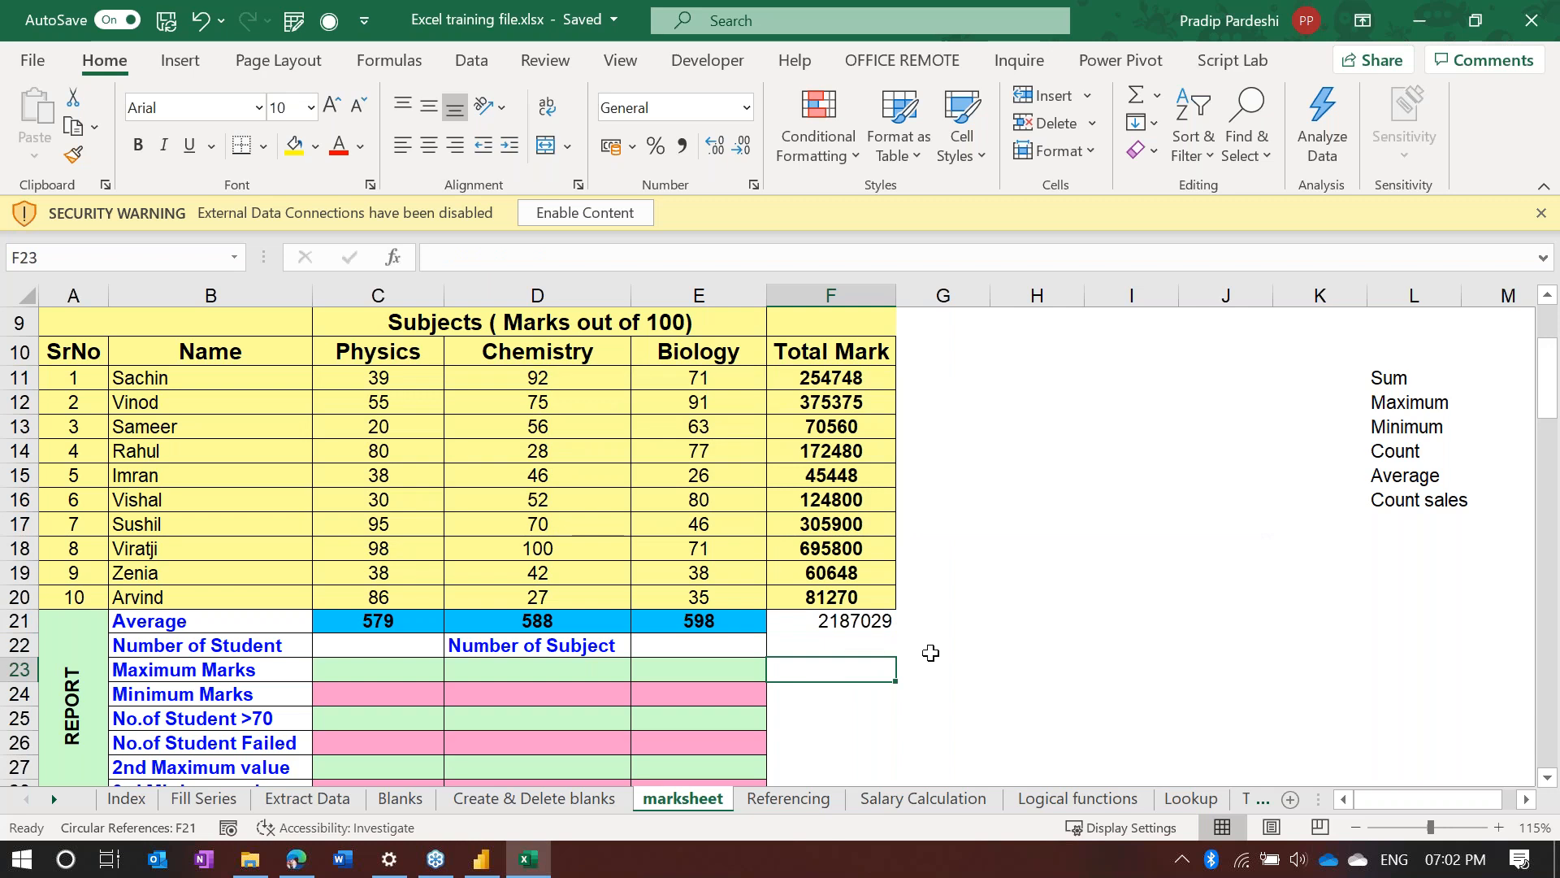
pyautogui.write('=')
pyautogui.press('Up')
pyautogui.press('Up')
pyautogui.press('Left')
pyautogui.press('Left')
pyautogui.press('Left')
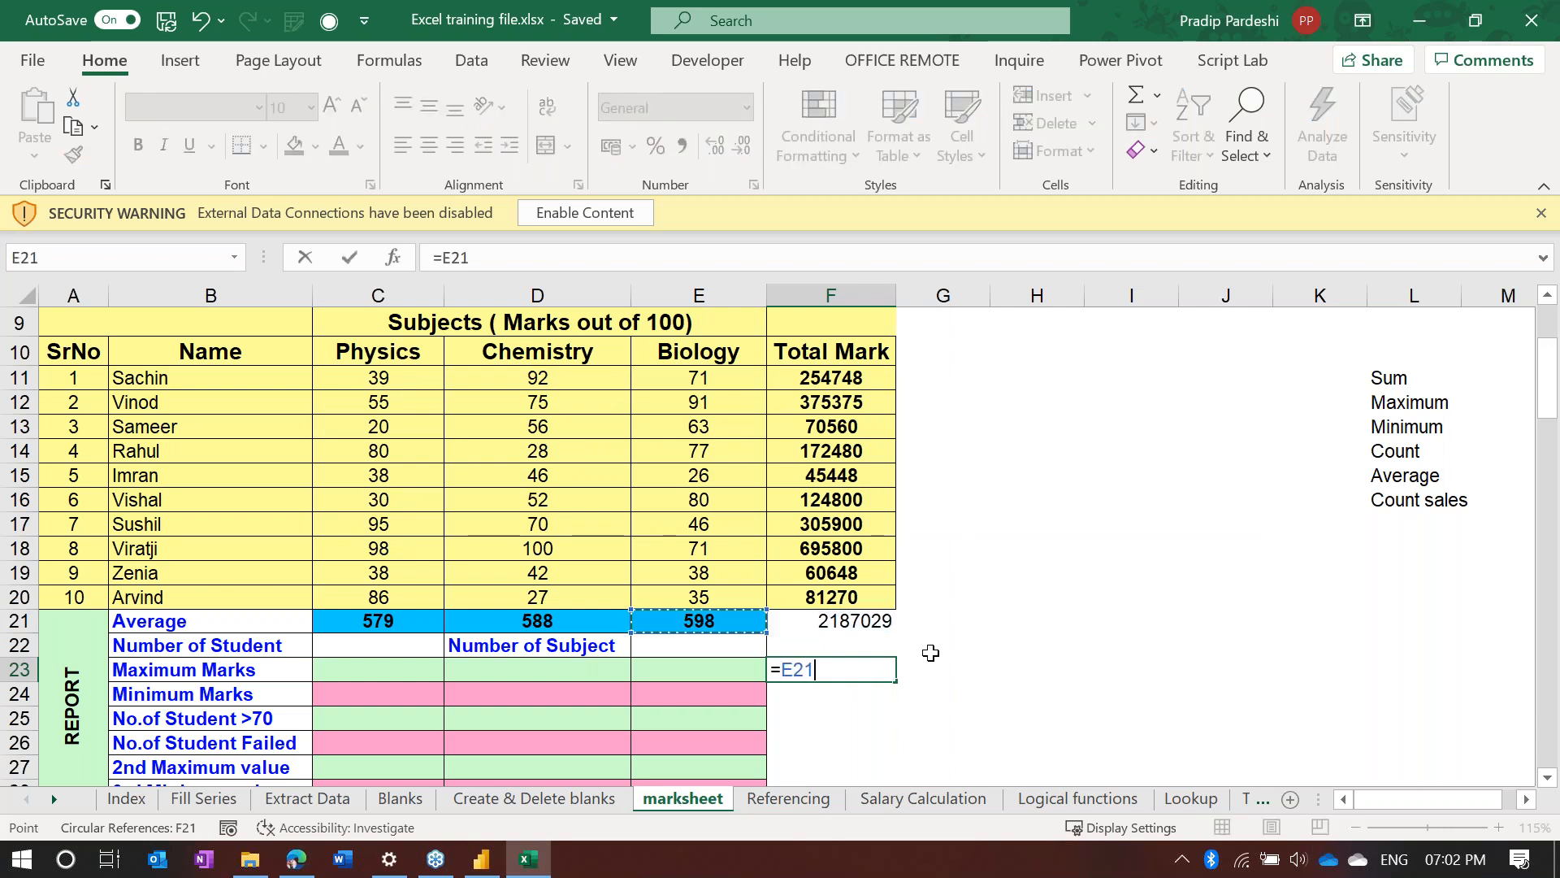
pyautogui.write('*')
pyautogui.press('Up')
pyautogui.press('Left')
pyautogui.press('Left')
pyautogui.press('Left')
pyautogui.press('Right')
pyautogui.press('Up')
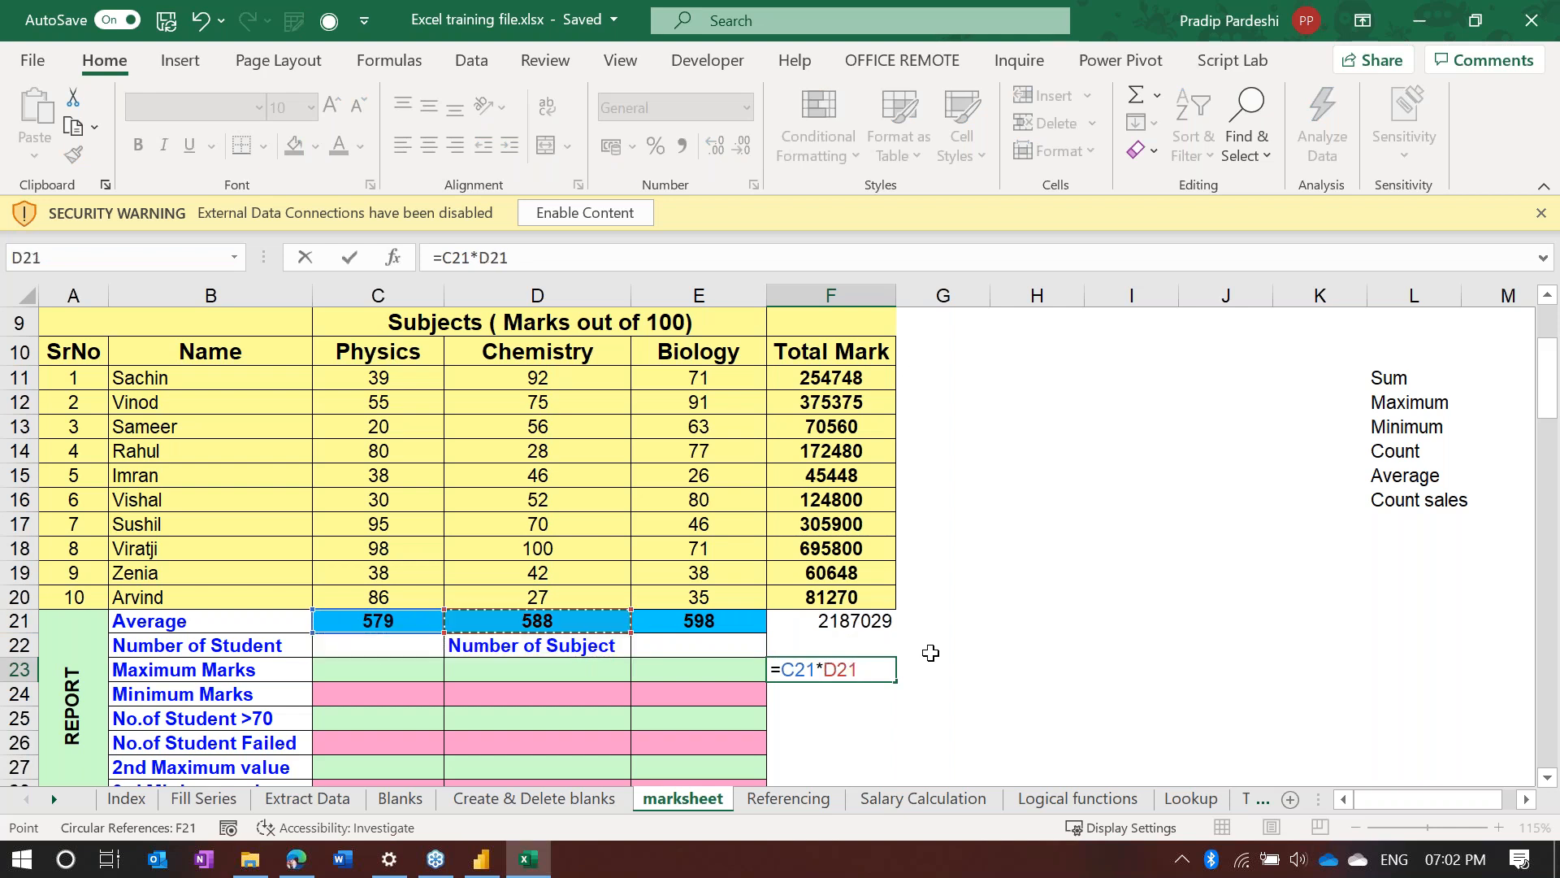
pyautogui.write('*')
pyautogui.press('Up')
pyautogui.press('Up')
pyautogui.press('Left')
pyautogui.press('Return')
pyautogui.press('Up')
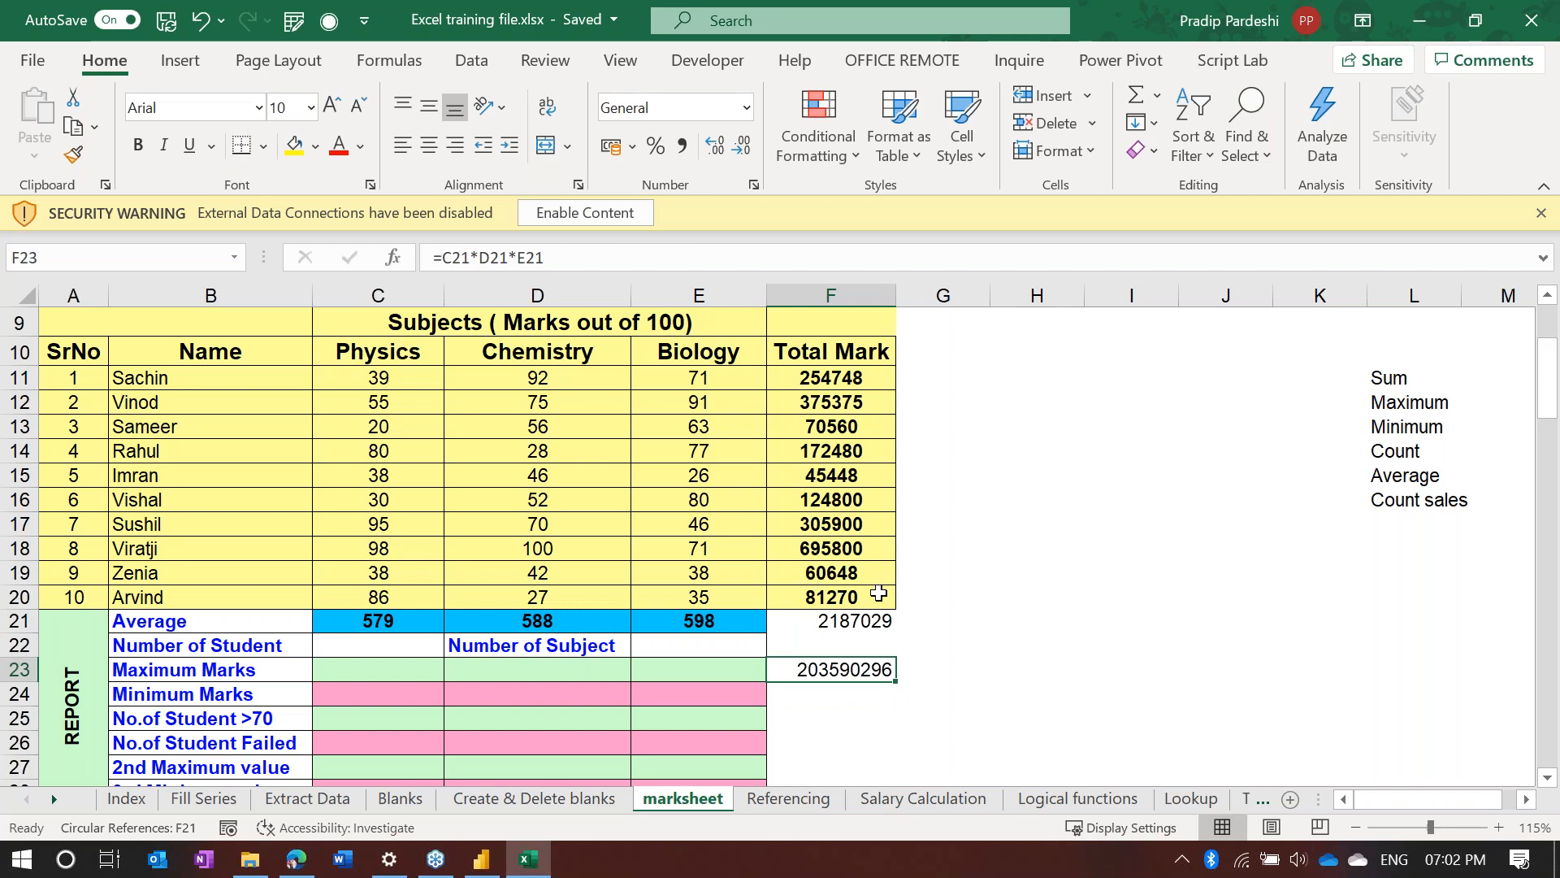
# Step: Select the Total Mark cells F11:F21 to inspect their sum
pyautogui.click(828, 614)
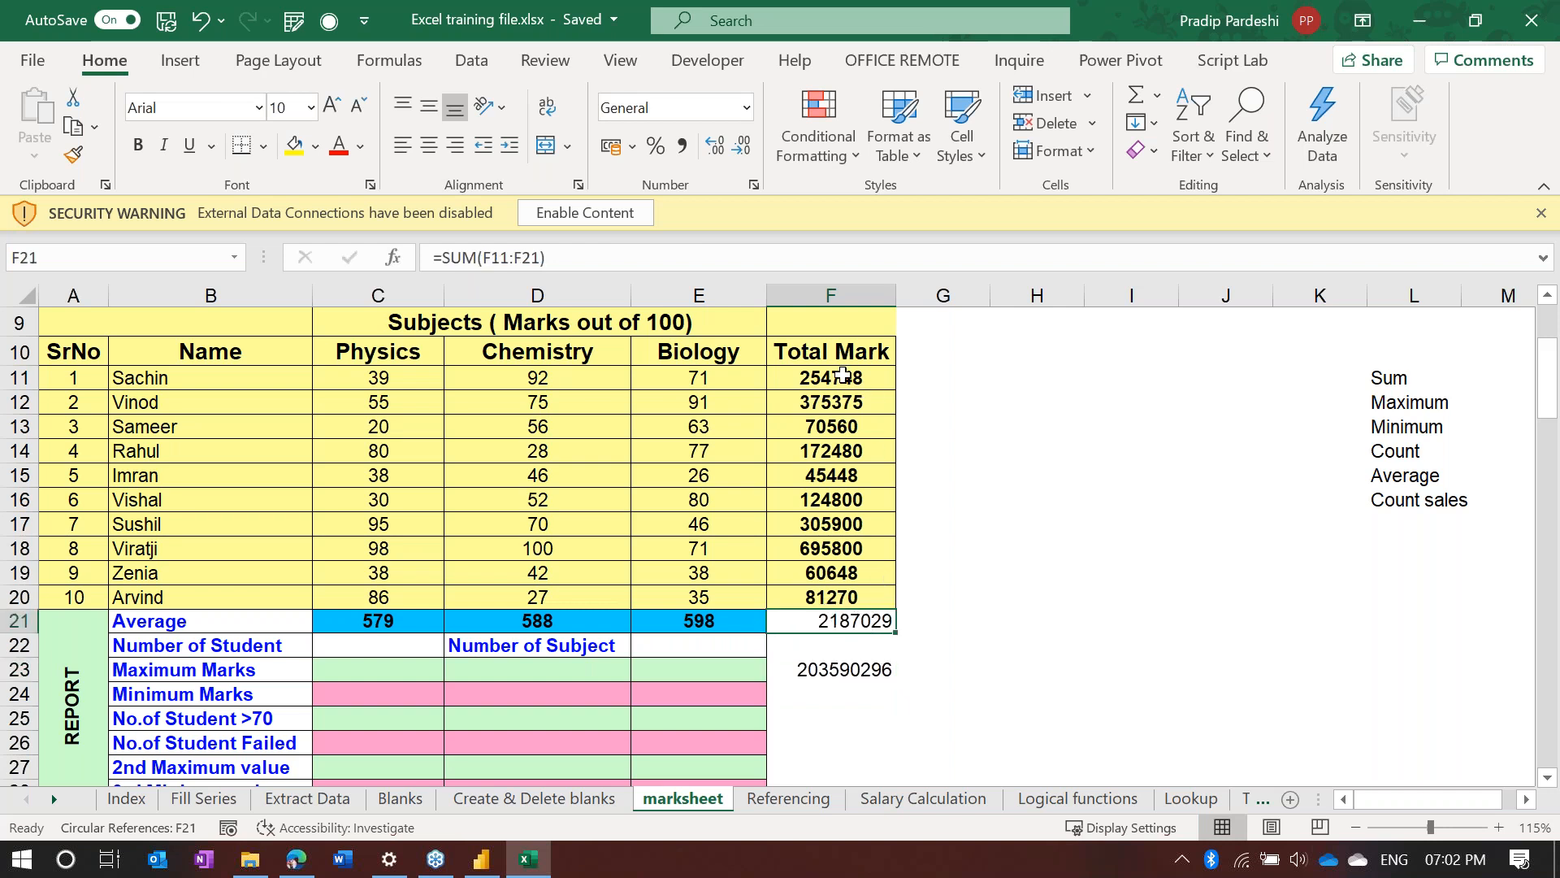
pyautogui.moveTo(843, 374); pyautogui.dragTo(837, 599)
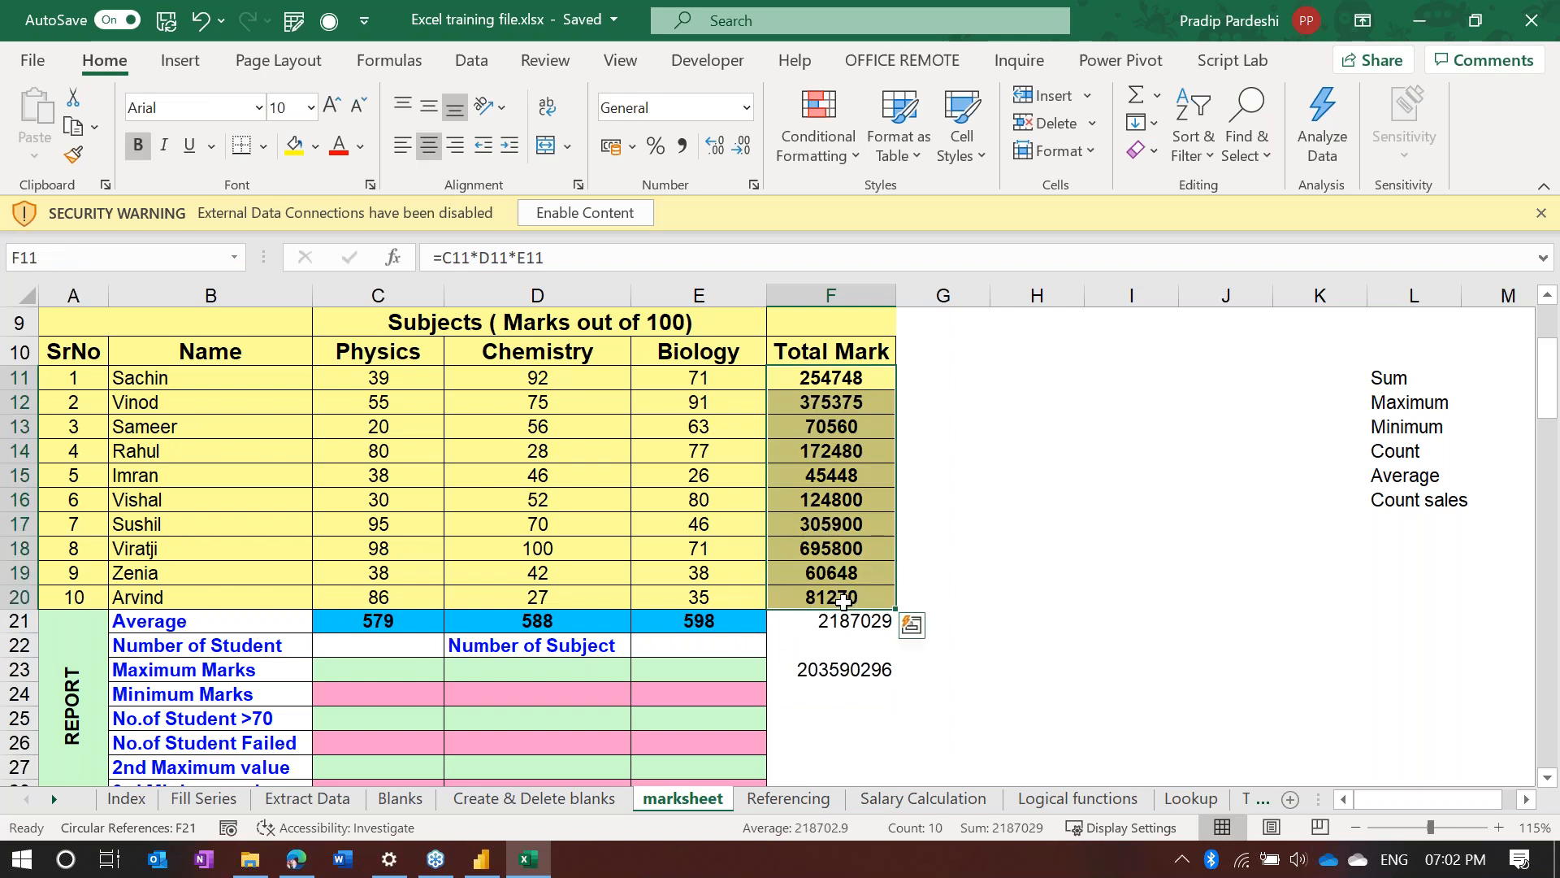
pyautogui.moveTo(399, 386); pyautogui.dragTo(844, 602)
pyautogui.click(851, 378)
pyautogui.click(844, 622)
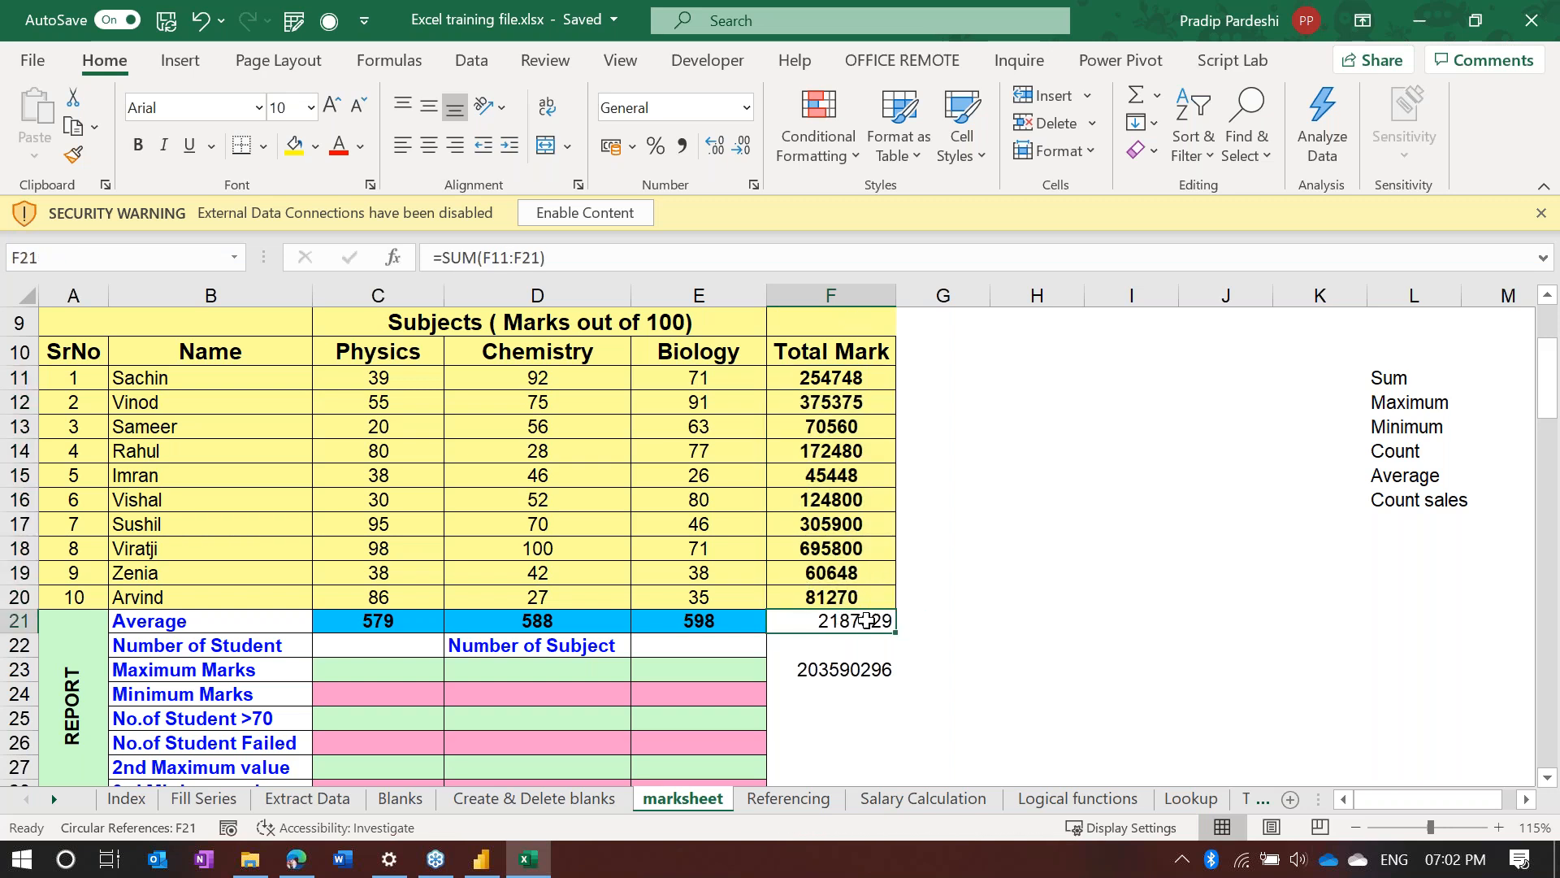
pyautogui.moveTo(834, 378); pyautogui.dragTo(841, 620)
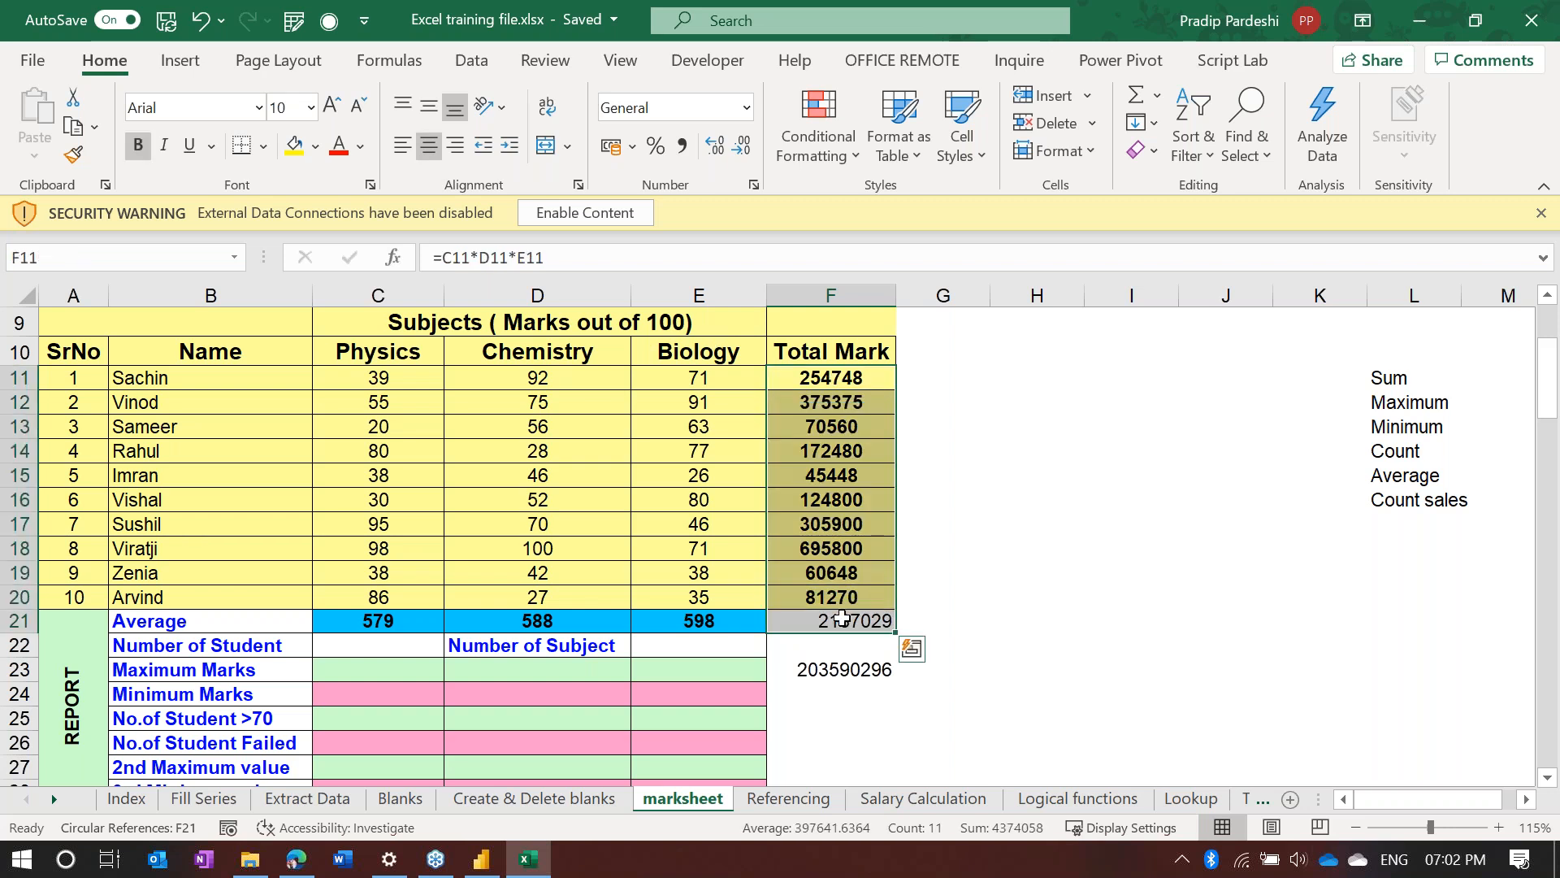
# Step: Switch to Power BI's data view to review the Total Sales Amount column, then return to Excel
pyautogui.click(481, 859)
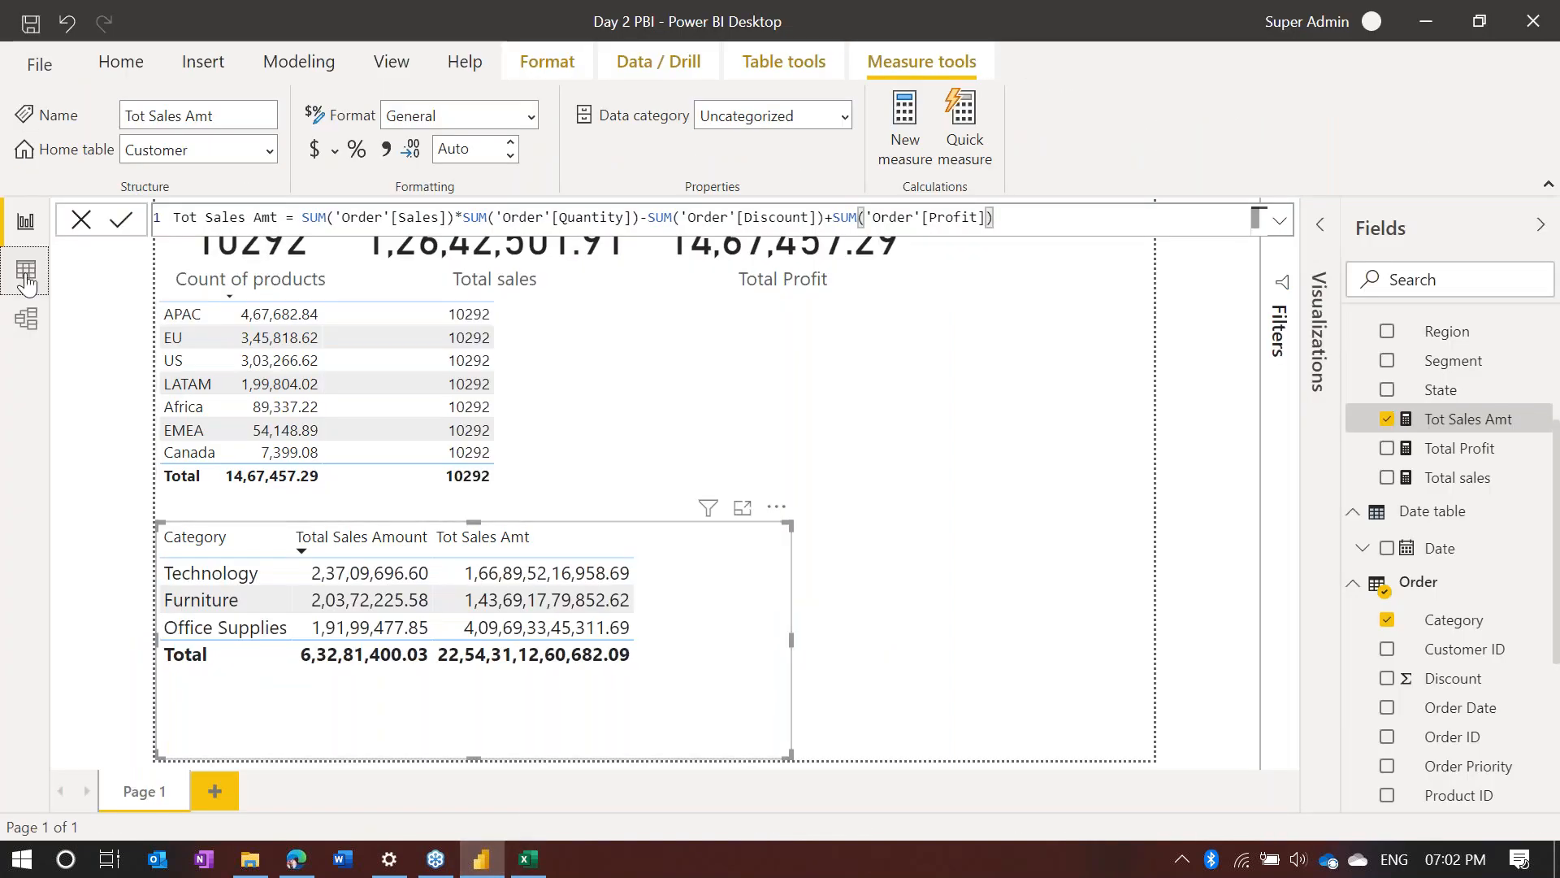
pyautogui.click(27, 280)
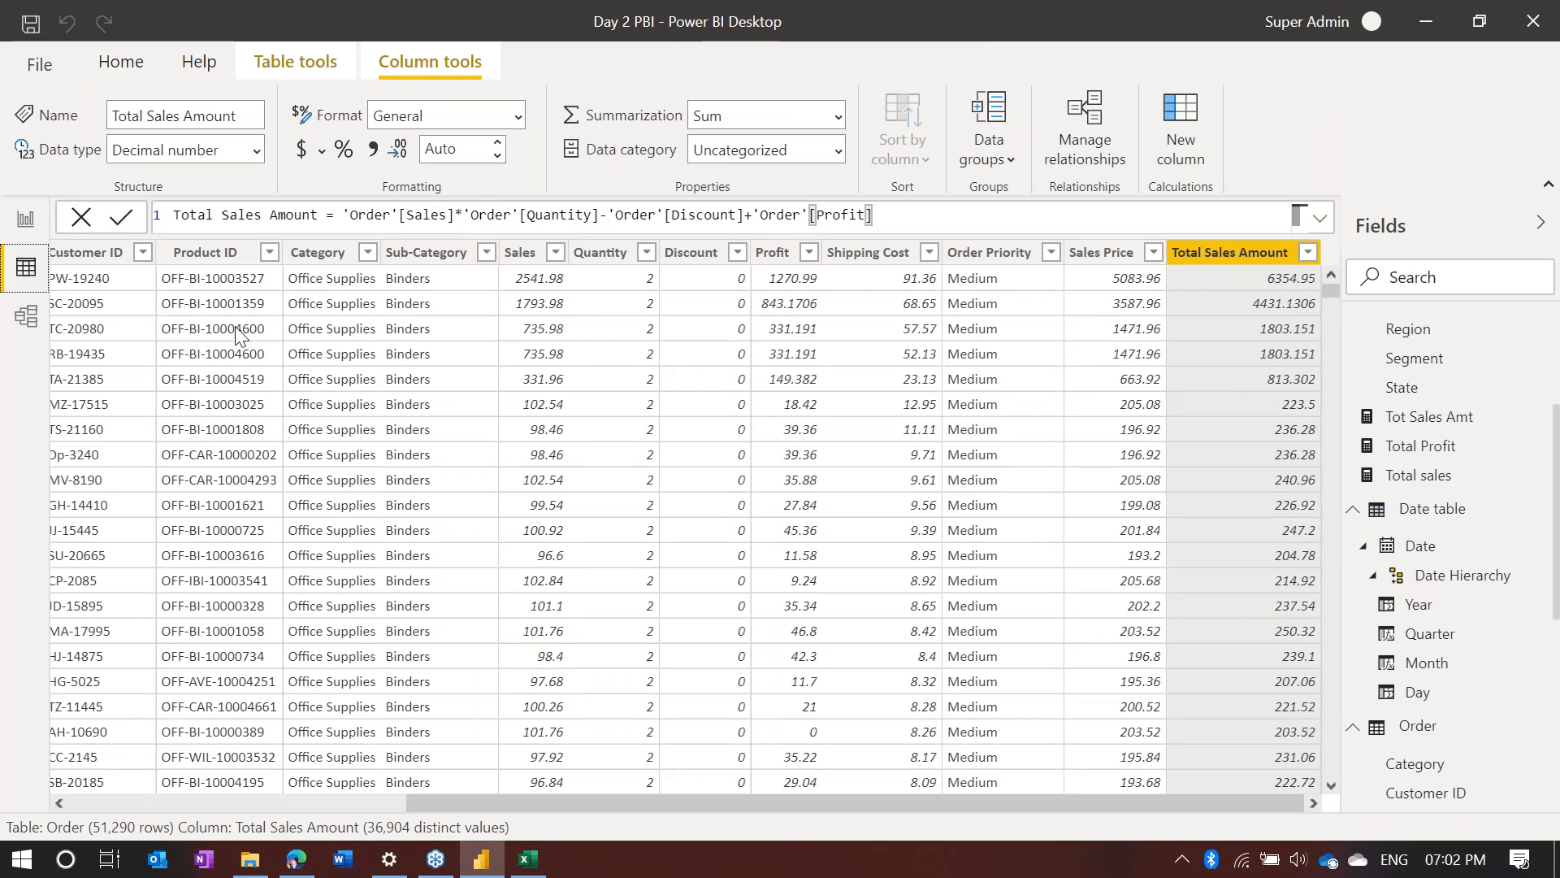
pyautogui.hotkey('alt', 'Tab')
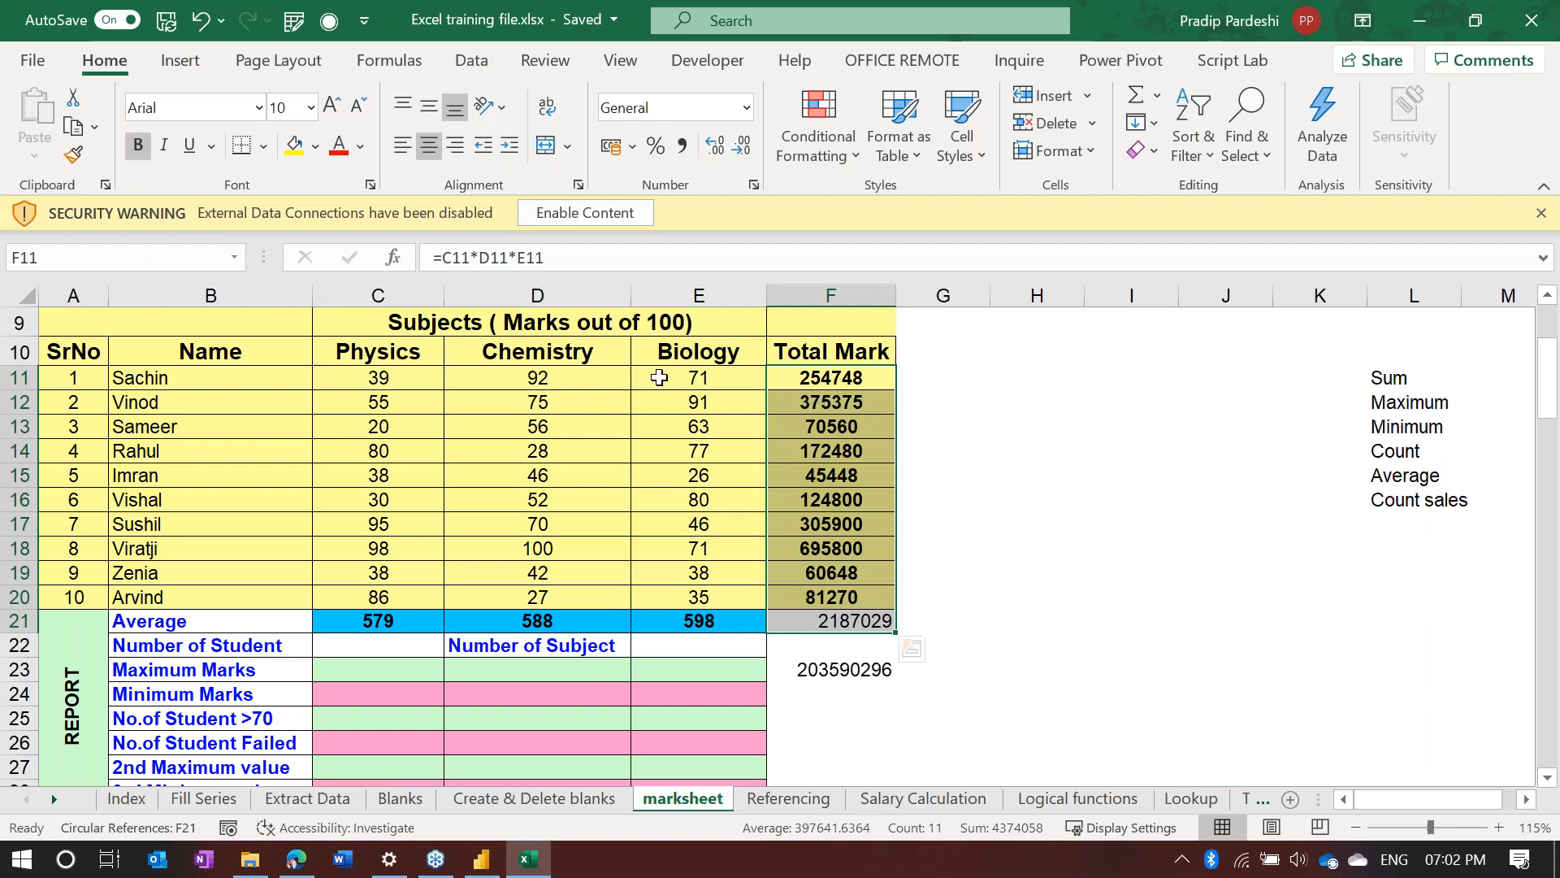
# Step: Inspect the Total Mark column, its grand total in F21 and the product formula in F23
pyautogui.moveTo(835, 382); pyautogui.dragTo(845, 600)
pyautogui.click(849, 622)
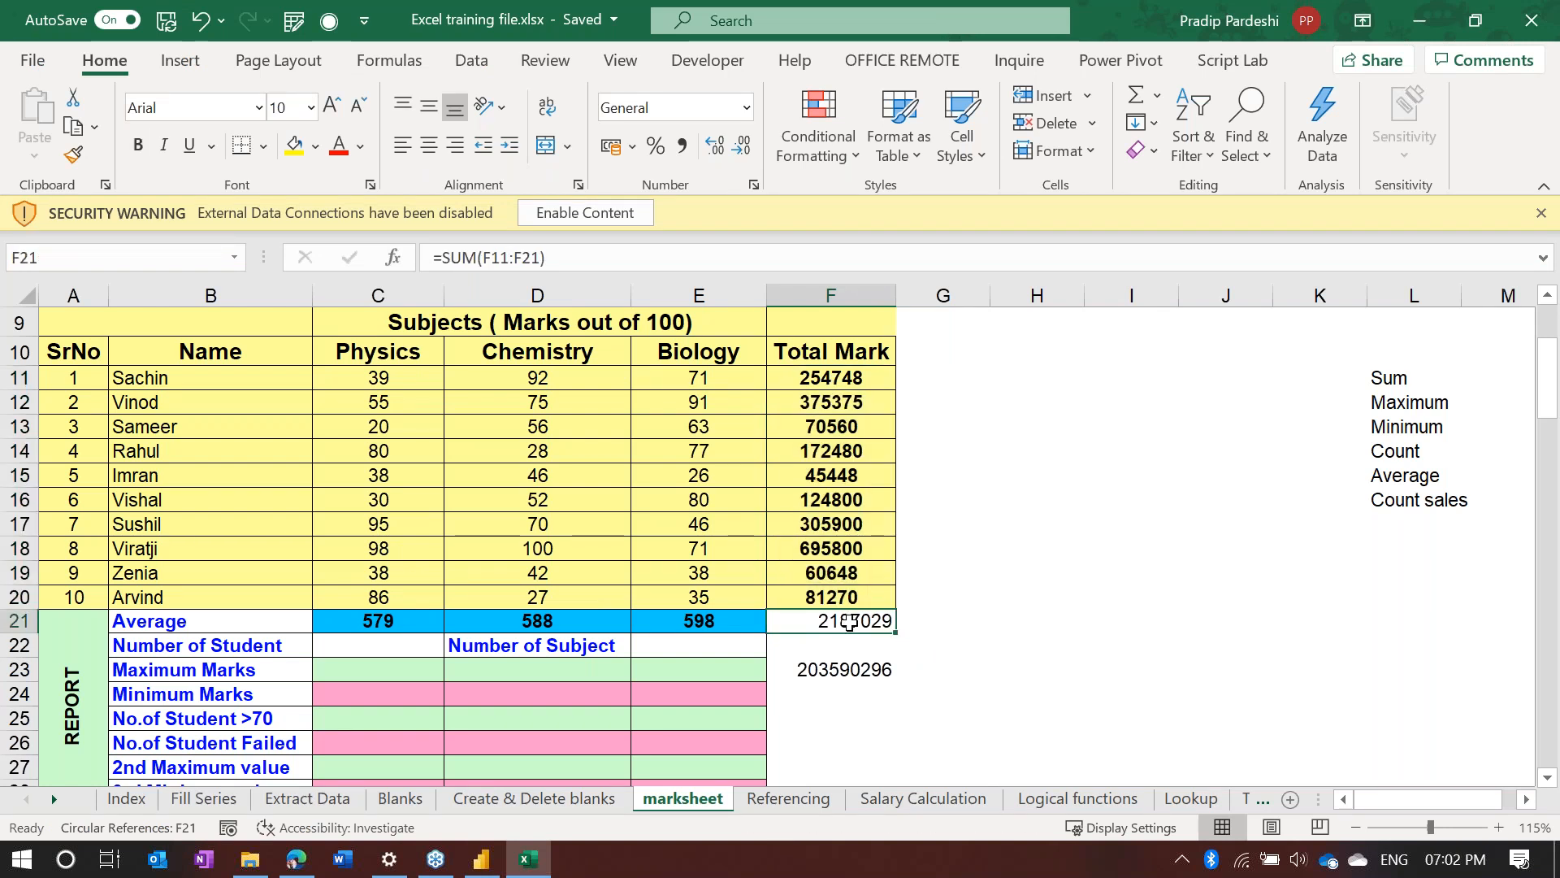
pyautogui.click(853, 677)
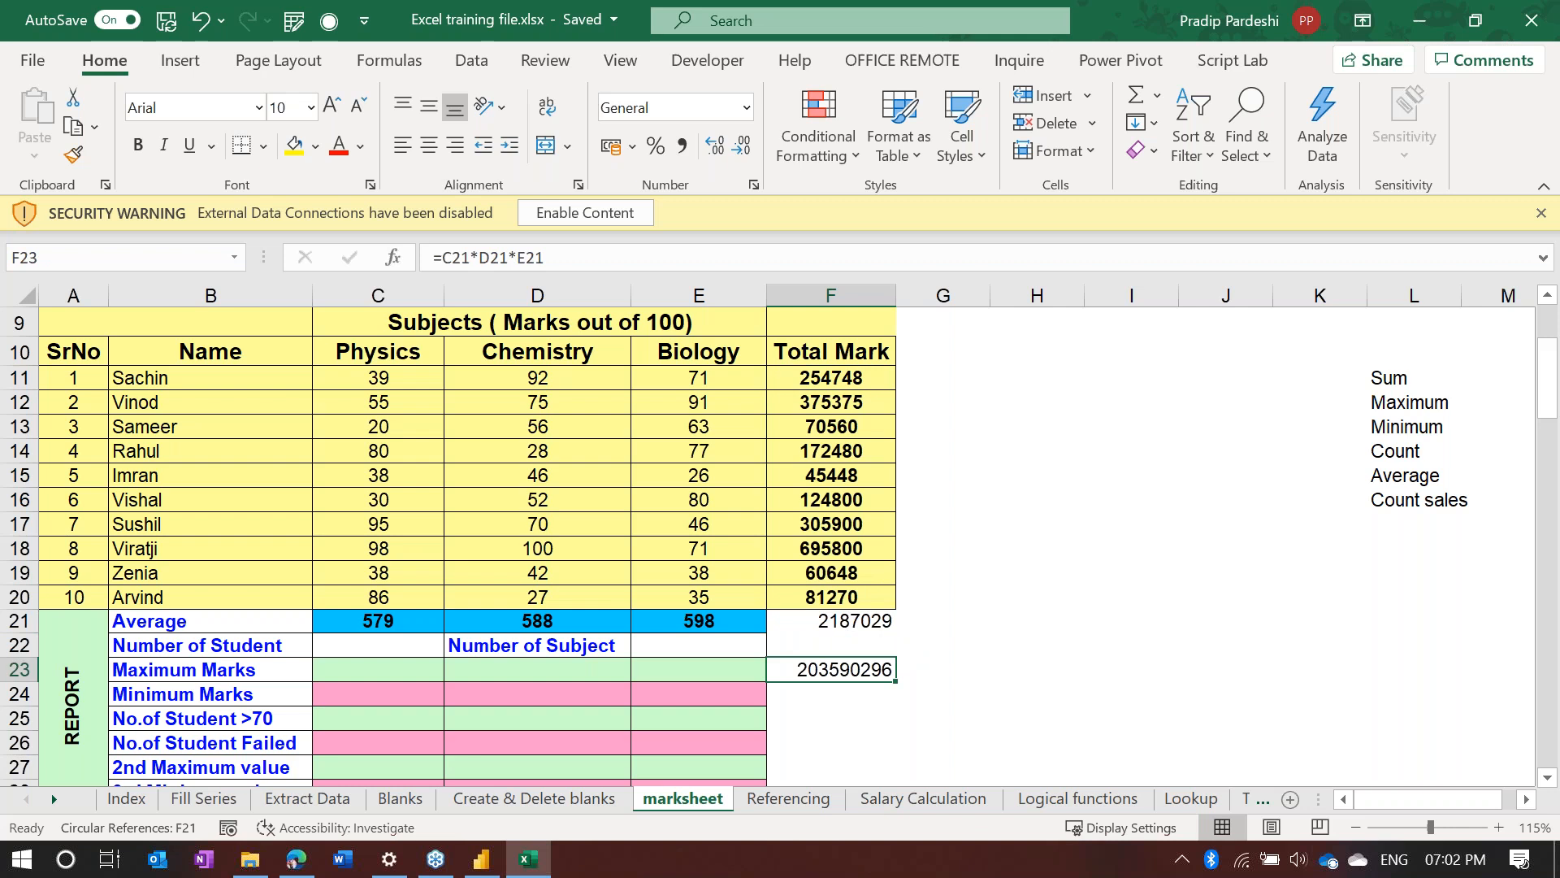
pyautogui.hotkey('alt', 'Tab')
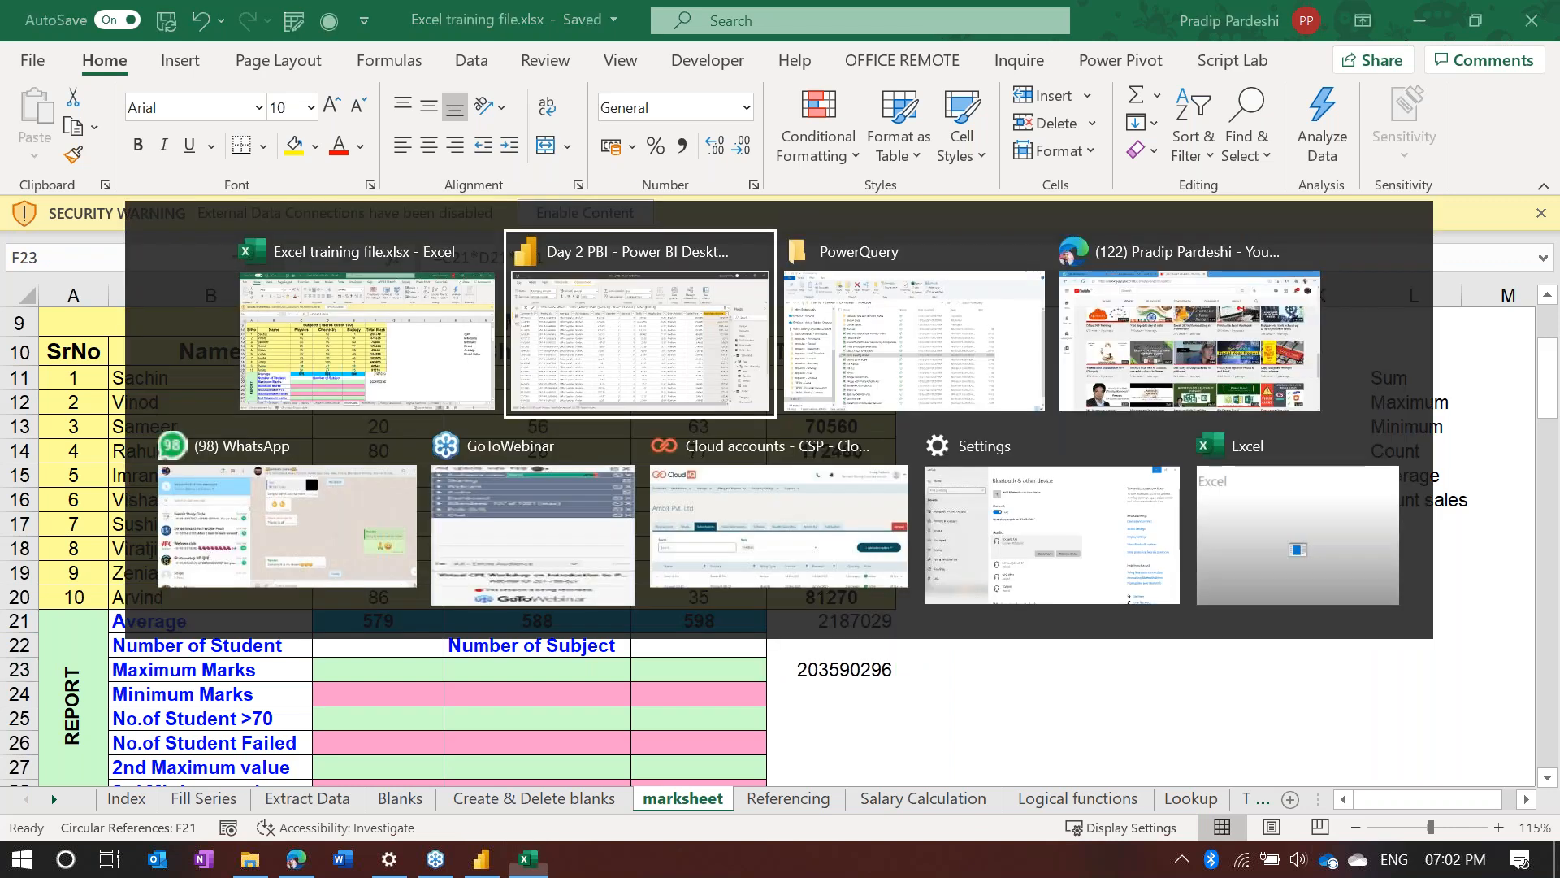
pyautogui.hotkey('alt', 'Tab')
pyautogui.hotkey('alt', 'Tab')
pyautogui.hotkey('alt', 'Tab')
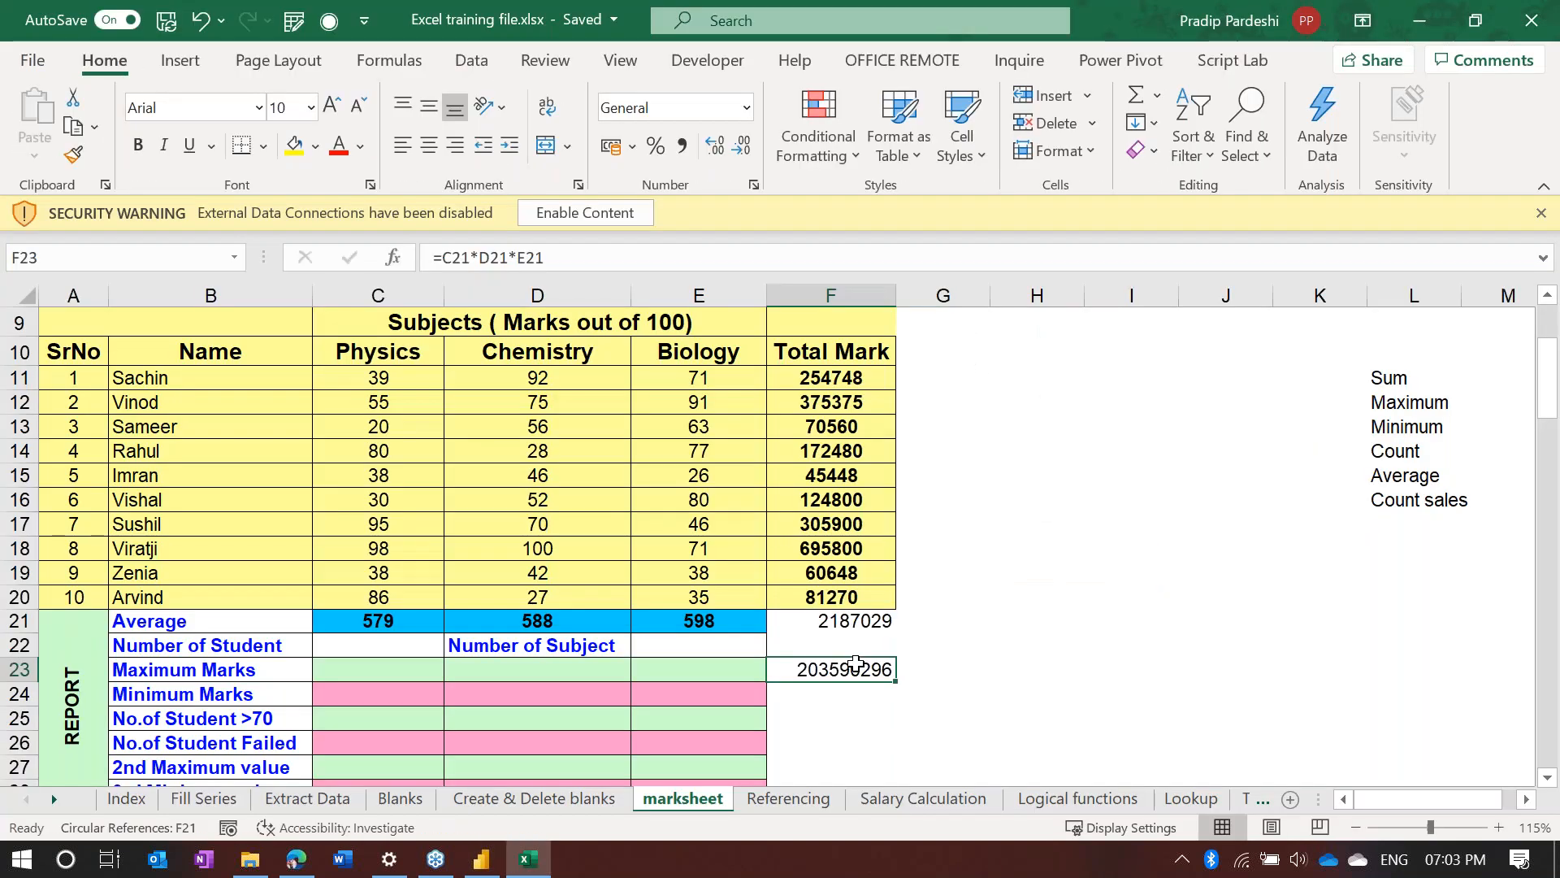
pyautogui.click(851, 621)
pyautogui.moveTo(851, 621); pyautogui.dragTo(851, 381)
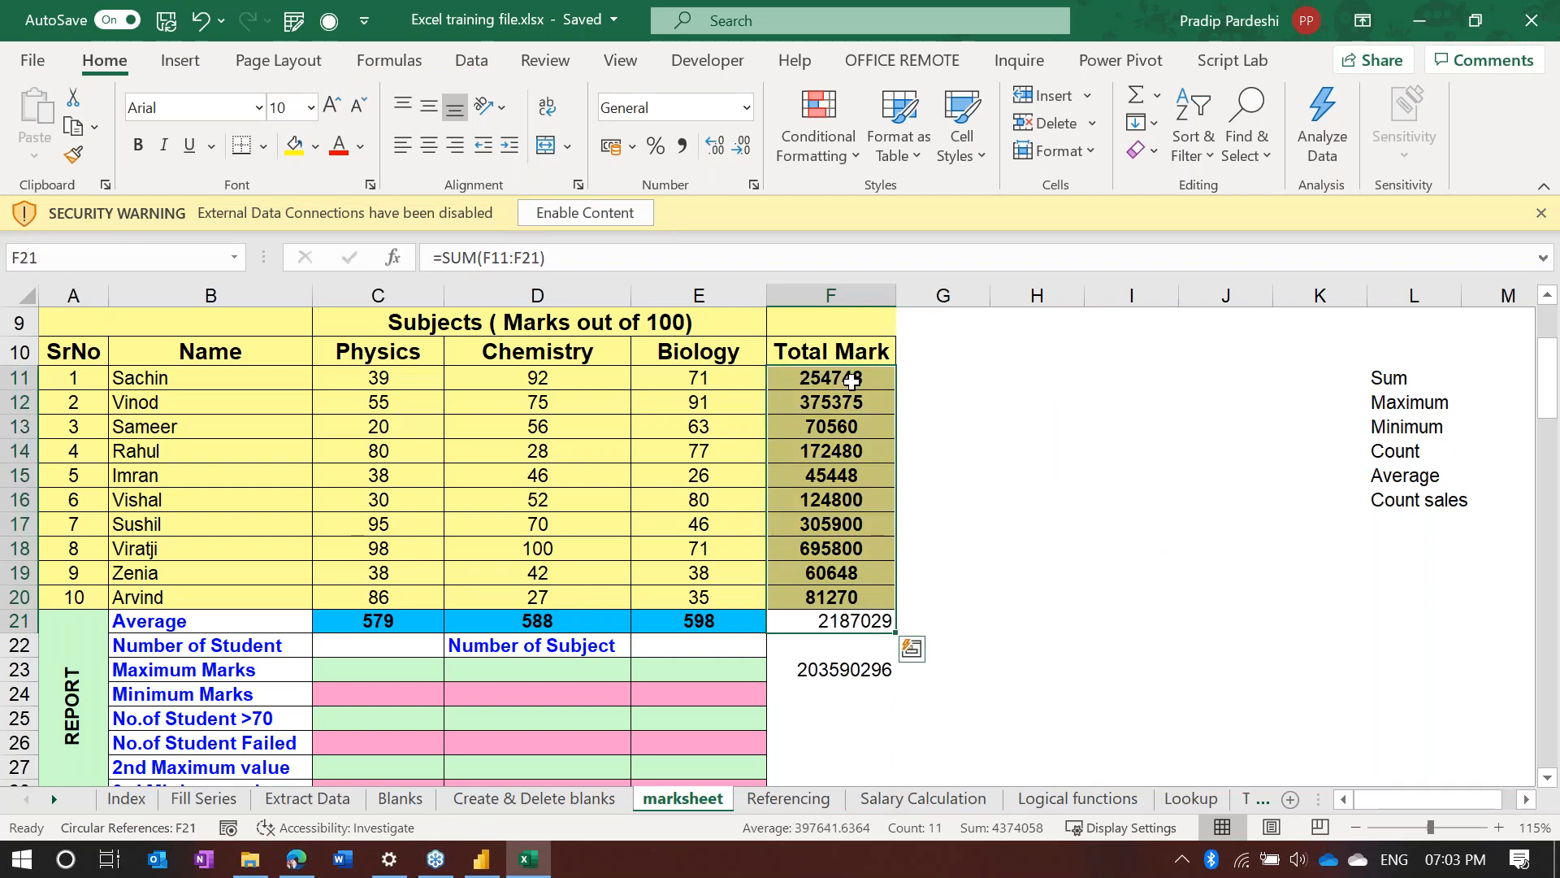
# Step: Enter =SUMPRODUCT(C11:C20*D11:D20*E11:E20) in H15 to multiply the three subject columns row by row and sum them
pyautogui.click(1102, 469)
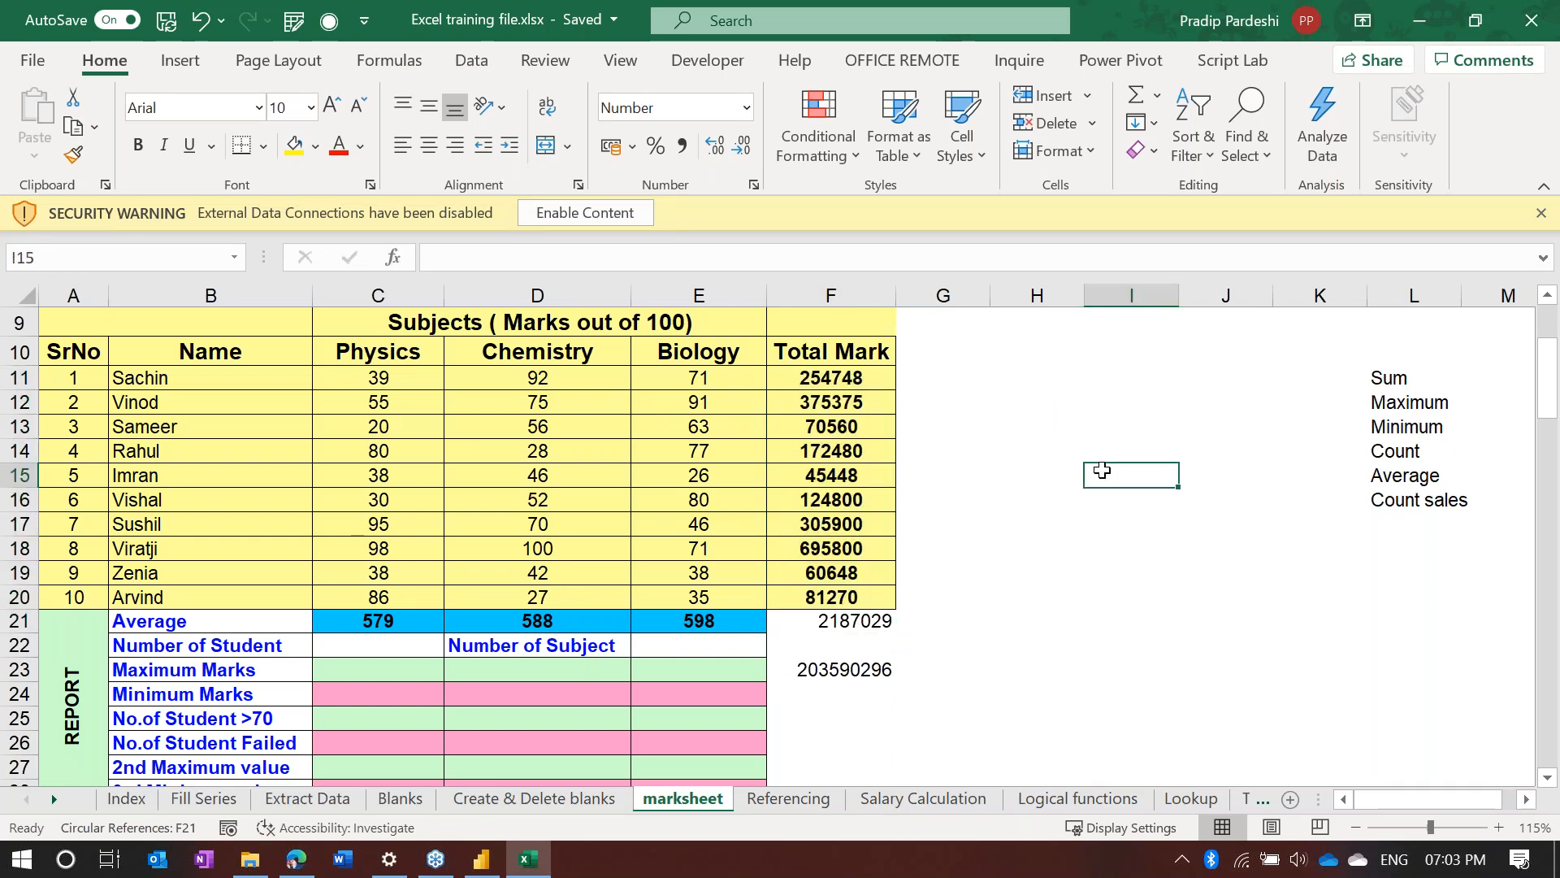
pyautogui.press('Left')
pyautogui.write('=sum')
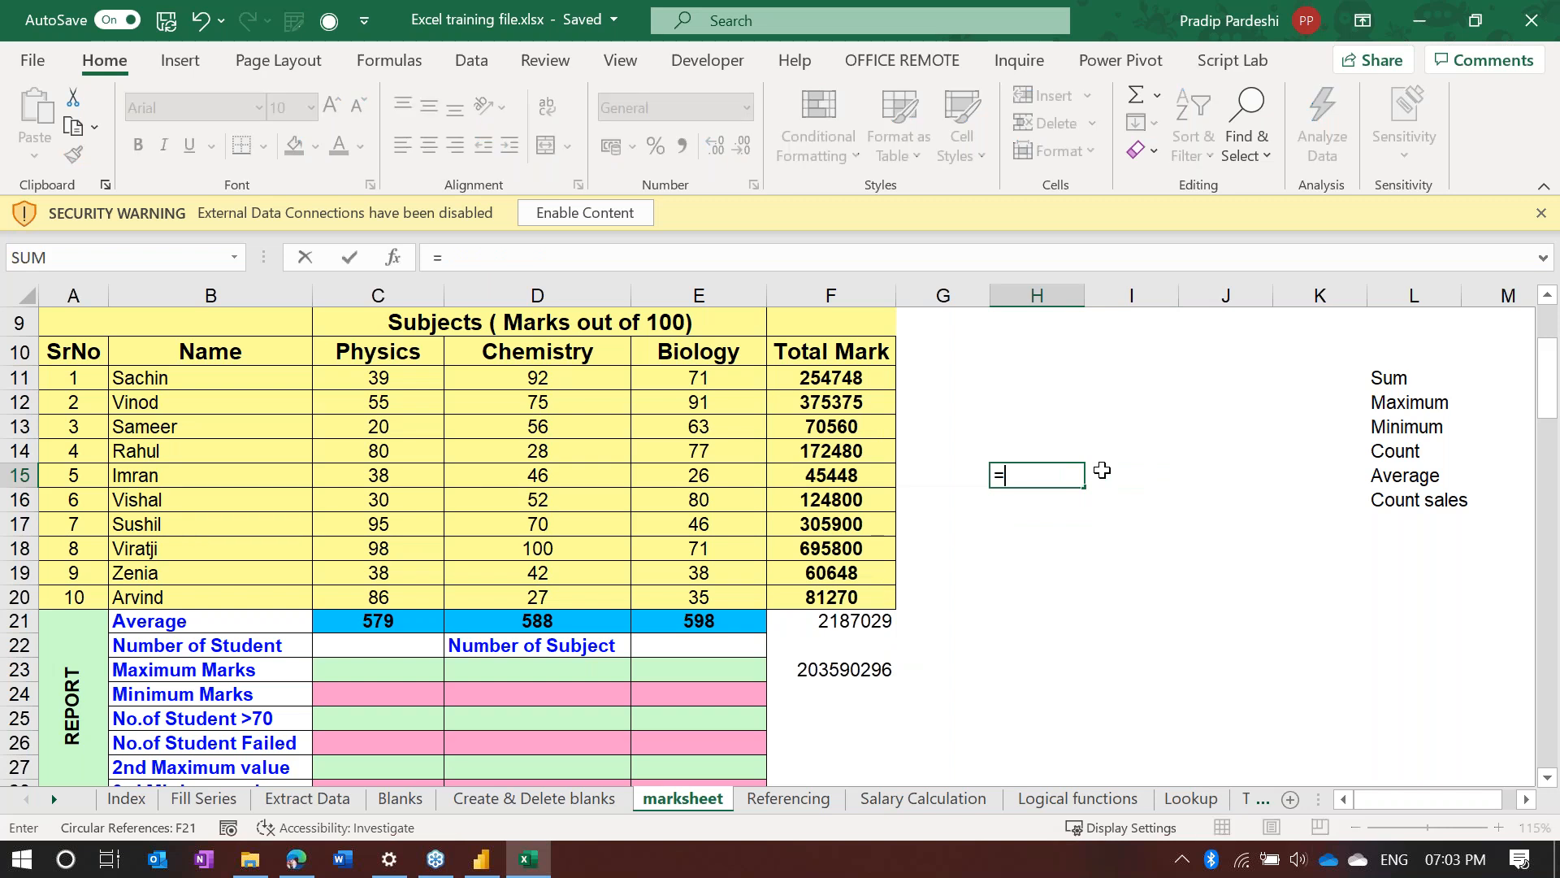
pyautogui.press('Down')
pyautogui.press('Down')
pyautogui.press('Down')
pyautogui.press('Tab')
pyautogui.moveTo(408, 380); pyautogui.dragTo(394, 601)
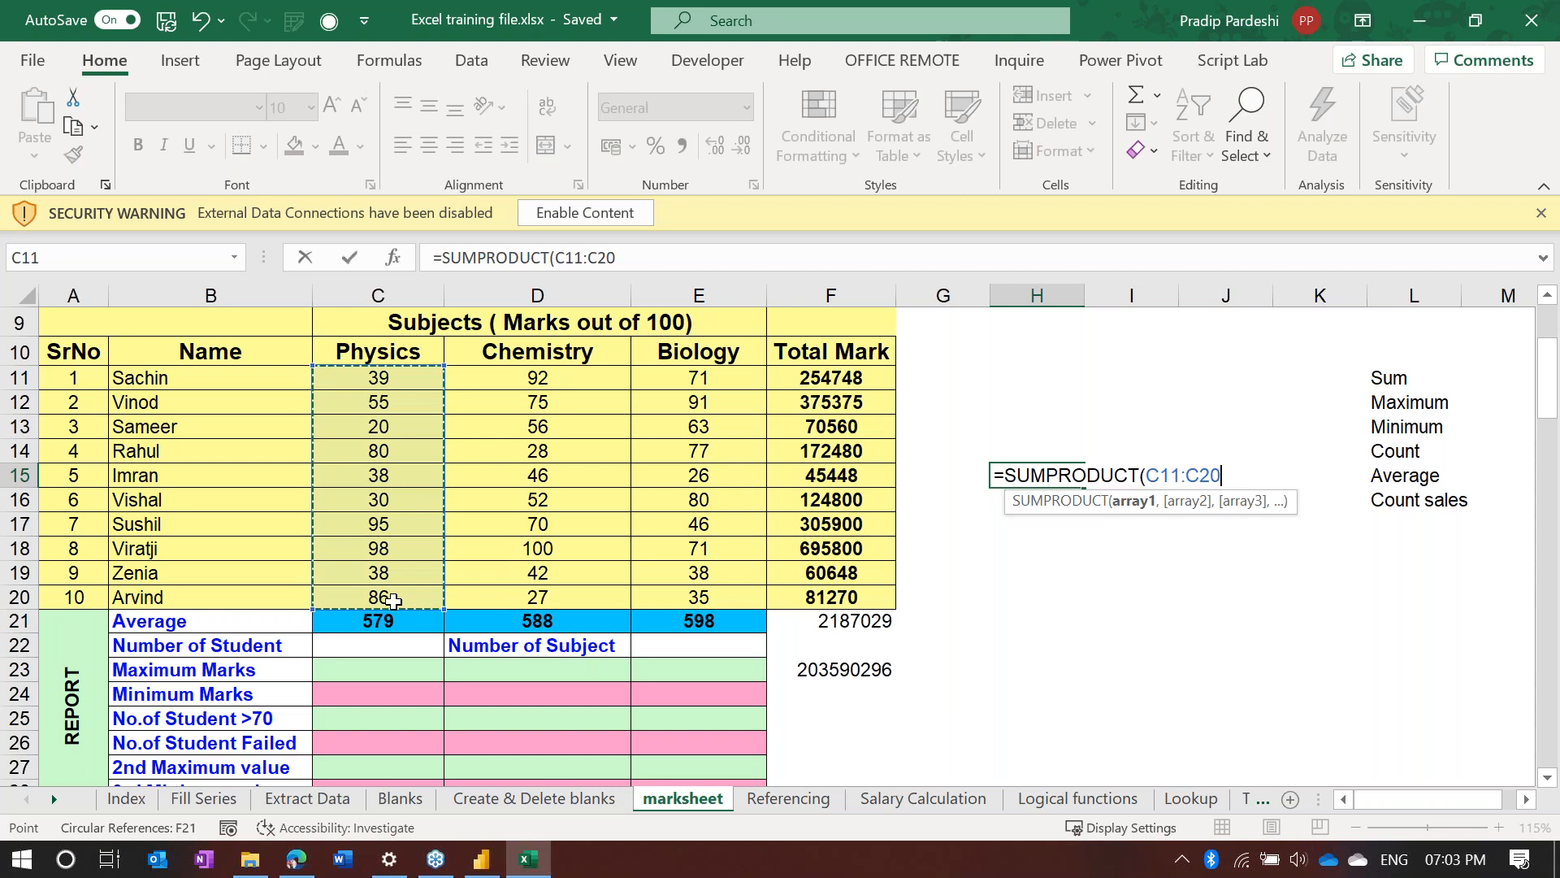
pyautogui.write('*')
pyautogui.moveTo(563, 380); pyautogui.dragTo(562, 599)
pyautogui.write('*')
pyautogui.moveTo(692, 380); pyautogui.dragTo(692, 597)
pyautogui.write(')')
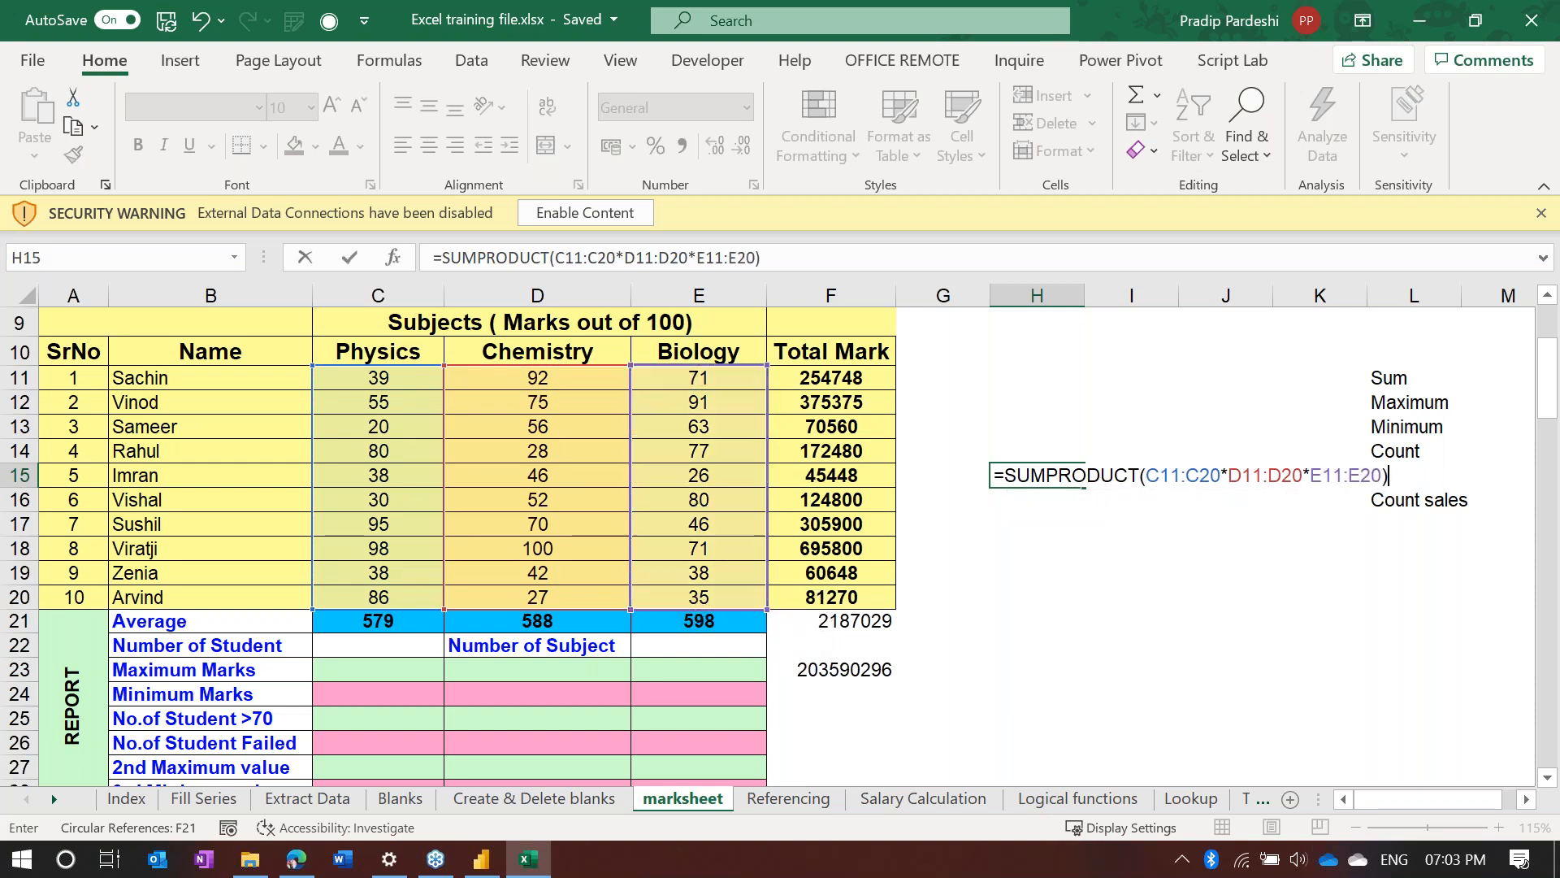
pyautogui.press('Return')
# Step: Move the SUMPRODUCT formula from H15 to G21, beside the Total Mark grand total
pyautogui.click(1049, 469)
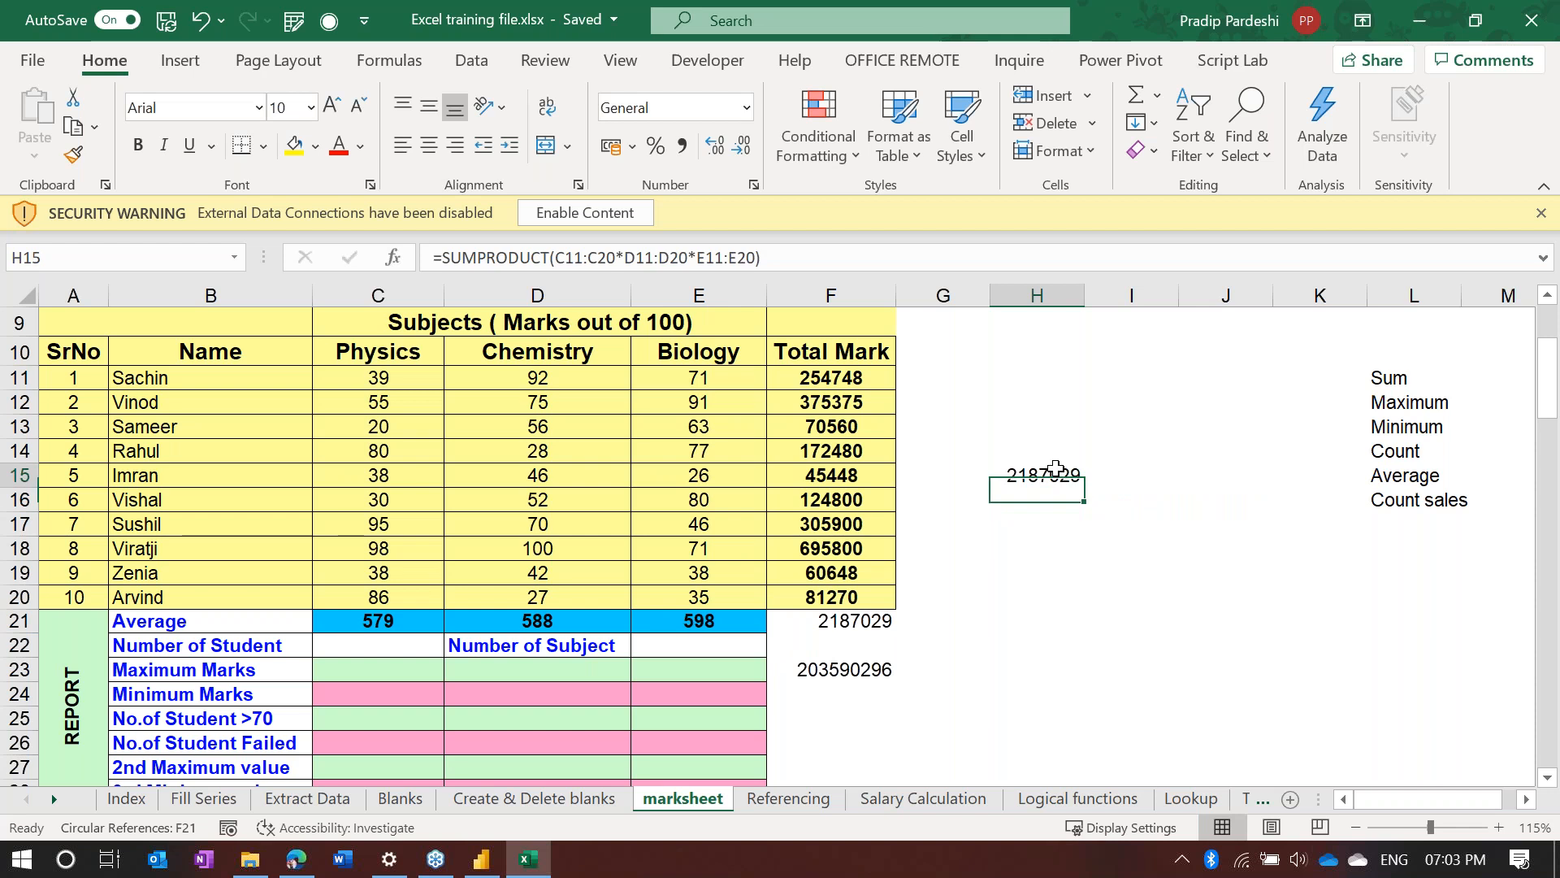
pyautogui.moveTo(1011, 488); pyautogui.dragTo(949, 621)
pyautogui.click(948, 621)
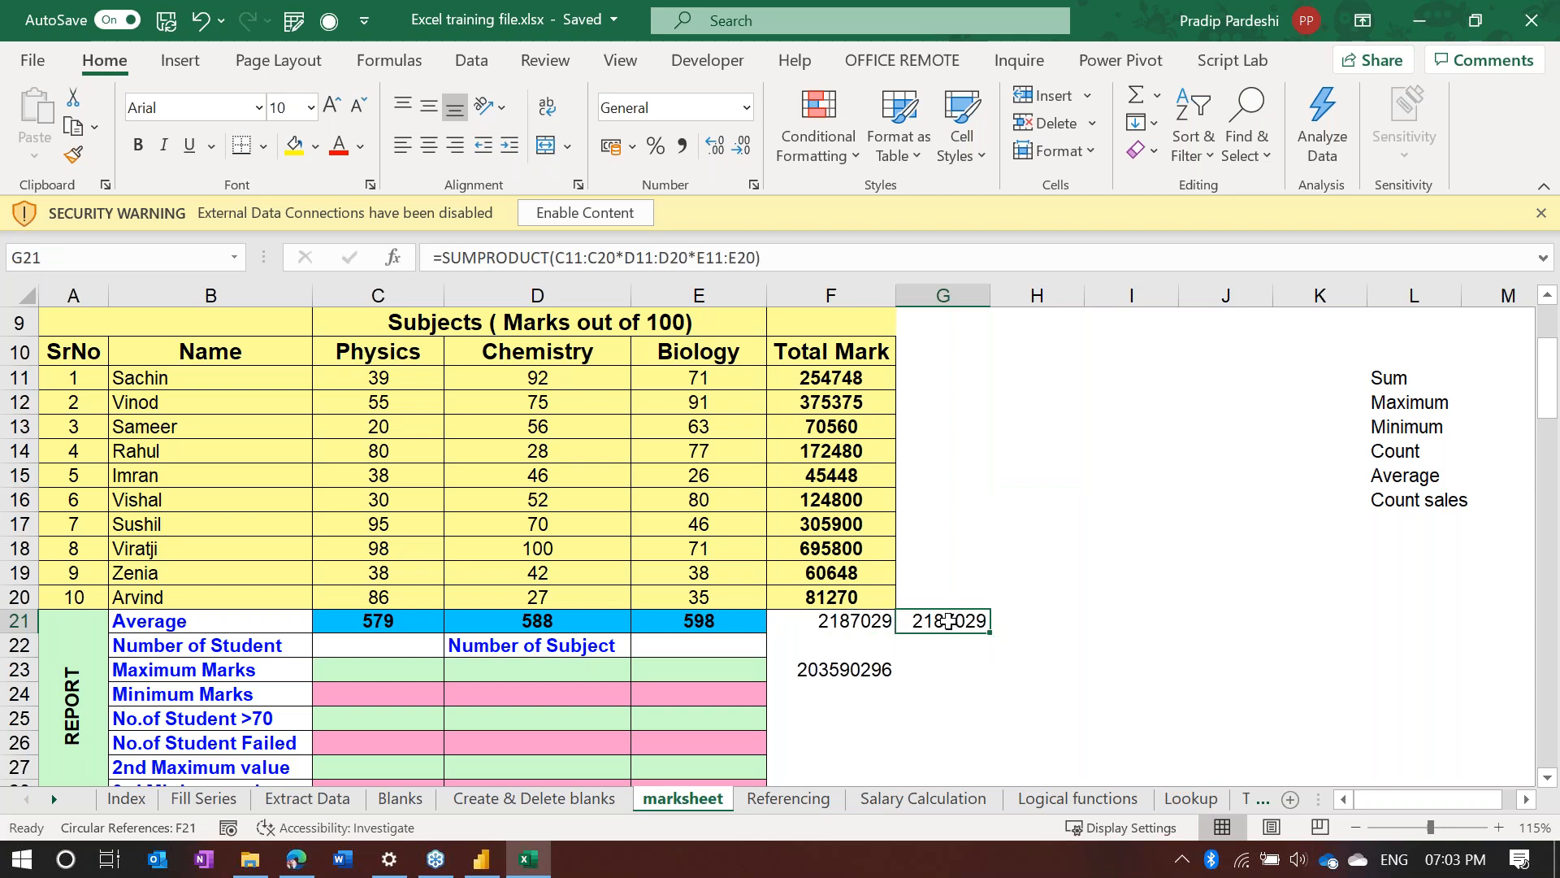
# Step: Compare the formulas in F21 and G21, highlighting the SUMPRODUCT arguments in edit mode
pyautogui.click(879, 621)
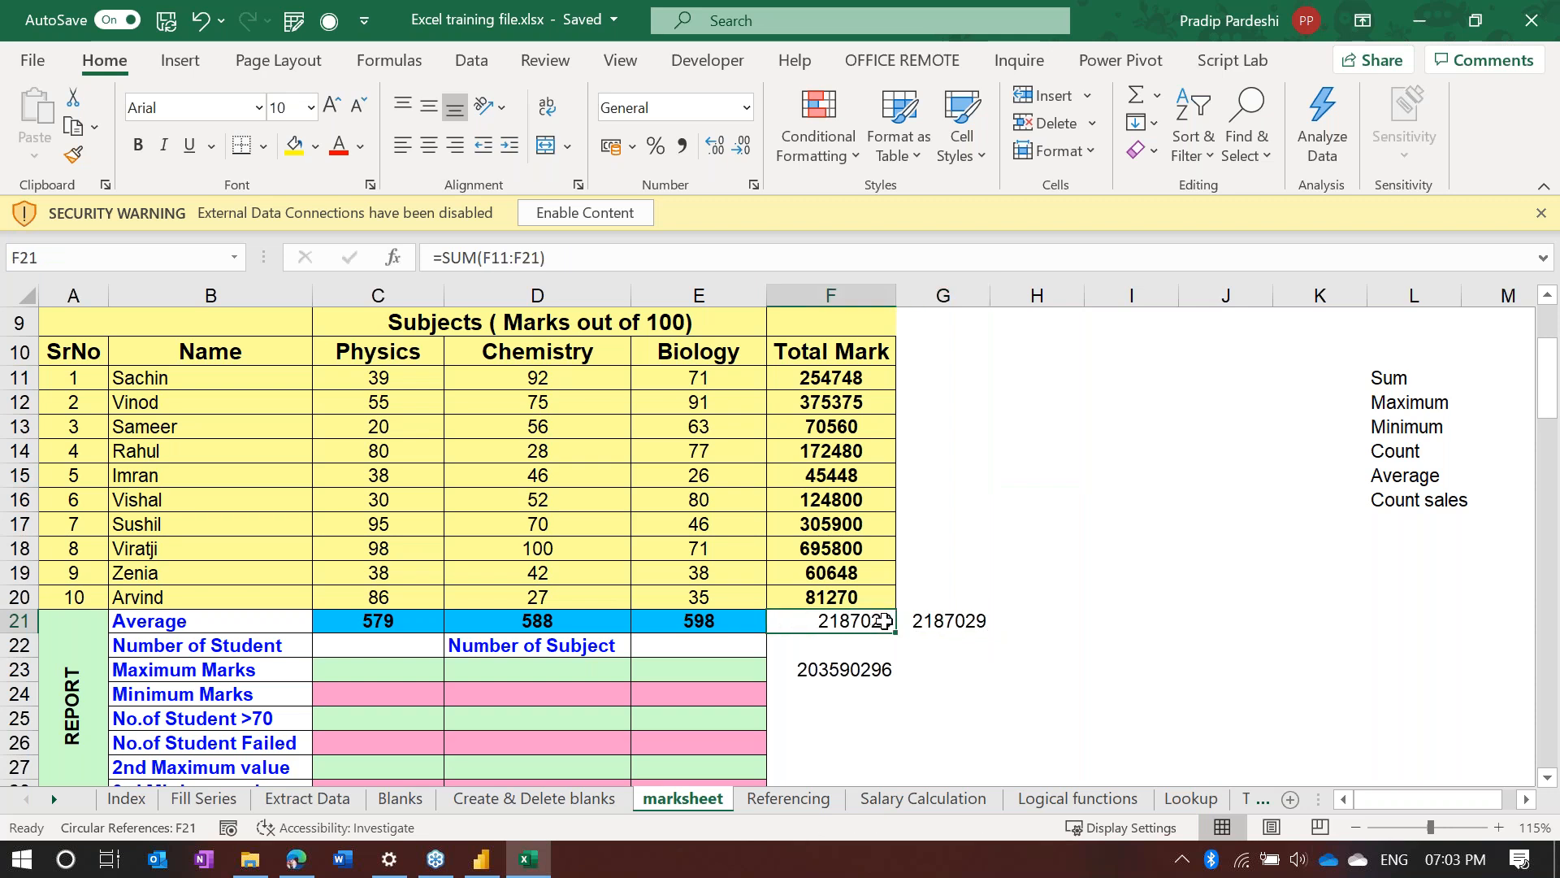
pyautogui.click(938, 621)
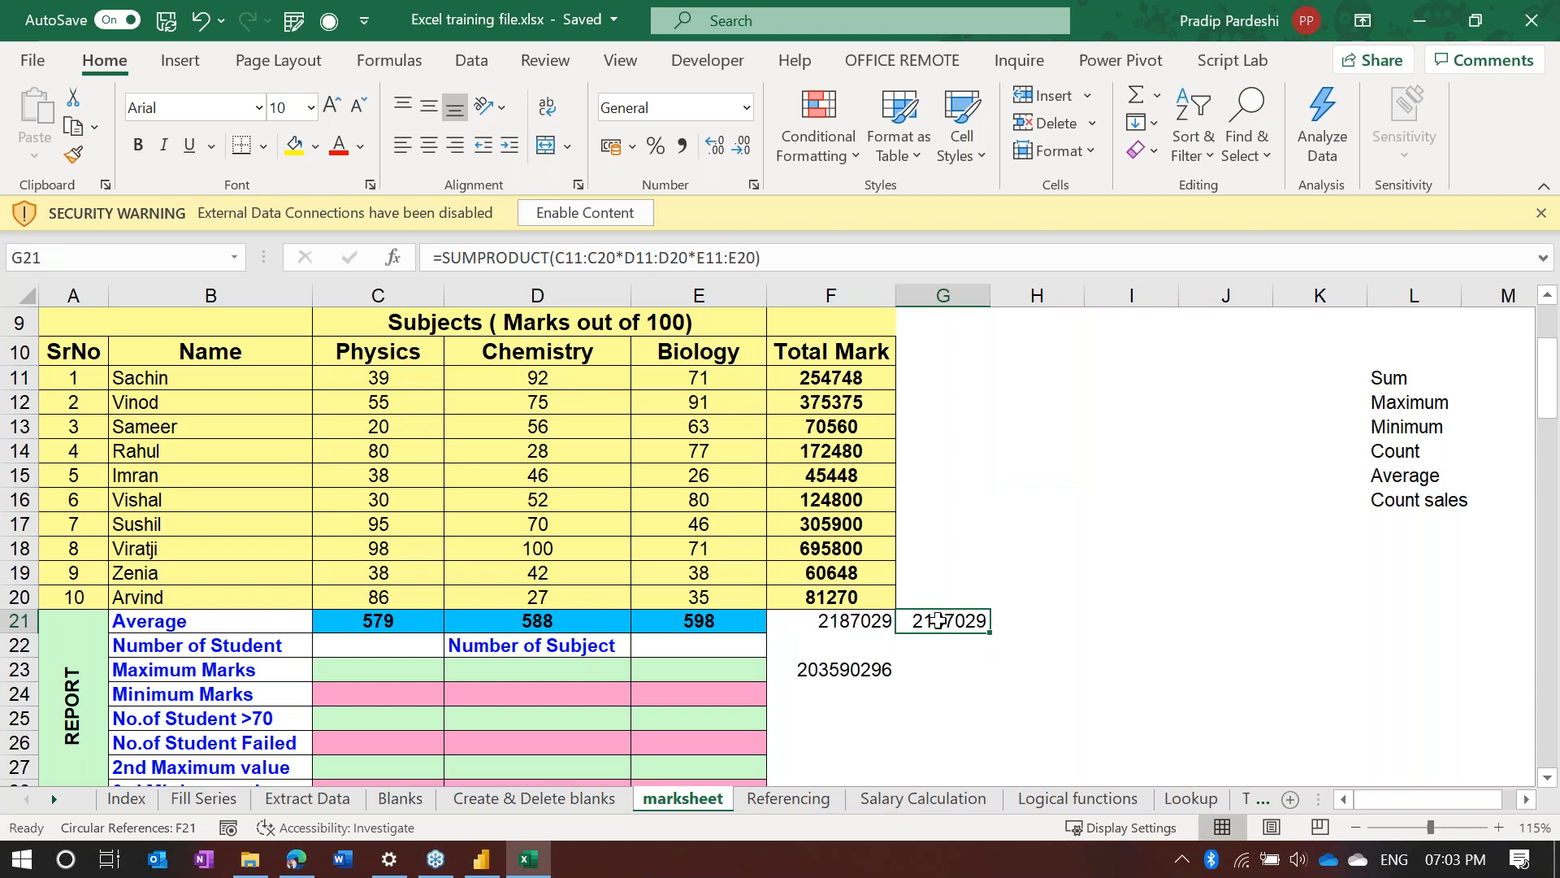
pyautogui.doubleClick(939, 621)
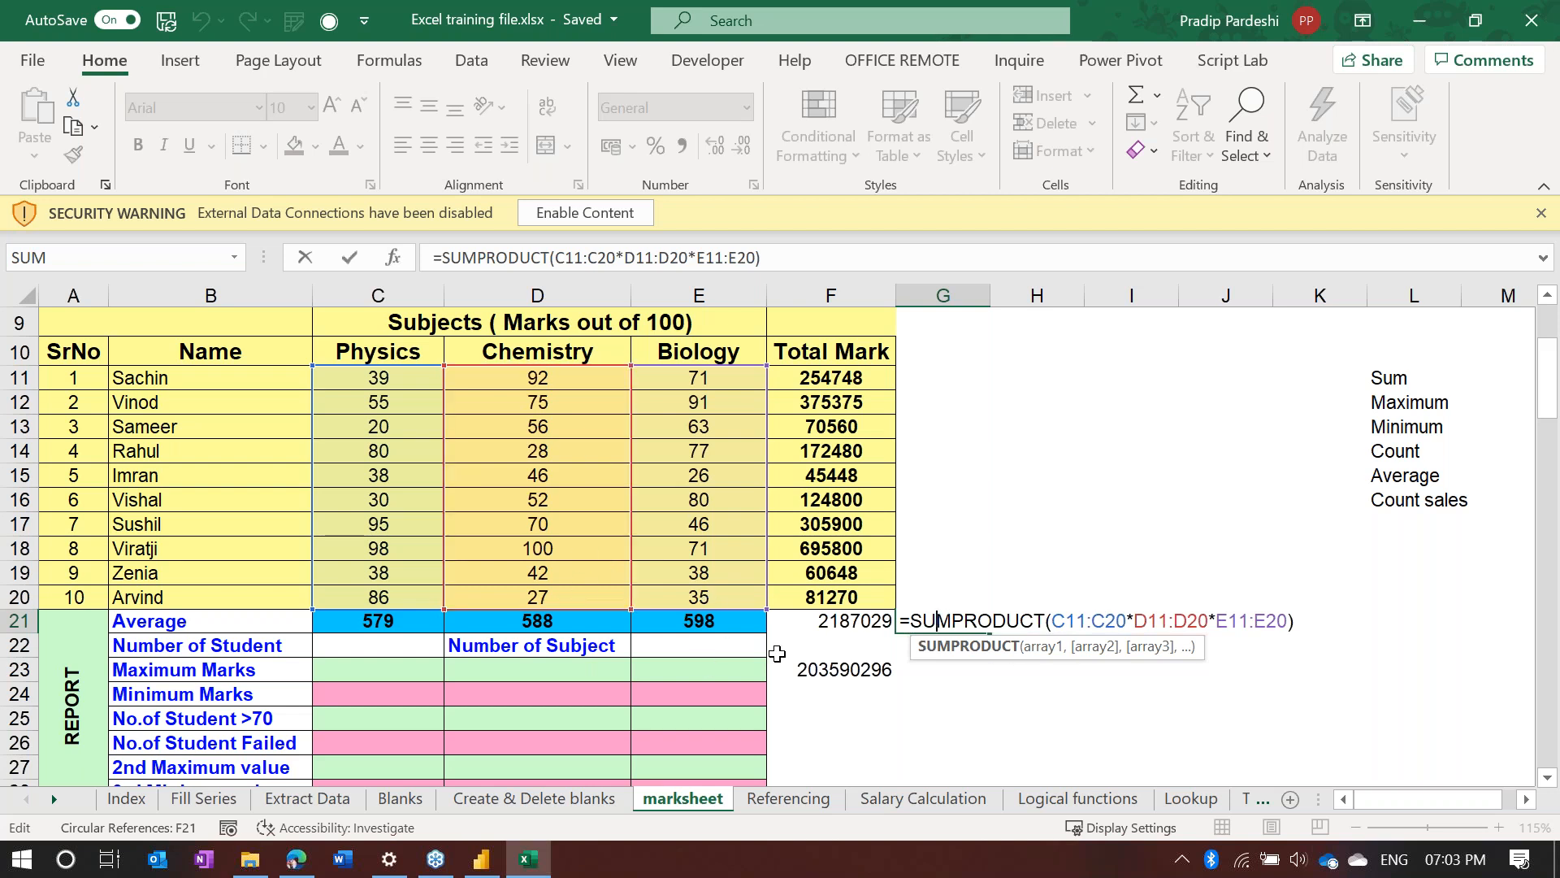
pyautogui.moveTo(1301, 617); pyautogui.dragTo(1038, 620)
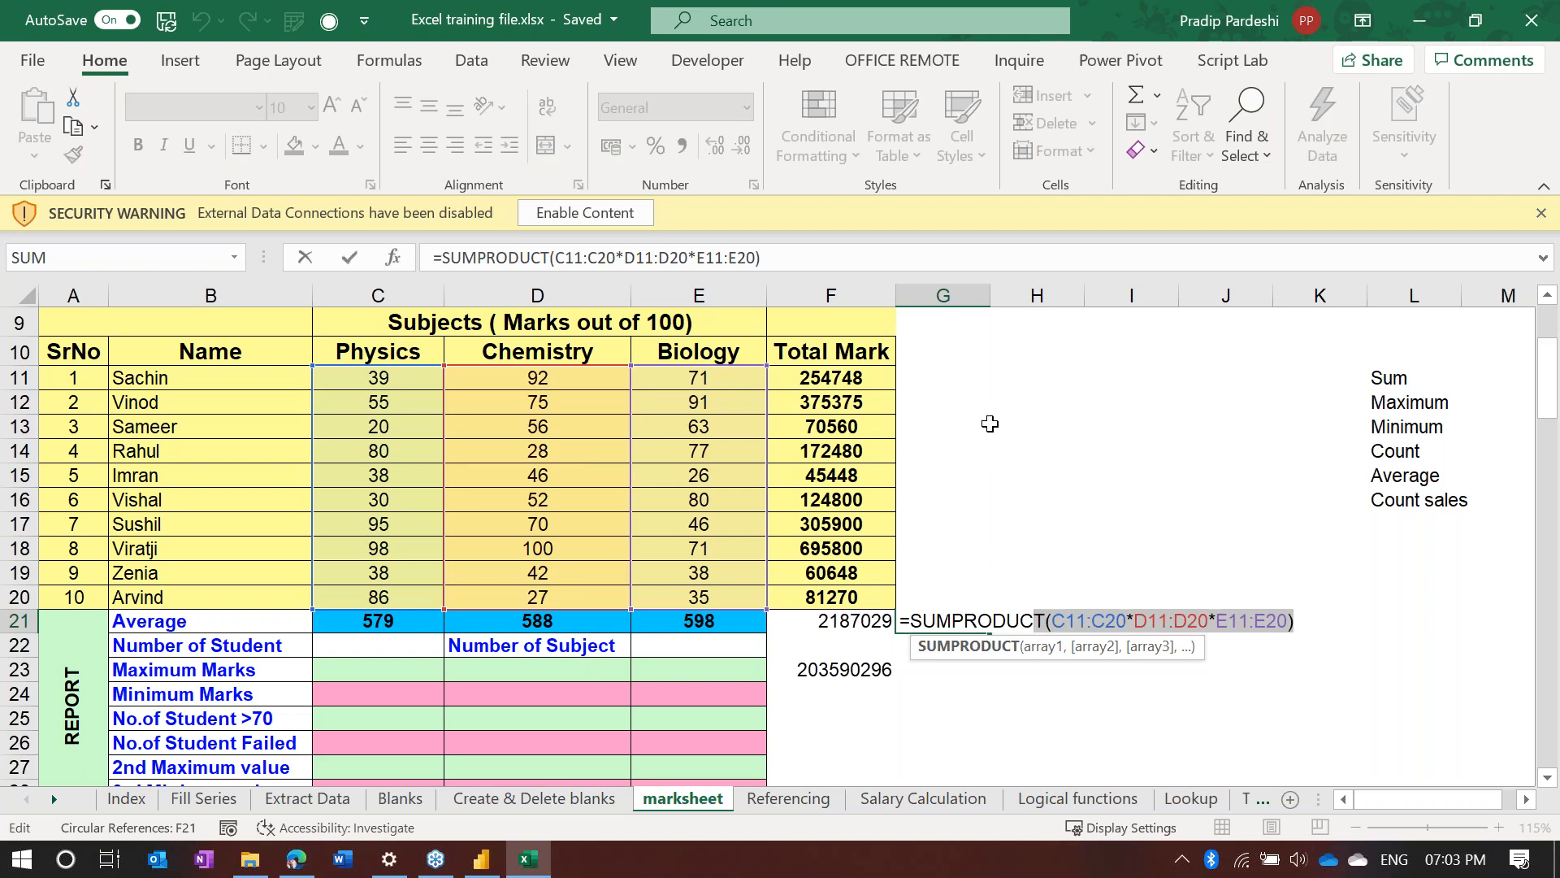
pyautogui.hotkey('ctrl', 'Return')
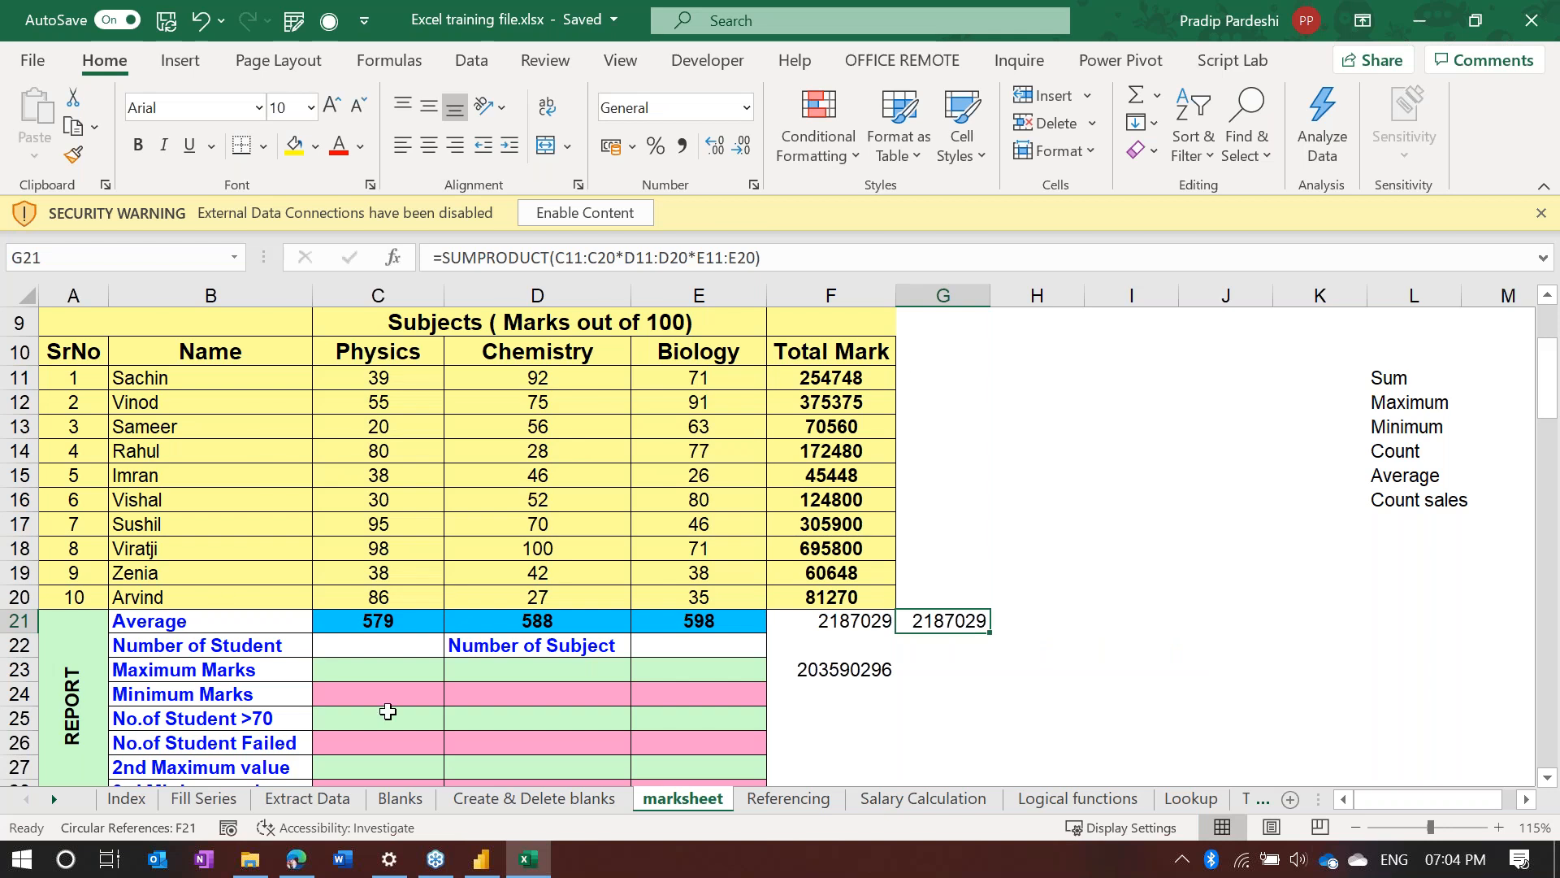
# Step: In Power BI's report view, start a new measure named Total Sales using SUMX over the 'Order' table
pyautogui.hotkey('alt', 'Tab')
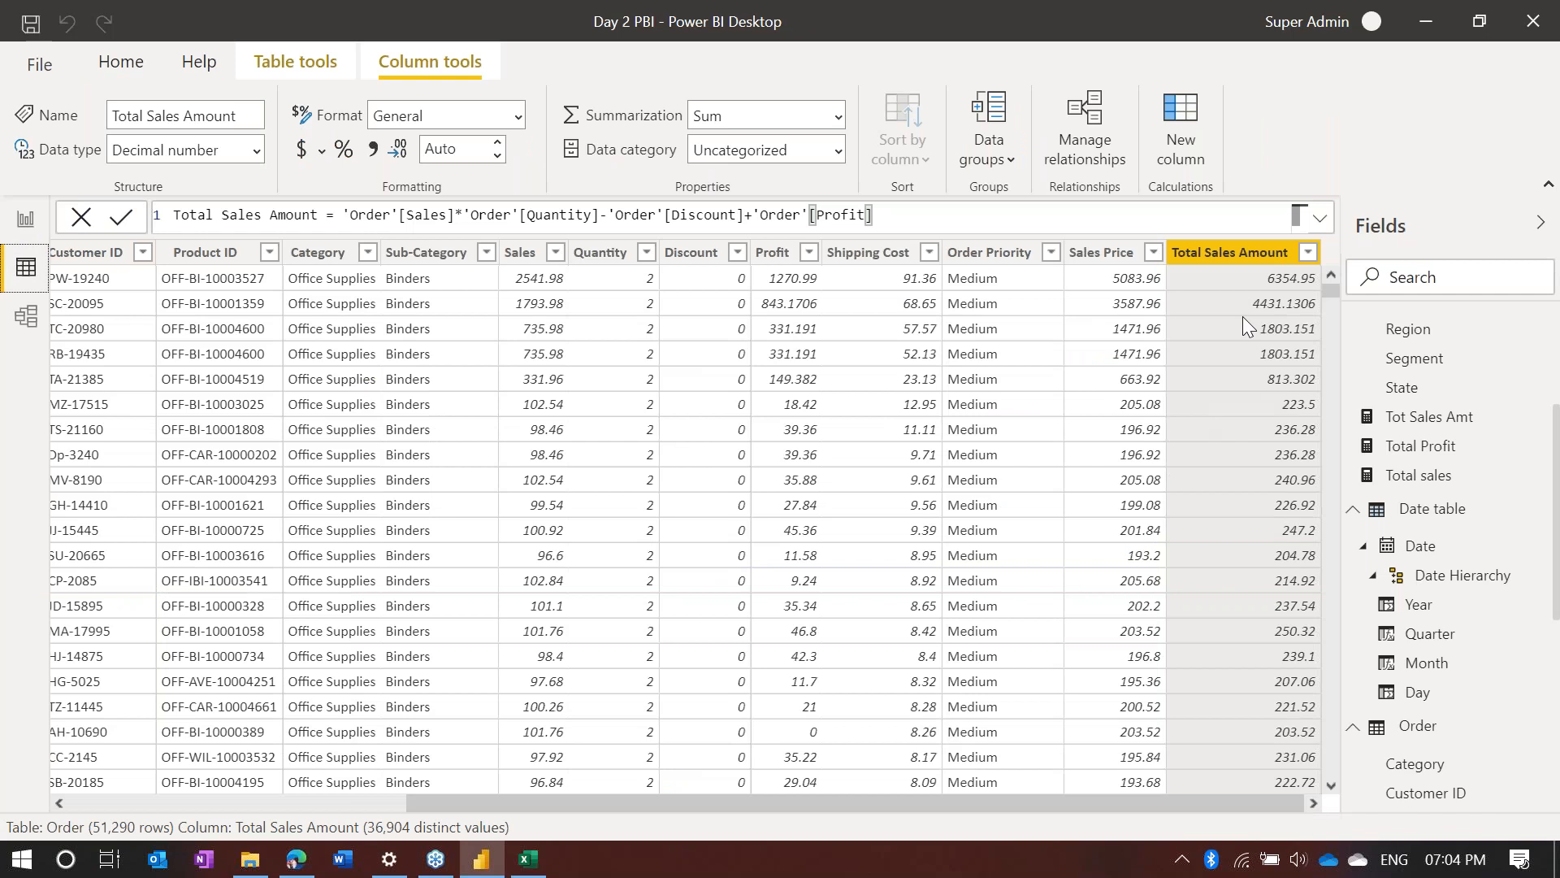
pyautogui.click(26, 218)
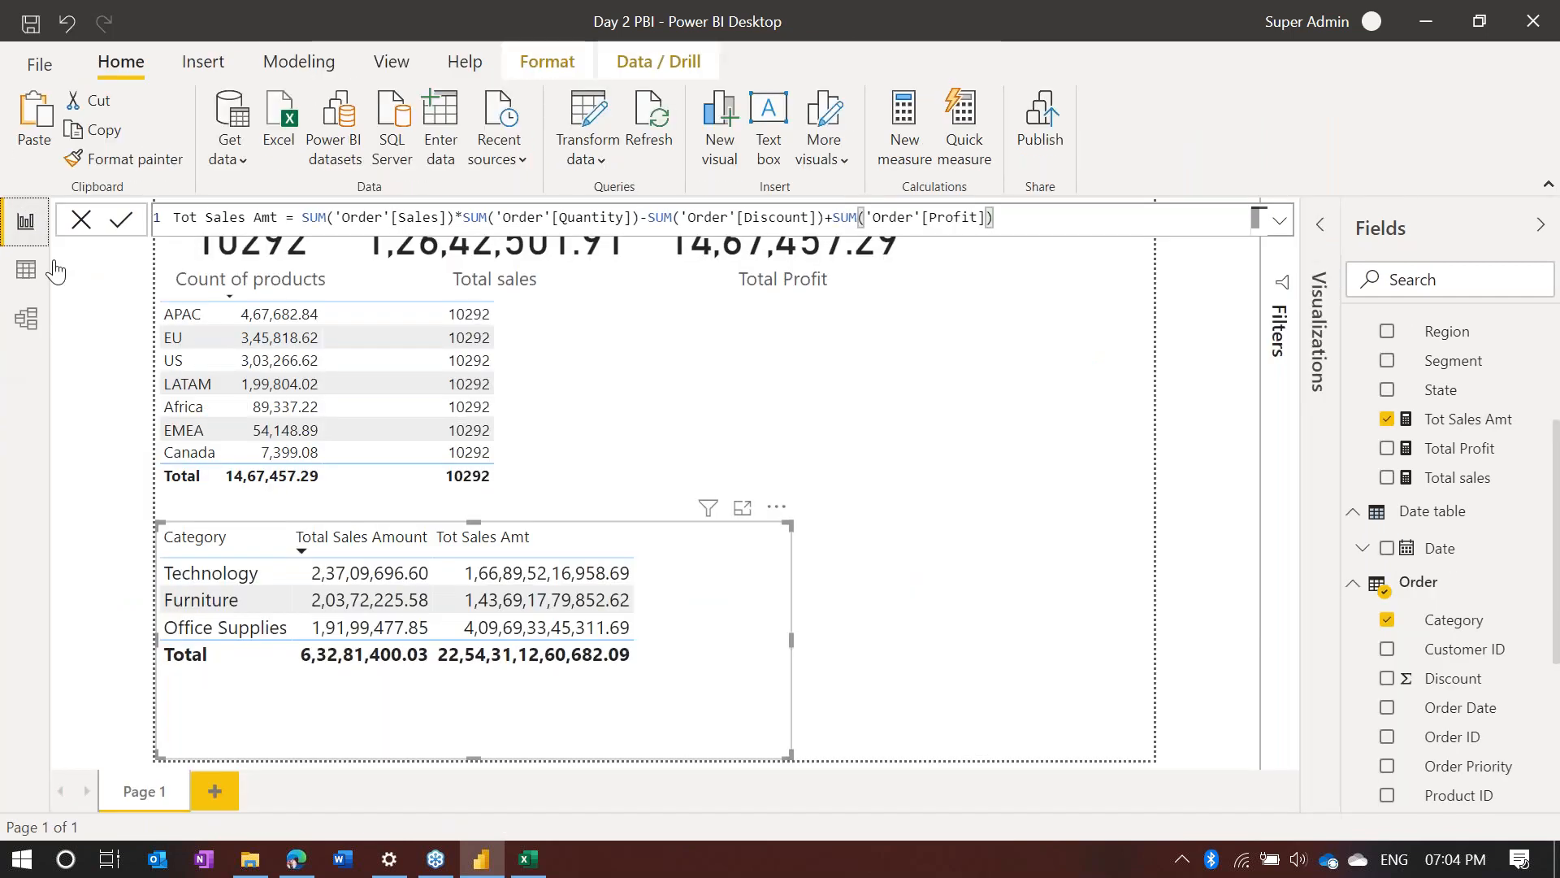
pyautogui.scroll(3, 1415, 453)
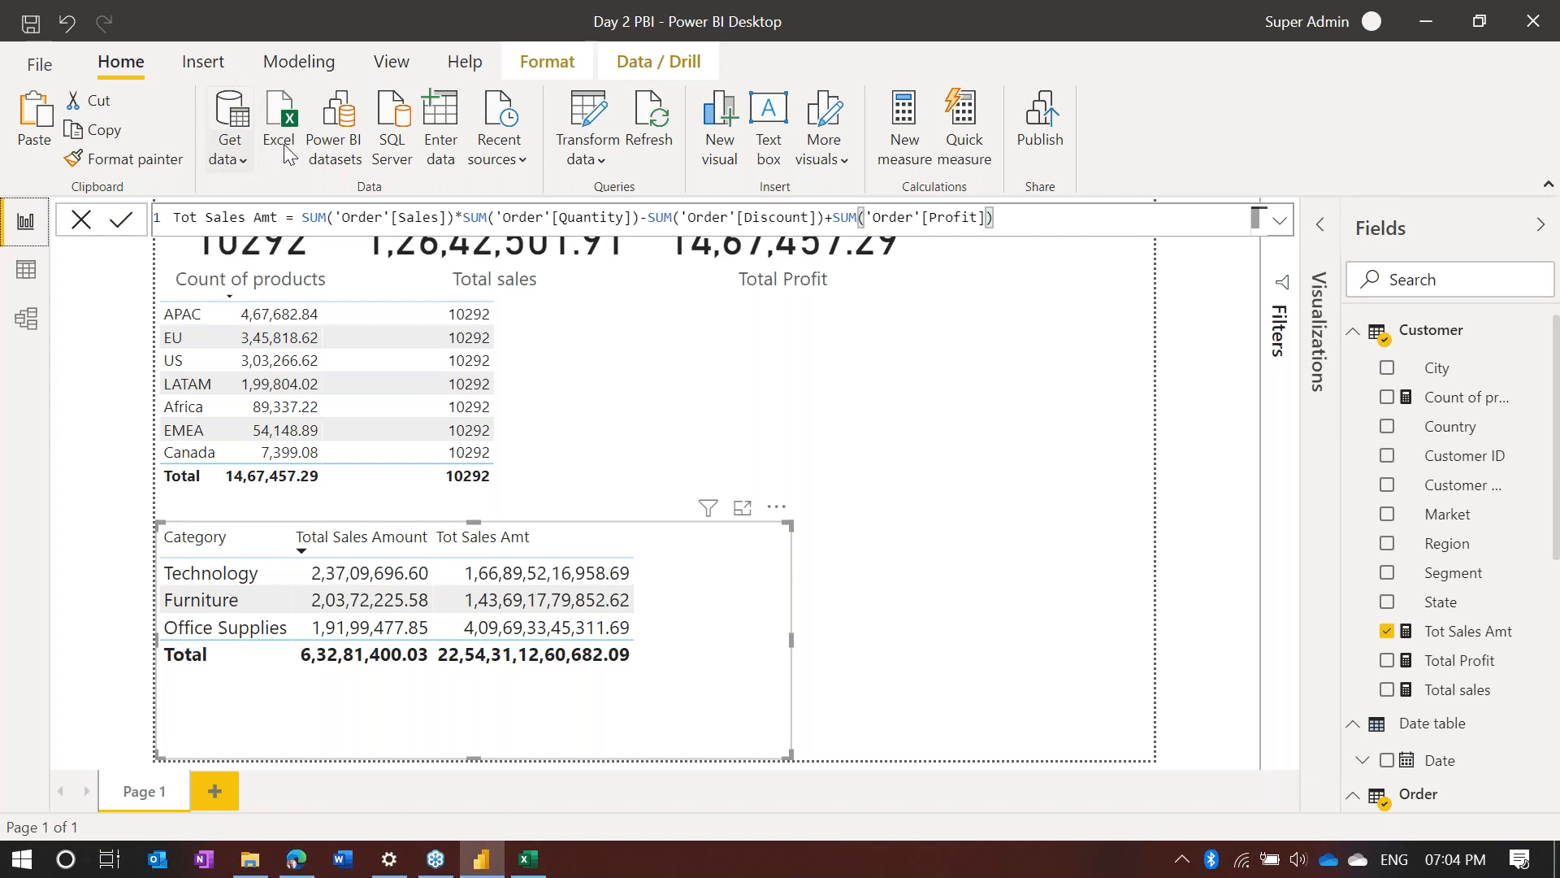
pyautogui.click(901, 130)
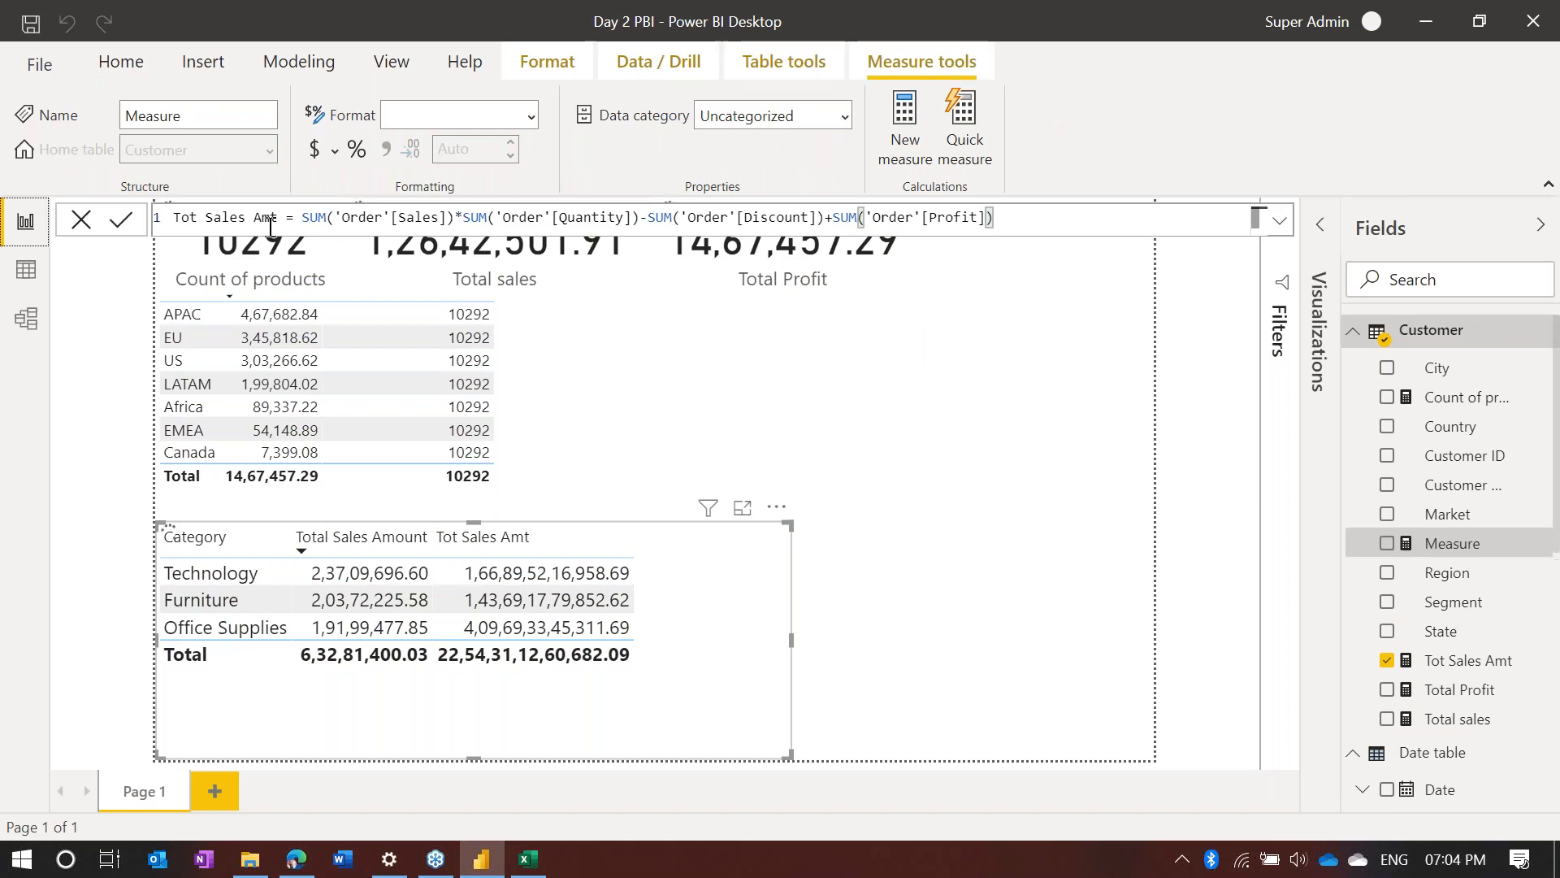
pyautogui.write('To')
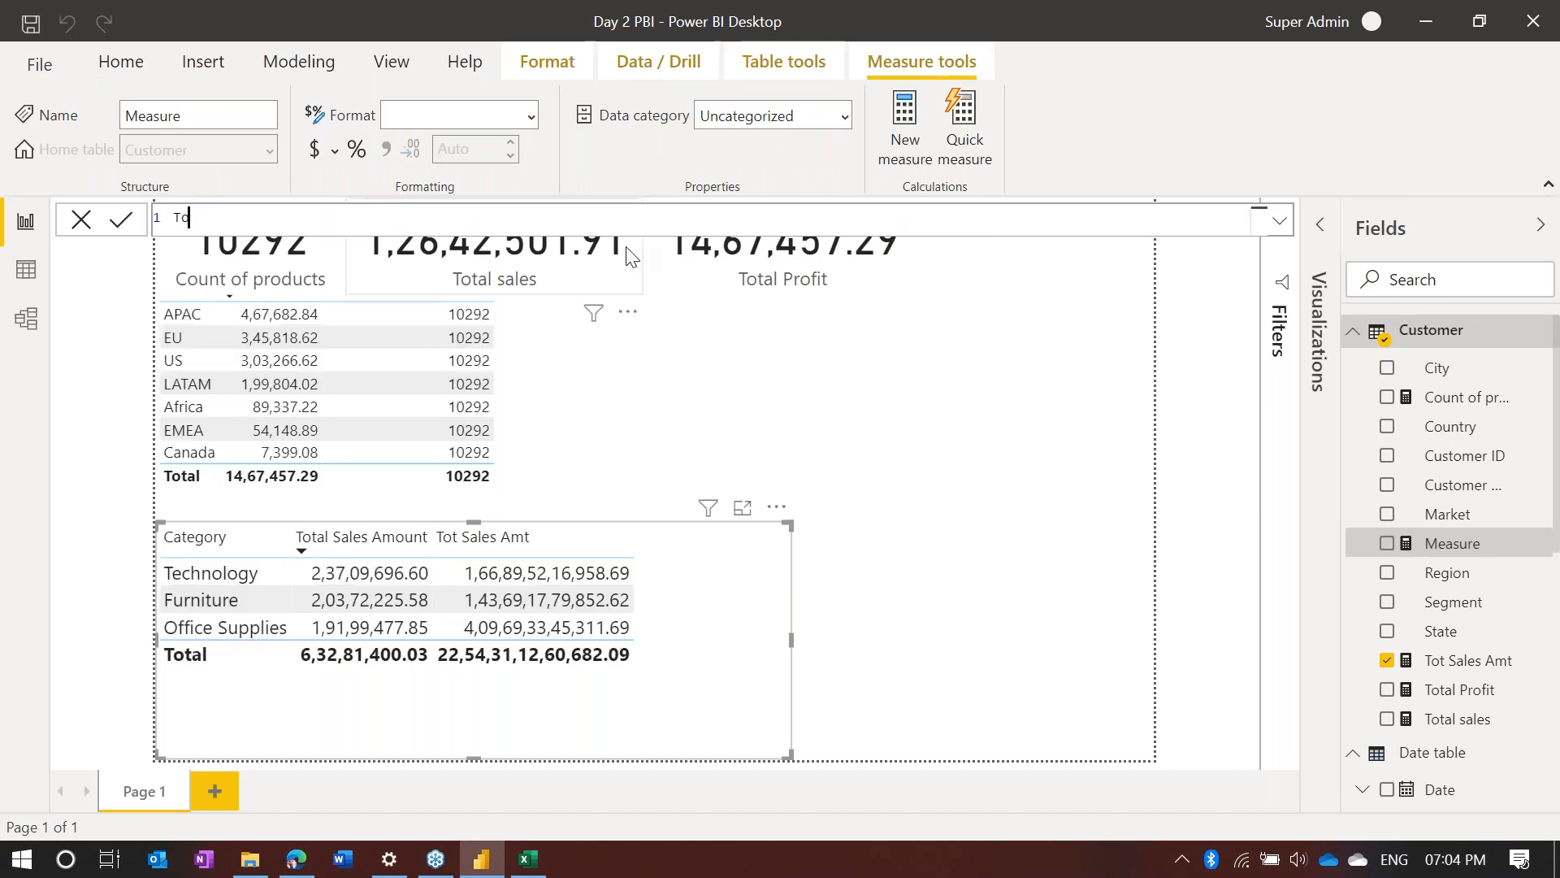
pyautogui.write('tal Sales = sum')
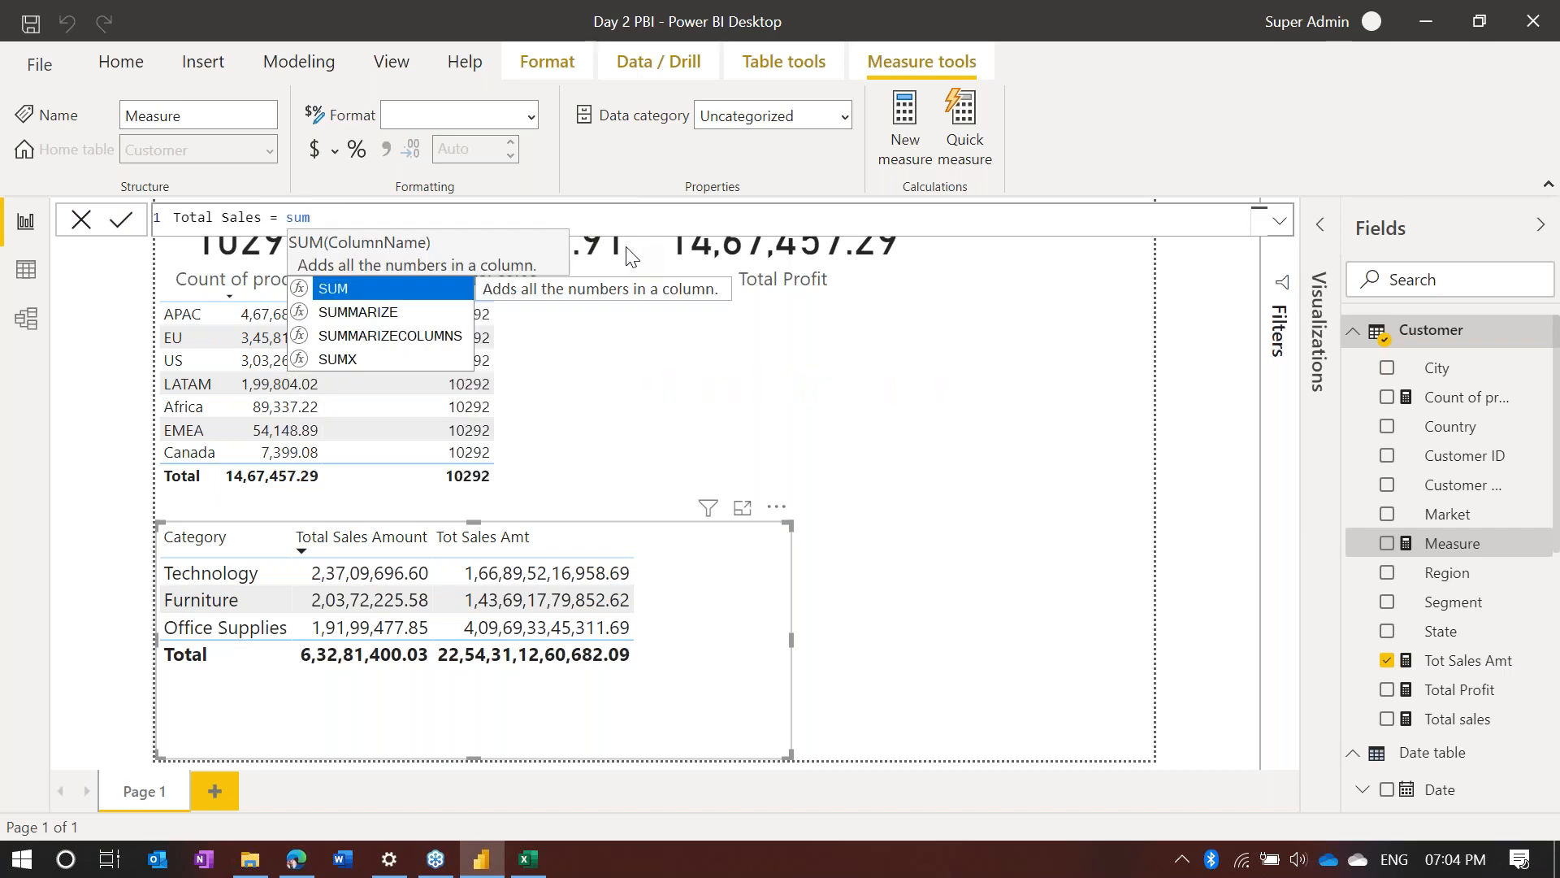
pyautogui.press('Down')
pyautogui.press('Down')
pyautogui.press('Down')
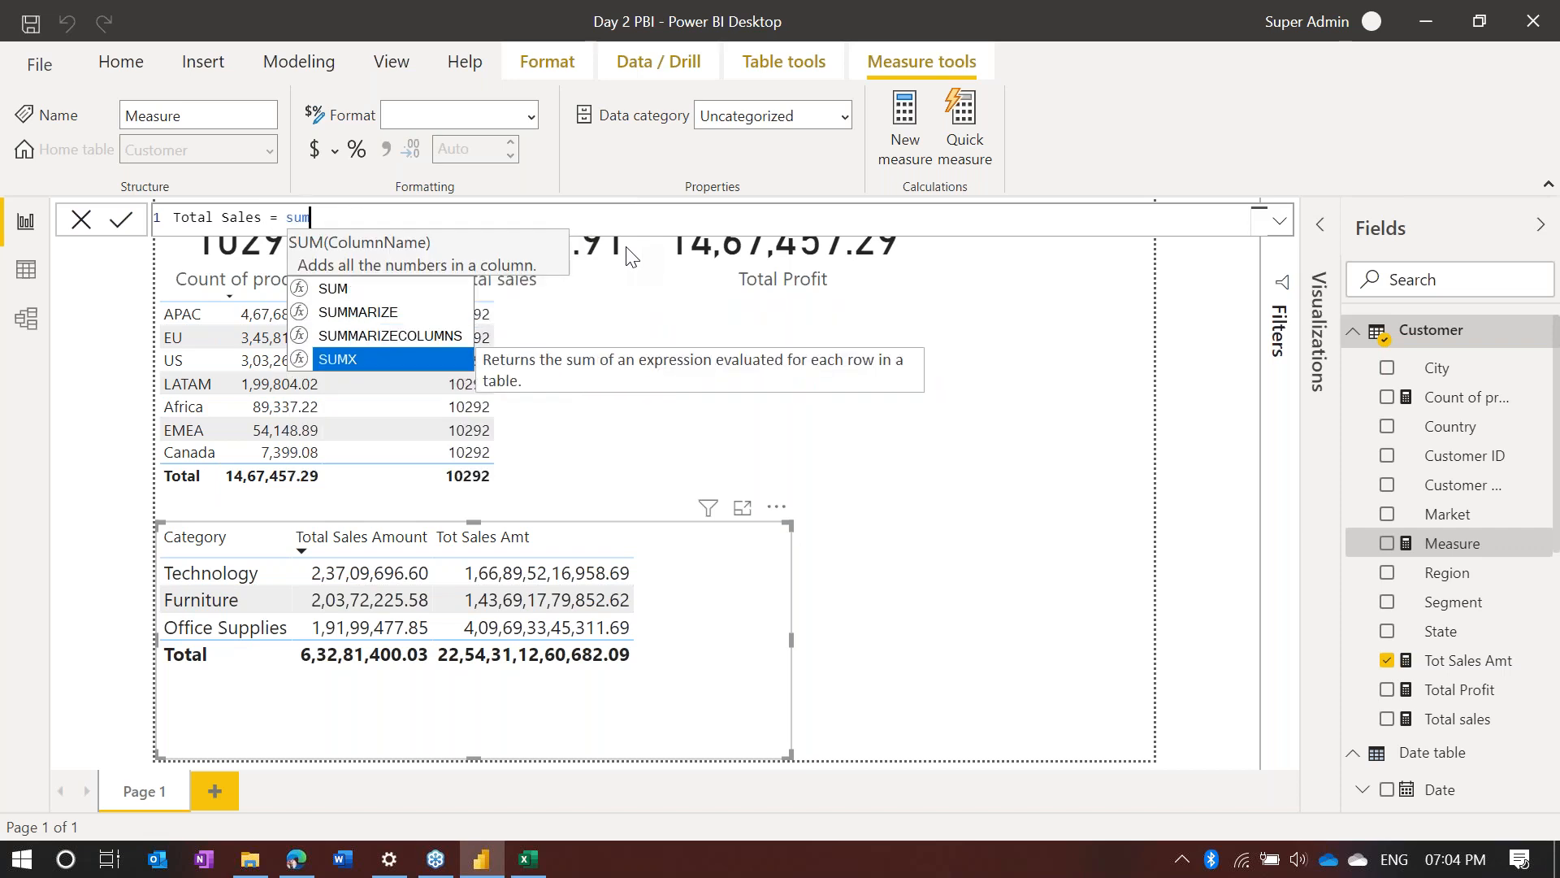
pyautogui.press('Tab')
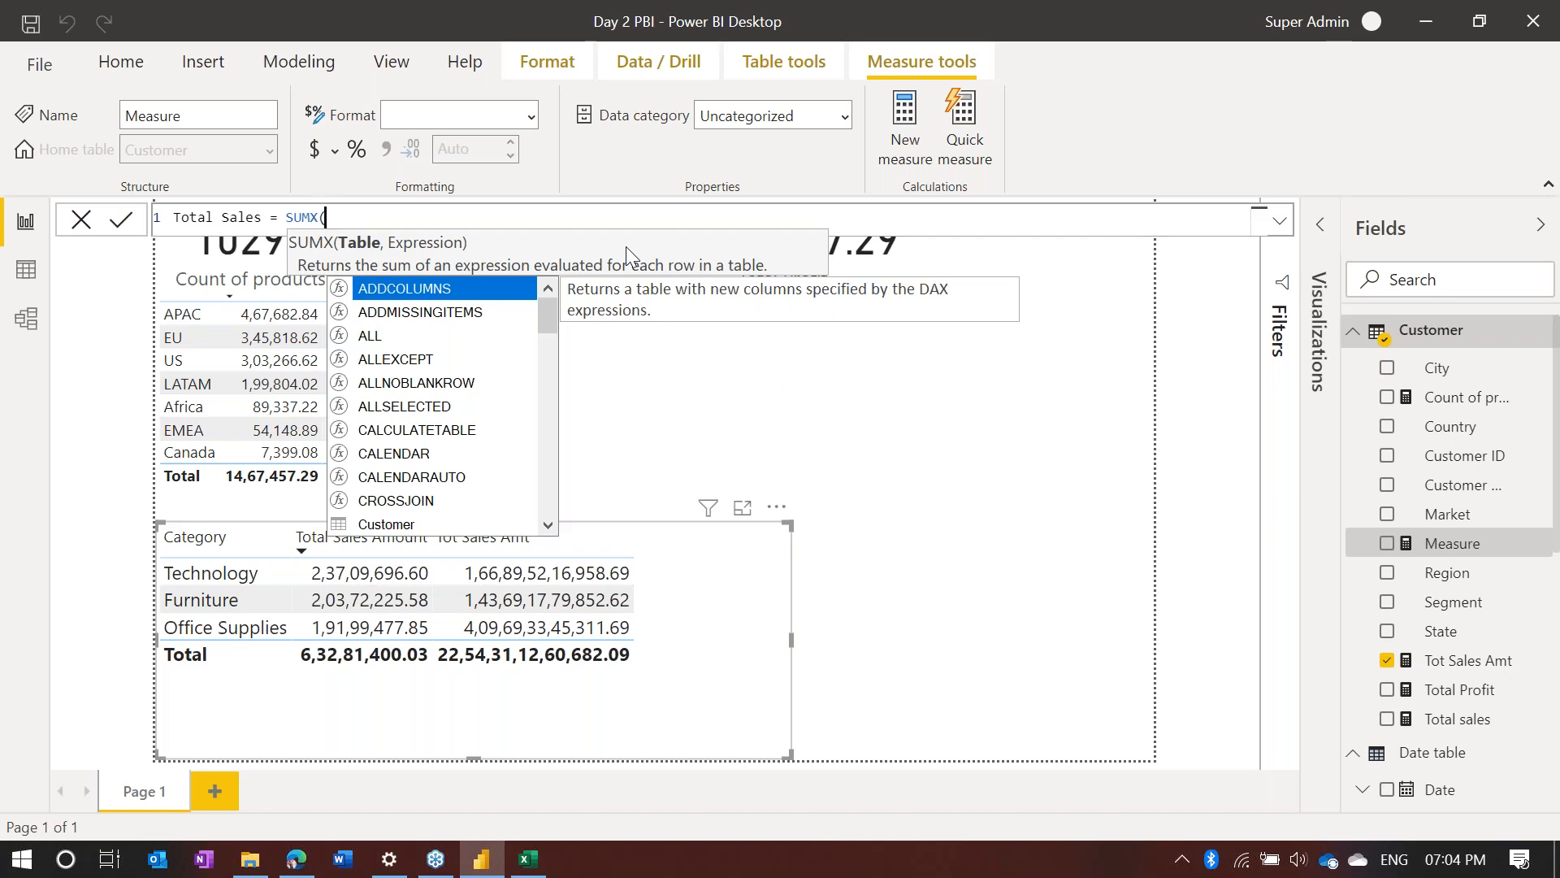
pyautogui.write("'Order'")
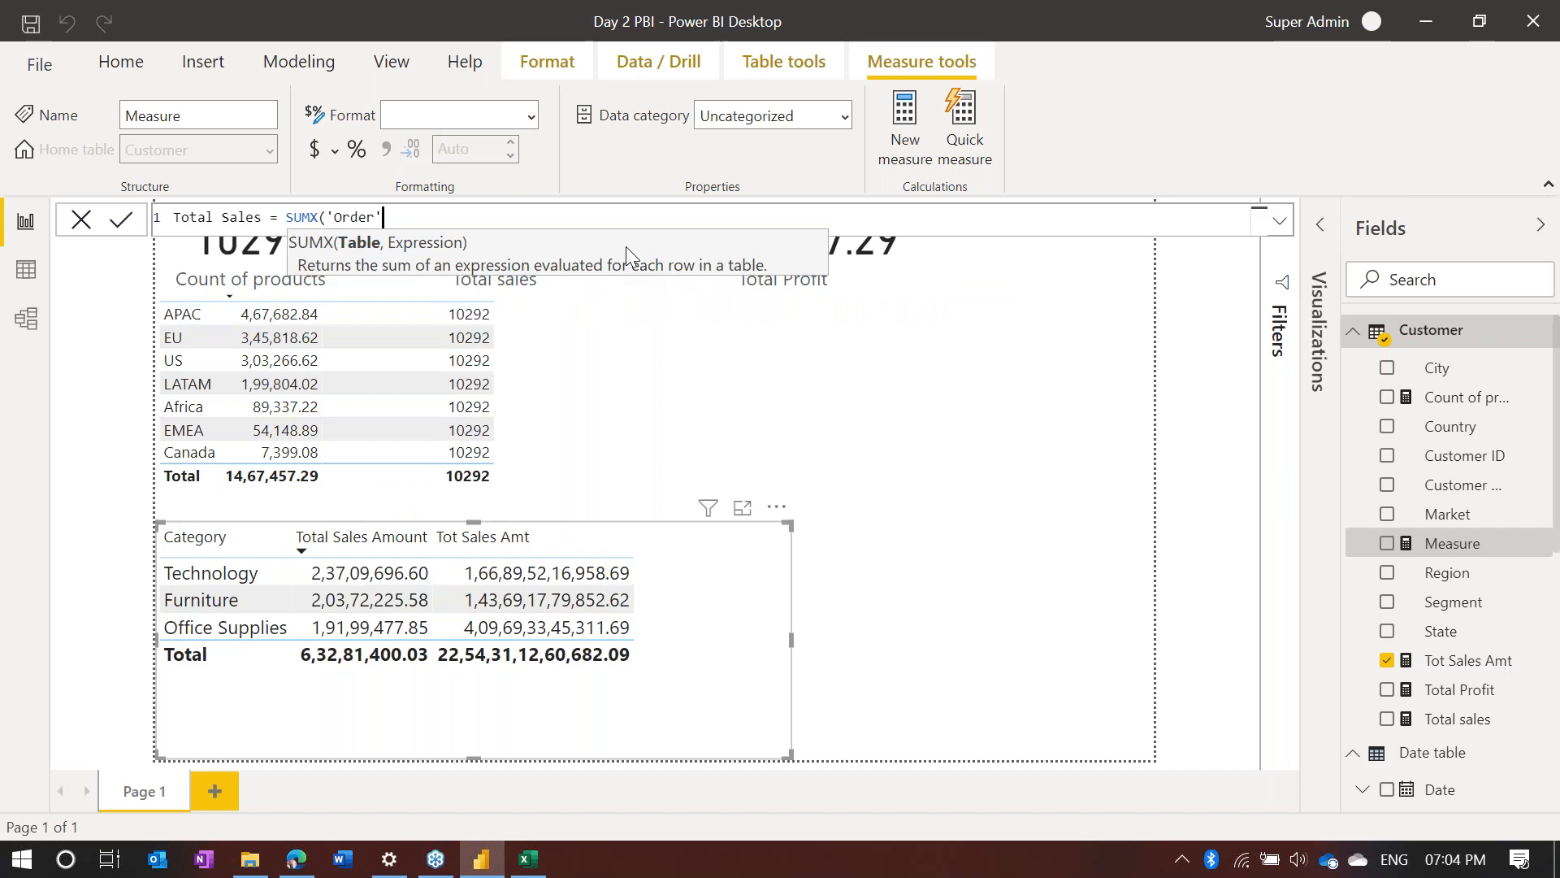
pyautogui.write(',')
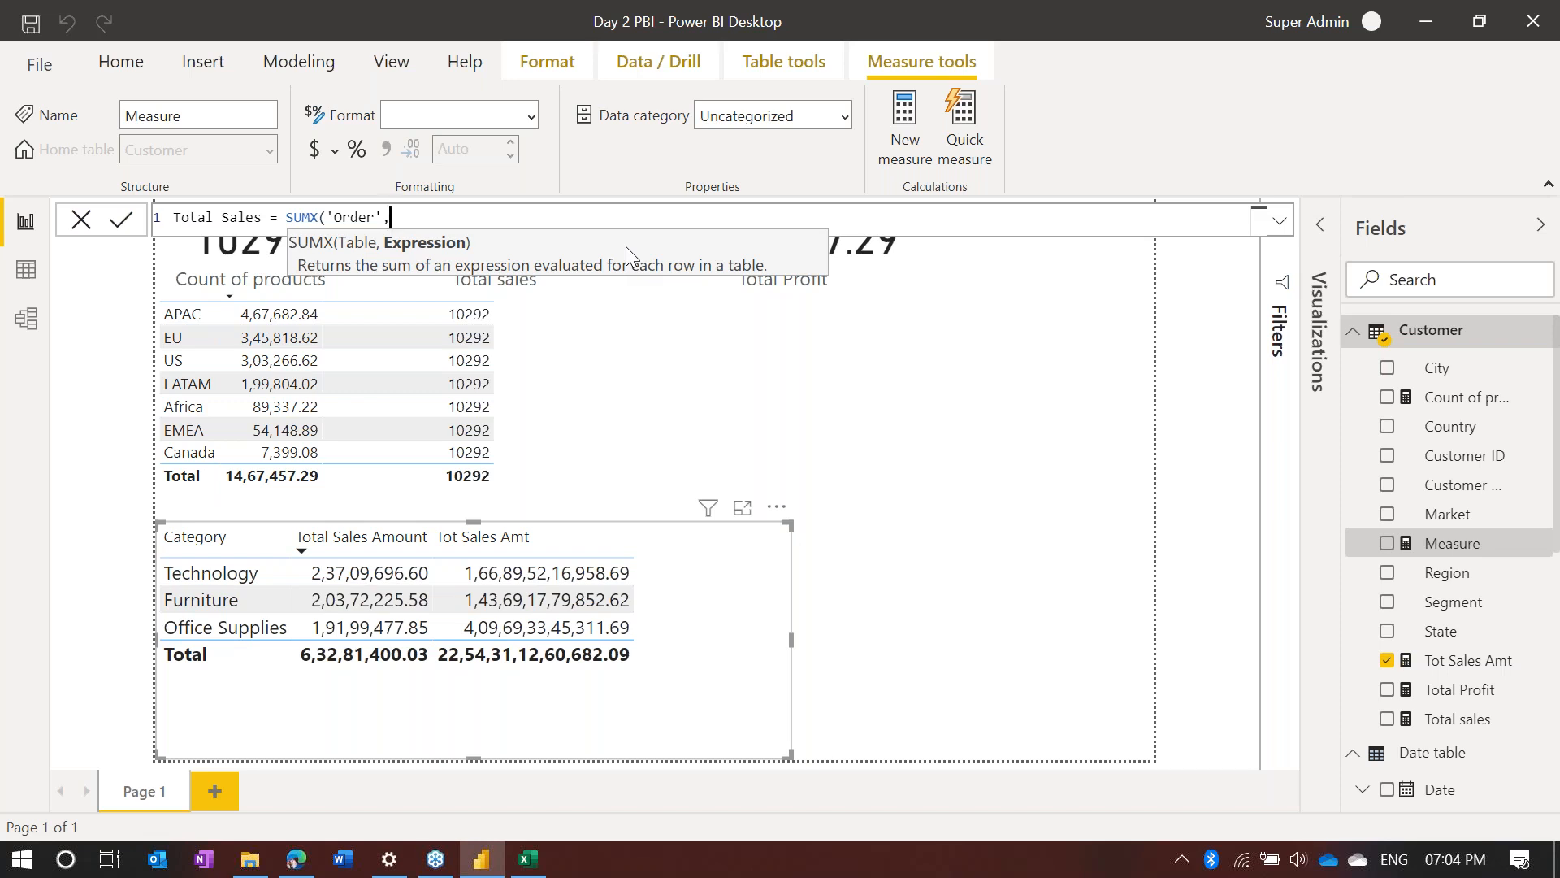
# Step: Complete the SUMX expression as 'Order'[Sales]*'Order'[Quantity]-'Order'[Discount]+'Order'[Profit] and try to commit the measure
pyautogui.write('sales')
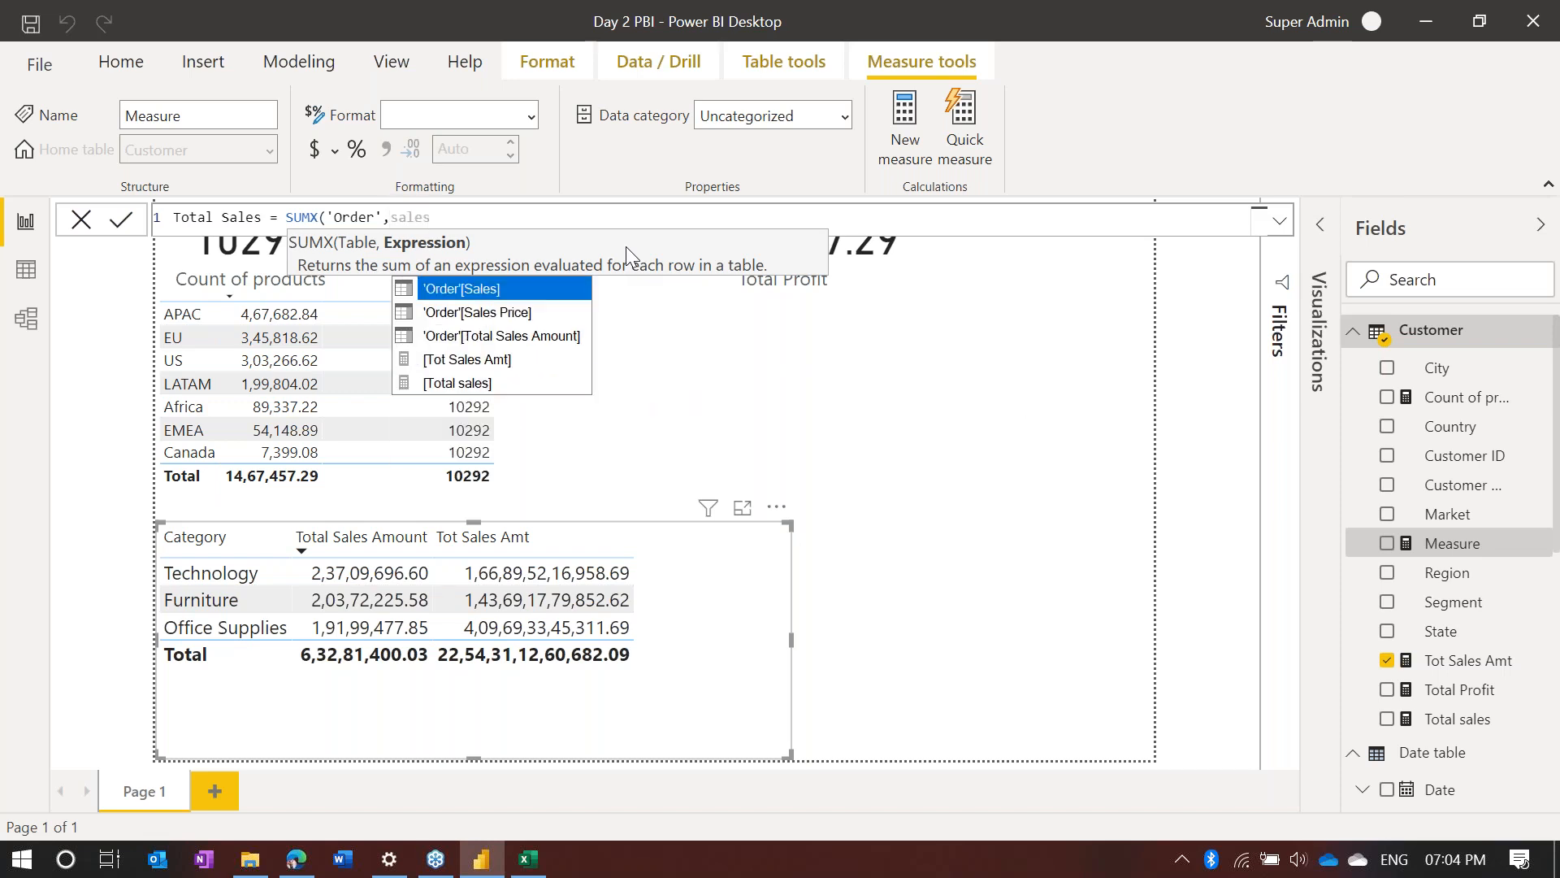
pyautogui.press('Tab')
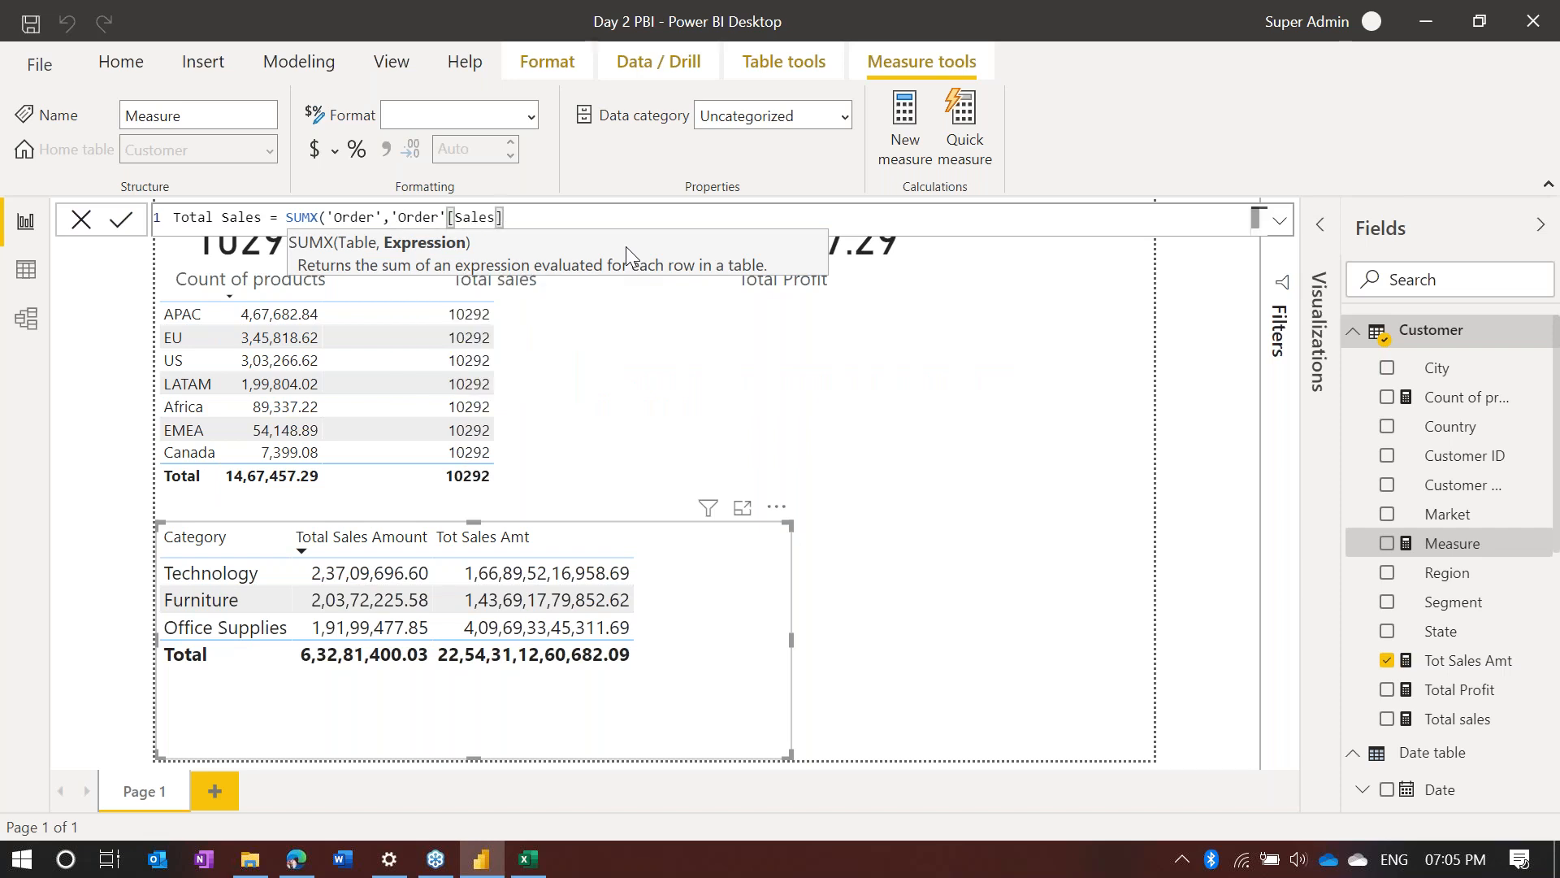
pyautogui.write('*qut')
pyautogui.press('Tab')
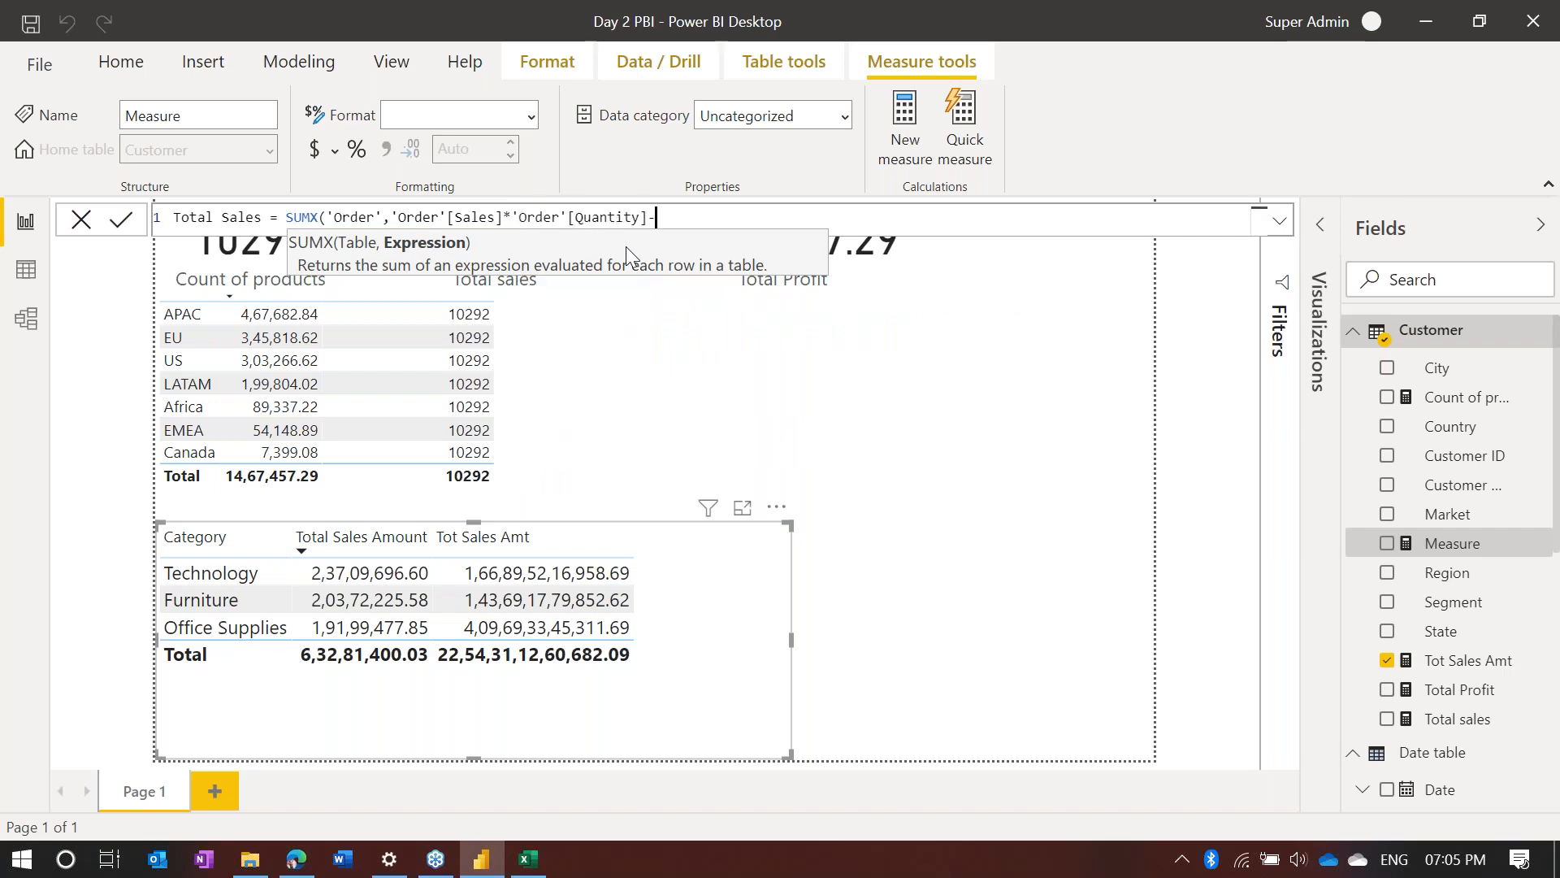
pyautogui.write('-disc')
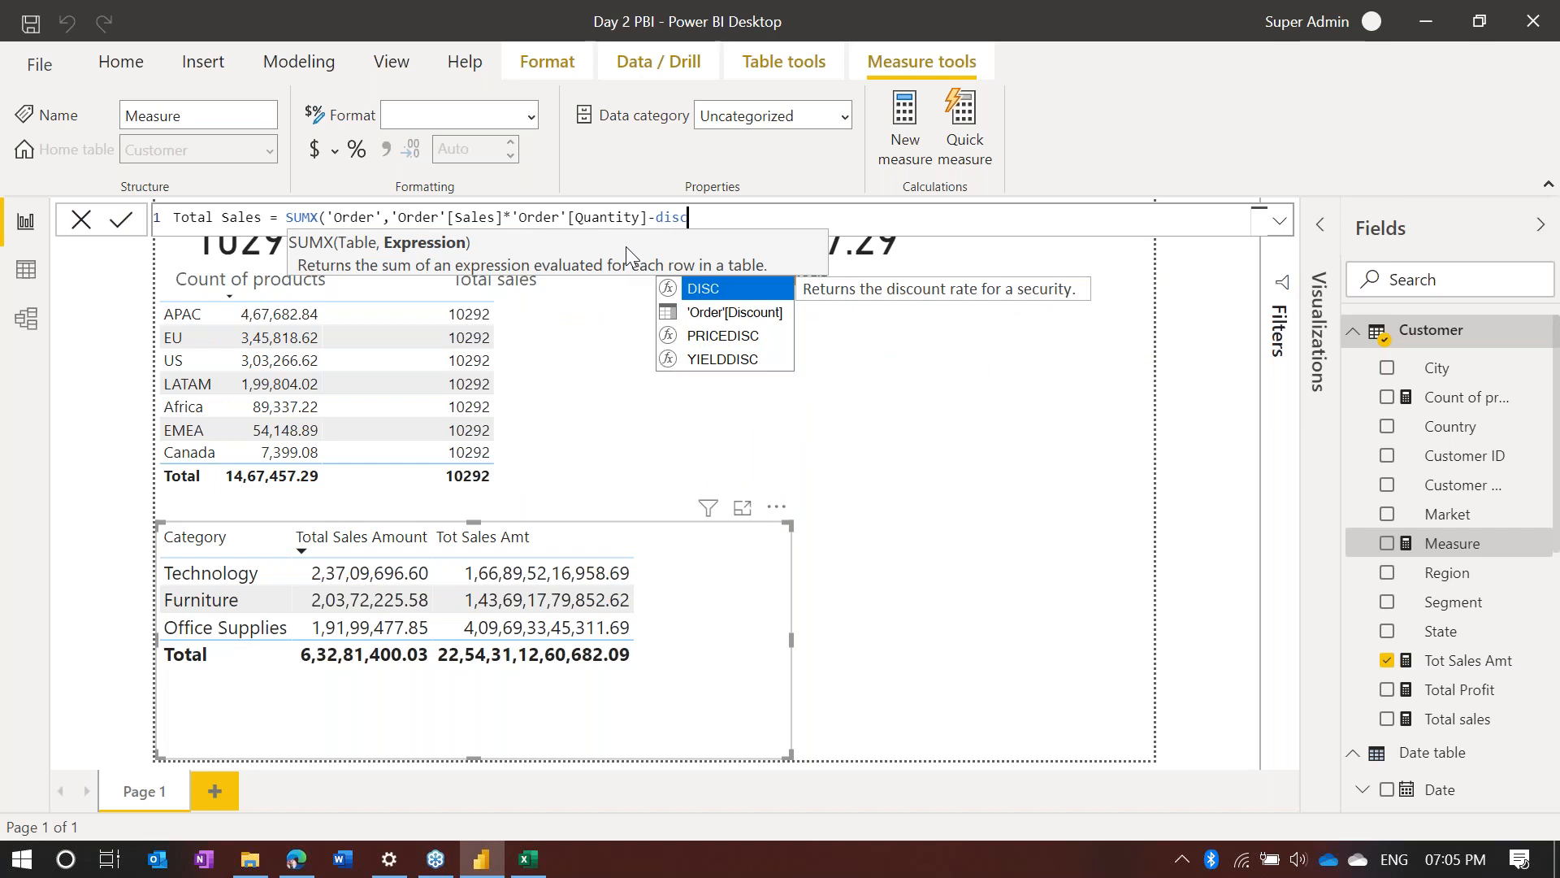
pyautogui.press('Down')
pyautogui.press('Tab')
pyautogui.write('+profi')
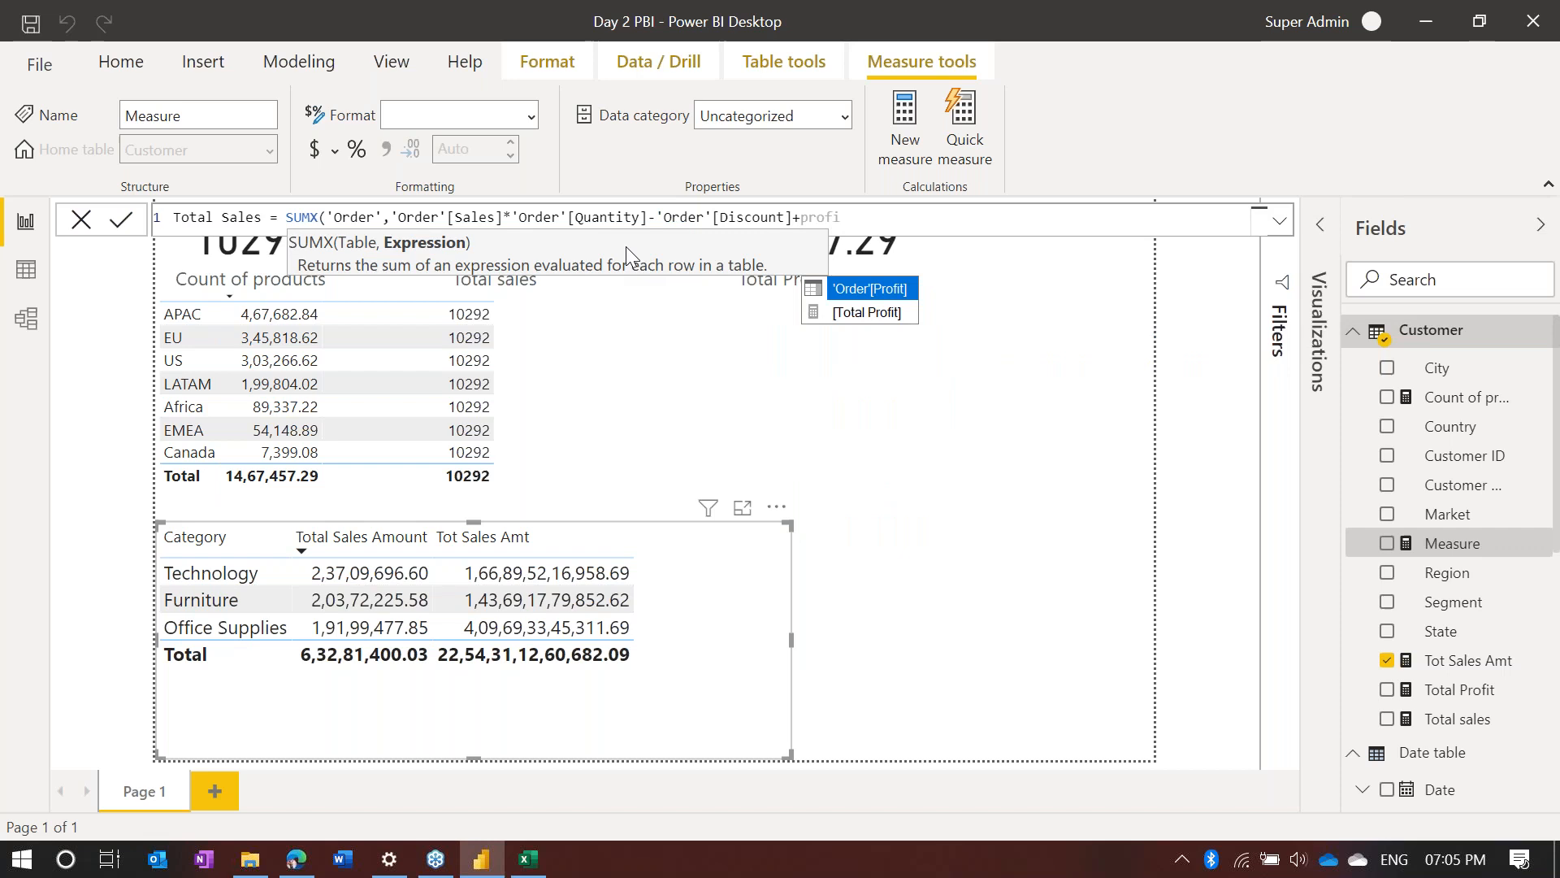
pyautogui.press('Tab')
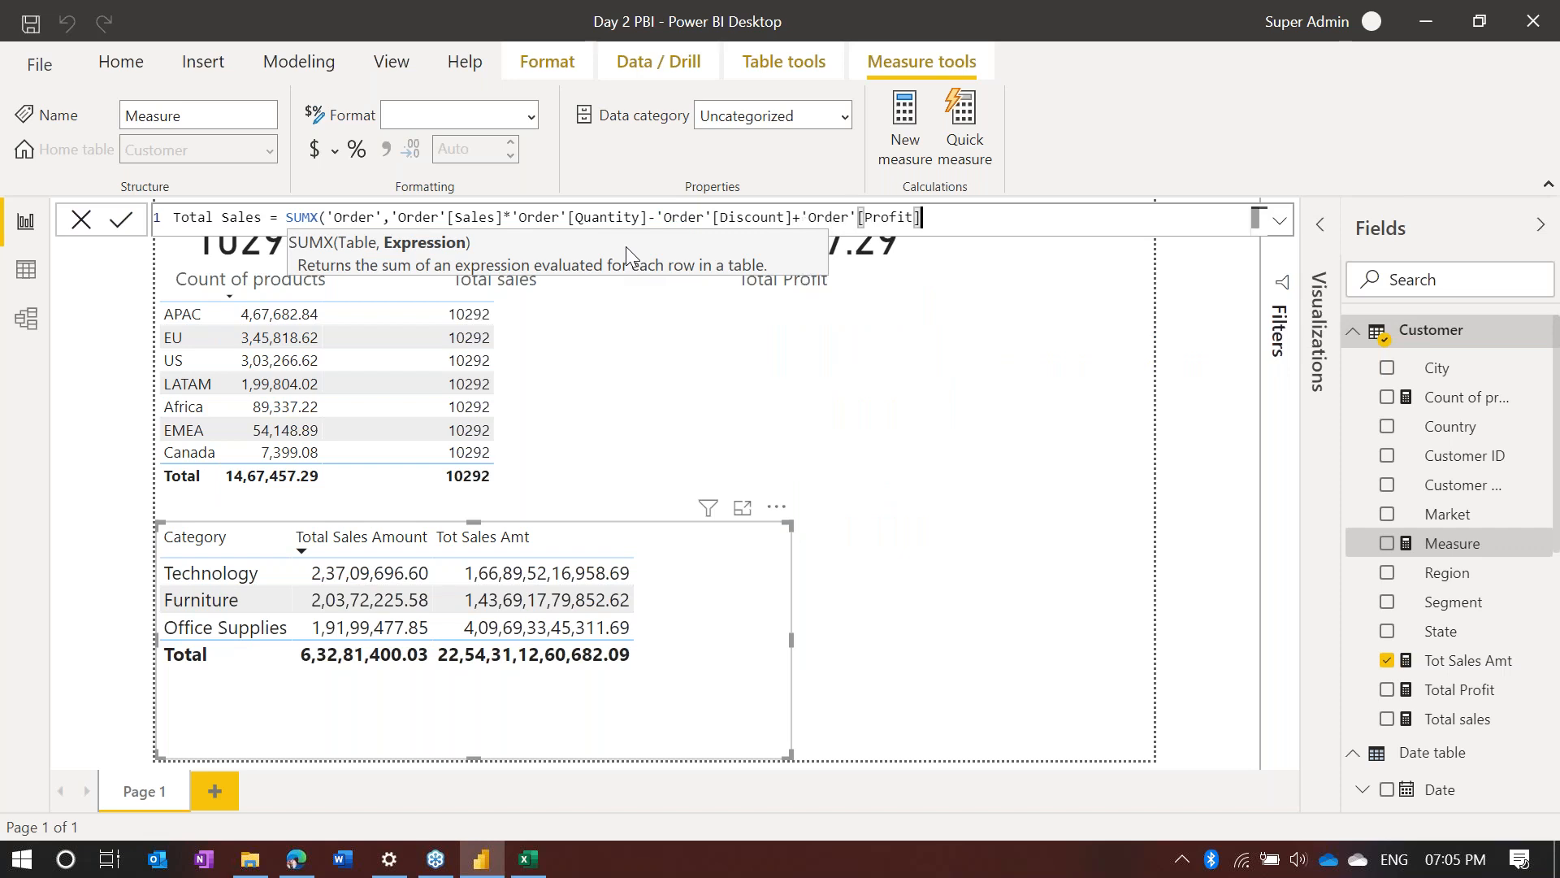
pyautogui.write(')')
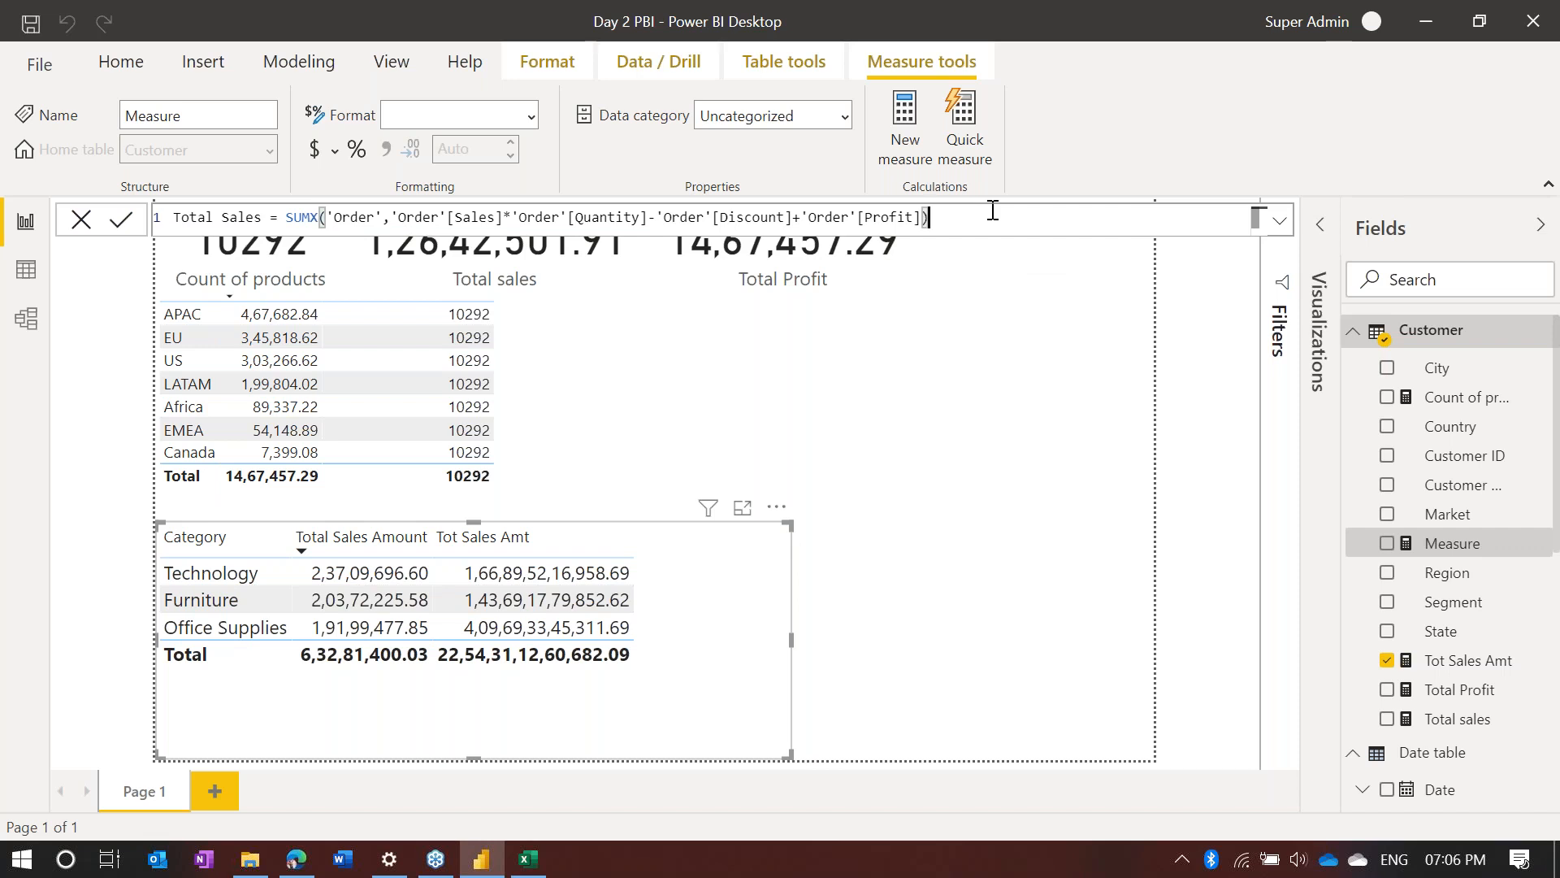
pyautogui.press('Return')
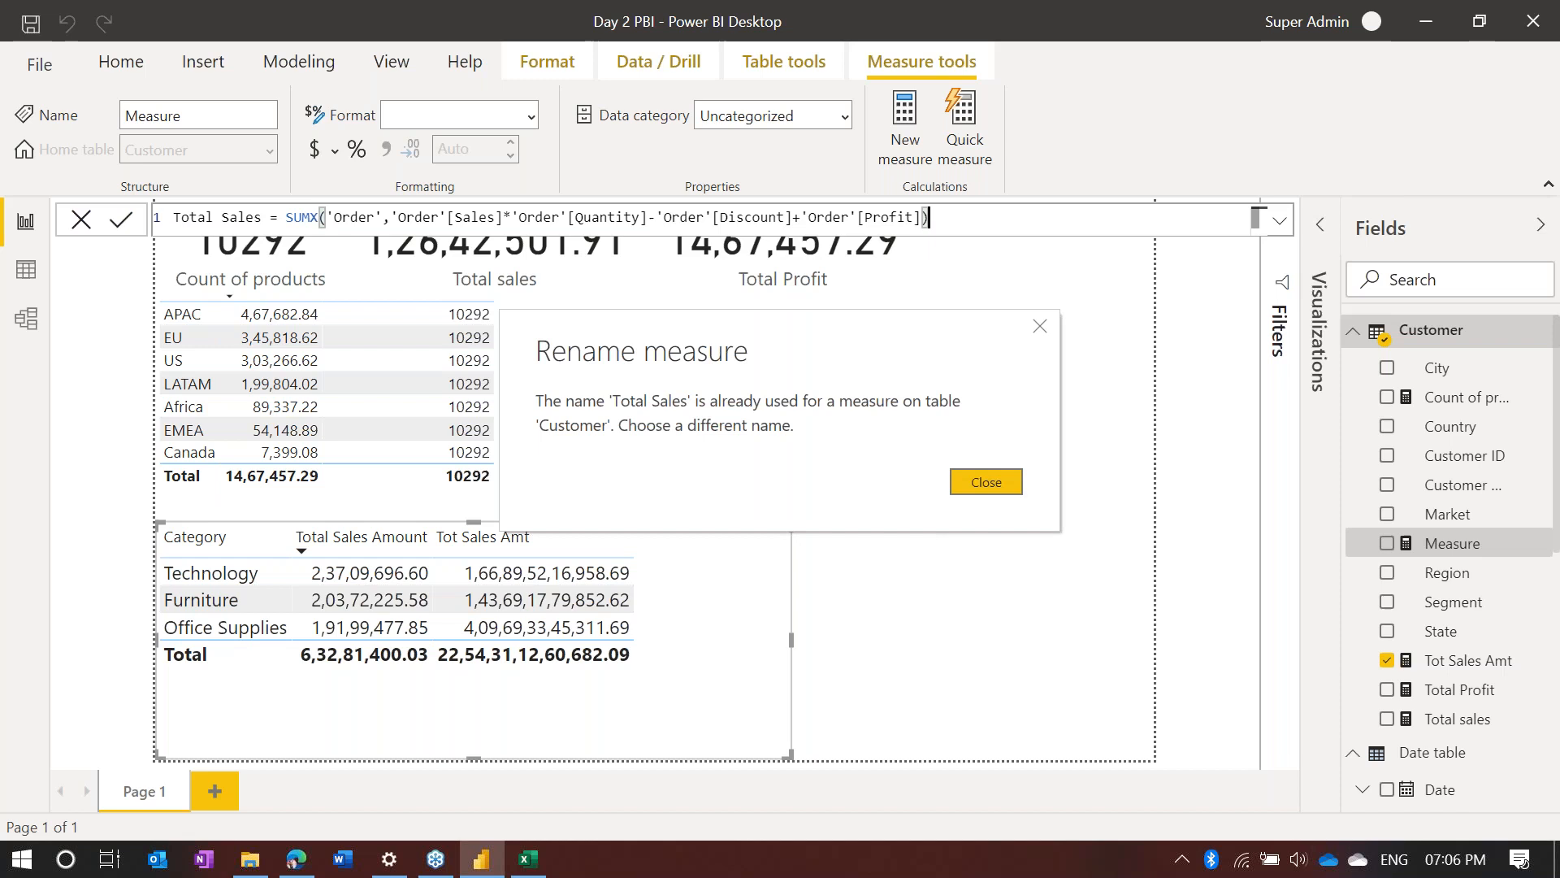
pyautogui.click(985, 482)
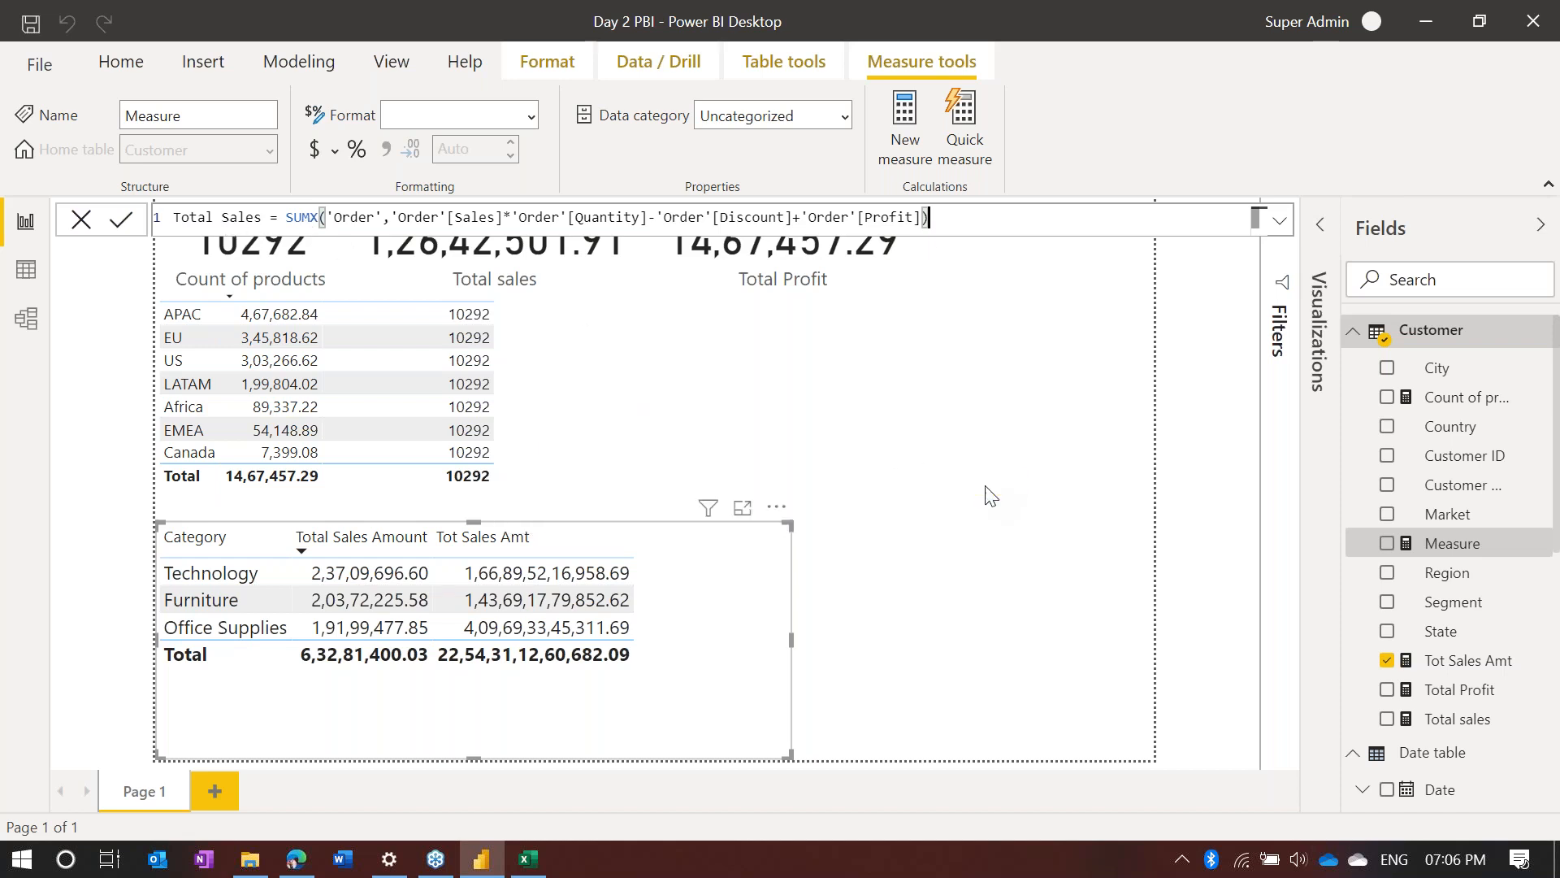
# Step: Rename the measure to Total Sales SumX, commit it, and add it to the category table visual
pyautogui.click(263, 221)
pyautogui.write('SumX')
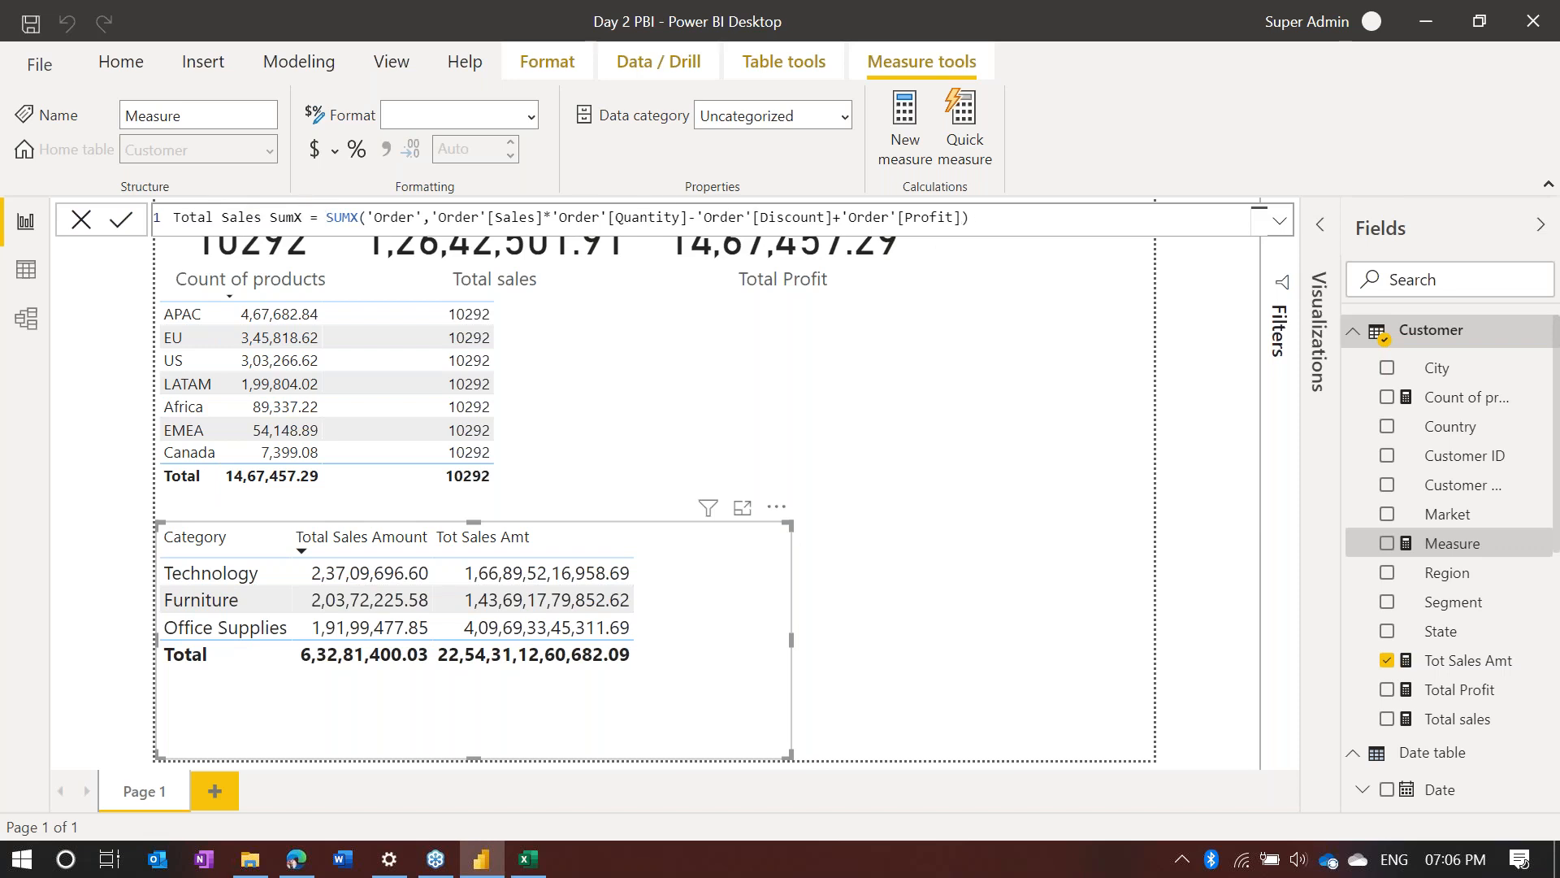
pyautogui.press('Return')
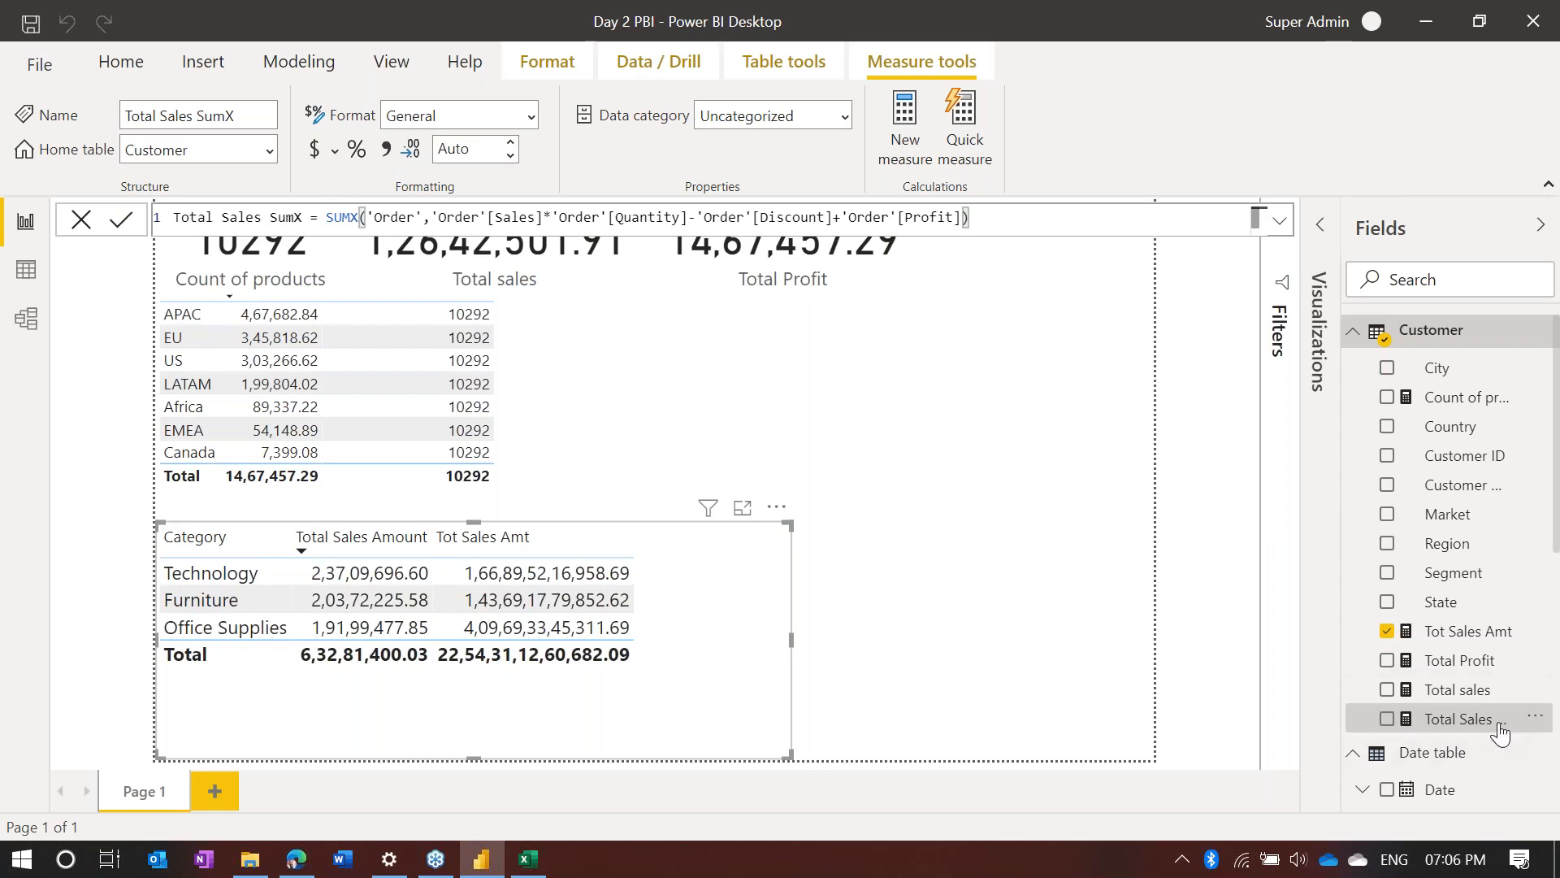
pyautogui.moveTo(1501, 731); pyautogui.dragTo(734, 605)
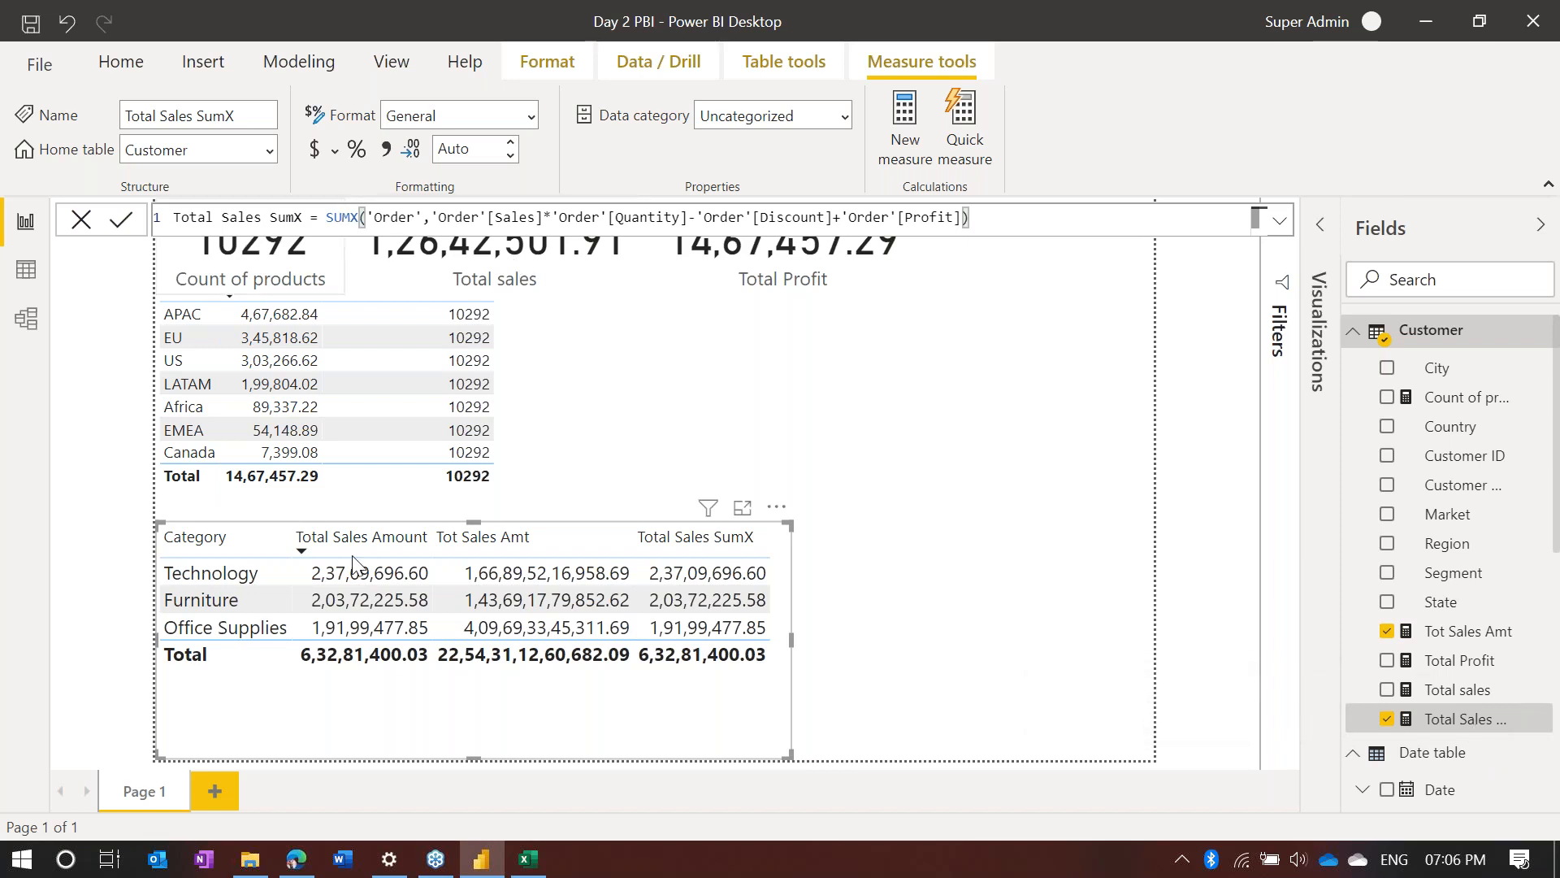
# Step: In Excel, examine the marks row by row, the SUMPRODUCT formula in G21, and the Physics column range
pyautogui.click(527, 859)
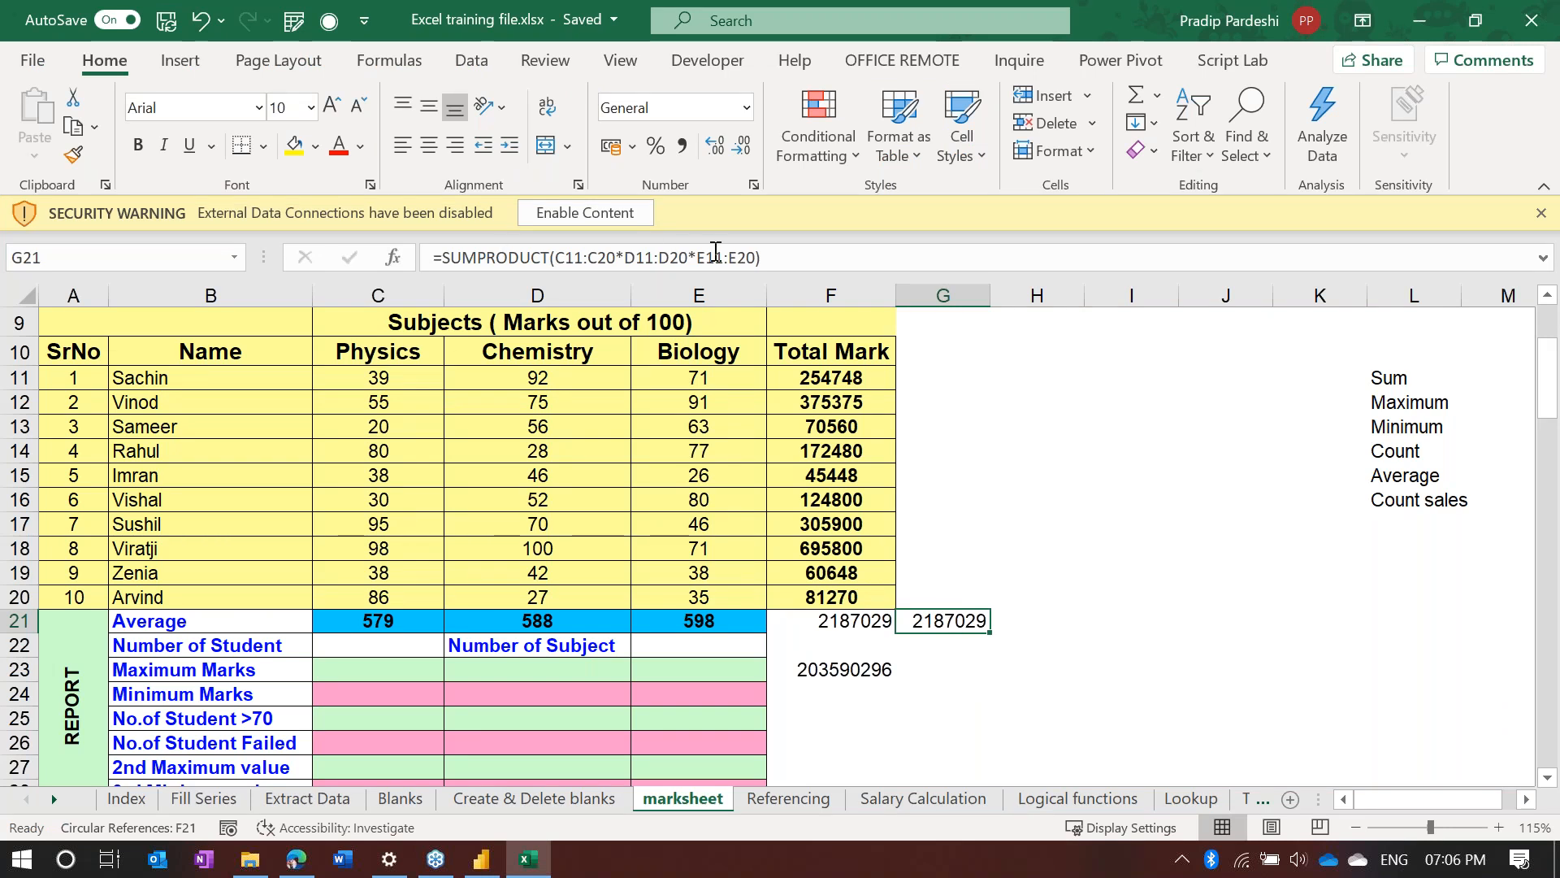
pyautogui.click(371, 376)
pyautogui.moveTo(370, 376); pyautogui.dragTo(700, 381)
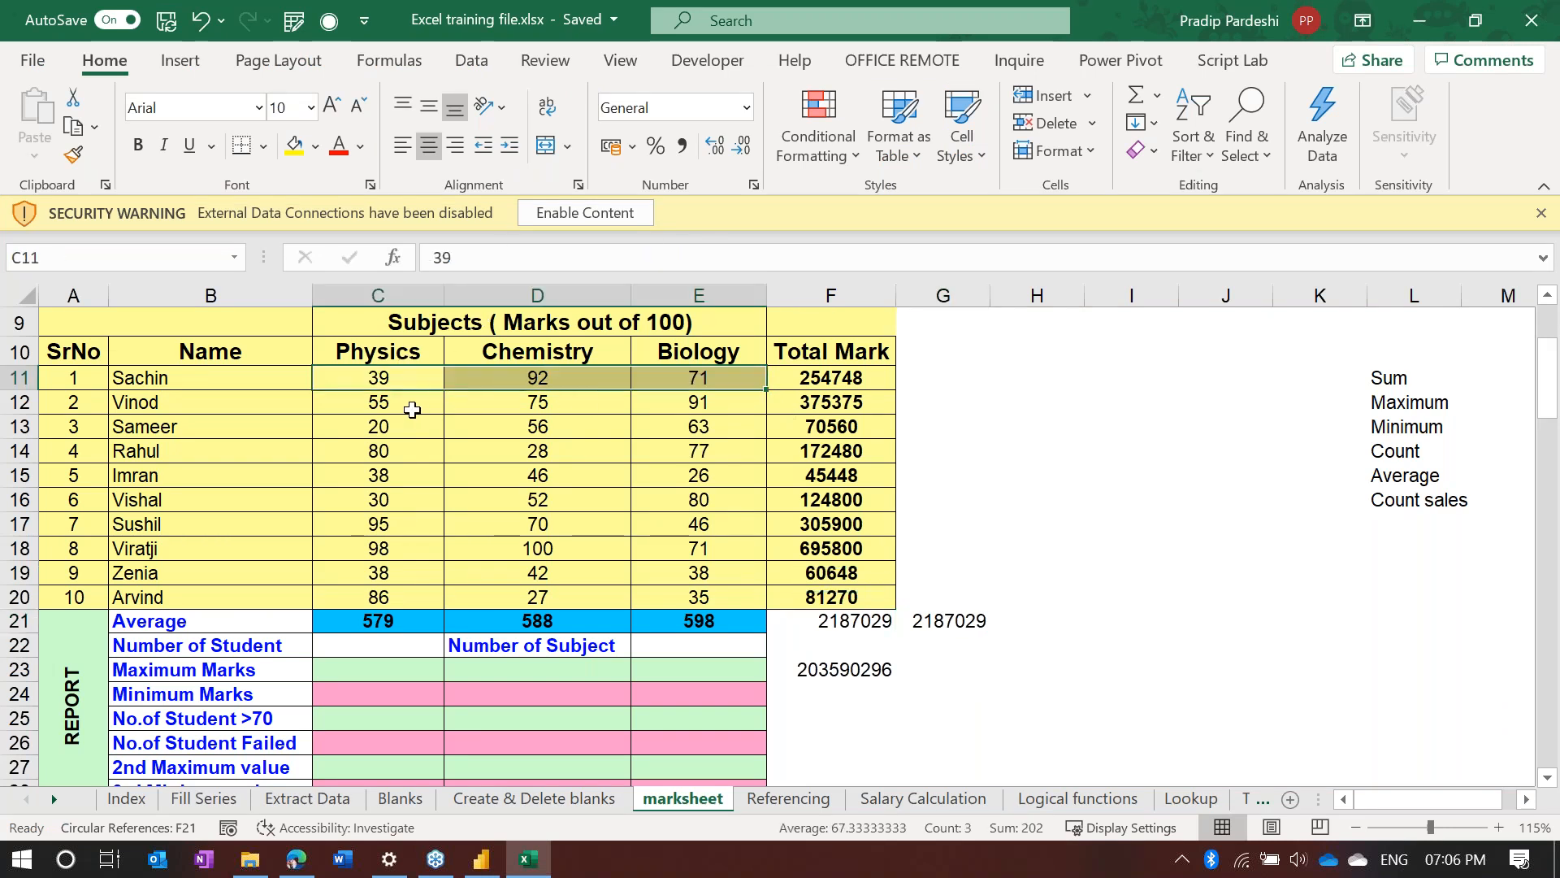
pyautogui.moveTo(411, 404); pyautogui.dragTo(698, 403)
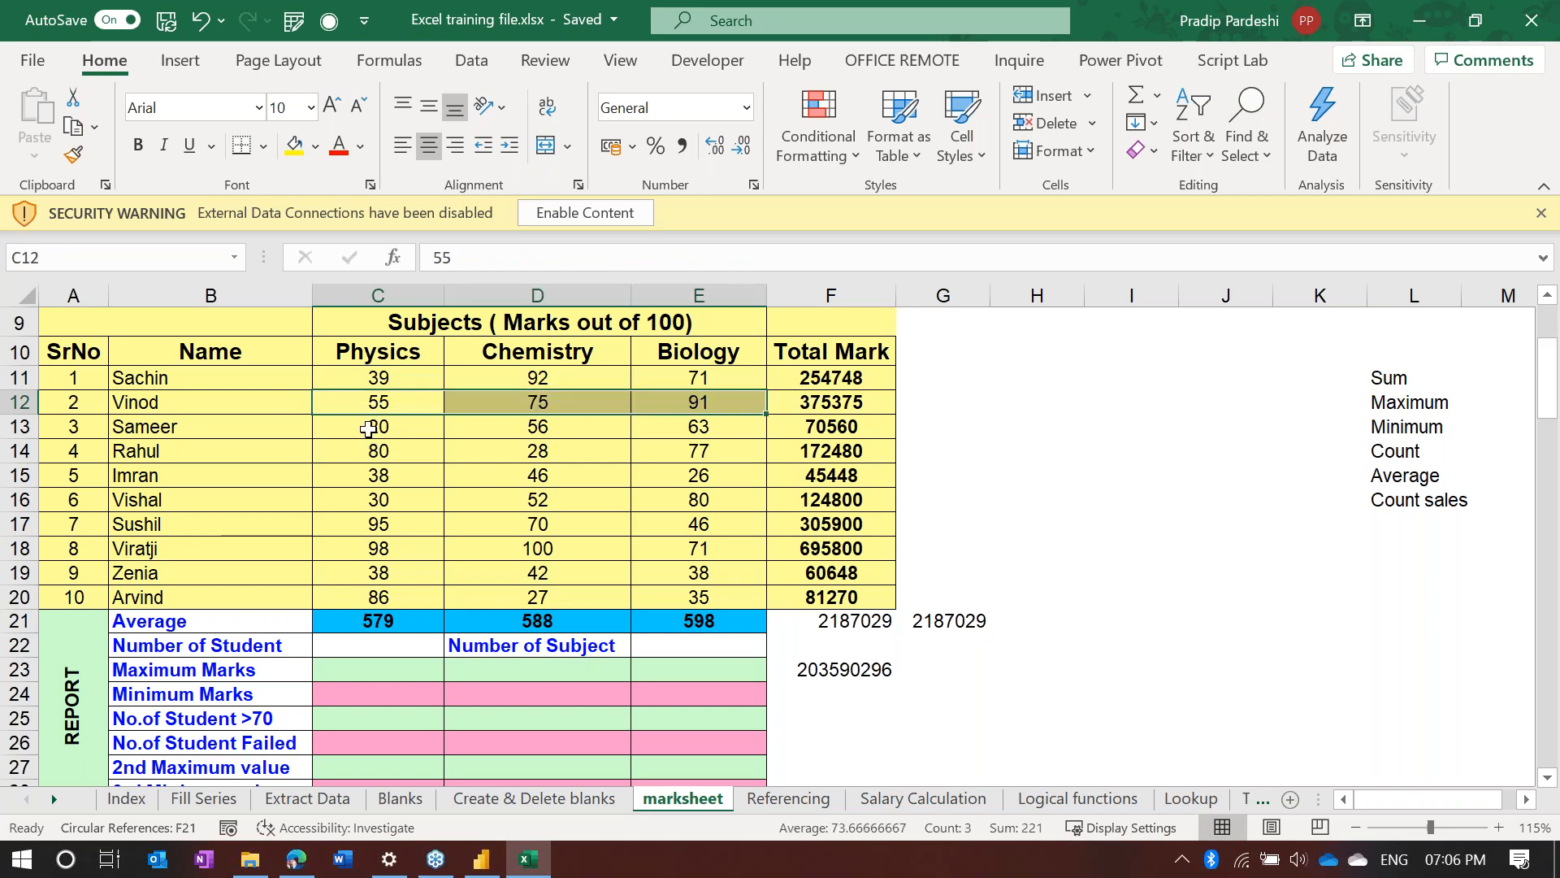
pyautogui.moveTo(369, 429); pyautogui.dragTo(672, 425)
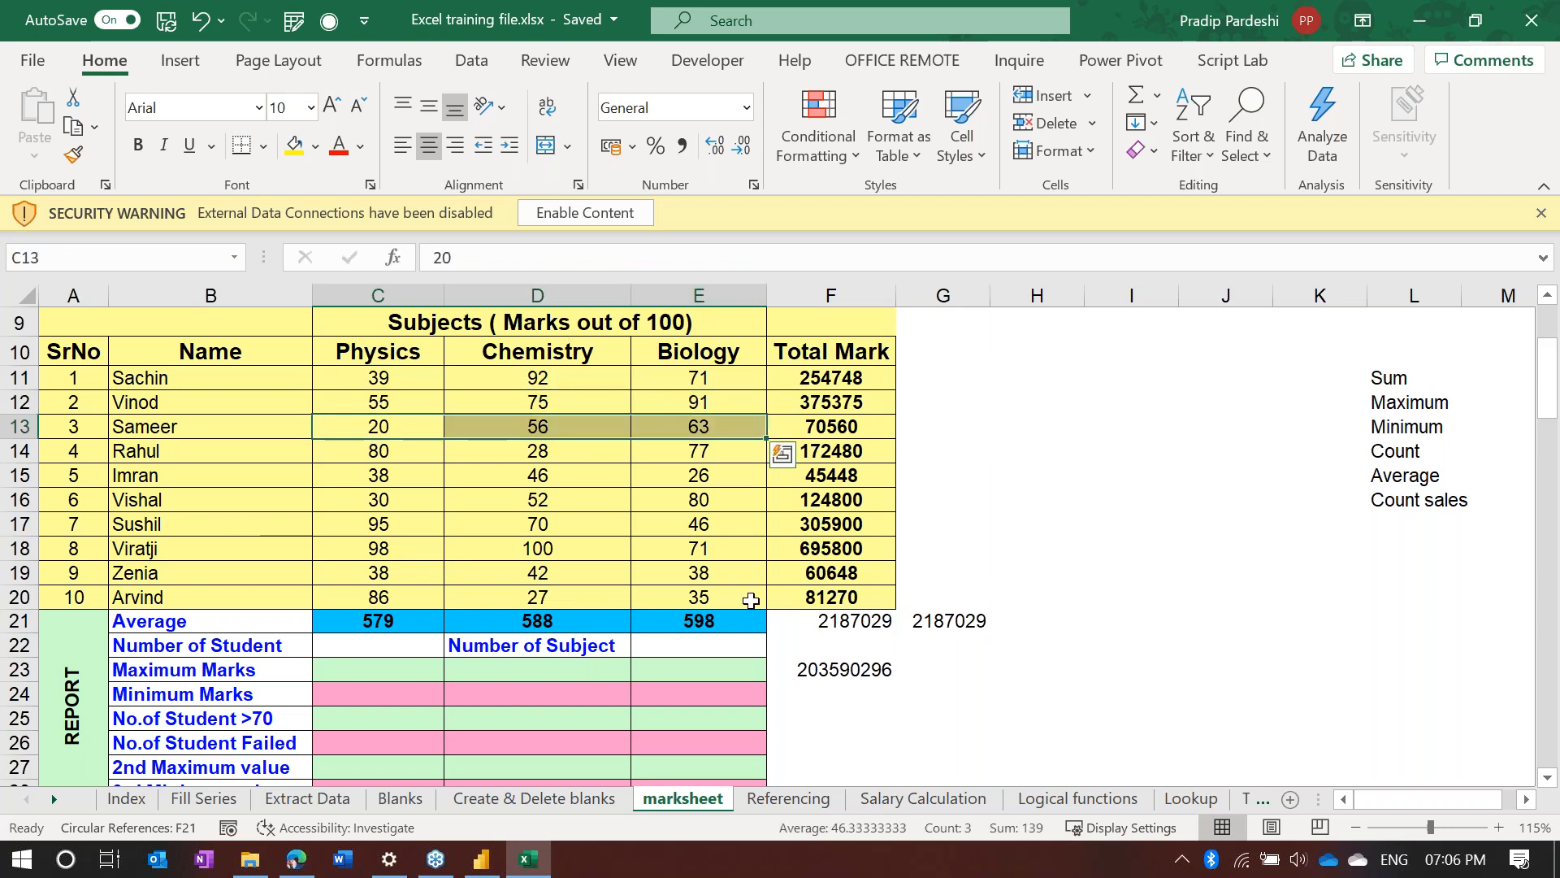
pyautogui.click(964, 613)
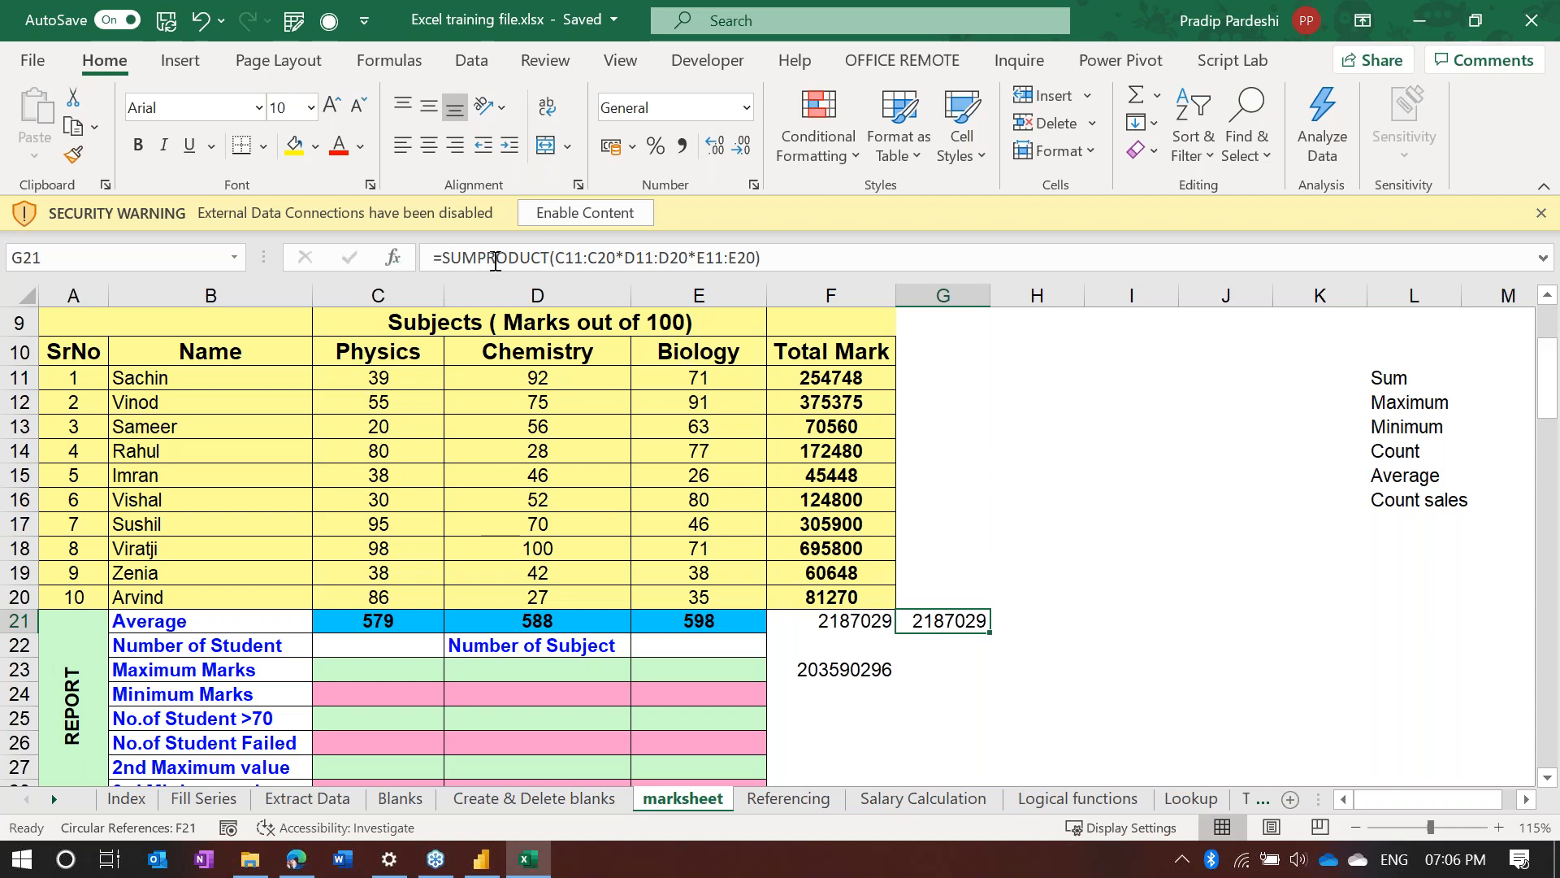
pyautogui.click(392, 382)
pyautogui.moveTo(392, 382); pyautogui.dragTo(392, 592)
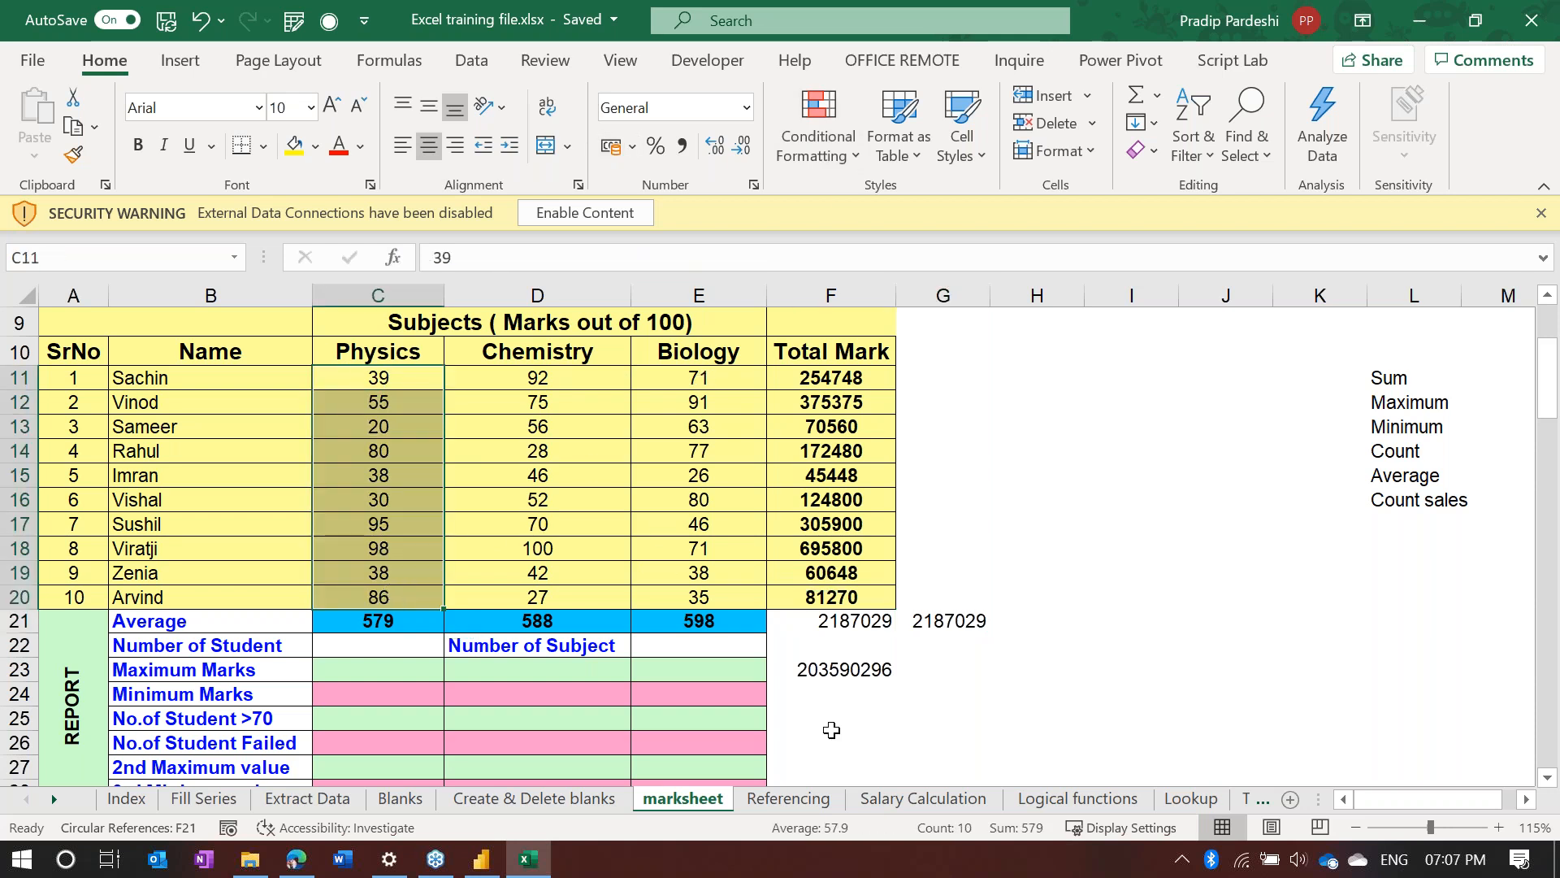
pyautogui.click(481, 859)
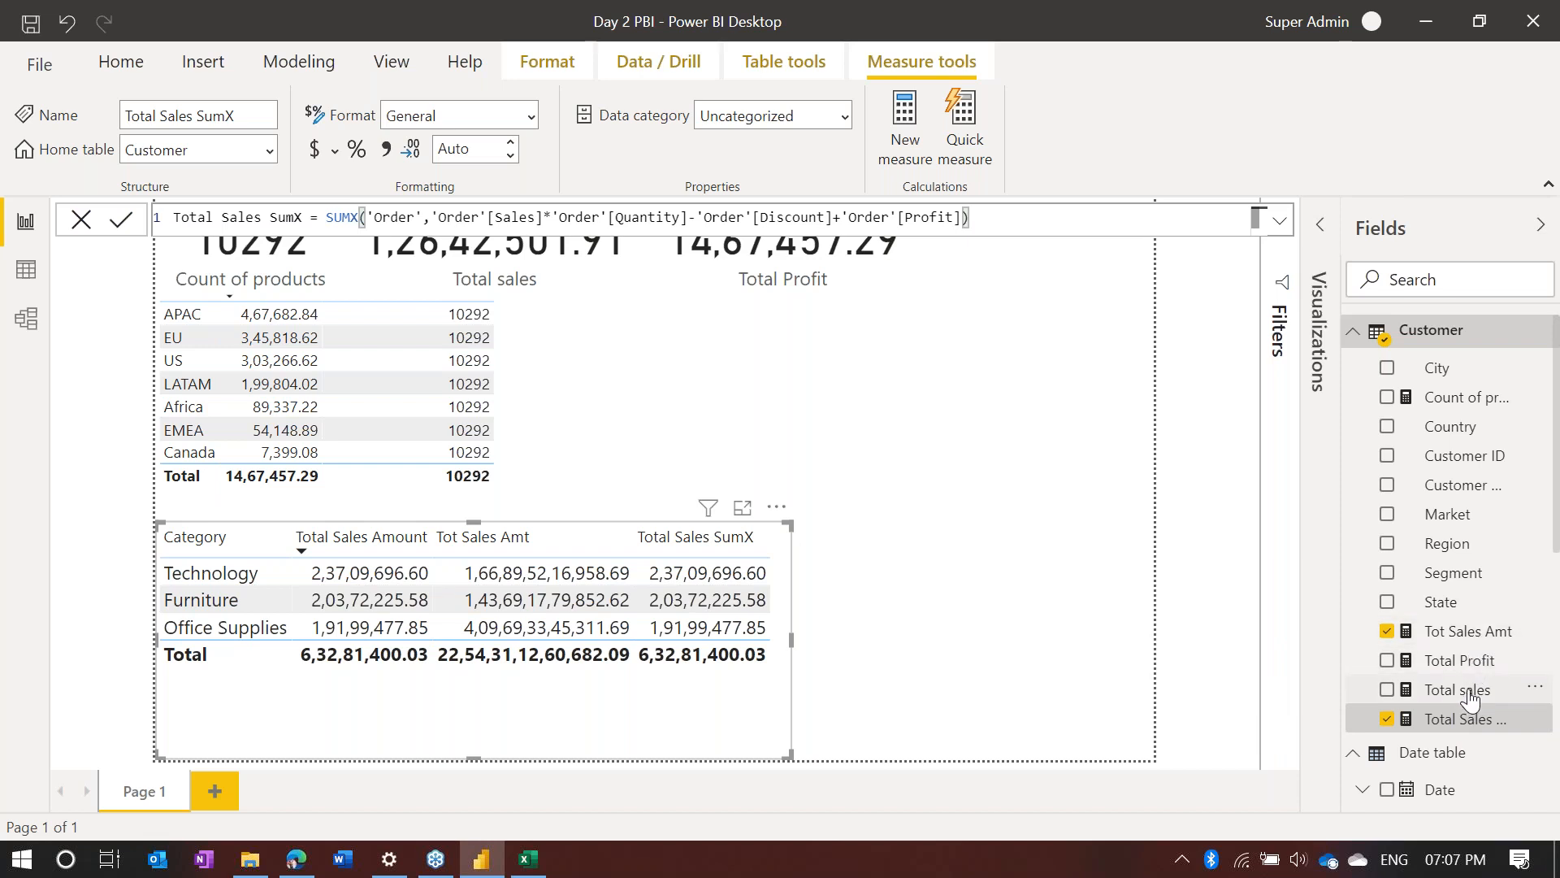
# Step: Back in Power BI, compare the formulas of the Total sales, Tot Sales Amt and Total Sales SumX measures
pyautogui.click(1471, 696)
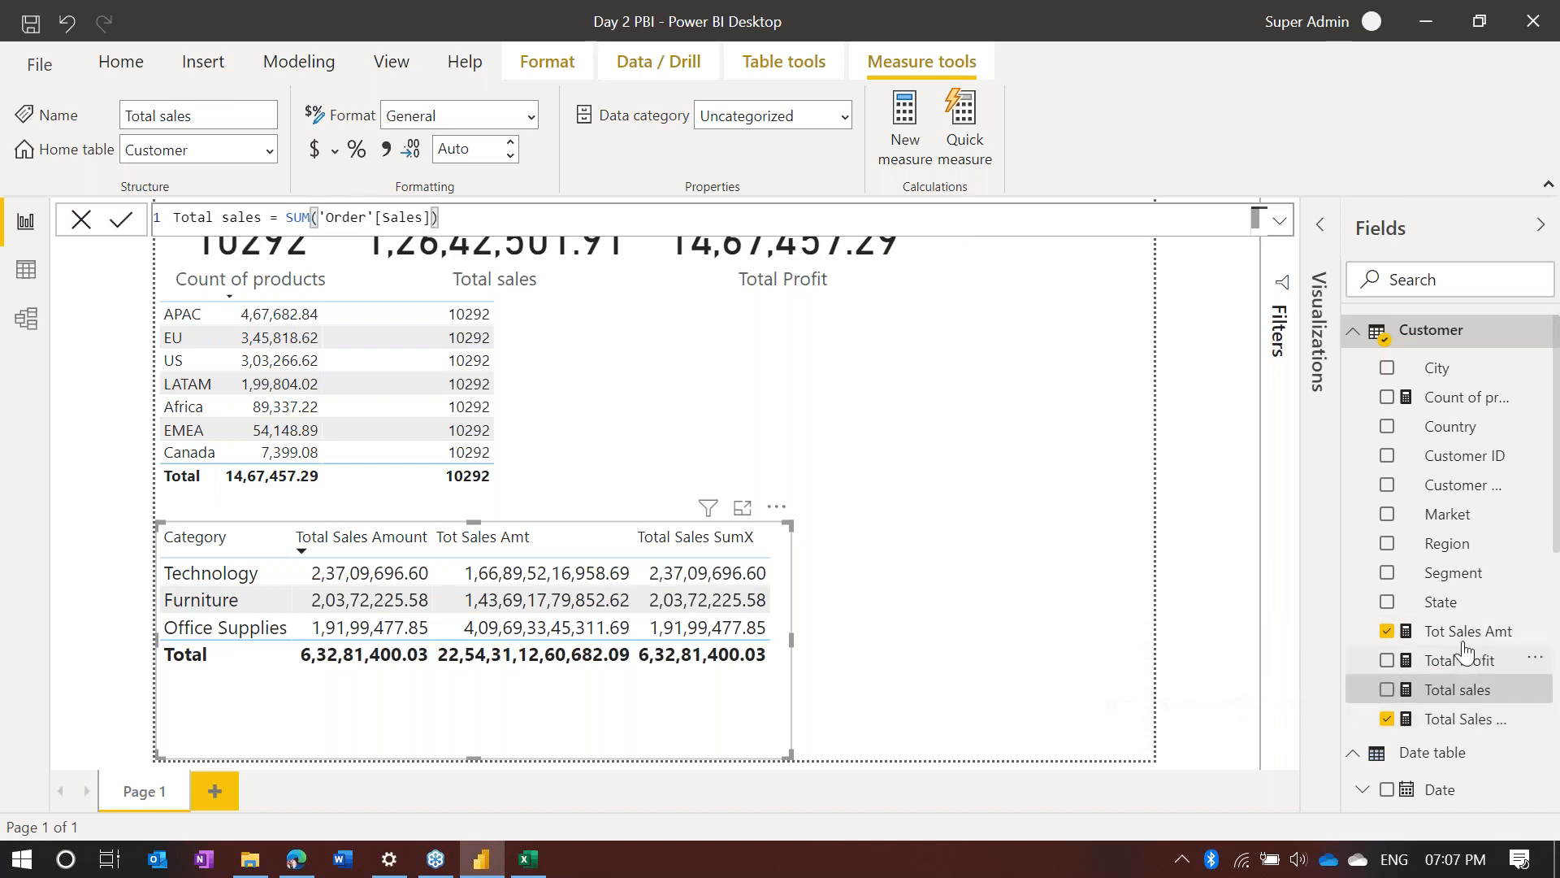
pyautogui.scroll(-3, 1445, 627)
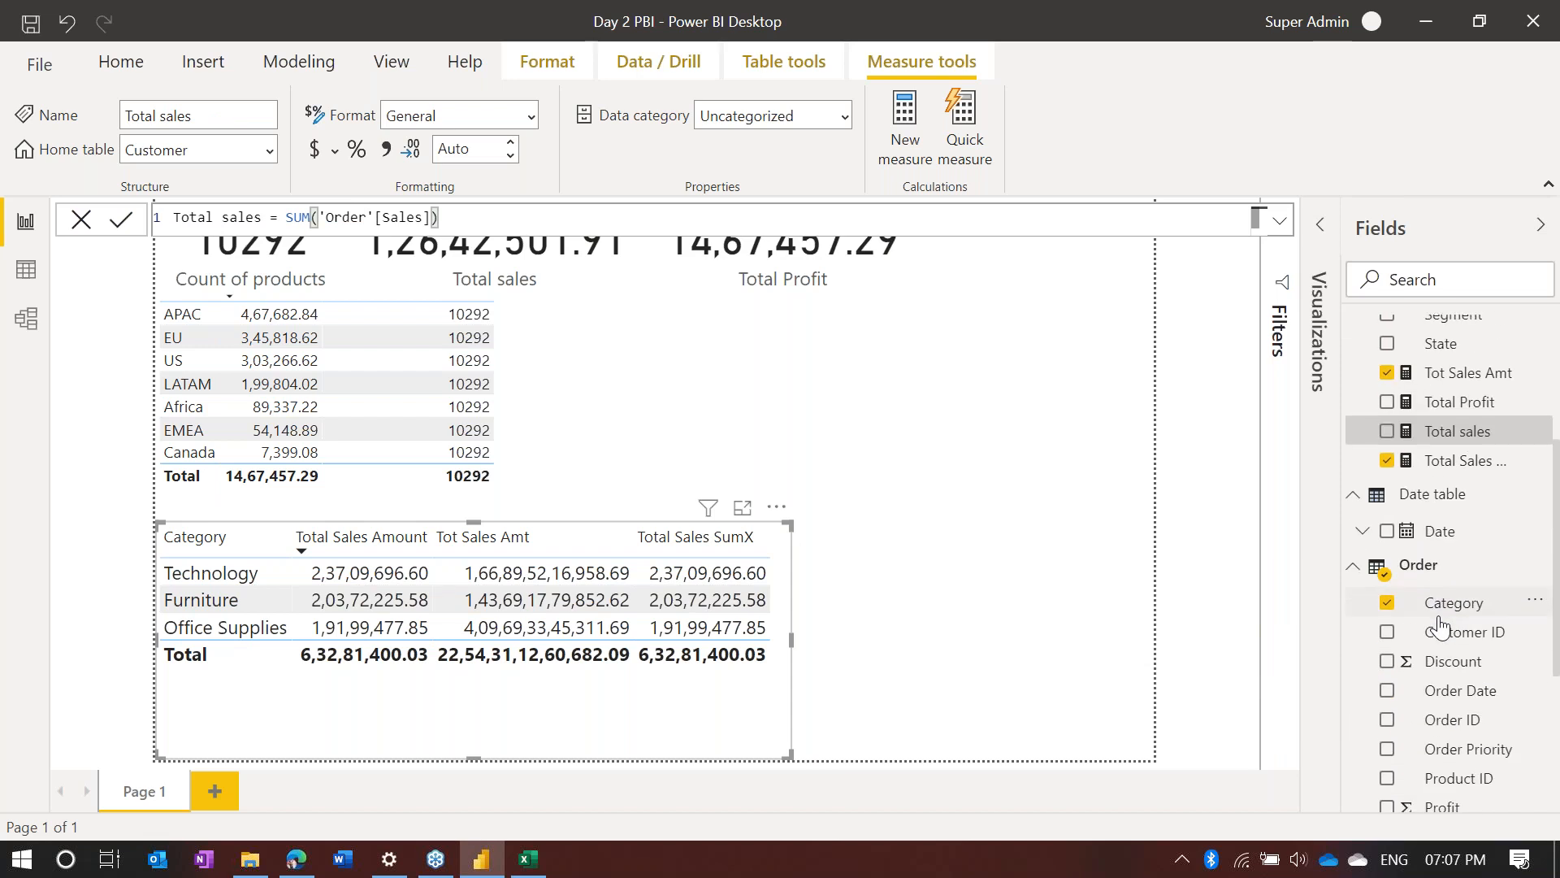
pyautogui.scroll(3, 1439, 626)
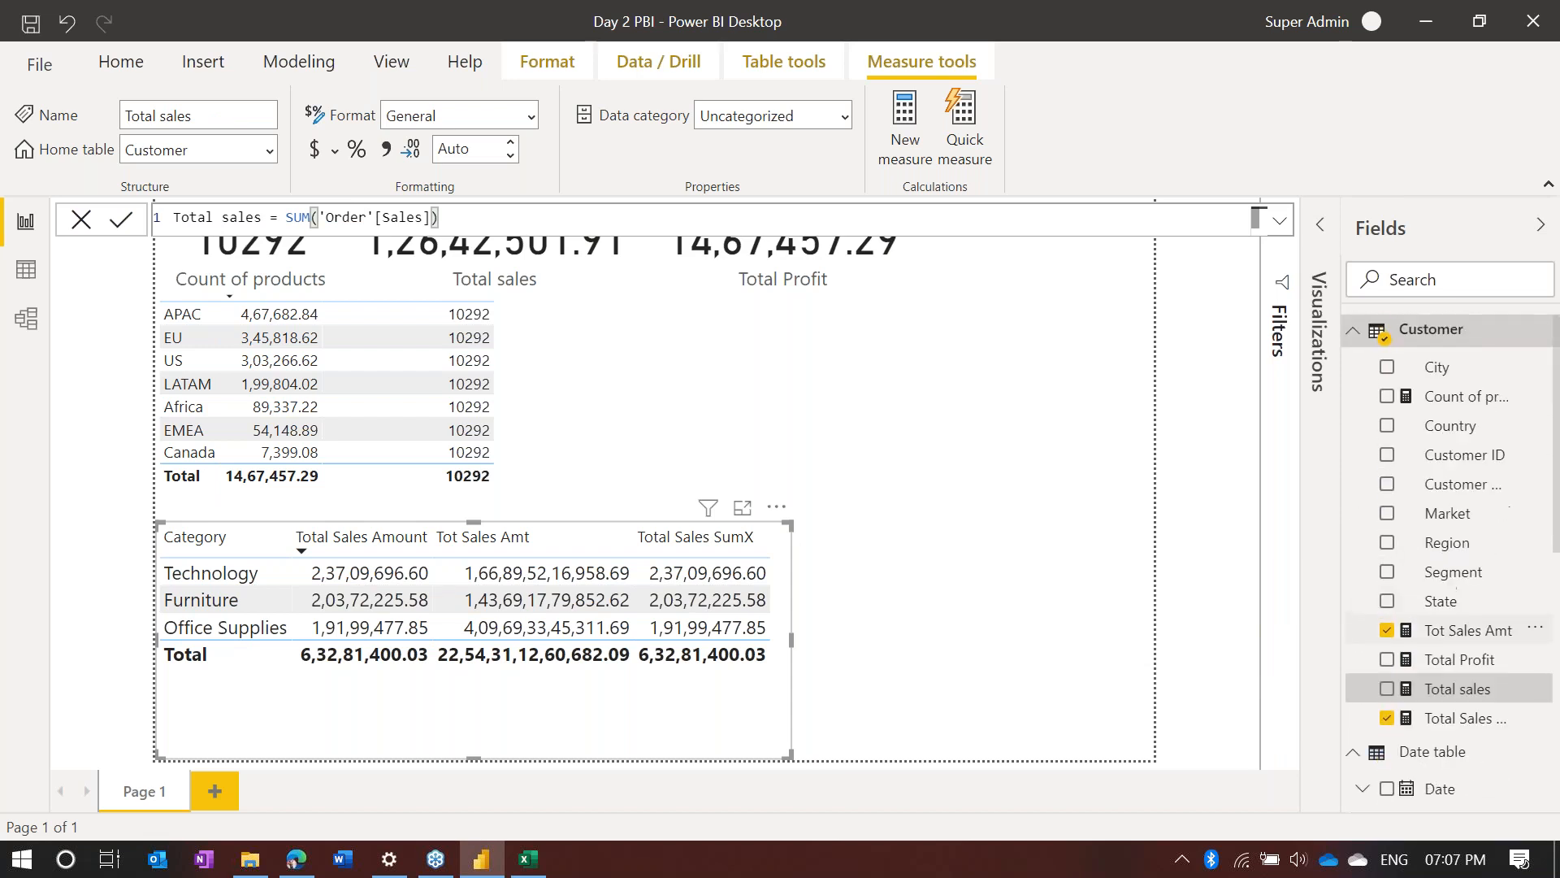
pyautogui.click(1467, 636)
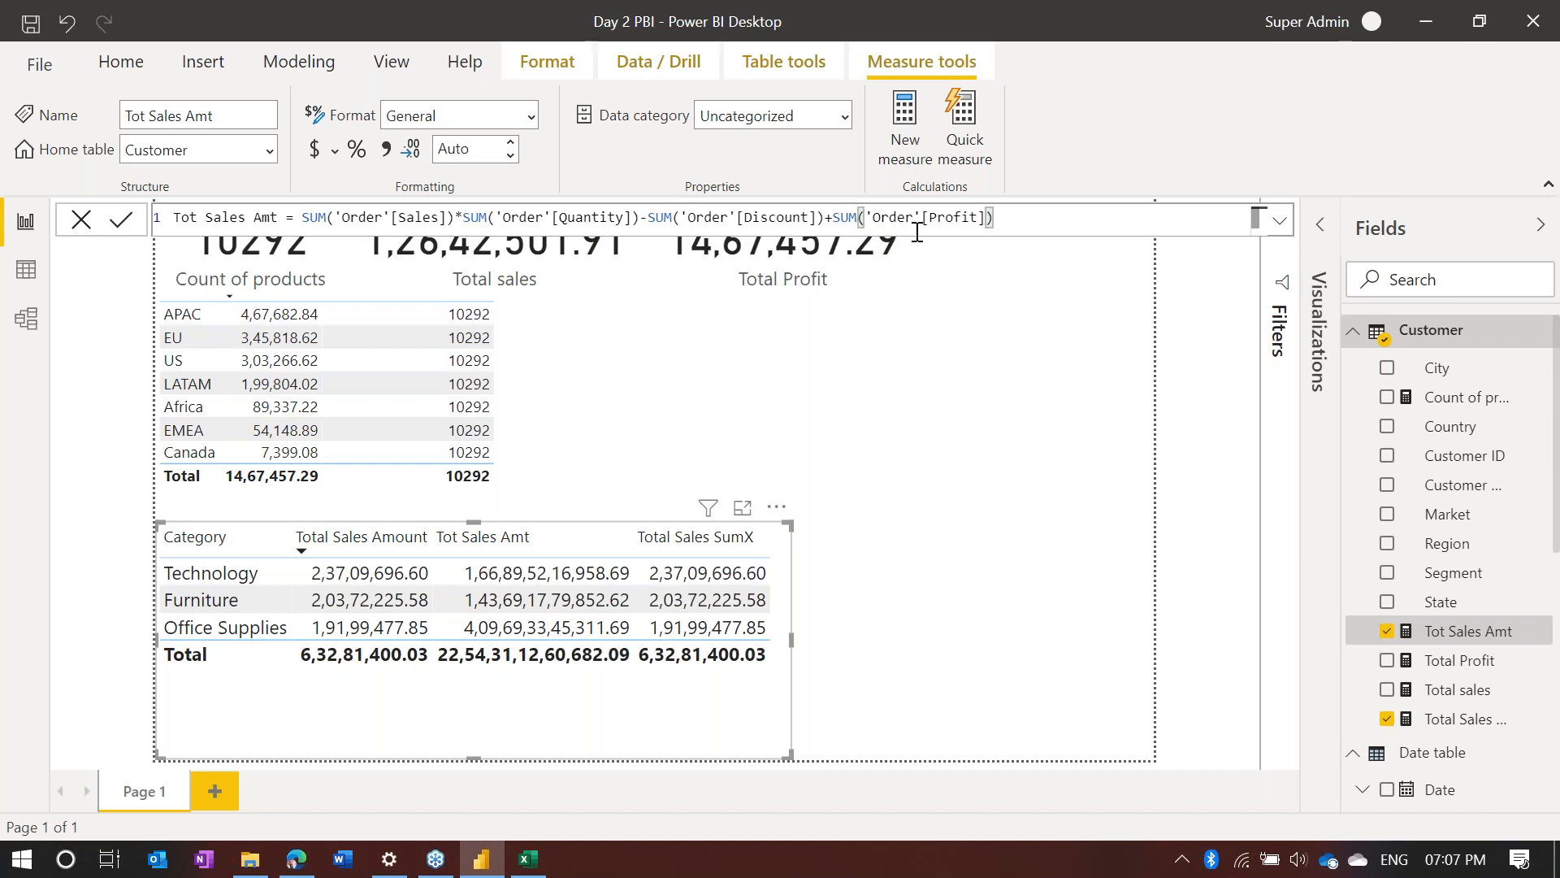
pyautogui.click(1463, 719)
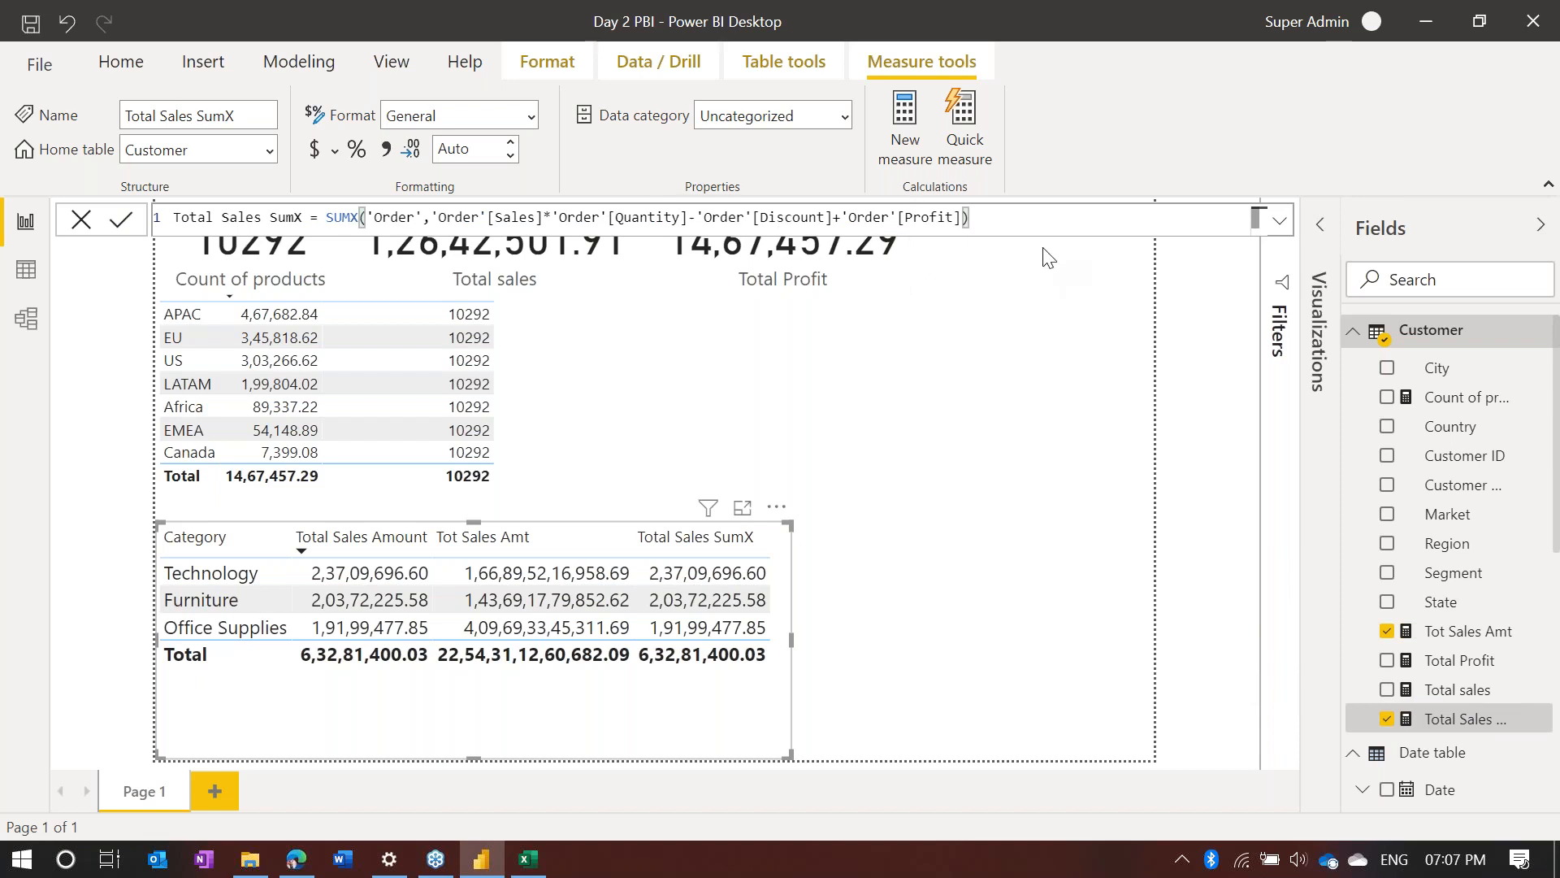
pyautogui.moveTo(972, 217); pyautogui.dragTo(334, 199)
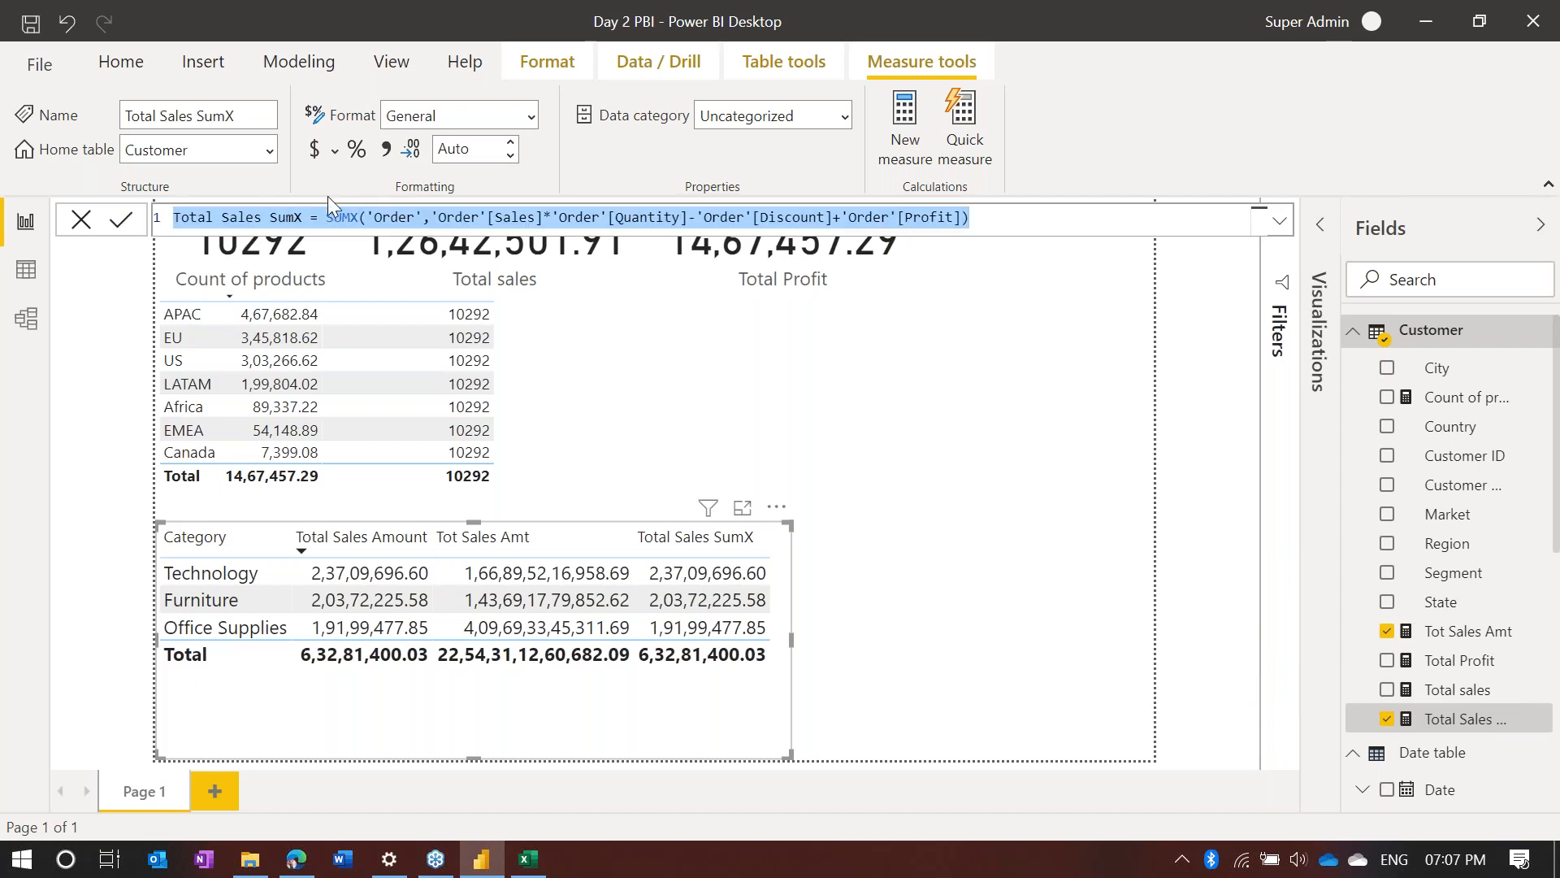
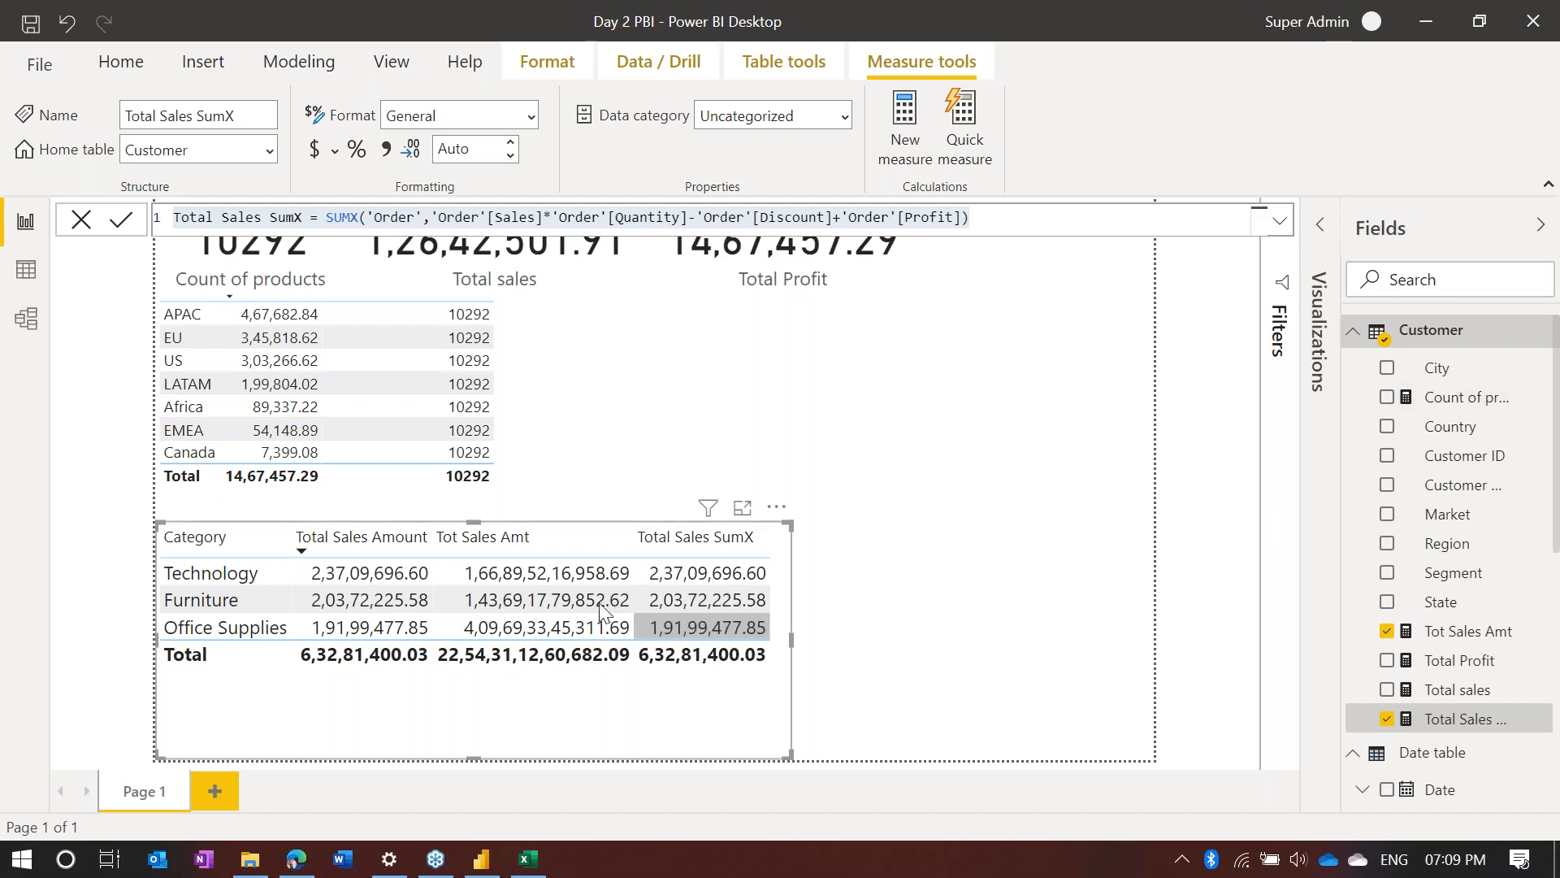
# Step: Move the category table visual lower on the report page, leaving its width unchanged
pyautogui.moveTo(791, 637); pyautogui.dragTo(1195, 656)
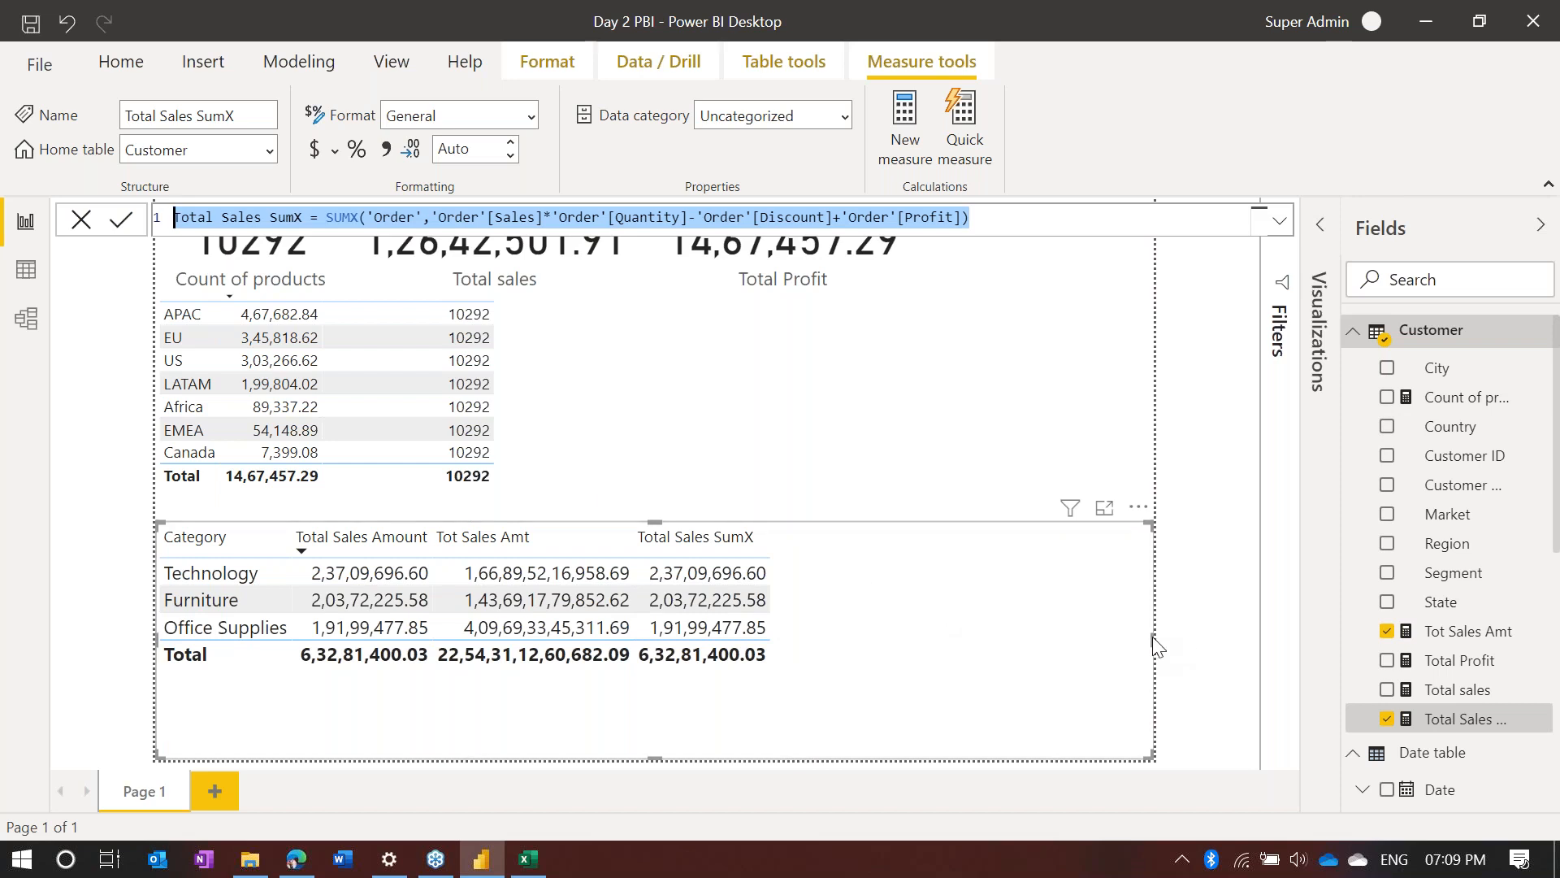
pyautogui.moveTo(1152, 640); pyautogui.dragTo(793, 642)
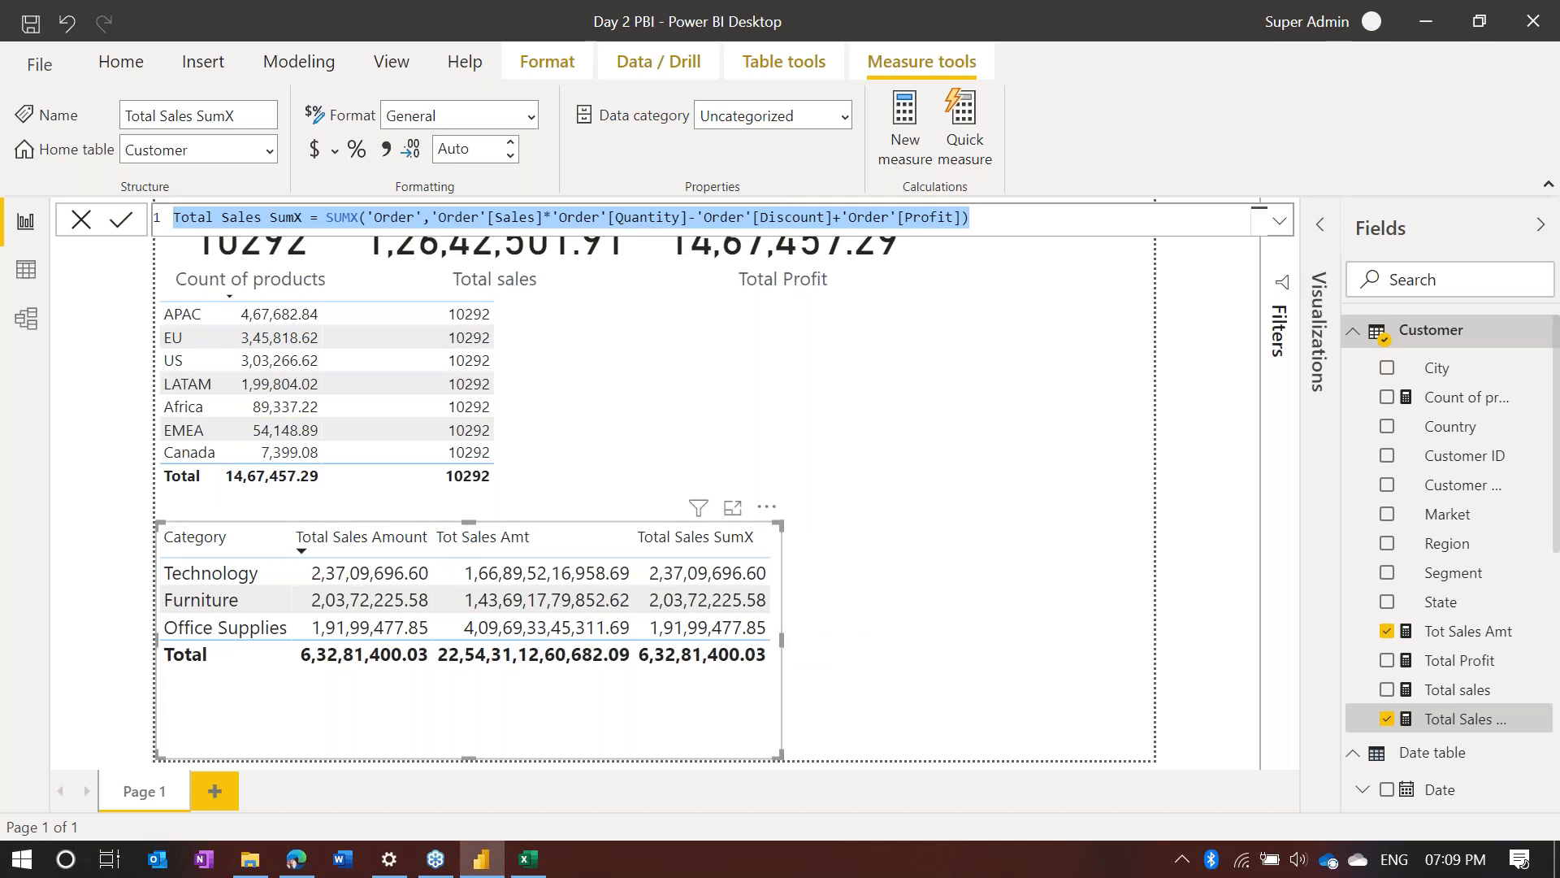
pyautogui.moveTo(468, 520); pyautogui.dragTo(468, 582)
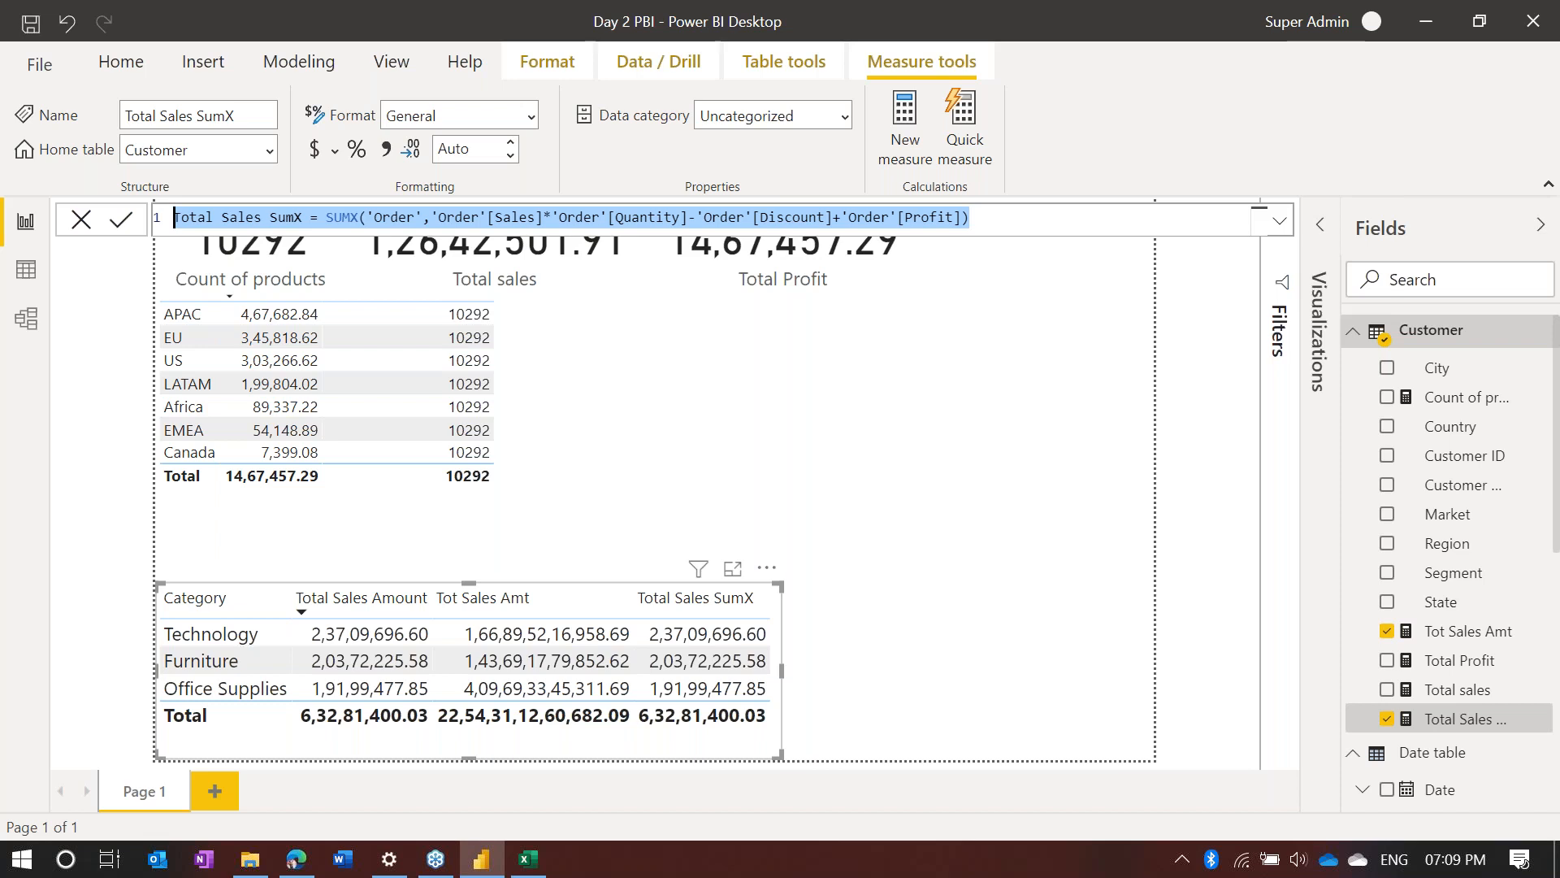
# Step: Build a new table visual showing Market with the Total Sales SumX measure, and enlarge it
pyautogui.hotkey('alt', 'Tab')
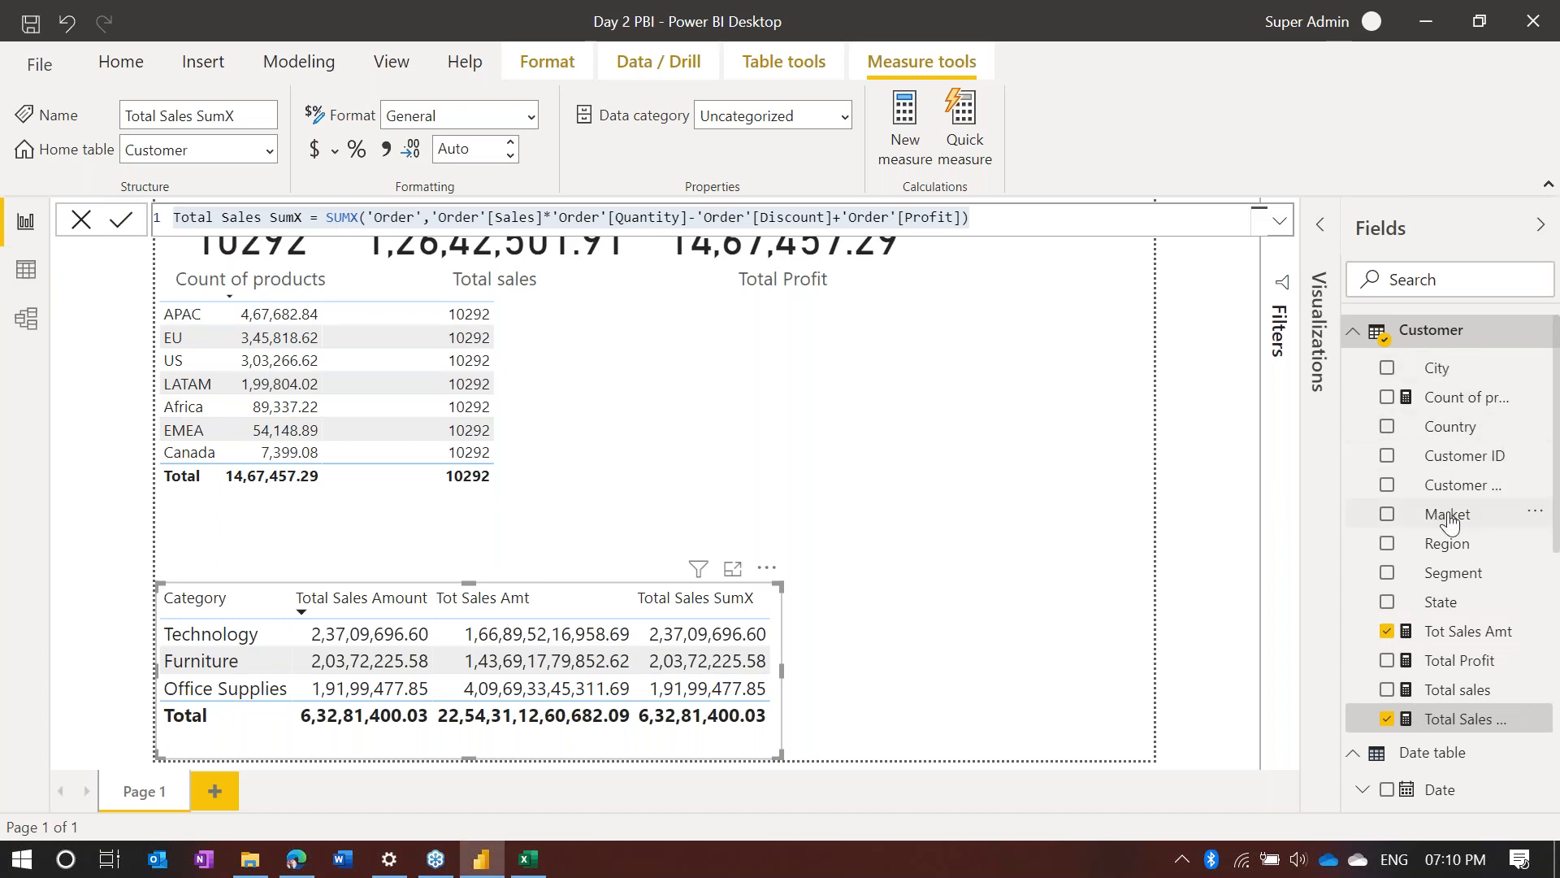
pyautogui.moveTo(1448, 520); pyautogui.dragTo(664, 350)
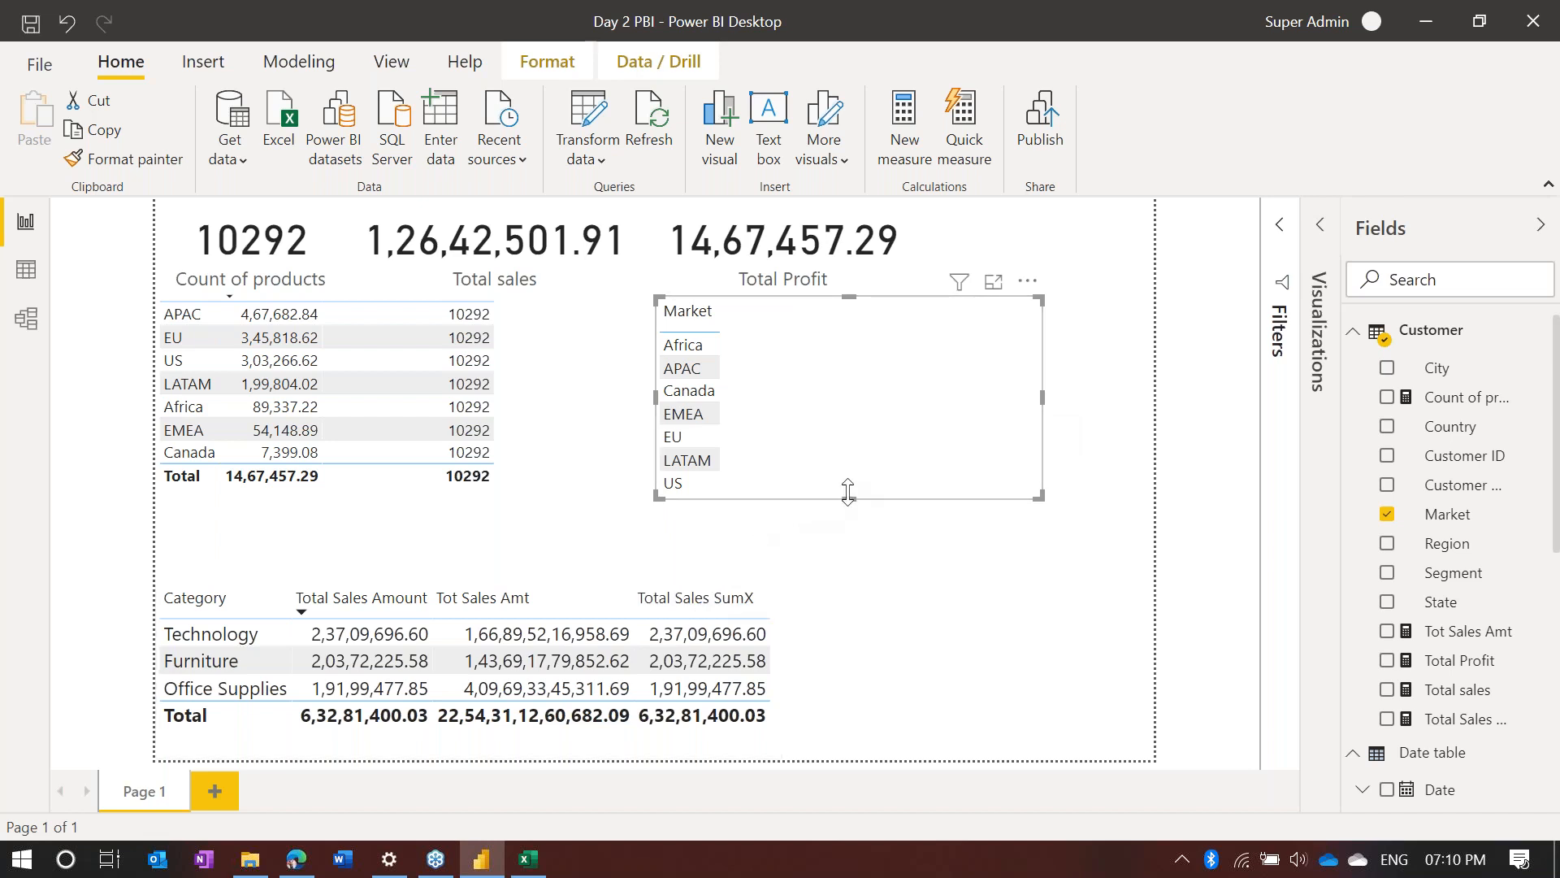
pyautogui.moveTo(848, 498); pyautogui.dragTo(848, 543)
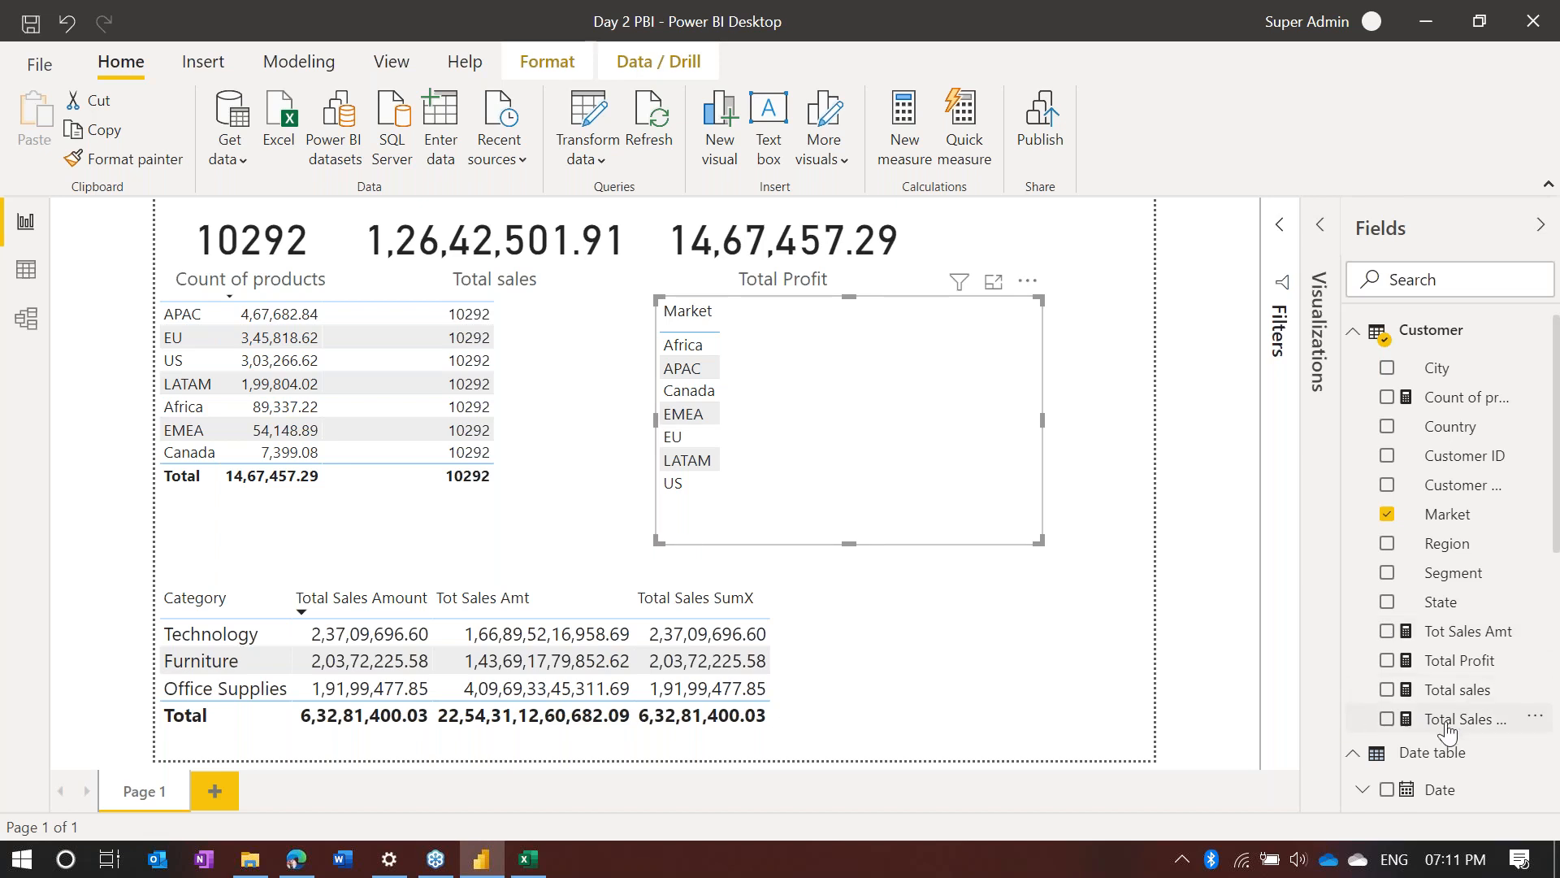
pyautogui.moveTo(1450, 720); pyautogui.dragTo(798, 356)
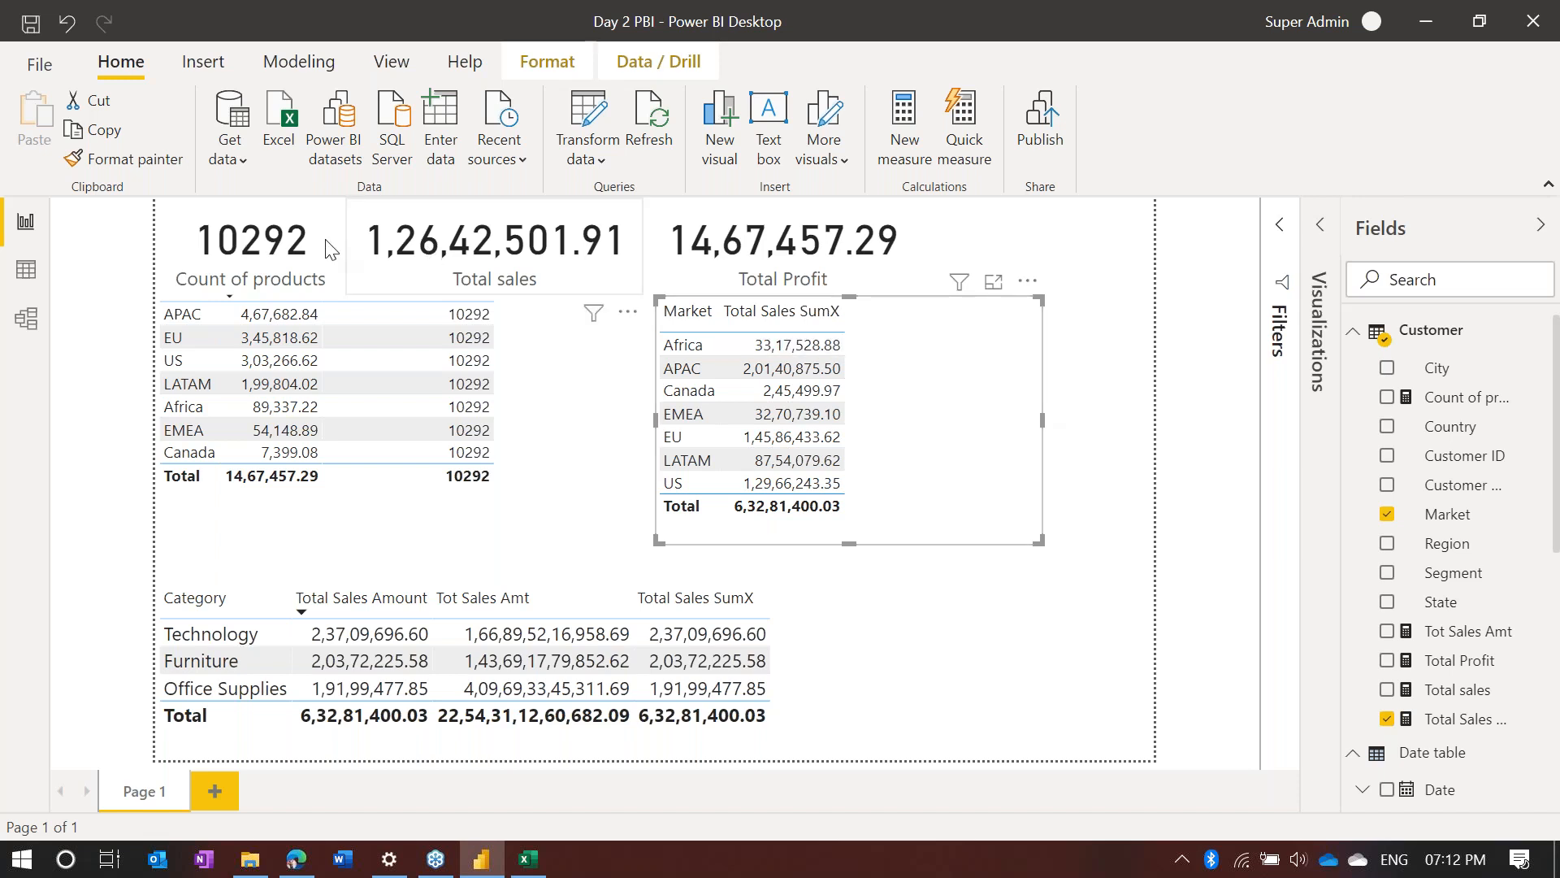
# Step: Examine the data model relationships and the Total Sales SumX formula, then return to the report
pyautogui.click(30, 327)
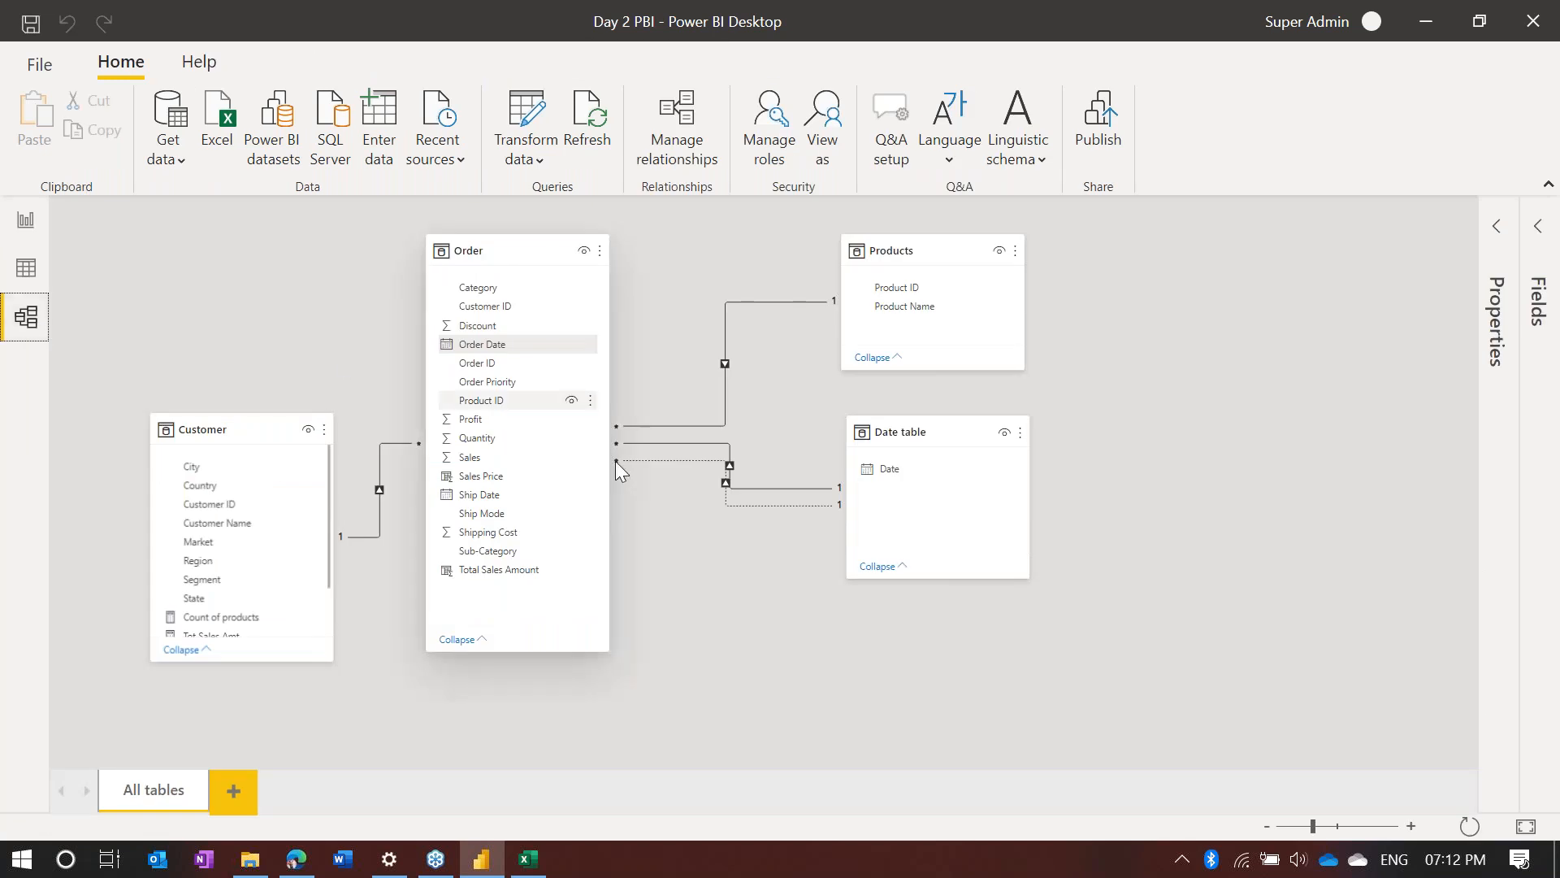
pyautogui.click(25, 224)
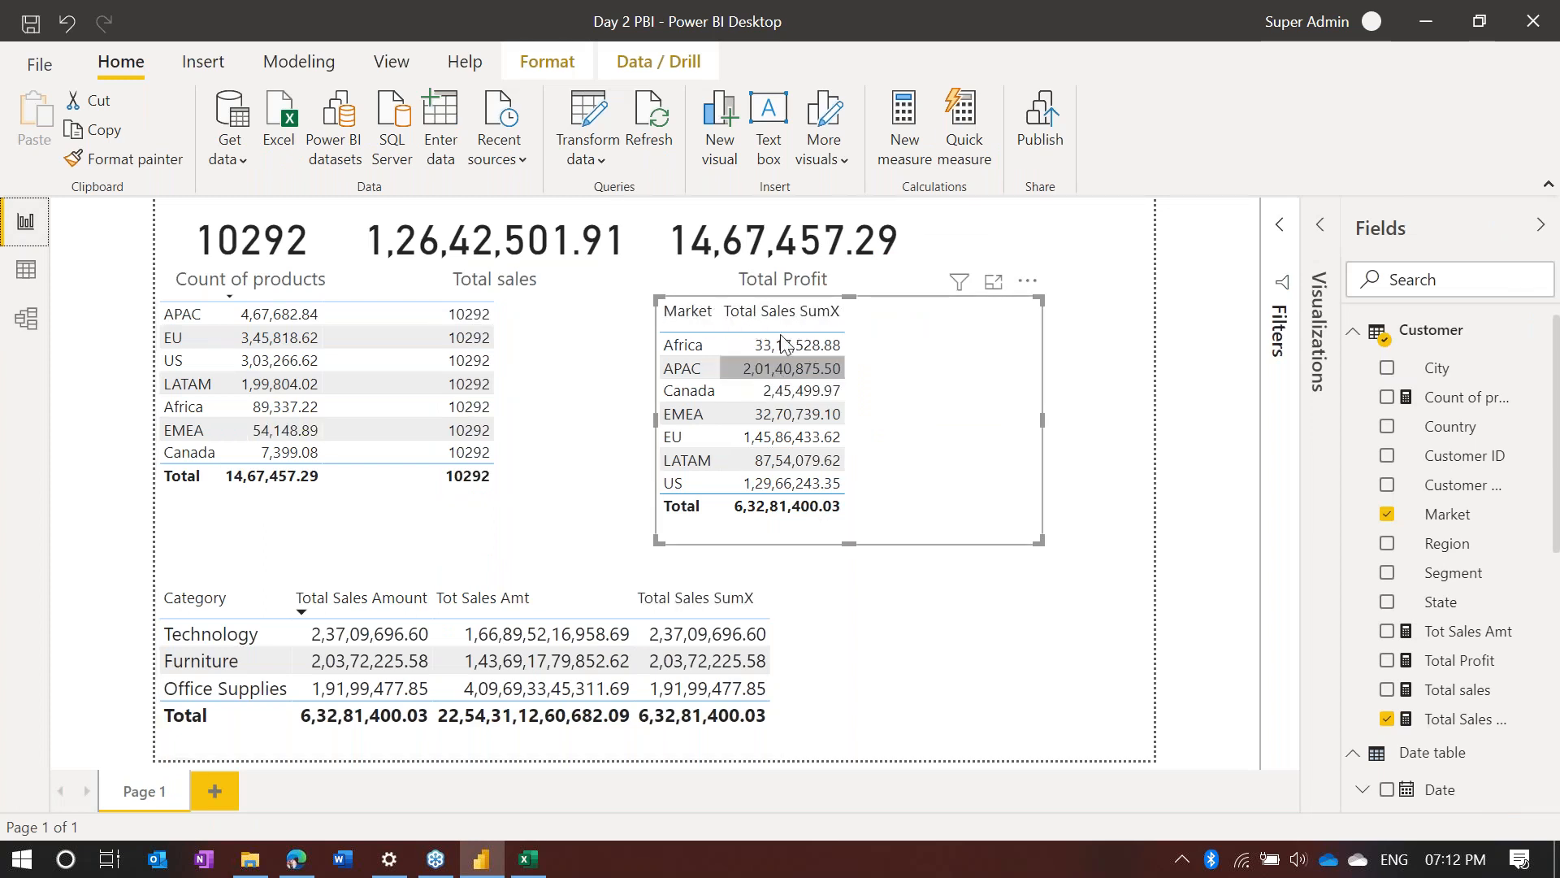
pyautogui.click(1434, 719)
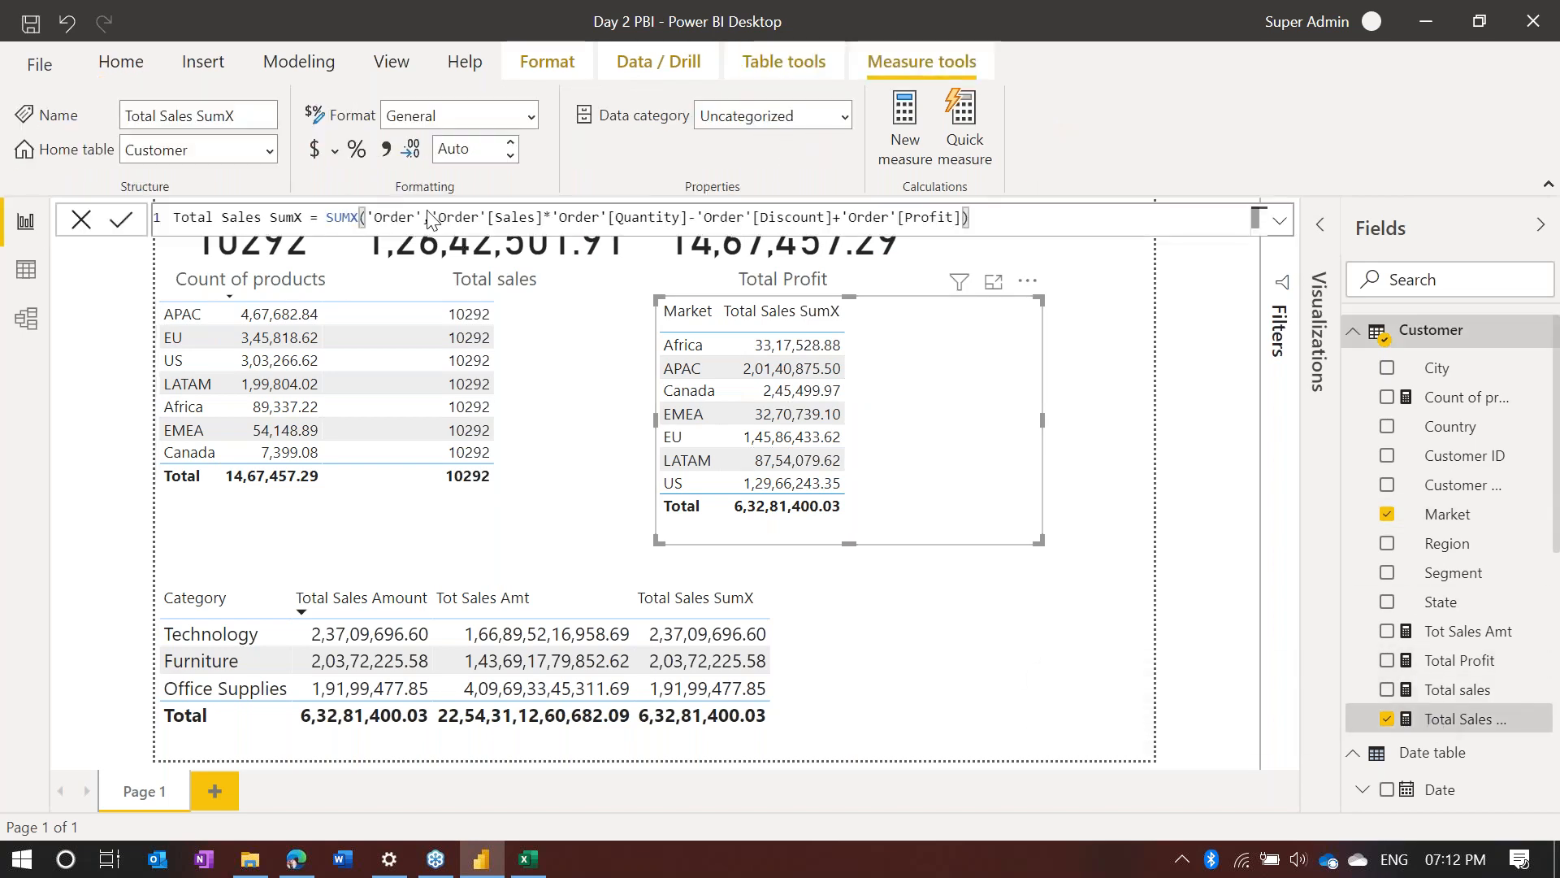
pyautogui.click(416, 218)
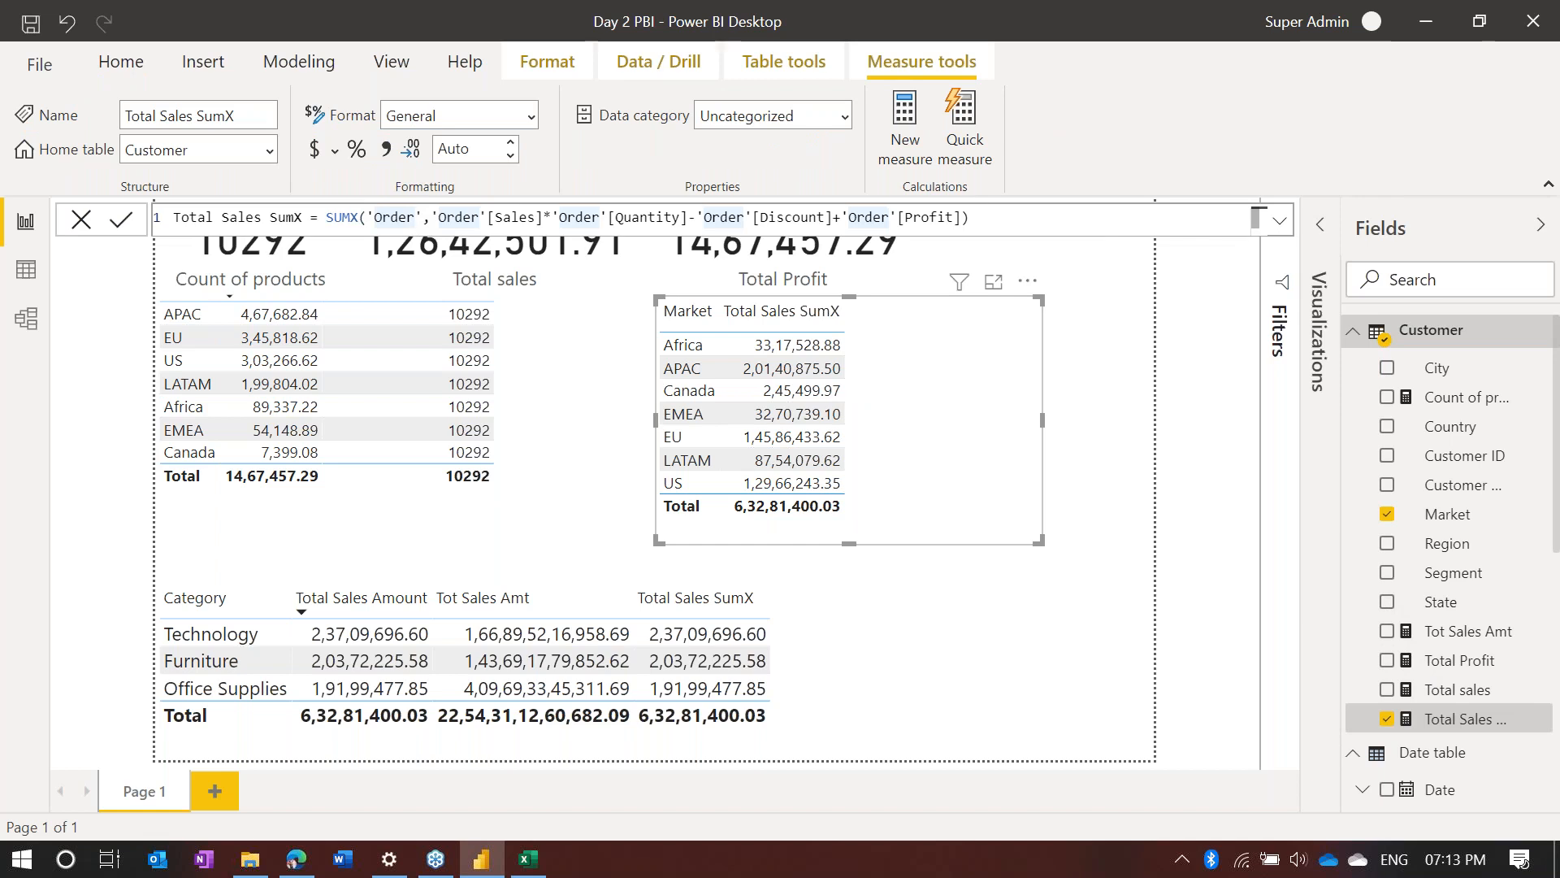
pyautogui.doubleClick(397, 218)
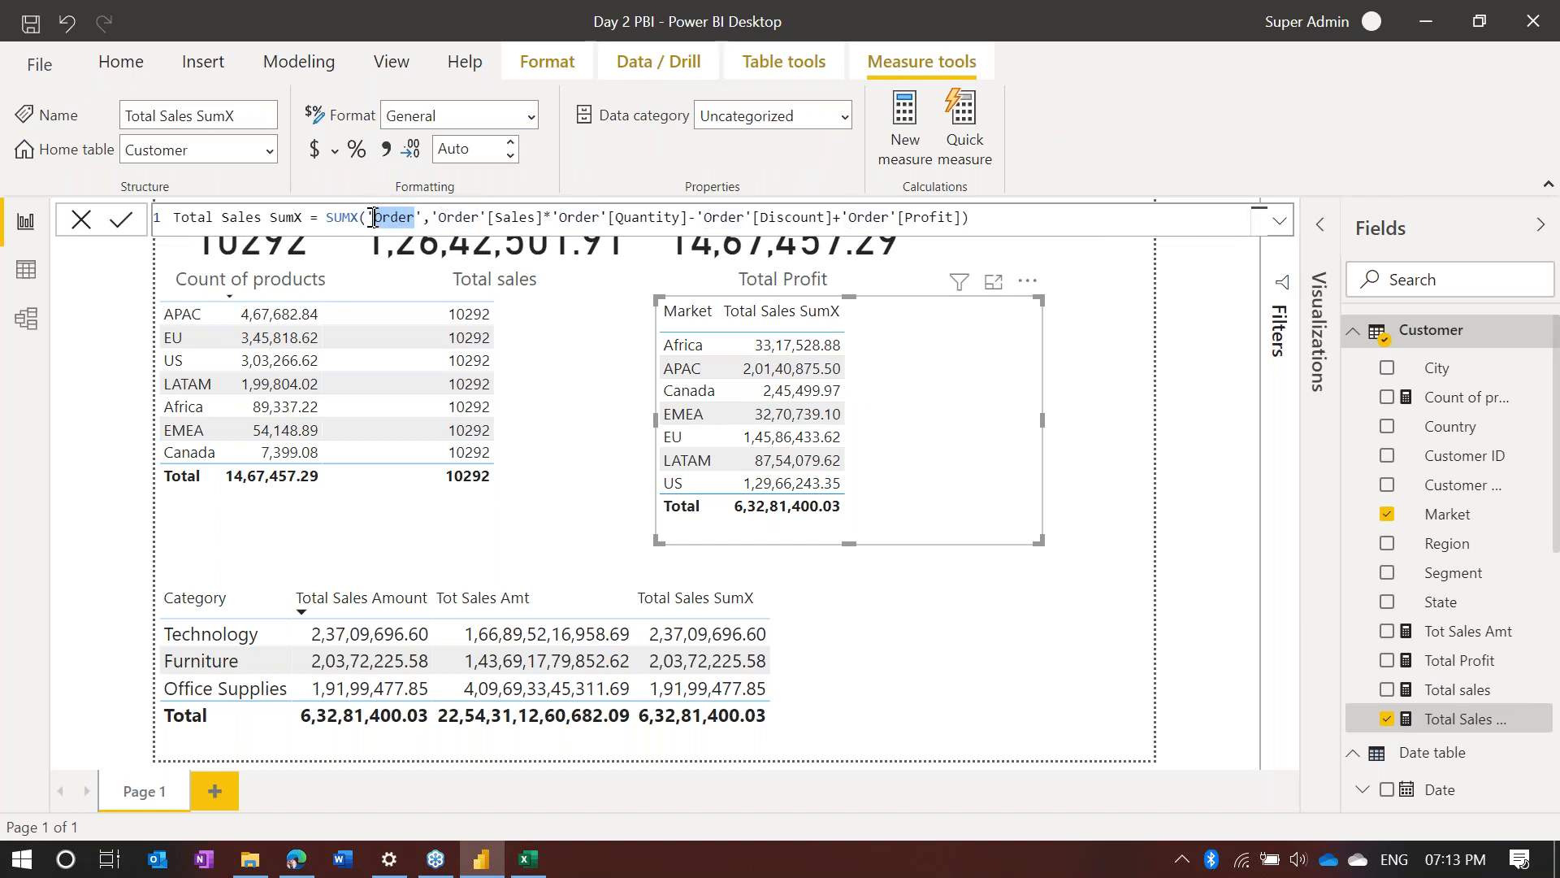
pyautogui.click(81, 219)
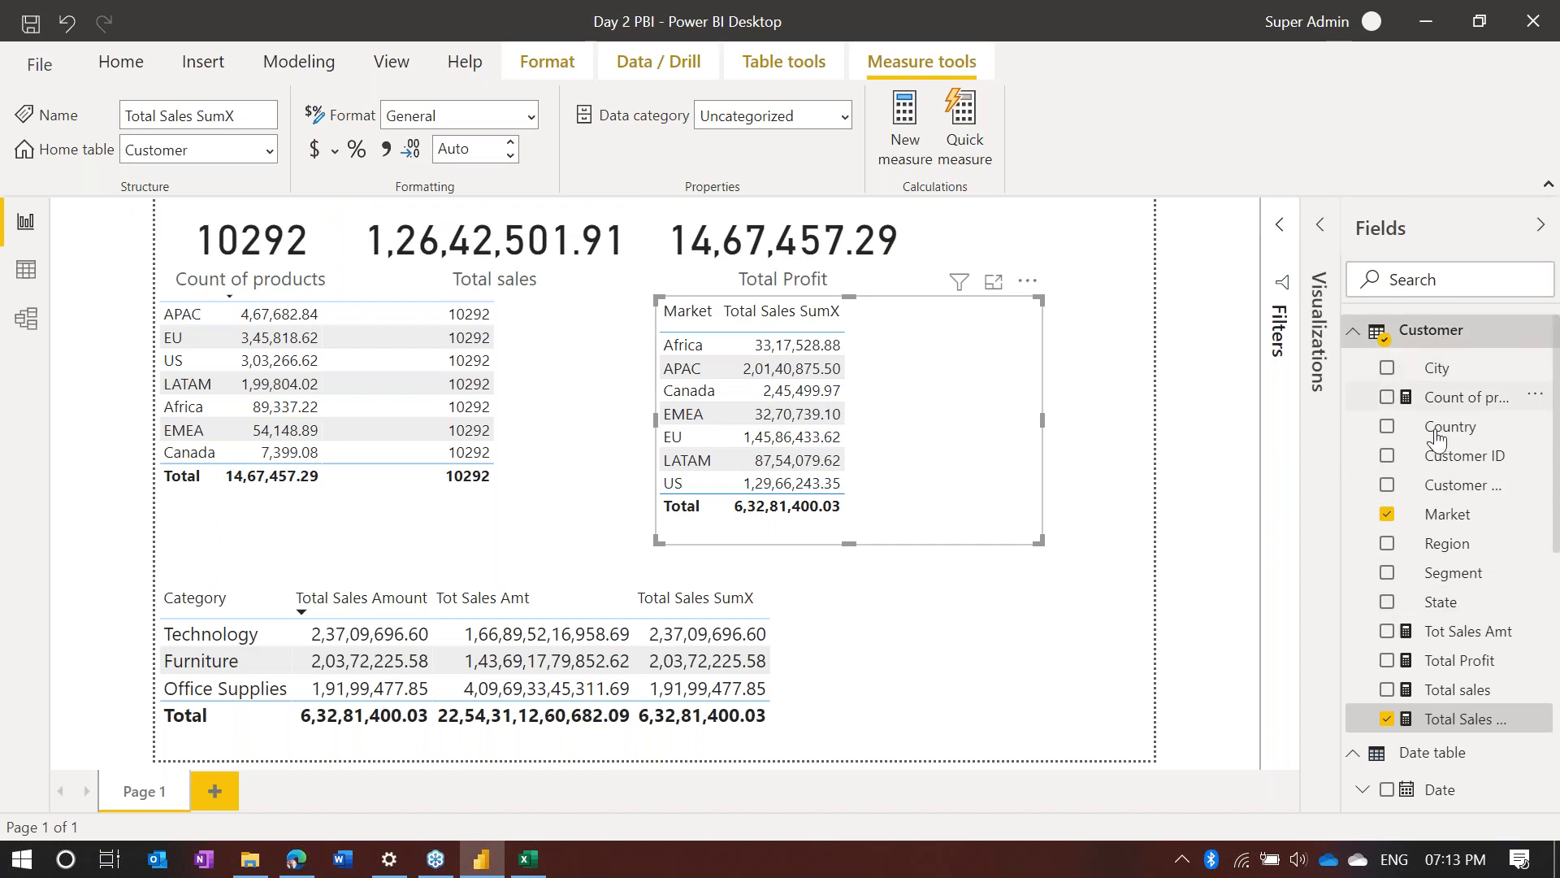
pyautogui.click(26, 318)
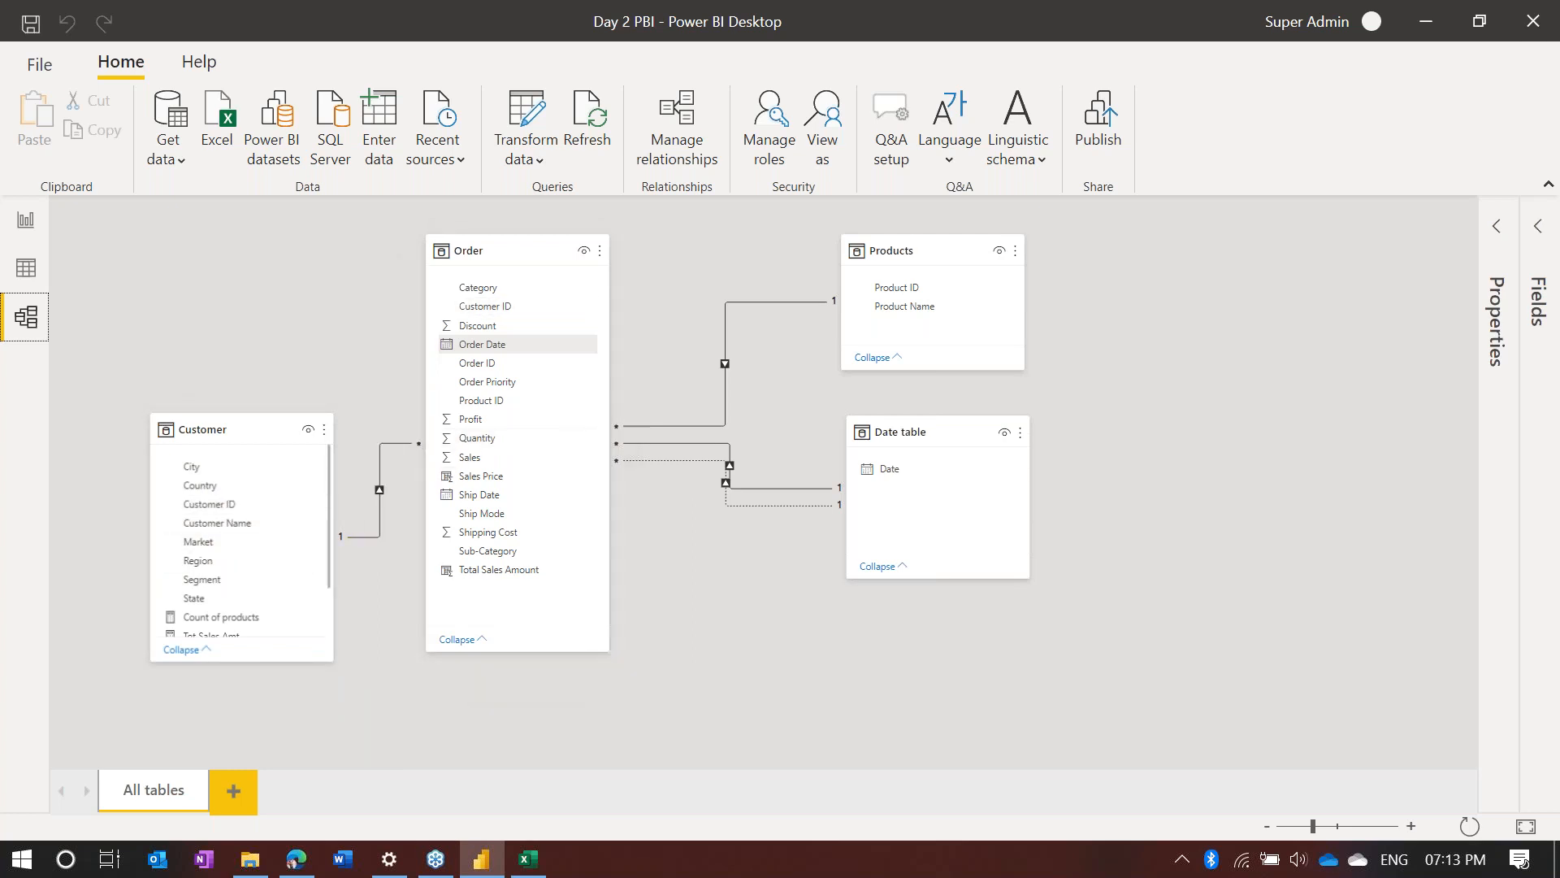
pyautogui.click(25, 221)
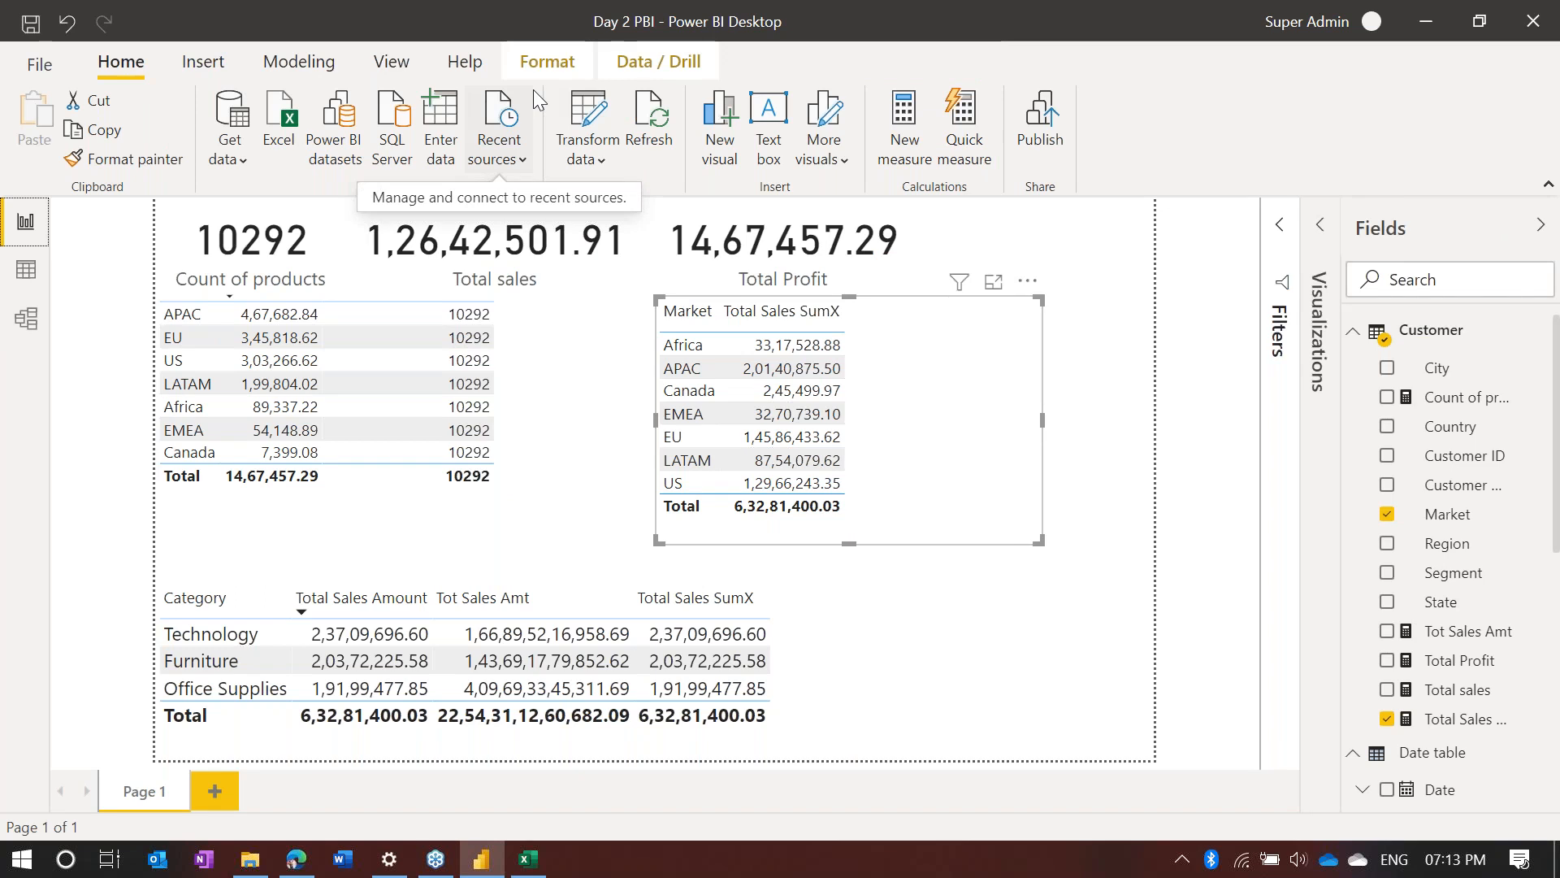
# Step: Create a new measure named Total sales Calculate that starts with the CALCULATE function
pyautogui.click(916, 134)
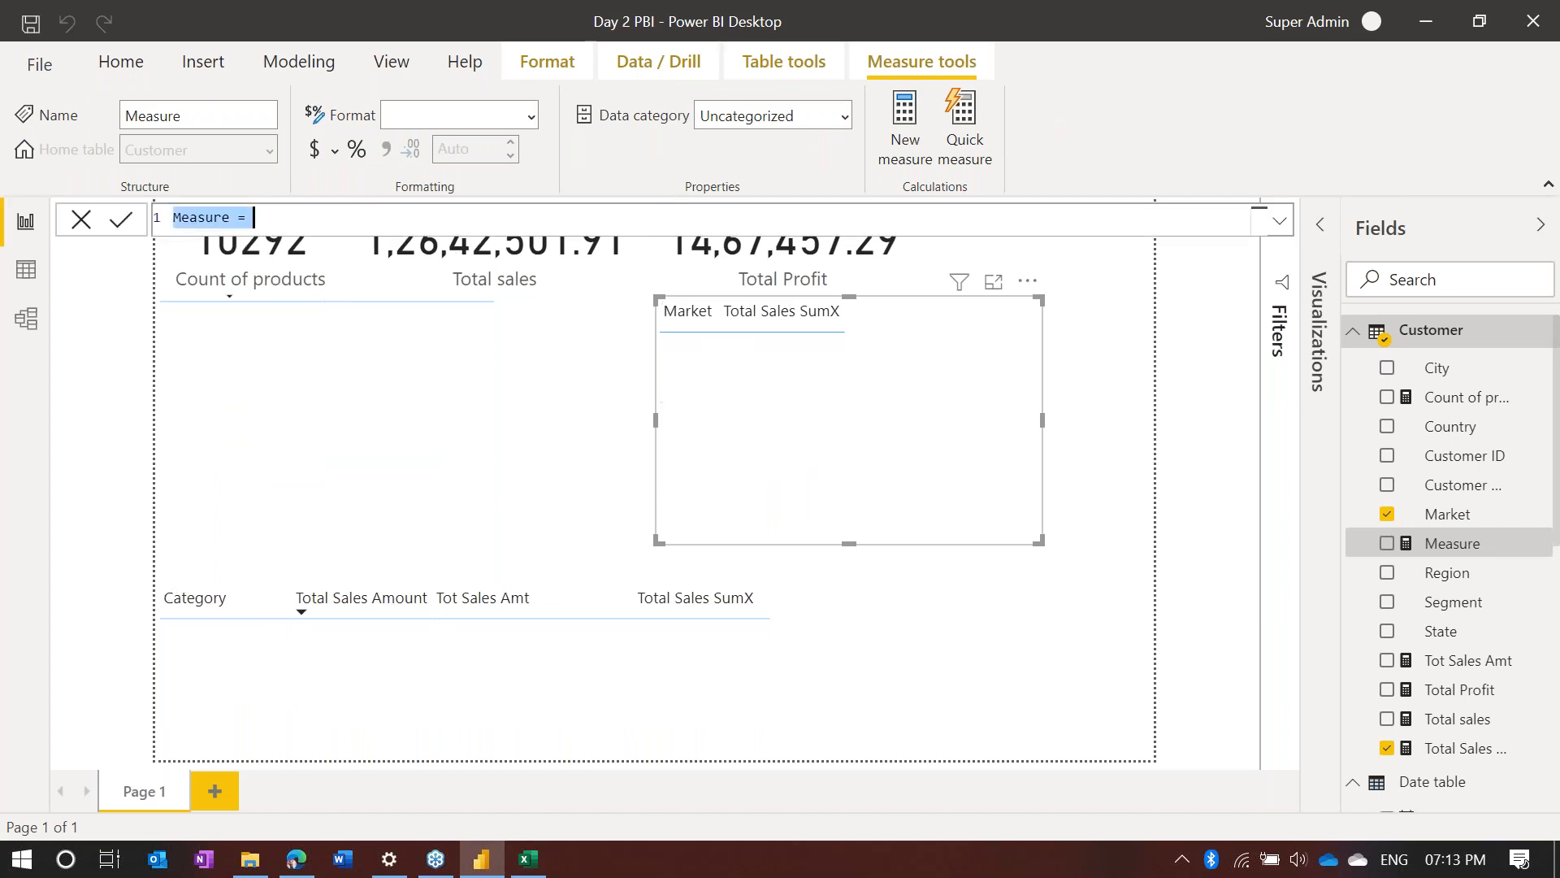
pyautogui.write('Tots')
pyautogui.press('BackSpace')
pyautogui.write('al sales Calculate ')
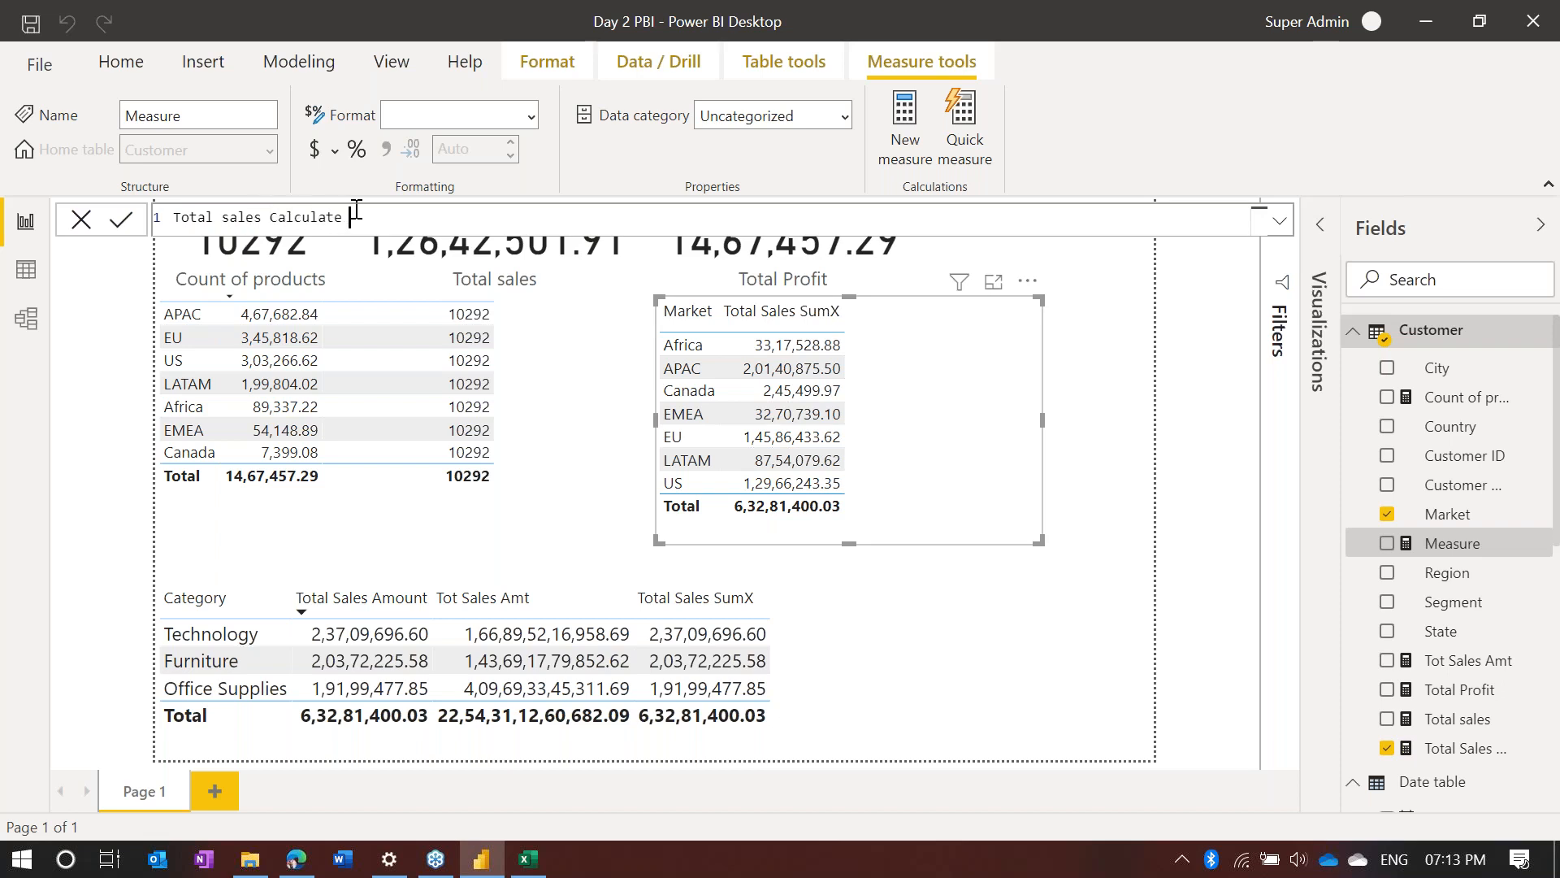
pyautogui.write('= calc')
pyautogui.press('Tab')
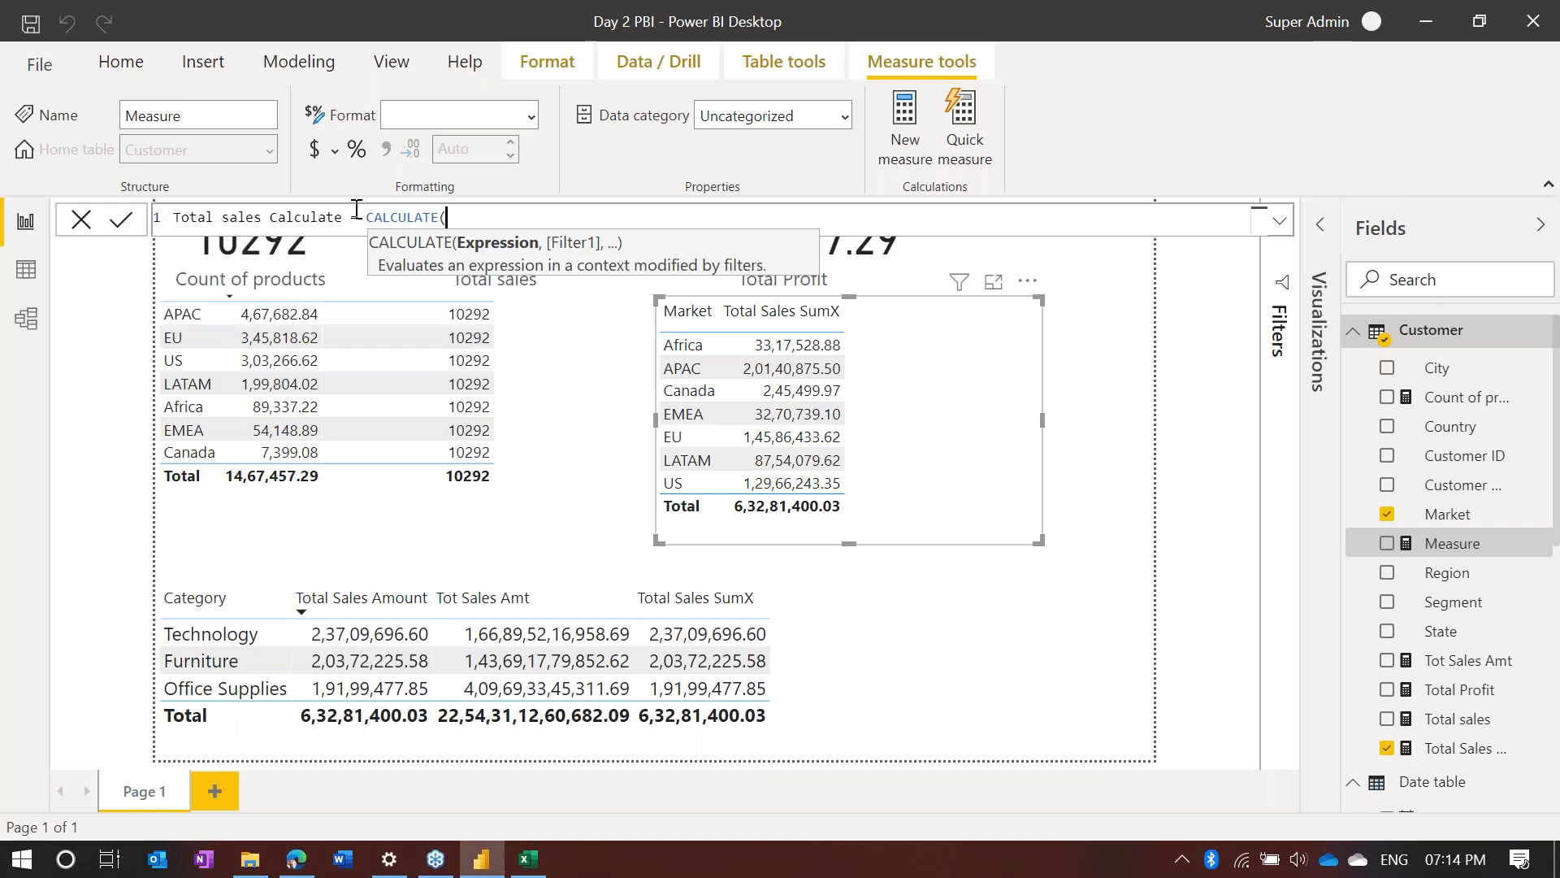
# Step: Enter [Total Sales SumX] as the CALCULATE expression followed by a comma, and open the model view to pick a filter
pyautogui.write('tot')
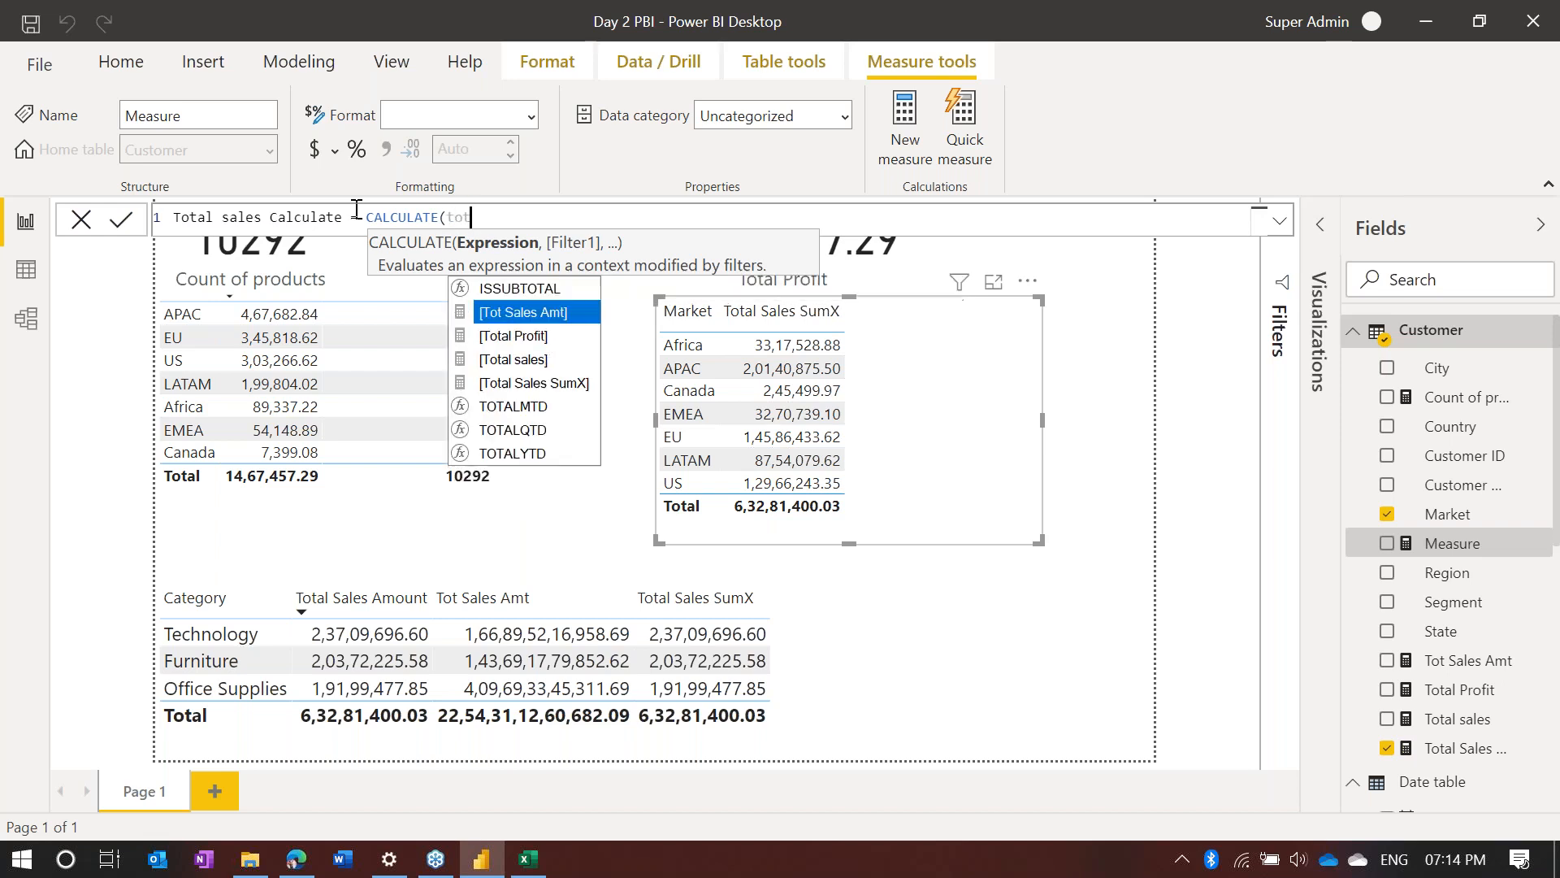
pyautogui.write('alsa')
pyautogui.press('BackSpace')
pyautogui.press('BackSpace')
pyautogui.press('Down')
pyautogui.press('Tab')
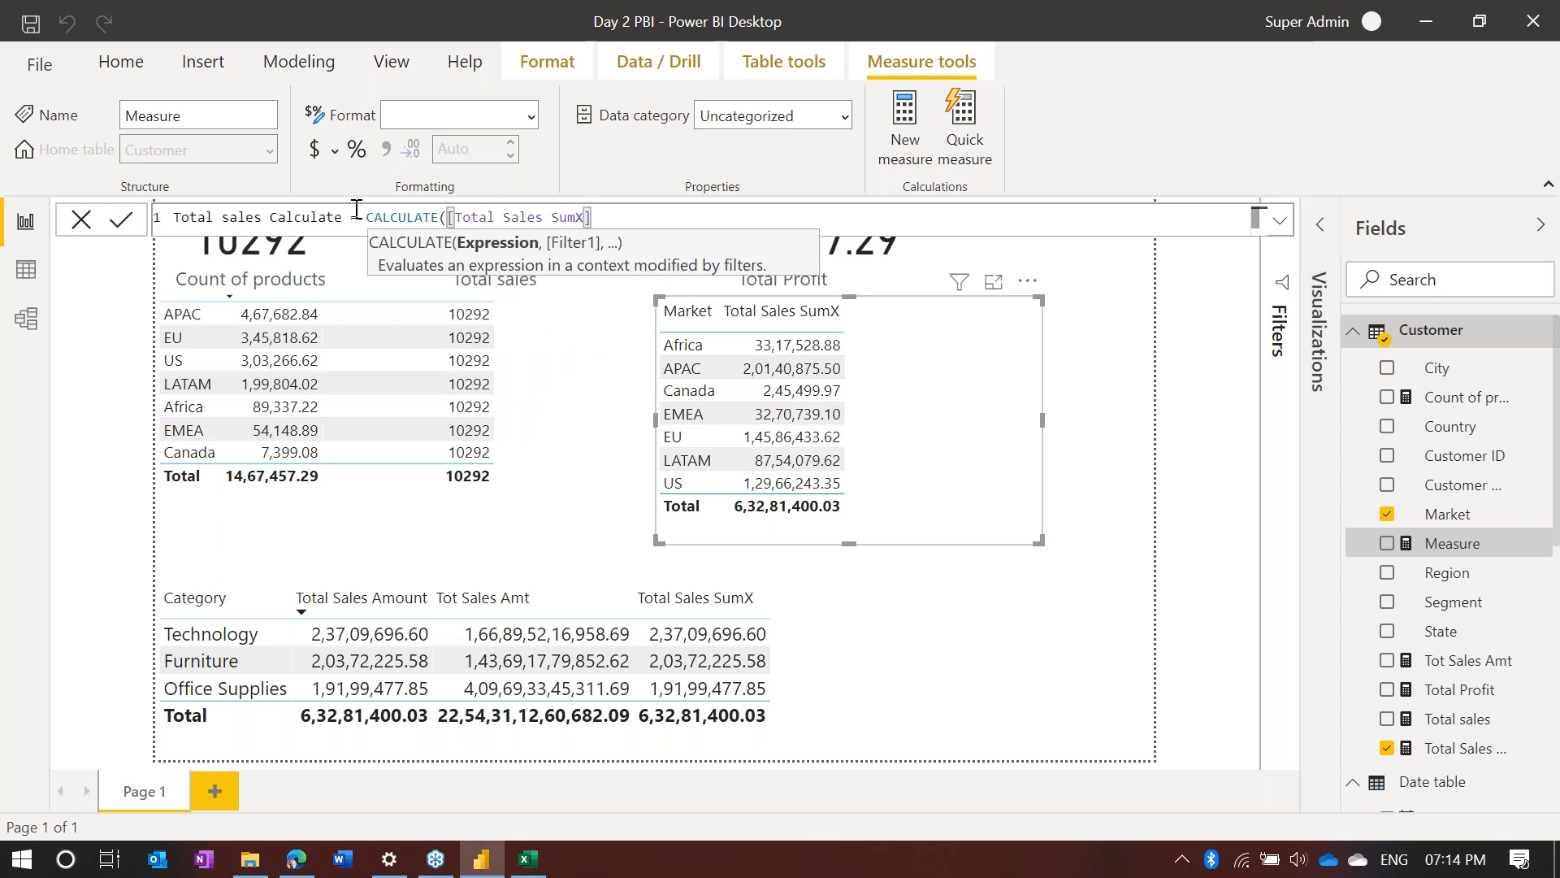
pyautogui.write(',')
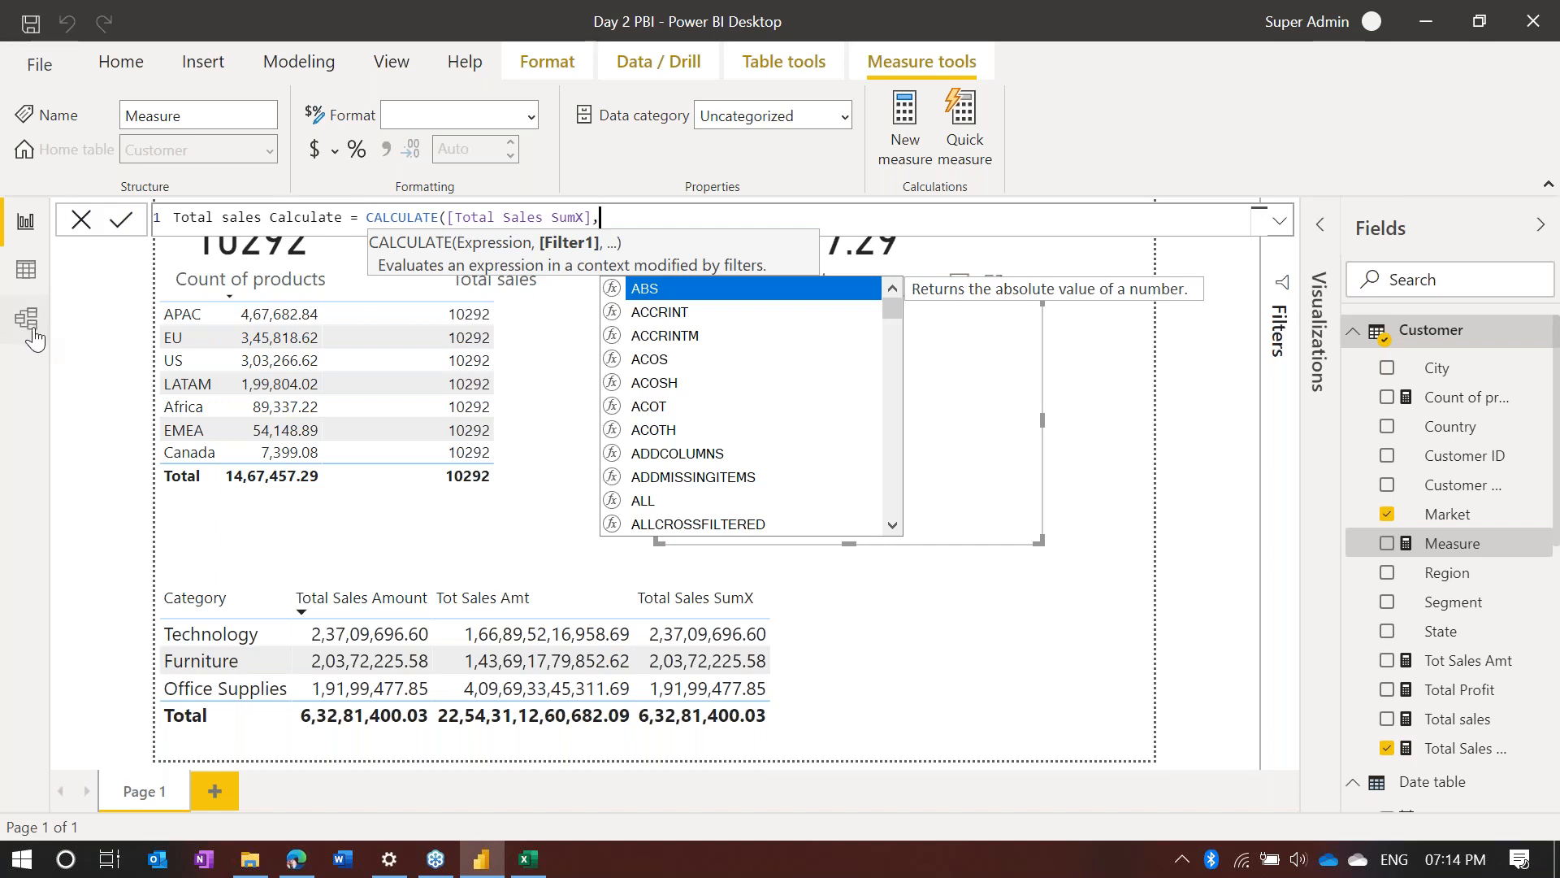
pyautogui.press('Escape')
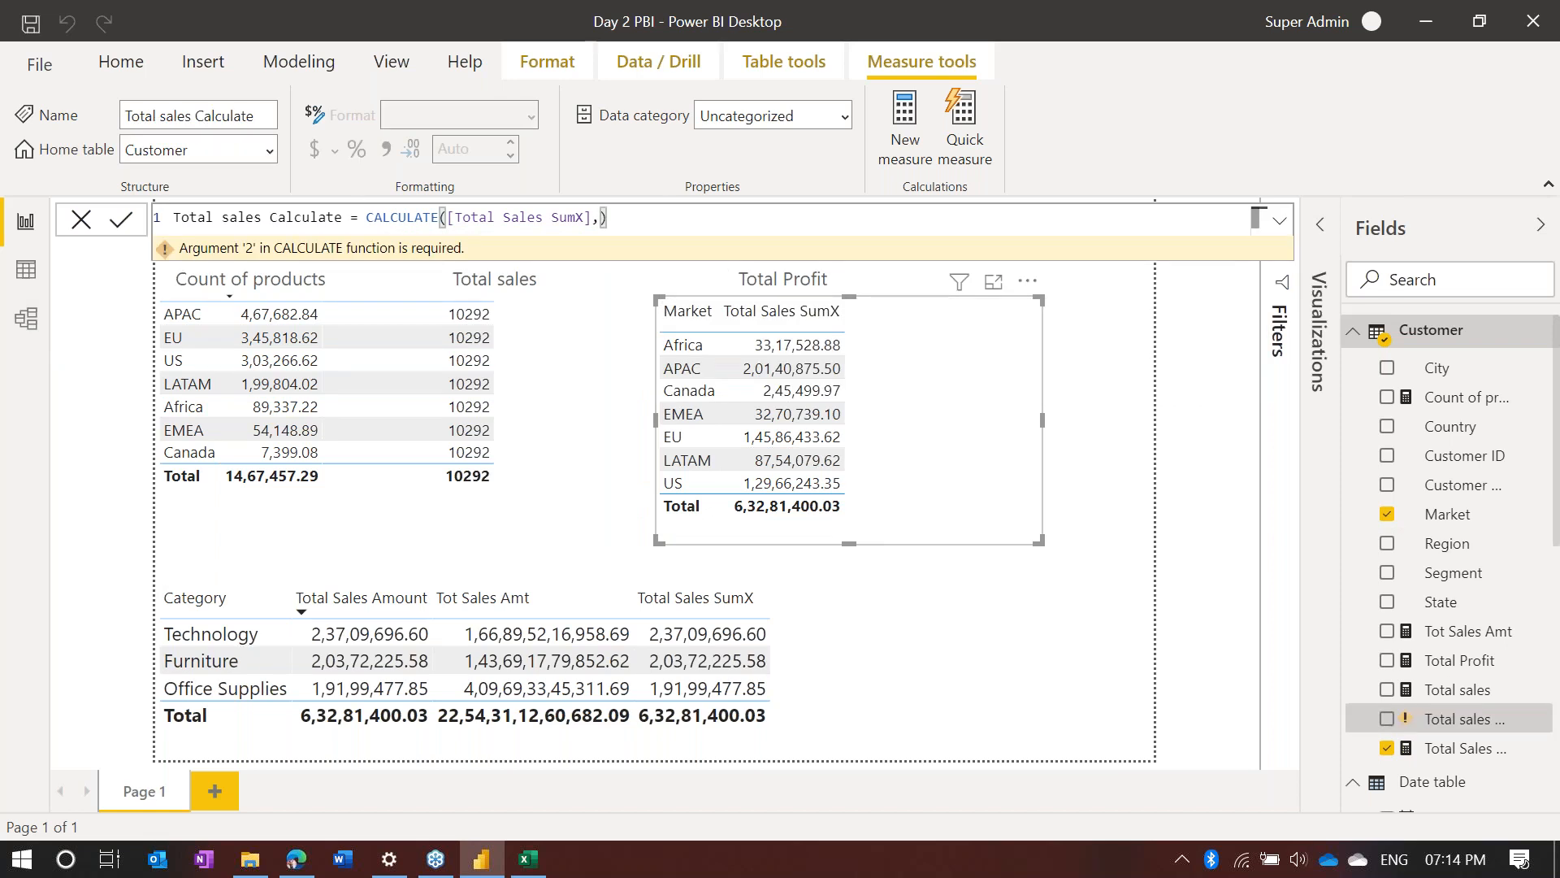
pyautogui.click(26, 318)
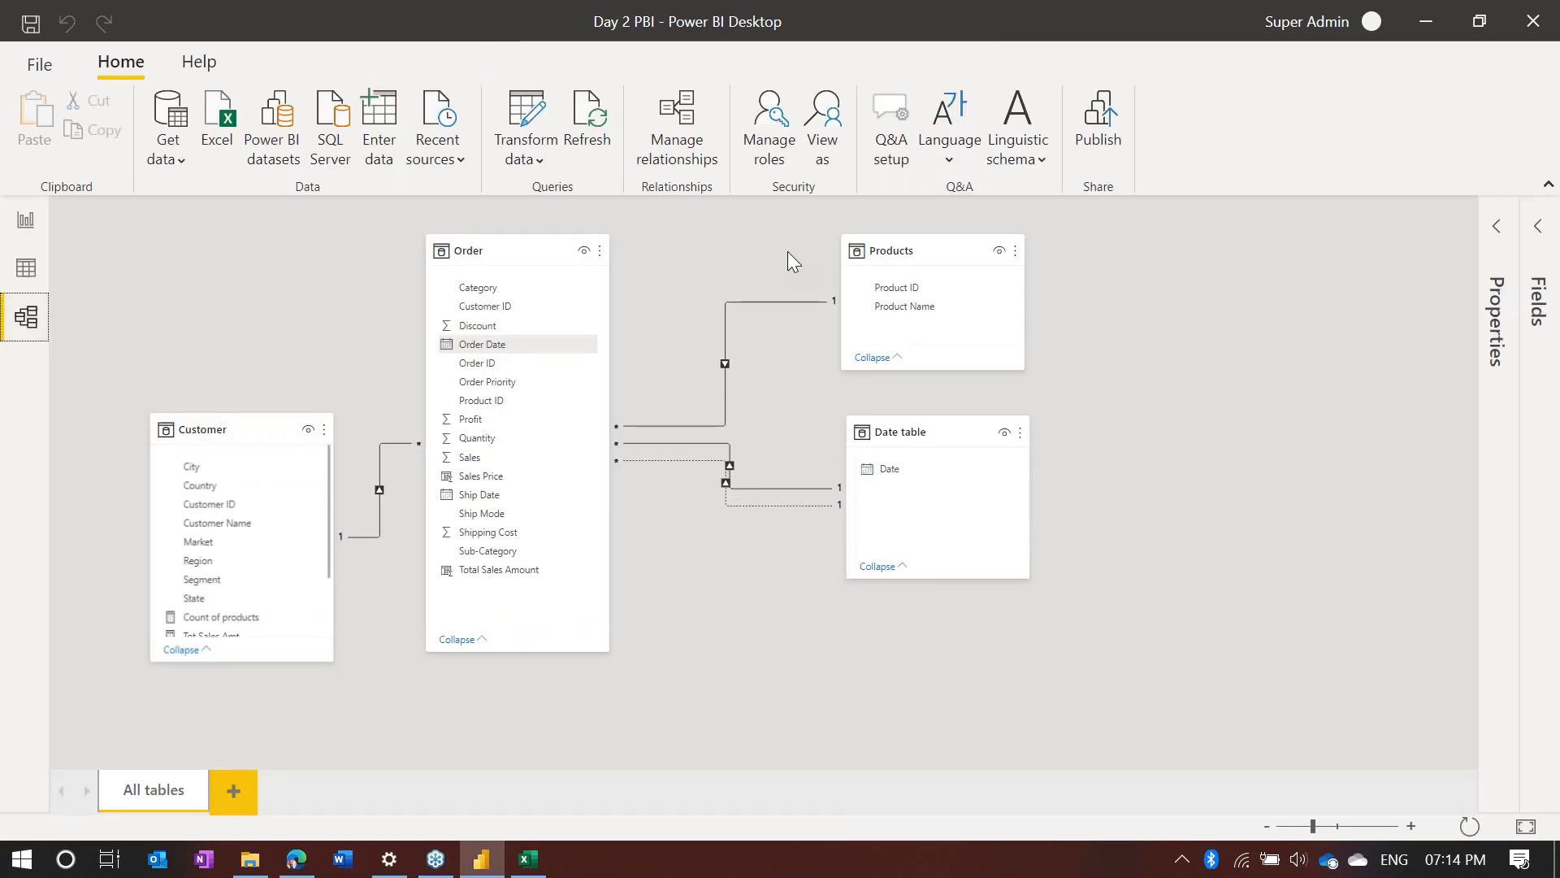
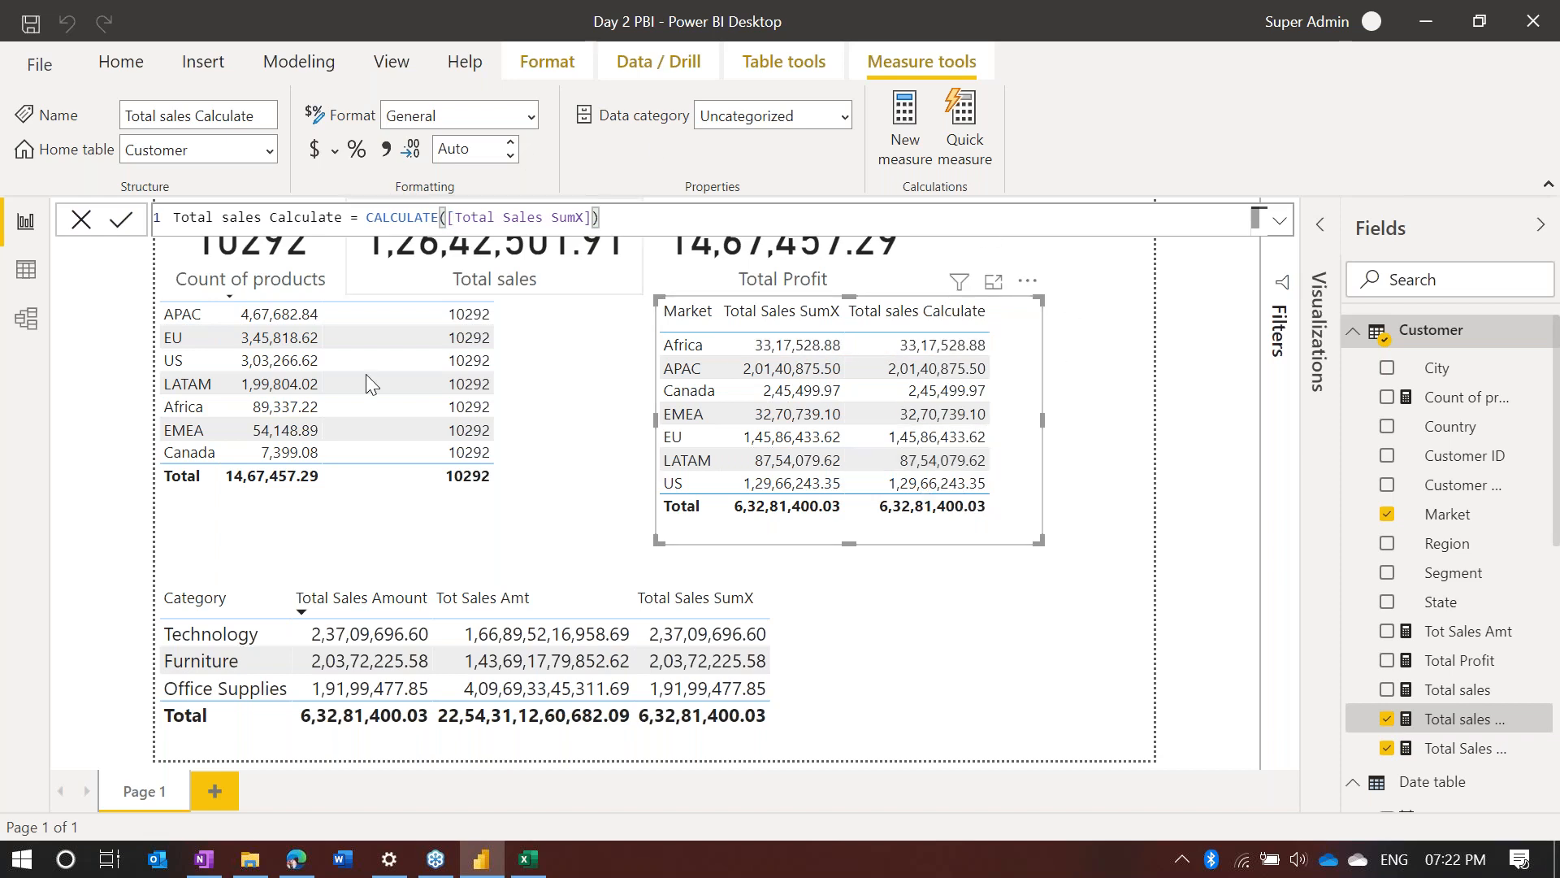
# Step: Switch between the model diagram and the report to examine the relationships and the Total sales Calculate formula
pyautogui.click(27, 321)
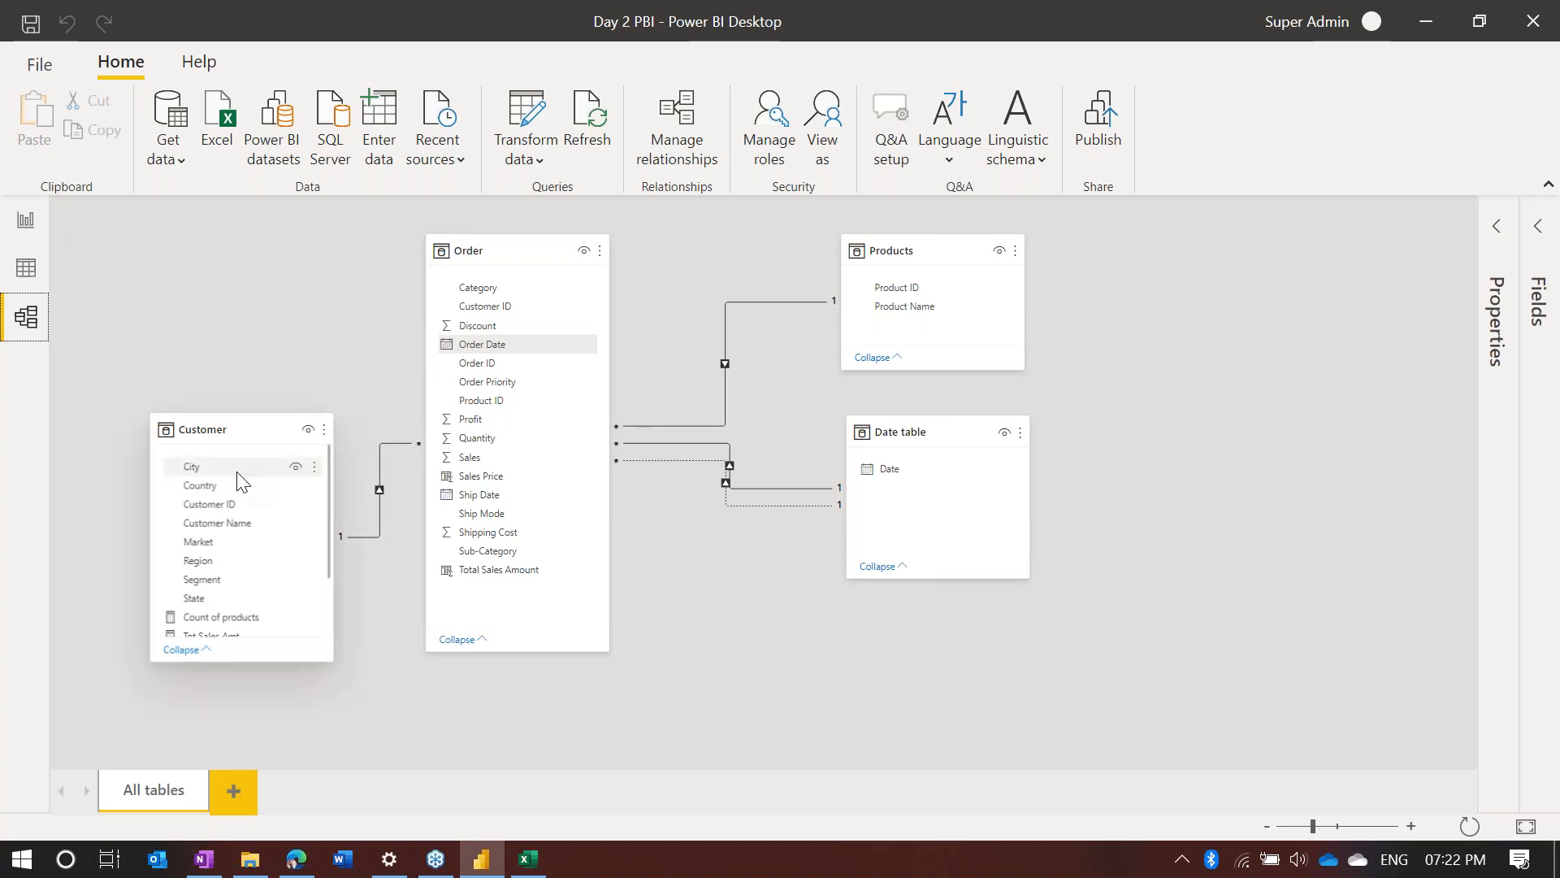
pyautogui.click(25, 226)
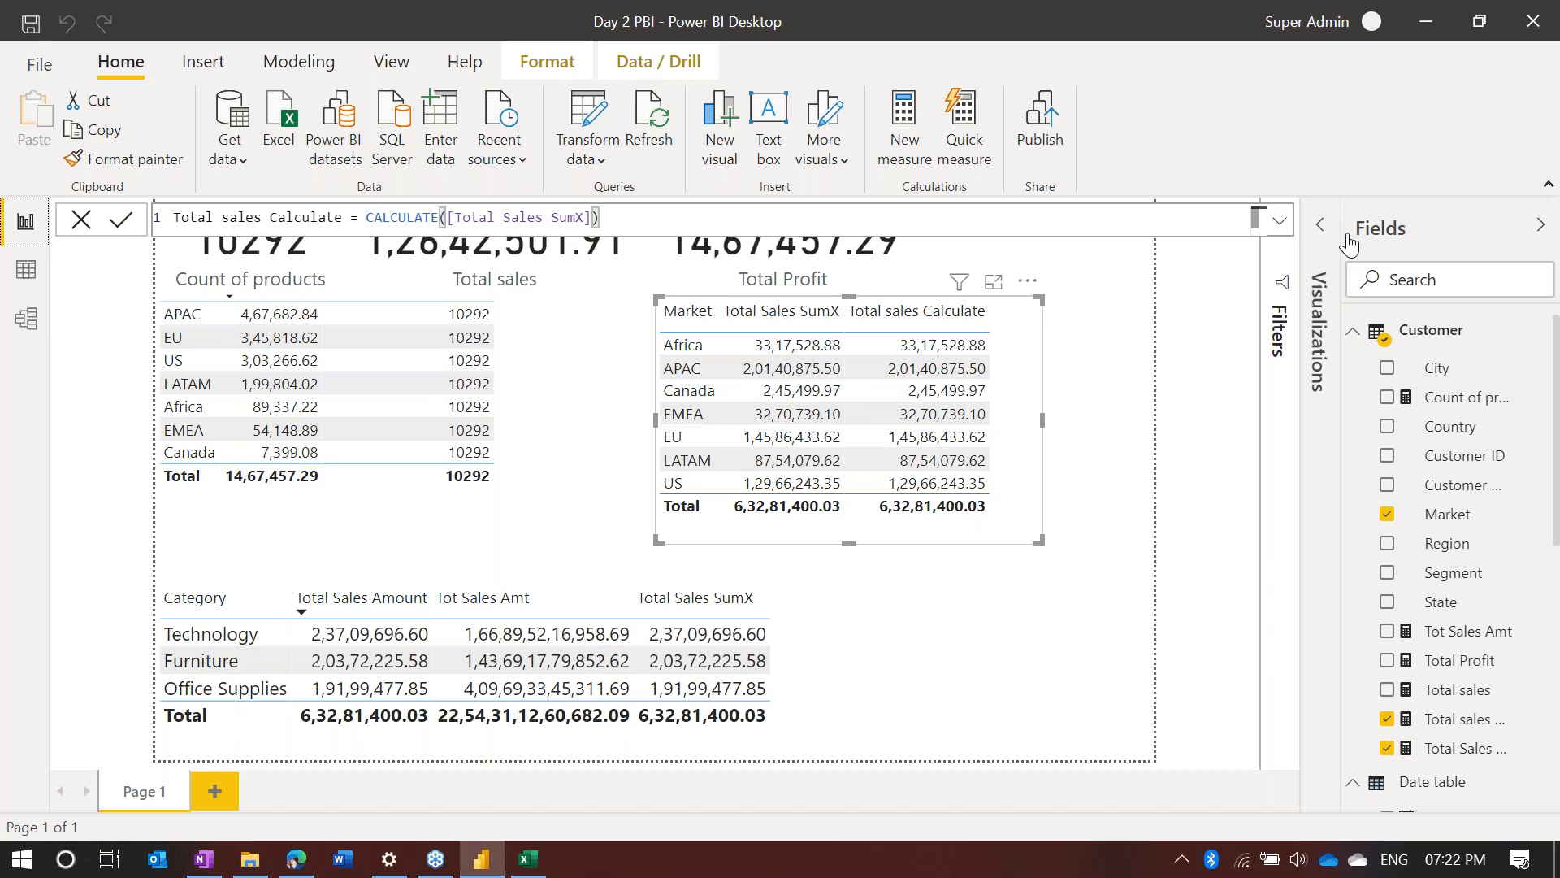
pyautogui.click(29, 325)
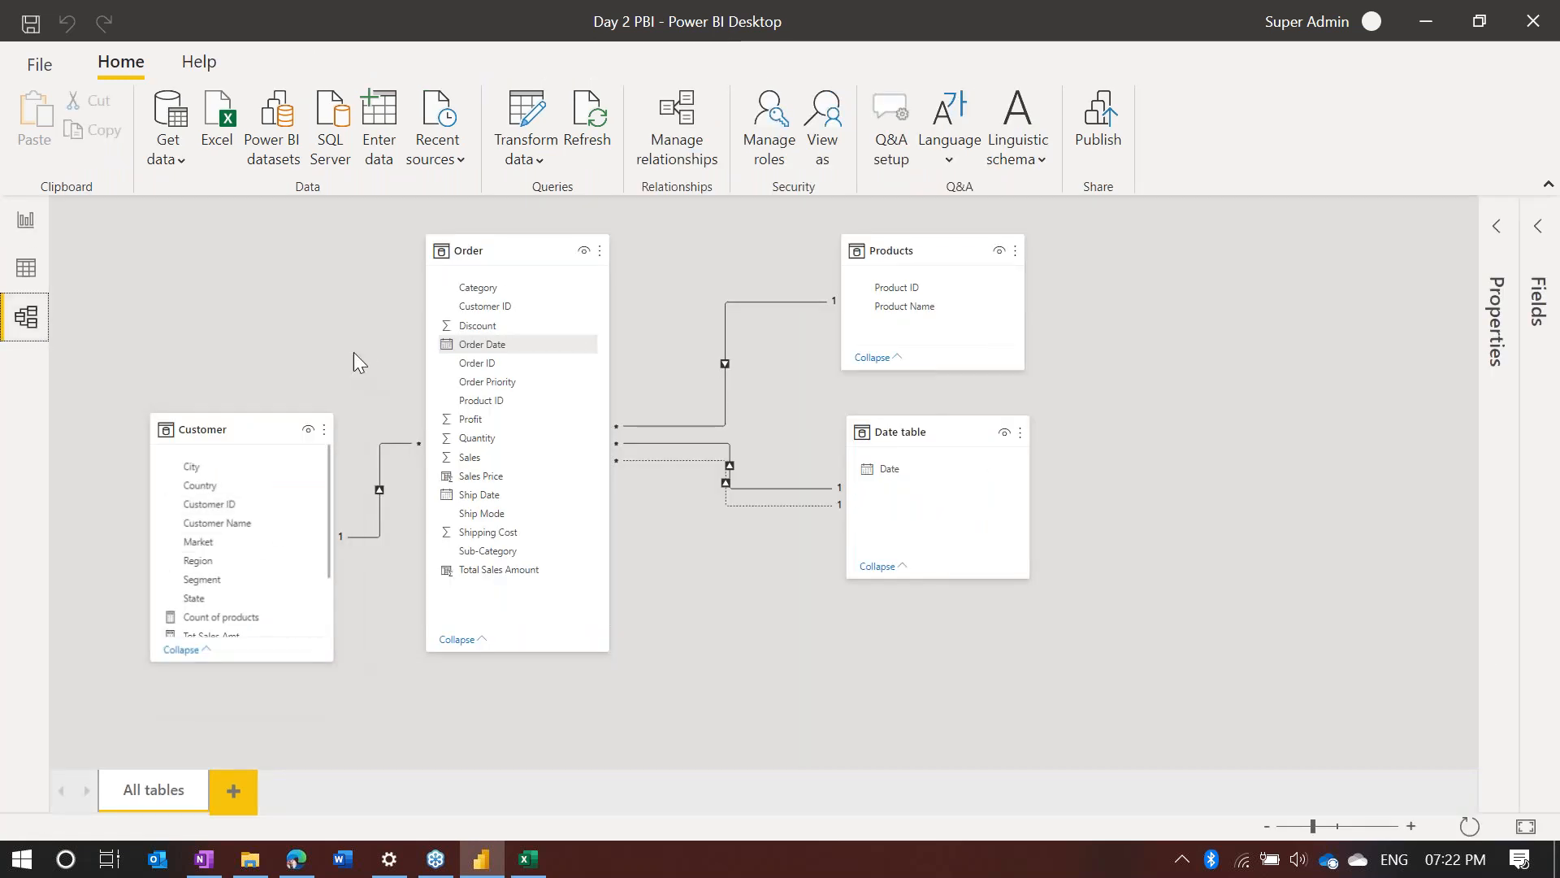
pyautogui.click(27, 217)
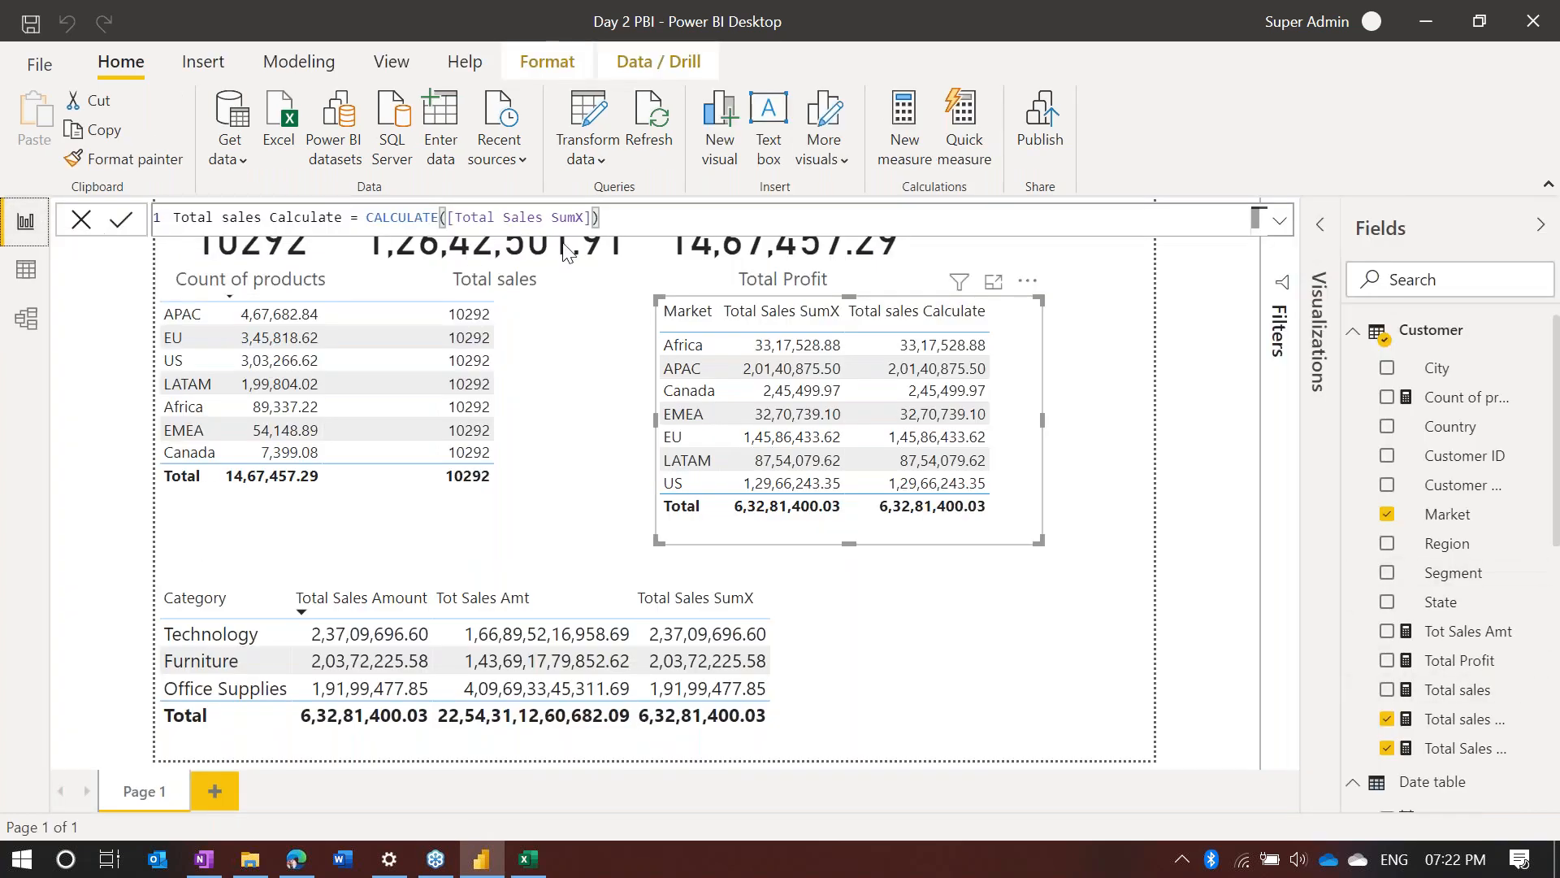
pyautogui.moveTo(606, 215); pyautogui.dragTo(447, 215)
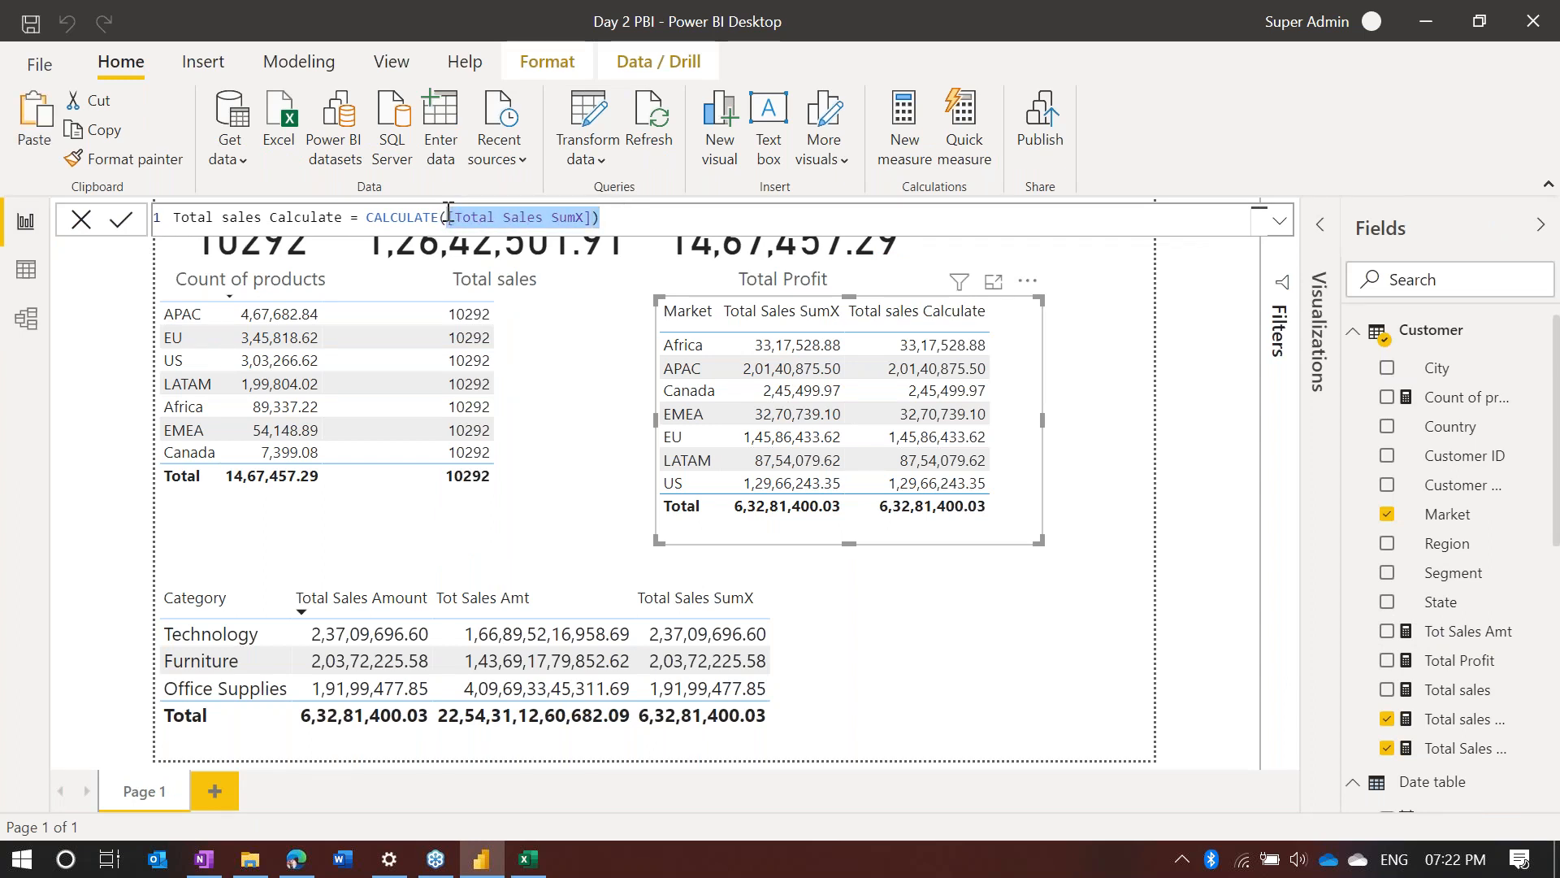
# Step: Compare the Total sales Calculate and Total Sales SumX measure formulas, and recheck the model diagram
pyautogui.click(1459, 724)
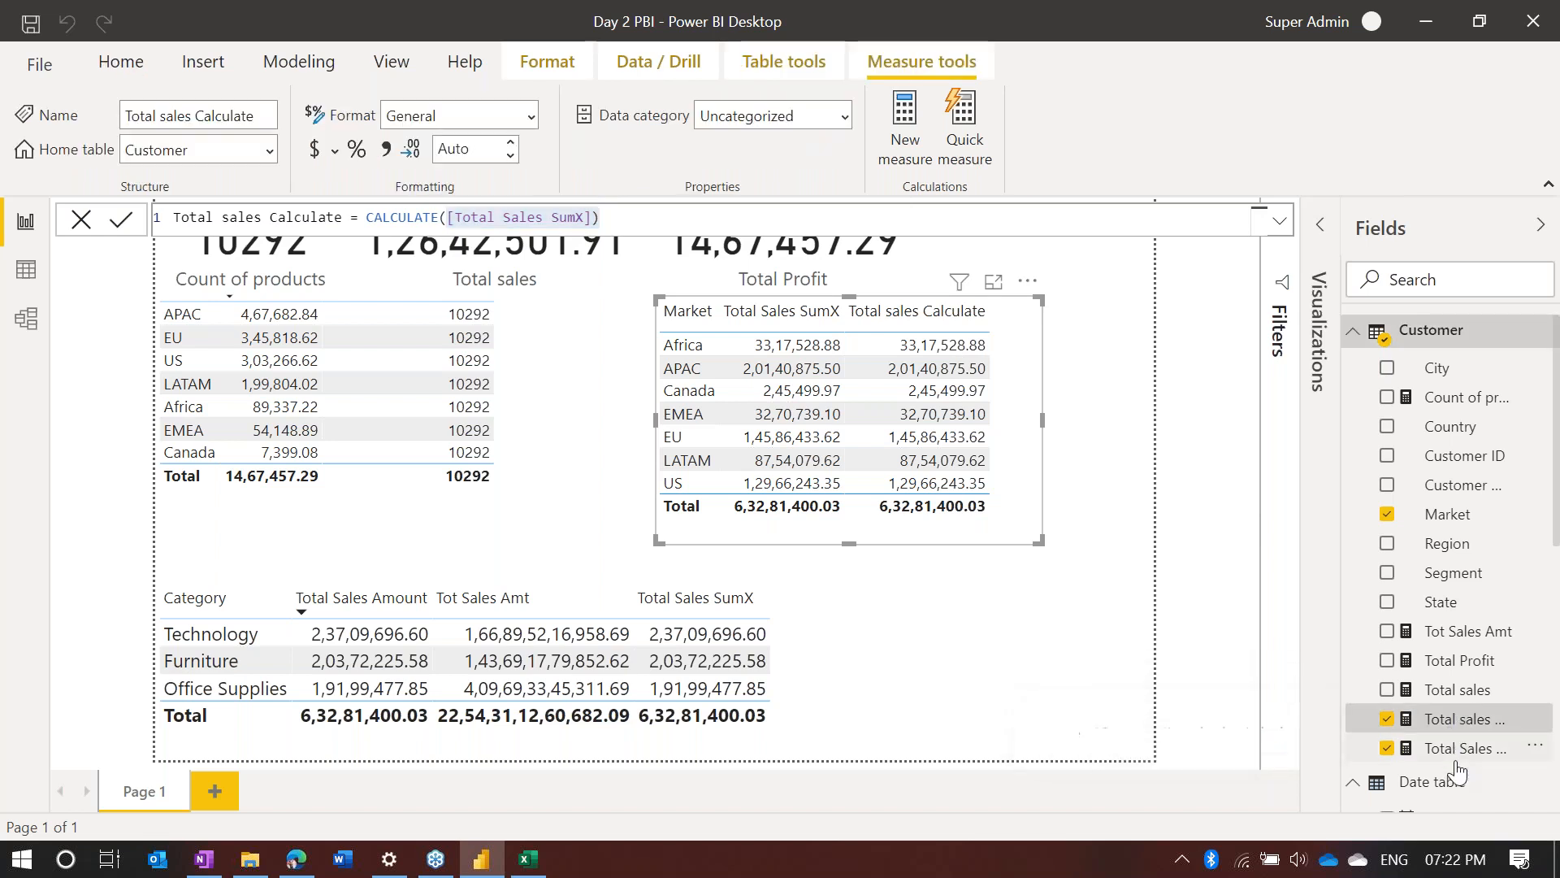
pyautogui.click(1458, 756)
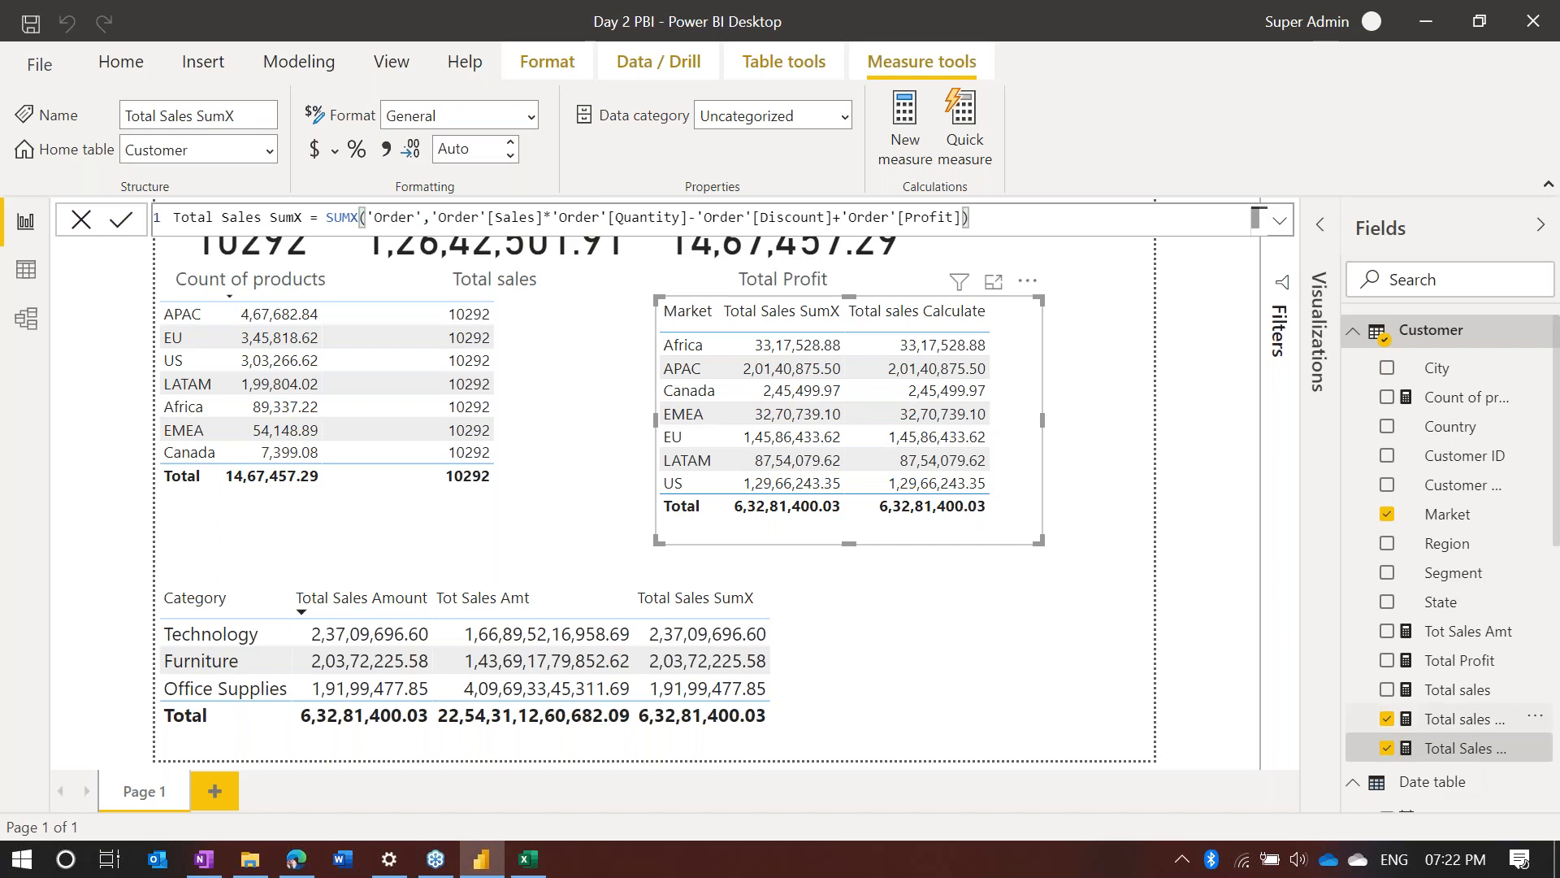
pyautogui.moveTo(326, 217); pyautogui.dragTo(1016, 218)
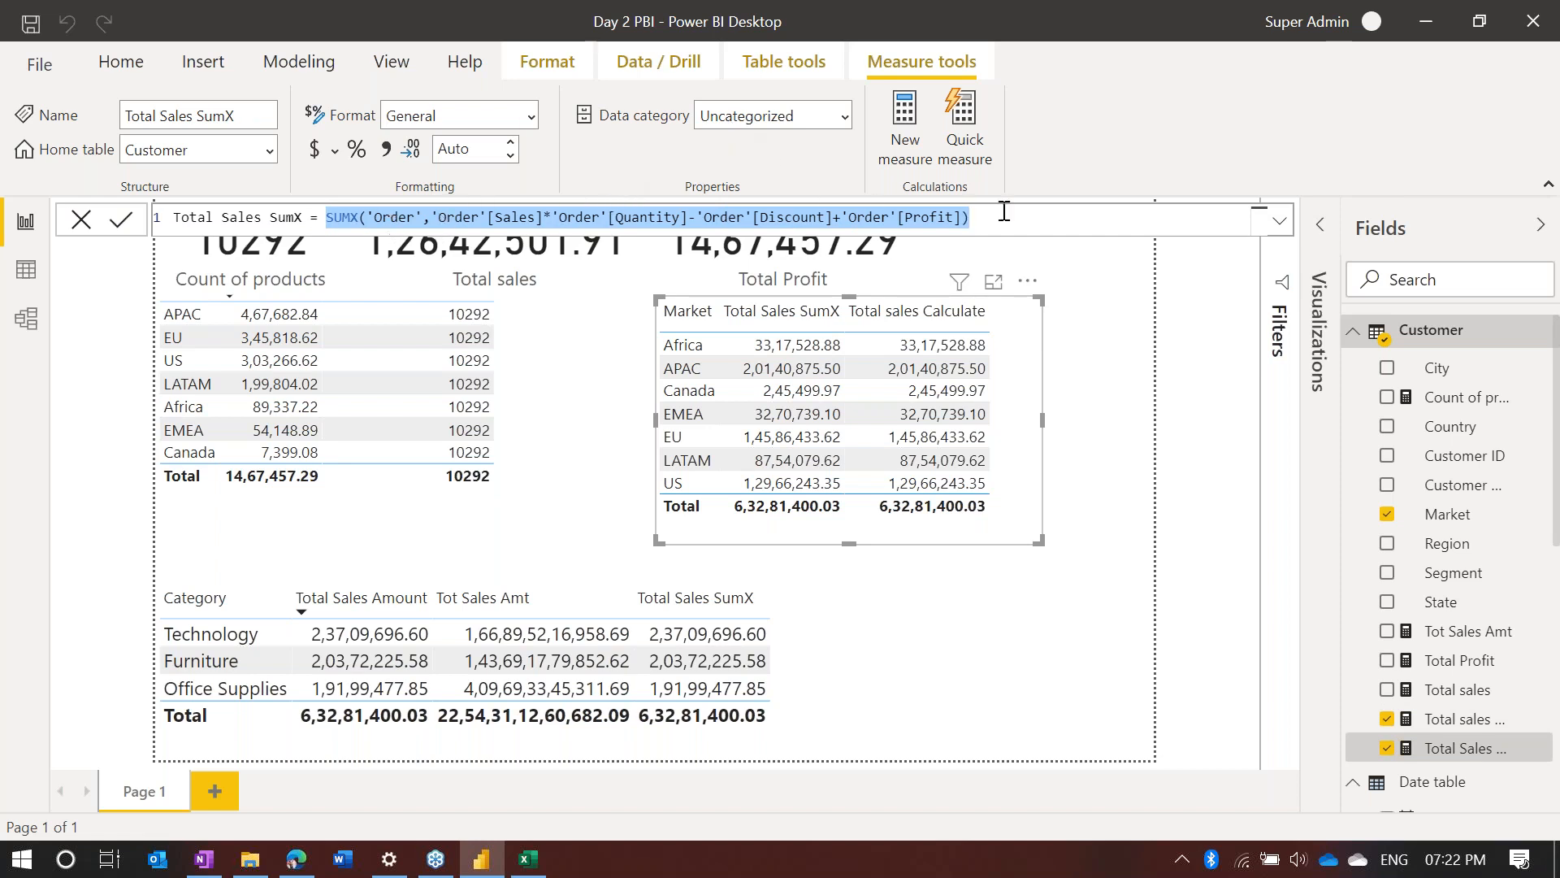
pyautogui.click(1488, 721)
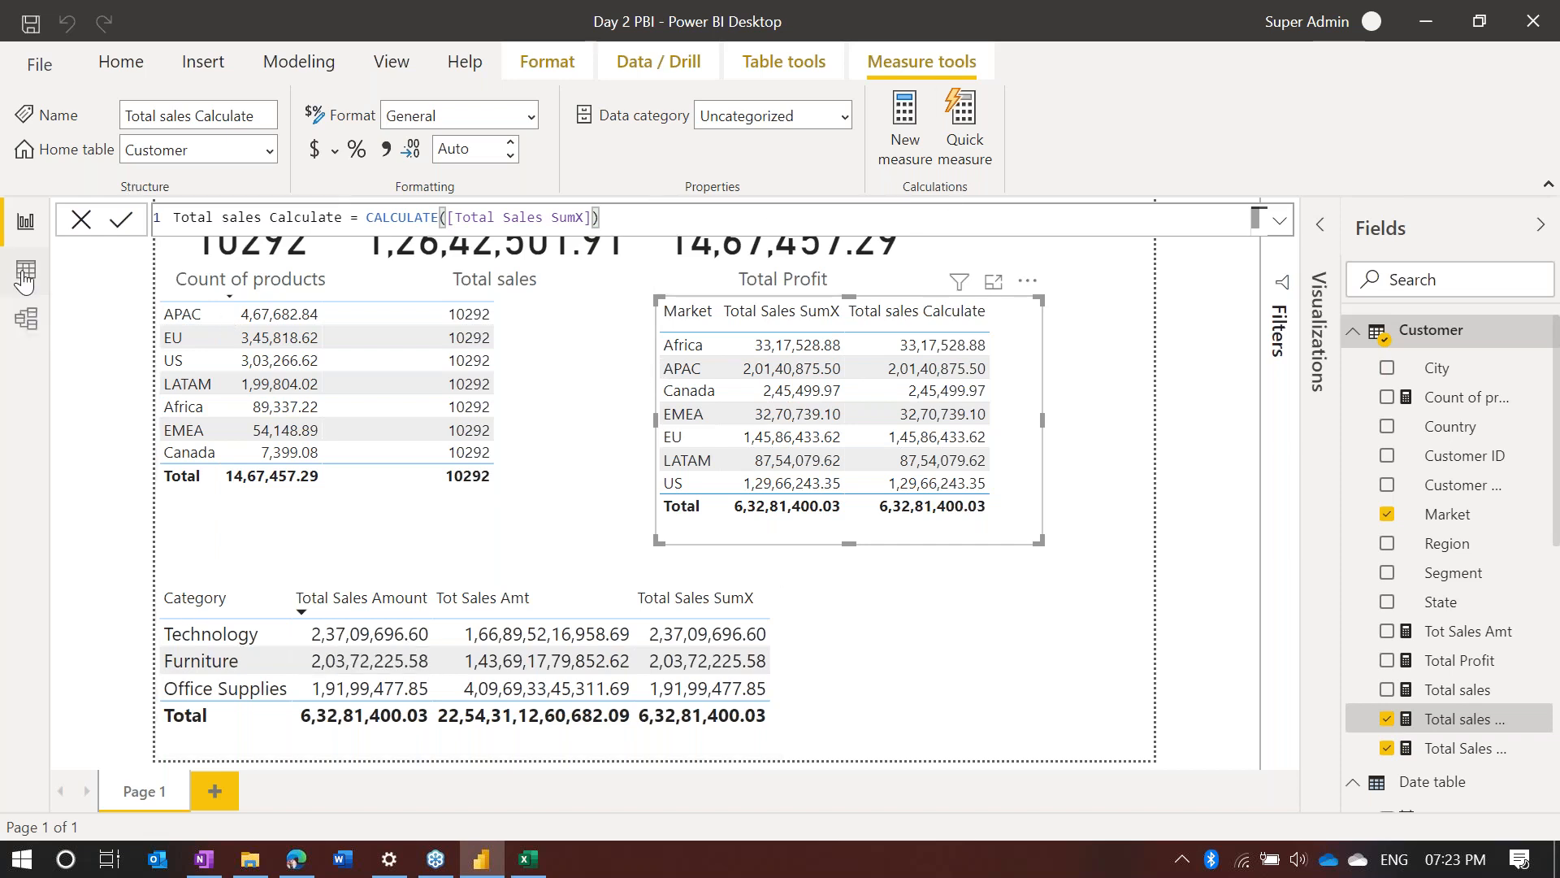
pyautogui.click(26, 318)
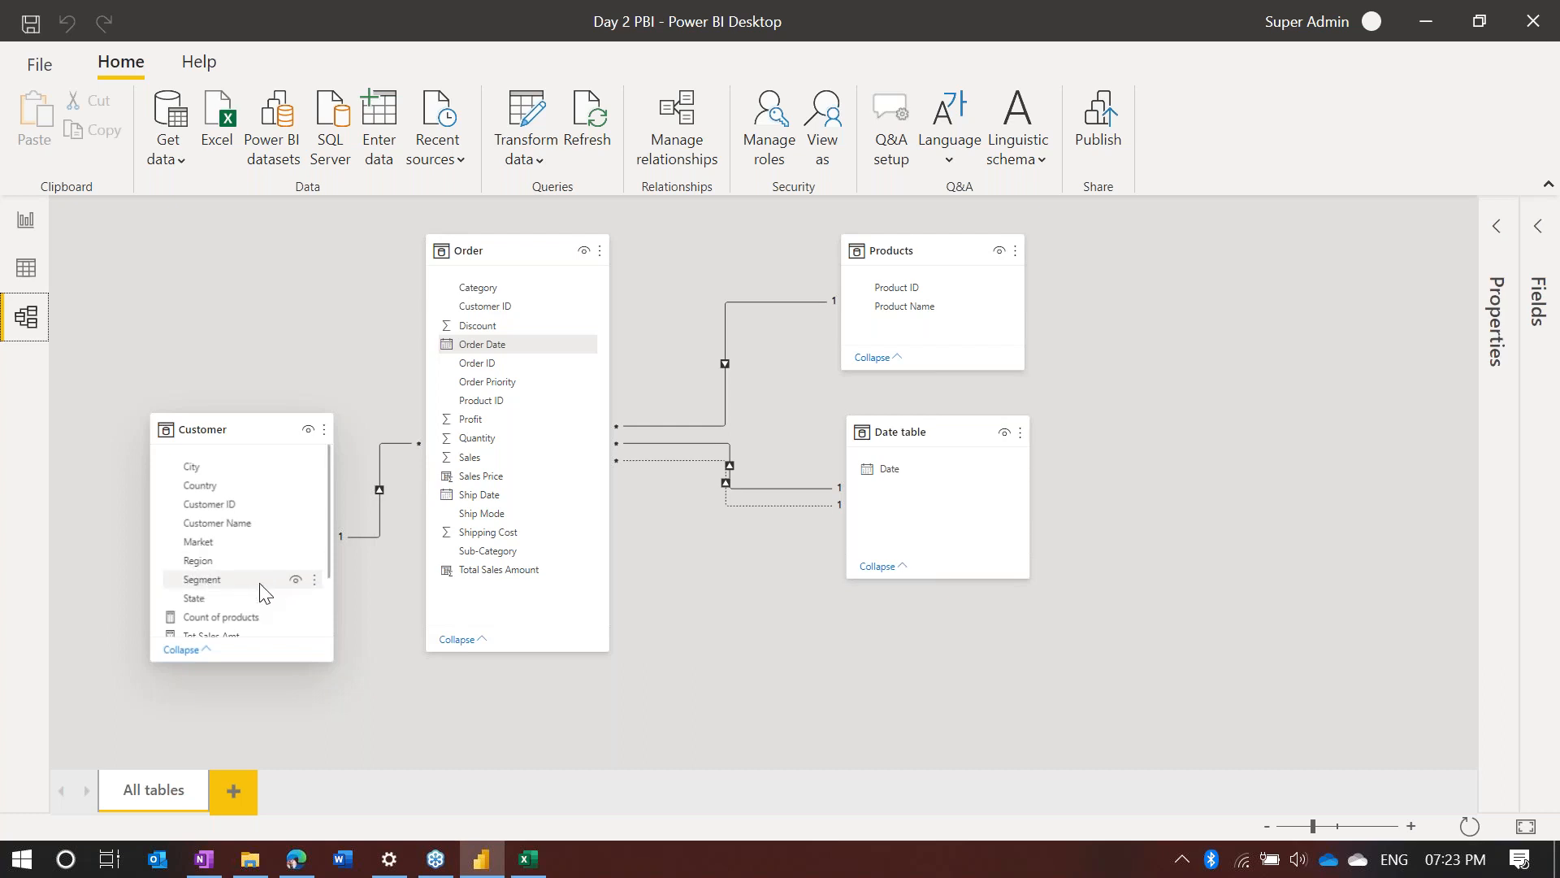
pyautogui.click(26, 217)
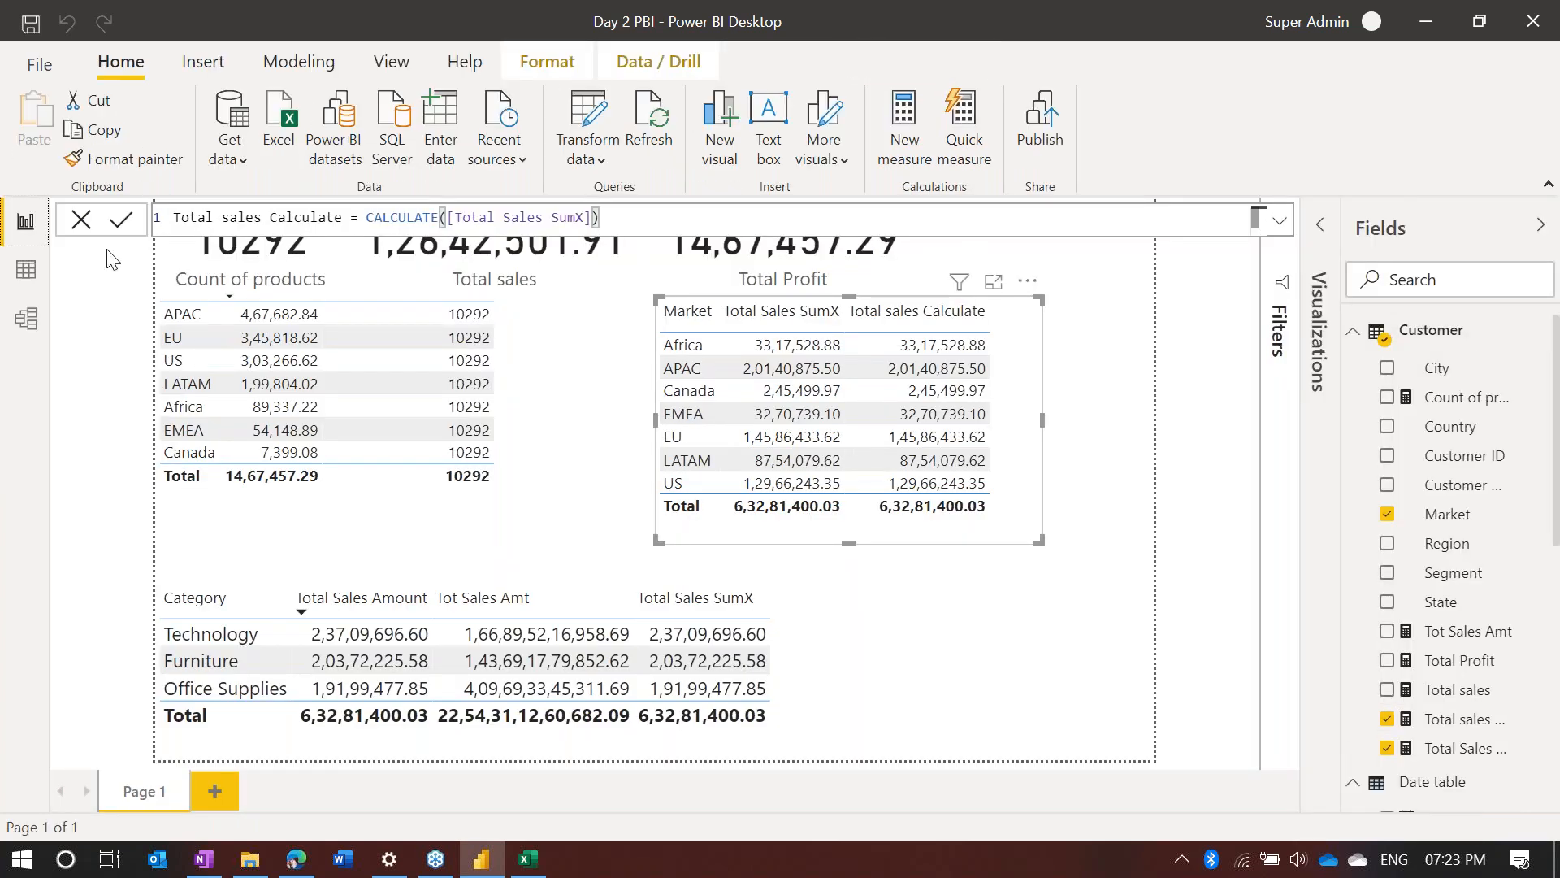
# Step: Browse the Order and Customer tables in data view and inspect the Segment column's filter values
pyautogui.click(26, 269)
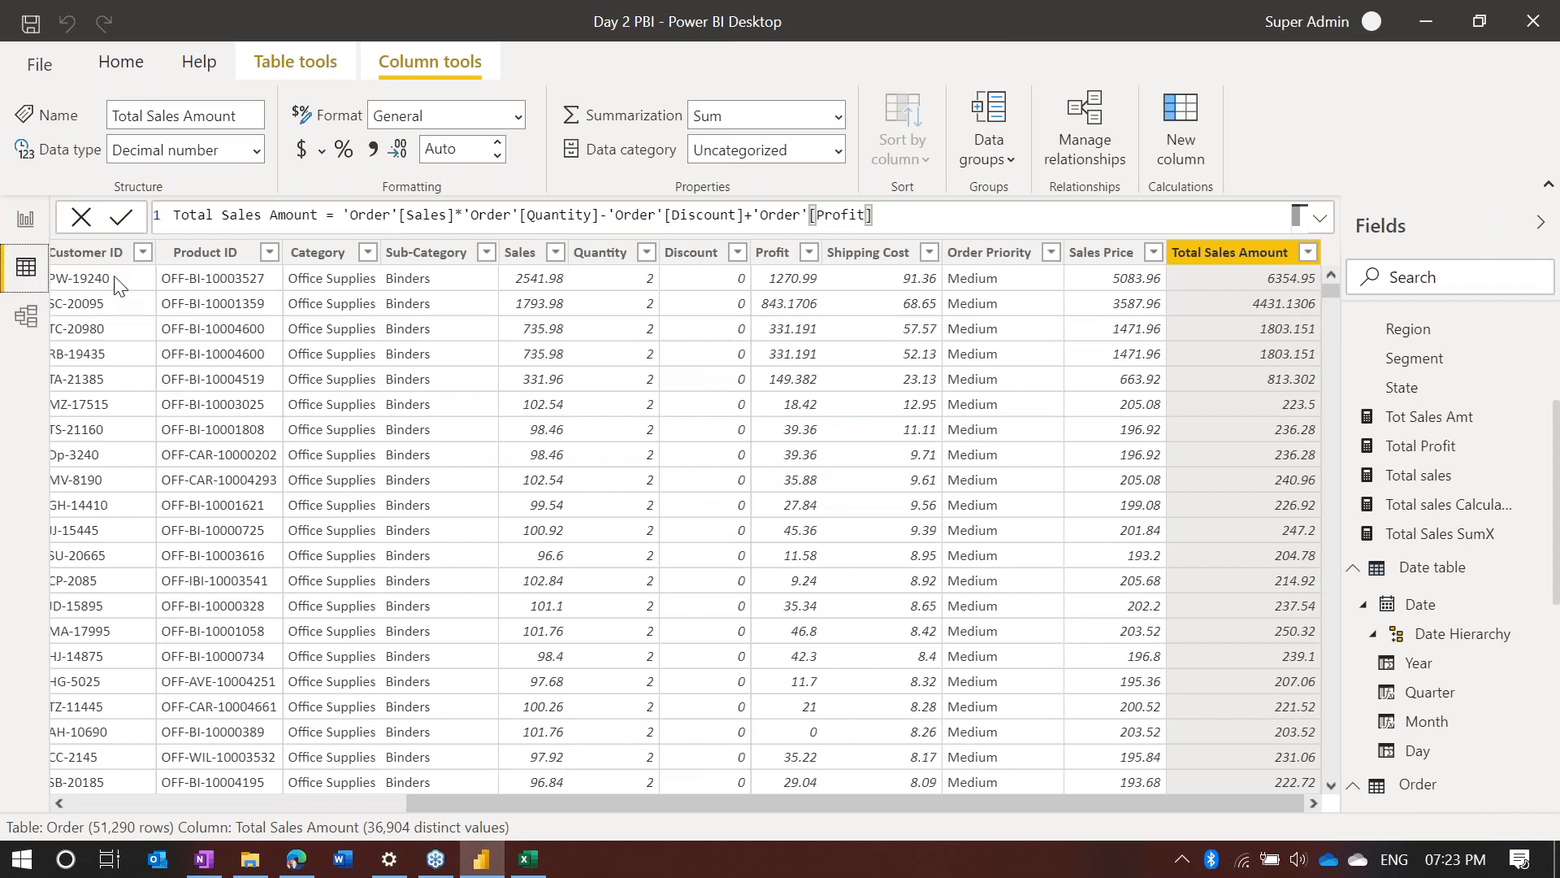
pyautogui.hscroll(-5, 493, 330)
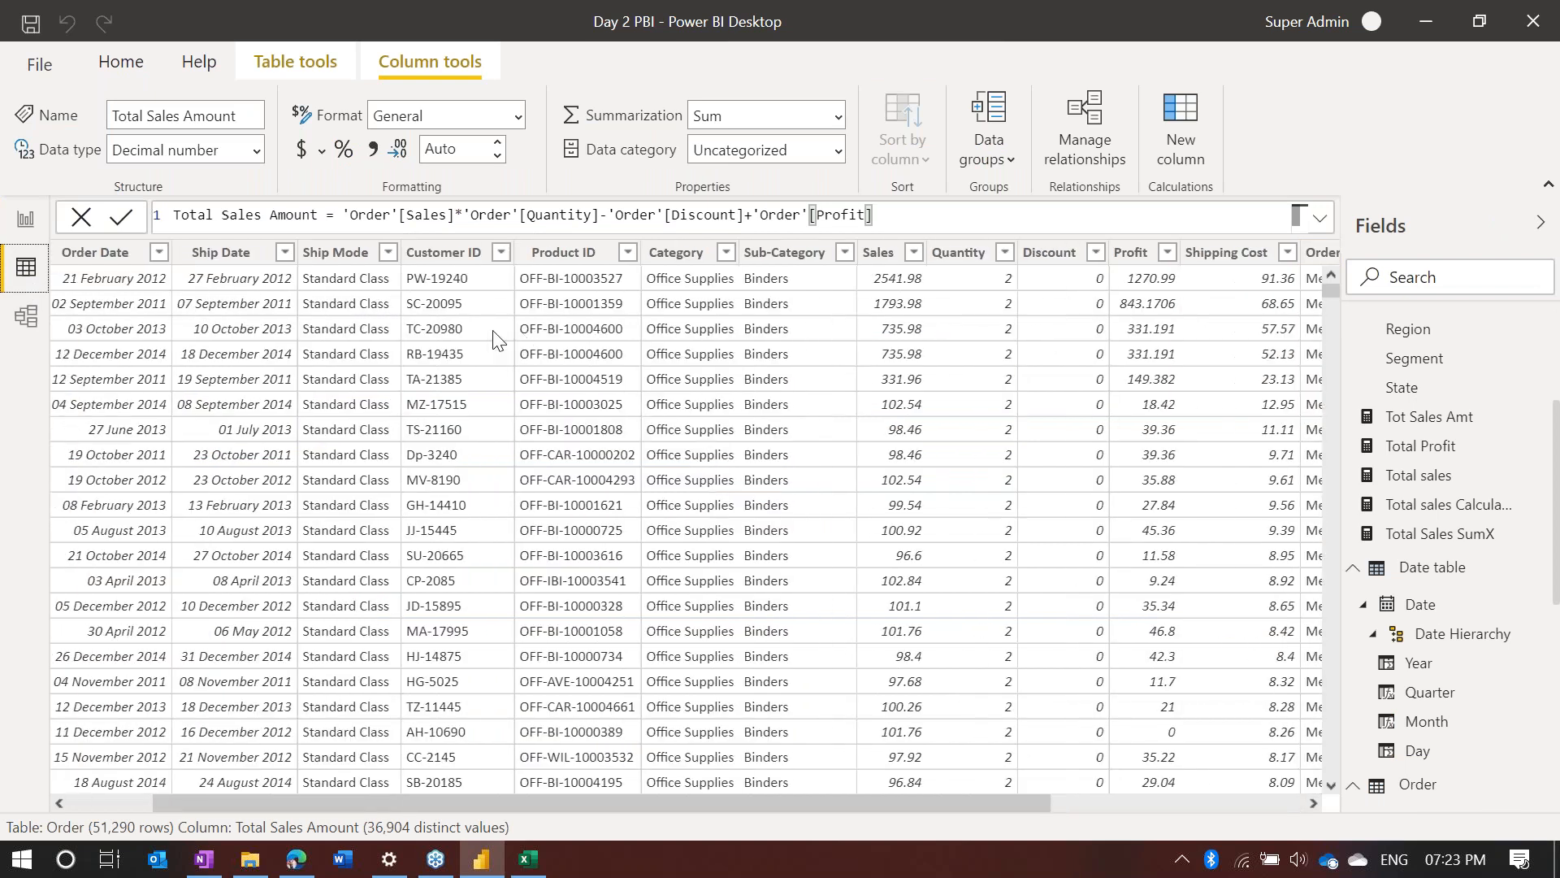
pyautogui.hscroll(-2, 492, 338)
pyautogui.hscroll(3, 493, 330)
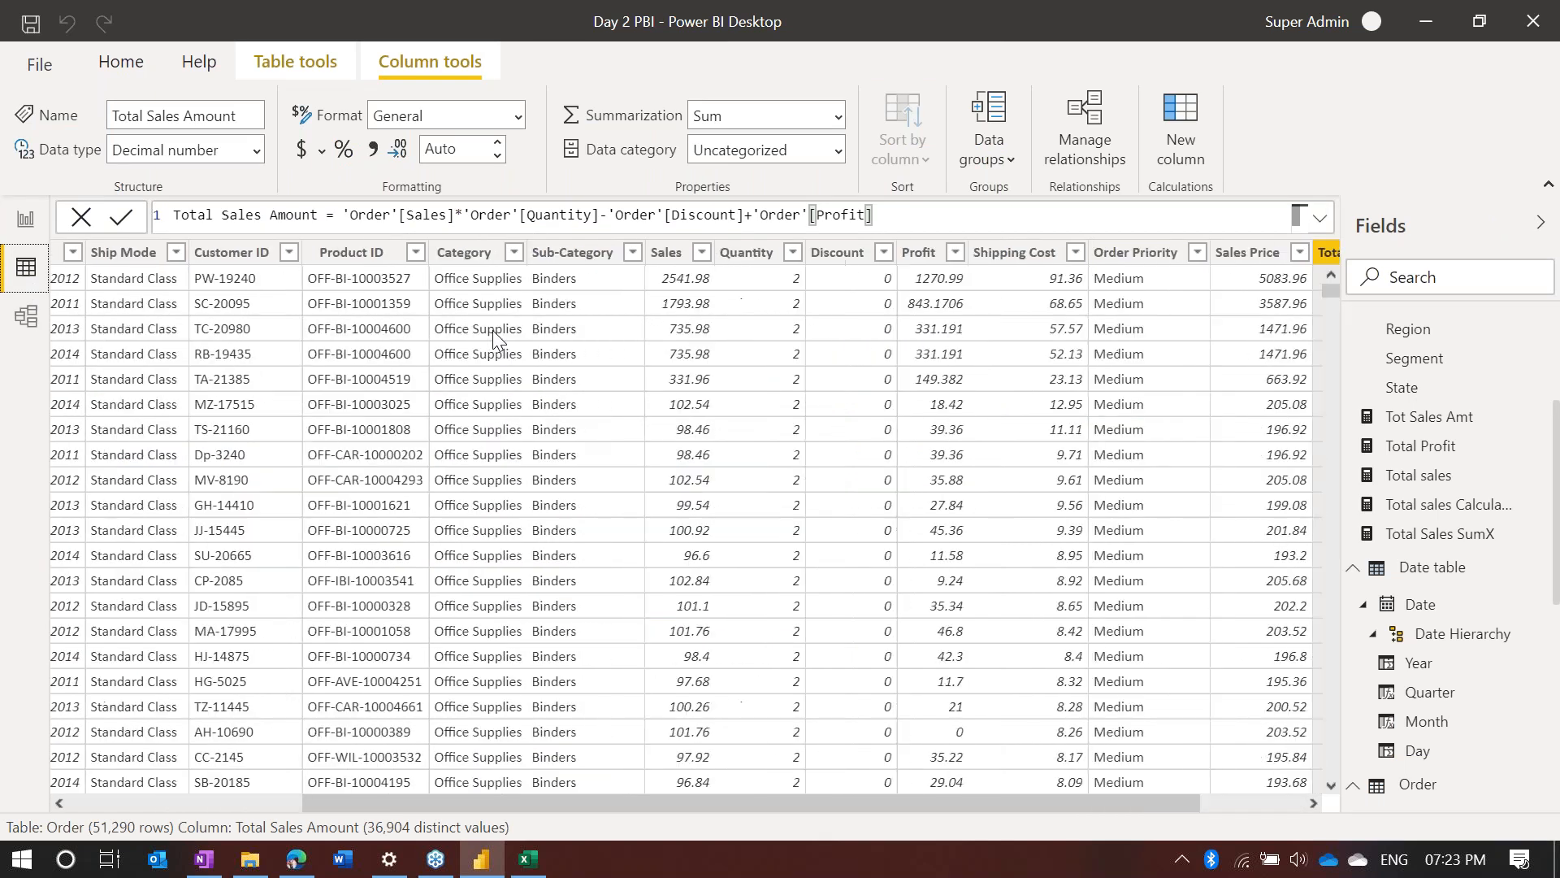
pyautogui.hscroll(-3, 493, 330)
pyautogui.scroll(3, 1408, 402)
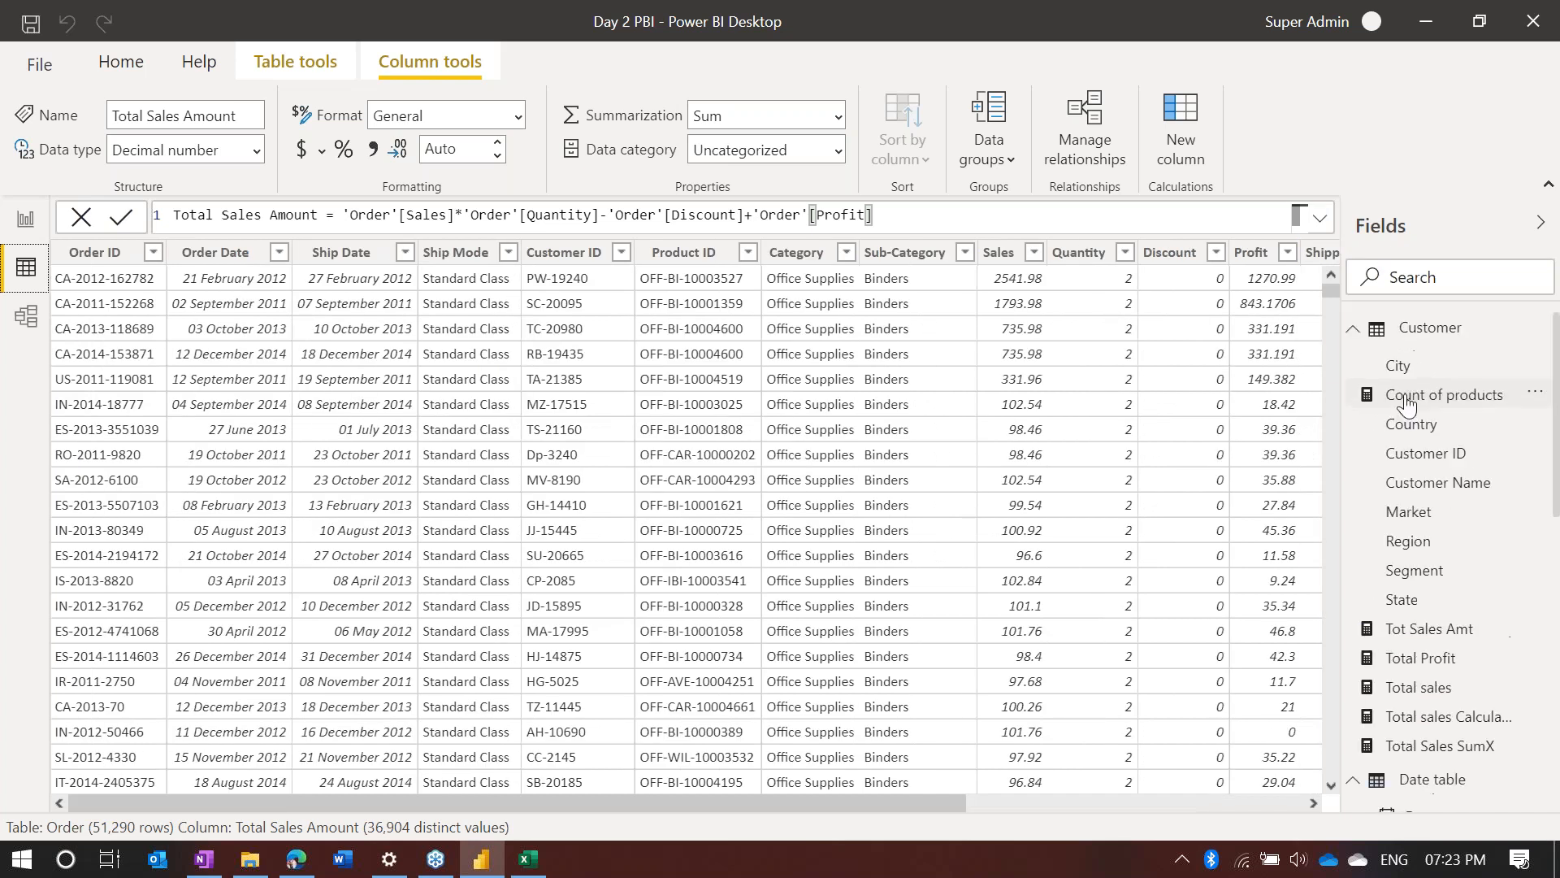
pyautogui.click(1424, 455)
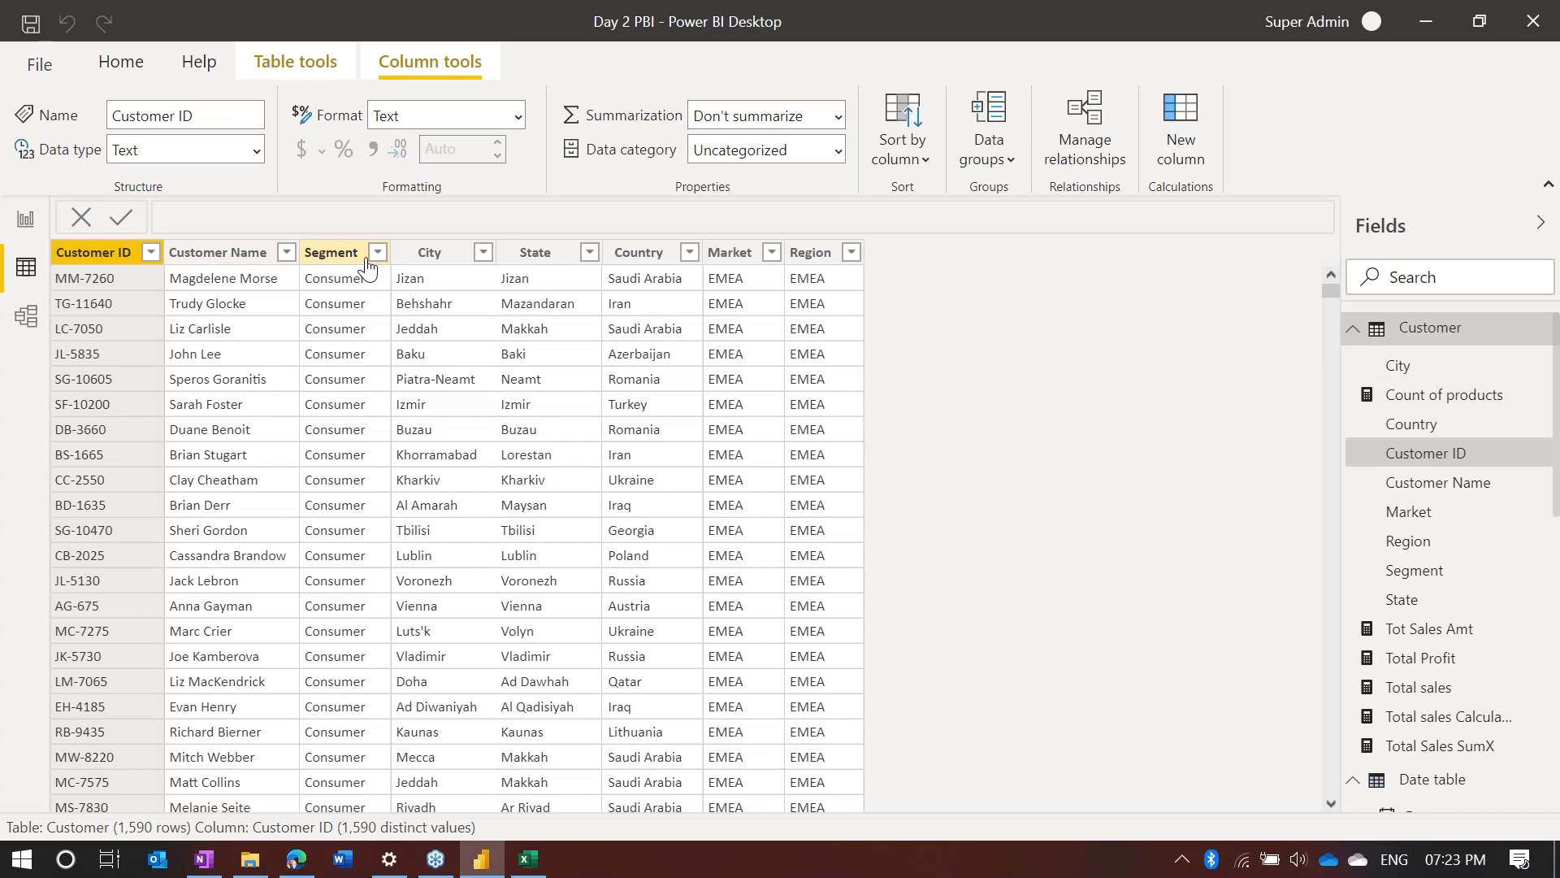
pyautogui.scroll(-20, 370, 482)
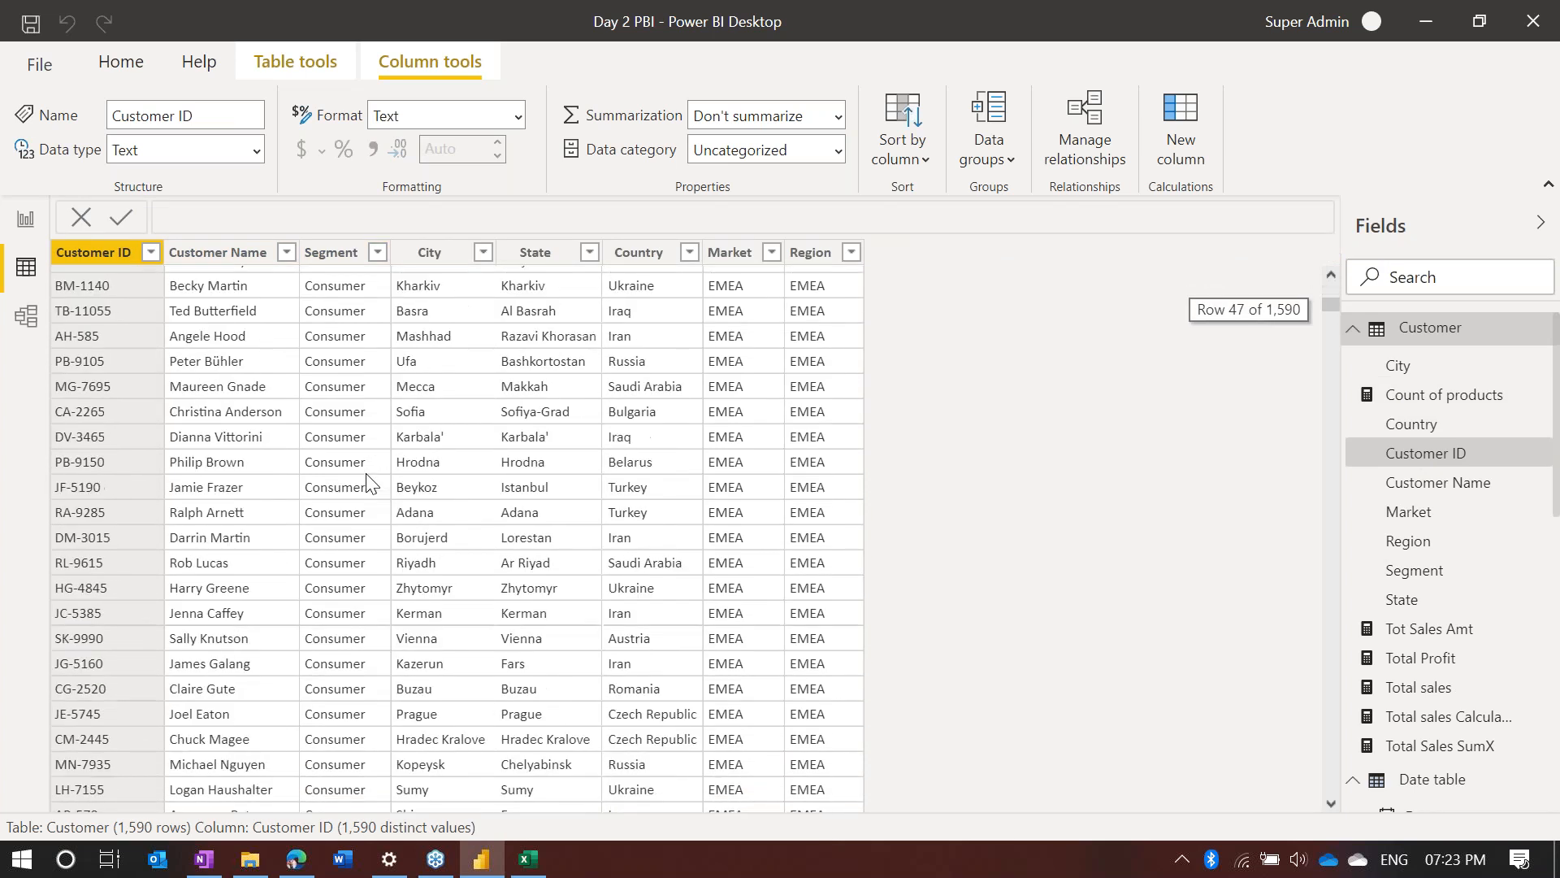
pyautogui.scroll(19, 370, 482)
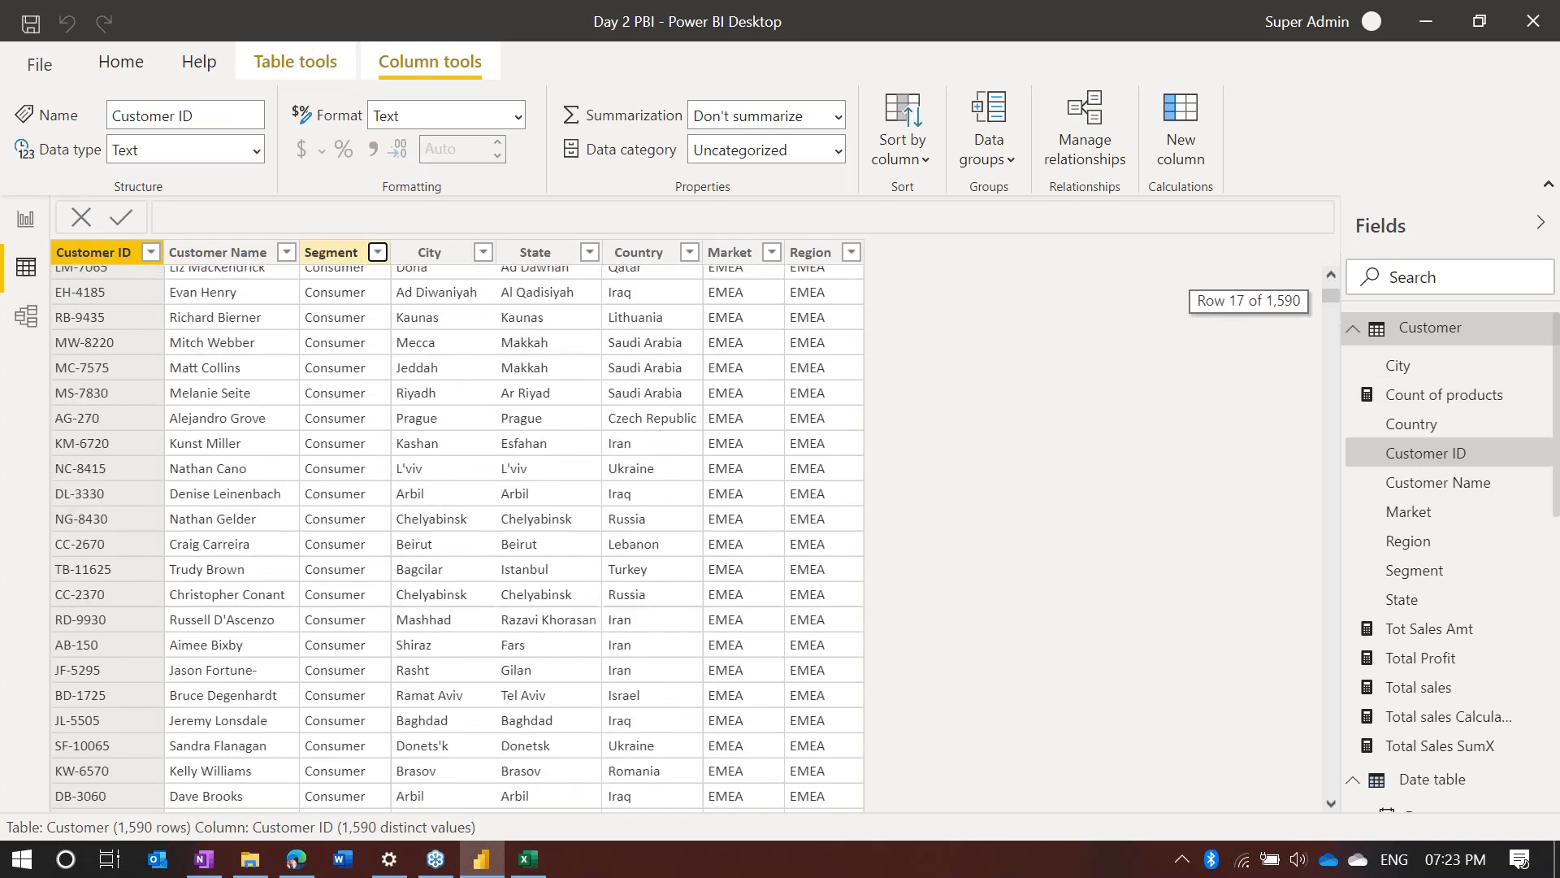
pyautogui.click(378, 251)
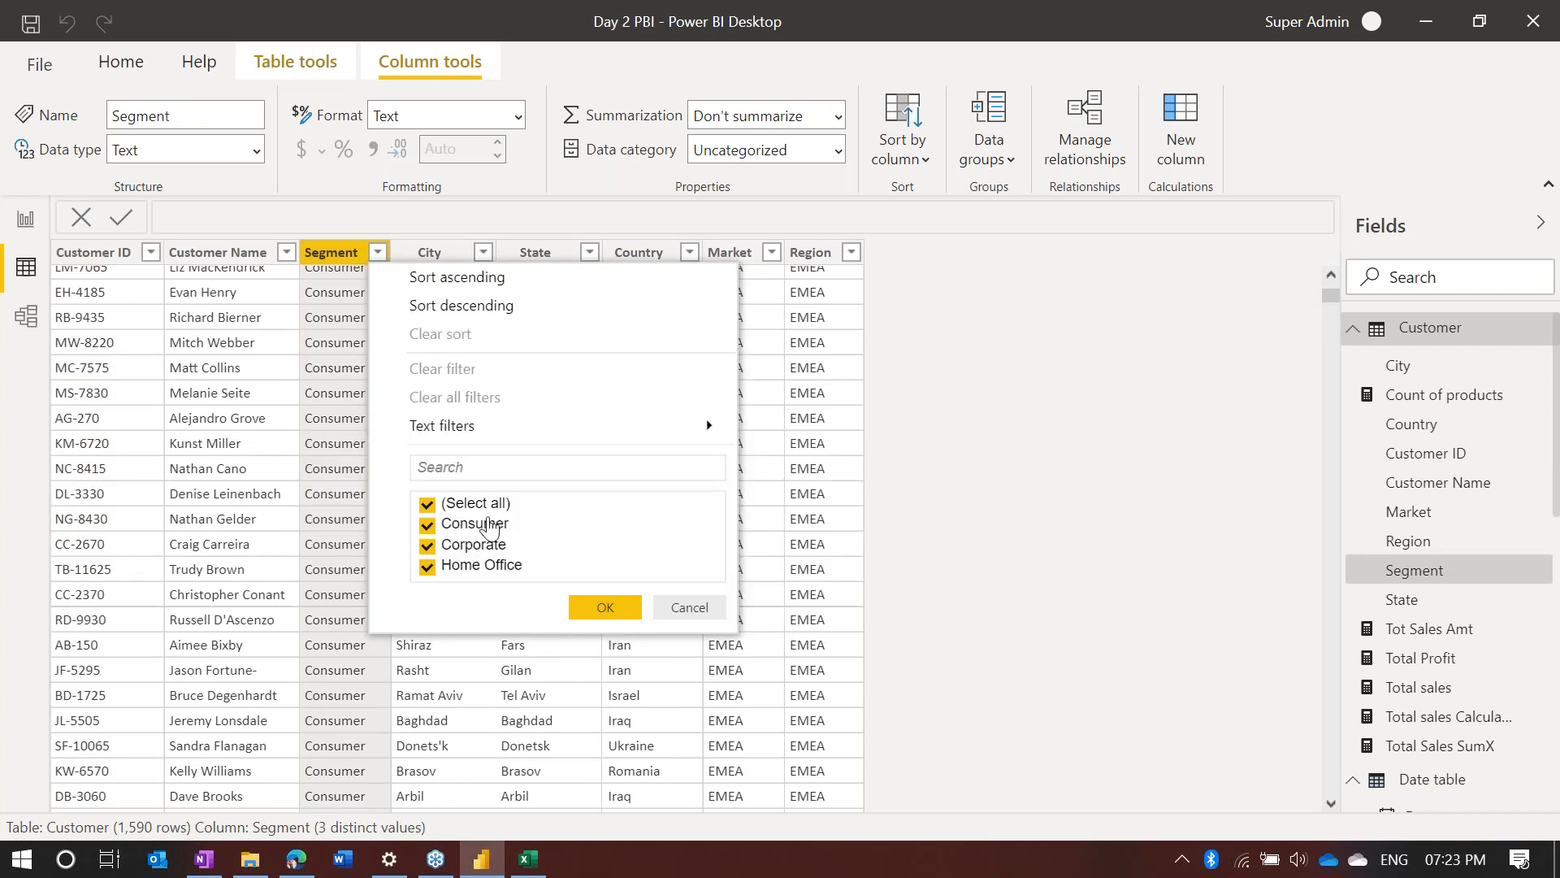
pyautogui.click(690, 608)
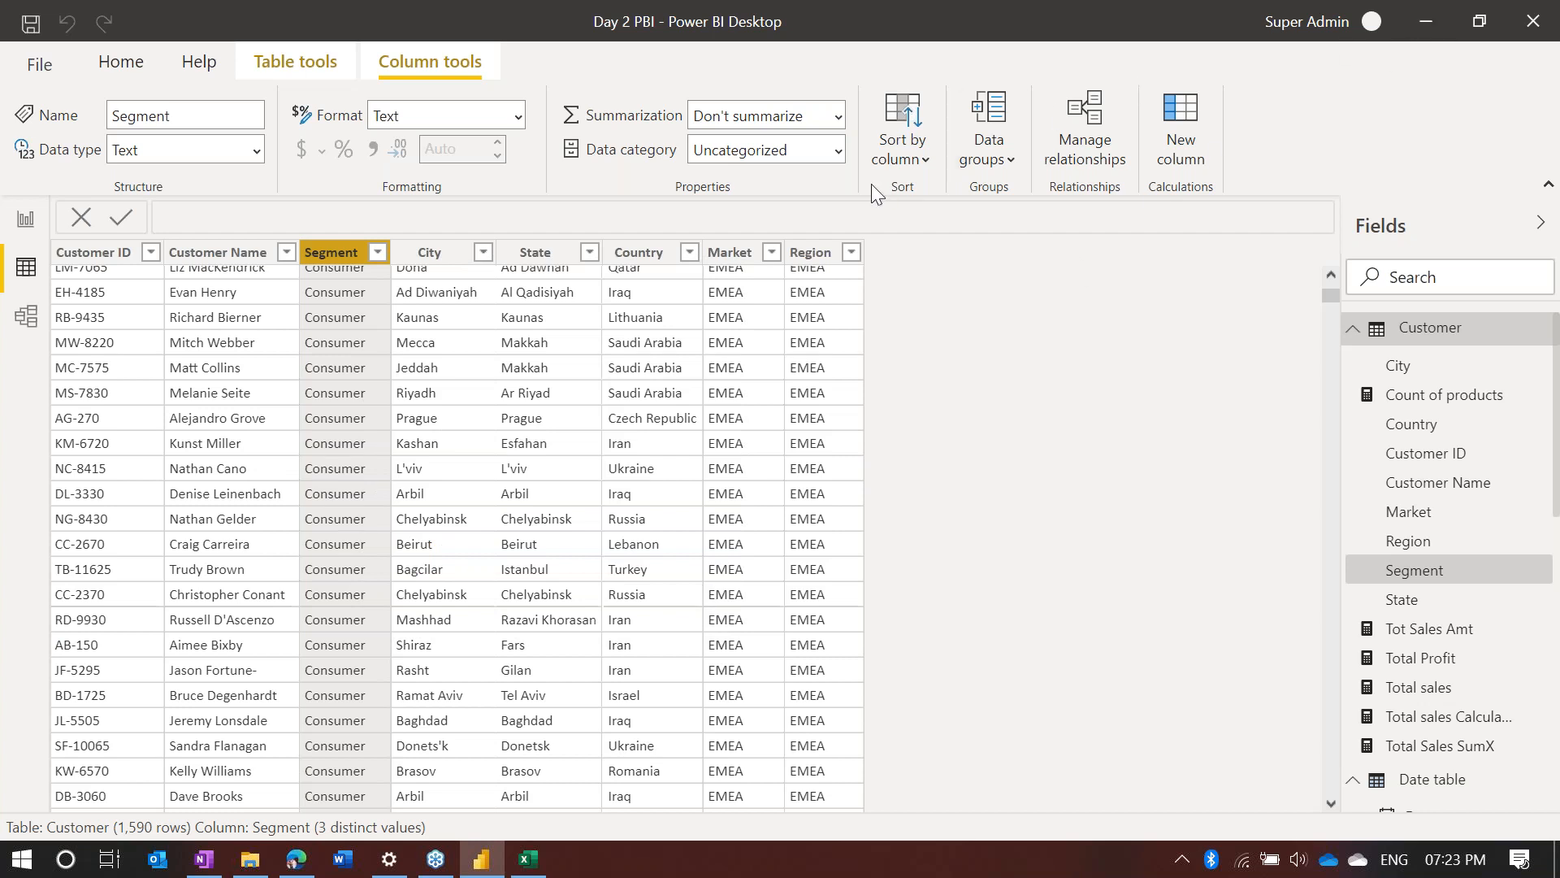
pyautogui.click(296, 859)
pyautogui.click(296, 859)
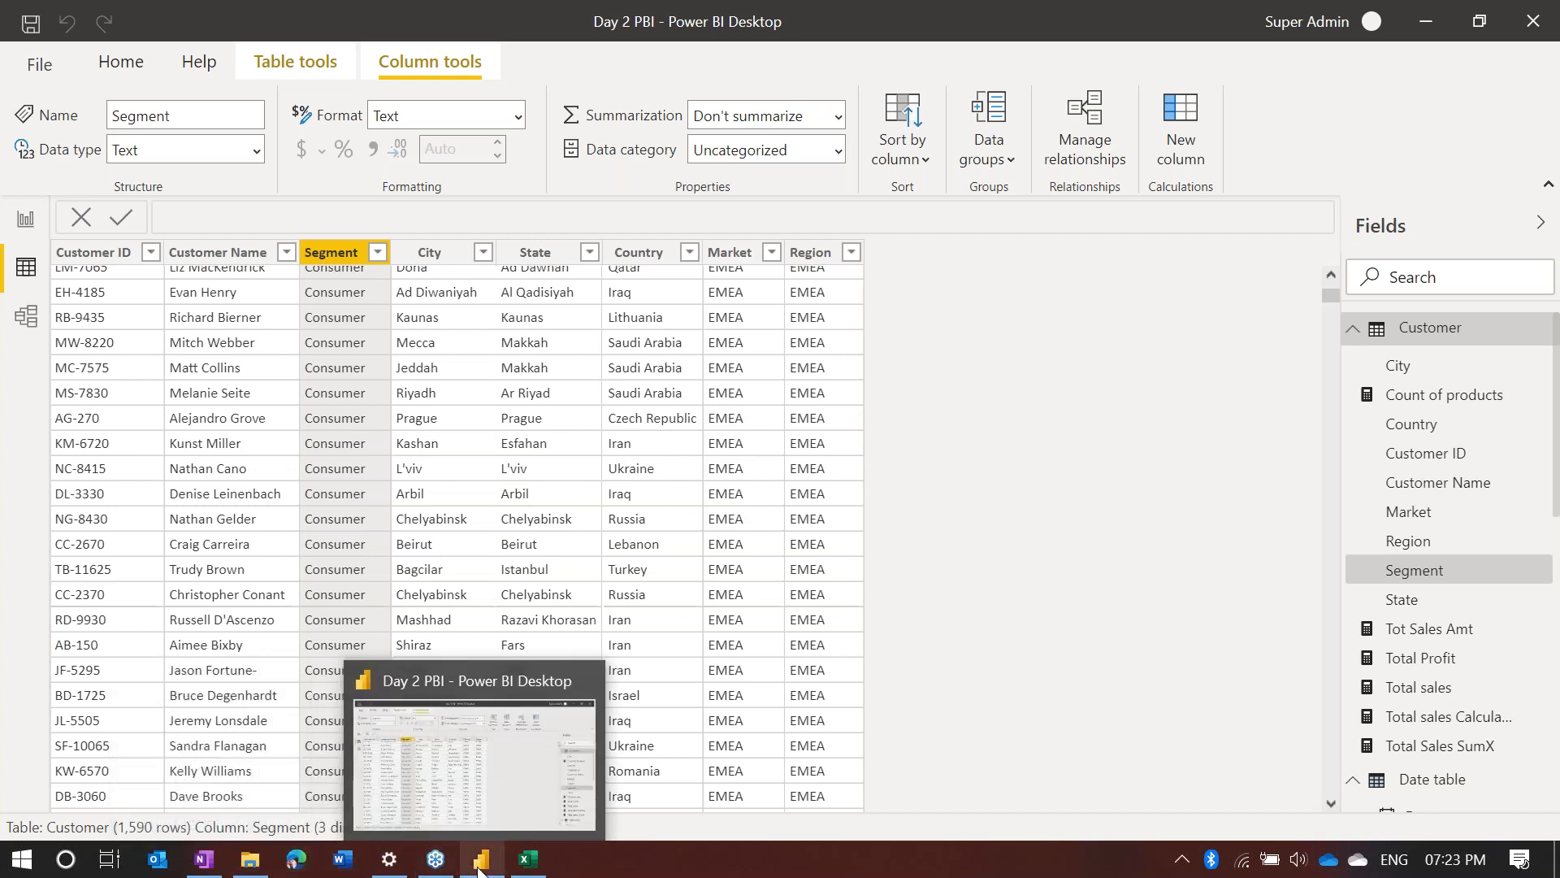
# Step: Review both measure formulas again alongside the table relationships in the model diagram
pyautogui.click(26, 219)
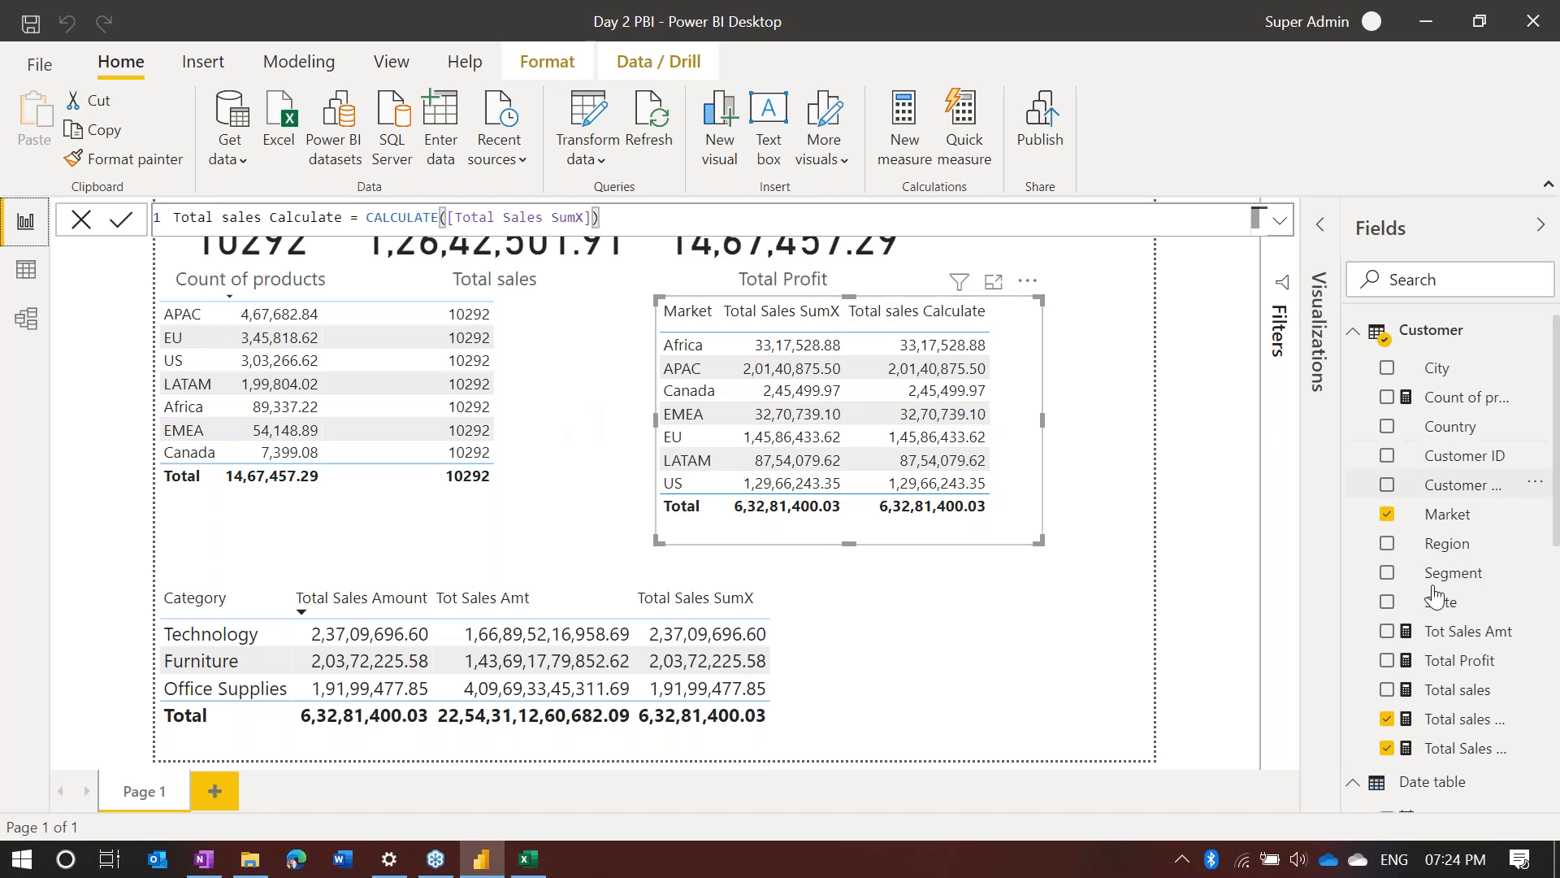
pyautogui.click(1455, 720)
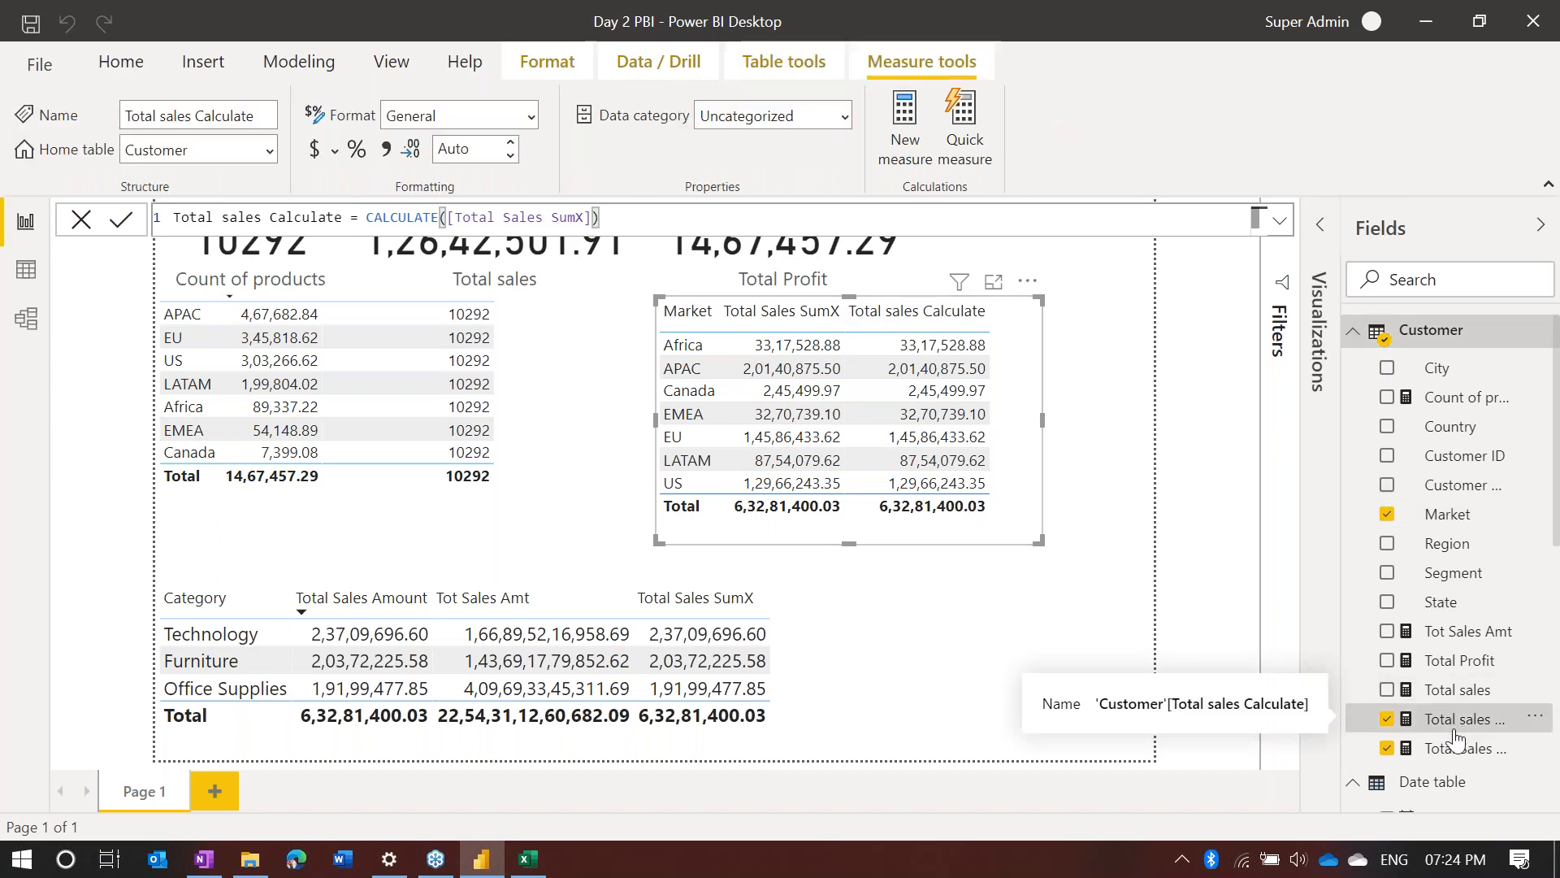
pyautogui.click(1459, 749)
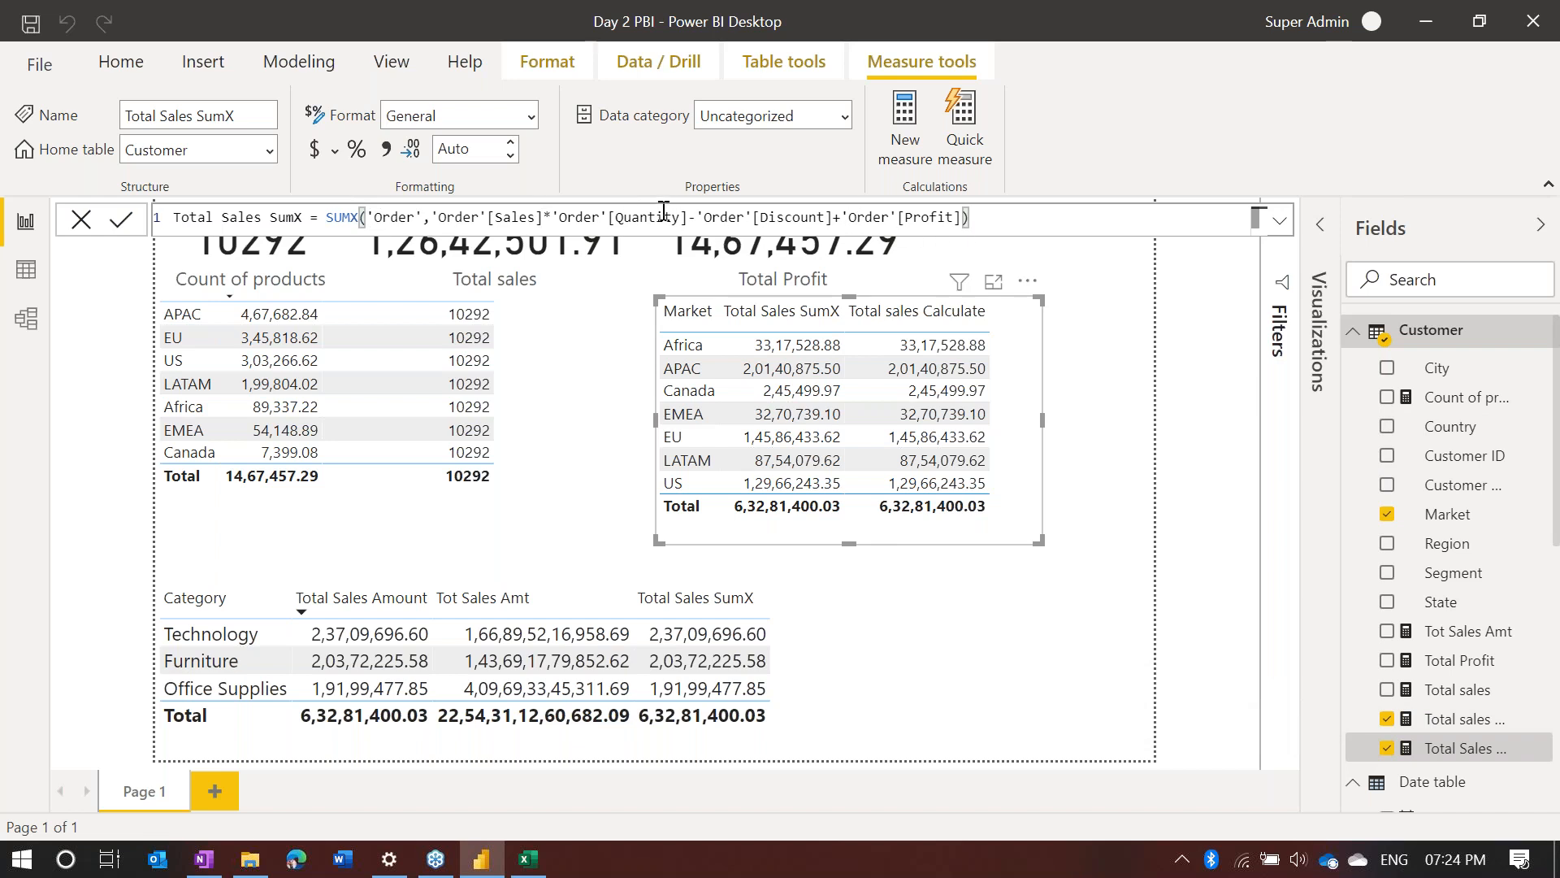
pyautogui.click(24, 313)
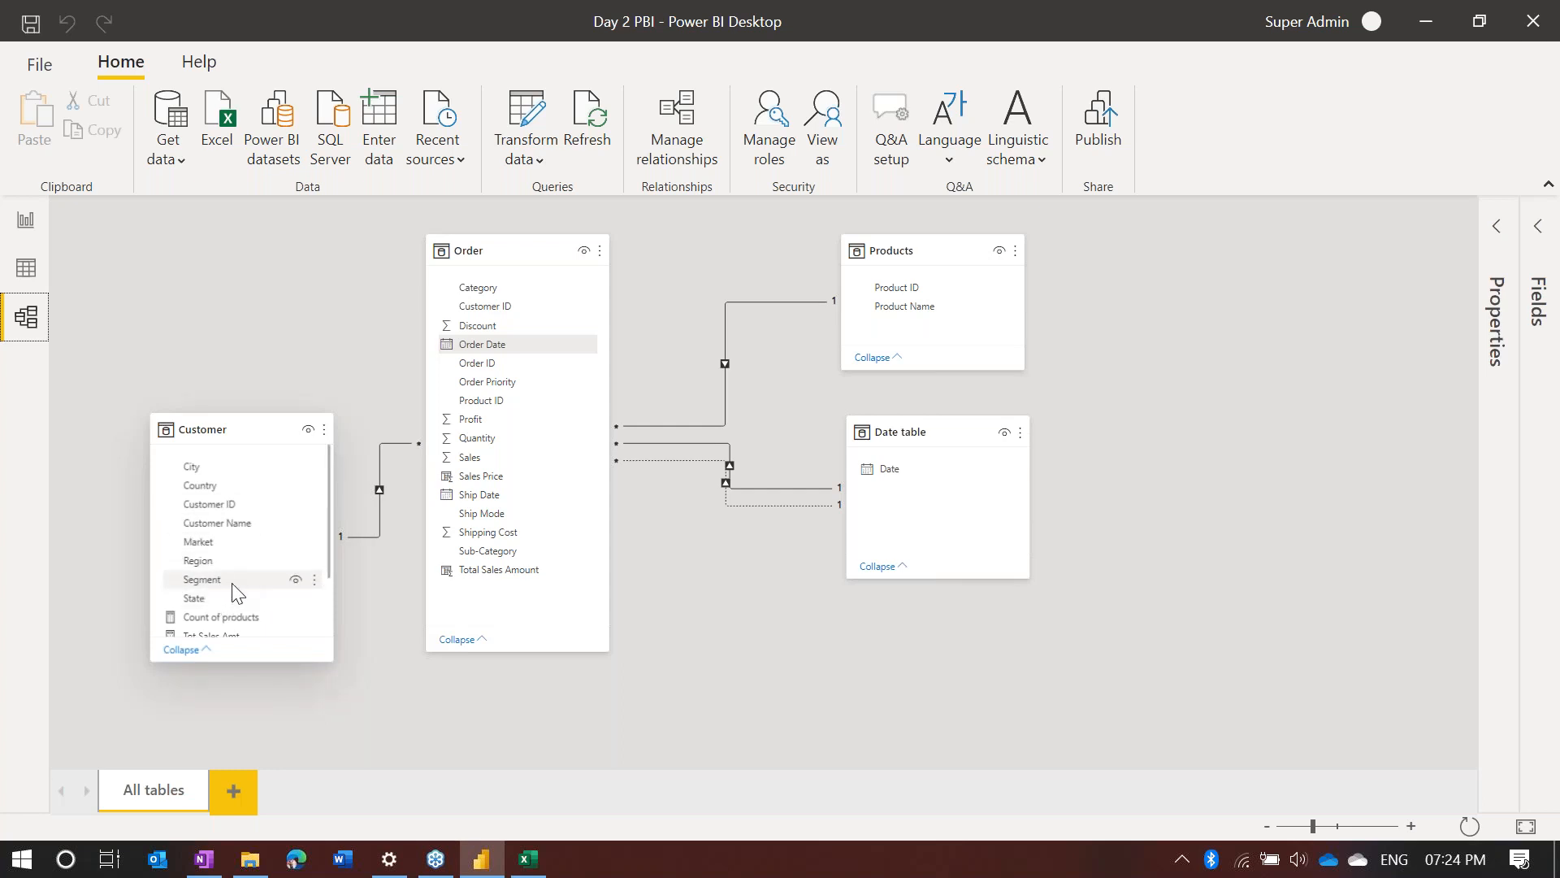
pyautogui.click(25, 219)
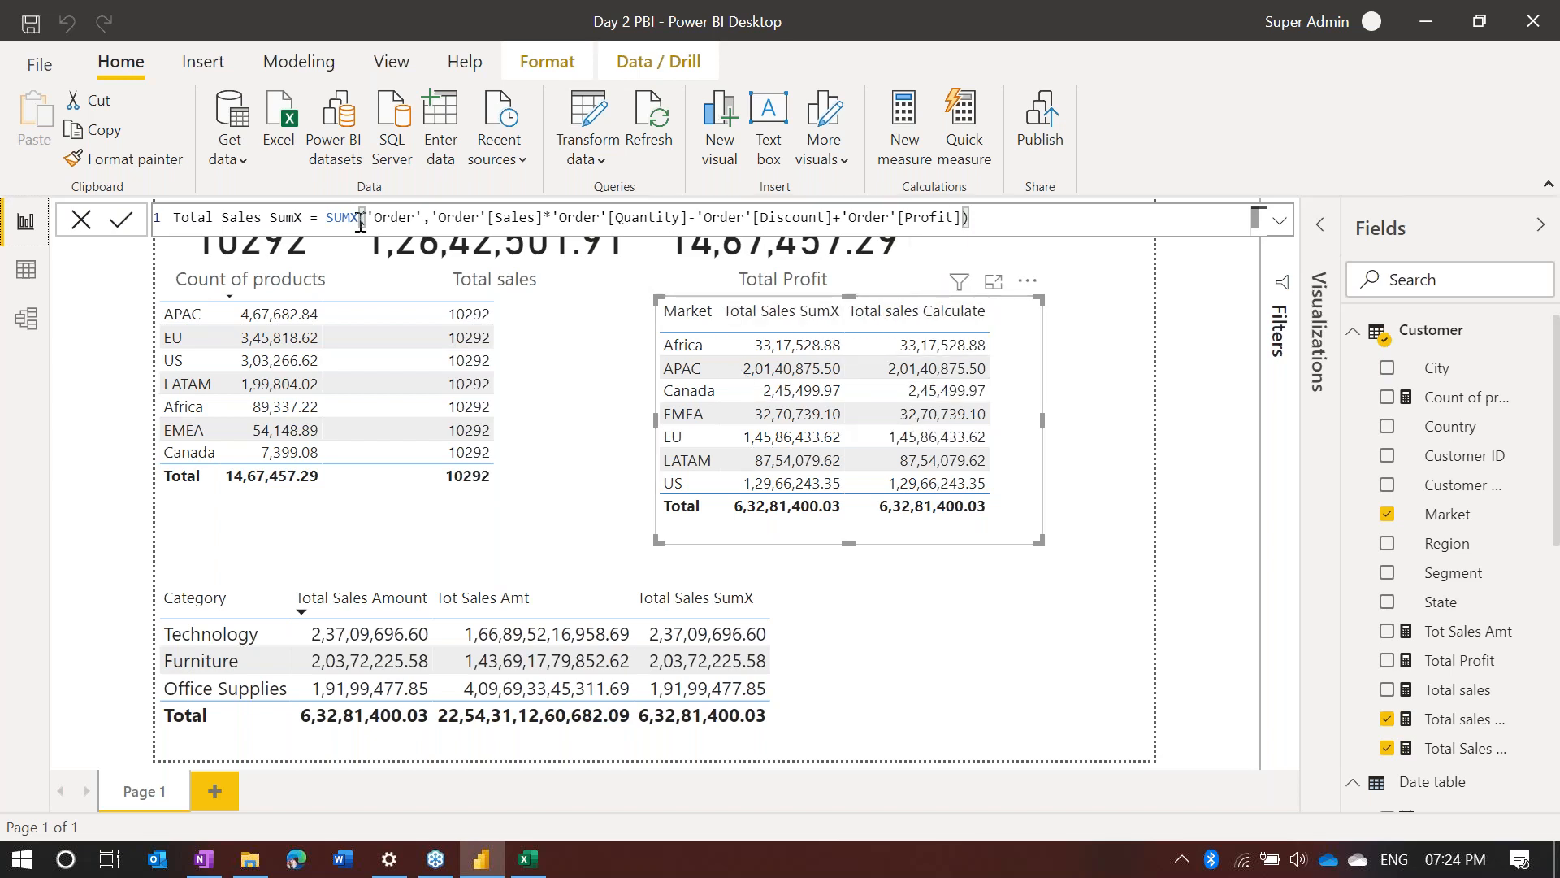
# Step: Examine the table argument and the row expression inside the Total Sales SumX formula
pyautogui.moveTo(418, 217); pyautogui.dragTo(372, 217)
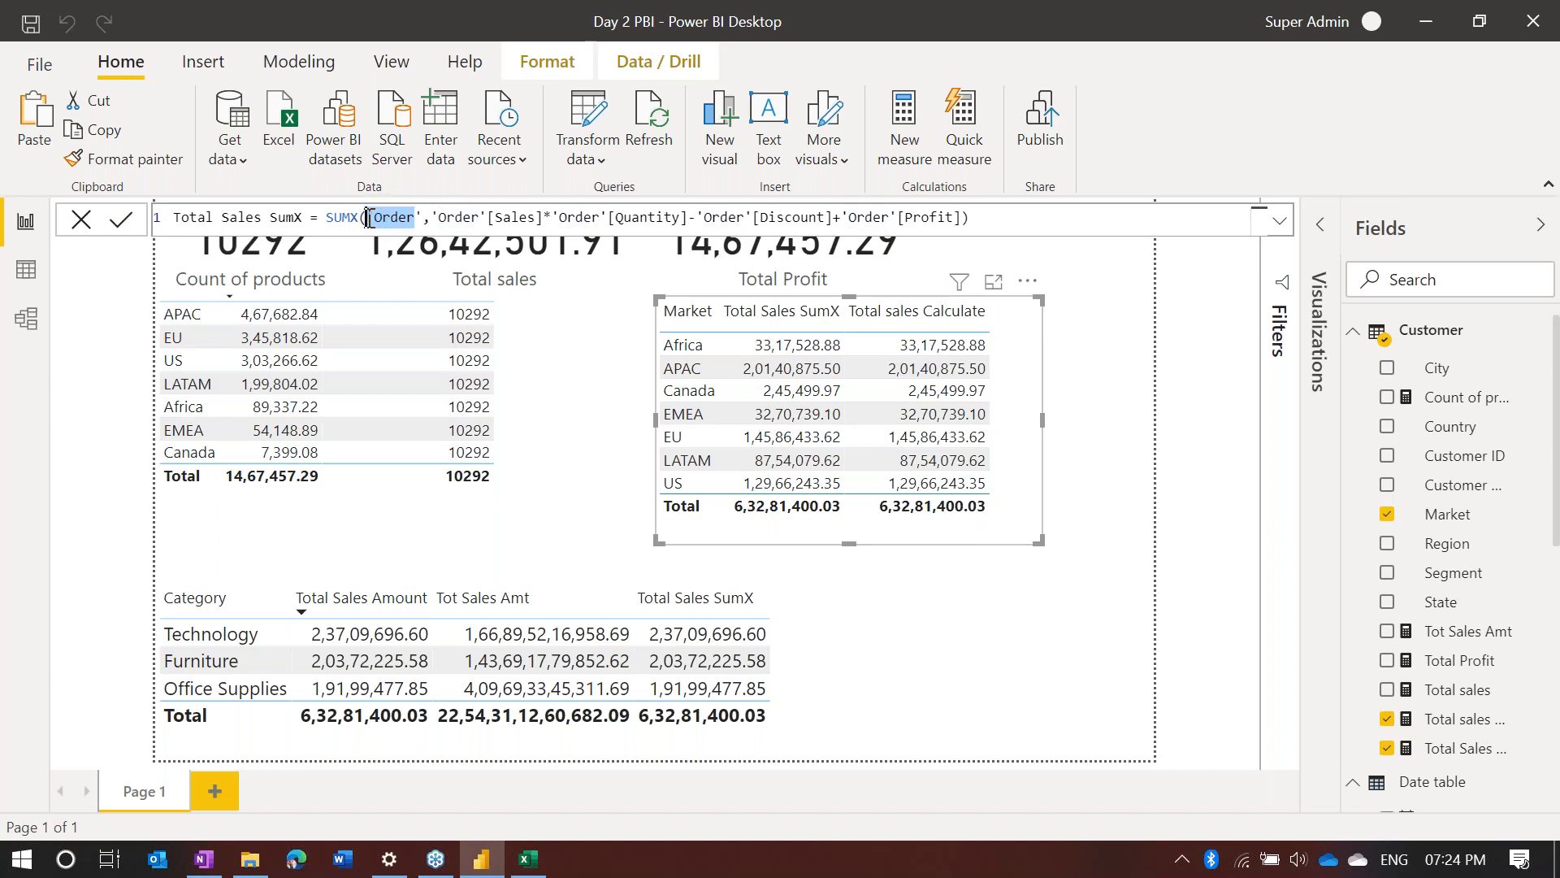
pyautogui.click(369, 218)
pyautogui.moveTo(369, 218); pyautogui.dragTo(420, 217)
pyautogui.scroll(-10, 1434, 715)
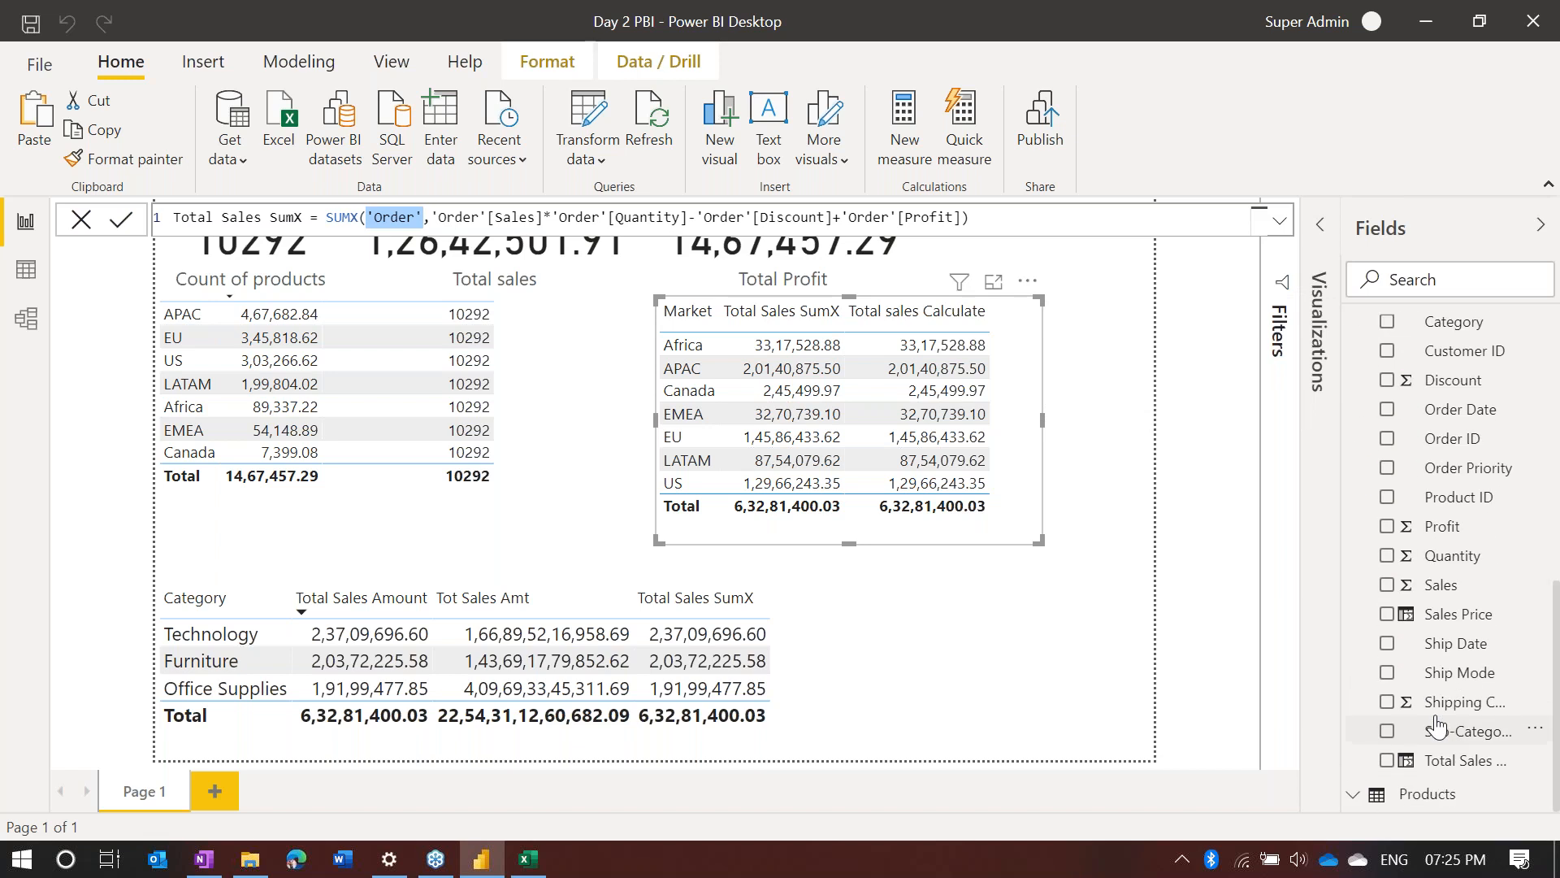
pyautogui.scroll(3, 1452, 398)
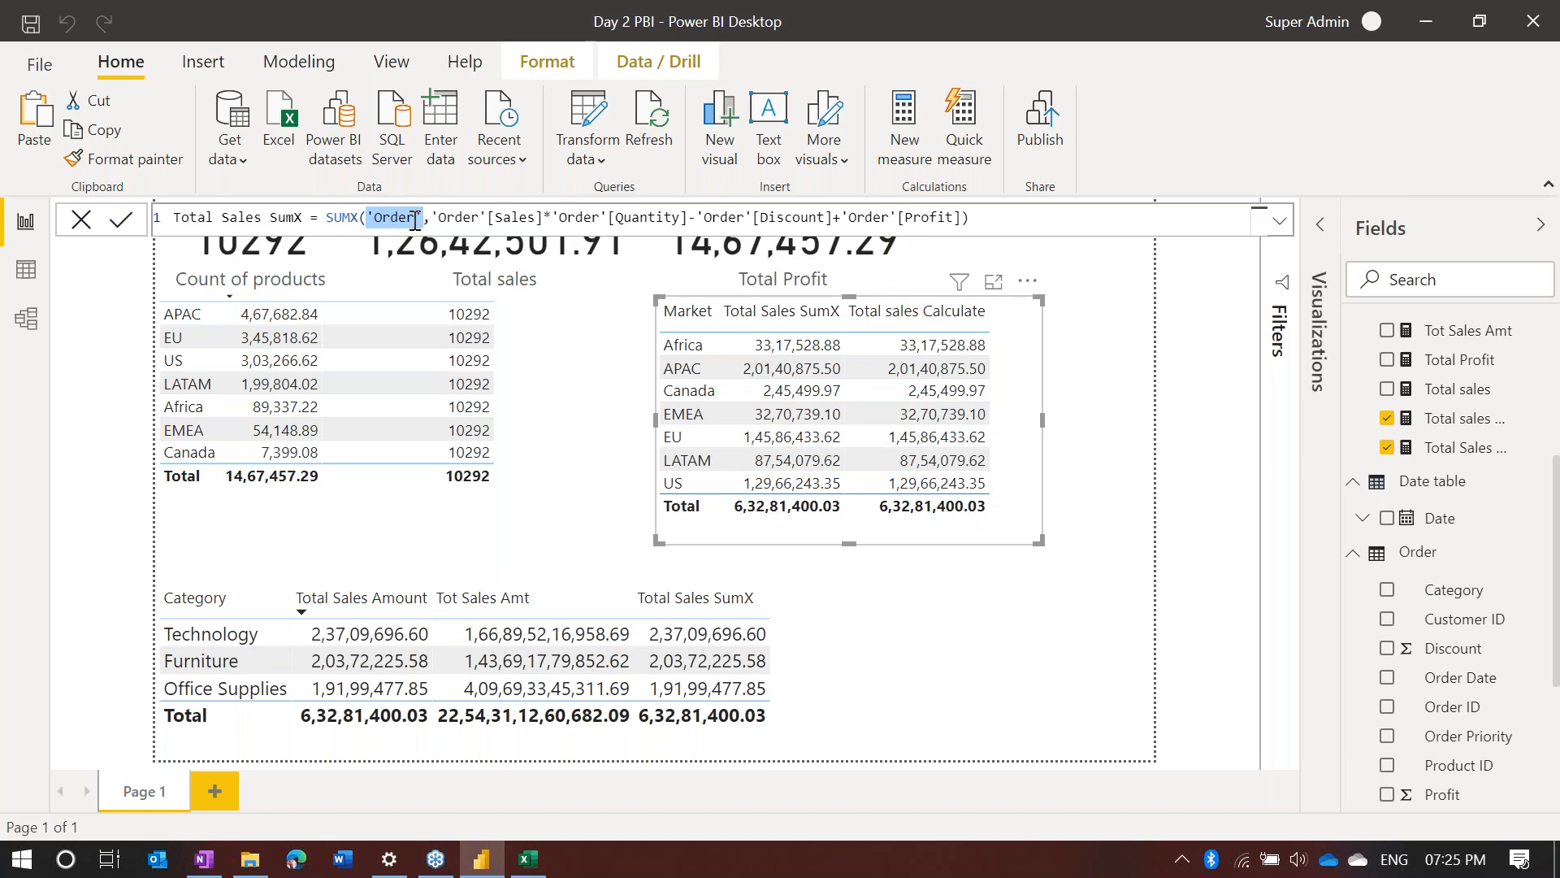
pyautogui.moveTo(431, 218); pyautogui.dragTo(958, 218)
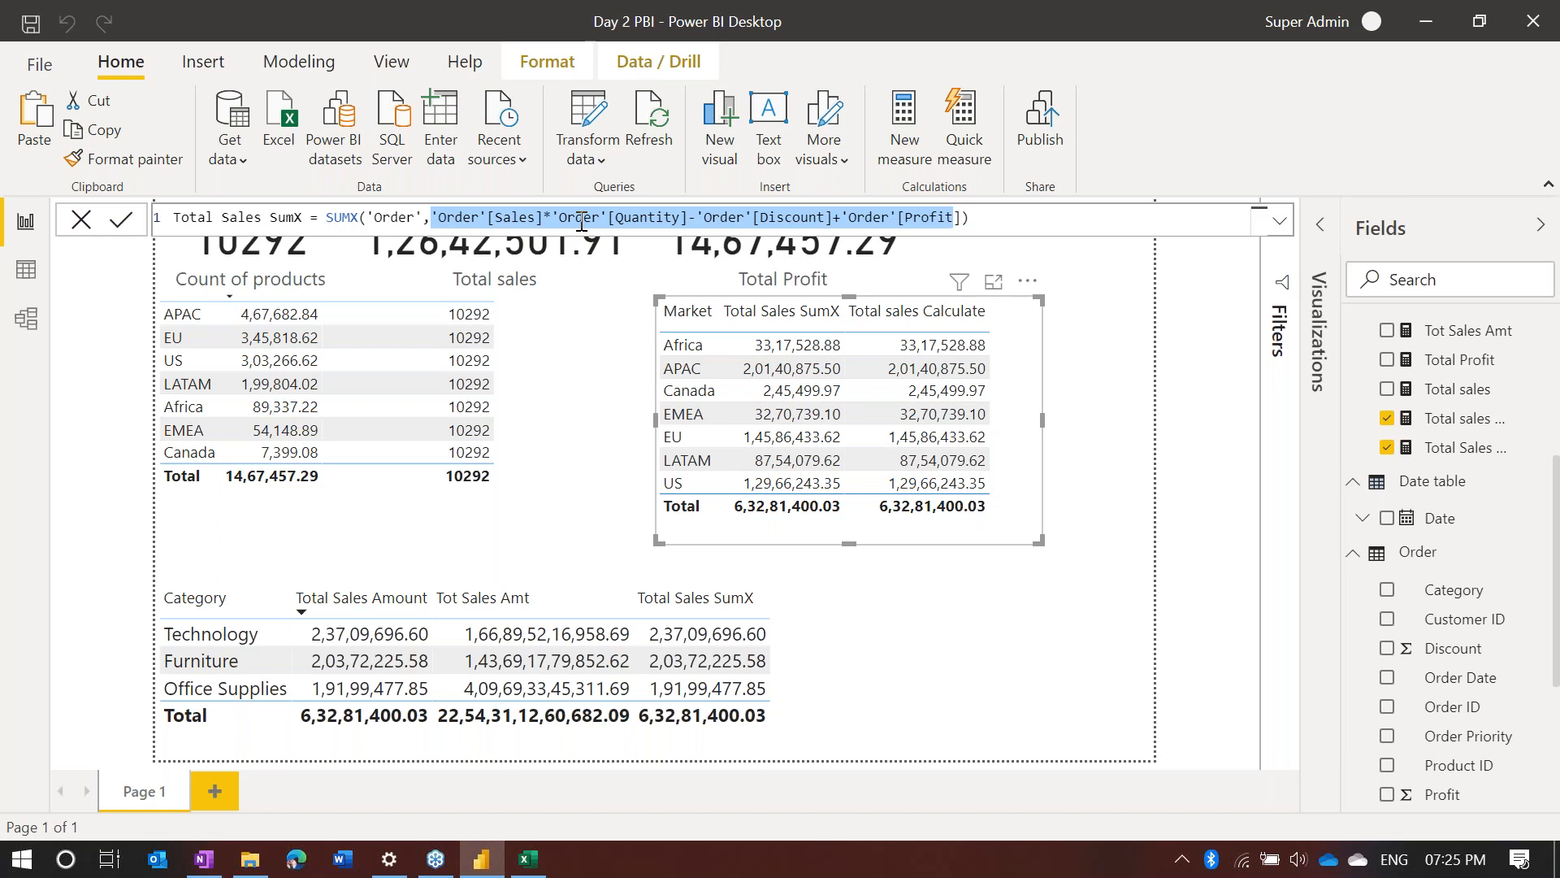
# Step: Open the Total sales Calculate measure and add a FILTER argument after [Total Sales SumX] in its CALCULATE formula
pyautogui.click(1166, 481)
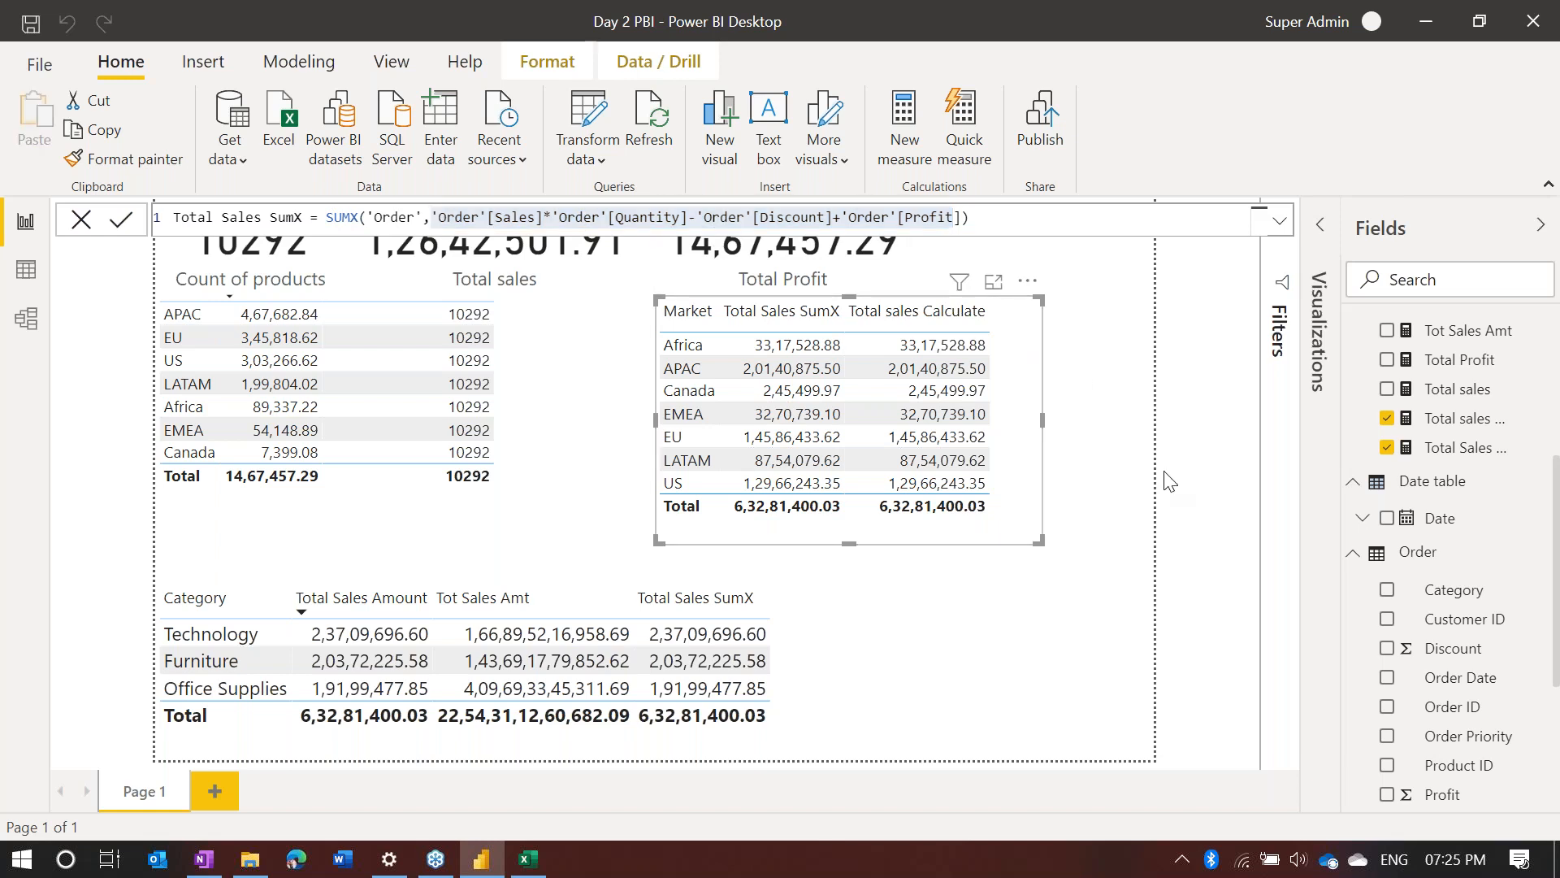
pyautogui.click(1474, 426)
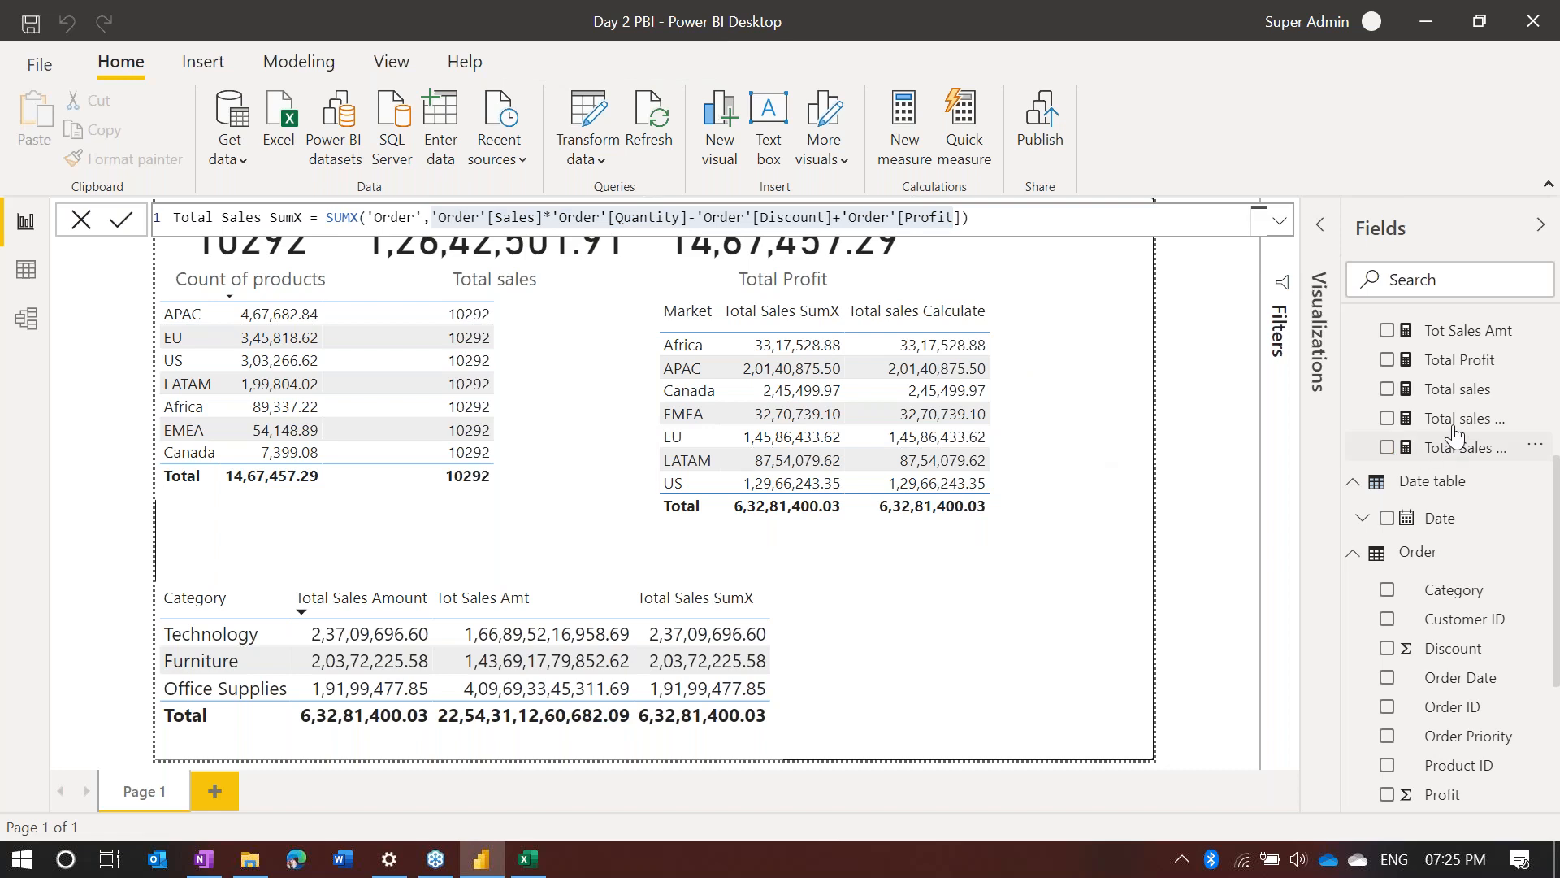
pyautogui.click(1008, 390)
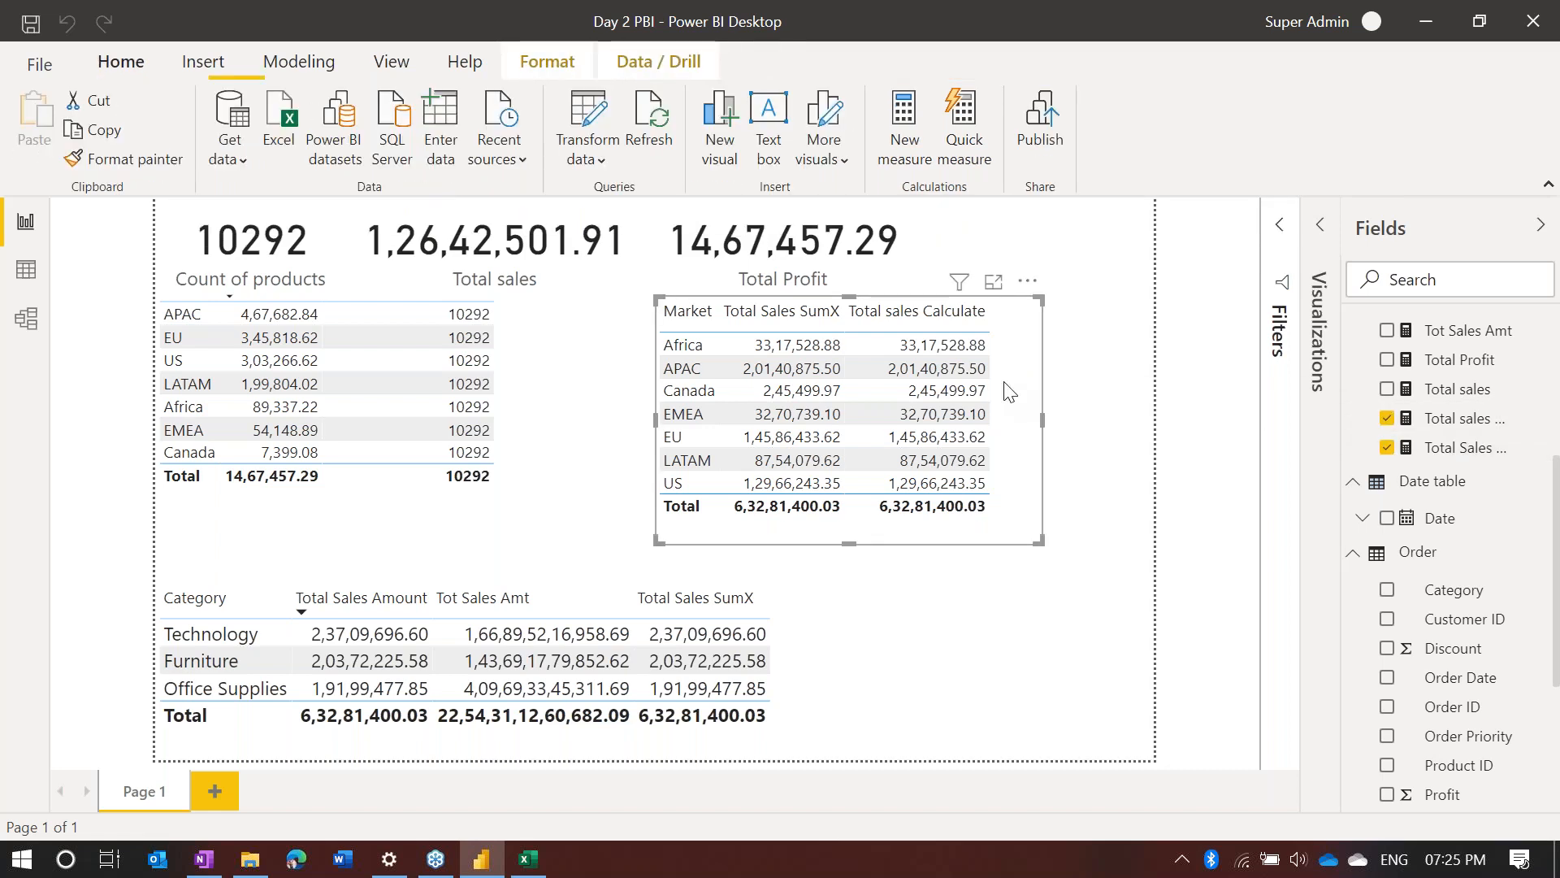
pyautogui.click(1475, 424)
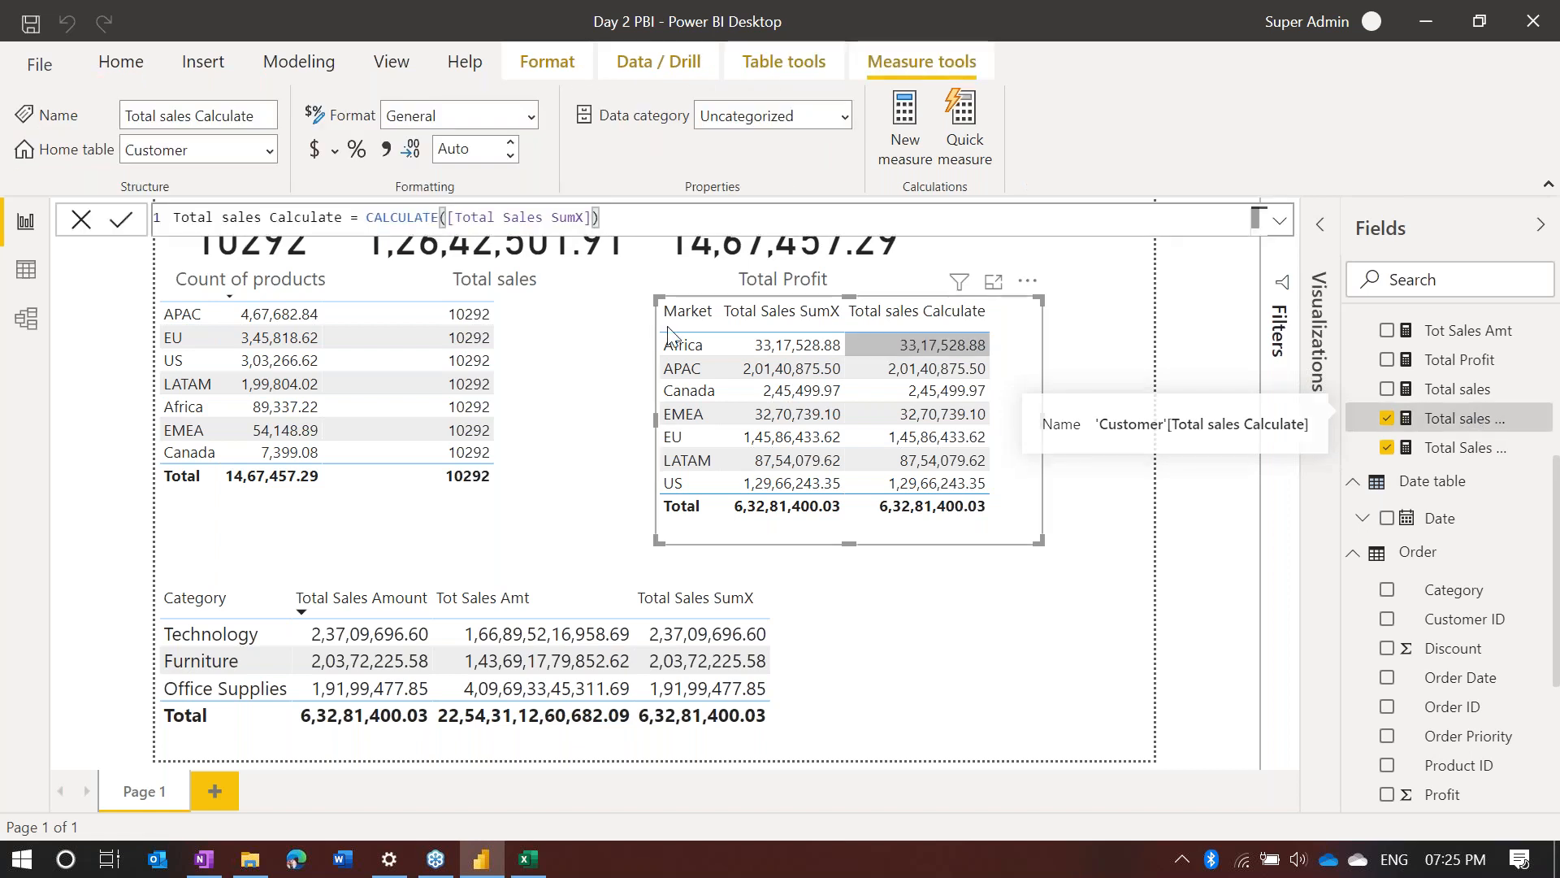
pyautogui.click(639, 225)
pyautogui.press('BackSpace')
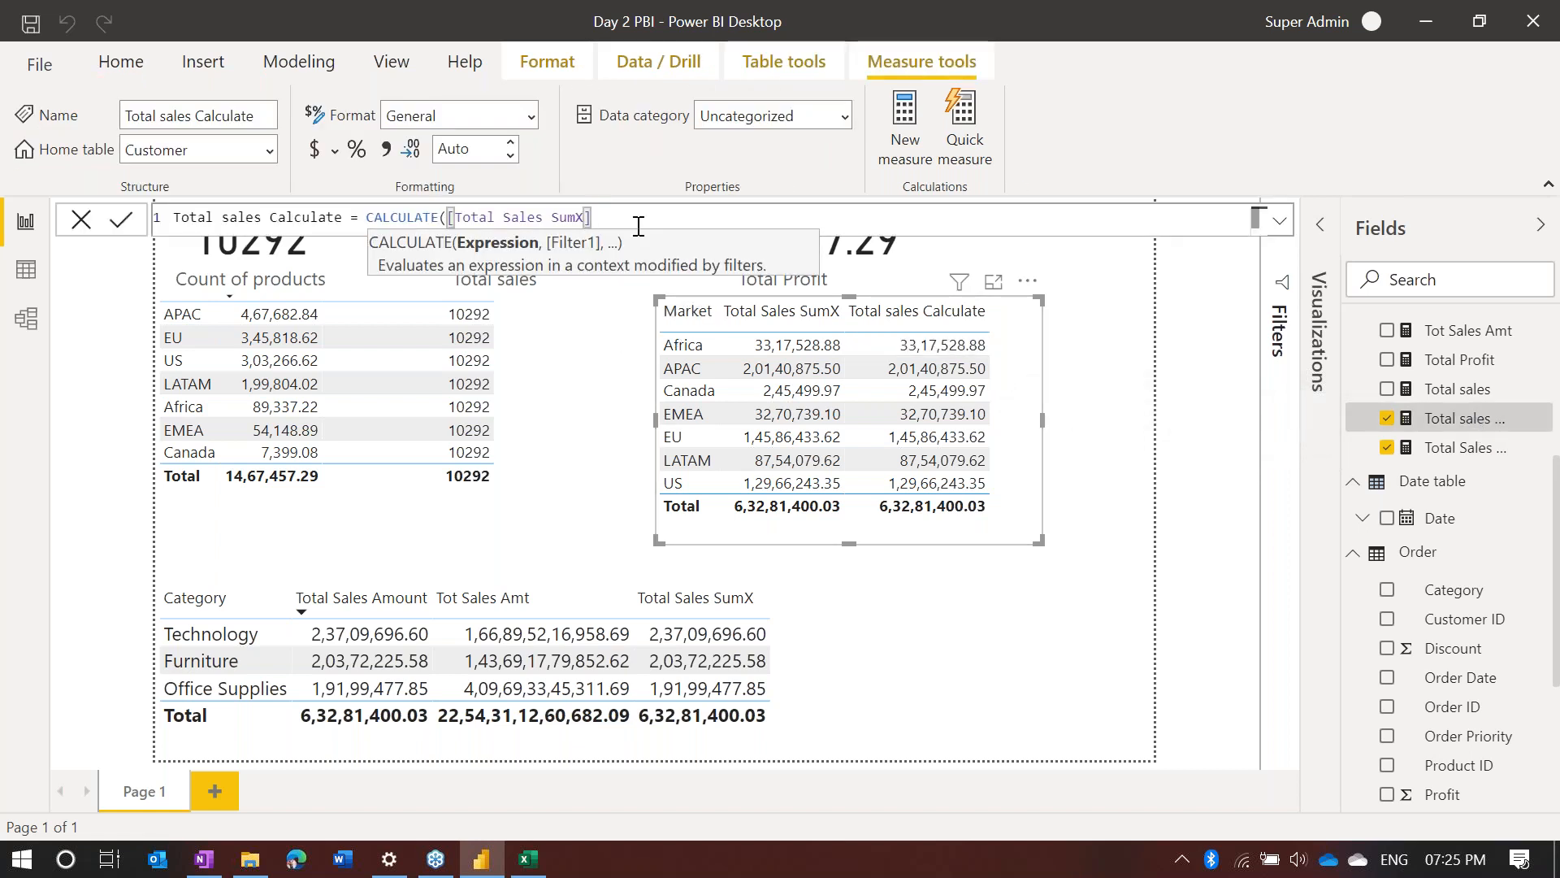
pyautogui.write(',')
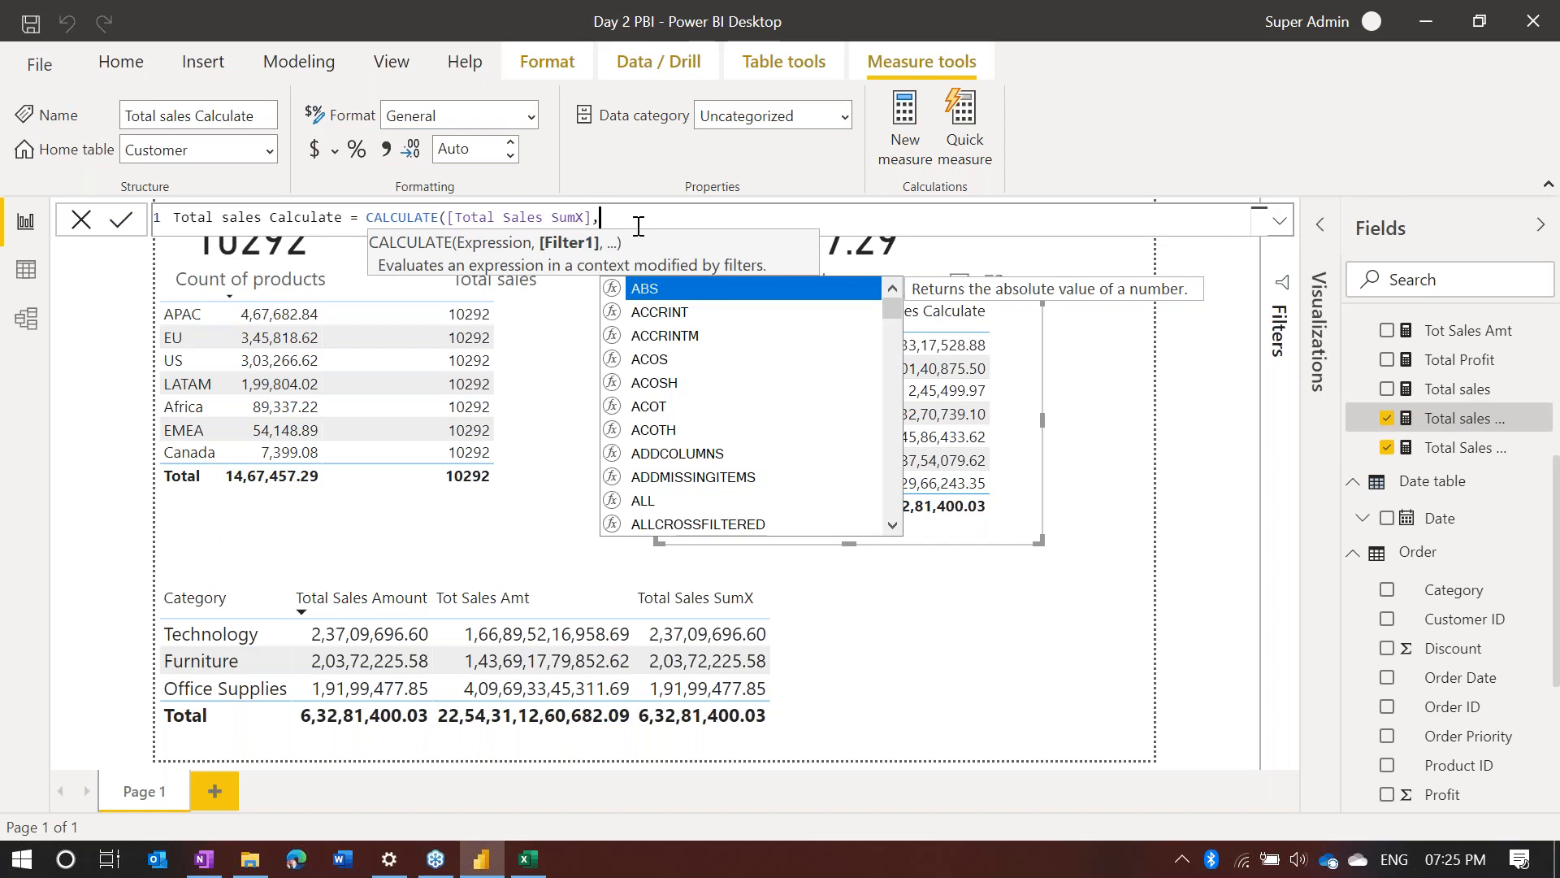
pyautogui.write('fil')
pyautogui.press('Tab')
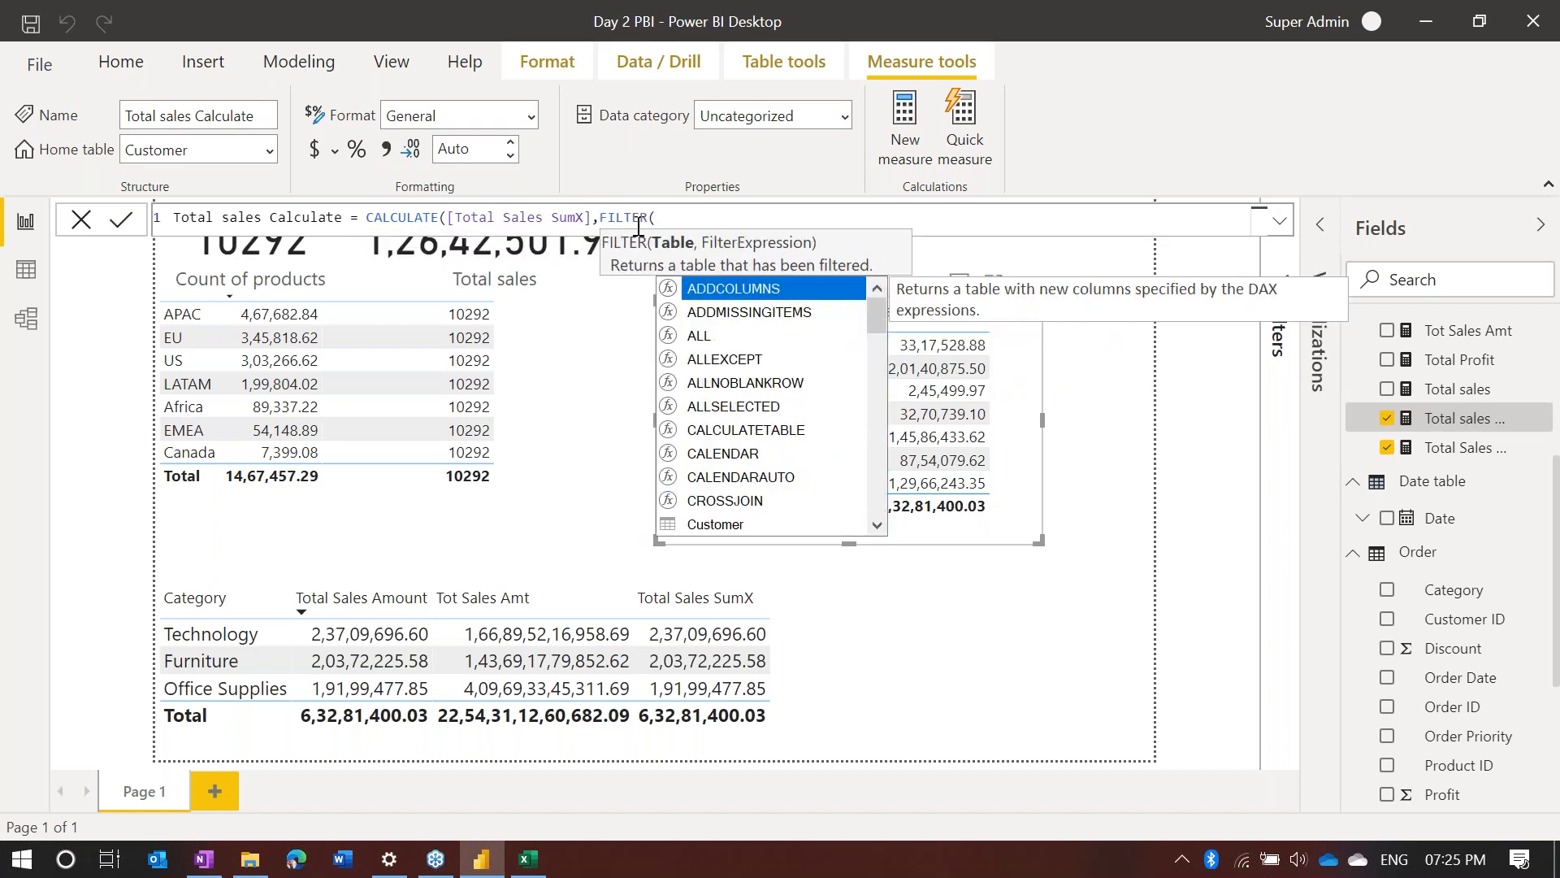
pyautogui.write('order')
pyautogui.press('Tab')
pyautogui.write(',')
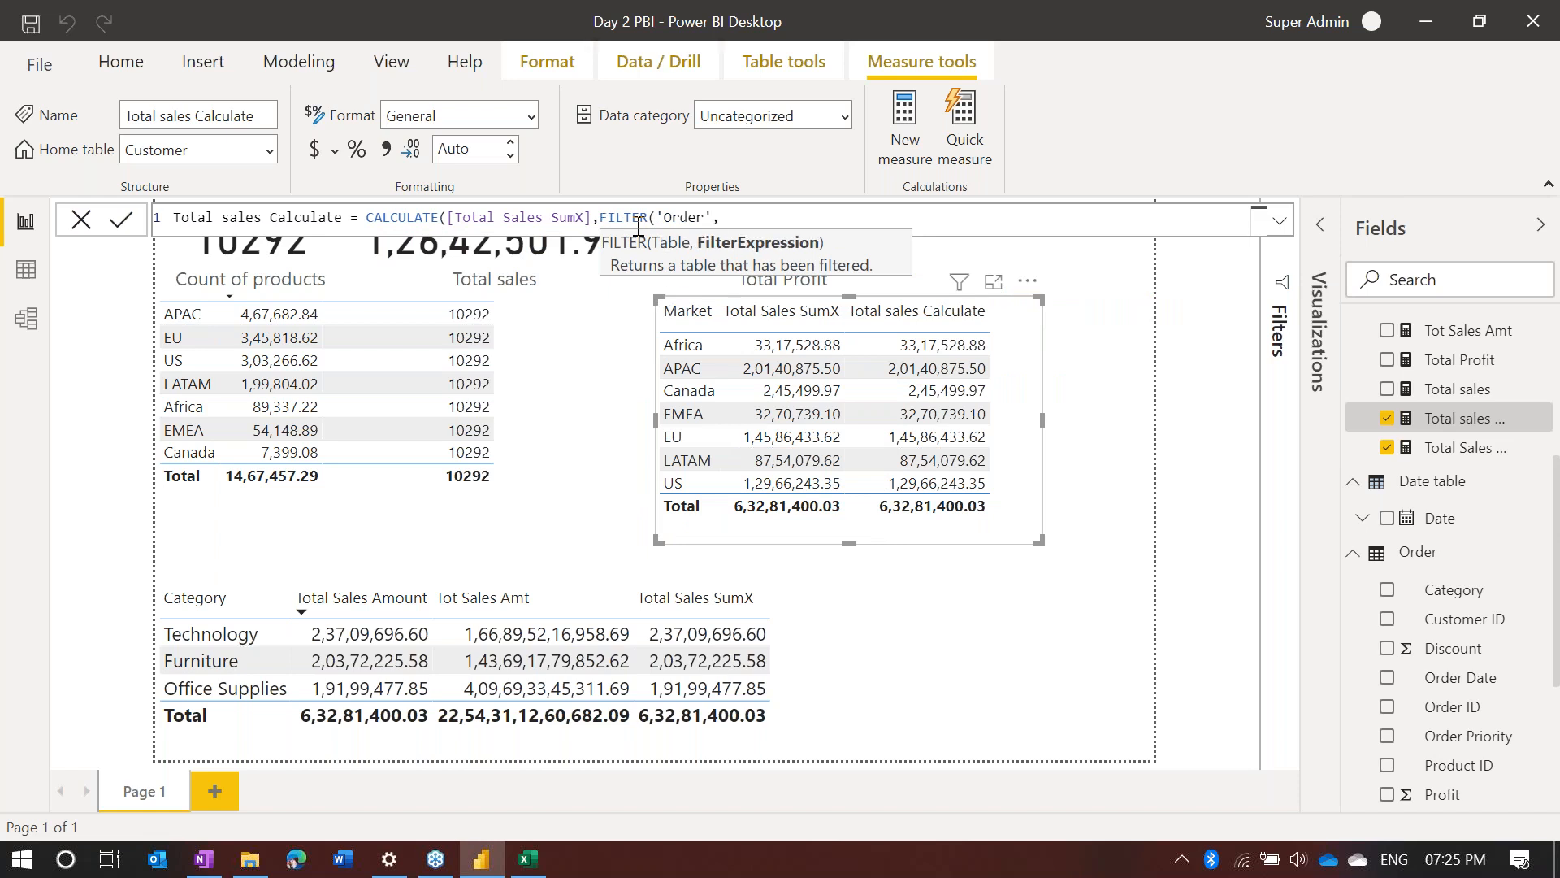
pyautogui.write('segm')
pyautogui.press('BackSpace')
pyautogui.press('BackSpace')
pyautogui.press('BackSpace')
pyautogui.press('BackSpace')
pyautogui.write('se')
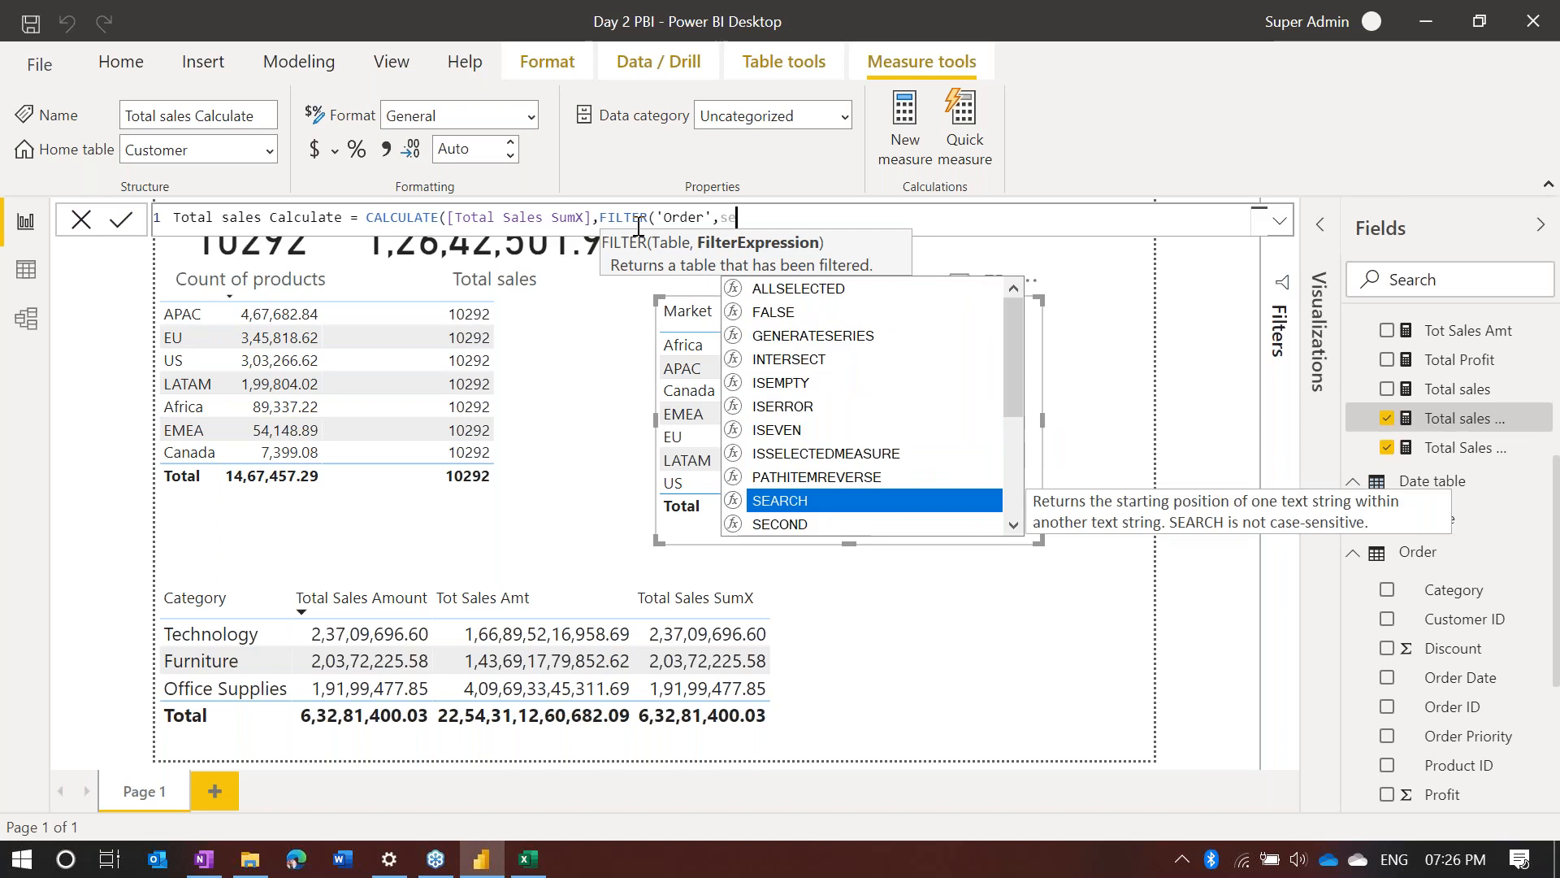
pyautogui.press('BackSpace')
pyautogui.press('BackSpace')
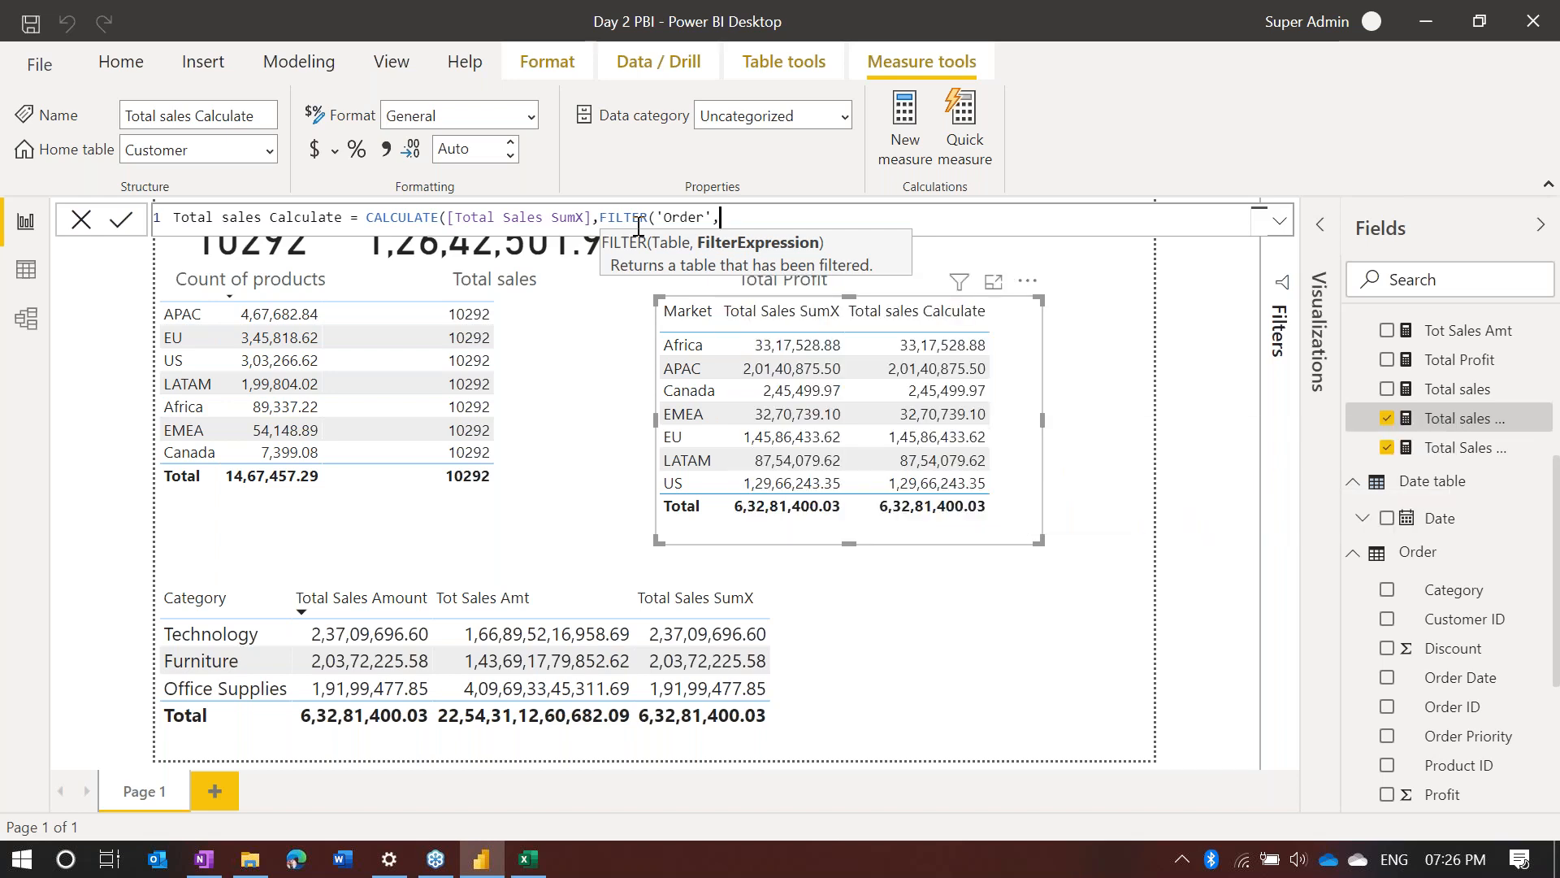
pyautogui.write('cust')
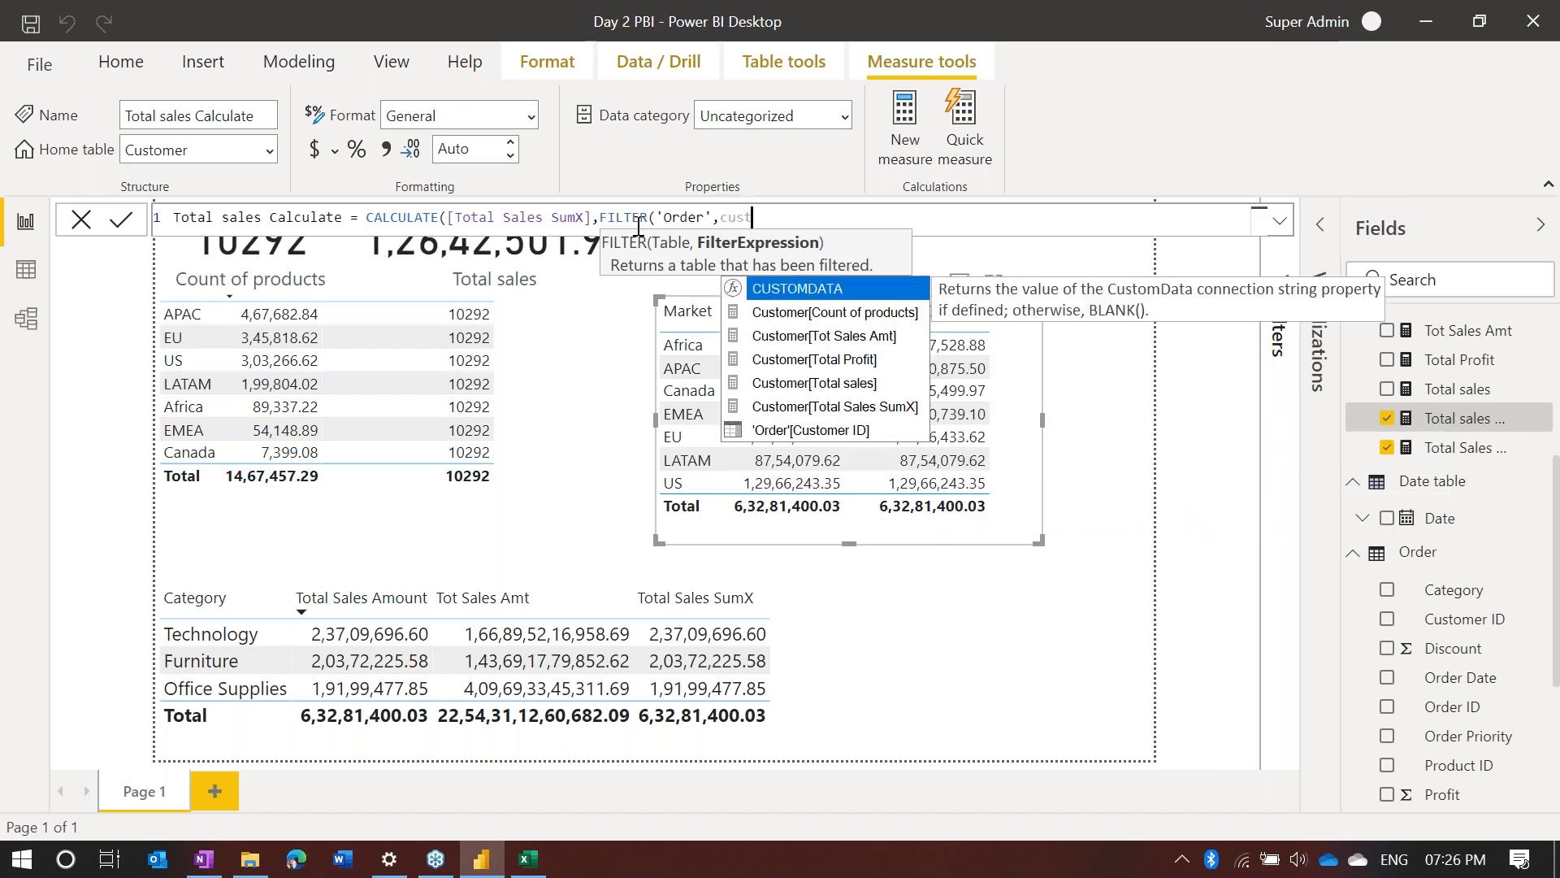
pyautogui.press('Down')
pyautogui.press('Down')
pyautogui.press('Down')
pyautogui.press('Down')
pyautogui.press('Down')
pyautogui.press('Down')
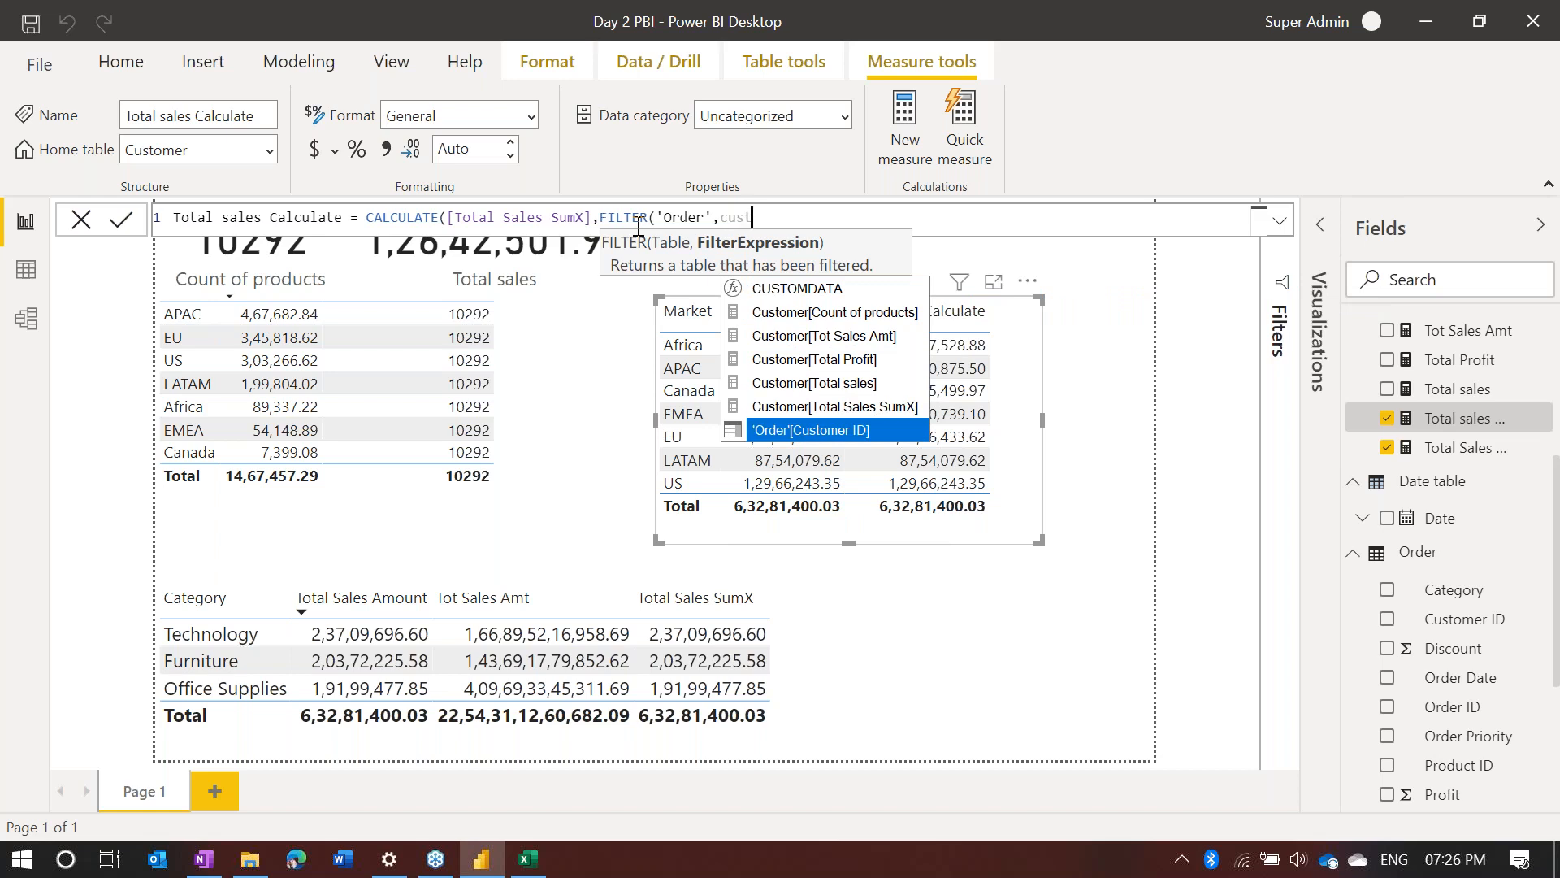
pyautogui.press('Up')
pyautogui.press('Up')
pyautogui.press('Up')
pyautogui.press('Up')
pyautogui.press('Up')
pyautogui.press('Up')
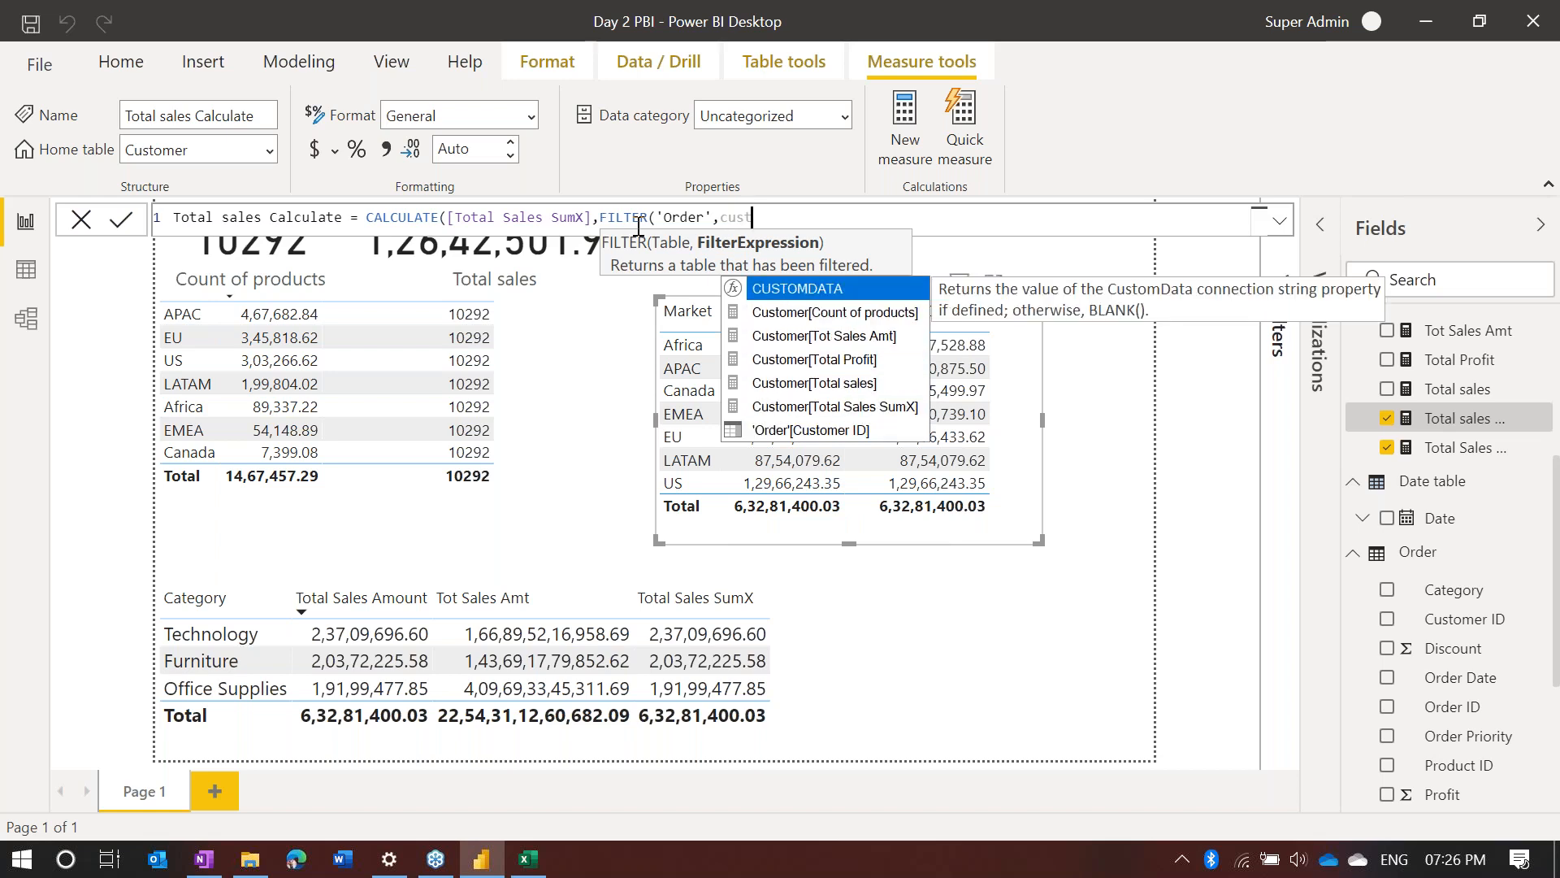
pyautogui.press('BackSpace')
pyautogui.press('BackSpace')
pyautogui.press('BackSpace')
pyautogui.press('BackSpace')
pyautogui.press('BackSpace')
pyautogui.press('BackSpace')
pyautogui.press('BackSpace')
pyautogui.press('BackSpace')
pyautogui.press('BackSpace')
pyautogui.press('BackSpace')
pyautogui.press('BackSpace')
pyautogui.press('BackSpace')
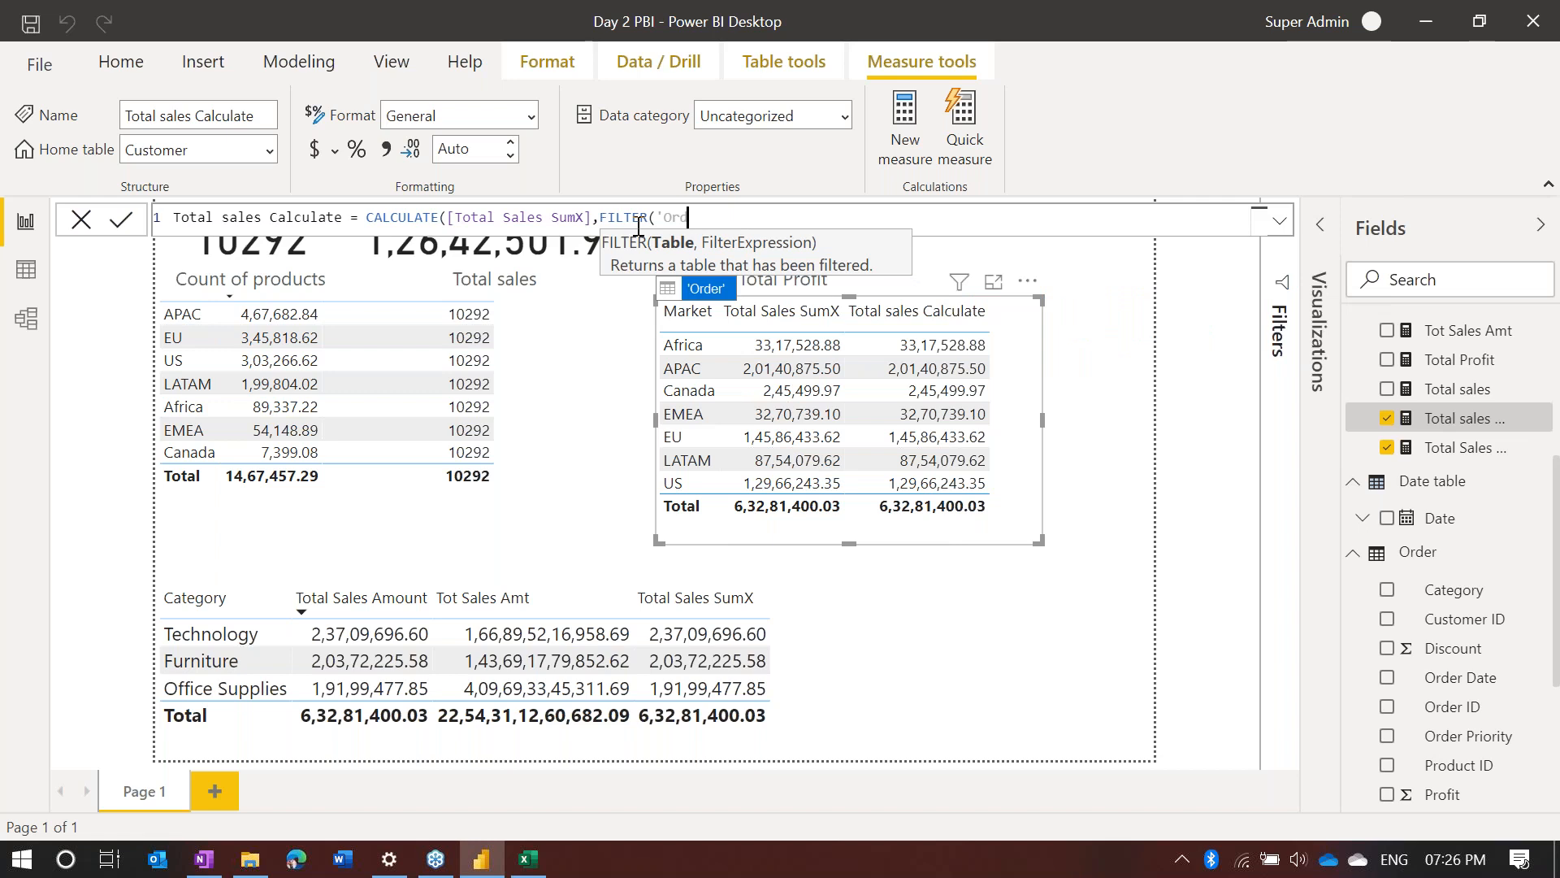
# Step: Make the FILTER use the Customer table with Customer[Segment]="COnsumer", close both brackets and commit the measure
pyautogui.write('c')
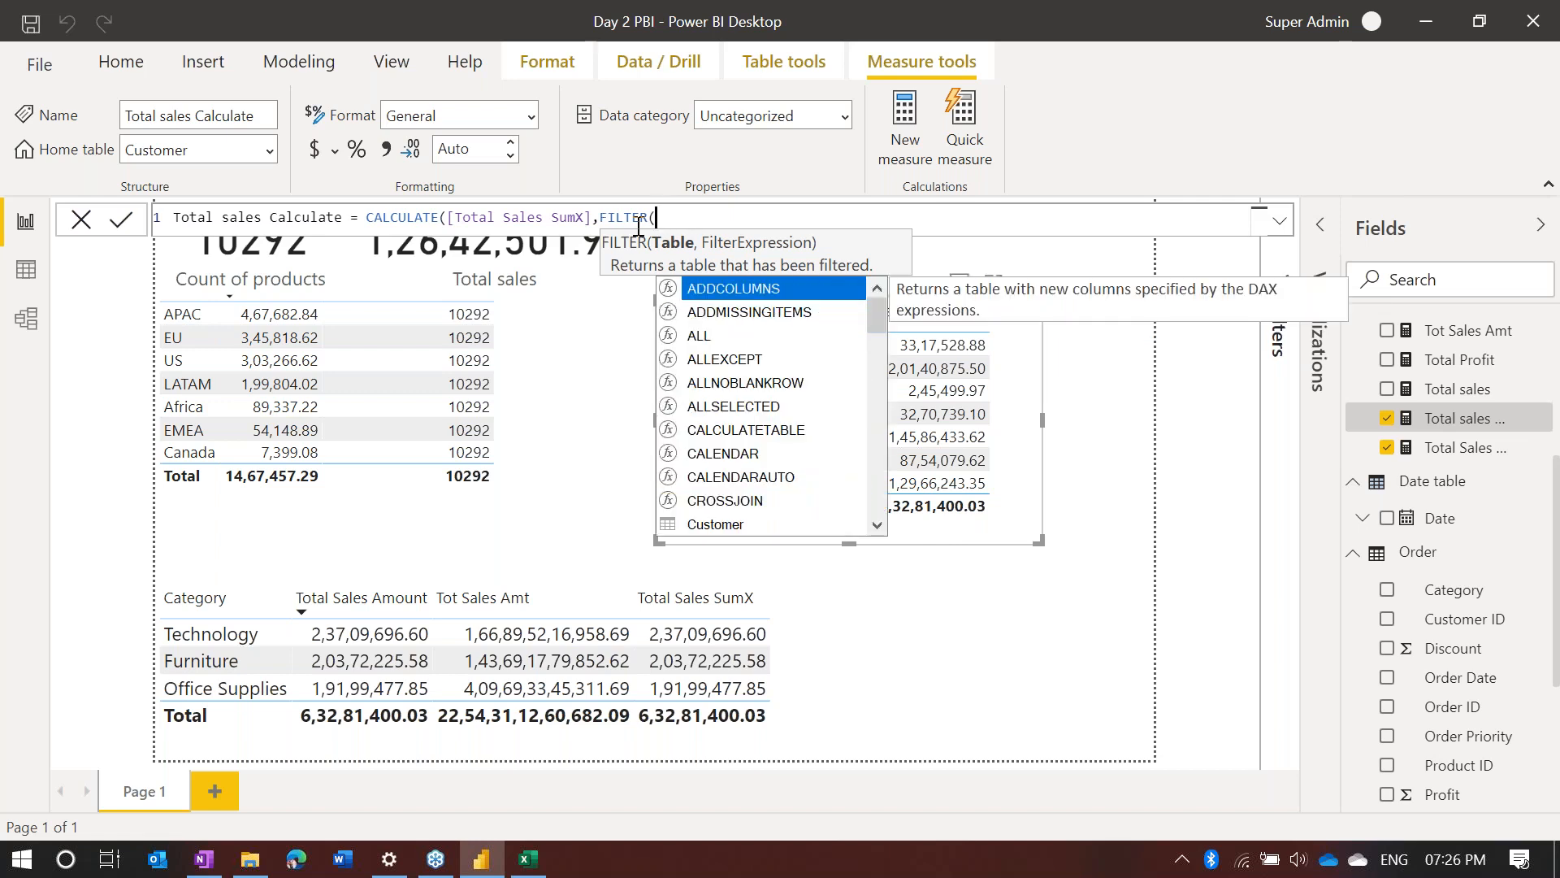
pyautogui.write('ustomer')
pyautogui.press('Tab')
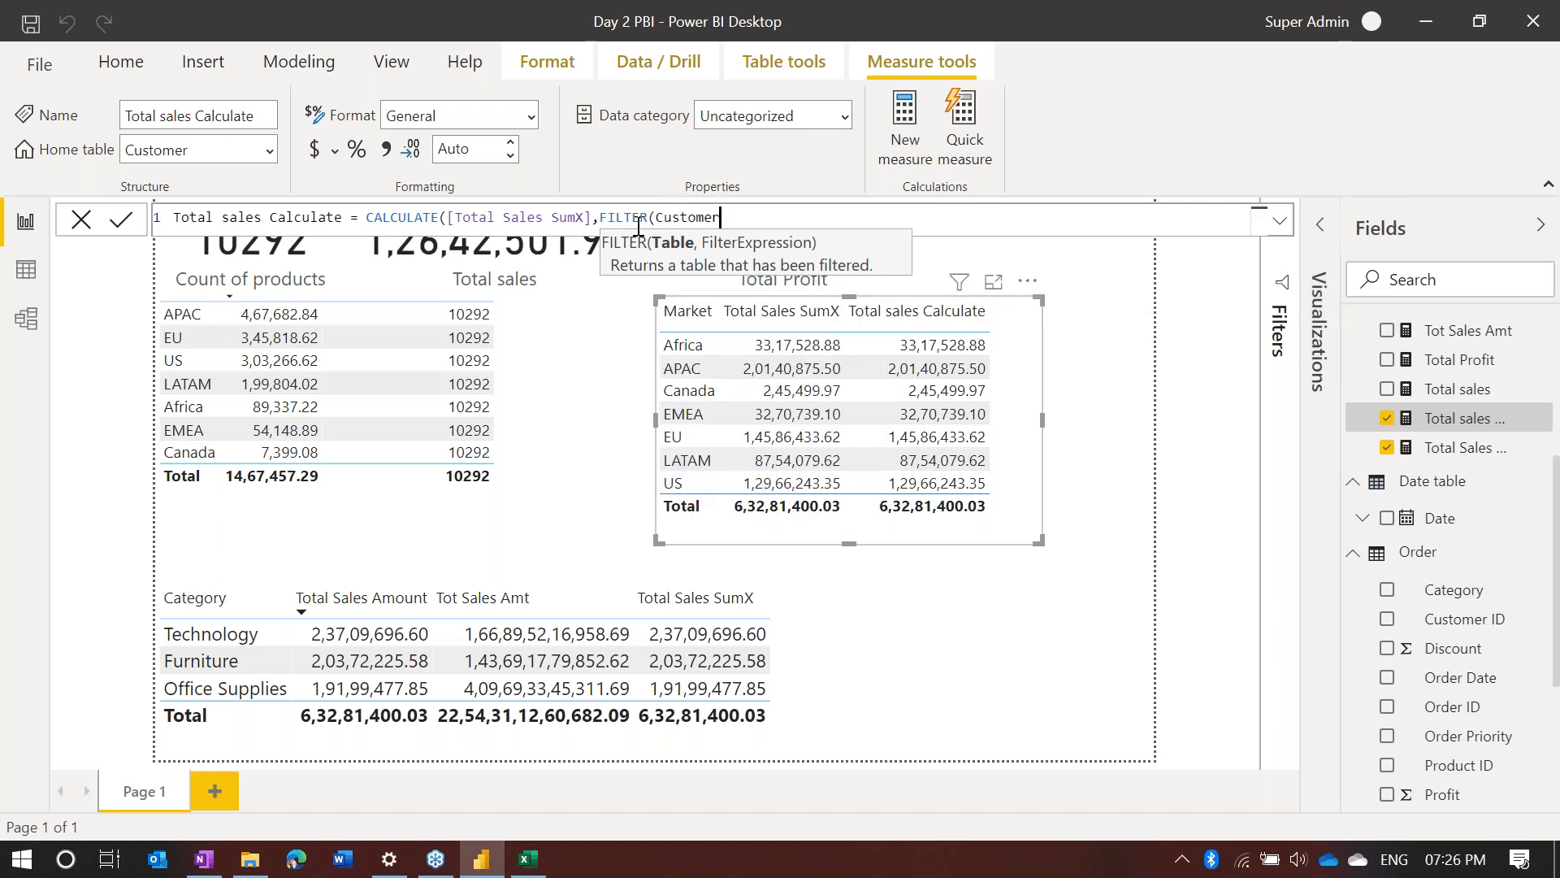
pyautogui.write(',s')
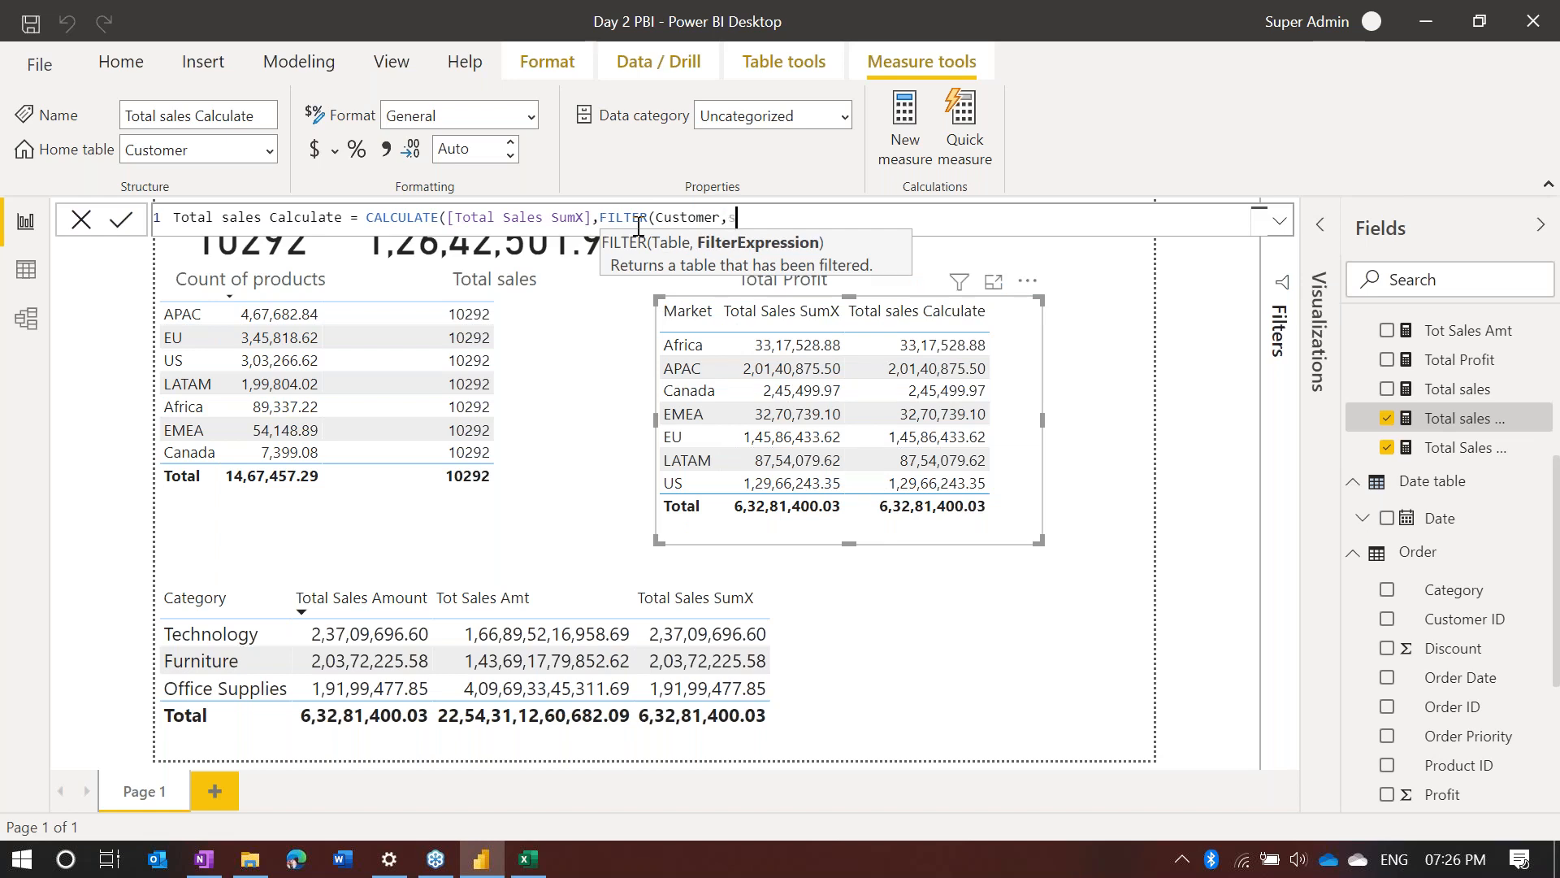
pyautogui.write('Customer[Segment]')
pyautogui.press('Tab')
pyautogui.write('="COnsume')
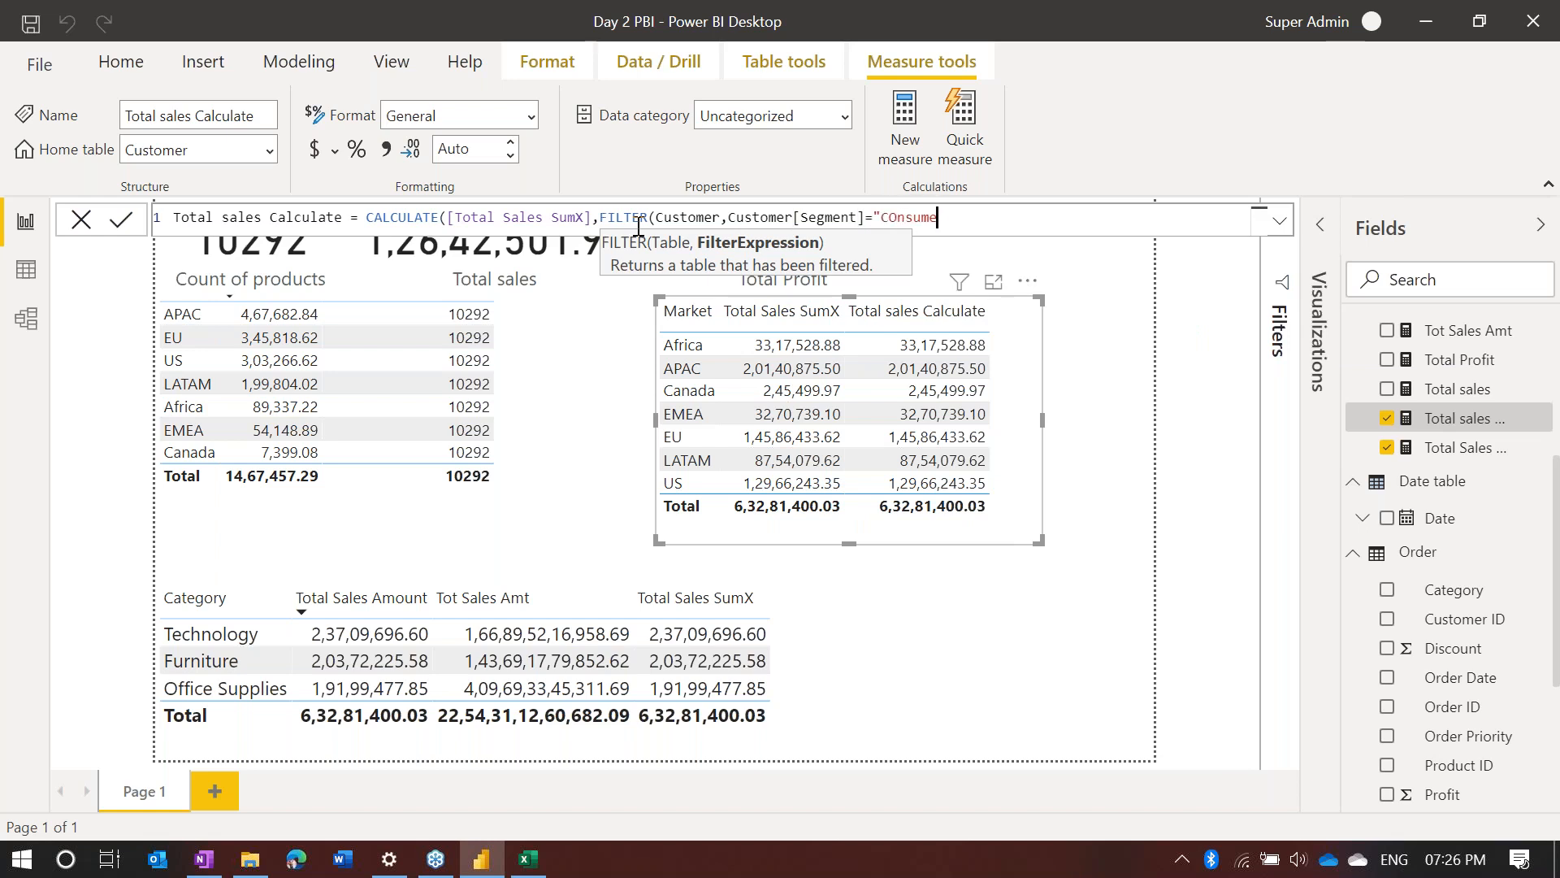
pyautogui.write('r"))')
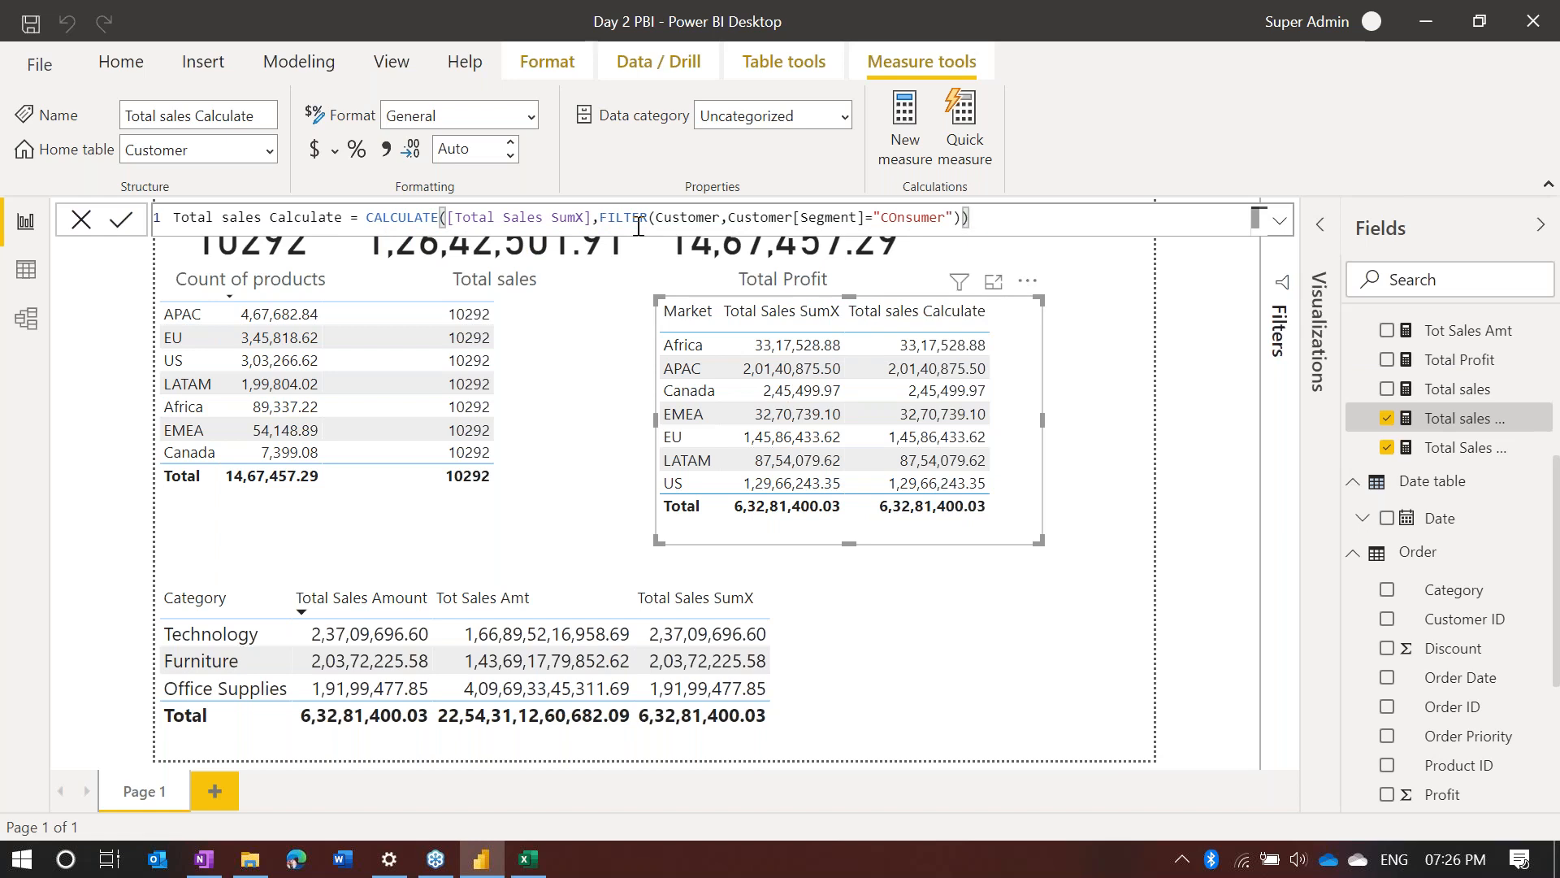
pyautogui.press('Return')
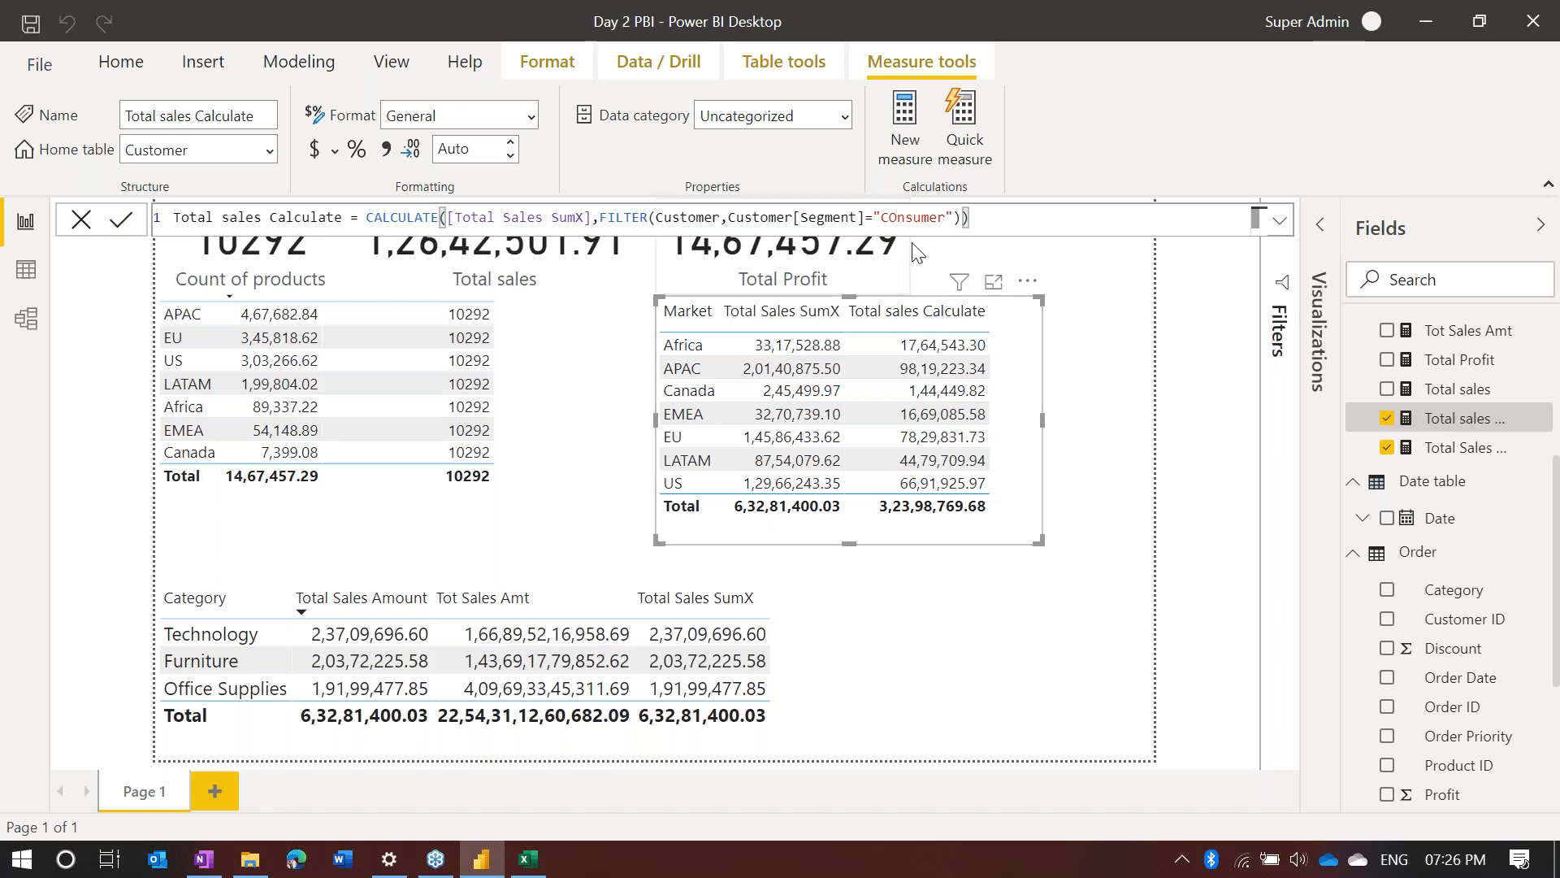
# Step: Compare the Total Sales SumX and Total sales Calculate formulas, examining the table and filter arguments of each
pyautogui.moveTo(1439, 419); pyautogui.dragTo(1038, 395)
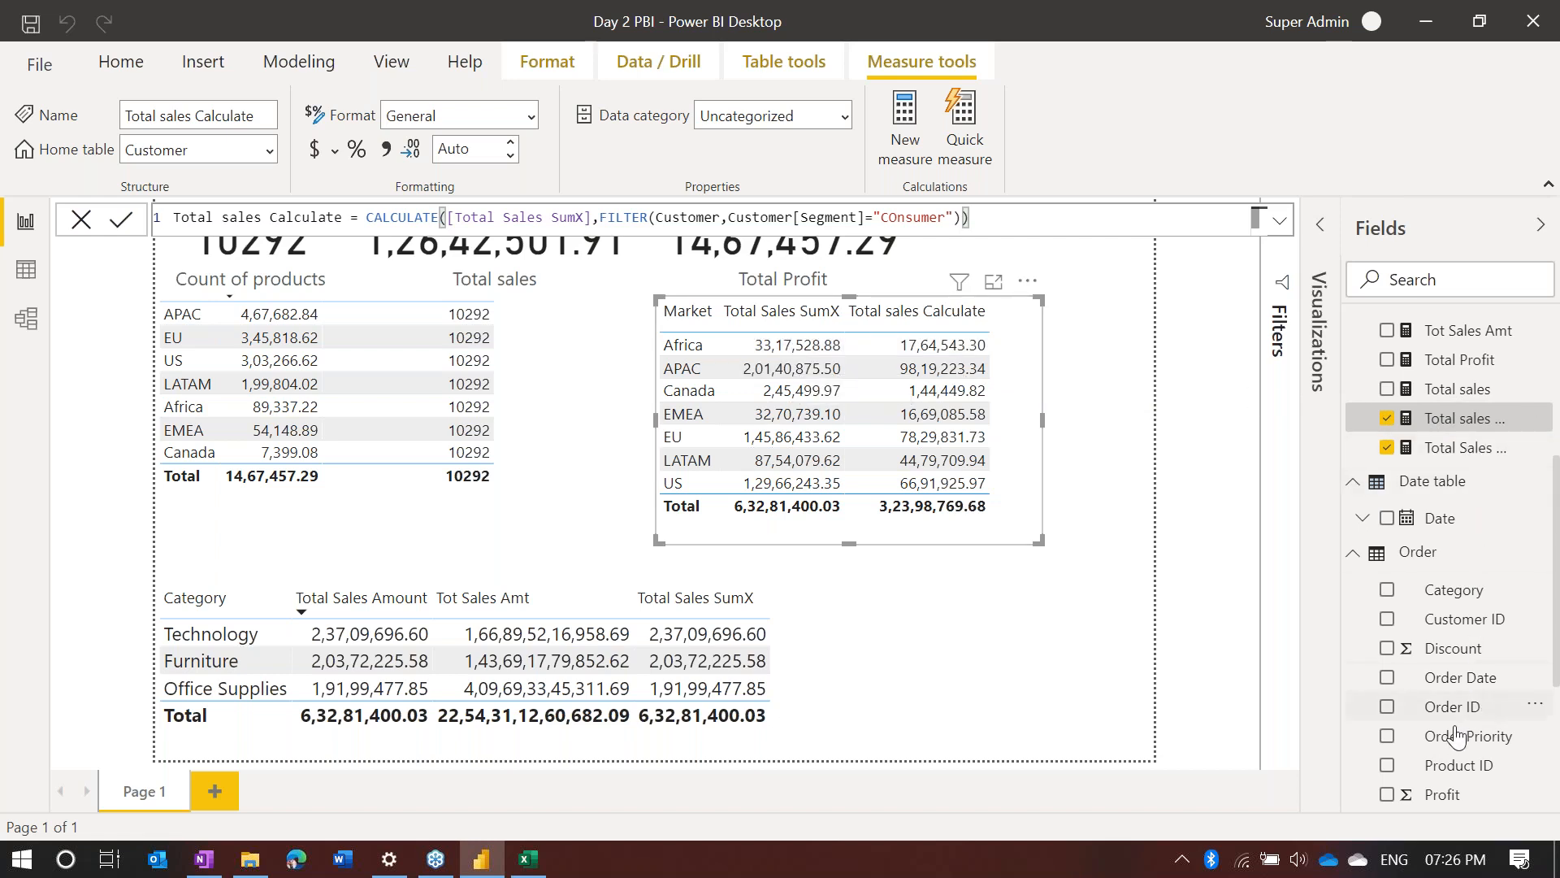
pyautogui.click(1460, 452)
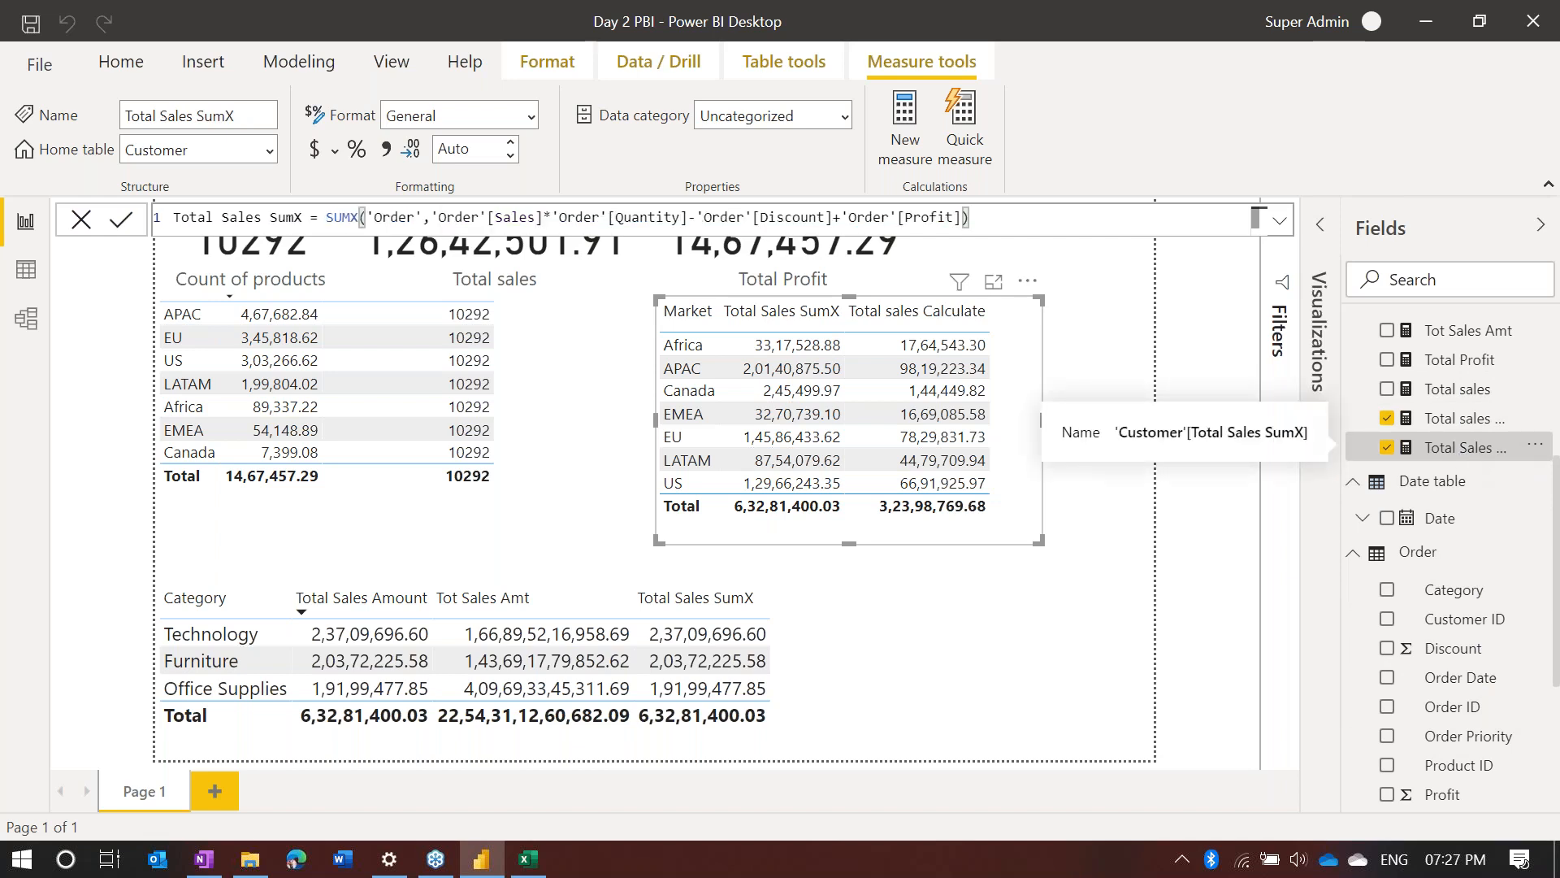
pyautogui.moveTo(416, 217); pyautogui.dragTo(366, 216)
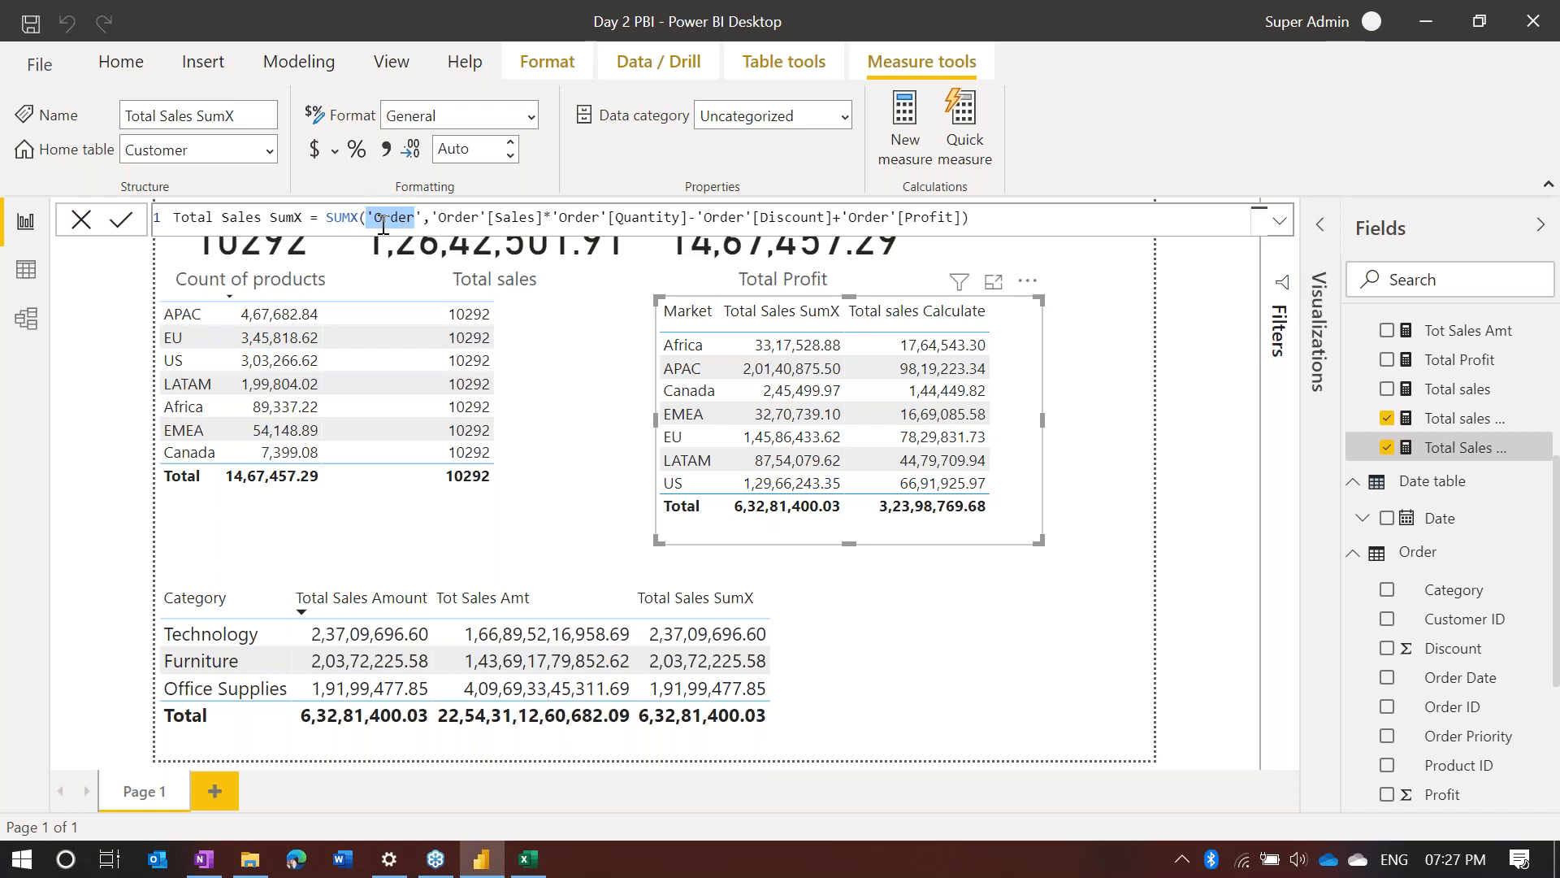
pyautogui.moveTo(439, 217); pyautogui.dragTo(965, 219)
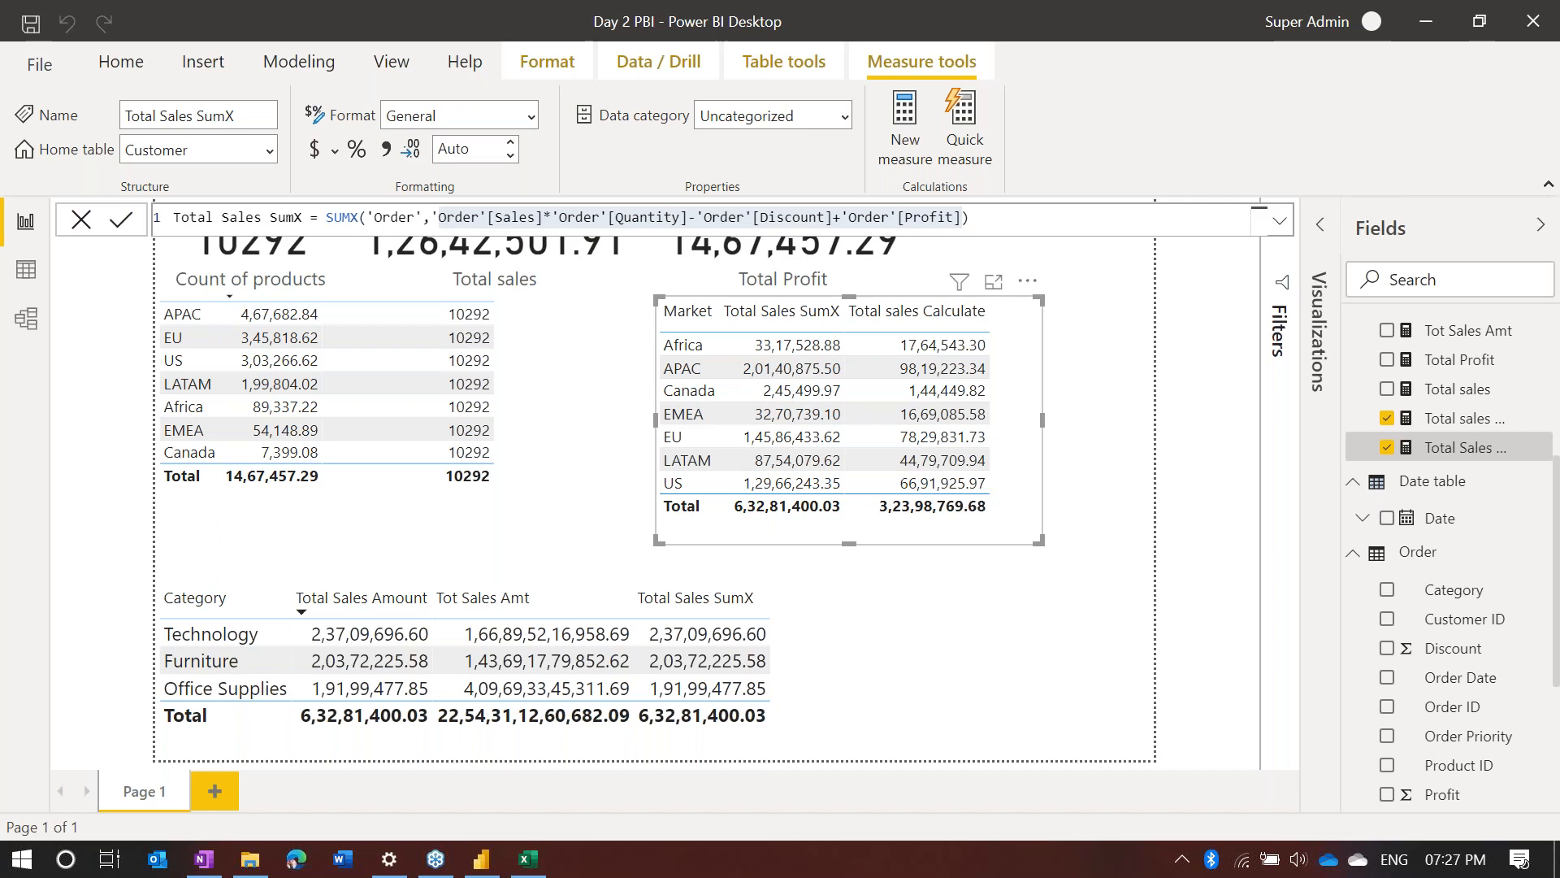
pyautogui.click(1471, 418)
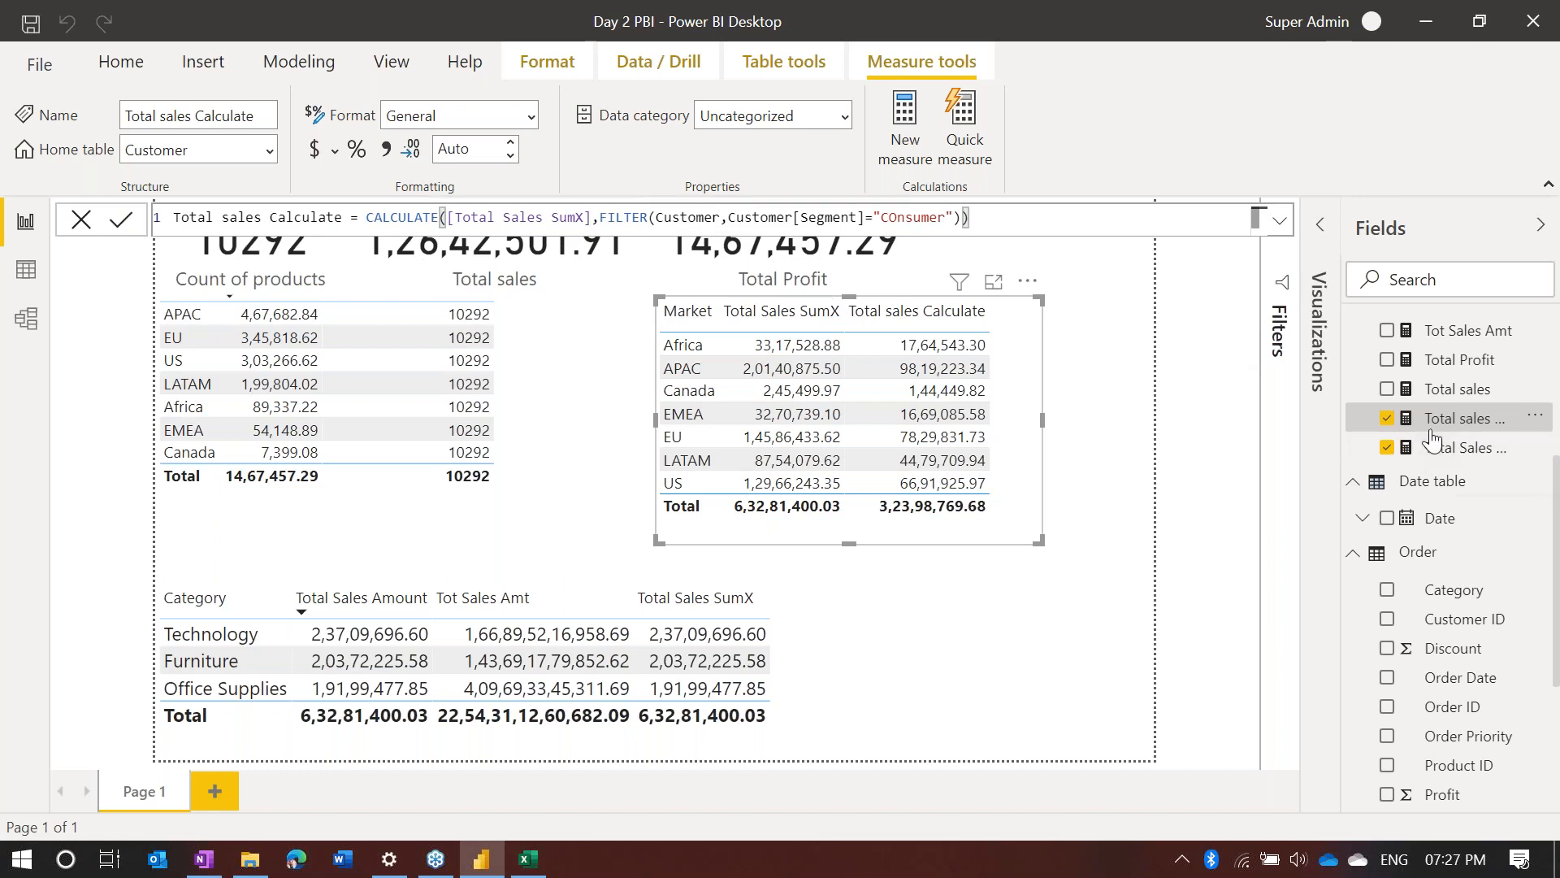
pyautogui.click(1449, 455)
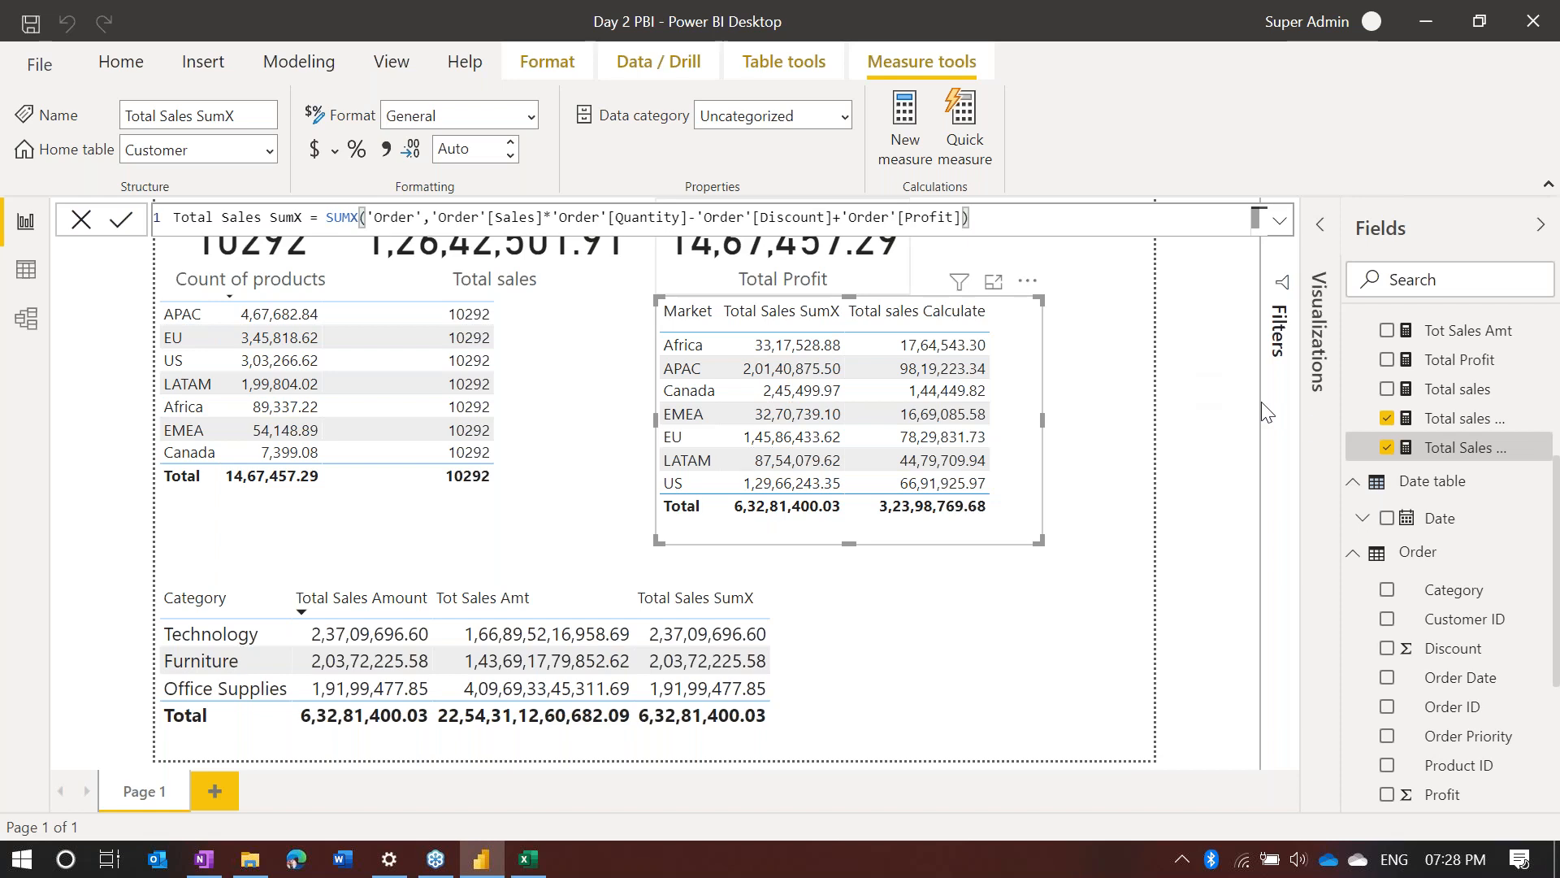
pyautogui.click(1434, 424)
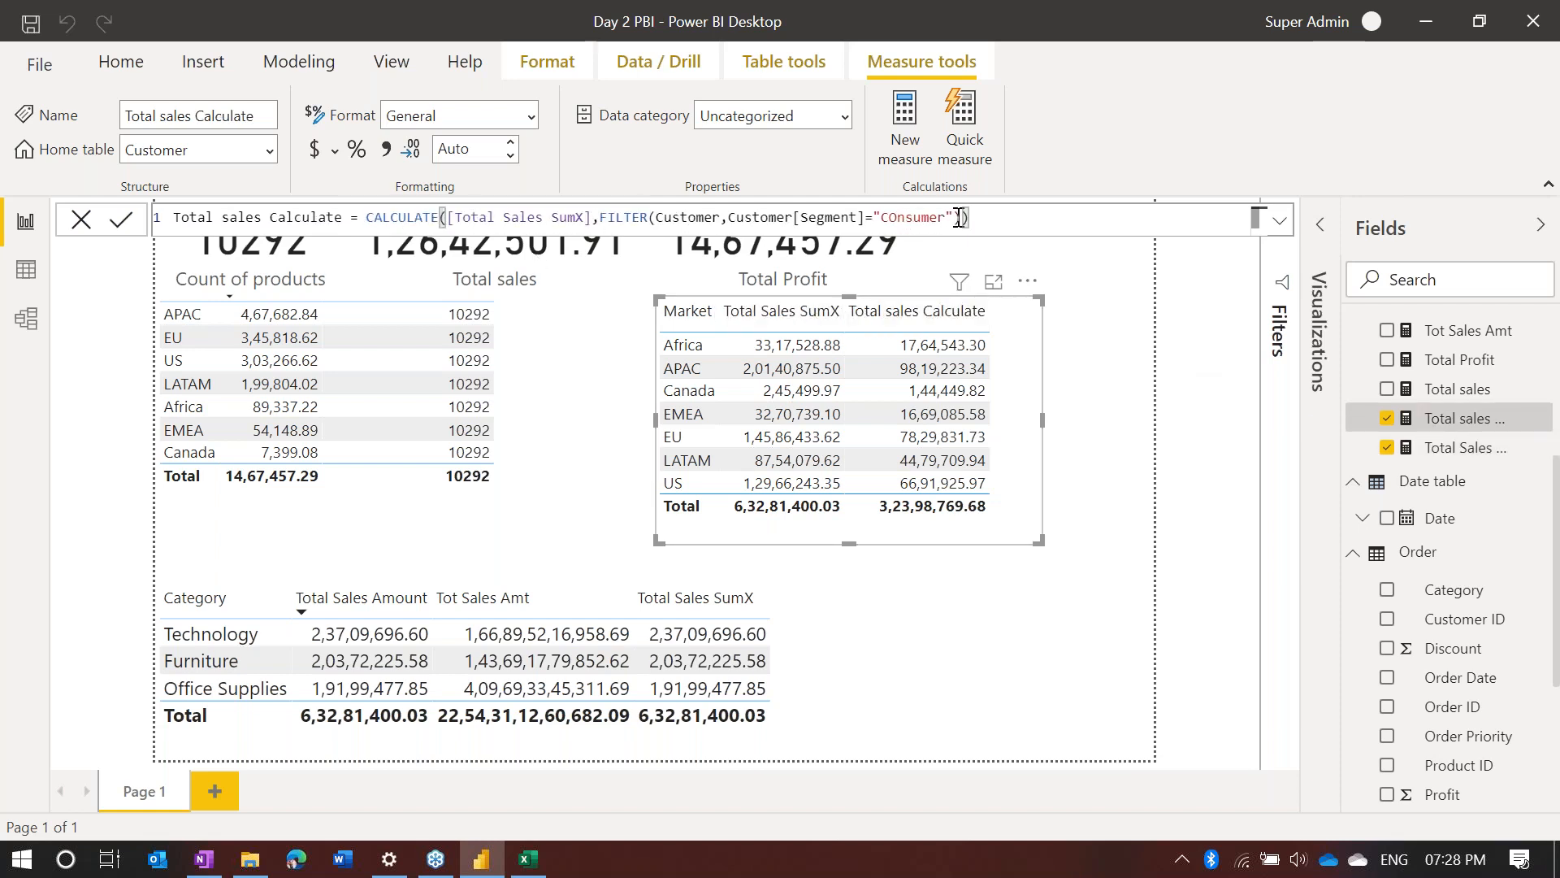
pyautogui.moveTo(959, 217); pyautogui.dragTo(298, 217)
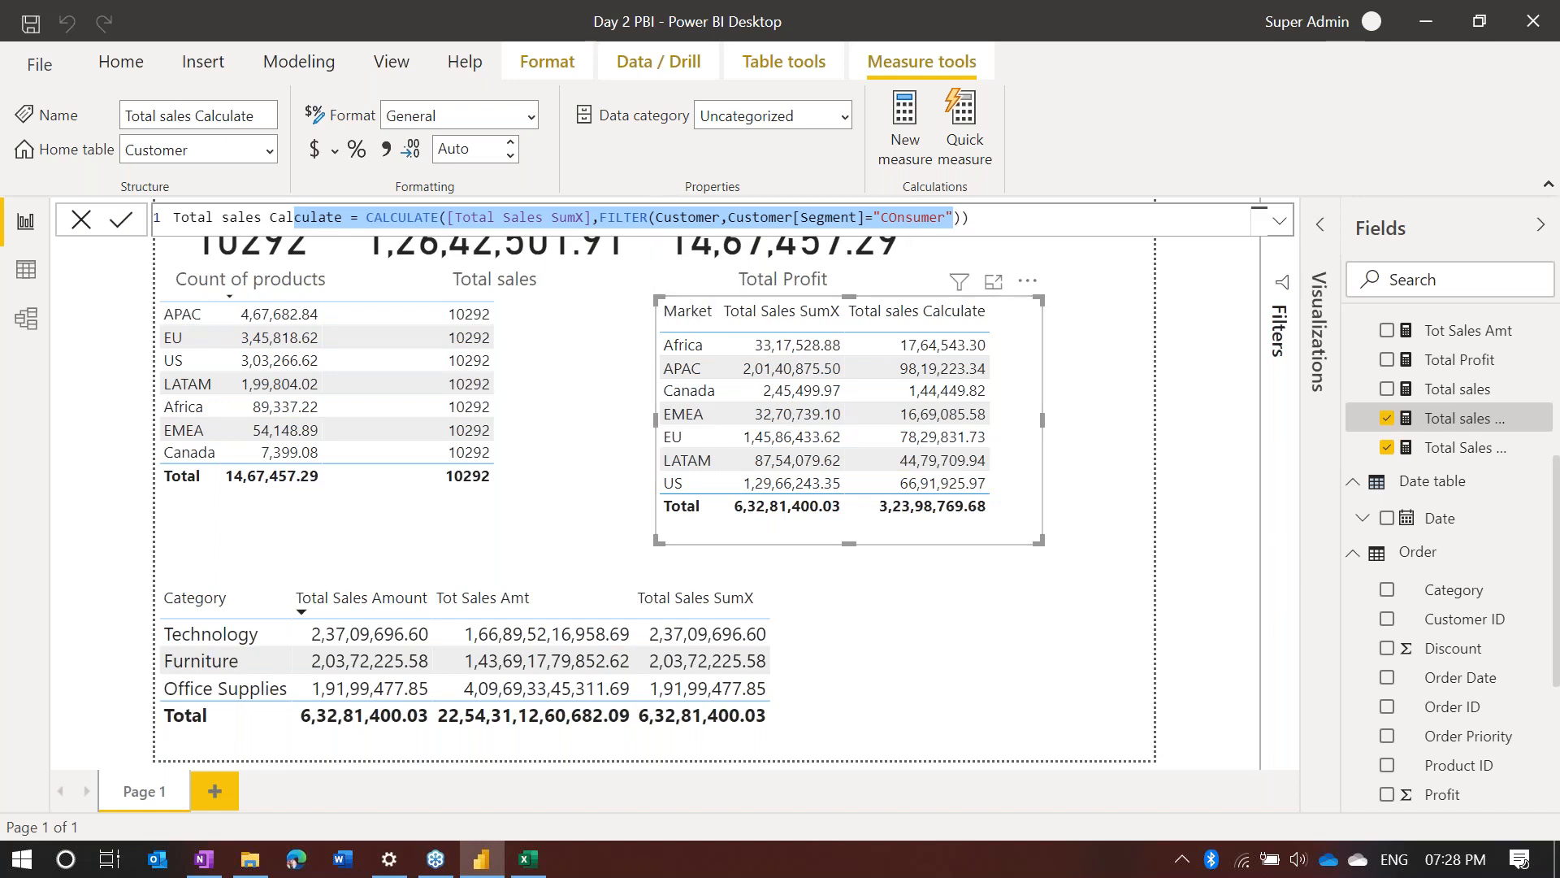
# Step: Add a new report page and rename it Time intelligence function 2
pyautogui.click(222, 791)
pyautogui.doubleClick(221, 791)
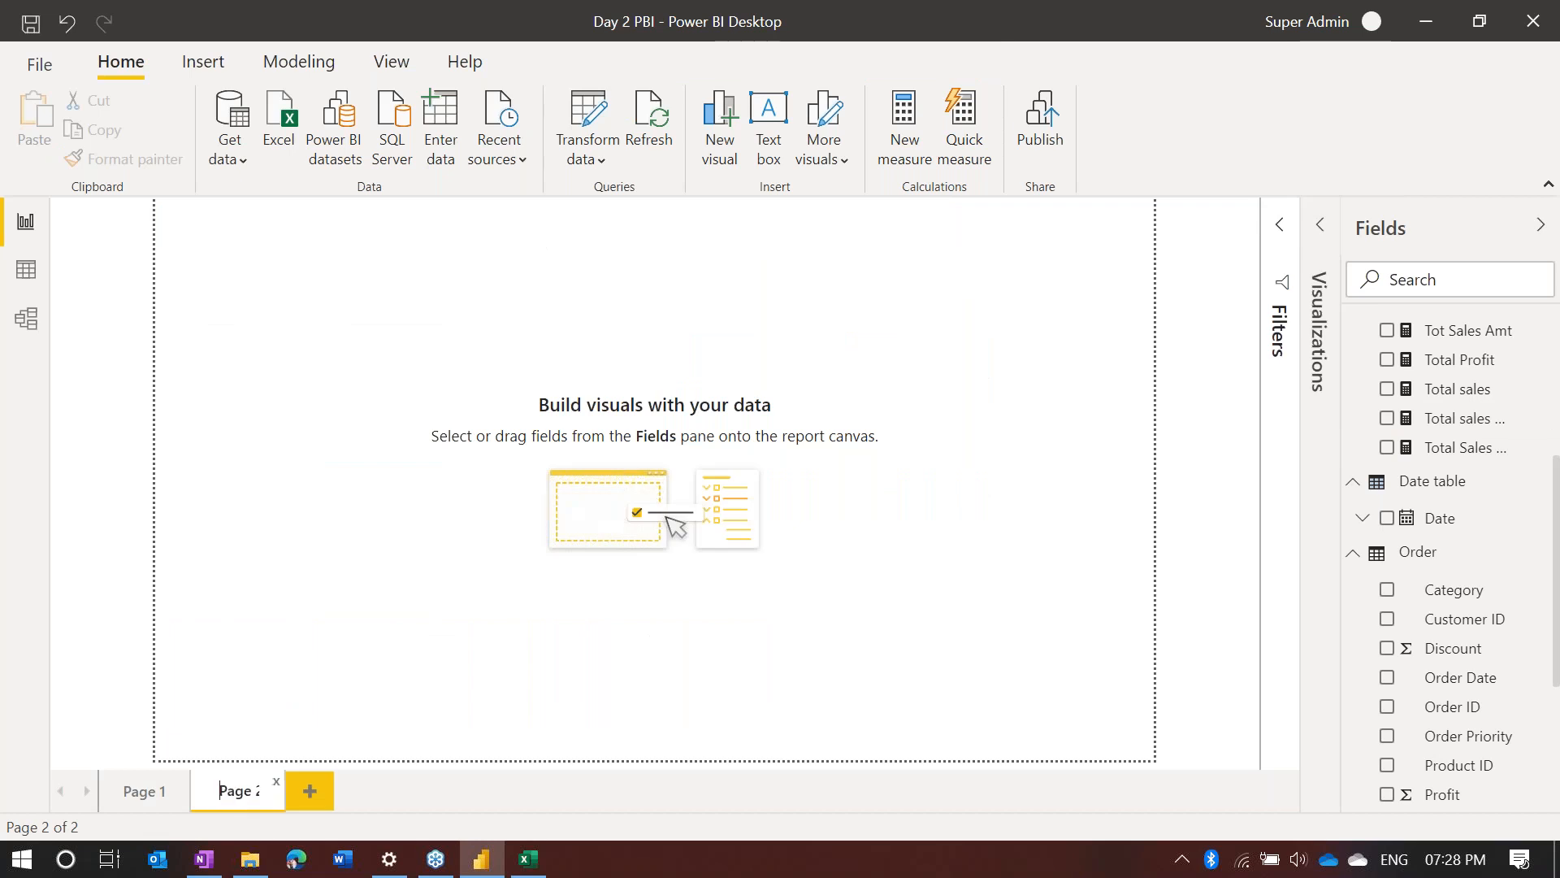
pyautogui.doubleClick(221, 791)
pyautogui.write('Time intelligence function 2')
pyautogui.press('Return')
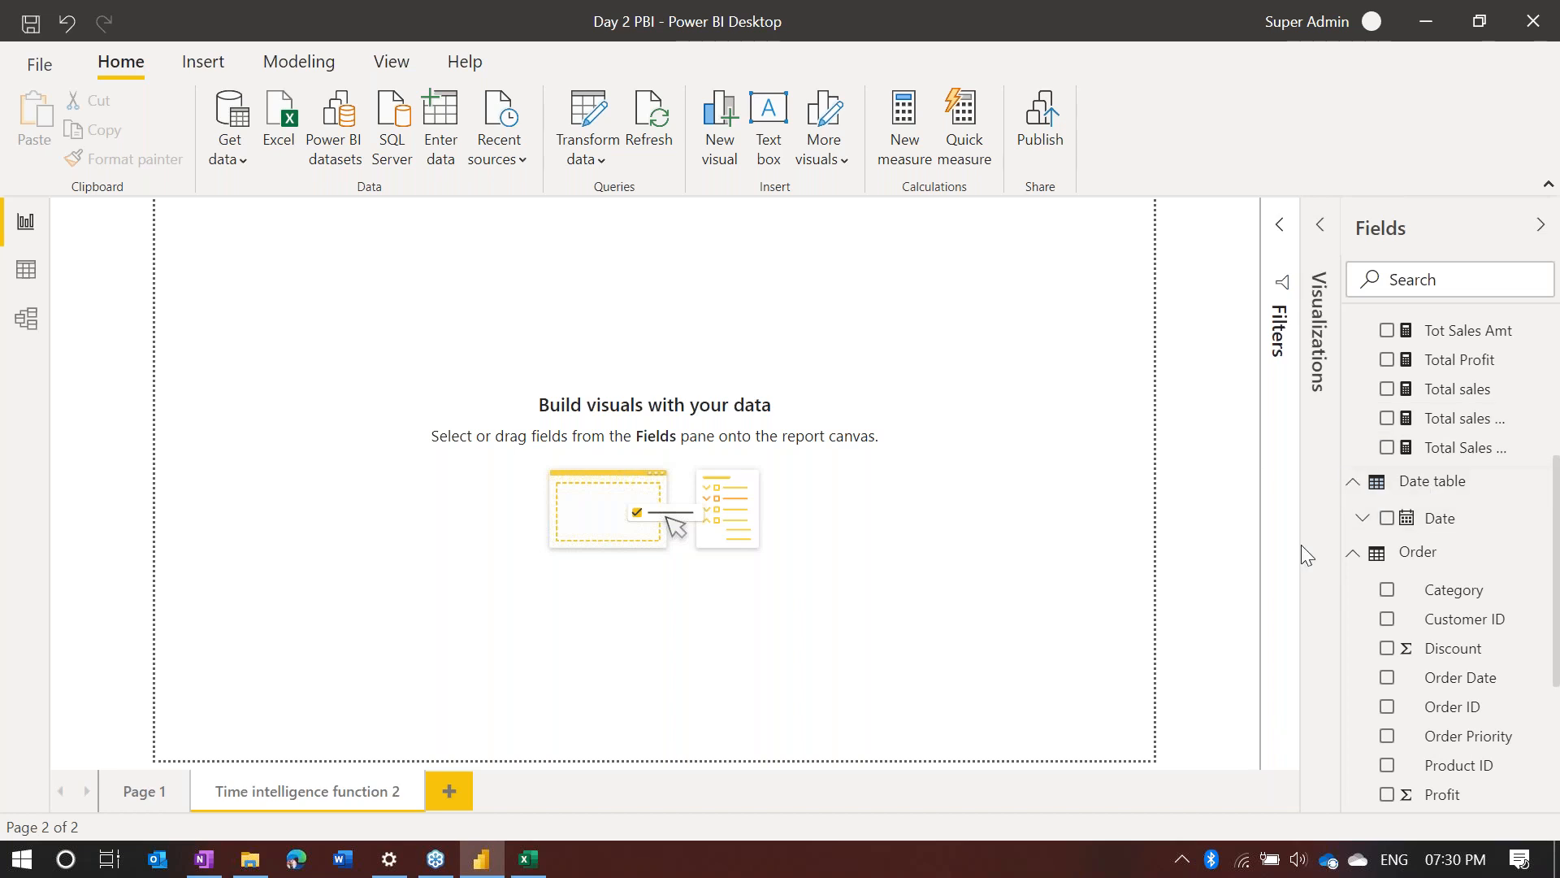
# Step: Browse the Customer and Order field lists and inspect the Count of products measure formula back on Page 1
pyautogui.scroll(3, 1500, 561)
pyautogui.scroll(-5, 1499, 561)
pyautogui.scroll(5, 1500, 561)
pyautogui.scroll(-3, 1499, 560)
pyautogui.scroll(3, 1499, 561)
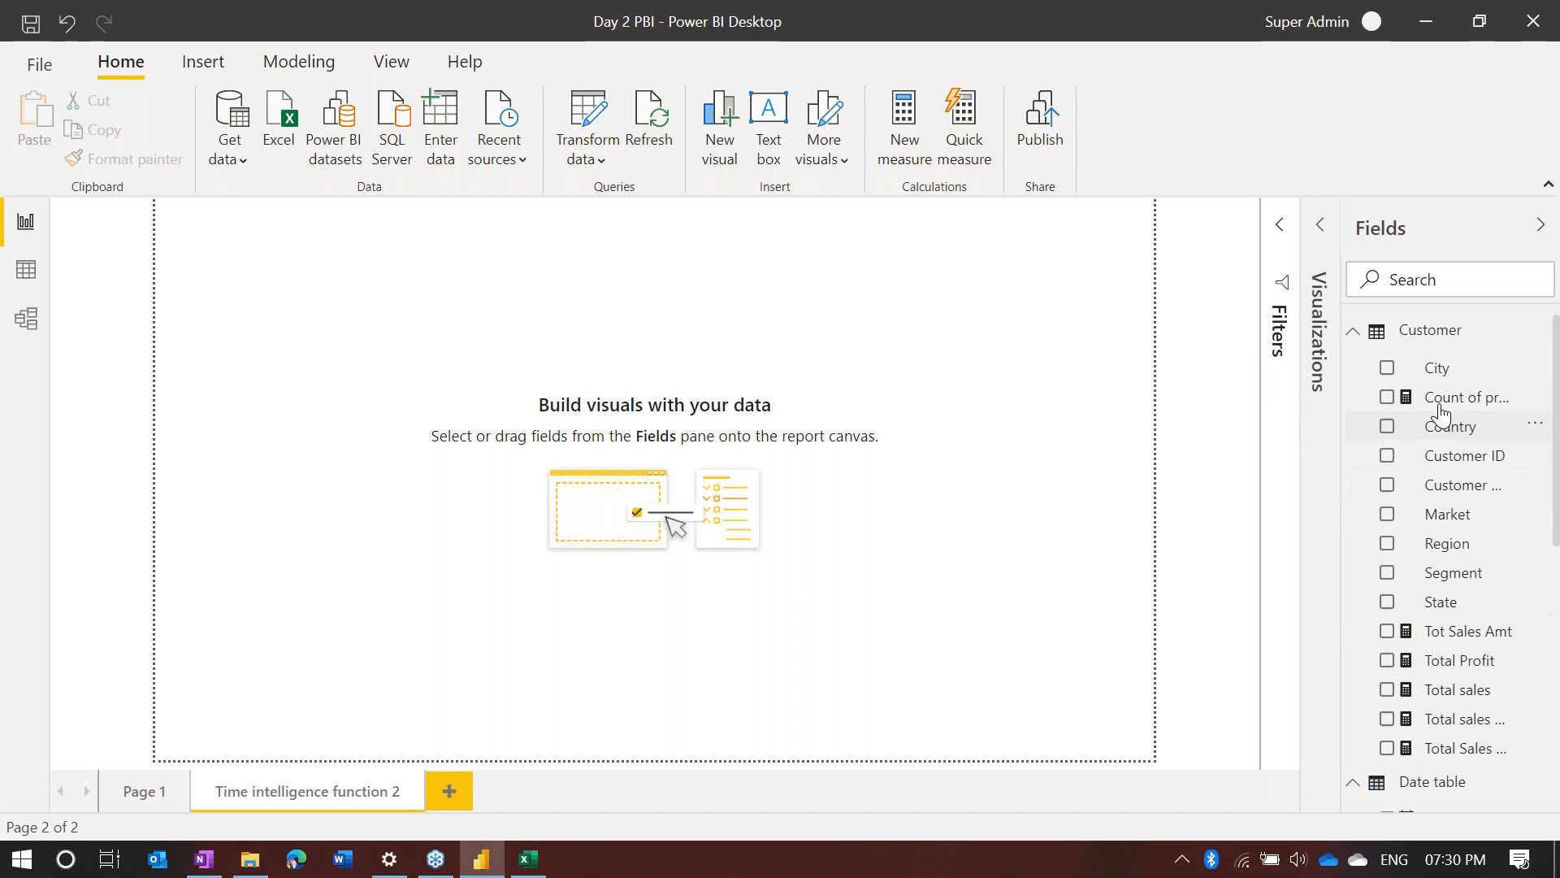
pyautogui.scroll(-1, 1484, 743)
pyautogui.scroll(-6, 1484, 743)
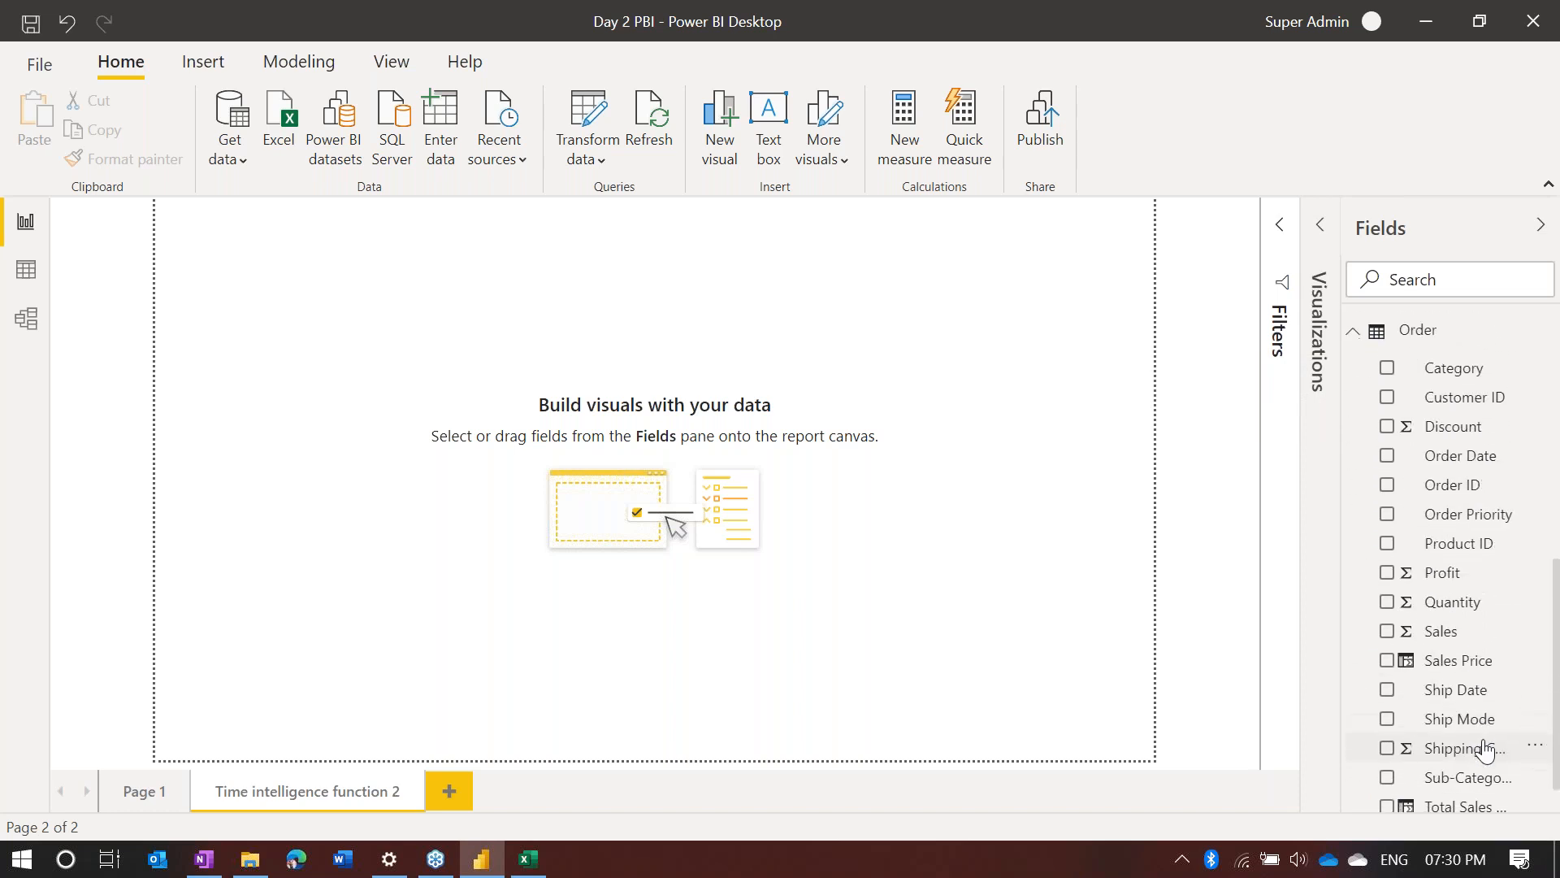
pyautogui.scroll(-1, 1435, 387)
pyautogui.scroll(8, 1435, 386)
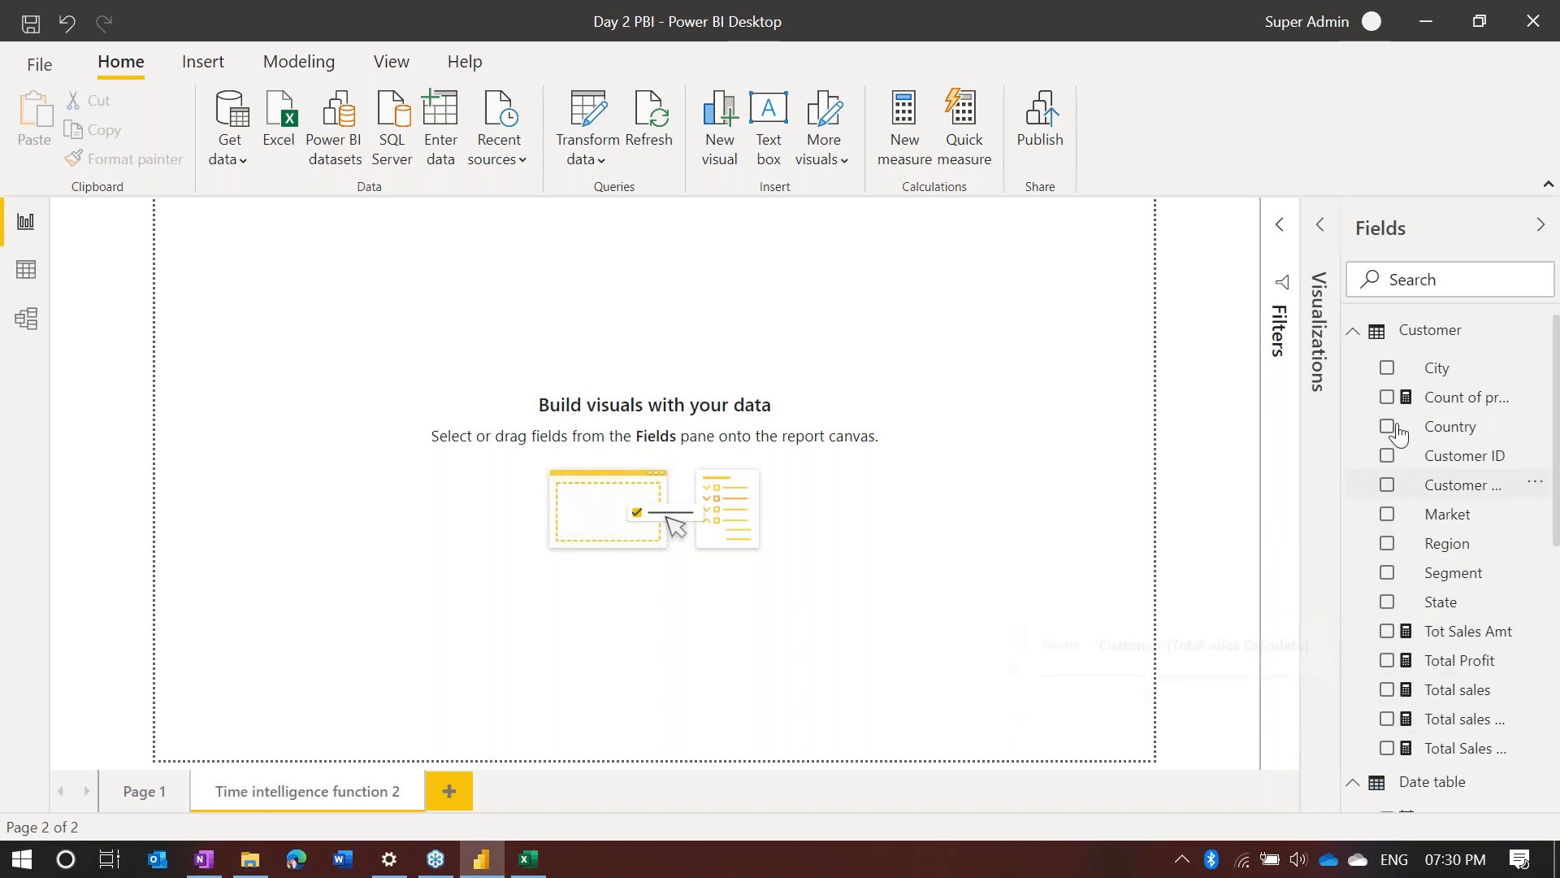
pyautogui.click(1440, 401)
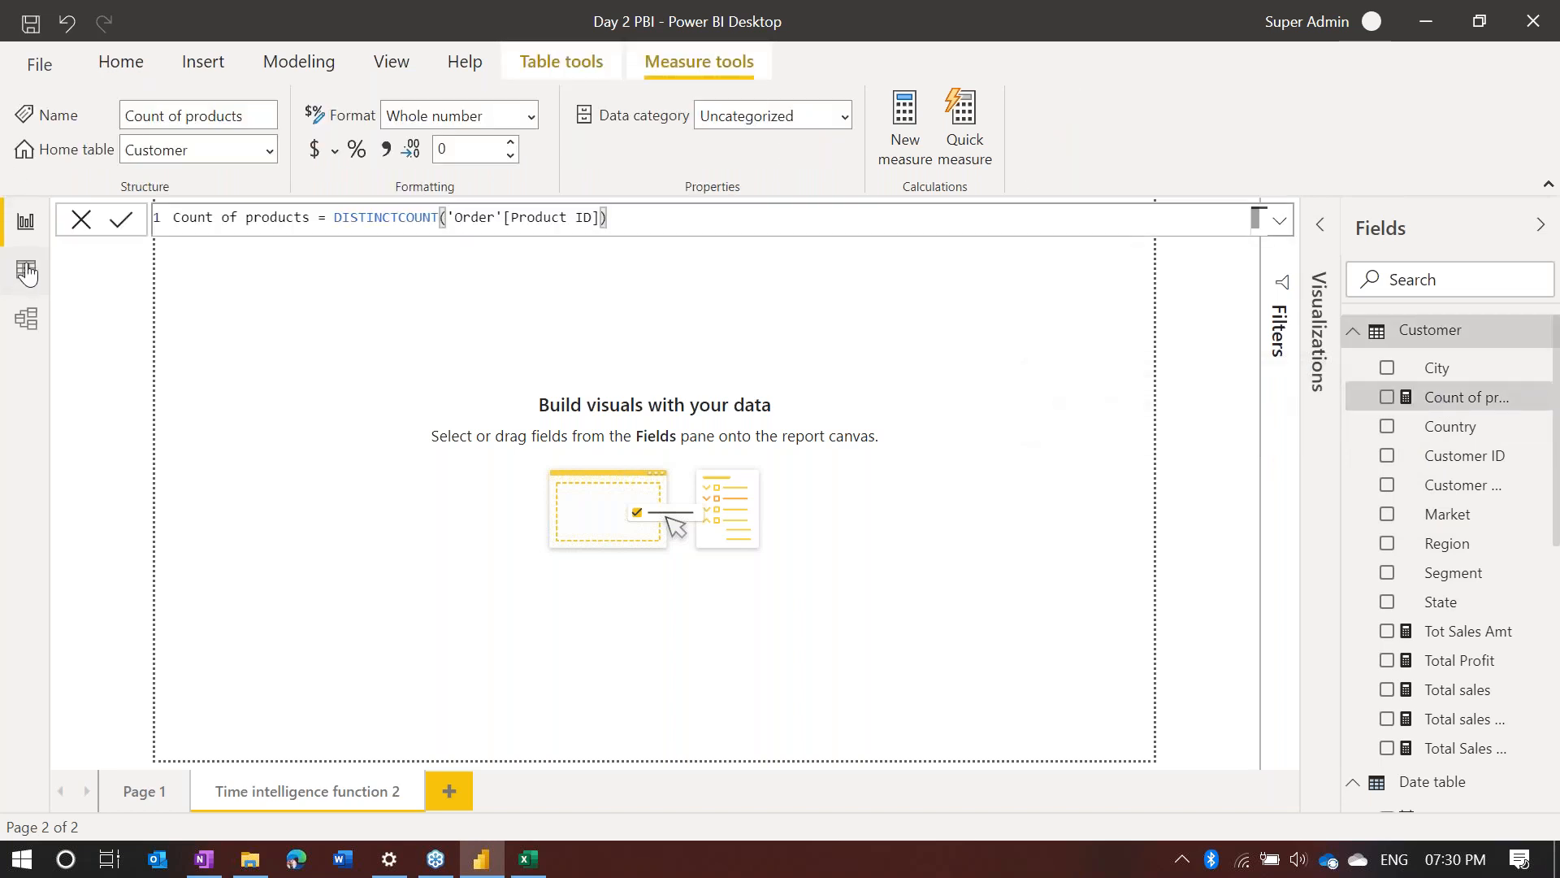
pyautogui.click(166, 786)
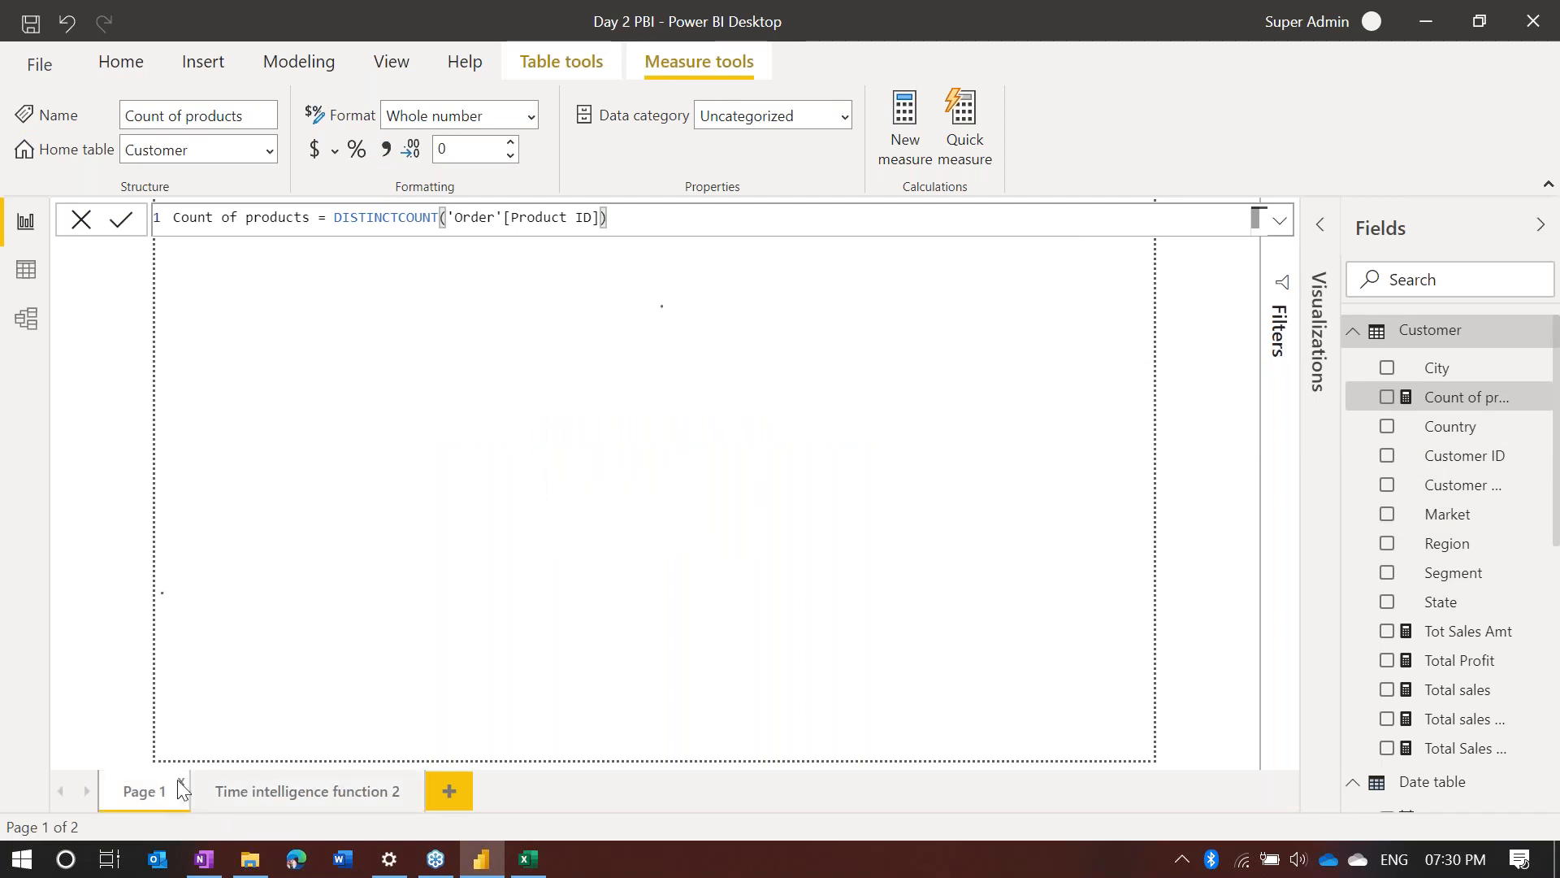
# Step: Move the Tot Sales Amt measure's home table to Products
pyautogui.click(1467, 635)
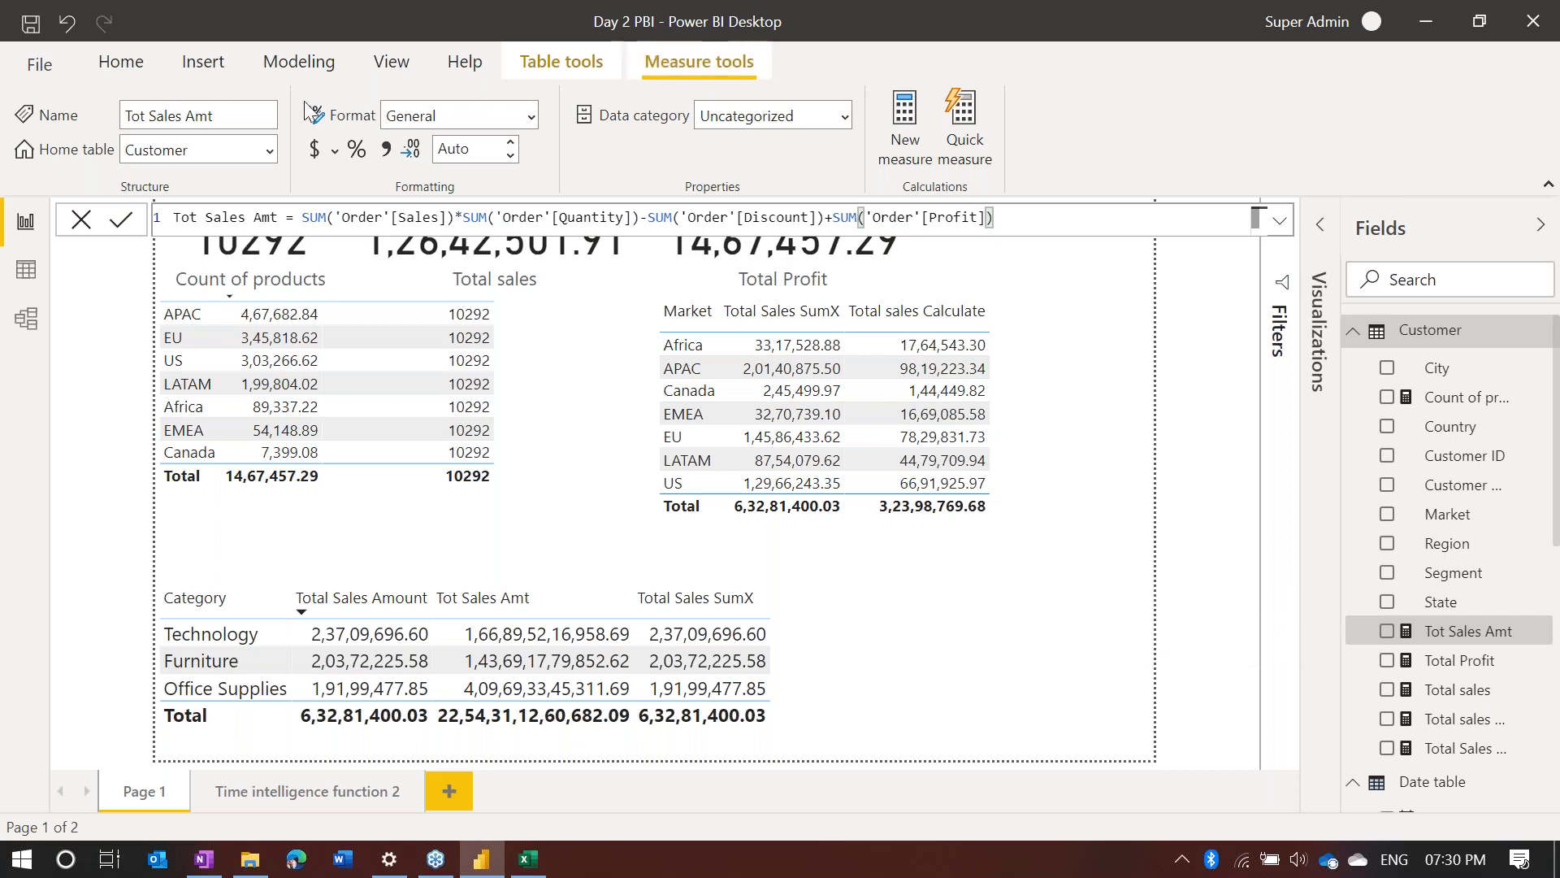
pyautogui.click(271, 150)
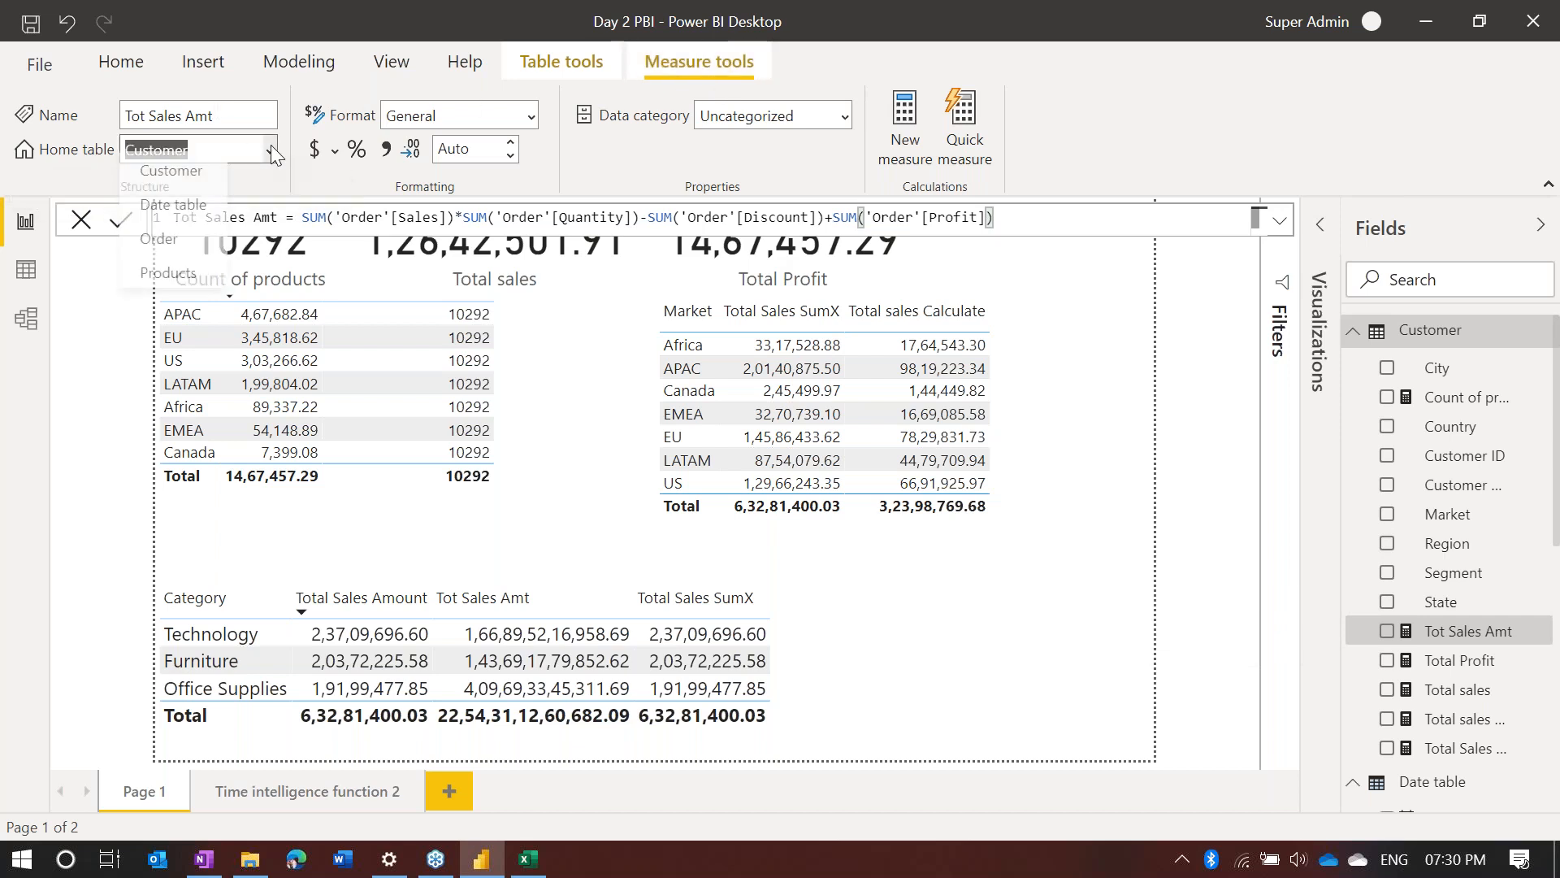
pyautogui.click(188, 289)
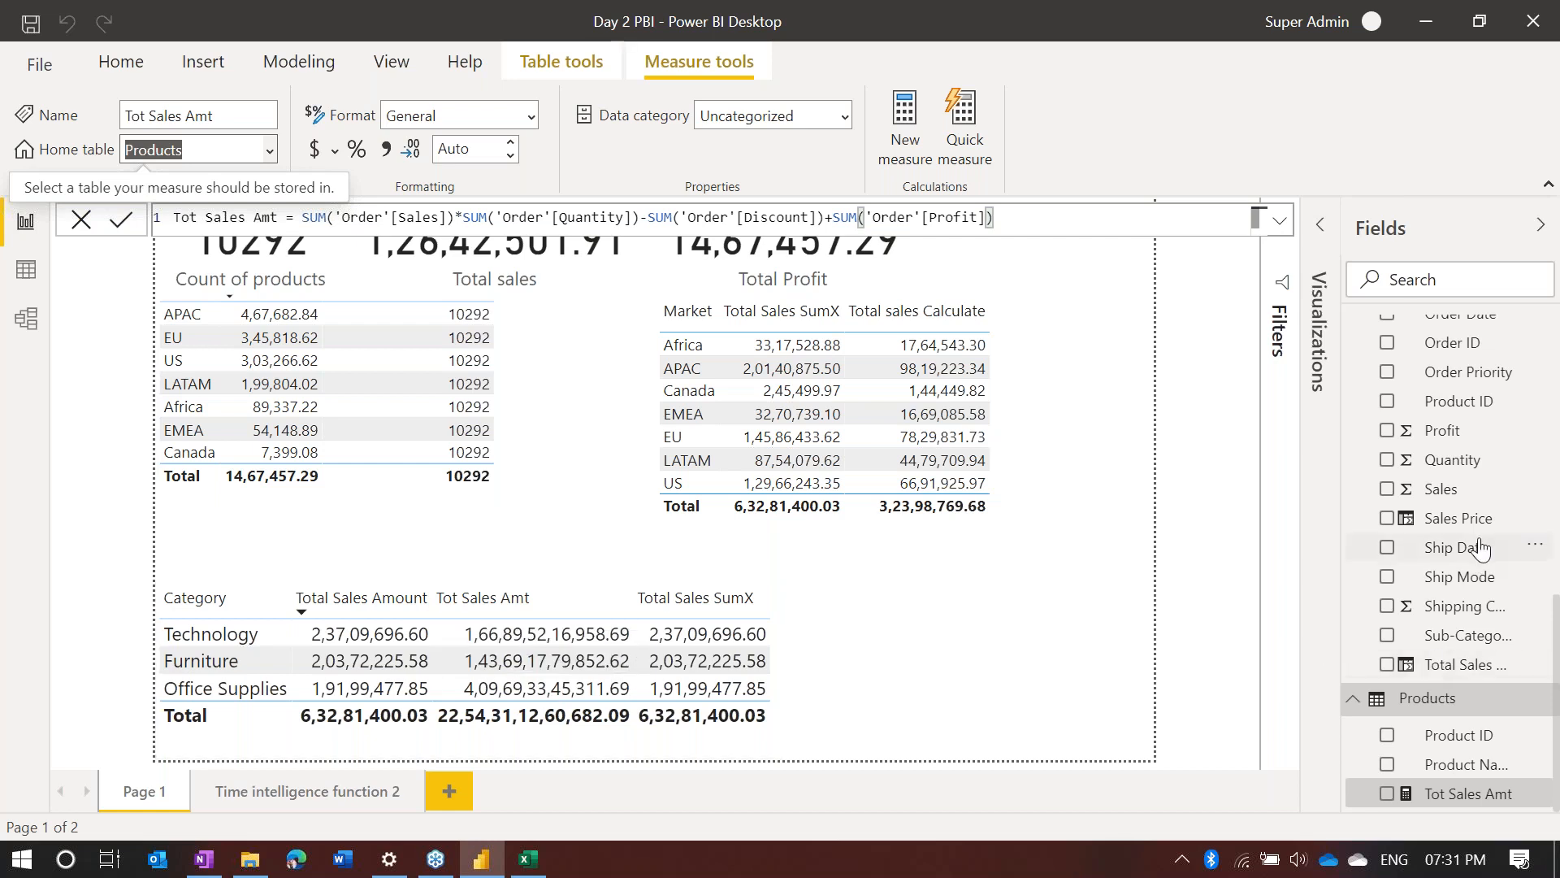
# Step: Scroll through the field list to locate the moved measure and browse the ribbon tabs
pyautogui.scroll(5, 1479, 546)
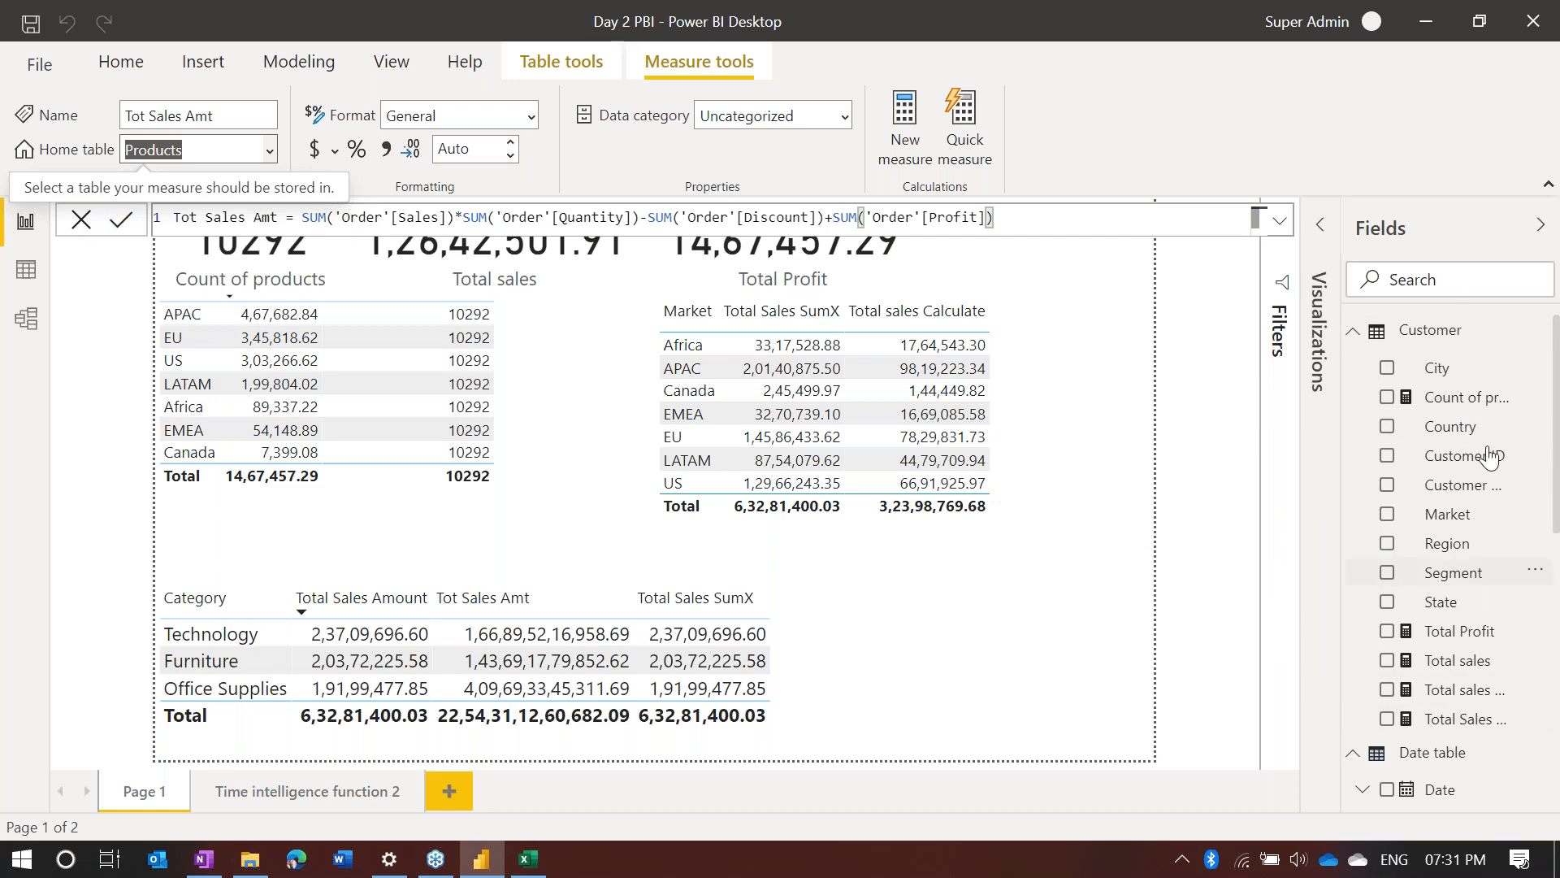
pyautogui.scroll(-5, 1418, 646)
pyautogui.scroll(5, 1418, 646)
pyautogui.scroll(-5, 1418, 646)
pyautogui.scroll(5, 1418, 646)
pyautogui.click(128, 67)
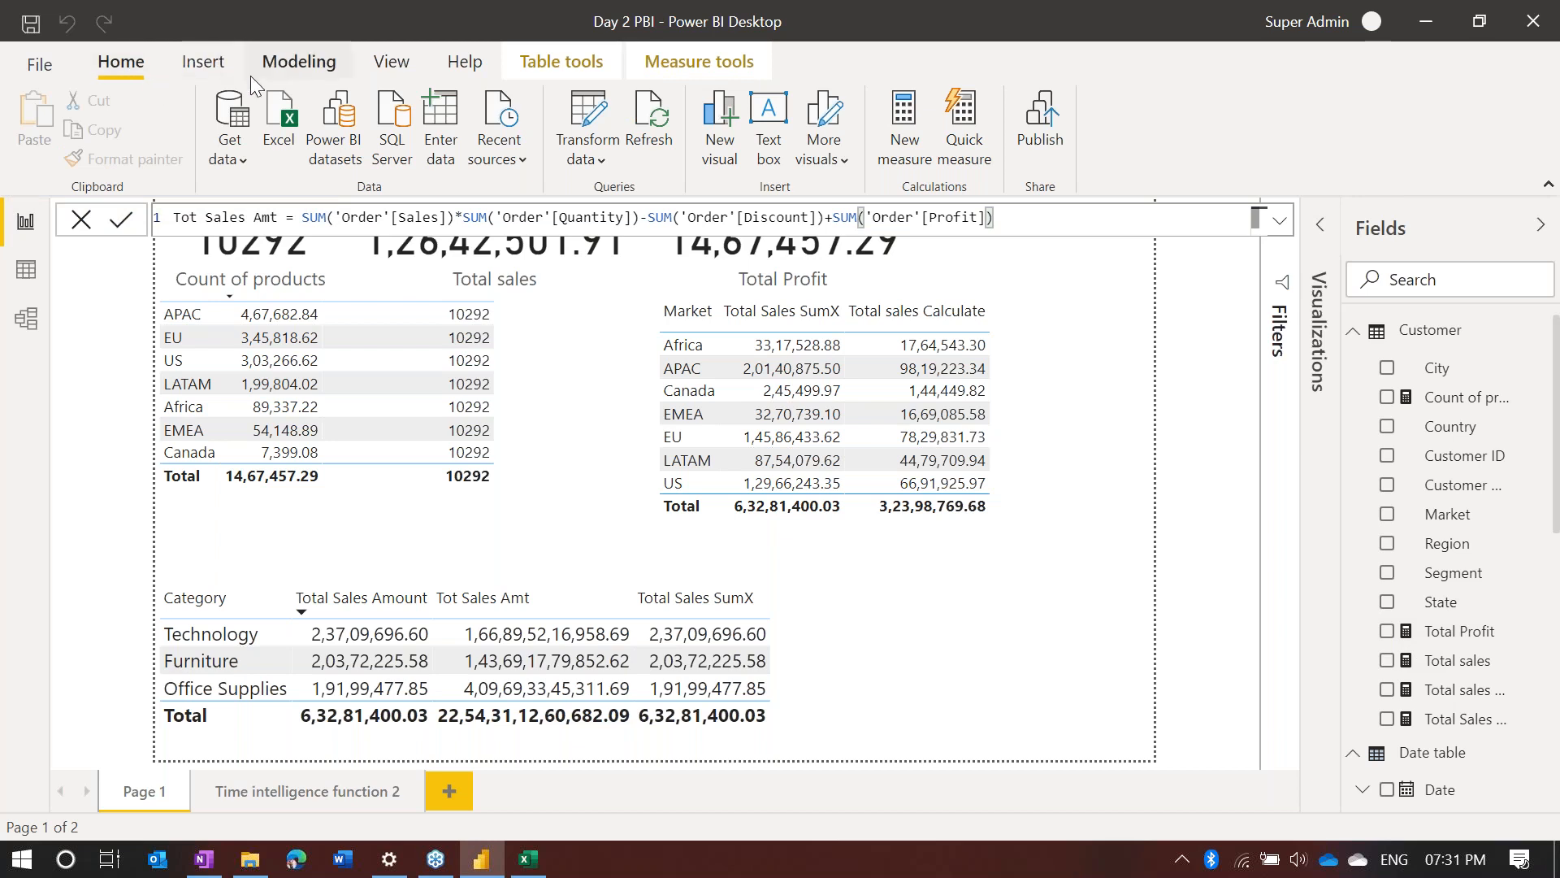
pyautogui.click(215, 69)
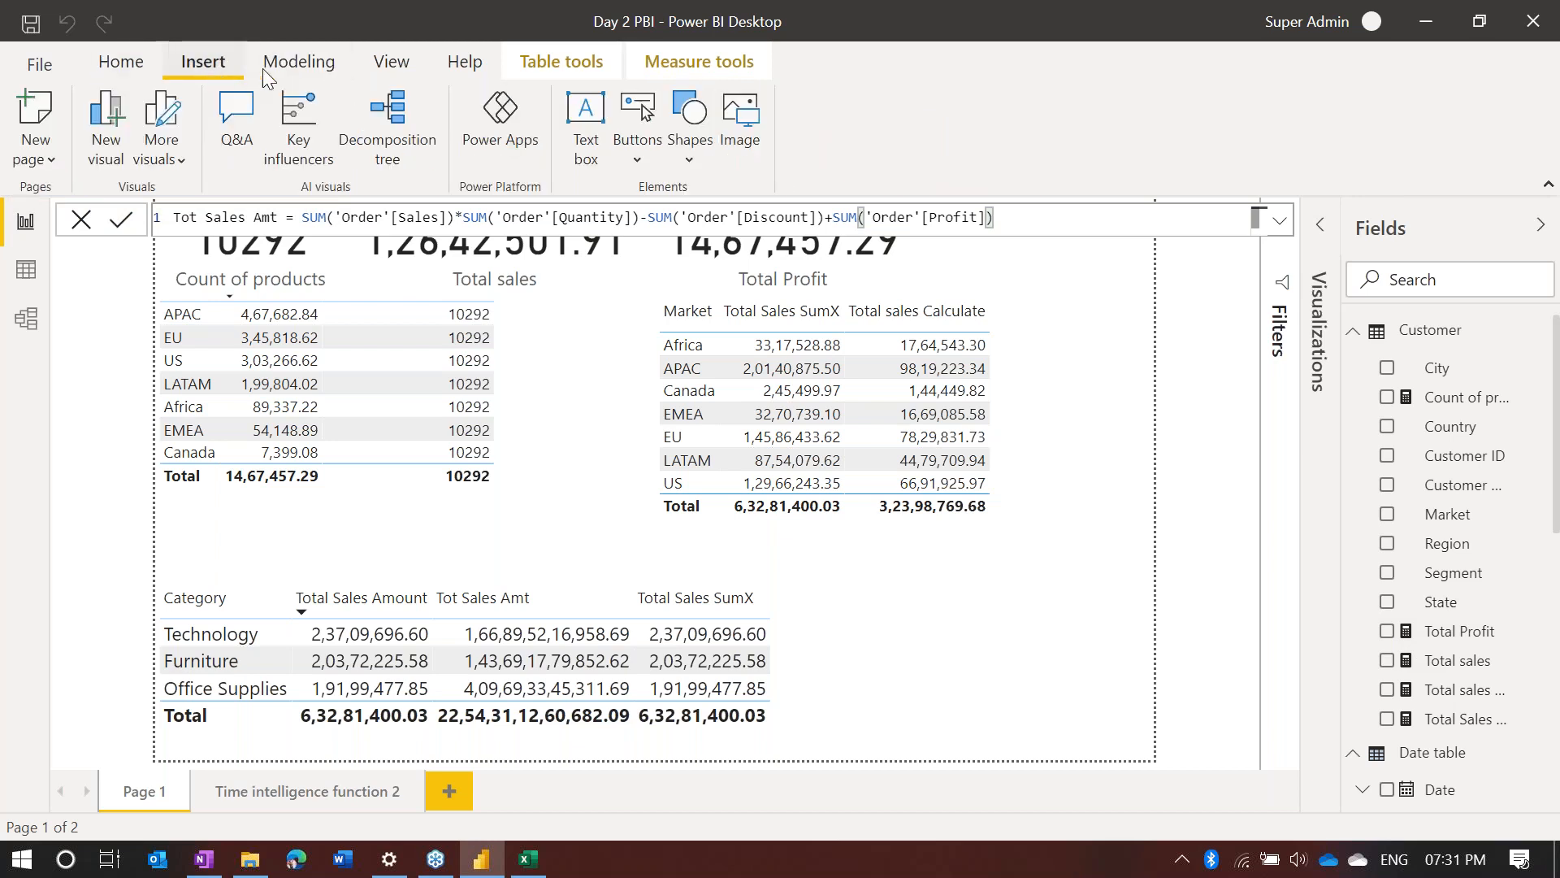
pyautogui.click(297, 69)
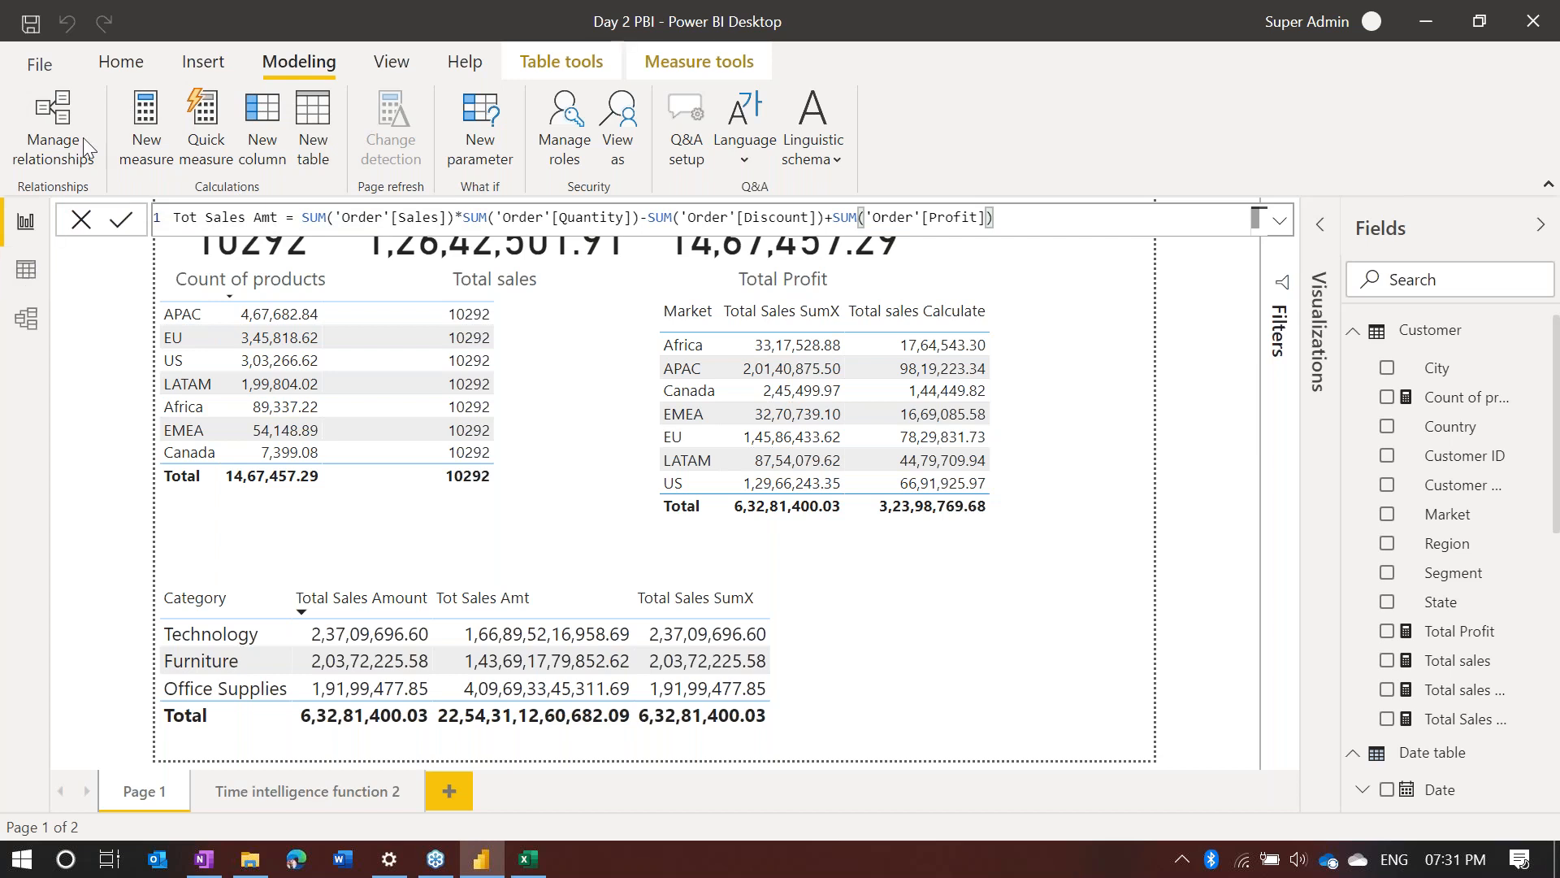
pyautogui.click(122, 67)
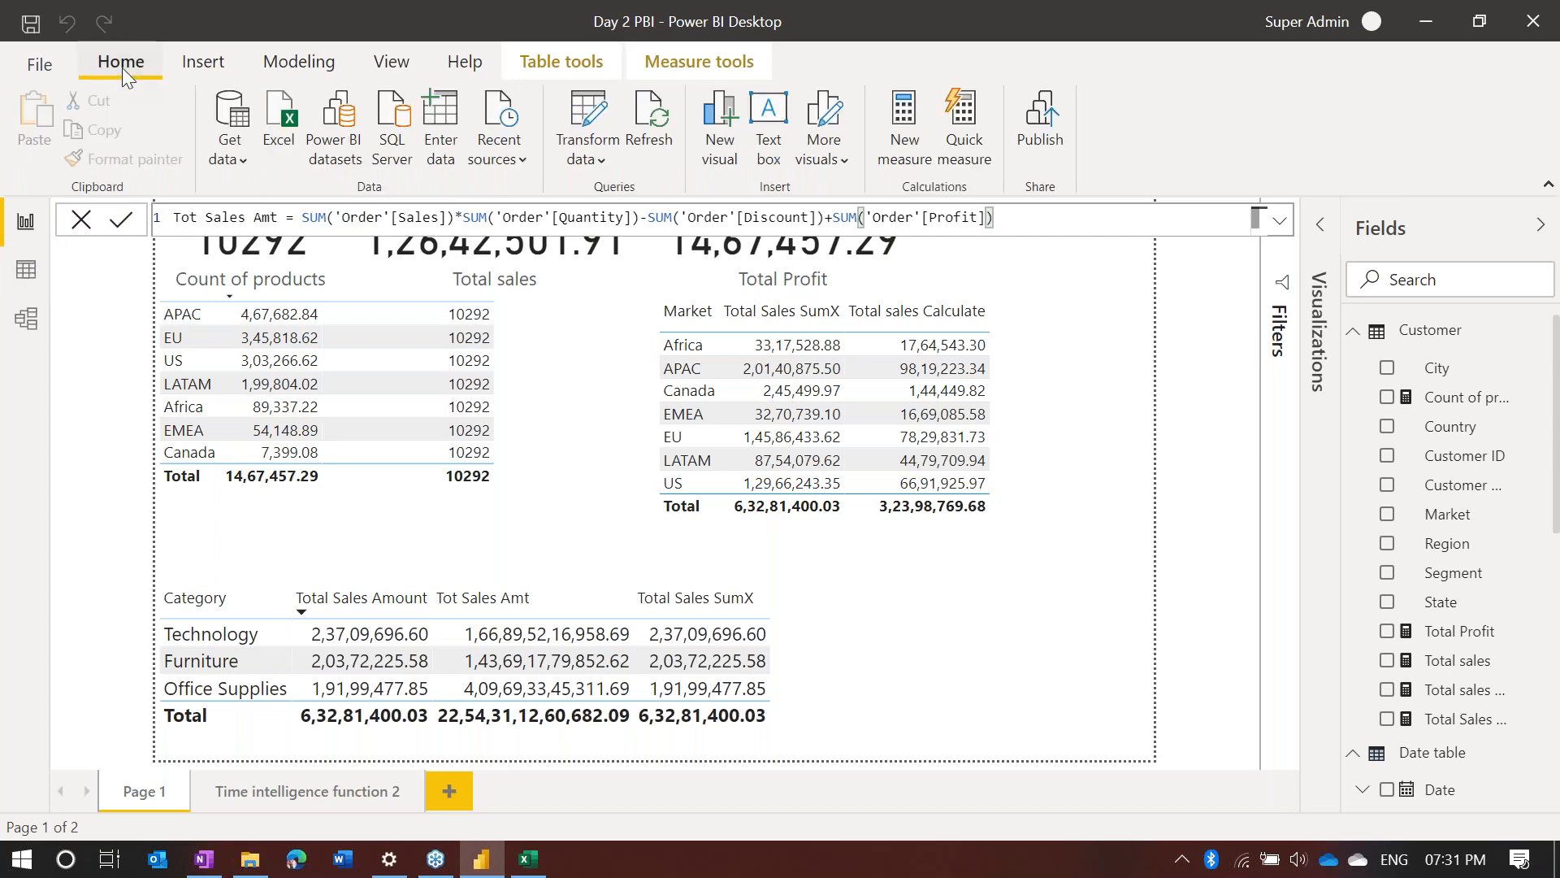
pyautogui.click(26, 269)
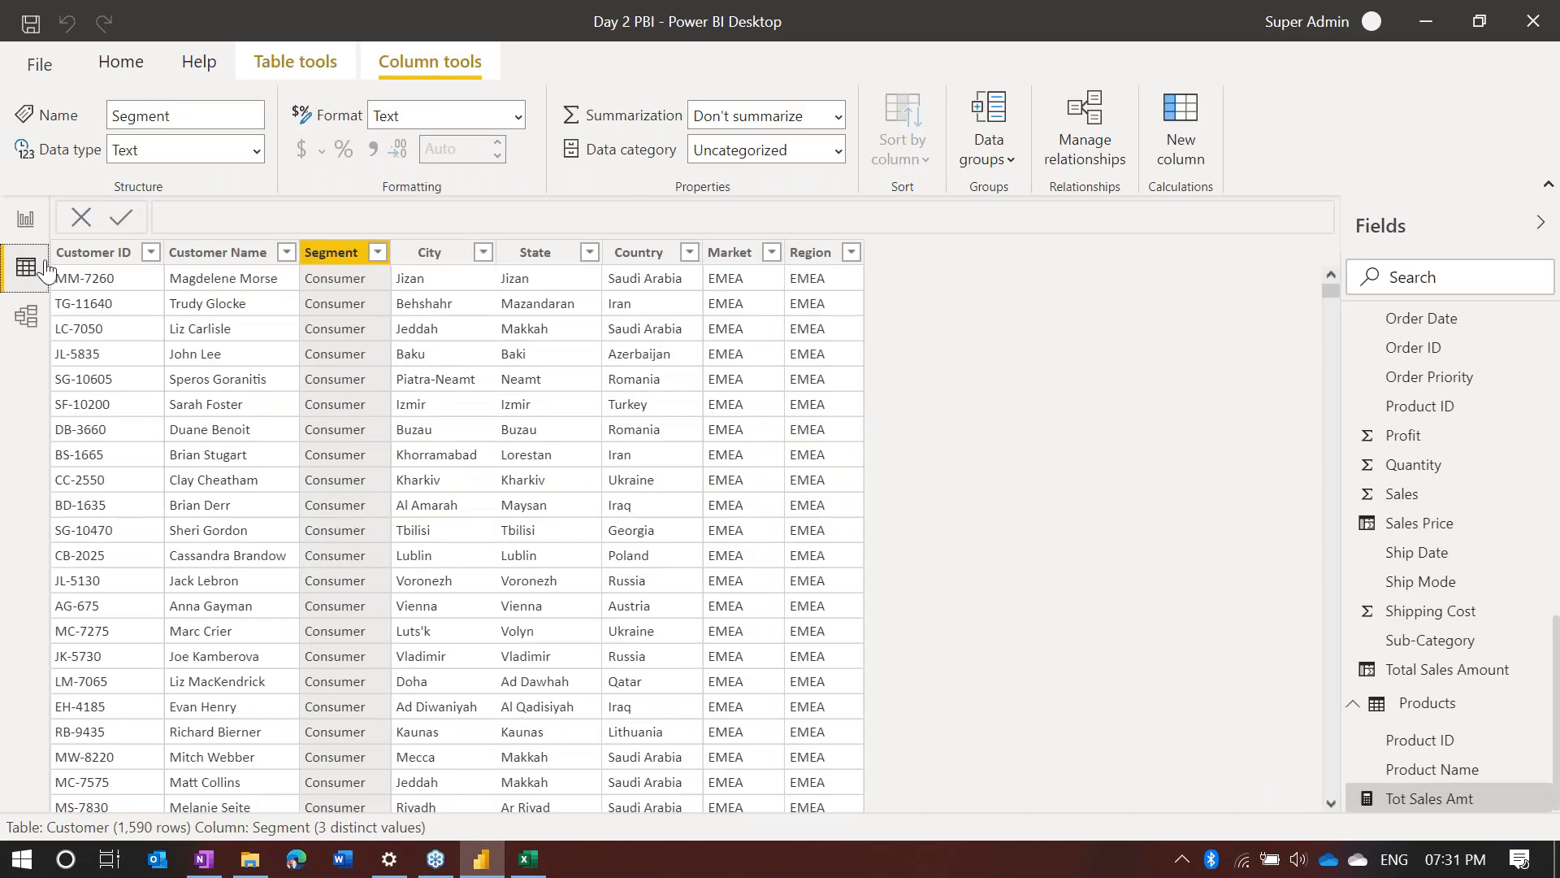
pyautogui.click(127, 66)
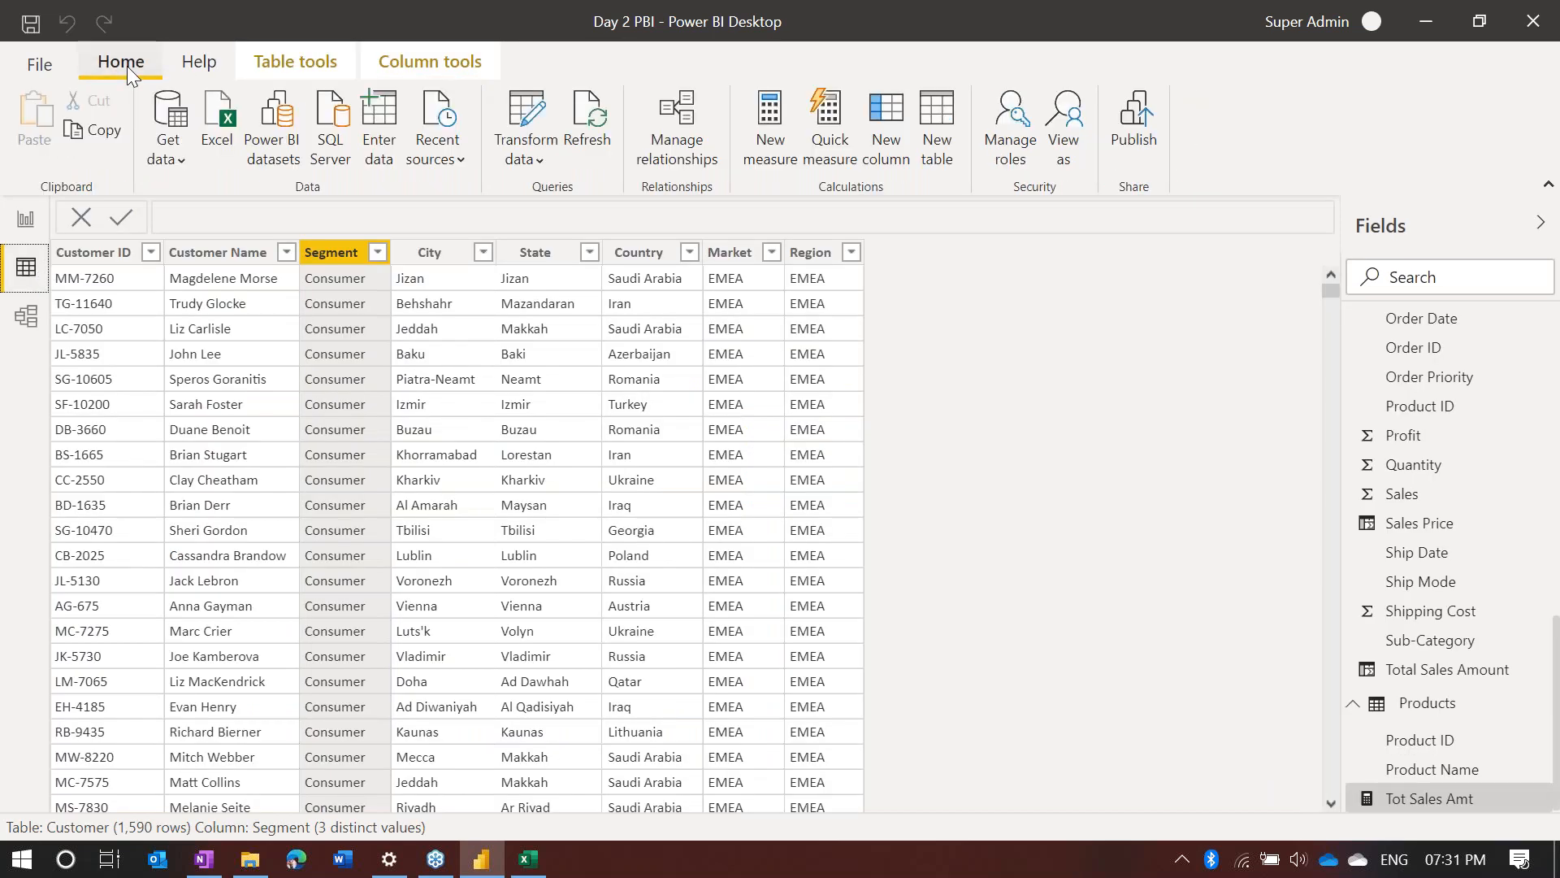
pyautogui.click(939, 129)
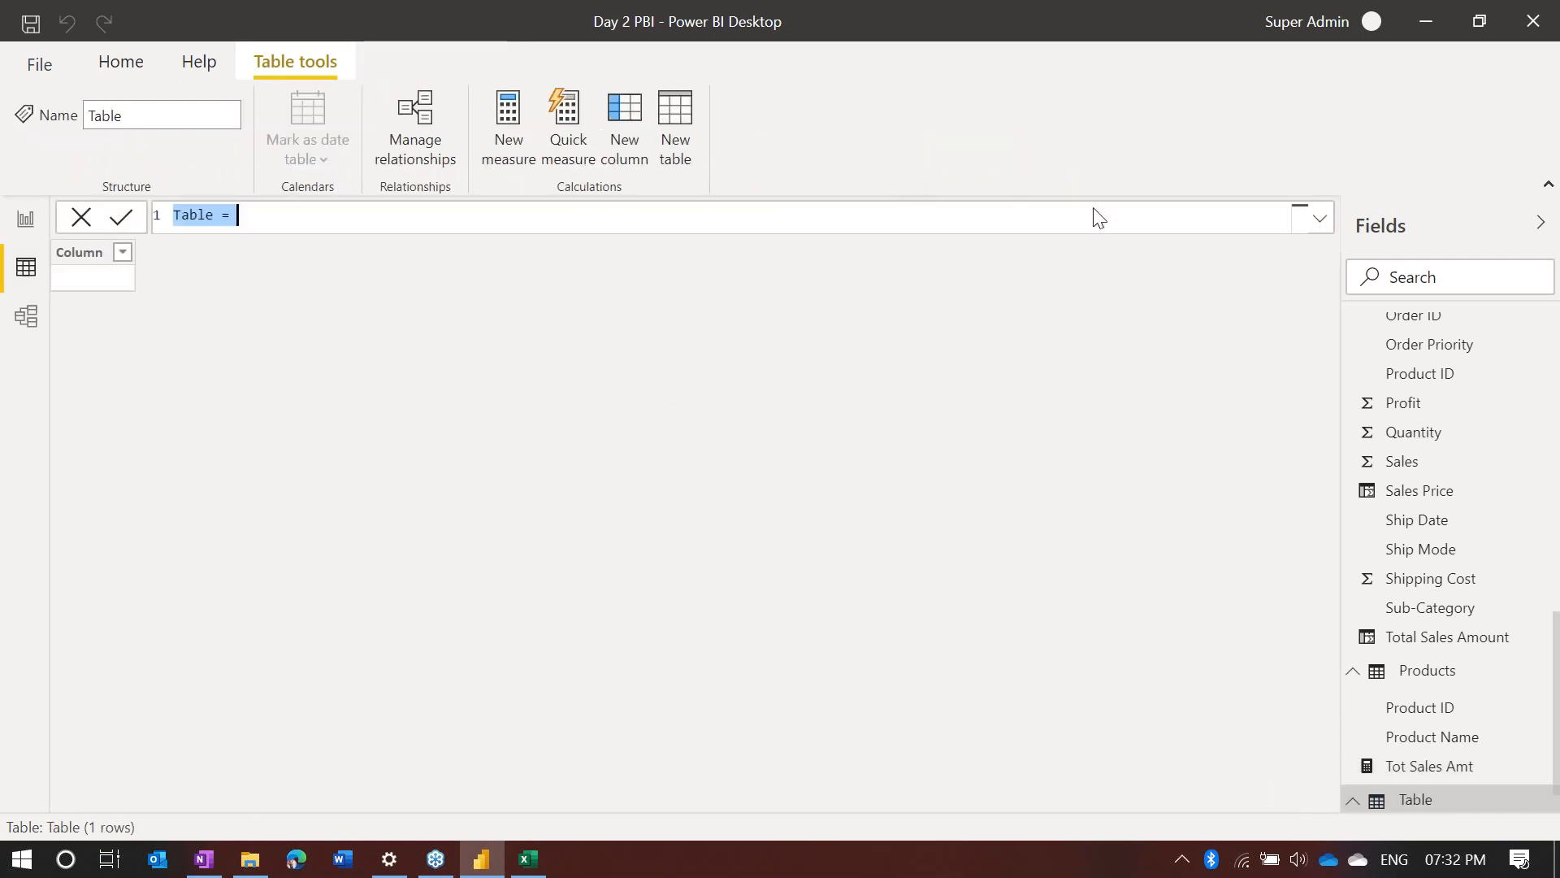
pyautogui.click(413, 140)
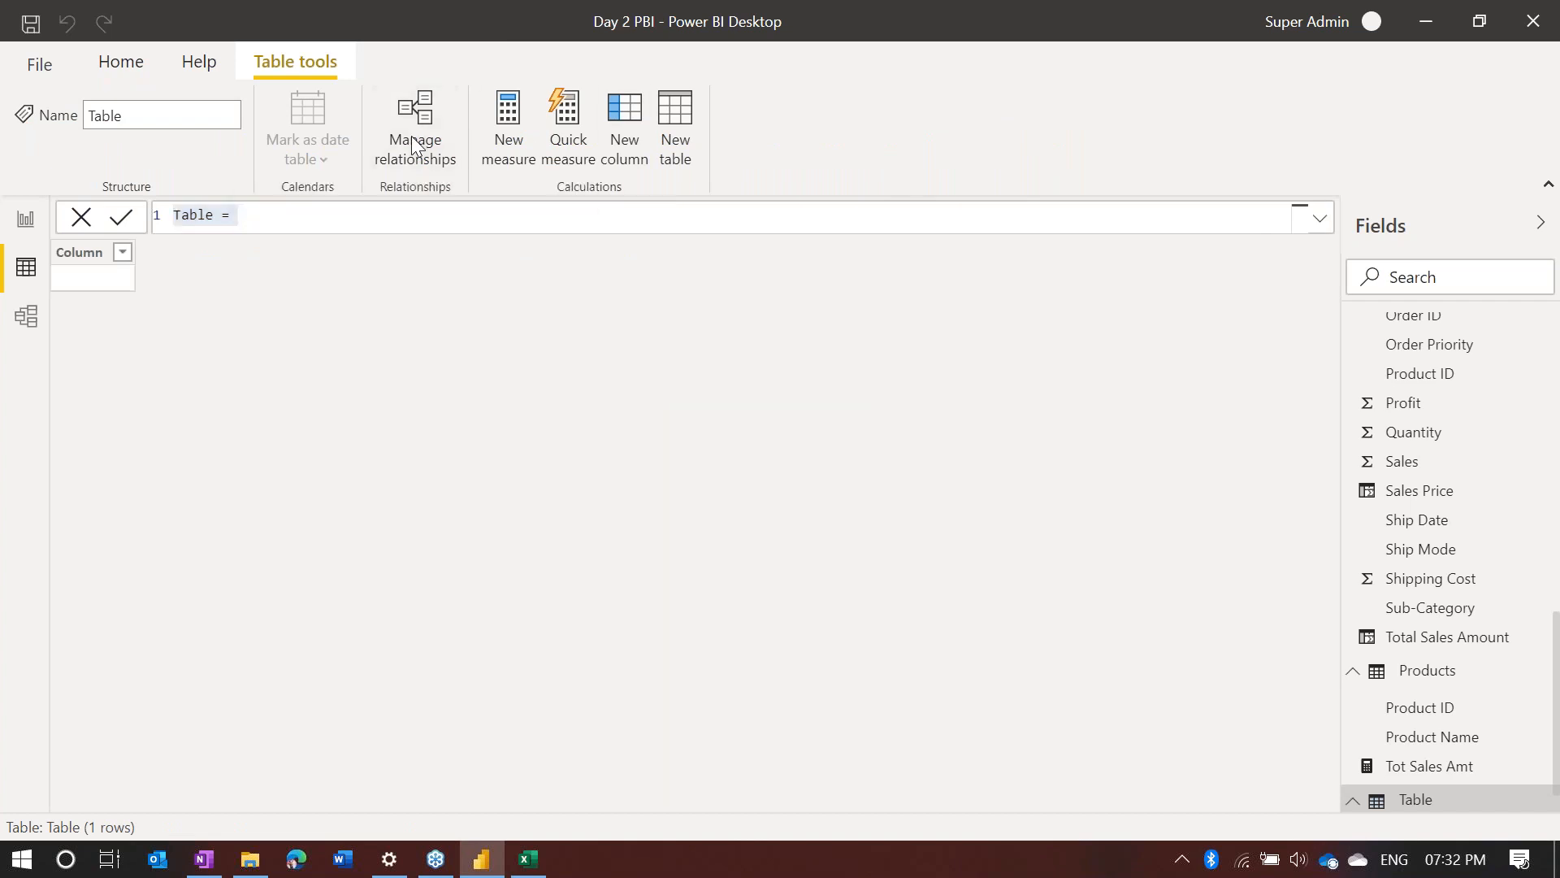
pyautogui.click(81, 217)
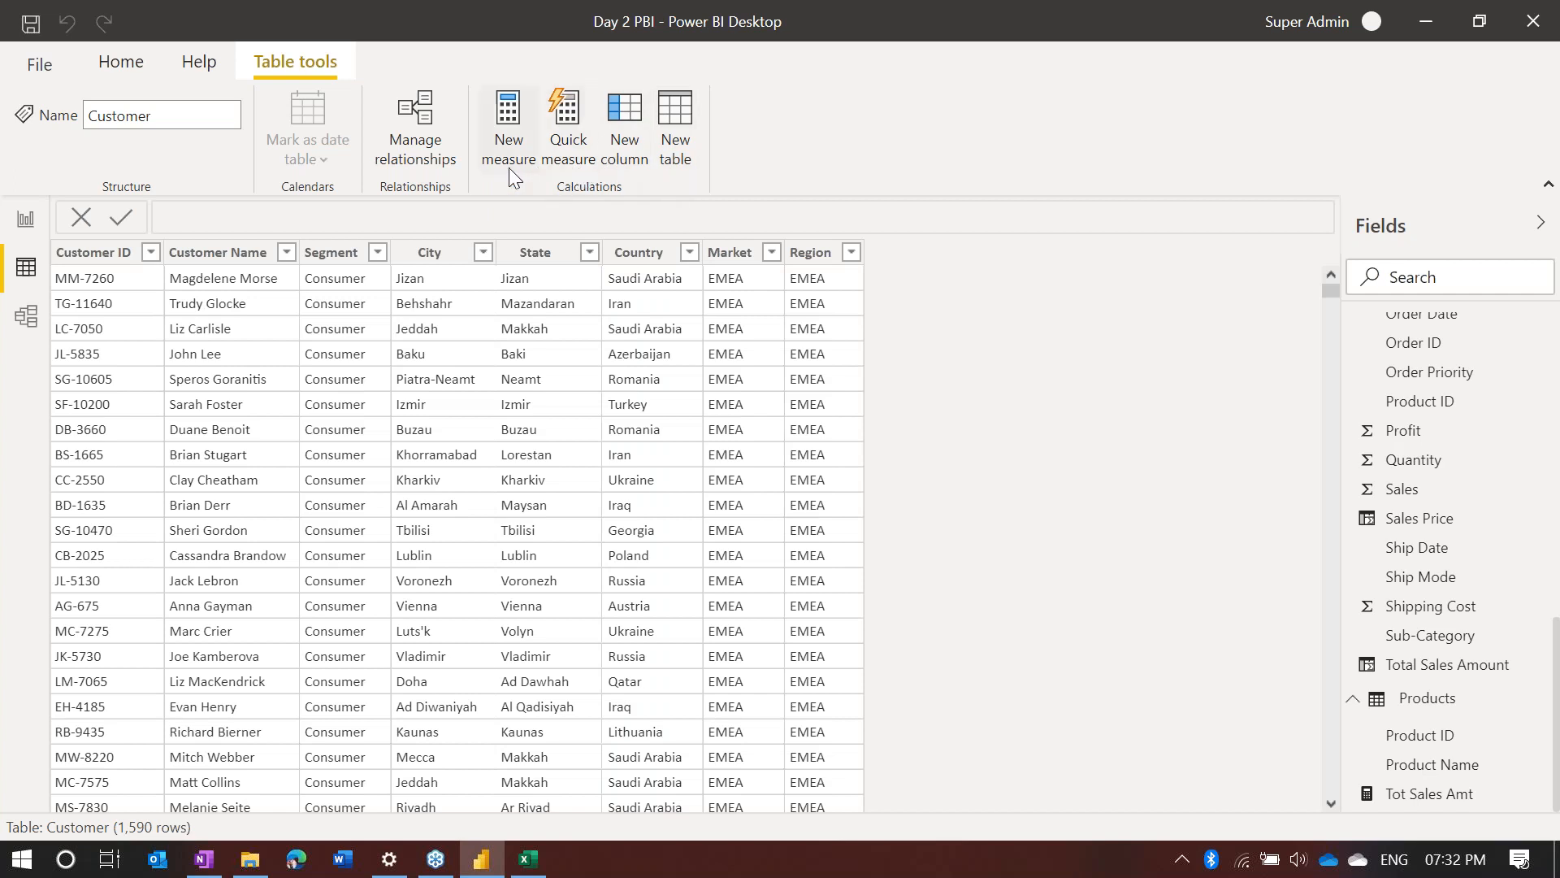
pyautogui.click(122, 61)
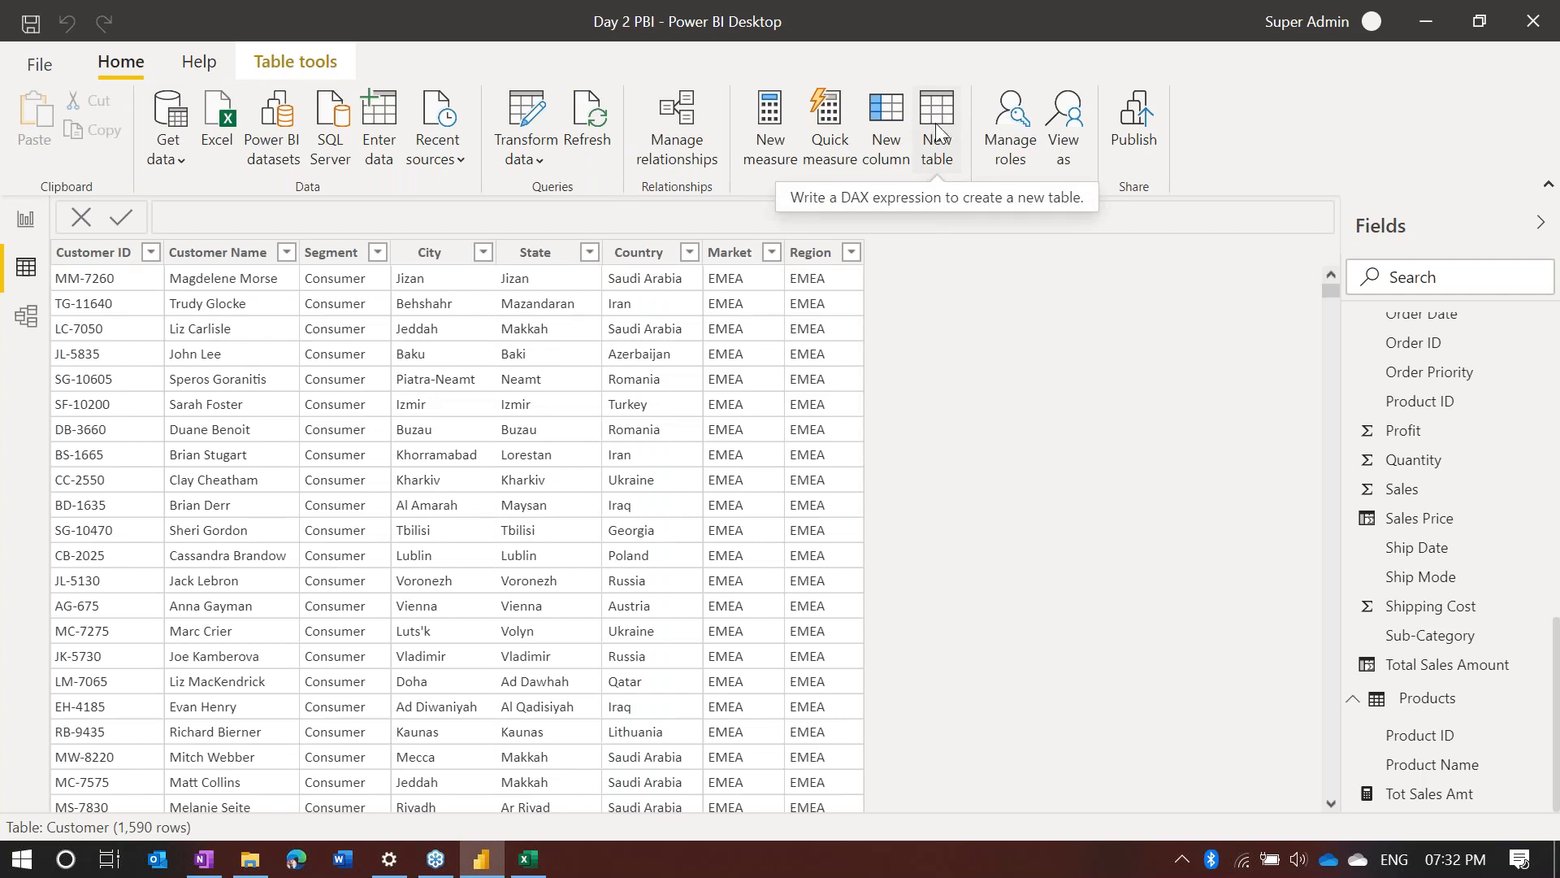
pyautogui.click(24, 222)
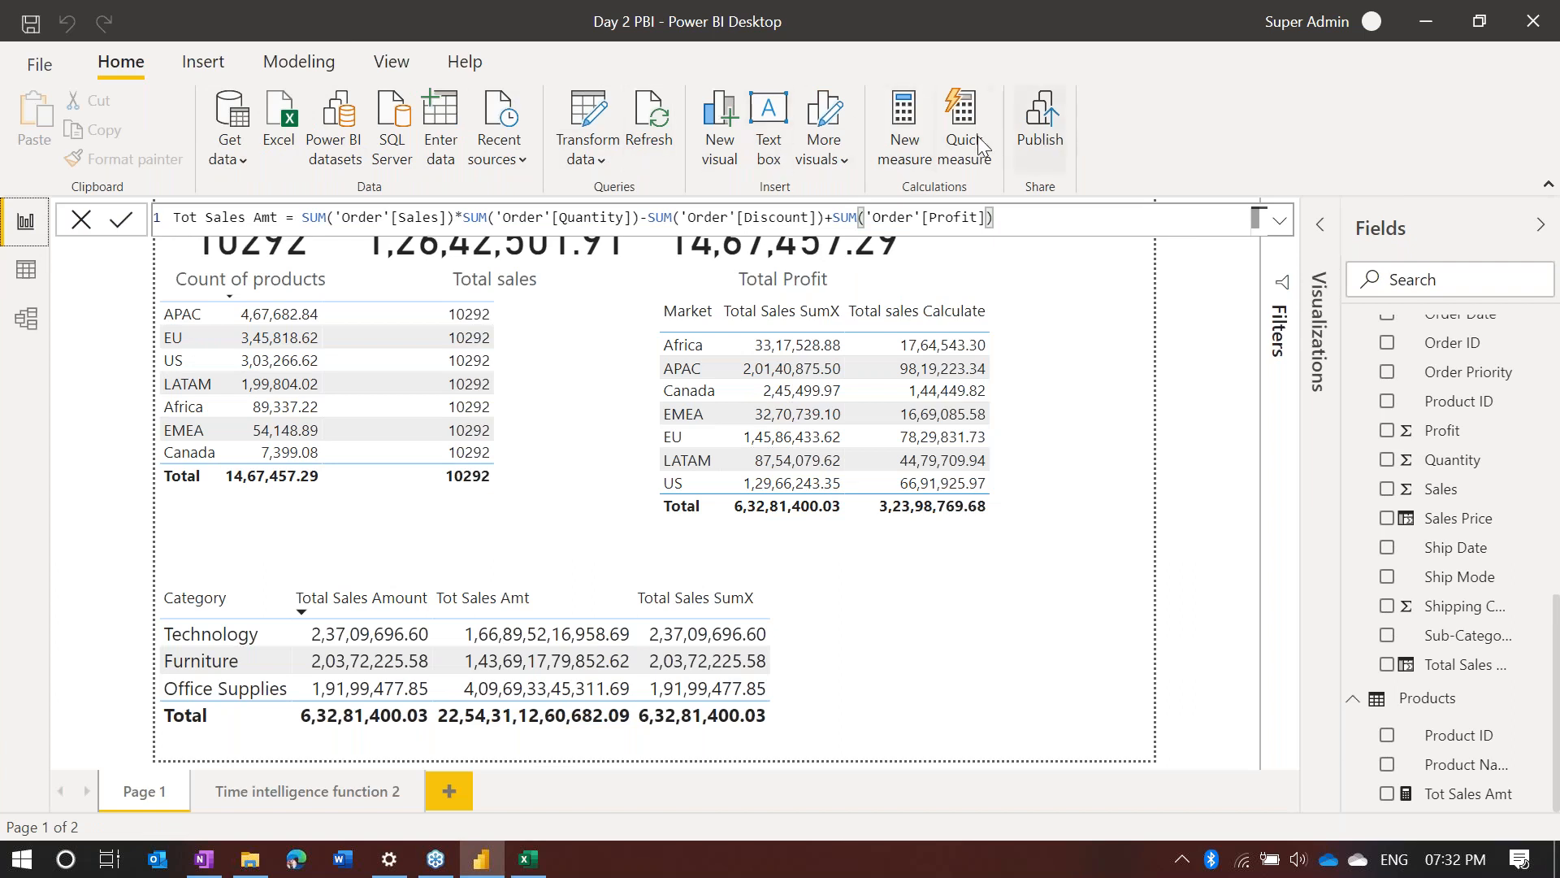
# Step: Create an empty entered-data table named A Measure and load it into the model
pyautogui.click(208, 66)
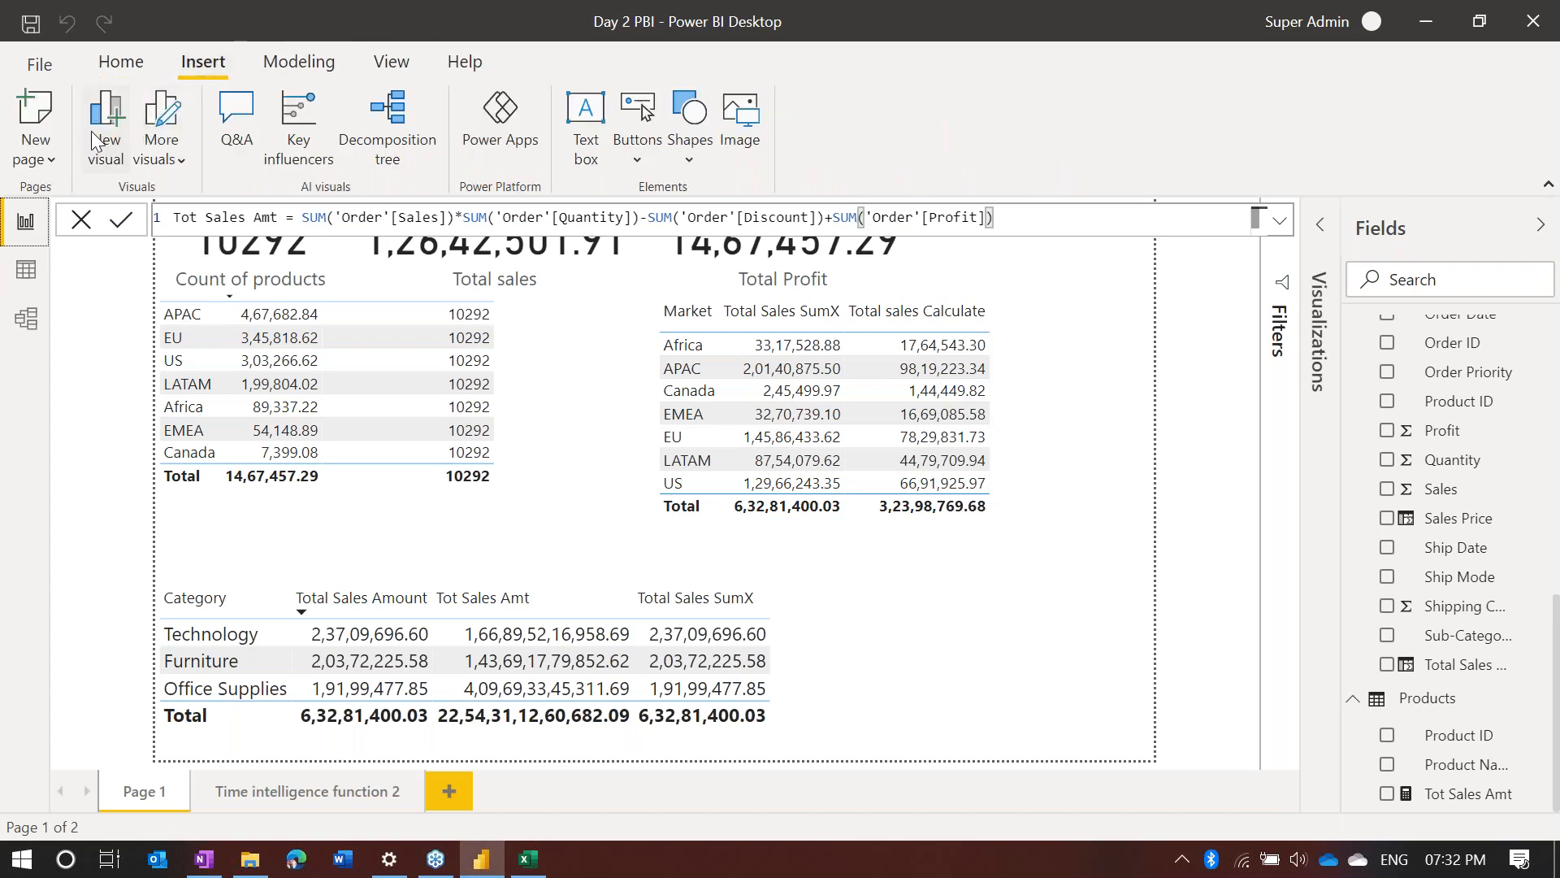
pyautogui.click(285, 62)
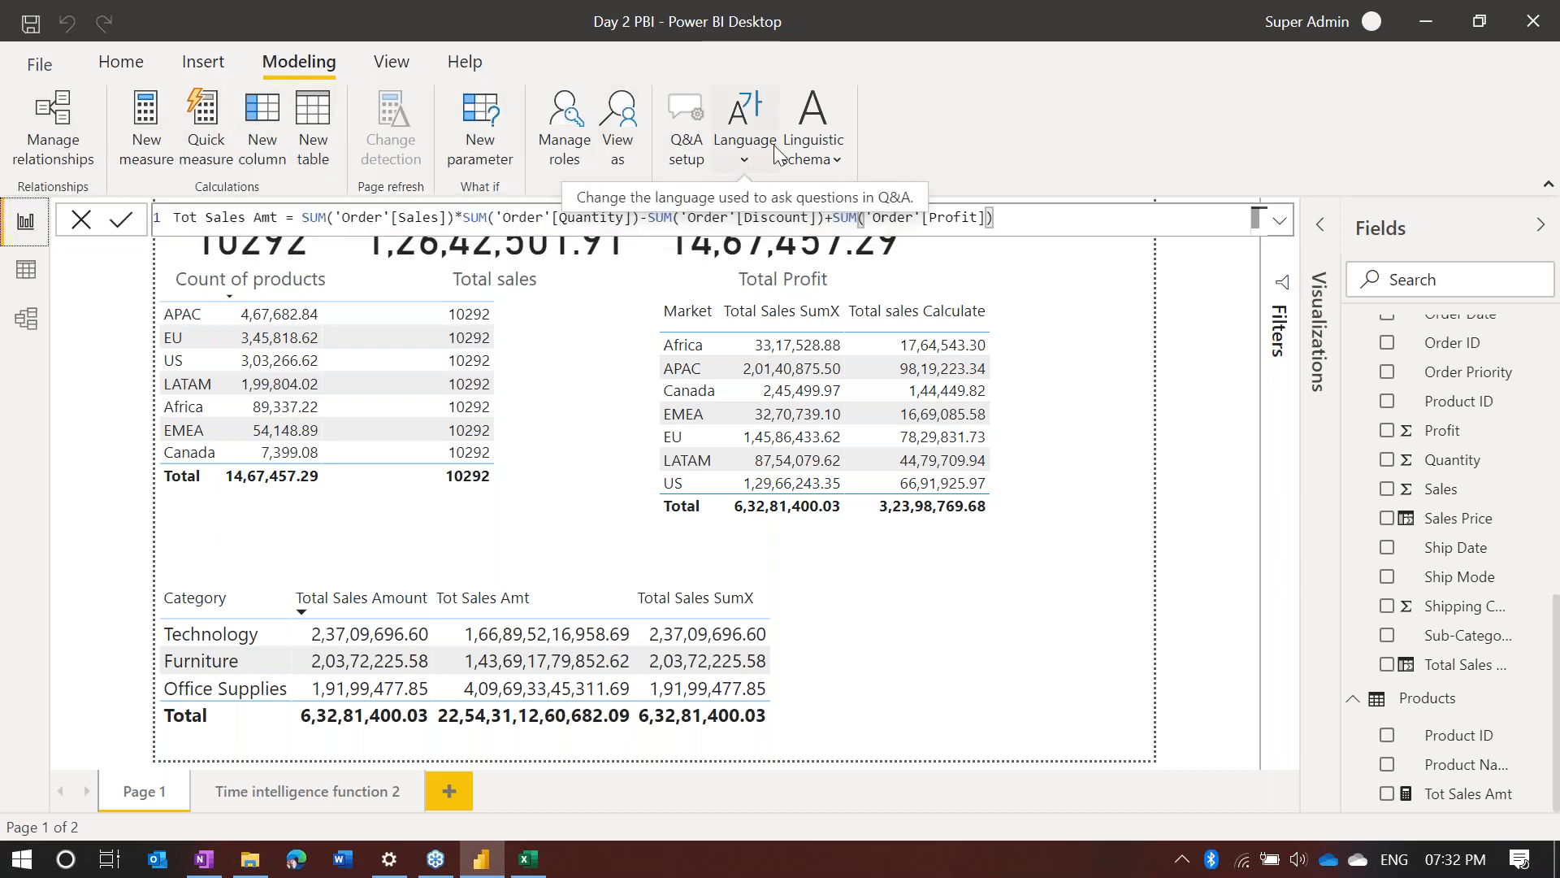
pyautogui.click(371, 59)
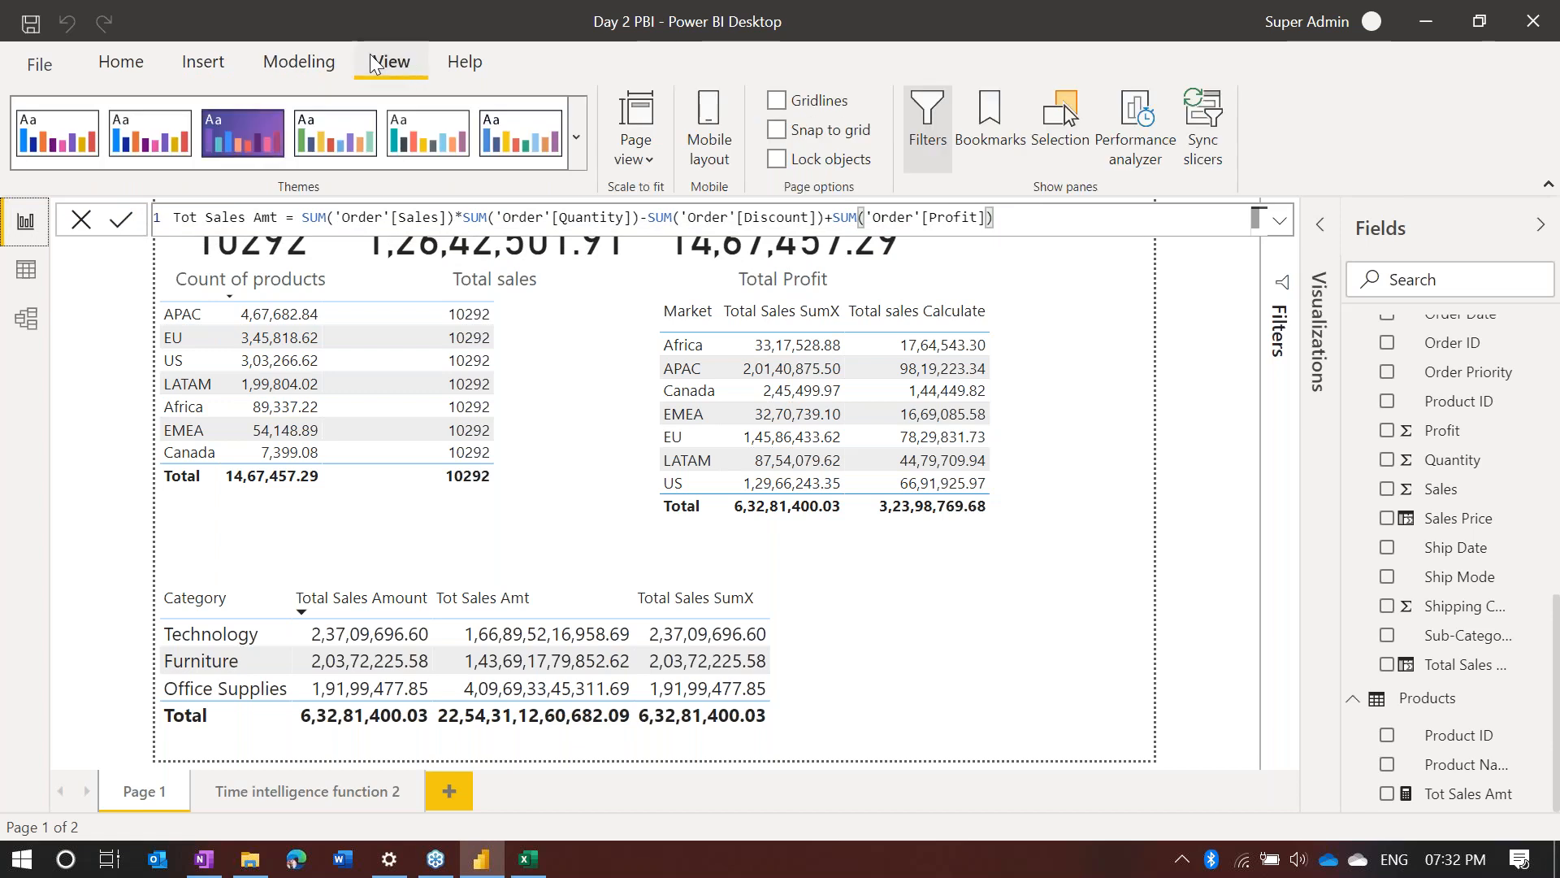
pyautogui.click(124, 62)
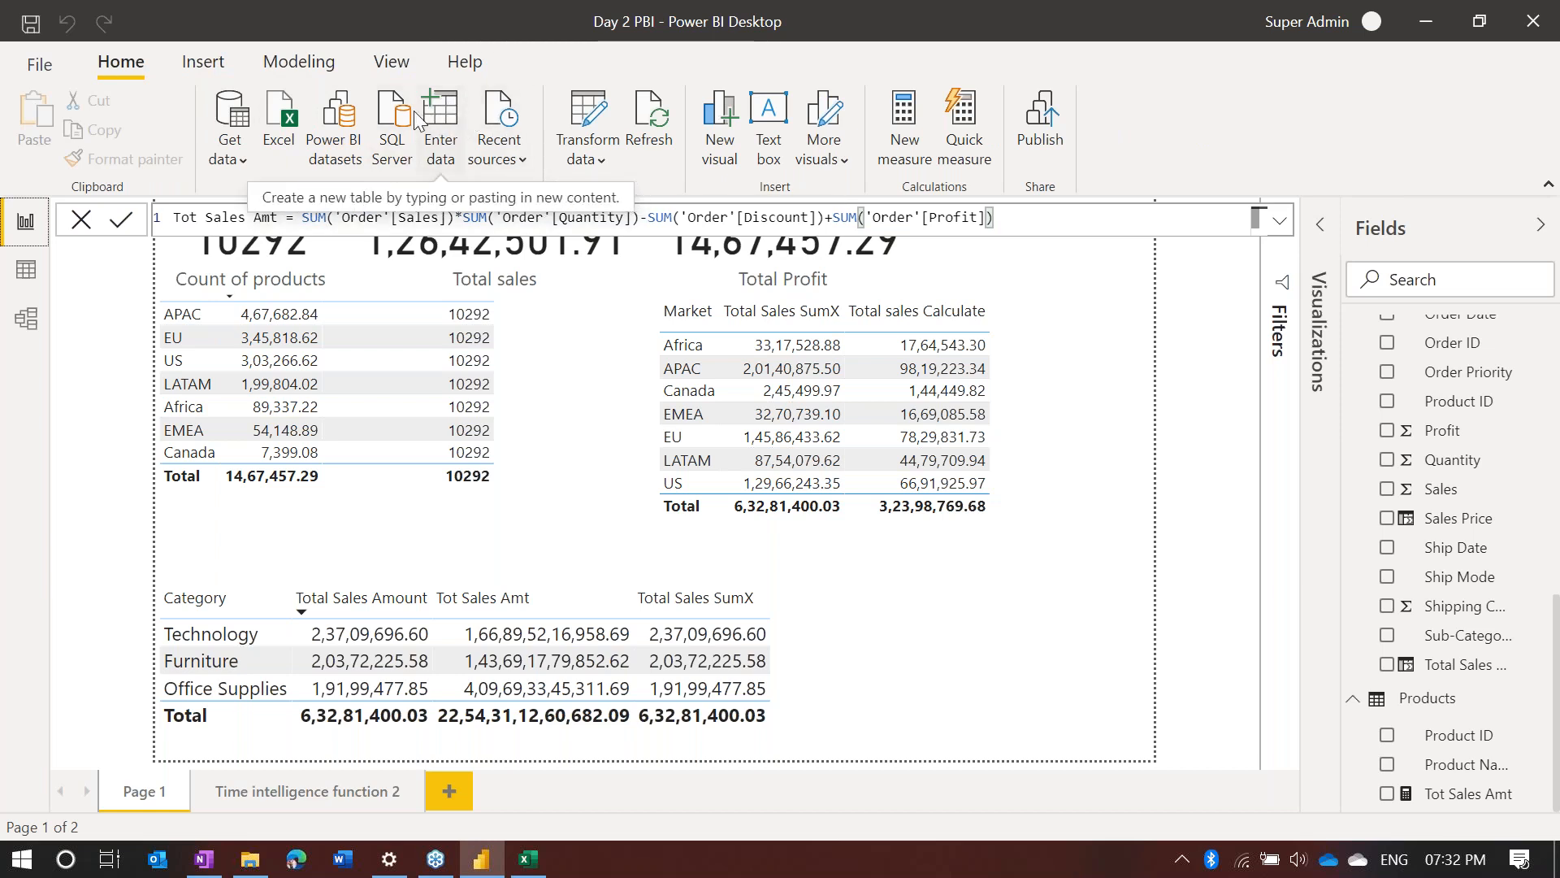
pyautogui.click(445, 117)
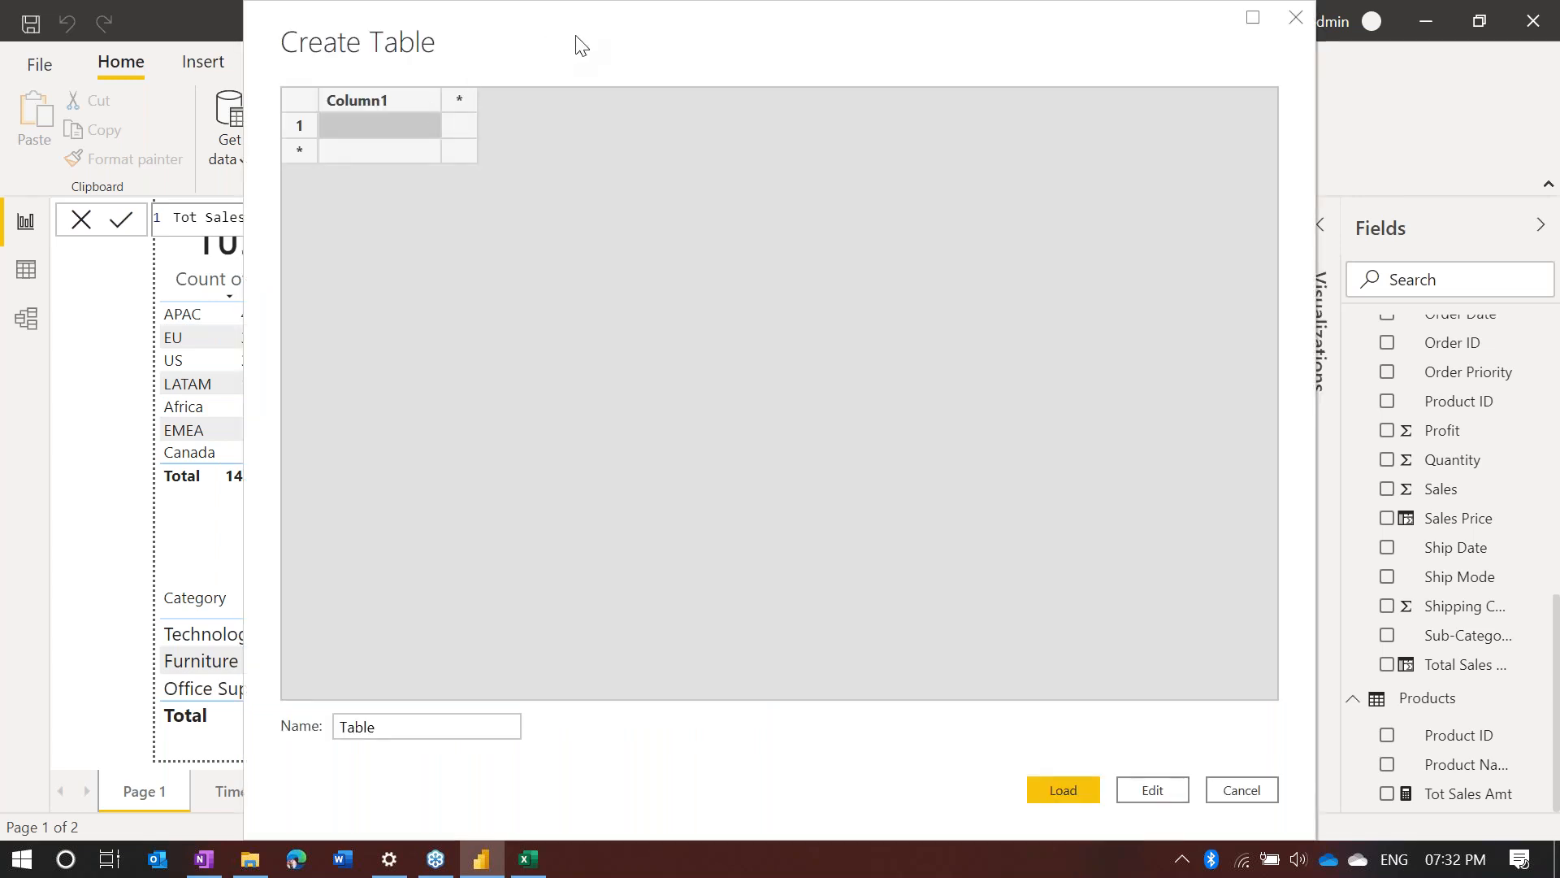
pyautogui.moveTo(581, 45); pyautogui.dragTo(812, 53)
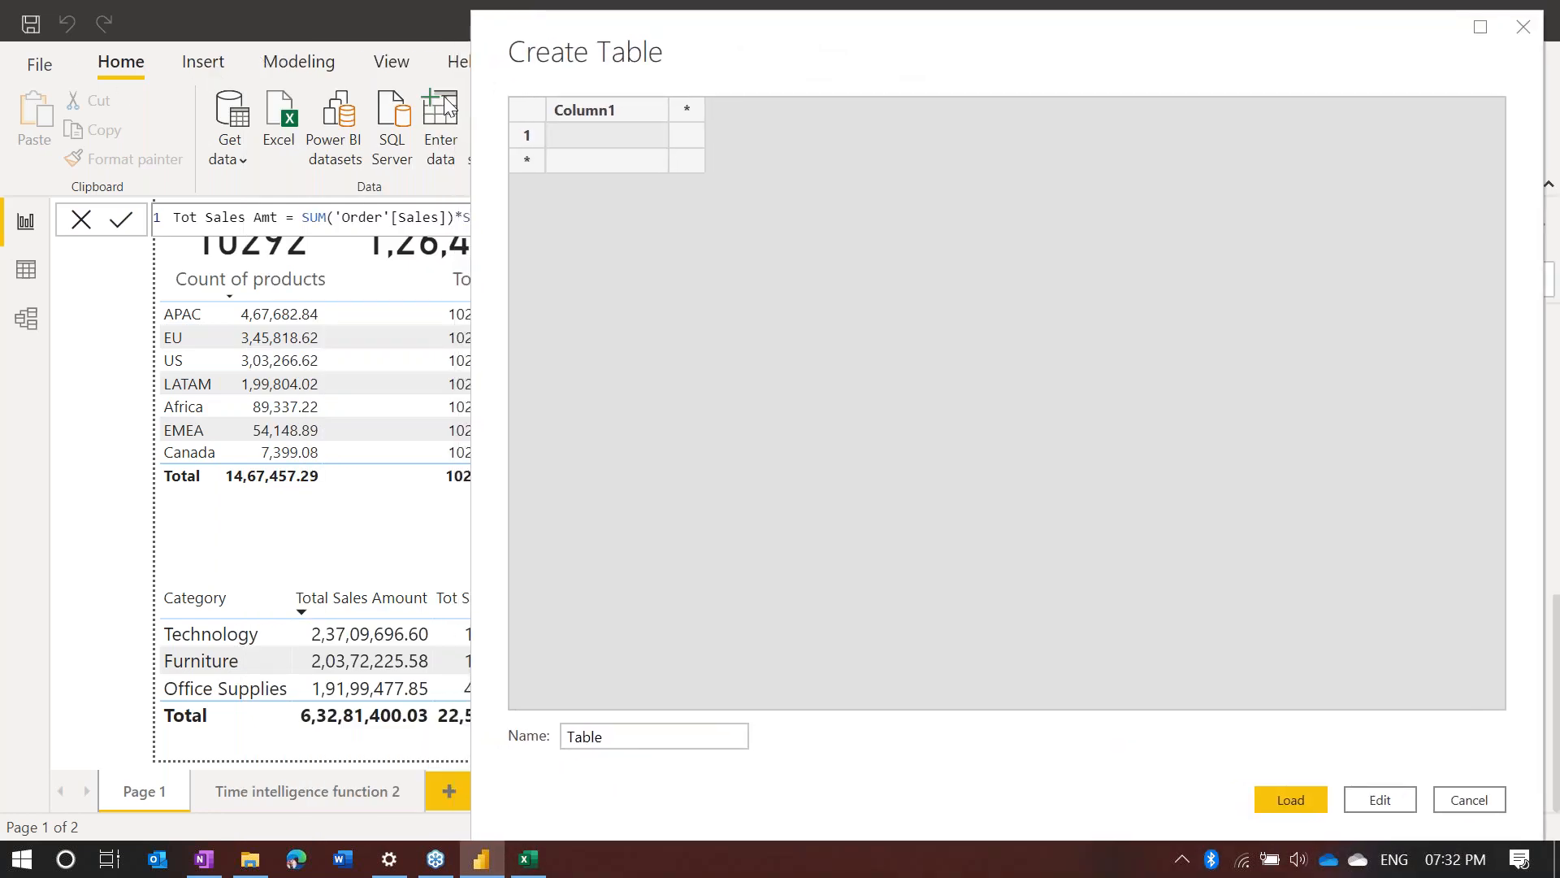
pyautogui.moveTo(623, 738); pyautogui.dragTo(546, 741)
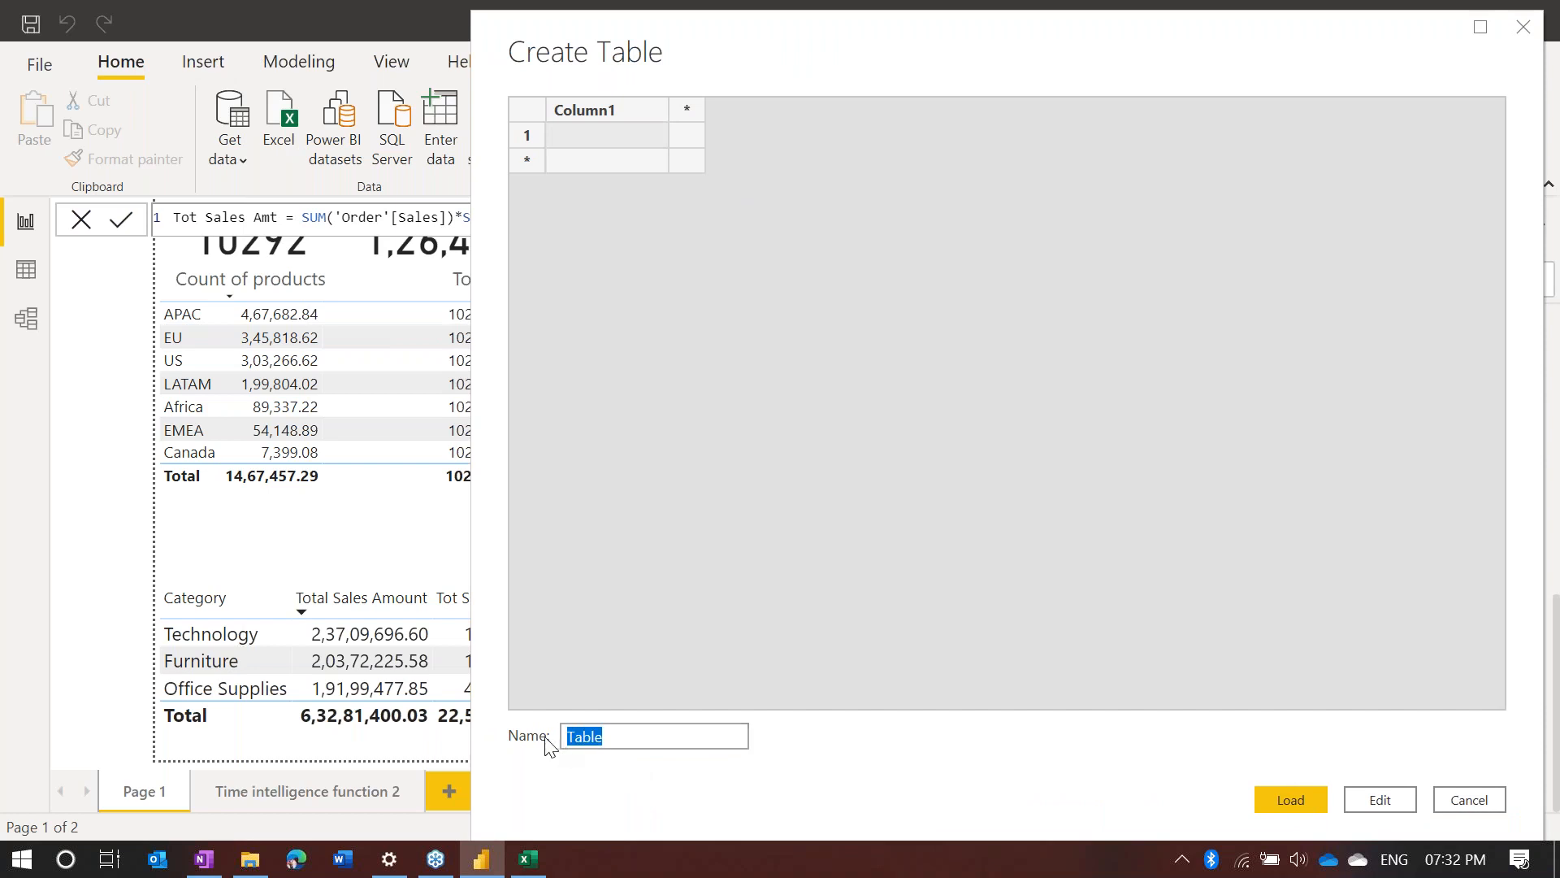
pyautogui.write('A Measure')
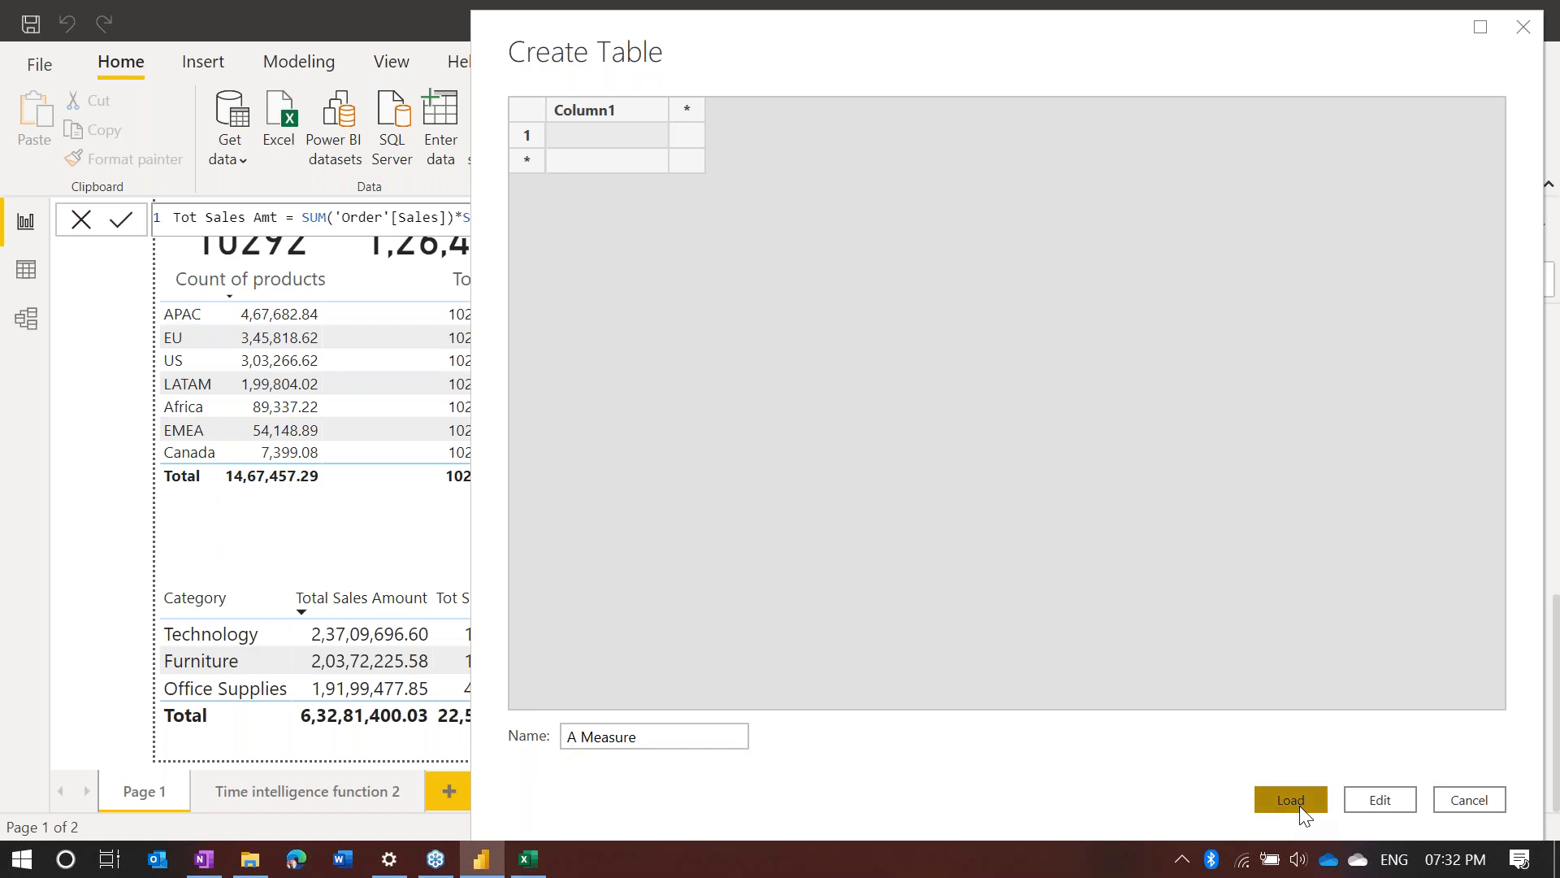
pyautogui.click(1300, 805)
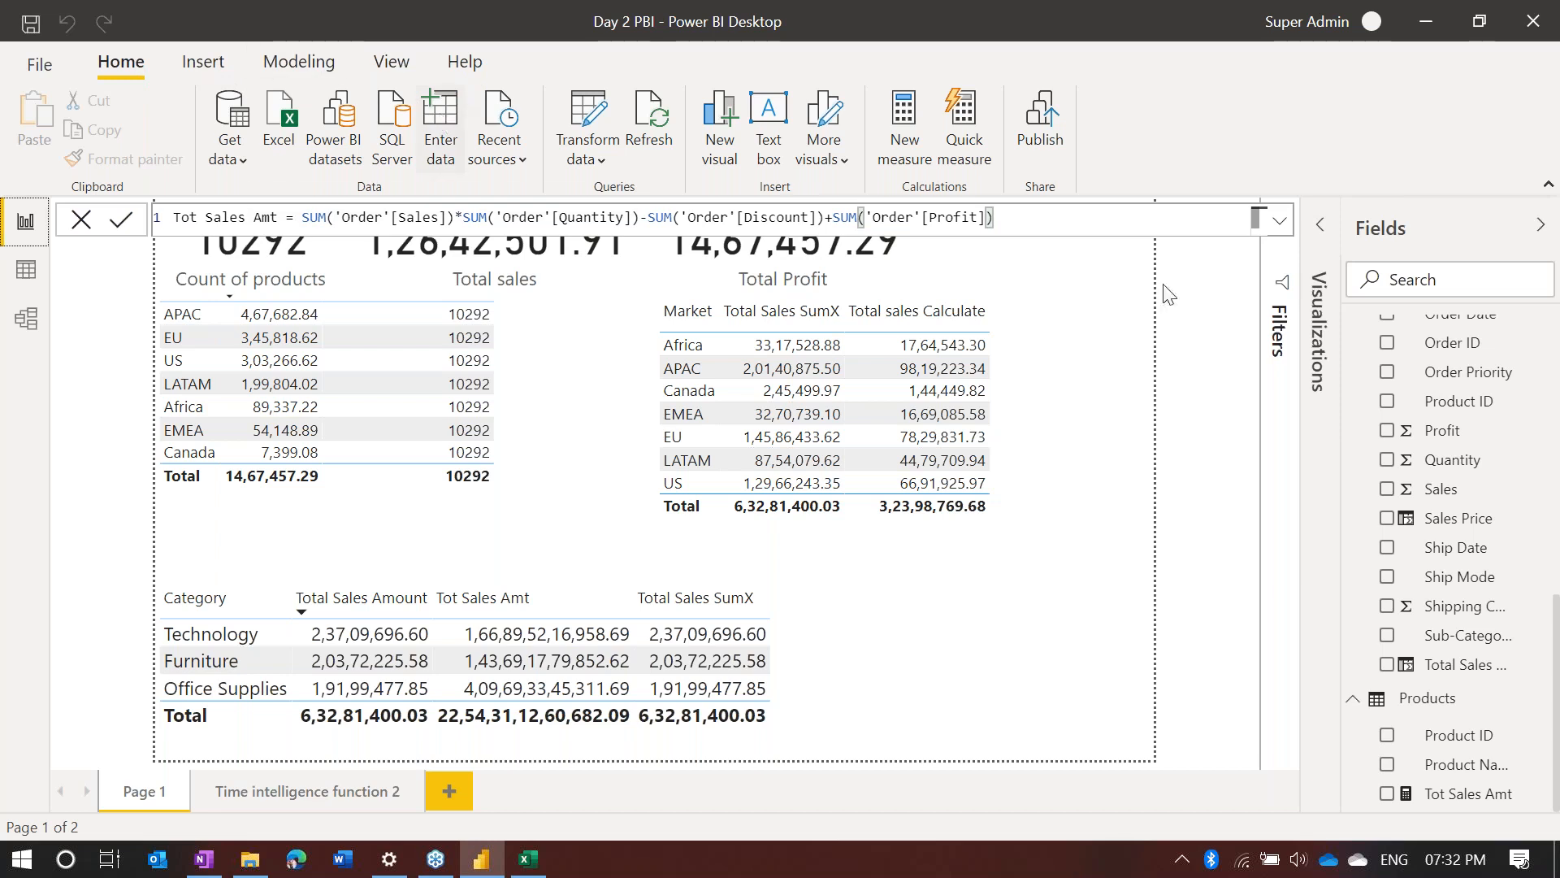
# Step: Move the Count of products measure's home table to the A Measure table
pyautogui.scroll(6, 1491, 418)
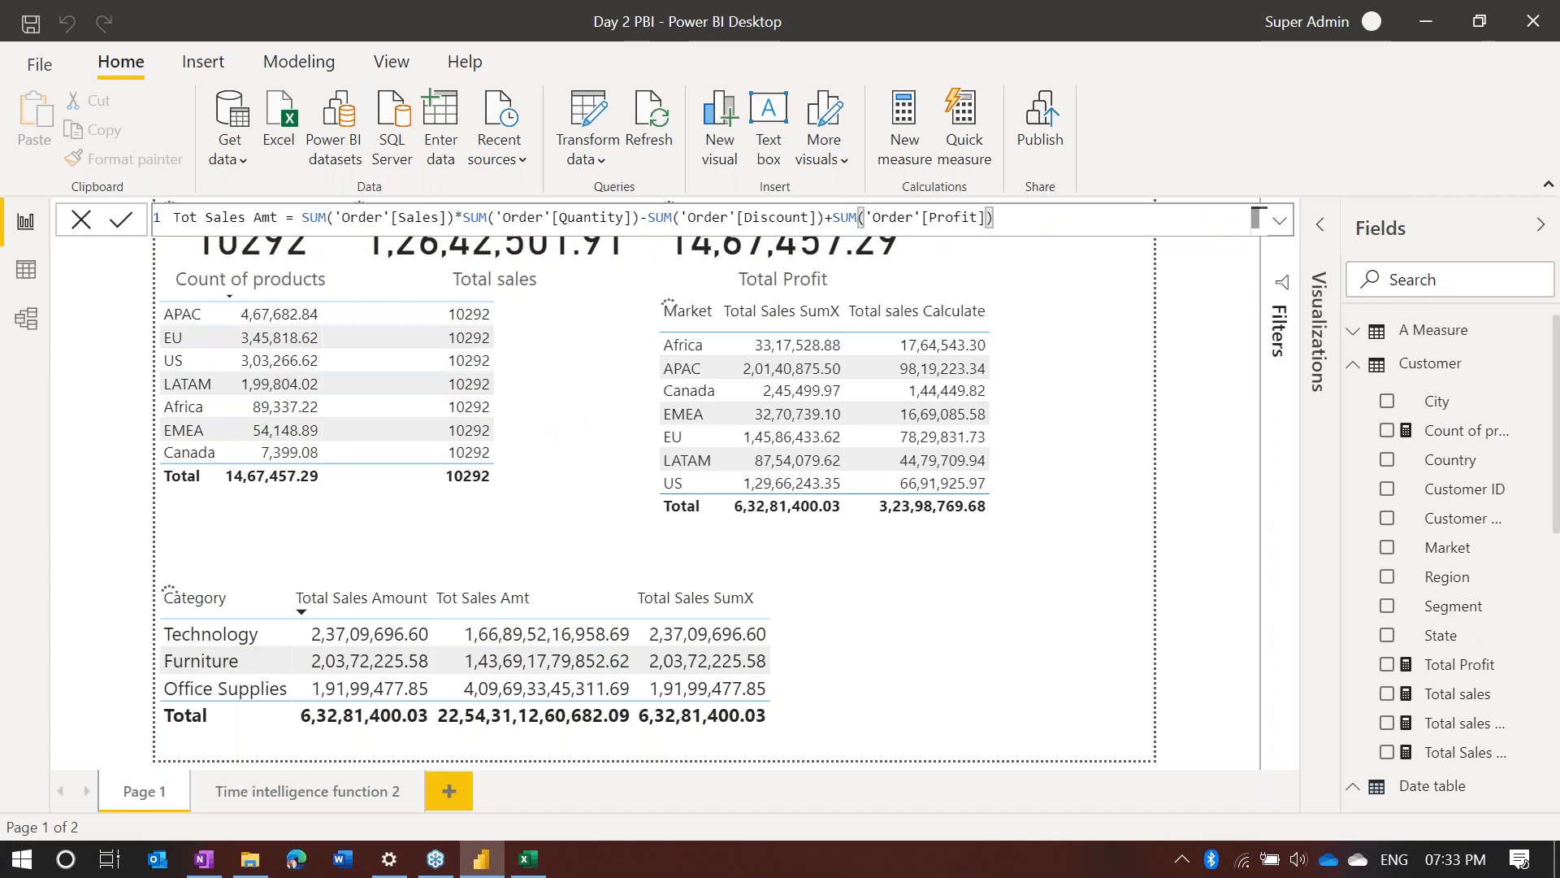
pyautogui.click(1353, 335)
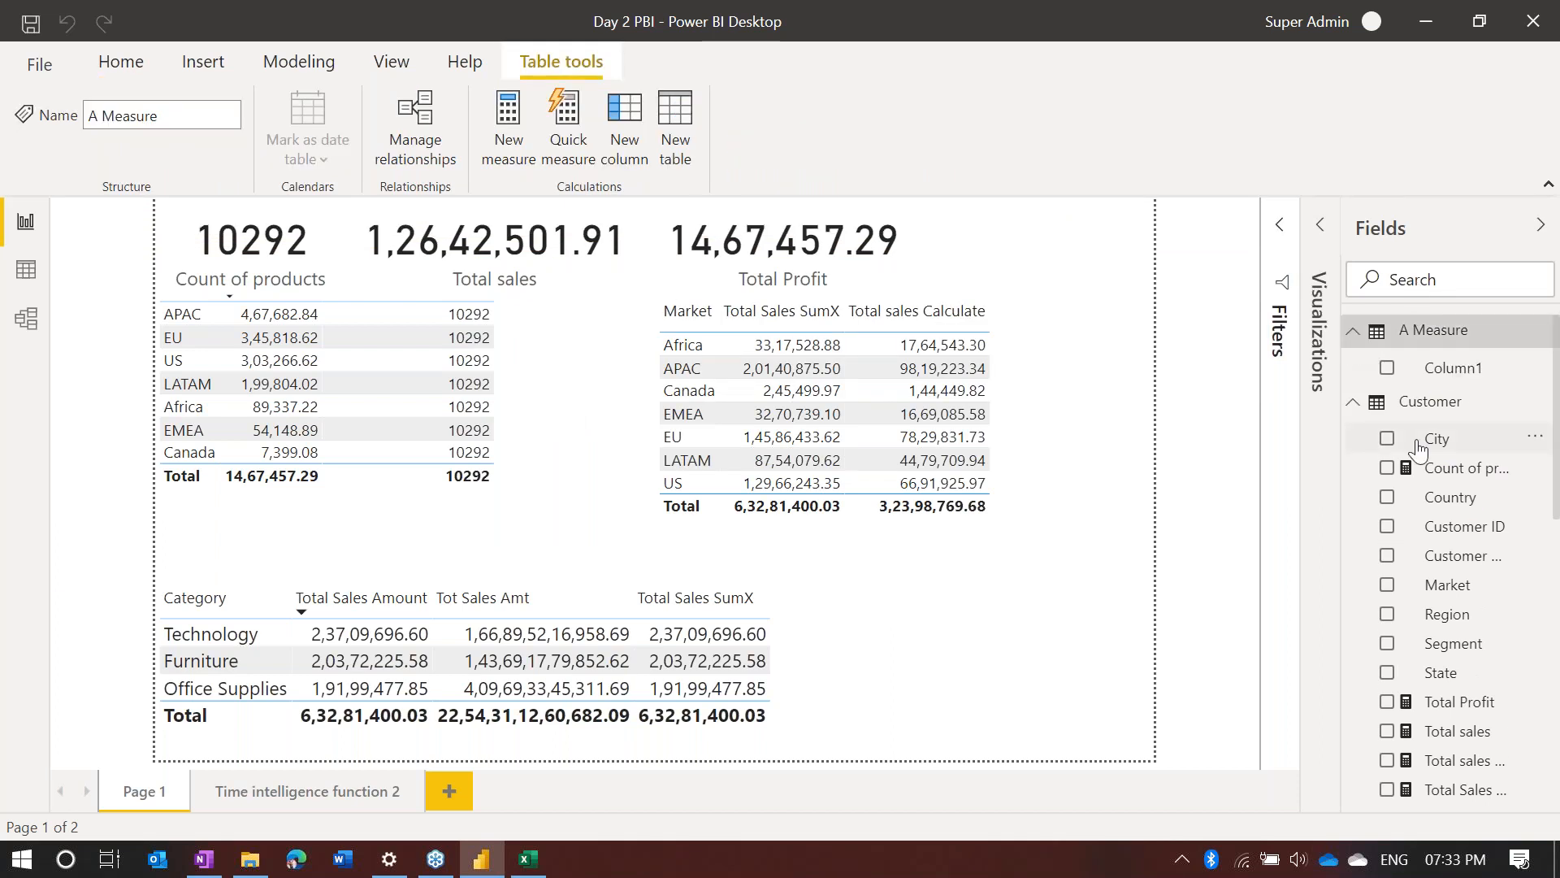
pyautogui.click(1432, 478)
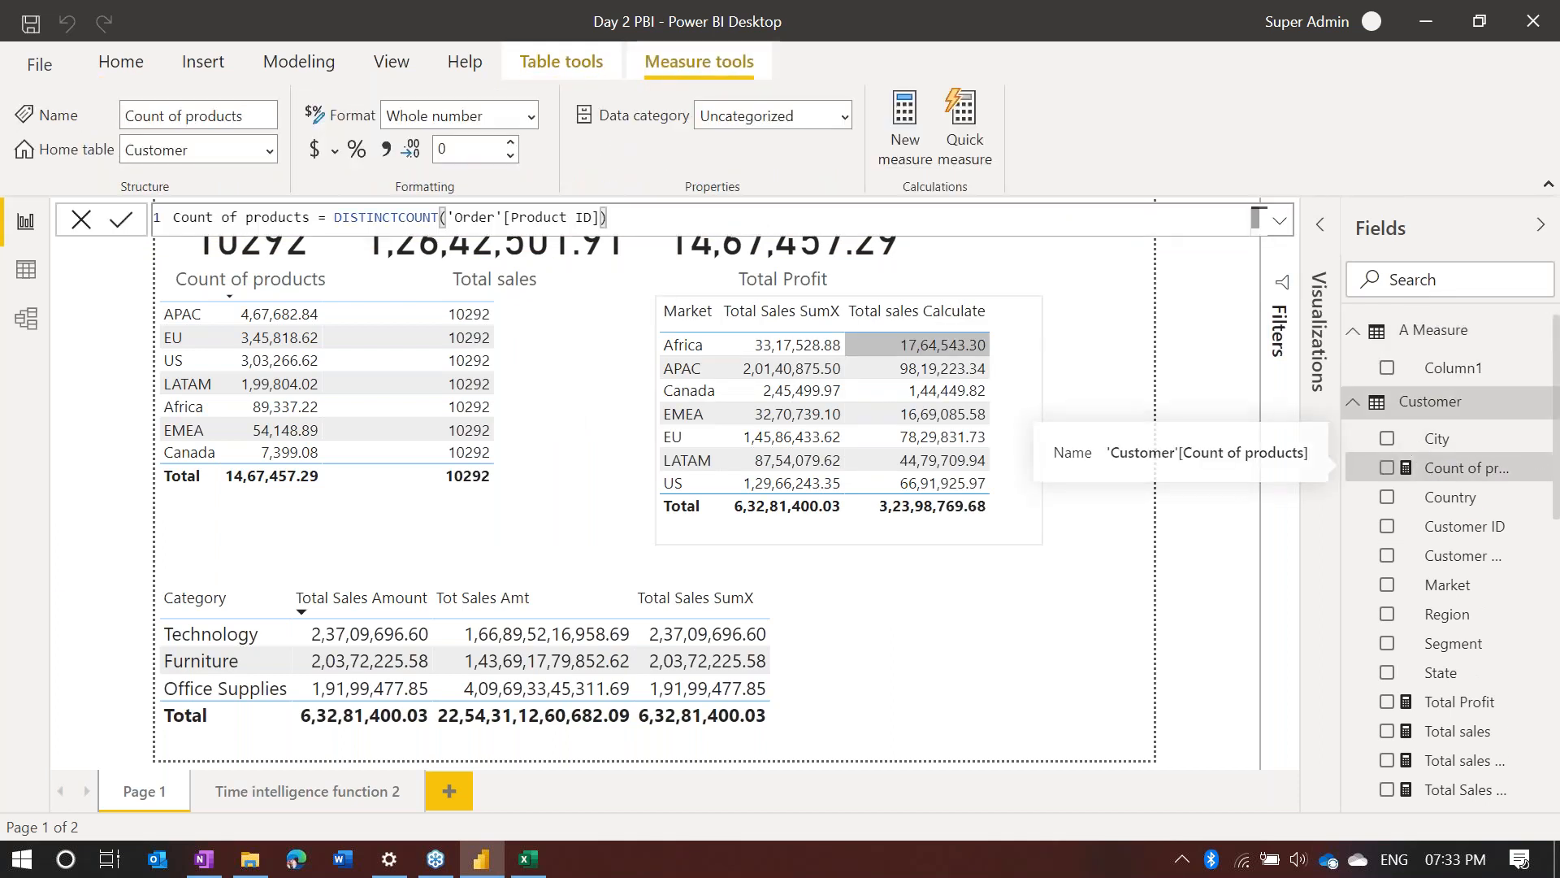
pyautogui.click(269, 149)
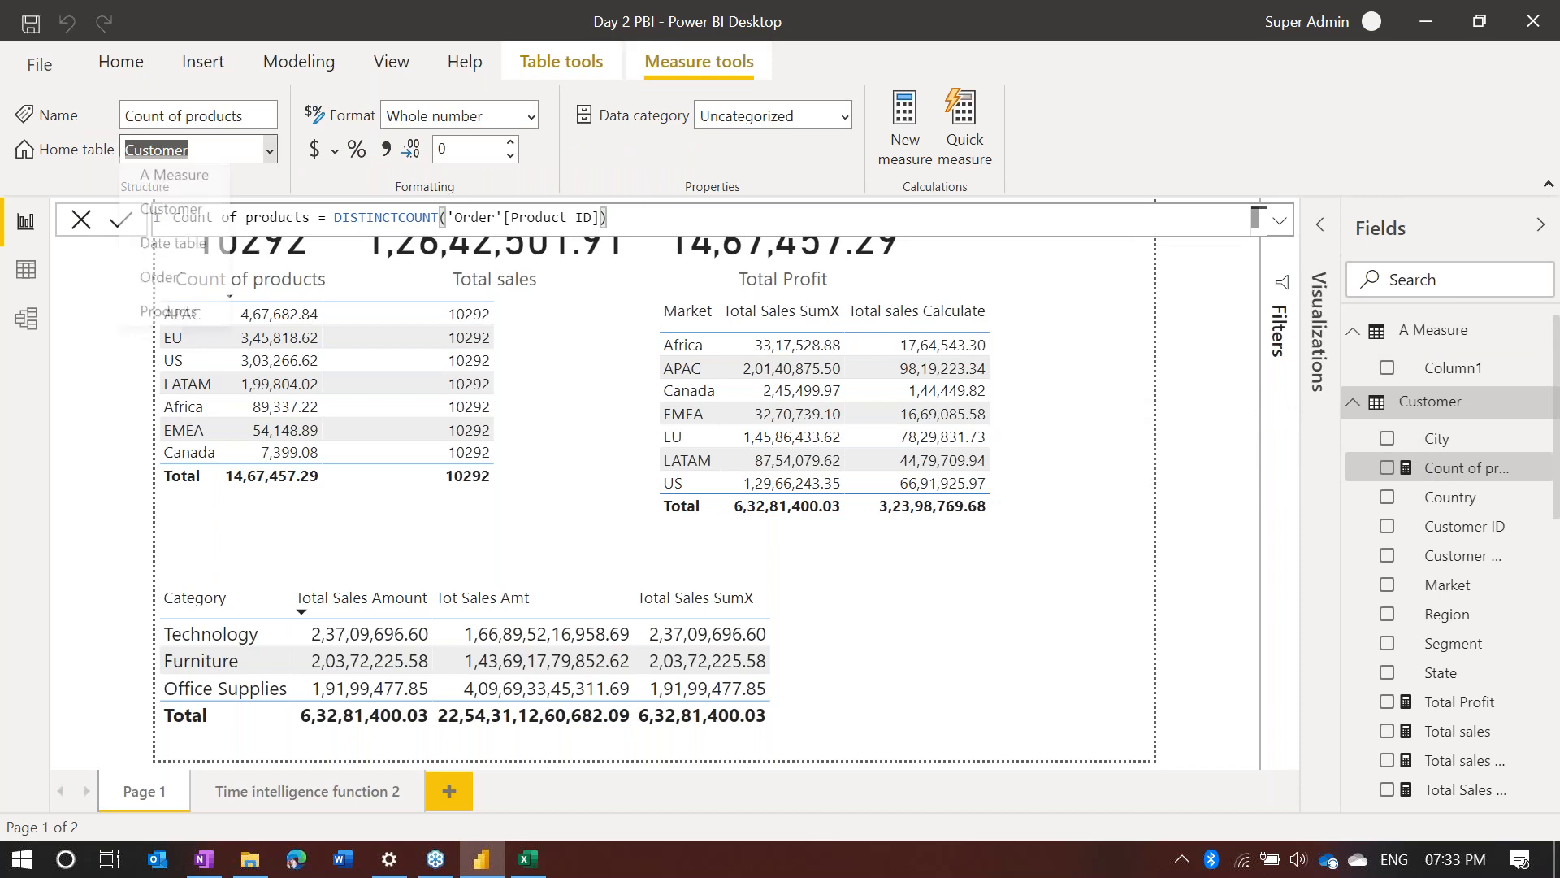
pyautogui.click(177, 187)
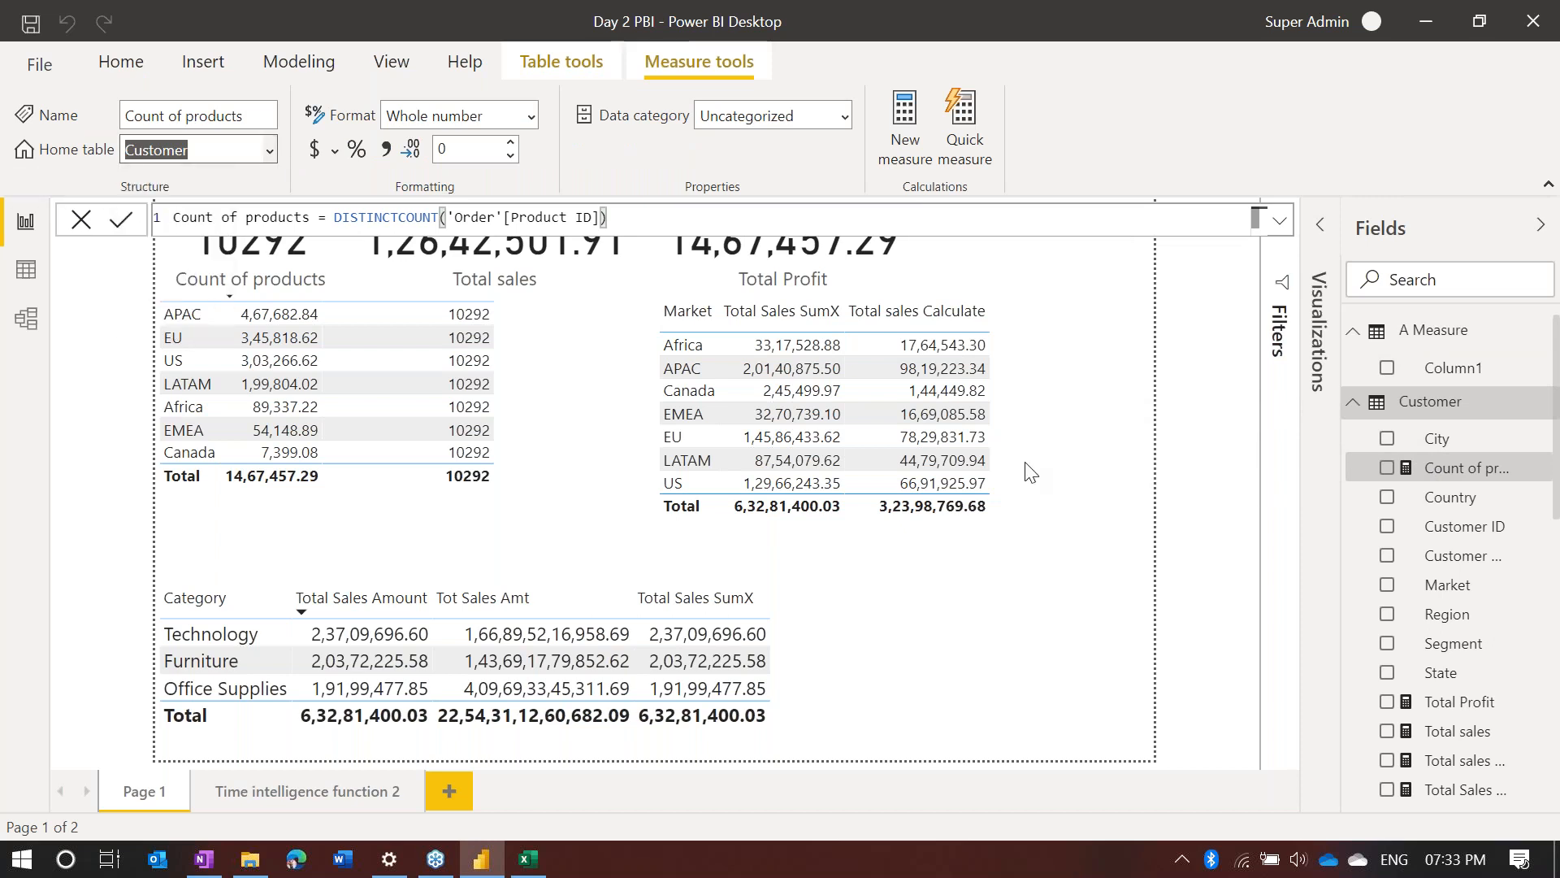
# Step: Move the Total Profit measure's home table to the A Measure table
pyautogui.click(1458, 704)
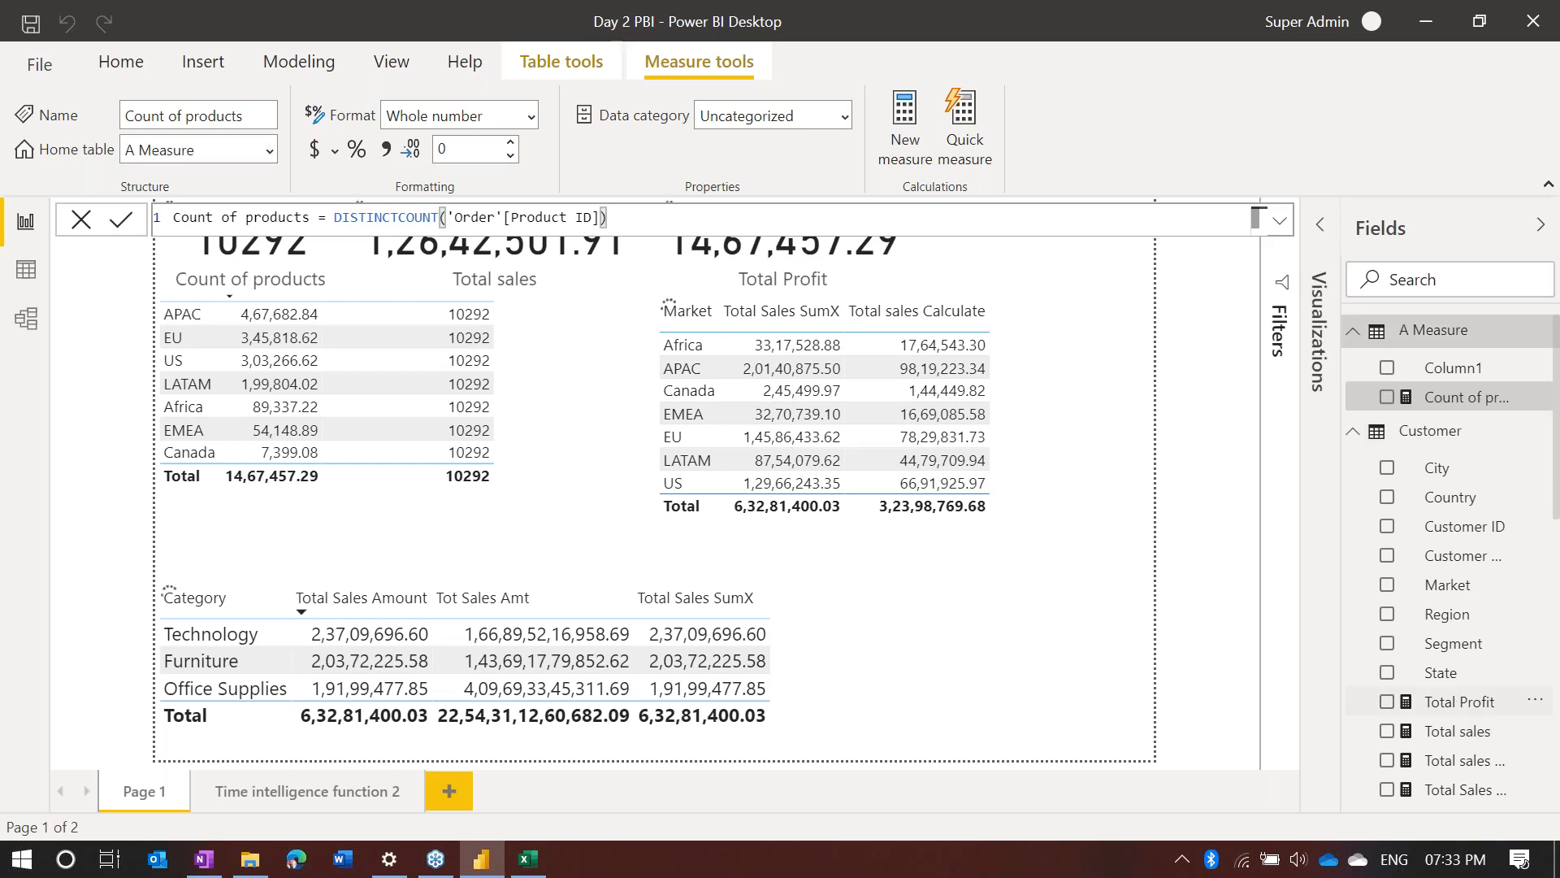
pyautogui.click(269, 149)
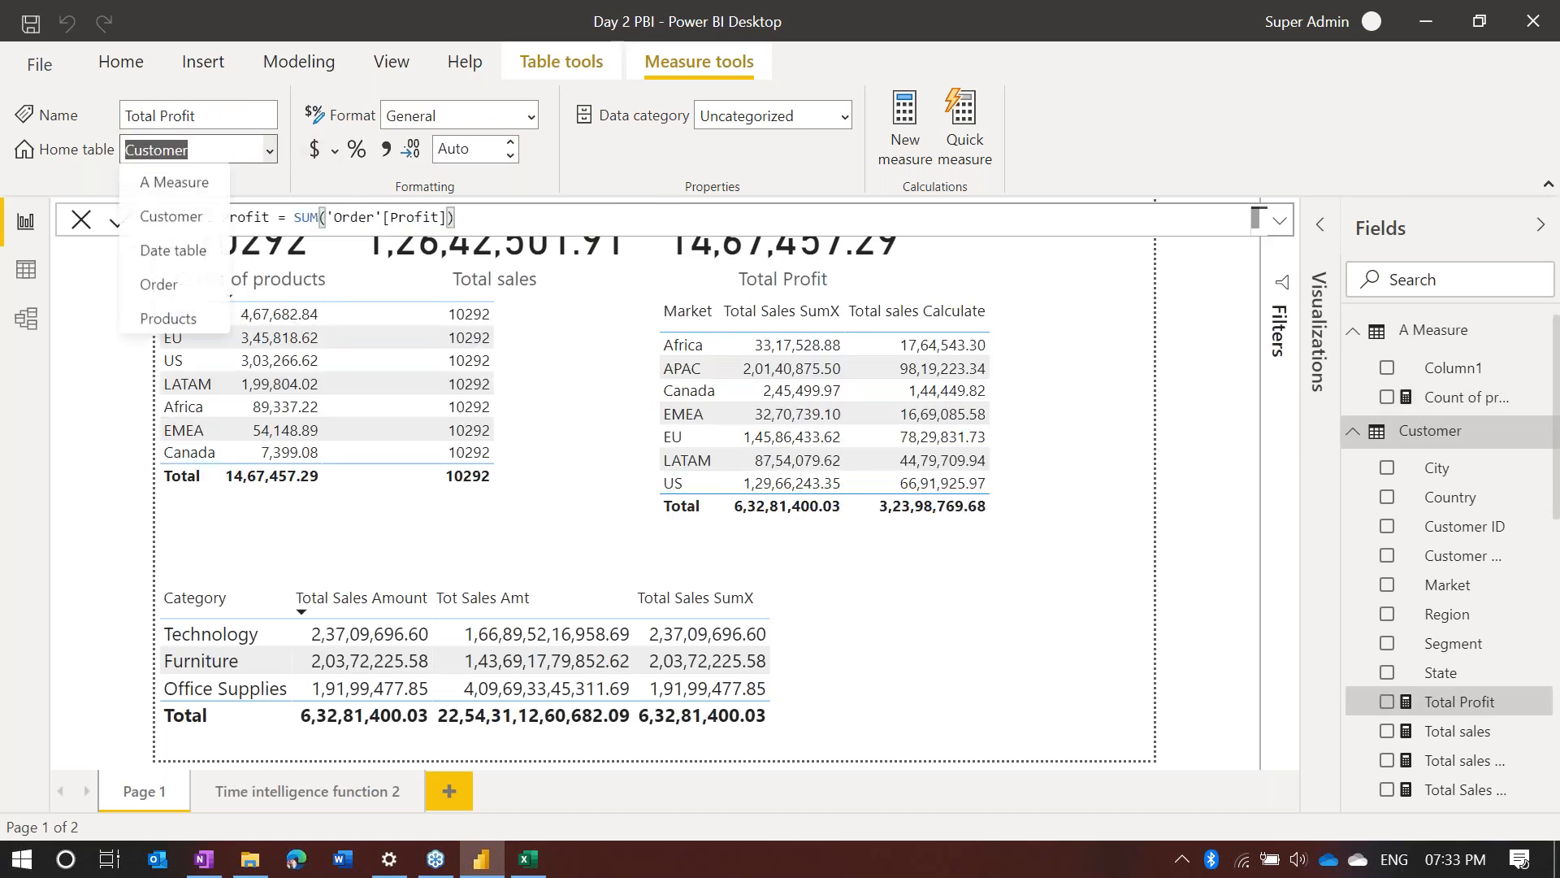
pyautogui.click(269, 149)
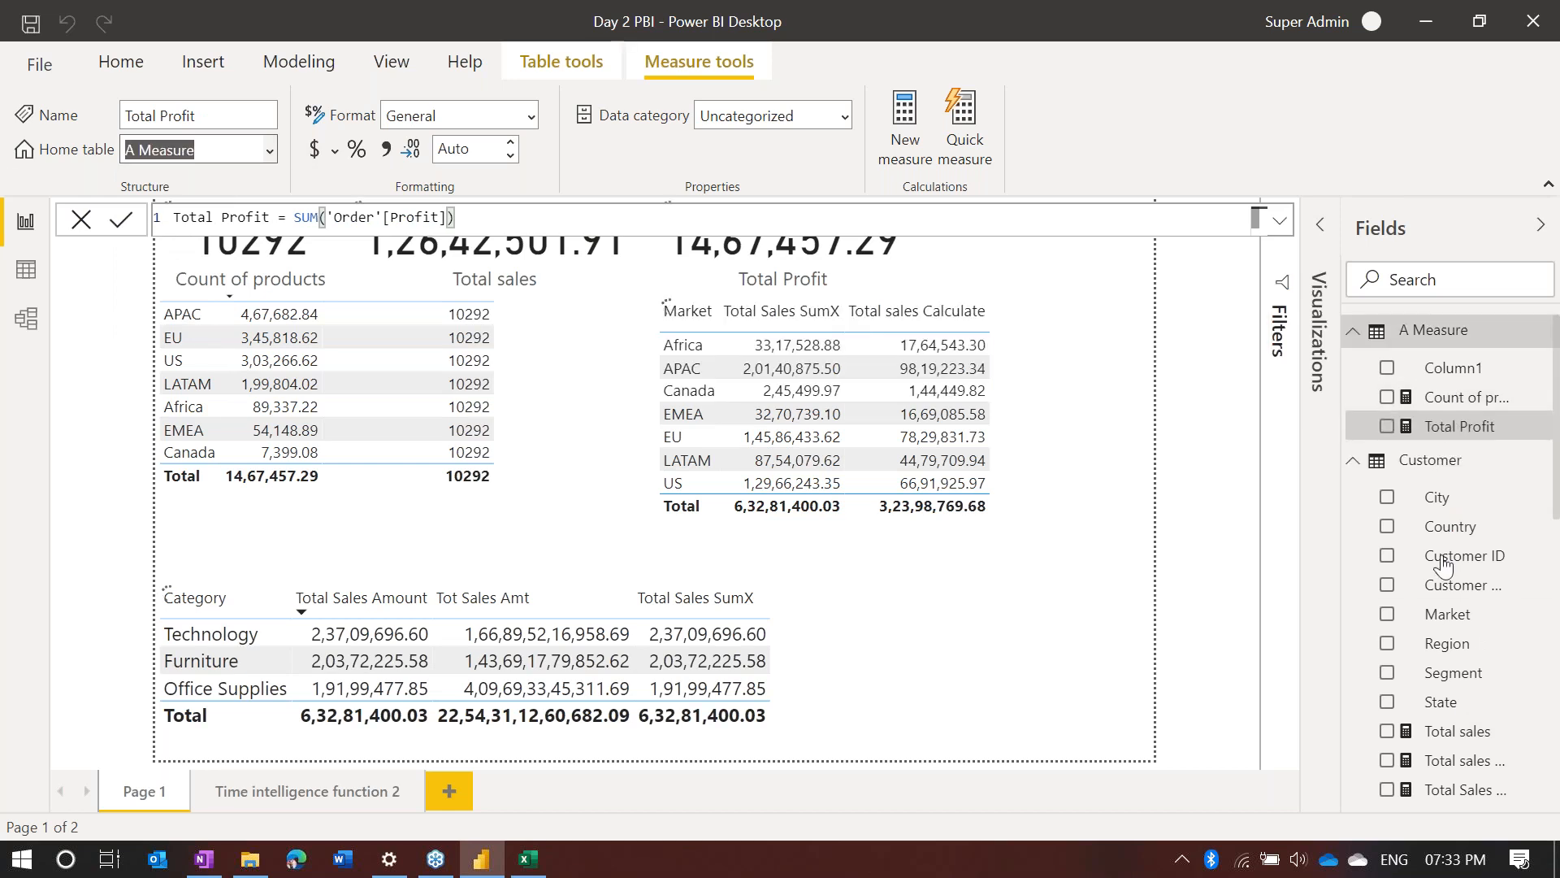
# Step: Move the Total sales Calculate measure's home table to the A Measure table
pyautogui.click(1443, 730)
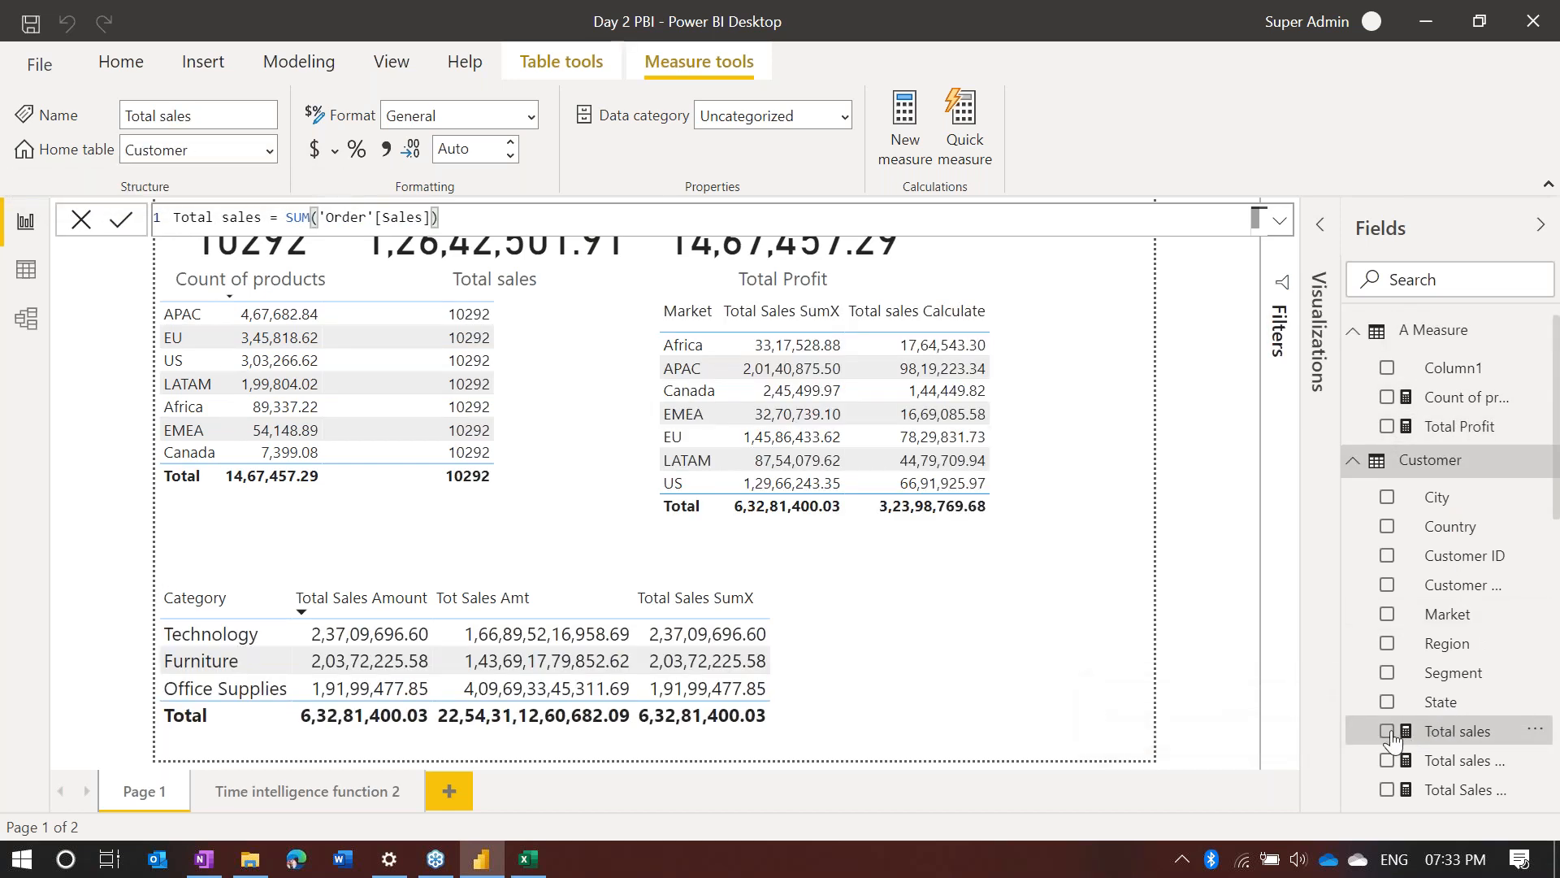
pyautogui.click(1457, 764)
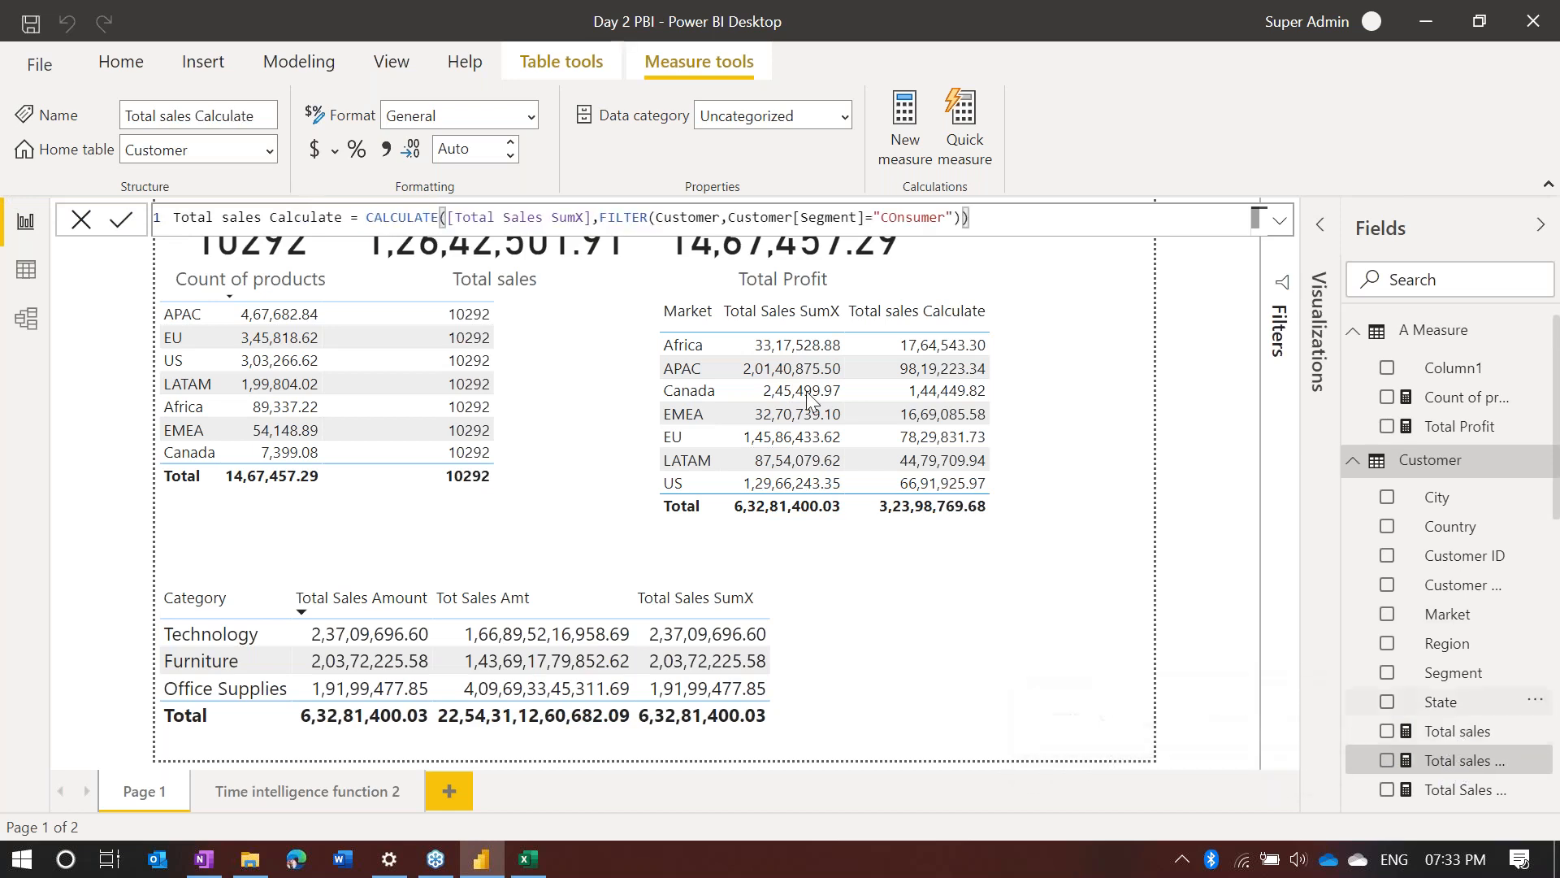
pyautogui.click(269, 152)
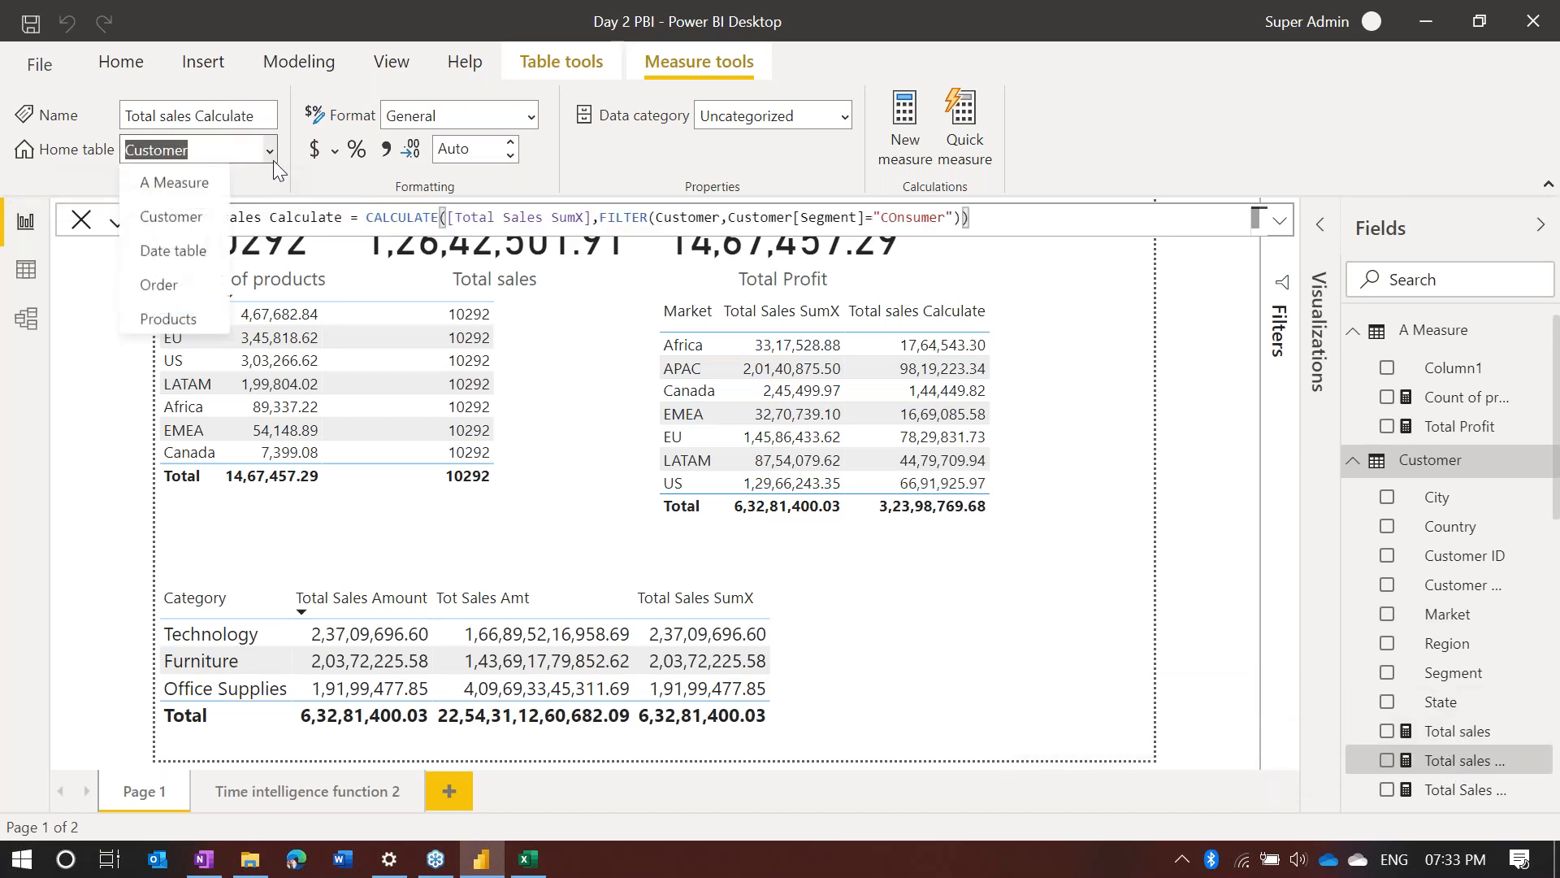
pyautogui.click(269, 152)
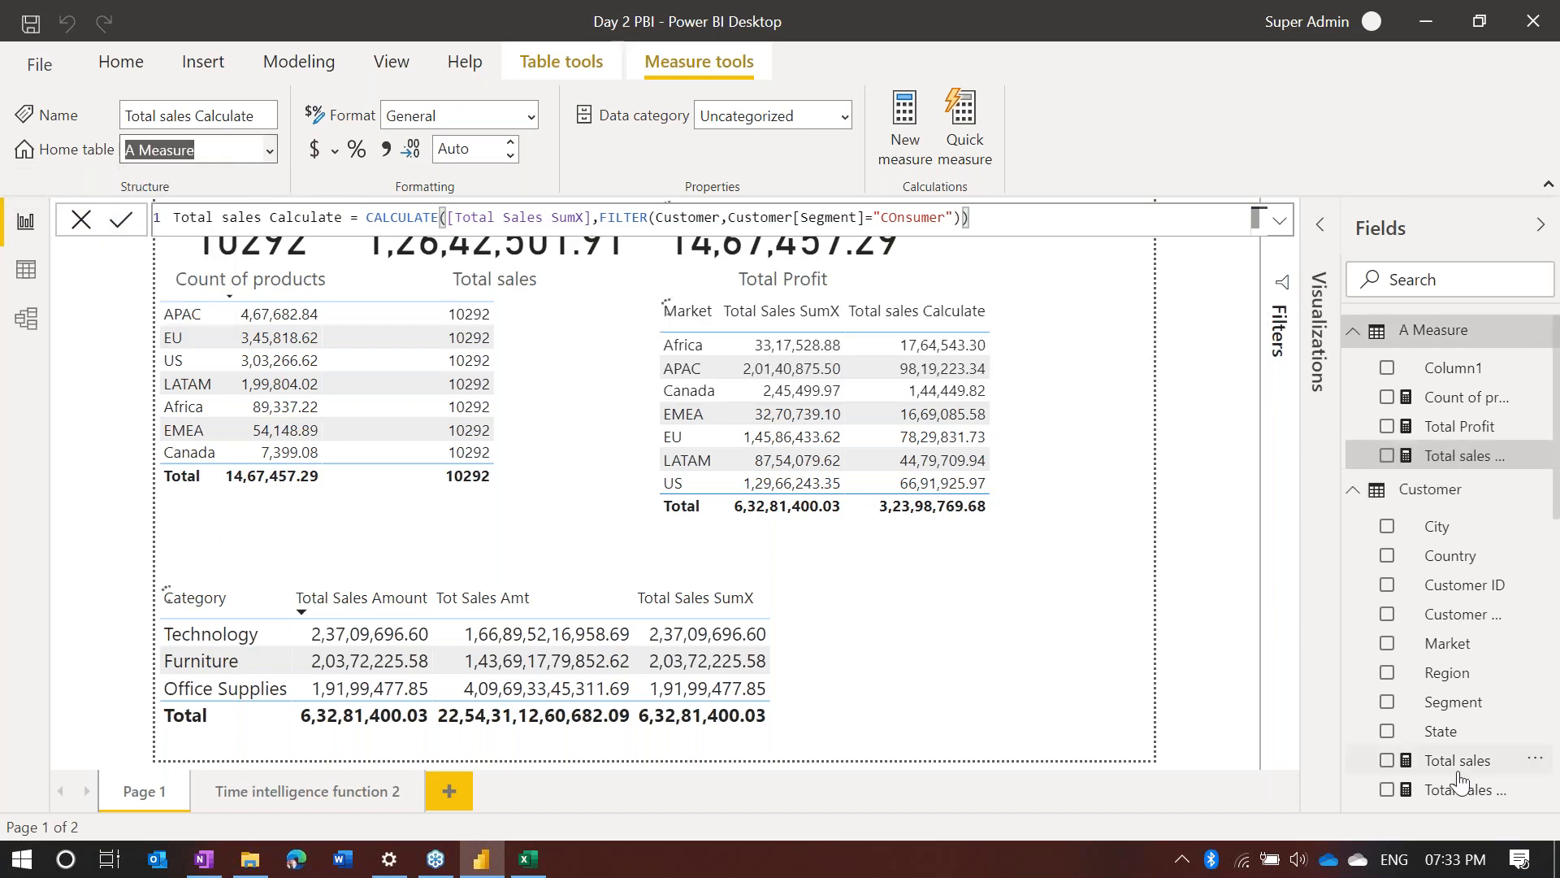
# Step: Move the Total sales measure's home table to the A Measure table
pyautogui.click(1459, 768)
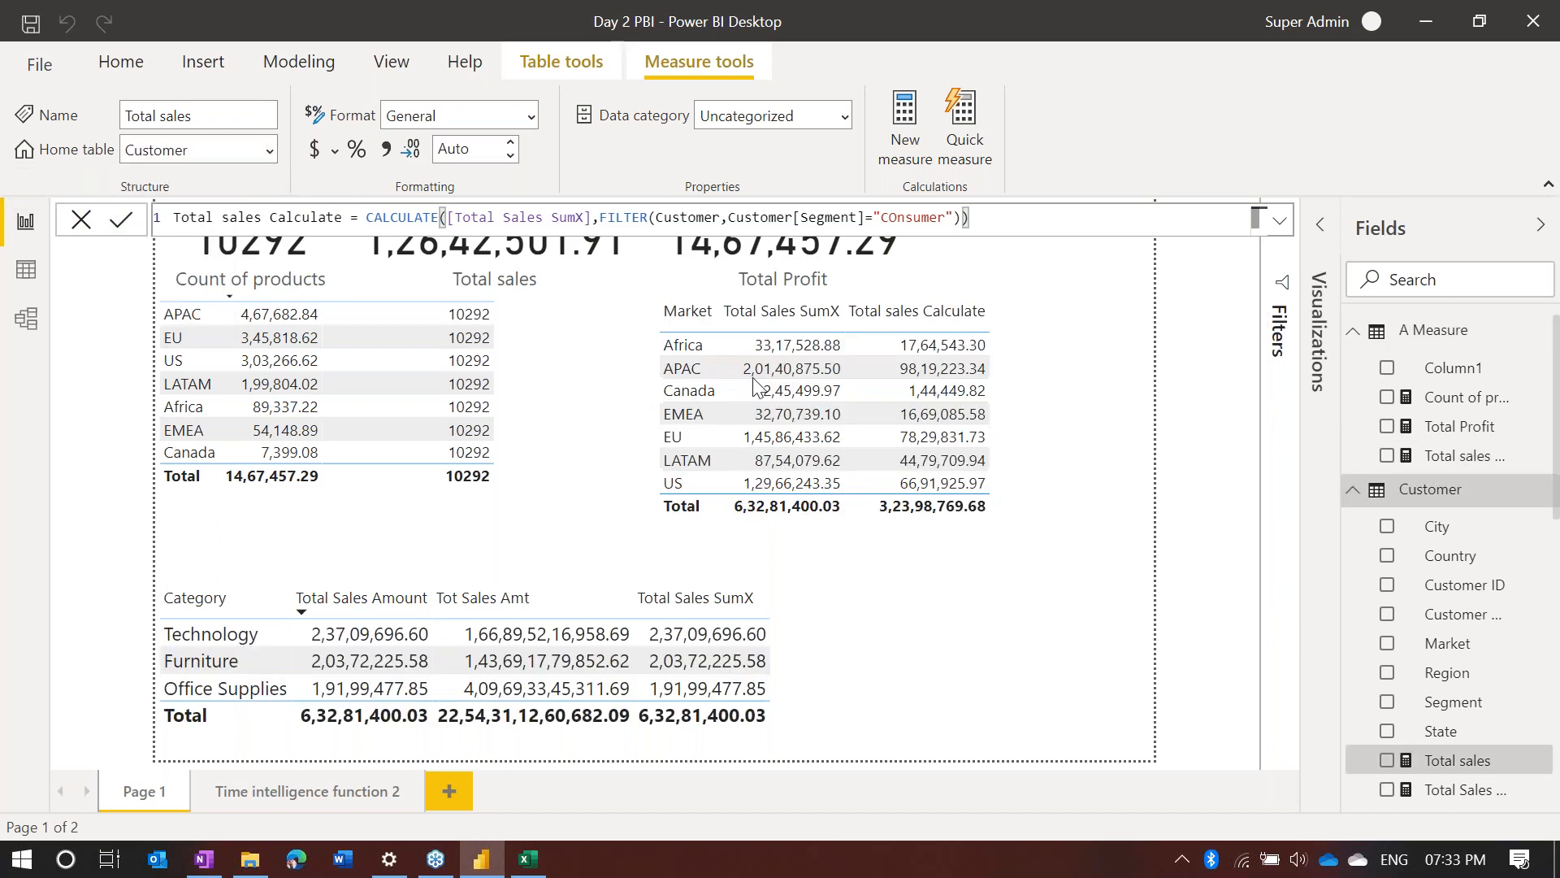
pyautogui.click(274, 144)
pyautogui.click(178, 189)
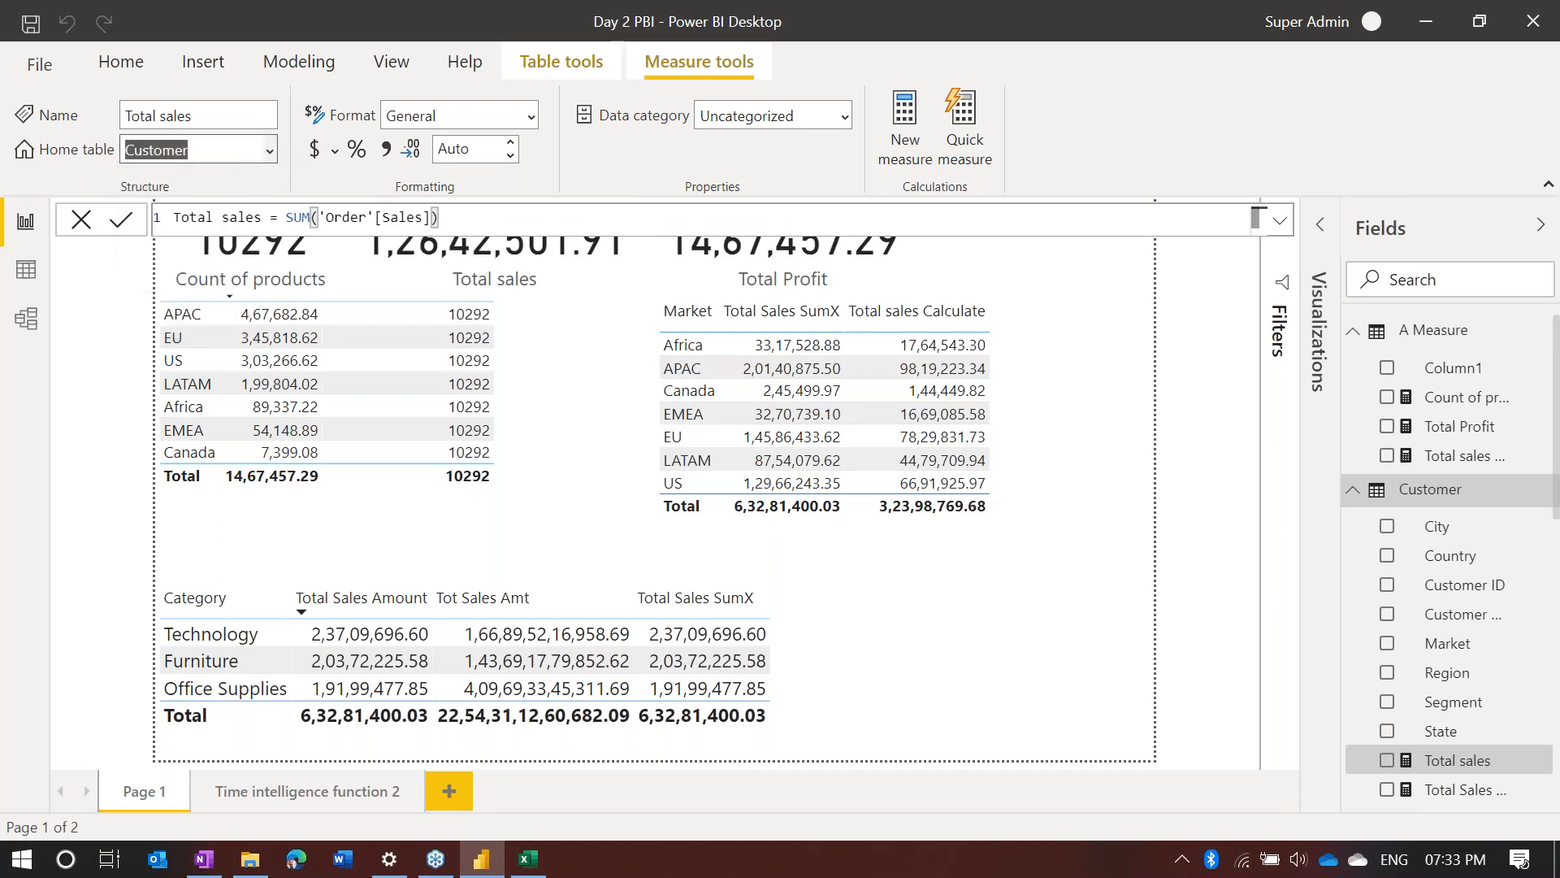
# Step: Move the Total Sales SumX measure's home table to the A Measure table
pyautogui.click(1459, 790)
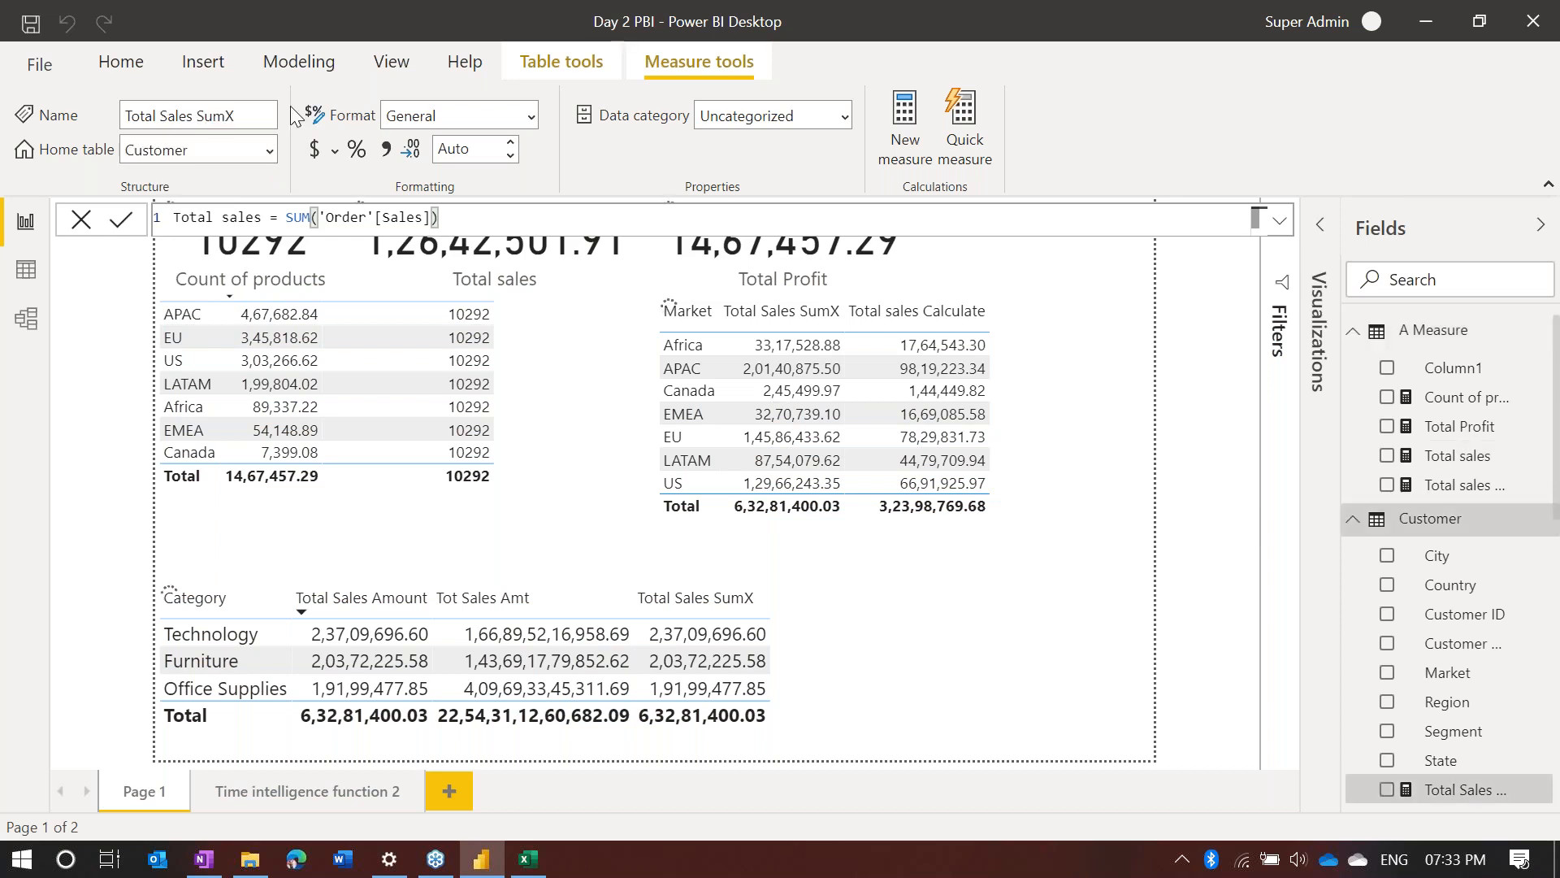
pyautogui.click(271, 148)
pyautogui.click(204, 185)
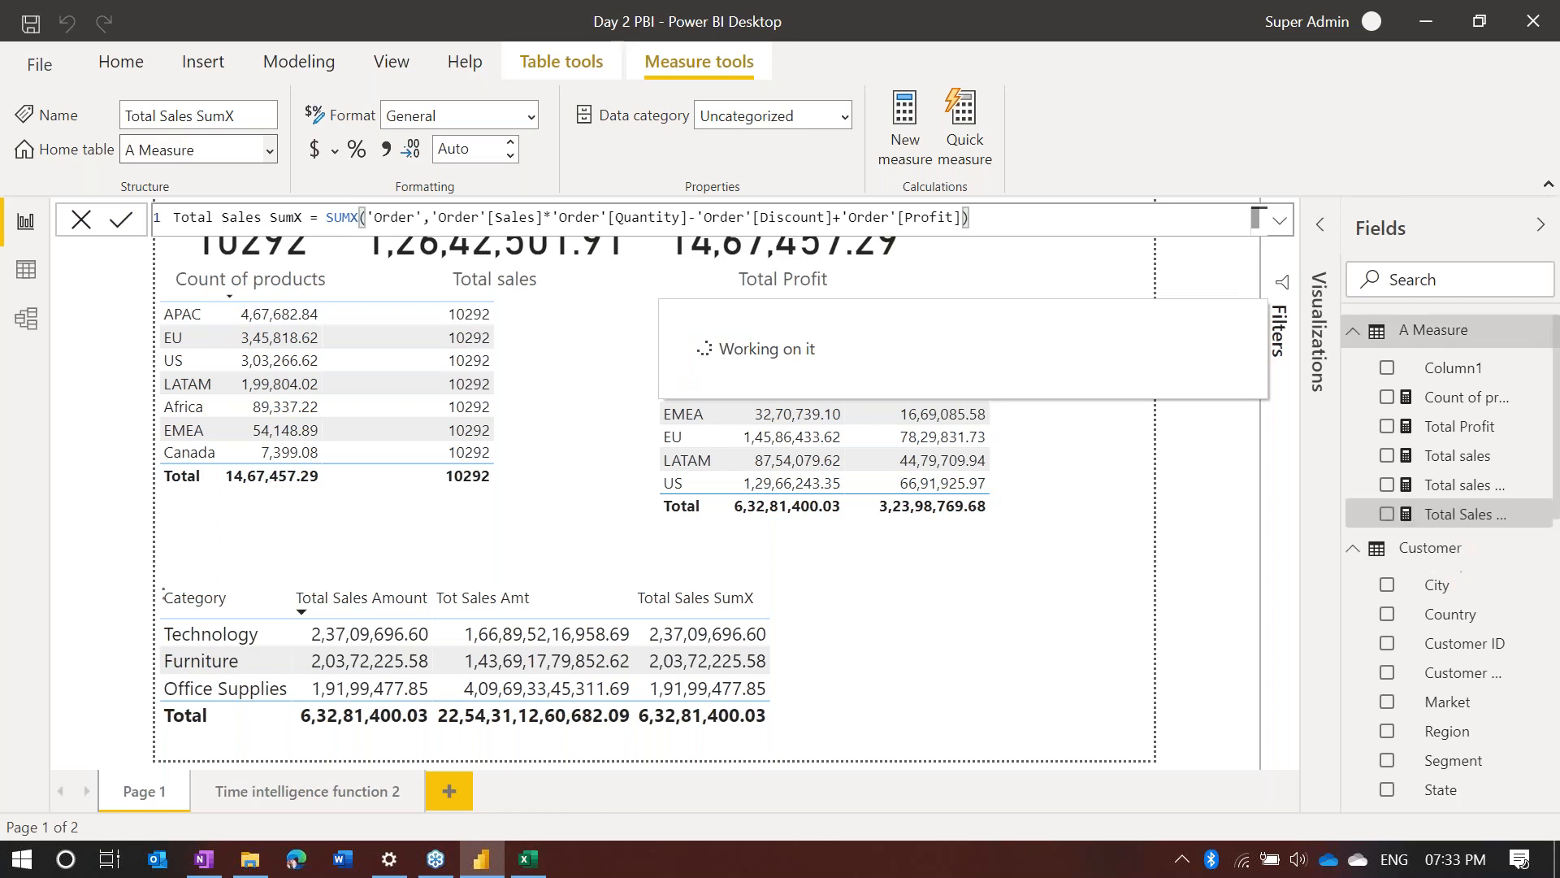
# Step: Move the Tot Sales Amt measure from the Products table to the A Measure table
pyautogui.scroll(-8, 1451, 550)
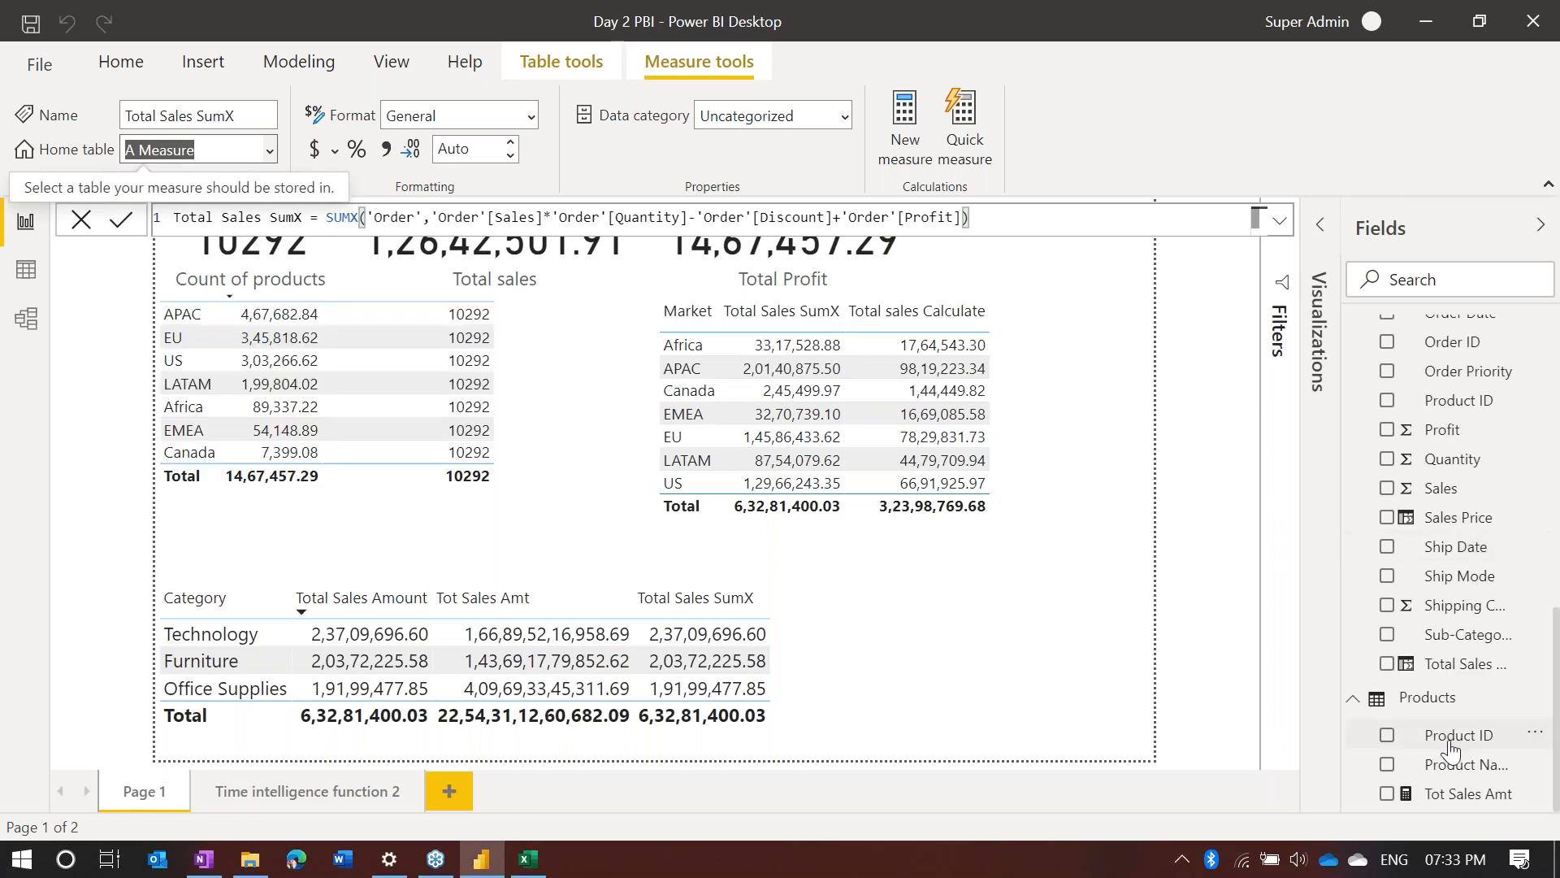
pyautogui.click(1452, 804)
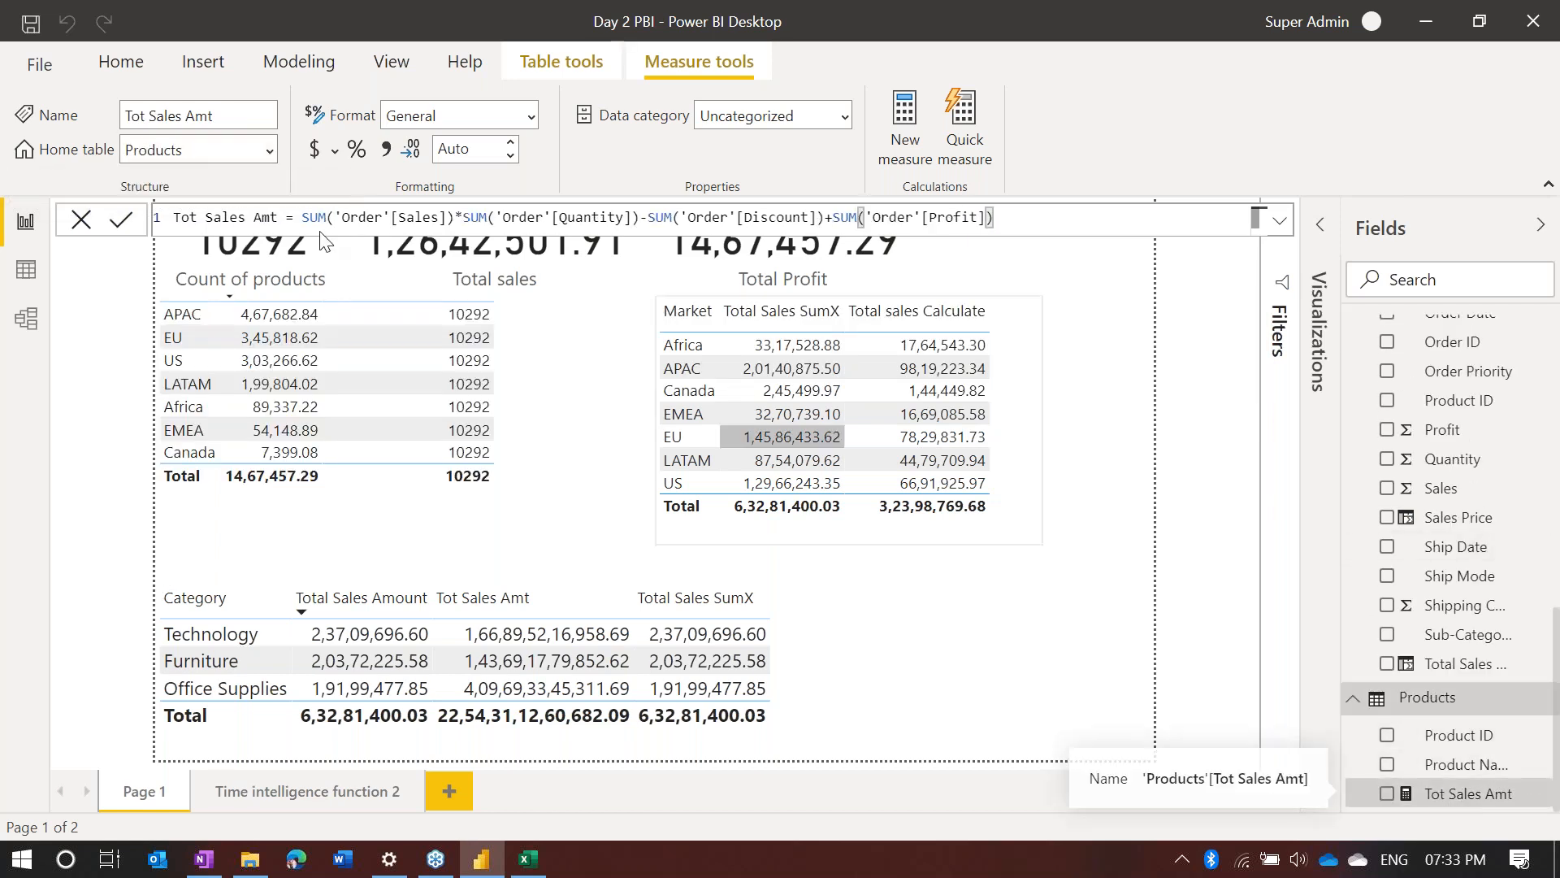
pyautogui.click(271, 153)
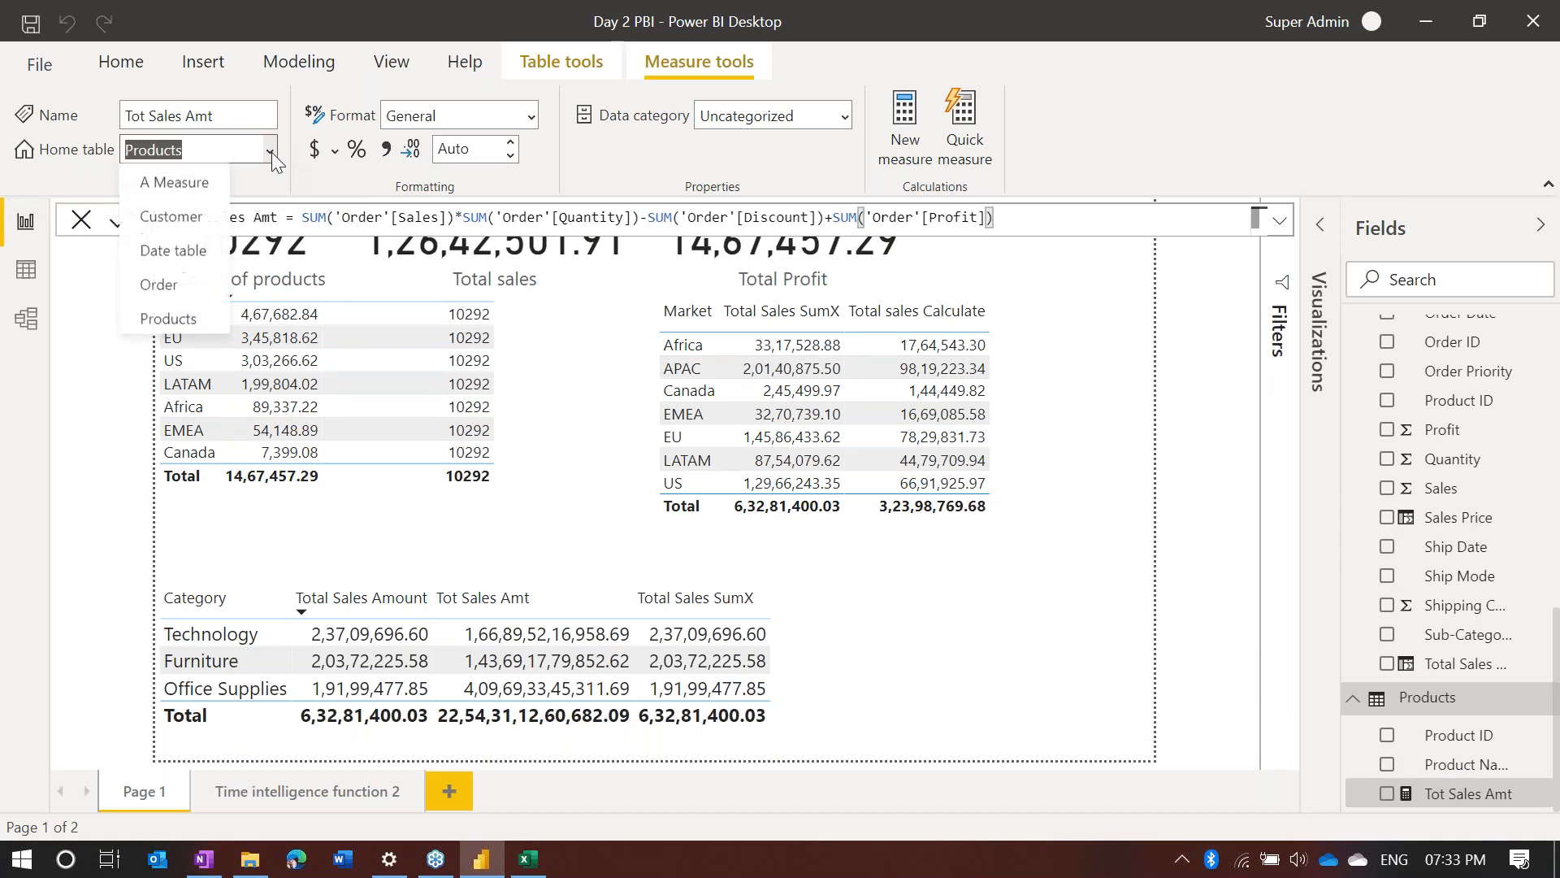
pyautogui.click(179, 185)
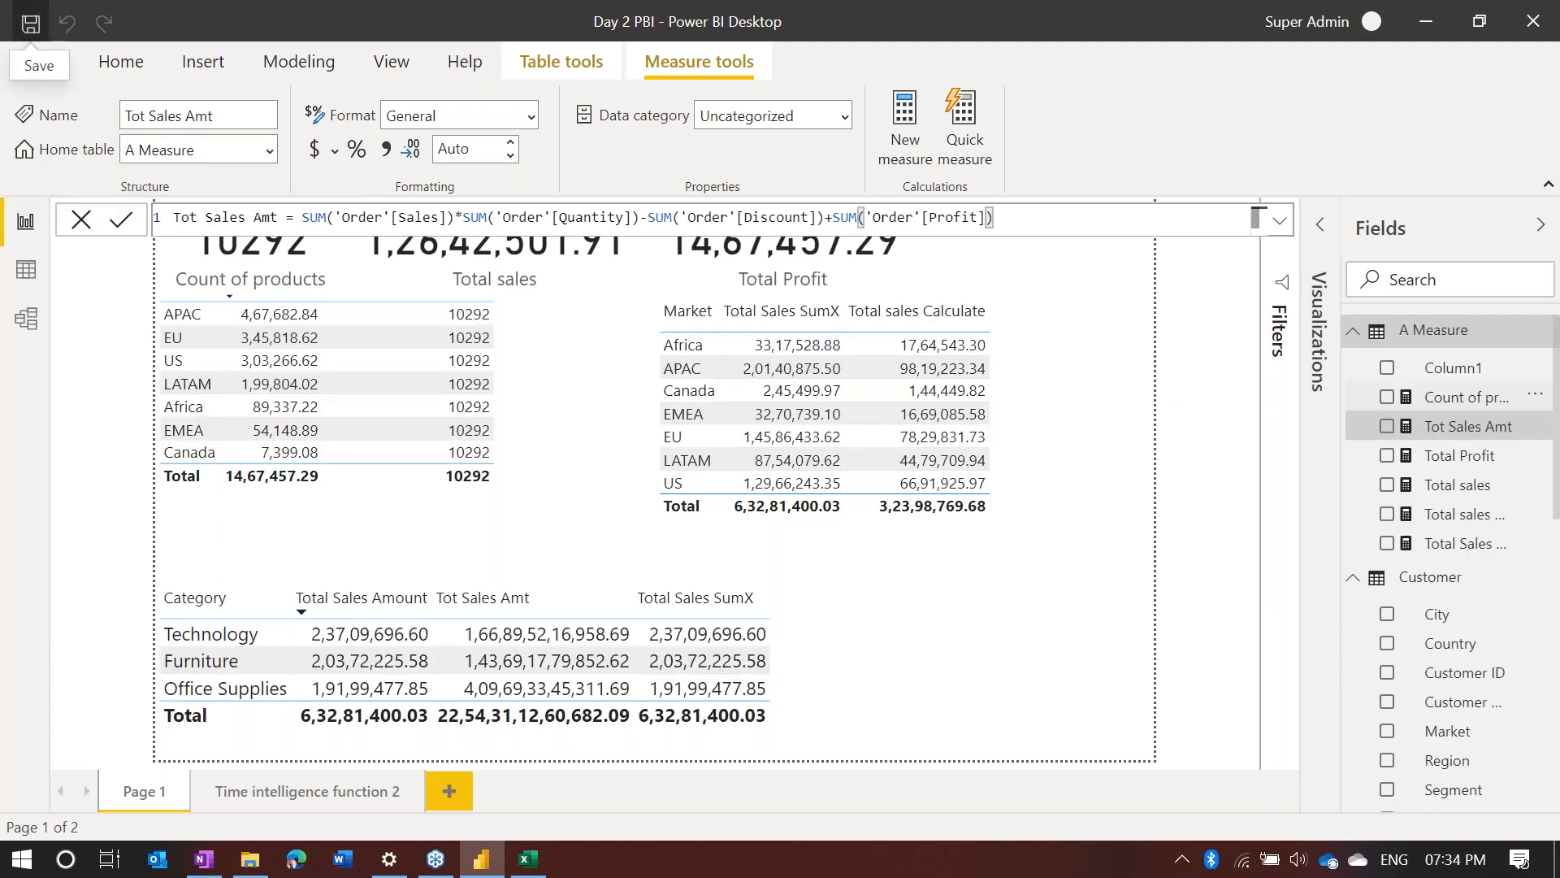
# Step: Close Power BI Desktop and reopen the Day 2 PBI.pbix report from the recent files list
pyautogui.click(1373, 340)
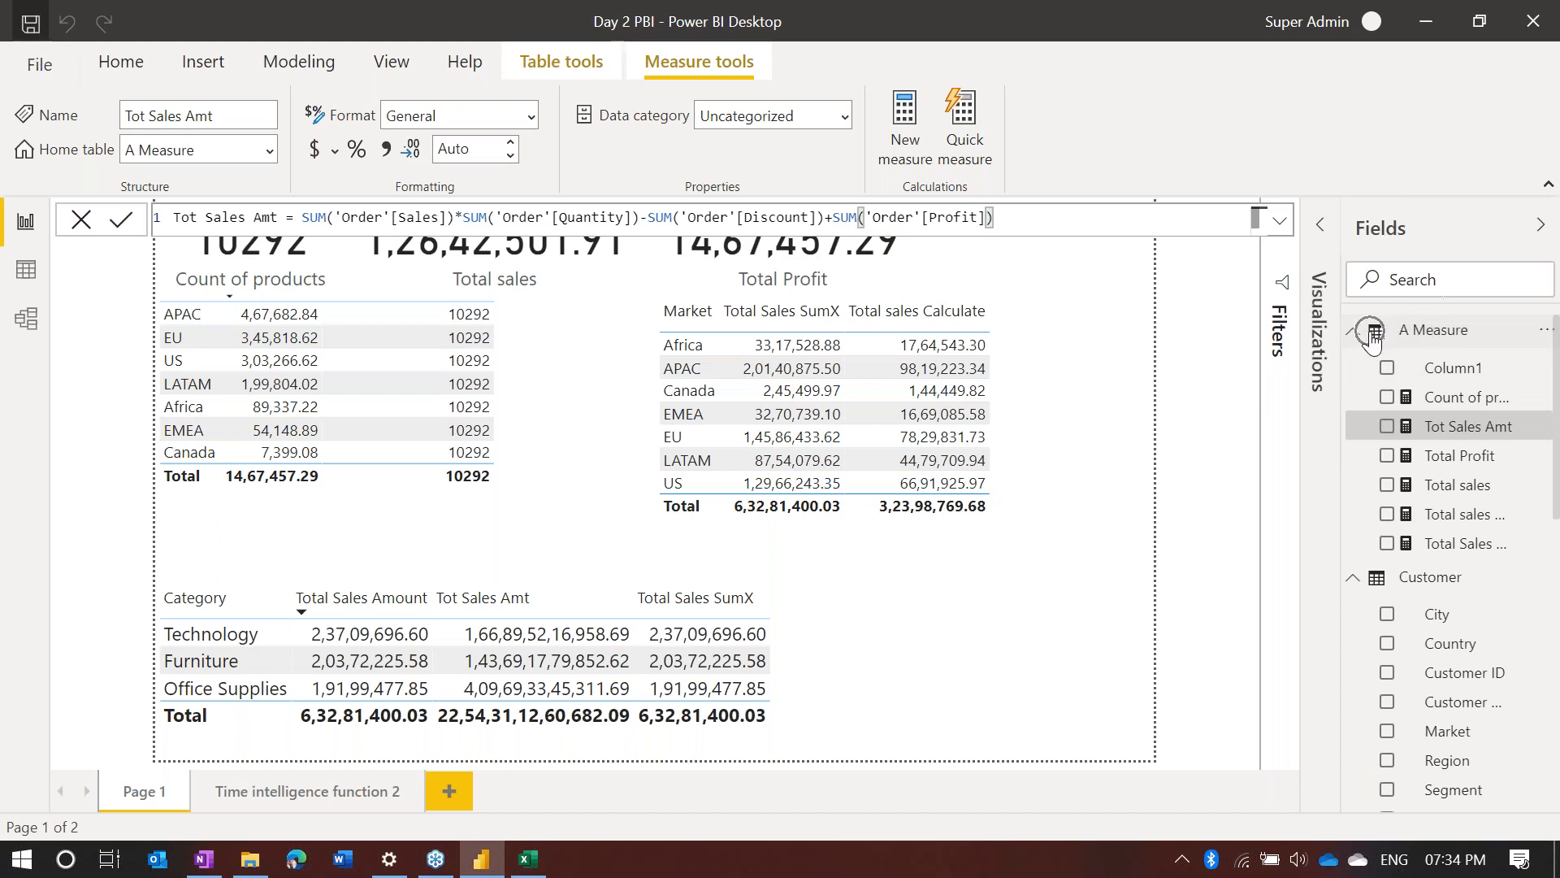
pyautogui.click(1538, 25)
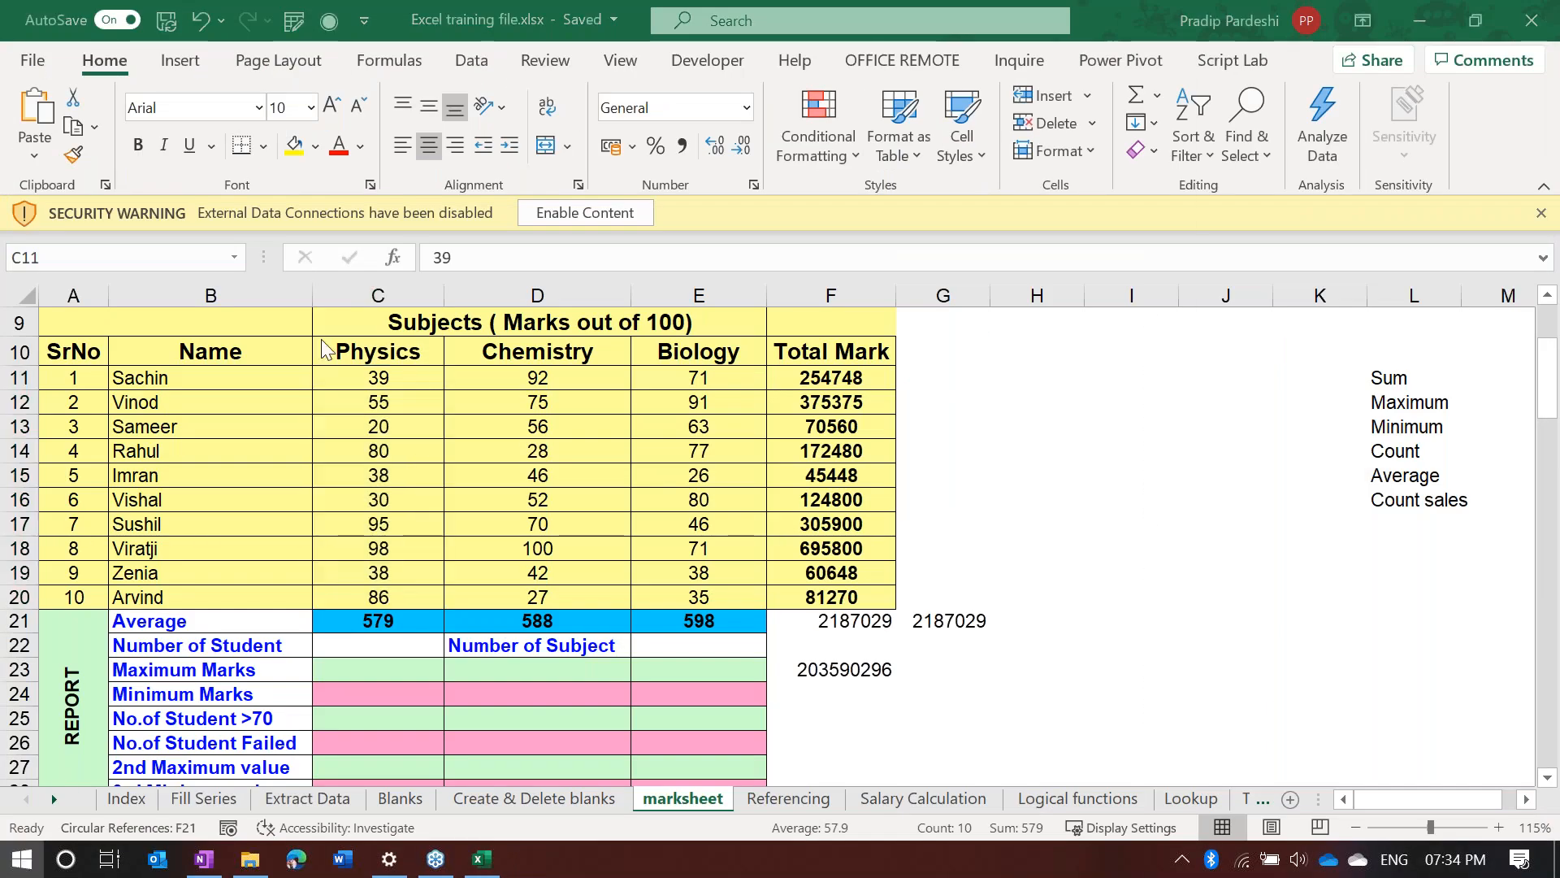
pyautogui.press('super')
pyautogui.rightClick(559, 303)
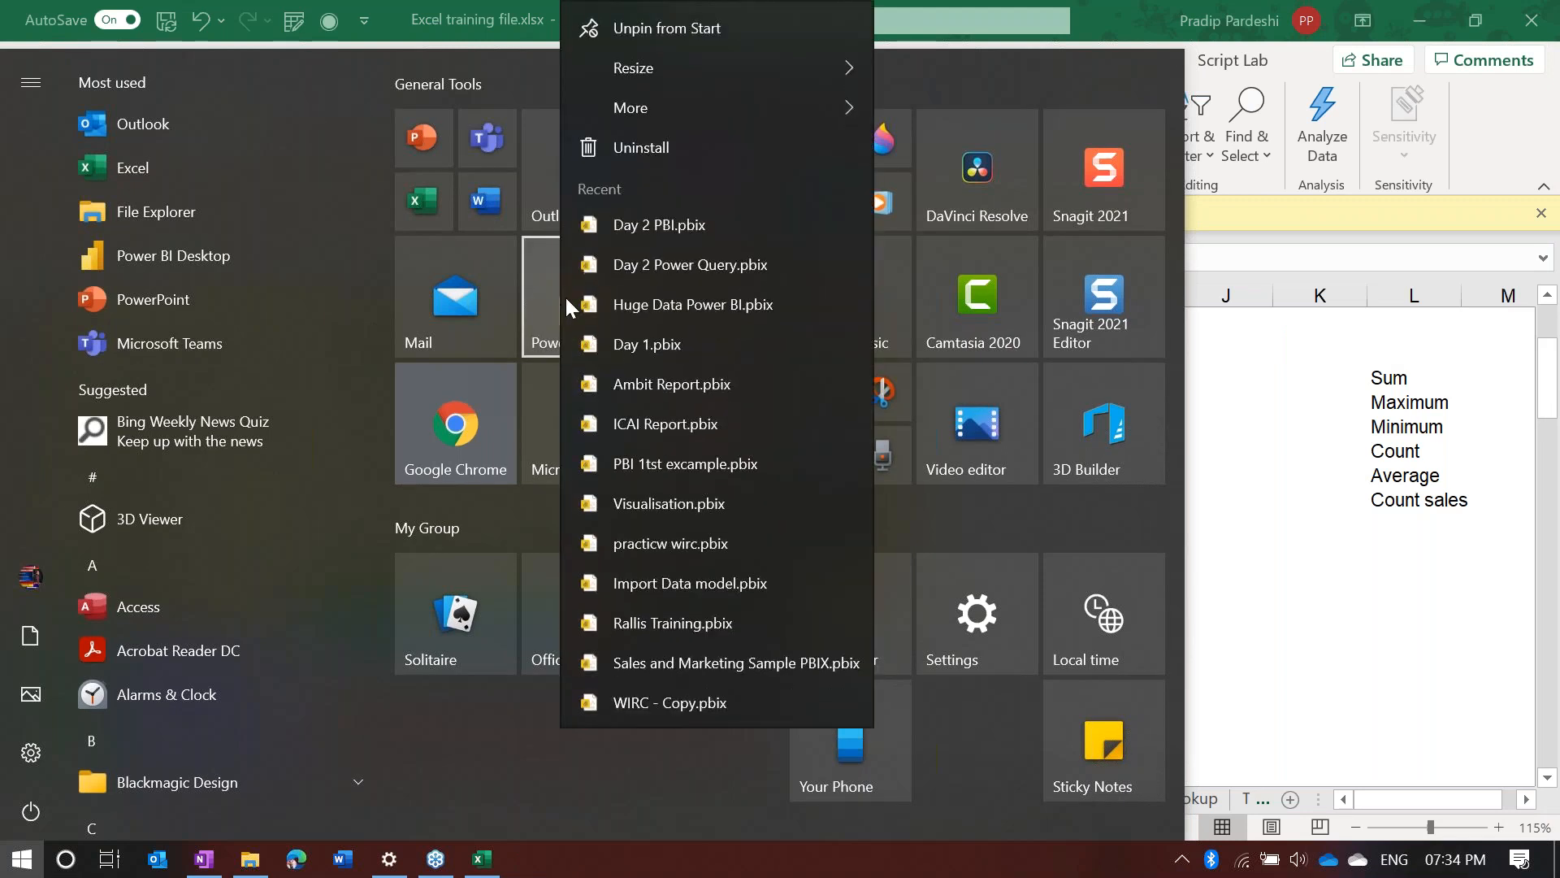
pyautogui.click(668, 232)
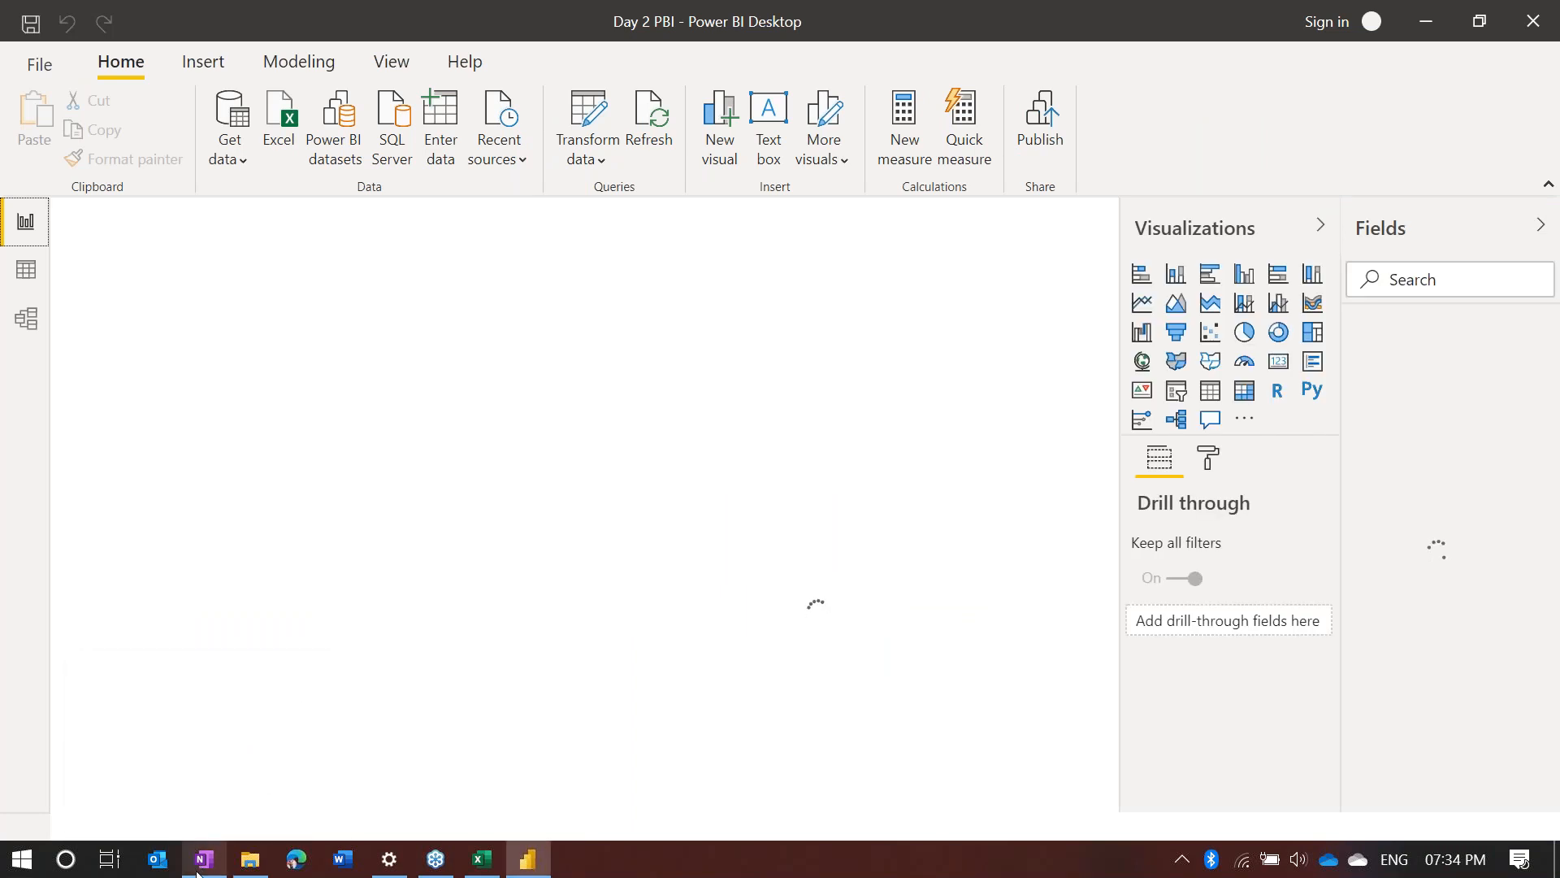
pyautogui.moveTo(214, 869)
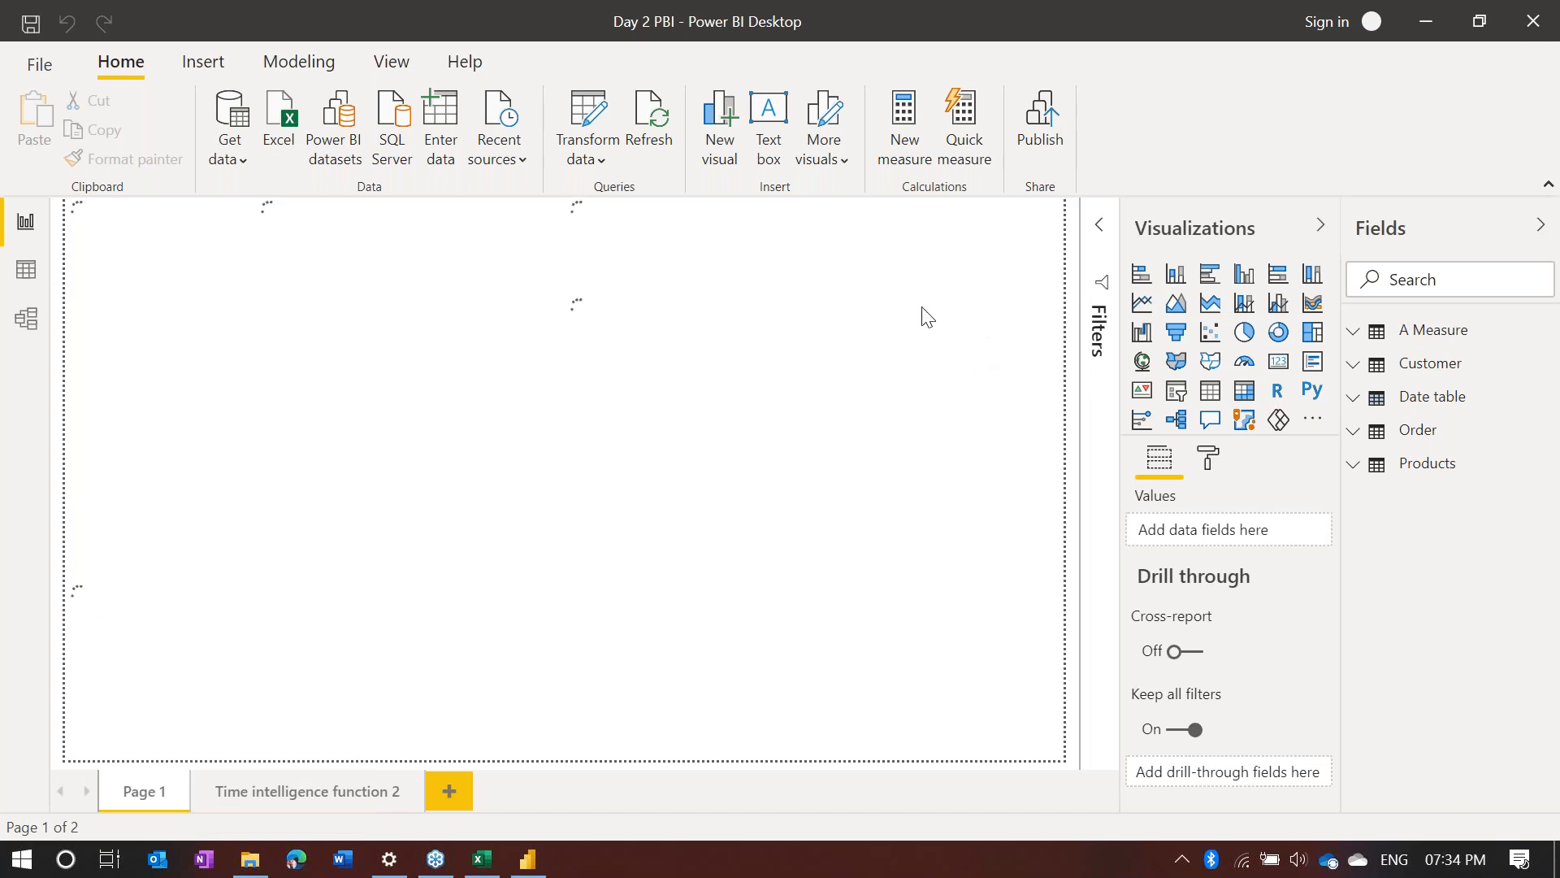
# Step: Delete the placeholder Column1 from the A Measure table
pyautogui.click(1360, 335)
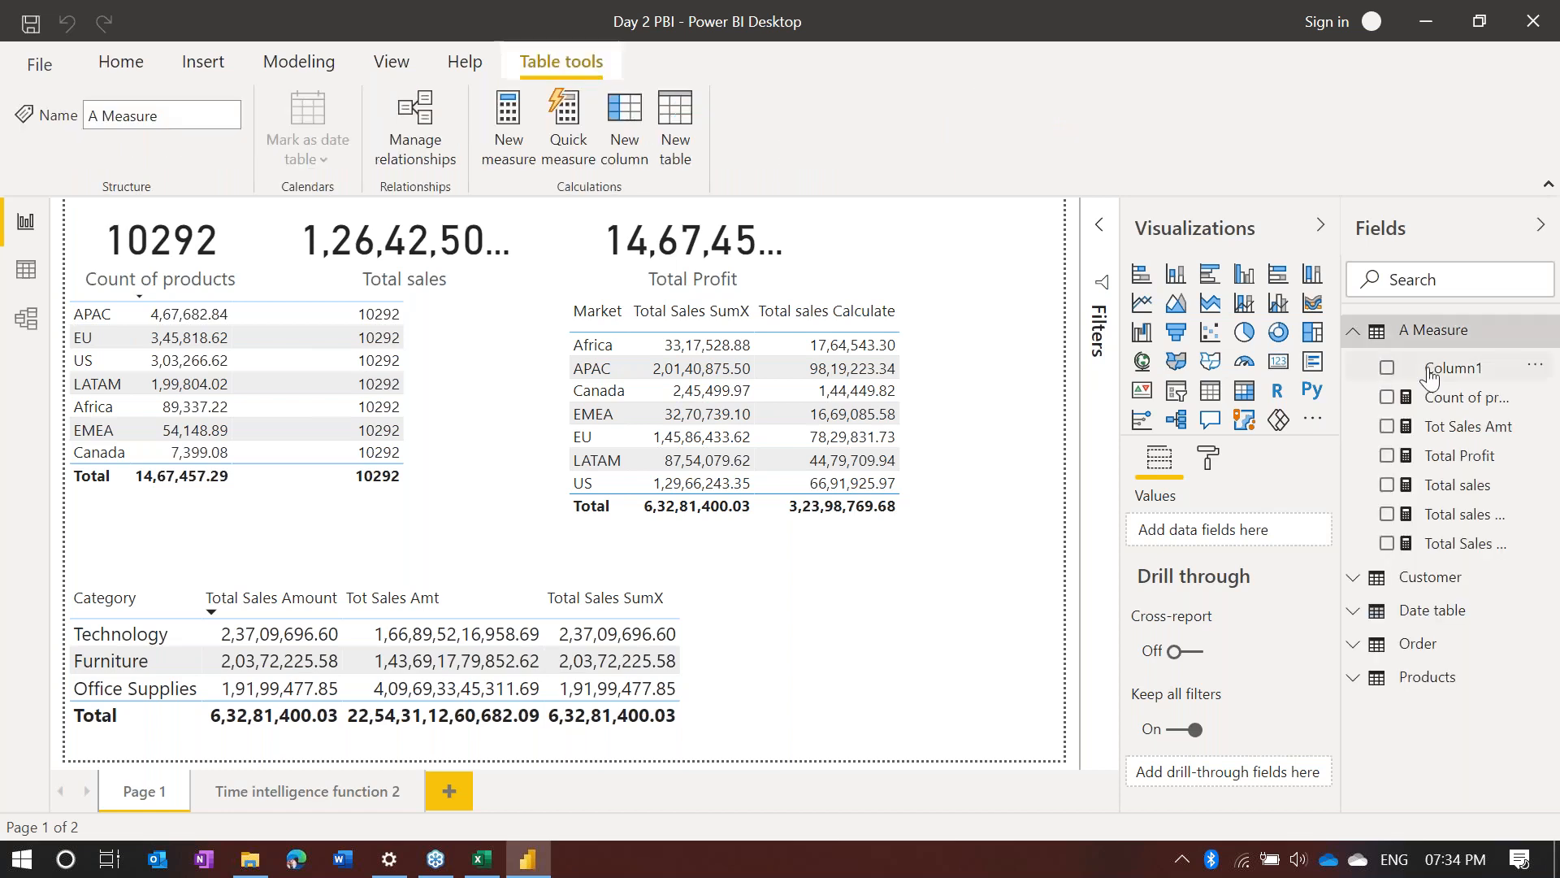
pyautogui.click(1537, 370)
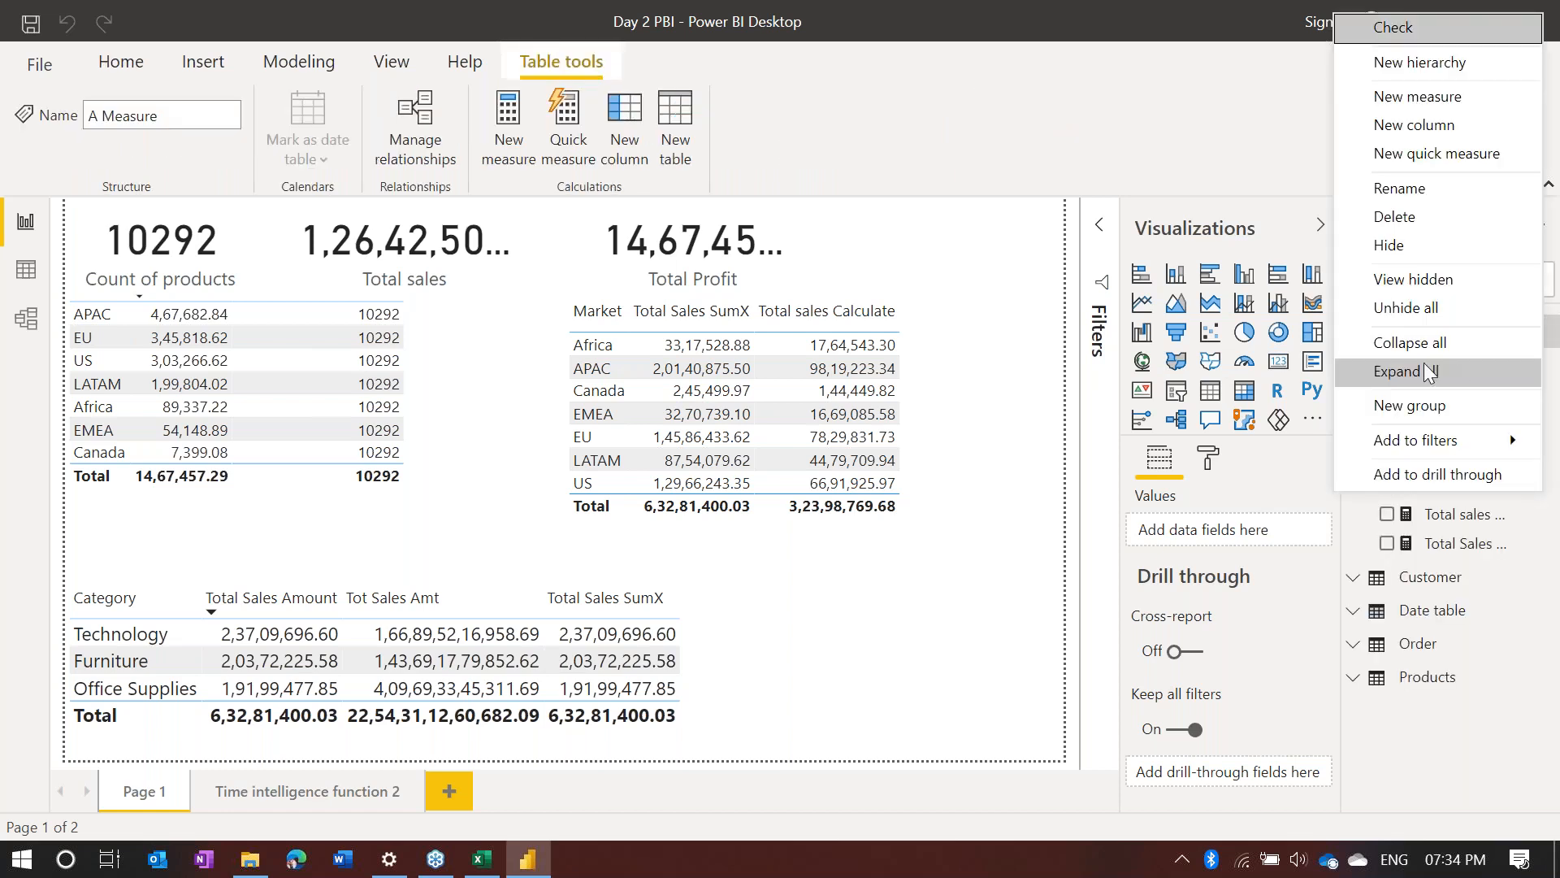
pyautogui.click(1390, 748)
pyautogui.click(1390, 747)
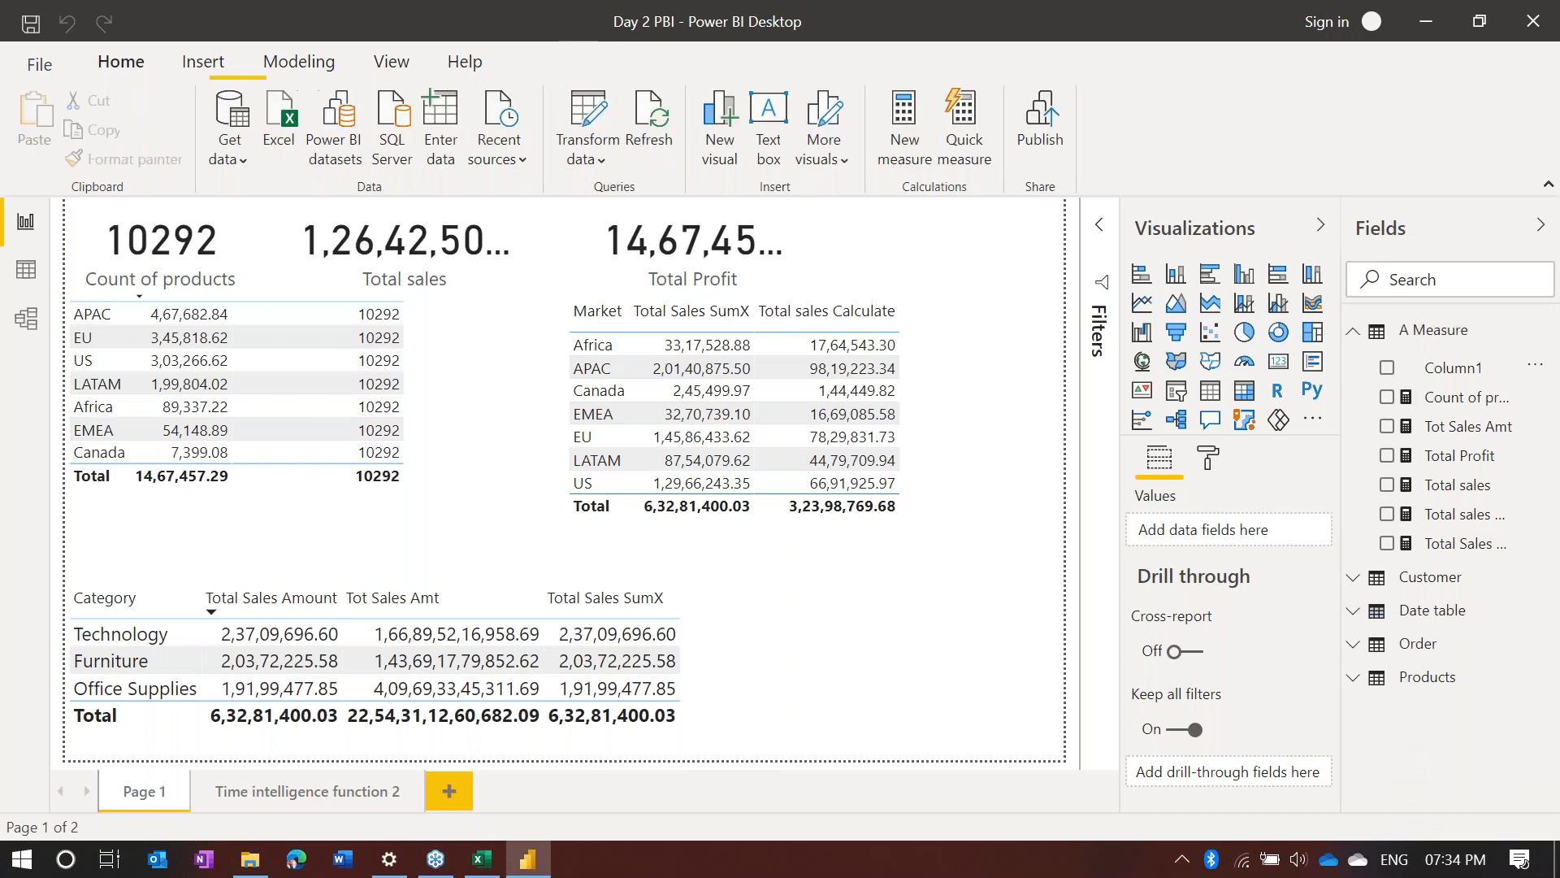
pyautogui.click(1544, 371)
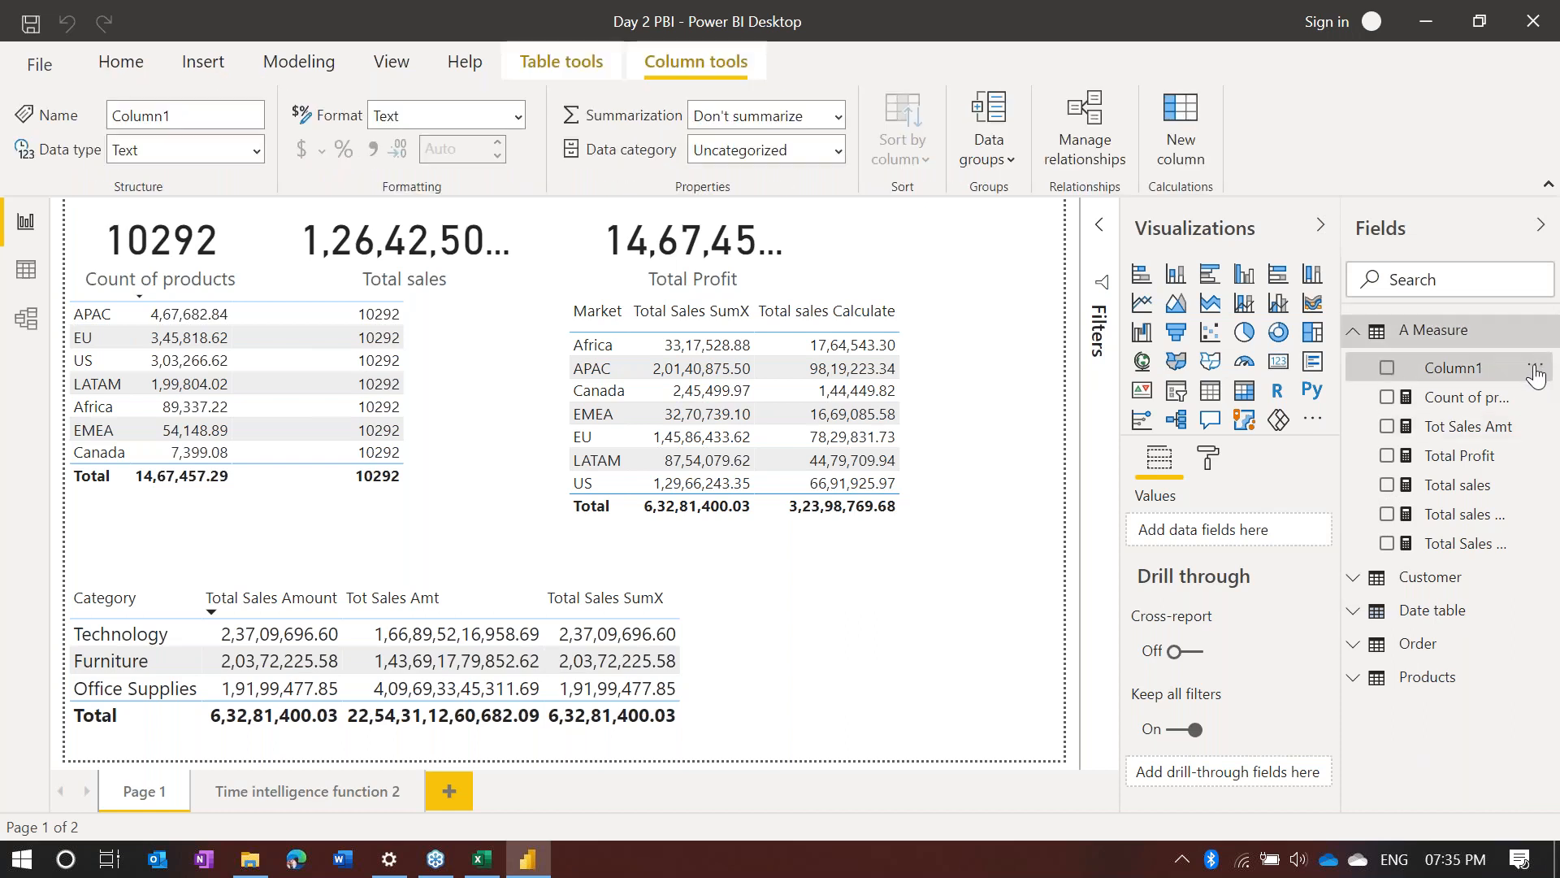
pyautogui.click(1535, 372)
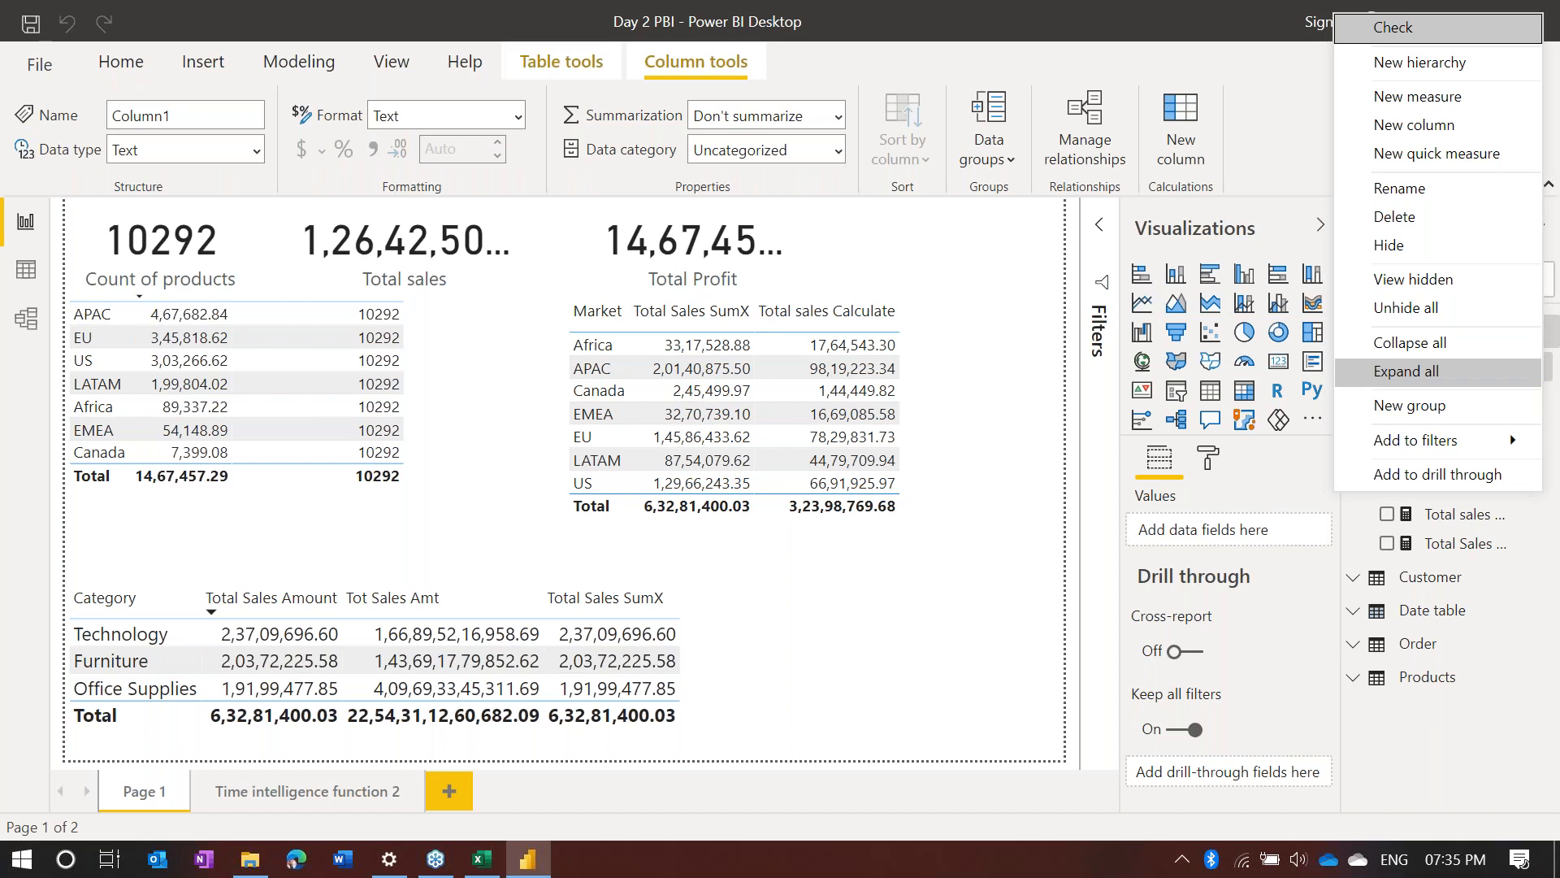
pyautogui.click(1394, 217)
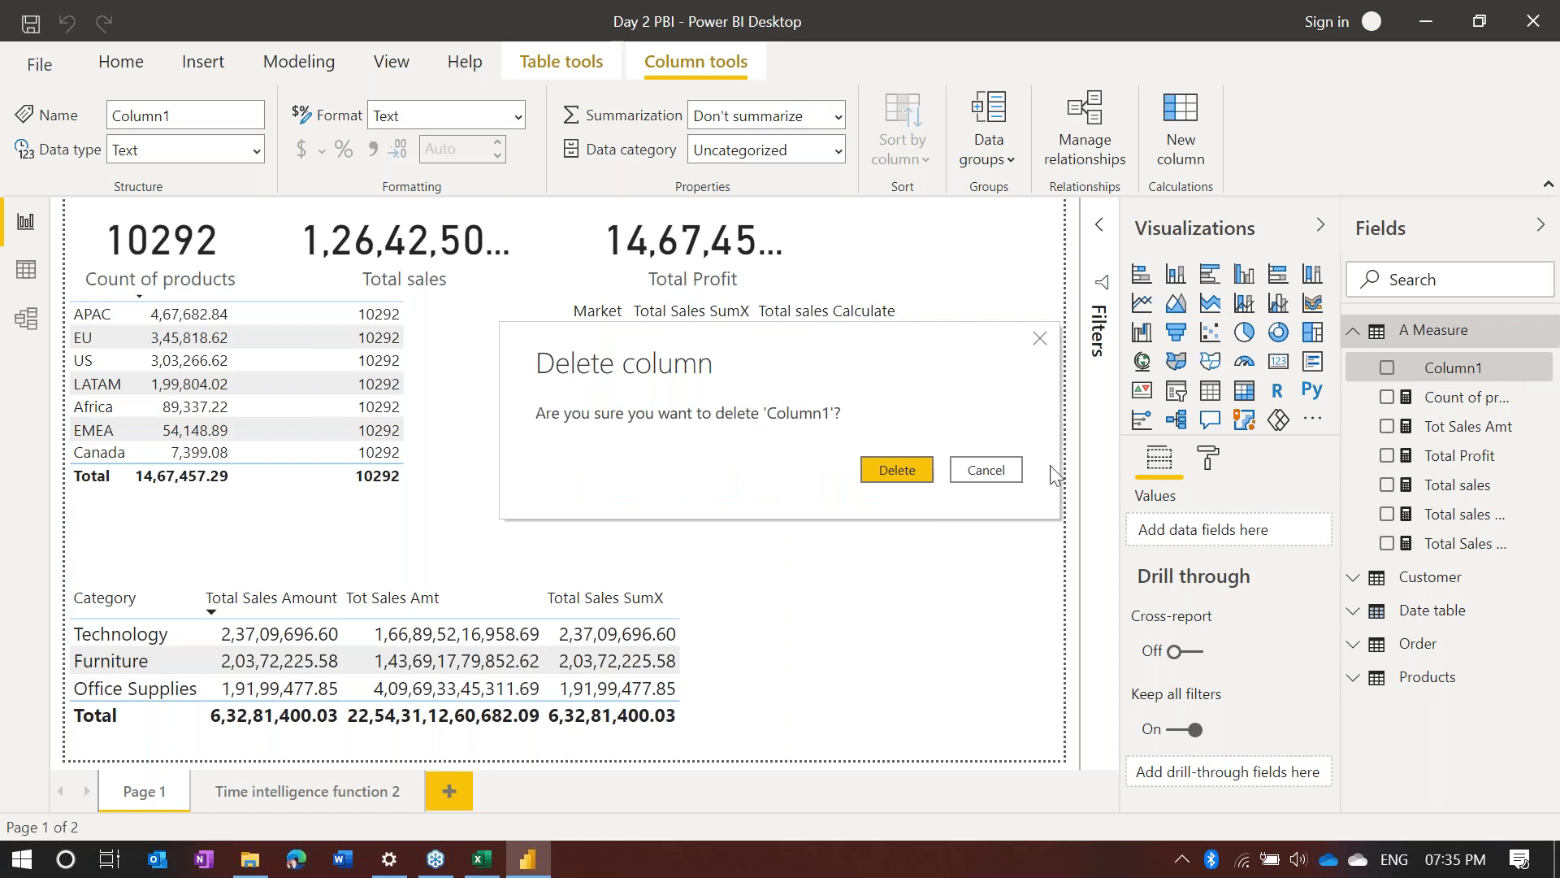
pyautogui.click(898, 469)
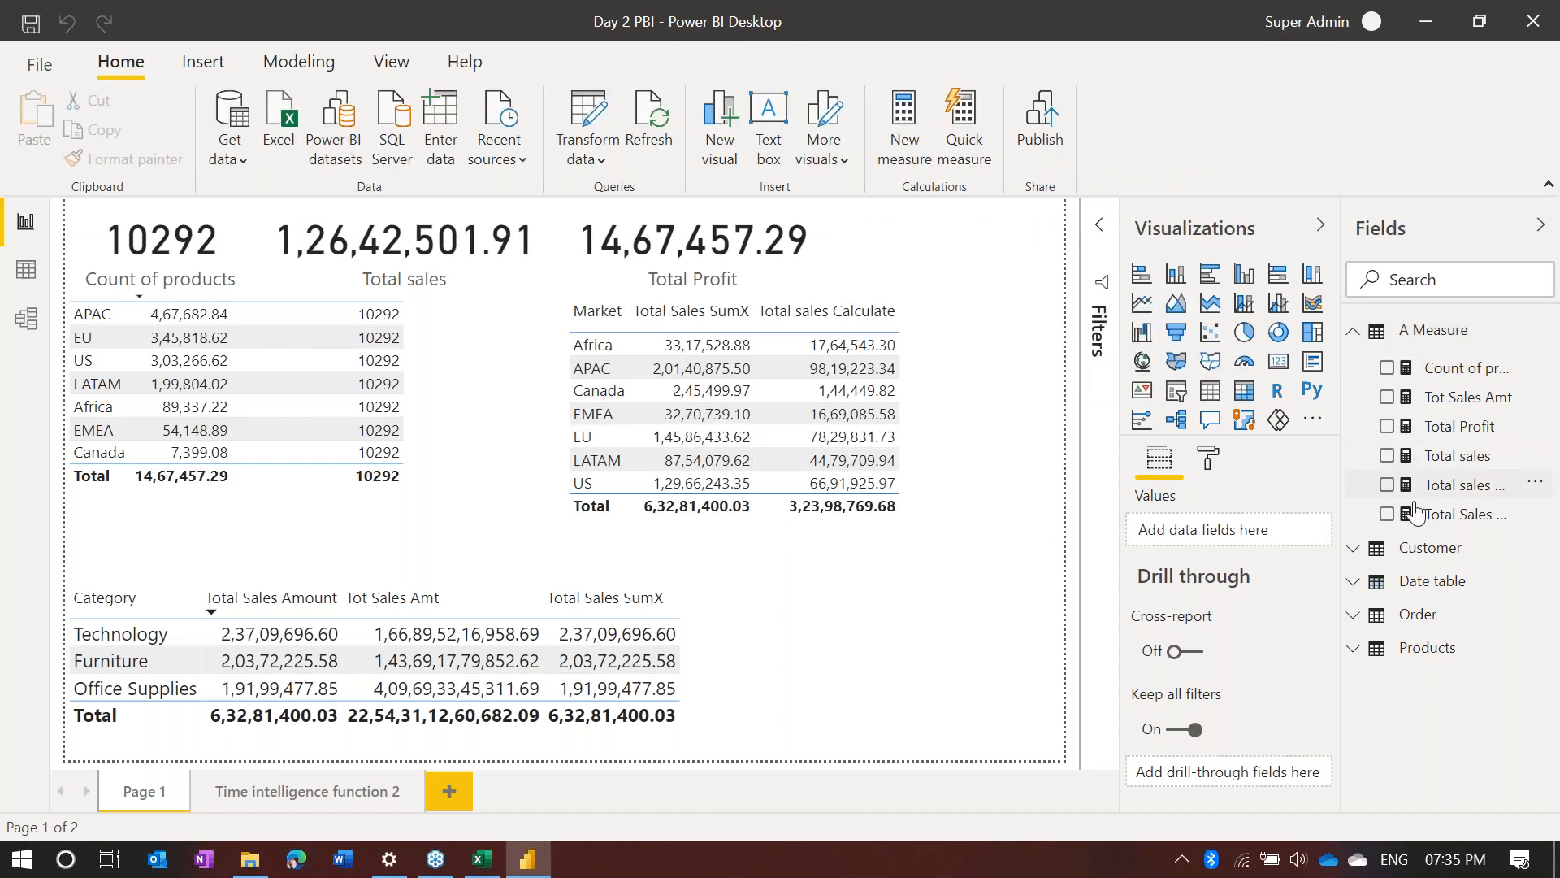
# Step: Save the report, close it, and reopen Day 2 PBI.pbix from the recent files list
pyautogui.click(27, 31)
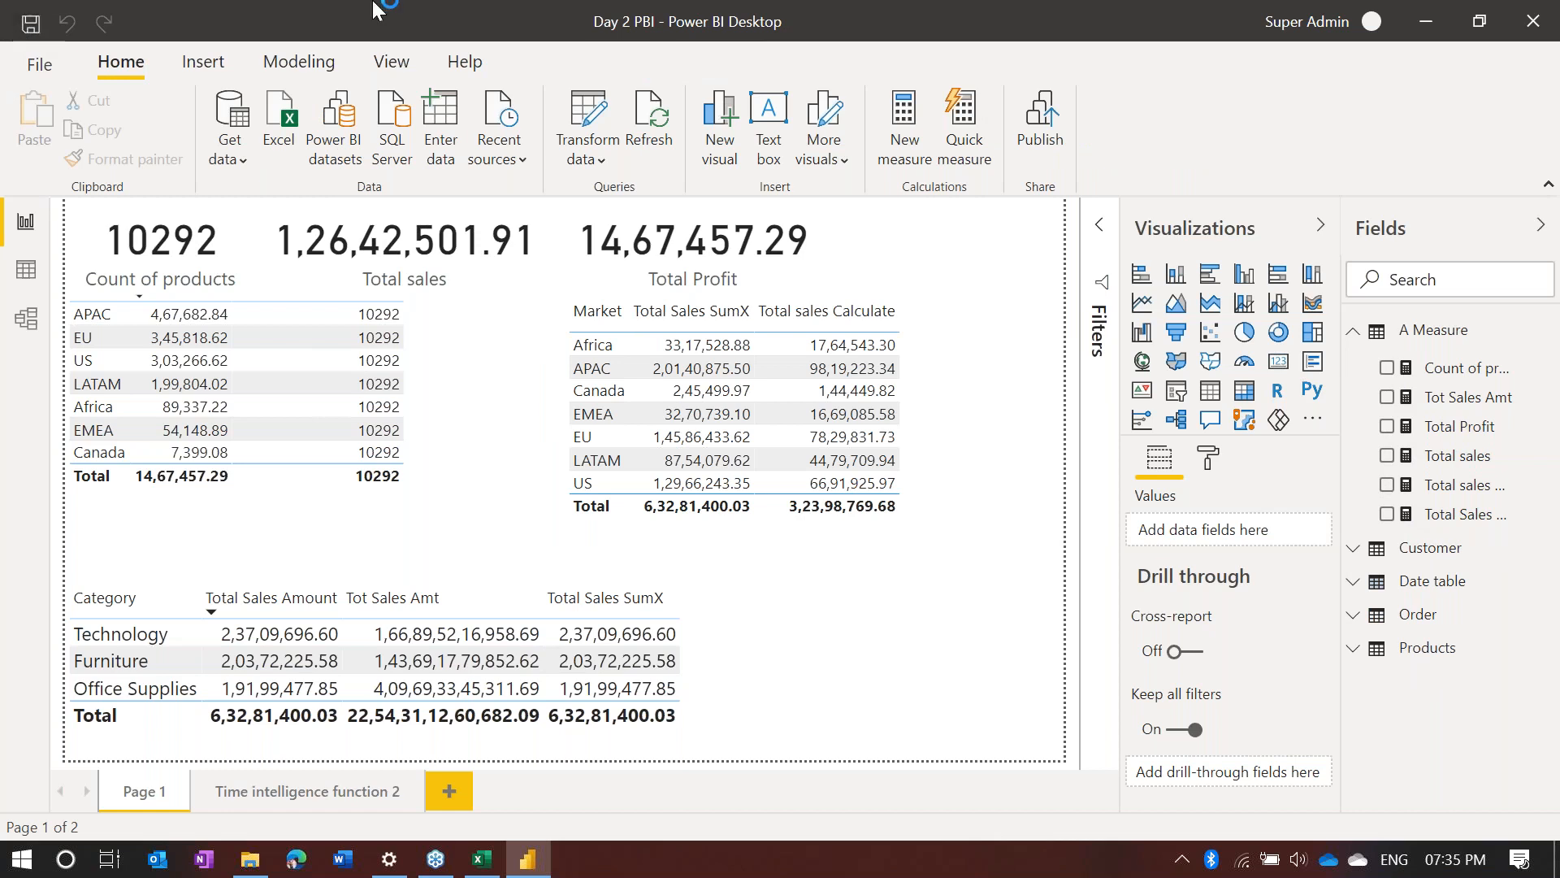
pyautogui.click(1532, 24)
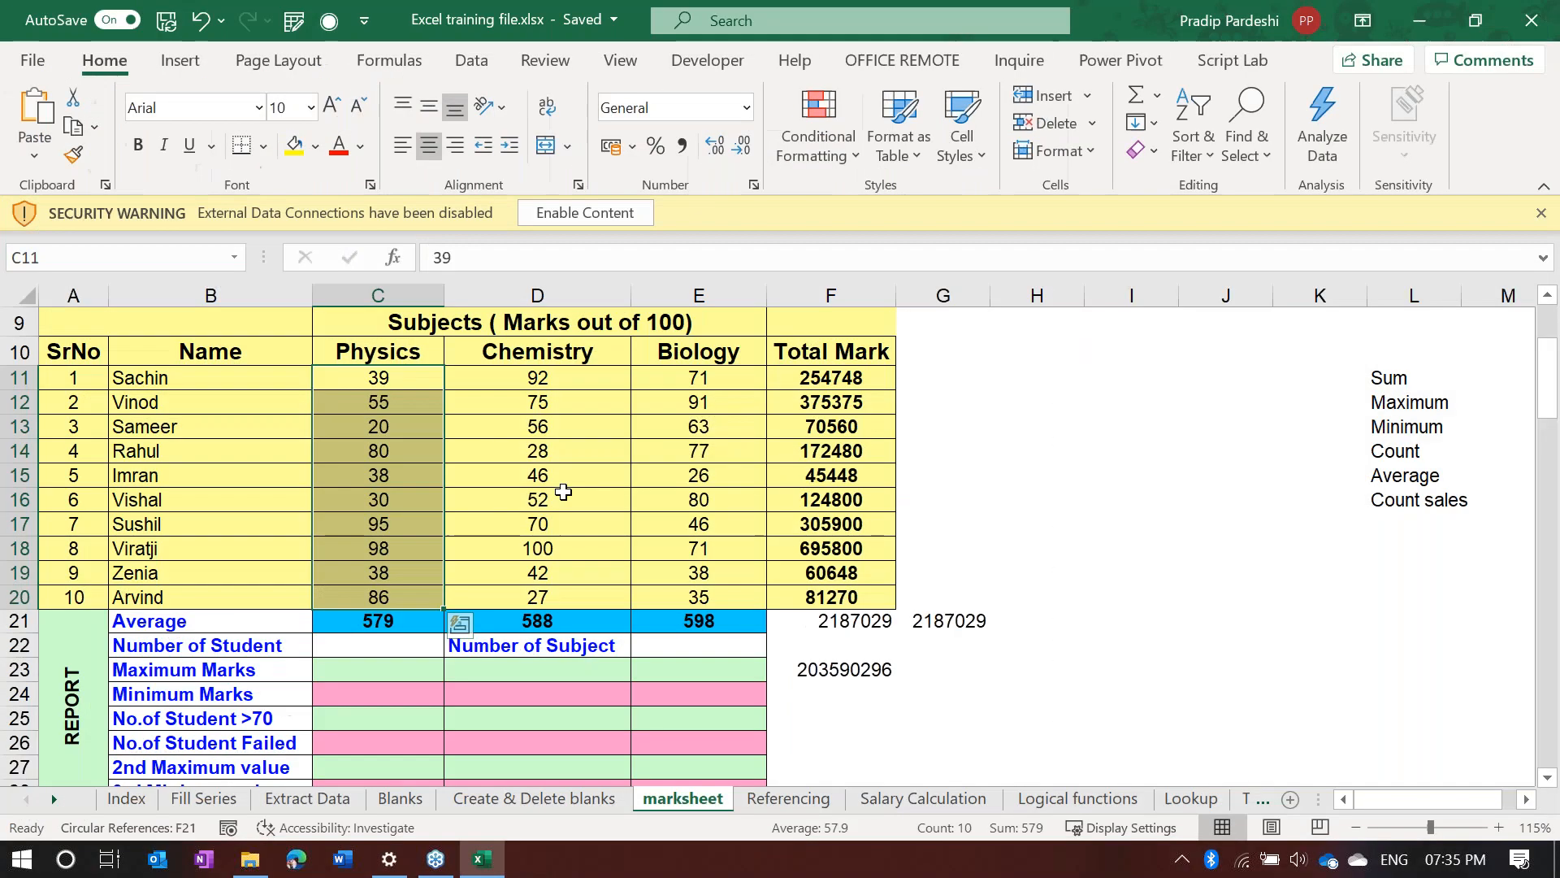
pyautogui.click(18, 870)
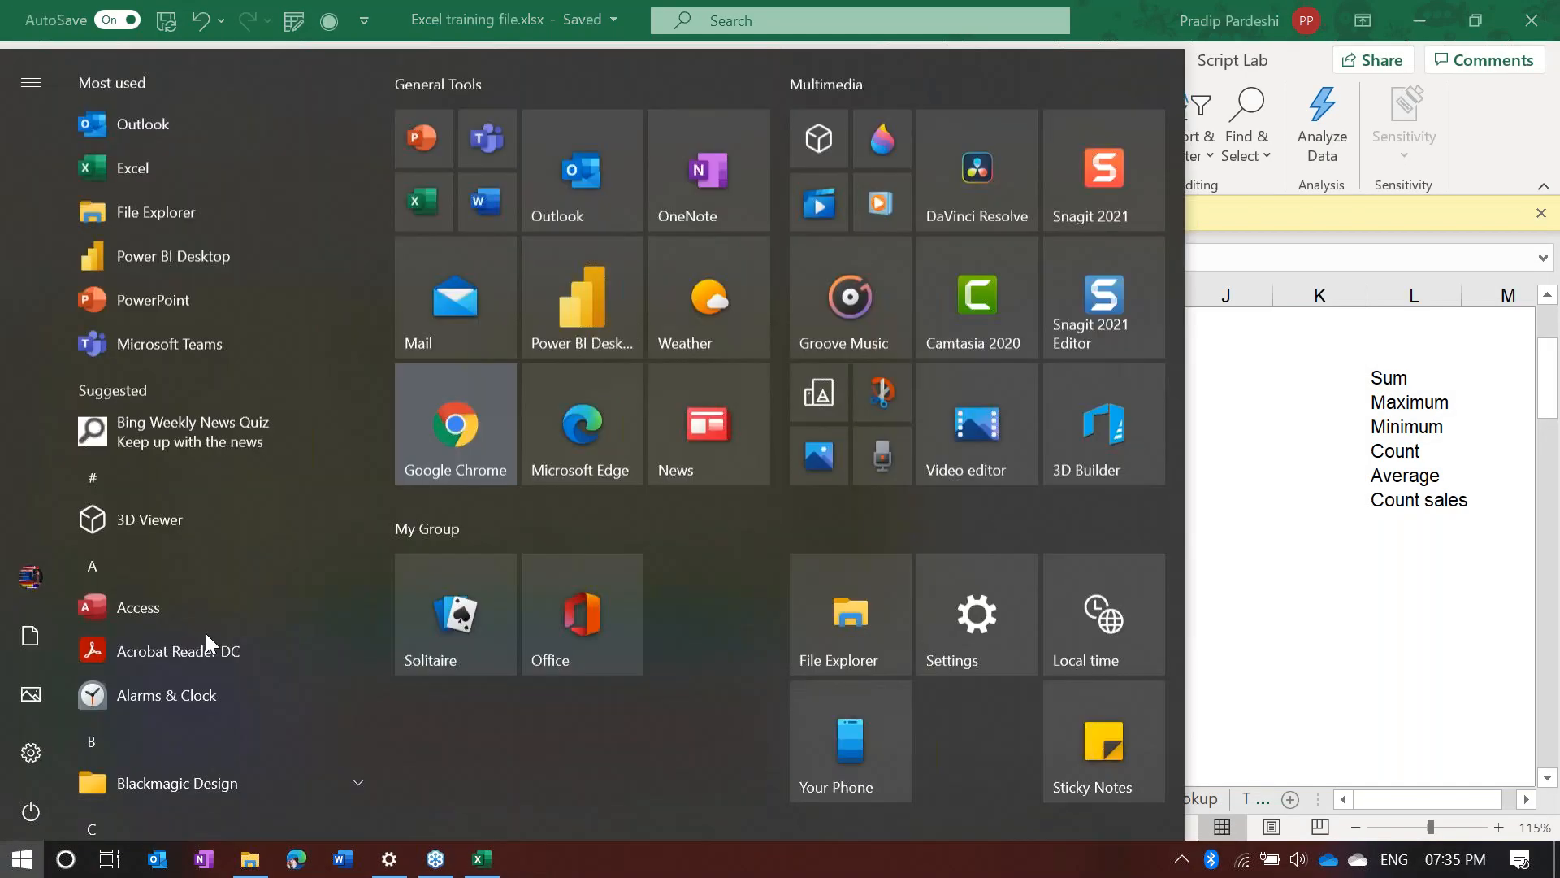
pyautogui.rightClick(569, 303)
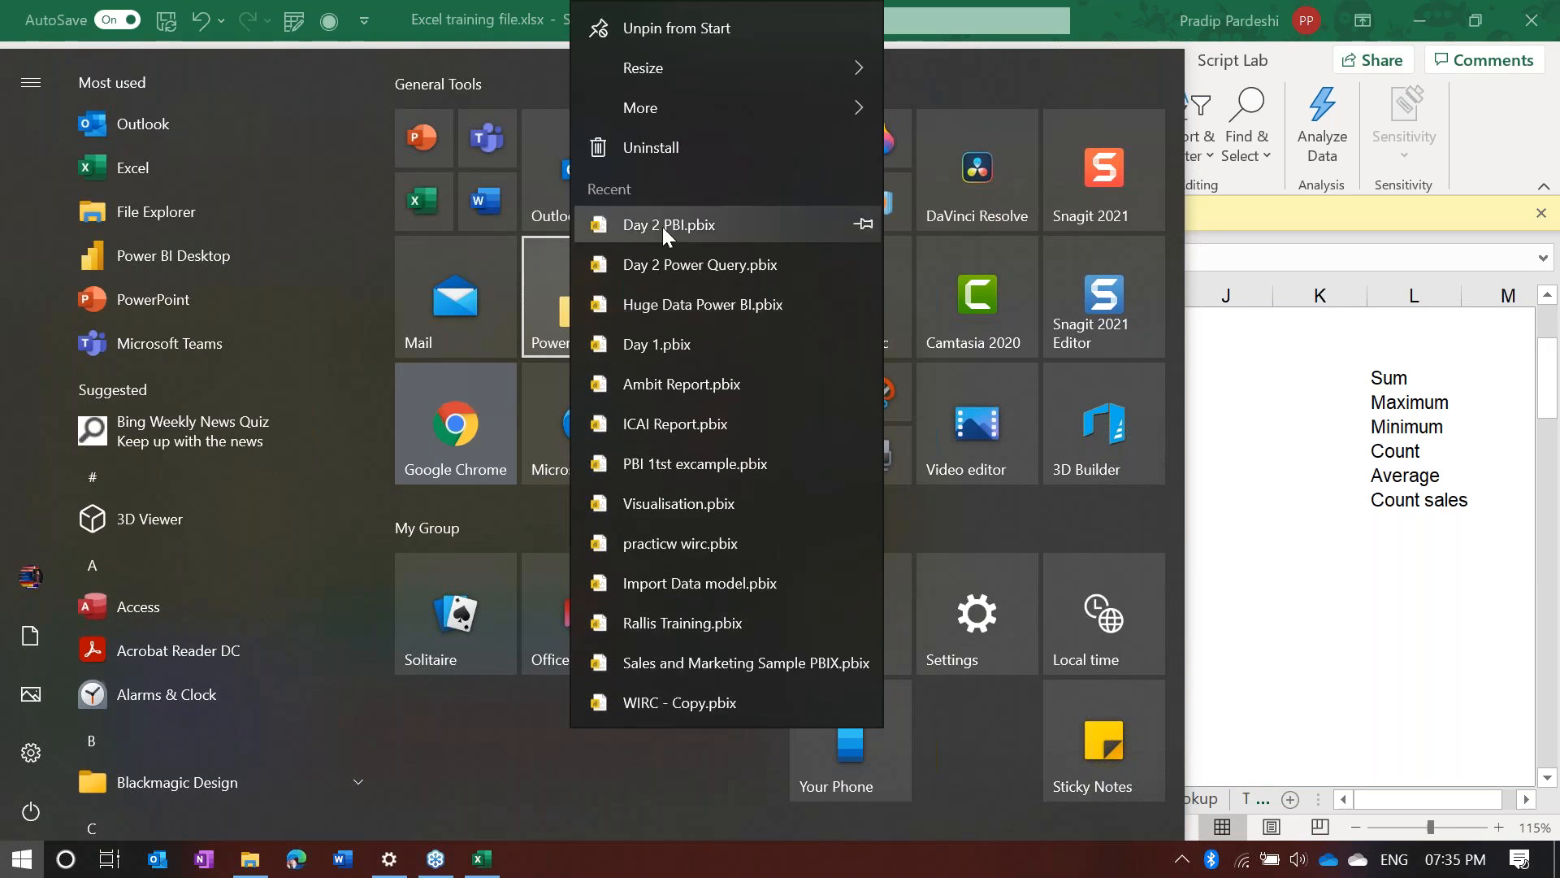
pyautogui.click(675, 224)
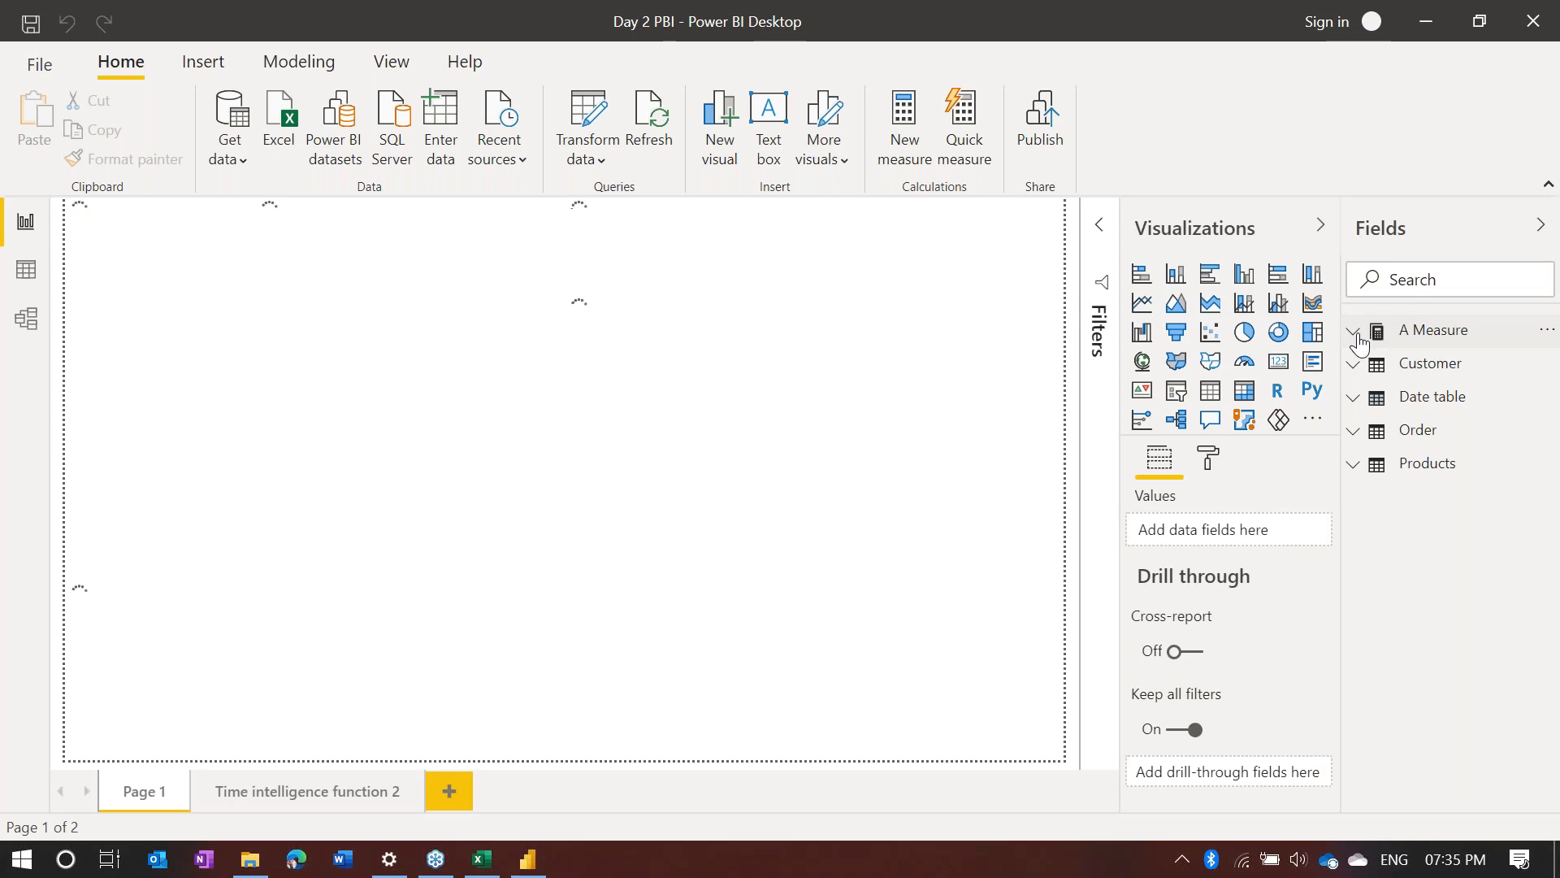
# Step: Create an empty entered-data table named A Time intelligence and load it into the model
pyautogui.click(1440, 329)
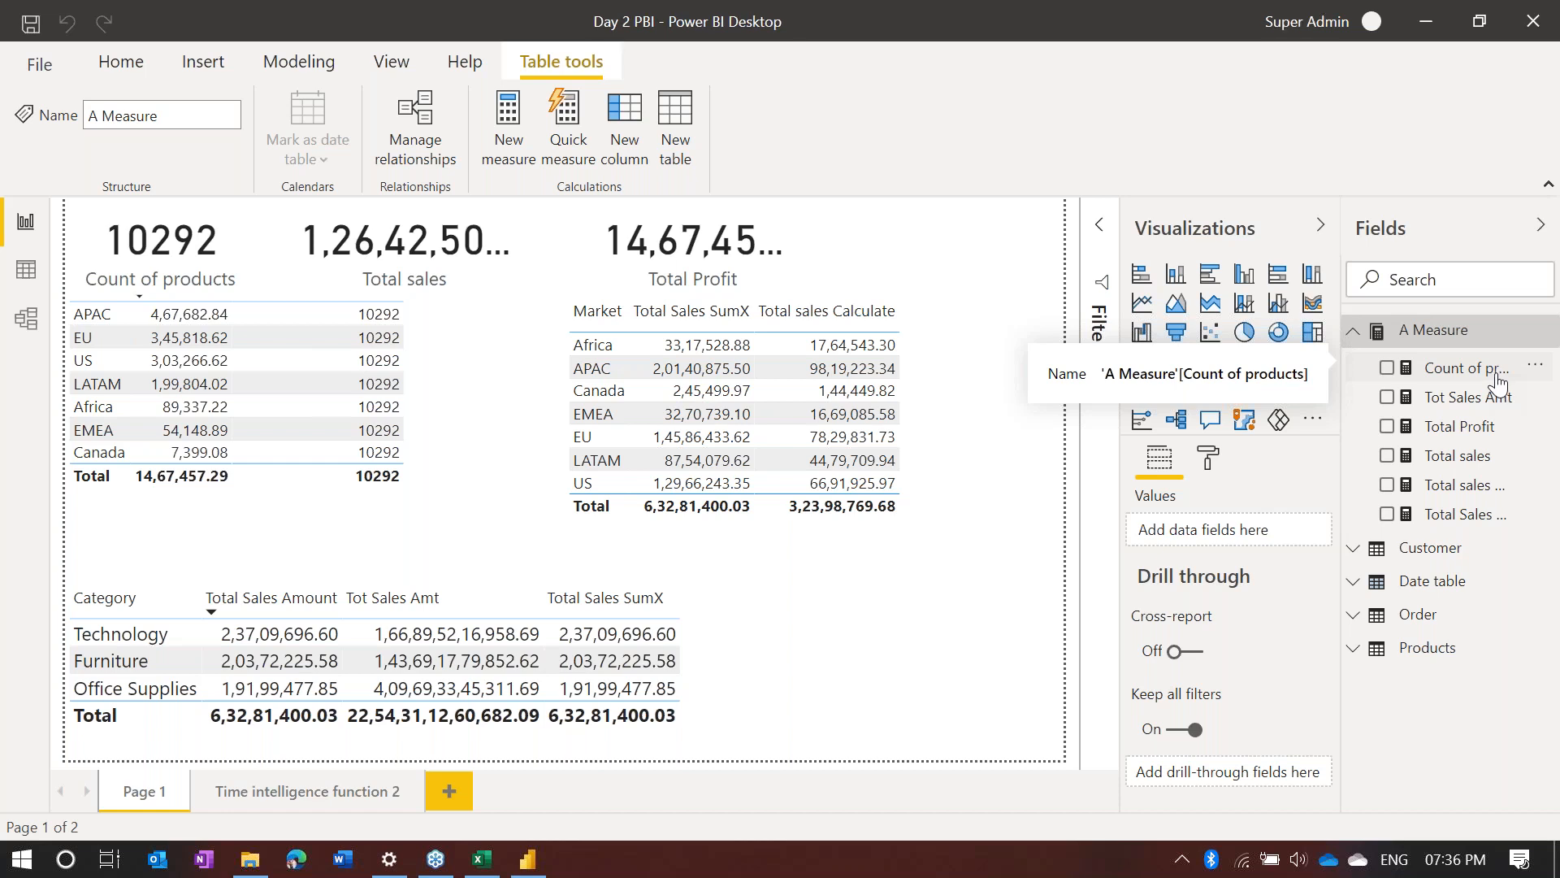
pyautogui.click(1357, 338)
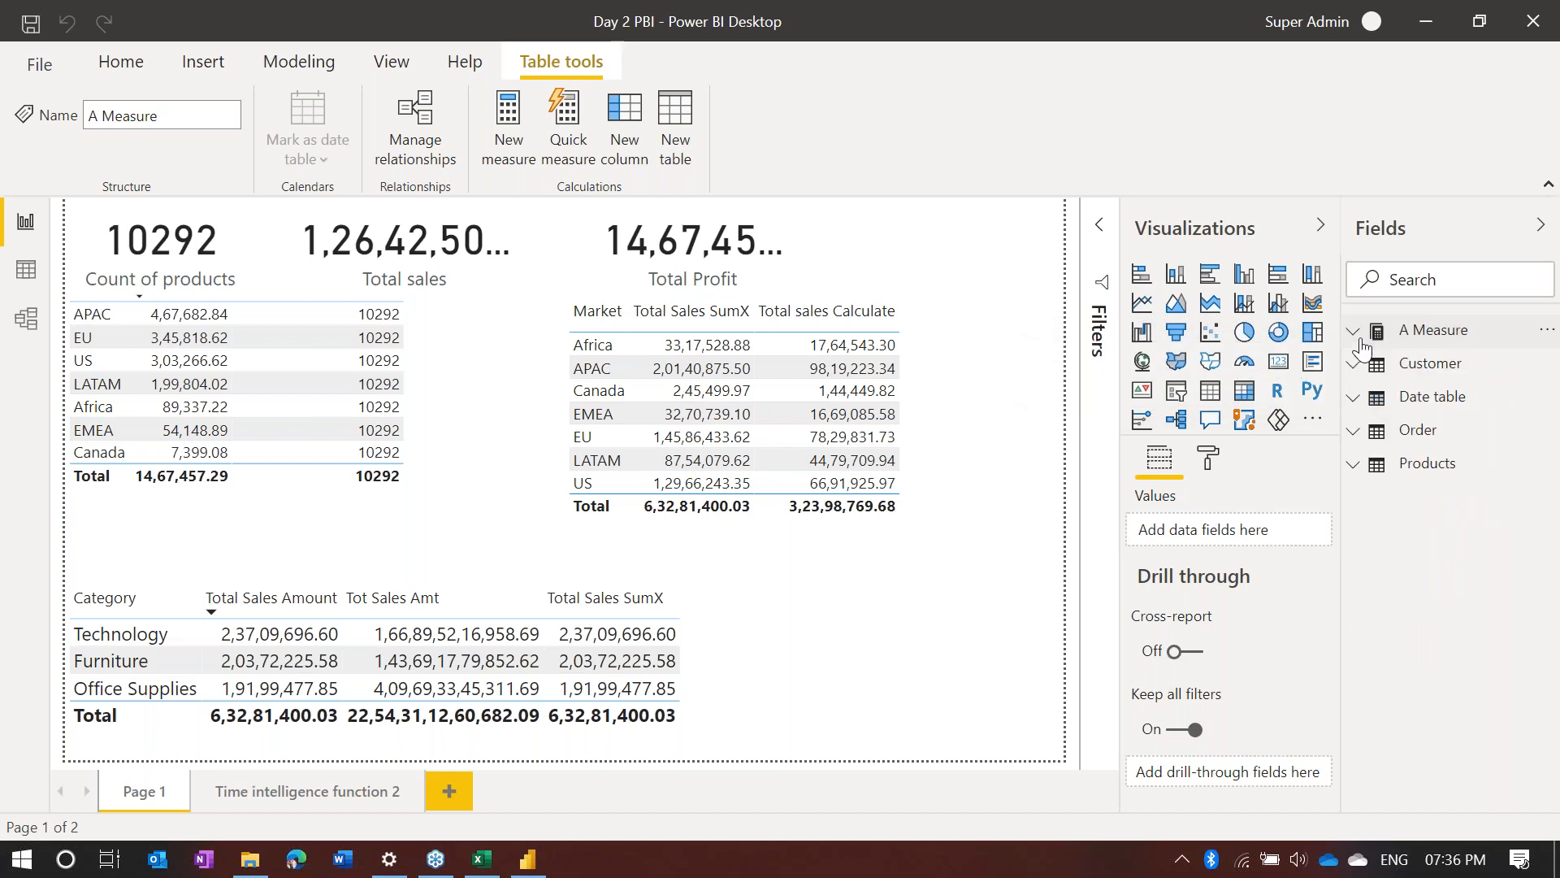
pyautogui.click(147, 65)
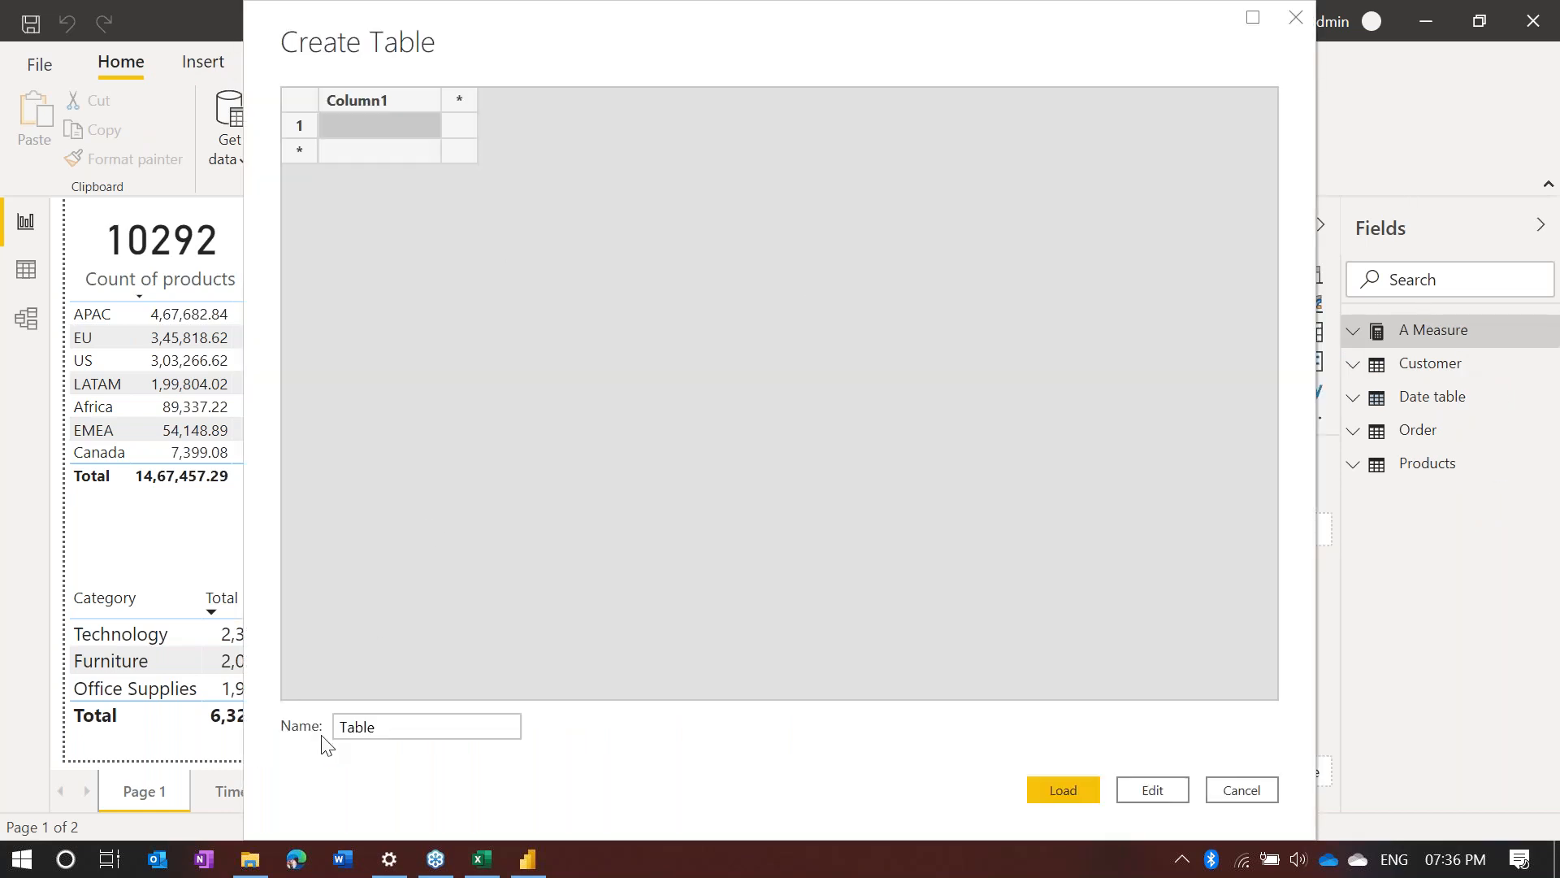
pyautogui.click(419, 718)
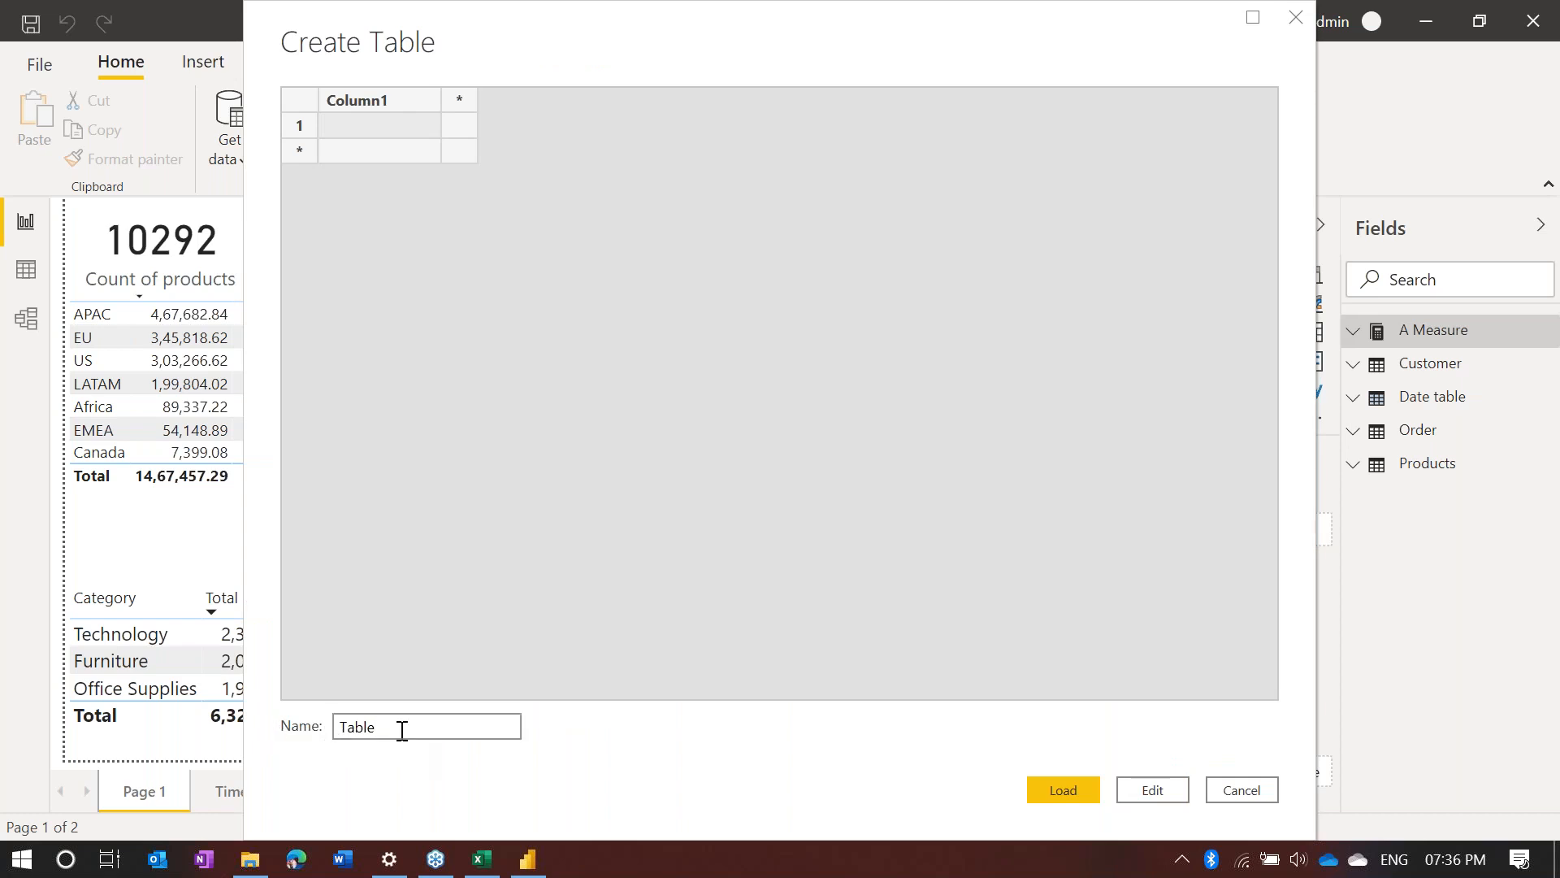
pyautogui.doubleClick(401, 728)
pyautogui.write('A')
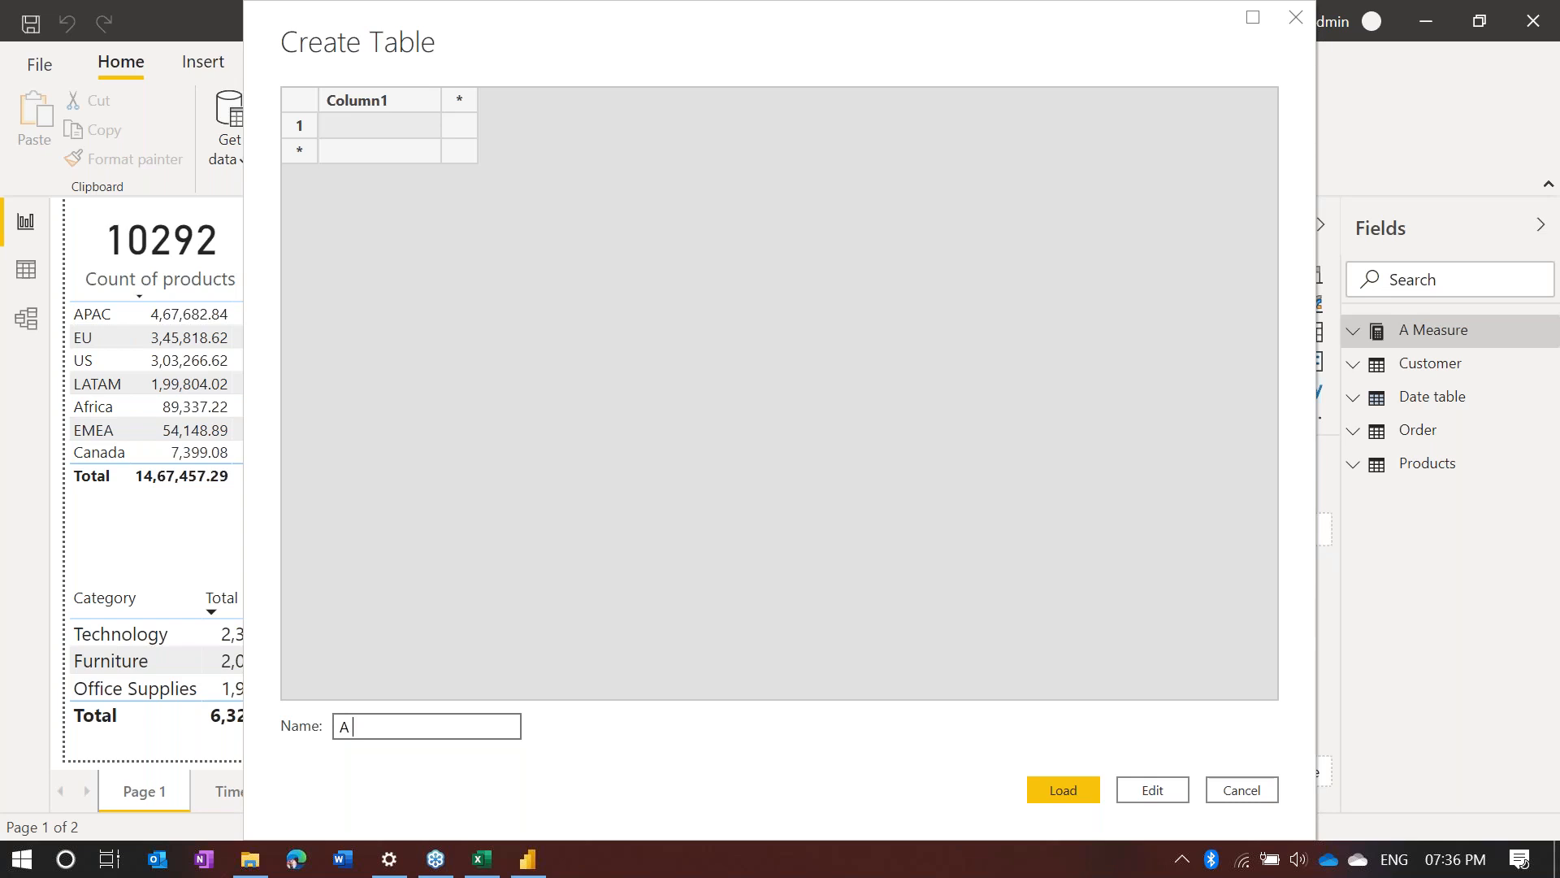
pyautogui.write(' Time intelligence')
pyautogui.press('Return')
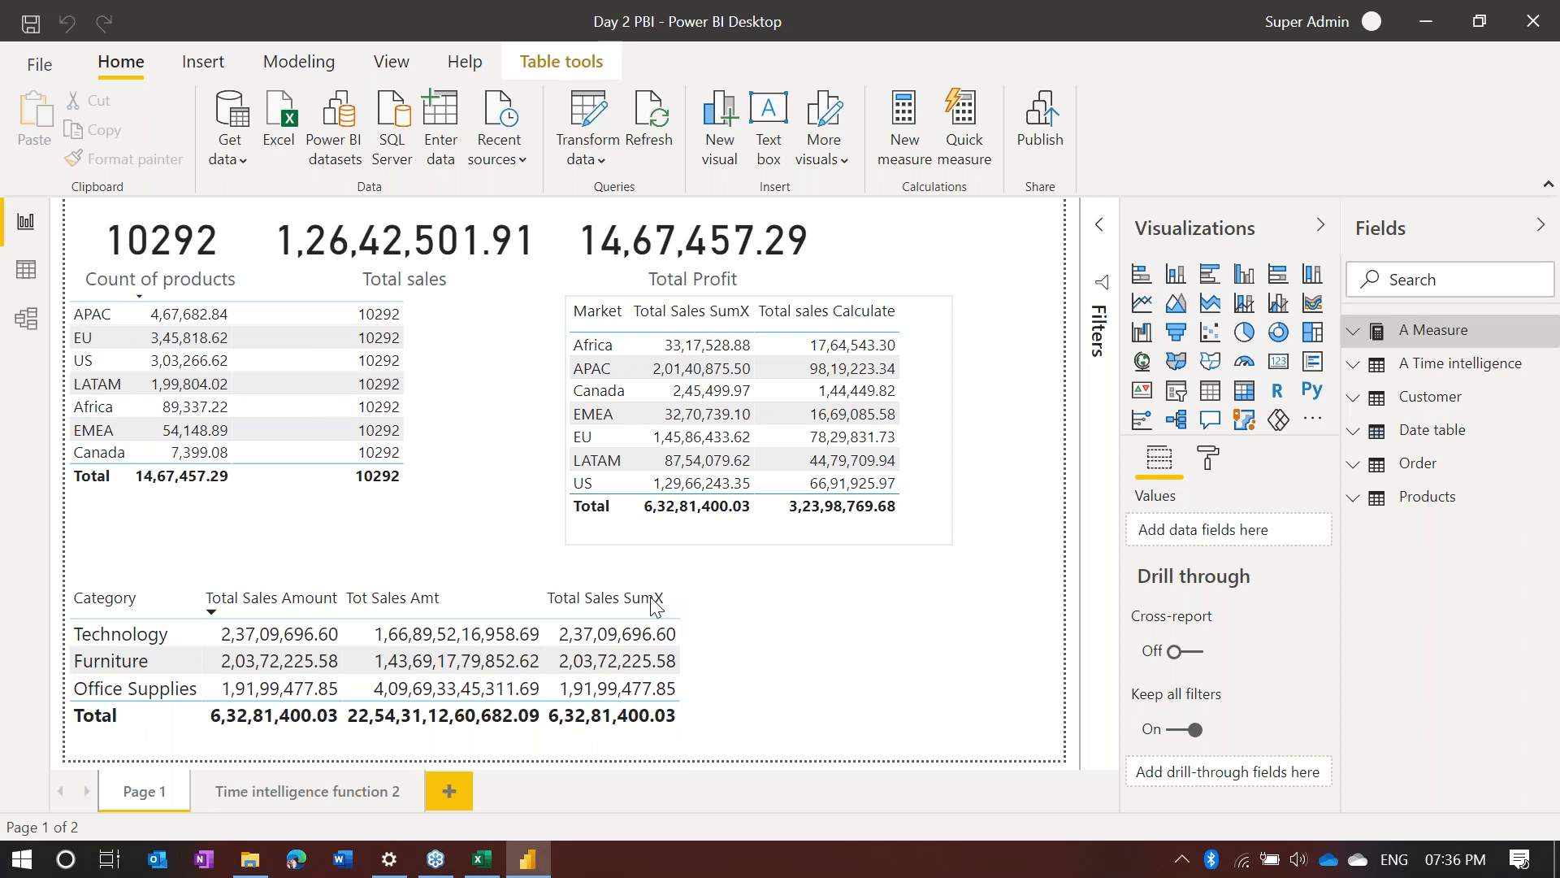
# Step: Open the Time intelligence function 2 report page
pyautogui.click(333, 793)
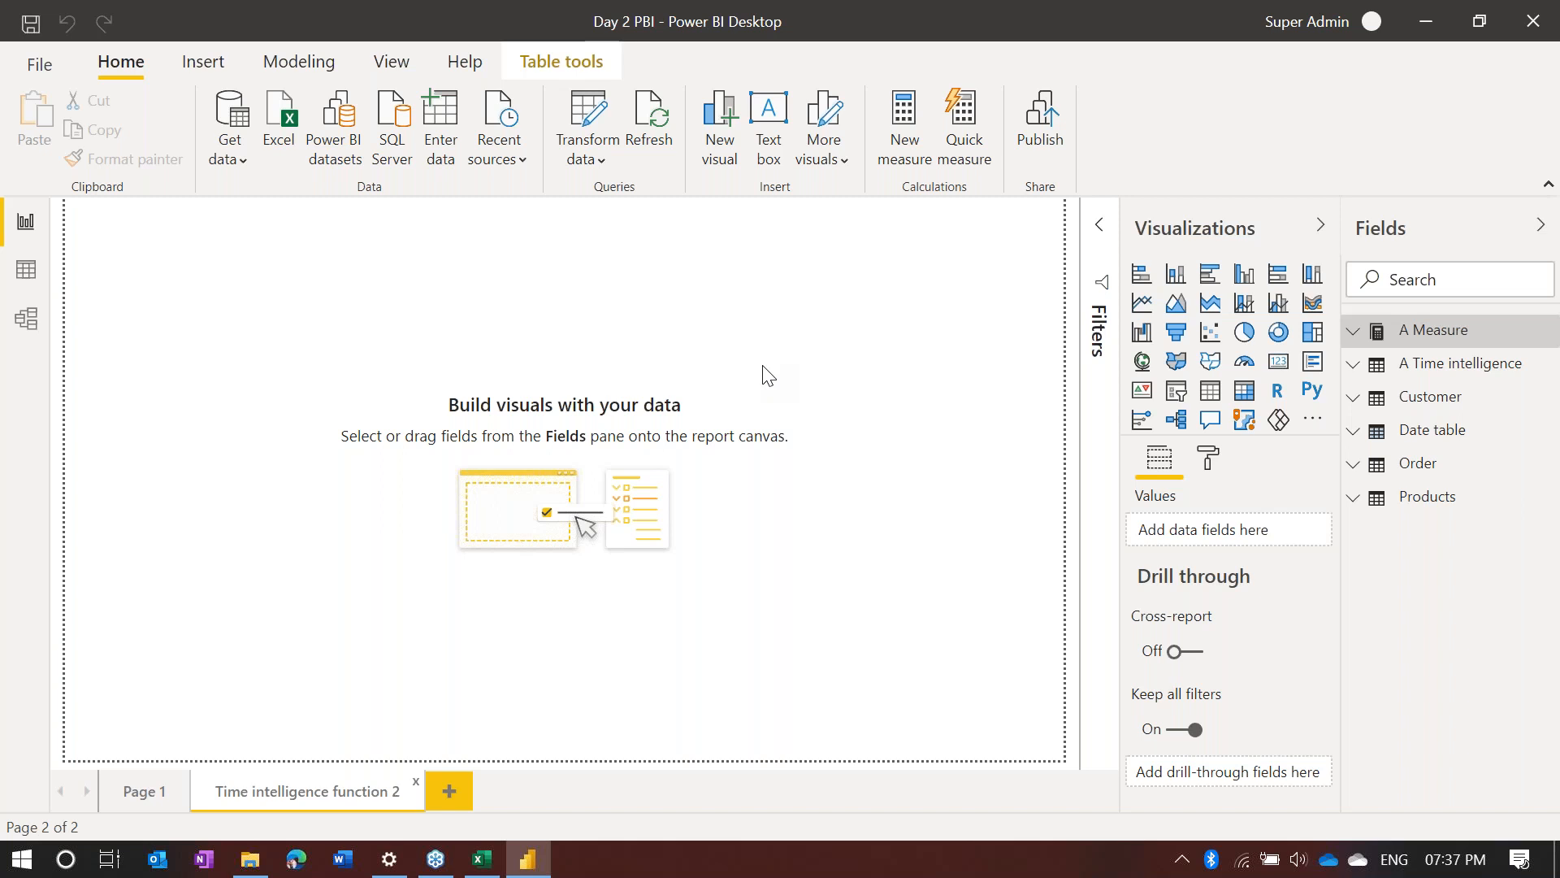
# Step: Switch to Excel and create a new blank workbook
pyautogui.click(482, 860)
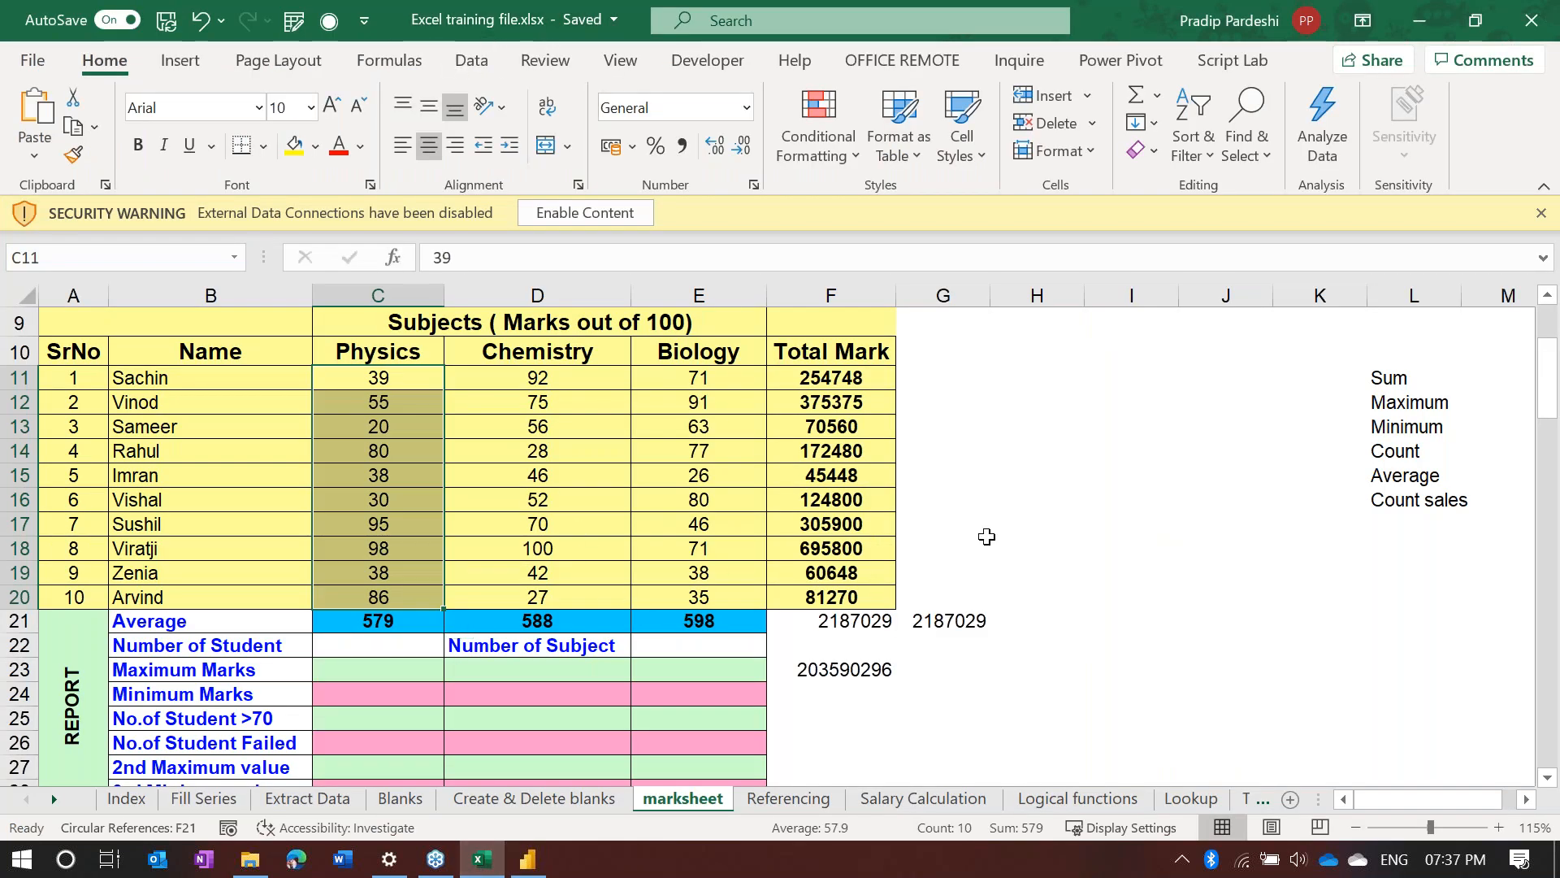
pyautogui.click(1093, 544)
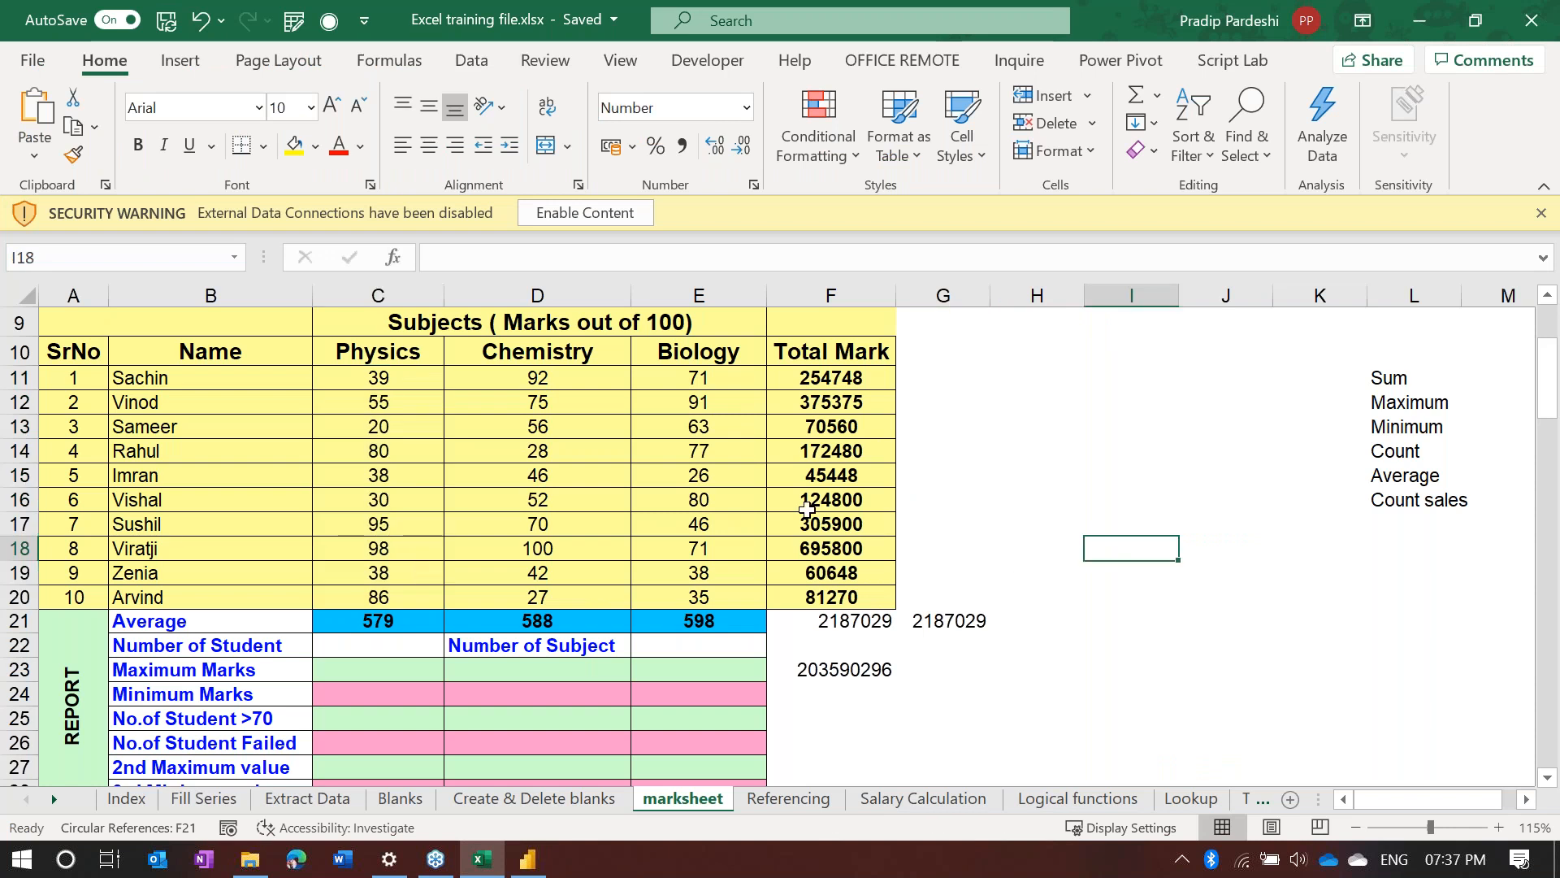
pyautogui.hotkey('ctrl', 'n')
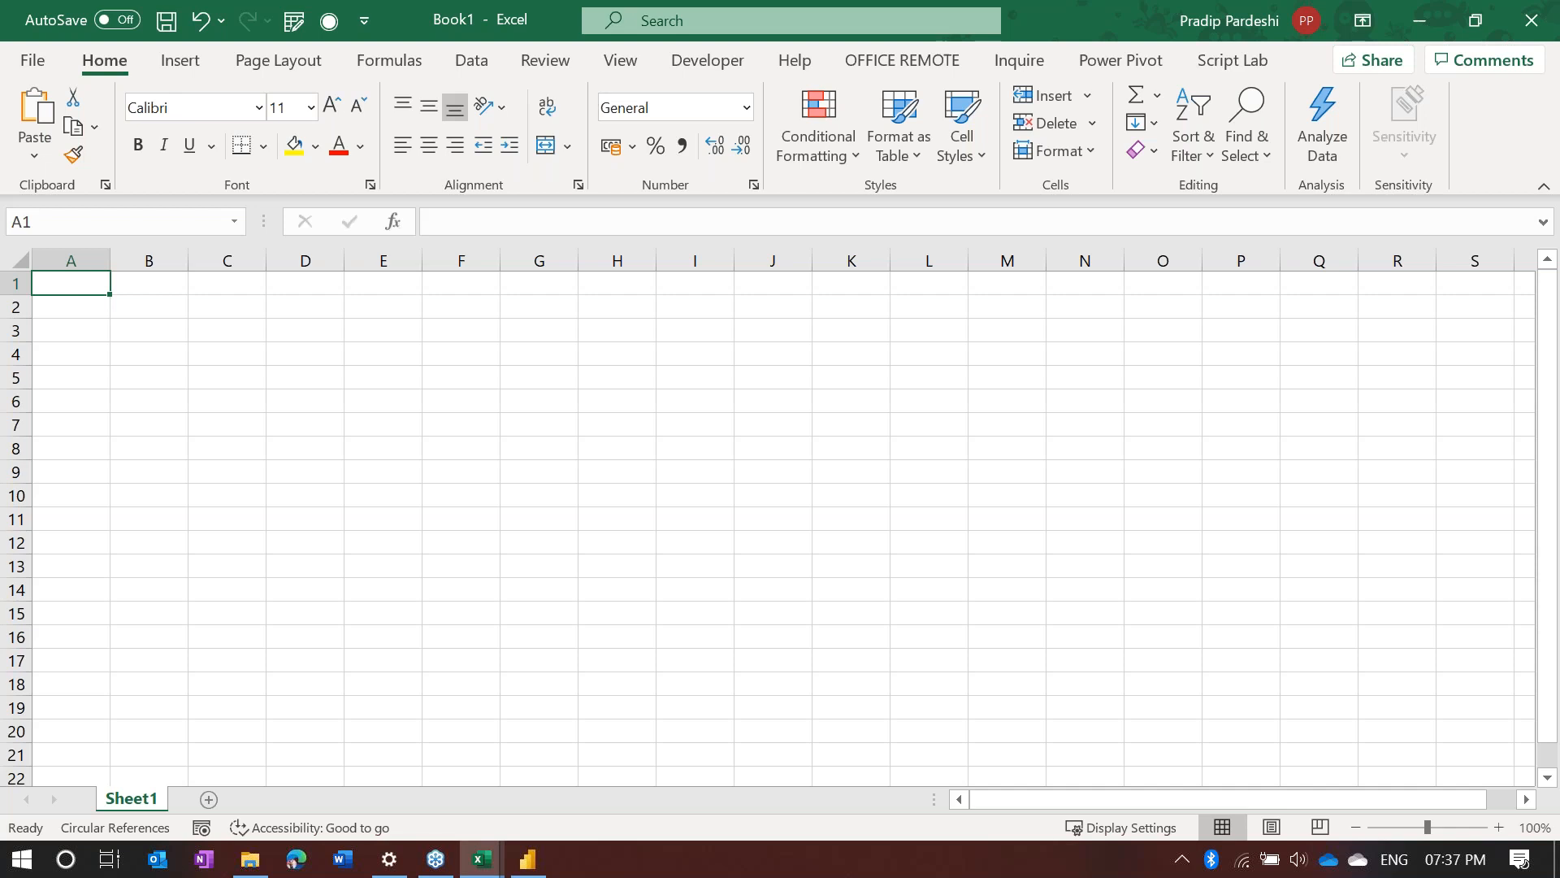
# Step: Enter the letters a through f down column A, one per row starting at A1
pyautogui.write('a')
pyautogui.press('Return')
pyautogui.write('b')
pyautogui.press('Return')
pyautogui.write('c')
pyautogui.press('Return')
pyautogui.write('d')
pyautogui.press('Return')
pyautogui.write('e')
pyautogui.press('Return')
pyautogui.write('f')
pyautogui.press('Return')
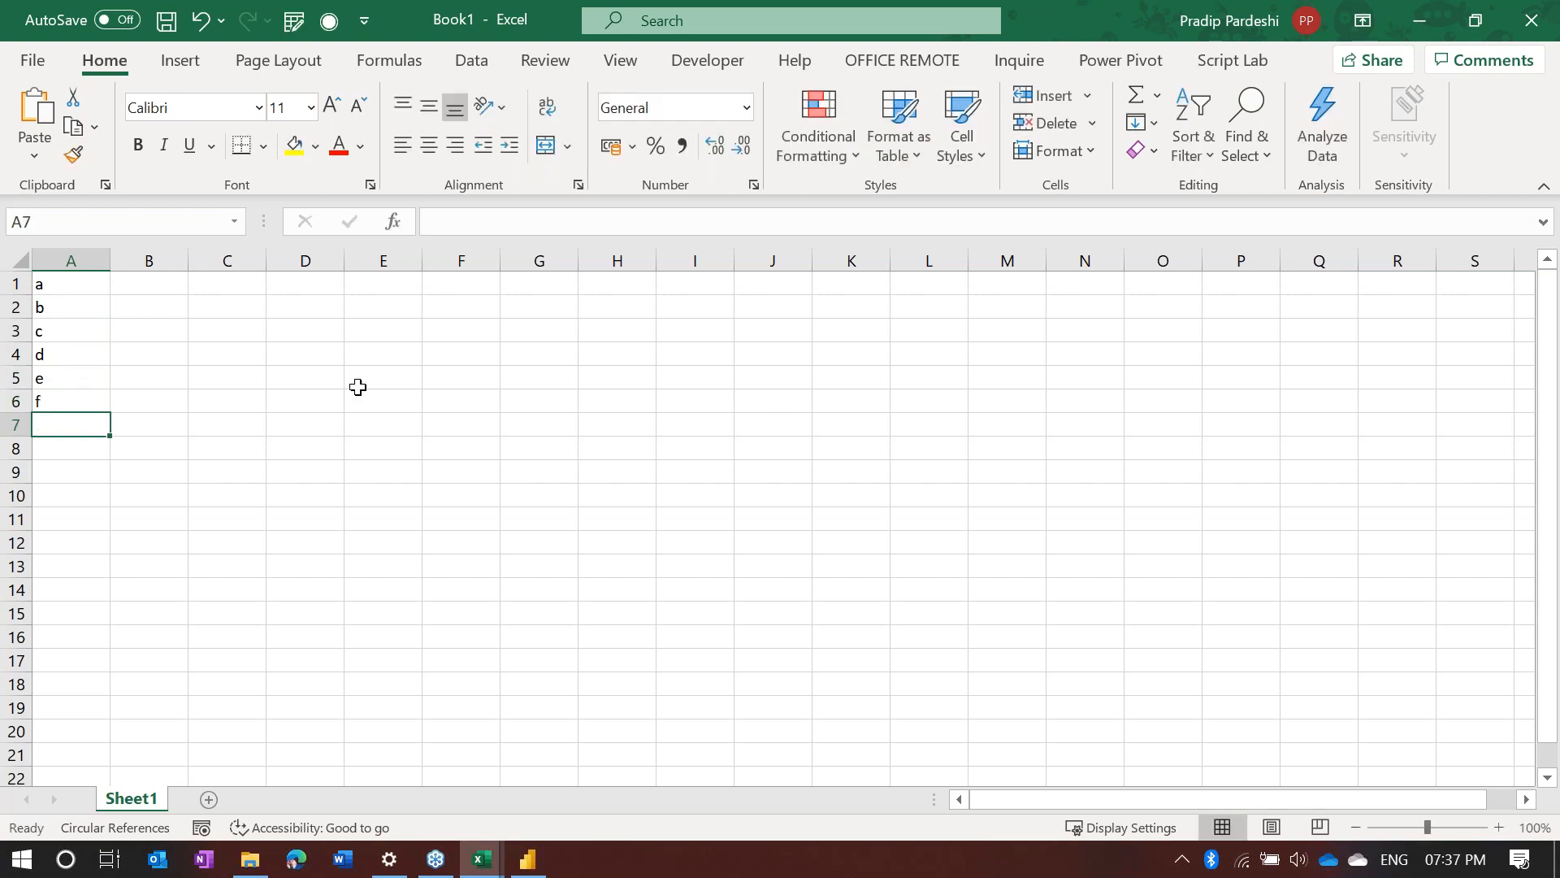
# Step: Enter five participants' first names in cells B1 to B5 beside the letters
pyautogui.click(157, 288)
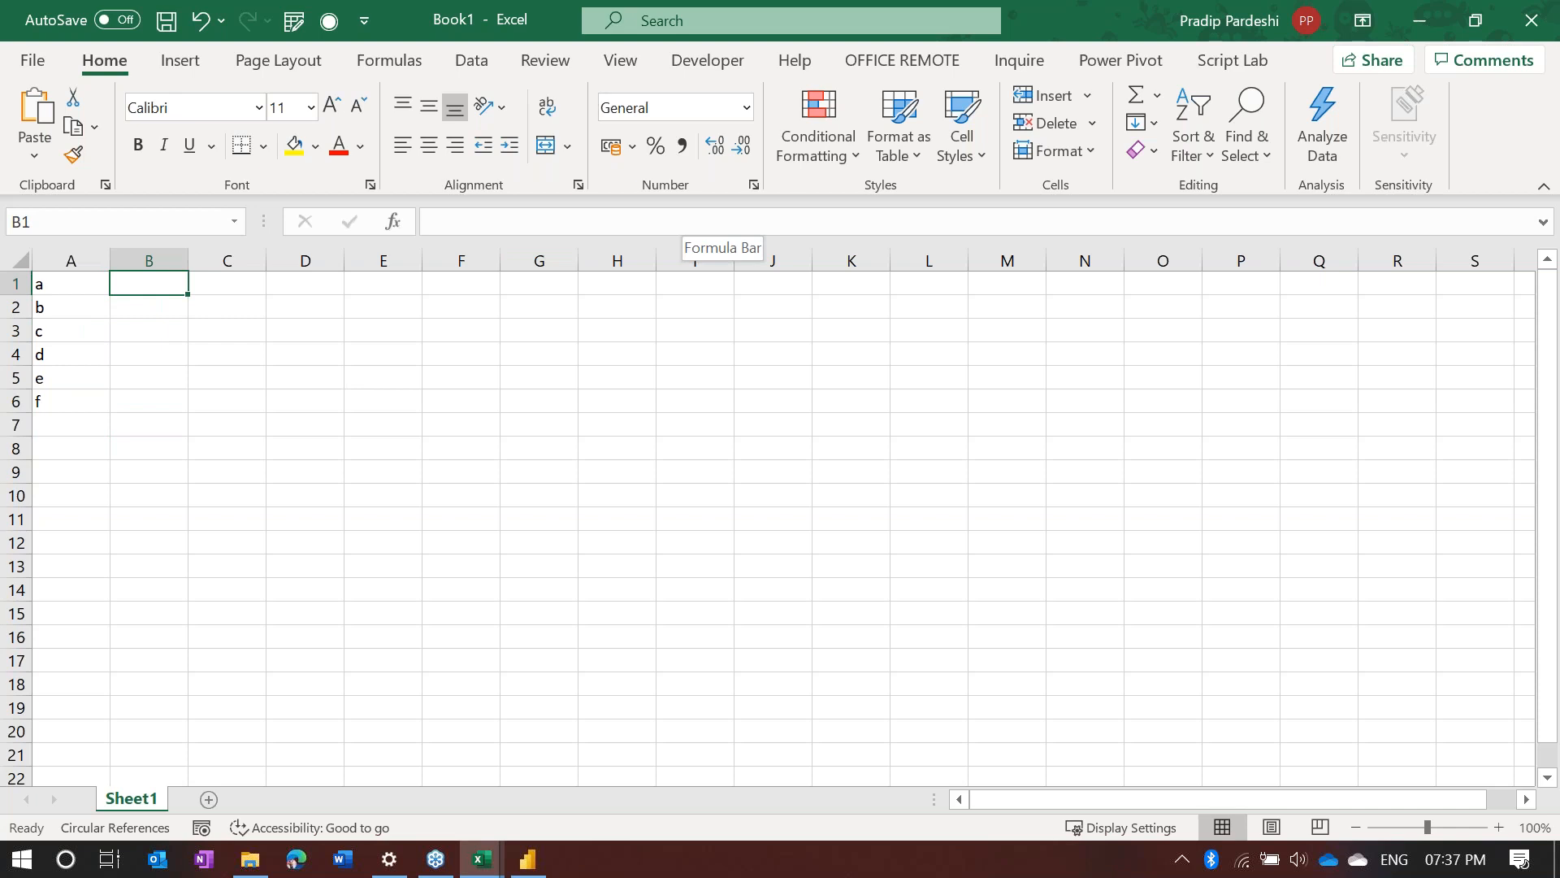
pyautogui.write('Siddharth')
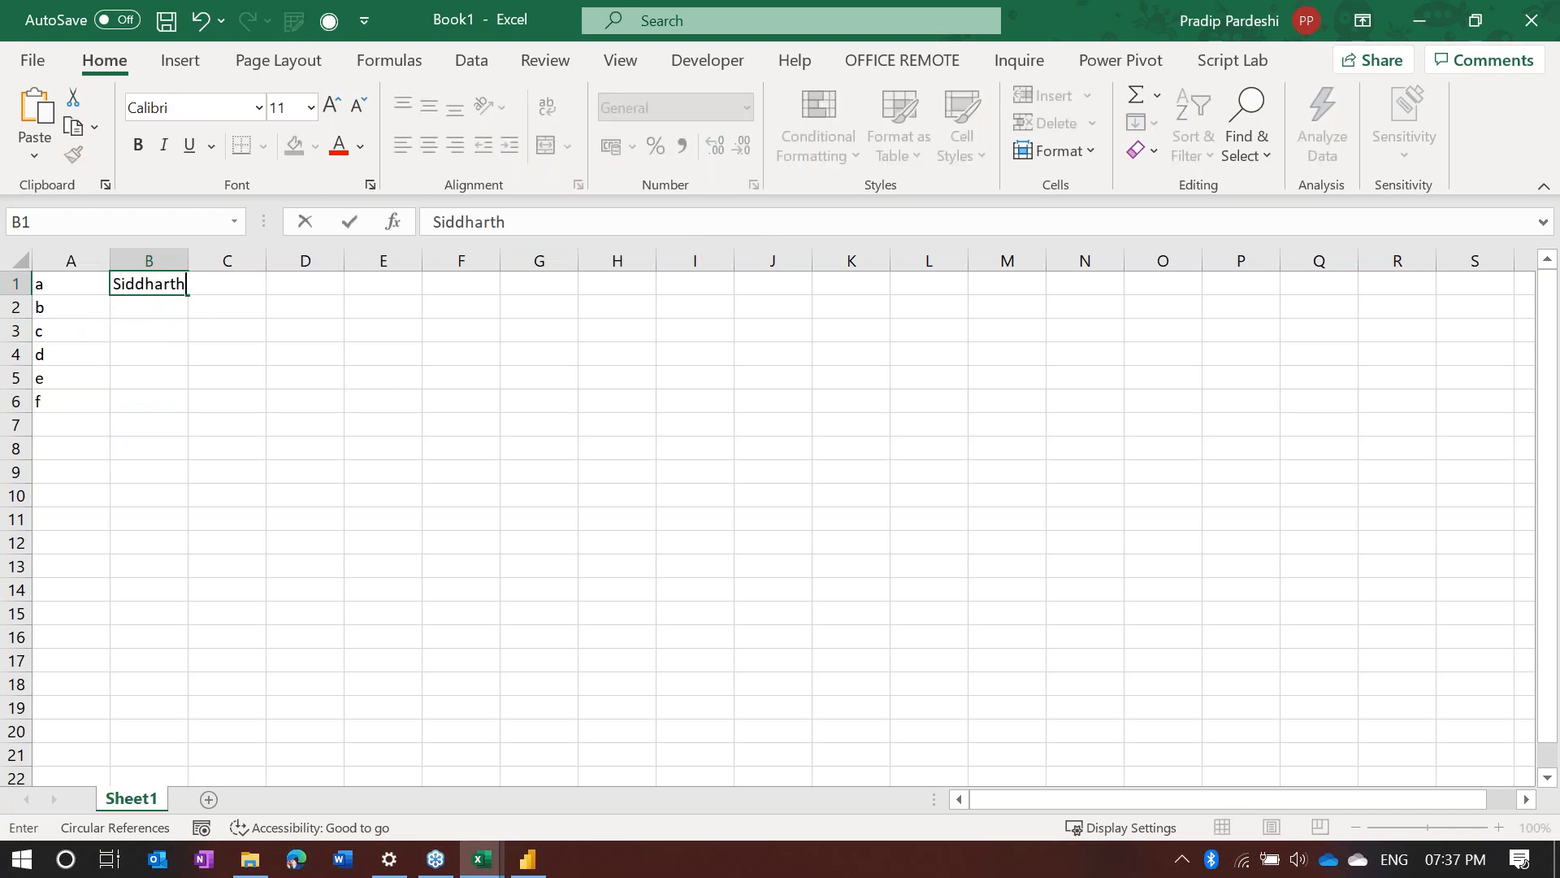
pyautogui.press('Return')
pyautogui.write('Sagar')
pyautogui.press('Return')
pyautogui.write('Bhairavi')
pyautogui.press('Return')
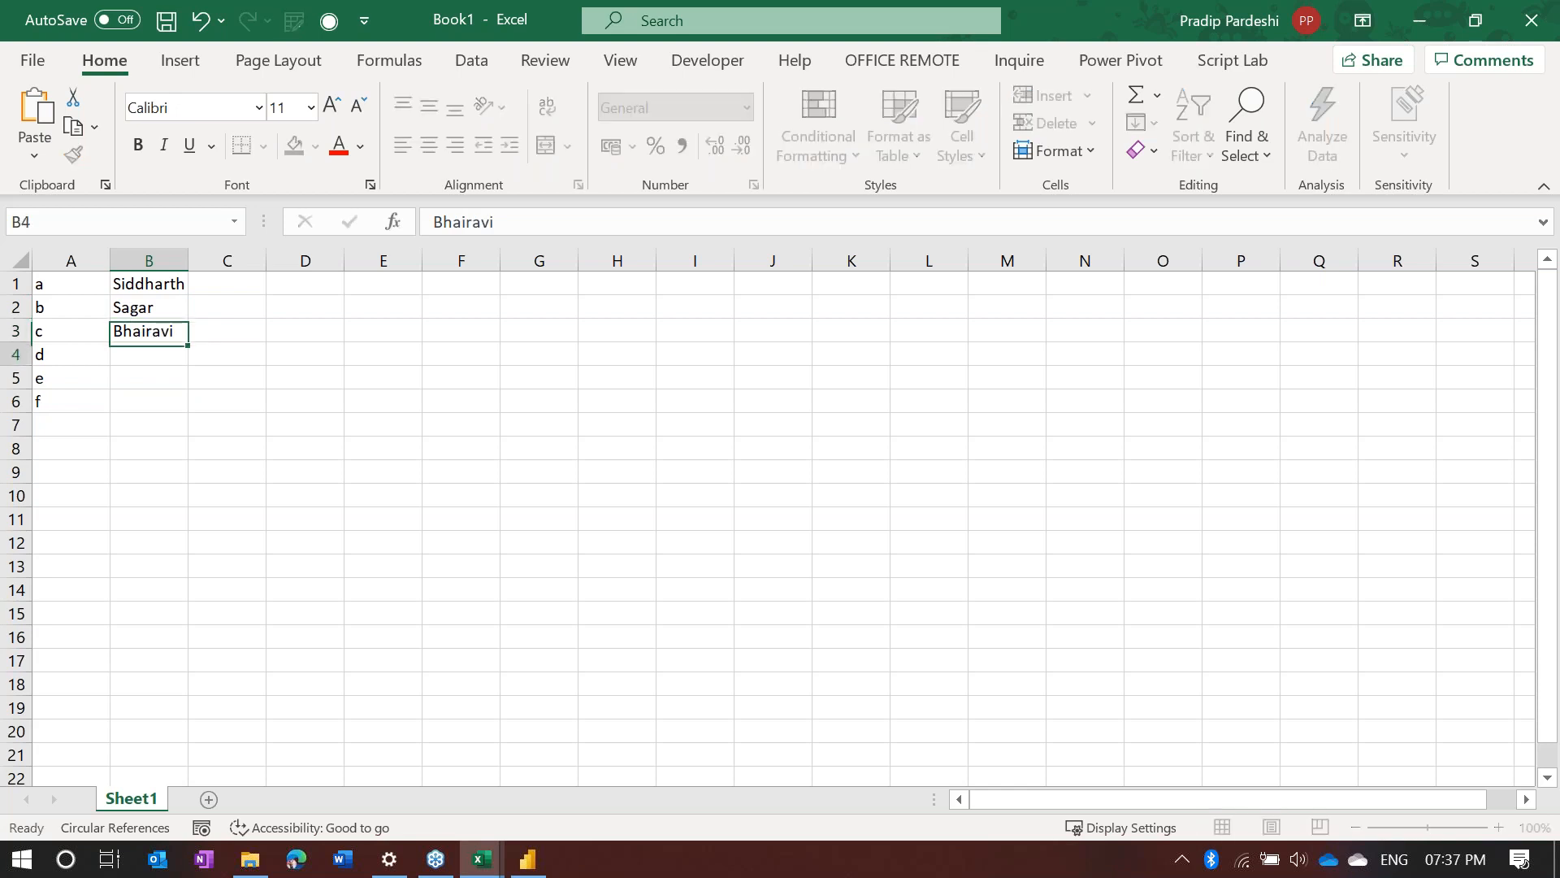
pyautogui.write('Sunil')
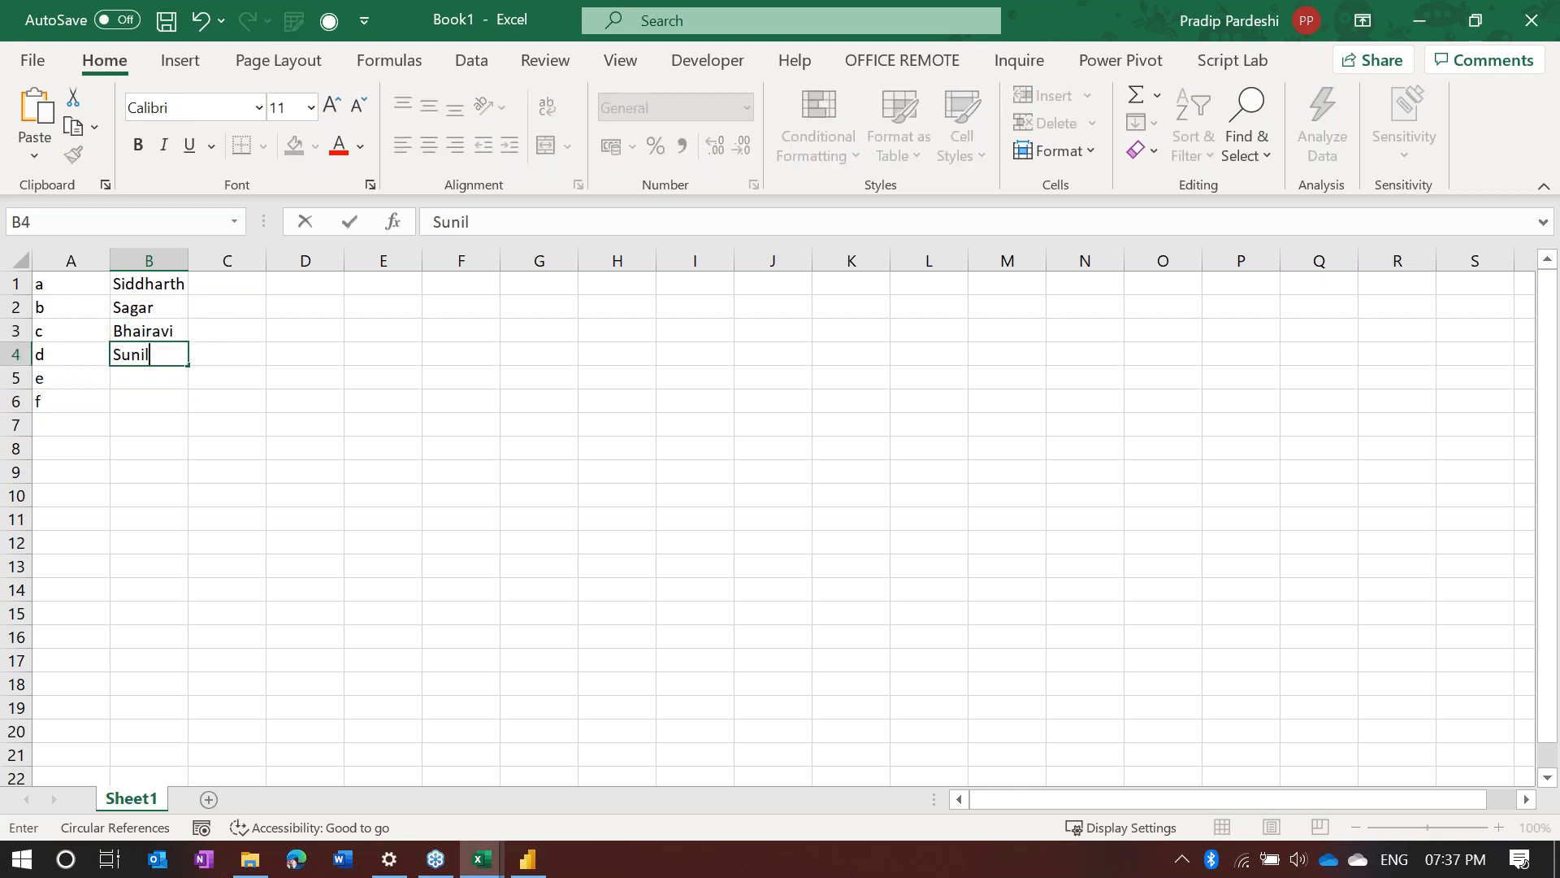
pyautogui.press('Return')
pyautogui.write('PRatik')
pyautogui.press('Return')
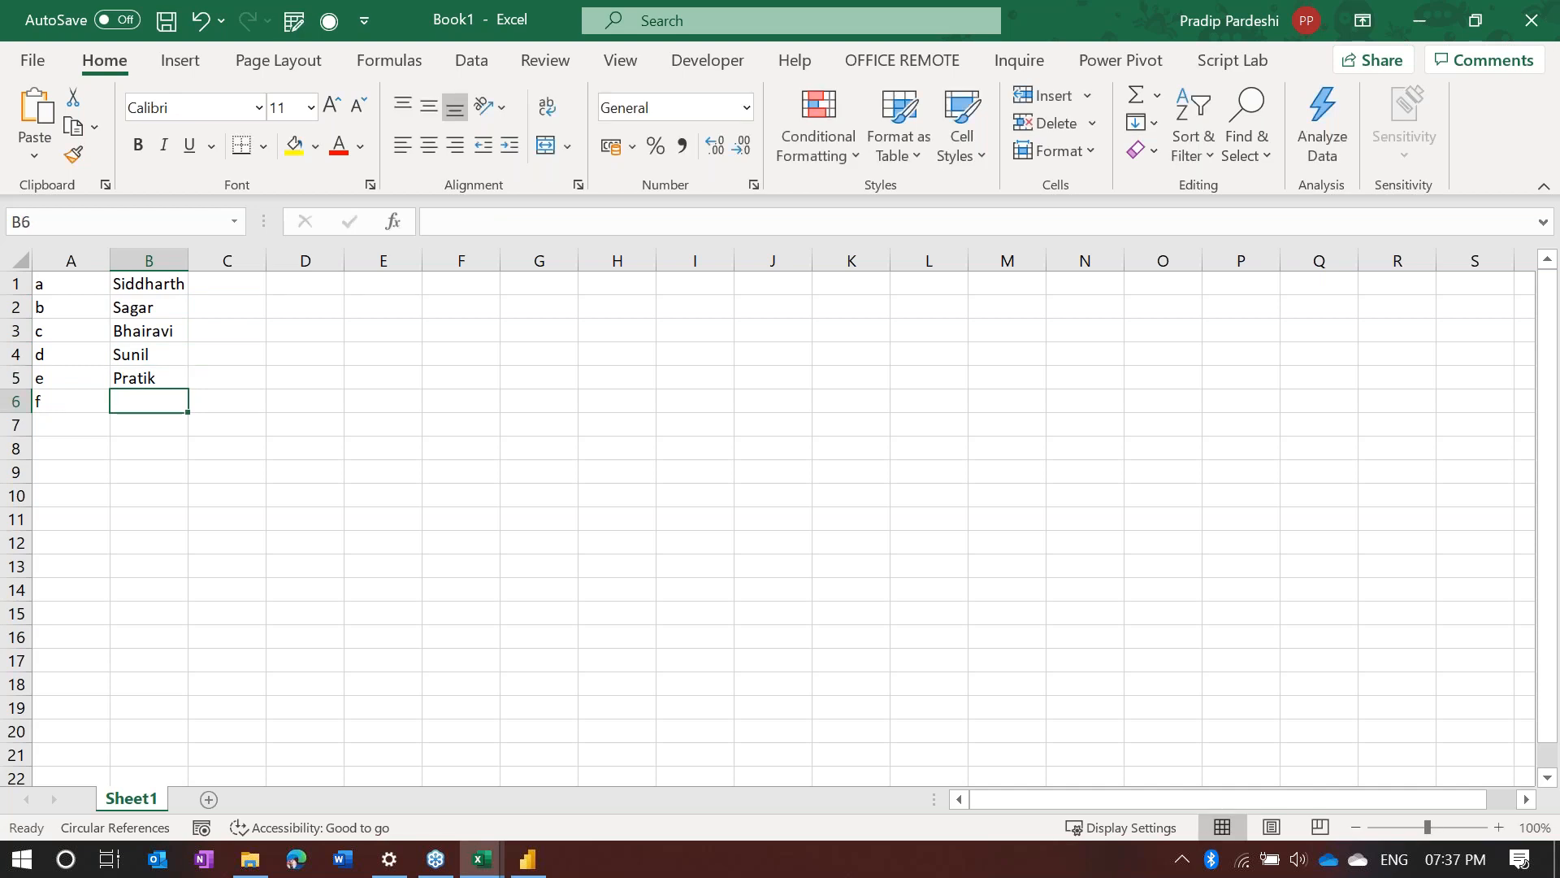
# Step: Insert a screen clipping of the meeting chat window and move the picture beside the data
pyautogui.click(194, 70)
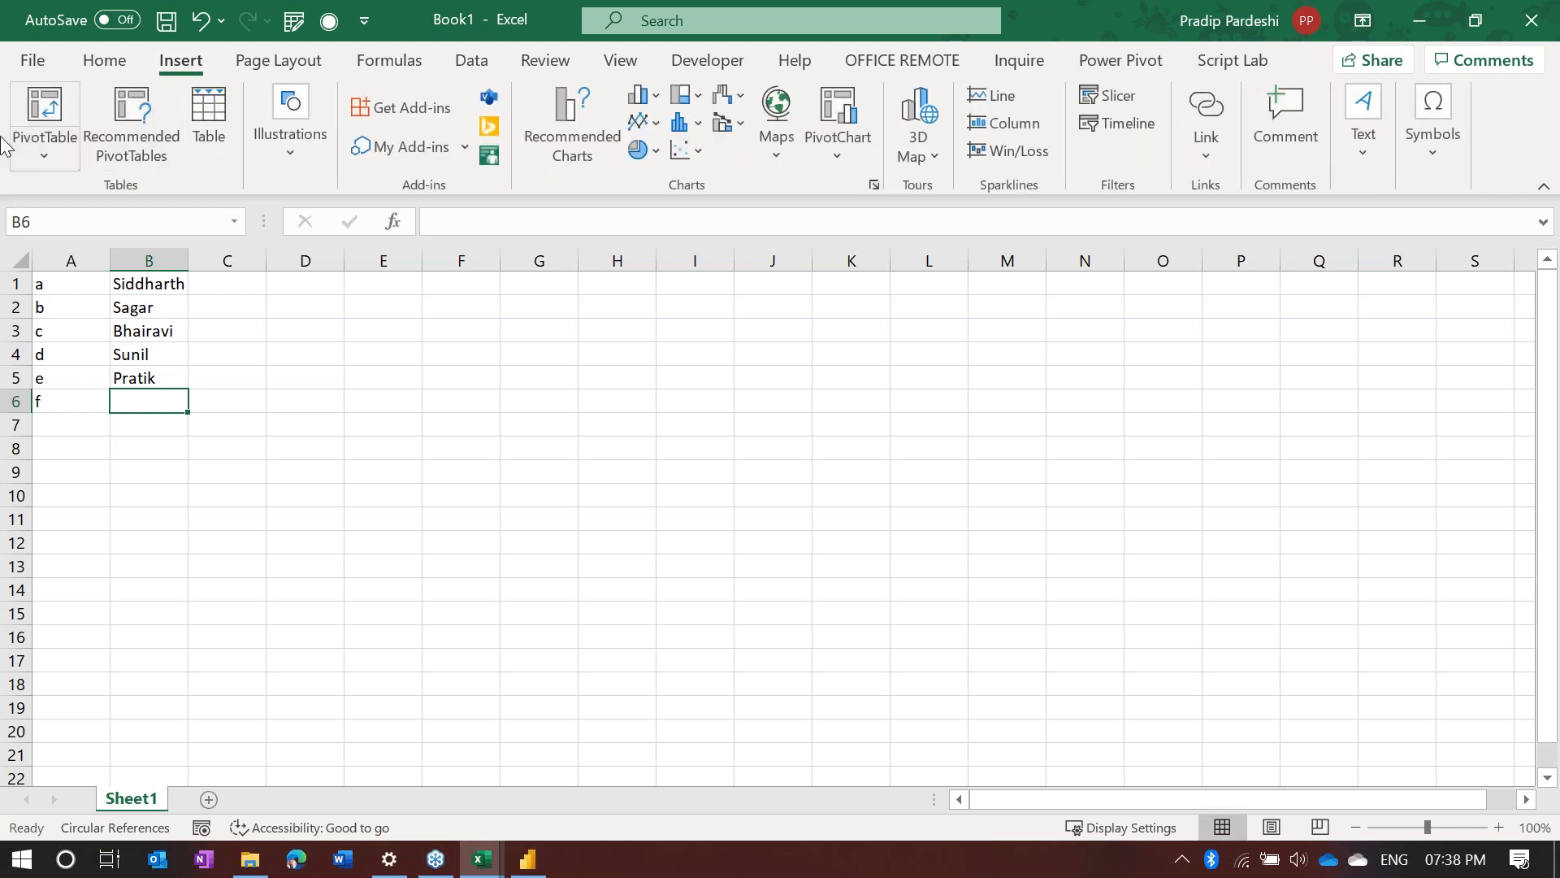
pyautogui.click(290, 140)
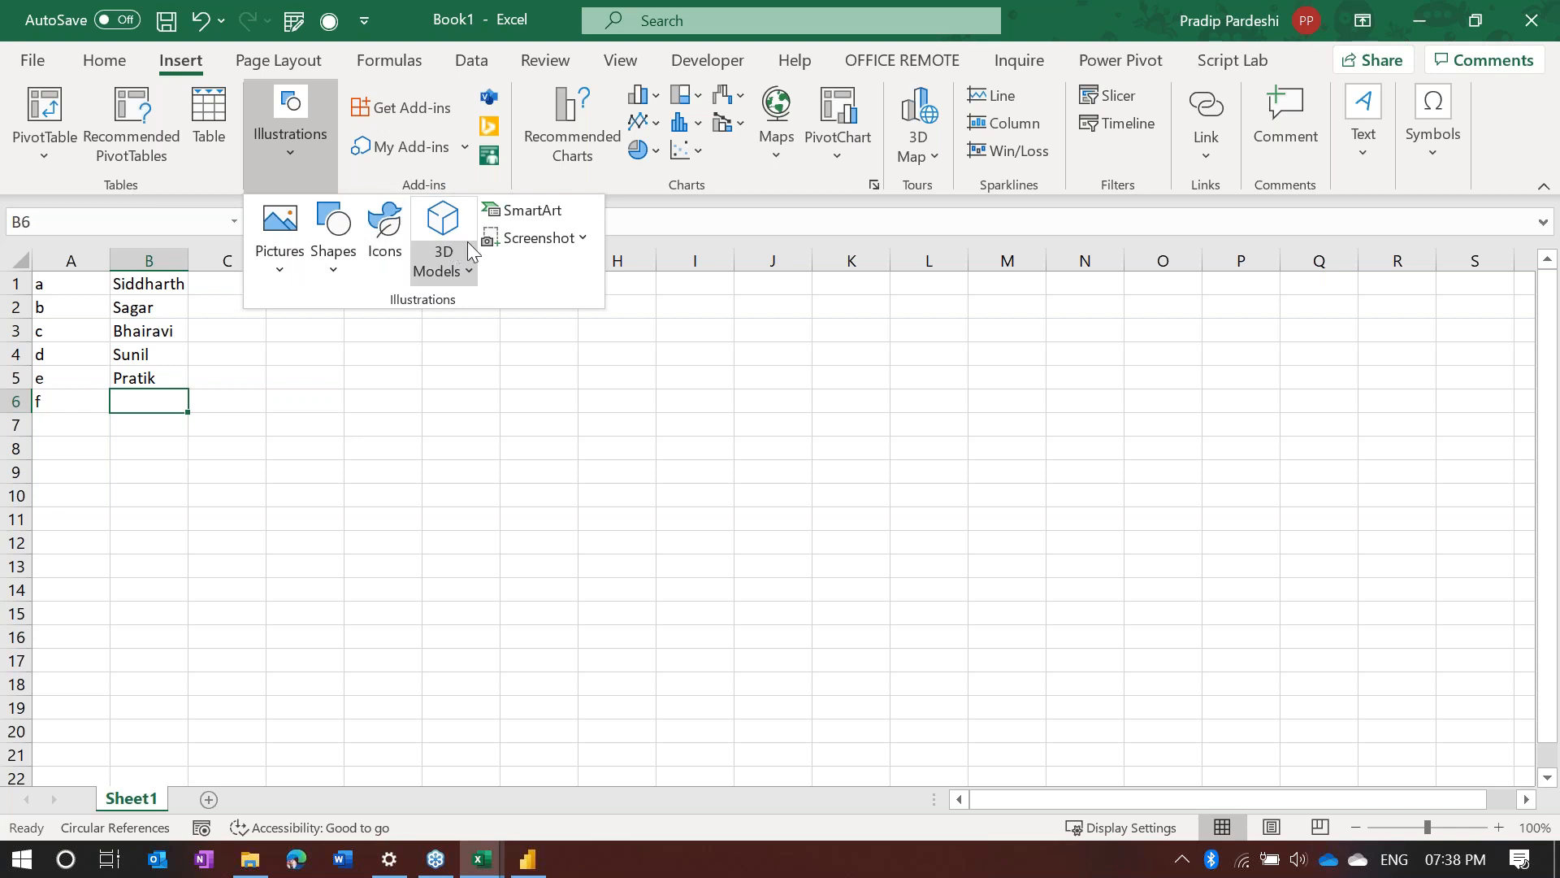
pyautogui.click(518, 241)
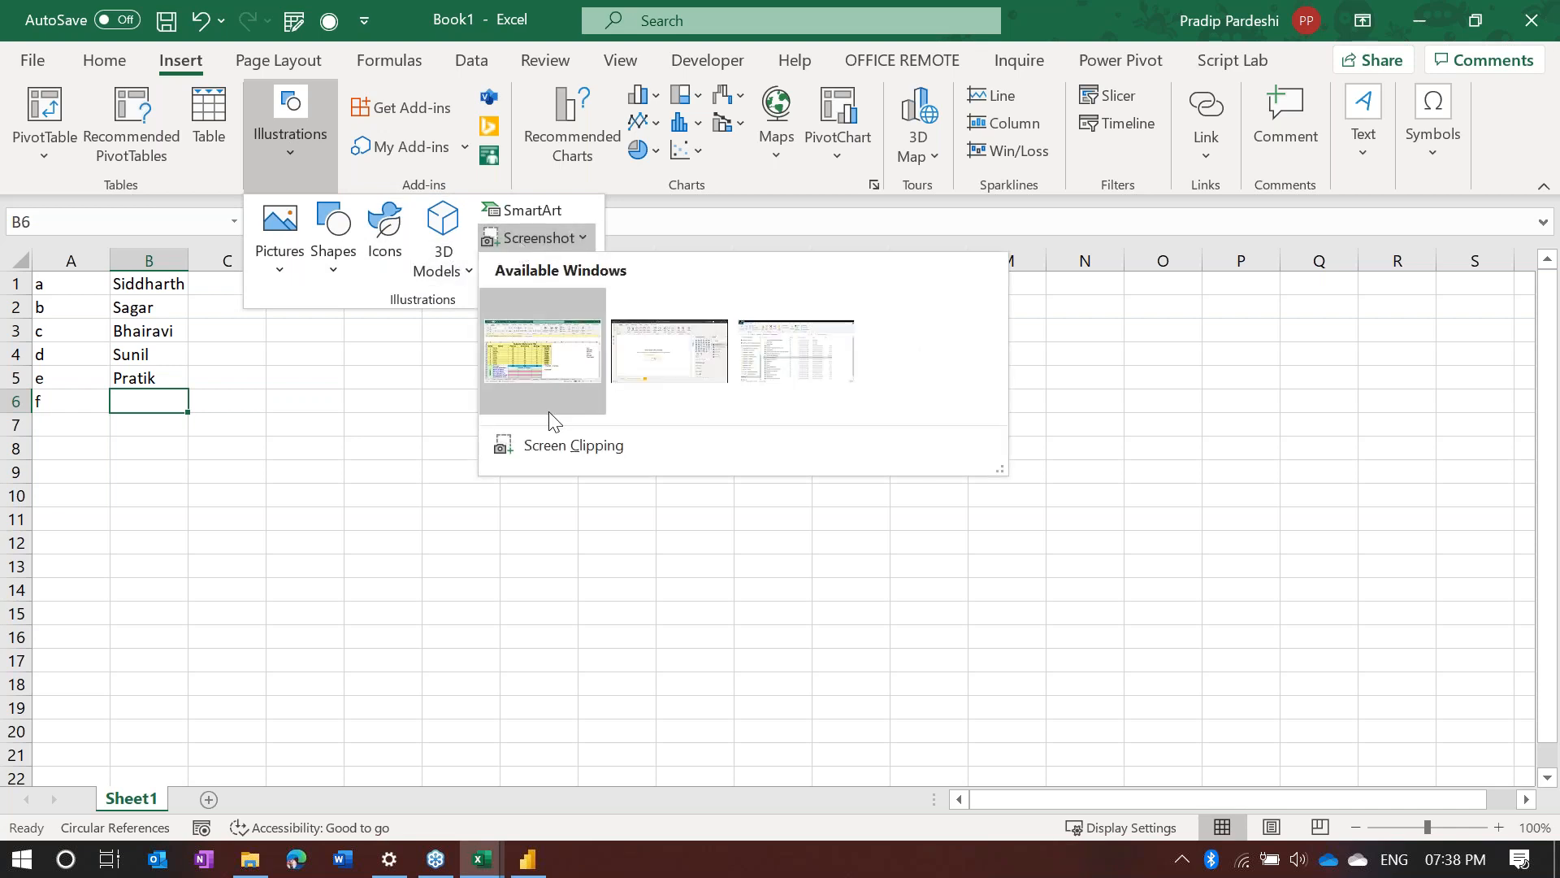
pyautogui.click(561, 447)
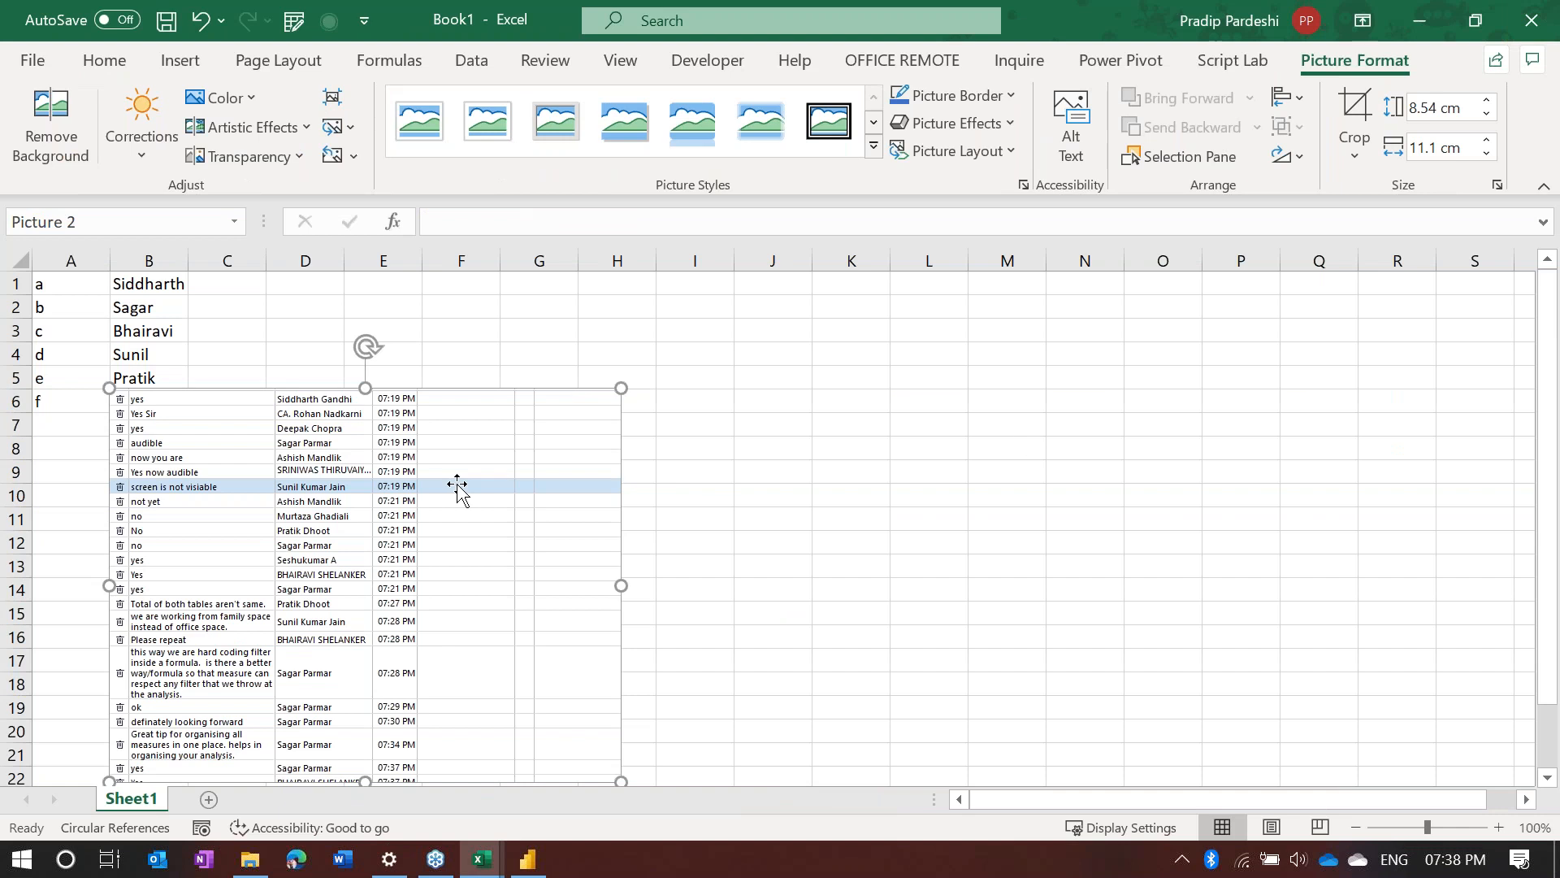
pyautogui.moveTo(484, 474); pyautogui.dragTo(895, 399)
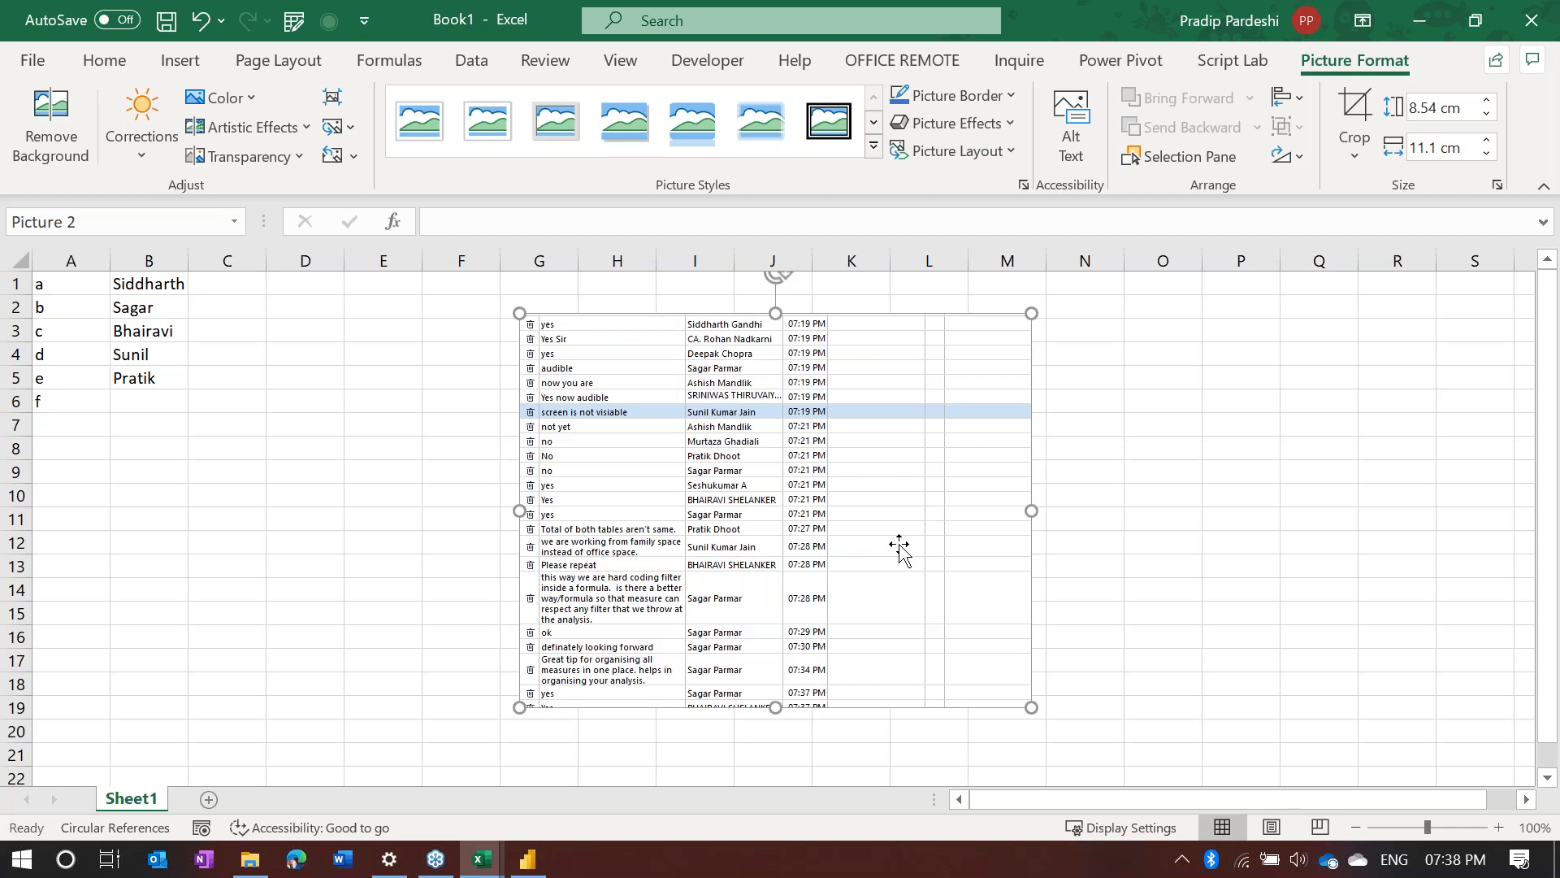
pyautogui.click(1537, 23)
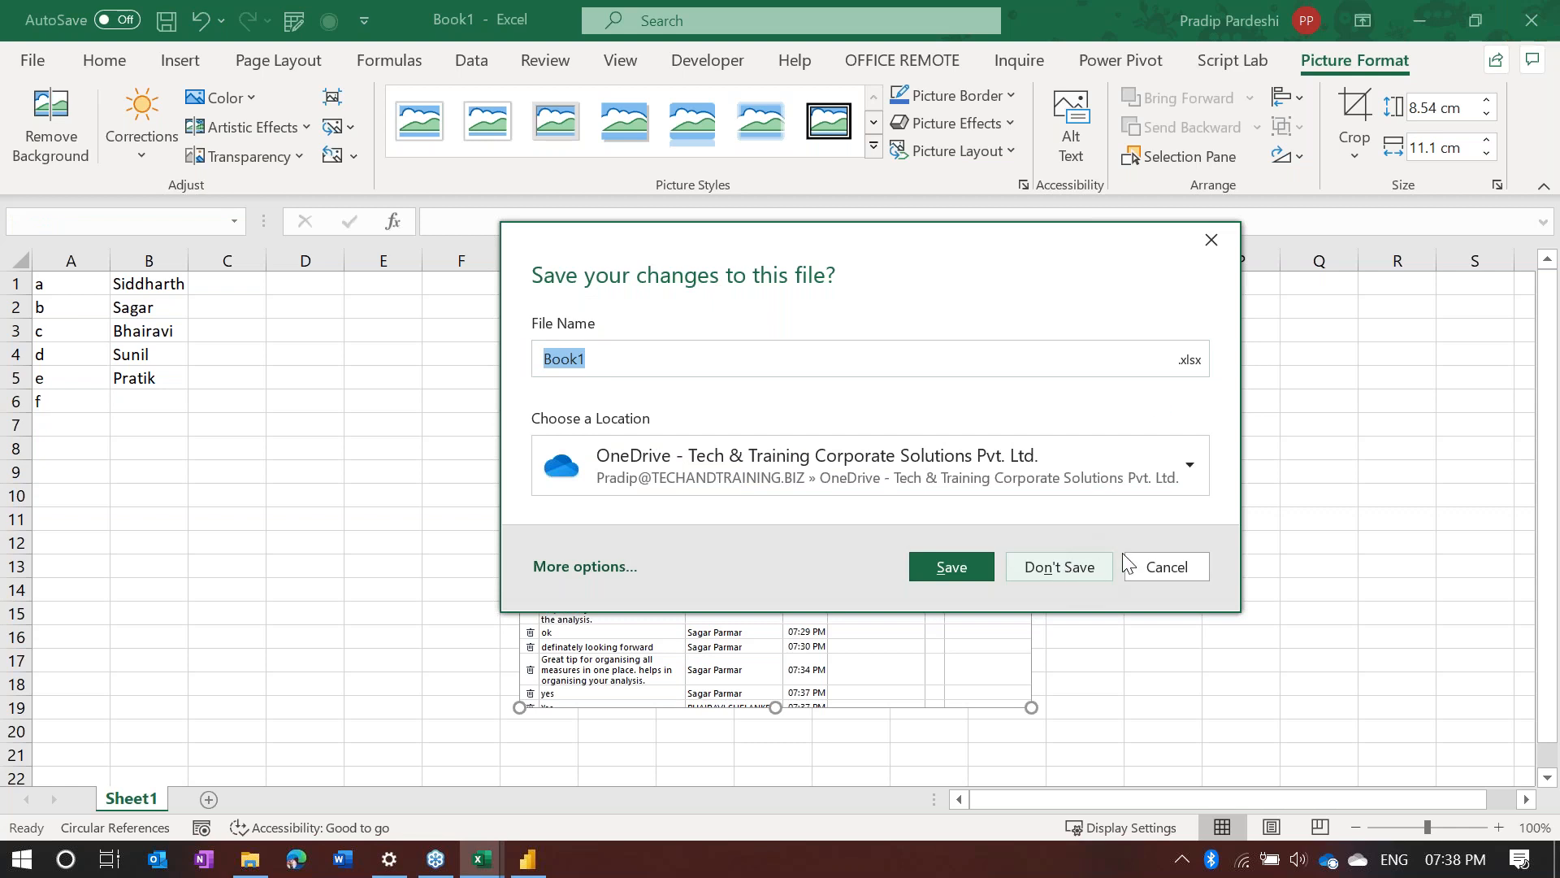
pyautogui.click(1157, 567)
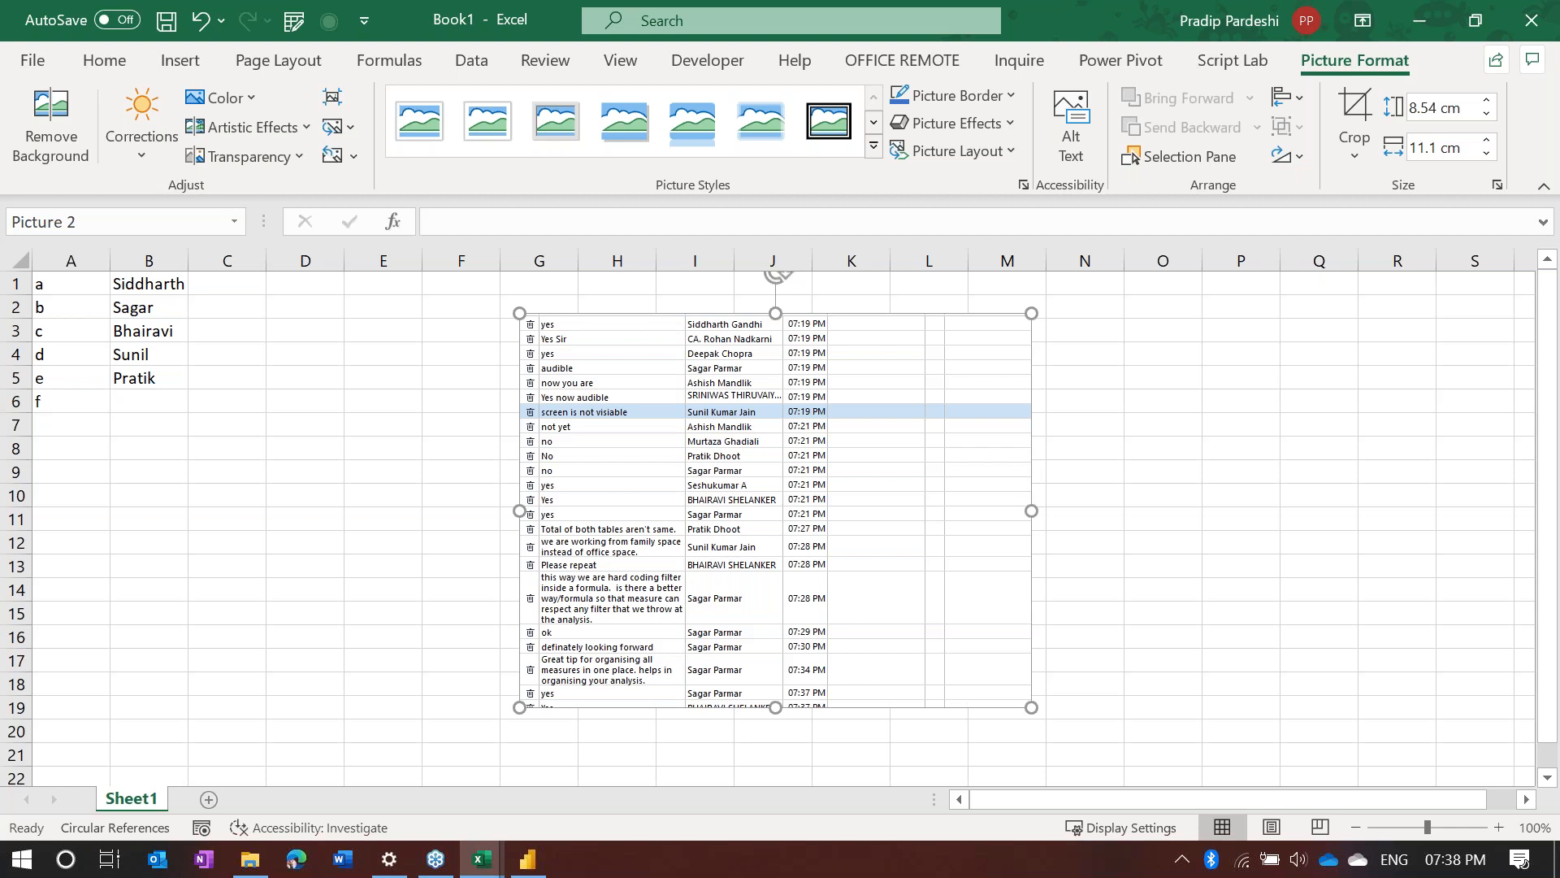
pyautogui.click(168, 24)
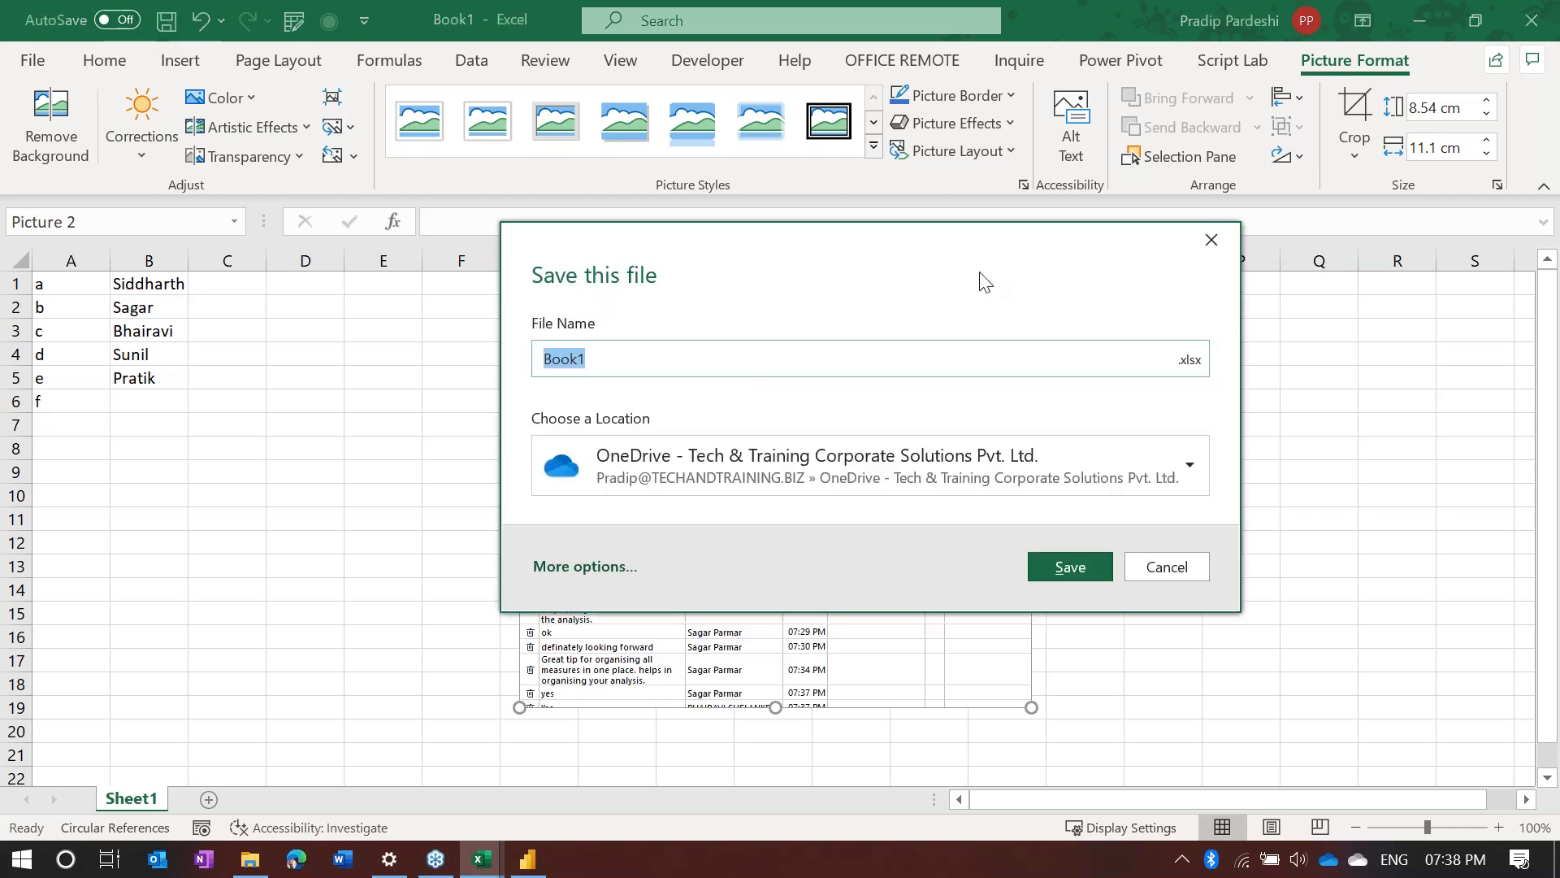
pyautogui.click(1226, 242)
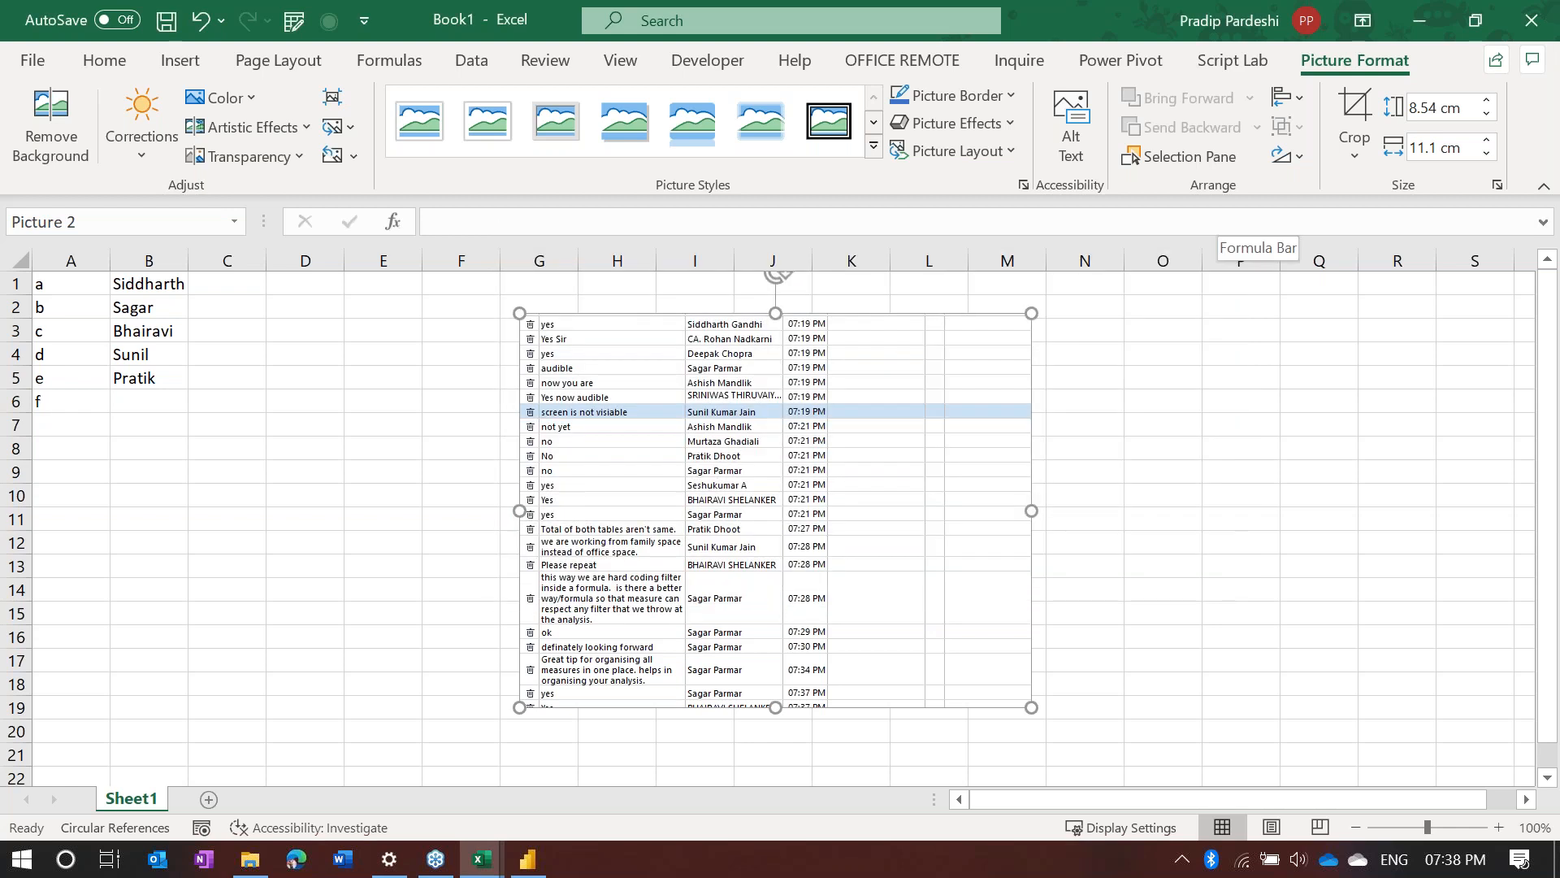
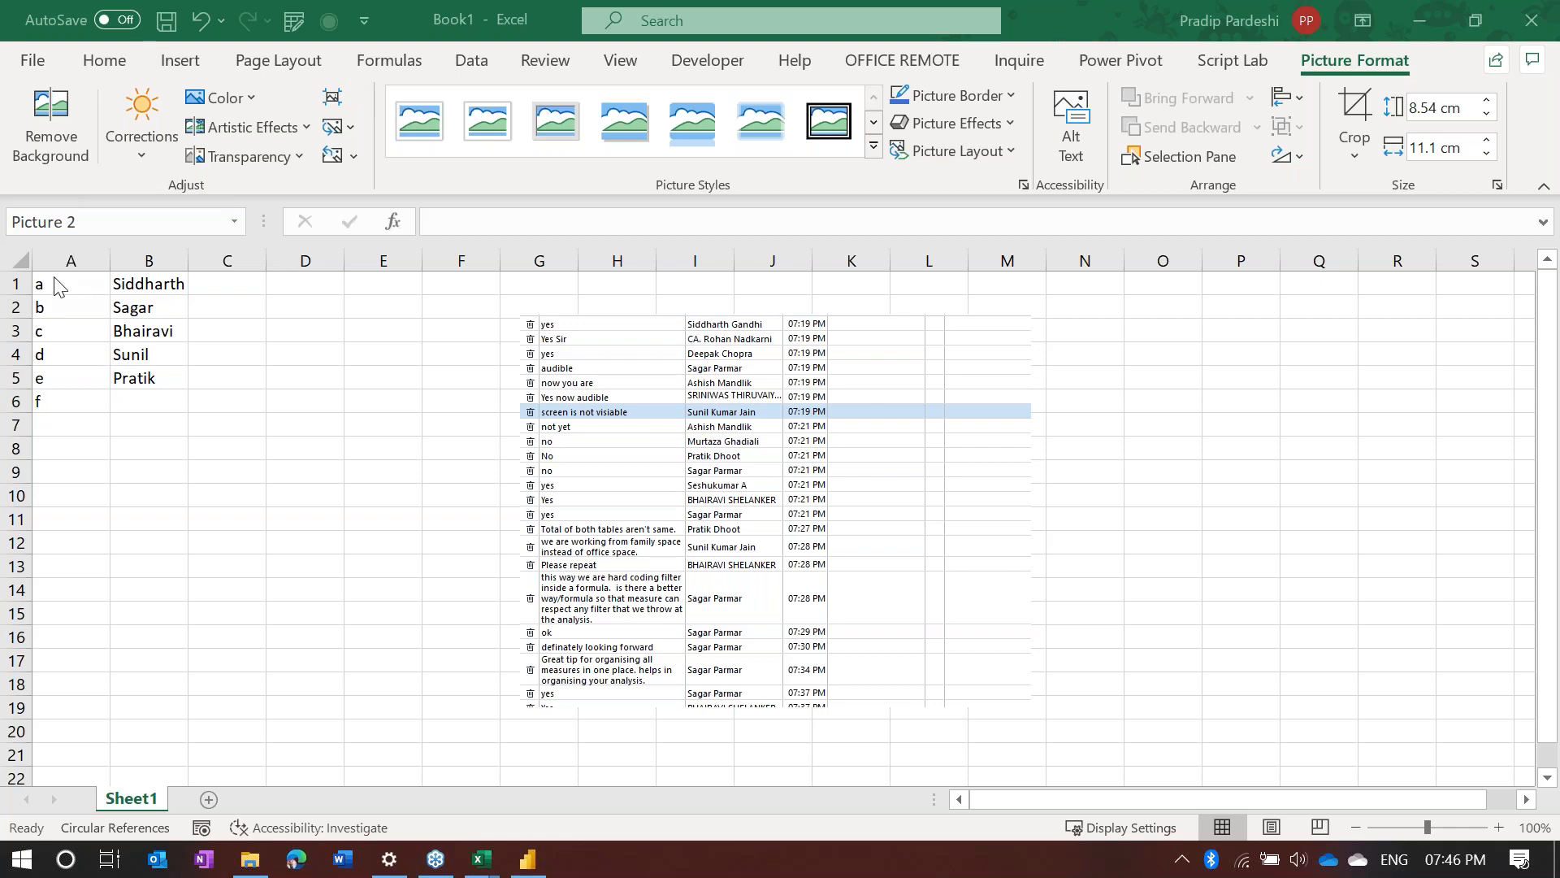
# Step: Close the new workbook with the letters, names and chat clipping without saving it
pyautogui.moveTo(60, 287); pyautogui.dragTo(195, 403)
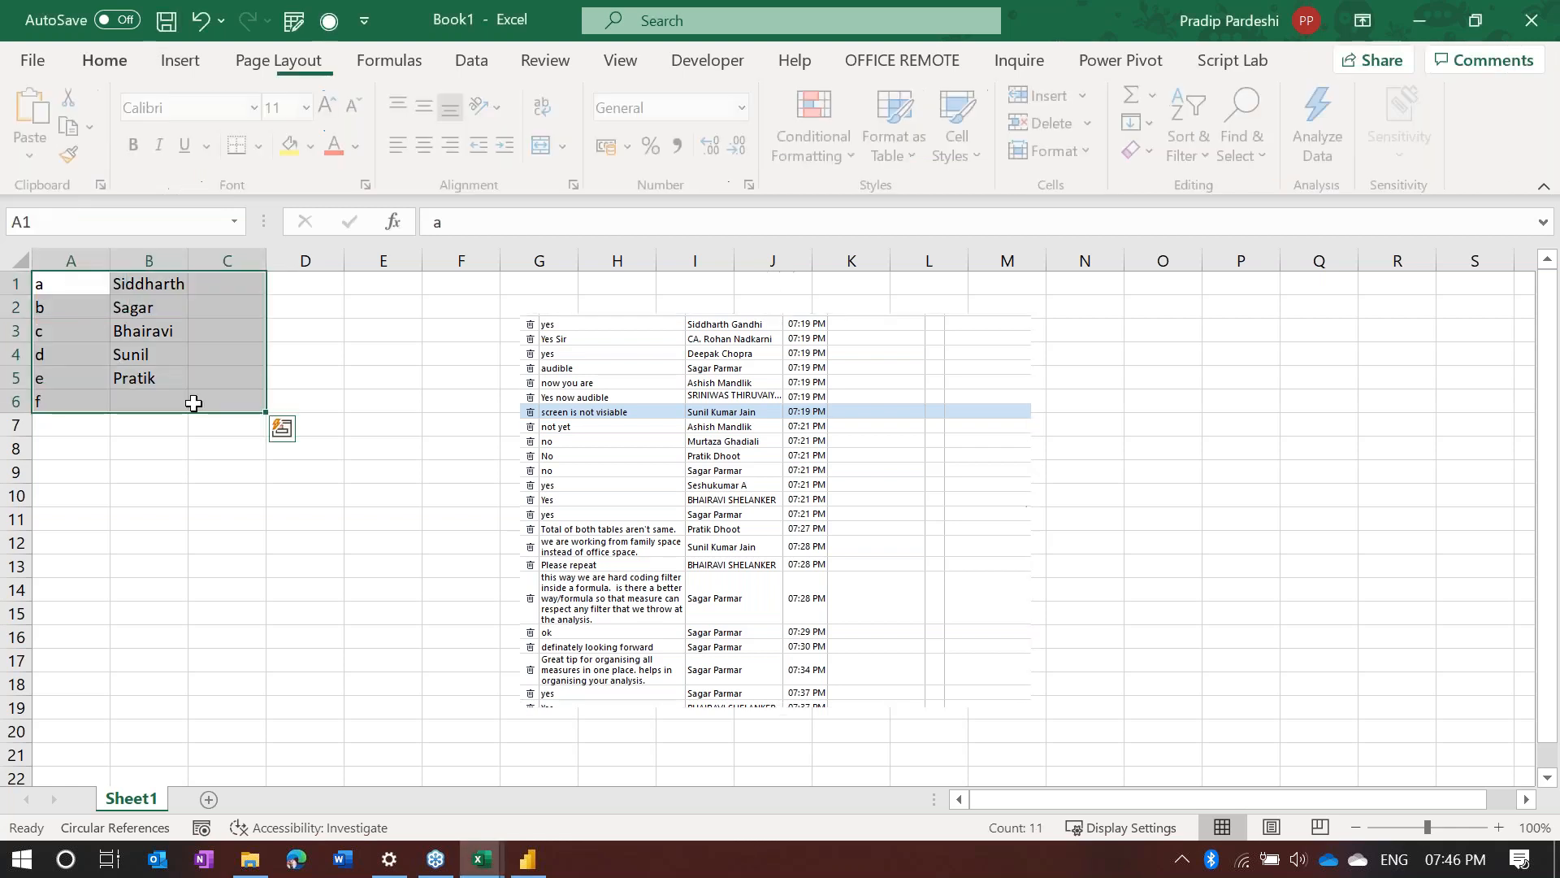
pyautogui.click(650, 472)
pyautogui.click(168, 23)
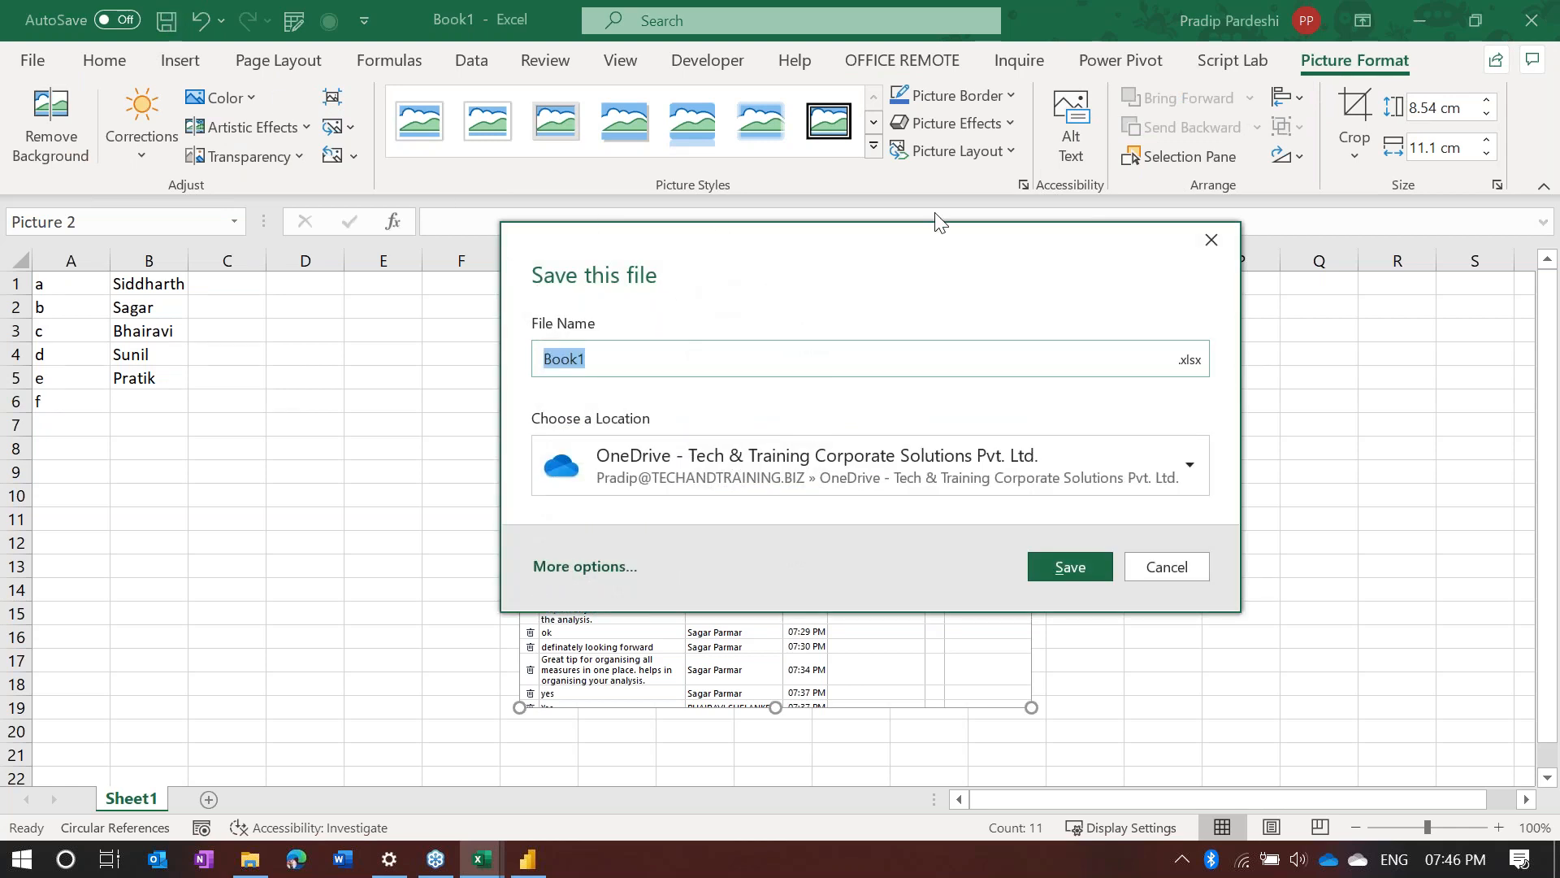
pyautogui.click(1211, 240)
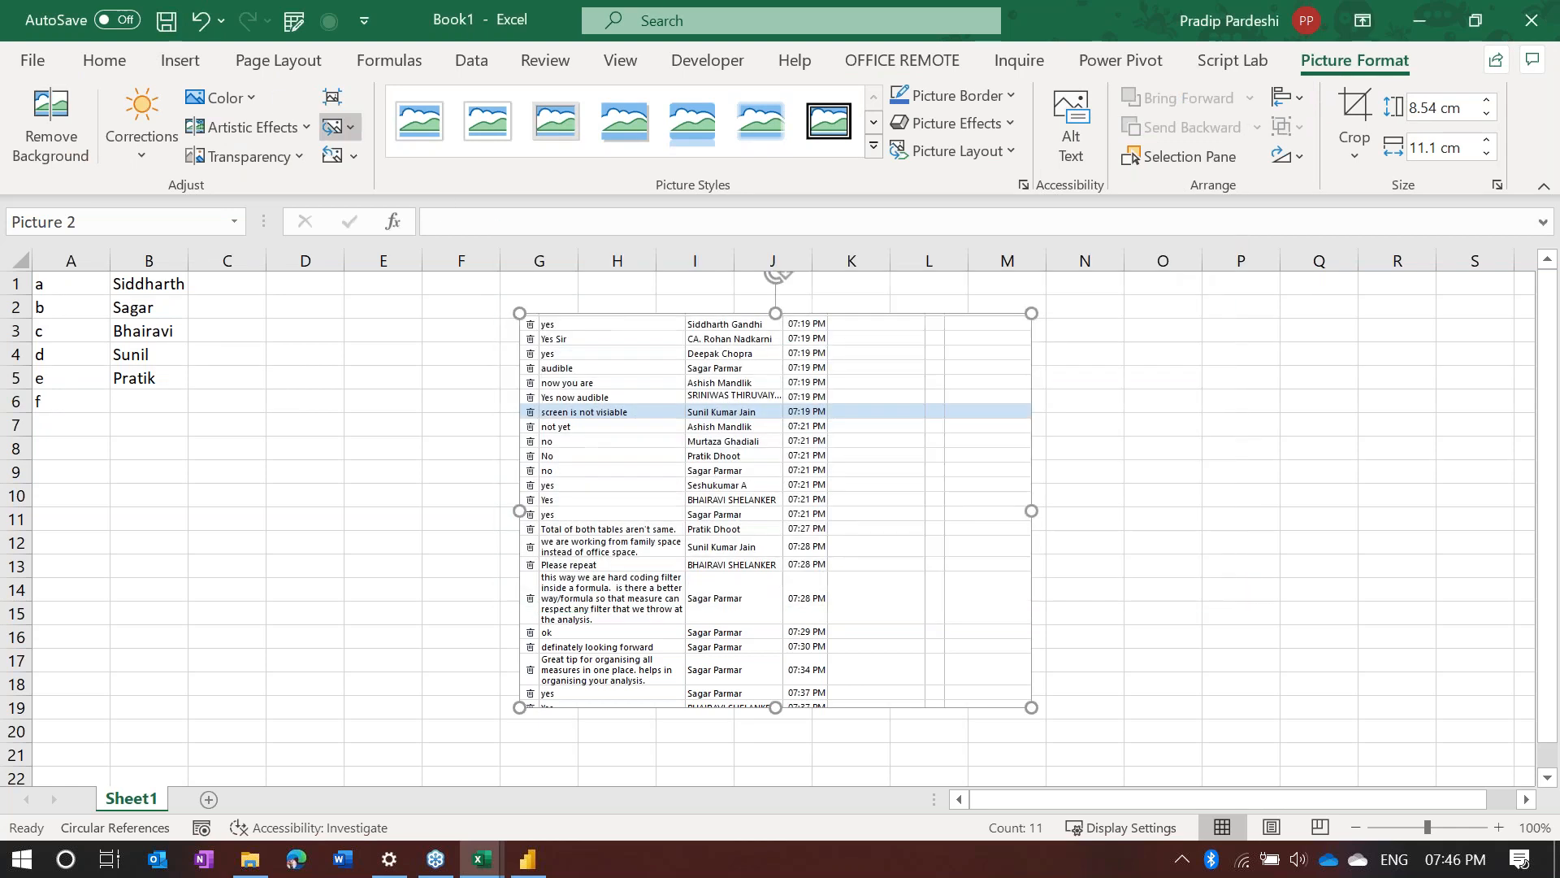
pyautogui.click(1533, 22)
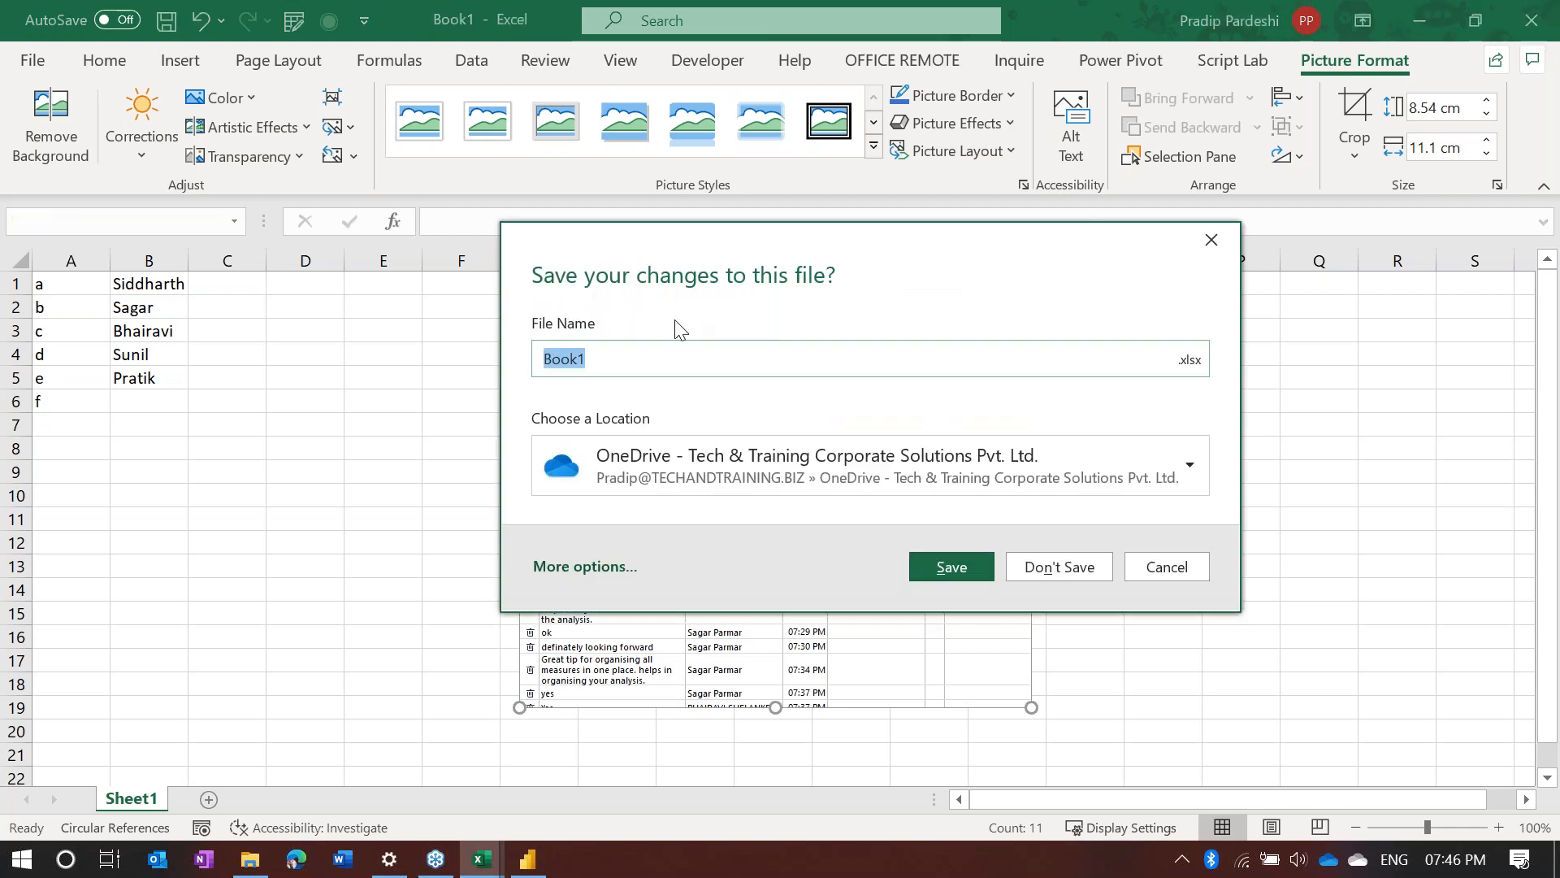
pyautogui.click(1066, 569)
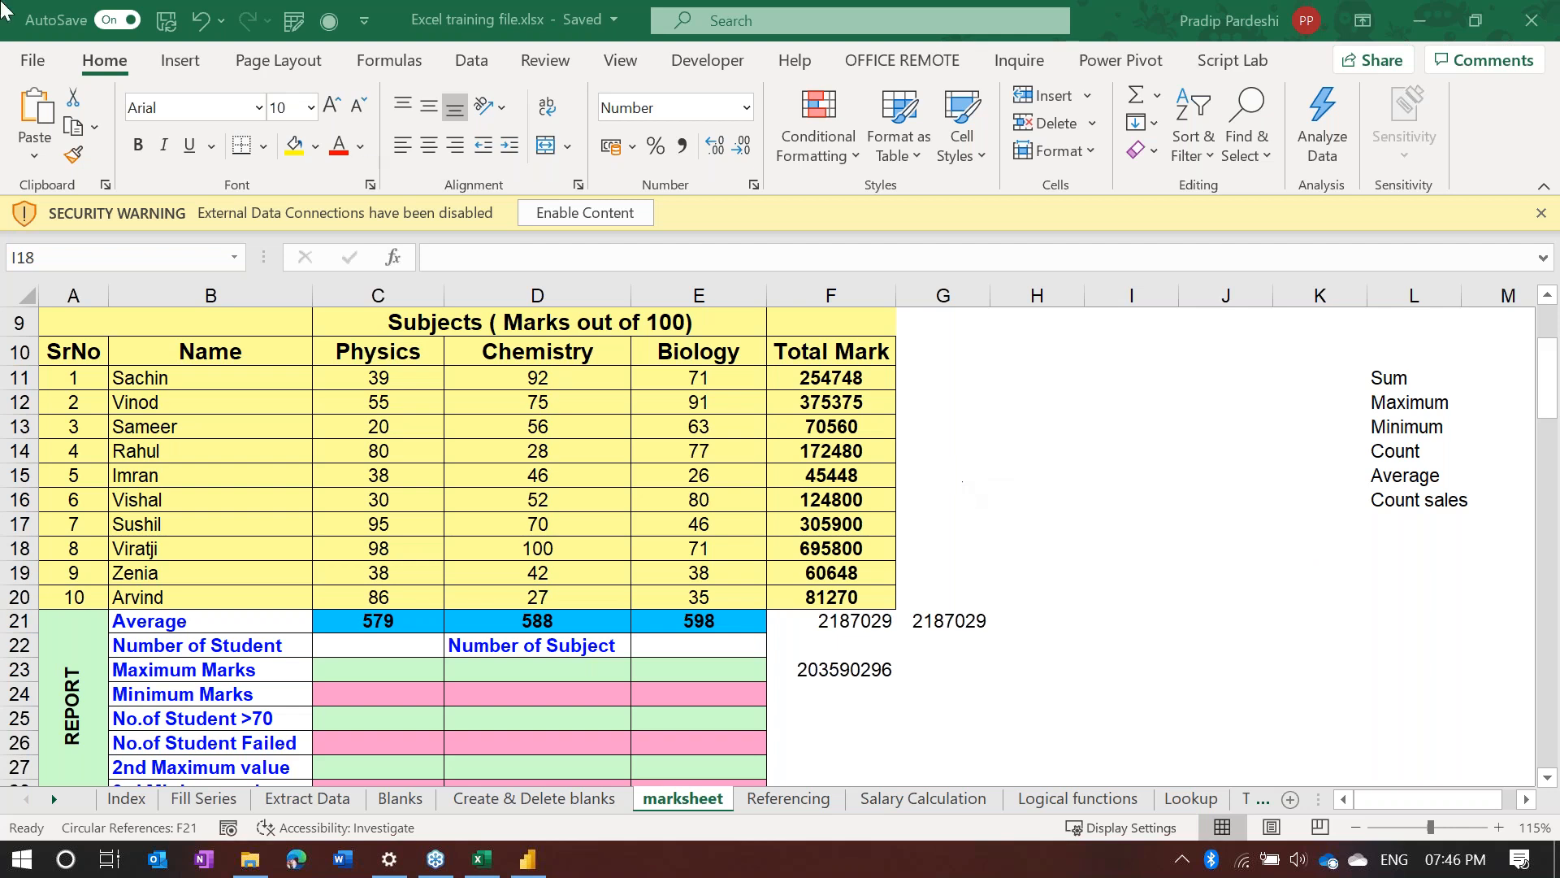
# Step: Recover the latest unsaved Book1 workbook through Info's Manage Workbook, Recover Unsaved Workbooks
pyautogui.click(34, 61)
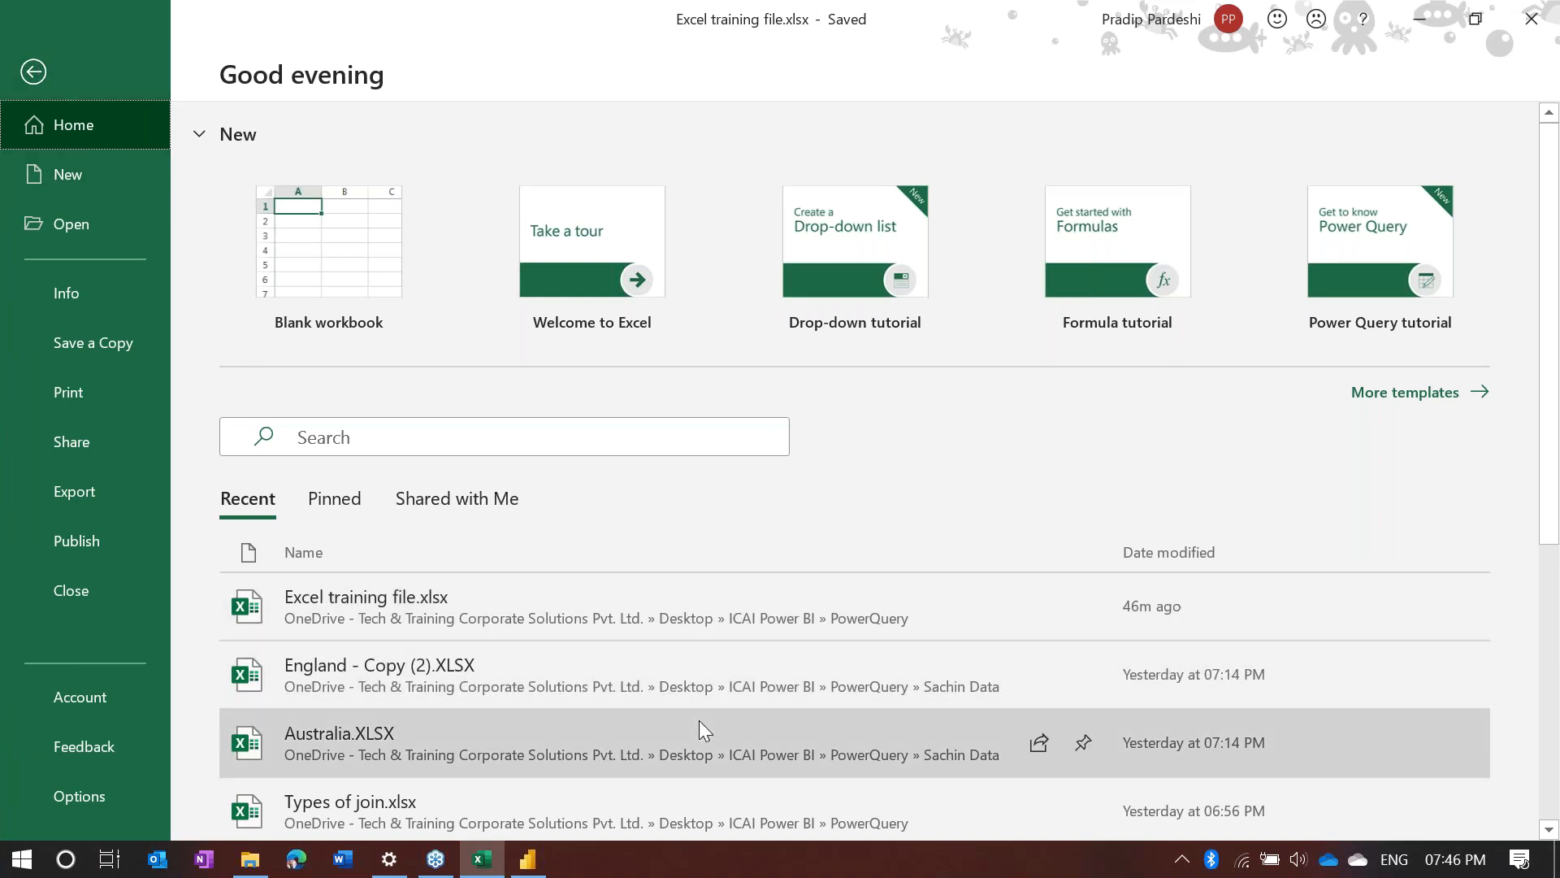
pyautogui.scroll(-6, 700, 722)
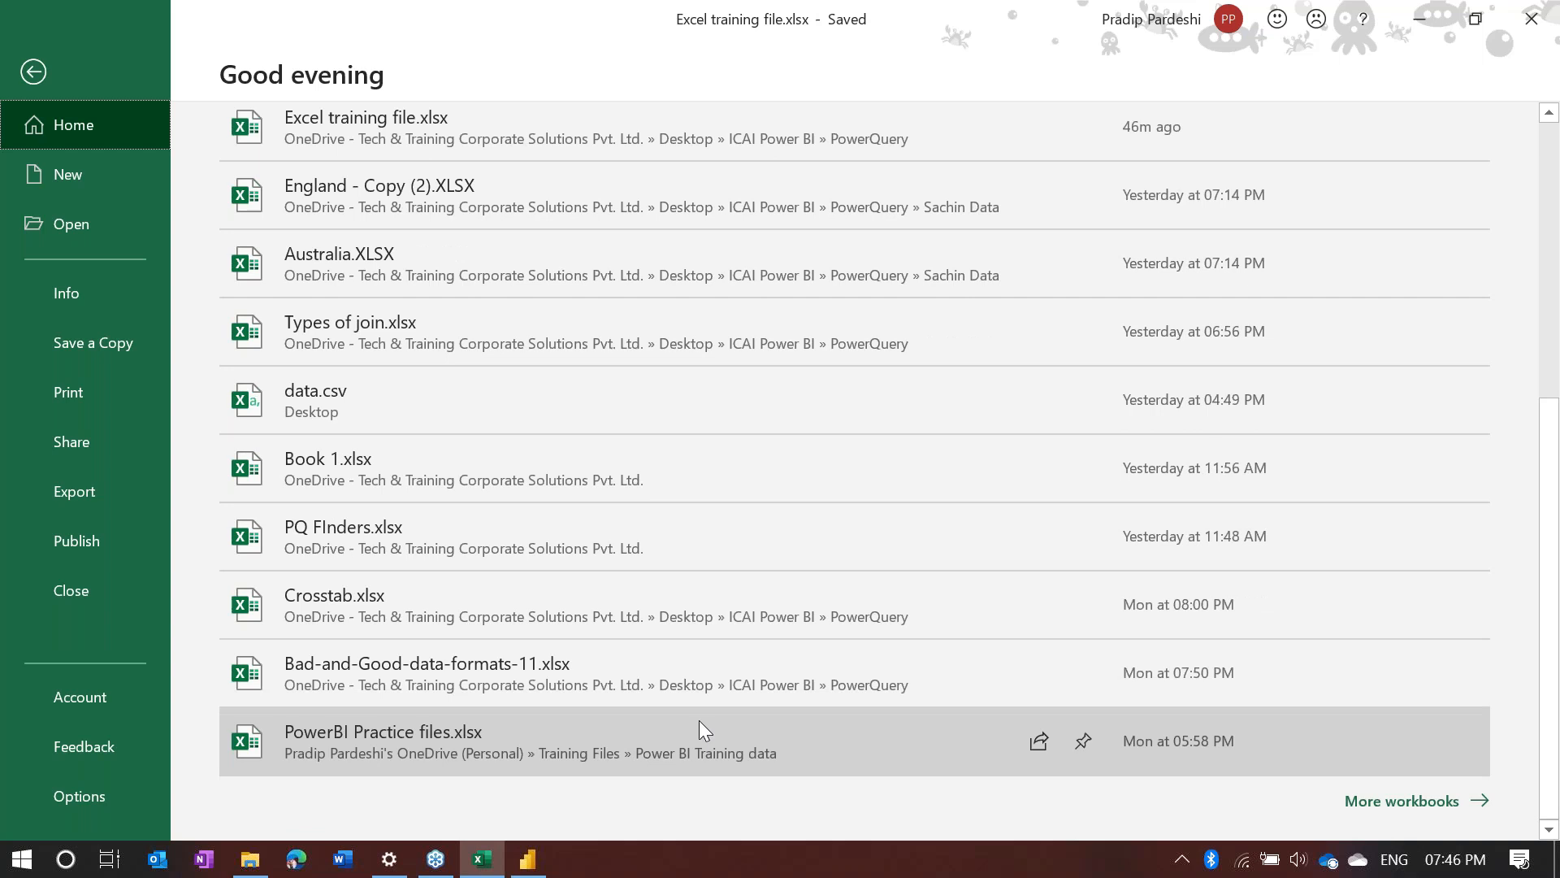
pyautogui.scroll(6, 699, 720)
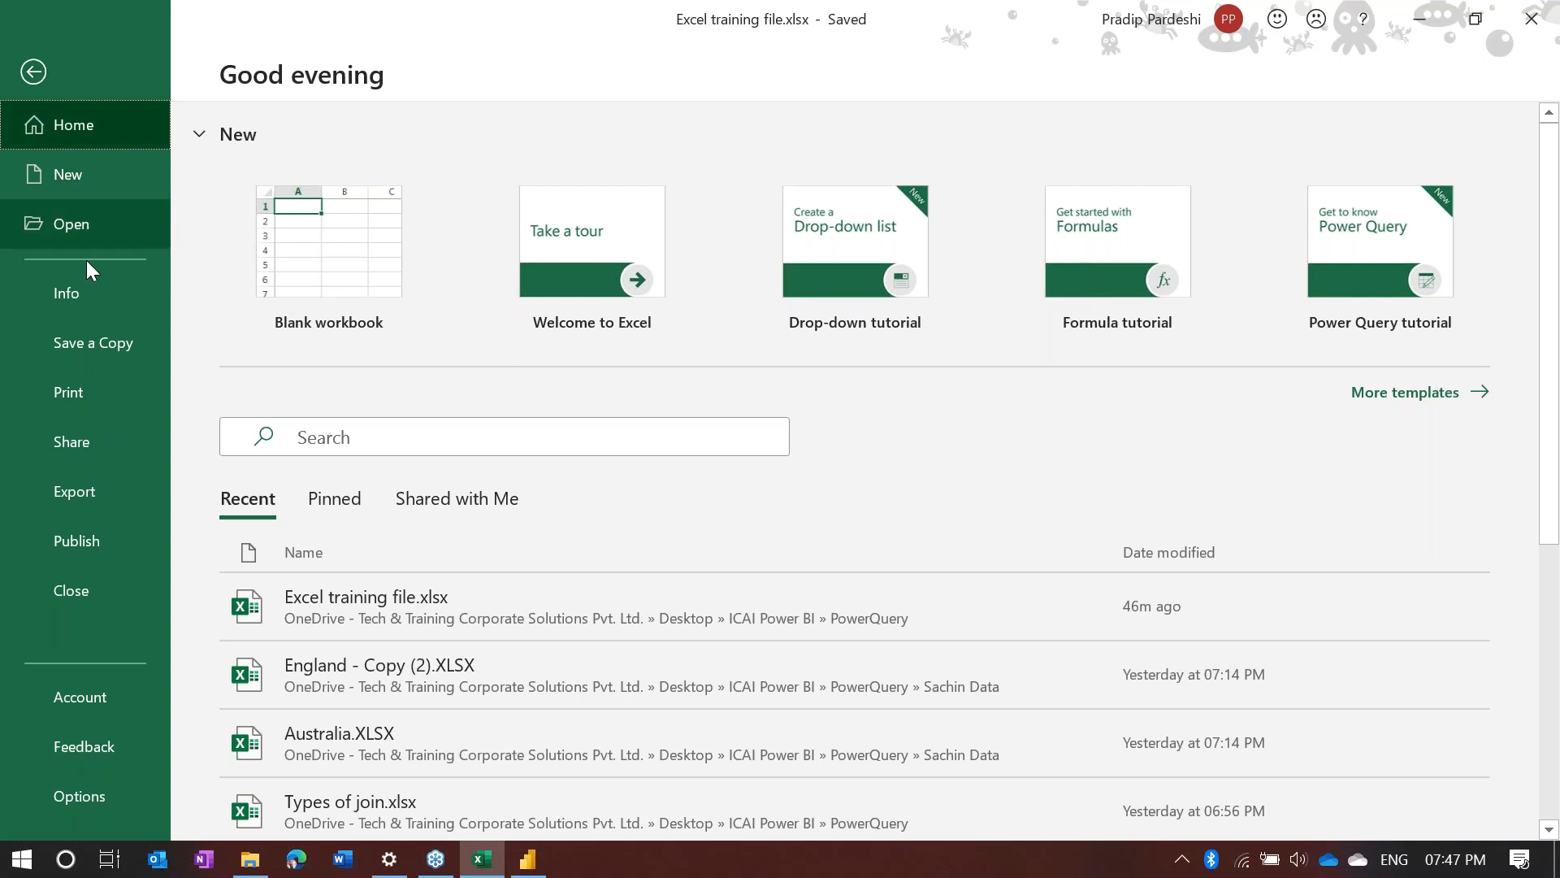
pyautogui.click(94, 300)
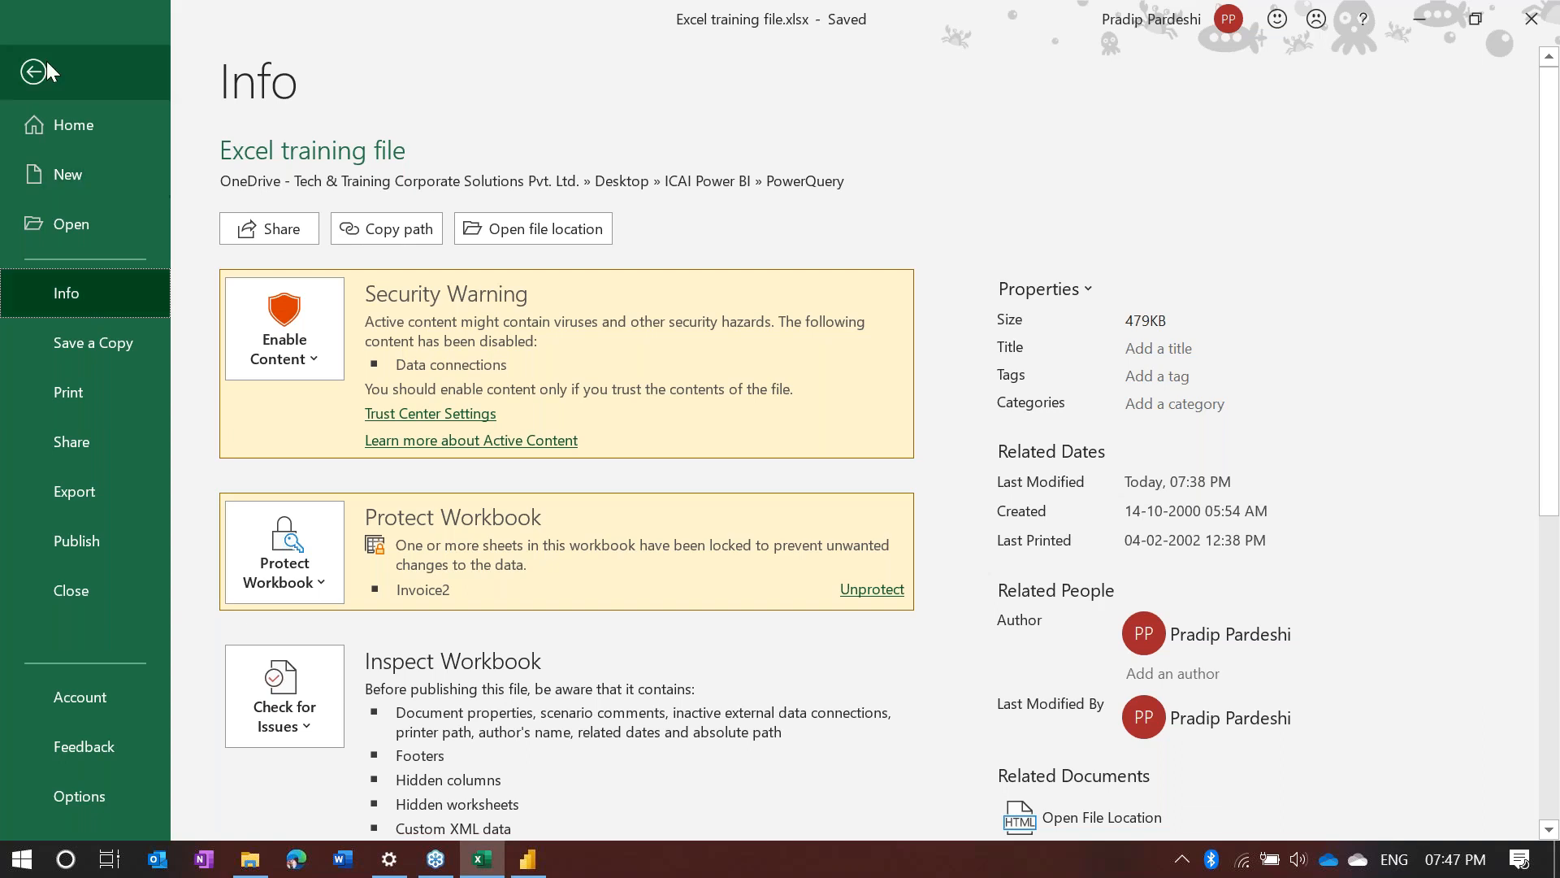
pyautogui.scroll(-1, 434, 707)
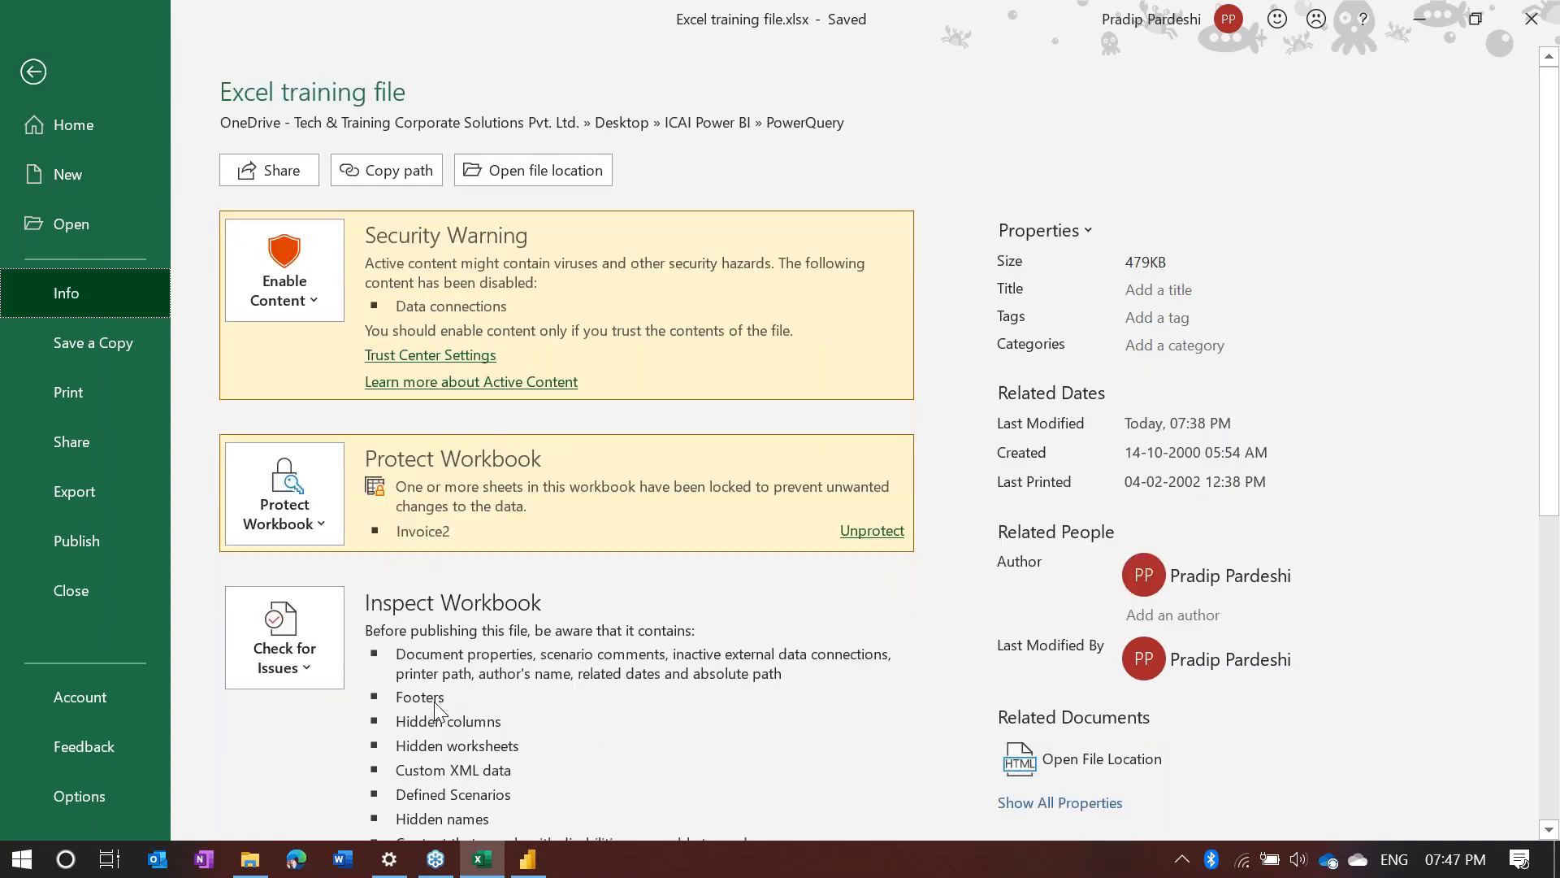
pyautogui.scroll(-8, 434, 700)
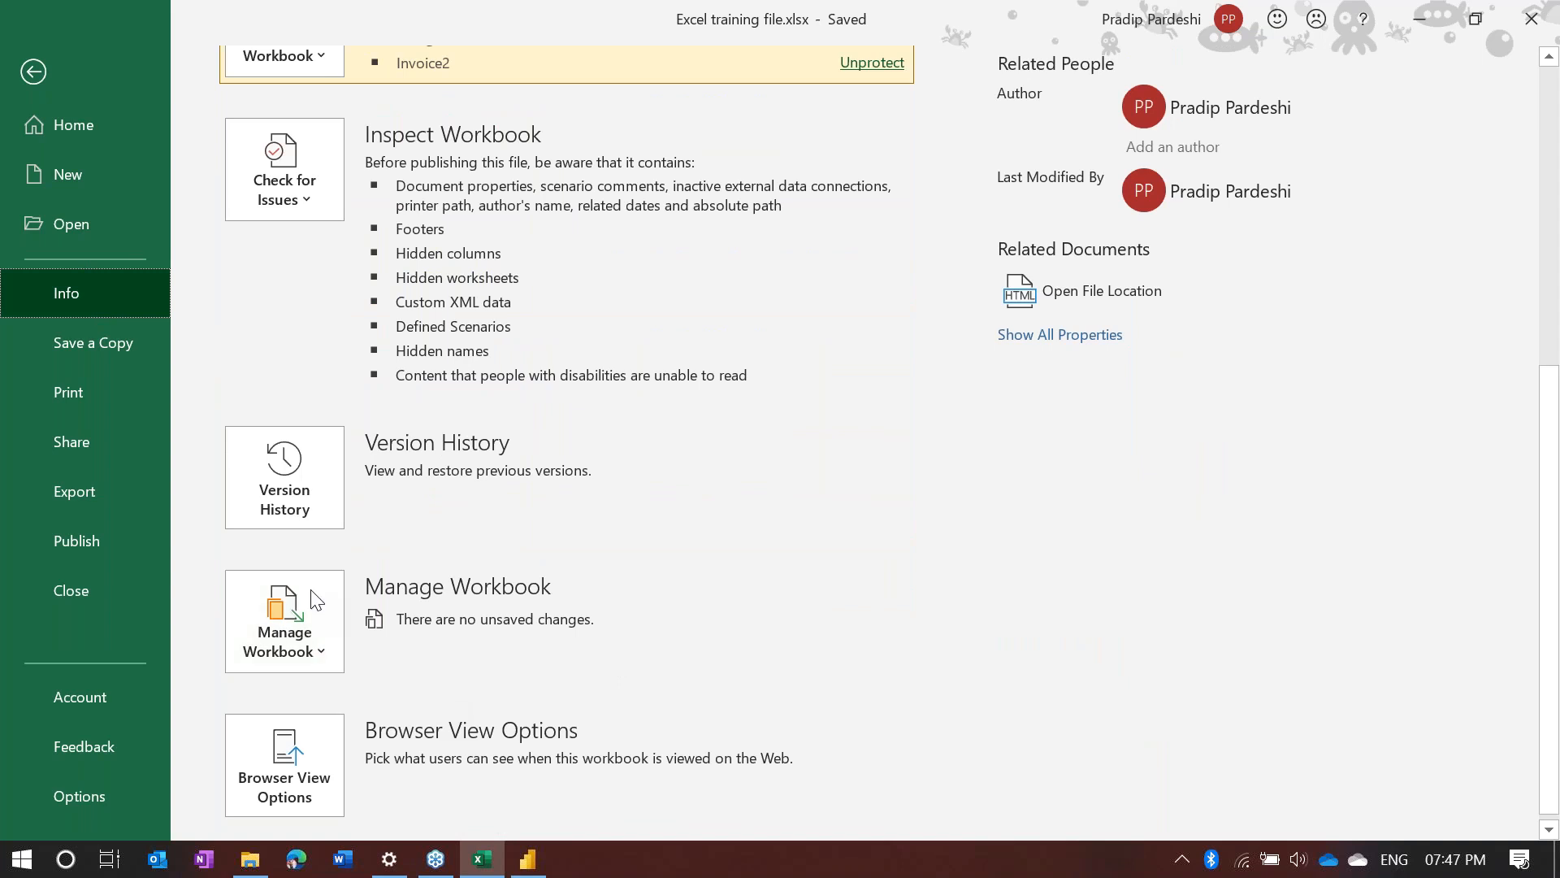
pyautogui.click(310, 622)
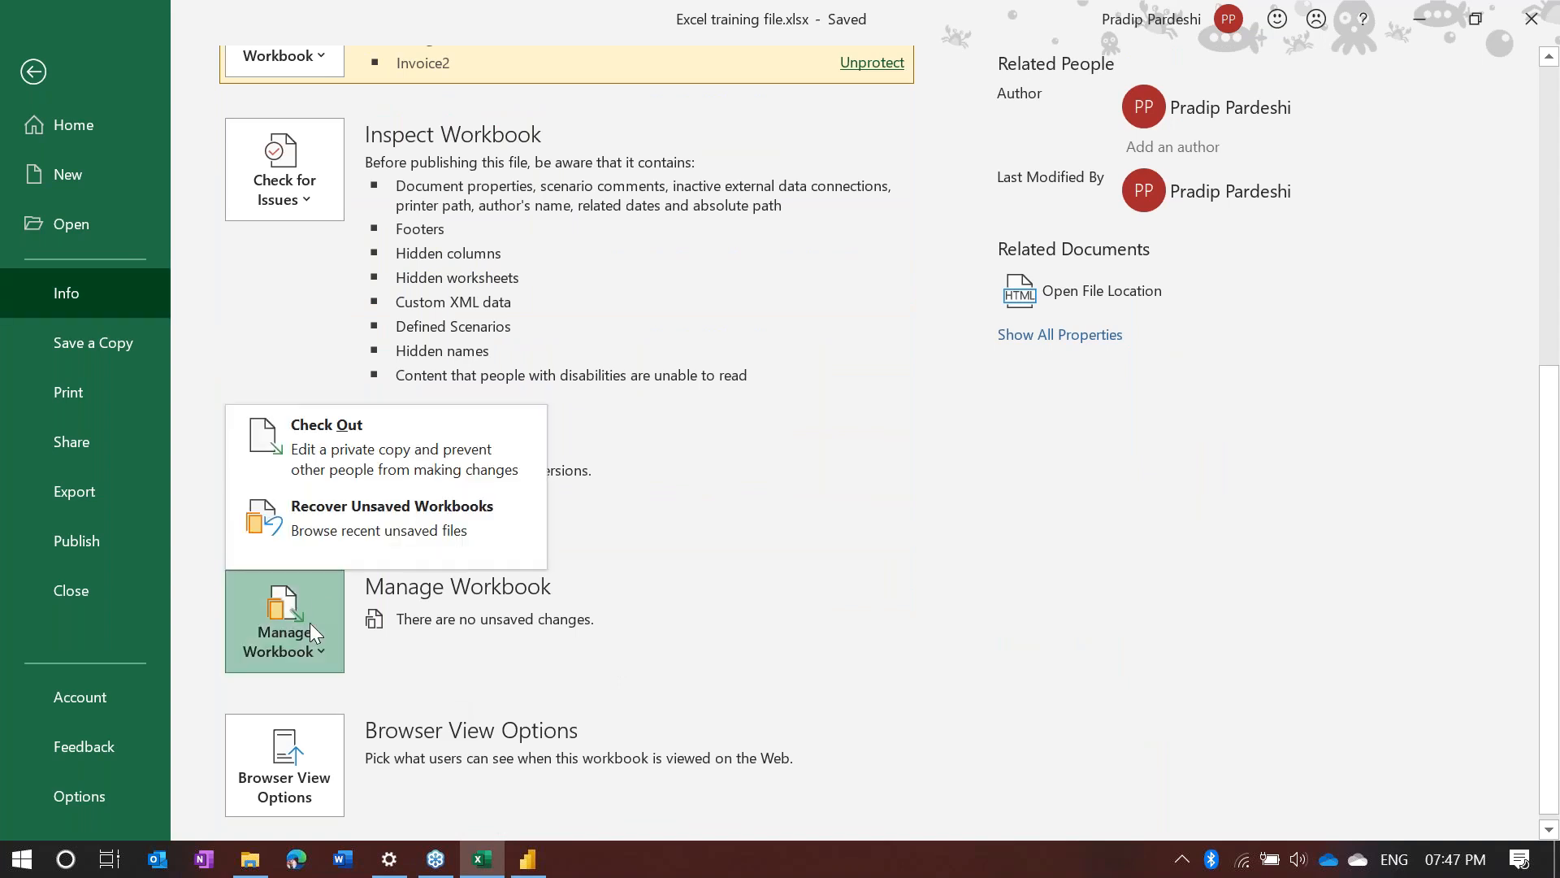
pyautogui.click(388, 519)
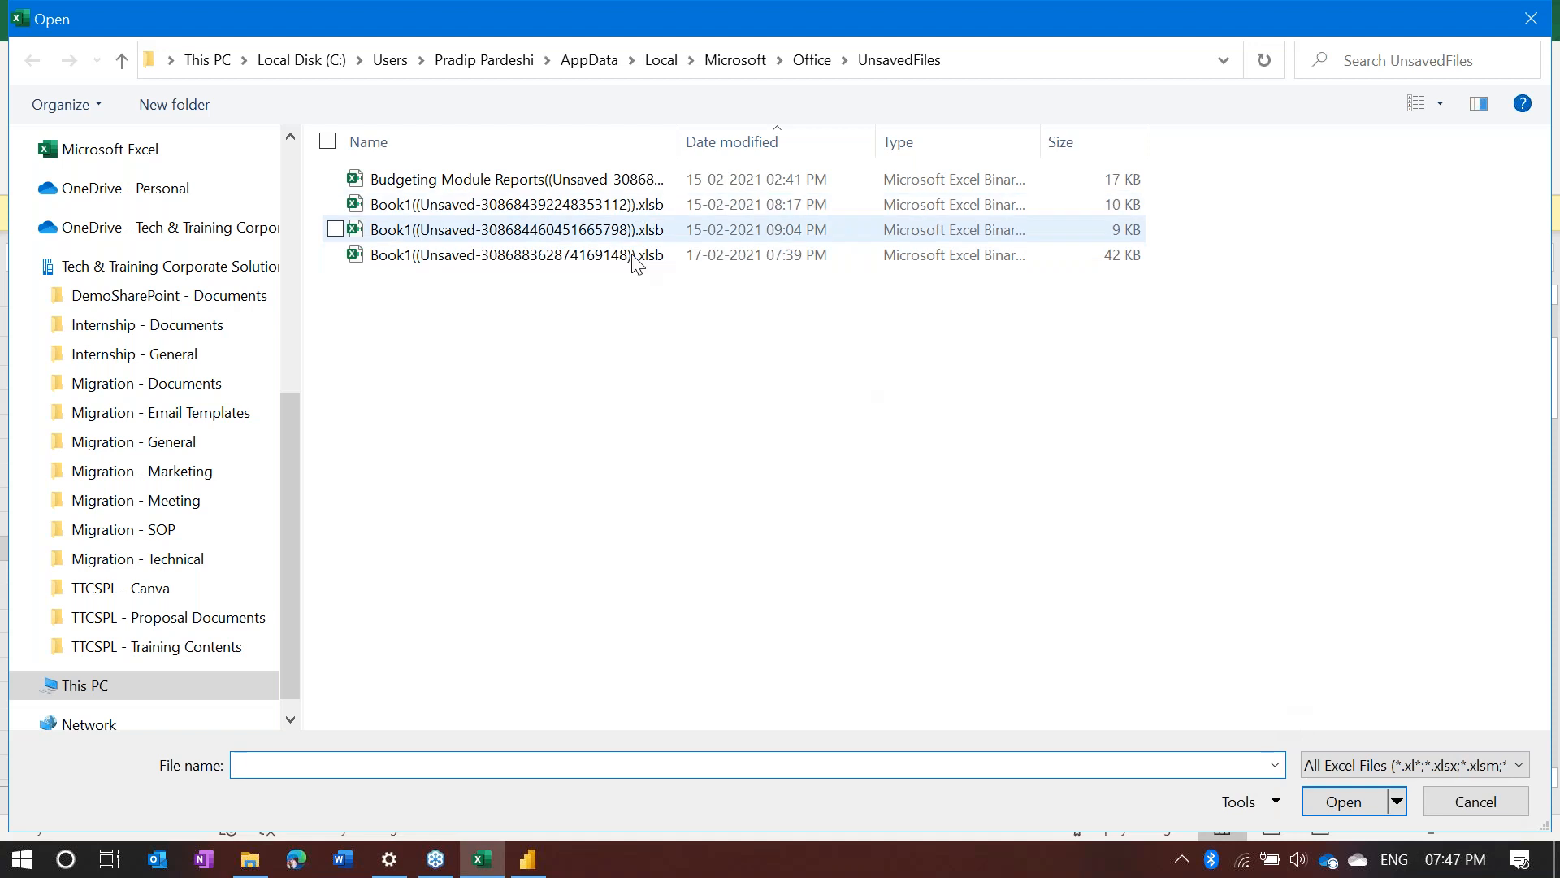
pyautogui.click(788, 254)
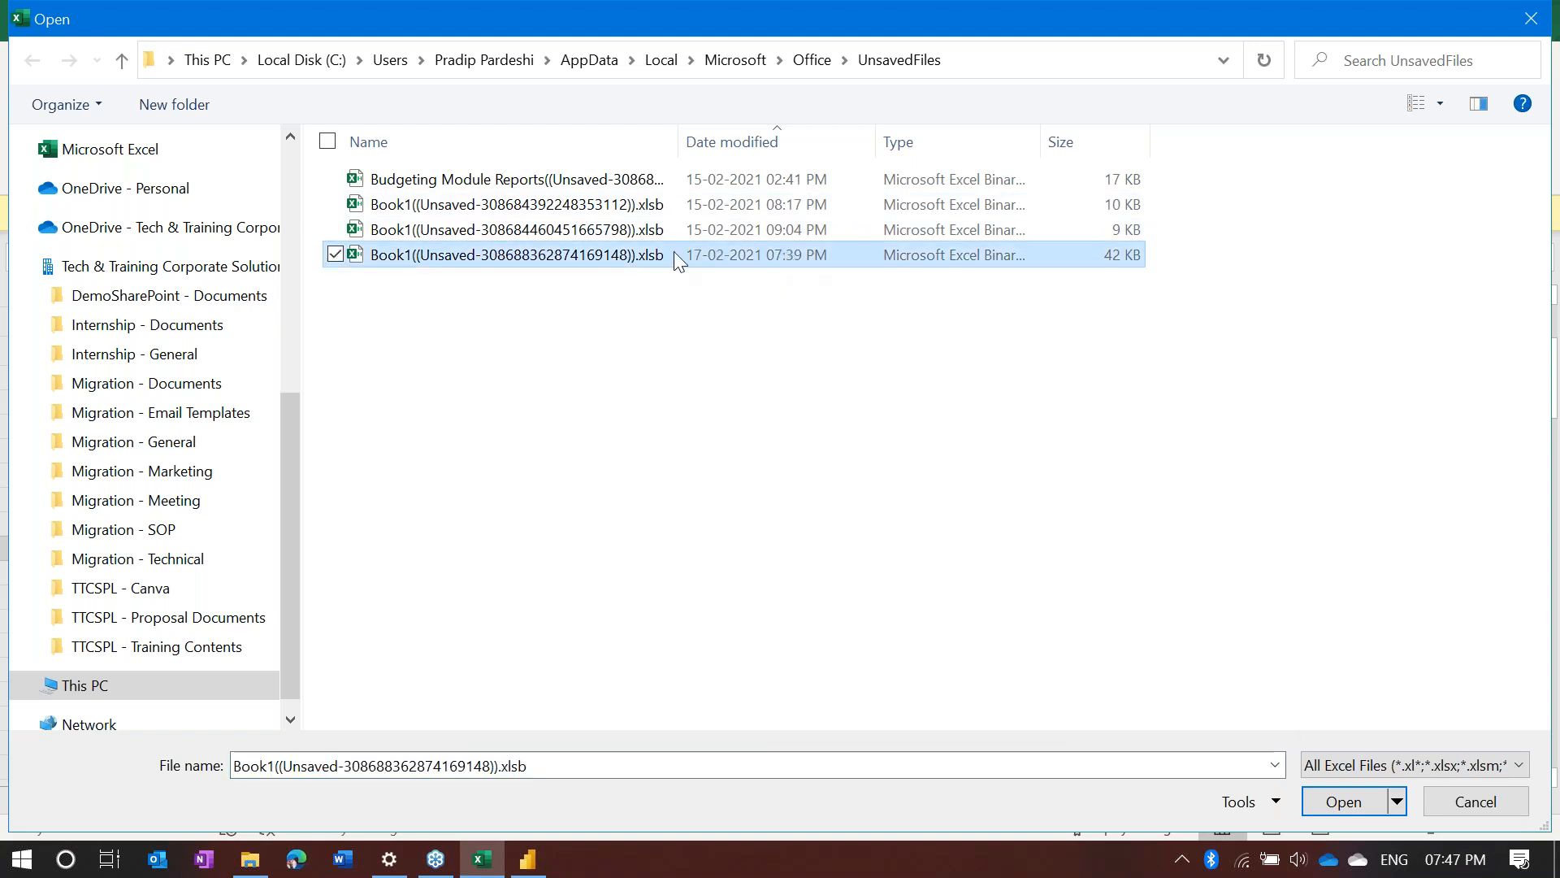
pyautogui.doubleClick(638, 255)
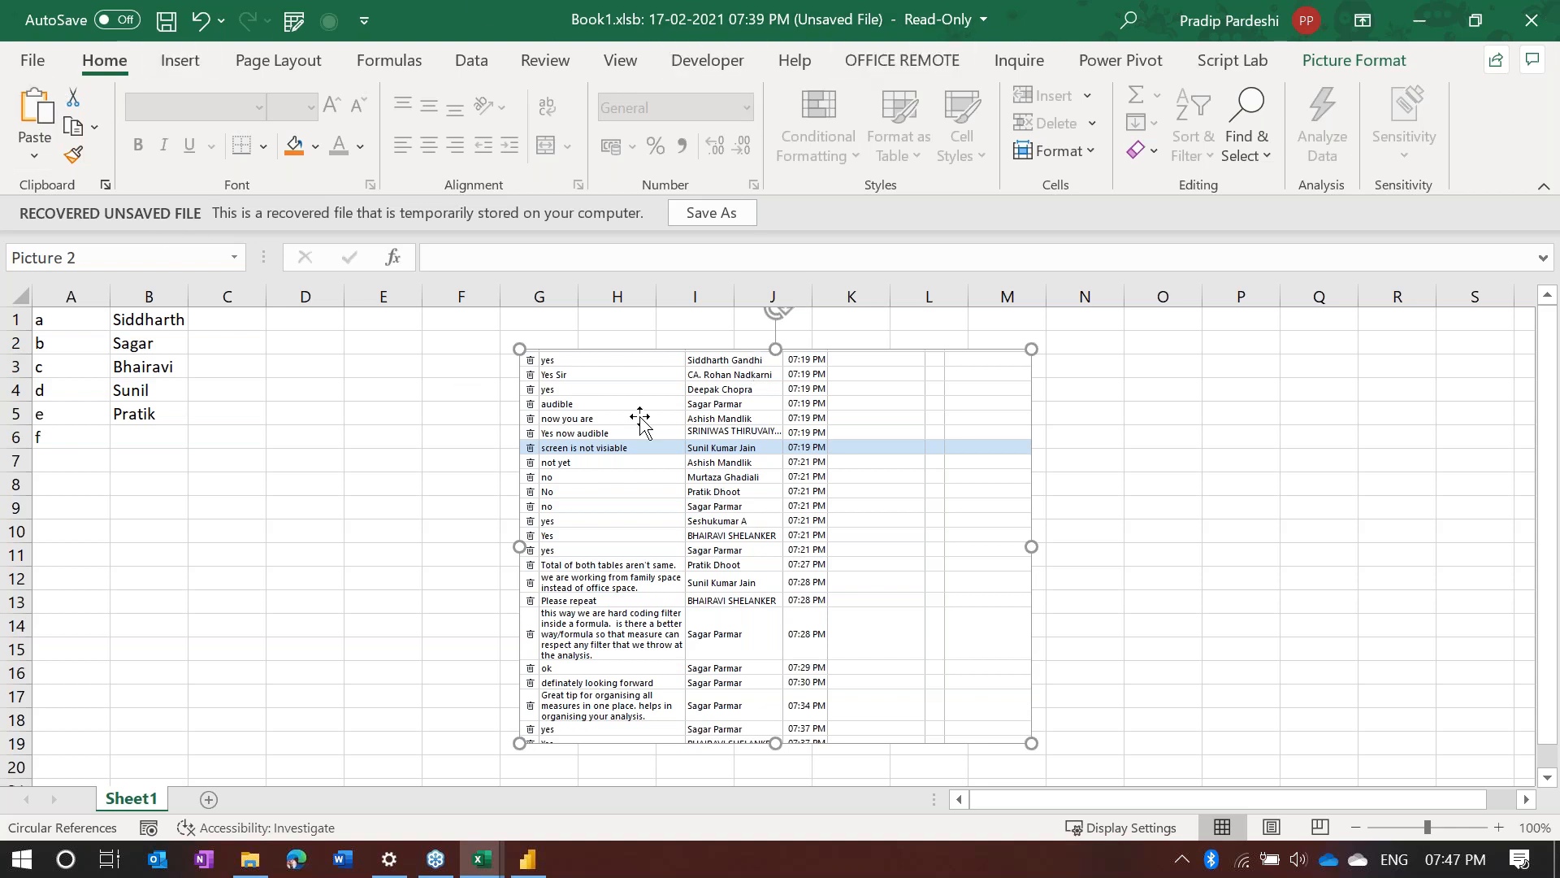
# Step: Review the recovered workbook's Manage Workbook options, then close the recovered file
pyautogui.click(32, 62)
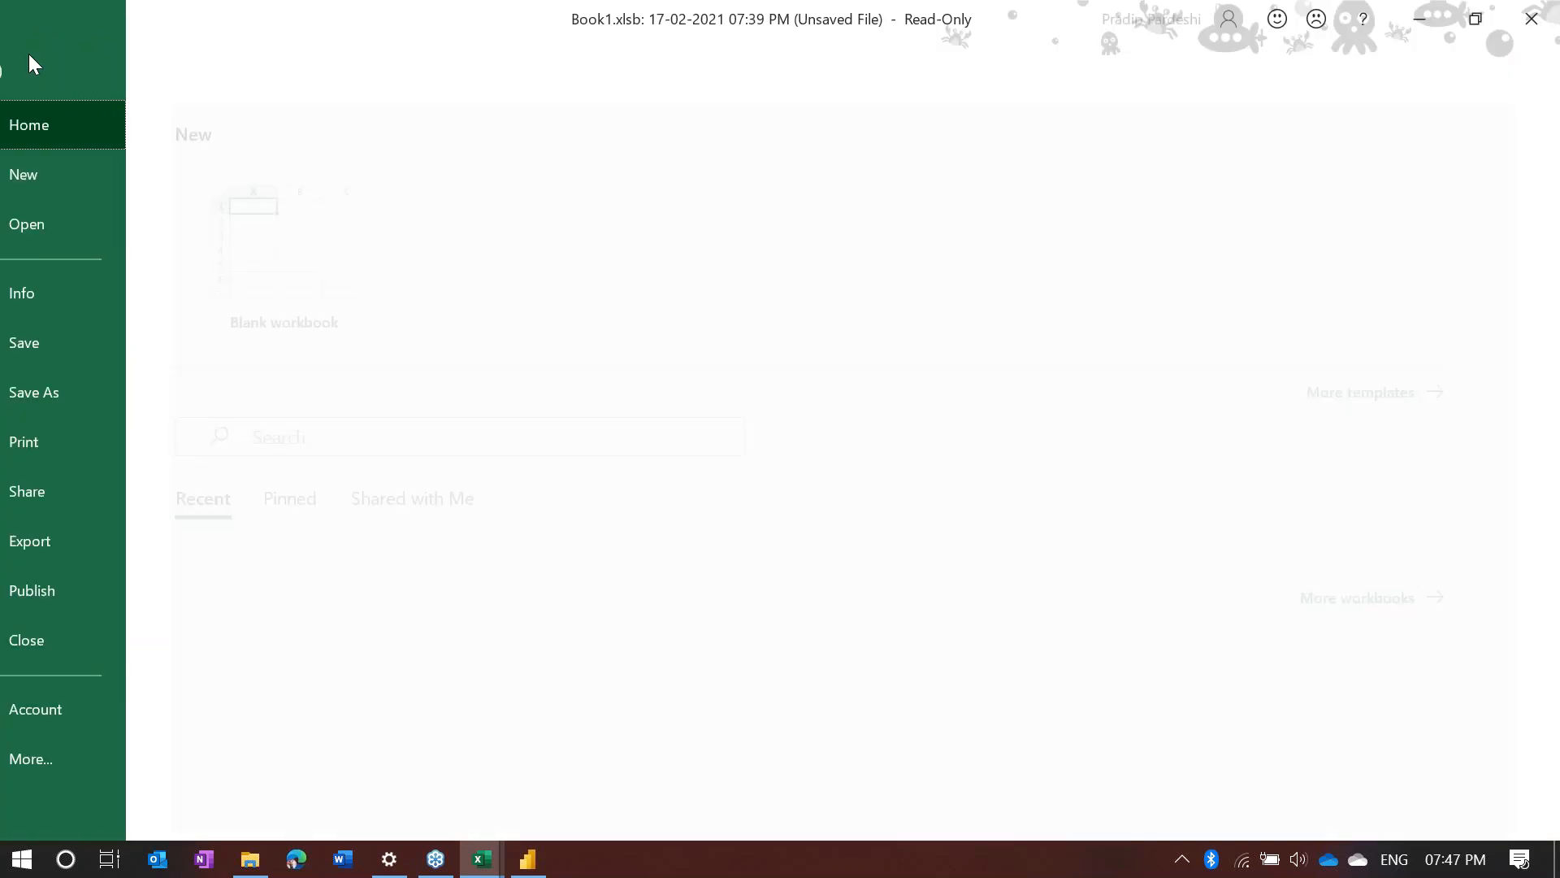
pyautogui.click(60, 286)
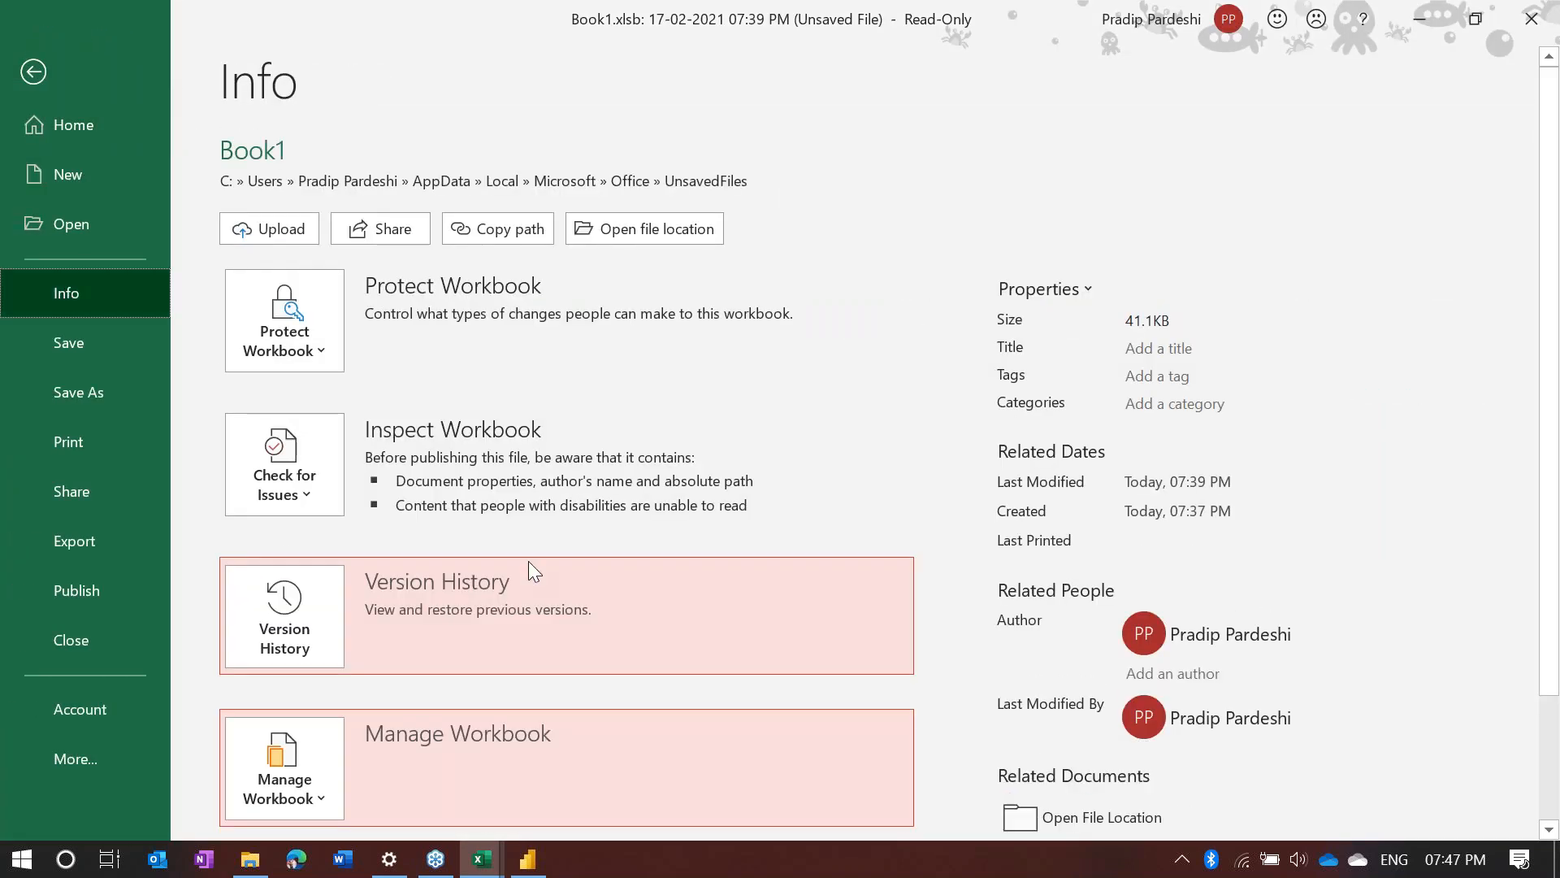
pyautogui.scroll(-2, 528, 561)
pyautogui.click(267, 630)
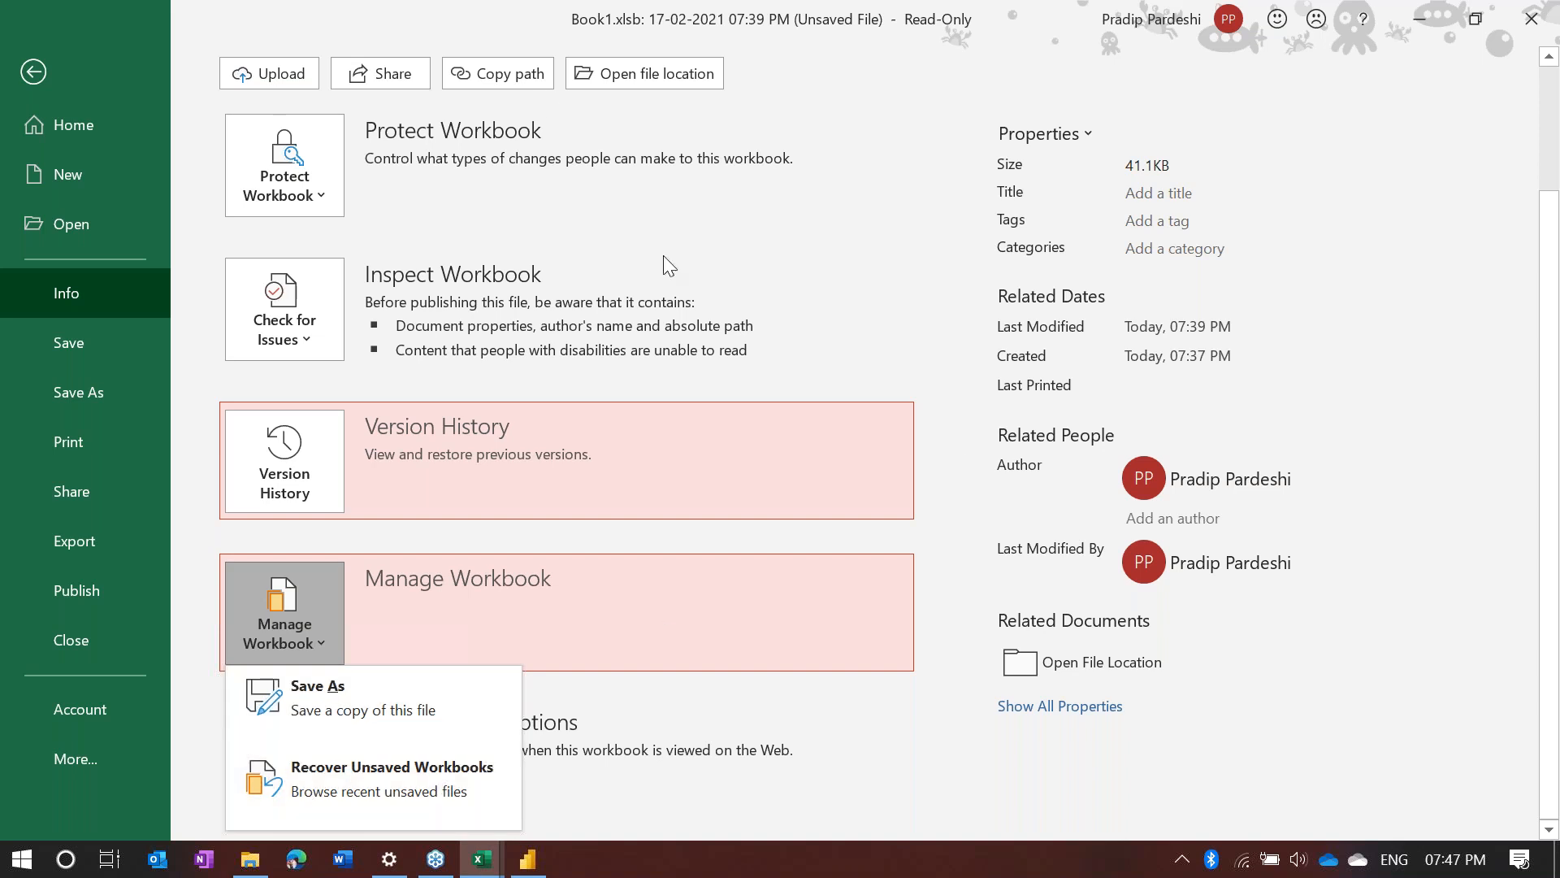
pyautogui.click(1535, 35)
pyautogui.click(1531, 18)
pyautogui.click(915, 497)
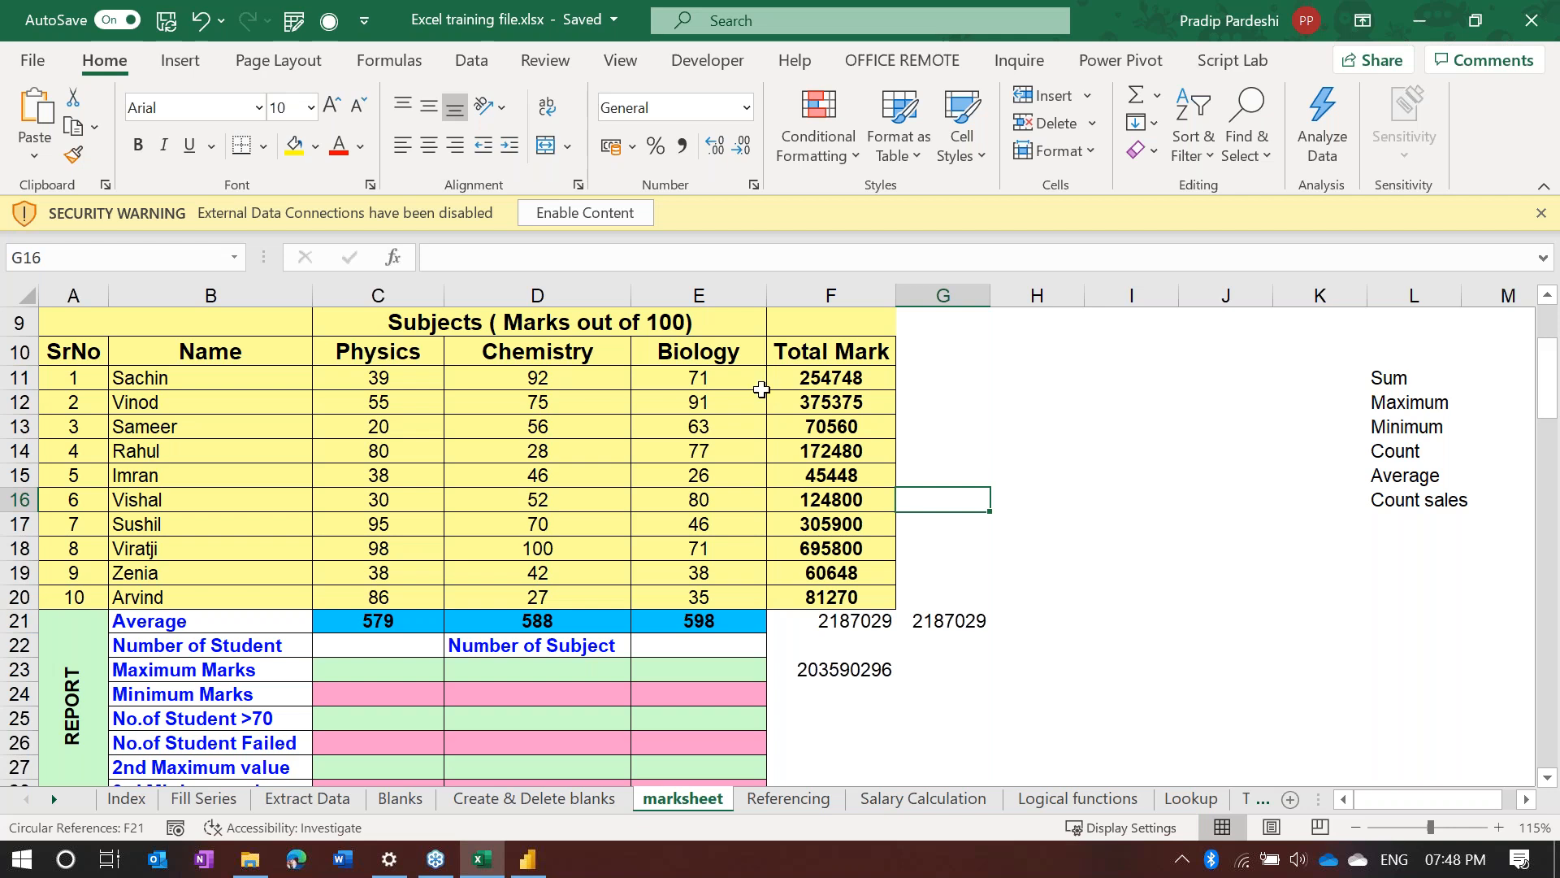
# Step: Inspect the AutoRecover interval in Excel Options' Save settings and close the dialog without changes
pyautogui.click(34, 62)
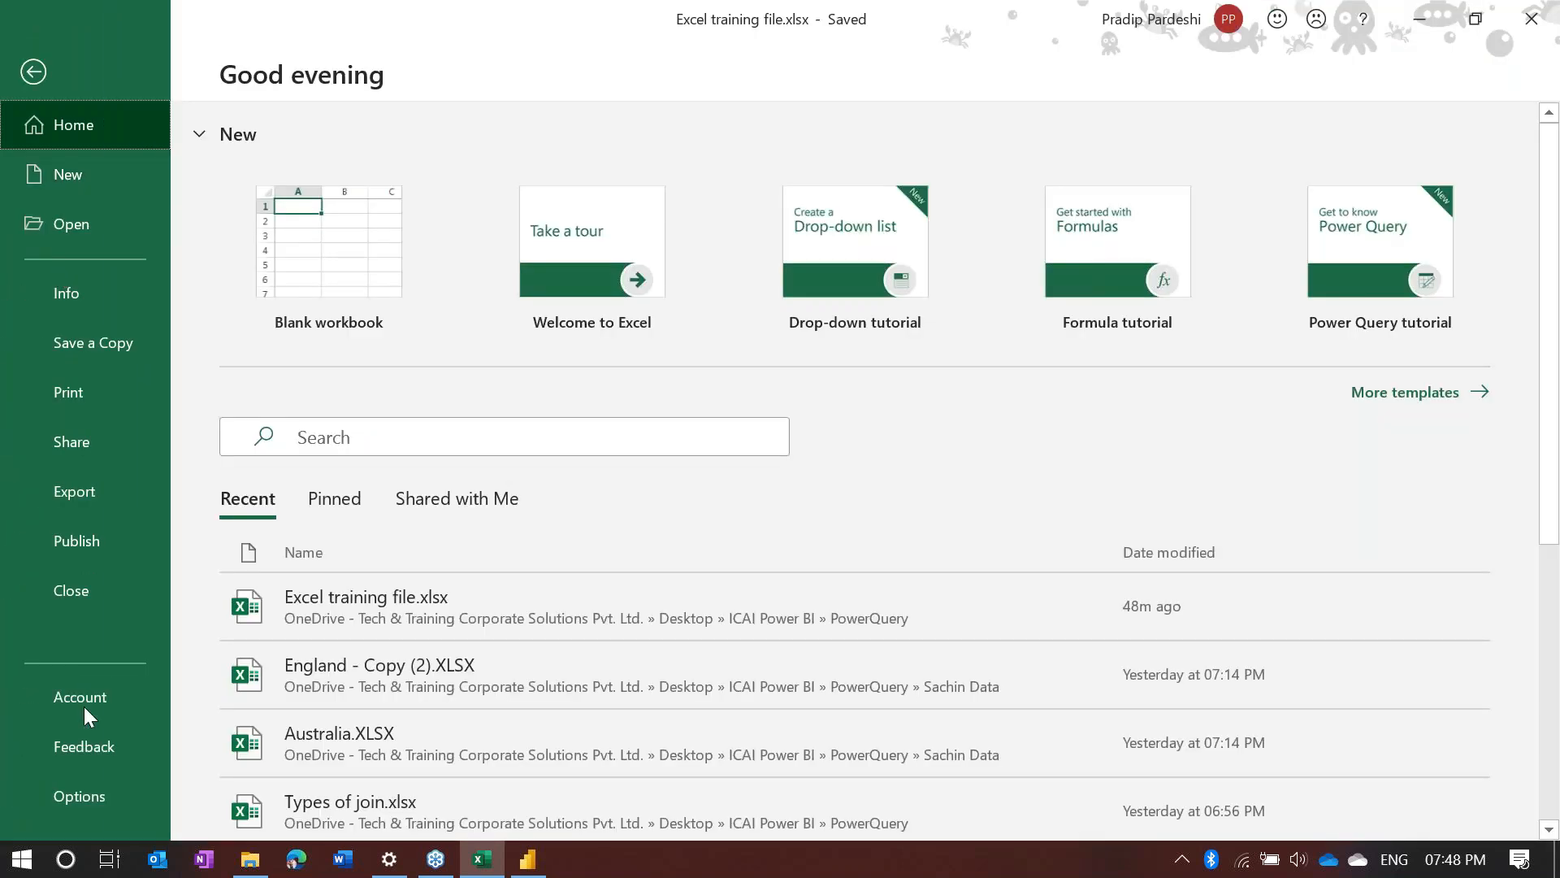
pyautogui.click(80, 796)
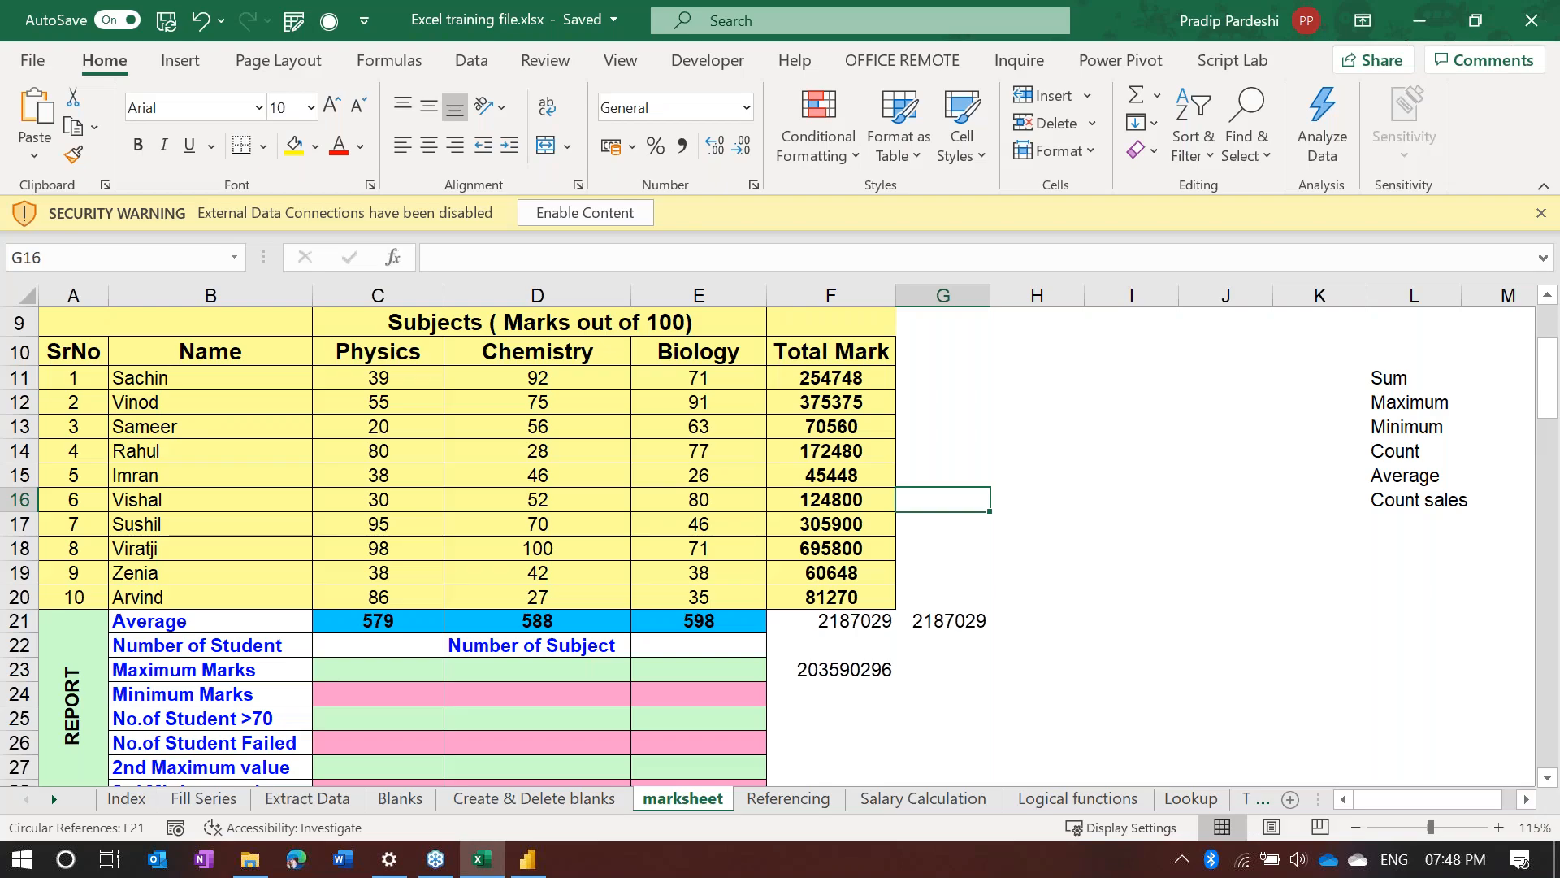
pyautogui.click(324, 213)
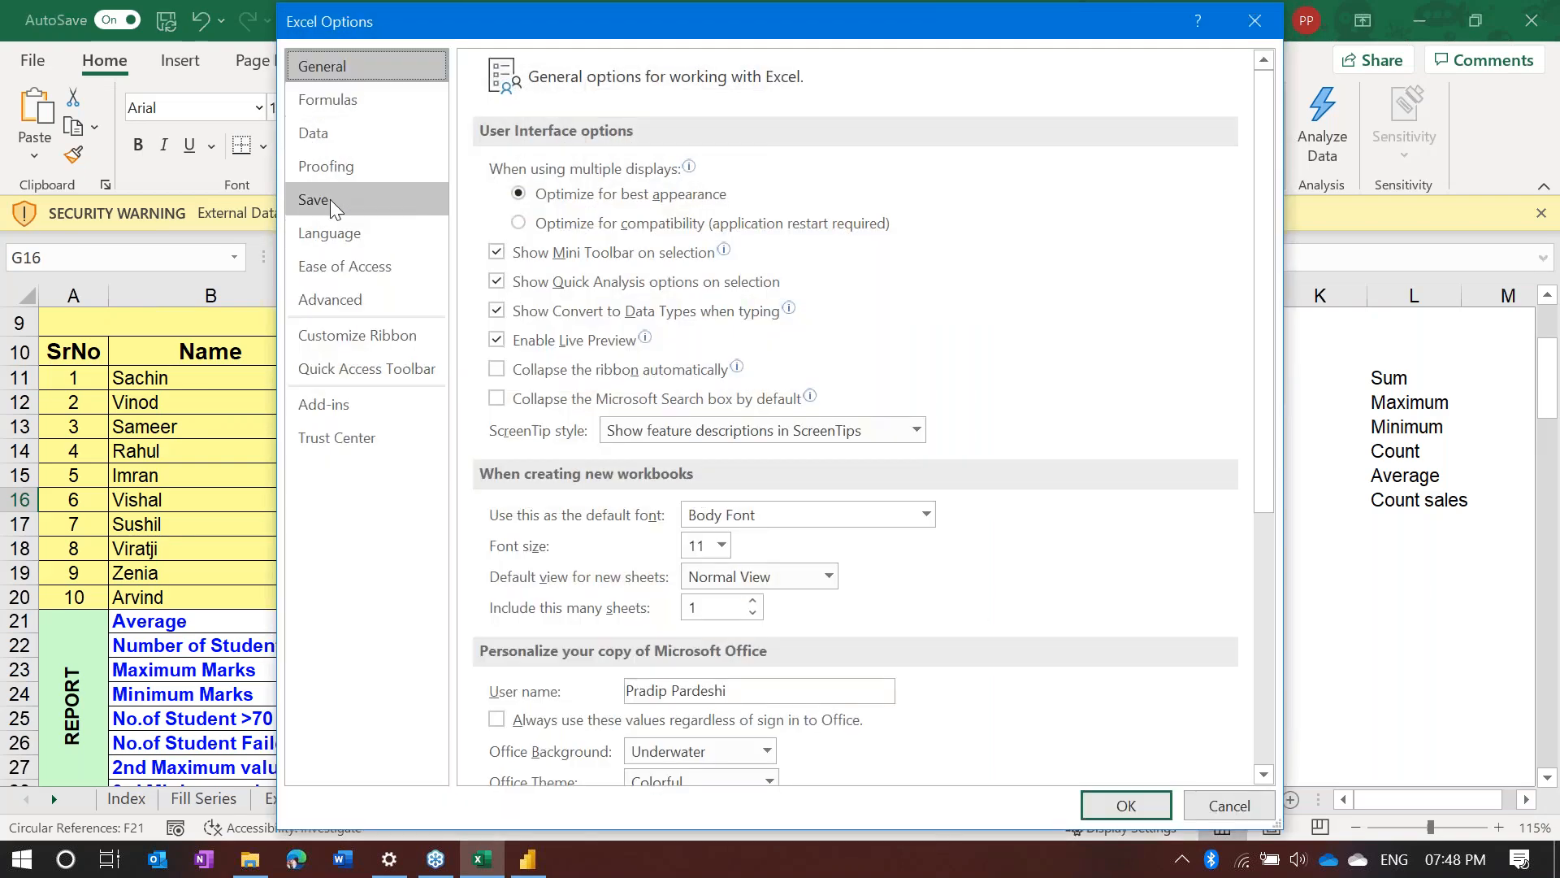
pyautogui.doubleClick(773, 231)
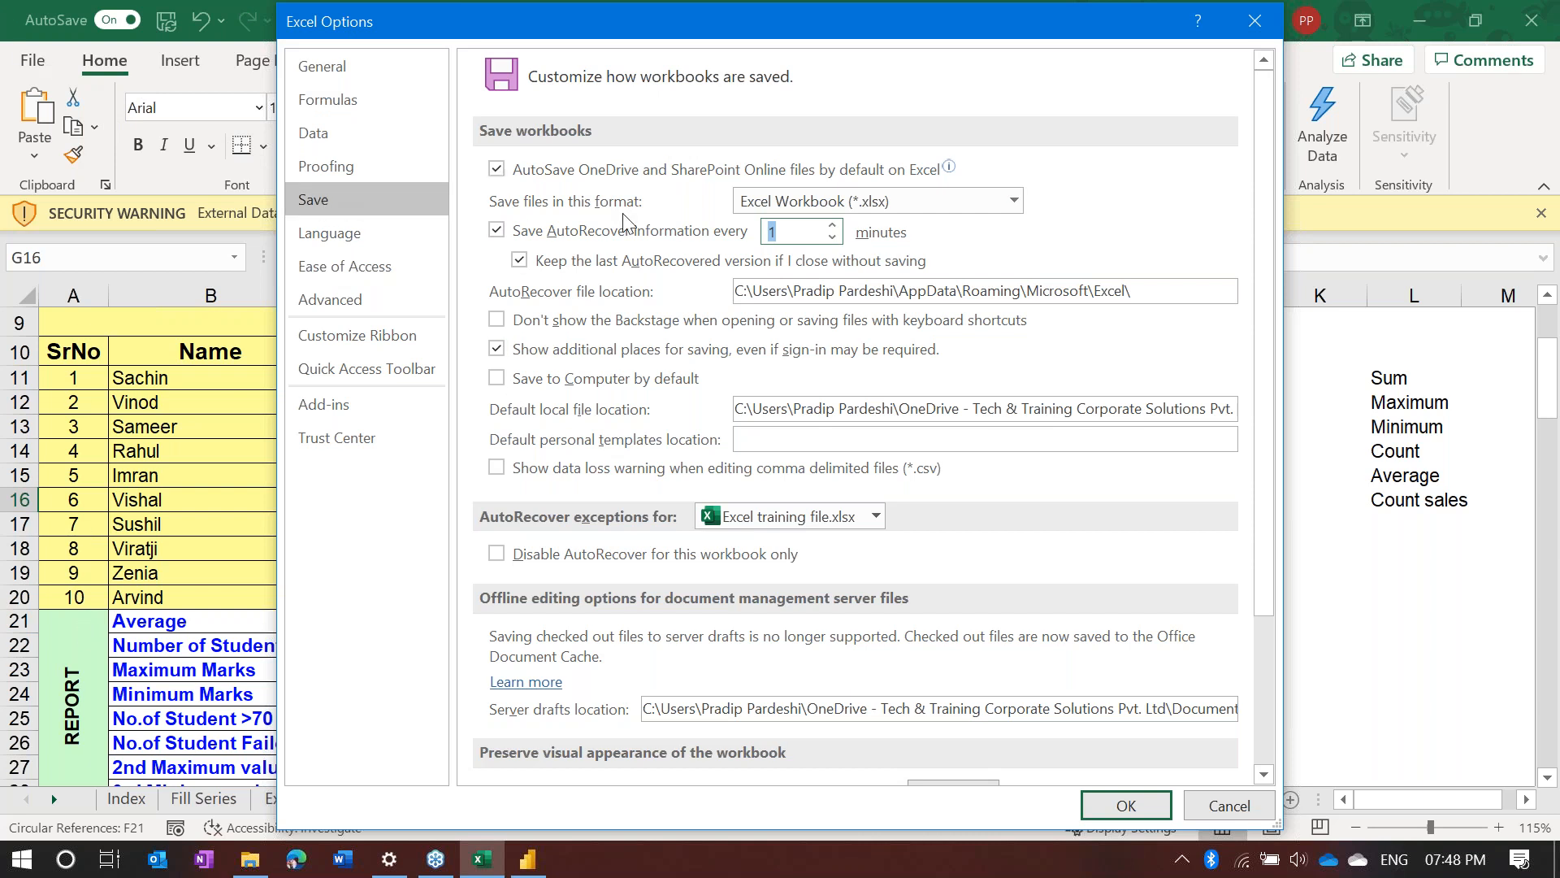
pyautogui.click(799, 235)
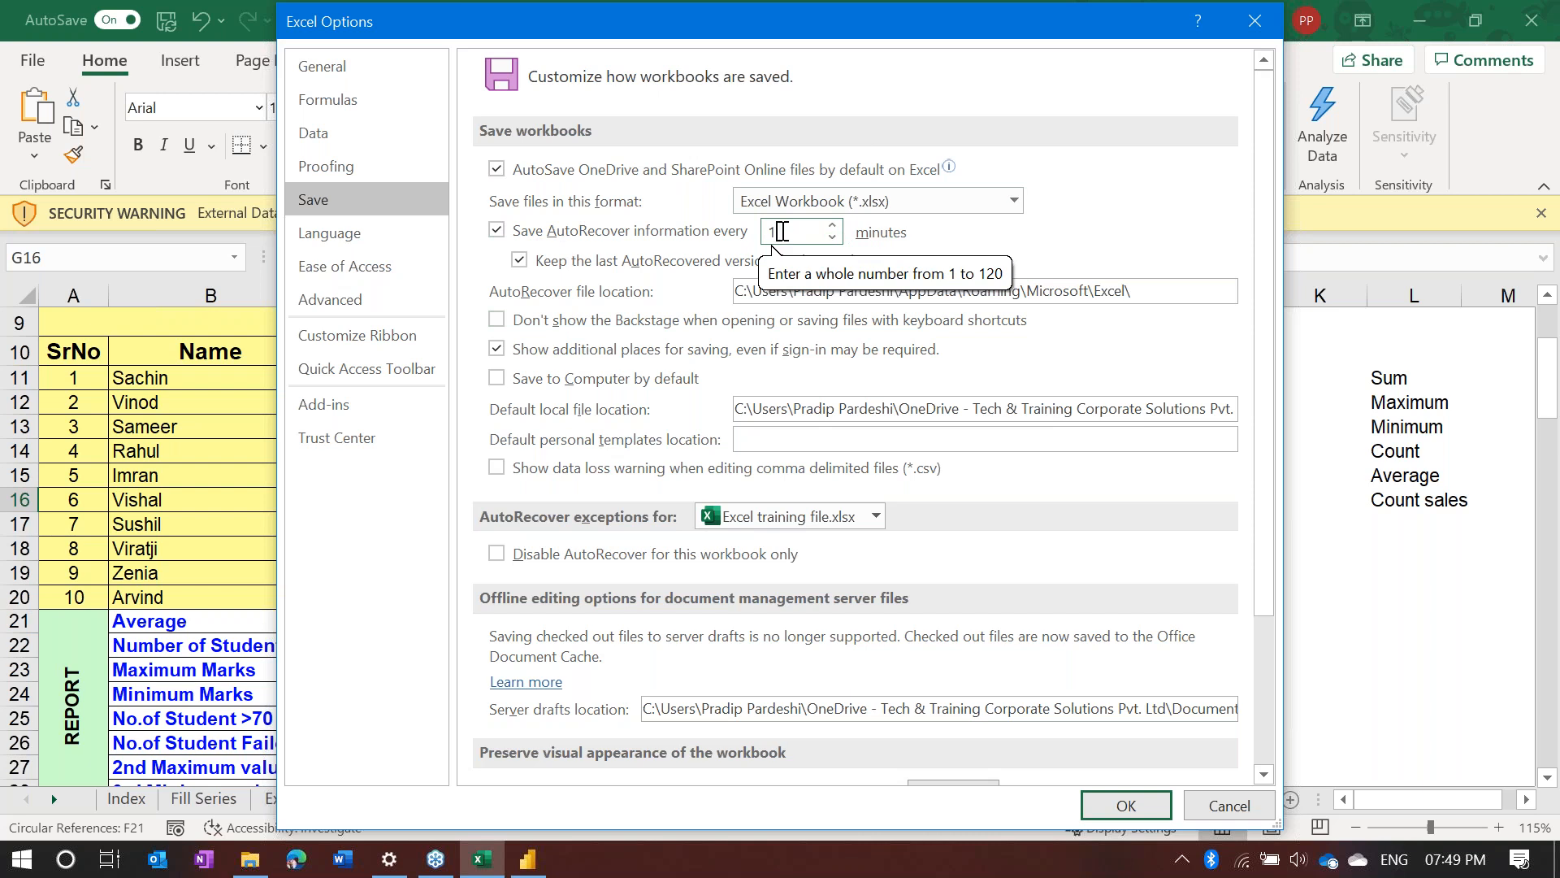
pyautogui.click(1255, 22)
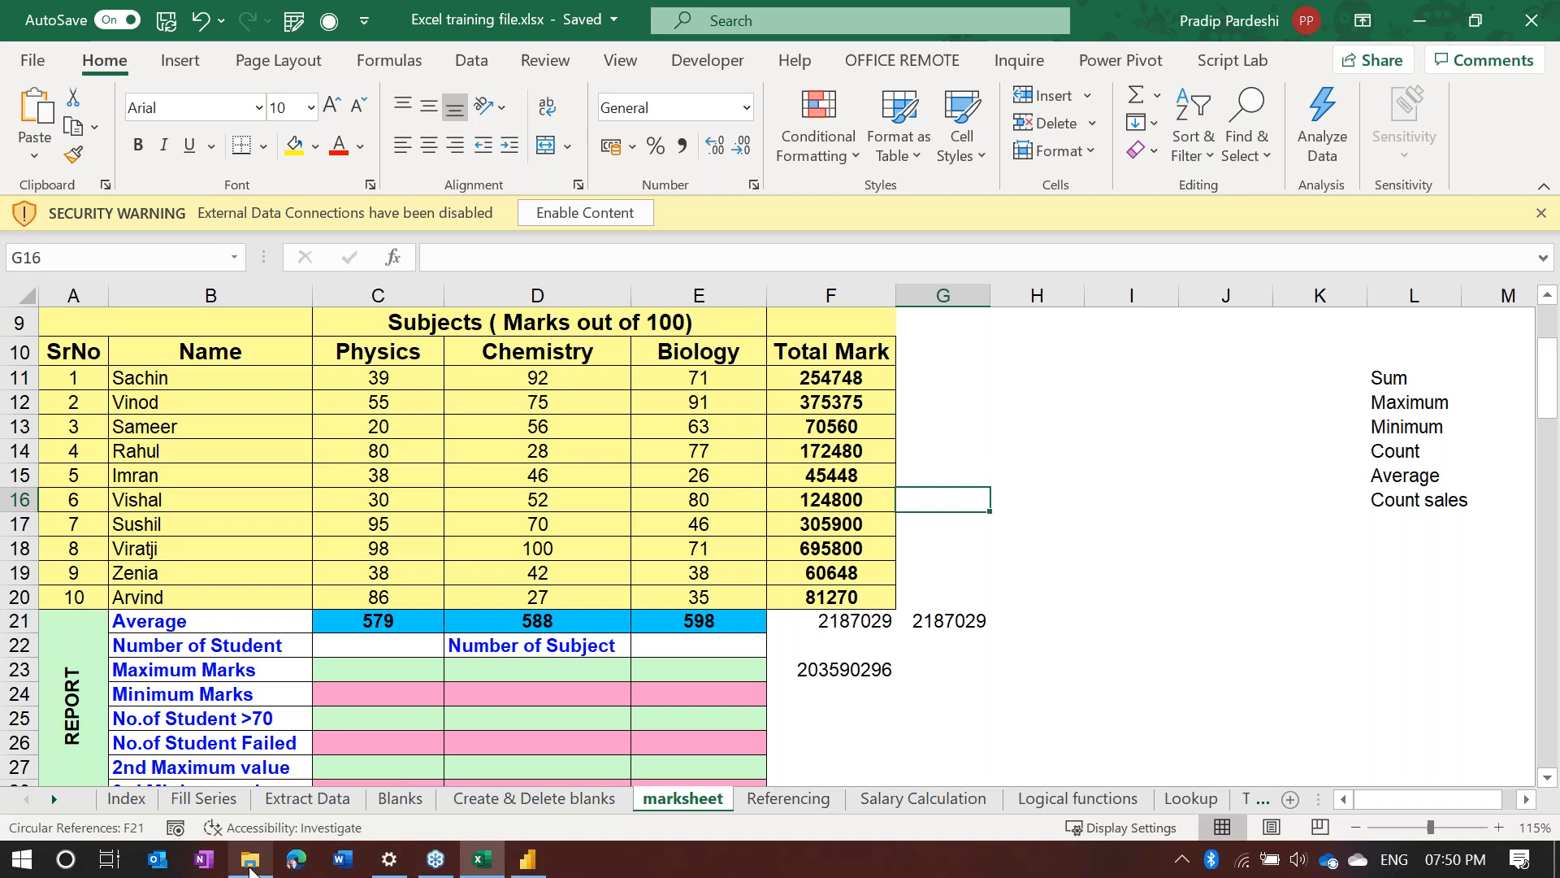
# Step: Open the trainer's YouTube channel in the browser from the address bar suggestions for "you"
pyautogui.moveTo(249, 869)
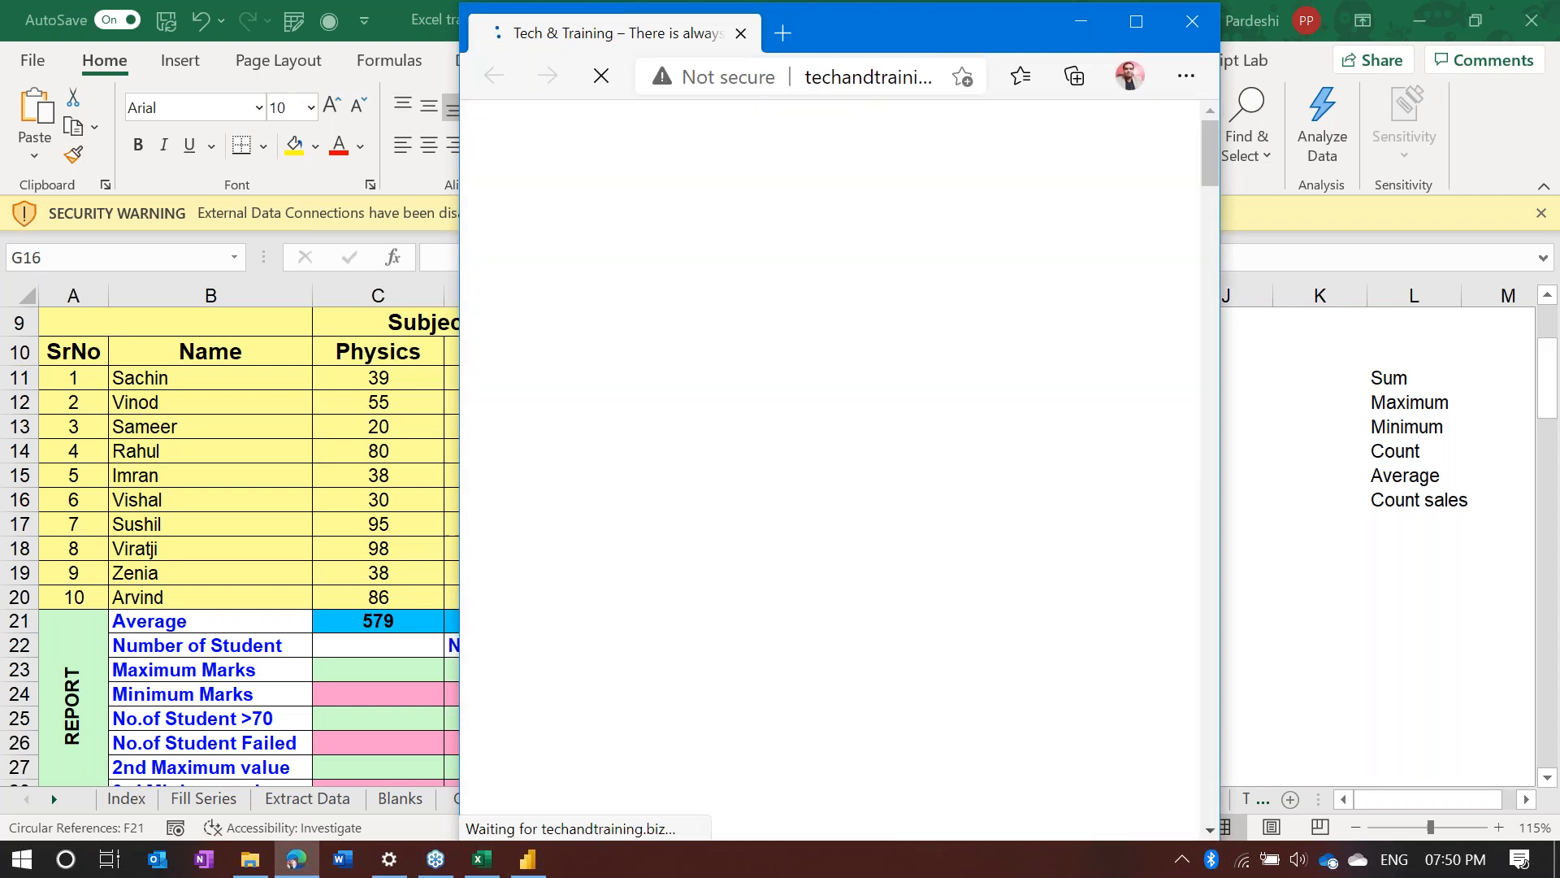
pyautogui.click(1137, 21)
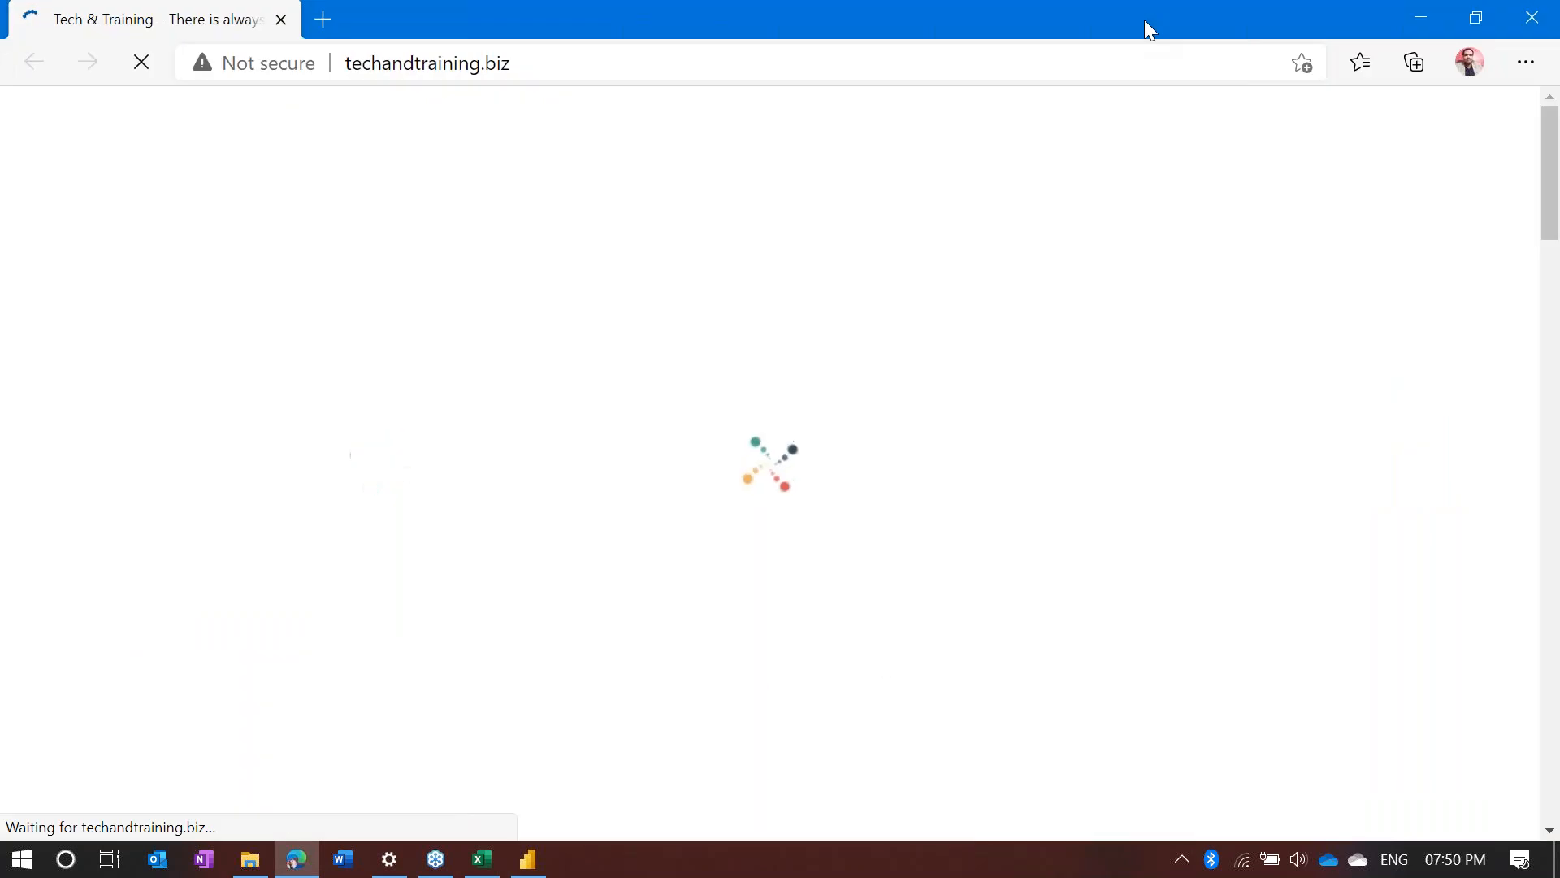
pyautogui.click(645, 74)
pyautogui.write('you')
pyautogui.press('Down')
pyautogui.press('Down')
pyautogui.press('Down')
pyautogui.press('Up')
pyautogui.press('Up')
pyautogui.press('Up')
pyautogui.press('Return')
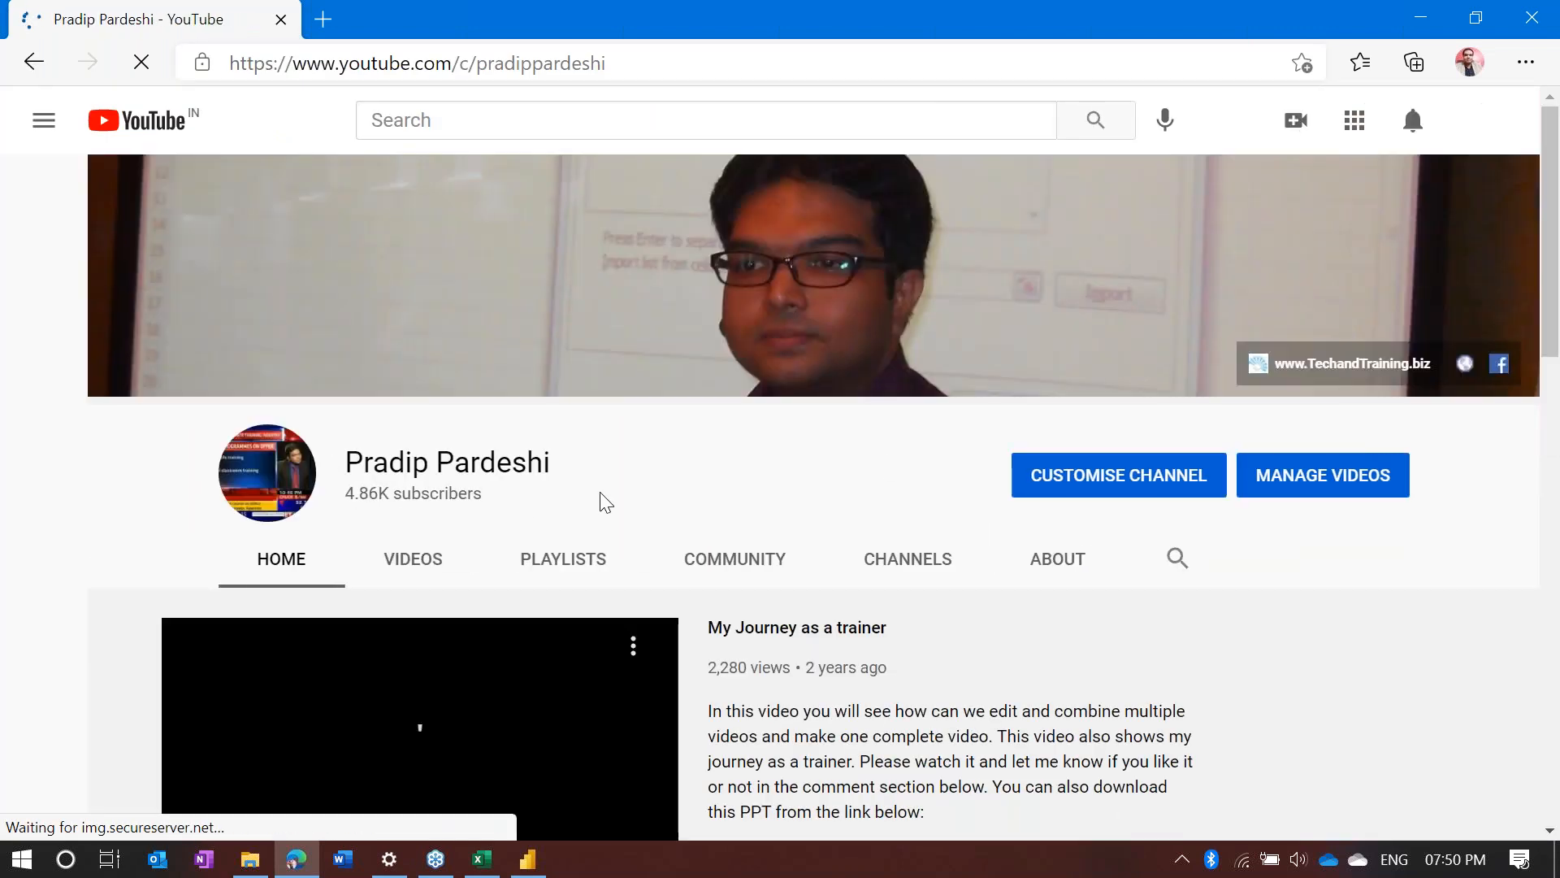
# Step: Copy the link of the Best practices of OneDrive video from the channel's Videos list
pyautogui.click(434, 562)
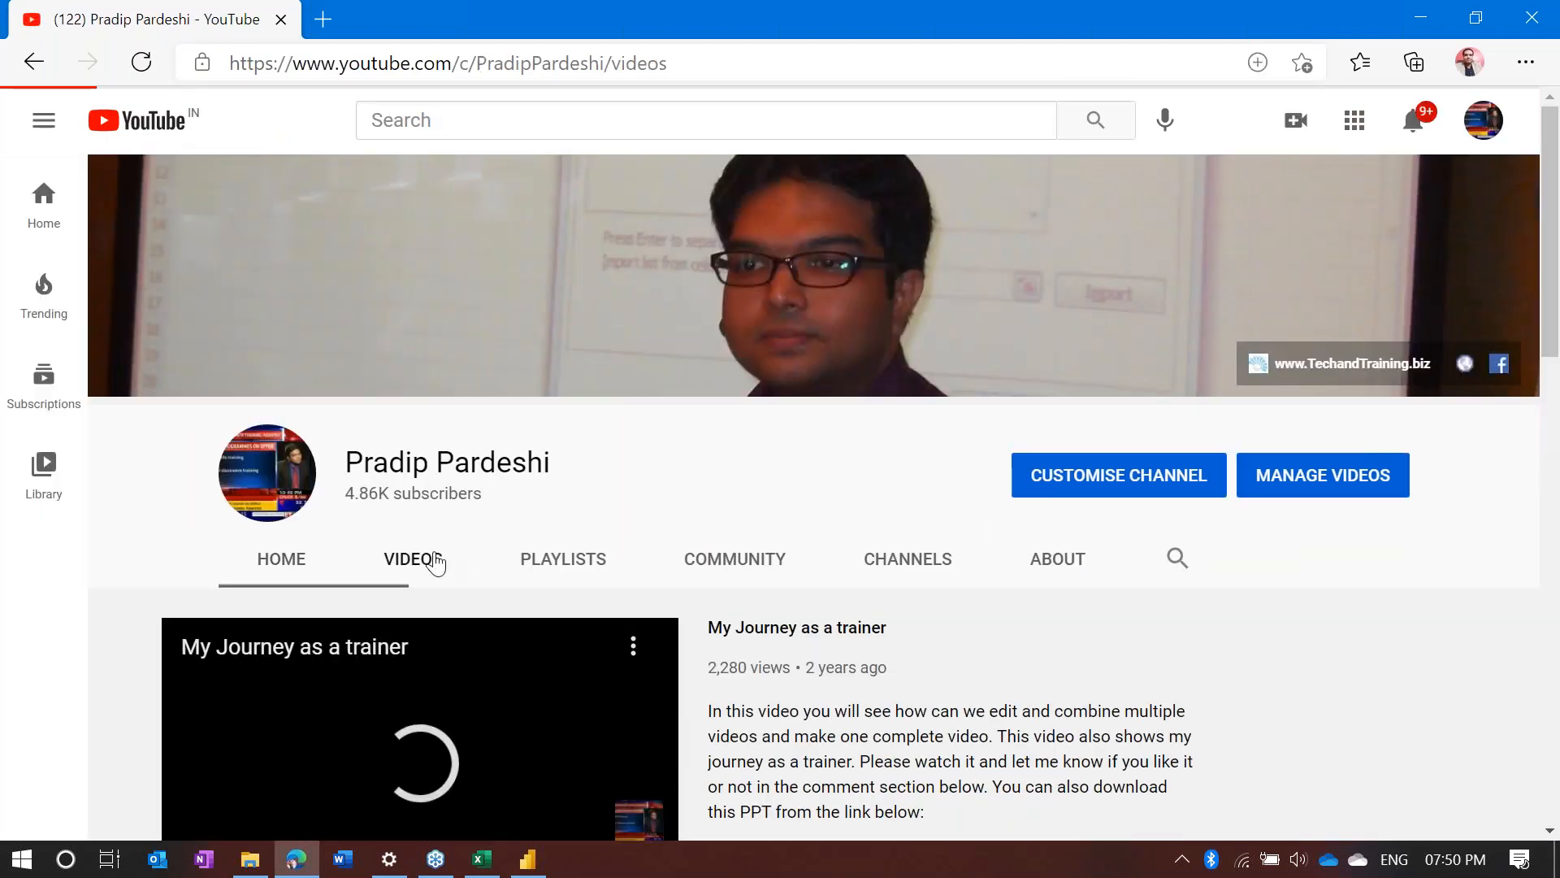
pyautogui.scroll(-3, 899, 600)
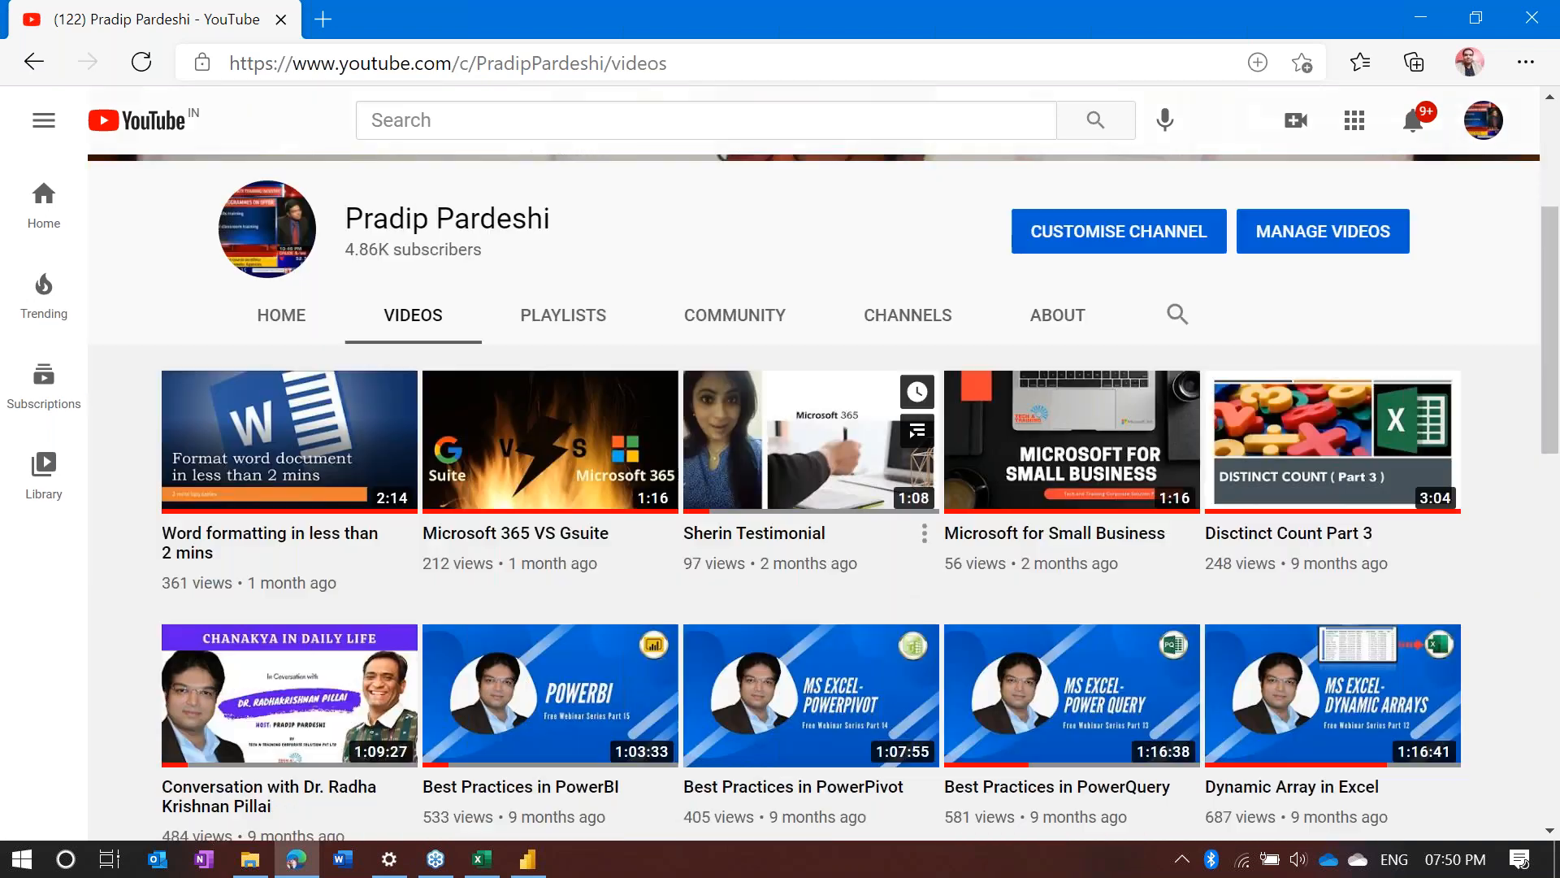
pyautogui.scroll(-6, 899, 600)
pyautogui.scroll(-2, 813, 488)
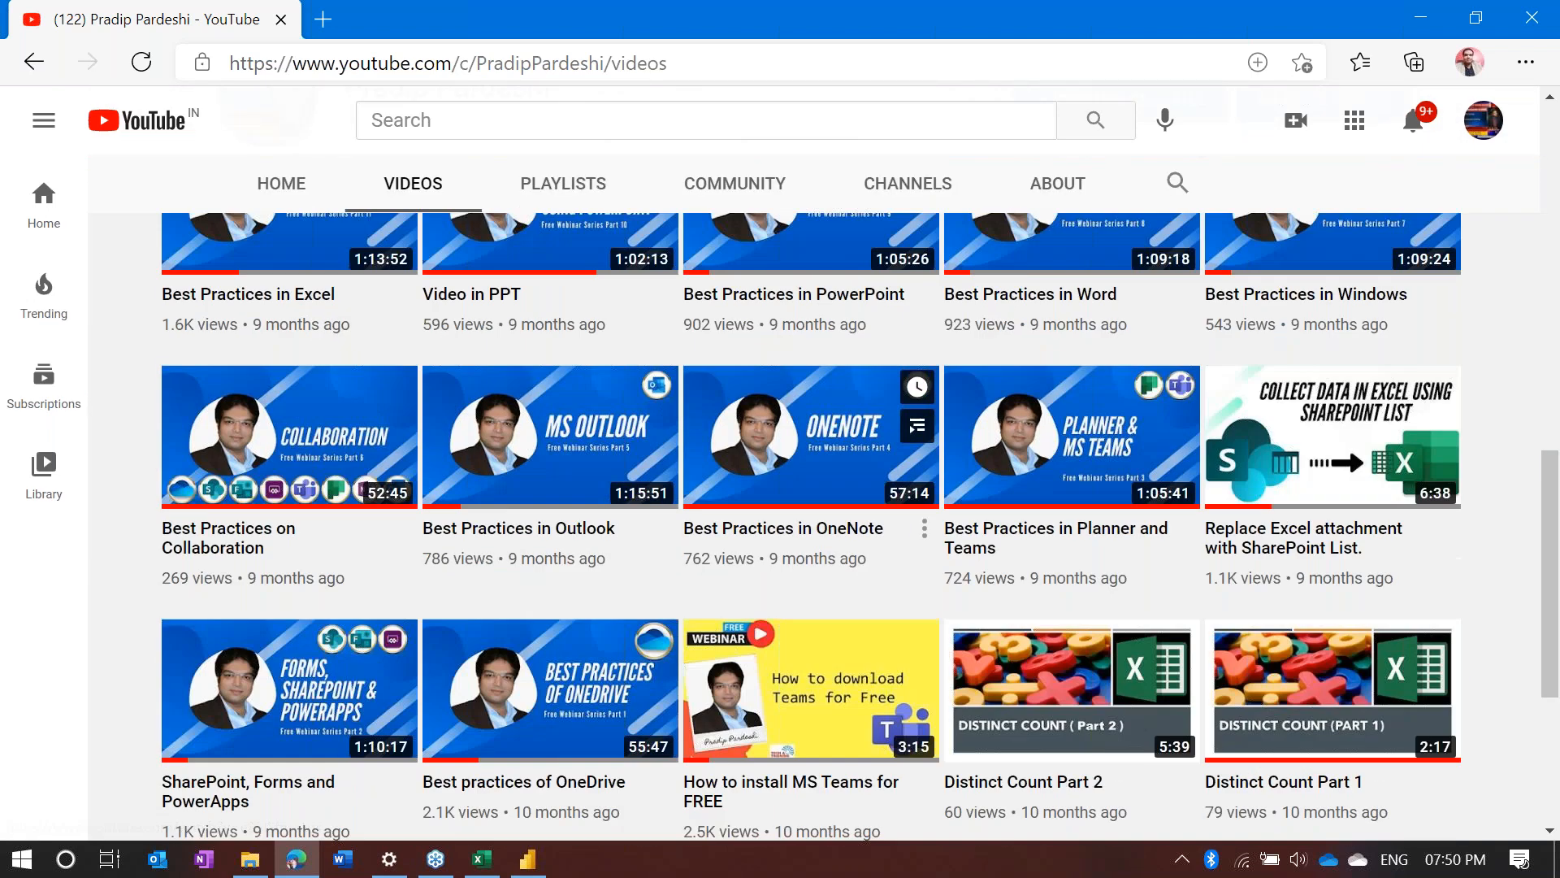
pyautogui.scroll(-2, 732, 529)
pyautogui.rightClick(552, 560)
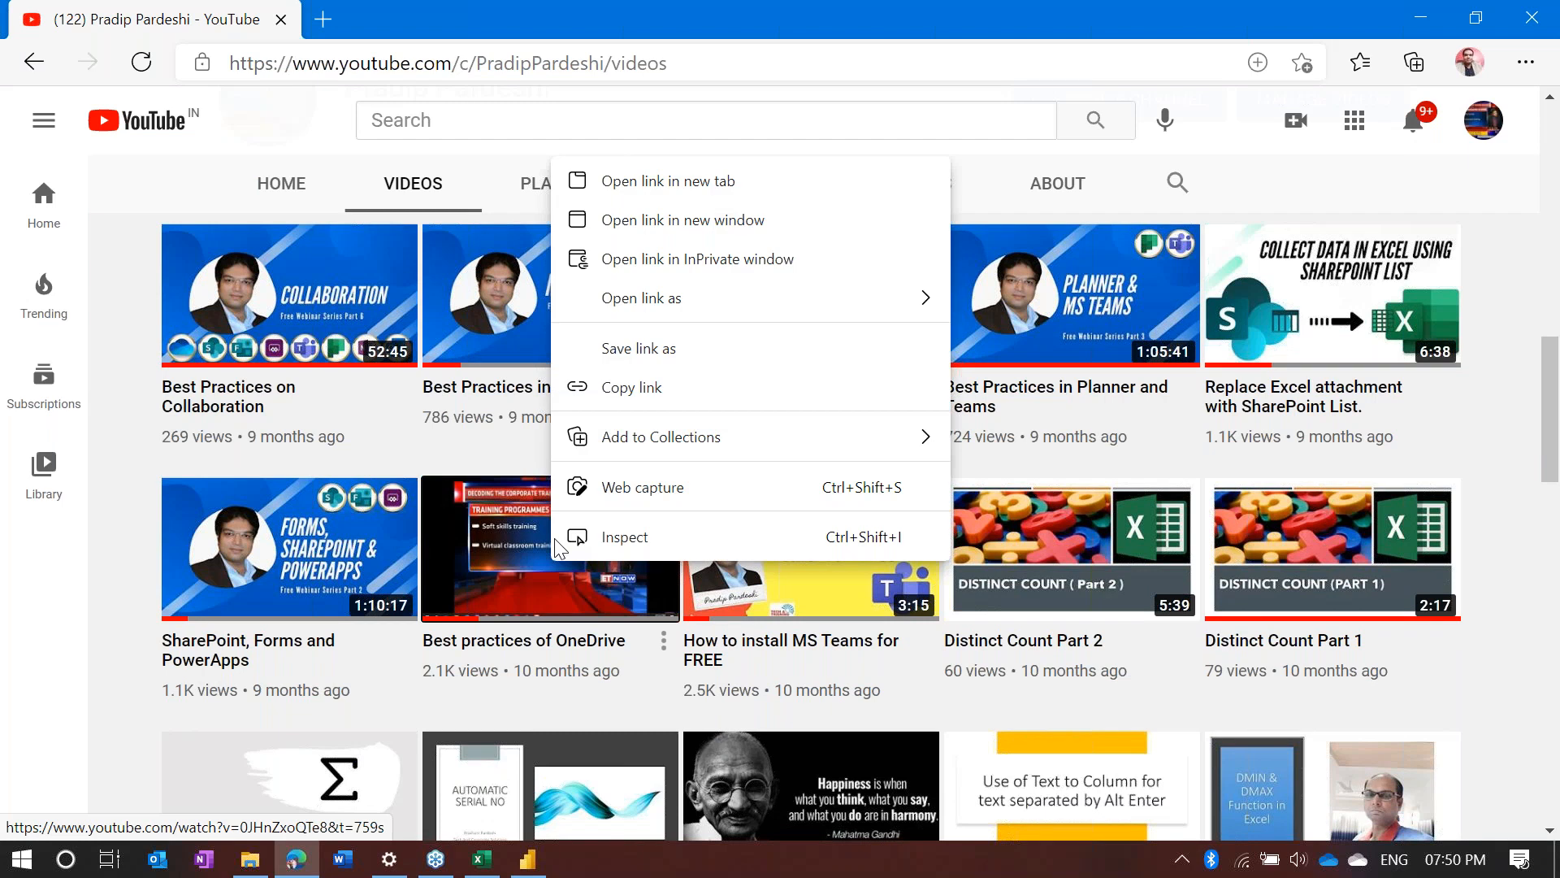
pyautogui.click(631, 389)
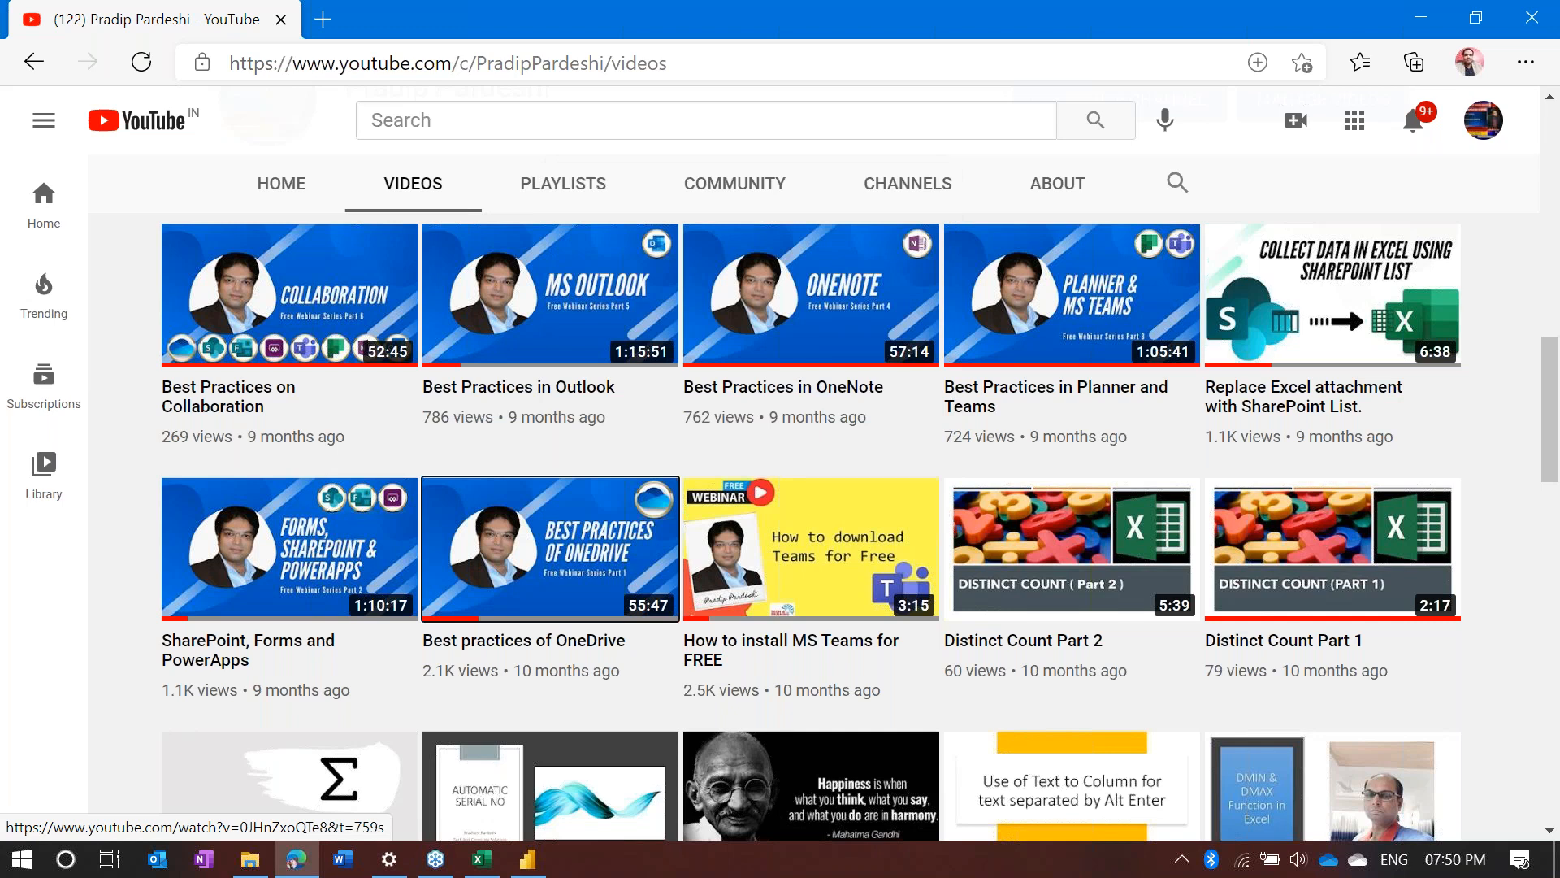
# Step: Minimize the browser and switch back to Power BI Desktop
pyautogui.hotkey('alt', 'Tab')
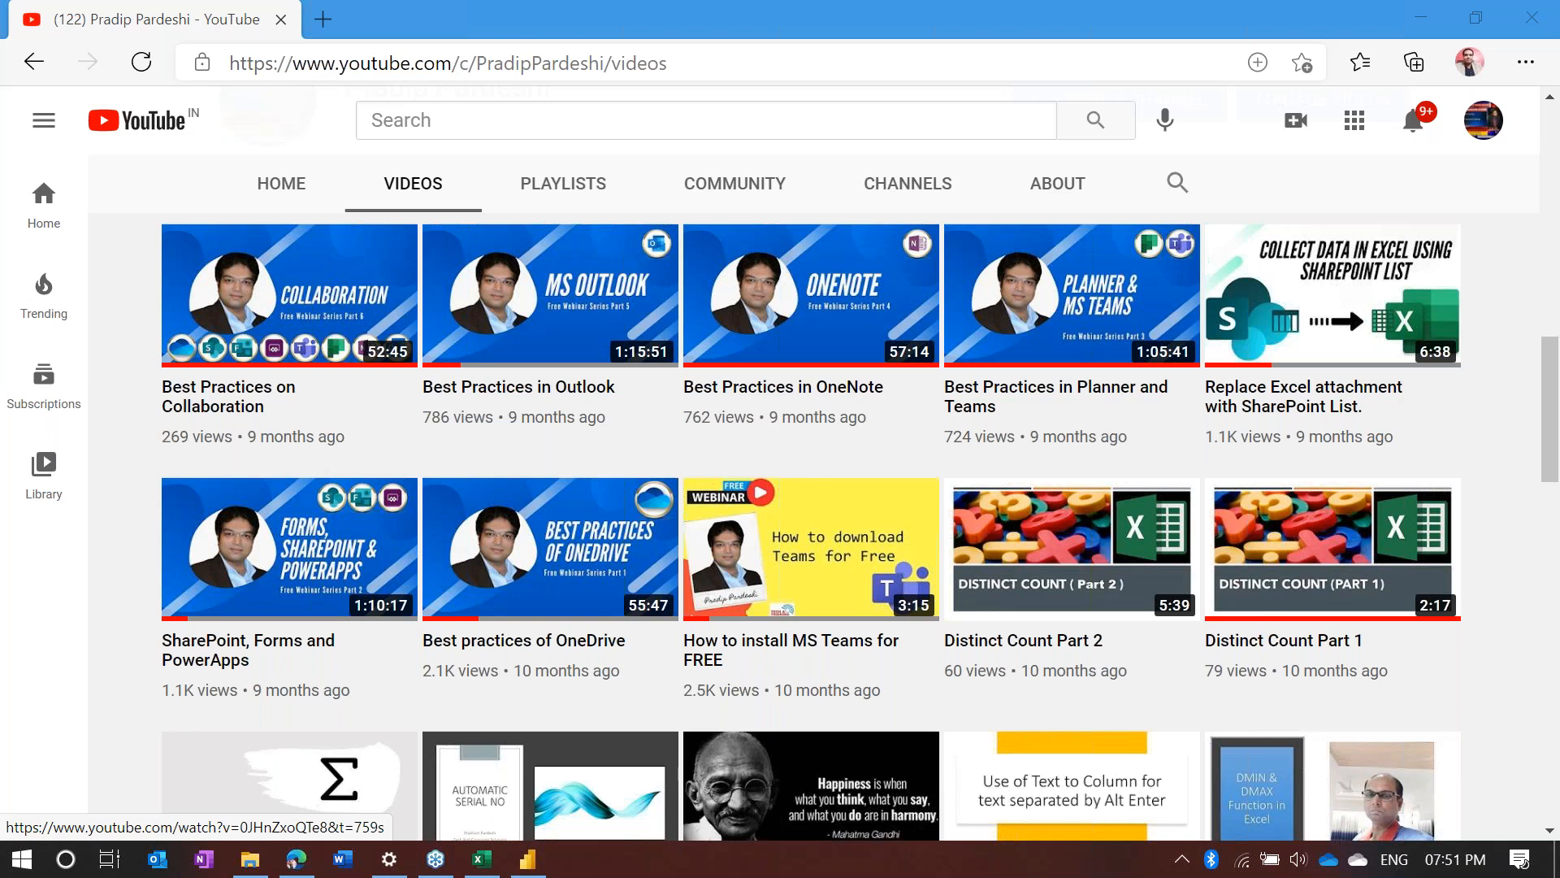
pyautogui.click(1427, 13)
pyautogui.scroll(-2, 1047, 667)
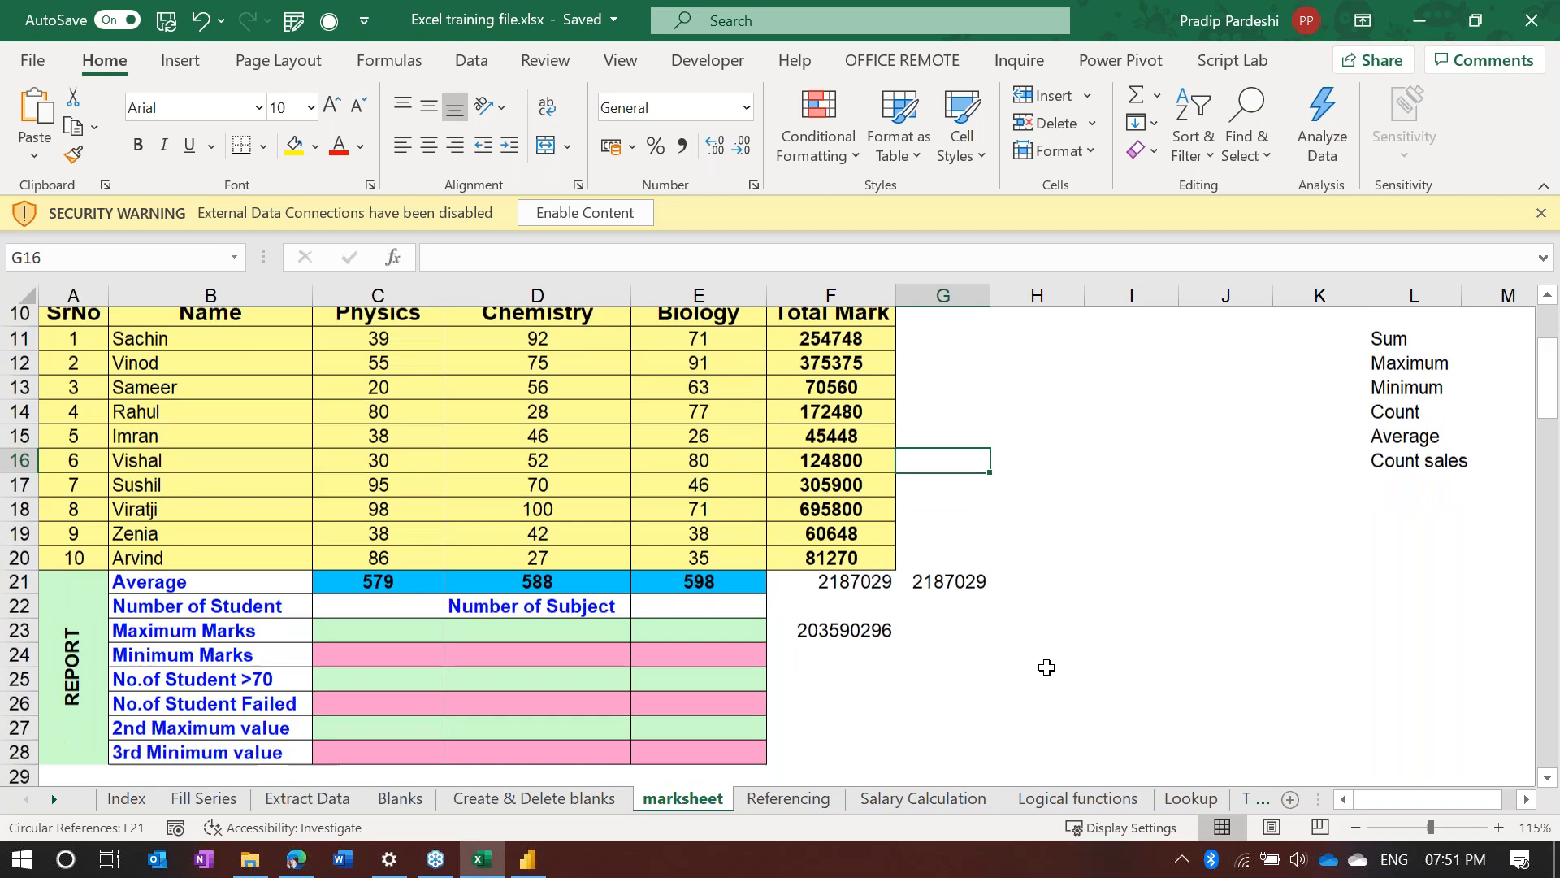
pyautogui.scroll(4, 1045, 661)
pyautogui.click(528, 859)
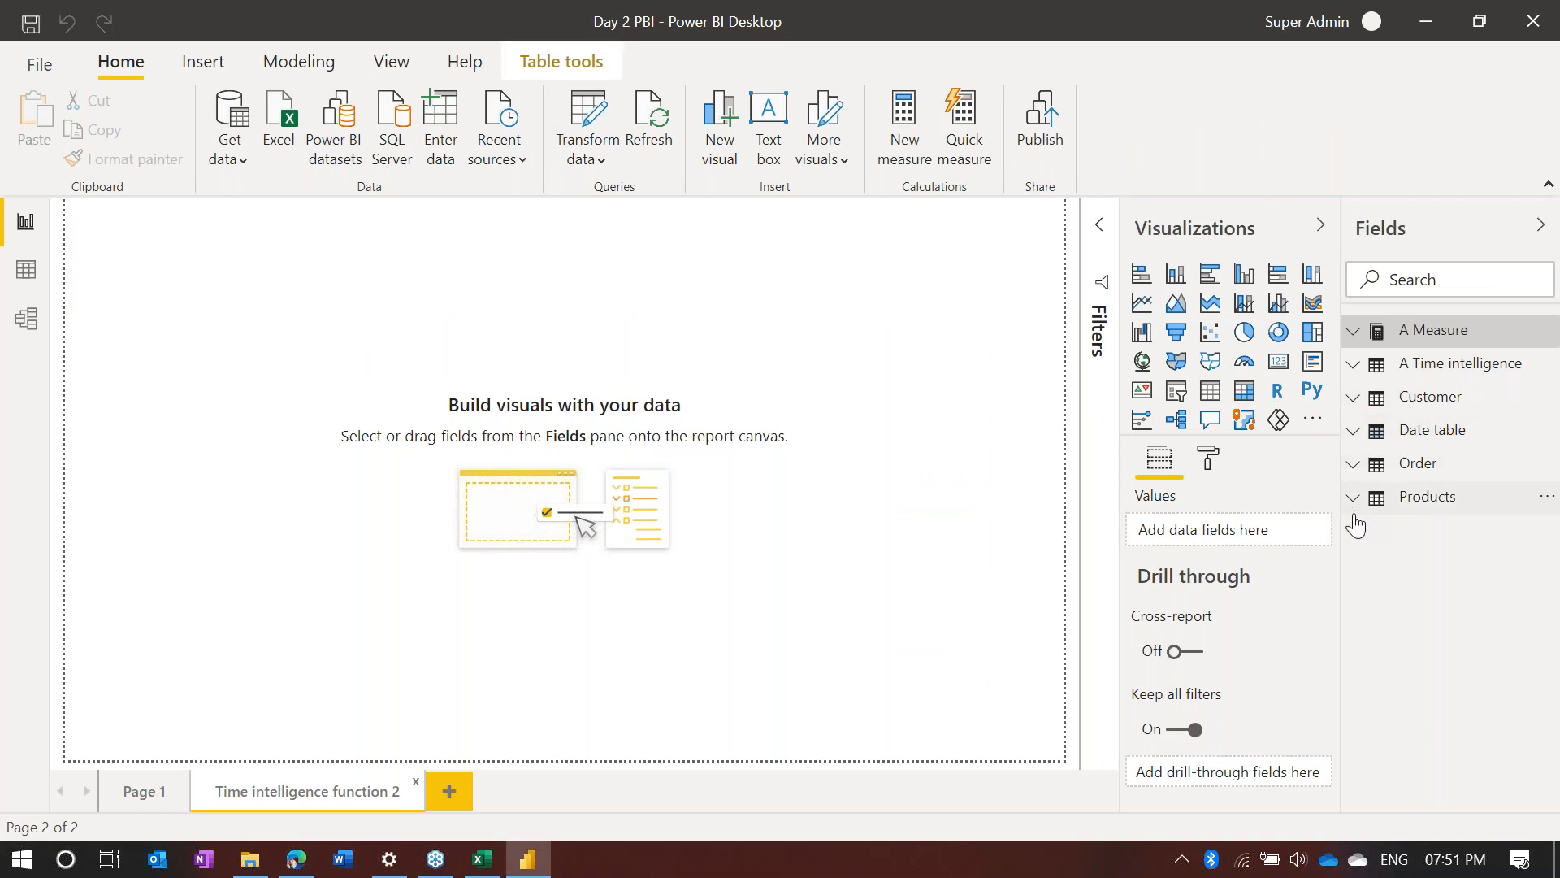
# Step: Place the Date table's date hierarchy Year on a new visual, enlarge it, and convert the visual to a table
pyautogui.click(1354, 433)
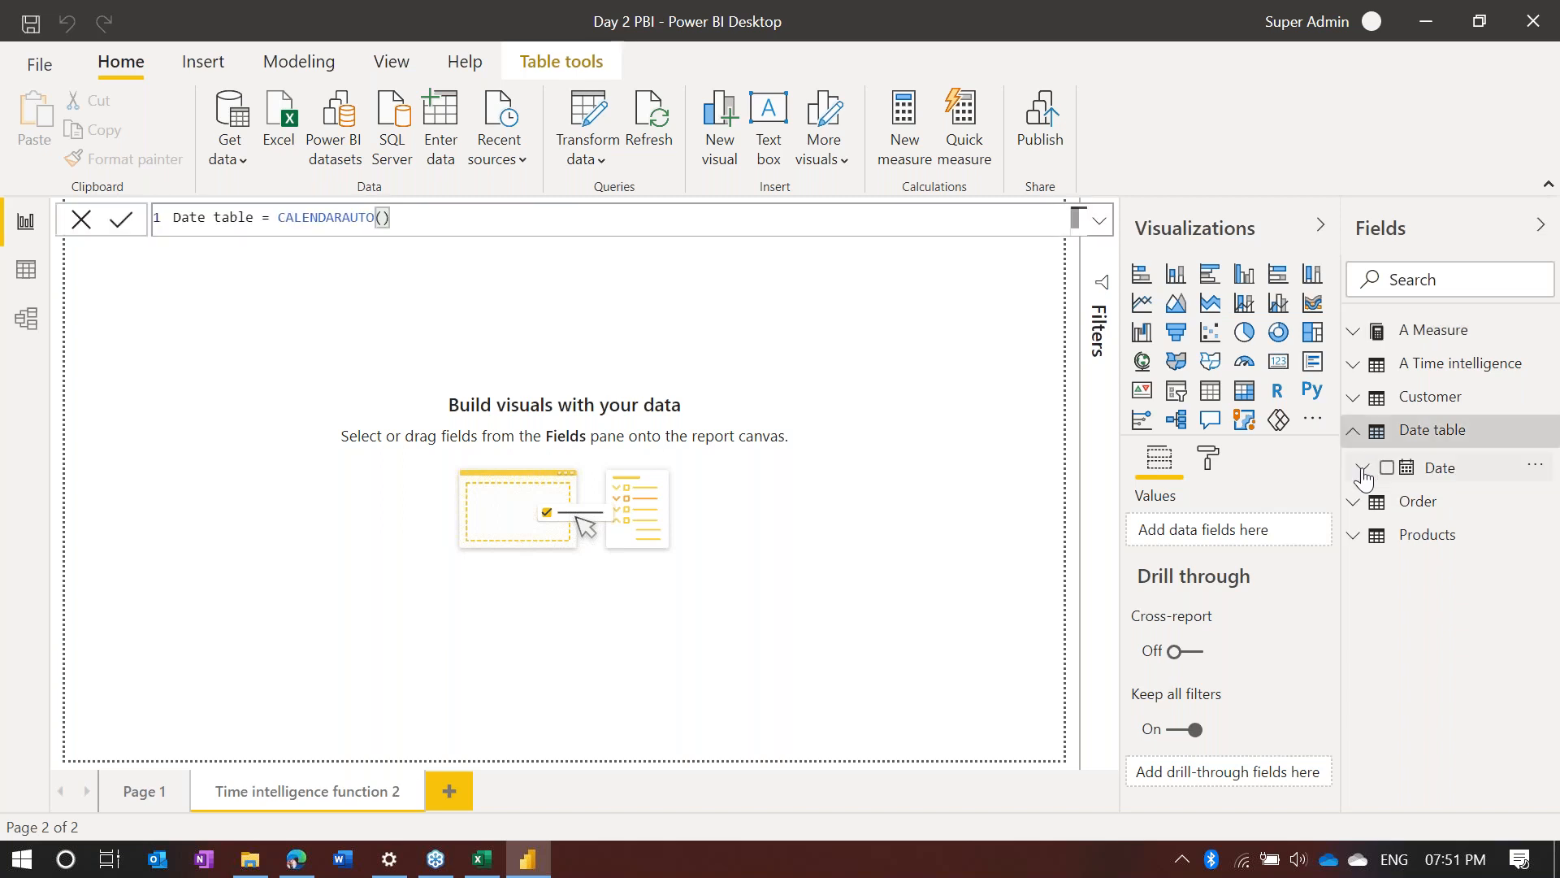
pyautogui.click(1363, 470)
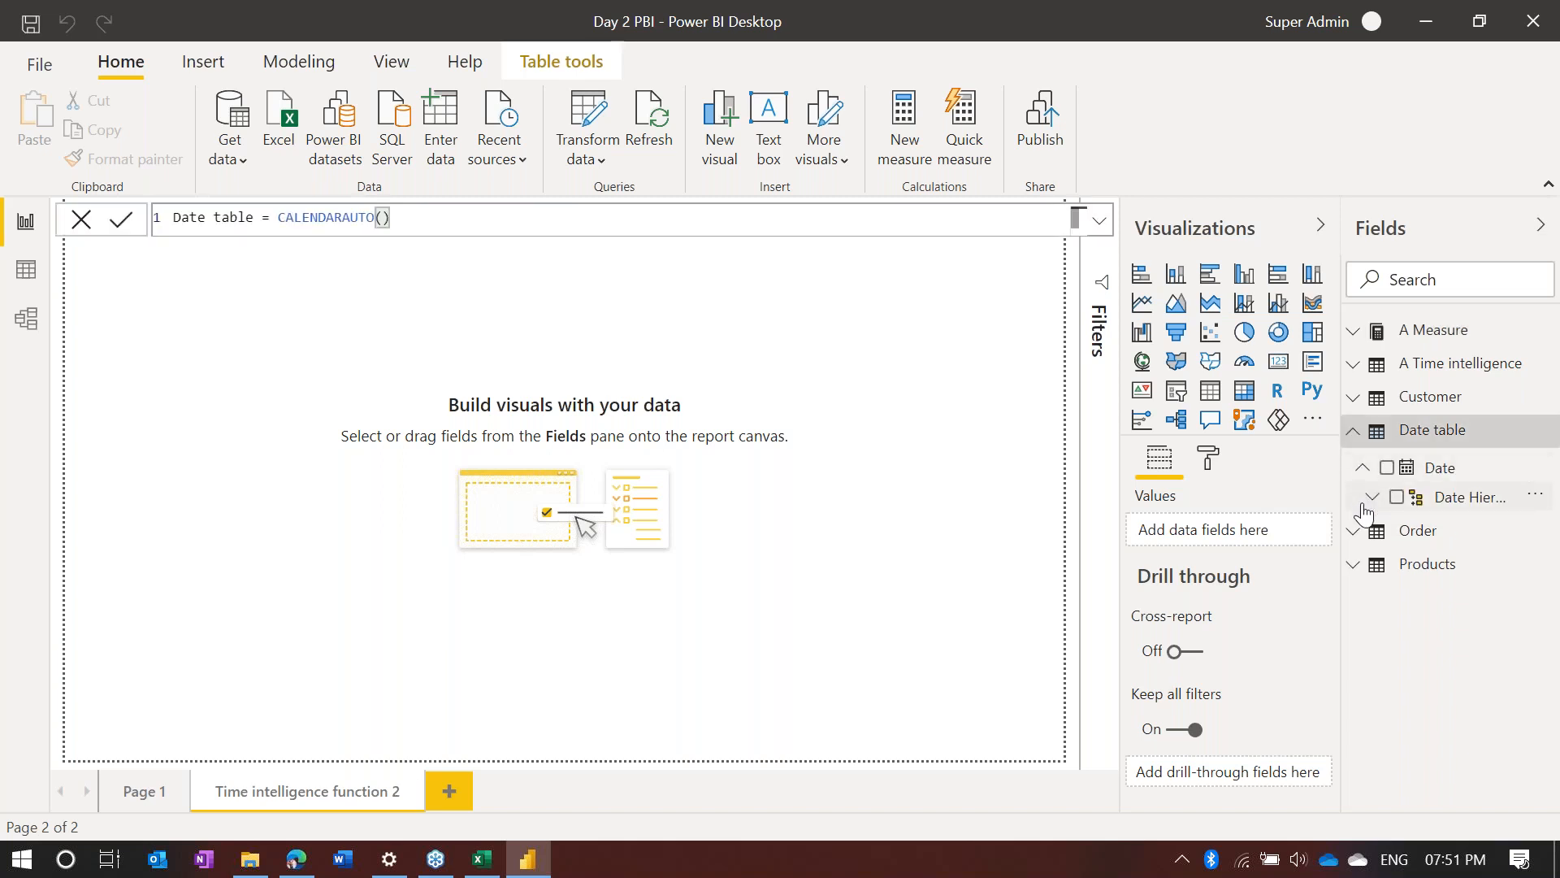
pyautogui.click(1364, 508)
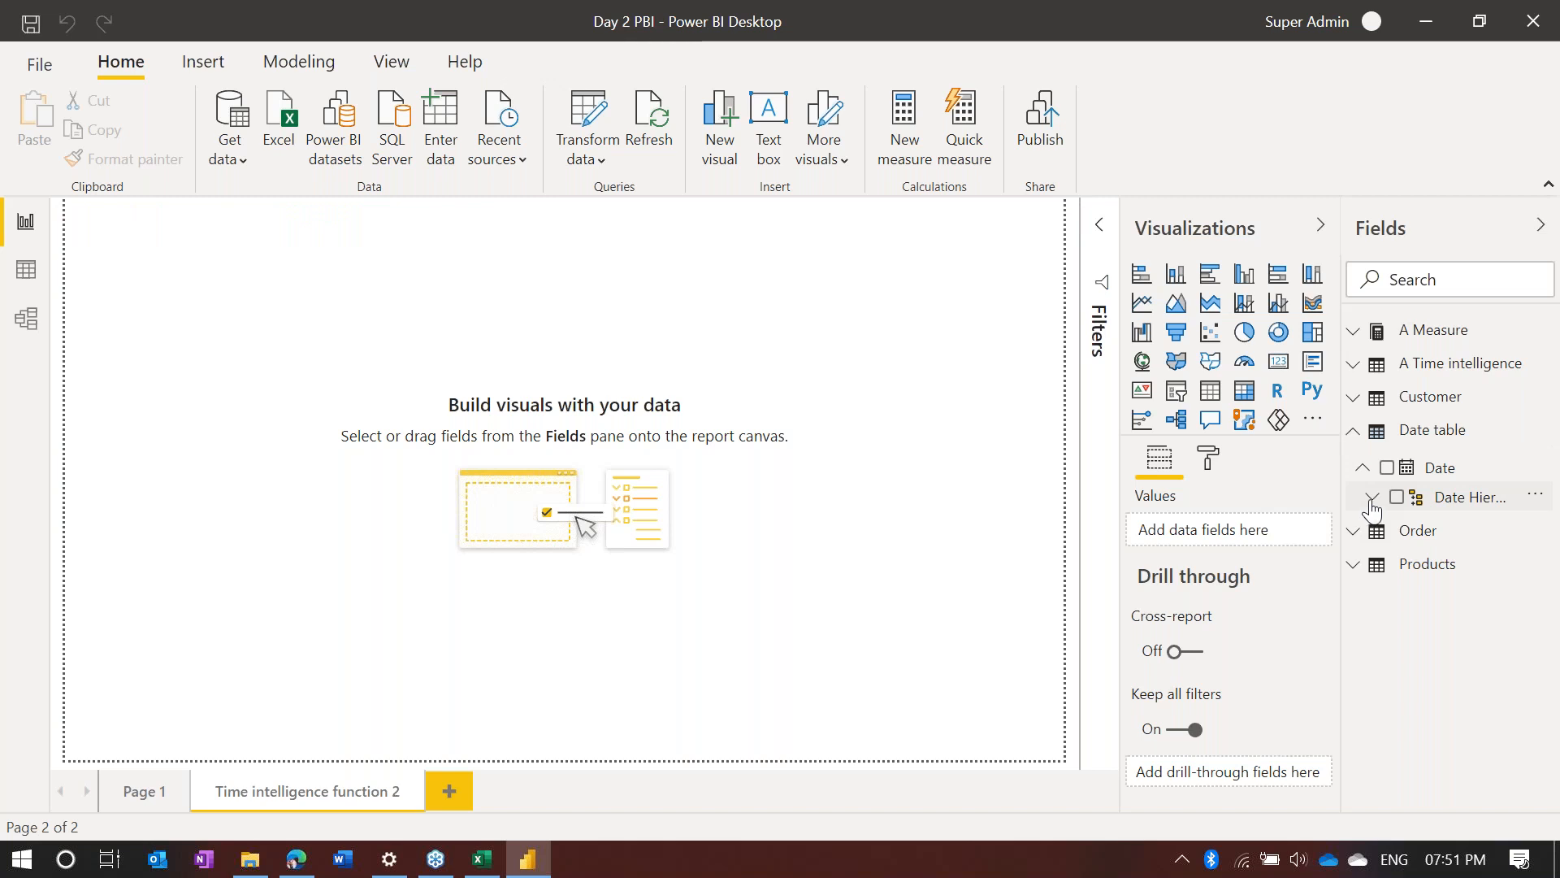
pyautogui.click(1372, 499)
pyautogui.moveTo(1435, 527); pyautogui.dragTo(135, 228)
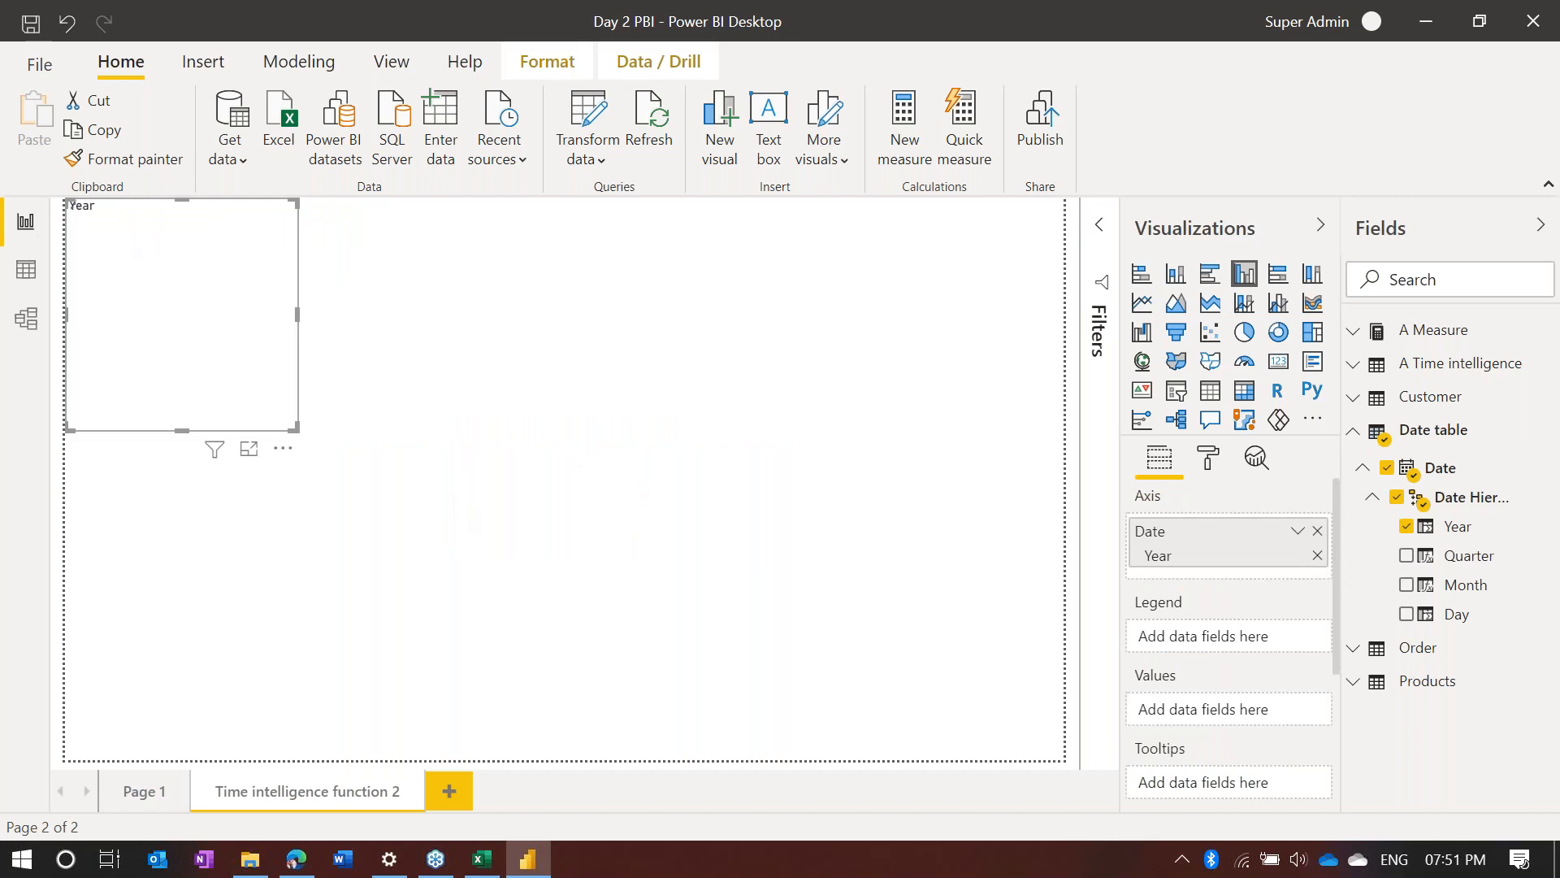
pyautogui.moveTo(296, 429); pyautogui.dragTo(597, 836)
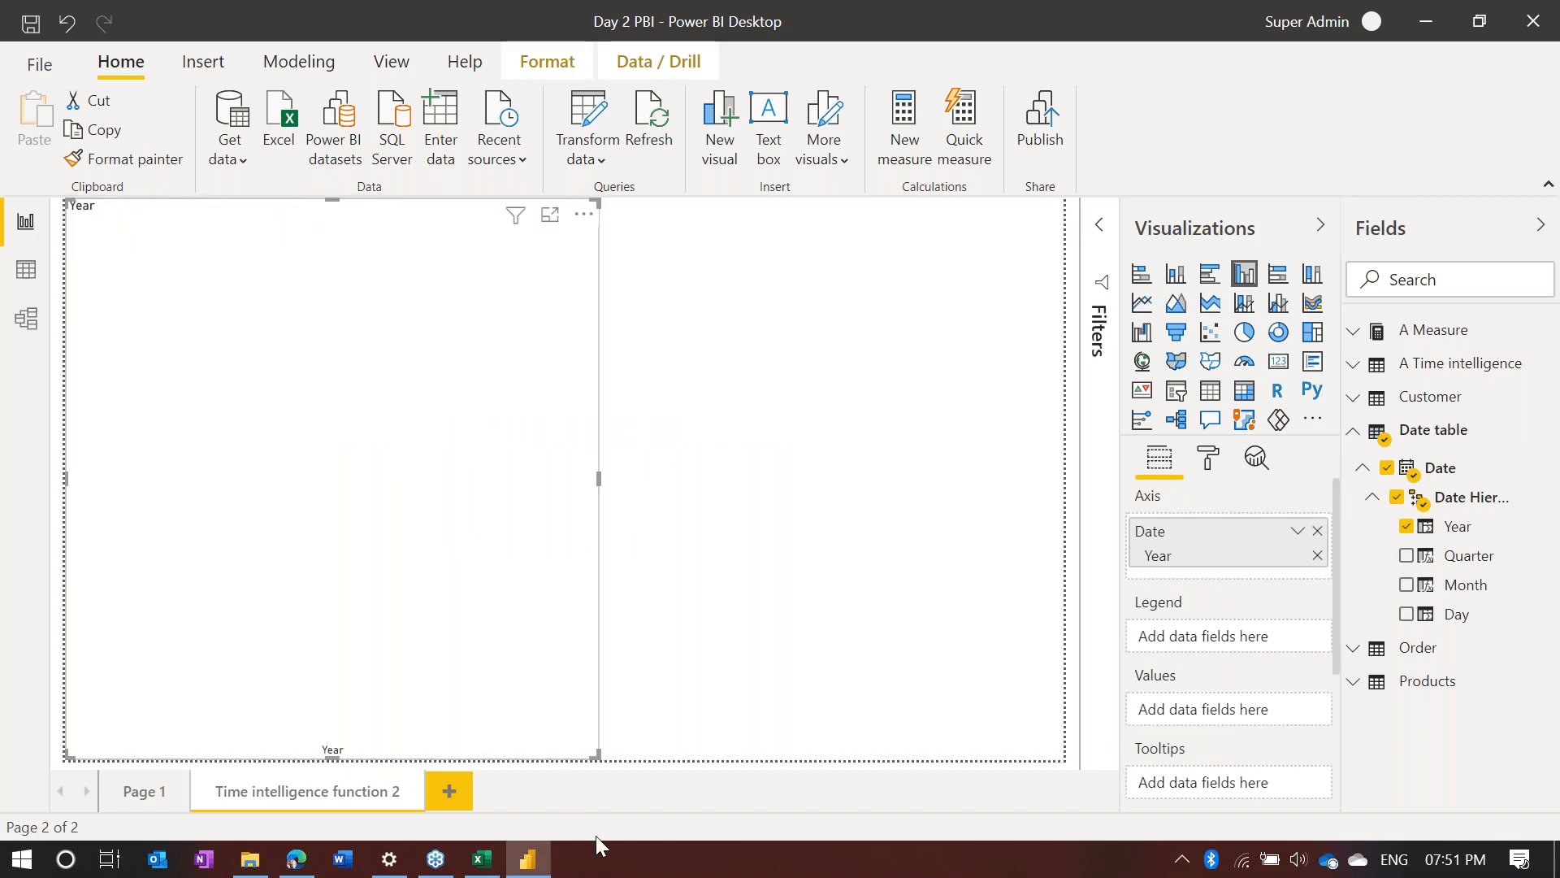
pyautogui.click(1211, 402)
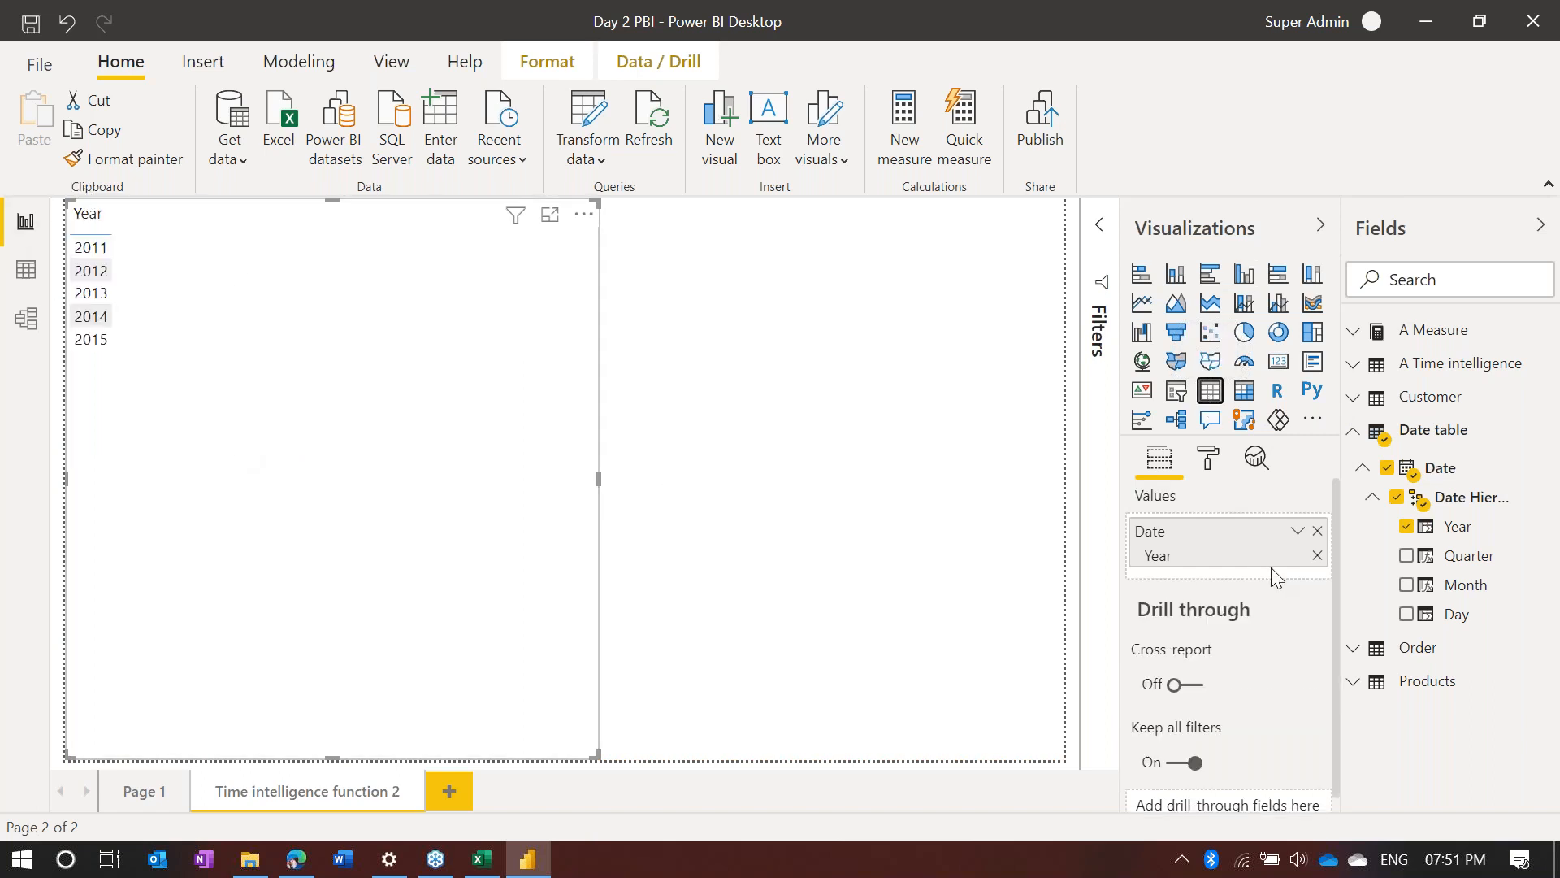
# Step: Add Quarter and Month from the date hierarchy to the table and widen the table visual
pyautogui.moveTo(1489, 571); pyautogui.dragTo(203, 329)
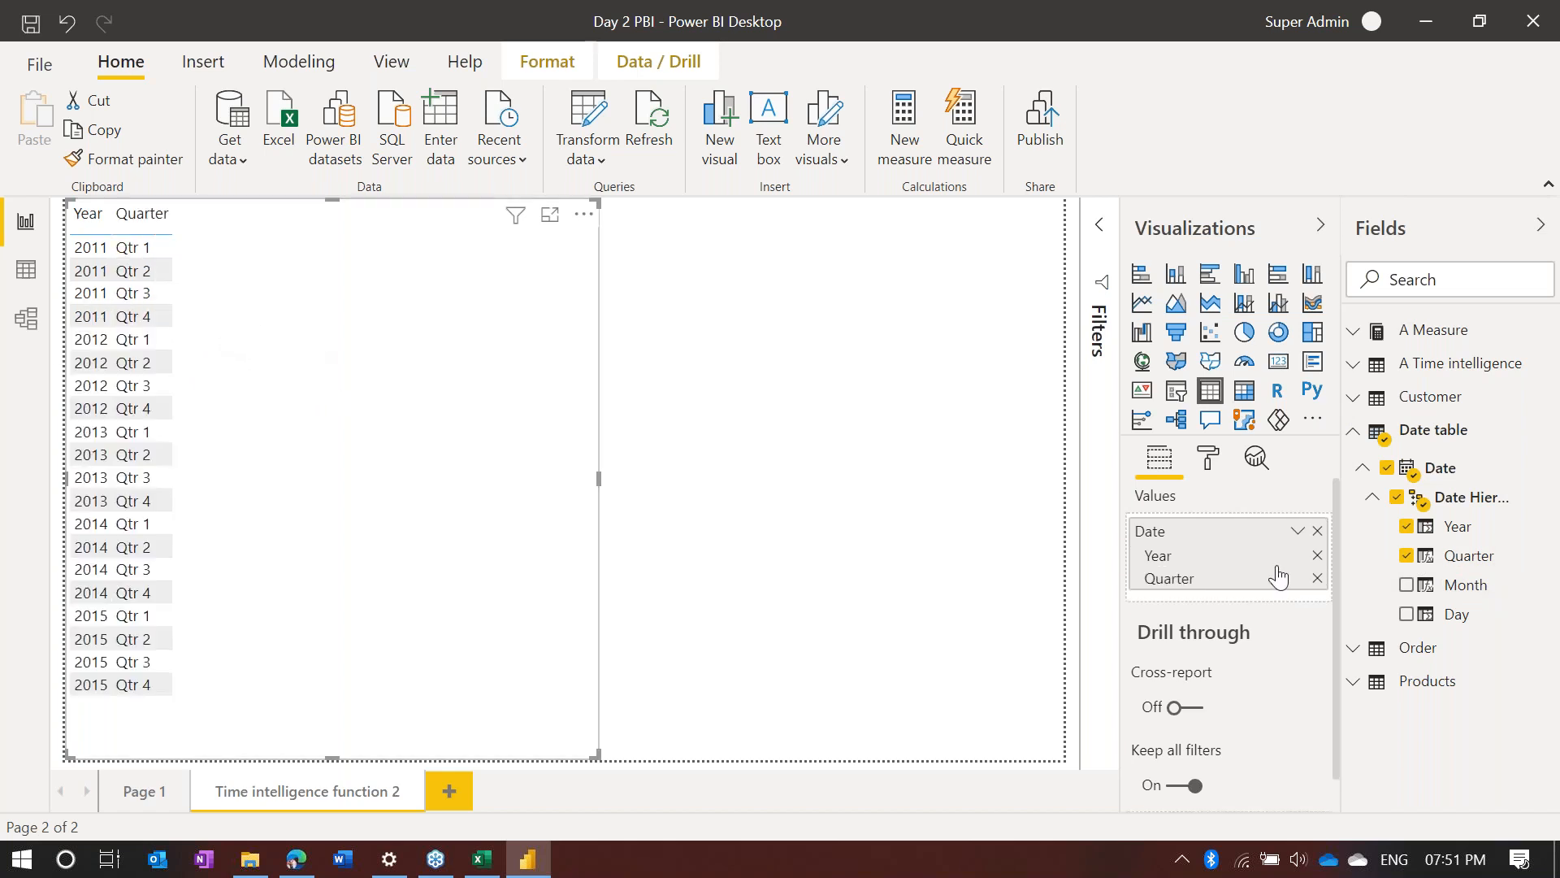
pyautogui.moveTo(1468, 587); pyautogui.dragTo(309, 370)
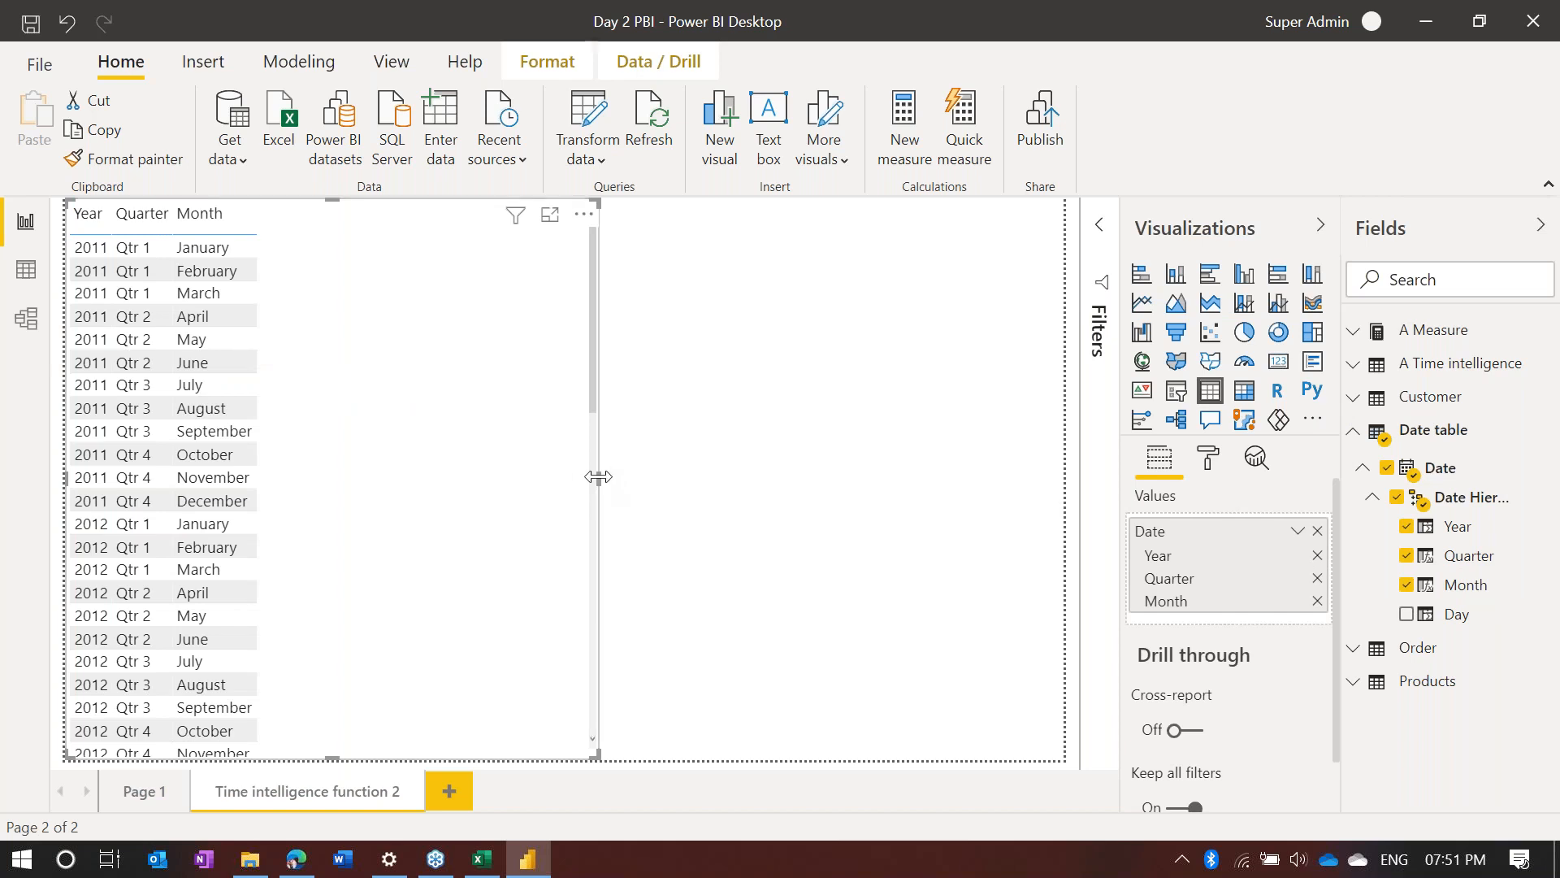
pyautogui.moveTo(598, 477); pyautogui.dragTo(818, 486)
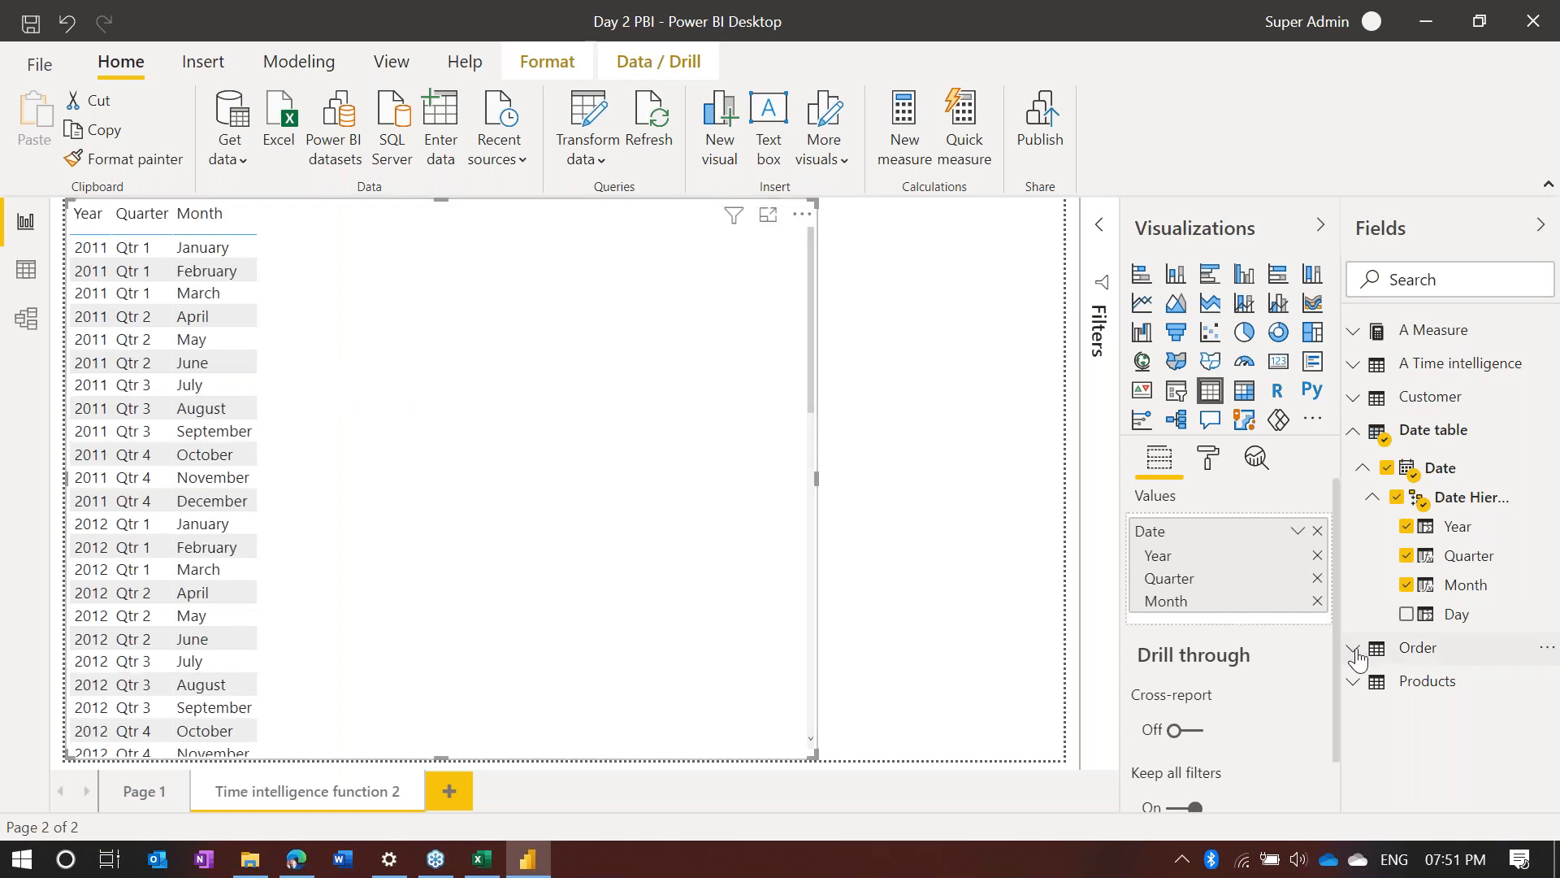
# Step: Add the Total sales Calculate measure from A Measure to the table's values
pyautogui.click(1356, 335)
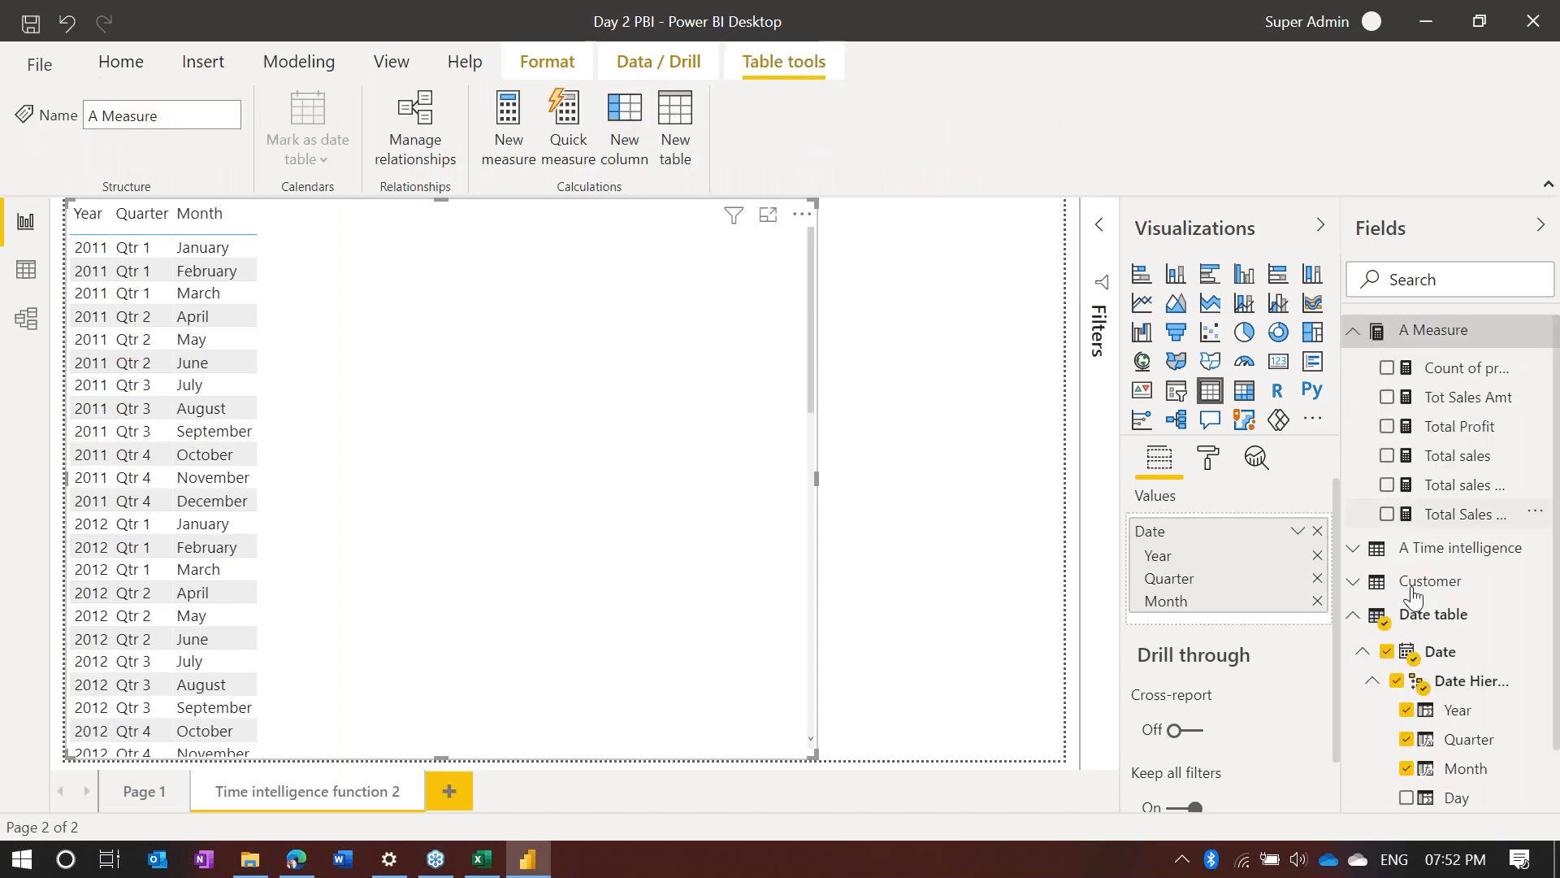
pyautogui.click(1453, 517)
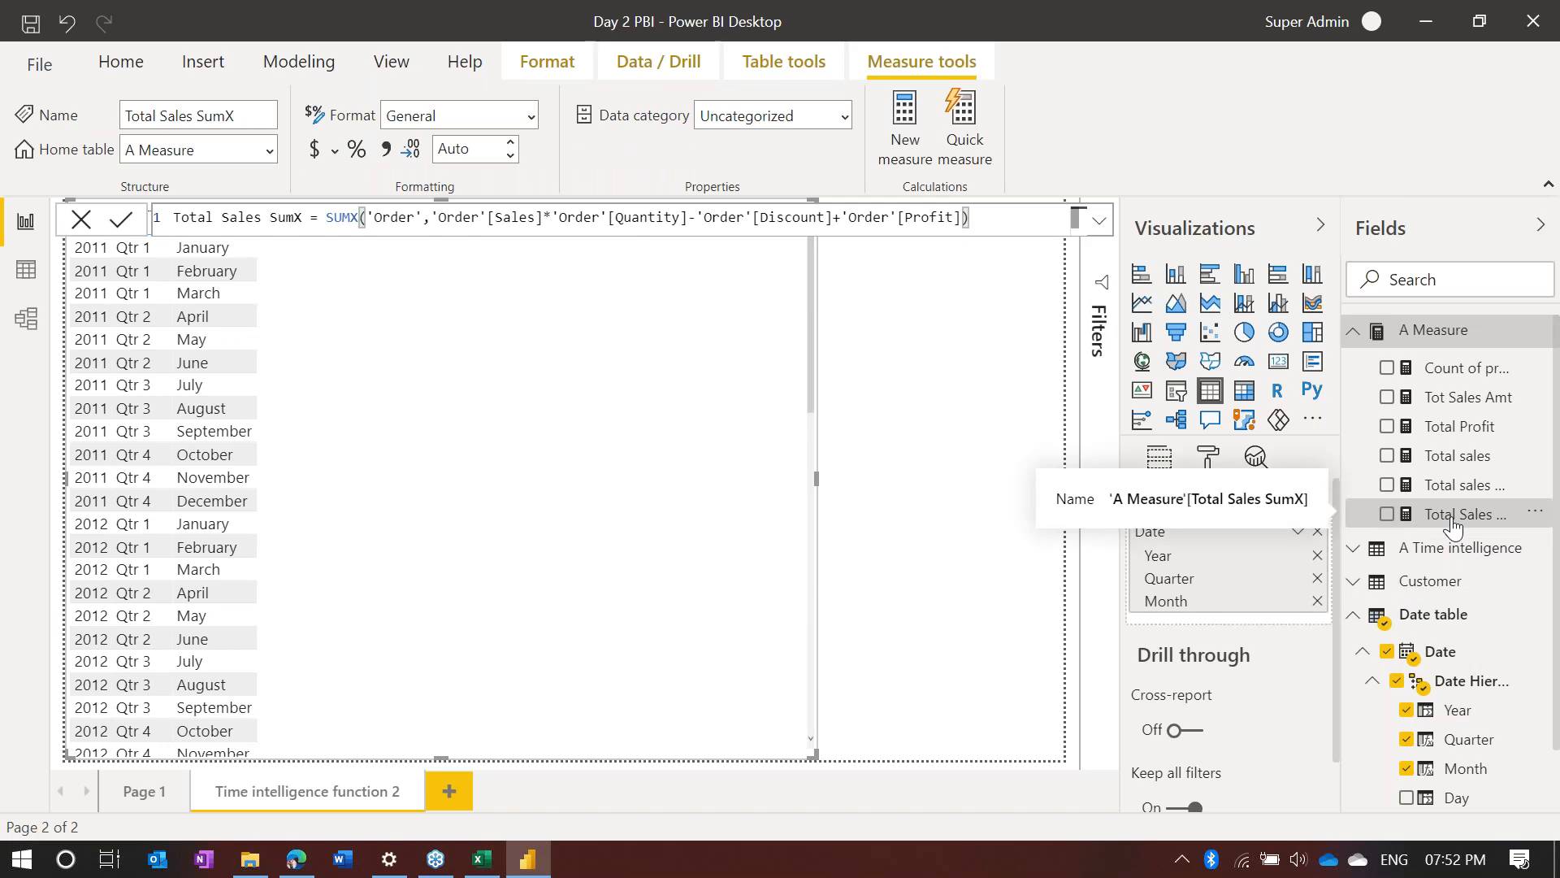
pyautogui.moveTo(1119, 406); pyautogui.dragTo(997, 417)
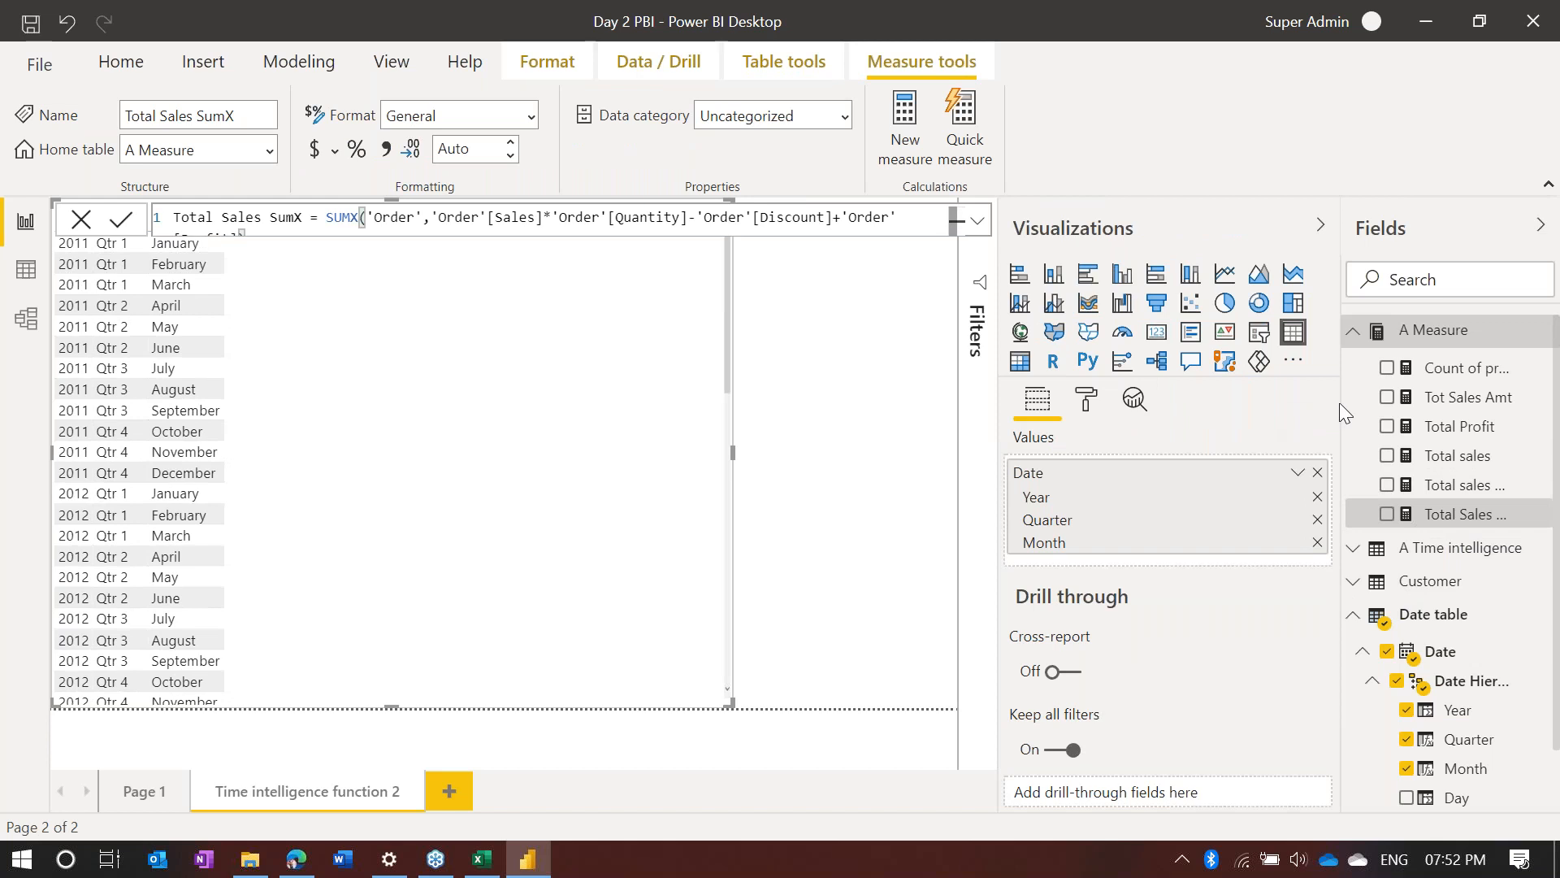
pyautogui.moveTo(1342, 409); pyautogui.dragTo(1274, 411)
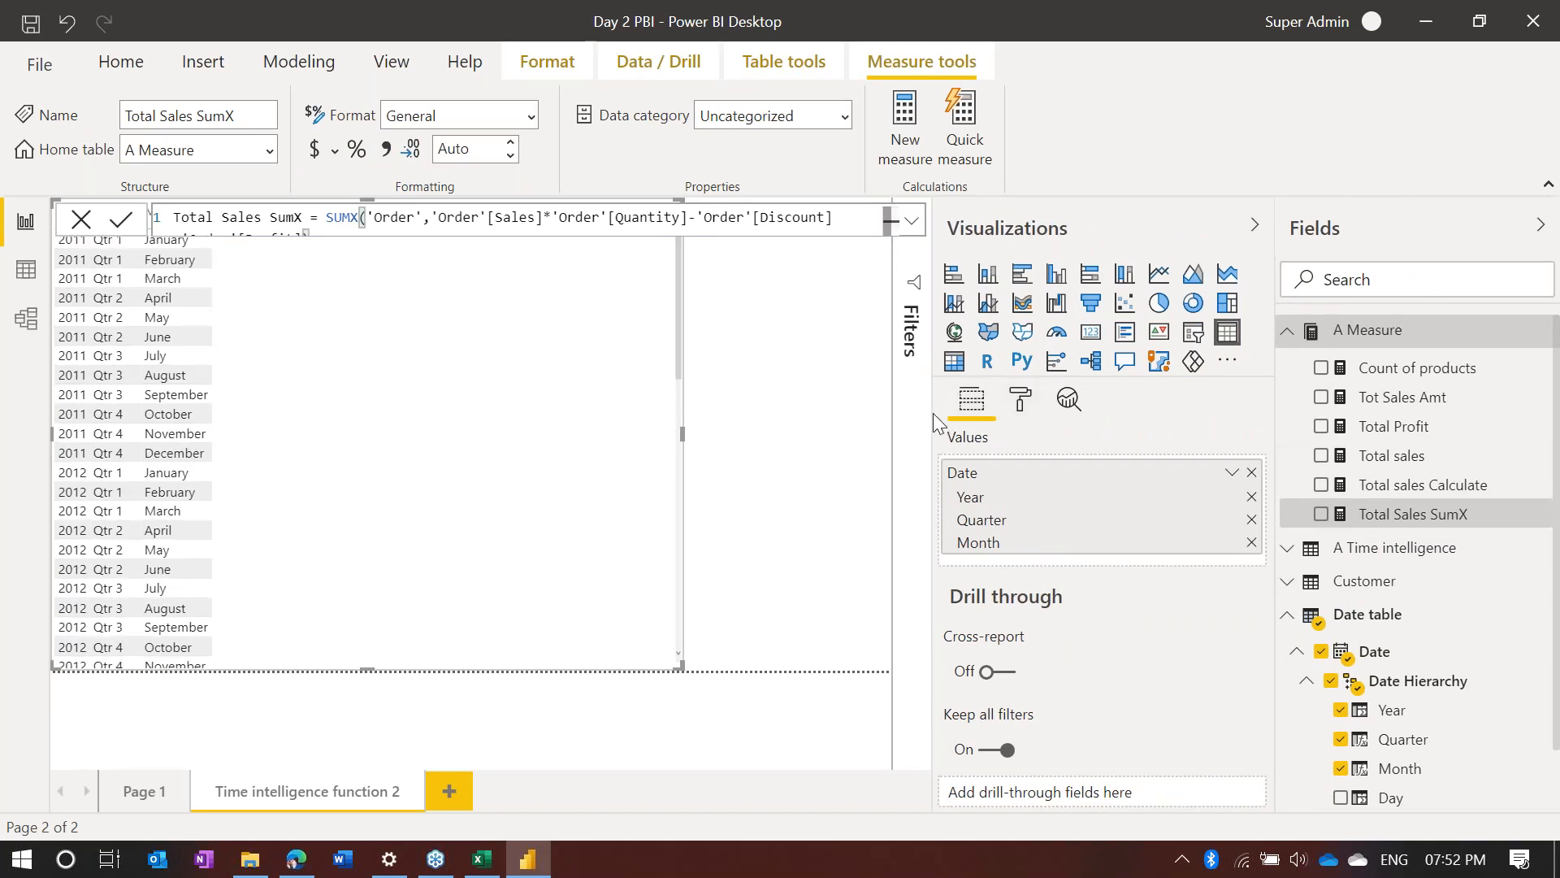
pyautogui.moveTo(935, 416); pyautogui.dragTo(1055, 411)
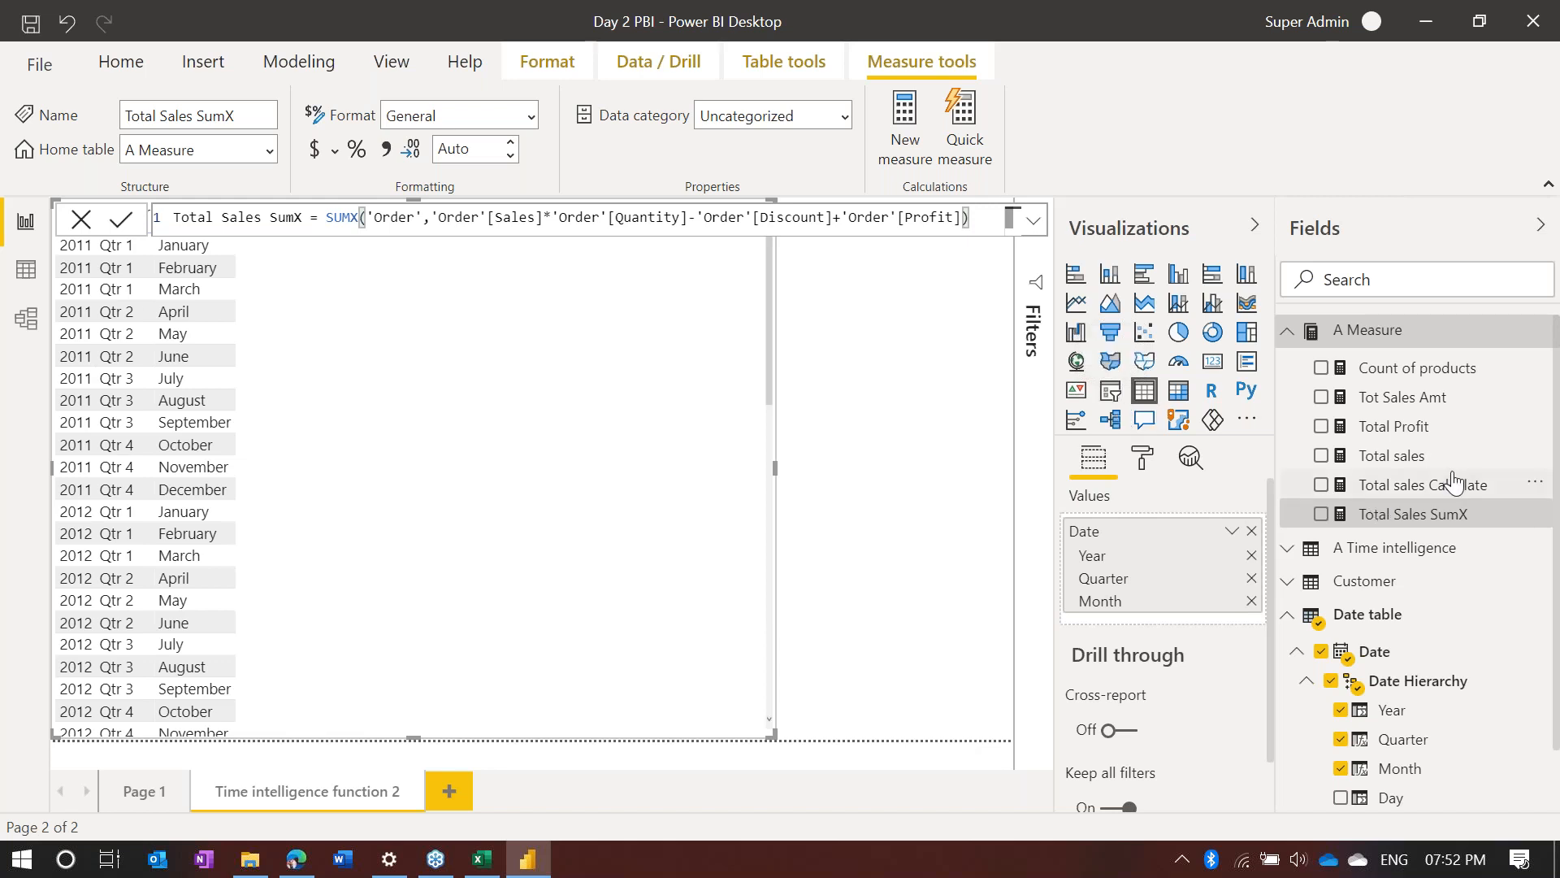
pyautogui.moveTo(1455, 496); pyautogui.dragTo(1169, 627)
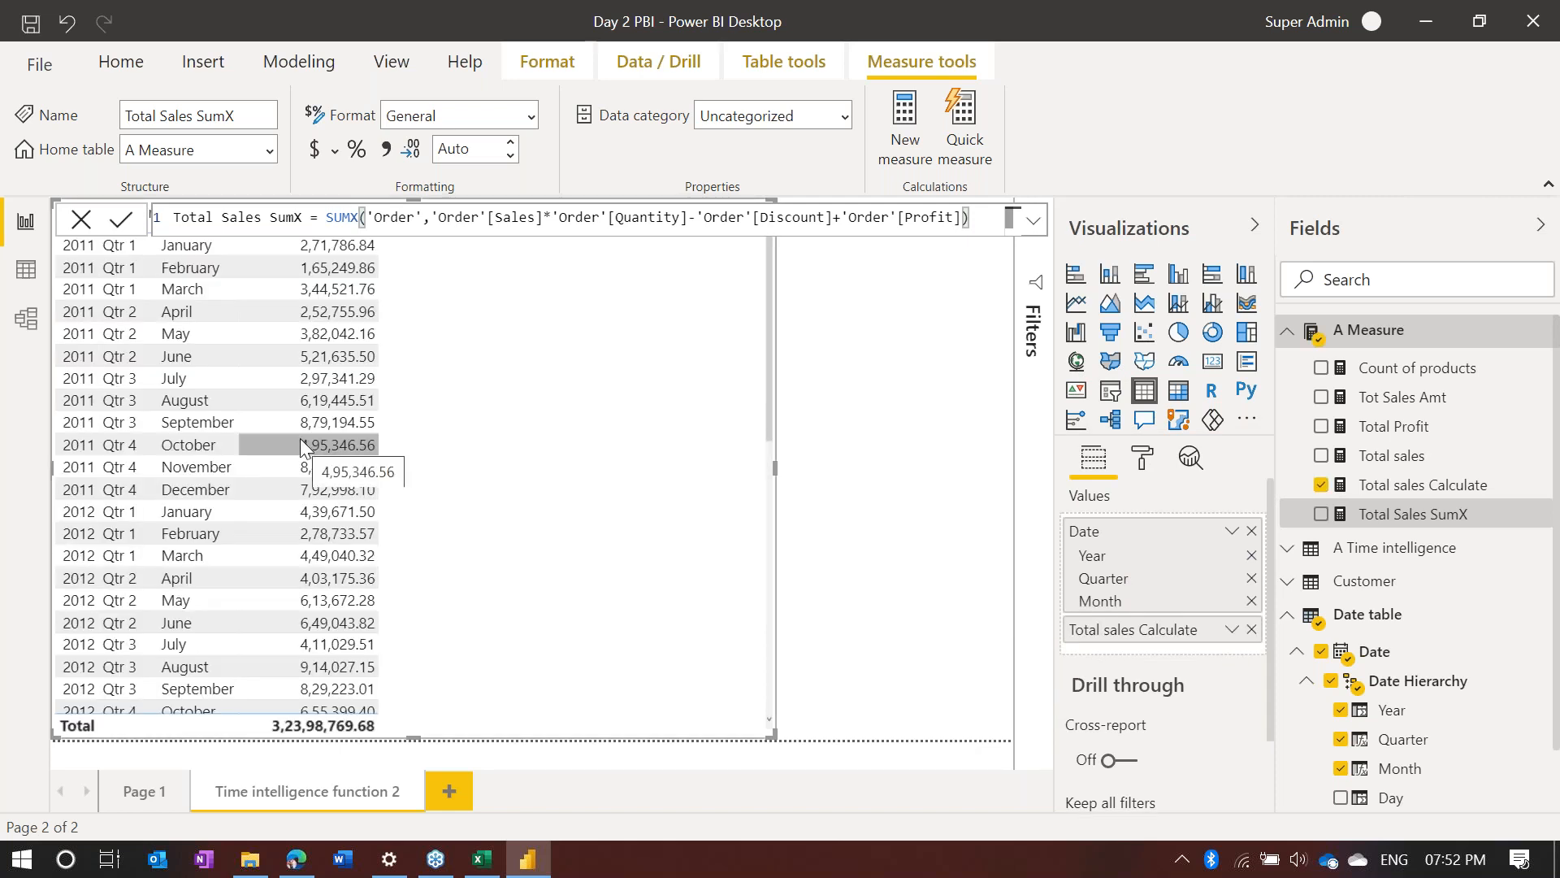
pyautogui.click(907, 410)
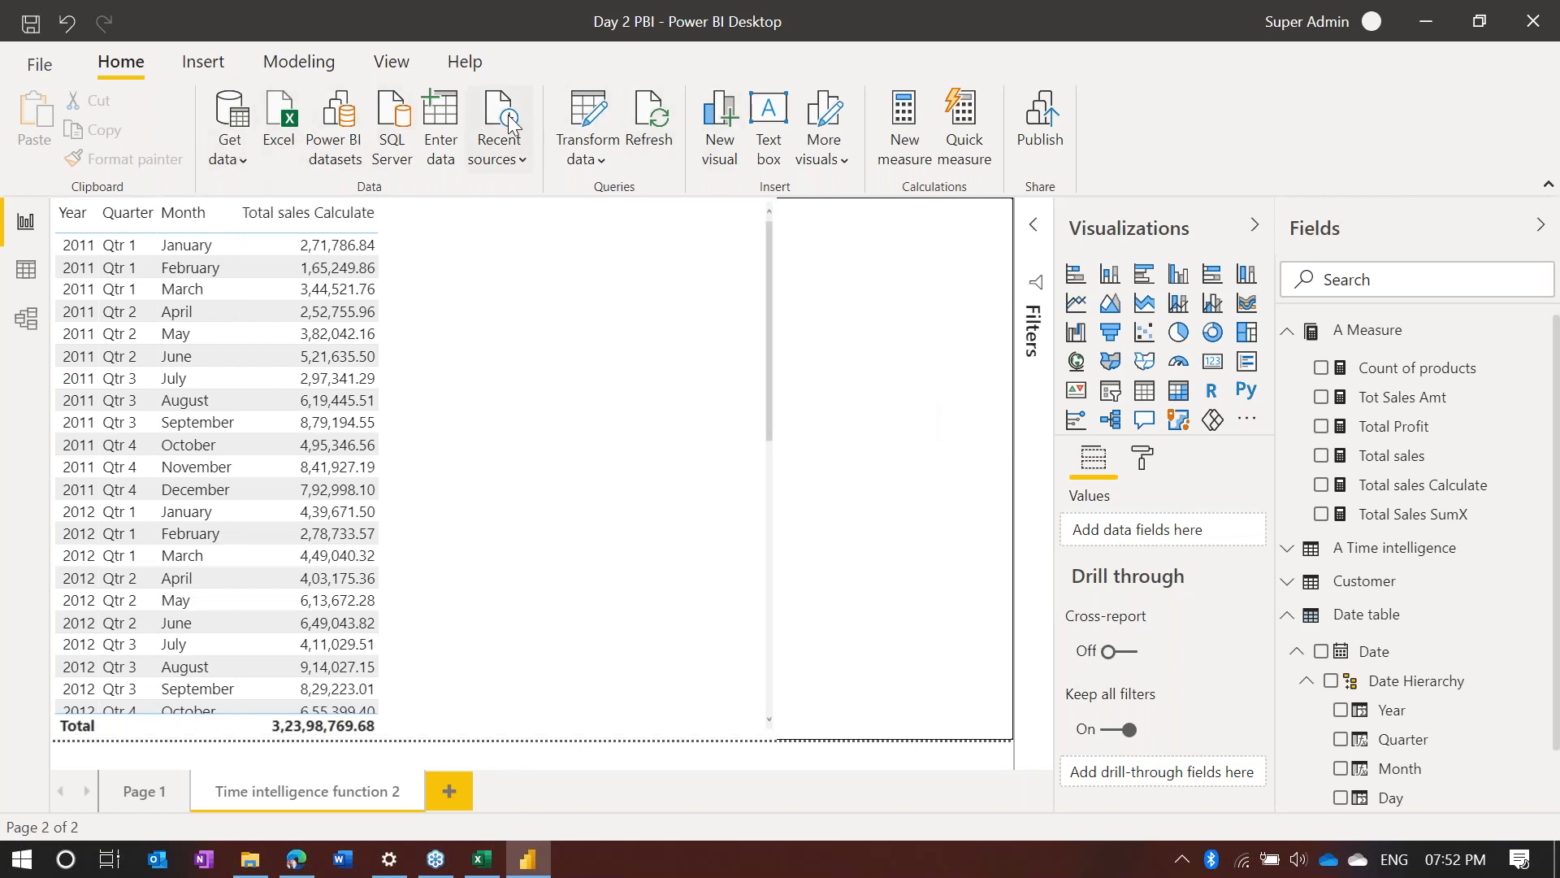
# Step: Create a new measure Total YTD = TOTALYTD([Total sales Calculate],'Date table'[Date])
pyautogui.click(907, 126)
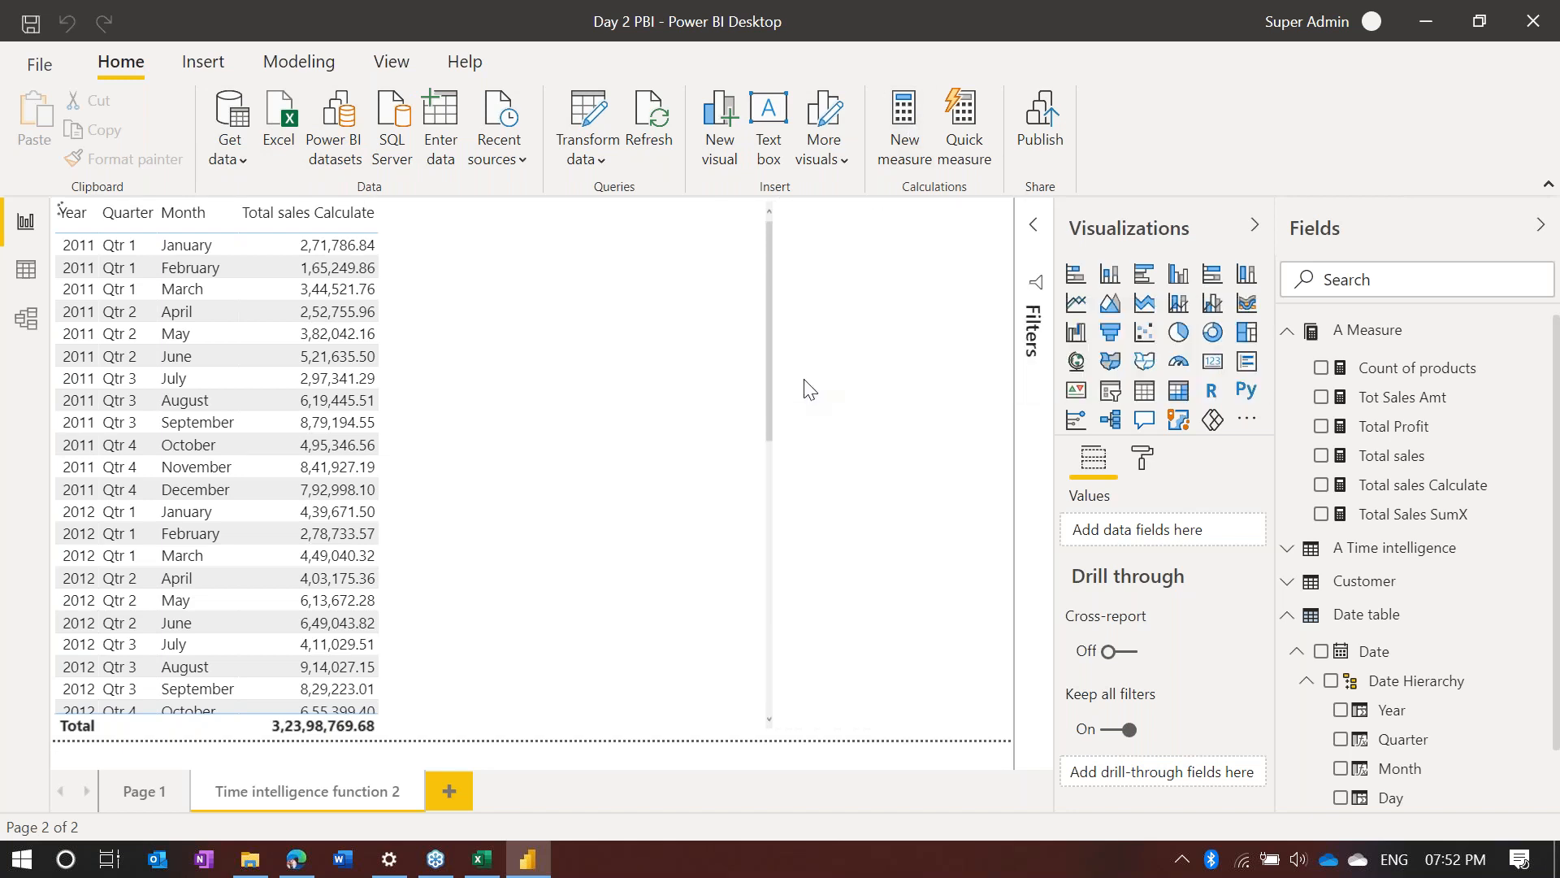
pyautogui.write('Total YTD=')
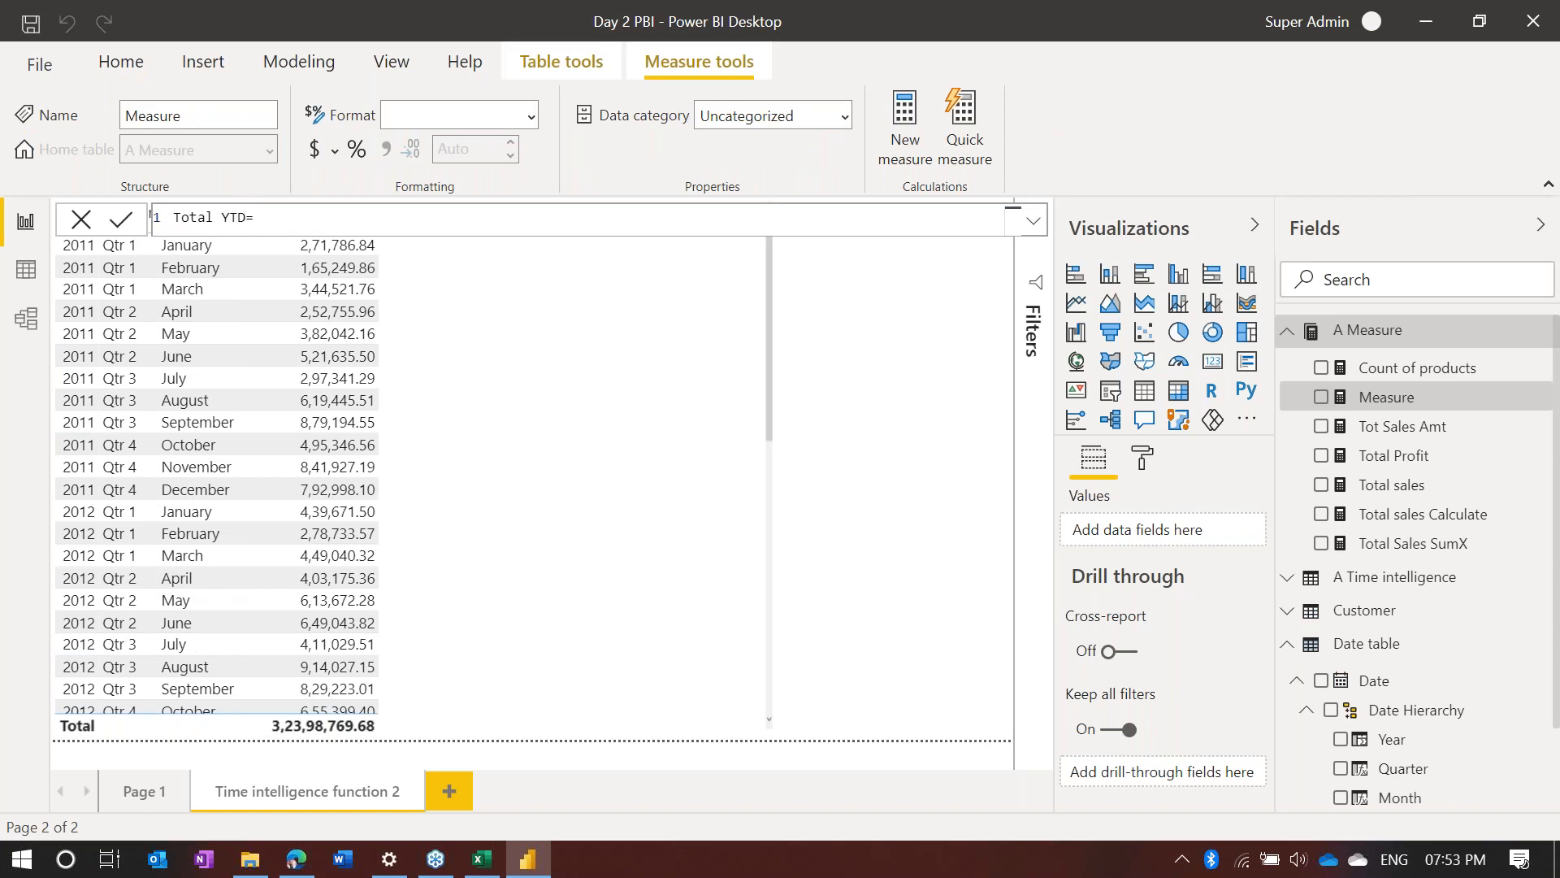
pyautogui.write('tot')
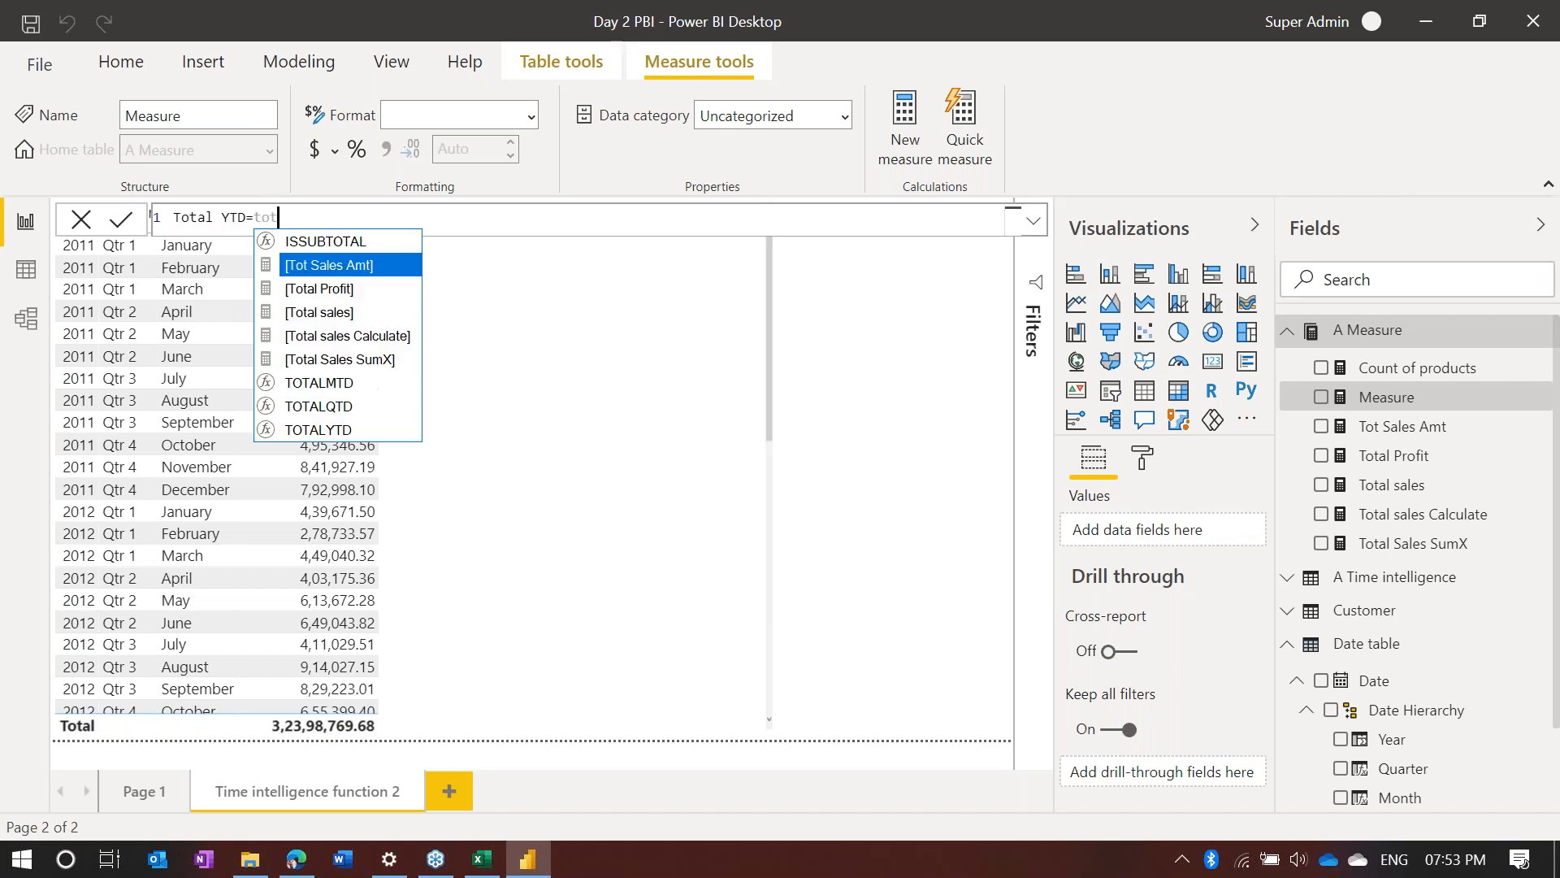
pyautogui.press('Down')
pyautogui.press('Down')
pyautogui.press('Down')
pyautogui.press('Down')
pyautogui.press('Down')
pyautogui.press('Down')
pyautogui.press('Down')
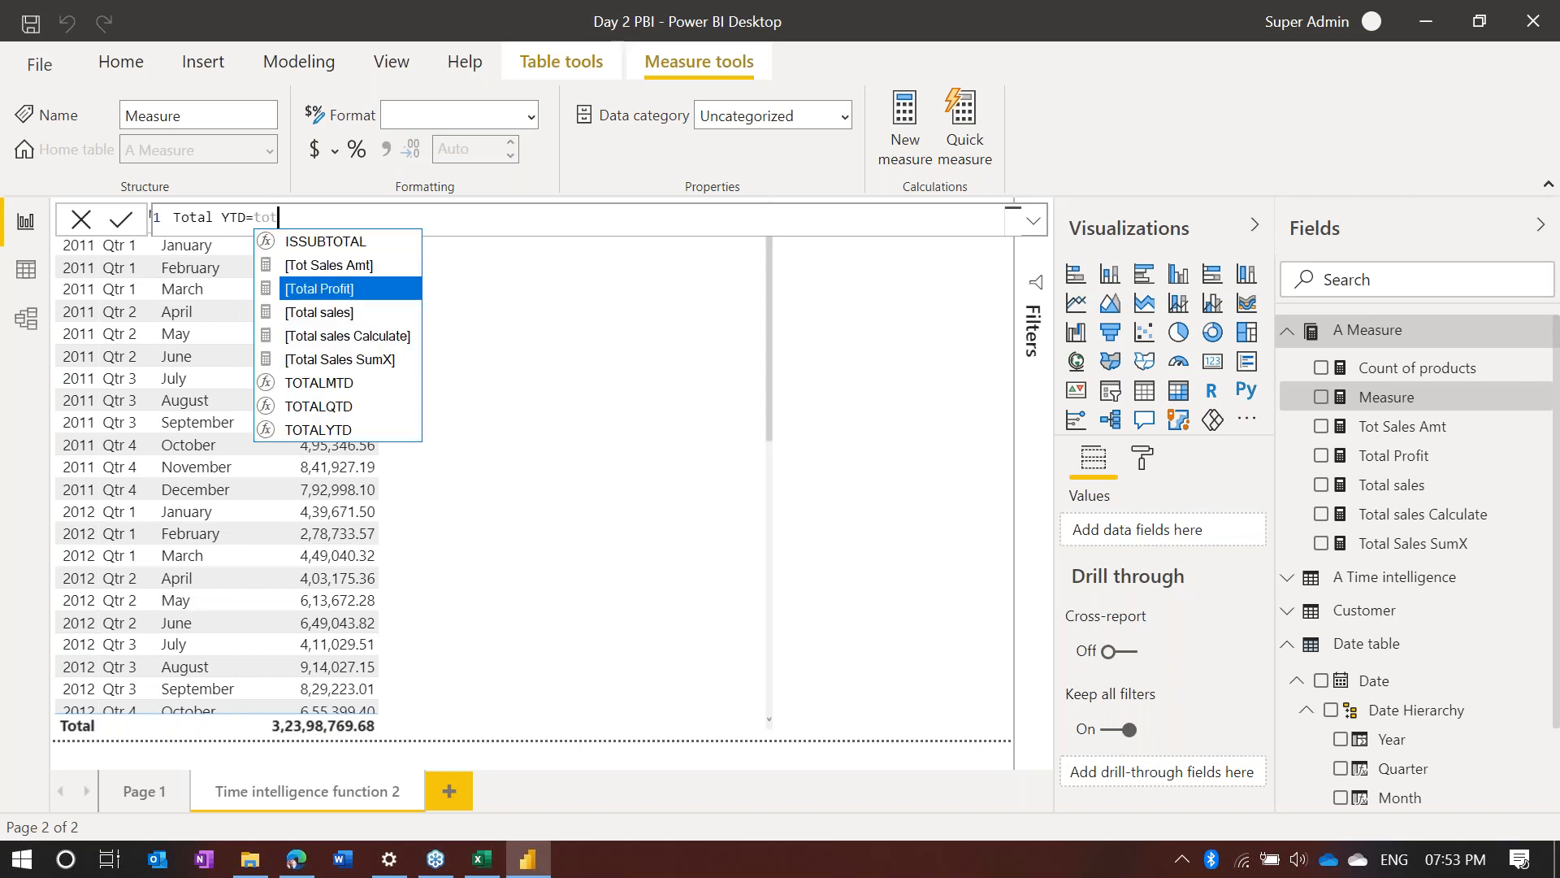
pyautogui.press('Tab')
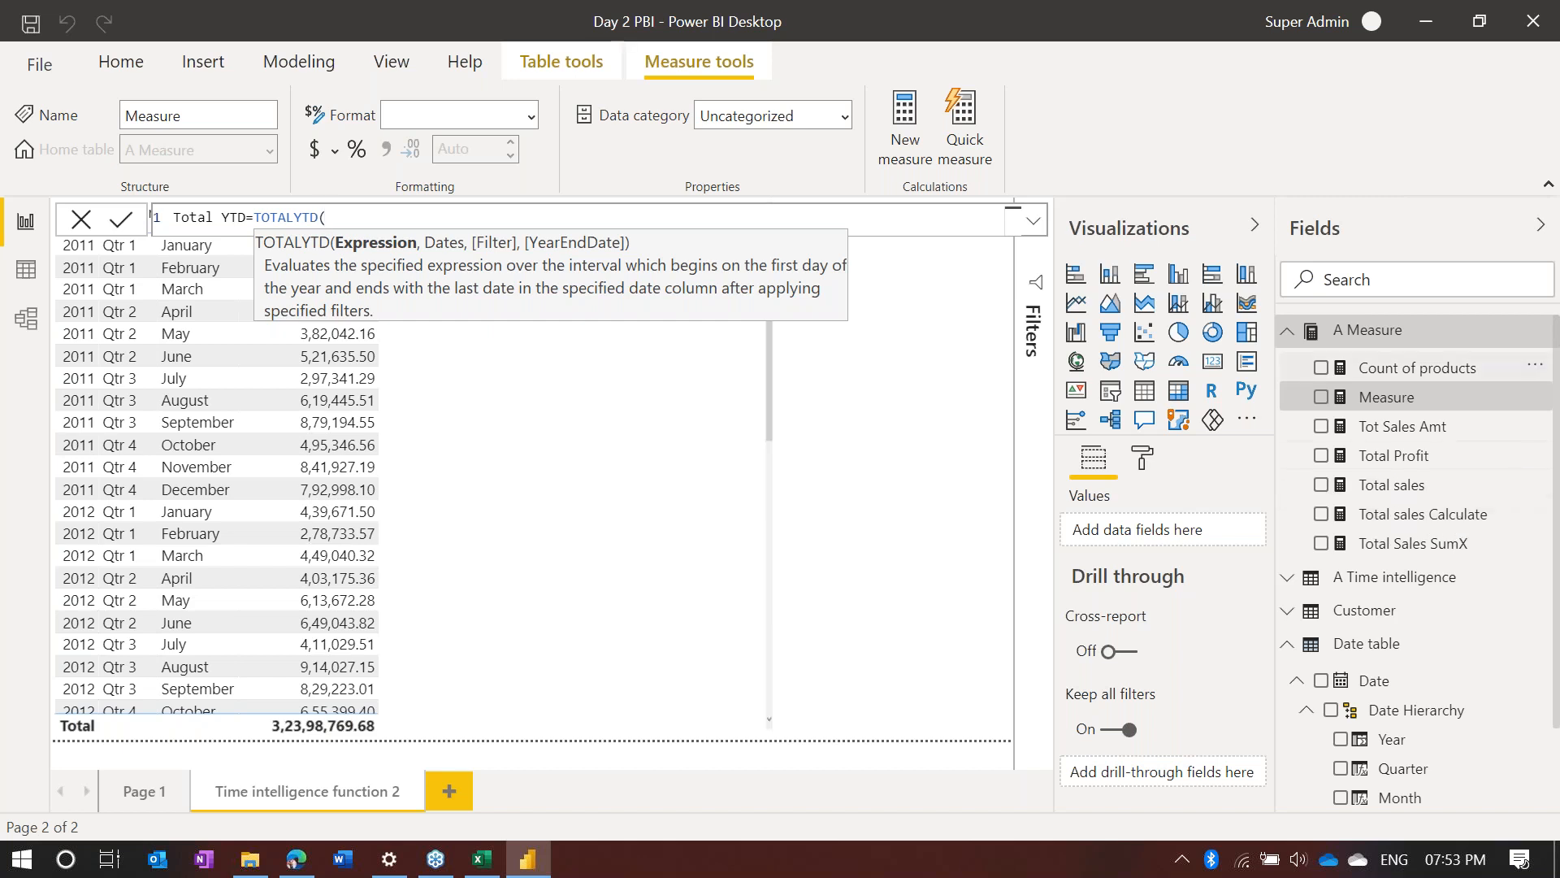
pyautogui.write('total')
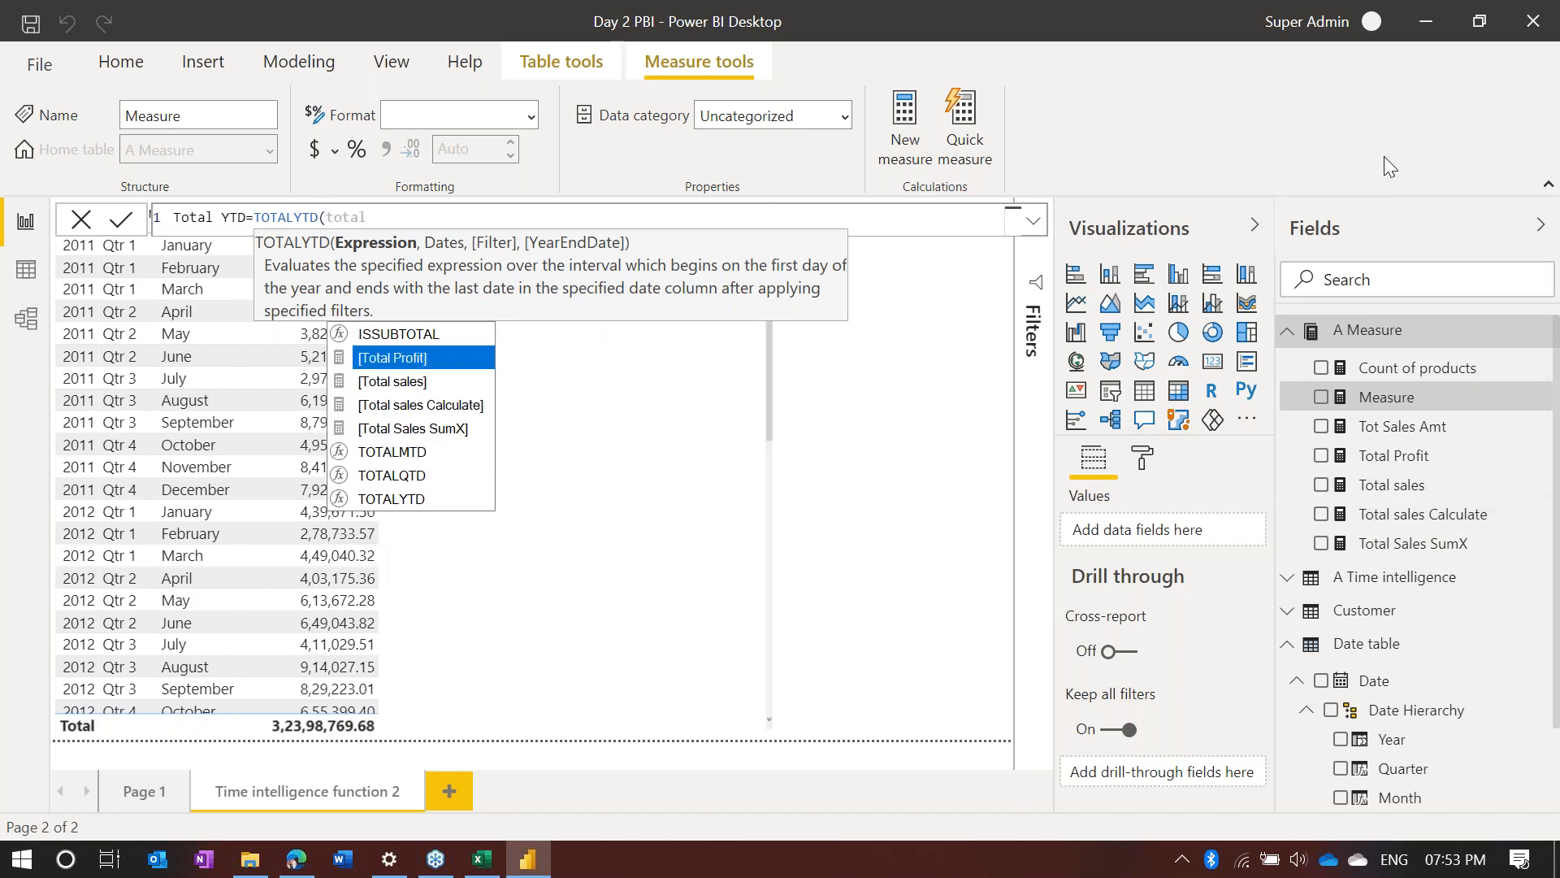
pyautogui.write(' sa')
pyautogui.press('Down')
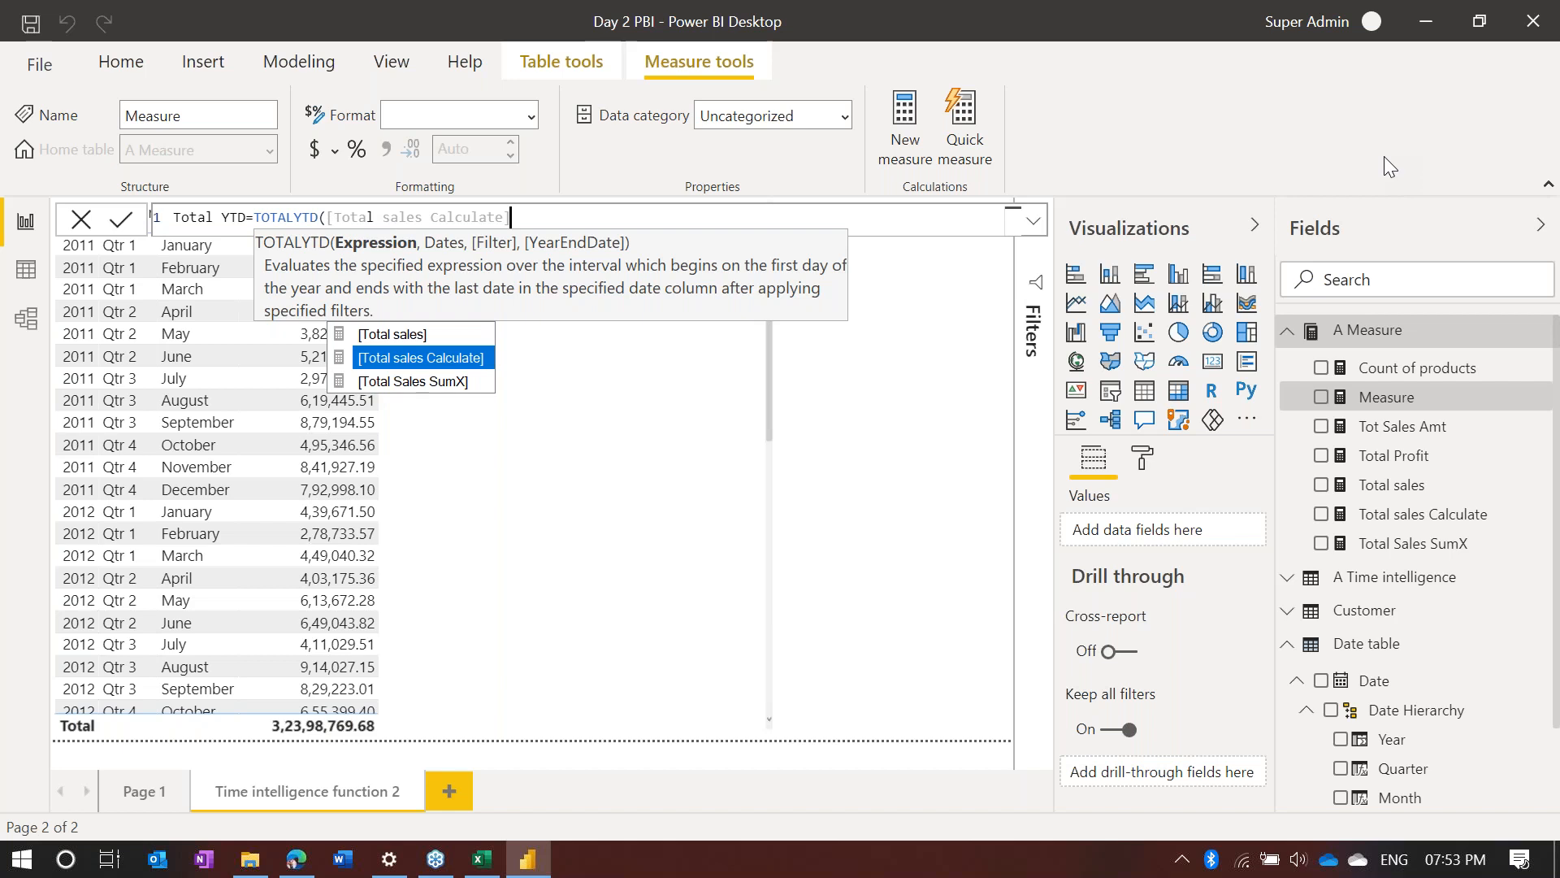
pyautogui.press('Tab')
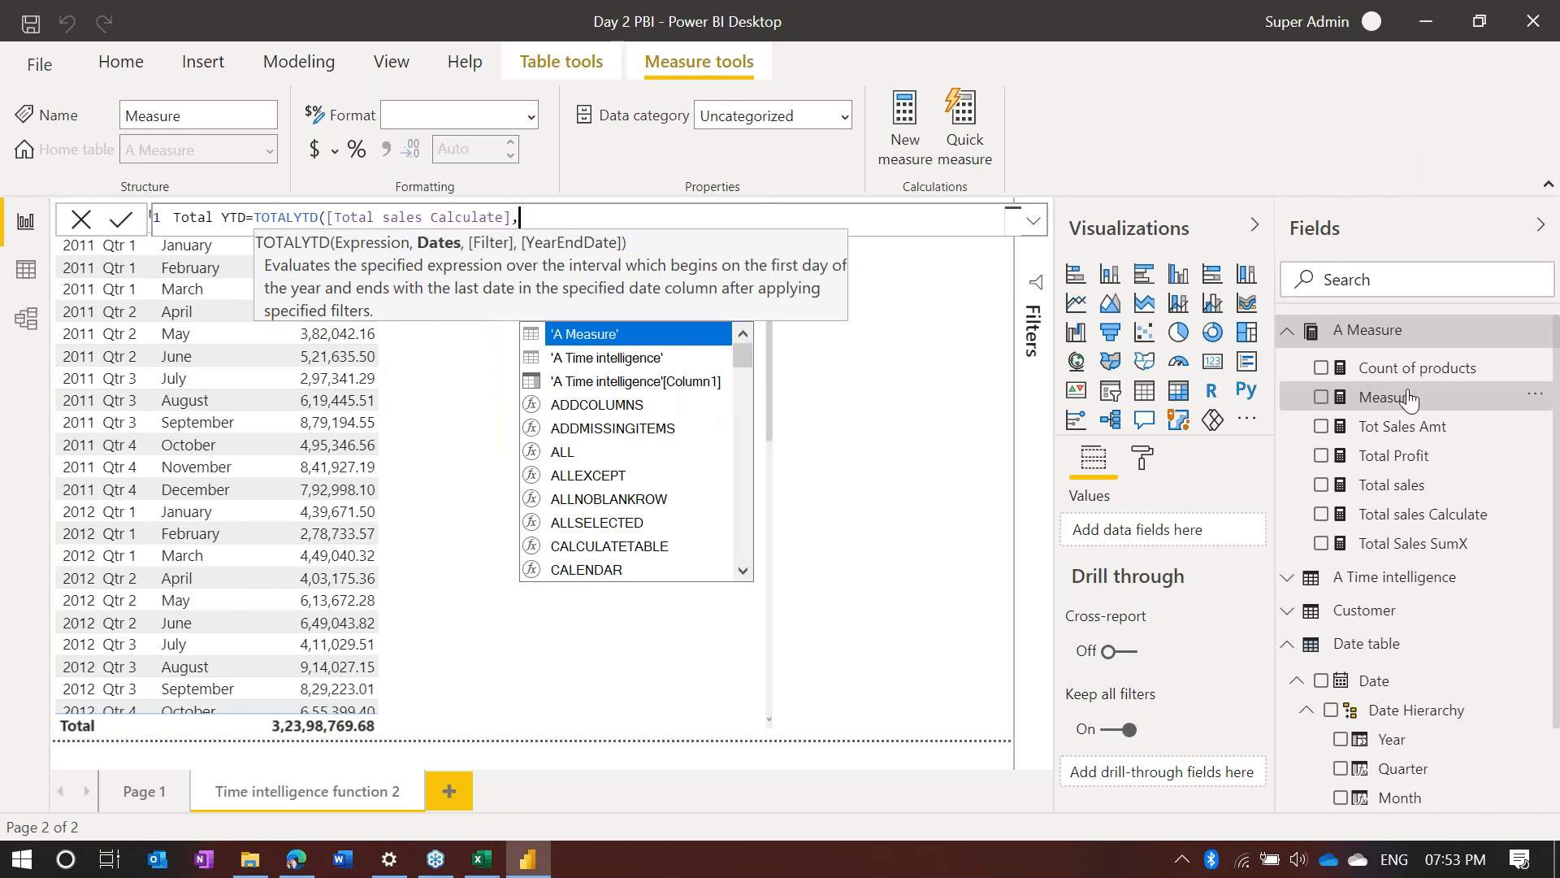
pyautogui.write('date')
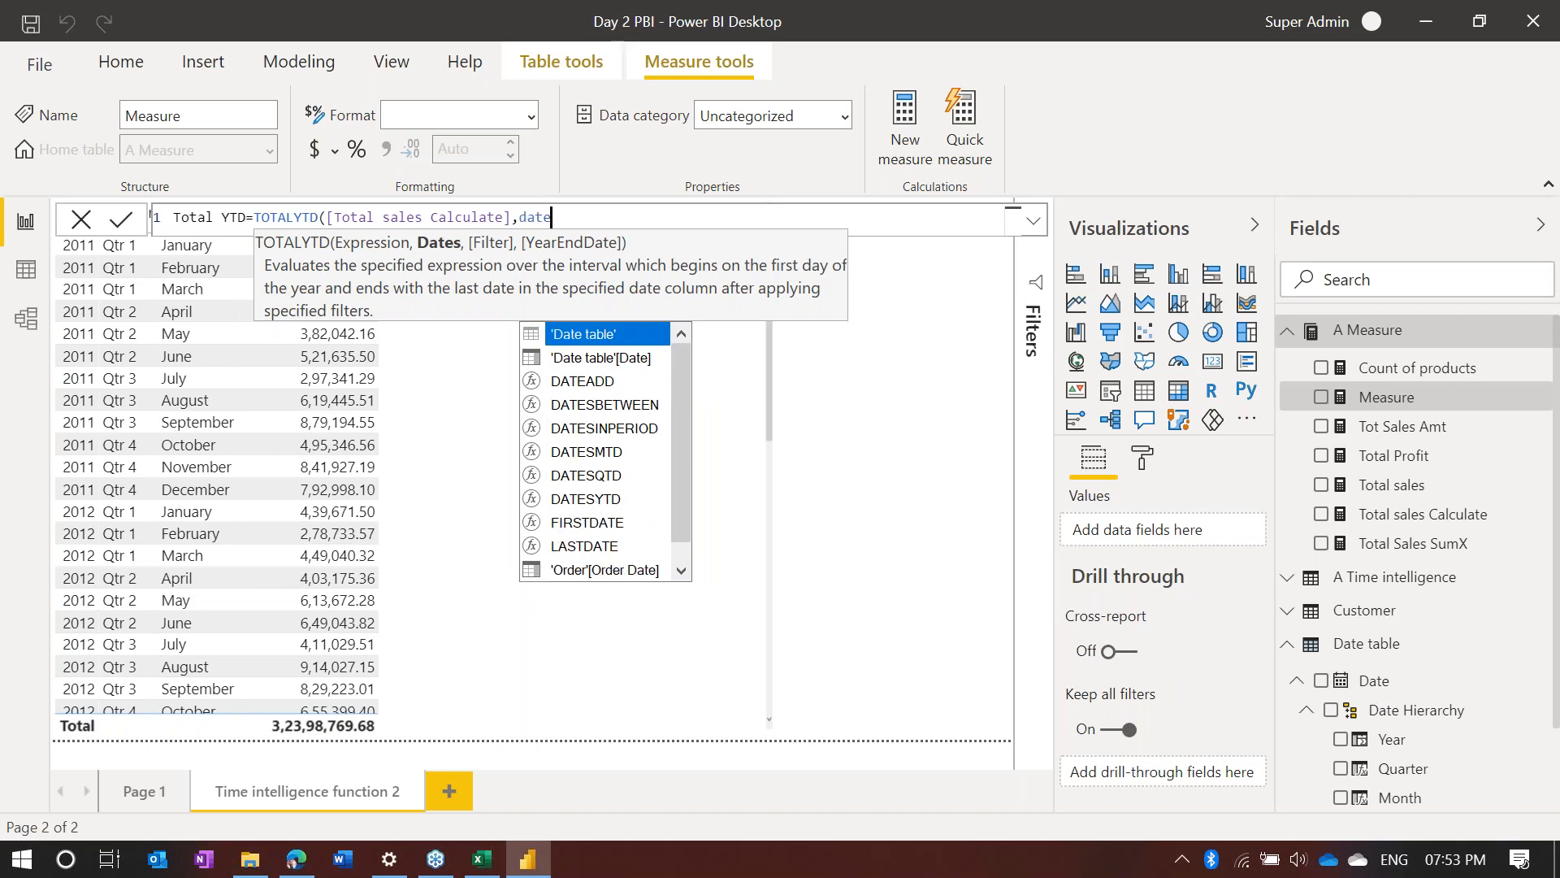
pyautogui.press('Down')
pyautogui.press('Tab')
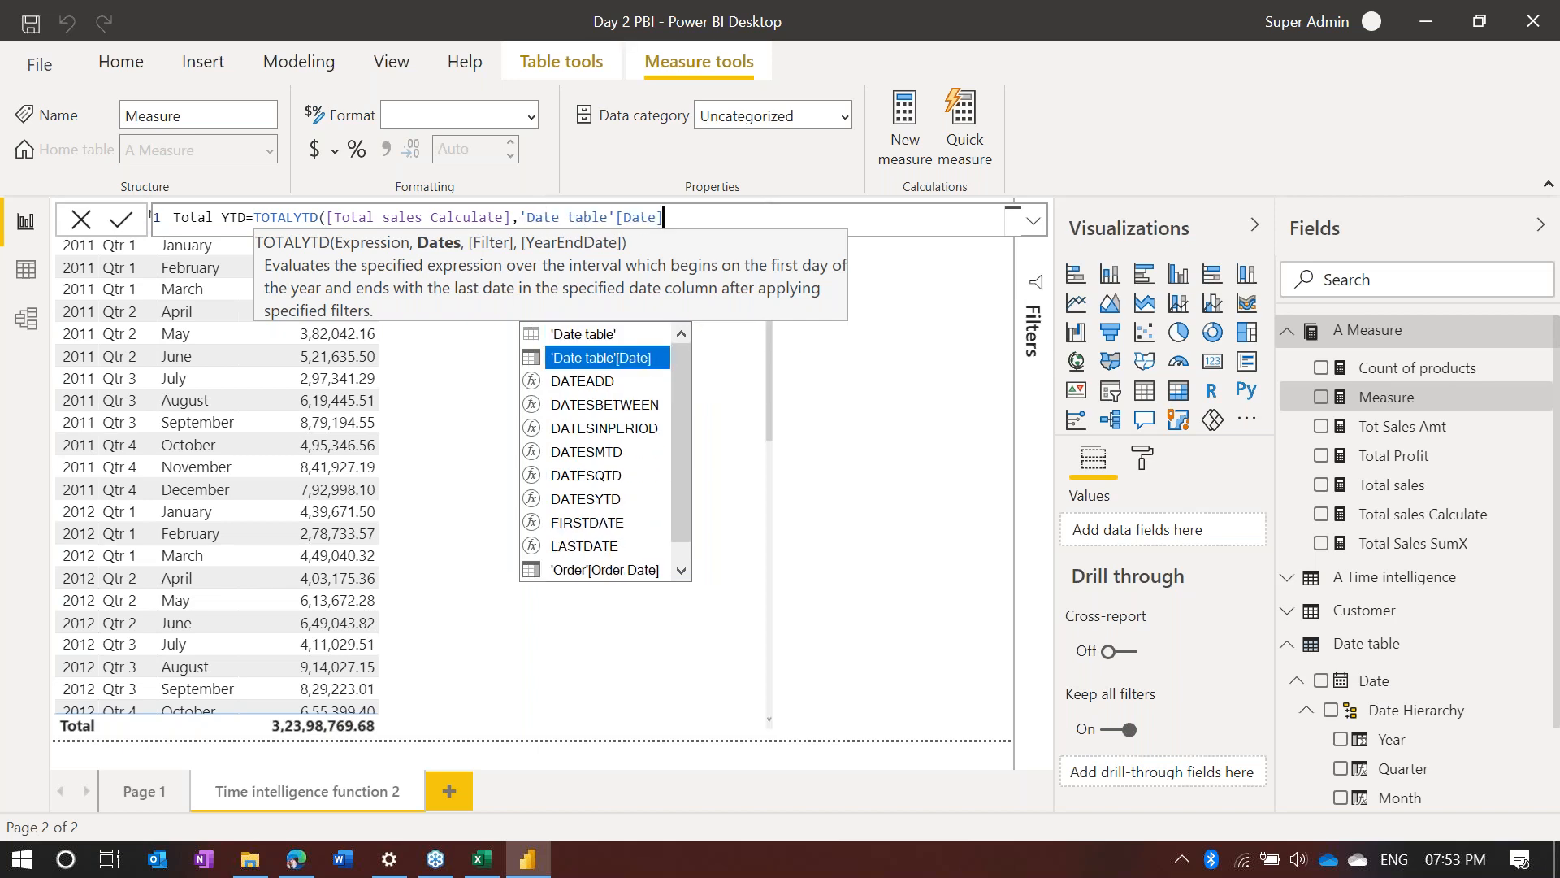
pyautogui.write(')')
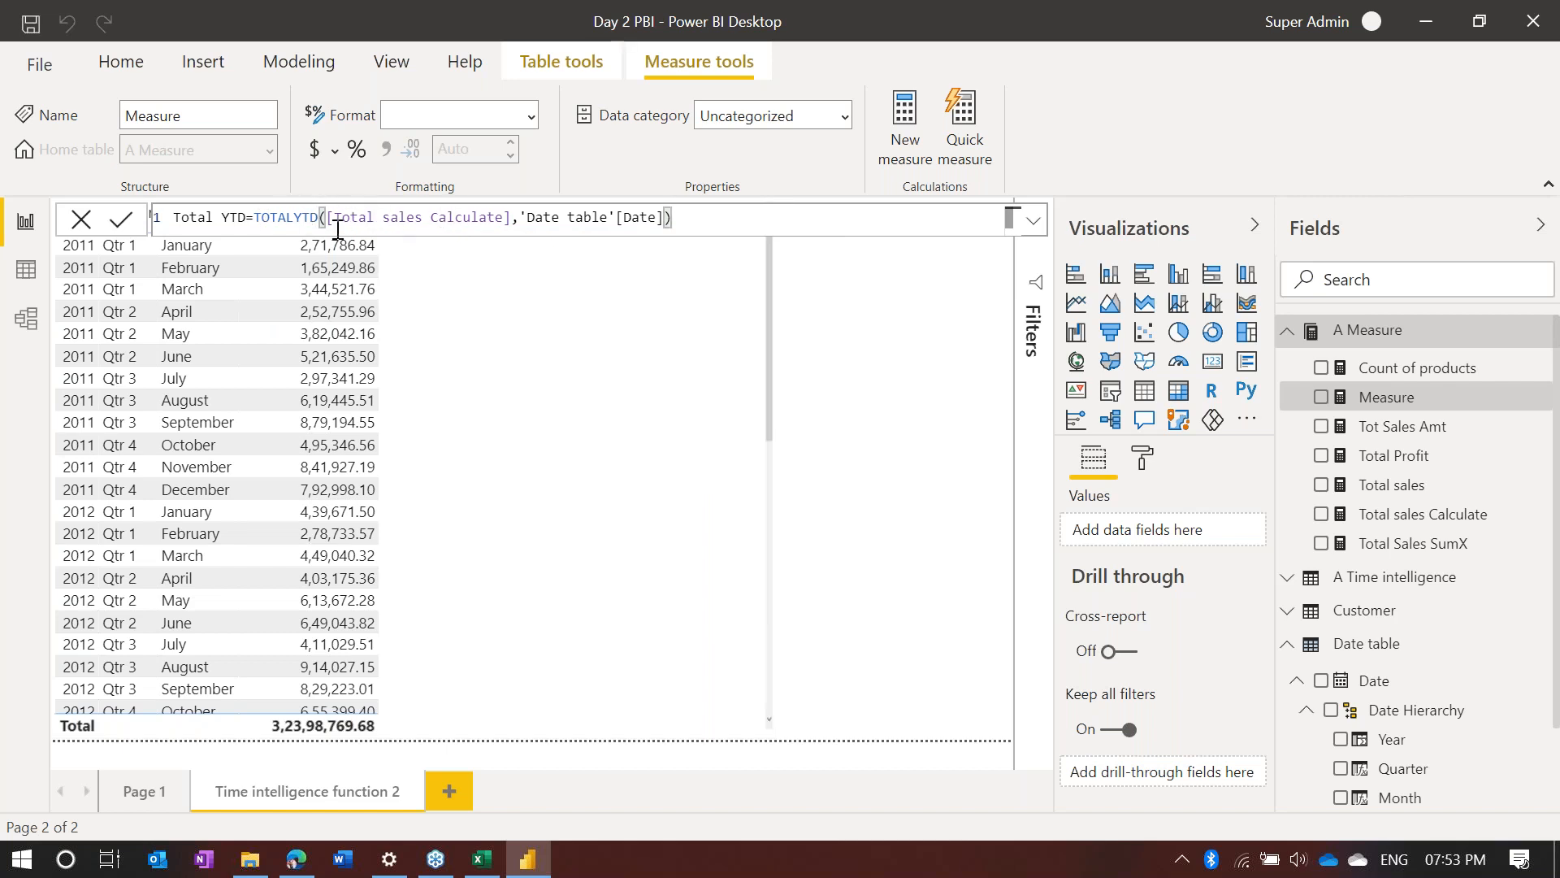
pyautogui.click(661, 217)
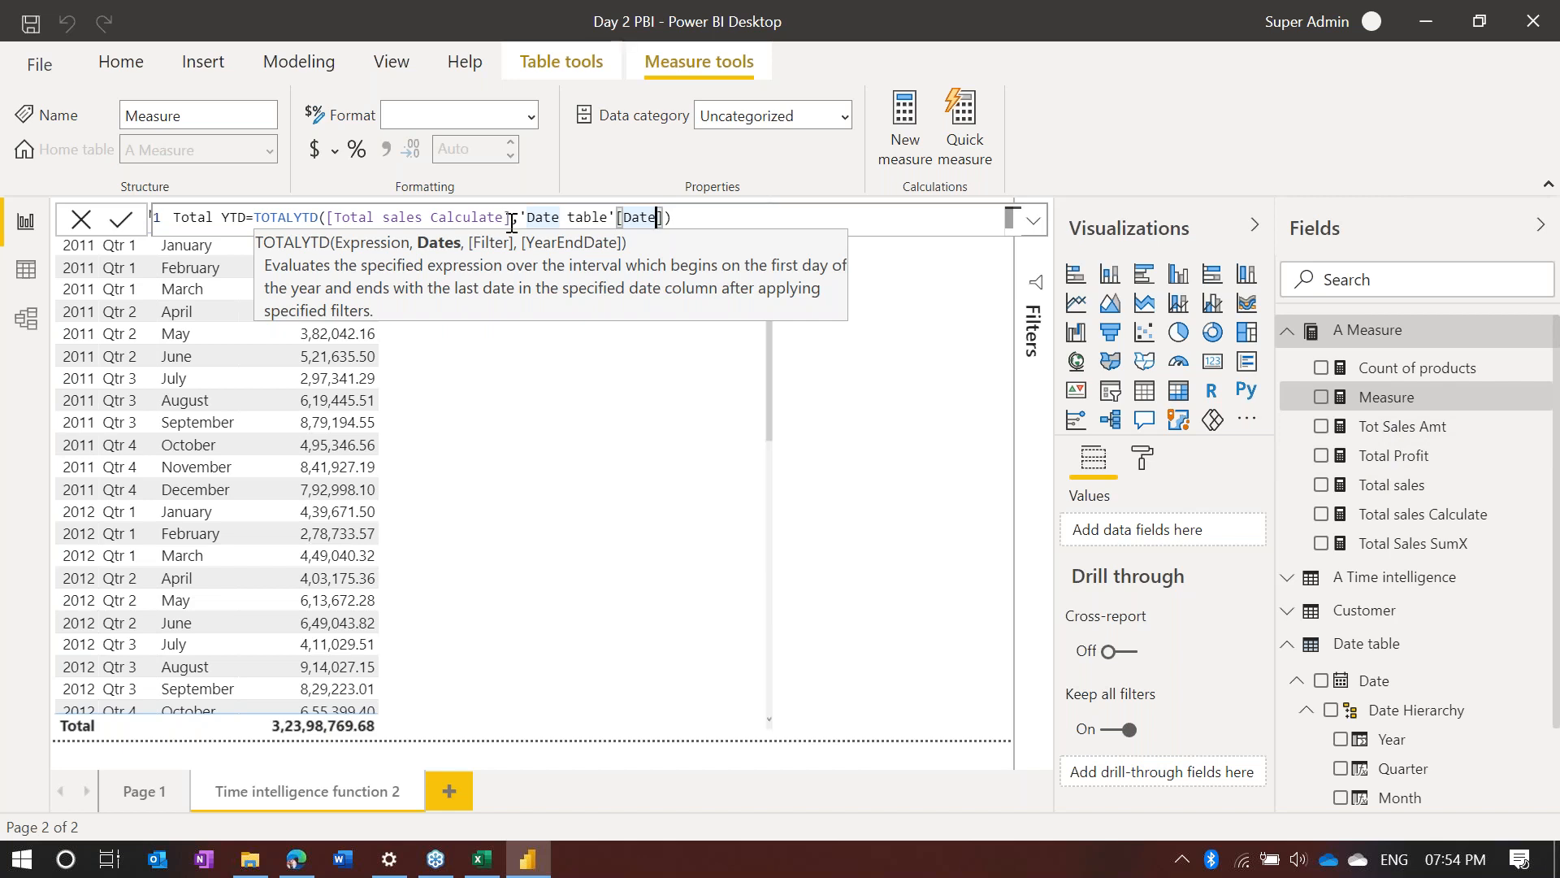
# Step: Replace the TOTALYTD expression argument with [Total Profit] and commit the Total YTD measure
pyautogui.moveTo(508, 218); pyautogui.dragTo(328, 219)
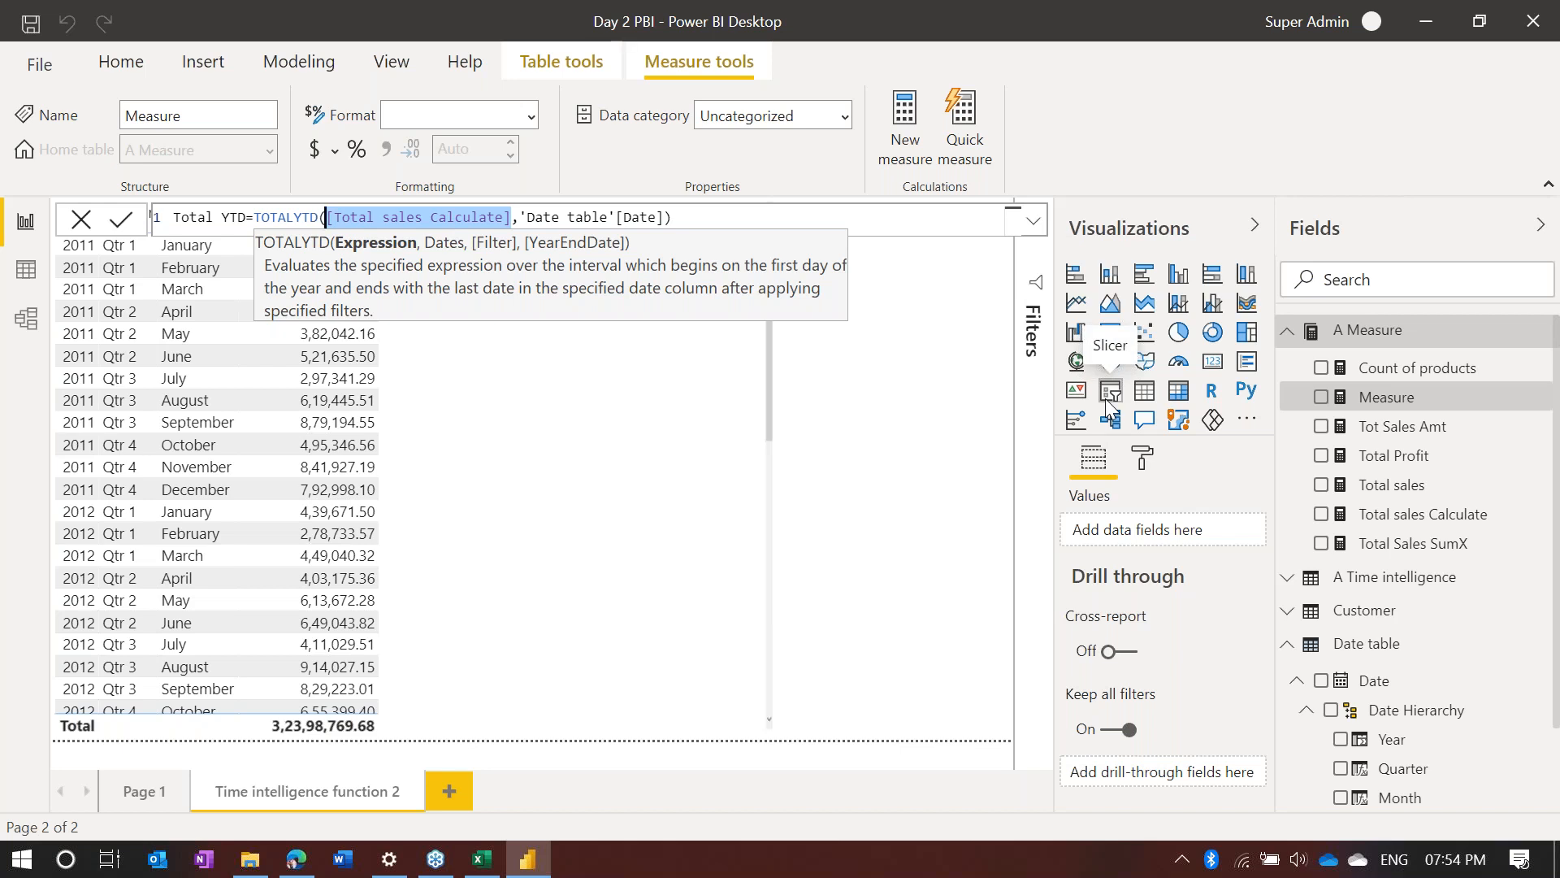
pyautogui.write('[Total')
pyautogui.press('Tab')
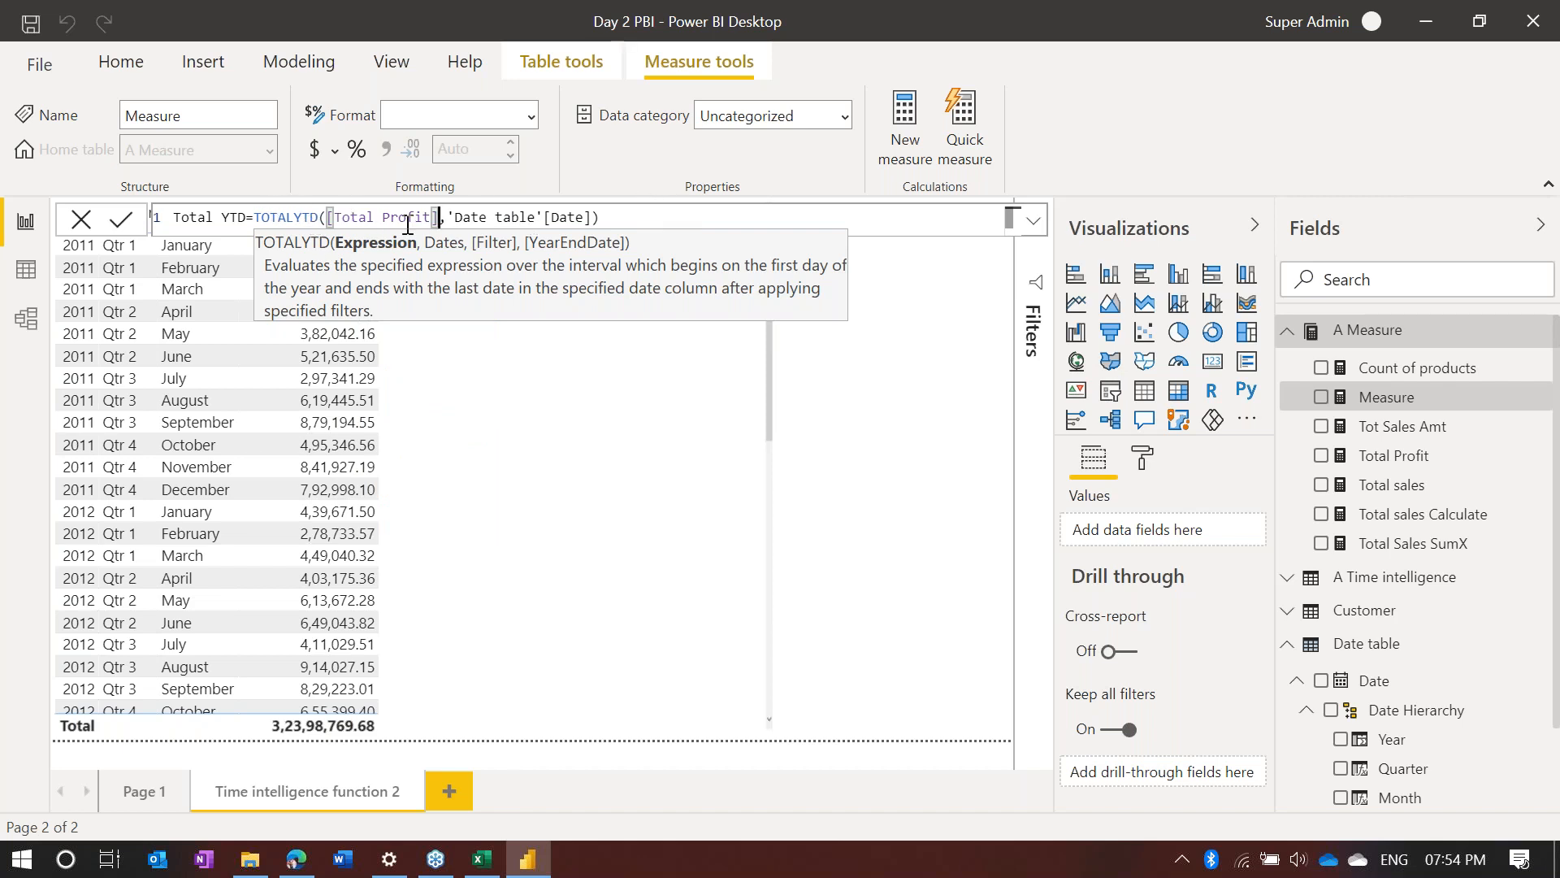
pyautogui.click(615, 217)
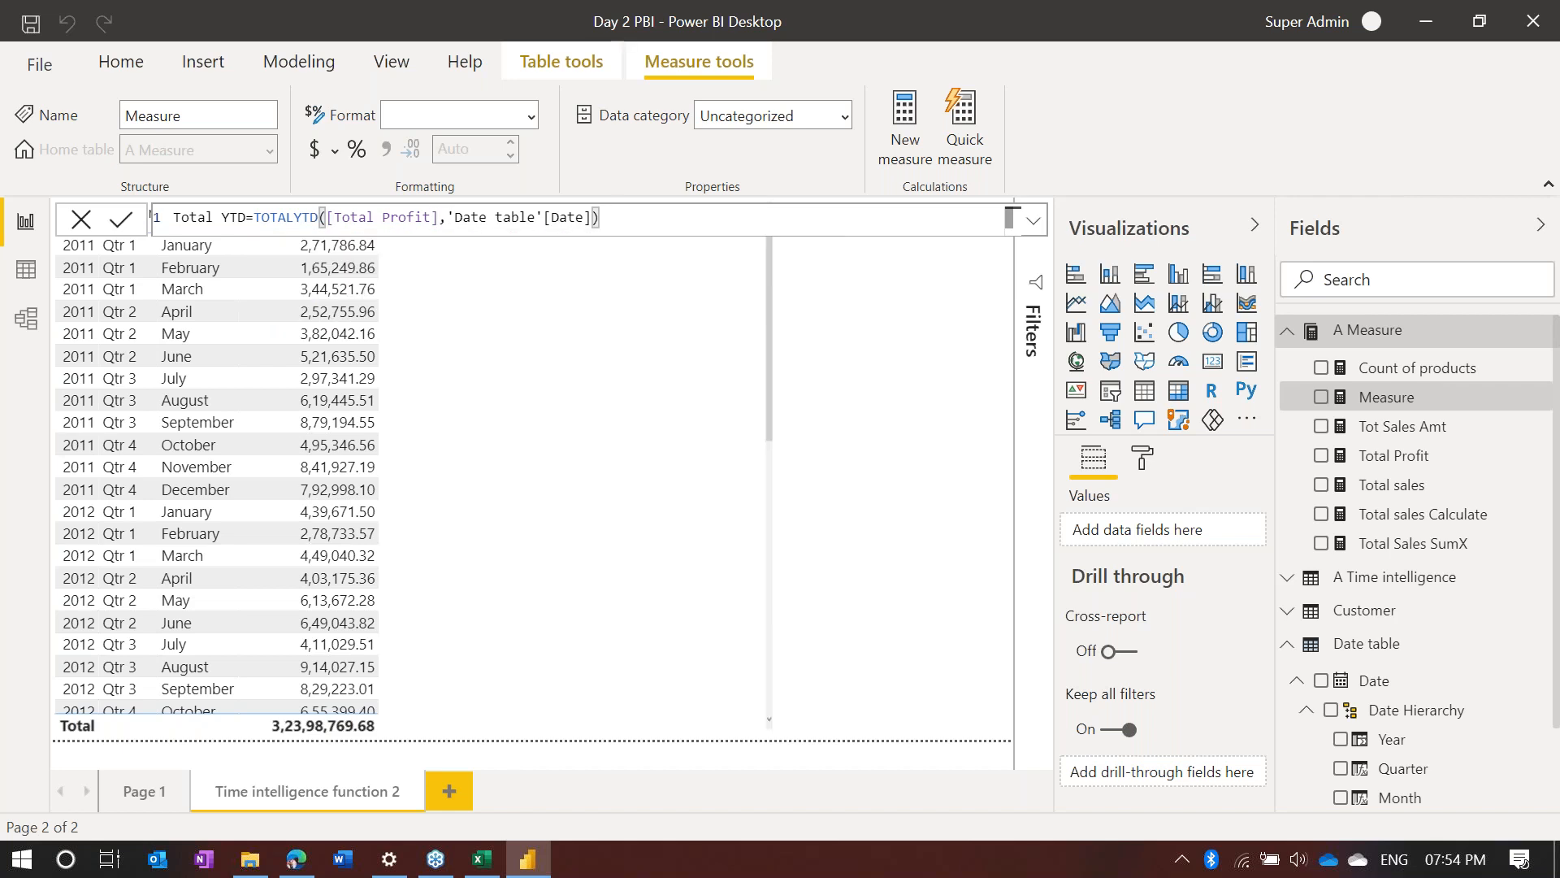
pyautogui.press('Return')
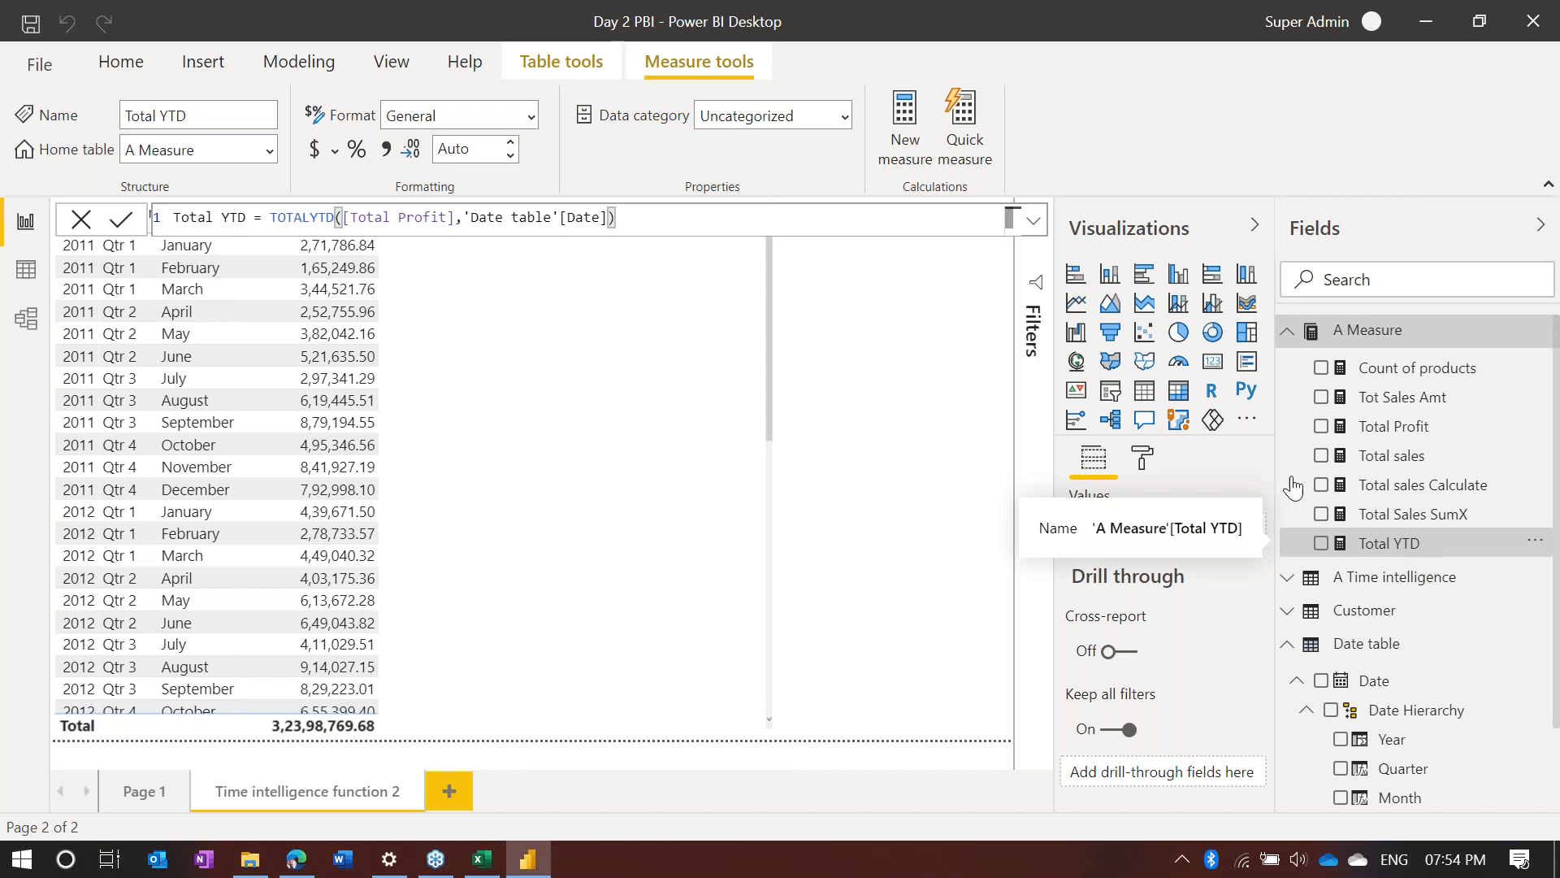
# Step: Move the Total YTD measure's home table to A Time intelligence and reselect the table visual
pyautogui.click(272, 147)
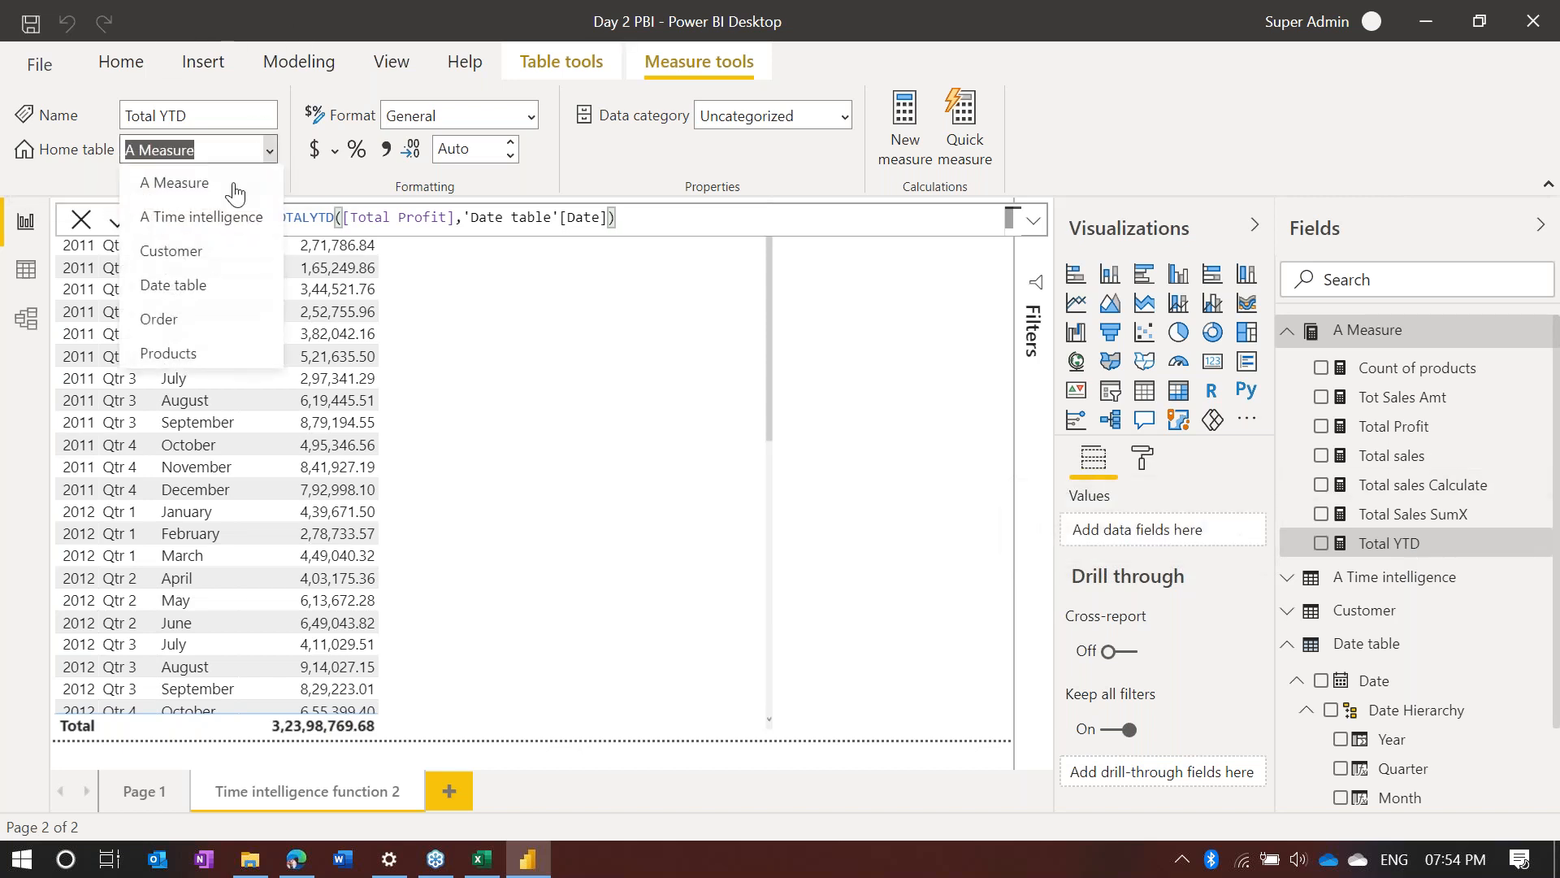
pyautogui.click(202, 224)
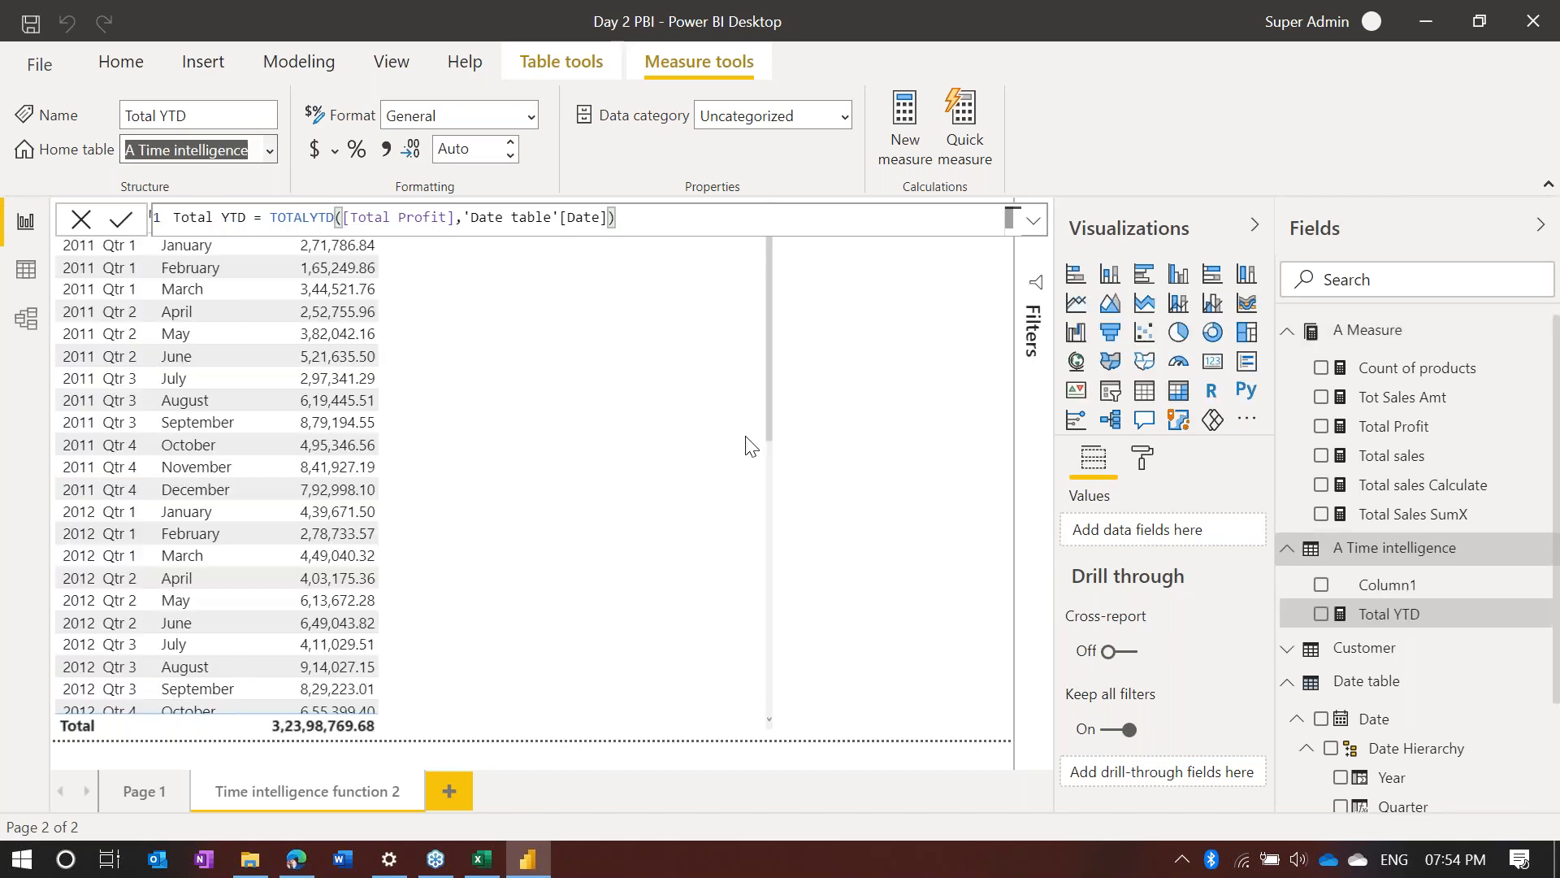
pyautogui.click(605, 393)
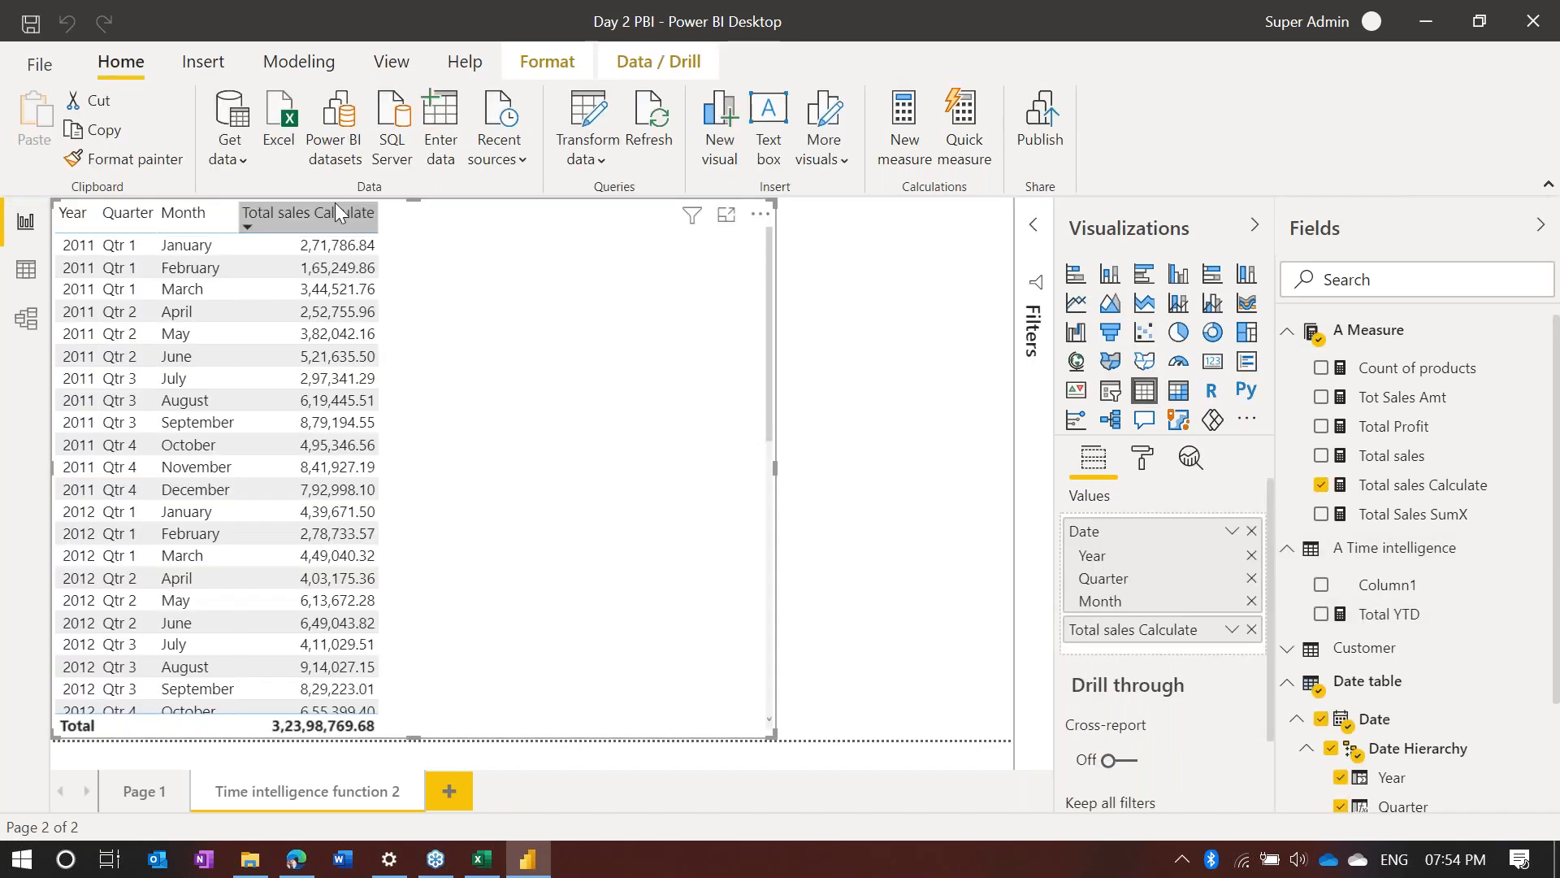
# Step: Swap the table's Total sales Calculate value for Total Profit
pyautogui.click(1321, 486)
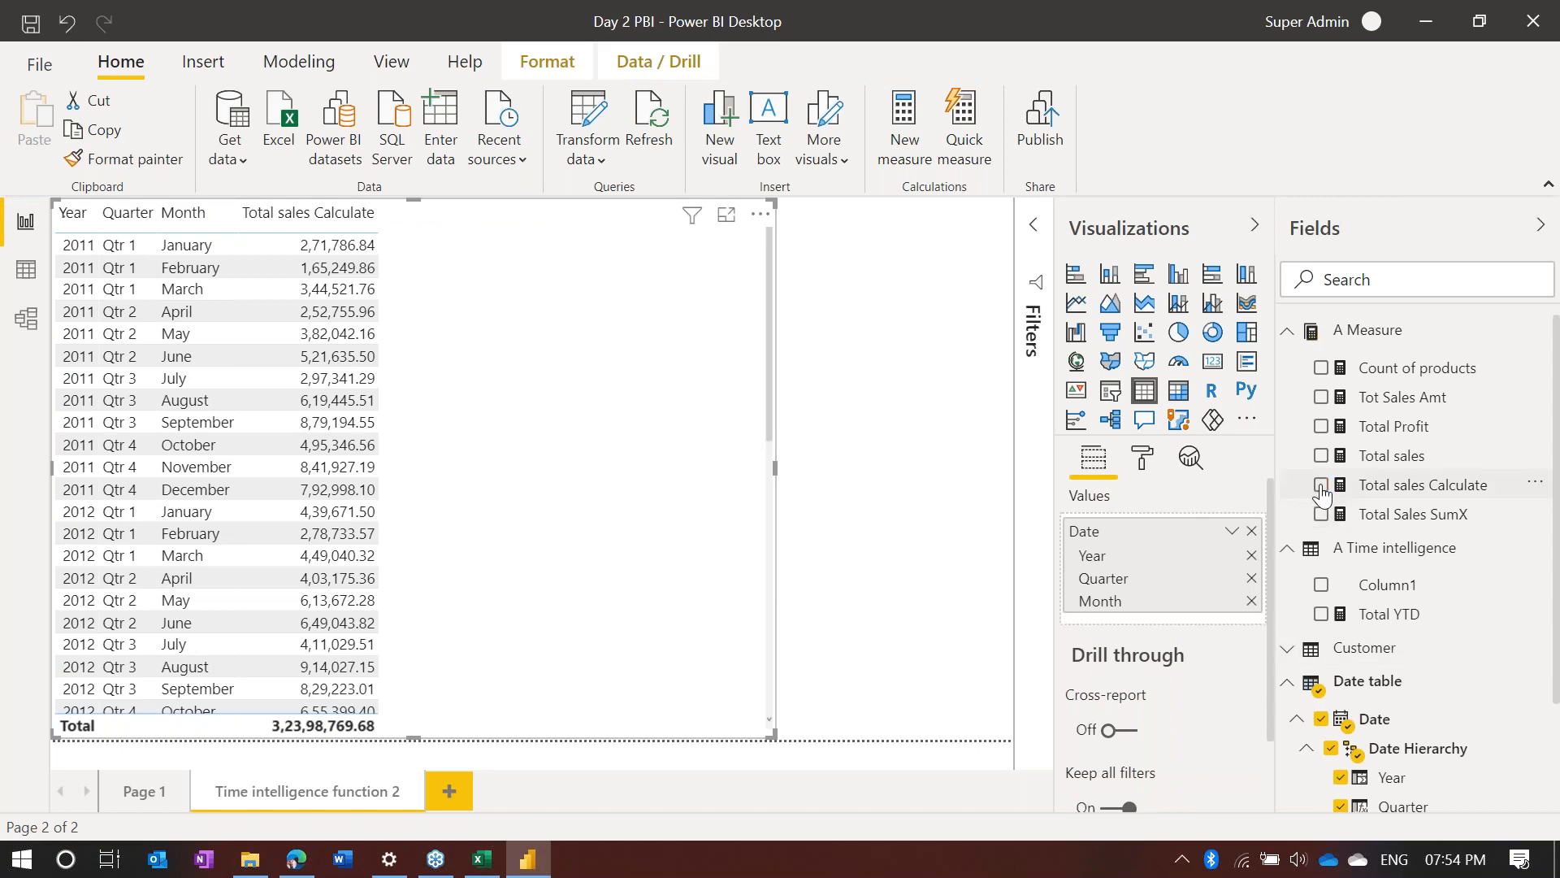
pyautogui.click(1322, 426)
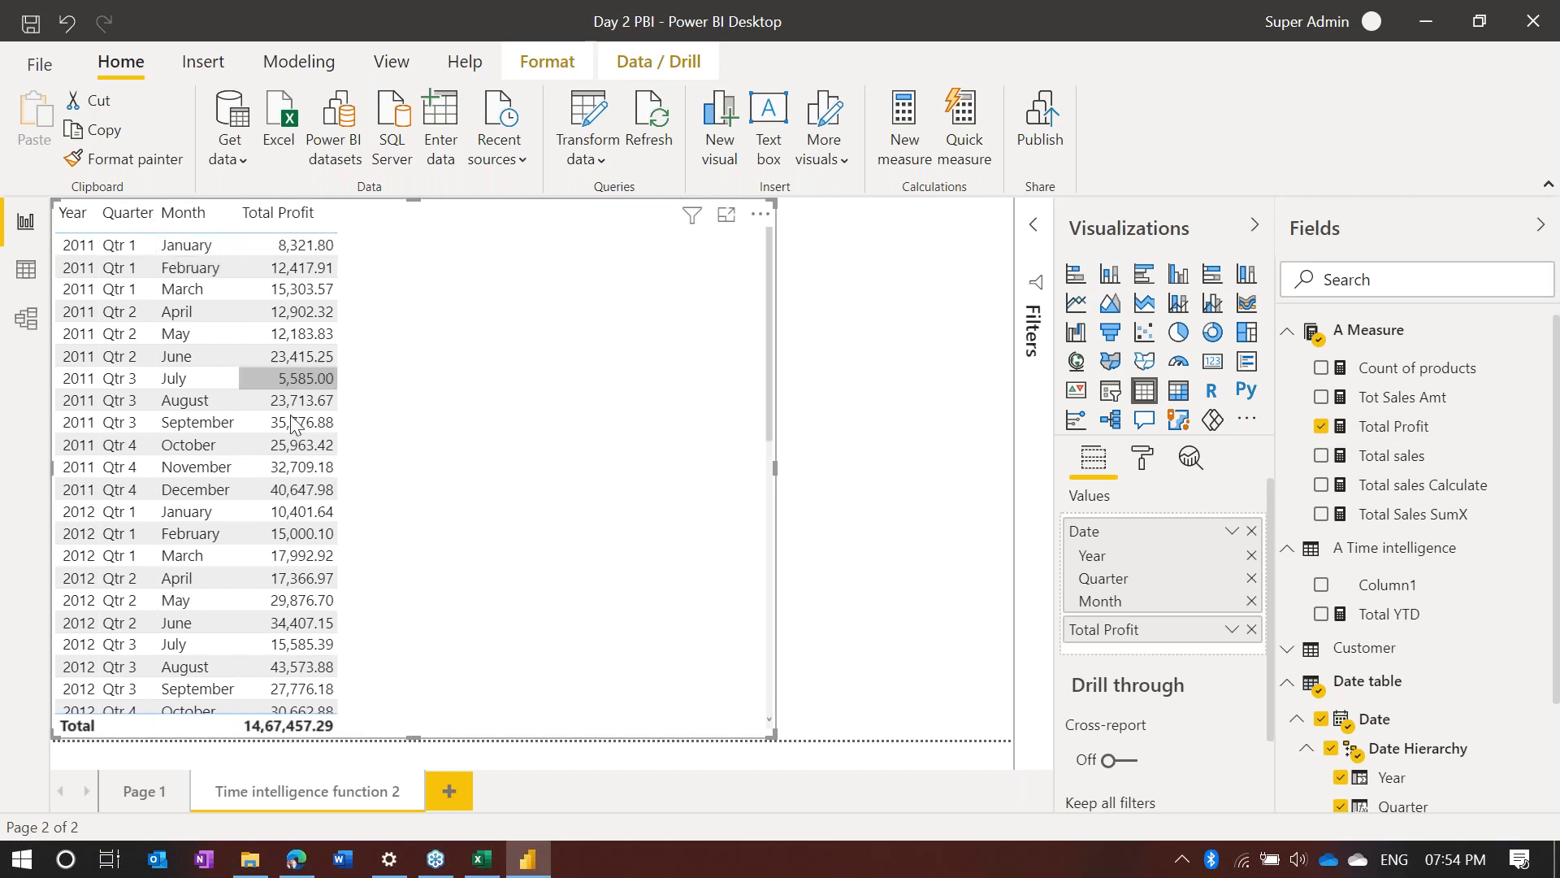
# Step: Delete the table visual from the page
pyautogui.click(1379, 621)
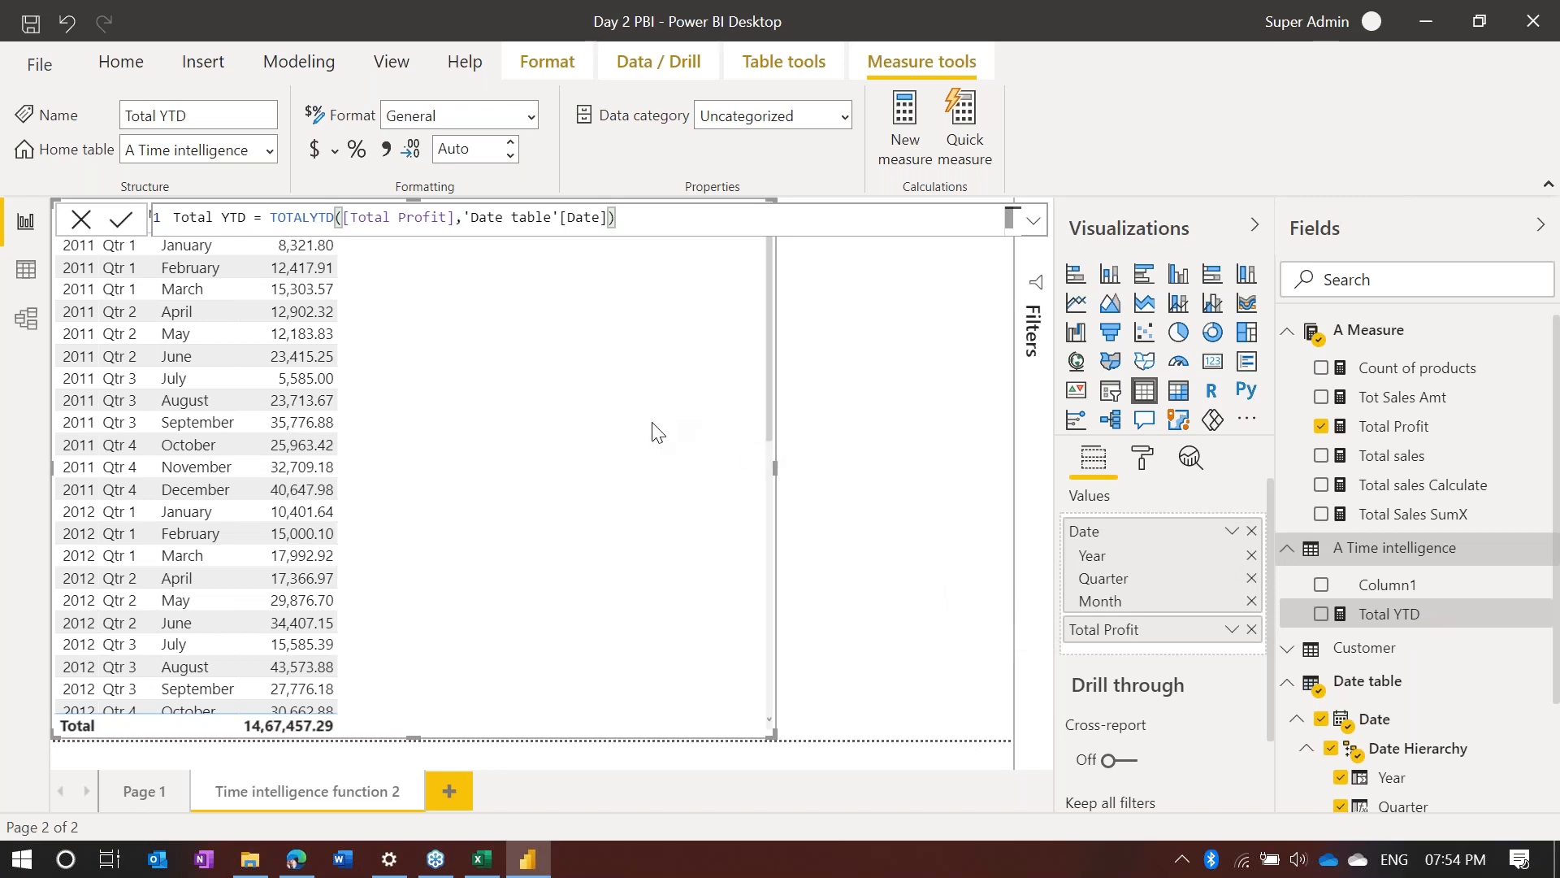
pyautogui.press('Delete')
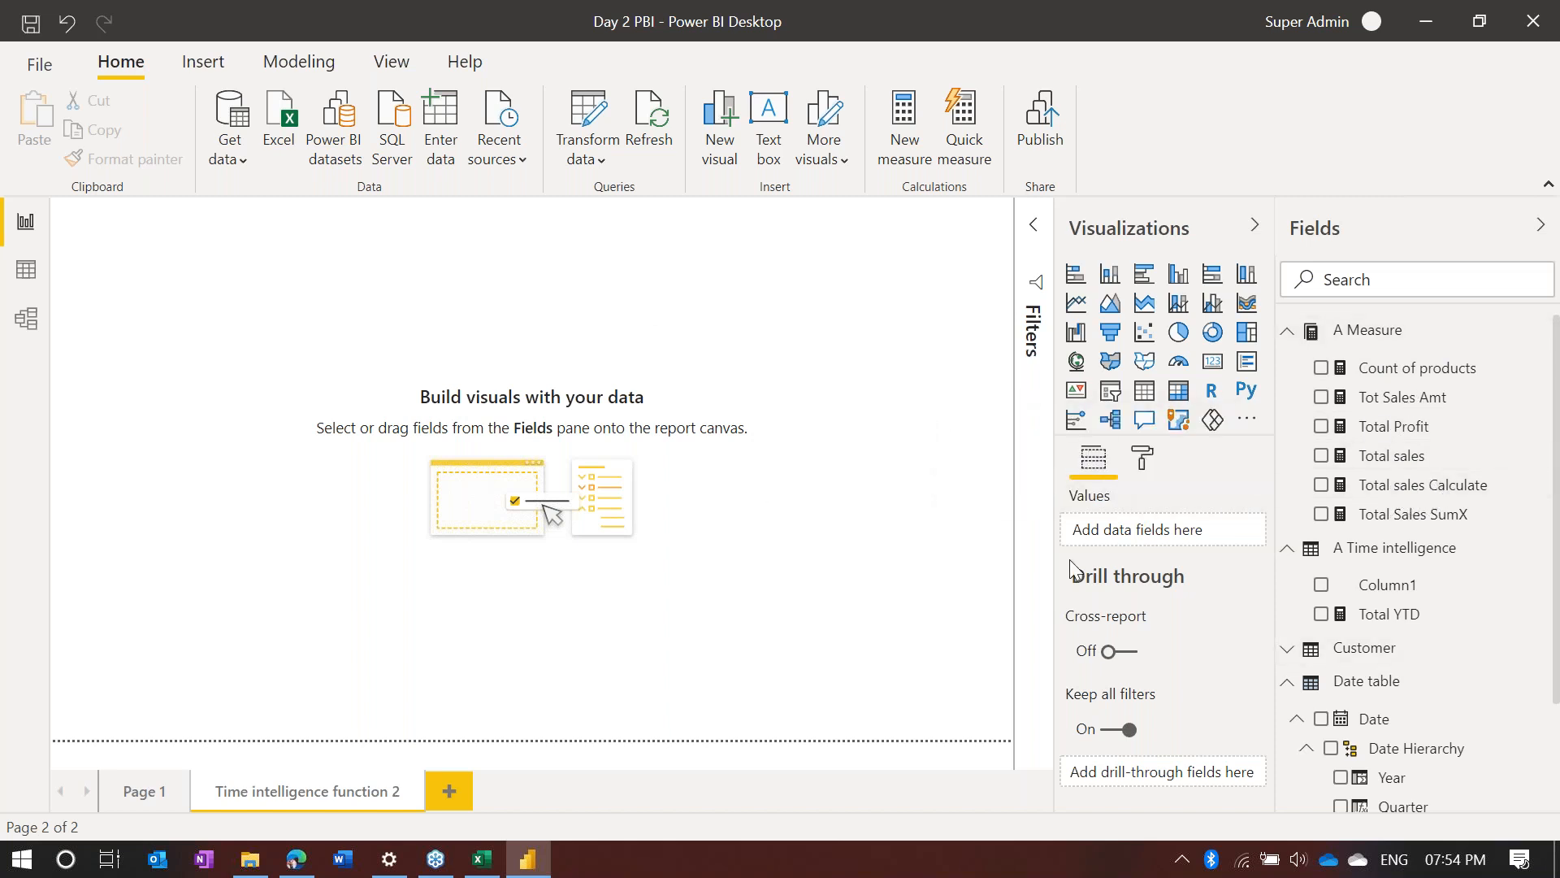
# Step: Create a table visual showing Year from the Date table's Date Hierarchy and enlarge it
pyautogui.scroll(-2, 1398, 715)
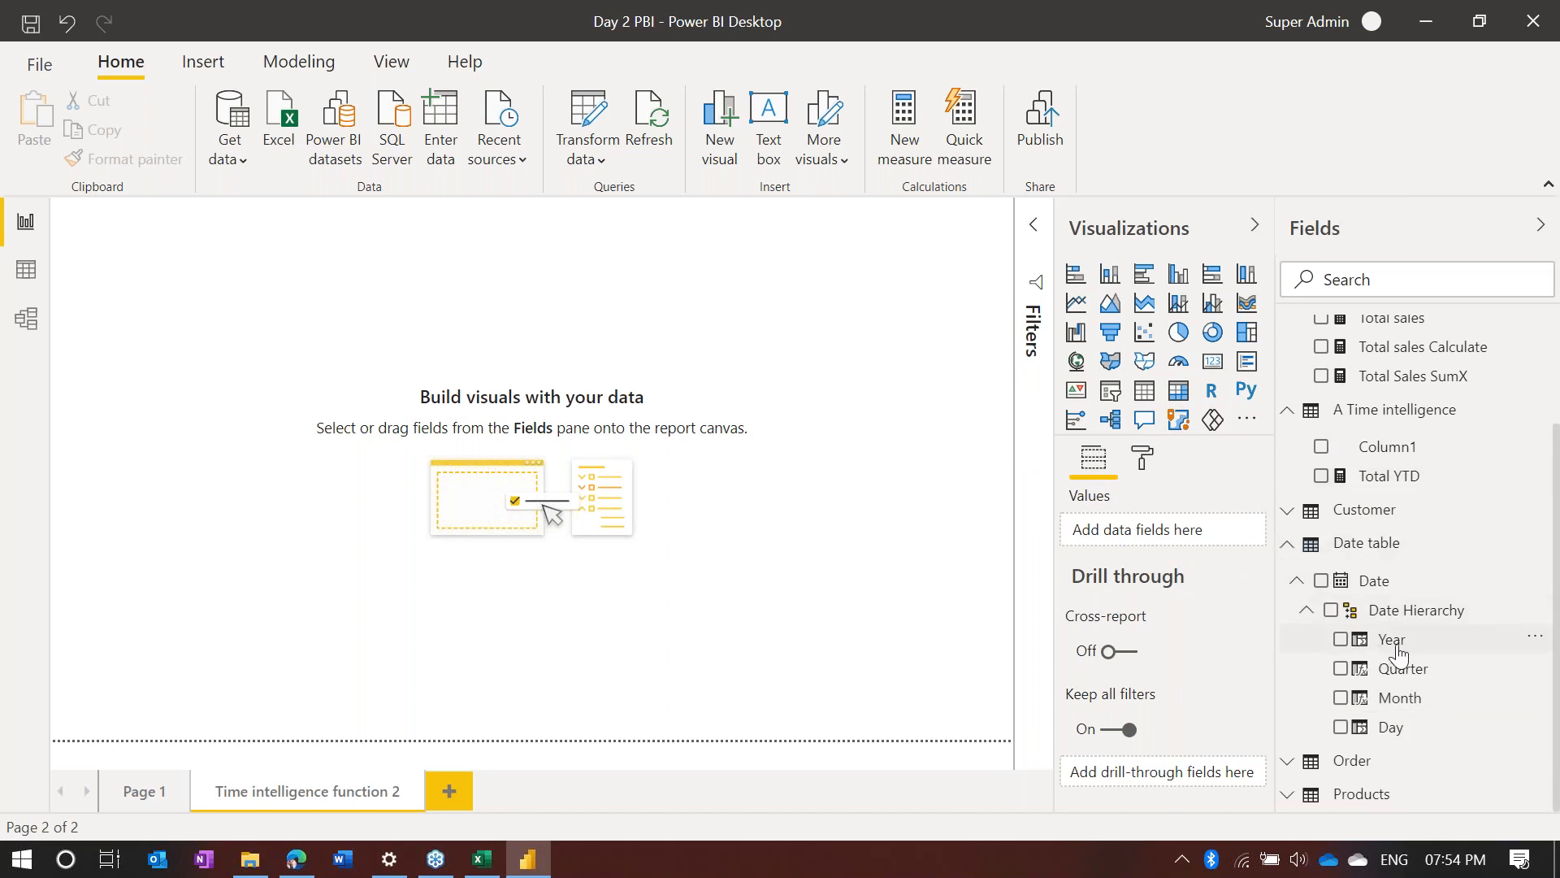
pyautogui.moveTo(820, 457); pyautogui.dragTo(143, 253)
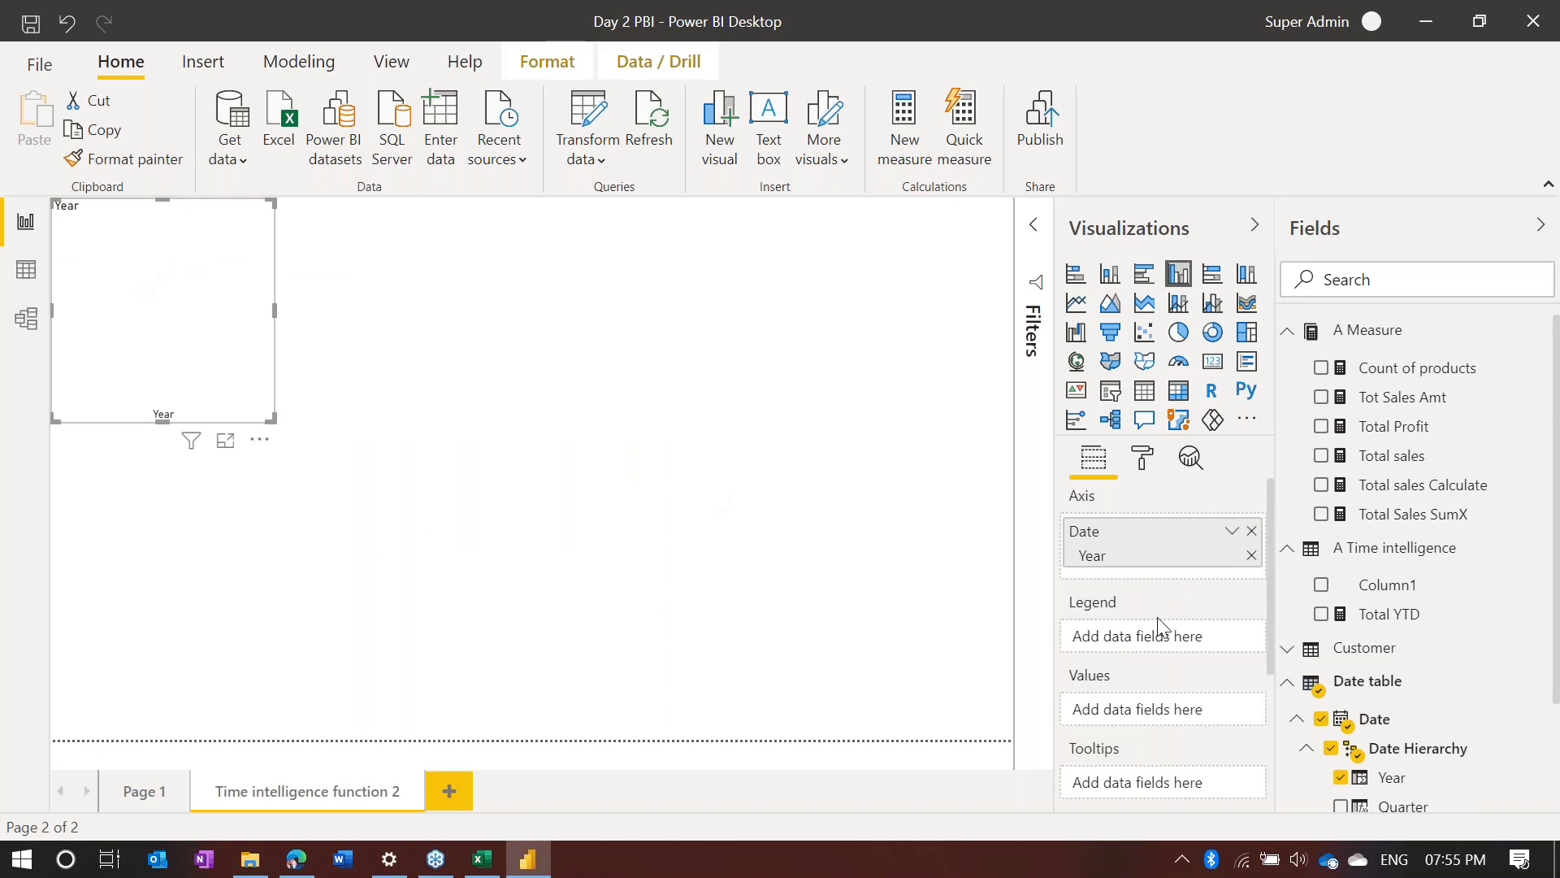
pyautogui.press('ctrl')
pyautogui.press('ctrl')
pyautogui.press('ctrl')
pyautogui.press('ctrl')
pyautogui.click(1145, 397)
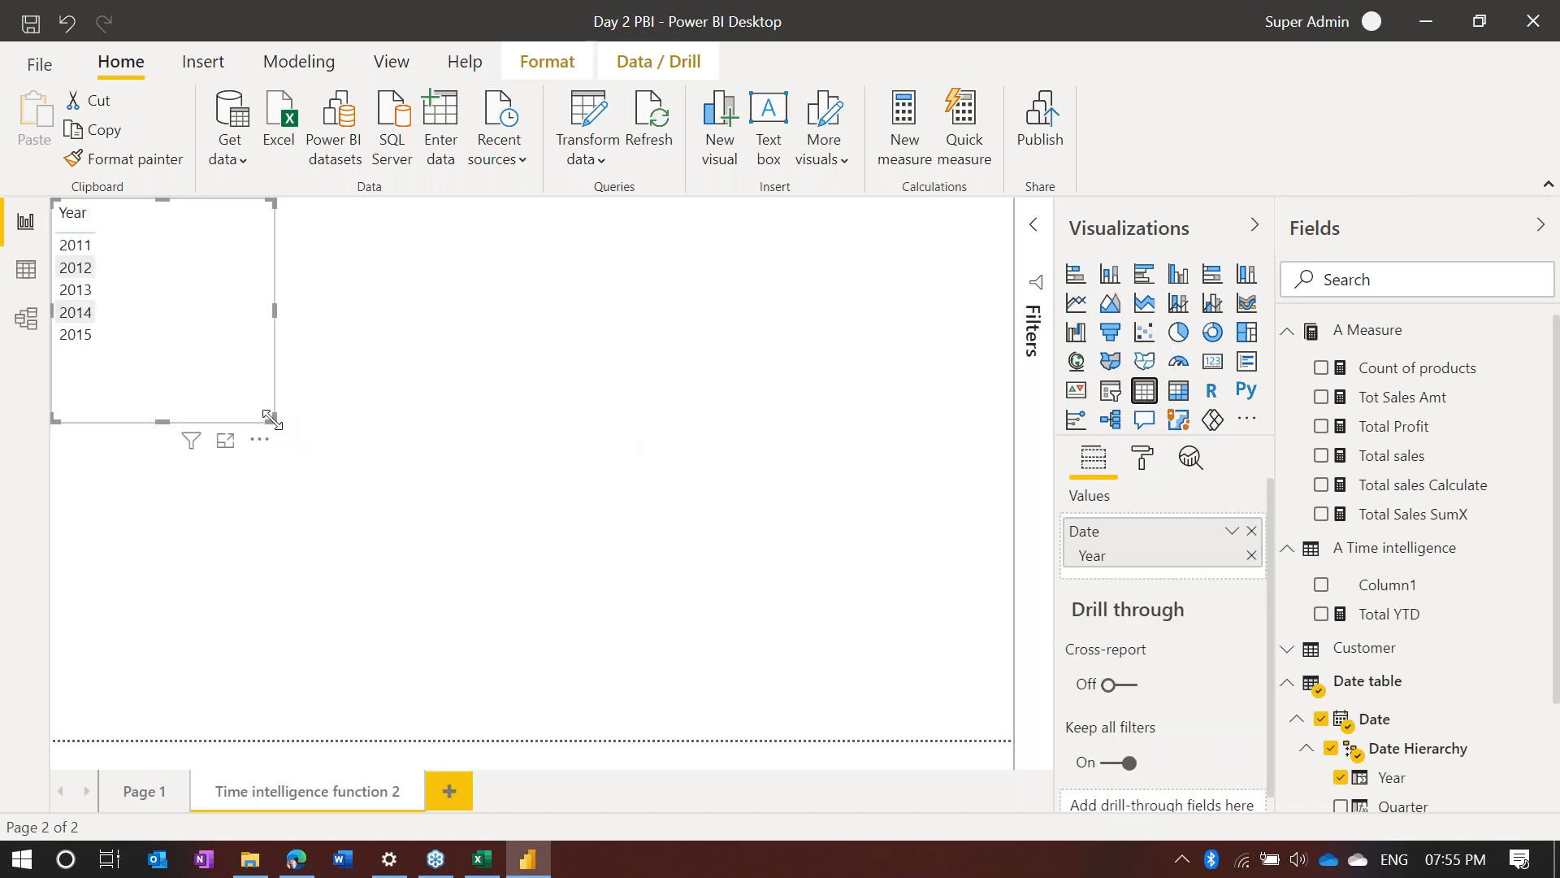
pyautogui.moveTo(272, 420); pyautogui.dragTo(548, 769)
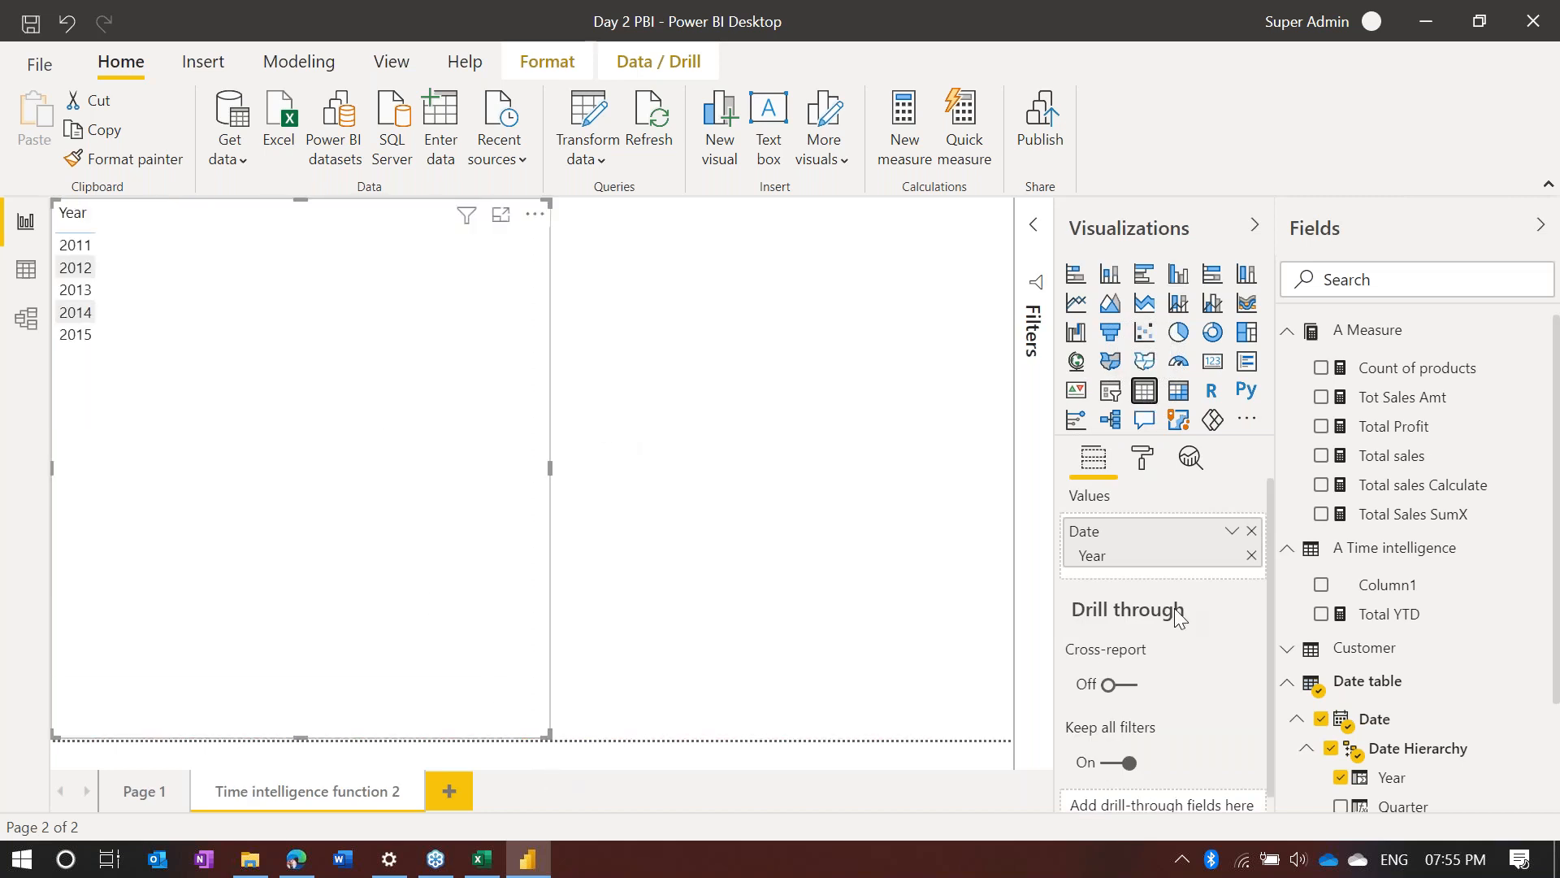
# Step: Add Quarter and Month from the Date Hierarchy to the table
pyautogui.scroll(-2, 1533, 678)
pyautogui.moveTo(1402, 674); pyautogui.dragTo(293, 355)
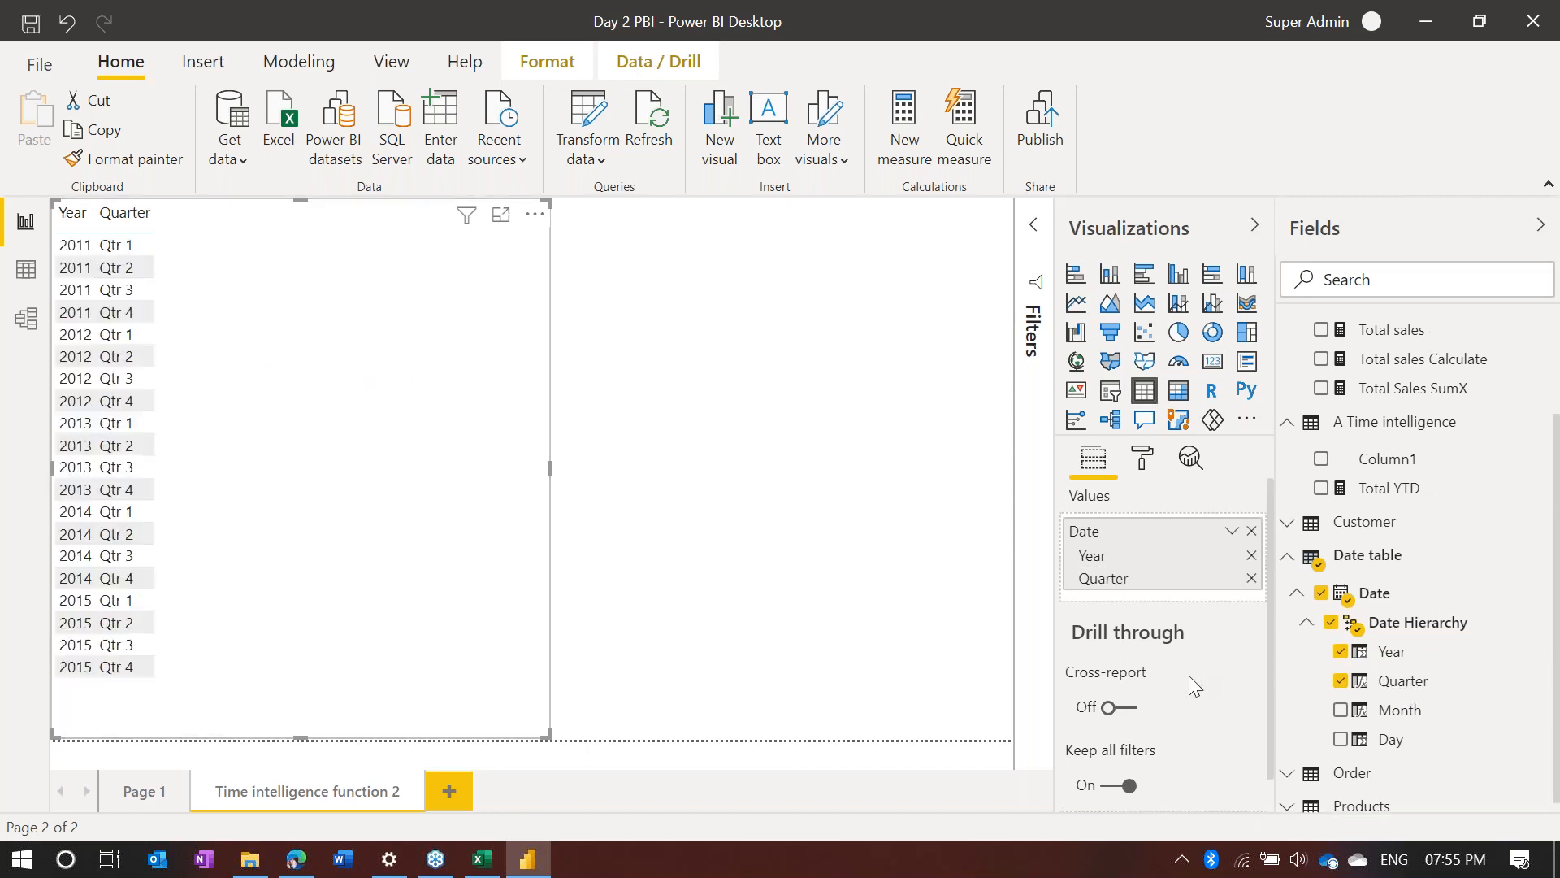
pyautogui.moveTo(1406, 719); pyautogui.dragTo(300, 388)
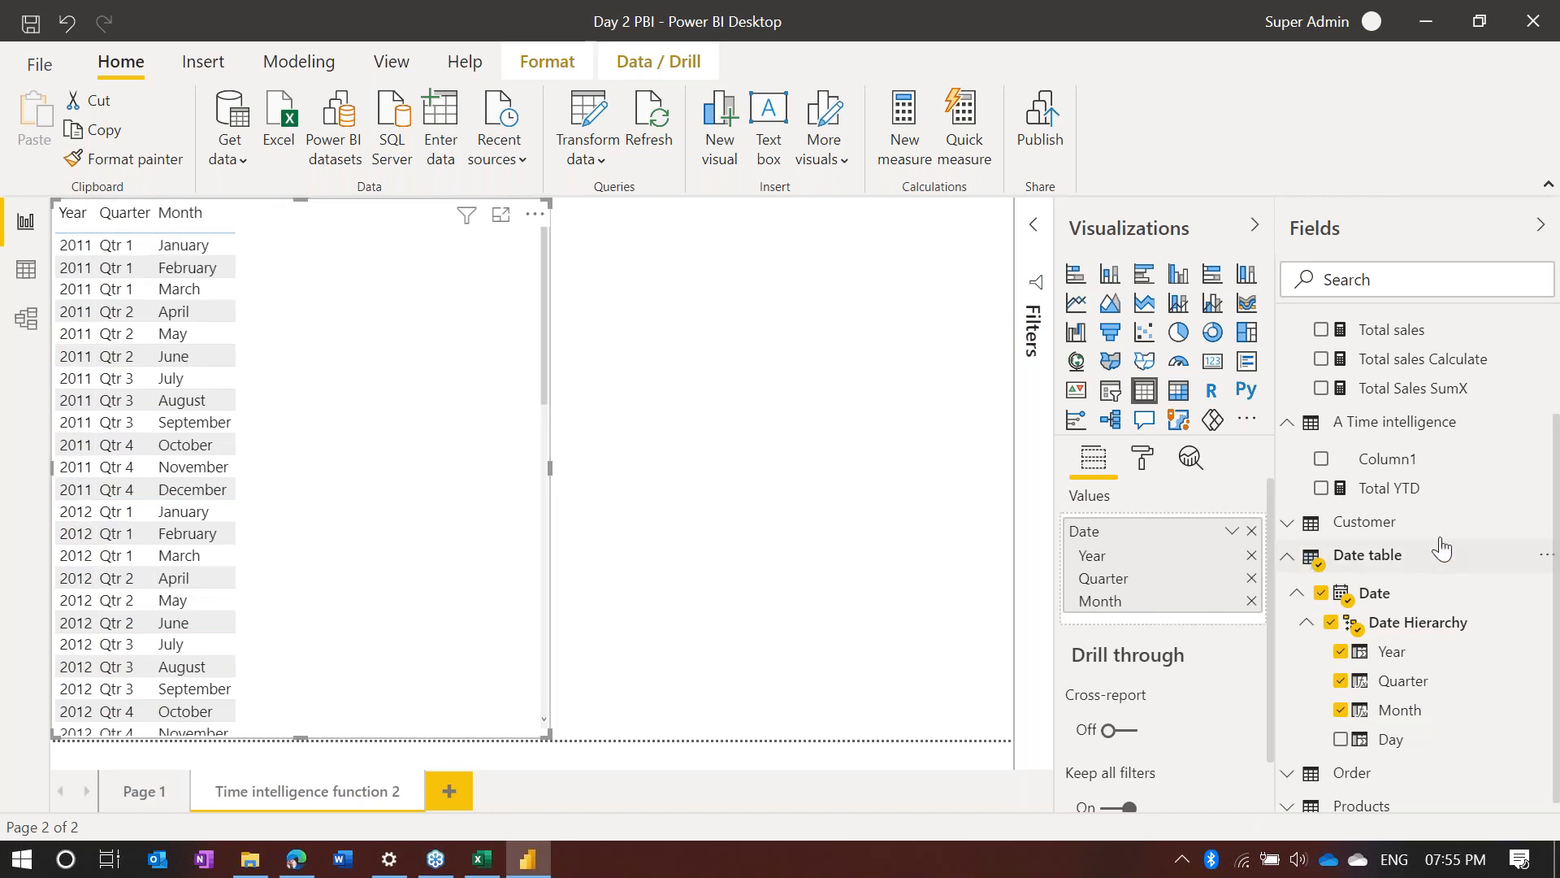
# Step: Add the Total Profit and Total YTD measures to the table's values
pyautogui.scroll(3, 1427, 474)
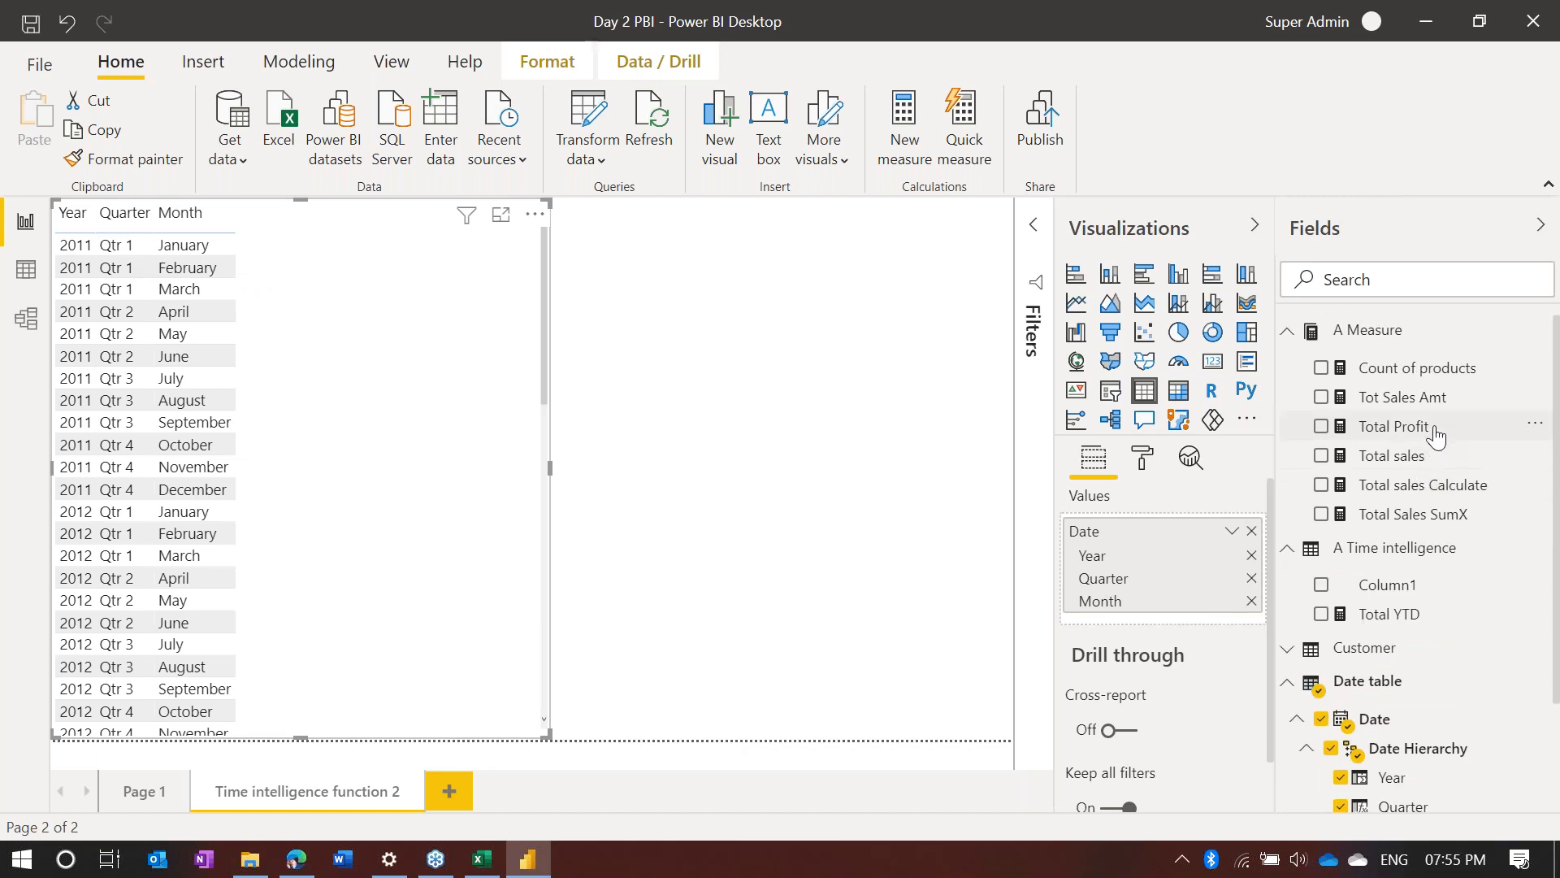
pyautogui.moveTo(1436, 436); pyautogui.dragTo(404, 355)
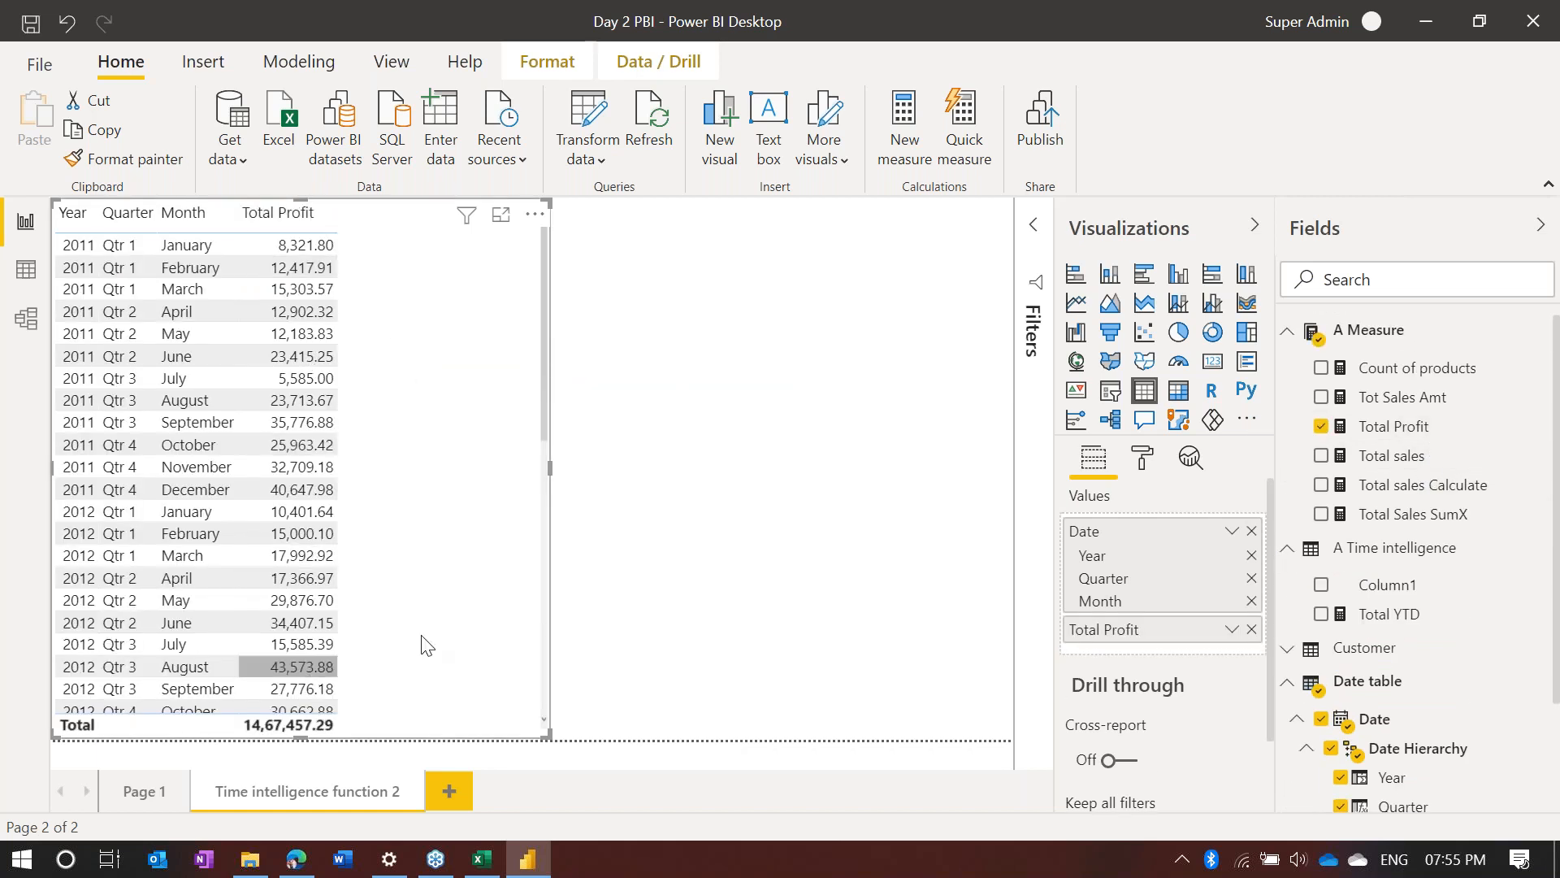
pyautogui.moveTo(1330, 619); pyautogui.dragTo(392, 408)
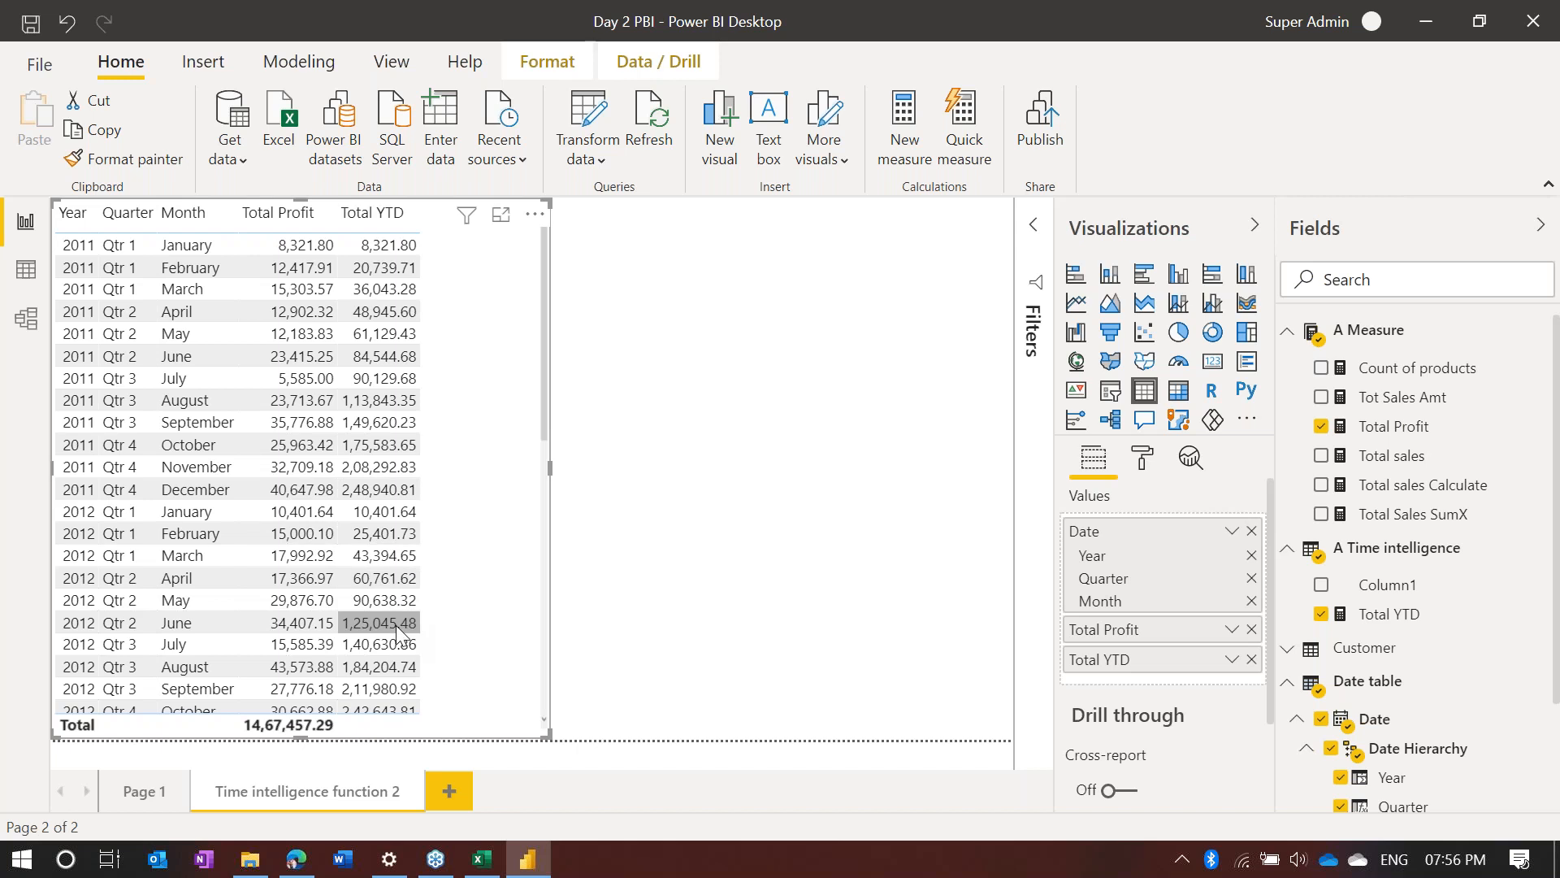
# Step: Scroll through the table comparing Total Profit with Total YTD and review the Total YTD formula
pyautogui.scroll(-3, 396, 625)
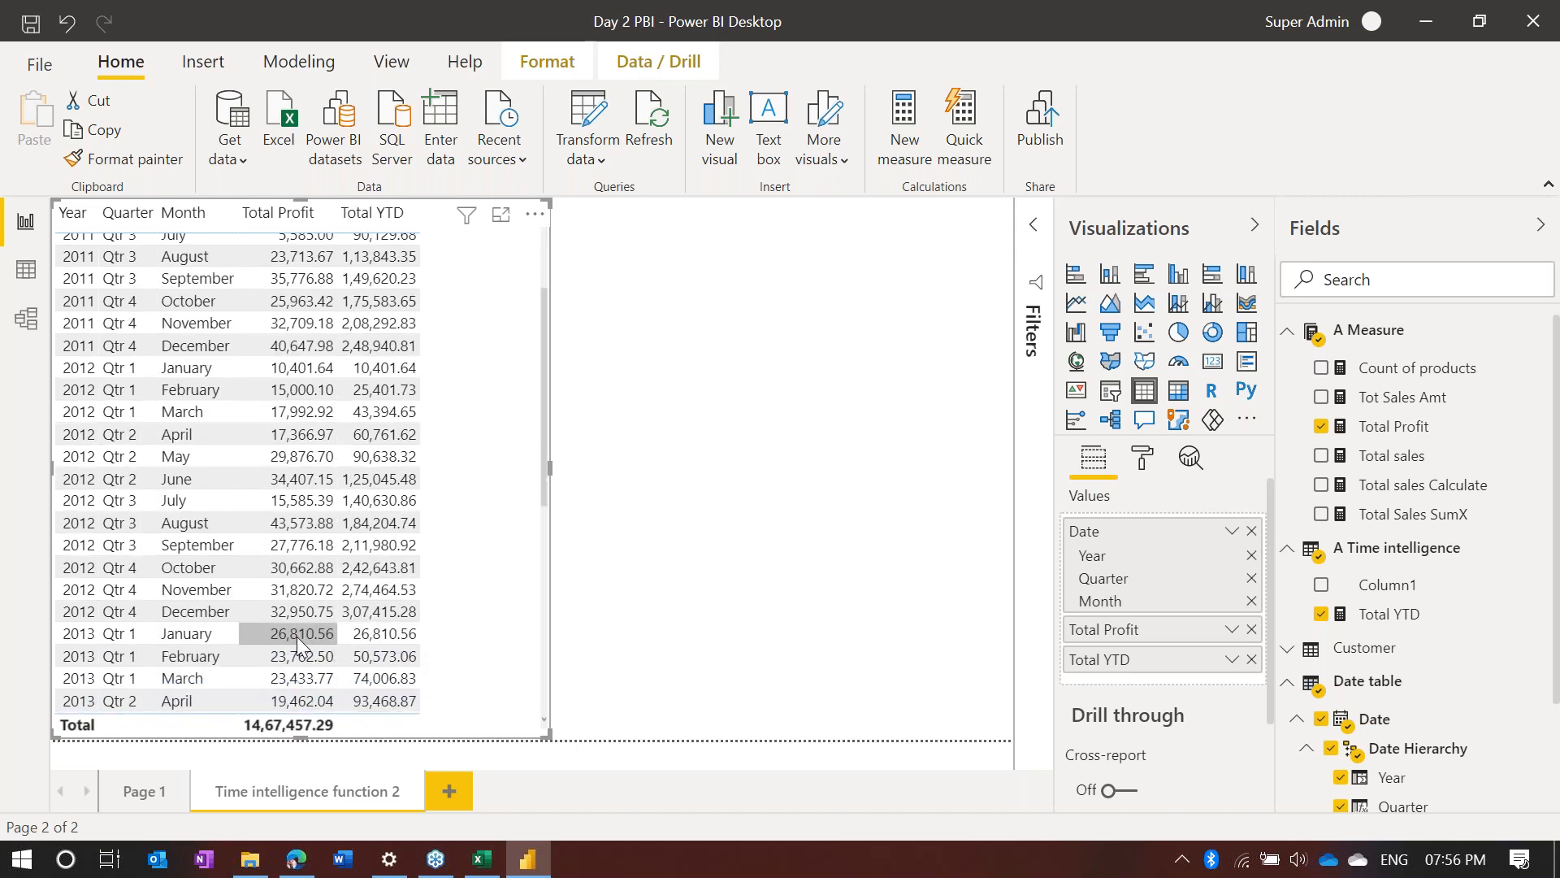
pyautogui.scroll(-3, 382, 625)
pyautogui.scroll(-5, 382, 624)
pyautogui.scroll(10, 382, 625)
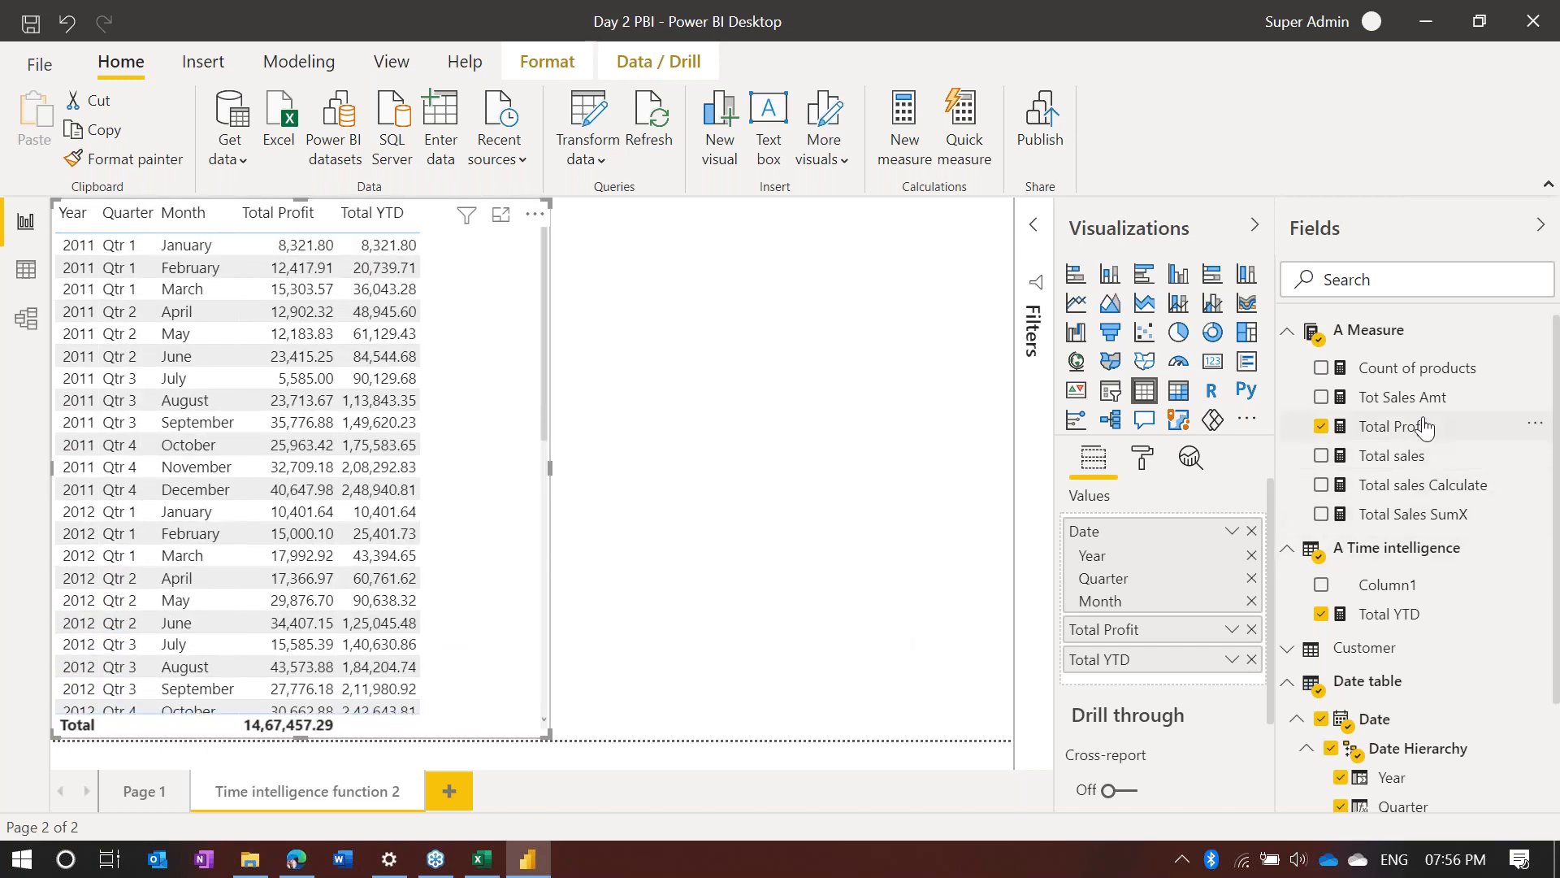
pyautogui.click(1420, 618)
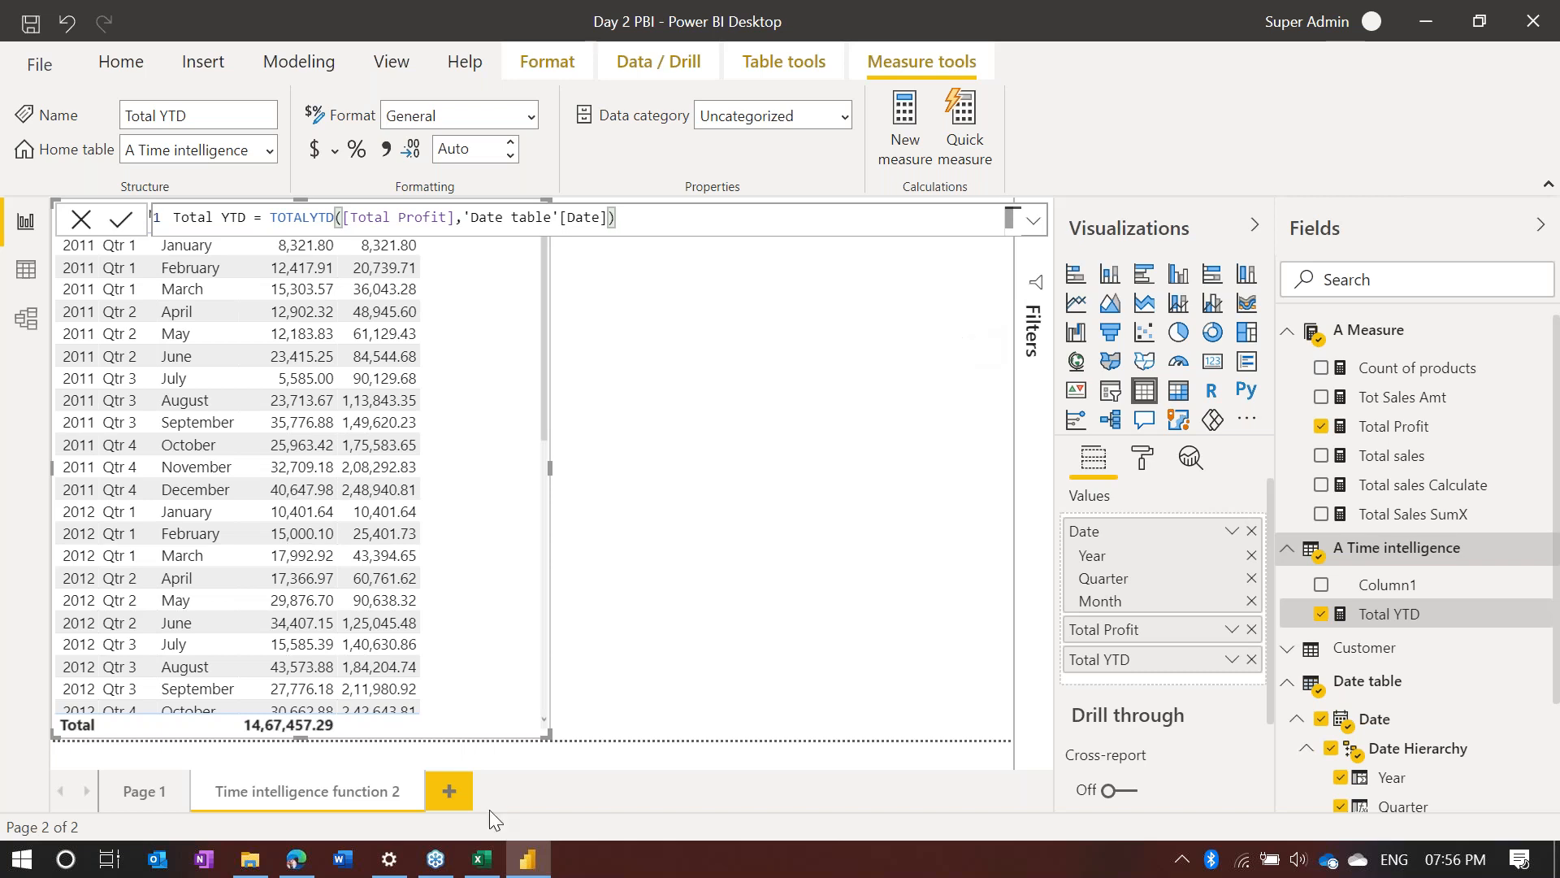
# Step: Switch to the browser, copy the link of the 'Fiscal year report in Power BI and Excel' video, and return to Power BI
pyautogui.click(293, 867)
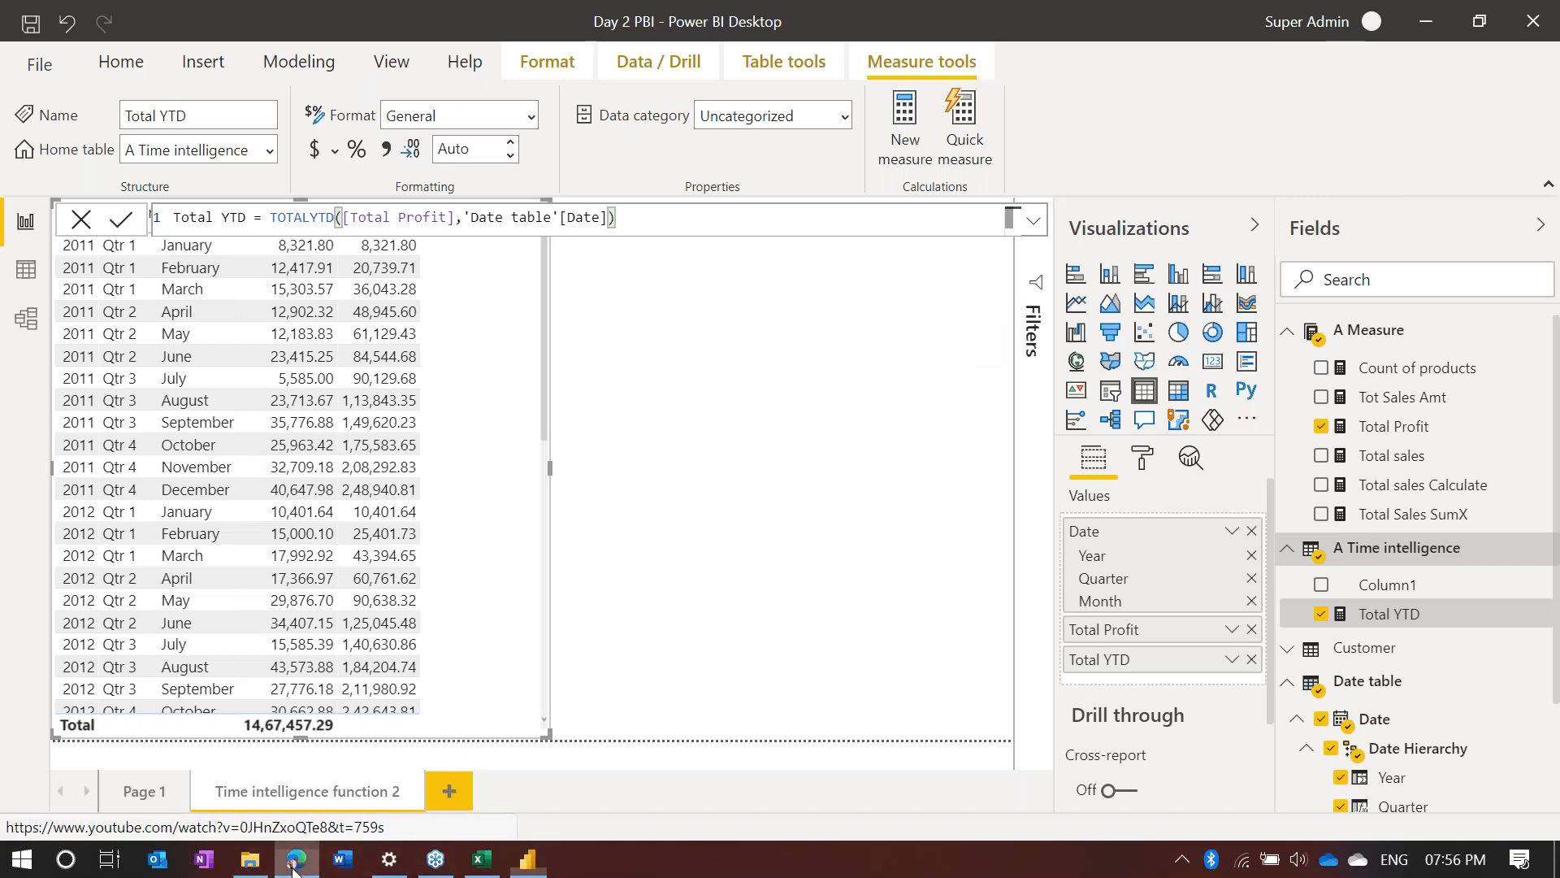
pyautogui.scroll(-5, 1233, 531)
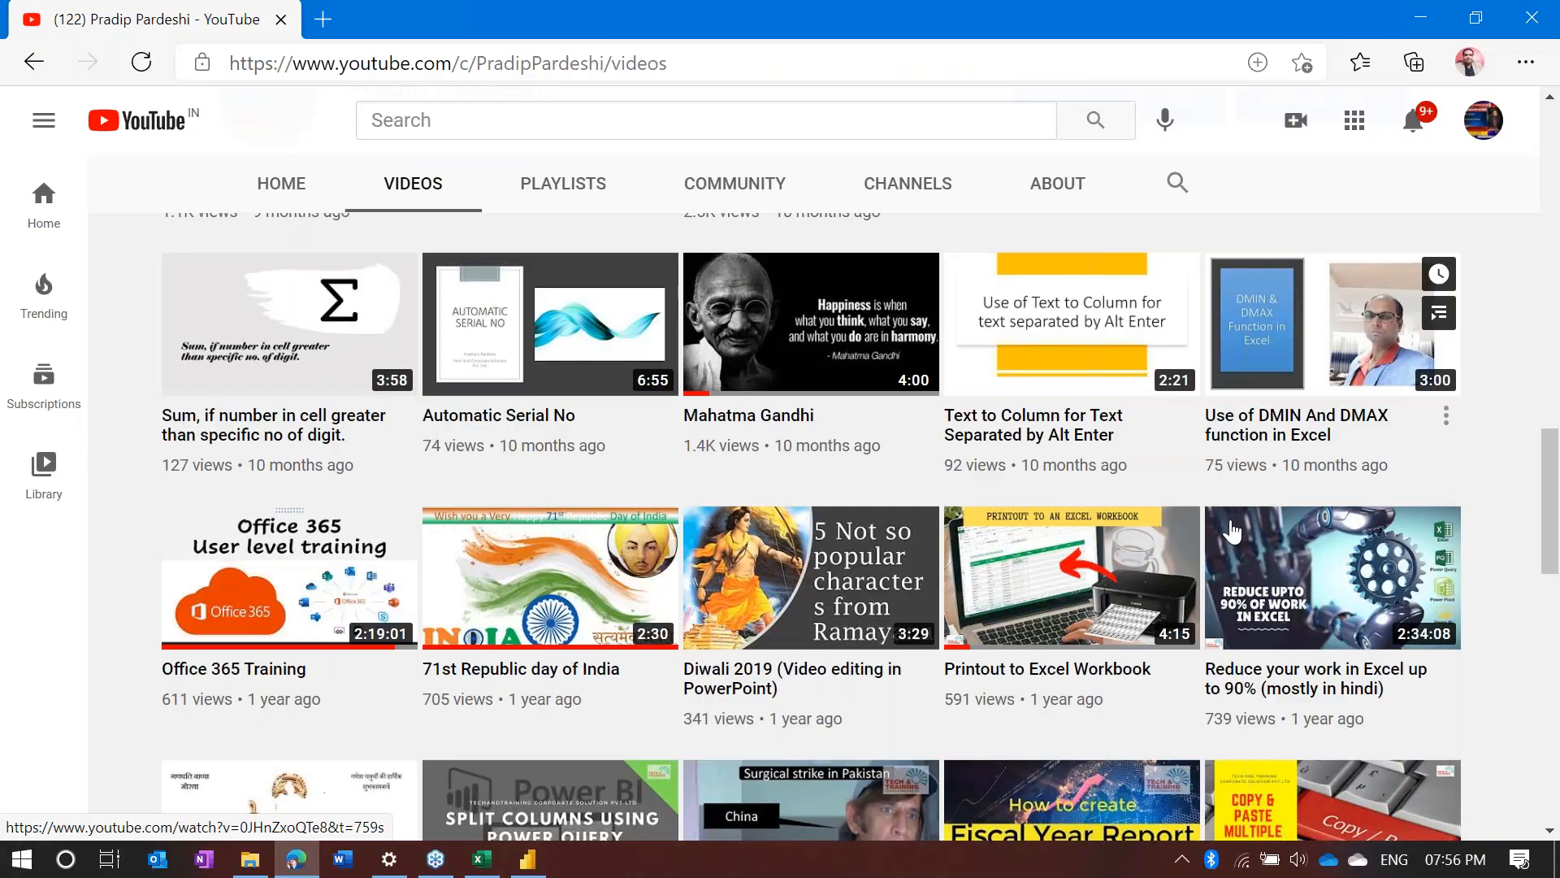
pyautogui.scroll(-5, 1233, 531)
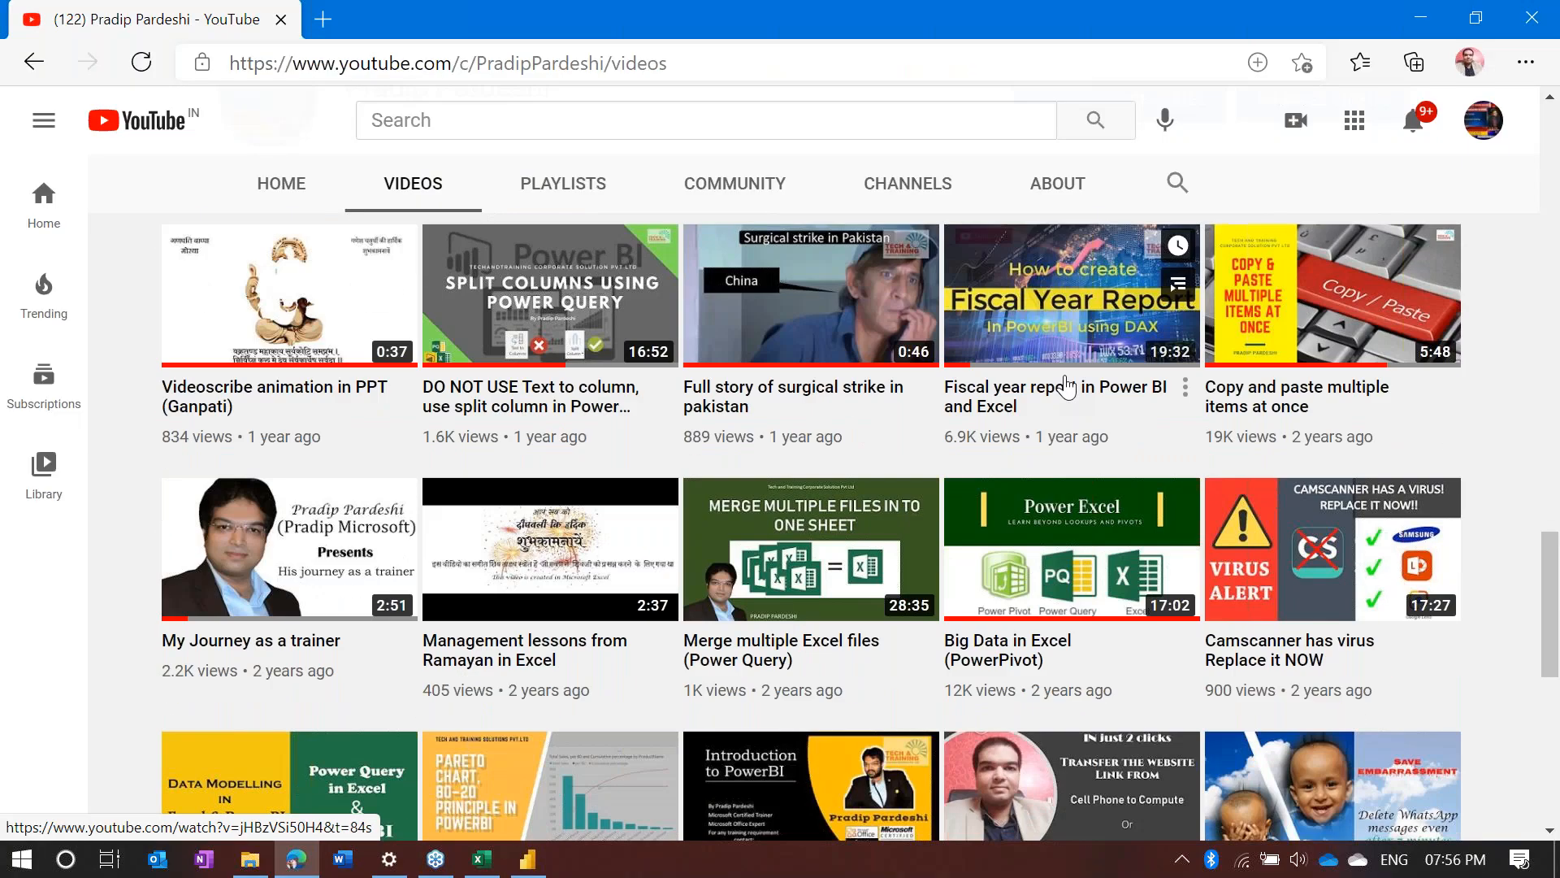
pyautogui.rightClick(1060, 382)
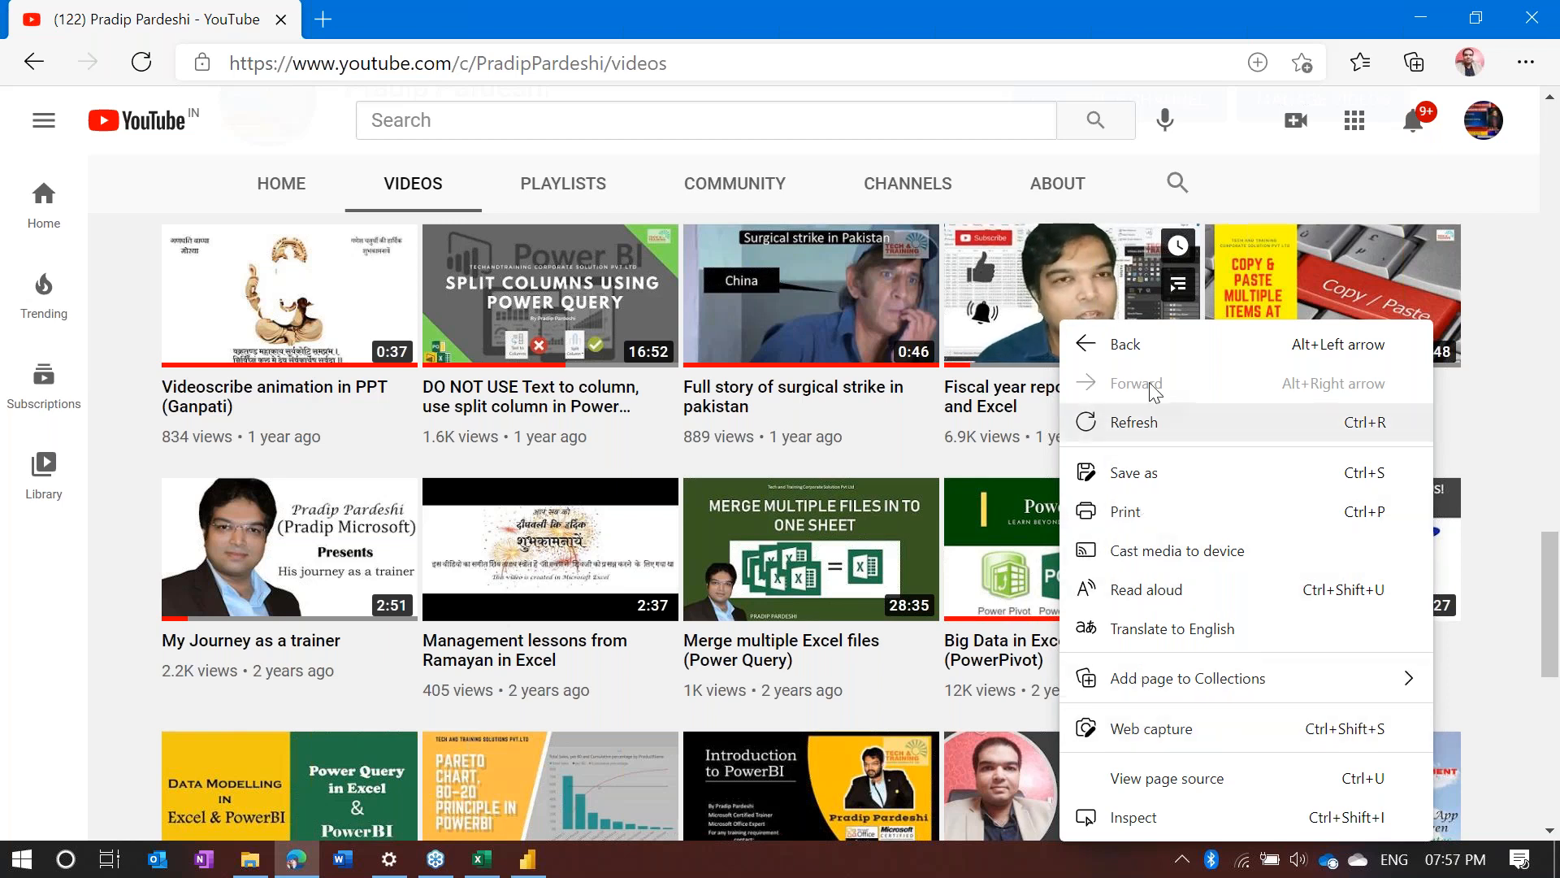
pyautogui.click(1017, 393)
pyautogui.rightClick(1017, 393)
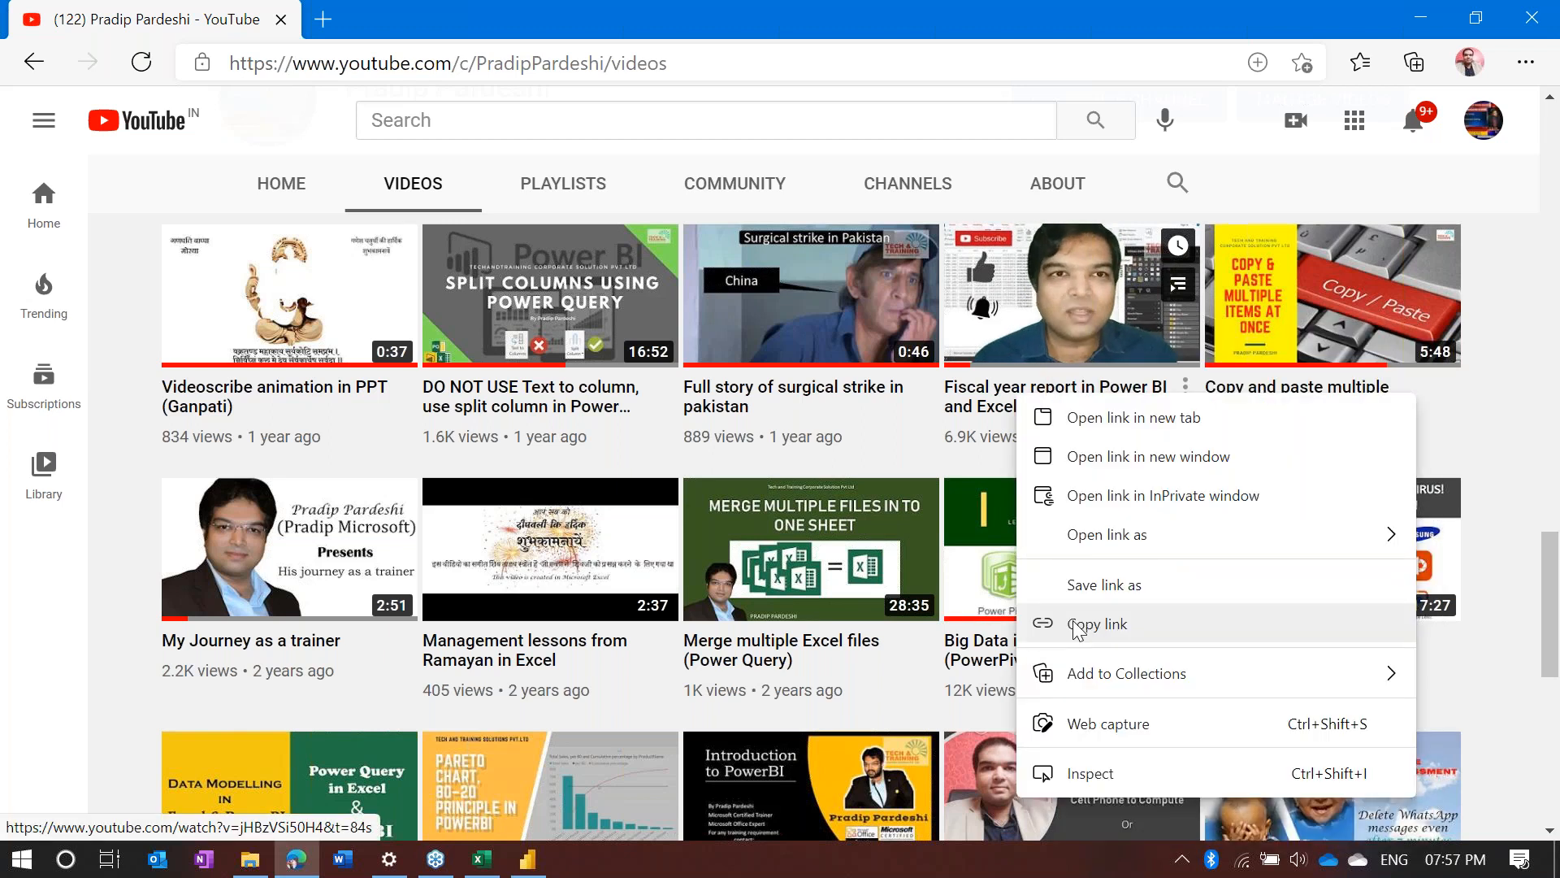
pyautogui.click(1083, 624)
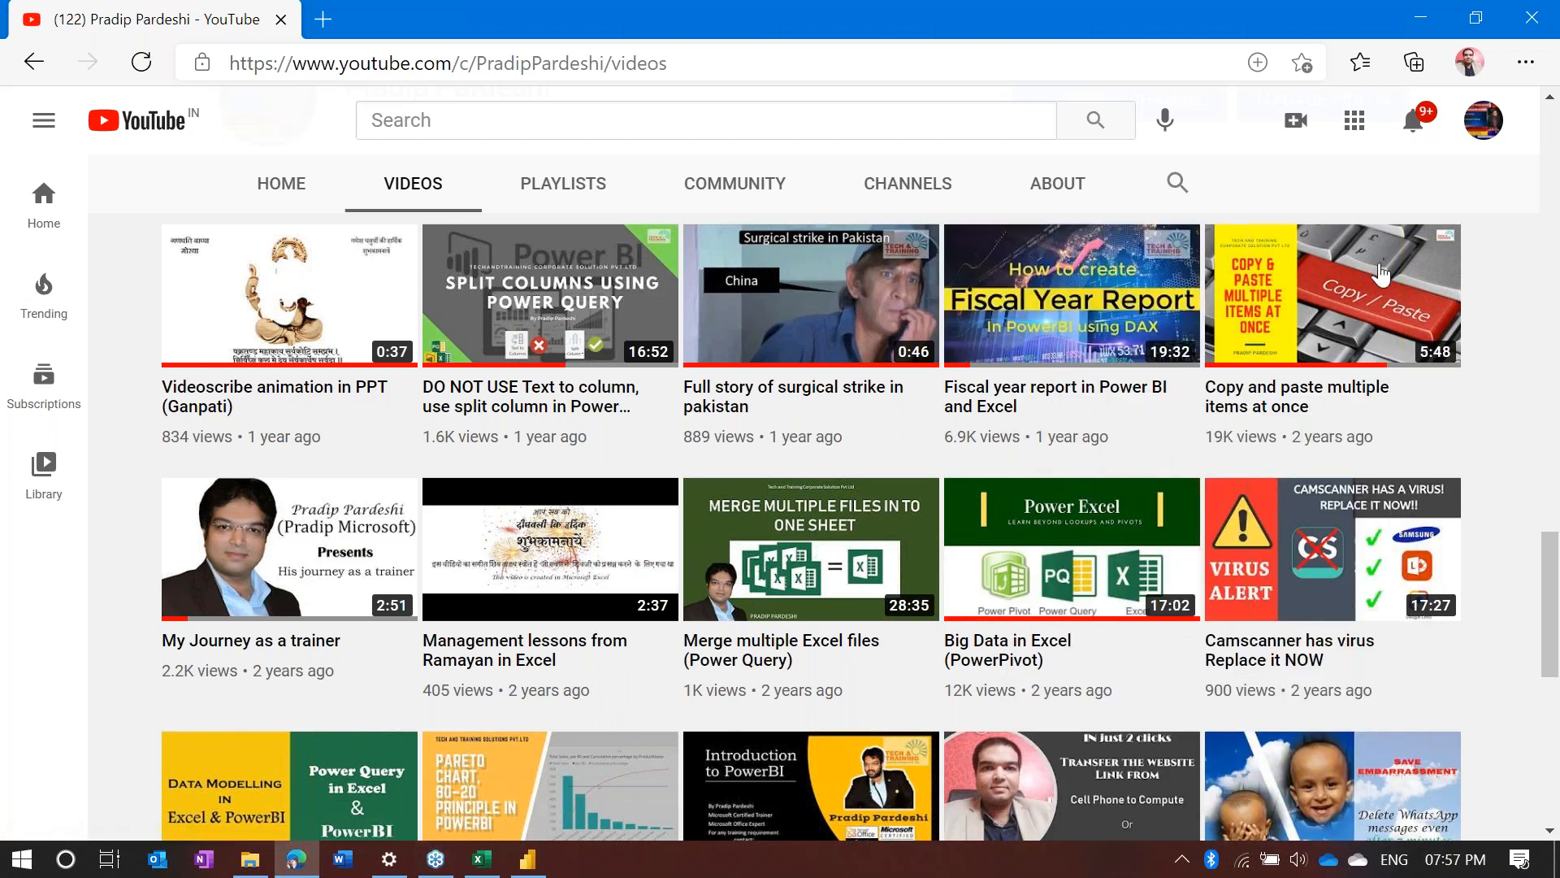
pyautogui.hotkey('alt', 'Tab')
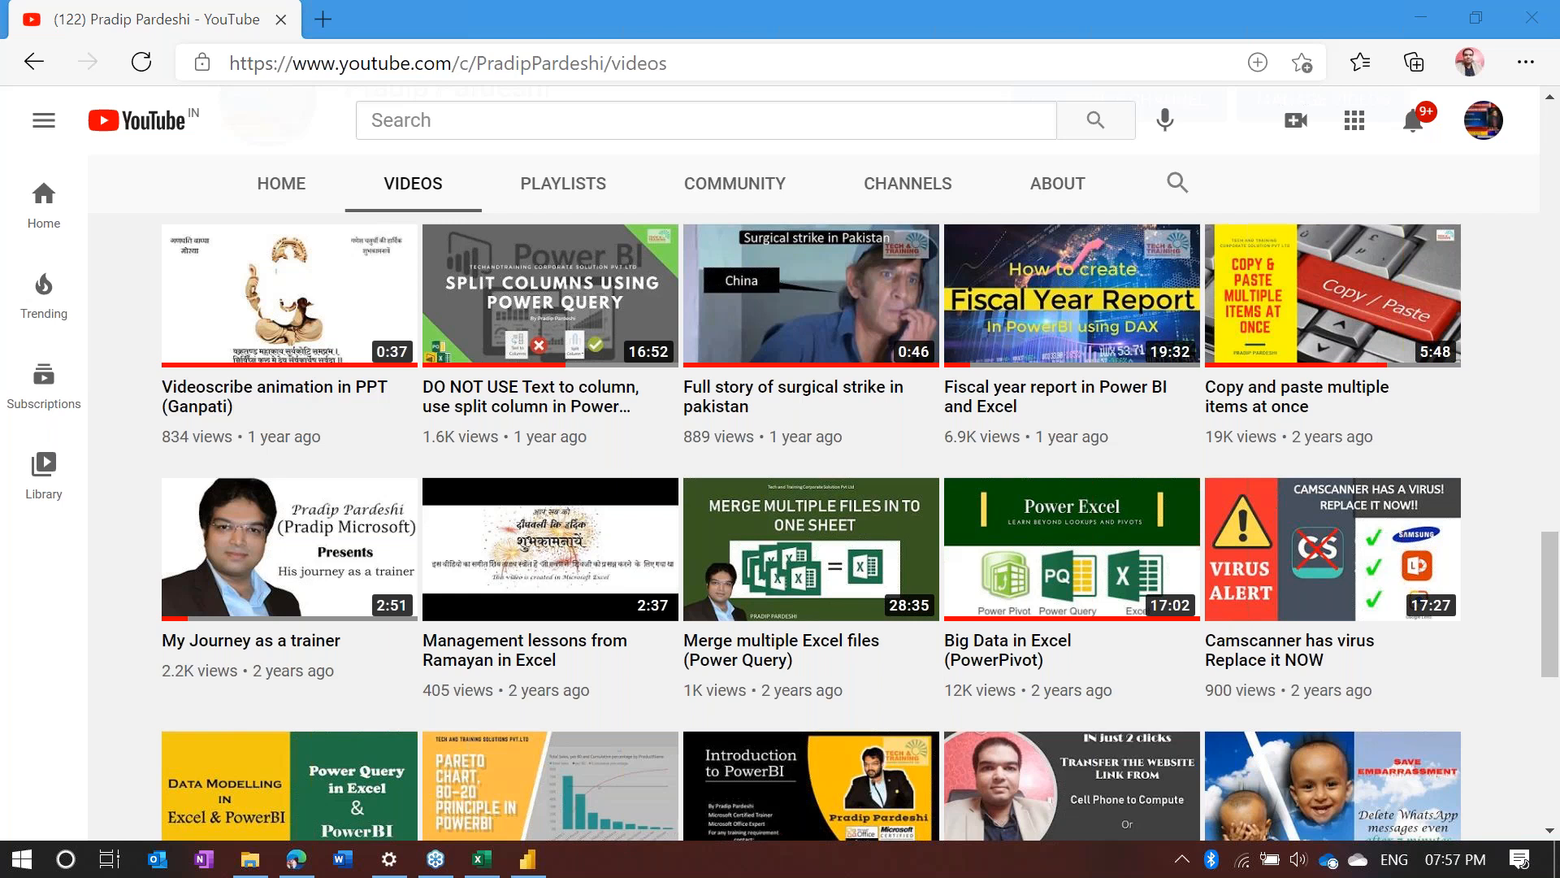
pyautogui.hotkey('alt', 'Tab')
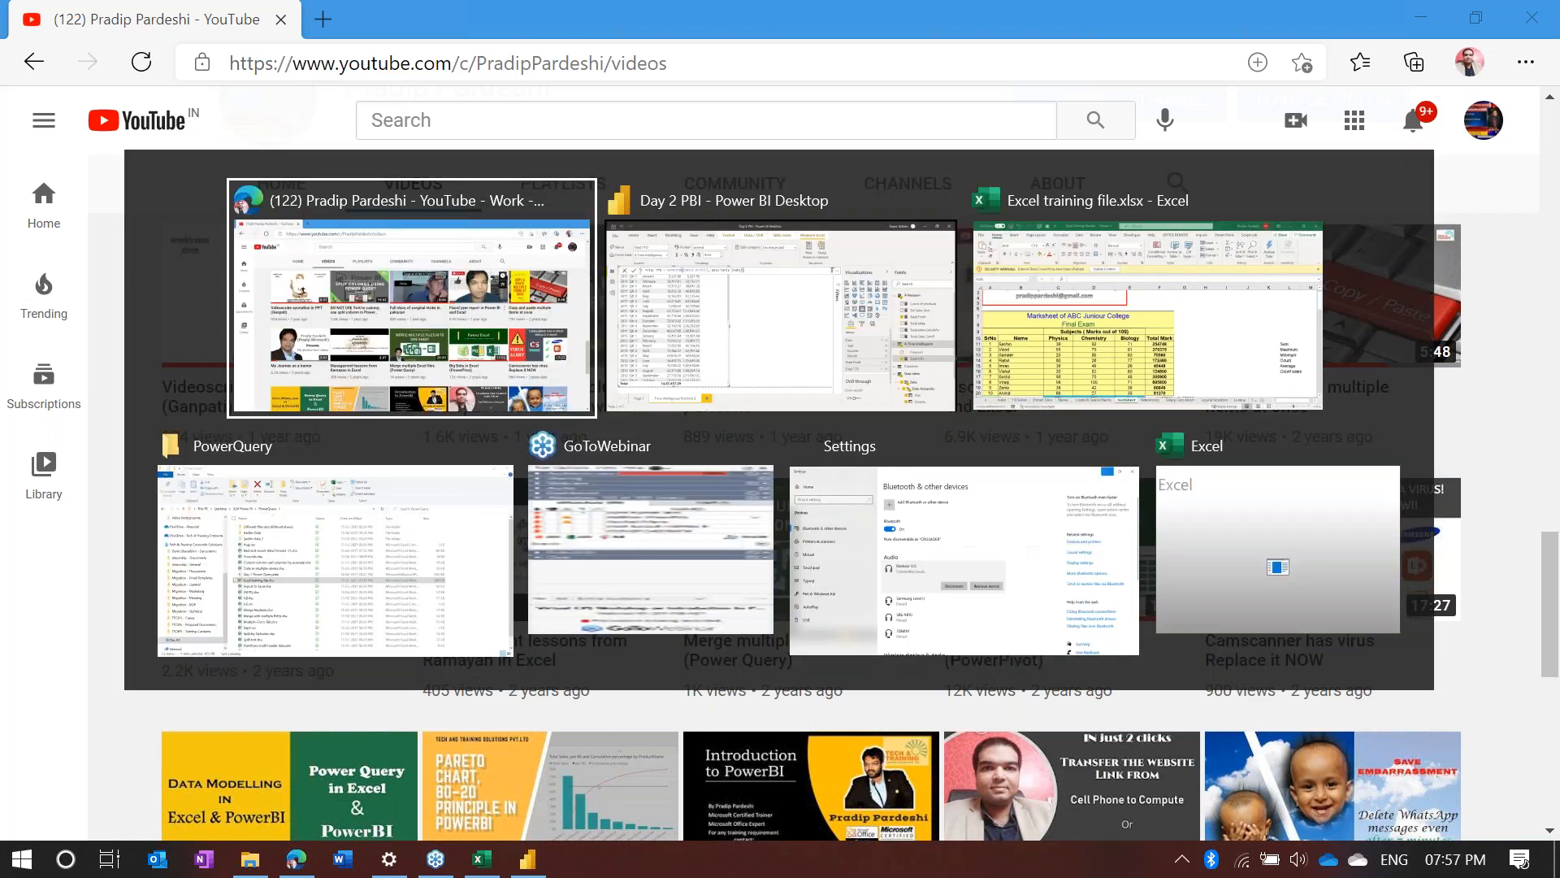
pyautogui.hotkey('alt', 'Tab')
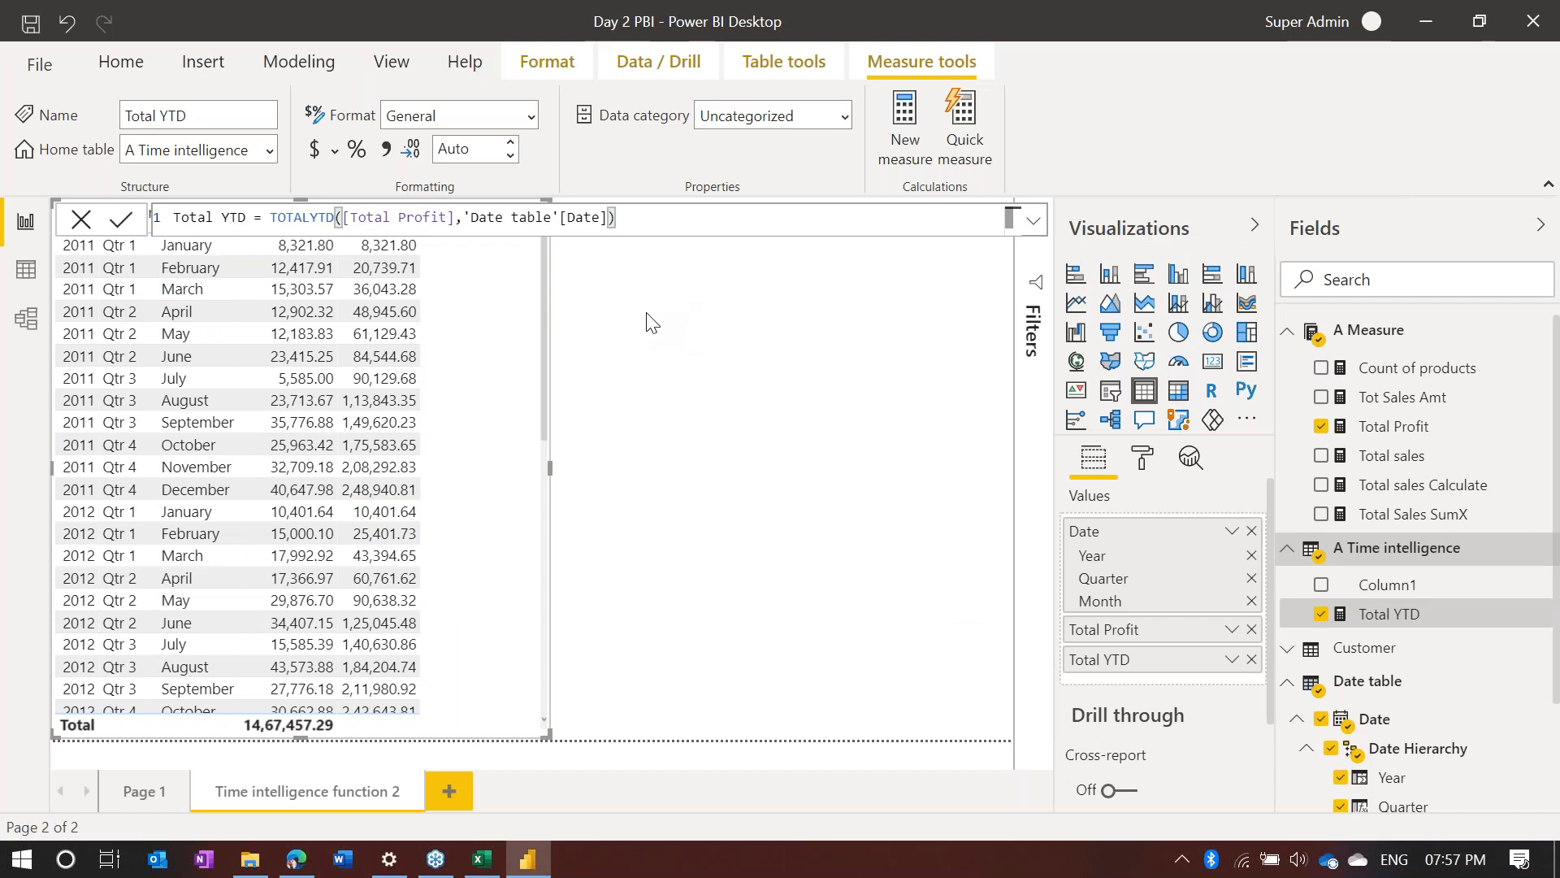
# Step: Widen the table visual on the canvas
pyautogui.click(650, 323)
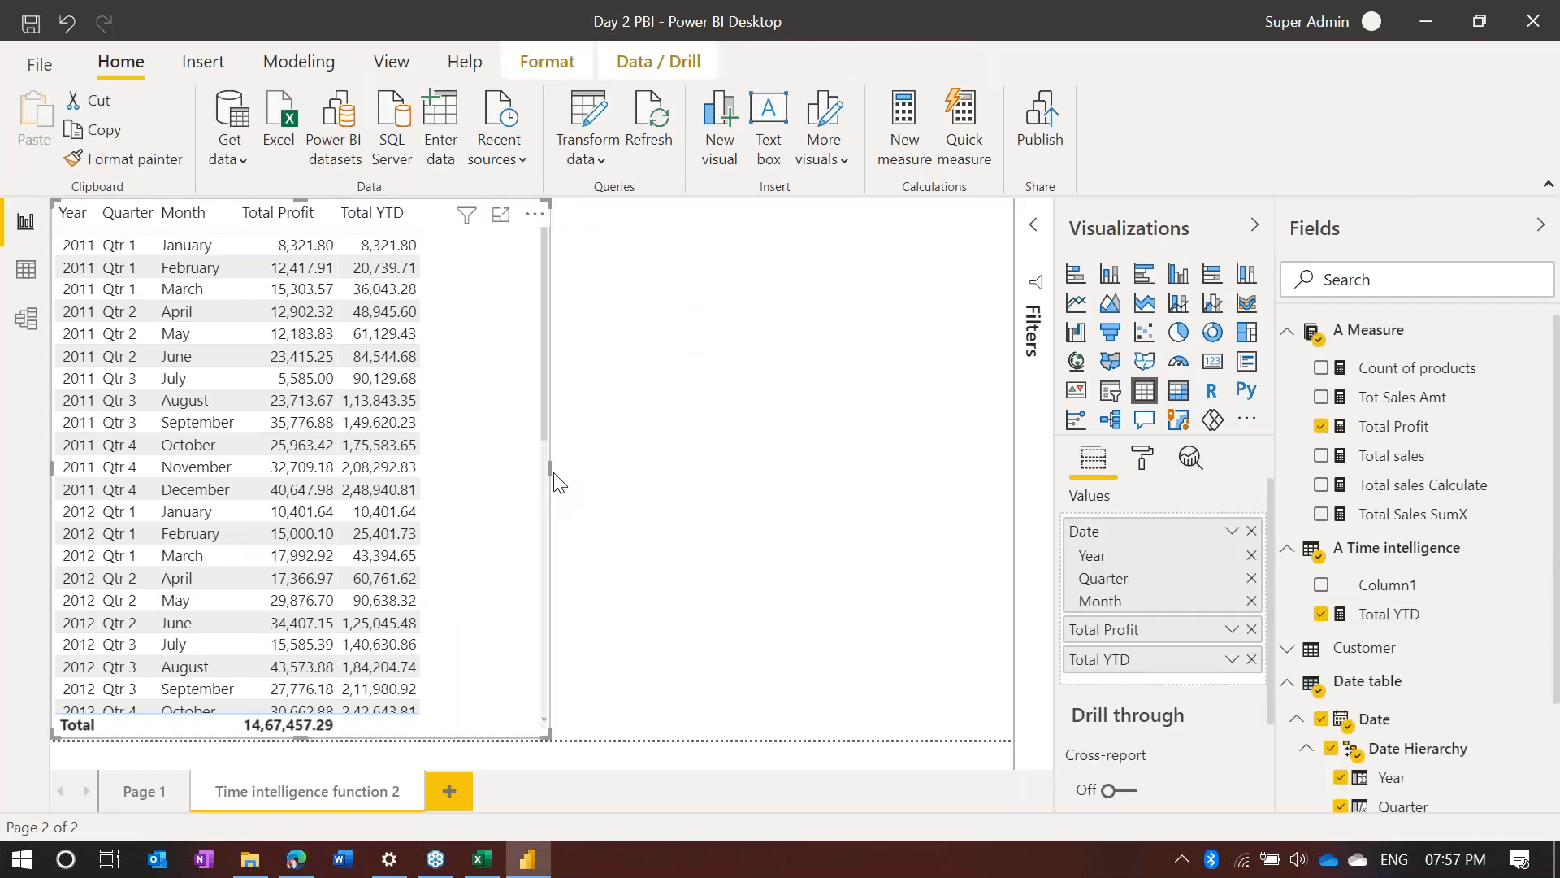
pyautogui.moveTo(546, 471); pyautogui.dragTo(768, 487)
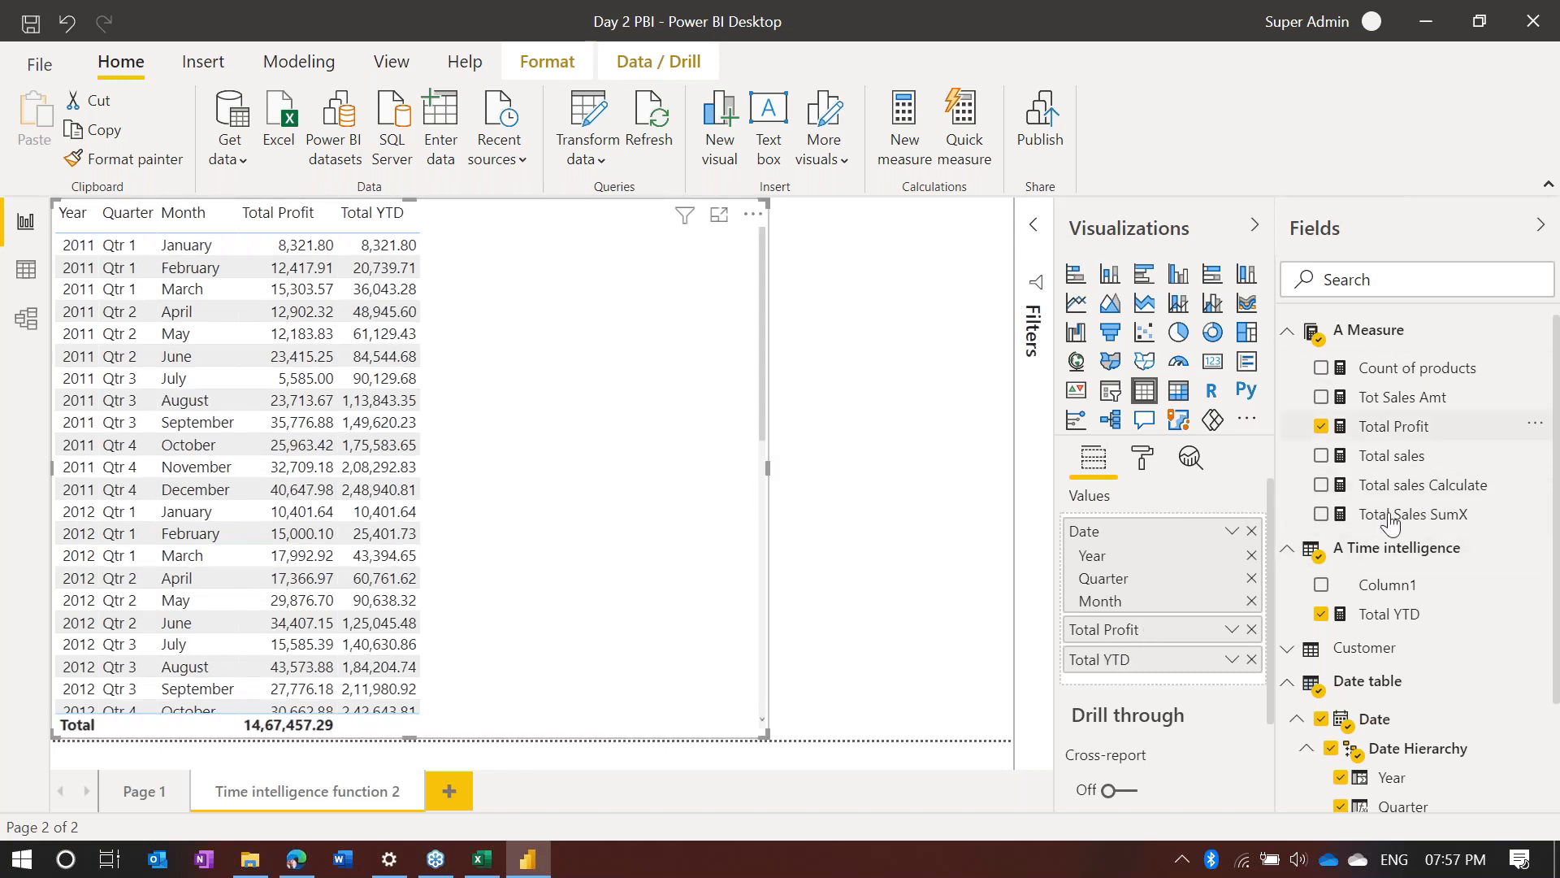
pyautogui.click(1390, 615)
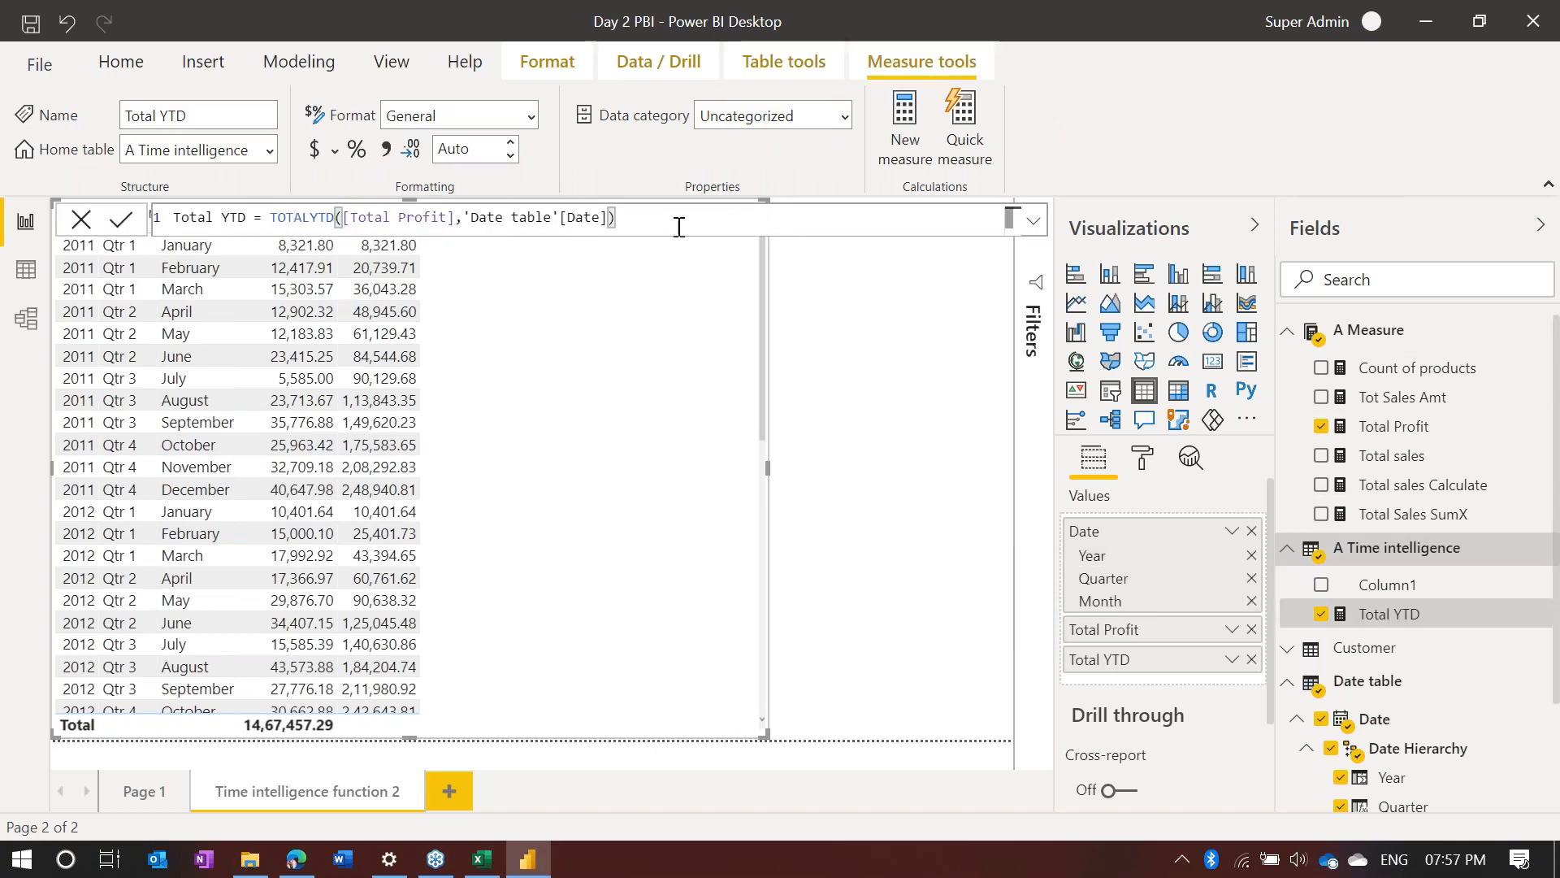
pyautogui.click(897, 422)
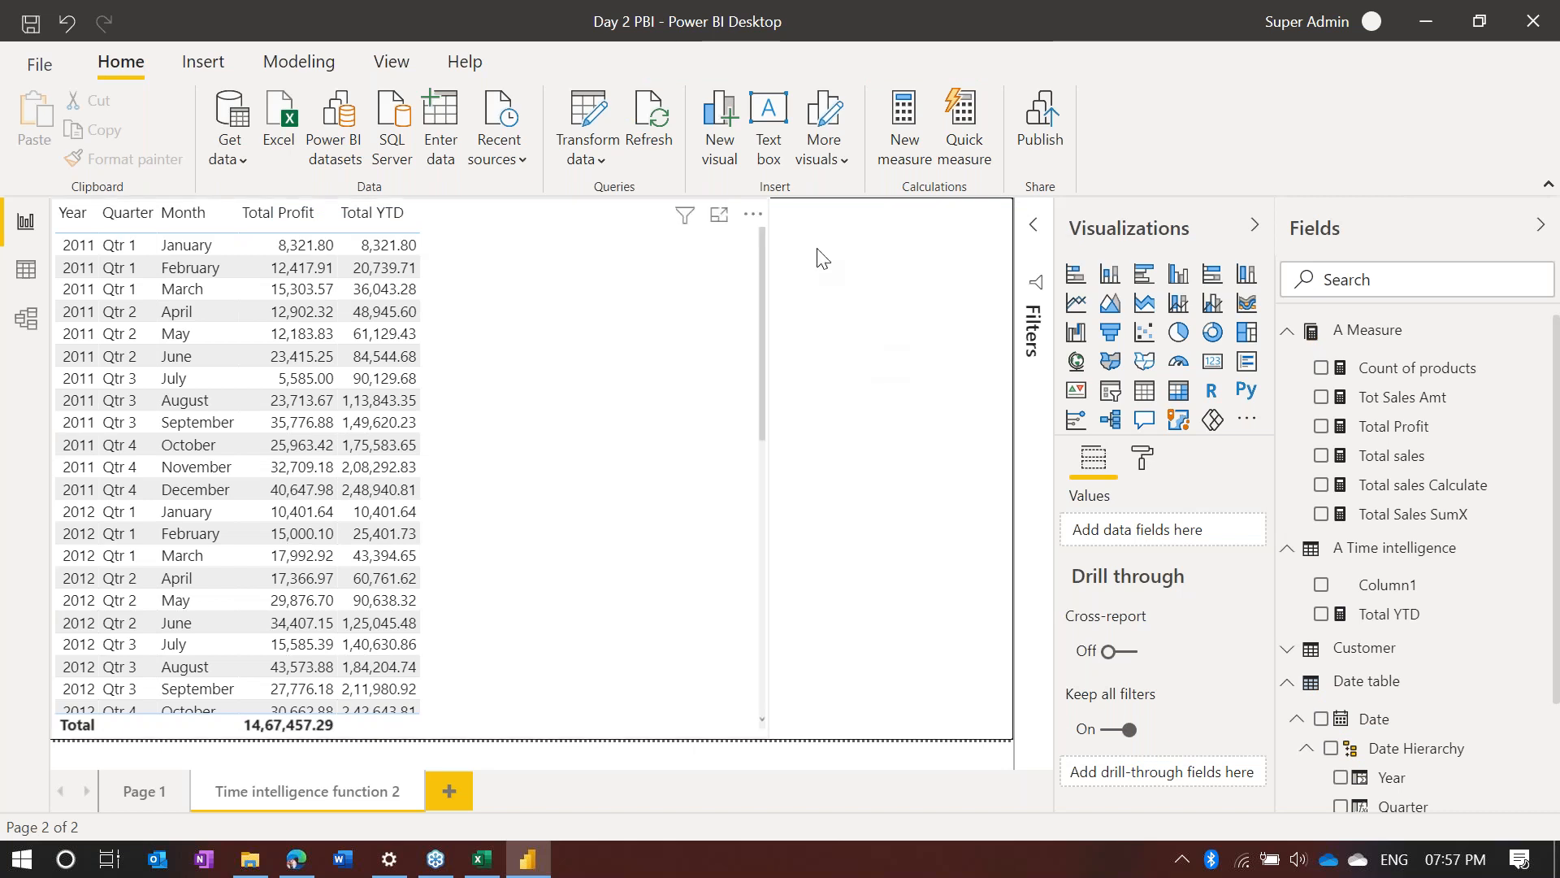
# Step: Open Quick measures and choose the Quarter-to-date total calculation
pyautogui.click(900, 153)
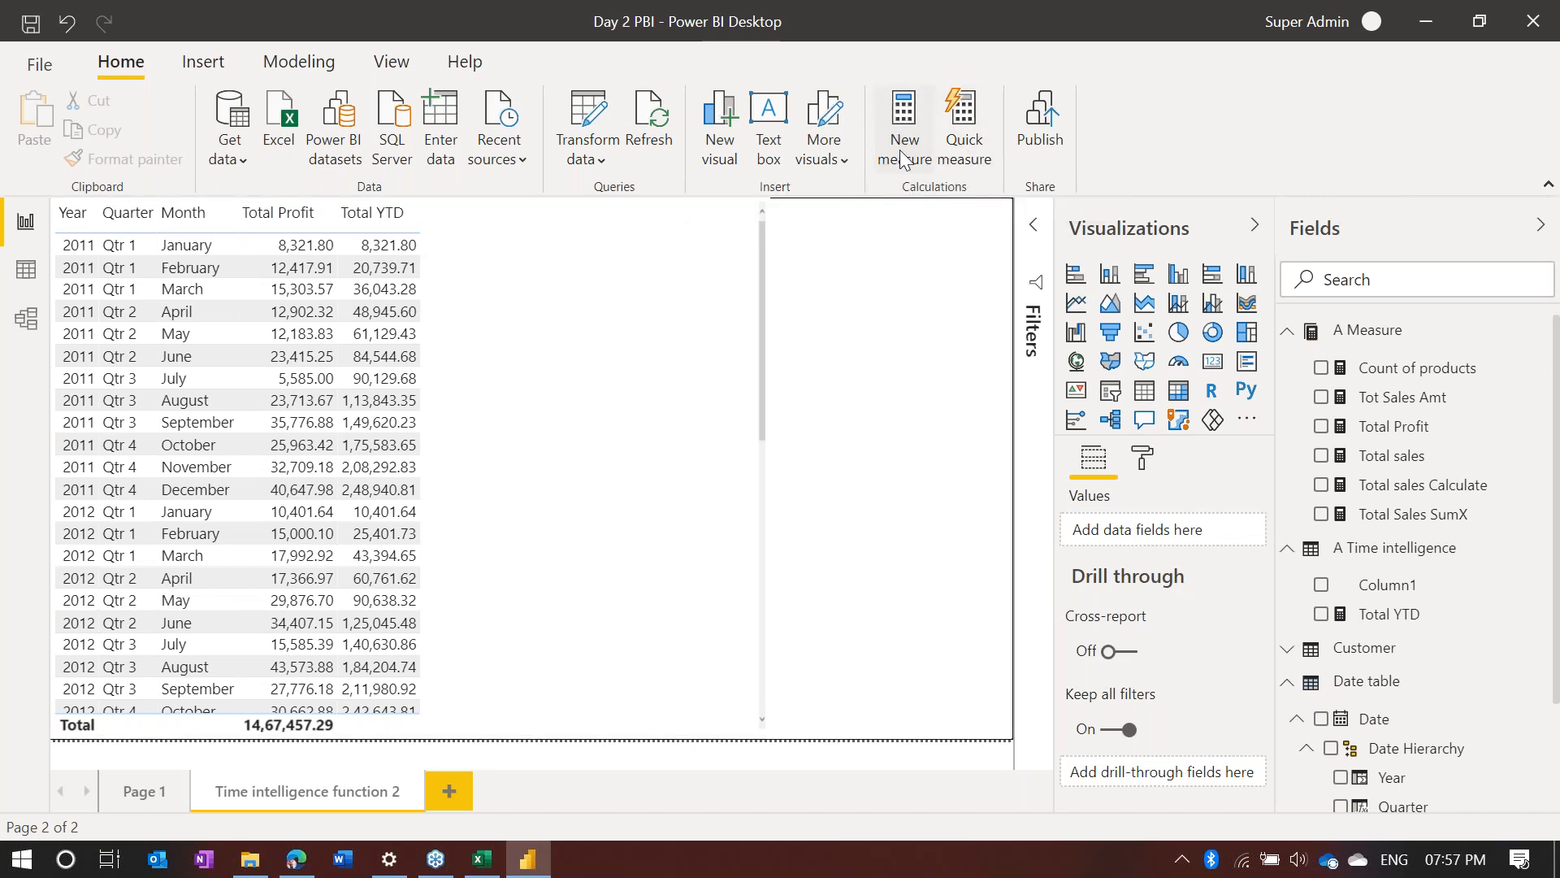
pyautogui.click(954, 131)
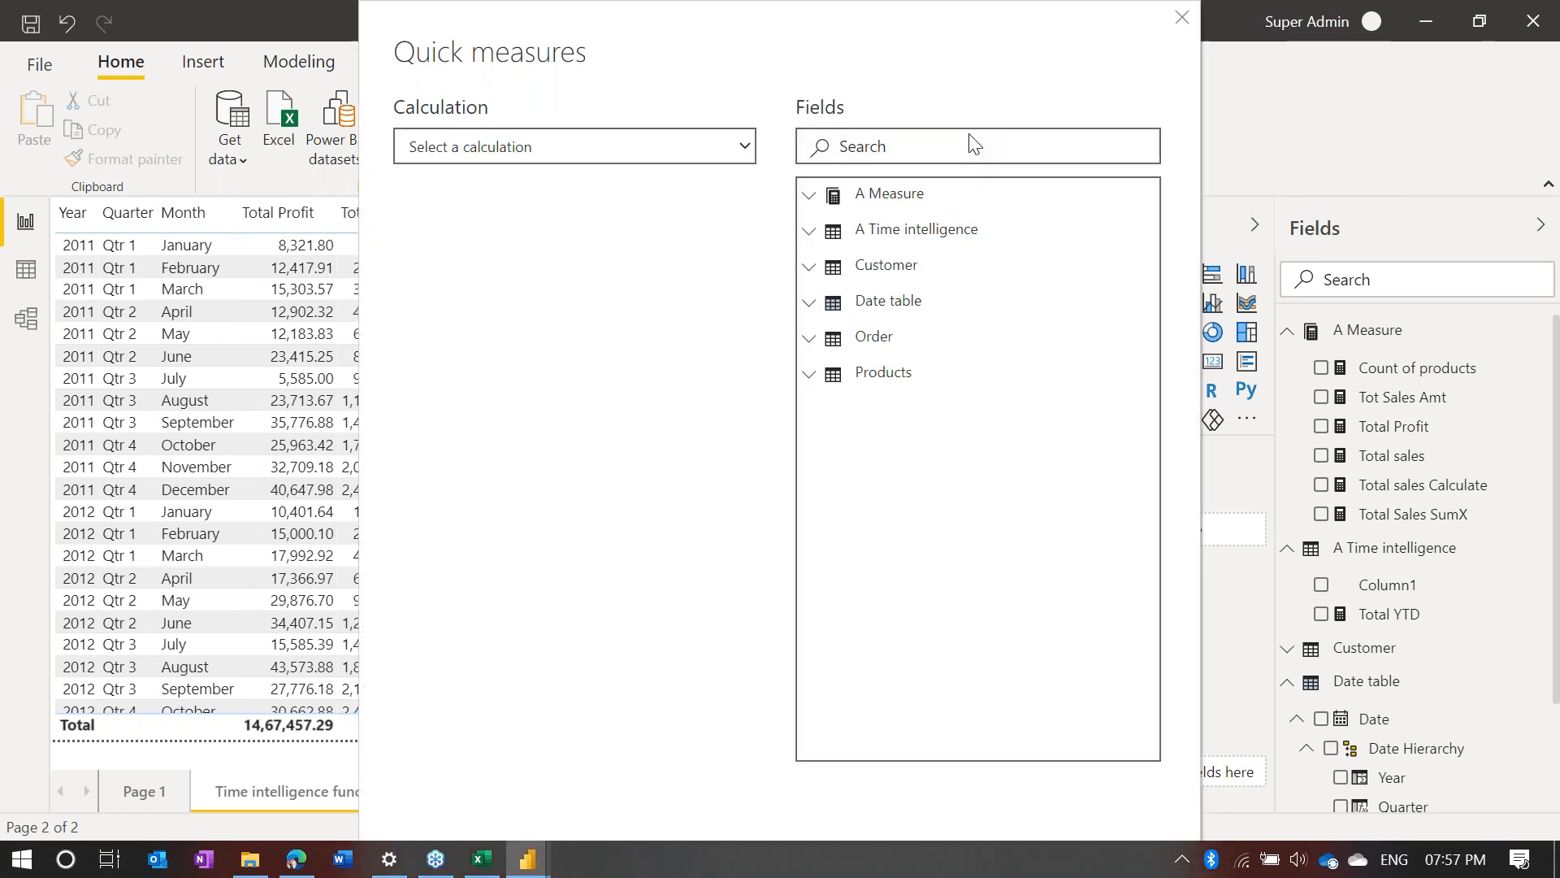
pyautogui.click(704, 158)
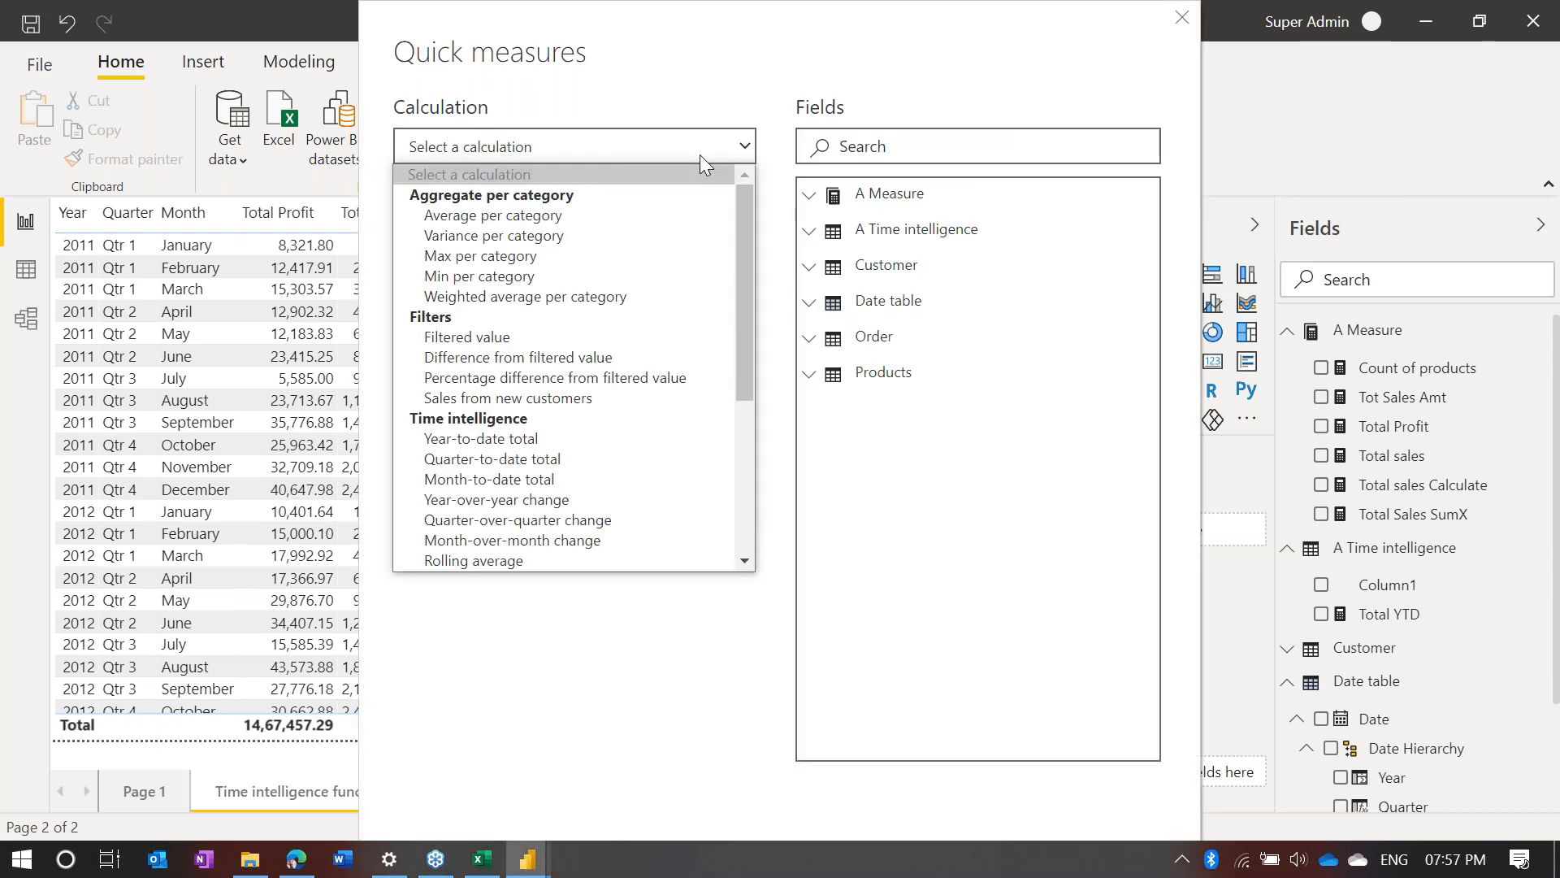
pyautogui.click(623, 460)
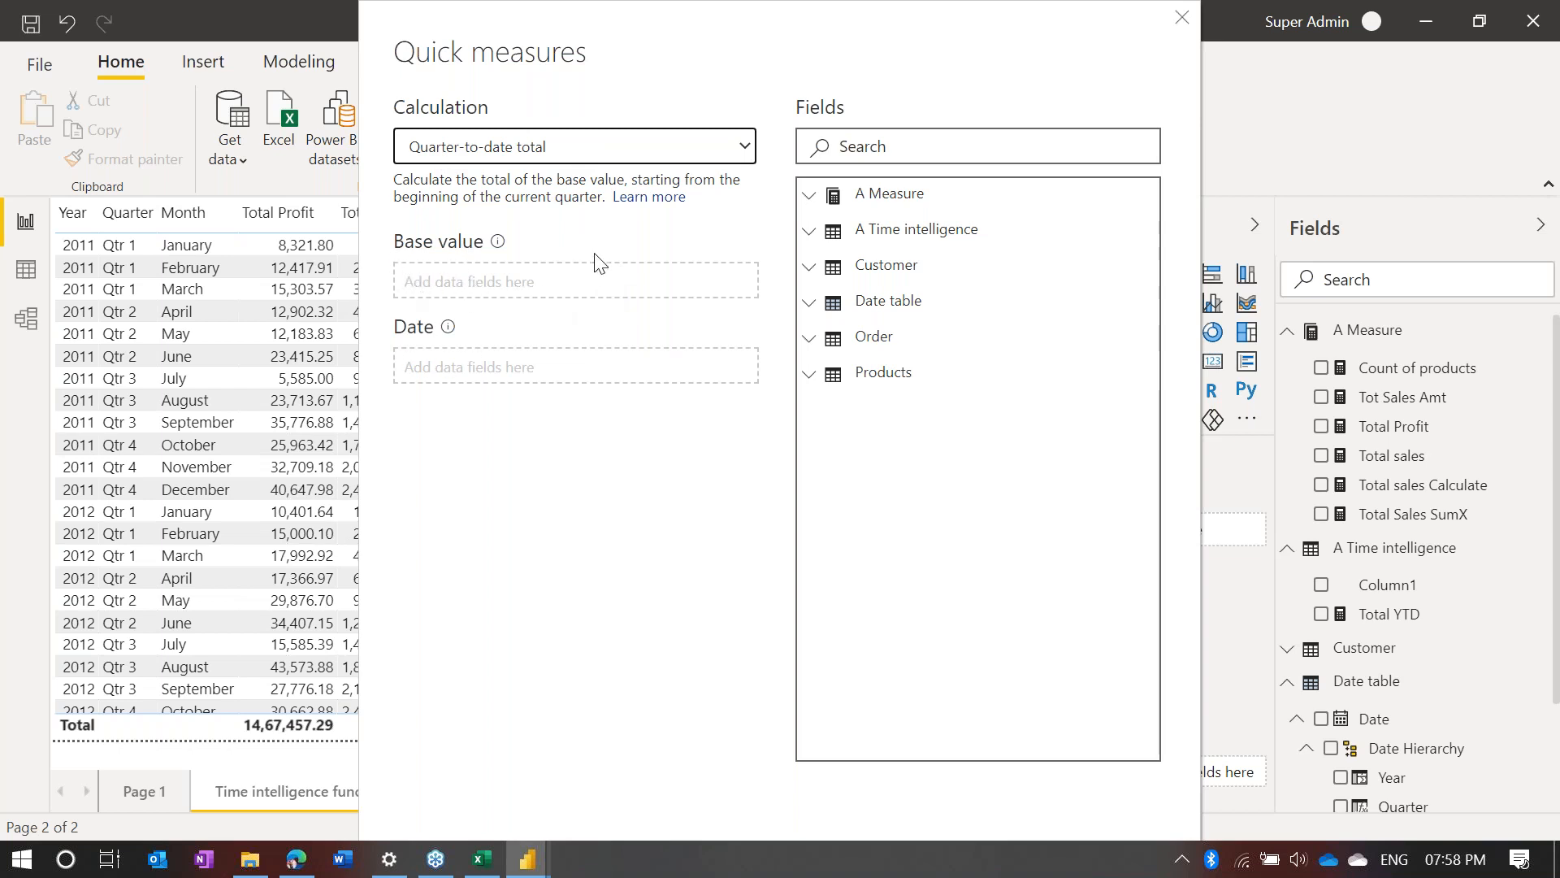
# Step: Set the quick measure's Date to the Date table's Date and its base value to Total Profit
pyautogui.click(810, 304)
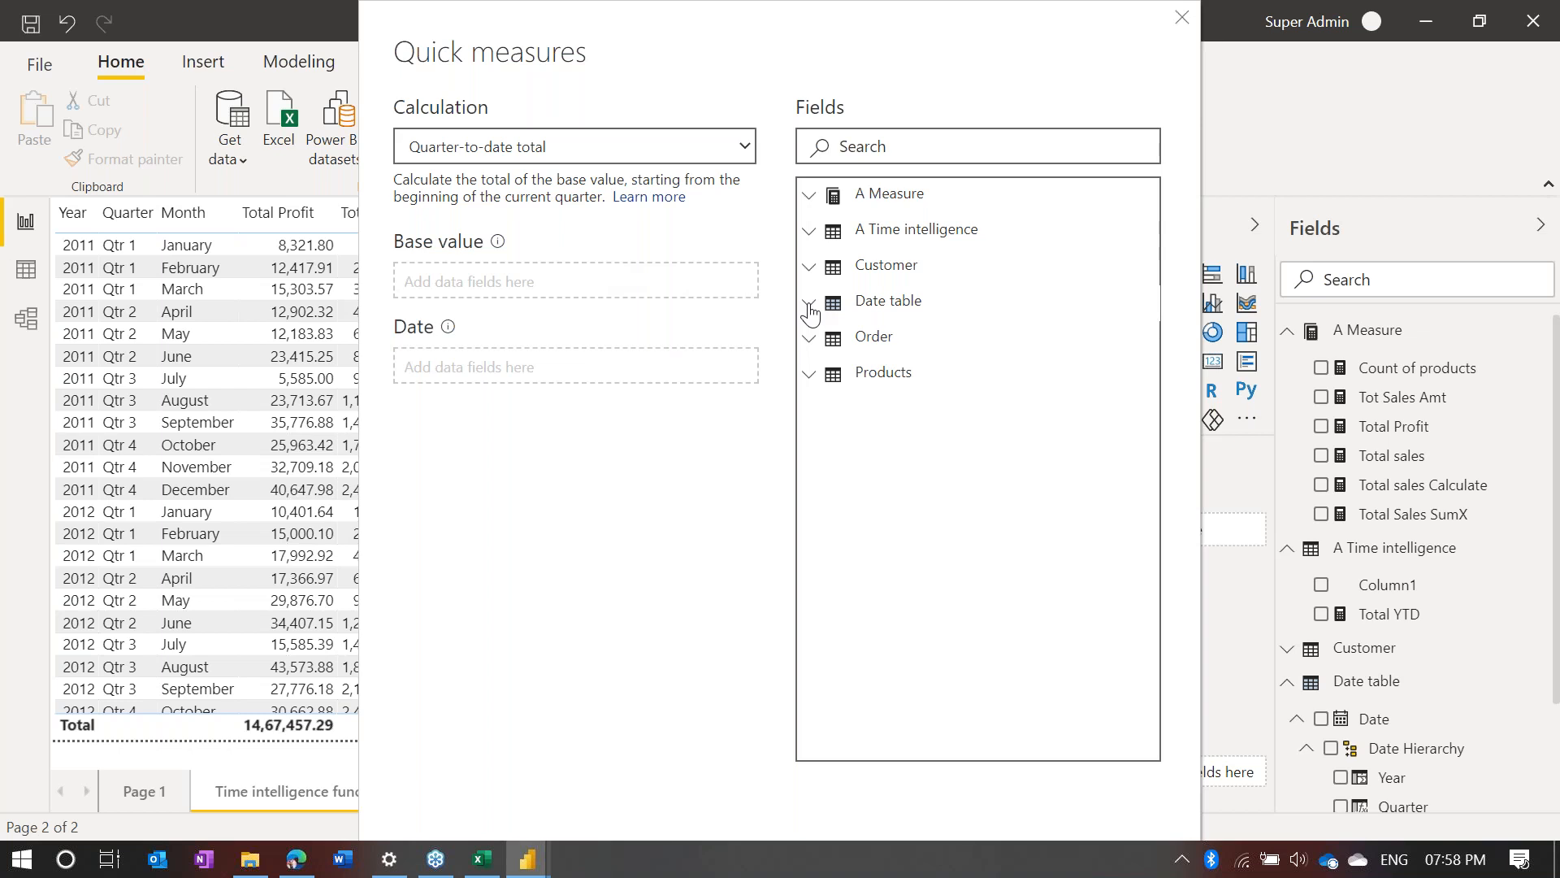
pyautogui.moveTo(889, 349); pyautogui.dragTo(478, 376)
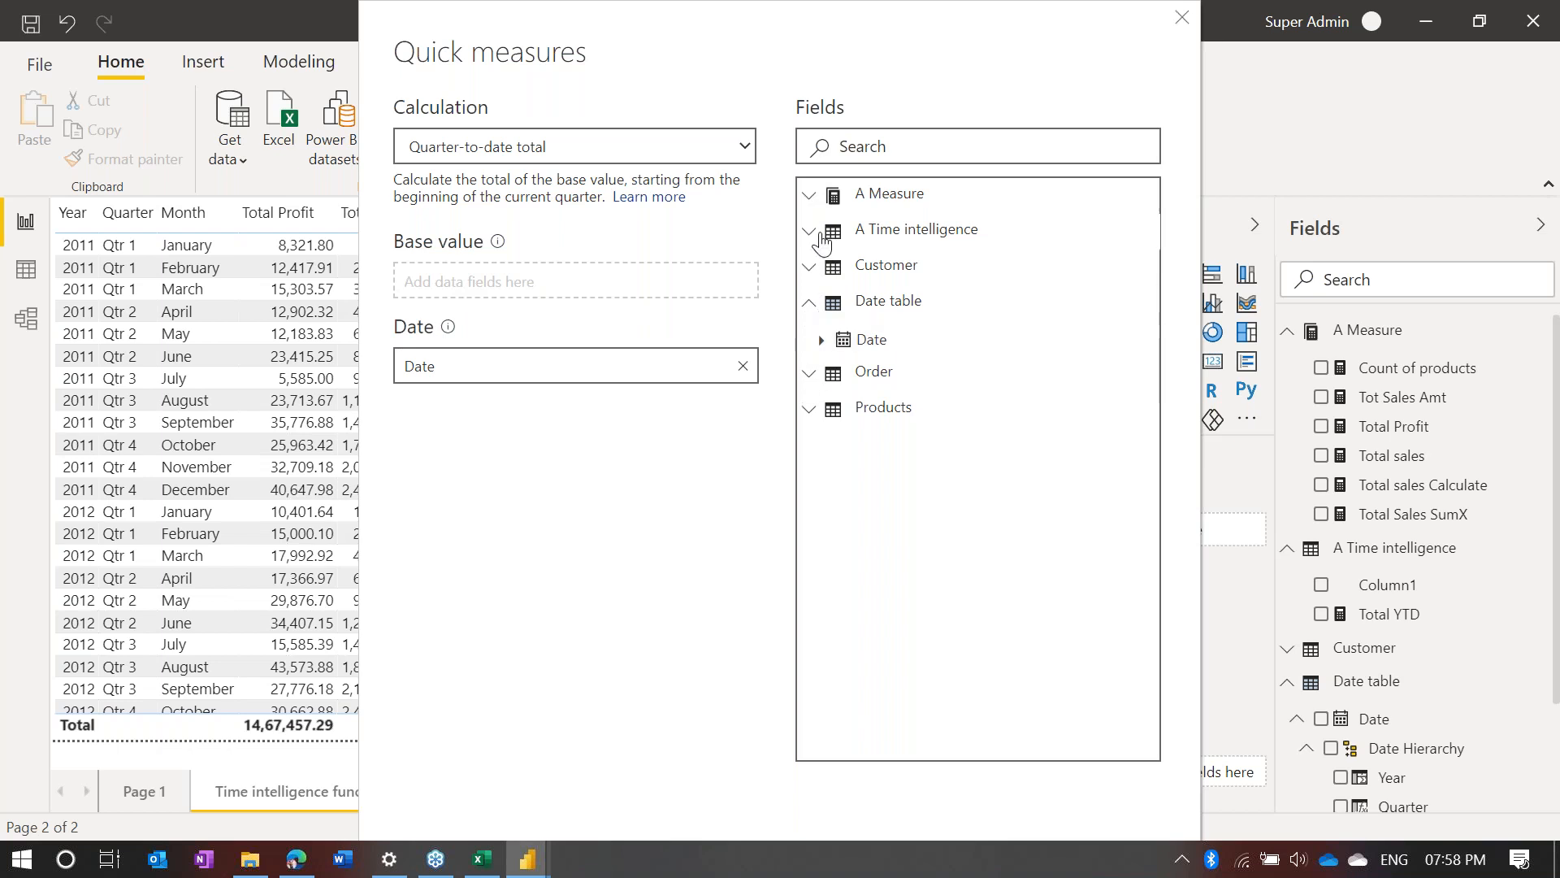
pyautogui.click(823, 197)
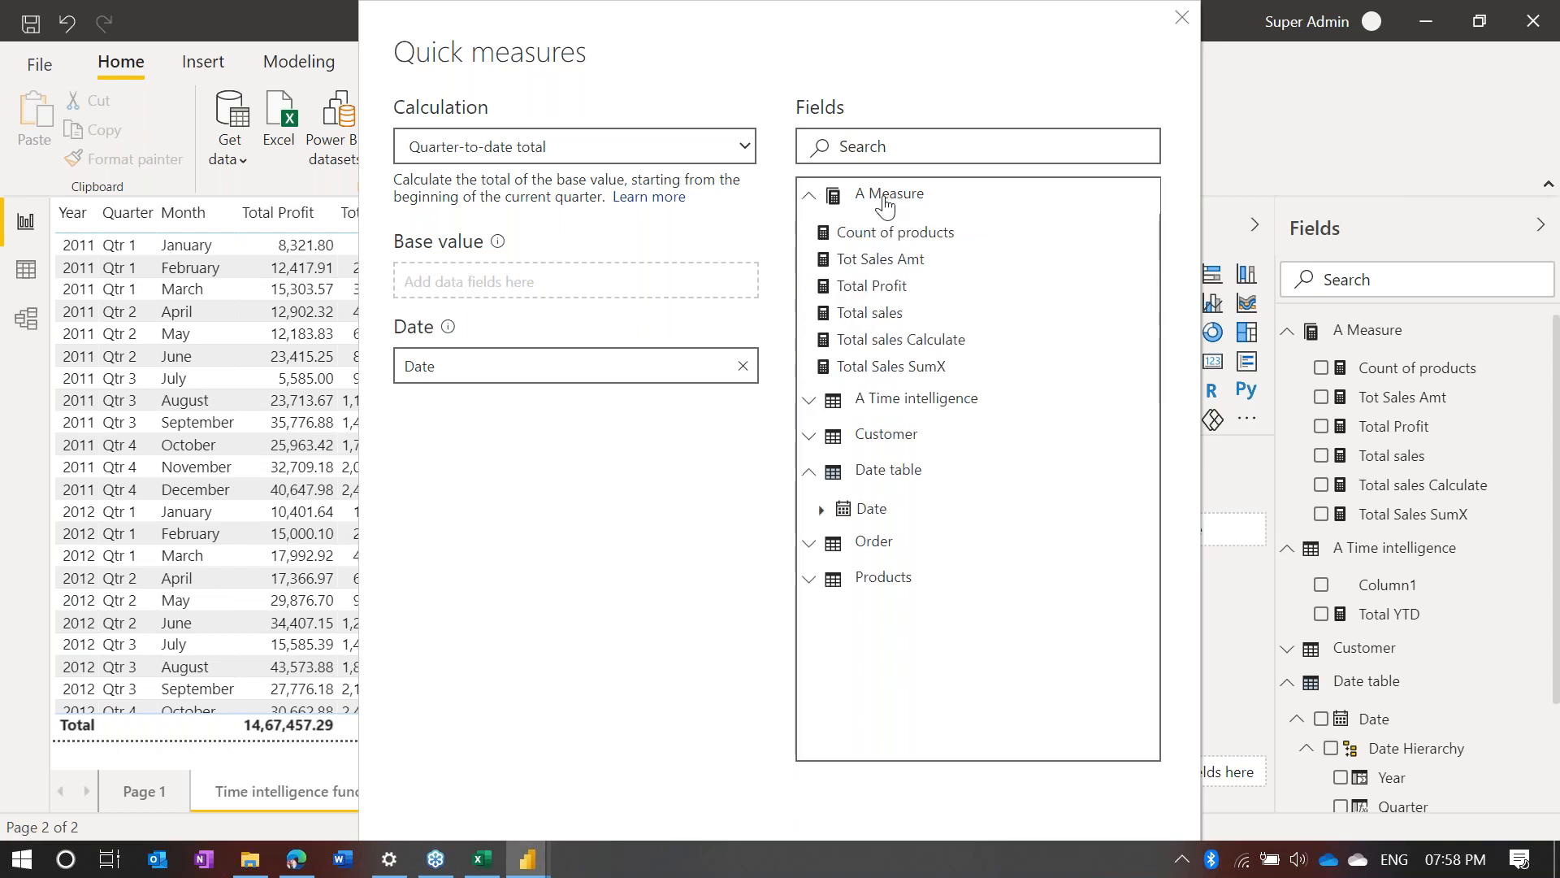
pyautogui.moveTo(904, 291); pyautogui.dragTo(490, 288)
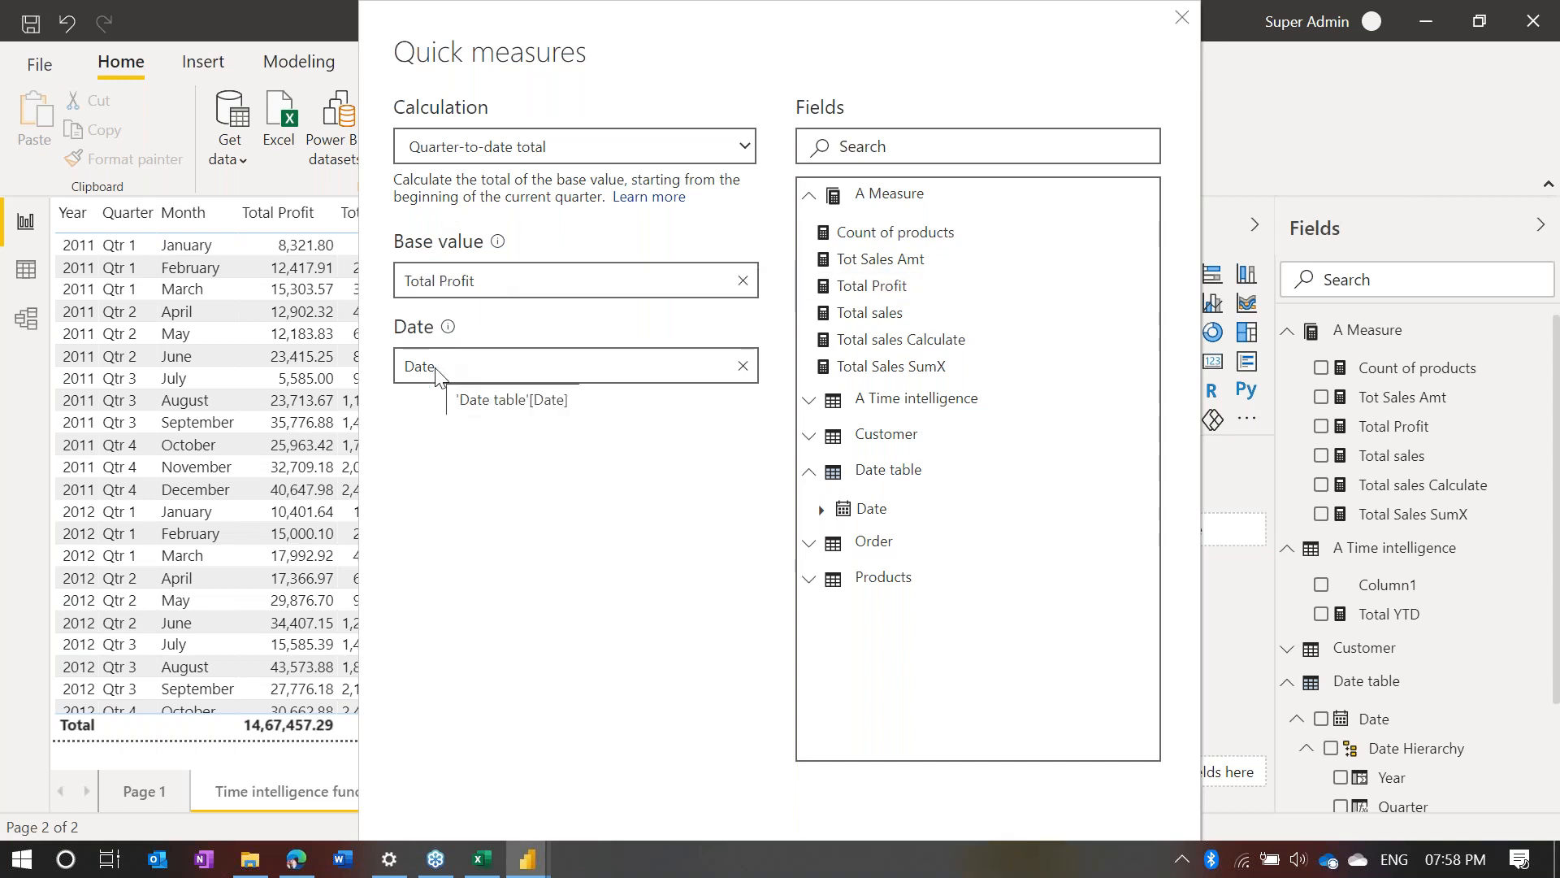
pyautogui.click(807, 197)
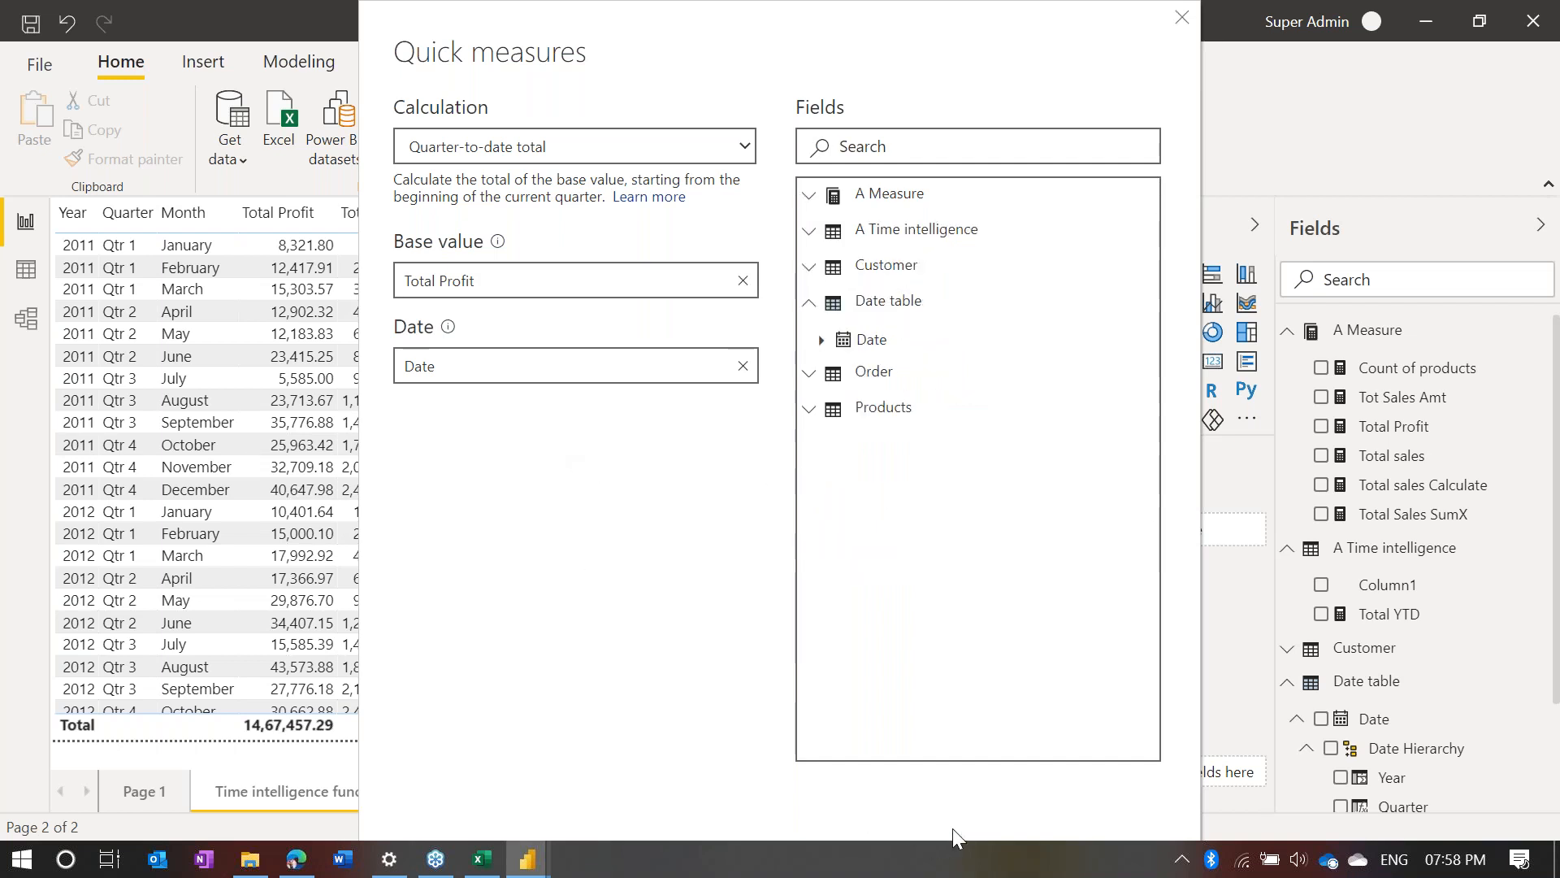
pyautogui.click(671, 356)
pyautogui.press('Tab')
pyautogui.press('Tab')
pyautogui.press('Down')
pyautogui.press('Down')
pyautogui.press('Down')
pyautogui.press('Down')
pyautogui.press('Tab')
pyautogui.press('Tab')
pyautogui.press('Tab')
# Step: Open the Windows taskbar settings, turn on automatic taskbar hiding in tablet and desktop modes, and minimize Settings
pyautogui.rightClick(821, 860)
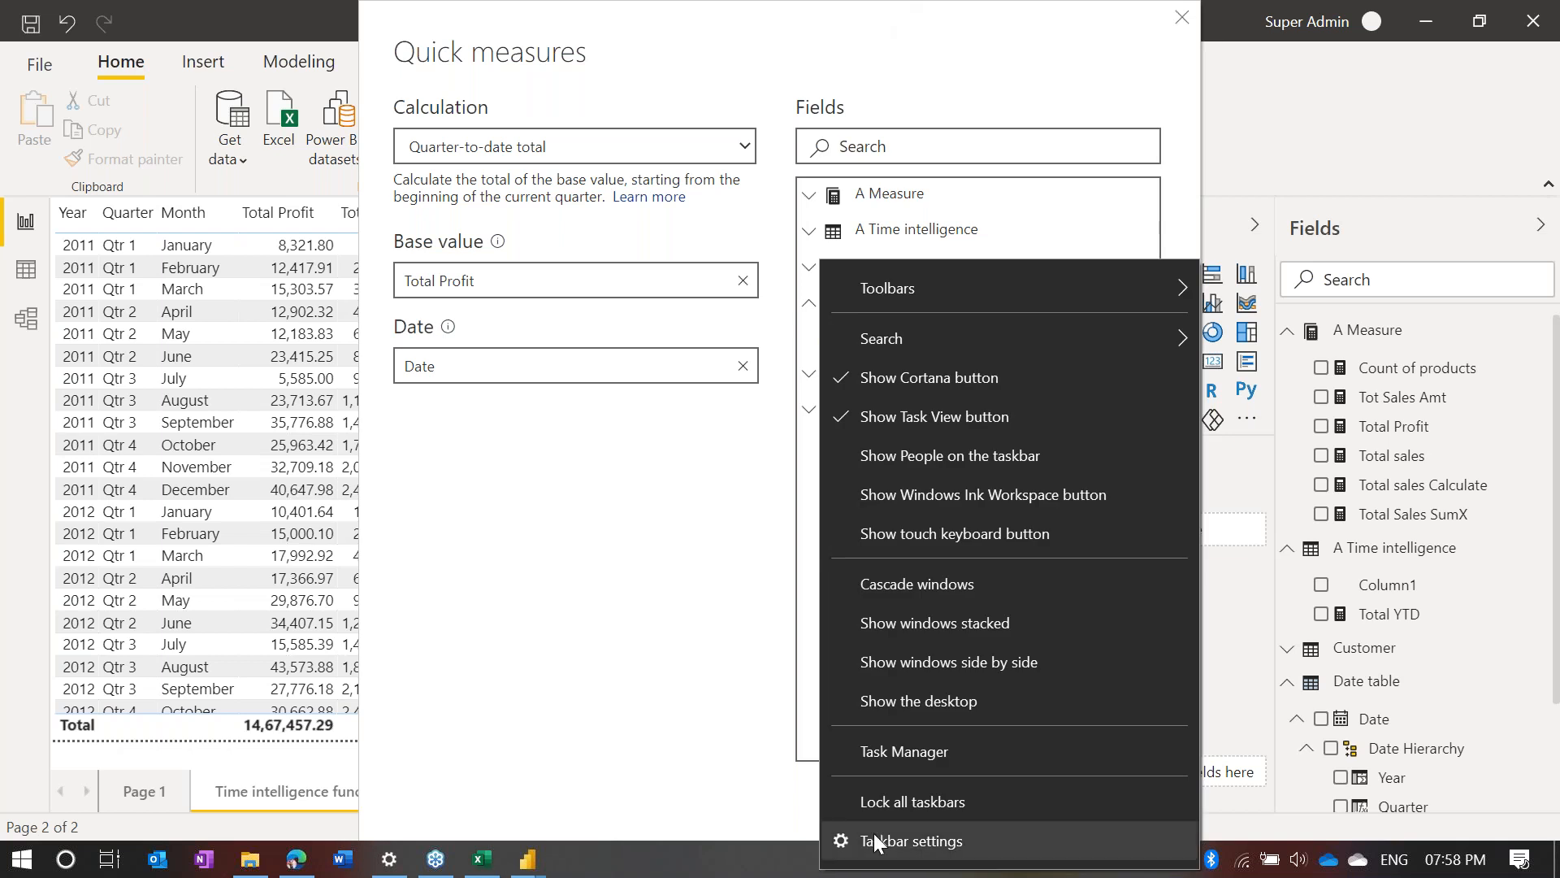
pyautogui.click(902, 847)
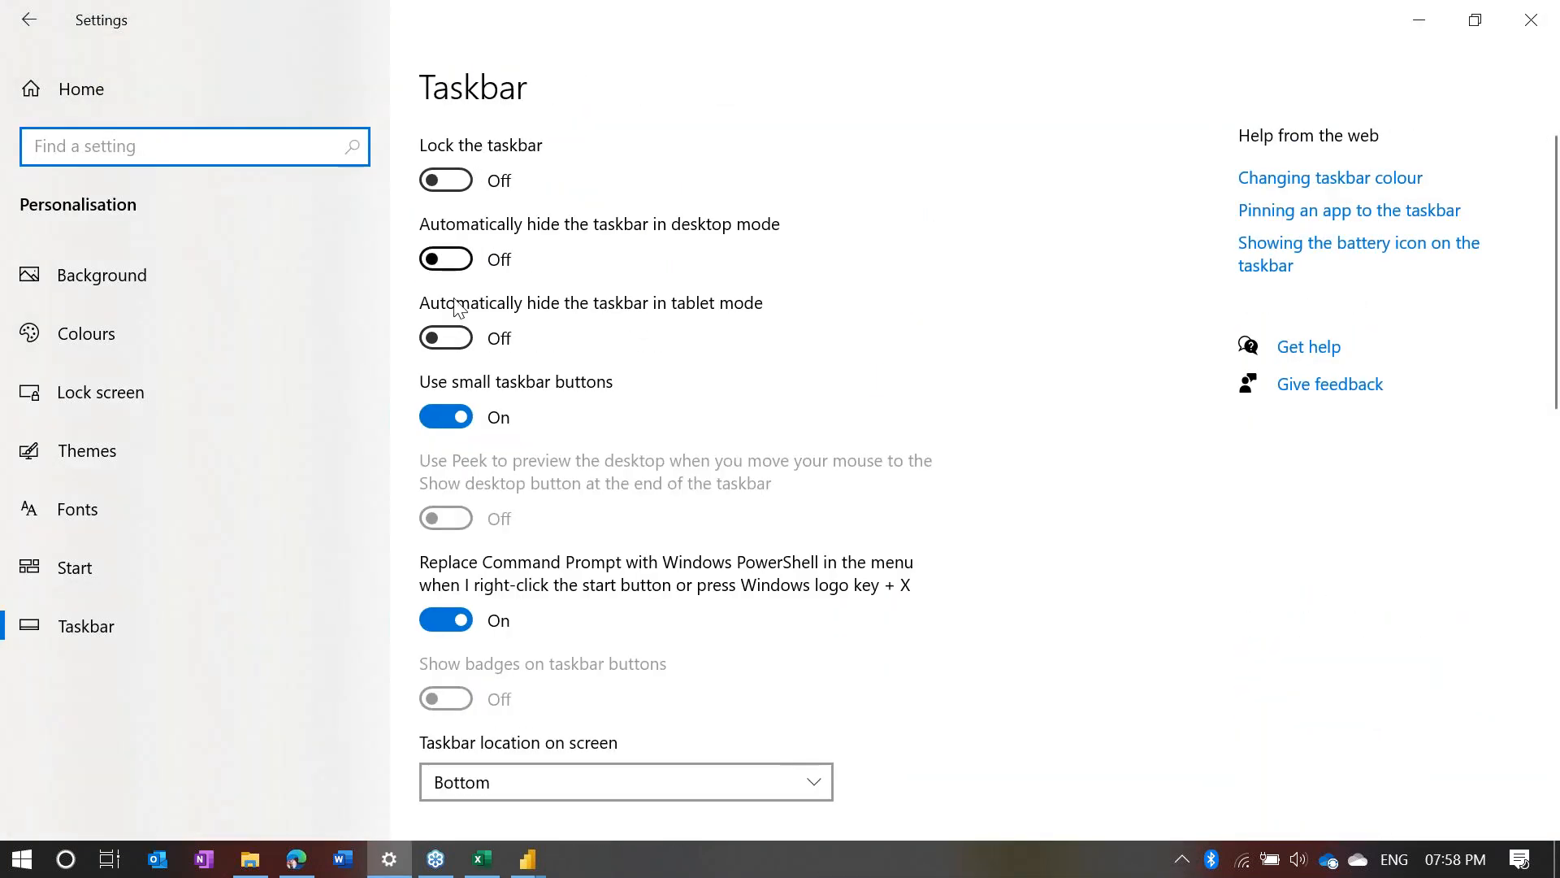
pyautogui.click(460, 350)
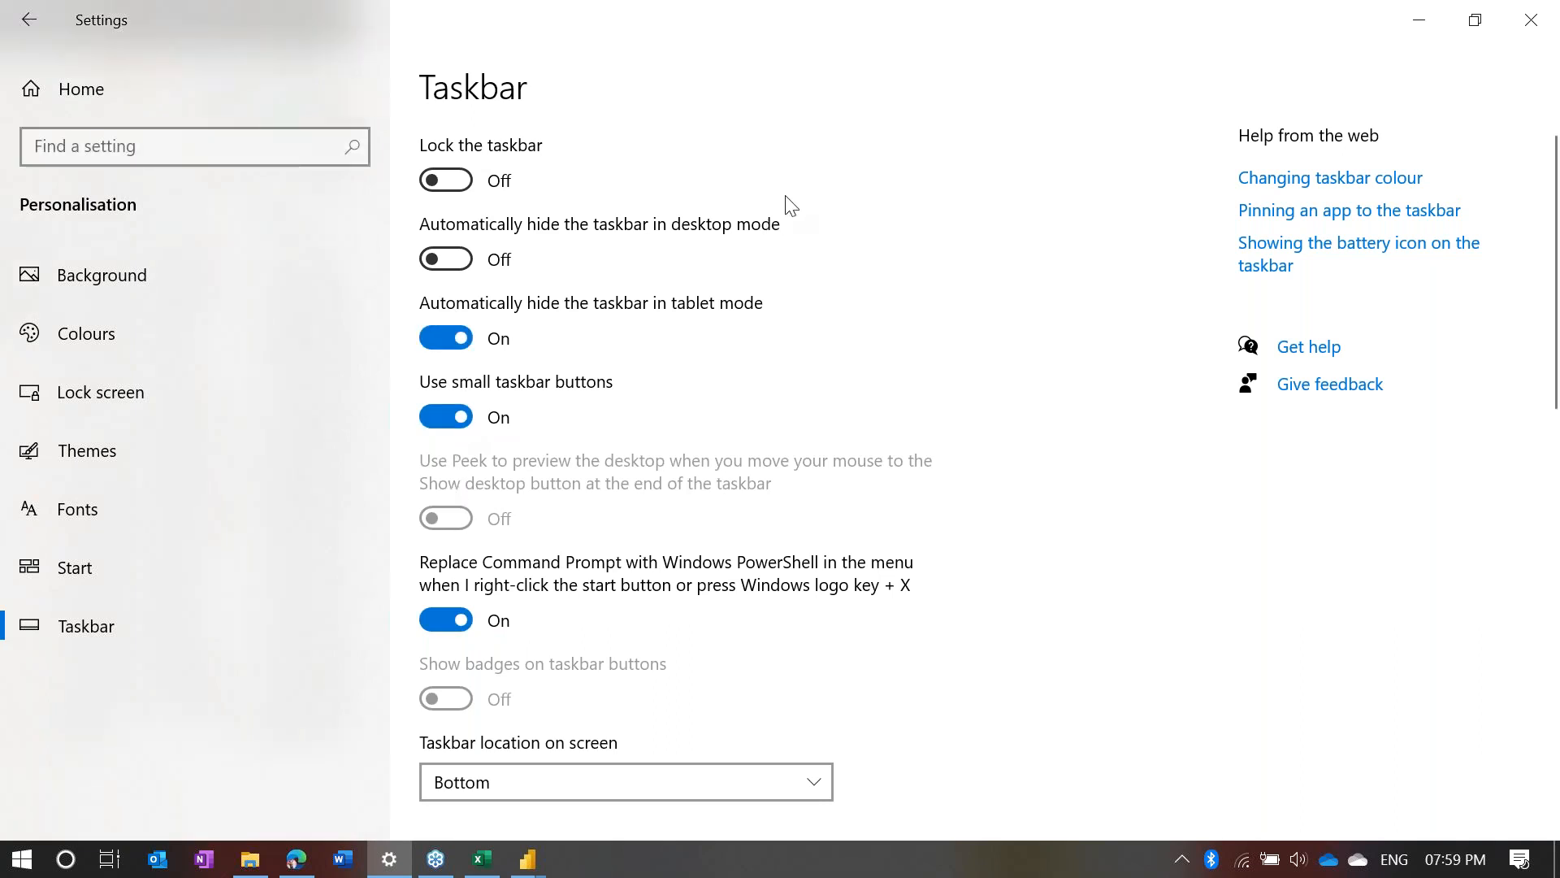
pyautogui.click(452, 260)
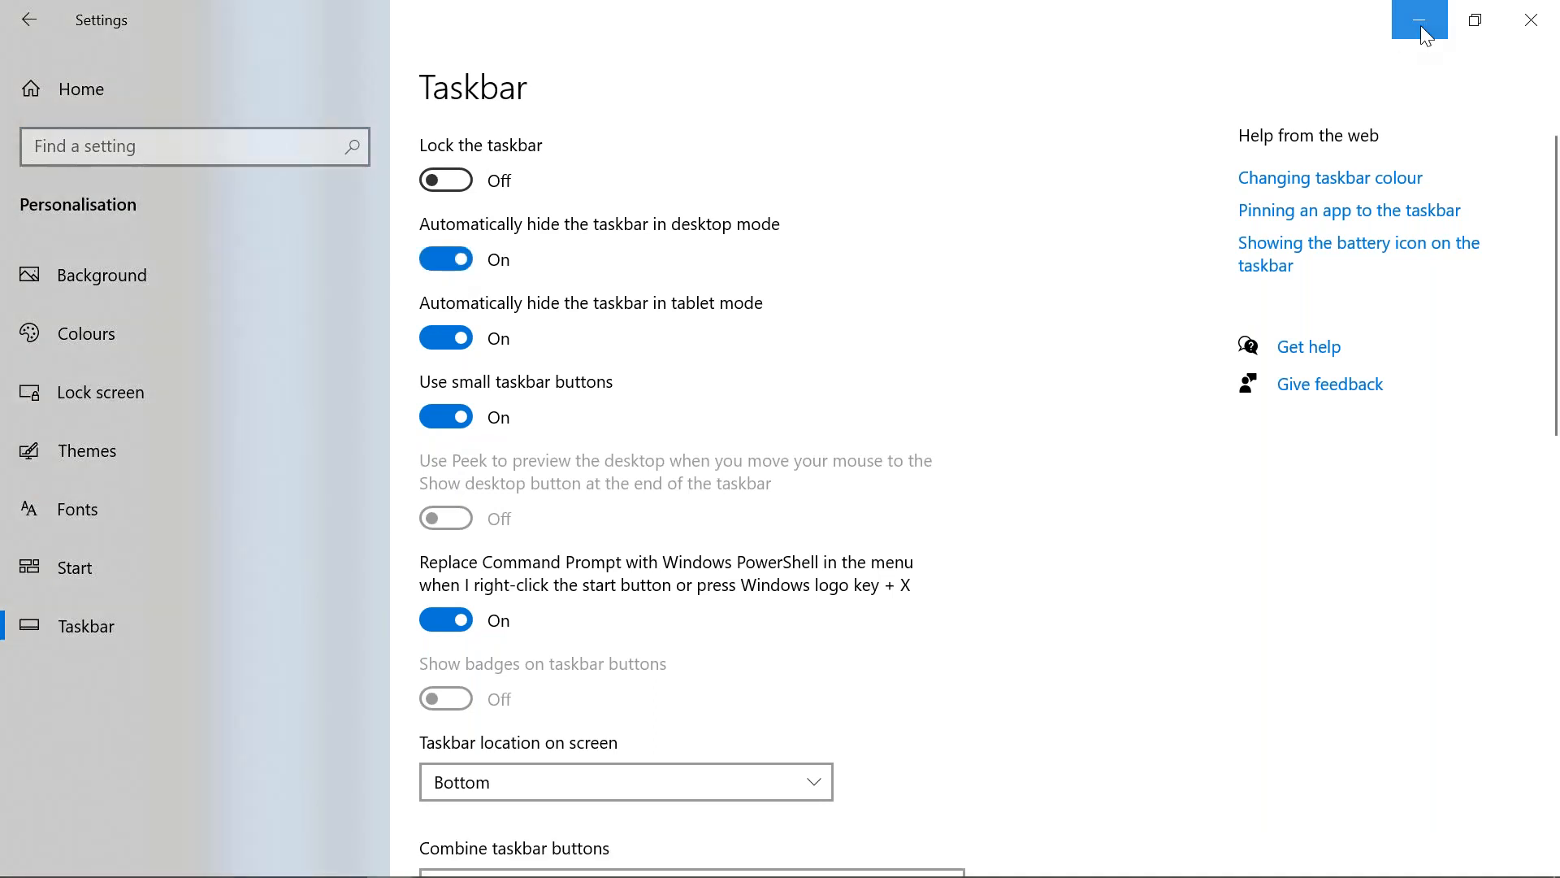
pyautogui.click(1421, 26)
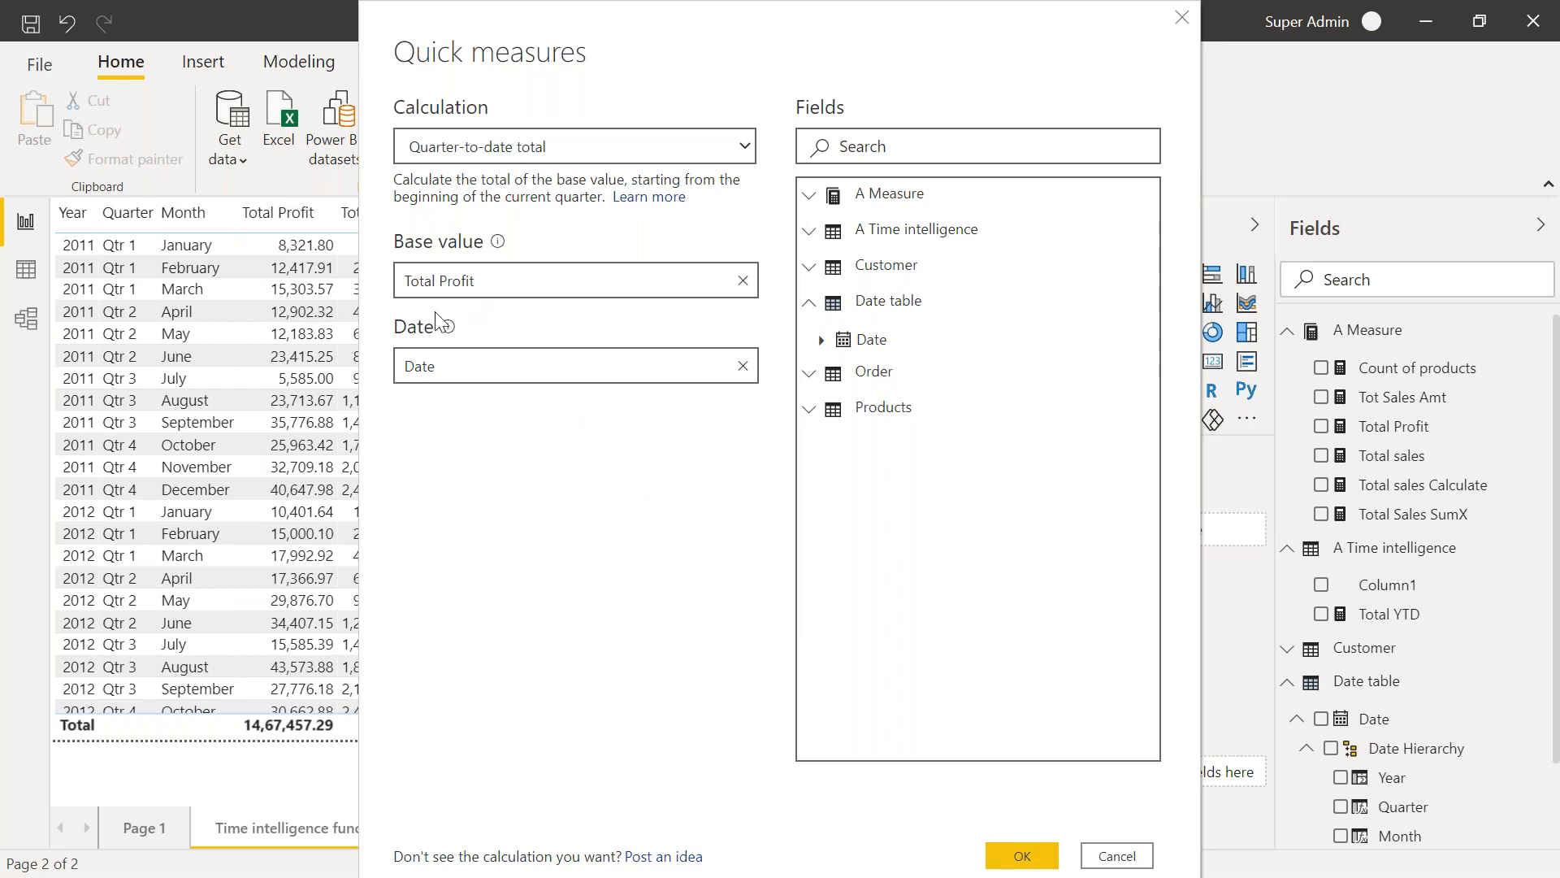
# Step: Create the quarter-to-date measure and set its home table to A Time intelligence
pyautogui.click(1040, 851)
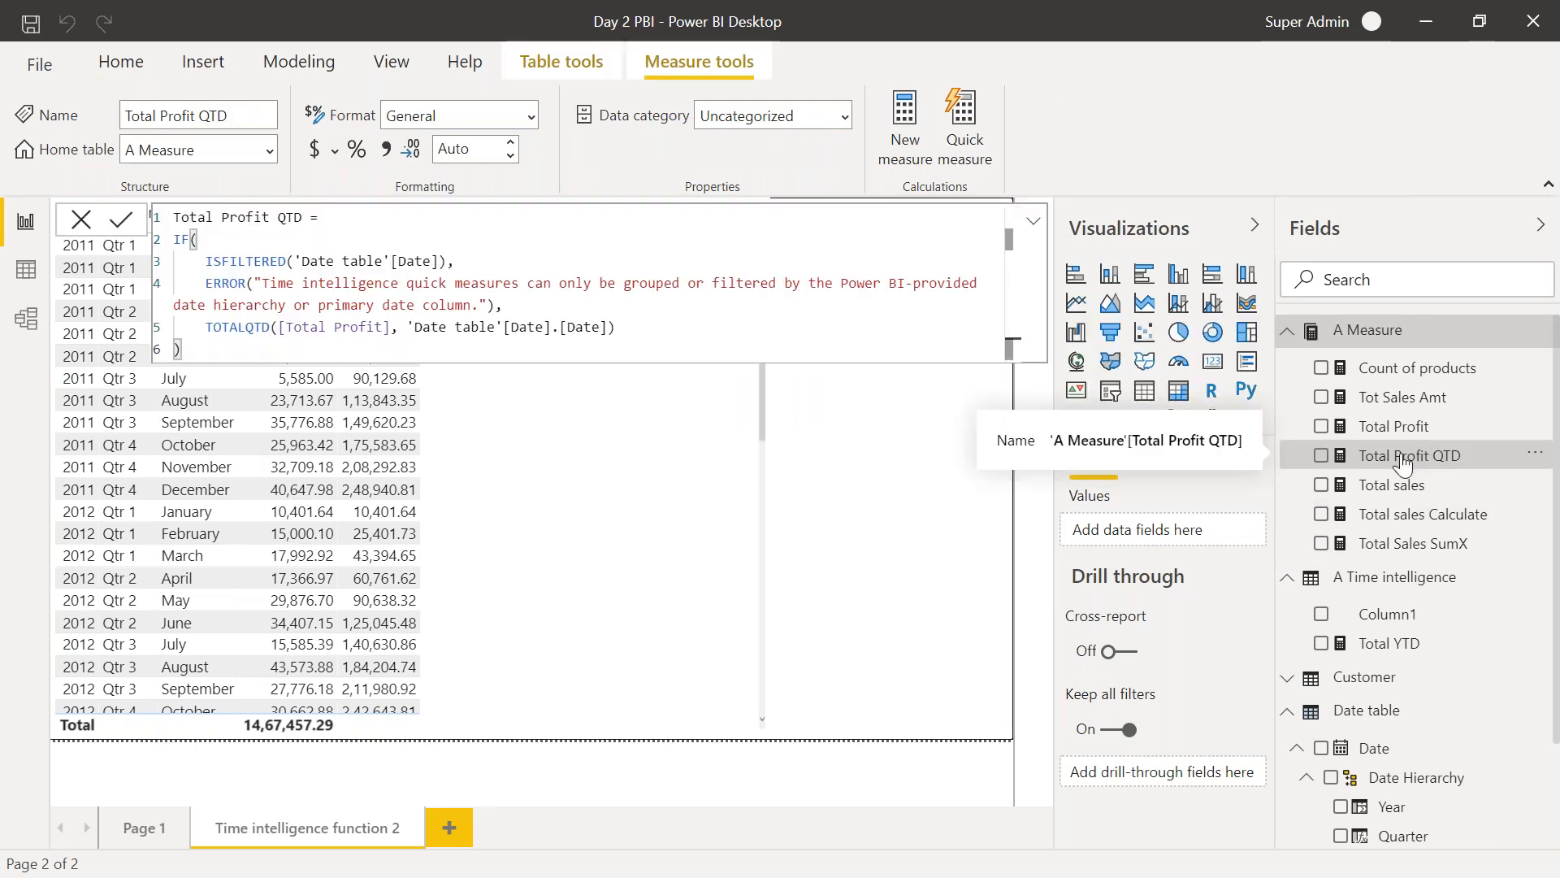
pyautogui.click(270, 158)
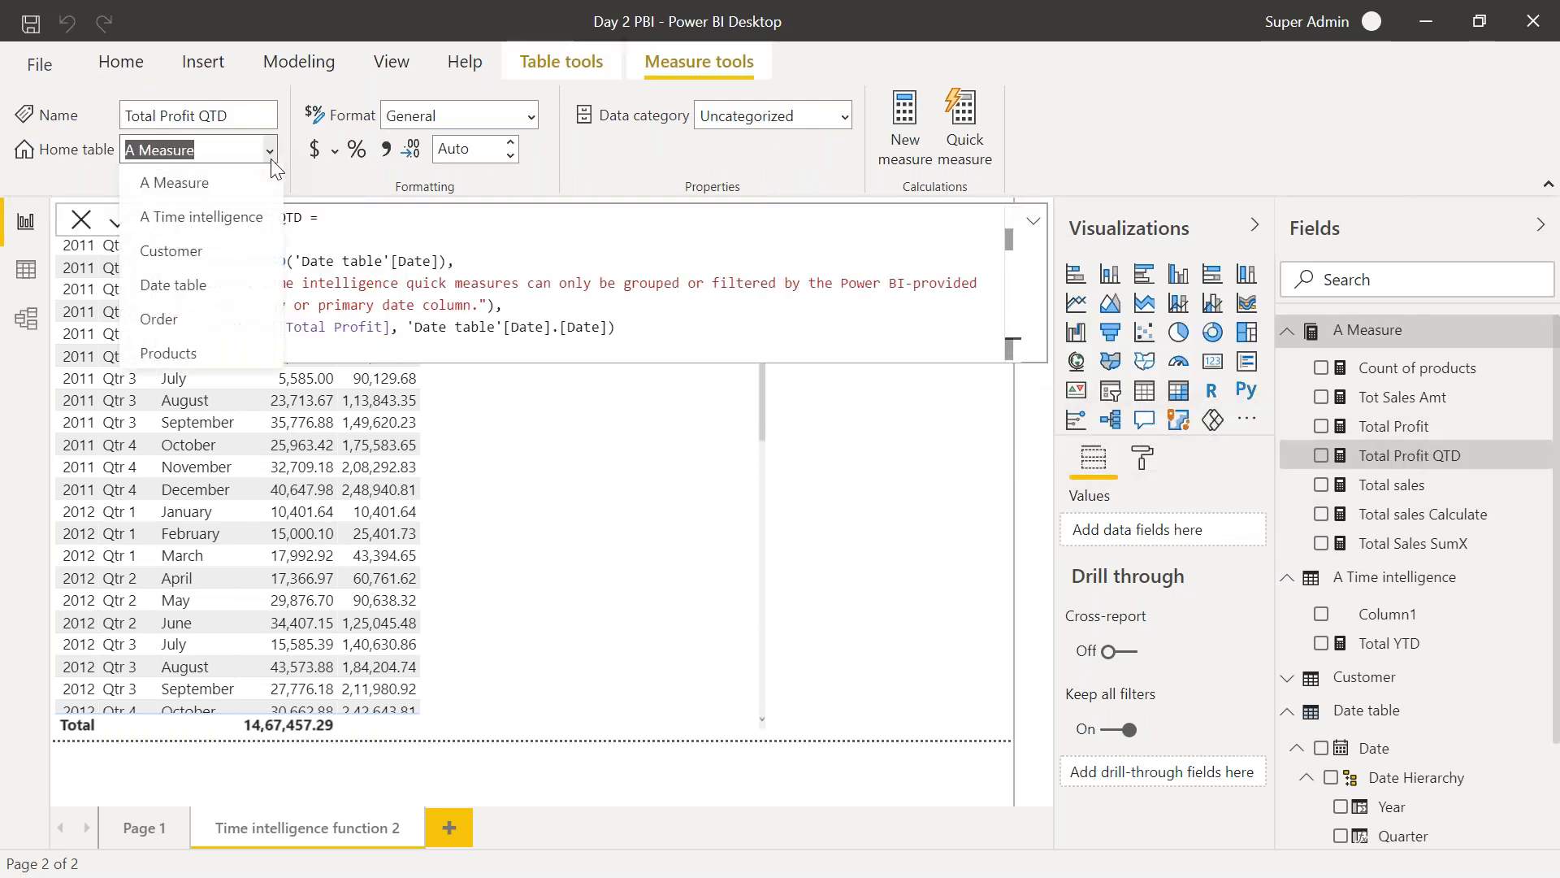
pyautogui.click(188, 227)
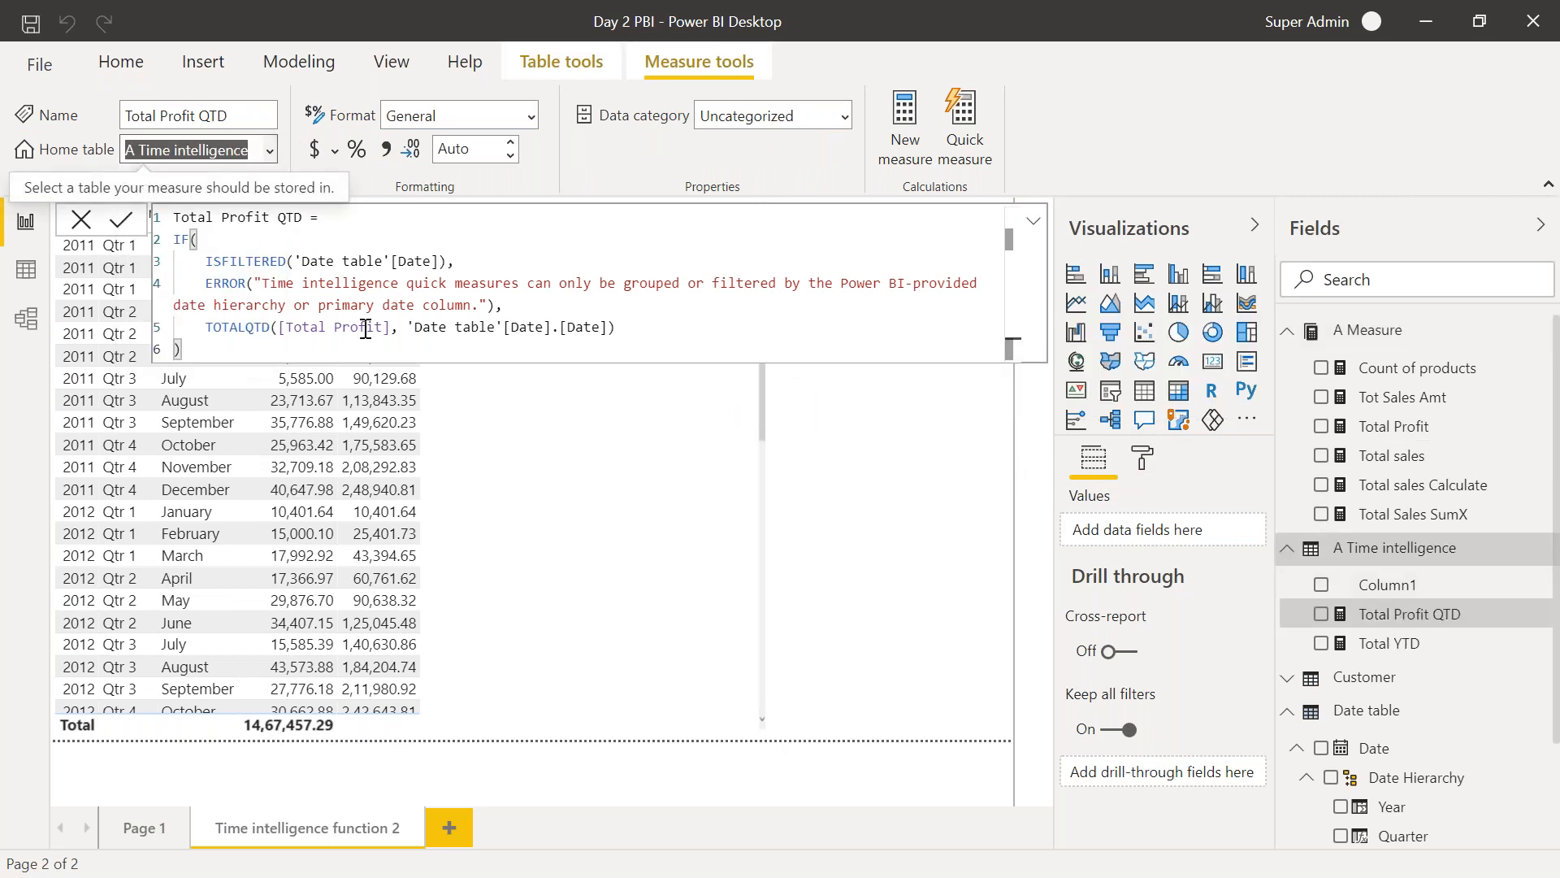
# Step: Select the TOTALQTD line of the measure's formula to examine it
pyautogui.click(207, 328)
pyautogui.moveTo(316, 335); pyautogui.dragTo(646, 327)
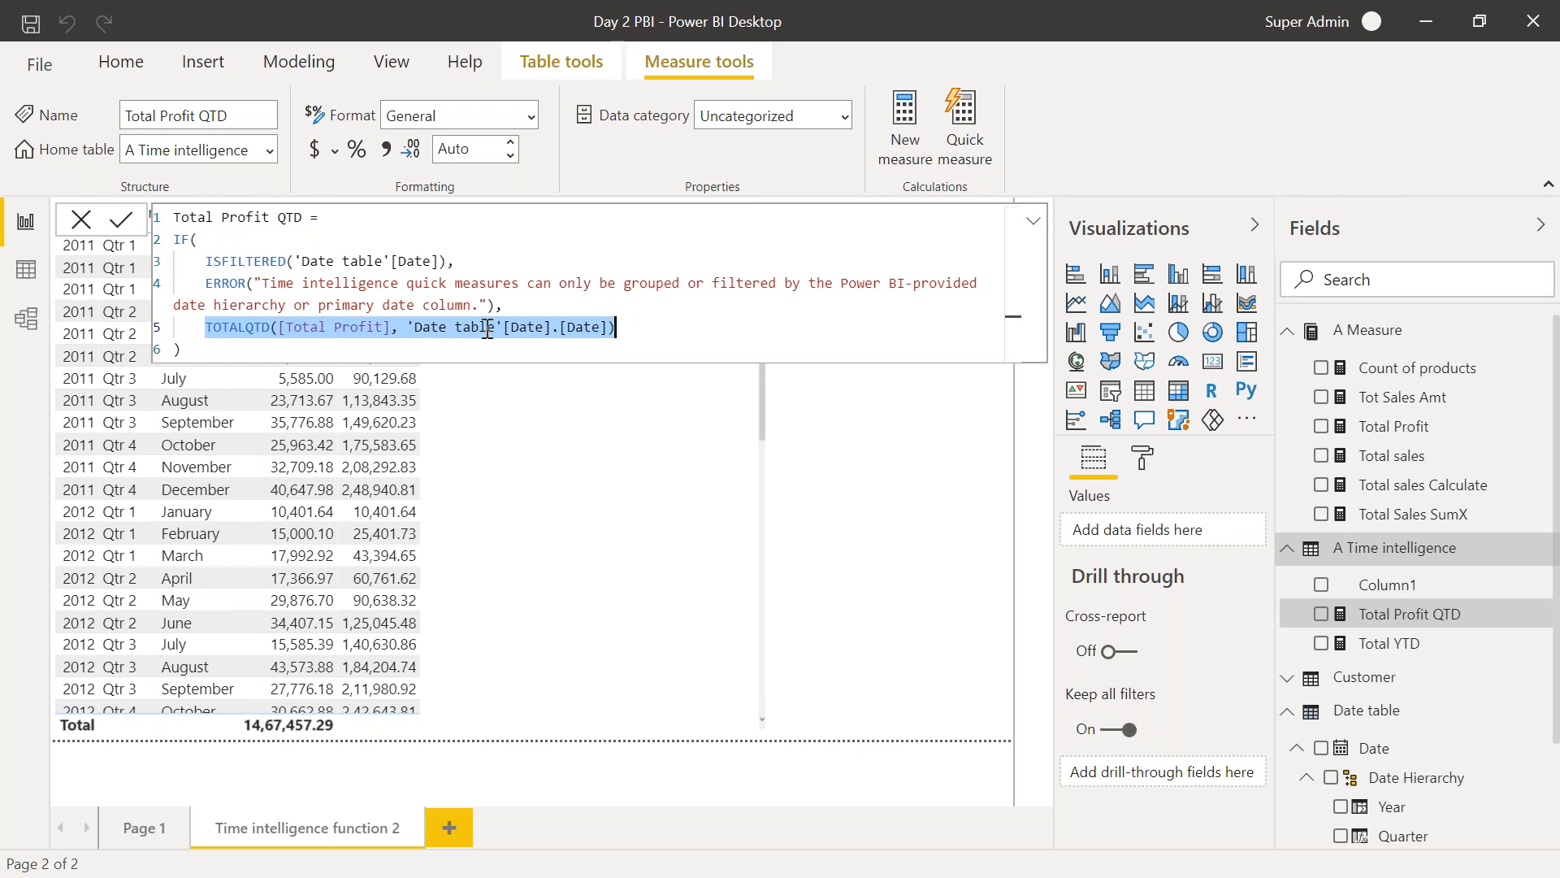
pyautogui.click(646, 334)
pyautogui.moveTo(616, 329); pyautogui.dragTo(207, 334)
# Step: Add the Total Profit QTD measure to the table's values
pyautogui.click(913, 553)
pyautogui.moveTo(1432, 611); pyautogui.dragTo(624, 490)
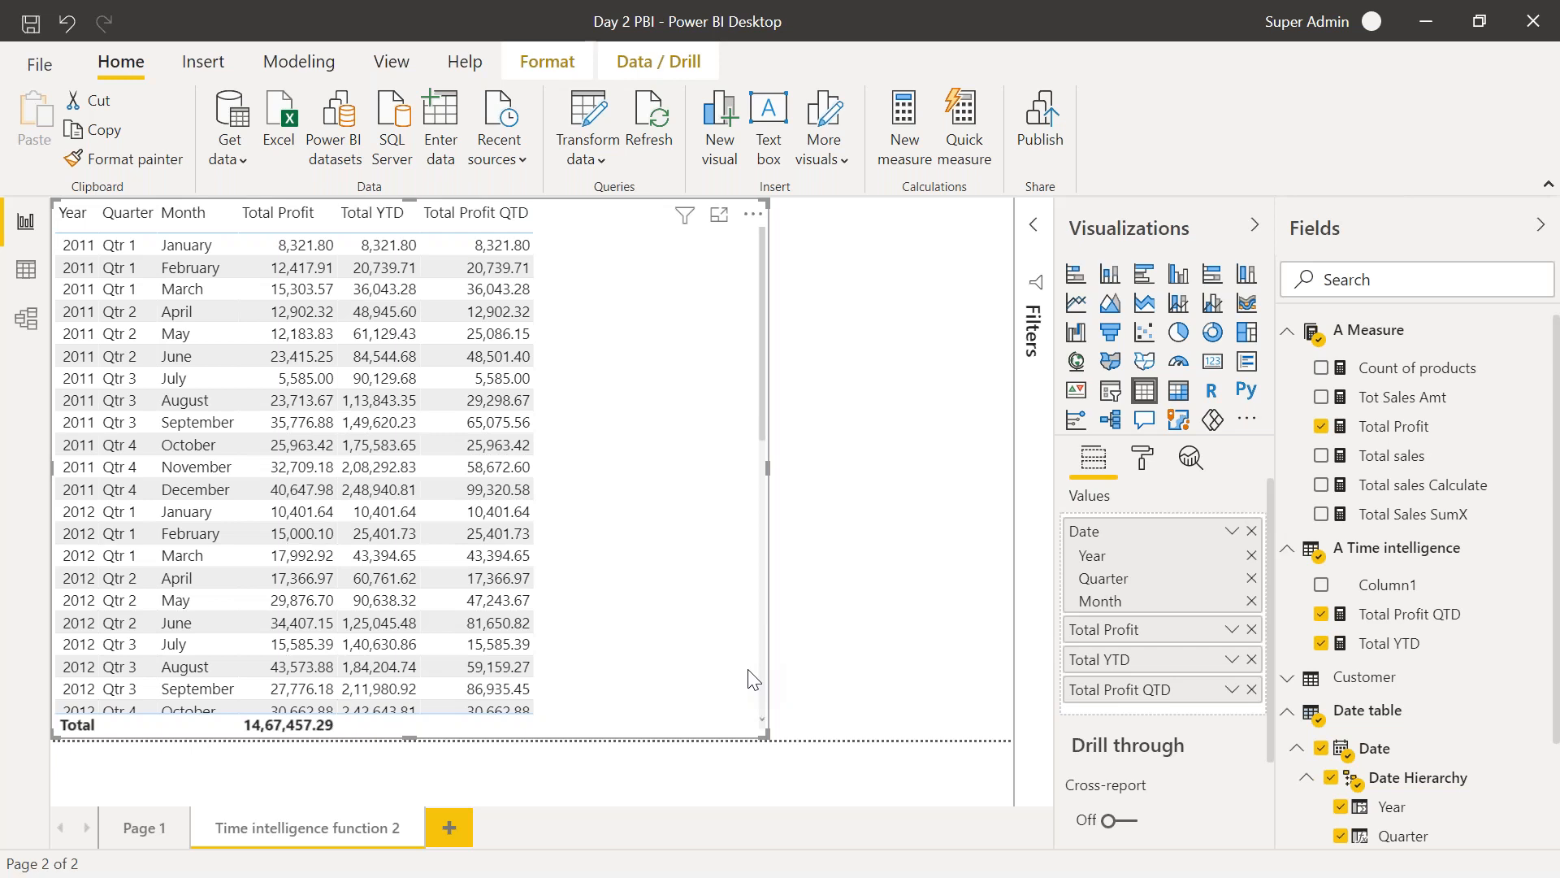
# Step: Open Quick measures and choose the Year-over-year change calculation
pyautogui.click(965, 146)
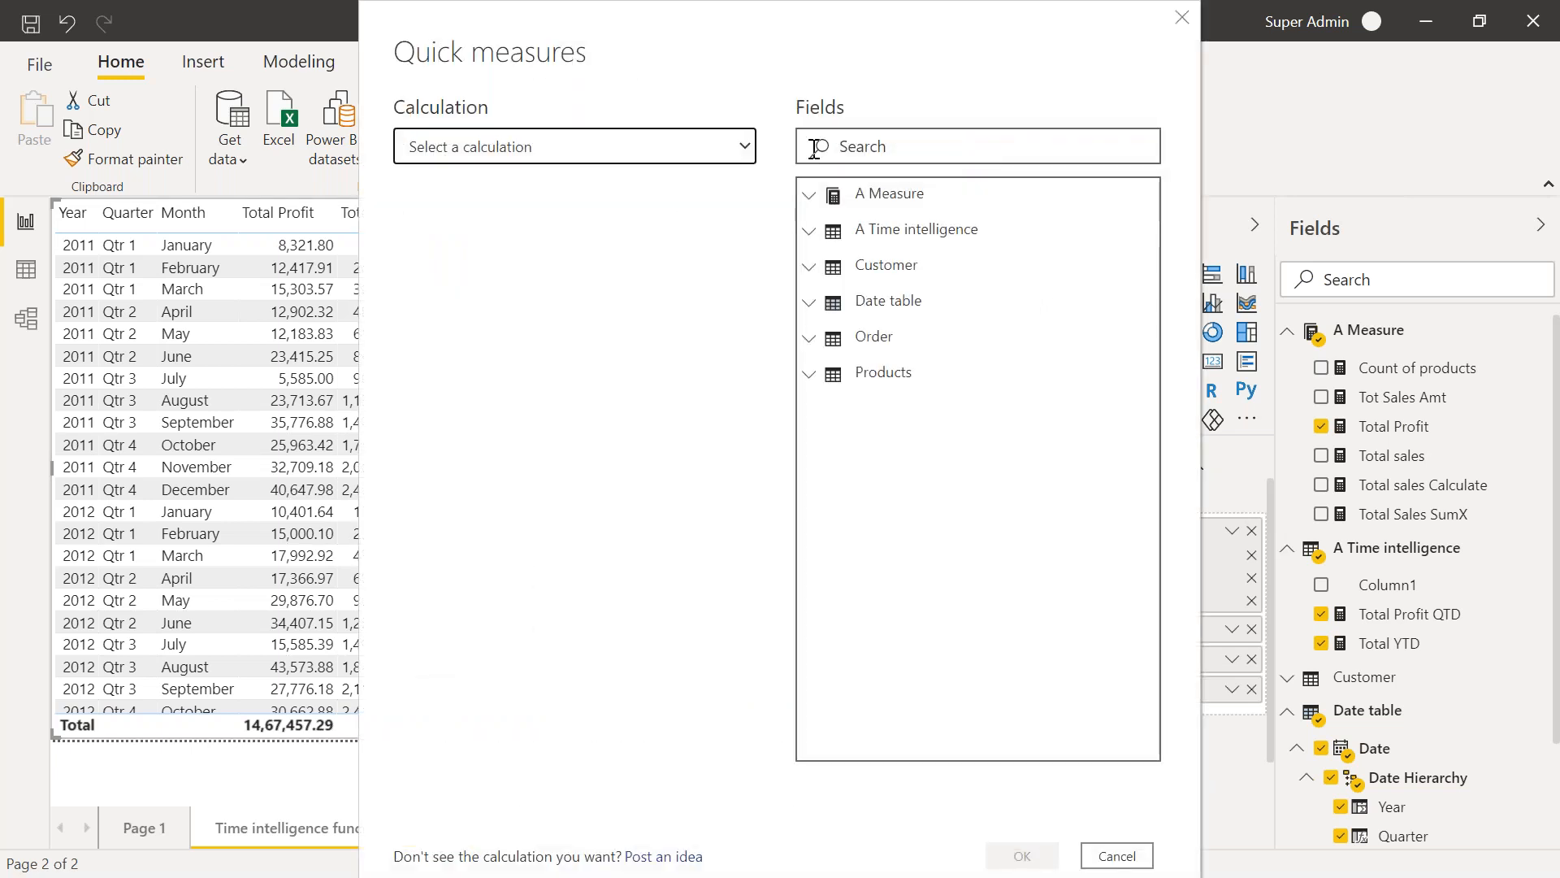
pyautogui.click(741, 149)
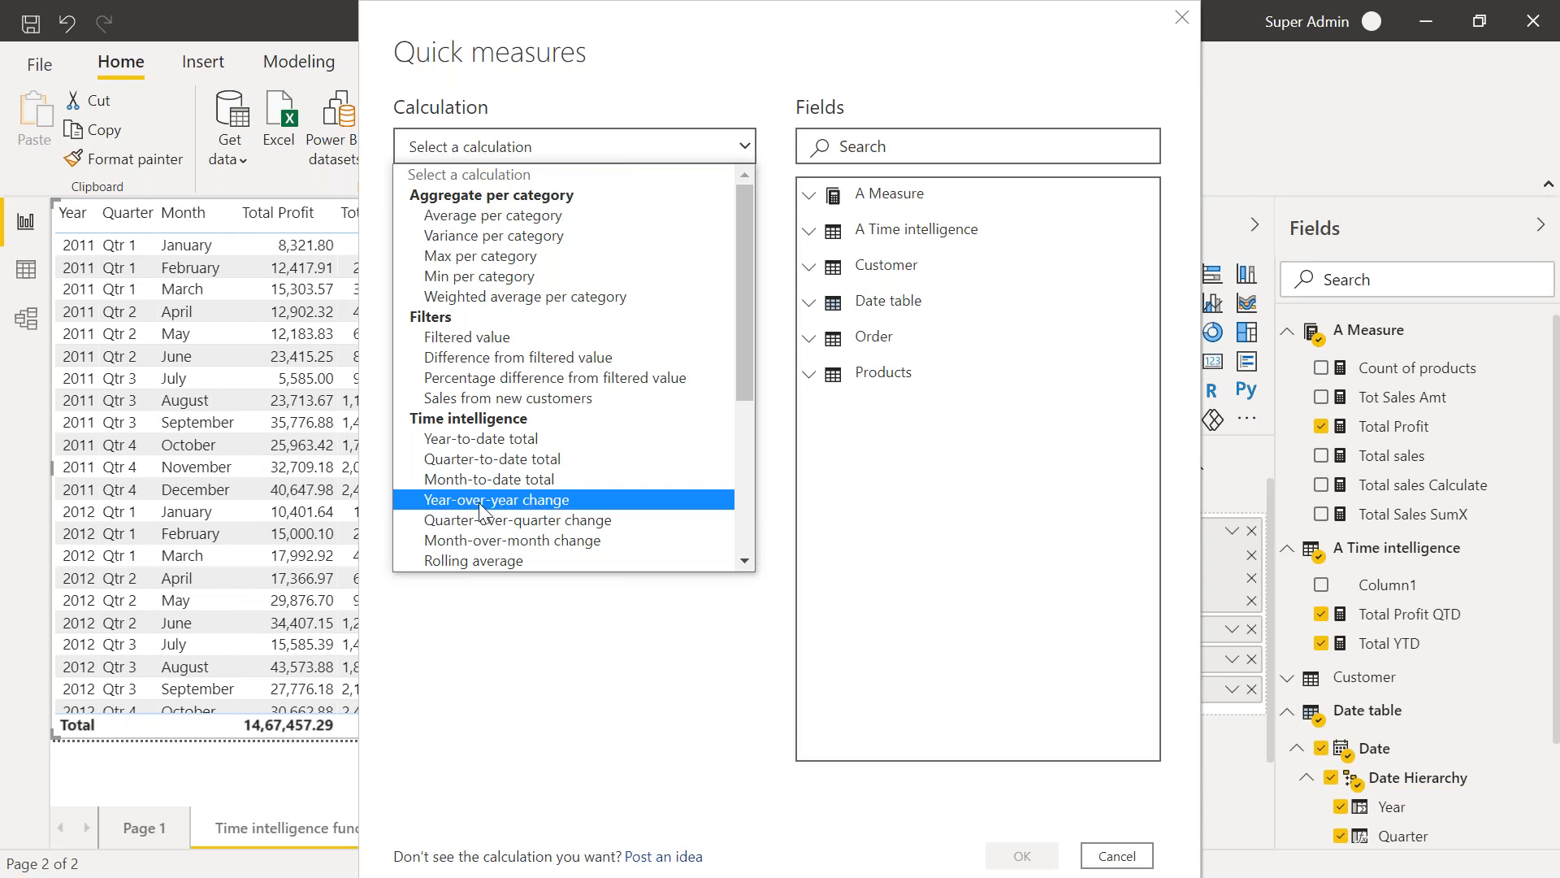
pyautogui.click(555, 507)
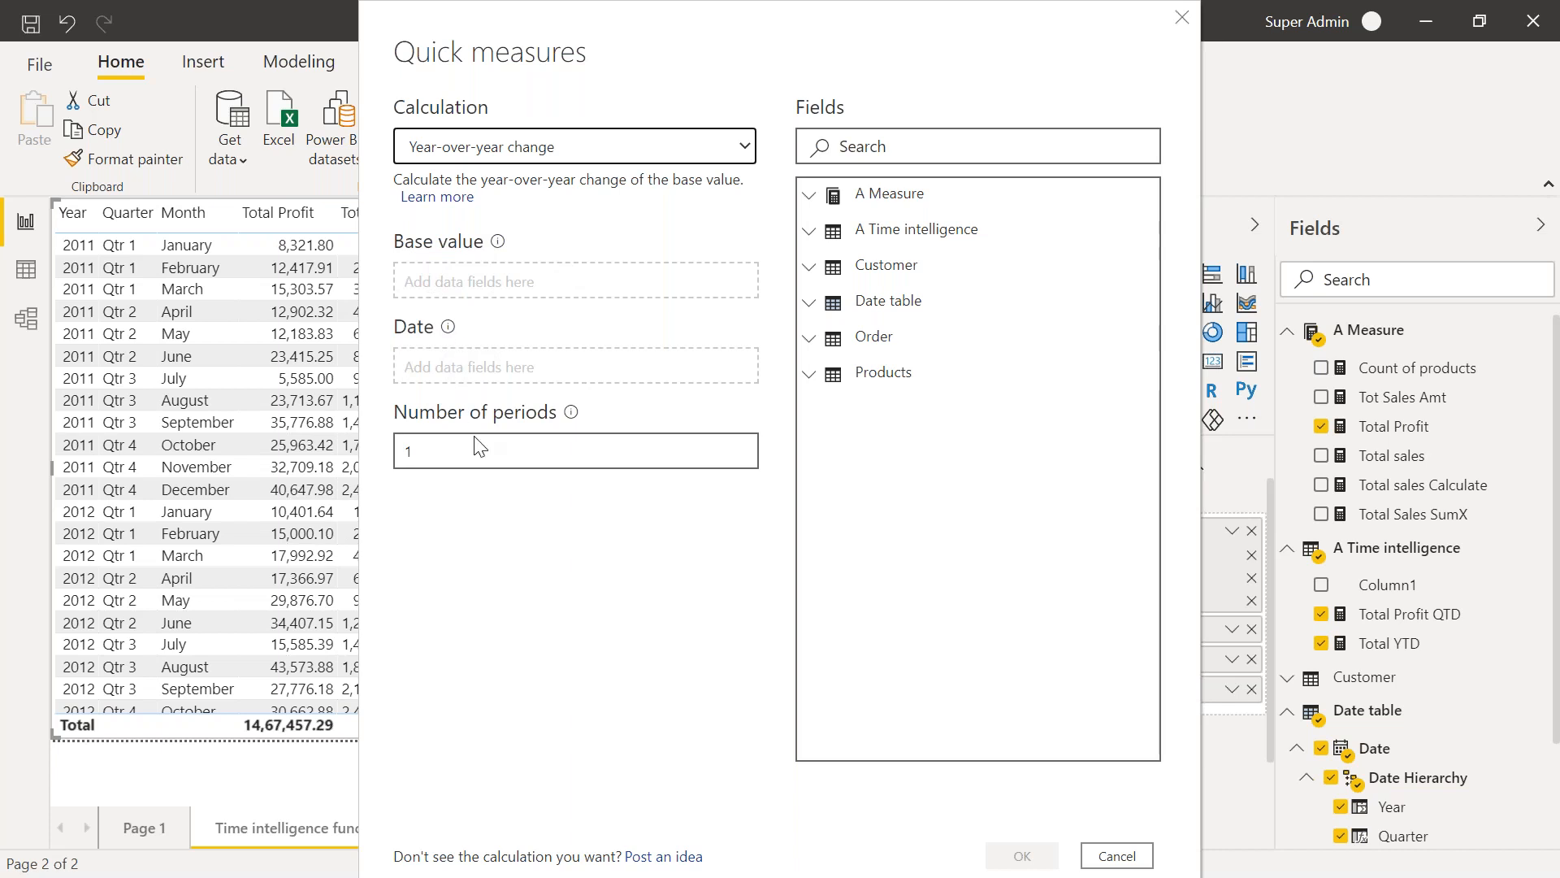
# Step: Set Date to the Date table's Date and base value to Total Profit, then create the year-over-year measure
pyautogui.click(808, 302)
pyautogui.moveTo(874, 352); pyautogui.dragTo(466, 378)
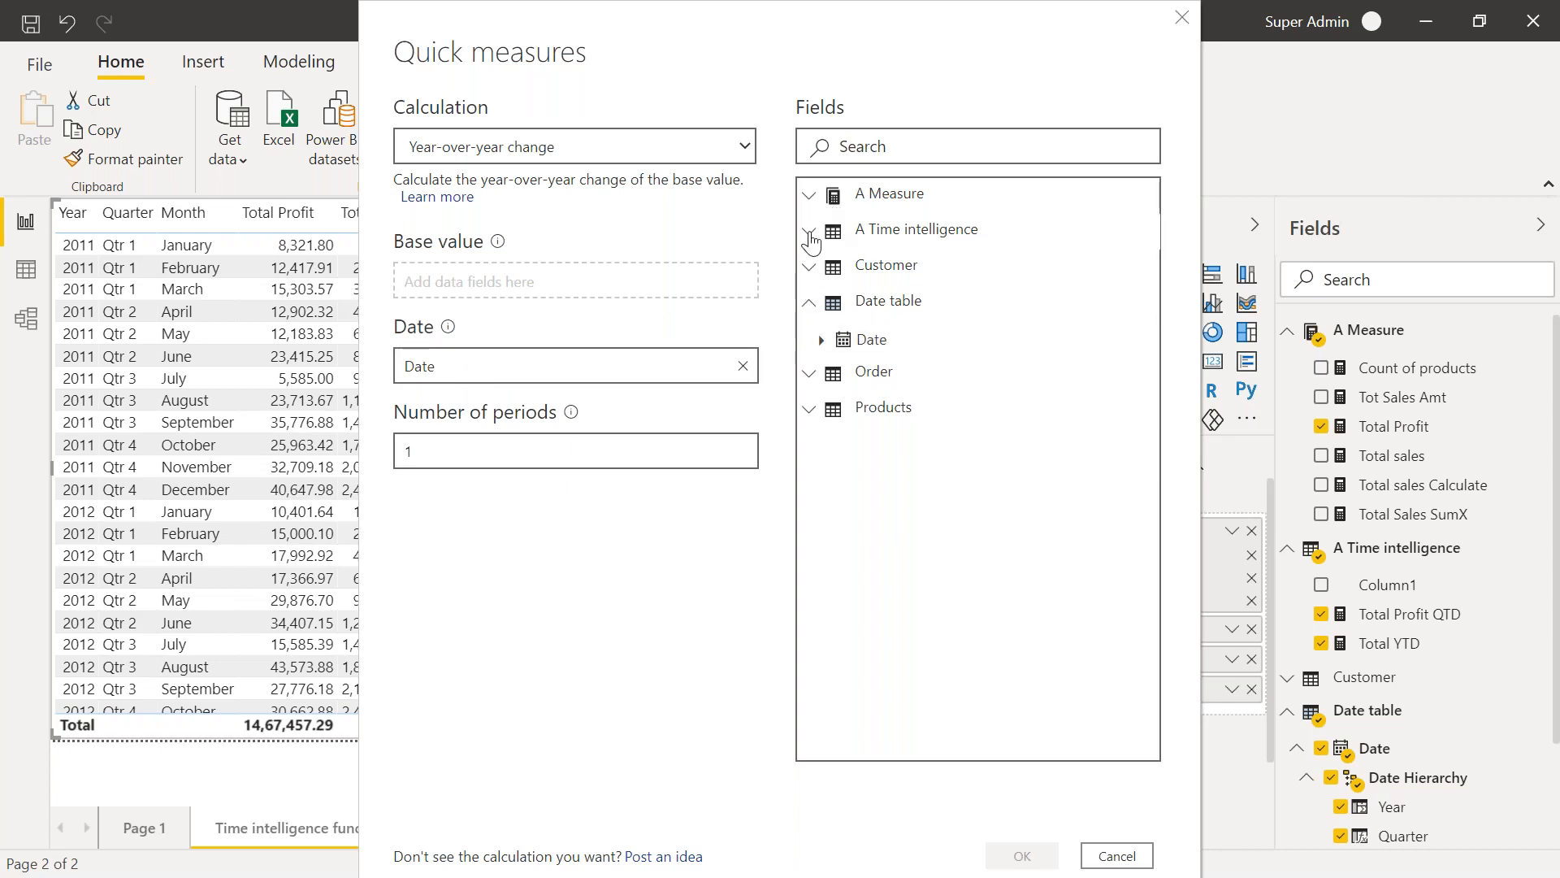
pyautogui.click(810, 205)
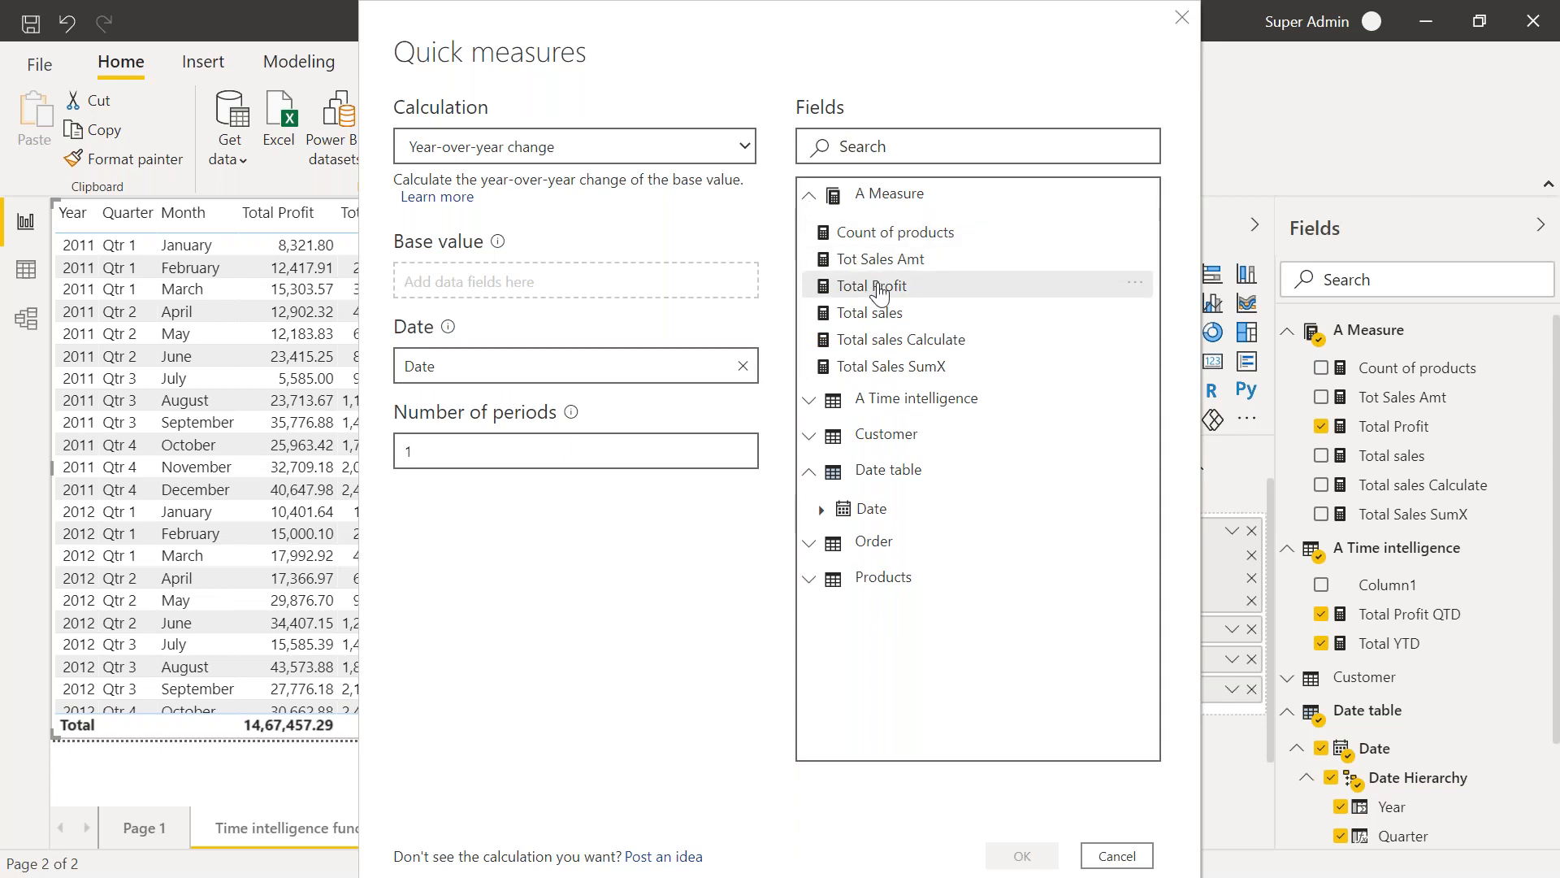
pyautogui.moveTo(882, 289); pyautogui.dragTo(452, 285)
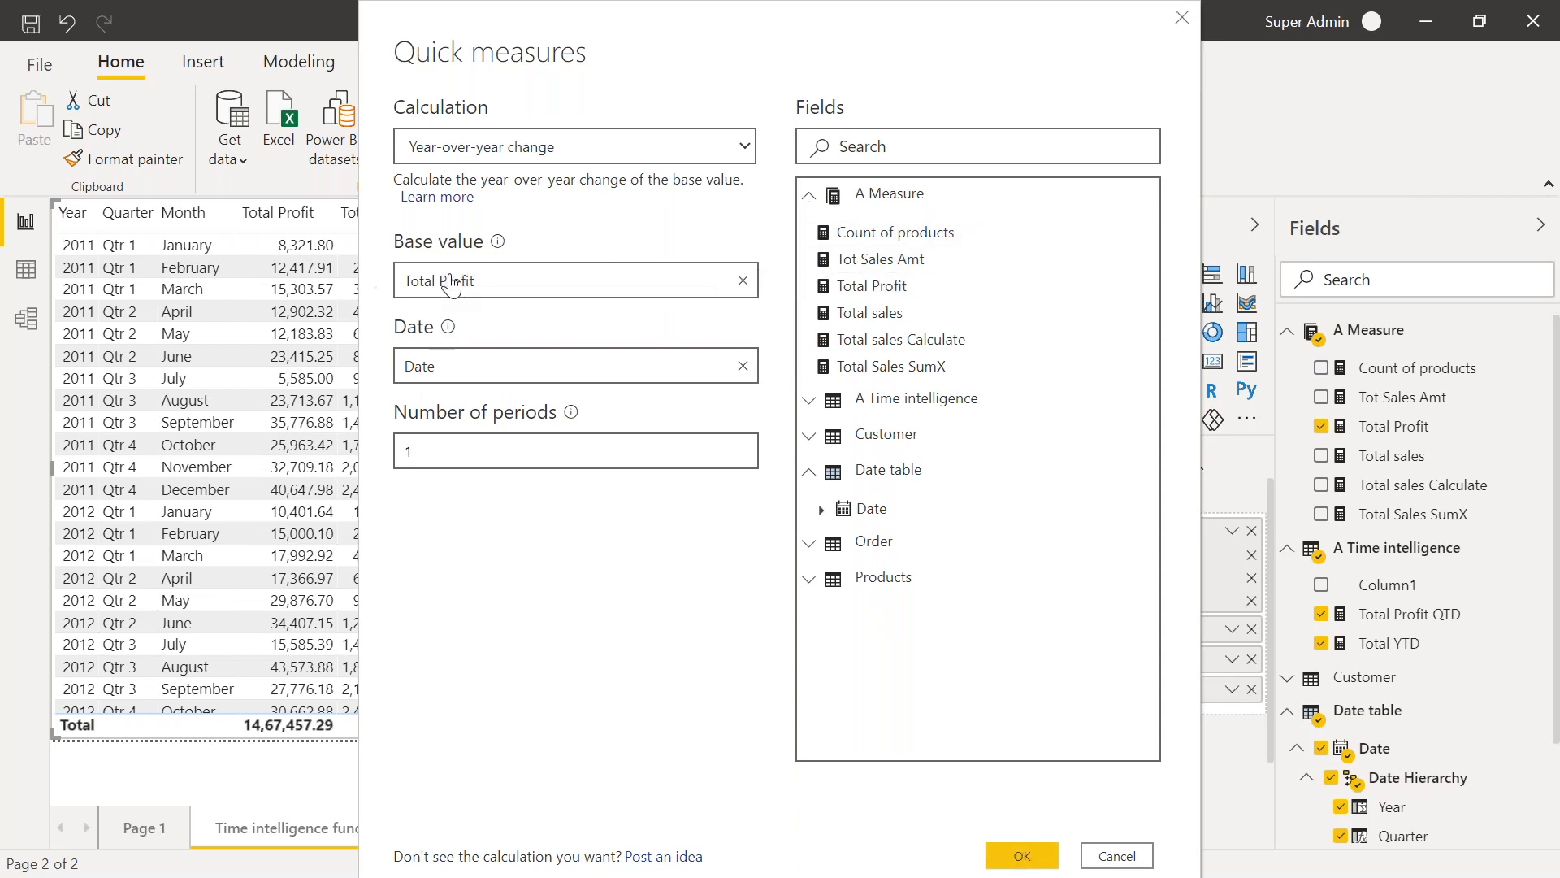
pyautogui.click(433, 451)
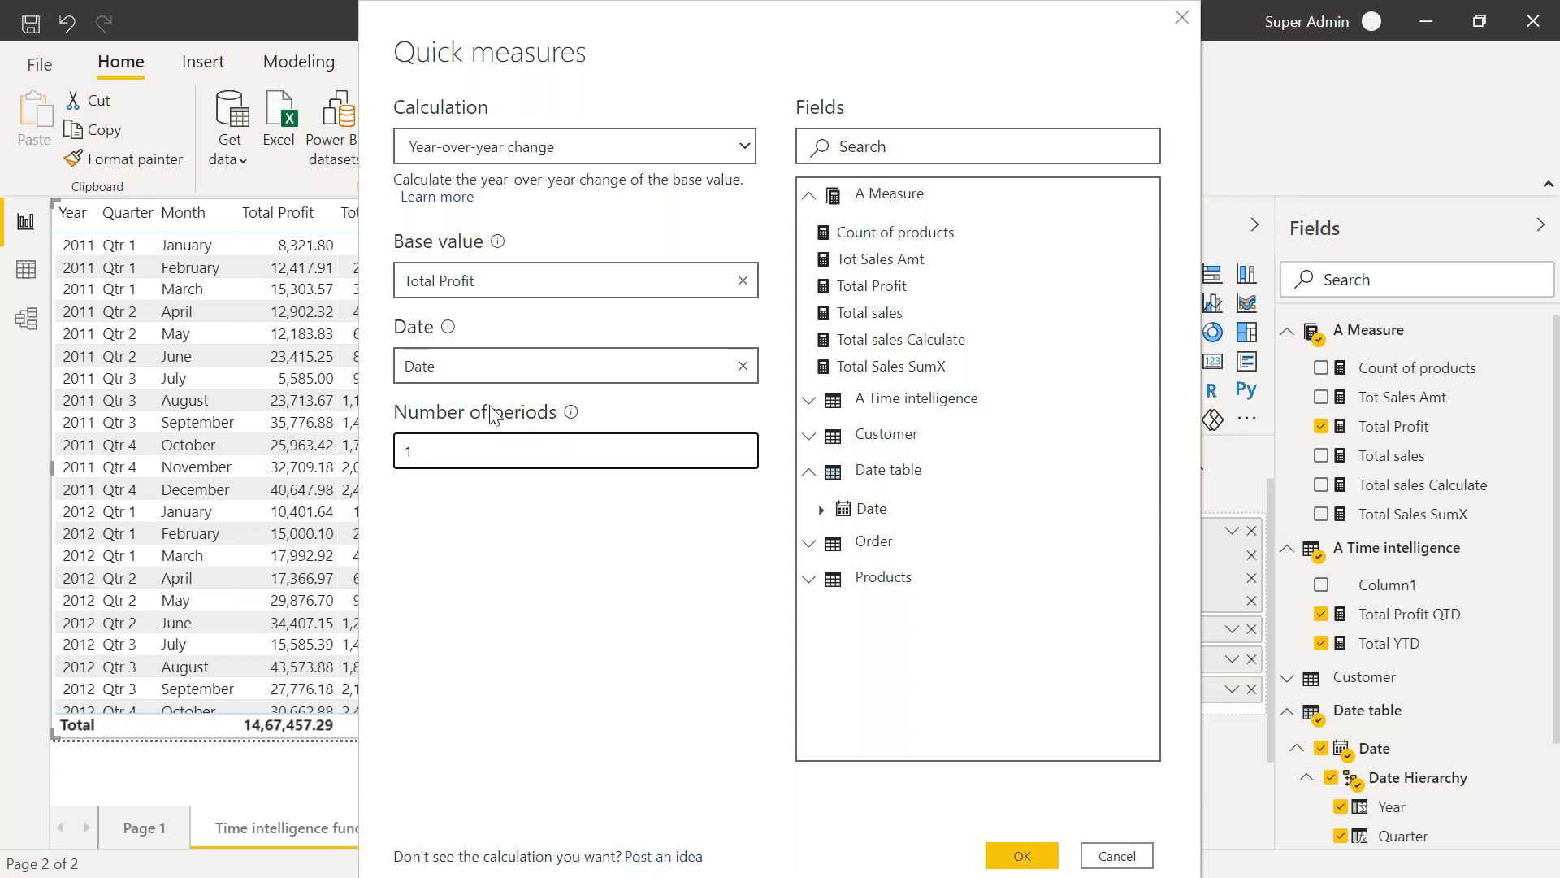
pyautogui.moveTo(574, 416)
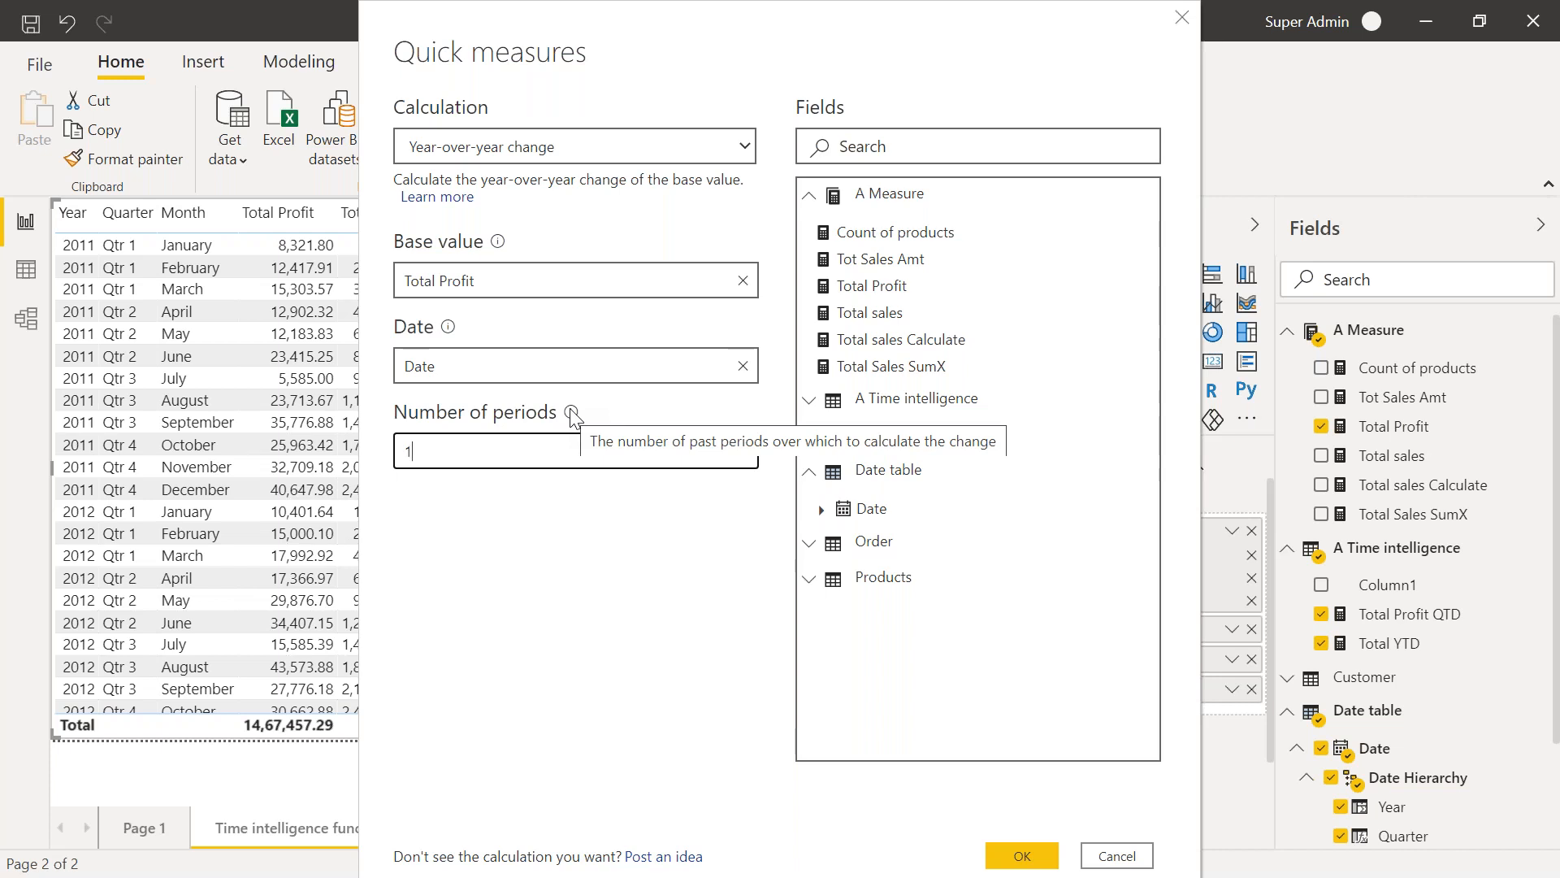
pyautogui.click(1020, 863)
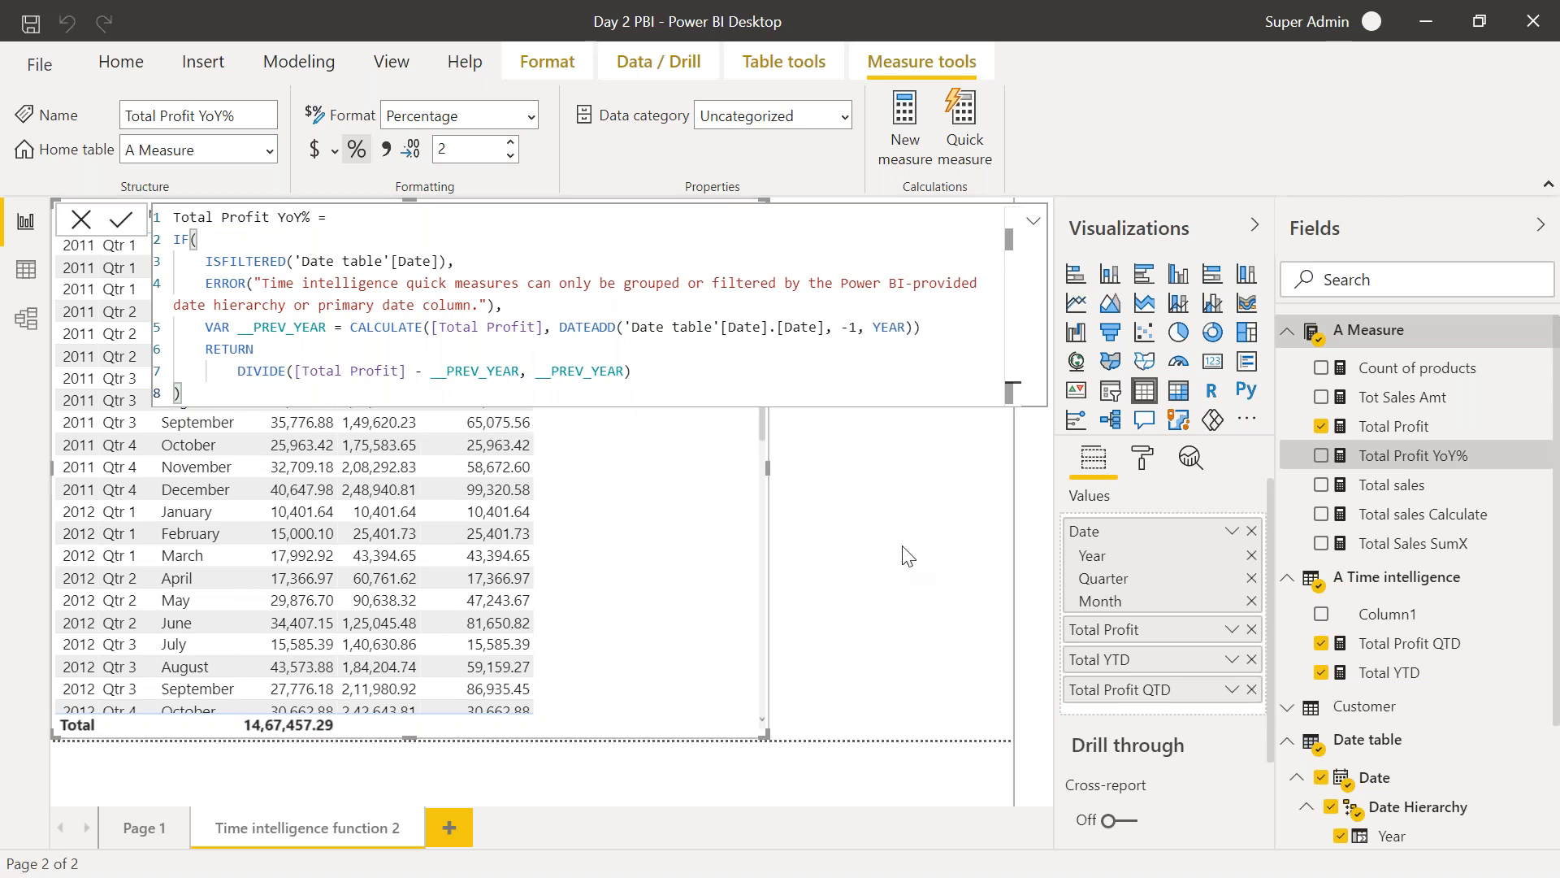
# Step: Set the Total Profit YoY% measure's home table to A Time intelligence
pyautogui.click(908, 595)
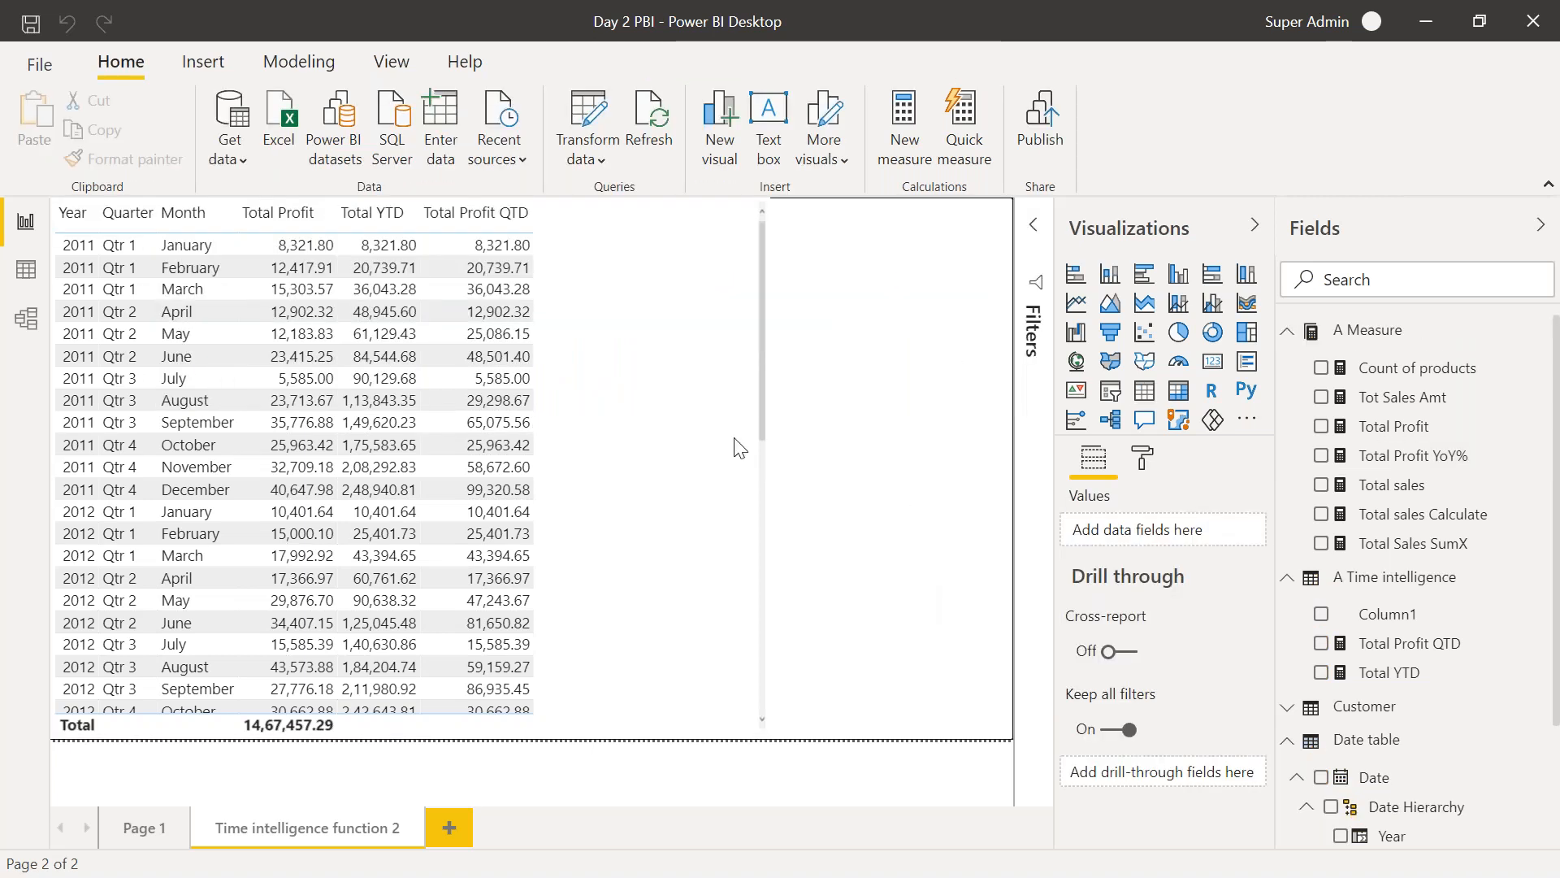
pyautogui.click(680, 439)
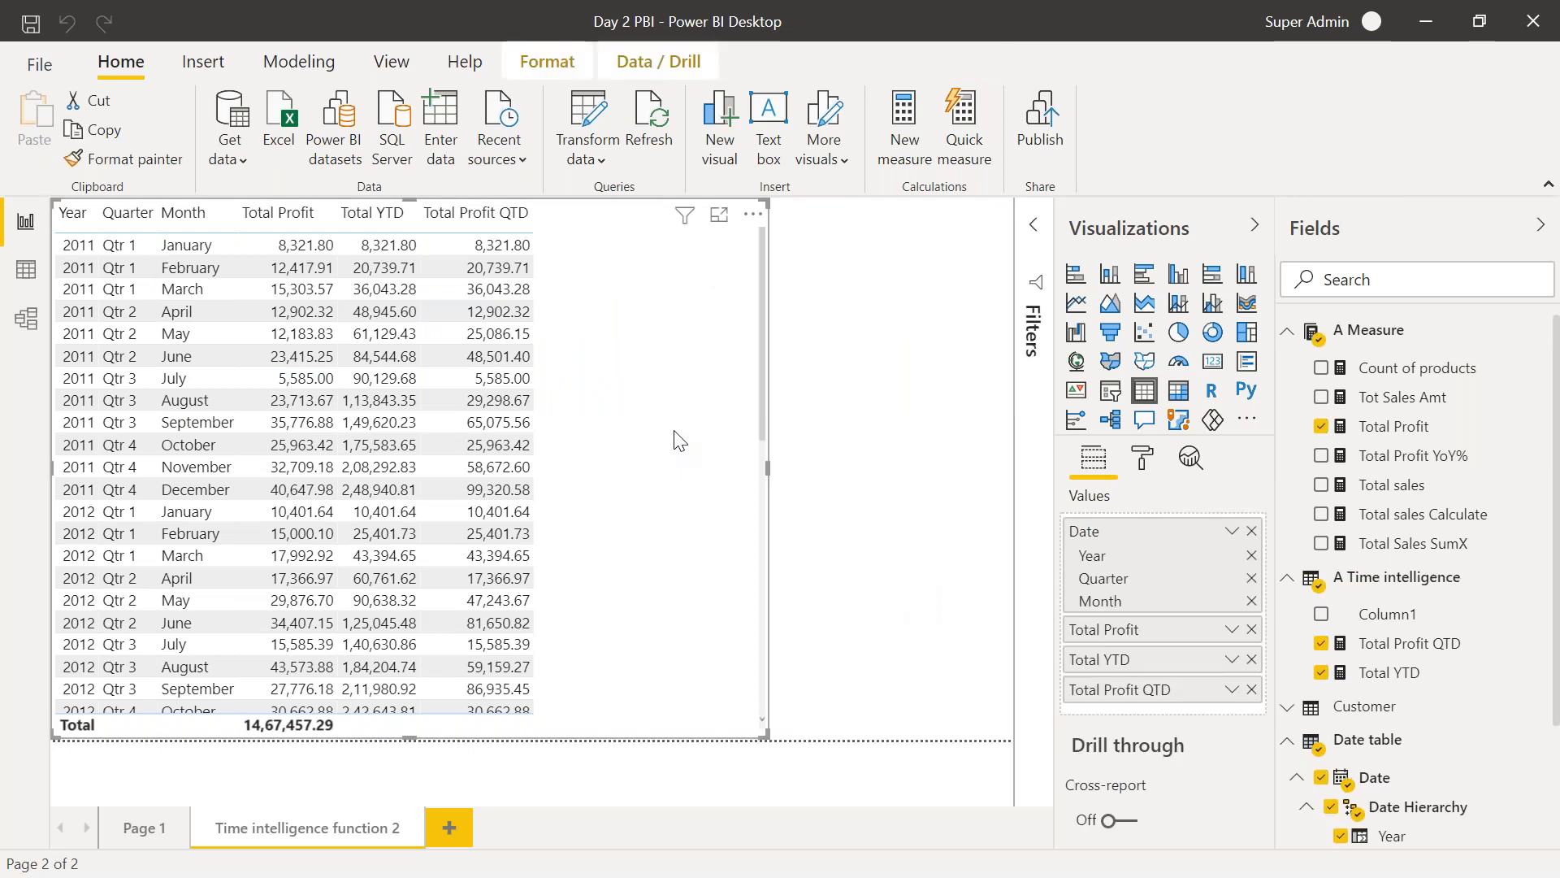
pyautogui.click(1430, 459)
pyautogui.click(271, 153)
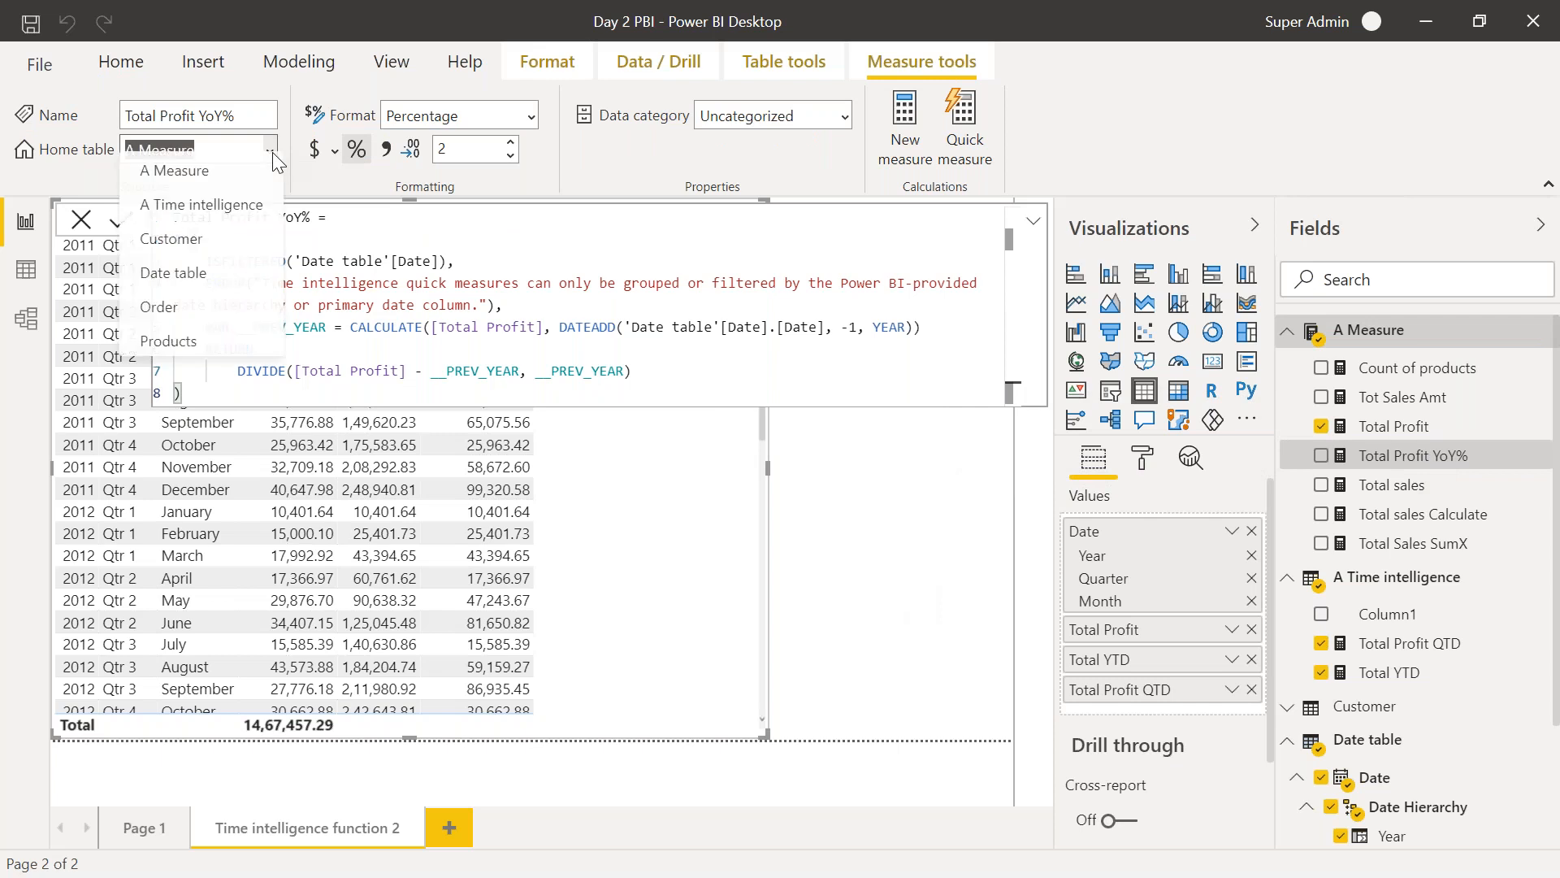
pyautogui.click(213, 213)
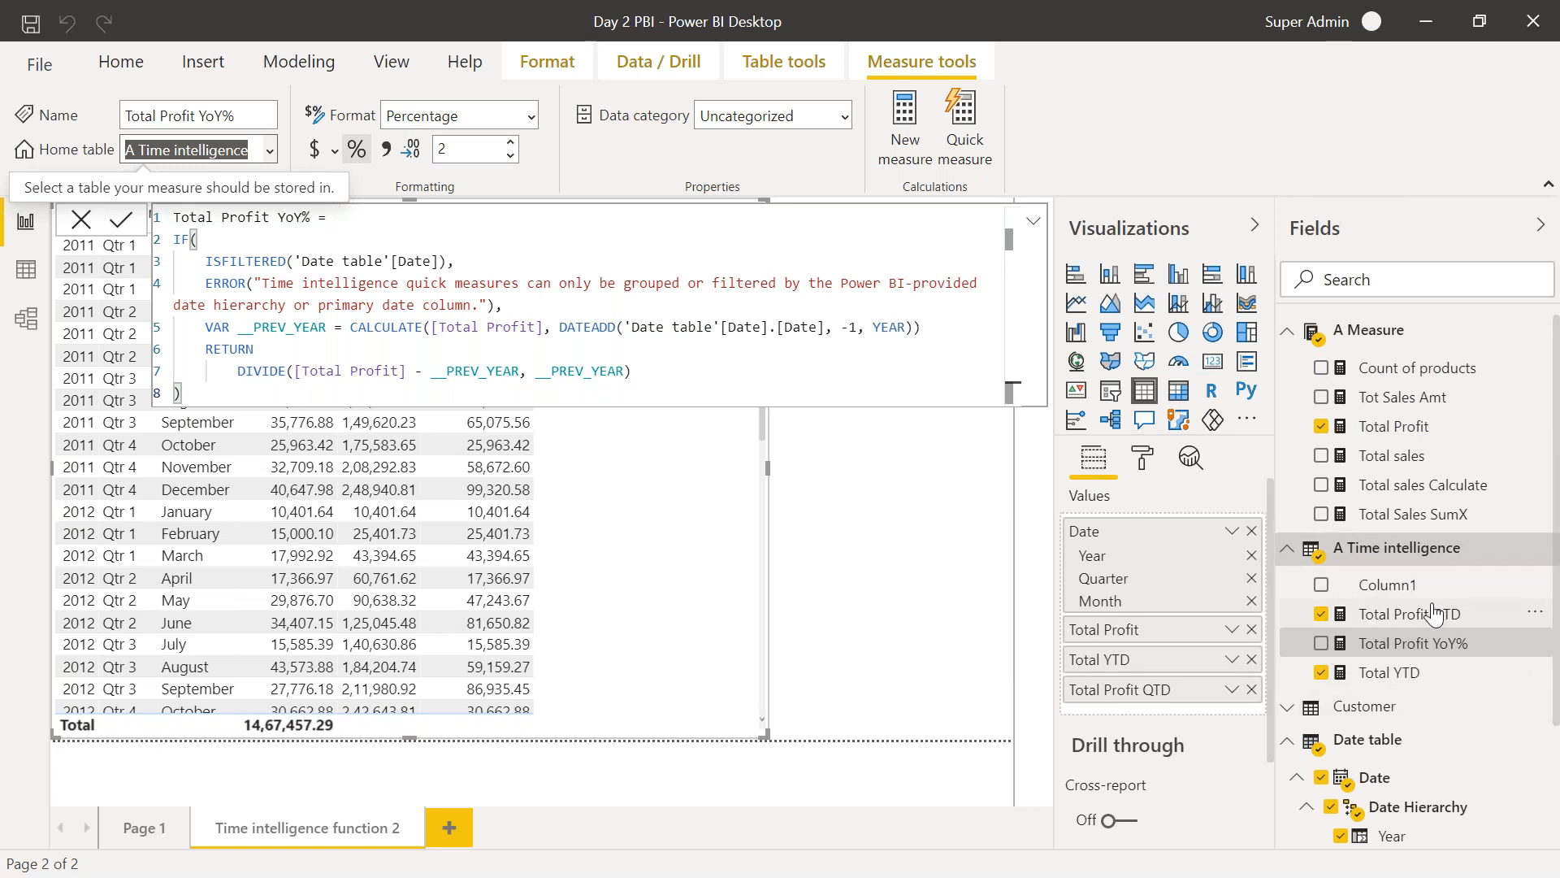
# Step: Add the Total Profit YoY% measure to the table's values
pyautogui.scroll(-3, 1432, 609)
pyautogui.moveTo(1414, 483); pyautogui.dragTo(688, 518)
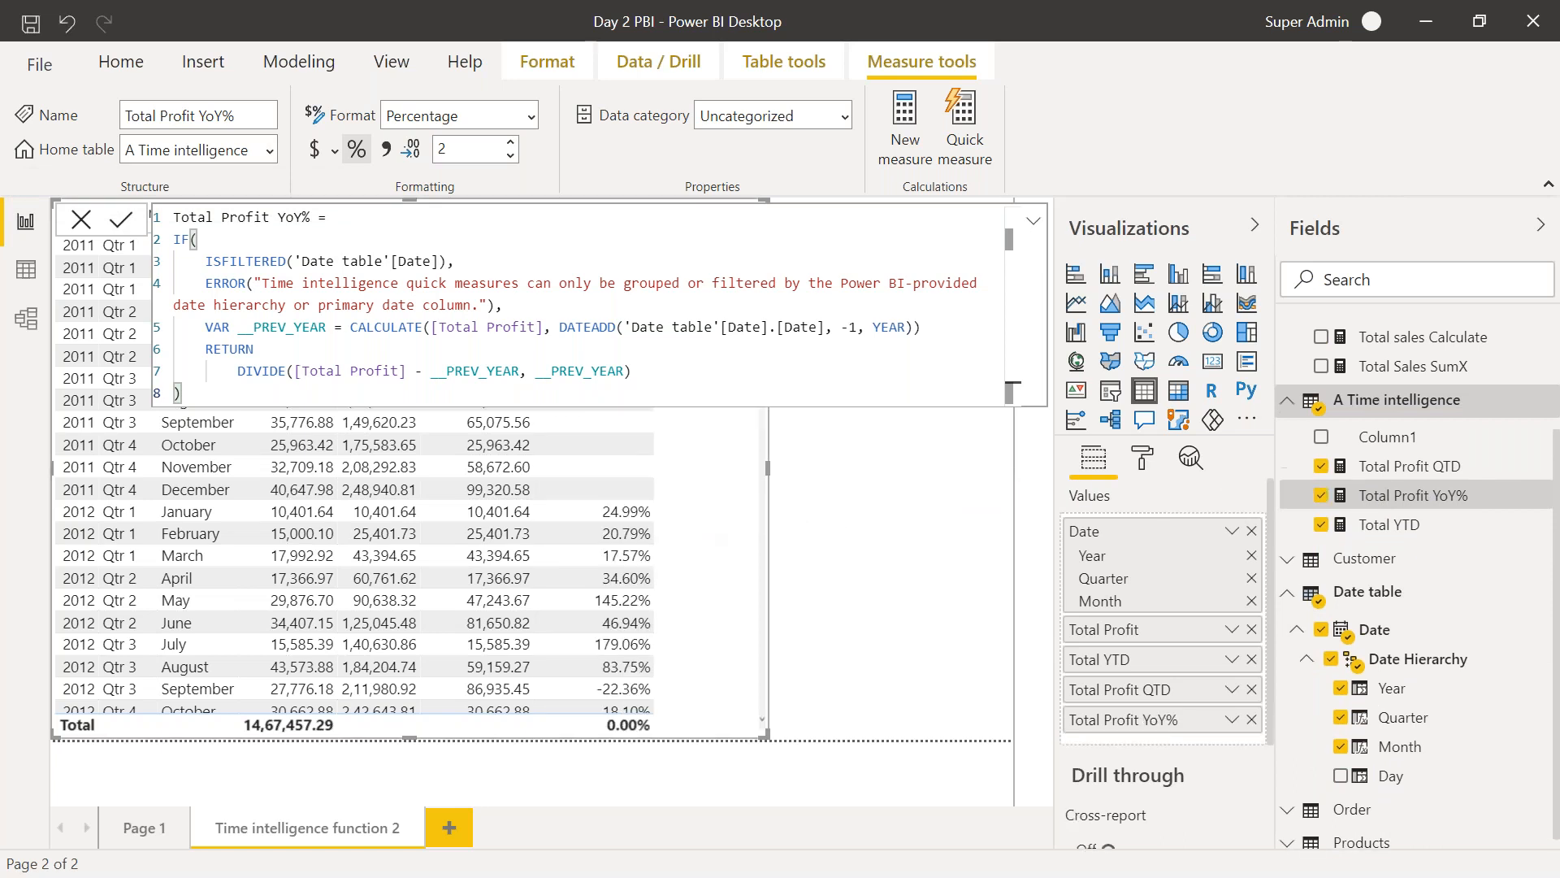
pyautogui.click(851, 532)
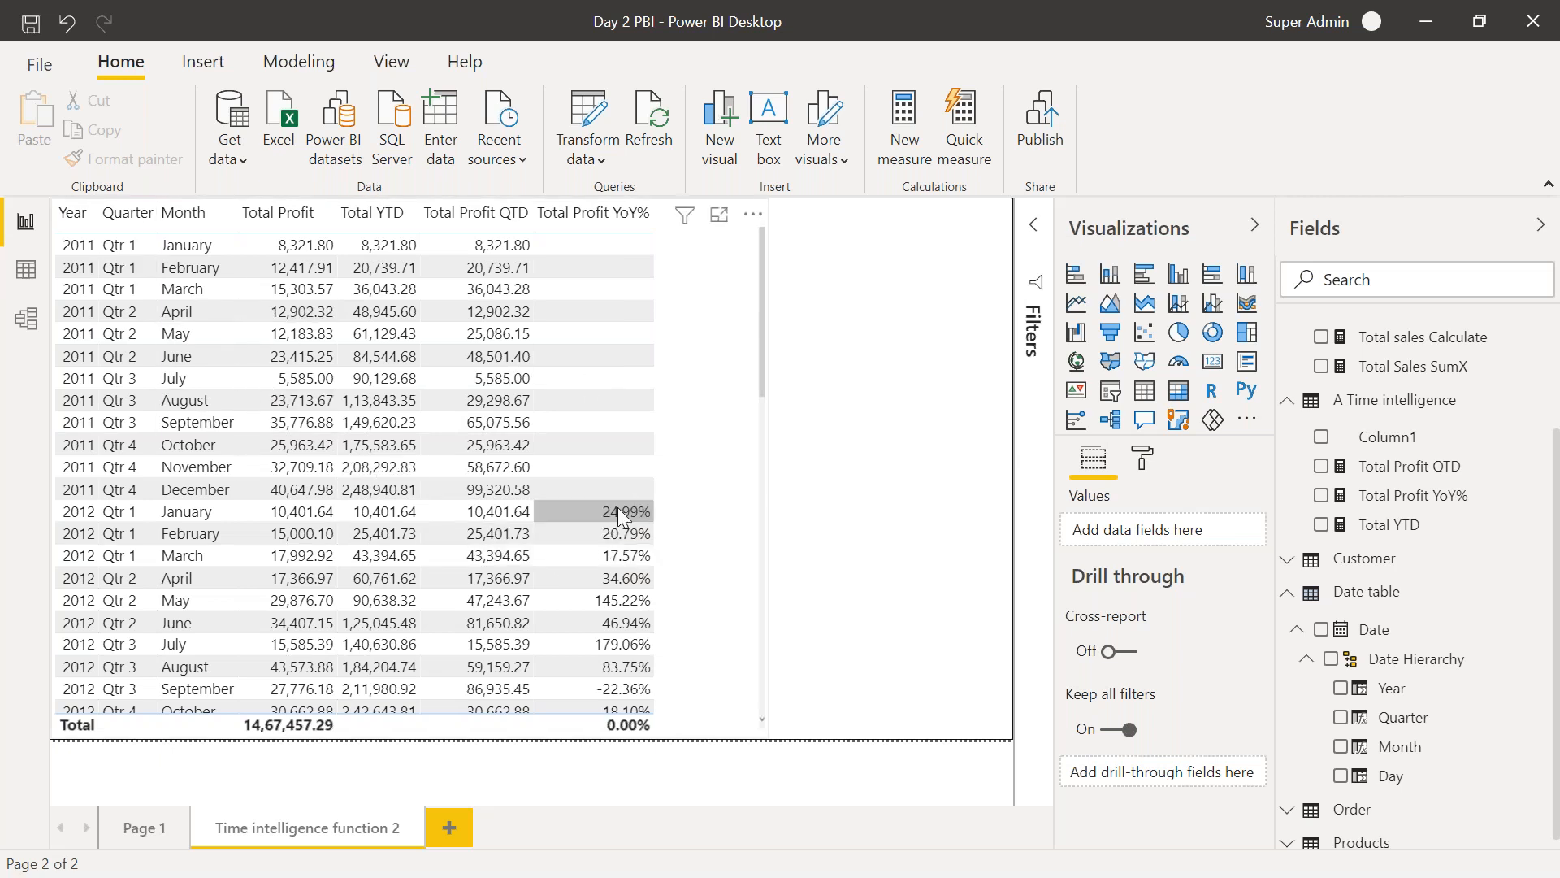
pyautogui.moveTo(618, 509)
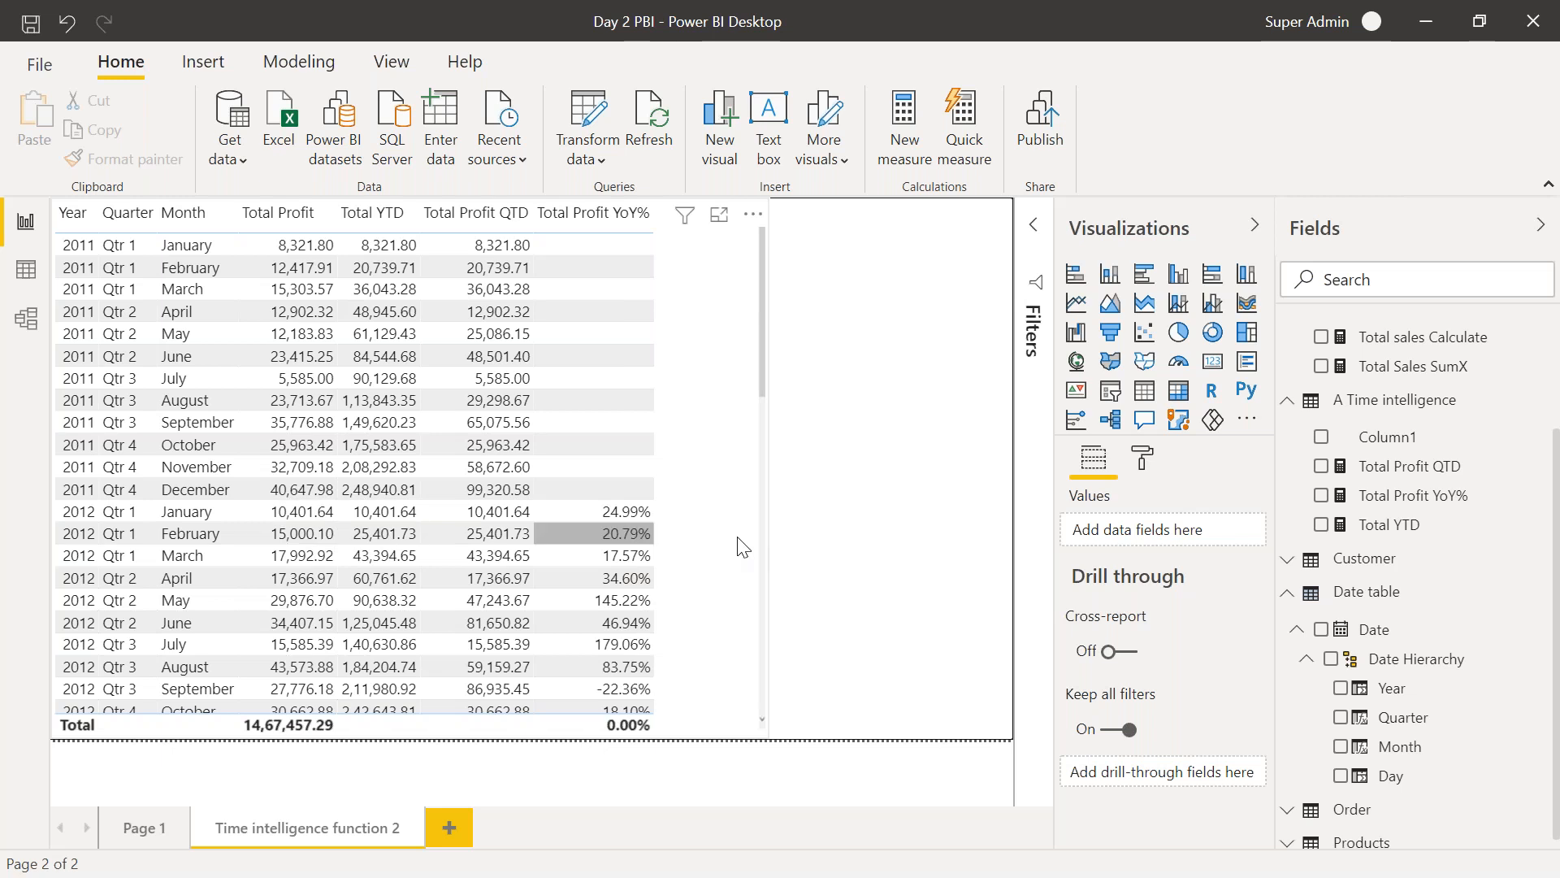
# Step: Create a Month-over-month change quick measure with base value Total Profit, the Date table's Date, and 6 periods
pyautogui.click(963, 134)
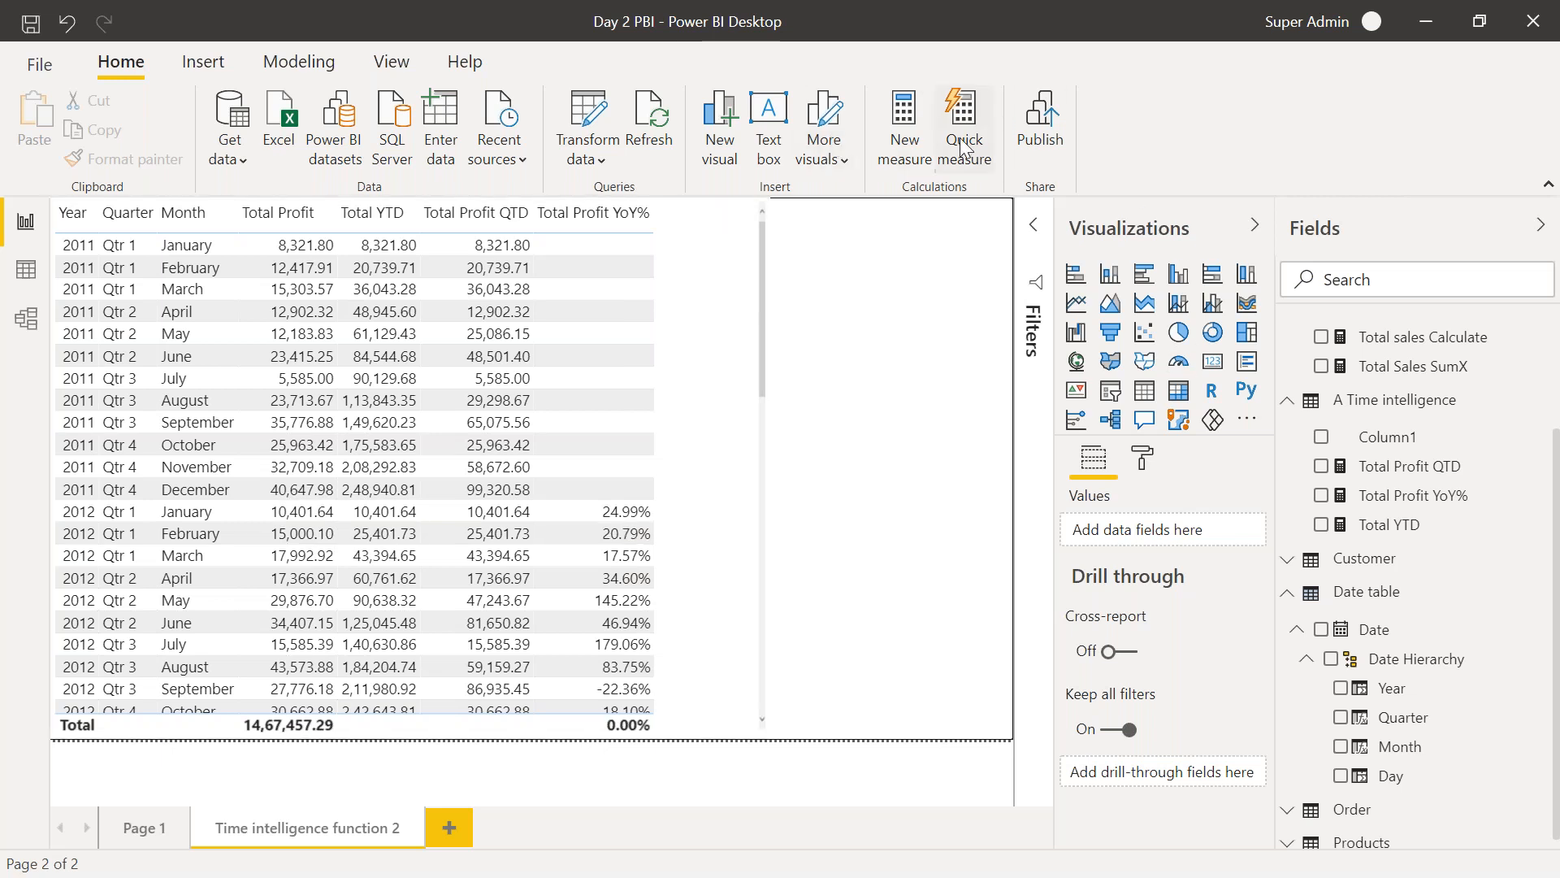
pyautogui.click(594, 158)
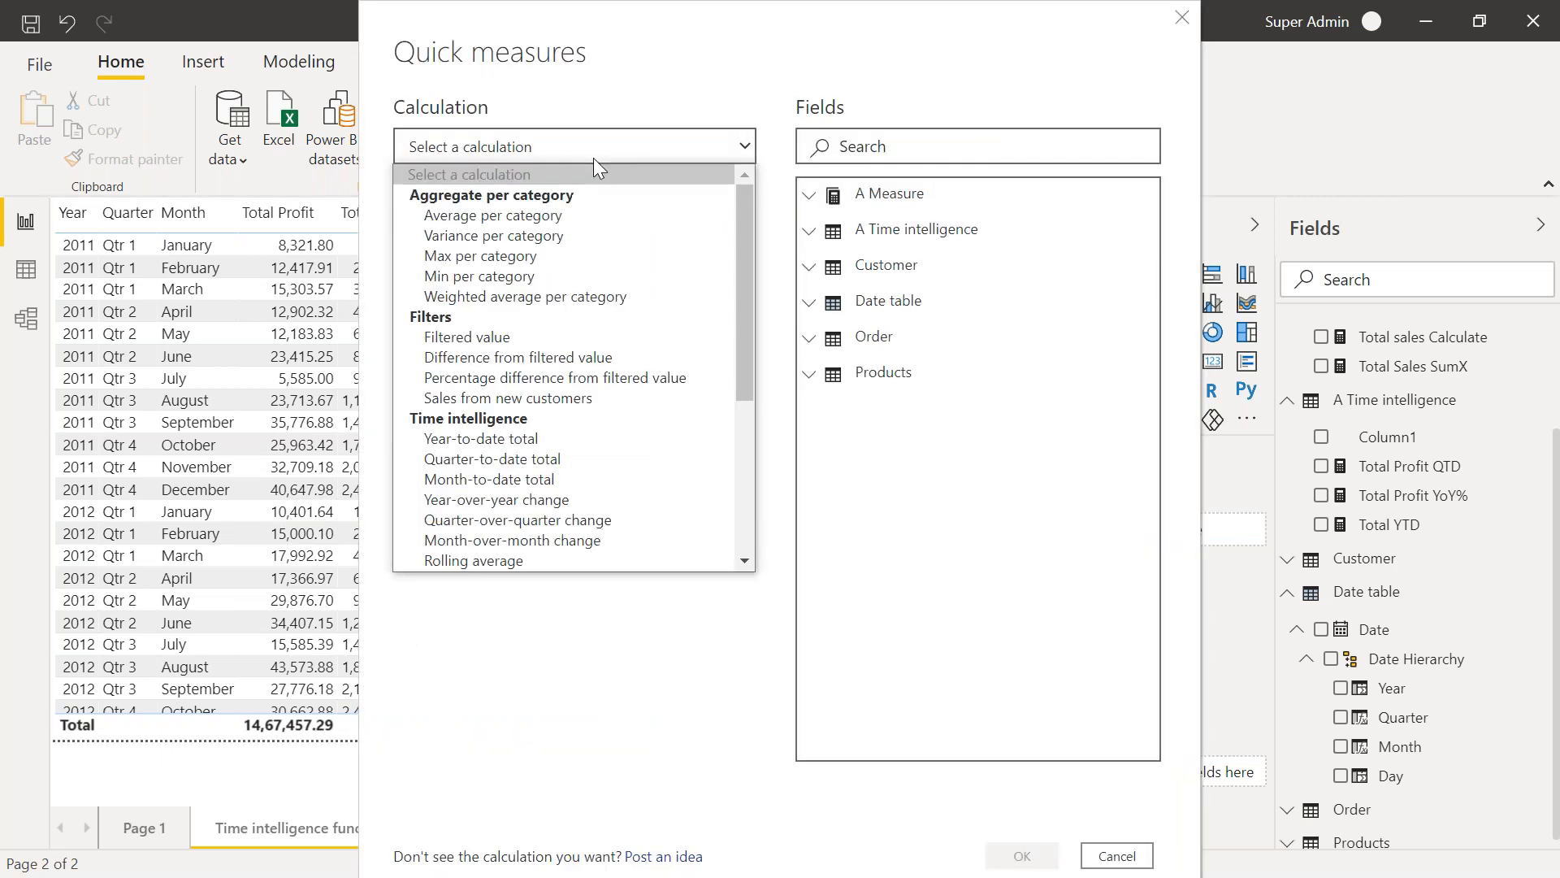
pyautogui.scroll(-1, 567, 474)
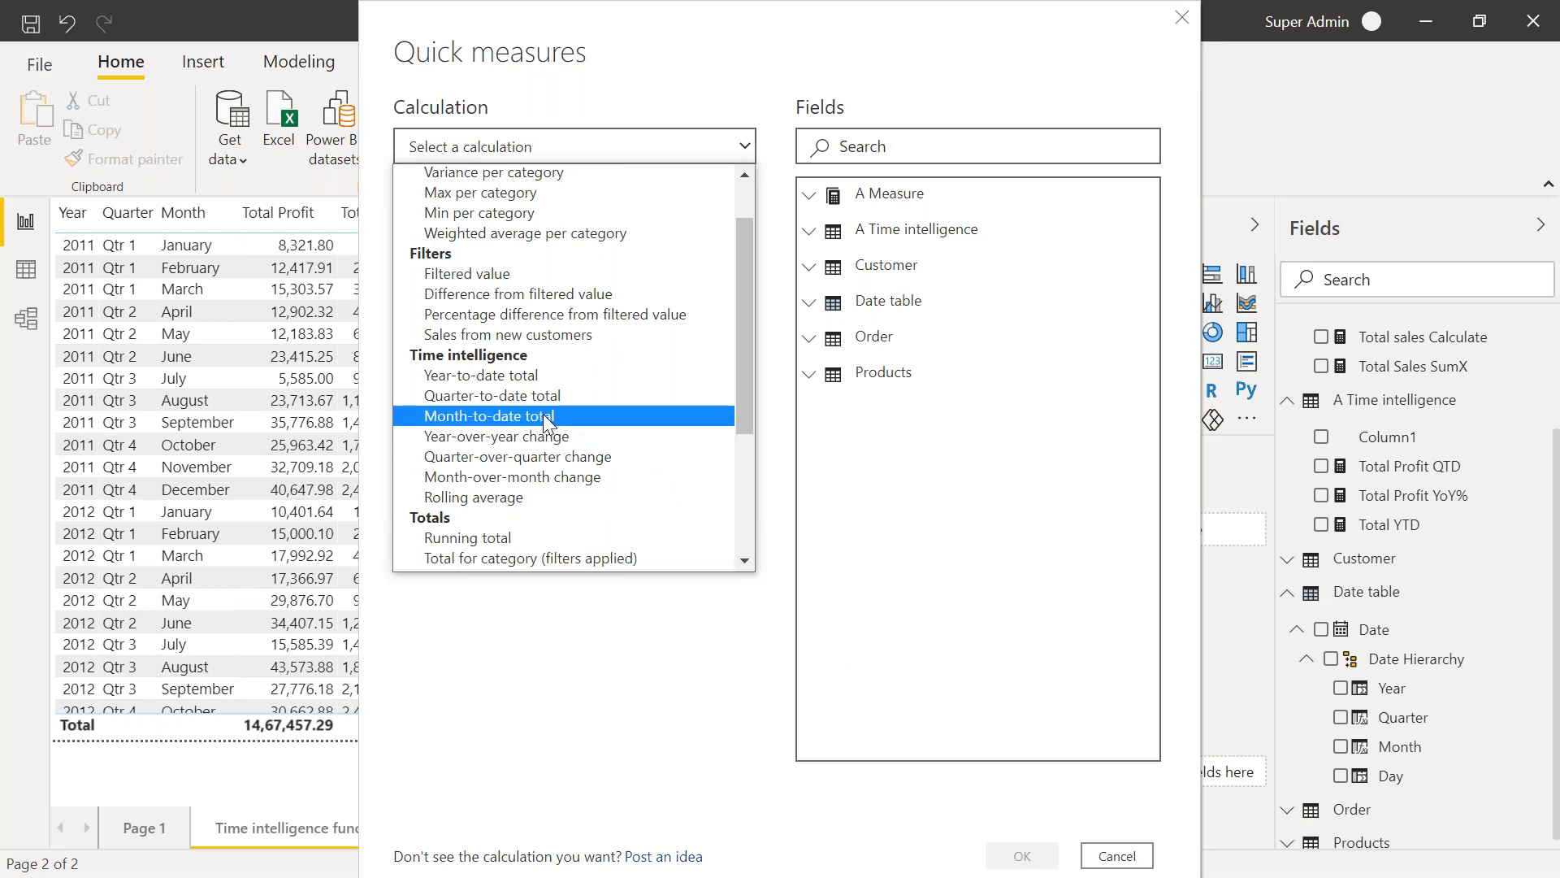
pyautogui.click(524, 477)
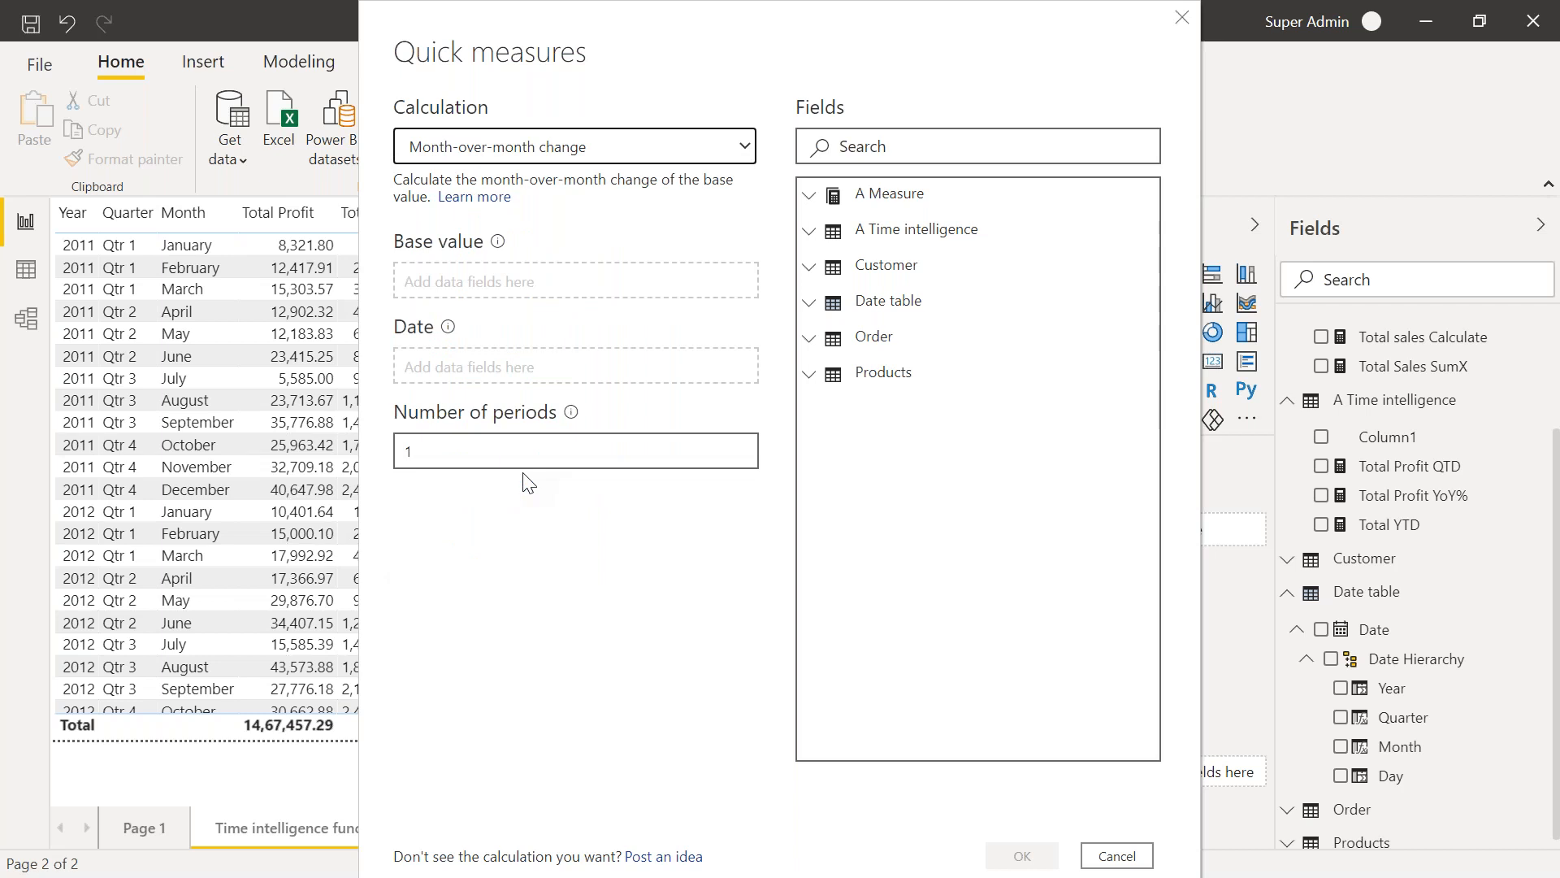
pyautogui.click(478, 451)
pyautogui.write('6')
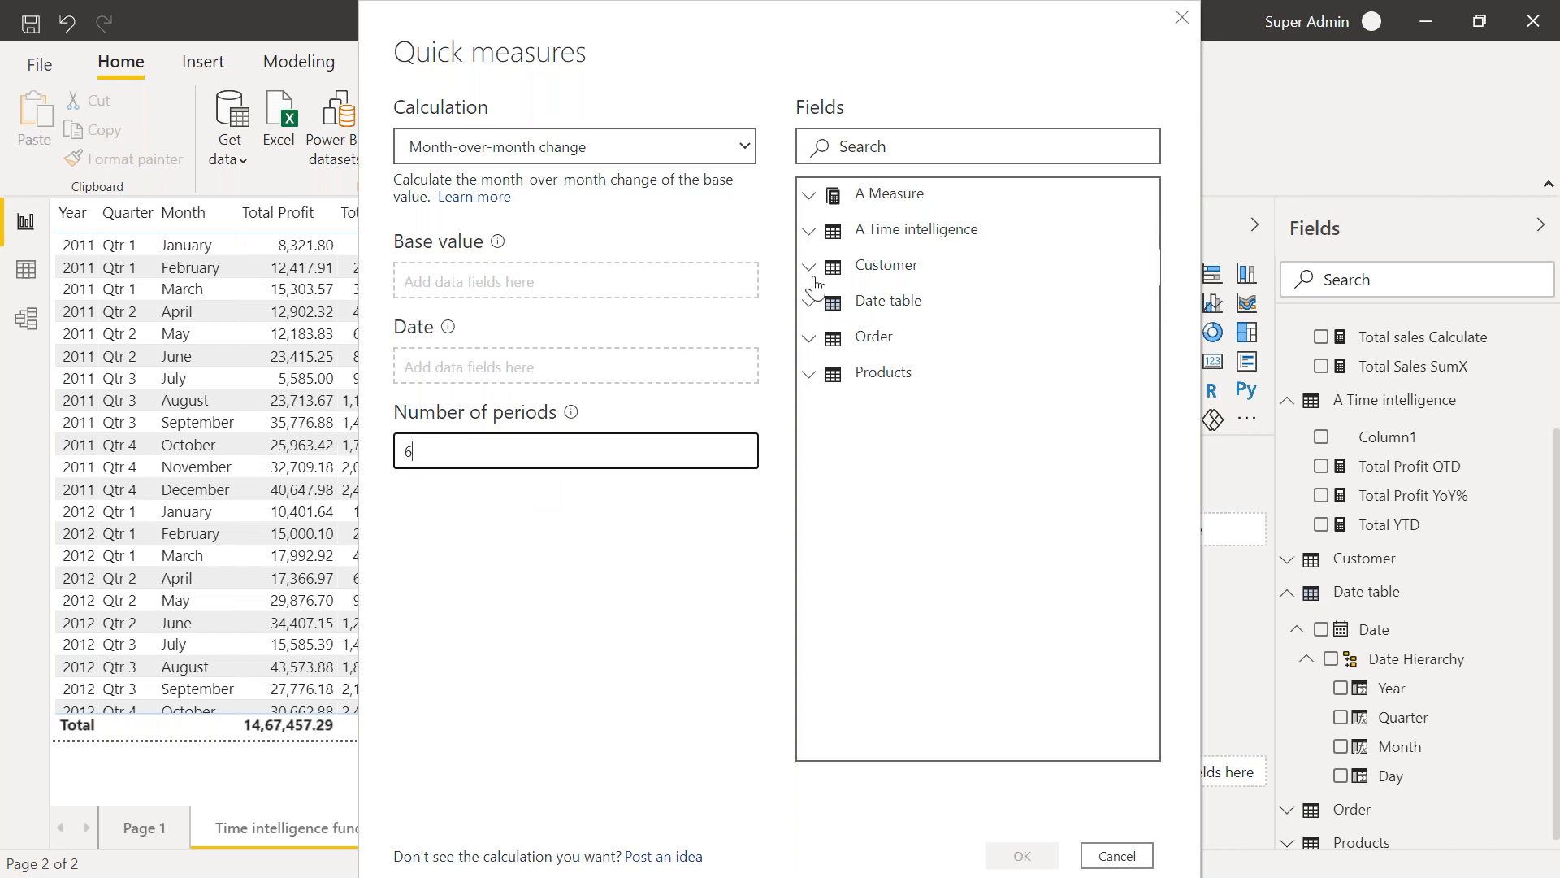
pyautogui.click(810, 195)
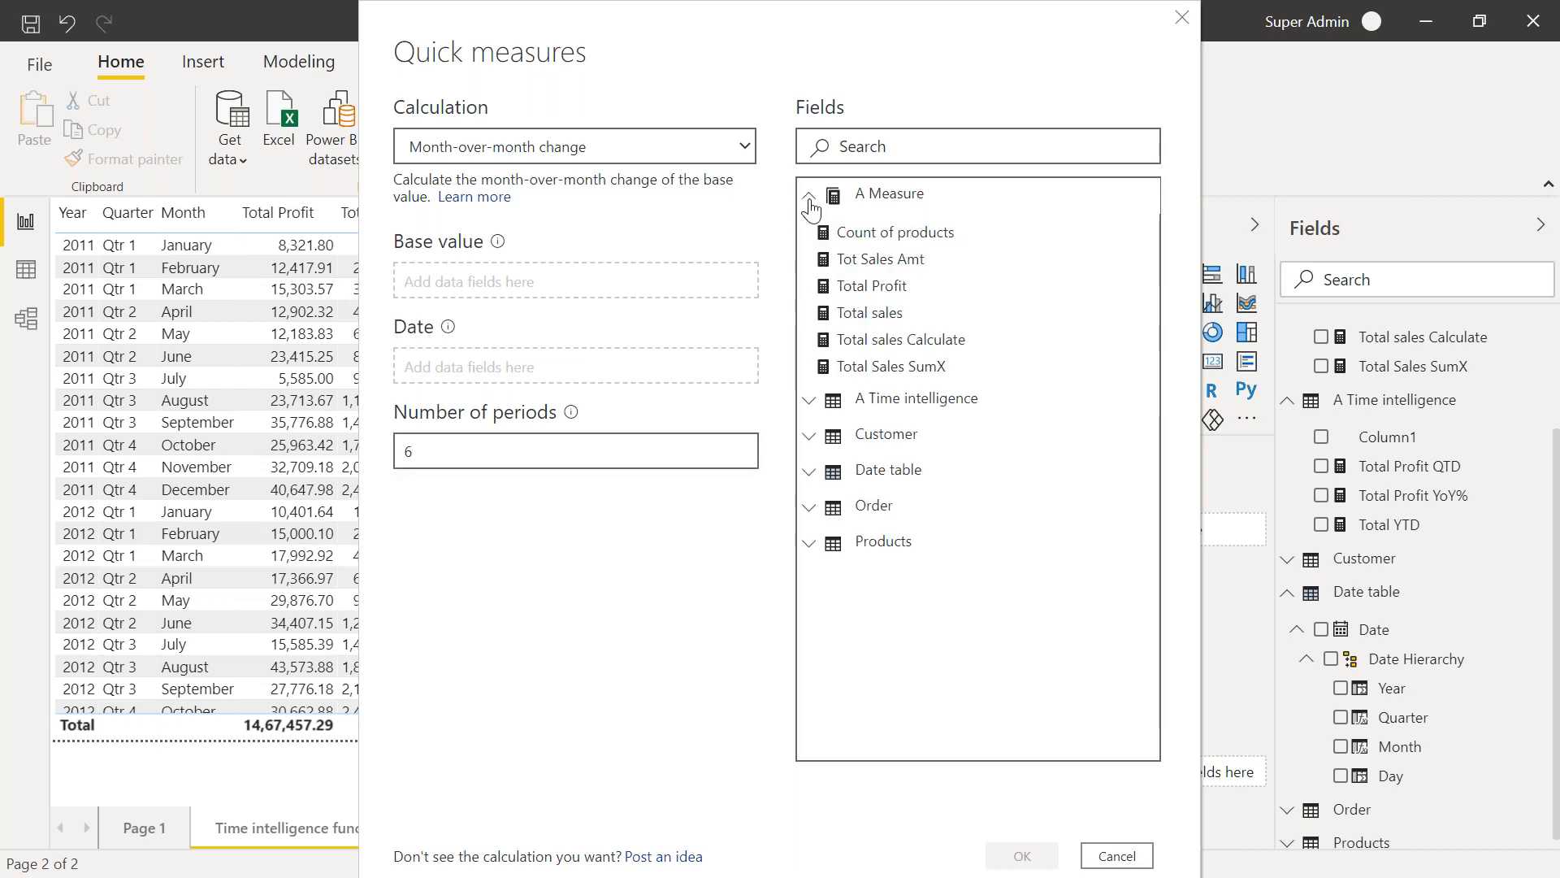
pyautogui.moveTo(875, 288); pyautogui.dragTo(504, 281)
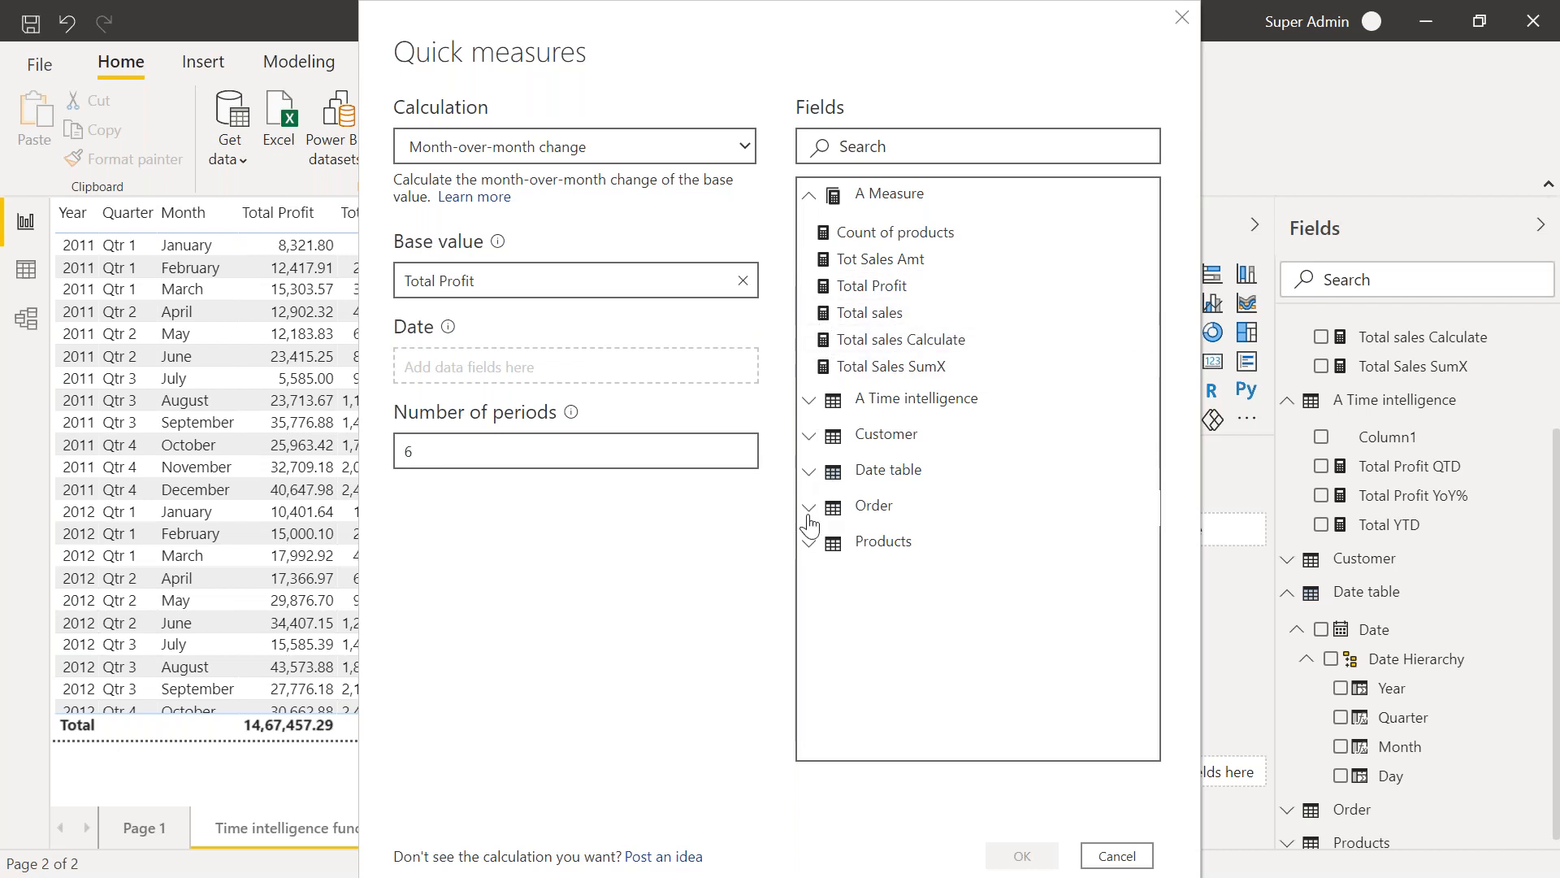
pyautogui.click(809, 471)
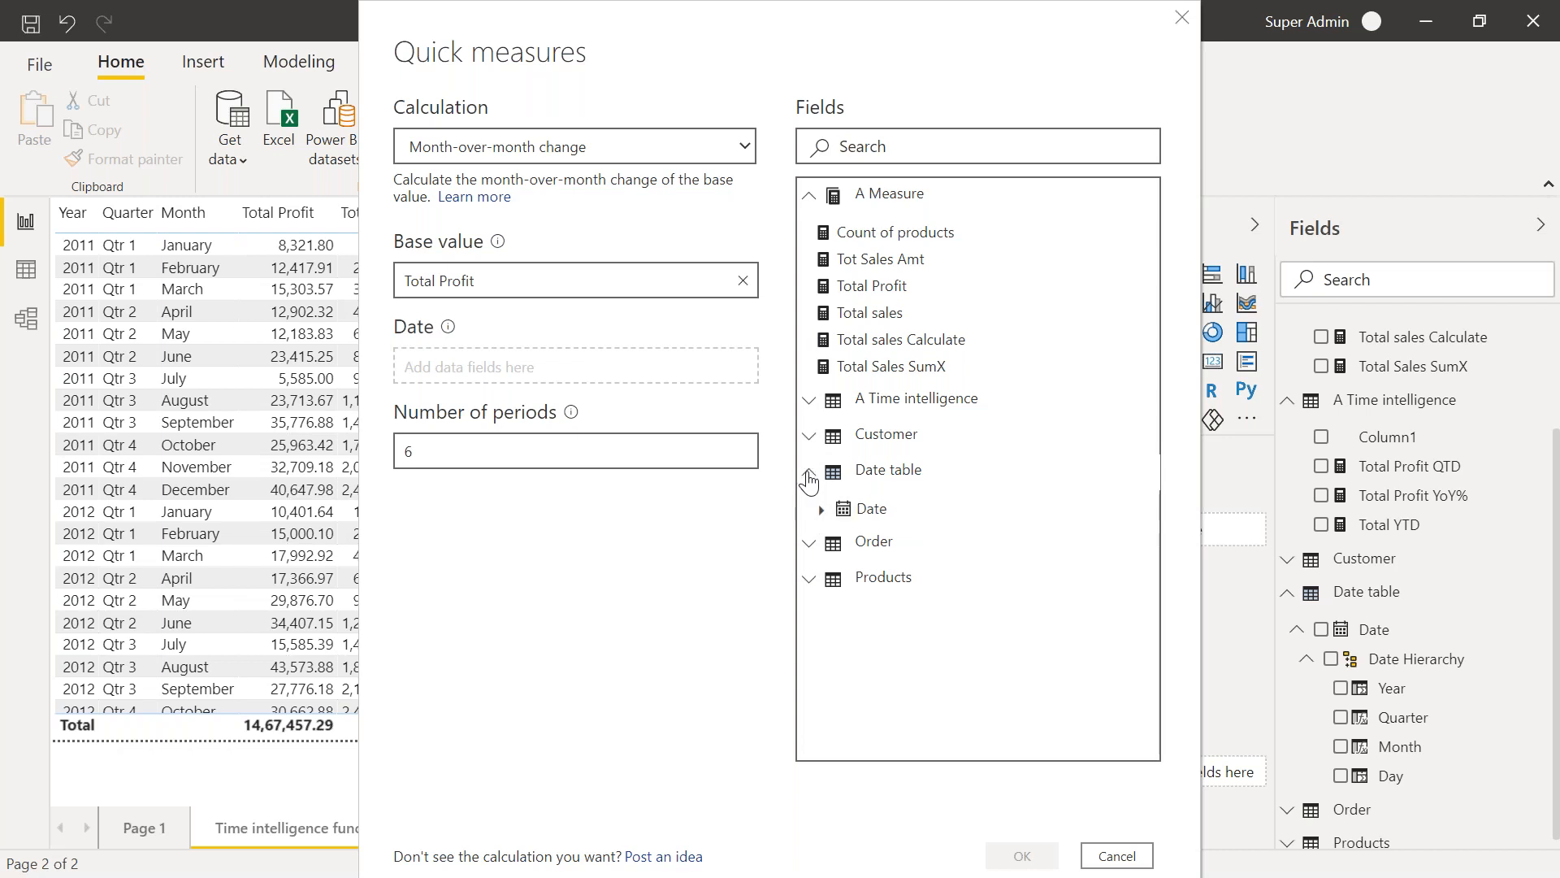
pyautogui.moveTo(864, 509); pyautogui.dragTo(478, 376)
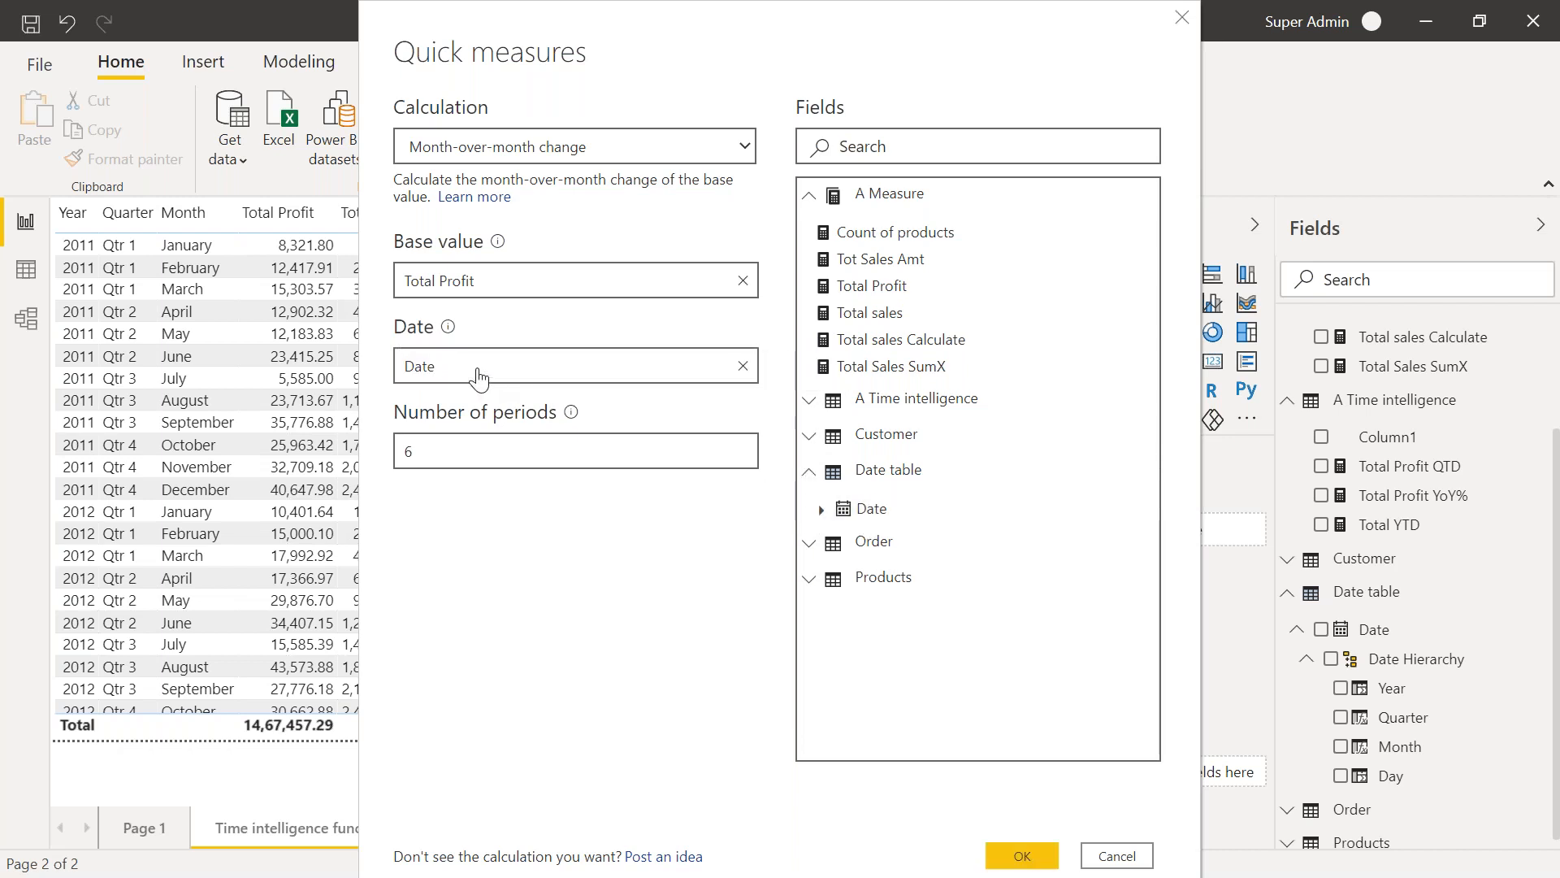
pyautogui.click(1022, 857)
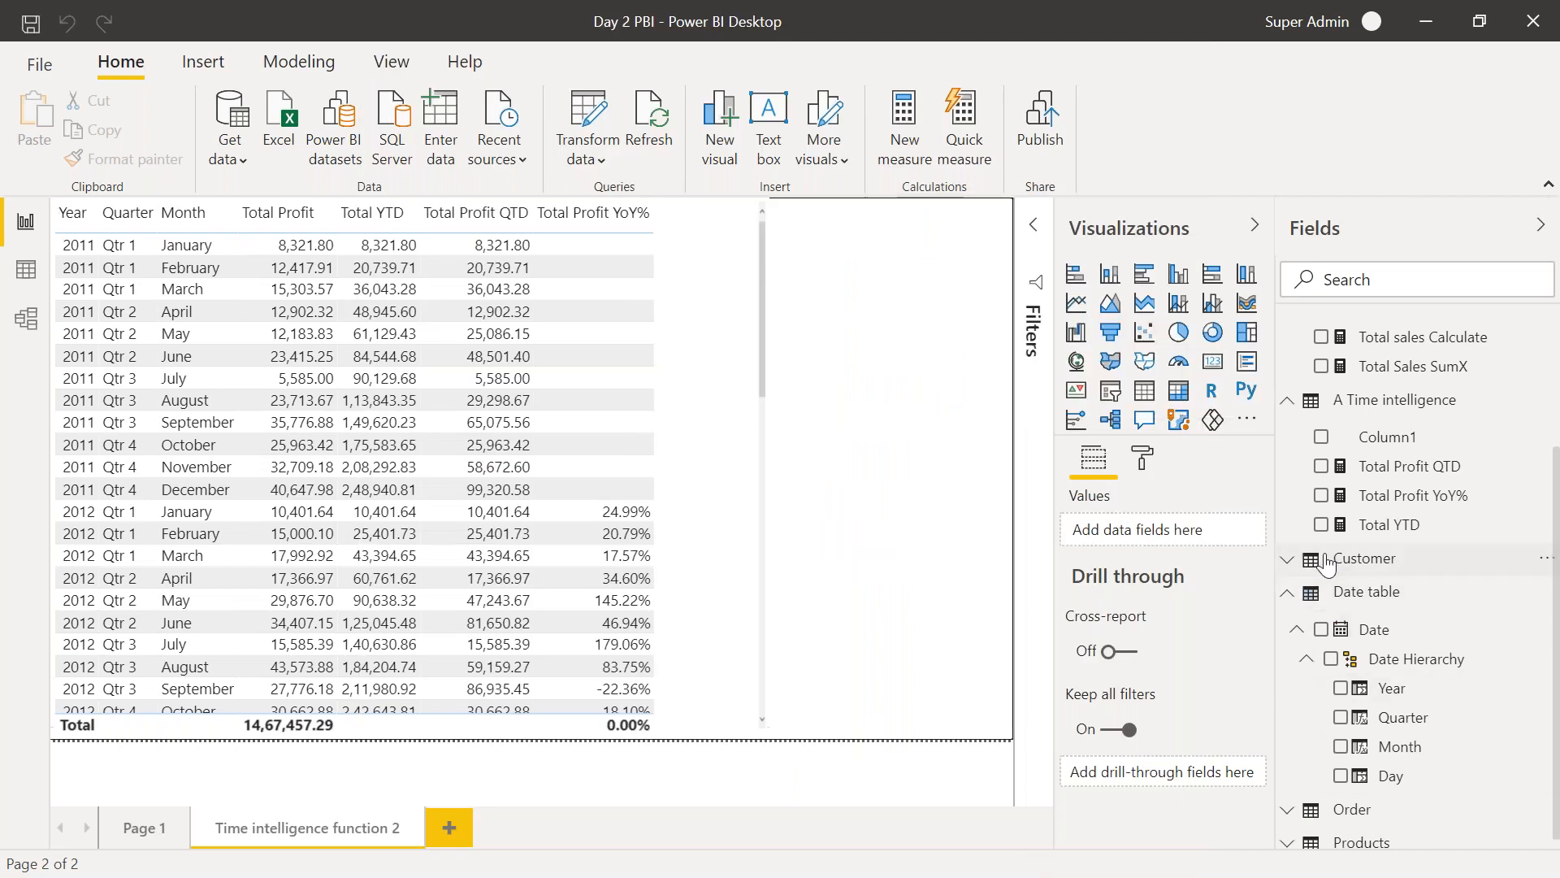
# Step: Delete the Total Profit MoM% measure from the A Measure table
pyautogui.scroll(3, 1372, 471)
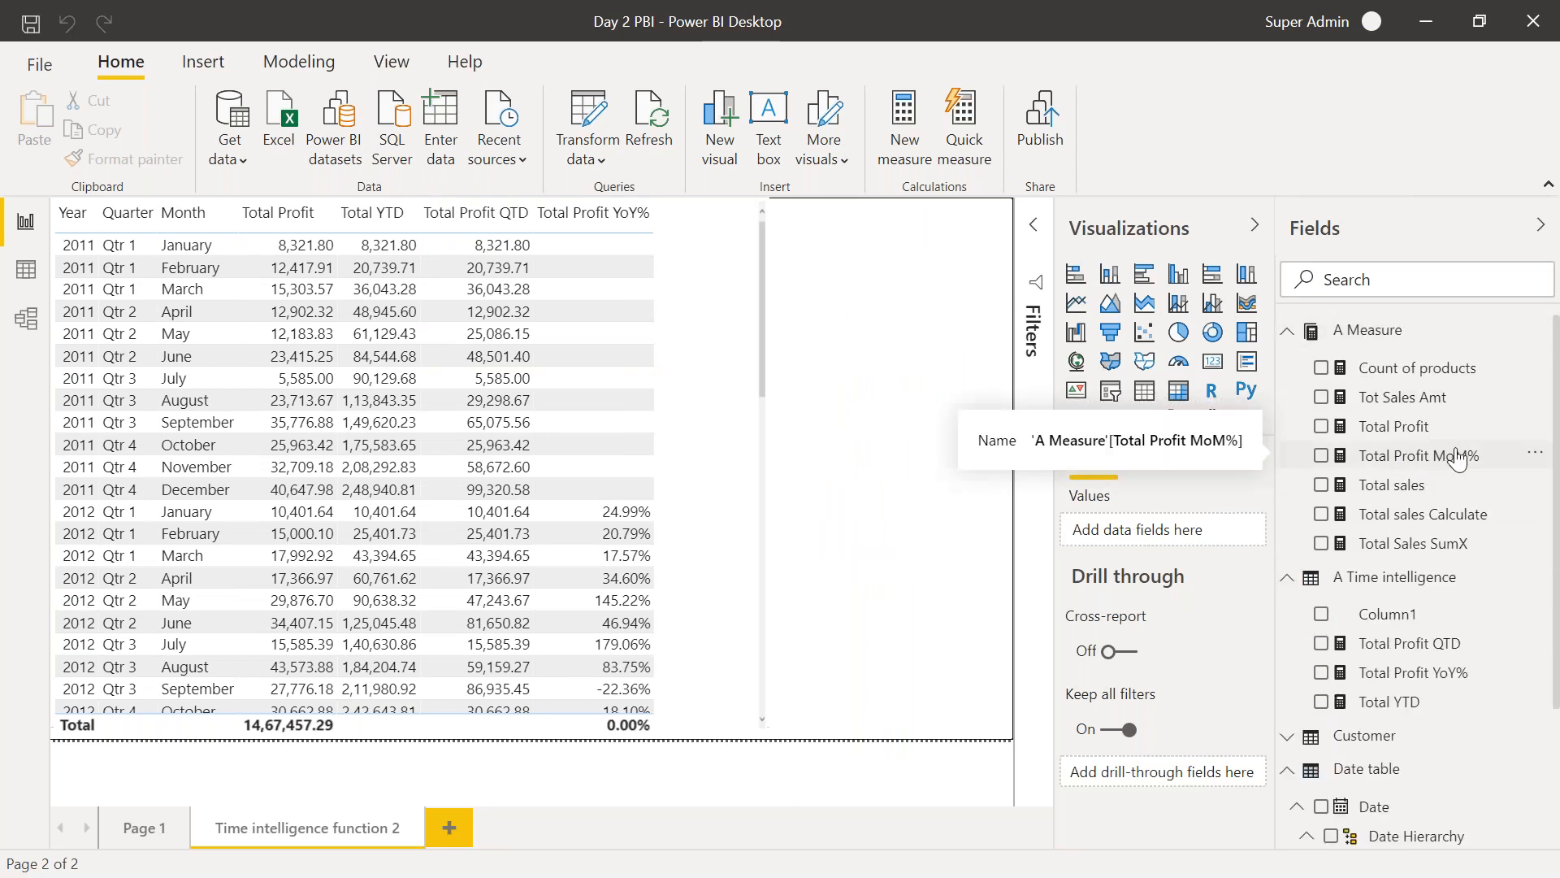
pyautogui.click(1535, 454)
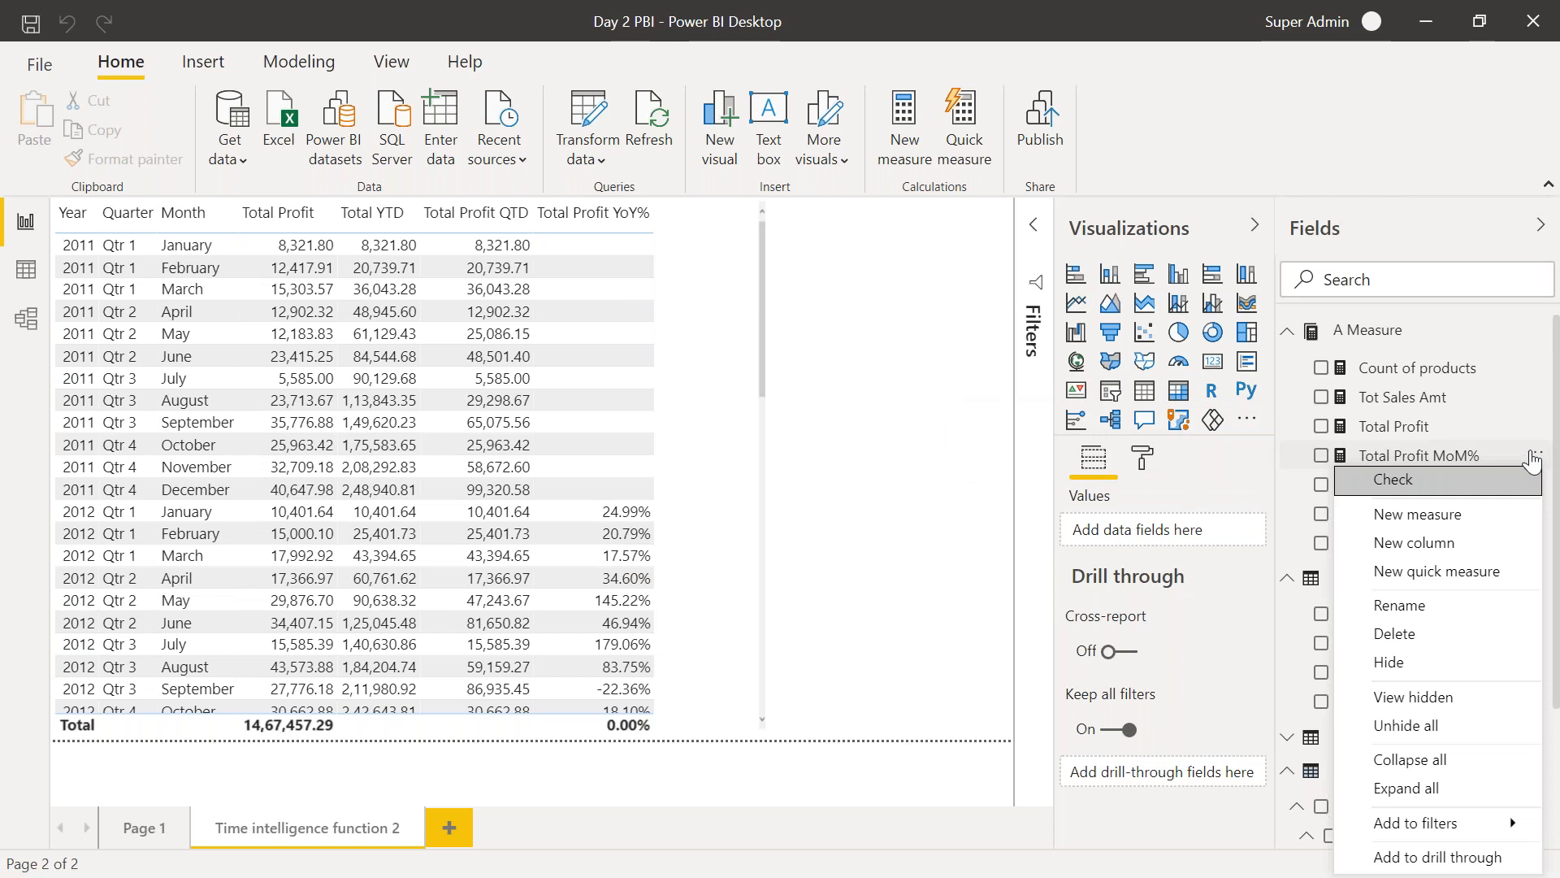
pyautogui.click(1404, 636)
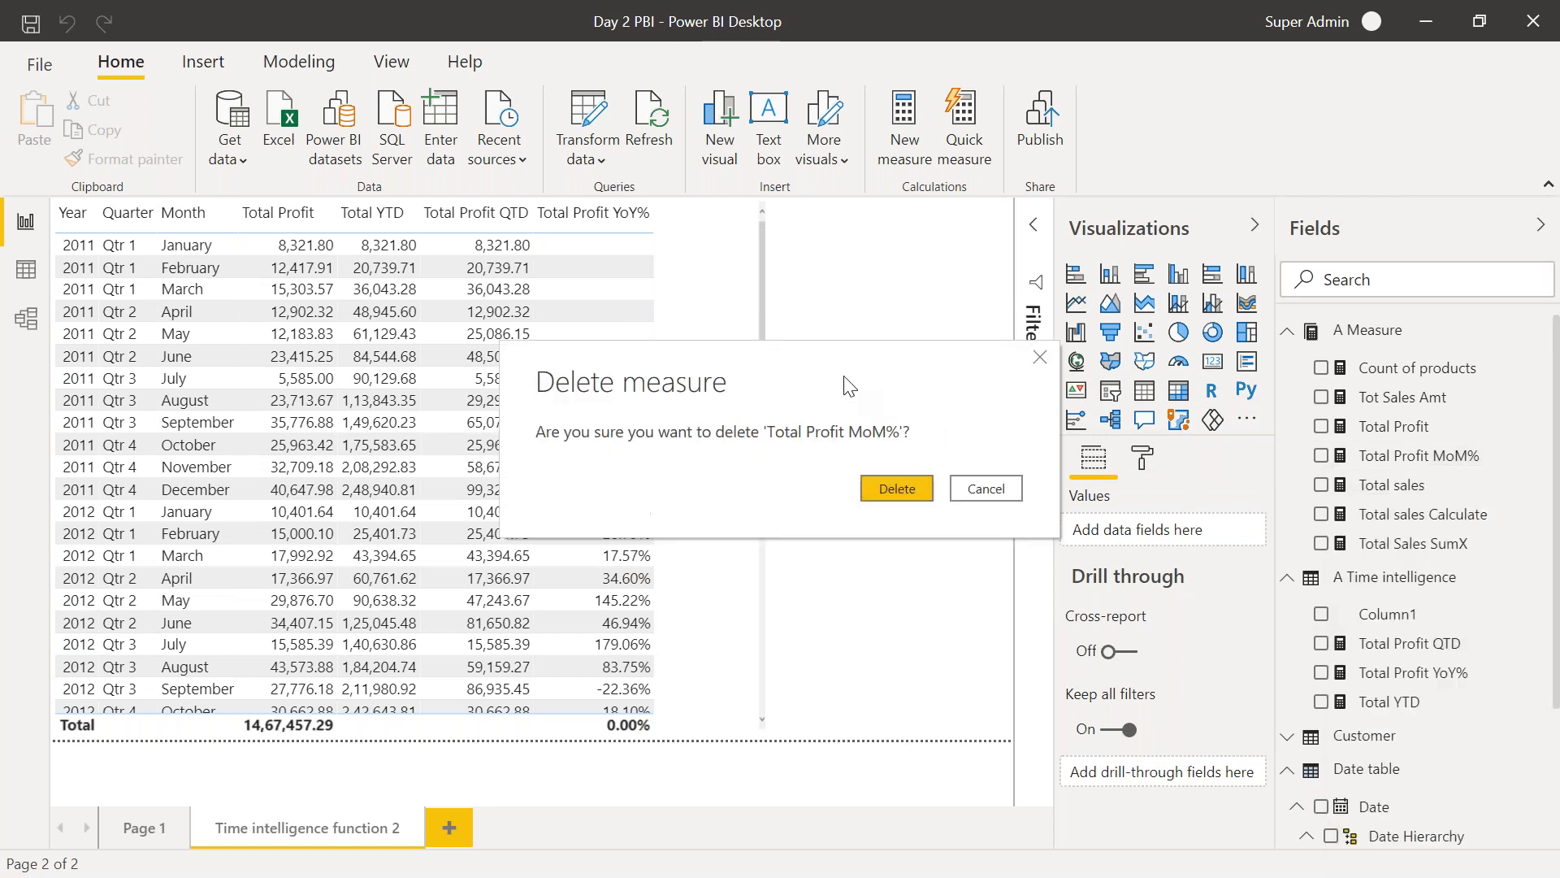
pyautogui.click(897, 491)
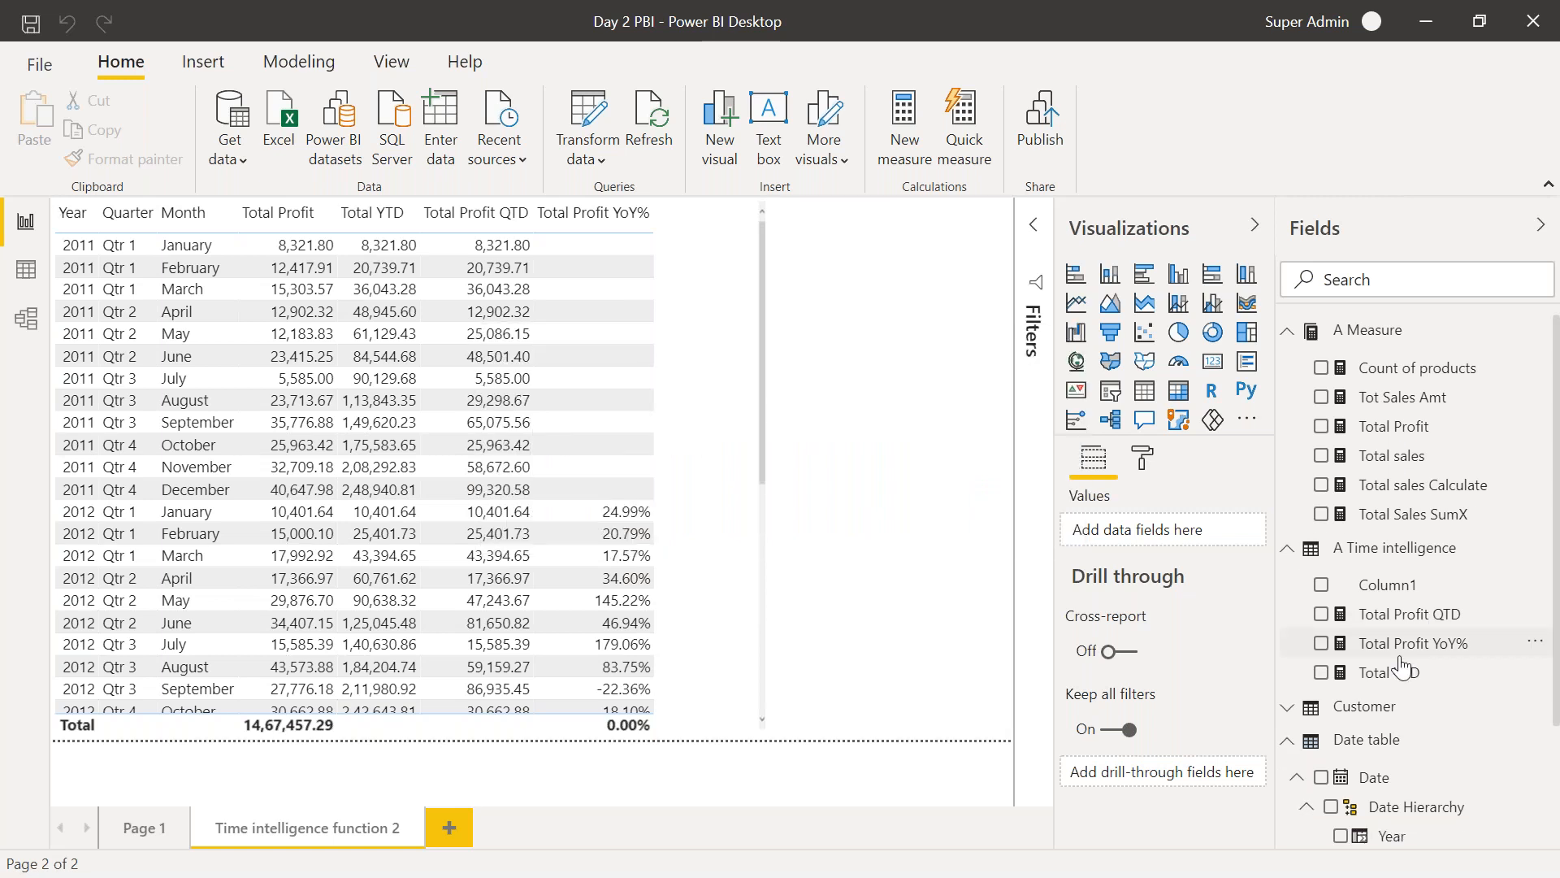
# Step: Open Quick measures from the A Time intelligence table and choose the Month-over-month change calculation
pyautogui.click(1401, 650)
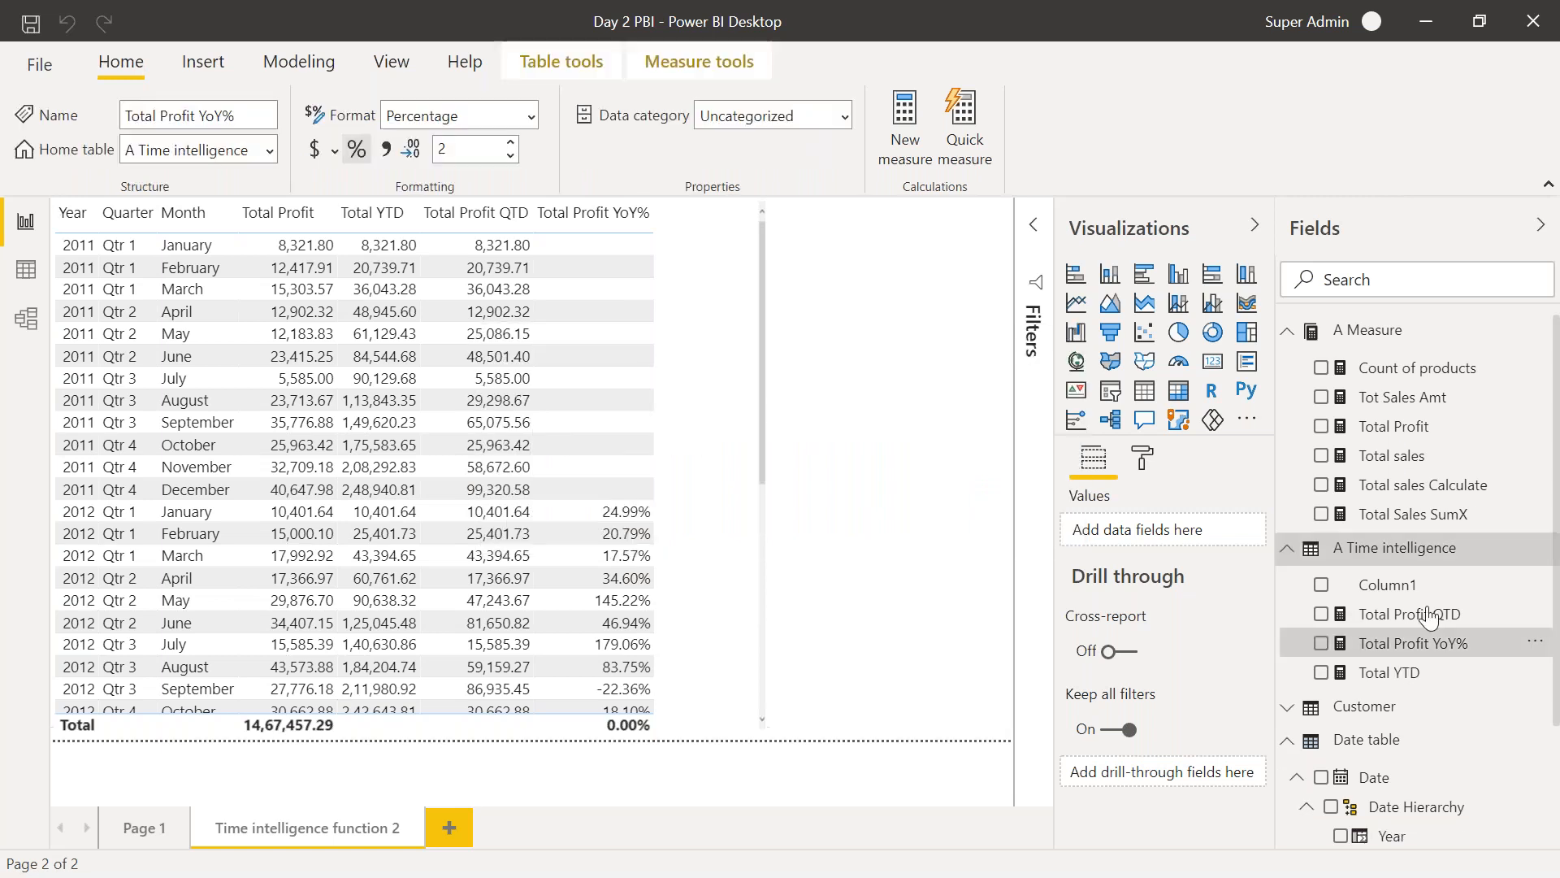
pyautogui.click(973, 129)
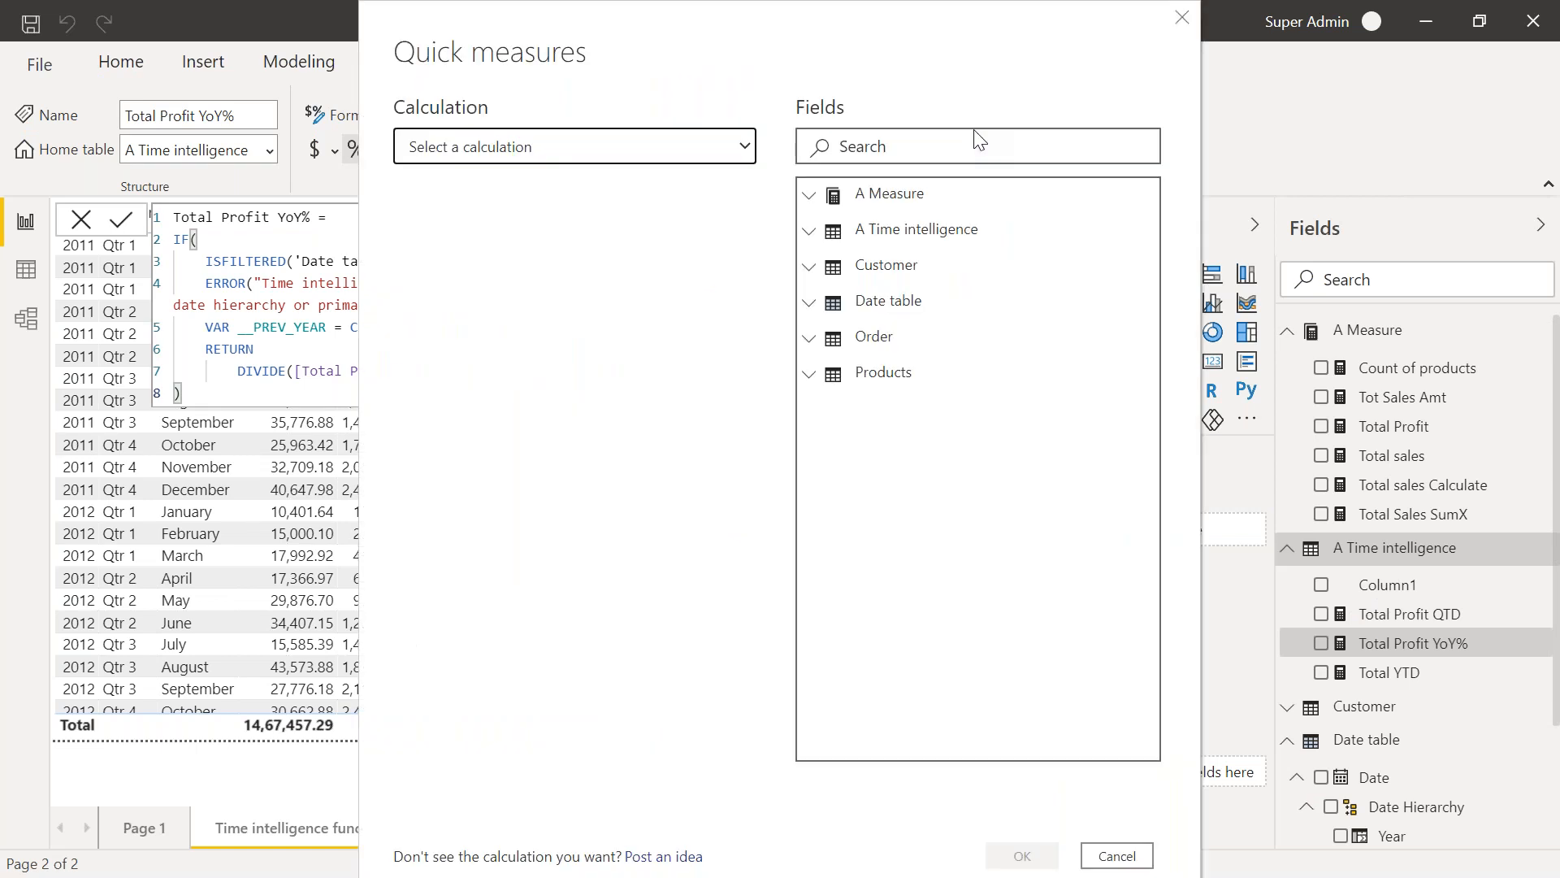
pyautogui.click(689, 146)
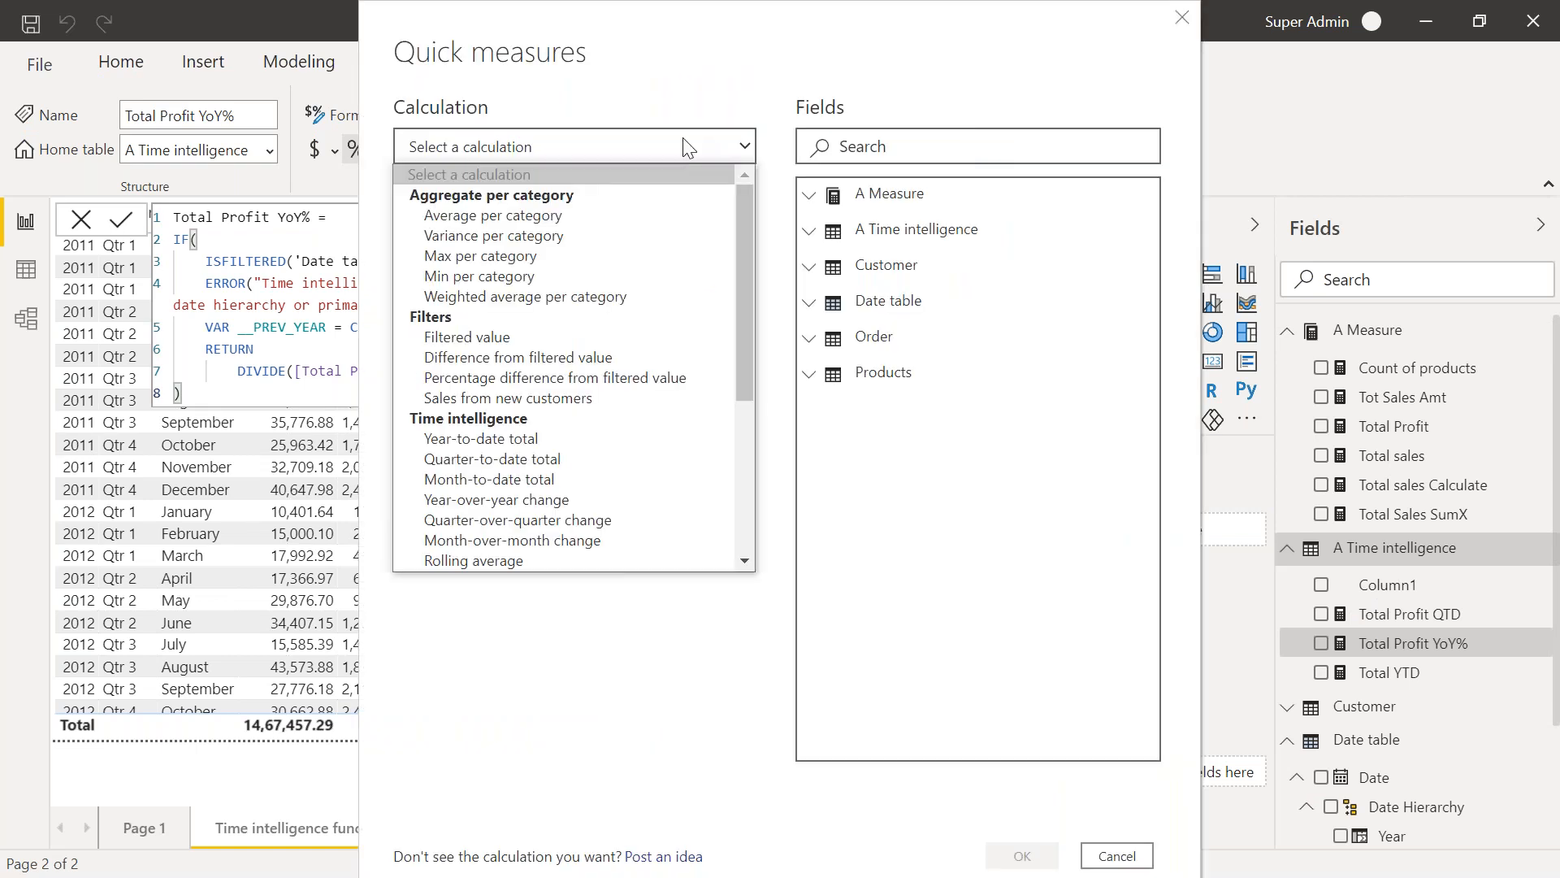
pyautogui.click(523, 536)
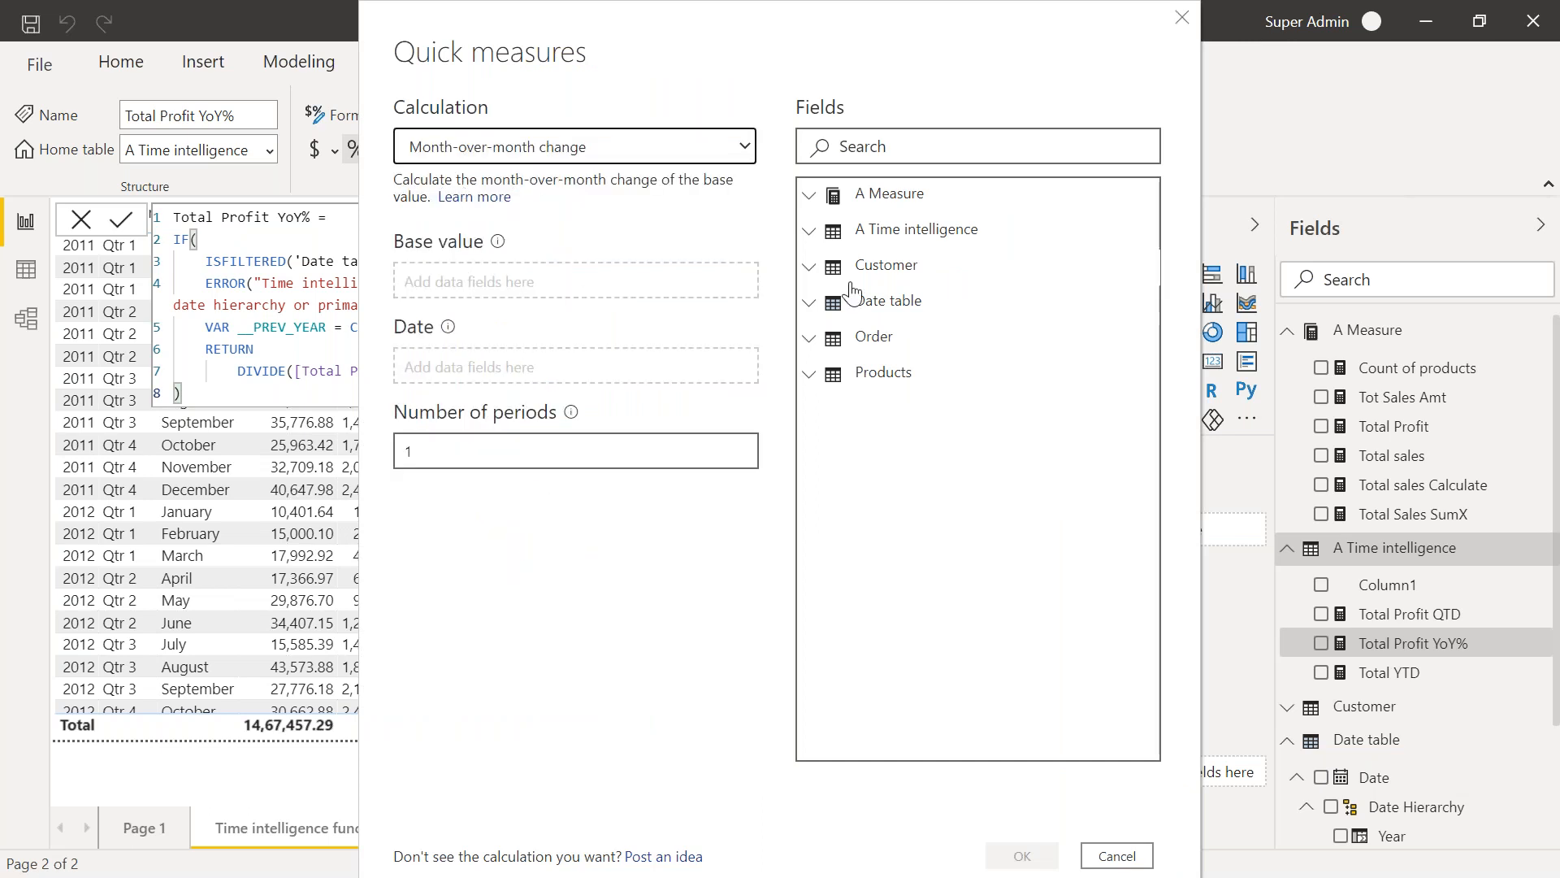
# Step: Set Date to the Date table's Date and base value to Total Profit, then create the month-over-month measure
pyautogui.click(810, 306)
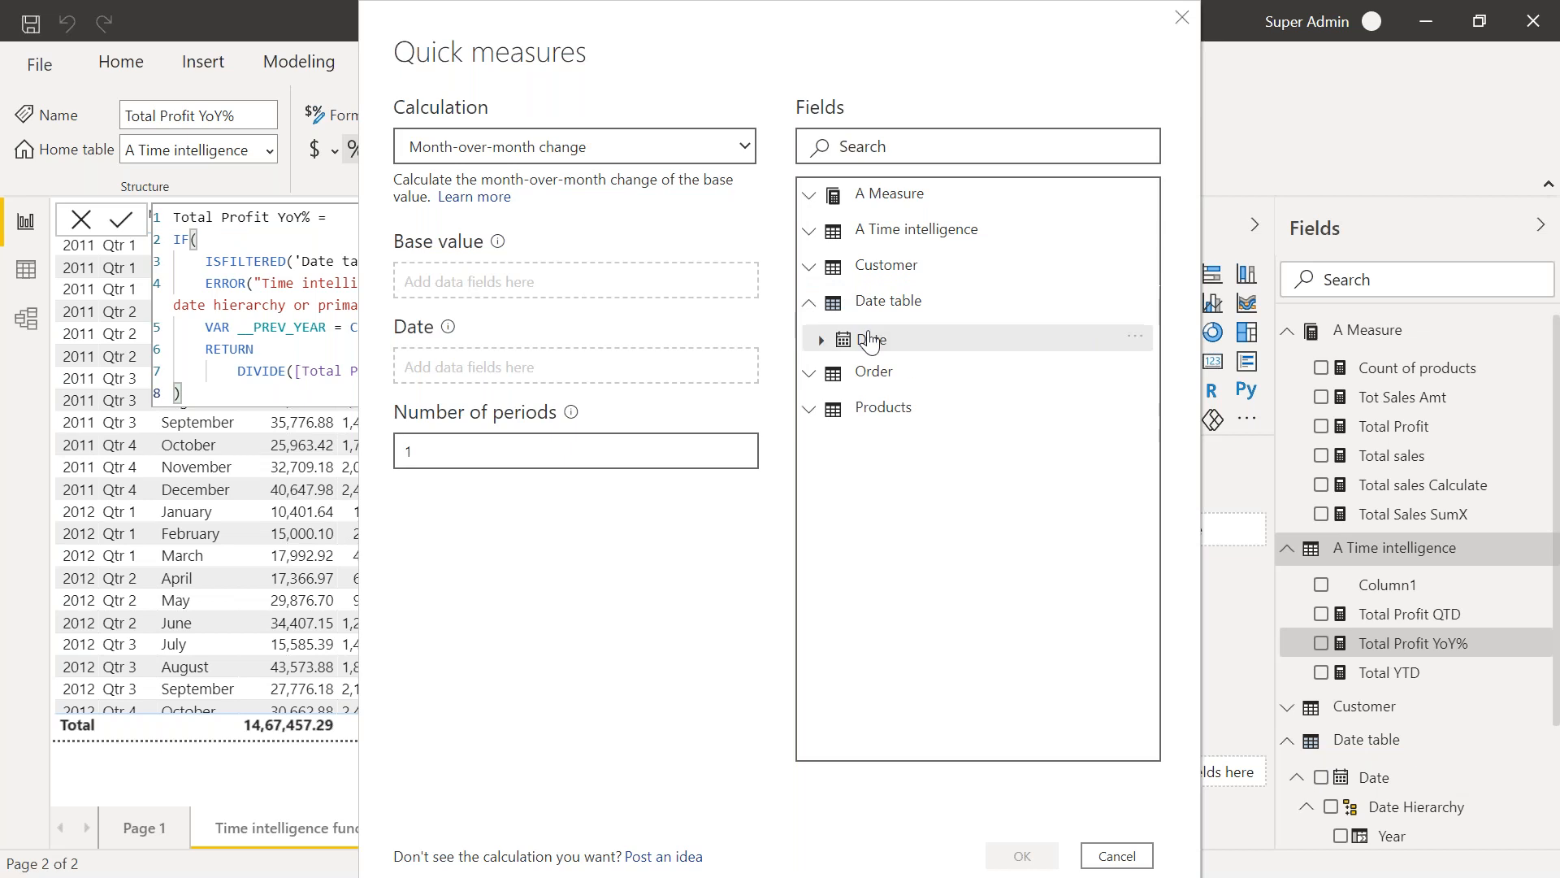
pyautogui.moveTo(870, 338); pyautogui.dragTo(492, 372)
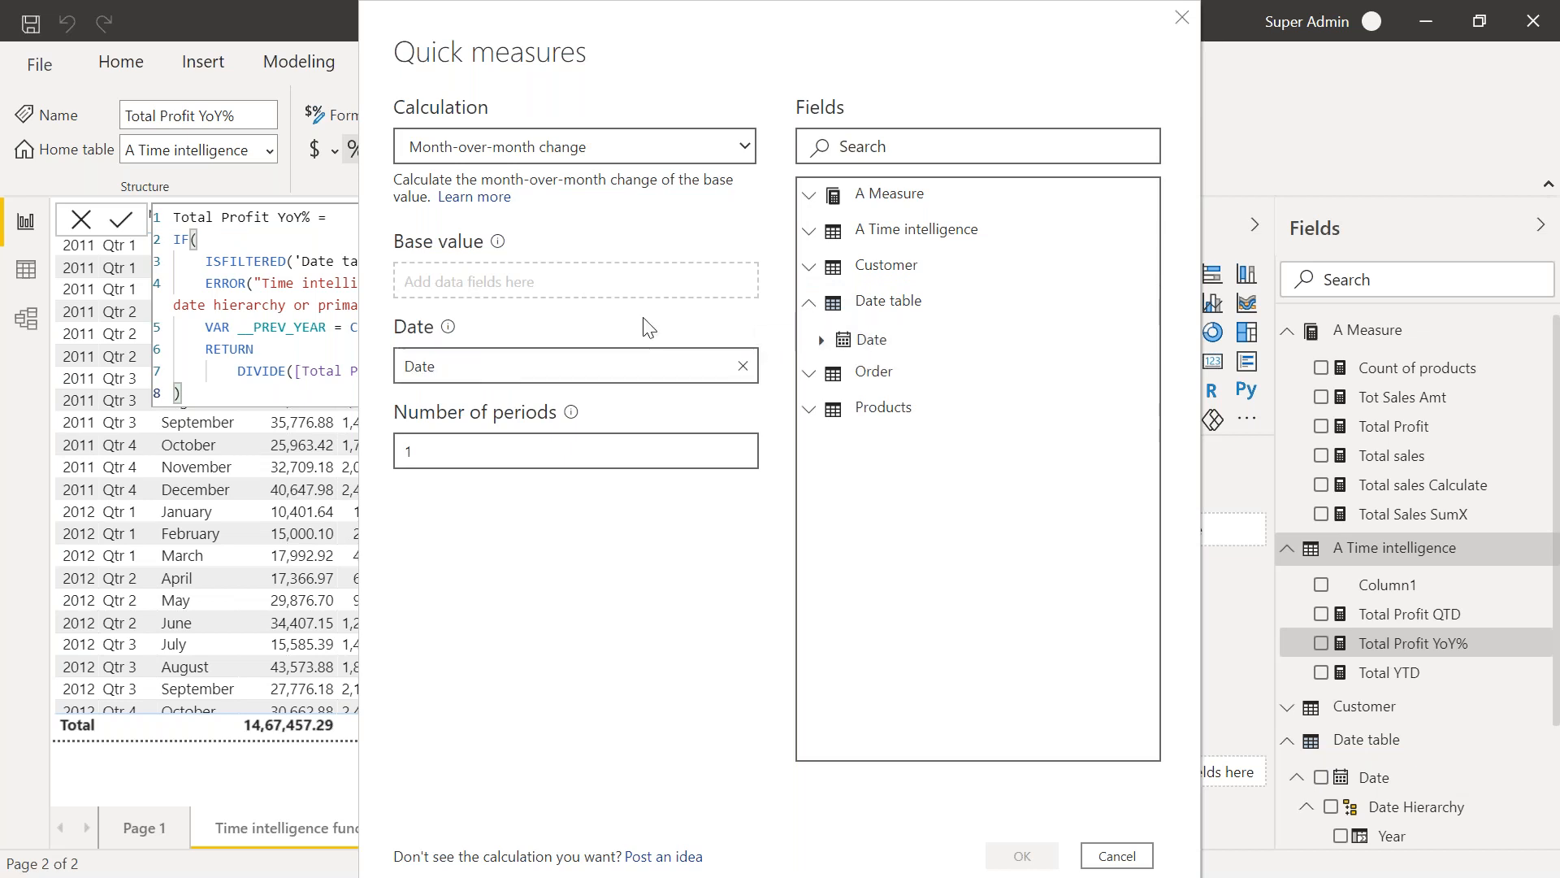
pyautogui.click(809, 233)
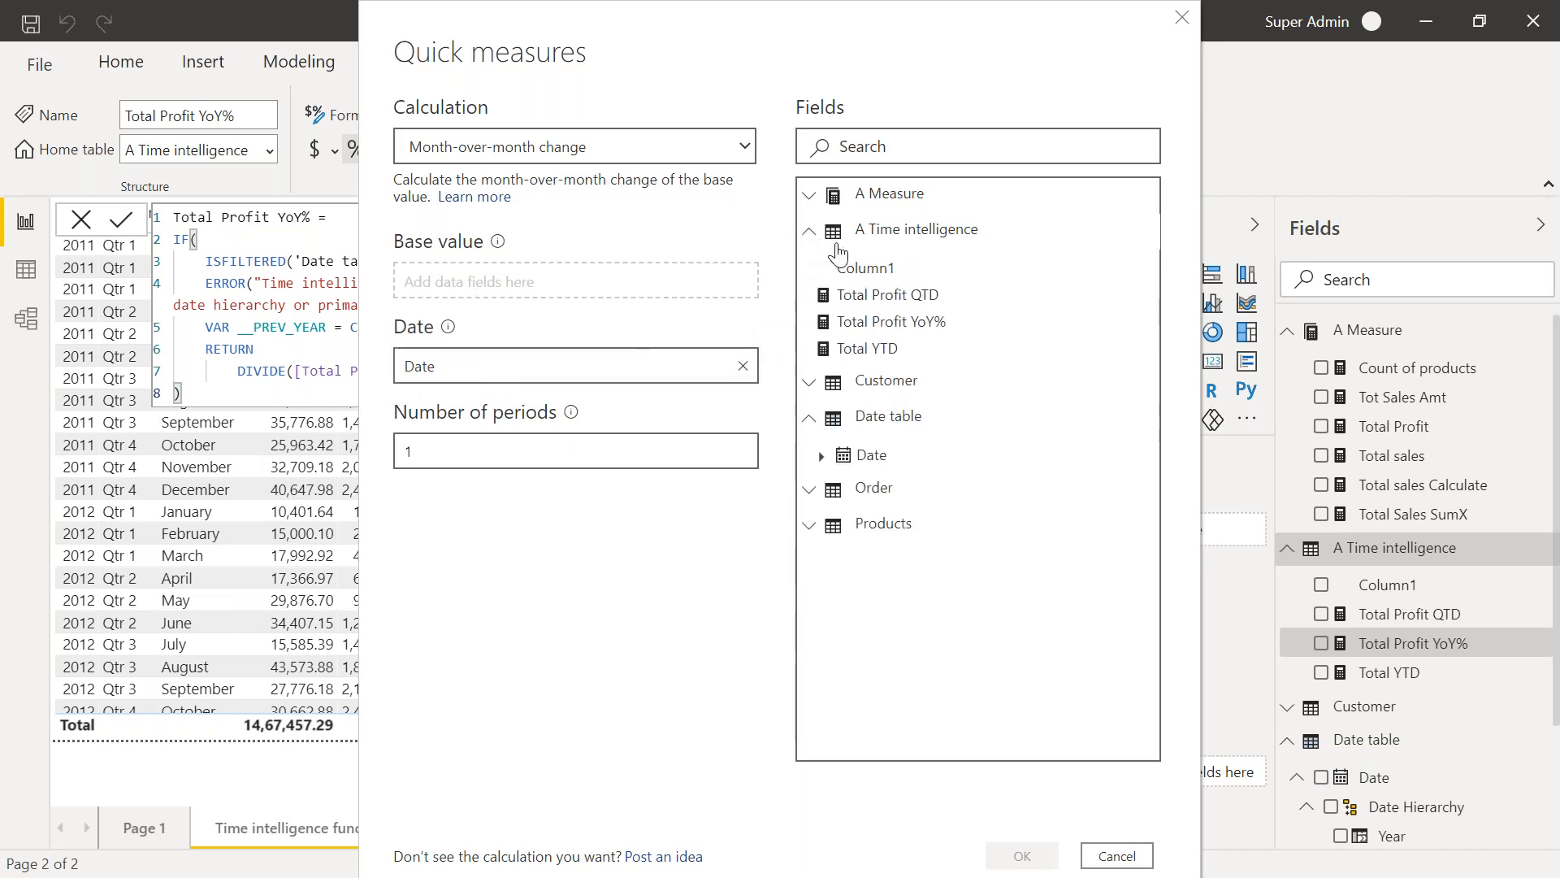
pyautogui.click(810, 233)
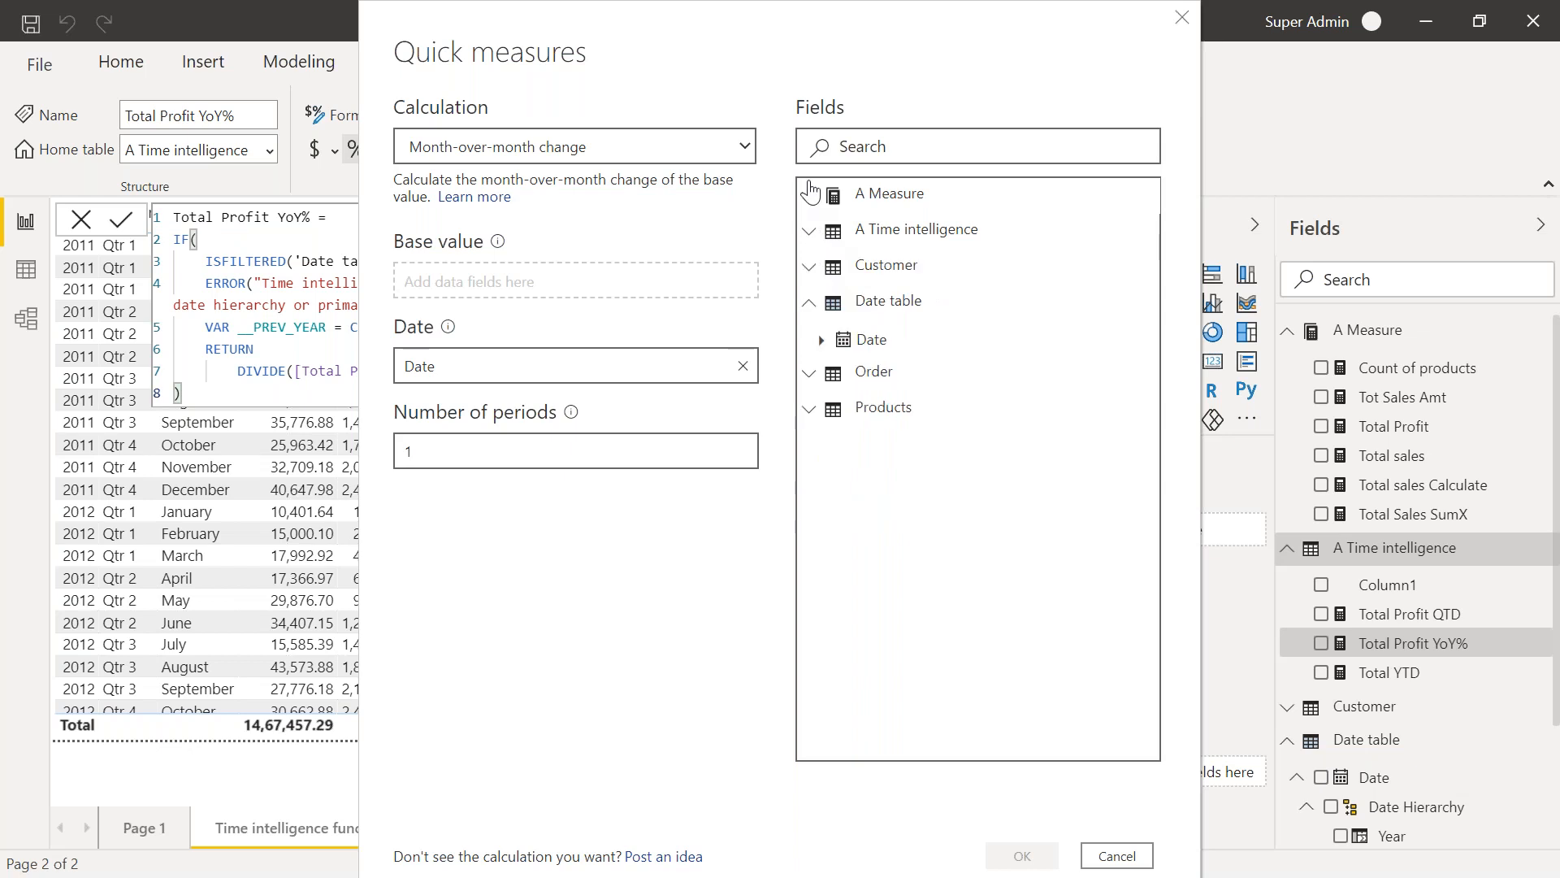
pyautogui.click(810, 195)
pyautogui.moveTo(874, 286); pyautogui.dragTo(500, 278)
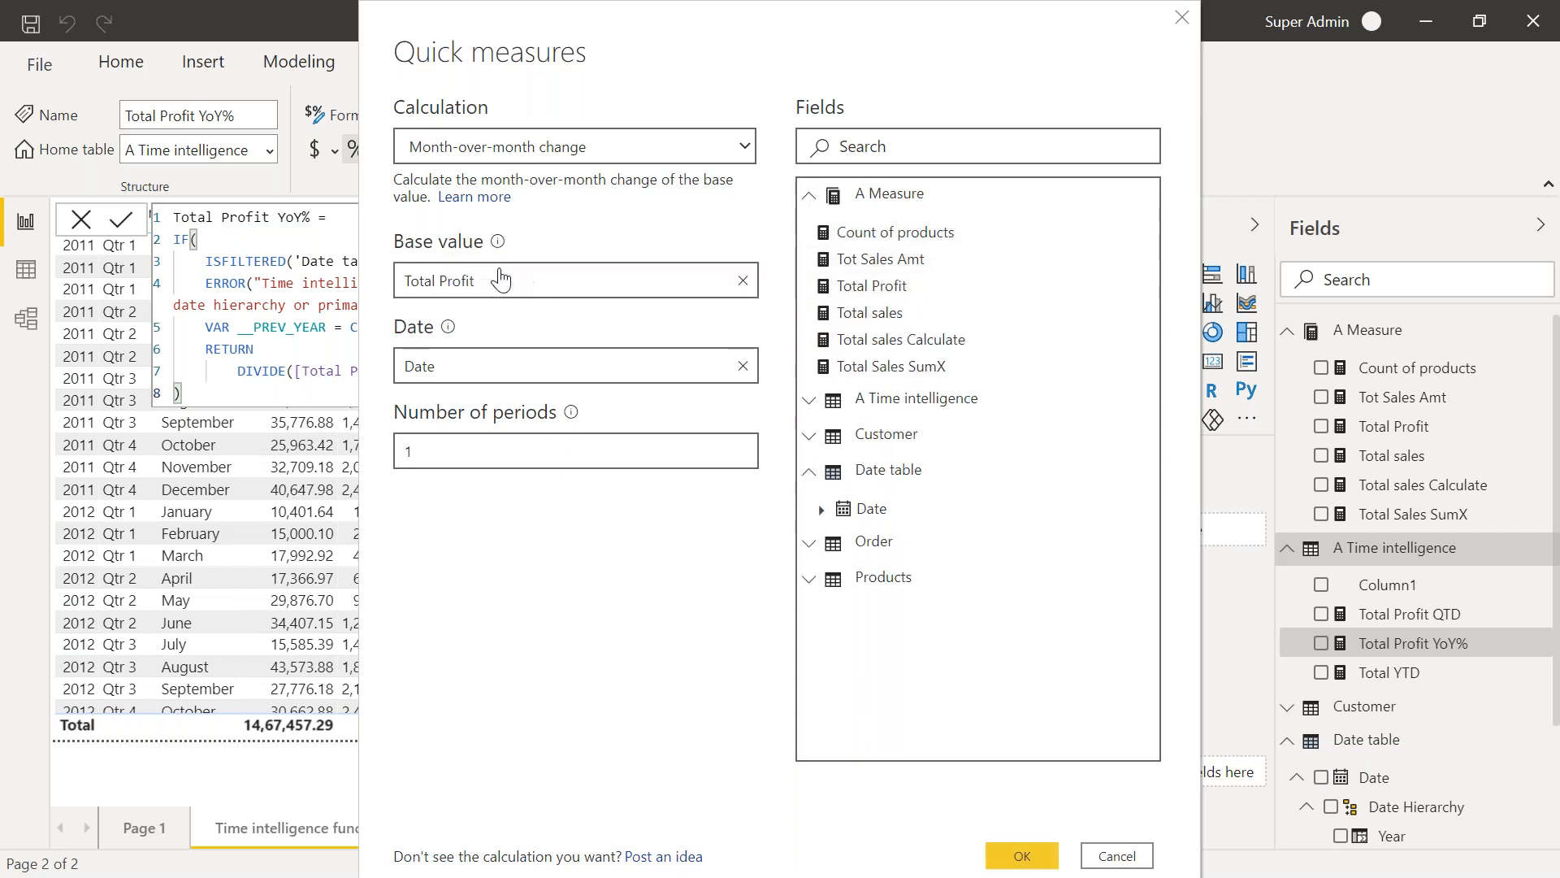
pyautogui.click(1025, 864)
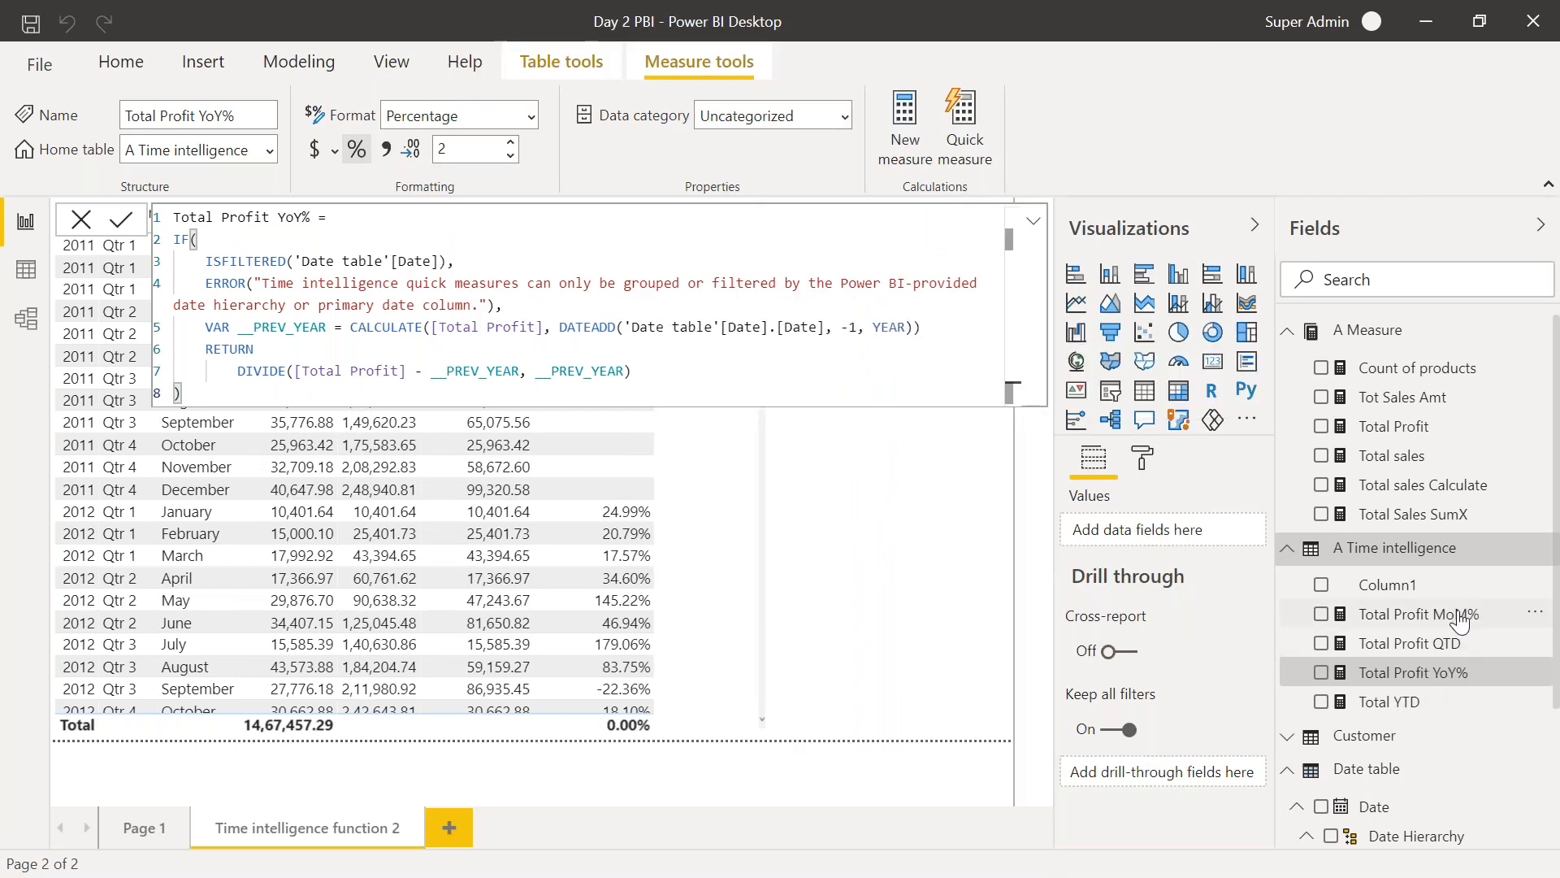
# Step: Add the Total Profit MoM% measure to the table's values and widen the table visual
pyautogui.moveTo(1460, 622); pyautogui.dragTo(719, 475)
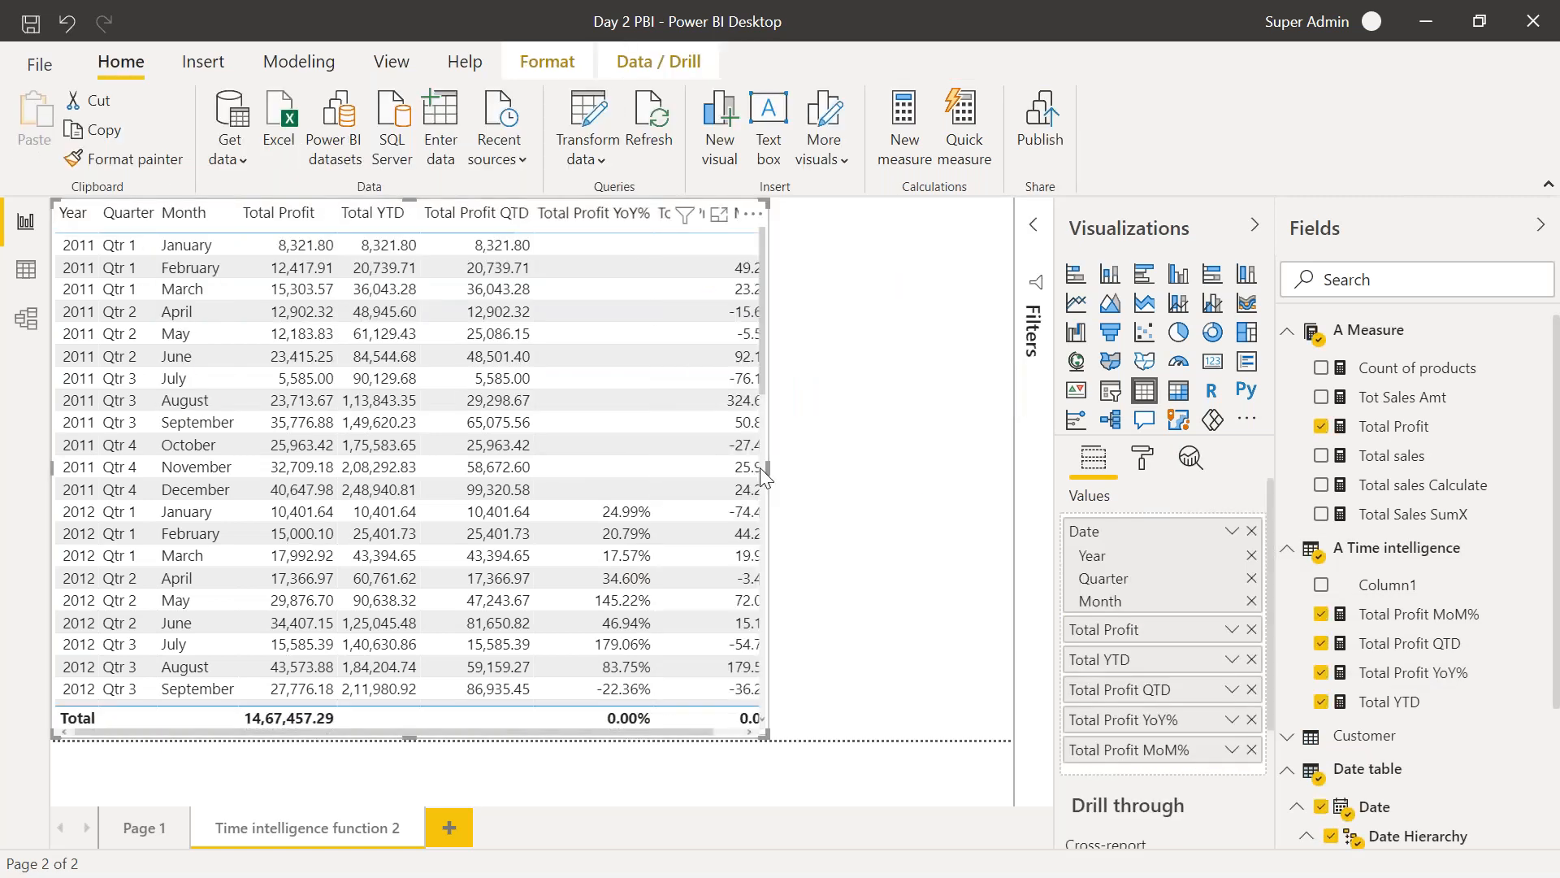
pyautogui.moveTo(868, 470); pyautogui.dragTo(882, 467)
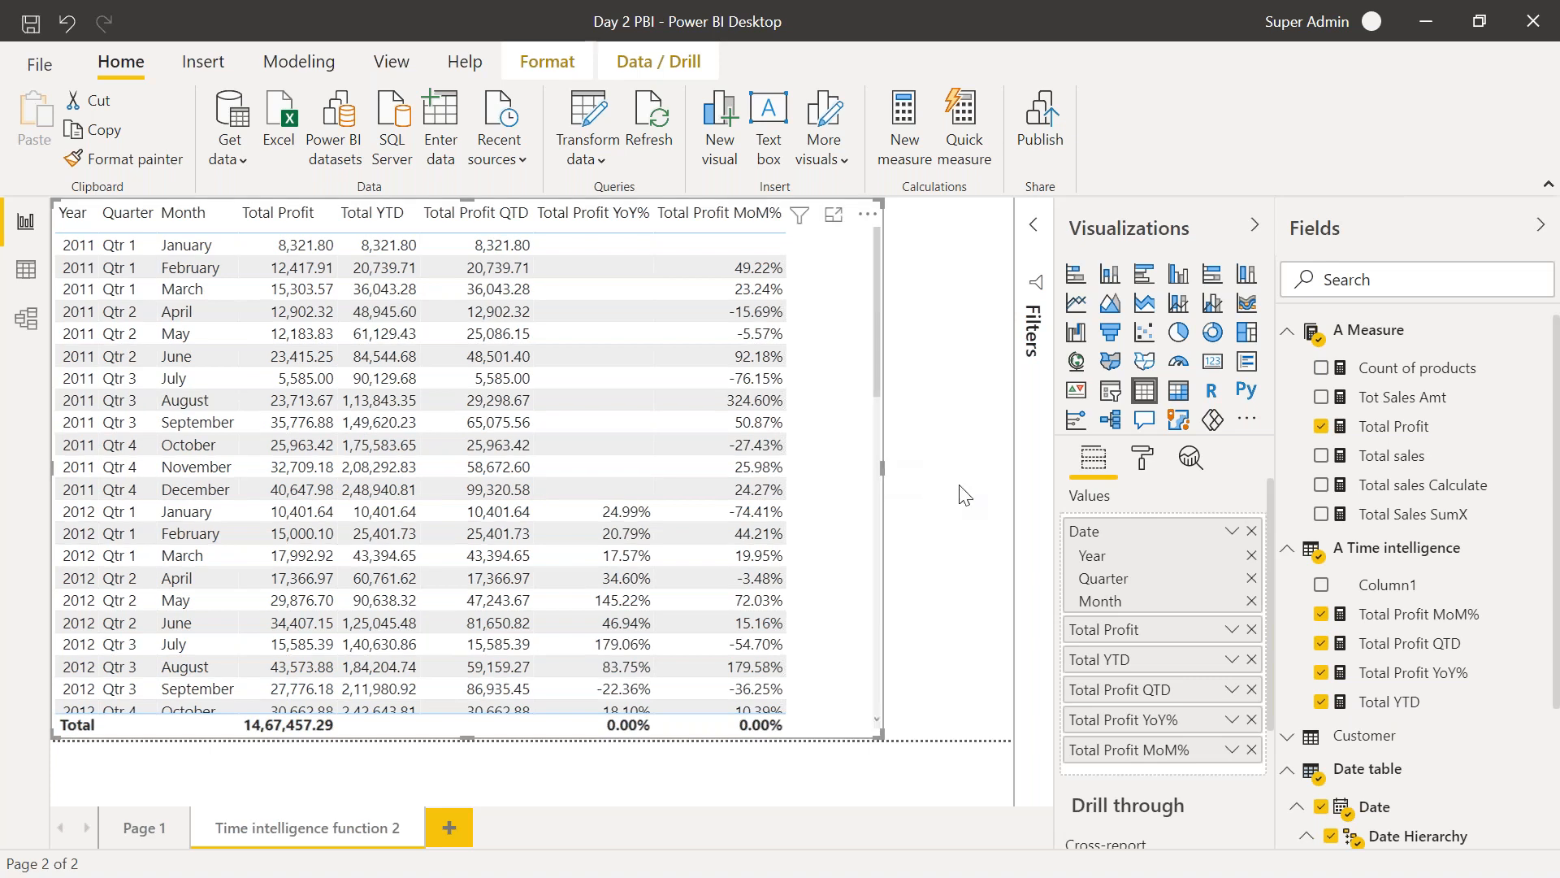
# Step: Change the DATEADD offset in the Total Profit MoM% formula to -6 months
pyautogui.click(1419, 615)
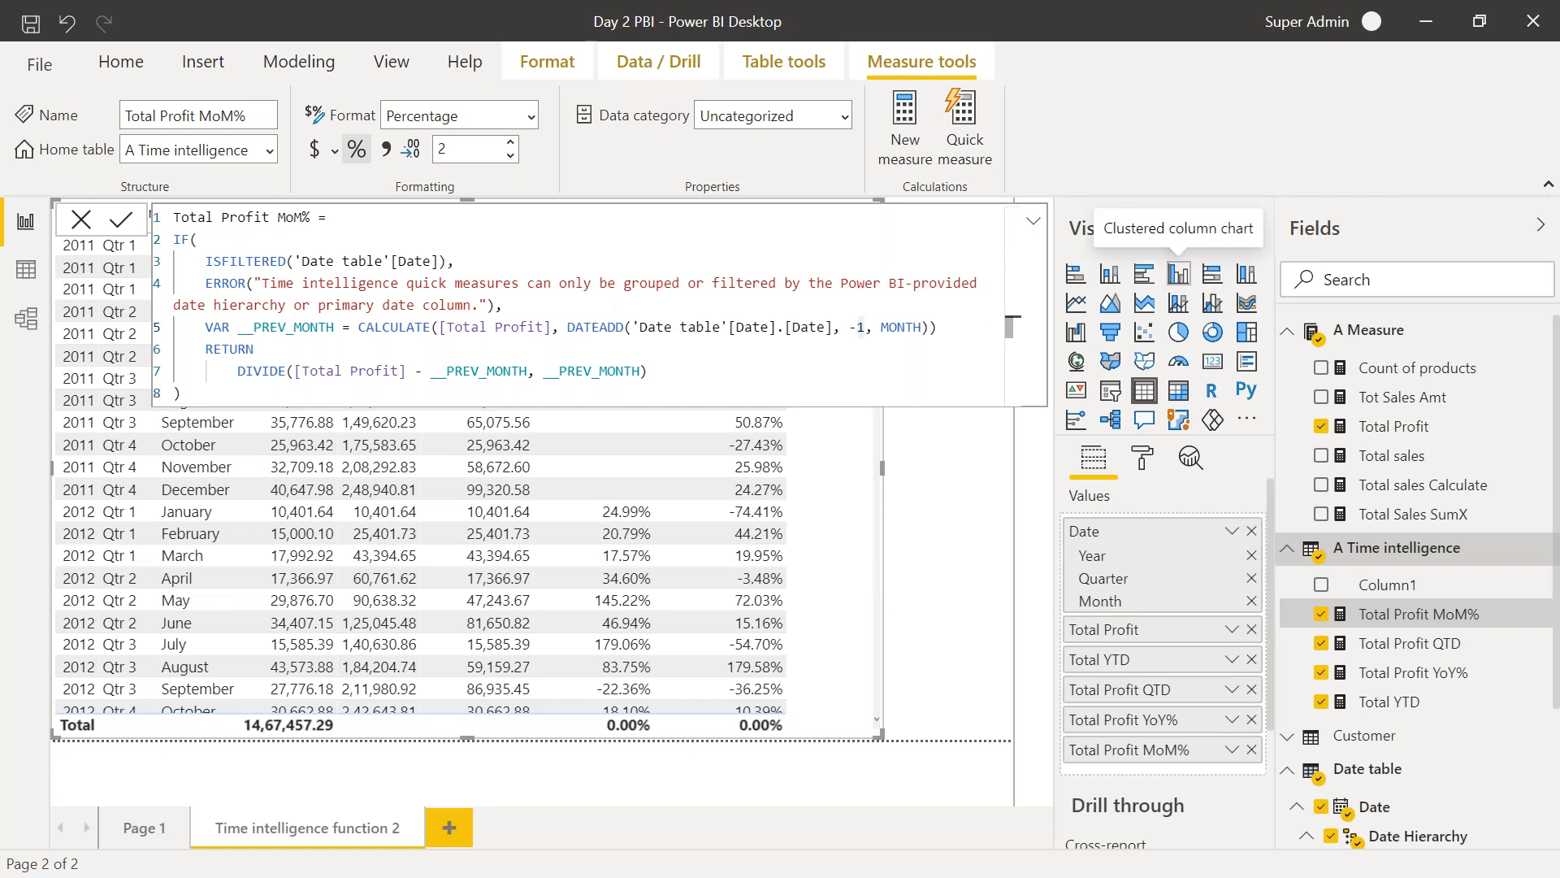
pyautogui.press('Delete')
pyautogui.write('6')
pyautogui.press('Return')
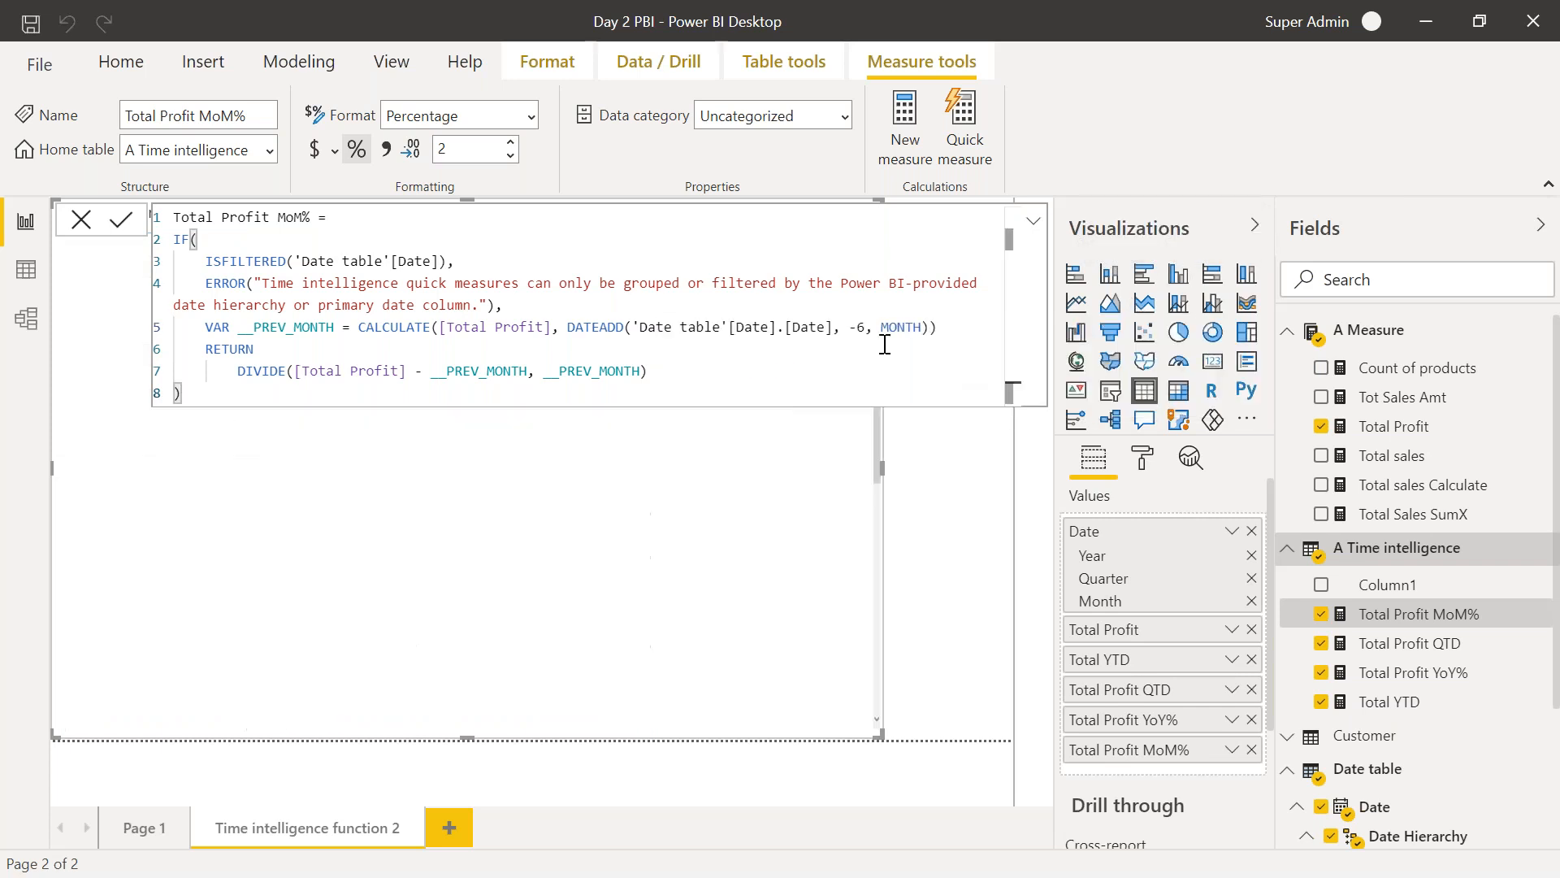
pyautogui.click(925, 497)
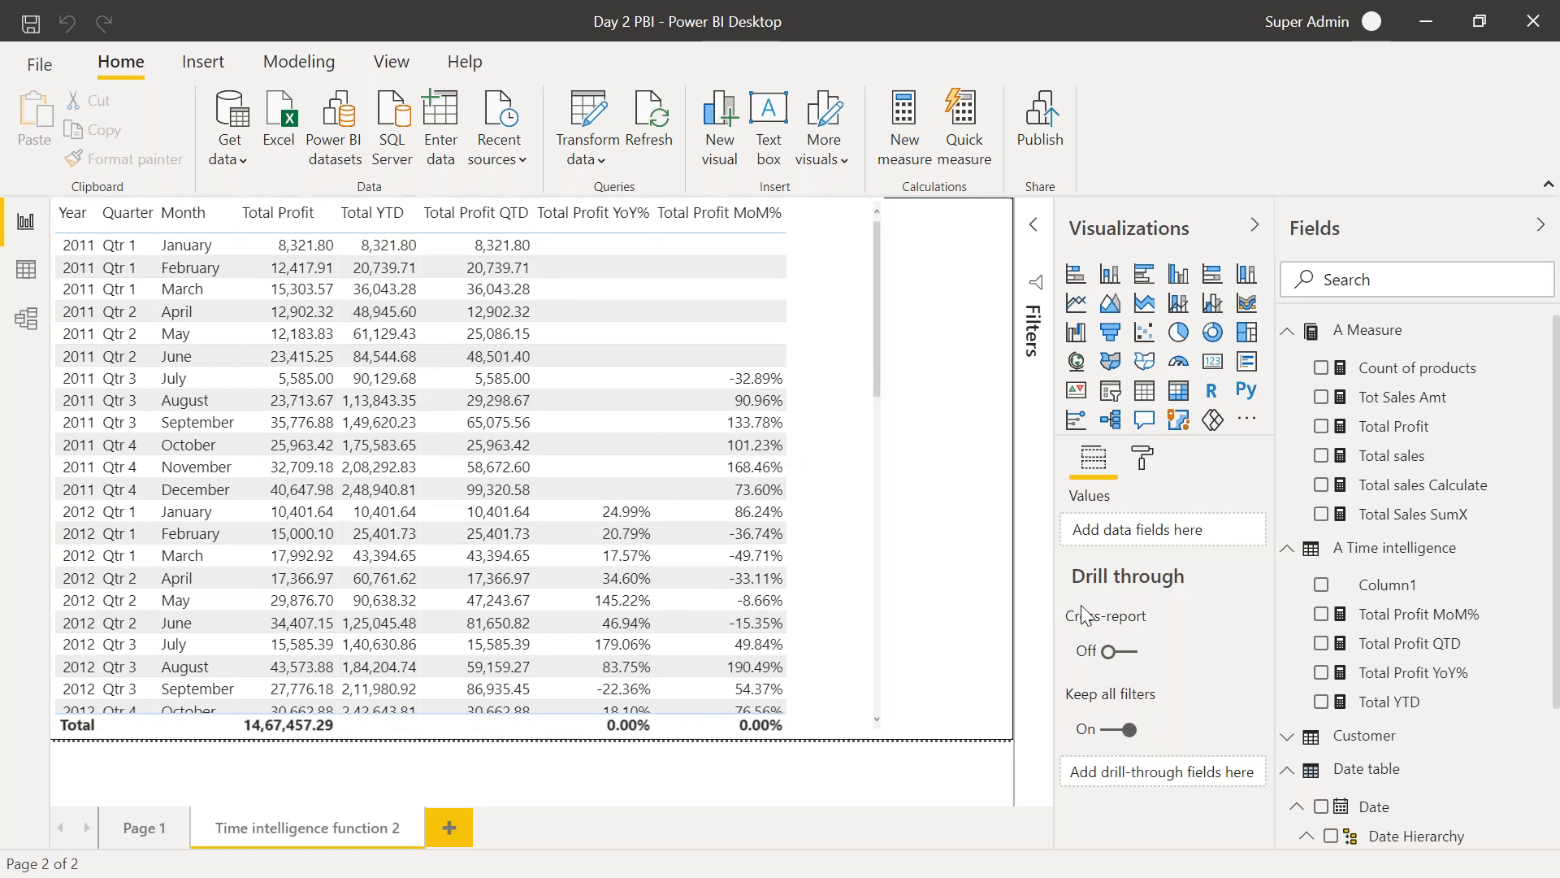
# Step: Browse the list of available quick measure calculations without creating one
pyautogui.moveTo(1082, 607)
pyautogui.click(961, 126)
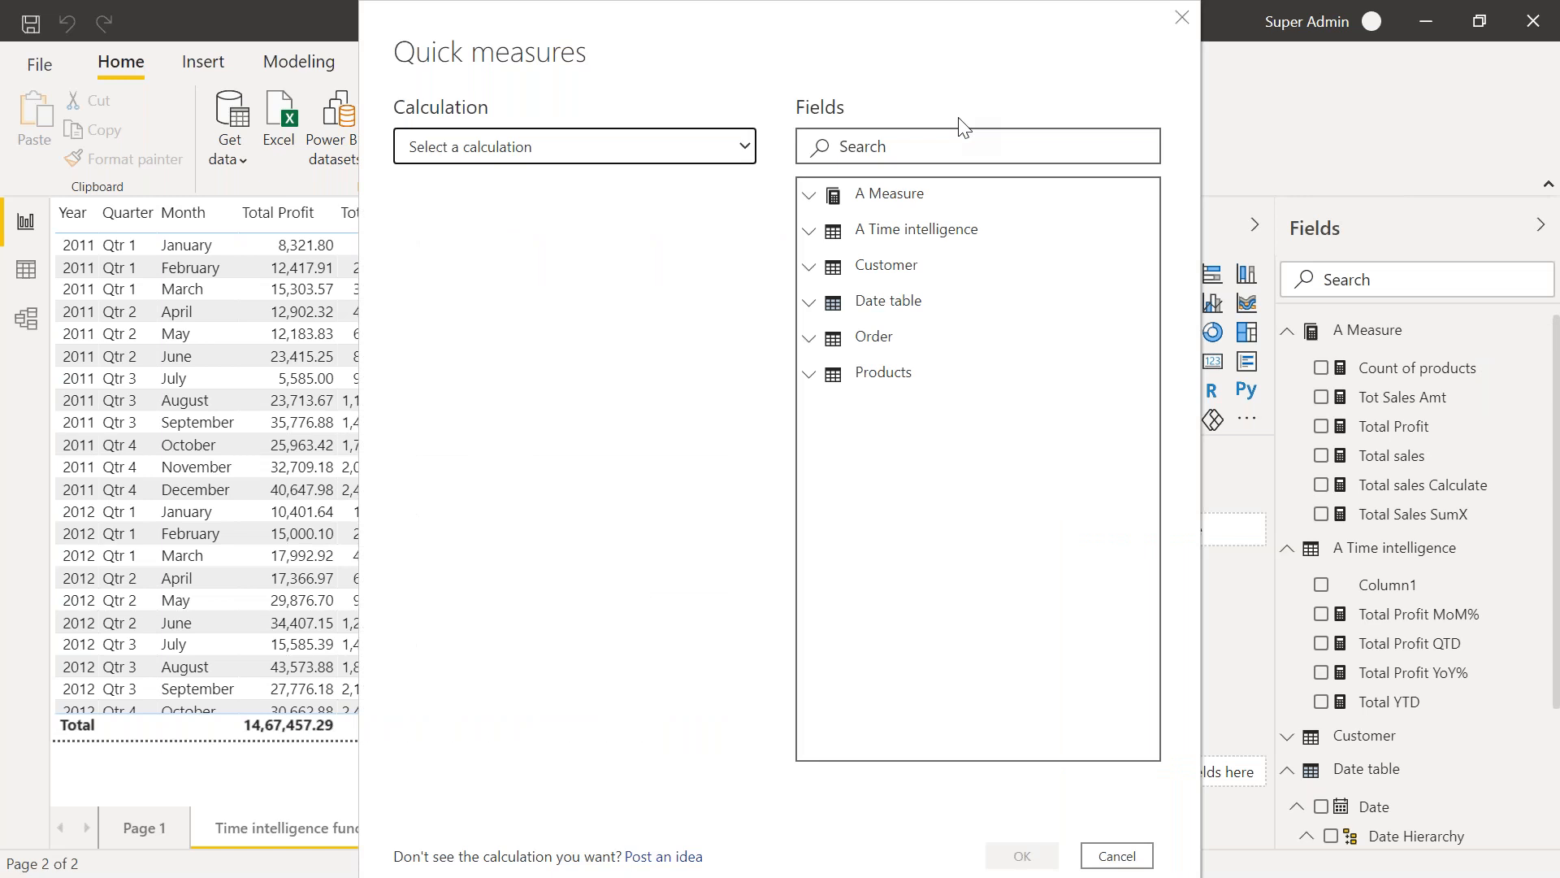
pyautogui.click(658, 149)
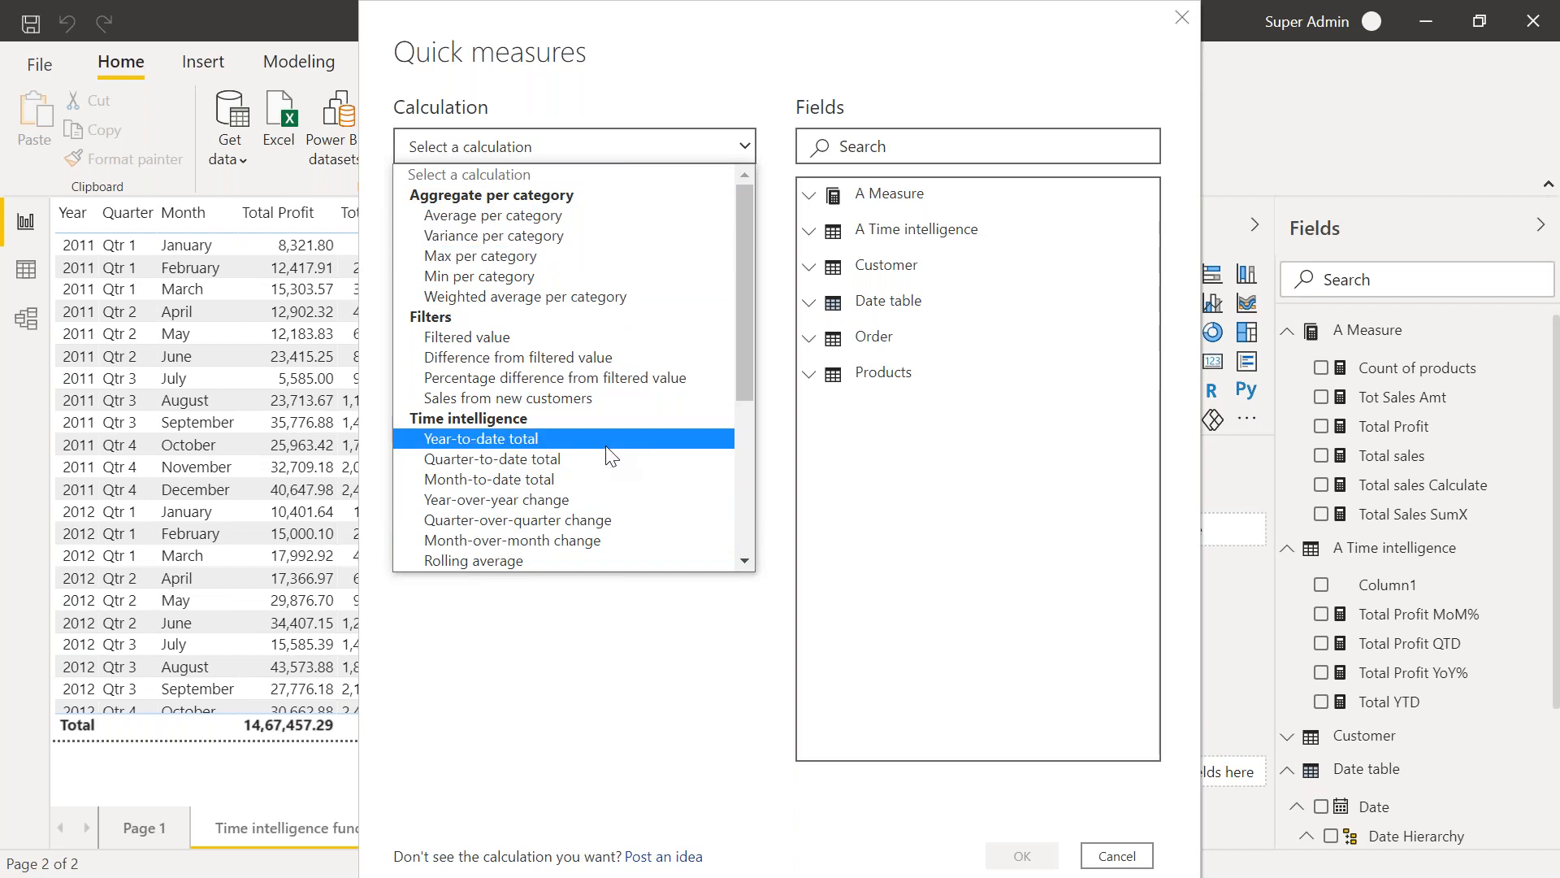
pyautogui.scroll(-5, 609, 447)
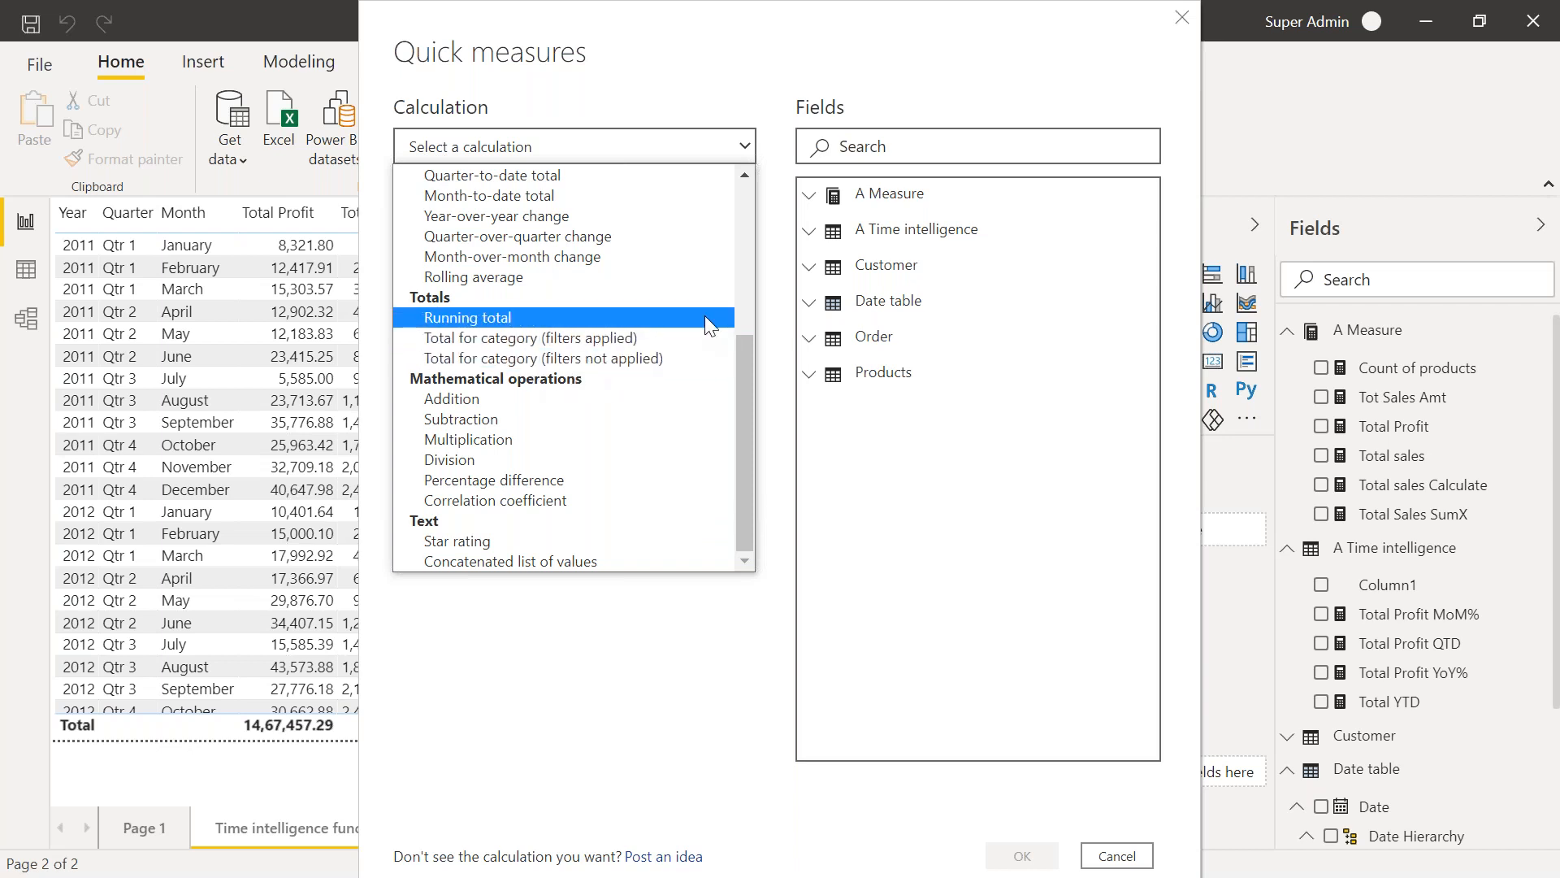
pyautogui.scroll(5, 706, 317)
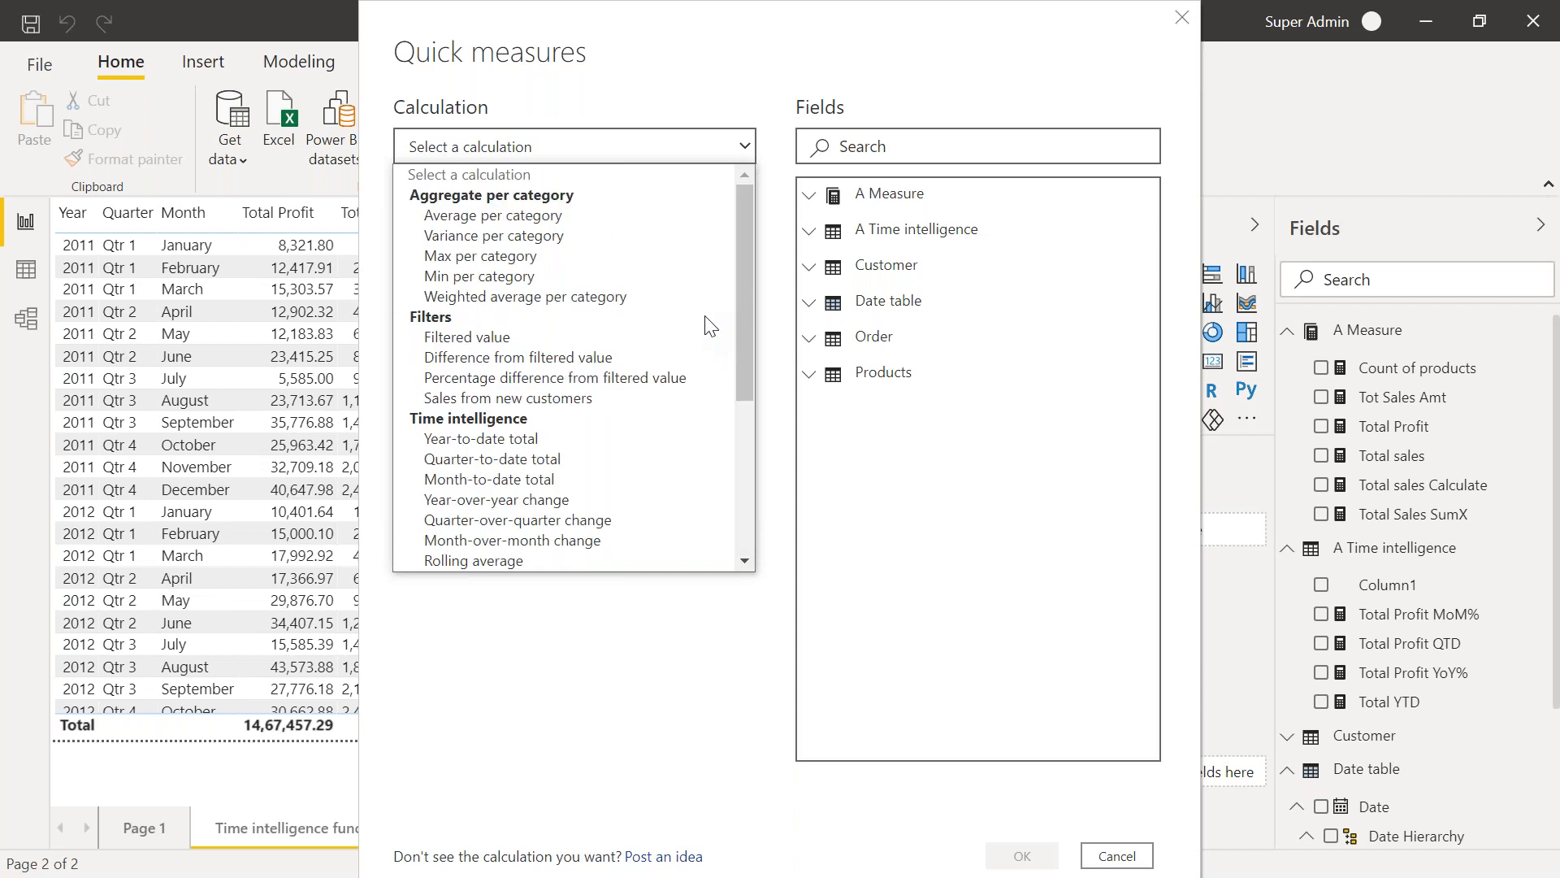
pyautogui.scroll(-2, 480, 499)
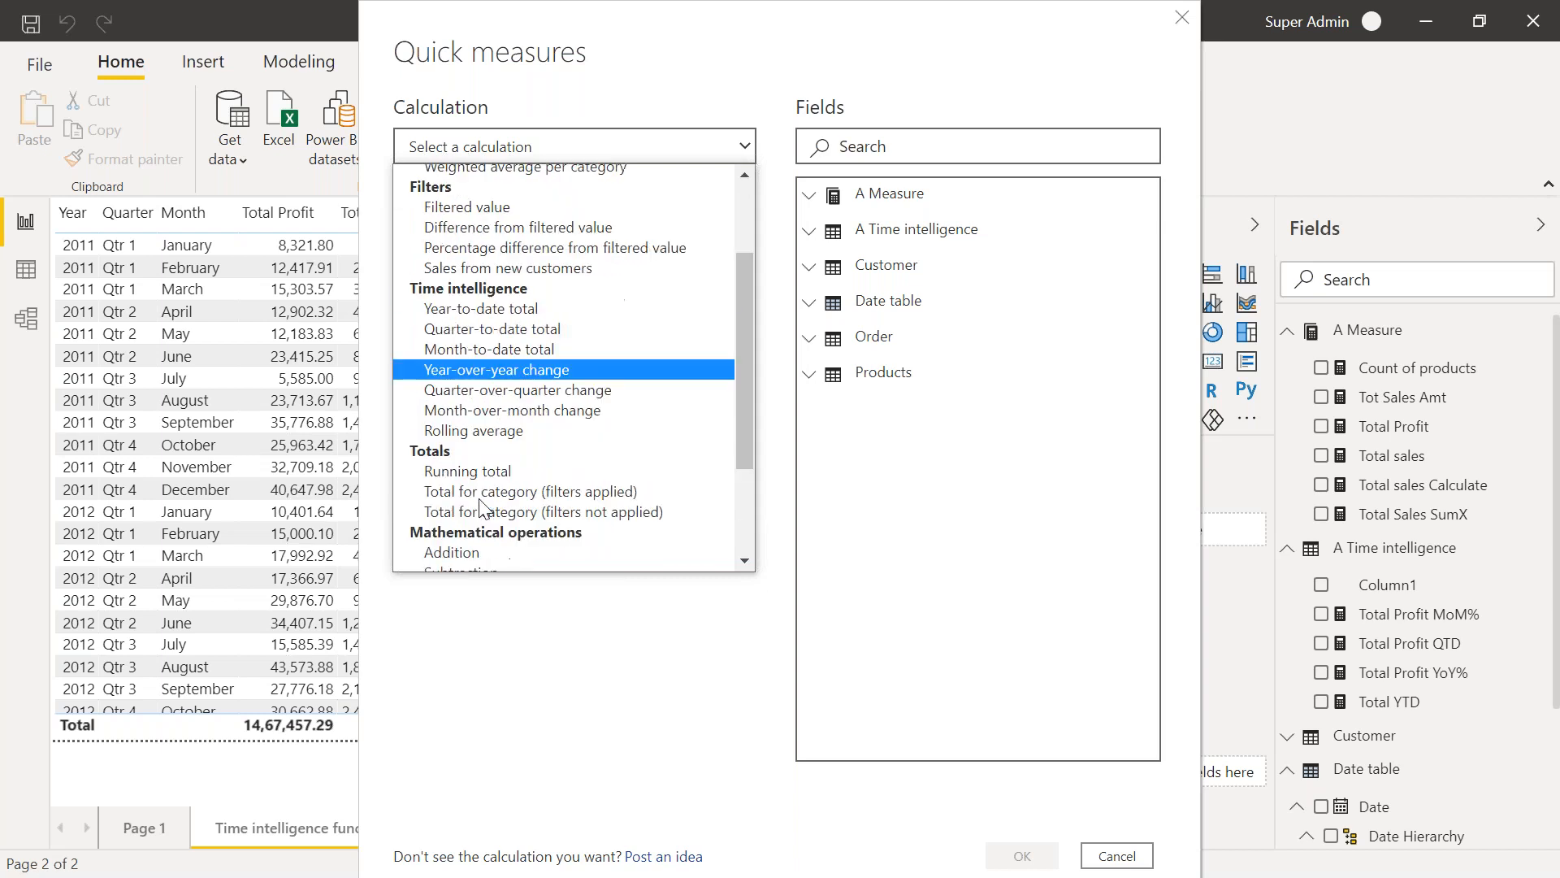
pyautogui.scroll(-2, 481, 506)
pyautogui.scroll(4, 485, 508)
pyautogui.scroll(-4, 485, 508)
pyautogui.scroll(4, 484, 505)
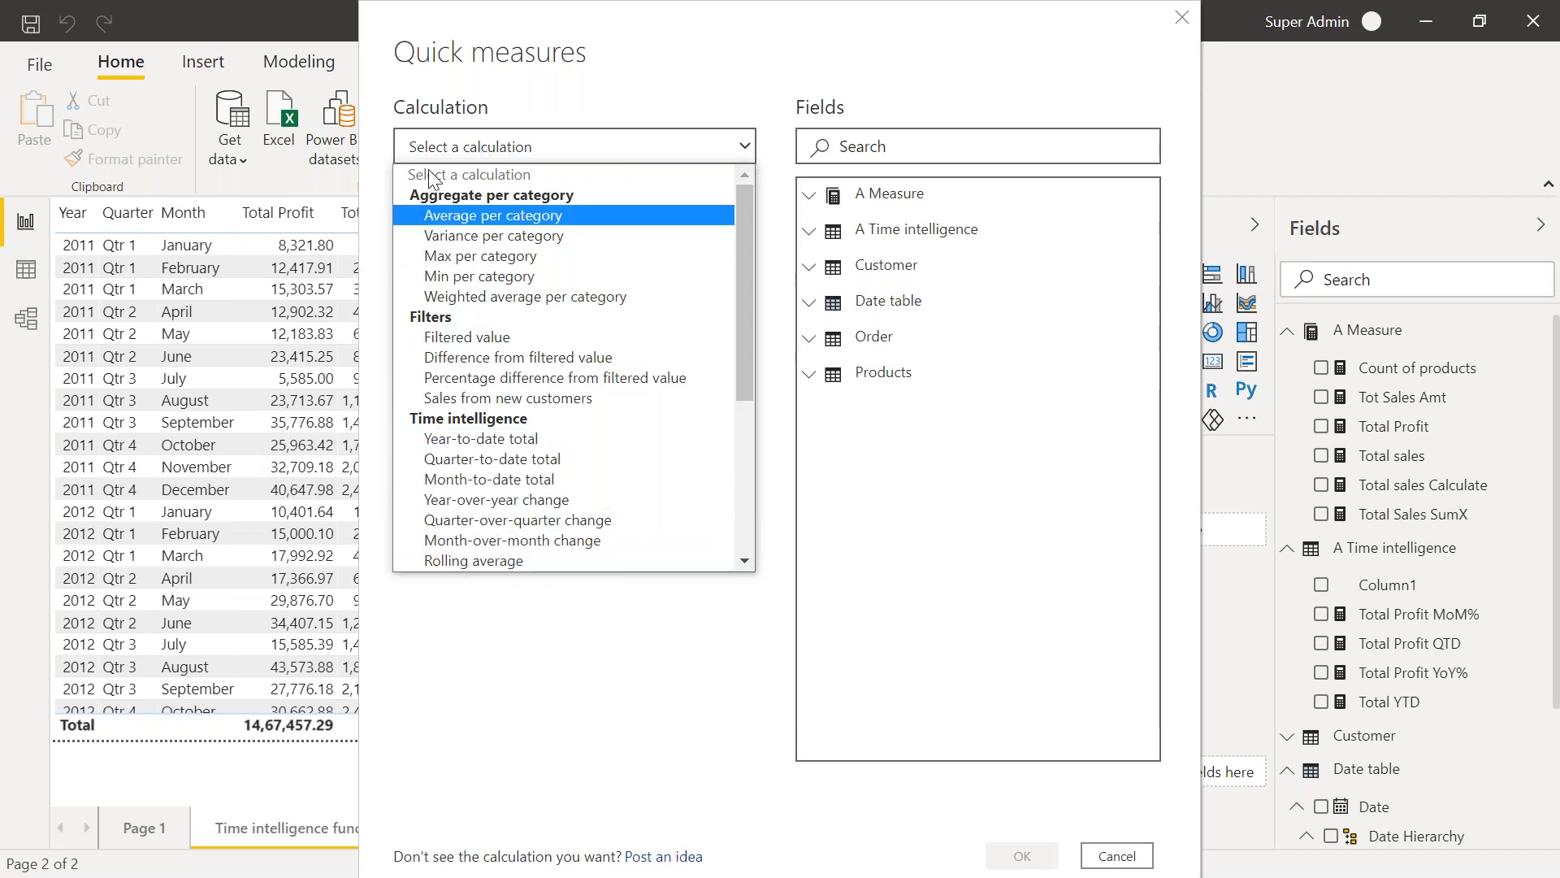
pyautogui.scroll(-5, 519, 434)
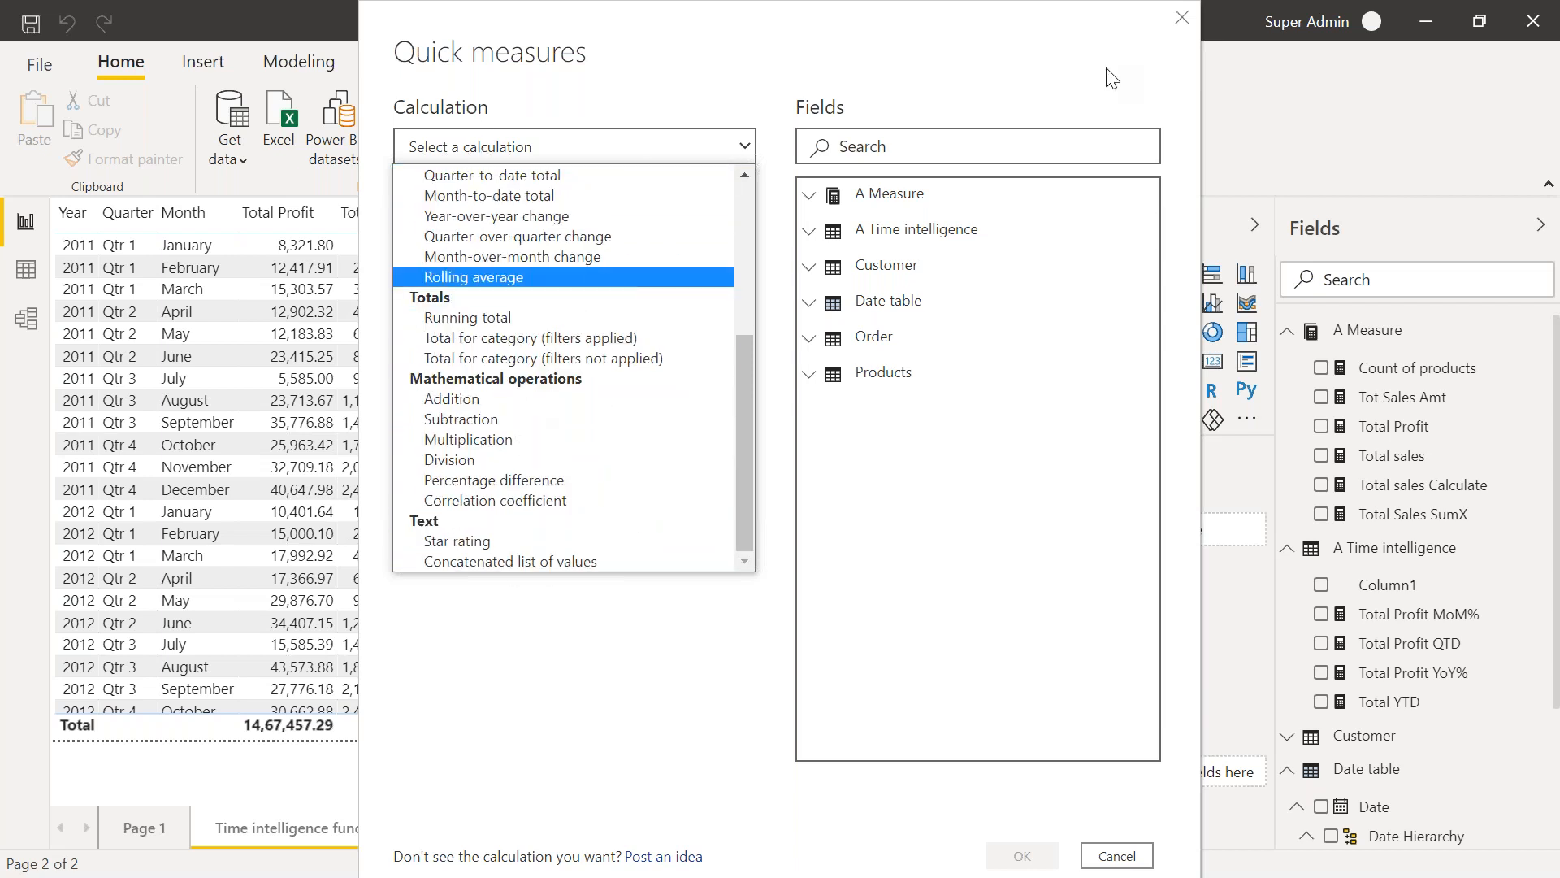
pyautogui.click(1187, 15)
pyautogui.click(1186, 14)
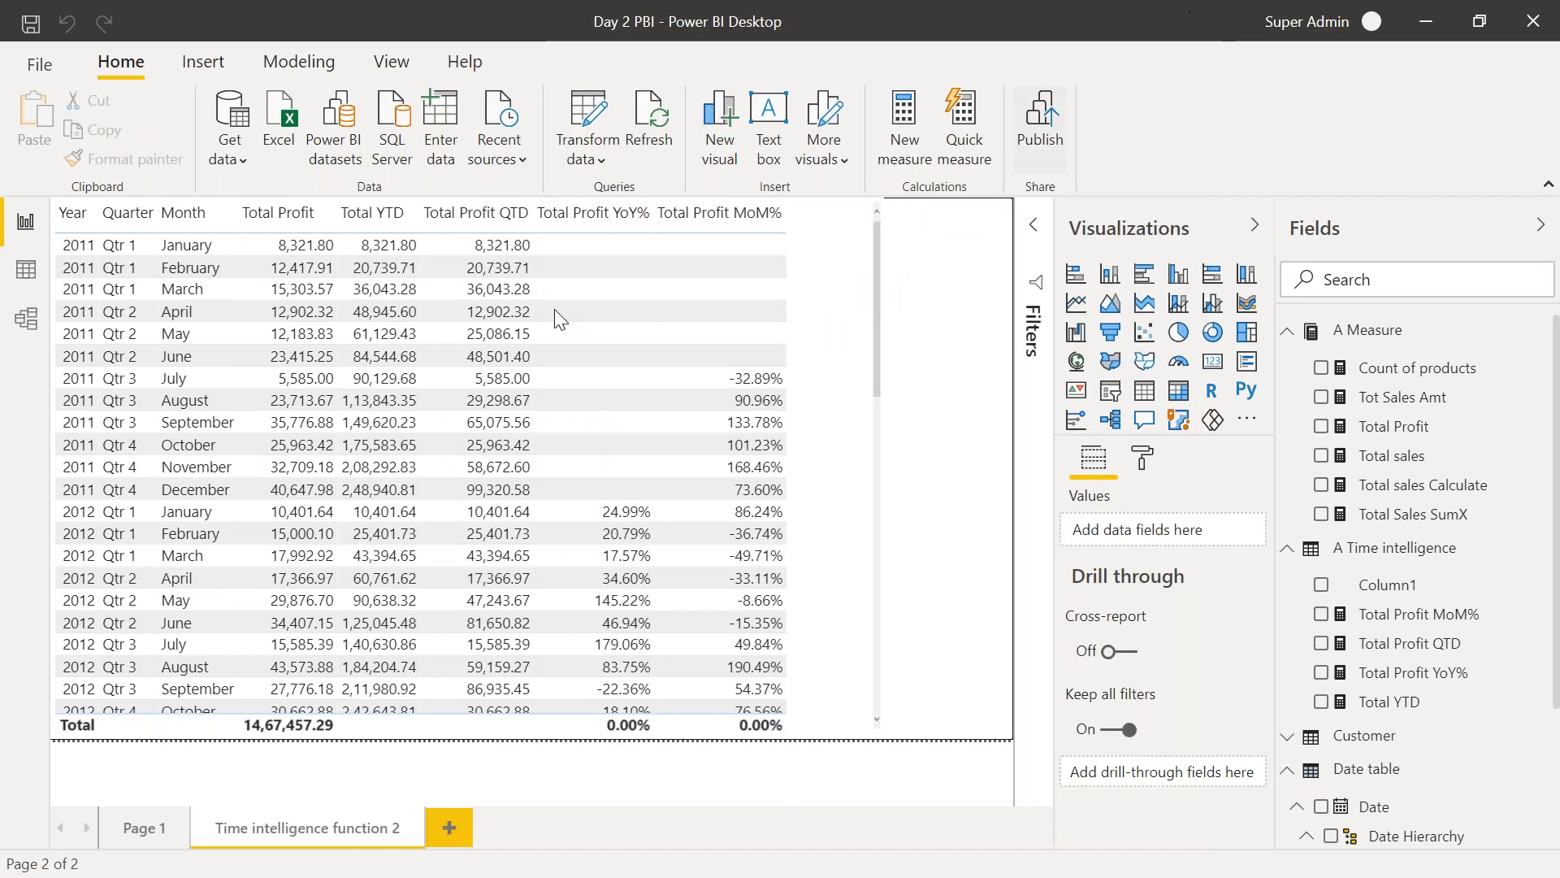
# Step: Widen the table visual to the right edge of the report canvas
pyautogui.click(809, 410)
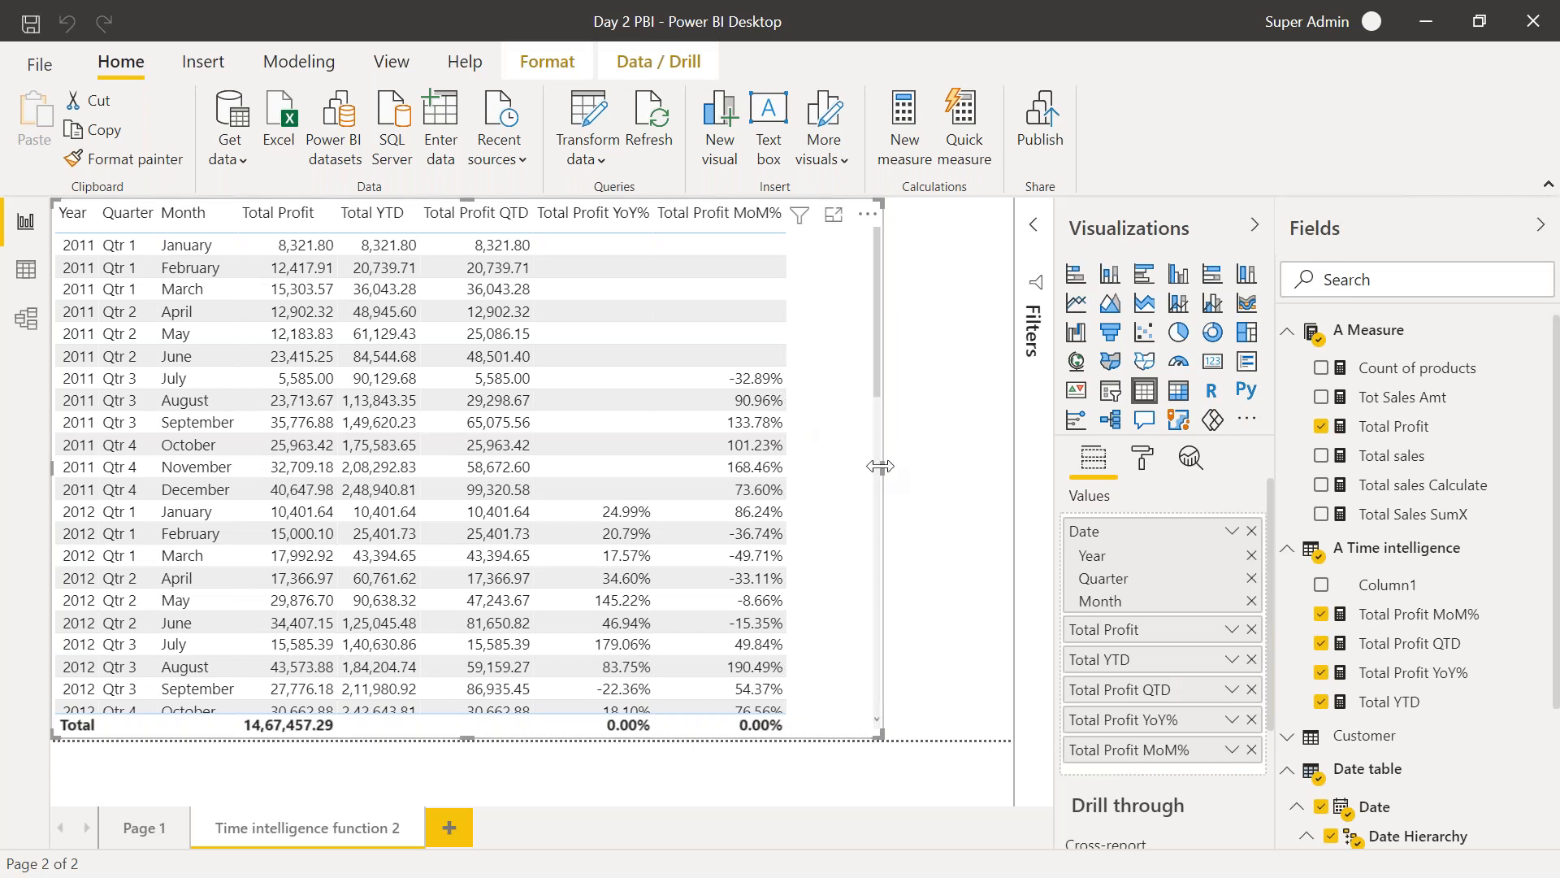
pyautogui.moveTo(880, 466); pyautogui.dragTo(1013, 461)
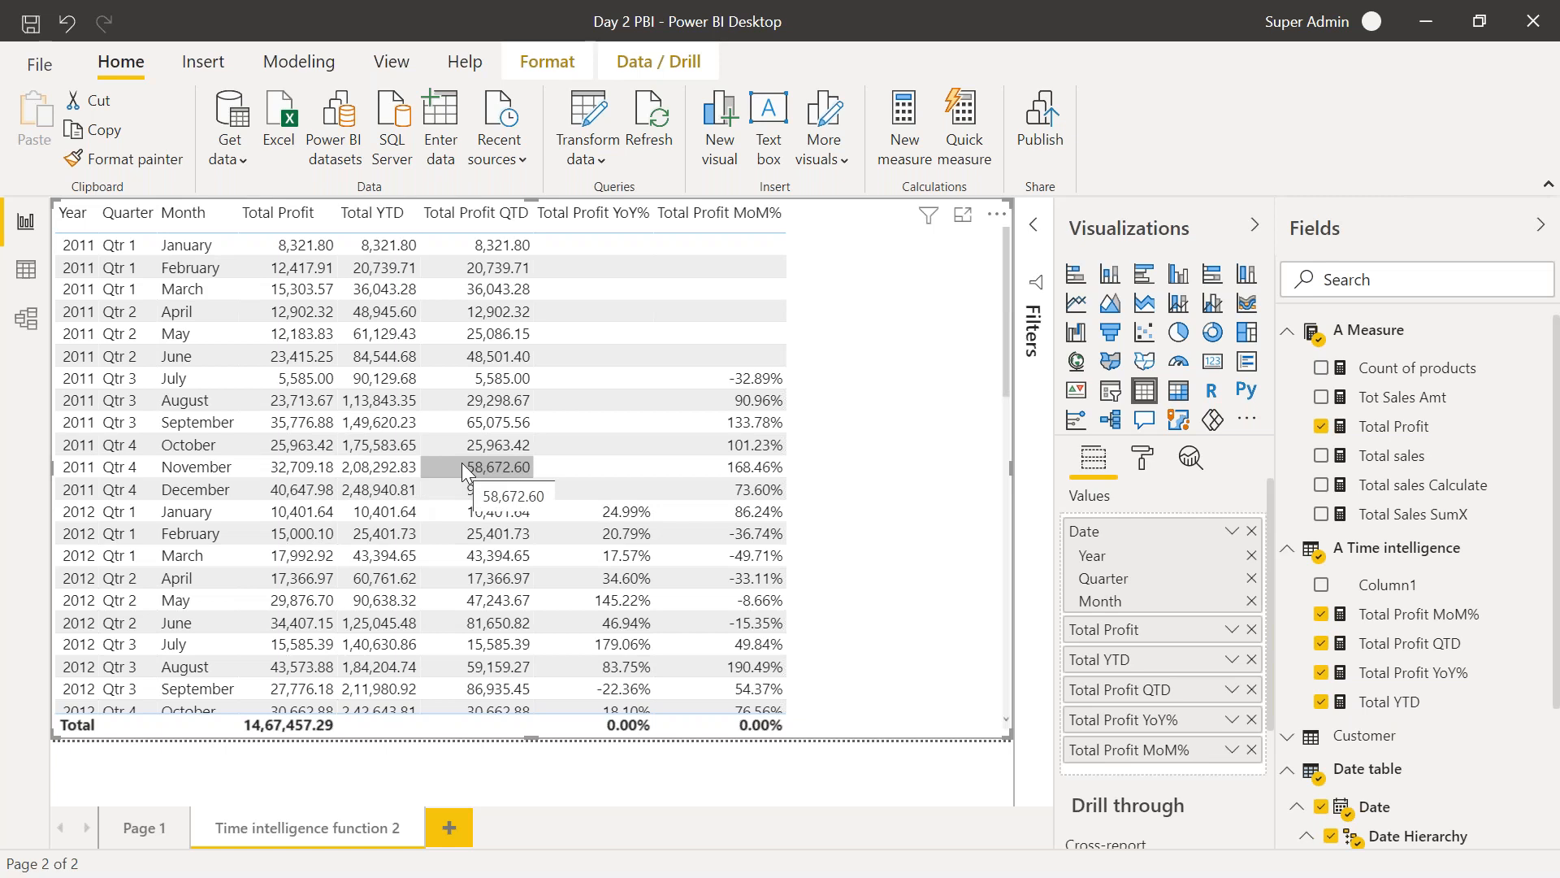
pyautogui.click(959, 140)
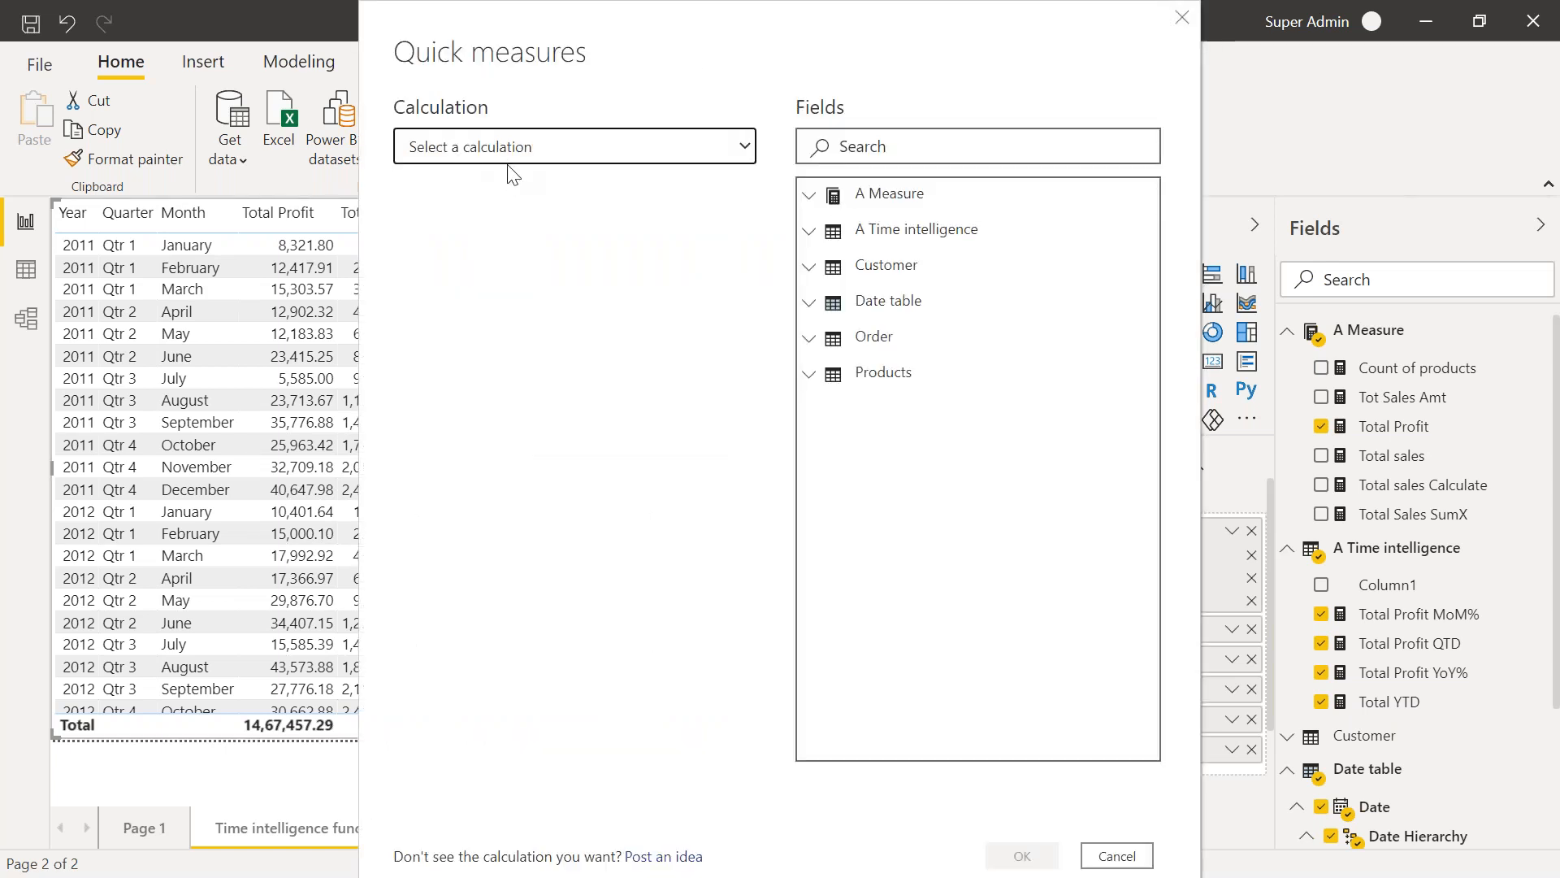
pyautogui.click(648, 154)
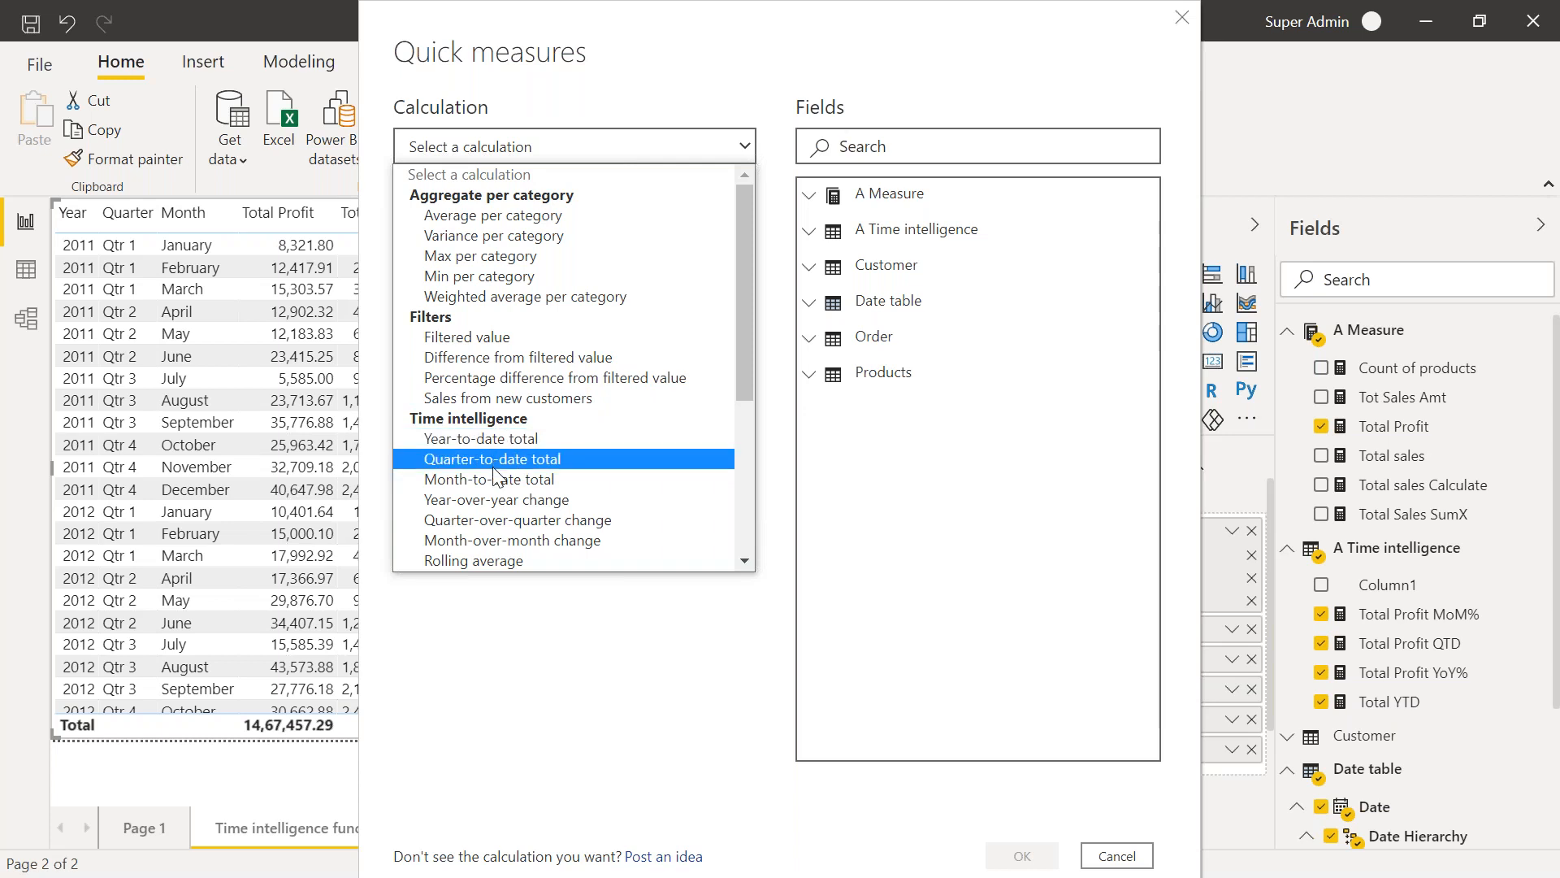
pyautogui.scroll(-2, 593, 479)
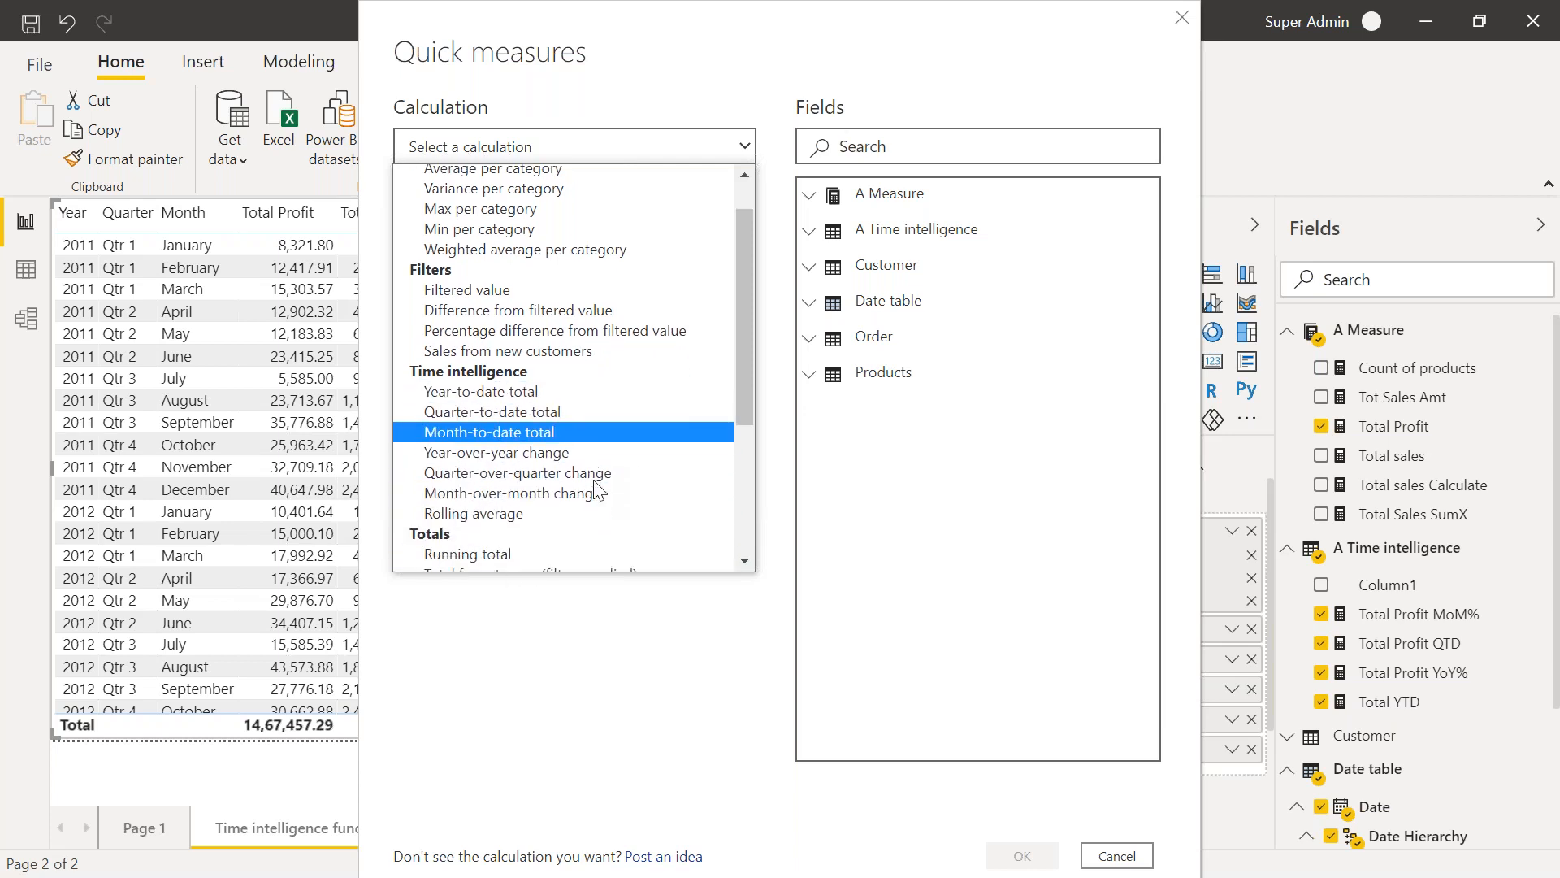
pyautogui.click(949, 455)
pyautogui.click(1181, 18)
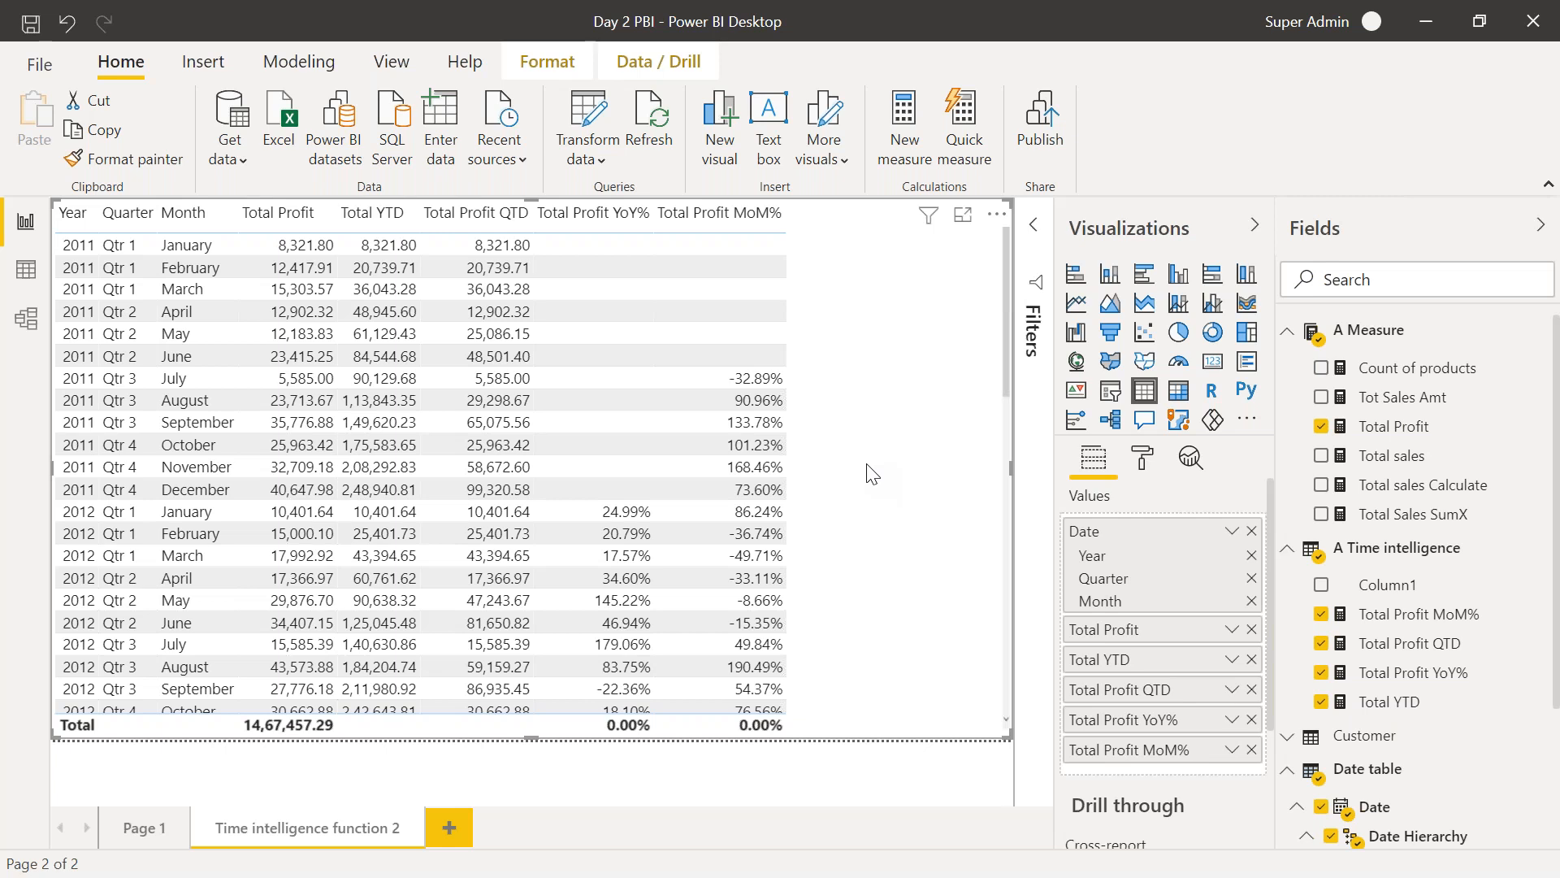
# Step: Review the Total Profit MoM% measure's formula
pyautogui.click(1414, 624)
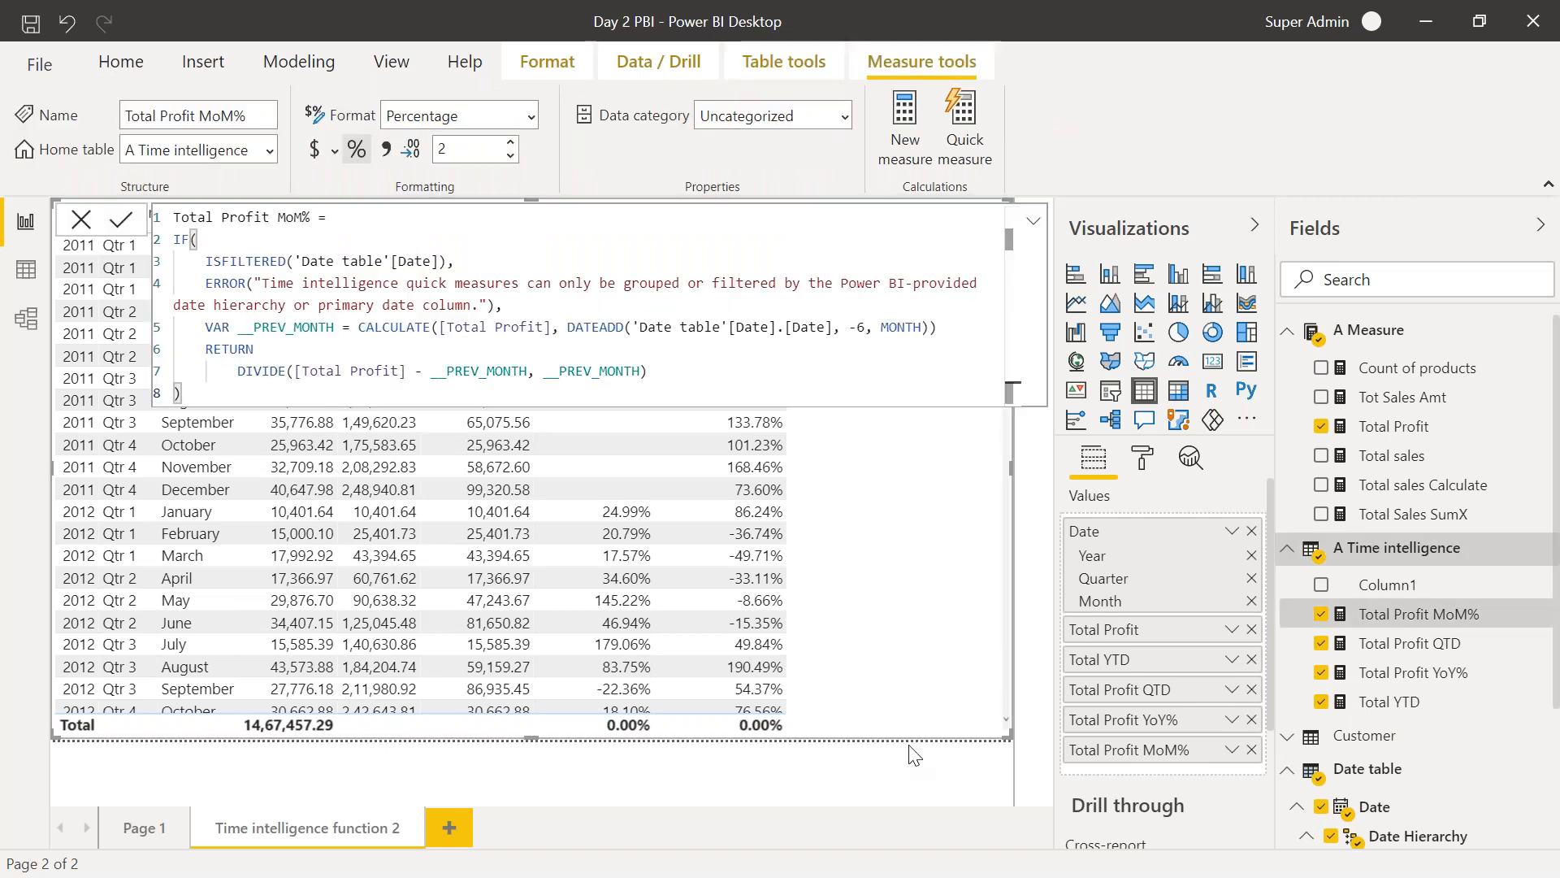
pyautogui.click(870, 773)
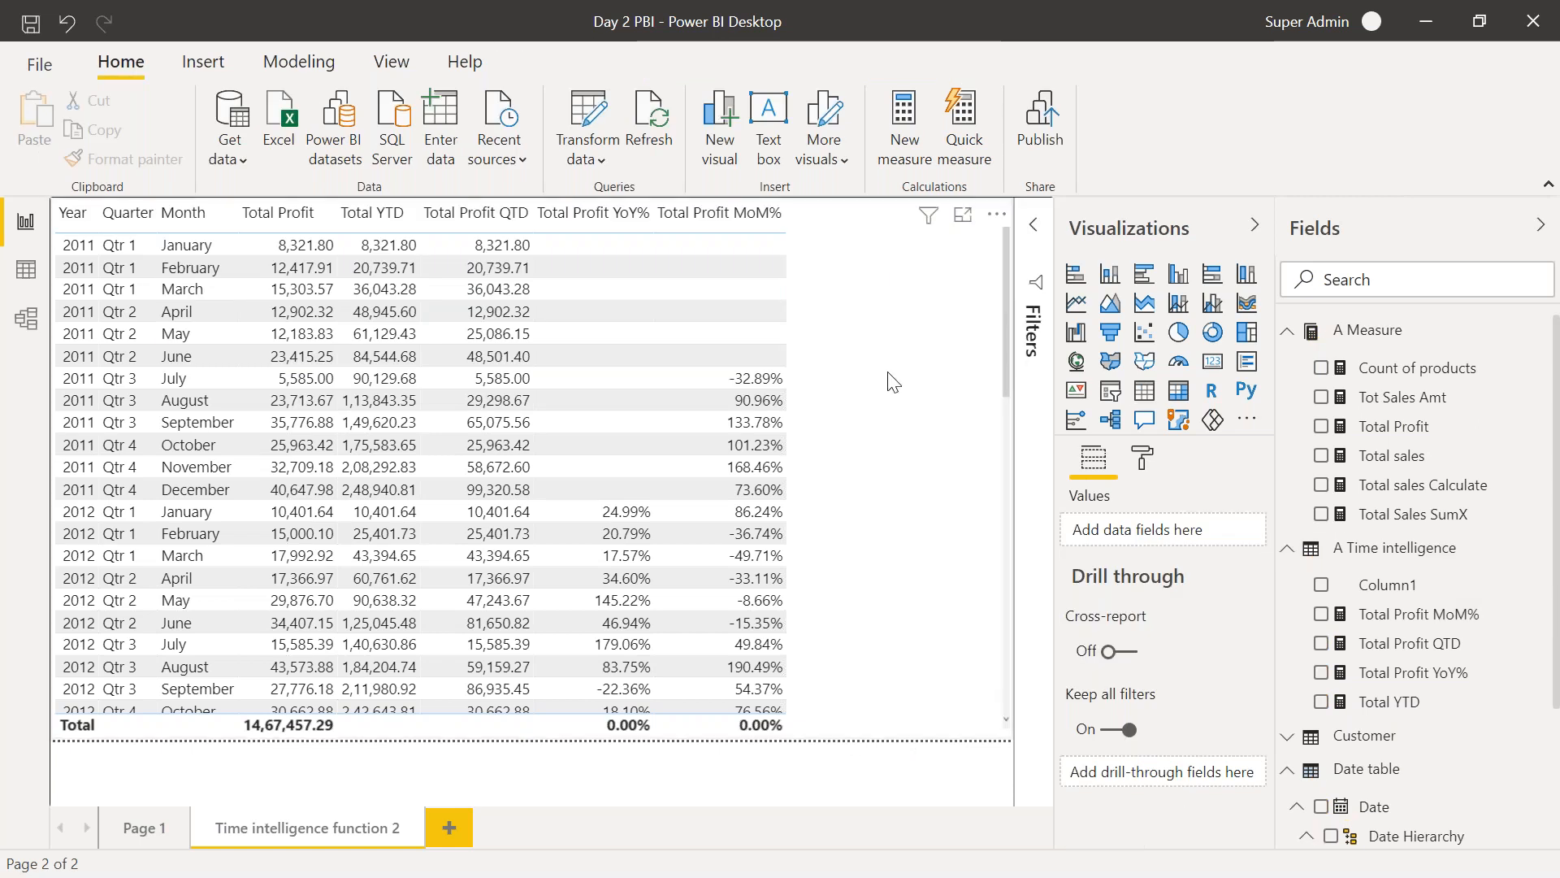
# Step: Create a new measure: Parallel period = CALCULATE([Total Profit],PARALLELPERIOD('Date table'[Date],-1,MONTH))
pyautogui.click(907, 143)
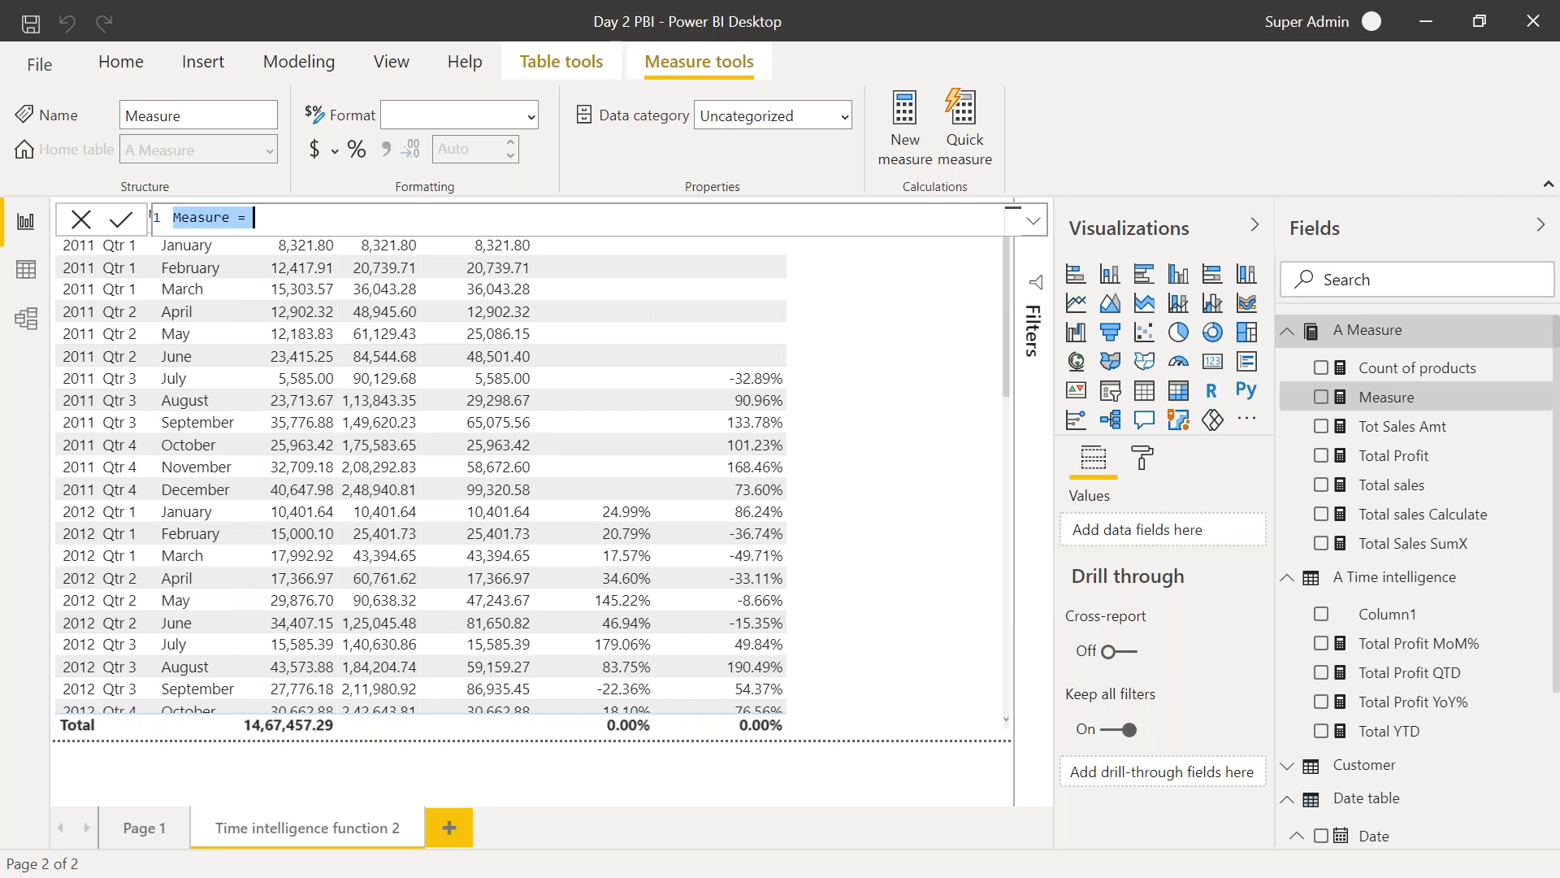
pyautogui.write('Parallel')
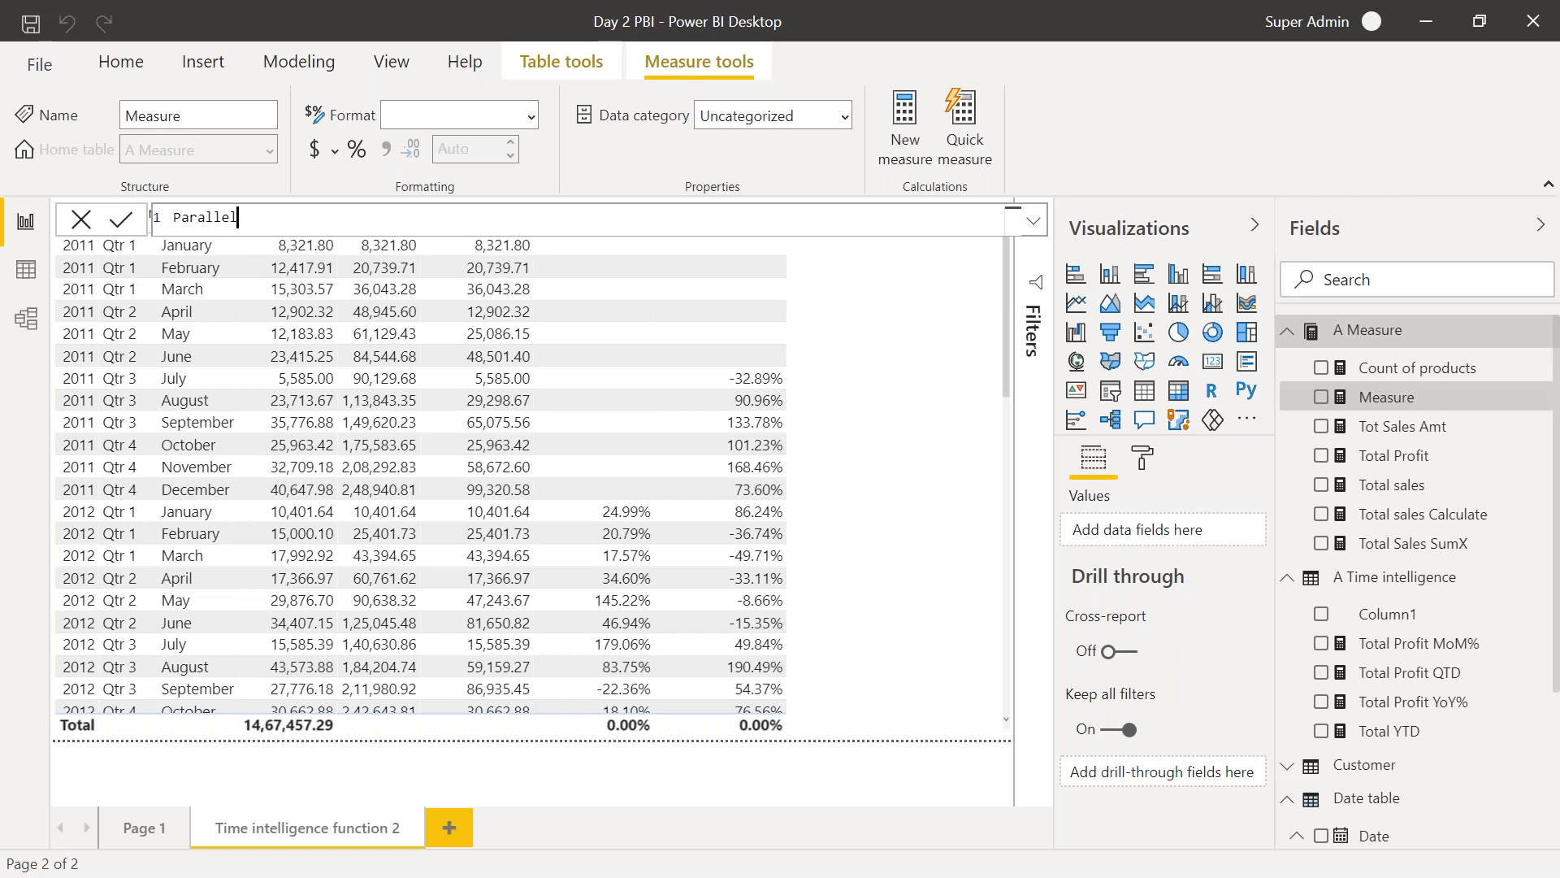
pyautogui.write(' period =')
pyautogui.write('CALCULATE(')
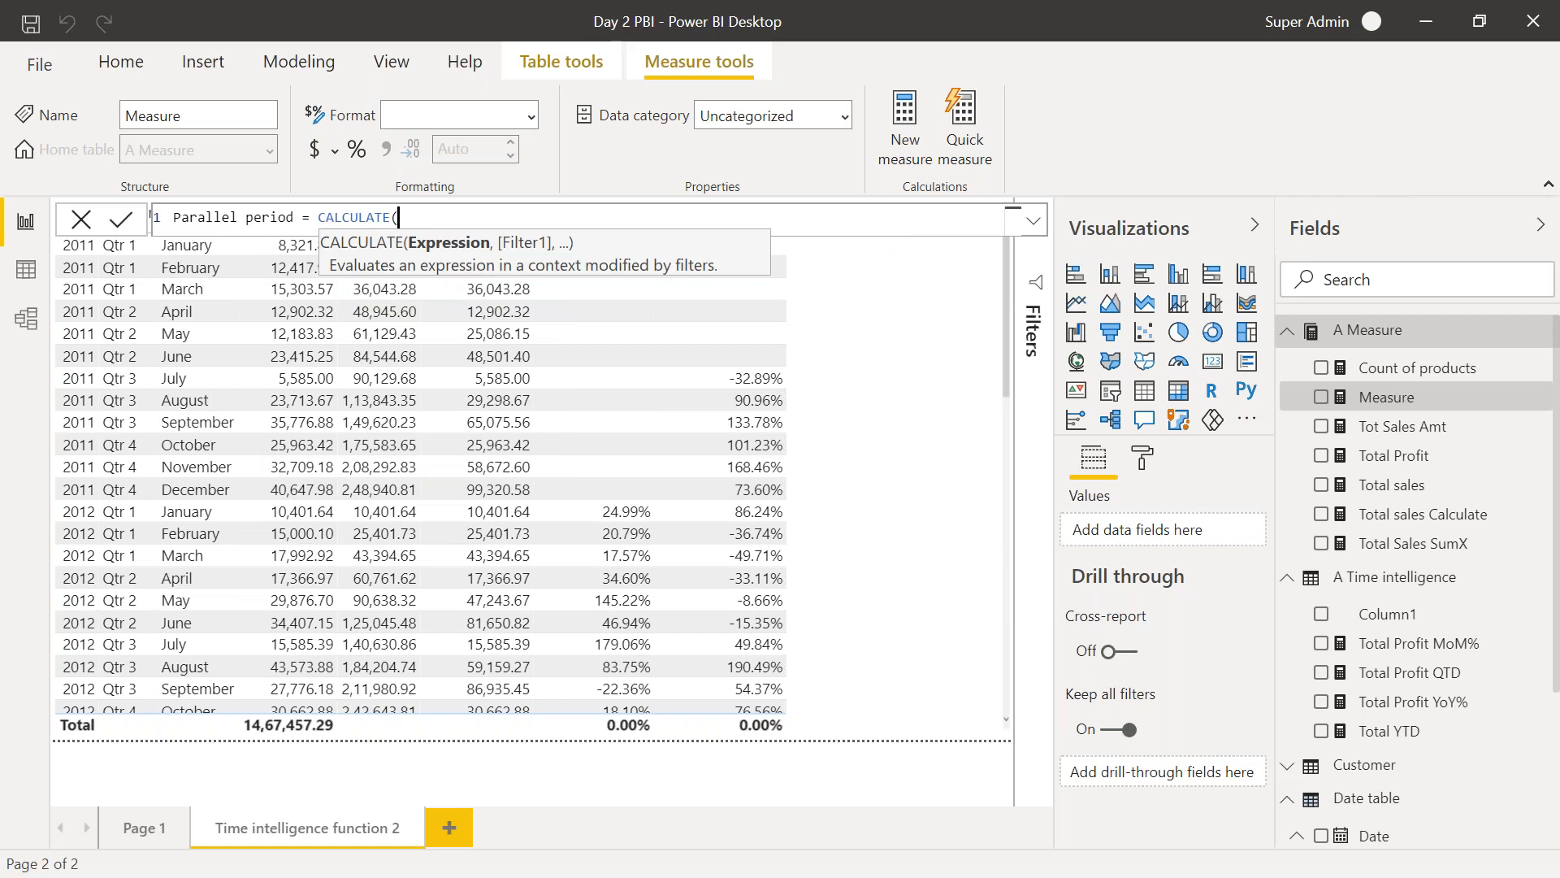
pyautogui.write('[Total')
pyautogui.press('Tab')
pyautogui.write(',')
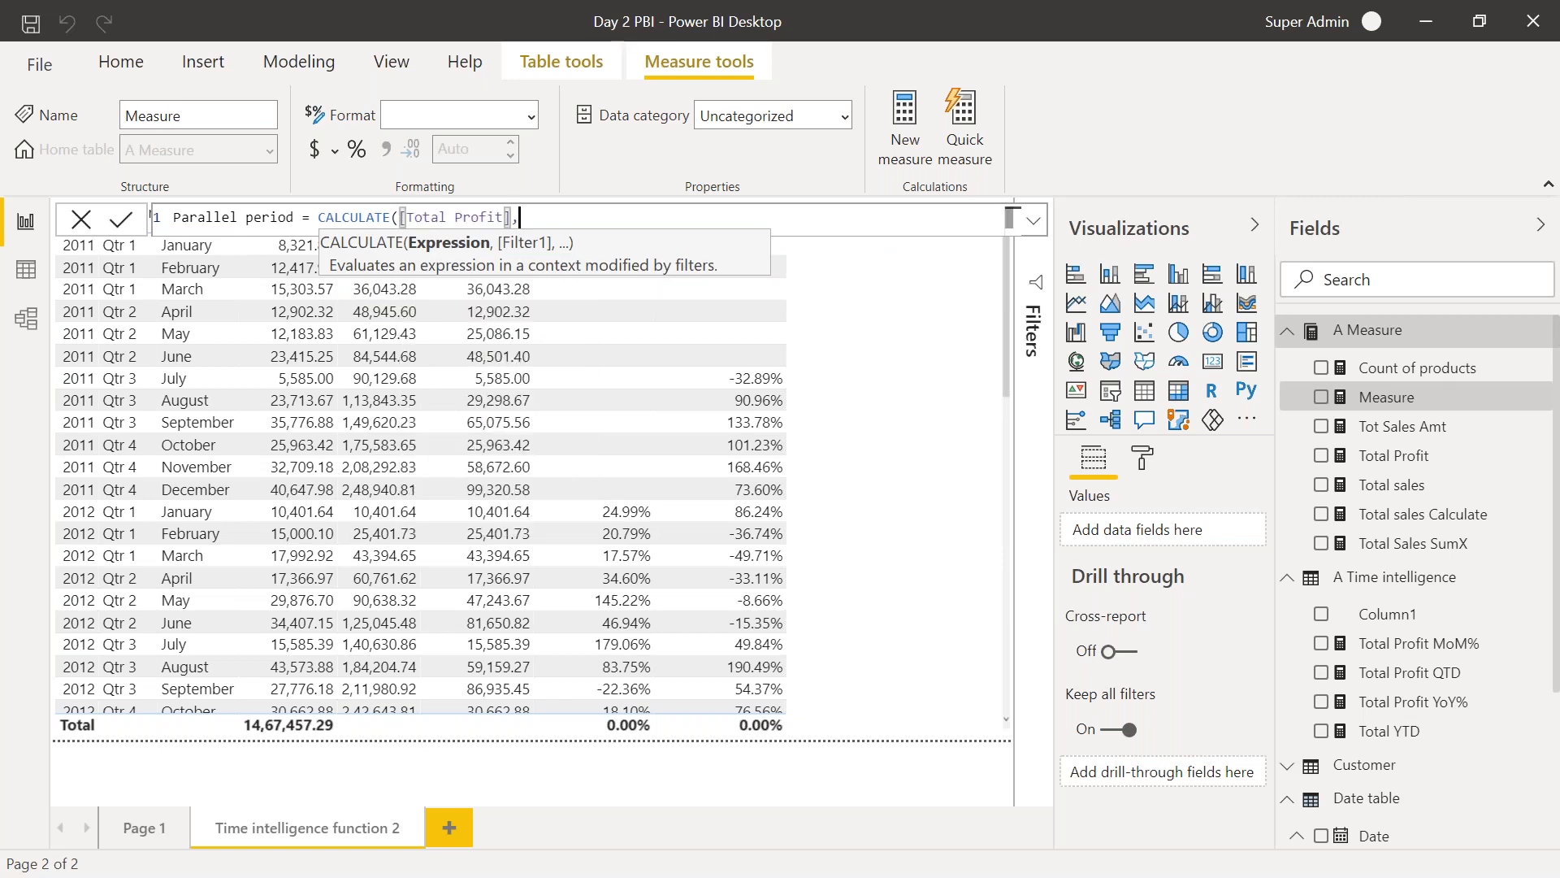
pyautogui.write('parall')
pyautogui.press('Tab')
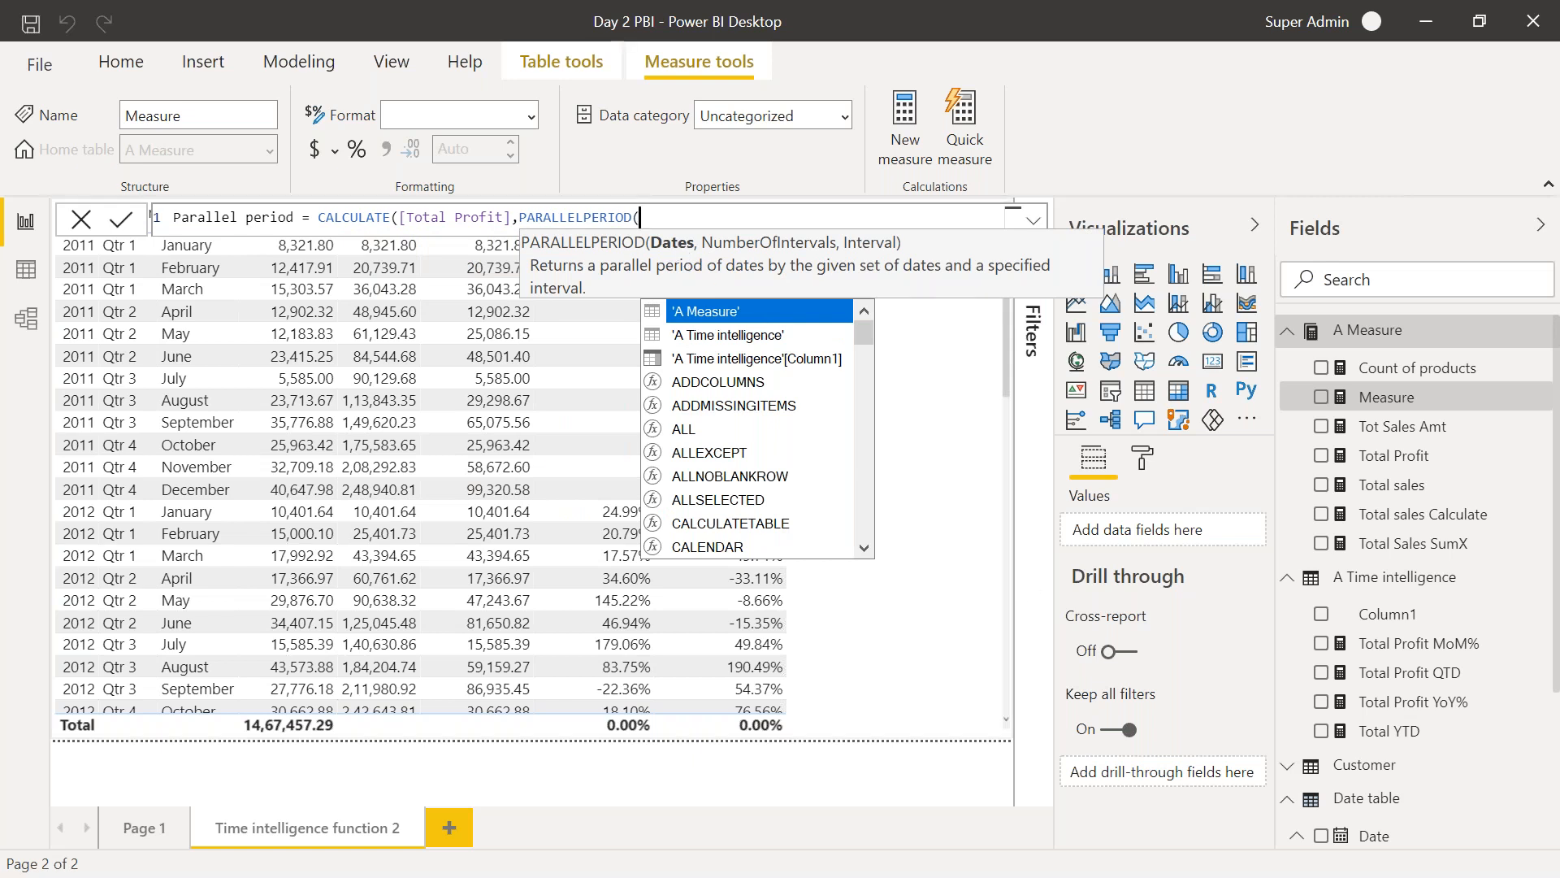
pyautogui.write('date')
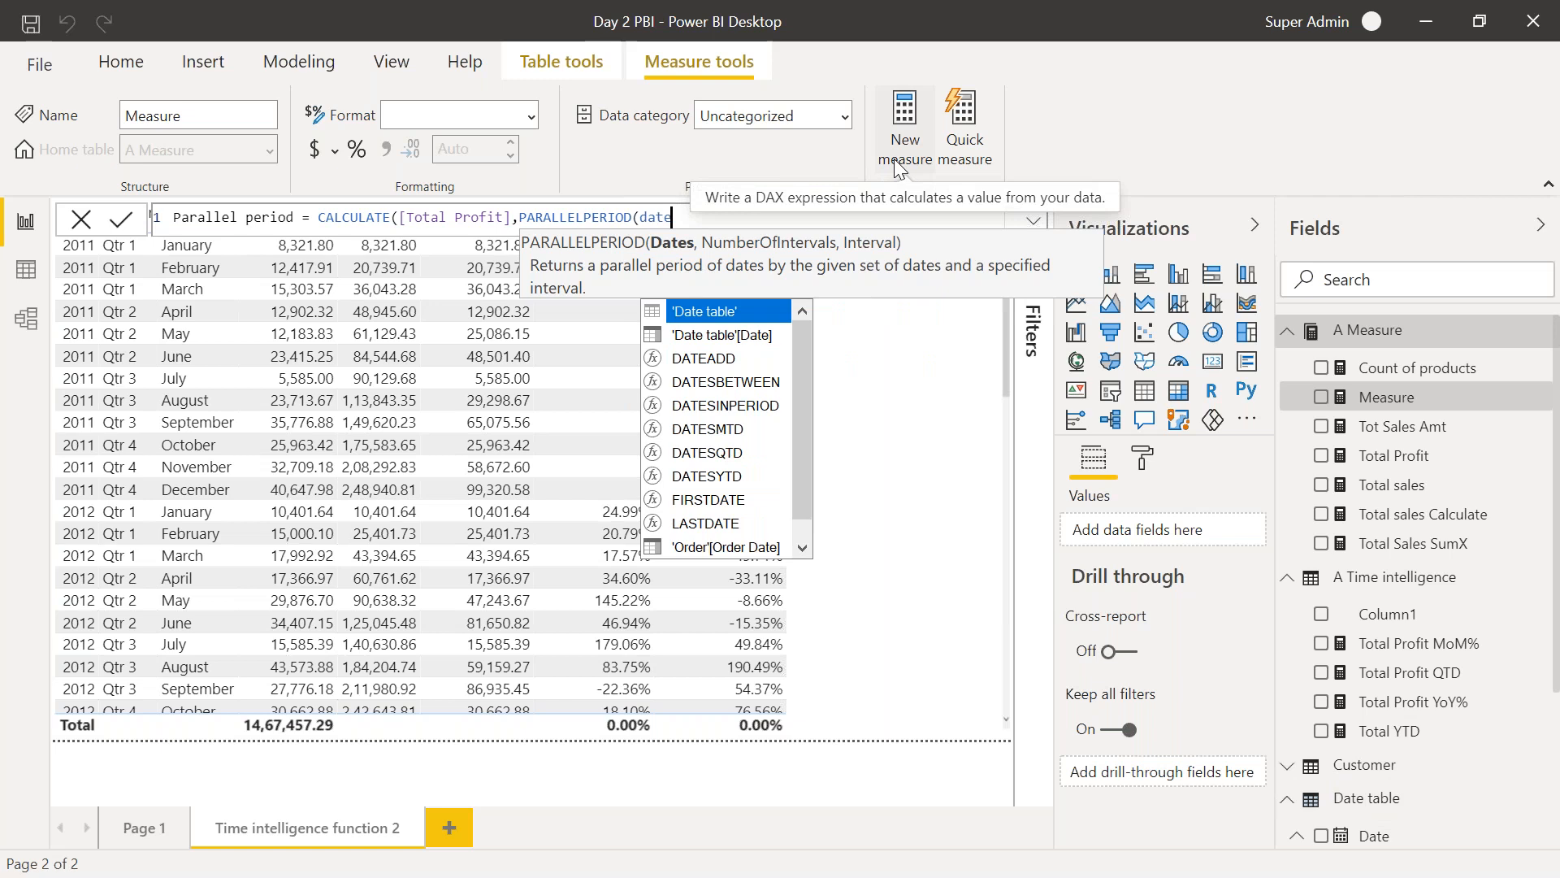
pyautogui.press('Down')
pyautogui.press('Tab')
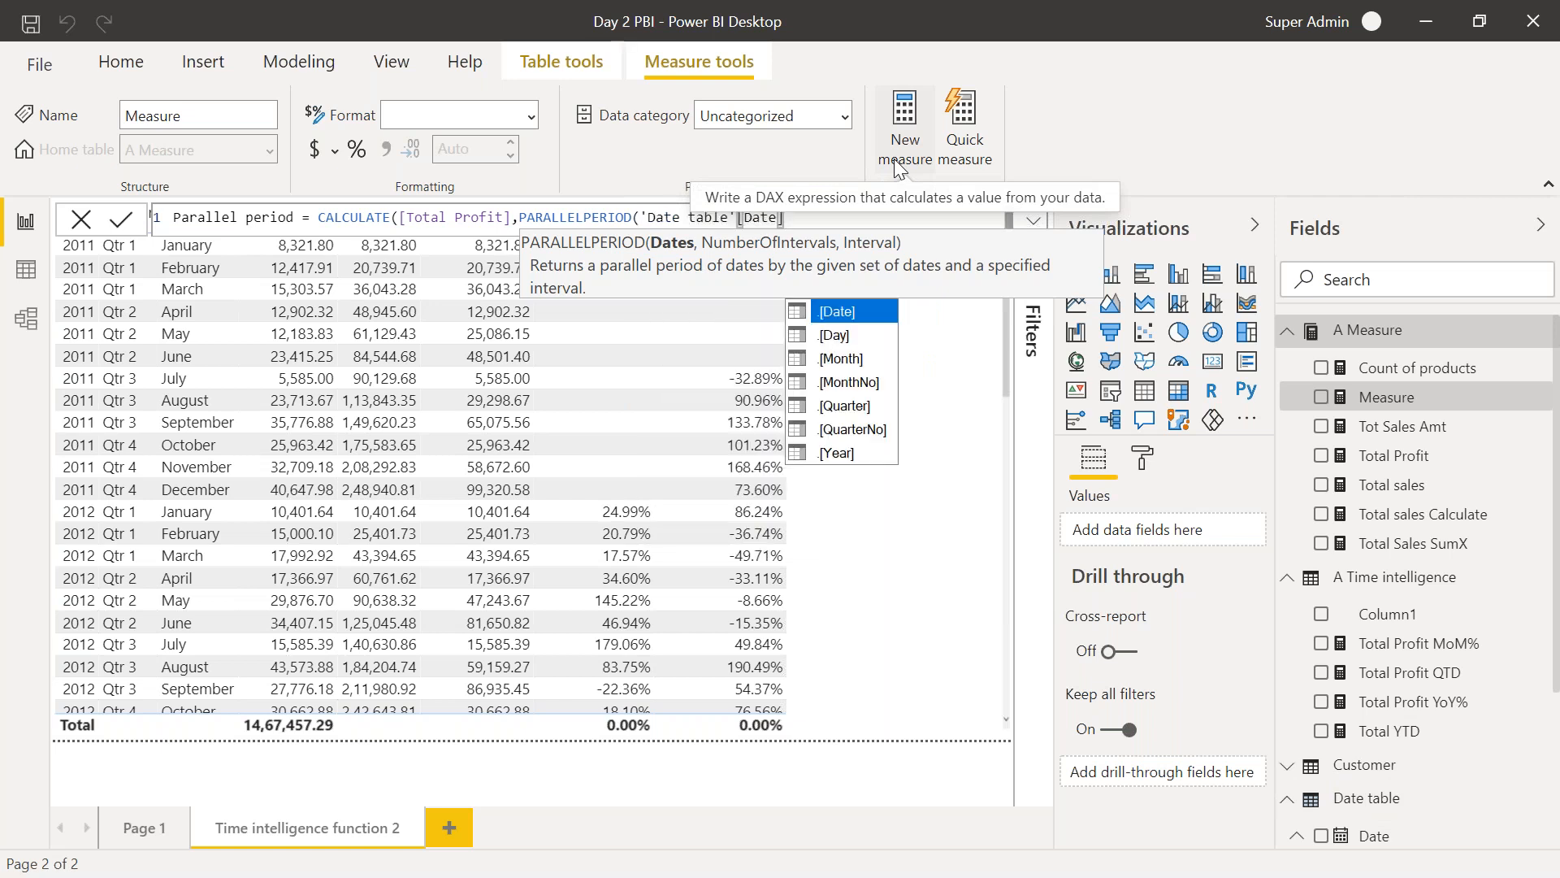
pyautogui.write(',')
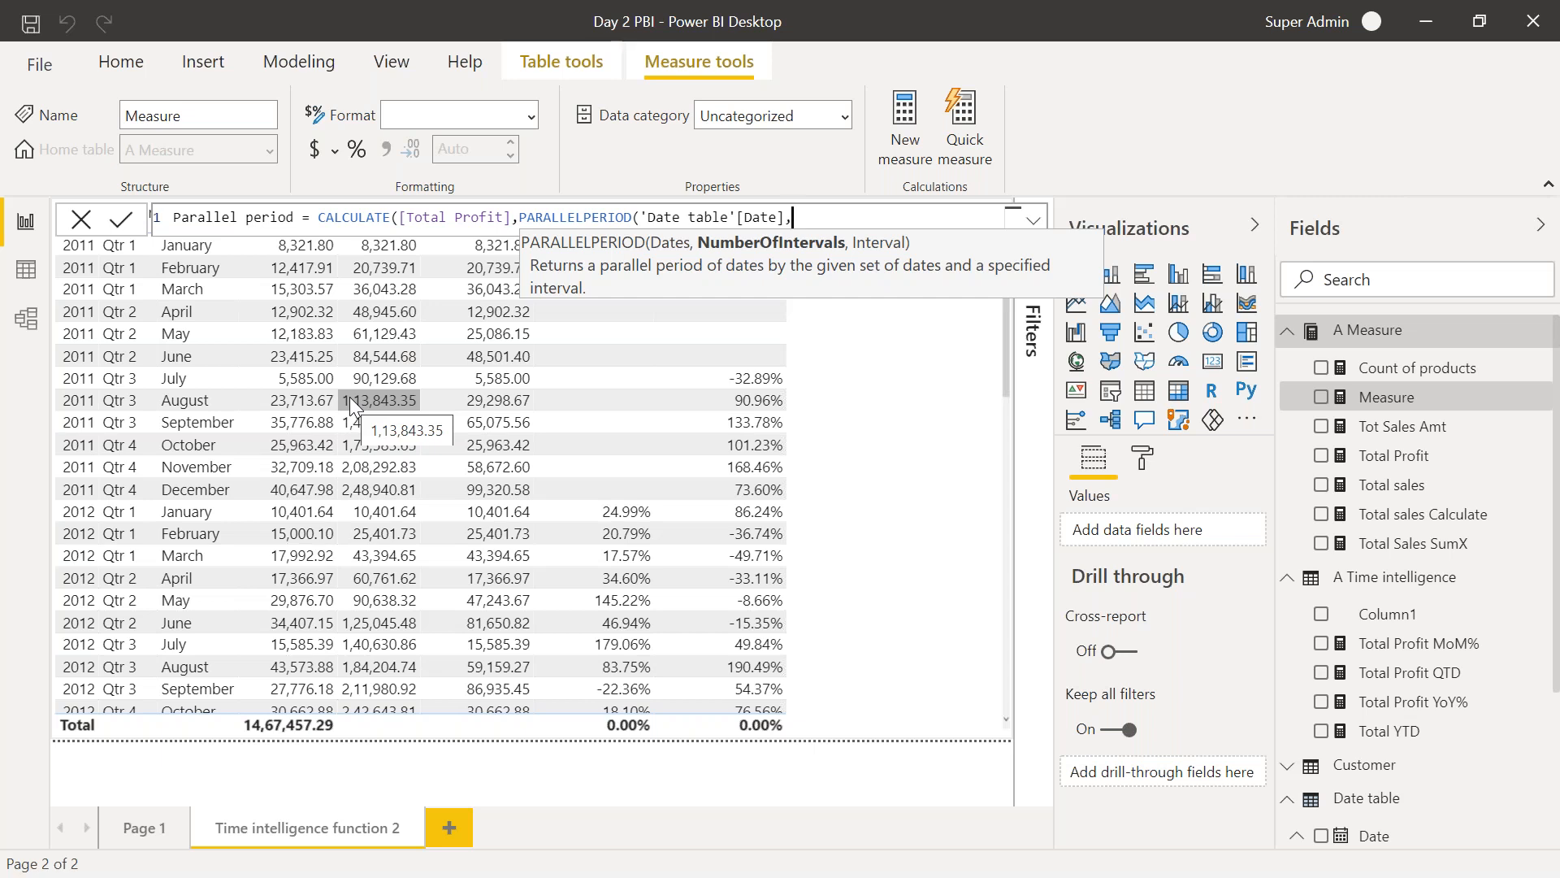
pyautogui.write('-1')
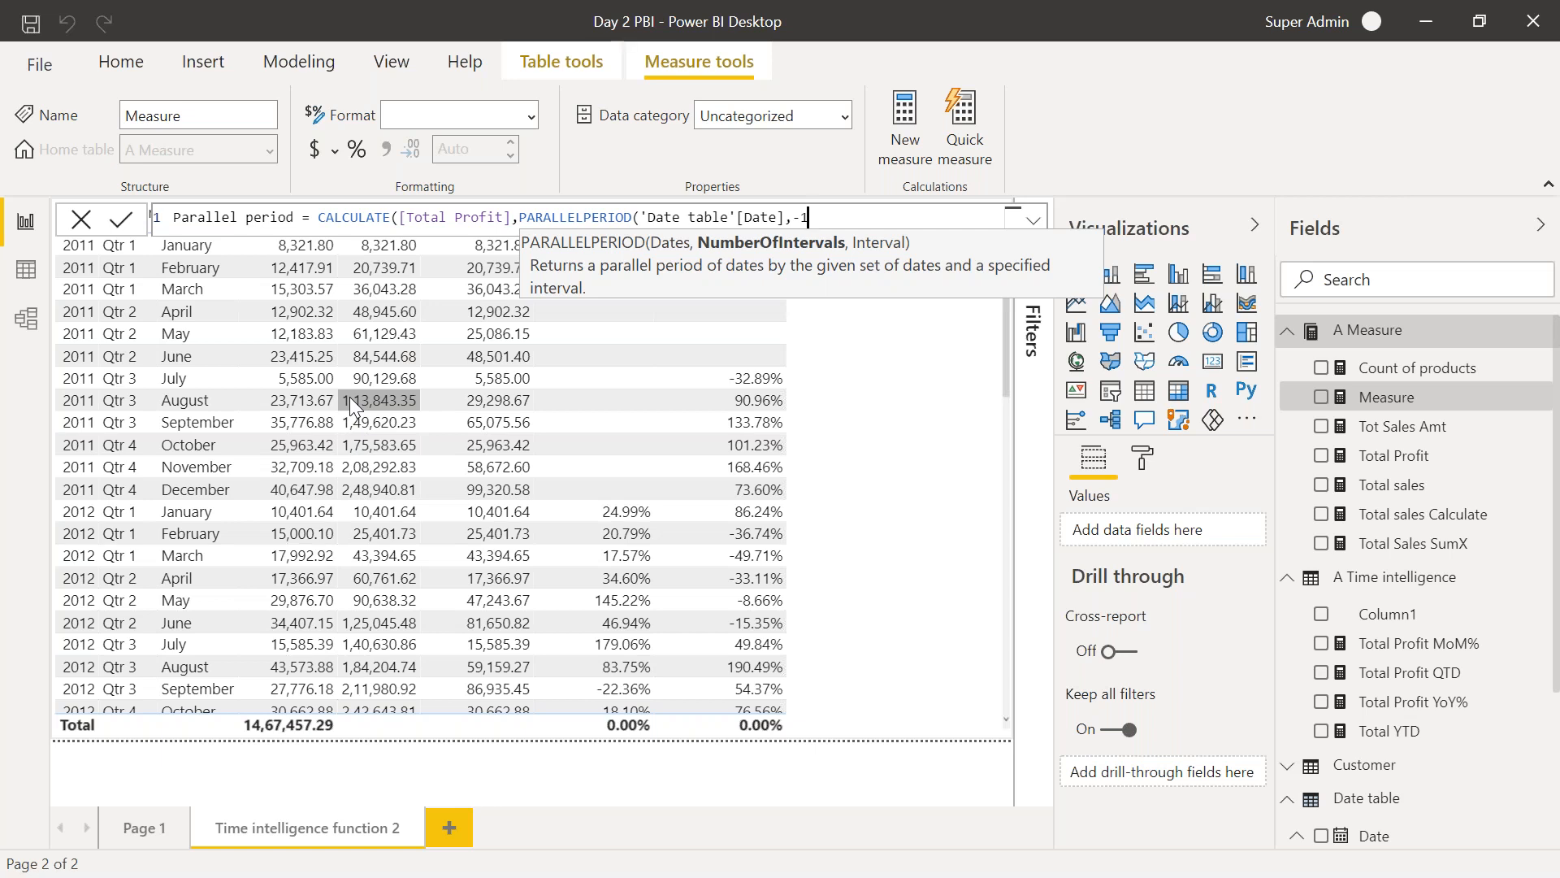
pyautogui.write(',')
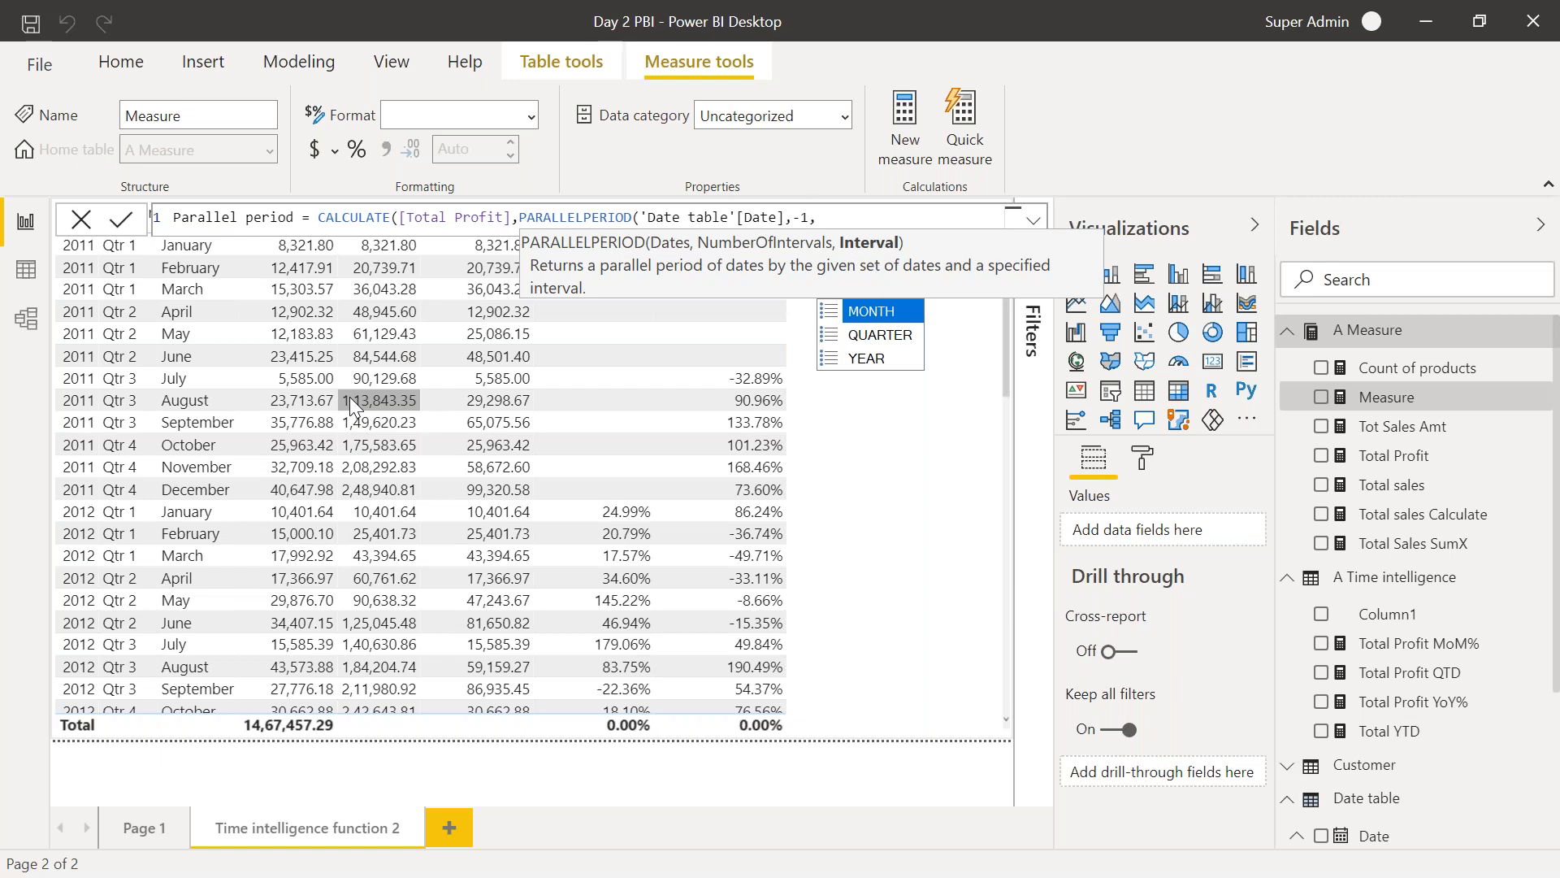
pyautogui.press('Tab')
pyautogui.write(')')
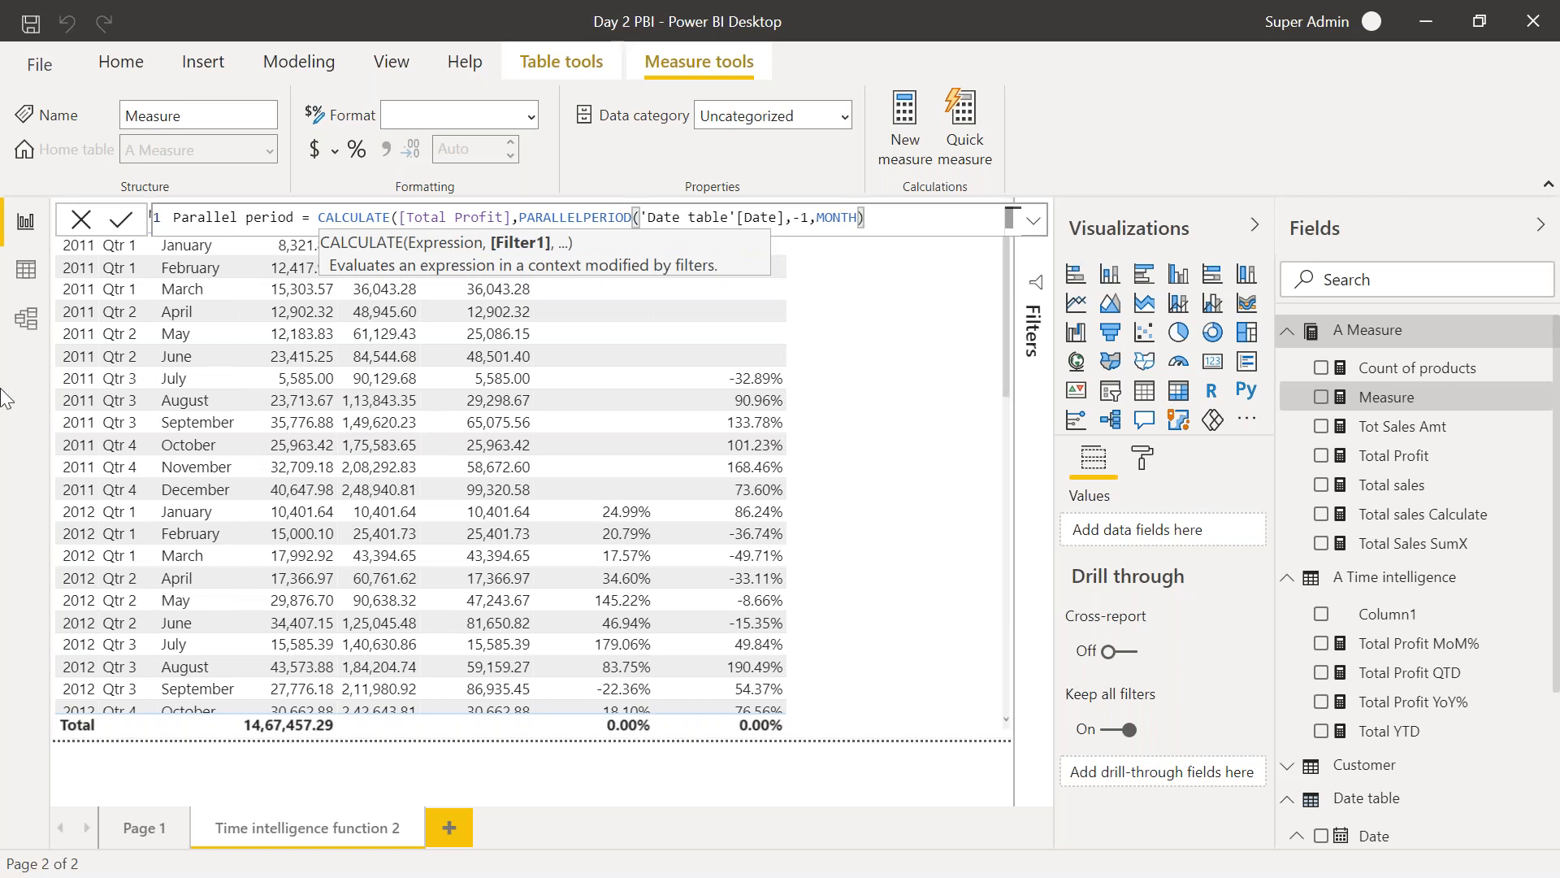
pyautogui.click(906, 214)
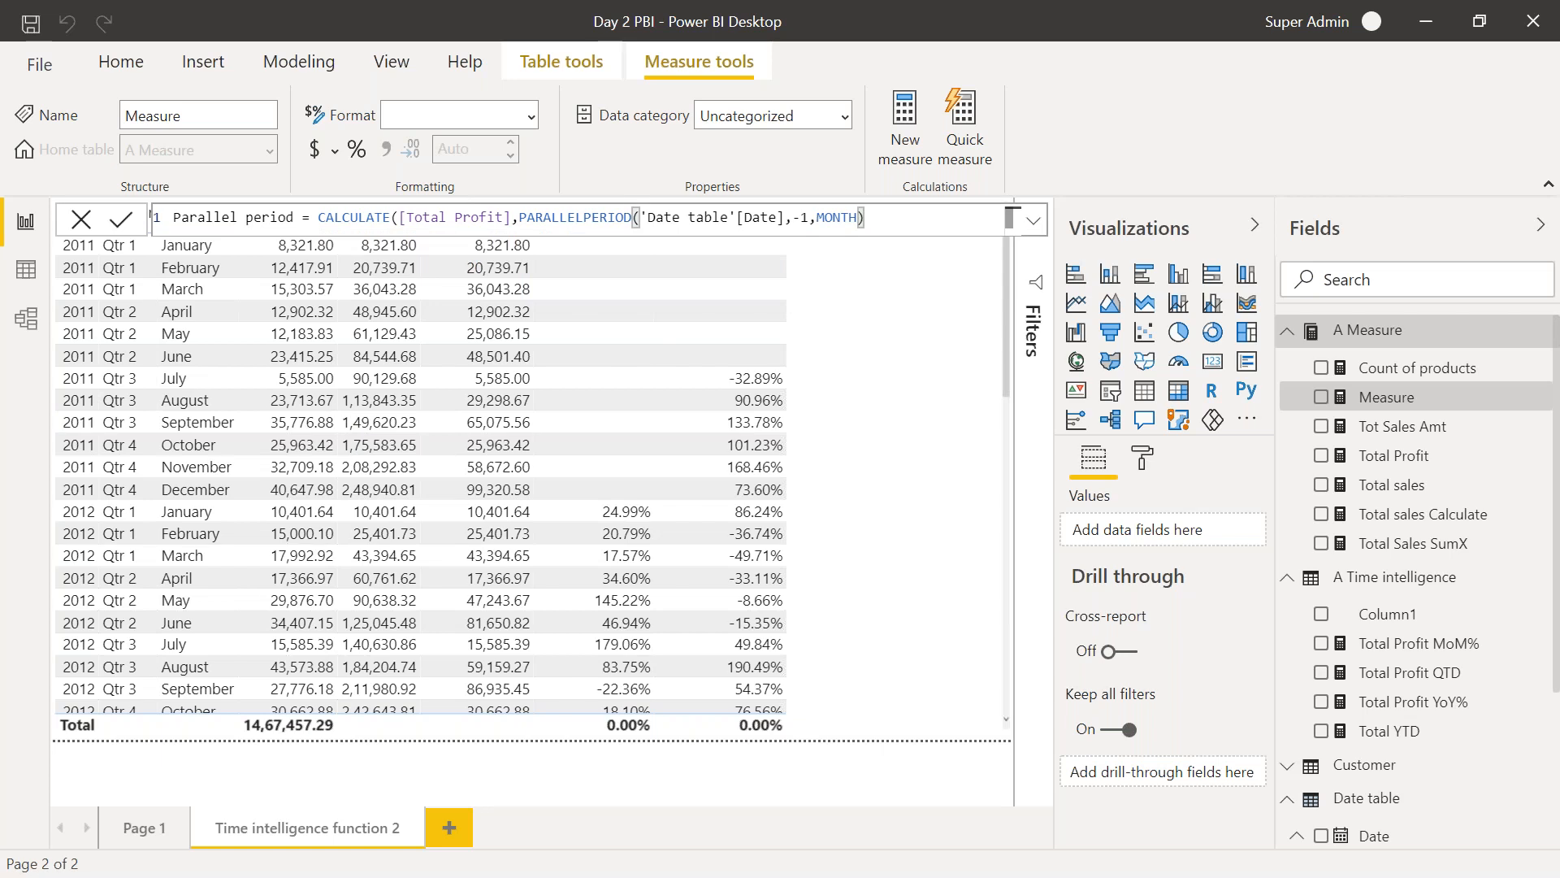
pyautogui.press('Return')
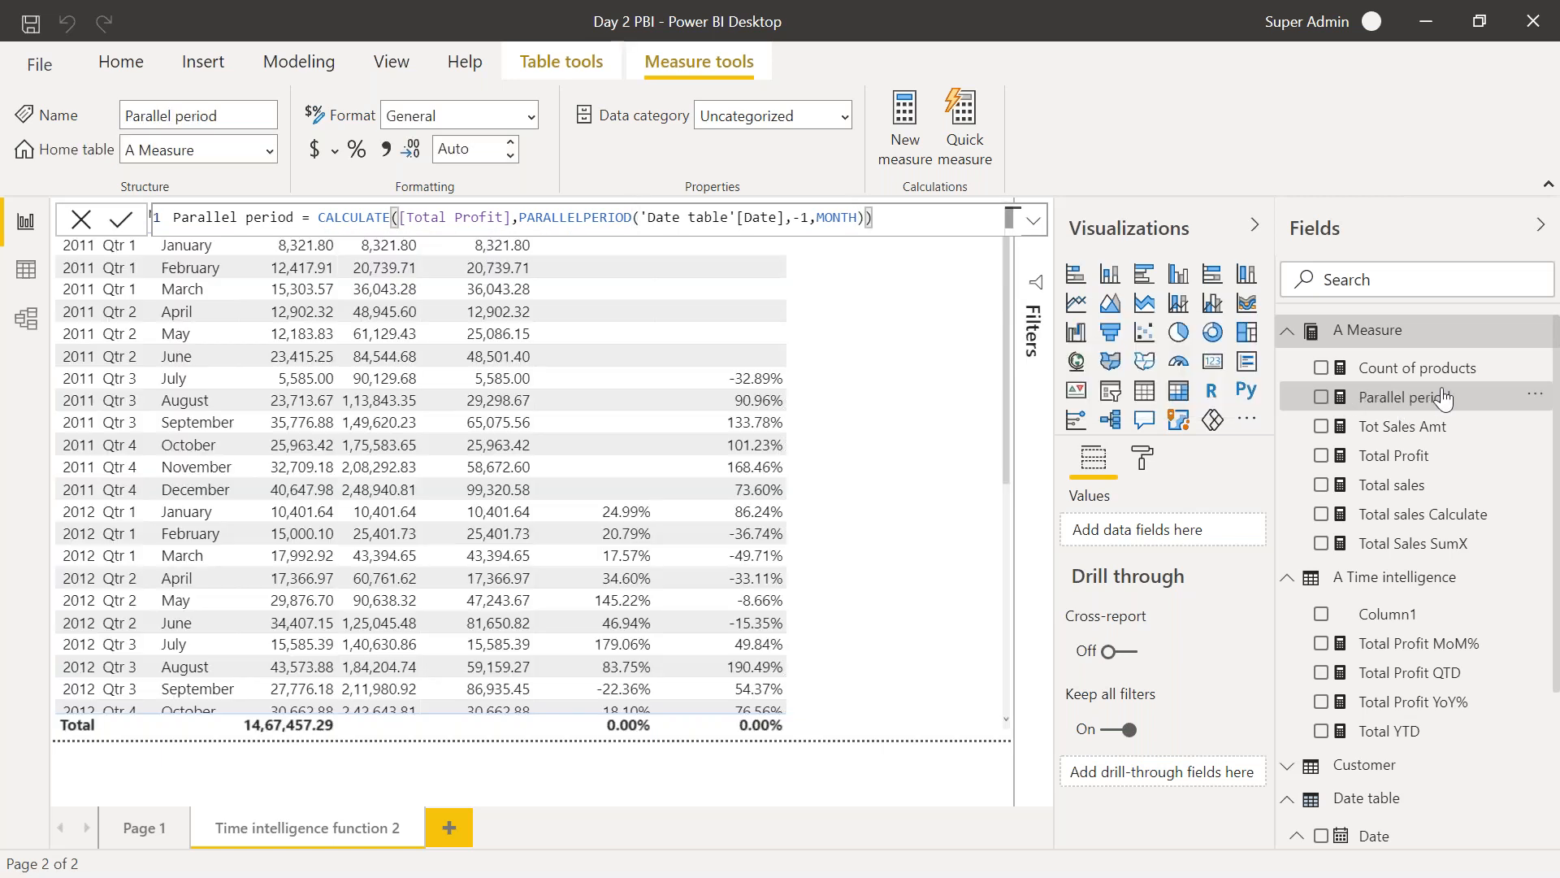
# Step: Add Parallel period to the table visual and remove Total YTD and Total Profit QTD from its values
pyautogui.moveTo(1362, 398); pyautogui.dragTo(894, 417)
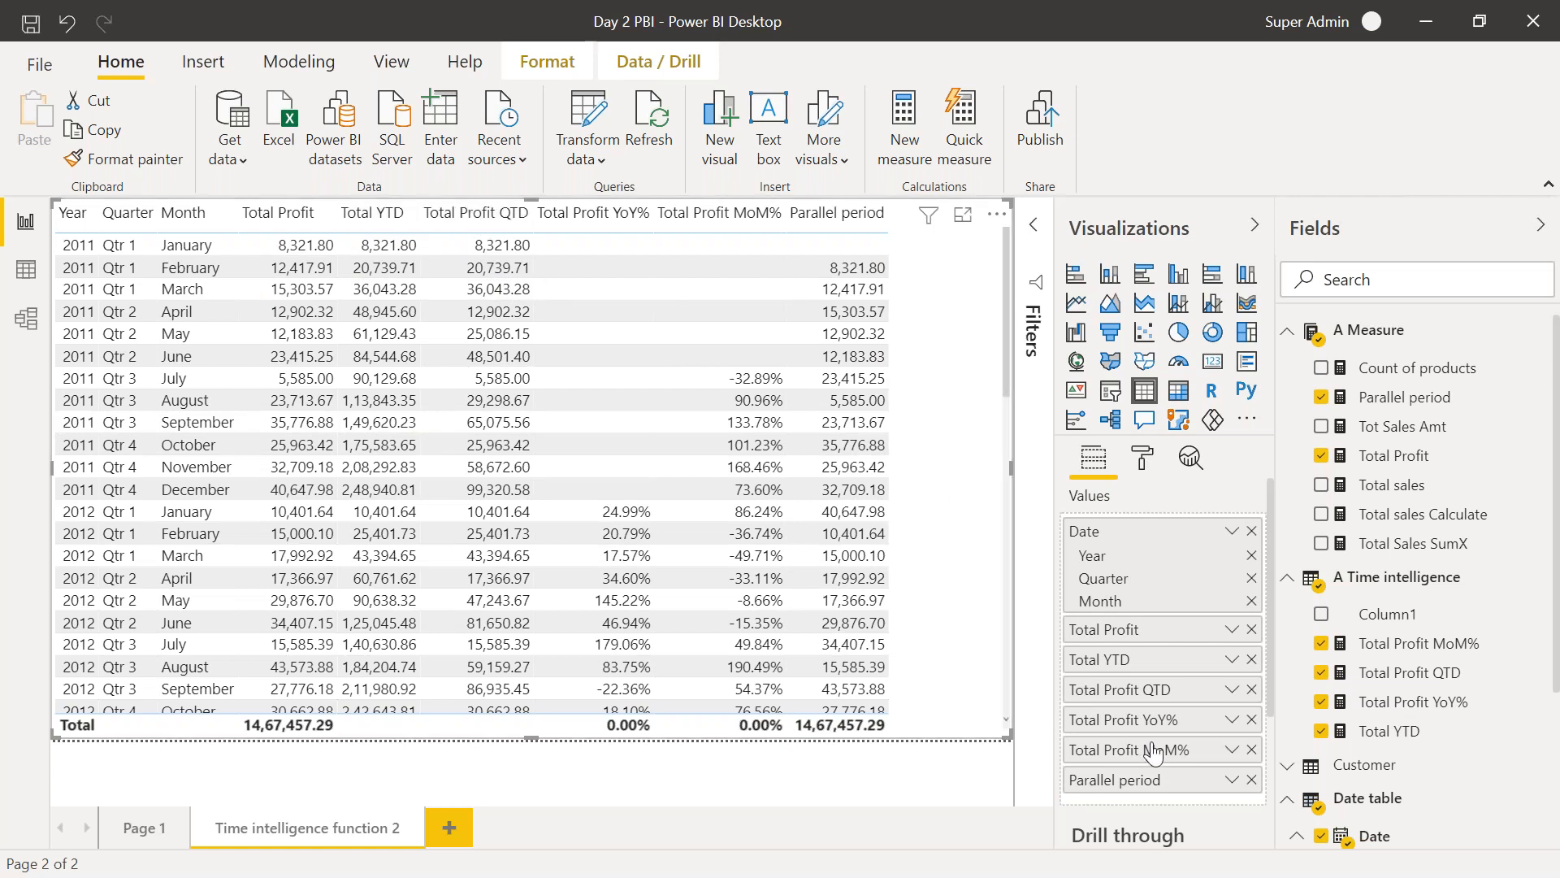
pyautogui.click(1251, 658)
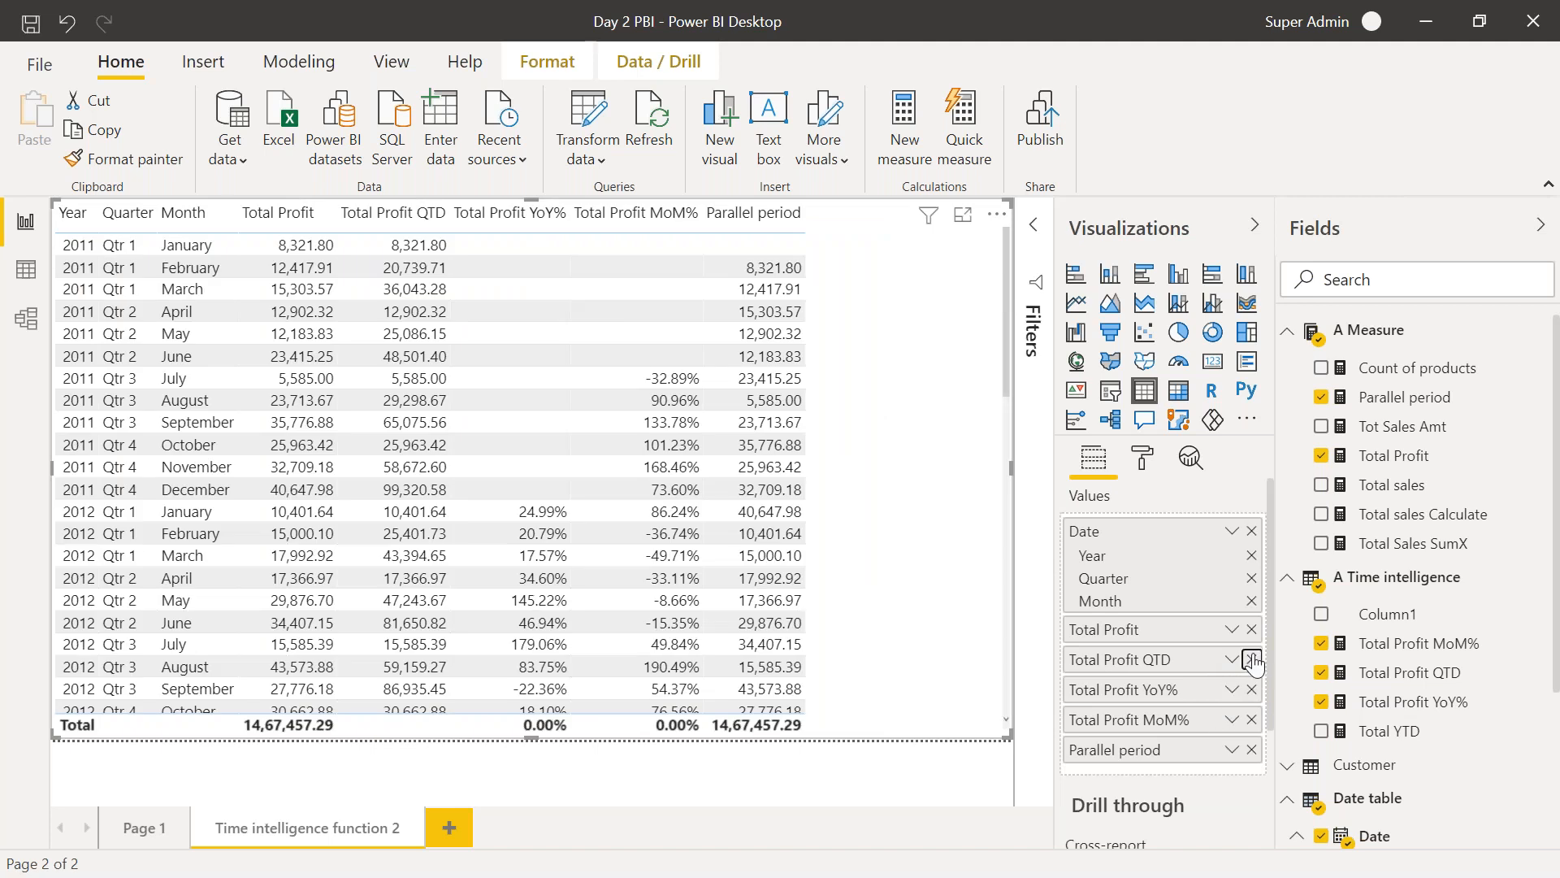
pyautogui.click(1252, 659)
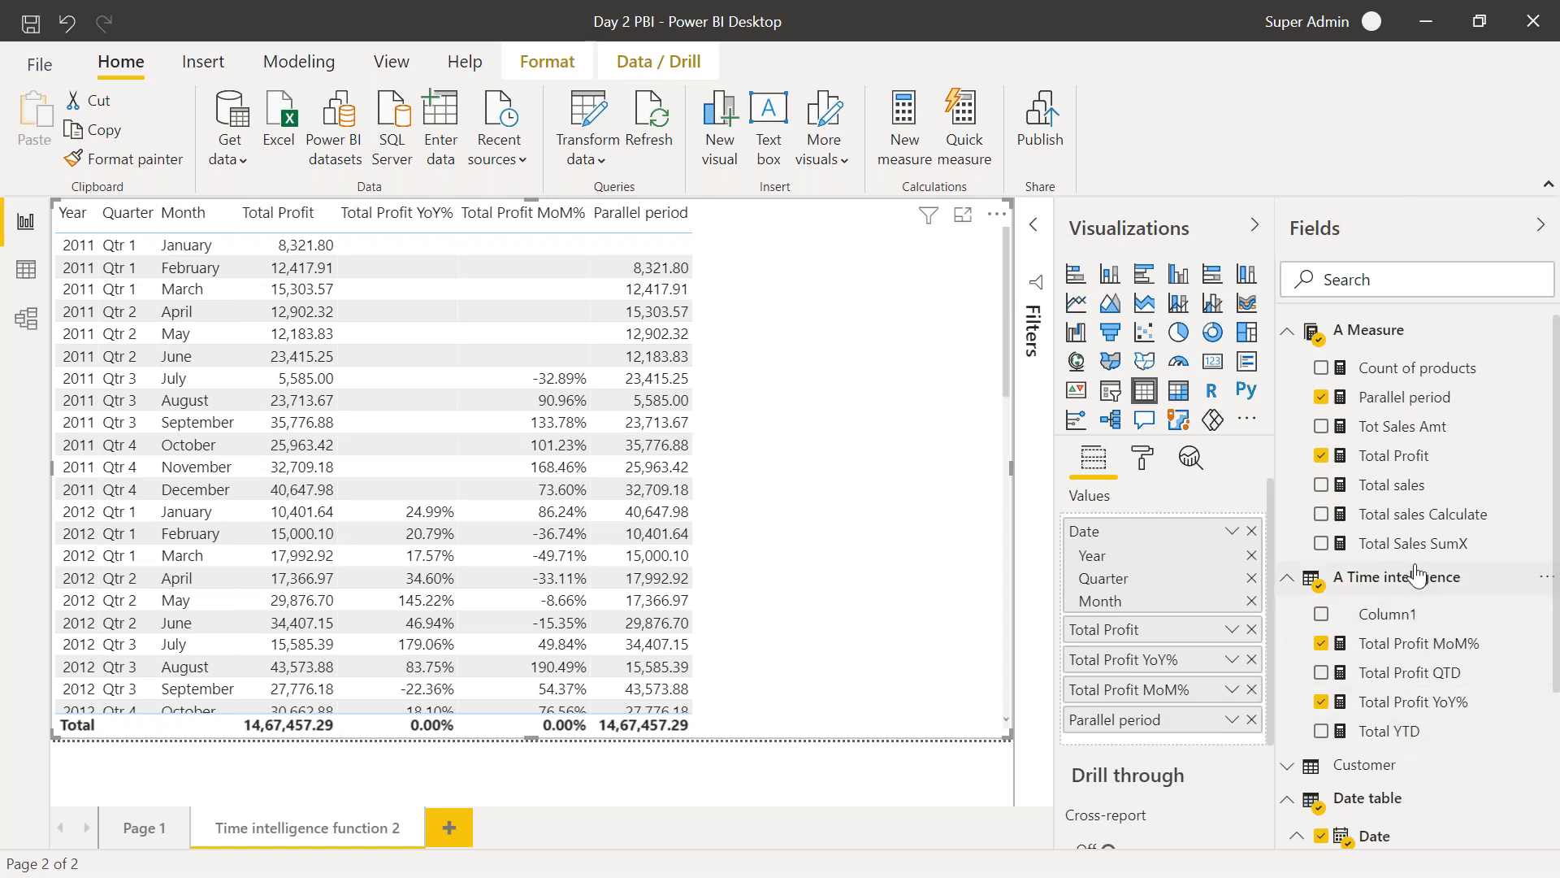
# Step: Move the Parallel period measure's home table to A Time intelligence
pyautogui.click(1411, 399)
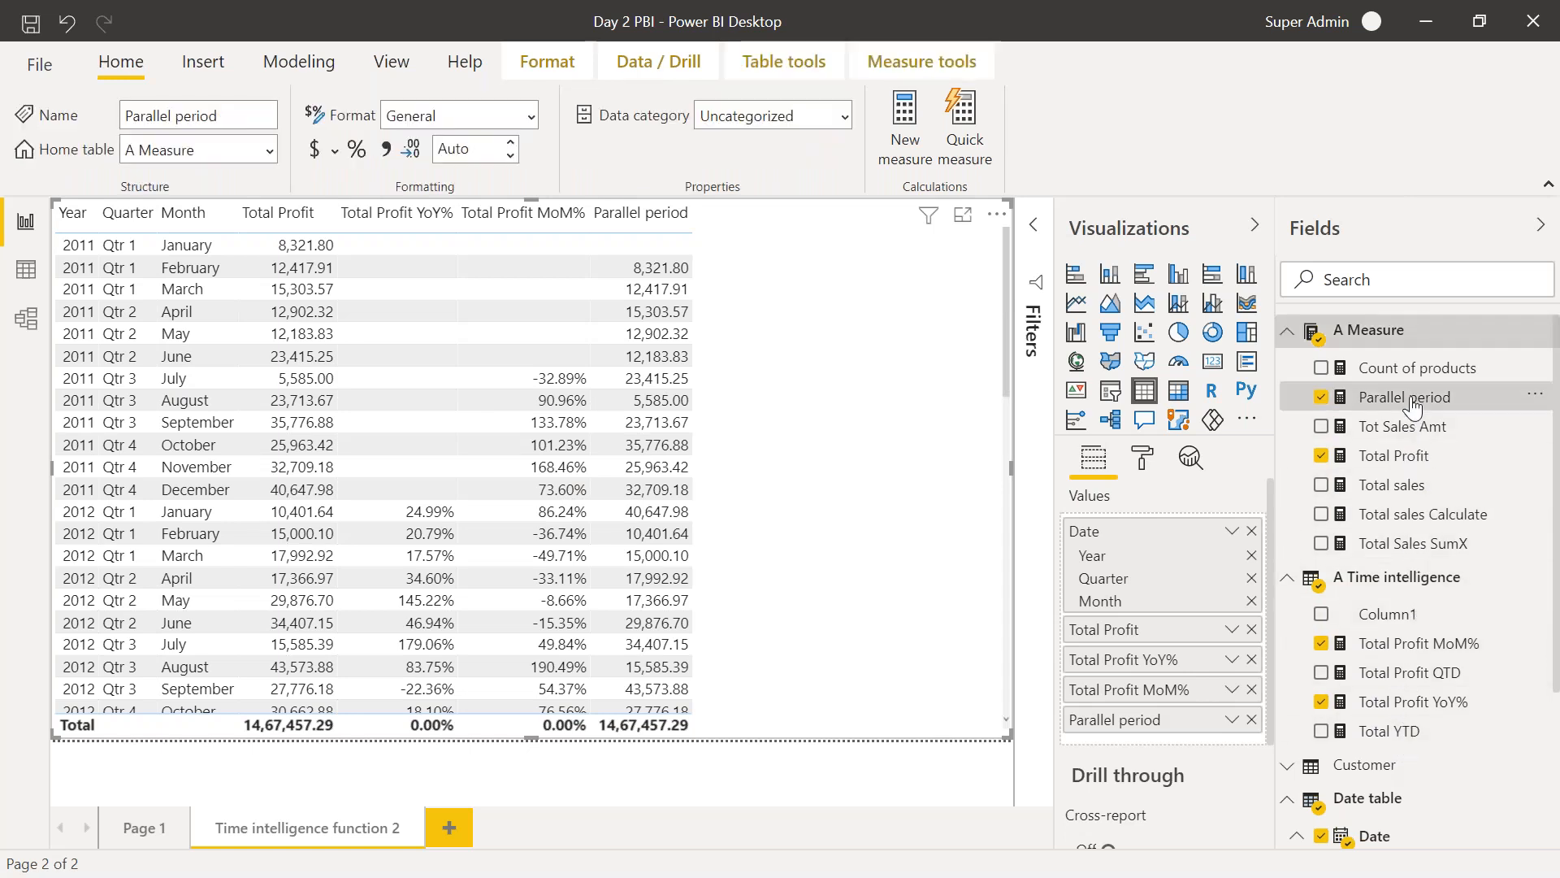
pyautogui.click(270, 153)
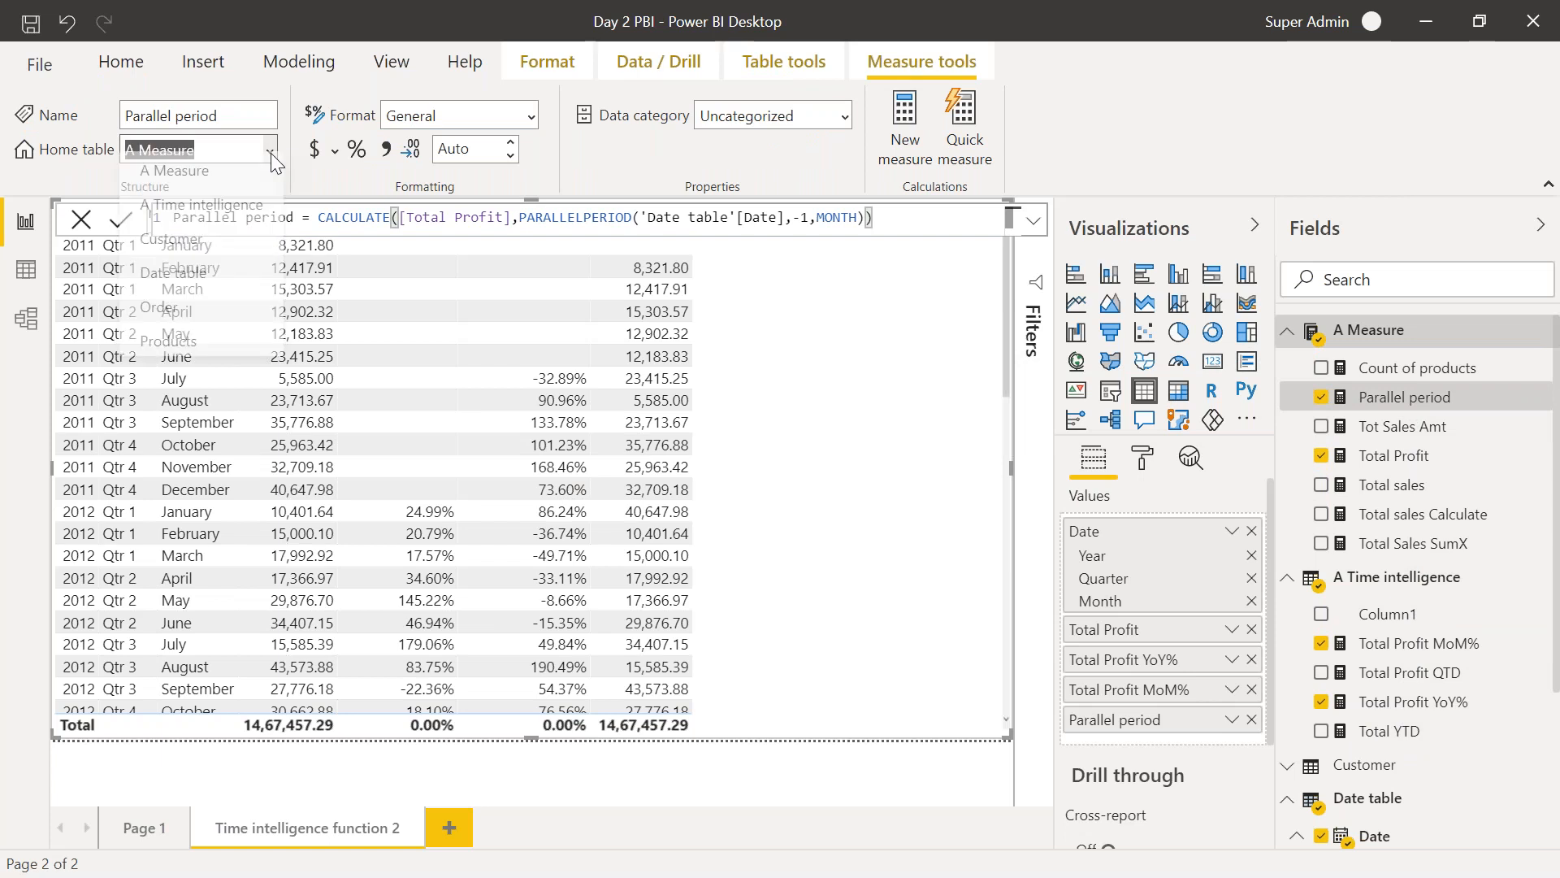
pyautogui.click(203, 218)
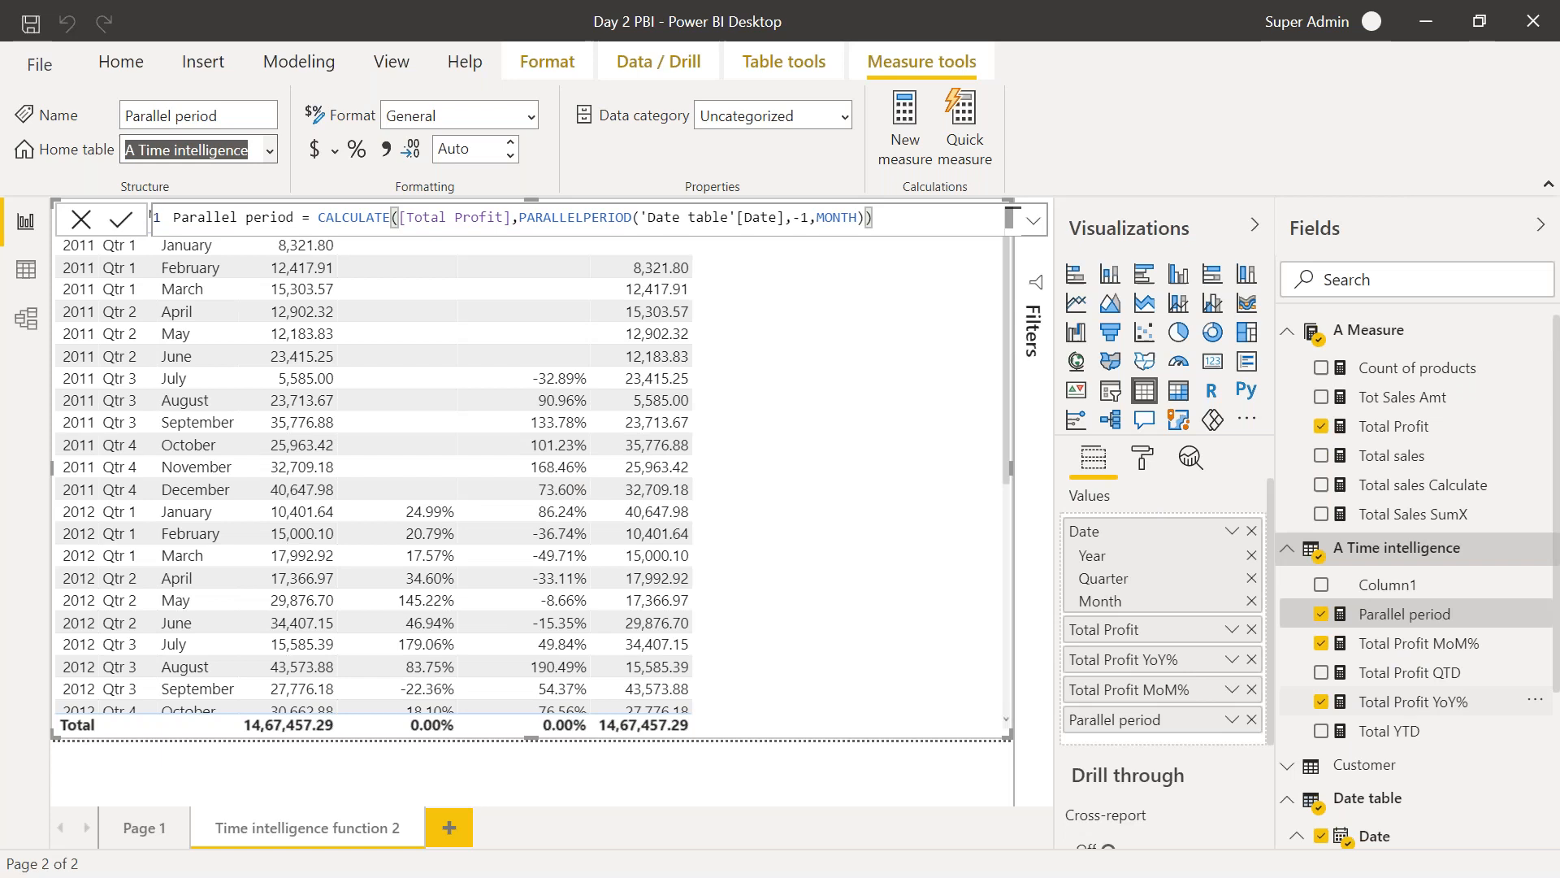
# Step: Change the Parallel period measure's PARALLELPERIOD offset from the previous month to -6 months
pyautogui.click(1414, 701)
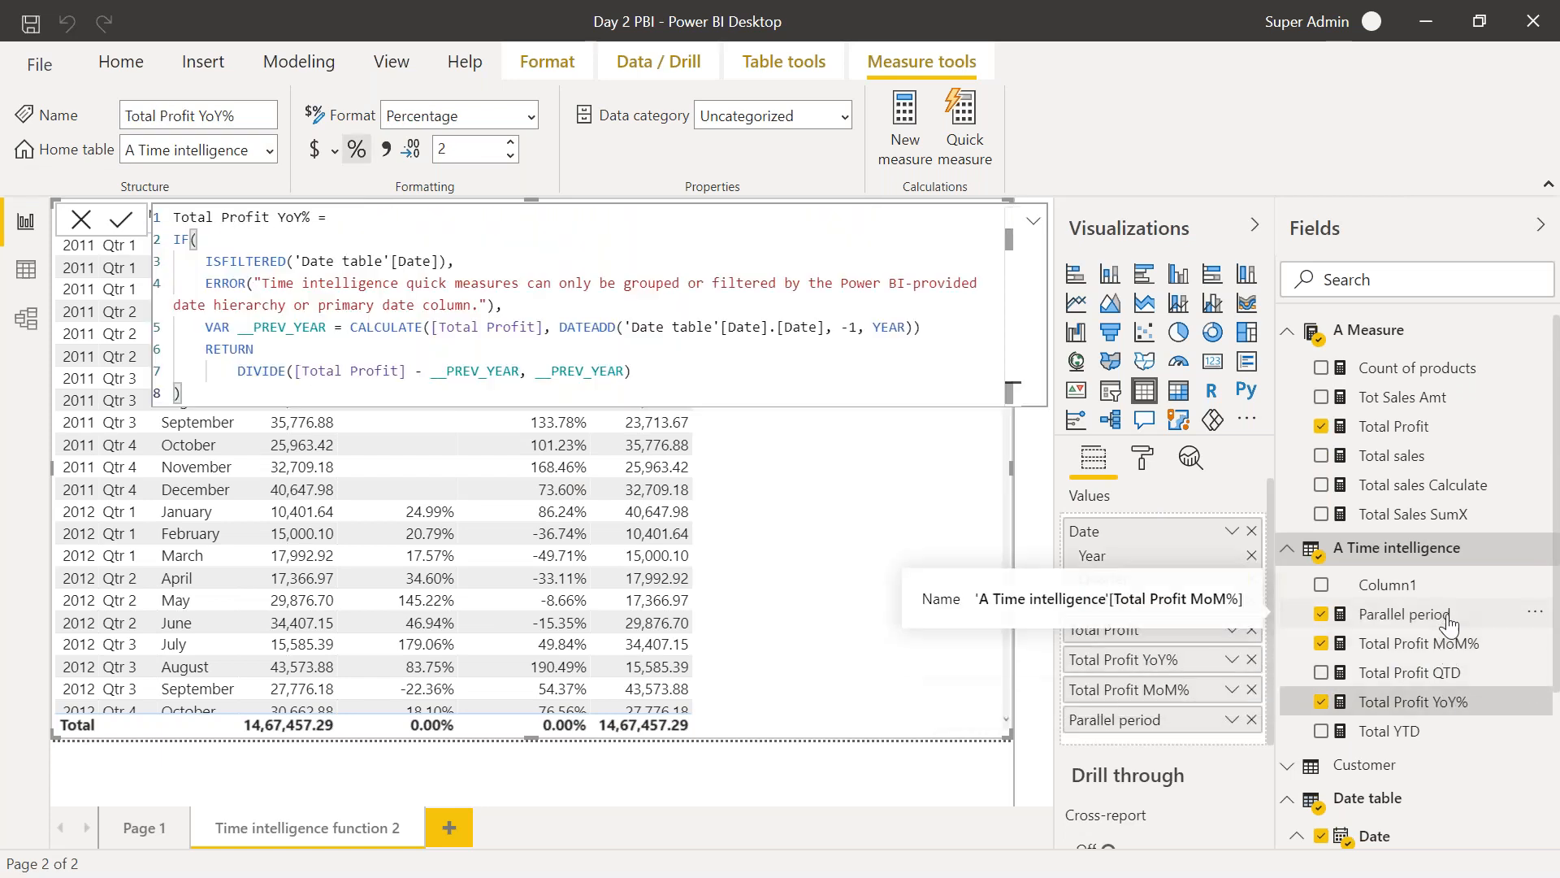
pyautogui.click(1406, 613)
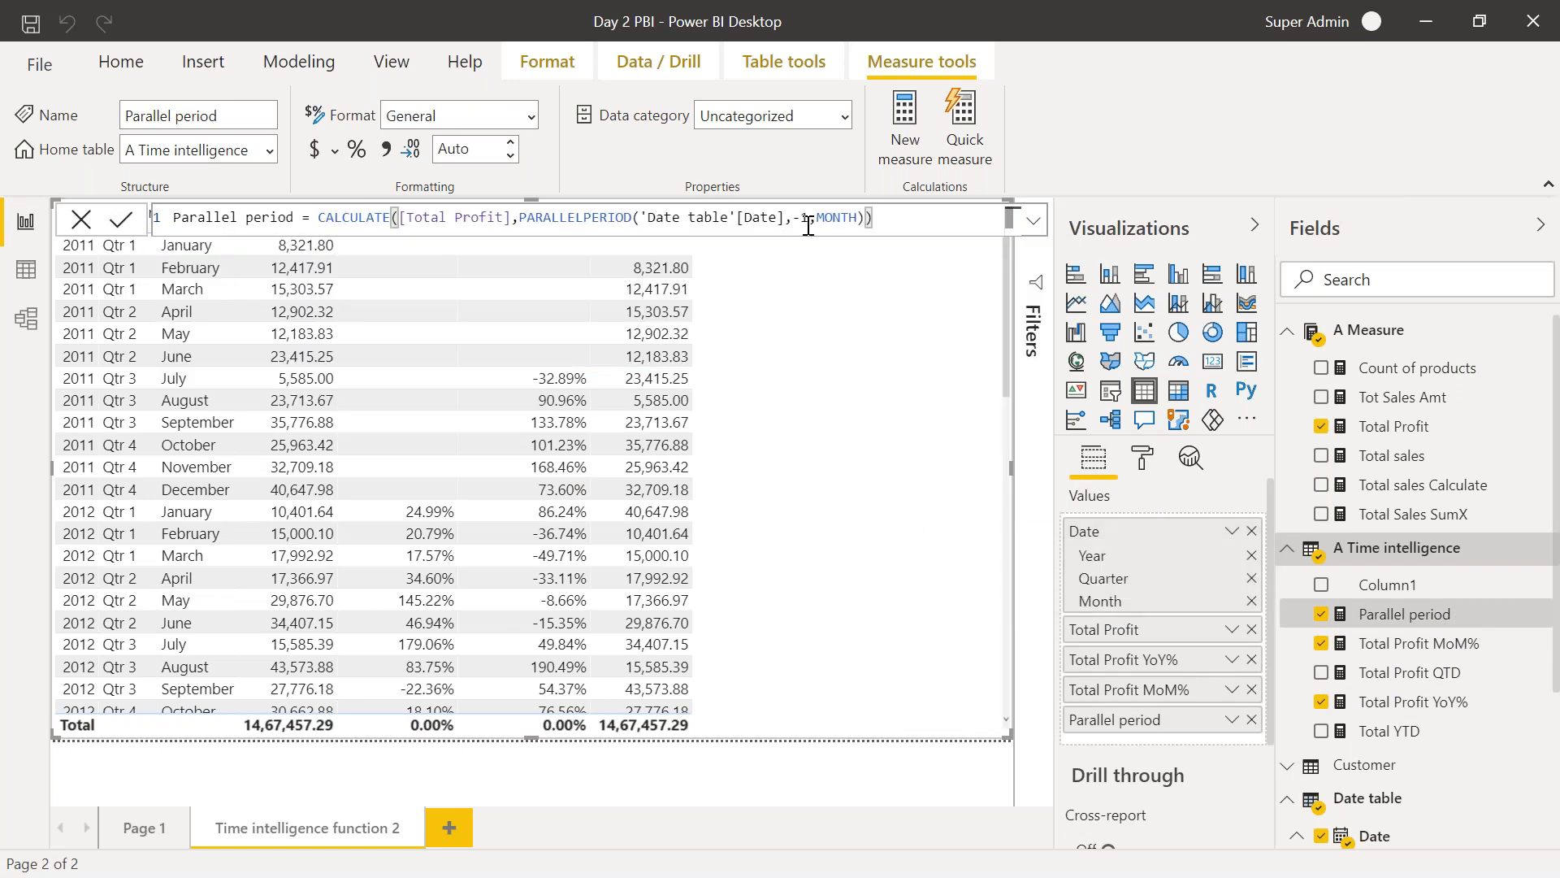
pyautogui.click(807, 220)
pyautogui.press('BackSpace')
pyautogui.write('6')
pyautogui.press('Return')
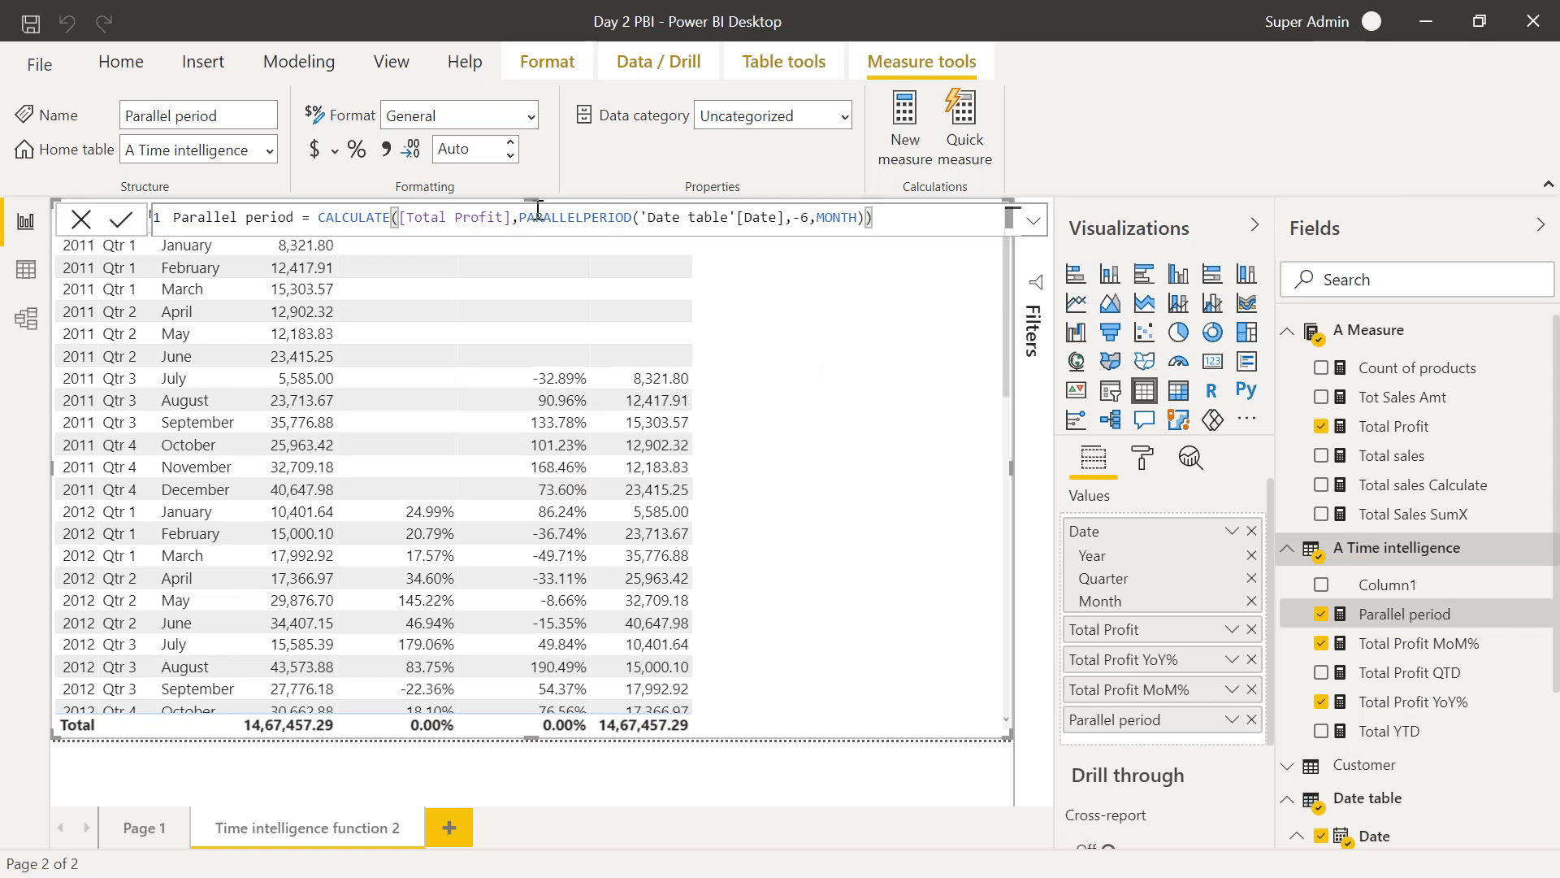
# Step: Create a new measure Difference = [Total Profit]-[Parallel period] and add it to the table visual
pyautogui.click(905, 130)
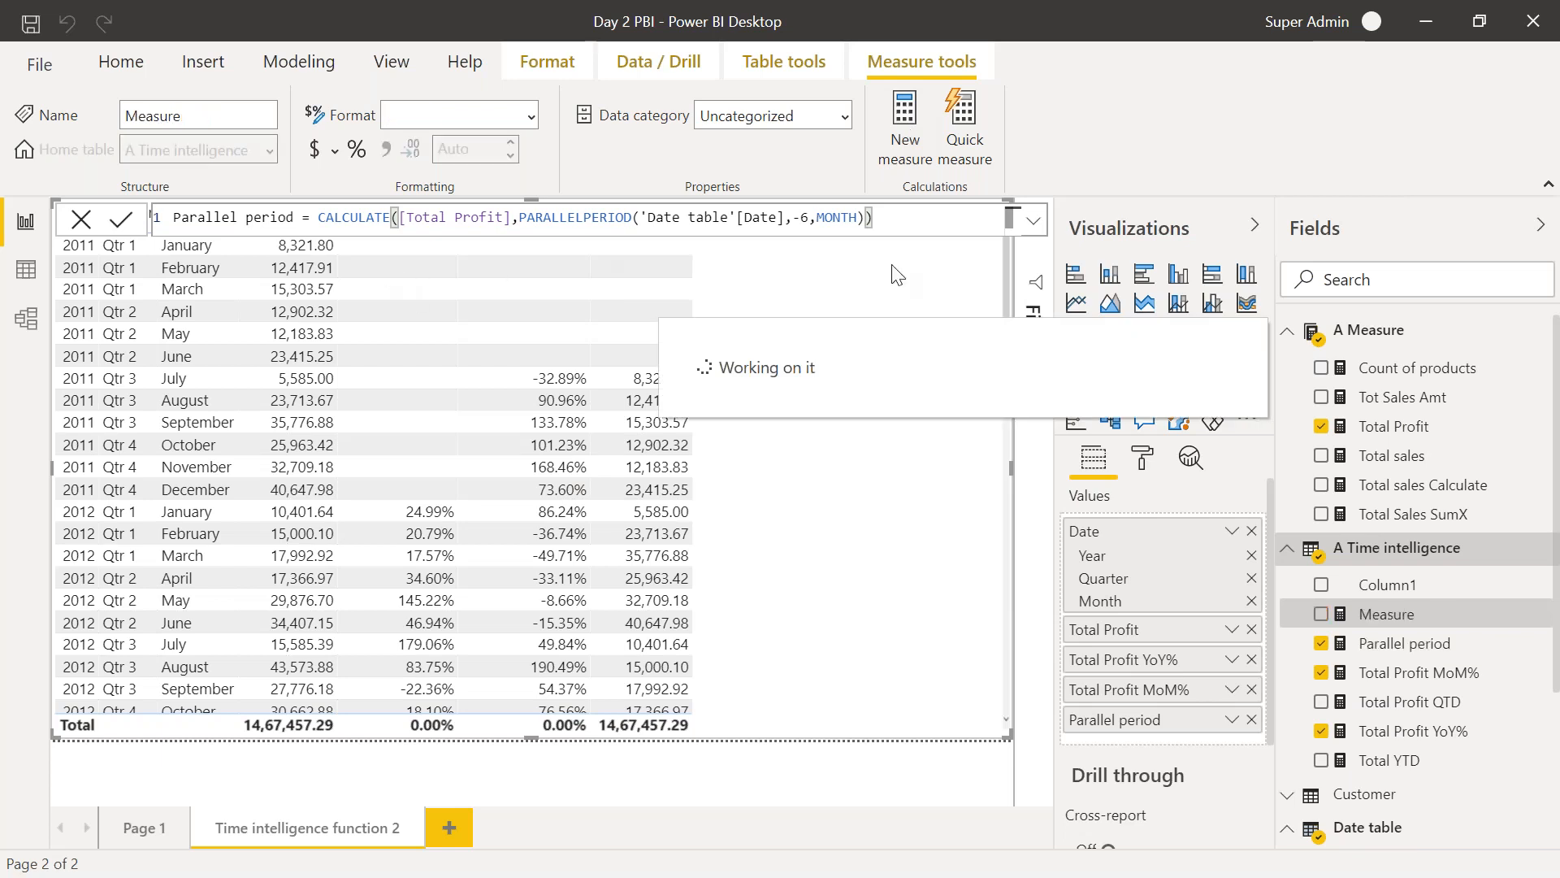
pyautogui.write('Difference ')
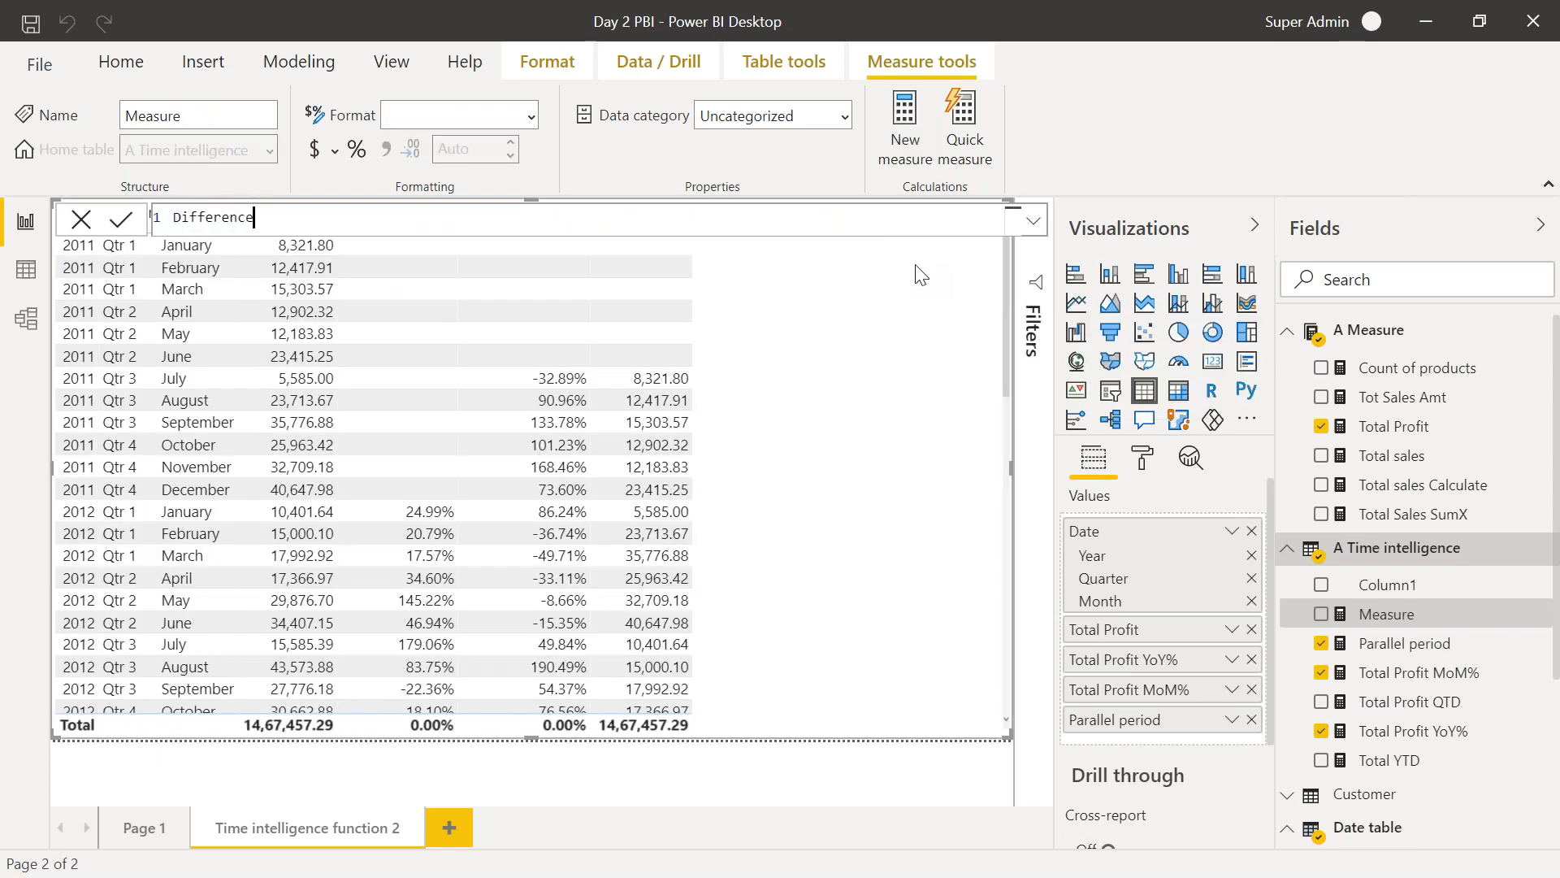
pyautogui.write('= total')
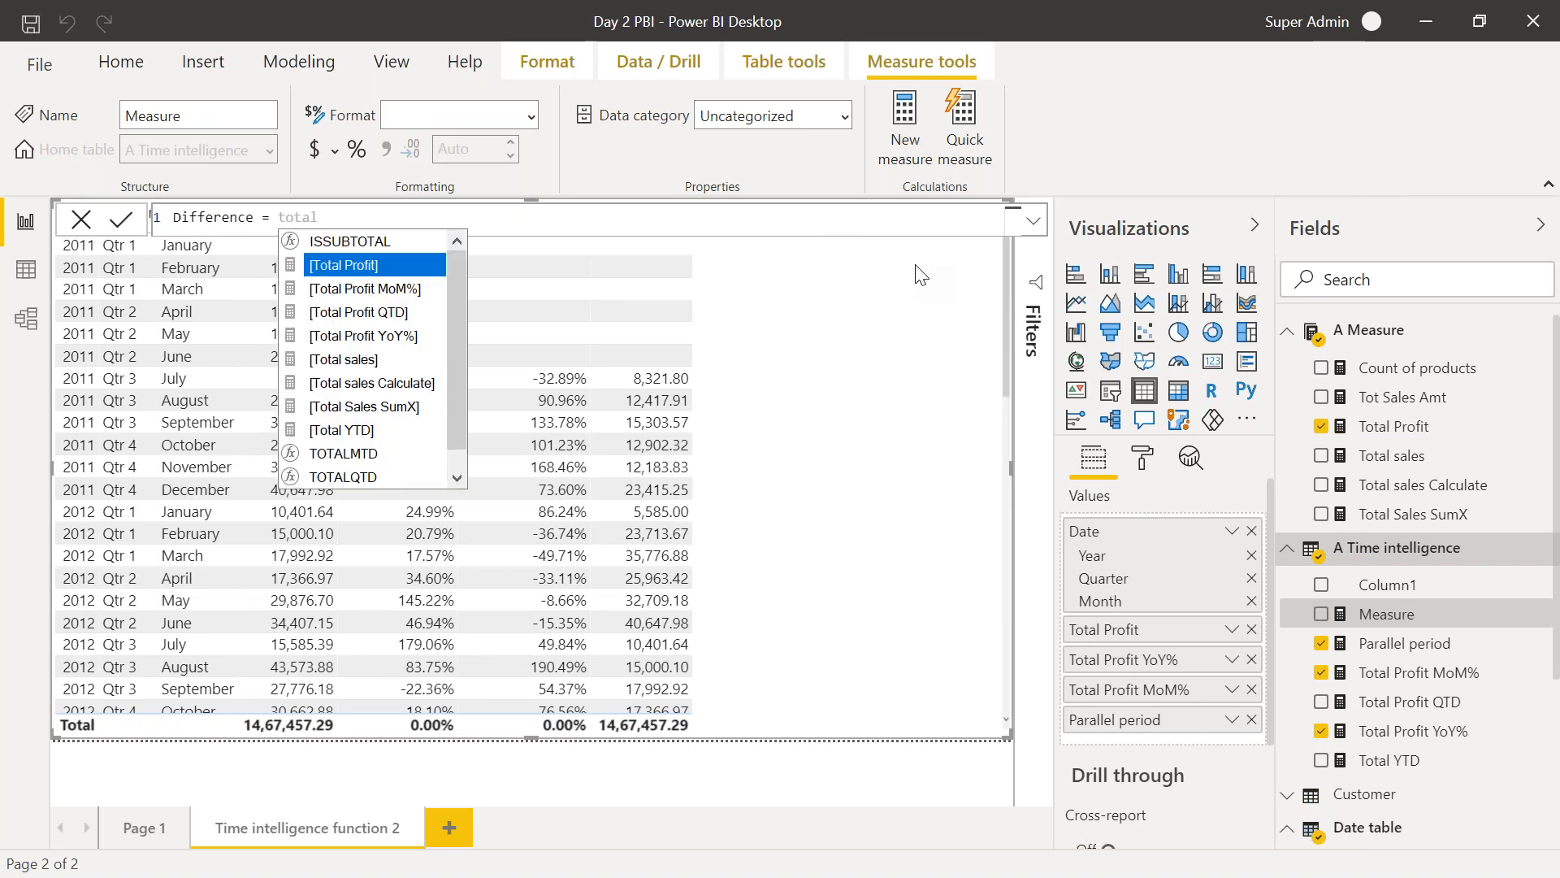
pyautogui.press('Tab')
pyautogui.write('=')
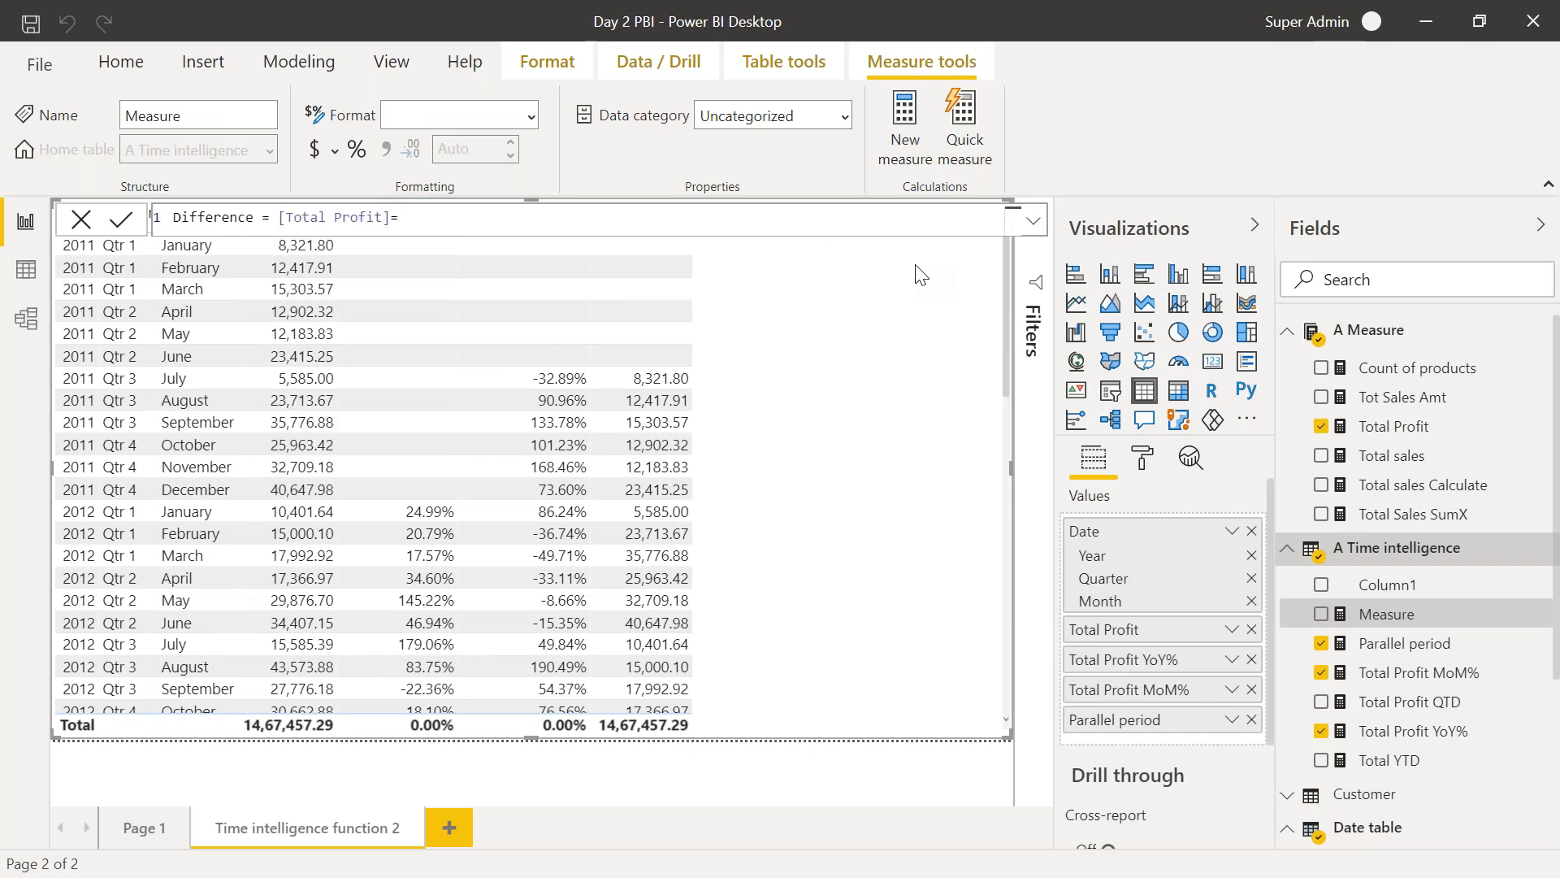
pyautogui.press('BackSpace')
pyautogui.write('-0')
pyautogui.press('BackSpace')
pyautogui.write('[para')
pyautogui.press('Tab')
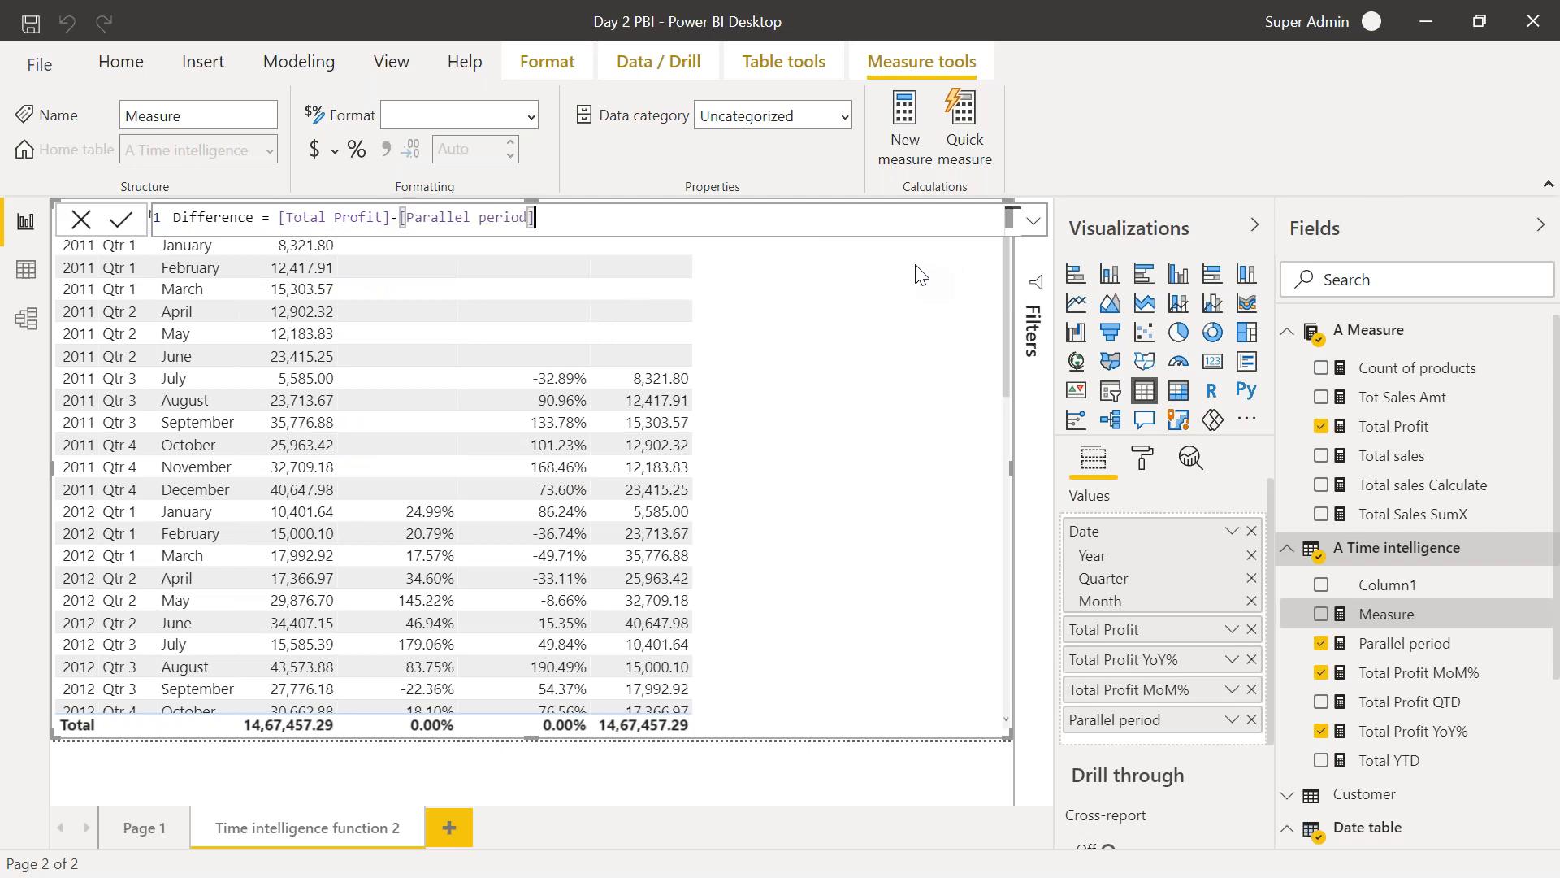
pyautogui.press('Return')
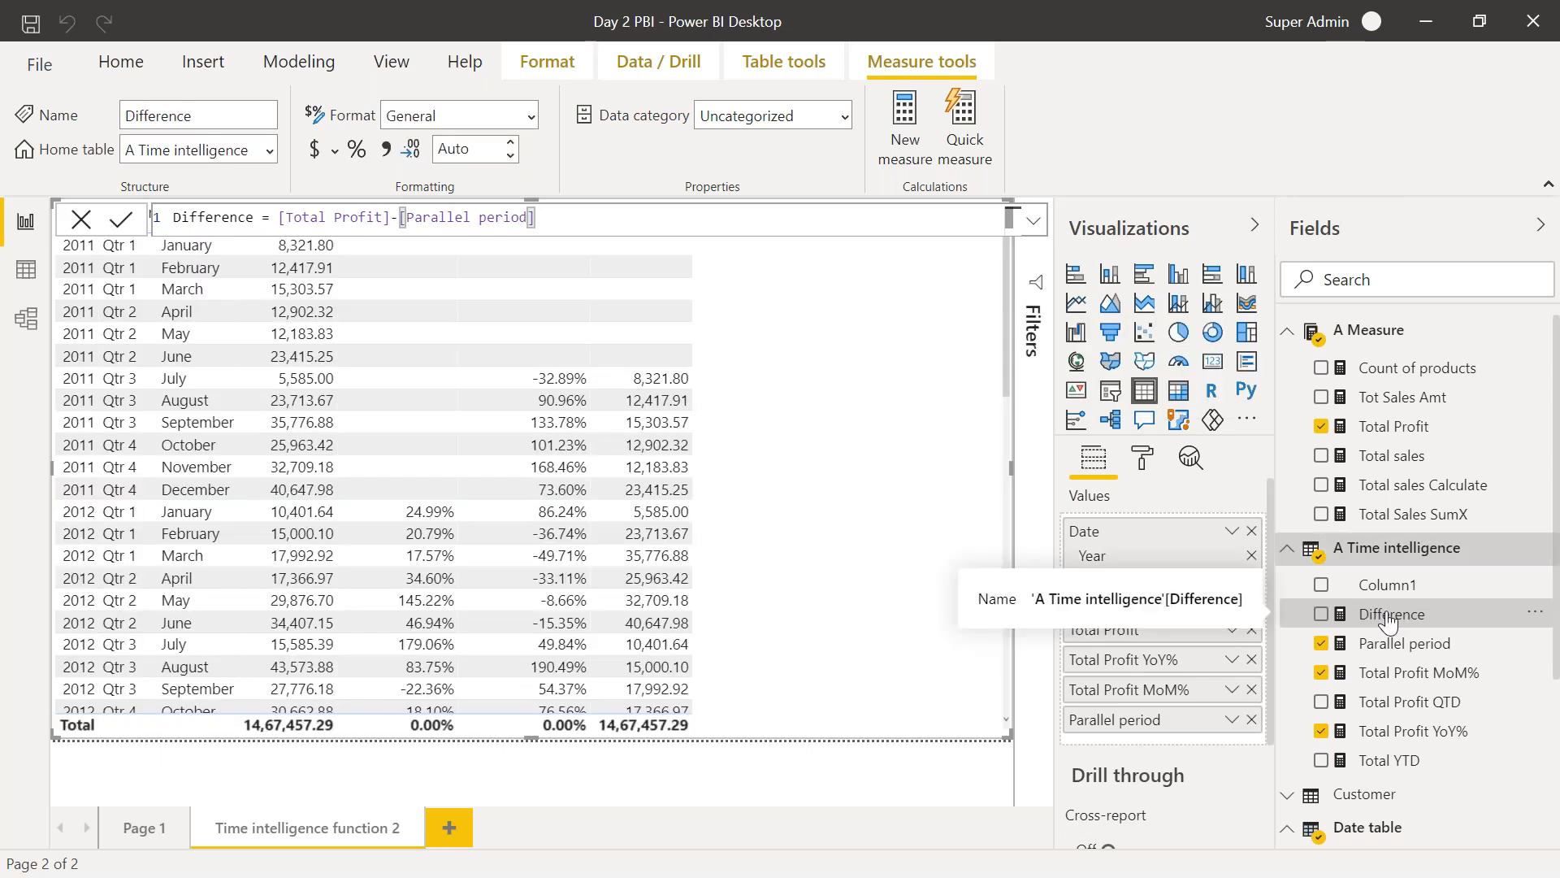
pyautogui.moveTo(1388, 621); pyautogui.dragTo(788, 474)
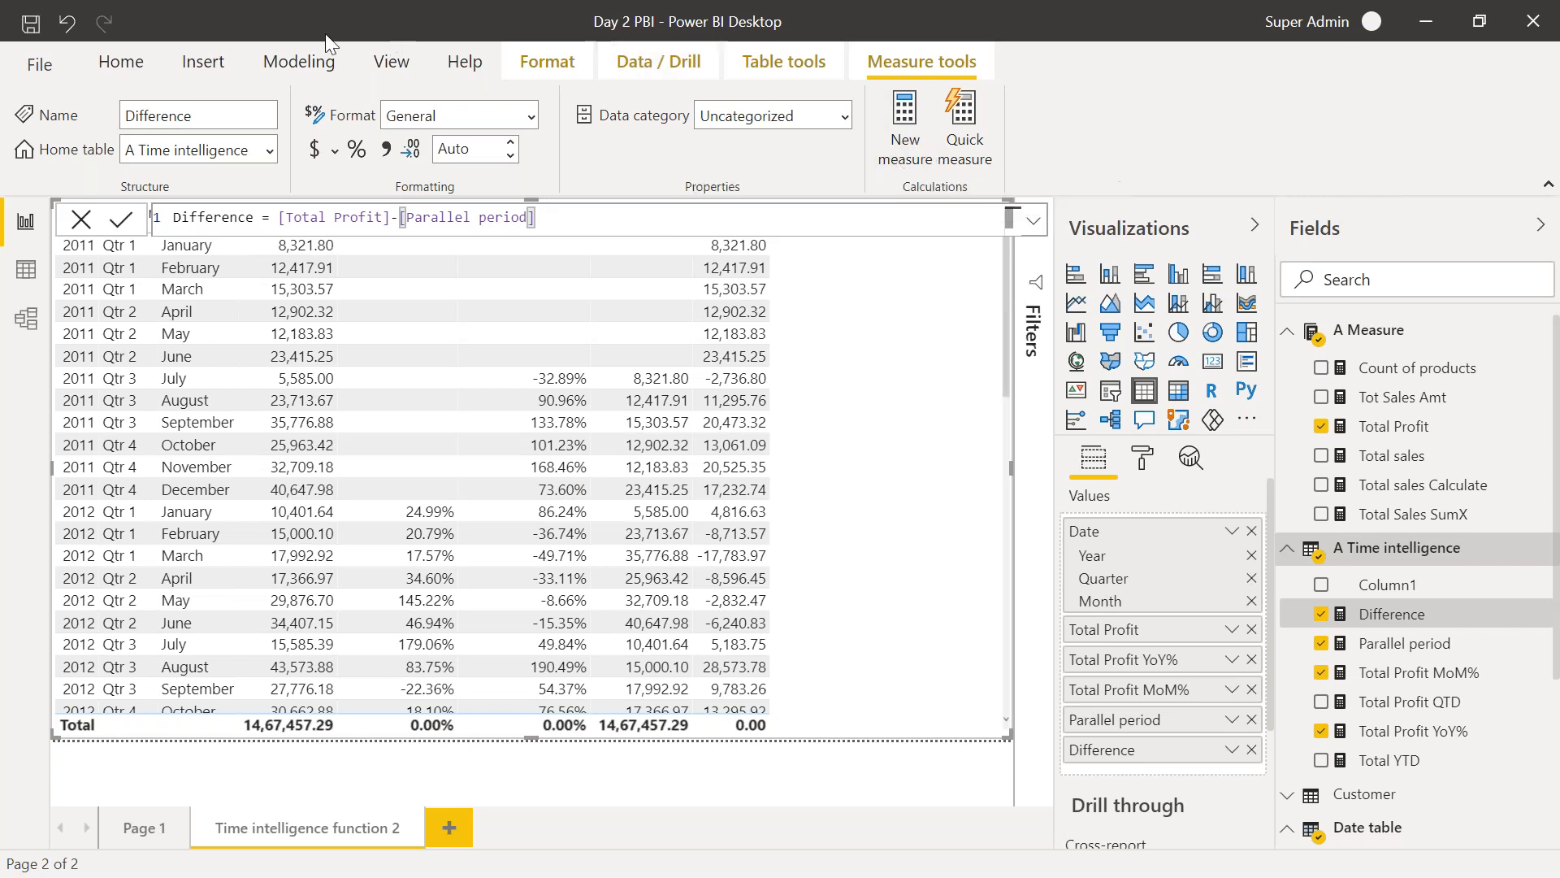
# Step: Create a new measure %age change = DIVIDE([Difference],[Parallel period],0)
pyautogui.click(897, 116)
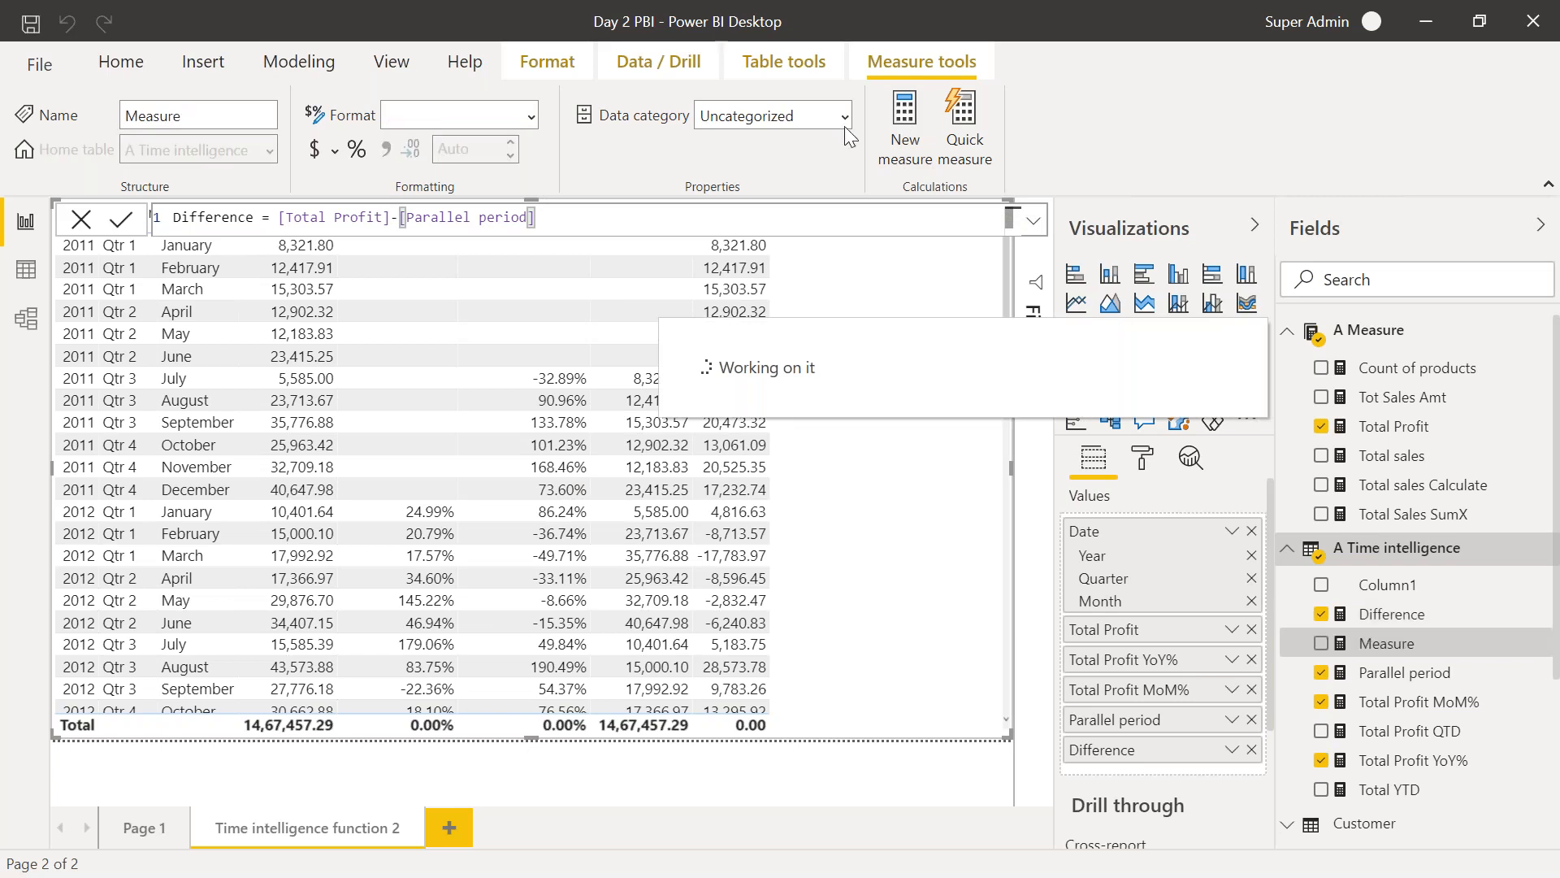
pyautogui.write('%ag')
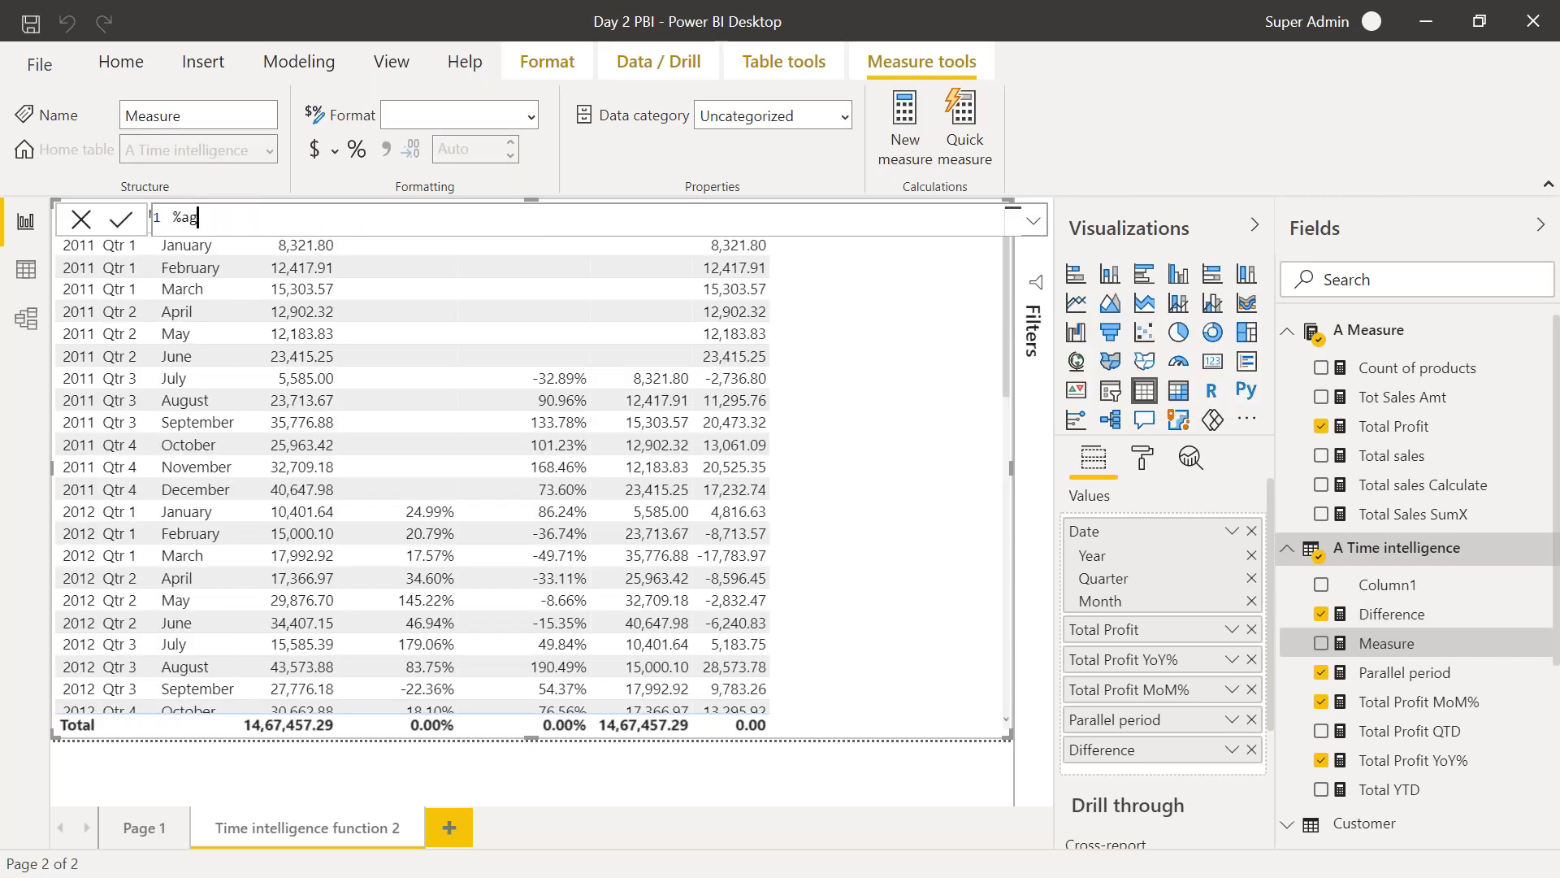
pyautogui.write('e change = divid')
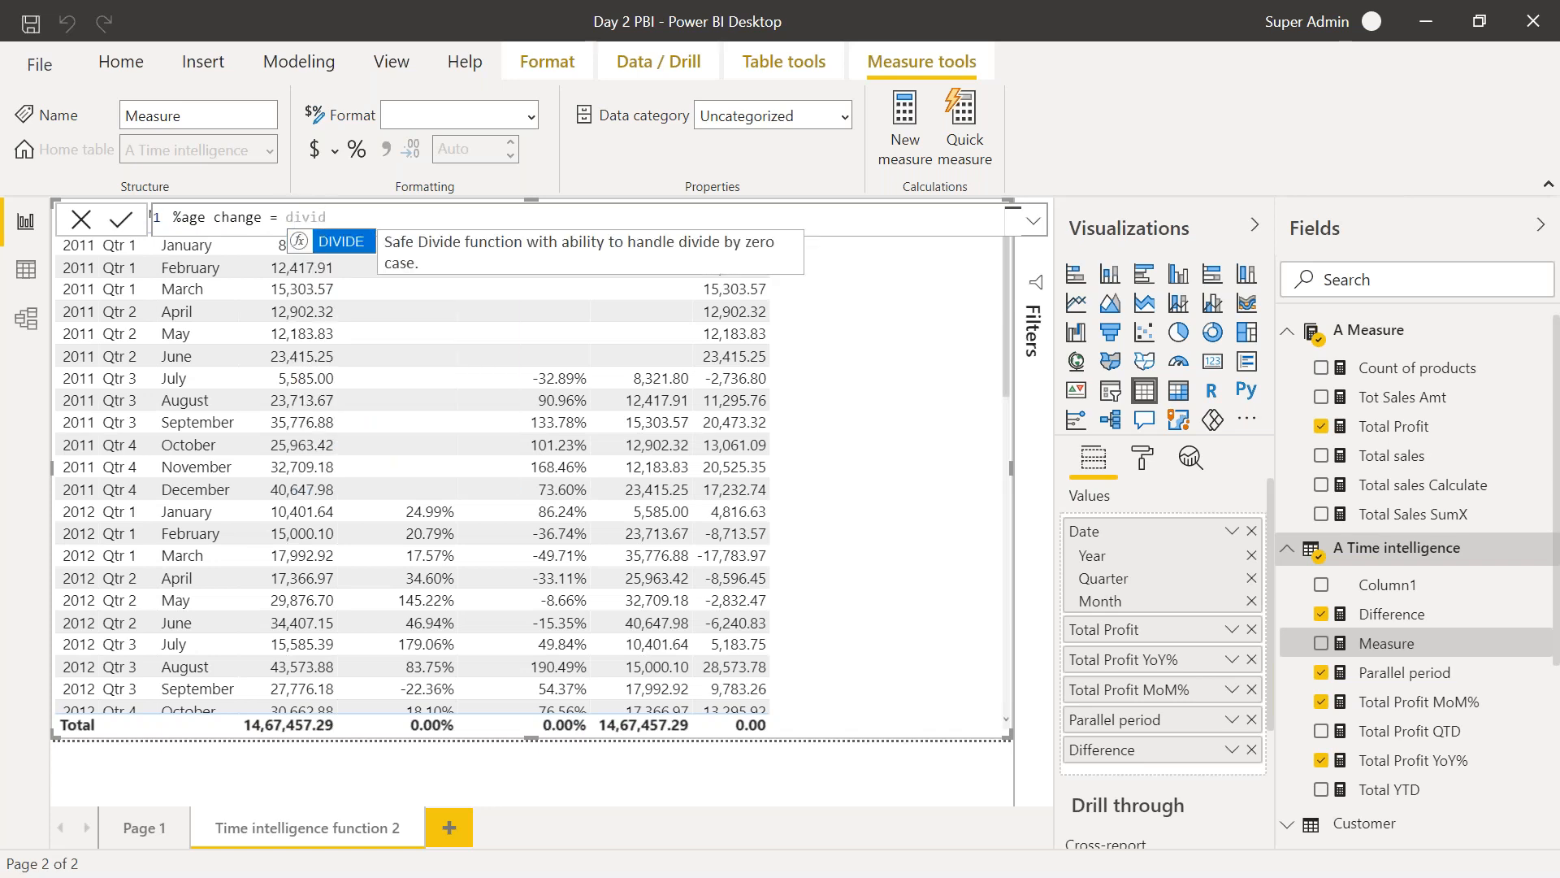
pyautogui.press('Tab')
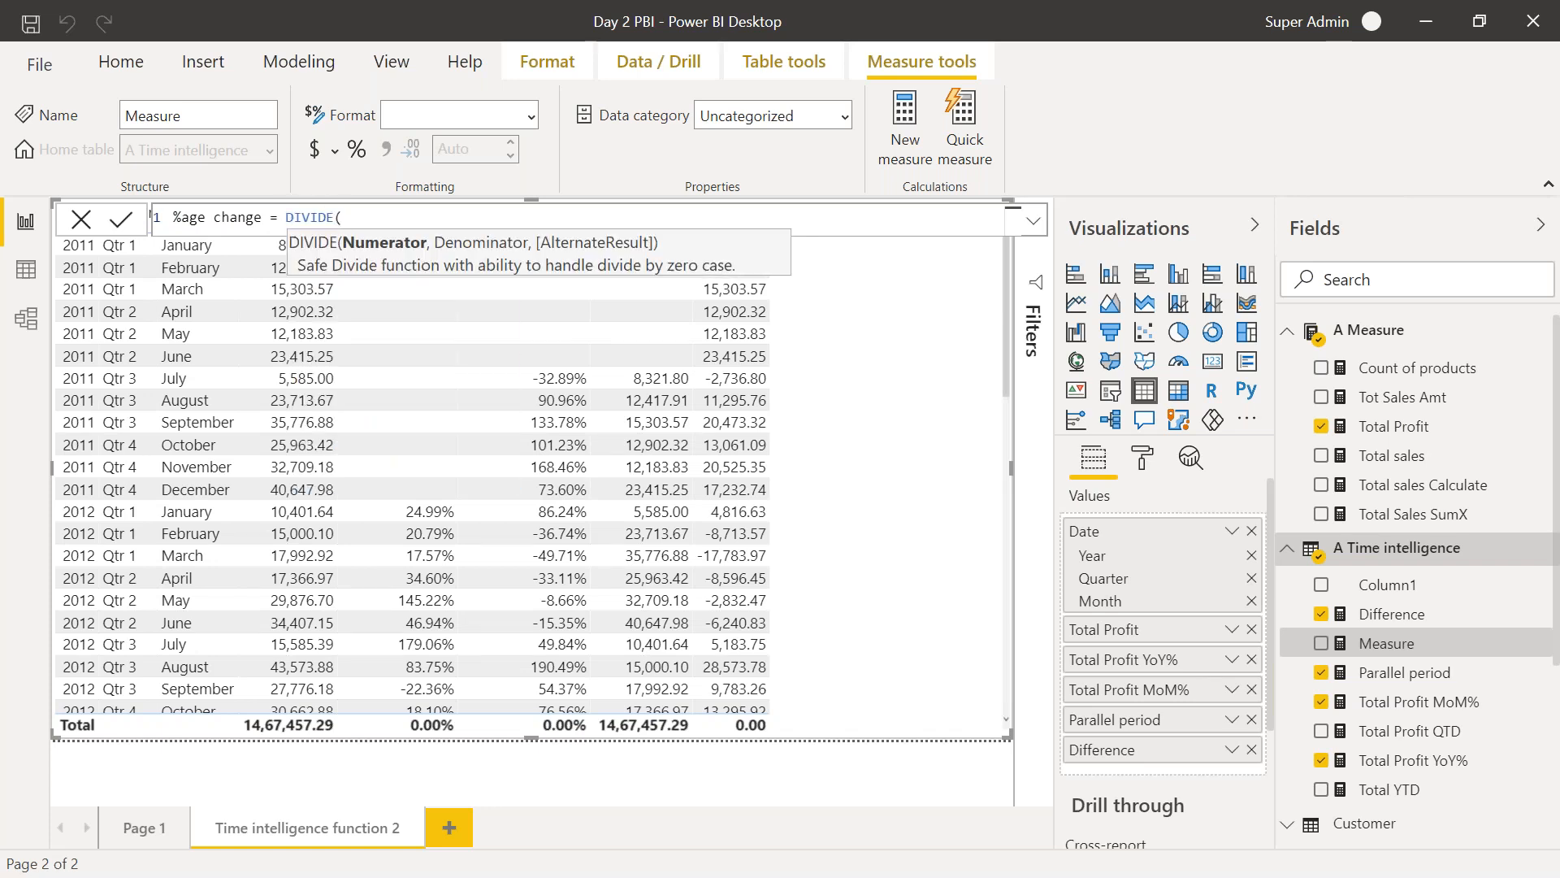
pyautogui.write('[differe')
pyautogui.press('Tab')
pyautogui.write(',')
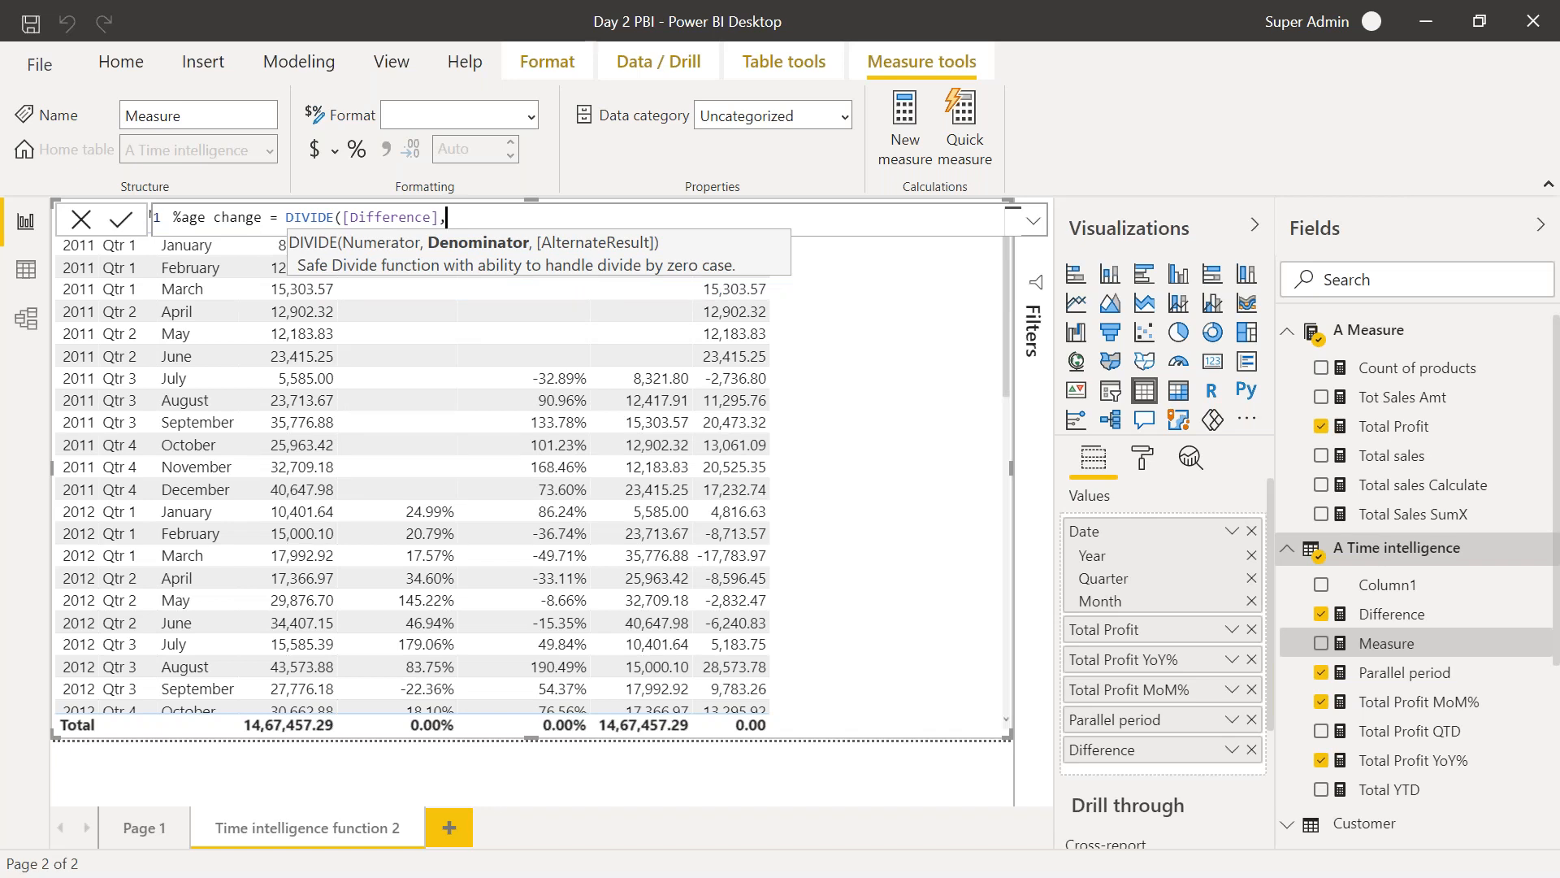
pyautogui.write('[Parallel period]')
pyautogui.press('Tab')
pyautogui.write(',')
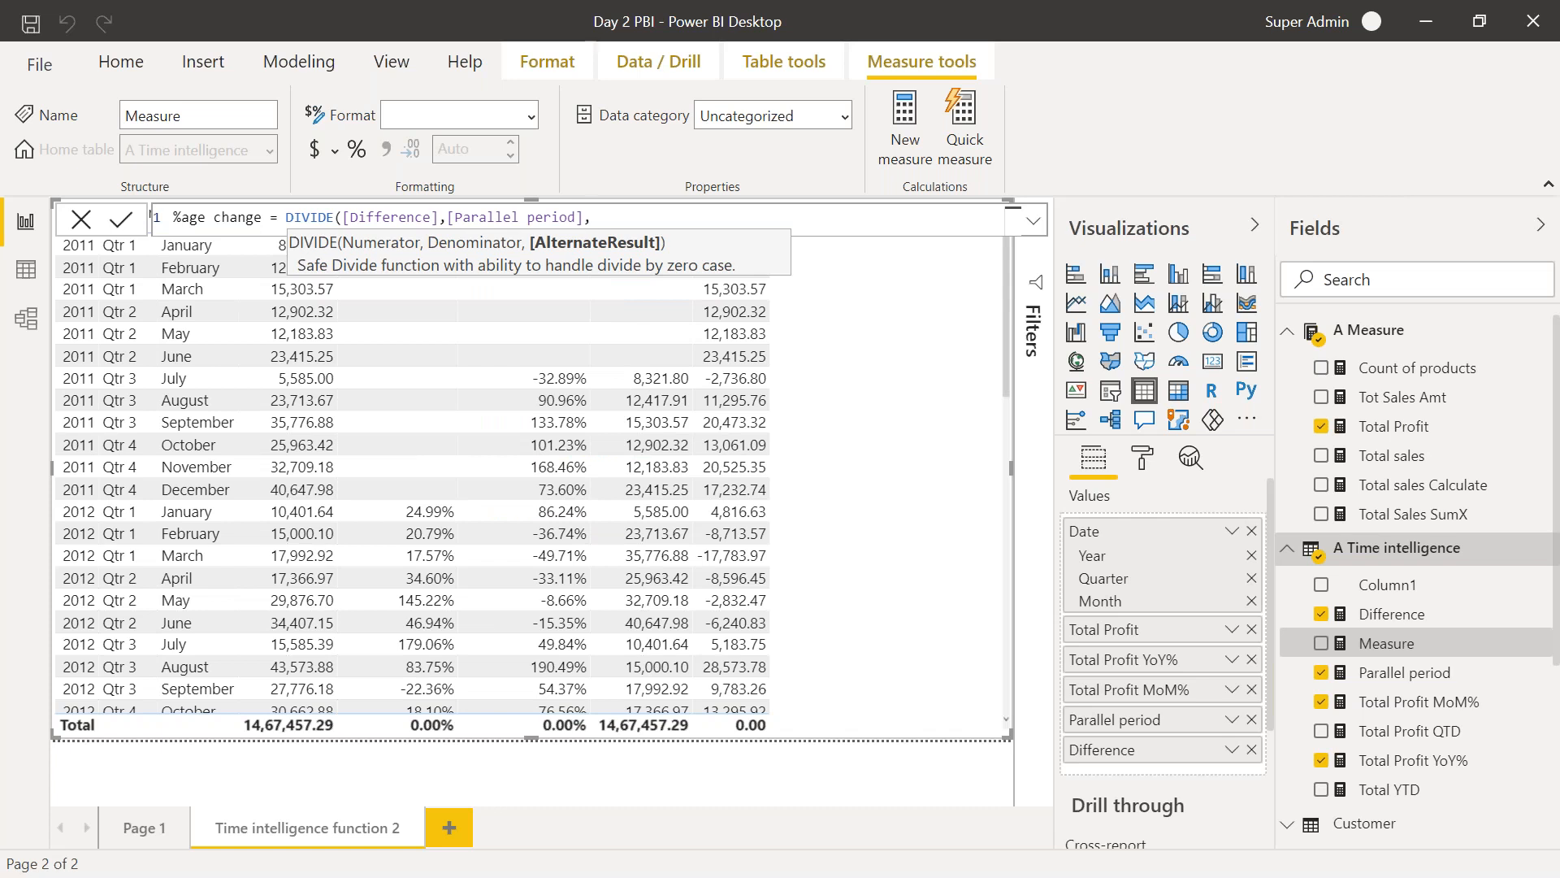
pyautogui.write('0)')
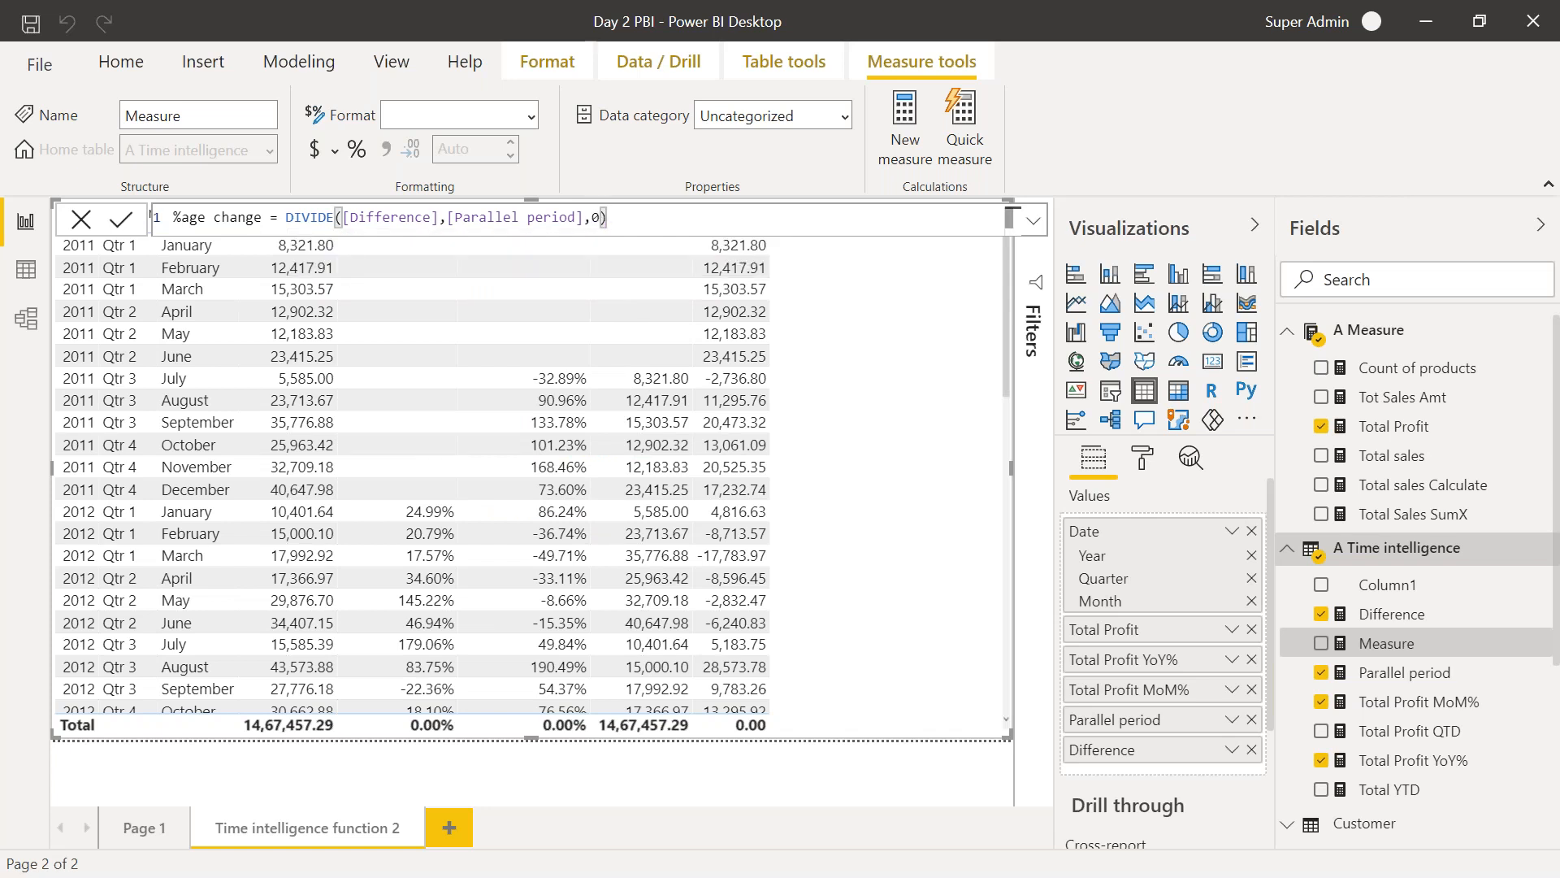
pyautogui.press('Return')
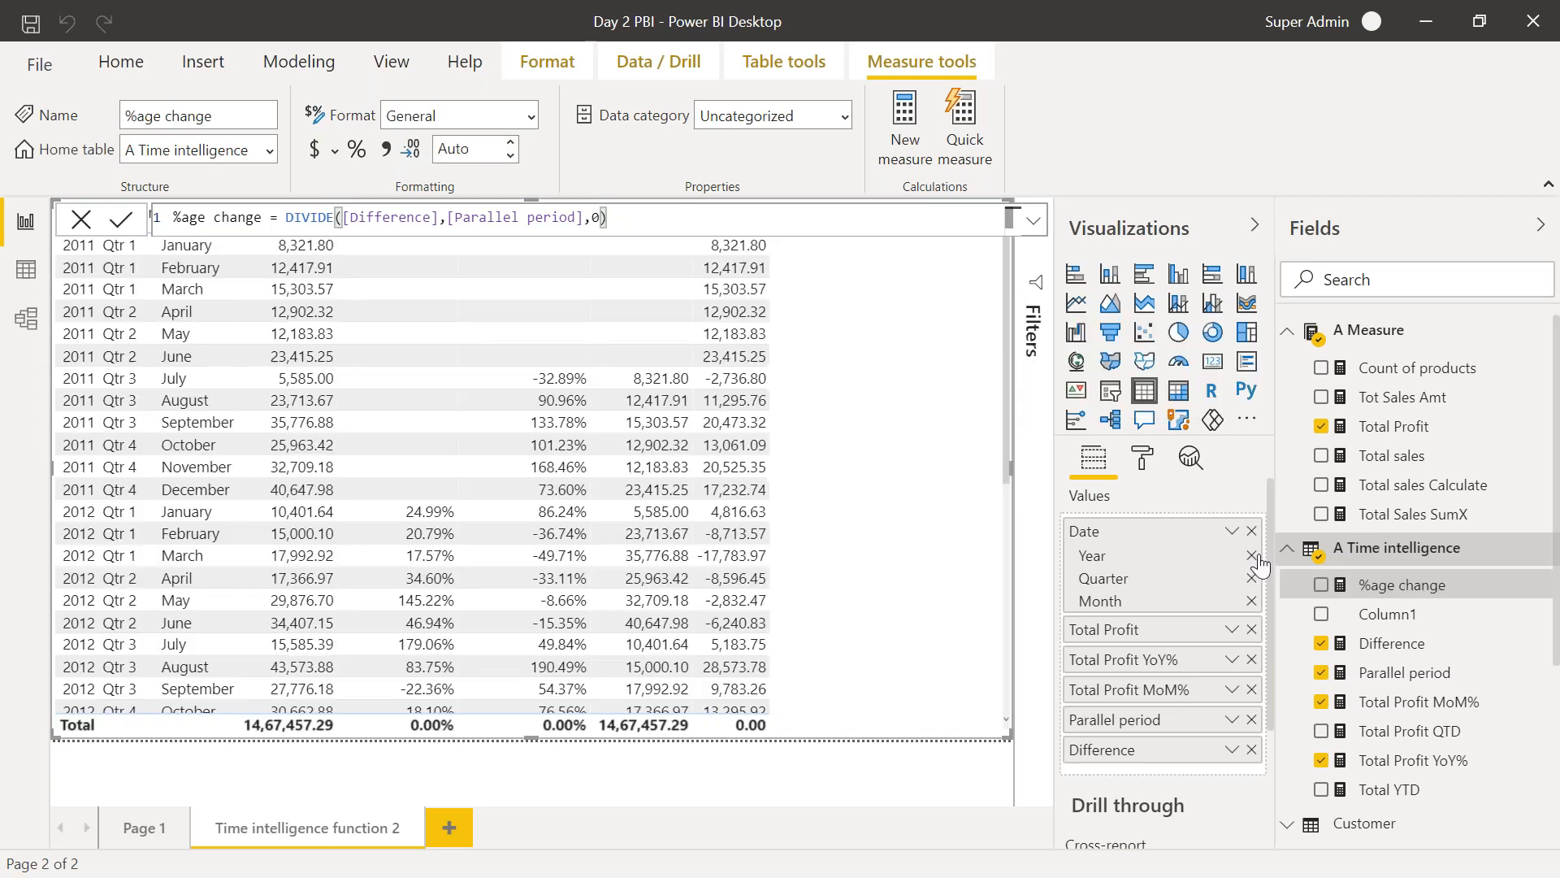
# Step: Add %age change to the table visual and format it as a percentage
pyautogui.moveTo(1457, 585); pyautogui.dragTo(874, 439)
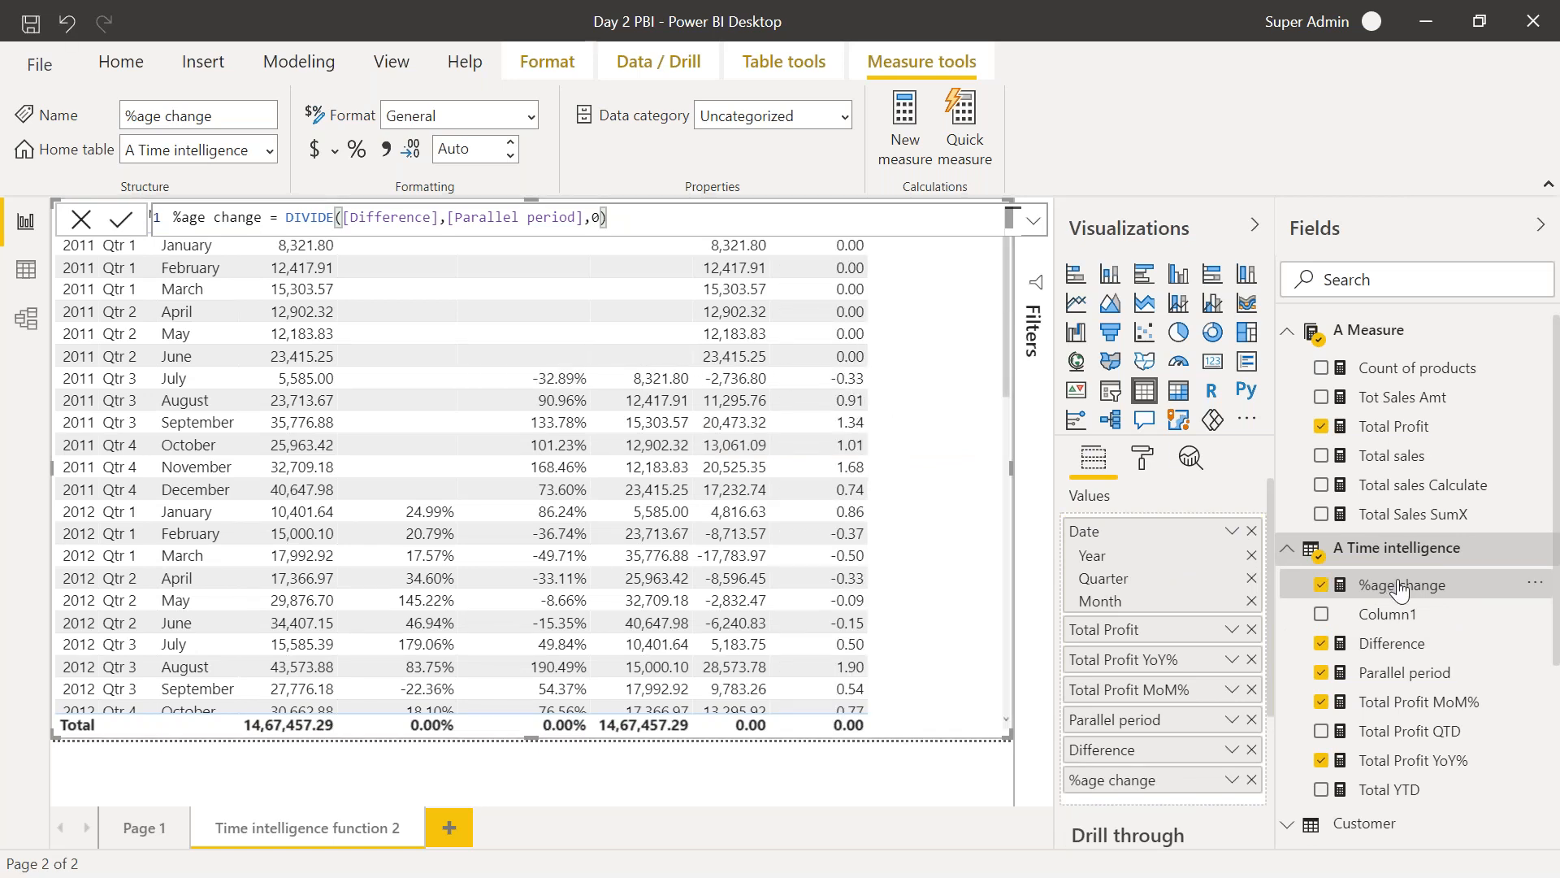
pyautogui.click(357, 151)
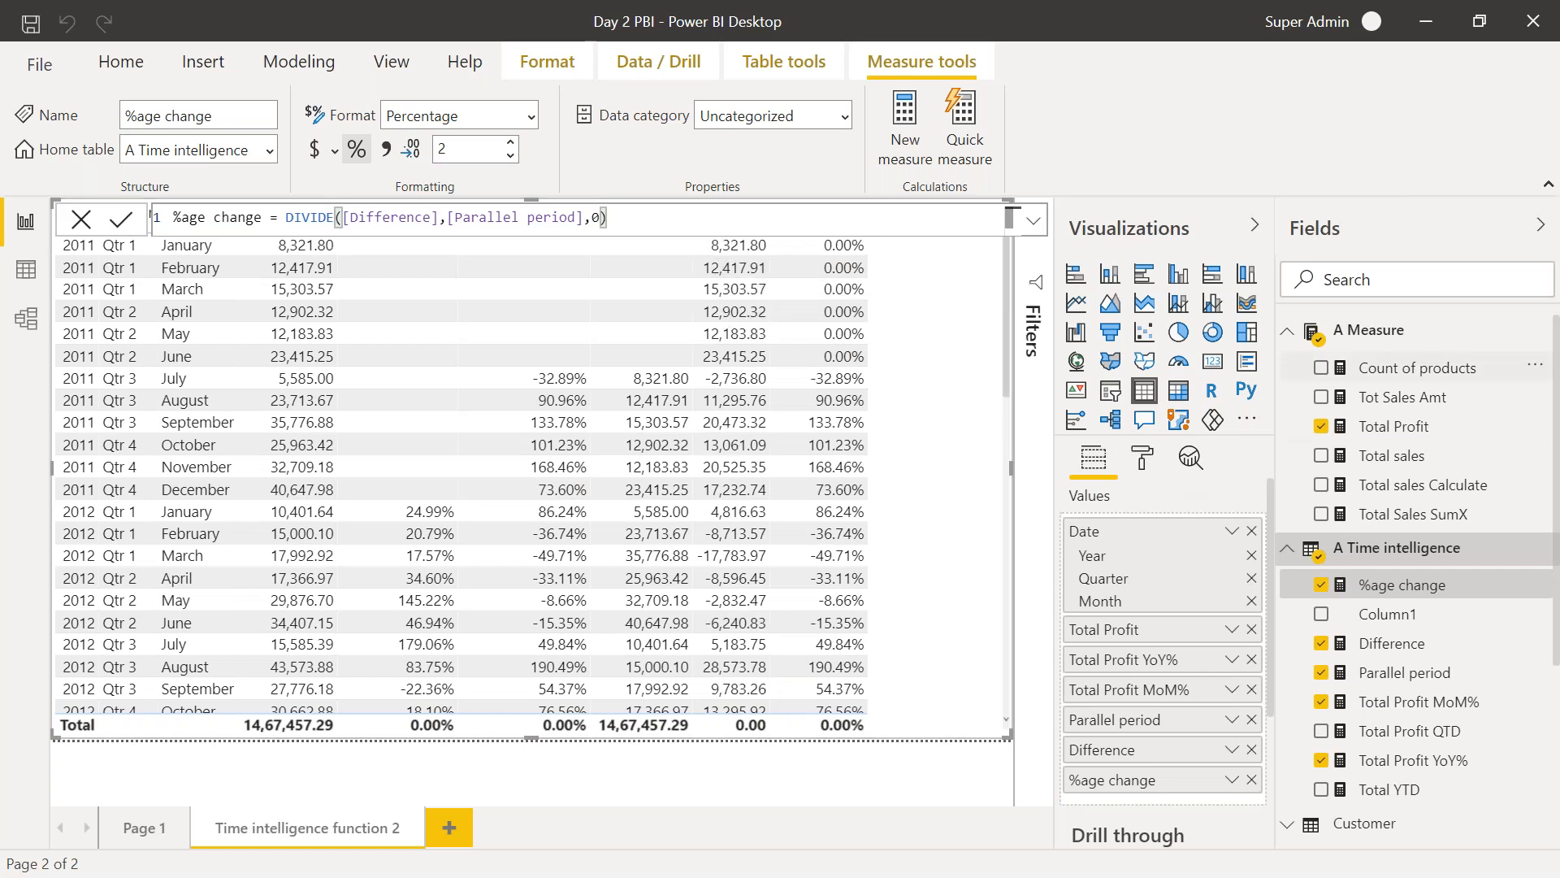
# Step: Select the full formula text of the Parallel period and Difference measures in the formula bar
pyautogui.click(1427, 675)
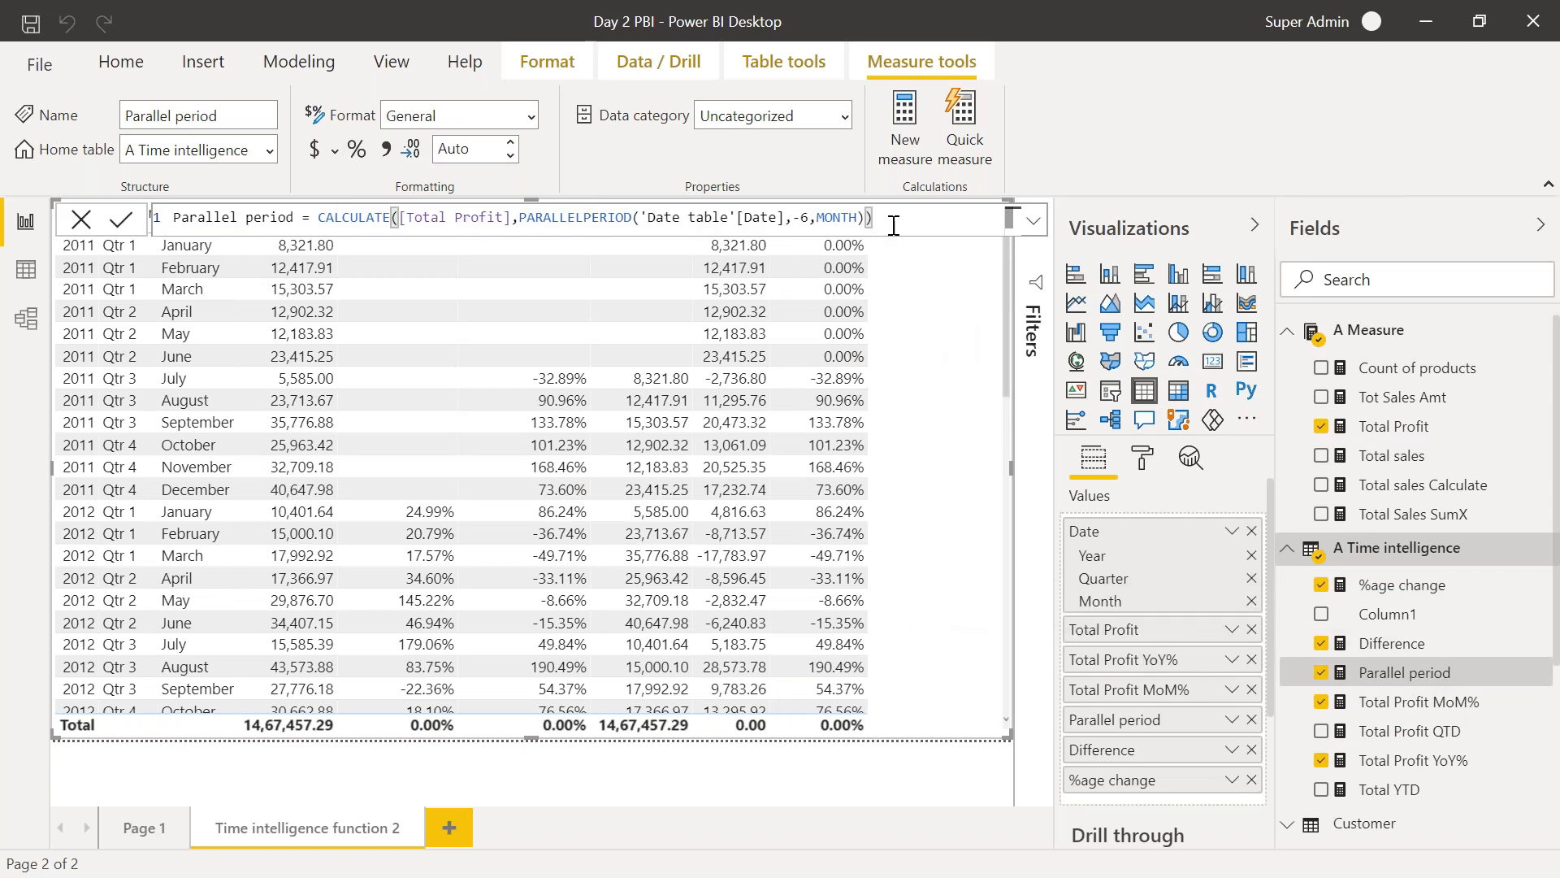
pyautogui.moveTo(893, 225); pyautogui.dragTo(132, 213)
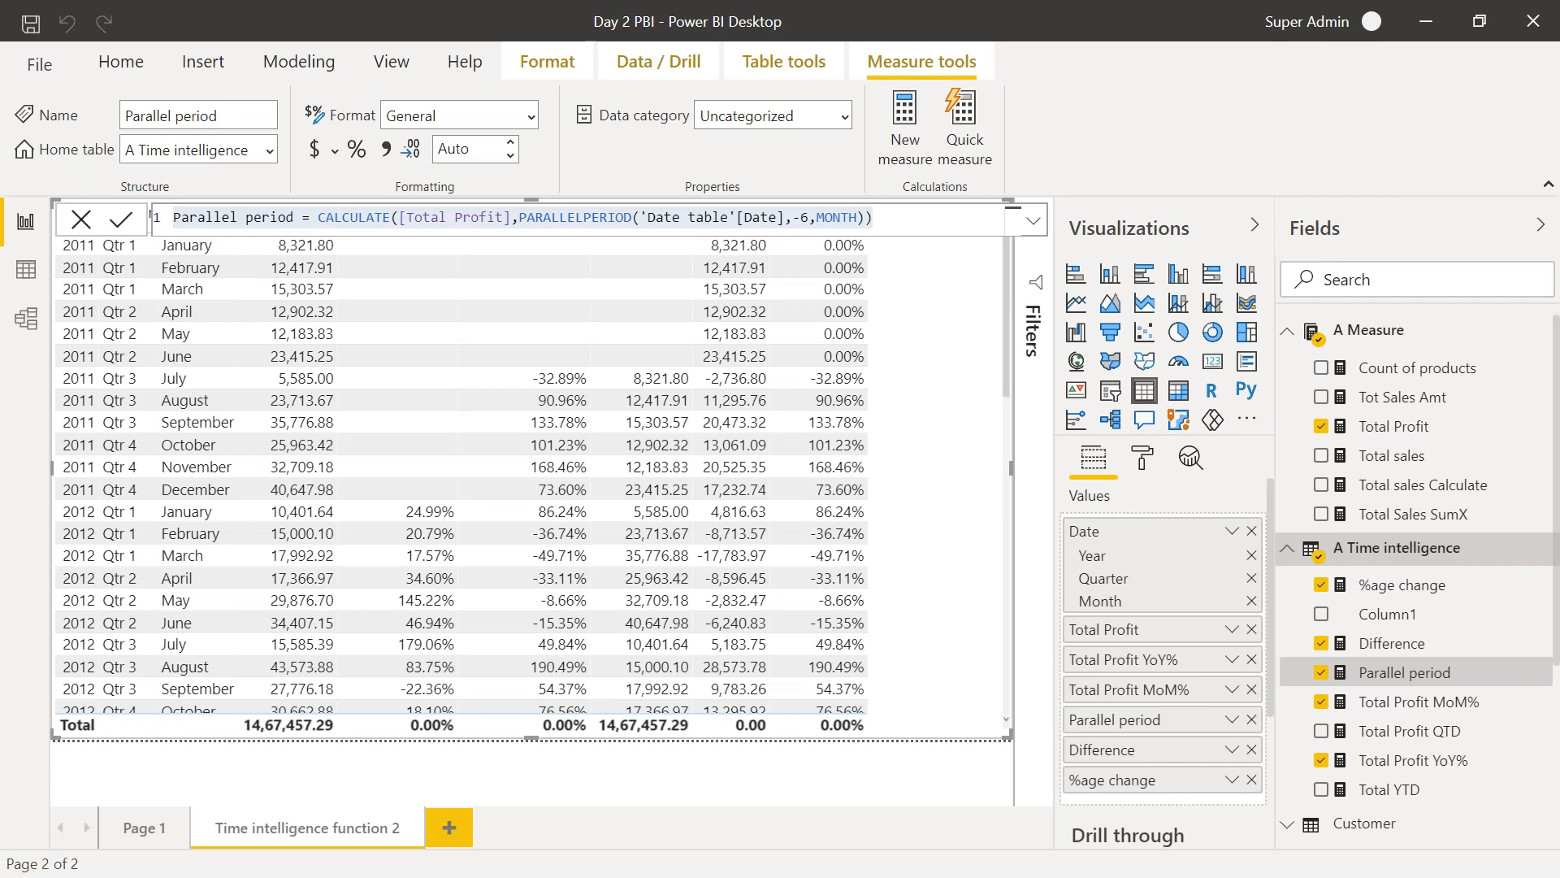
pyautogui.click(1392, 641)
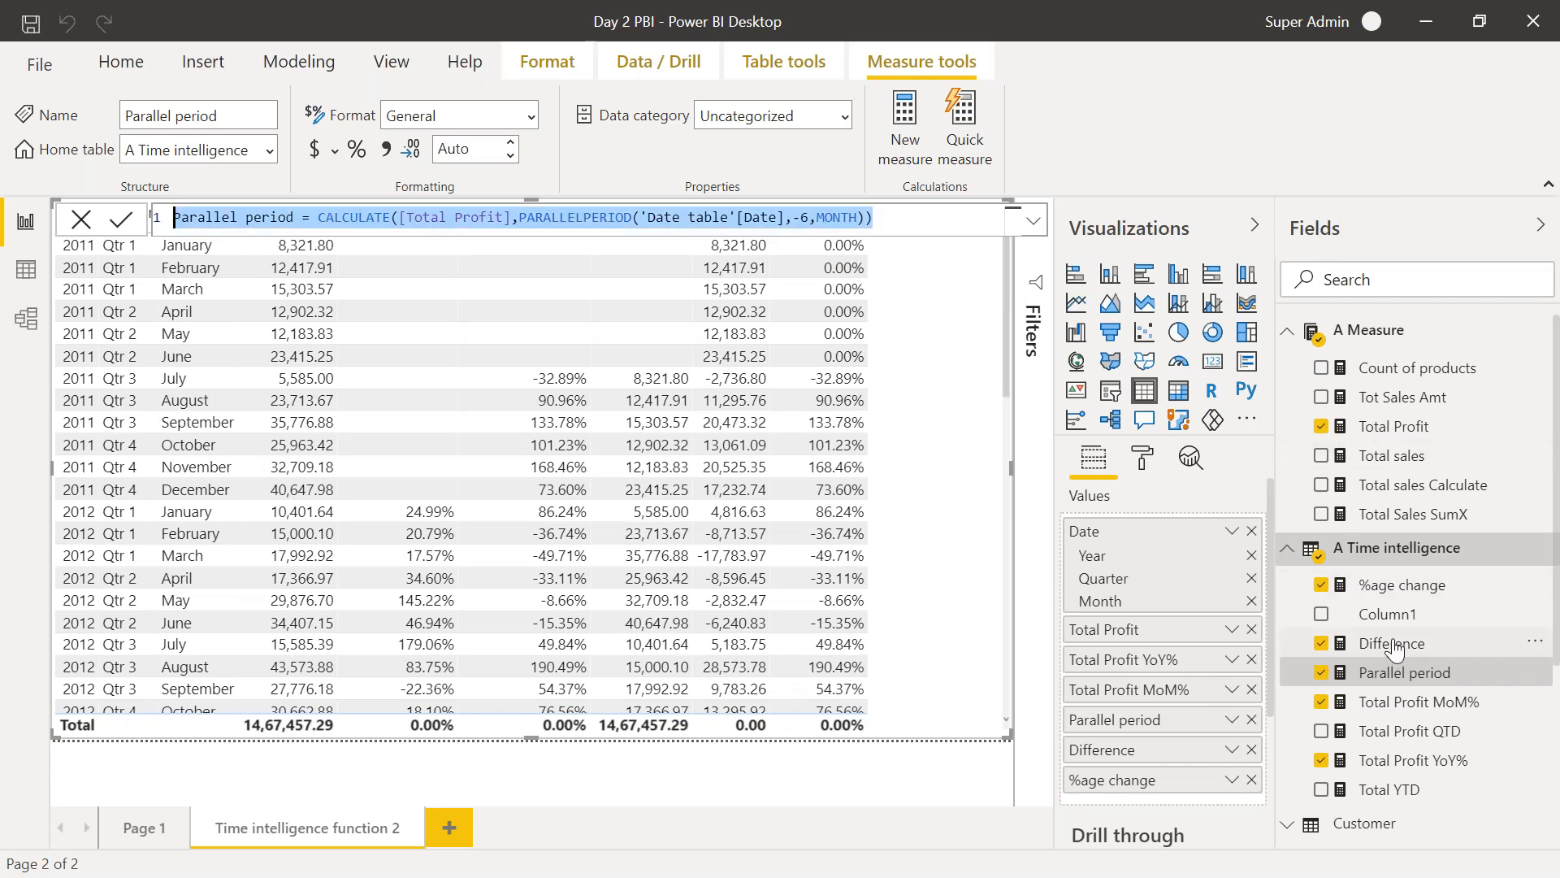
pyautogui.click(1393, 644)
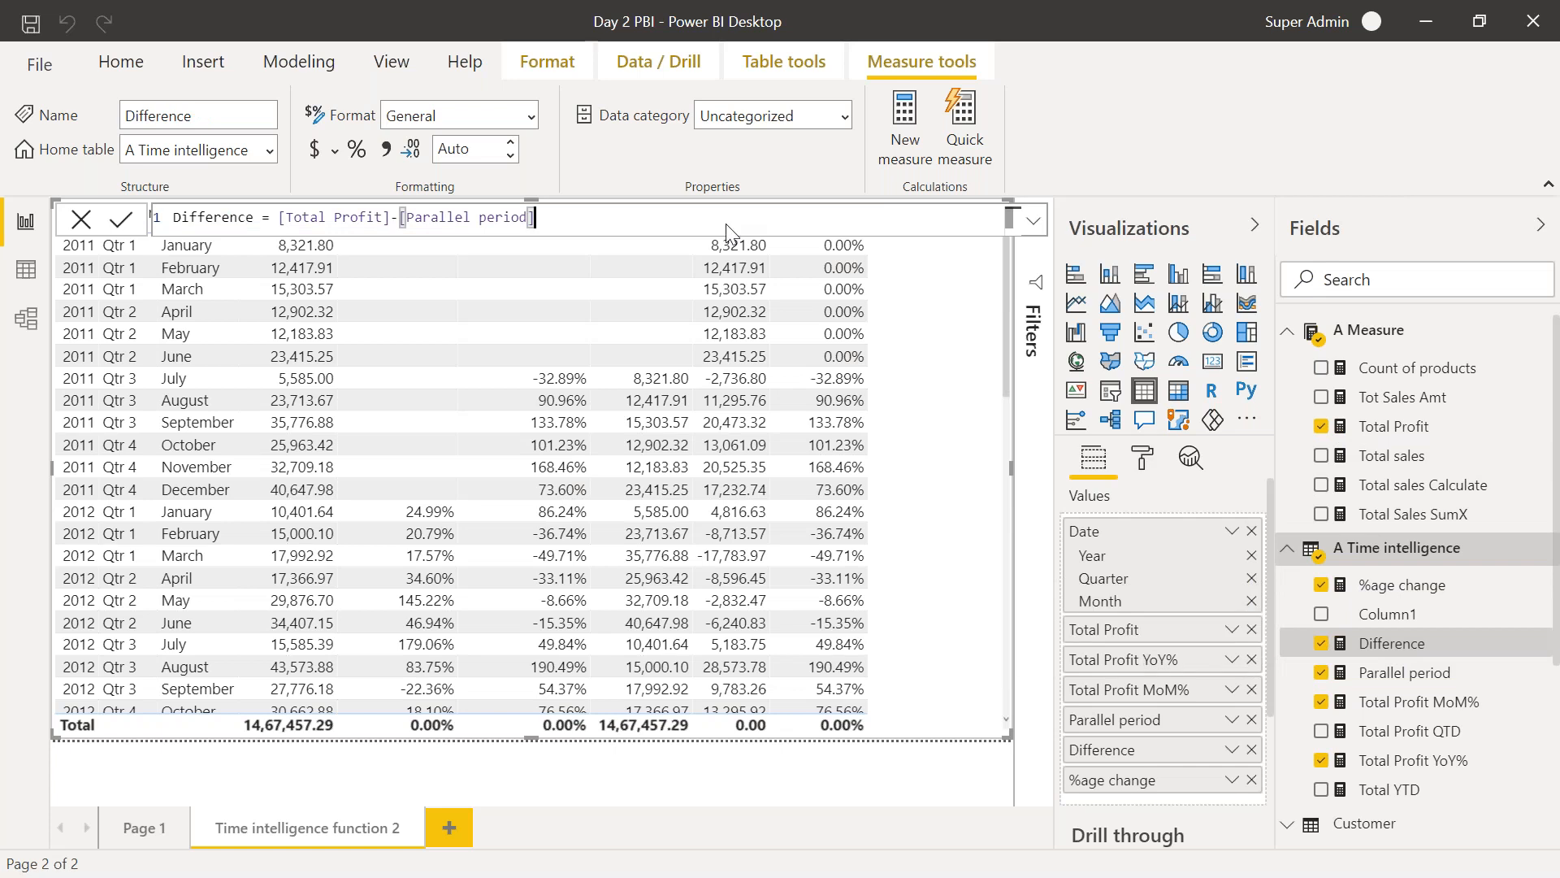
pyautogui.hotkey('ctrl', 'a')
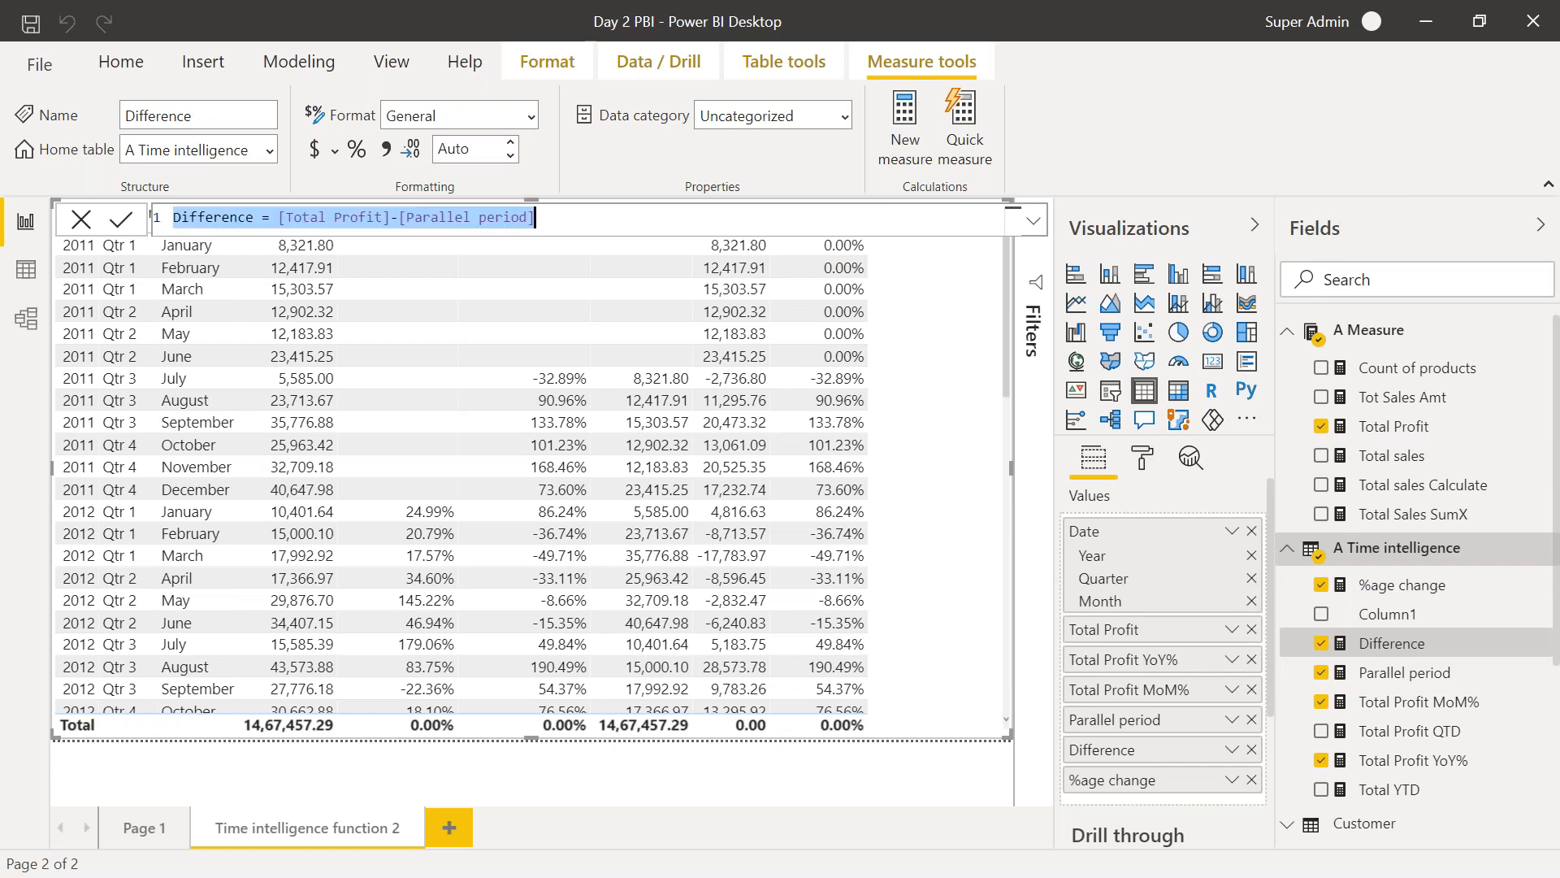
pyautogui.hotkey('alt', 'Tab')
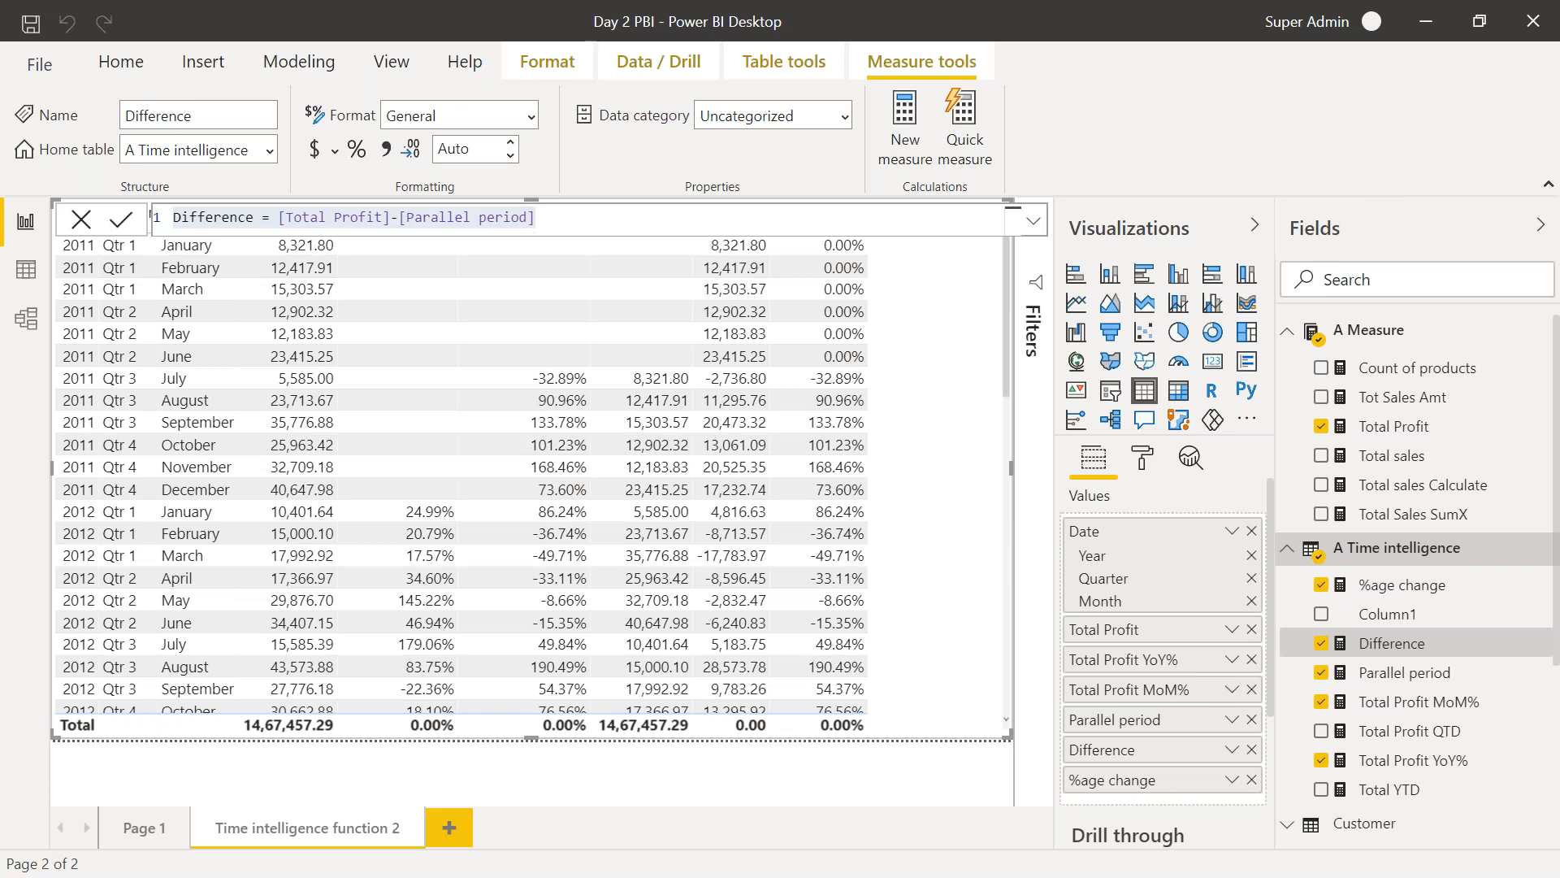
# Step: Select the full formula text of the %age change measure in the formula bar
pyautogui.click(1454, 585)
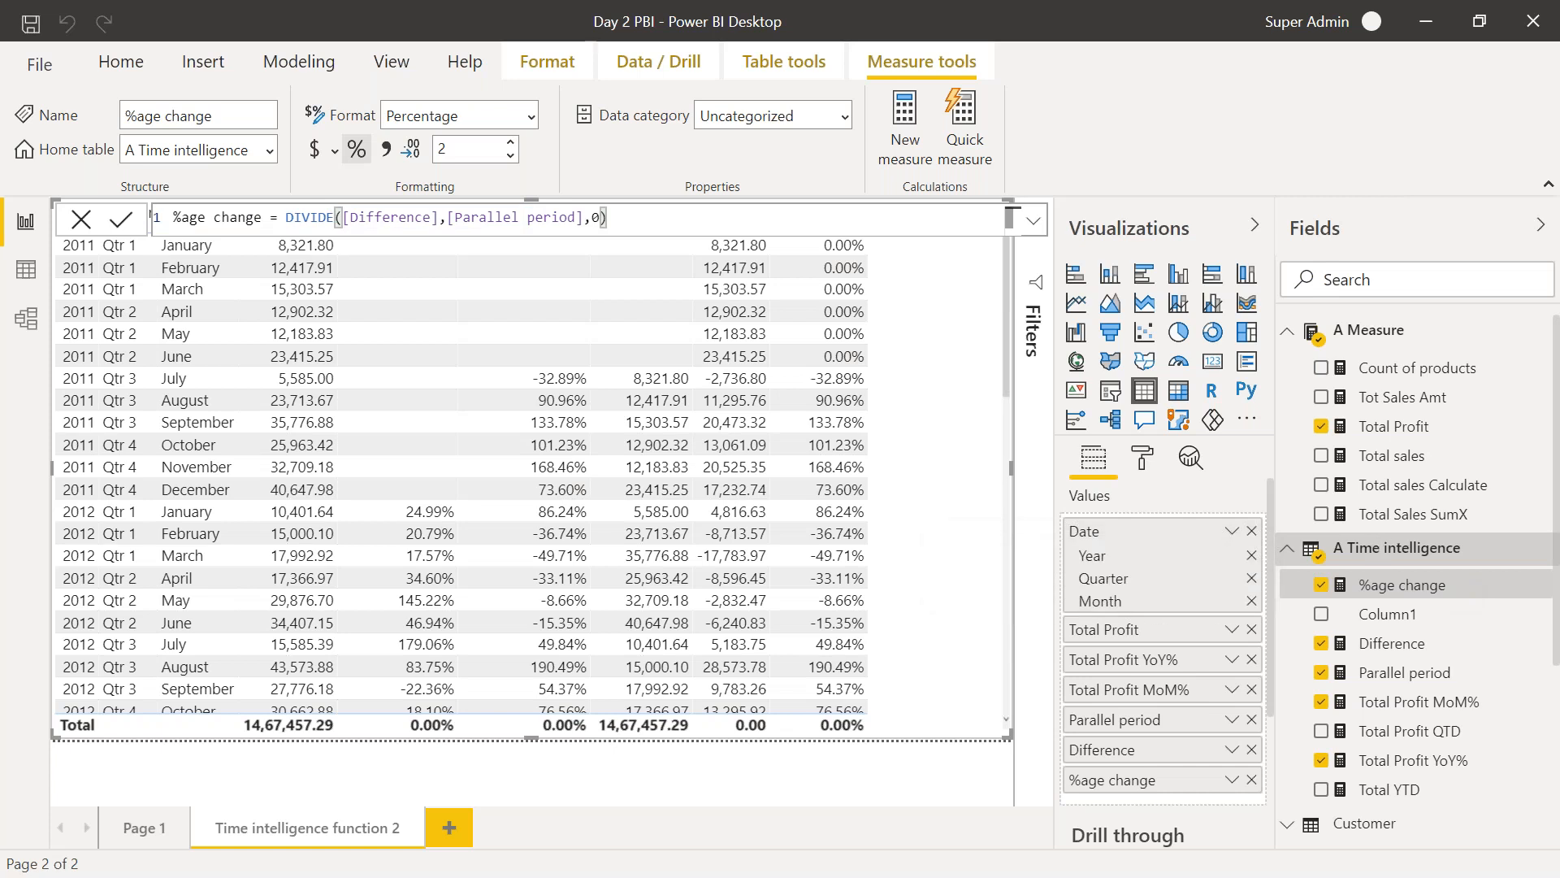
pyautogui.tripleClick(635, 224)
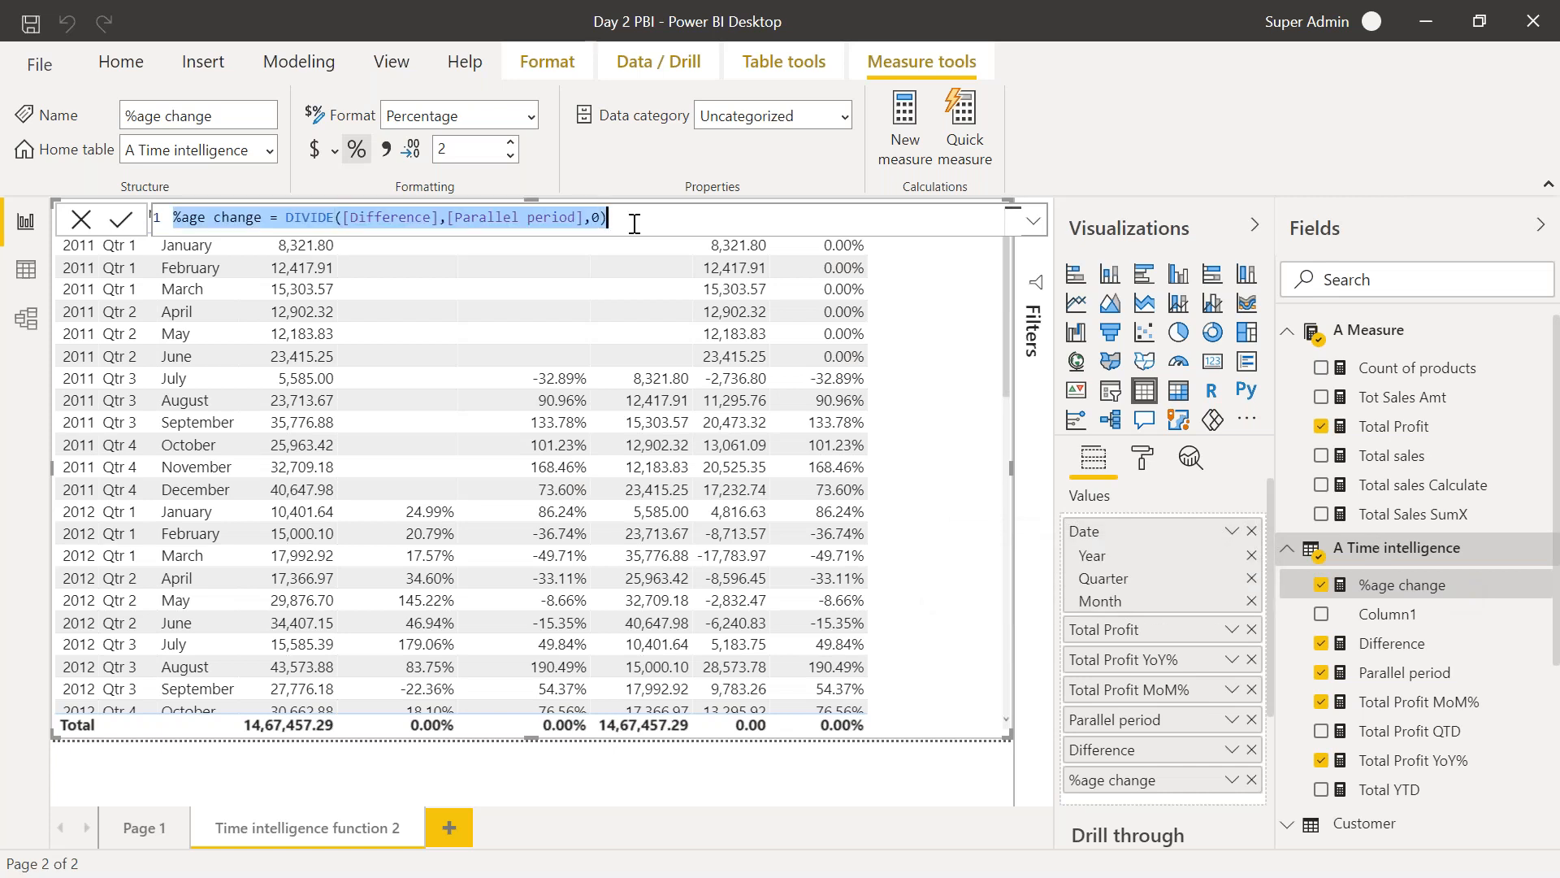
pyautogui.hotkey('alt', 'Tab')
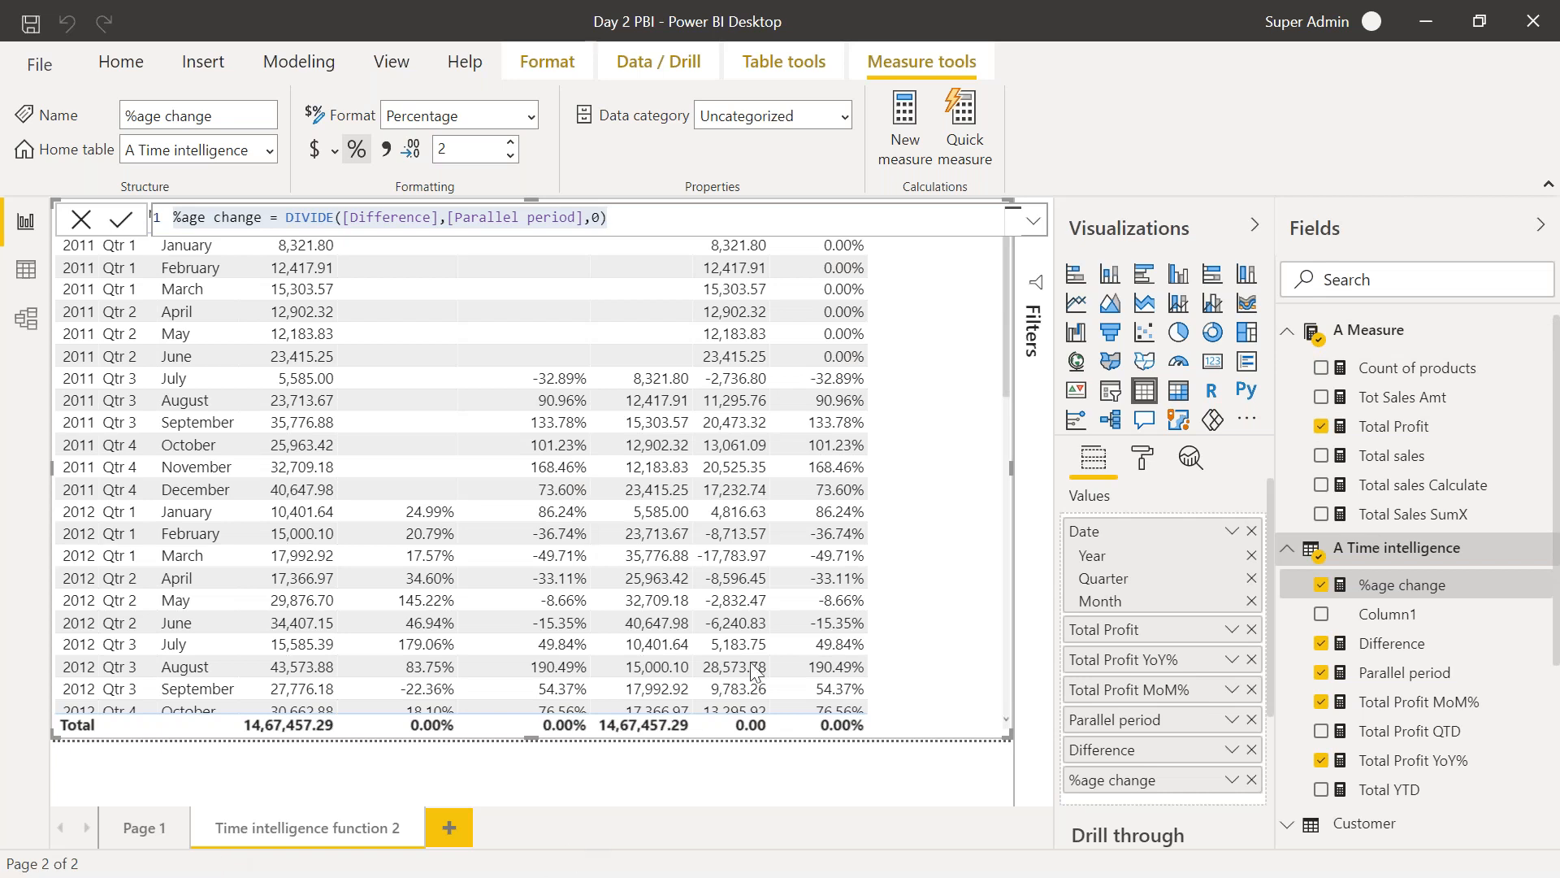
# Step: Turn off automatic taskbar hiding in both desktop and tablet modes in the taskbar settings
pyautogui.hotkey('alt', 'Tab')
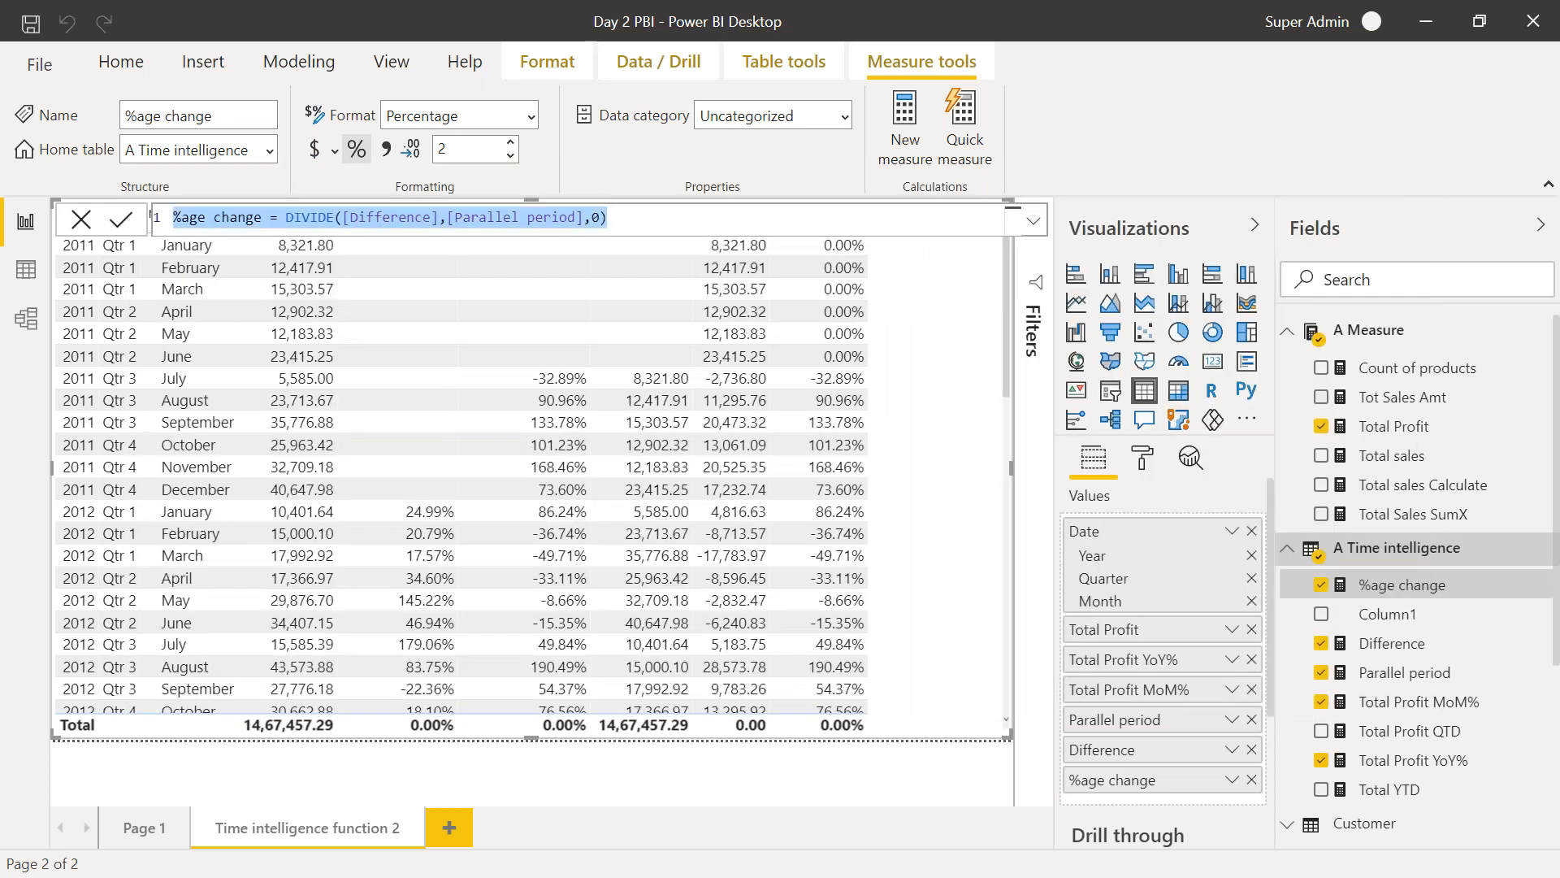
pyautogui.press('Escape')
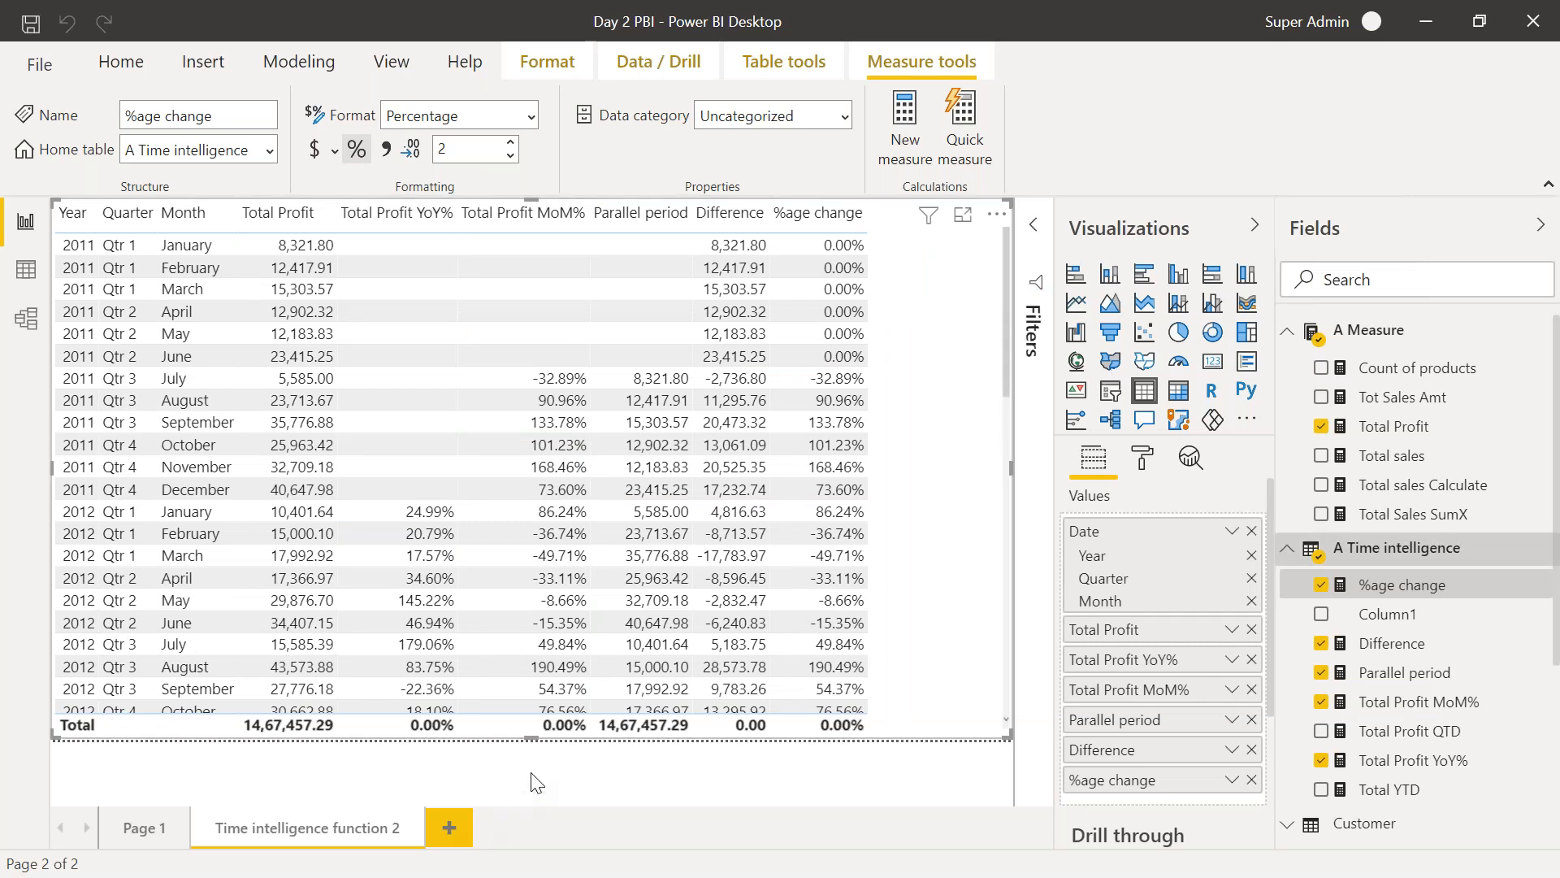
pyautogui.click(1431, 21)
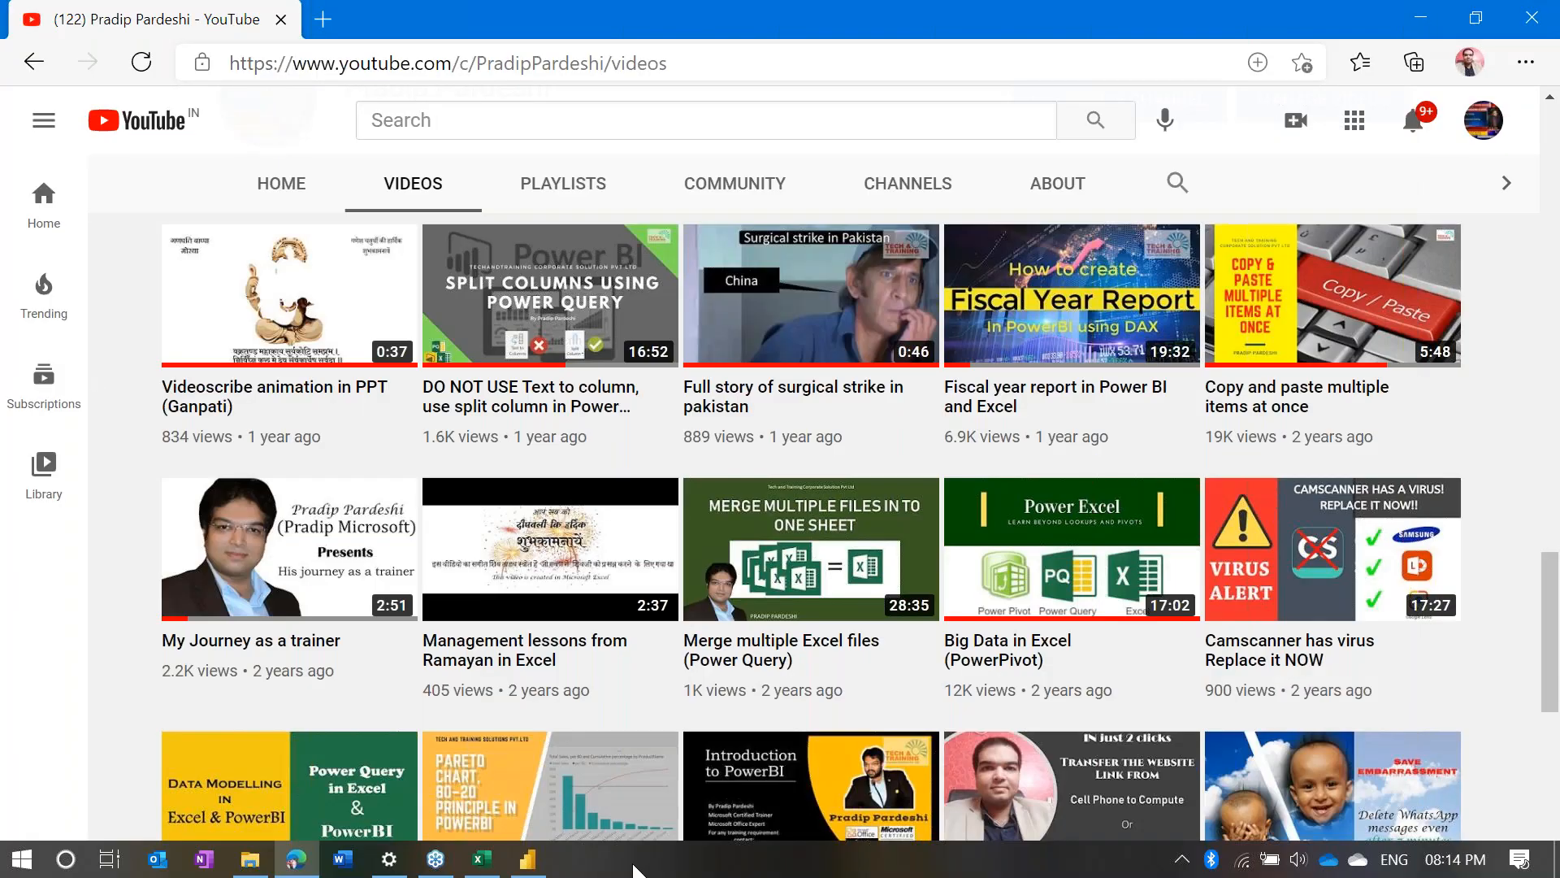
pyautogui.rightClick(633, 868)
pyautogui.click(692, 835)
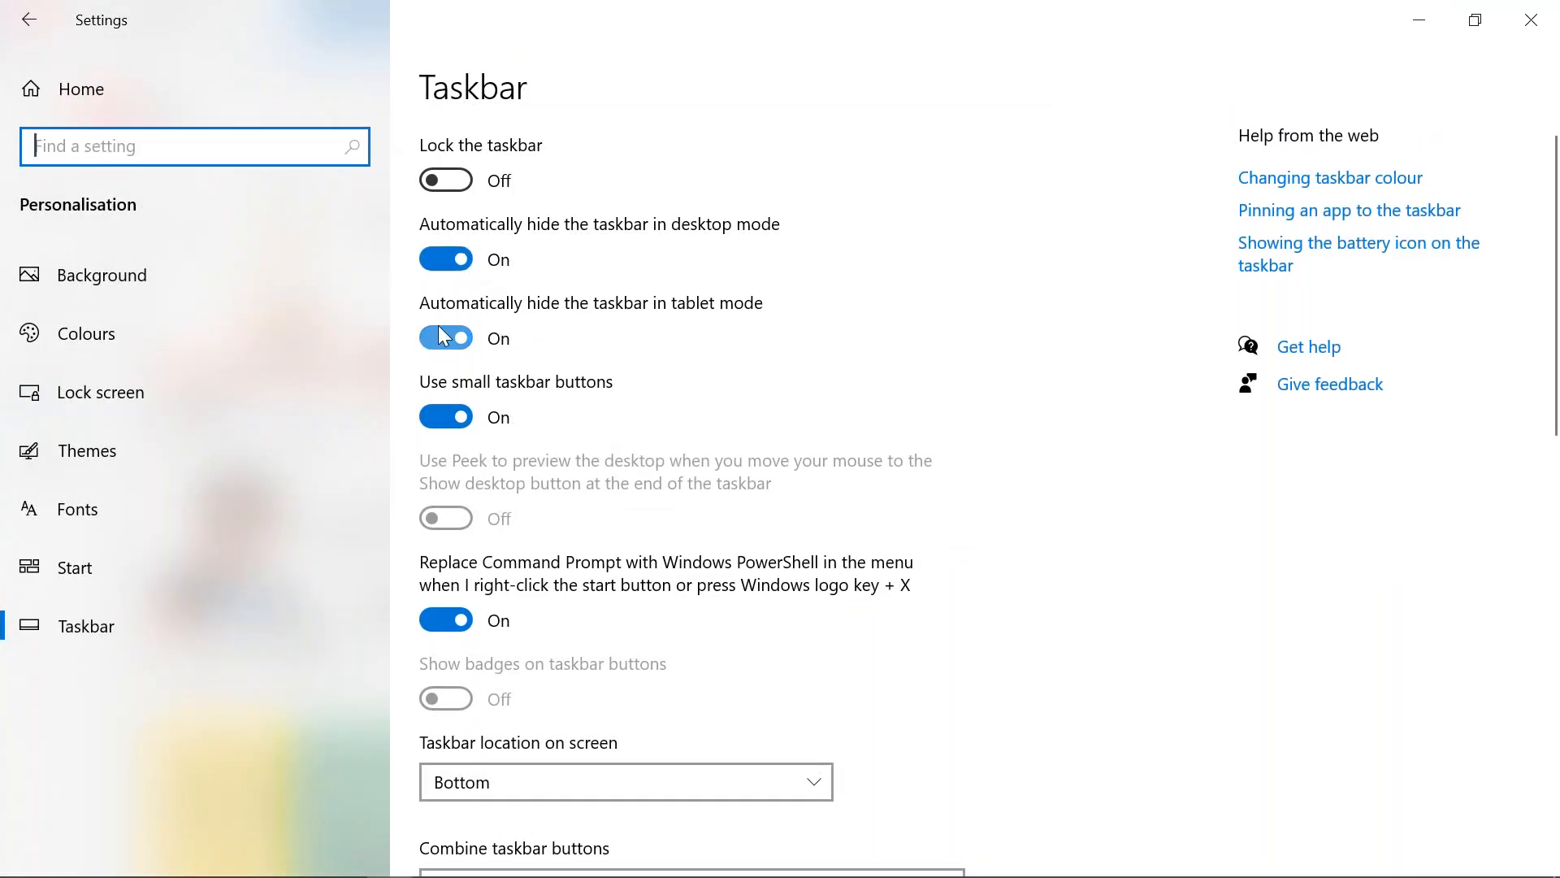
pyautogui.click(439, 340)
pyautogui.click(447, 257)
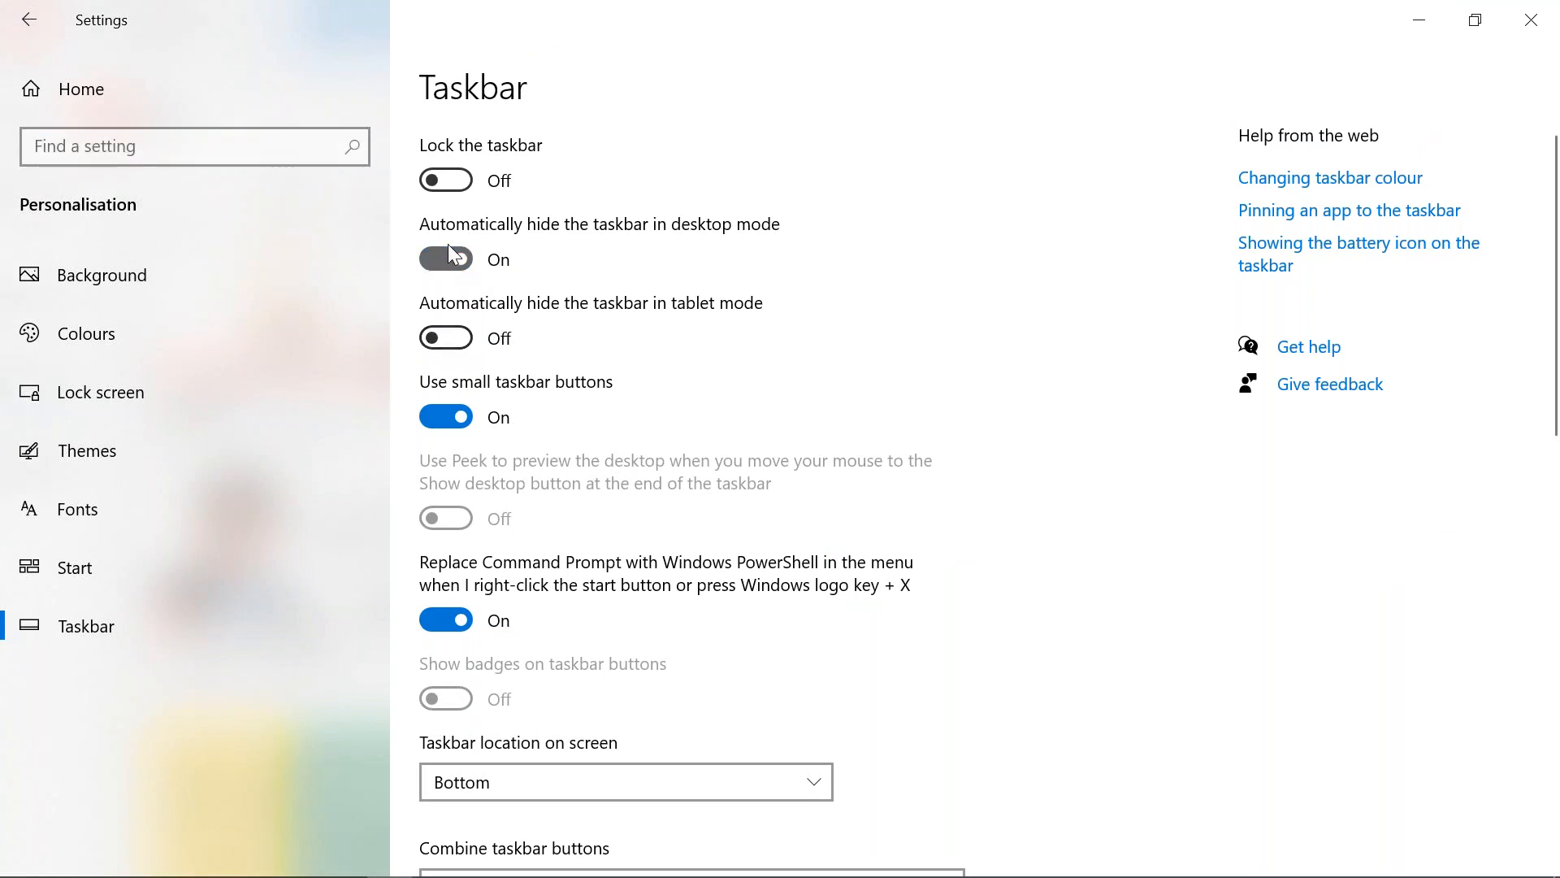
pyautogui.click(1531, 20)
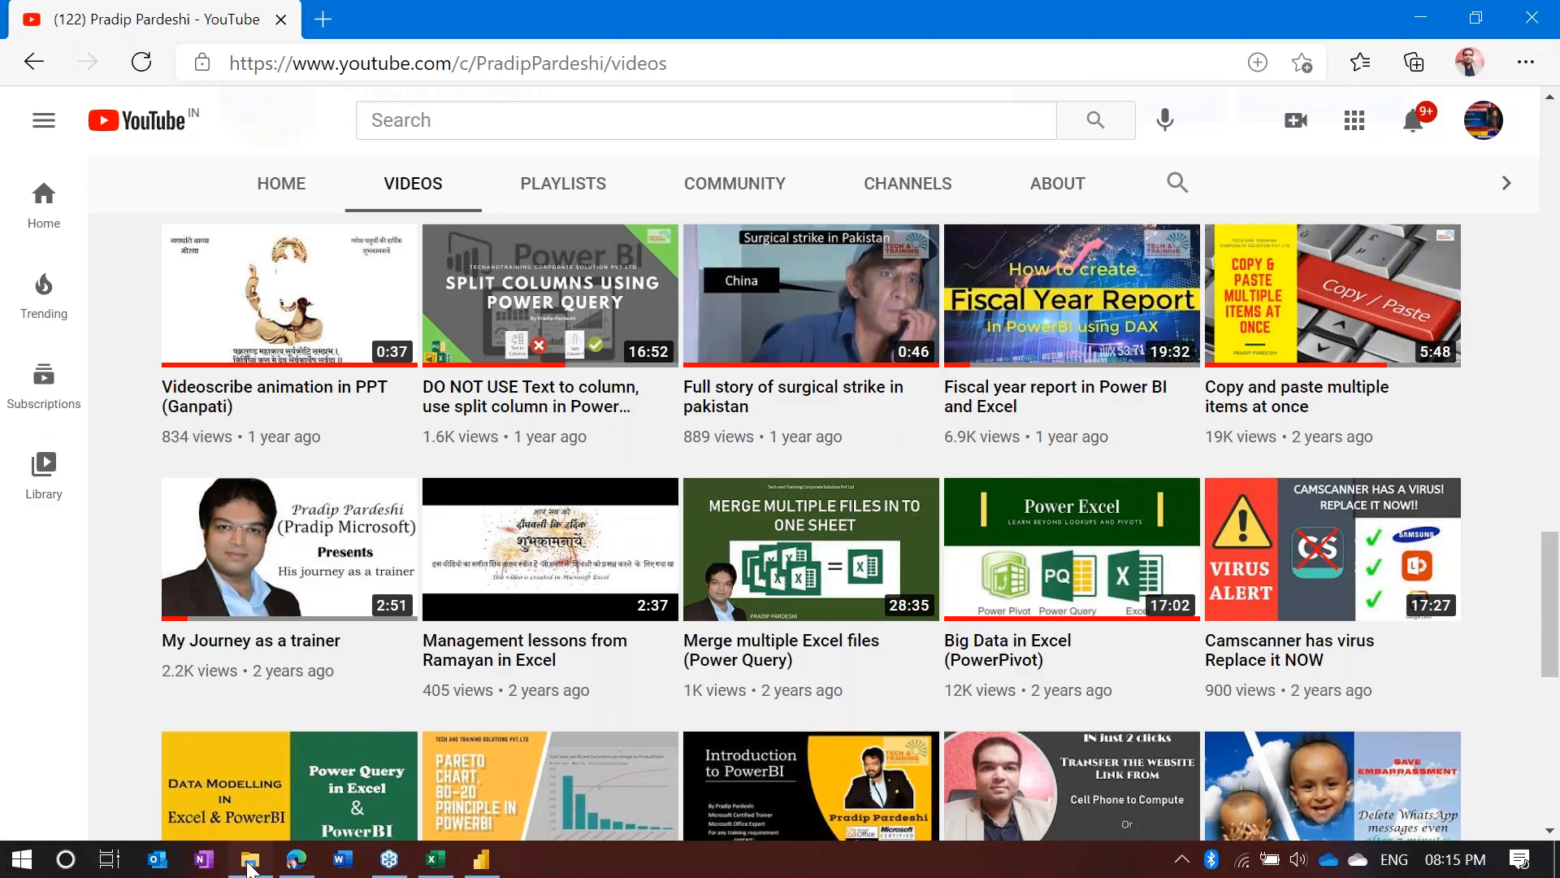
# Step: Browse the OneDrive Training Files folder and select the ICAI Power BI folder
pyautogui.click(250, 859)
pyautogui.click(124, 272)
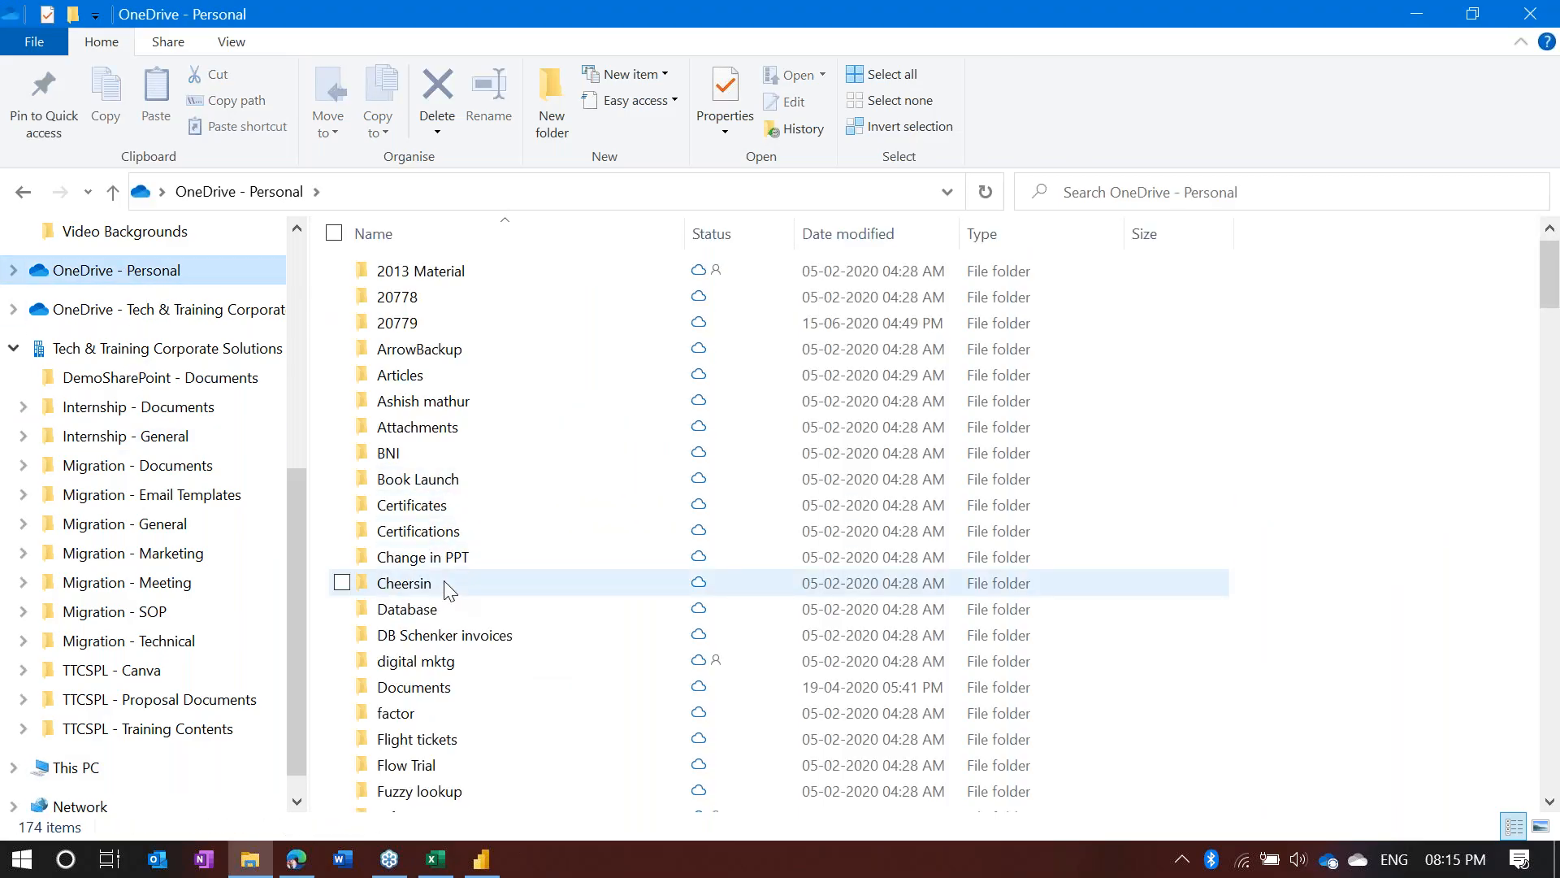
pyautogui.scroll(-3, 443, 569)
pyautogui.click(436, 425)
pyautogui.press('t')
pyautogui.press('t')
pyautogui.press('t')
pyautogui.press('t')
pyautogui.press('t')
pyautogui.press('t')
pyautogui.press('t')
pyautogui.press('t')
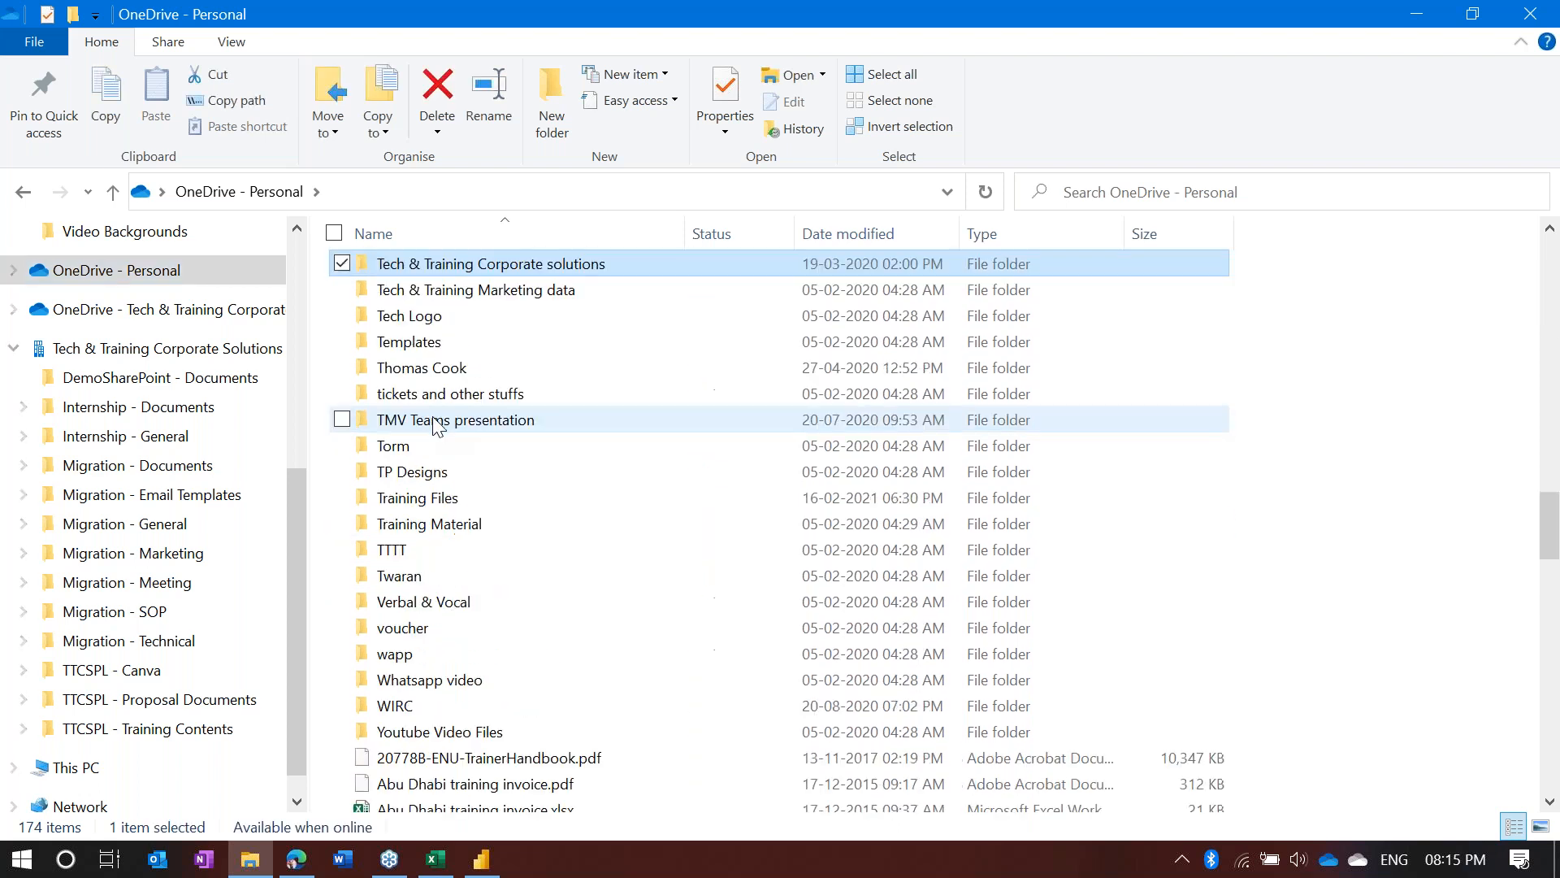
pyautogui.press('t')
pyautogui.press('t')
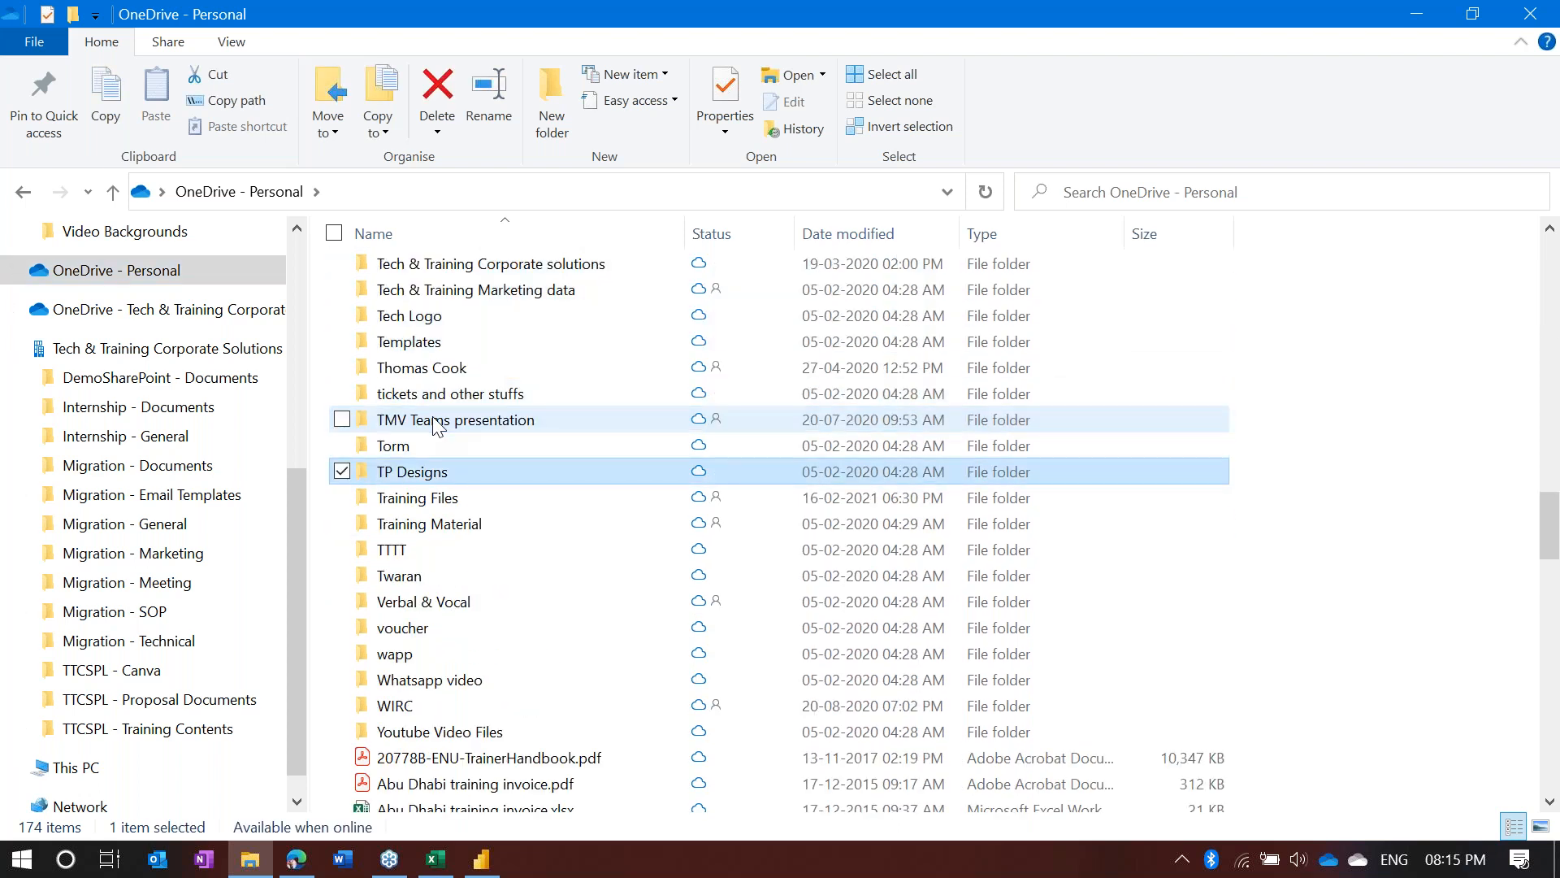
pyautogui.press('Return')
pyautogui.press('Down')
pyautogui.press('Down')
pyautogui.press('Down')
pyautogui.press('Down')
pyautogui.press('Down')
pyautogui.press('Down')
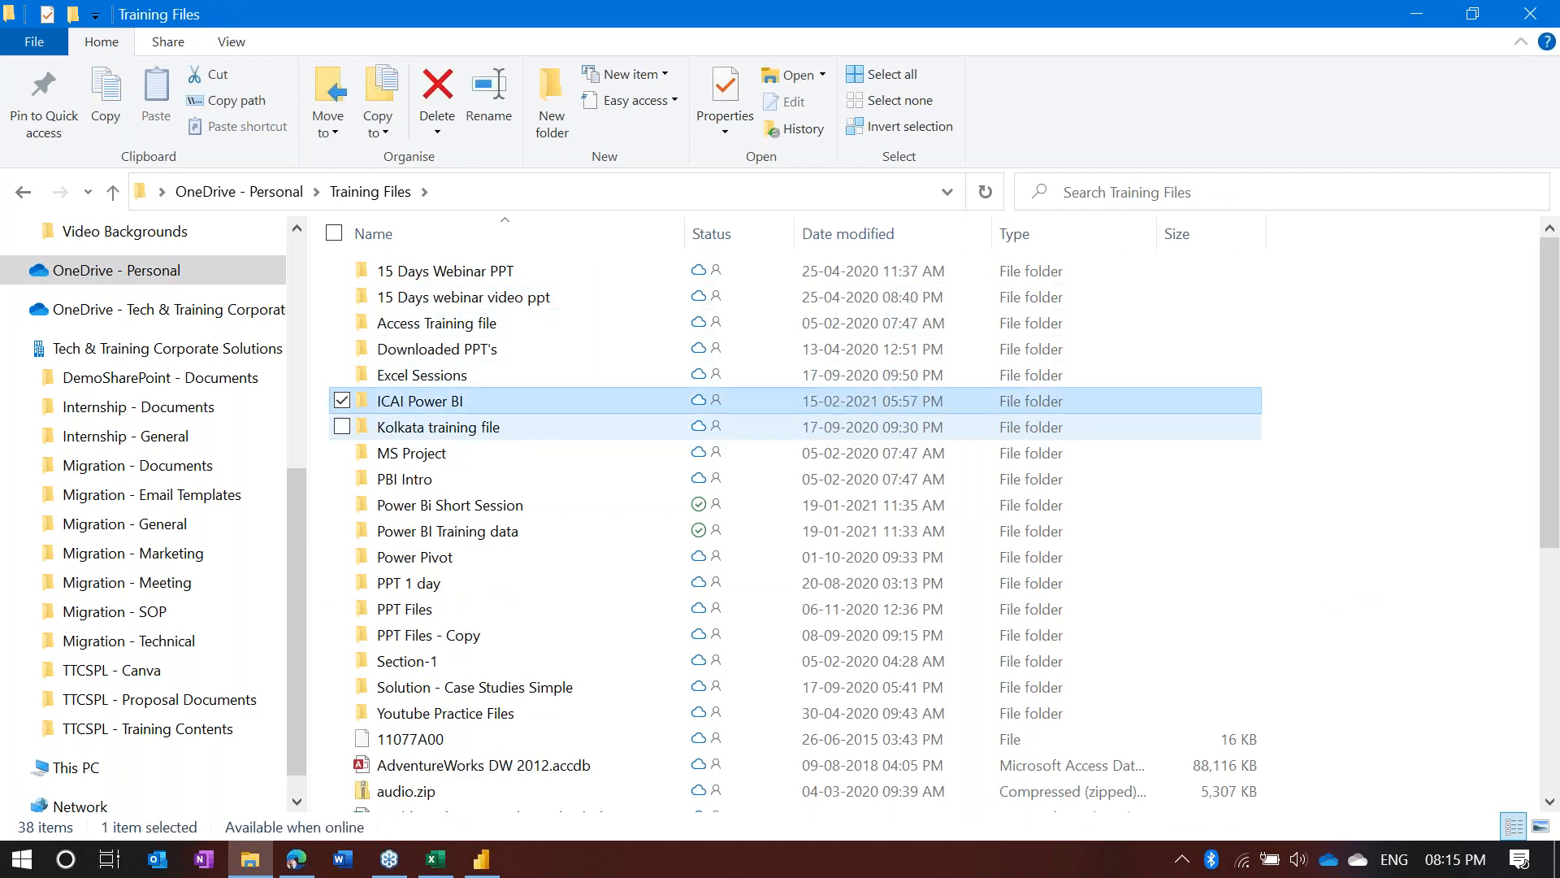
pyautogui.moveTo(460, 404)
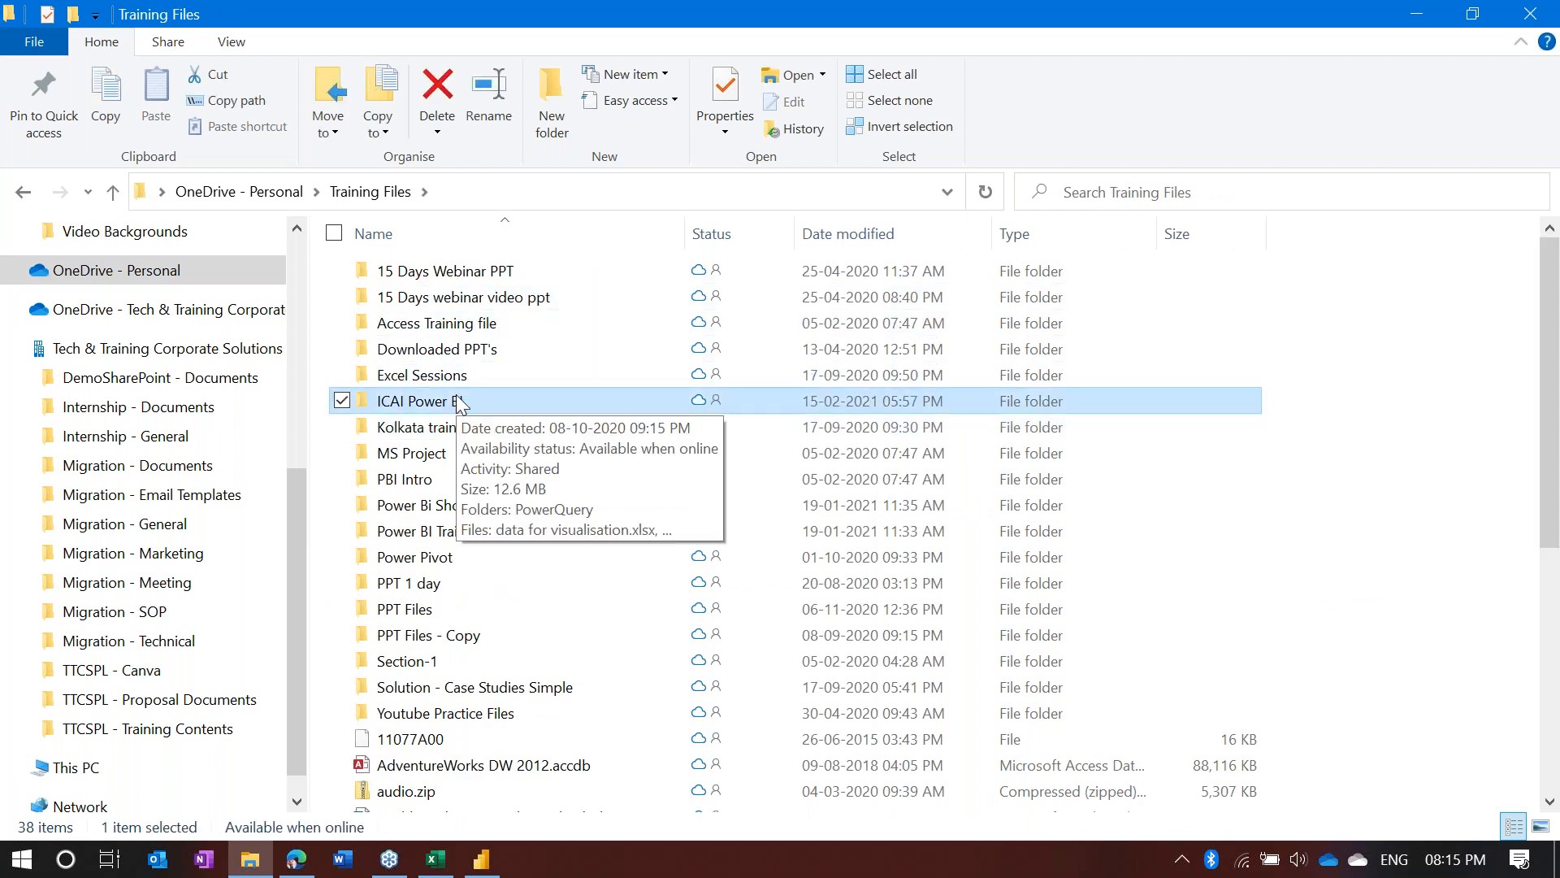
pyautogui.hotkey('alt', 'Tab')
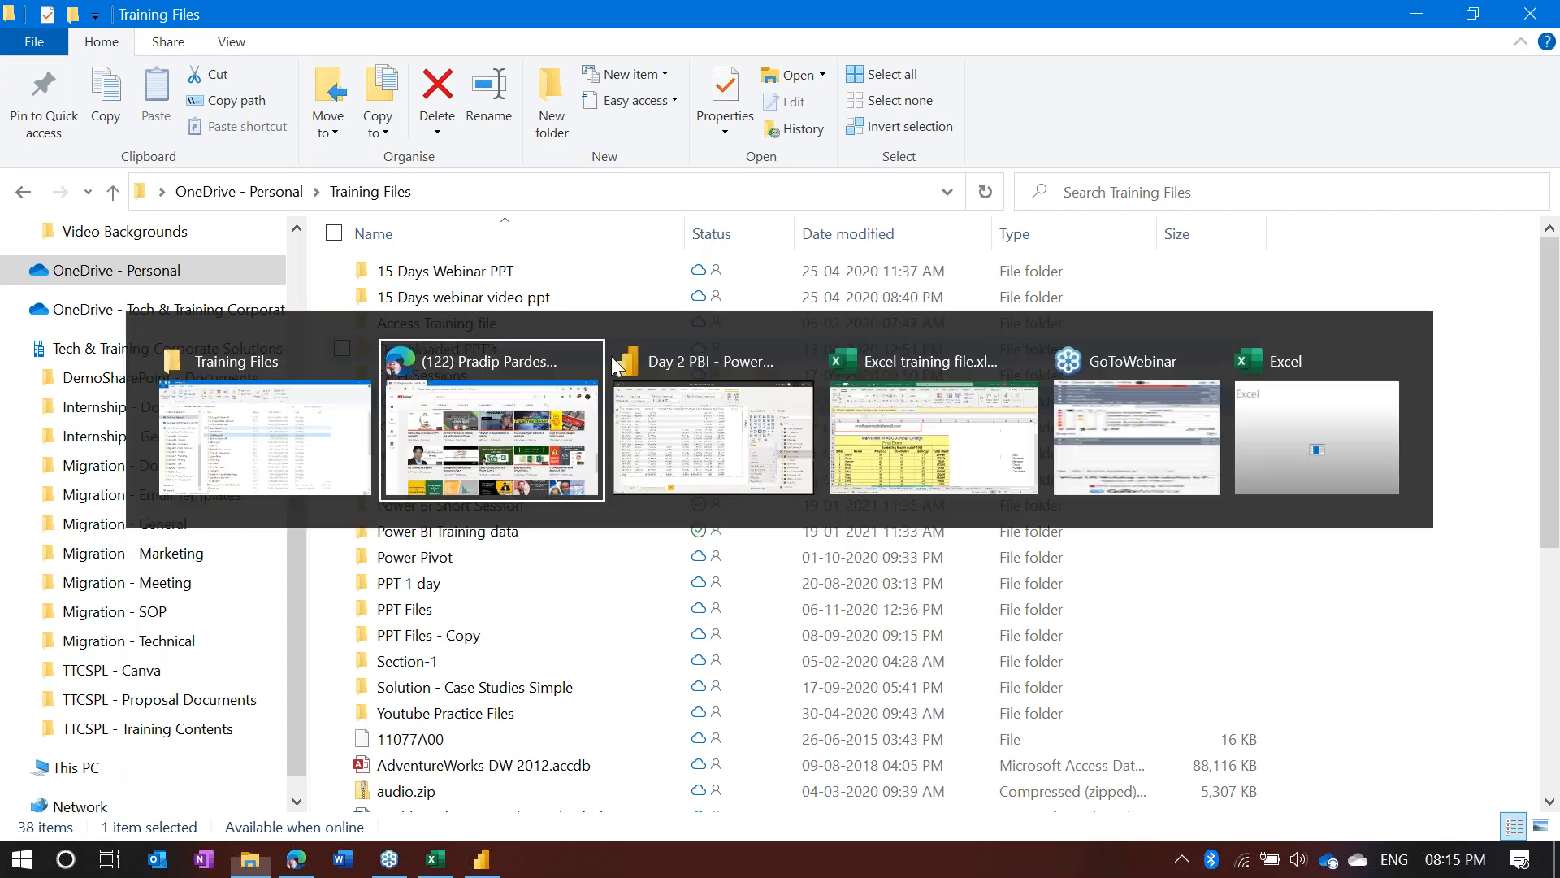
pyautogui.hotkey('alt', 'Tab')
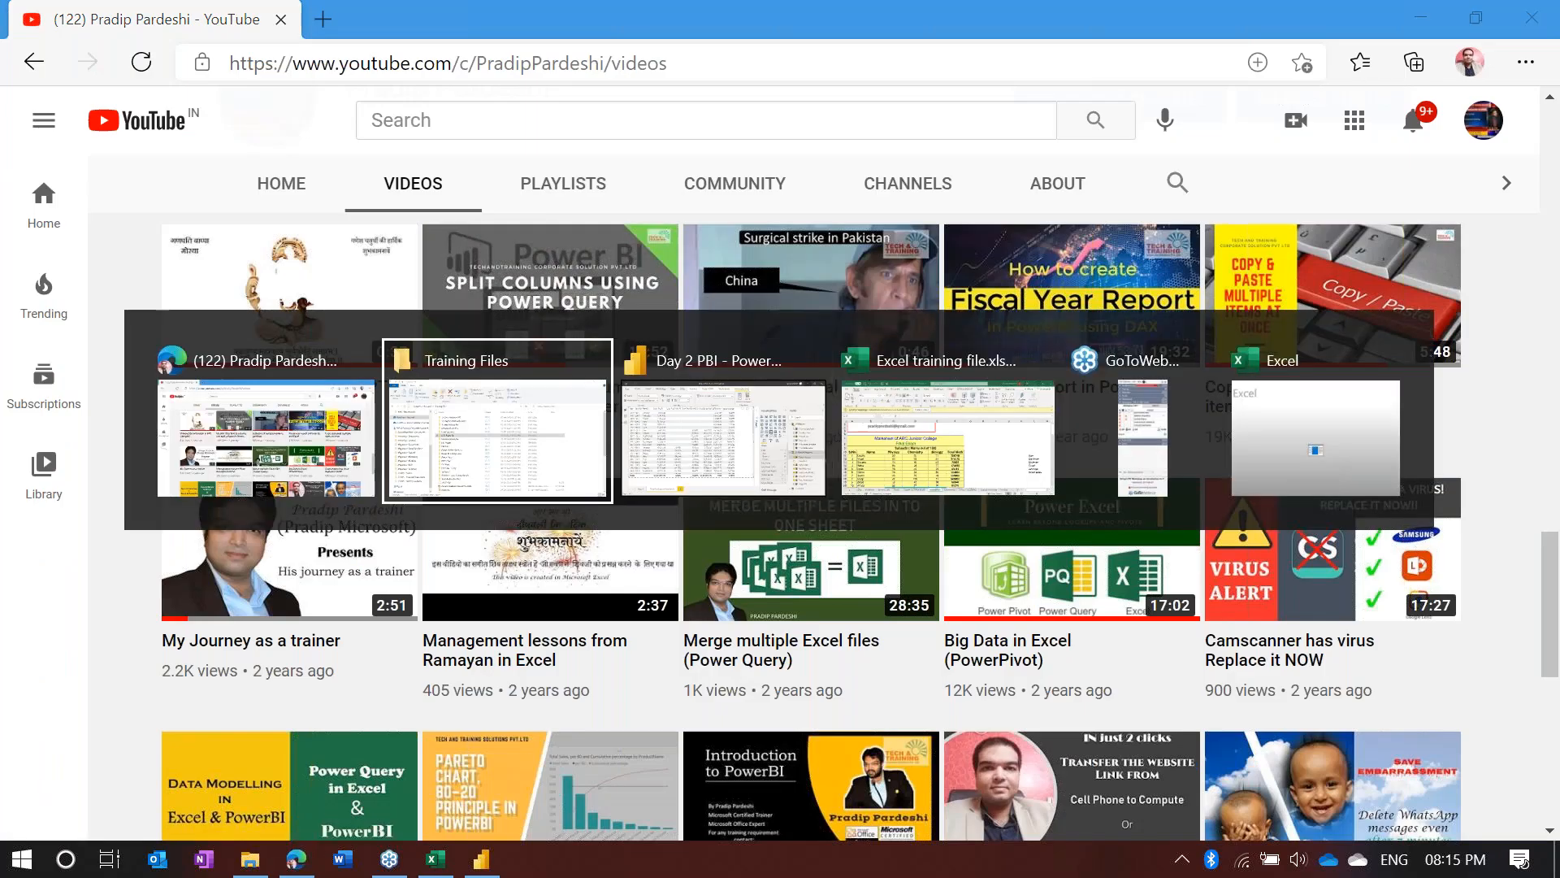
pyautogui.click(322, 19)
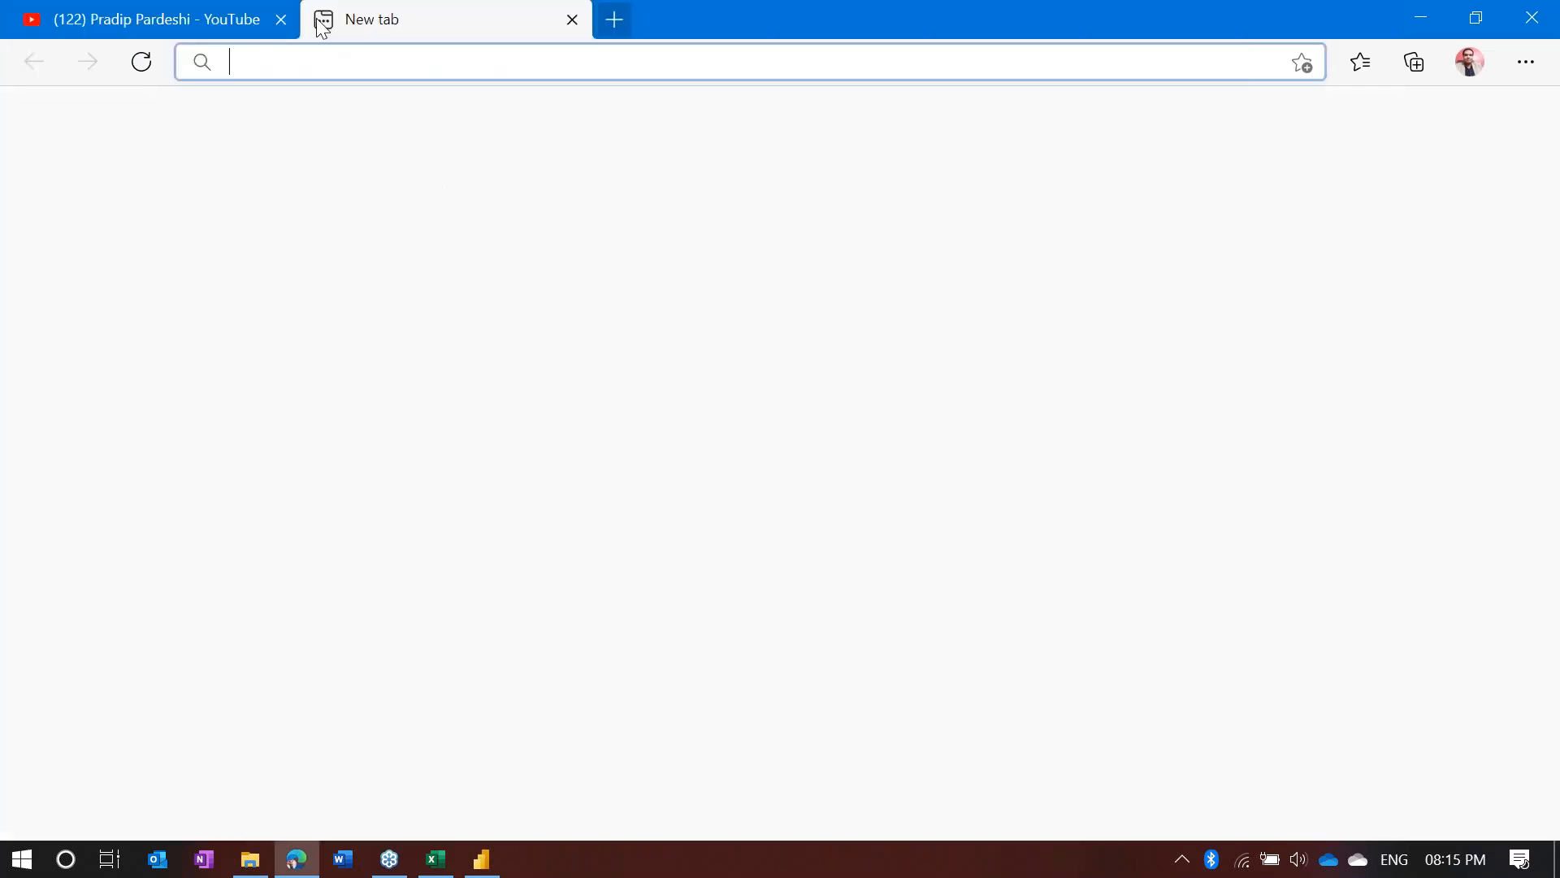
pyautogui.write('tiny.cc')
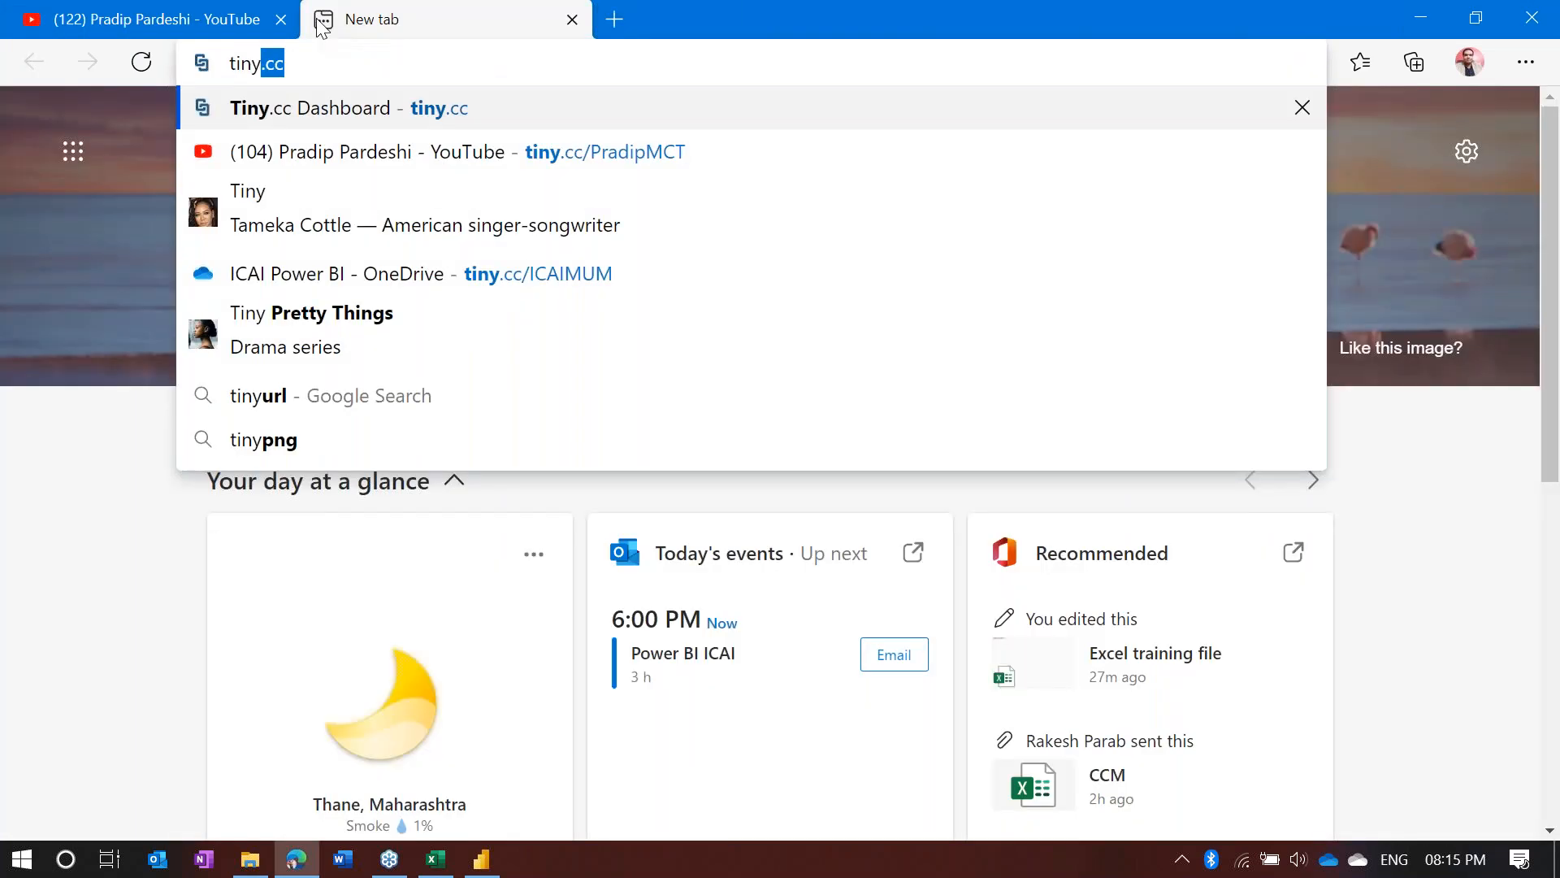
pyautogui.press('Return')
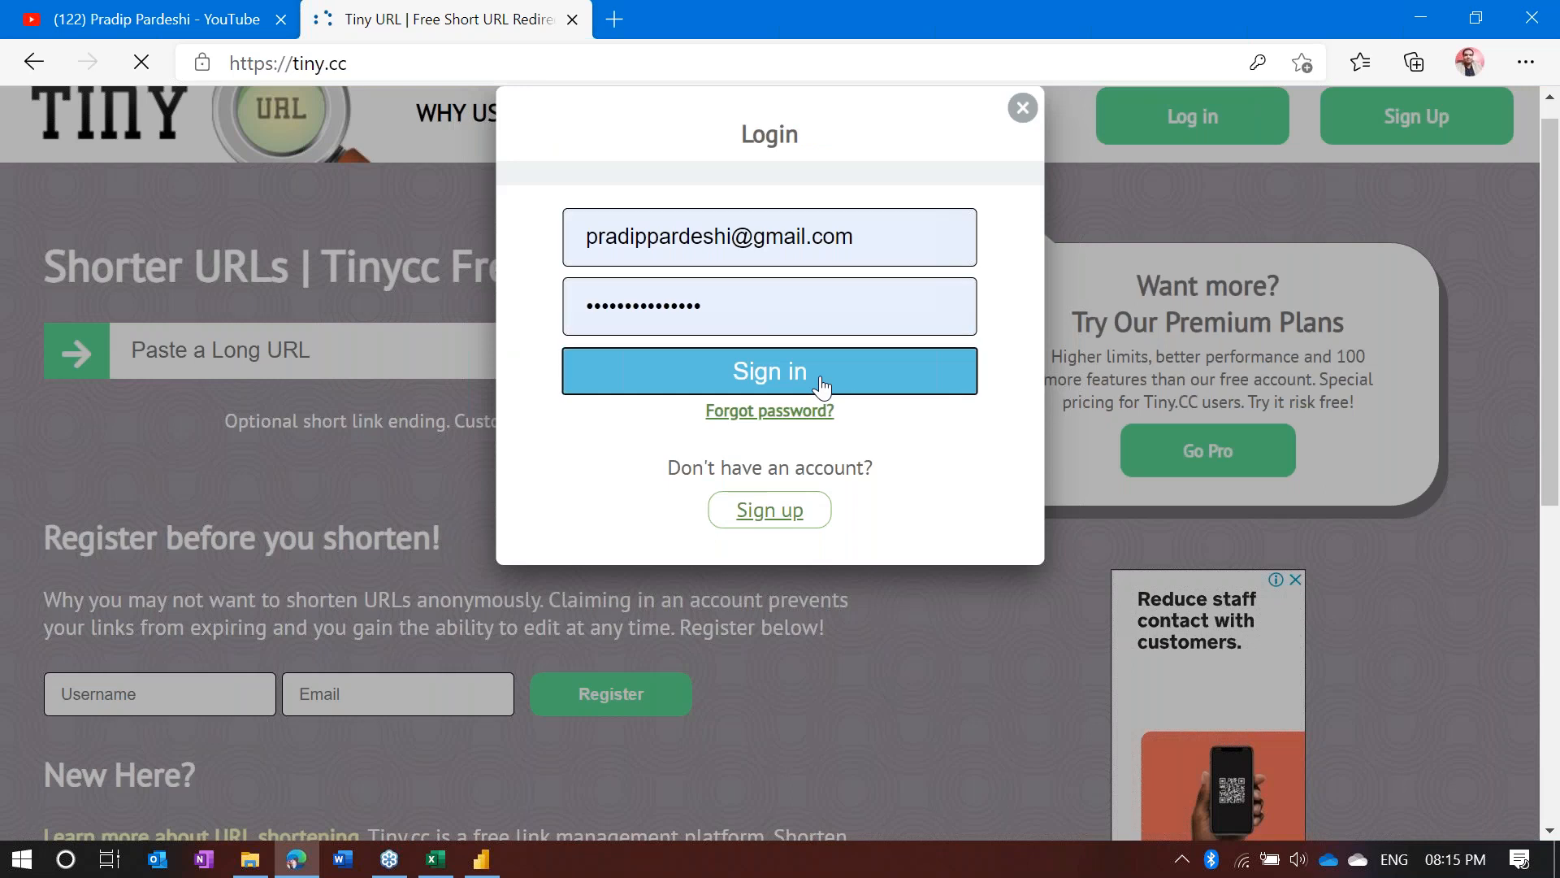
pyautogui.click(821, 382)
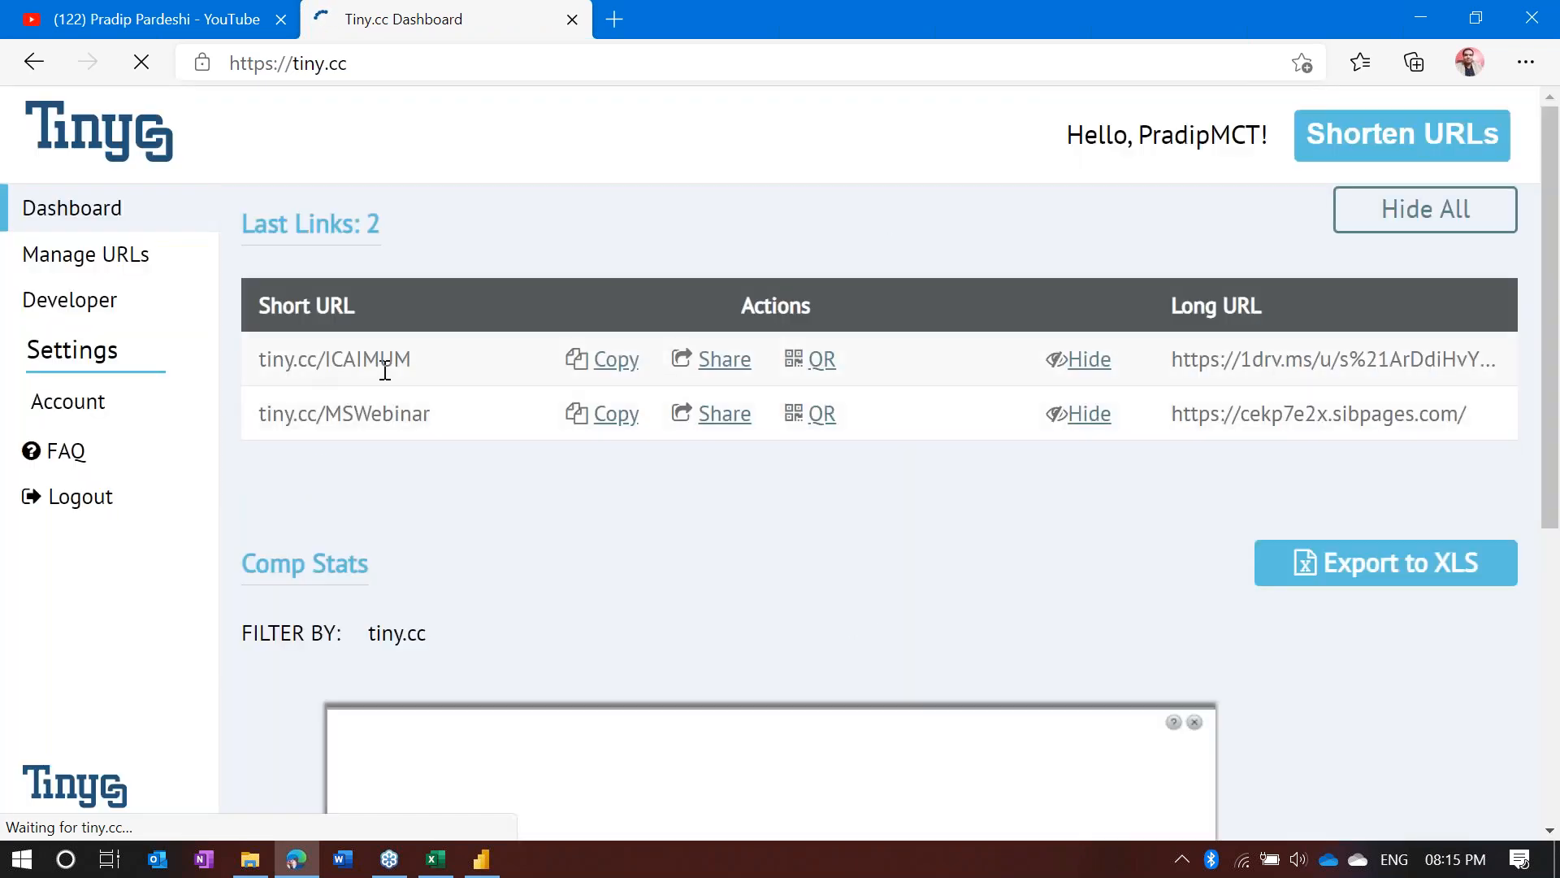
pyautogui.click(625, 372)
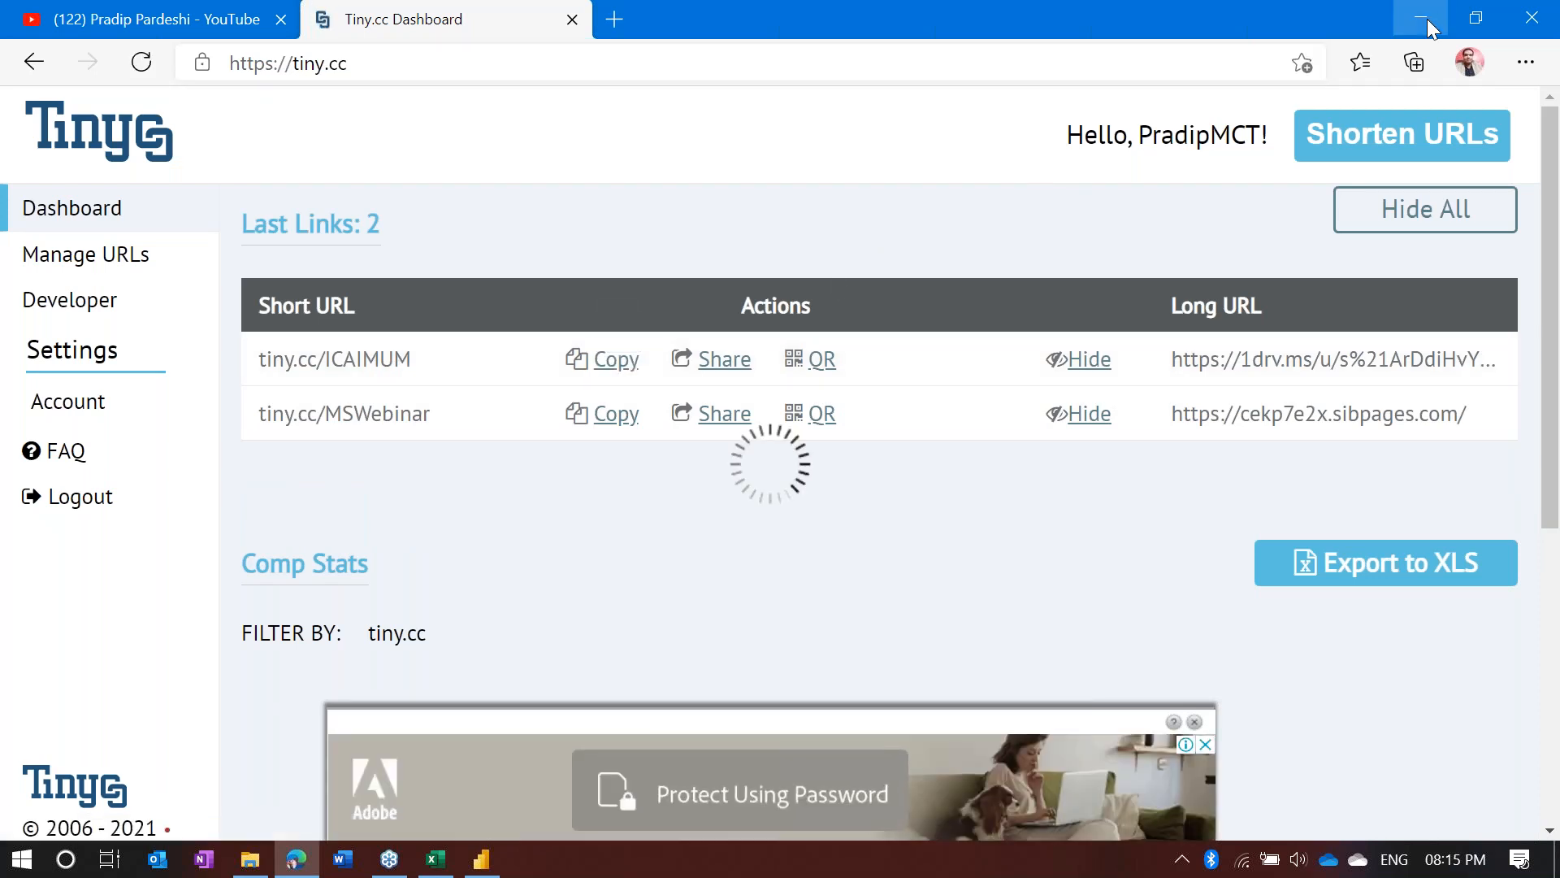
pyautogui.click(1419, 18)
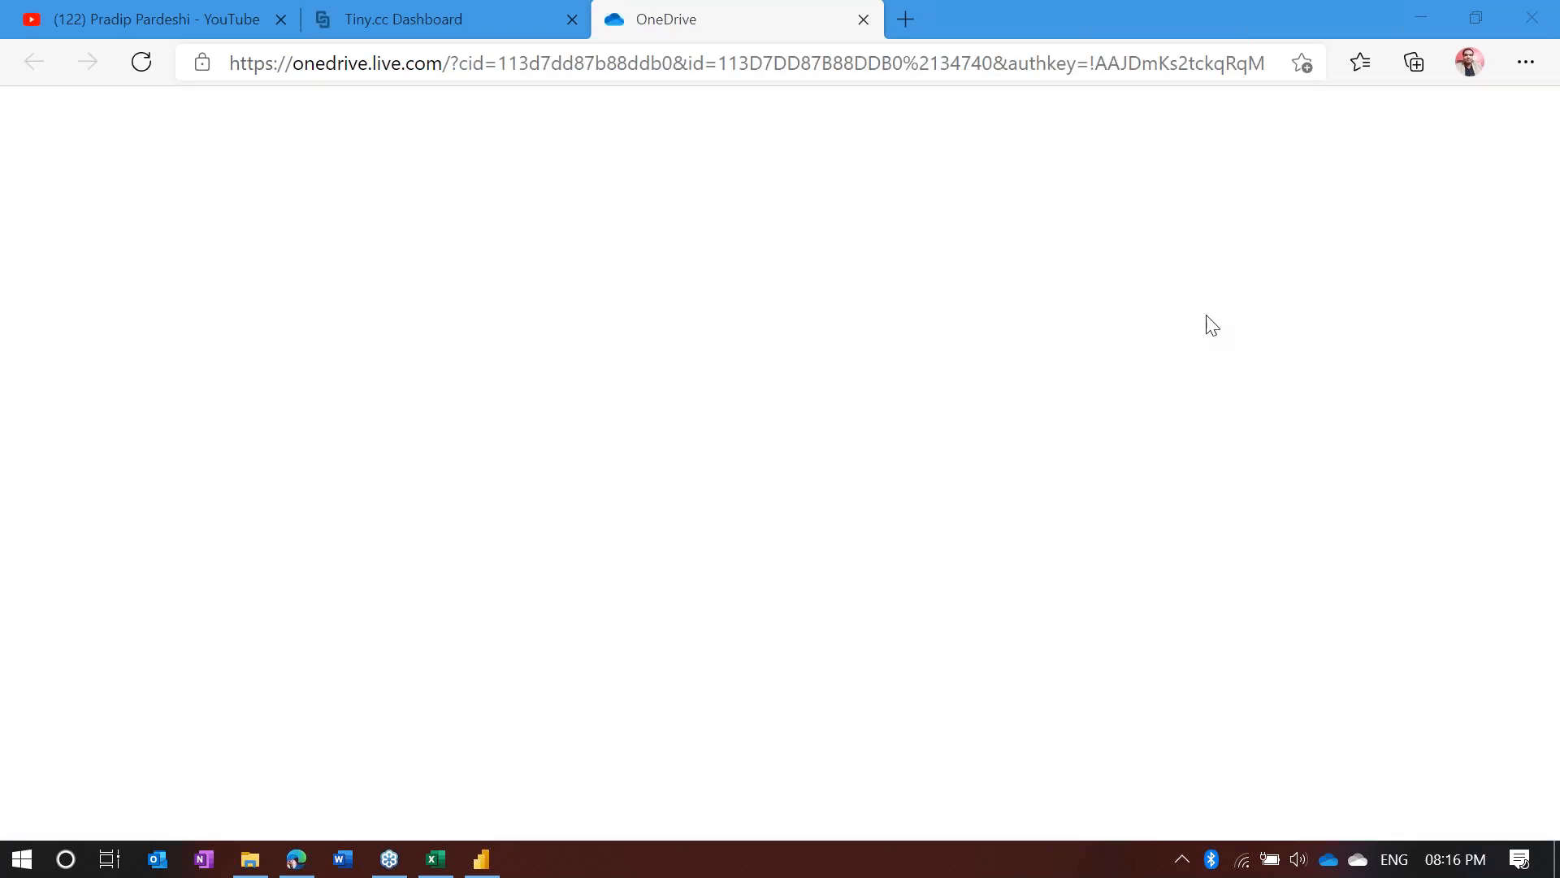
pyautogui.click(863, 19)
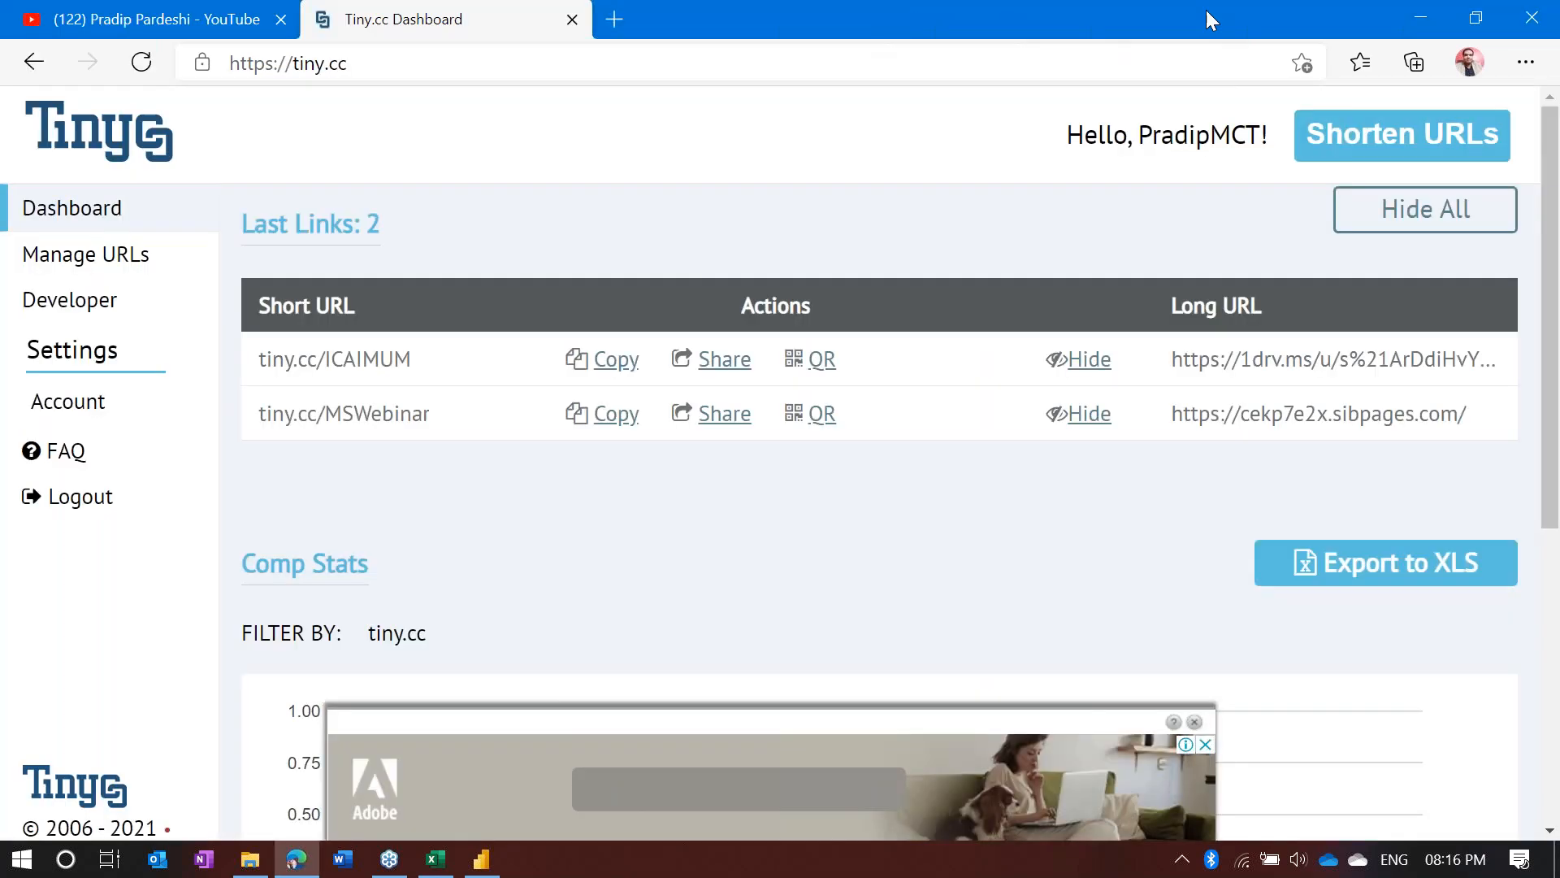
pyautogui.click(1416, 19)
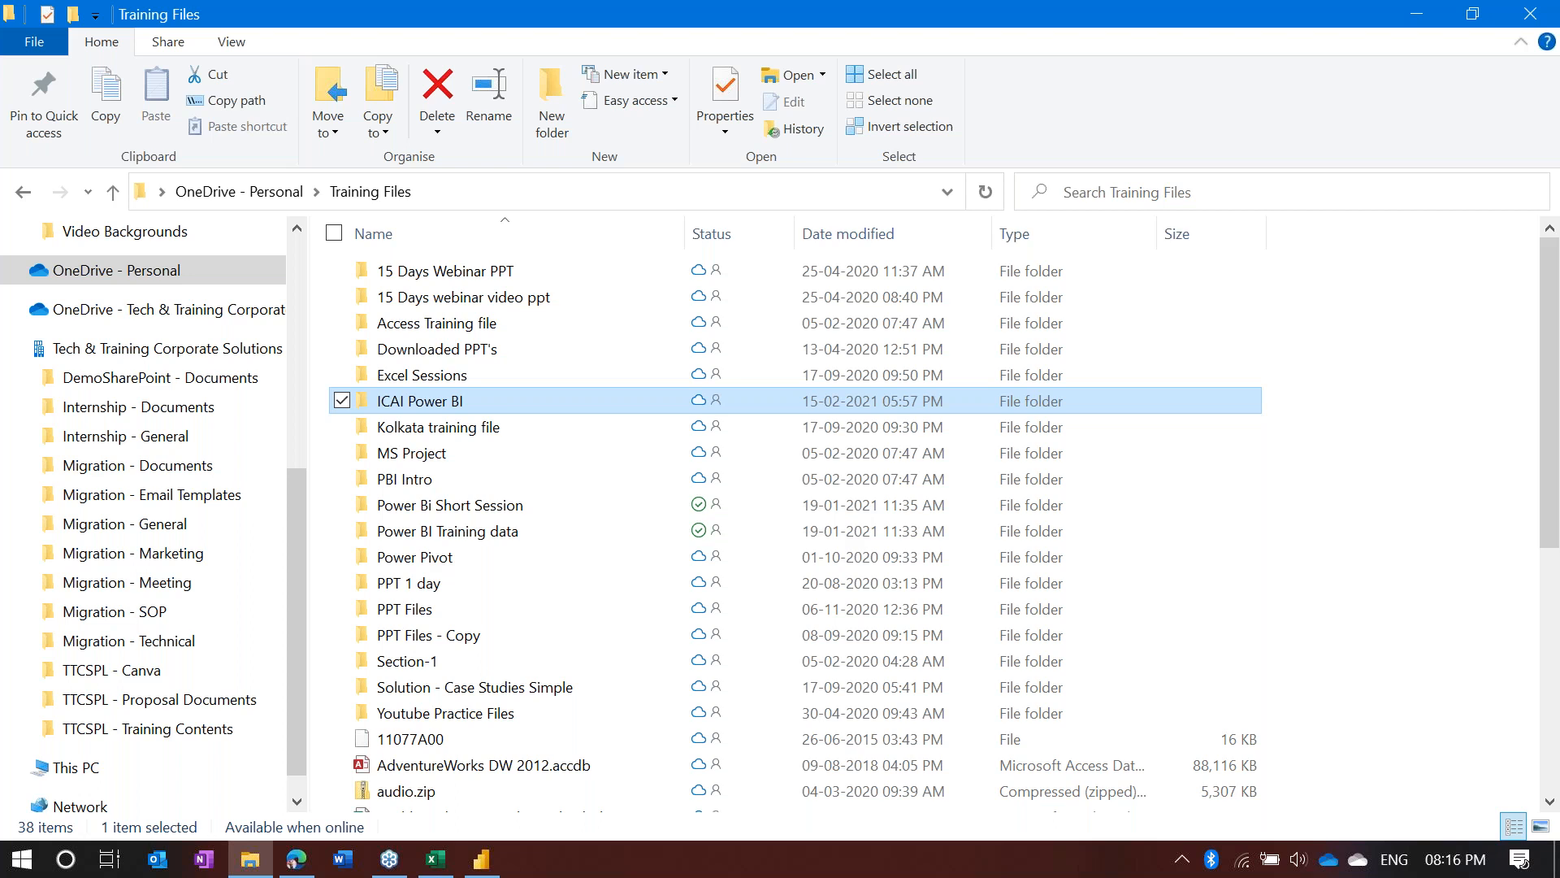
# Step: Preview the Year-over-year change quick measure and its field lists, then close the dialog without creating it
pyautogui.click(1432, 11)
pyautogui.click(1192, 607)
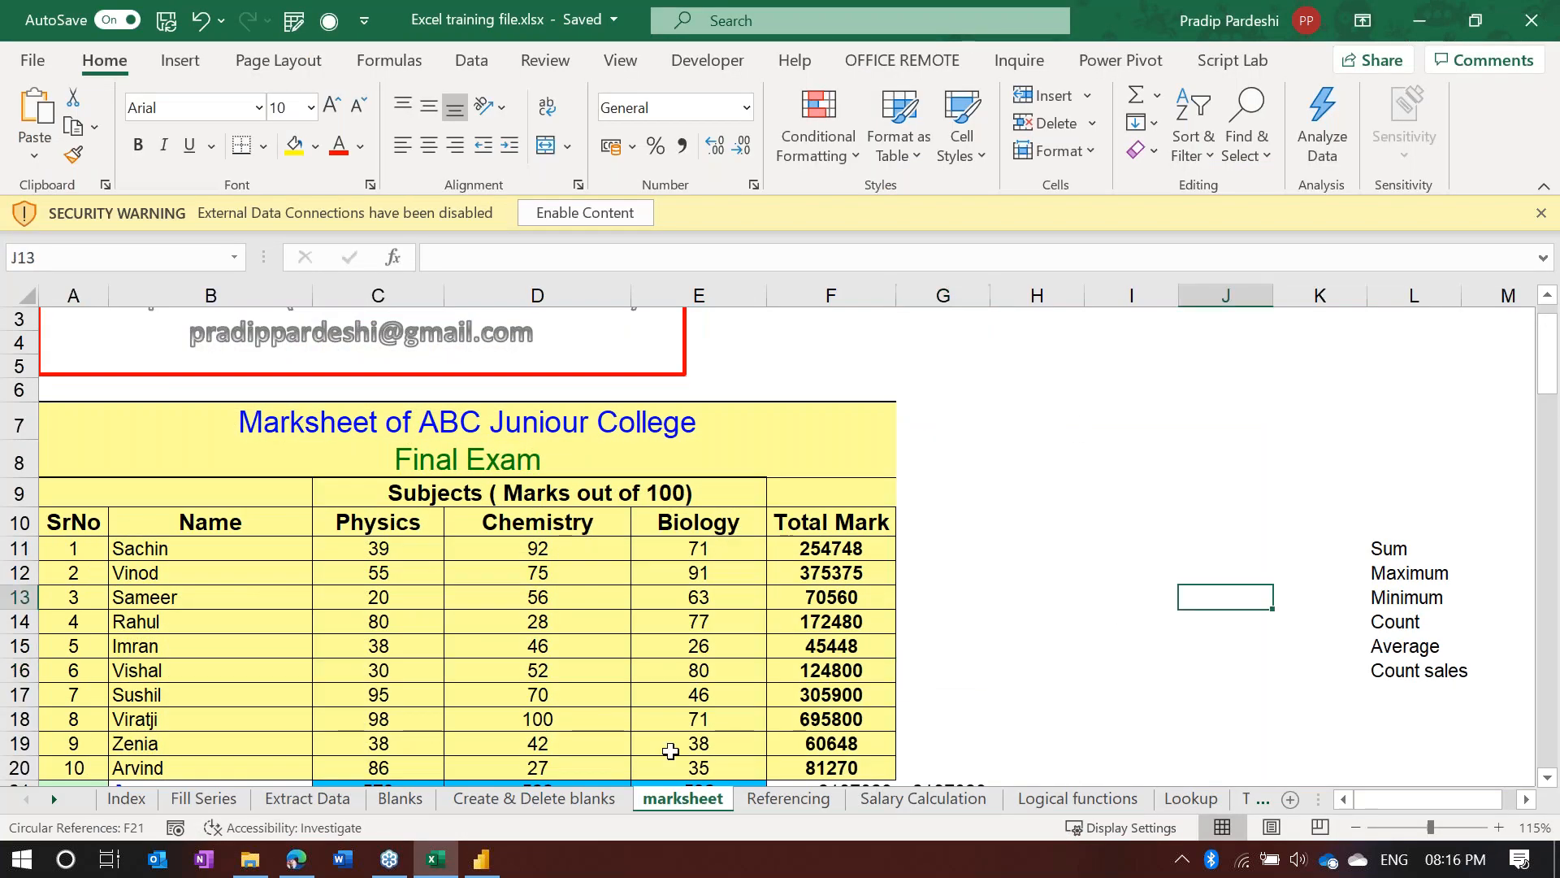
pyautogui.click(484, 868)
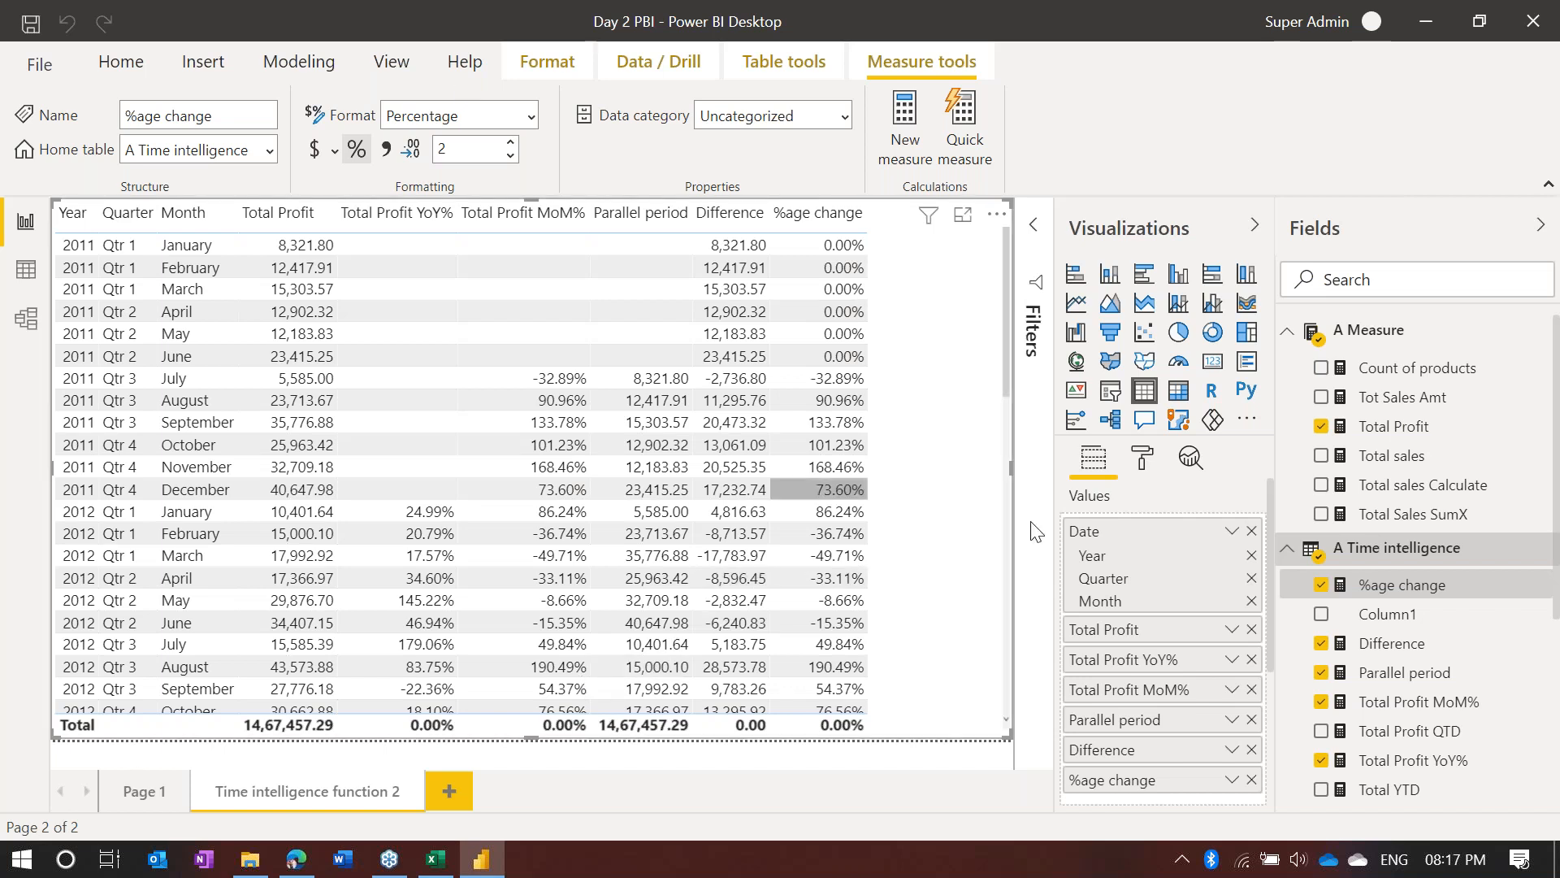
pyautogui.click(964, 110)
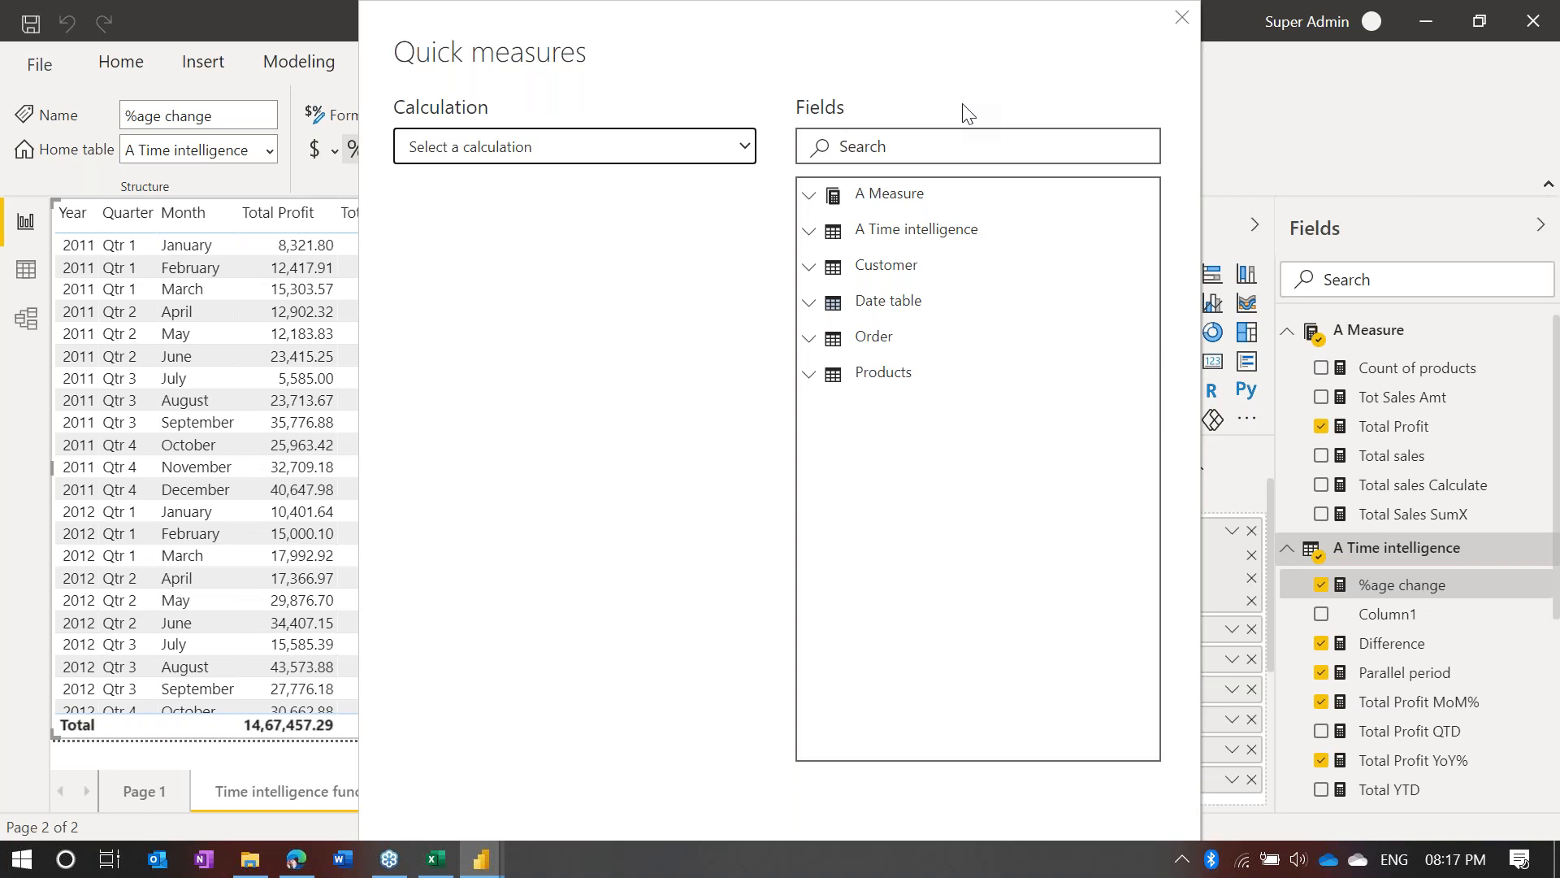
pyautogui.click(729, 154)
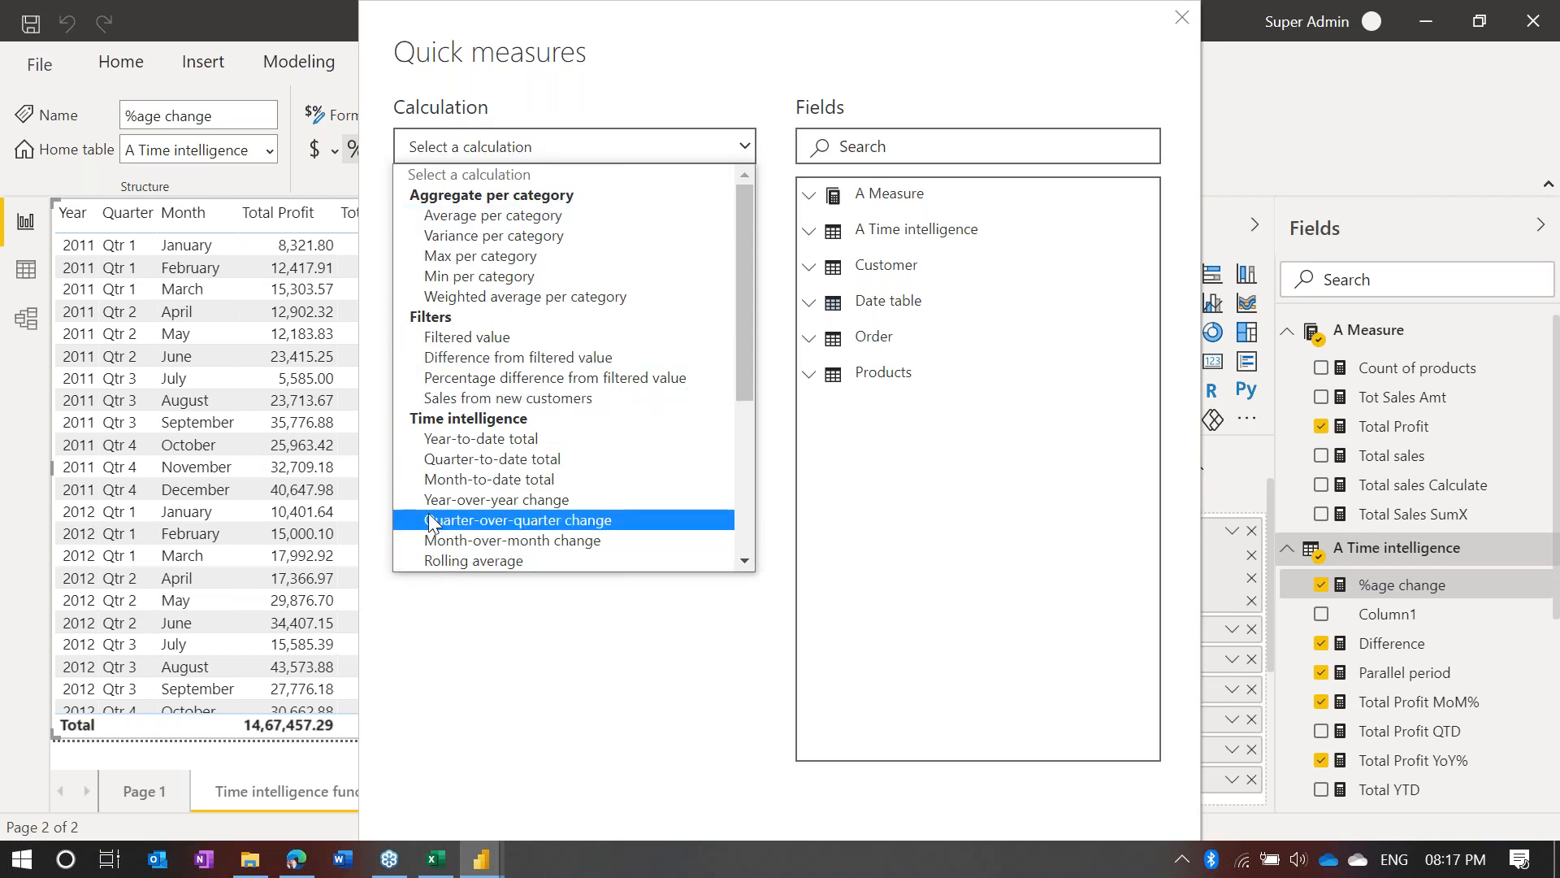
pyautogui.click(504, 498)
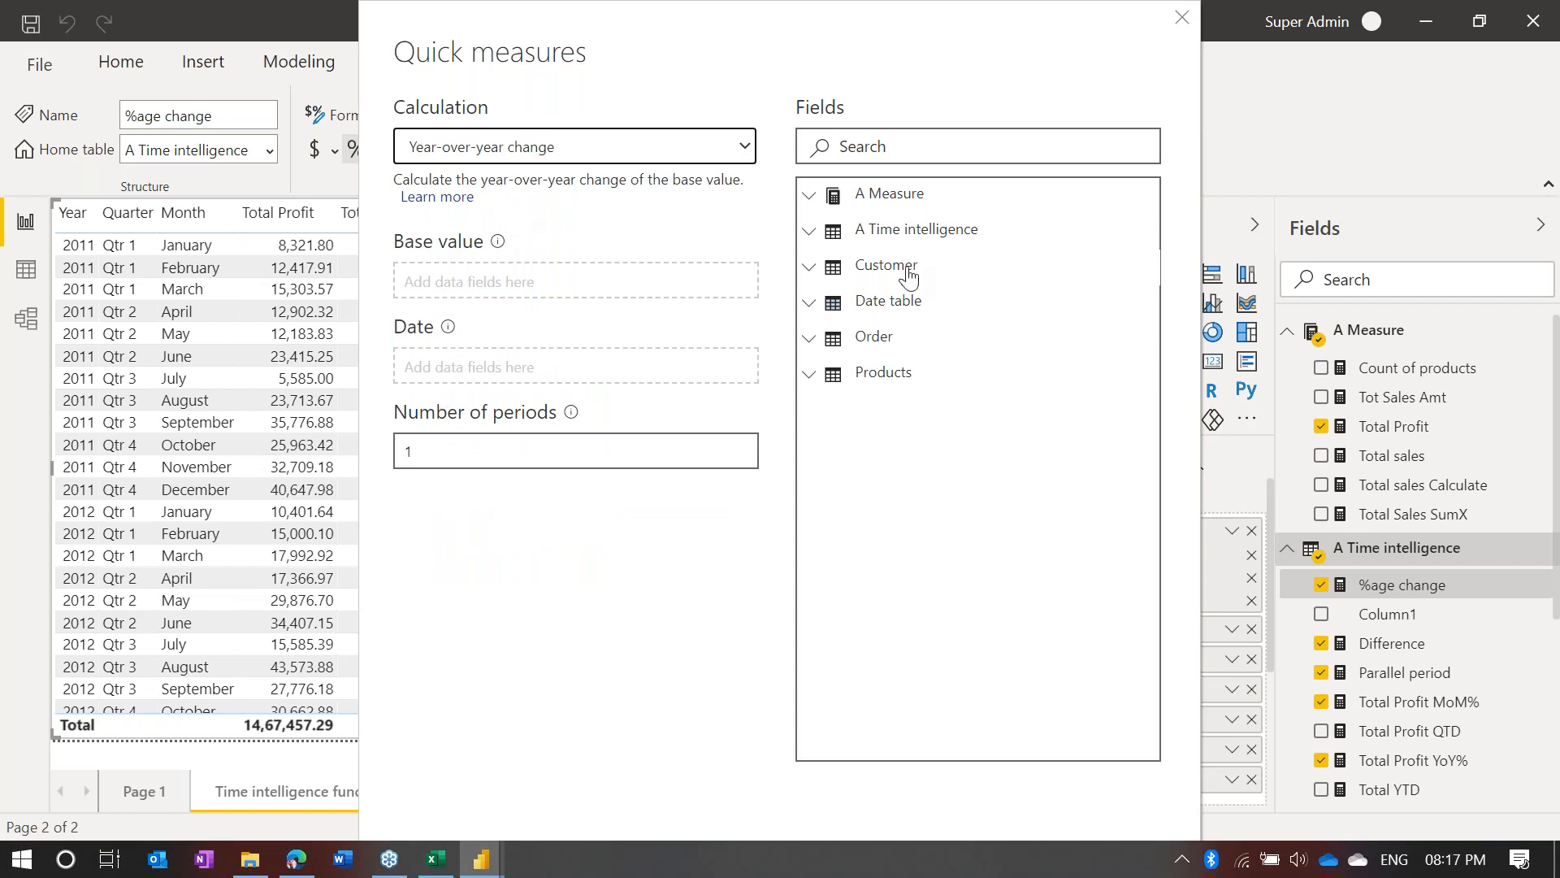
pyautogui.click(813, 311)
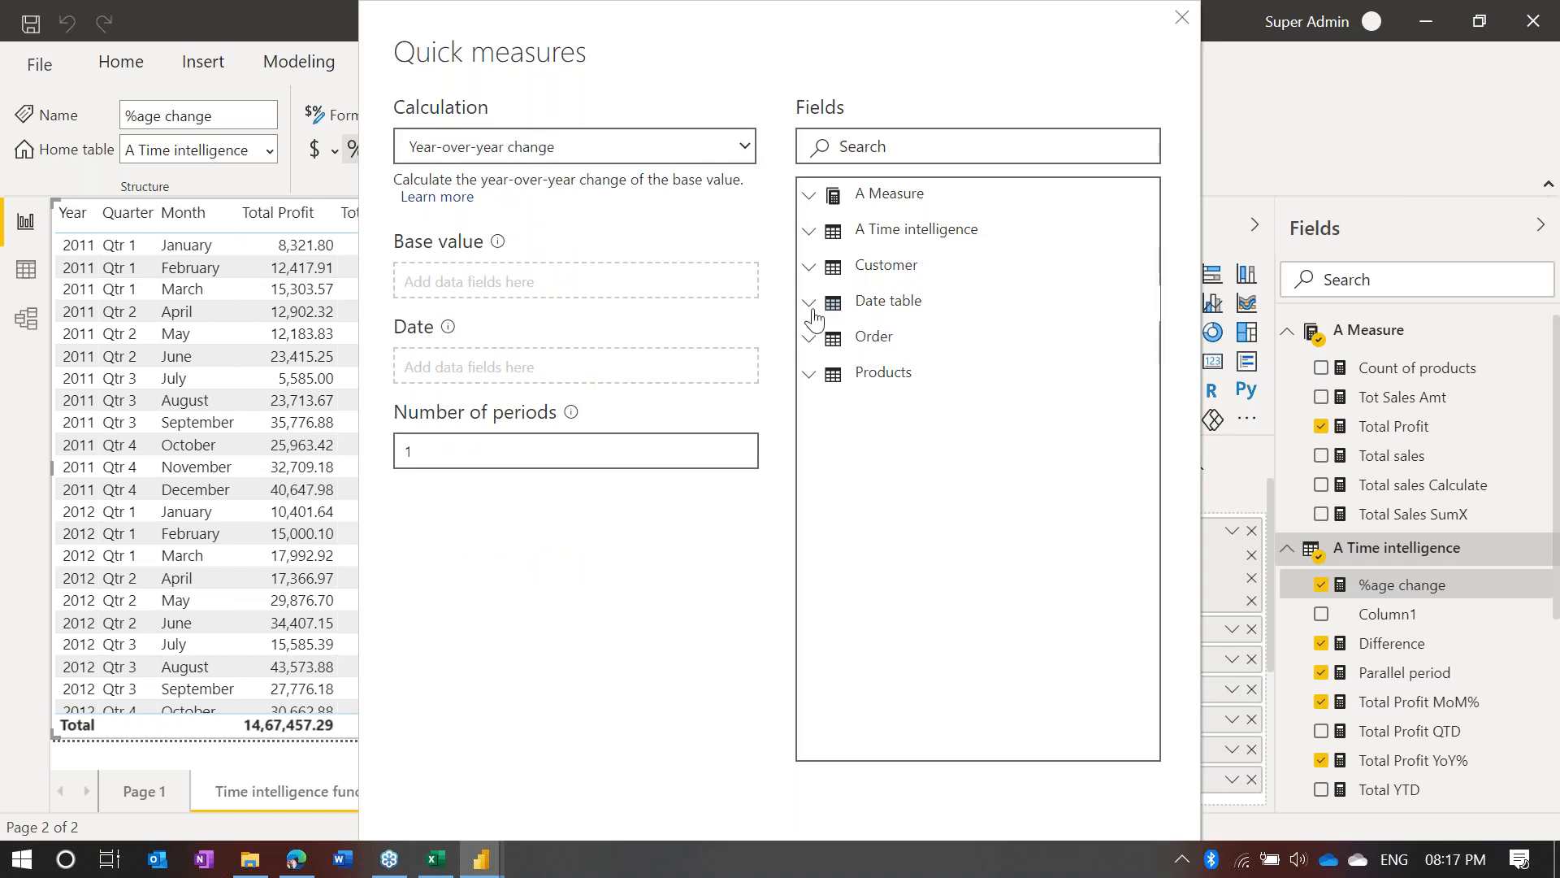
pyautogui.click(809, 196)
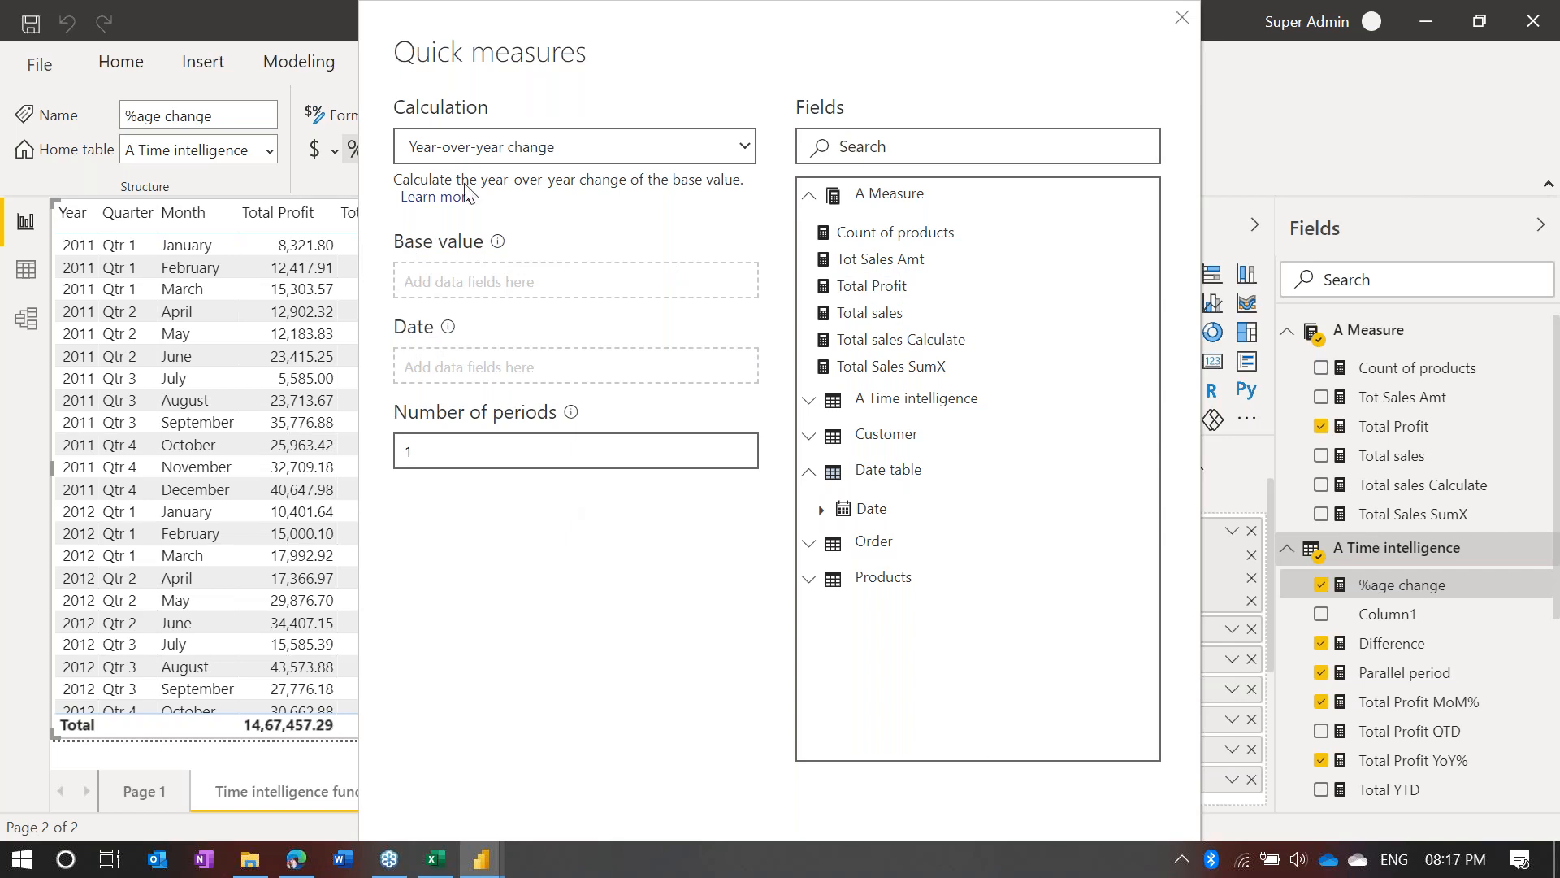
pyautogui.click(1186, 29)
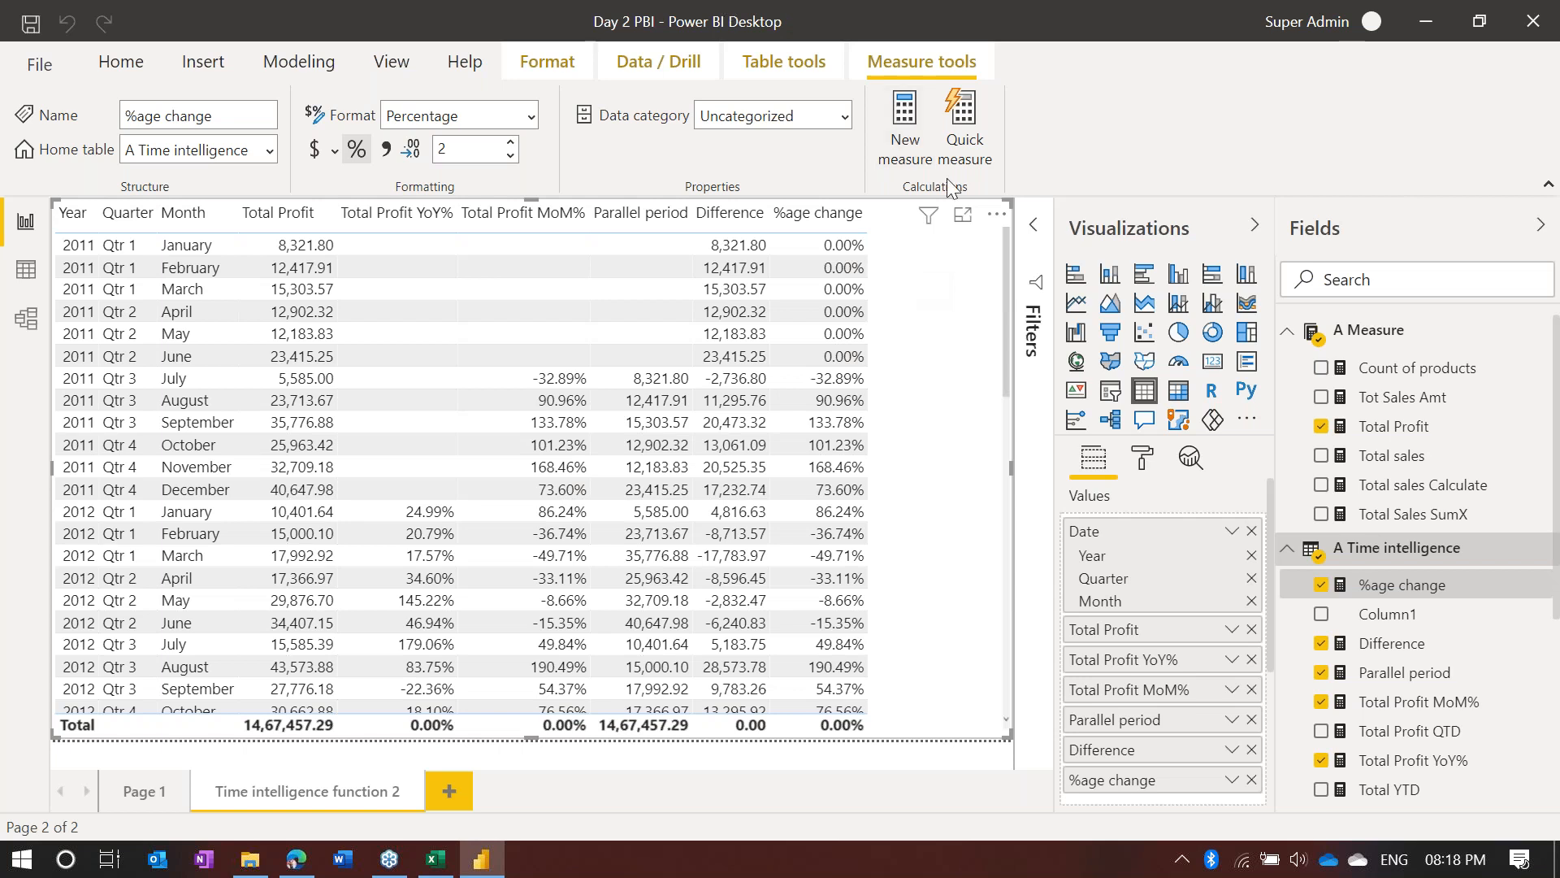
# Step: Add a new blank report page
pyautogui.click(450, 791)
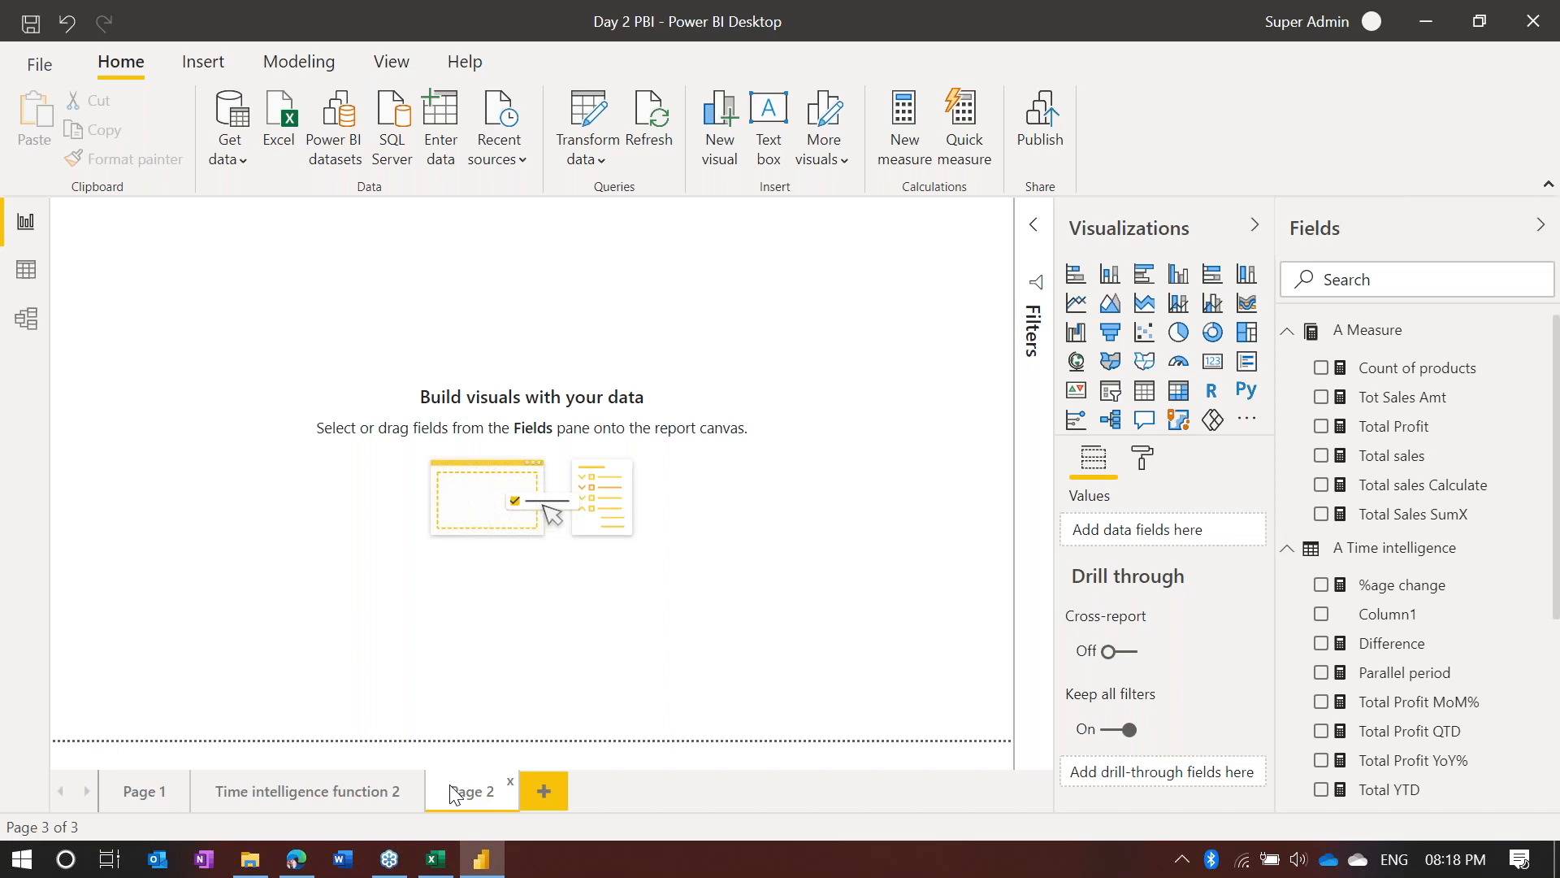
# Step: Examine the Get Data source options on the Data tab of the Excel workbook
pyautogui.click(437, 860)
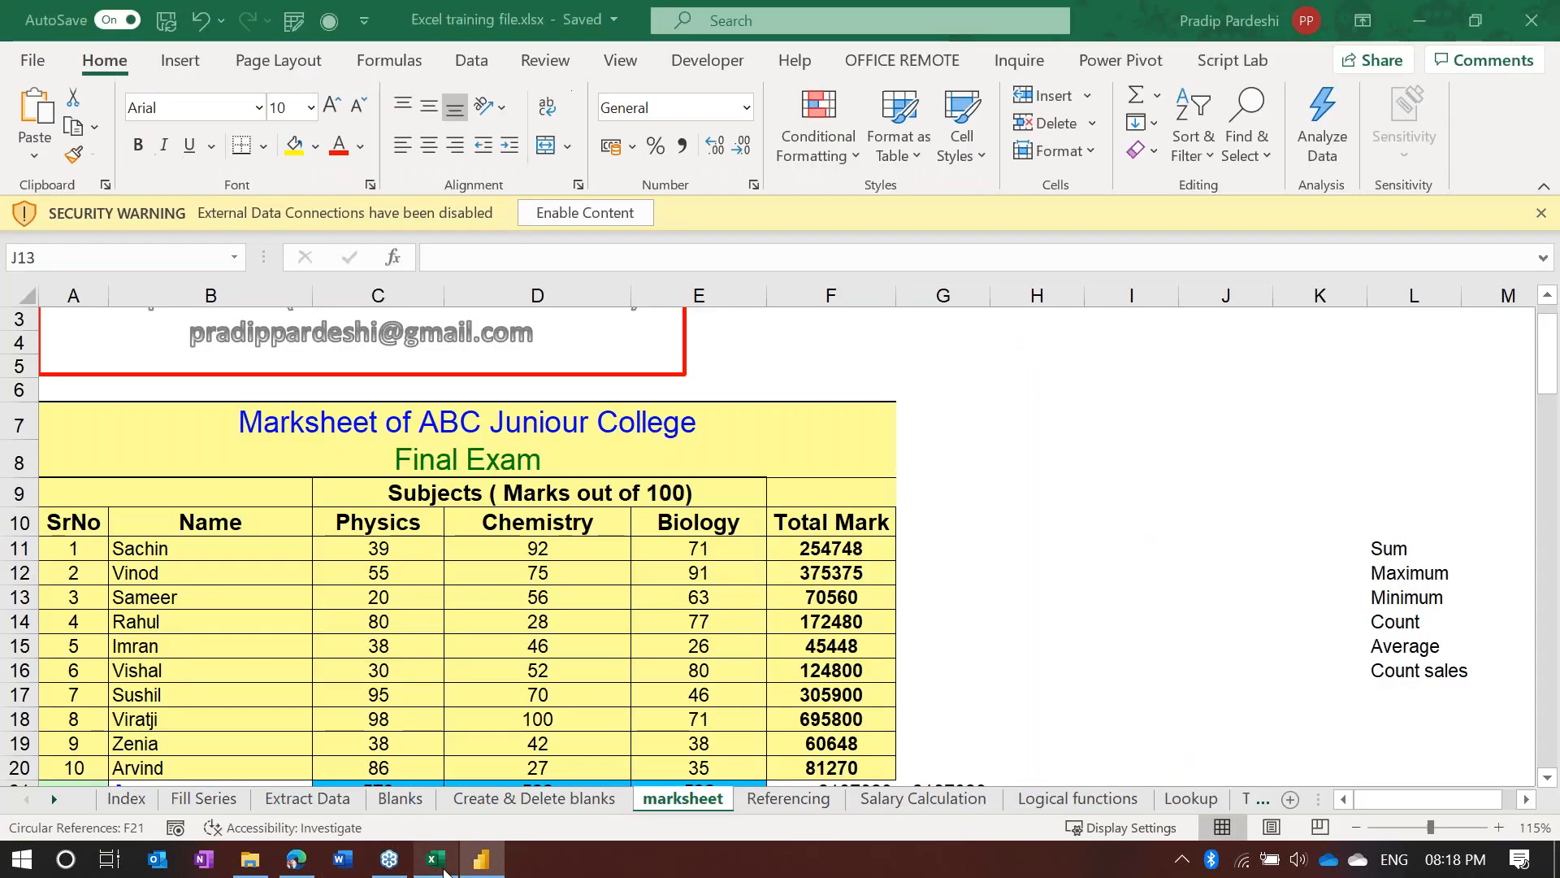
pyautogui.click(461, 63)
pyautogui.click(38, 145)
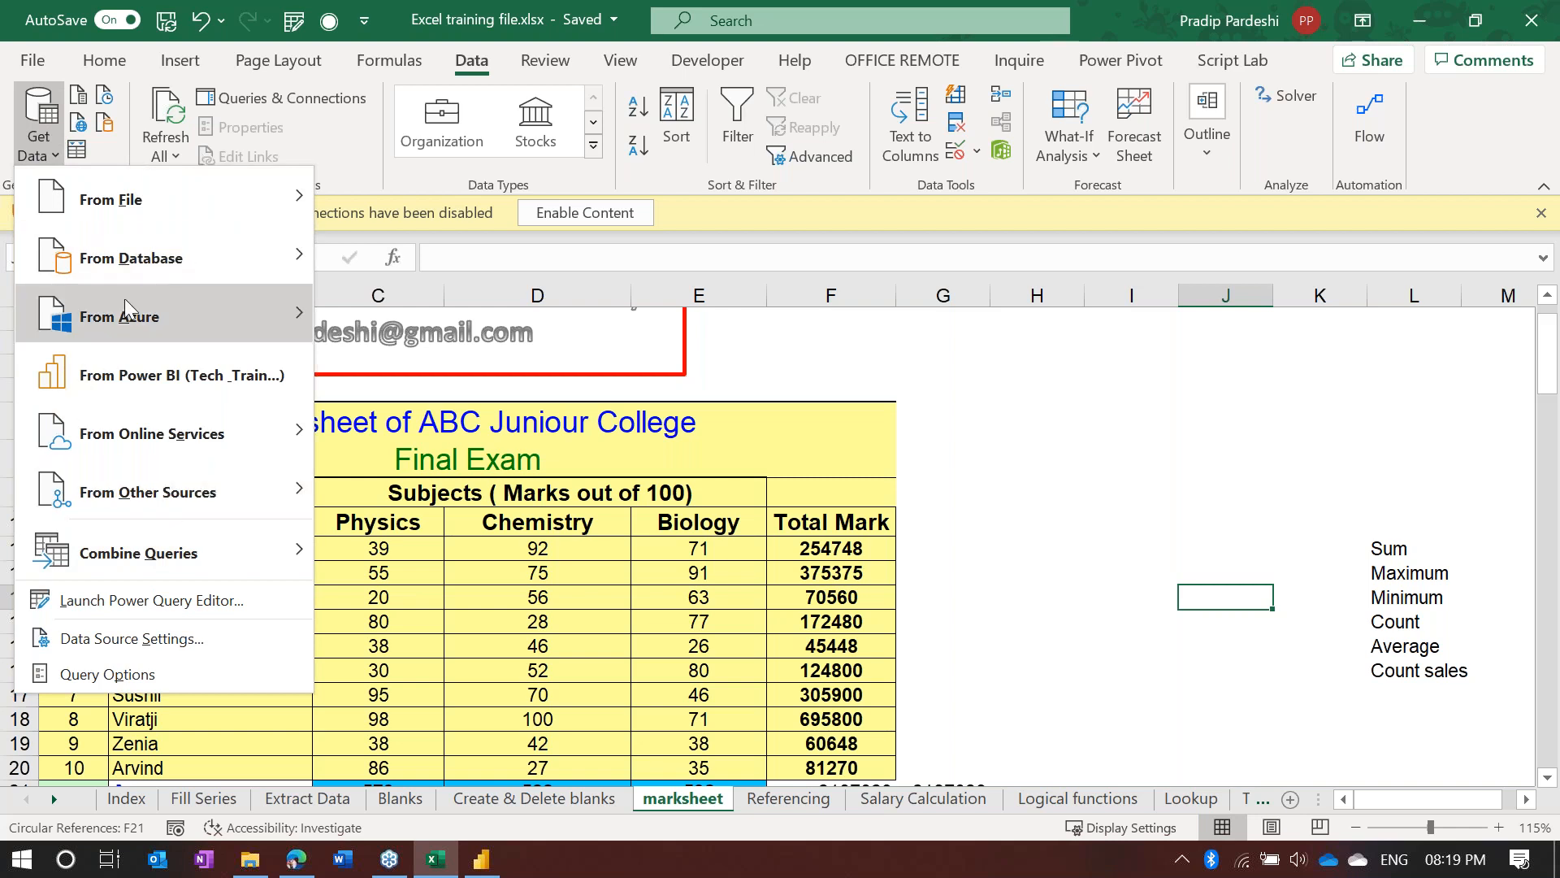
pyautogui.moveTo(125, 299)
pyautogui.click(849, 406)
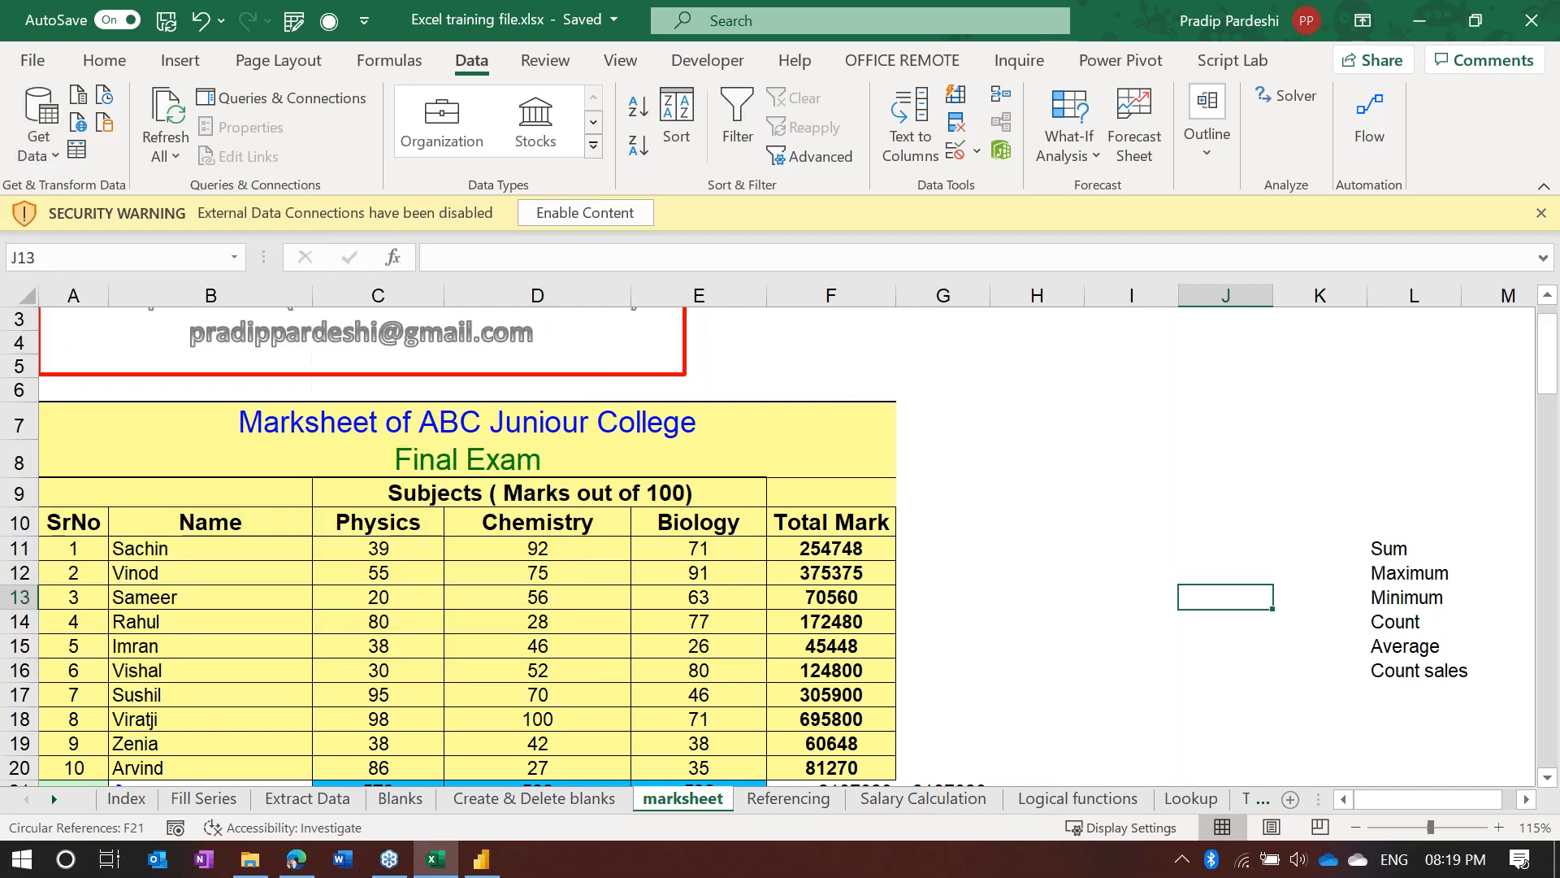
pyautogui.click(855, 396)
pyautogui.click(1052, 452)
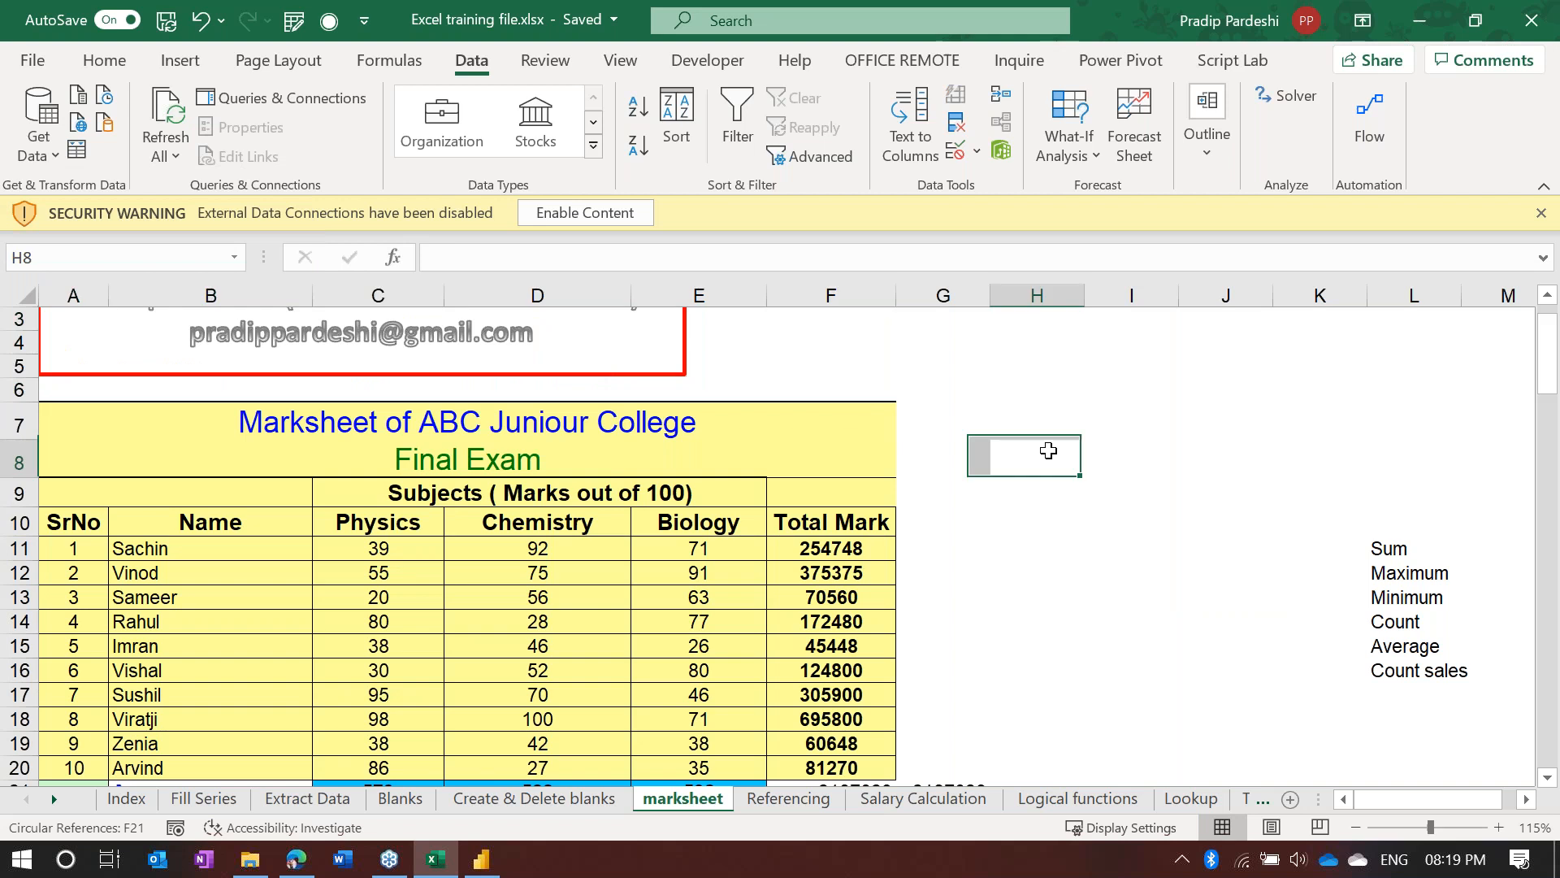
pyautogui.click(1104, 421)
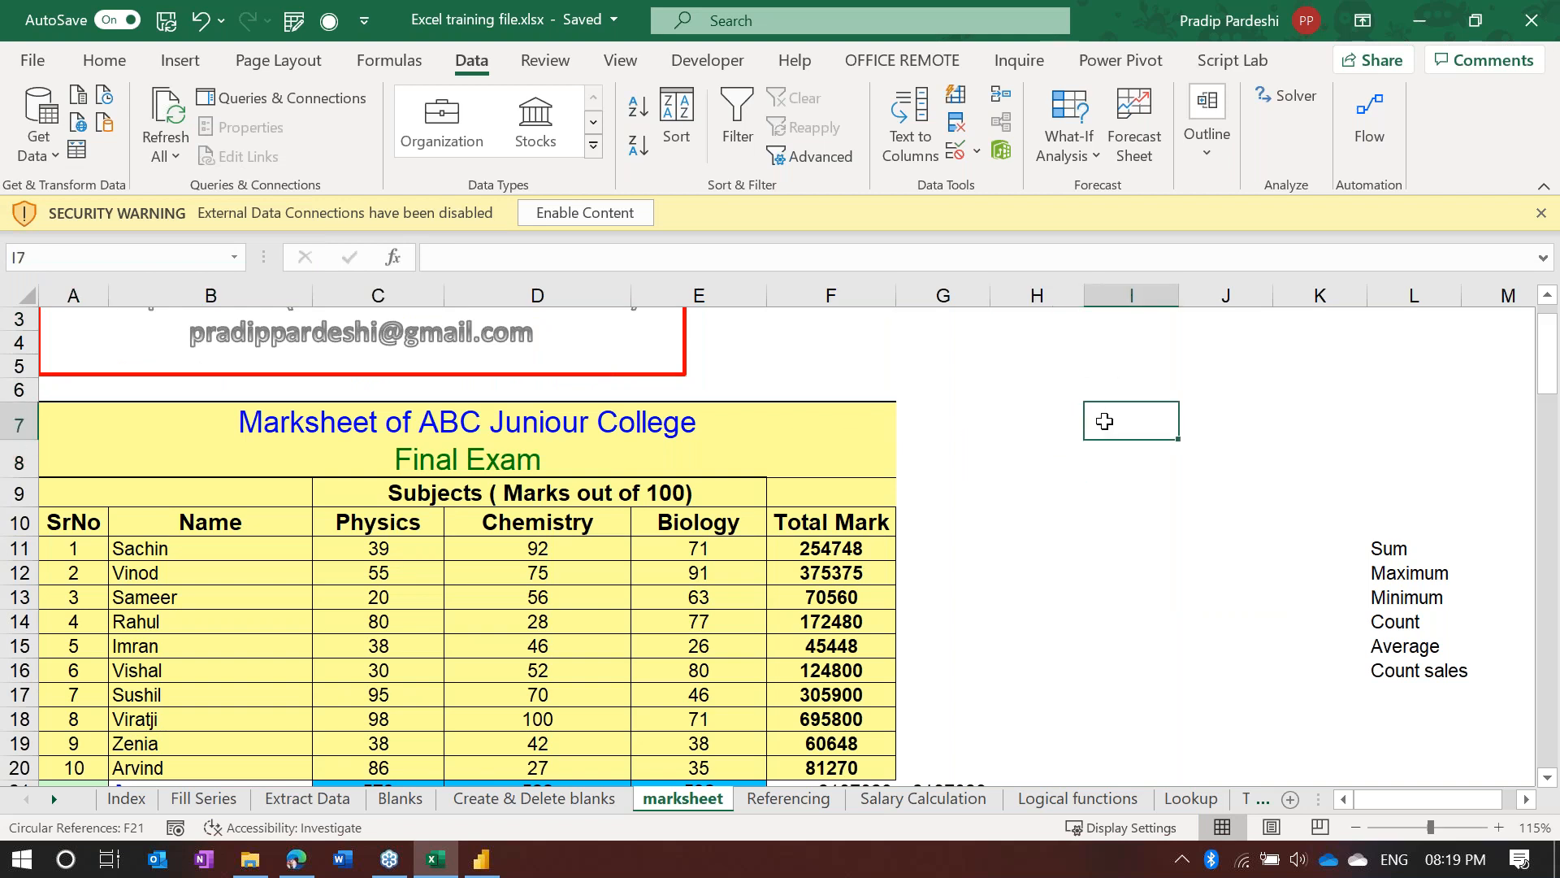
pyautogui.write('=total')
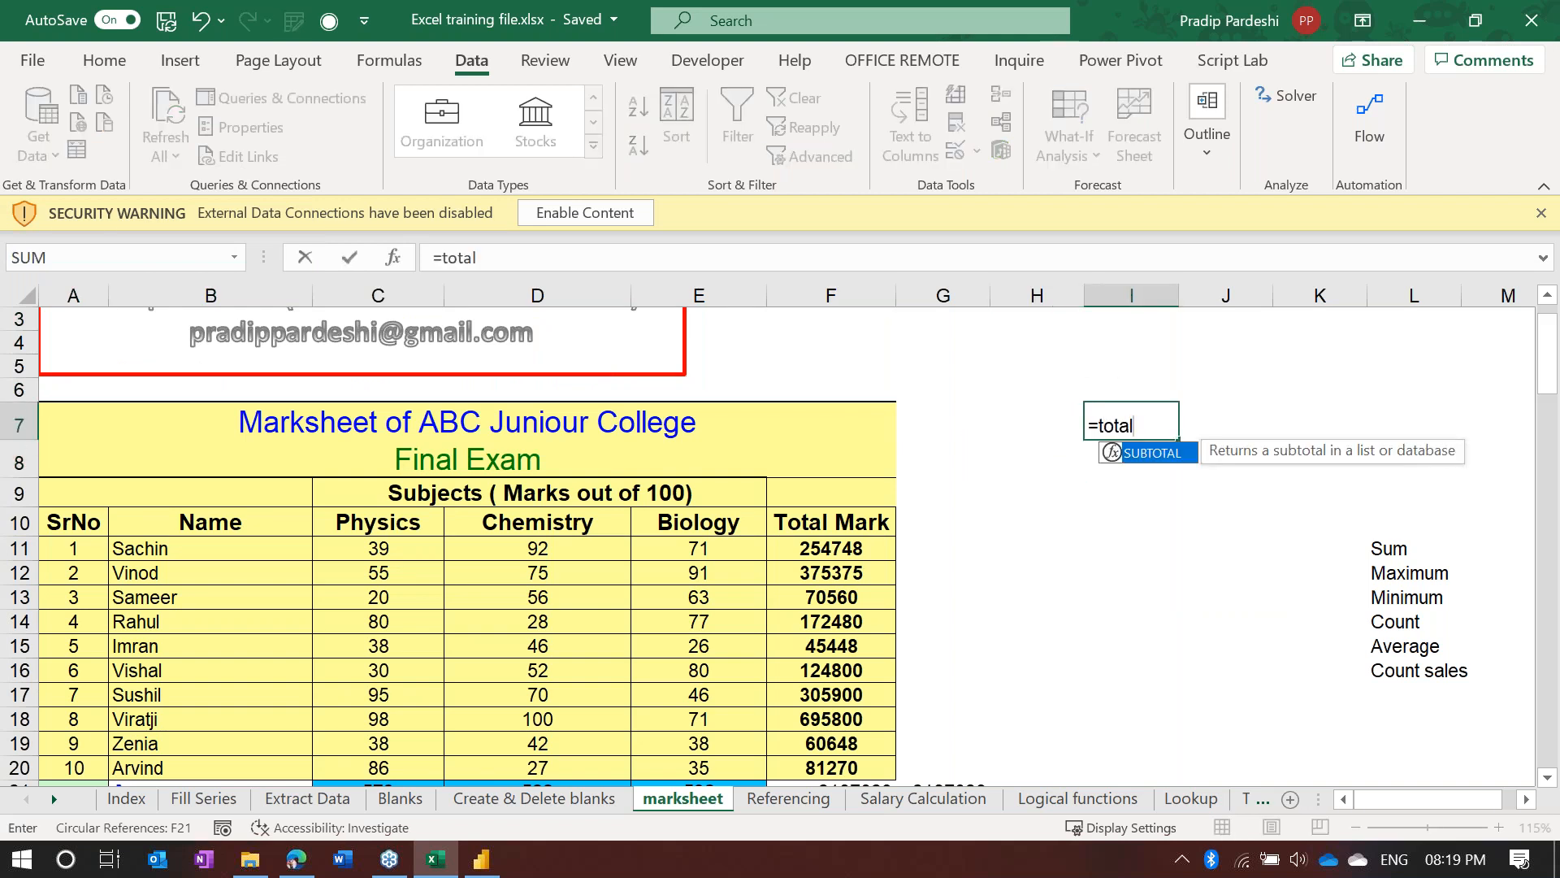
pyautogui.press('Escape')
pyautogui.press('BackSpace')
pyautogui.press('BackSpace')
pyautogui.press('BackSpace')
pyautogui.press('BackSpace')
pyautogui.press('BackSpace')
pyautogui.press('BackSpace')
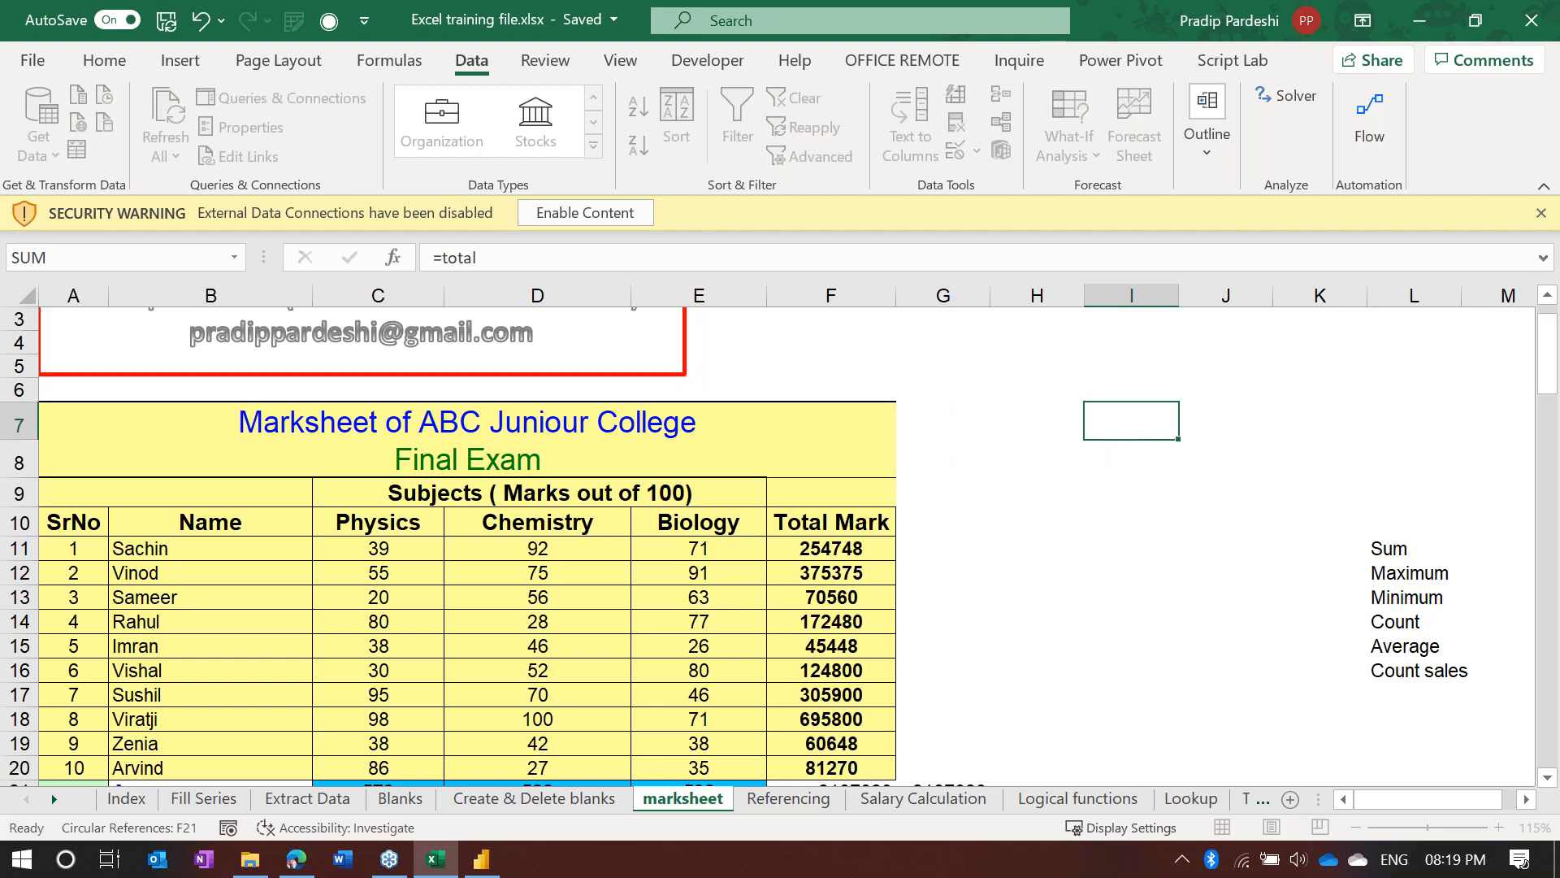
pyautogui.write('=calc')
pyautogui.press('BackSpace')
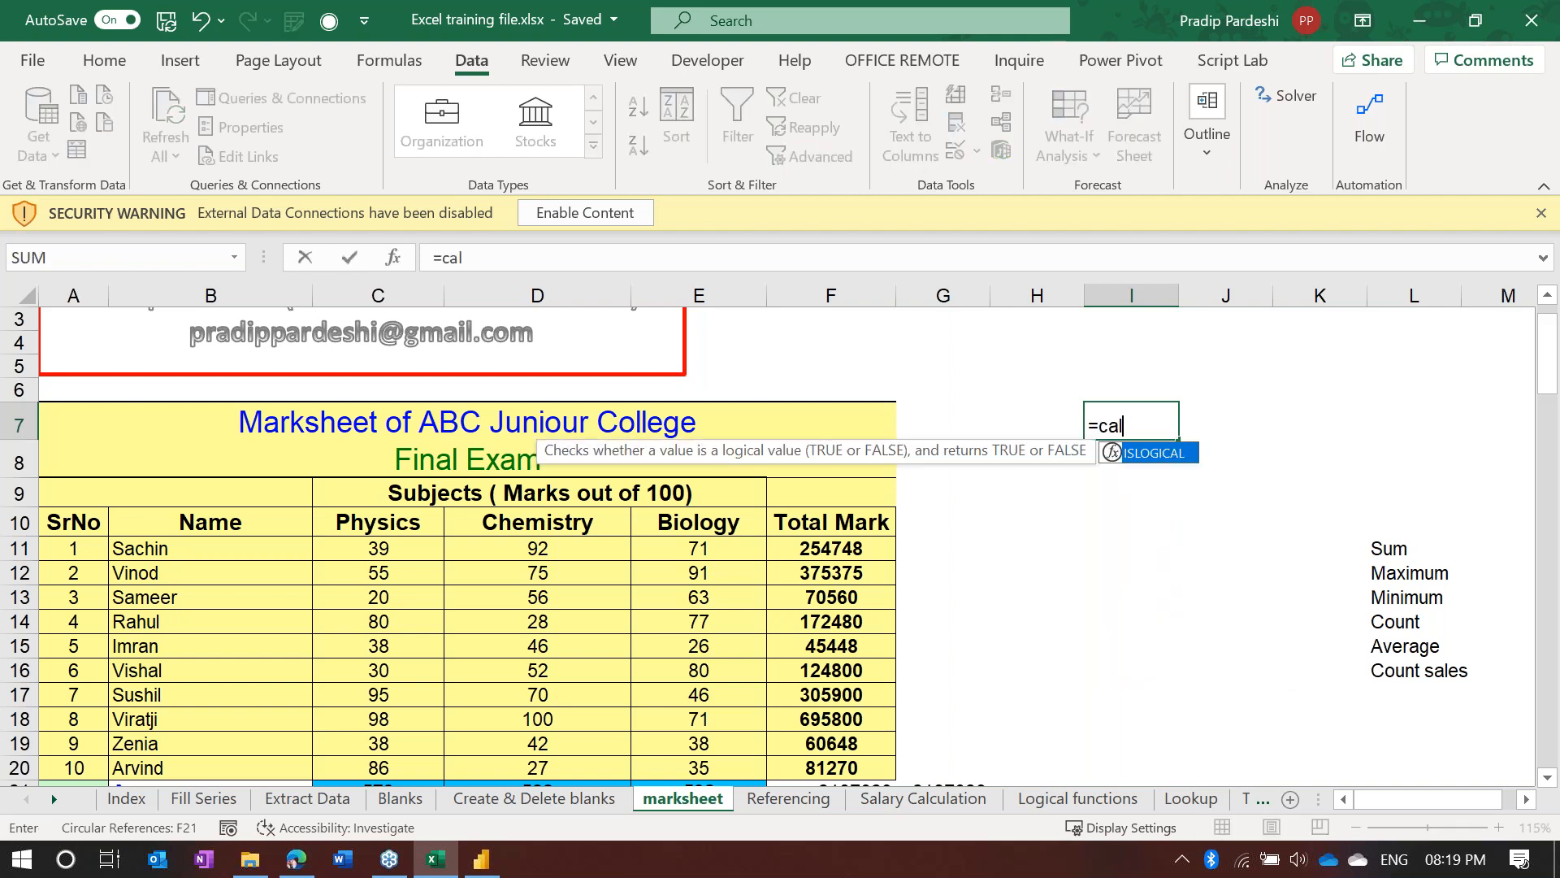
pyautogui.press('Escape')
pyautogui.press('Escape')
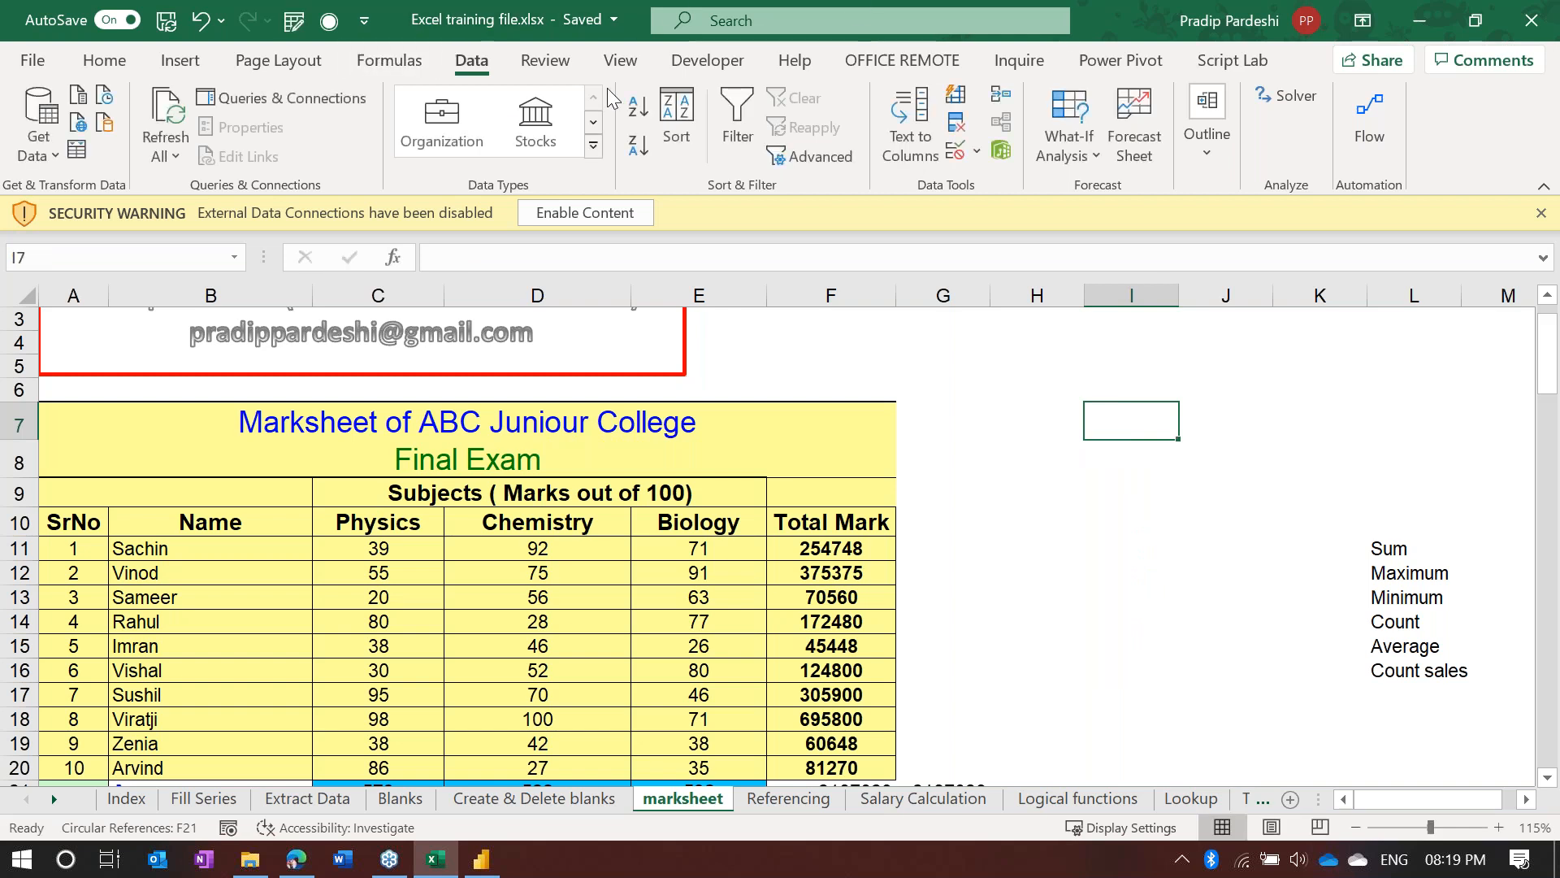
pyautogui.press('ctrl')
pyautogui.press('ctrl')
pyautogui.press('ctrl')
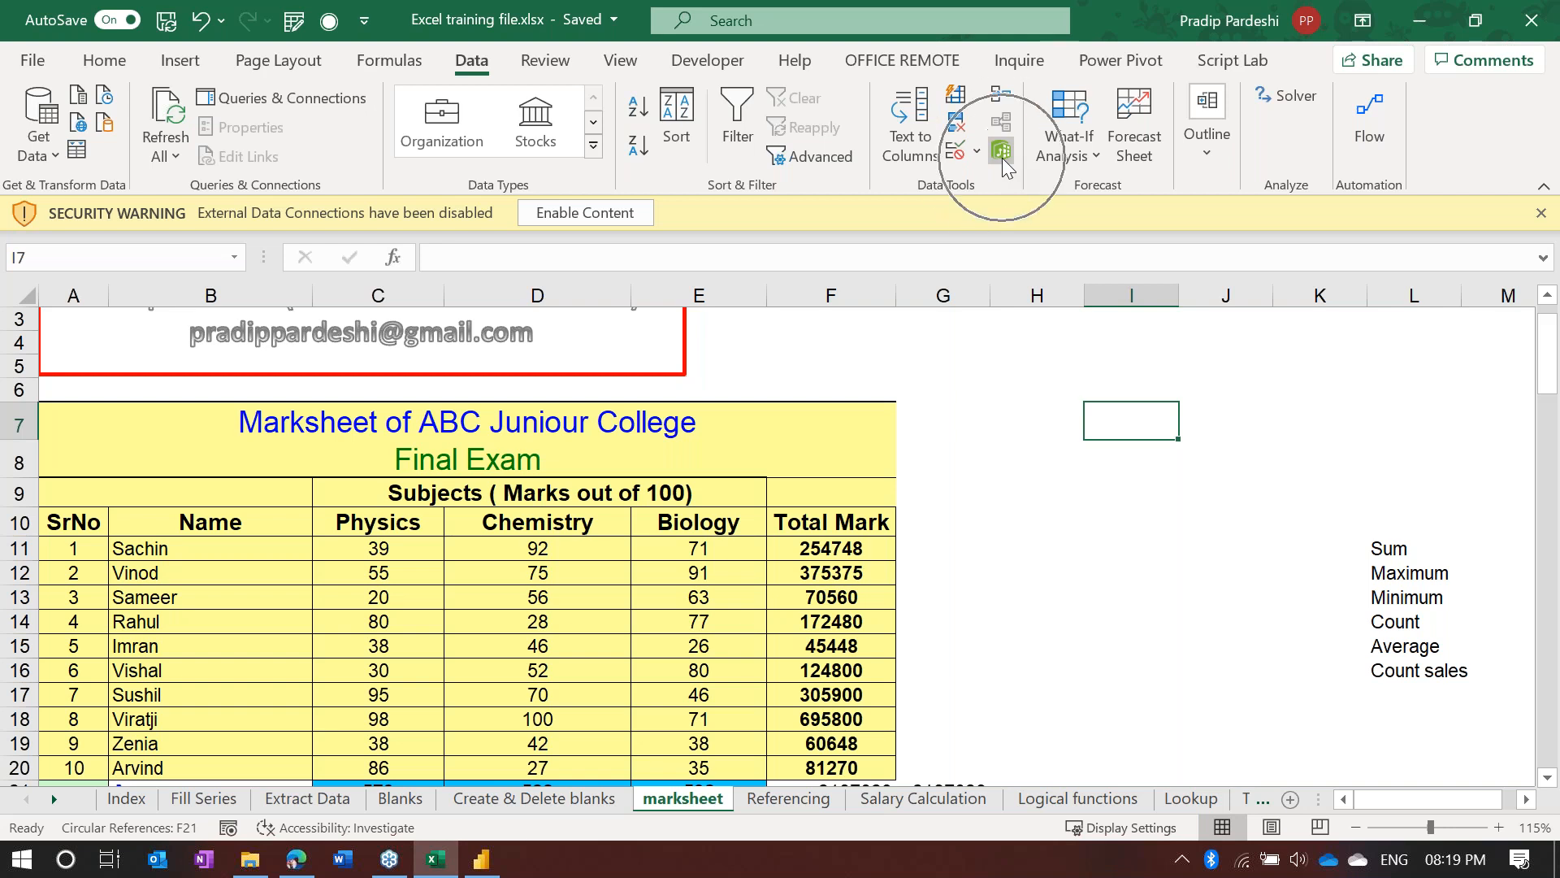
pyautogui.press('ctrl')
pyautogui.press('ctrl')
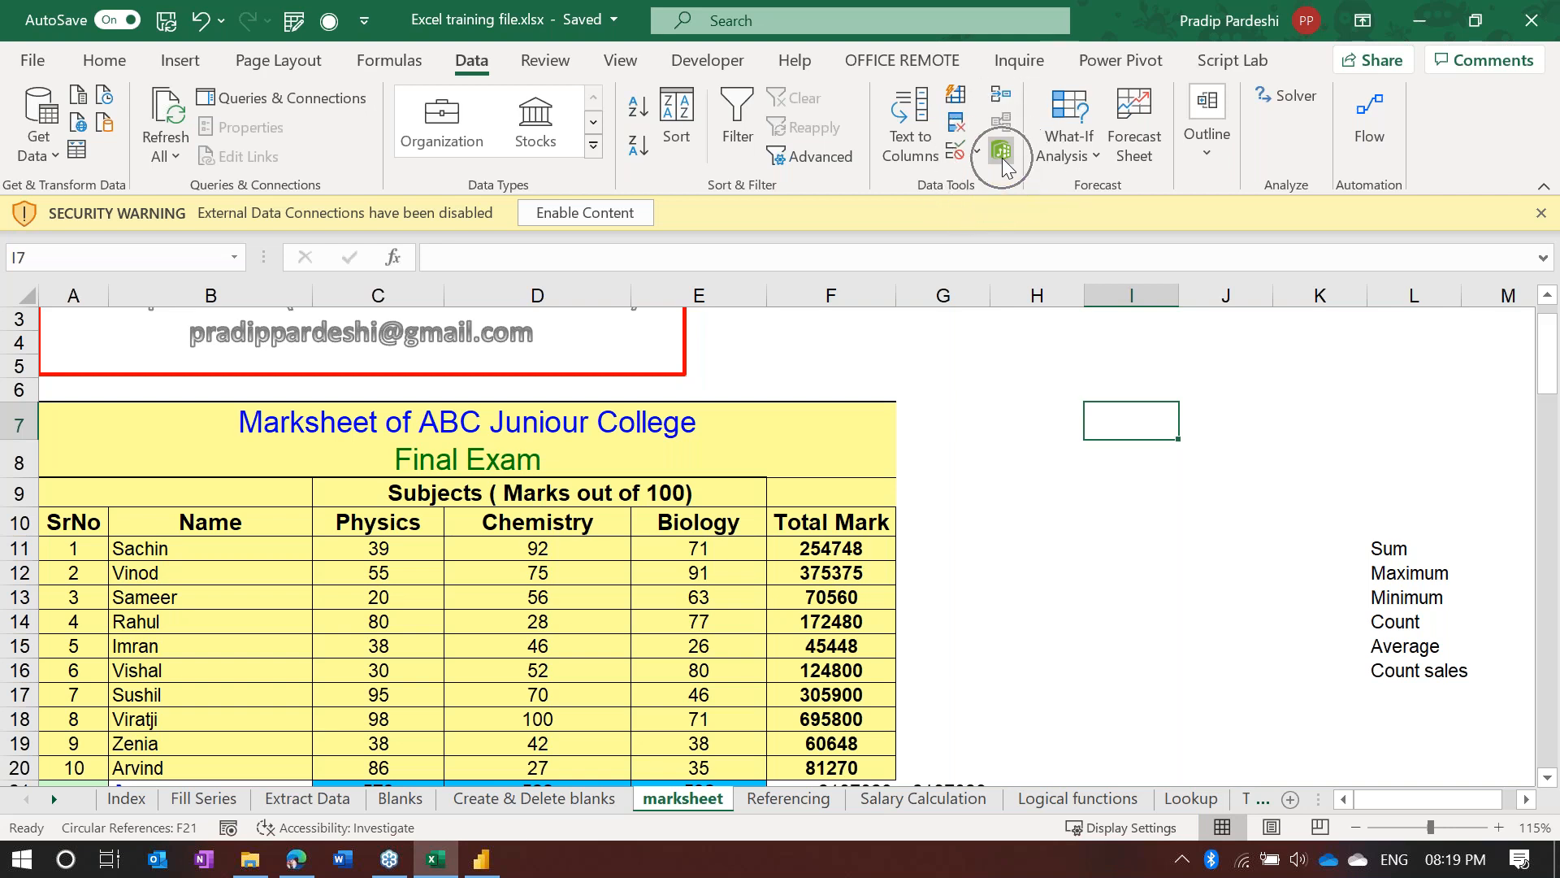
# Step: Convert the employee data on the Create & Delete blanks sheet into a table
pyautogui.click(792, 799)
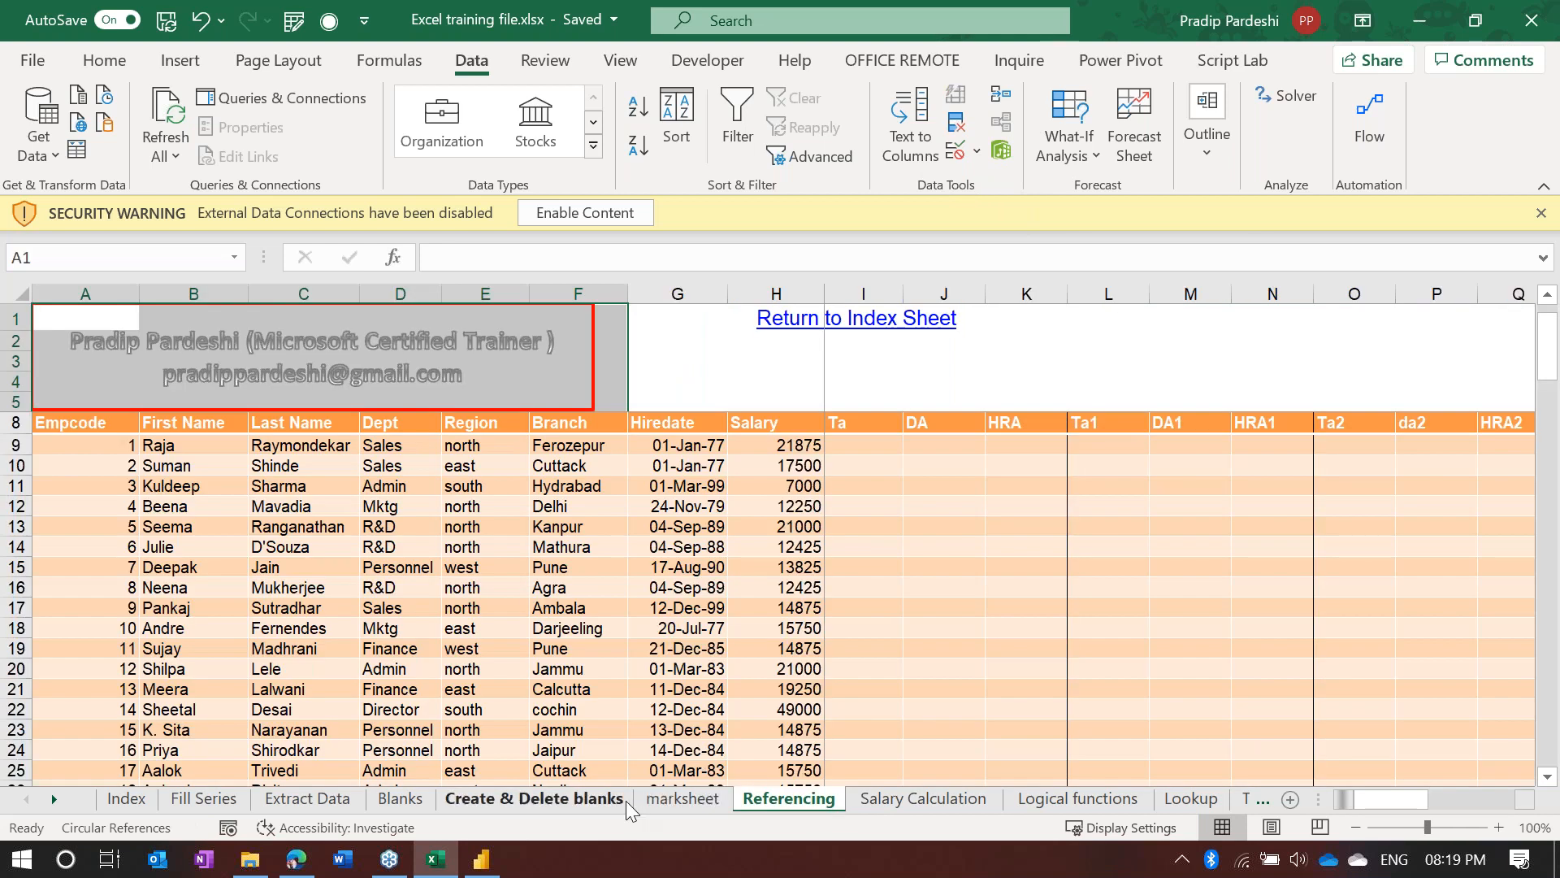
pyautogui.click(474, 804)
pyautogui.hotkey('ctrl', 't')
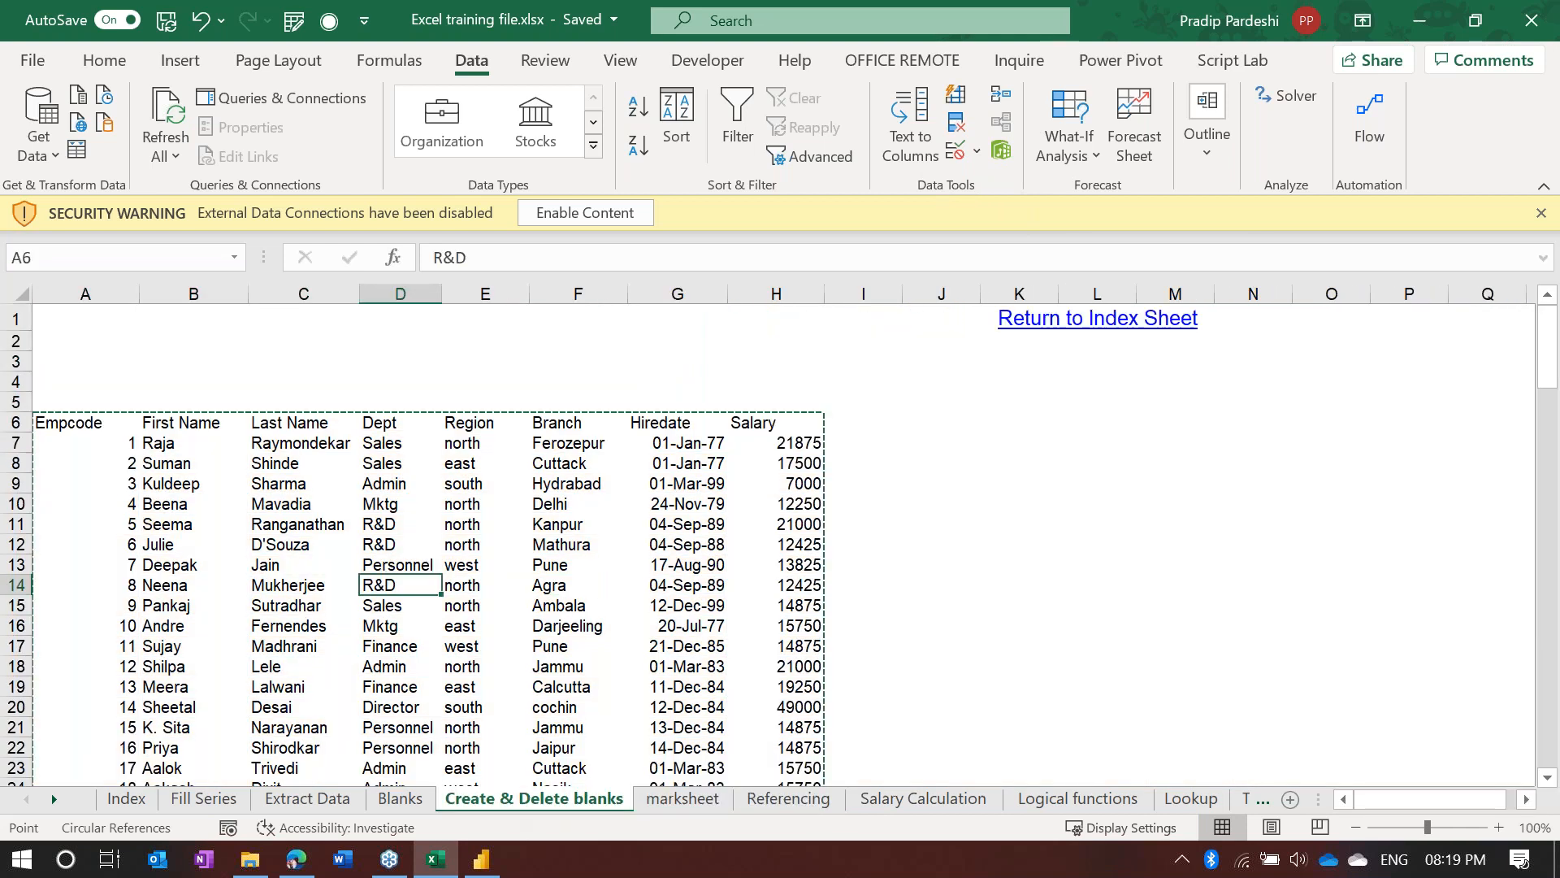
pyautogui.press('Return')
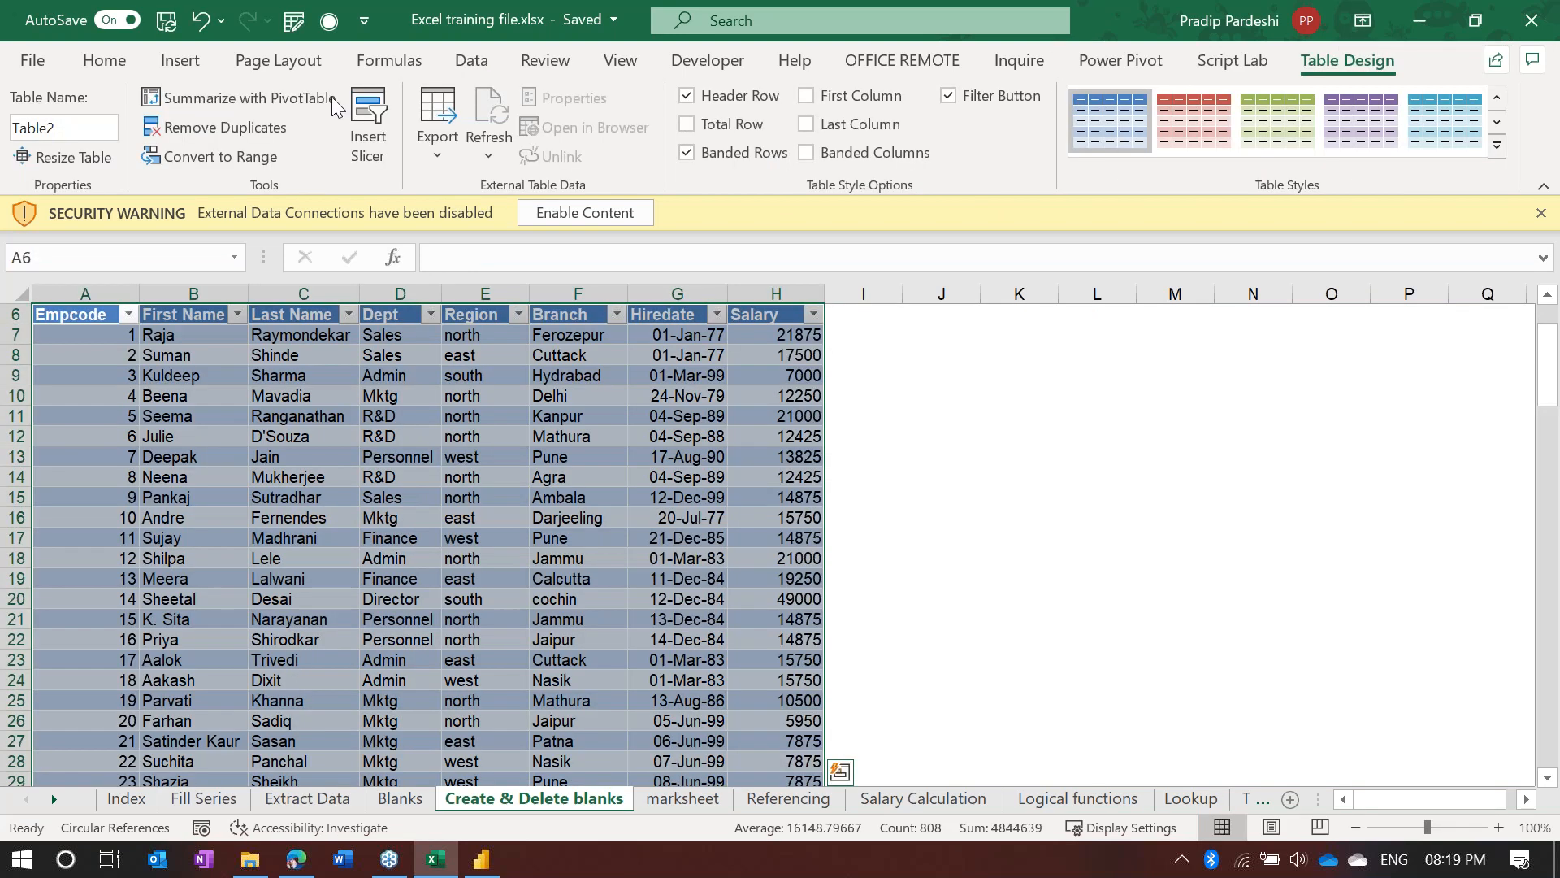
# Step: Add the employee table to the Power Pivot data model
pyautogui.click(470, 62)
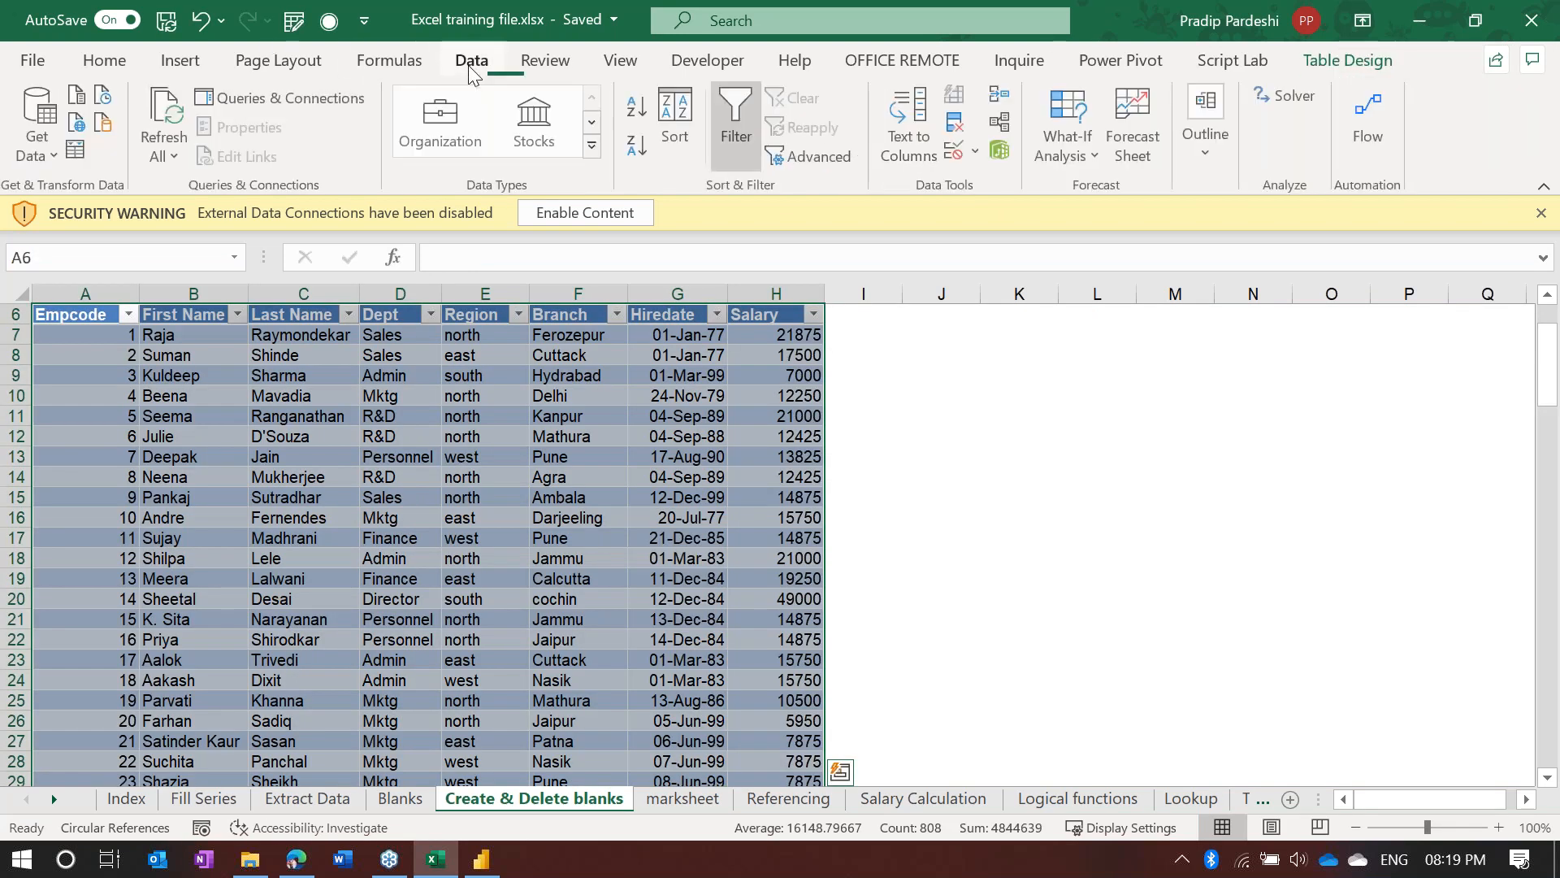
pyautogui.rightClick(647, 411)
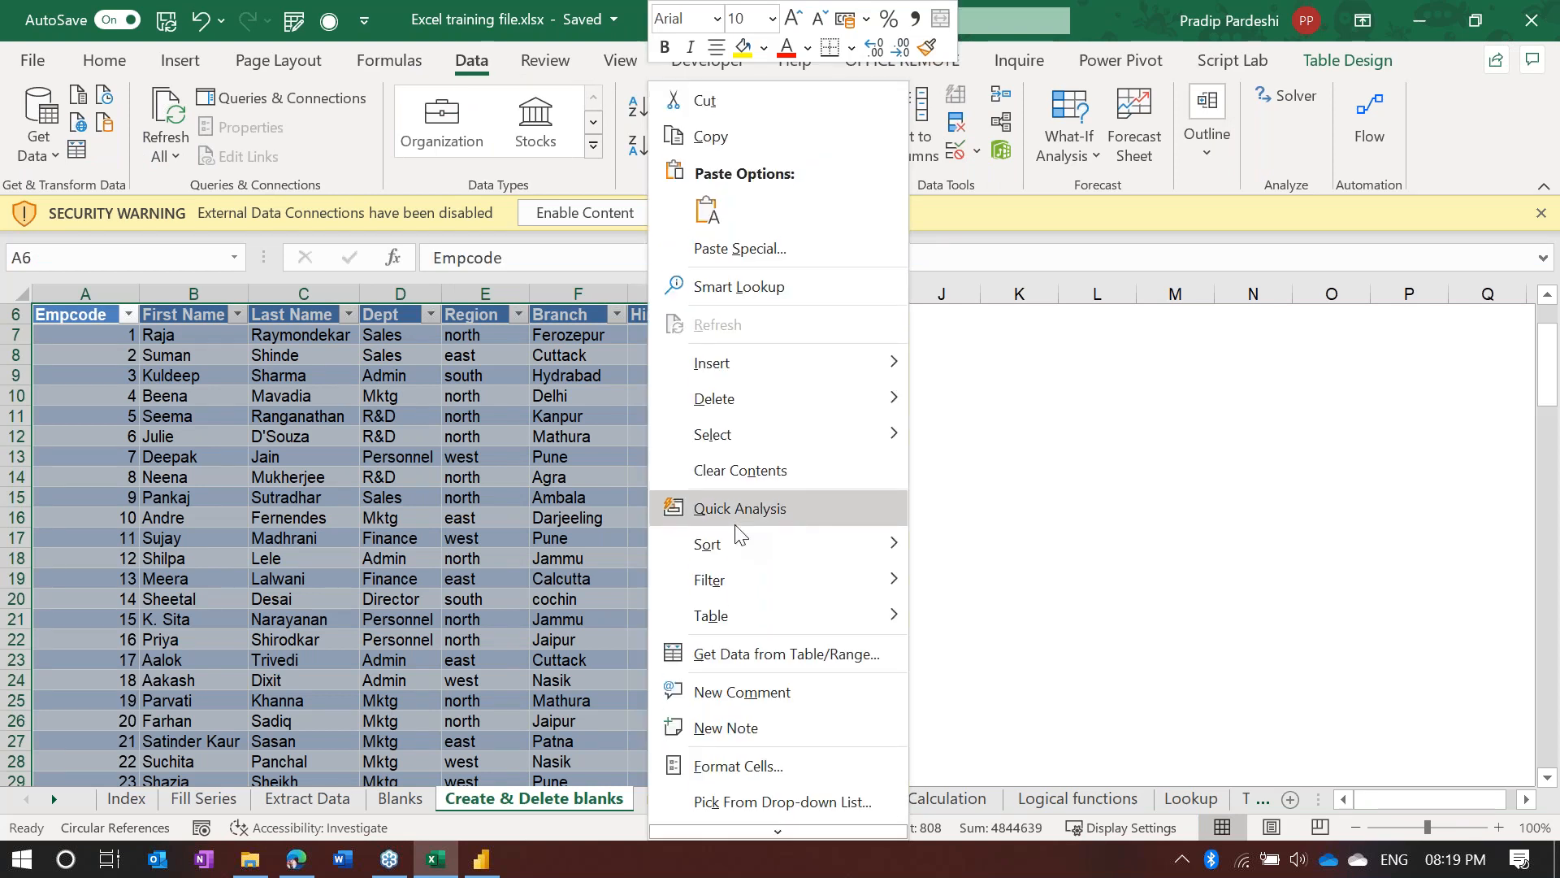
pyautogui.press('Escape')
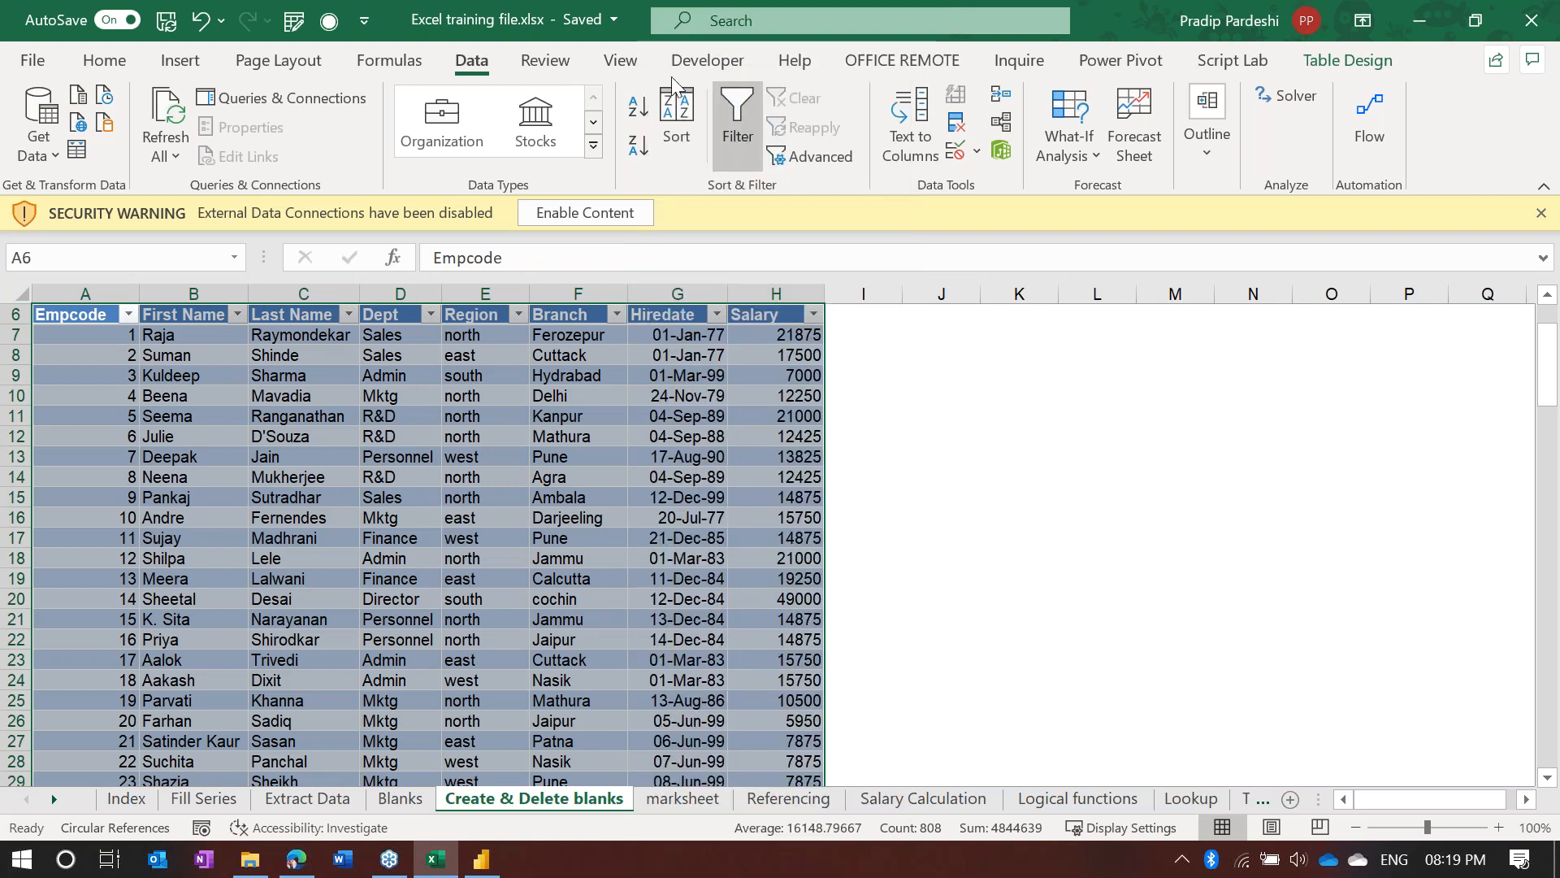
pyautogui.click(1133, 67)
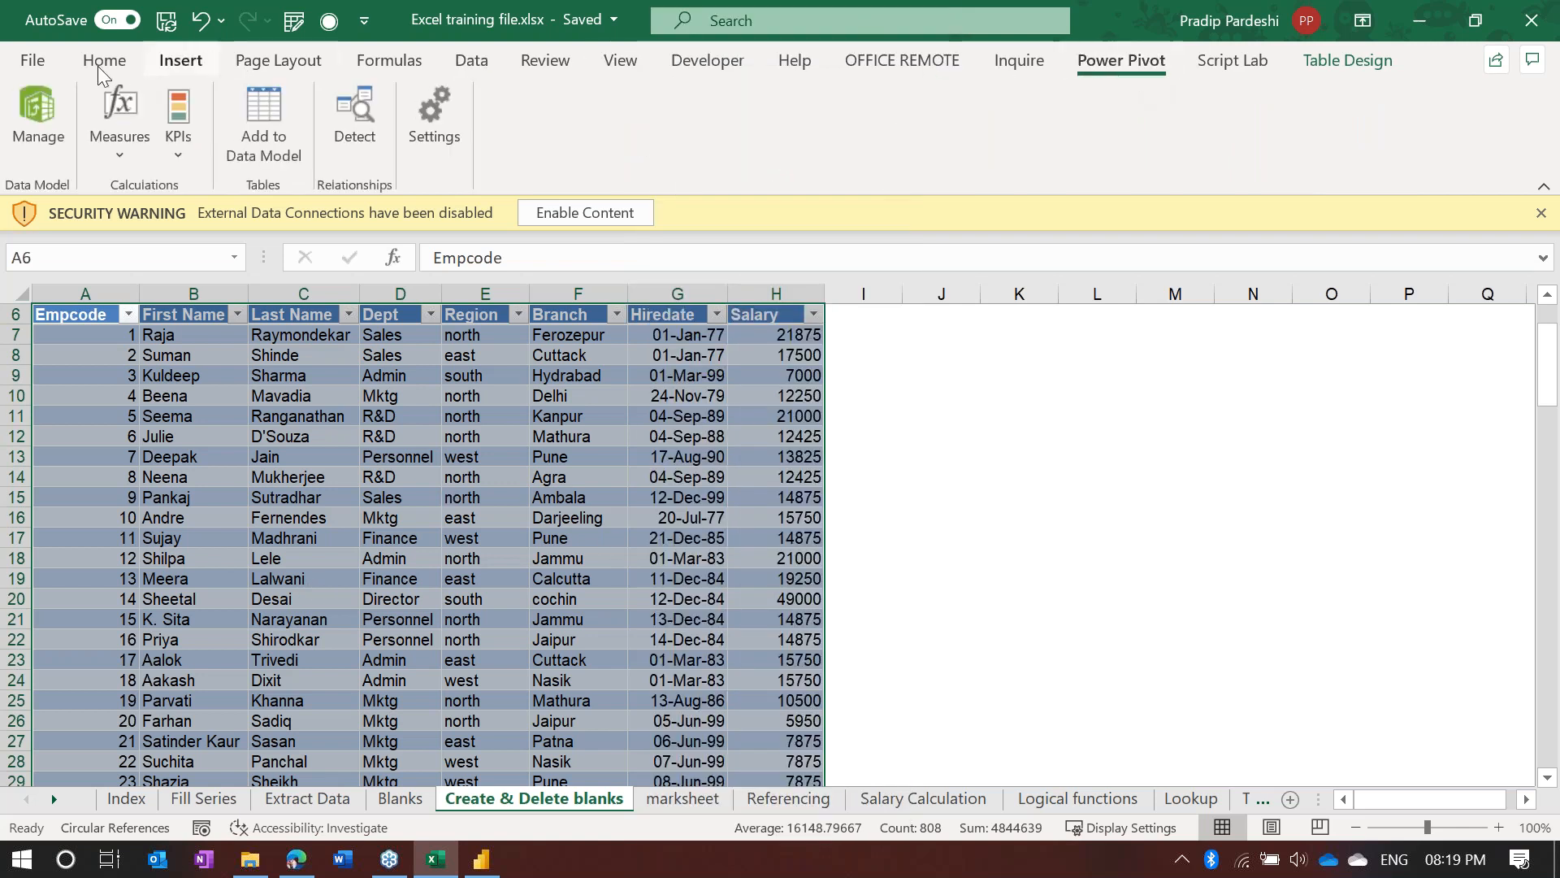
pyautogui.click(280, 105)
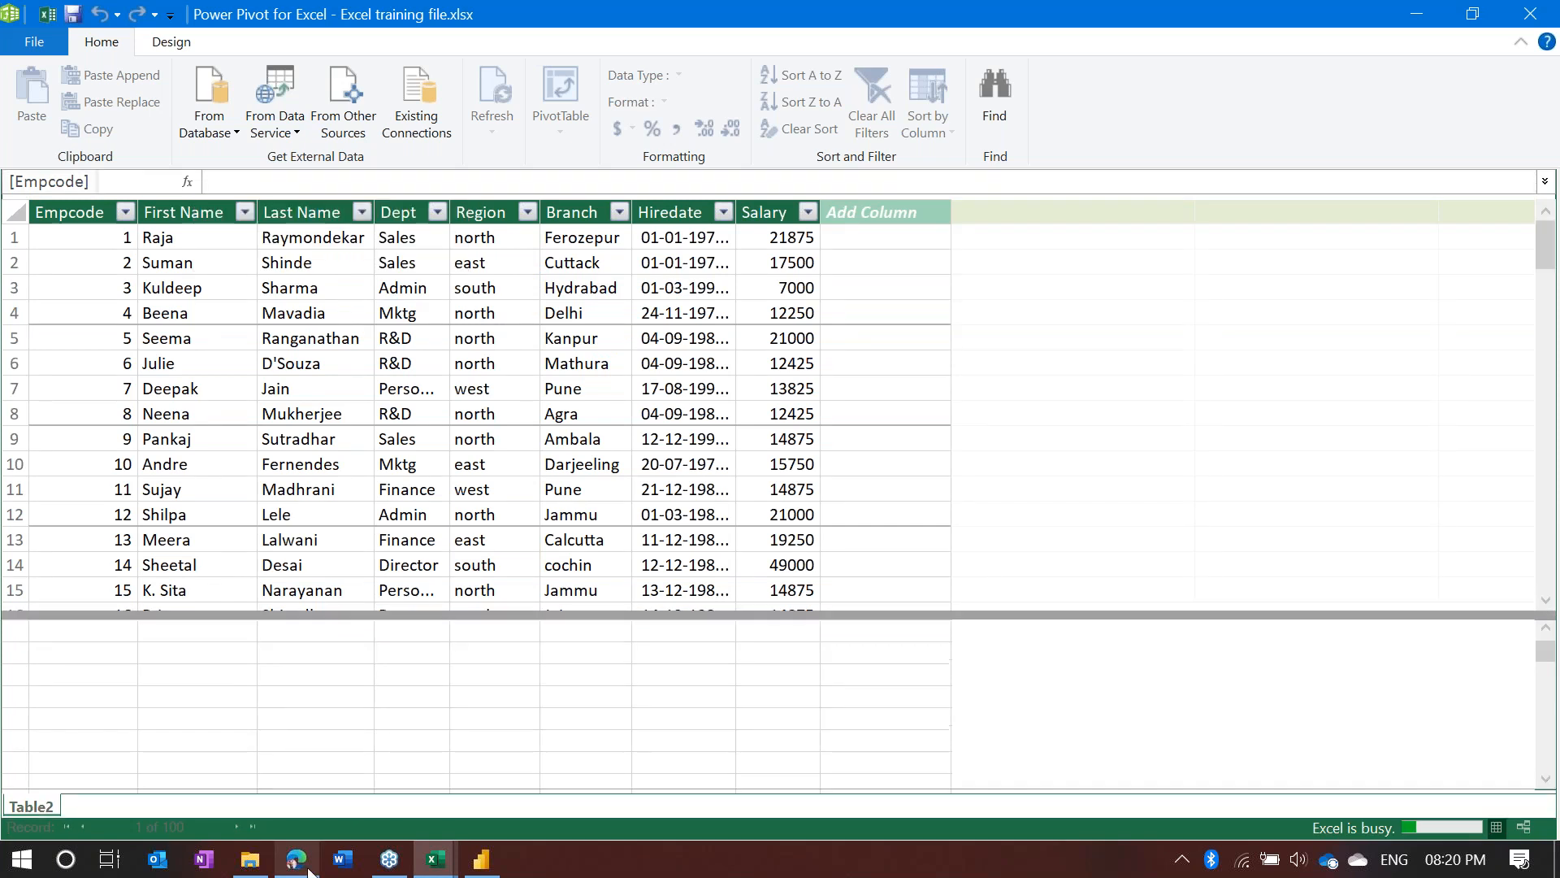
# Step: Return to the workbook and review the COM add-ins list from Excel Options, closing it with OK
pyautogui.moveTo(390, 863)
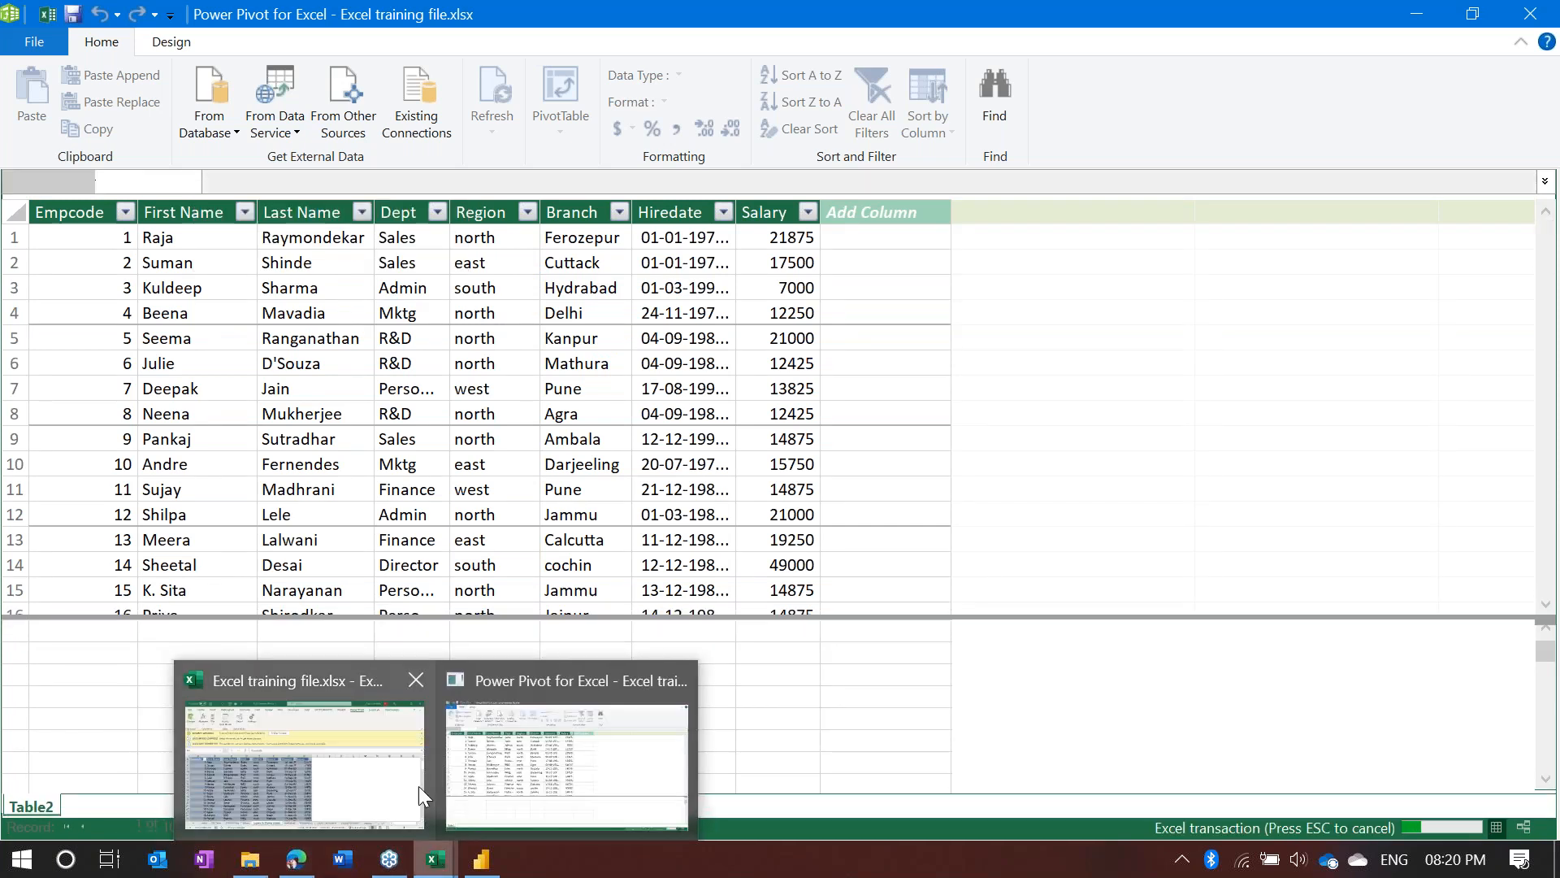
pyautogui.click(271, 750)
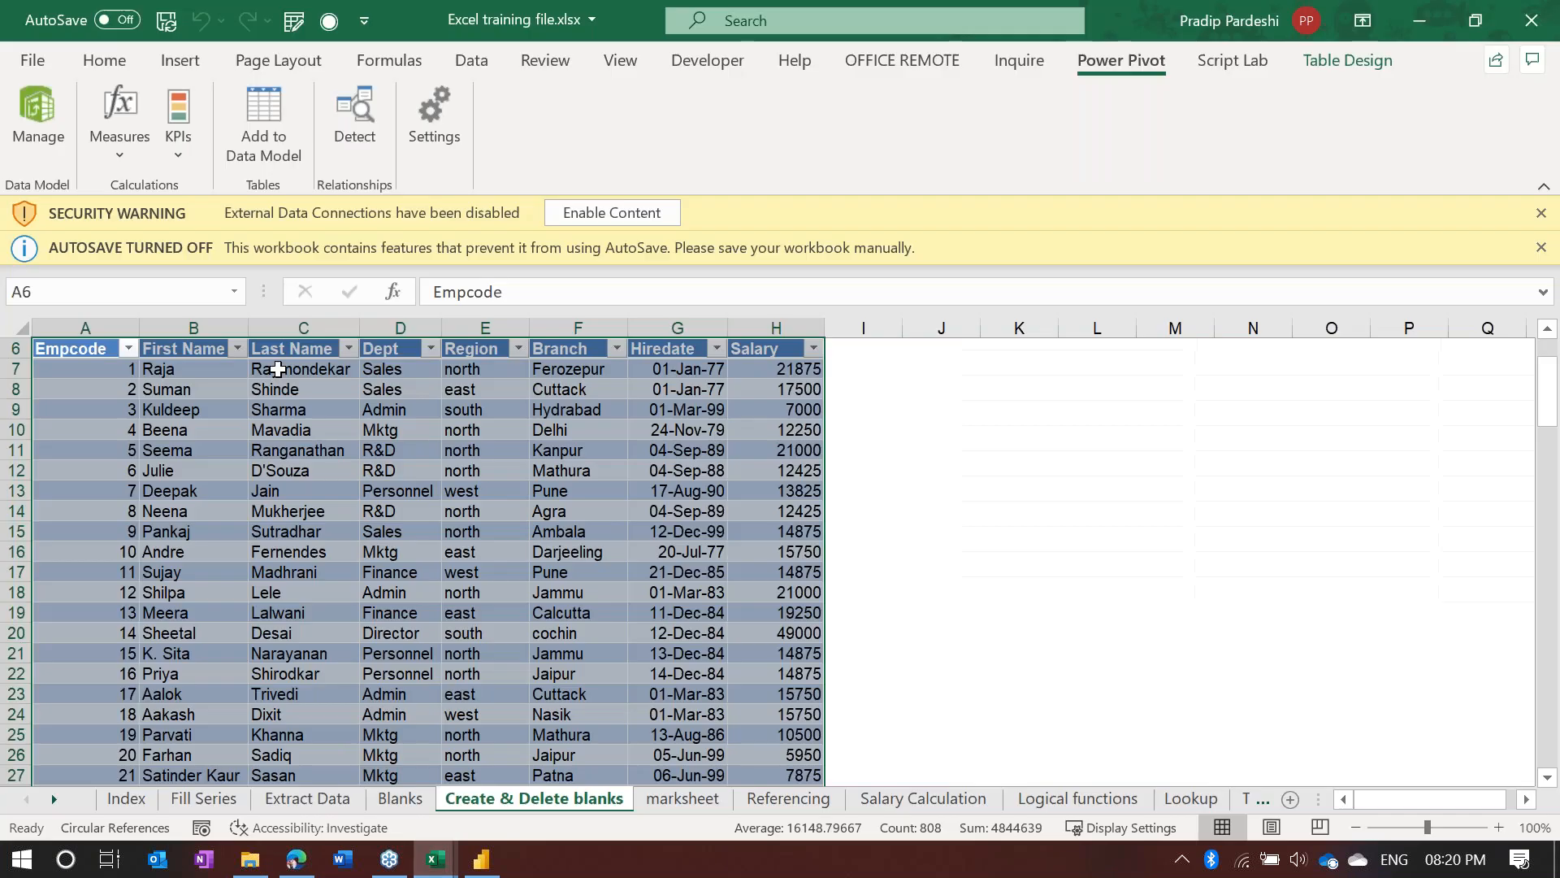
pyautogui.click(426, 506)
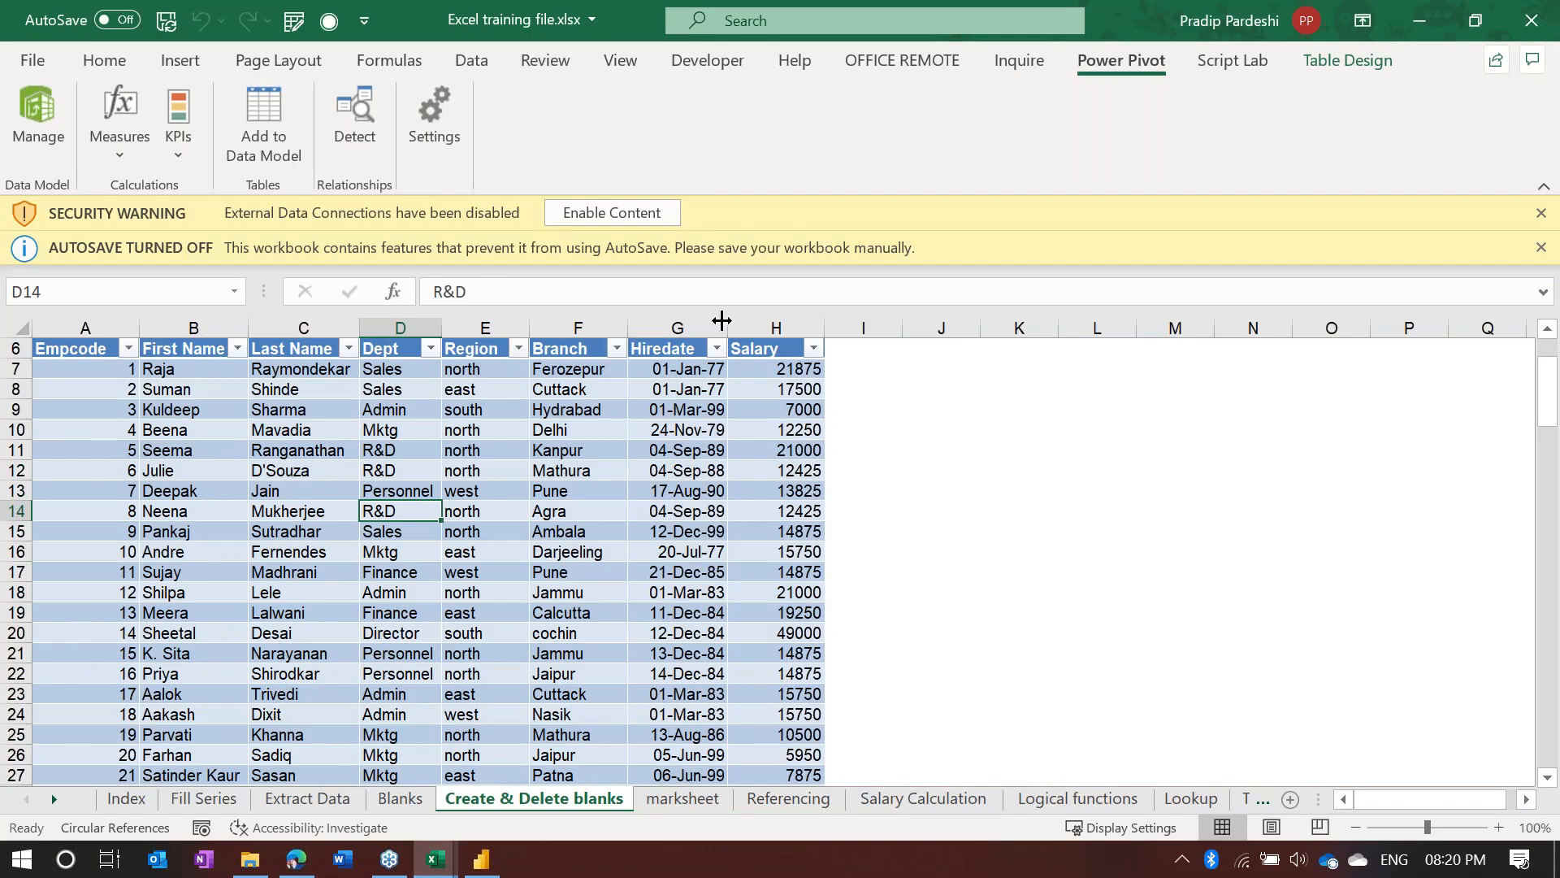
pyautogui.click(1130, 63)
pyautogui.click(32, 60)
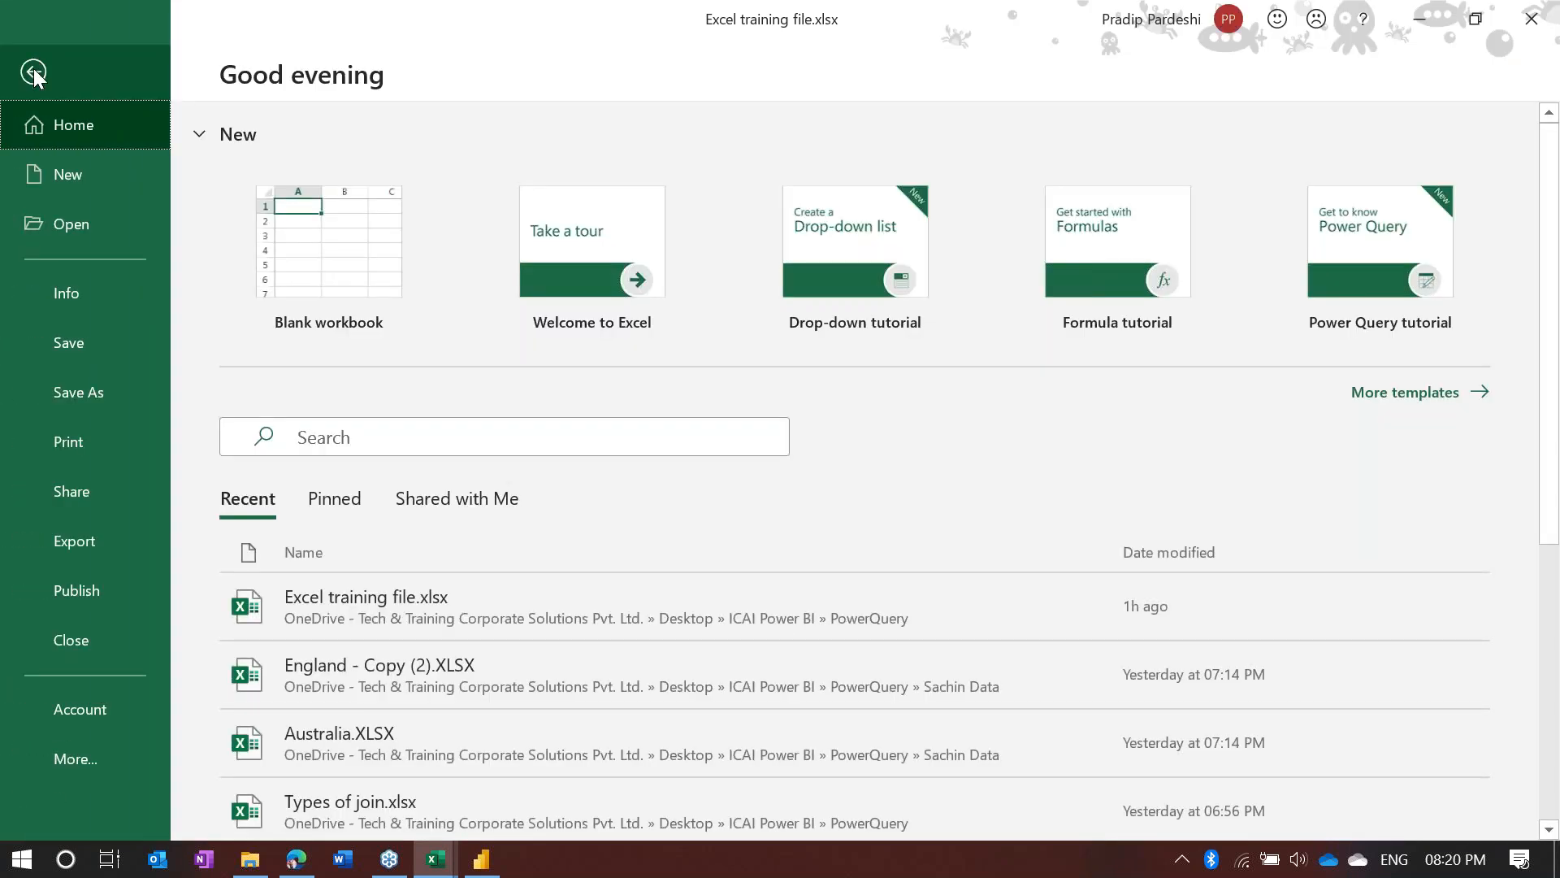
pyautogui.click(75, 768)
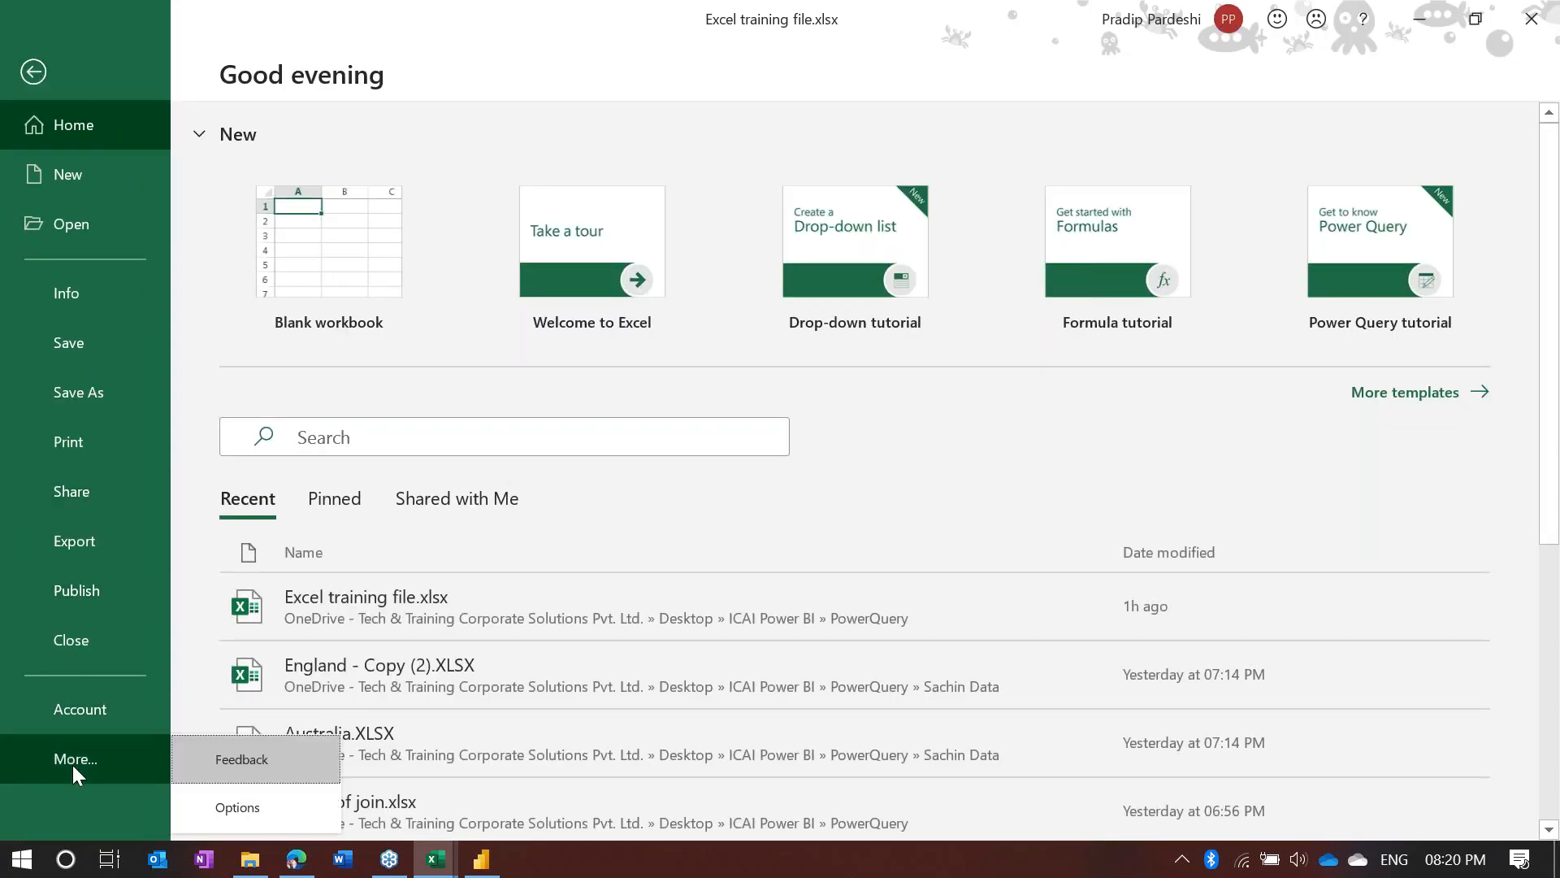
pyautogui.click(240, 813)
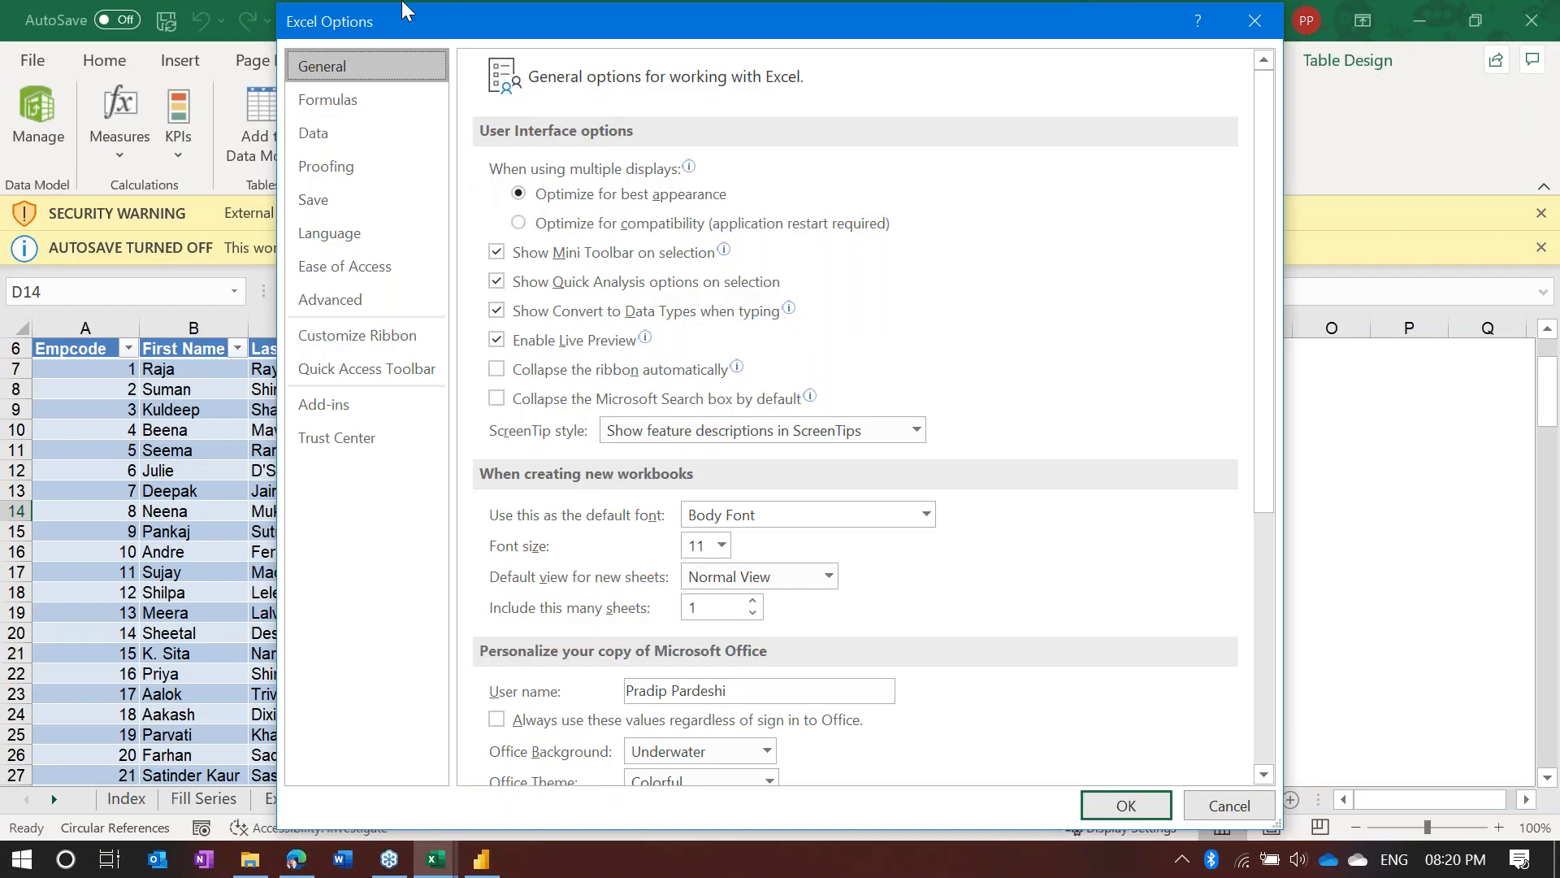
pyautogui.click(346, 407)
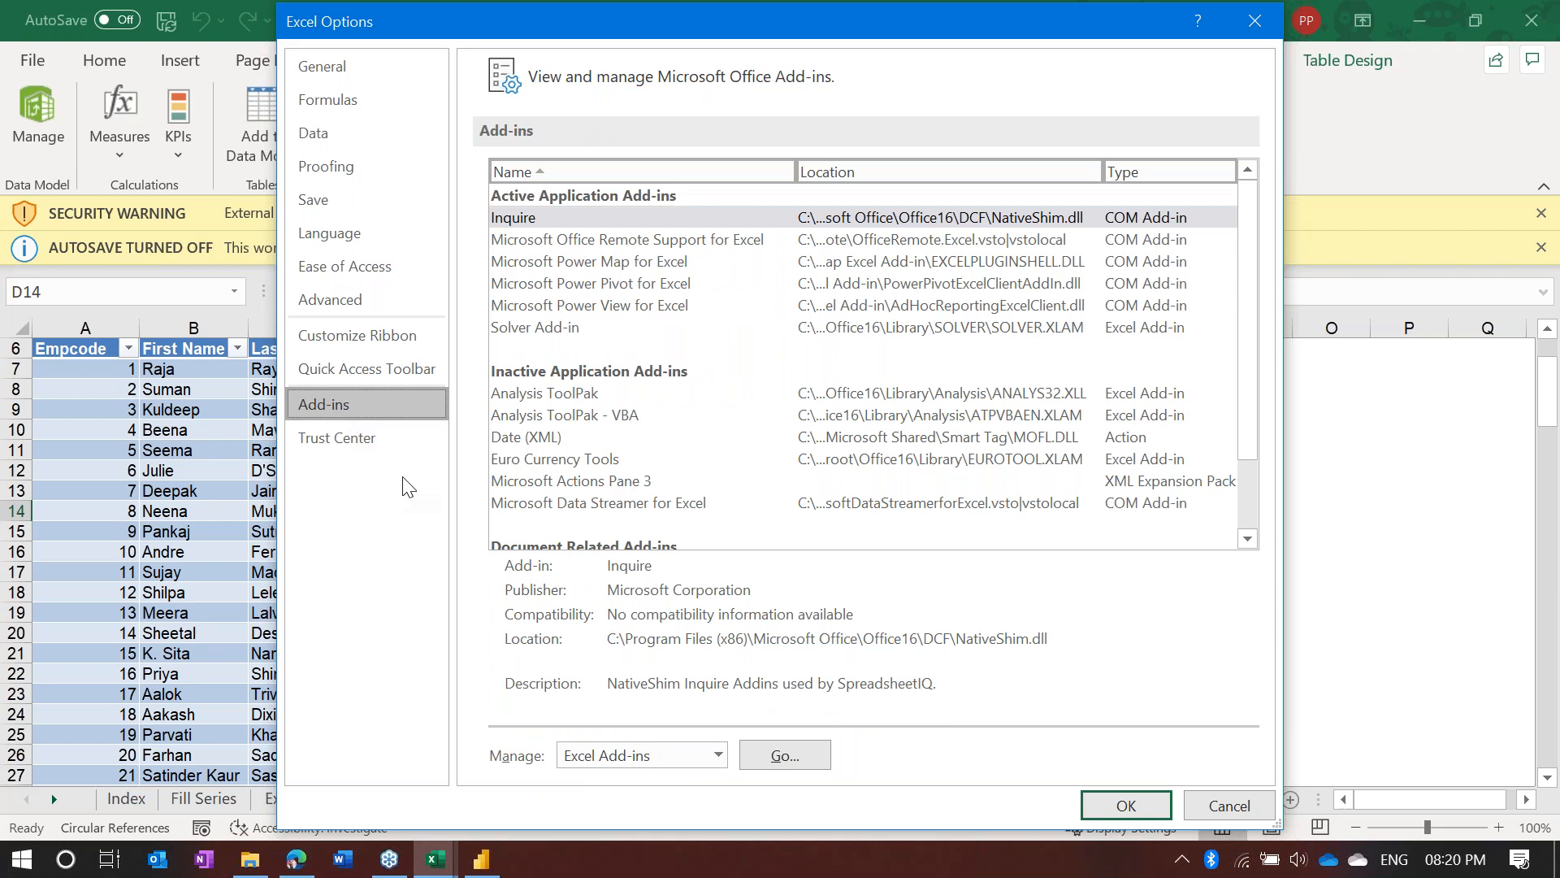
pyautogui.click(674, 764)
pyautogui.click(674, 762)
pyautogui.click(655, 644)
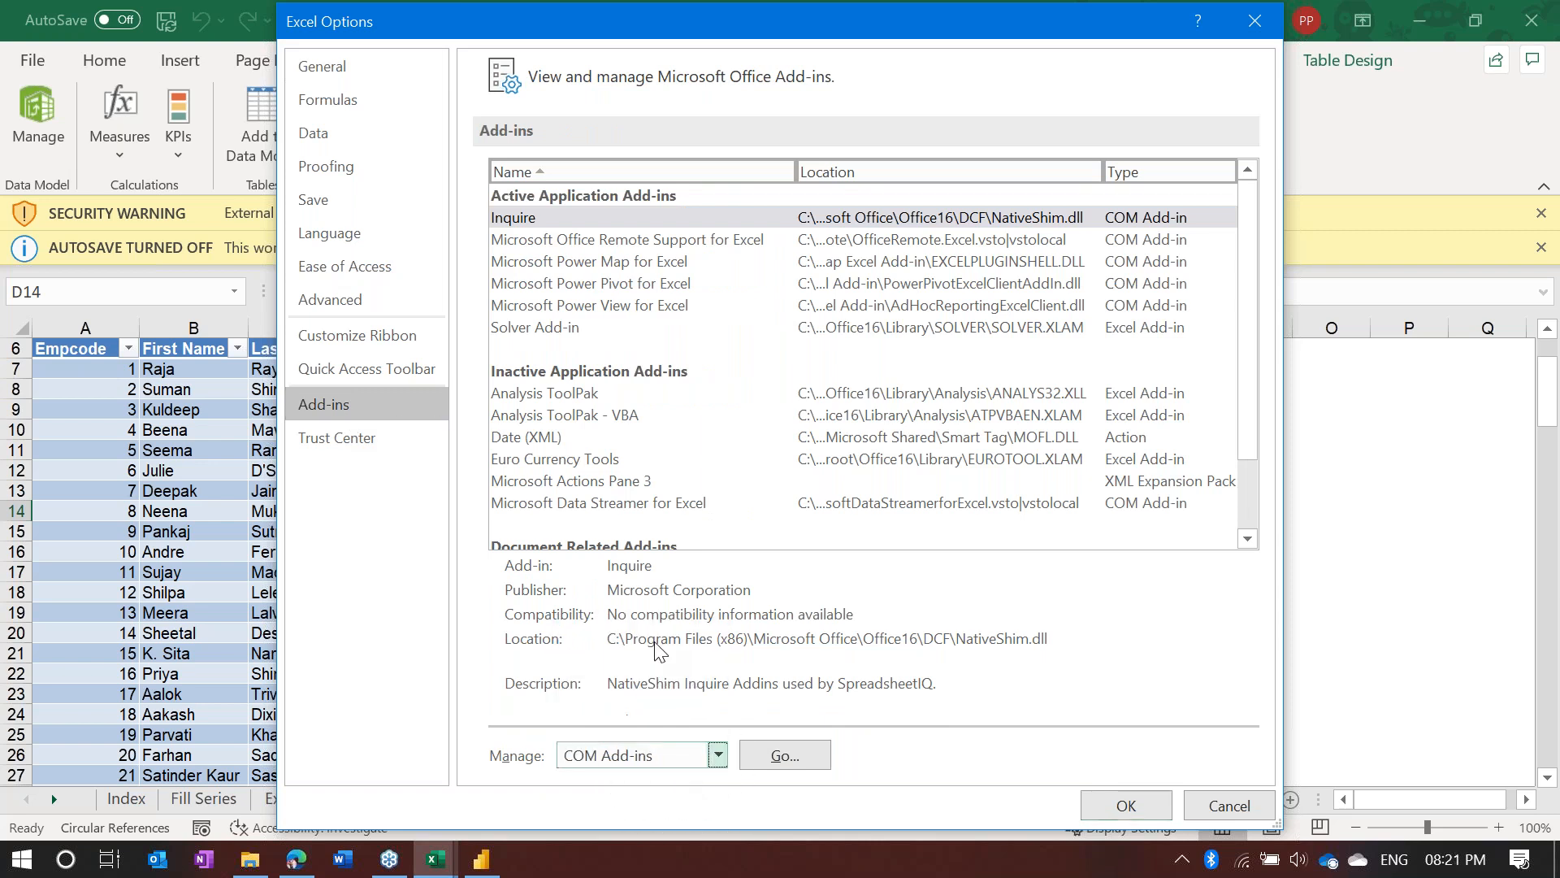
pyautogui.click(783, 763)
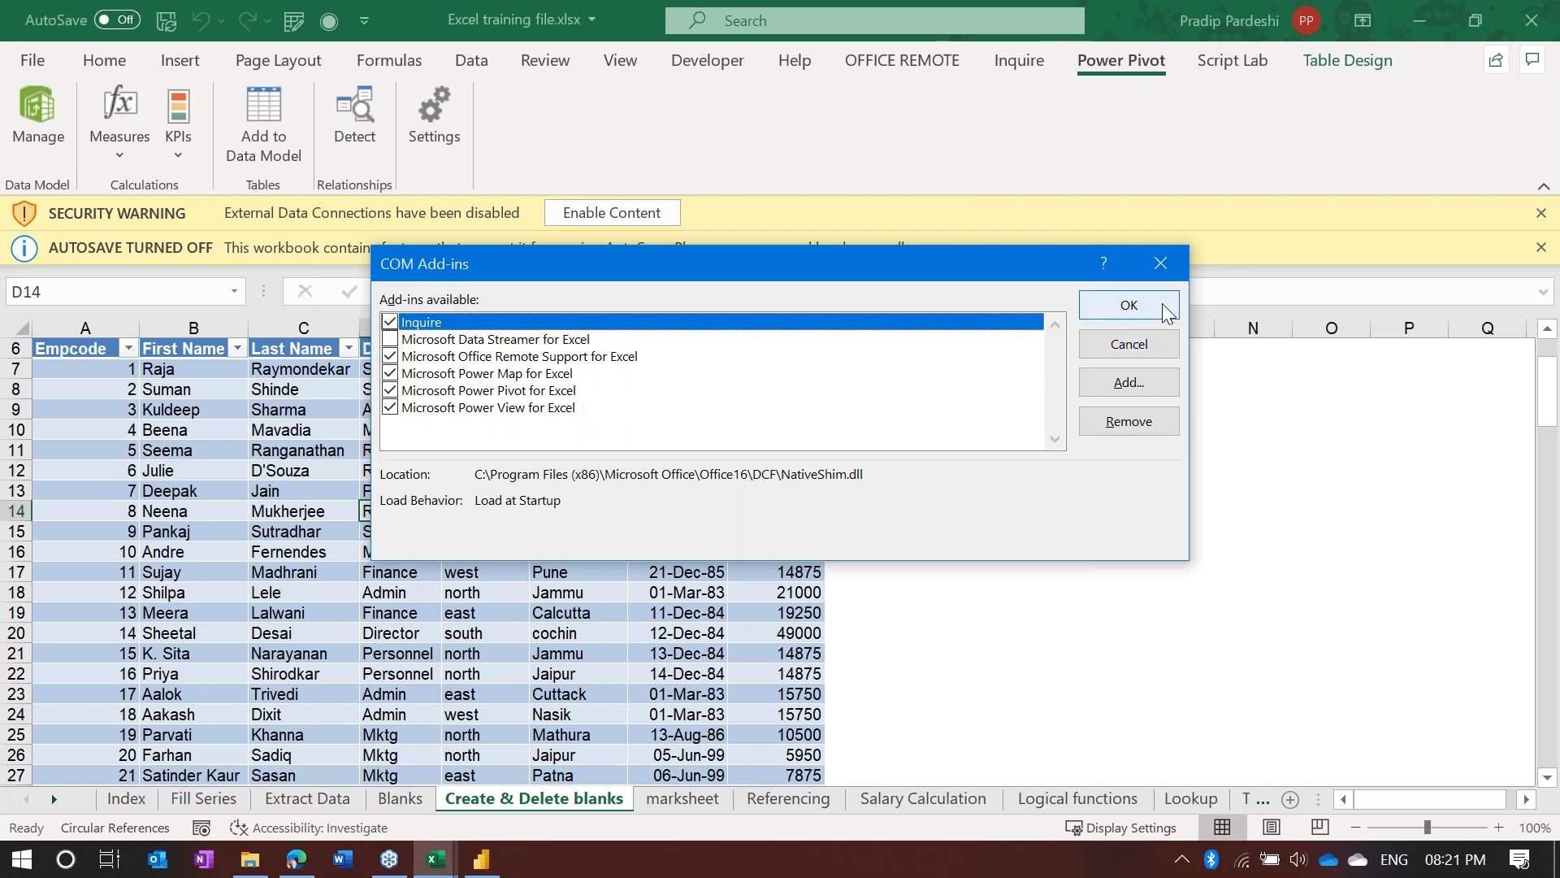
pyautogui.click(1163, 261)
# Step: Reopen Excel Options and check the COM add-ins list again before closing it
pyautogui.click(36, 59)
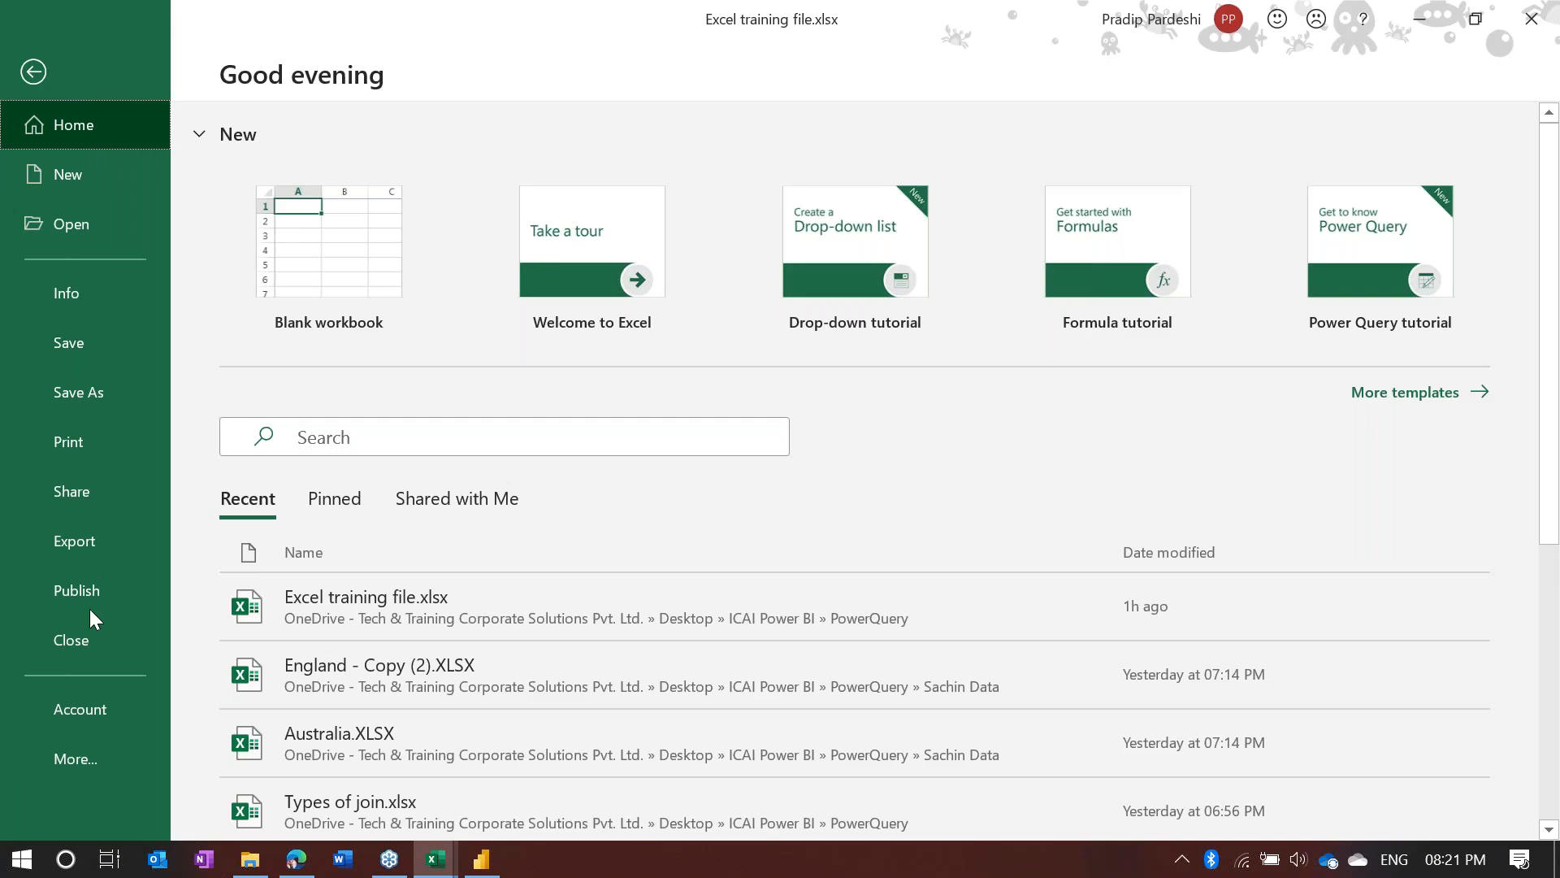
pyautogui.click(73, 291)
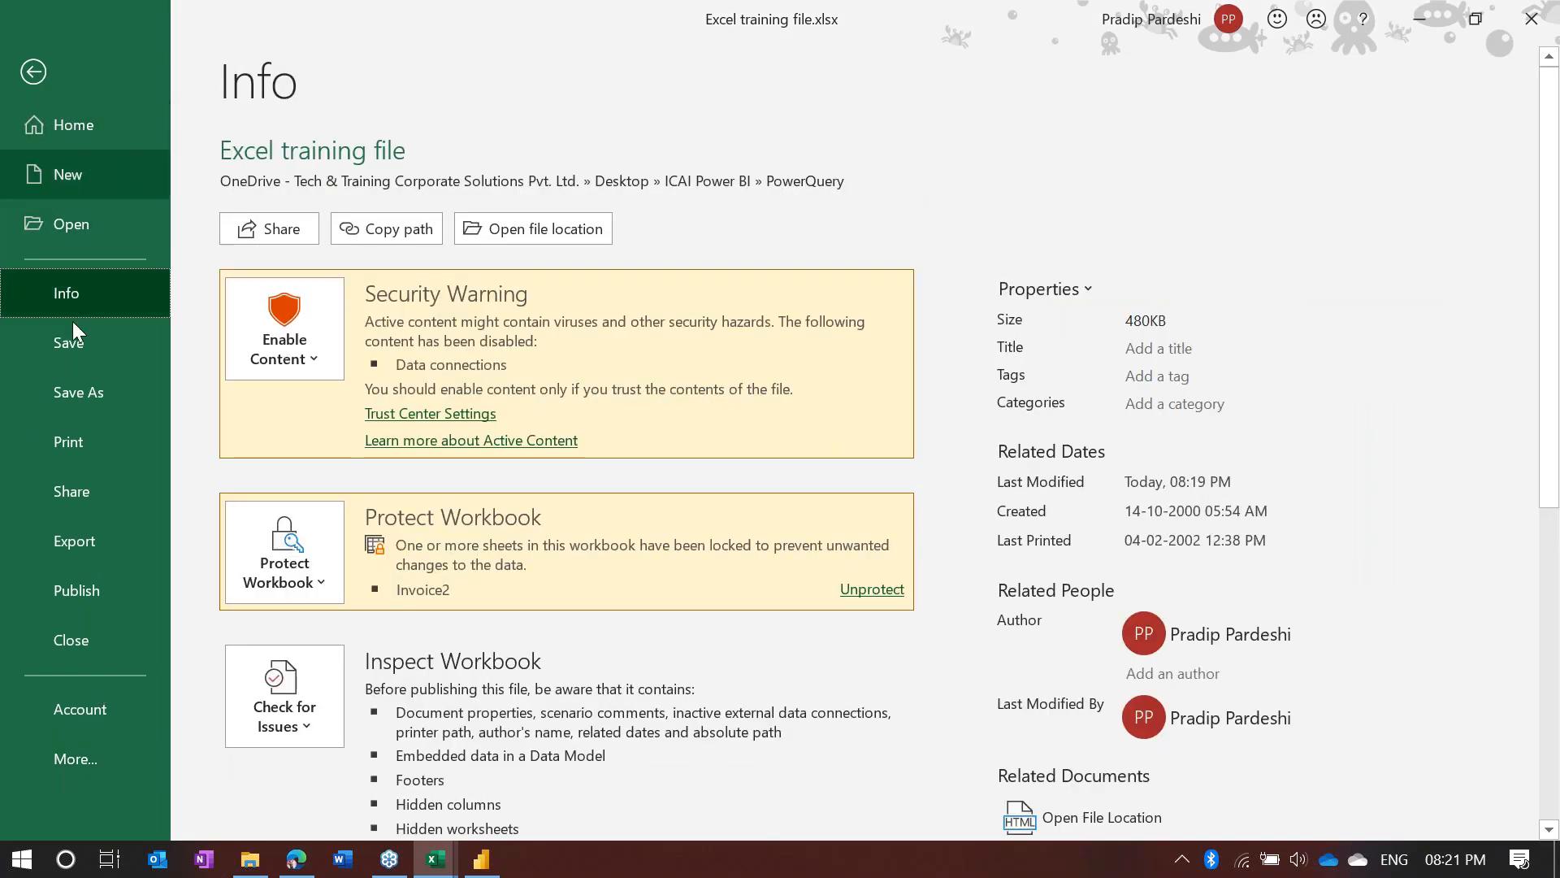
pyautogui.click(81, 752)
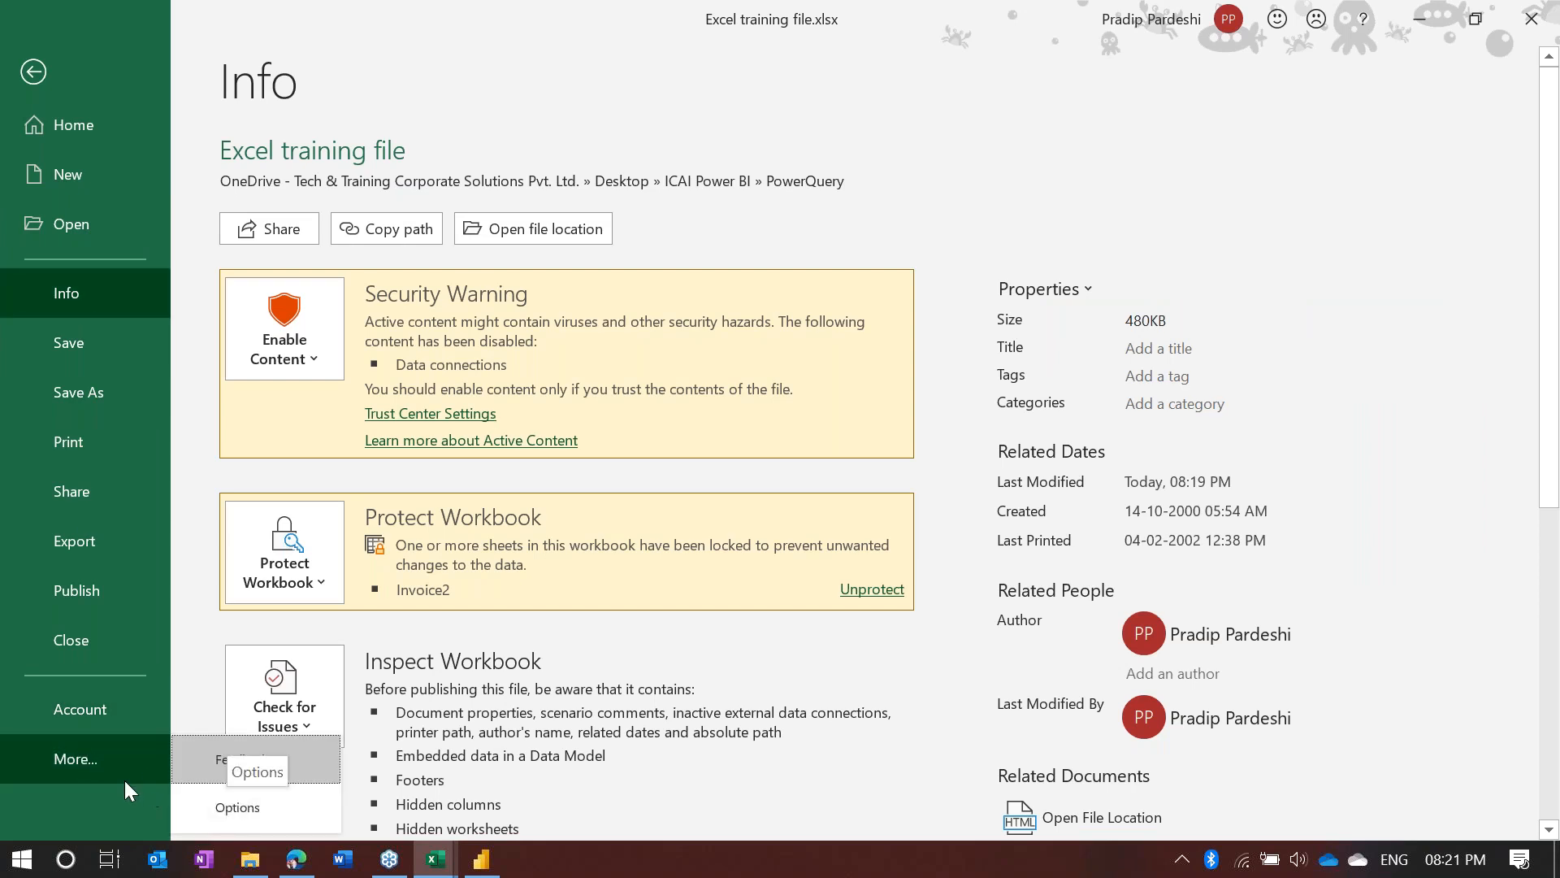
pyautogui.click(237, 808)
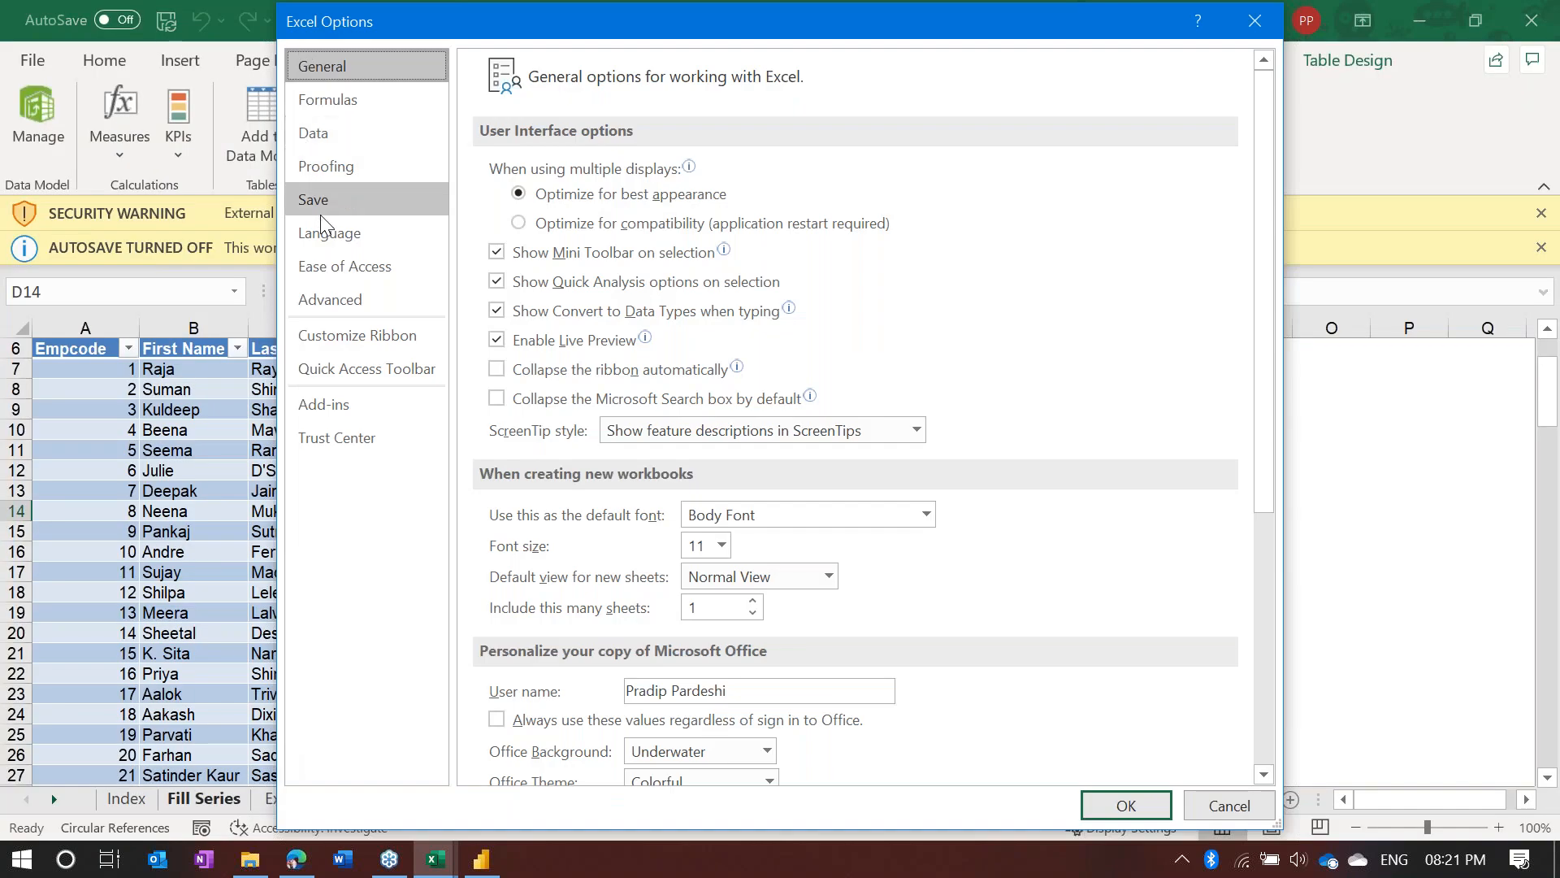
pyautogui.click(358, 416)
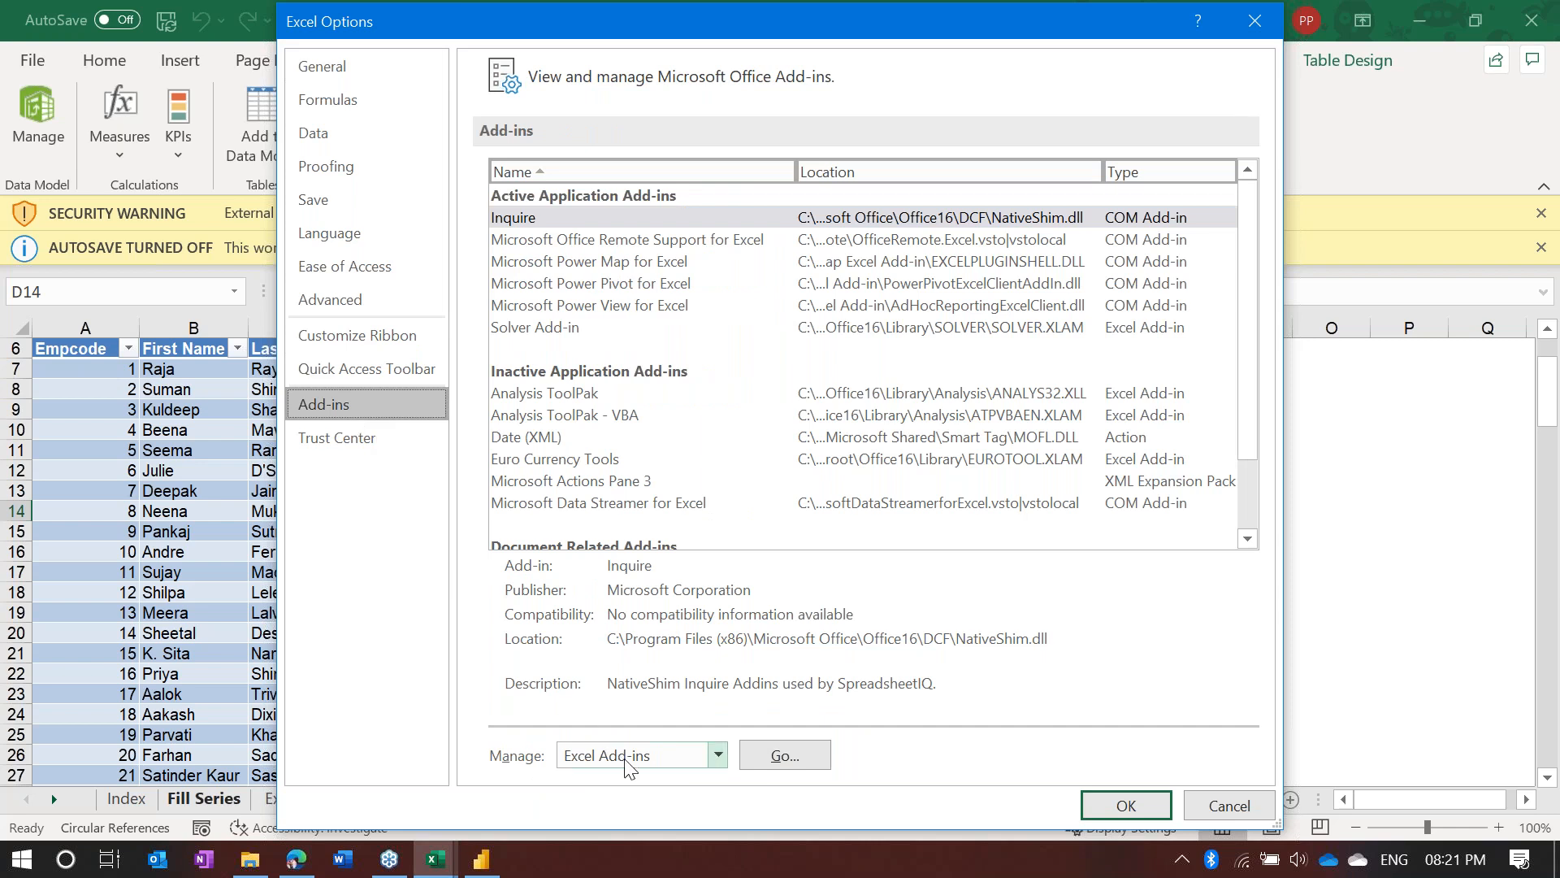
pyautogui.click(657, 755)
pyautogui.click(652, 645)
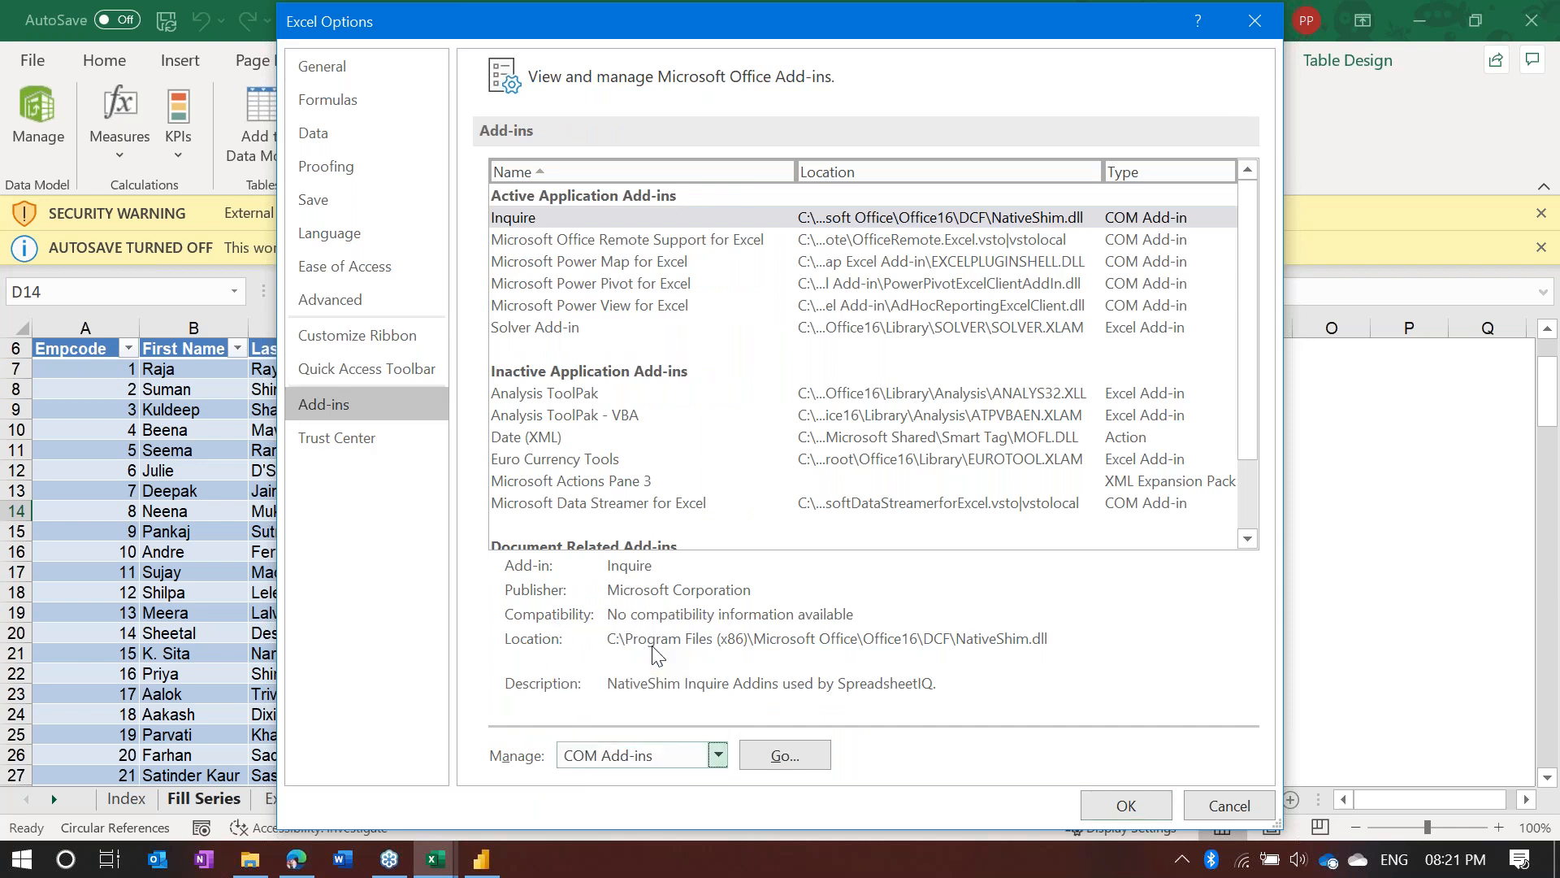
pyautogui.click(764, 759)
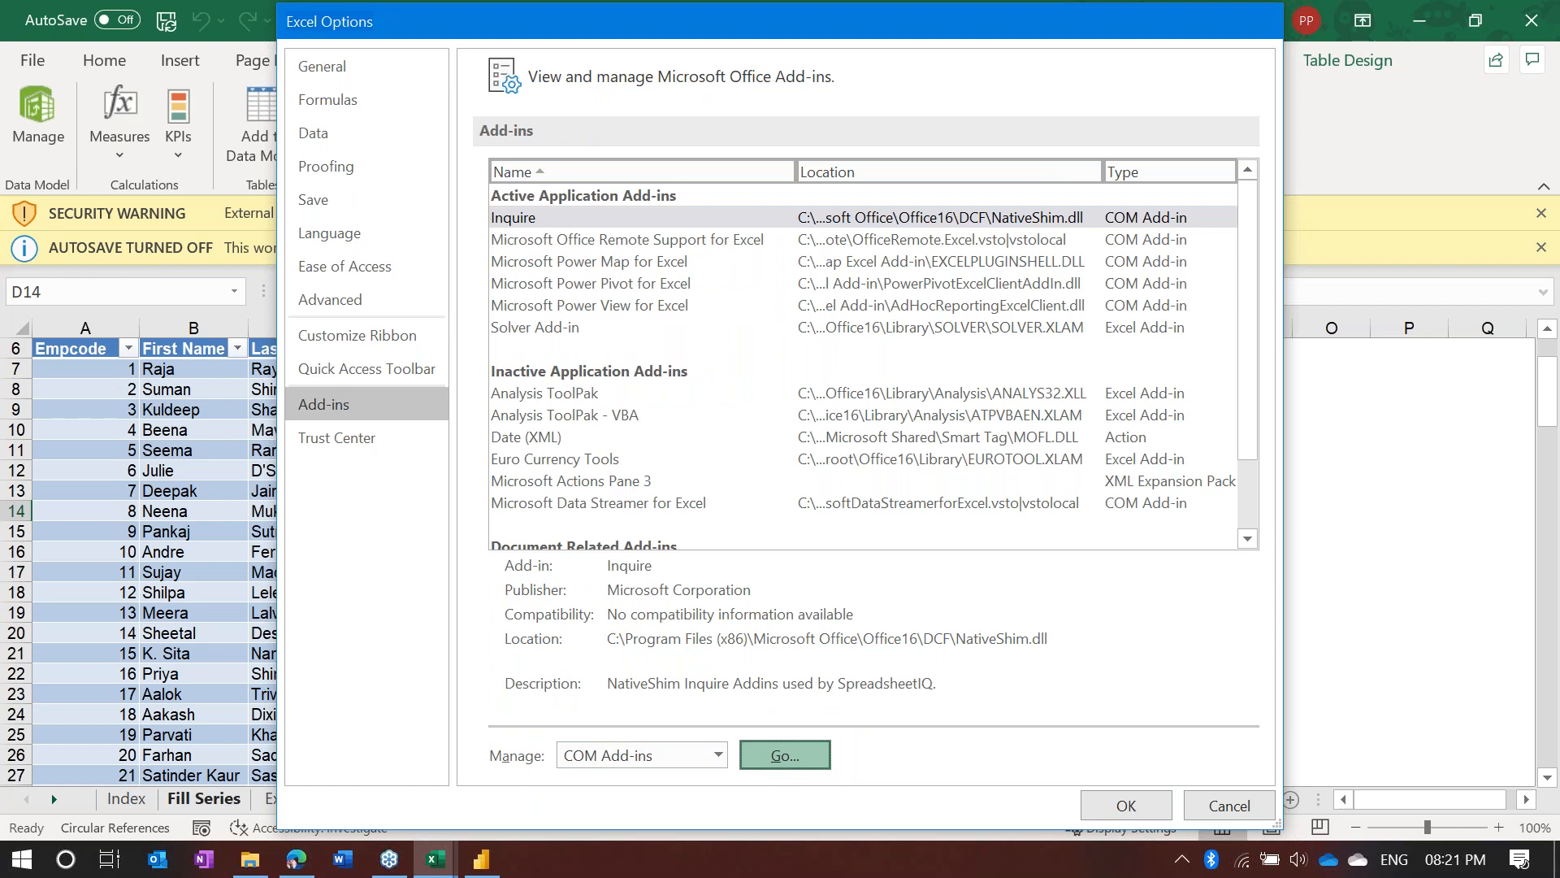
pyautogui.click(1165, 262)
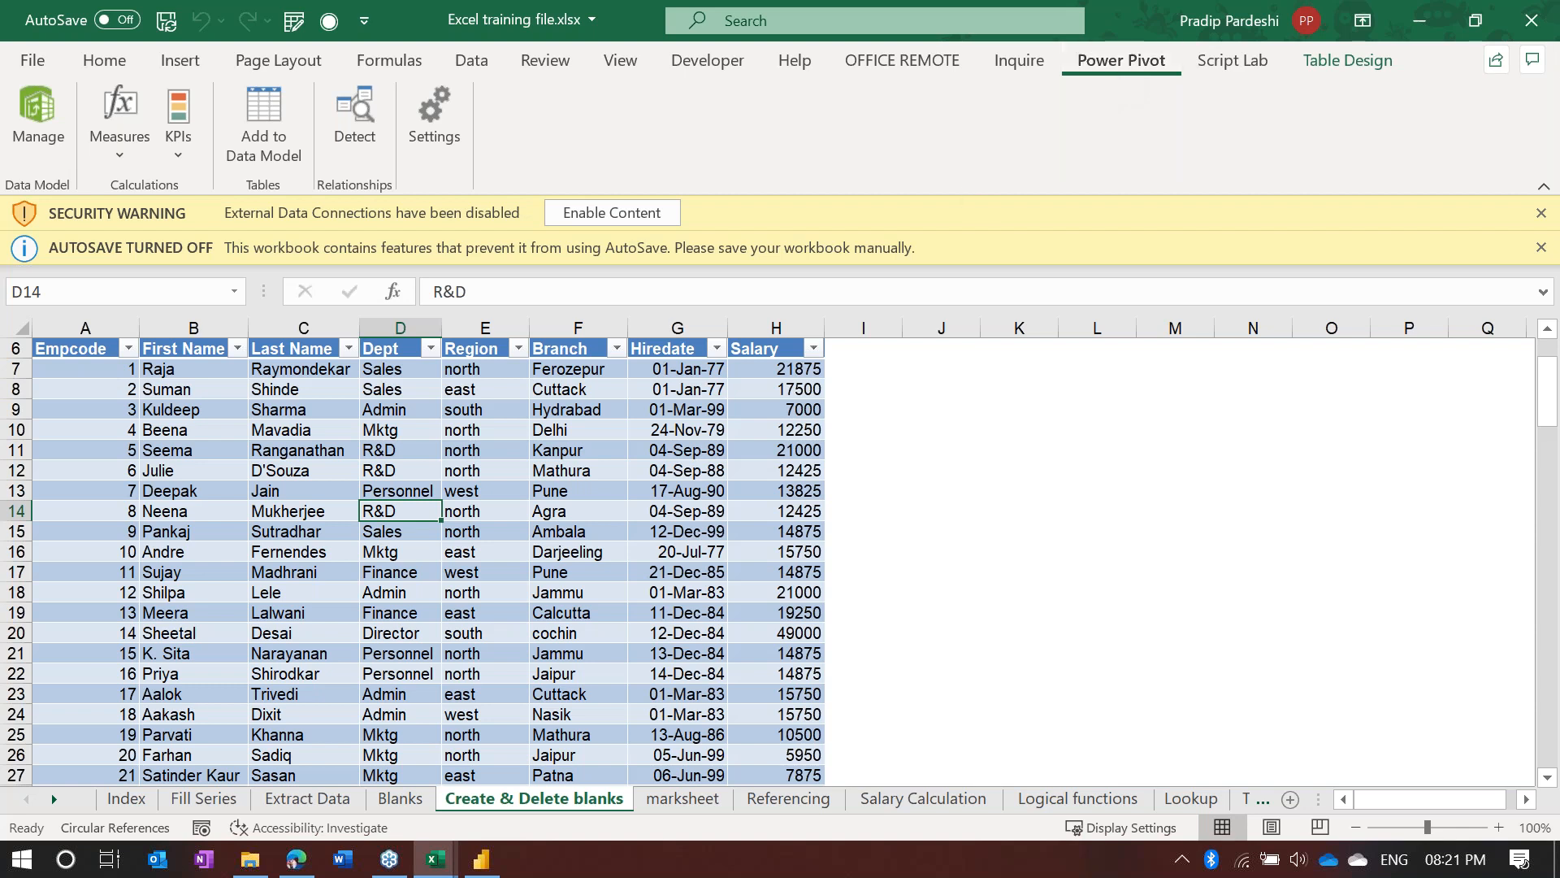
# Step: Switch to the Power Pivot window and start a formula to browse the CALCULATE and PARALLELPERIOD functions, then cancel it
pyautogui.click(436, 859)
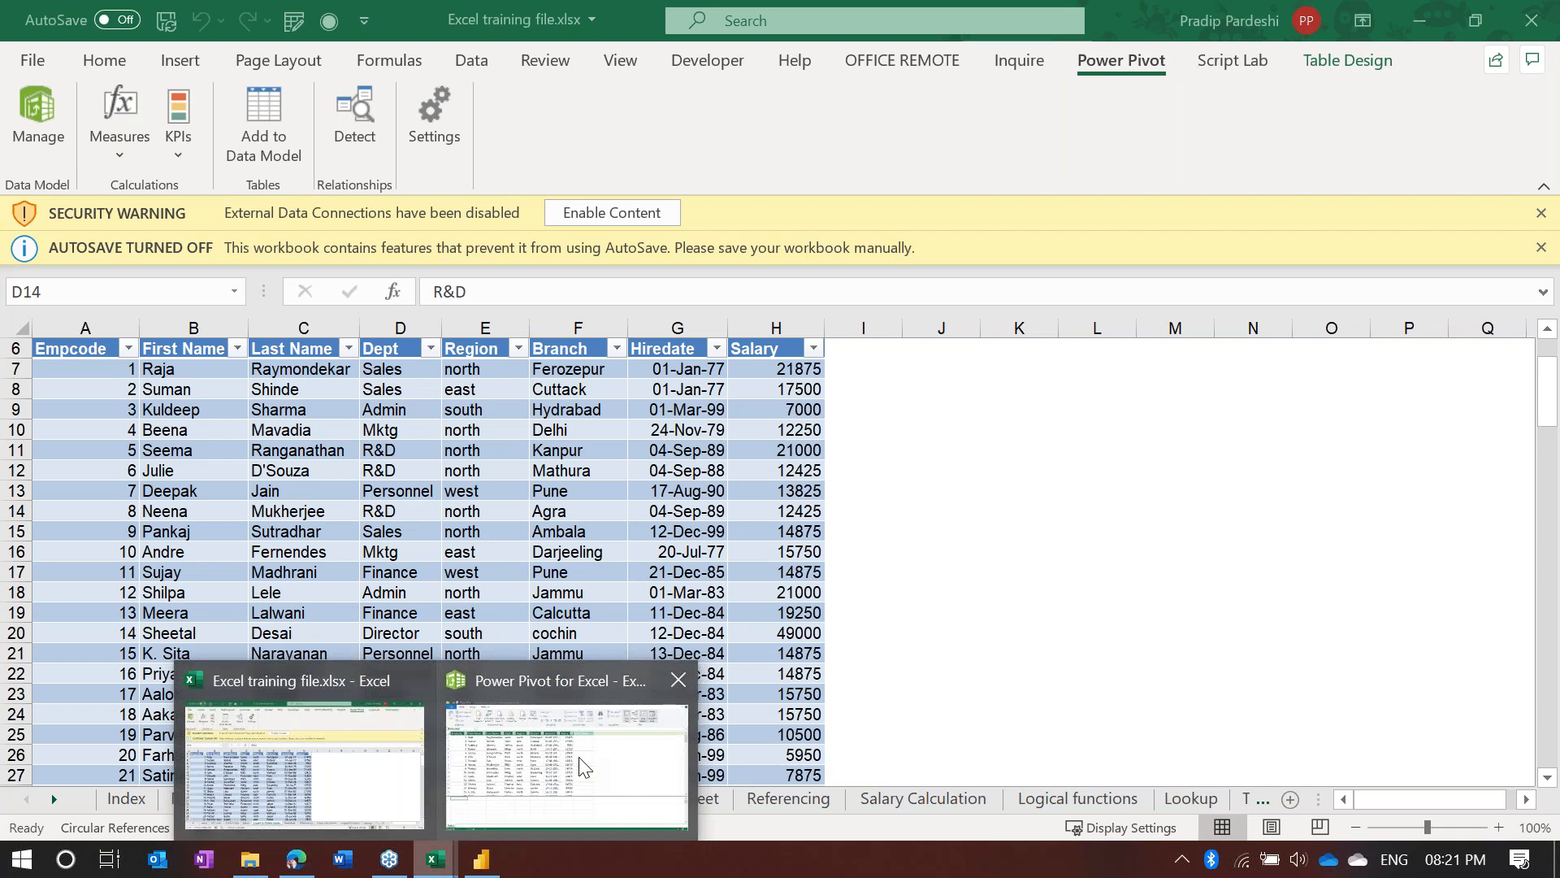
pyautogui.click(568, 751)
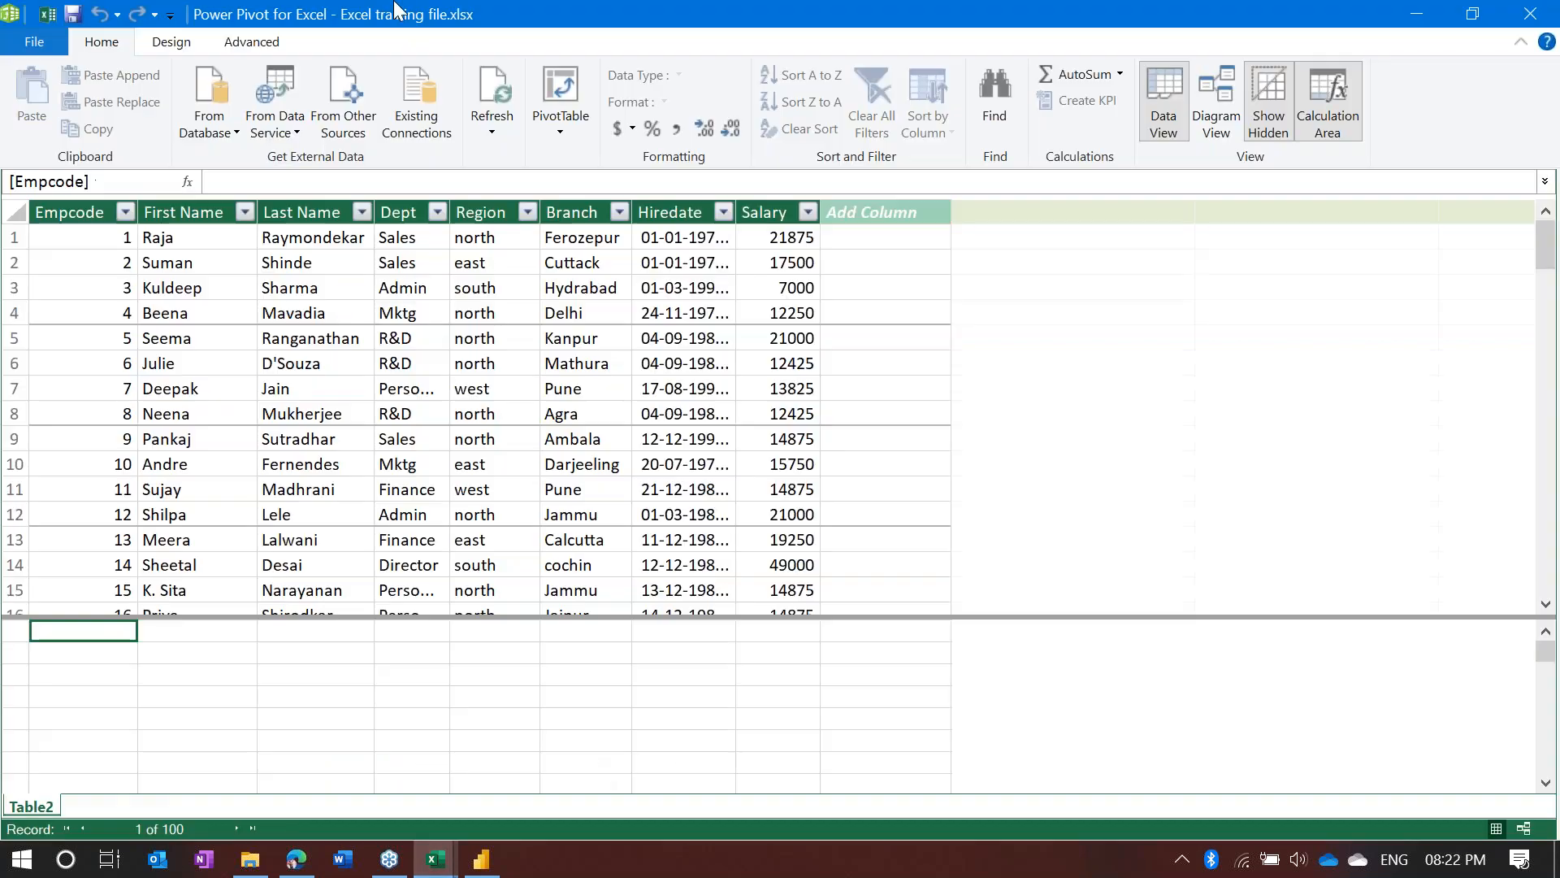
pyautogui.click(392, 182)
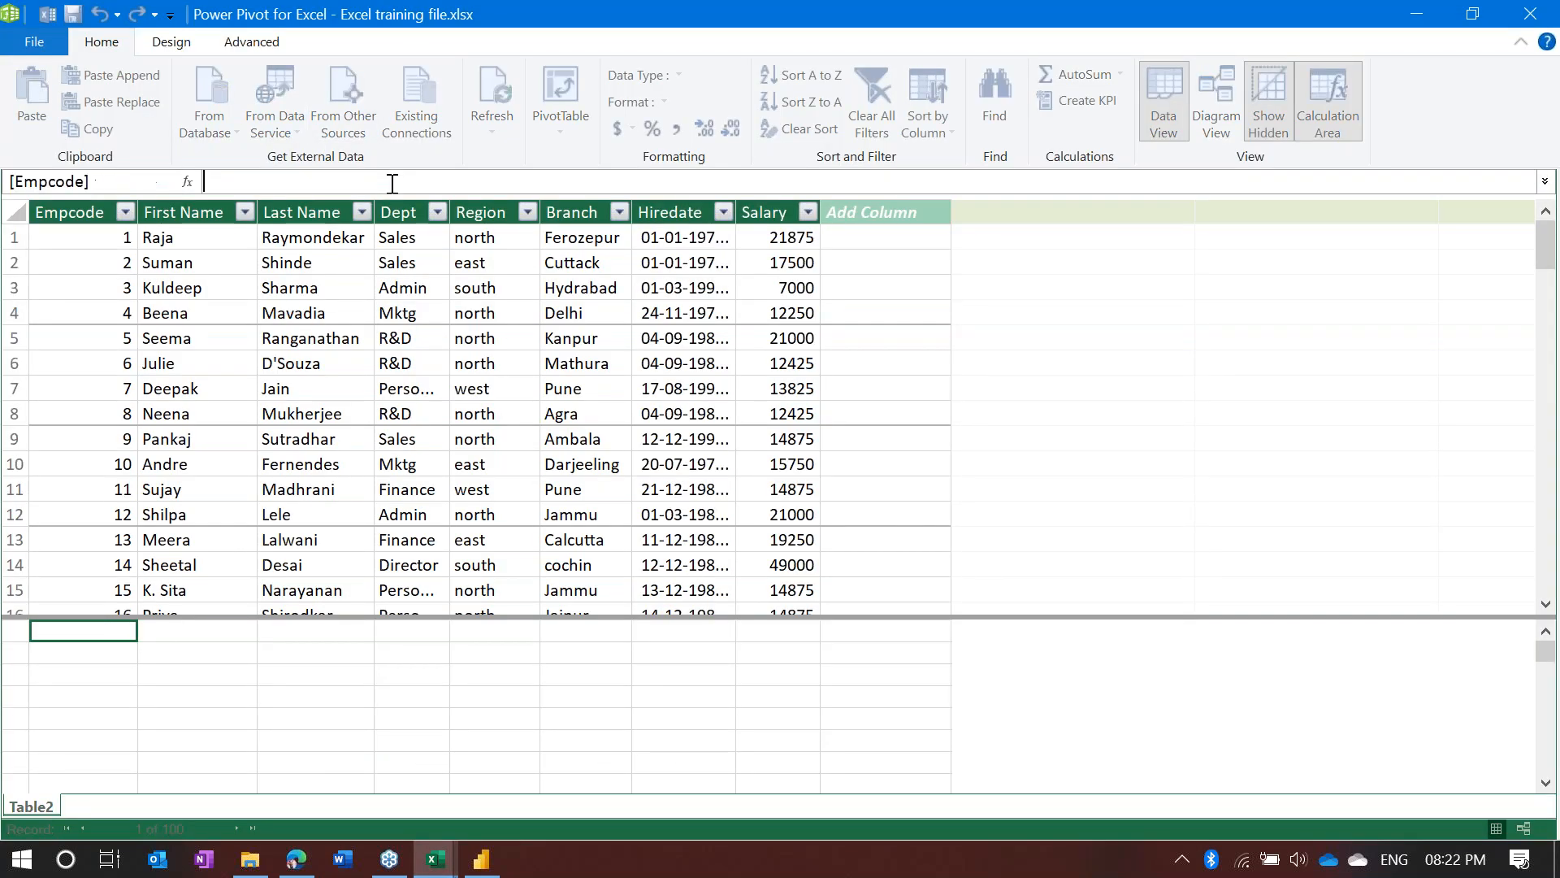
pyautogui.write('=')
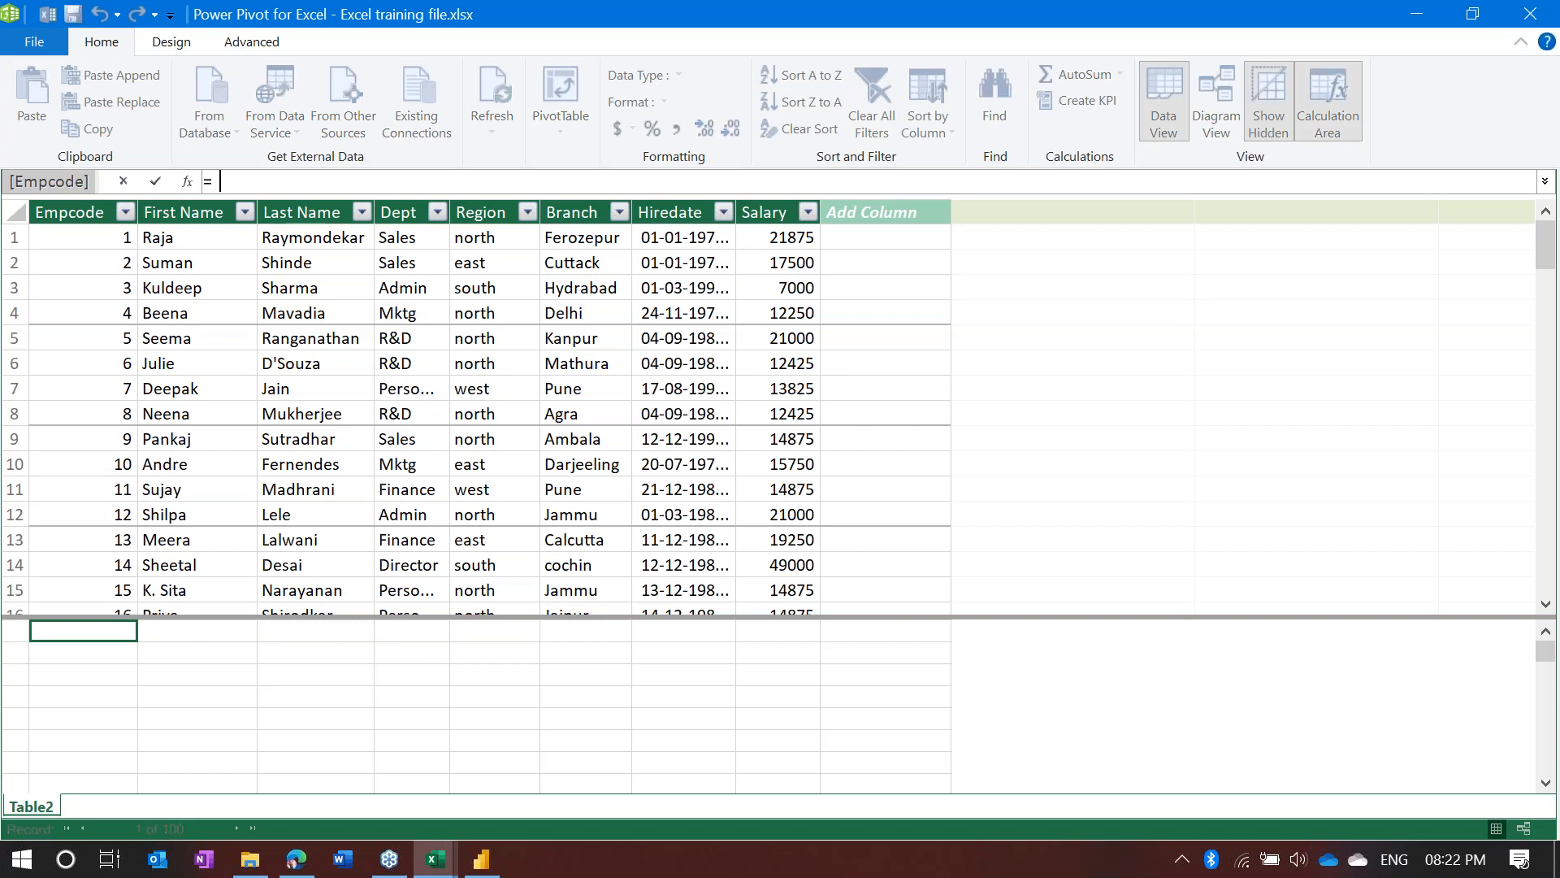
pyautogui.write('calc')
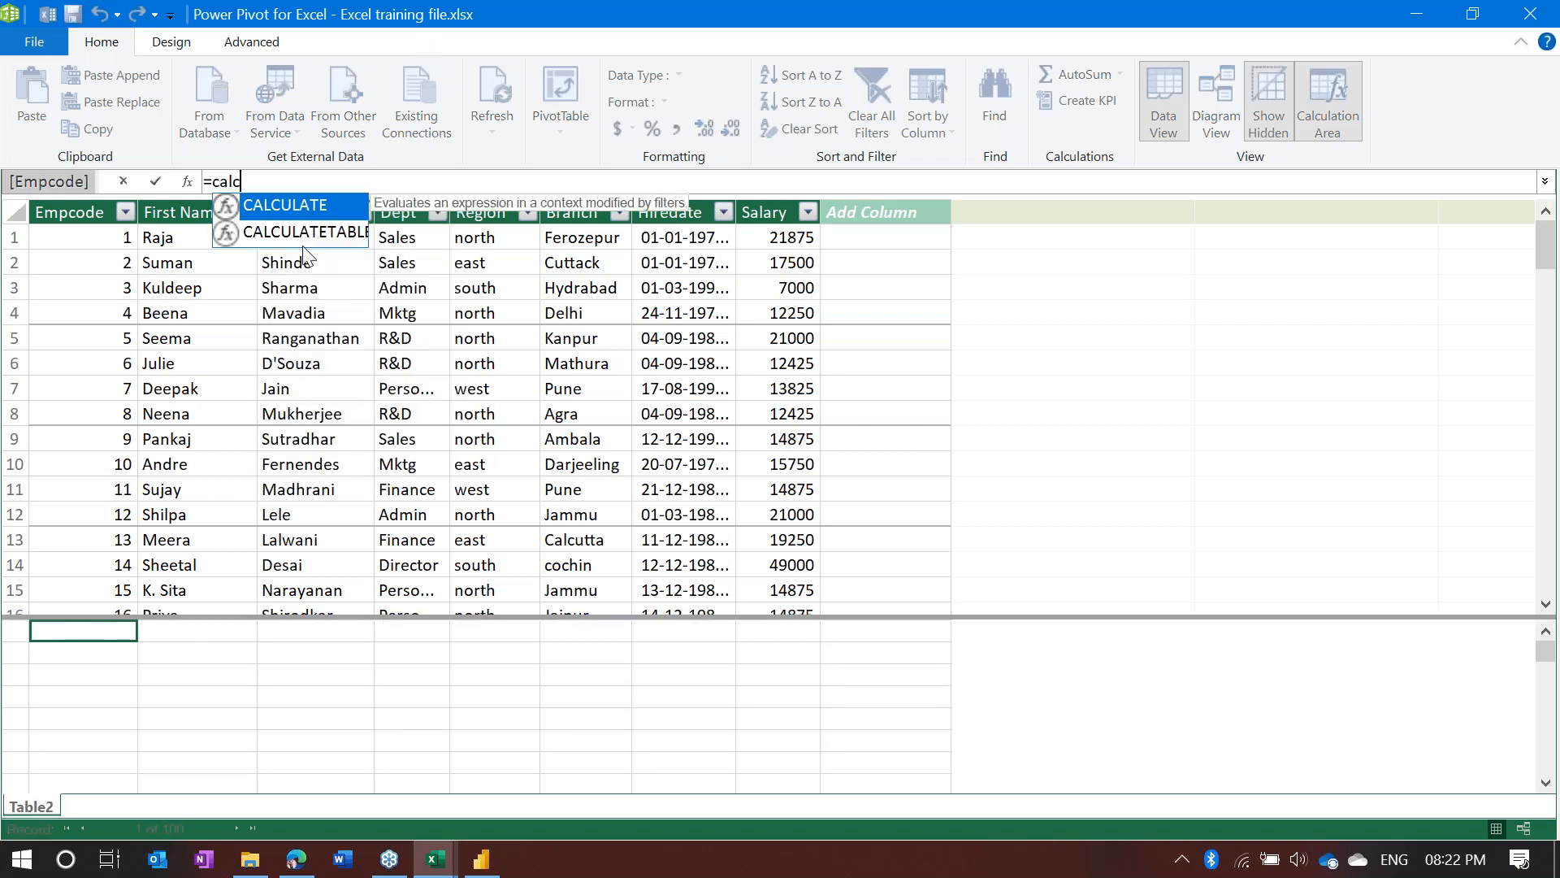
pyautogui.press('BackSpace')
pyautogui.press('BackSpace')
pyautogui.press('BackSpace')
pyautogui.press('BackSpace')
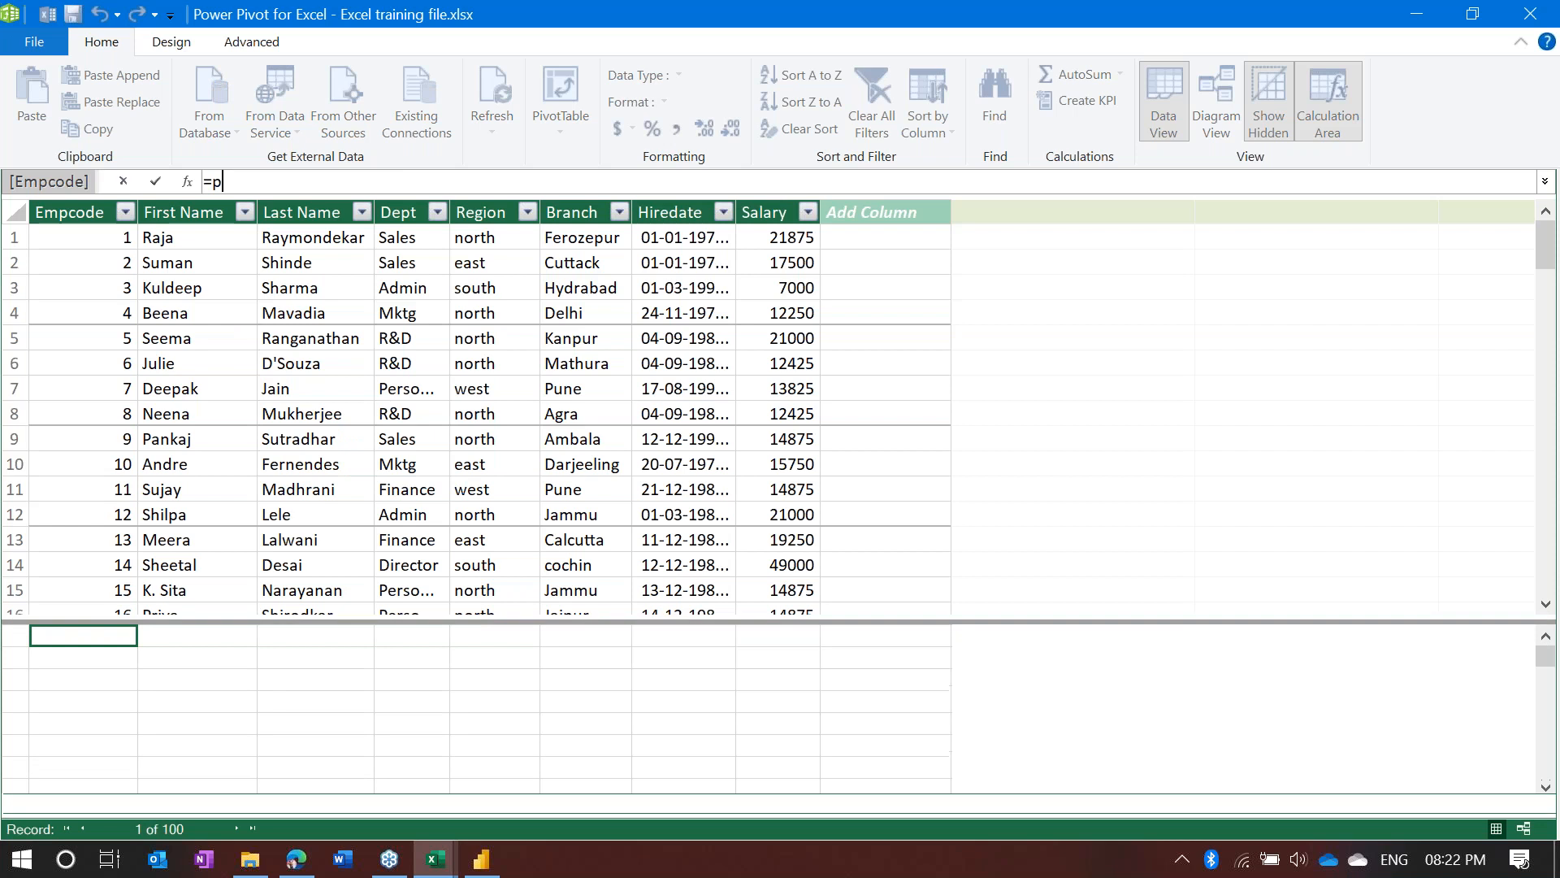
pyautogui.write('para')
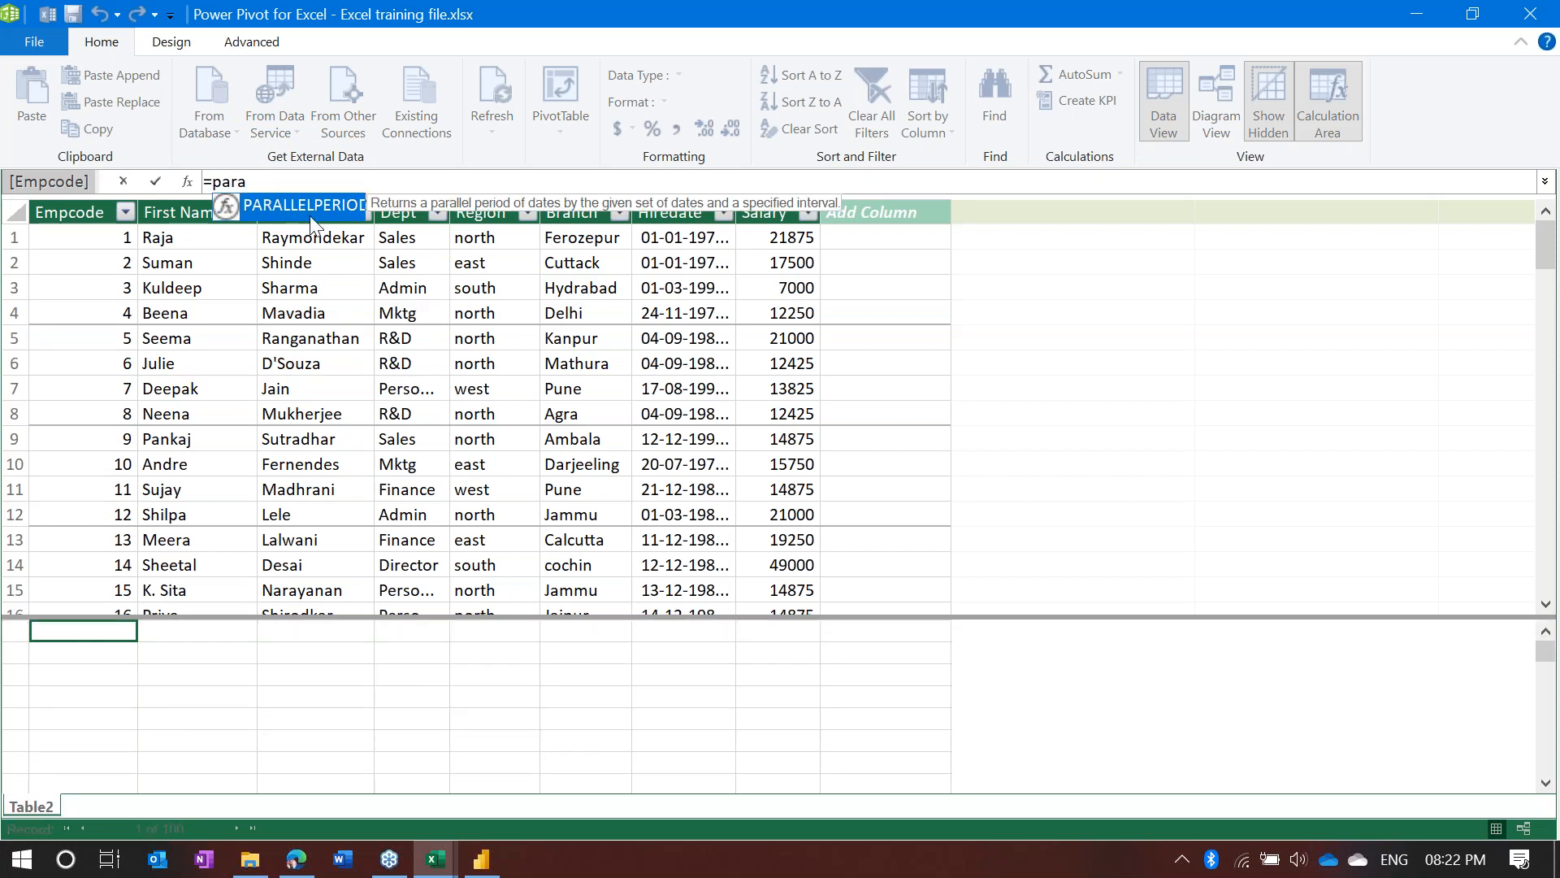
pyautogui.press('Escape')
pyautogui.press('Escape')
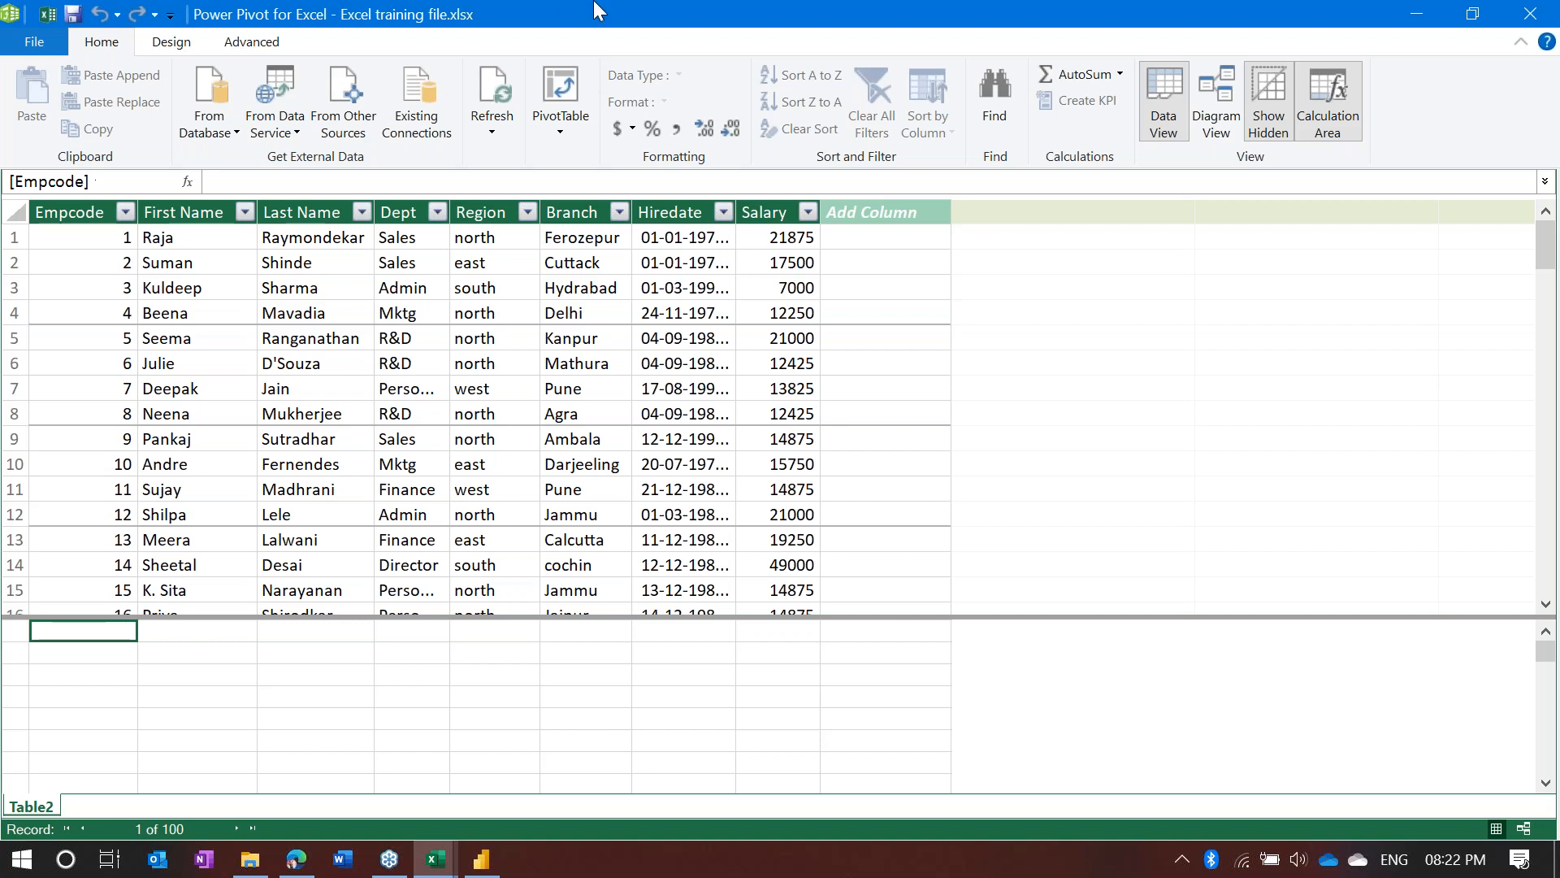
# Step: Close the Power Pivot window and the Day 2 PBI report
pyautogui.click(1530, 13)
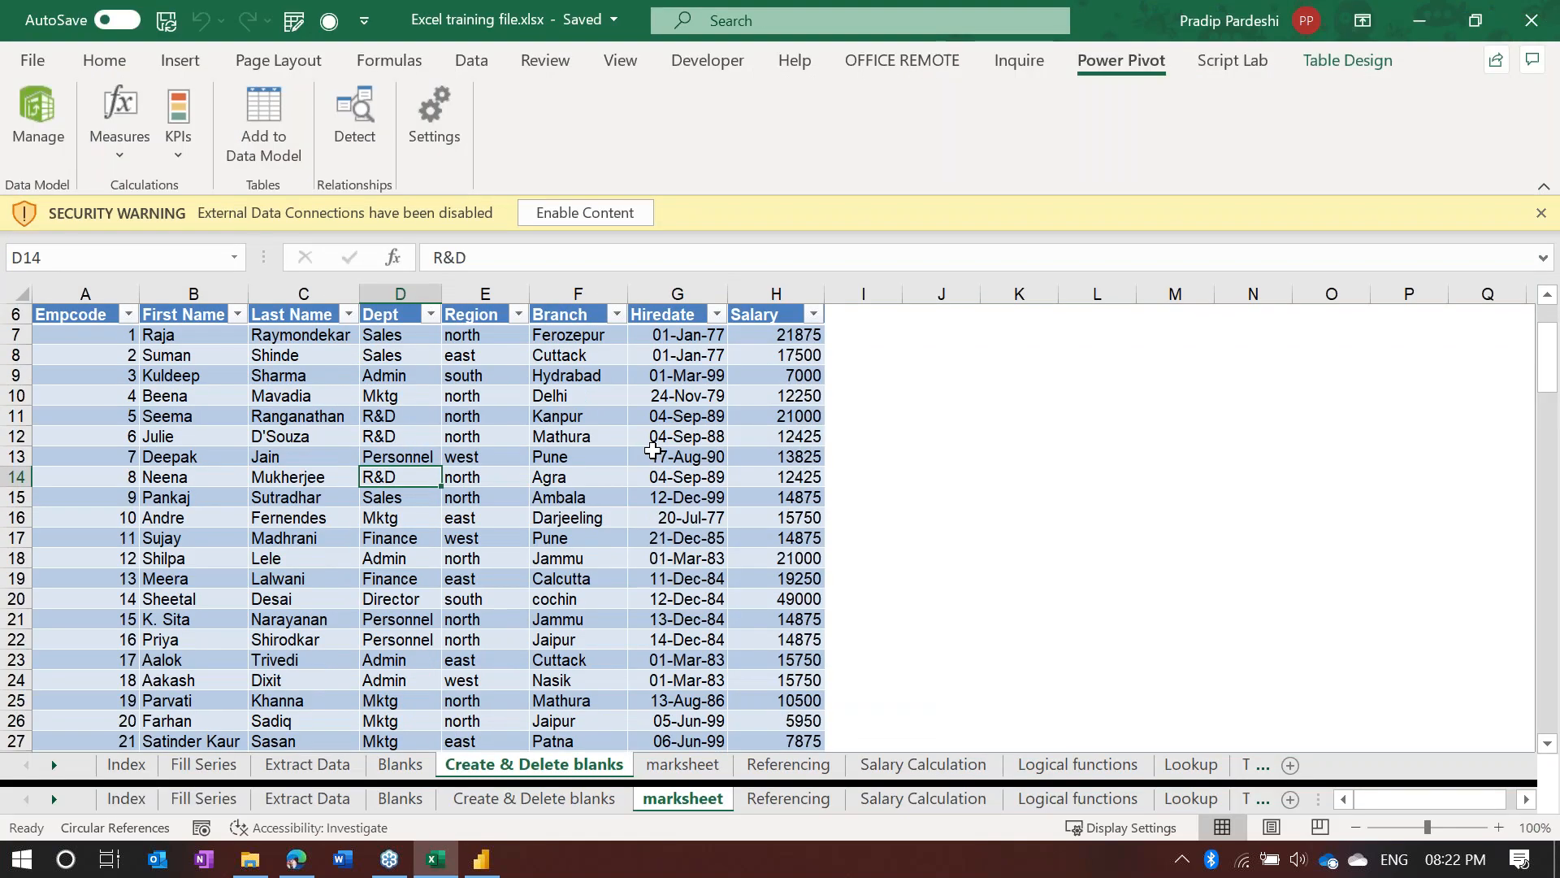
pyautogui.click(654, 449)
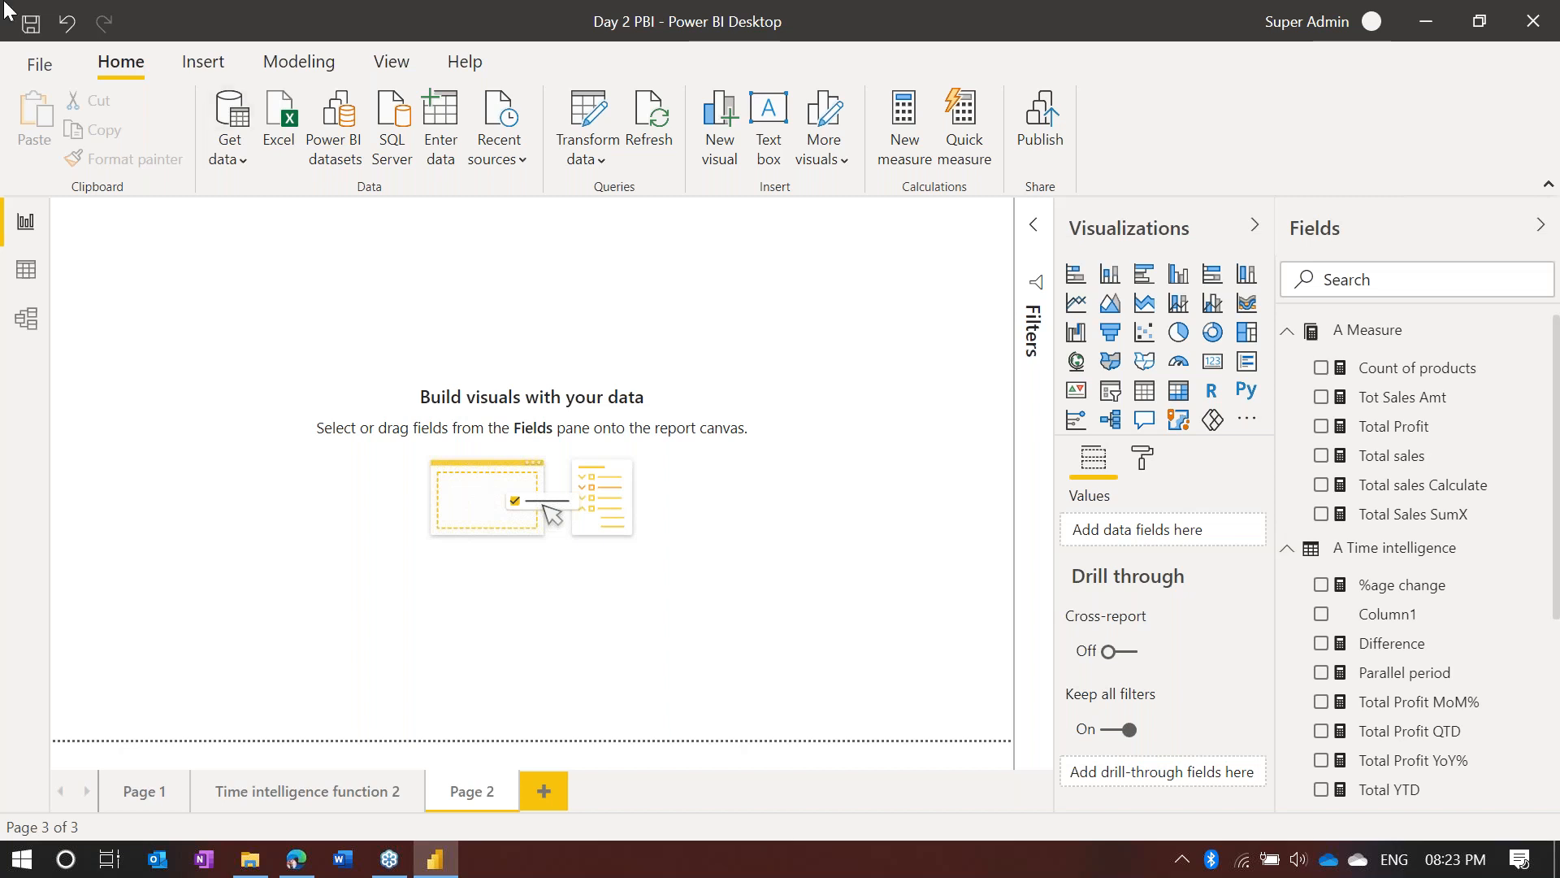
pyautogui.click(30, 23)
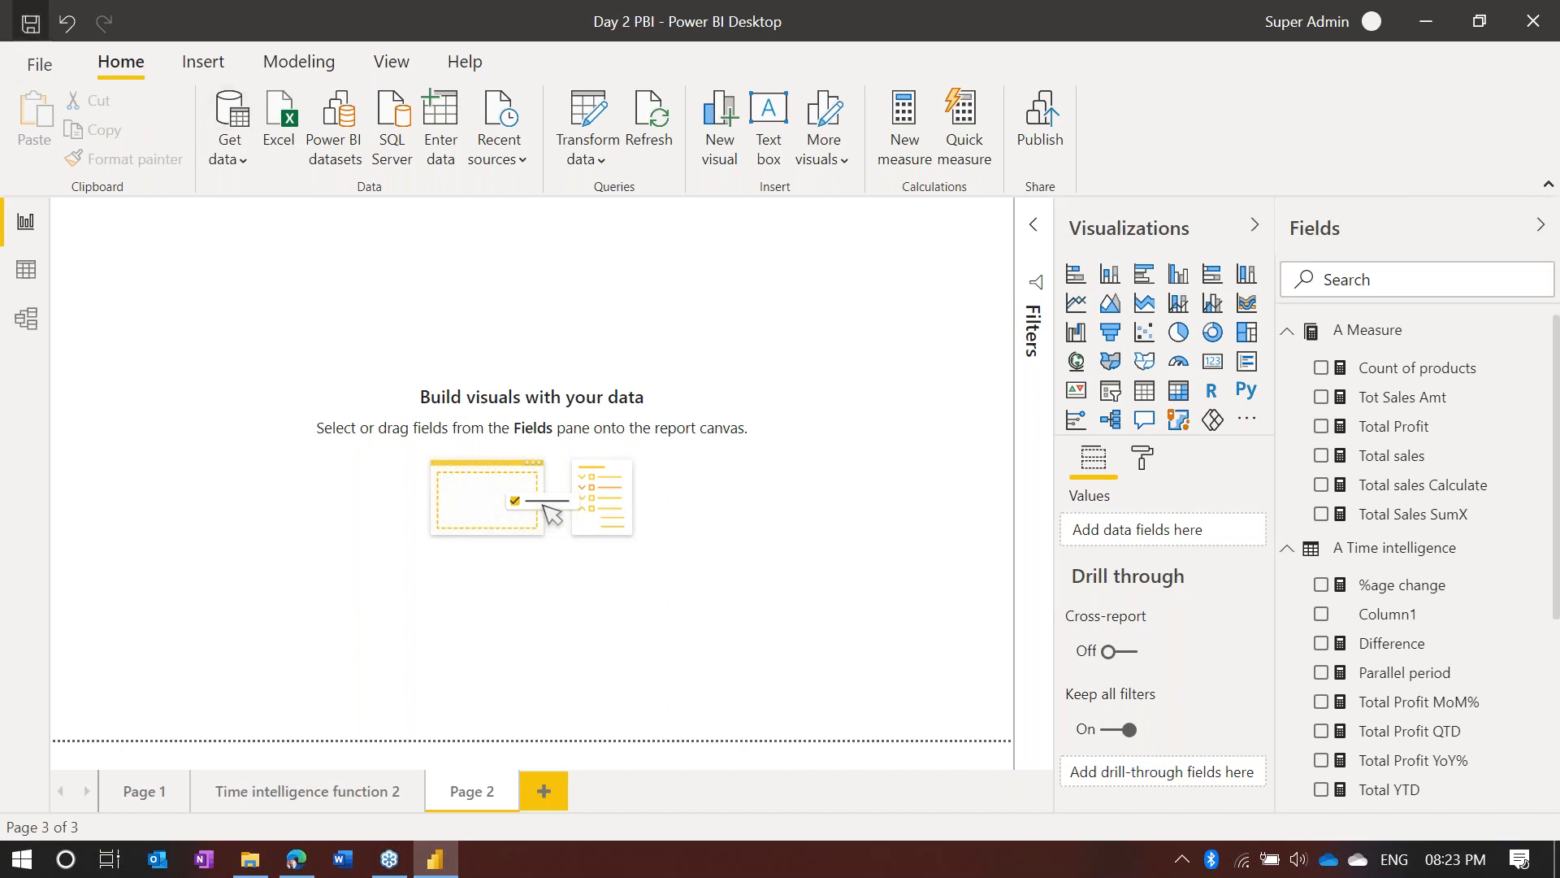
pyautogui.click(1552, 27)
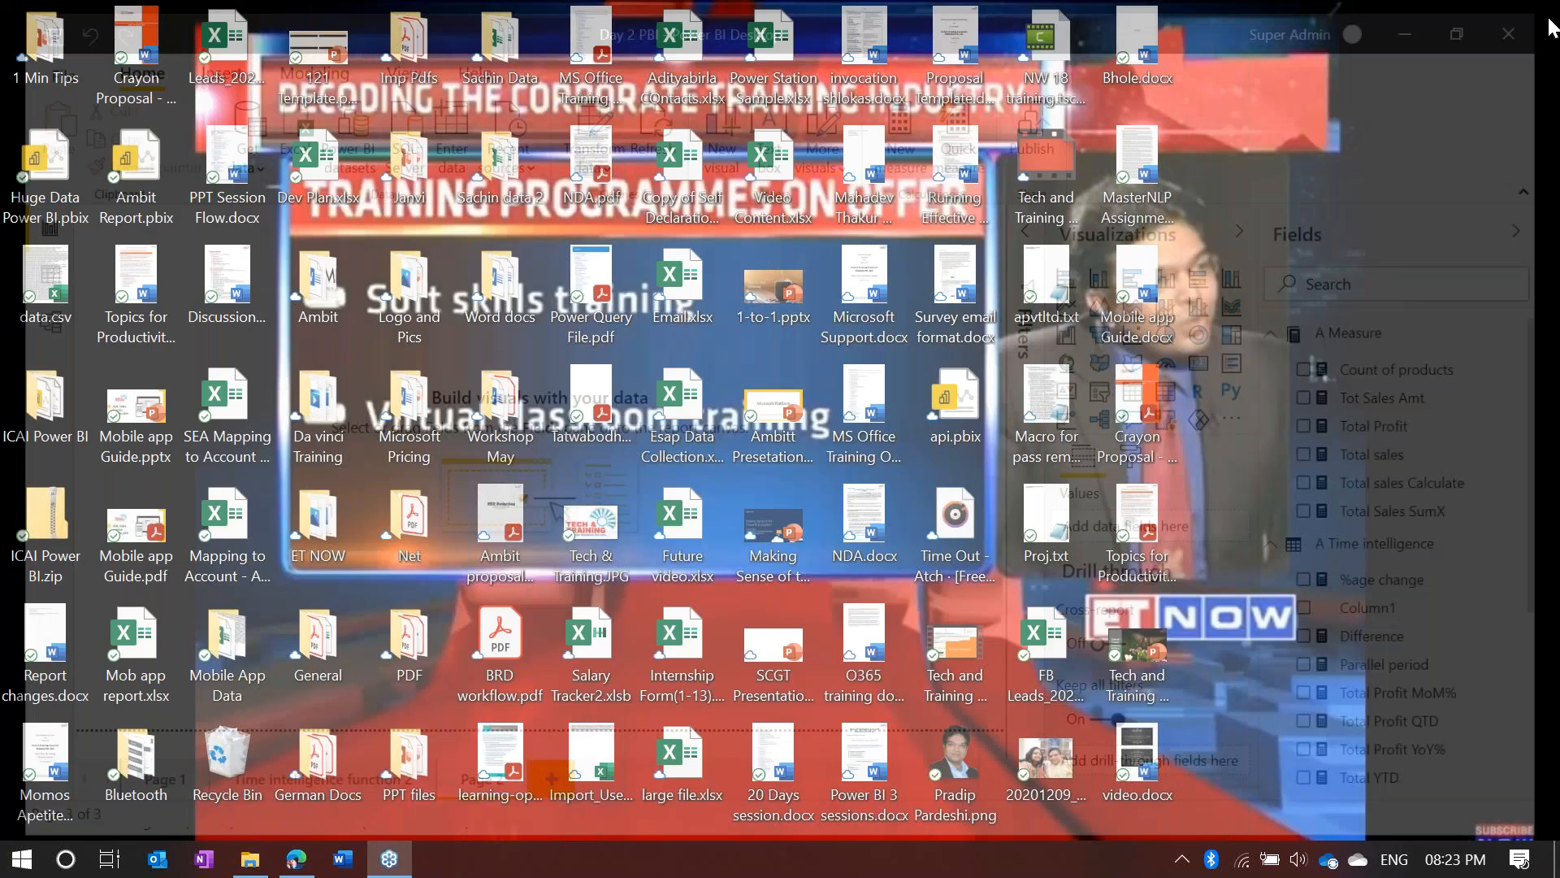
# Step: Launch Power BI Desktop and get data from the Excel workbook data for visualisation.xlsx
pyautogui.click(22, 859)
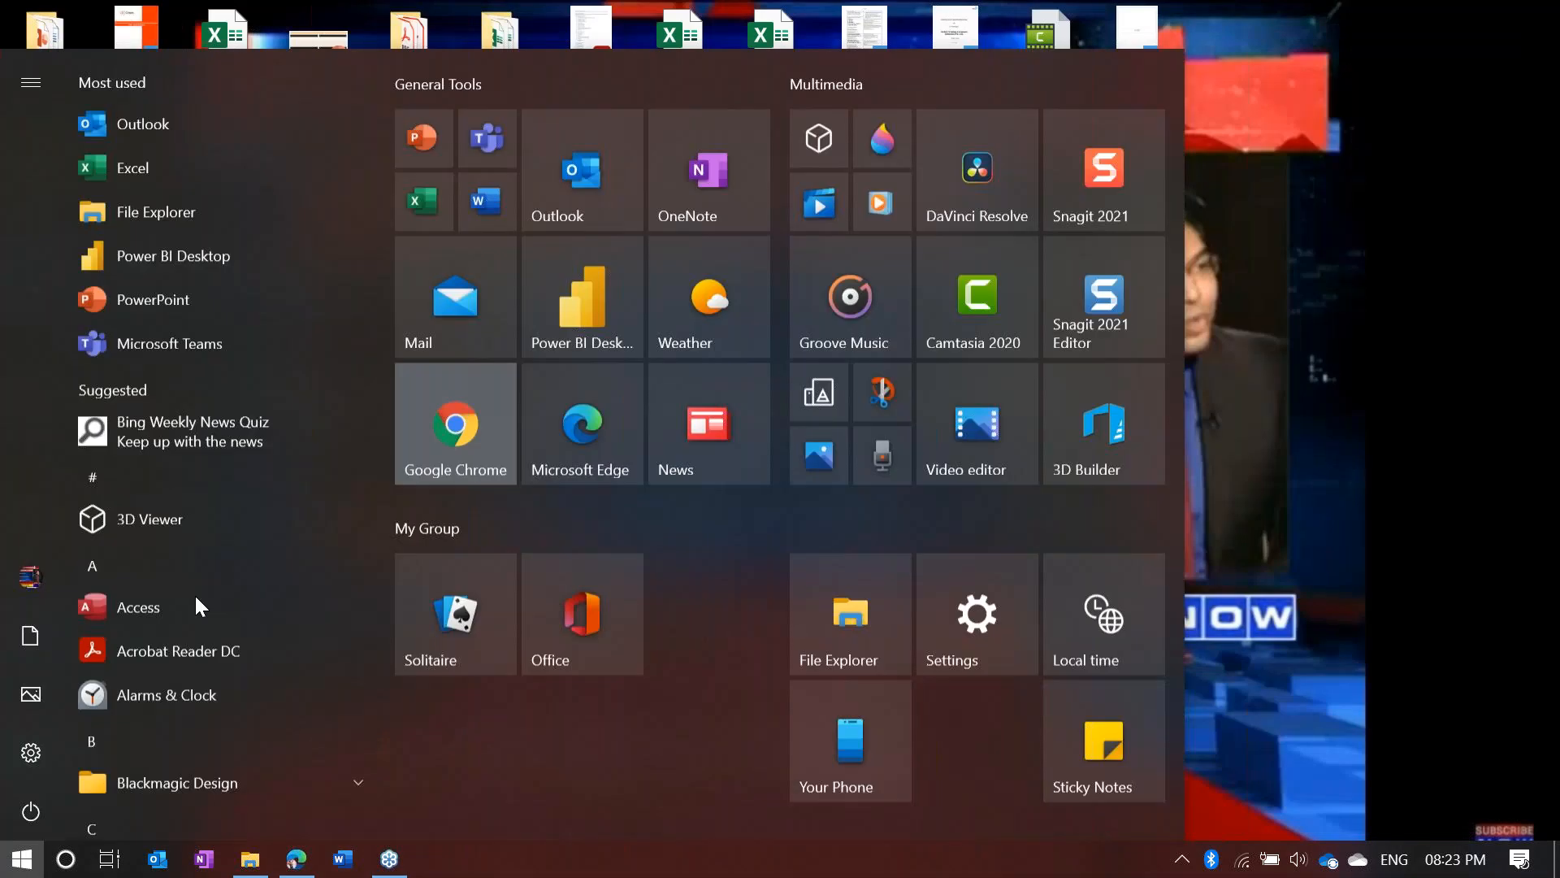
pyautogui.click(431, 380)
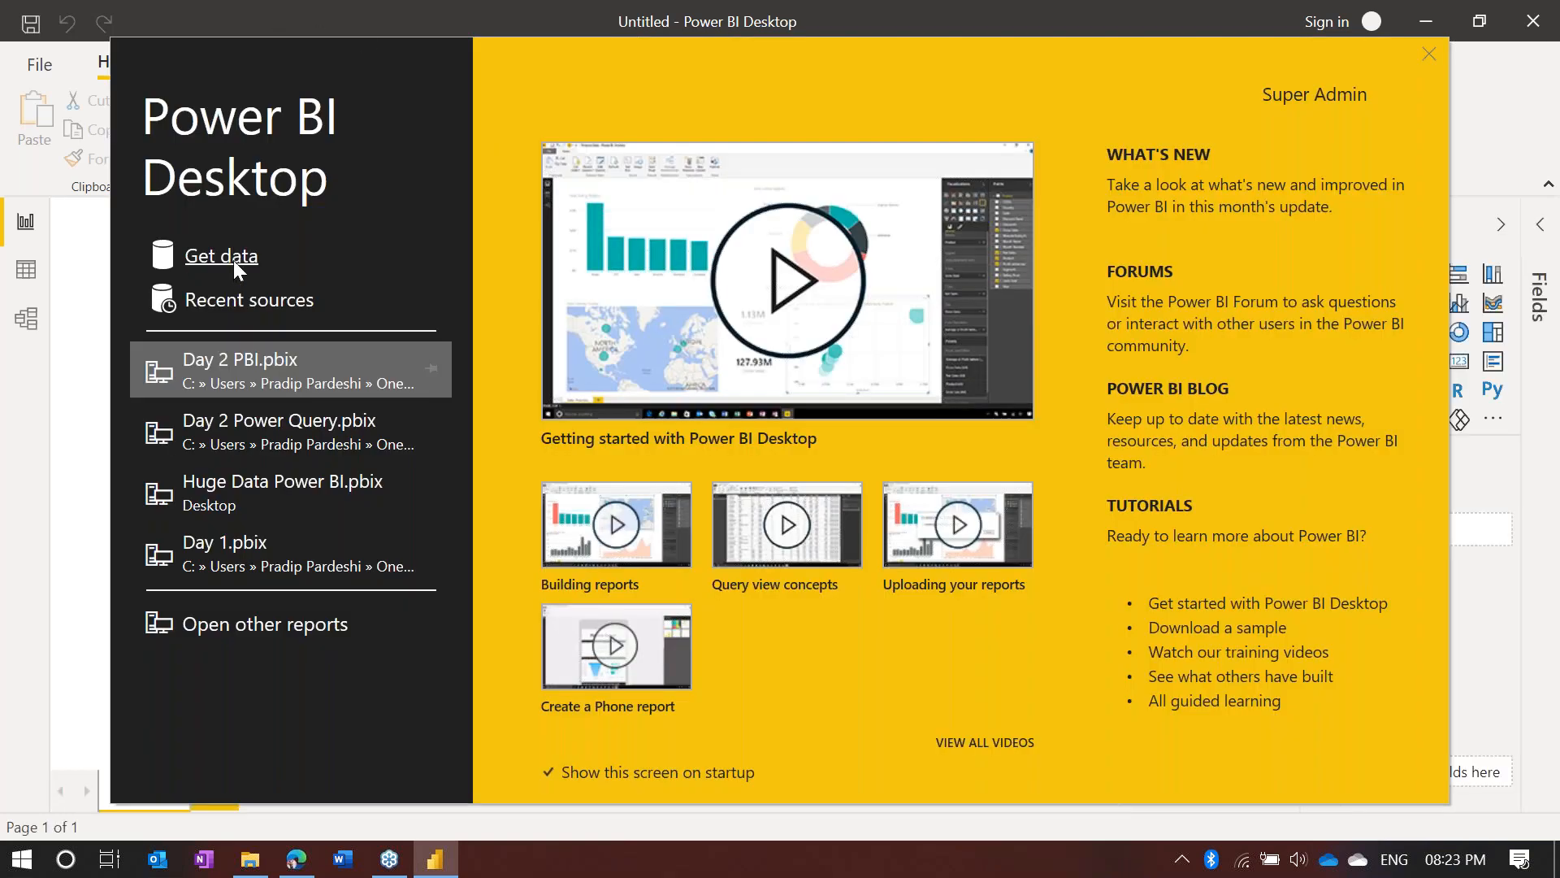
pyautogui.click(232, 260)
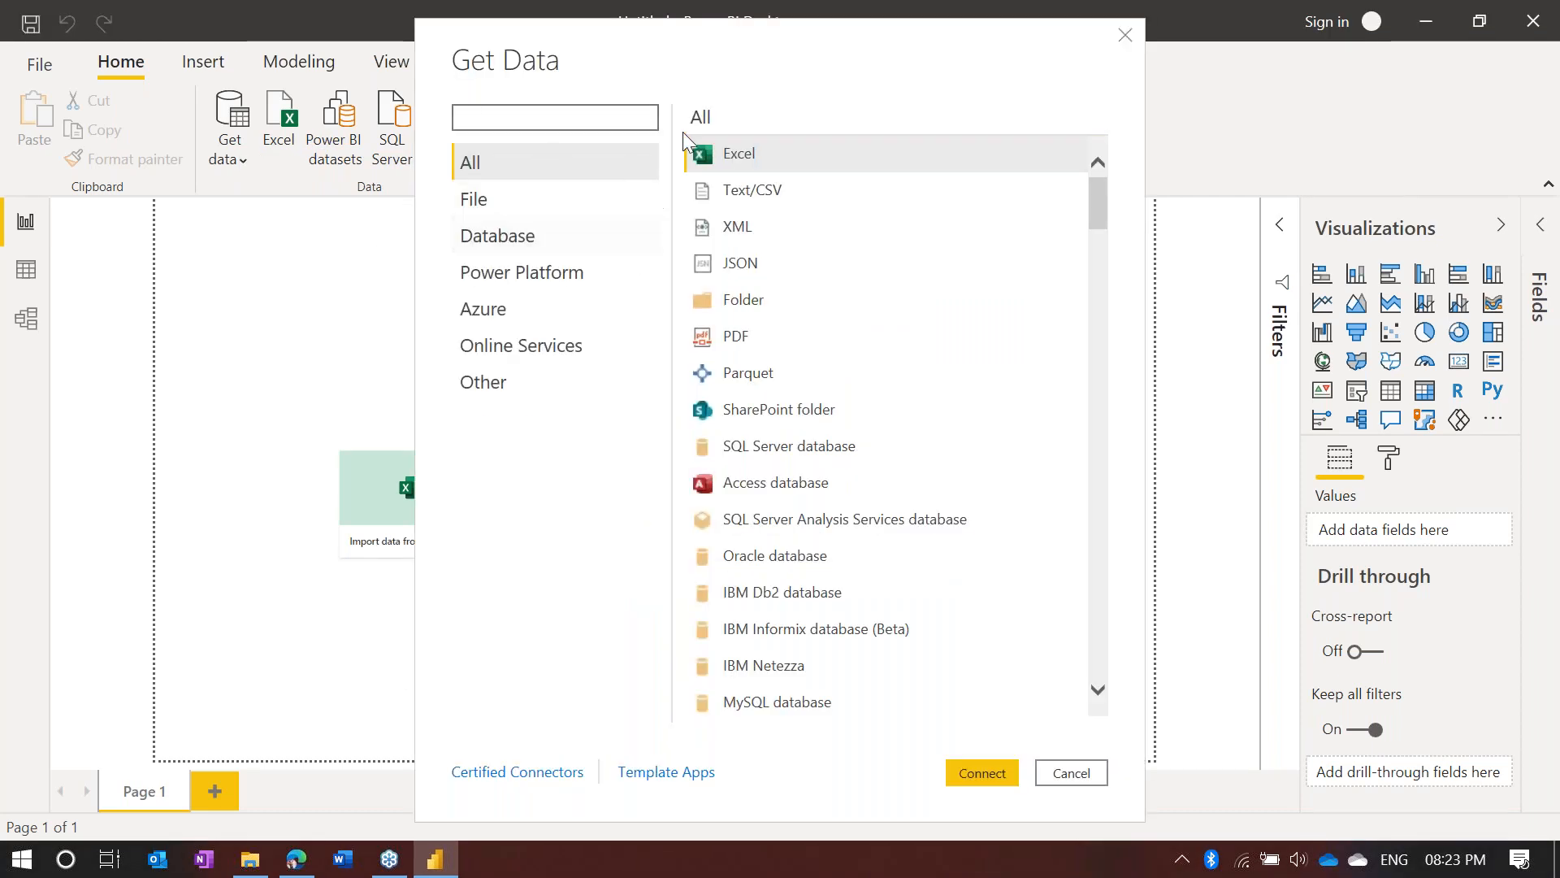
pyautogui.doubleClick(744, 162)
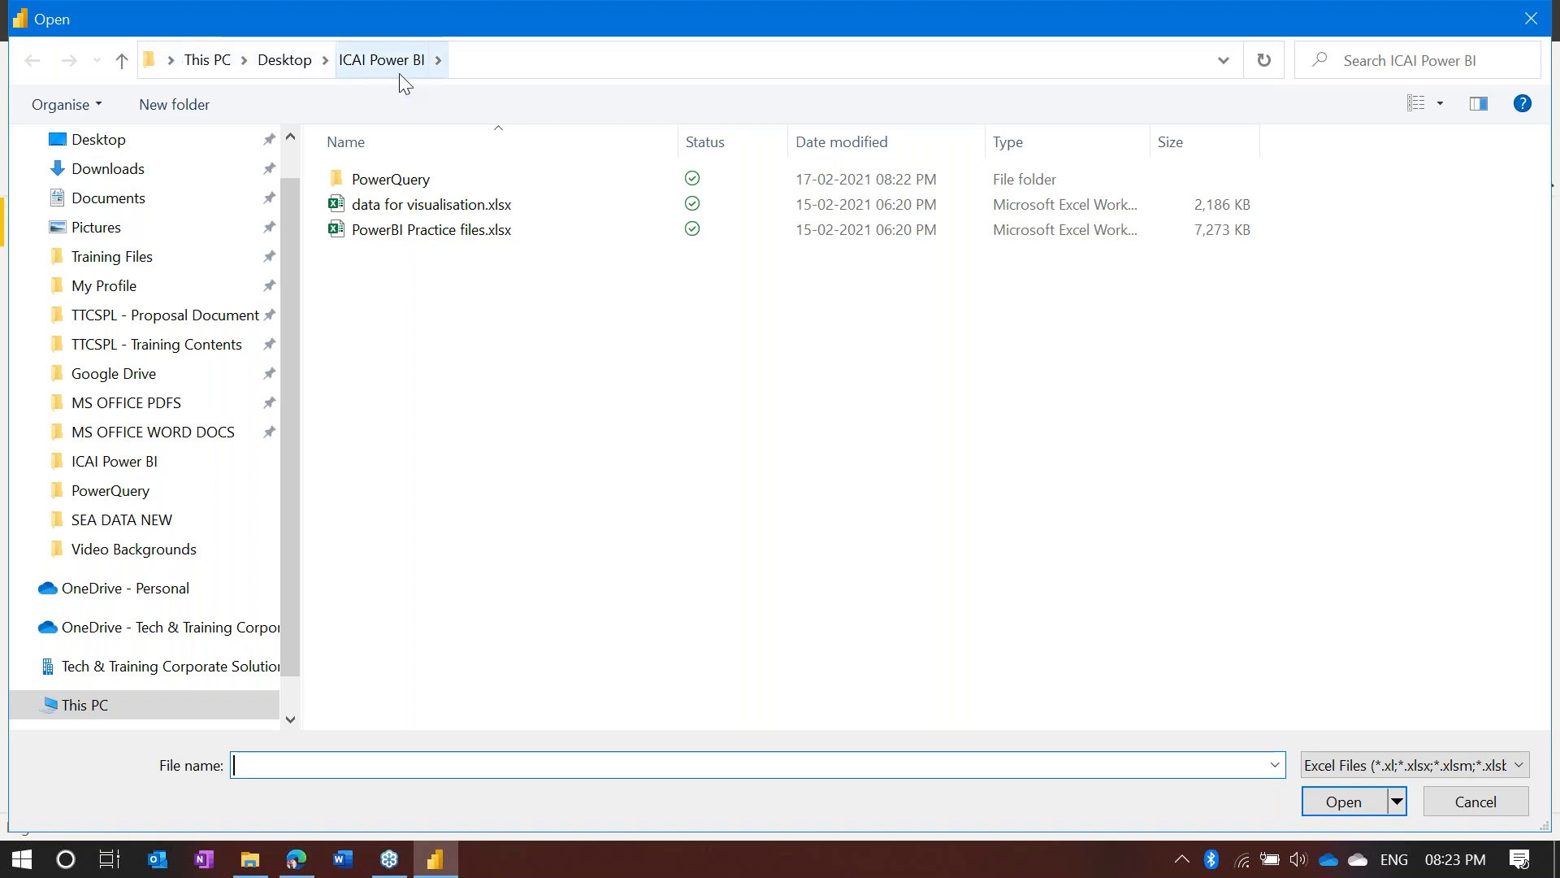
pyautogui.click(431, 205)
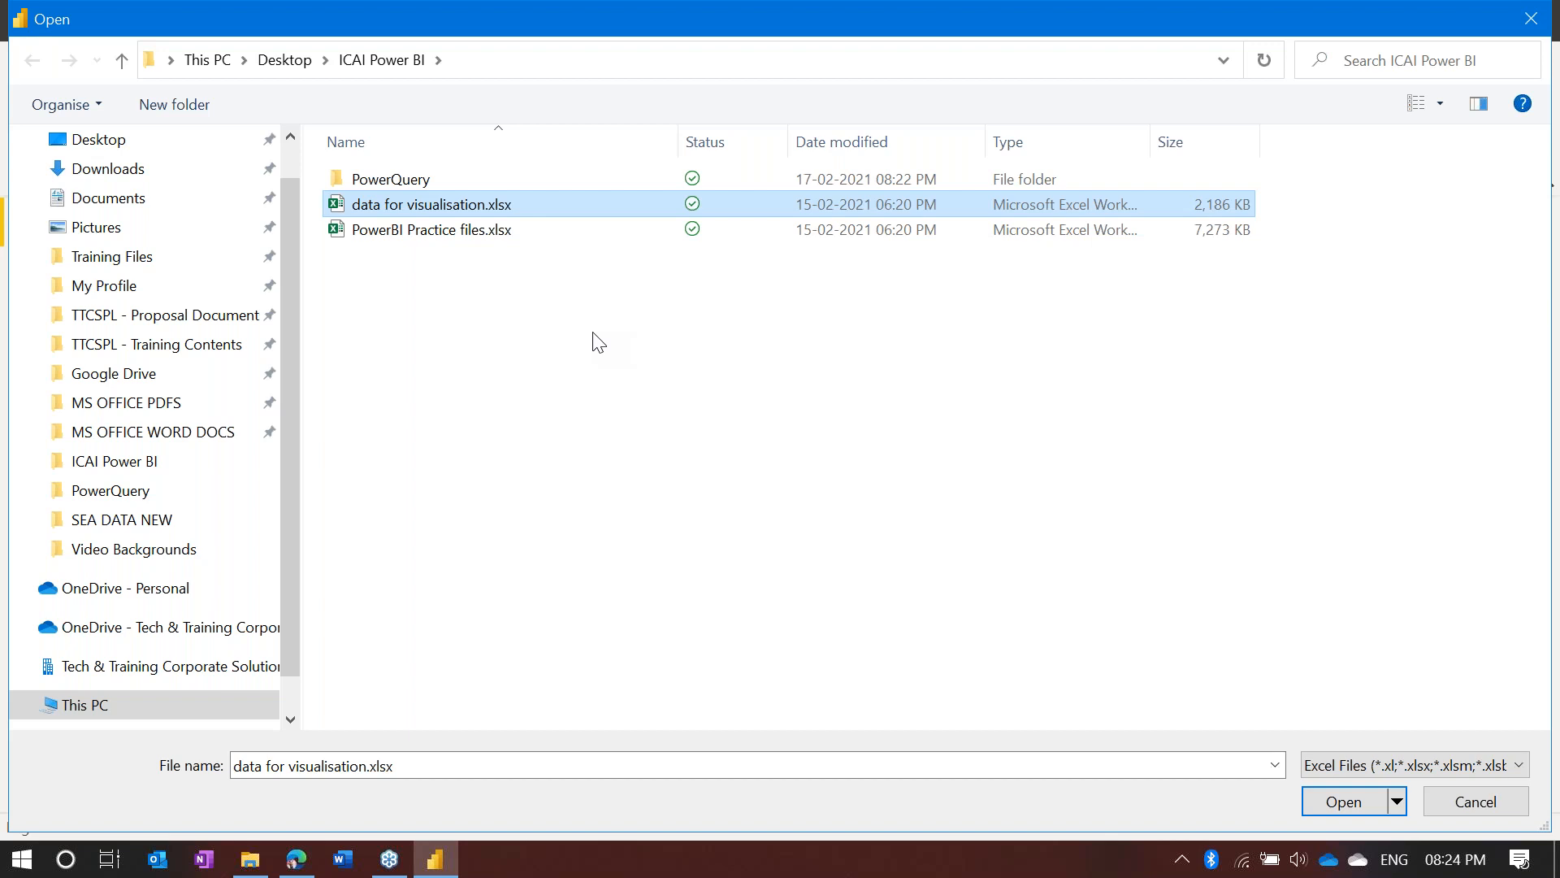
pyautogui.doubleClick(499, 206)
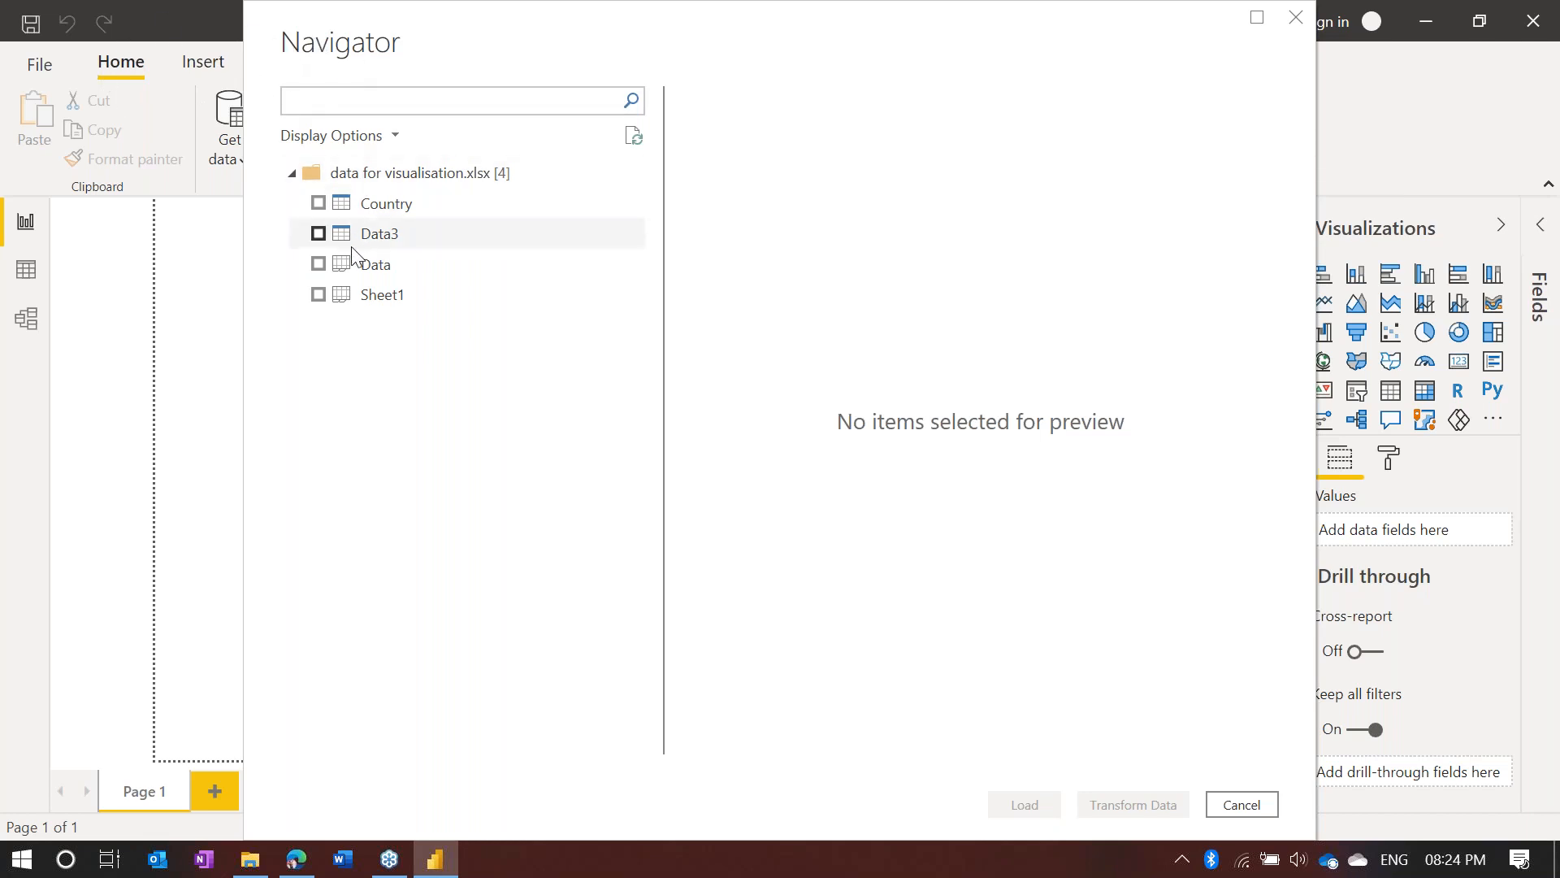
# Step: Select the Data3 table in the Navigator and load it
pyautogui.click(389, 252)
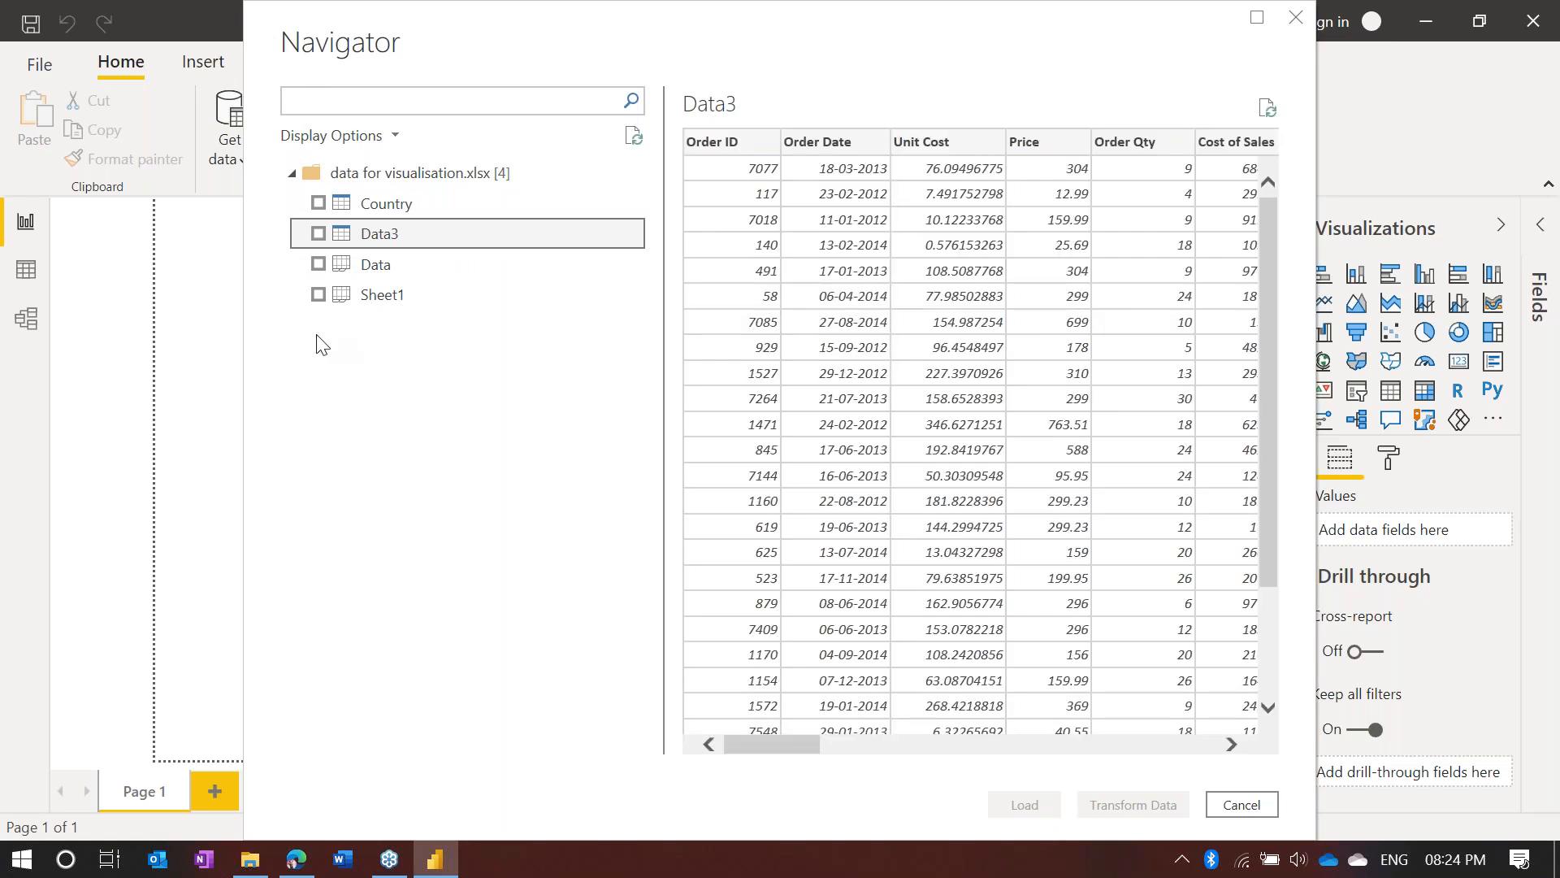
pyautogui.click(319, 234)
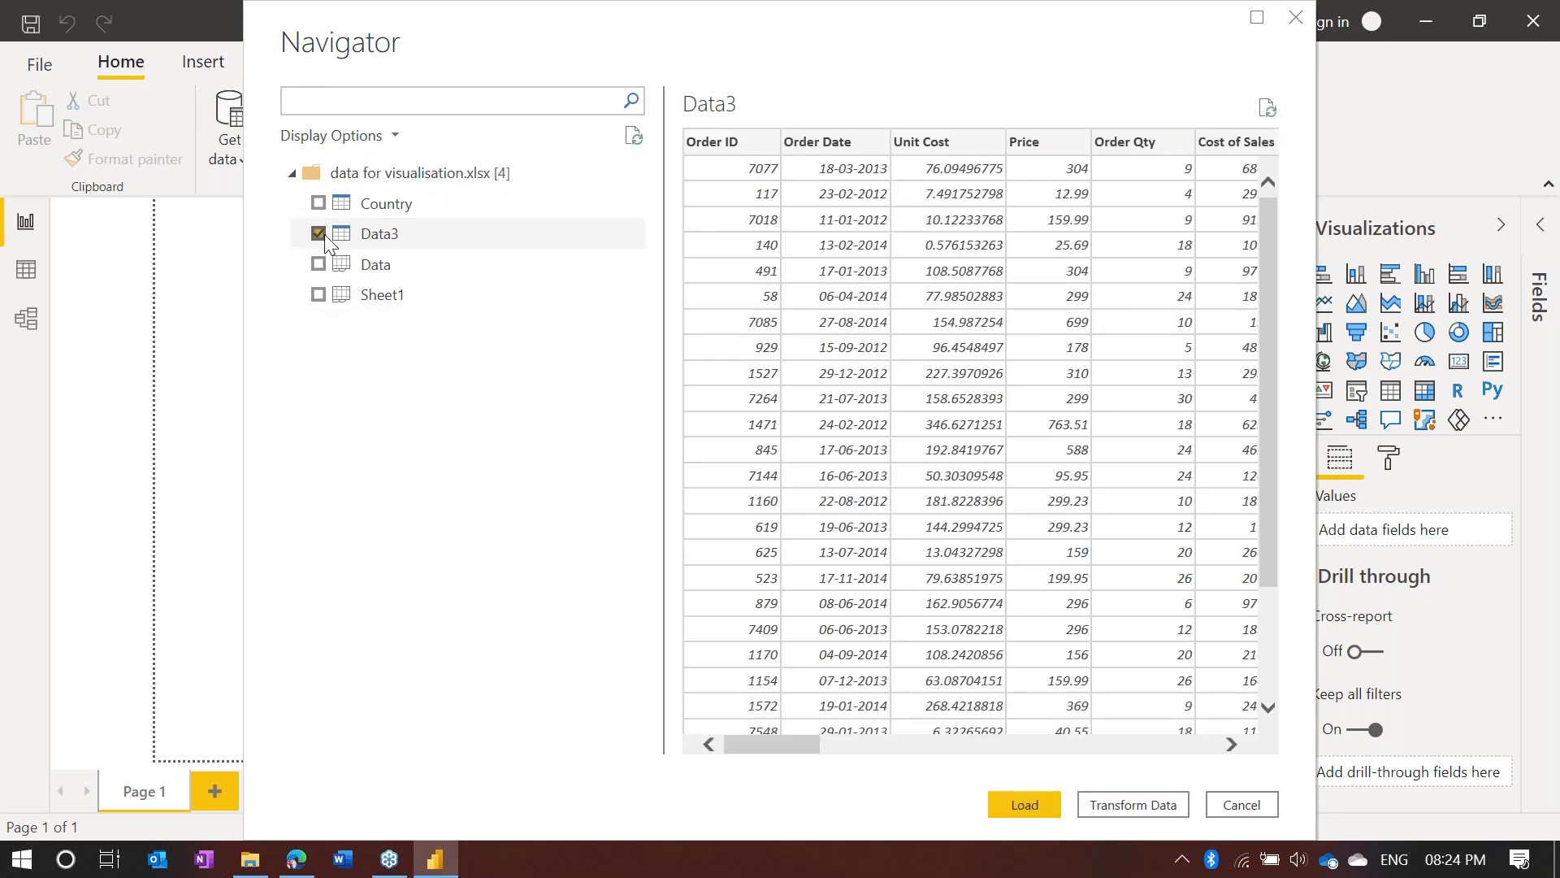
pyautogui.click(1030, 803)
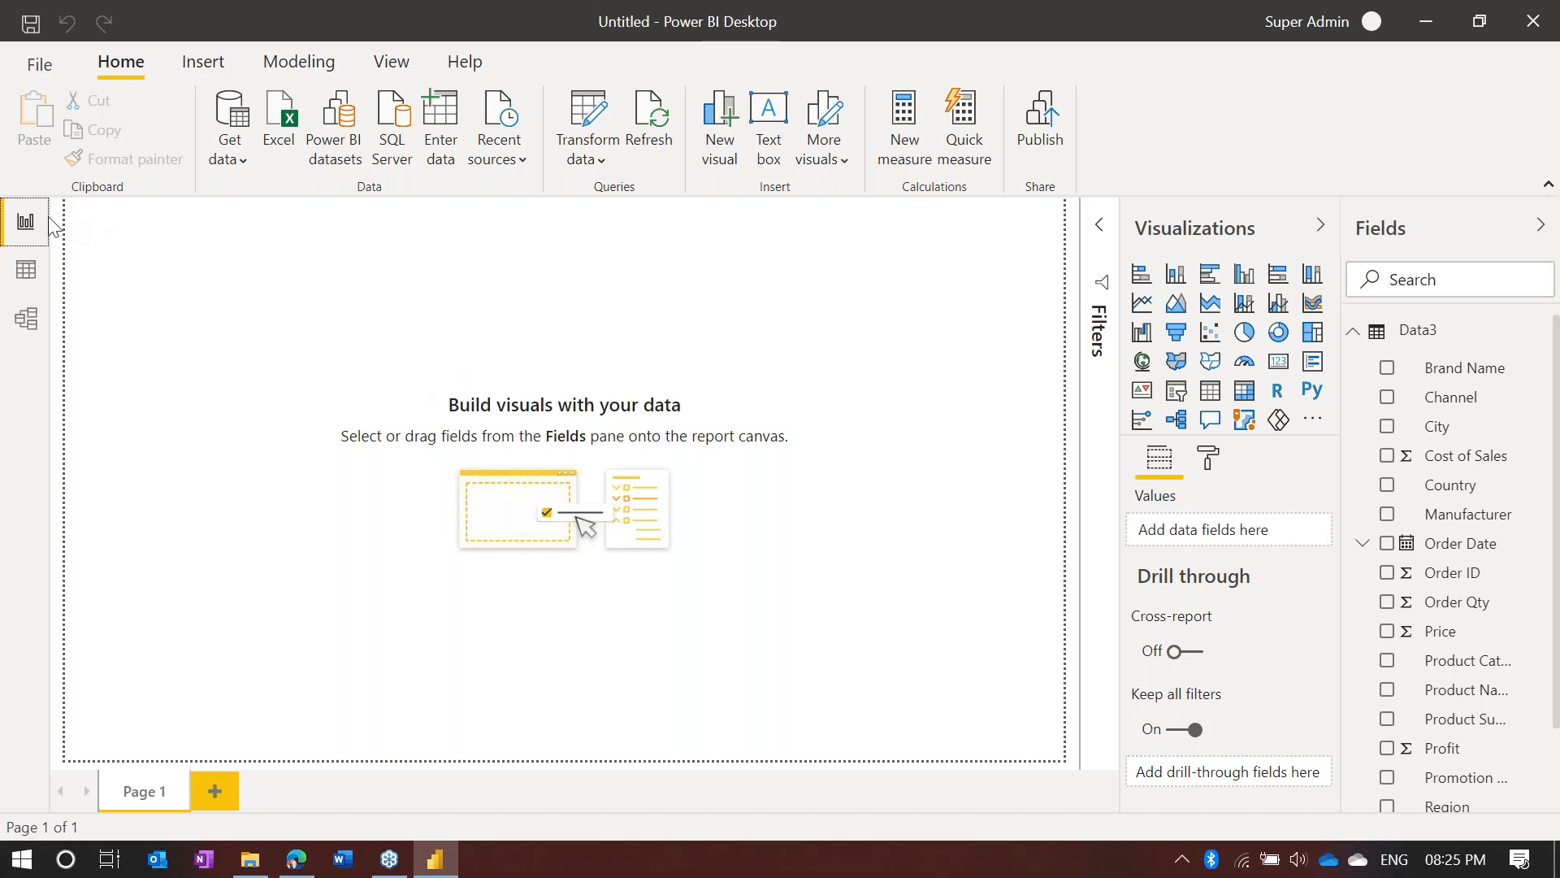
# Step: Inspect the loaded Data3 table in data view and model view, then return to the report canvas
pyautogui.click(26, 269)
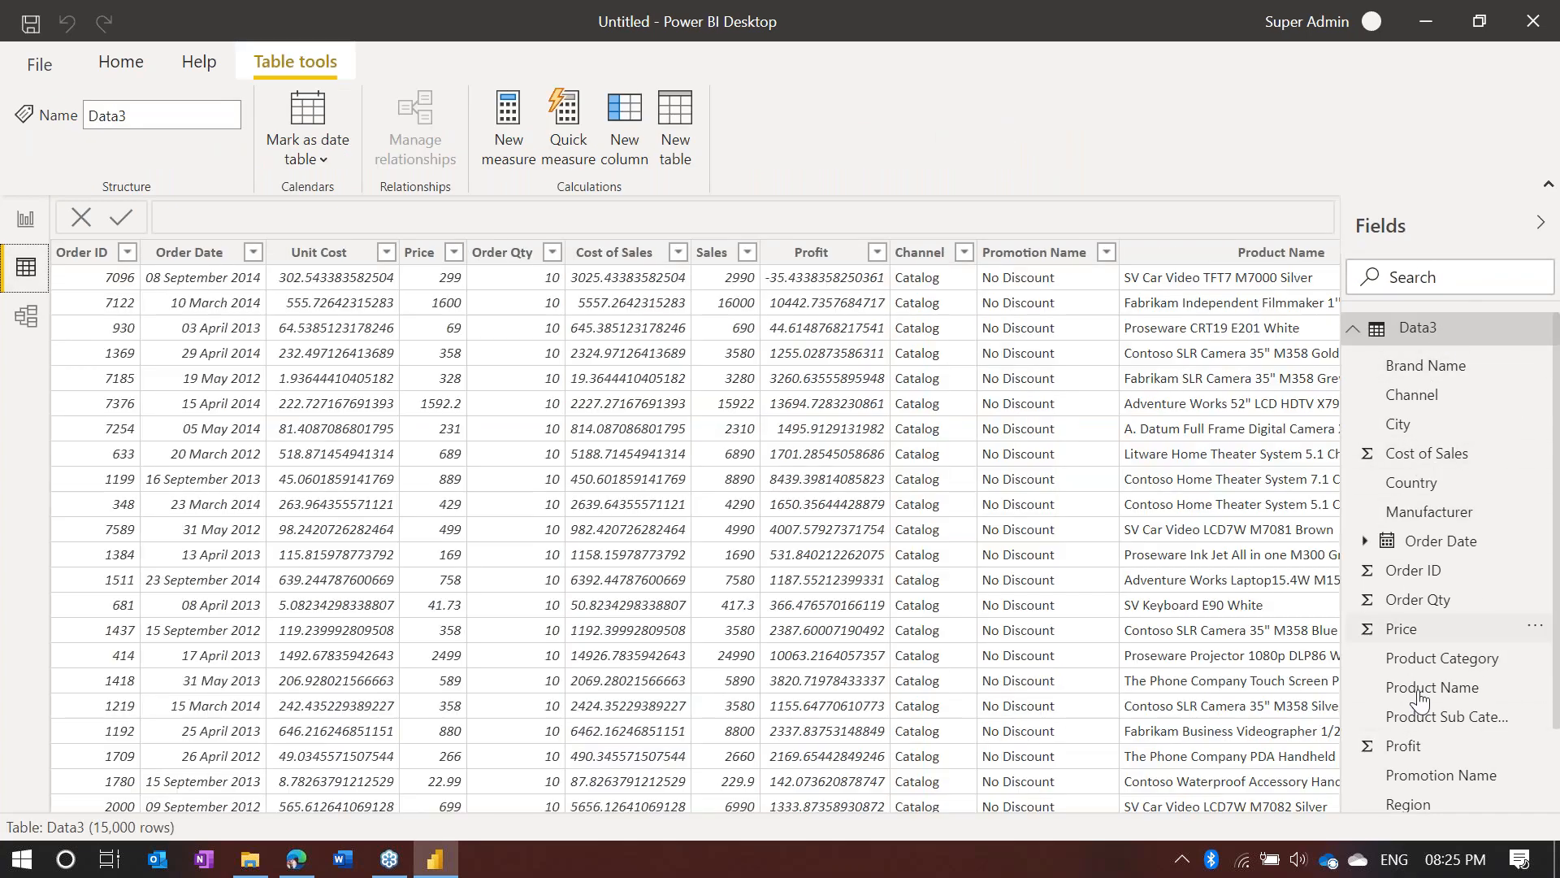
pyautogui.click(19, 321)
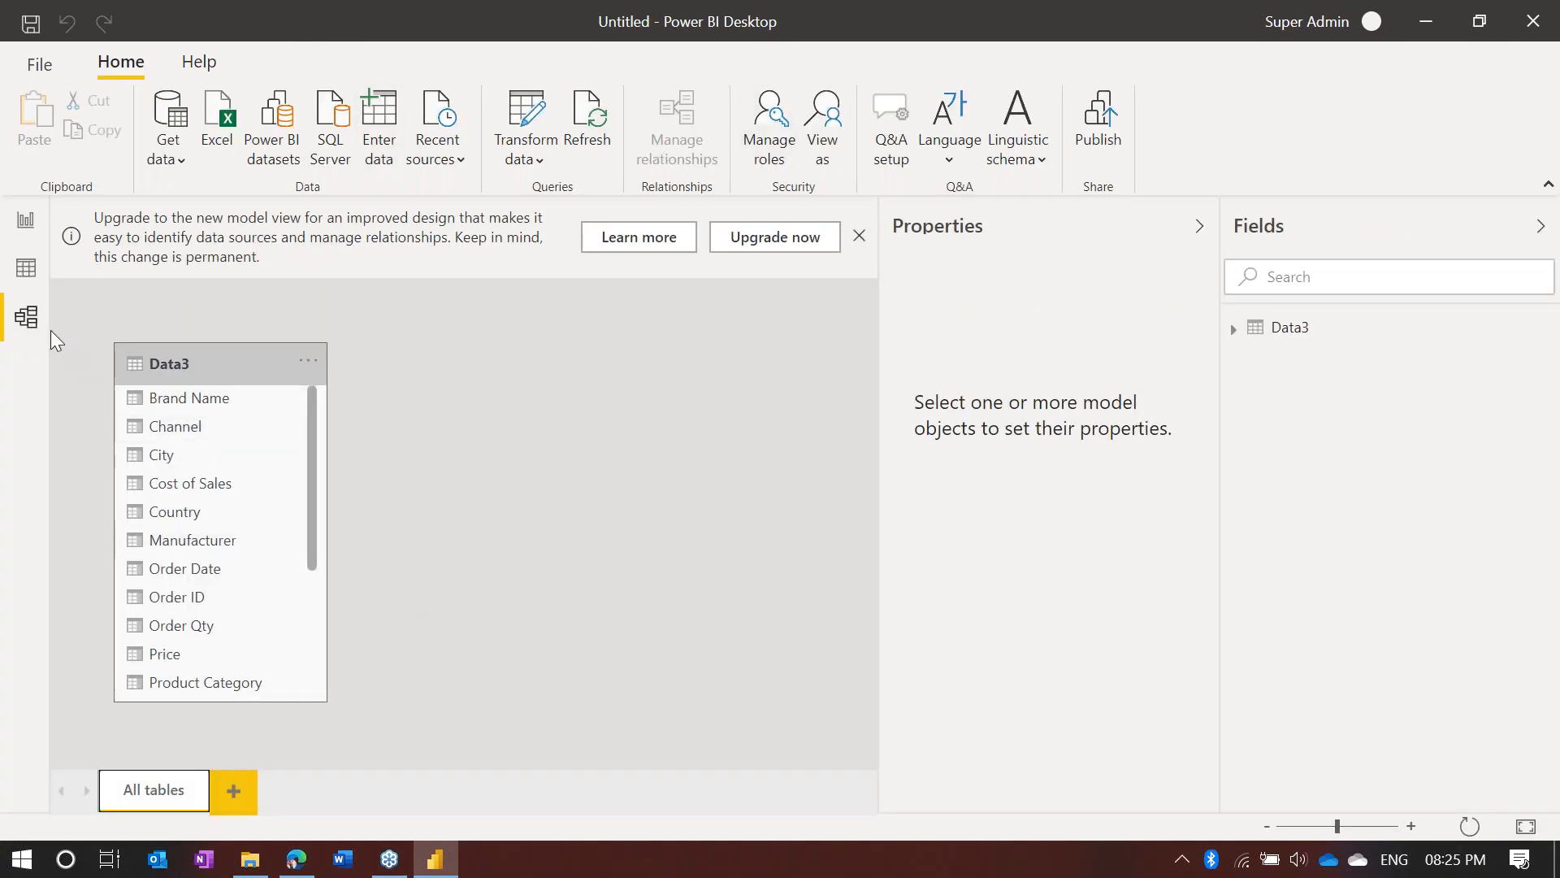
pyautogui.click(760, 252)
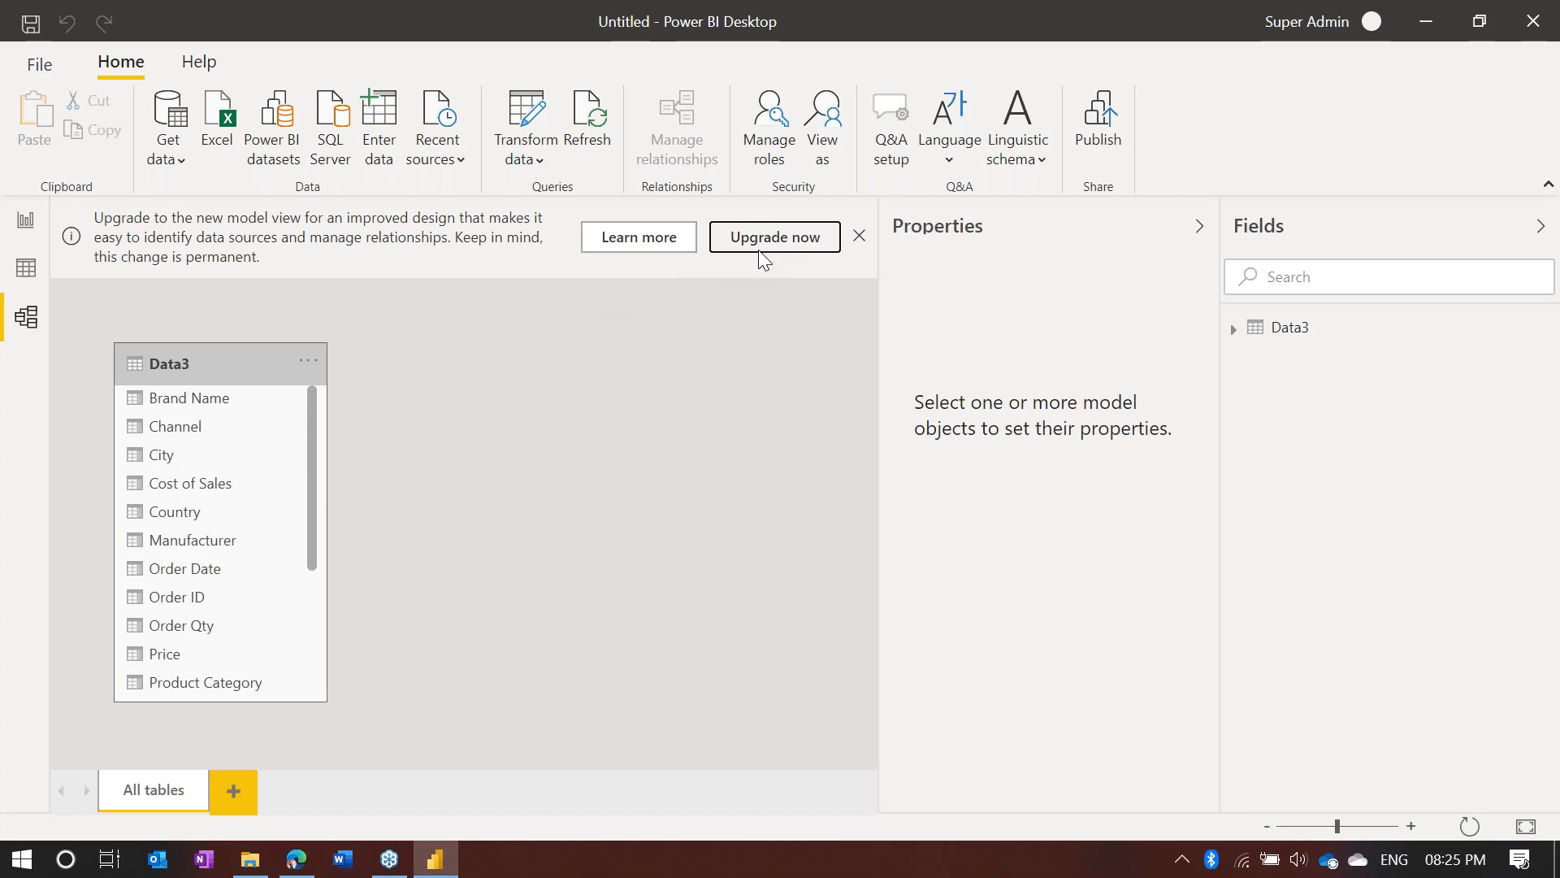
pyautogui.click(32, 226)
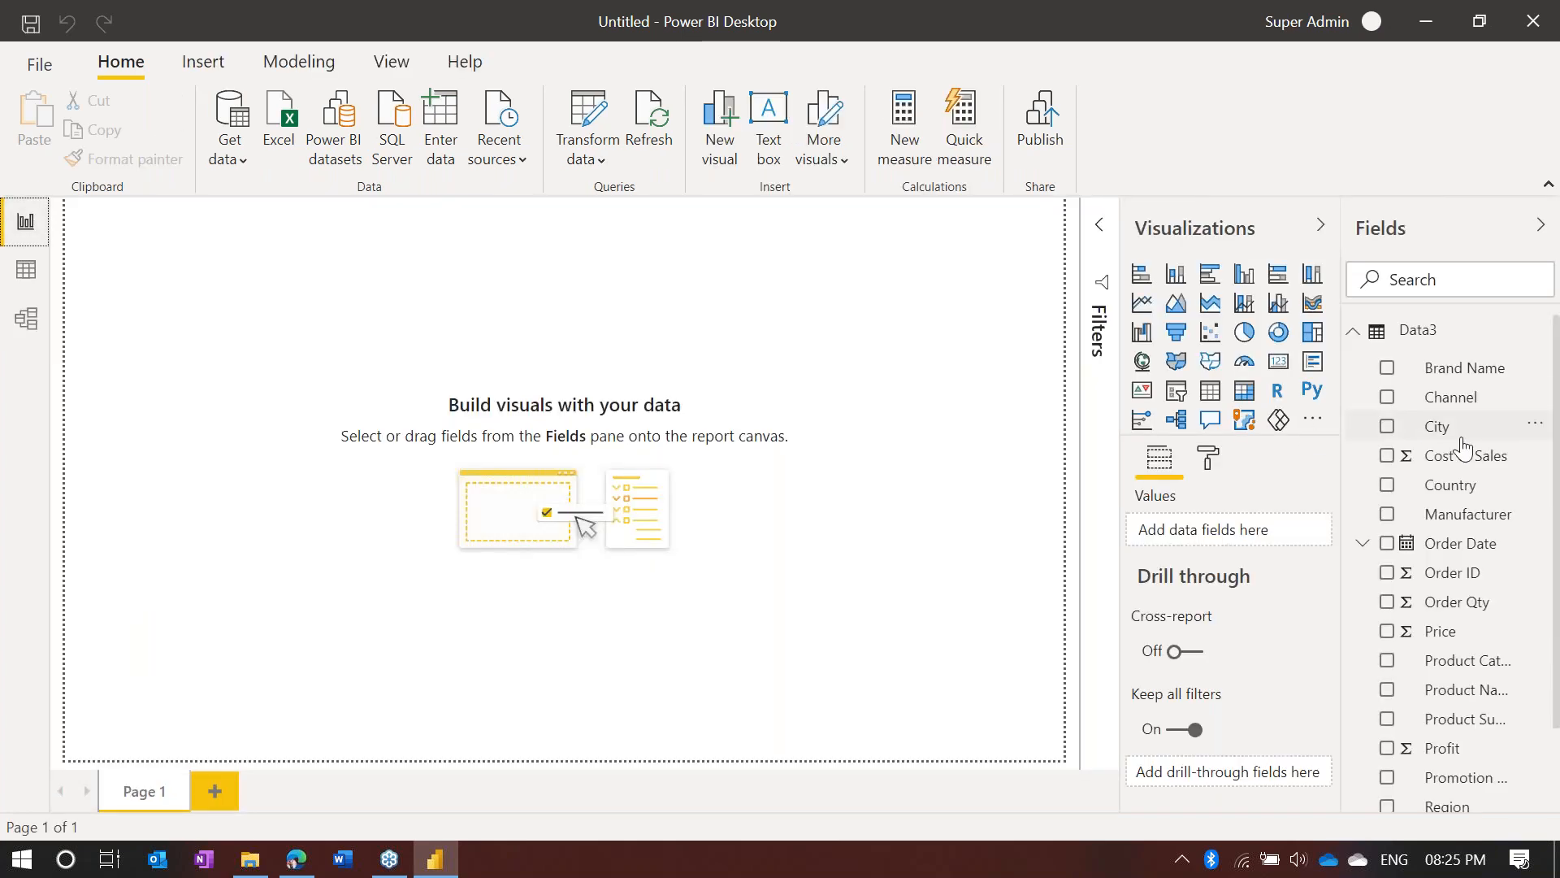
pyautogui.scroll(-2, 1460, 439)
pyautogui.scroll(2, 1460, 439)
pyautogui.scroll(-2, 1462, 445)
pyautogui.scroll(2, 1463, 445)
pyautogui.scroll(-2, 1463, 445)
pyautogui.scroll(2, 1463, 446)
# Step: Build a table visual showing Brand Name and Profit and enlarge it on the canvas
pyautogui.moveTo(798, 253); pyautogui.dragTo(199, 244)
pyautogui.moveTo(1442, 748); pyautogui.dragTo(207, 244)
pyautogui.moveTo(448, 474); pyautogui.dragTo(514, 599)
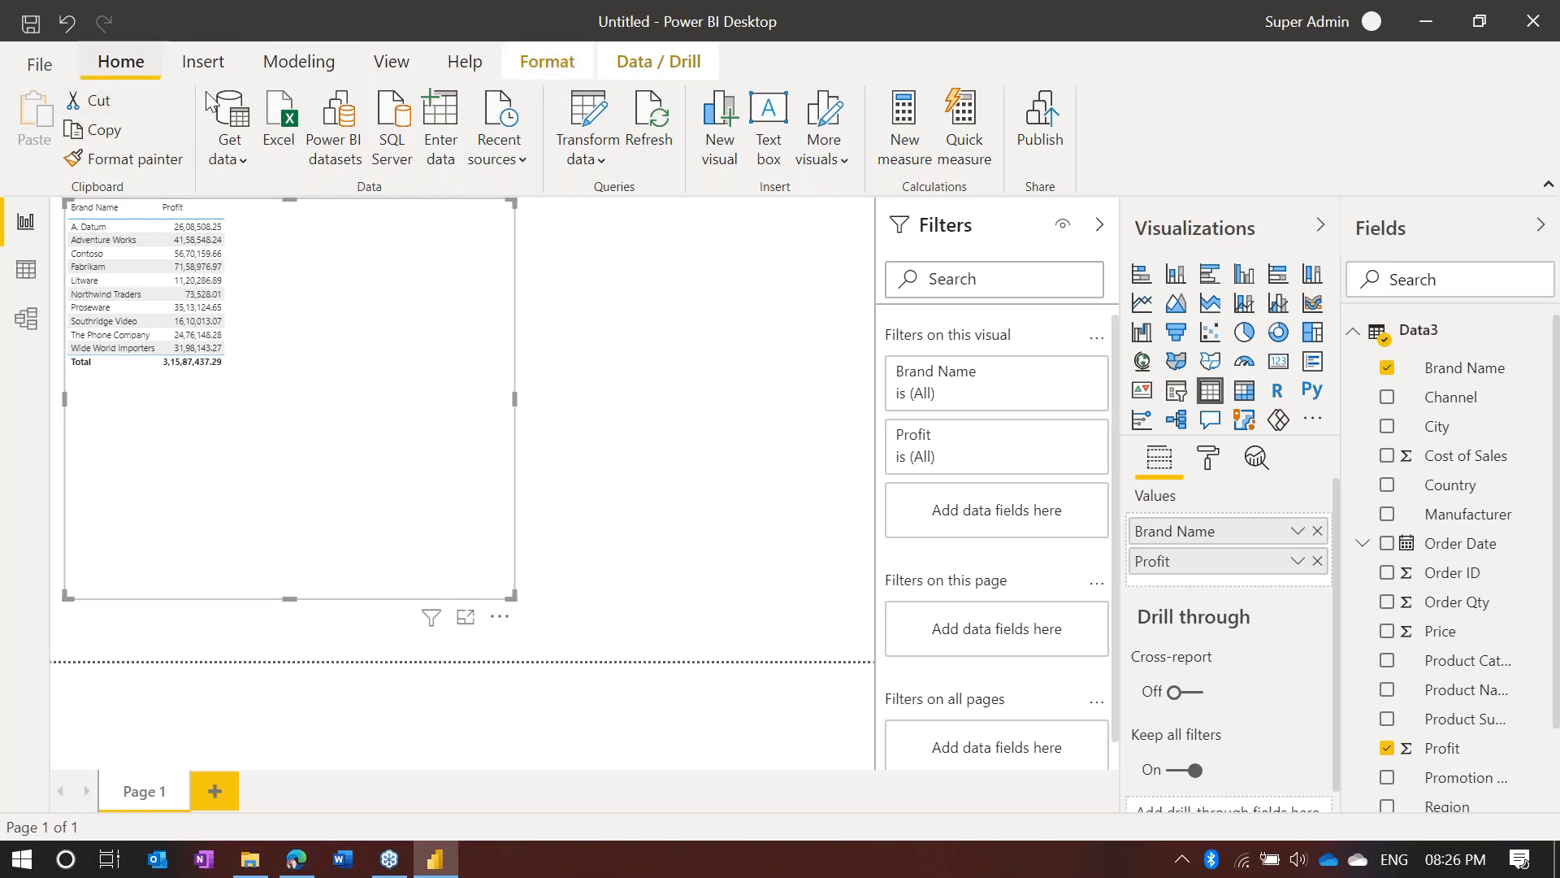
# Step: Customize the current report theme, setting the general text font size to 17 pt, and apply it
pyautogui.click(395, 63)
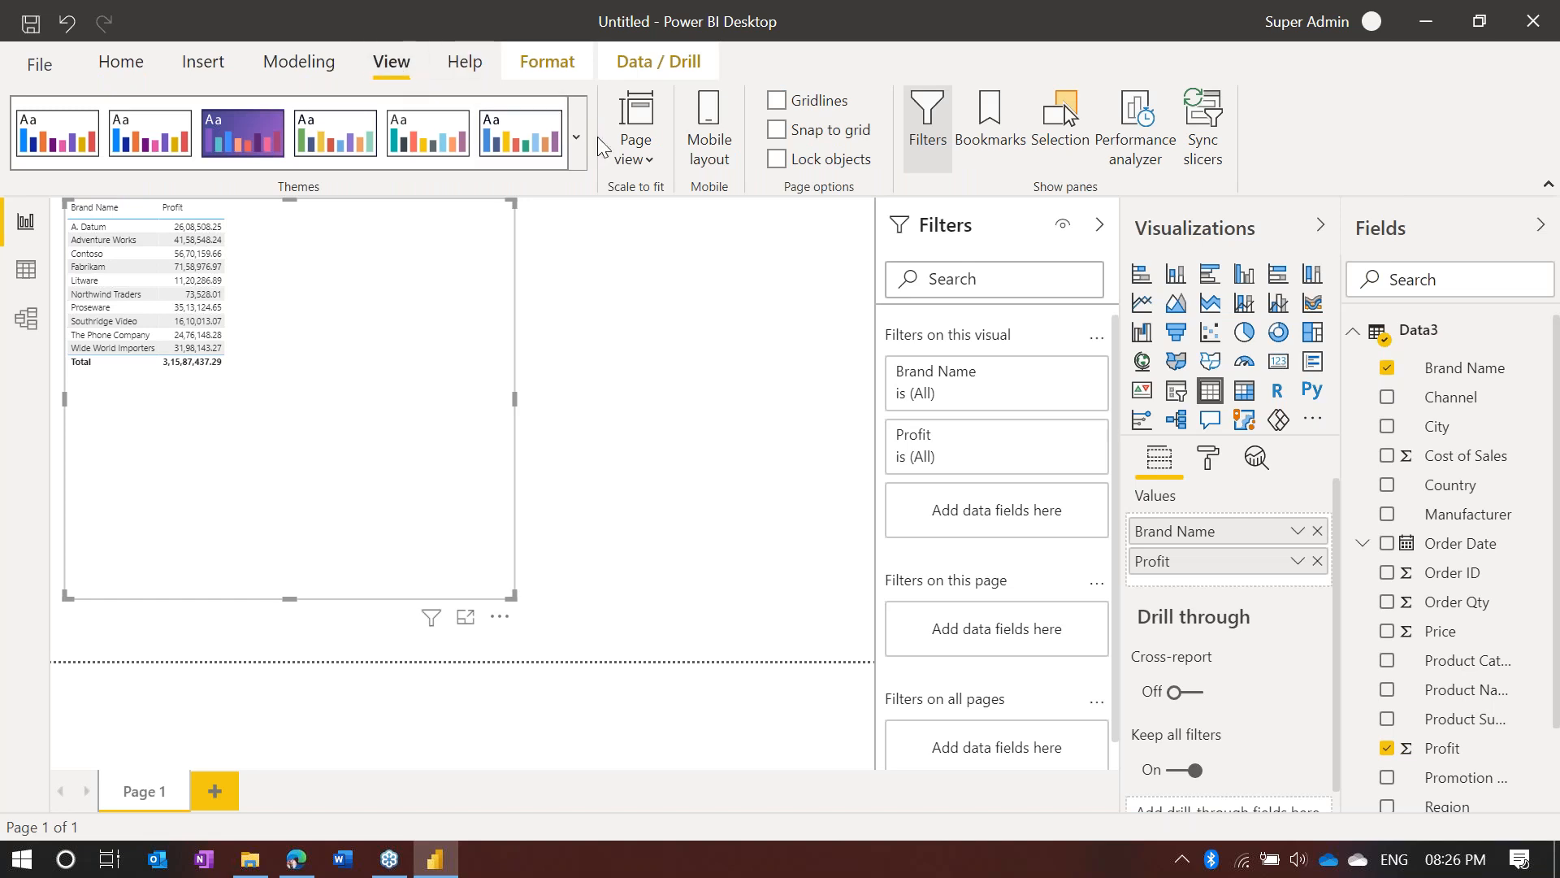
pyautogui.click(578, 145)
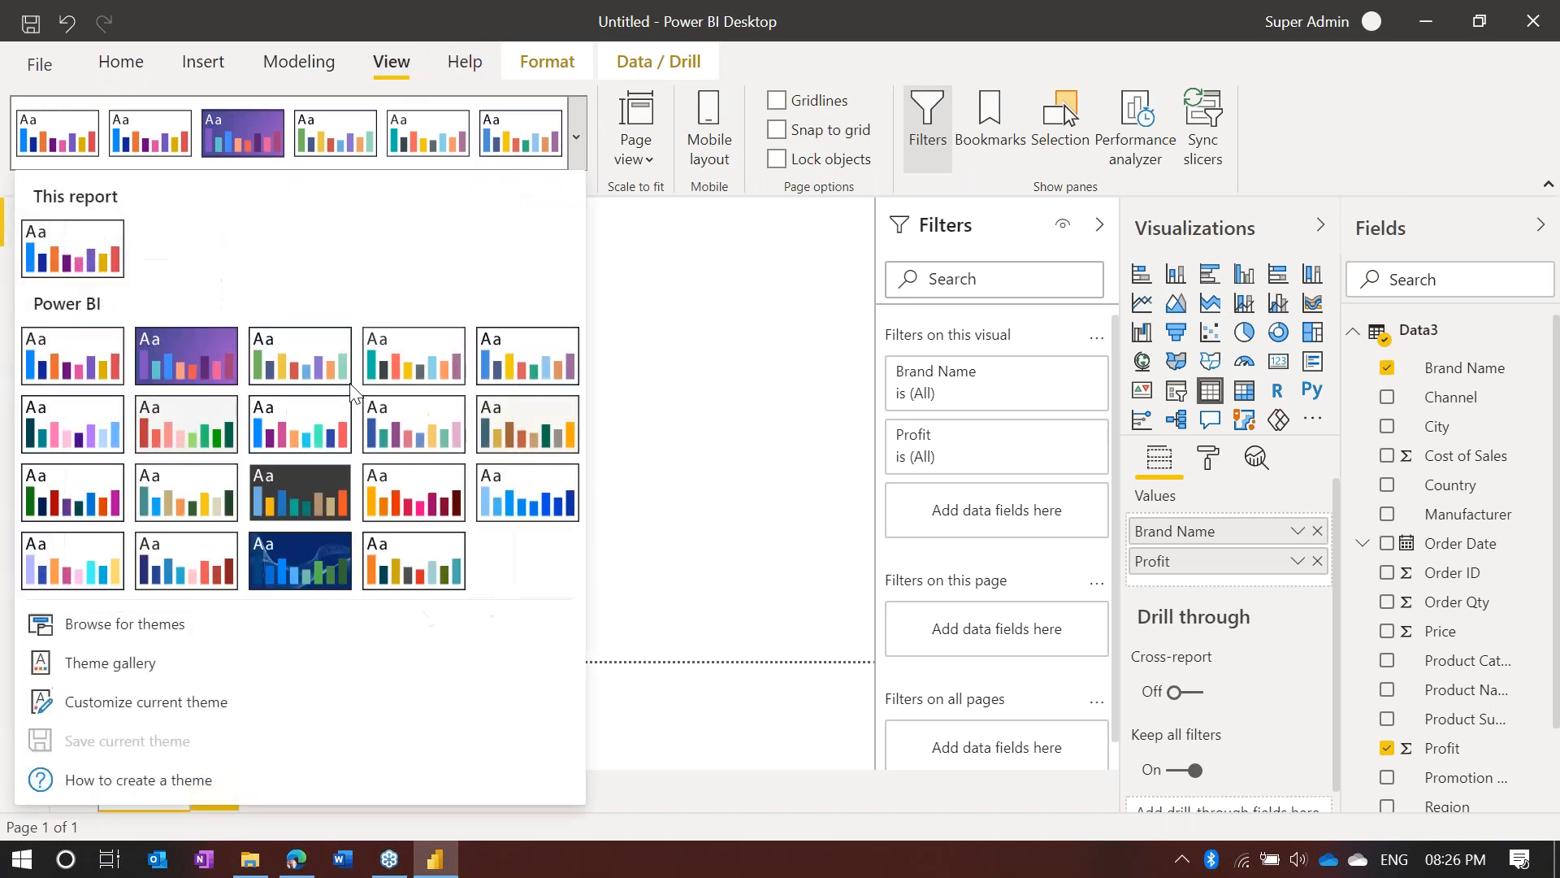
pyautogui.click(104, 704)
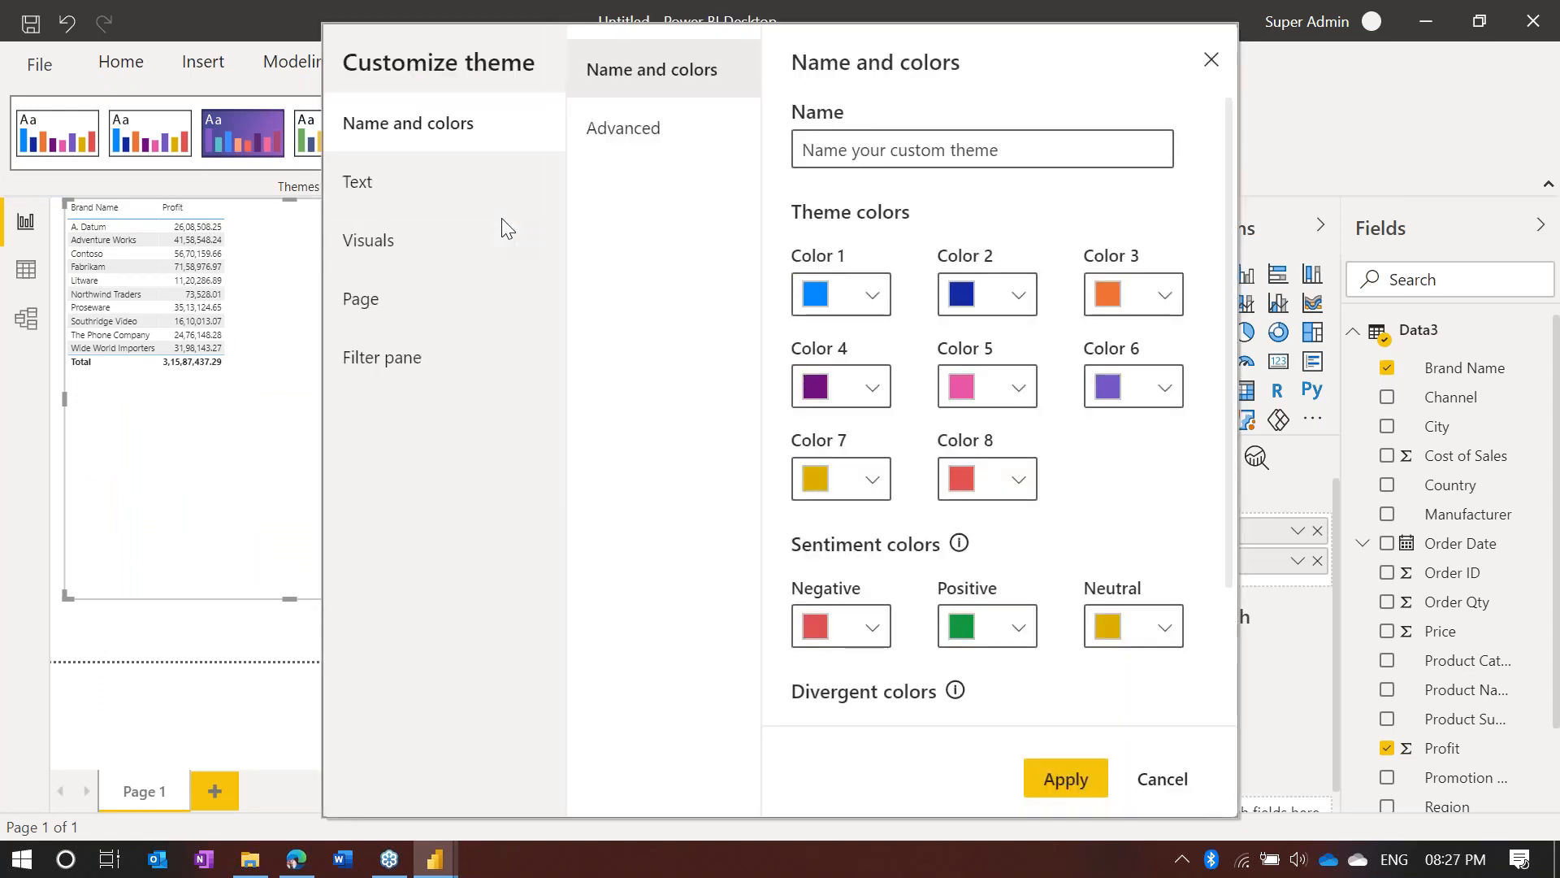
pyautogui.click(390, 200)
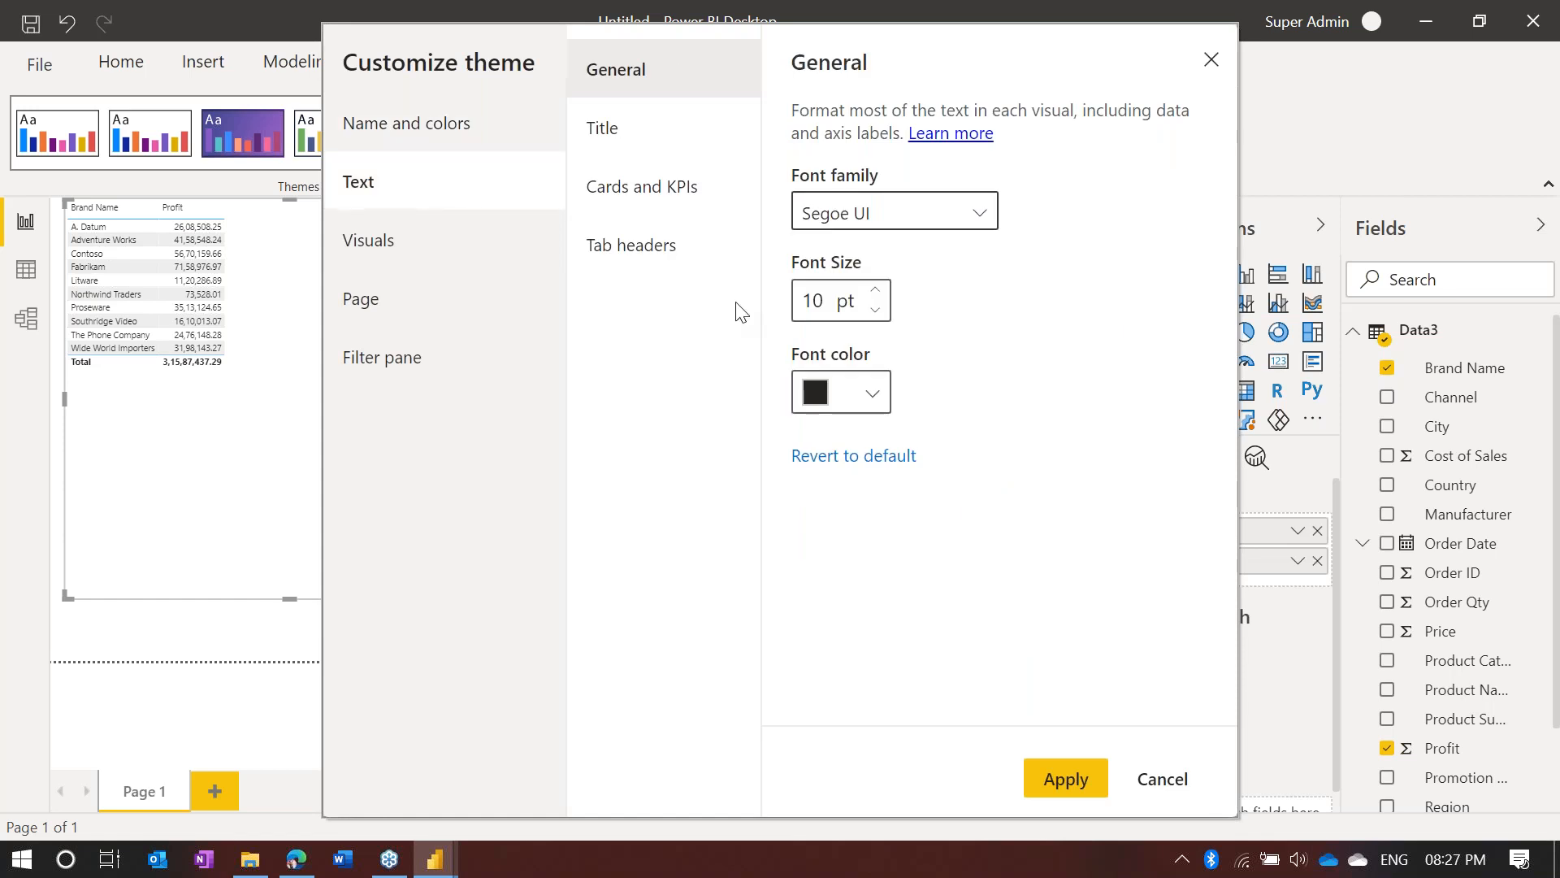
pyautogui.doubleClick(815, 300)
pyautogui.write('17')
pyautogui.click(1073, 798)
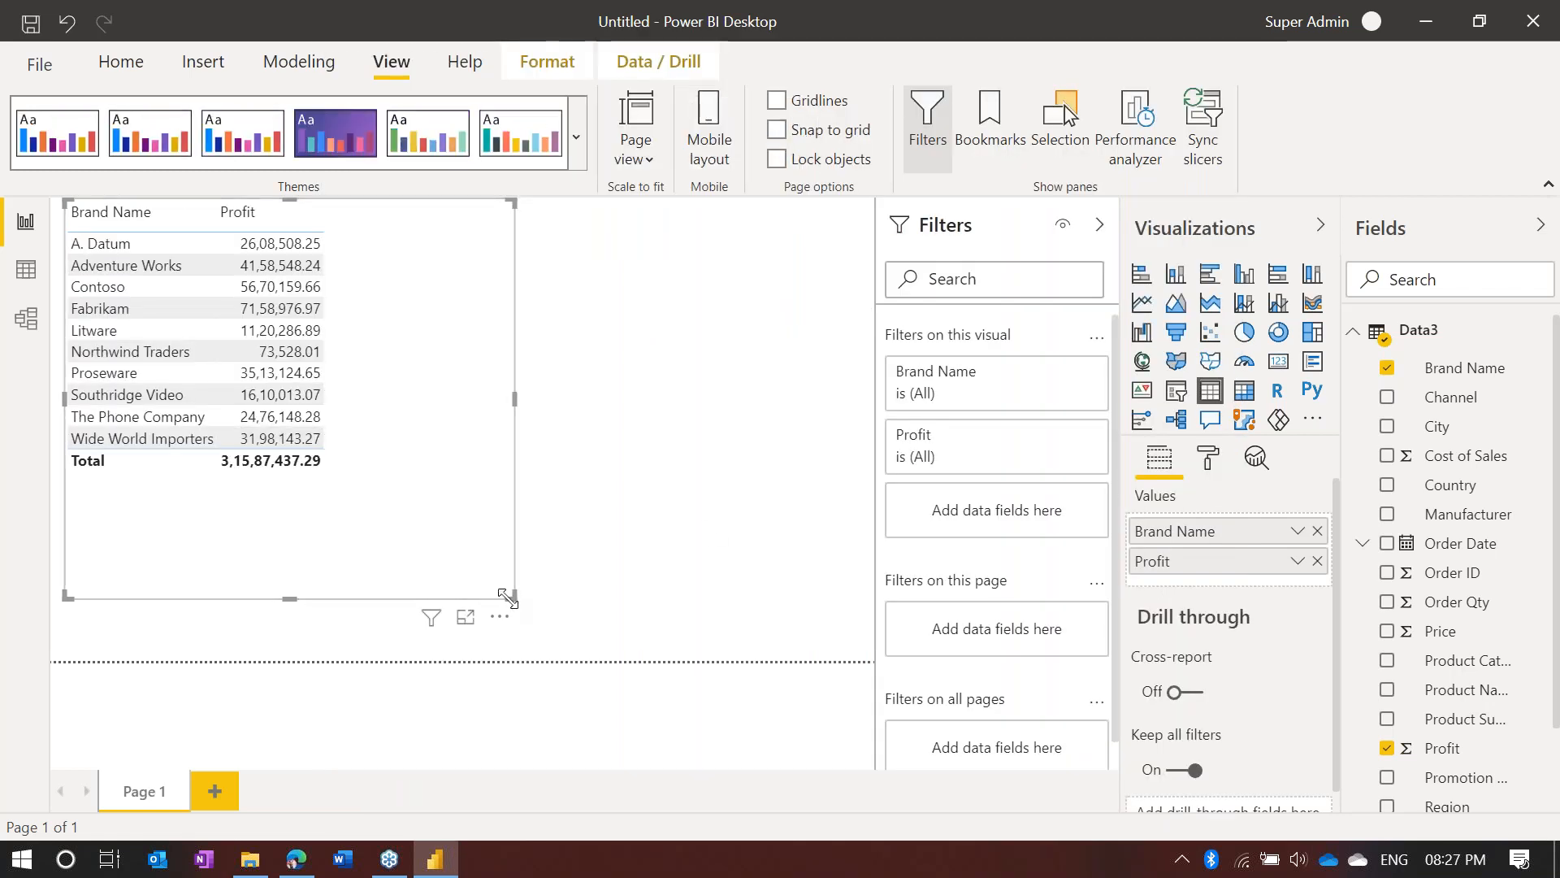
# Step: Widen the table visual and add Profit a second time, summarized as Average
pyautogui.moveTo(510, 598); pyautogui.dragTo(886, 492)
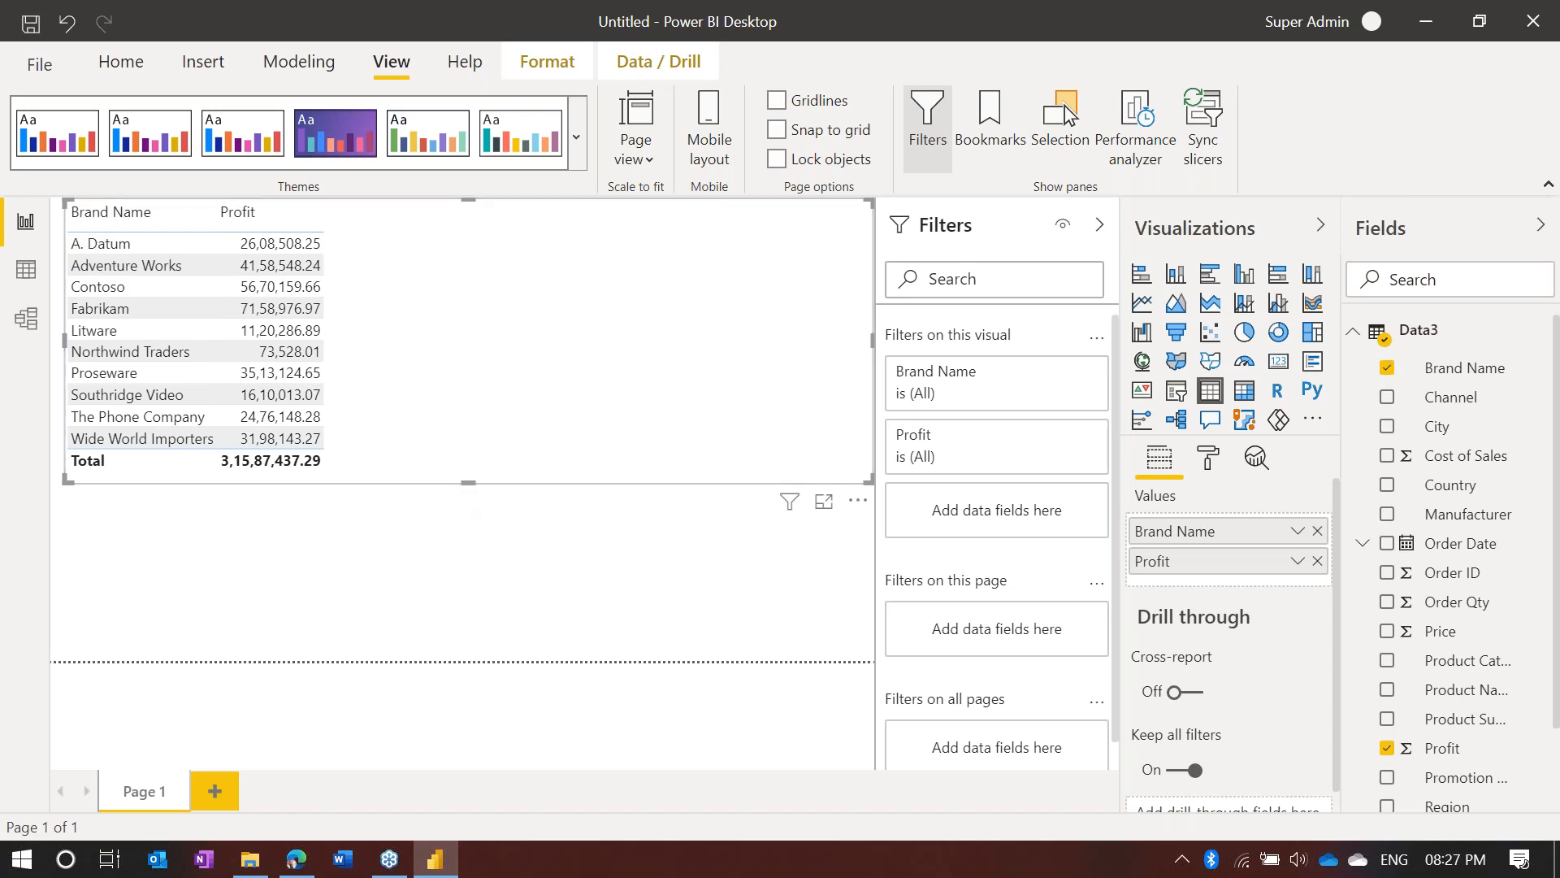
pyautogui.moveTo(1442, 748); pyautogui.dragTo(457, 302)
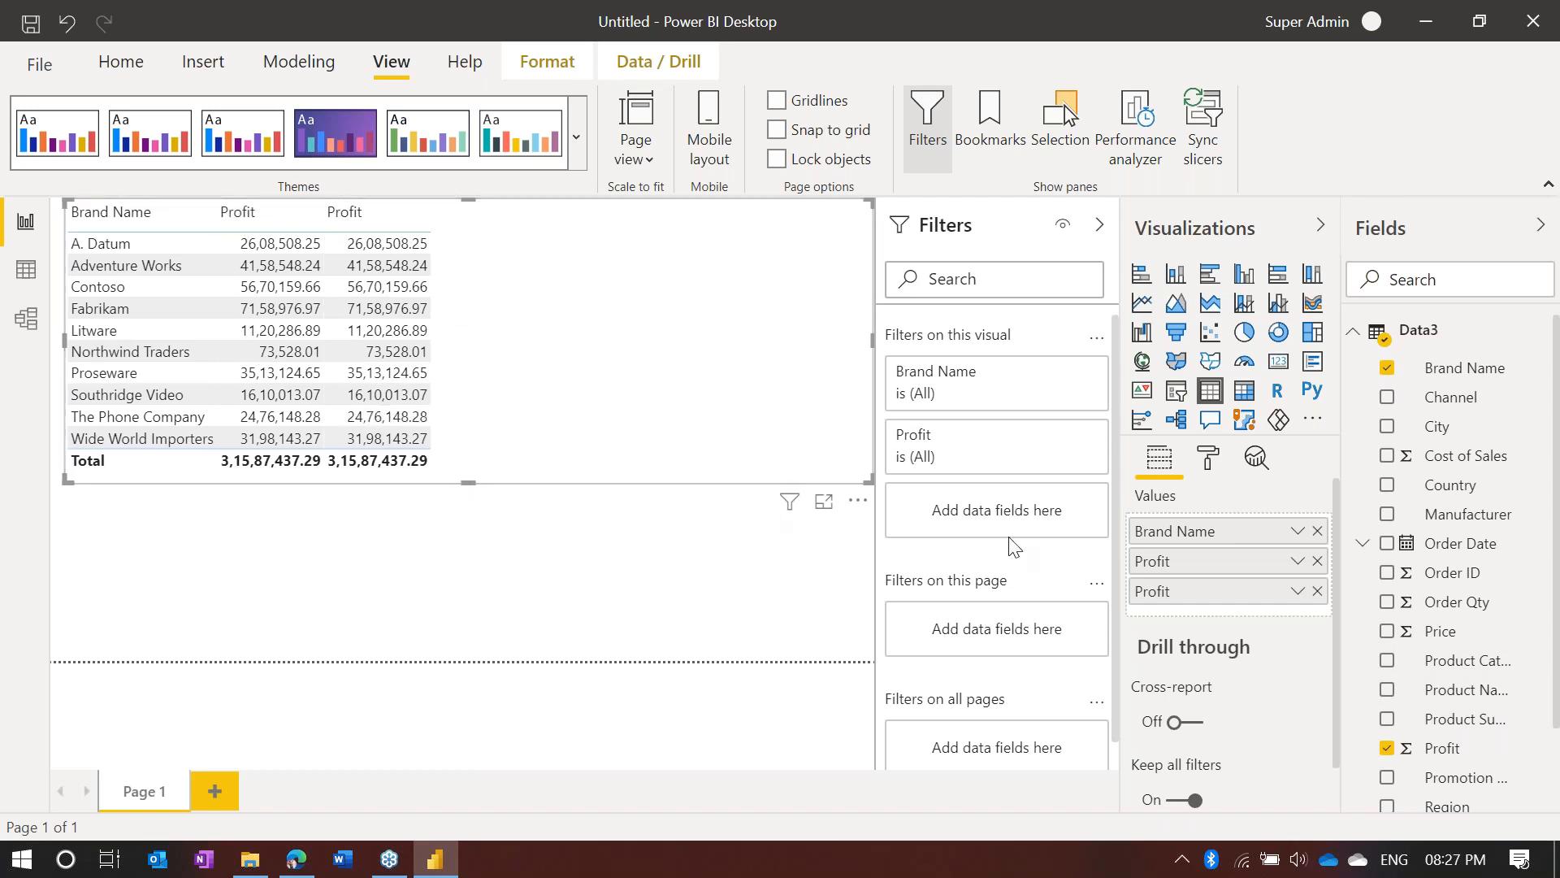
pyautogui.click(1297, 592)
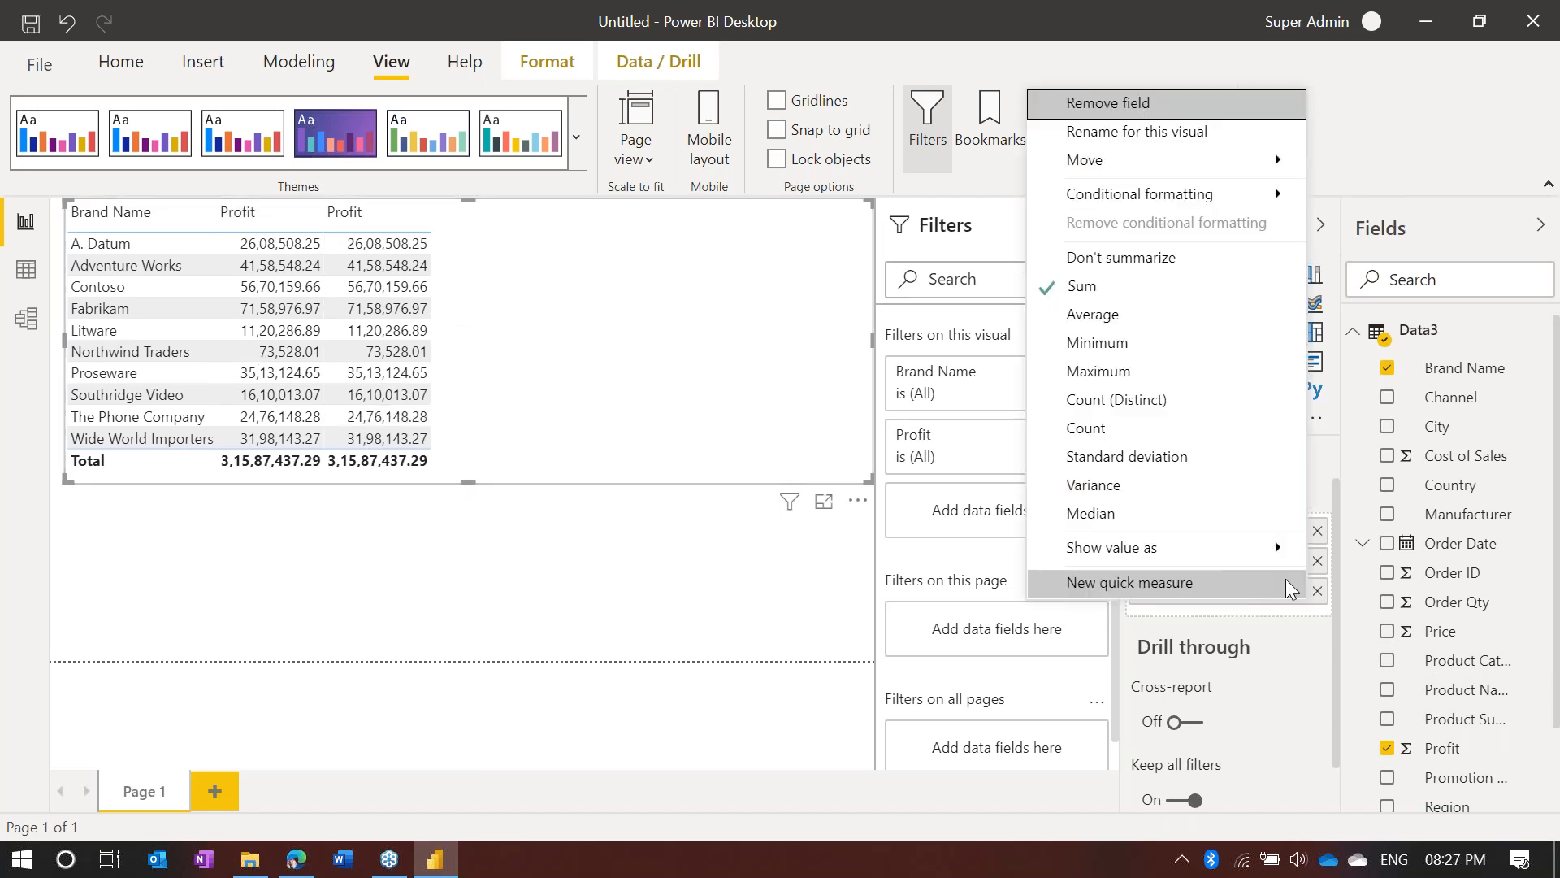
pyautogui.click(1120, 315)
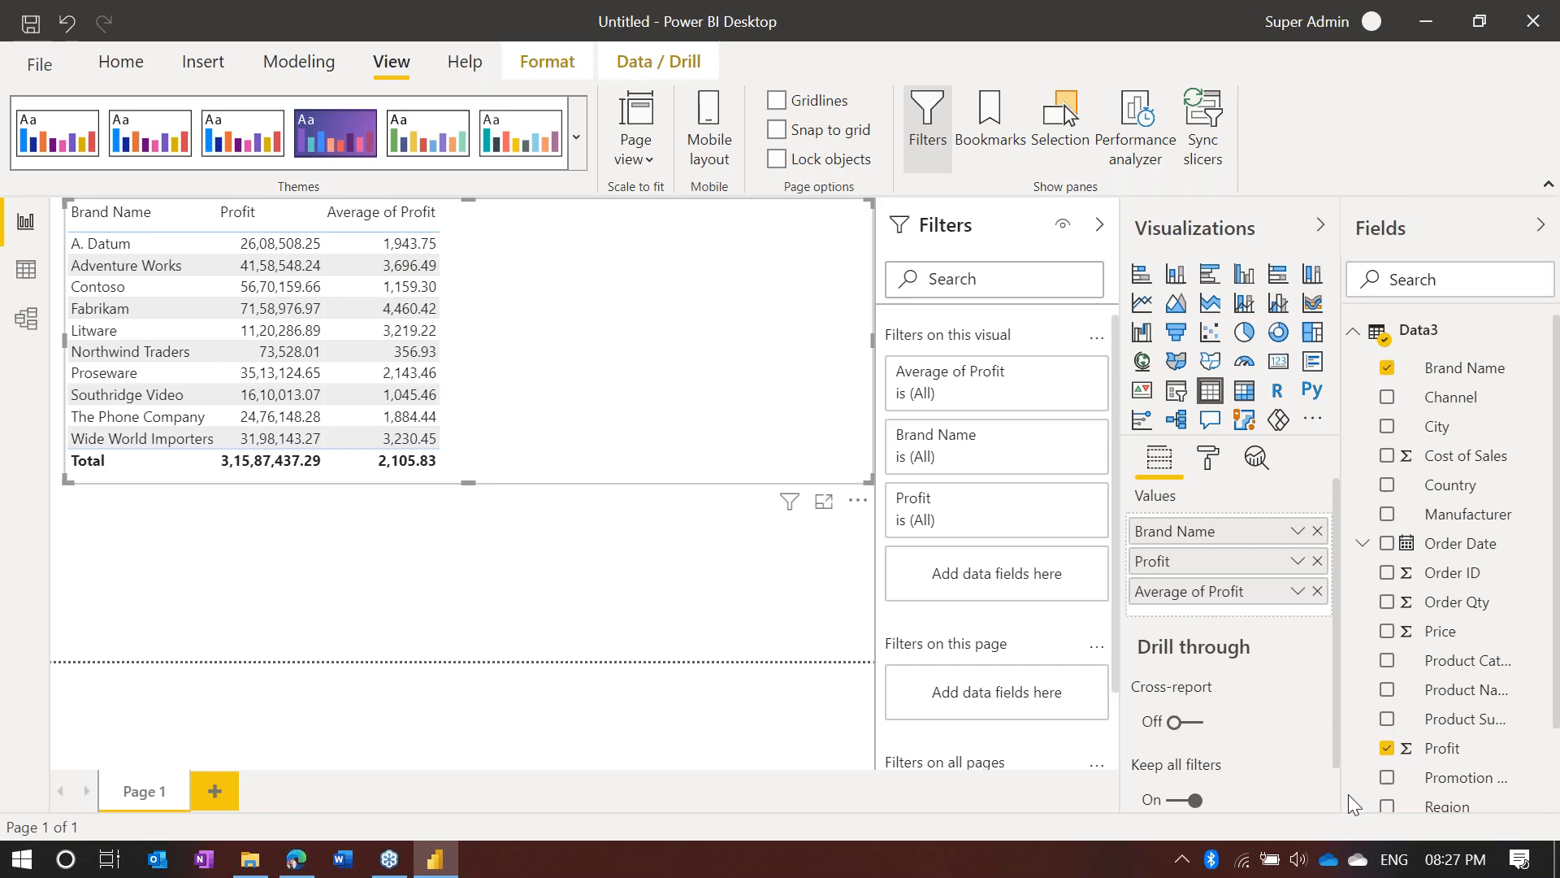
# Step: Add Profit to the table again and summarize it as Count
pyautogui.moveTo(1450, 760); pyautogui.dragTo(533, 345)
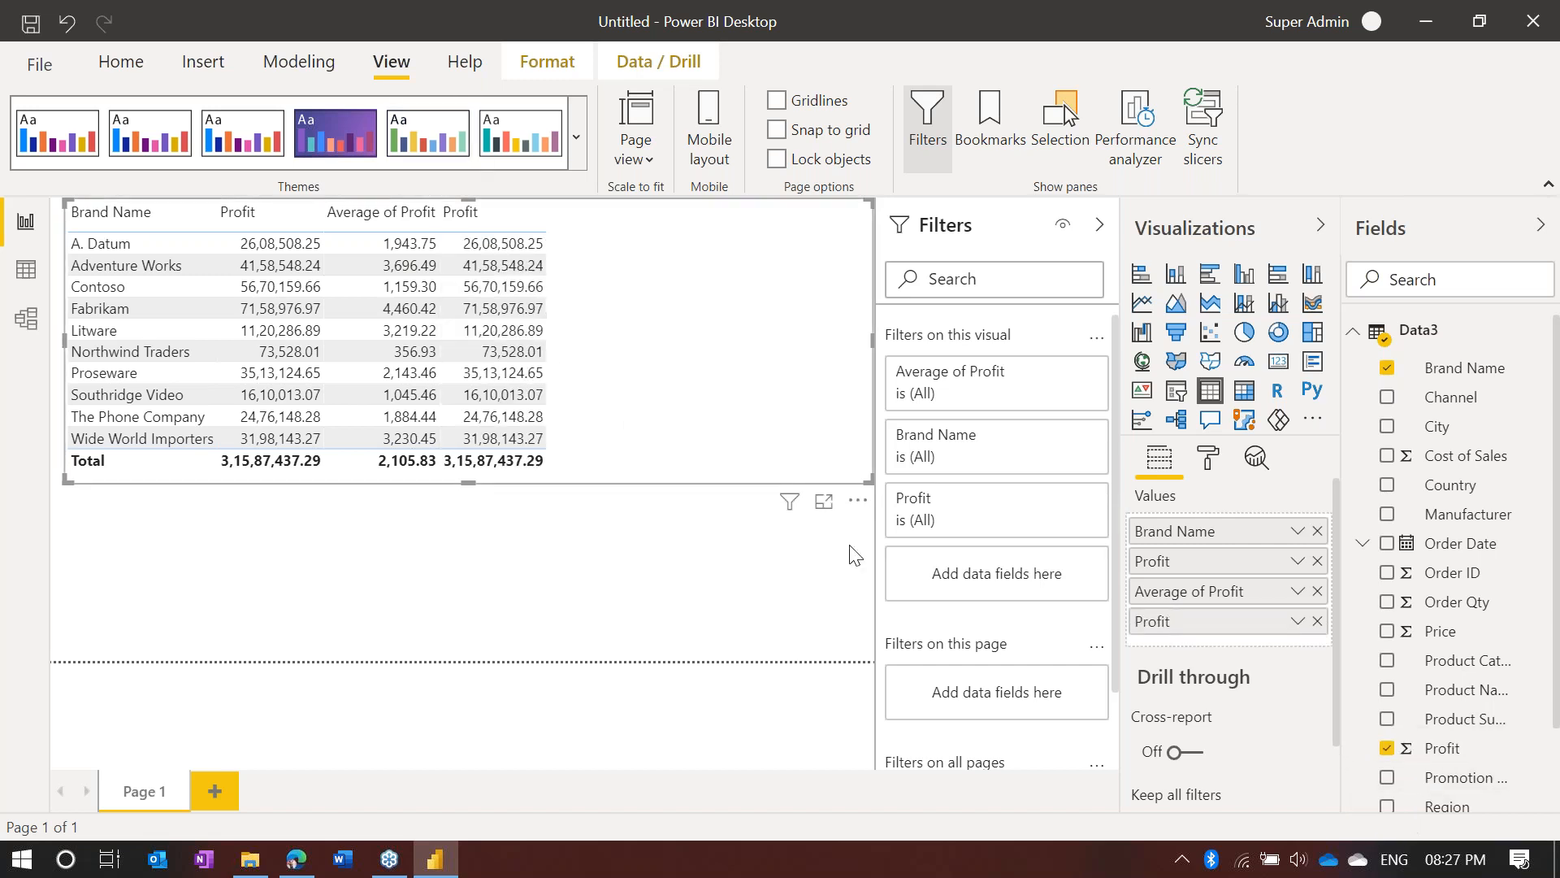
pyautogui.click(1298, 620)
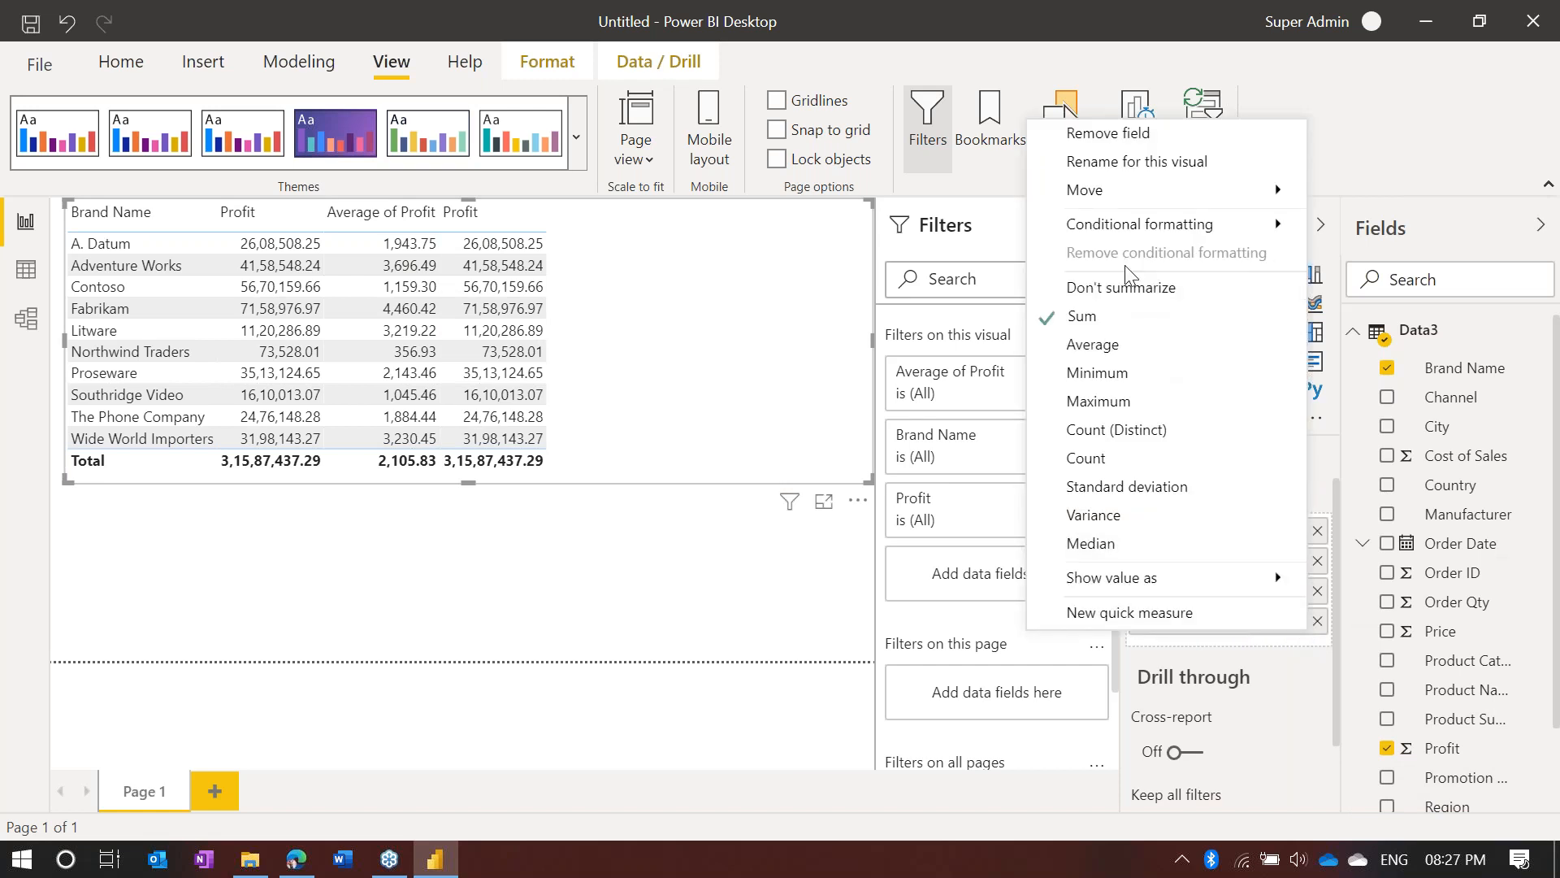
pyautogui.click(1124, 460)
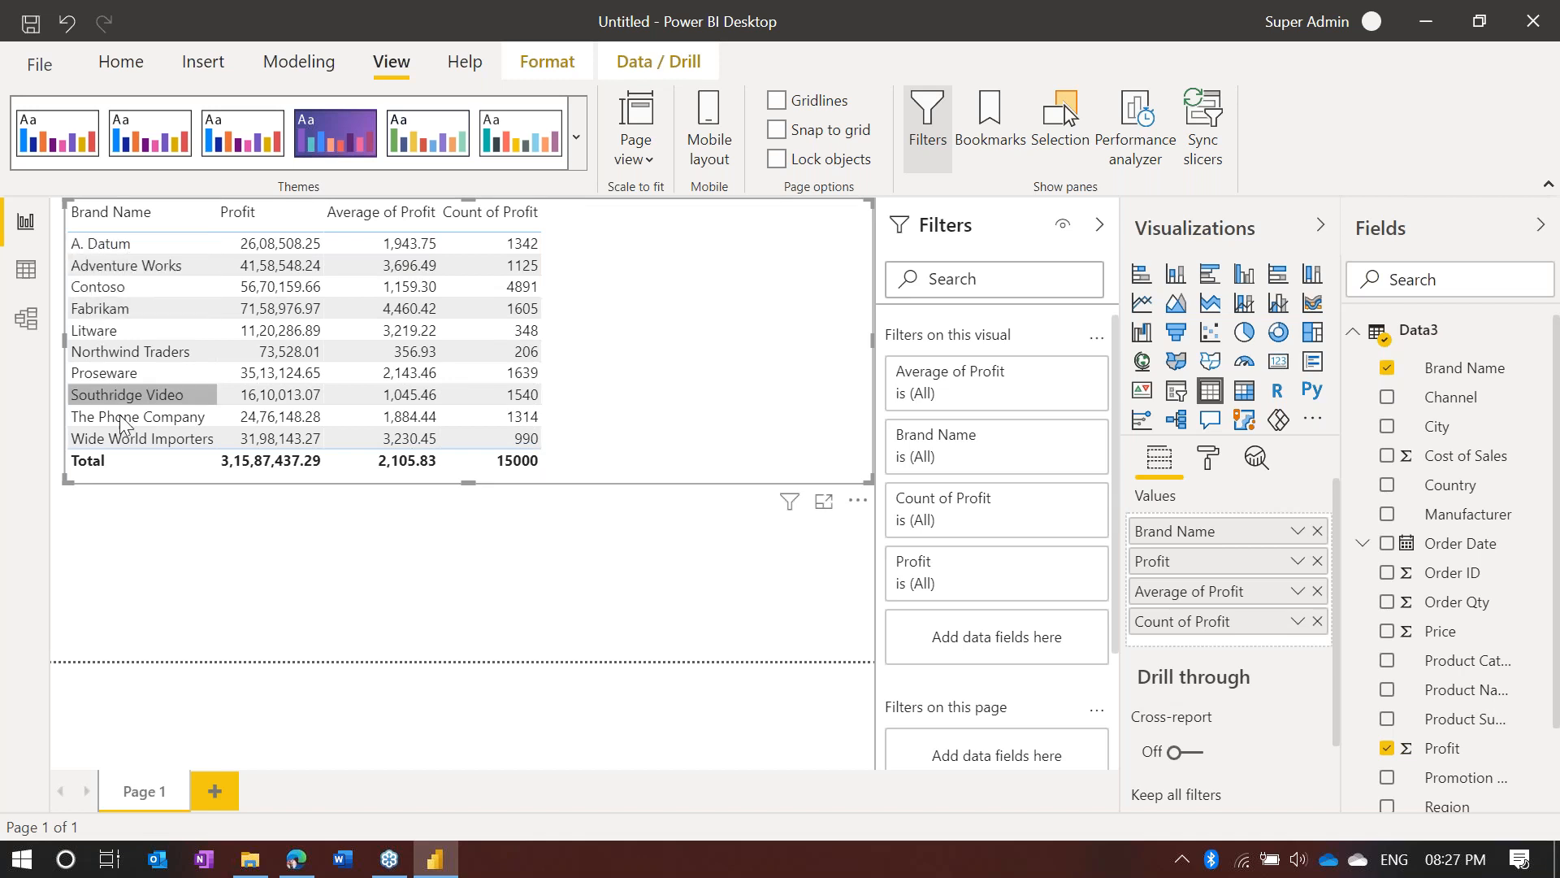
pyautogui.moveTo(1439, 748); pyautogui.dragTo(648, 307)
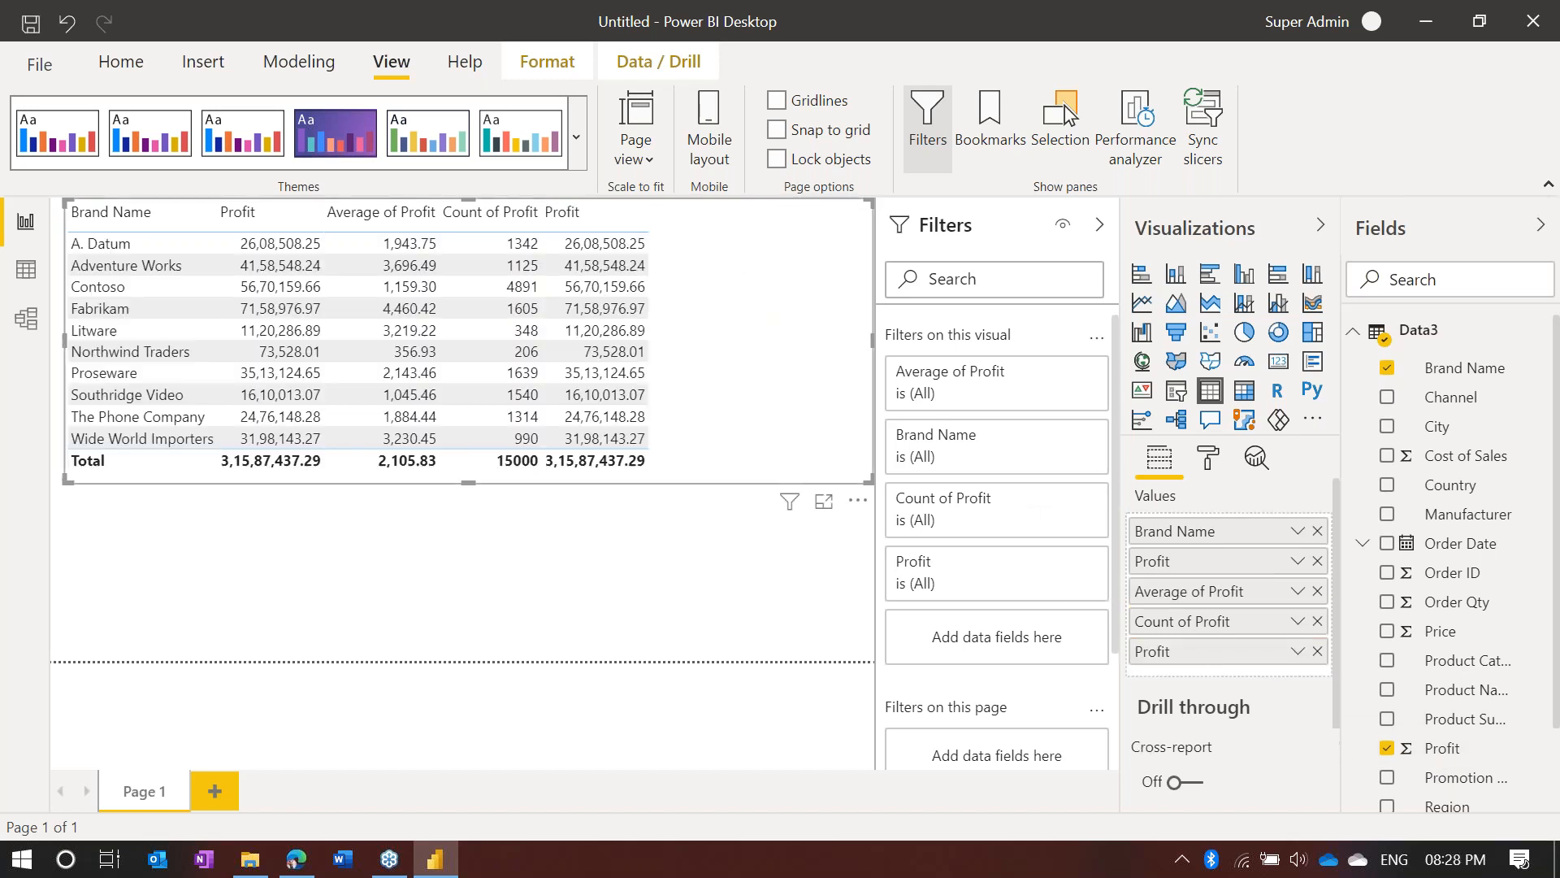
pyautogui.click(1298, 651)
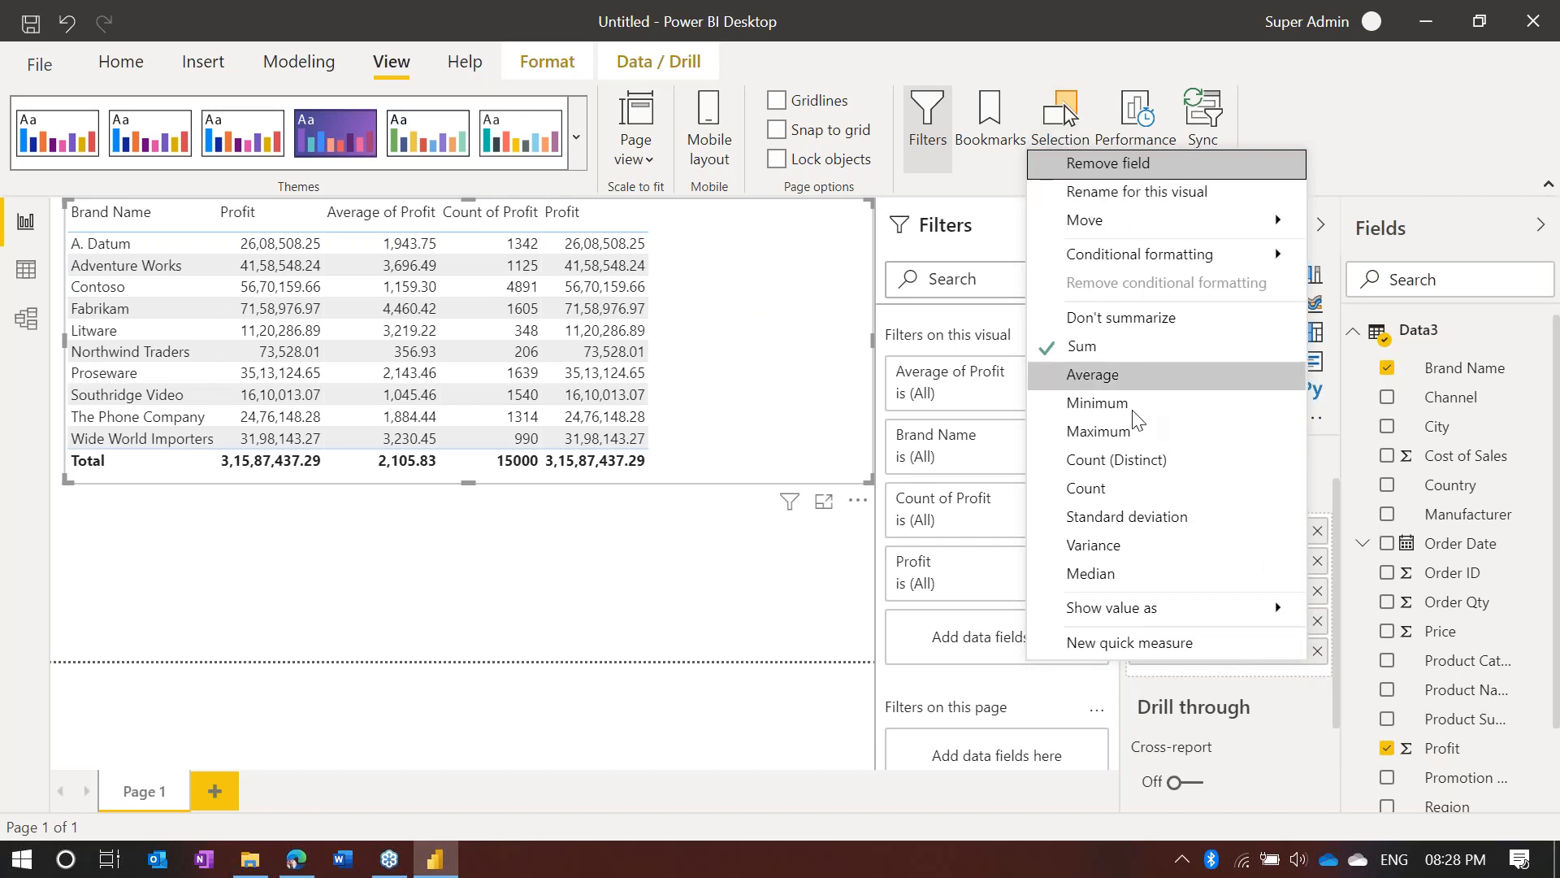
pyautogui.click(1143, 461)
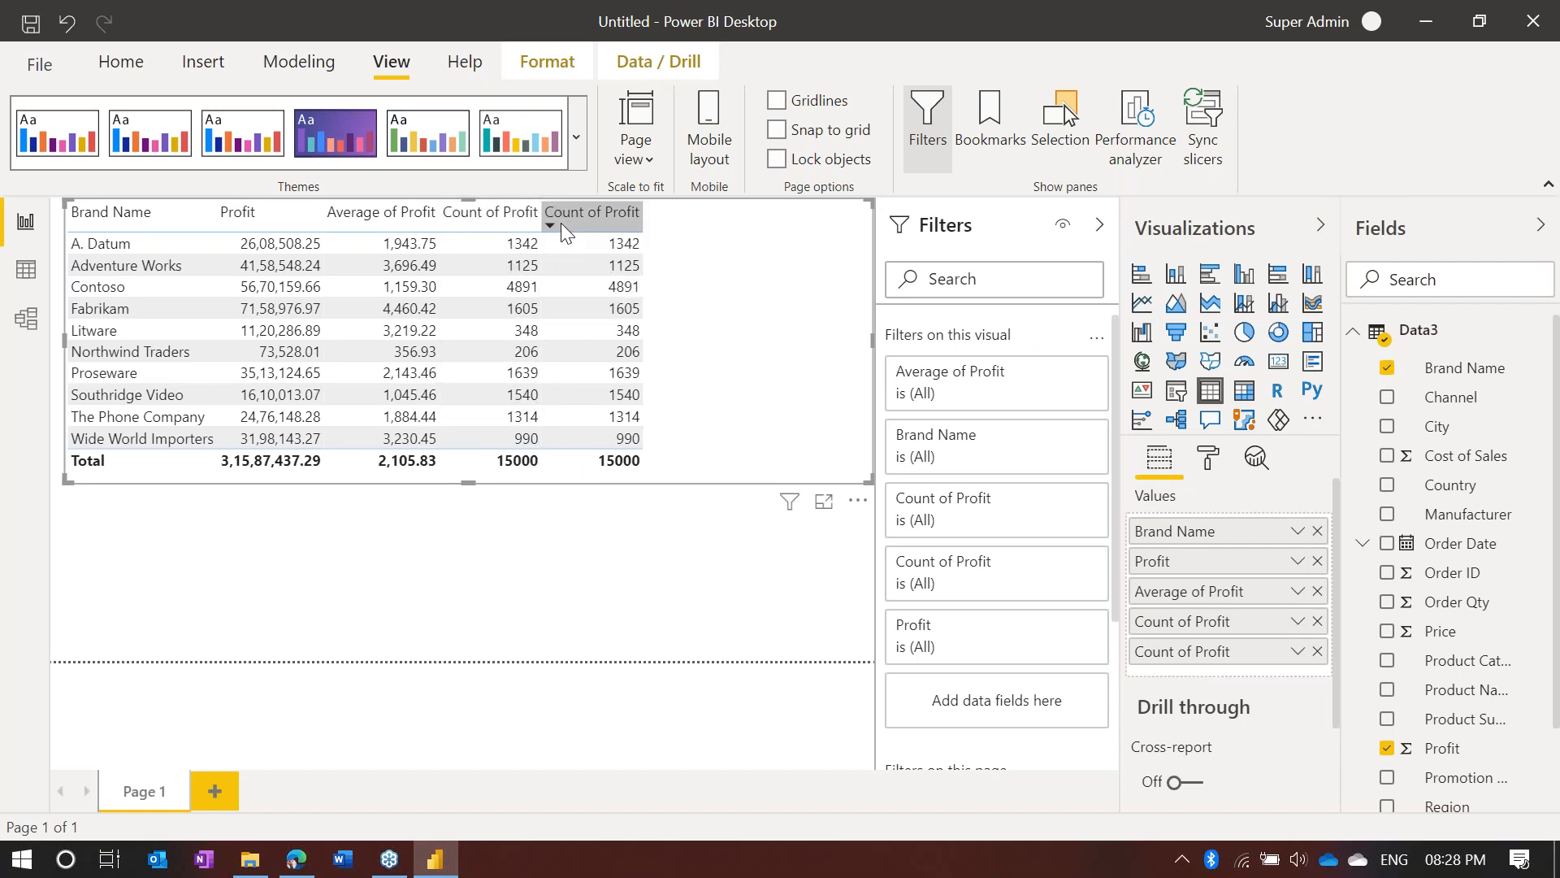
pyautogui.click(1317, 651)
# Step: Add Profit to the table once more and summarize it as Count (Distinct)
pyautogui.moveTo(1471, 764); pyautogui.dragTo(1244, 652)
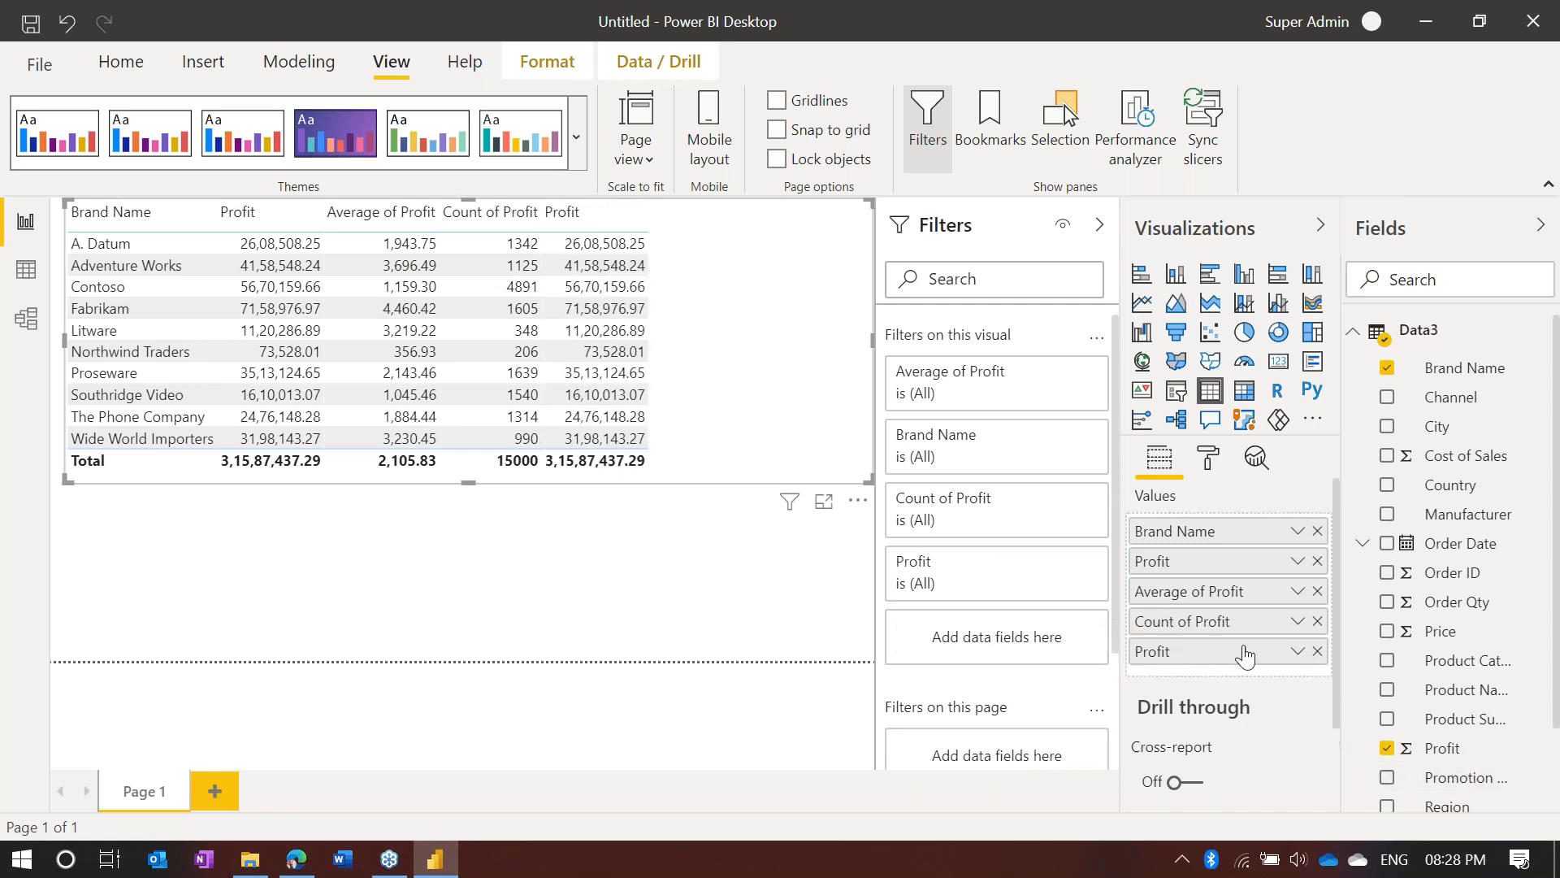
pyautogui.click(1298, 652)
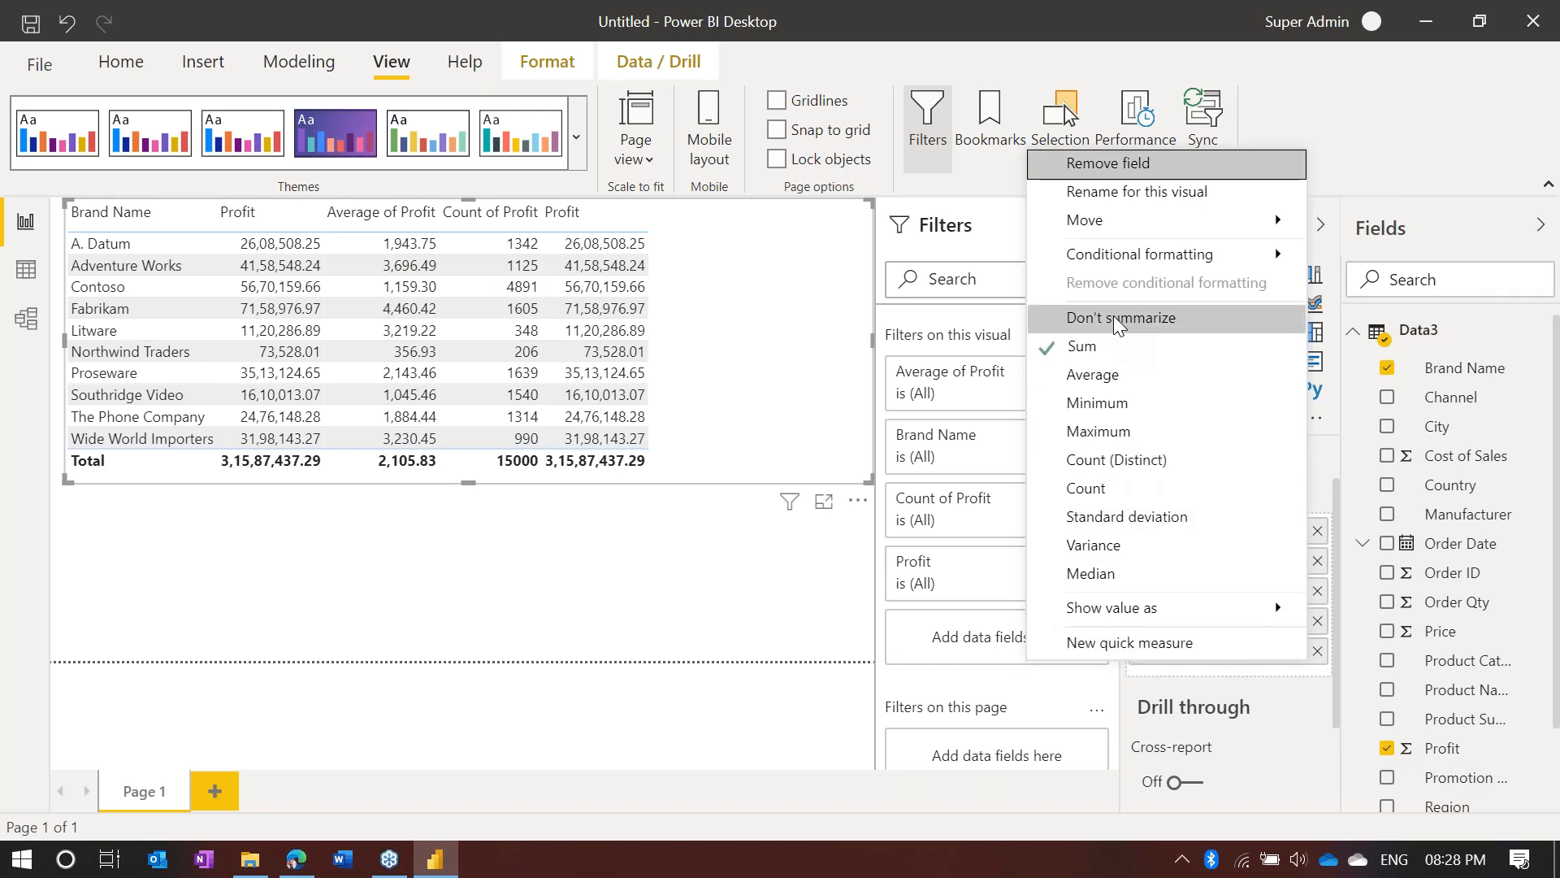
pyautogui.click(1116, 460)
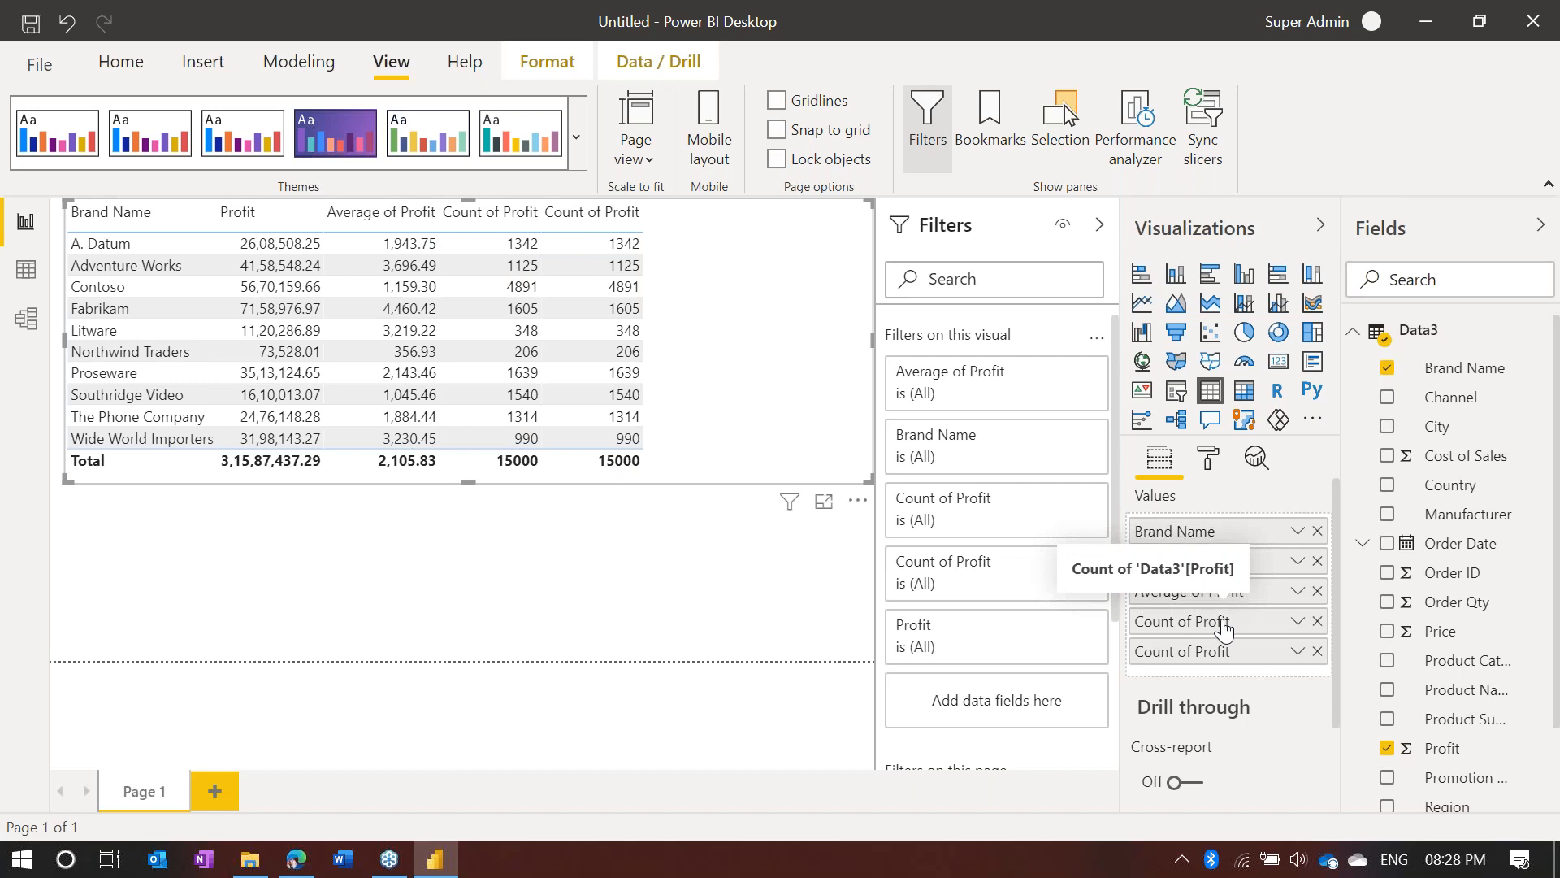
# Step: Replace Brand Name with Manufacturer in the table and remove both Count of Profit columns
pyautogui.click(1316, 532)
pyautogui.moveTo(1463, 513); pyautogui.dragTo(1193, 525)
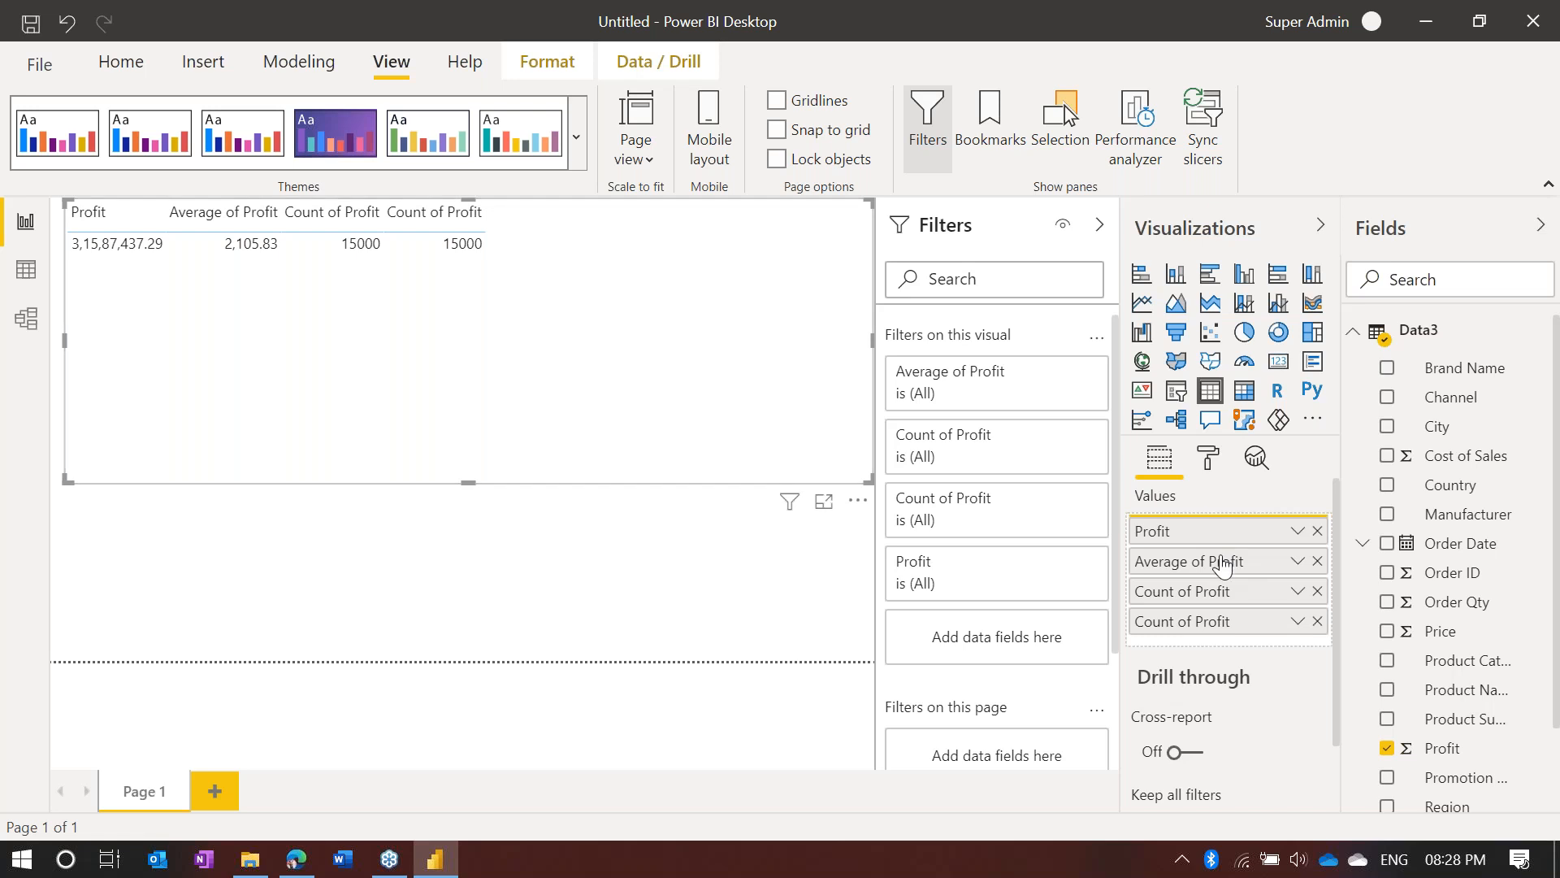
pyautogui.click(563, 512)
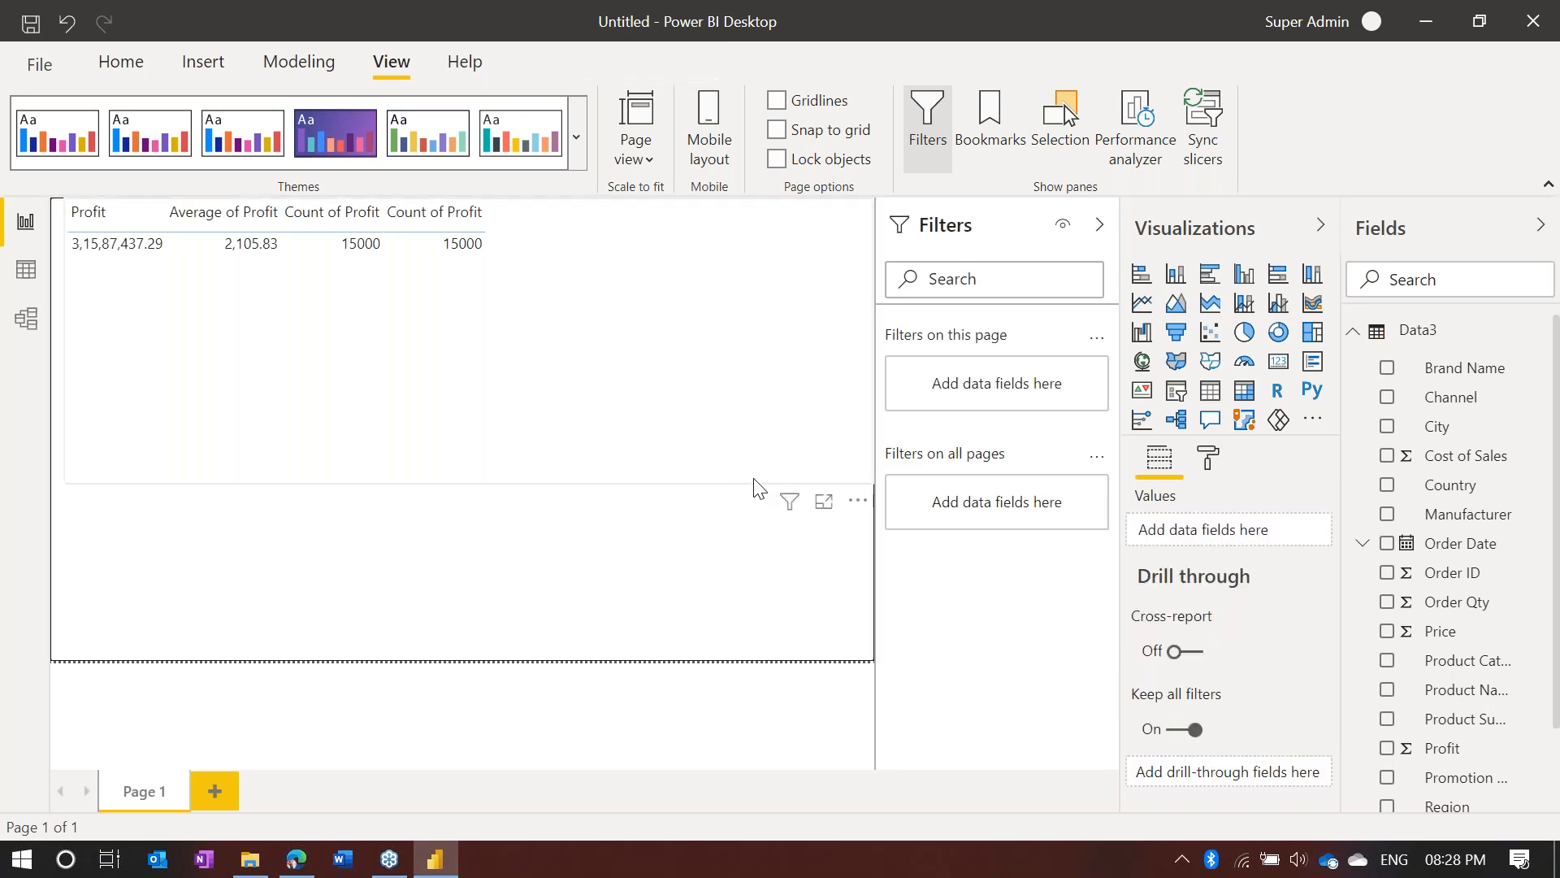
pyautogui.click(719, 436)
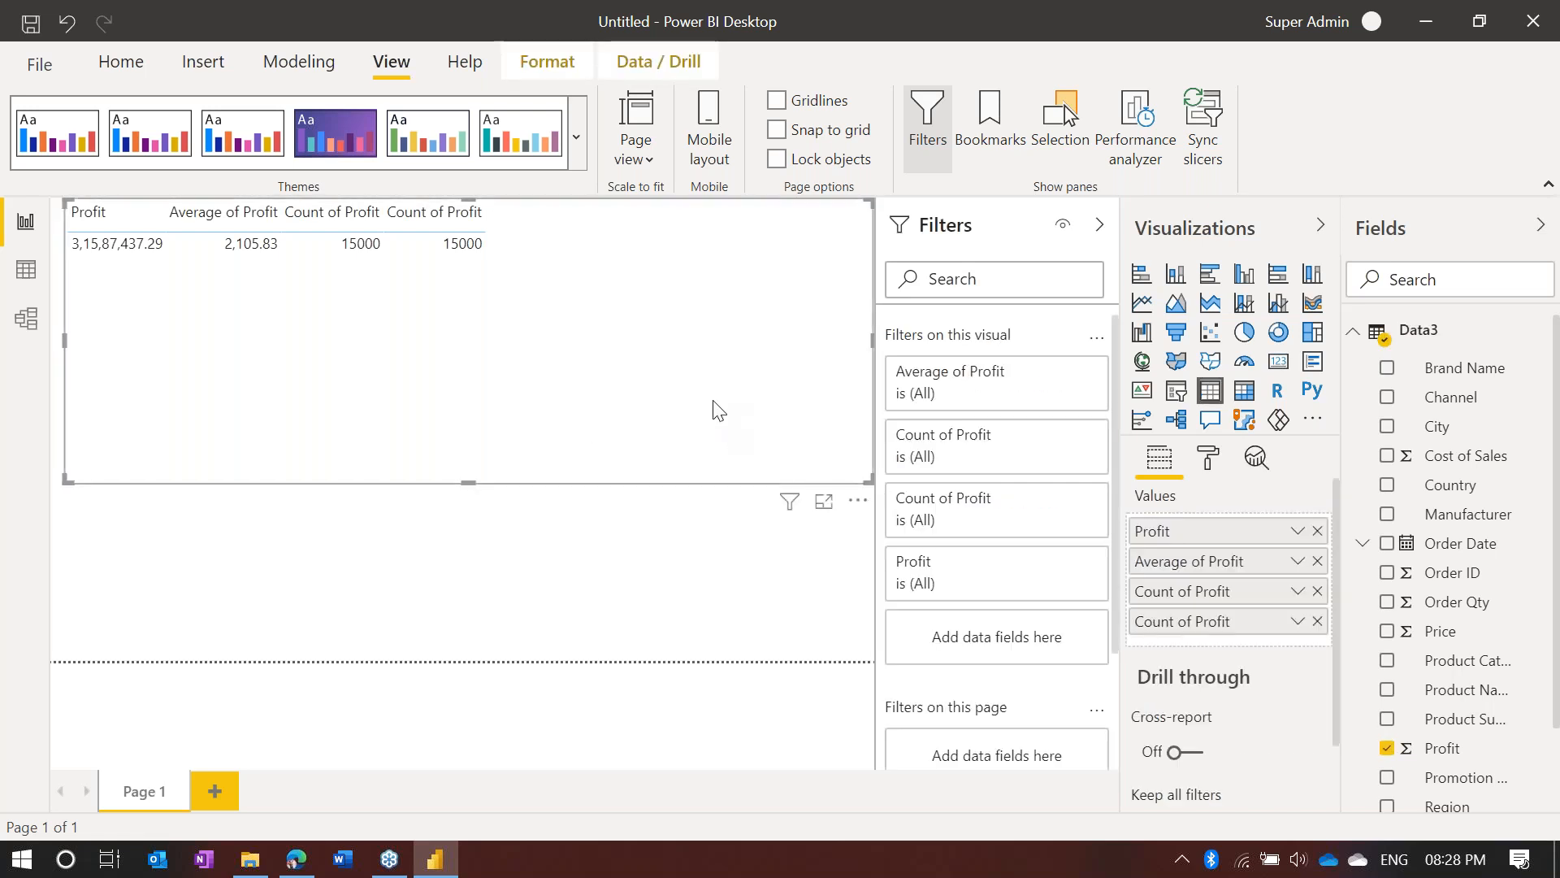
pyautogui.moveTo(1502, 520); pyautogui.dragTo(1274, 531)
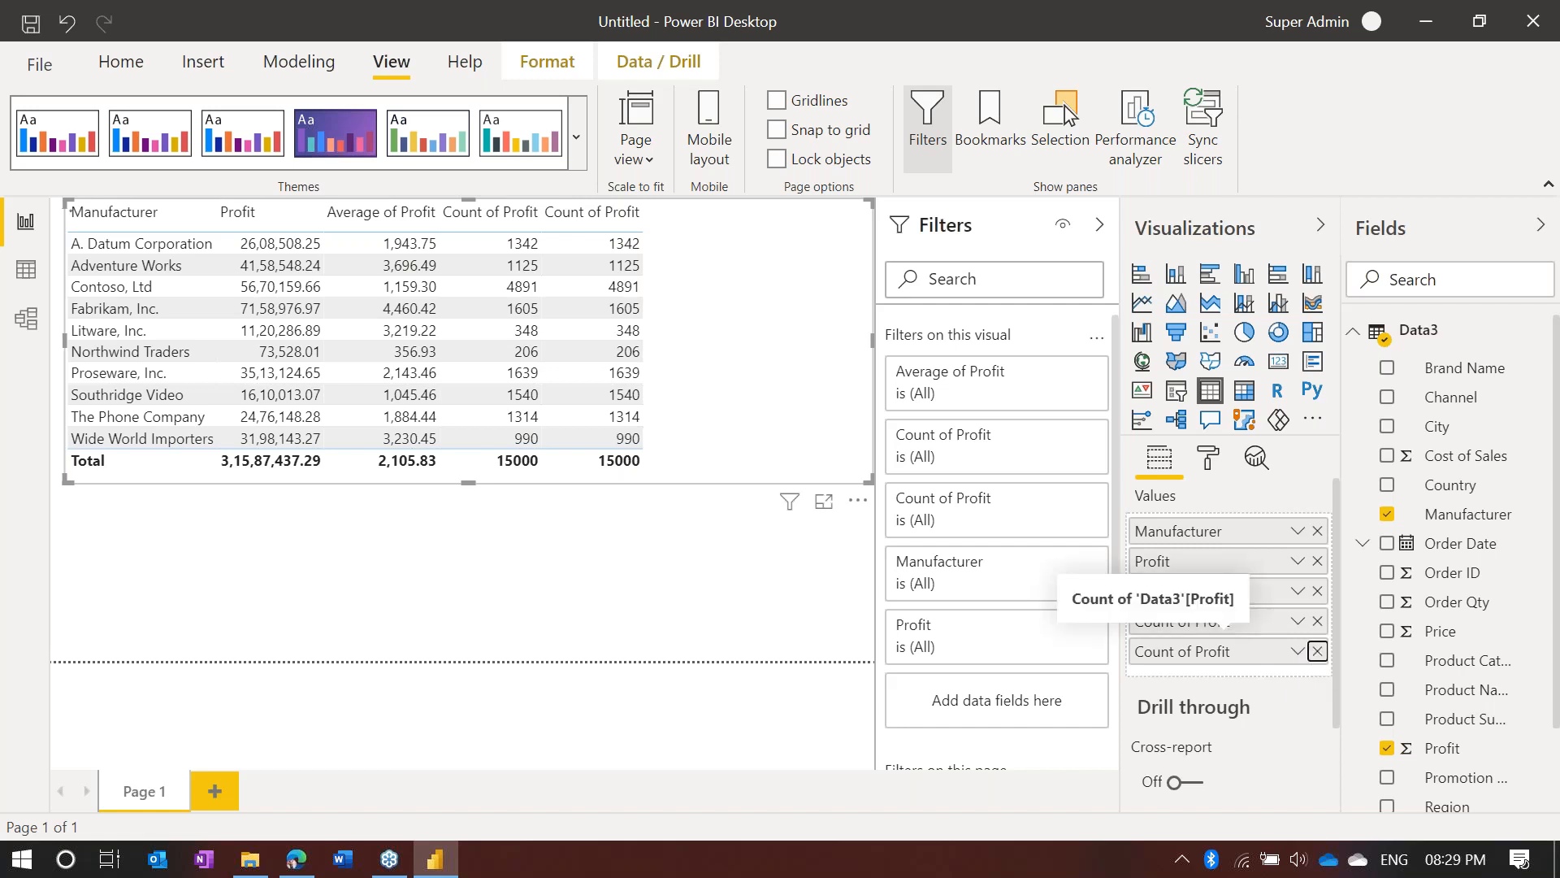
pyautogui.click(1317, 651)
pyautogui.click(1317, 621)
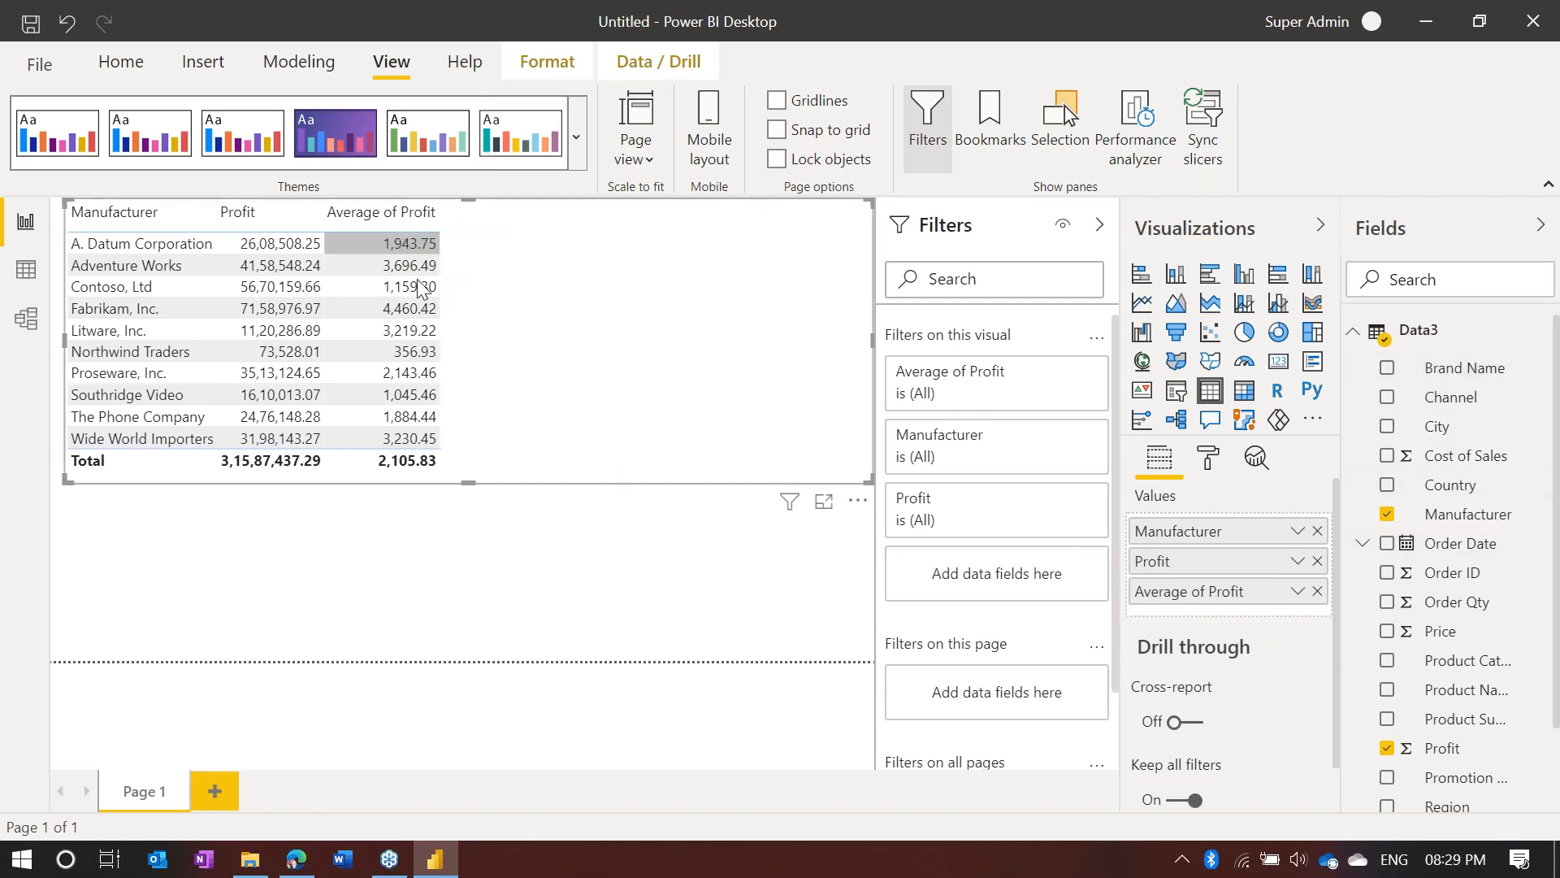
# Step: Add Product Name to the table and summarize it as Count
pyautogui.scroll(-1, 1472, 700)
pyautogui.scroll(-2, 1473, 702)
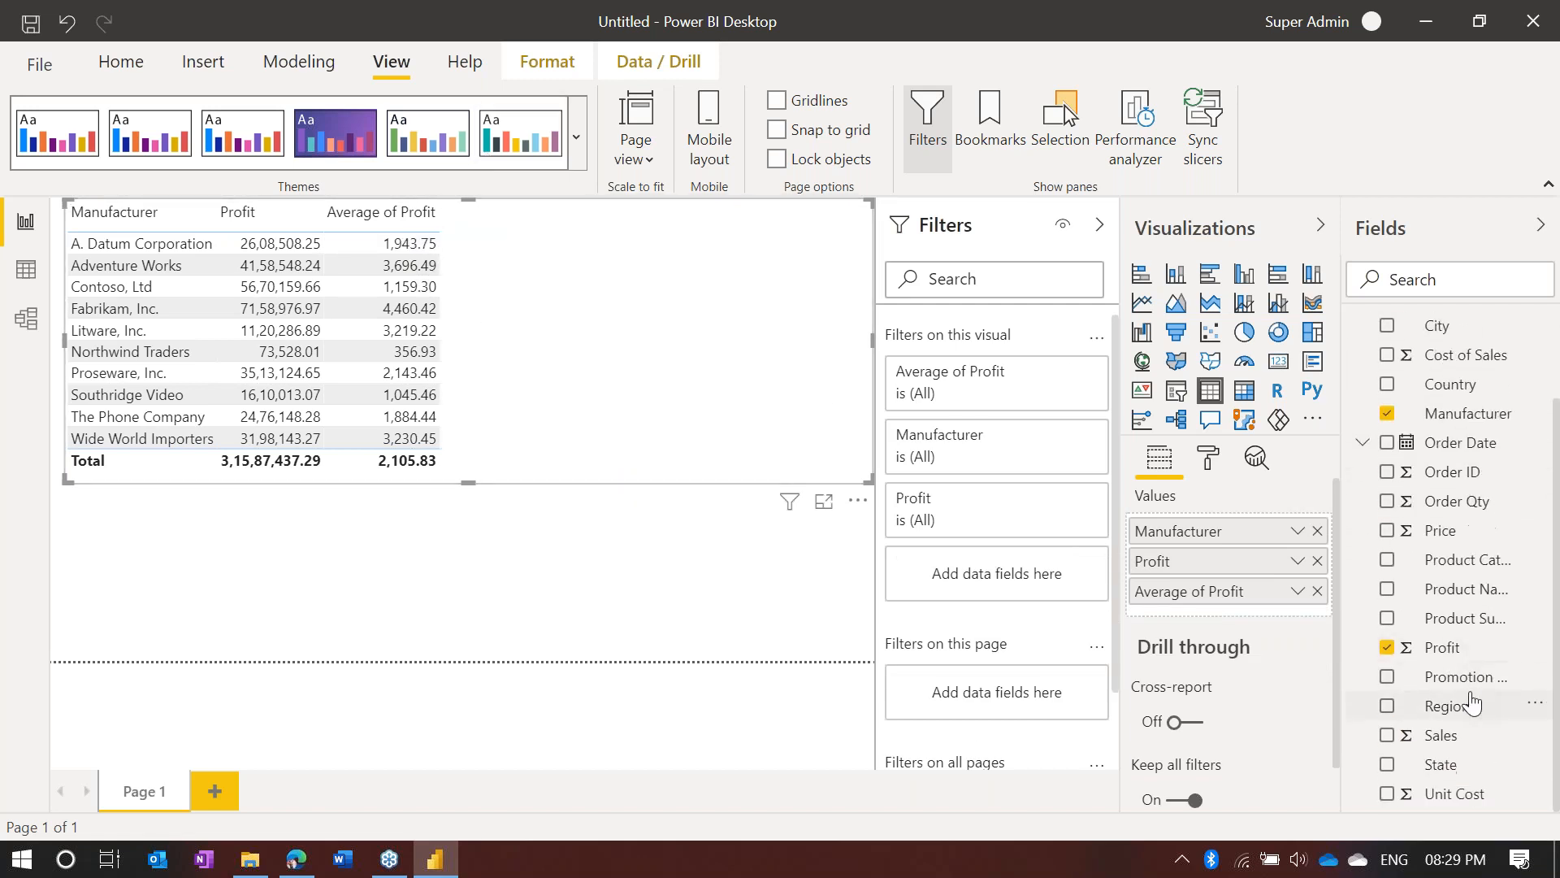
pyautogui.scroll(2, 1472, 704)
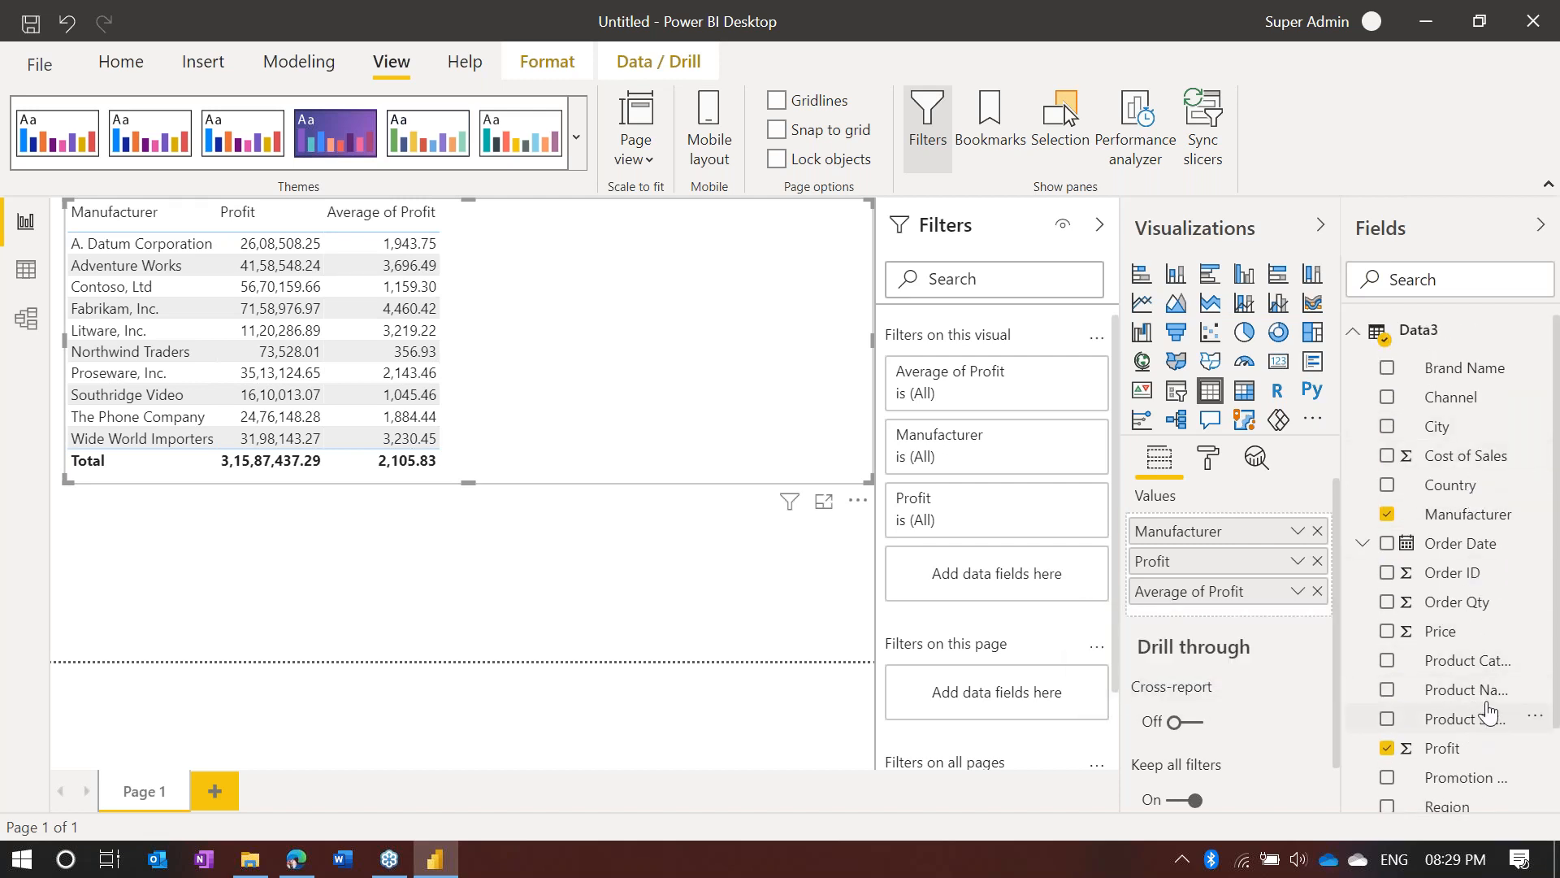
pyautogui.moveTo(1487, 701); pyautogui.dragTo(611, 360)
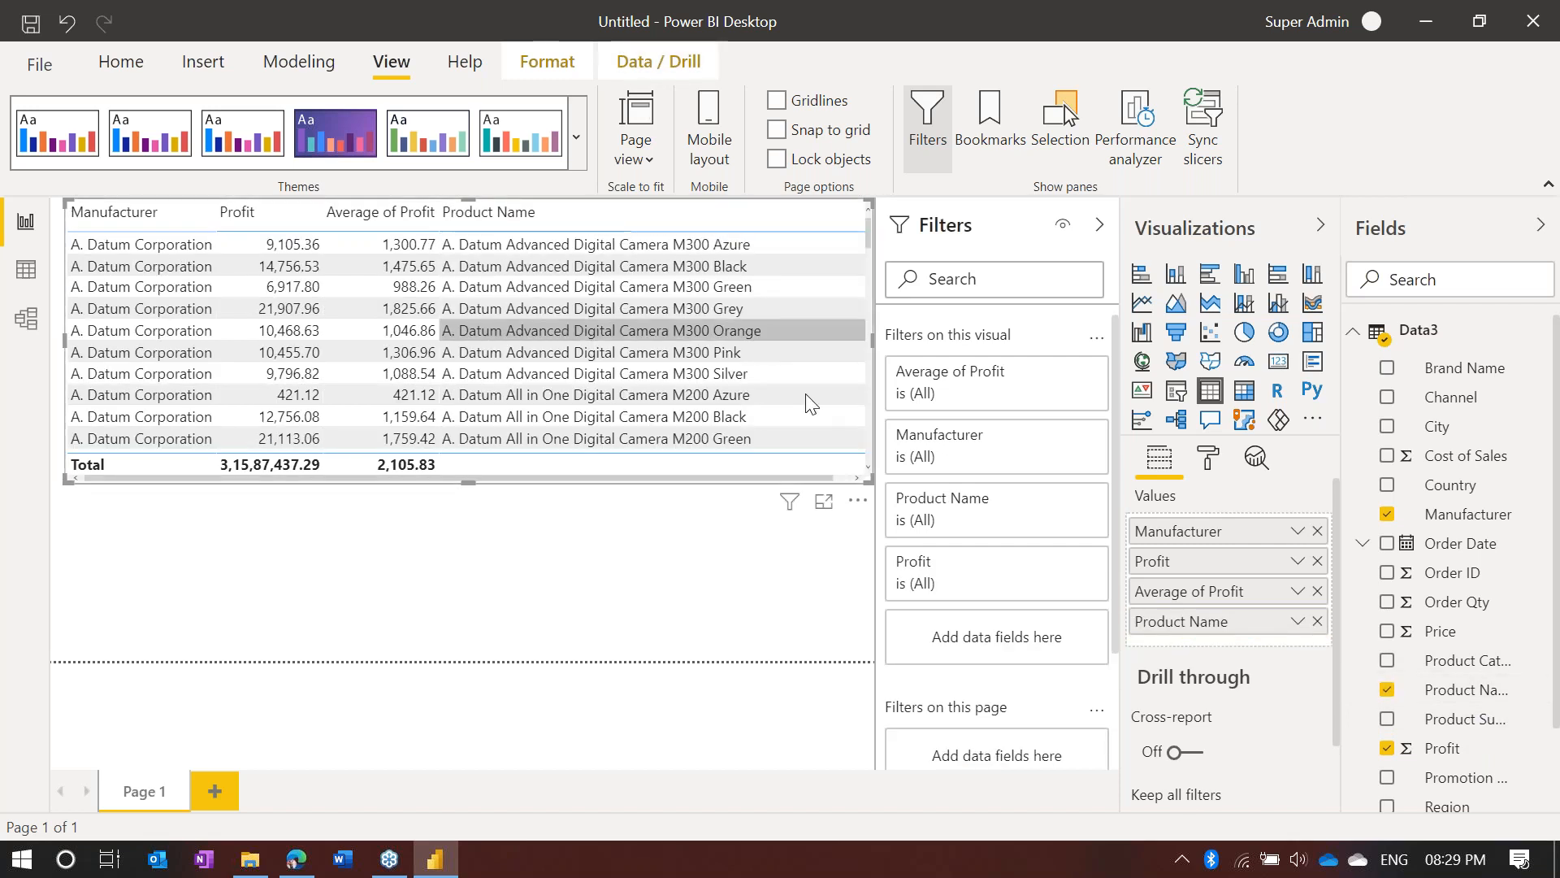
pyautogui.click(1298, 621)
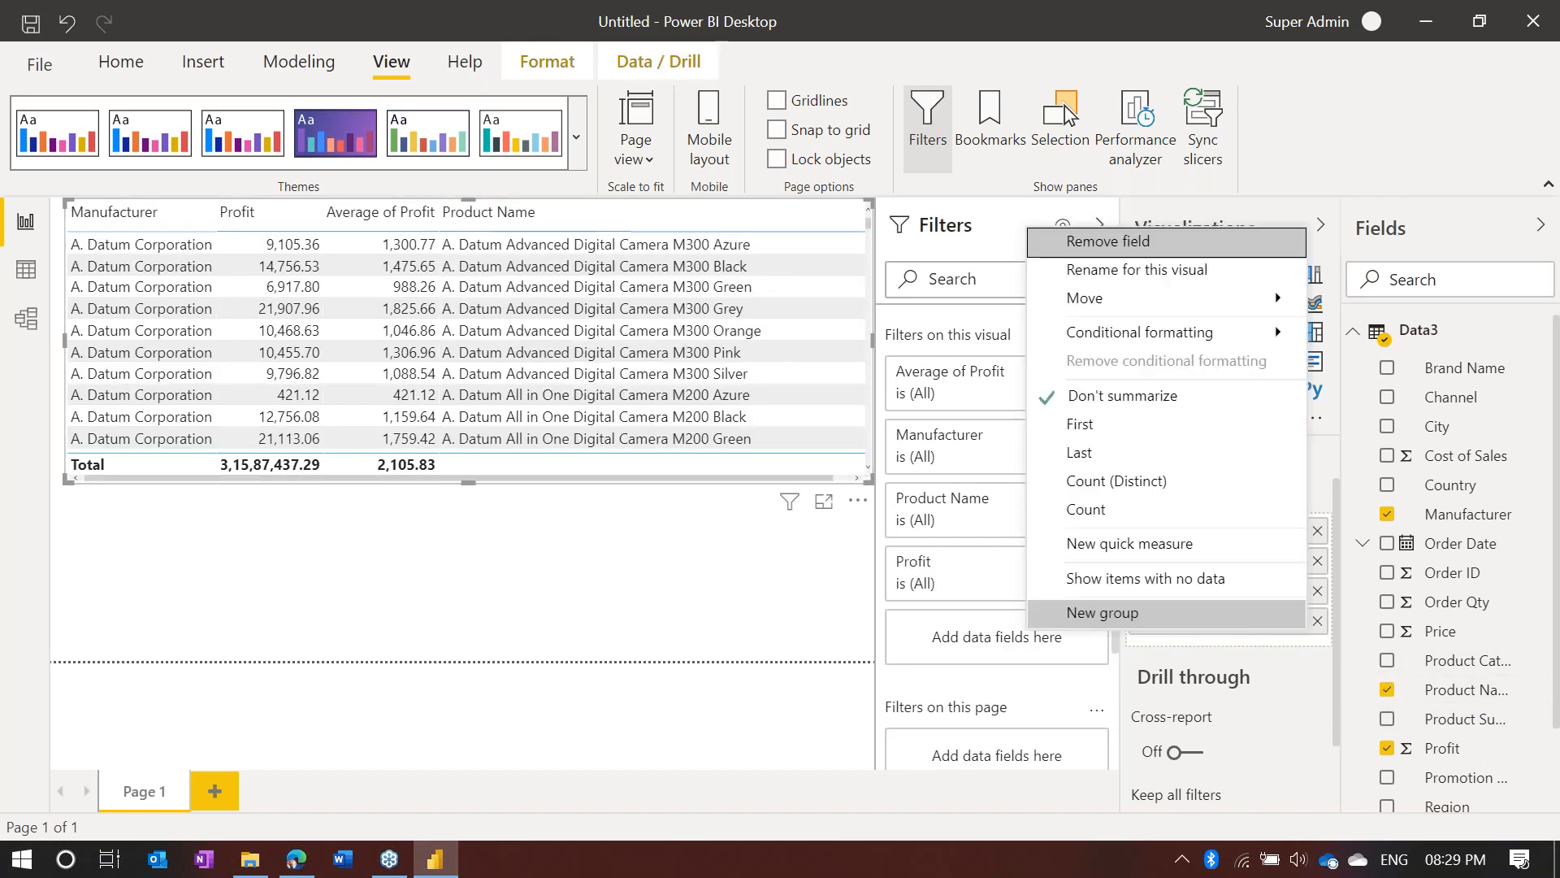
pyautogui.click(1136, 504)
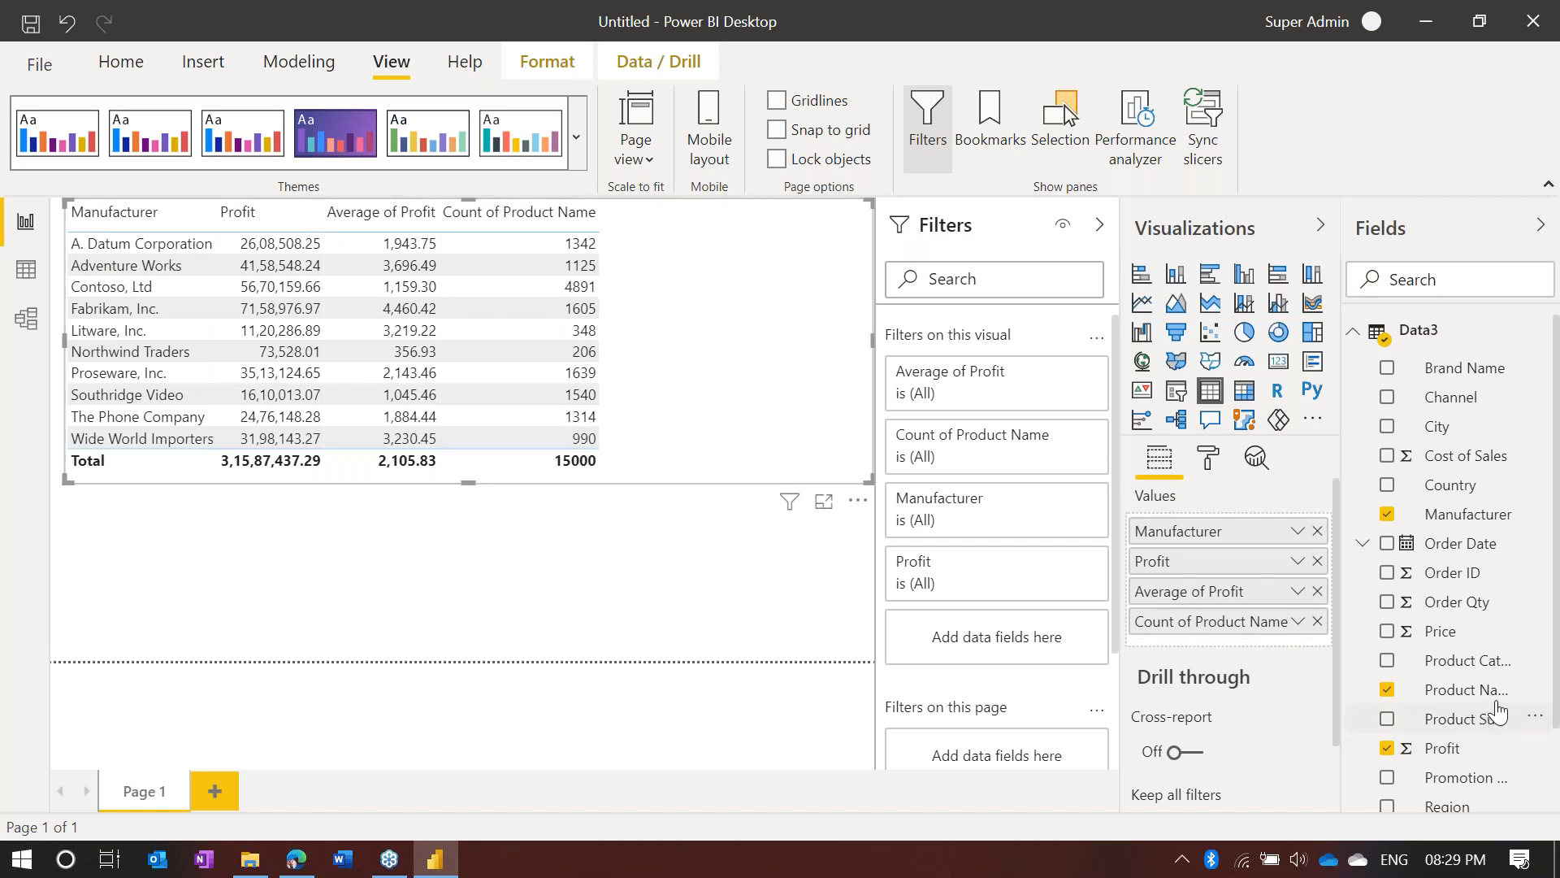
# Step: Add Product Name to the table again, summarized as Count (Distinct)
pyautogui.moveTo(1454, 691); pyautogui.dragTo(1266, 650)
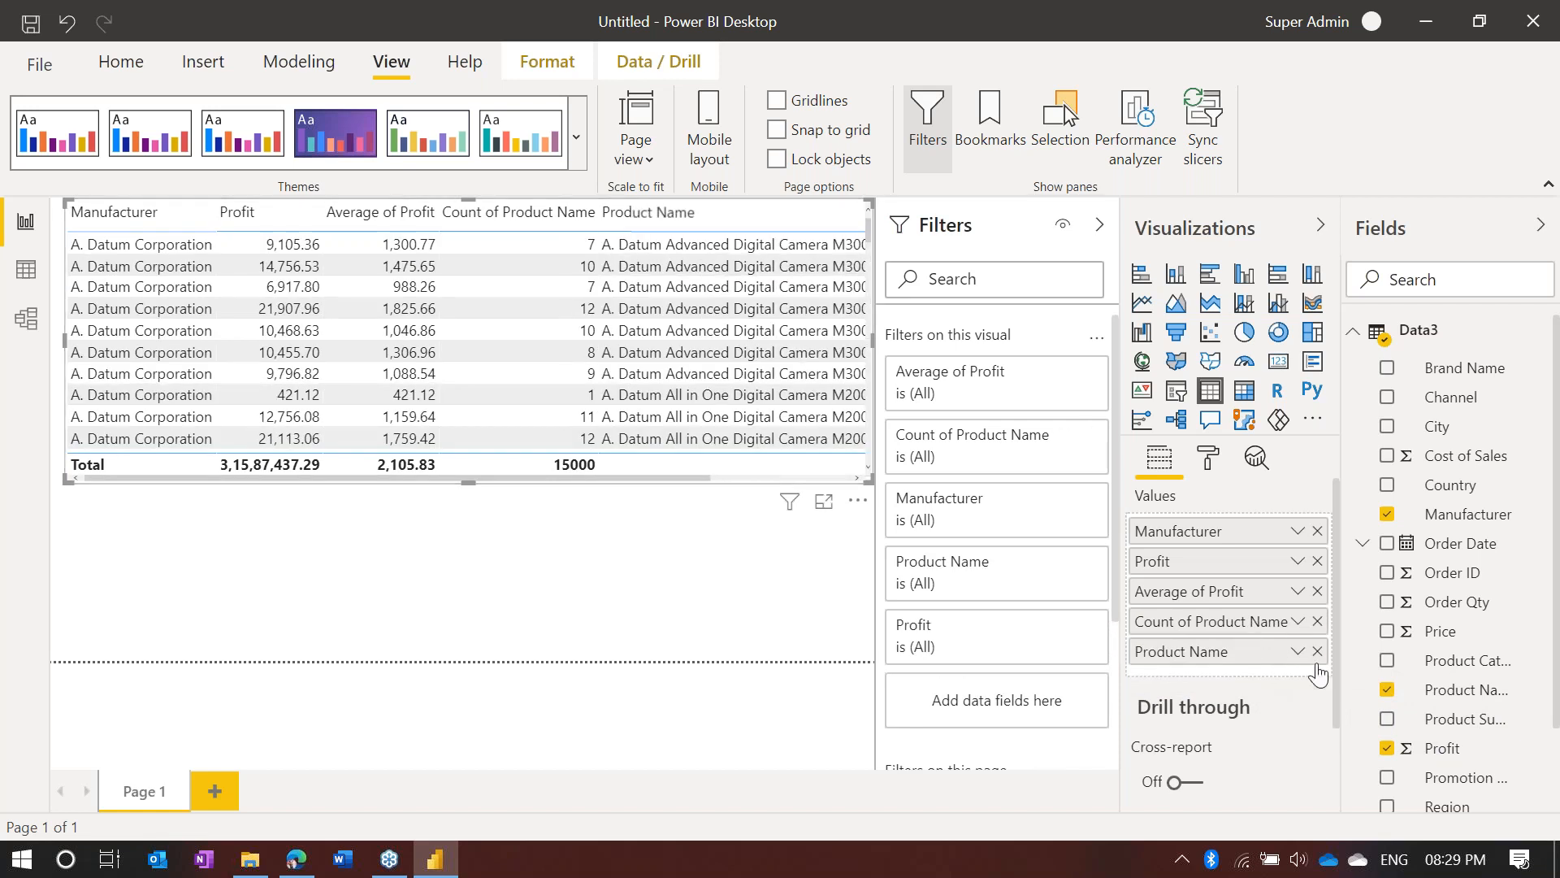
pyautogui.click(1298, 652)
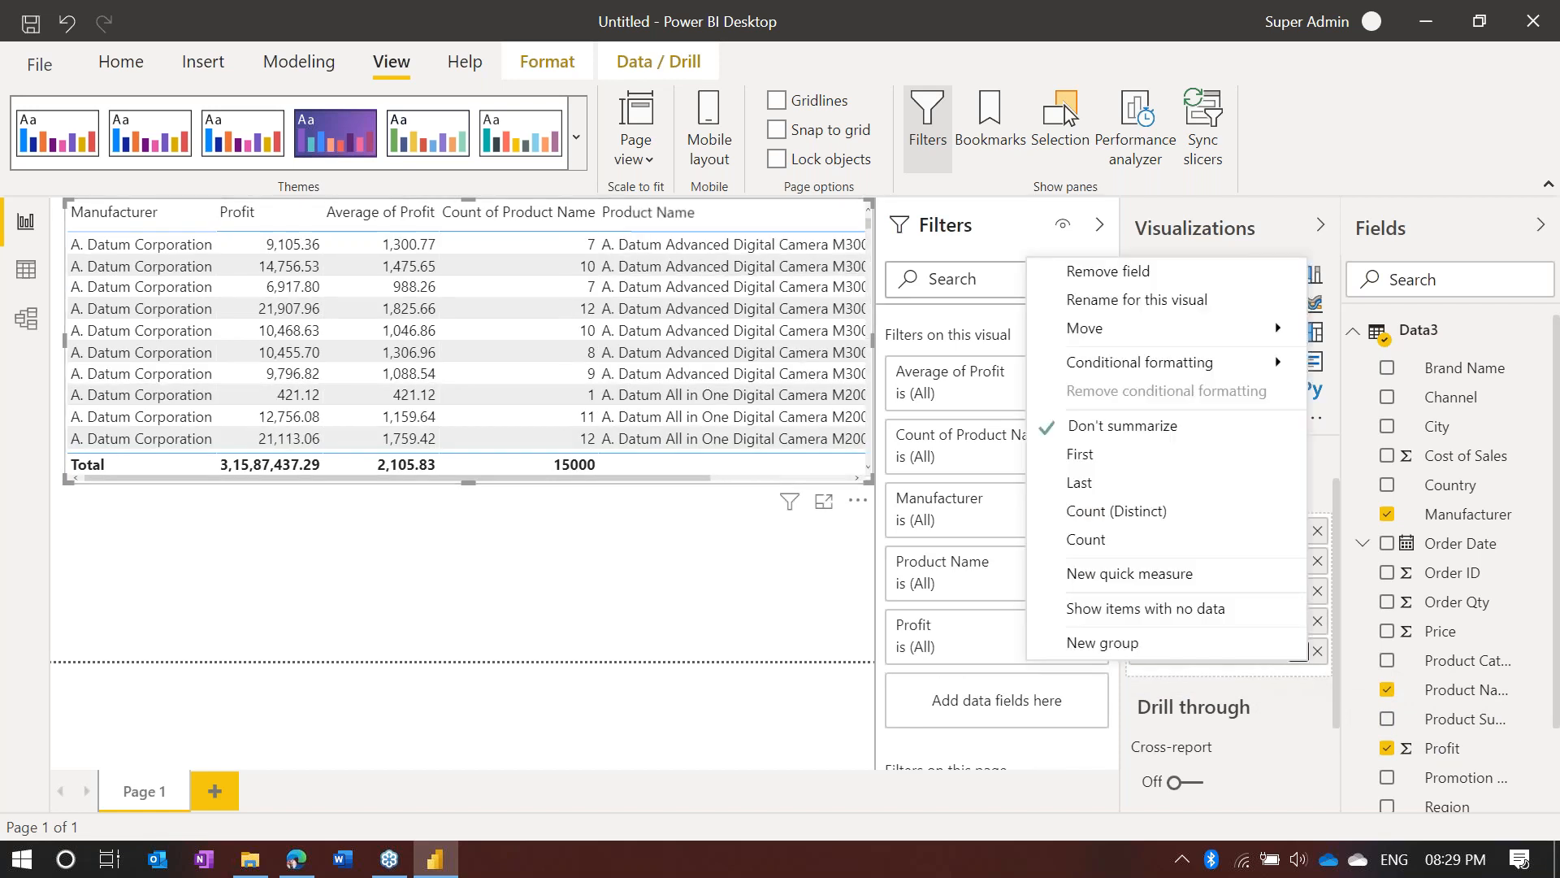
pyautogui.click(1124, 509)
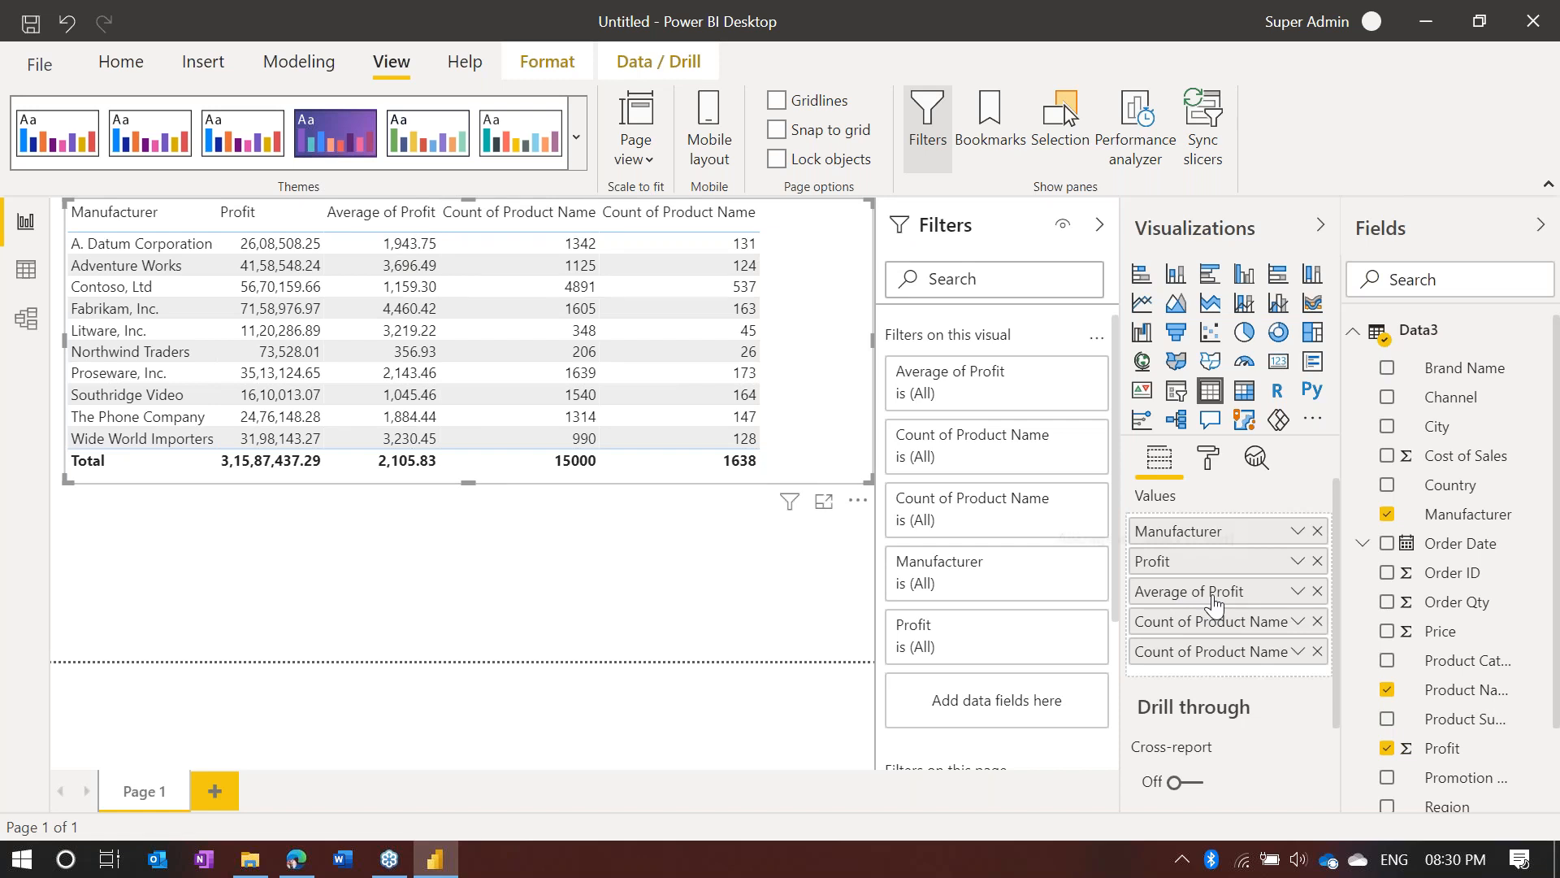
# Step: Rename the Average of Profit, Count of Product Name and distinct count columns to Average, Count and Unique Count
pyautogui.doubleClick(1212, 597)
pyautogui.write('Average')
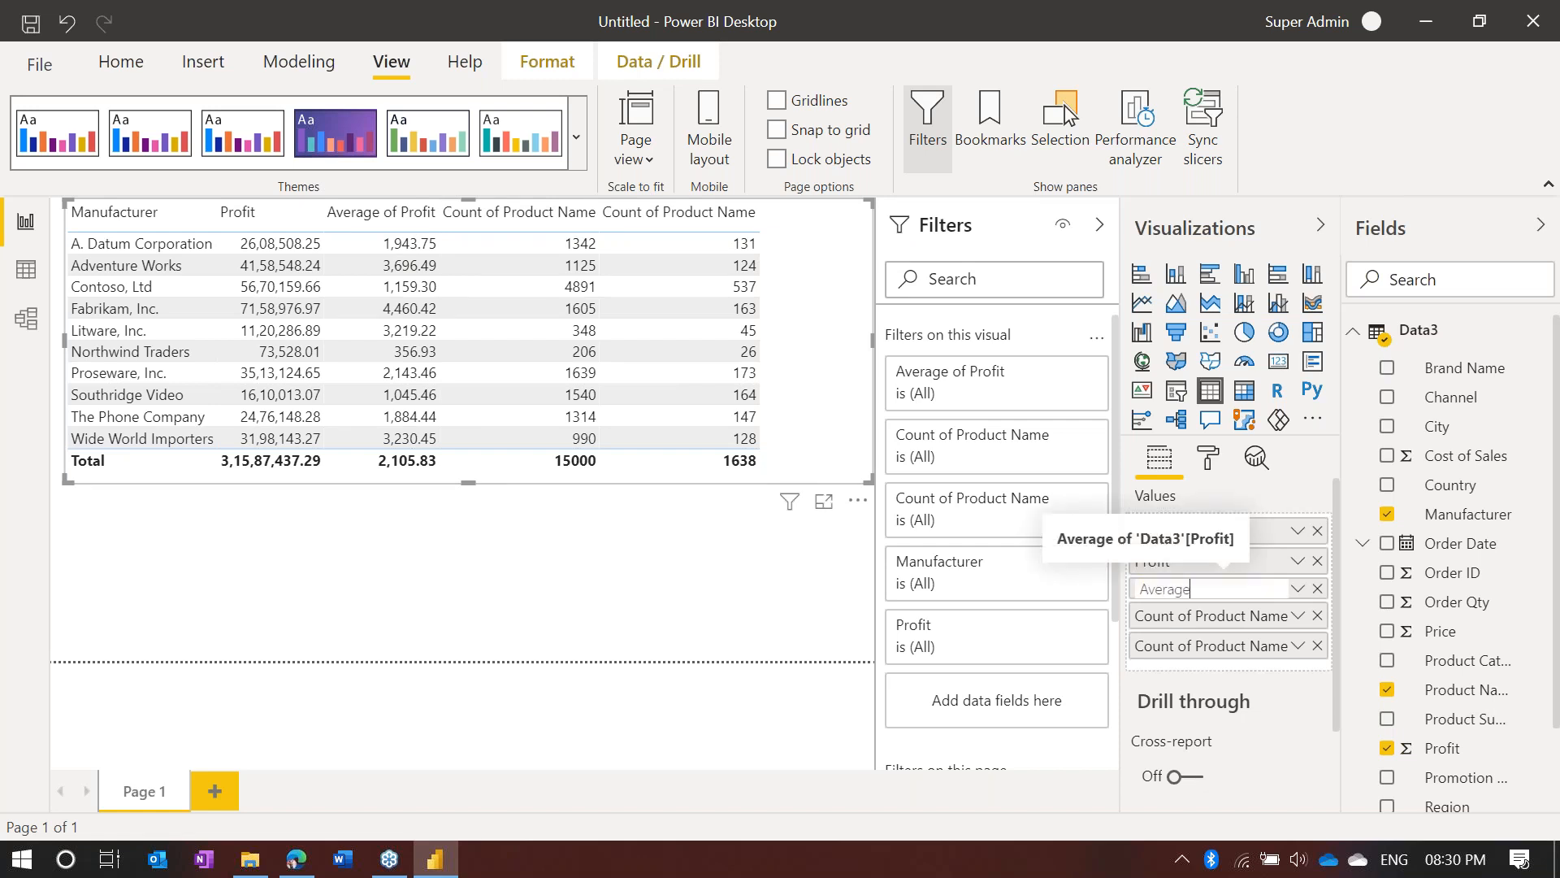
pyautogui.press('Return')
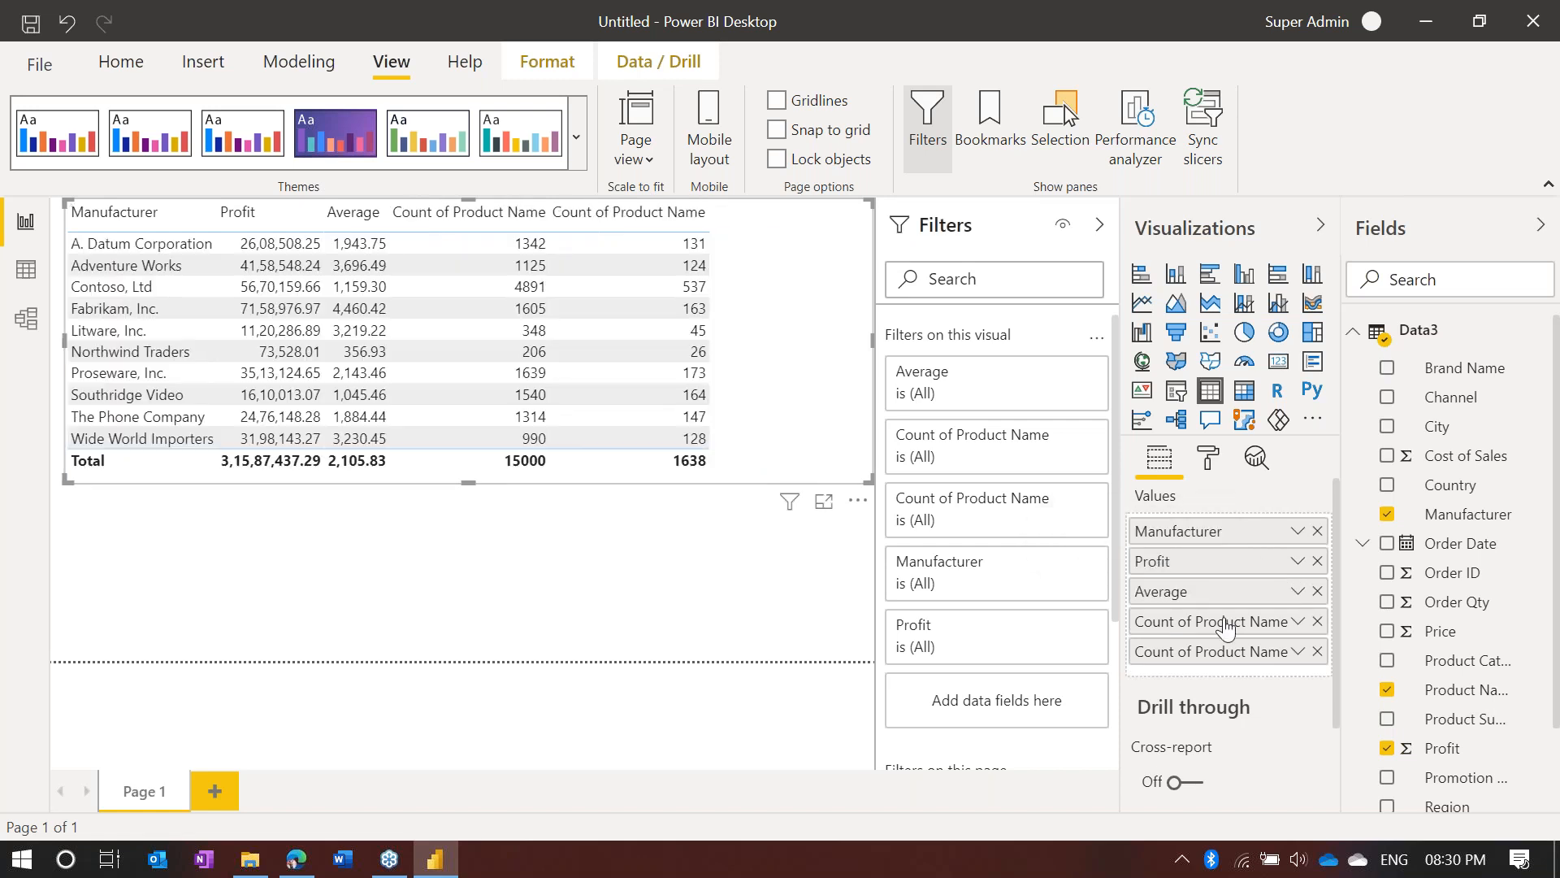
pyautogui.doubleClick(1227, 623)
pyautogui.write('Count')
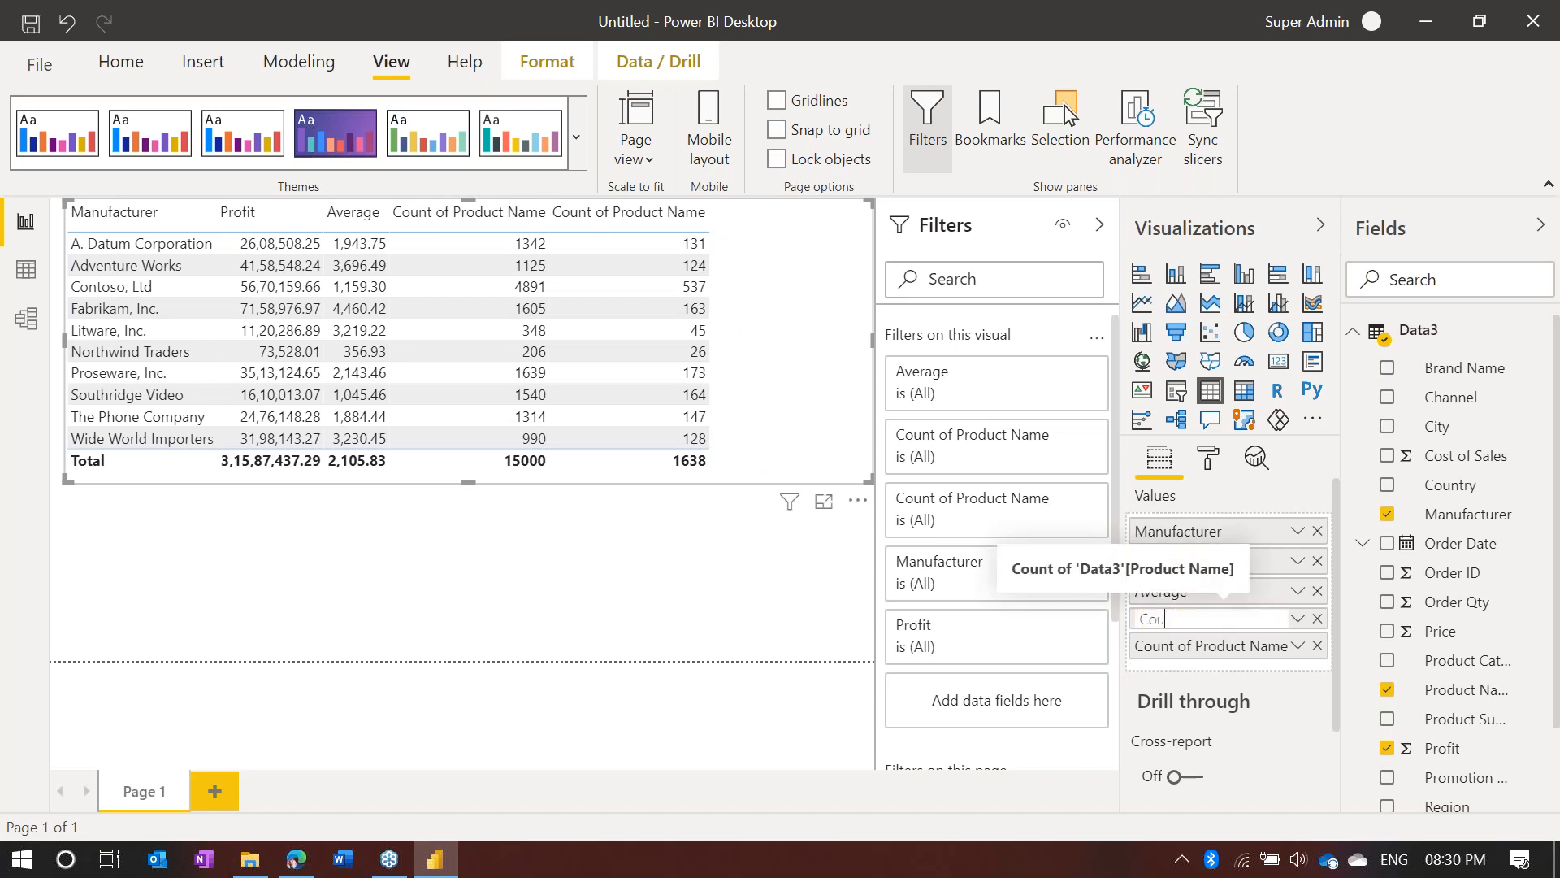
pyautogui.press('Return')
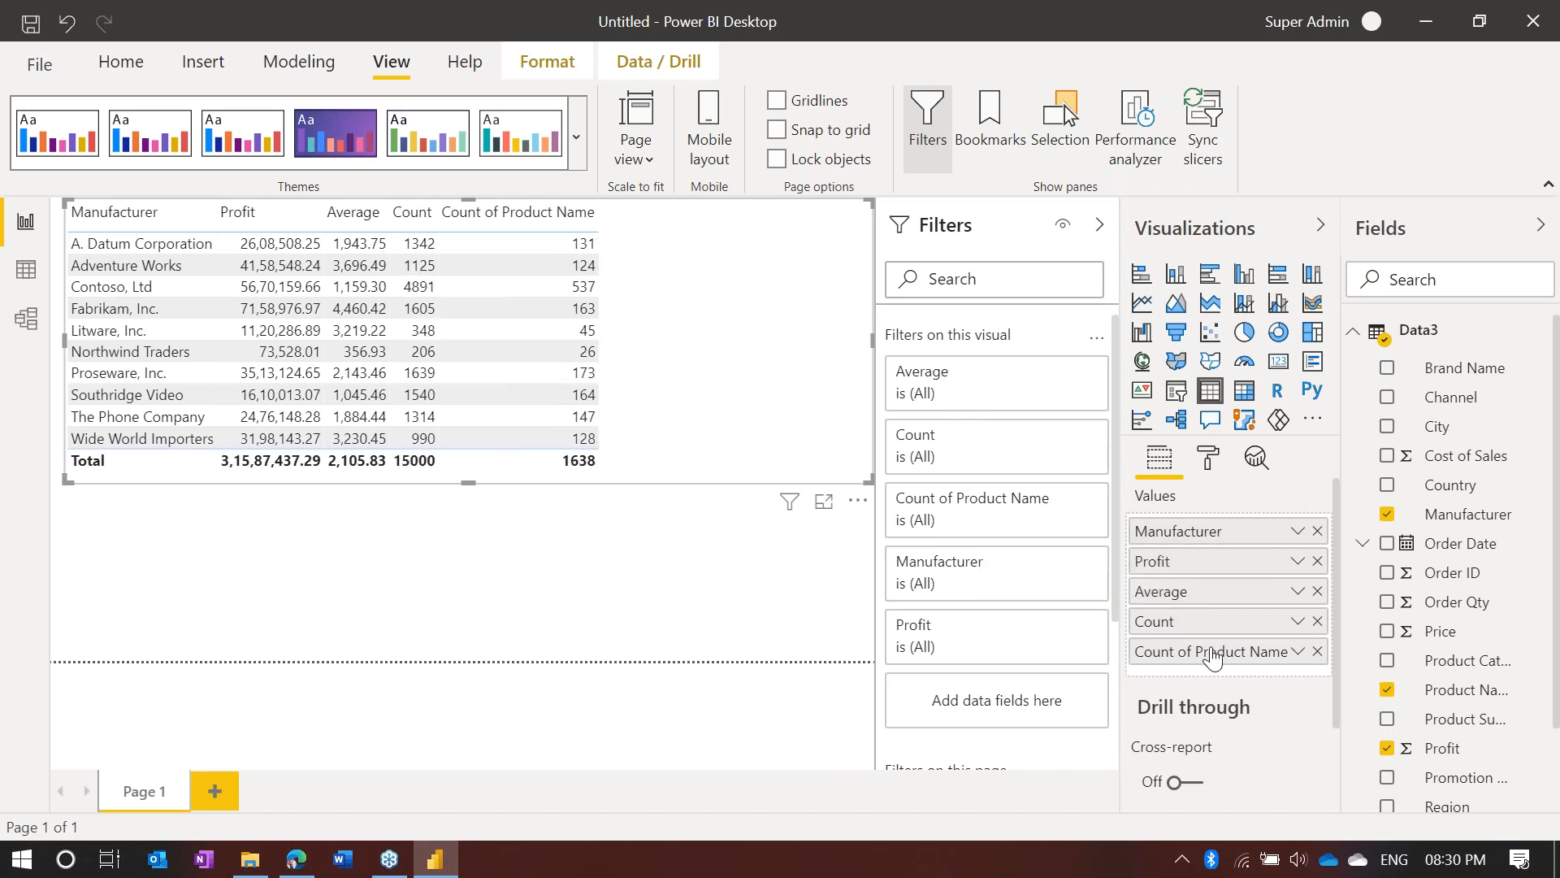
pyautogui.doubleClick(1213, 652)
pyautogui.write('Unique Count')
pyautogui.press('Return')
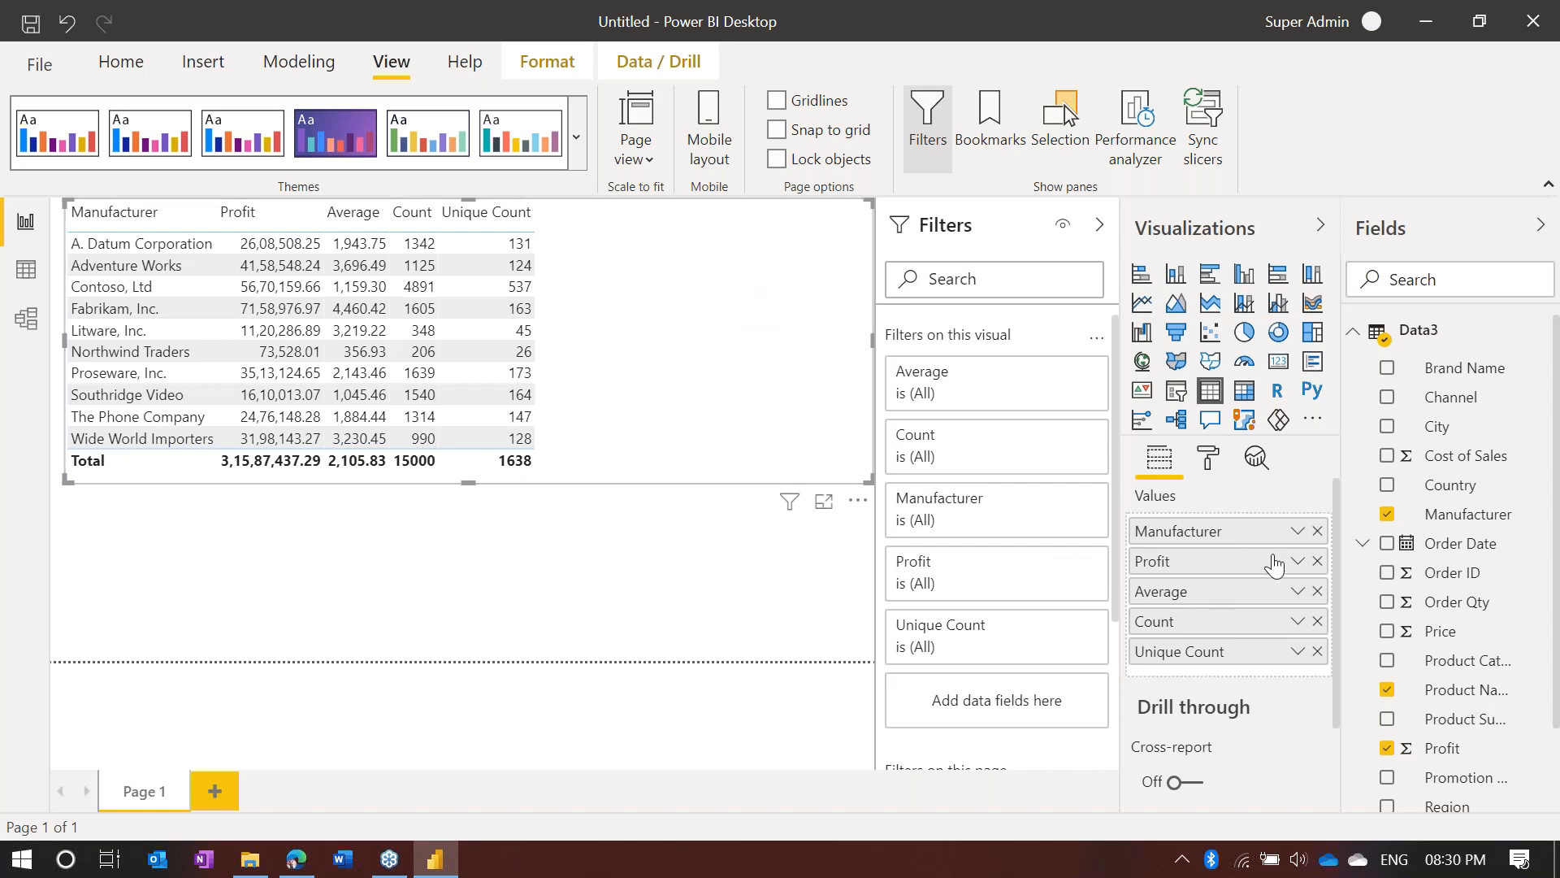
pyautogui.click(1298, 561)
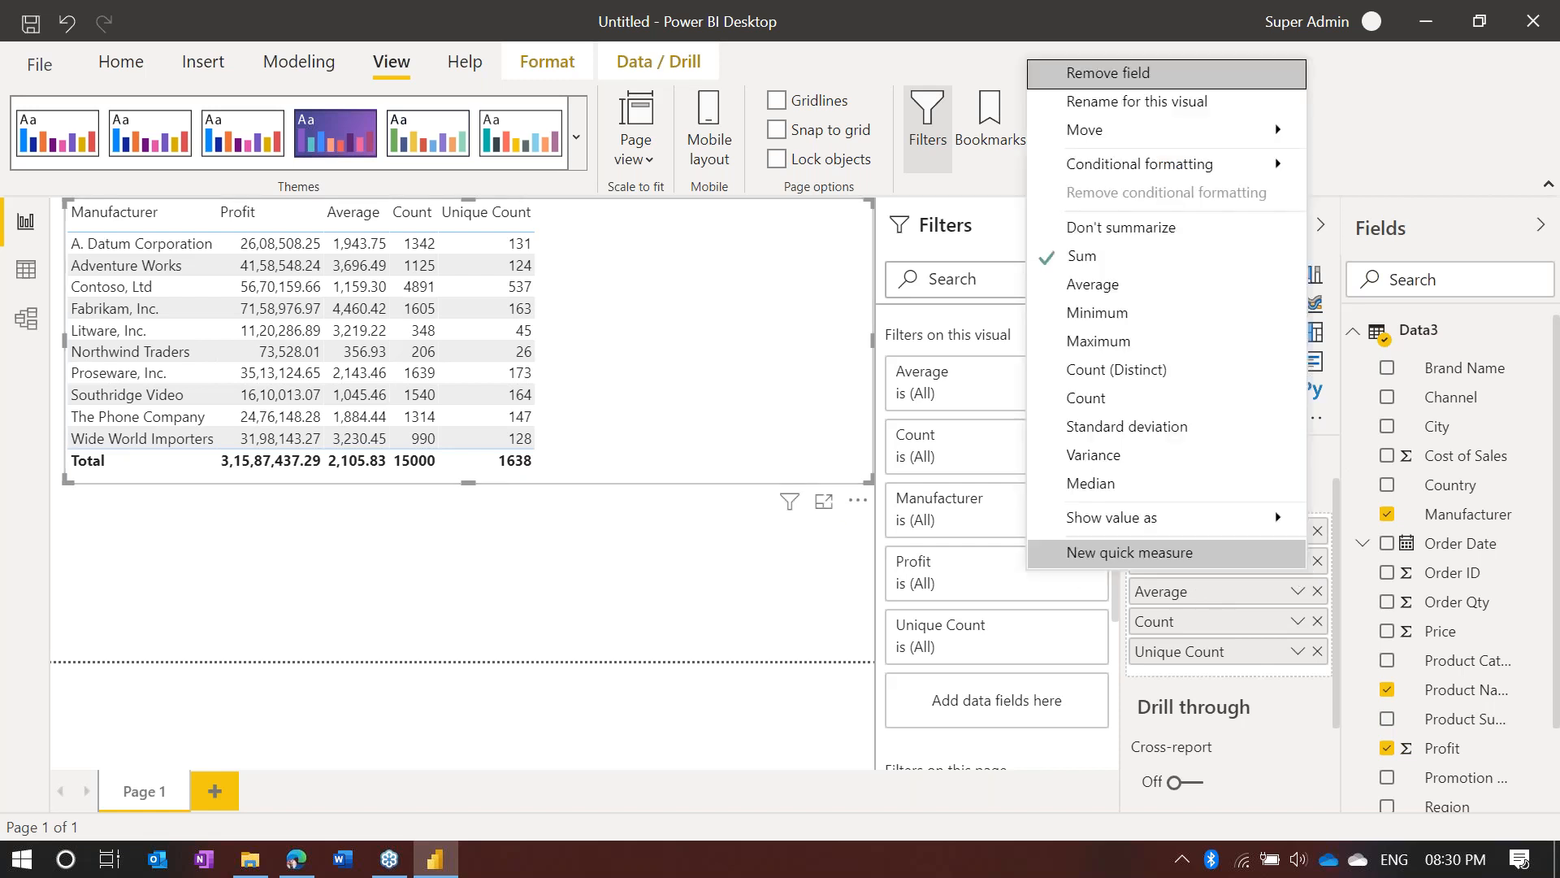
pyautogui.moveTo(1258, 167)
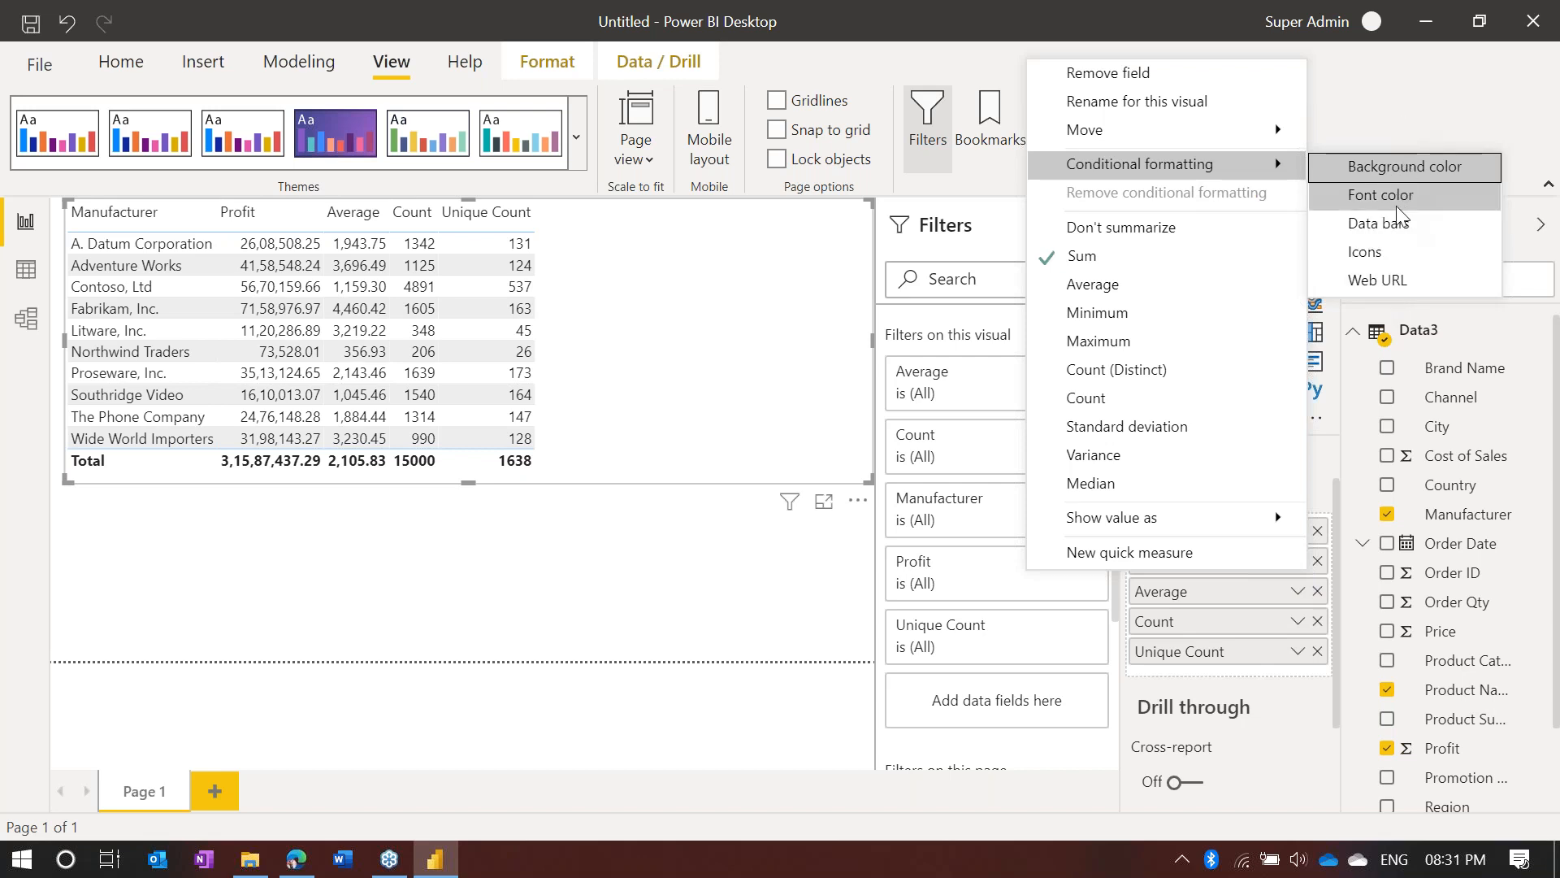
pyautogui.click(763, 341)
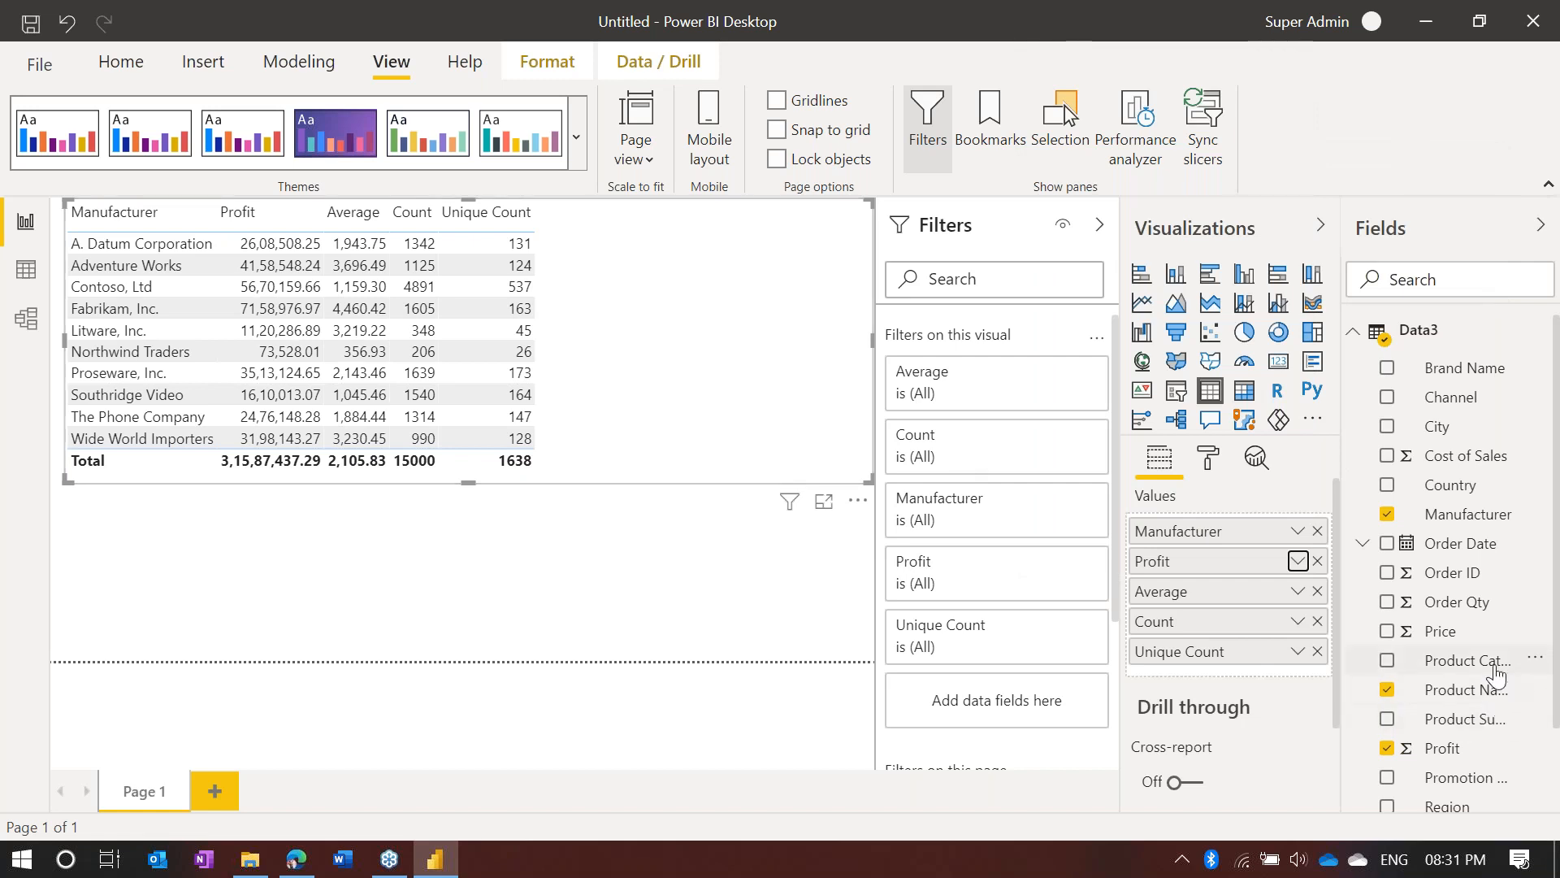
pyautogui.moveTo(1462, 690); pyautogui.dragTo(643, 375)
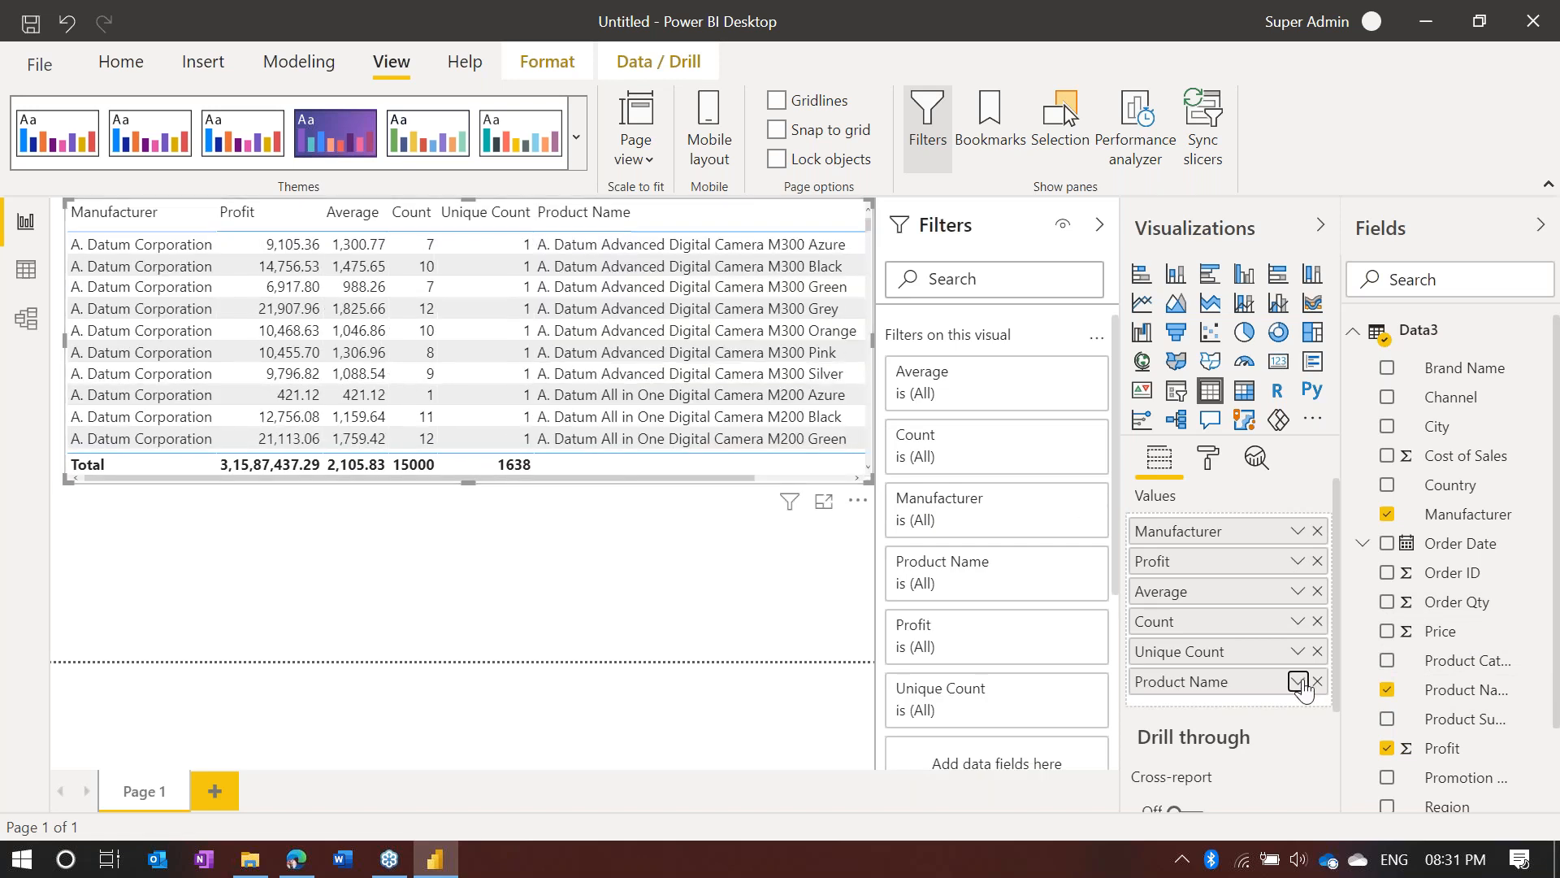
pyautogui.click(1298, 681)
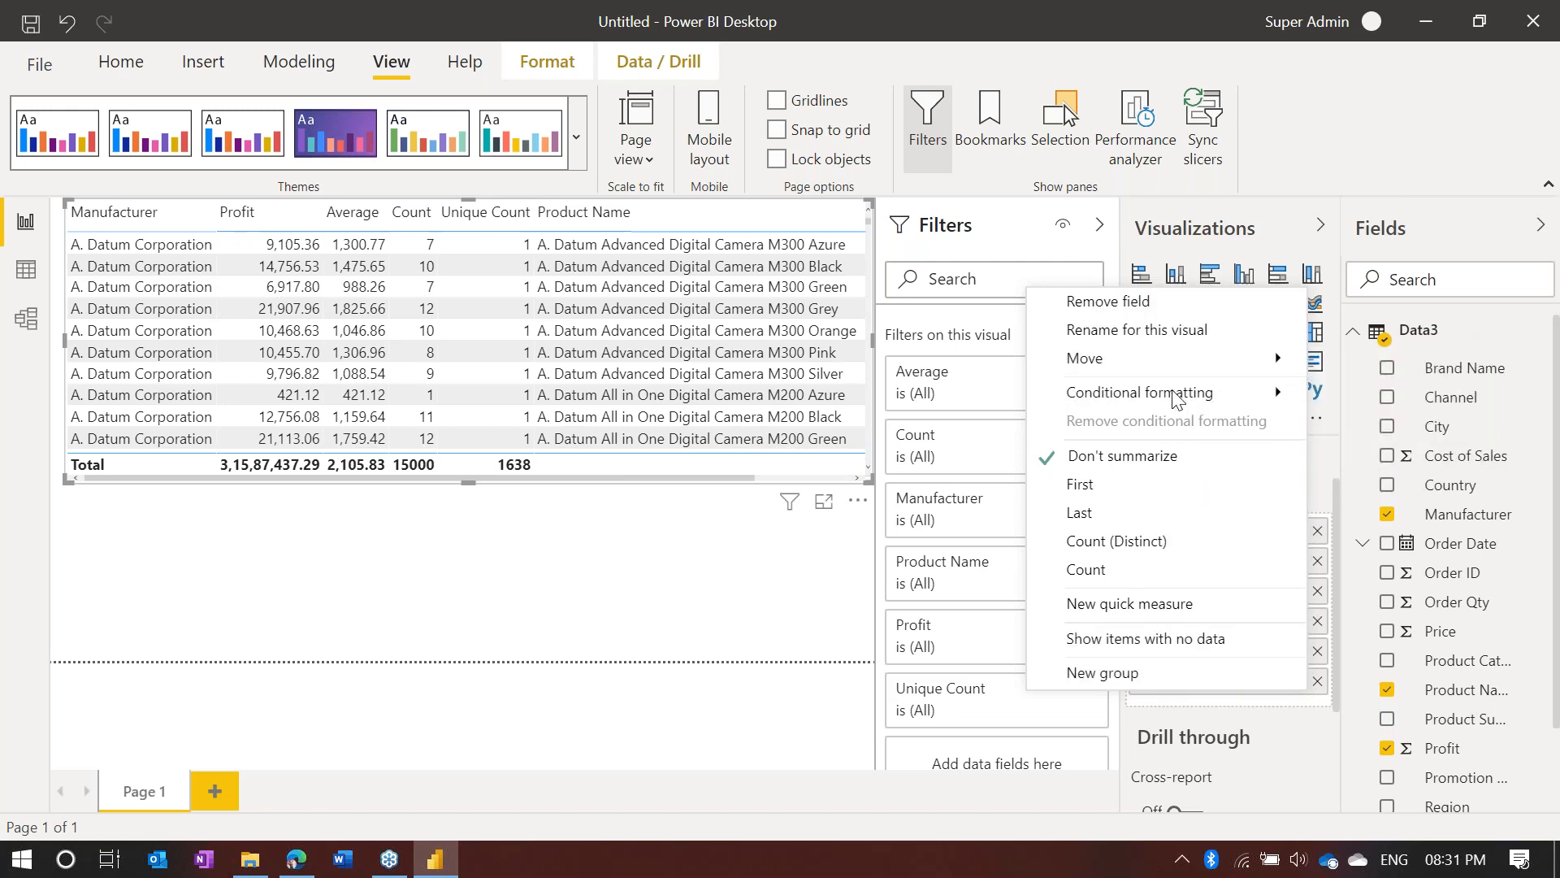
pyautogui.click(811, 666)
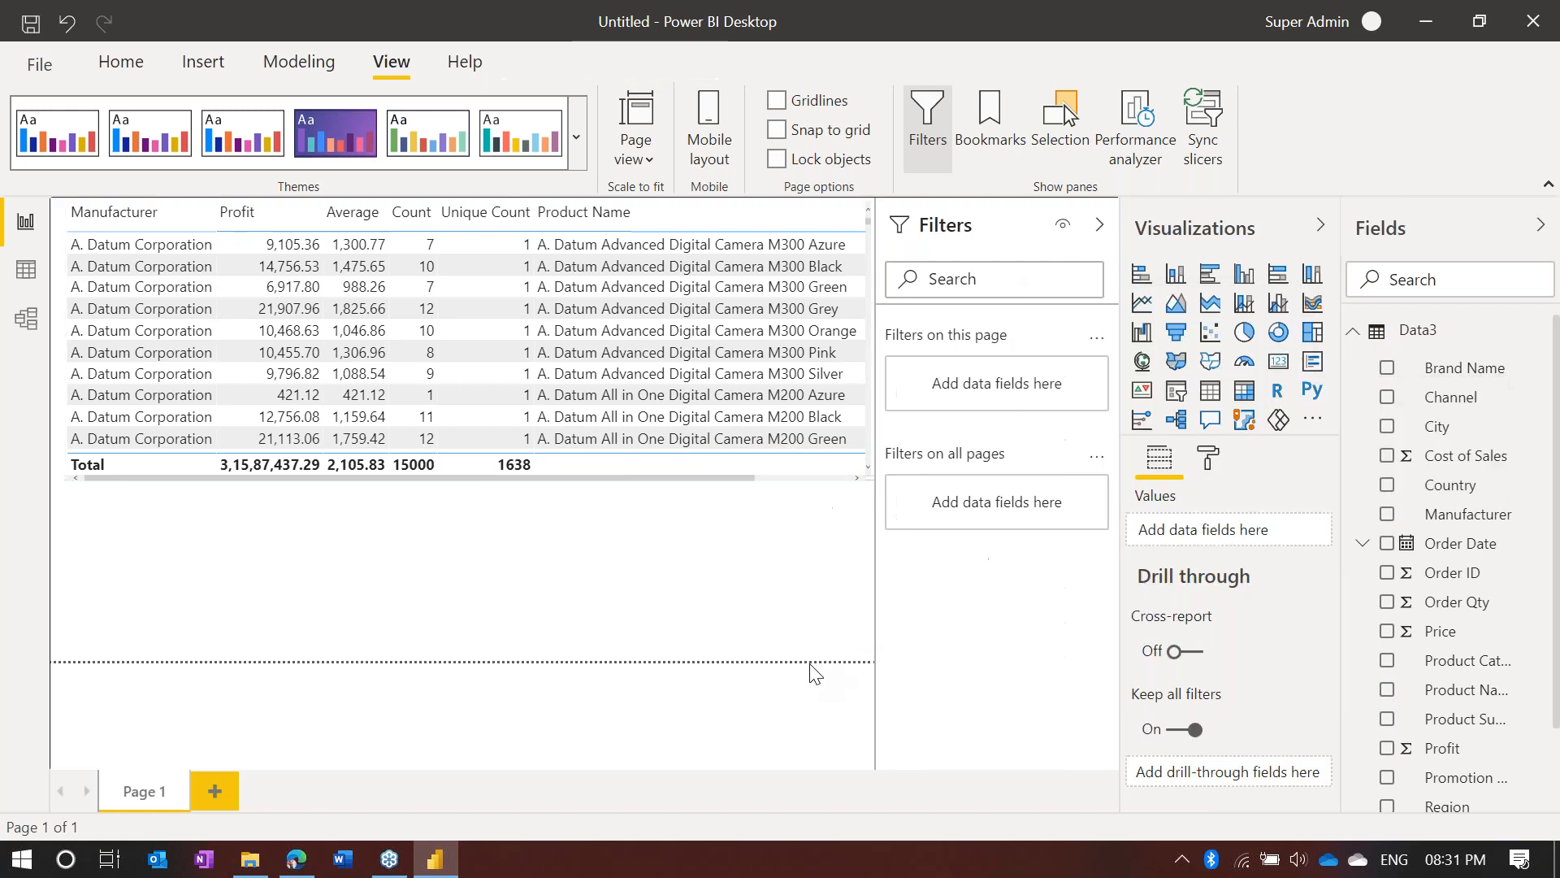
pyautogui.click(800, 474)
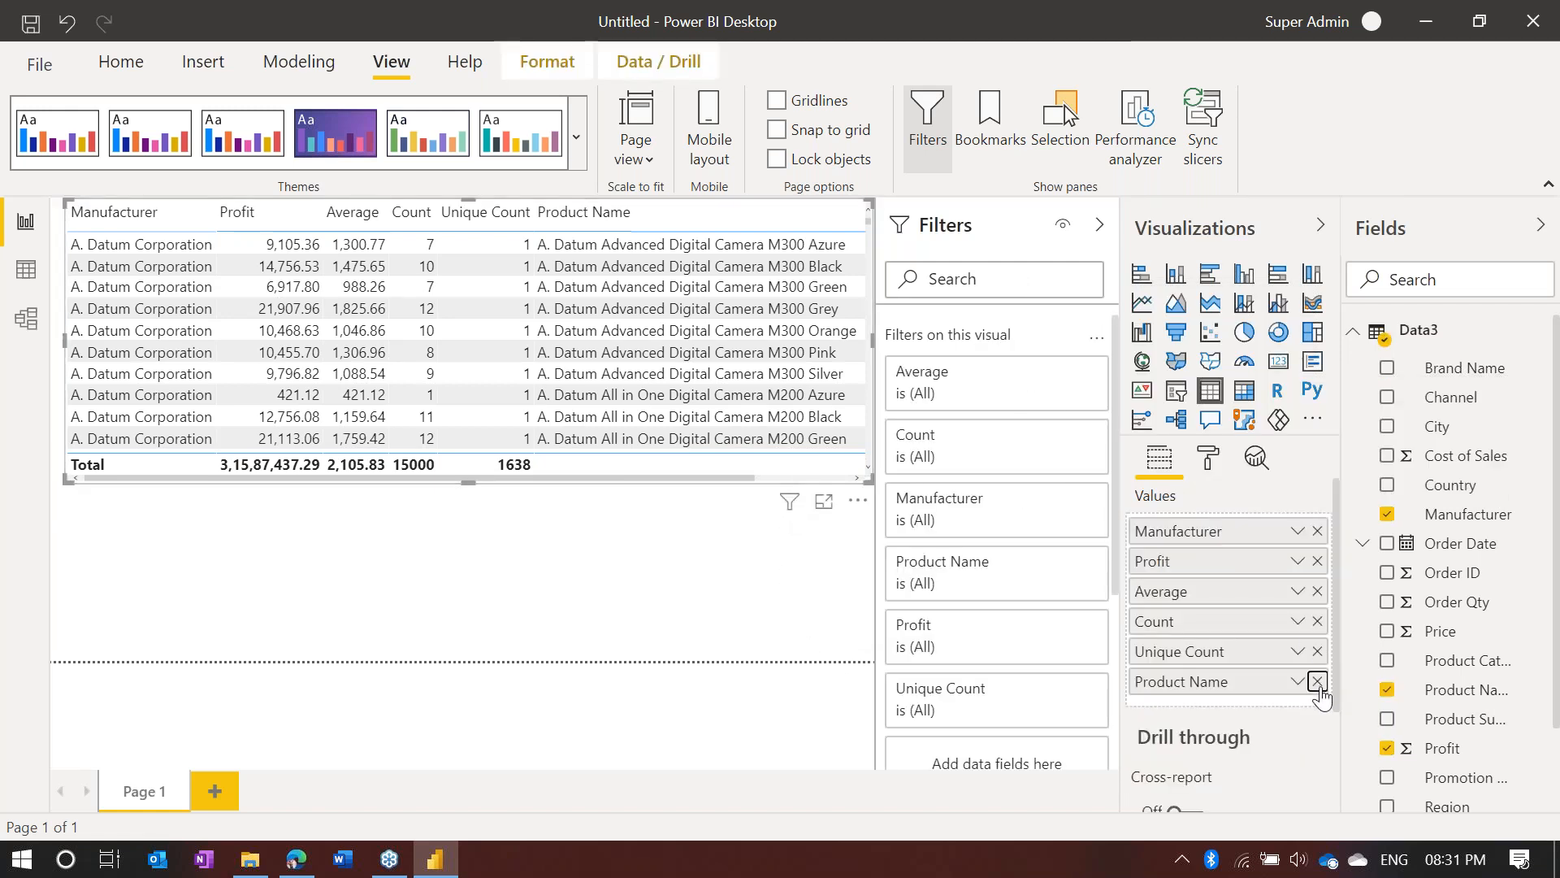
pyautogui.click(1317, 682)
# Step: Add Profit to the table again and show it as Percent of grand total
pyautogui.moveTo(1440, 748); pyautogui.dragTo(1215, 663)
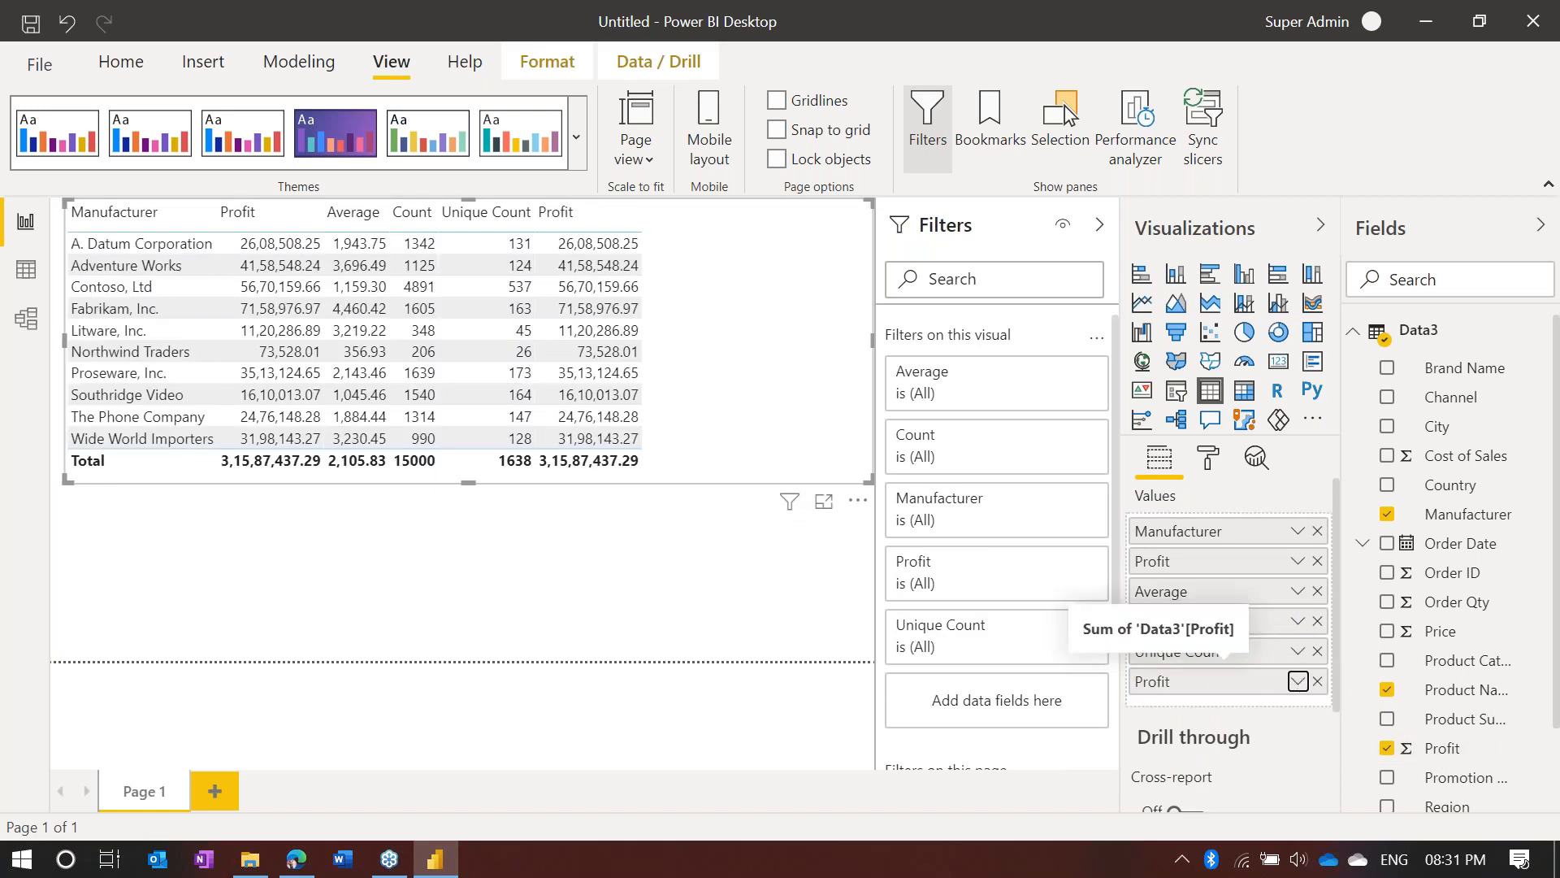
pyautogui.click(1298, 681)
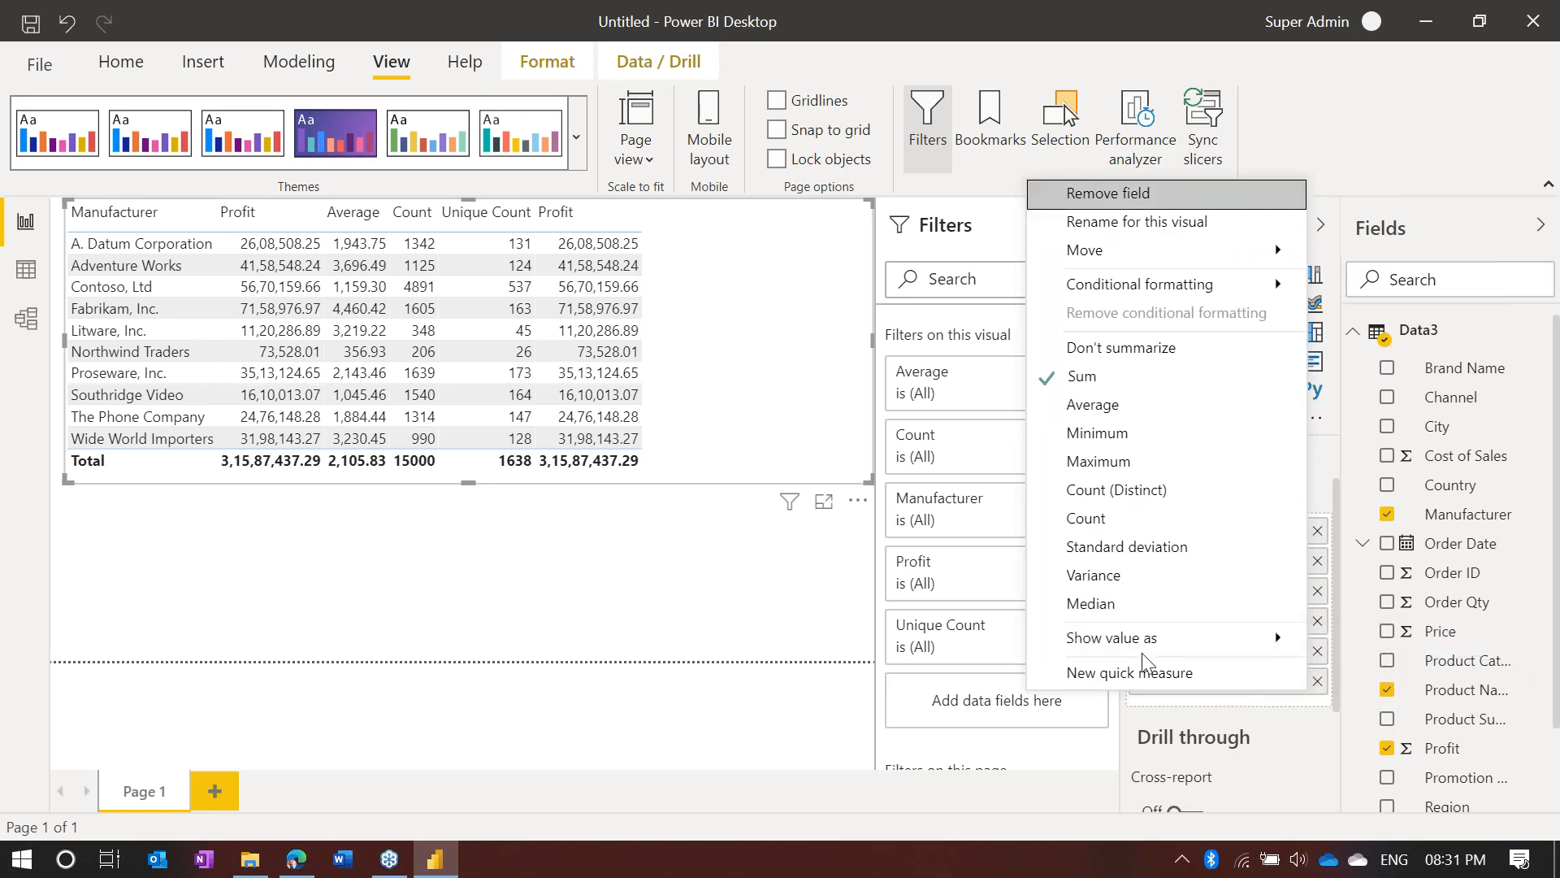
pyautogui.moveTo(1162, 648)
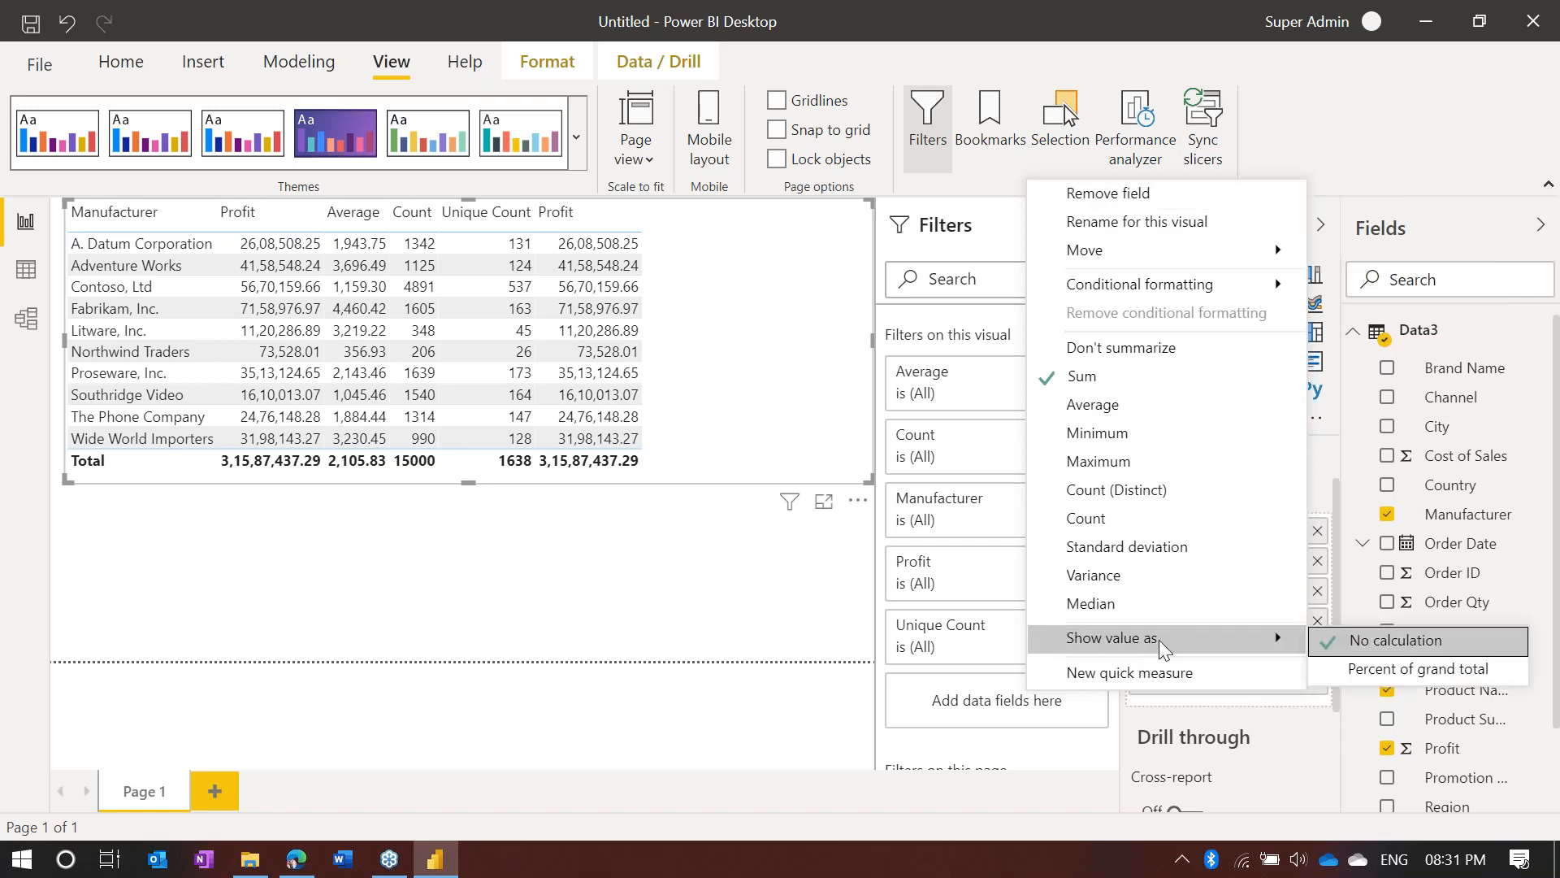
pyautogui.click(1361, 673)
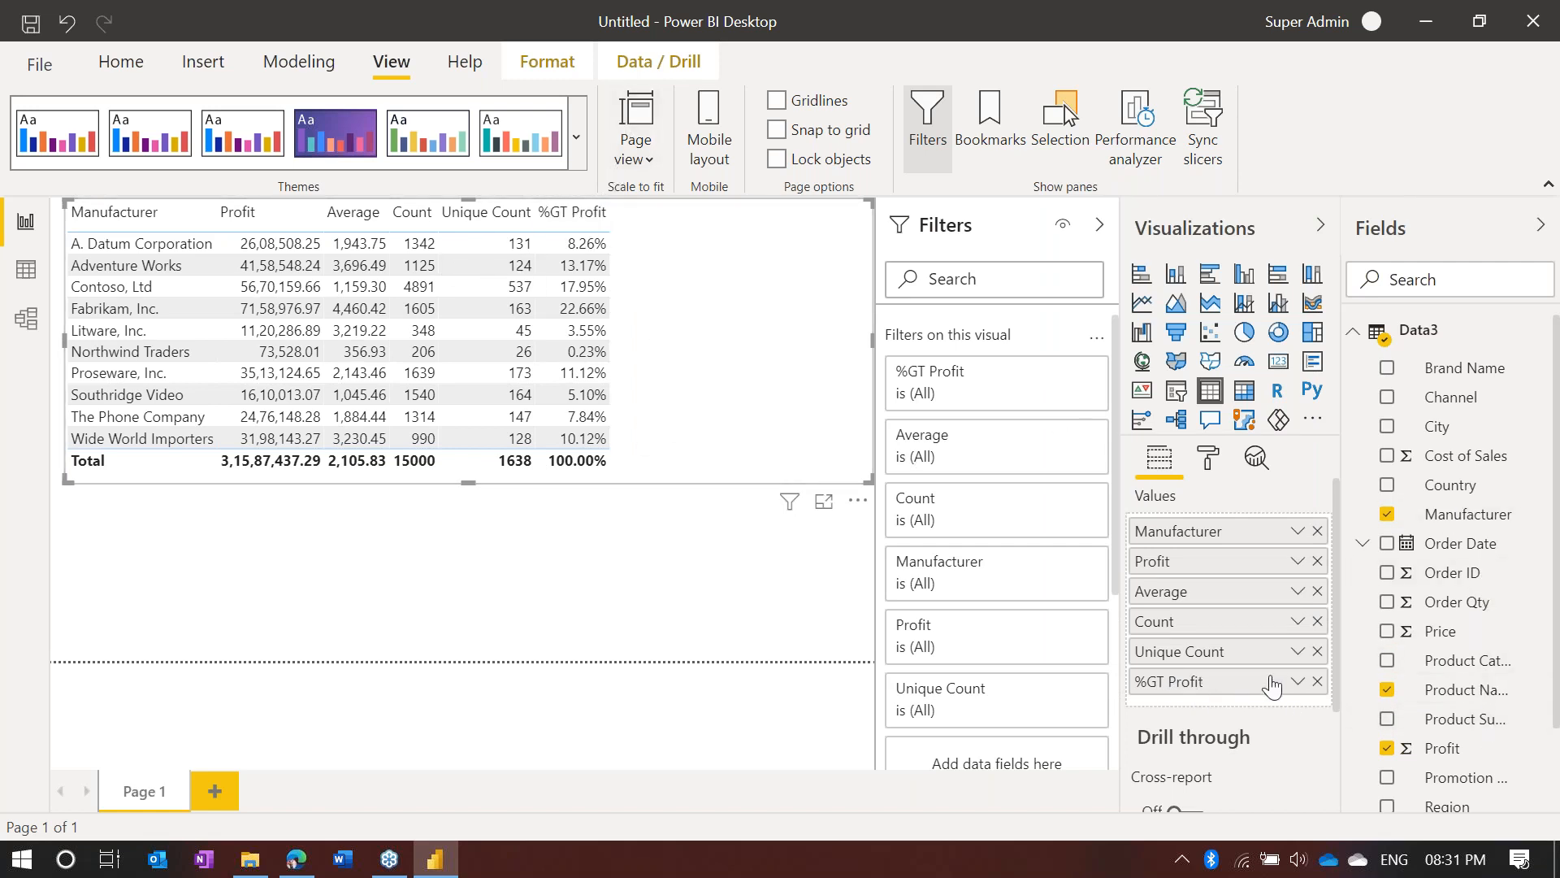
# Step: Sort the table by the %GT Profit column in descending order
pyautogui.click(1297, 682)
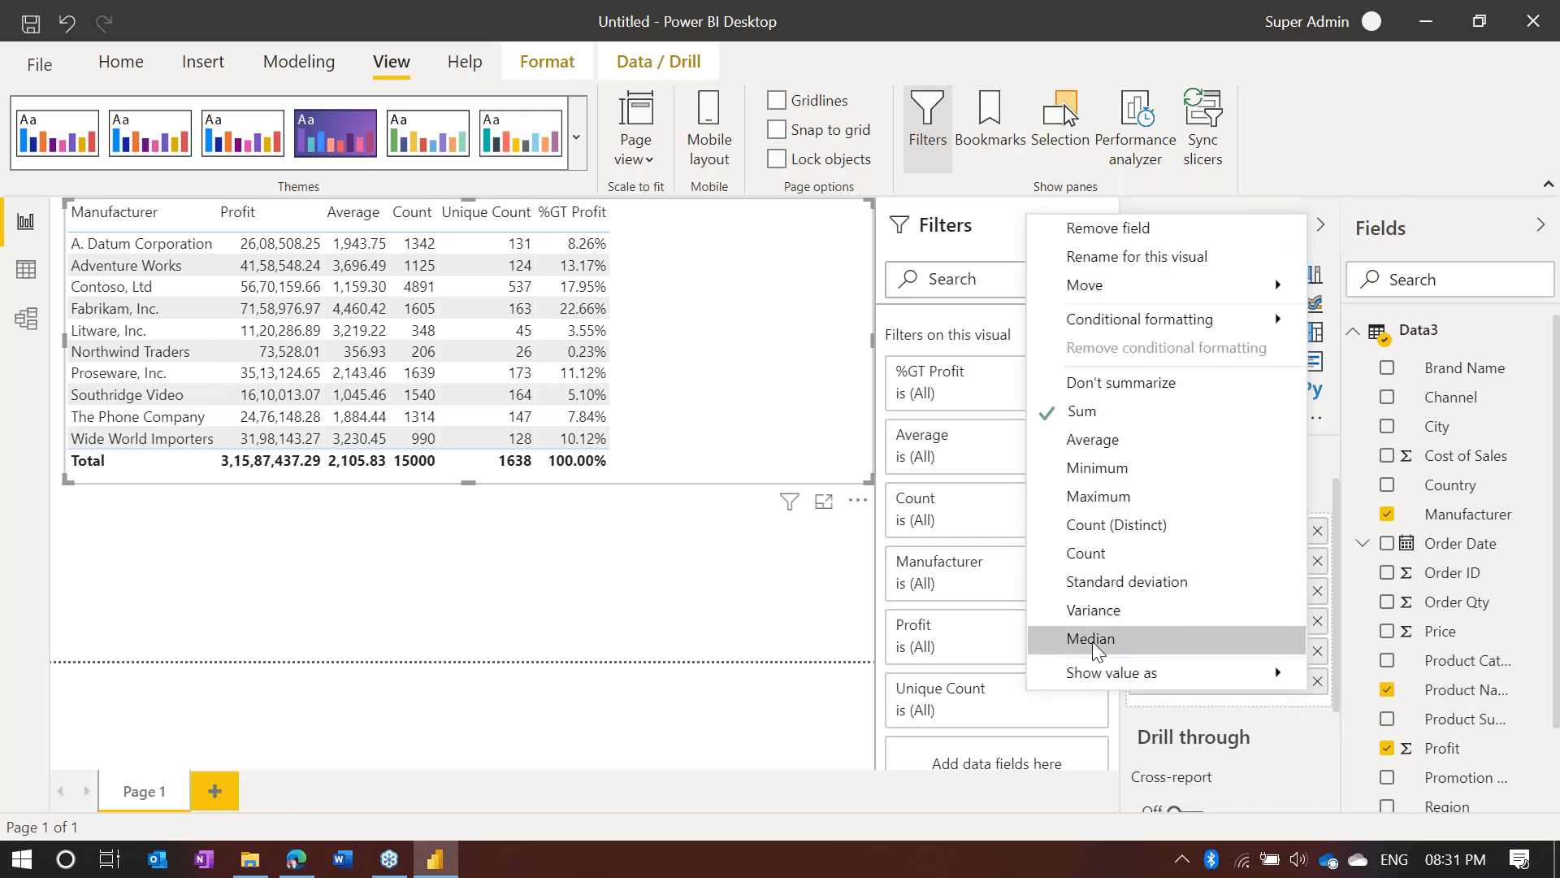
pyautogui.moveTo(1101, 674)
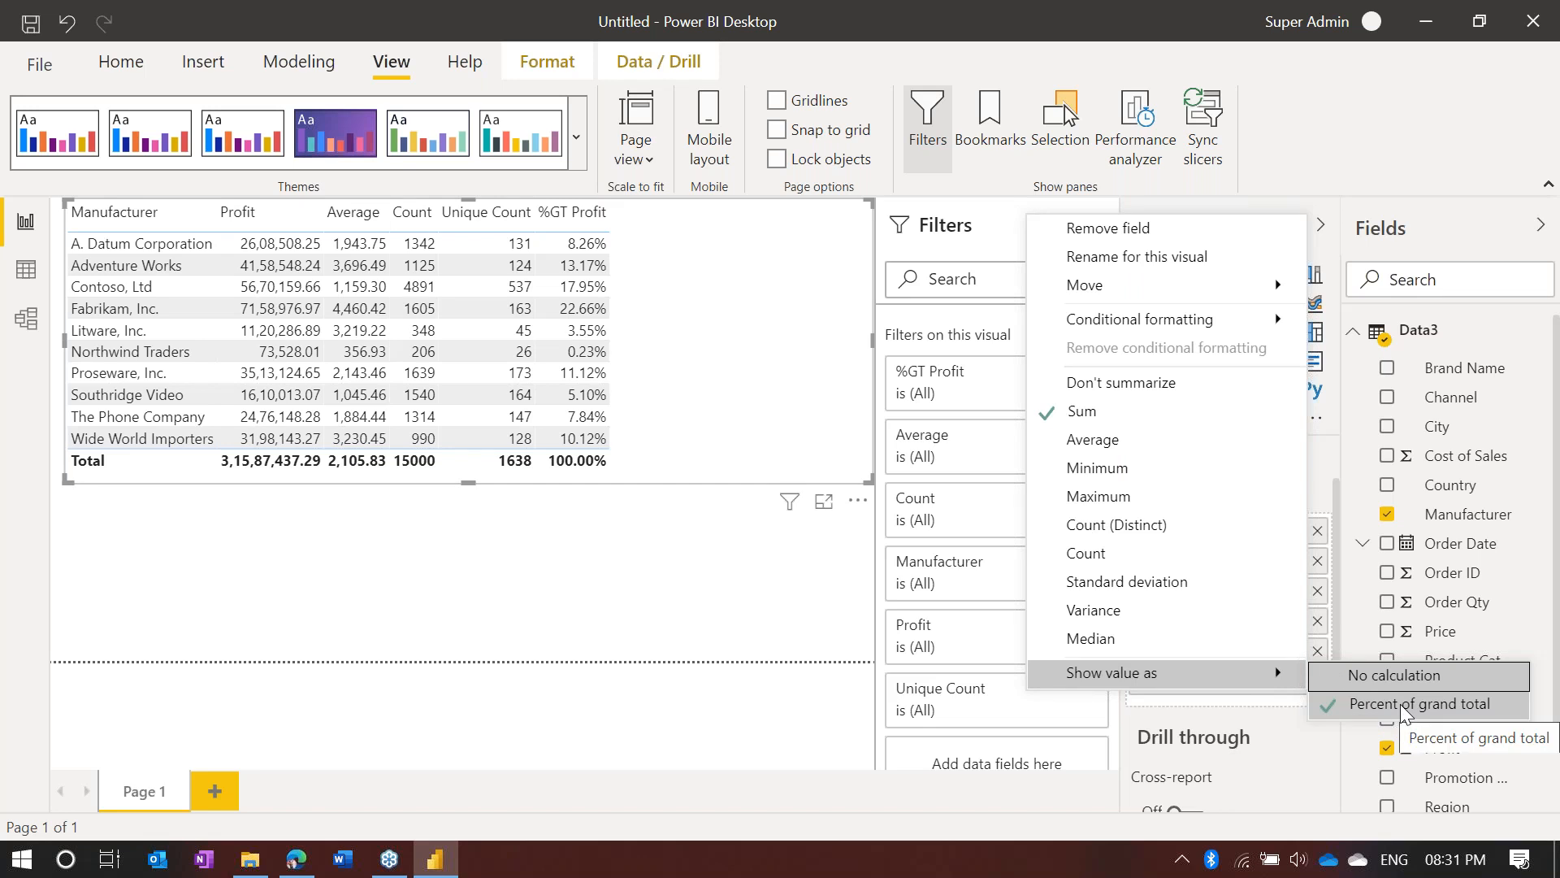
pyautogui.click(756, 305)
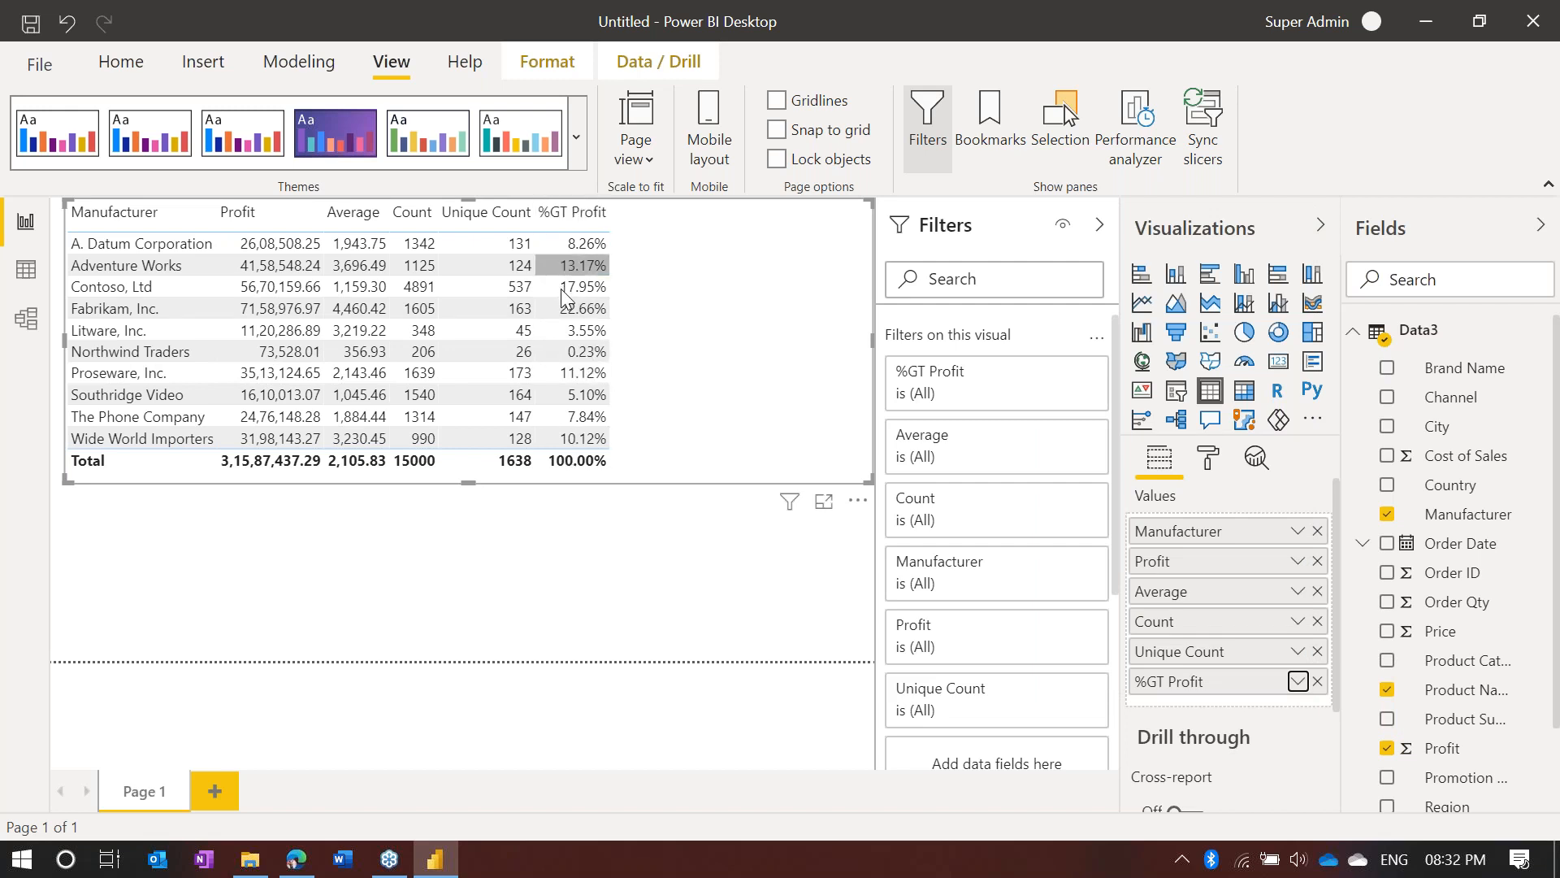
pyautogui.click(574, 213)
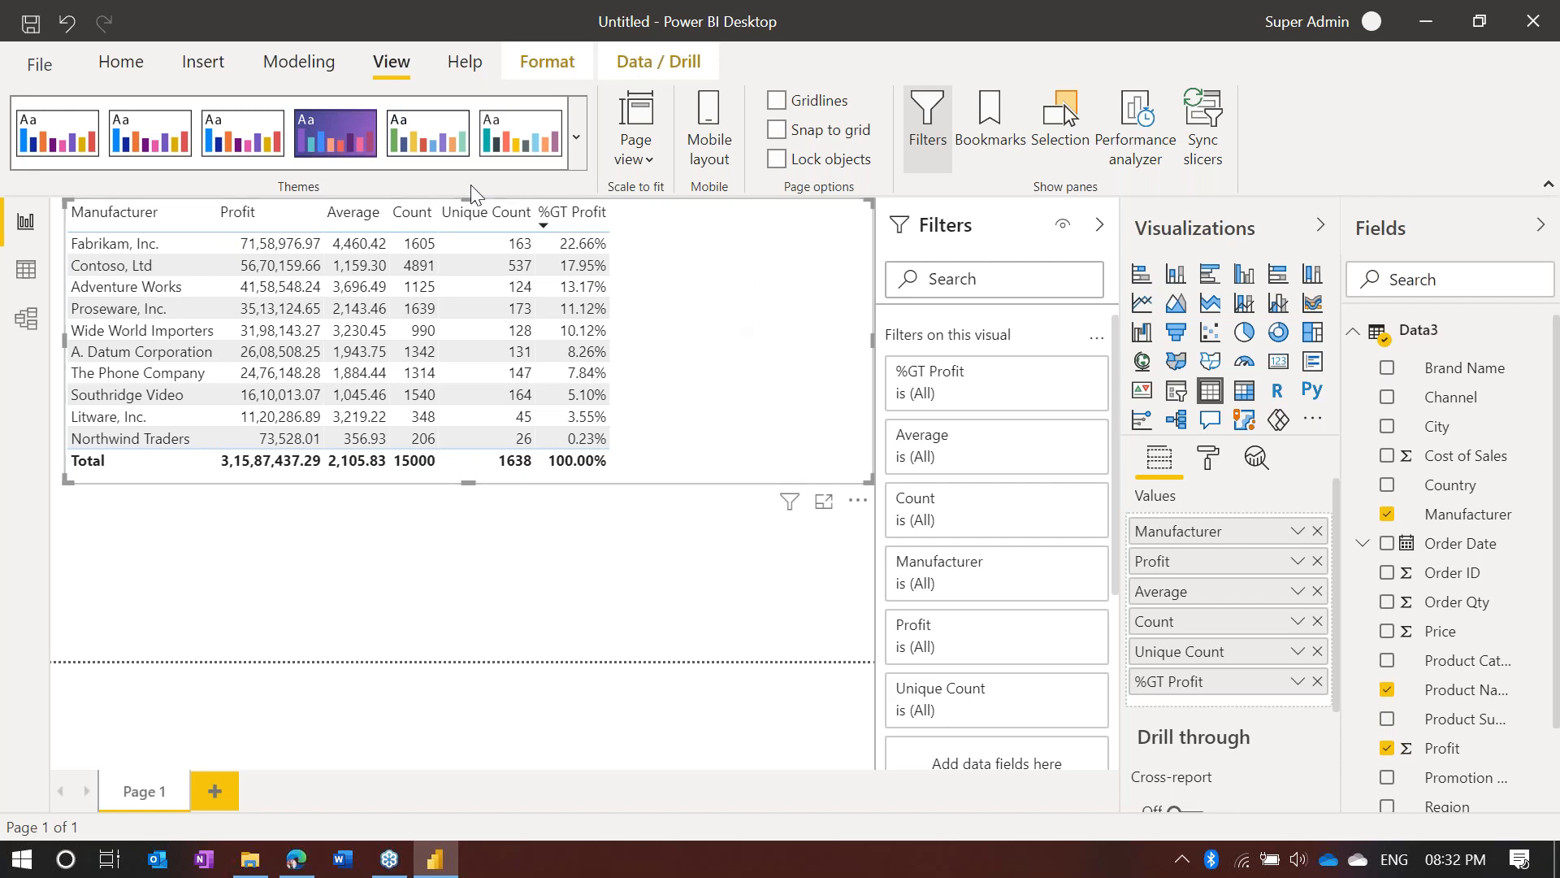
# Step: Widen the table visual slightly and collapse the Filters pane
pyautogui.moveTo(873, 363)
pyautogui.mouseDown()
pyautogui.moveTo(652, 357)
pyautogui.moveTo(889, 359)
pyautogui.mouseUp()
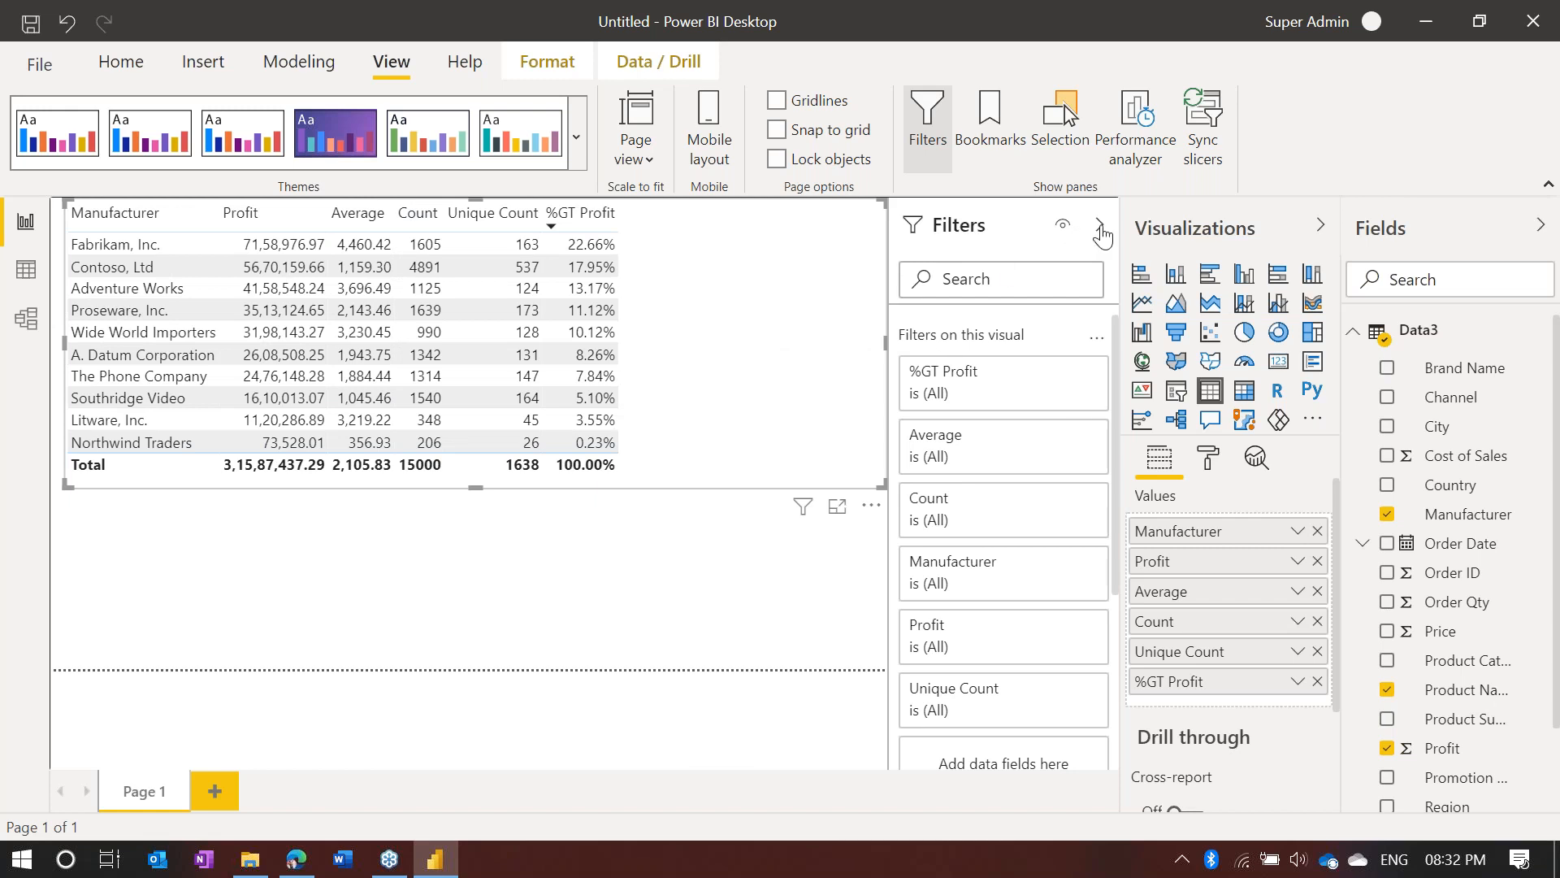
pyautogui.click(1101, 227)
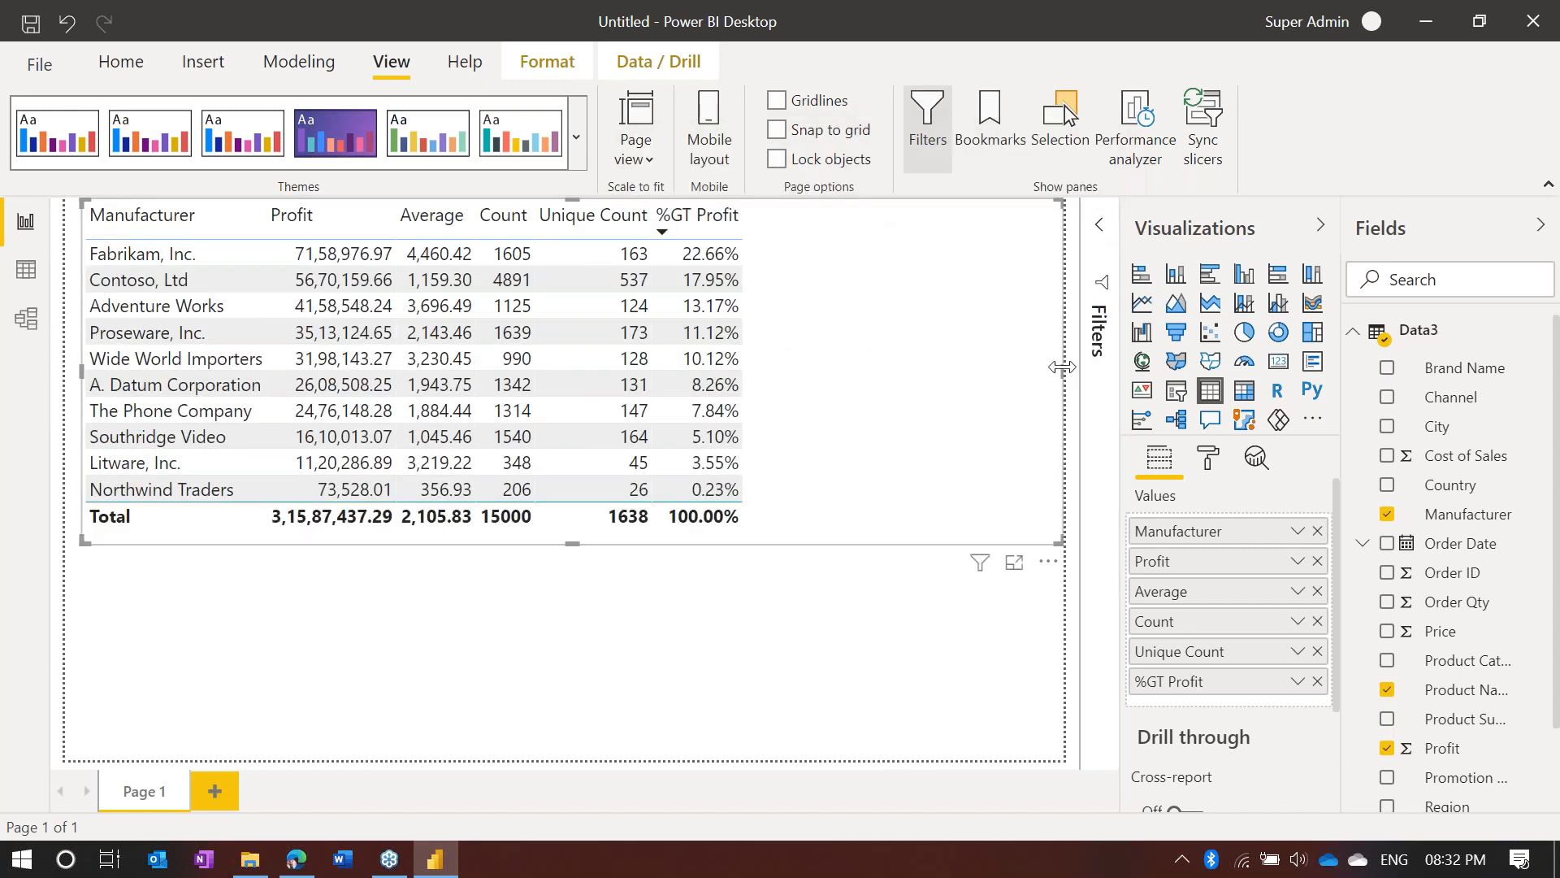
pyautogui.click(775, 354)
# Step: Add a new page and insert a waterfall chart sized to fill the page
pyautogui.click(215, 791)
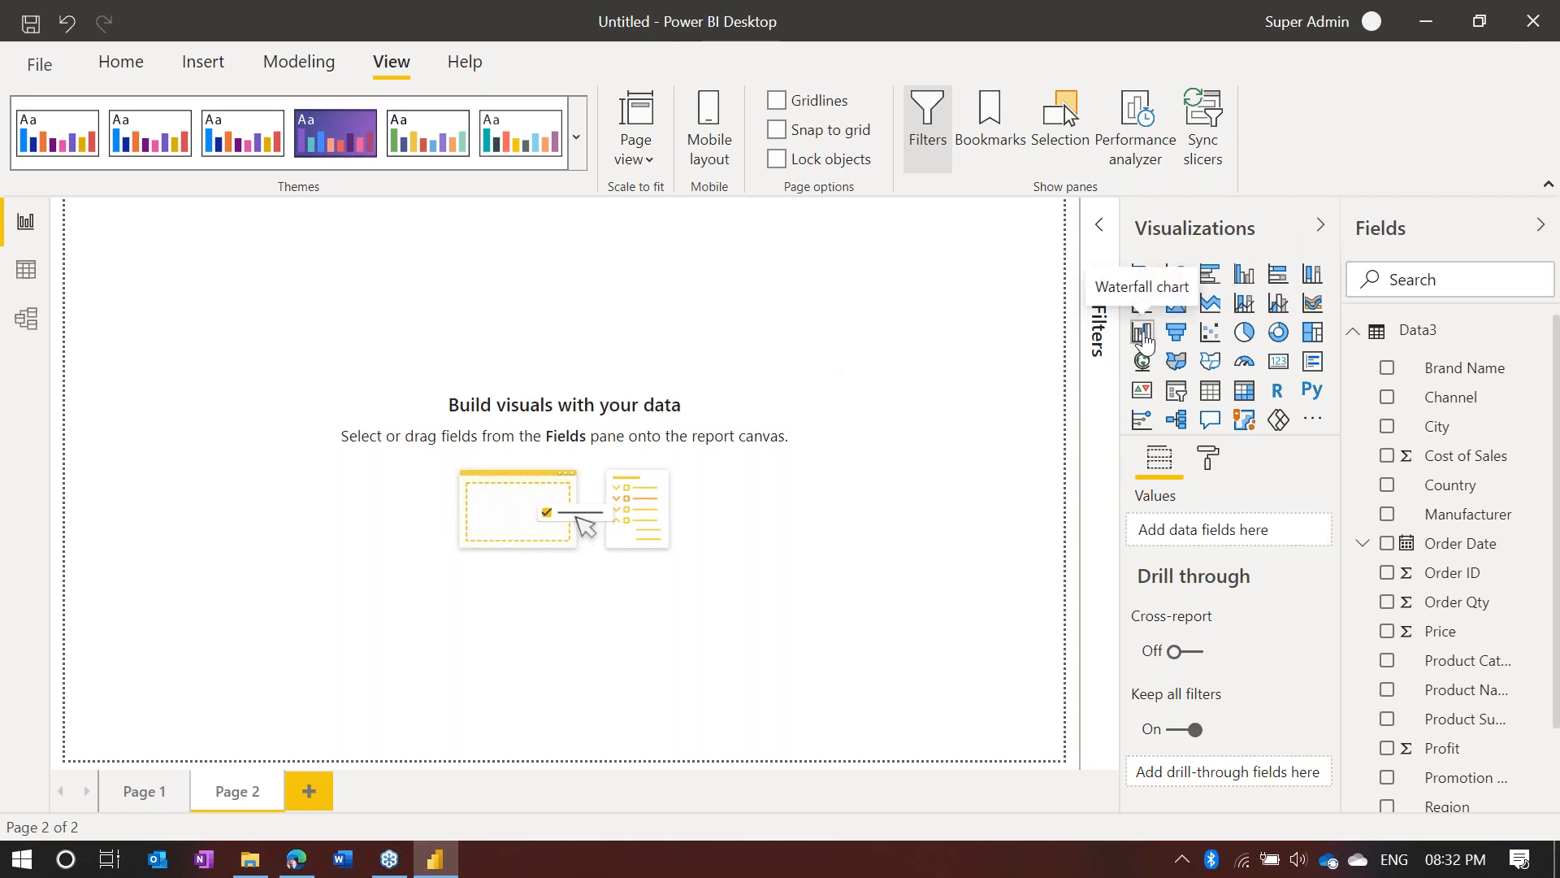
pyautogui.click(1144, 333)
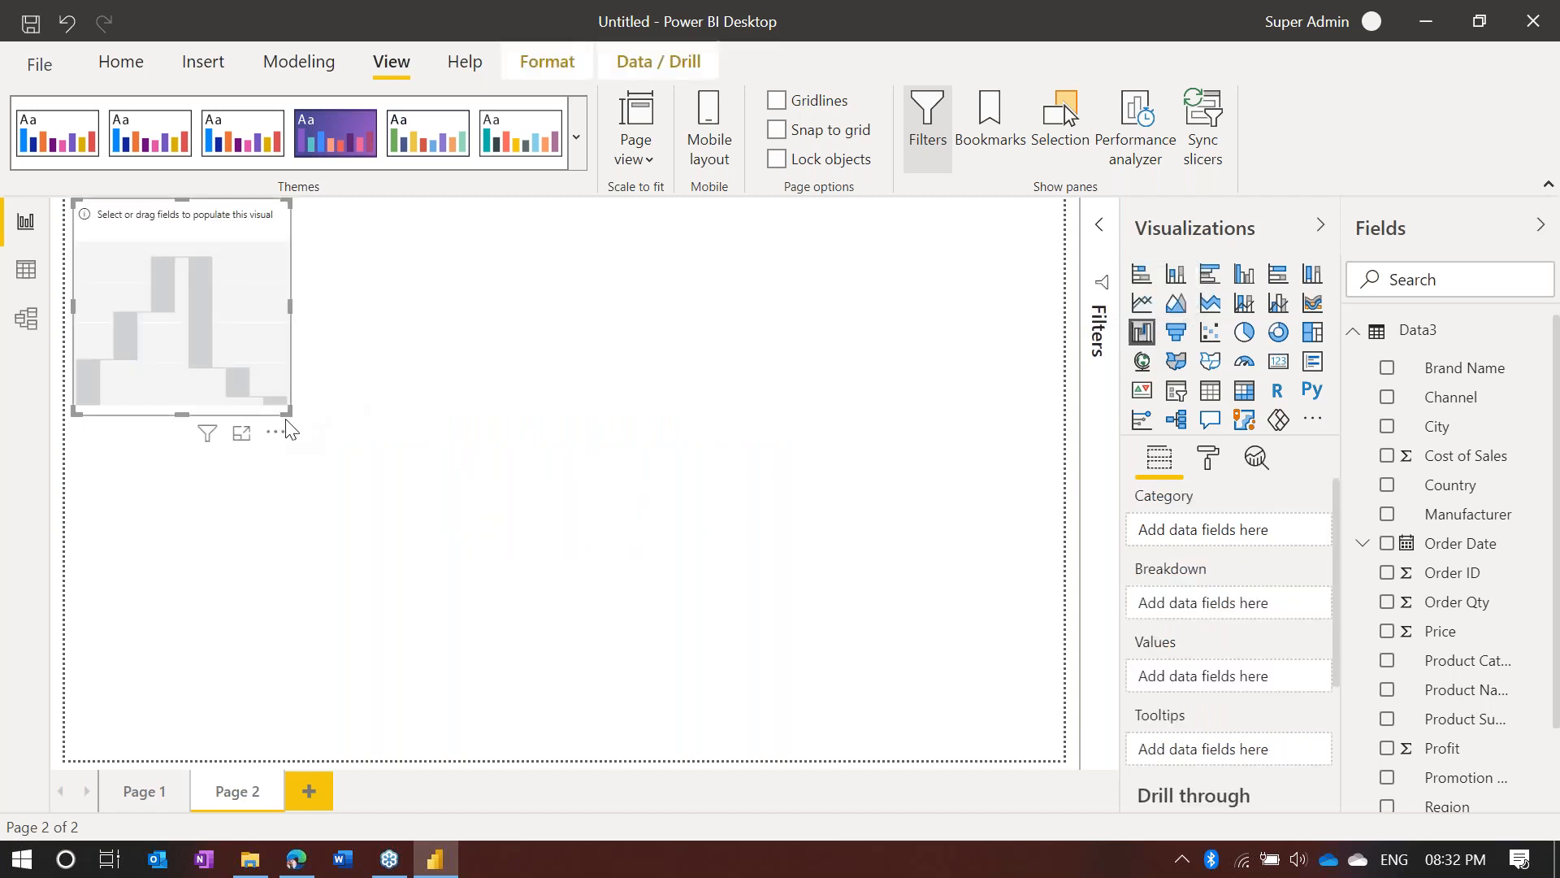
pyautogui.moveTo(284, 413); pyautogui.dragTo(1232, 773)
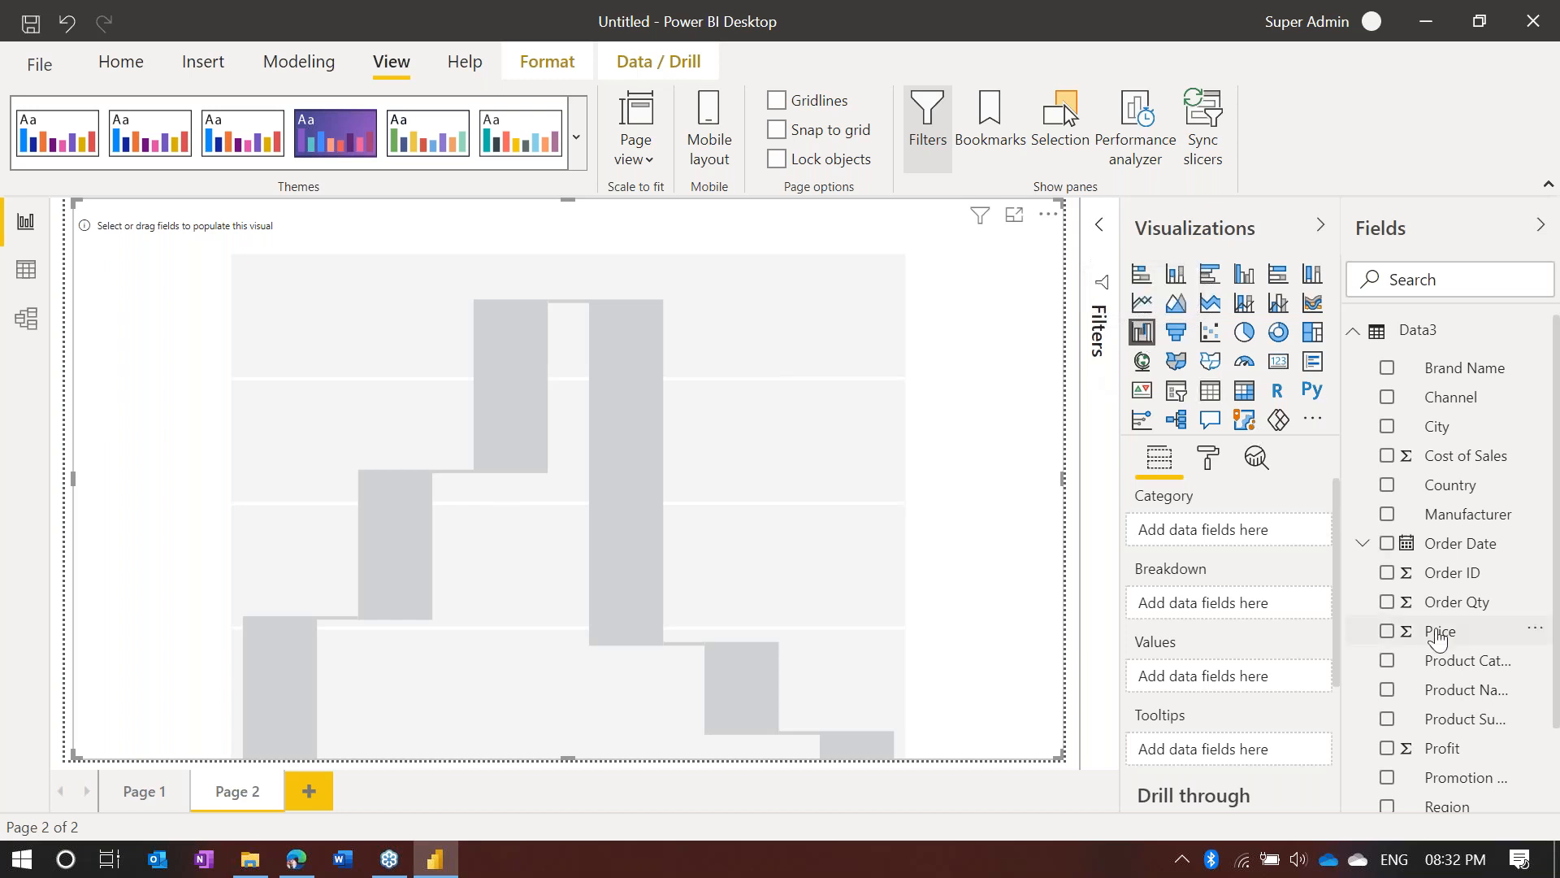
# Step: Build the waterfall with Order Date as category, Profit as values and Region as breakdown
pyautogui.scroll(-2, 1443, 650)
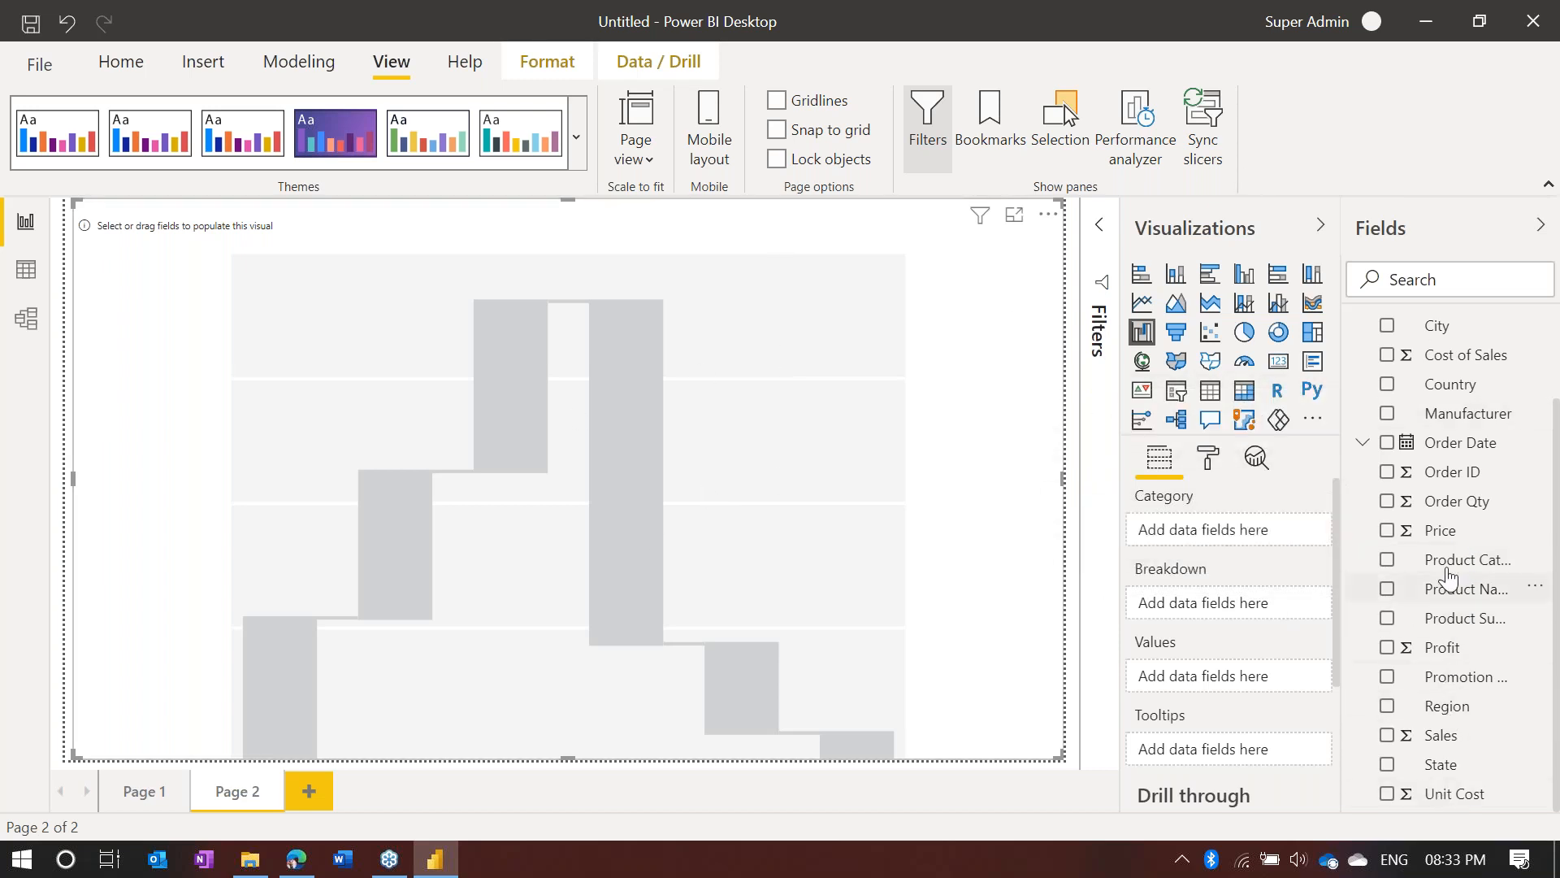
pyautogui.moveTo(1461, 446); pyautogui.dragTo(524, 478)
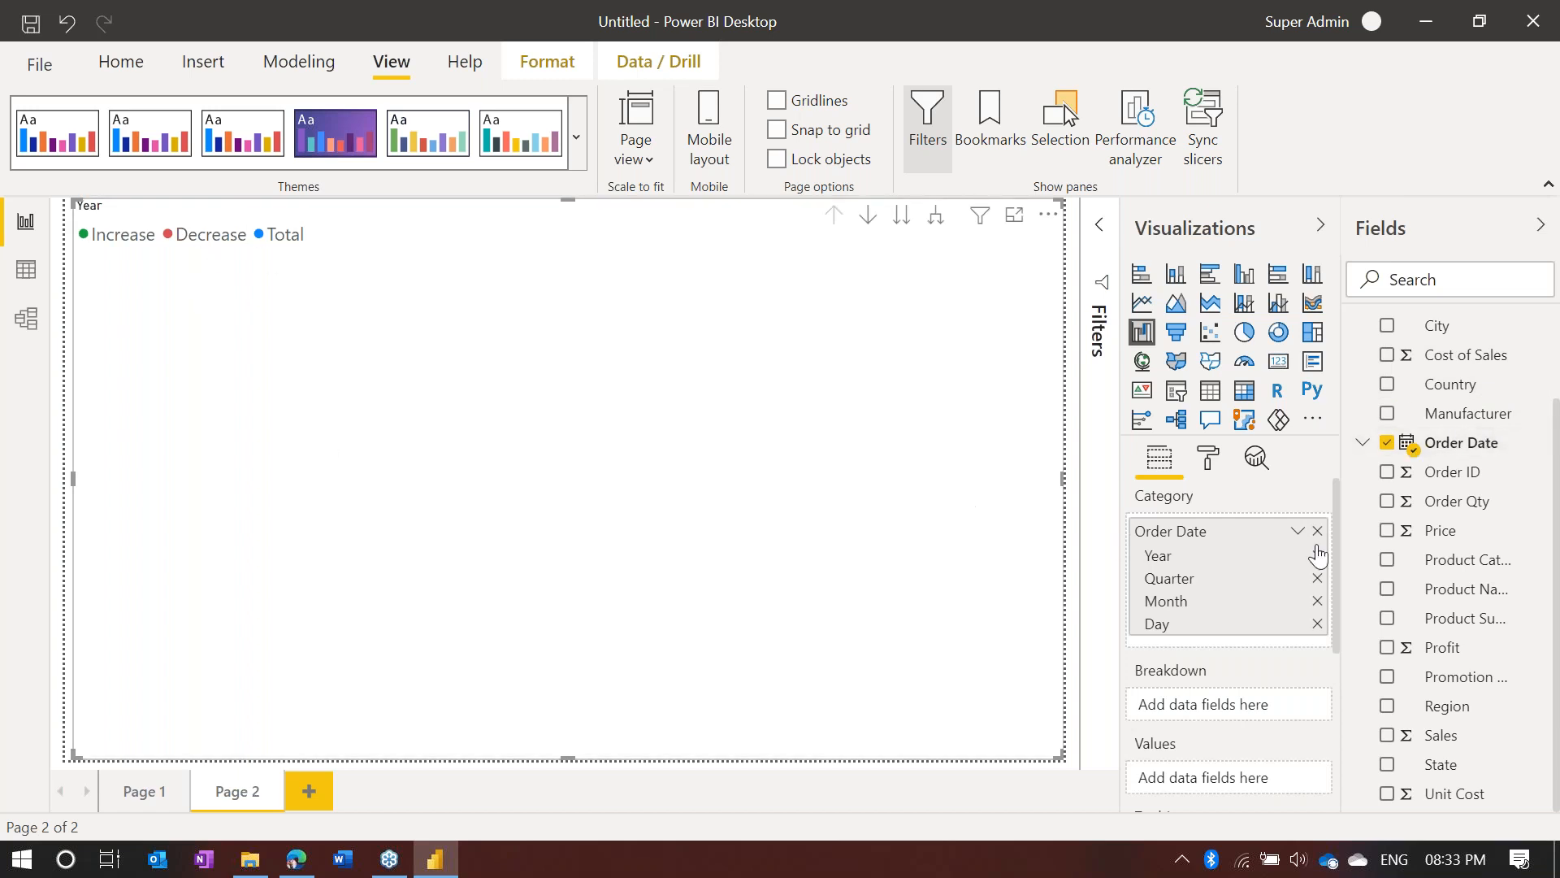
pyautogui.scroll(3, 1484, 485)
pyautogui.scroll(-3, 1484, 485)
pyautogui.scroll(3, 1484, 485)
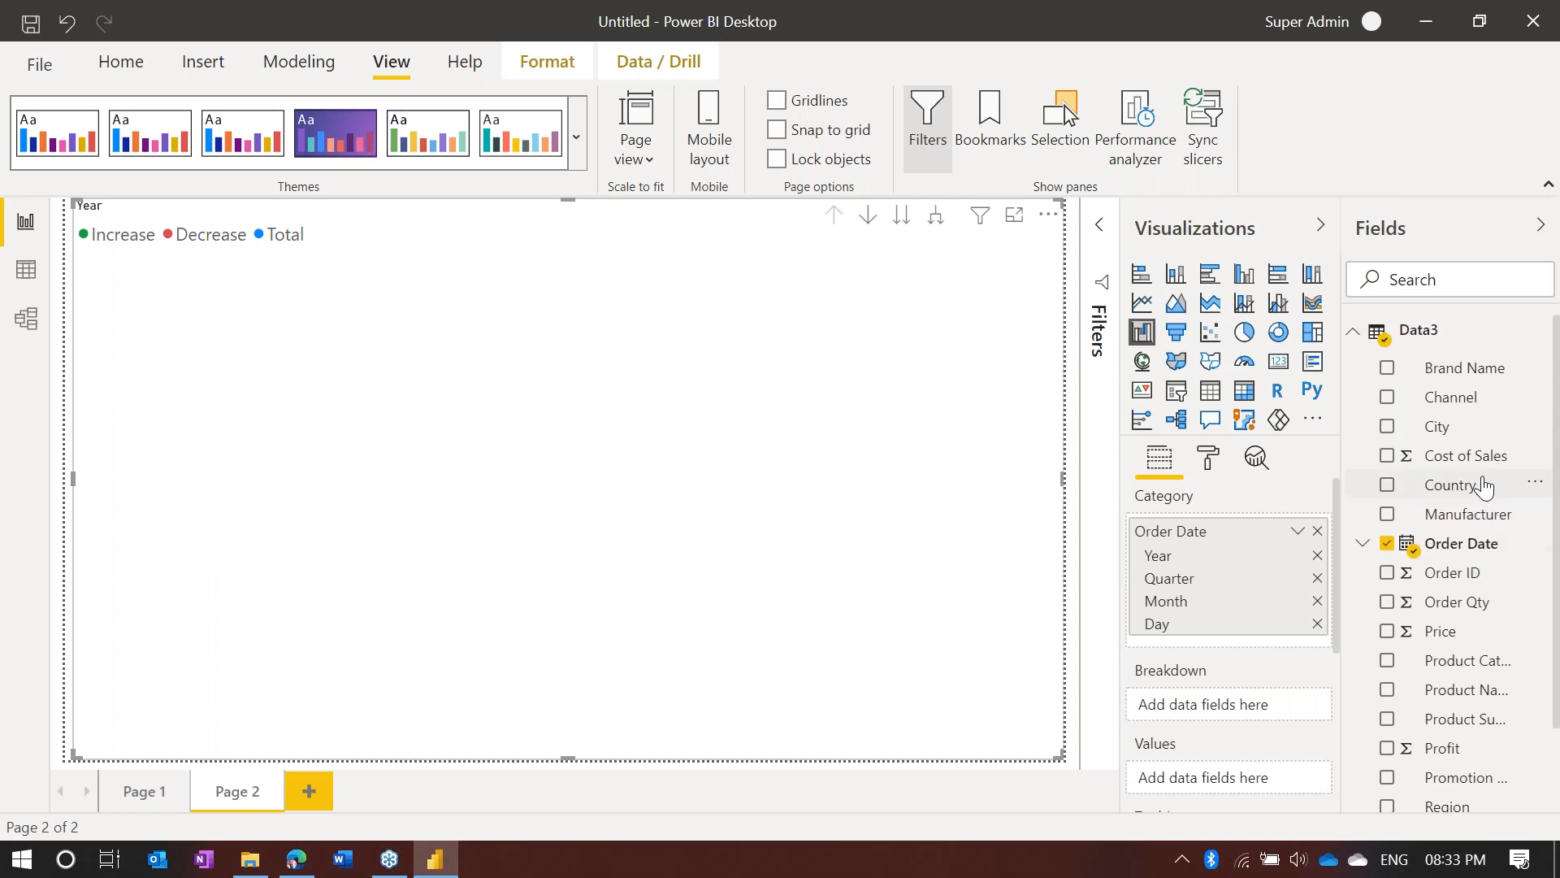
pyautogui.scroll(-3, 1484, 485)
pyautogui.moveTo(1466, 651); pyautogui.dragTo(569, 486)
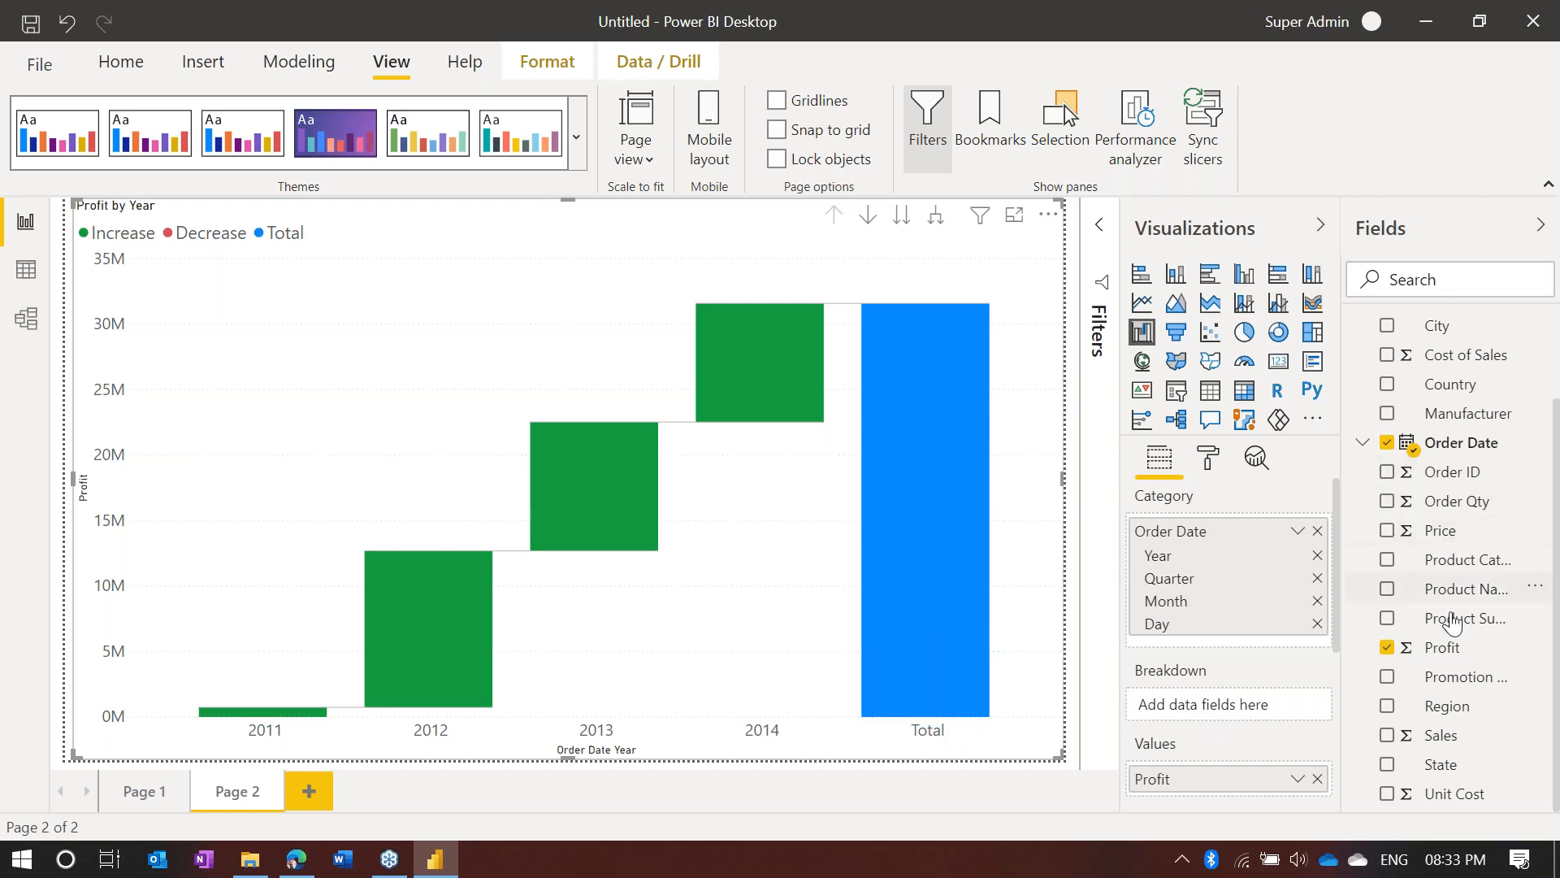
pyautogui.moveTo(1450, 705); pyautogui.dragTo(1251, 714)
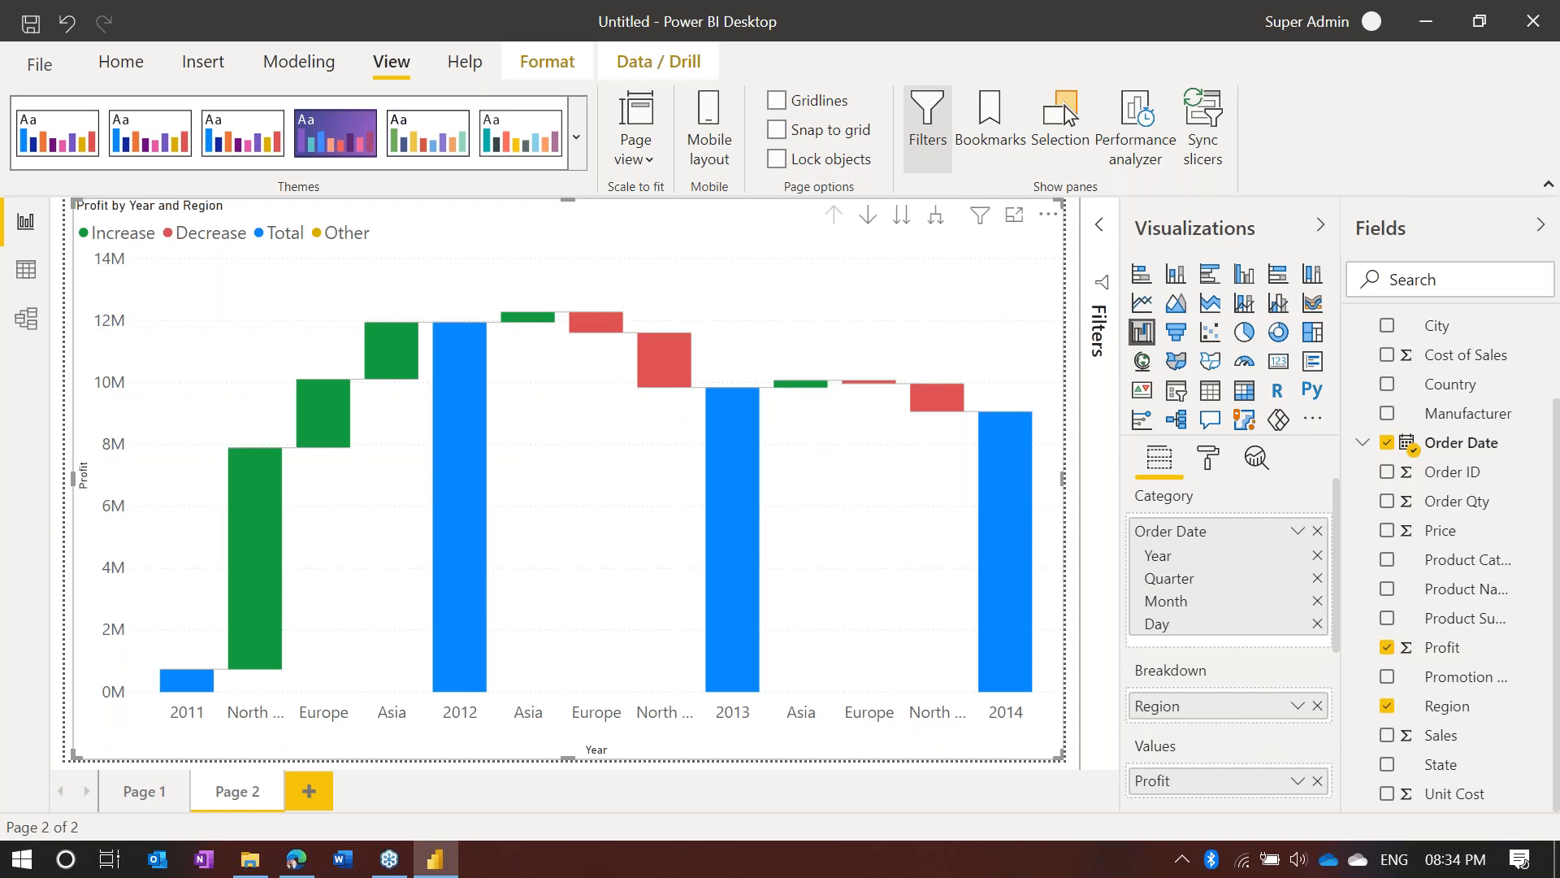
# Step: Try to analyze the decrease of North America's 2013 profit bar
pyautogui.moveTo(182, 691)
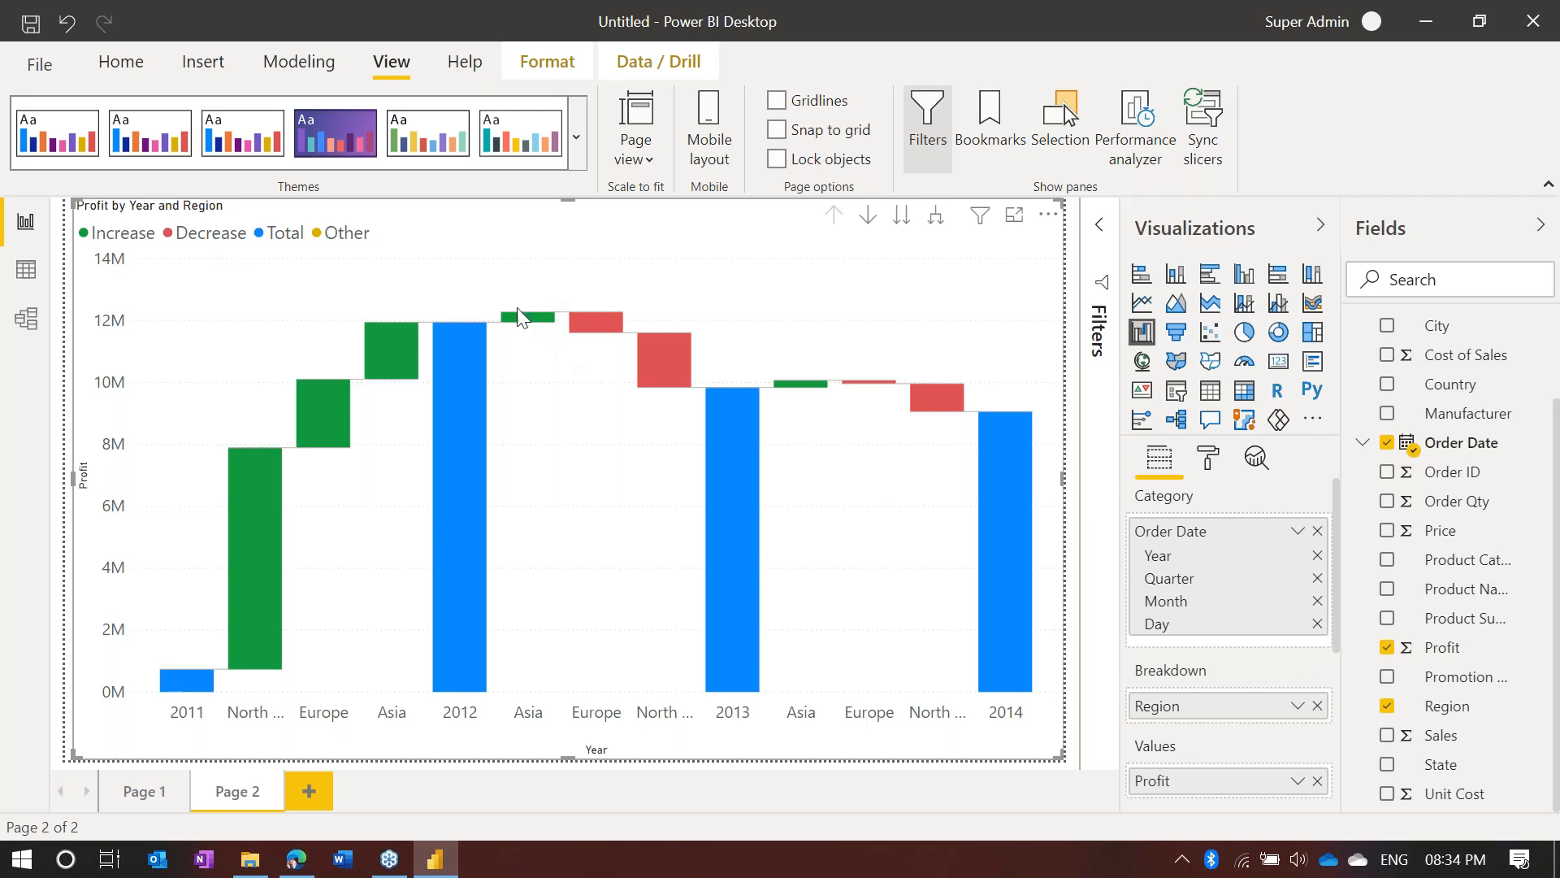
pyautogui.moveTo(551, 330)
pyautogui.moveTo(660, 366)
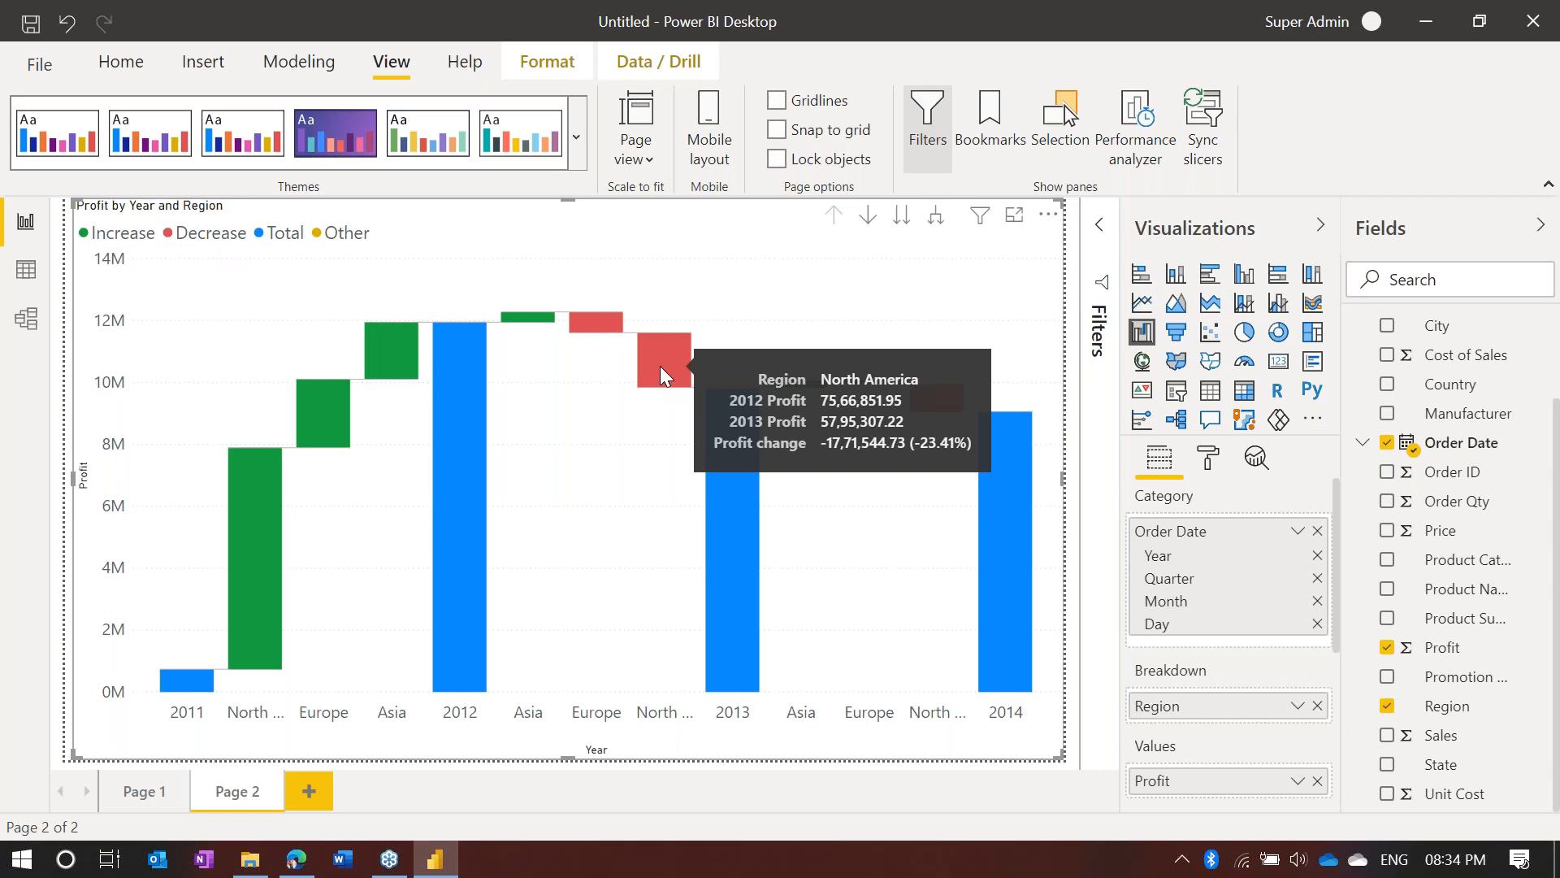
pyautogui.rightClick(660, 373)
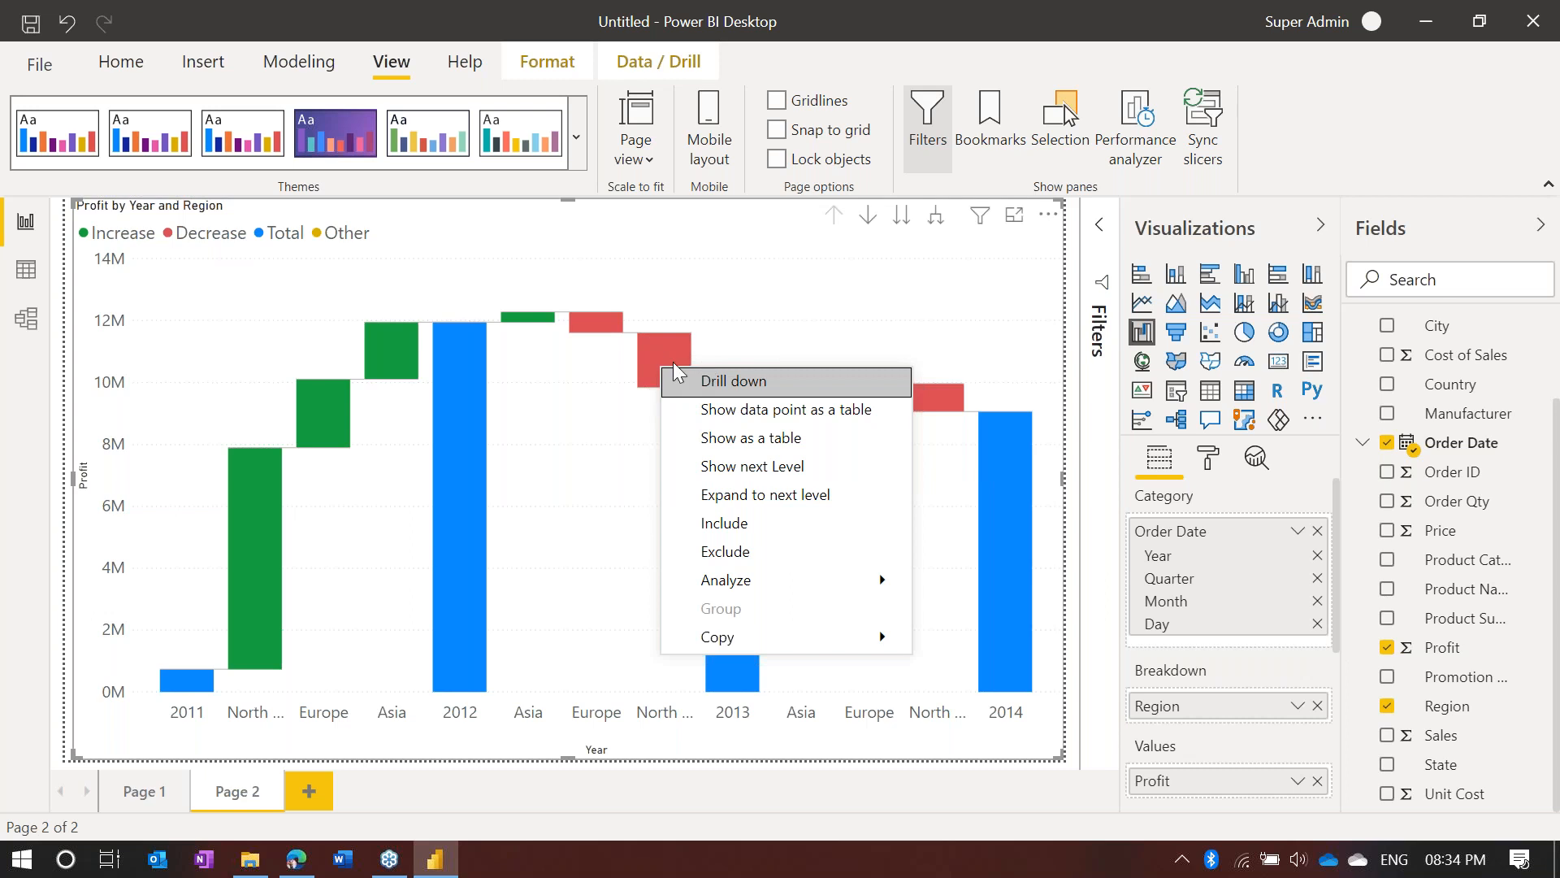
pyautogui.moveTo(660, 351)
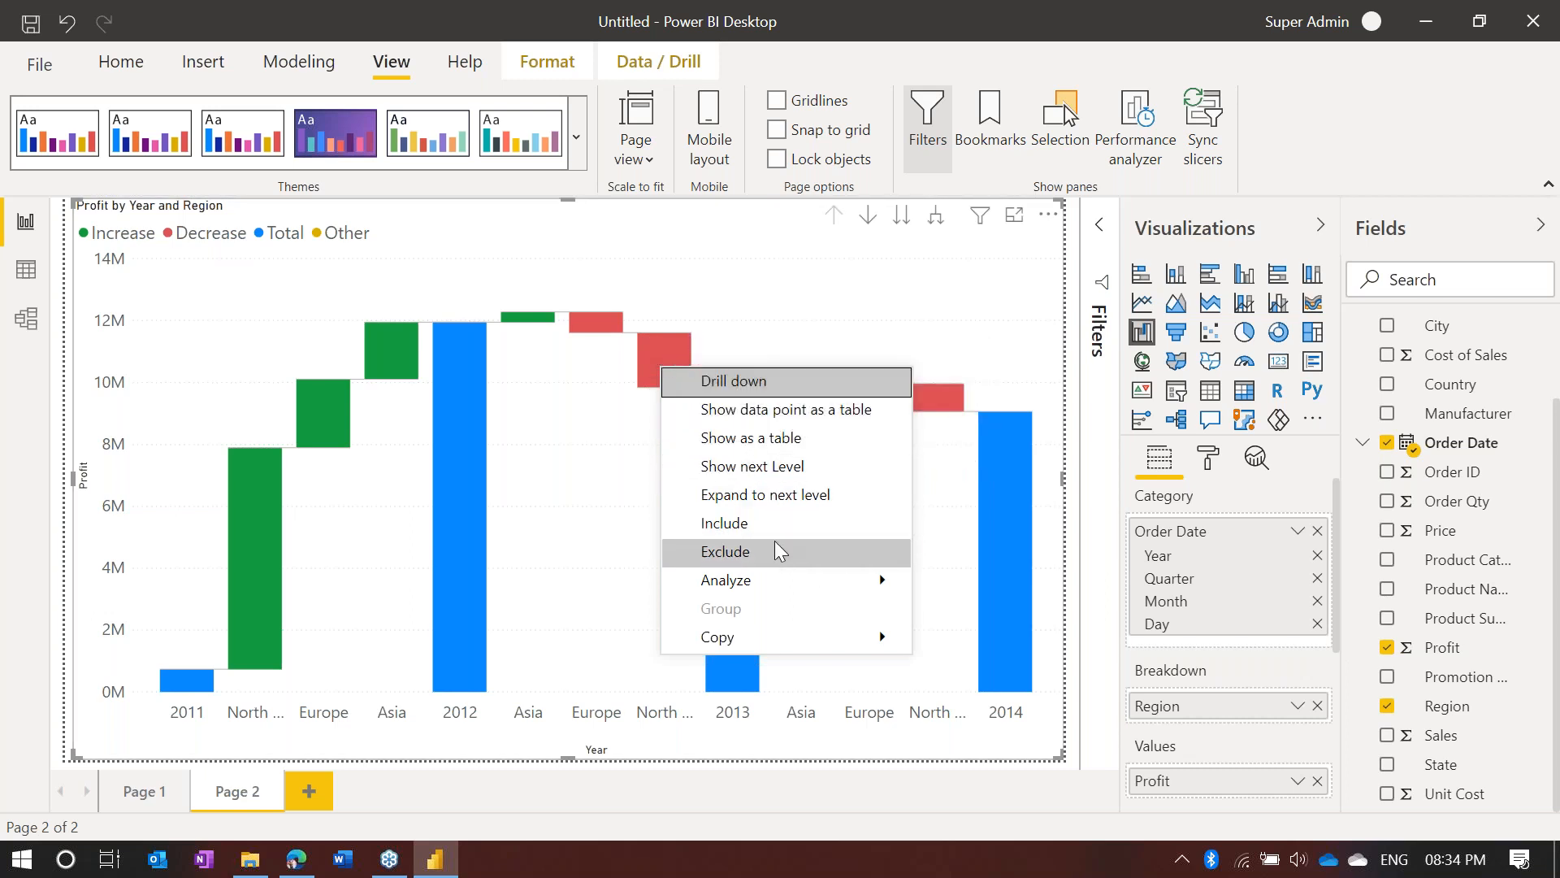
pyautogui.moveTo(777, 584)
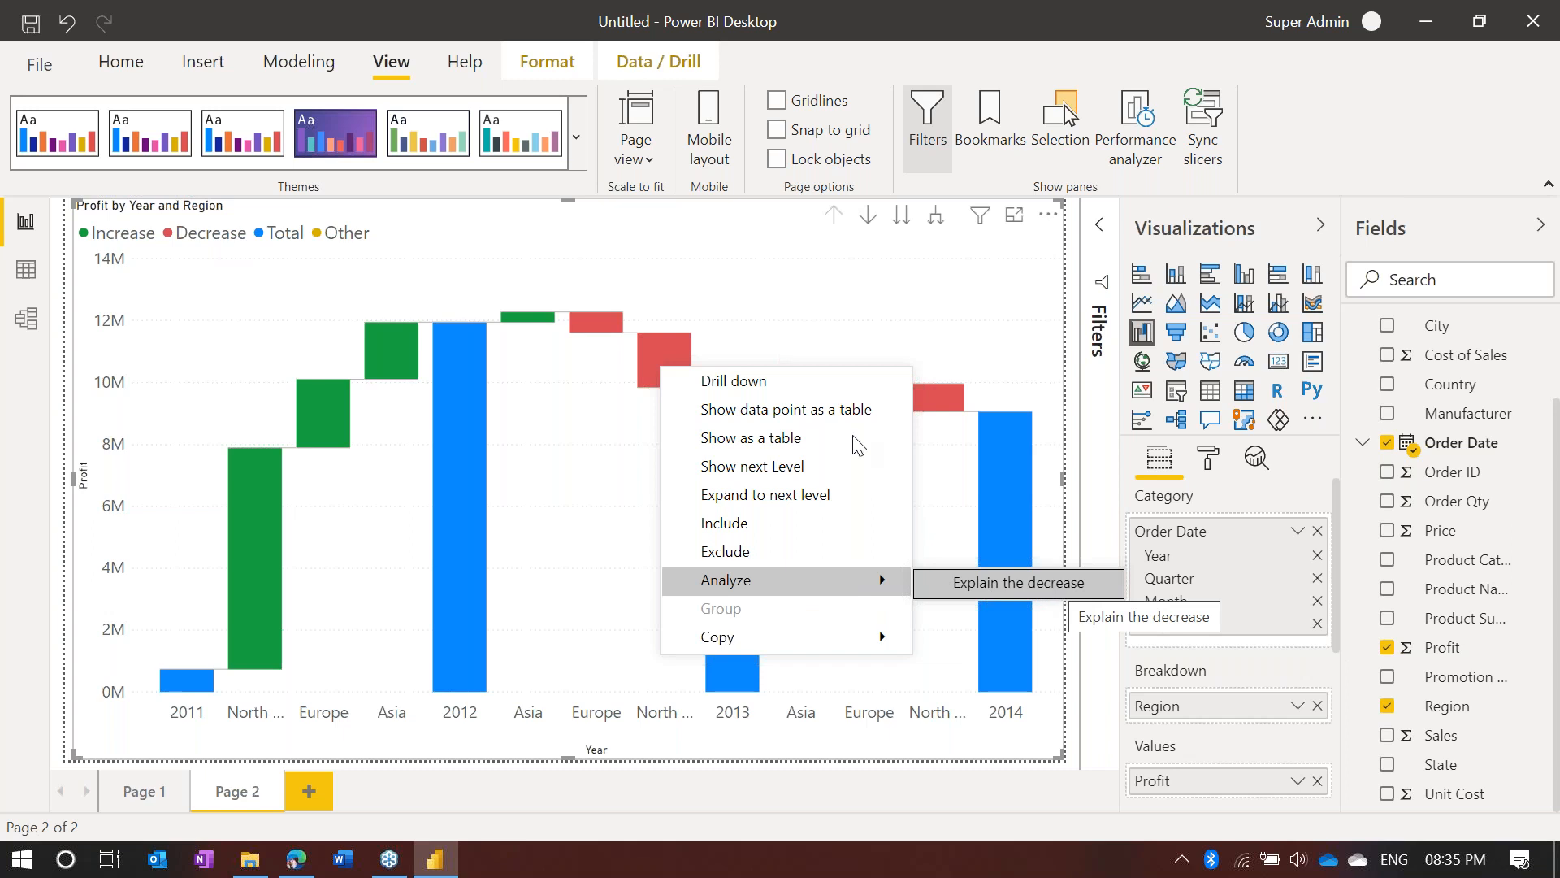
pyautogui.click(659, 358)
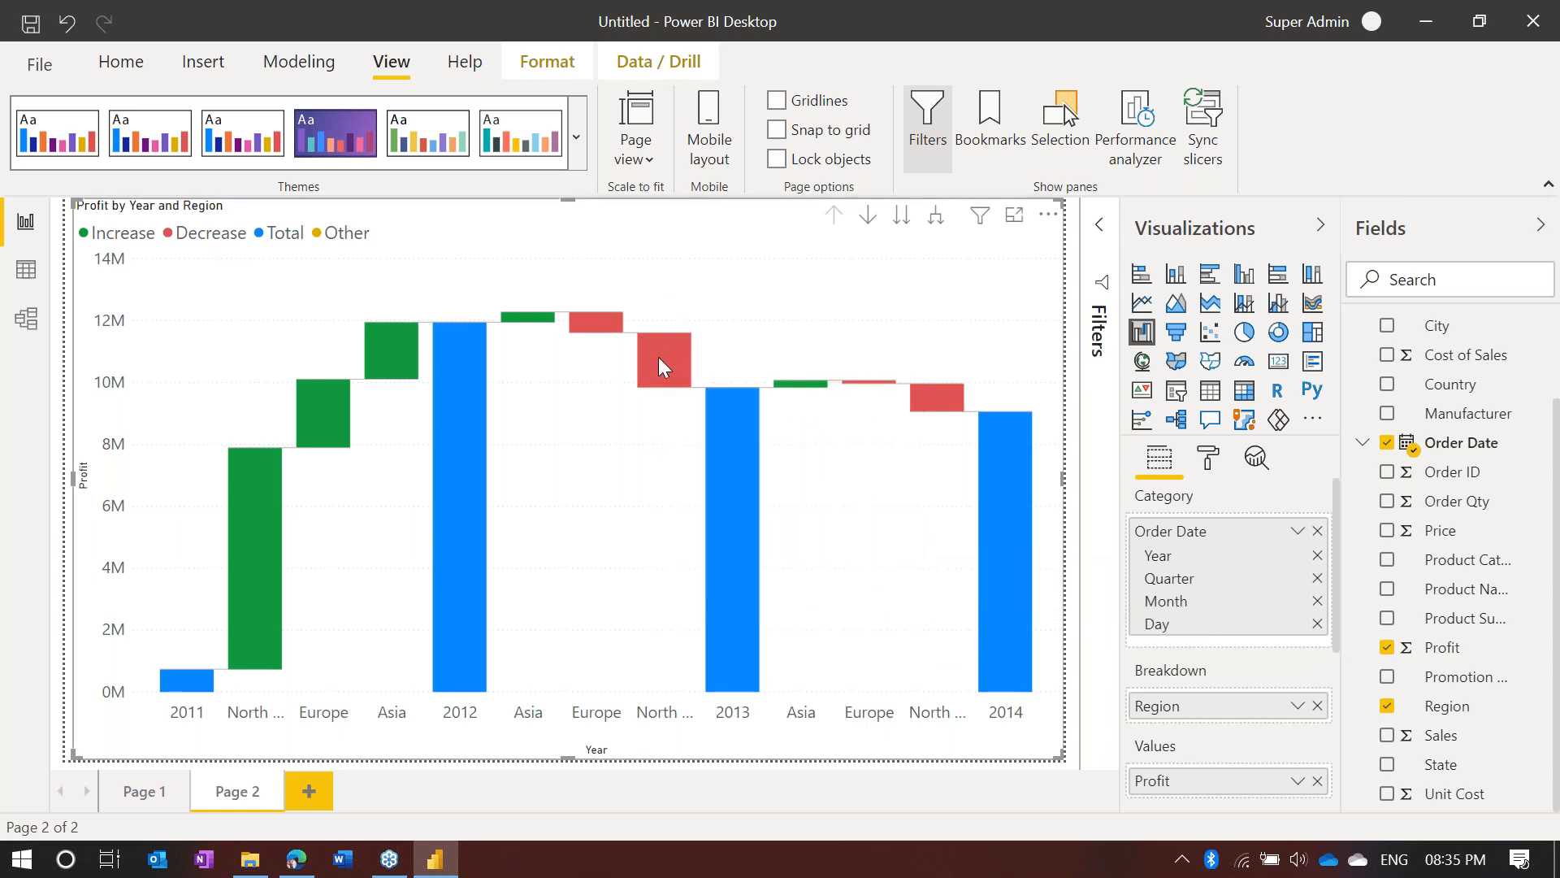
pyautogui.rightClick(658, 357)
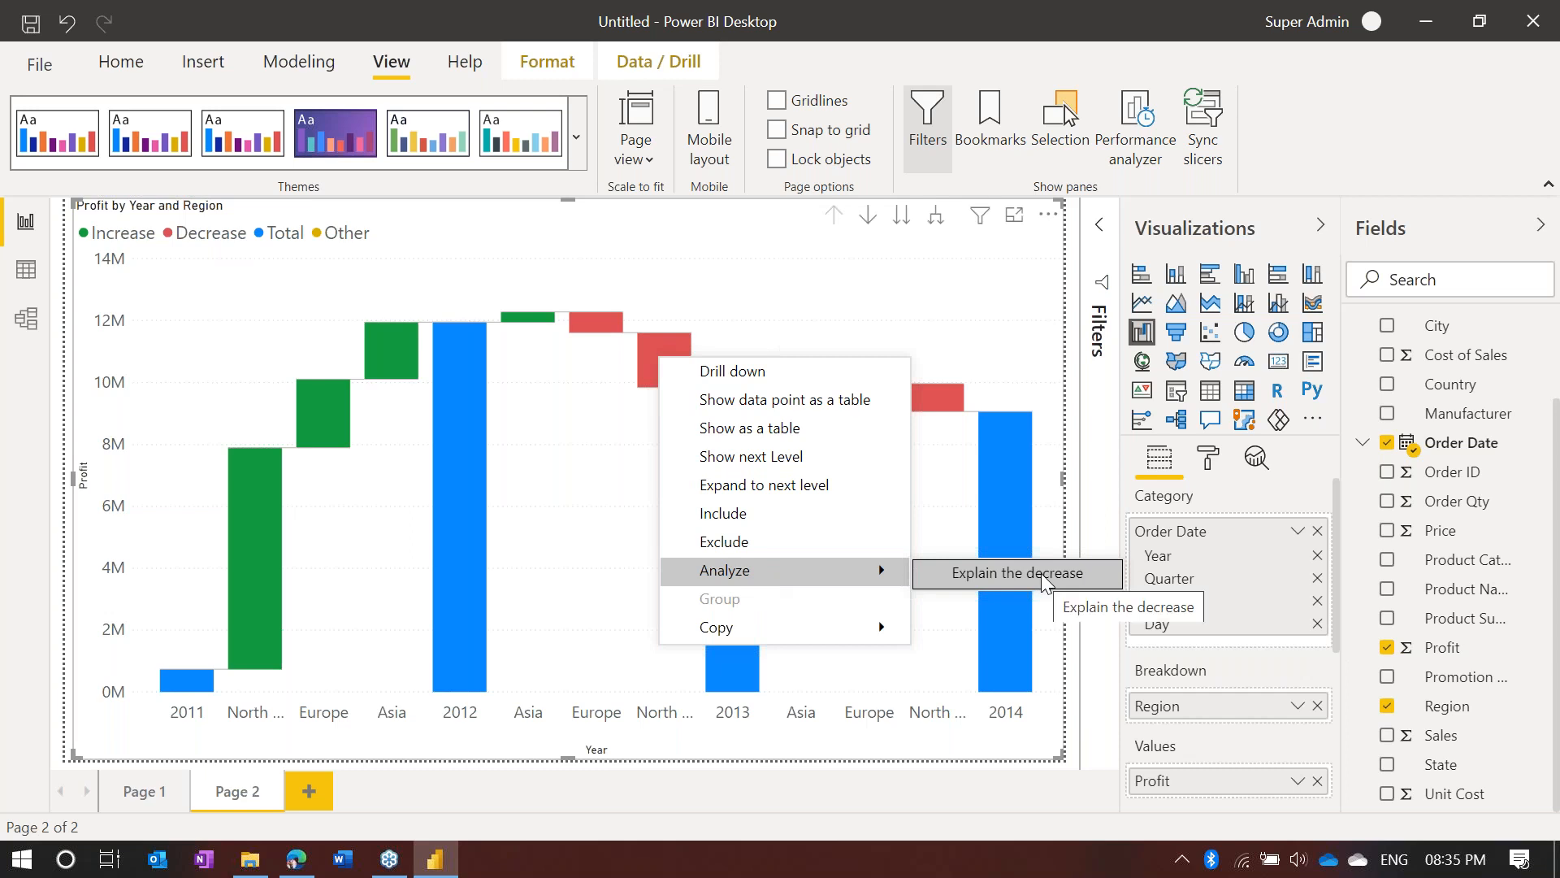
pyautogui.click(1020, 334)
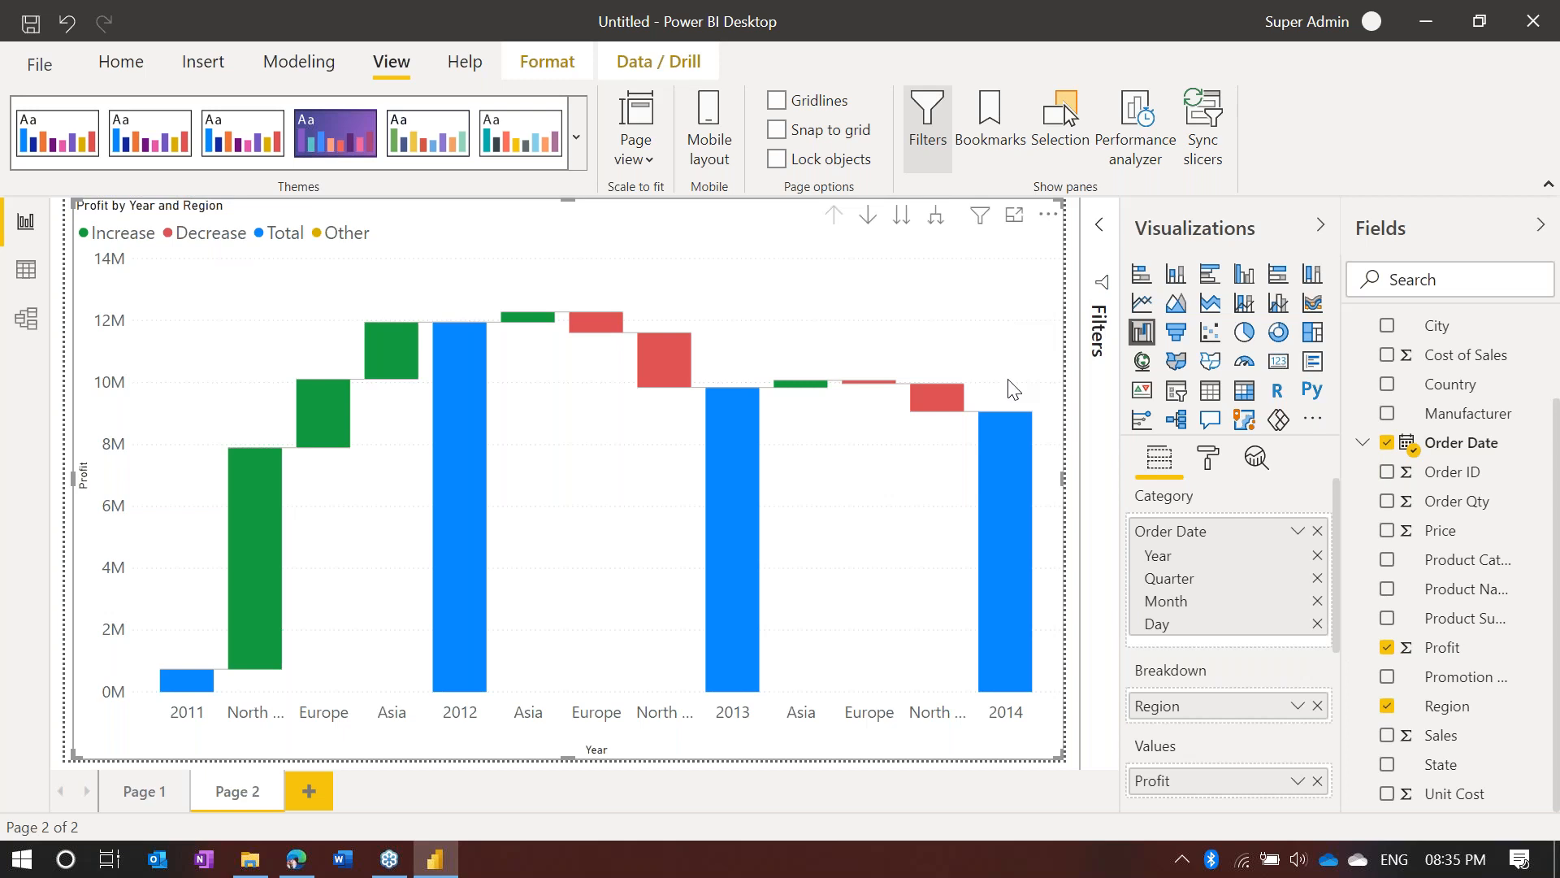
# Step: Remove all fields from the waterfall and re-add Order Date, Profit and Region
pyautogui.click(1316, 531)
pyautogui.click(1316, 601)
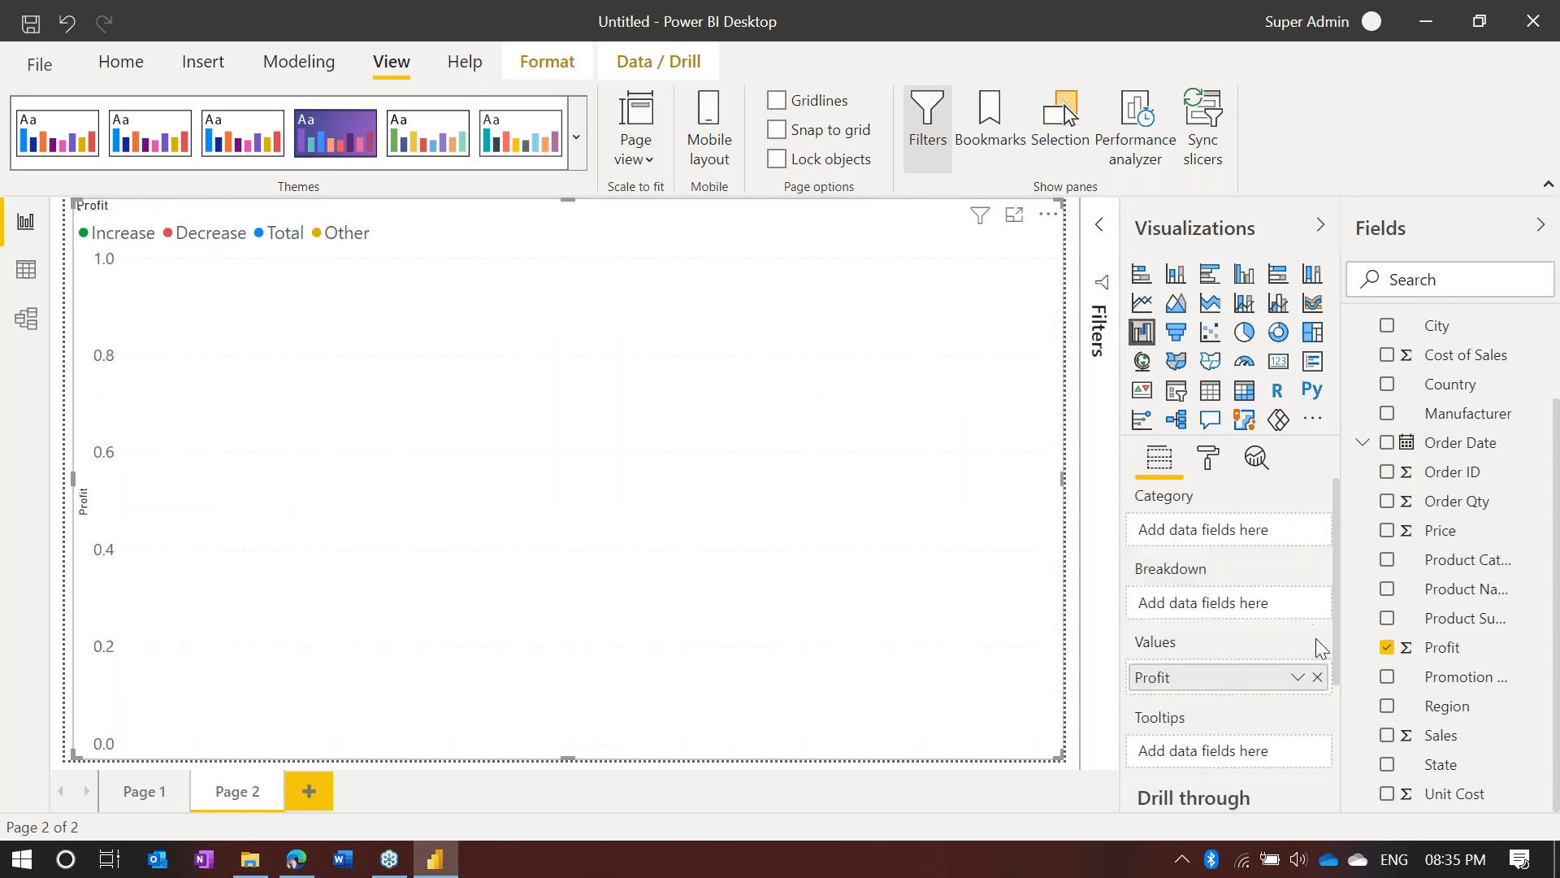
pyautogui.click(1316, 677)
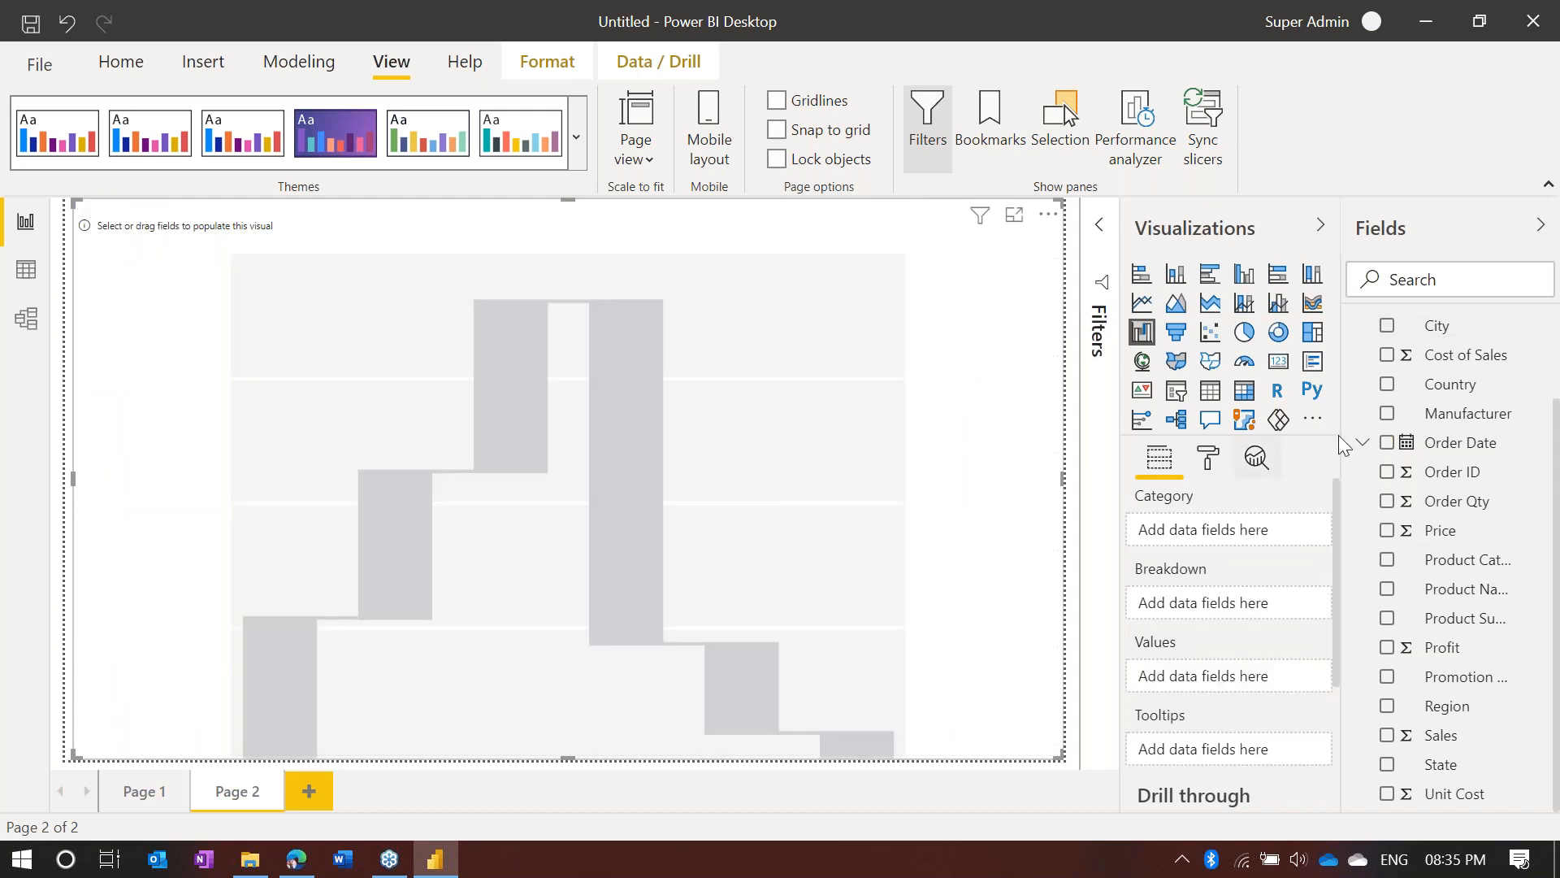
pyautogui.moveTo(1505, 446); pyautogui.dragTo(422, 583)
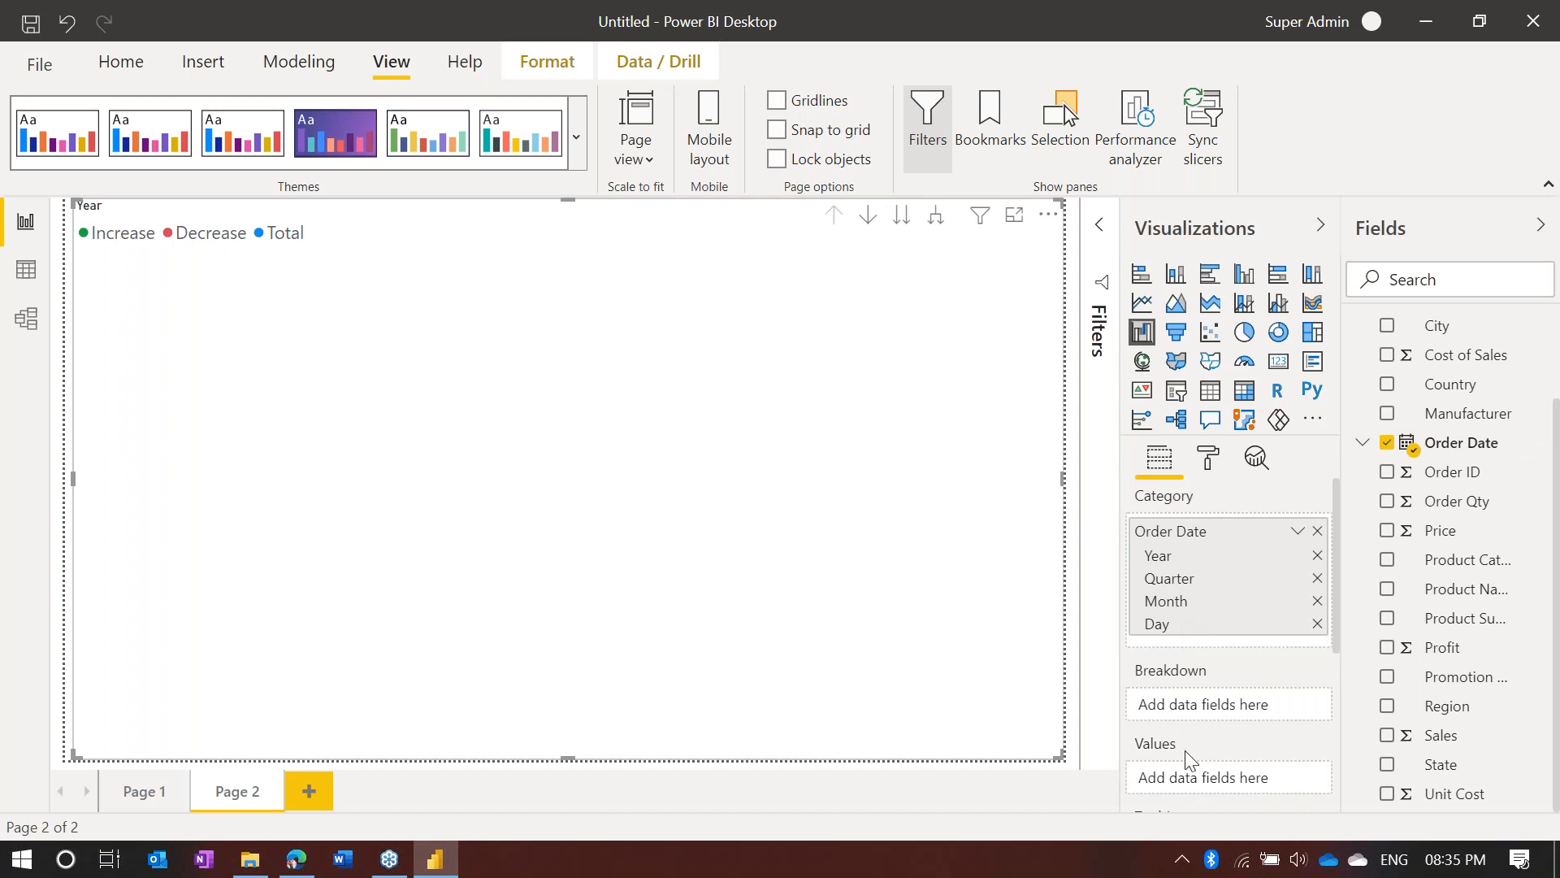
pyautogui.moveTo(1446, 650); pyautogui.dragTo(1204, 777)
pyautogui.moveTo(1391, 720); pyautogui.dragTo(1171, 705)
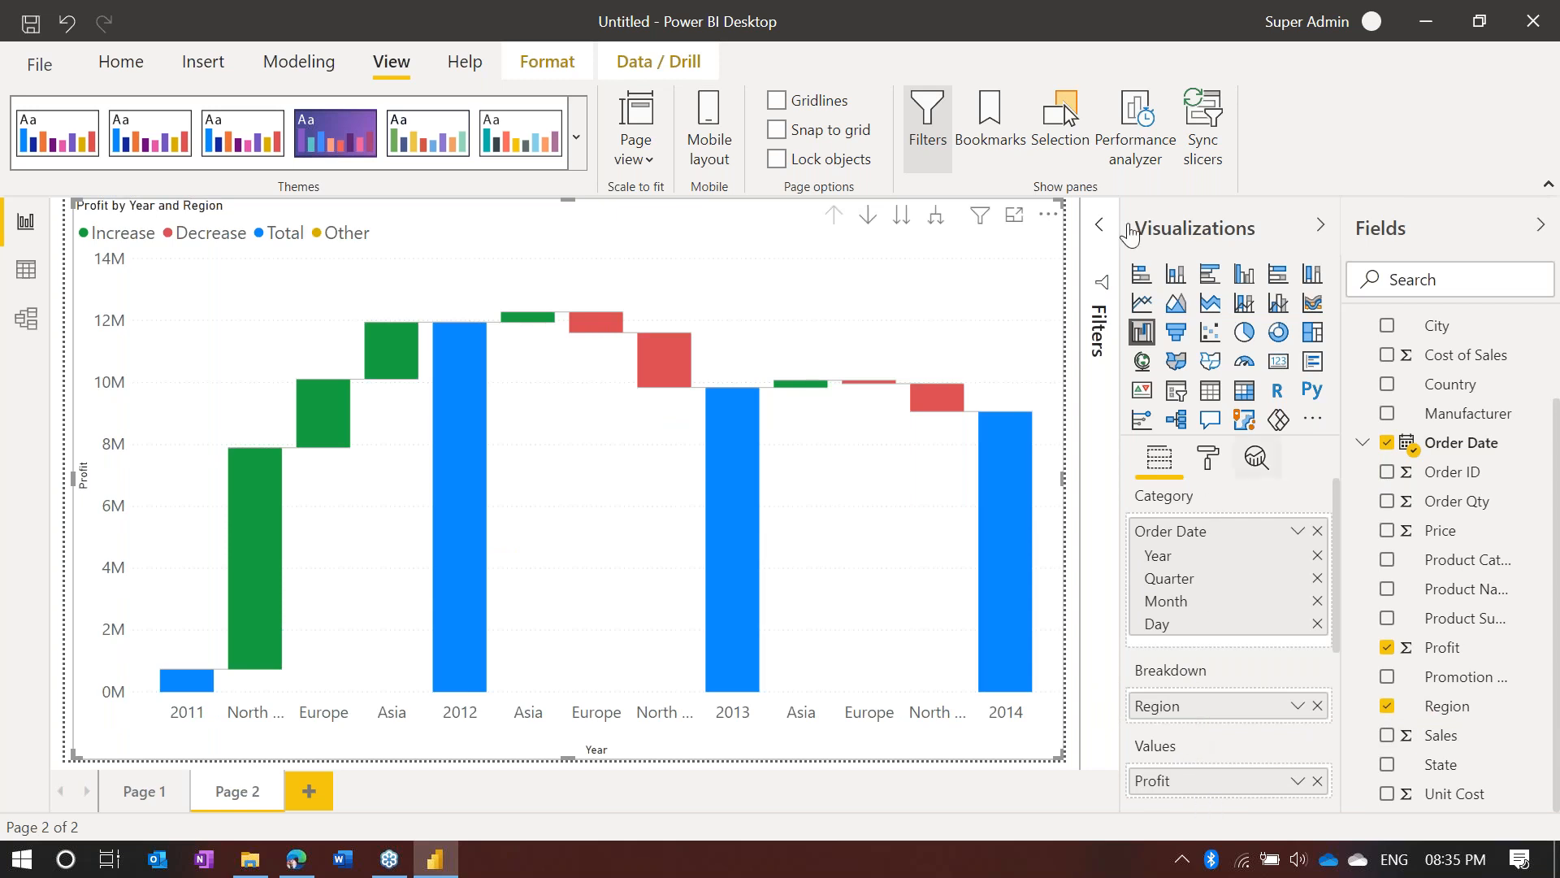
# Step: Run Explain the decrease on North America's 2013 profit bar and scroll through the analysis
pyautogui.rightClick(654, 361)
pyautogui.moveTo(732, 573)
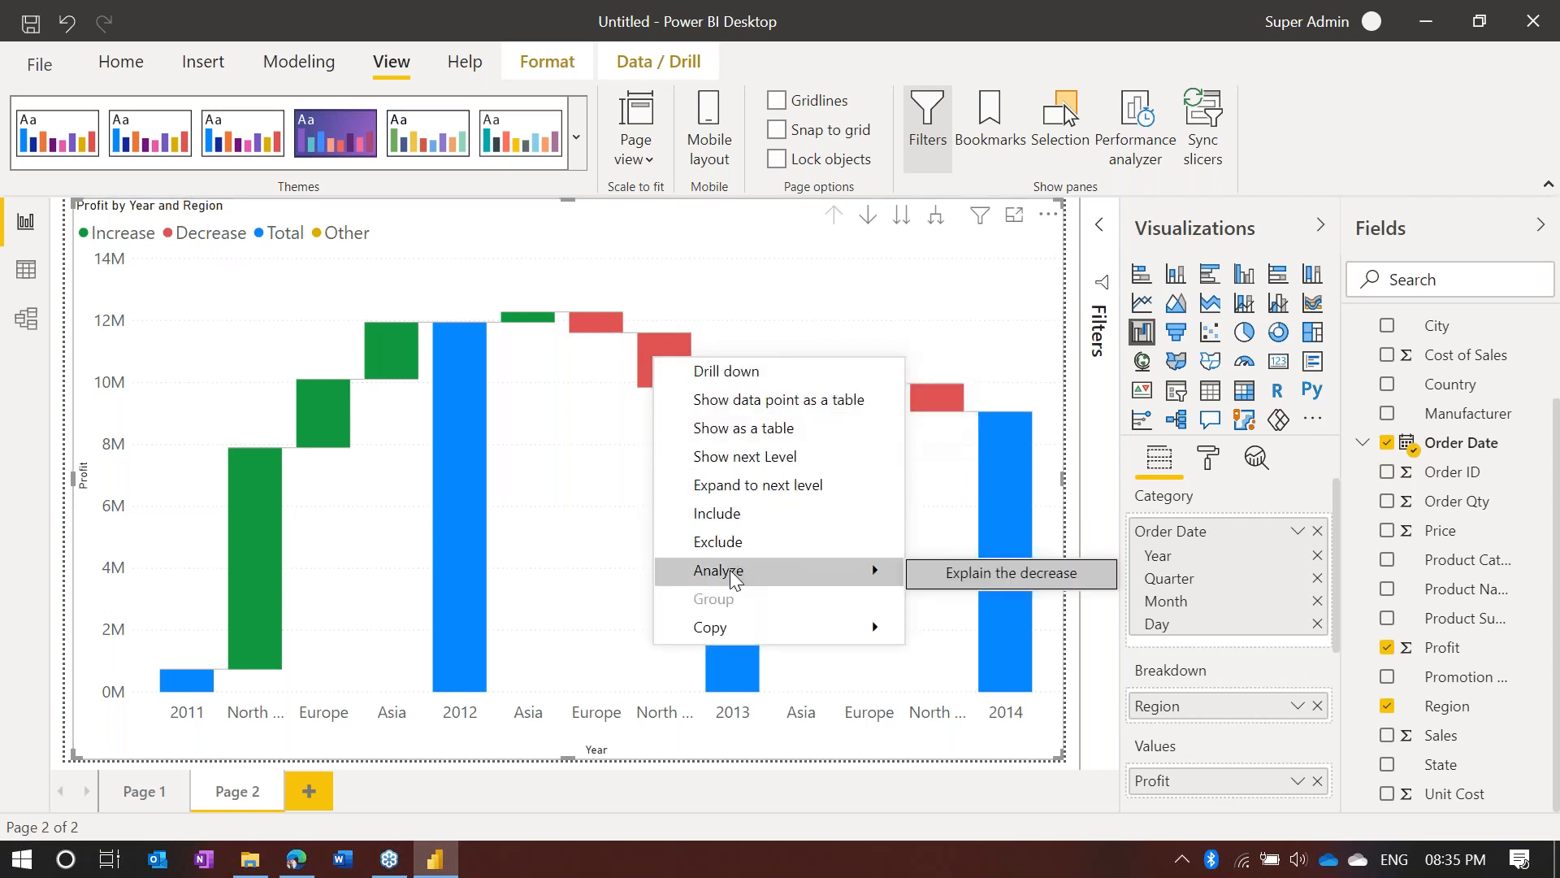
pyautogui.click(990, 573)
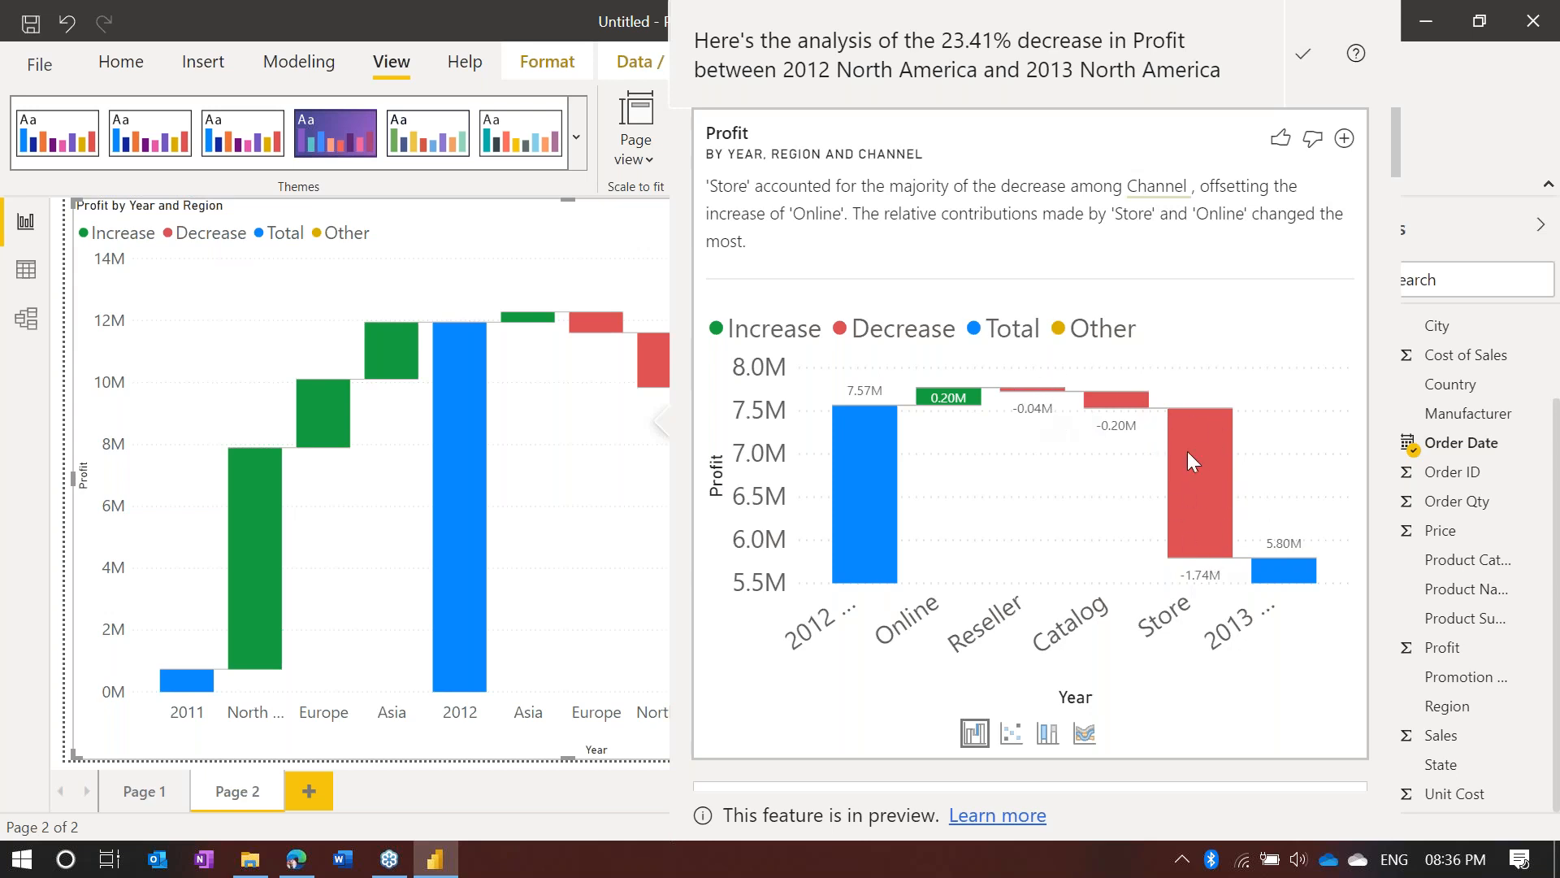
pyautogui.scroll(-5, 1167, 540)
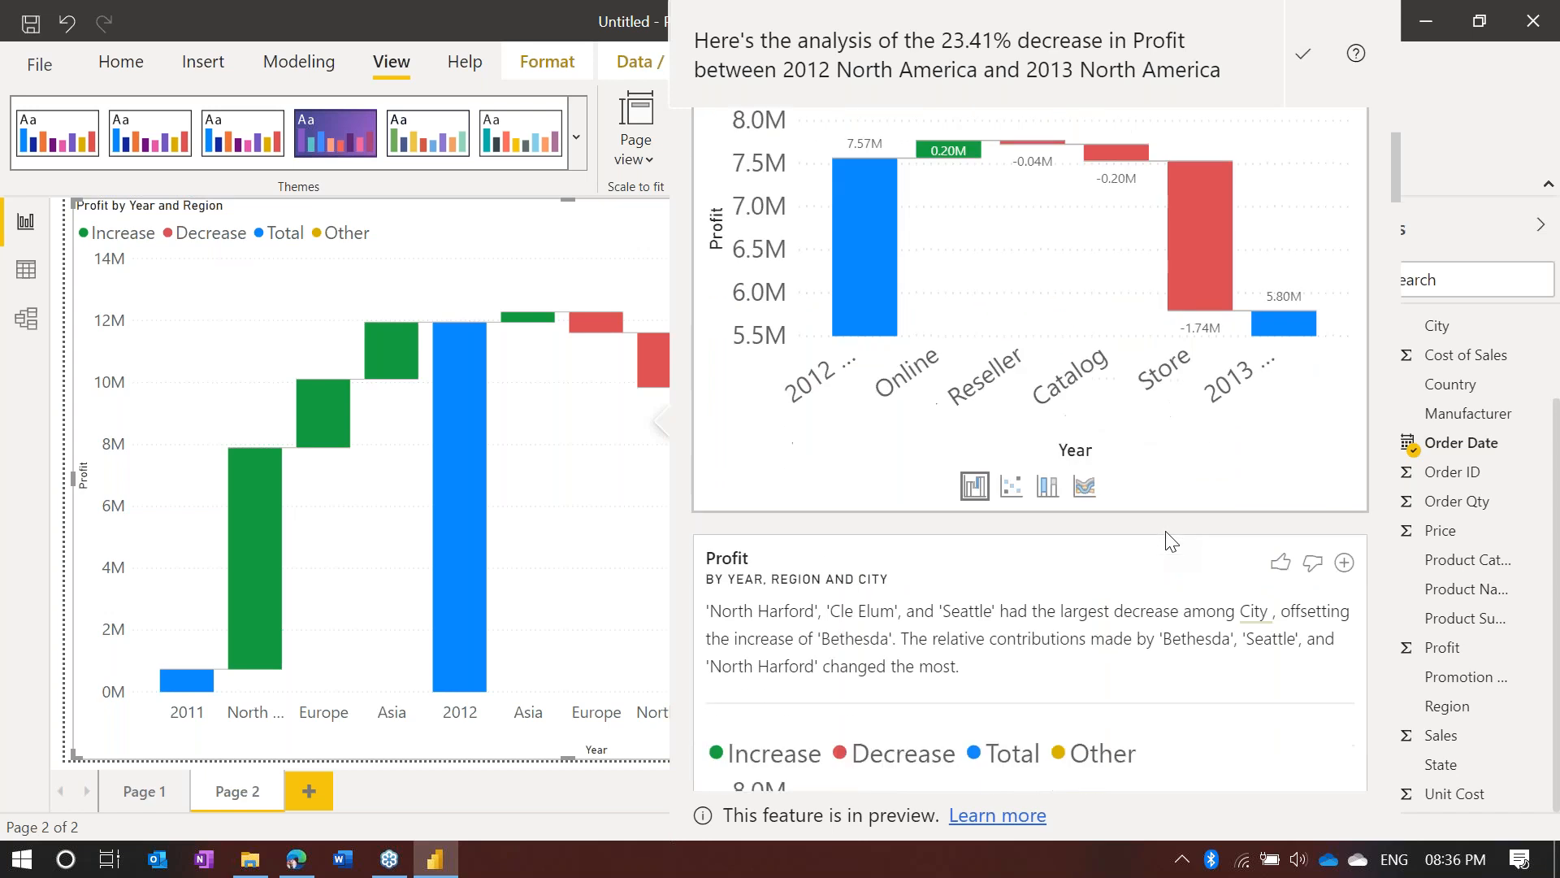
pyautogui.scroll(-3, 1170, 540)
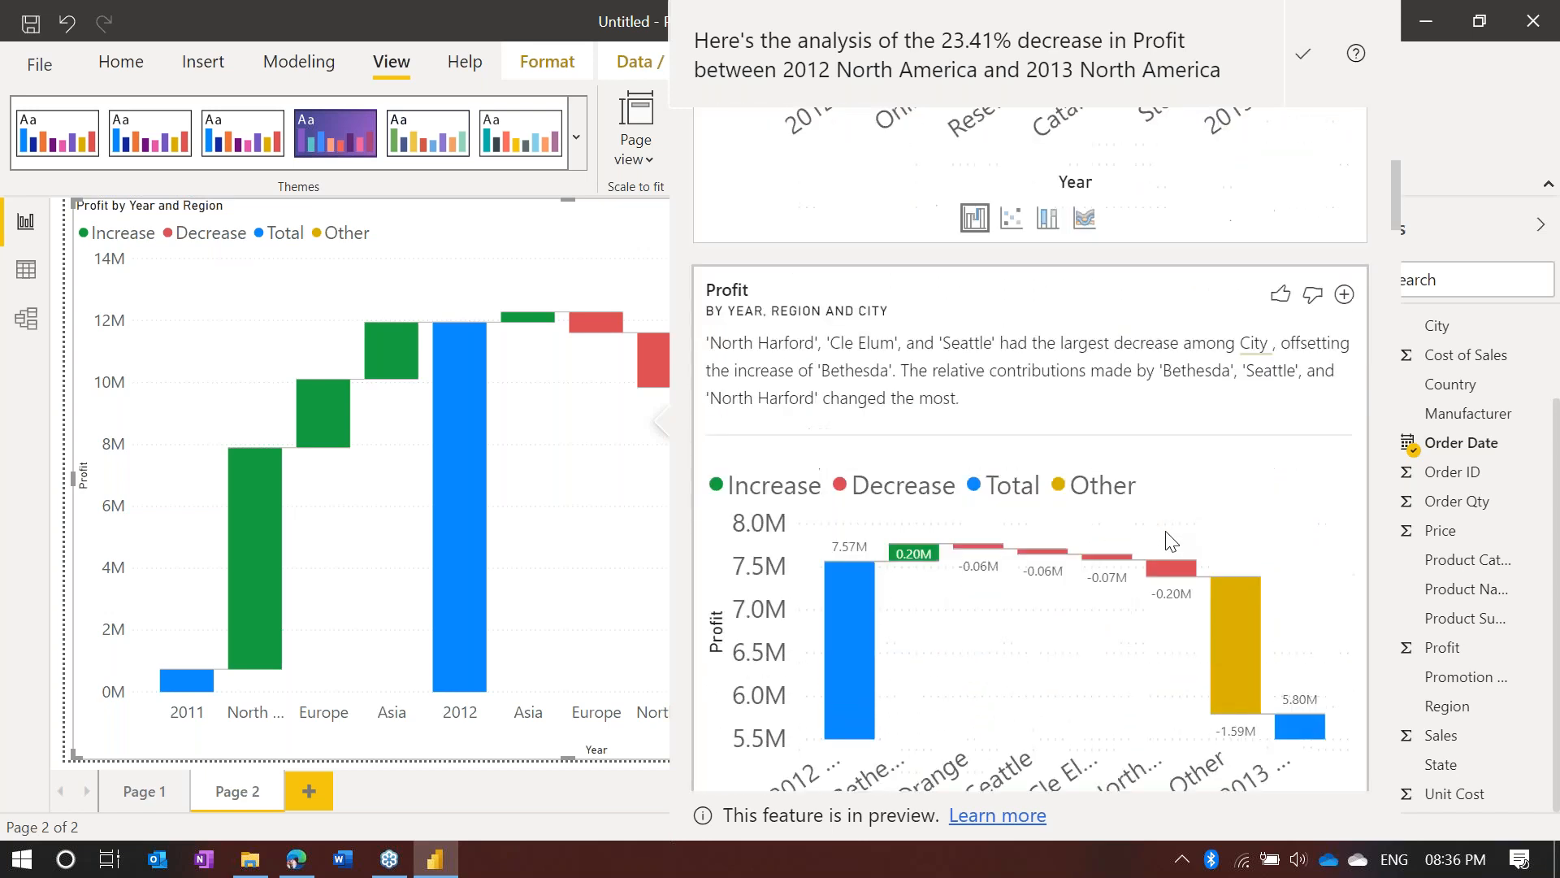
pyautogui.scroll(-9, 1171, 541)
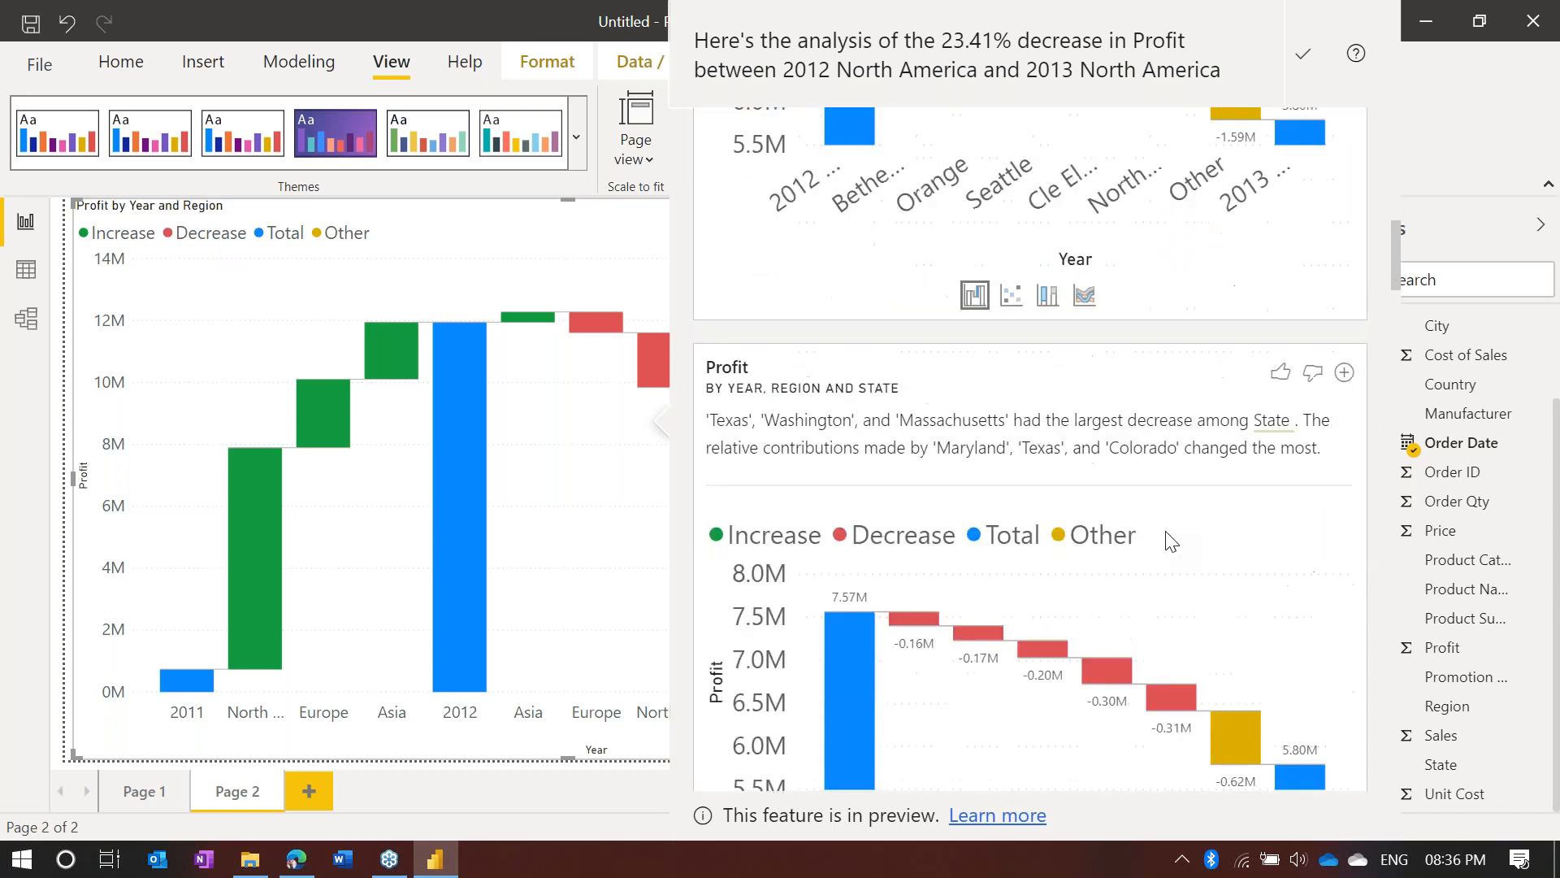
# Step: Switch between the chart-type views of the decrease analysis insights and scroll through the State and Brand Name breakdowns
pyautogui.scroll(10, 1170, 540)
pyautogui.scroll(-5, 1166, 365)
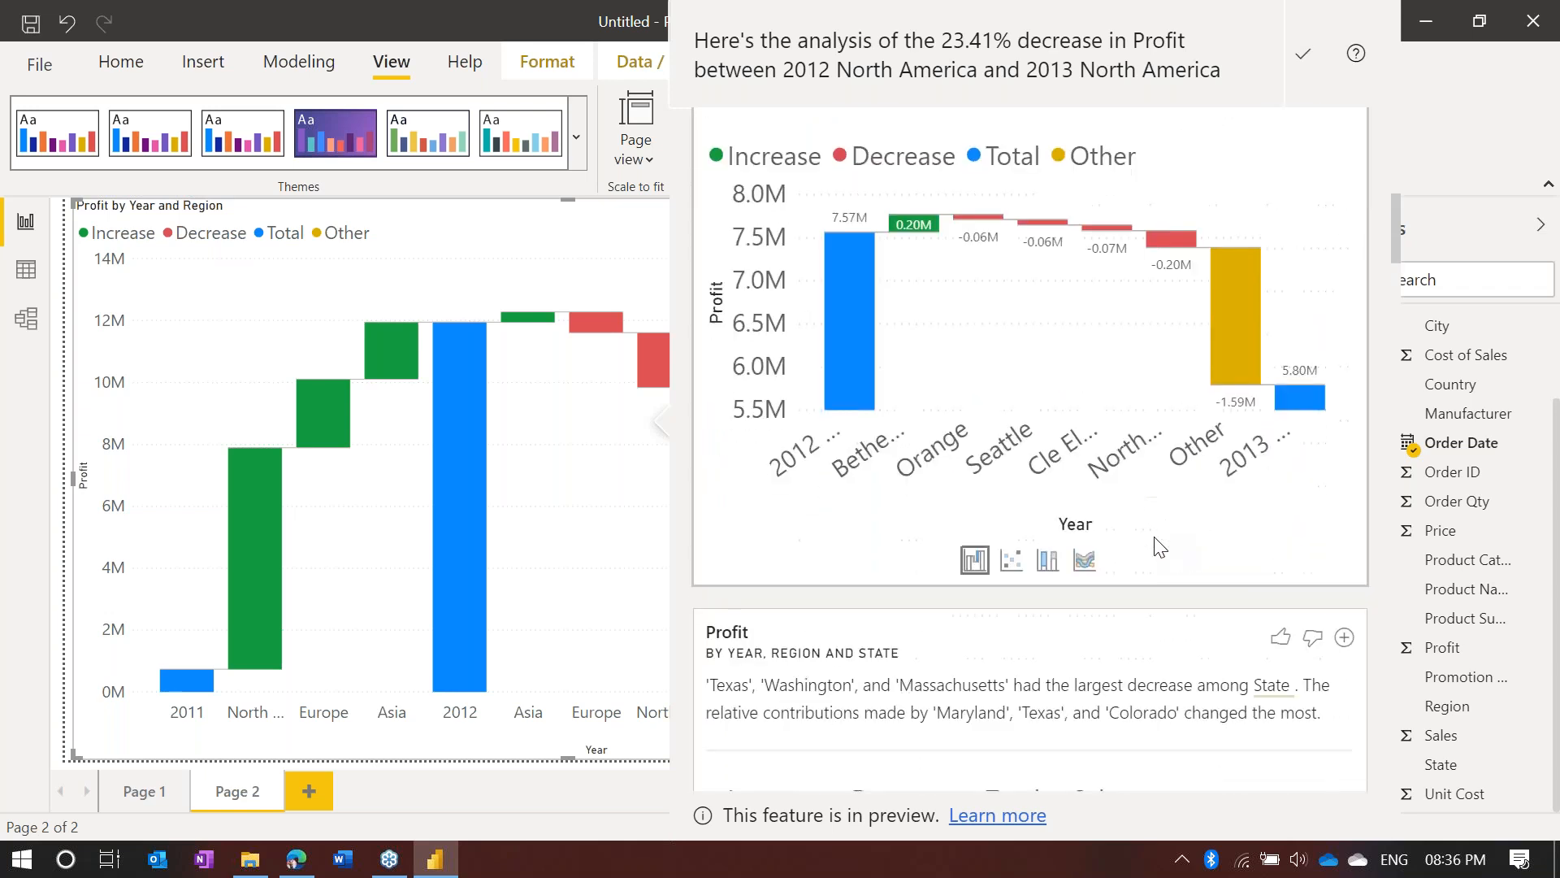
pyautogui.click(1022, 565)
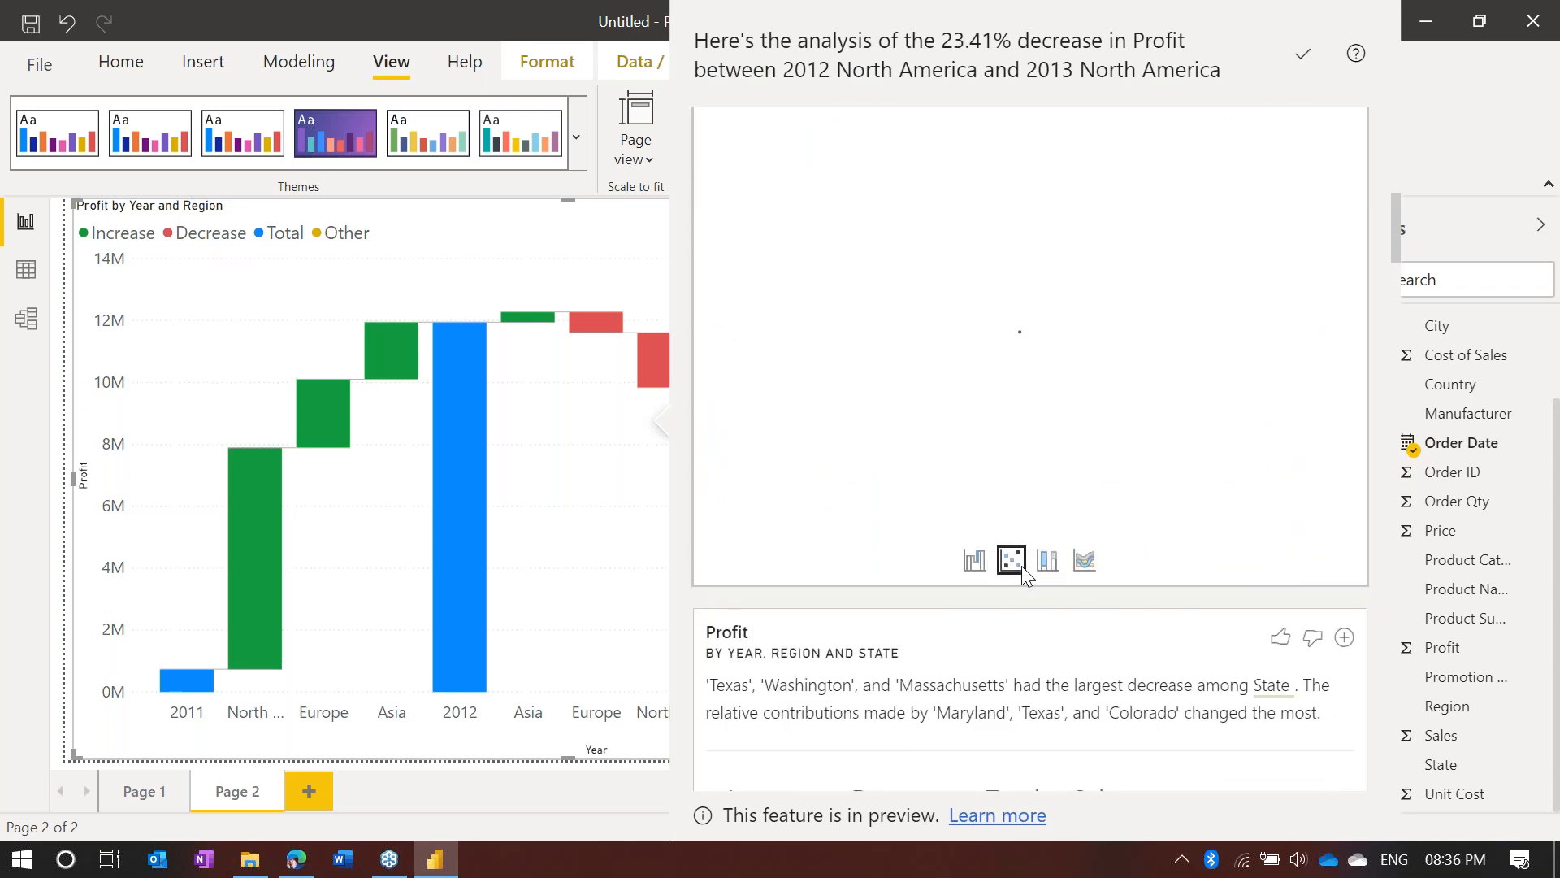
pyautogui.click(1048, 565)
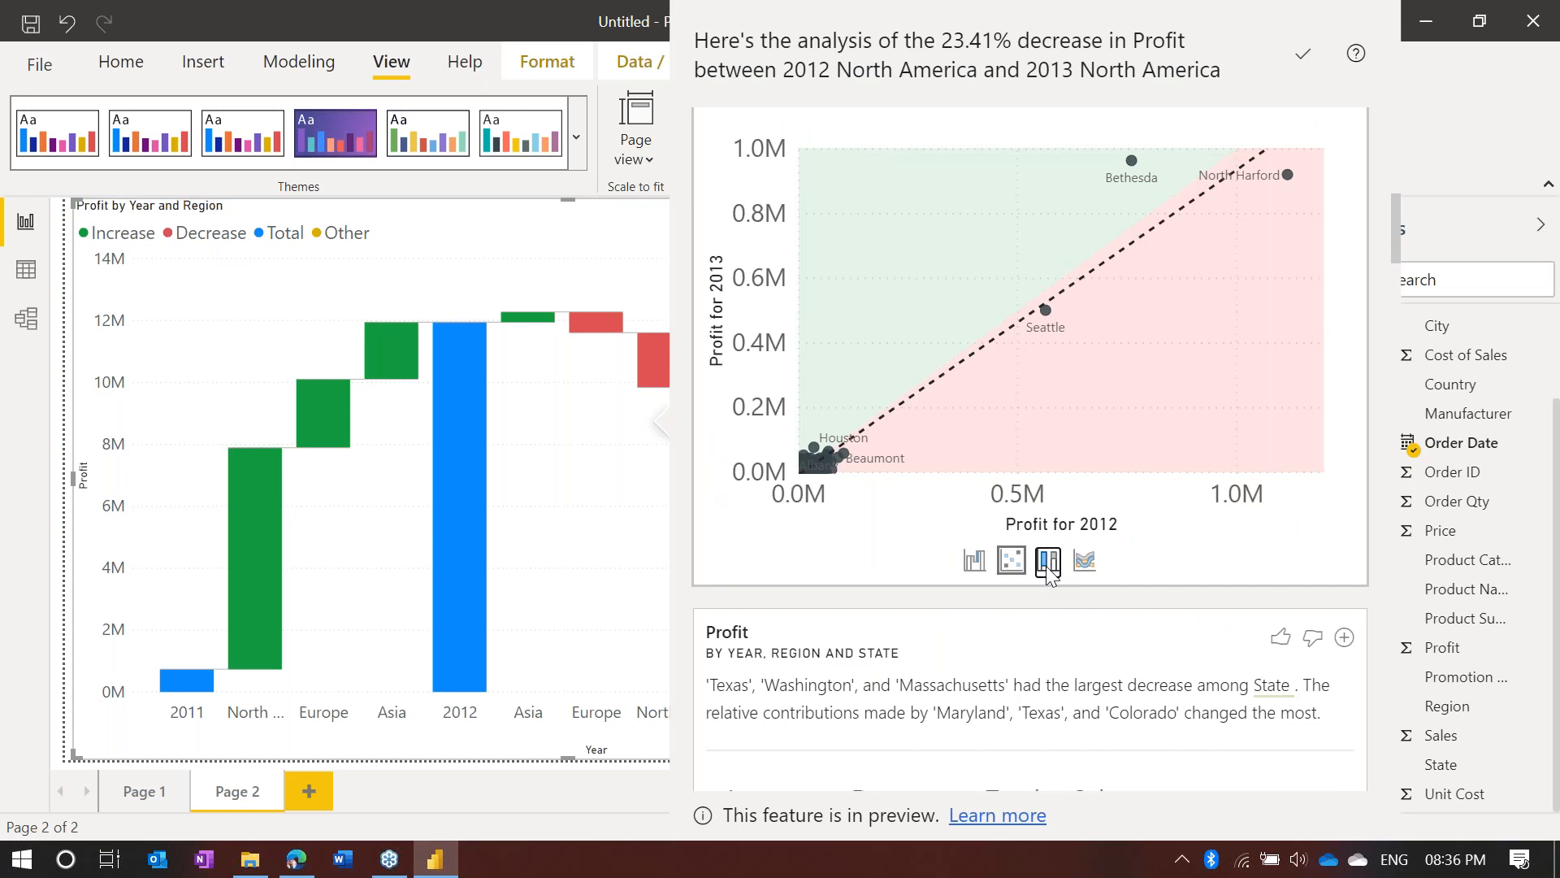
pyautogui.click(1084, 562)
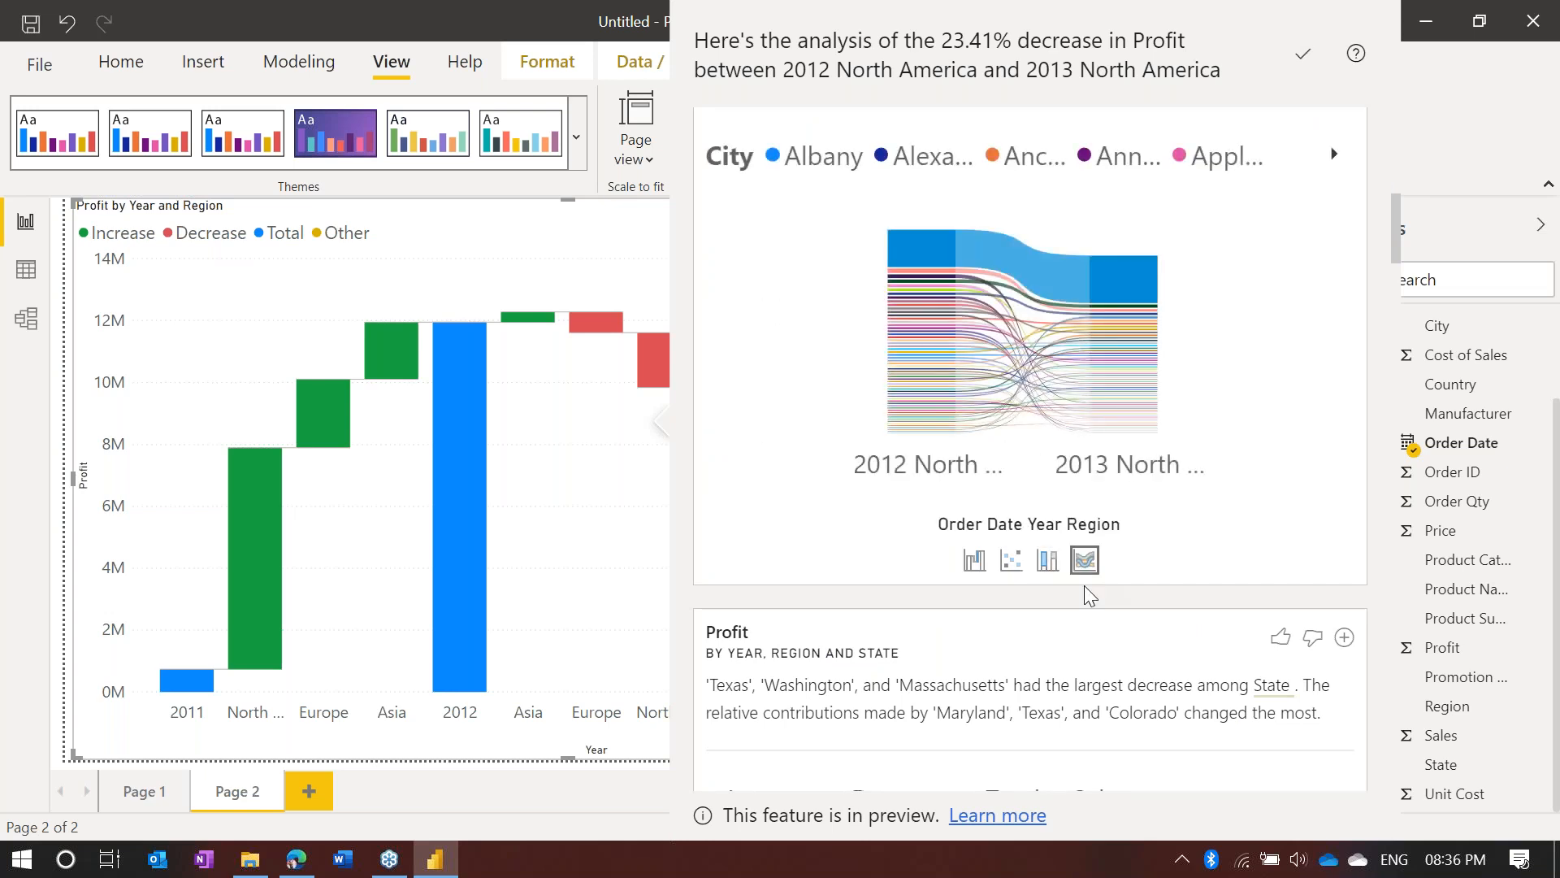
pyautogui.scroll(-10, 1084, 585)
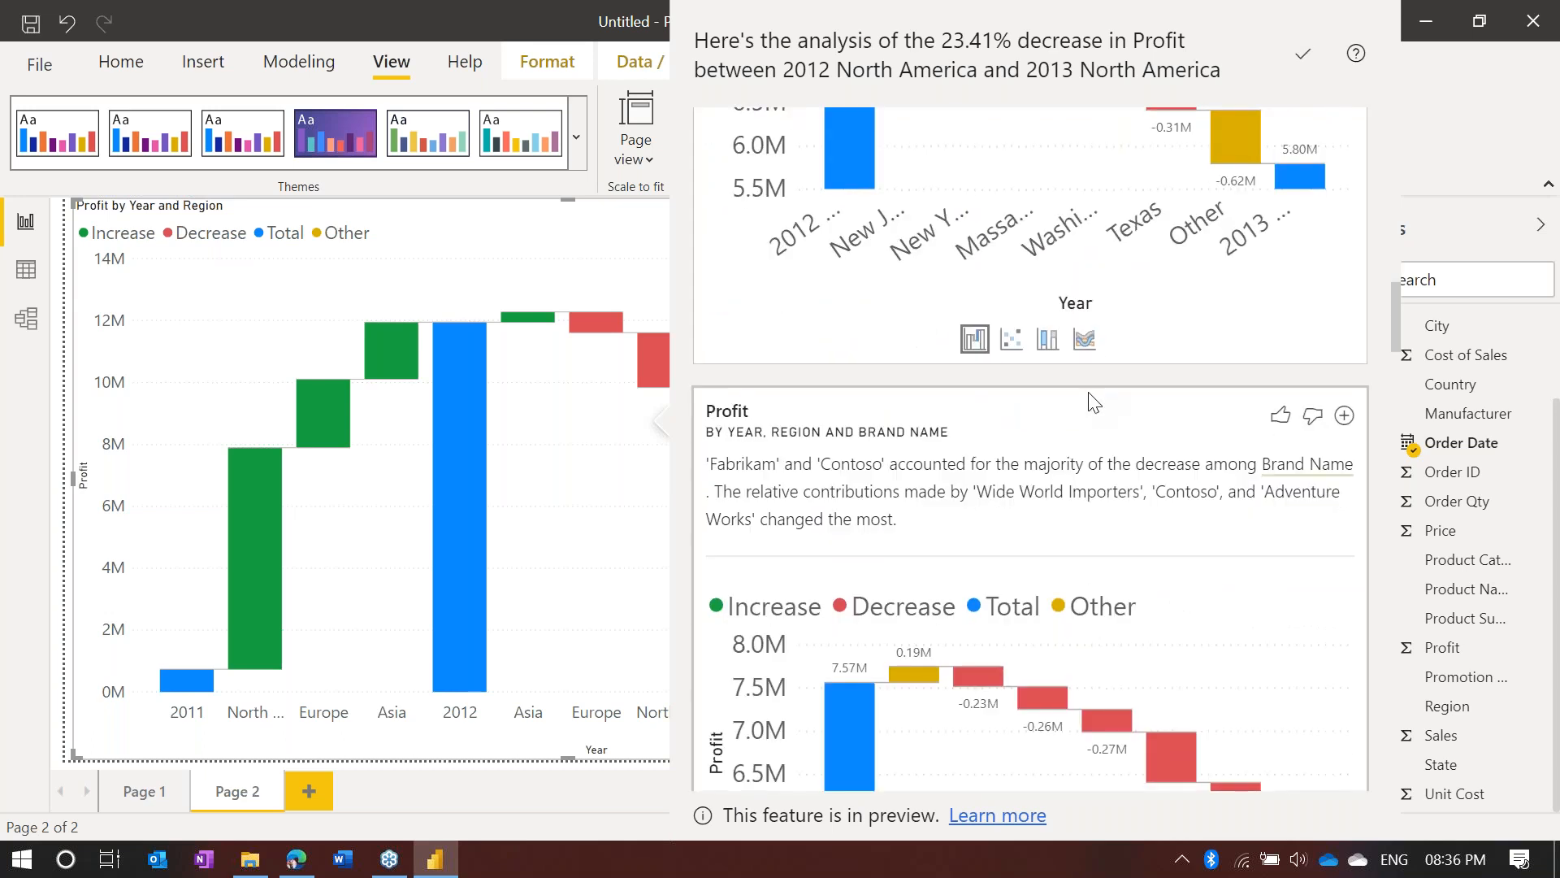
pyautogui.click(1085, 339)
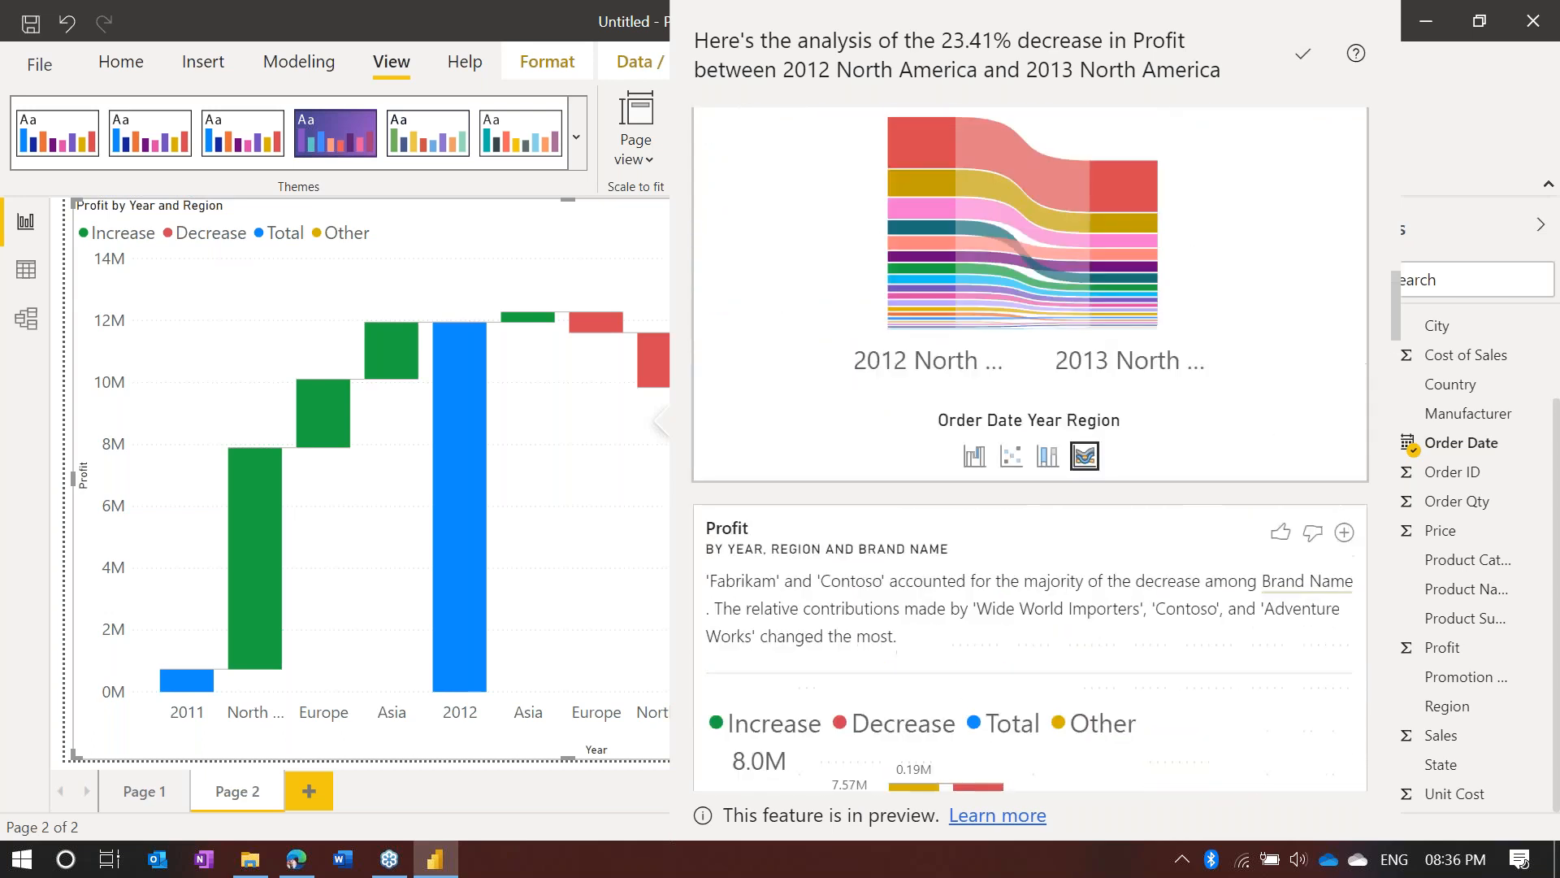
pyautogui.scroll(-4, 1089, 350)
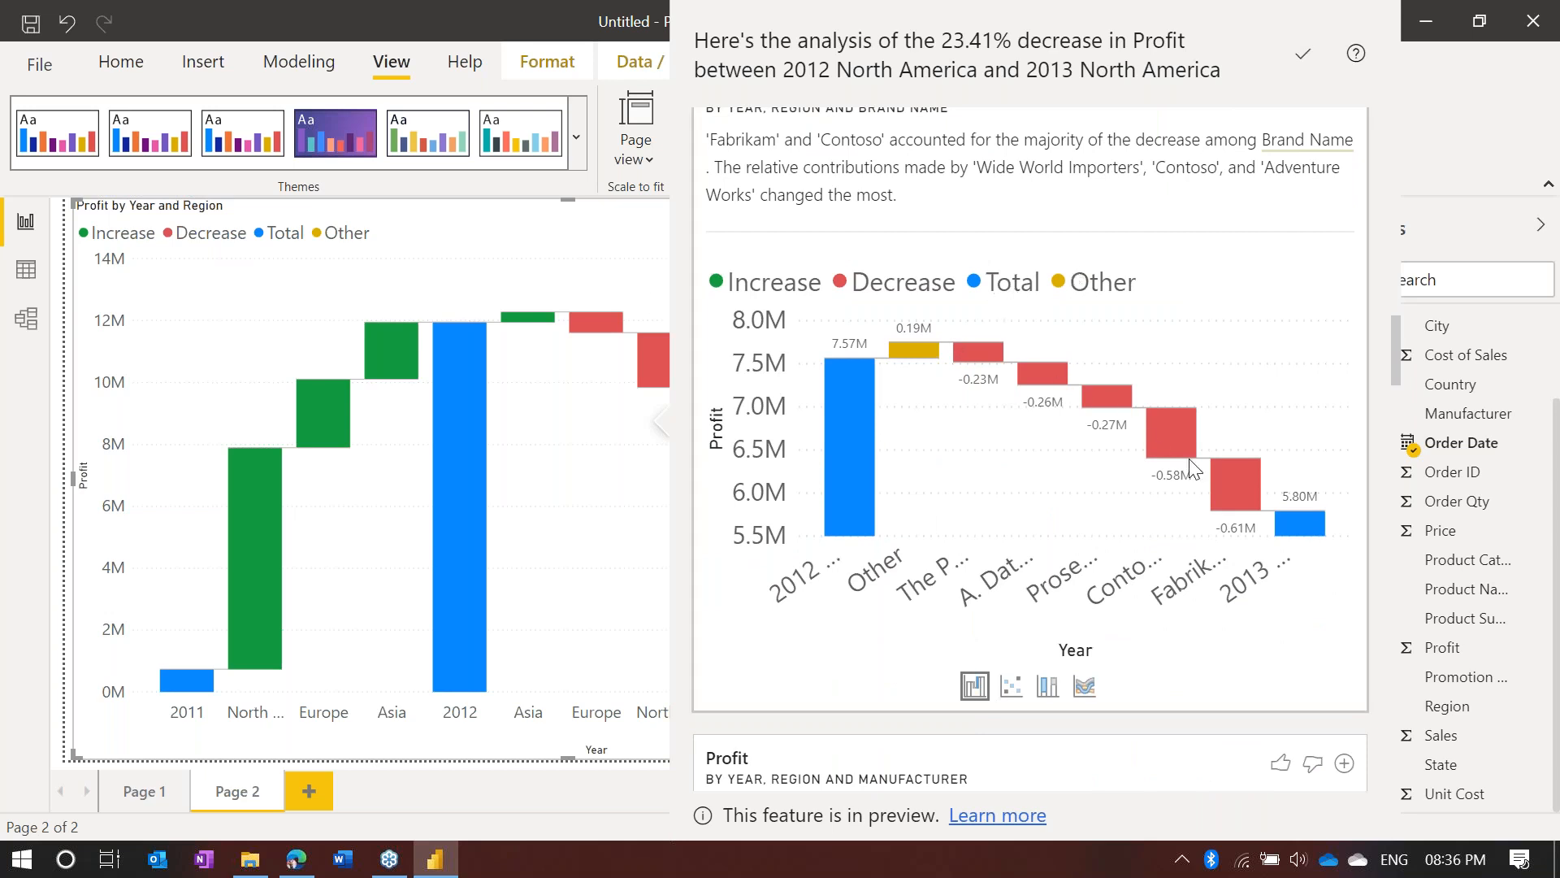
pyautogui.scroll(2, 1188, 459)
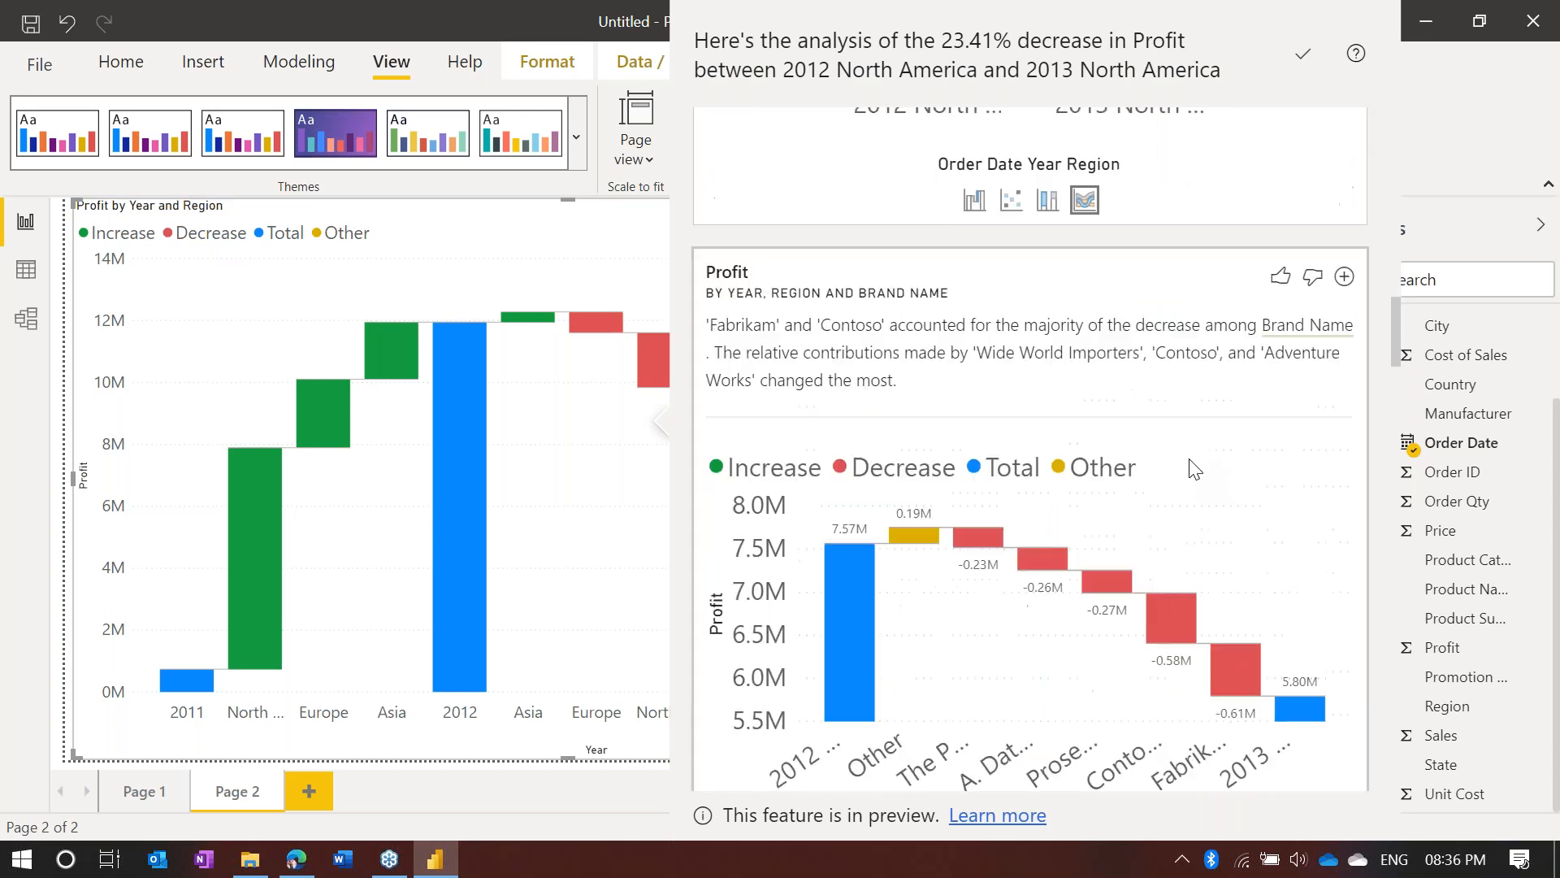
# Step: Add the Profit by Year, Region and Brand Name insight to the report page and place it enlarged on the left side
pyautogui.click(1345, 278)
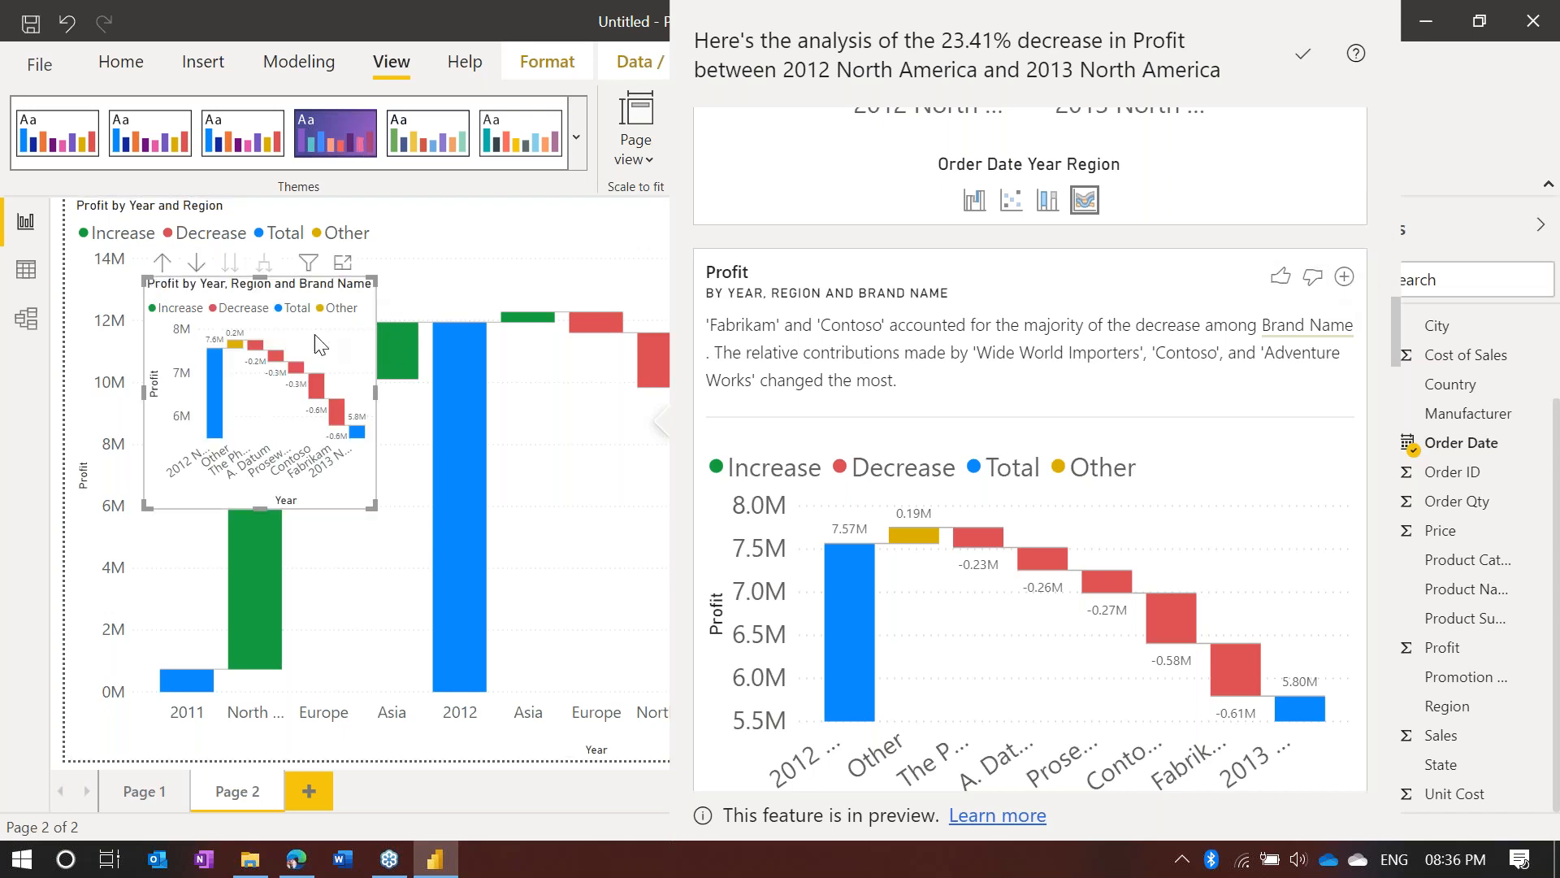
pyautogui.click(626, 253)
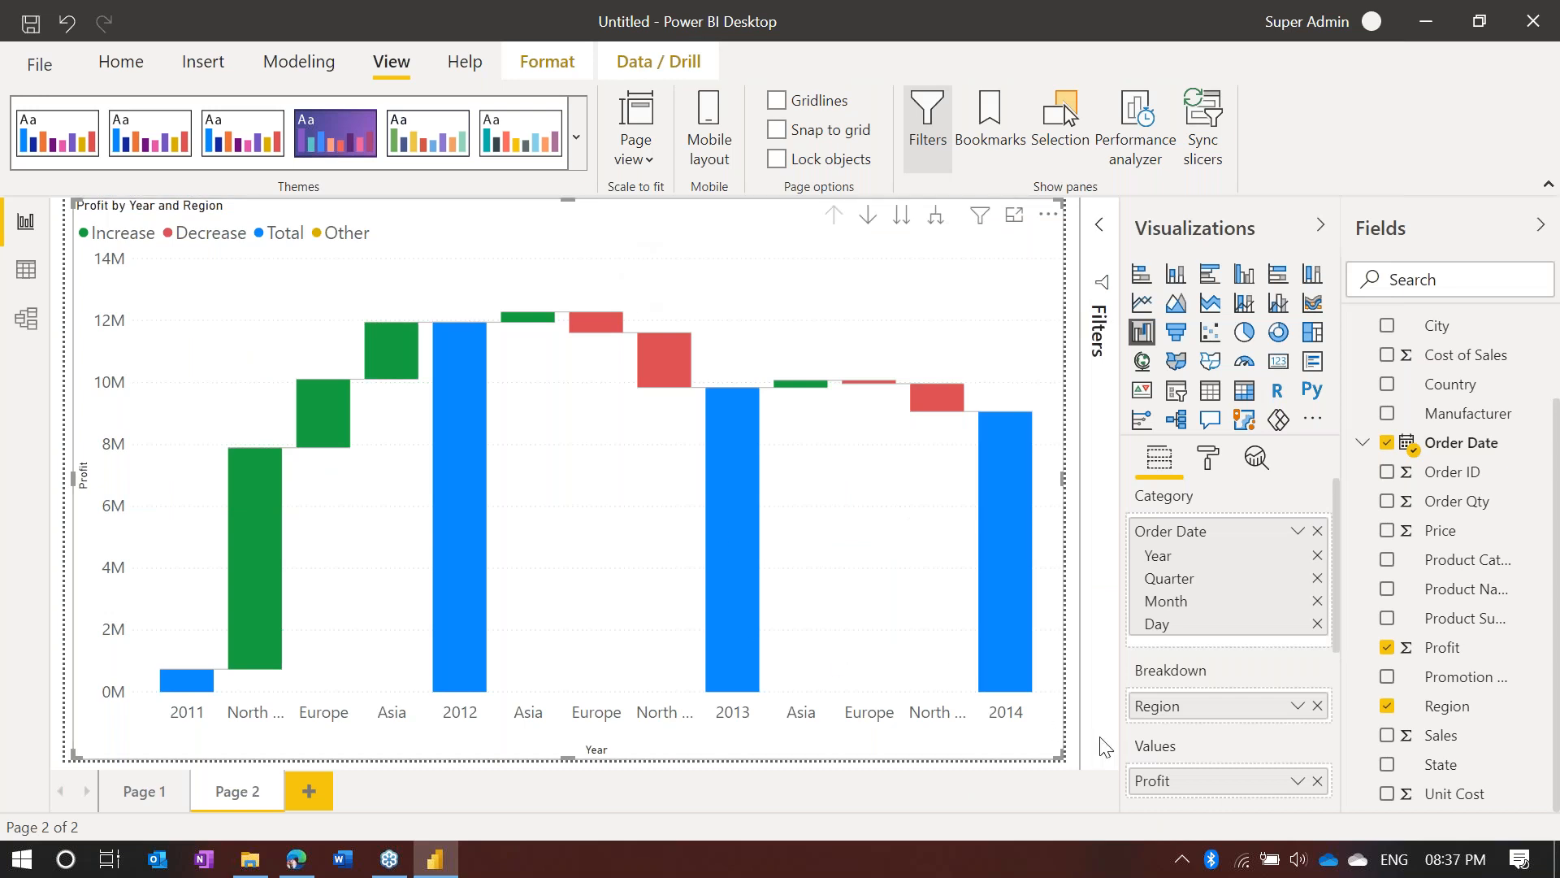
pyautogui.moveTo(1053, 754); pyautogui.dragTo(958, 449)
pyautogui.click(362, 340)
pyautogui.moveTo(362, 340); pyautogui.dragTo(235, 256)
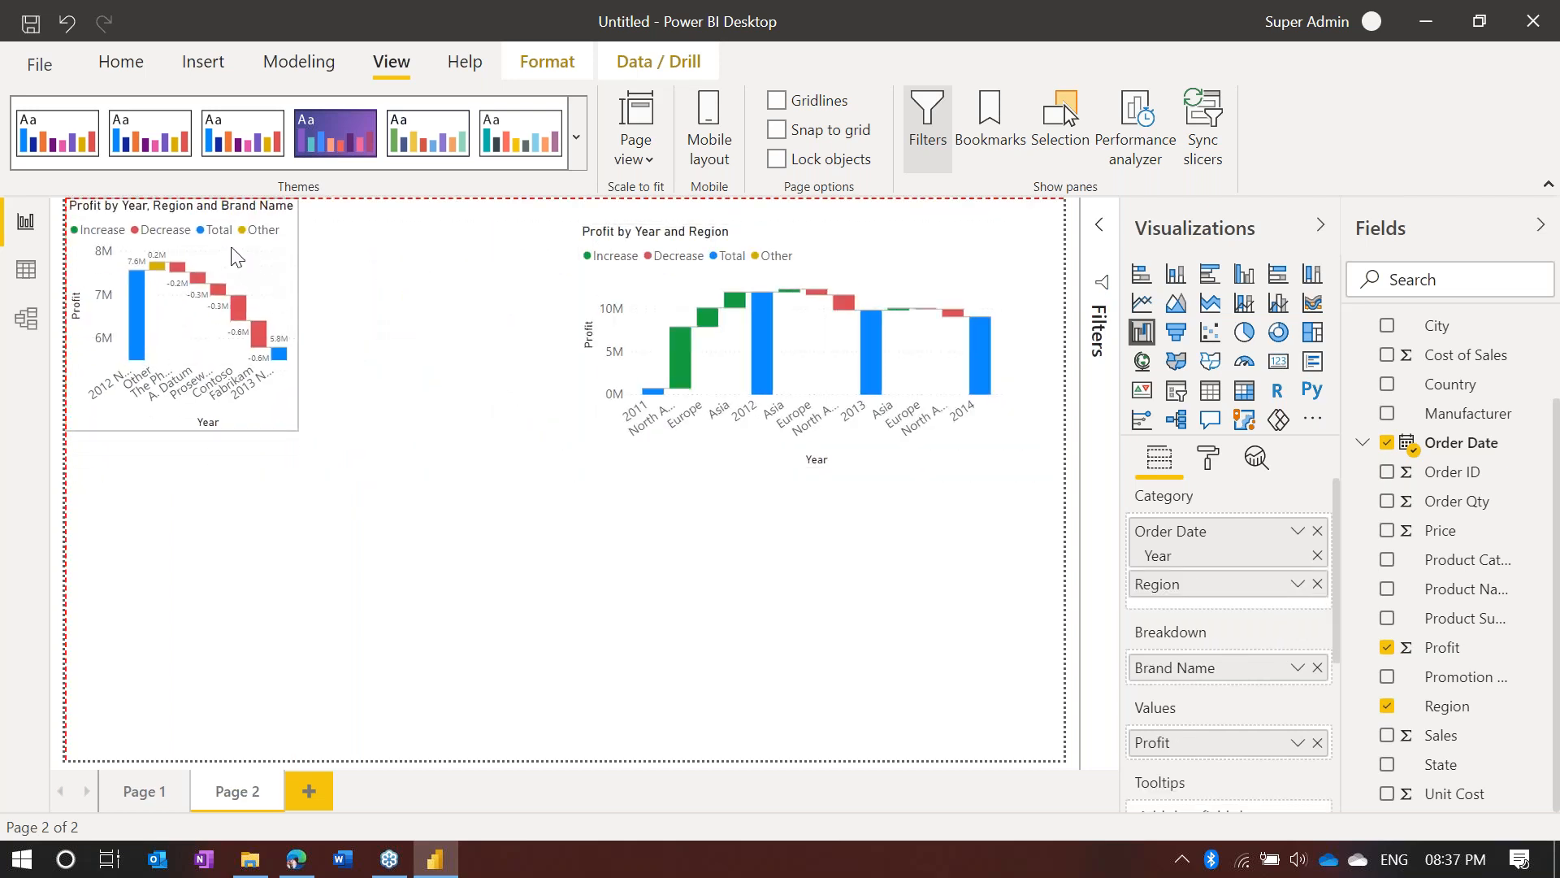
pyautogui.moveTo(297, 423); pyautogui.dragTo(445, 754)
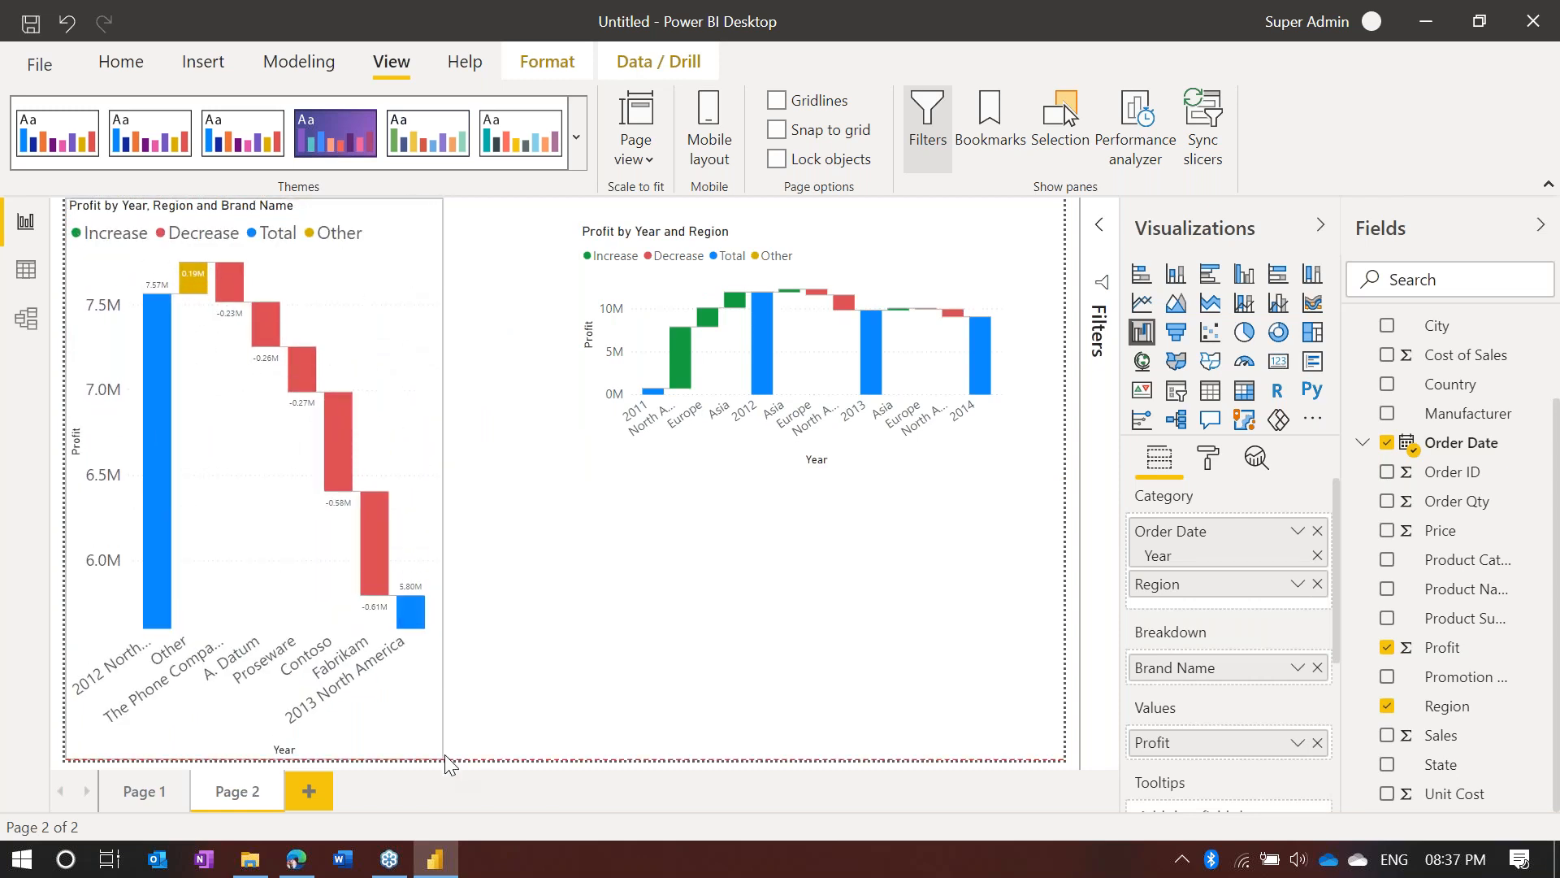
# Step: Move the Profit by Year and Region waterfall to the right and resize it to fill the right half of the canvas
pyautogui.click(1021, 272)
pyautogui.click(978, 253)
pyautogui.moveTo(978, 254); pyautogui.dragTo(1041, 231)
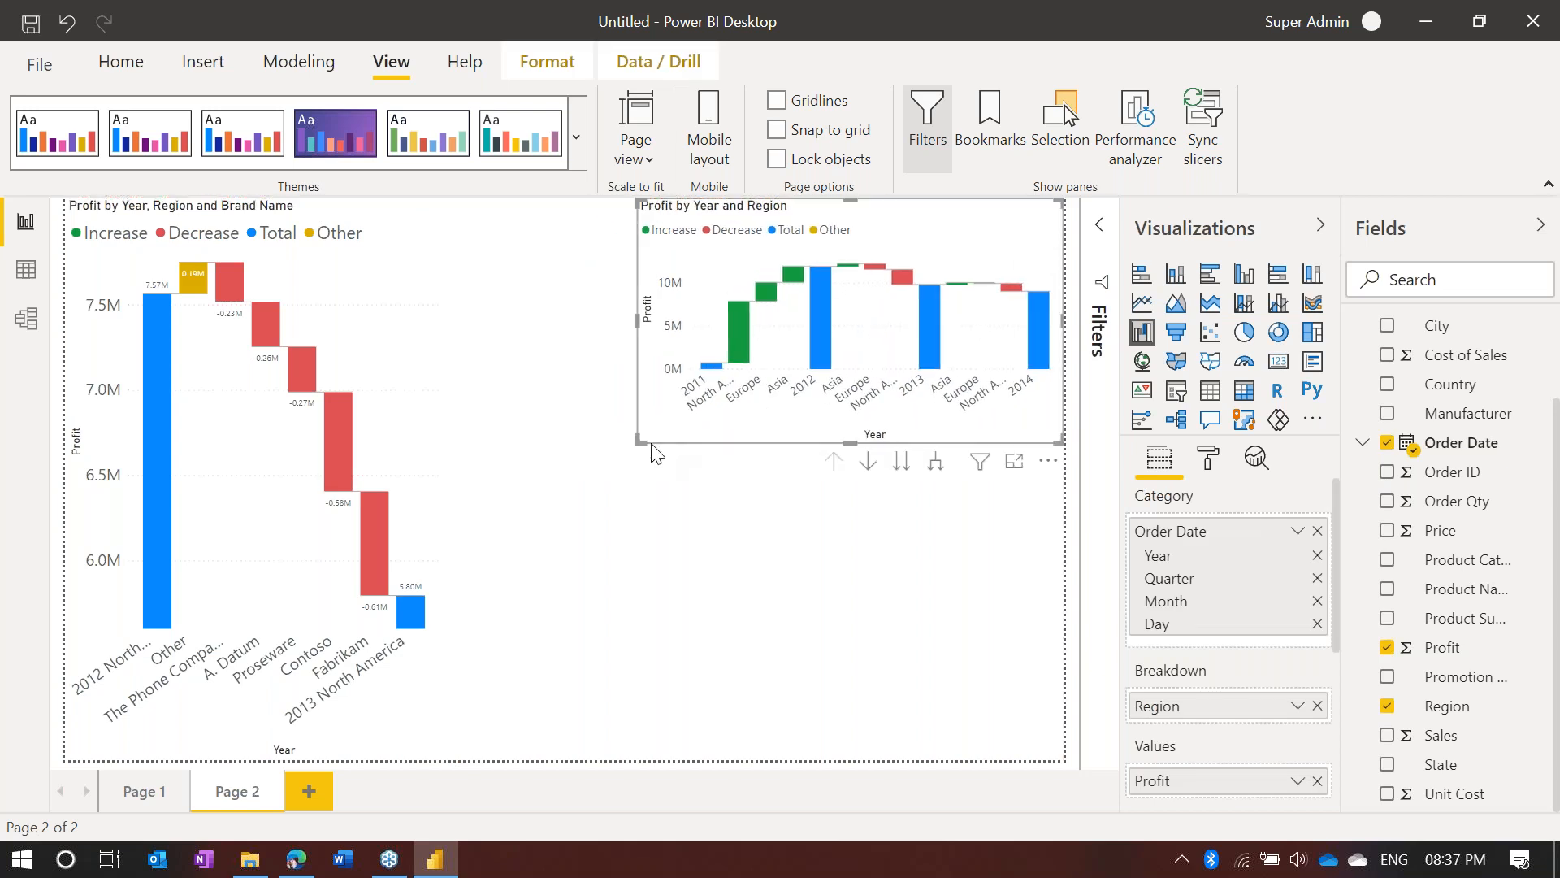
pyautogui.moveTo(636, 444); pyautogui.dragTo(433, 760)
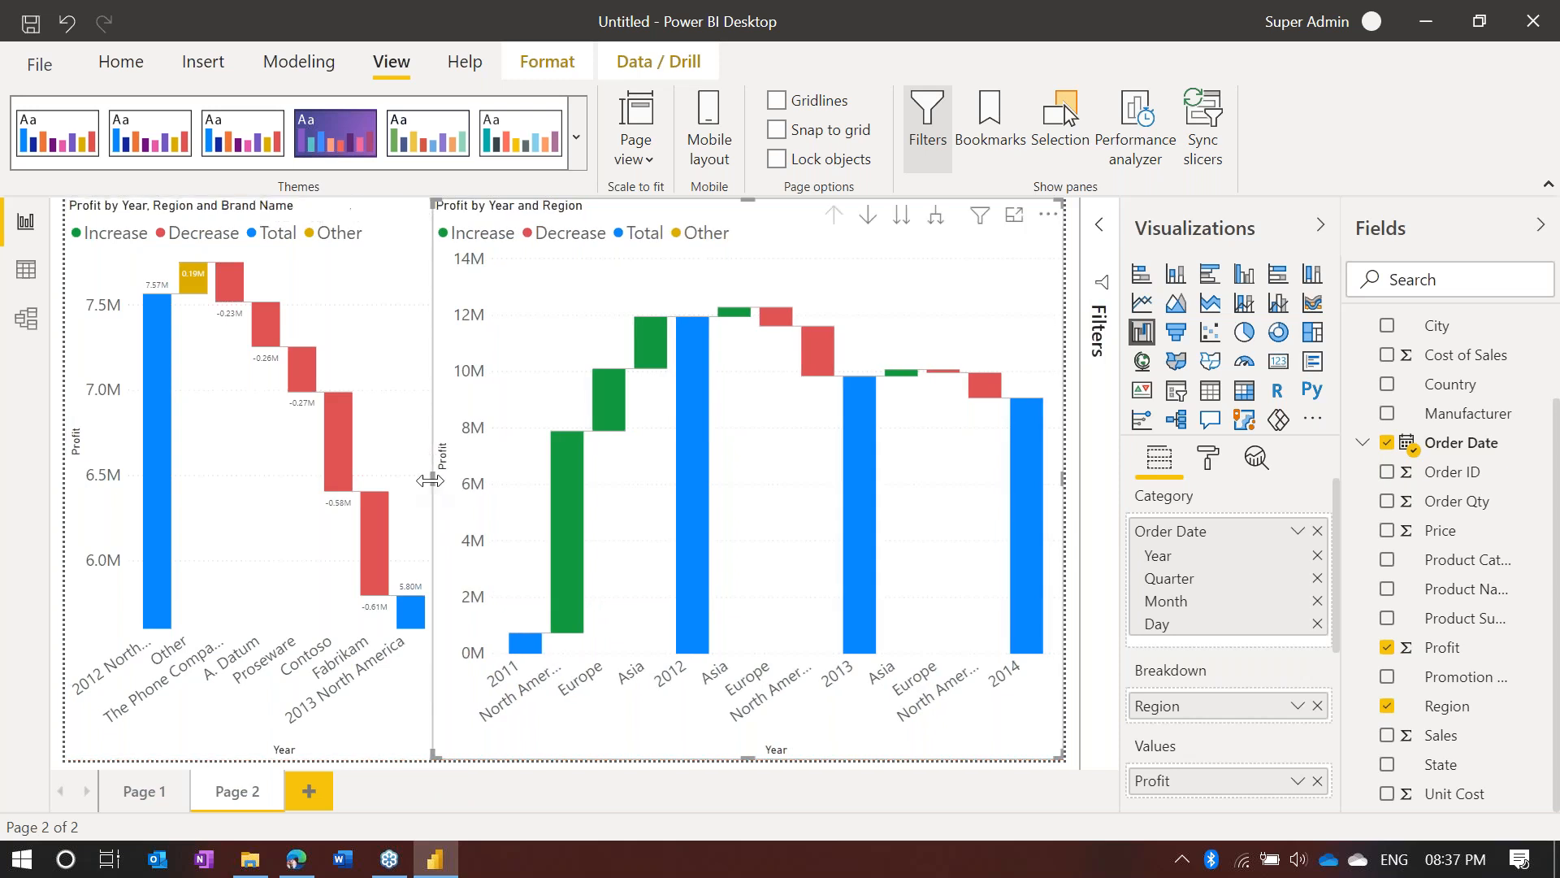
pyautogui.moveTo(430, 480); pyautogui.dragTo(450, 491)
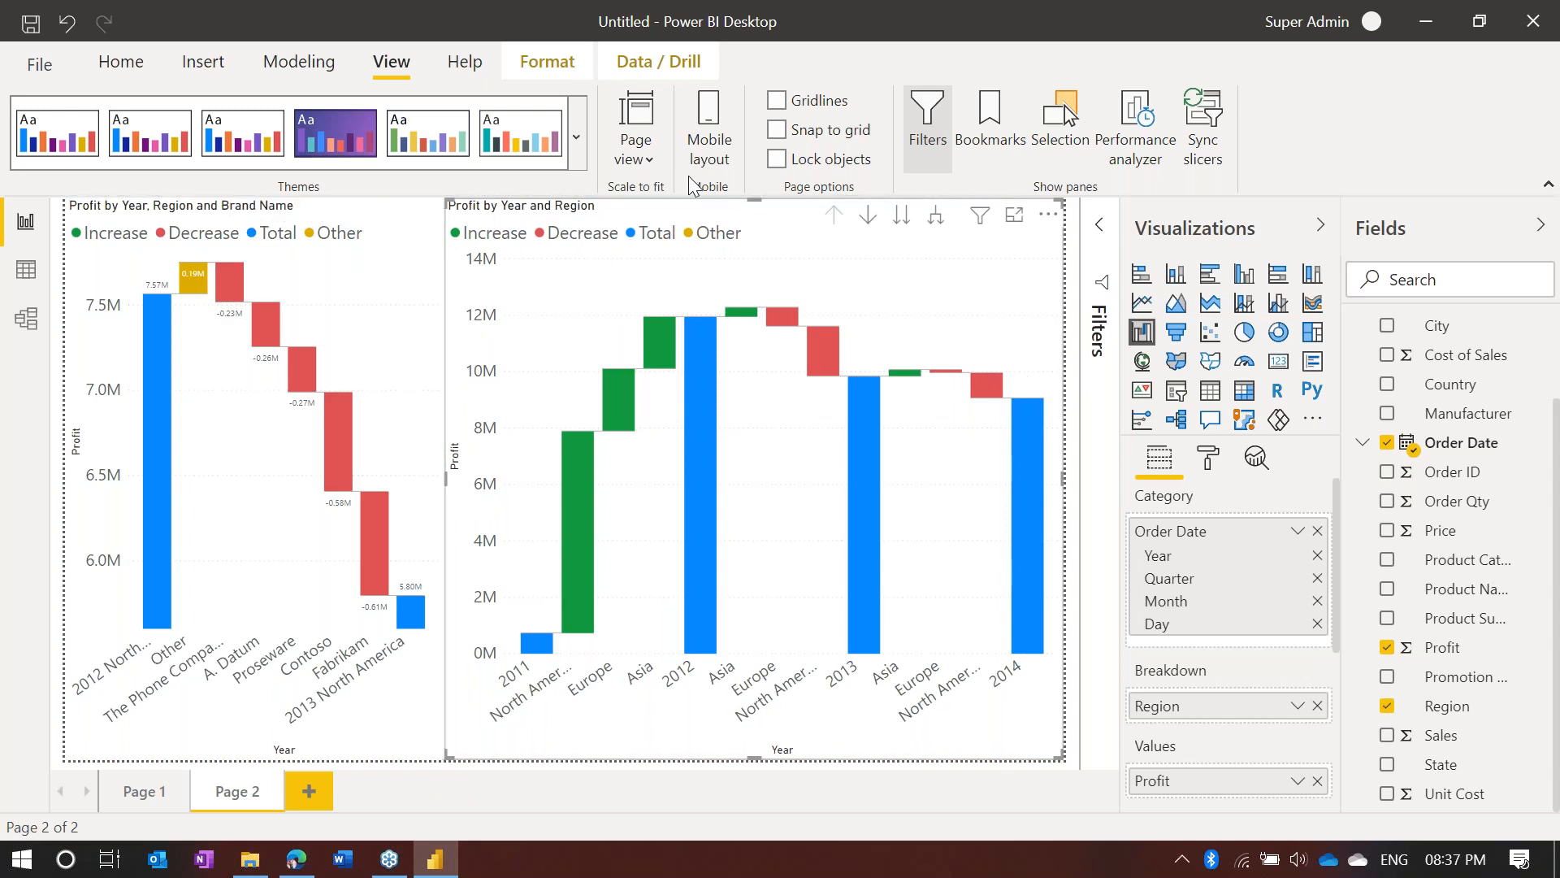
# Step: Run Explain the decrease on North America's 2014 profit bar and view the City insight as a stacked column chart
pyautogui.rightClick(992, 387)
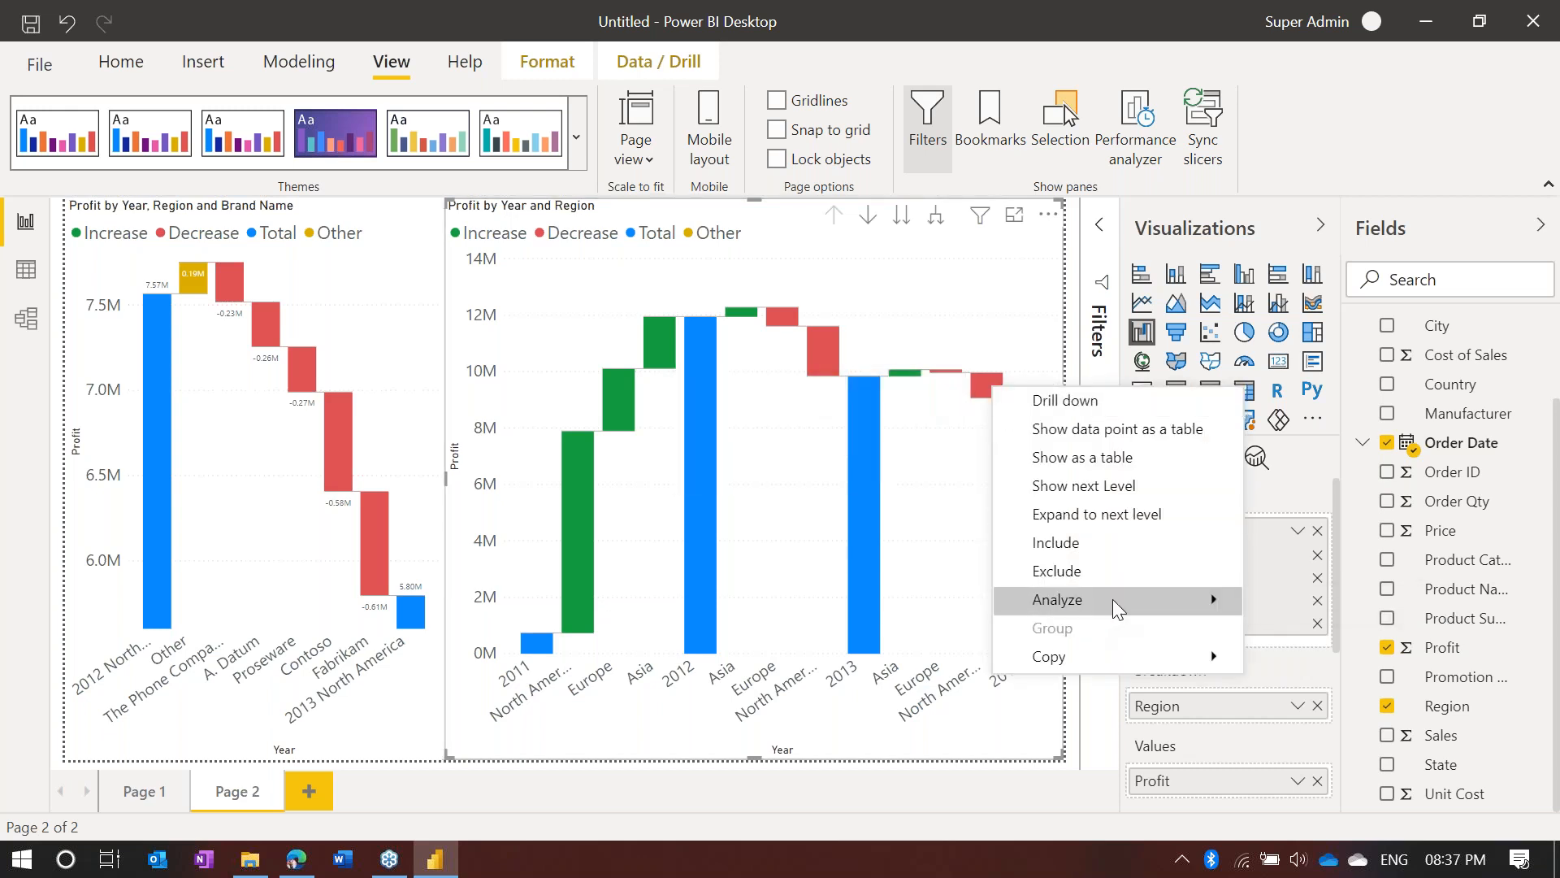
pyautogui.moveTo(1114, 598)
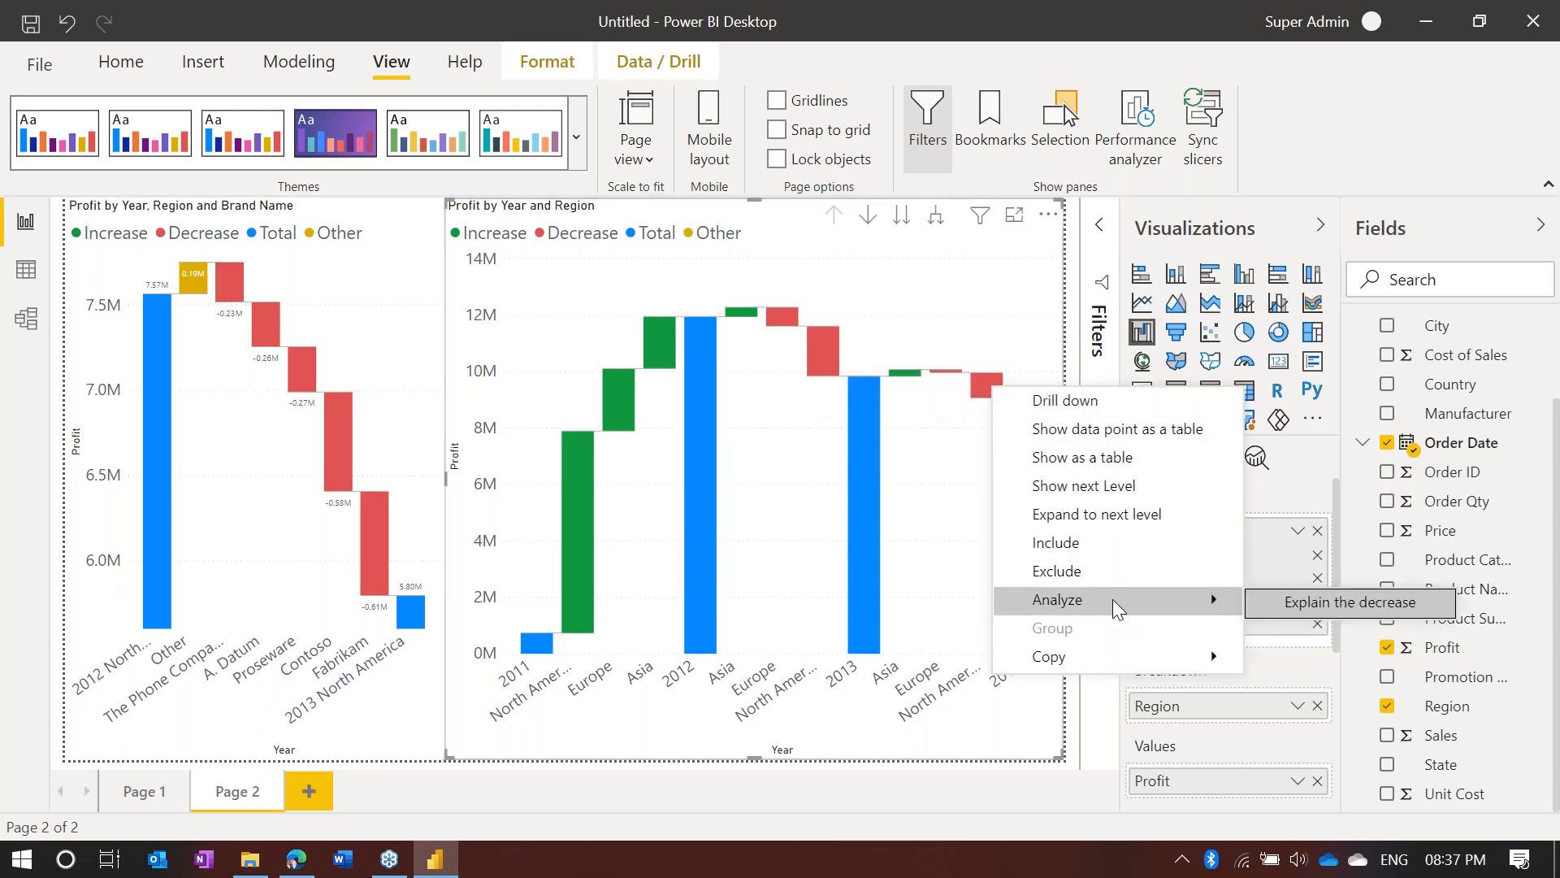
pyautogui.click(1338, 603)
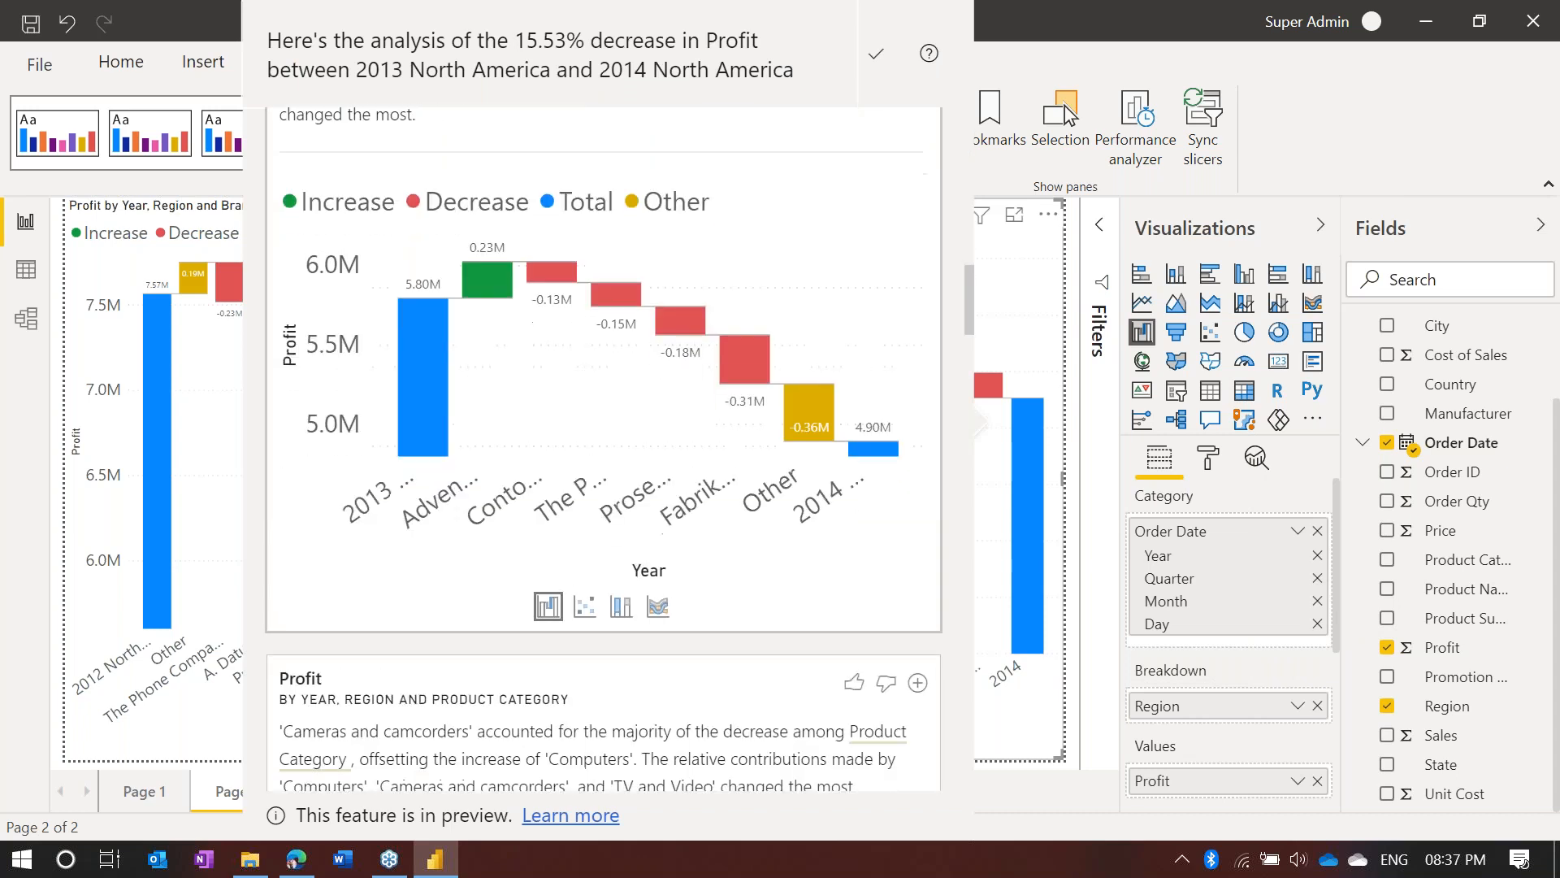
pyautogui.scroll(-20, 697, 479)
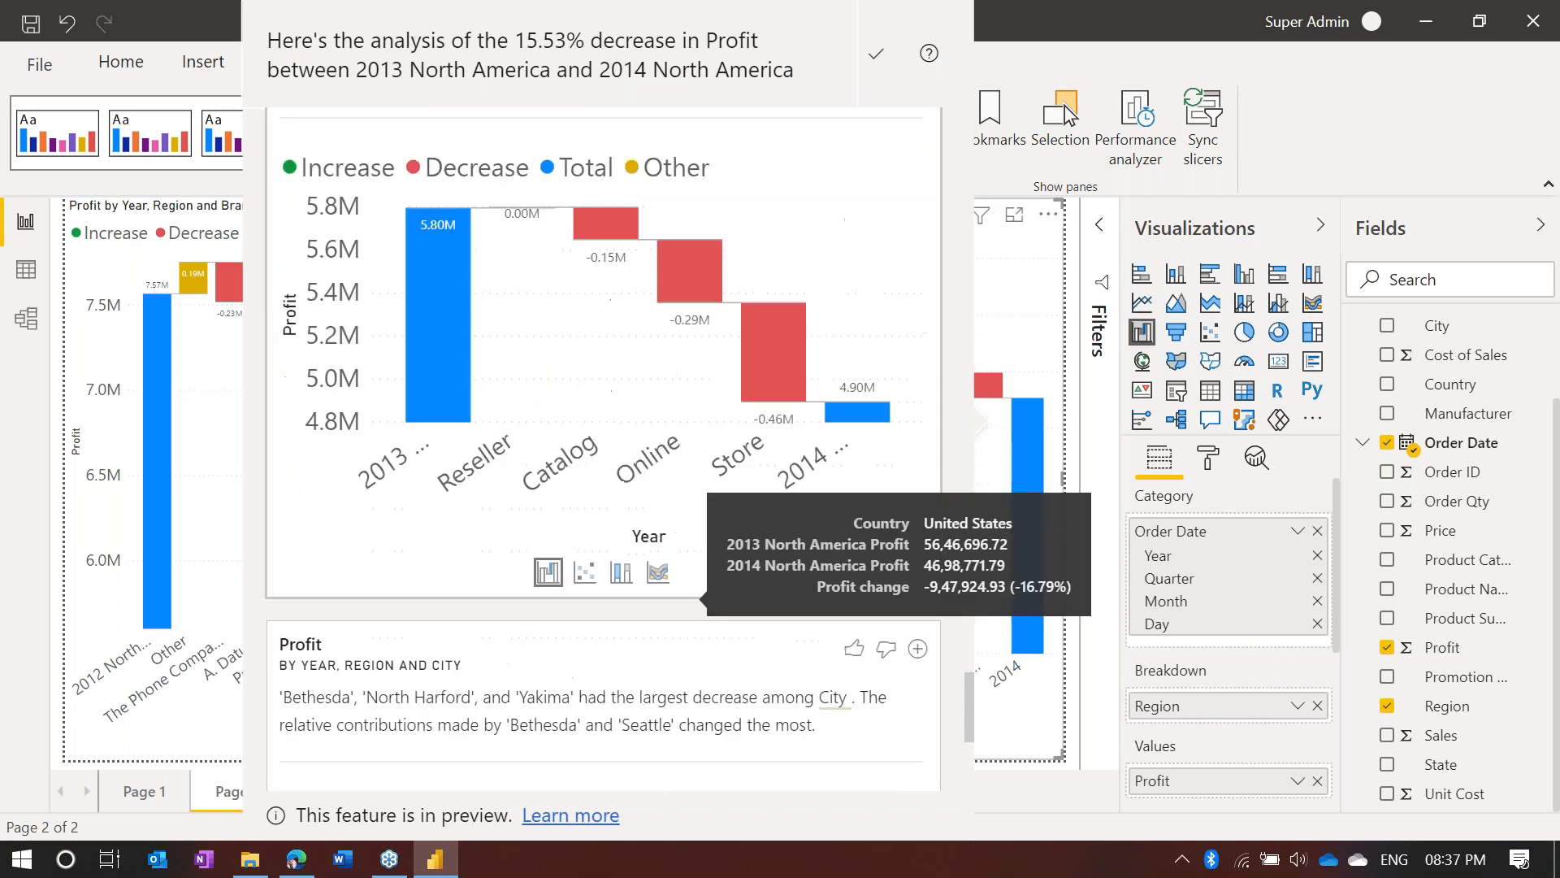
pyautogui.click(622, 738)
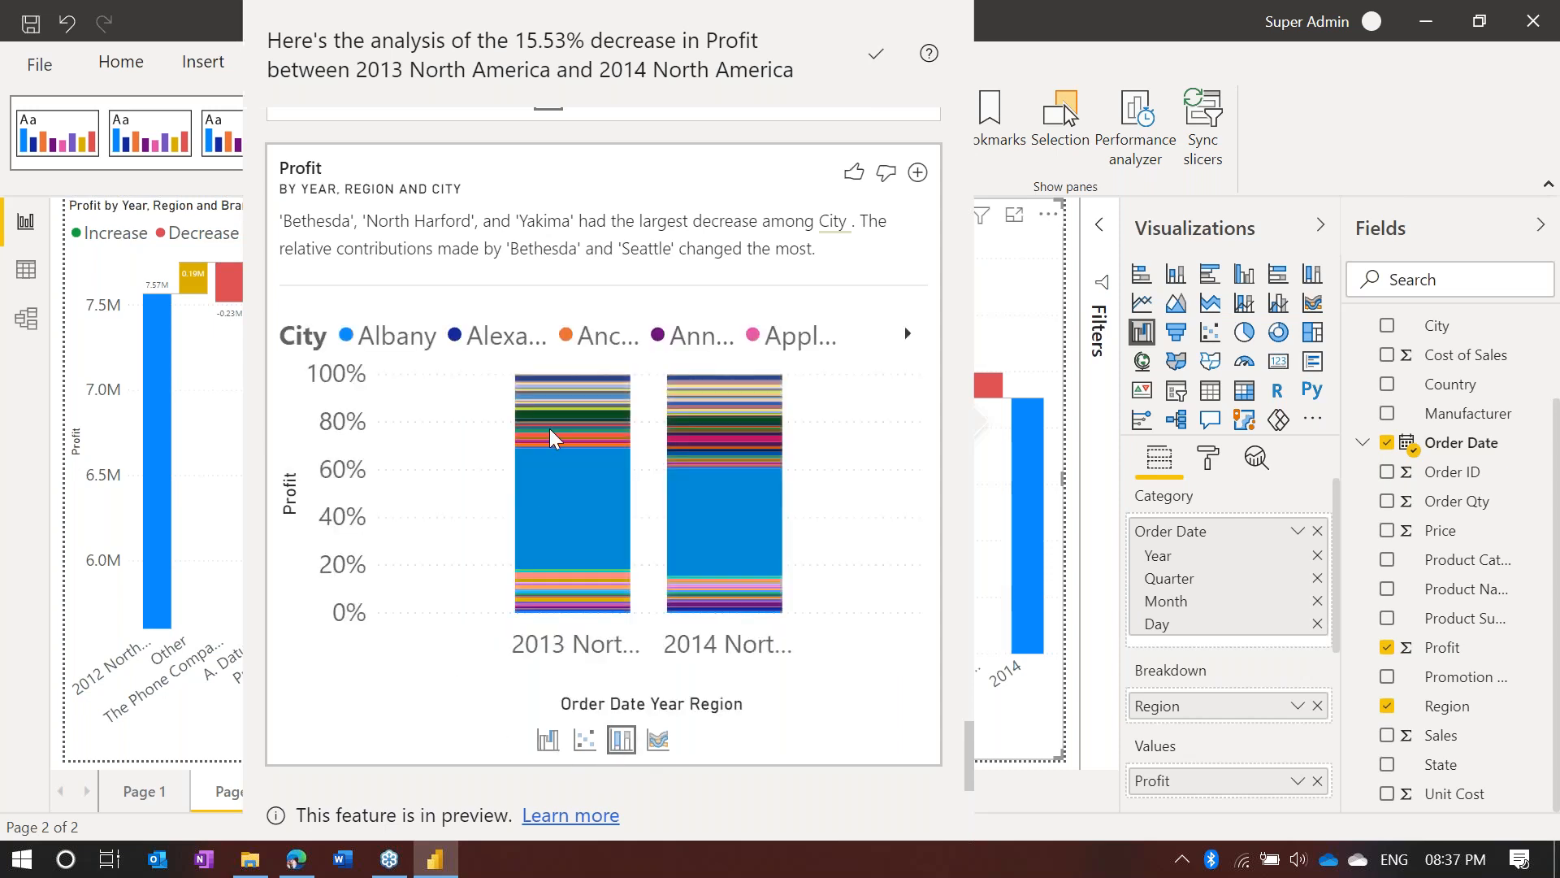
# Step: Add the Profit by Year, Region and City insight to the report page and move it onto the upper middle of the canvas
pyautogui.click(916, 173)
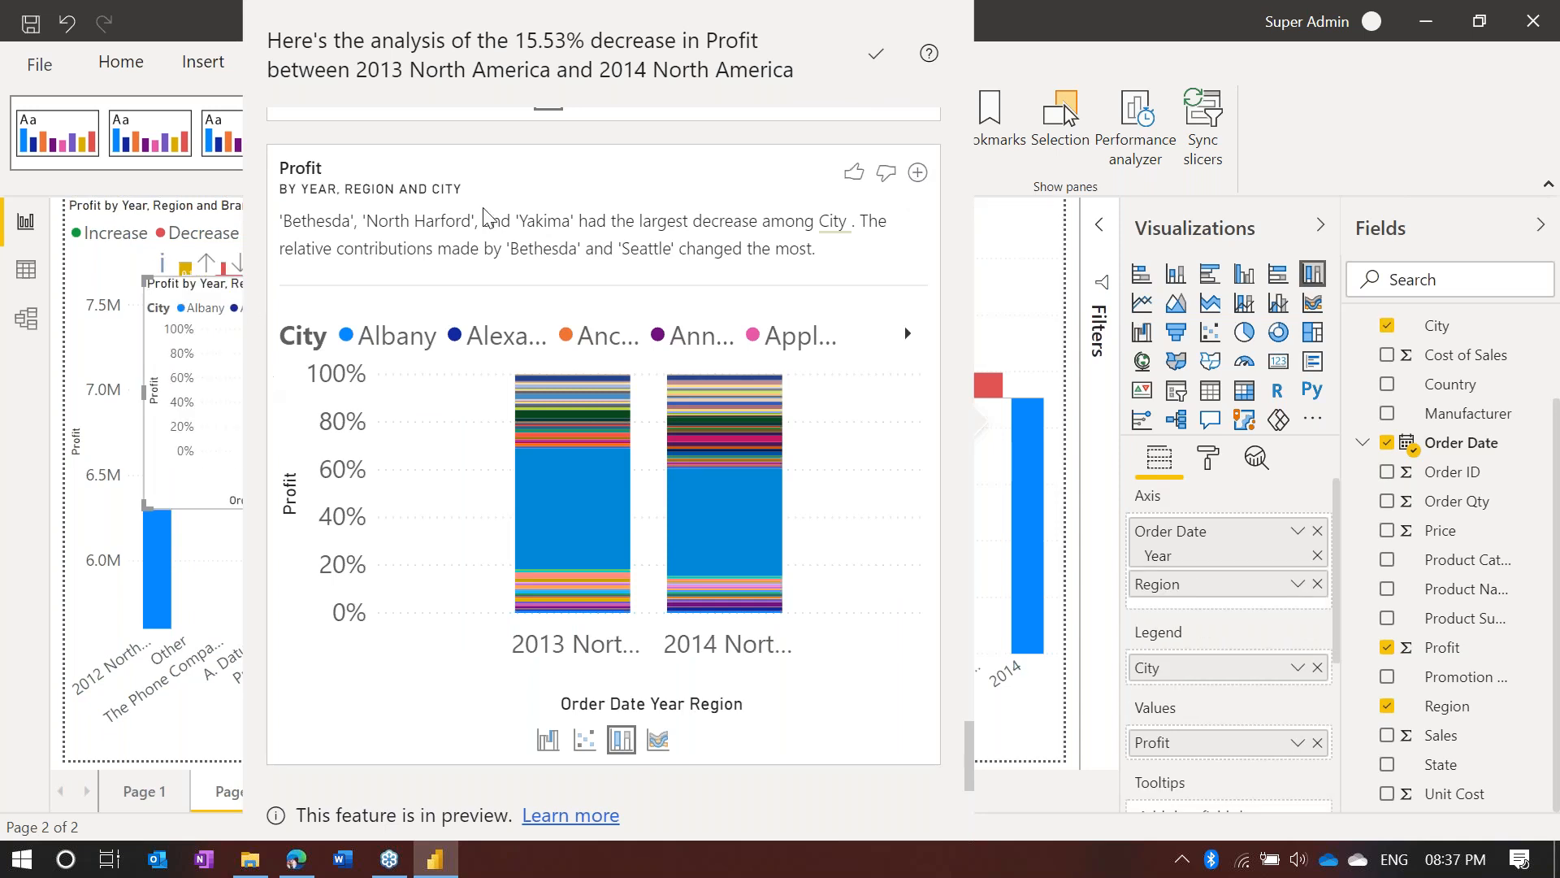
pyautogui.click(225, 376)
pyautogui.moveTo(772, 346); pyautogui.dragTo(962, 334)
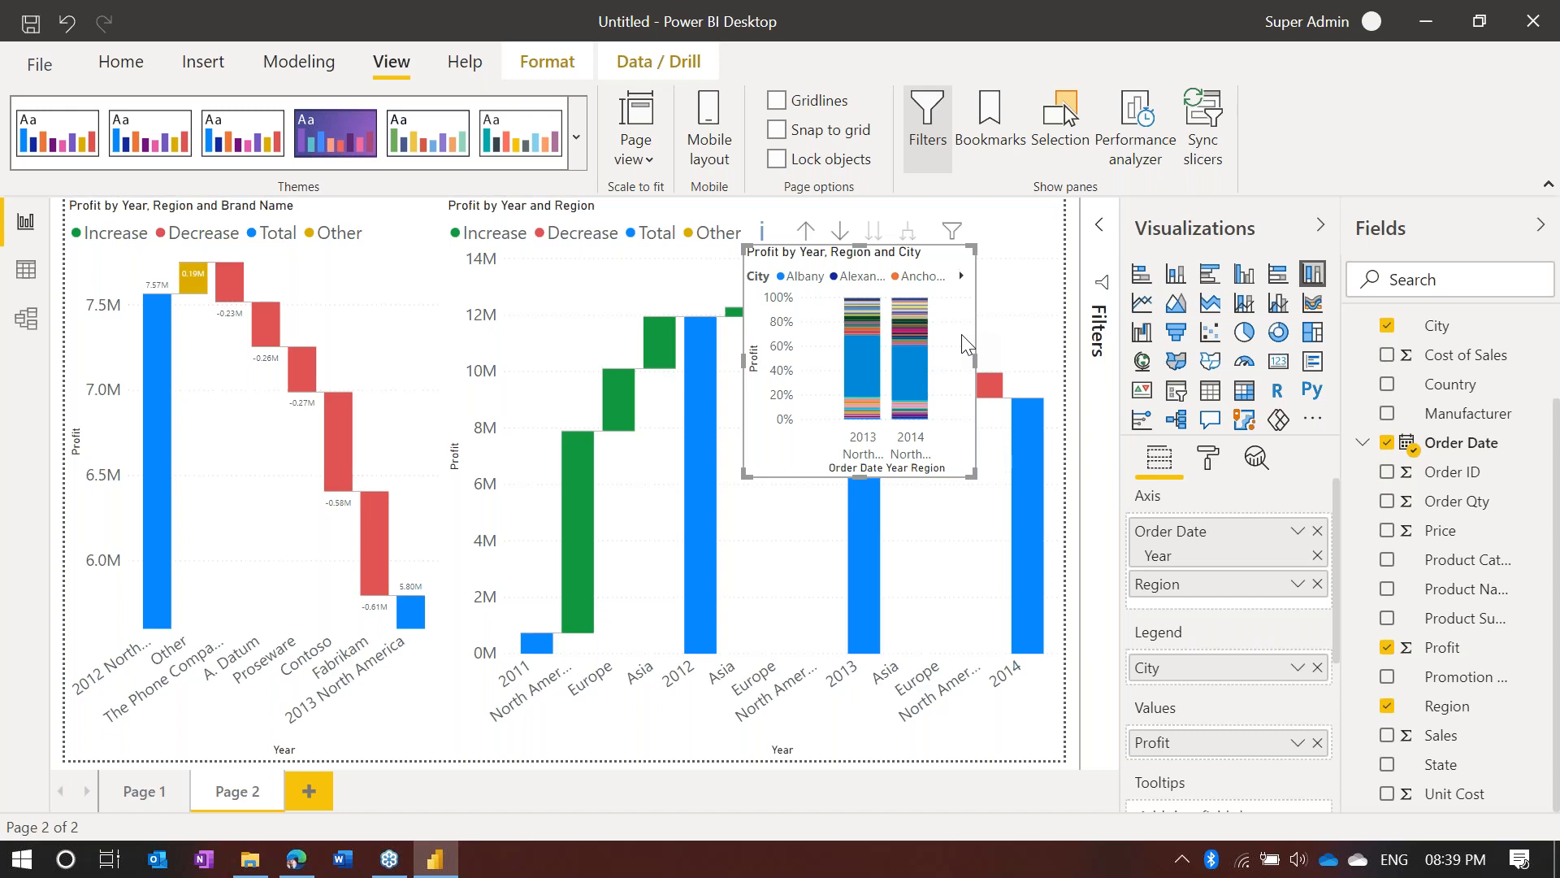
# Step: Move the stacked city chart on Page 2 over the left waterfall chart and add a new report page
pyautogui.moveTo(963, 334); pyautogui.dragTo(550, 413)
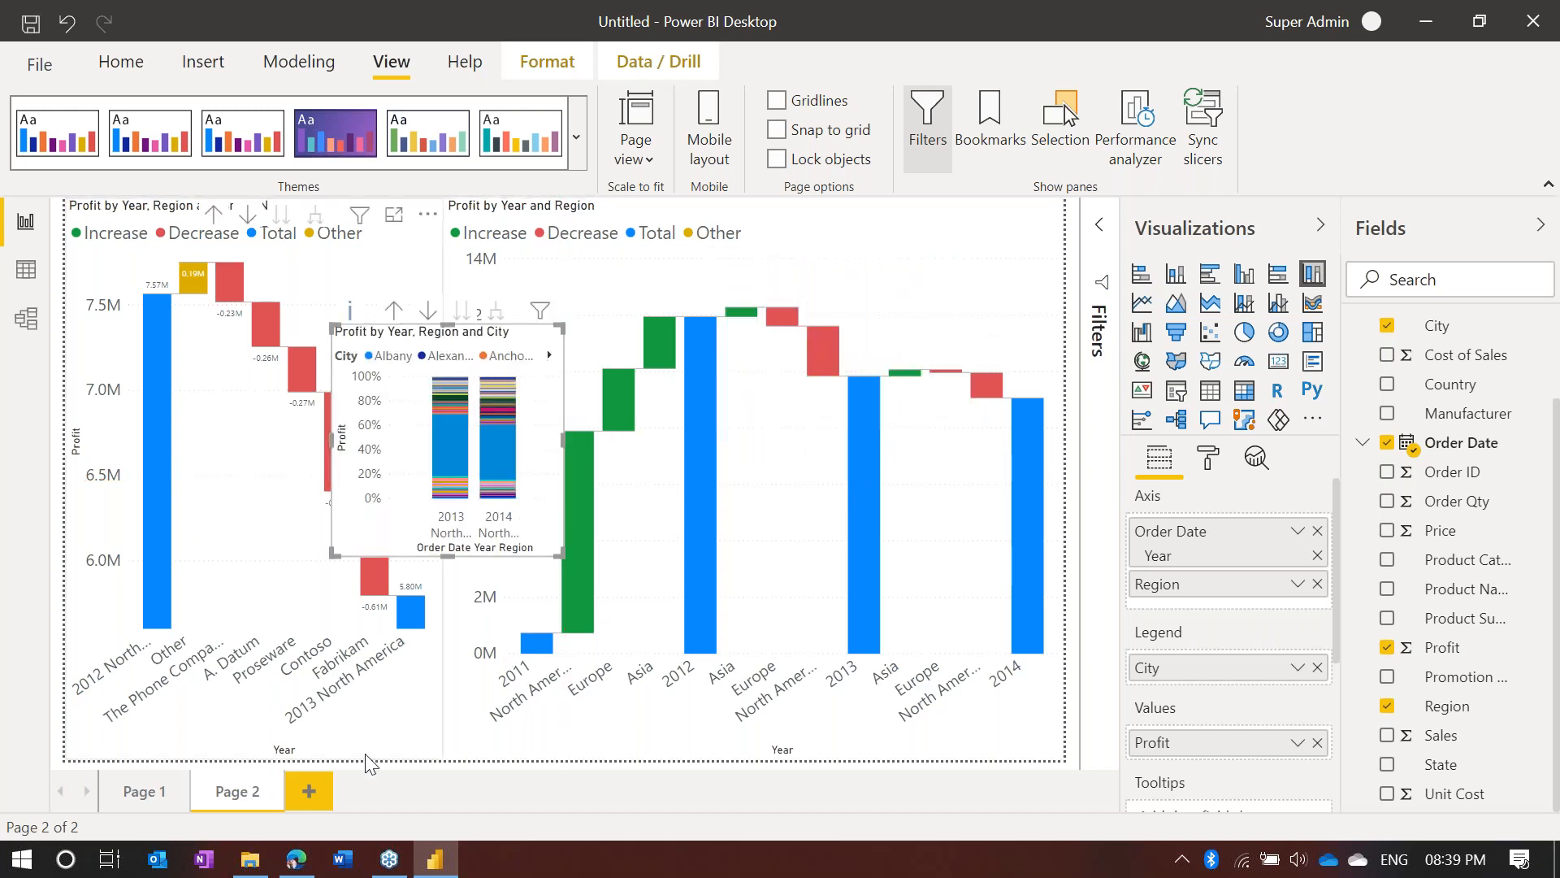
pyautogui.click(309, 791)
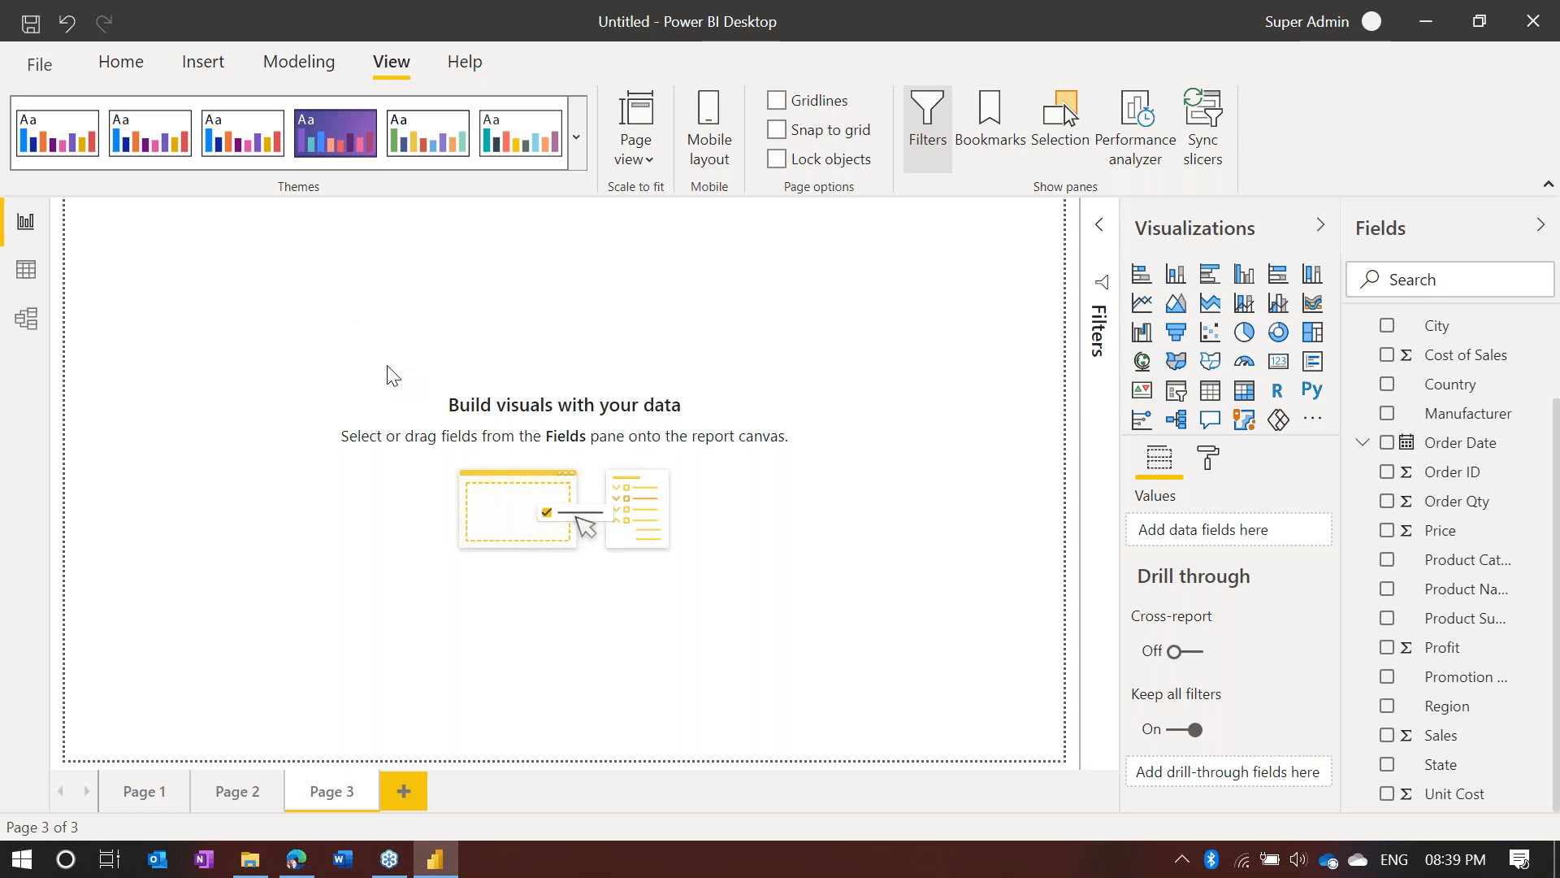
# Step: Insert a Q&A visual on the new page and enlarge it across most of the canvas
pyautogui.click(271, 287)
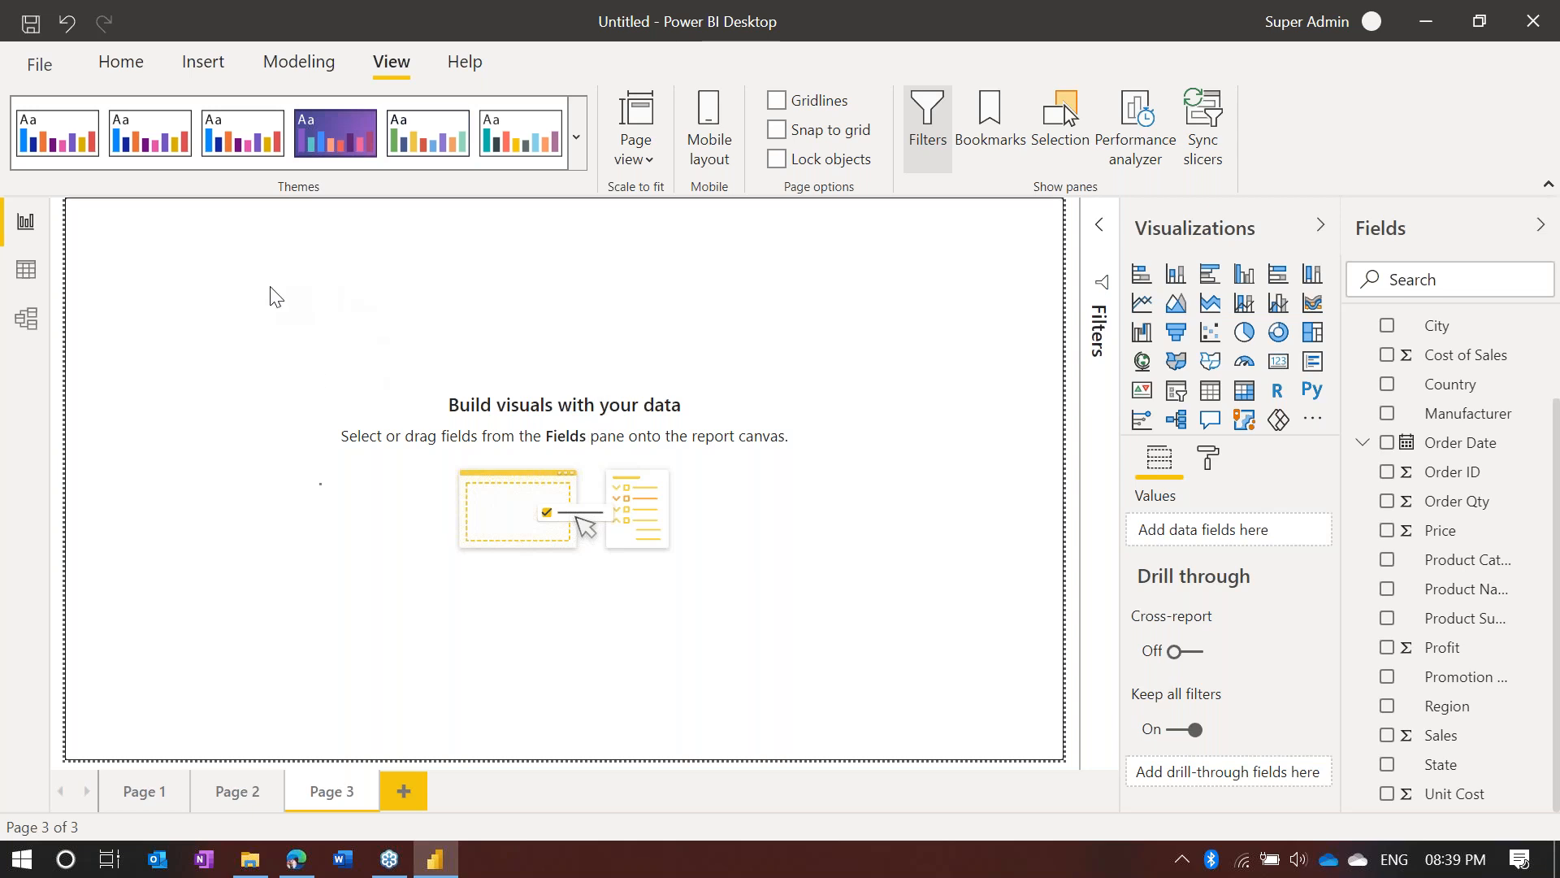
pyautogui.doubleClick(271, 287)
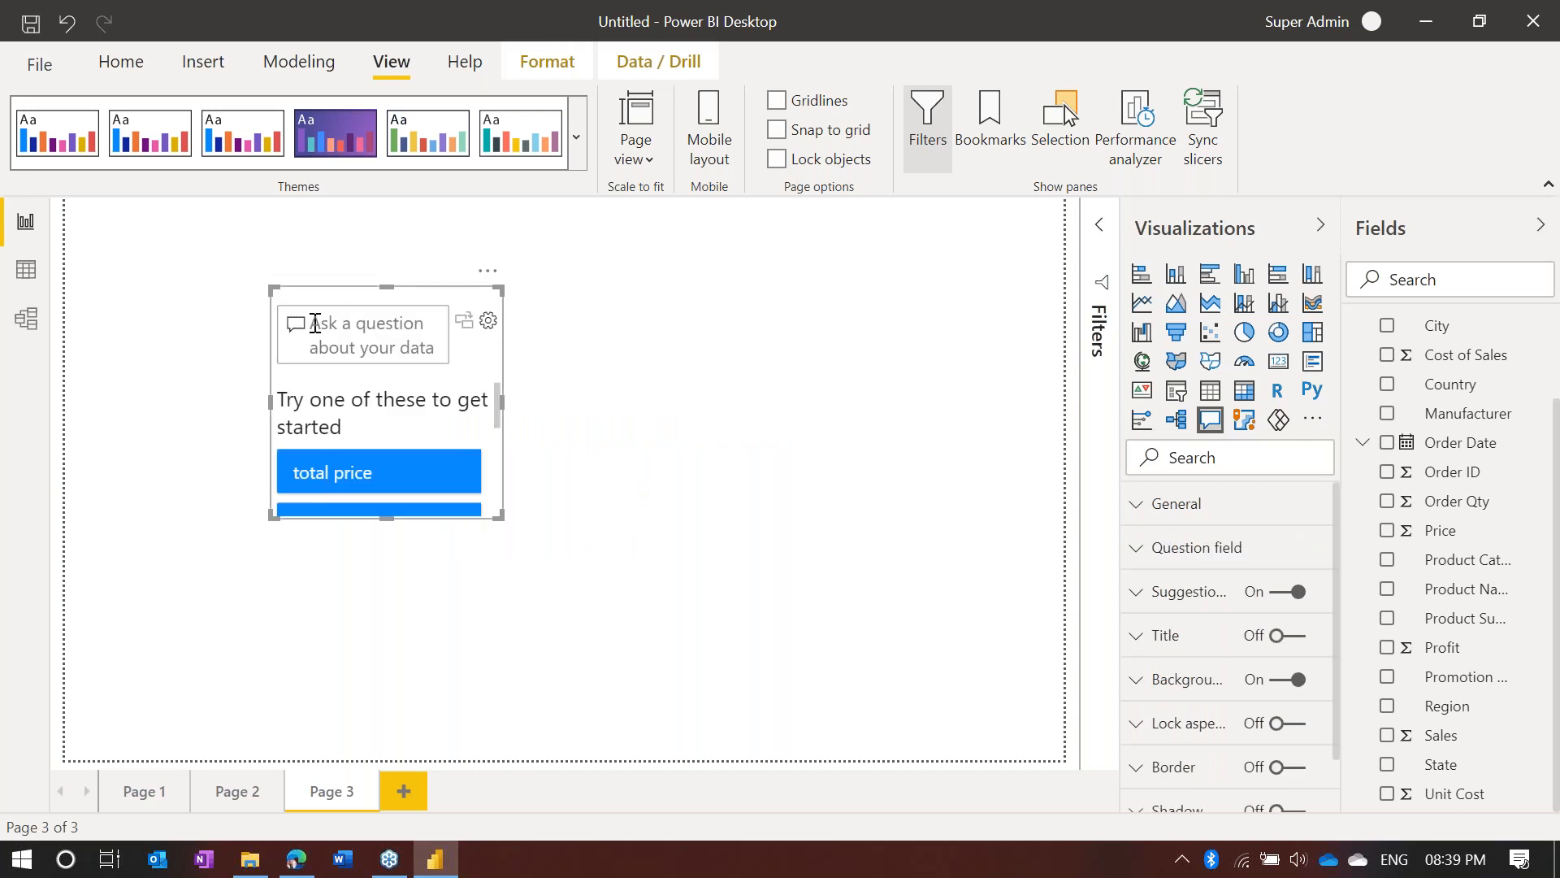
pyautogui.moveTo(498, 516); pyautogui.dragTo(1061, 759)
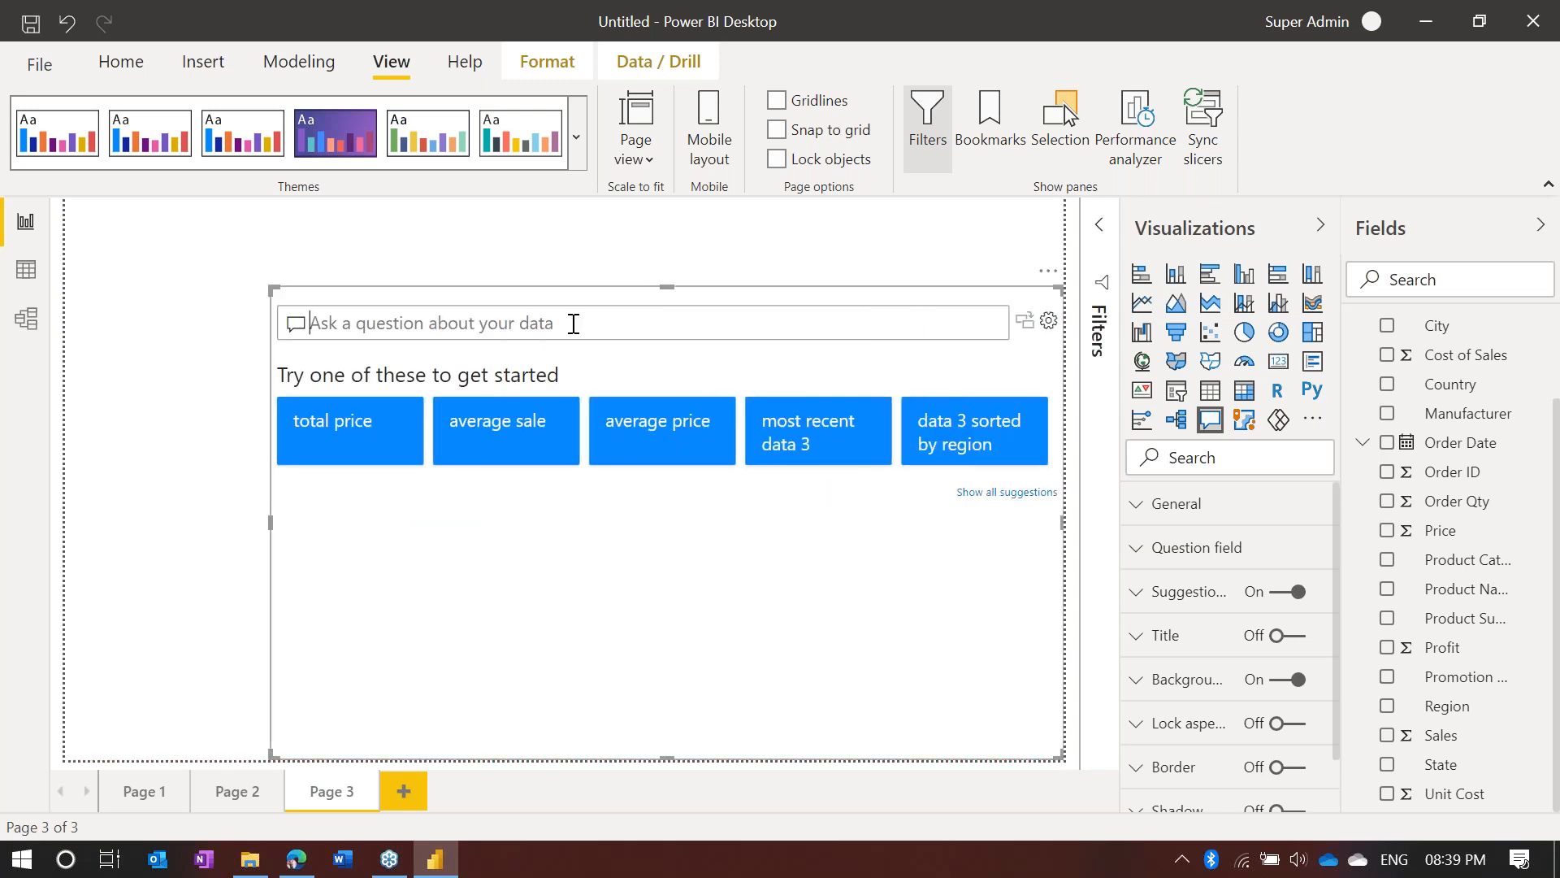
# Step: Ask the Q&A visual for total profit, then rephrase the question to country wise total profit in column chart
pyautogui.write('total profi')
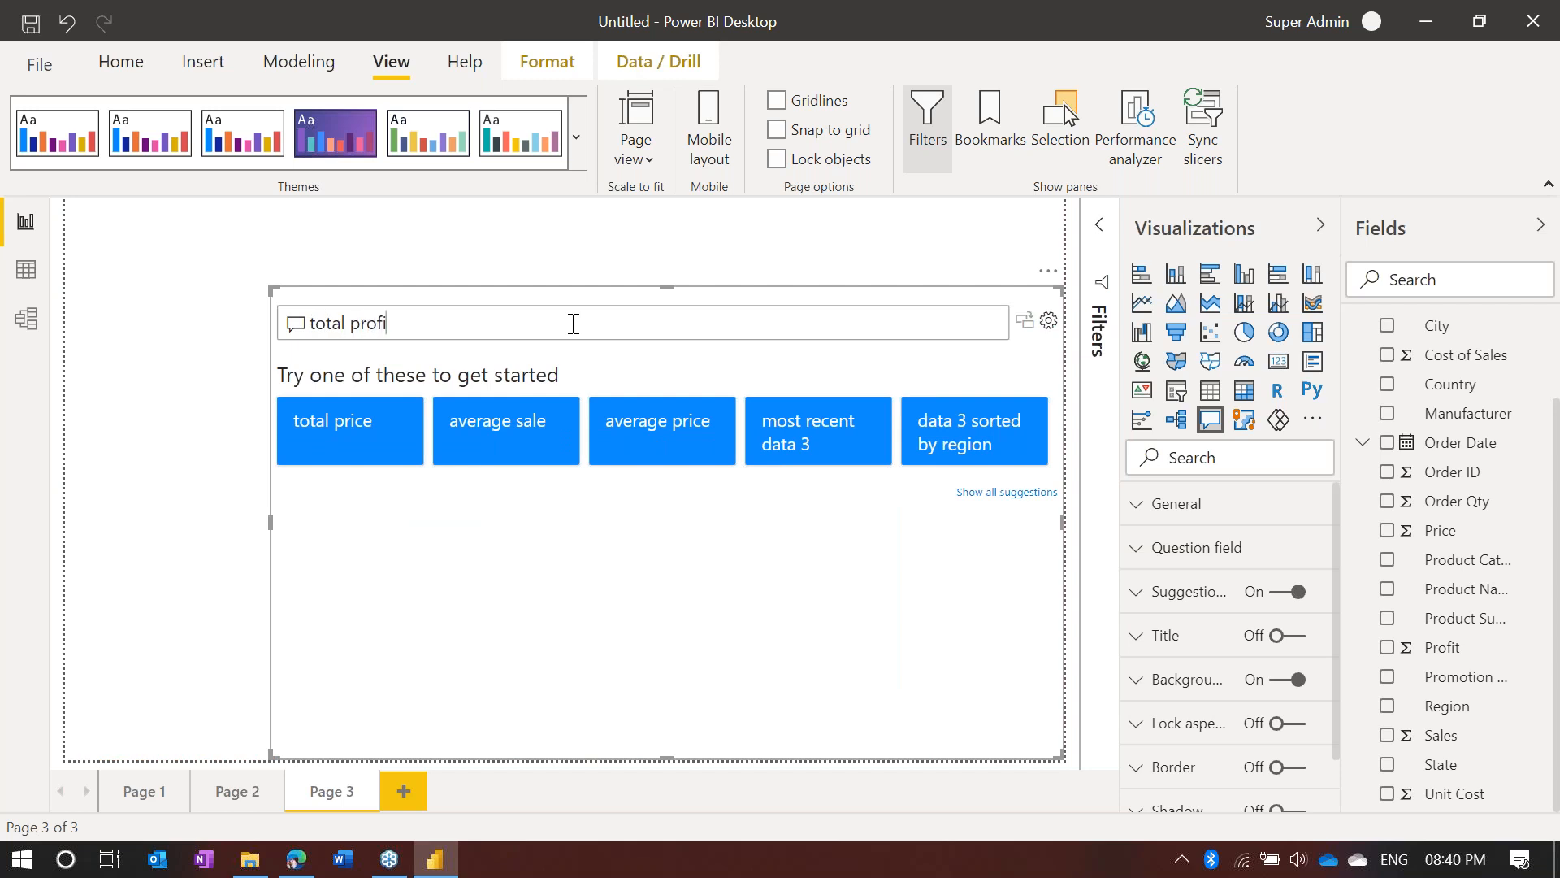
pyautogui.write('t')
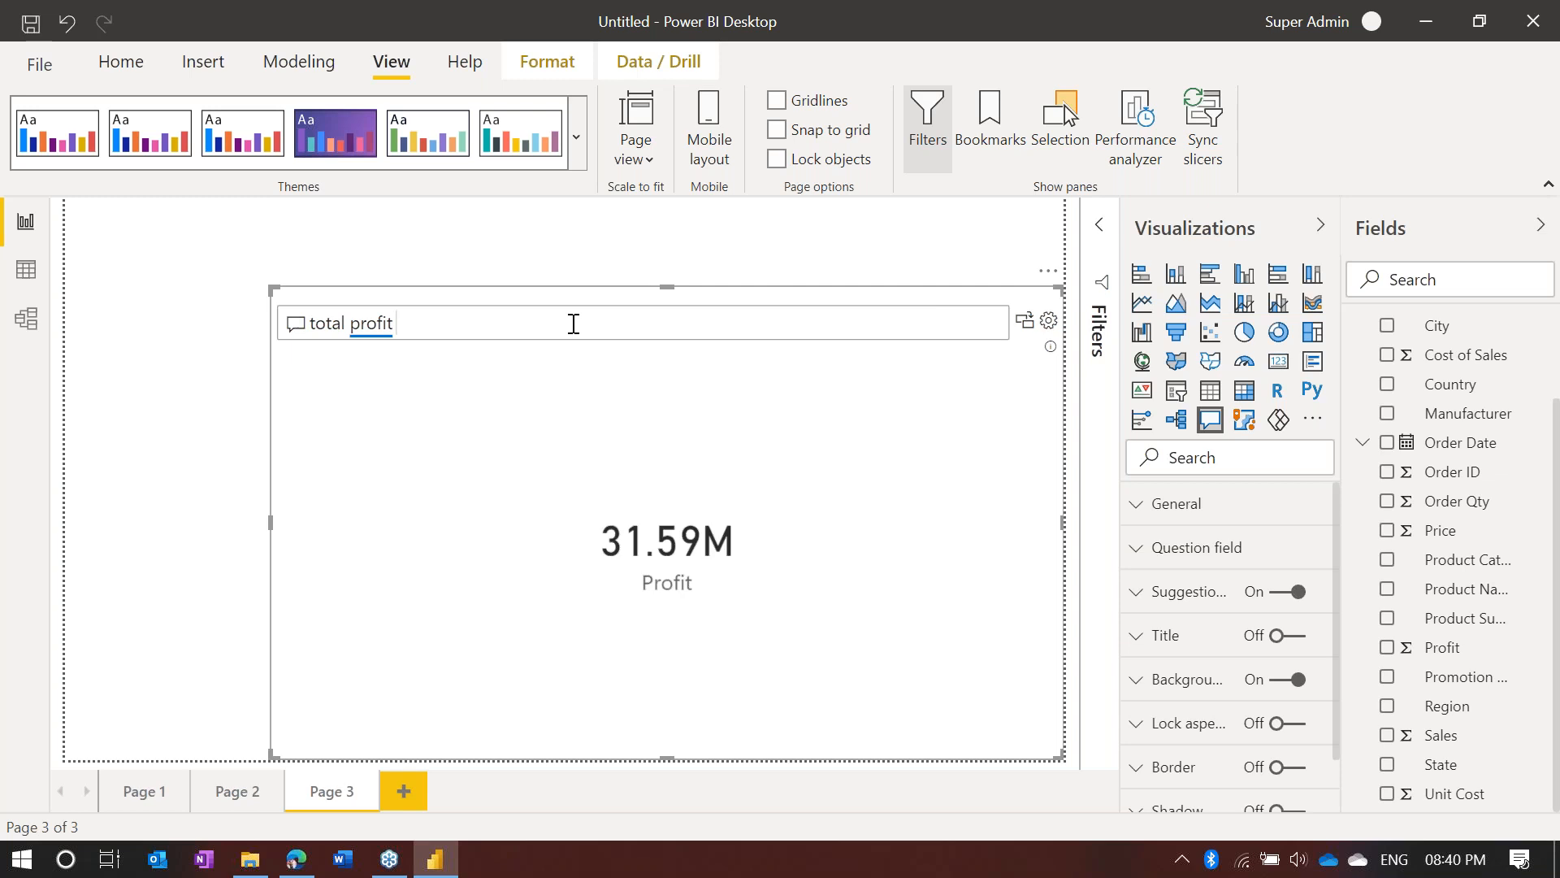
pyautogui.press('BackSpace')
pyautogui.press('BackSpace')
pyautogui.press('BackSpace')
pyautogui.press('BackSpace')
pyautogui.press('BackSpace')
pyautogui.press('BackSpace')
pyautogui.press('BackSpace')
pyautogui.press('BackSpace')
pyautogui.press('BackSpace')
pyautogui.press('BackSpace')
pyautogui.press('BackSpace')
pyautogui.press('BackSpace')
pyautogui.write('country wise total p')
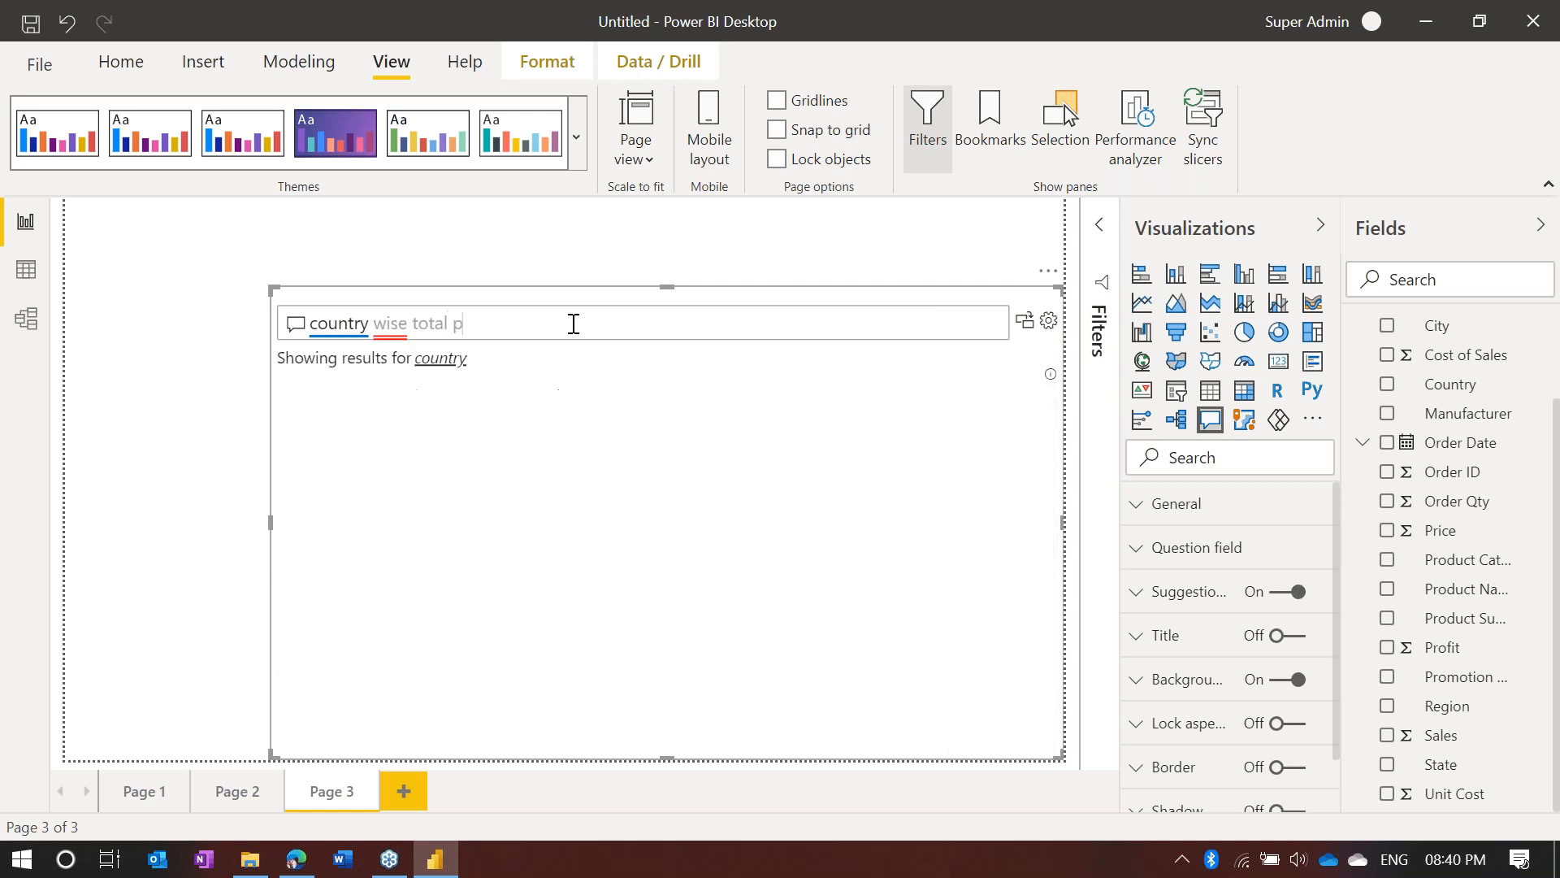
pyautogui.write('rofit in ')
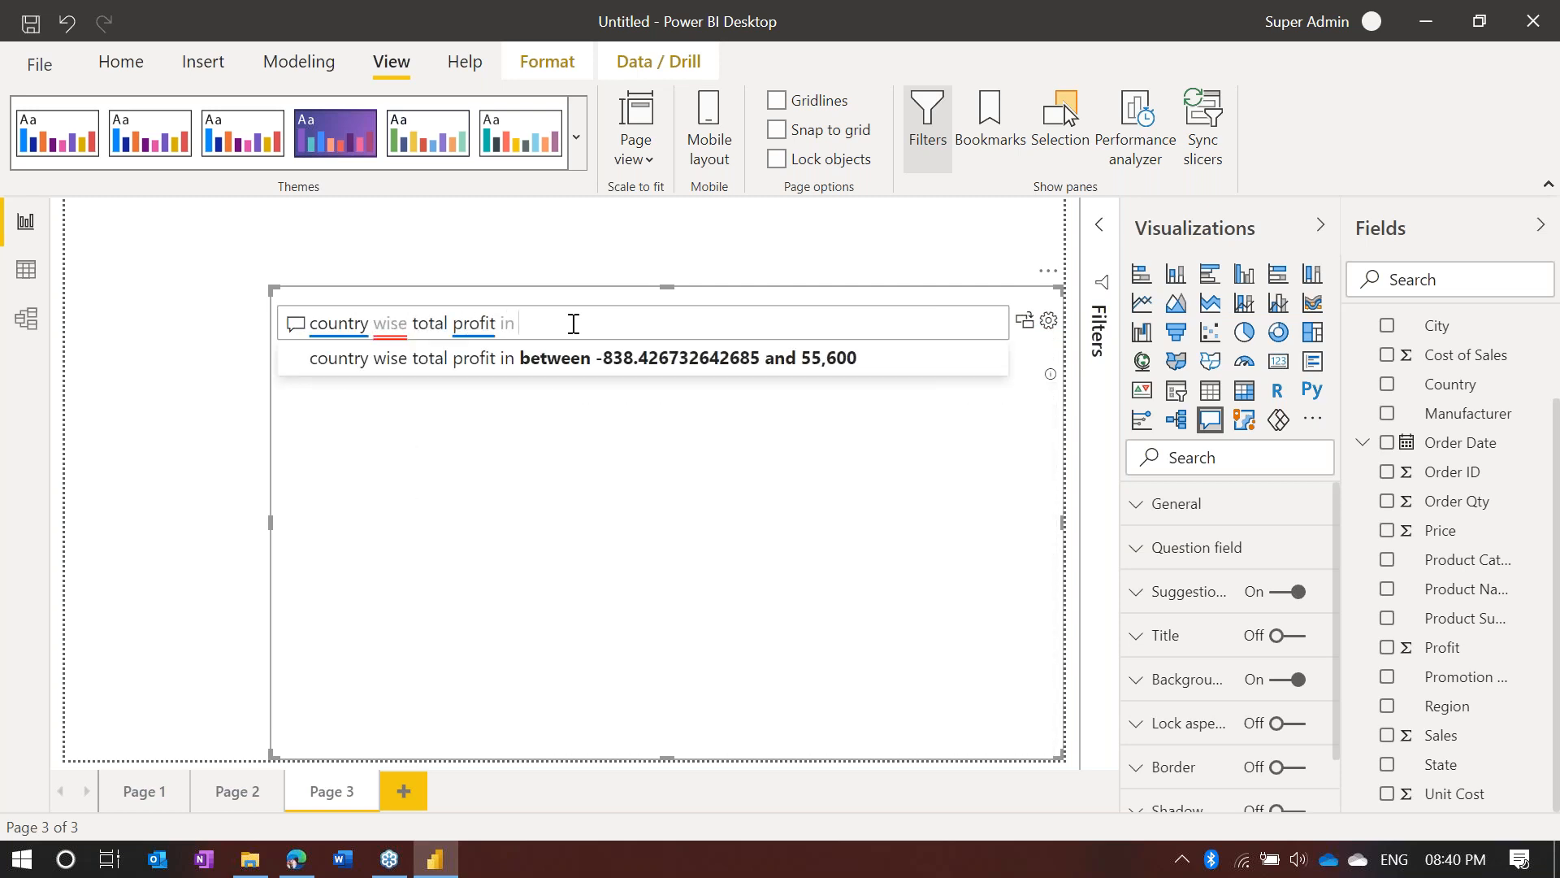
pyautogui.write('column chart')
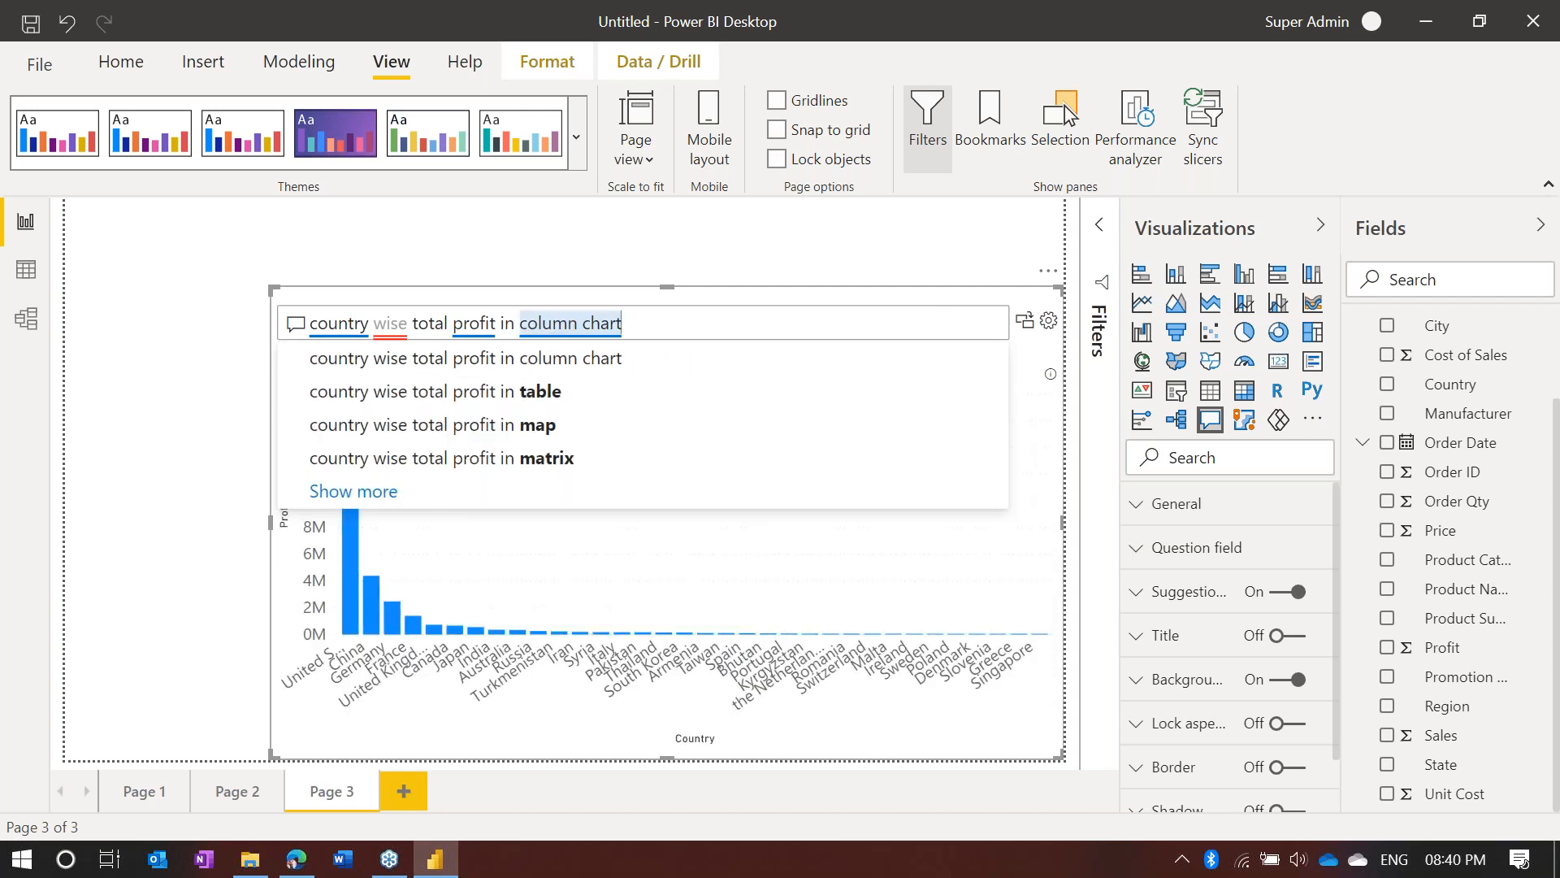
# Step: Add a second Q&A visual on the left part of the canvas
pyautogui.click(336, 327)
pyautogui.click(644, 321)
pyautogui.moveTo(644, 321); pyautogui.dragTo(230, 308)
pyautogui.doubleClick(220, 308)
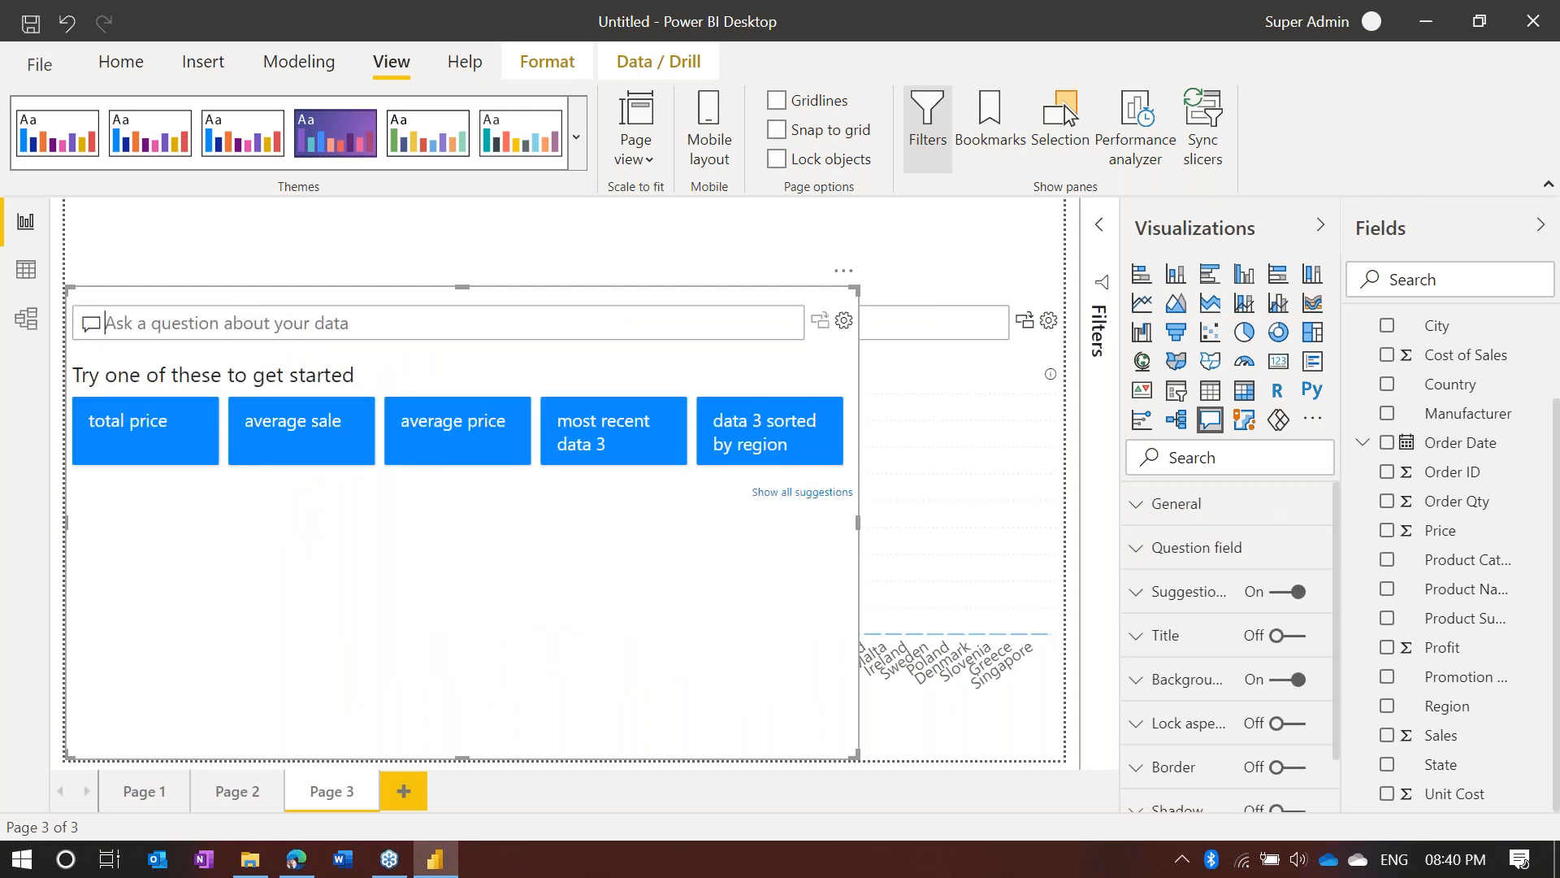
# Step: Ask the second Q&A visual for region total profit in pie chart
pyautogui.write('region wise total')
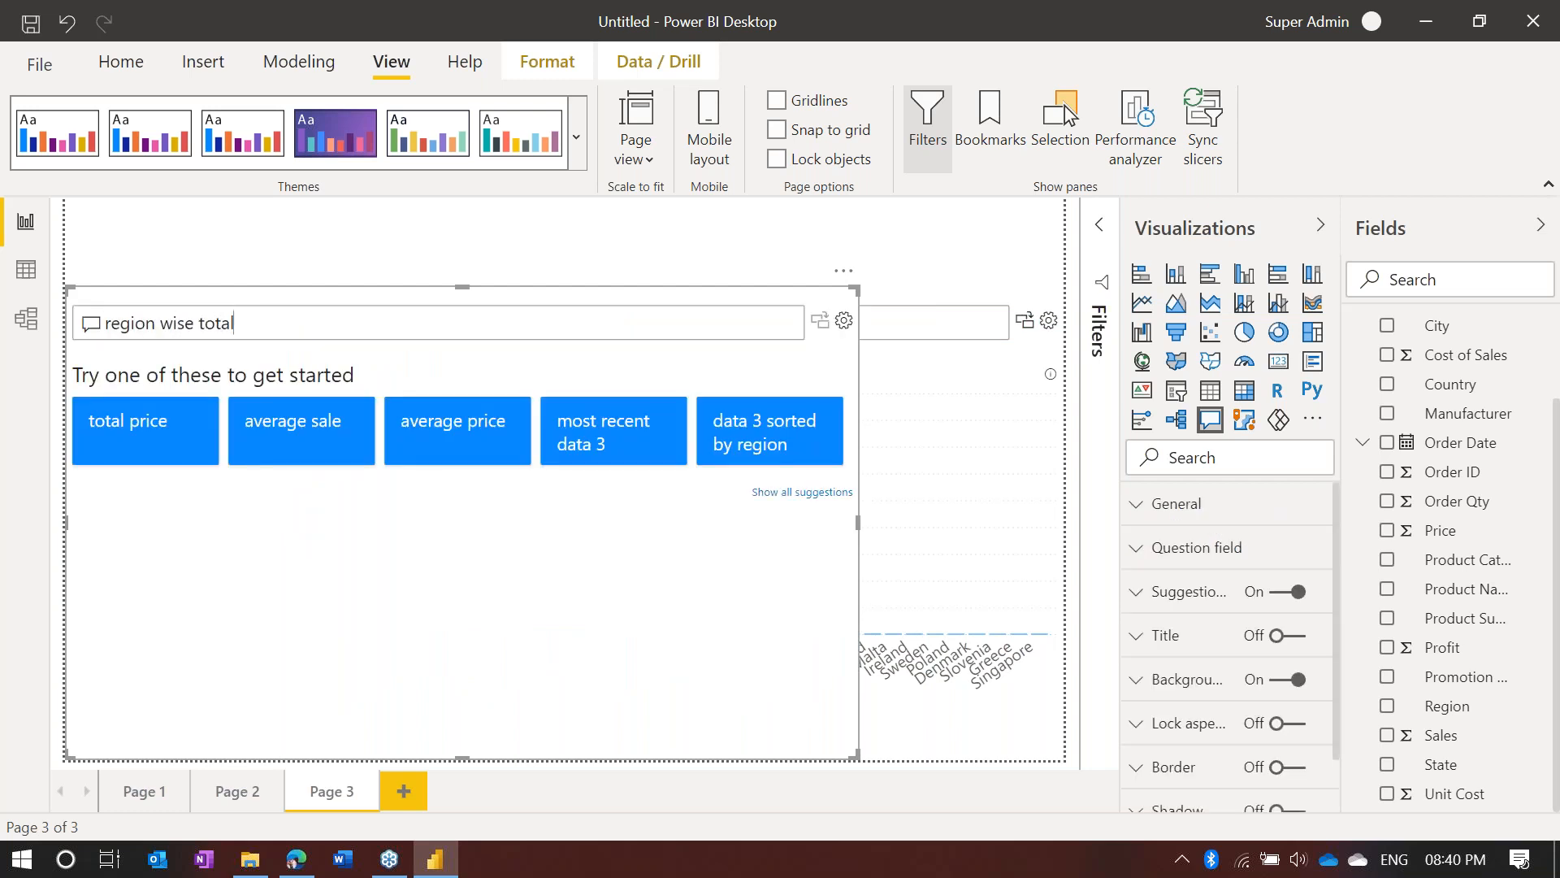
pyautogui.press('BackSpace')
pyautogui.press('BackSpace')
pyautogui.press('BackSpace')
pyautogui.press('BackSpace')
pyautogui.press('BackSpace')
pyautogui.press('BackSpace')
pyautogui.press('BackSpace')
pyautogui.press('BackSpace')
pyautogui.press('BackSpace')
pyautogui.press('BackSpace')
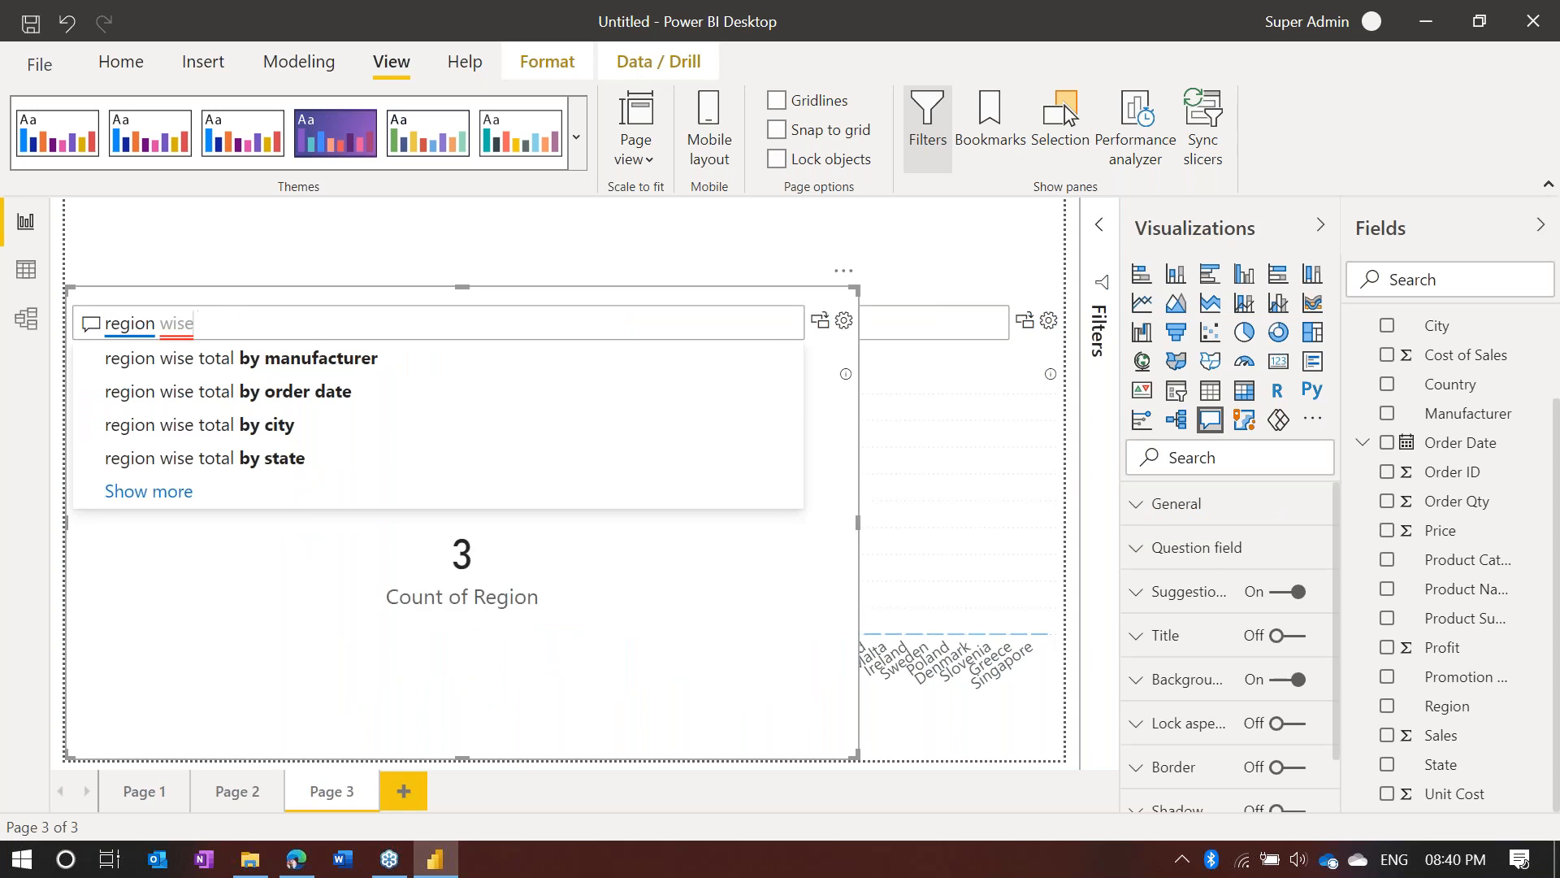
pyautogui.press('BackSpace')
pyautogui.write('total')
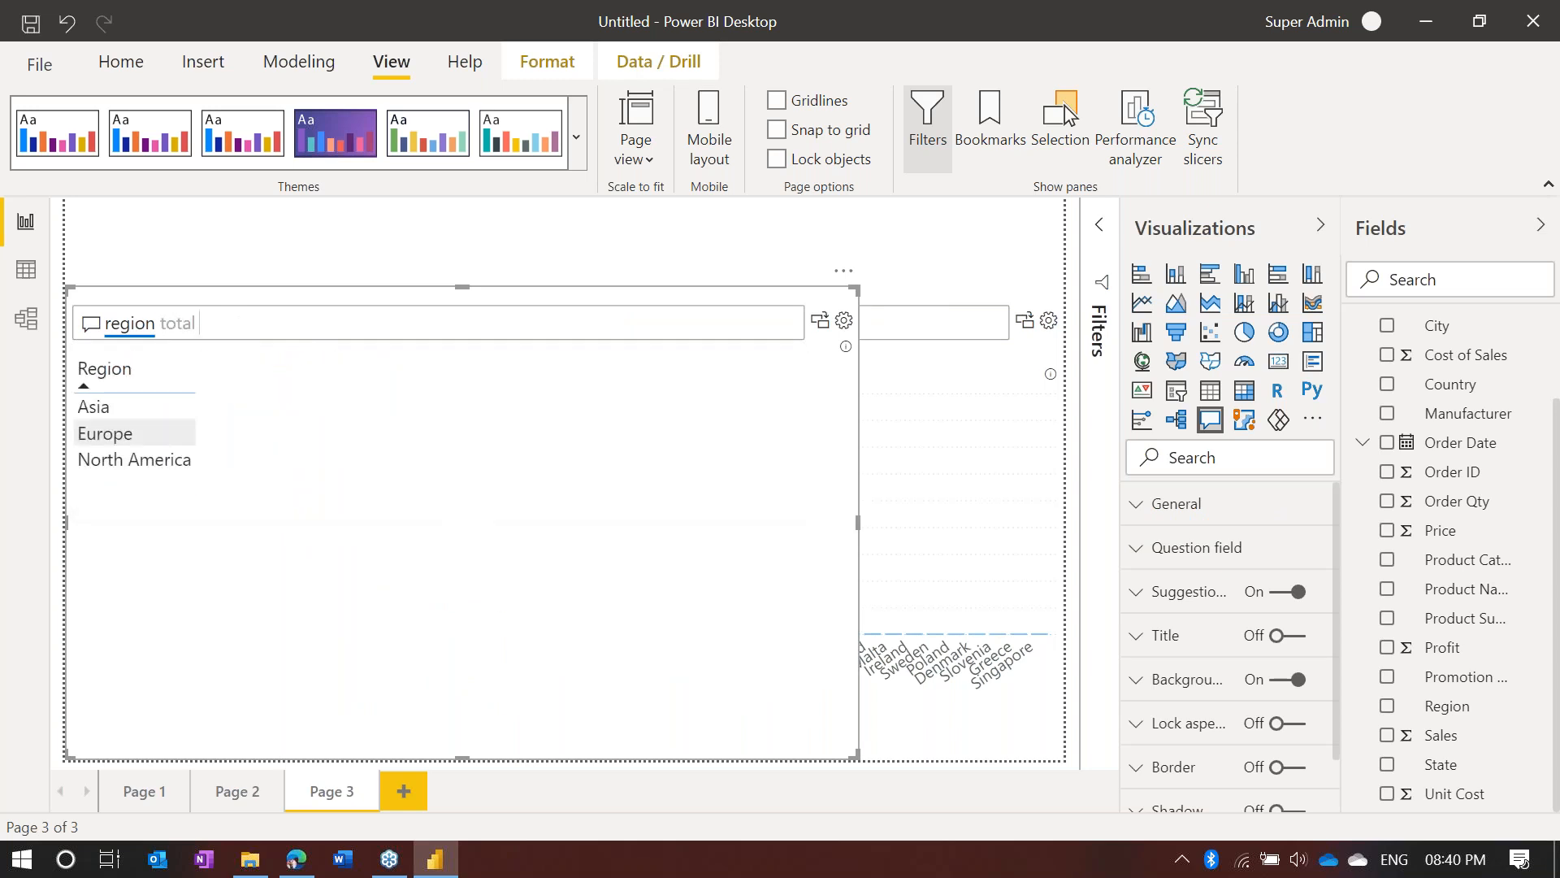
pyautogui.write(' profit')
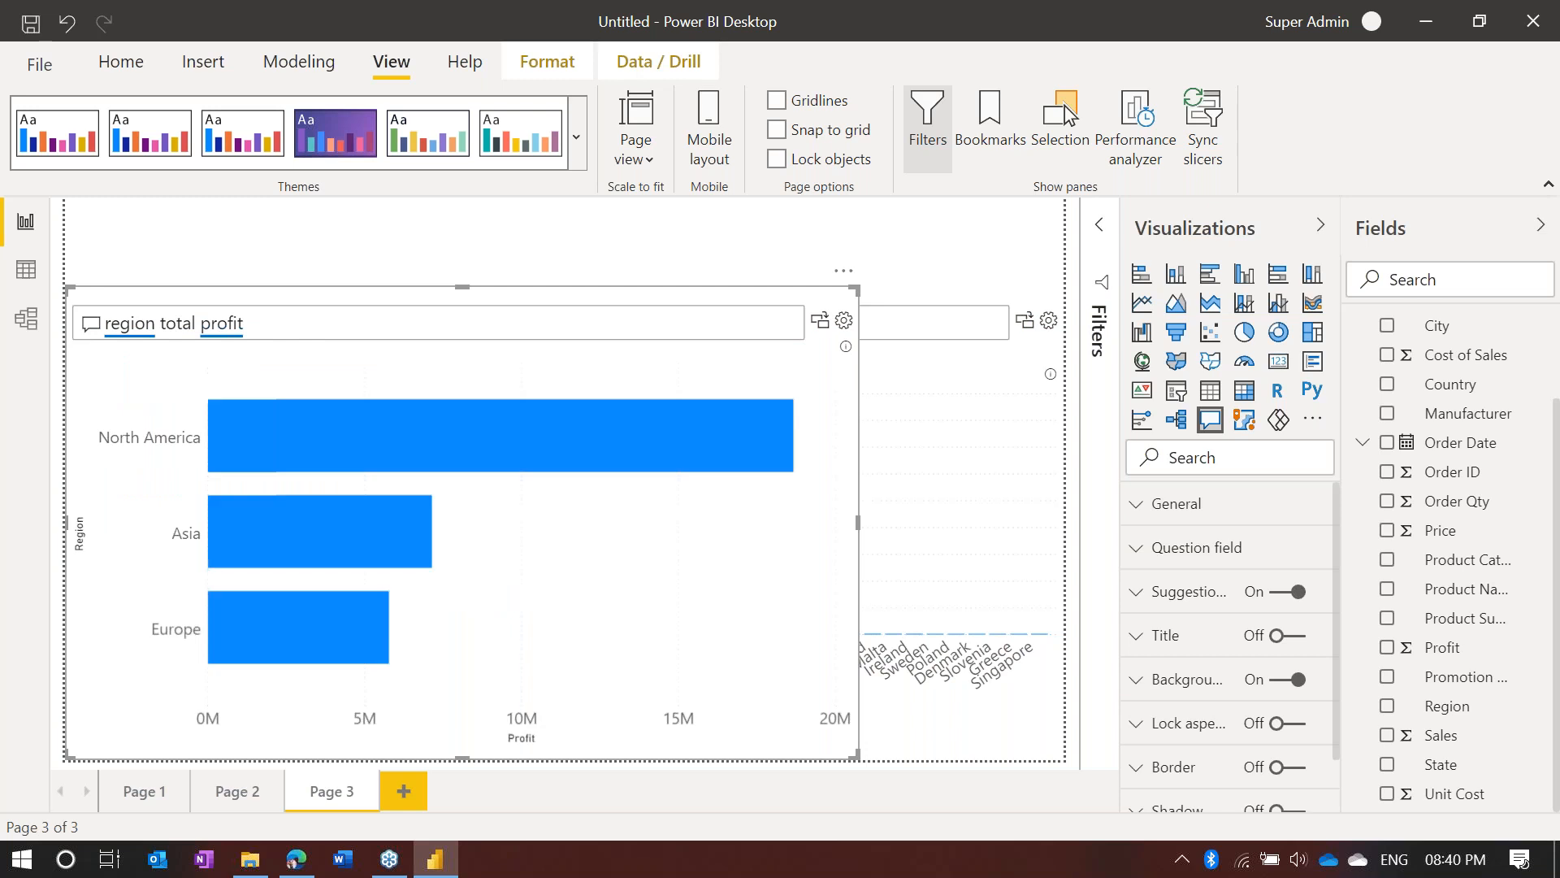
pyautogui.write(' in pie')
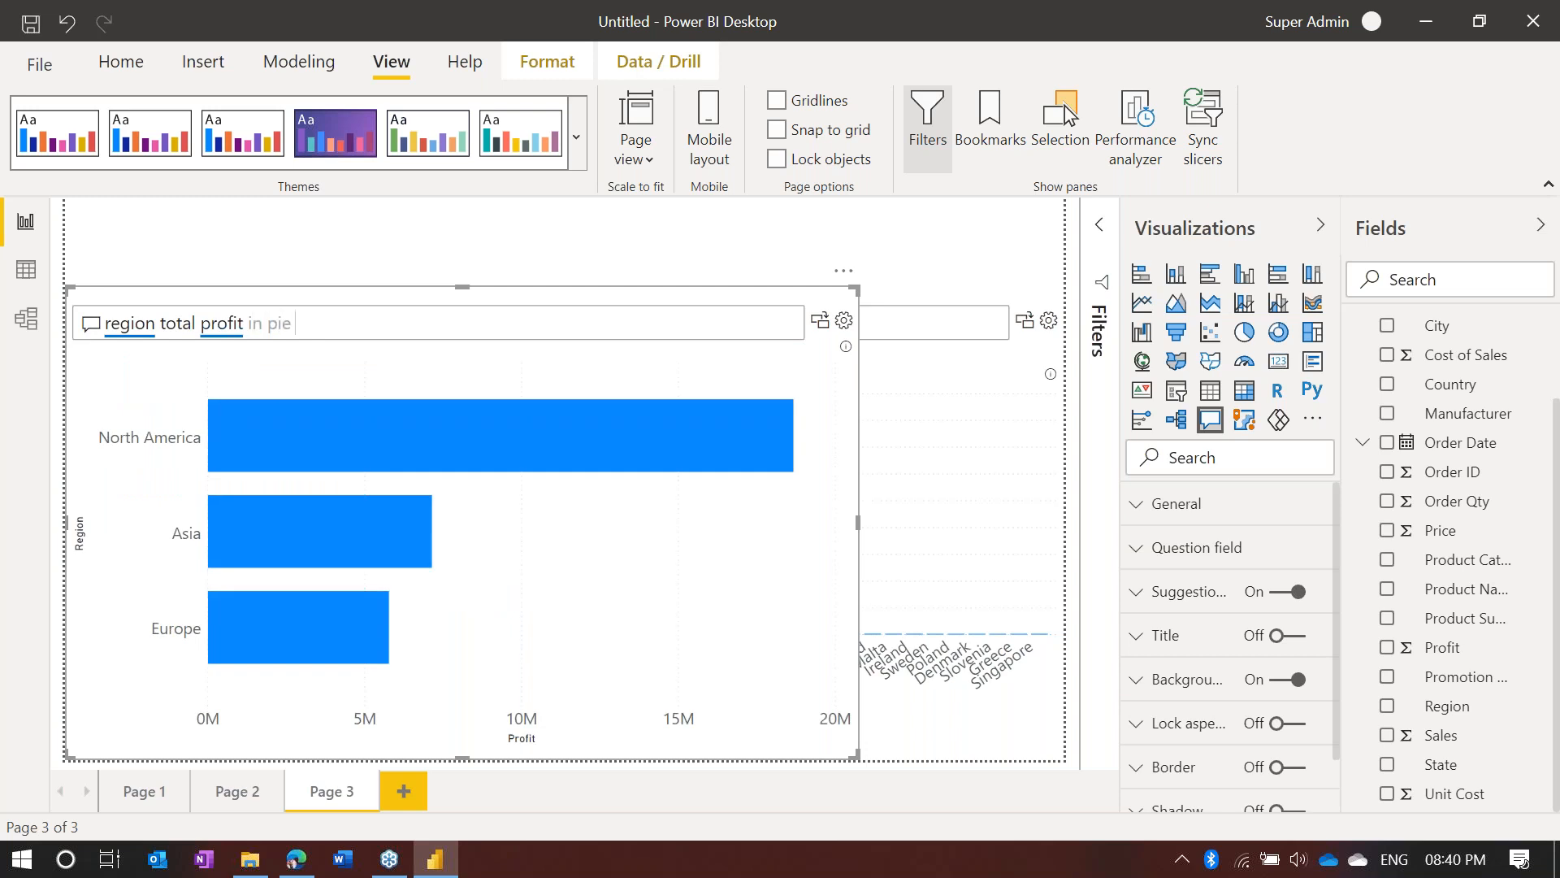
pyautogui.write(' chart')
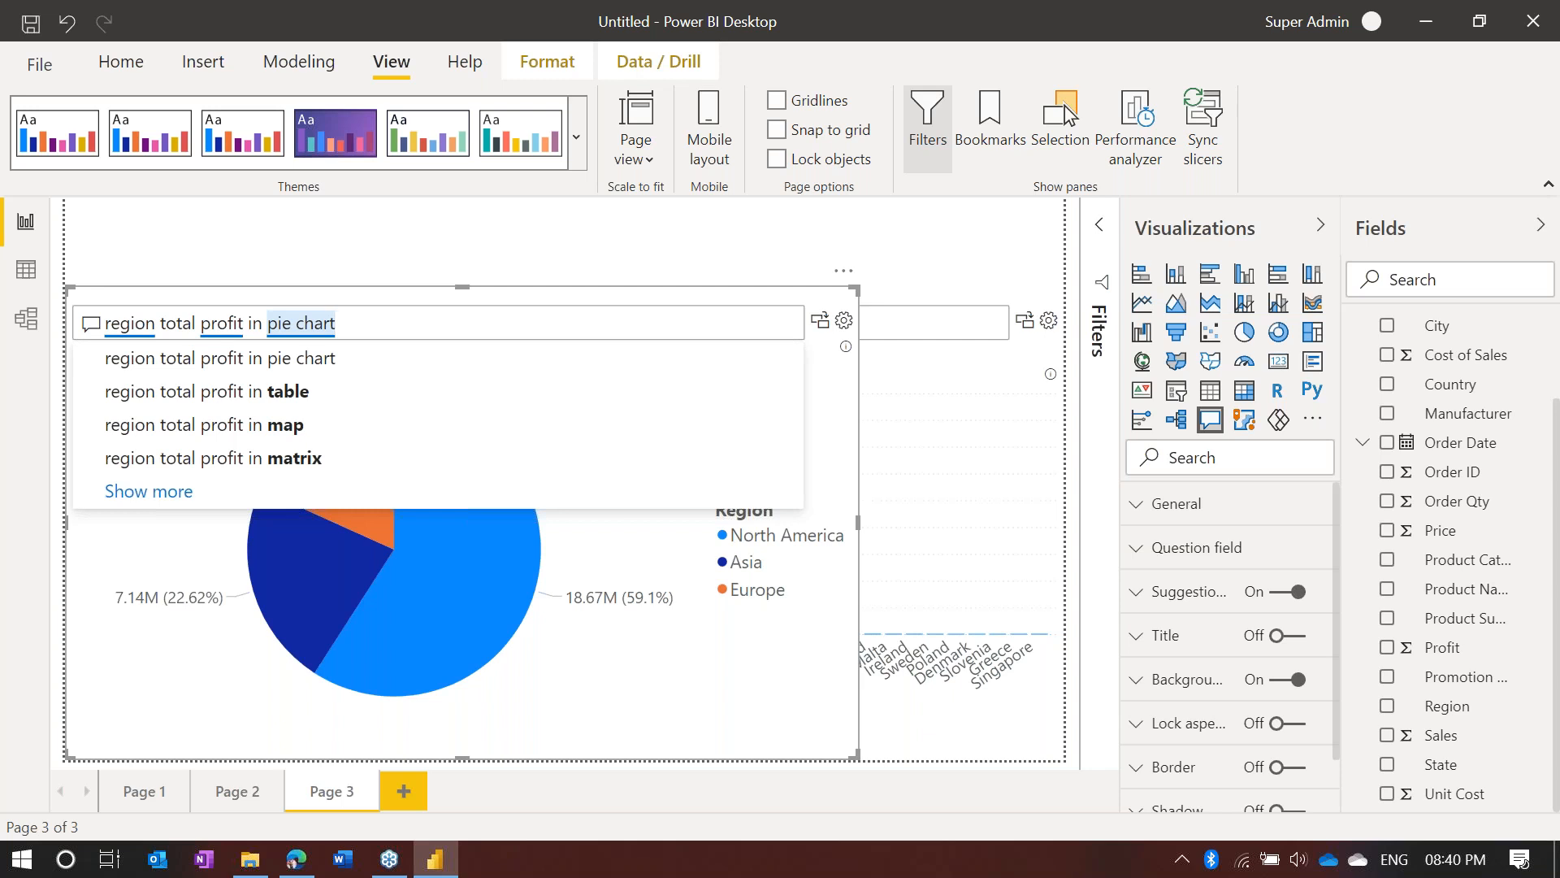
pyautogui.press('Return')
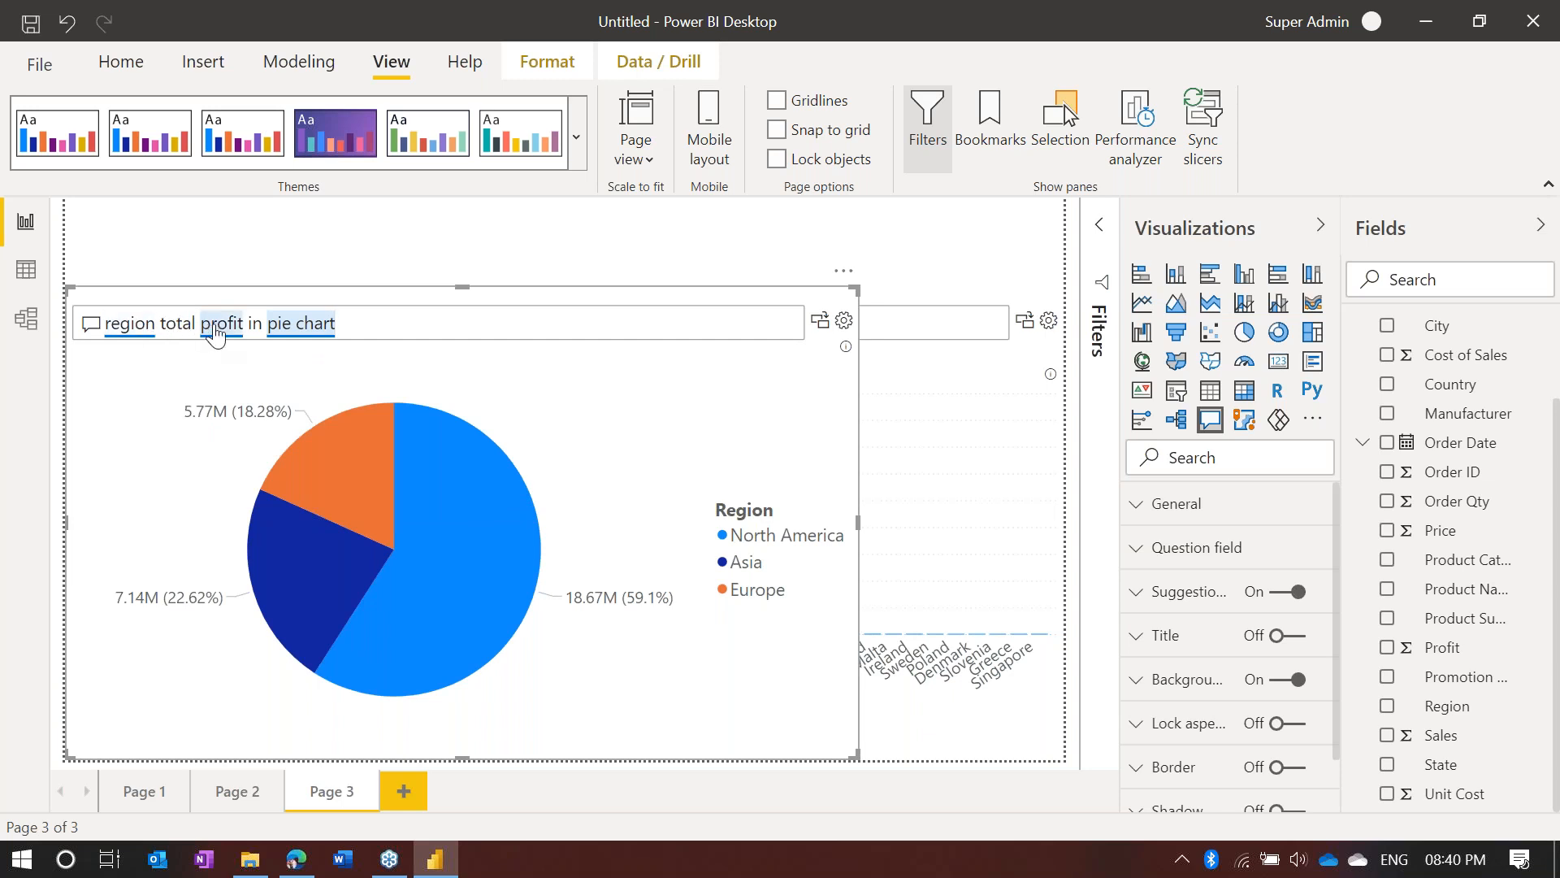
# Step: Rephrase the question to region average sales in, then clear the question box
pyautogui.moveTo(376, 327); pyautogui.dragTo(163, 323)
pyautogui.write('average sales')
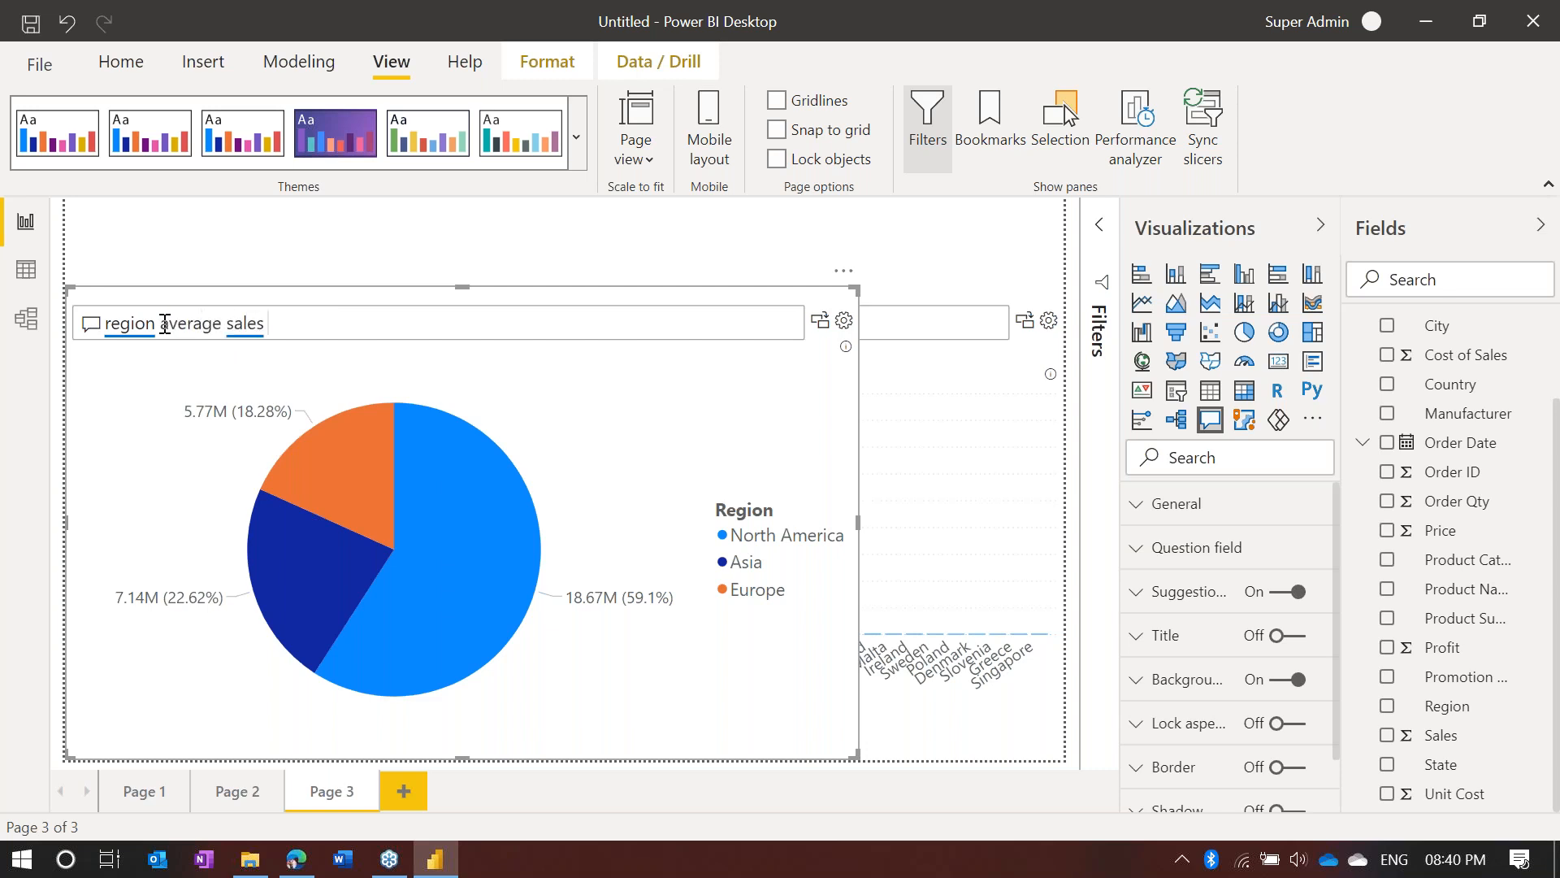
pyautogui.write(' in')
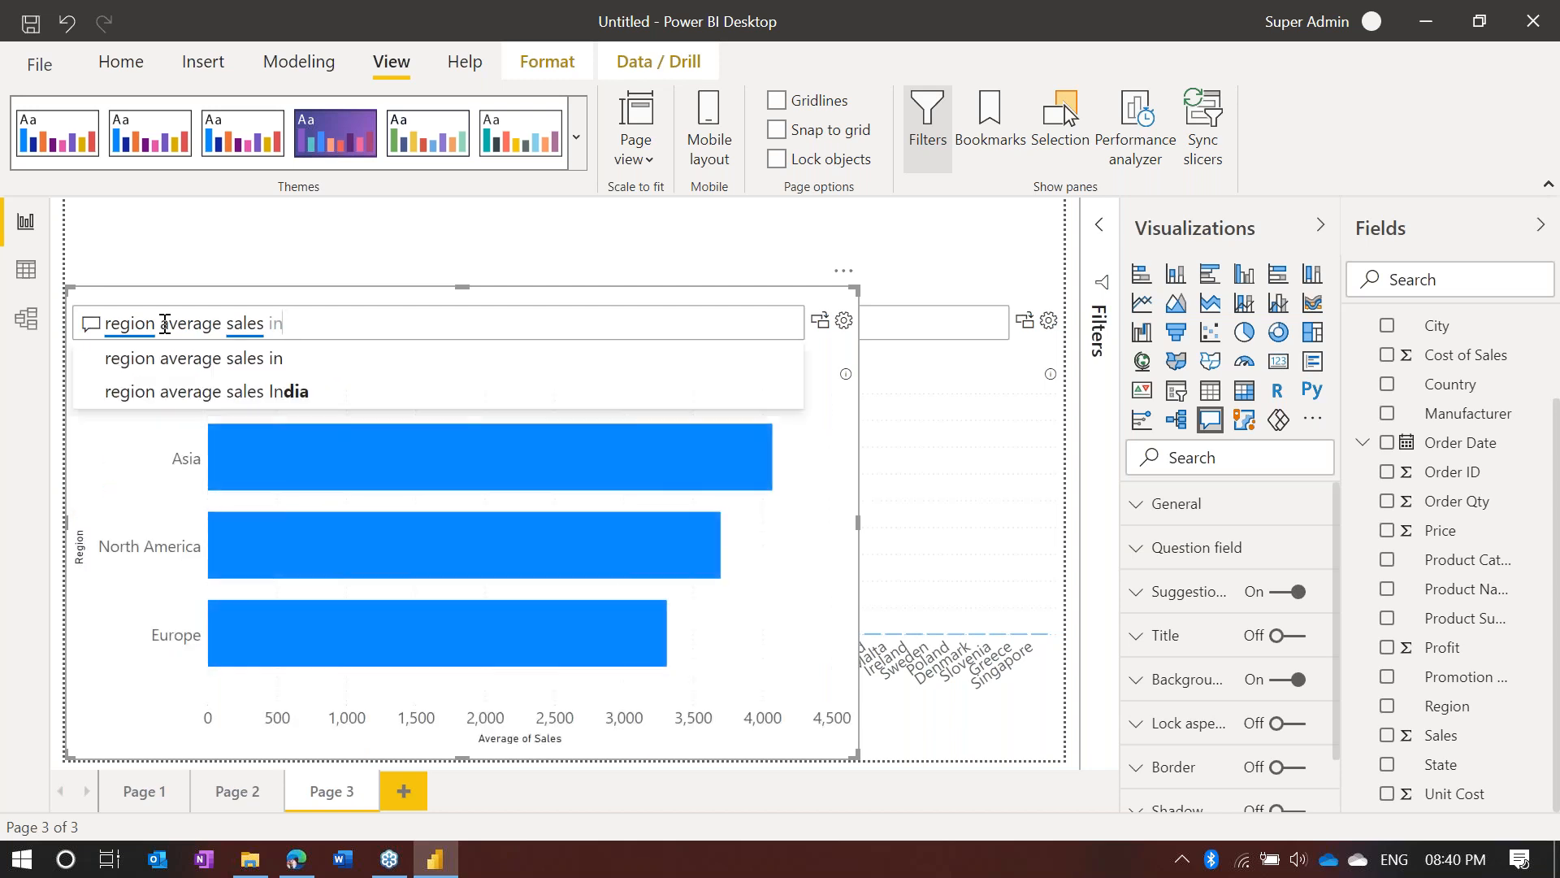
pyautogui.press('BackSpace')
pyautogui.press('BackSpace')
pyautogui.press('BackSpace')
pyautogui.press('BackSpace')
pyautogui.press('BackSpace')
pyautogui.press('BackSpace')
pyautogui.press('BackSpace')
pyautogui.press('BackSpace')
pyautogui.press('BackSpace')
pyautogui.press('BackSpace')
pyautogui.press('BackSpace')
pyautogui.press('BackSpace')
pyautogui.press('BackSpace')
pyautogui.press('BackSpace')
pyautogui.press('BackSpace')
pyautogui.press('BackSpace')
pyautogui.press('BackSpace')
pyautogui.press('BackSpace')
pyautogui.press('BackSpace')
pyautogui.press('BackSpace')
pyautogui.press('BackSpace')
pyautogui.press('BackSpace')
pyautogui.press('BackSpace')
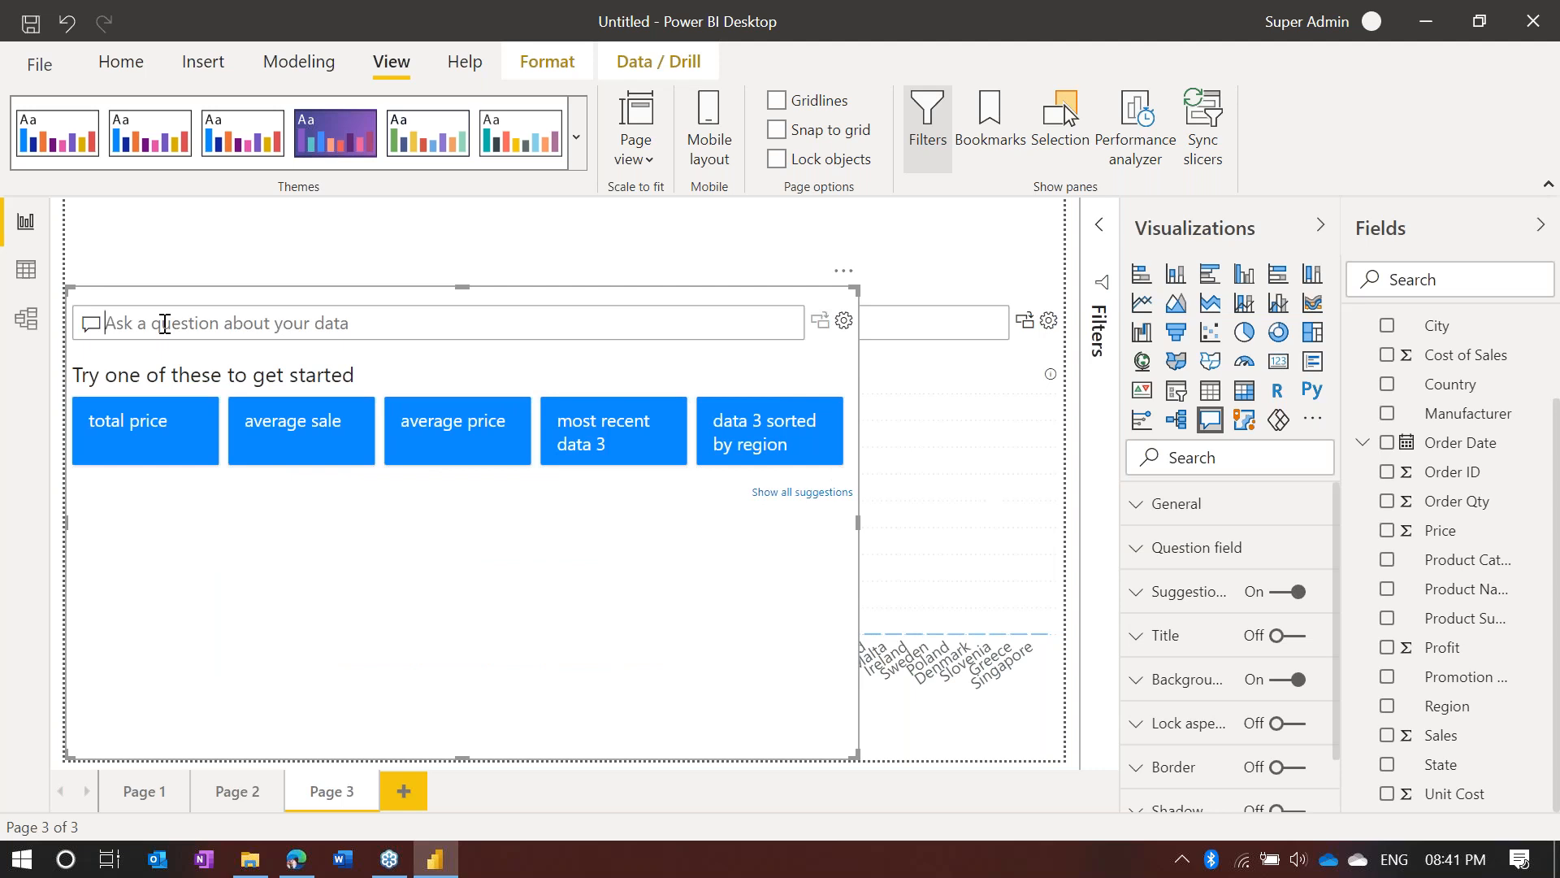
# Step: Ask the Q&A visual for region wise promotion total profit in treemap and deselect the visual
pyautogui.write('region wise')
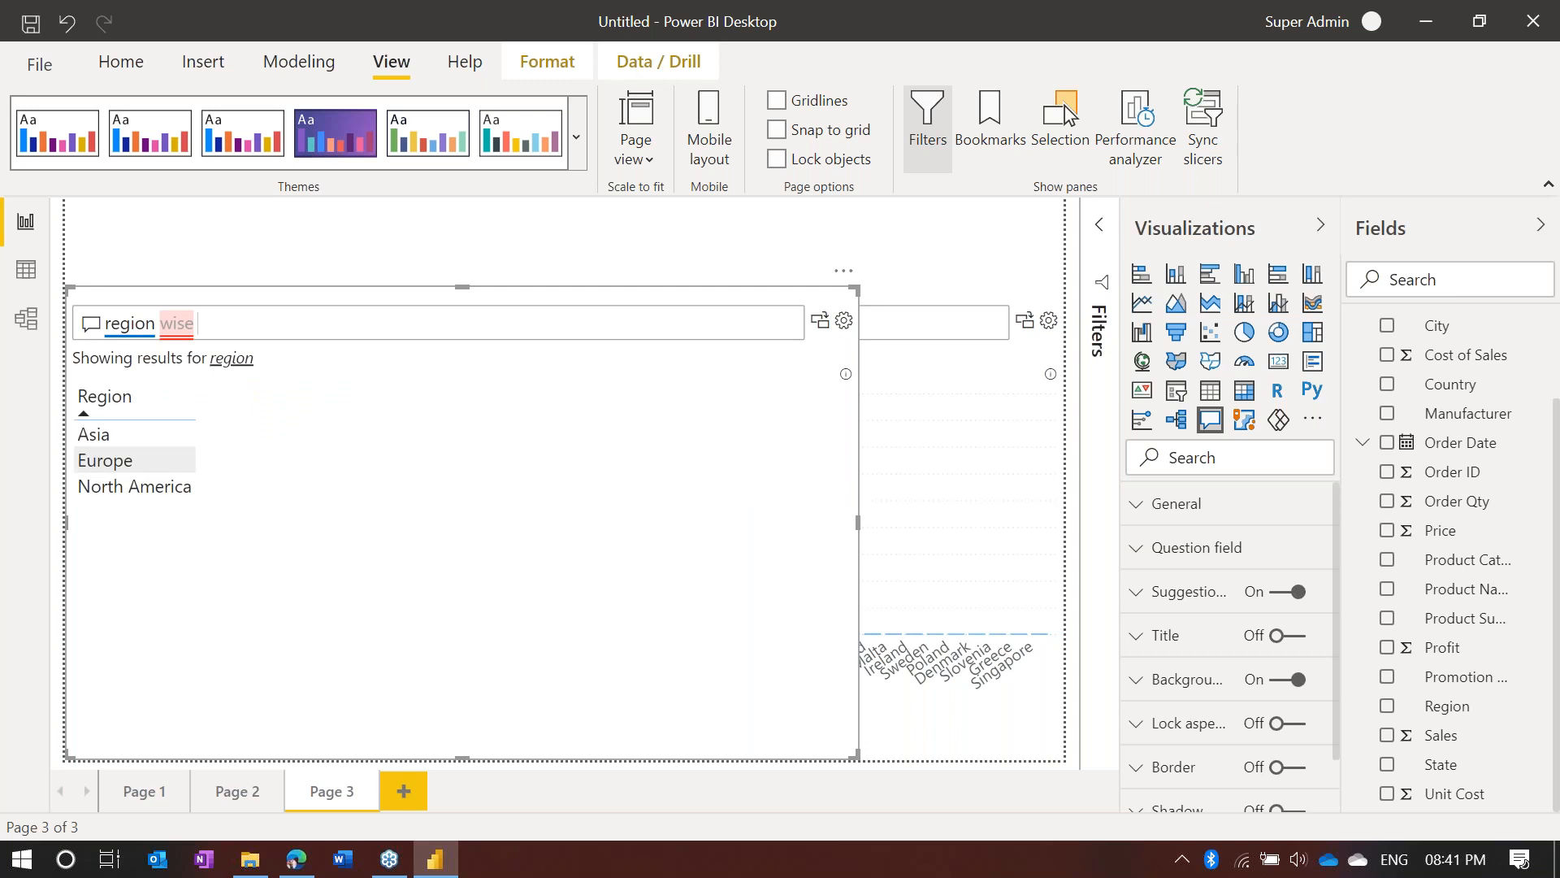
pyautogui.write('promotion')
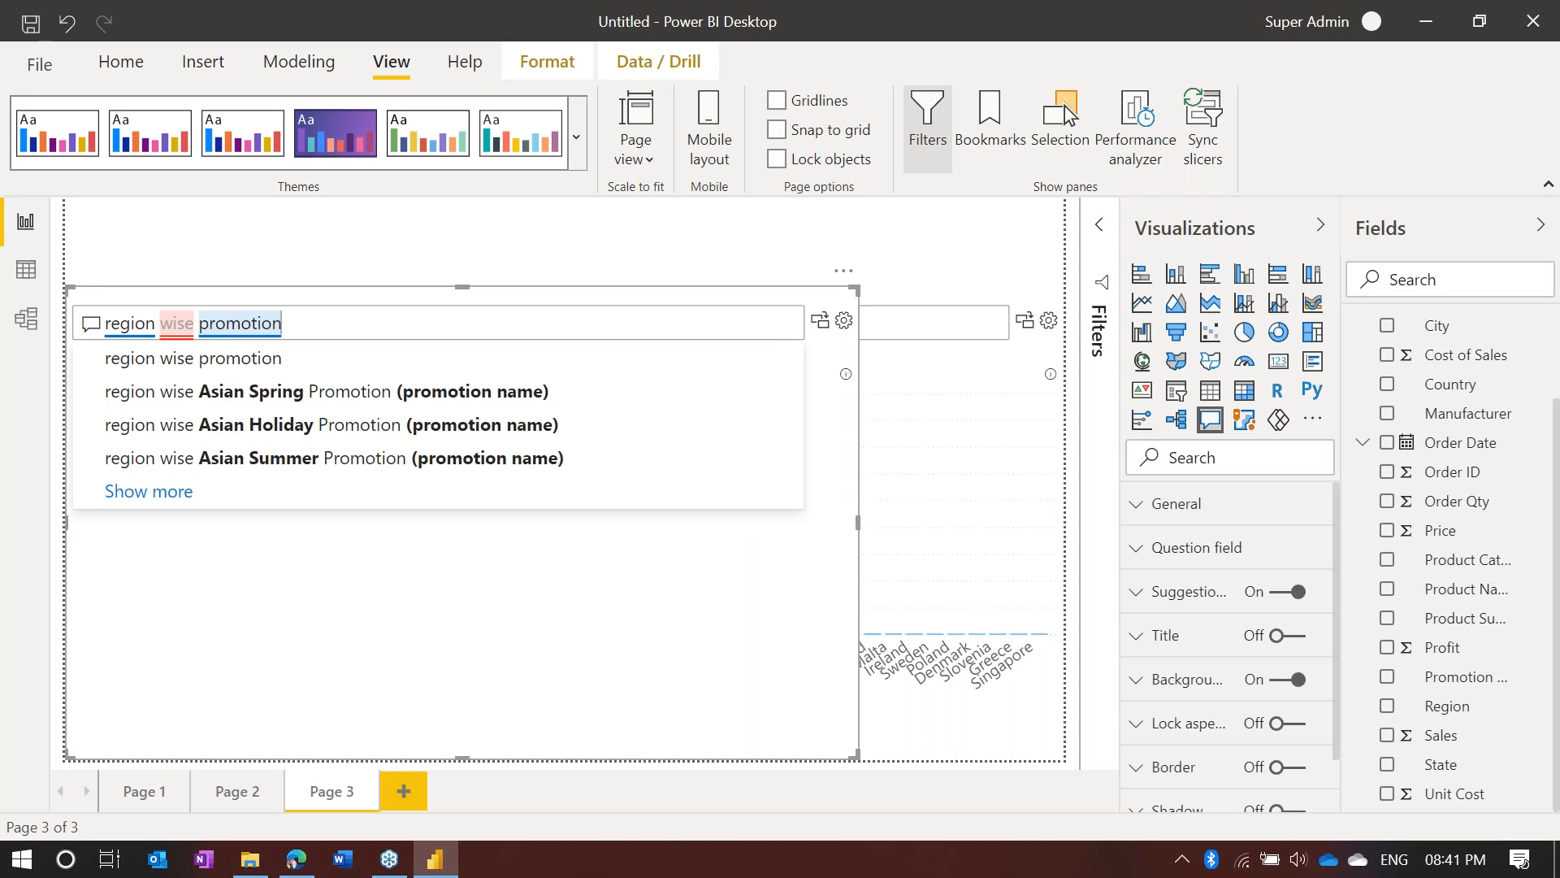
pyautogui.write(' tota')
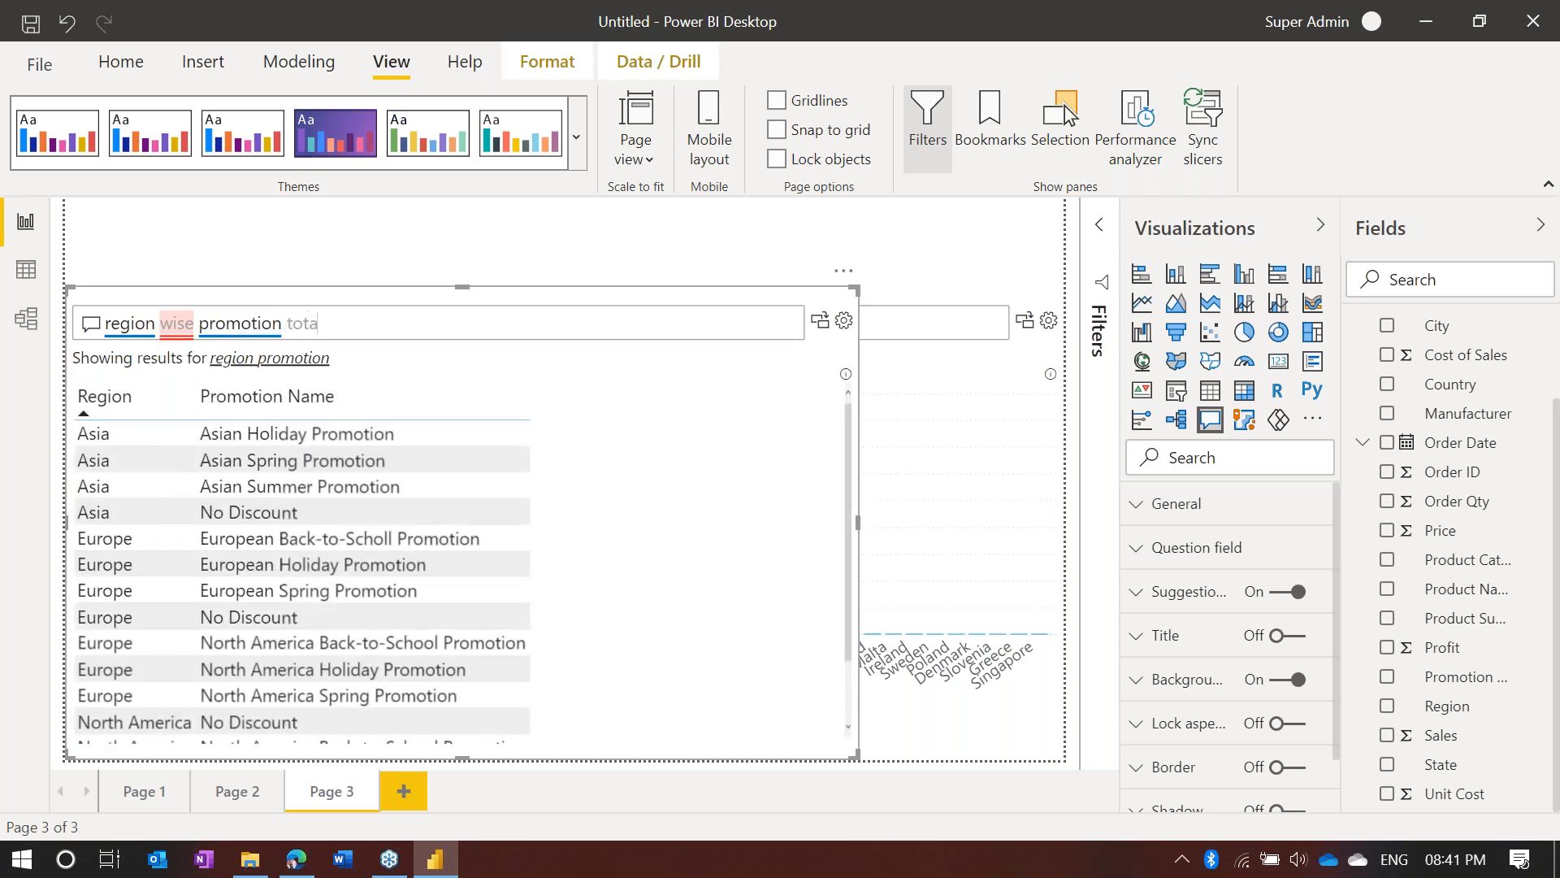
pyautogui.write('l profit in')
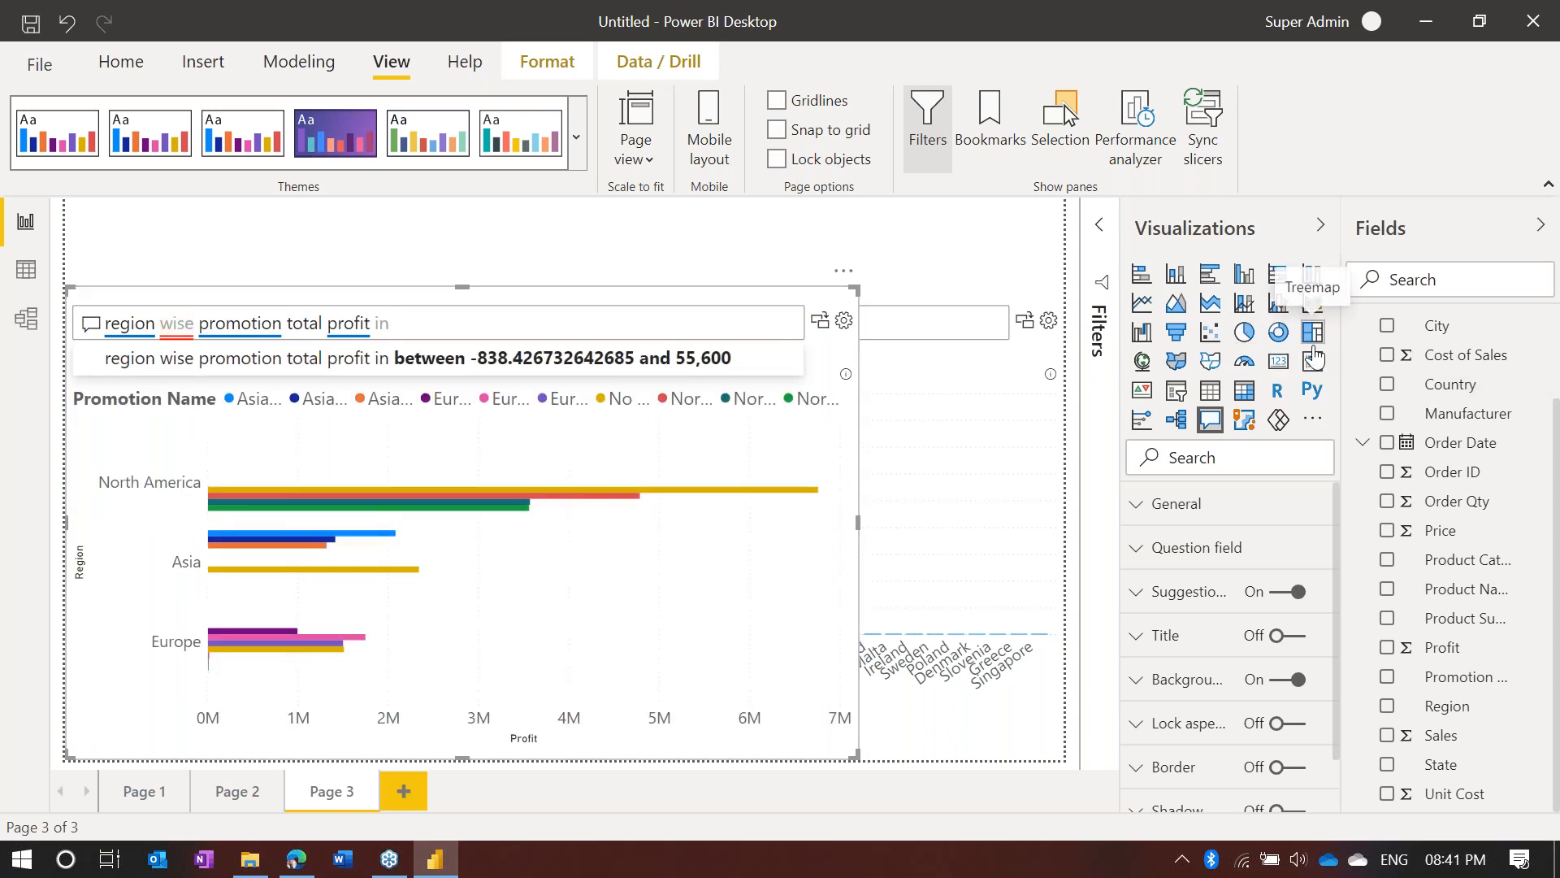
pyautogui.write('treemap')
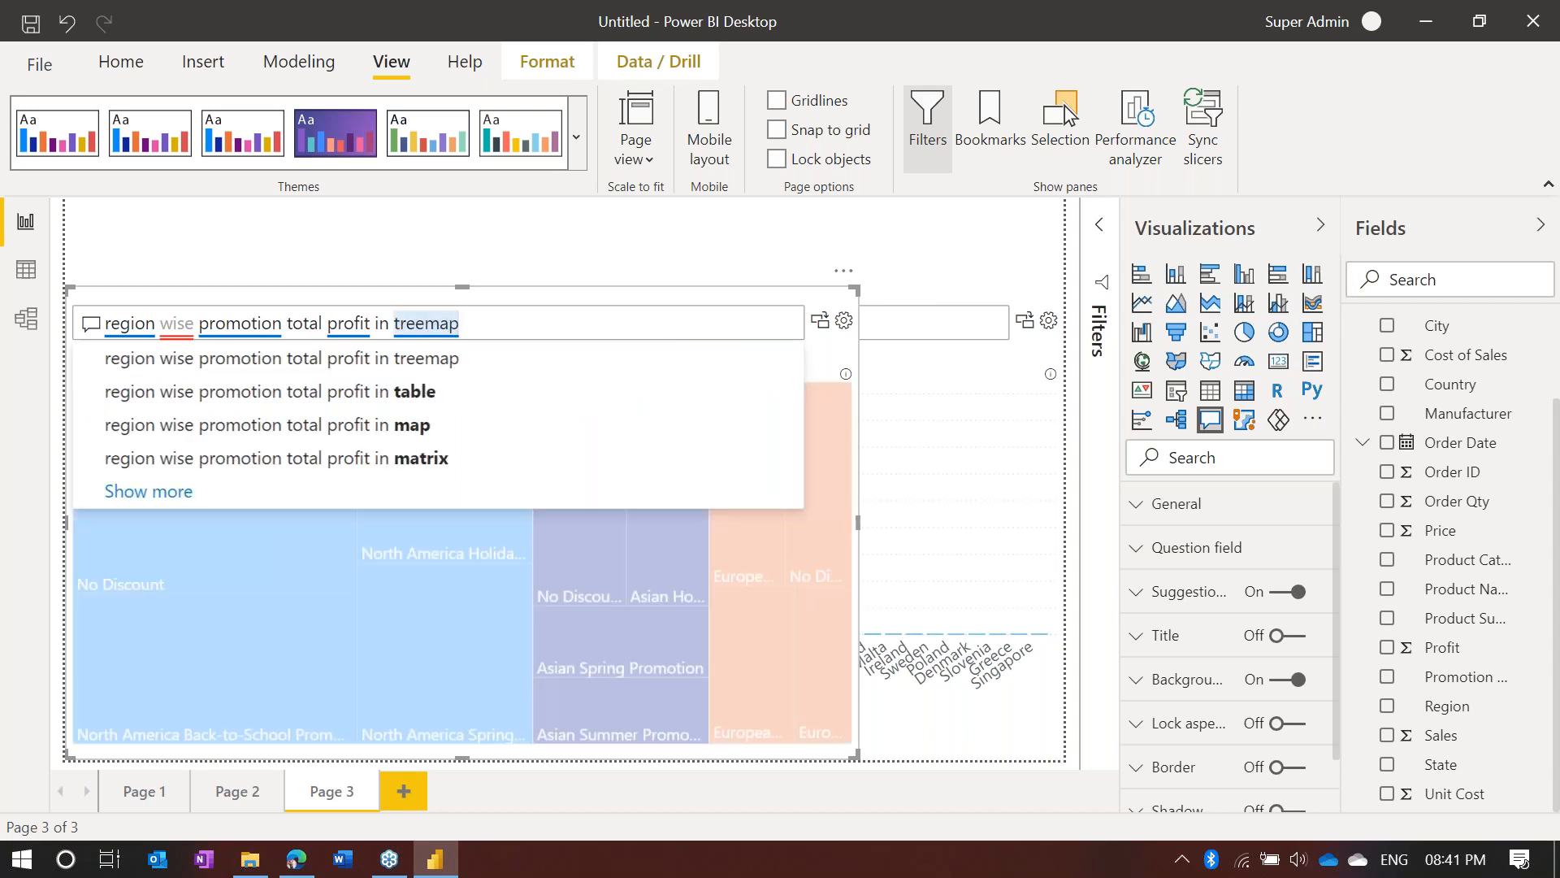
pyautogui.press('Return')
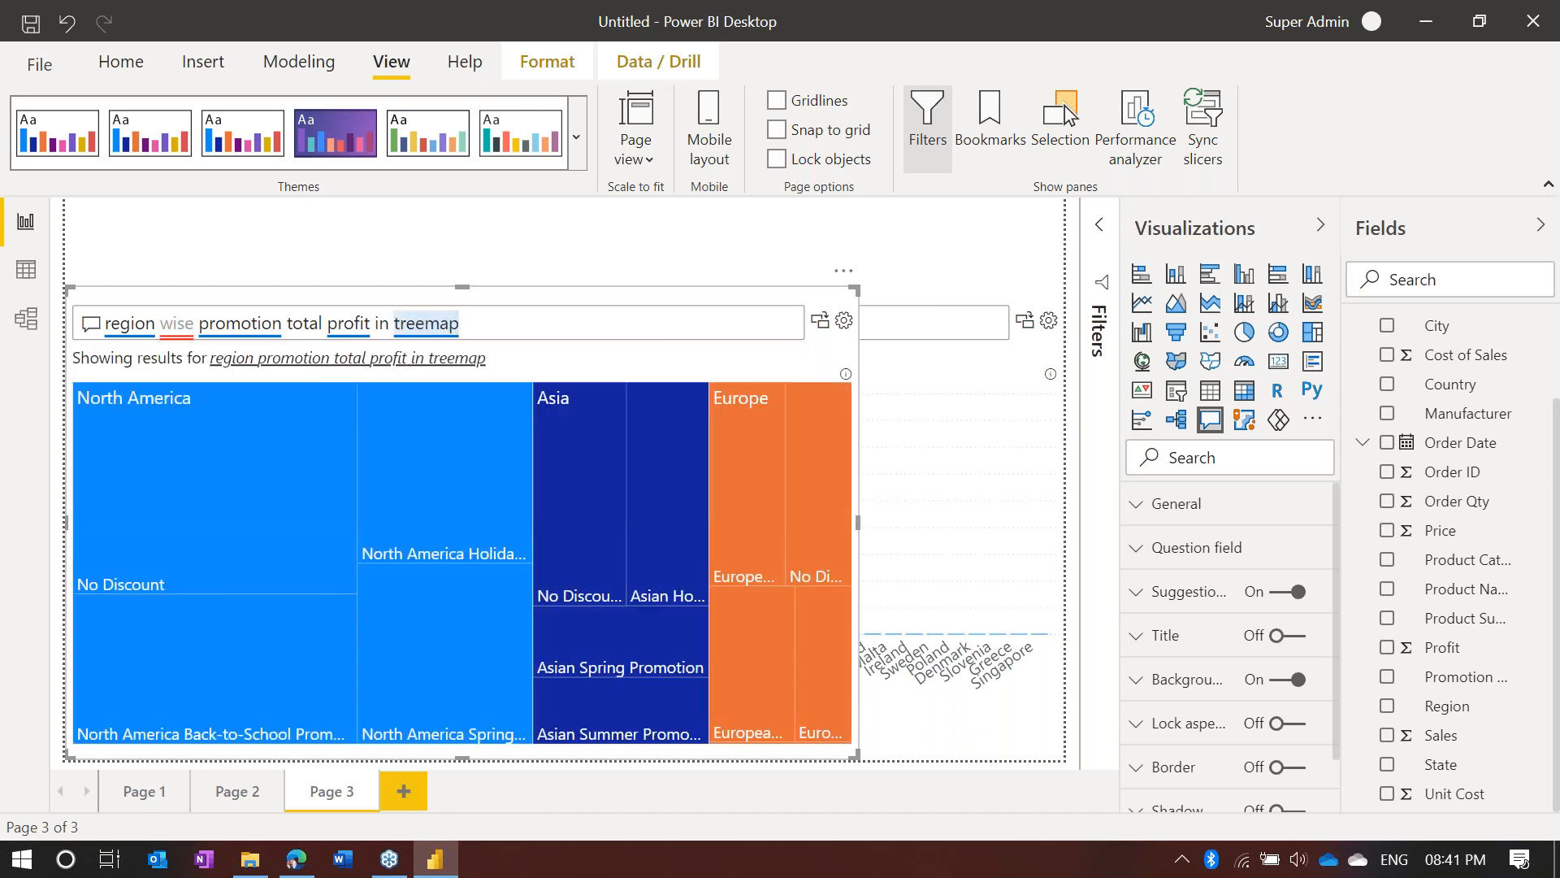
pyautogui.click(962, 262)
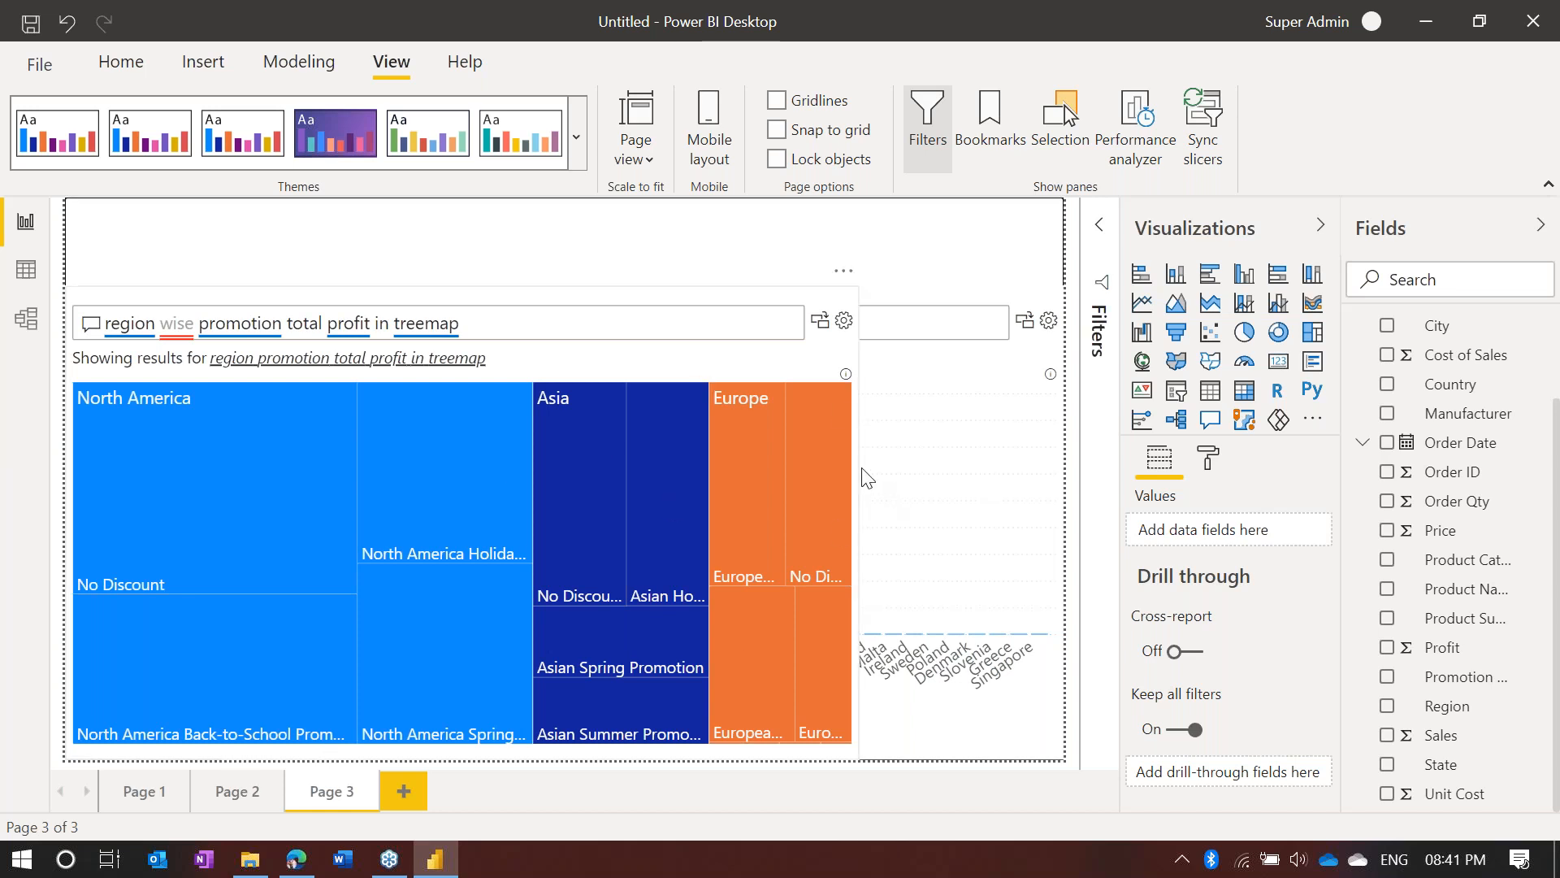
# Step: Add a fourth report page and switch back to Page 3 before returning to Page 4
pyautogui.moveTo(839, 483)
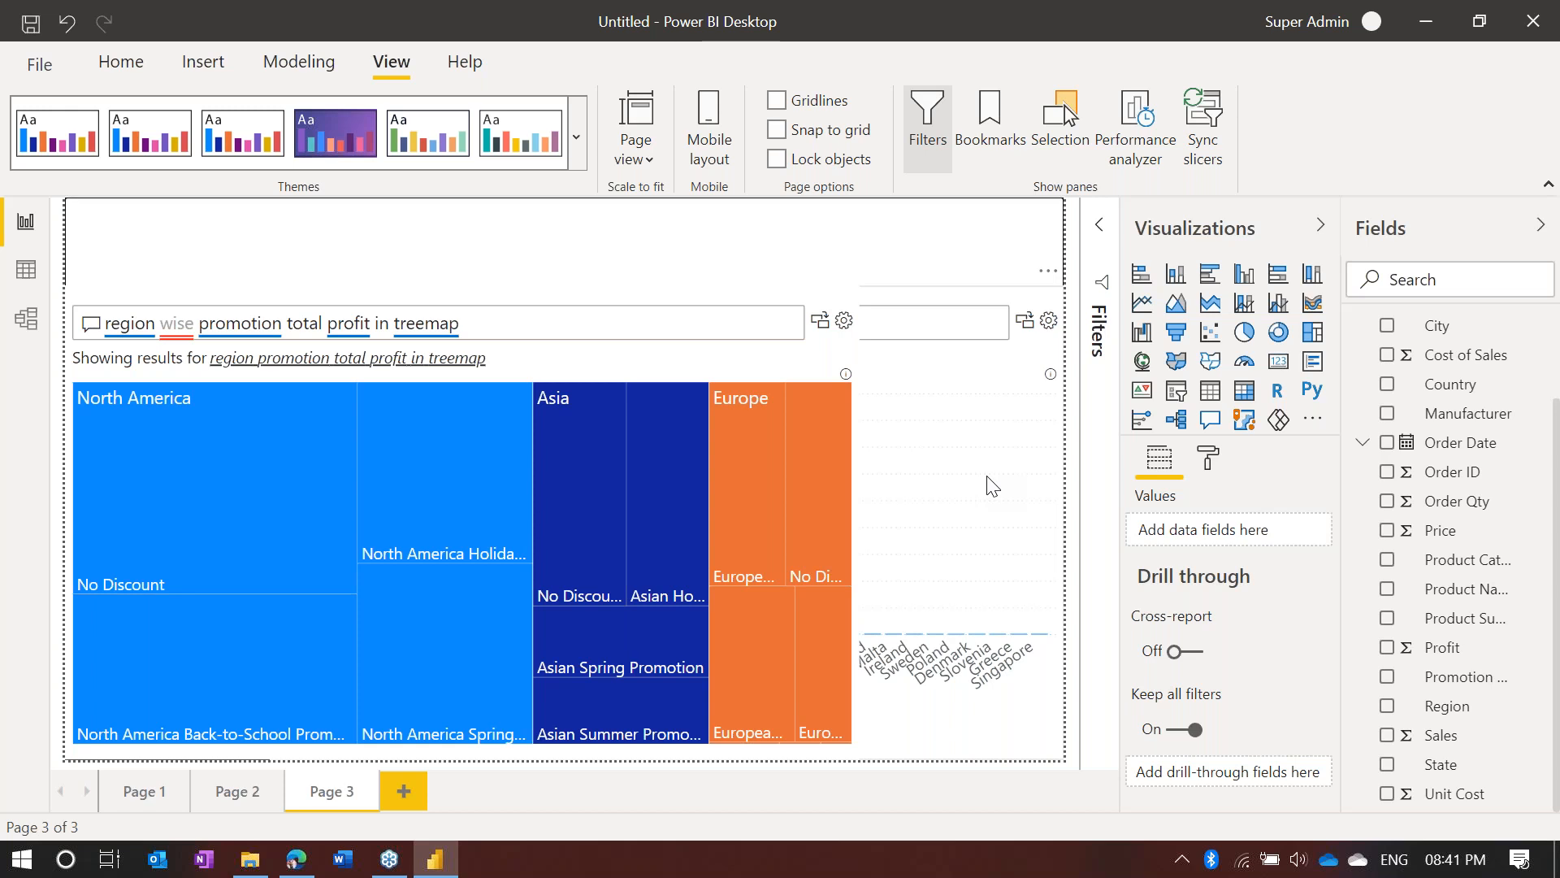
pyautogui.click(403, 792)
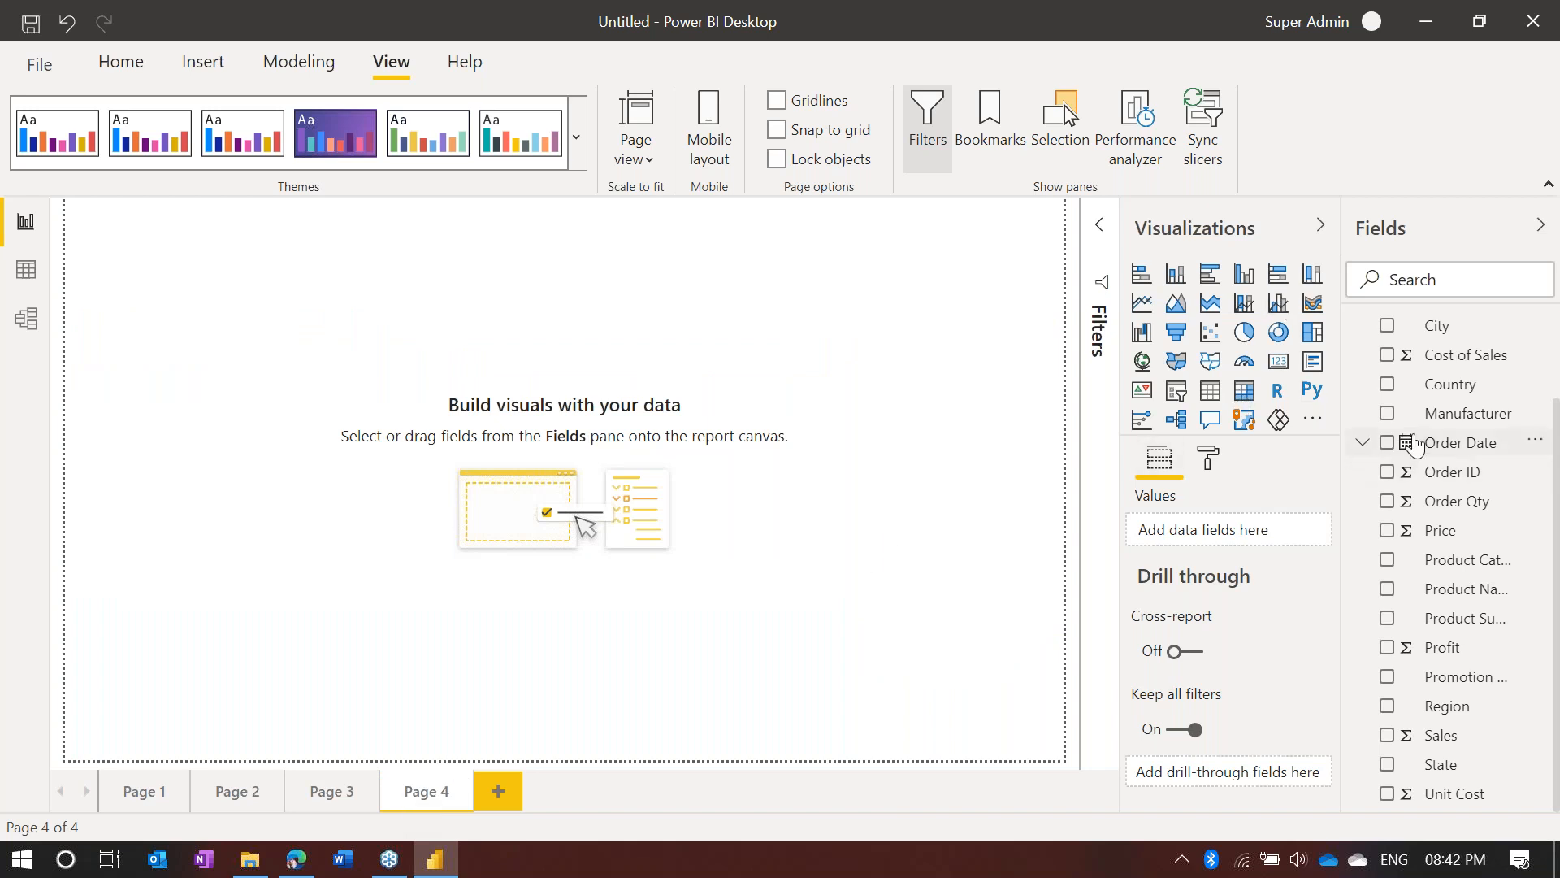
pyautogui.click(338, 797)
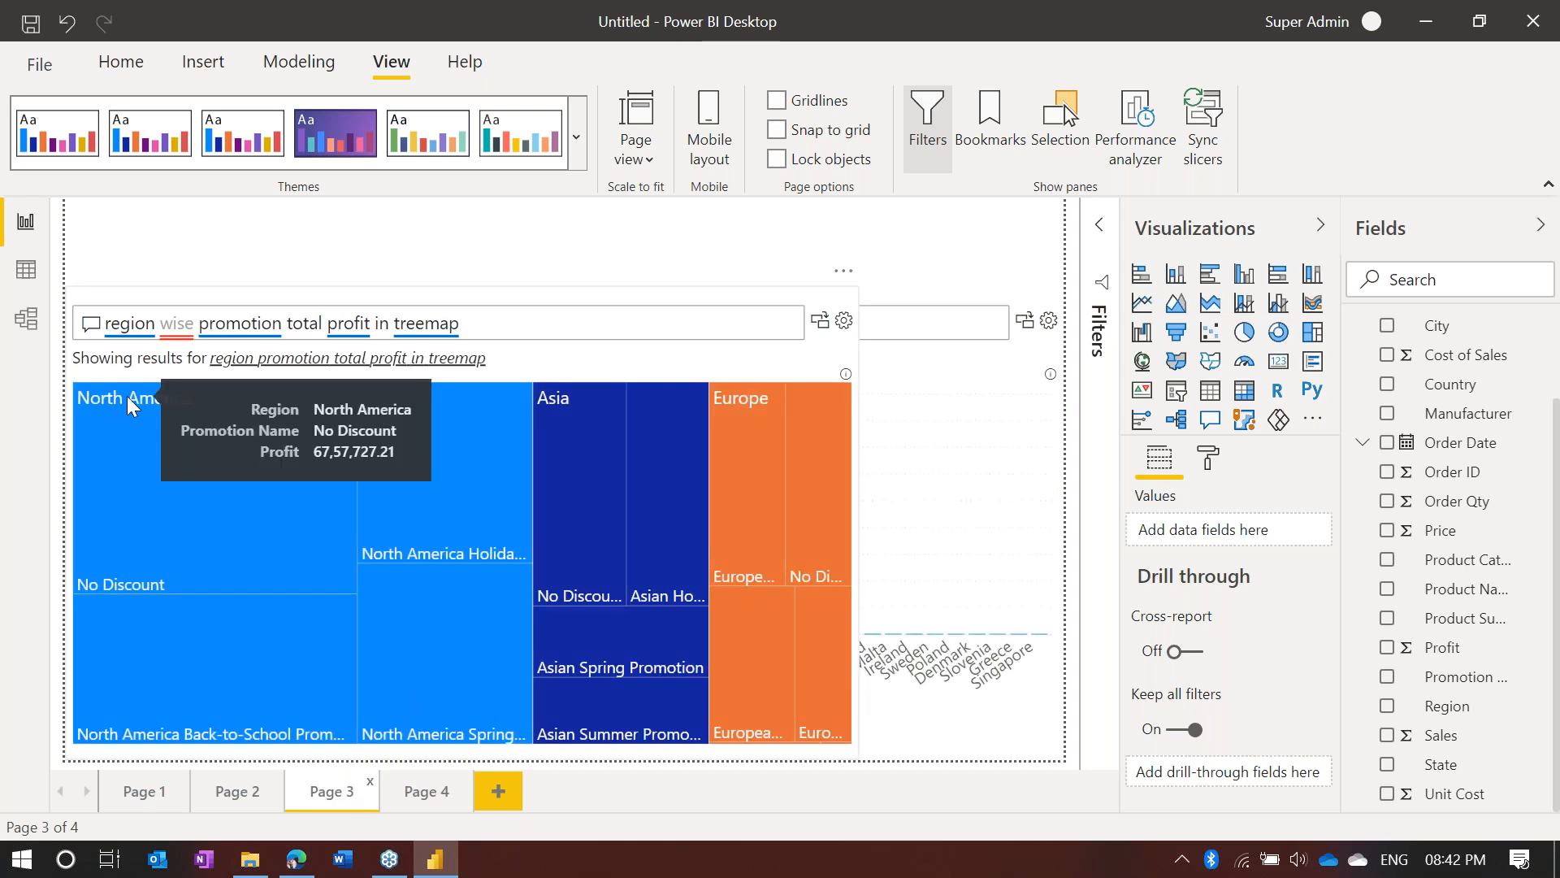
pyautogui.click(435, 800)
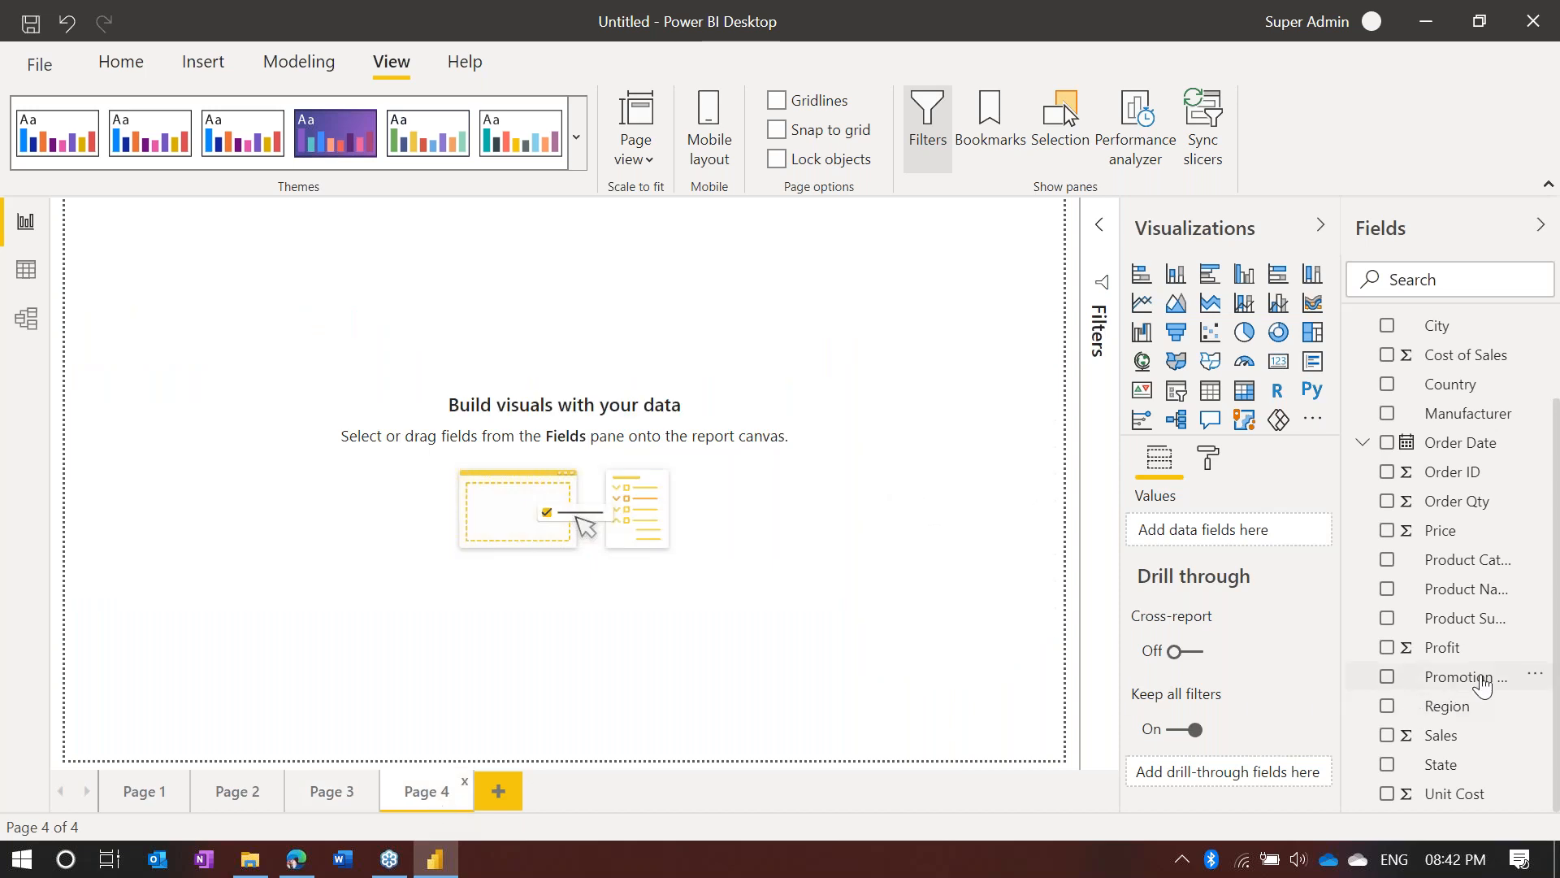
# Step: Create a table of Promotion Name on Page 4, enlarge it, and add the Profit field to it
pyautogui.moveTo(1472, 678); pyautogui.dragTo(268, 362)
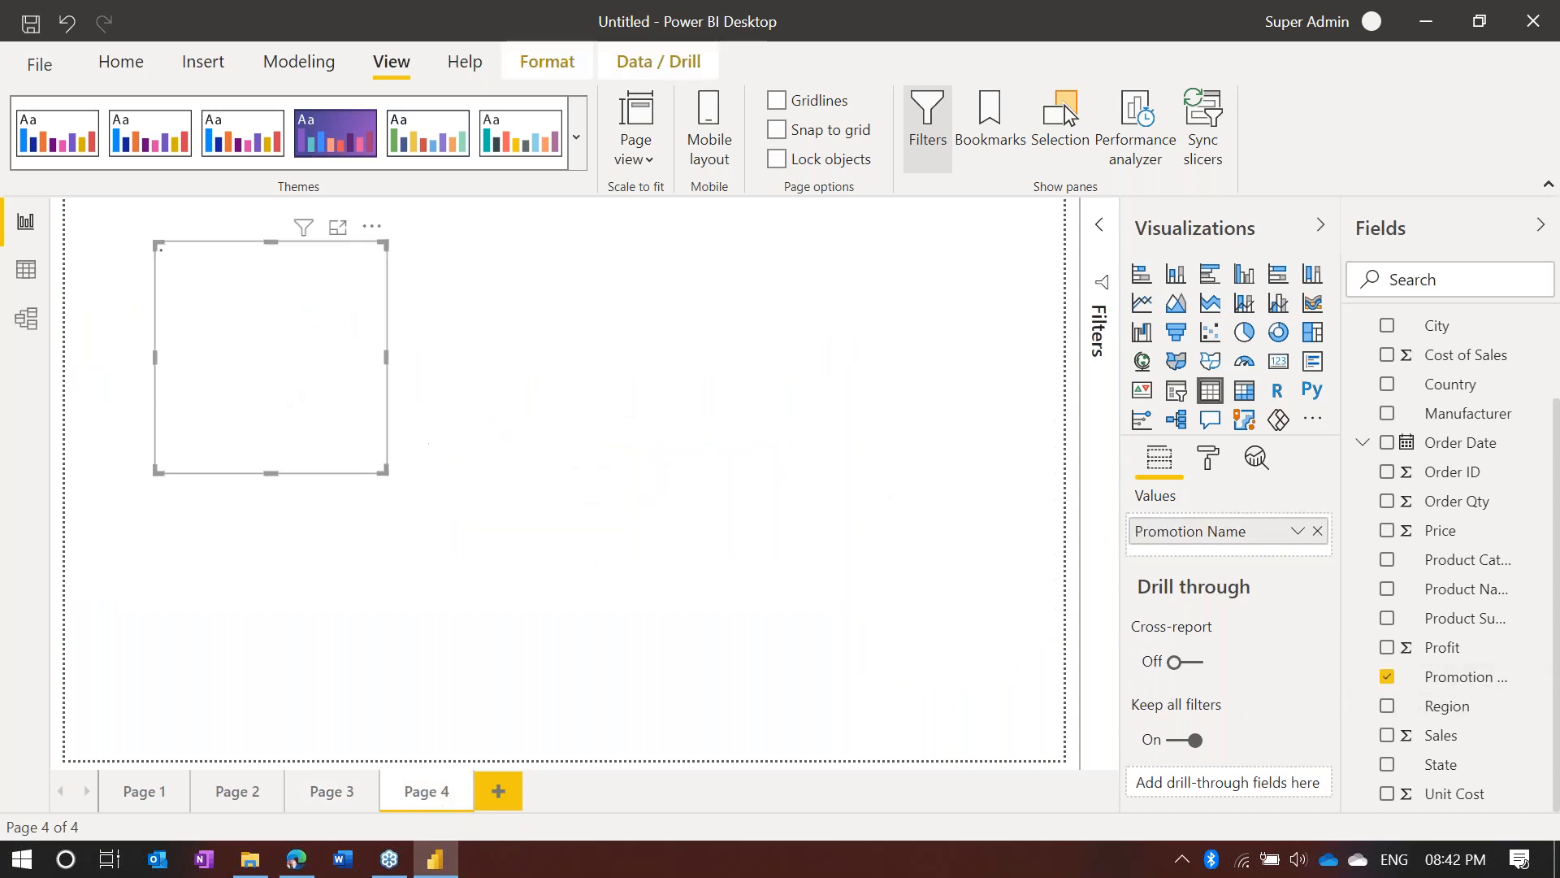
pyautogui.moveTo(382, 470); pyautogui.dragTo(793, 756)
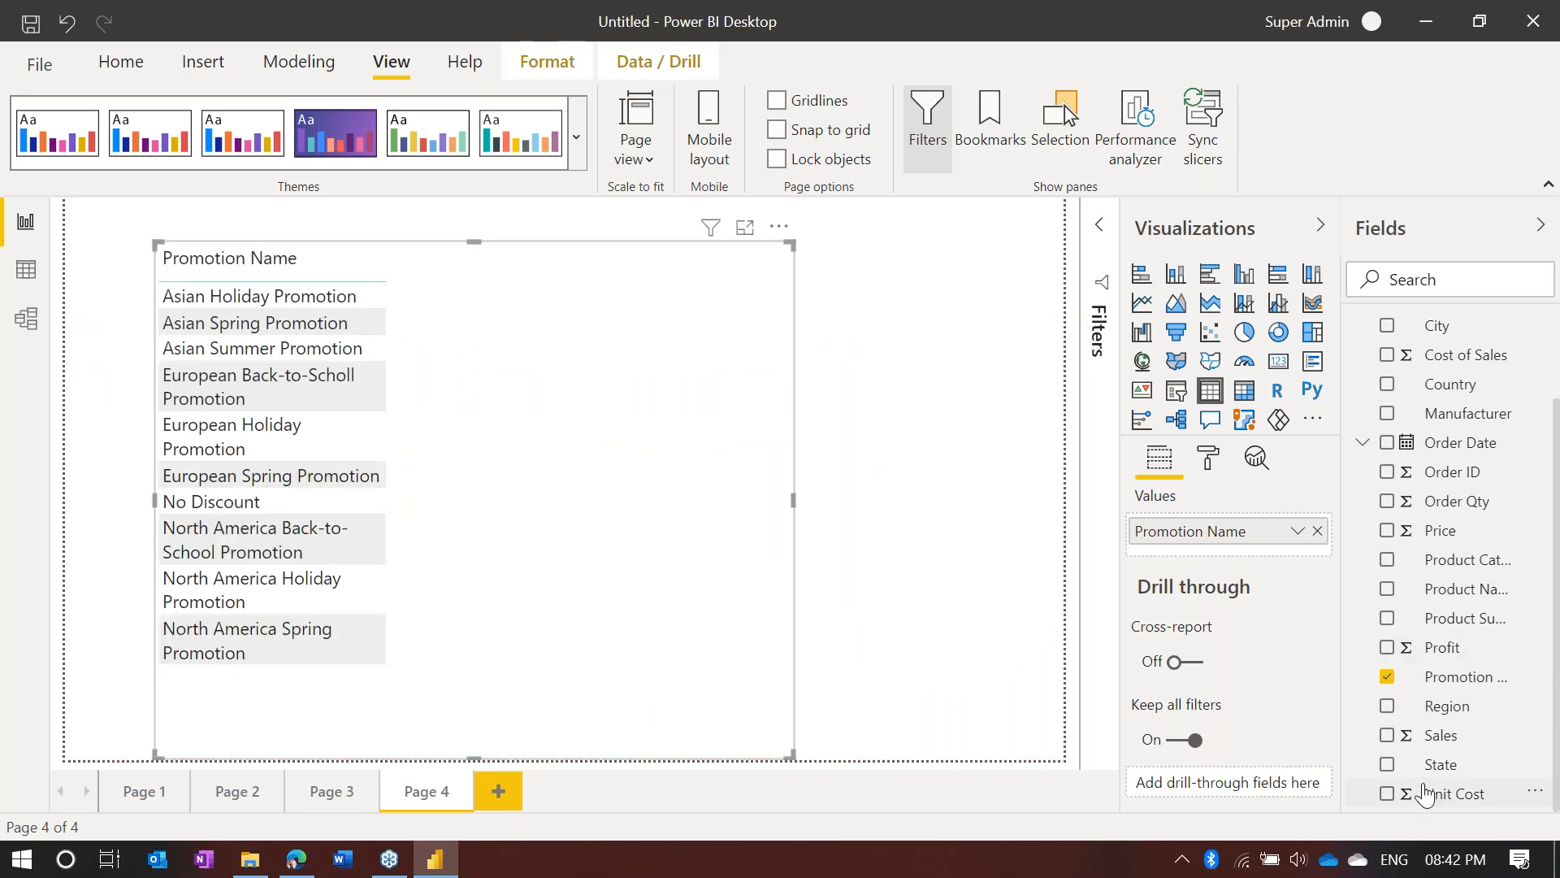
pyautogui.moveTo(1442, 647); pyautogui.dragTo(630, 433)
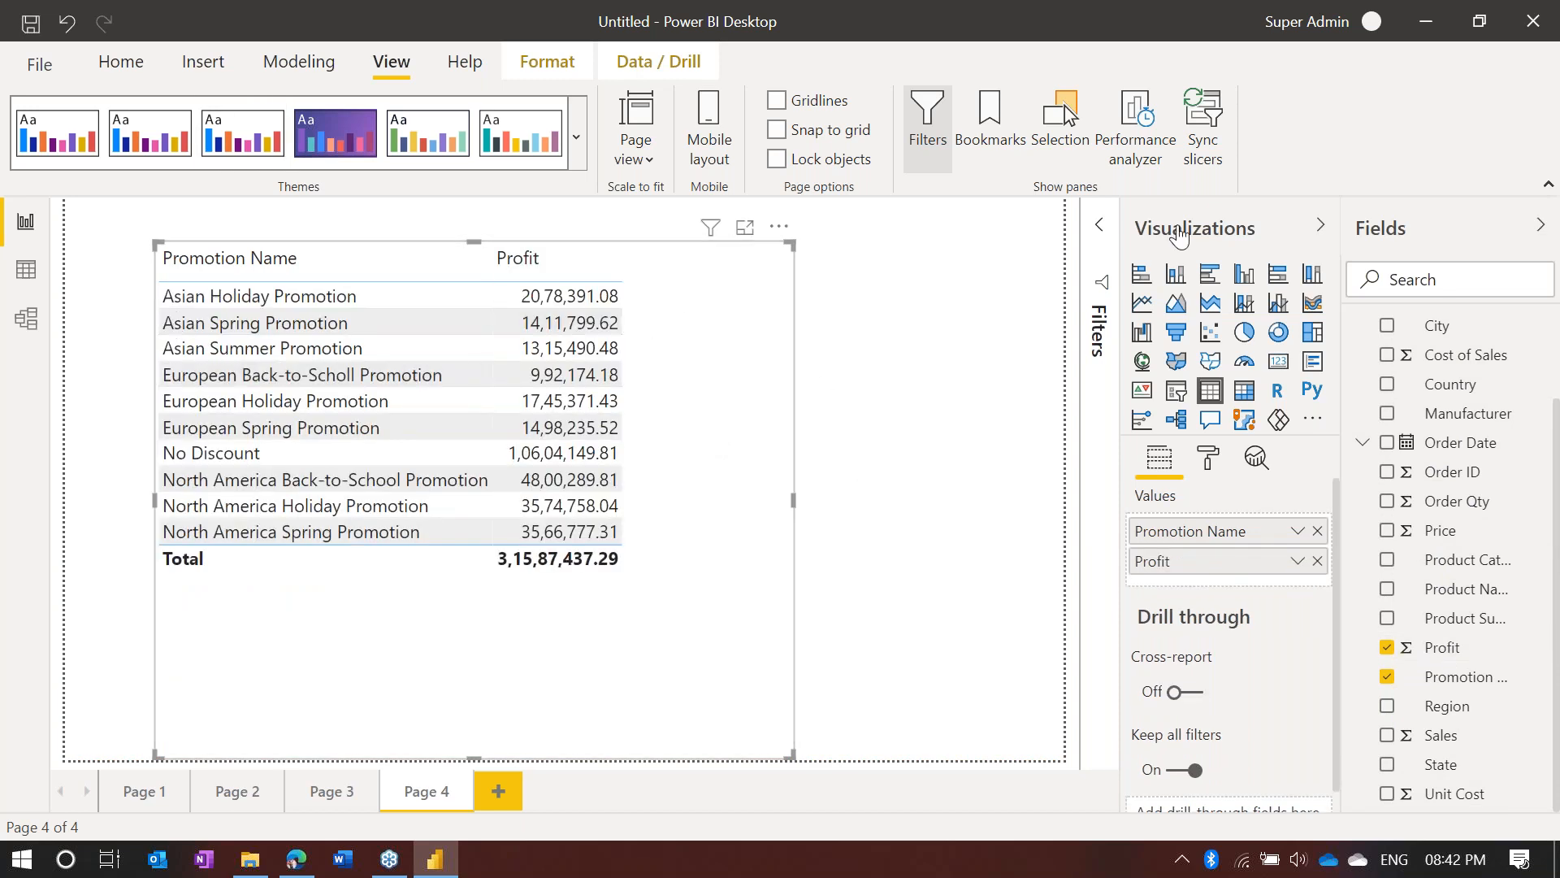
# Step: Convert the promotion profit table into a pie chart and replace its Promotion Name legend with Product Category
pyautogui.click(1252, 343)
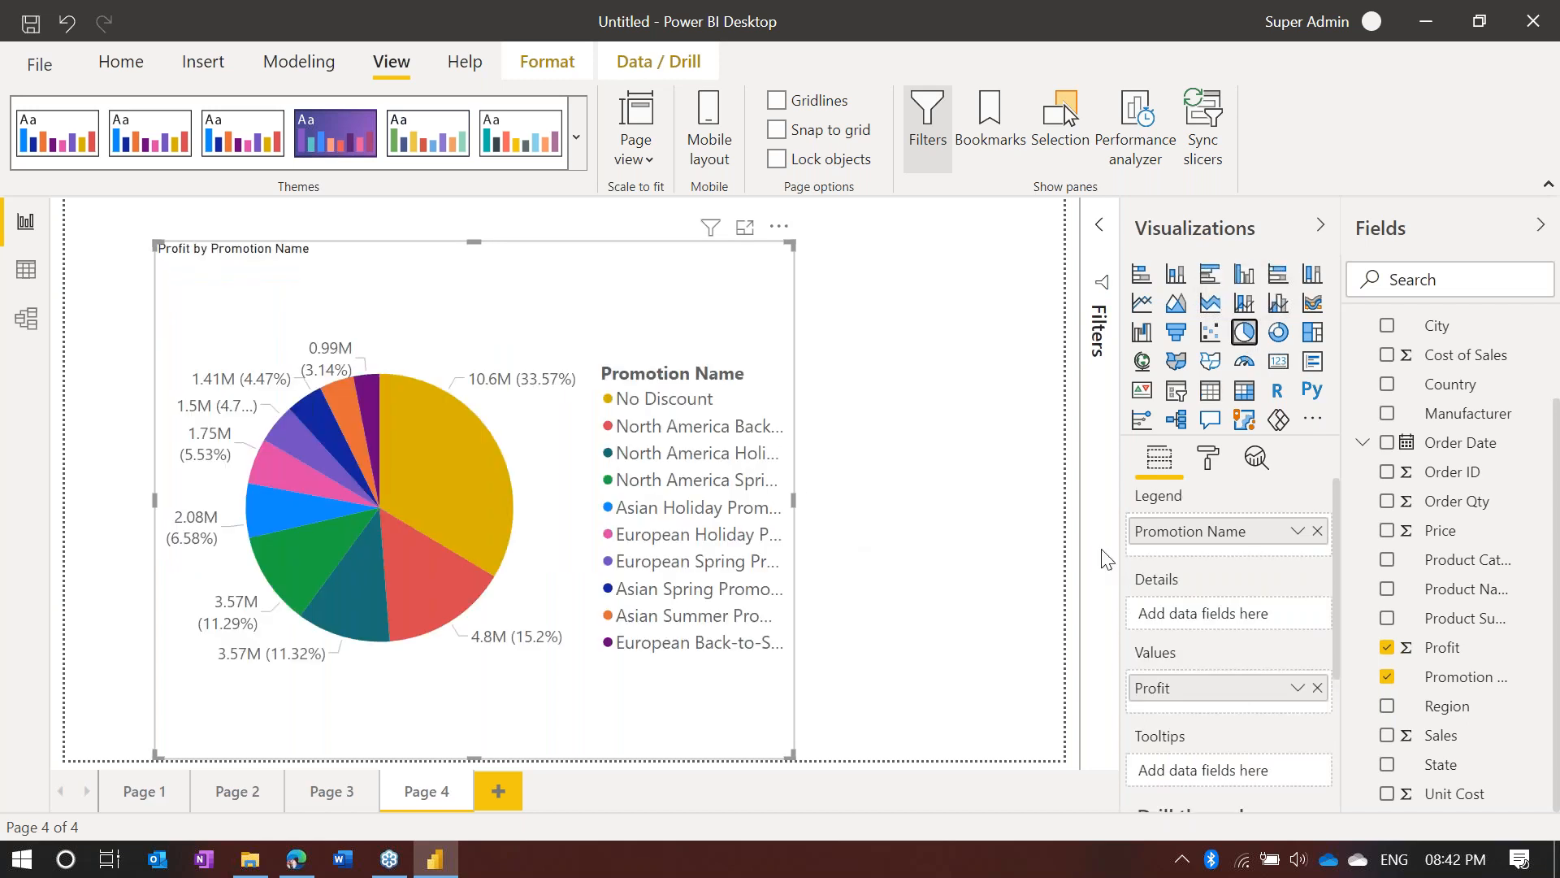
pyautogui.click(1318, 531)
pyautogui.moveTo(1466, 559); pyautogui.dragTo(857, 425)
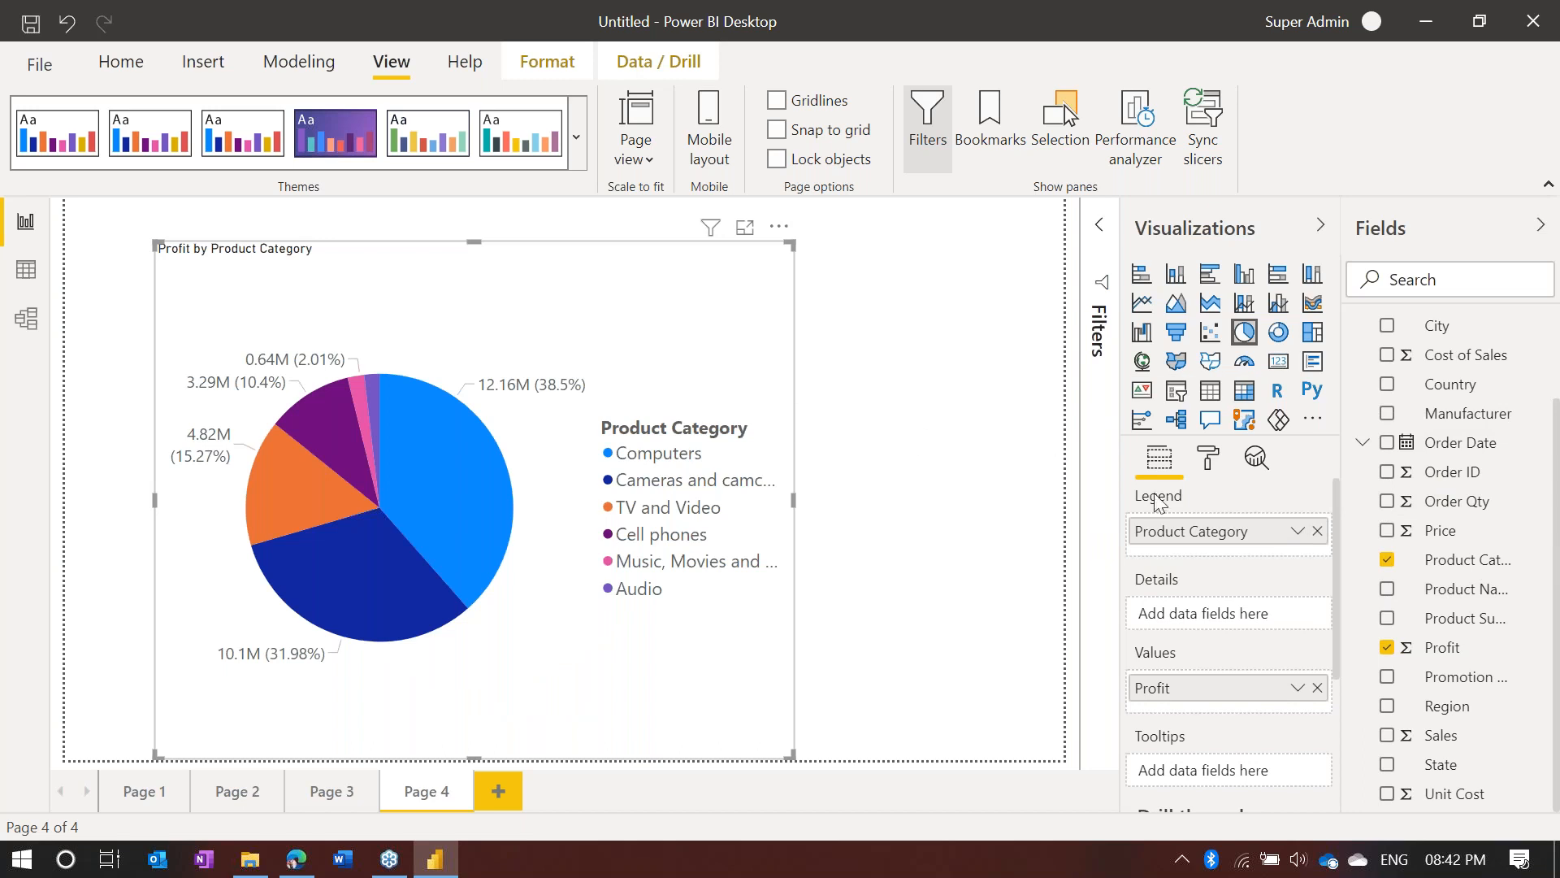
# Step: Add Product Sub Category to the pie chart's legend, then remove both category fields from the legend
pyautogui.moveTo(1450, 622); pyautogui.dragTo(1226, 563)
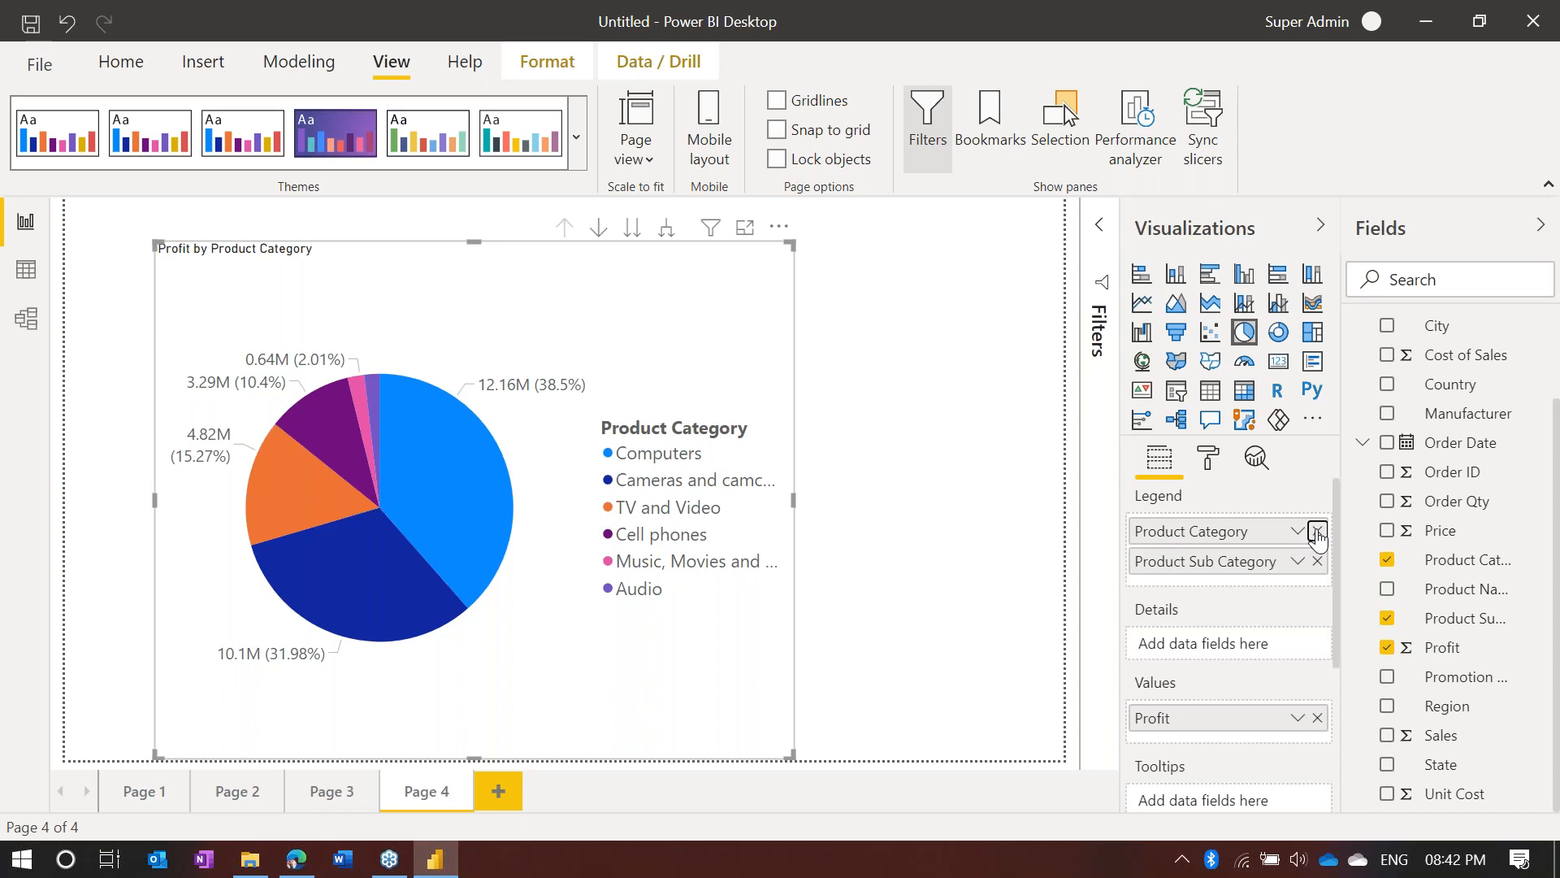
pyautogui.click(1317, 532)
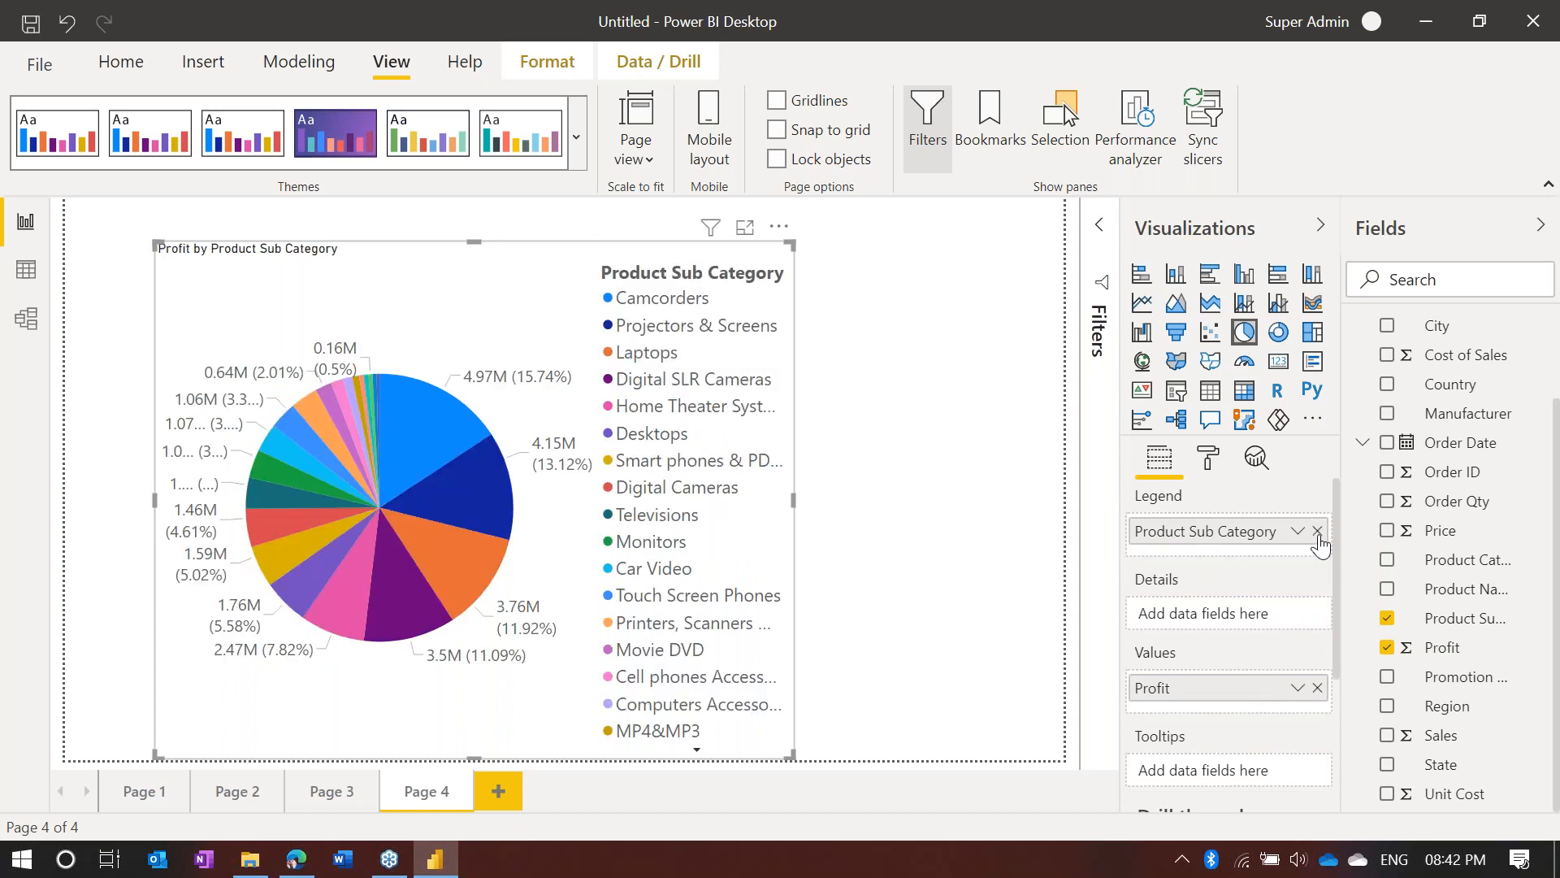
pyautogui.click(1317, 531)
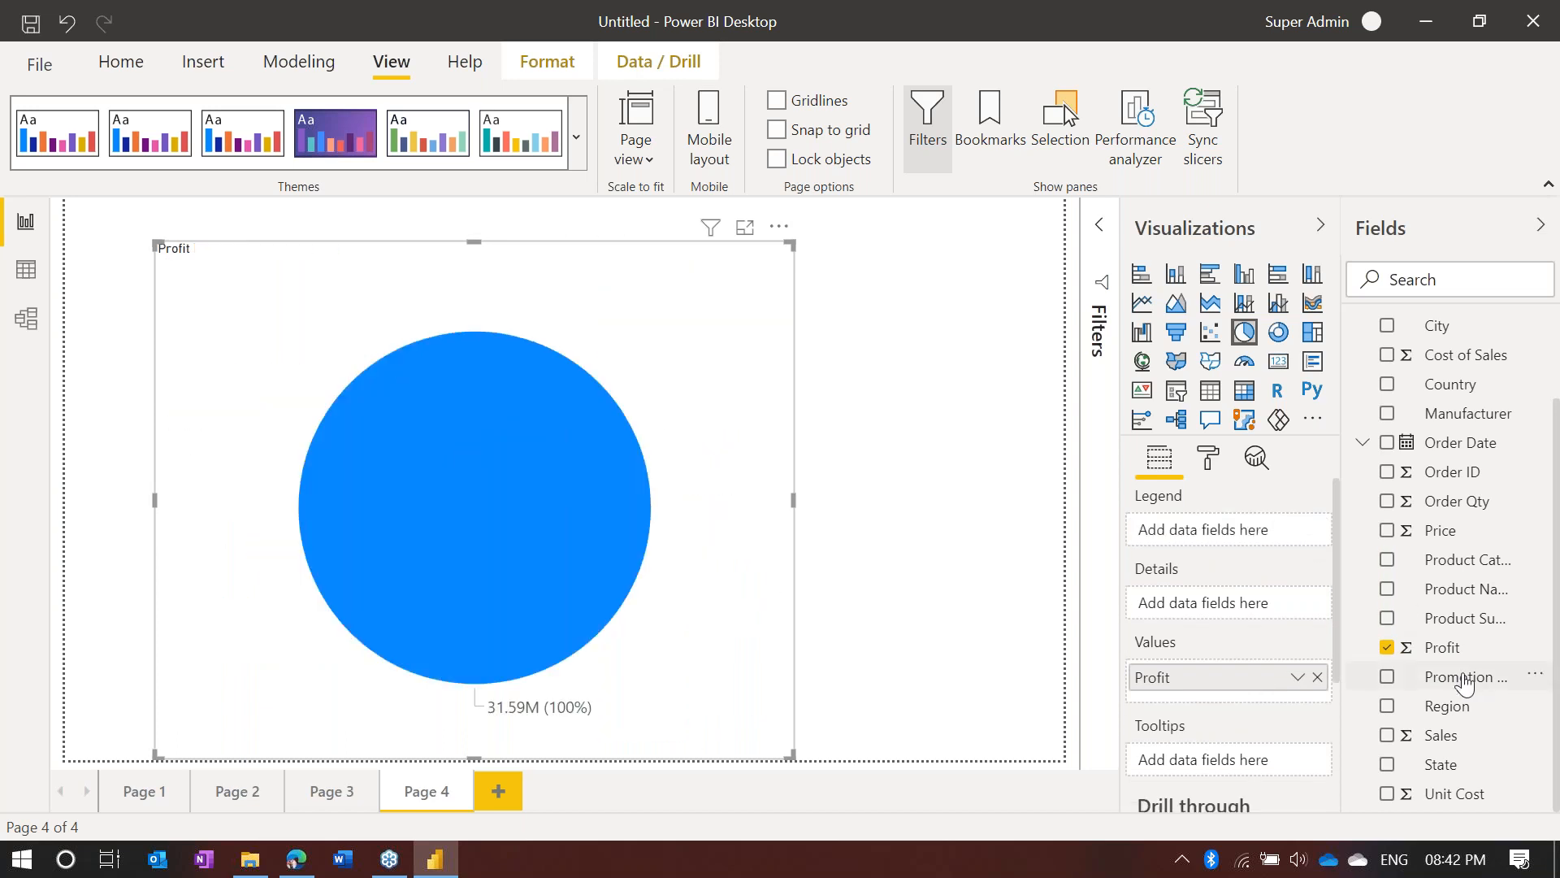
# Step: Use Channel as the pie chart's legend and add Region as its details
pyautogui.scroll(2, 1465, 686)
pyautogui.moveTo(1467, 400); pyautogui.dragTo(1234, 536)
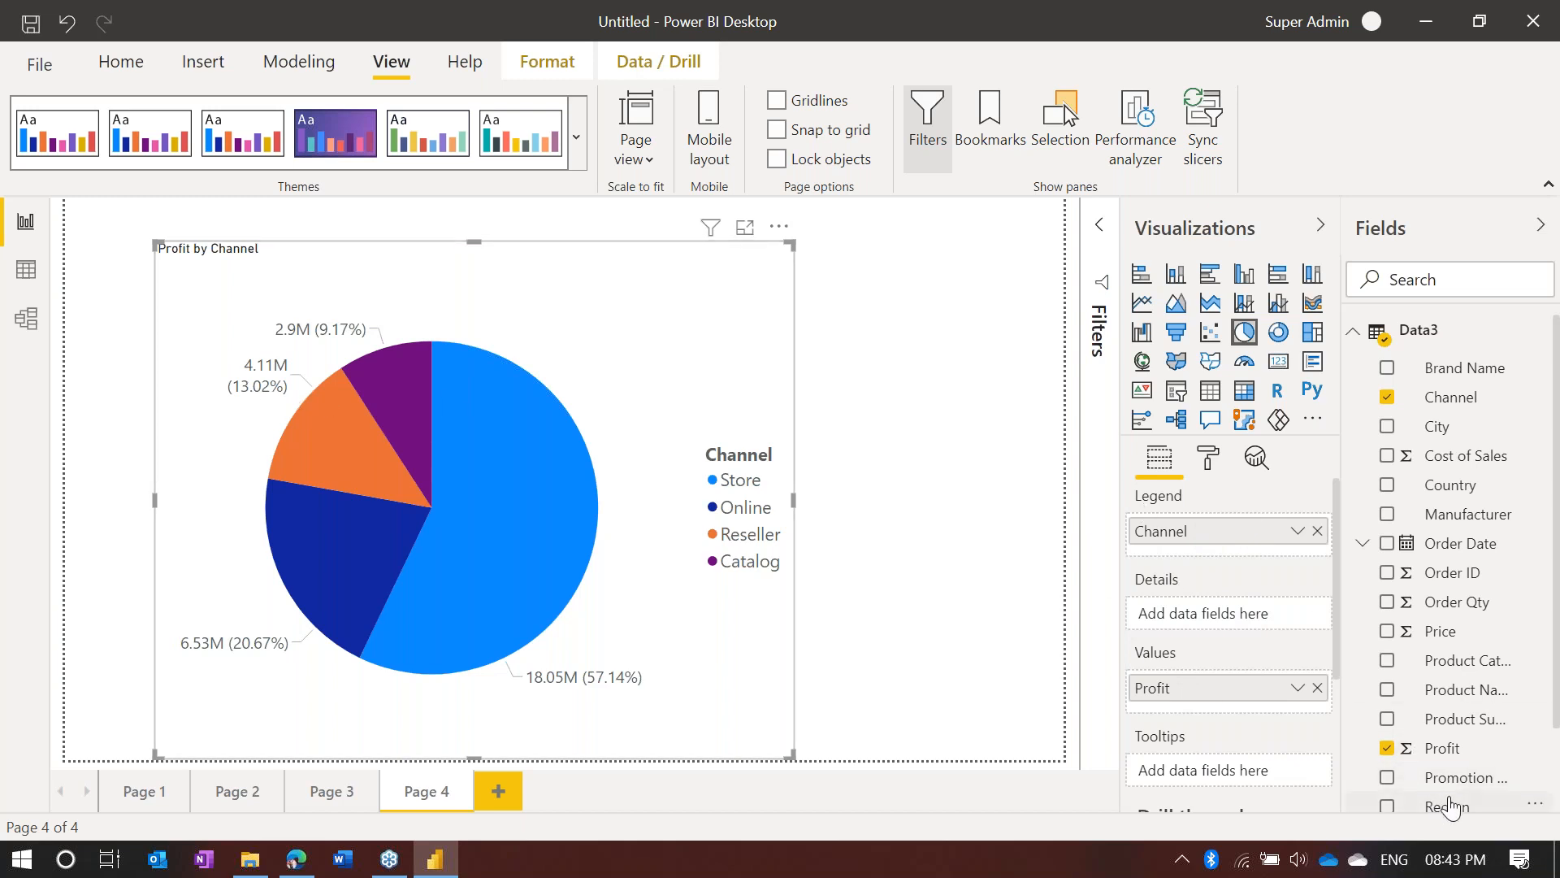
pyautogui.moveTo(1451, 812); pyautogui.dragTo(536, 500)
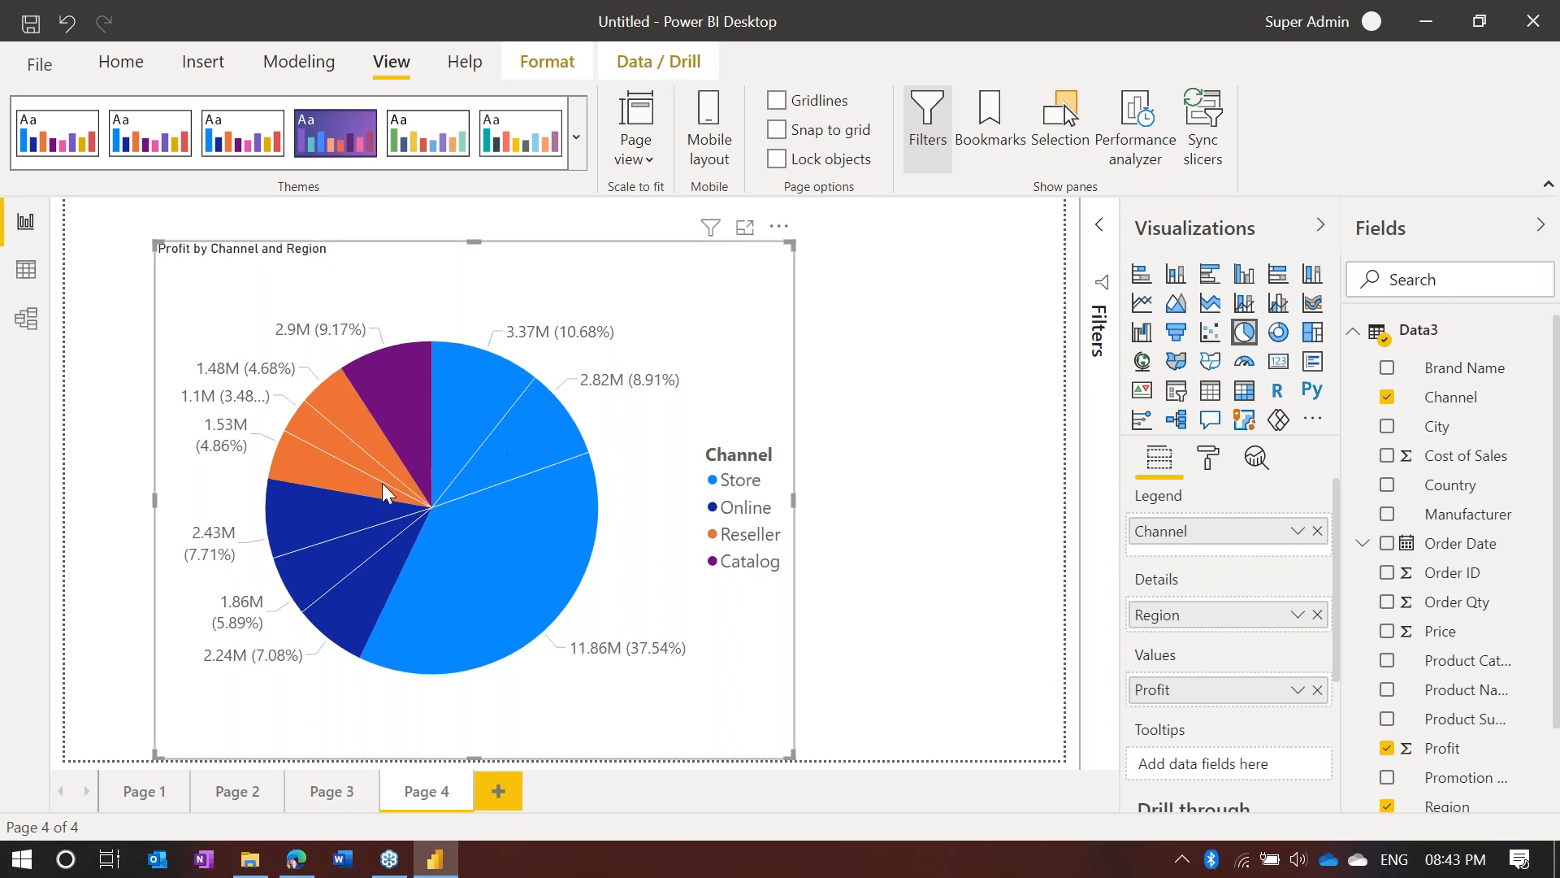
# Step: Switch the pie chart to a treemap and swap the fields so Region groups and Channel gives details
pyautogui.click(1312, 333)
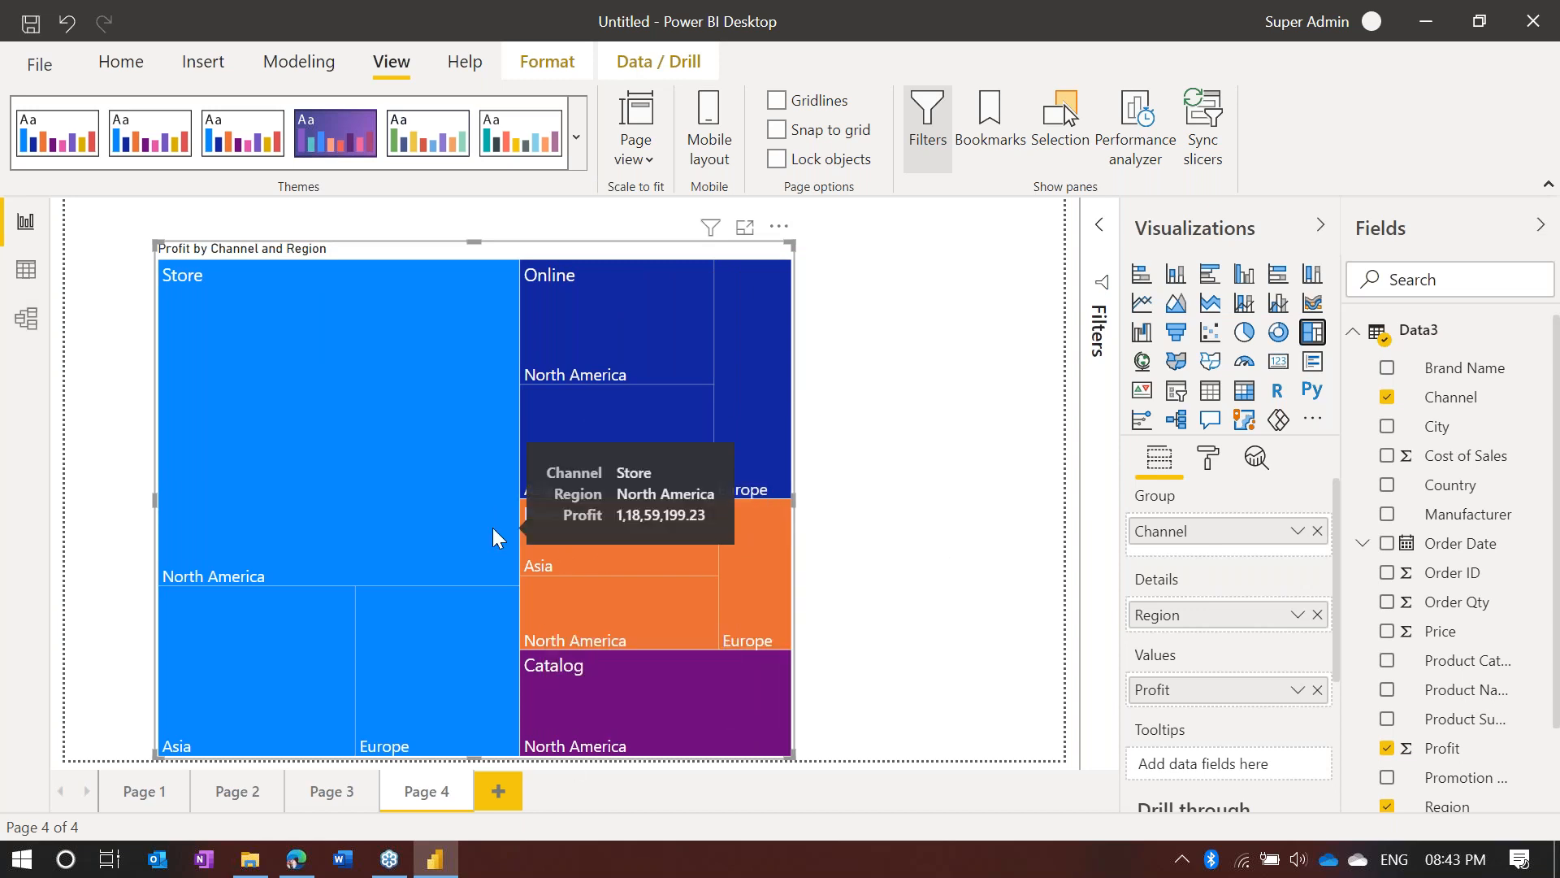
pyautogui.moveTo(1183, 617)
pyautogui.mouseDown()
pyautogui.moveTo(1184, 551)
pyautogui.moveTo(1195, 643)
pyautogui.mouseUp()
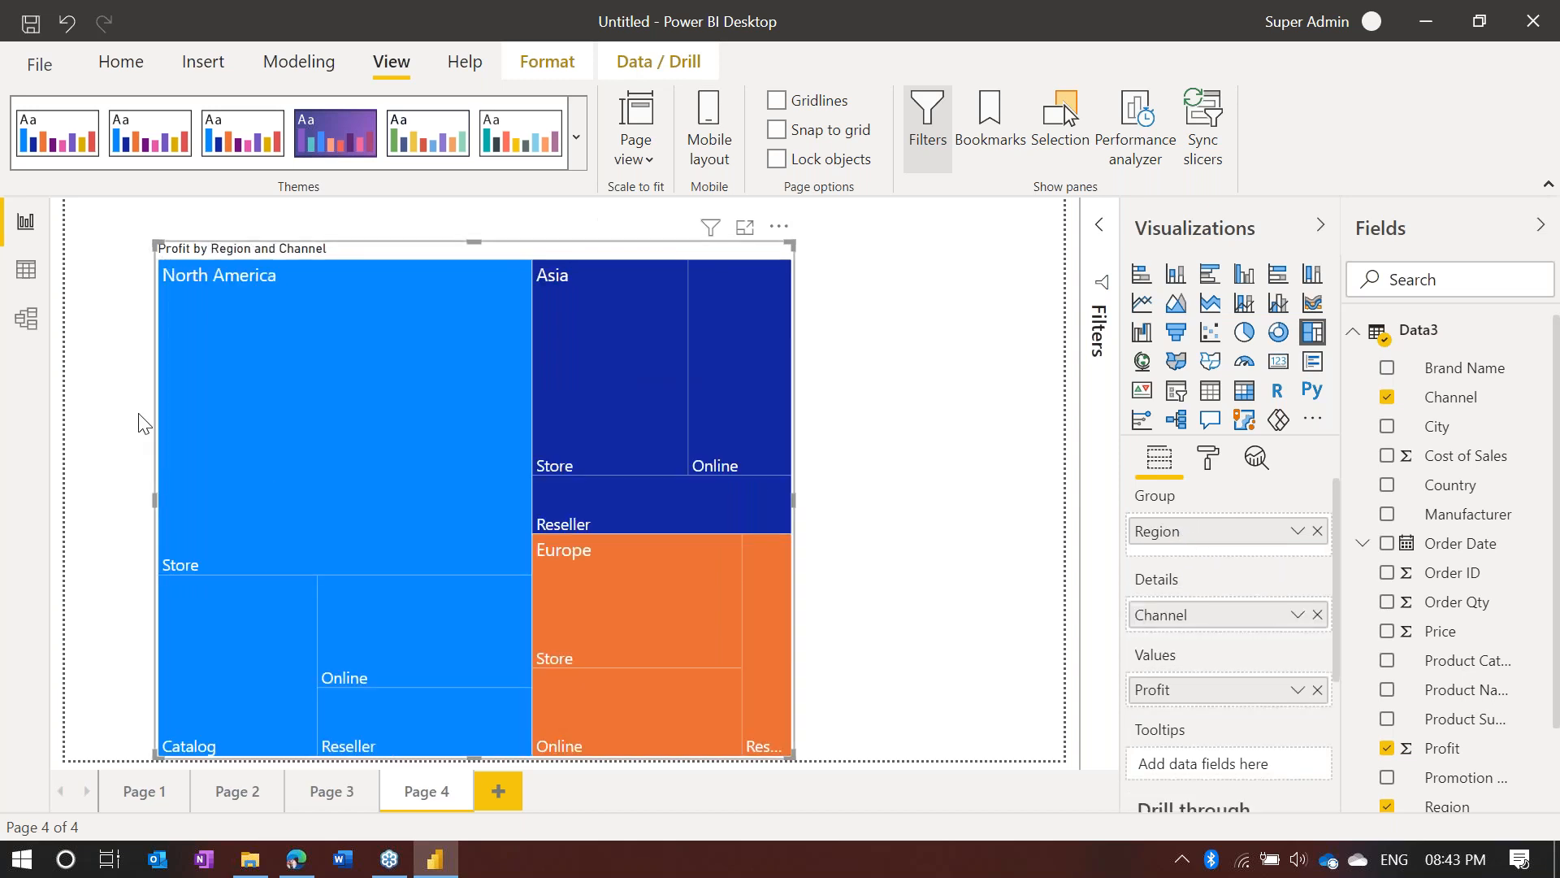
# Step: Start signing in to Power BI Desktop and enter the account's e-mail address
pyautogui.moveTo(232, 286)
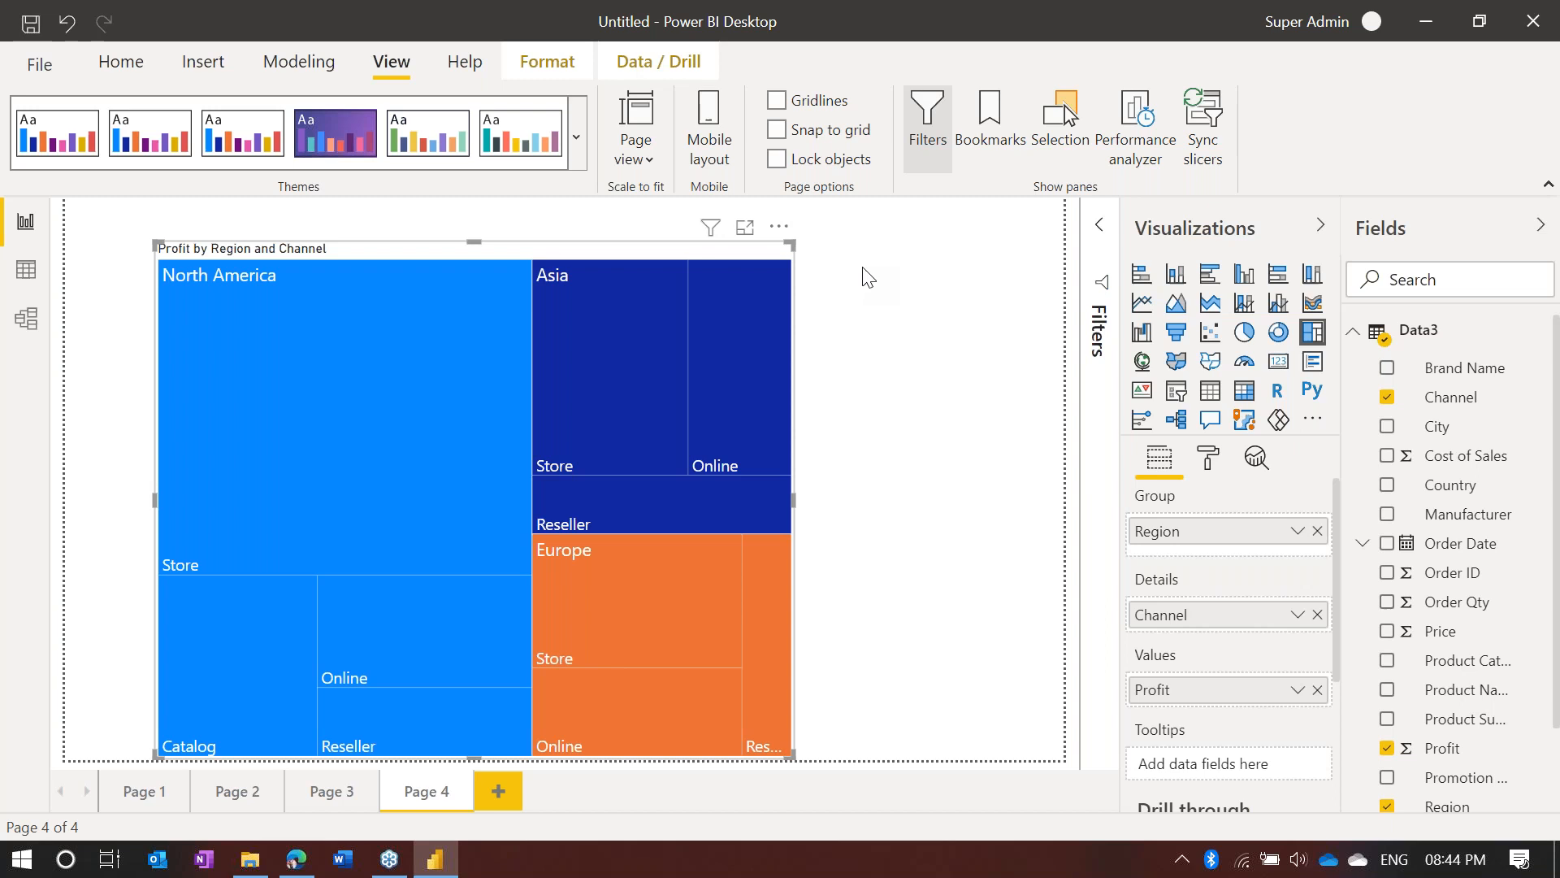
pyautogui.click(1367, 24)
pyautogui.click(1135, 284)
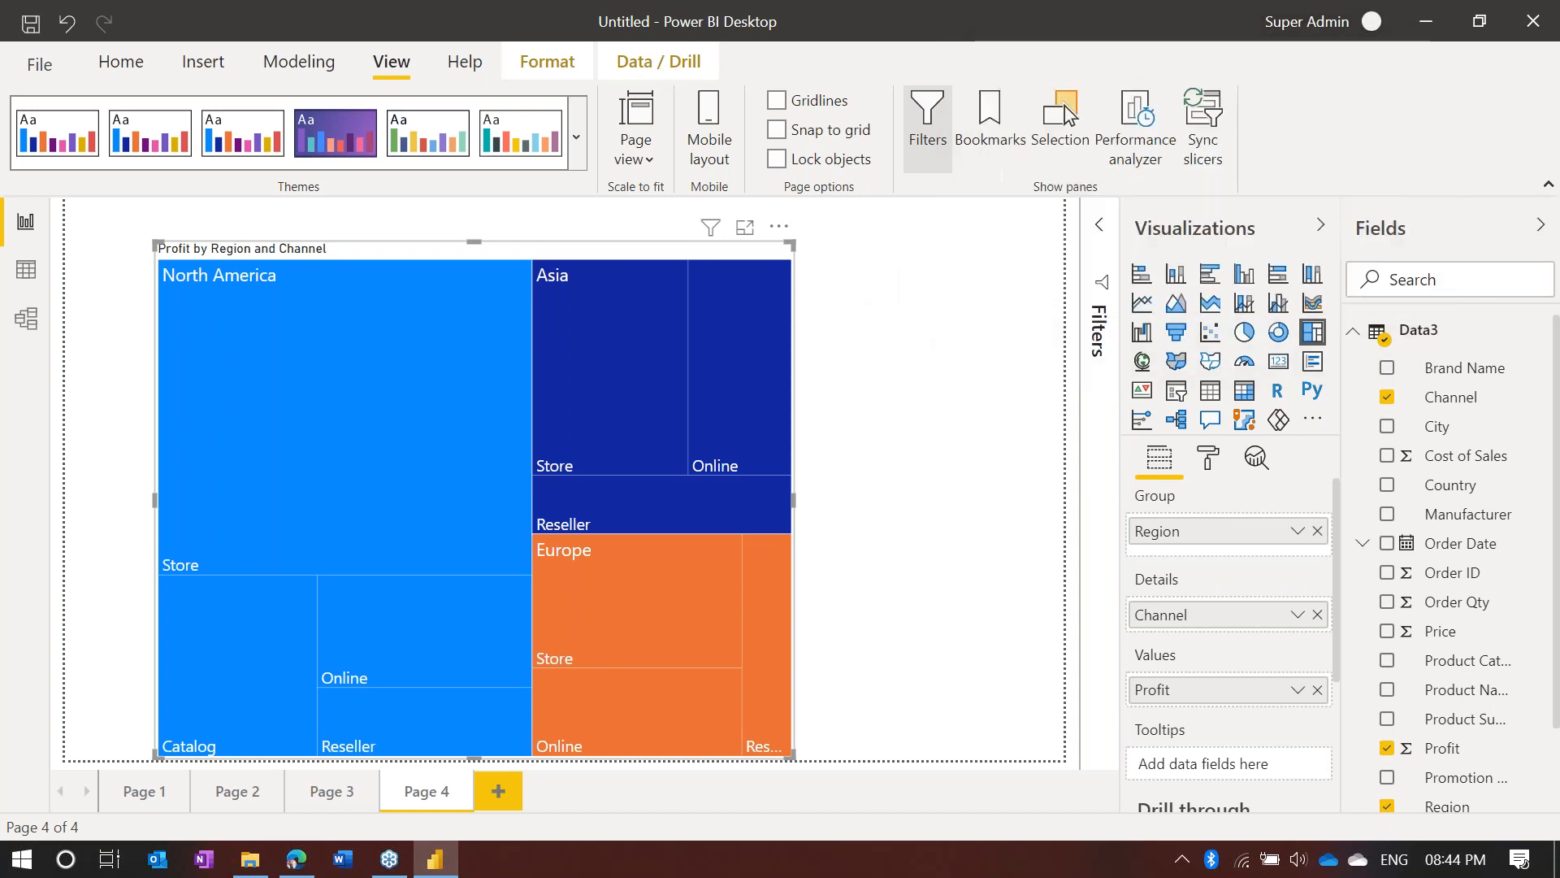
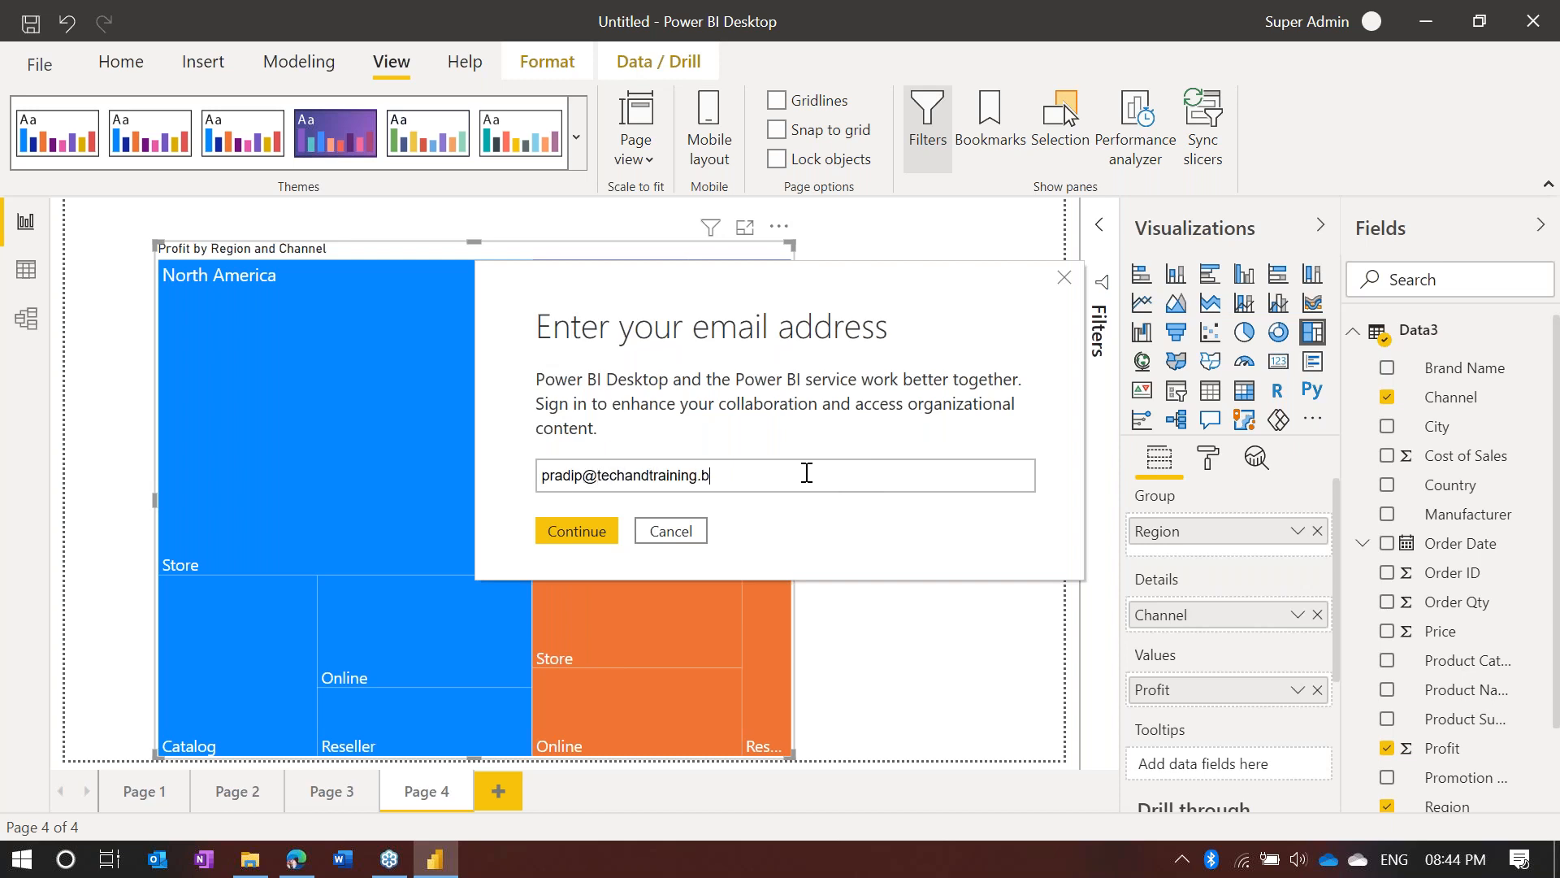
pyautogui.press('Escape')
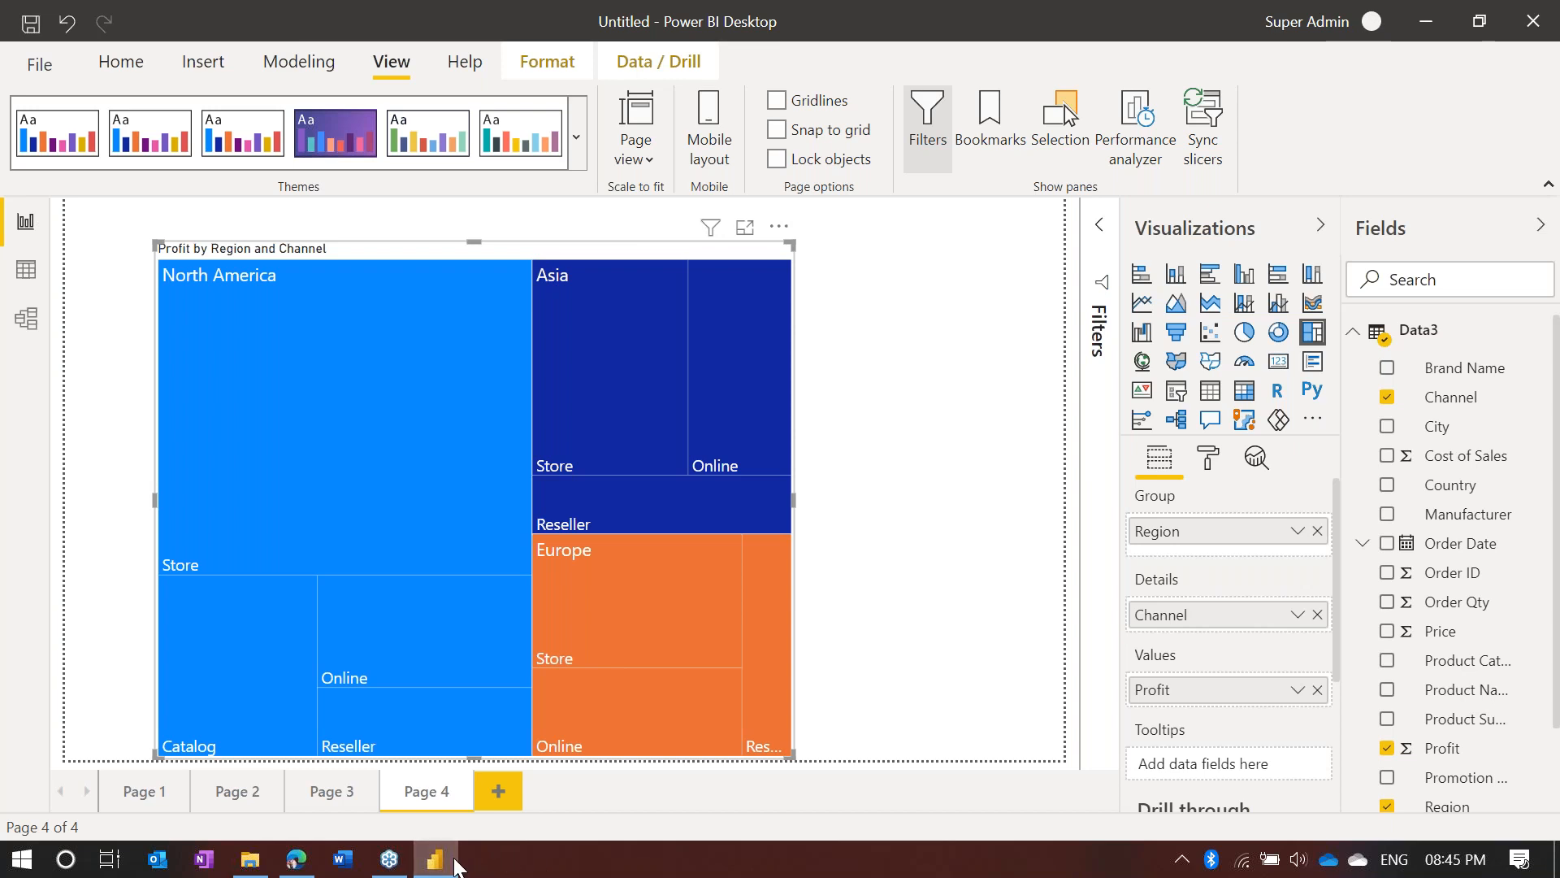
# Step: Pick the work account in the sign-in window and enter the account password
pyautogui.click(453, 863)
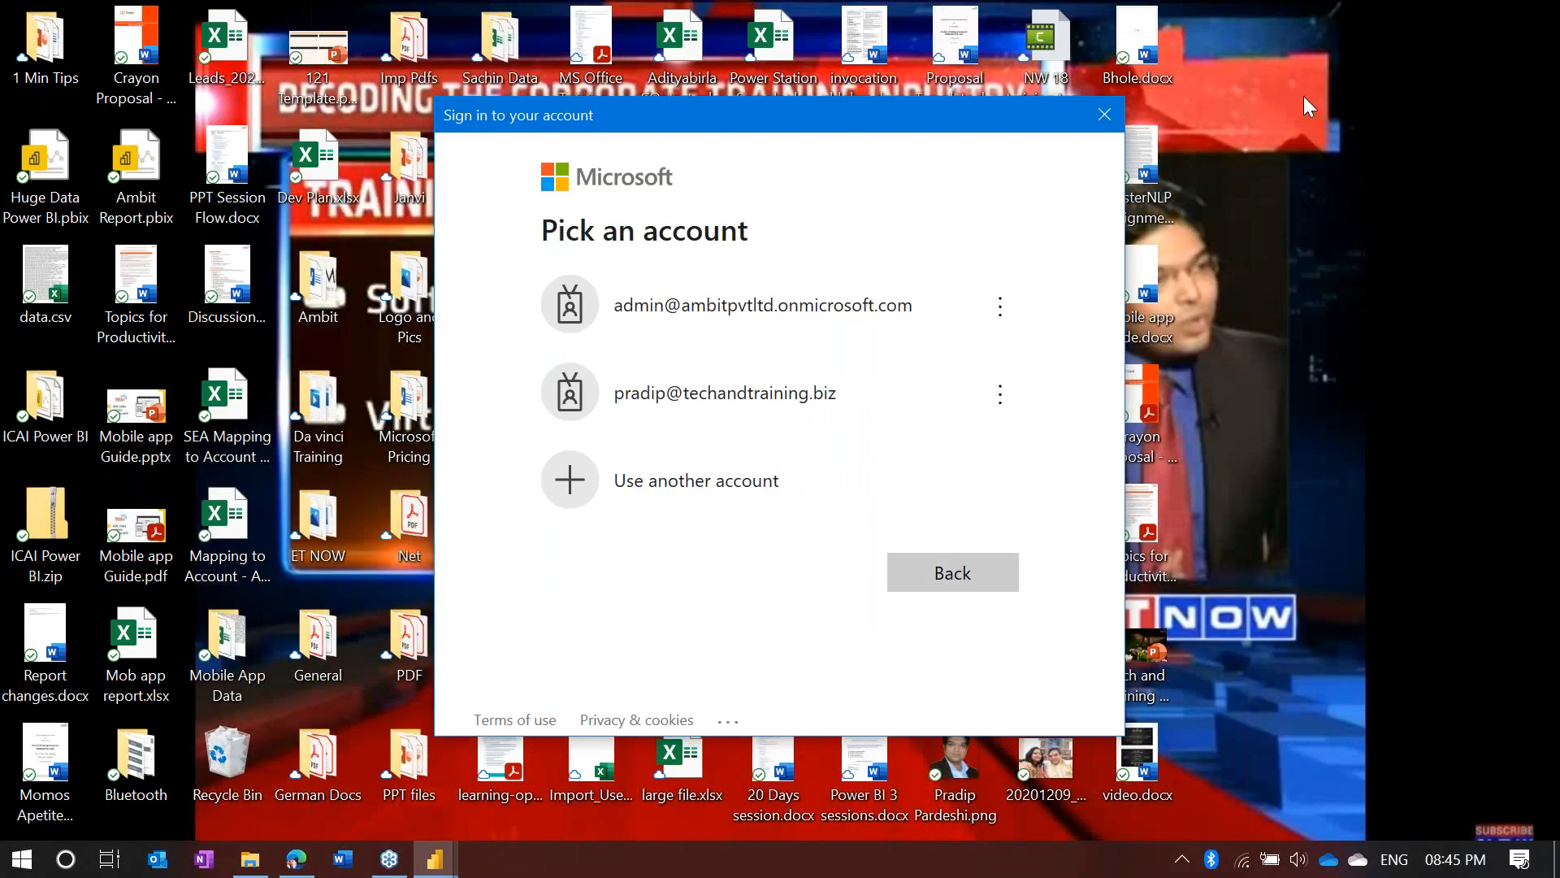
pyautogui.click(776, 399)
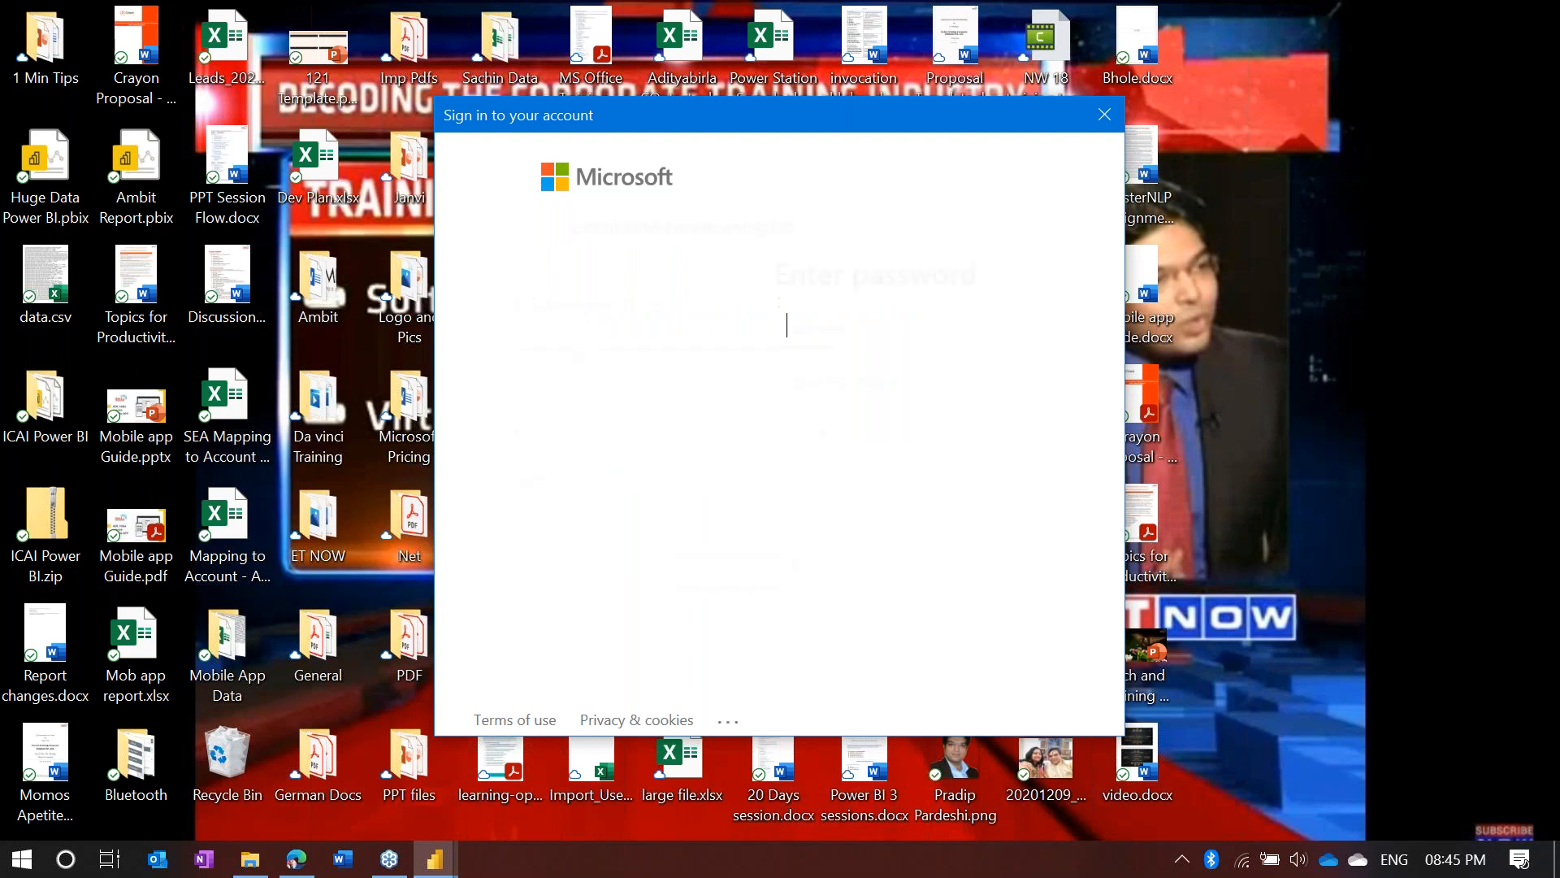
pyautogui.write('••••••••••••••')
pyautogui.press('Return')
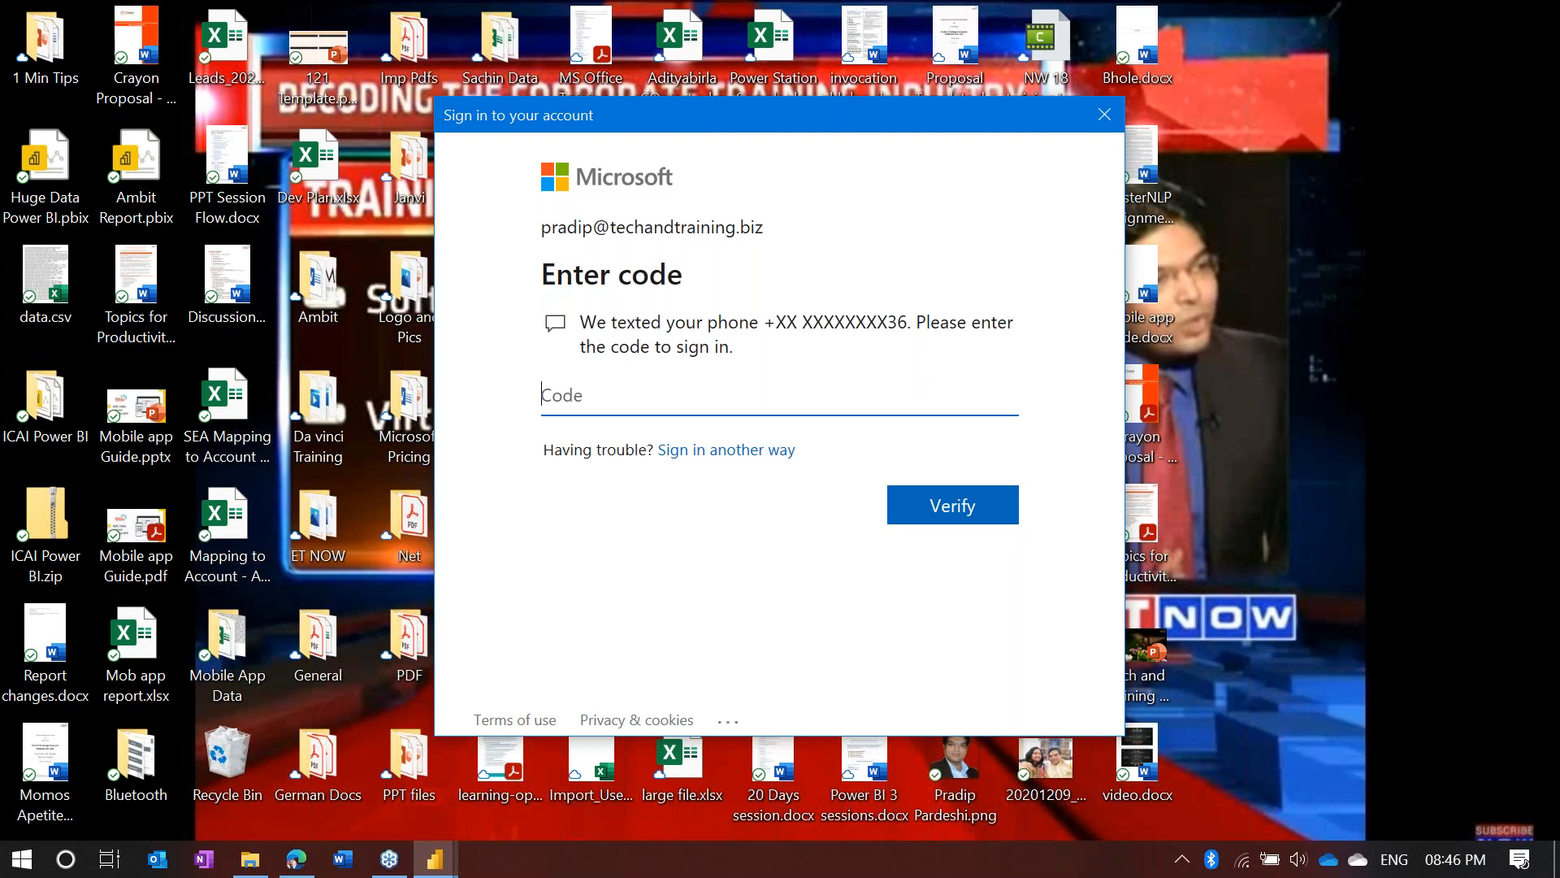
# Step: Enter the texted verification code to finish signing in, then return to Power BI Desktop
pyautogui.press('Return')
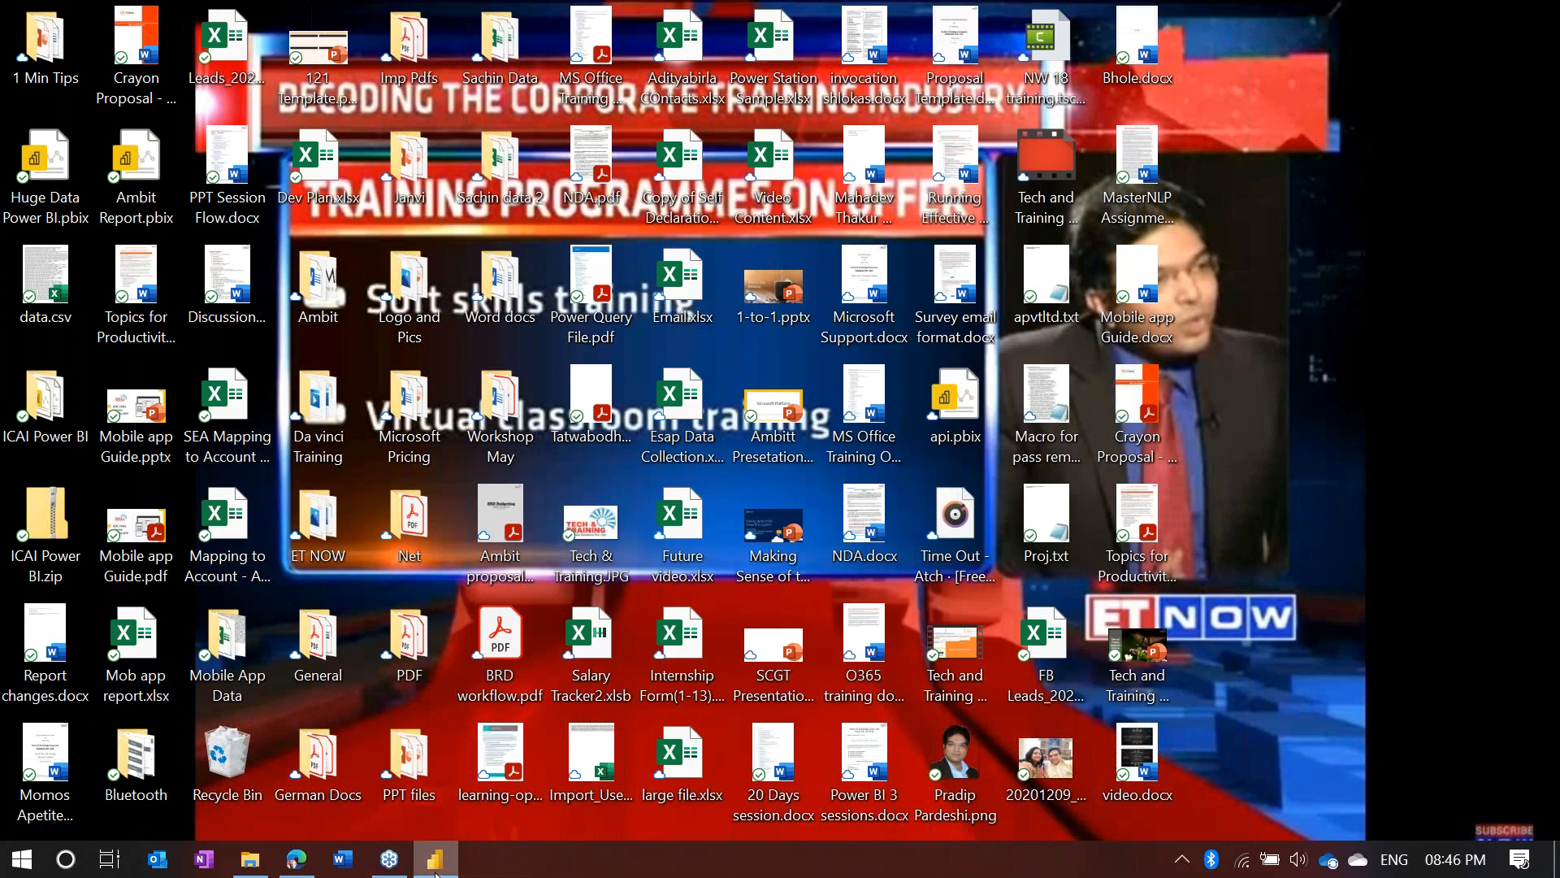
pyautogui.click(435, 863)
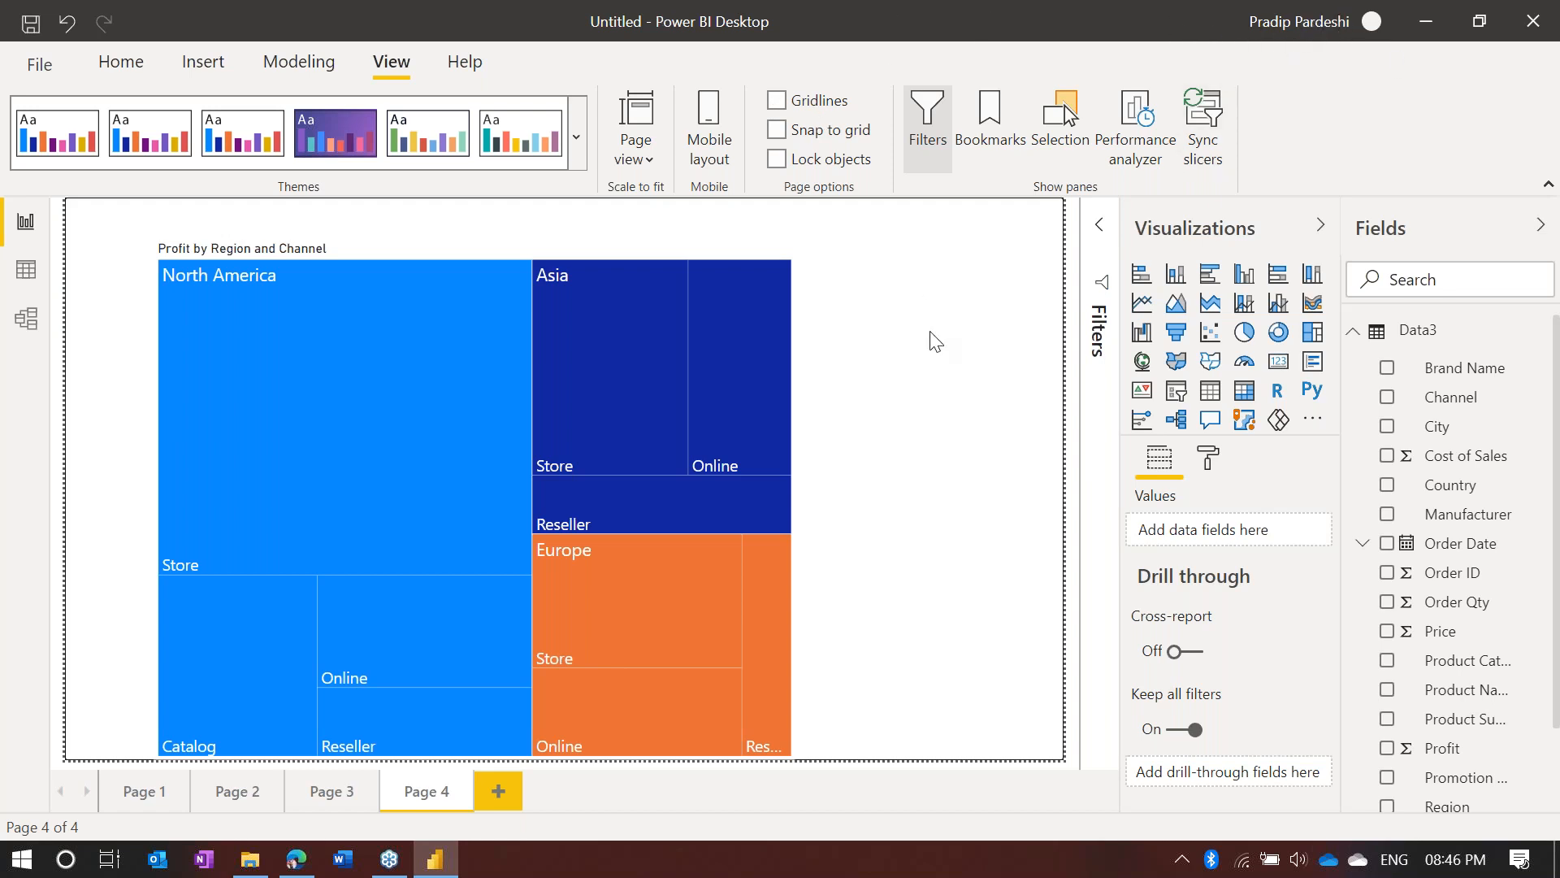
# Step: Publish the report, saving the file as Visualtion first
pyautogui.click(123, 74)
pyautogui.click(1037, 134)
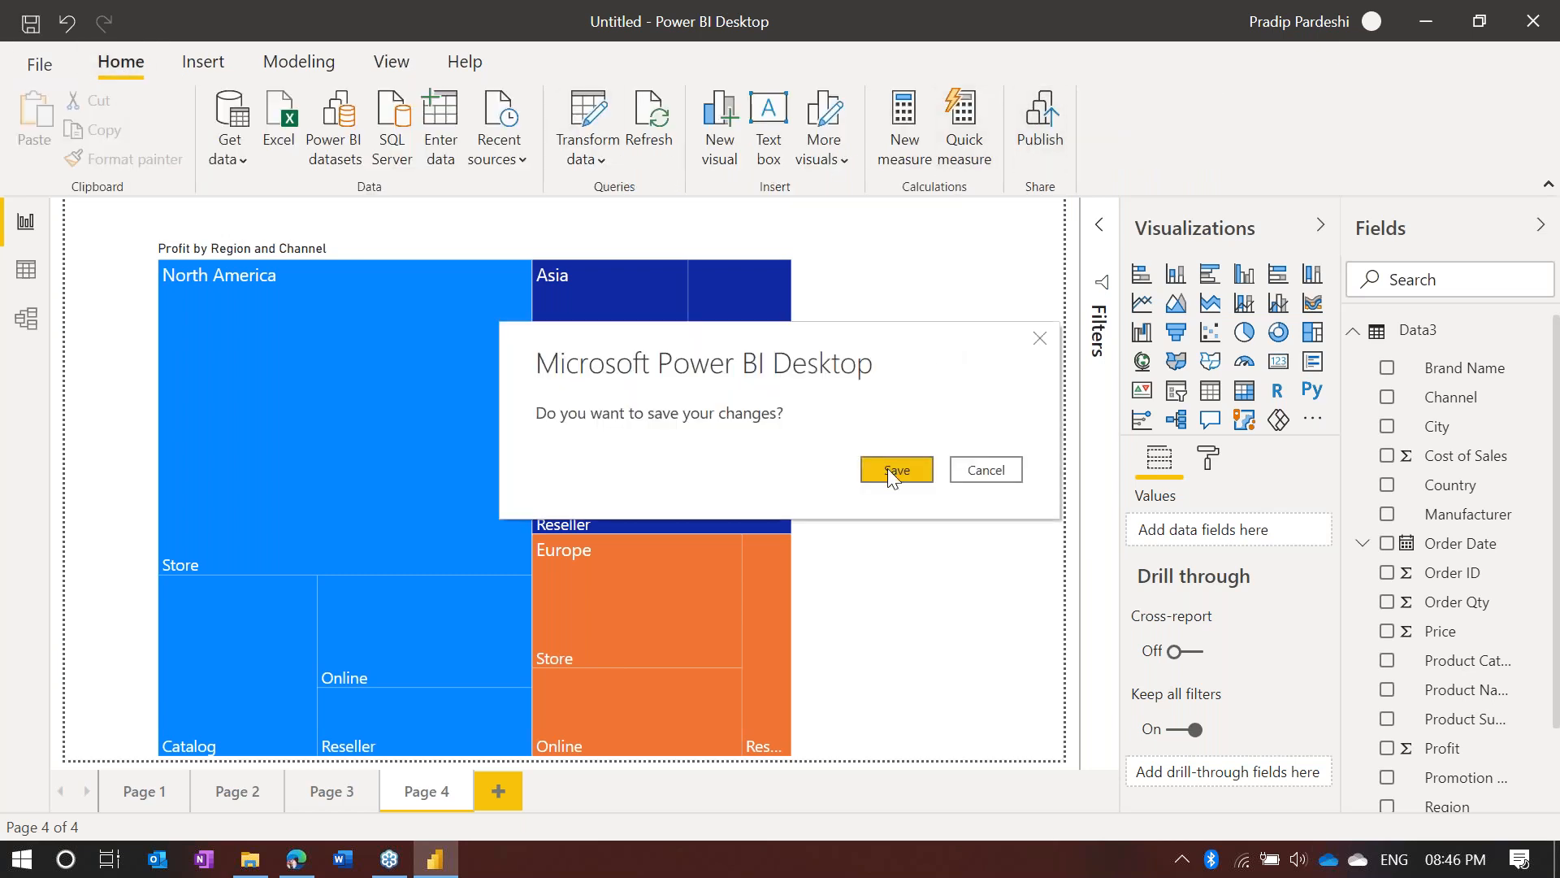
pyautogui.click(887, 468)
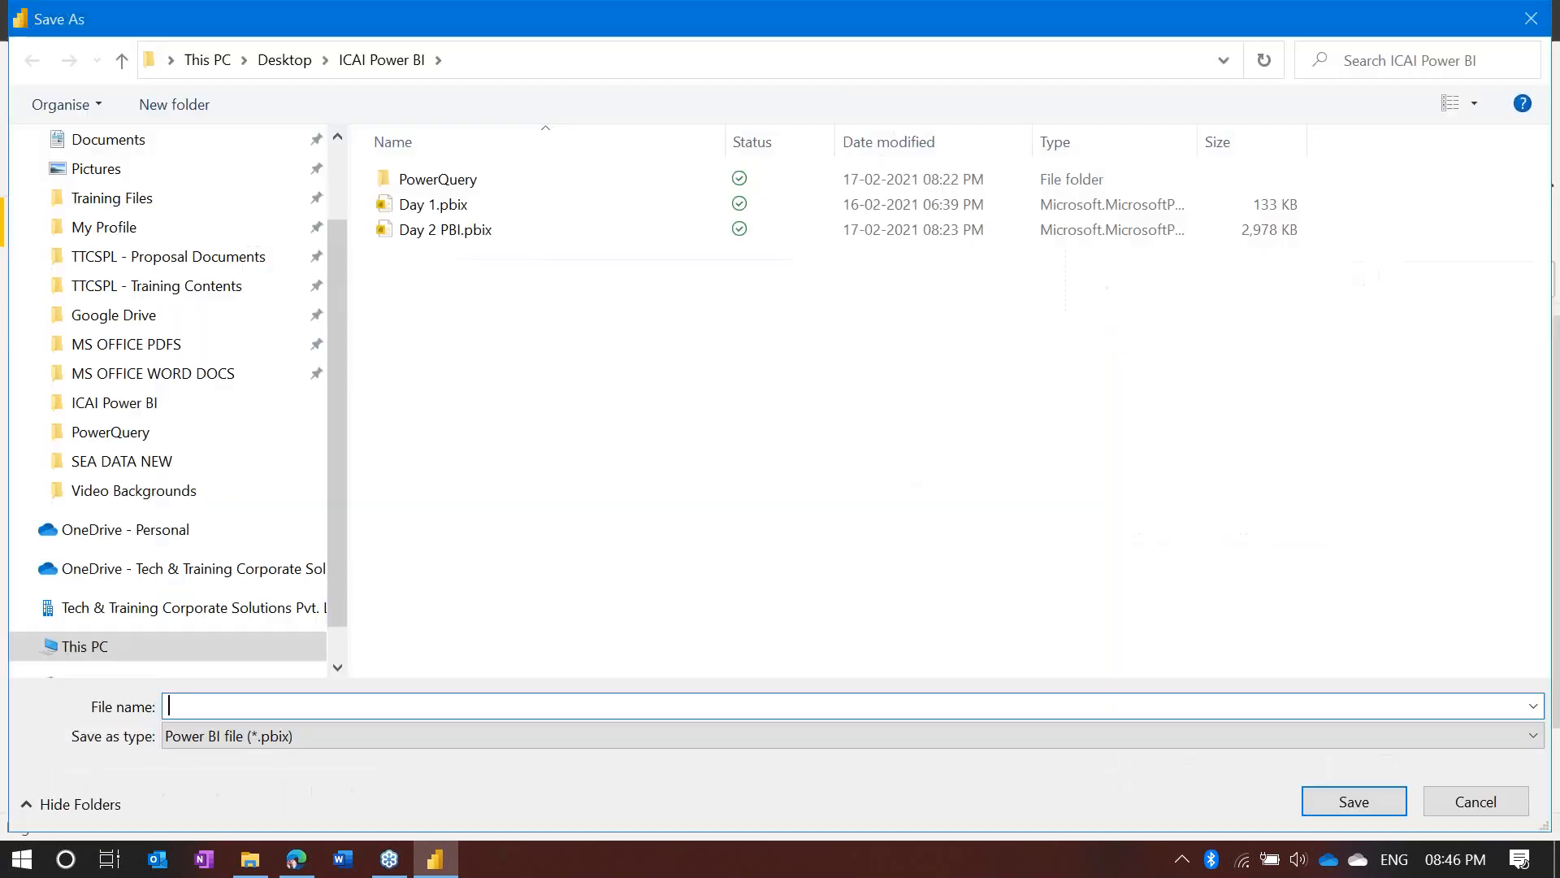
pyautogui.write('Visualtion')
pyautogui.press('Return')
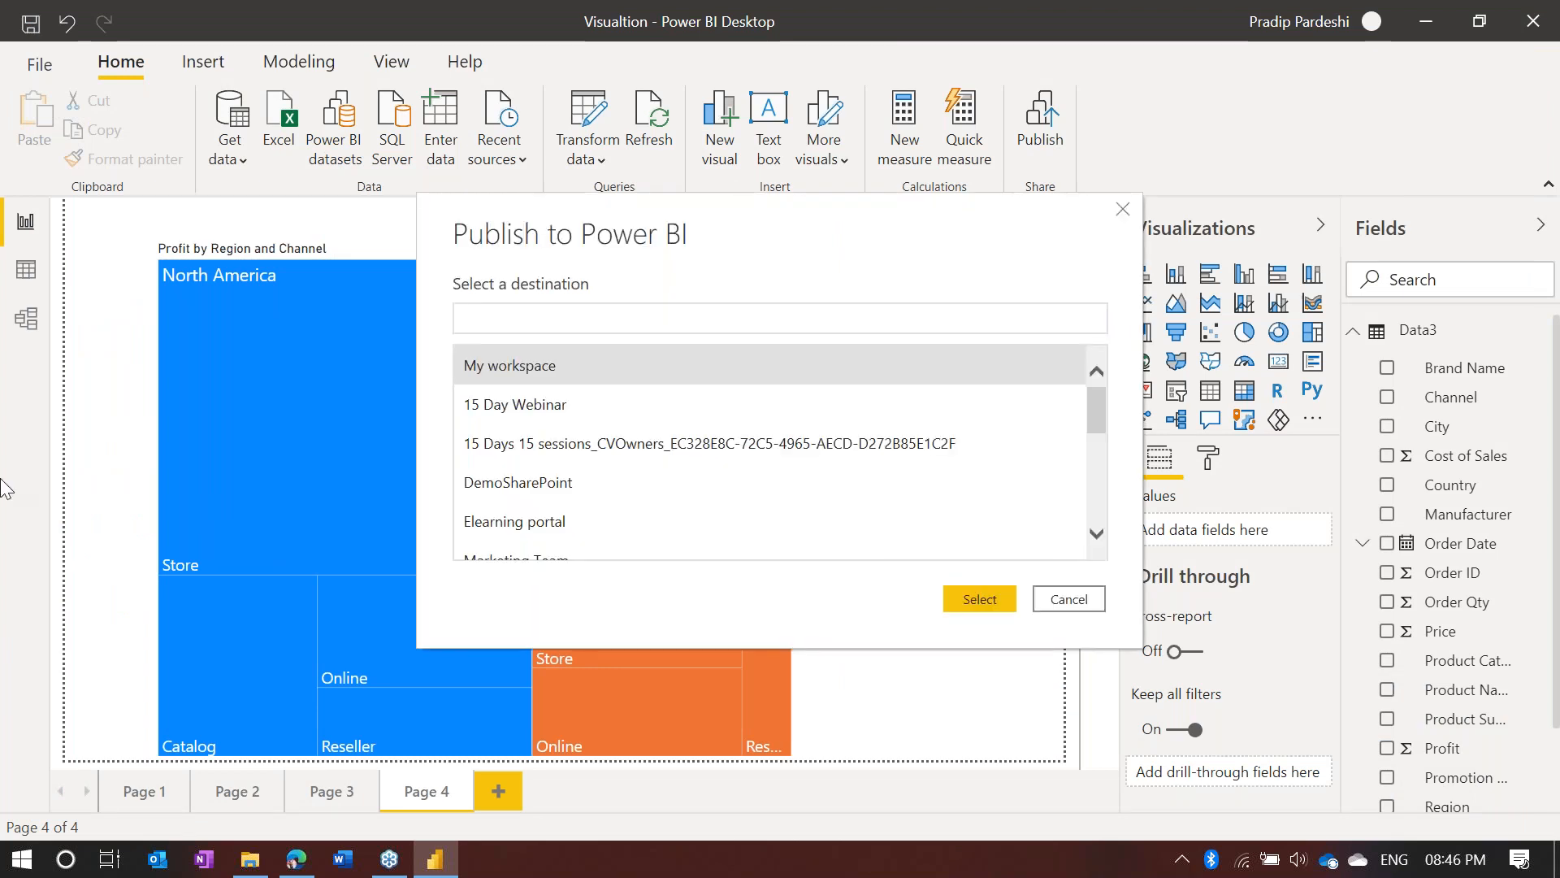
# Step: Choose DemoSharePoint as the publish destination workspace and confirm the selection
pyautogui.click(834, 451)
pyautogui.scroll(-2, 834, 452)
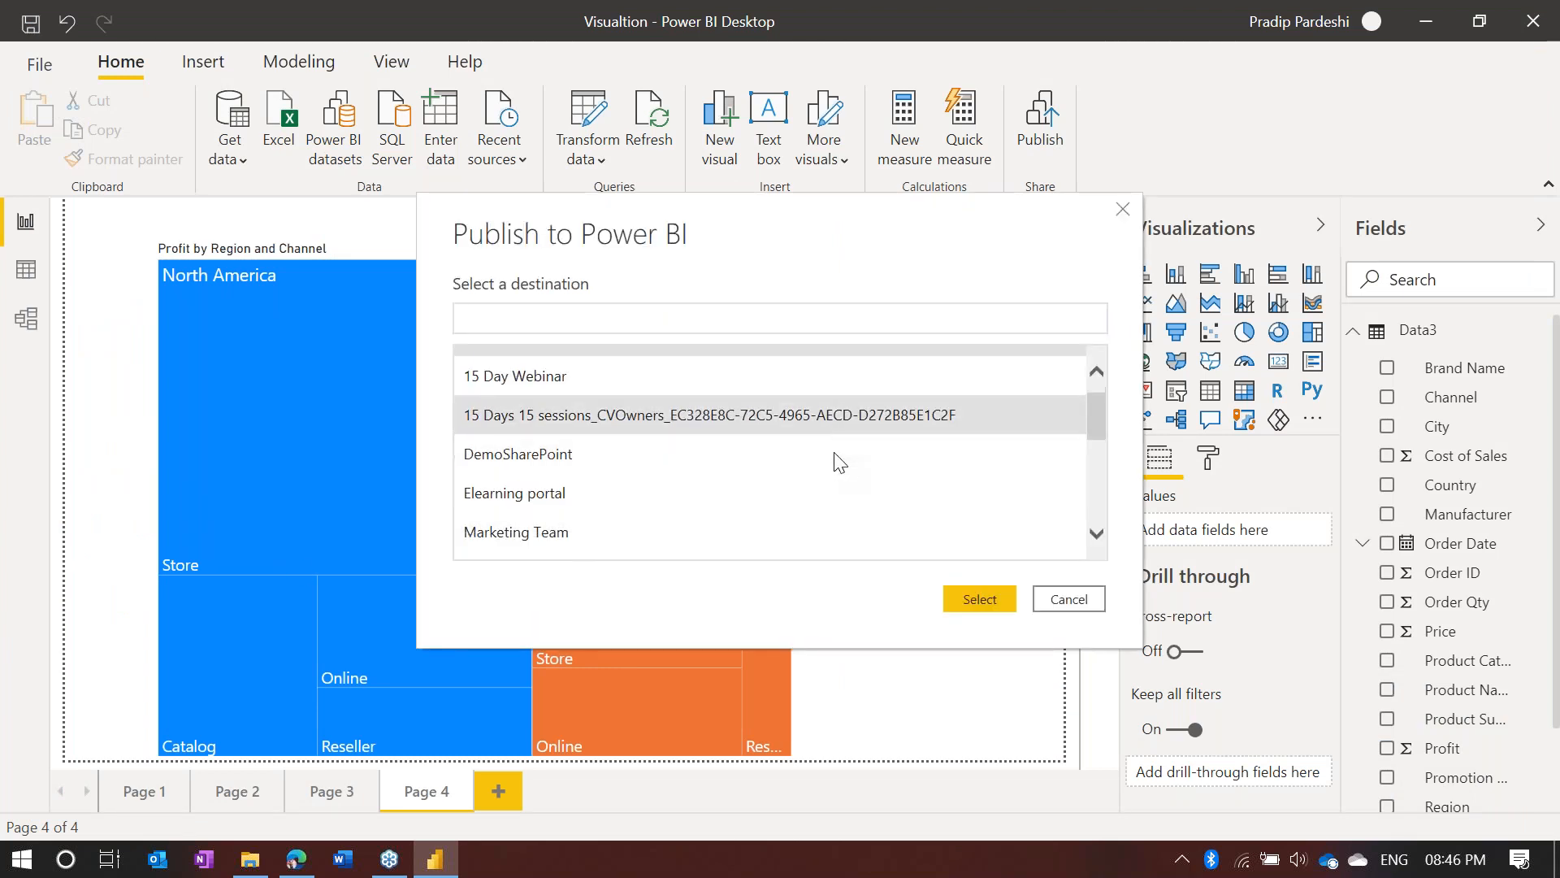
pyautogui.scroll(2, 835, 455)
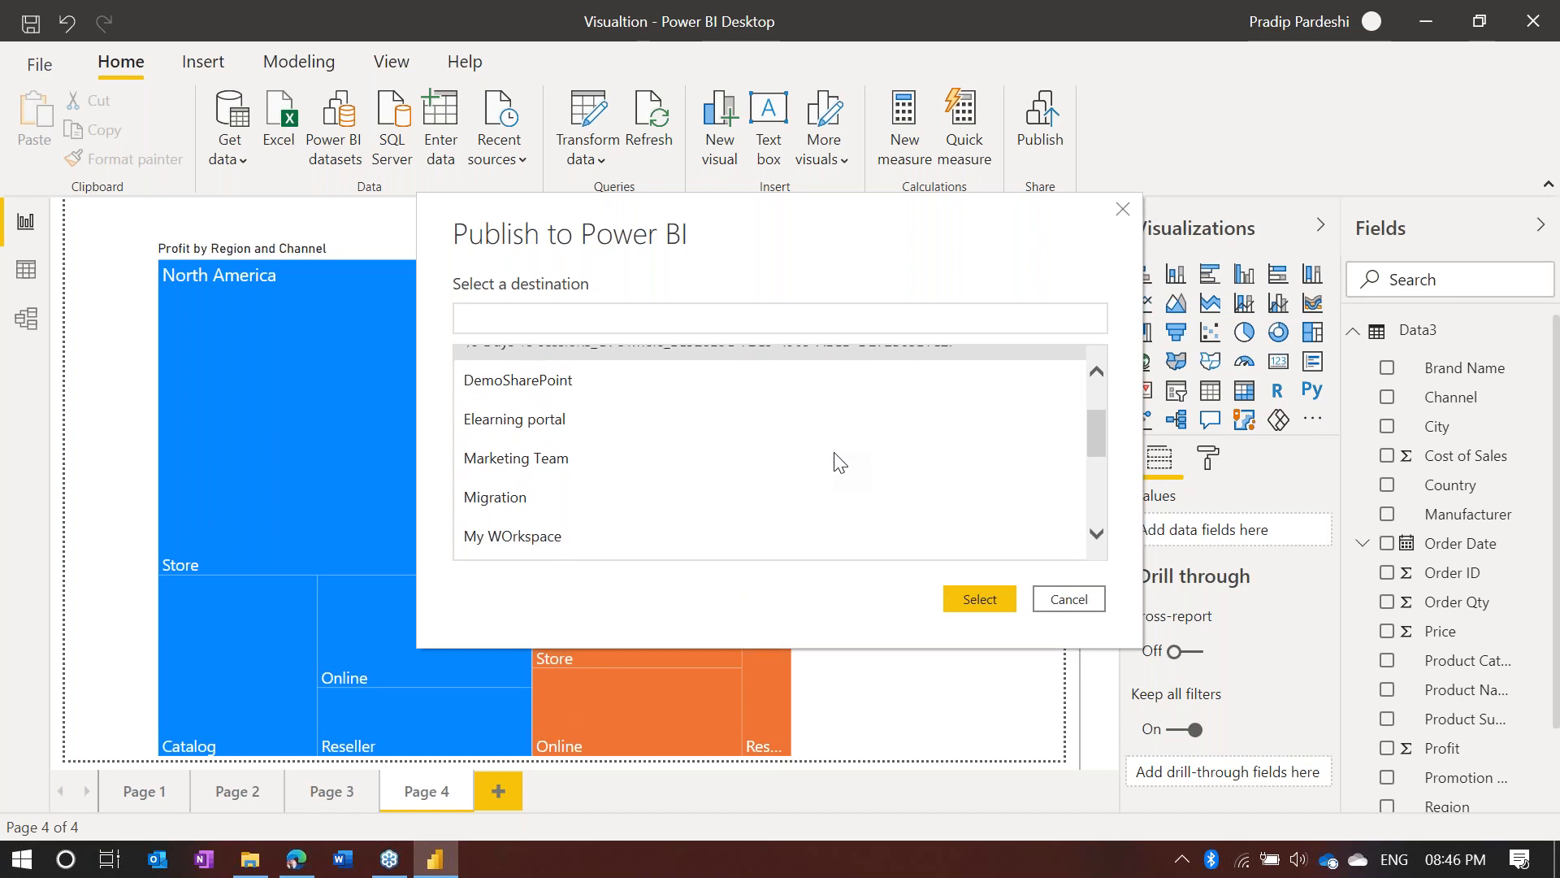
pyautogui.scroll(-2, 836, 455)
pyautogui.scroll(-5, 840, 461)
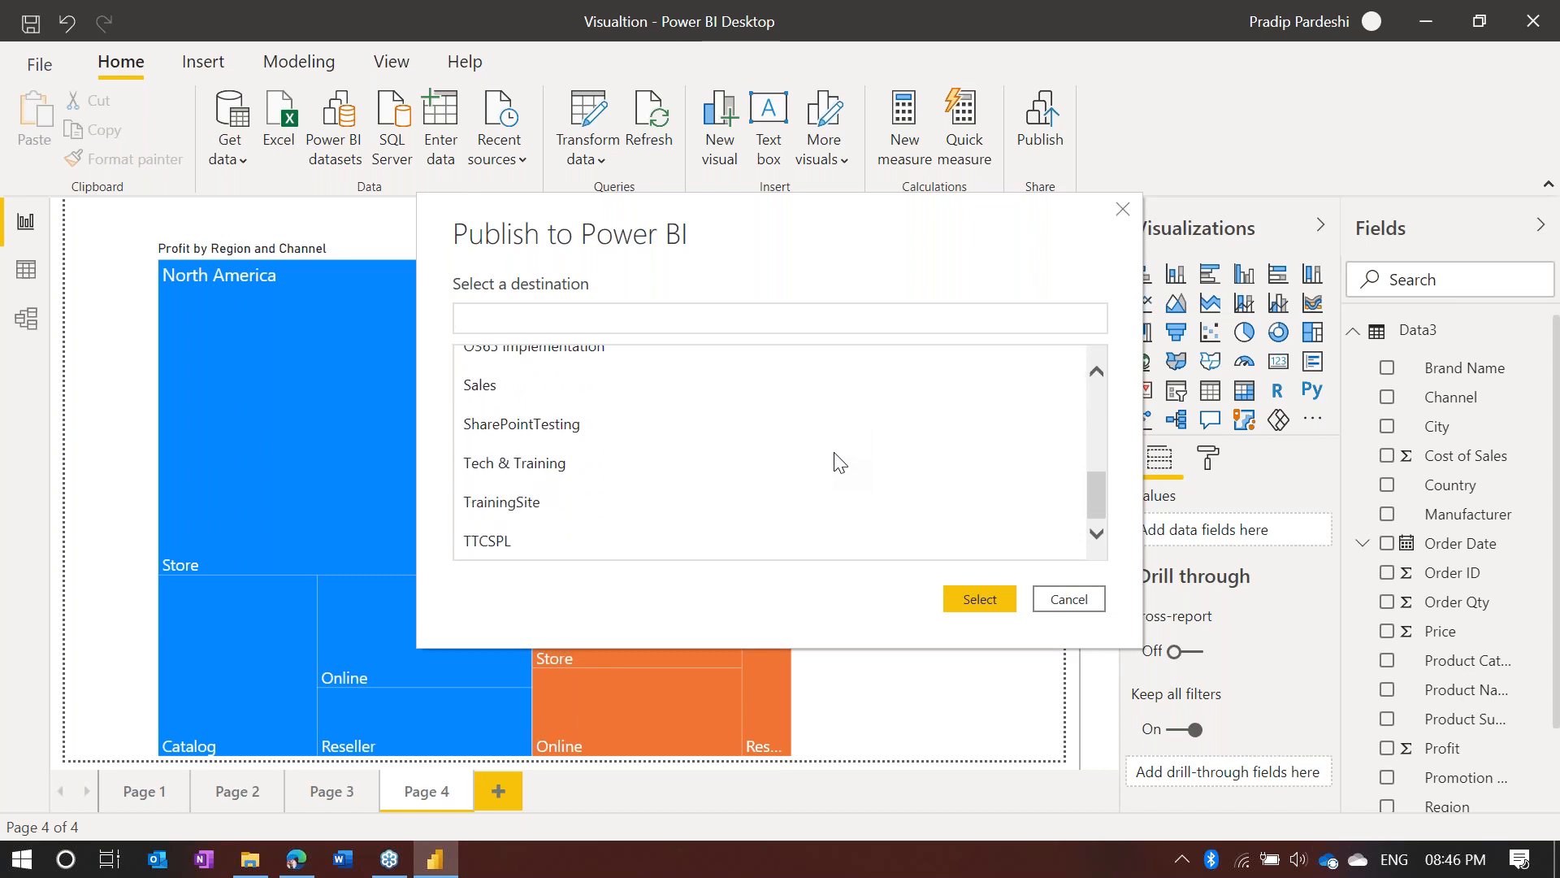
pyautogui.scroll(6, 839, 462)
pyautogui.scroll(-2, 839, 461)
pyautogui.scroll(-4, 839, 462)
pyautogui.scroll(-2, 840, 462)
pyautogui.scroll(8, 839, 462)
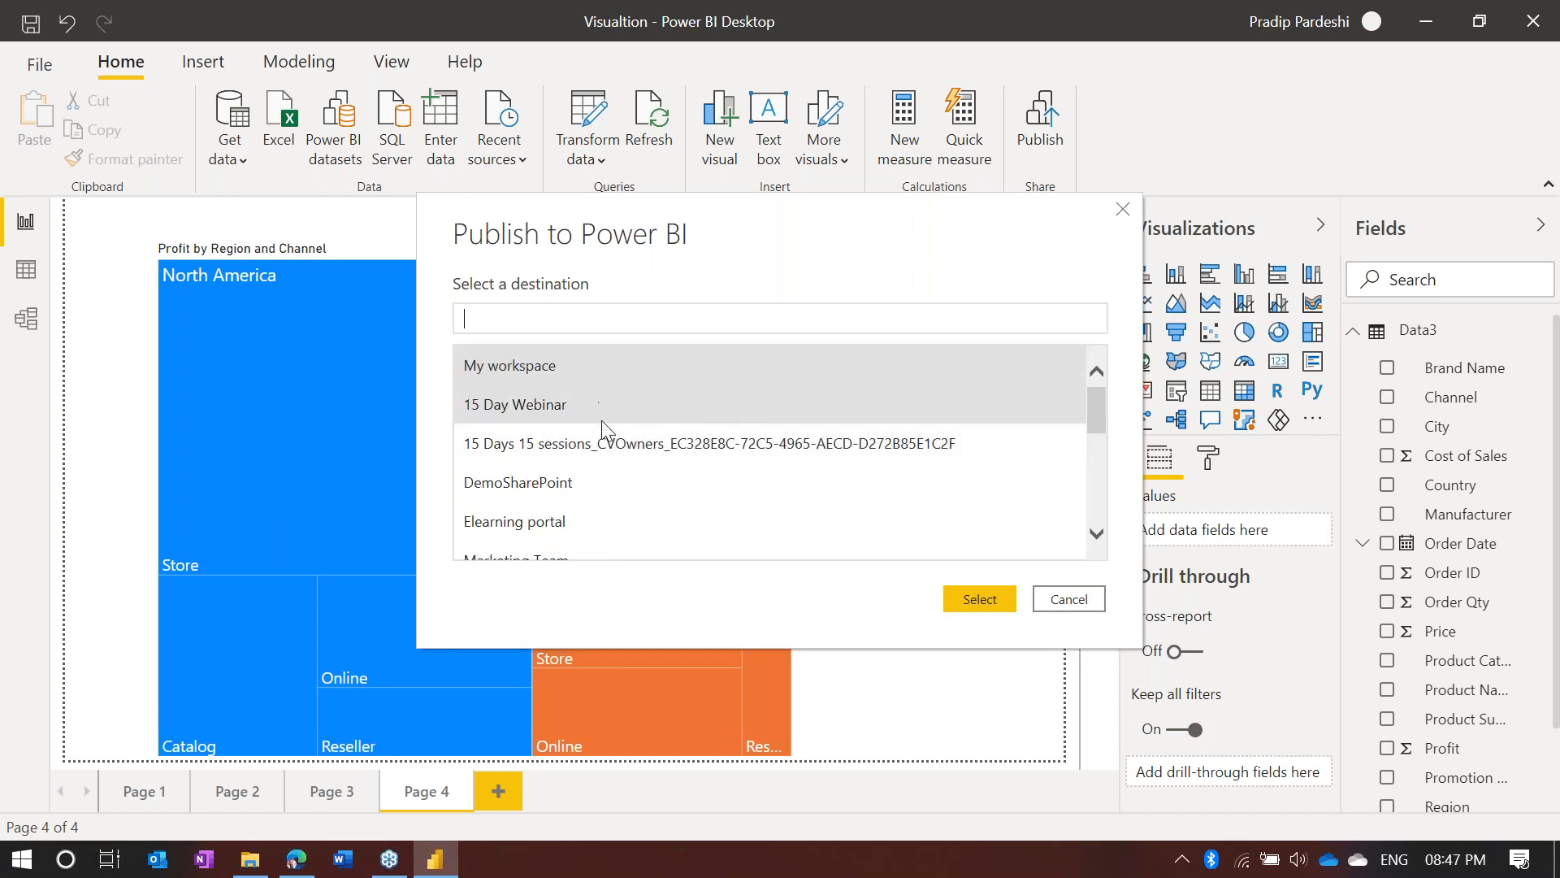
pyautogui.click(590, 482)
pyautogui.scroll(-1, 590, 480)
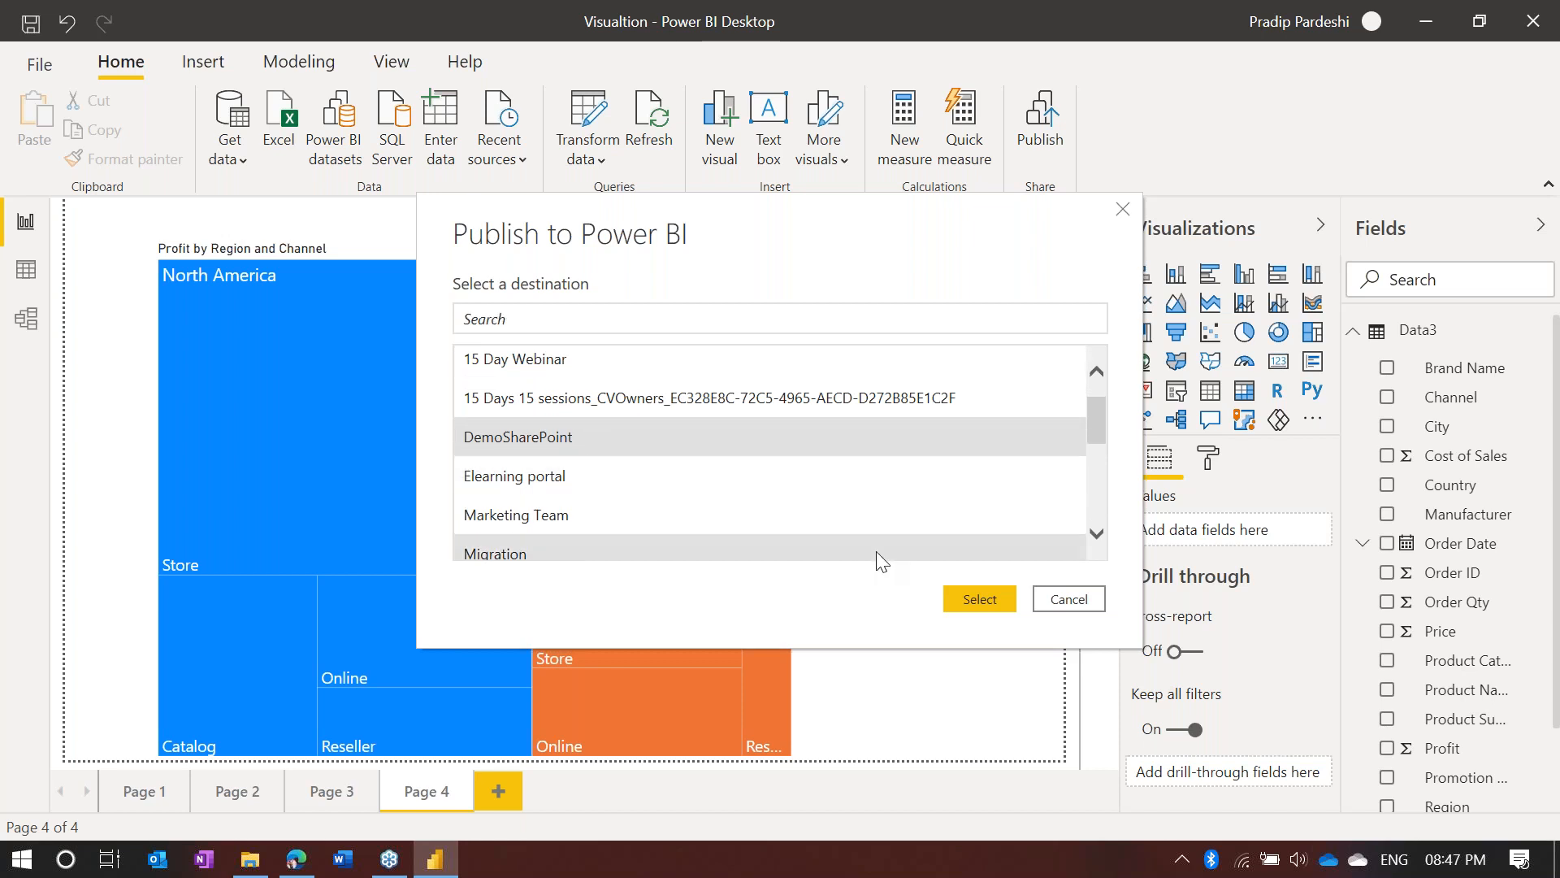
pyautogui.click(979, 597)
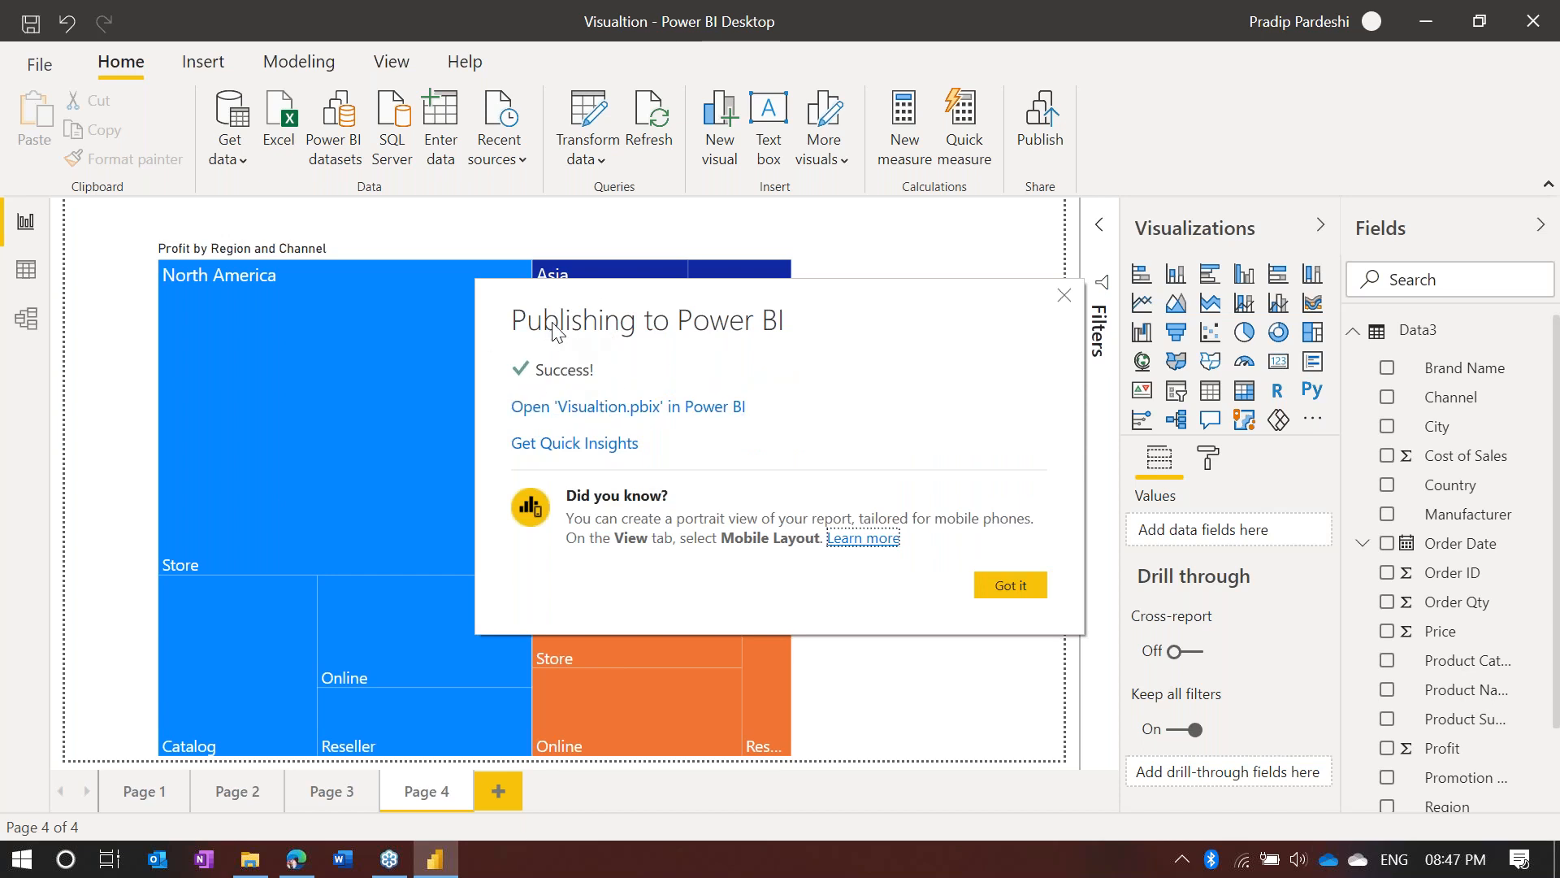
# Step: Switch to the web browser, open a new tab and go to powerbi.com
pyautogui.click(297, 859)
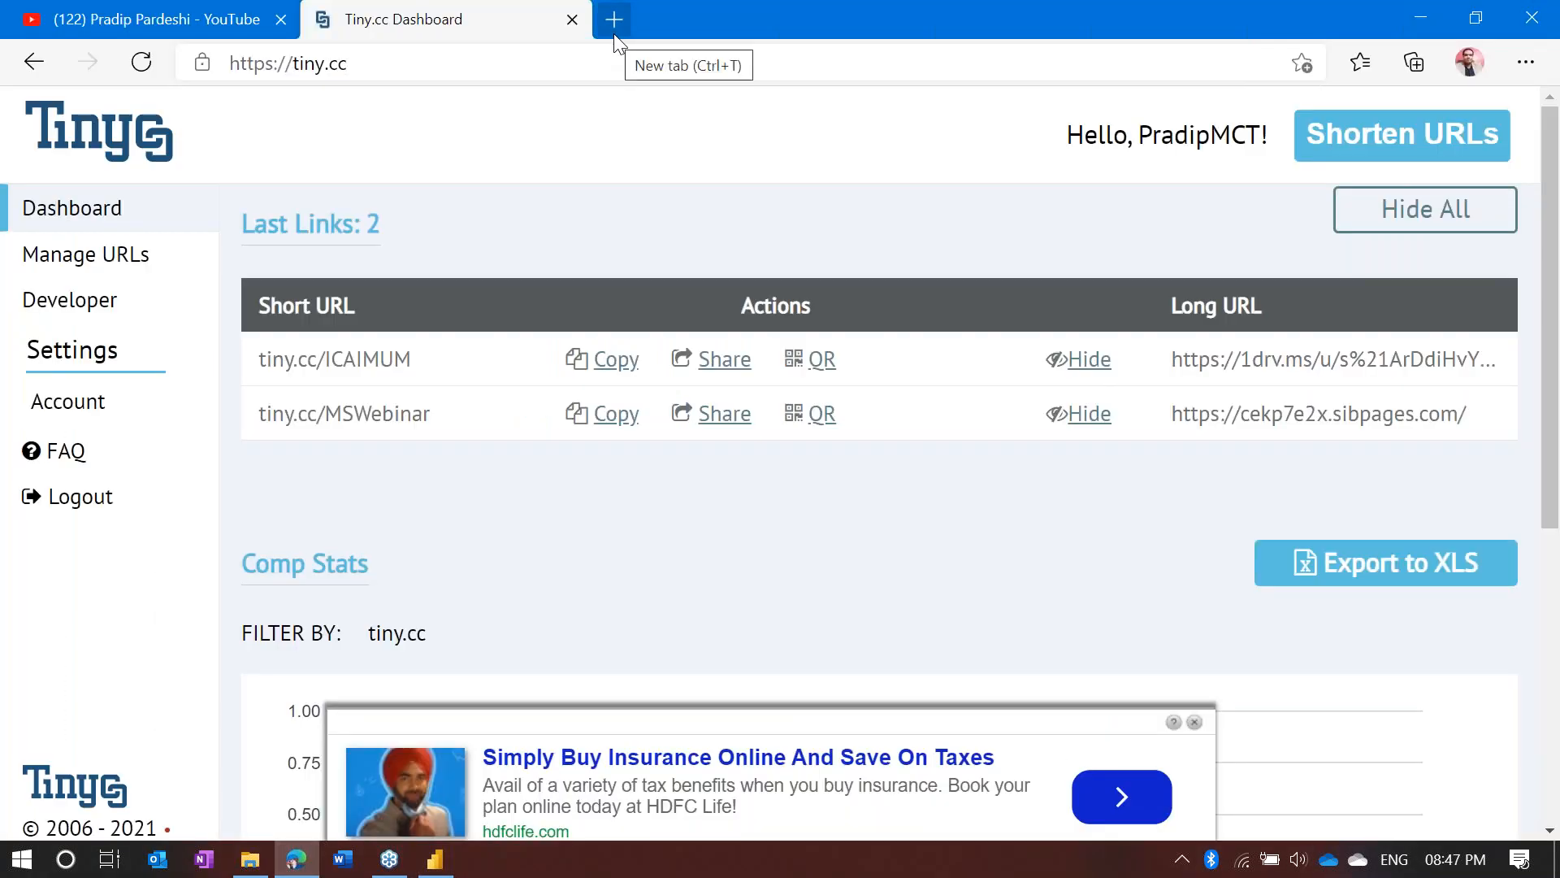
pyautogui.click(614, 35)
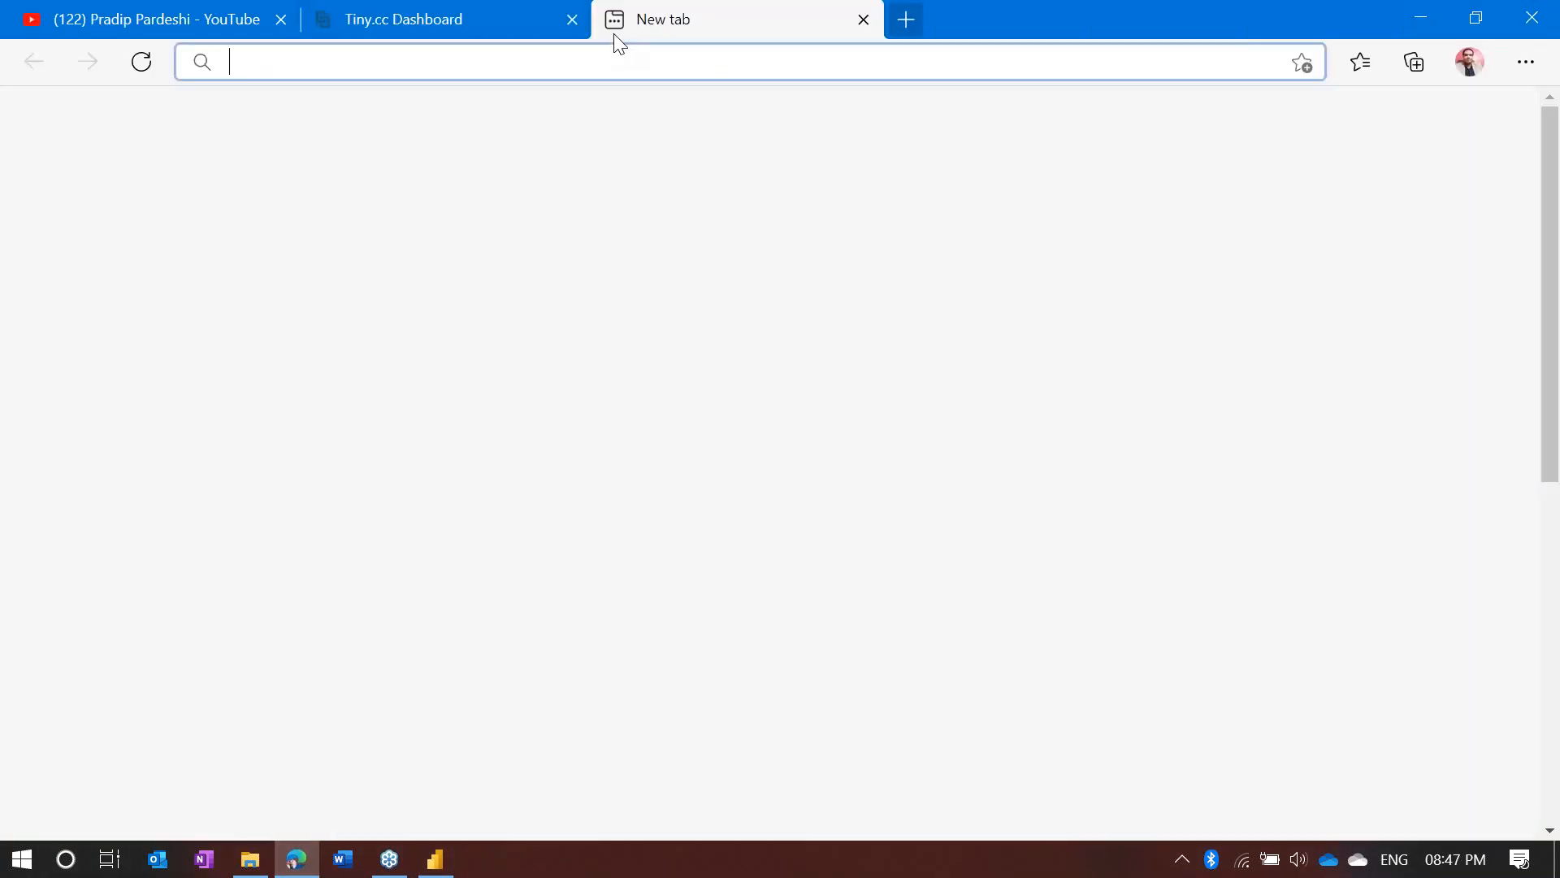
pyautogui.write('port')
pyautogui.press('Return')
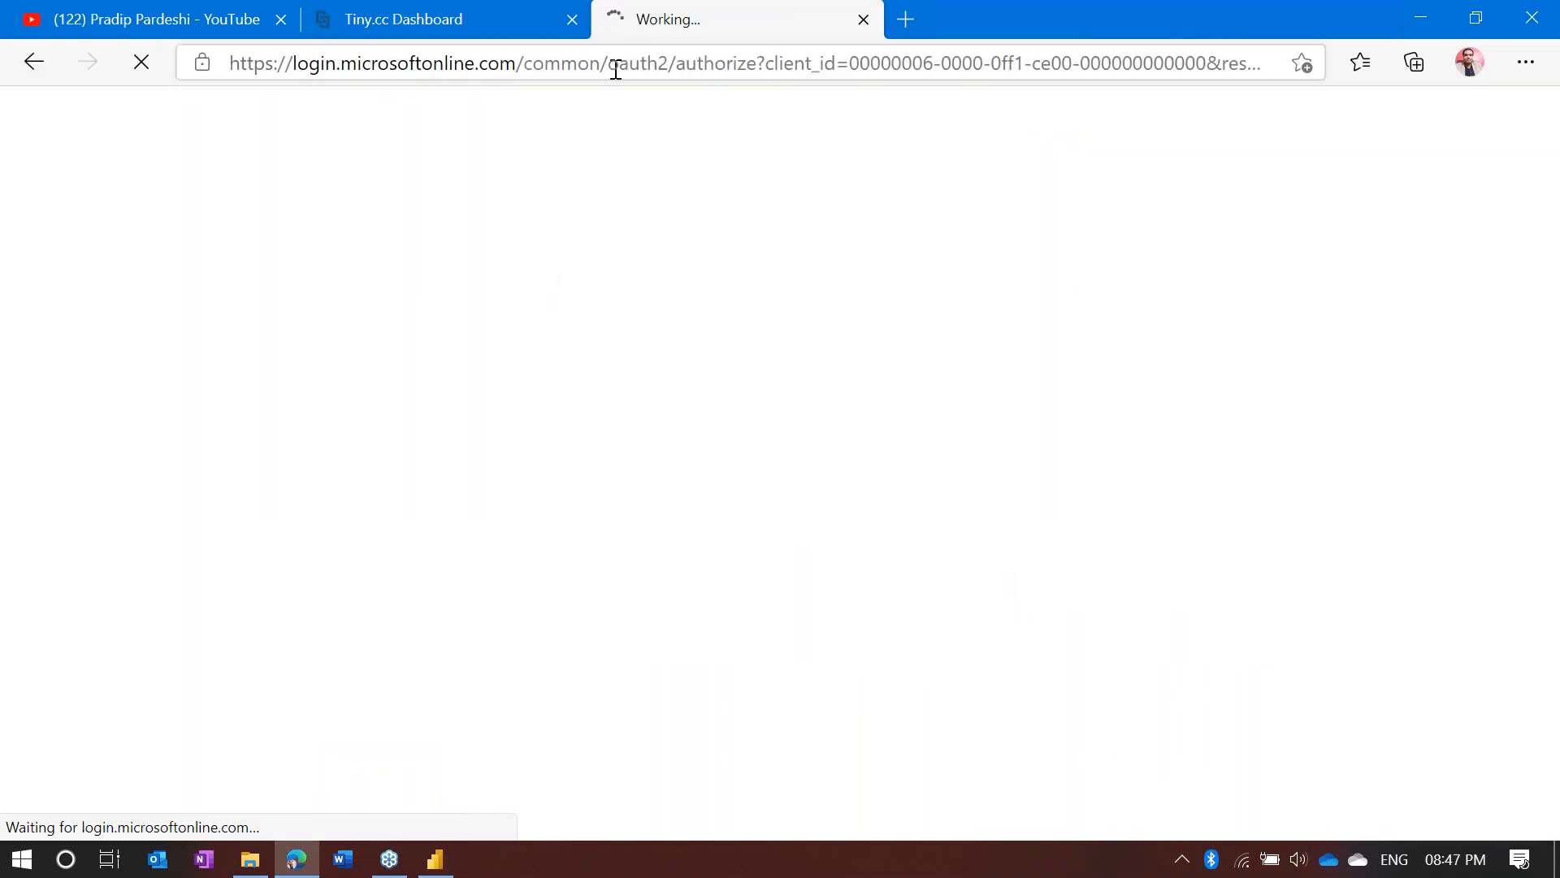
pyautogui.click(613, 63)
pyautogui.write('powerbi.co')
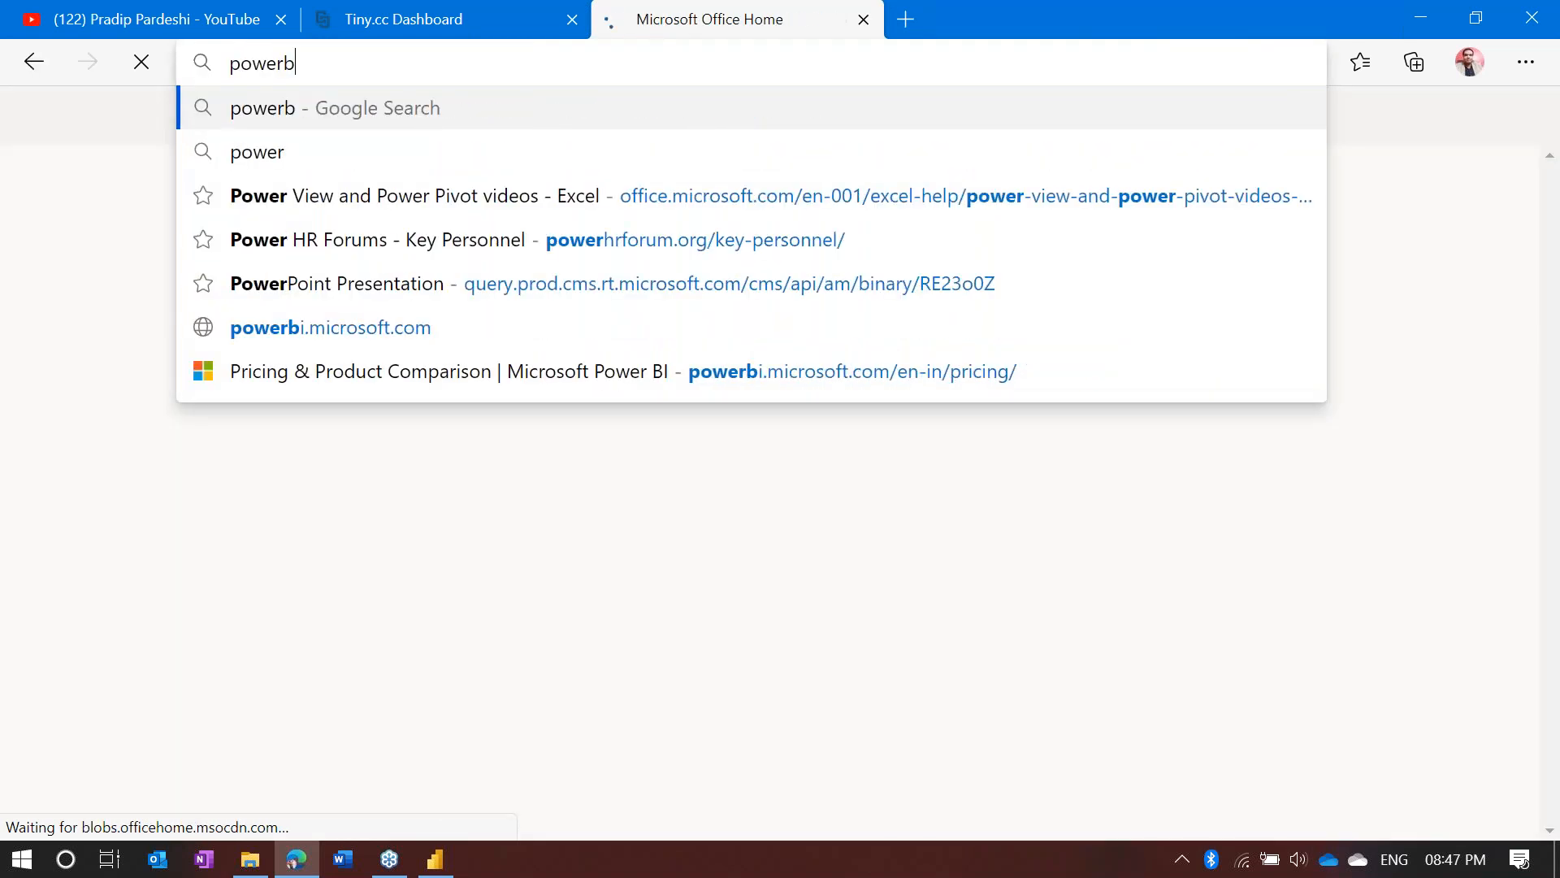
pyautogui.write('m')
pyautogui.press('Return')
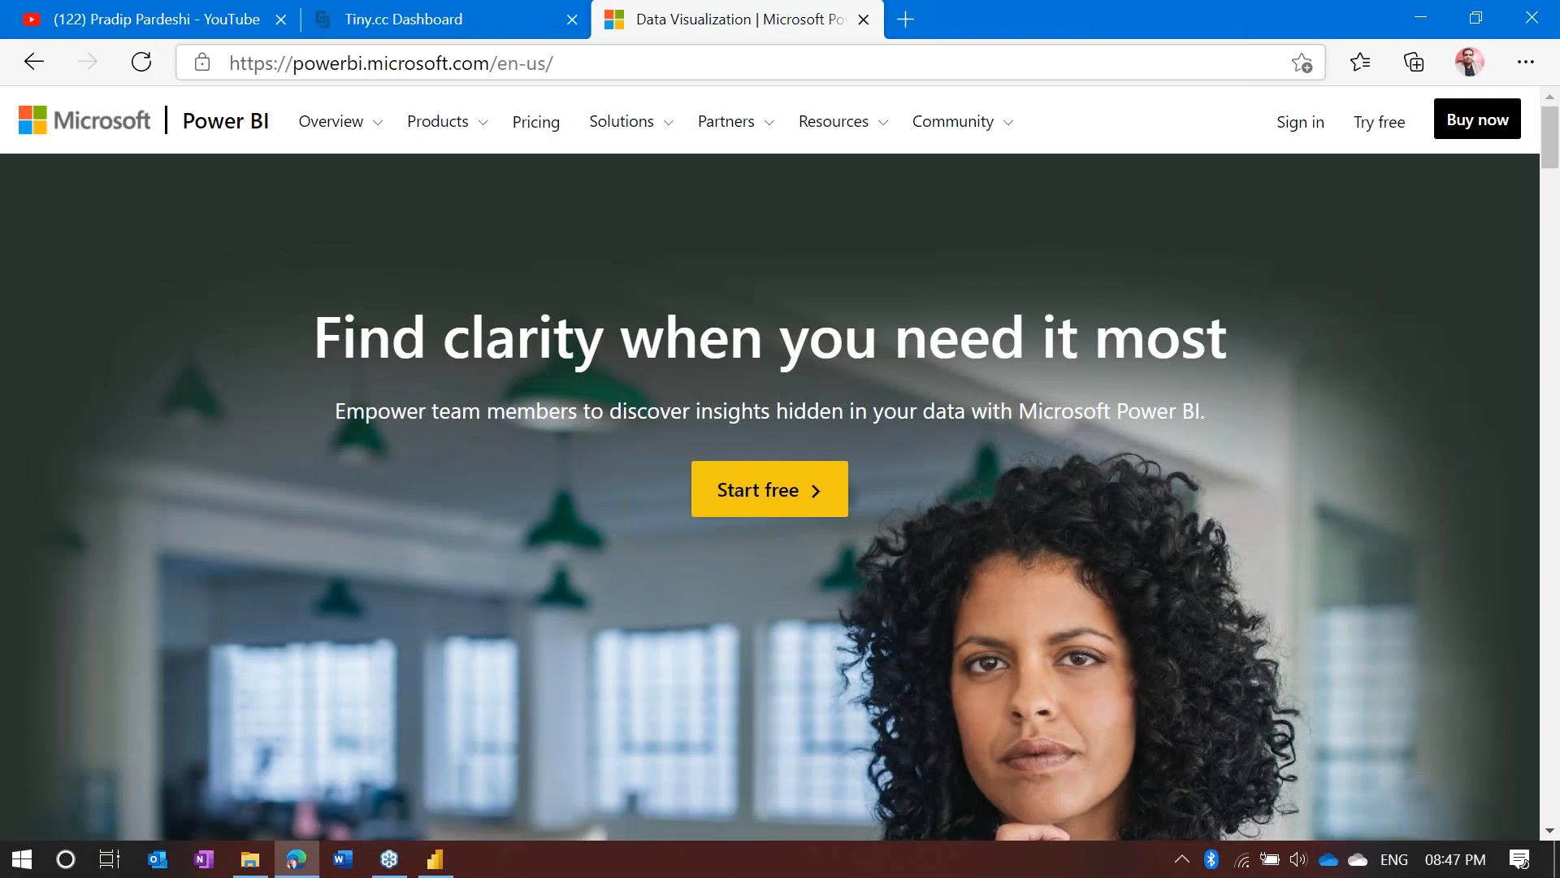
# Step: Sign in to the Power BI service and open the DemoSharePoint workspace from the workspaces list
pyautogui.click(1305, 130)
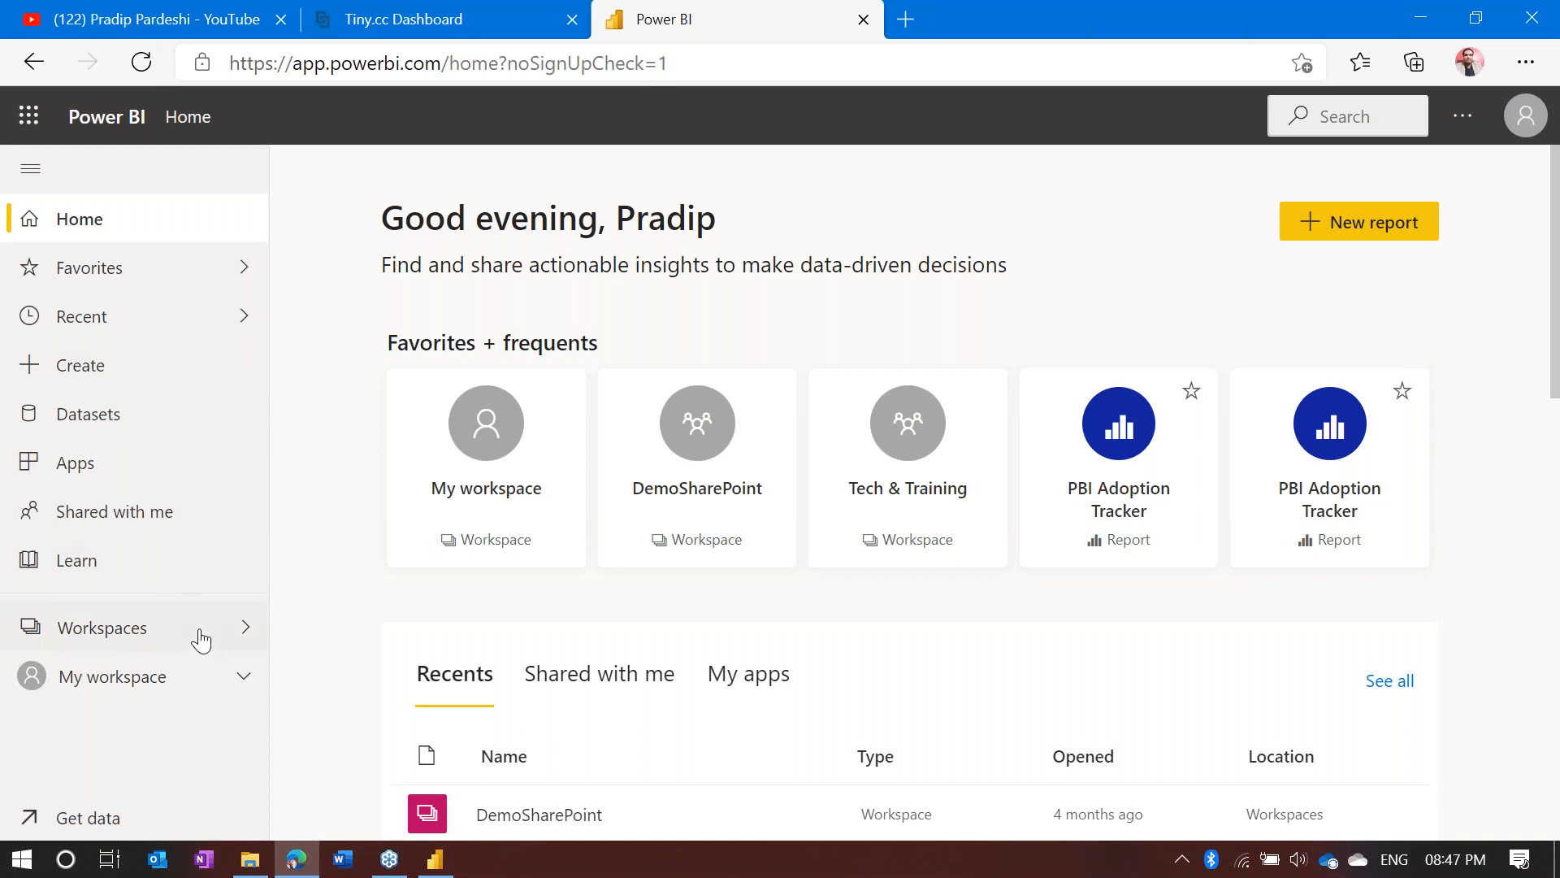
pyautogui.click(244, 629)
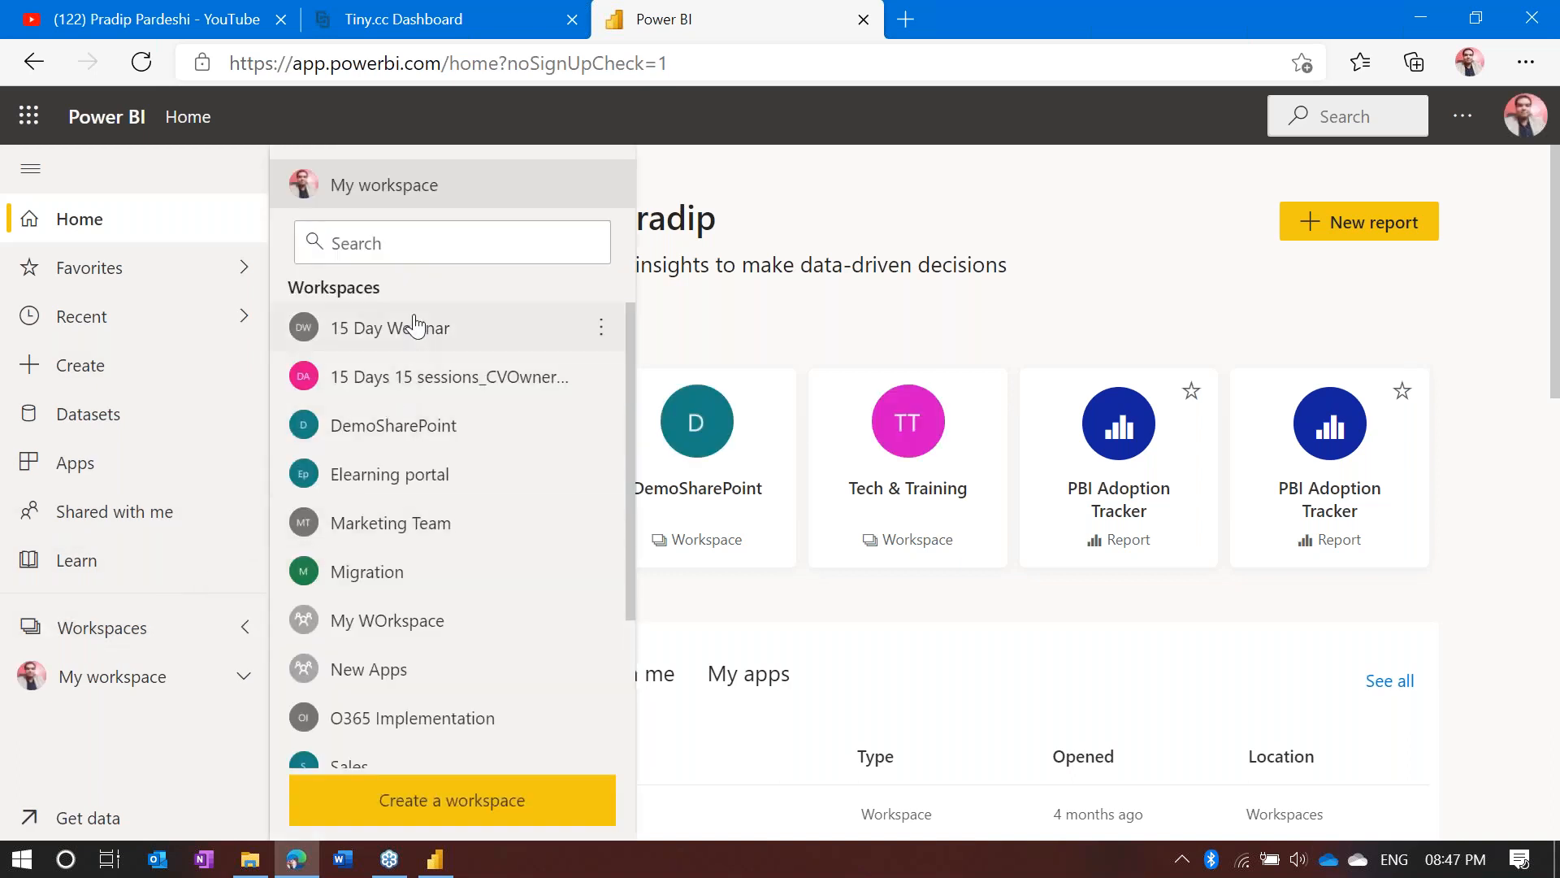
pyautogui.click(406, 443)
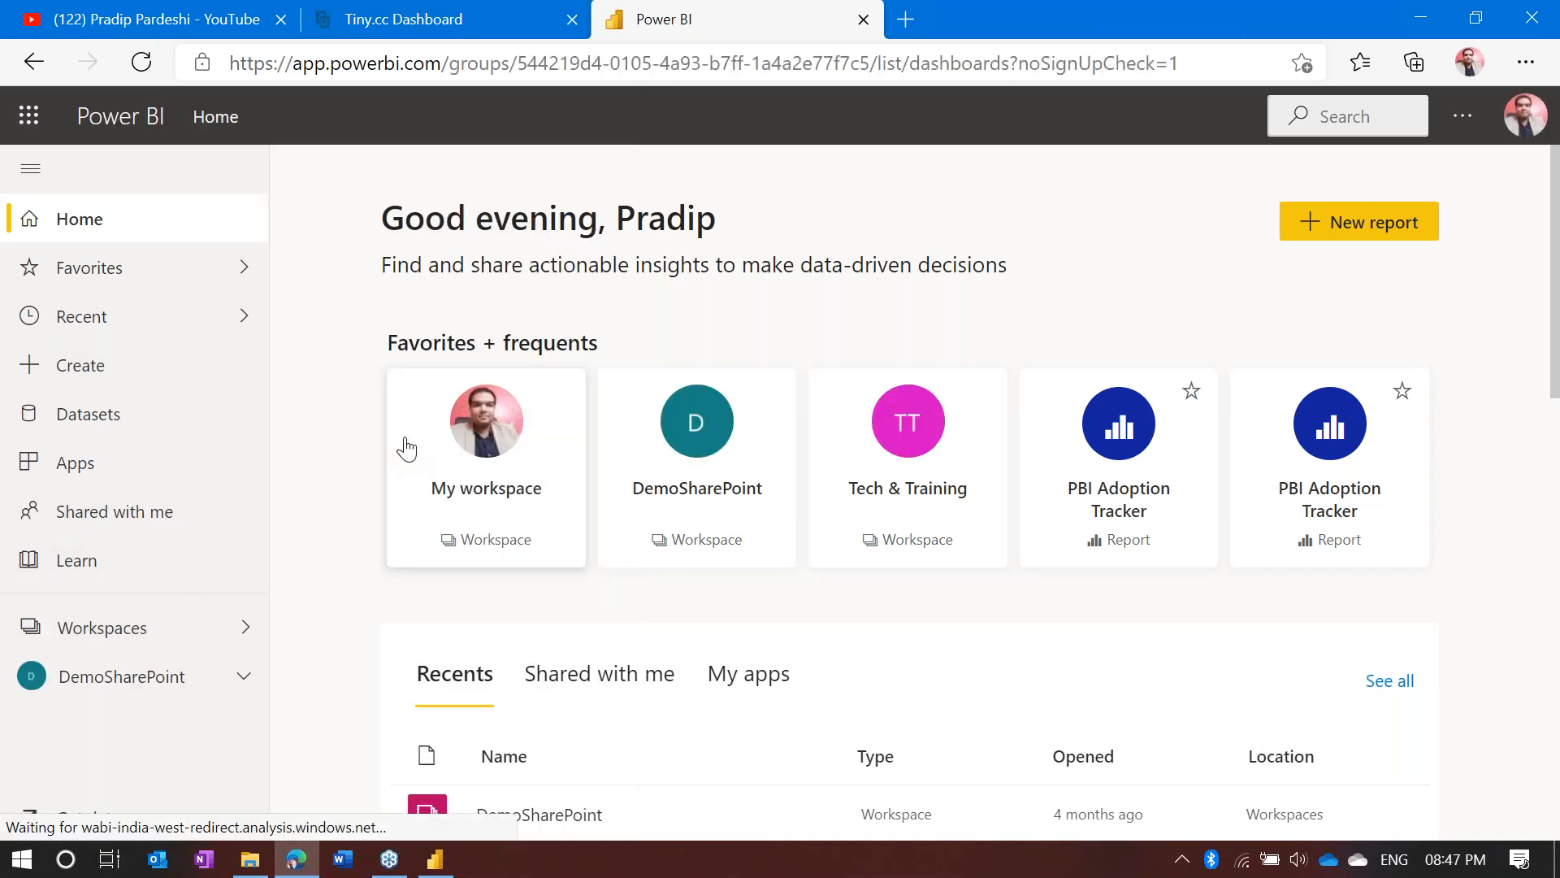
# Step: Open the Visualtion report from the DemoSharePoint workspace content list
pyautogui.scroll(-1, 406, 581)
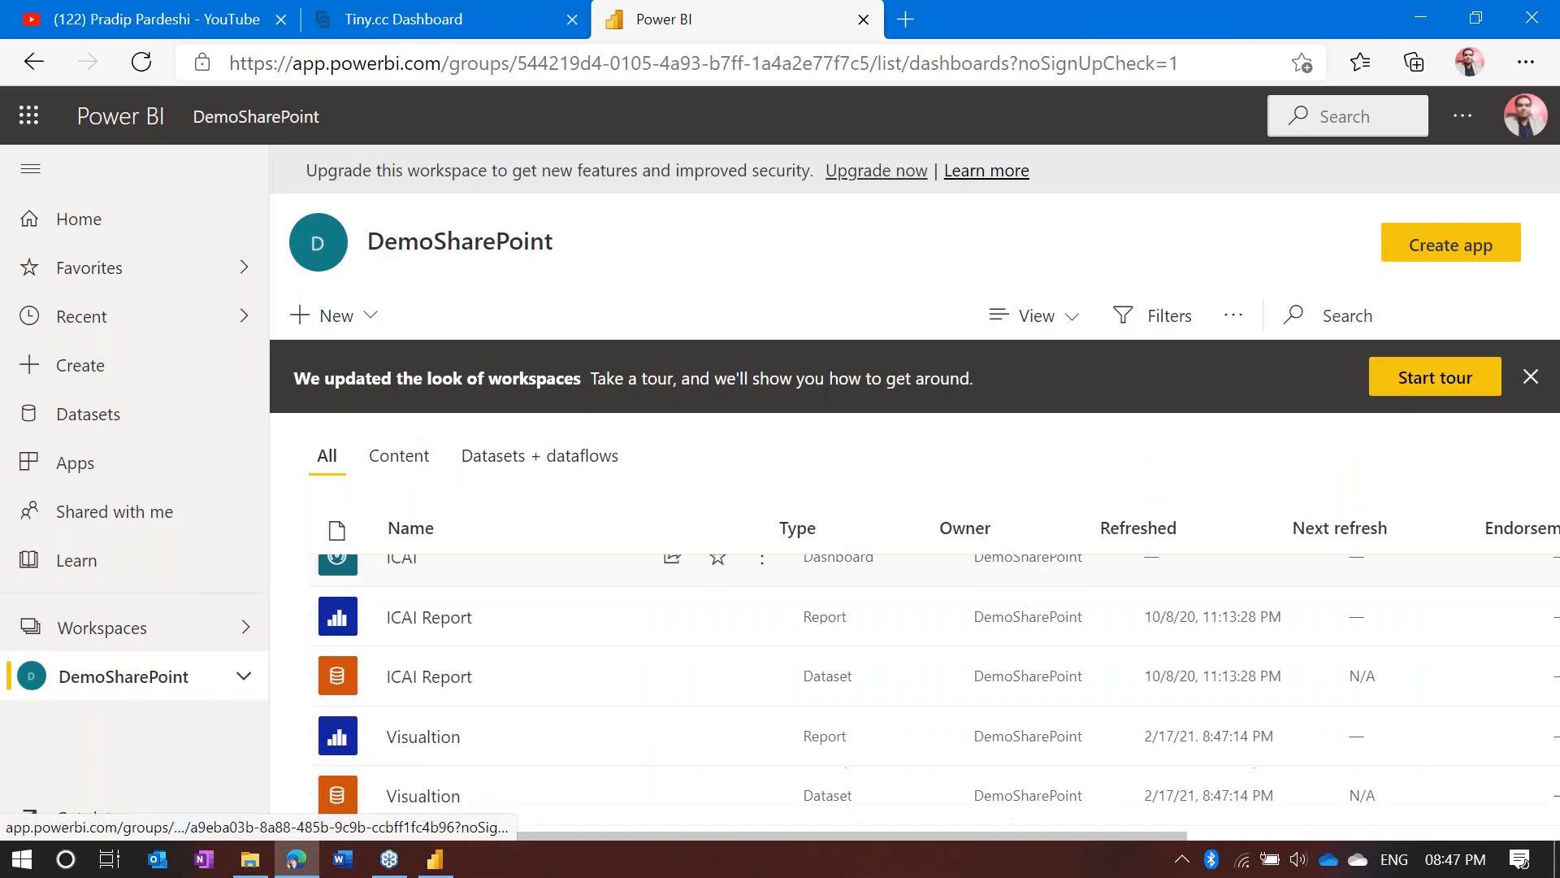
pyautogui.scroll(1, 550, 619)
pyautogui.scroll(-1, 550, 620)
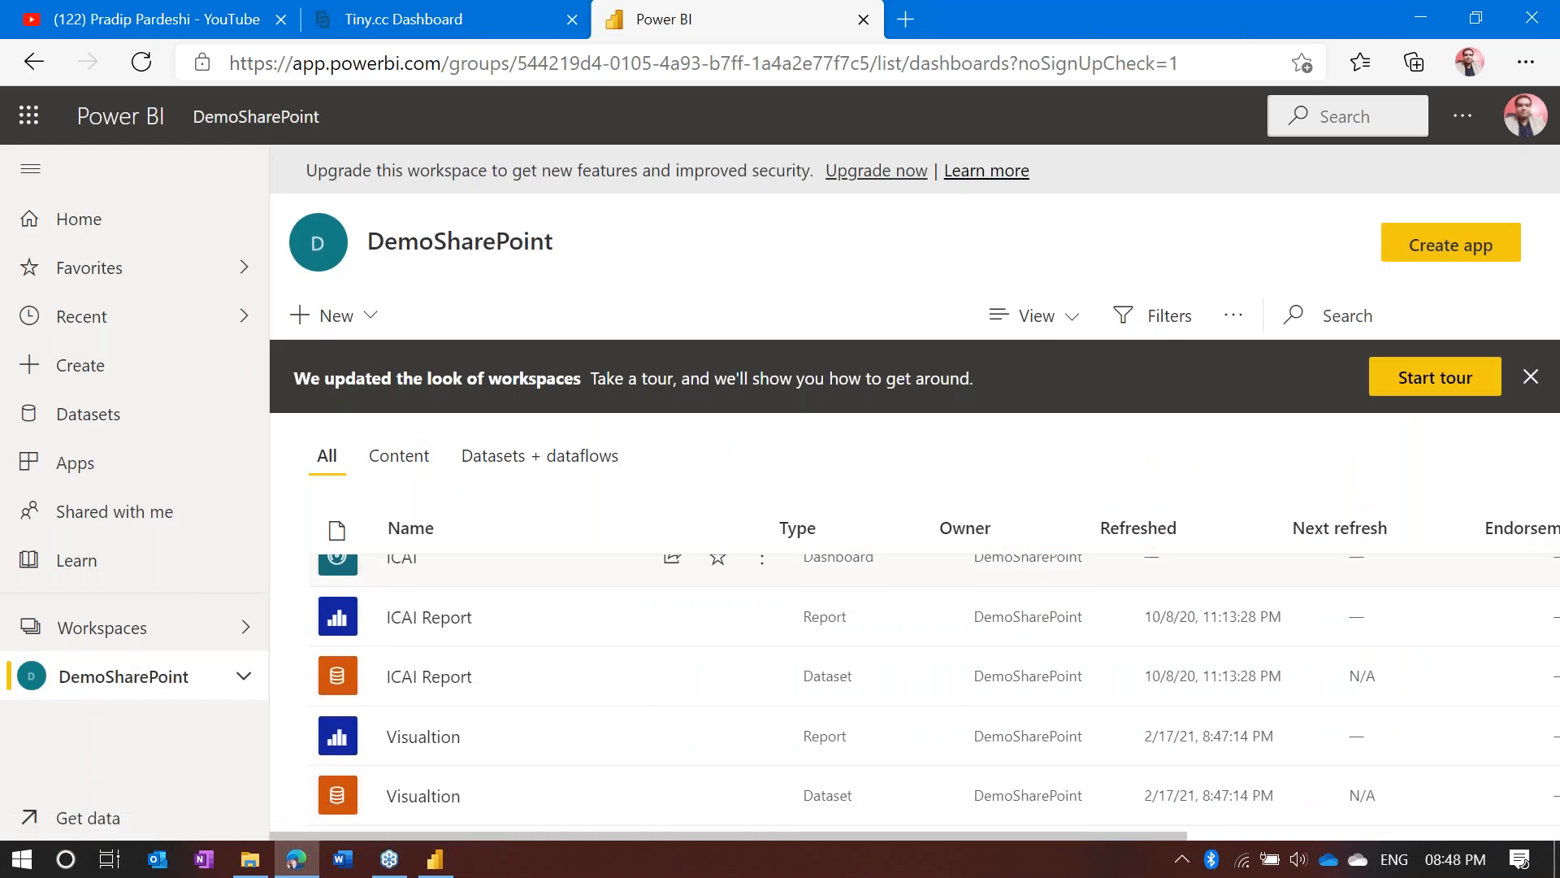
pyautogui.click(423, 740)
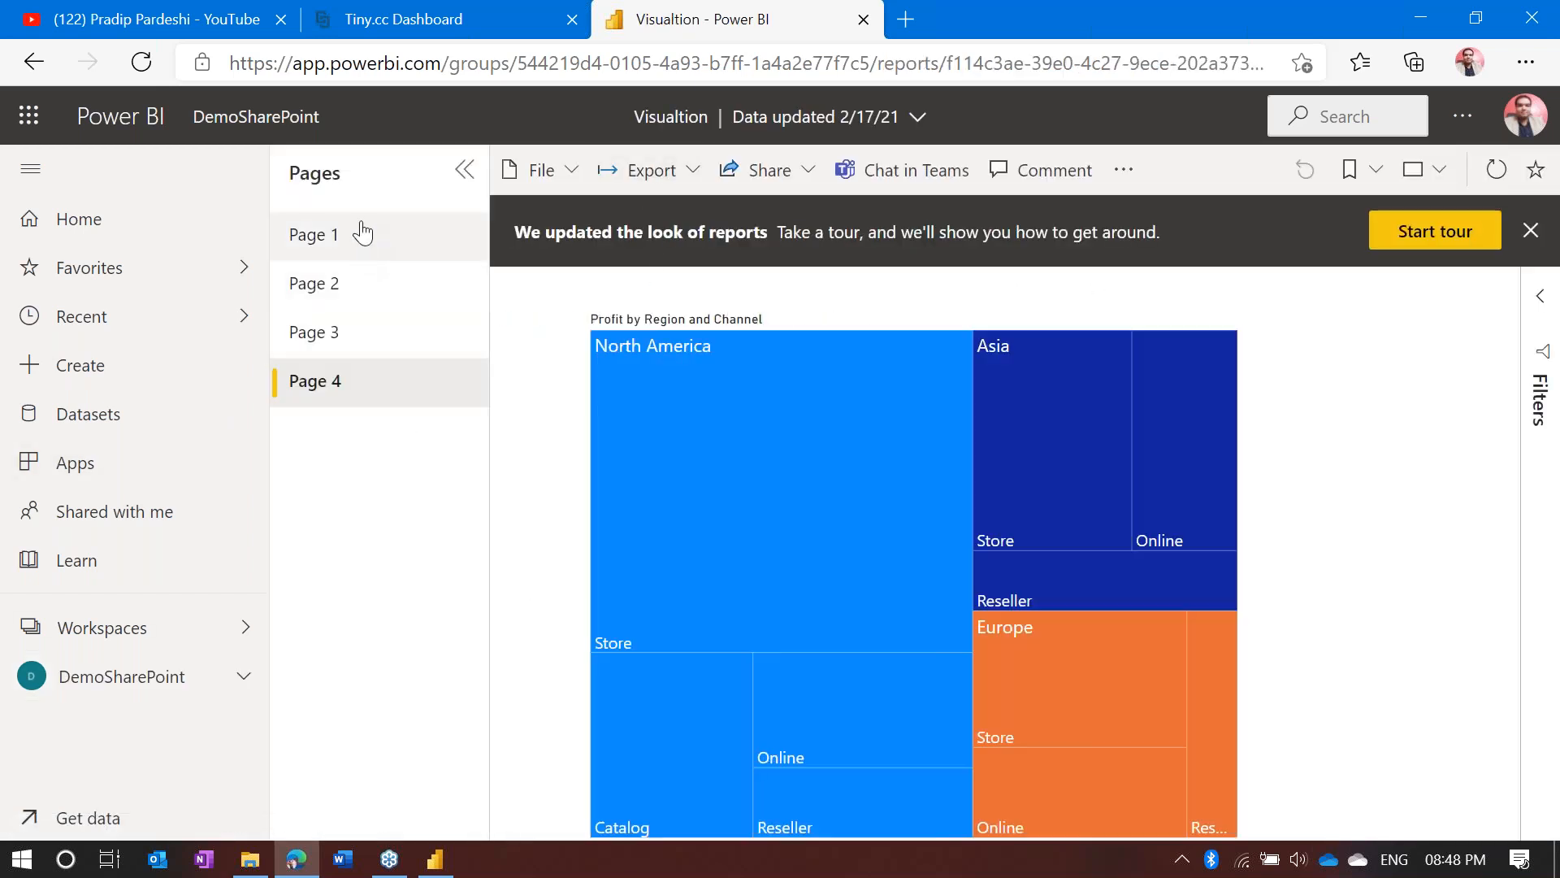
# Step: View each of the report's four pages in turn and close the tour banner
pyautogui.click(363, 235)
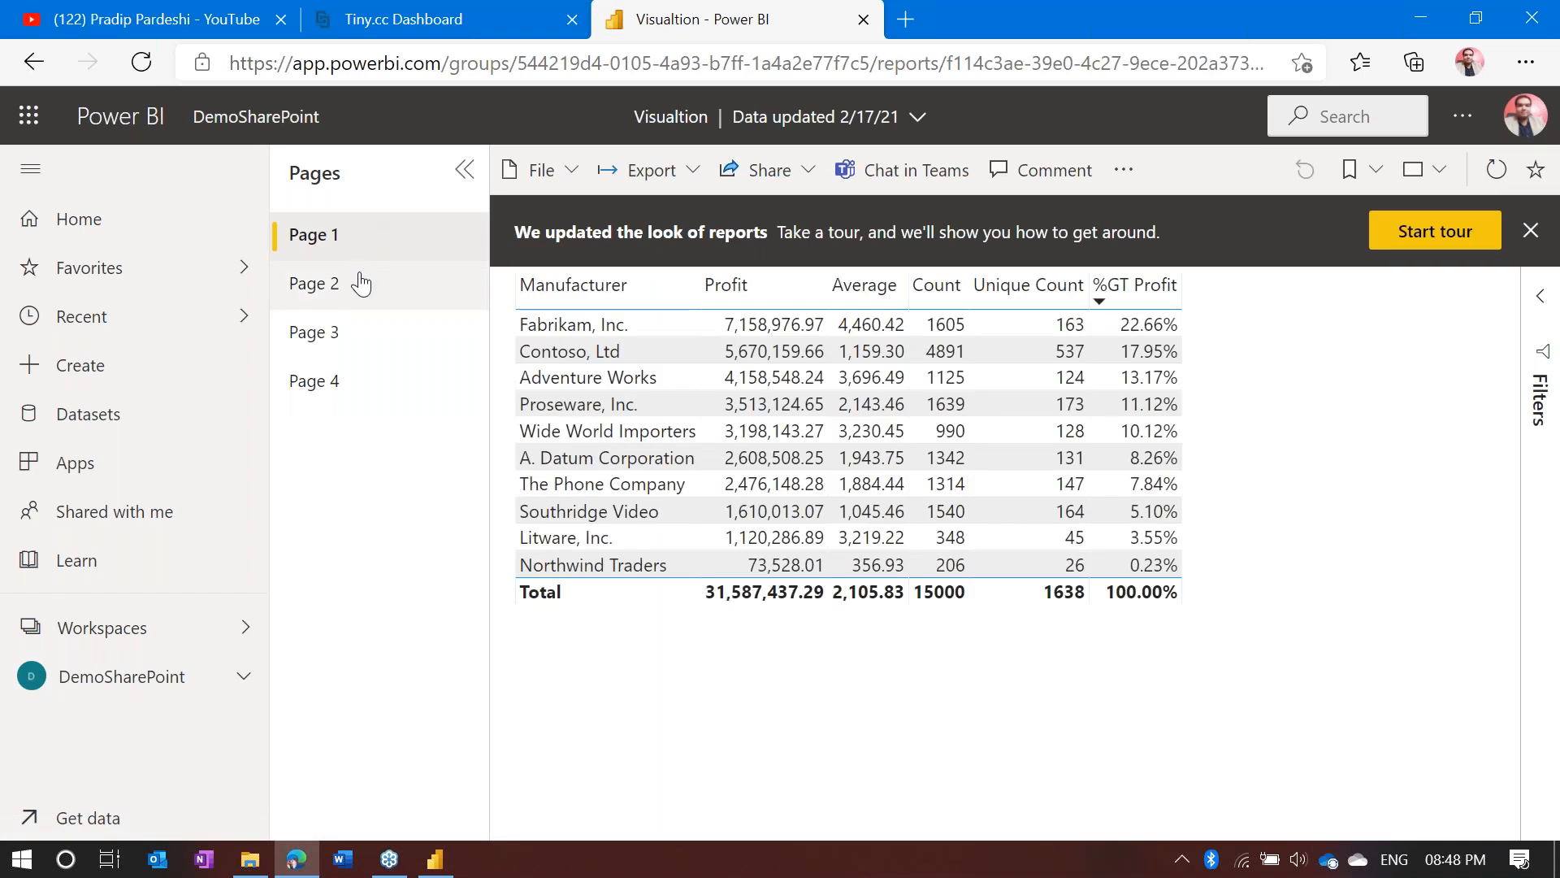
pyautogui.click(361, 285)
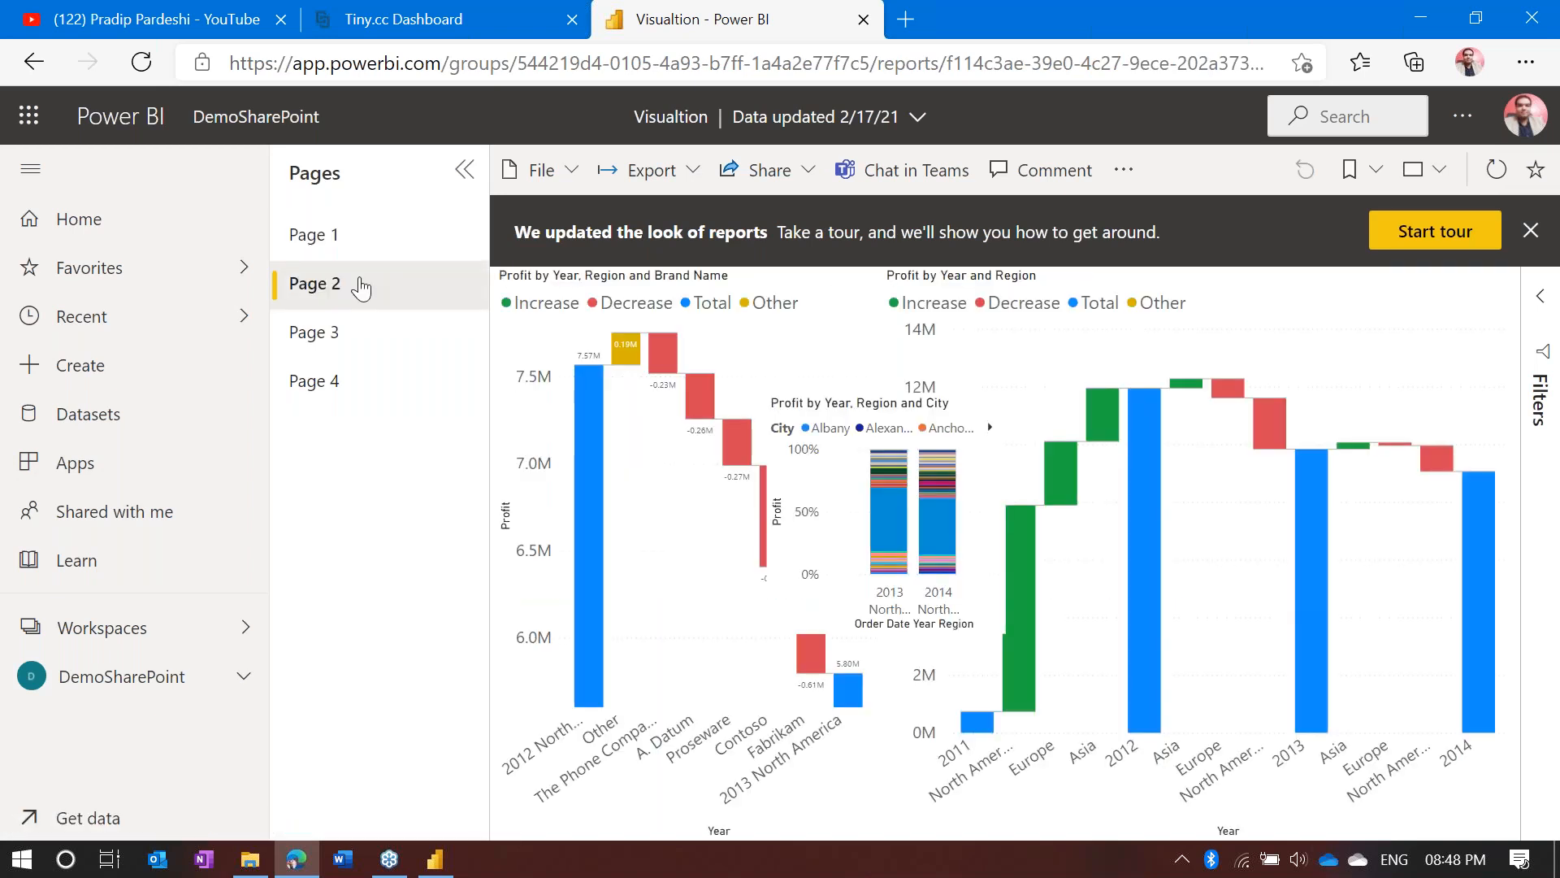
pyautogui.click(364, 328)
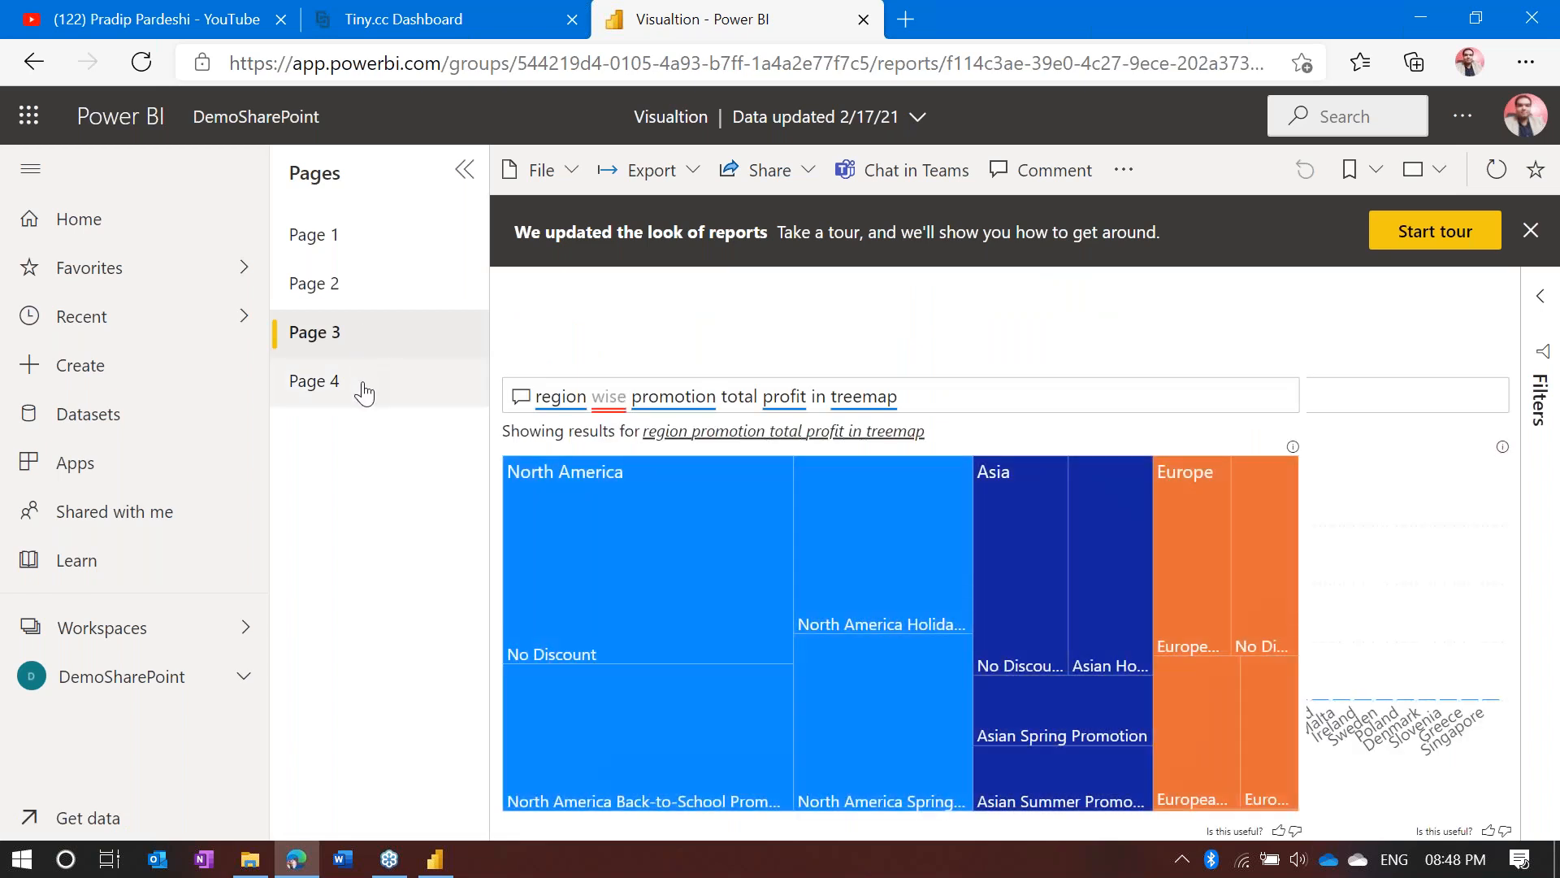
pyautogui.click(360, 390)
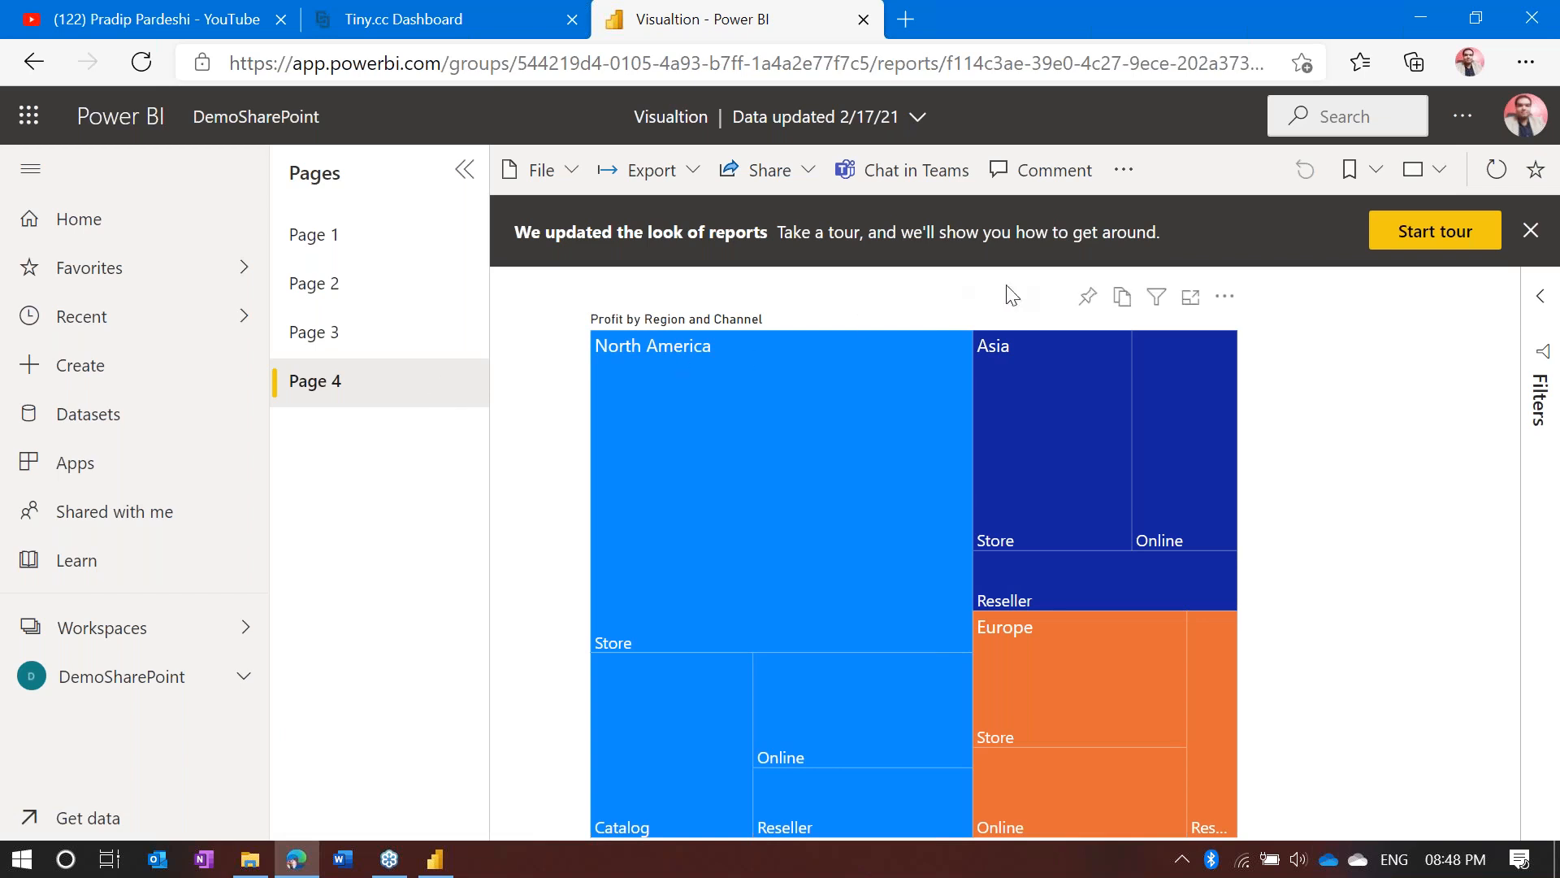
pyautogui.click(1532, 235)
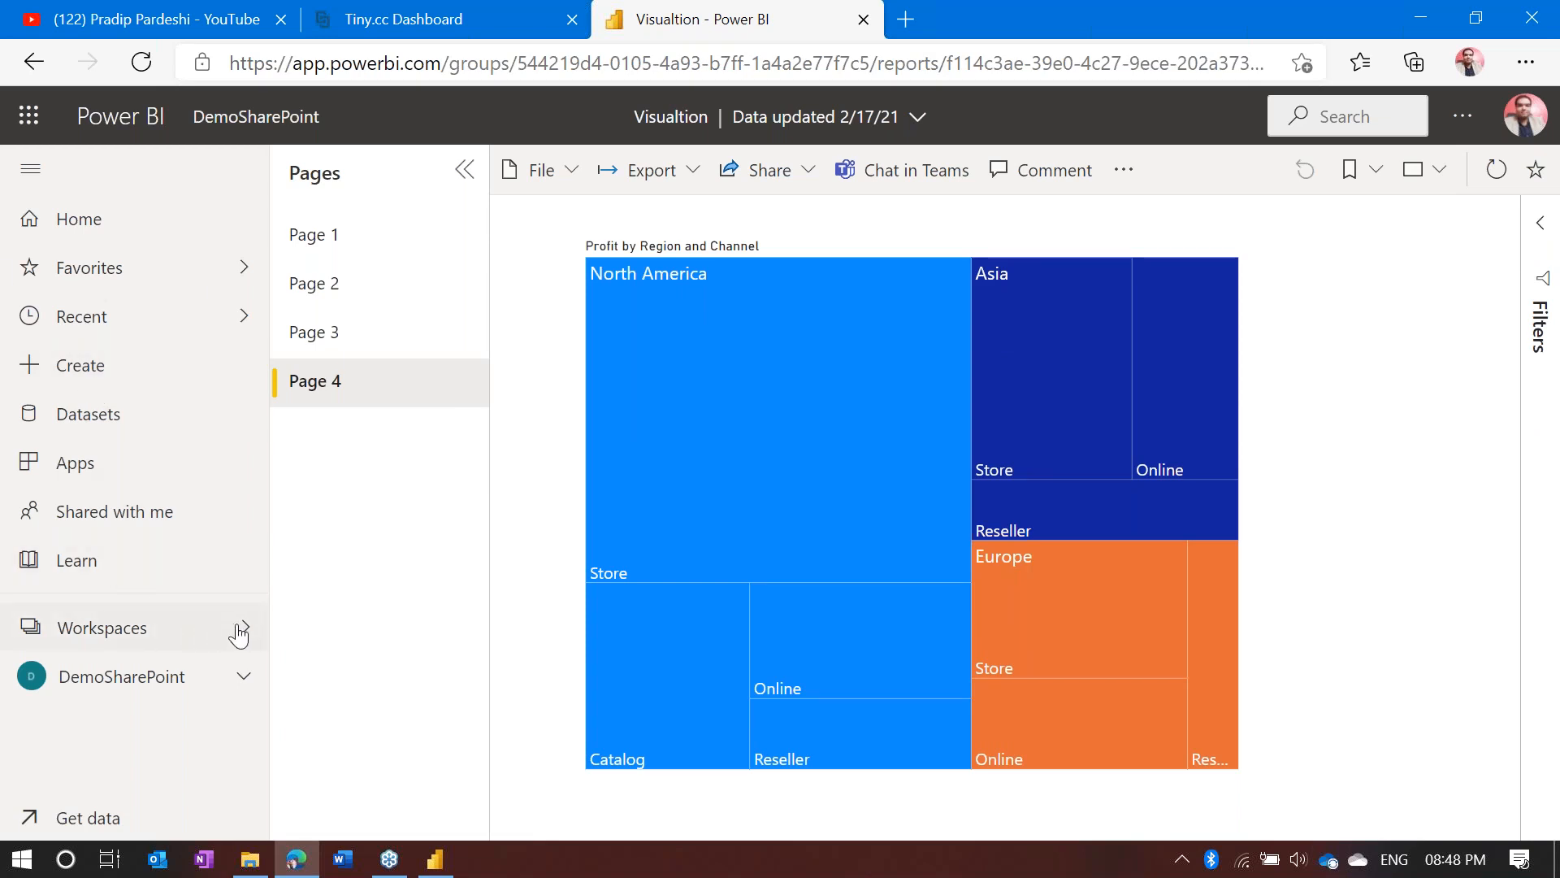
# Step: Expand the DemoSharePoint workspace in the navigation pane and revisit pages 1 to 3 of the report
pyautogui.click(244, 679)
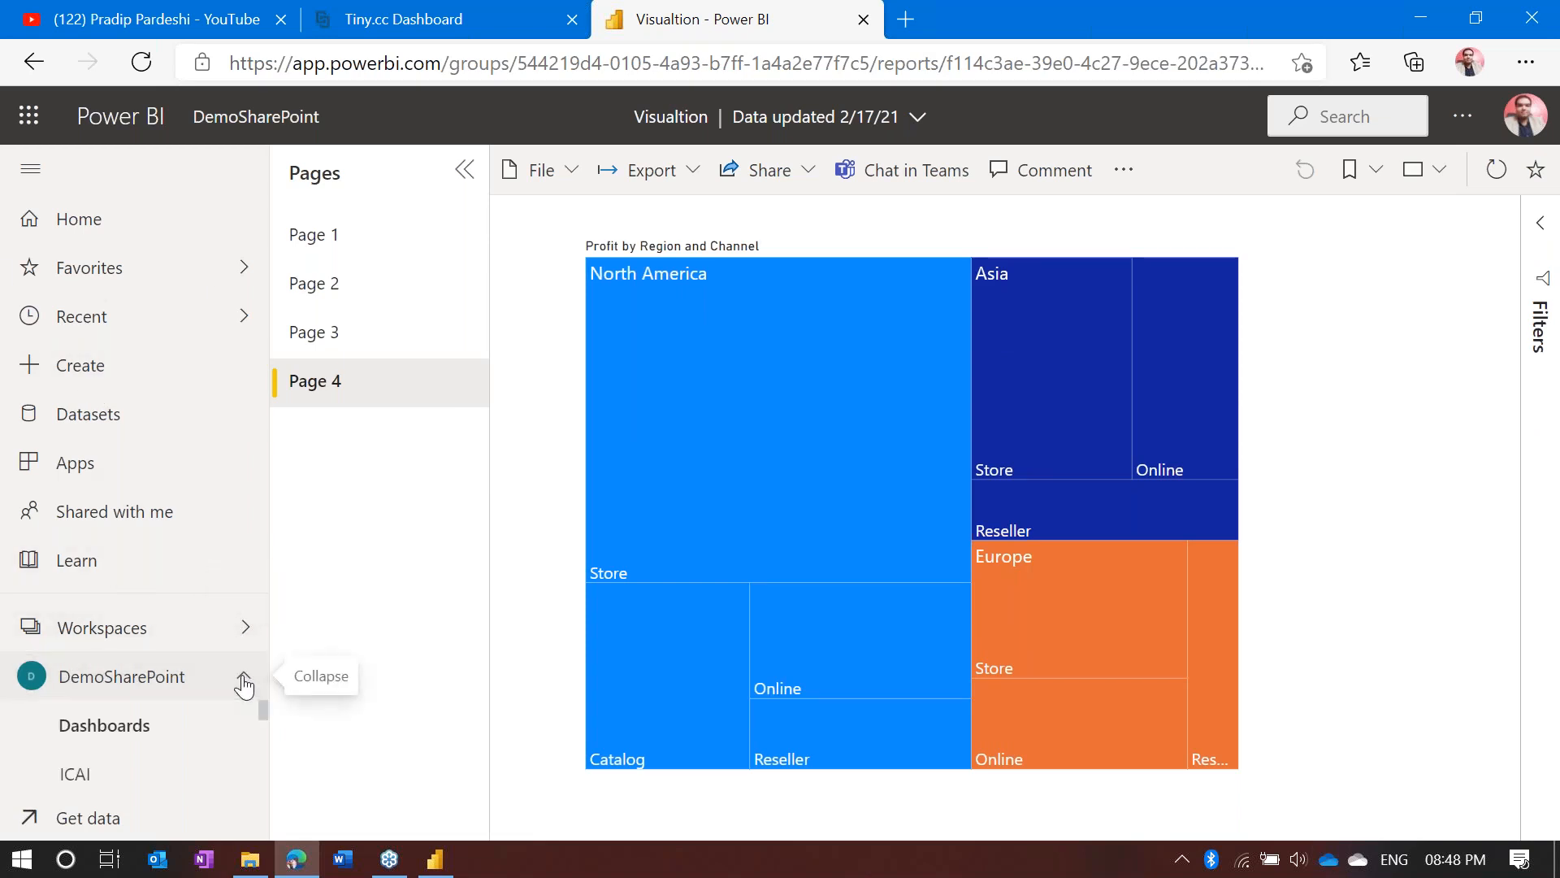
pyautogui.click(365, 241)
pyautogui.click(363, 286)
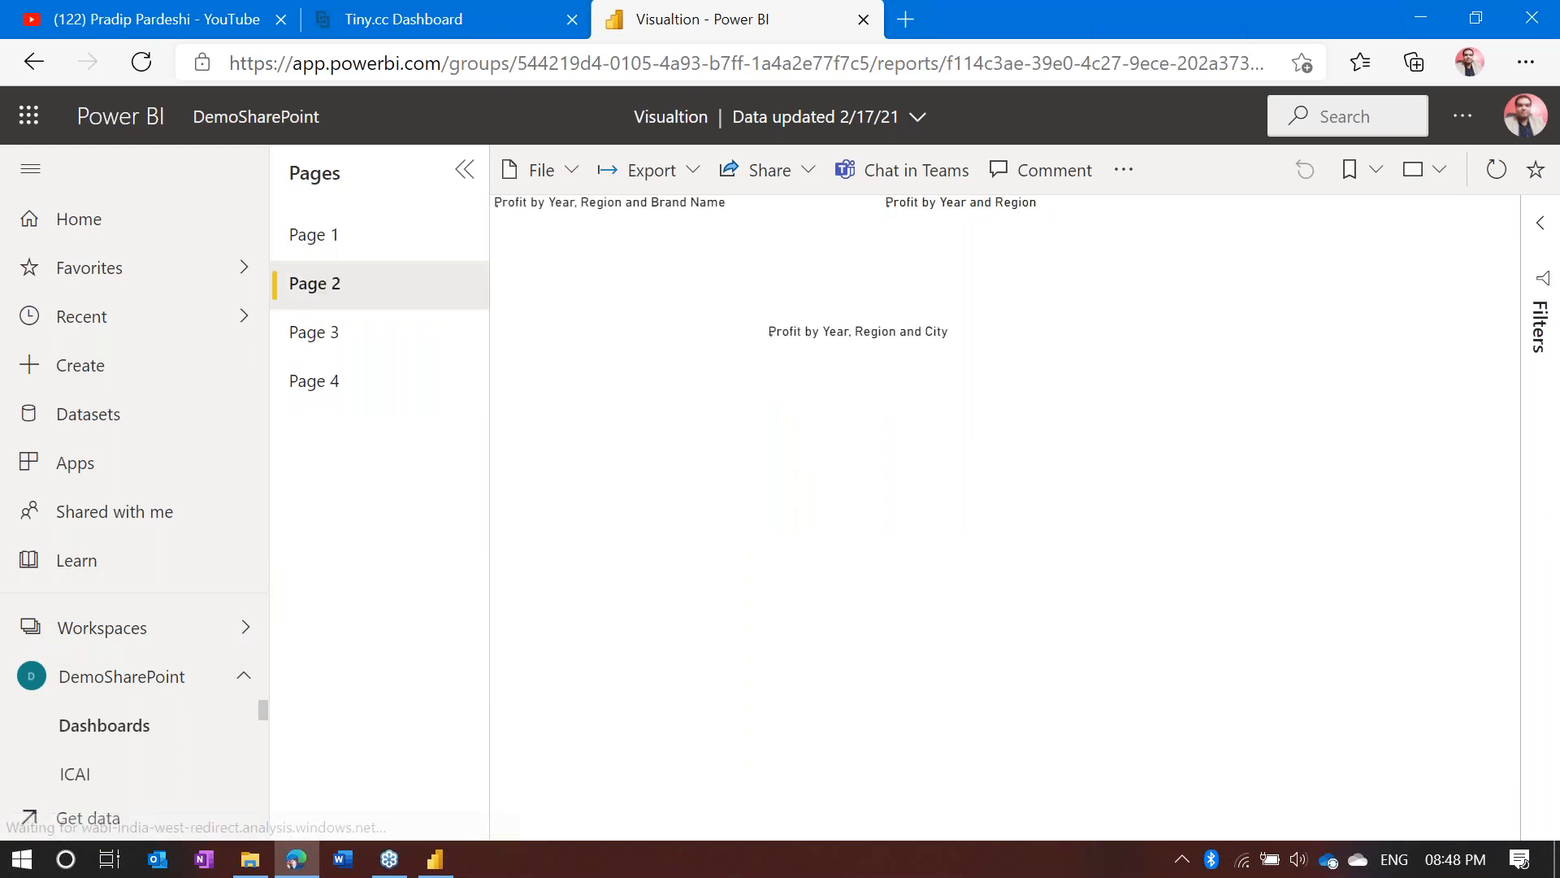
pyautogui.click(364, 338)
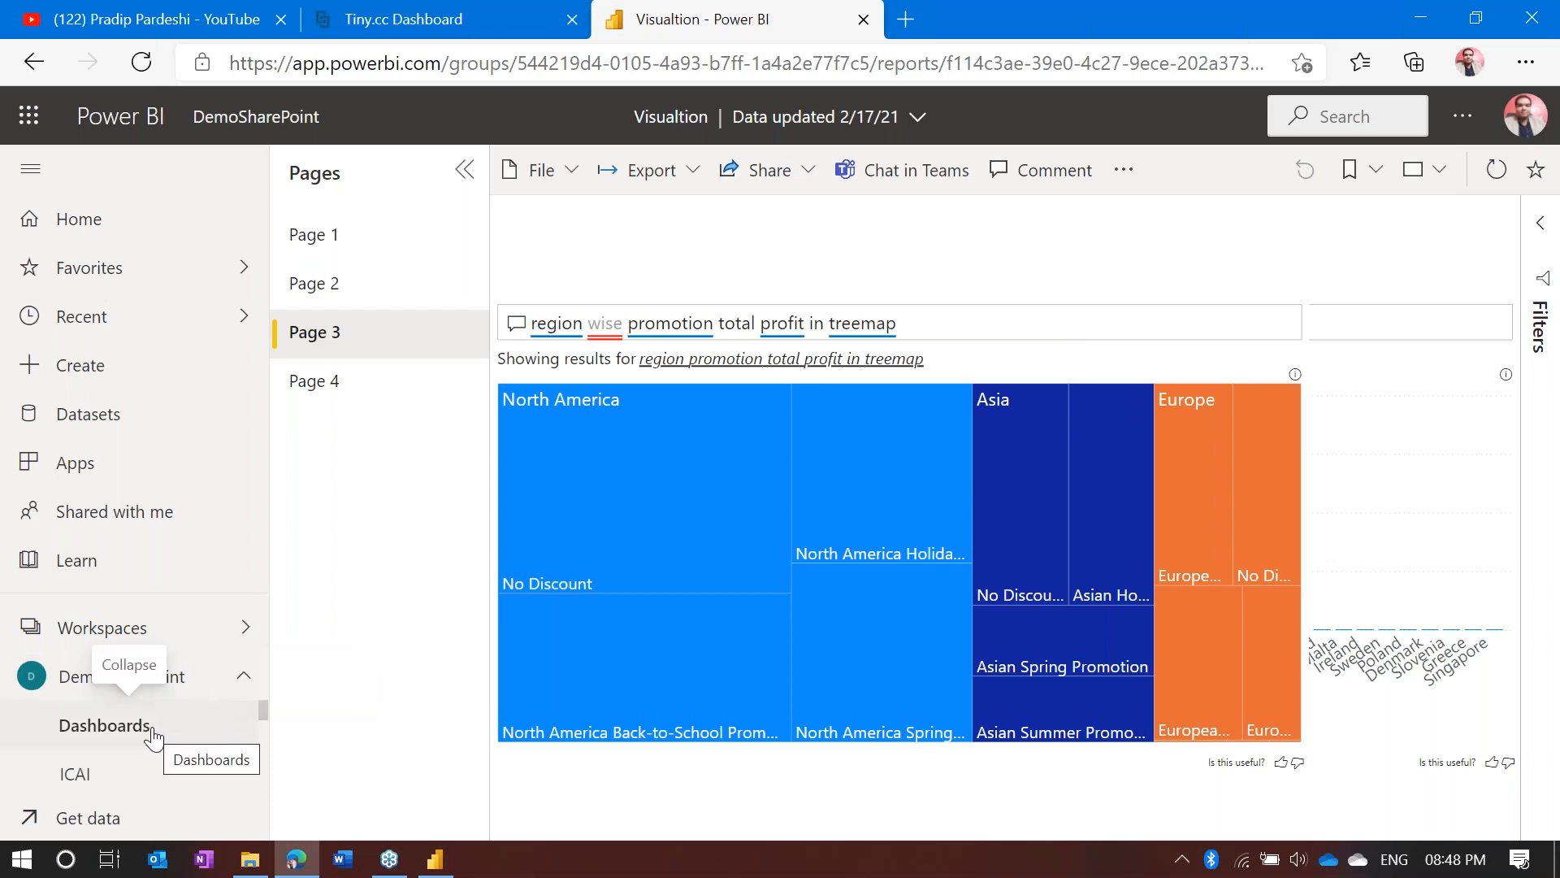
pyautogui.click(435, 859)
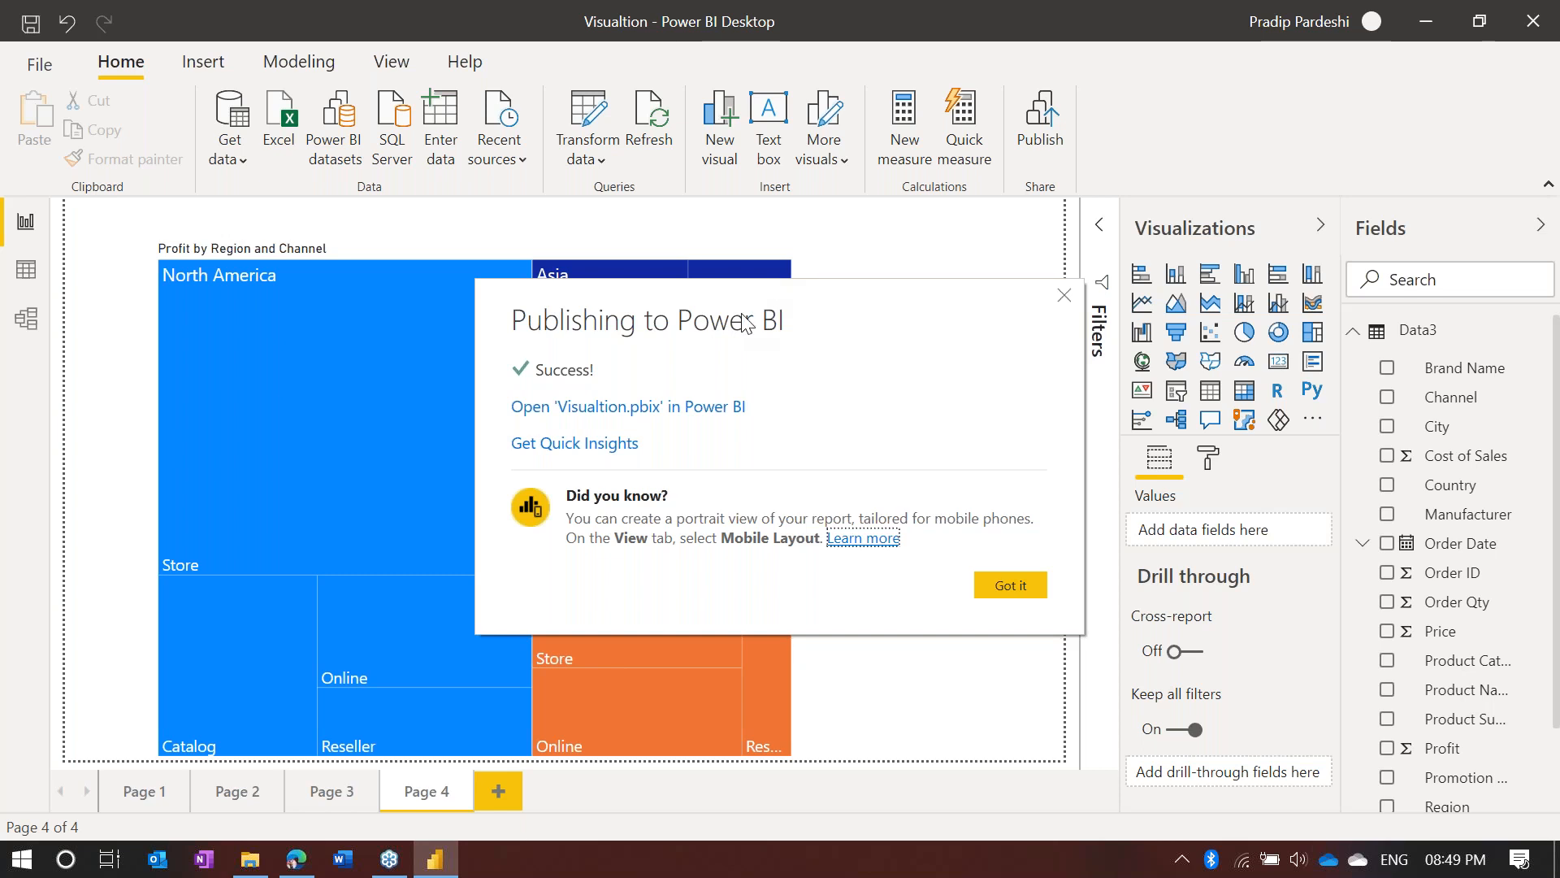
pyautogui.click(296, 861)
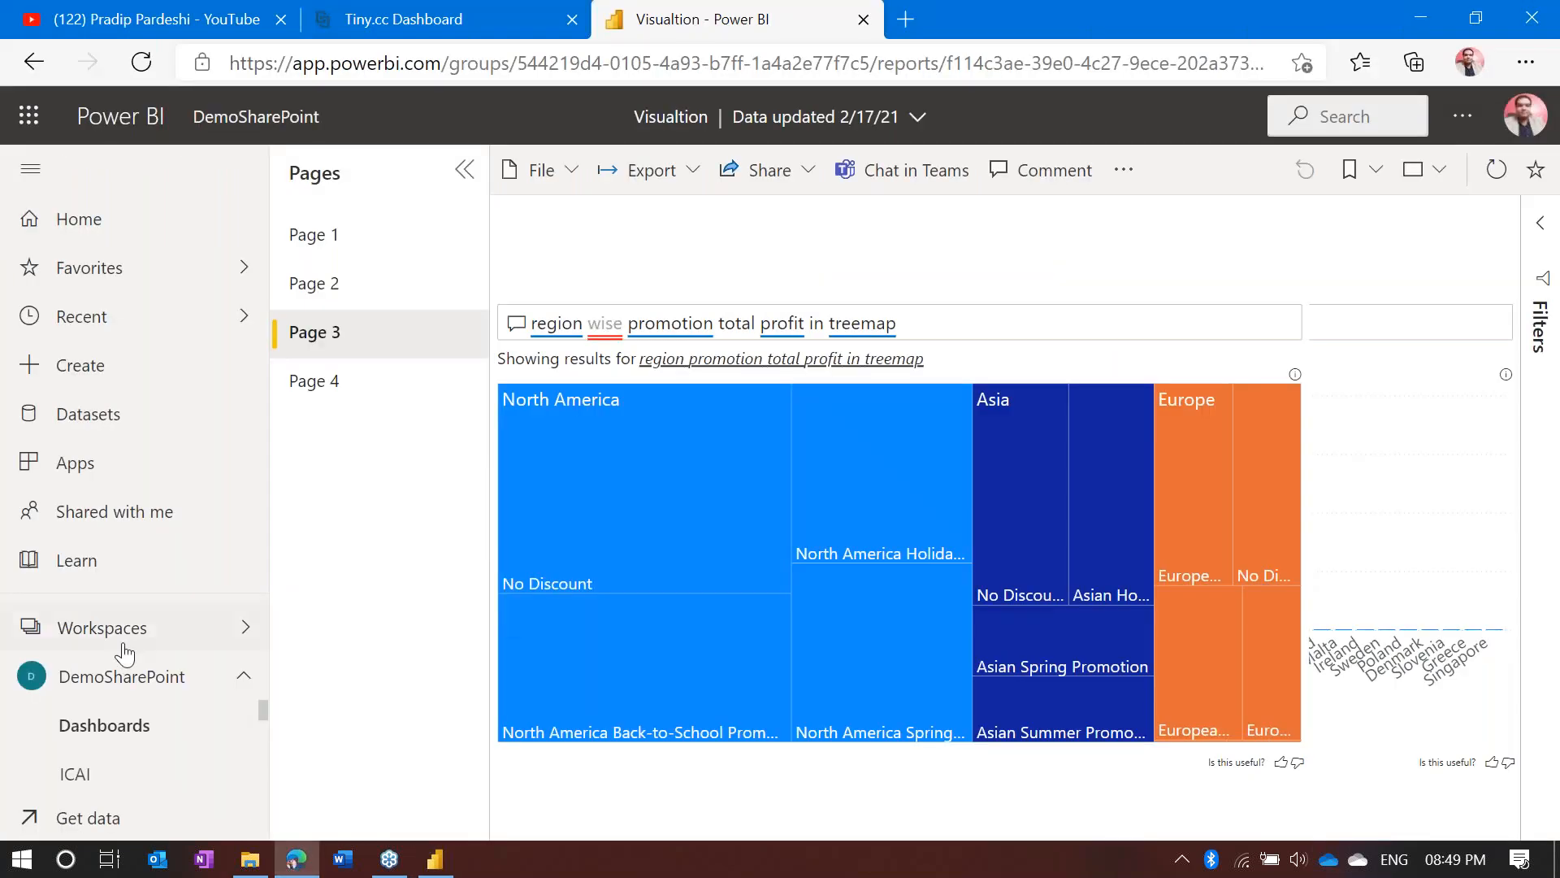
# Step: Run Get quick insights on the Visualtion dataset from the navigation pane and open the resulting insights
pyautogui.scroll(-2, 126, 773)
pyautogui.scroll(-3, 126, 770)
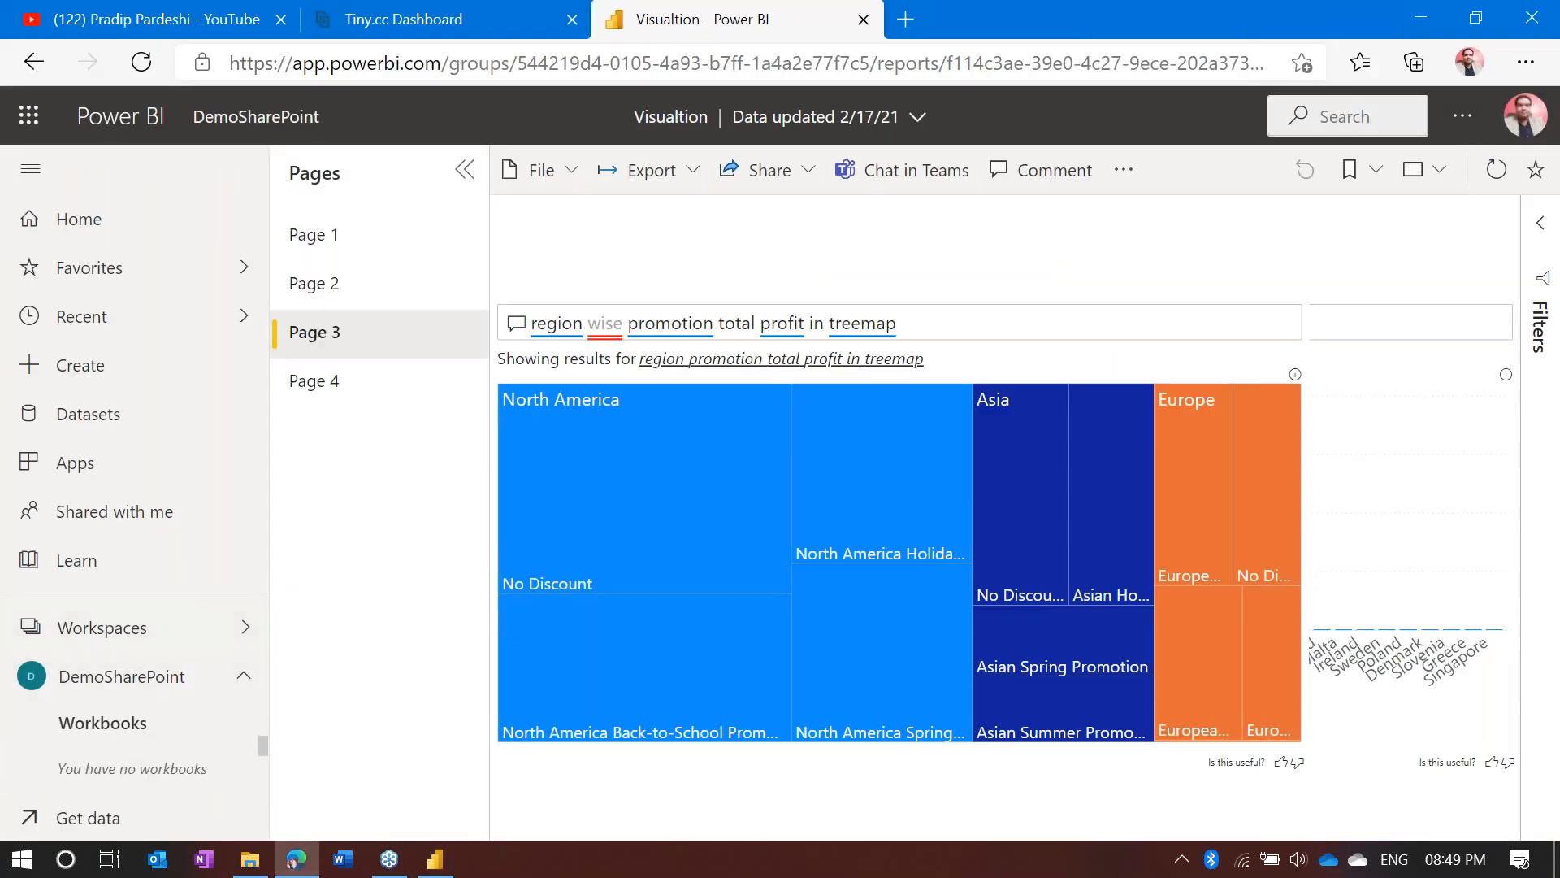
pyautogui.scroll(1, 98, 756)
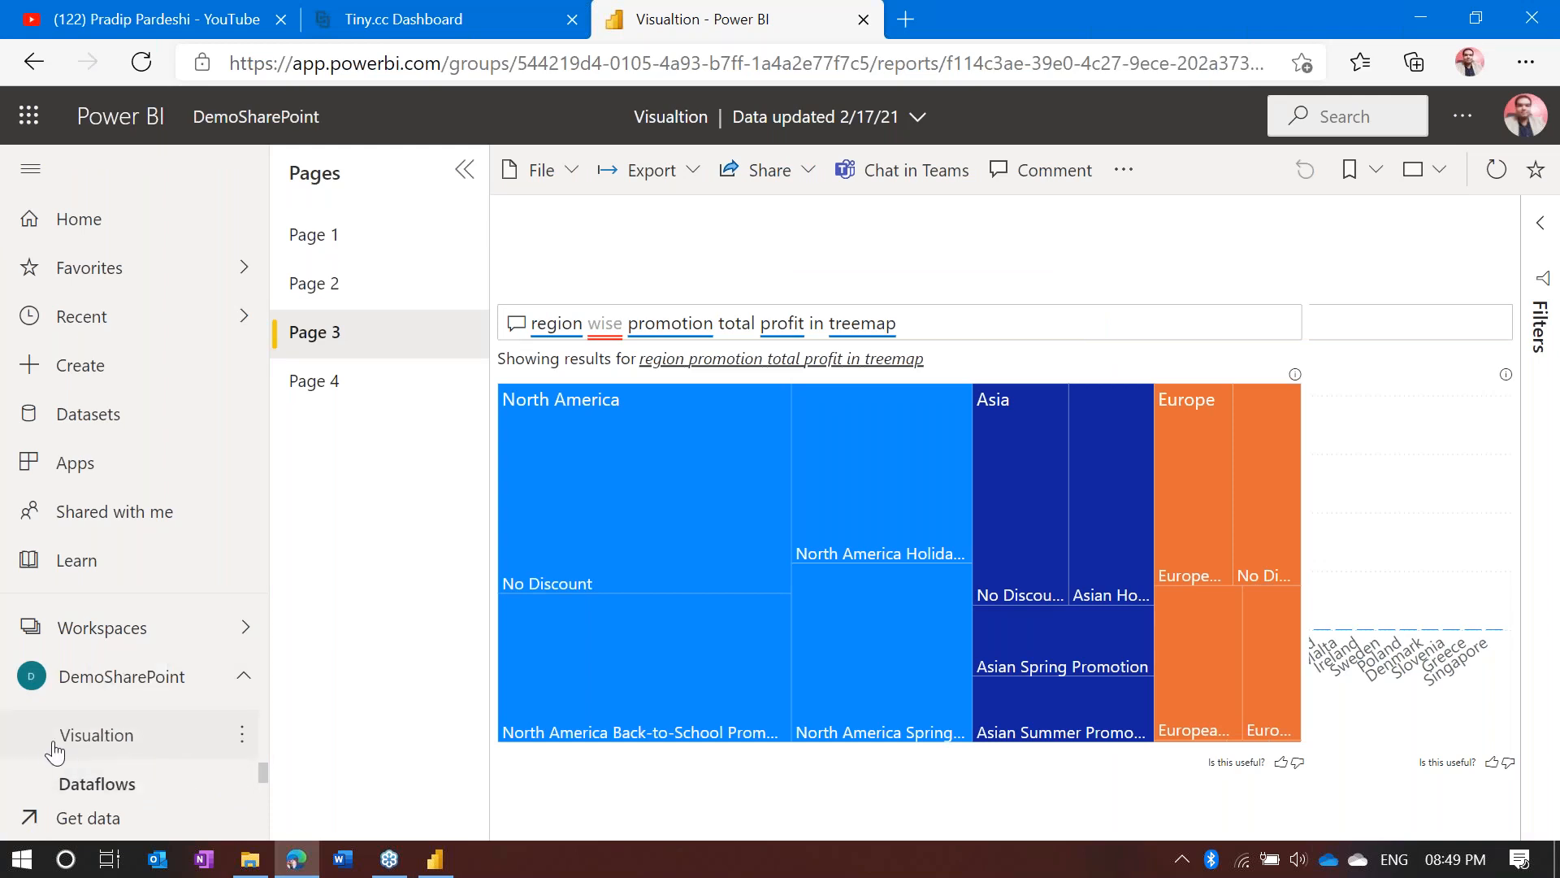
pyautogui.scroll(1, 90, 746)
pyautogui.scroll(-1, 96, 746)
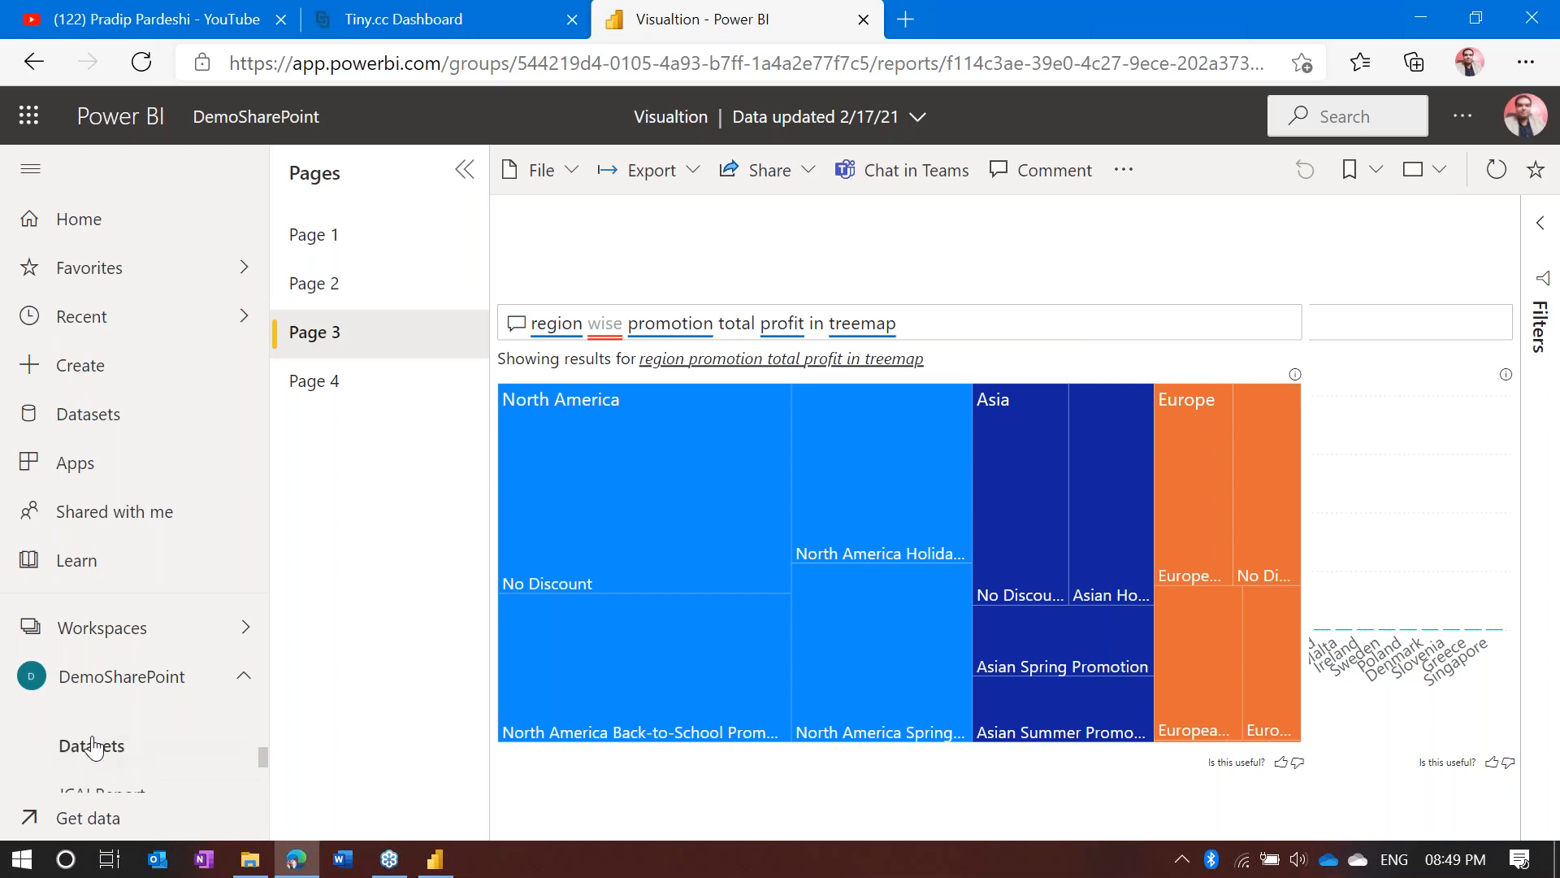
pyautogui.scroll(-1, 140, 754)
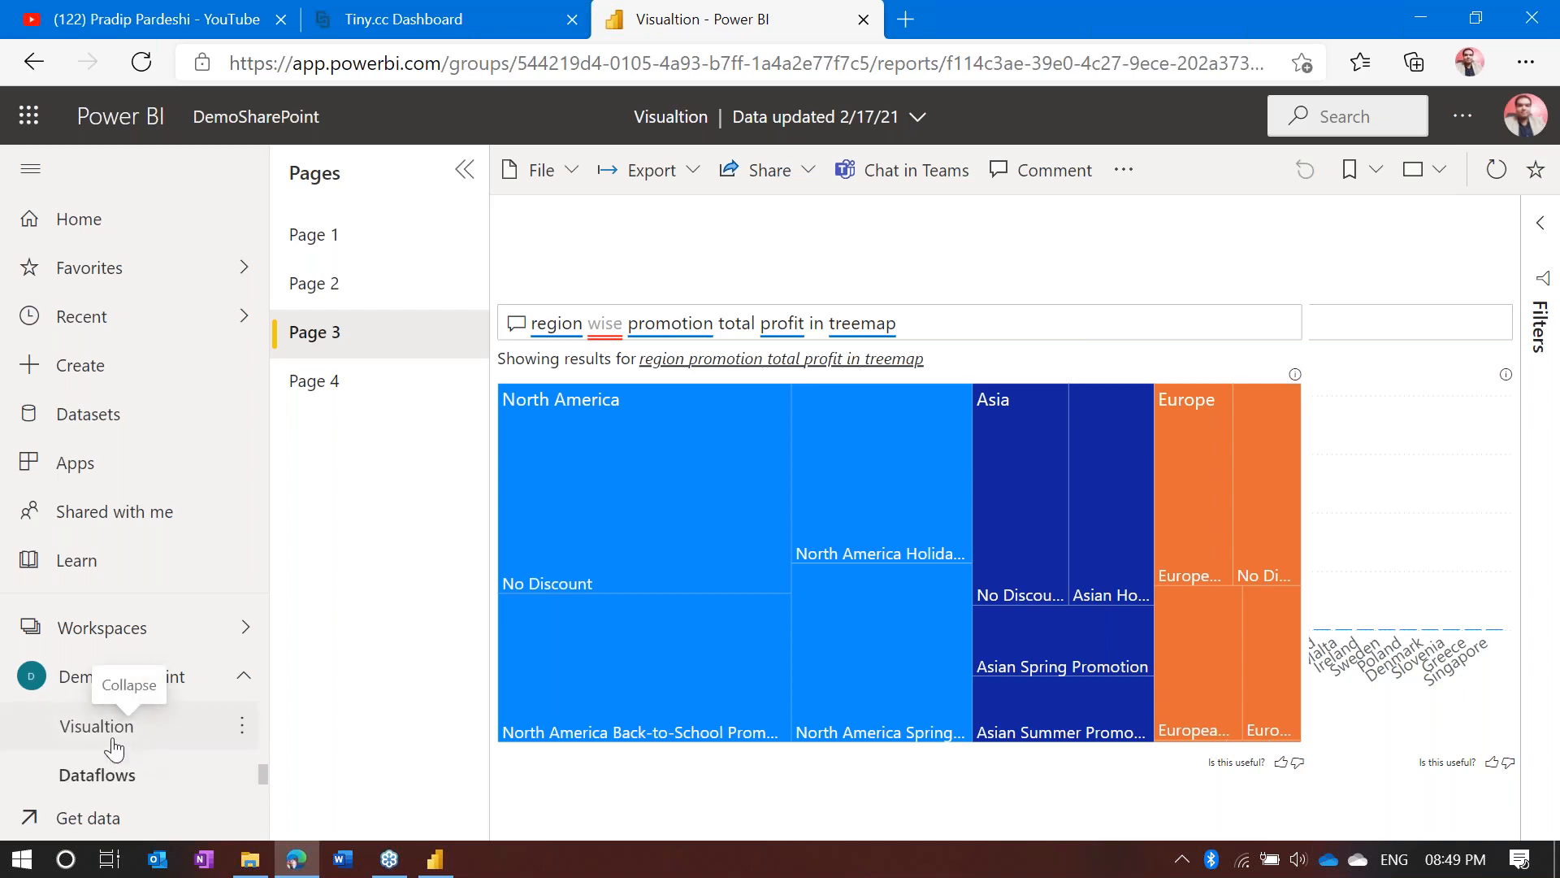
pyautogui.click(241, 725)
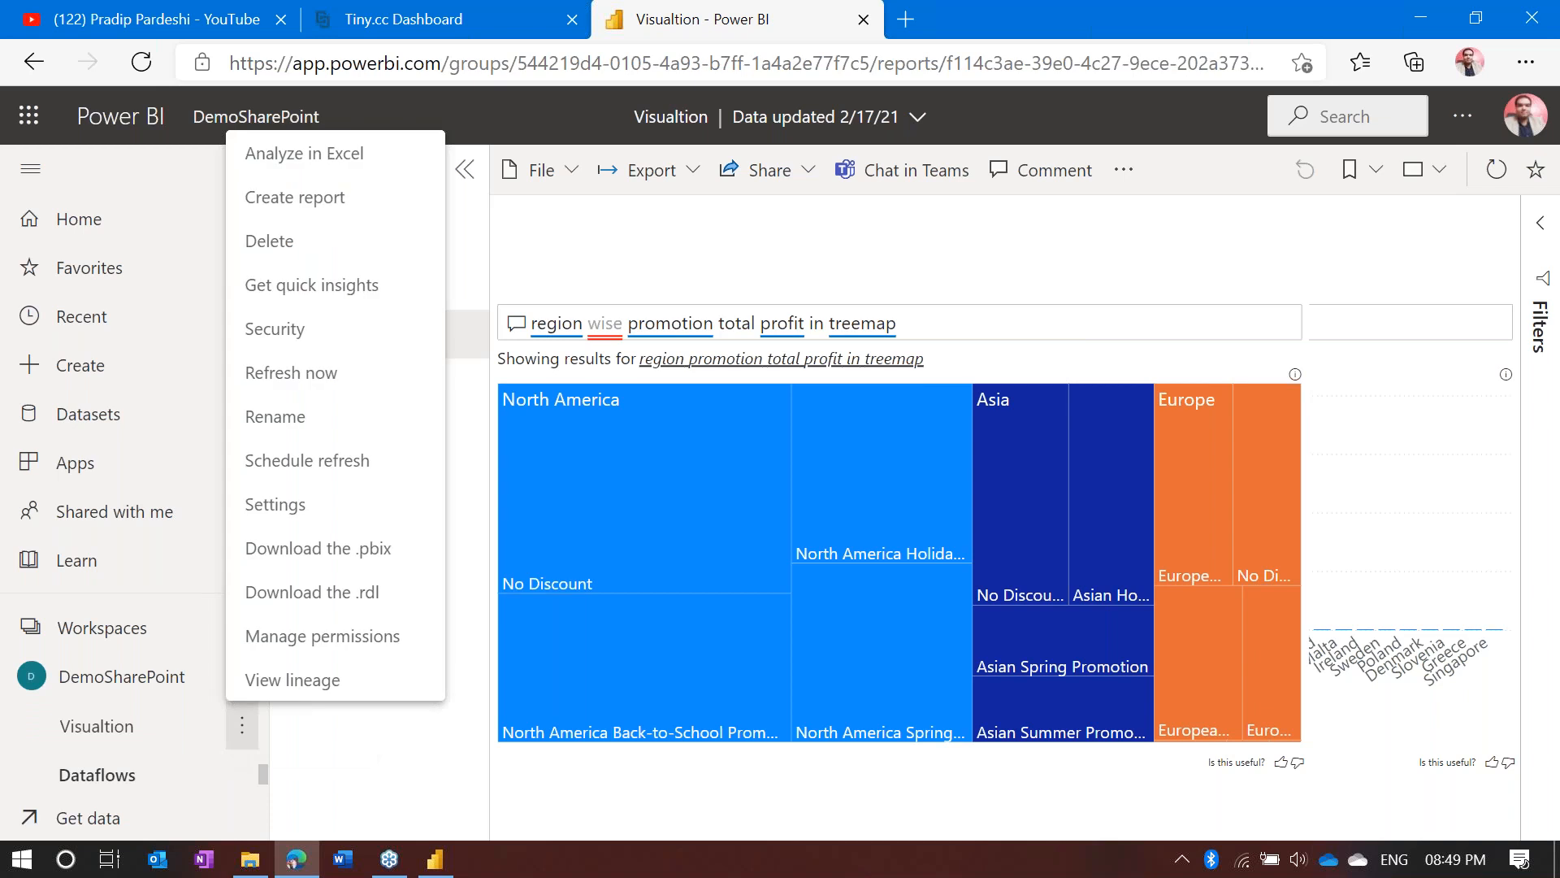
pyautogui.click(365, 302)
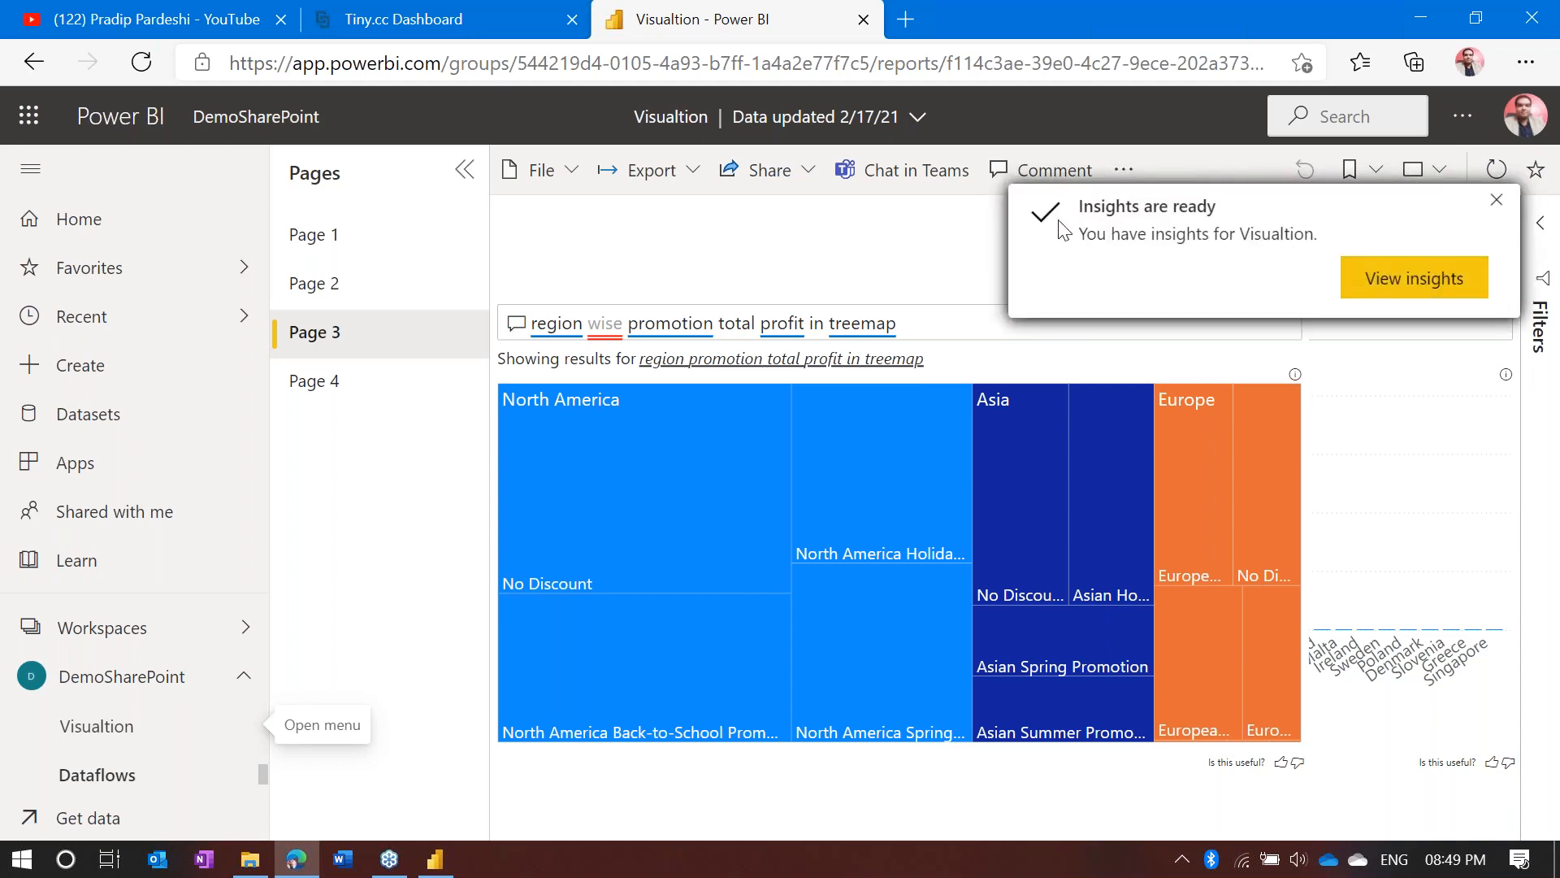
pyautogui.click(1411, 284)
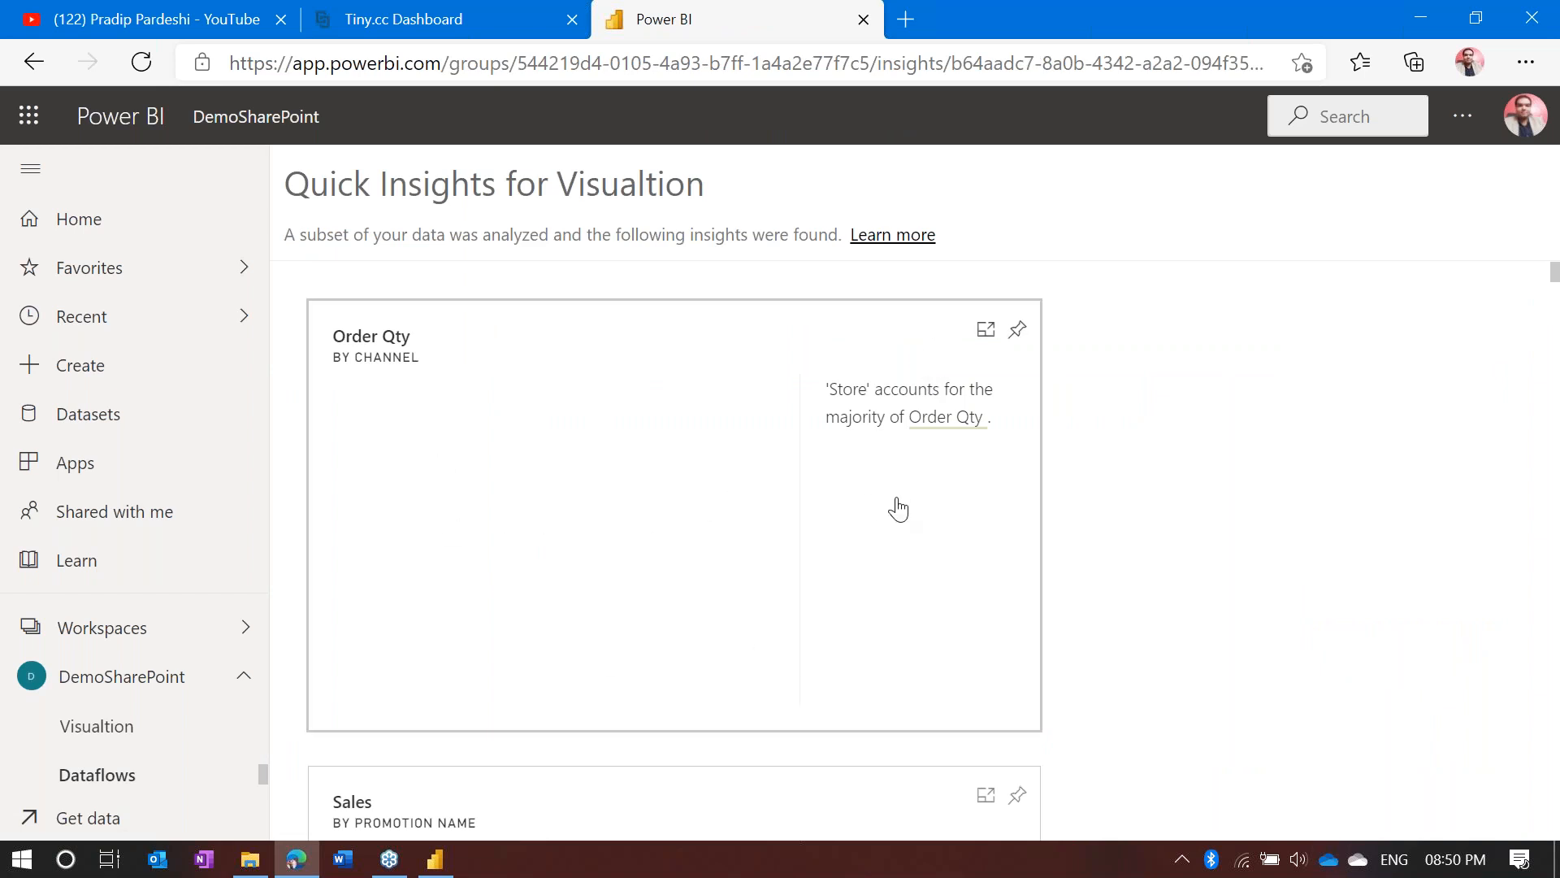
# Step: Scroll through the quick insights generated for Visualtion
pyautogui.scroll(-4, 1313, 537)
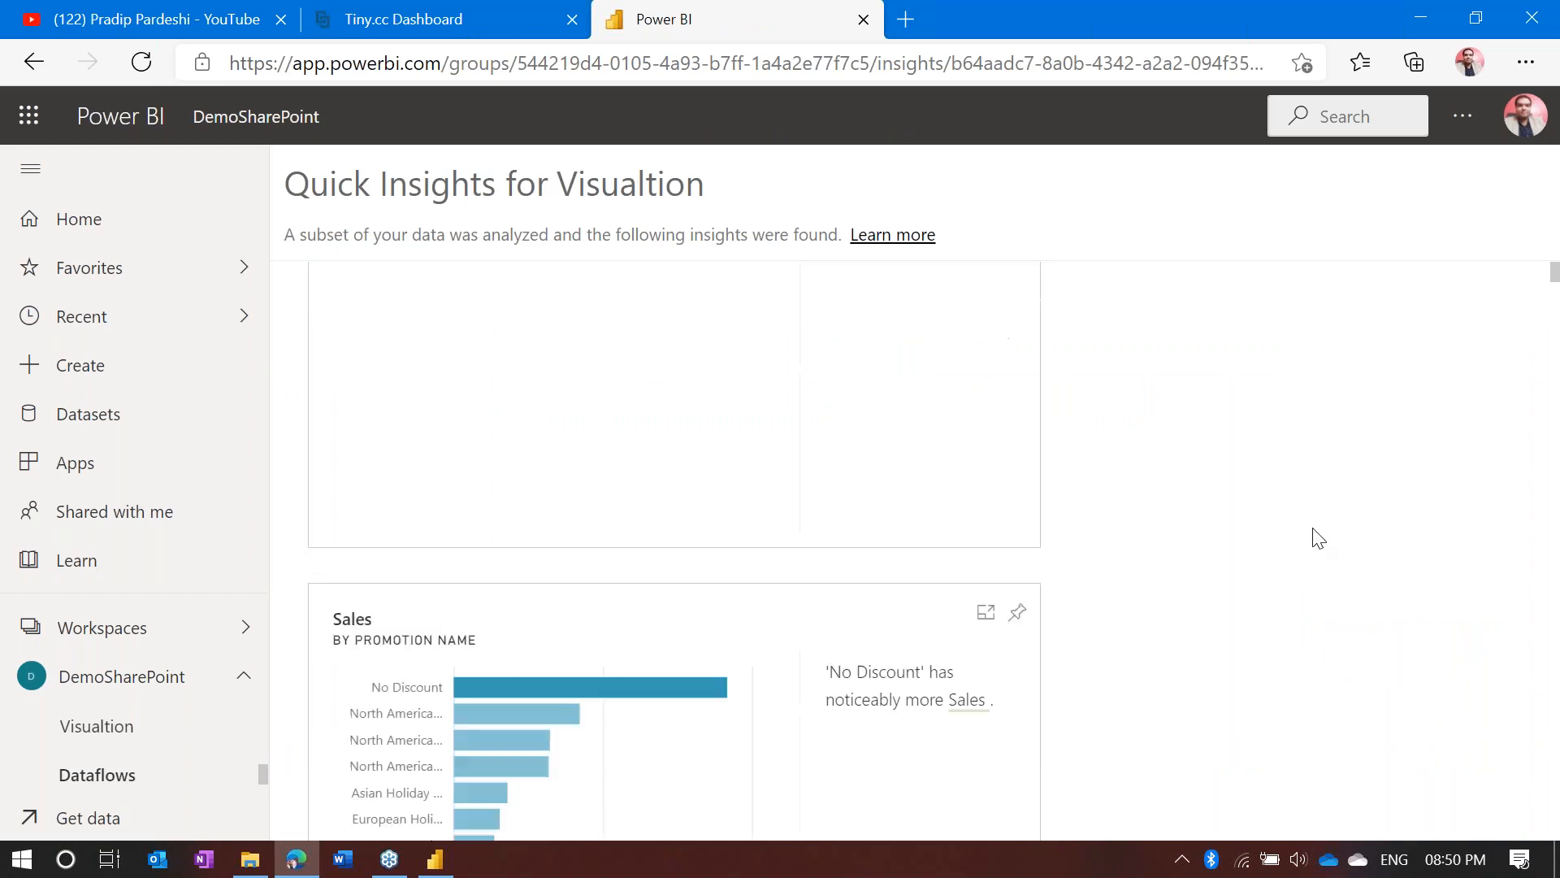
pyautogui.scroll(4, 1318, 538)
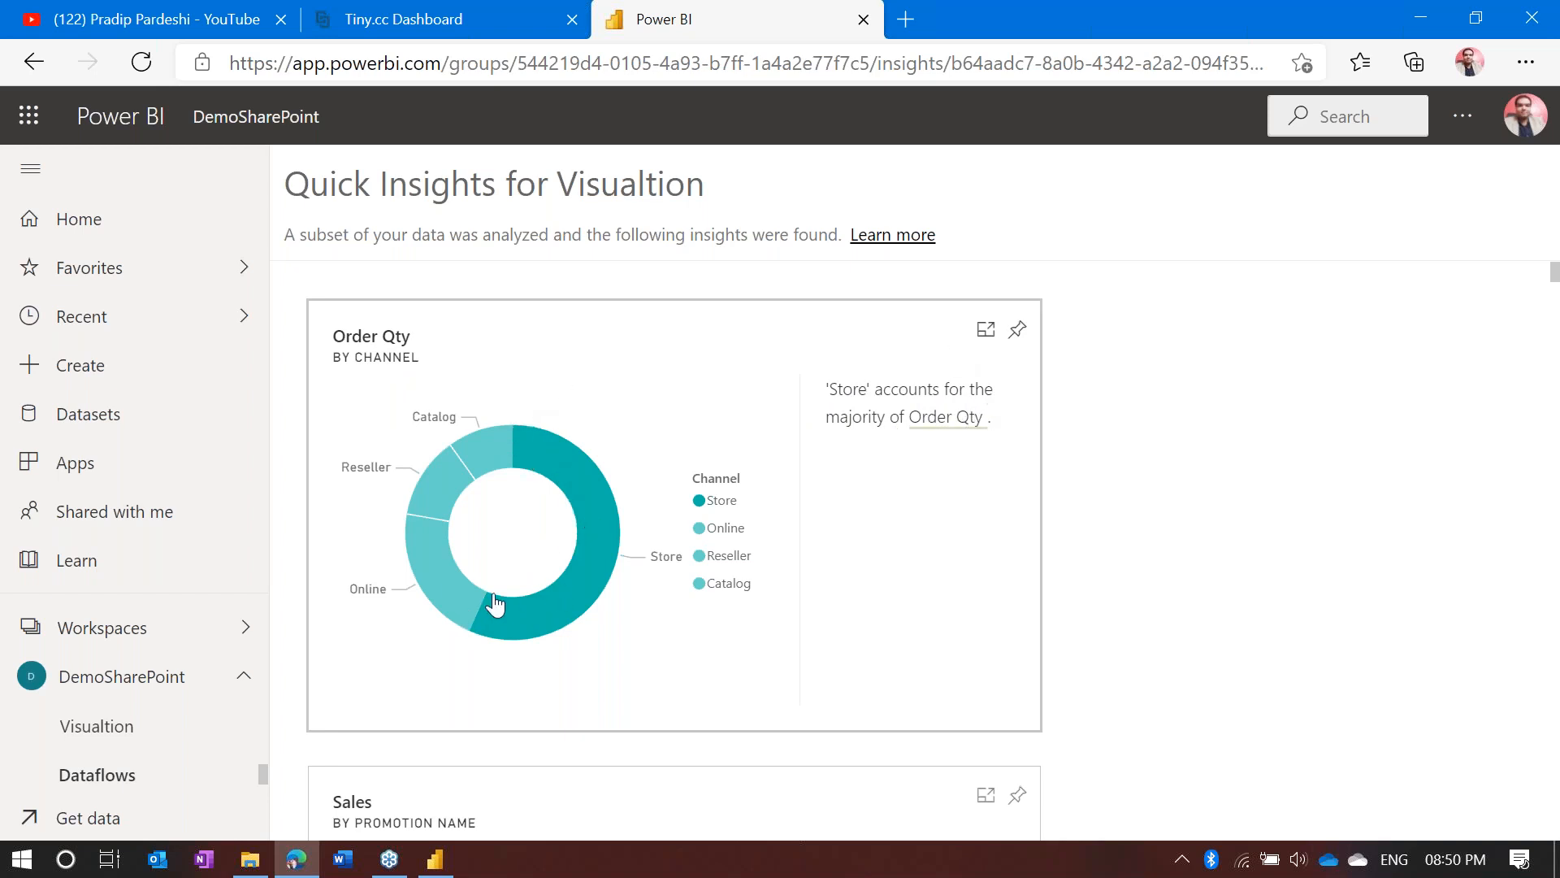
pyautogui.scroll(-6, 1231, 502)
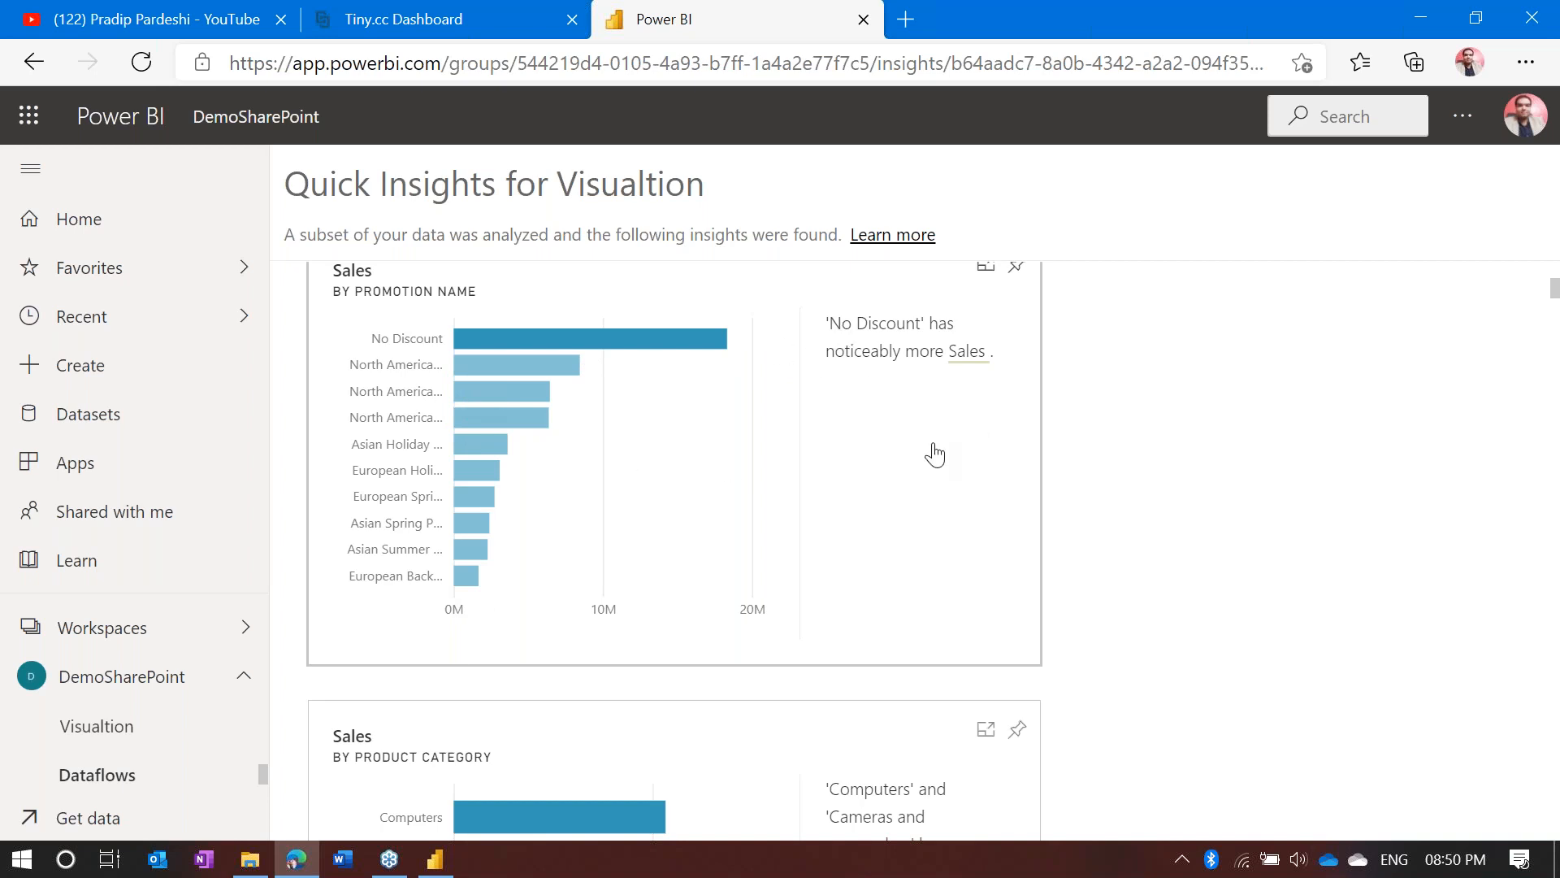
pyautogui.scroll(-7, 935, 455)
pyautogui.scroll(-14, 935, 455)
pyautogui.scroll(-1, 933, 453)
pyautogui.scroll(3, 933, 453)
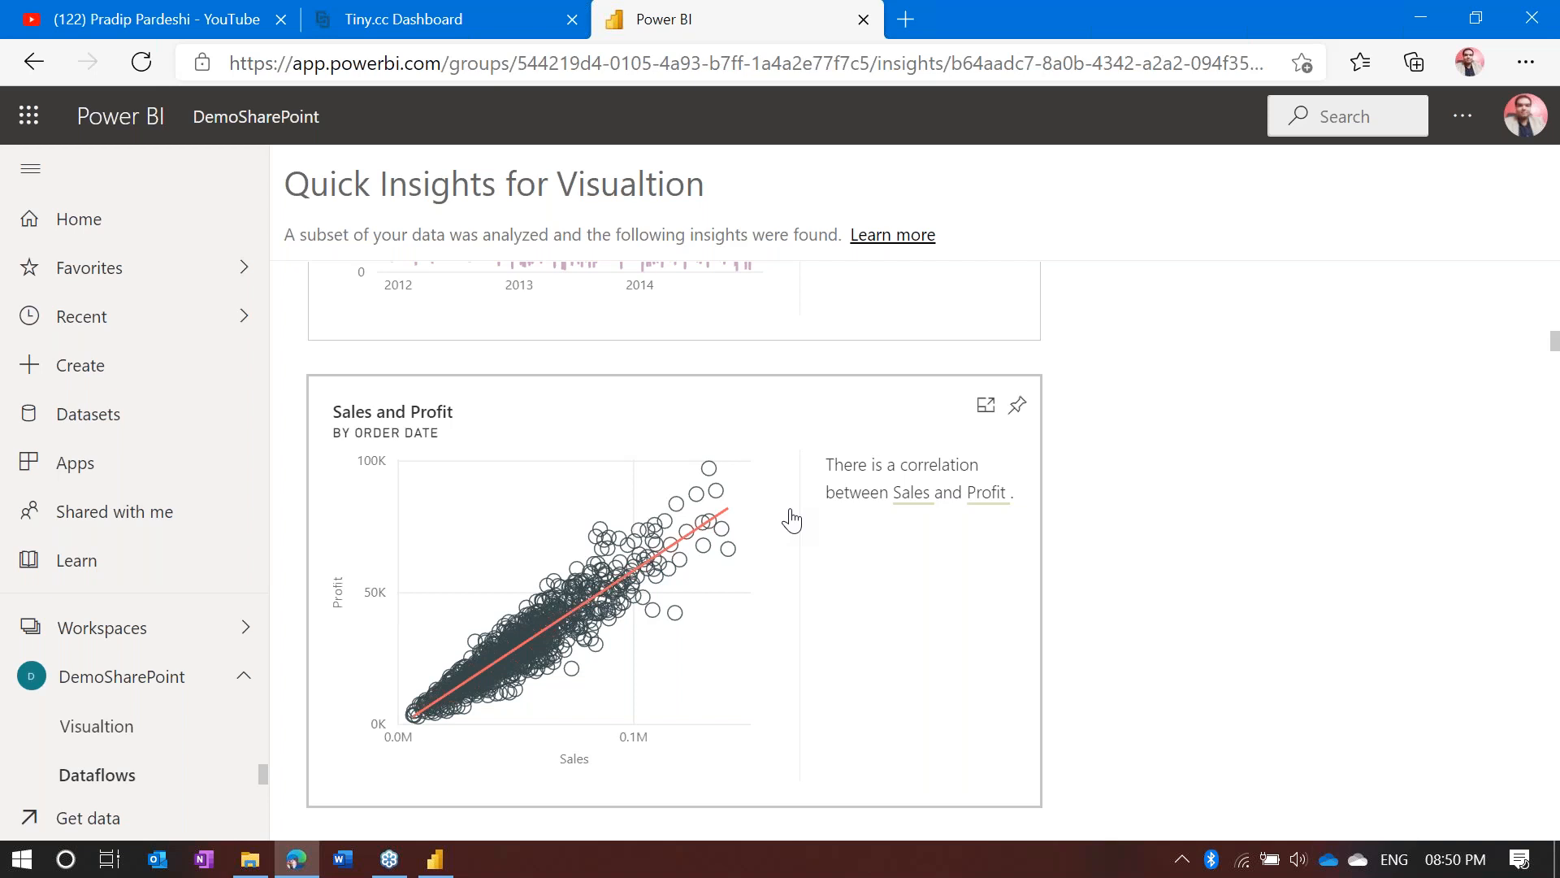
pyautogui.scroll(-15, 793, 520)
pyautogui.scroll(8, 793, 520)
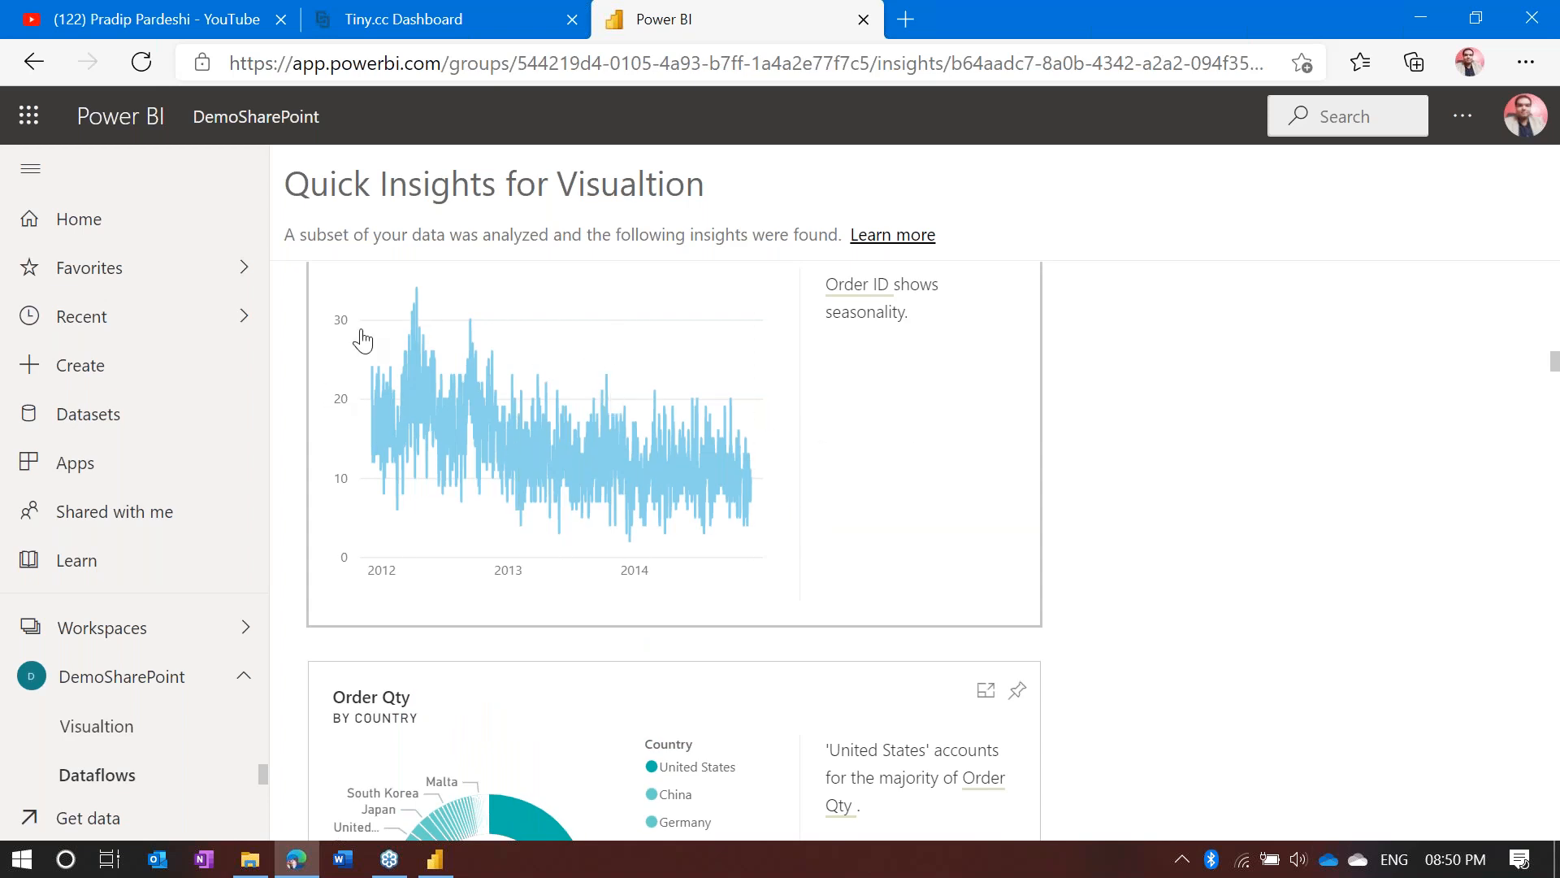
pyautogui.scroll(-1, 986, 634)
pyautogui.scroll(-15, 986, 634)
pyautogui.scroll(-20, 986, 634)
pyautogui.scroll(-20, 675, 551)
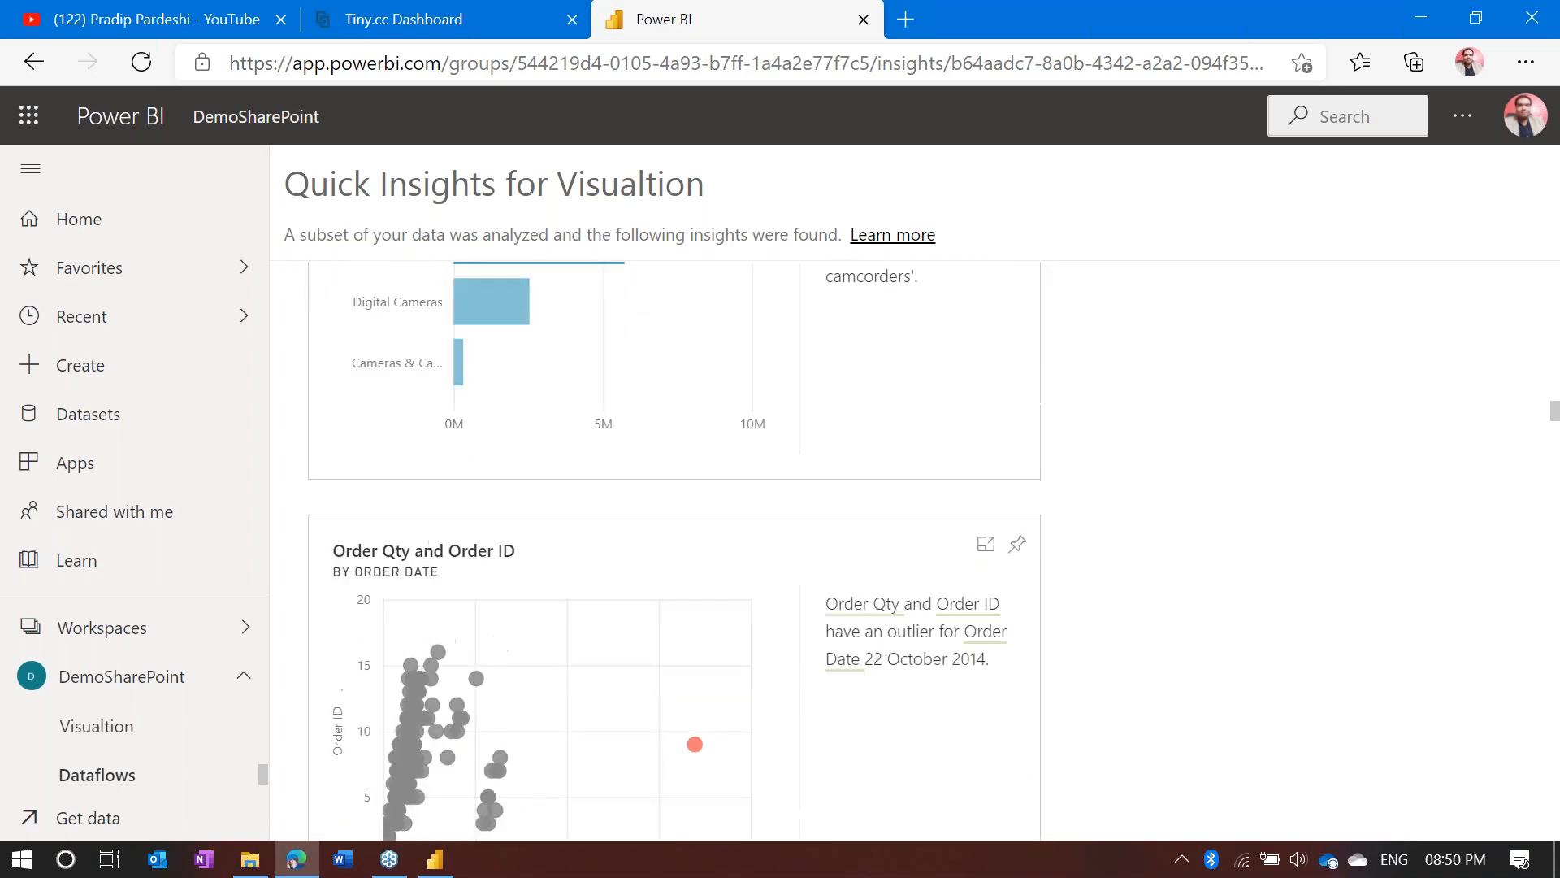
pyautogui.scroll(20, 675, 551)
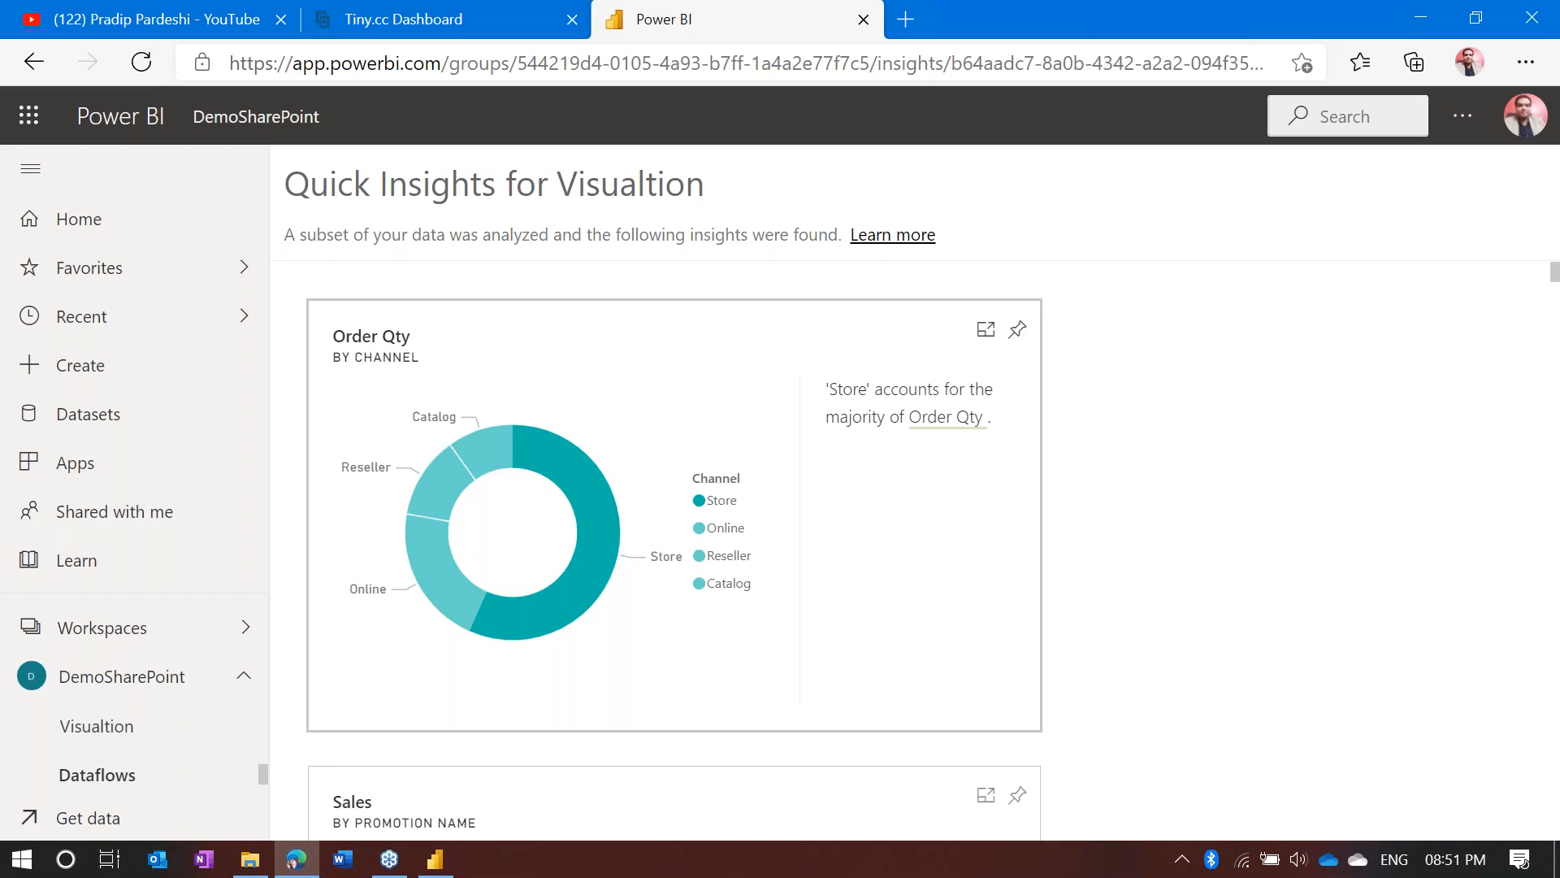
# Step: Pin the Order Qty by Channel insight to a new dashboard named New Training Dashboard
pyautogui.click(1017, 329)
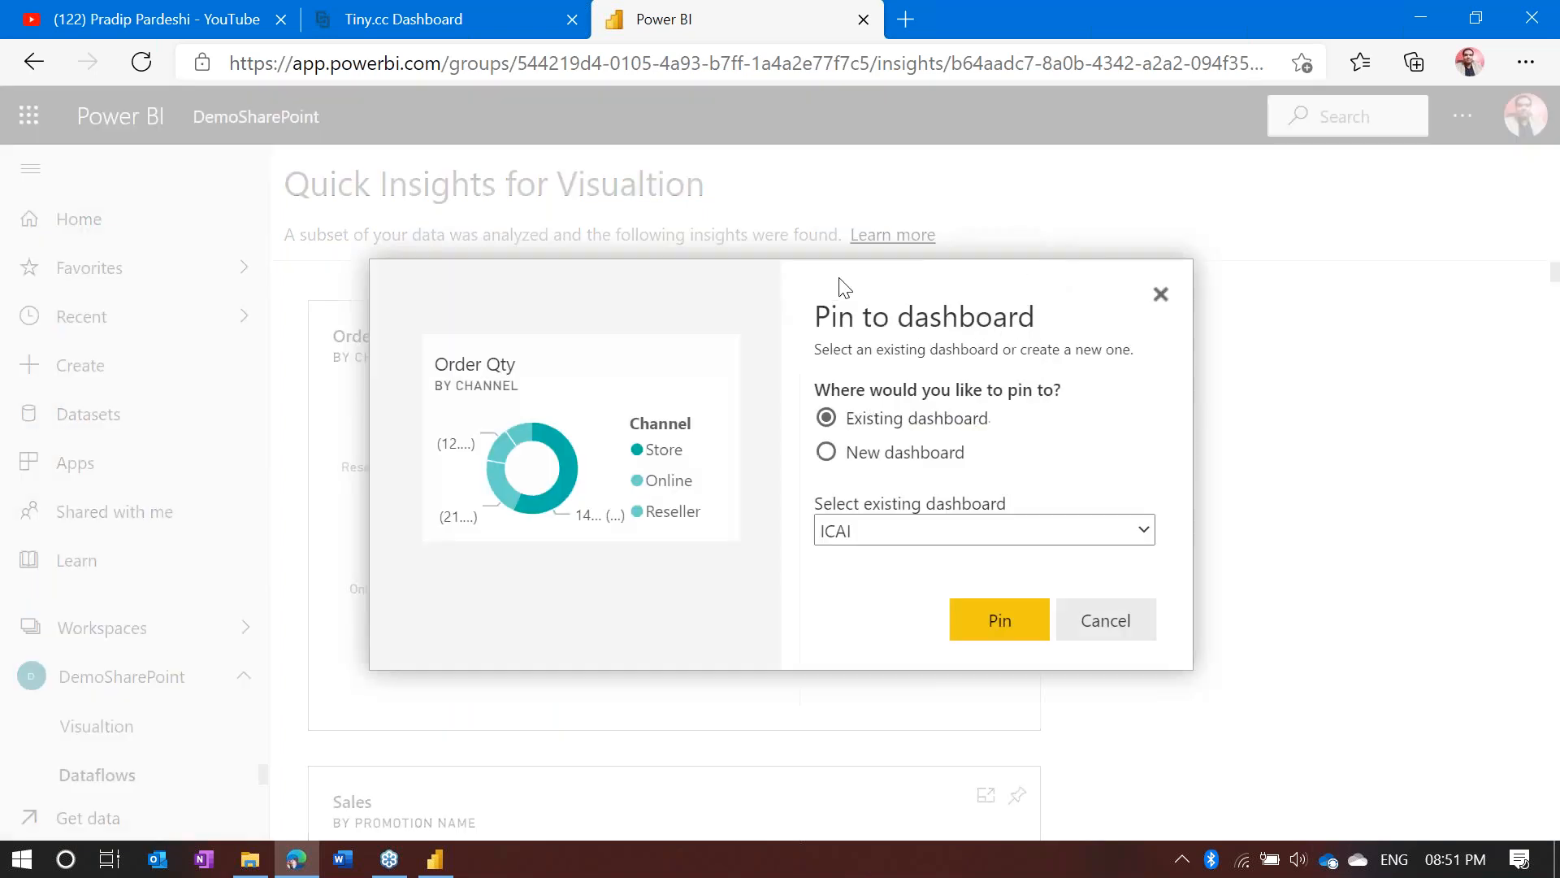
pyautogui.click(884, 460)
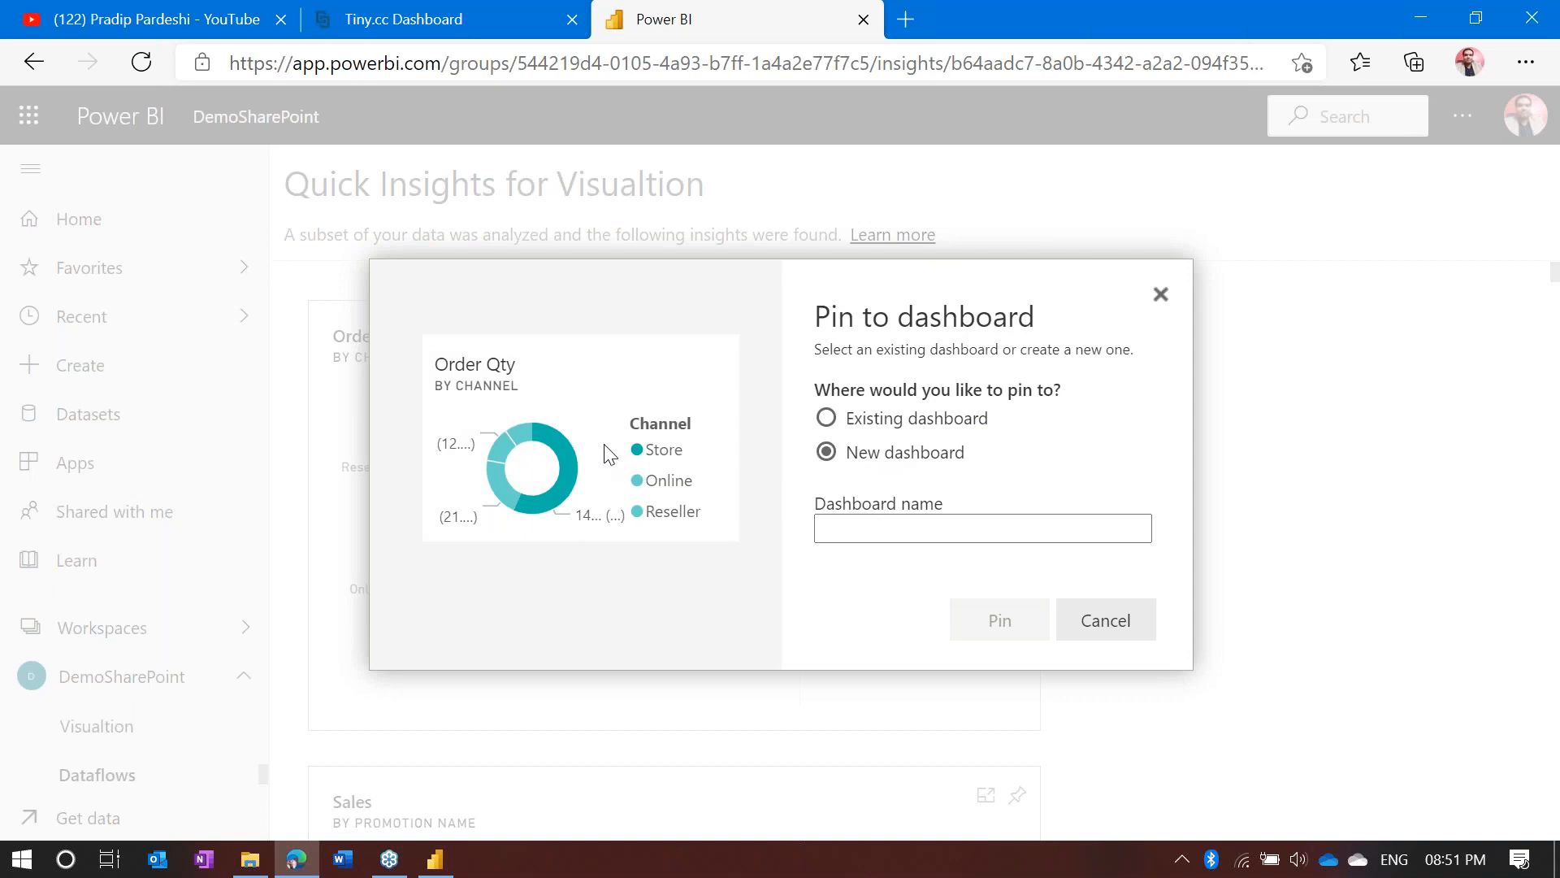
pyautogui.click(899, 535)
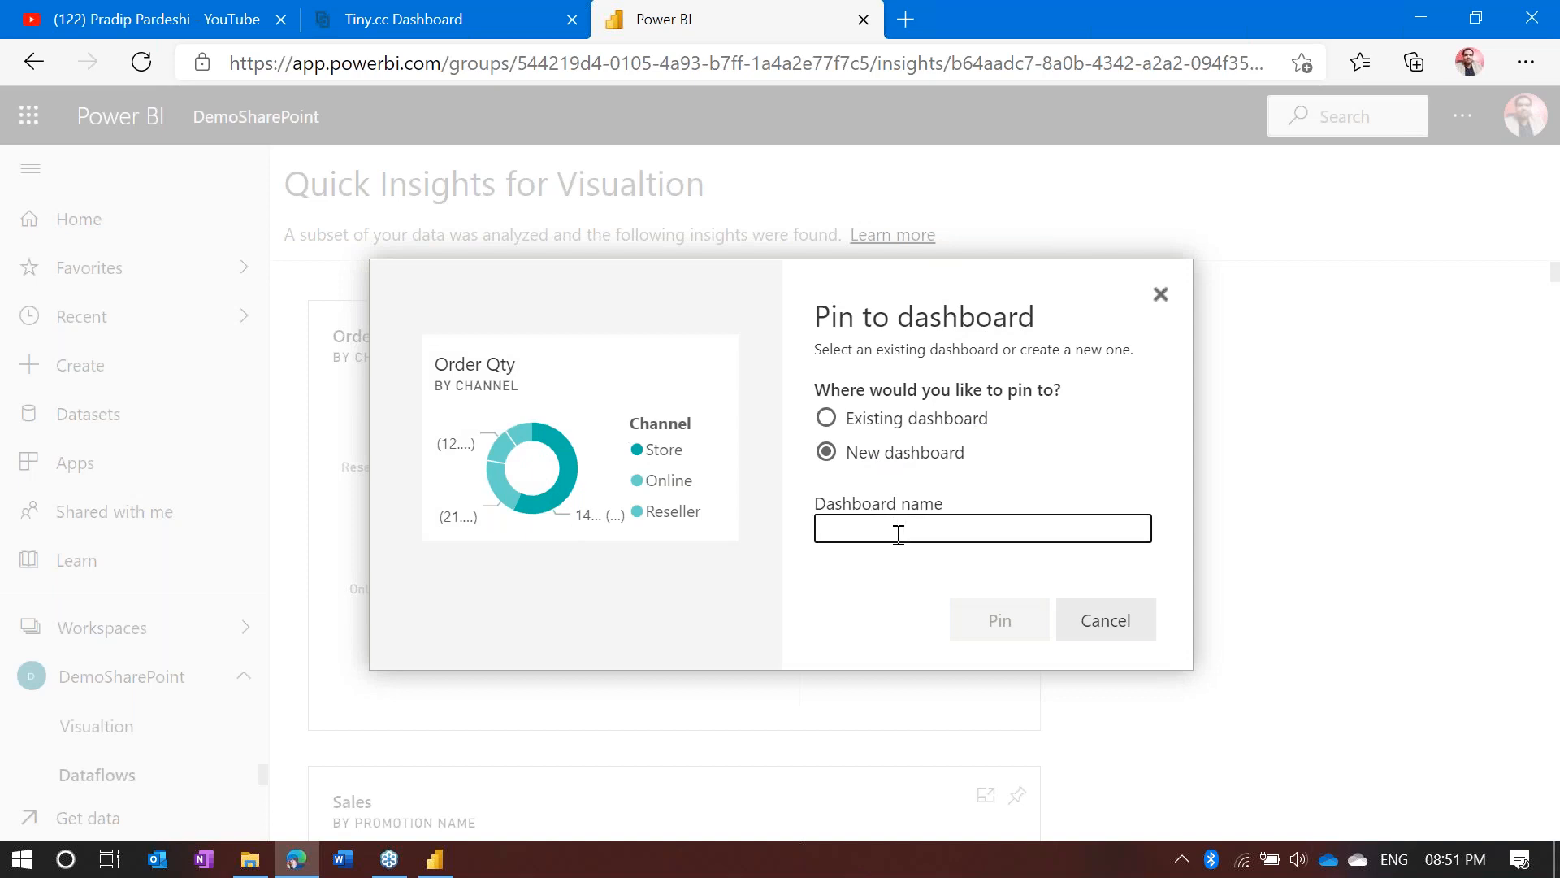
pyautogui.write('New Training Dashboard')
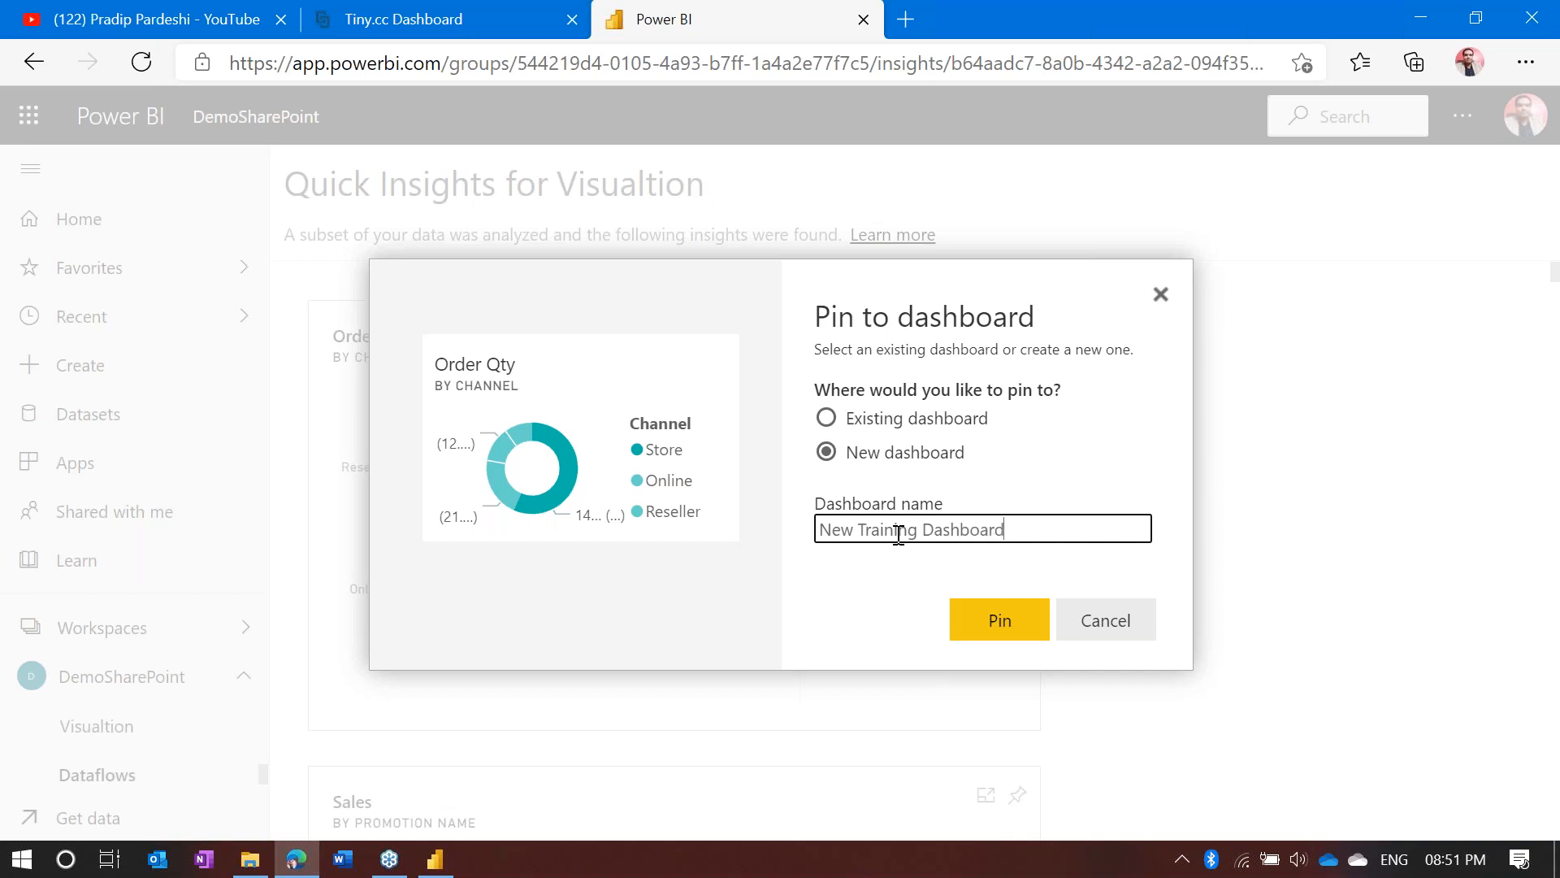
pyautogui.click(1016, 627)
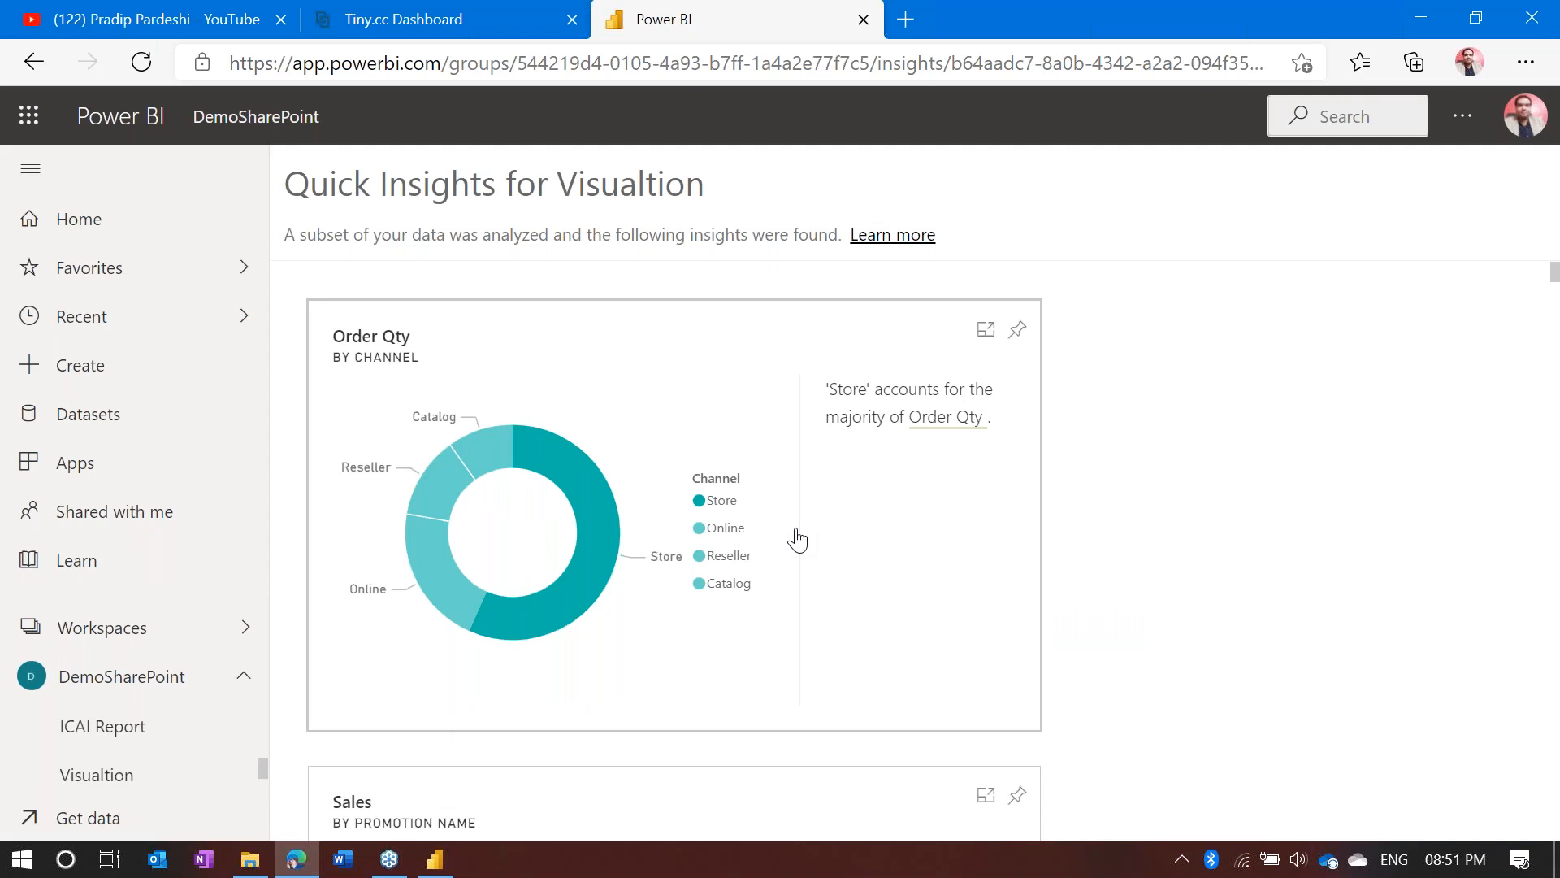
# Step: Pin the Sales by Product Category insight to the existing New Training Dashboard
pyautogui.scroll(-4, 799, 544)
pyautogui.scroll(-5, 801, 545)
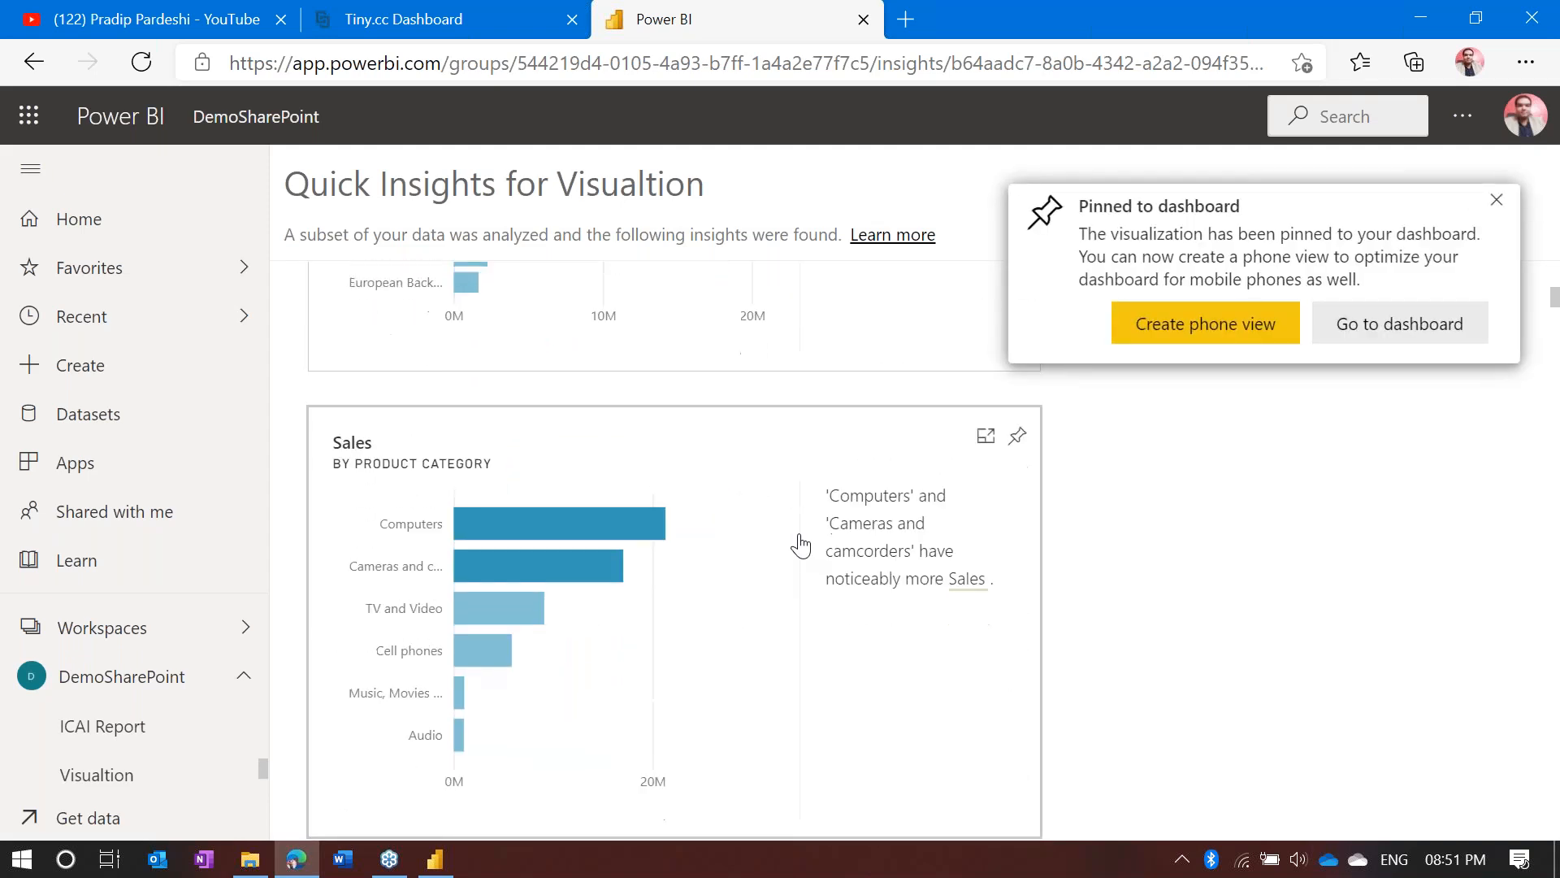
pyautogui.click(1018, 432)
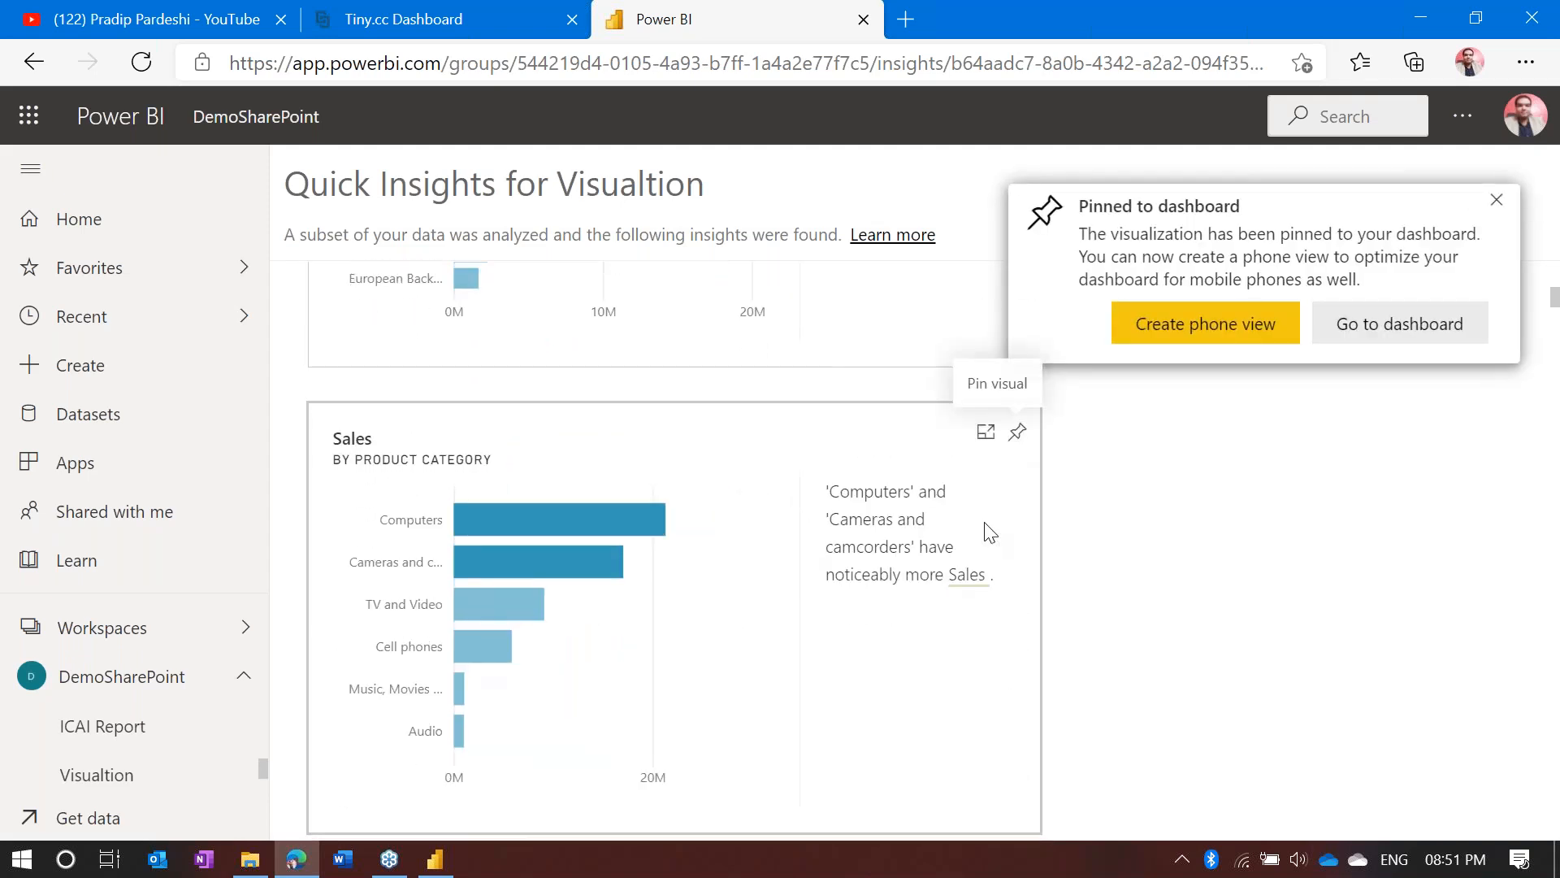
pyautogui.click(941, 531)
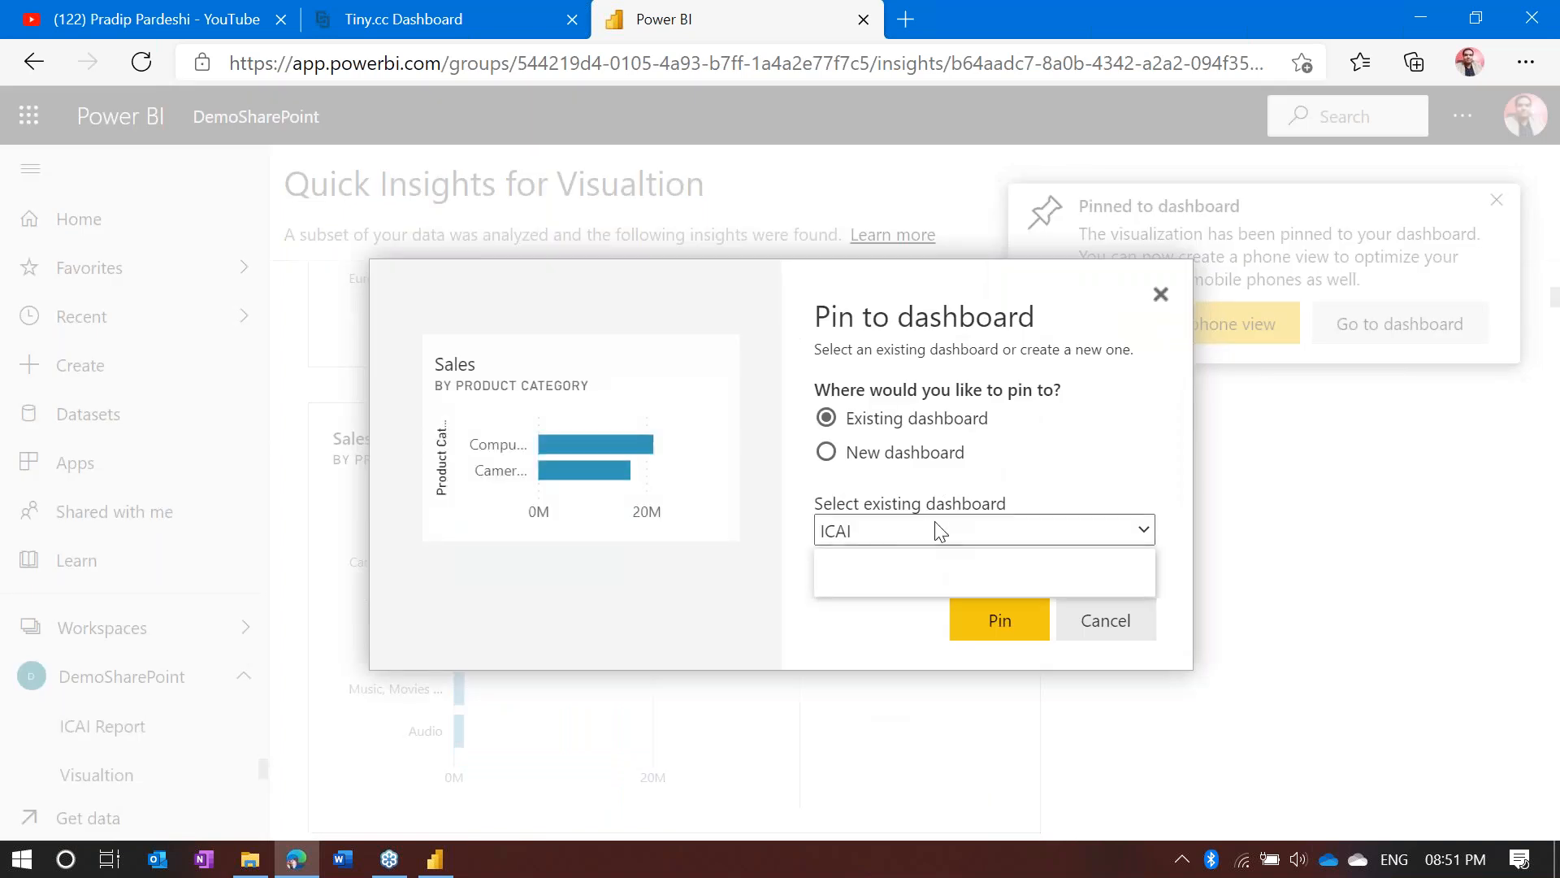
pyautogui.click(892, 587)
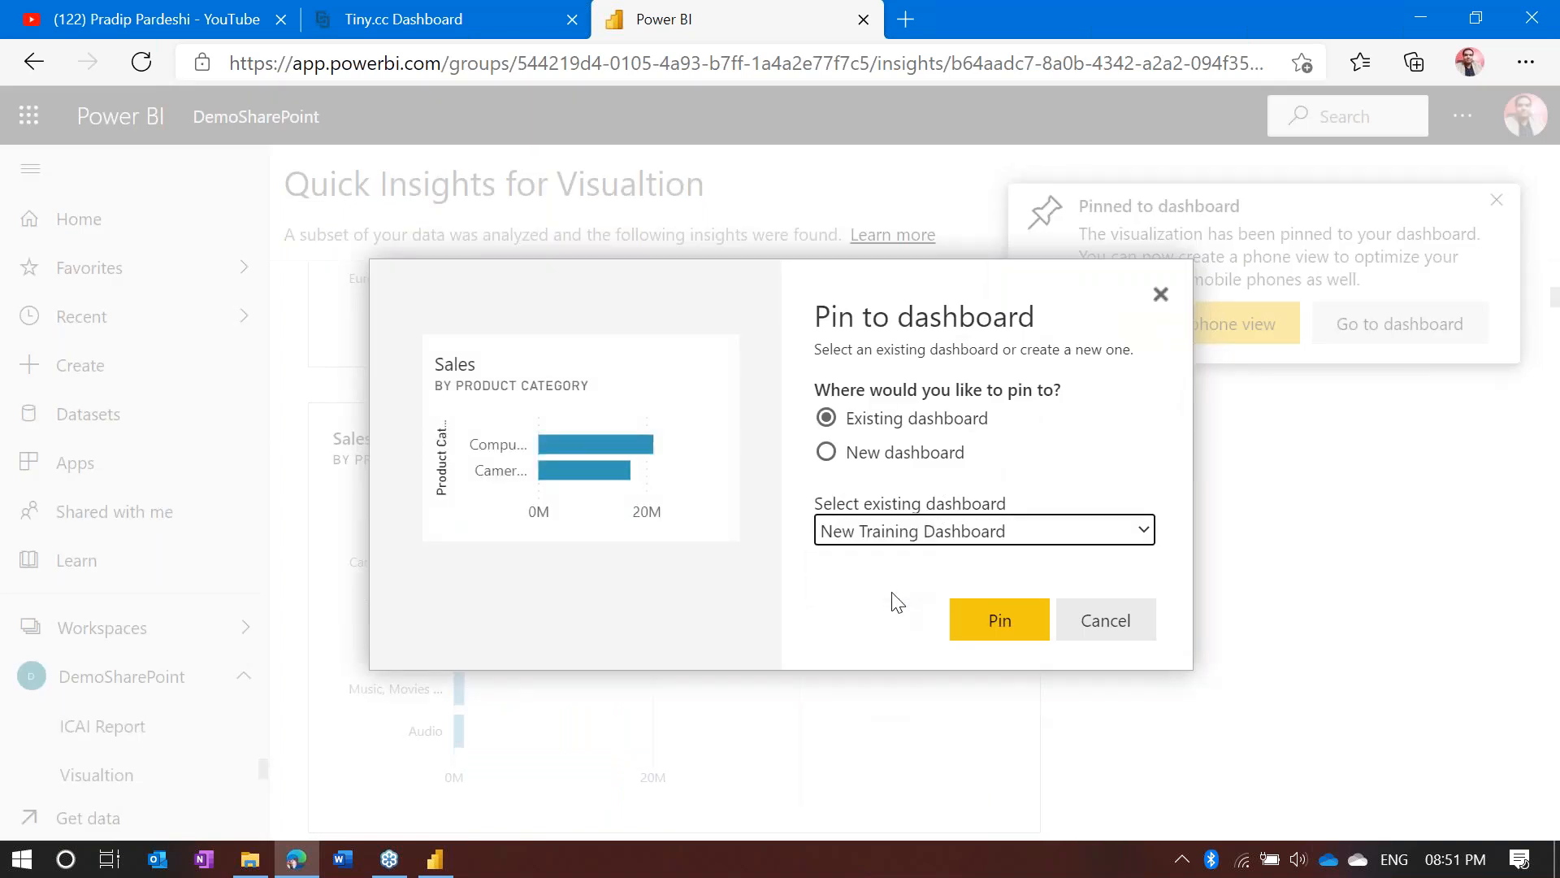
pyautogui.click(990, 630)
# Step: Pin the Order ID by Order Date insight to the existing New Training Dashboard
pyautogui.scroll(-10, 773, 662)
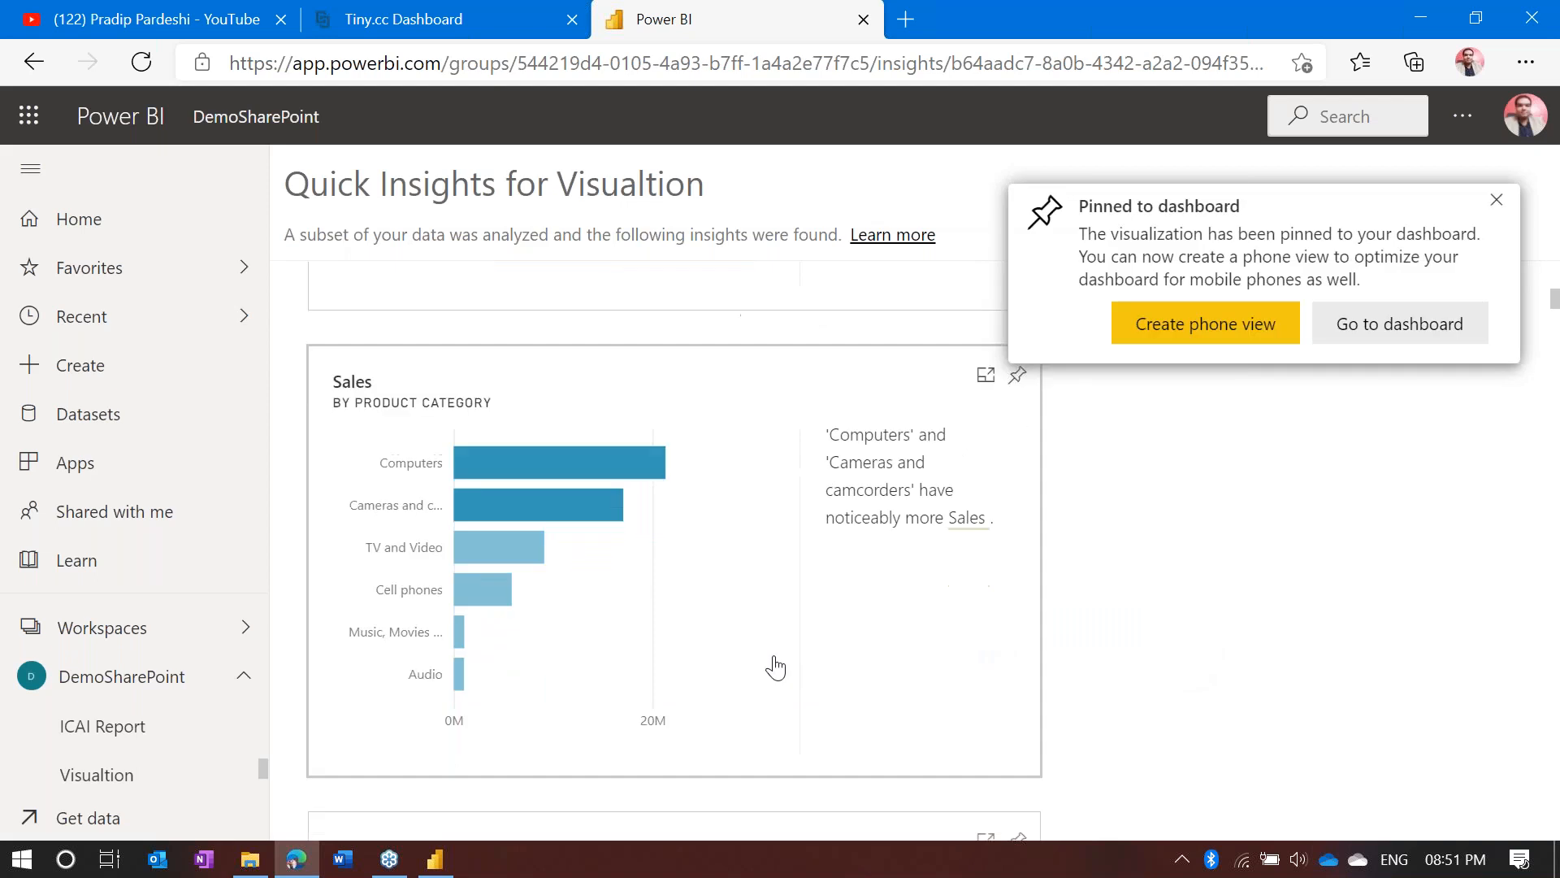
pyautogui.scroll(-6, 774, 667)
pyautogui.scroll(6, 774, 666)
pyautogui.scroll(-5, 774, 667)
pyautogui.scroll(-13, 774, 666)
pyautogui.scroll(10, 774, 666)
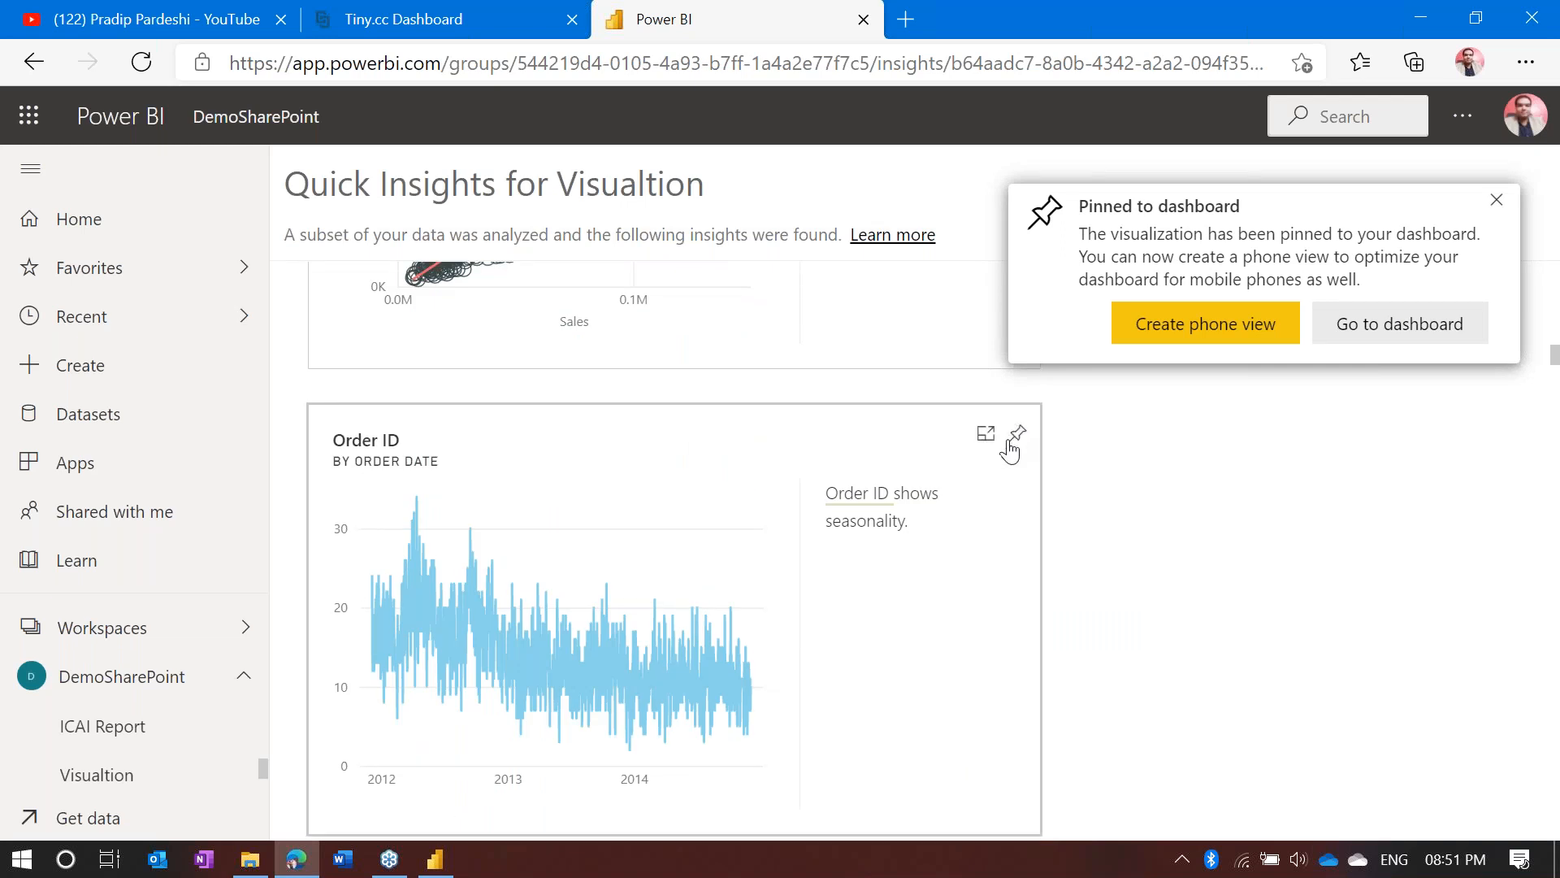
pyautogui.click(1018, 435)
pyautogui.click(908, 543)
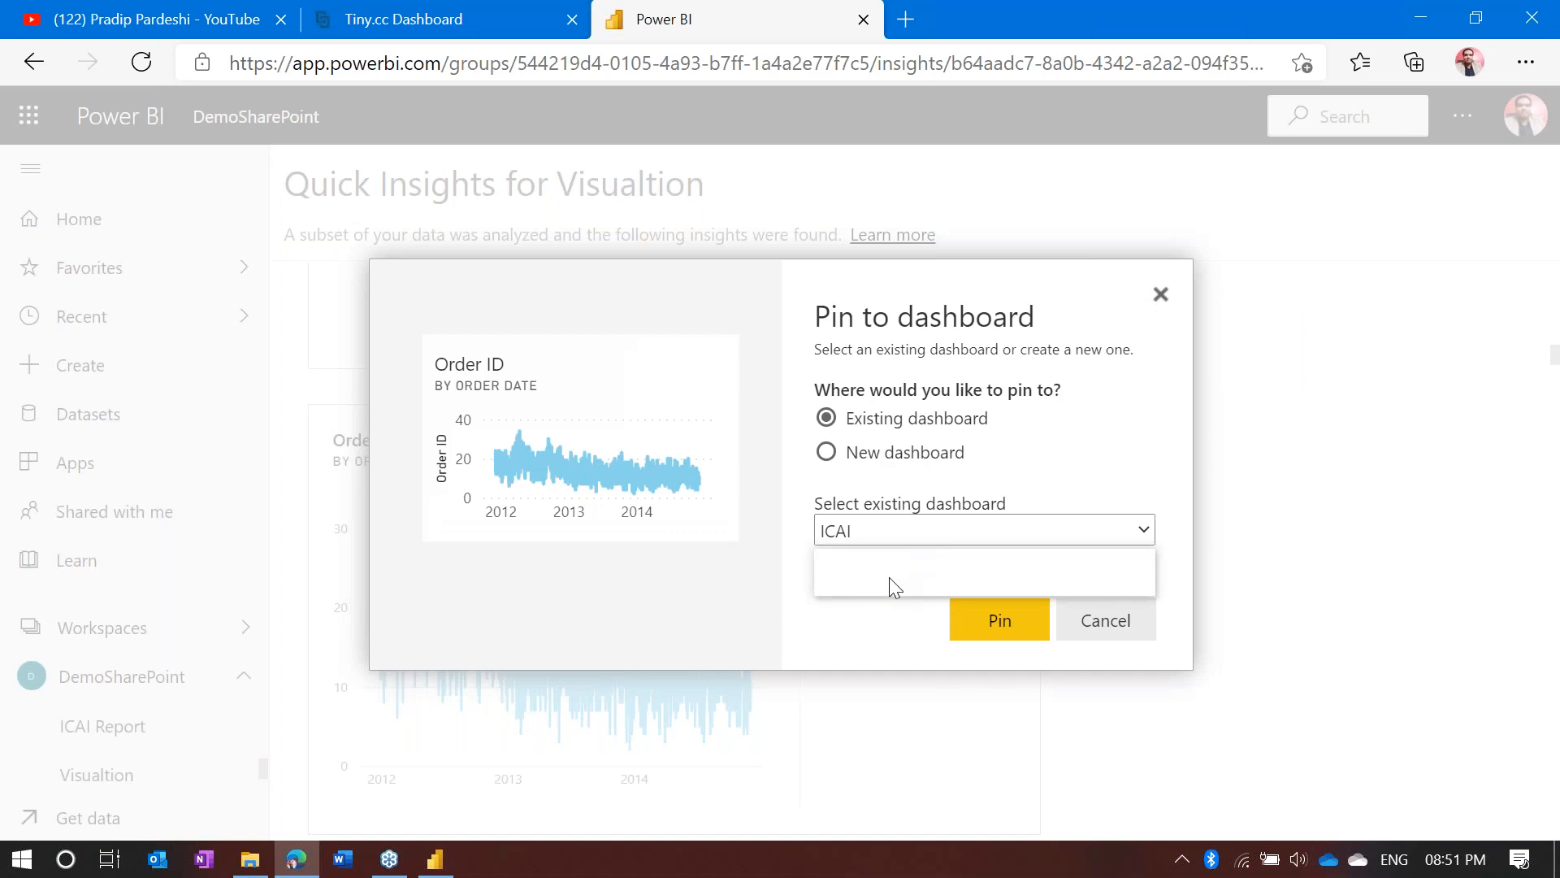
pyautogui.click(886, 584)
pyautogui.click(999, 621)
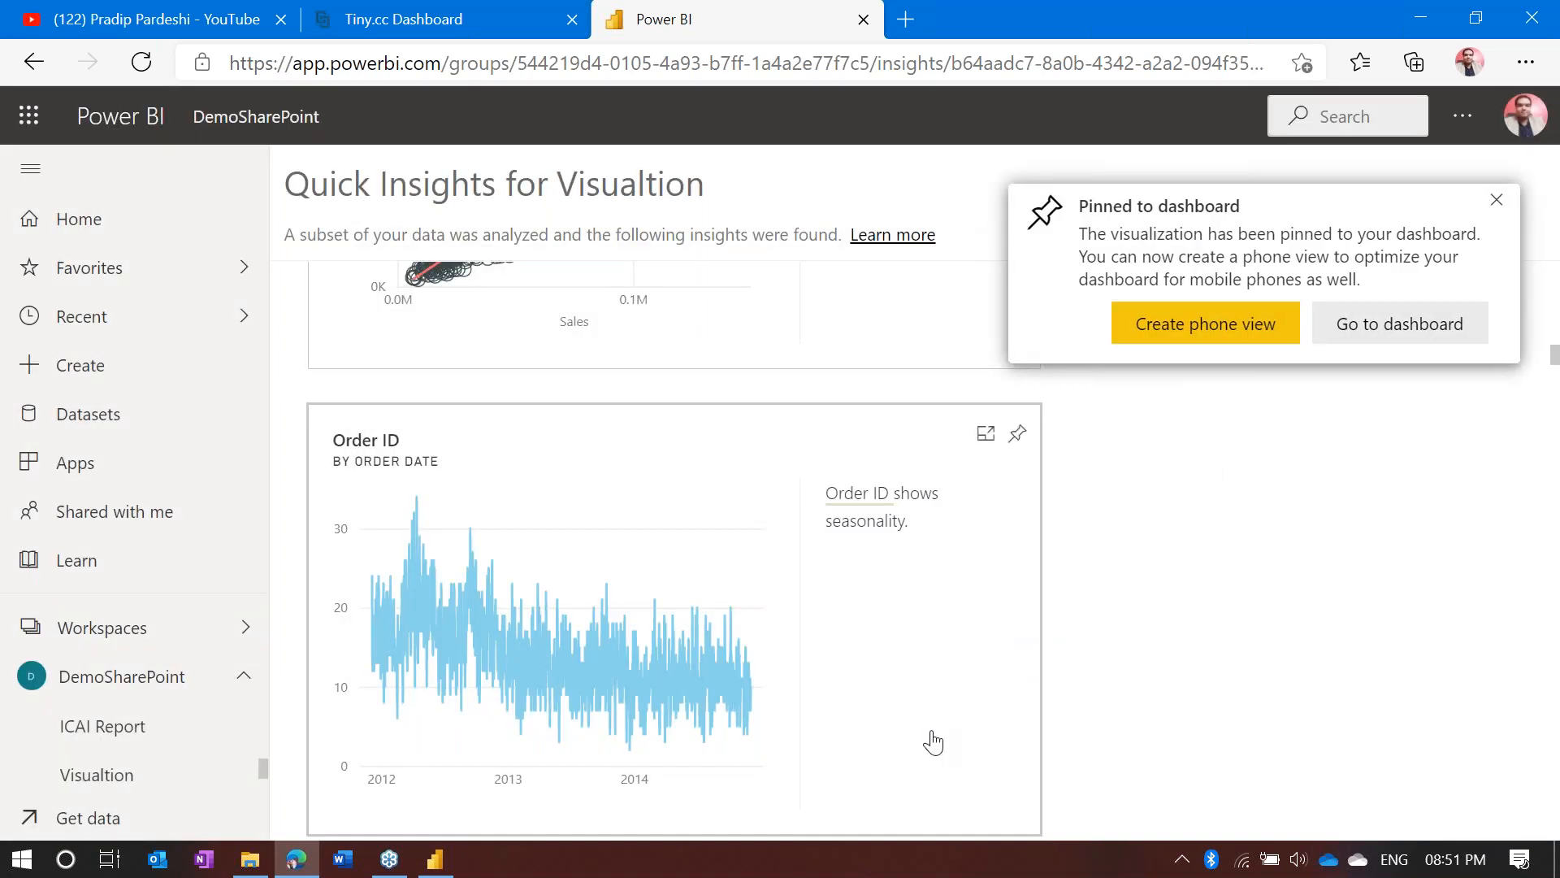
# Step: Try to open a dashboard from the navigation pane
pyautogui.scroll(-15, 930, 738)
pyautogui.scroll(-15, 933, 741)
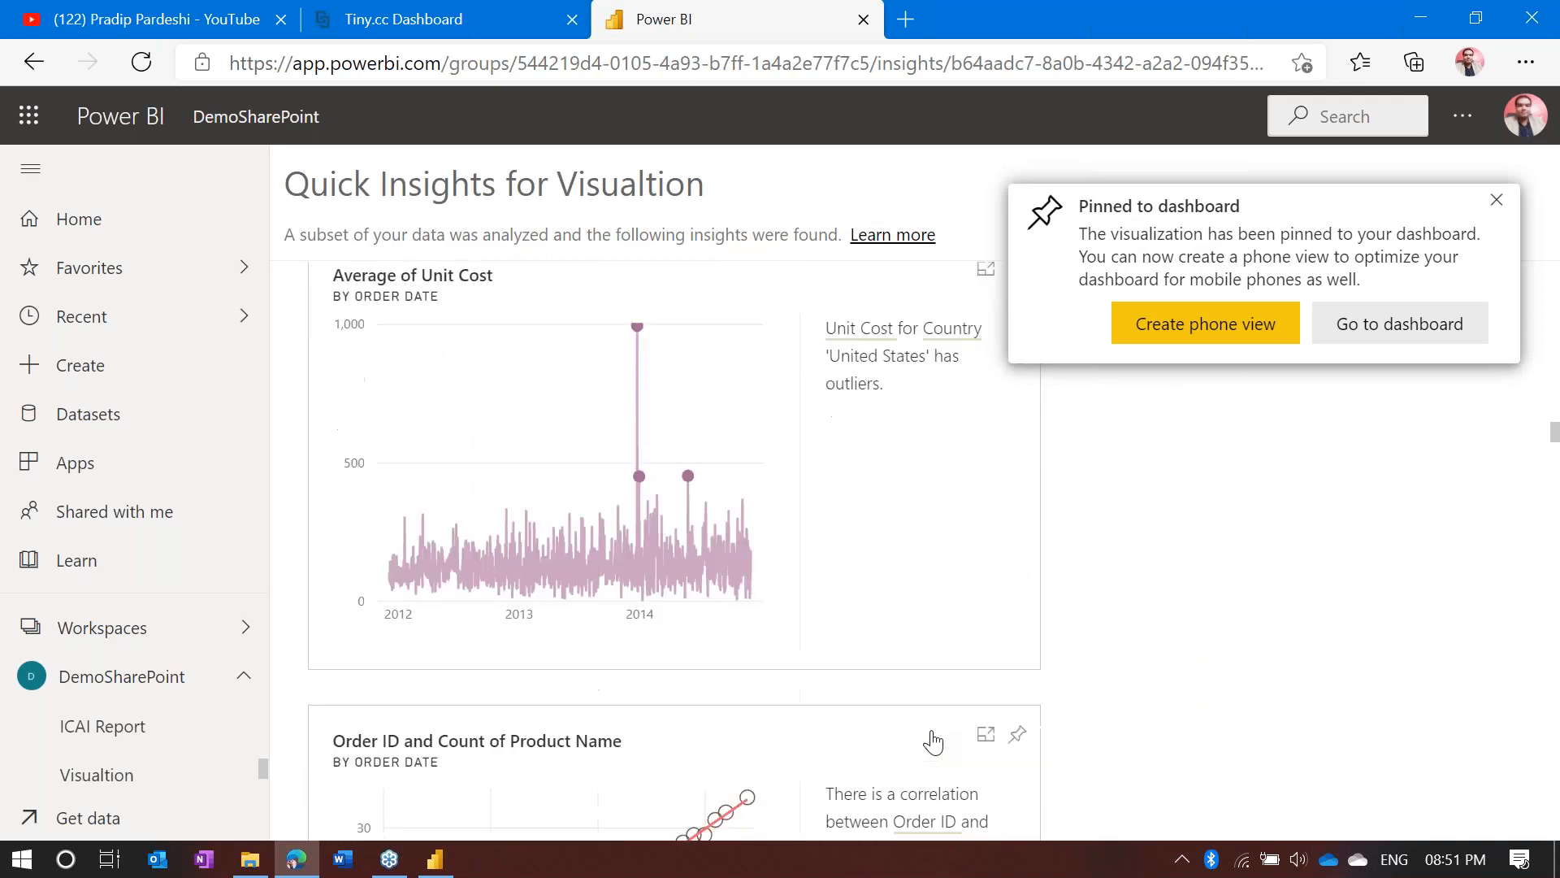
pyautogui.scroll(-5, 933, 741)
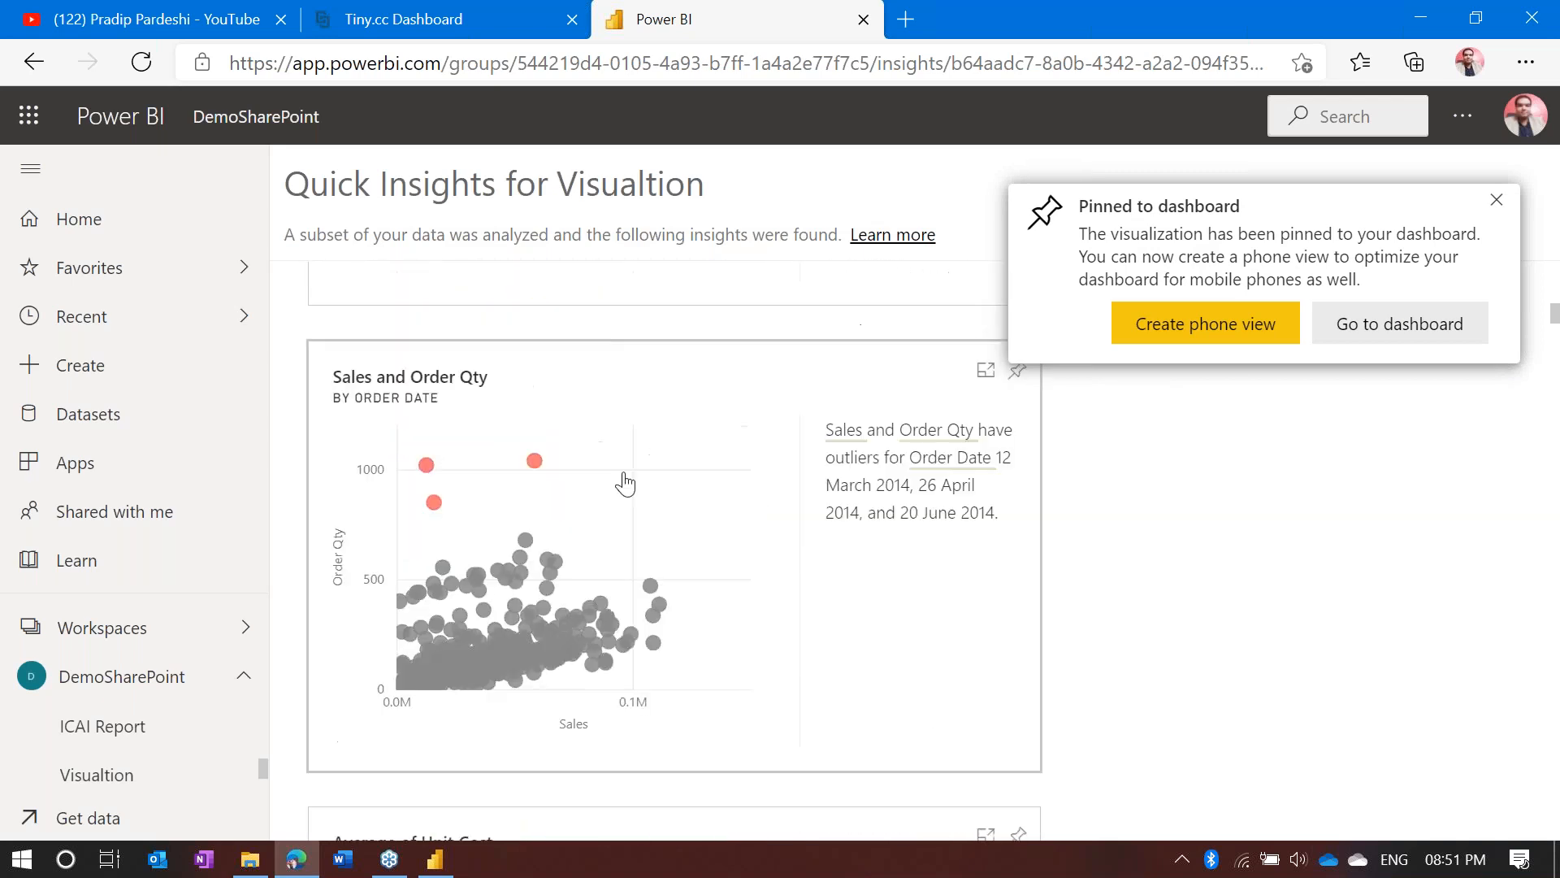
pyautogui.scroll(5, 142, 730)
pyautogui.scroll(2, 142, 729)
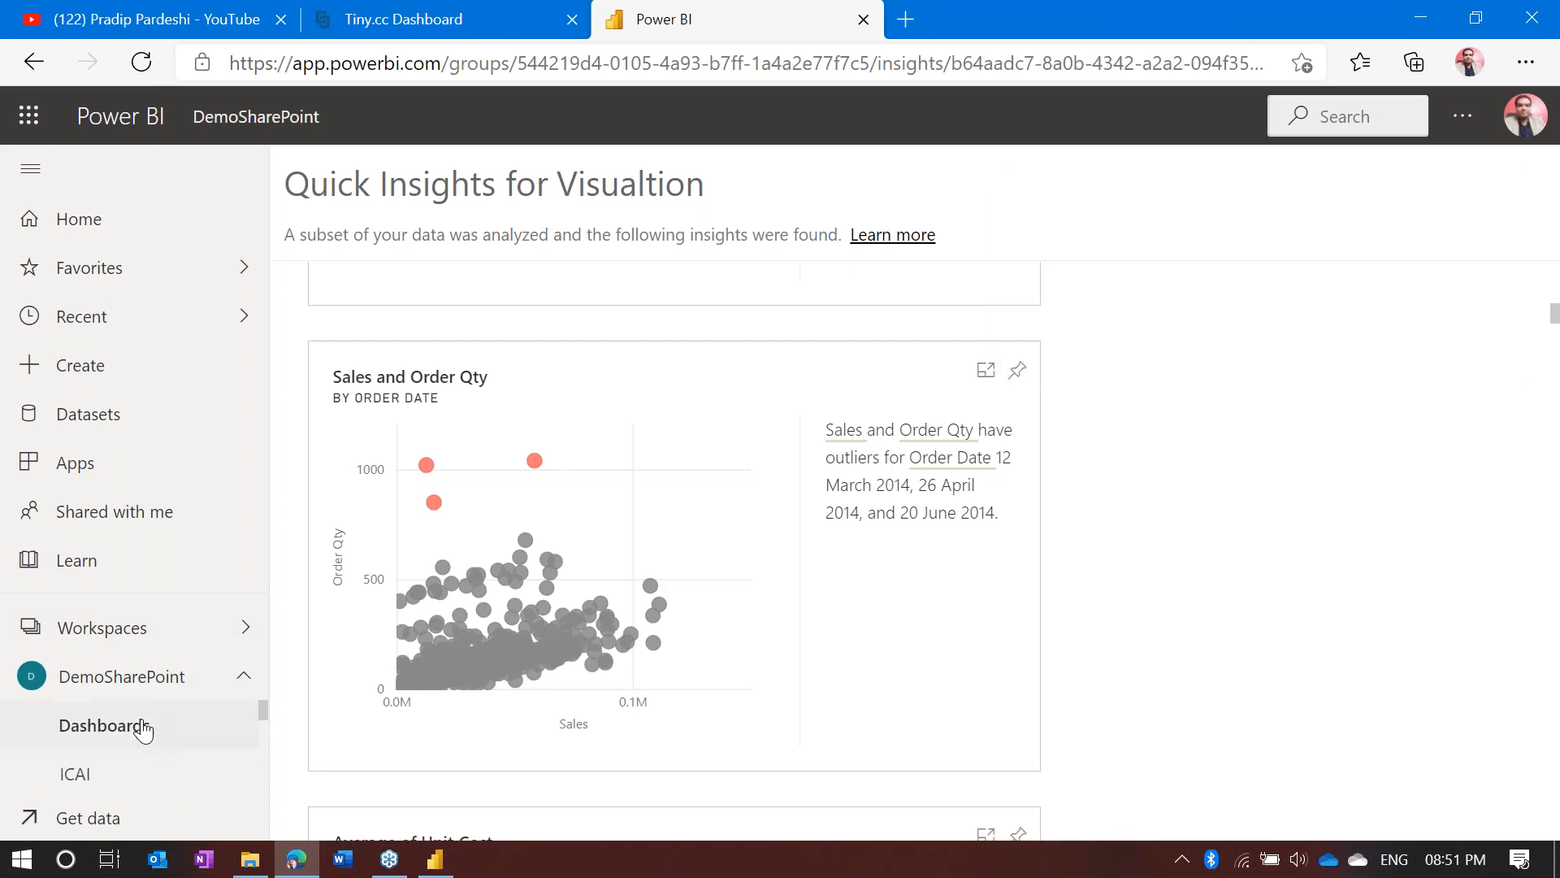
pyautogui.scroll(-2, 143, 729)
pyautogui.click(108, 741)
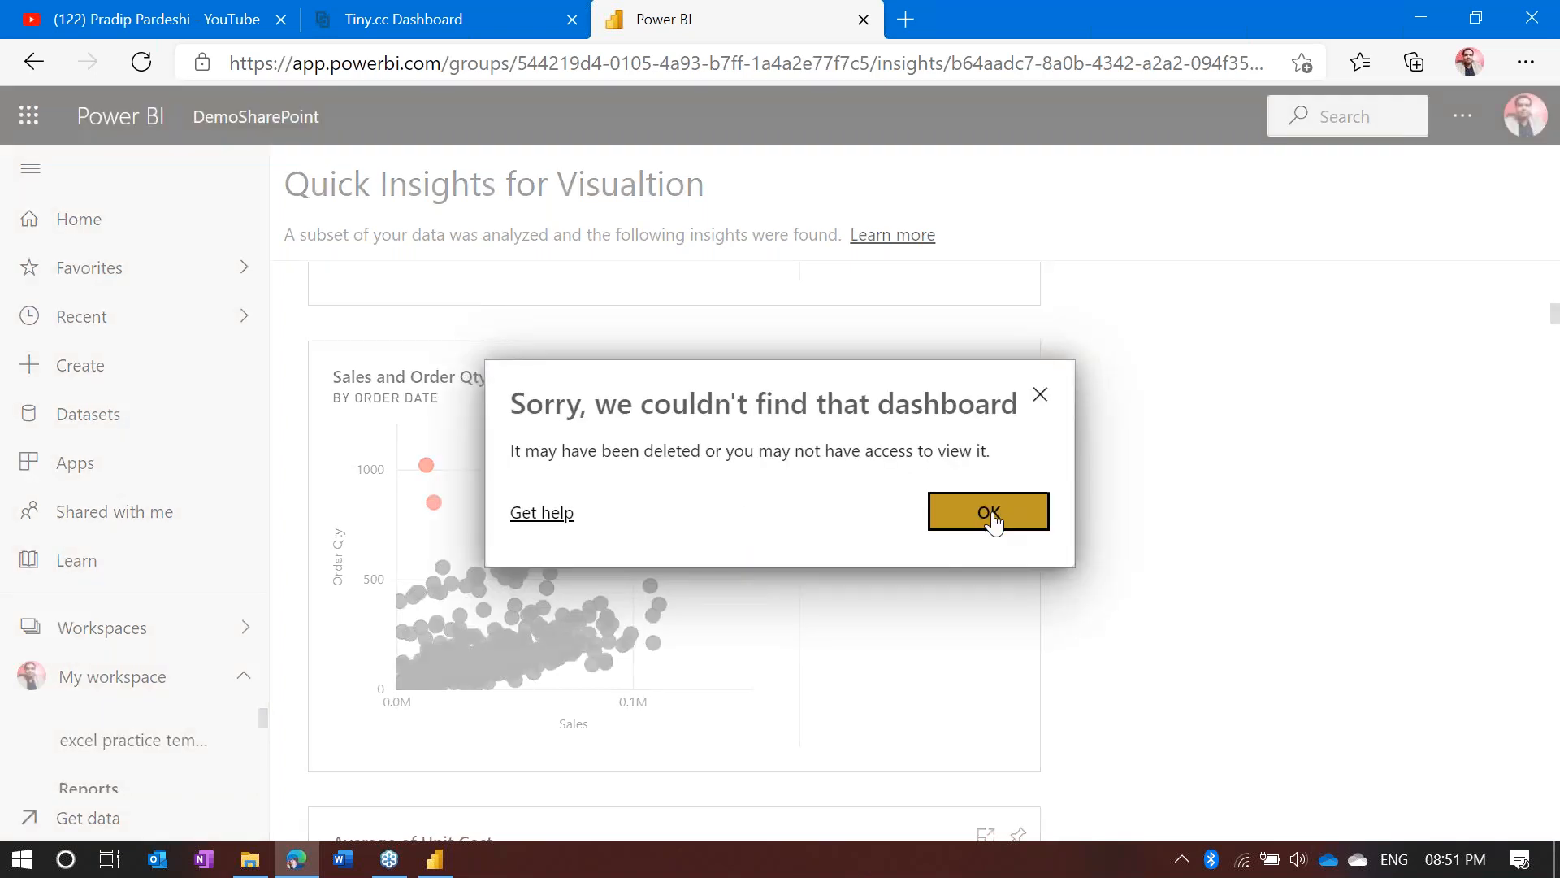
pyautogui.click(989, 514)
# Step: Switch to the DemoSharePoint workspace and open the New Training Dashboard
pyautogui.scroll(-5, 128, 753)
pyautogui.scroll(3, 128, 753)
pyautogui.scroll(-4, 127, 753)
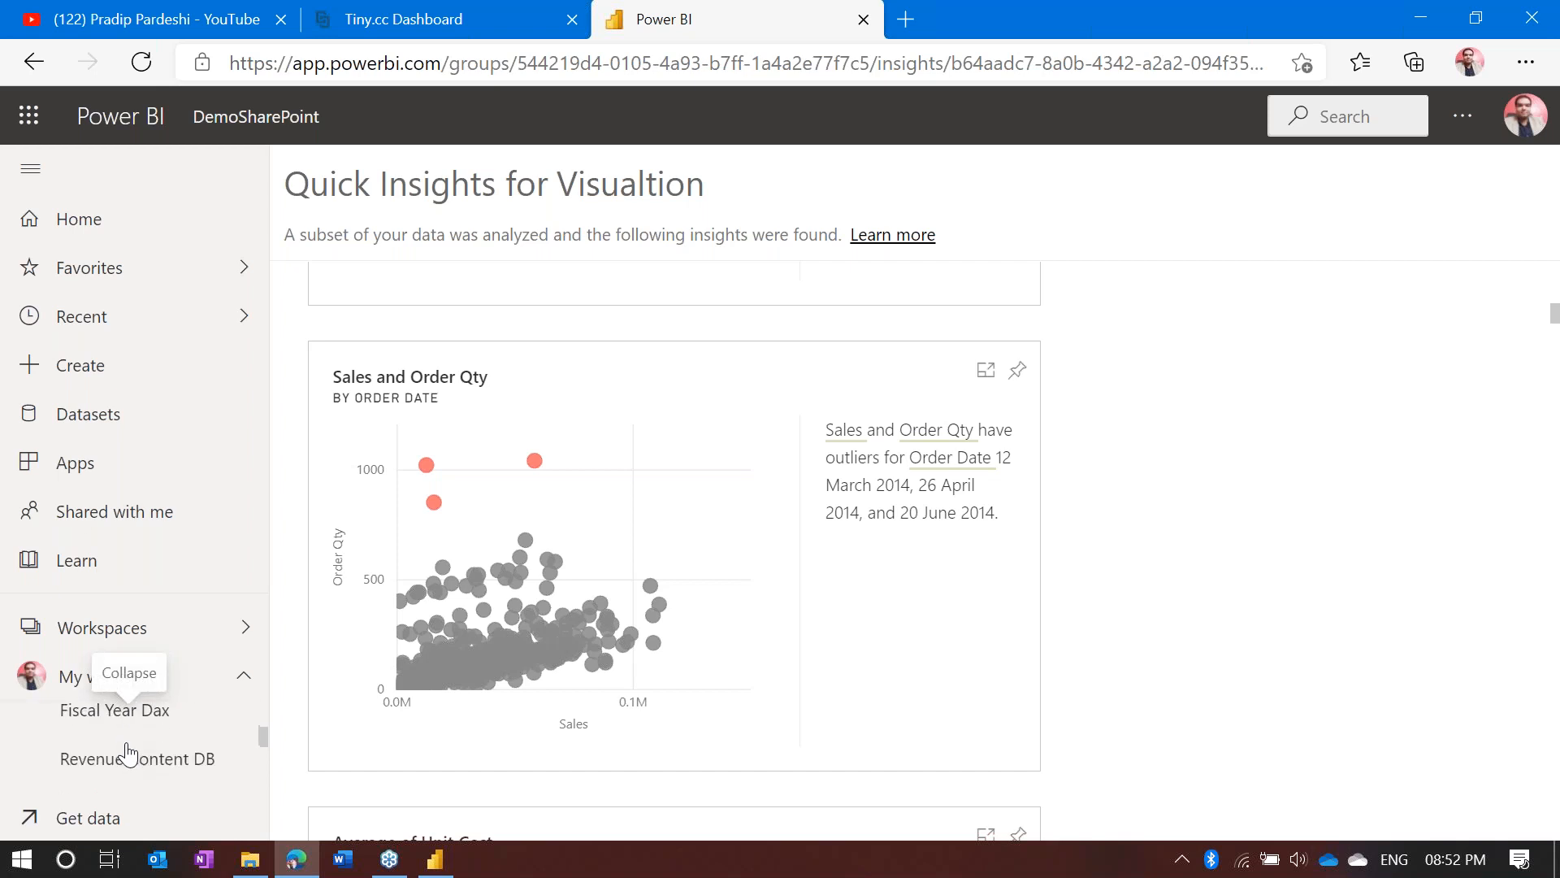
pyautogui.scroll(-2, 127, 753)
pyautogui.scroll(-3, 128, 754)
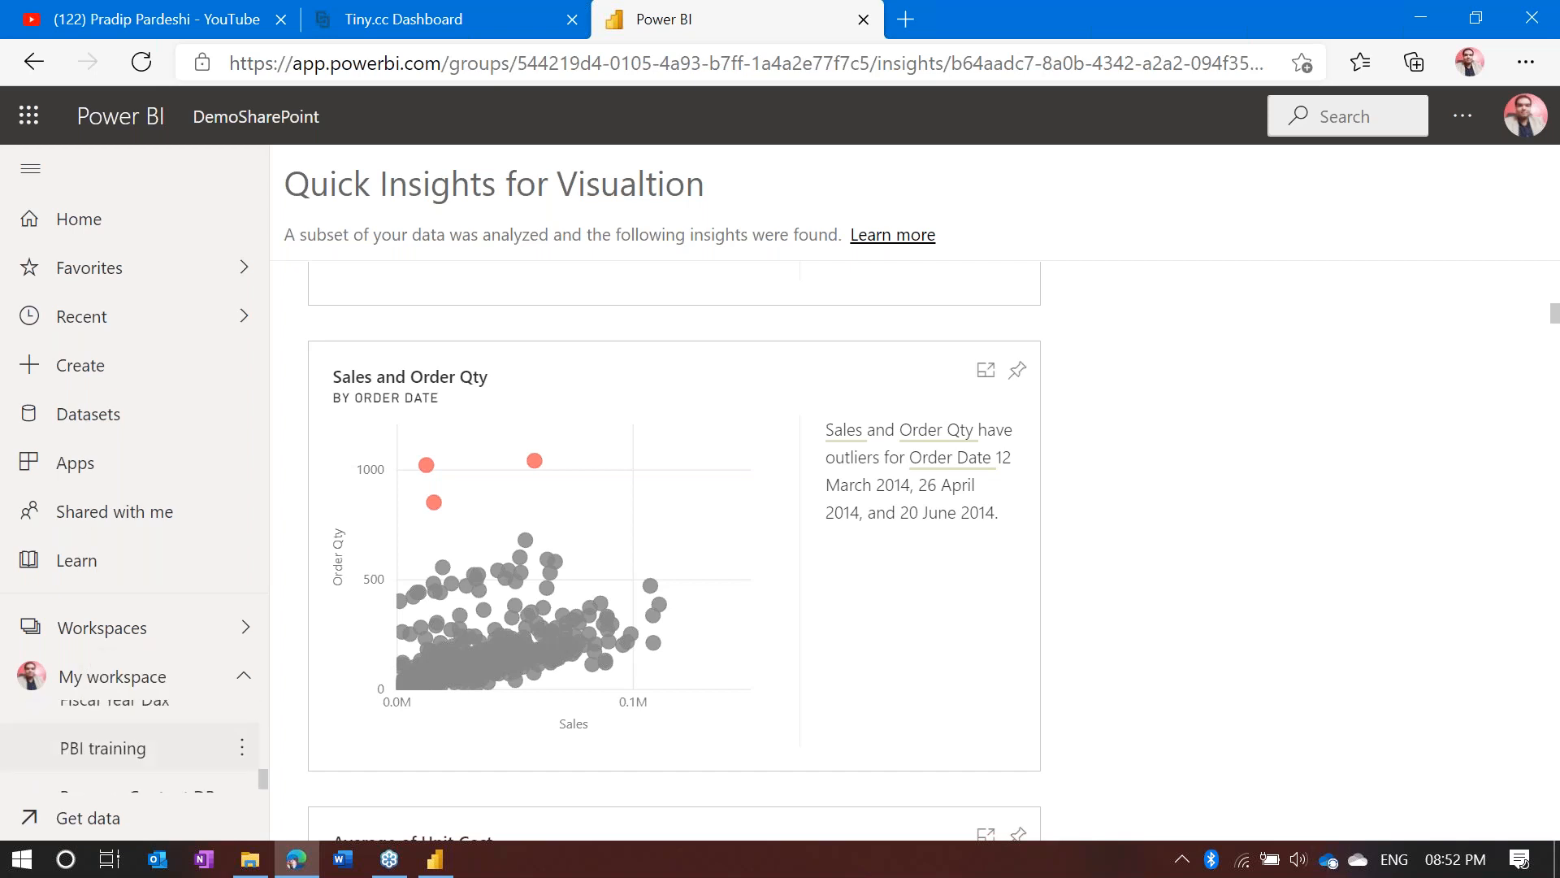
pyautogui.scroll(-1, 128, 753)
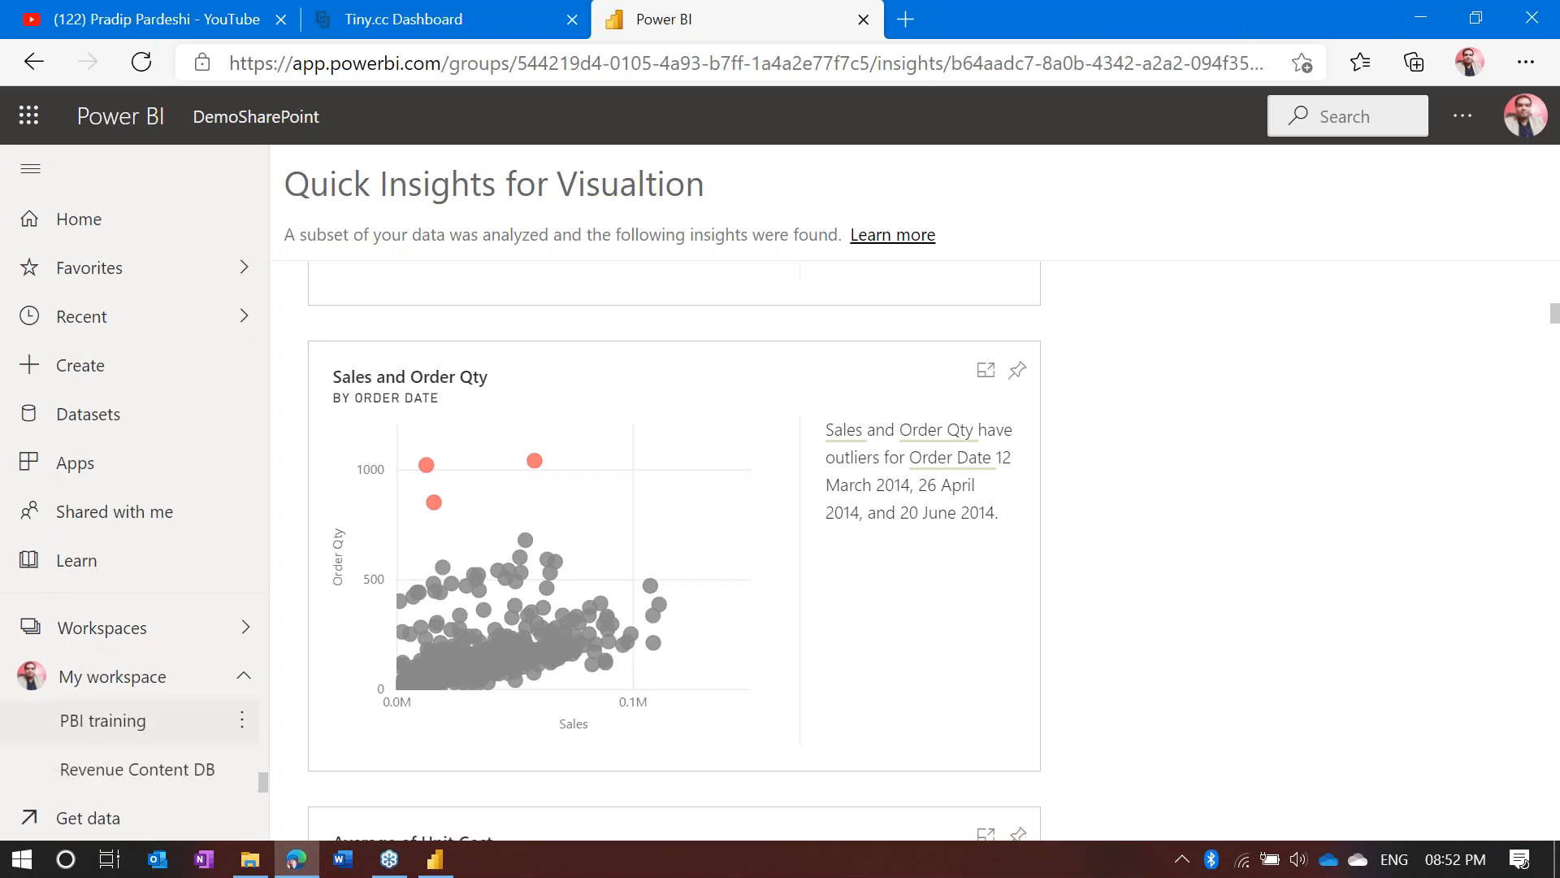
pyautogui.click(244, 679)
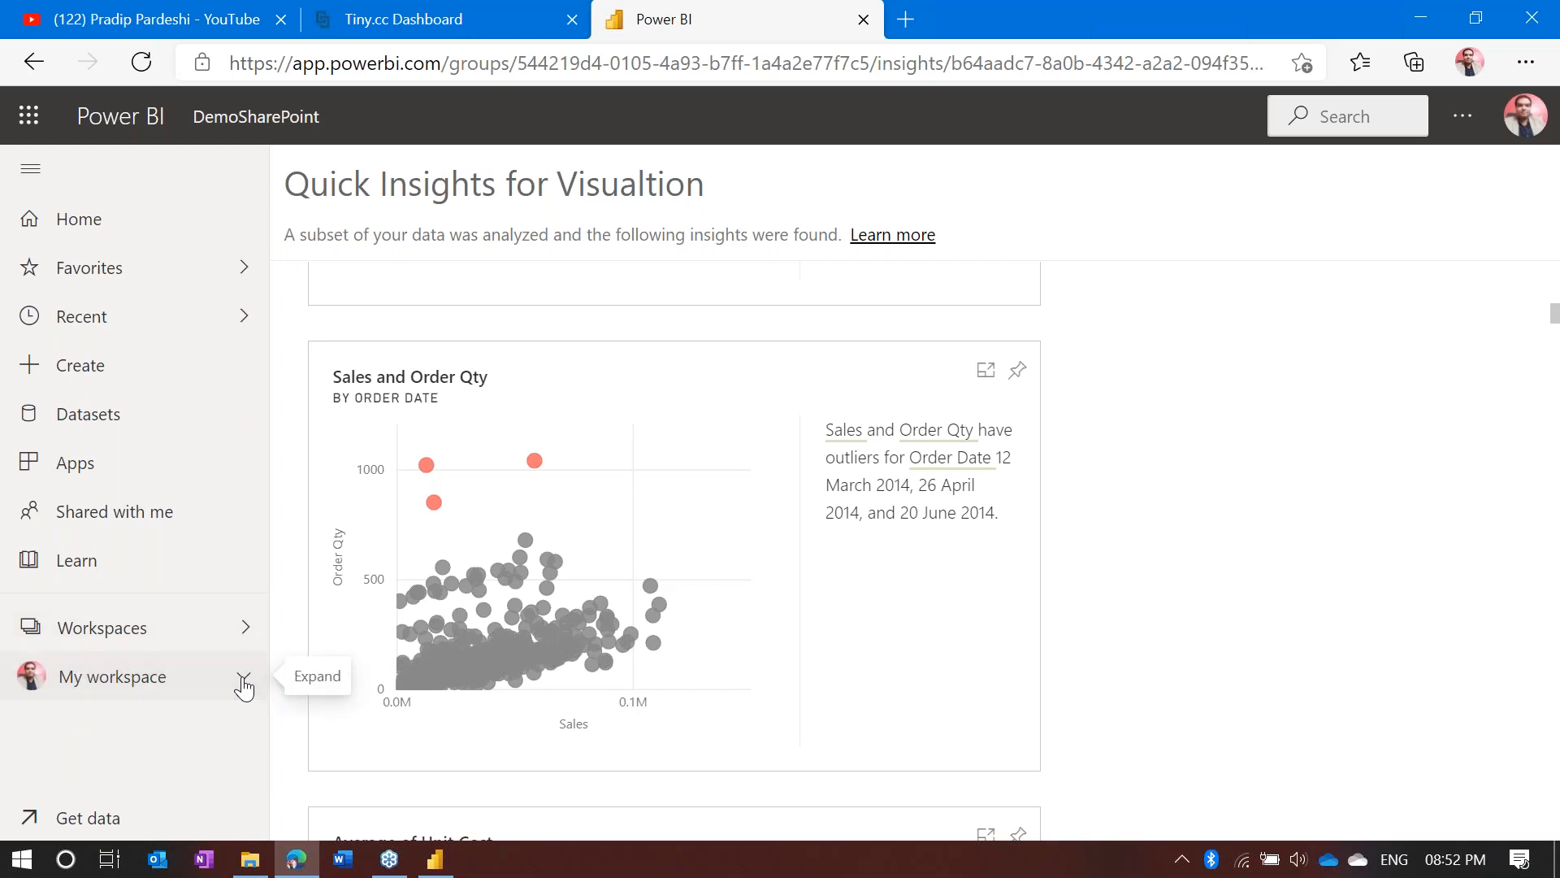
pyautogui.click(244, 629)
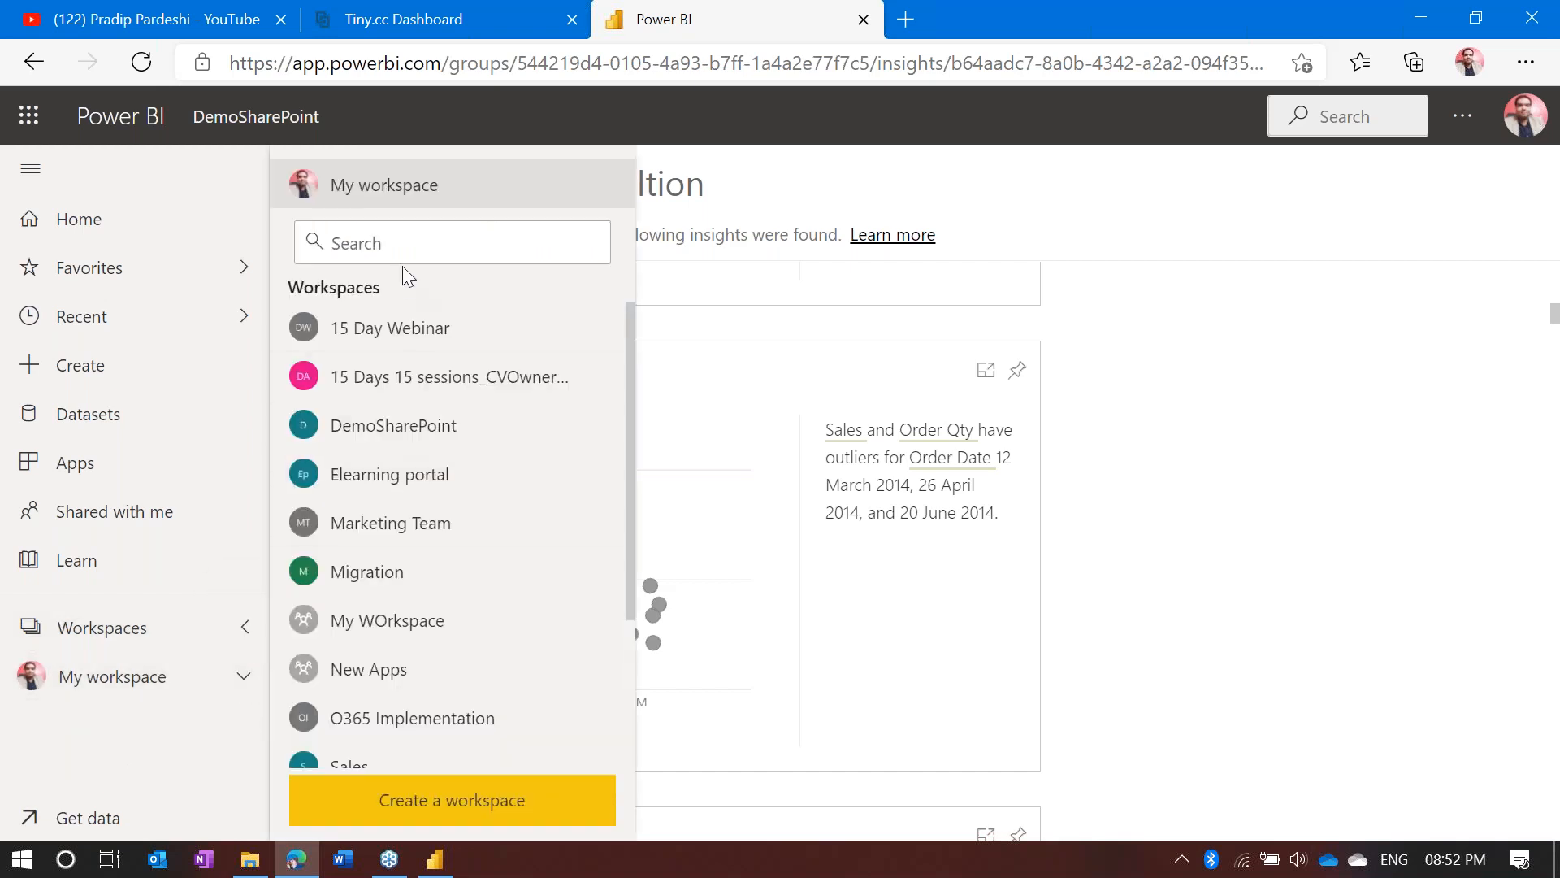
pyautogui.click(408, 432)
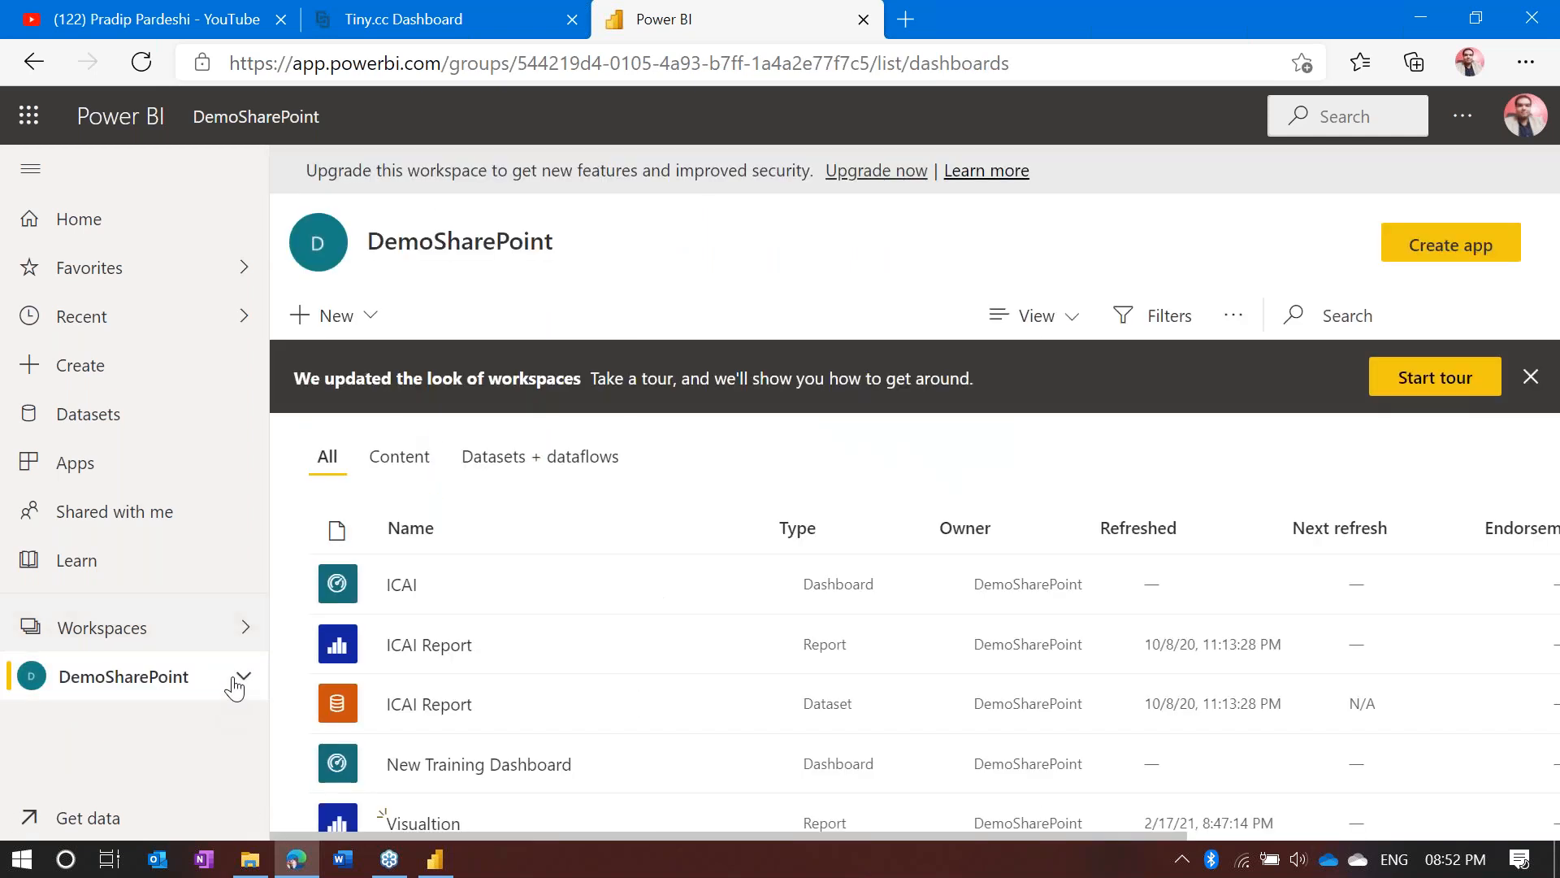
pyautogui.click(243, 680)
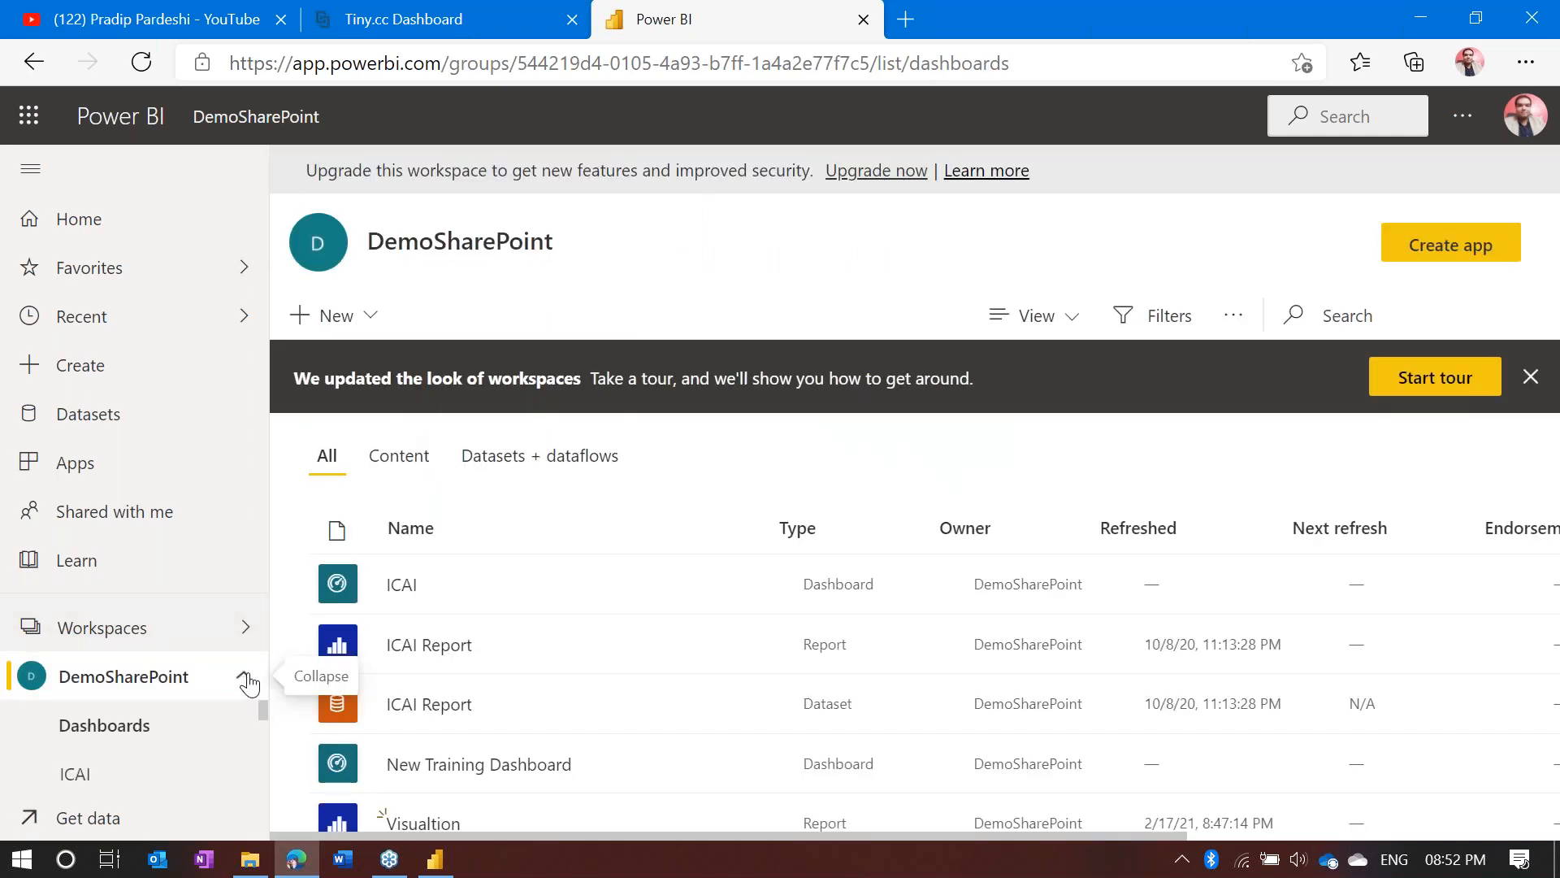
pyautogui.scroll(-2, 151, 742)
pyautogui.click(146, 760)
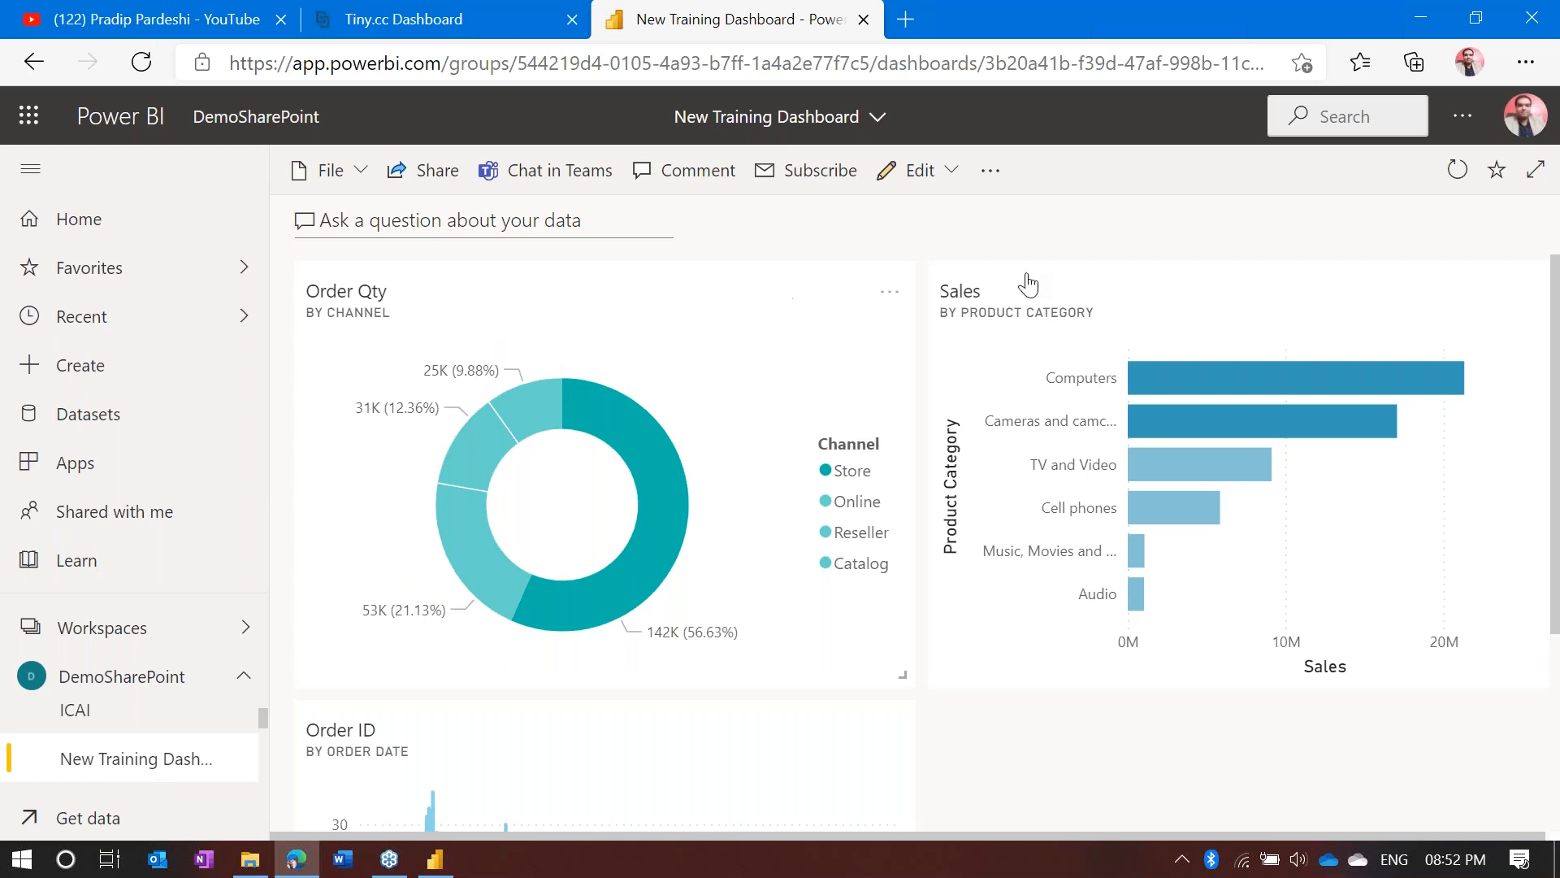
# Step: Examine the pinned tiles on the dashboard and the options under its File and Edit menus
pyautogui.scroll(-3, 704, 626)
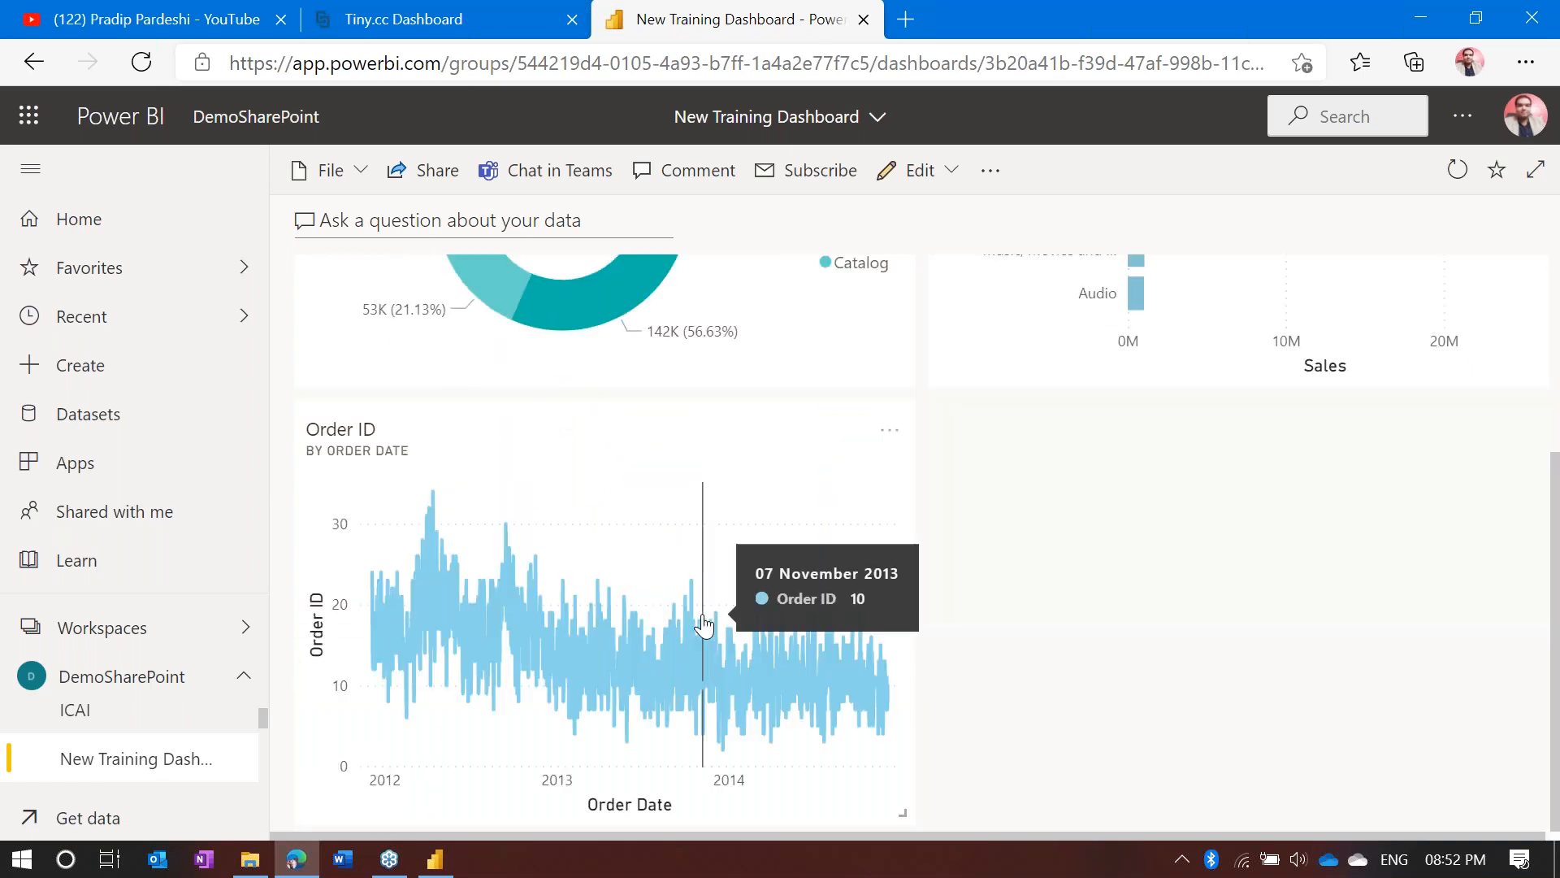
pyautogui.scroll(3, 703, 626)
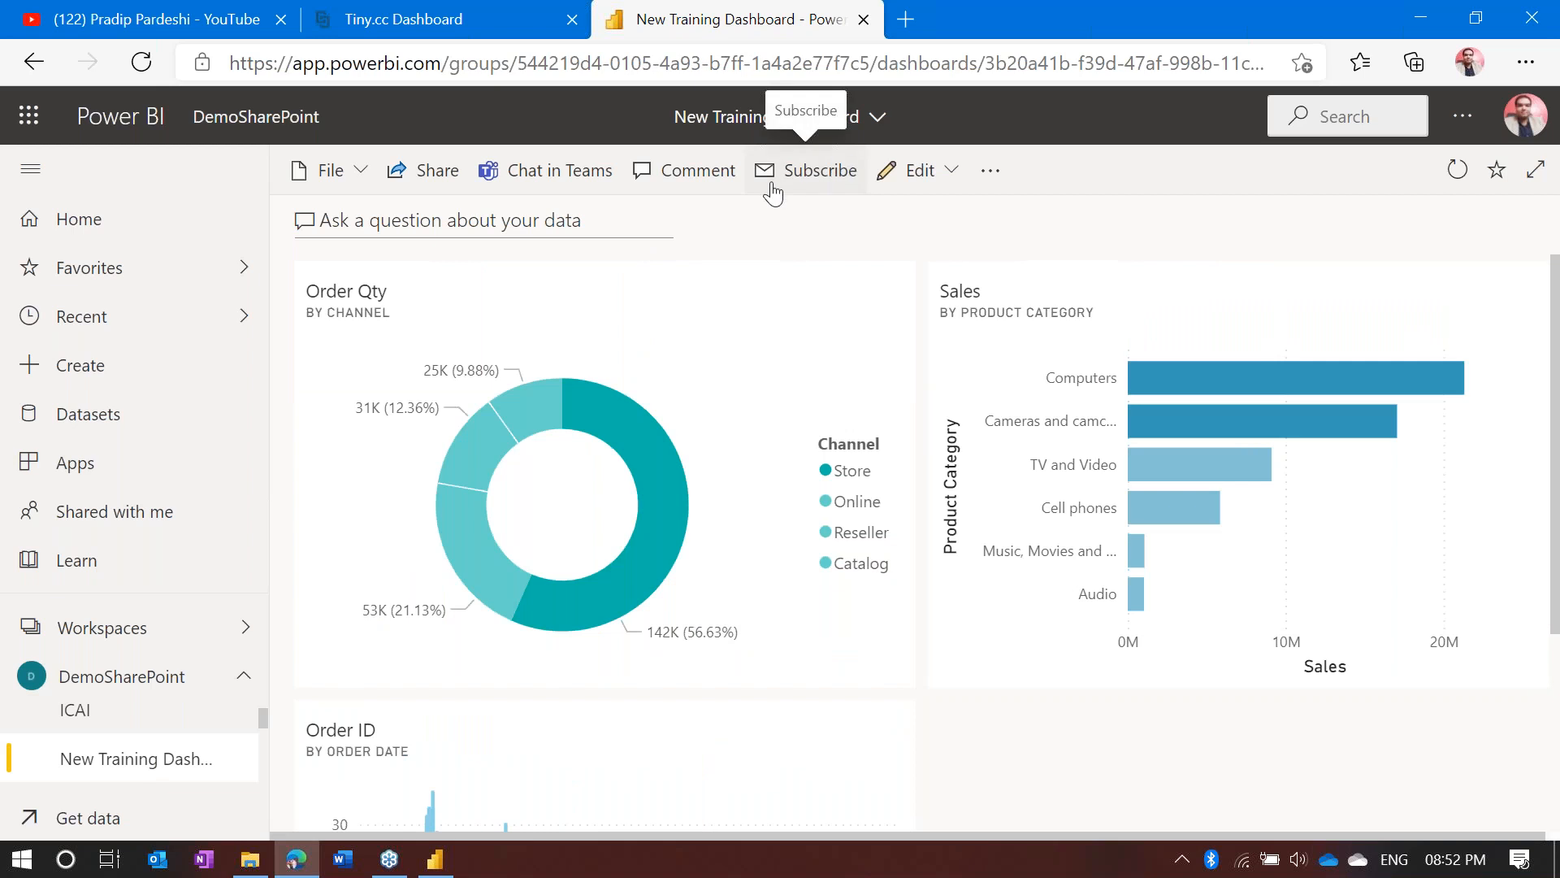
pyautogui.click(427, 178)
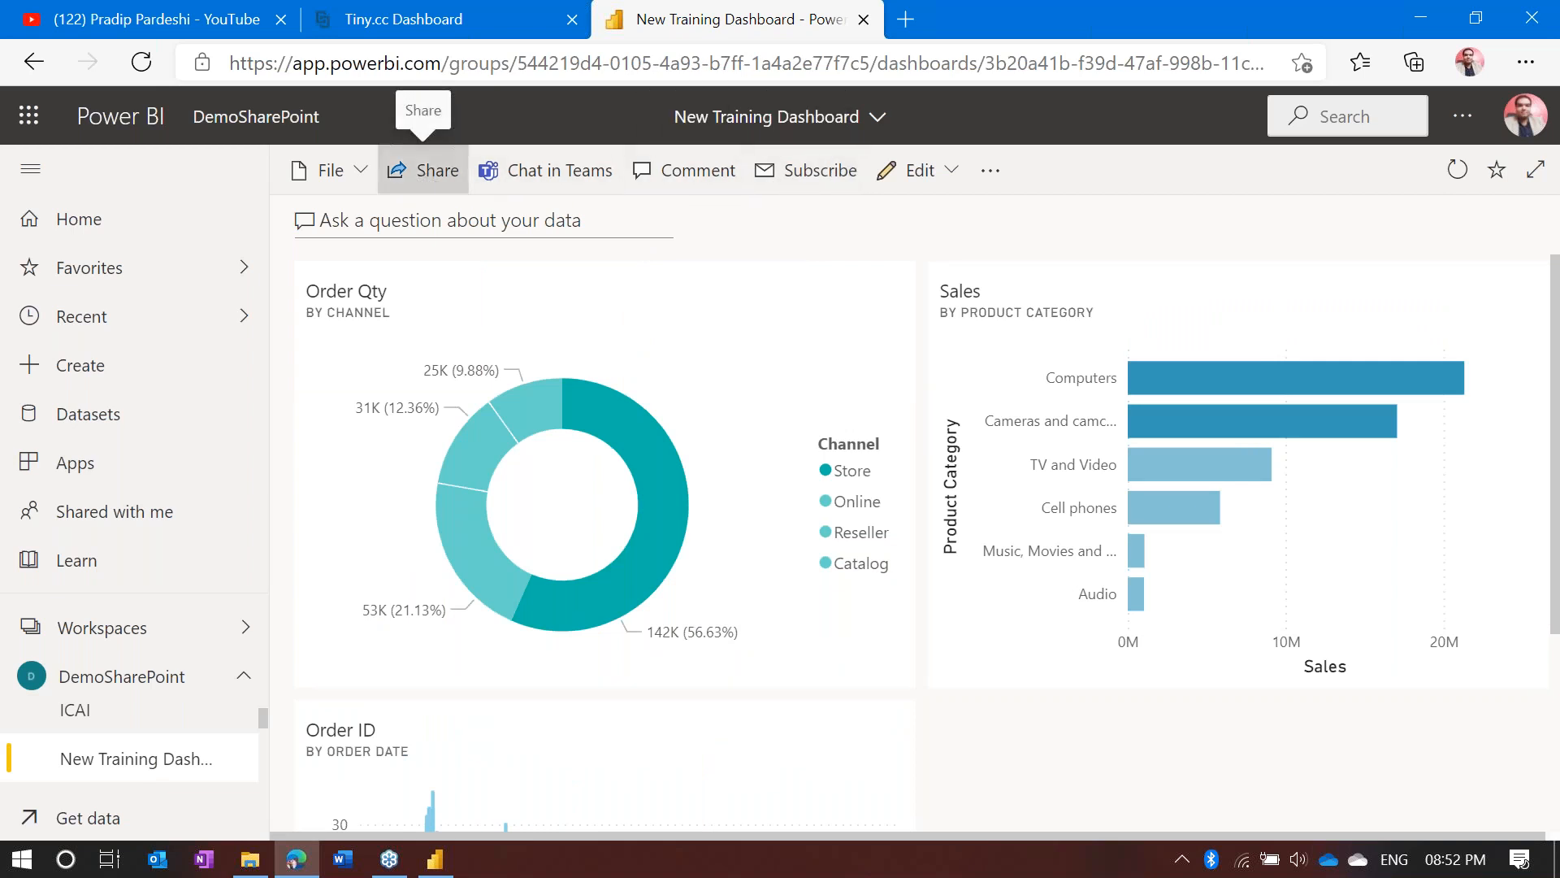
pyautogui.click(1061, 432)
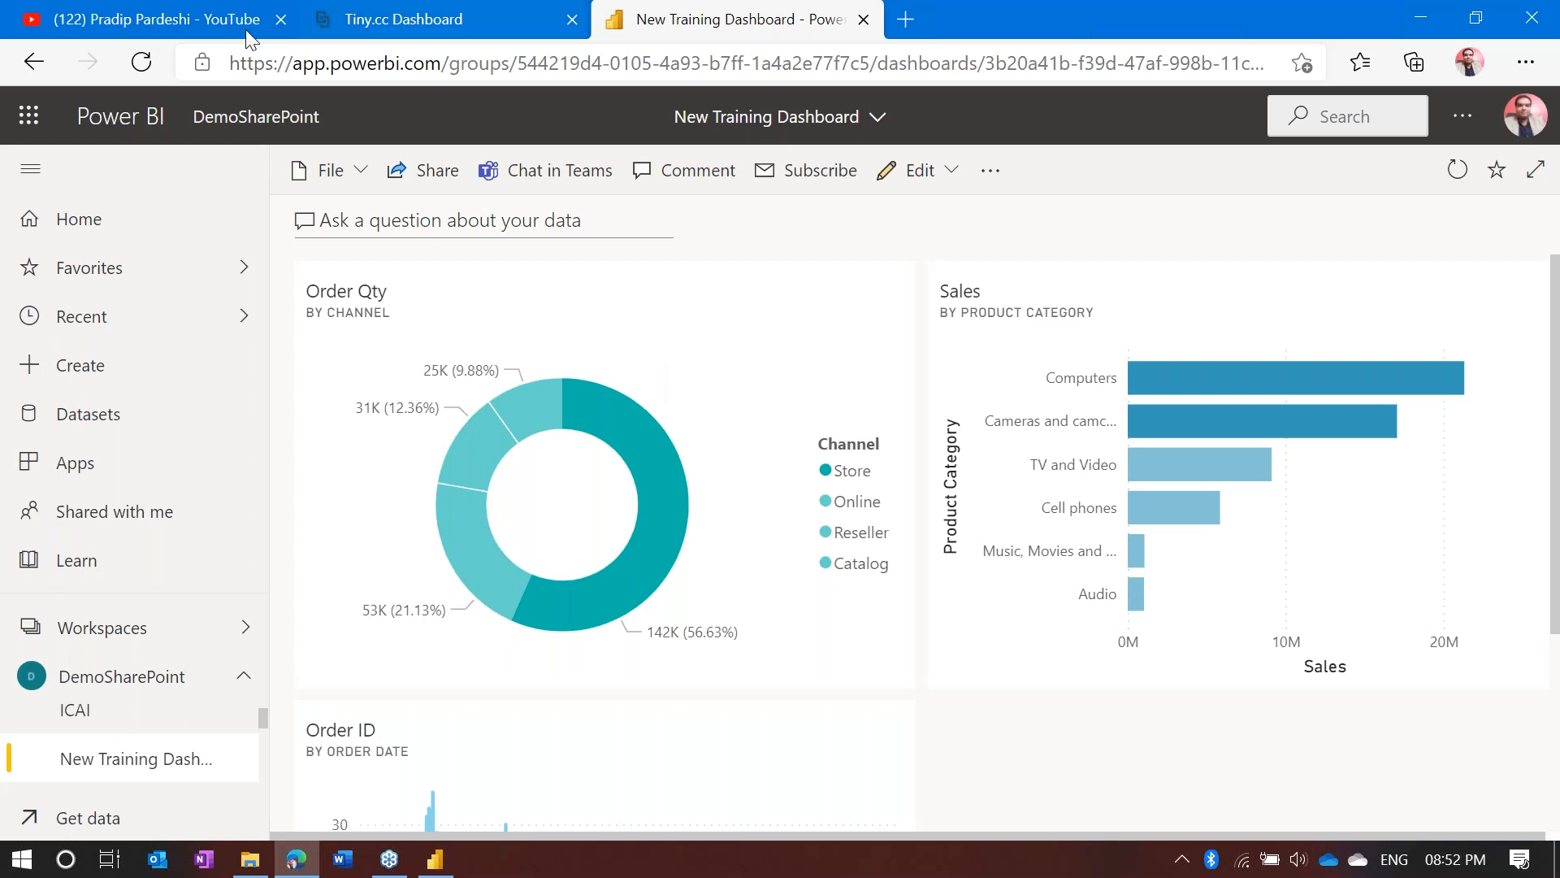
pyautogui.click(948, 172)
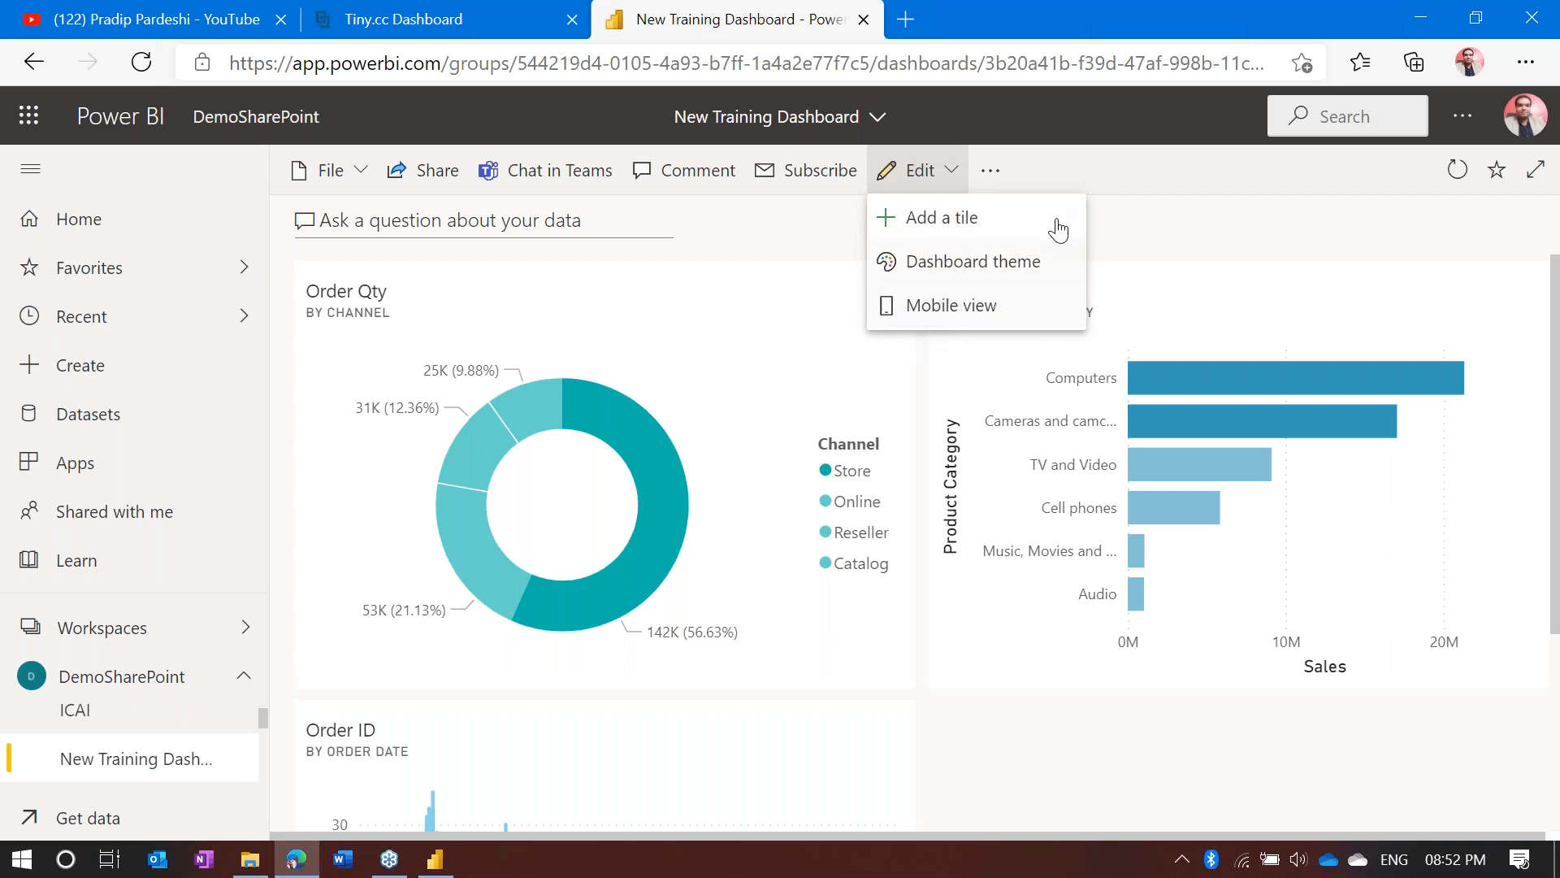
pyautogui.click(1206, 232)
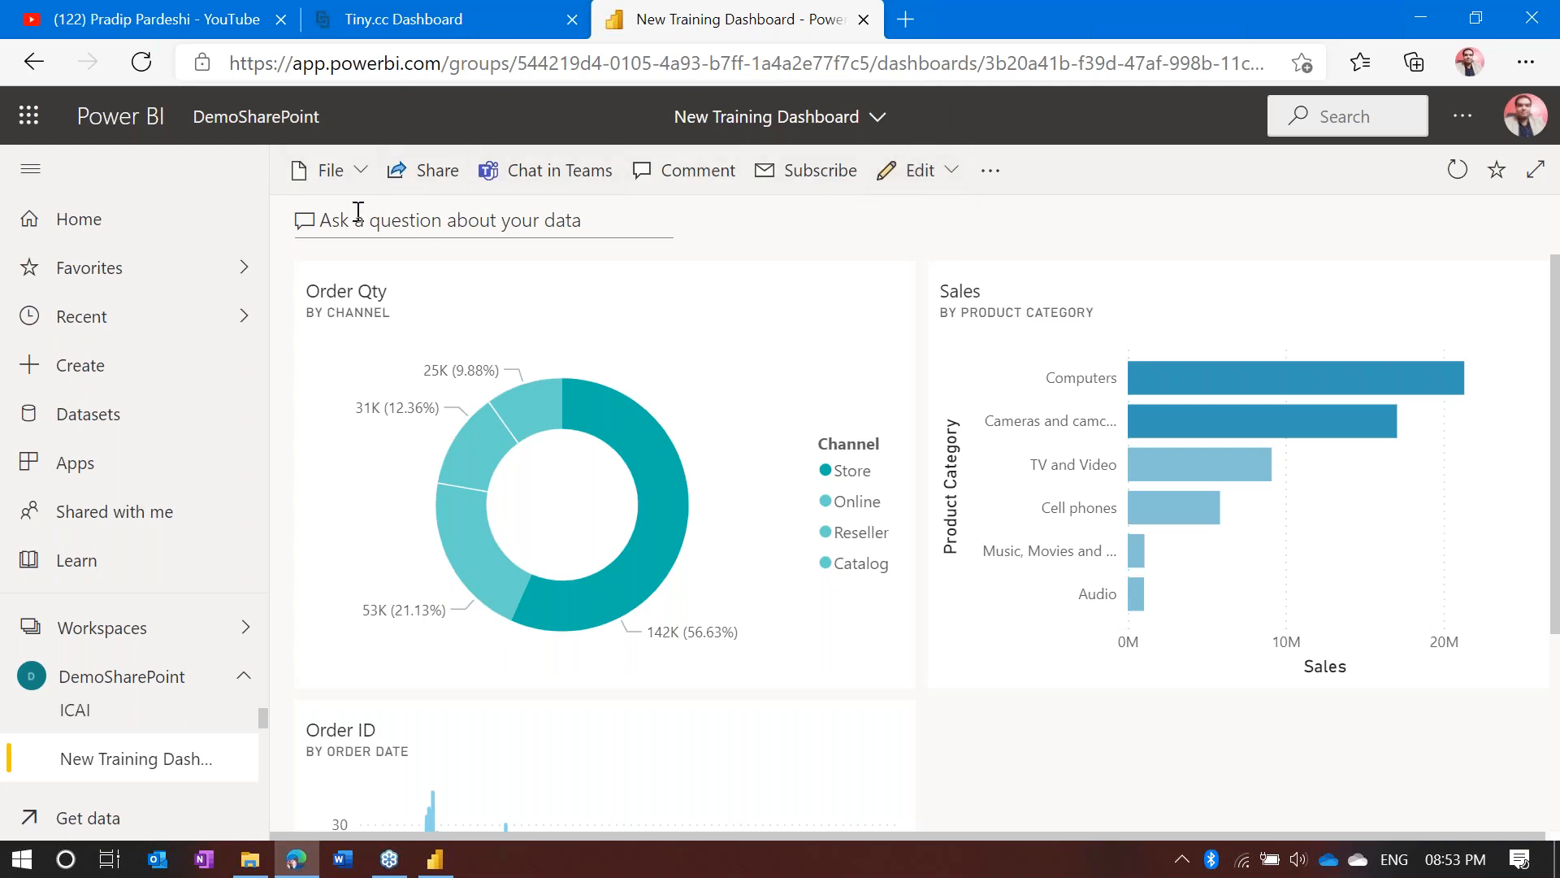
pyautogui.click(326, 177)
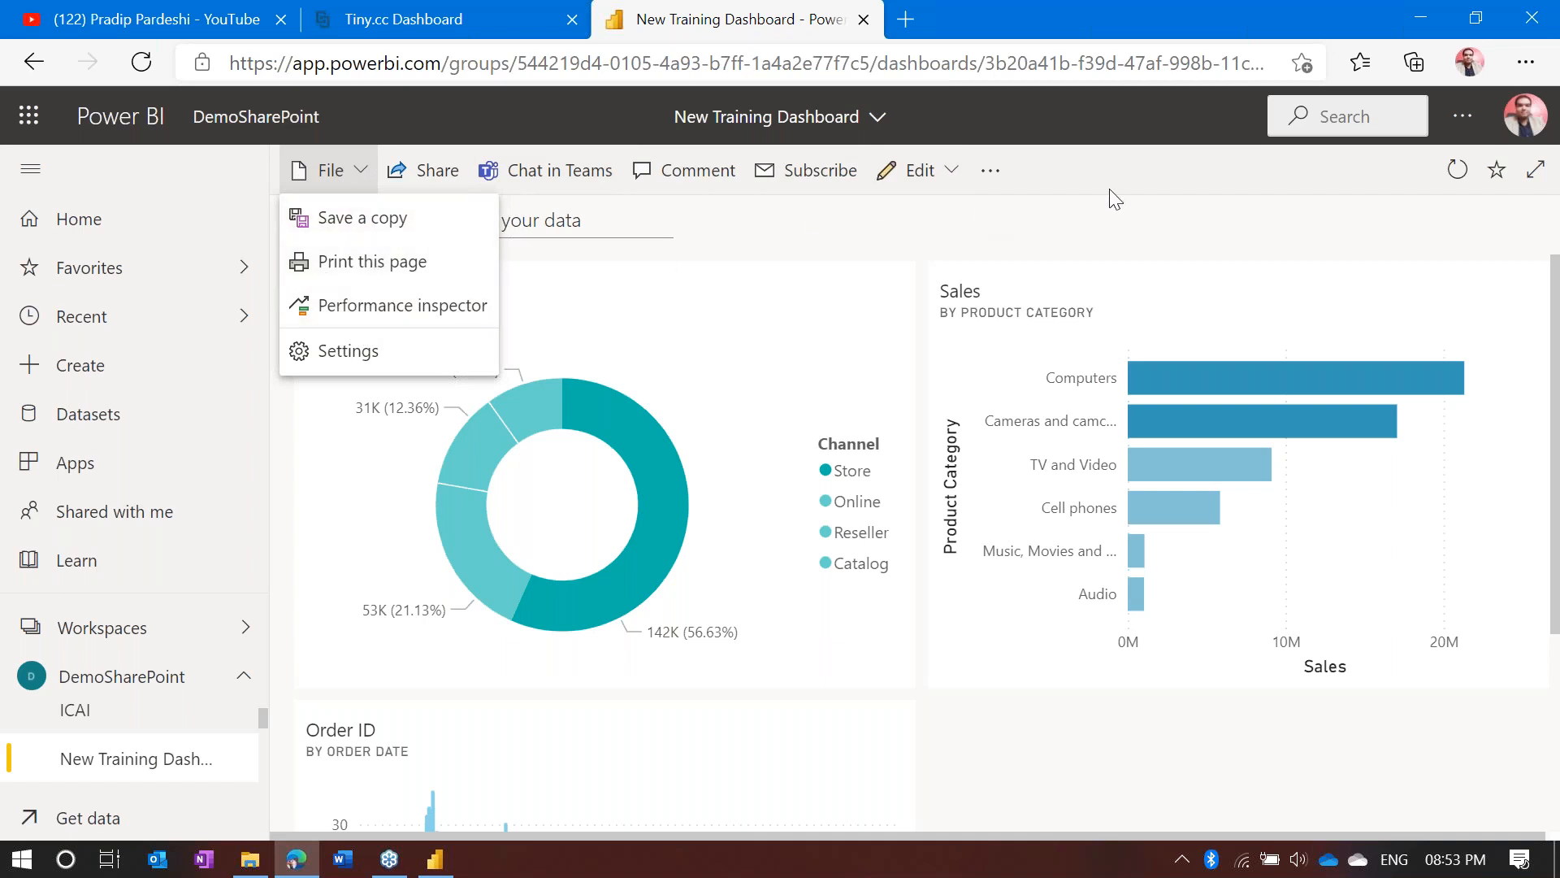
pyautogui.click(329, 170)
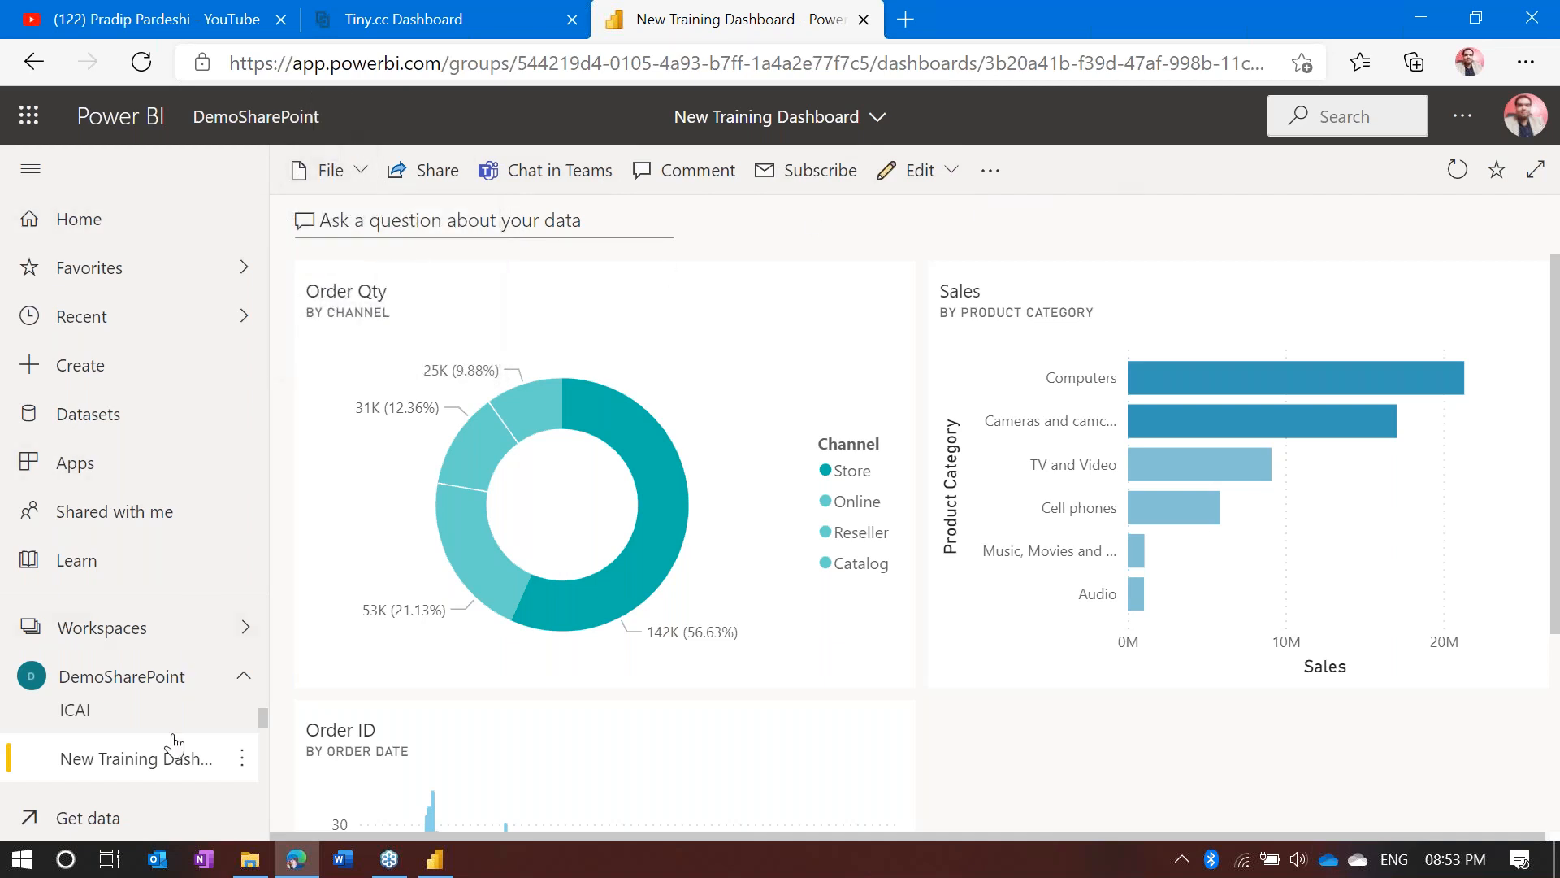
# Step: Open the Visualtion report from the DemoSharePoint workspace list
pyautogui.scroll(-1, 174, 742)
pyautogui.scroll(1, 174, 743)
pyautogui.scroll(-2, 174, 744)
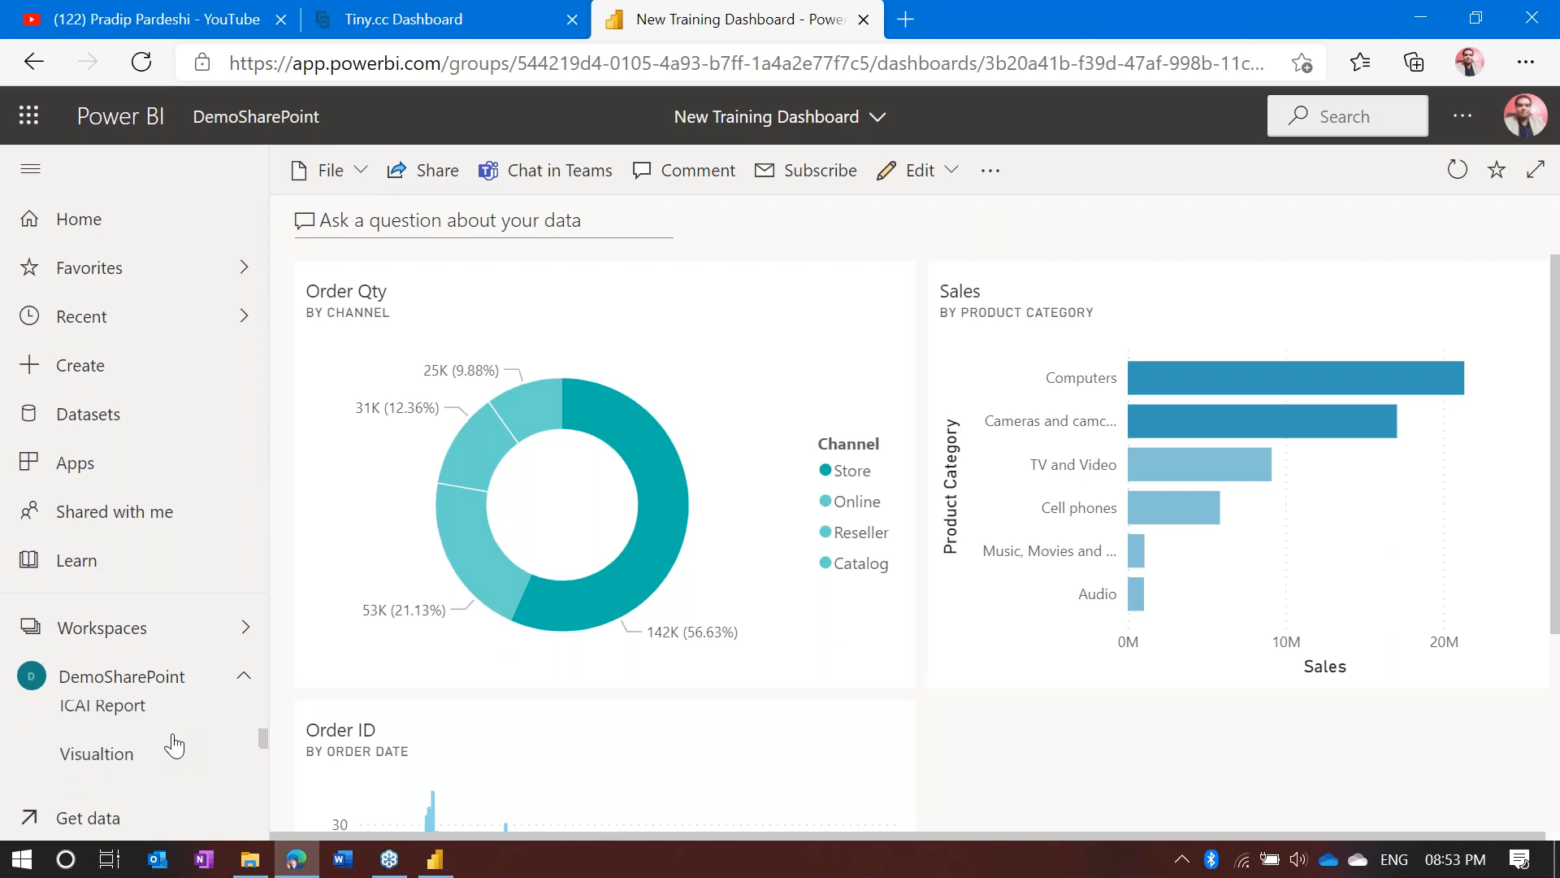
pyautogui.scroll(2, 174, 742)
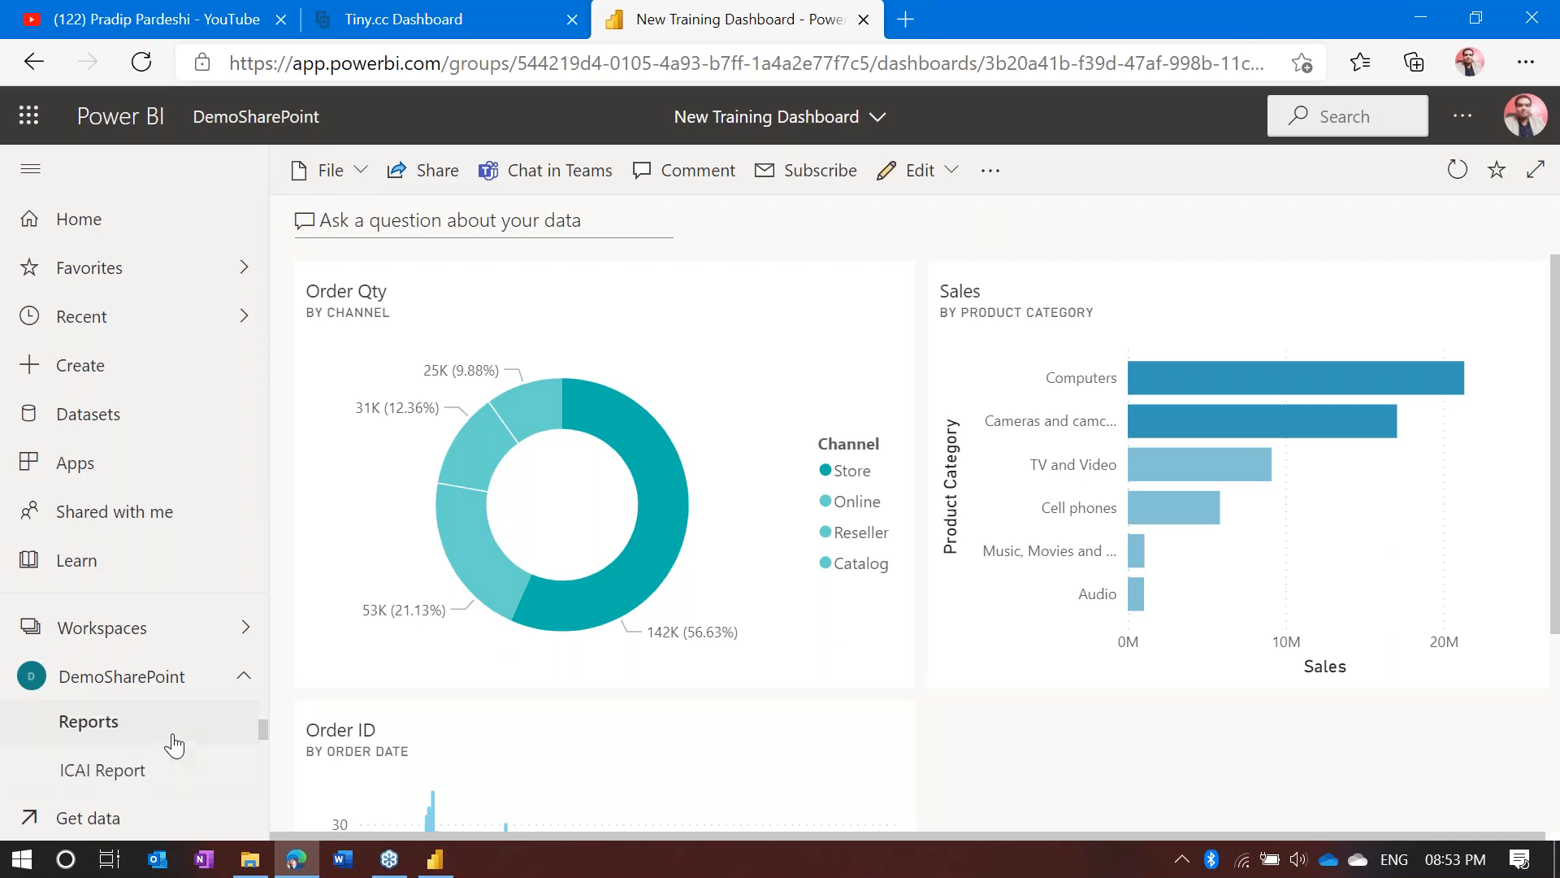
pyautogui.scroll(-2, 104, 742)
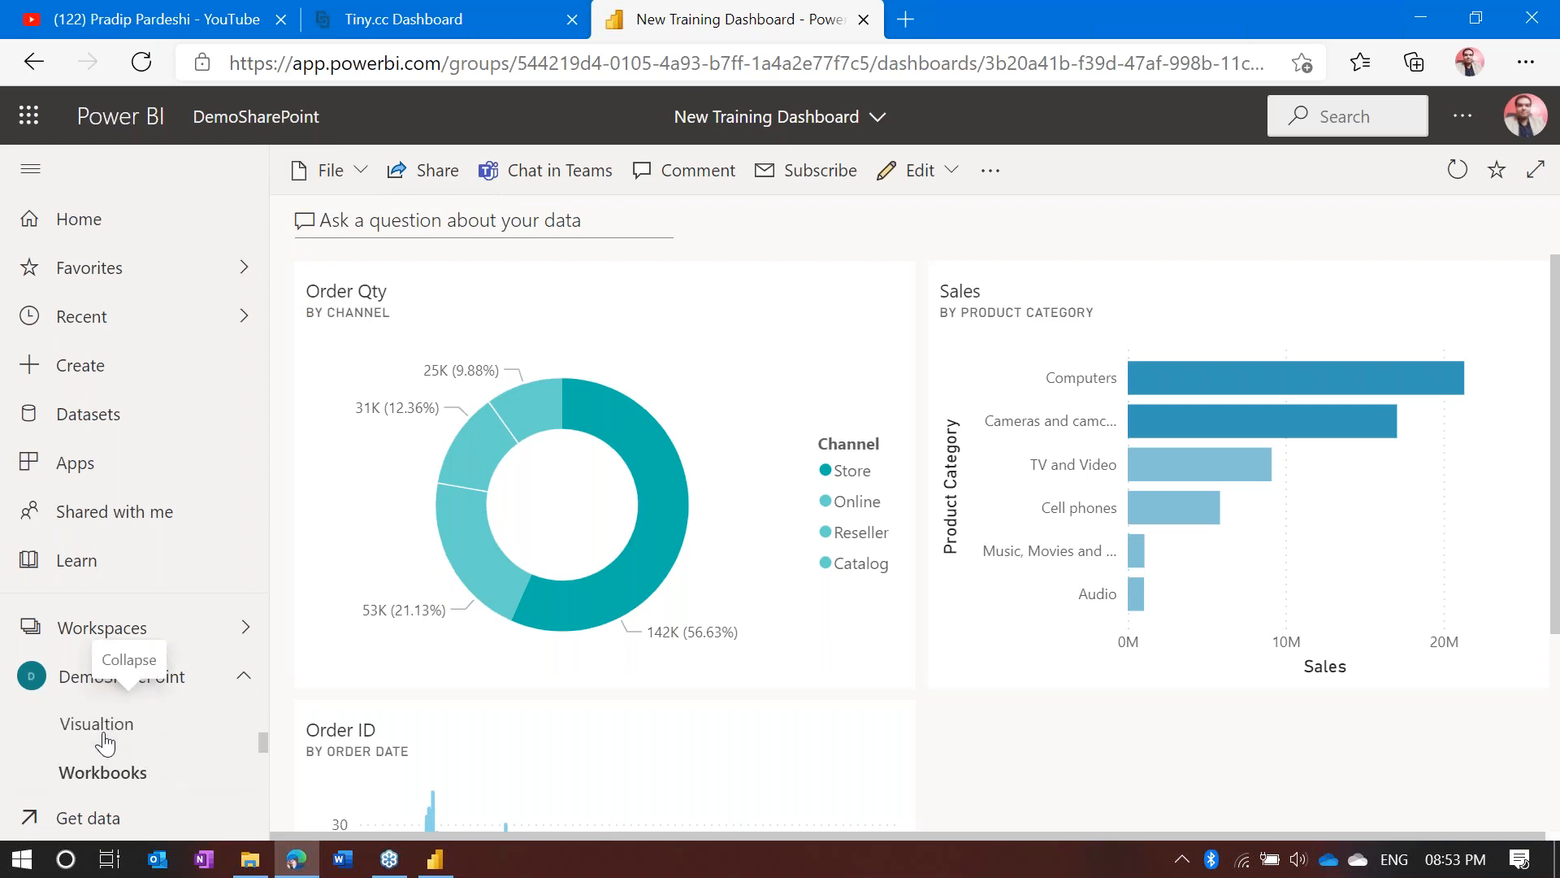
pyautogui.click(105, 742)
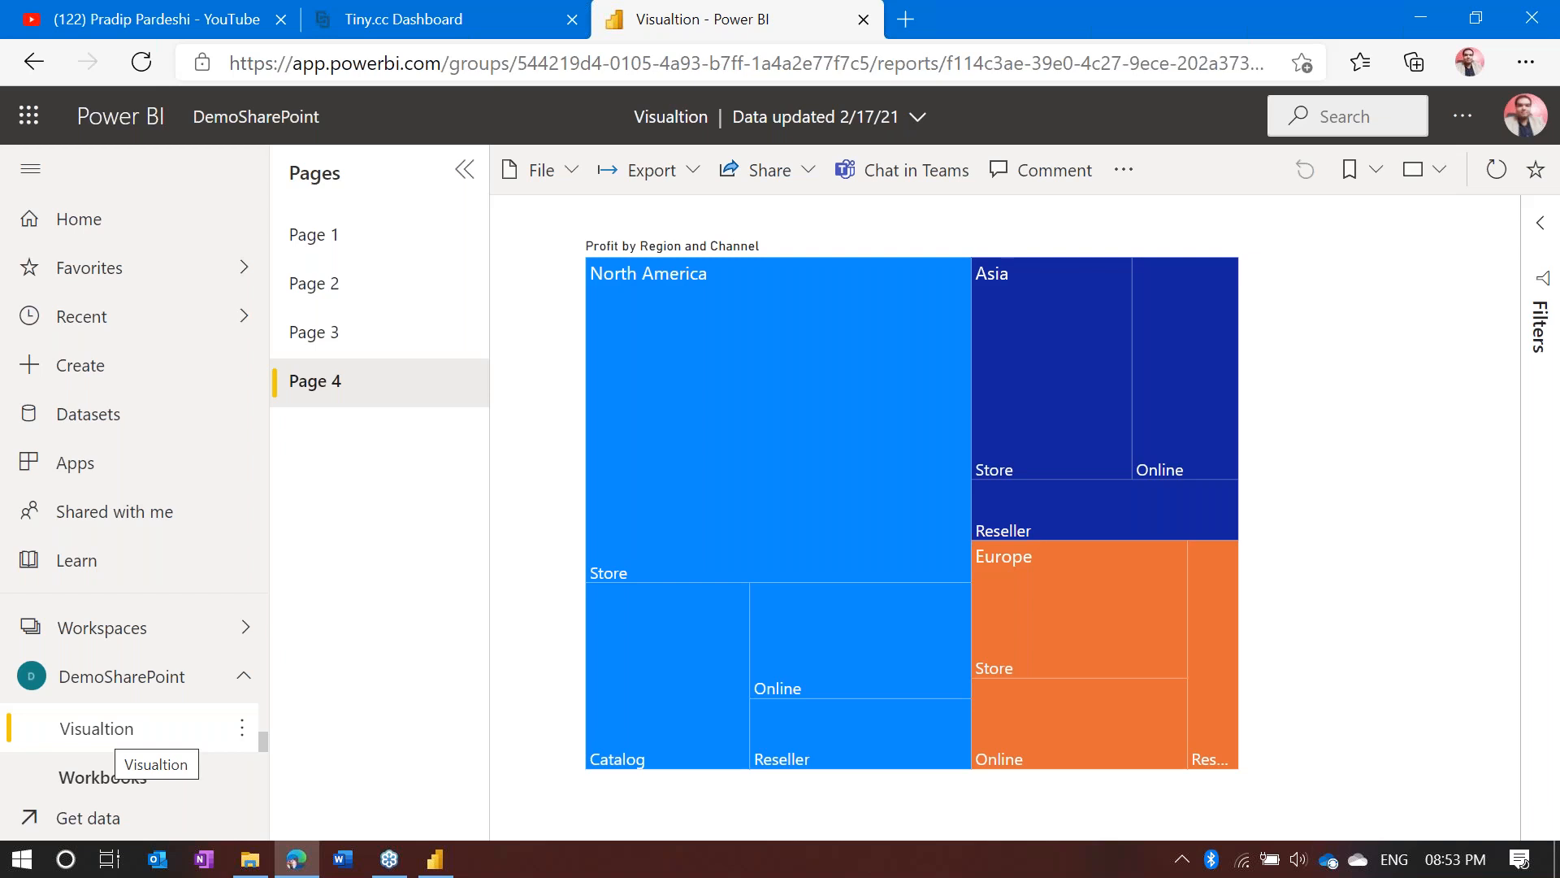
pyautogui.scroll(3, 105, 742)
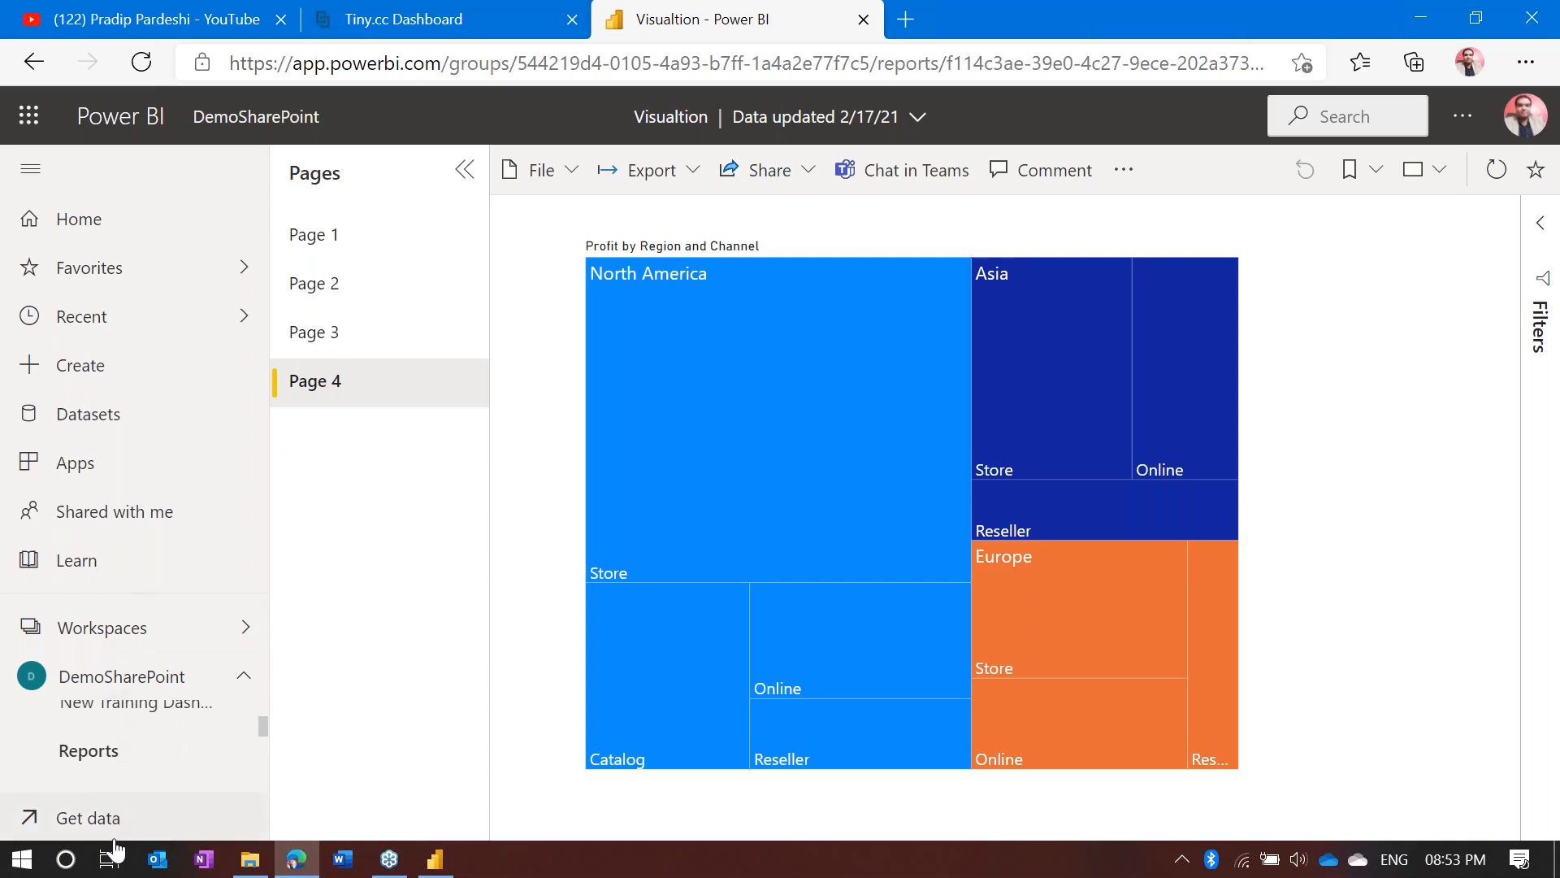
pyautogui.scroll(1, 157, 752)
pyautogui.scroll(-2, 156, 746)
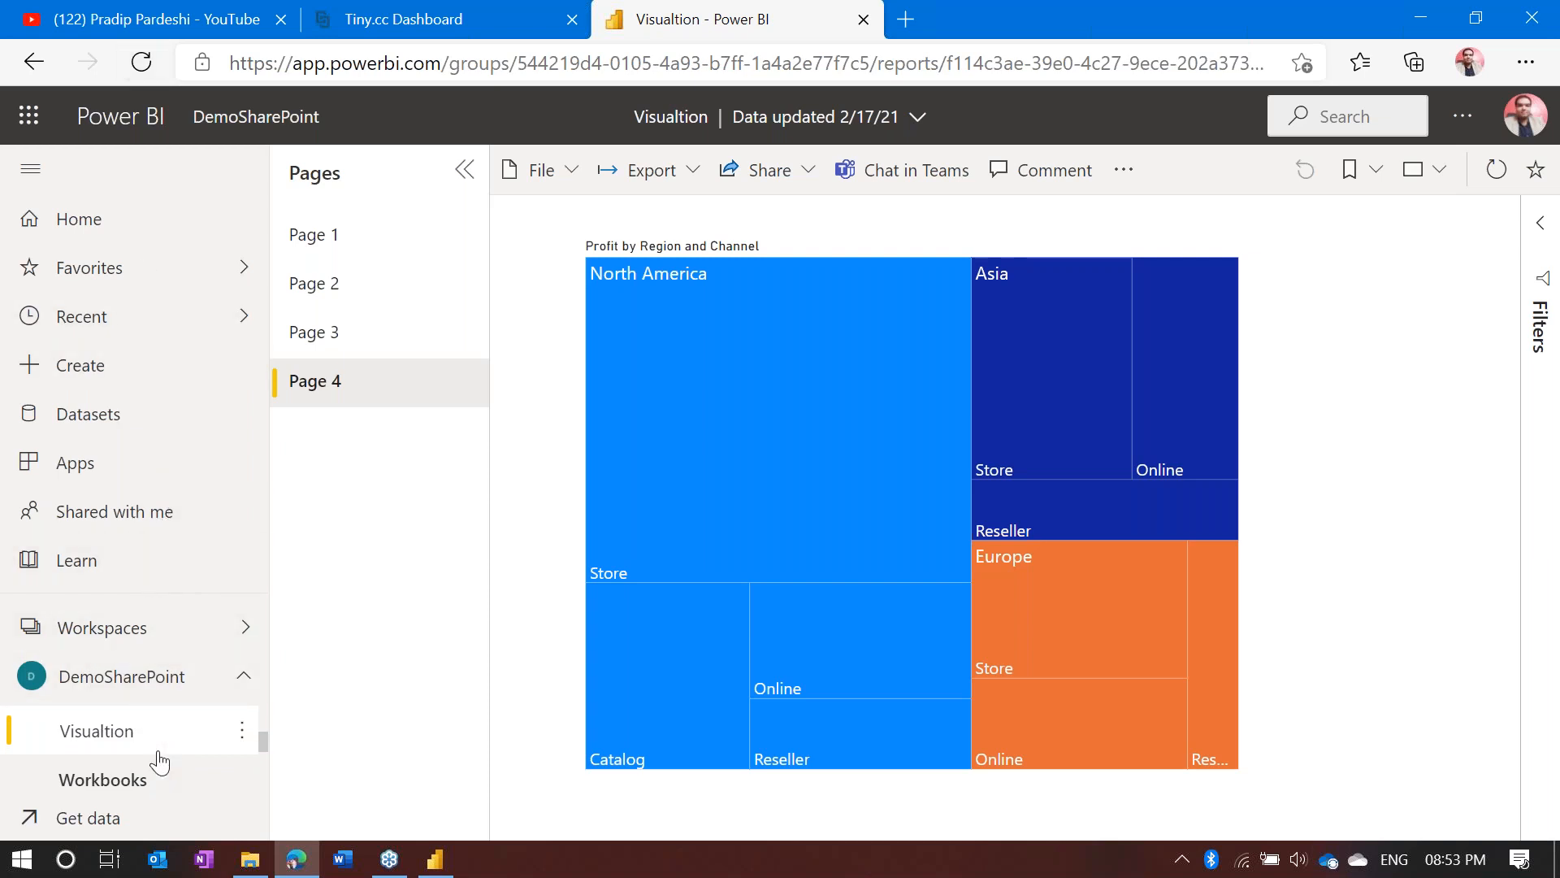
pyautogui.scroll(-1, 157, 752)
pyautogui.scroll(1, 158, 751)
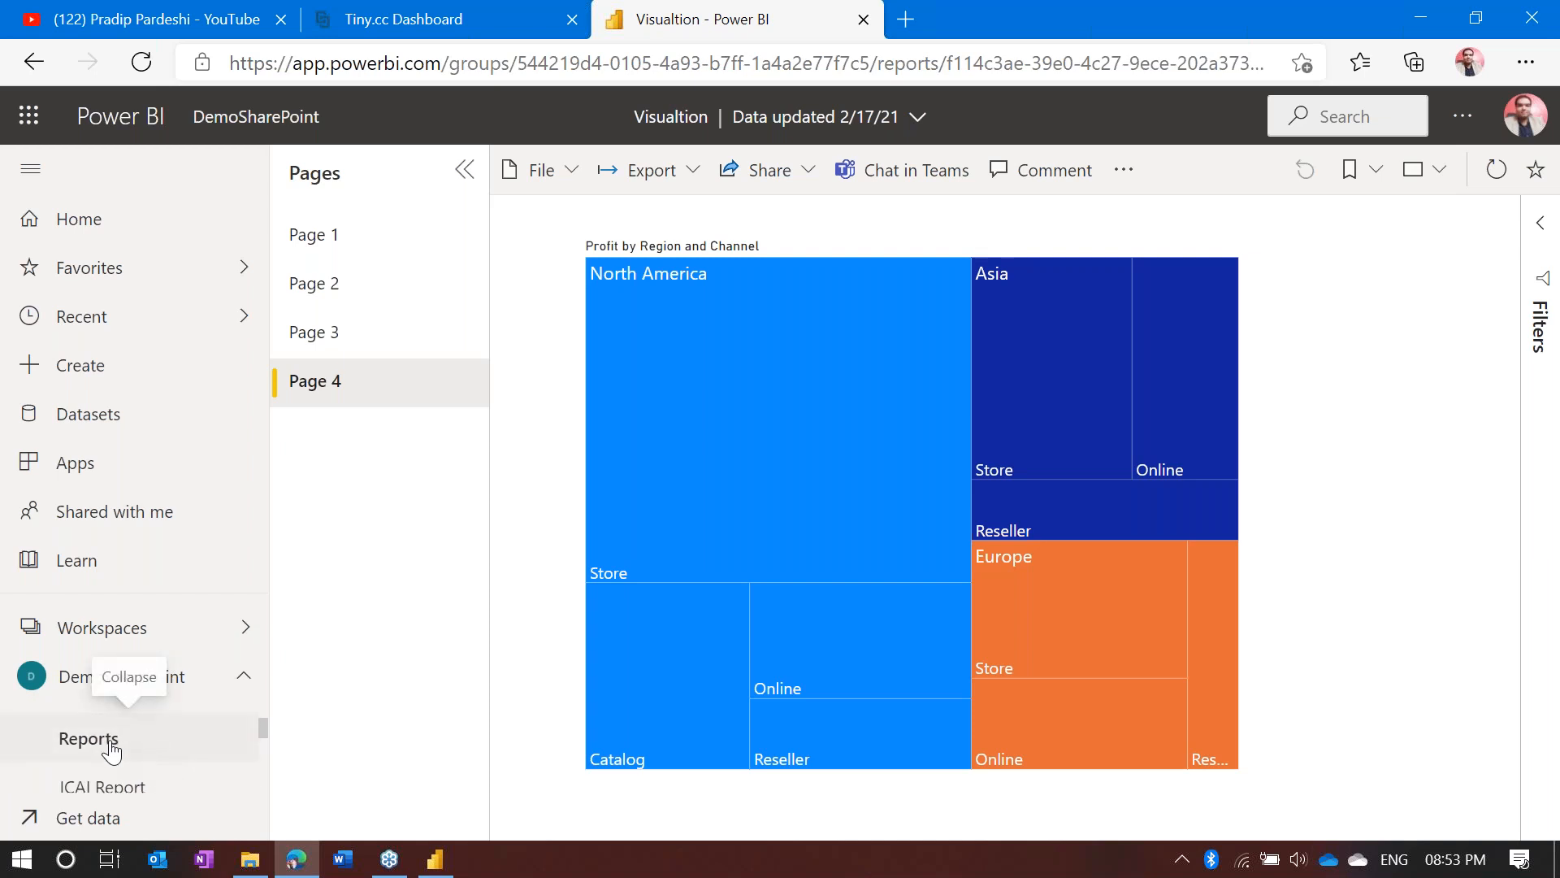
# Step: Examine the options under the Visualtion report's File menu and its more-options menu
pyautogui.scroll(-2, 111, 749)
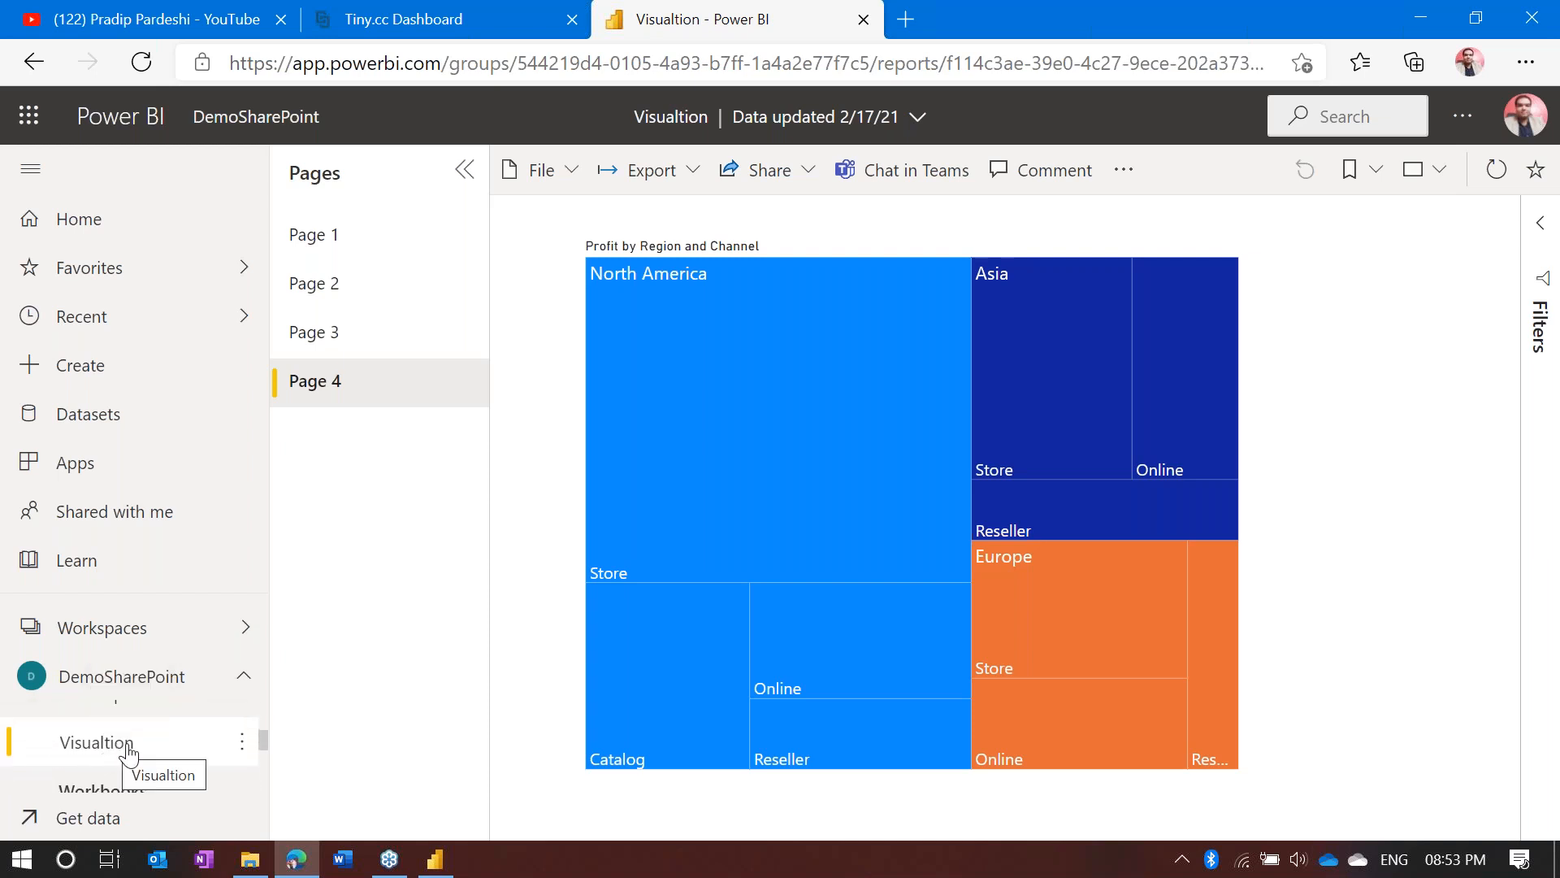
pyautogui.click(540, 171)
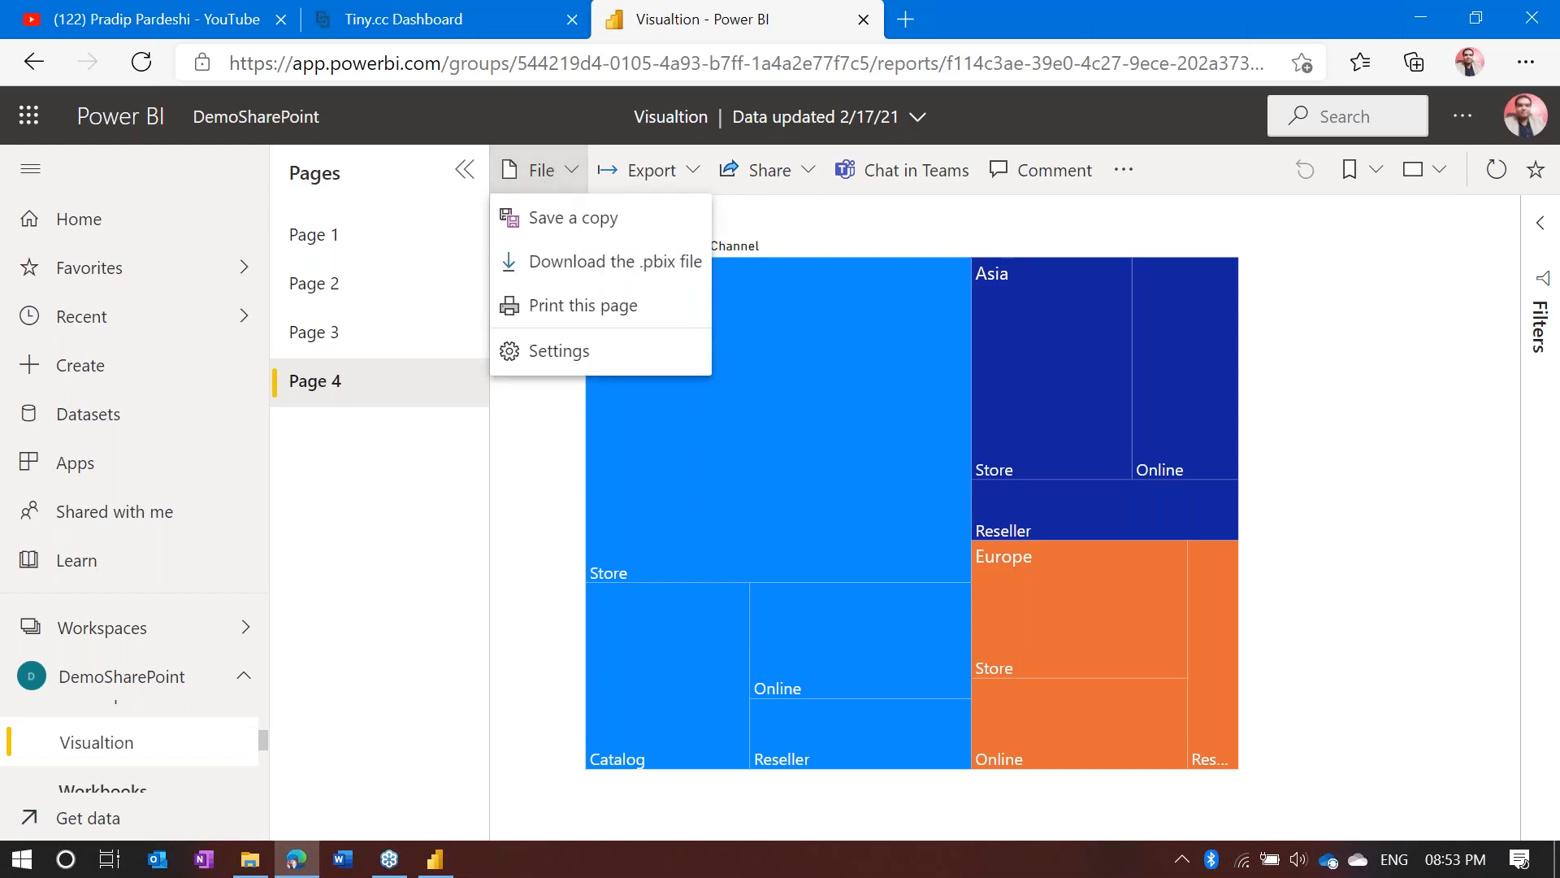
pyautogui.click(1135, 163)
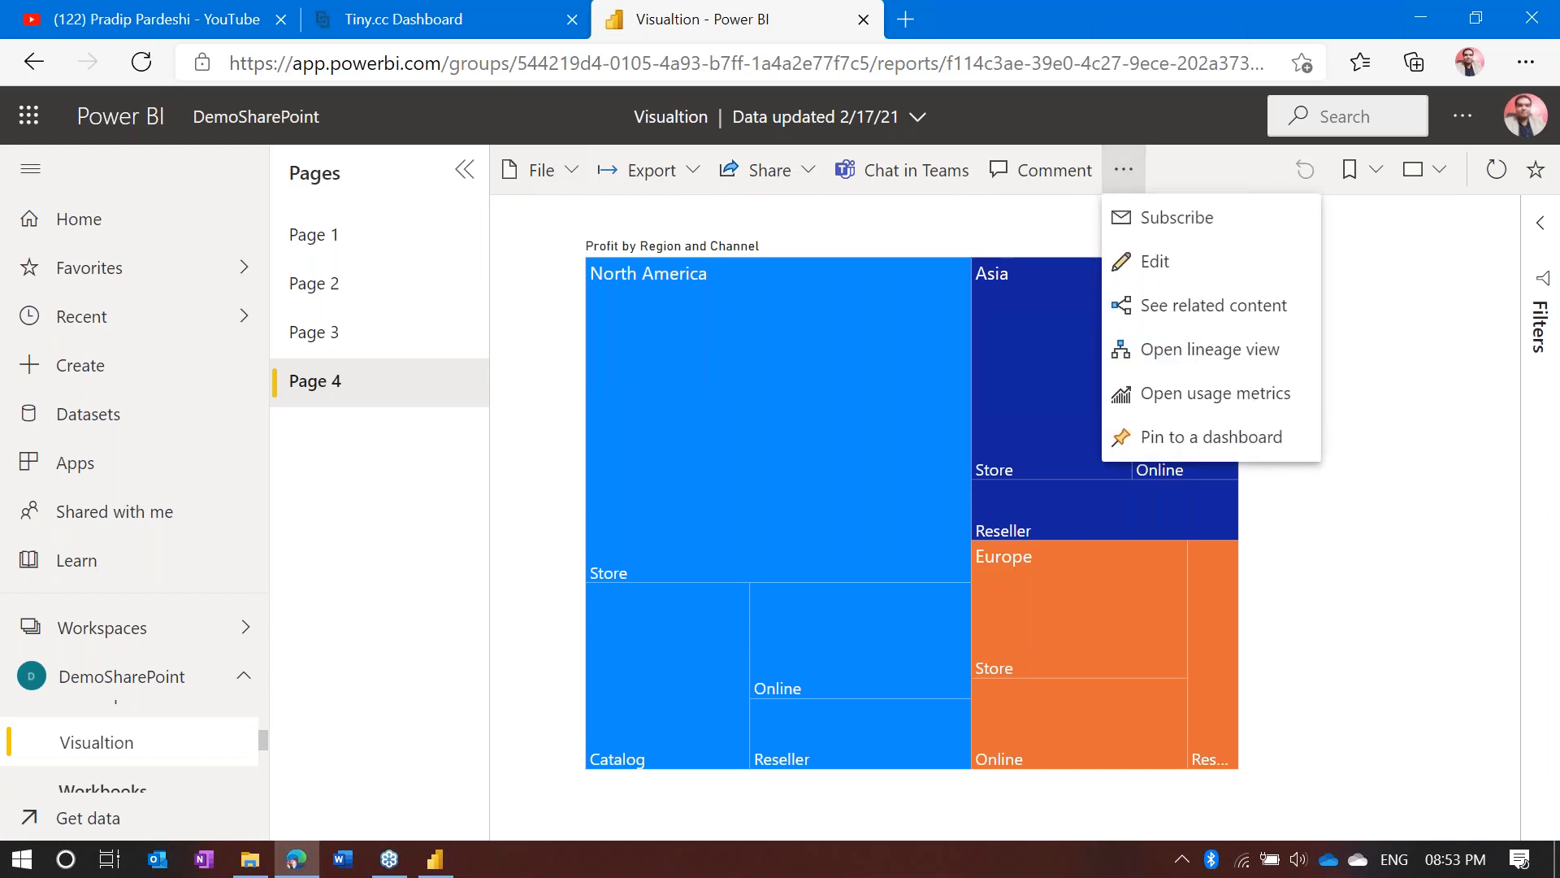
# Step: Export the Visualtion report to PowerPoint with current values
pyautogui.click(687, 179)
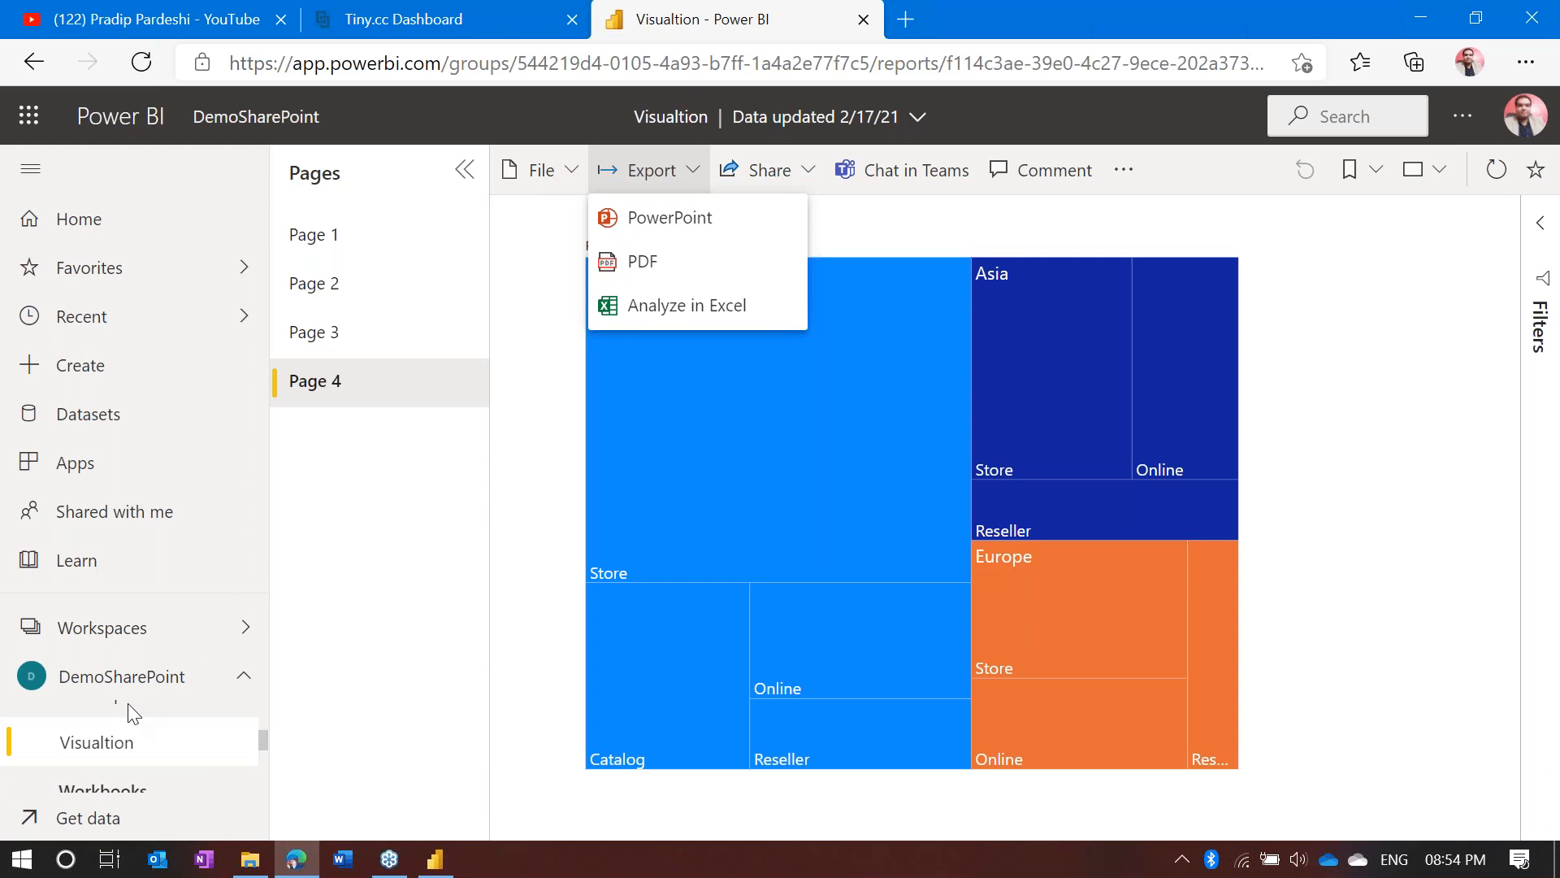
pyautogui.click(688, 230)
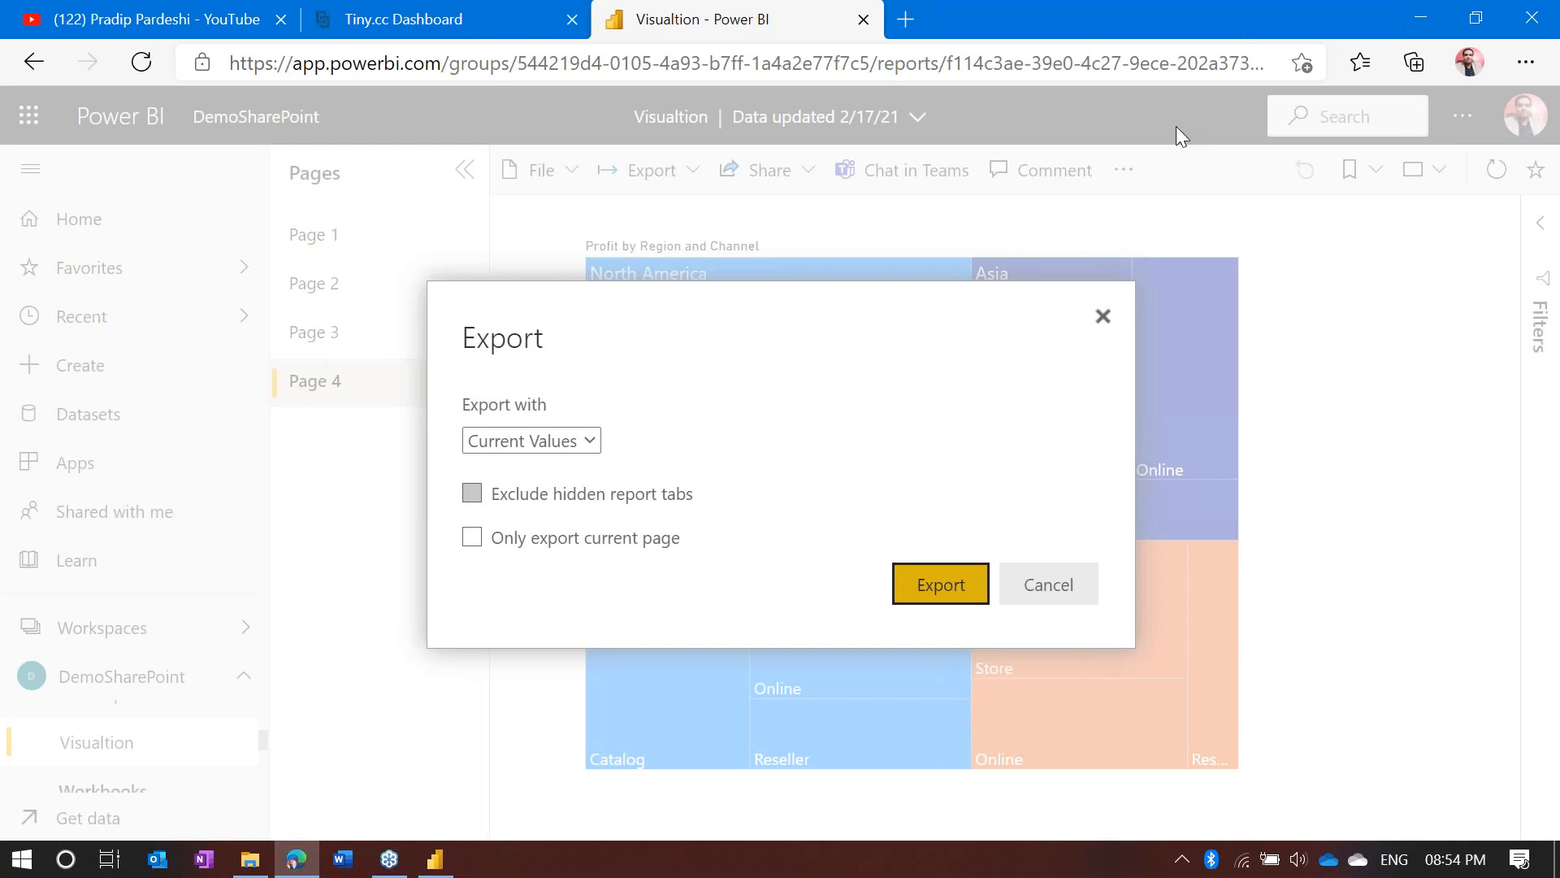
pyautogui.click(570, 443)
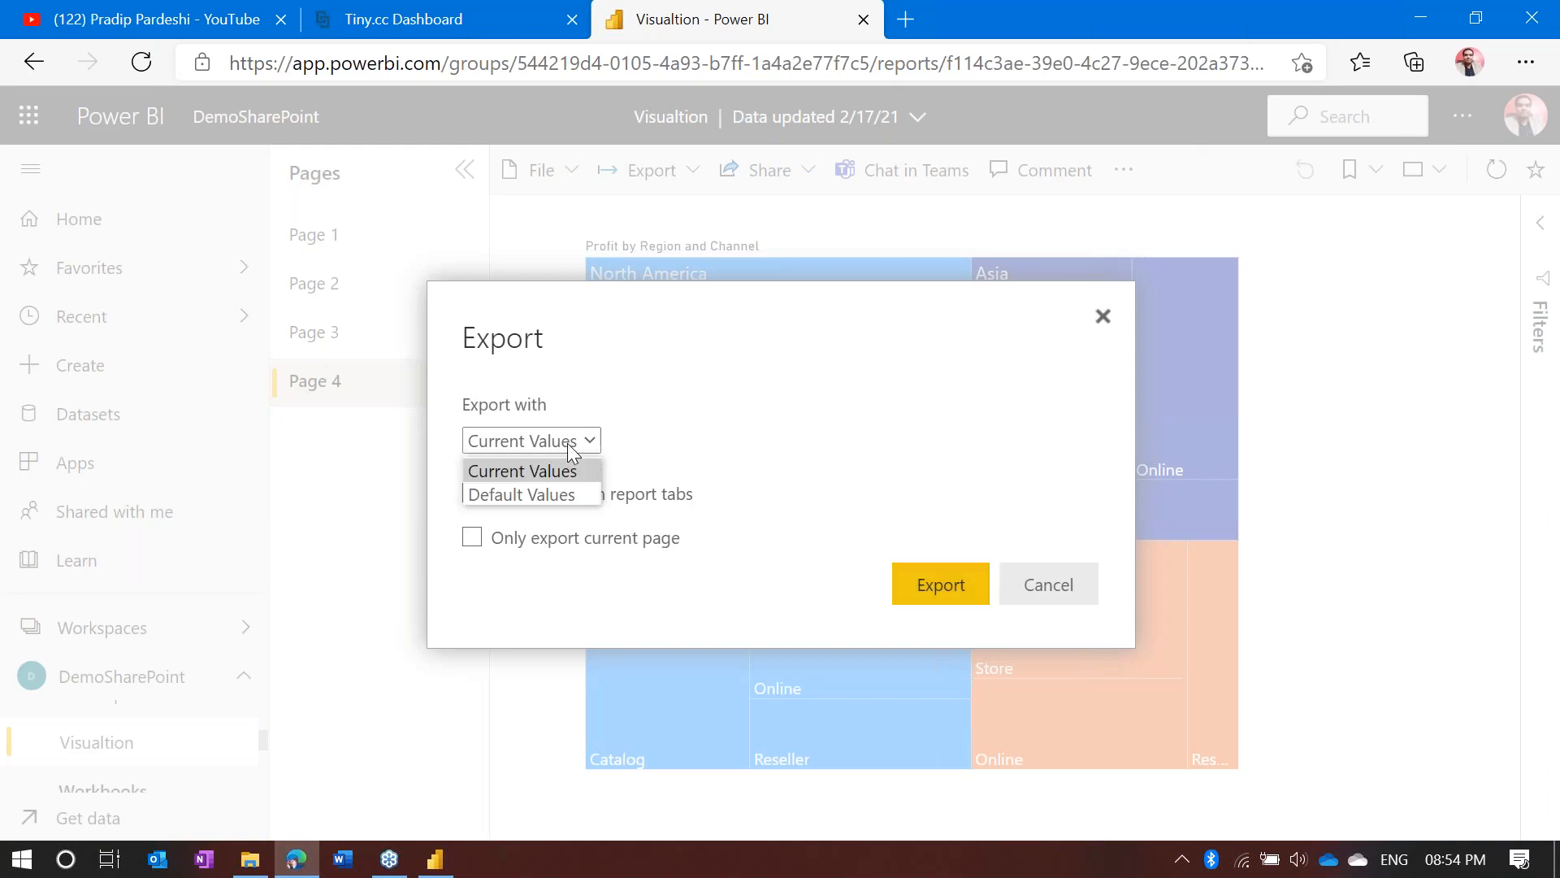
pyautogui.click(568, 446)
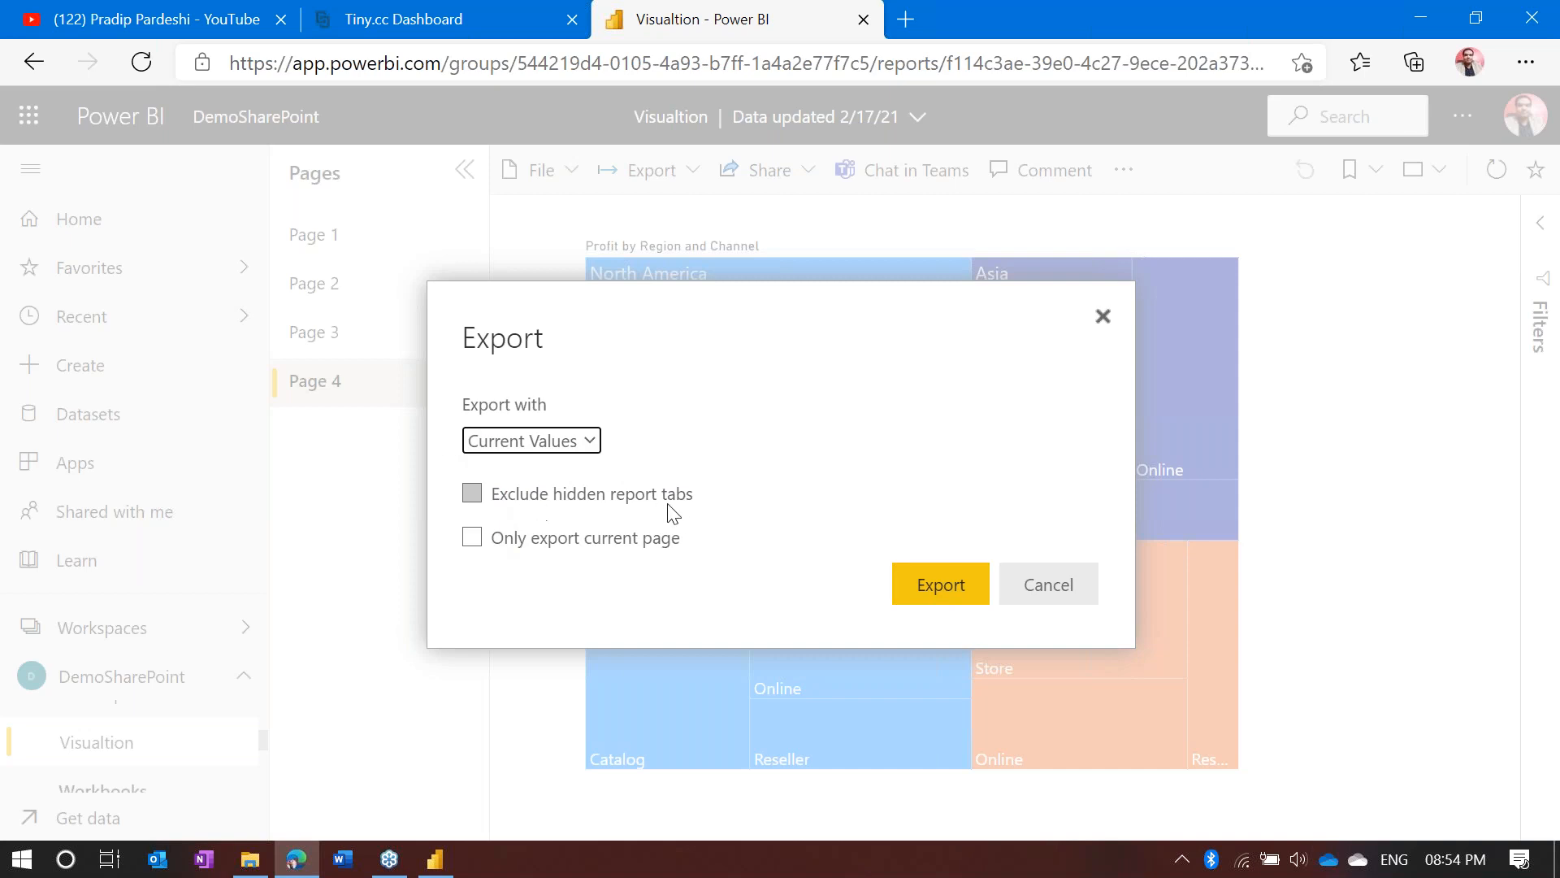
pyautogui.click(918, 592)
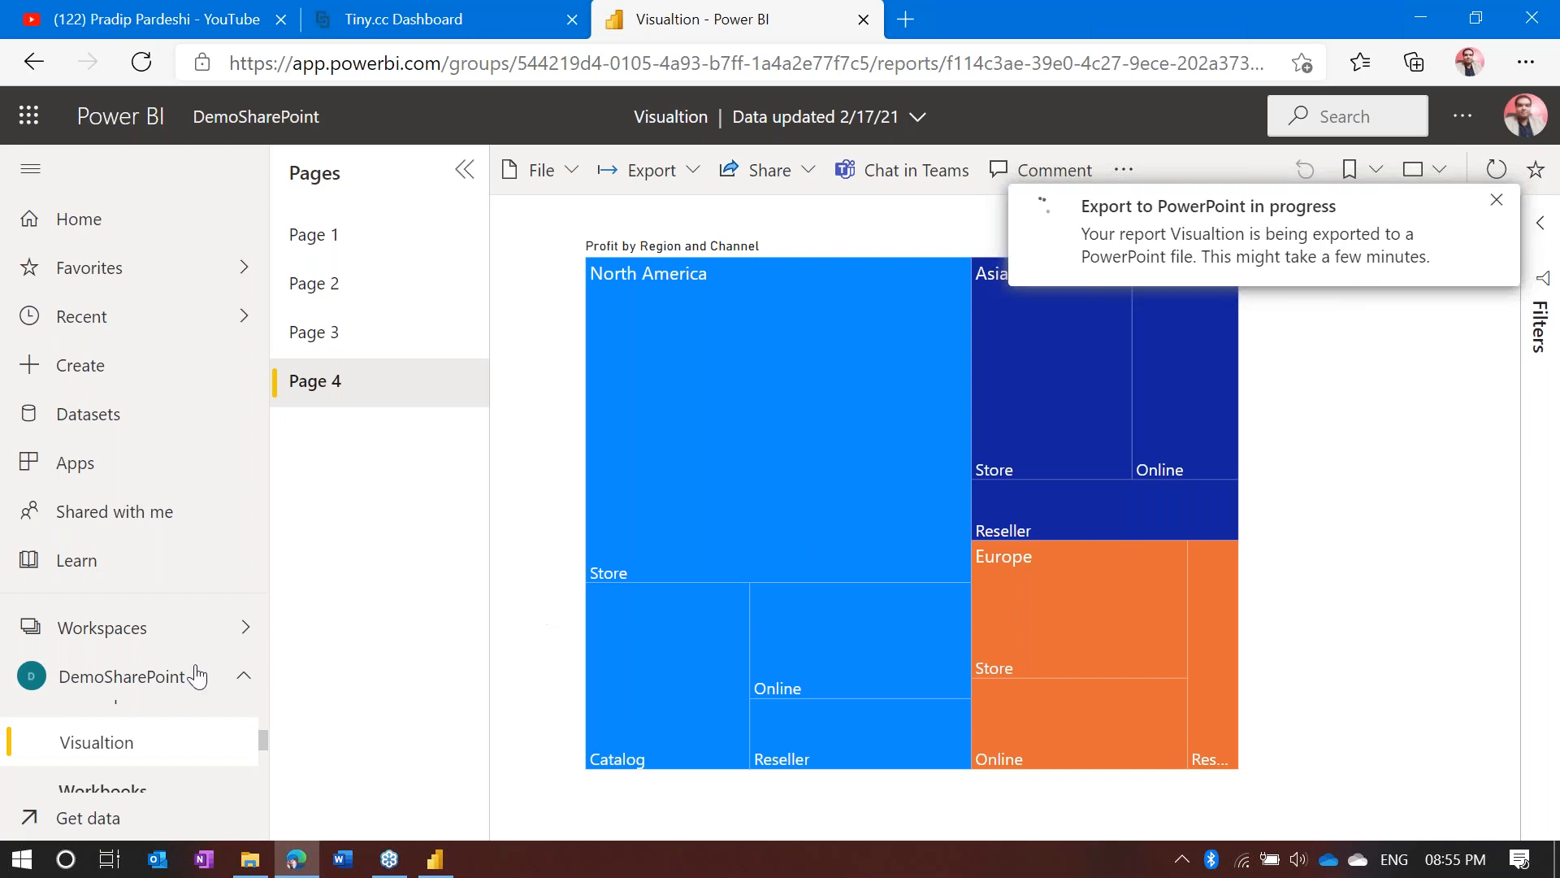
# Step: Open the downloaded Visualtion.pptx presentation
pyautogui.scroll(-3, 157, 747)
pyautogui.scroll(2, 157, 748)
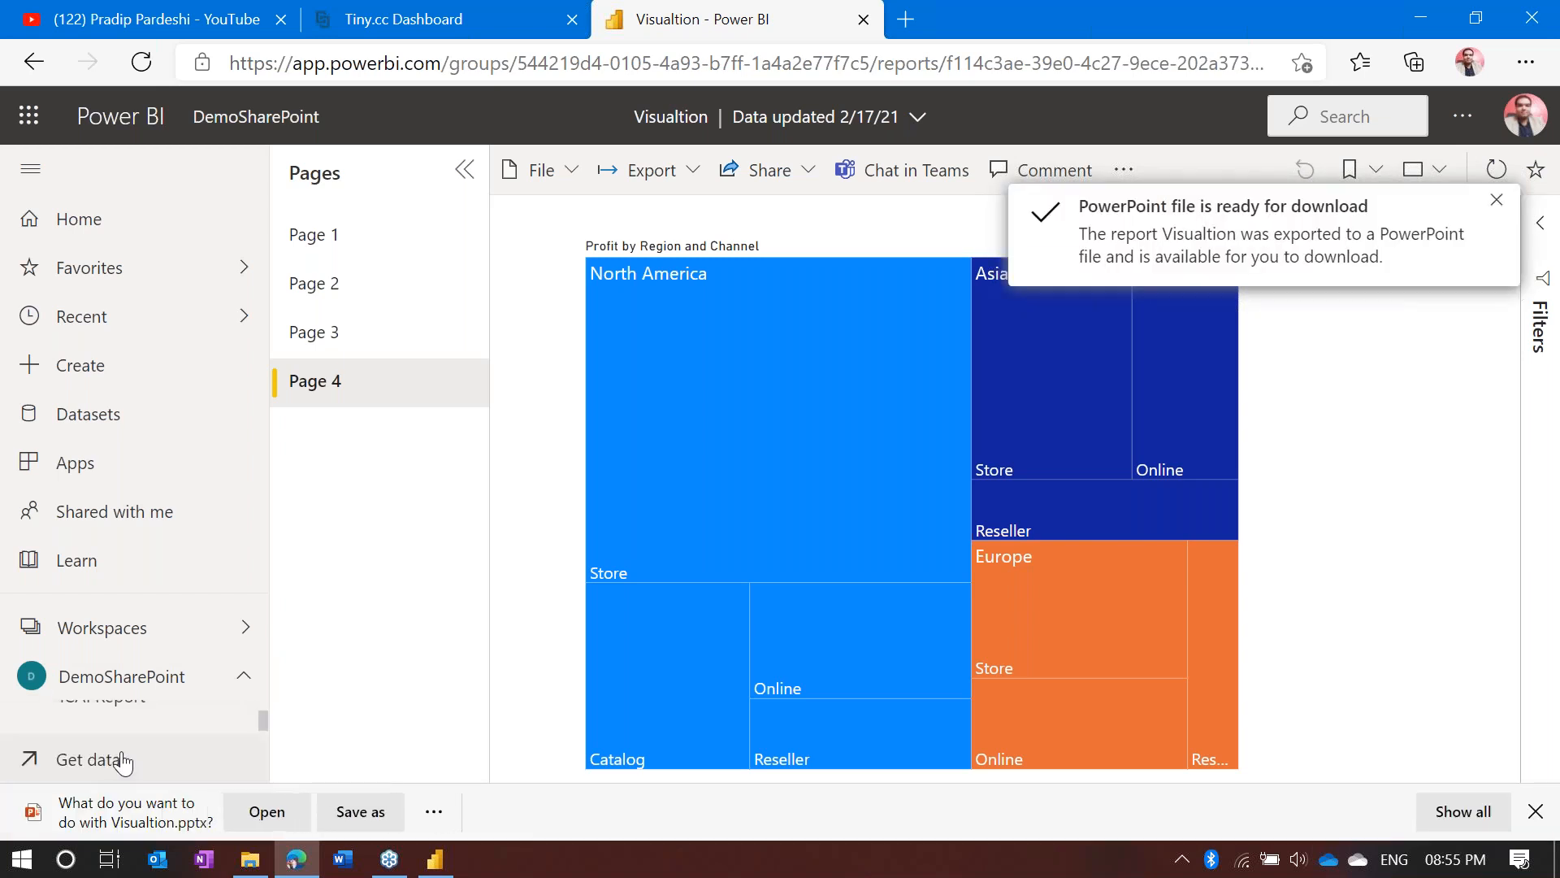
pyautogui.click(248, 819)
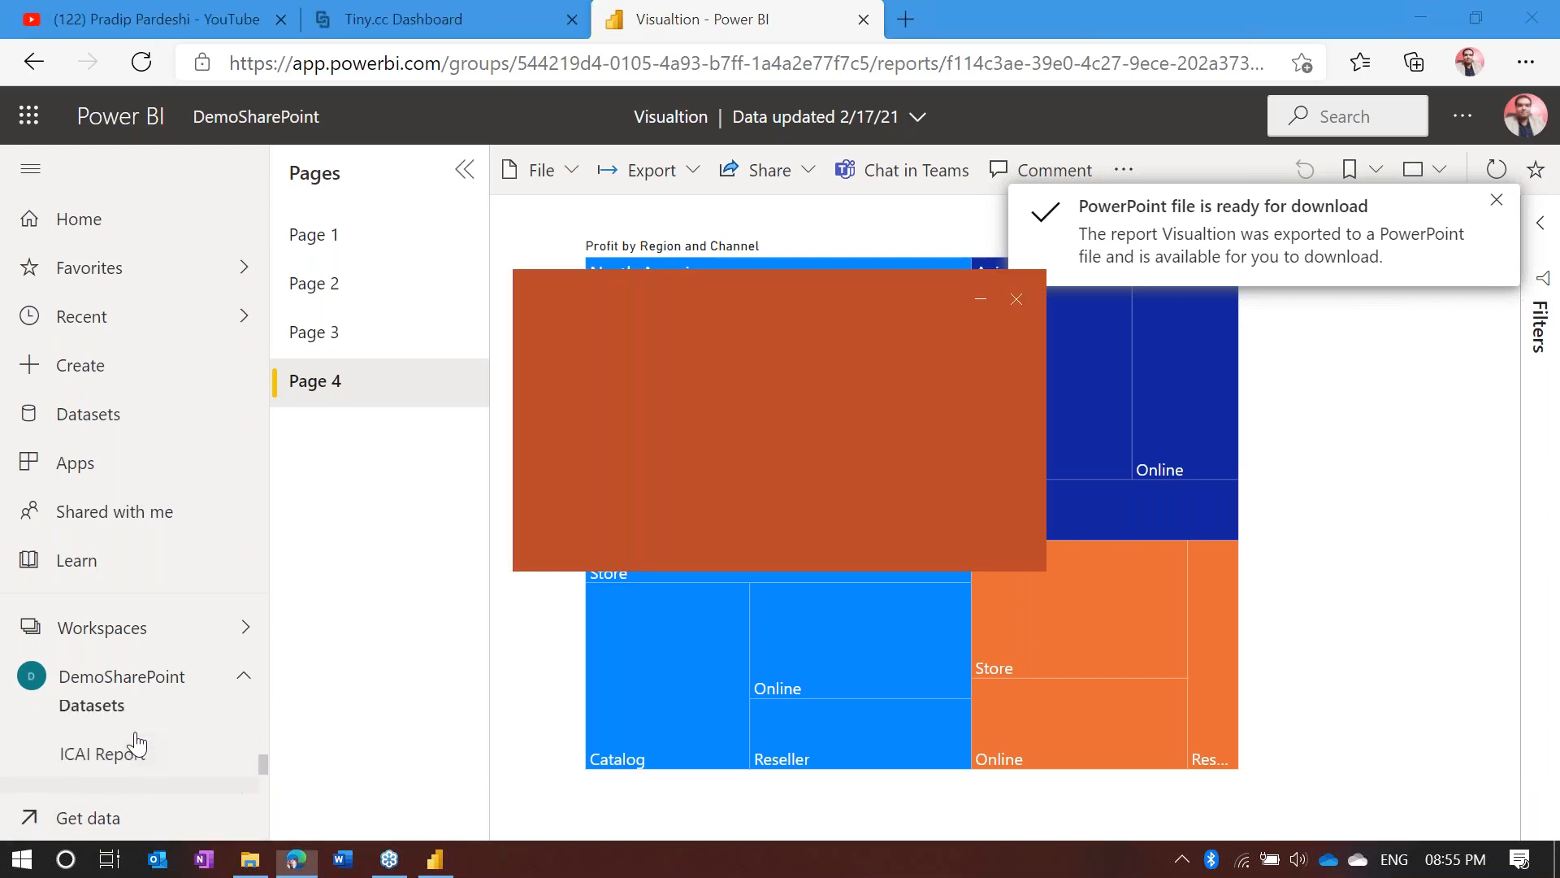
pyautogui.click(135, 739)
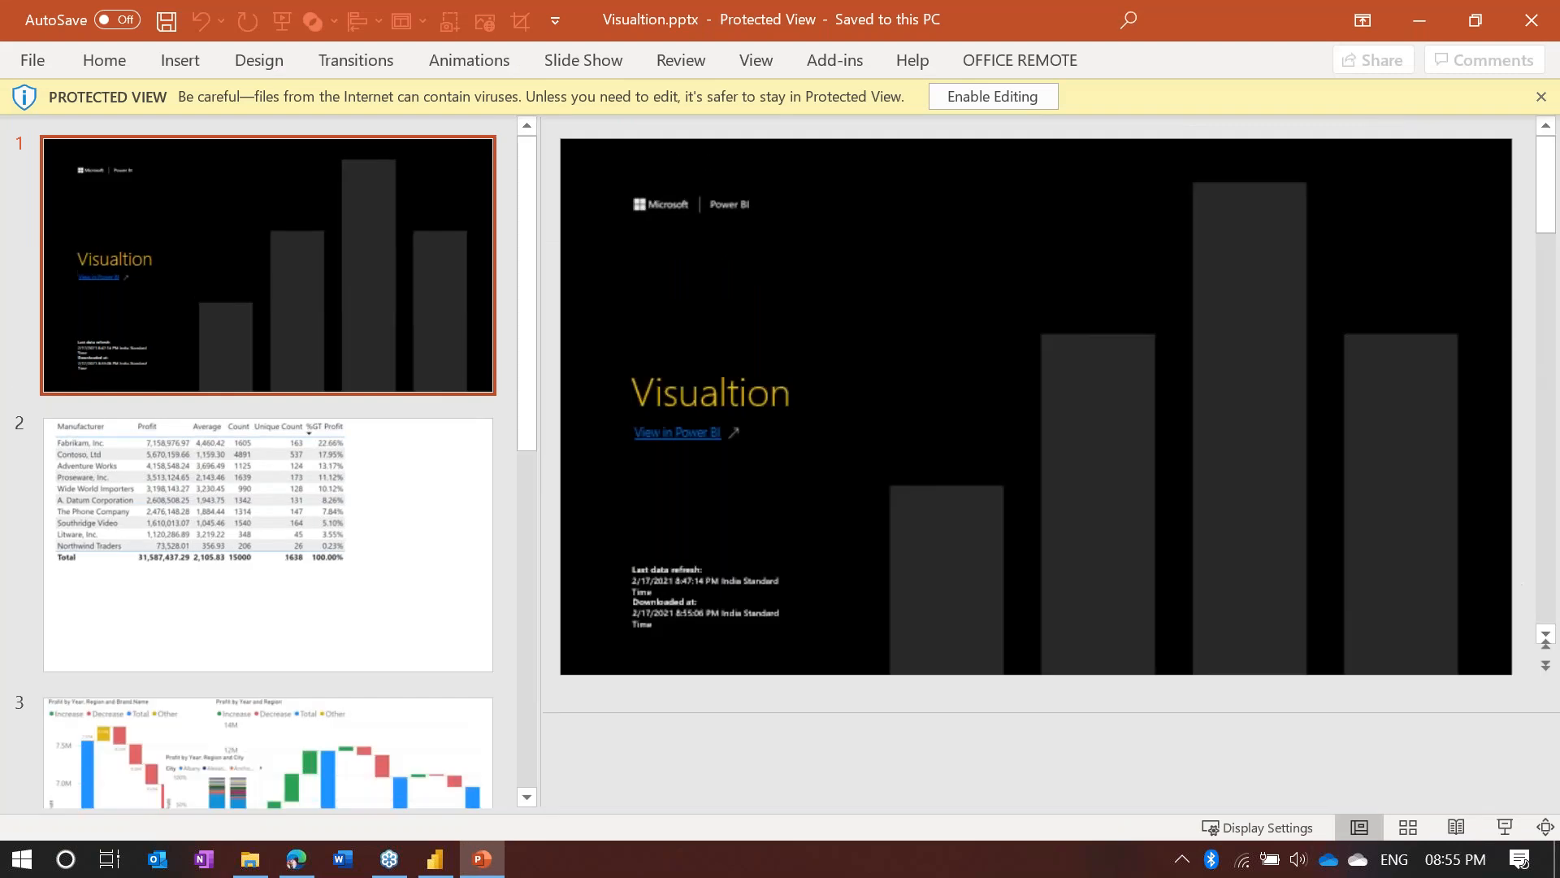
# Step: Browse through the slides of the exported Visualtion presentation
pyautogui.scroll(-4, 1041, 414)
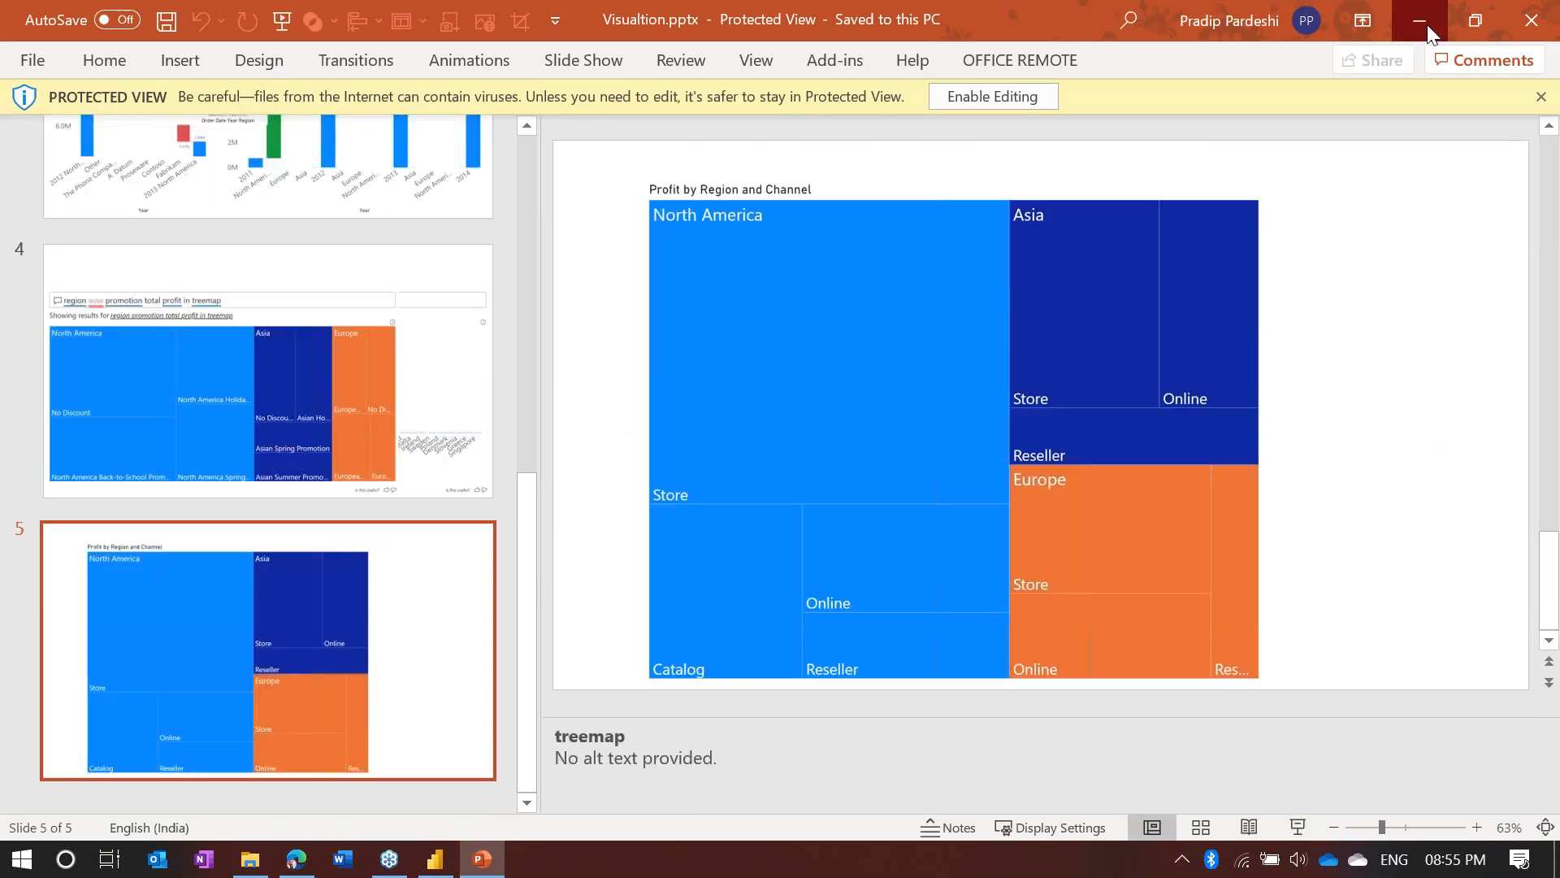
pyautogui.click(1428, 29)
pyautogui.scroll(1, 1448, 345)
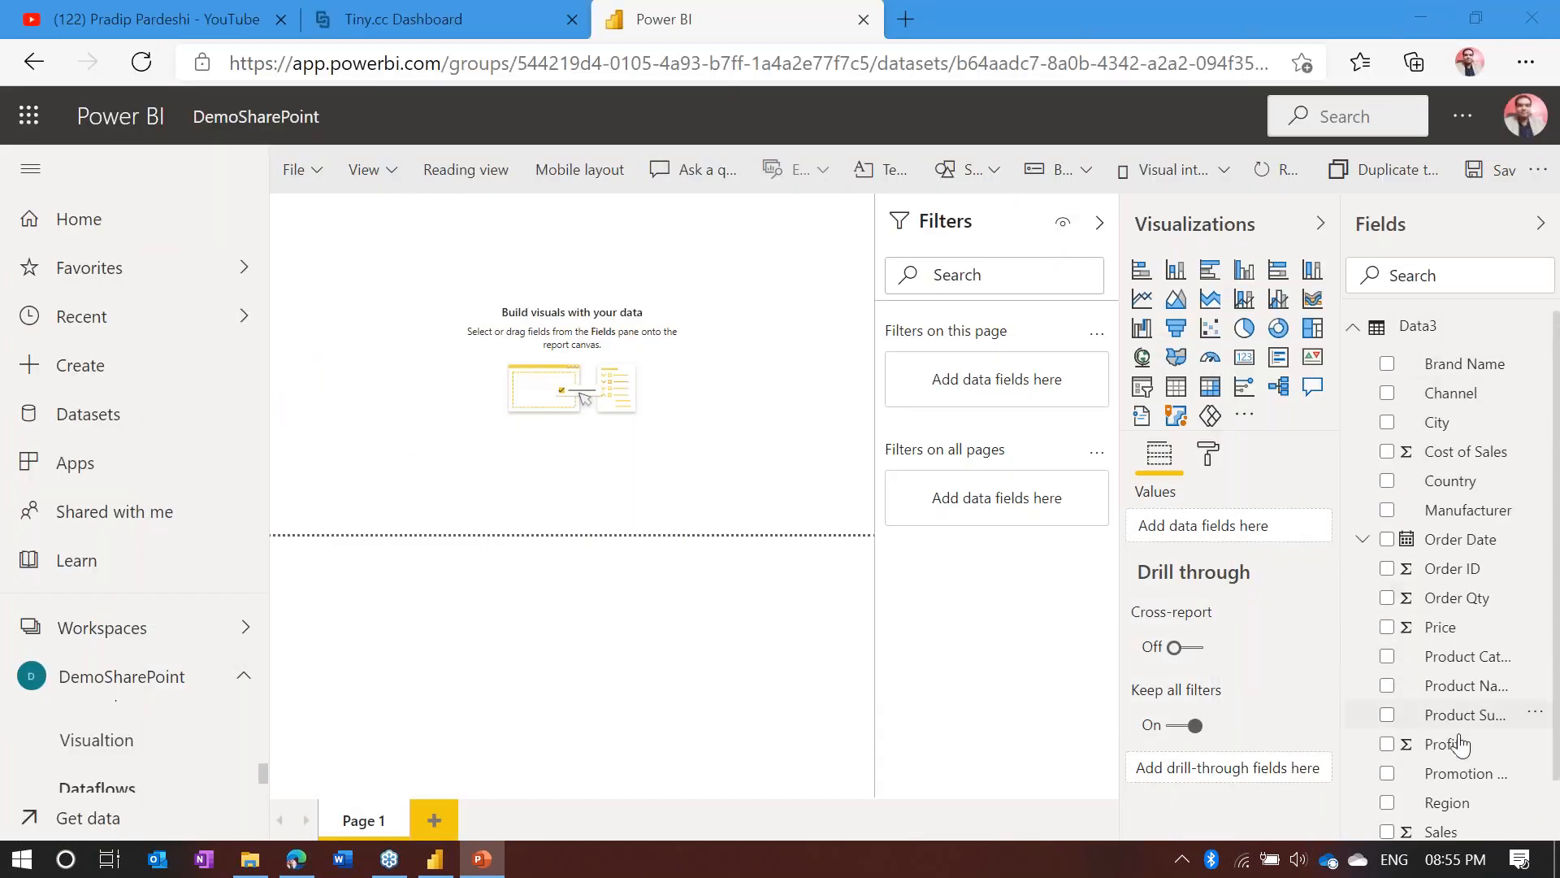
pyautogui.scroll(1, 116, 753)
pyautogui.scroll(-3, 117, 753)
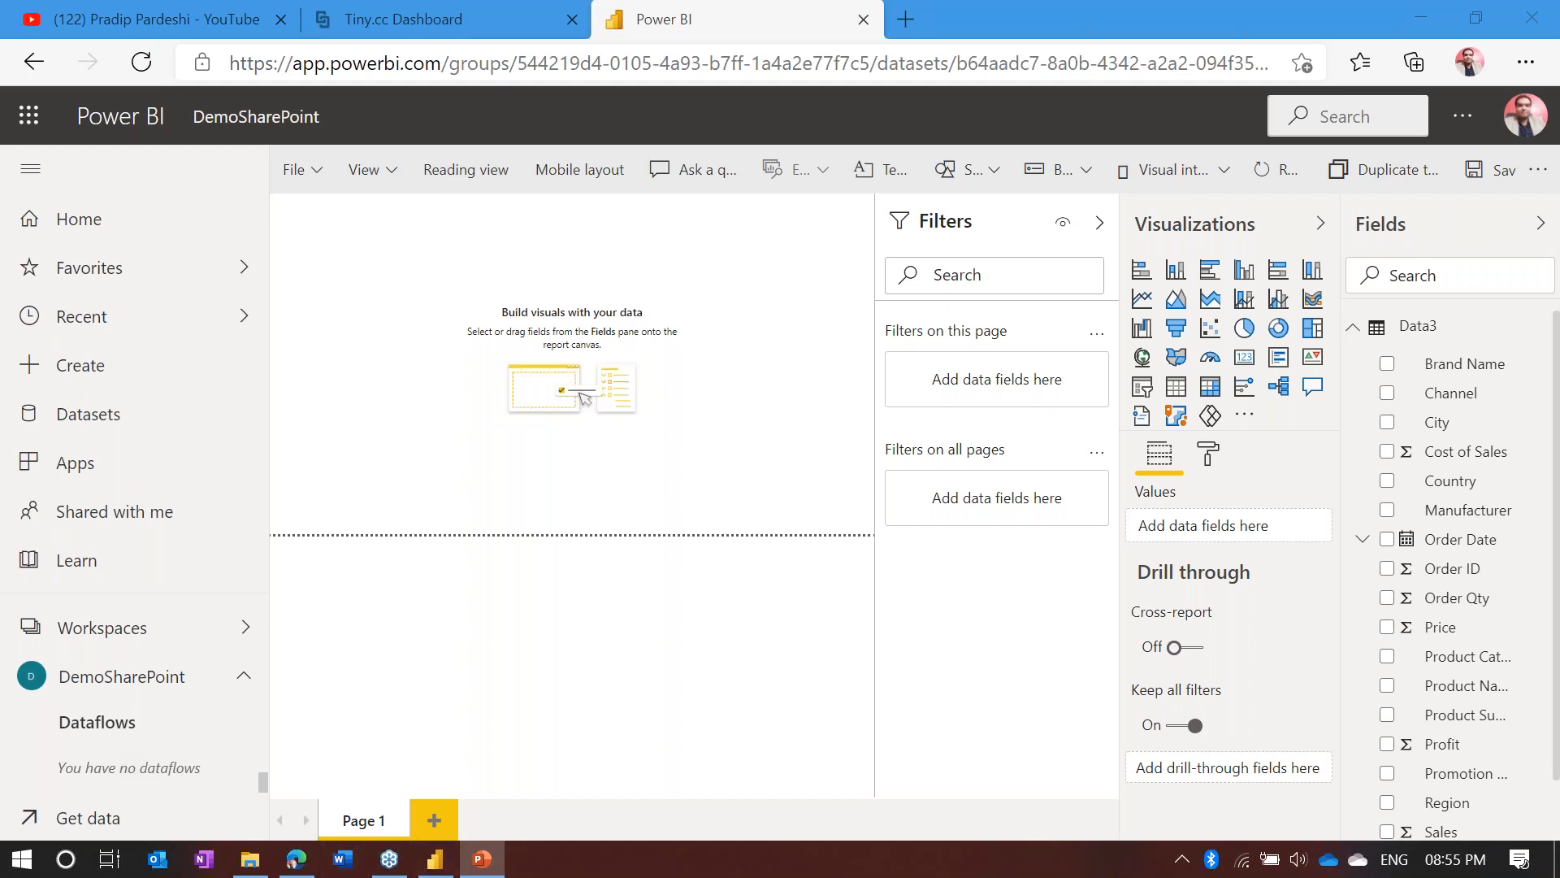
pyautogui.click(480, 863)
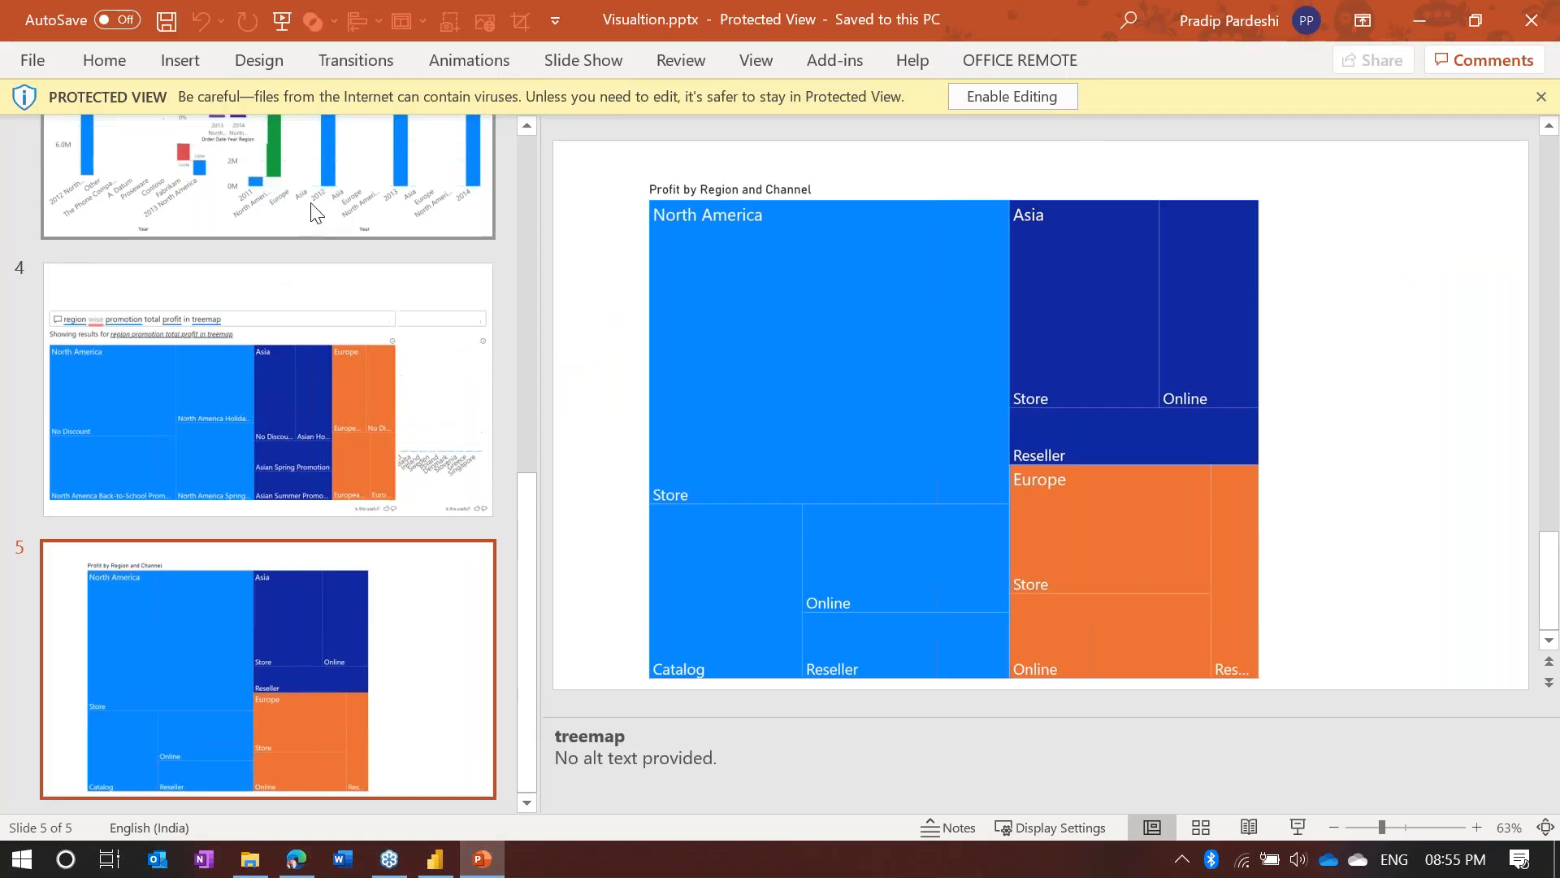
pyautogui.scroll(10, 310, 200)
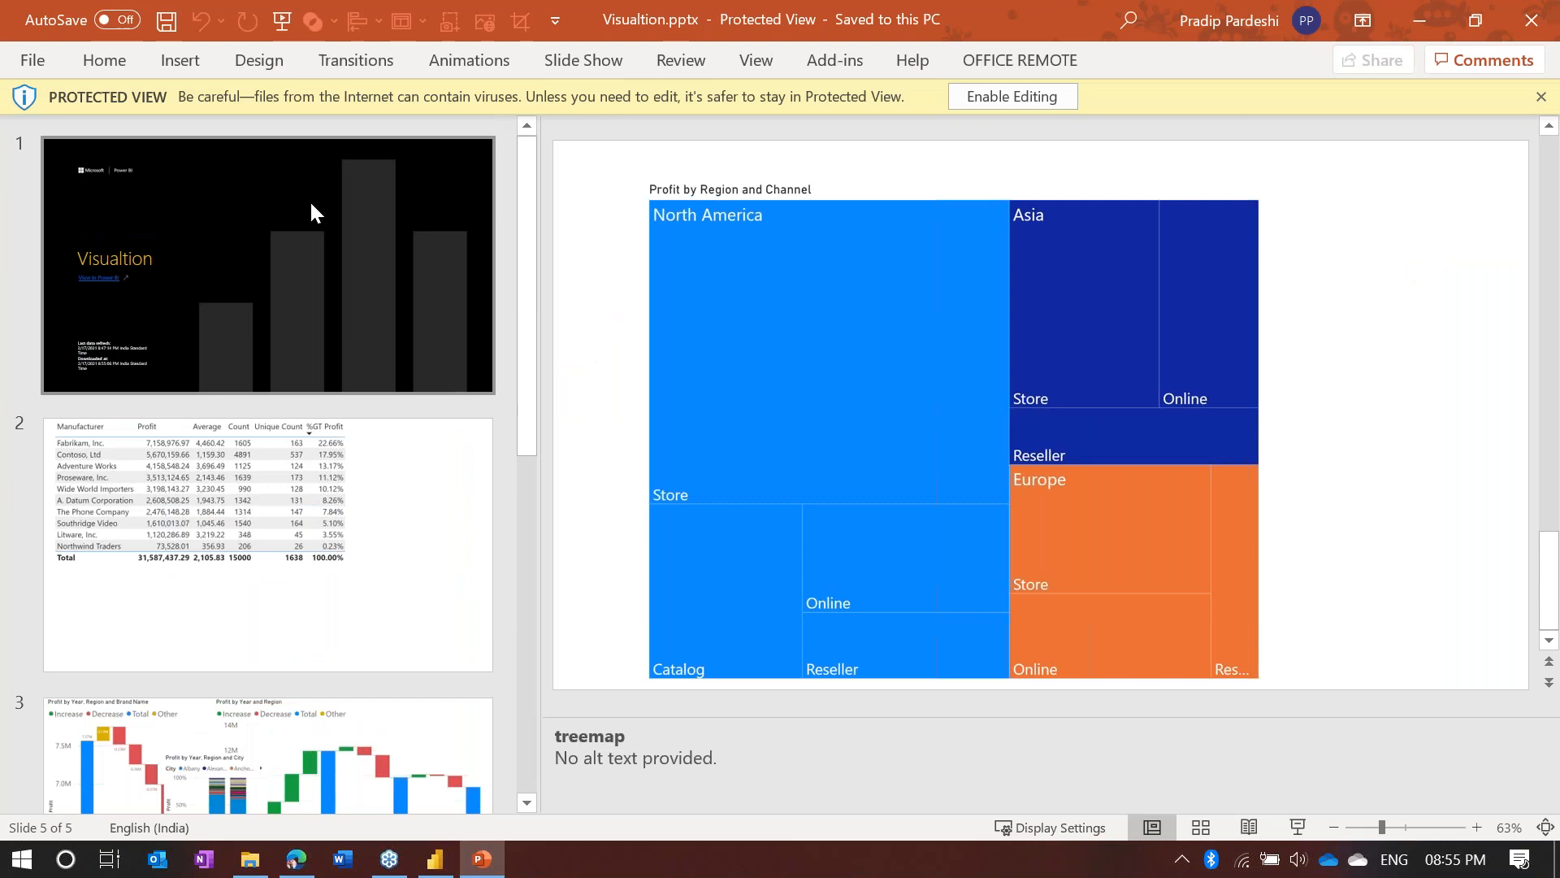
pyautogui.click(311, 205)
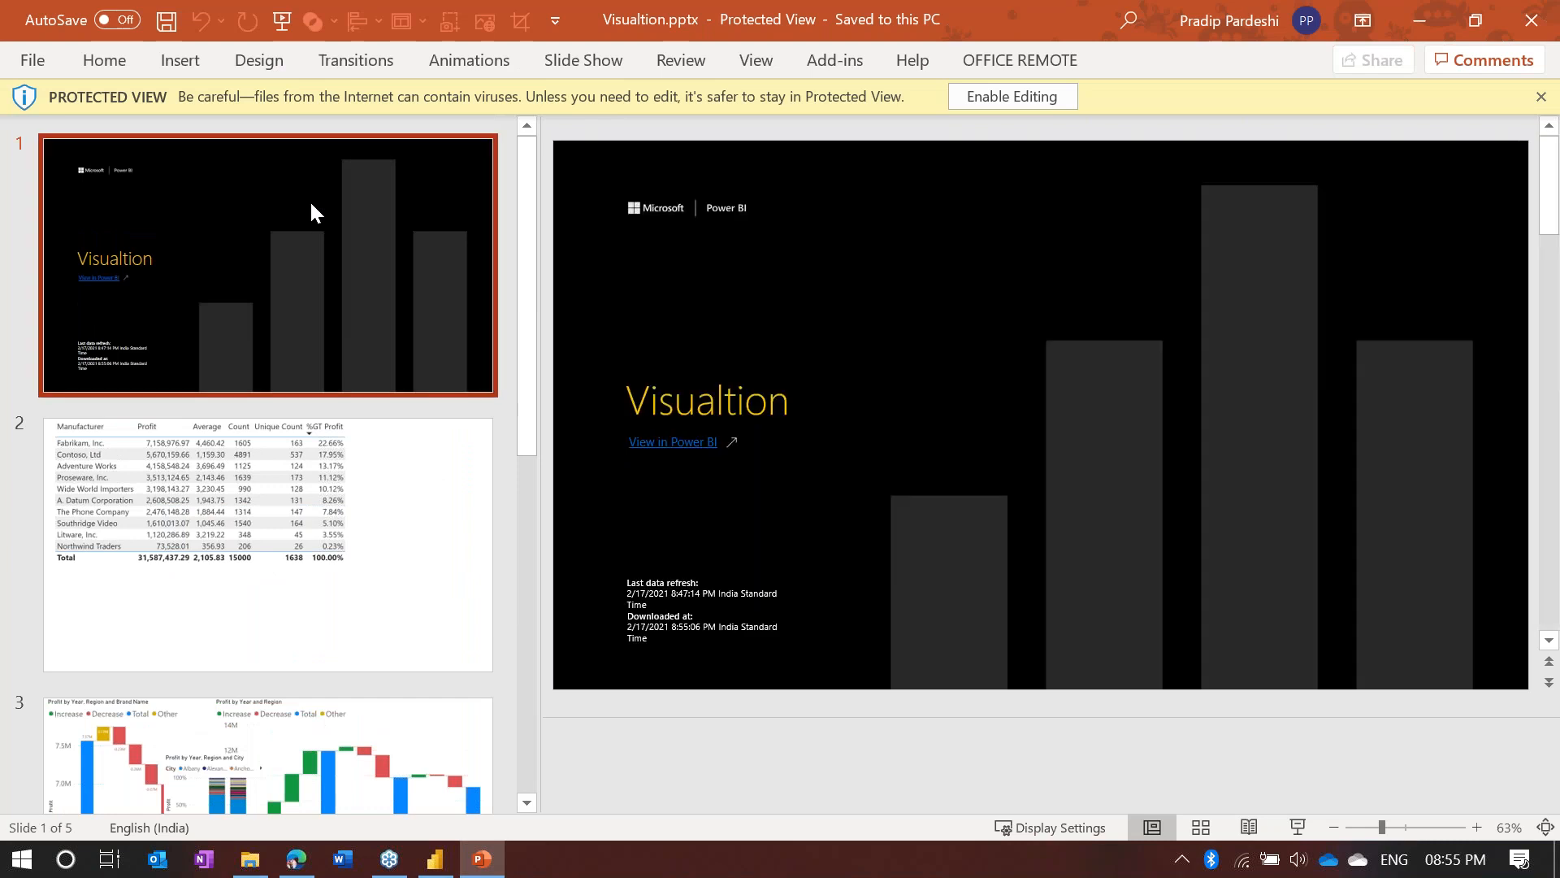
pyautogui.click(330, 480)
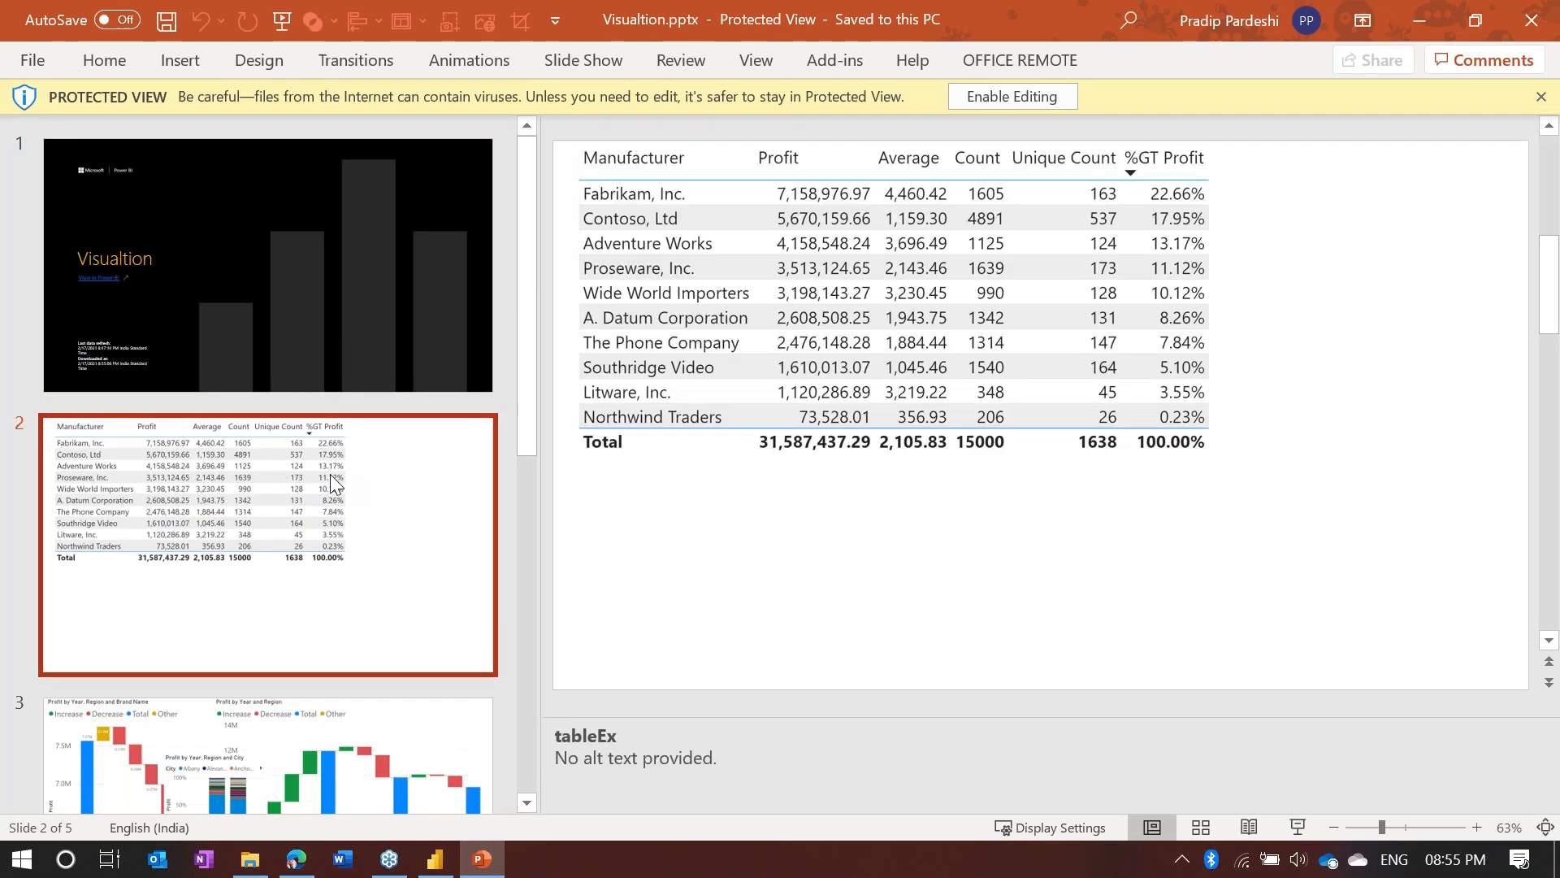
pyautogui.scroll(-8, 330, 477)
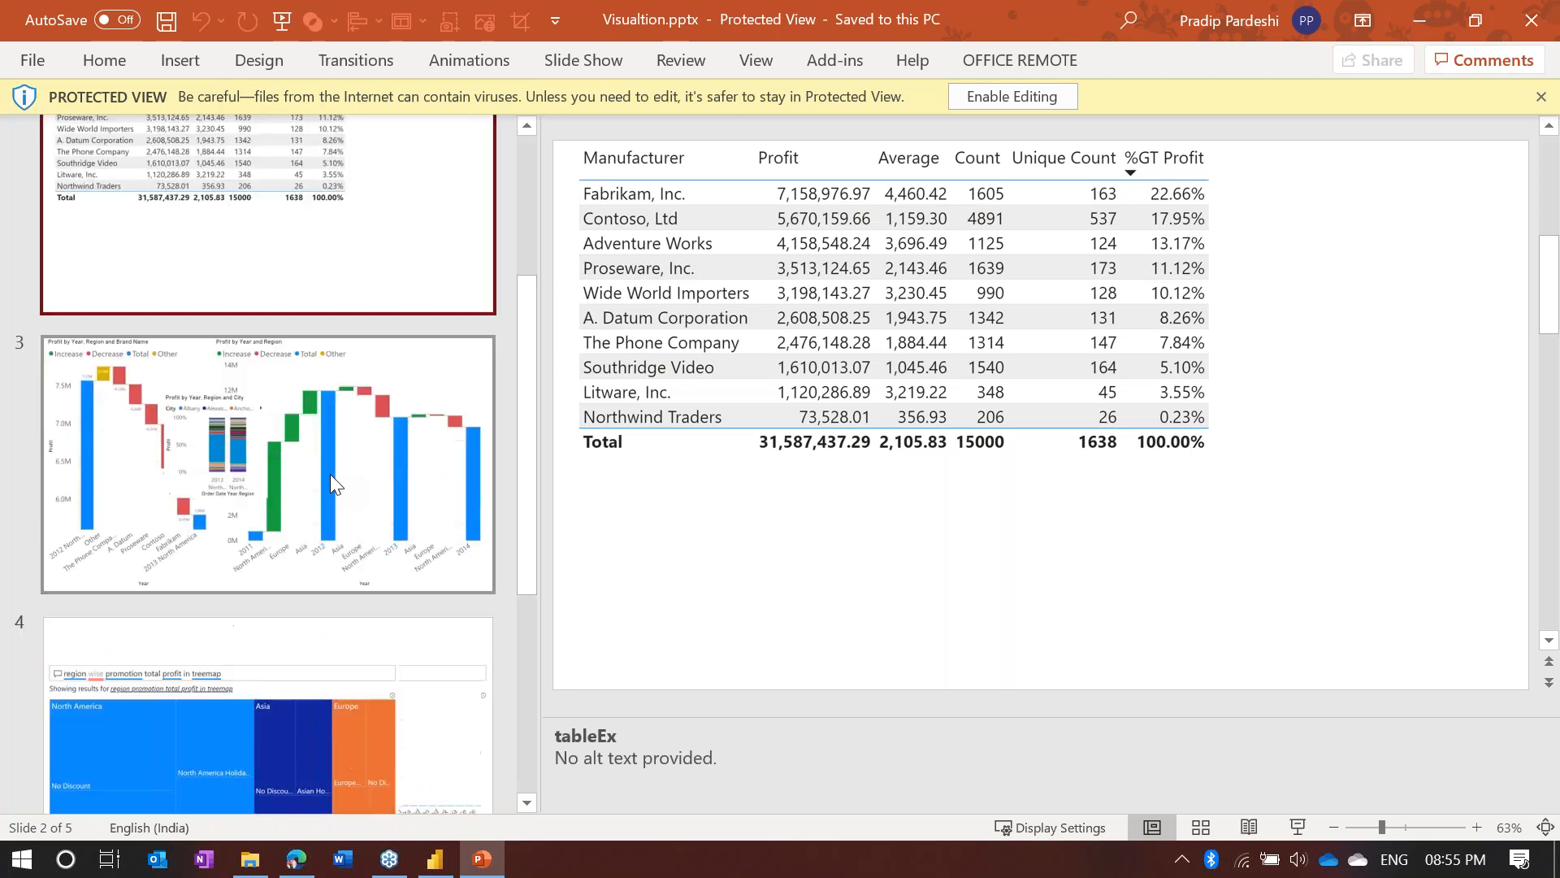
pyautogui.scroll(8, 331, 477)
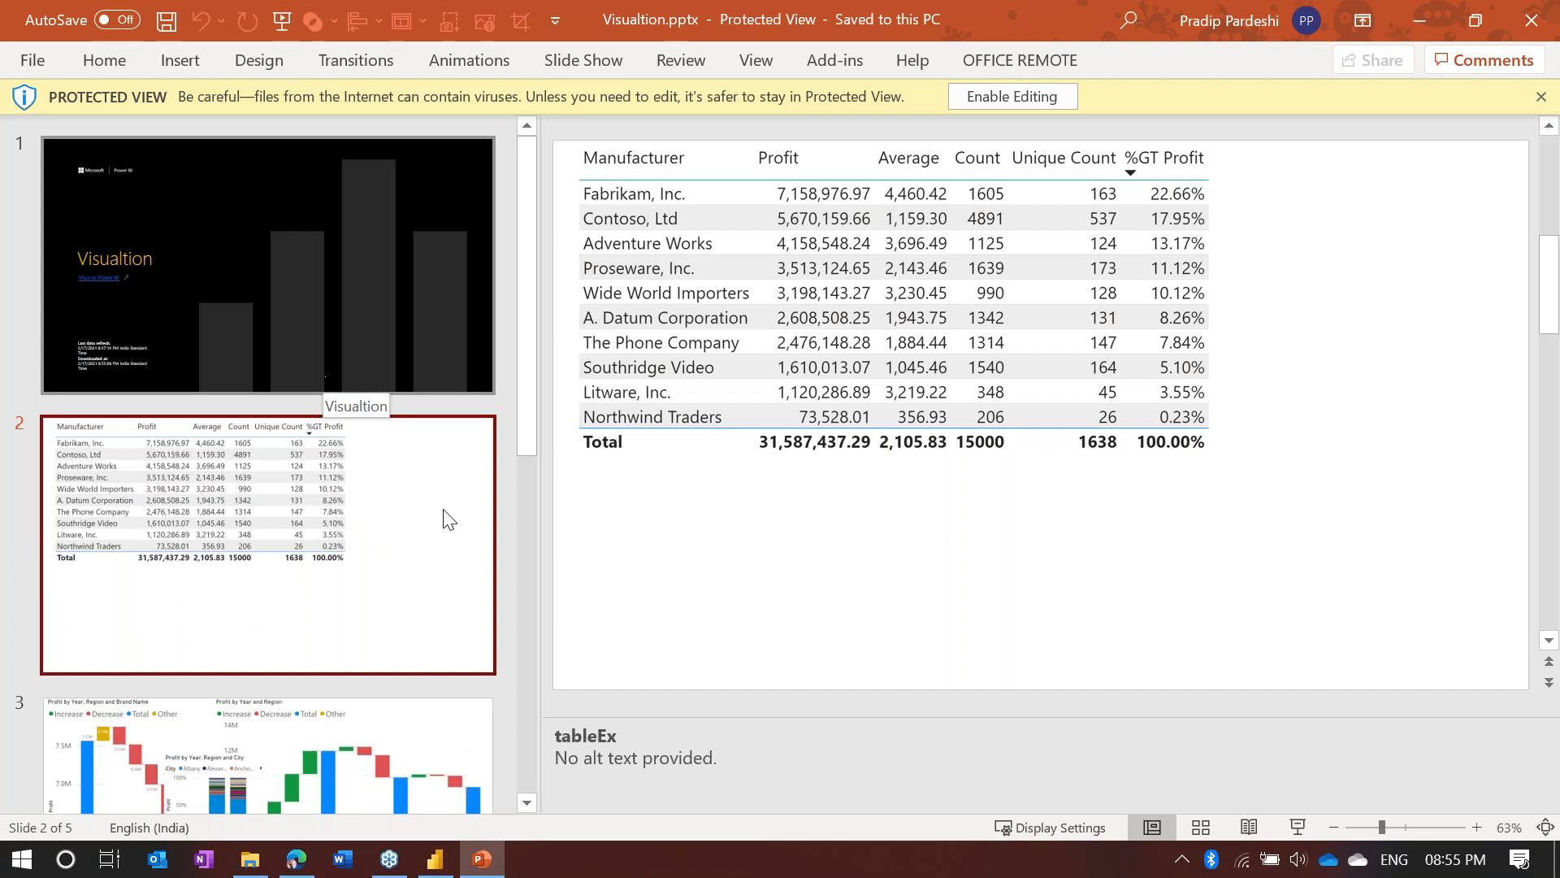
pyautogui.scroll(-8, 378, 560)
pyautogui.scroll(8, 381, 561)
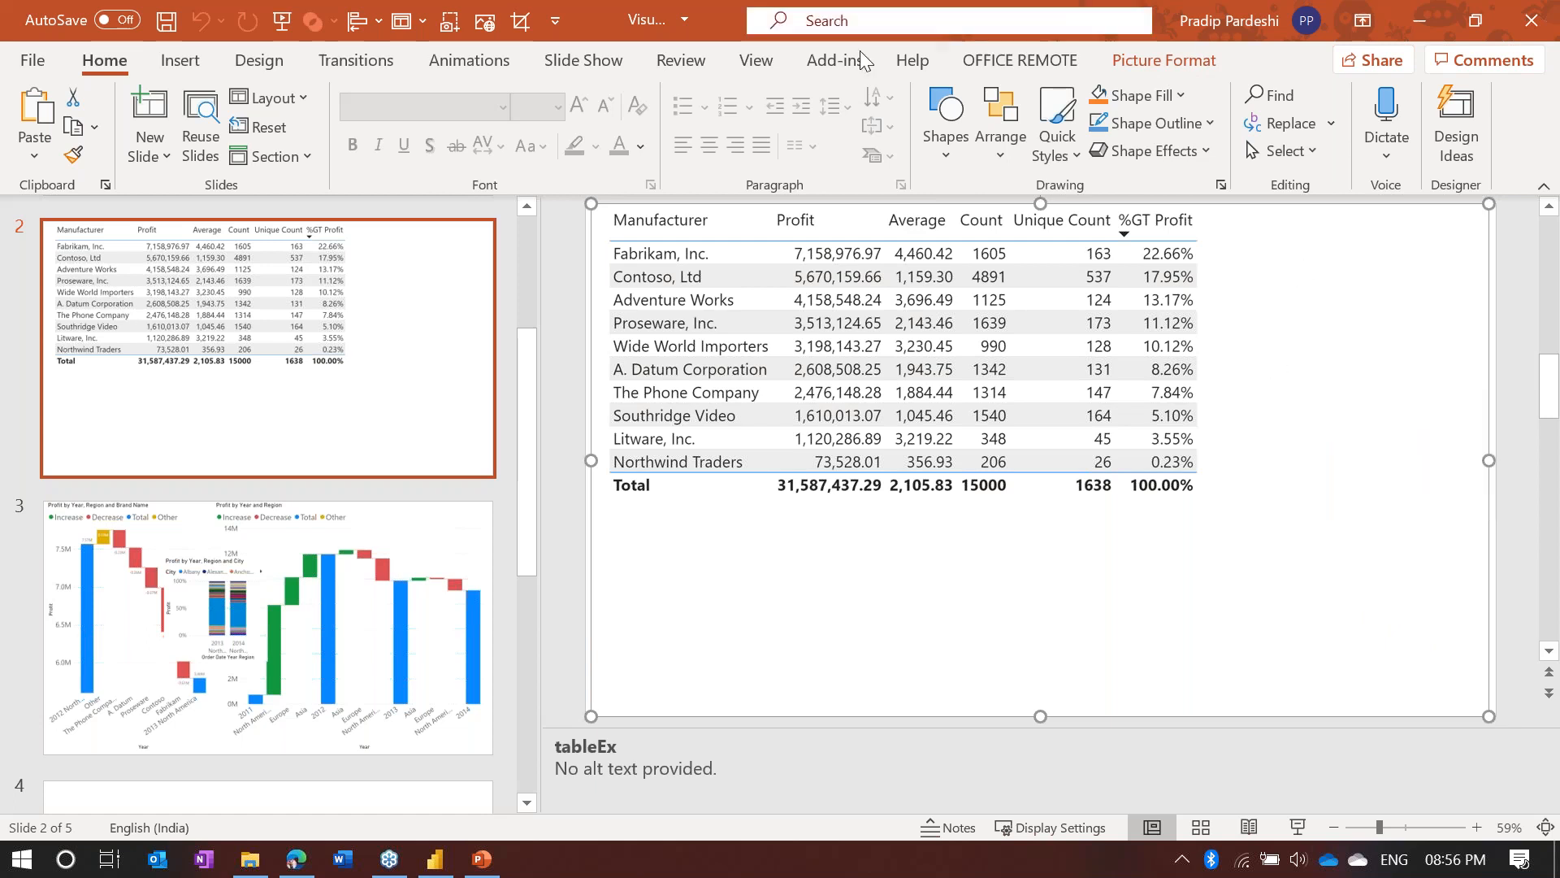
pyautogui.click(1422, 23)
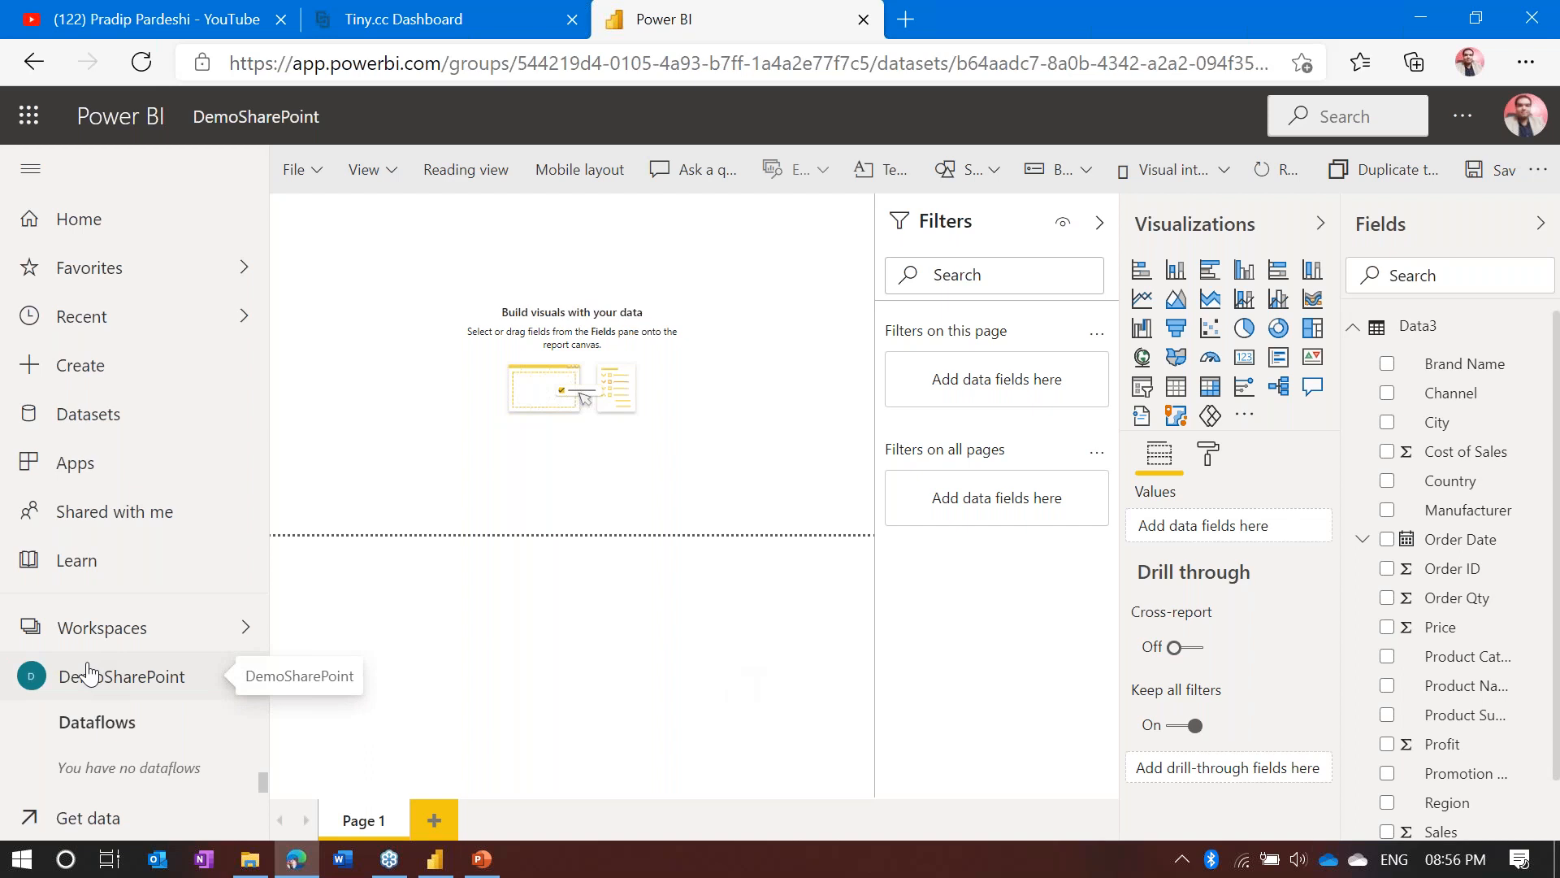
# Step: Open the New Training Dashboard from the DemoSharePoint workspace list
pyautogui.scroll(3, 142, 727)
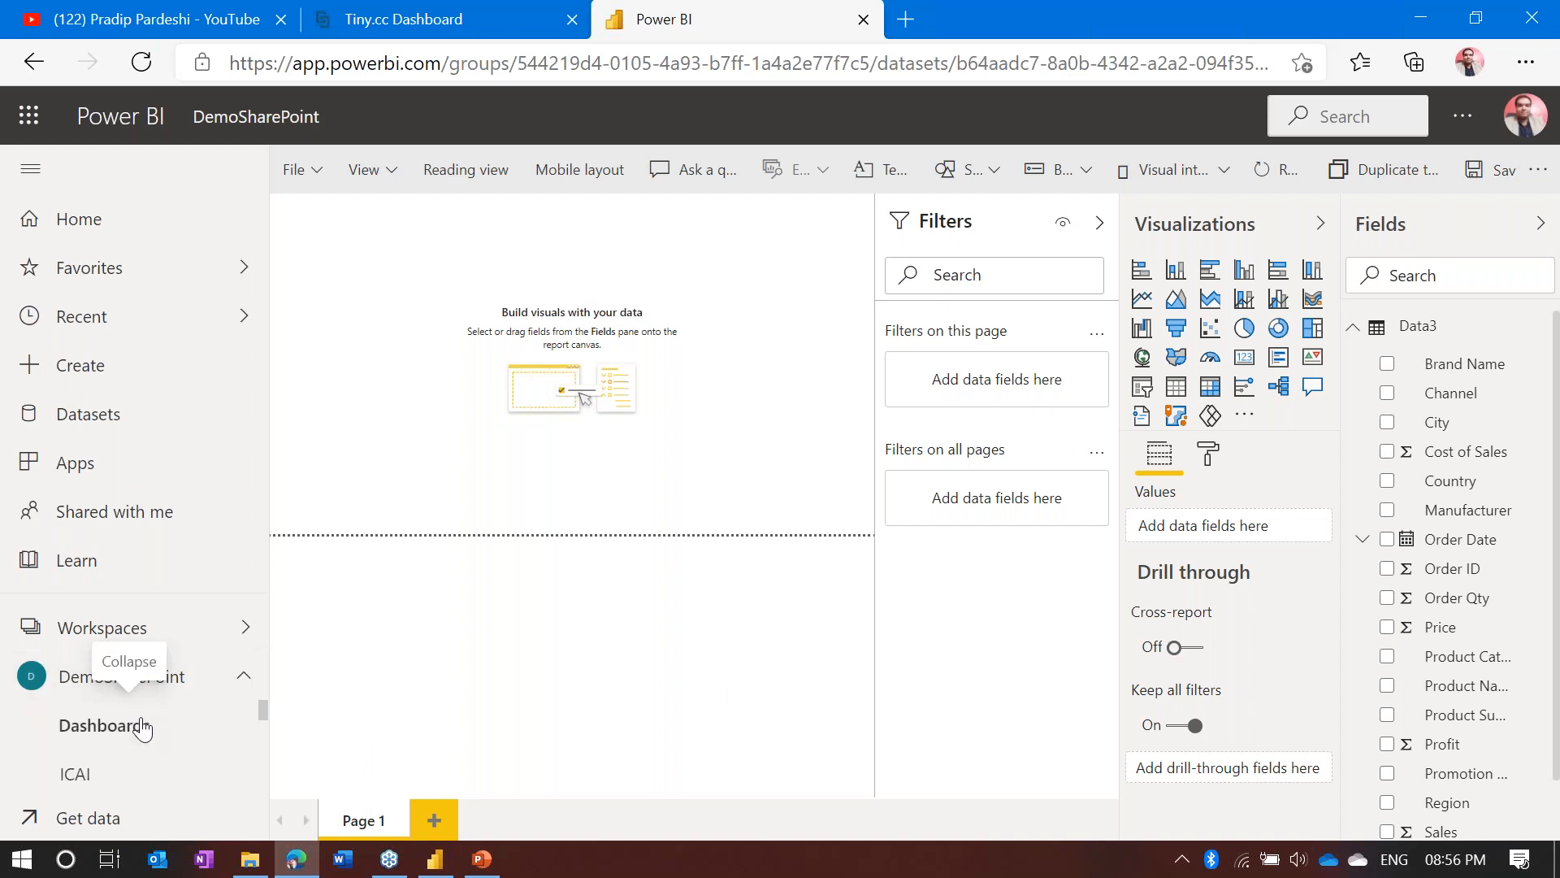
pyautogui.scroll(-2, 142, 728)
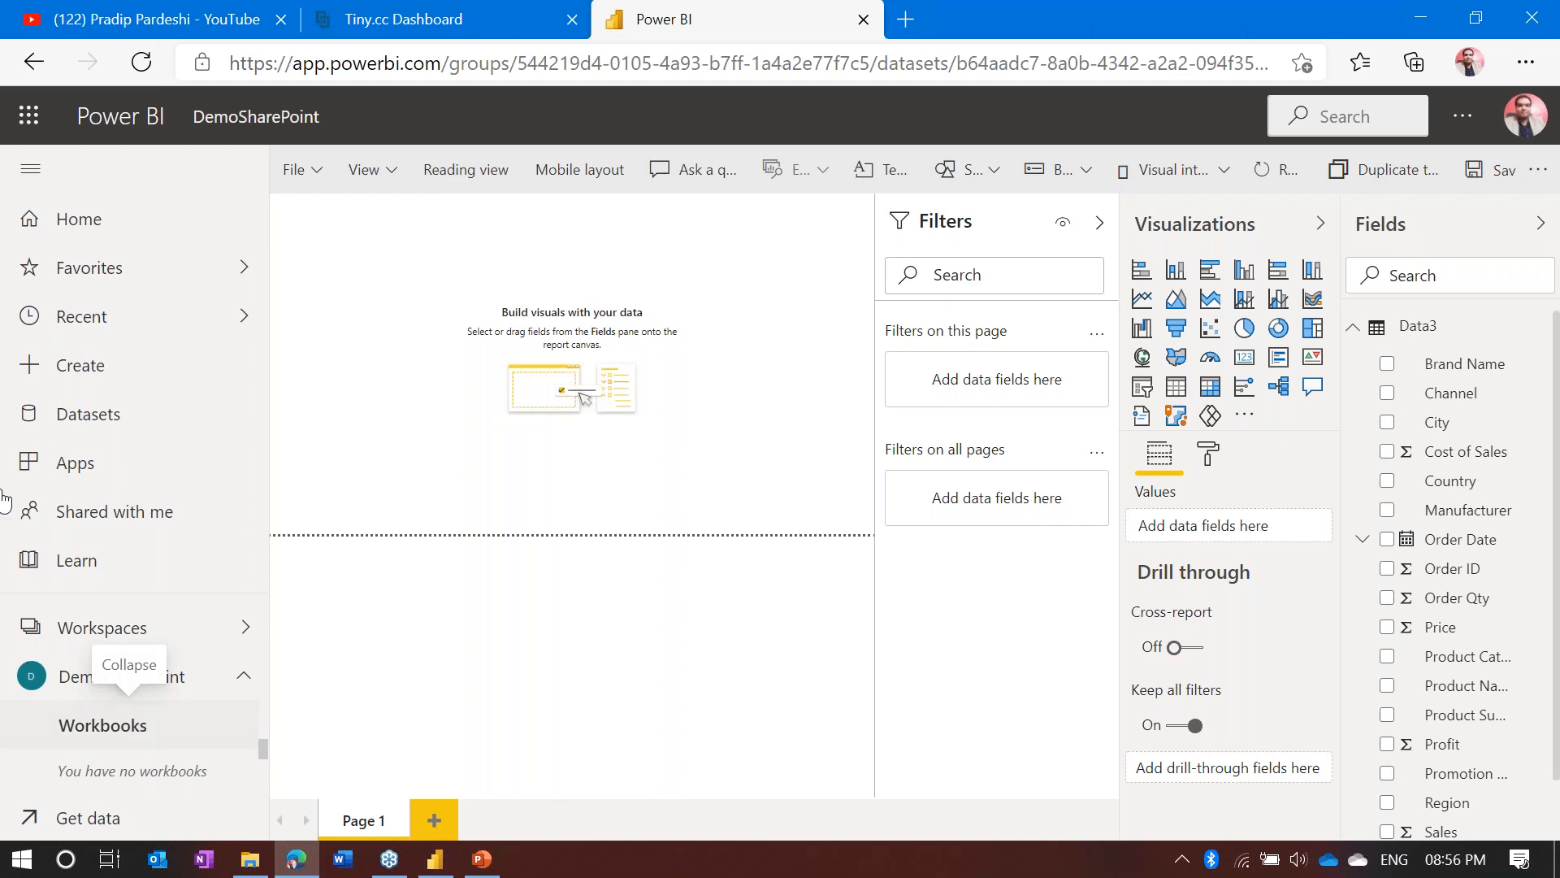
pyautogui.scroll(3, 132, 743)
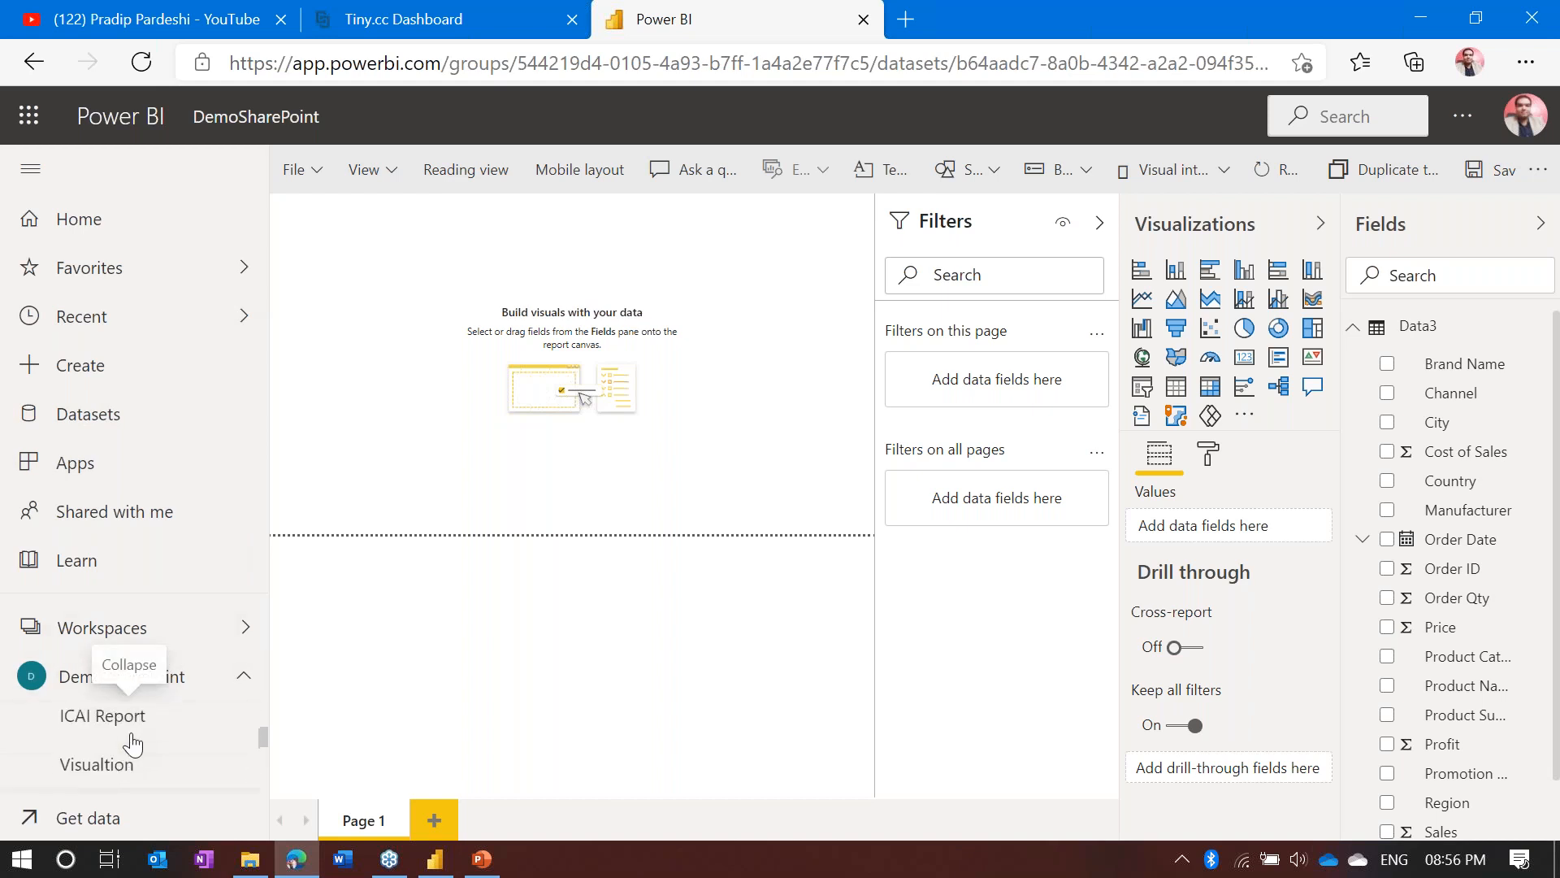
pyautogui.scroll(1, 133, 744)
pyautogui.scroll(-2, 132, 744)
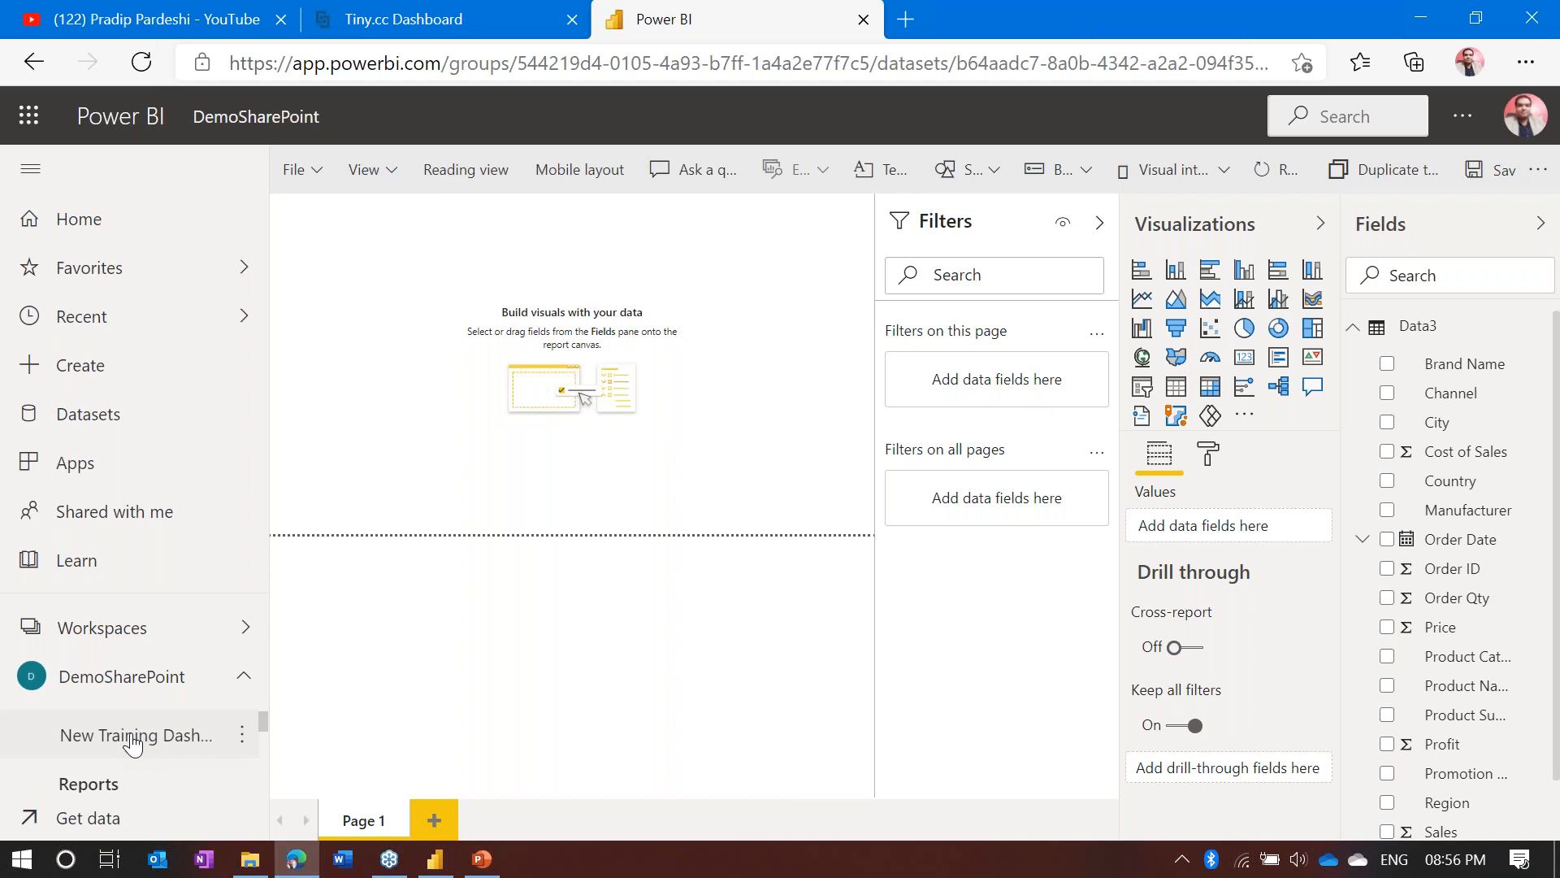
pyautogui.click(133, 737)
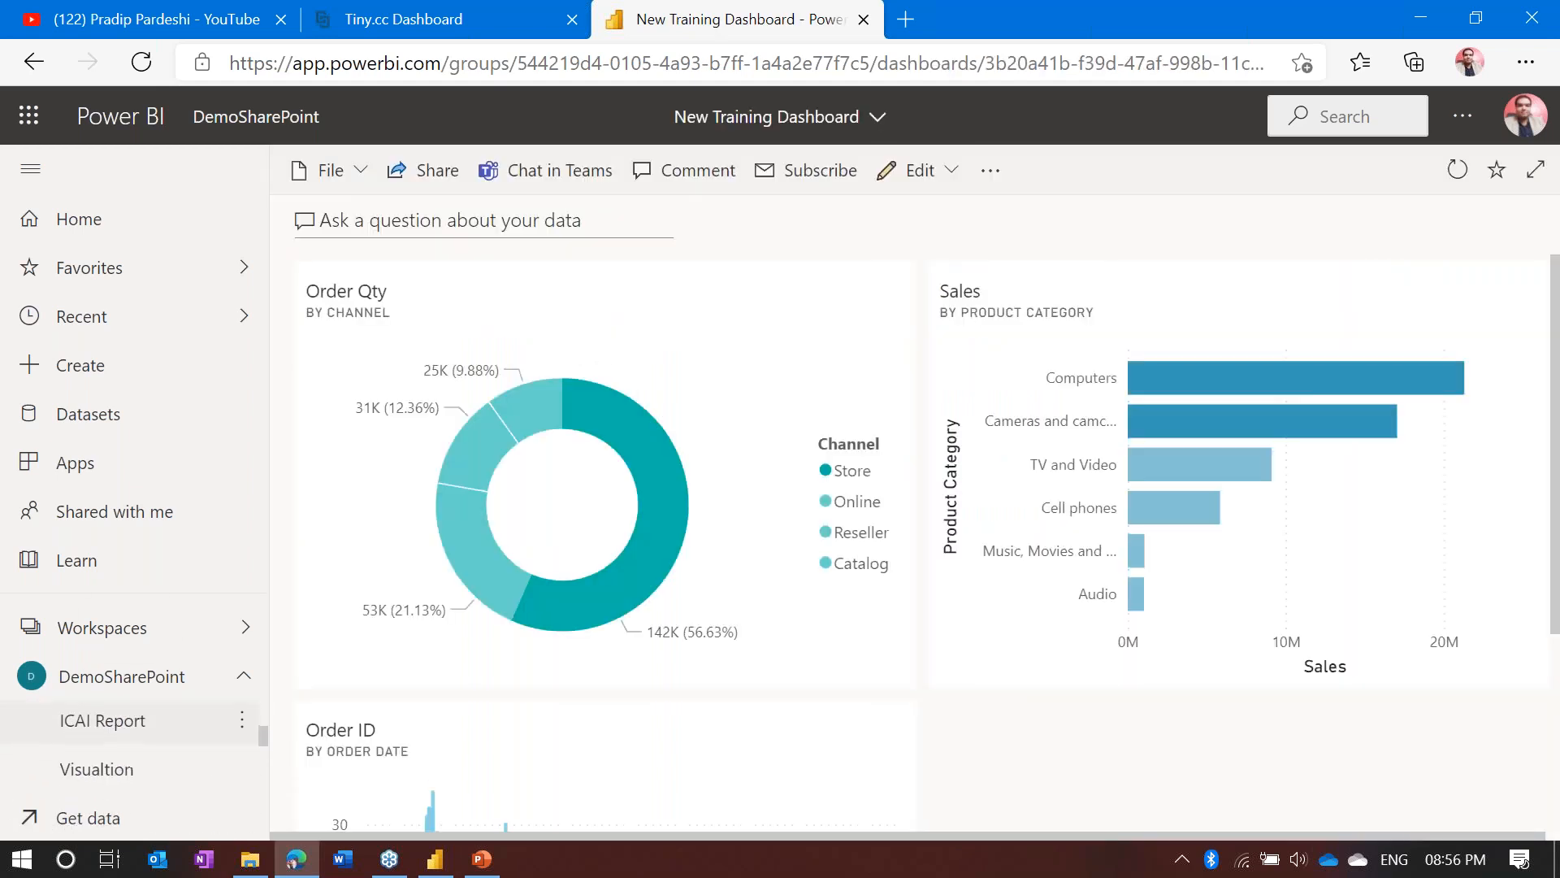
# Step: Reopen the Visualtion report, export it with Analyze in Excel, skipping the update download, and open the workbook
pyautogui.click(126, 768)
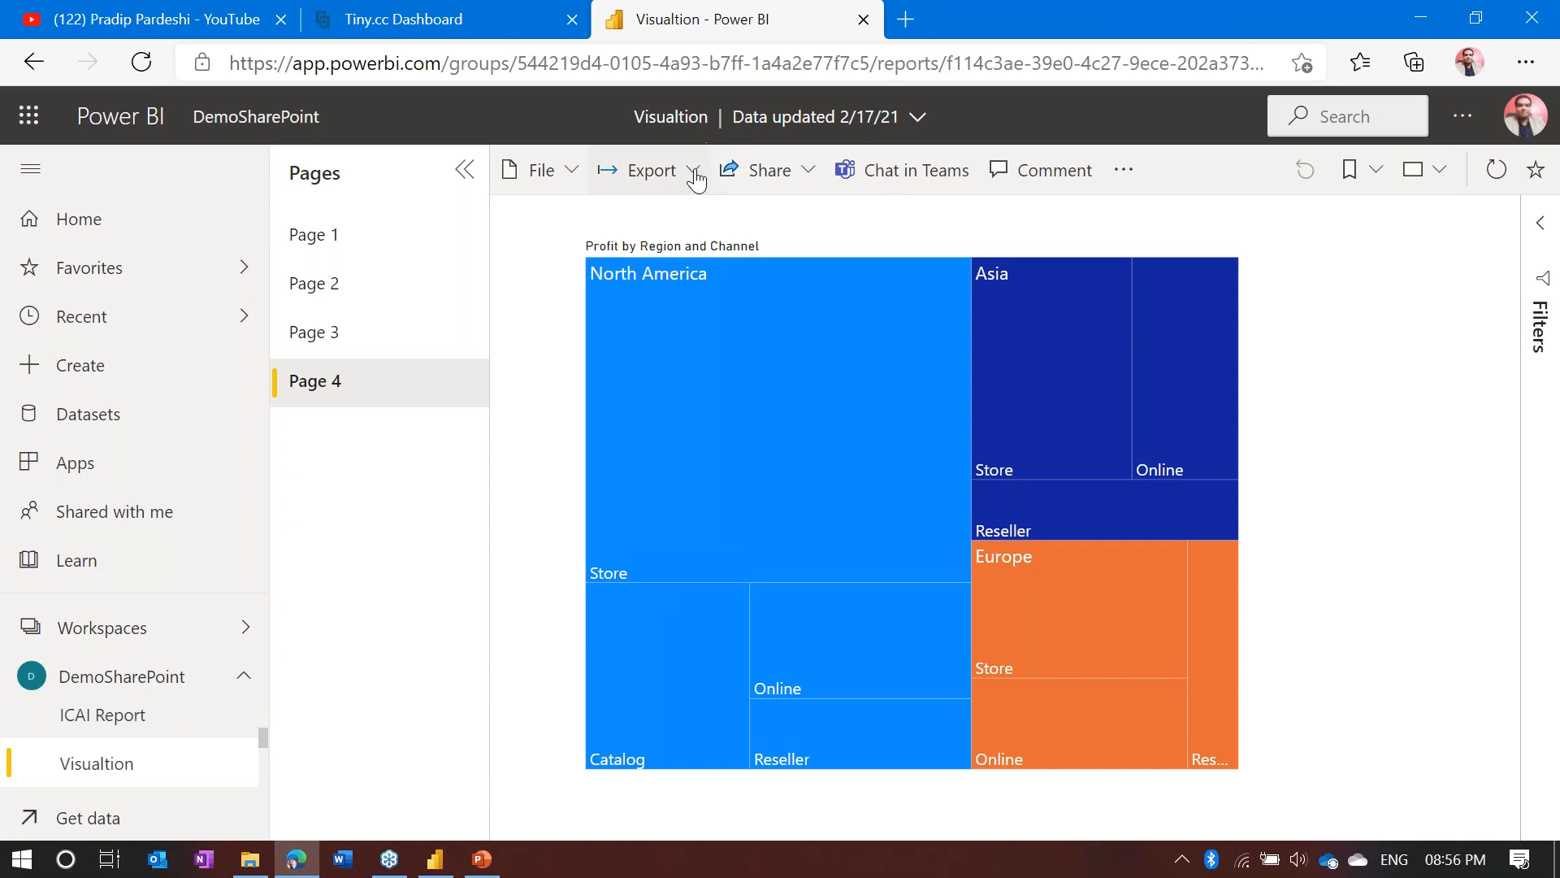
pyautogui.click(695, 171)
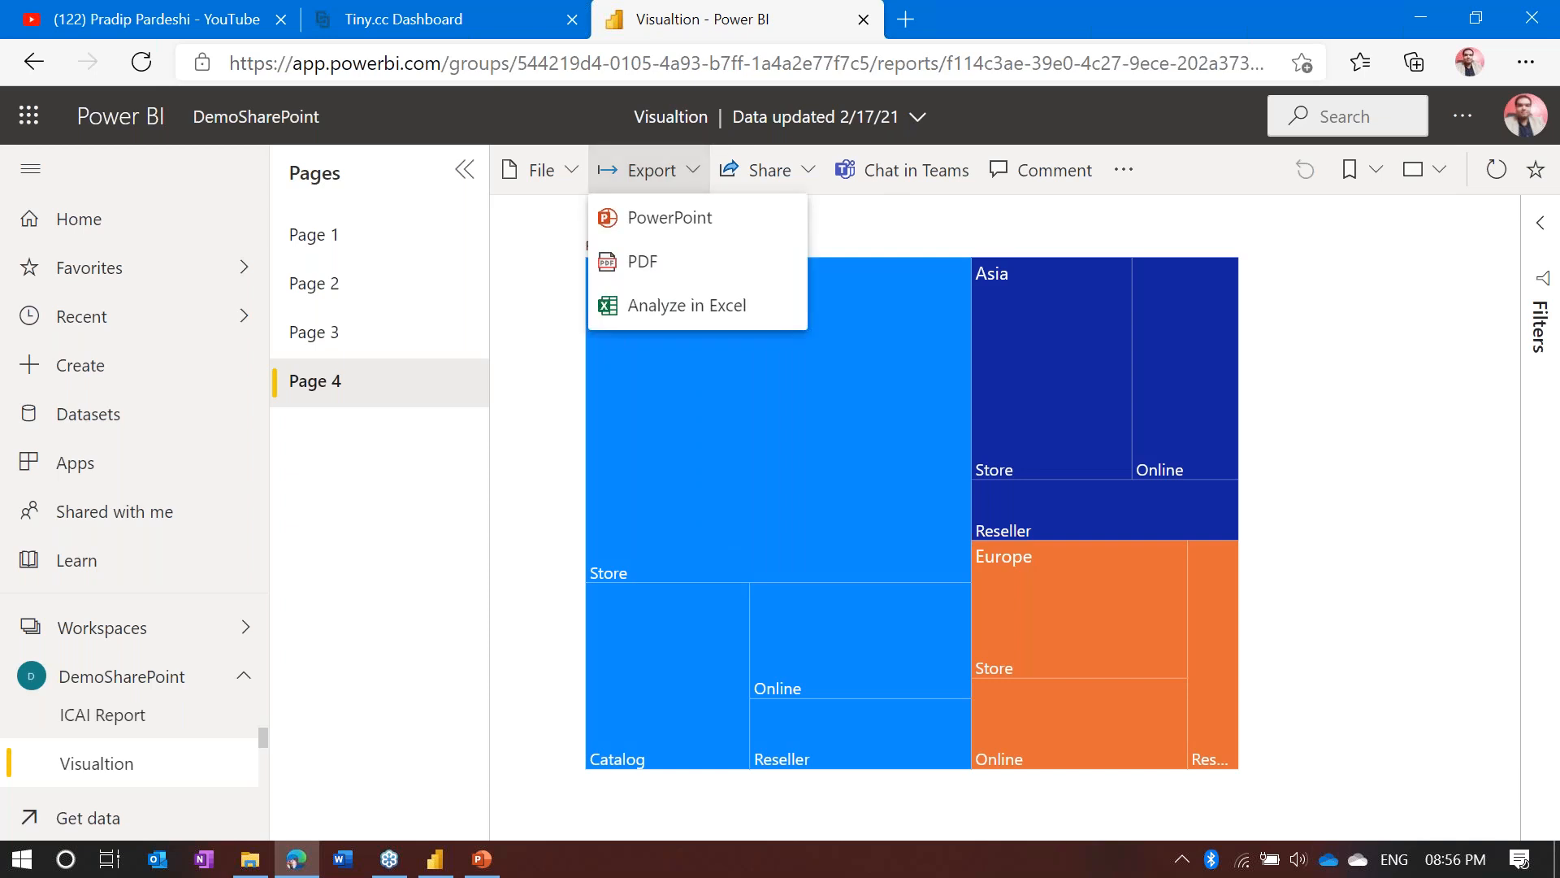
pyautogui.click(695, 309)
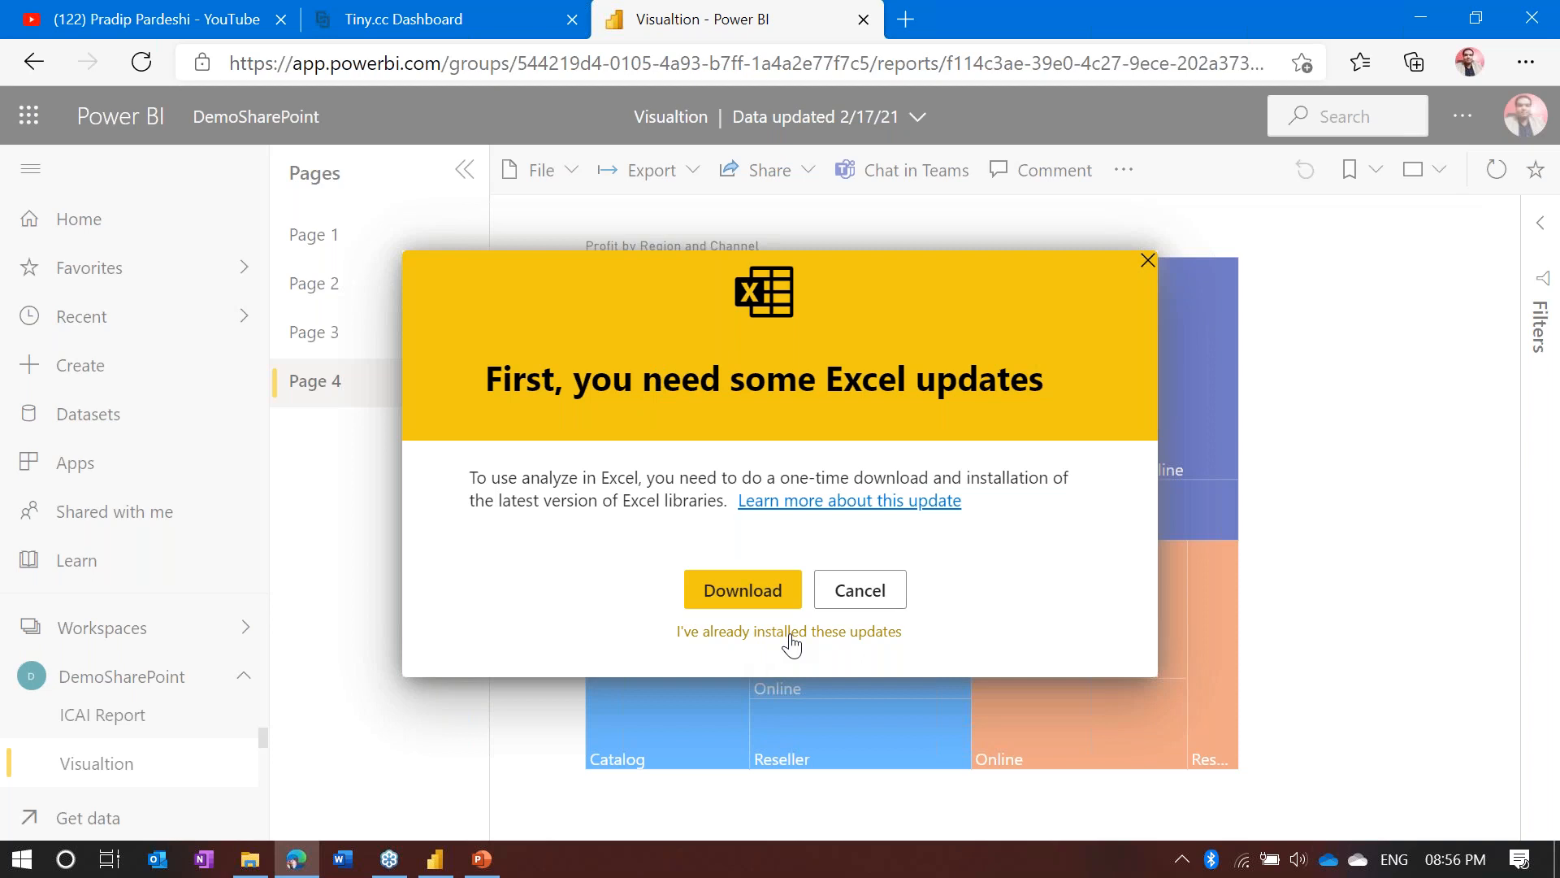
pyautogui.click(790, 639)
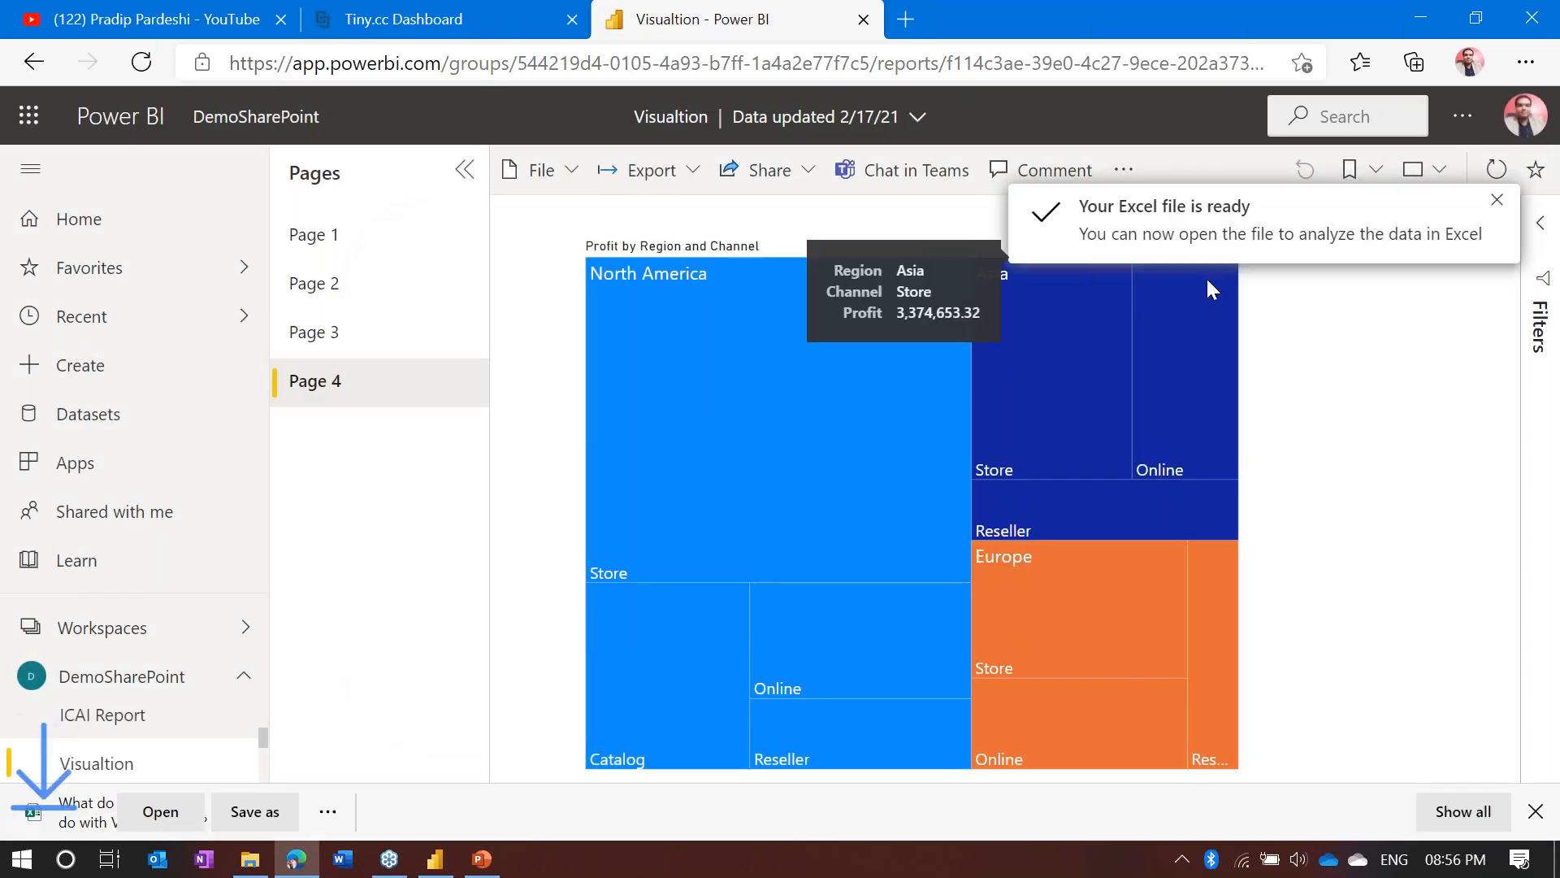
pyautogui.click(257, 817)
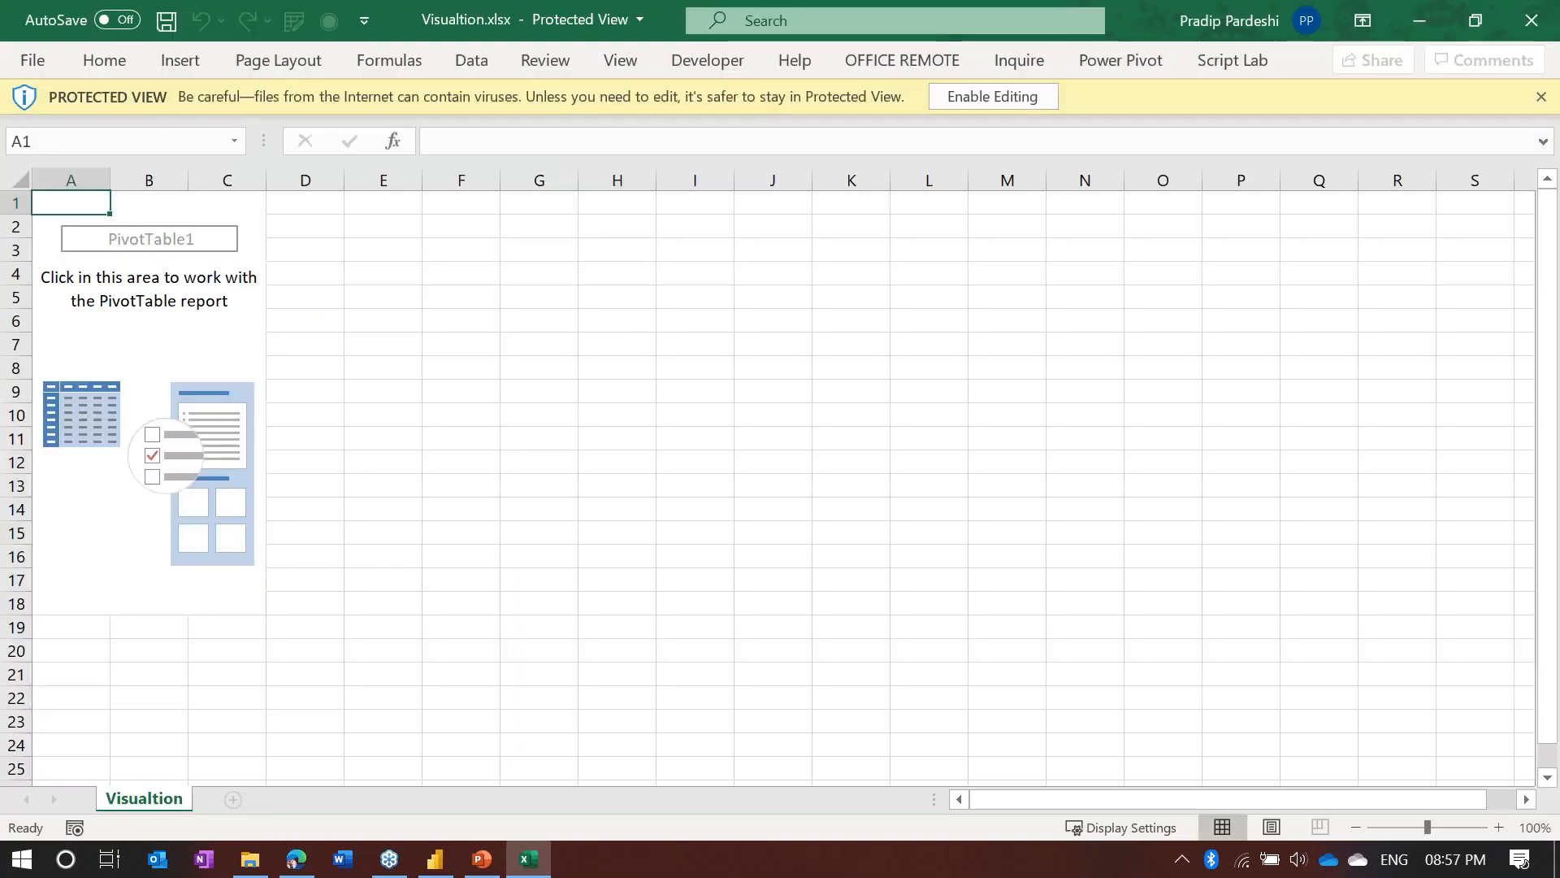
# Step: Enable editing and external data content in the Visualtion.xlsx workbook's PivotTable
pyautogui.click(990, 99)
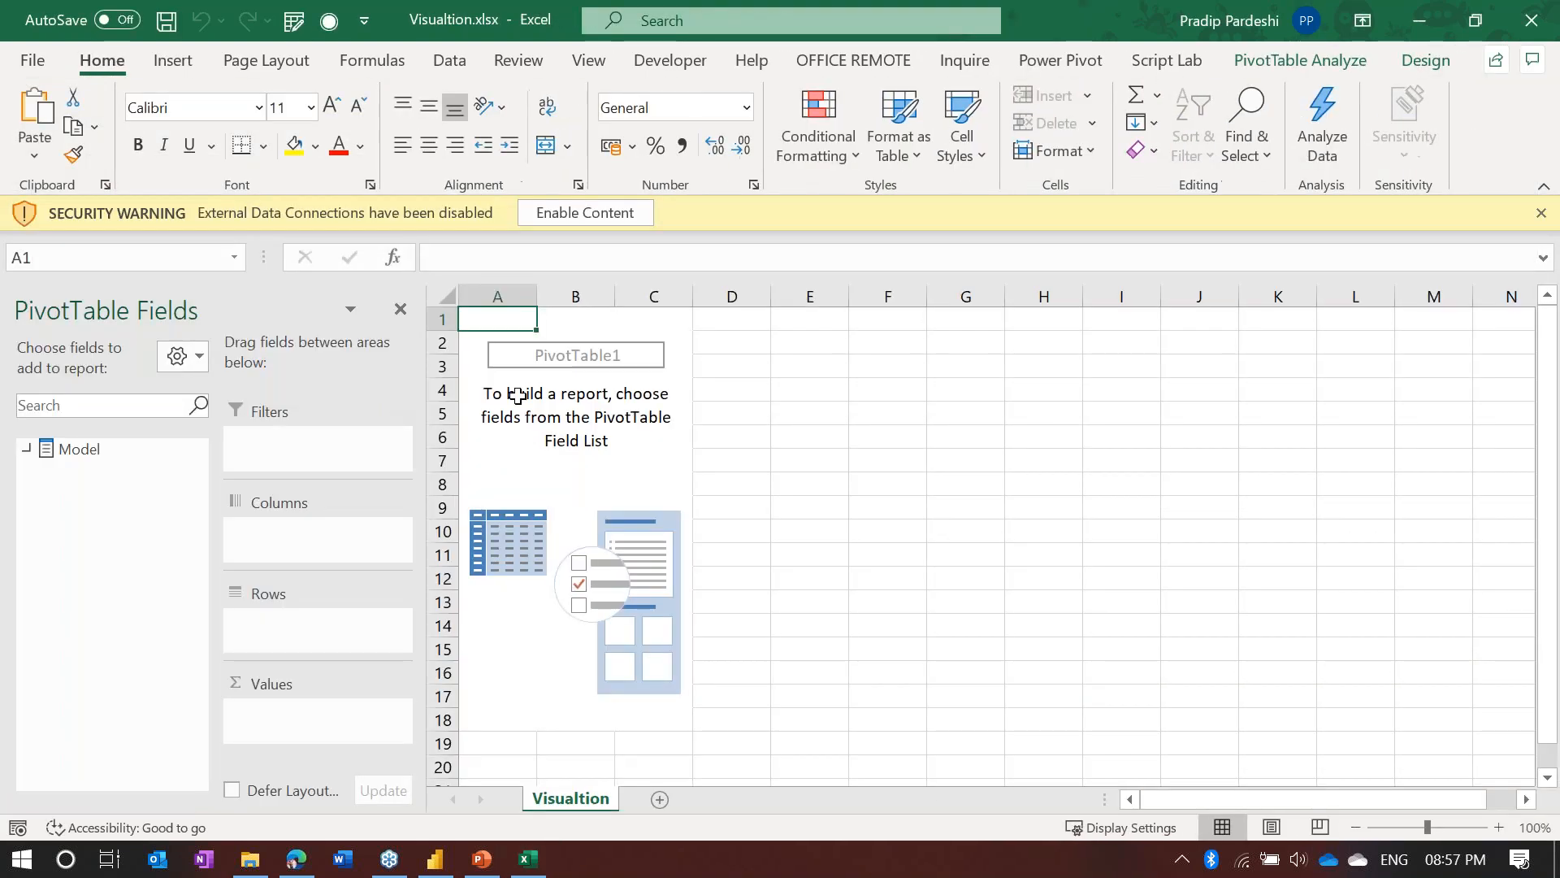
pyautogui.click(585, 436)
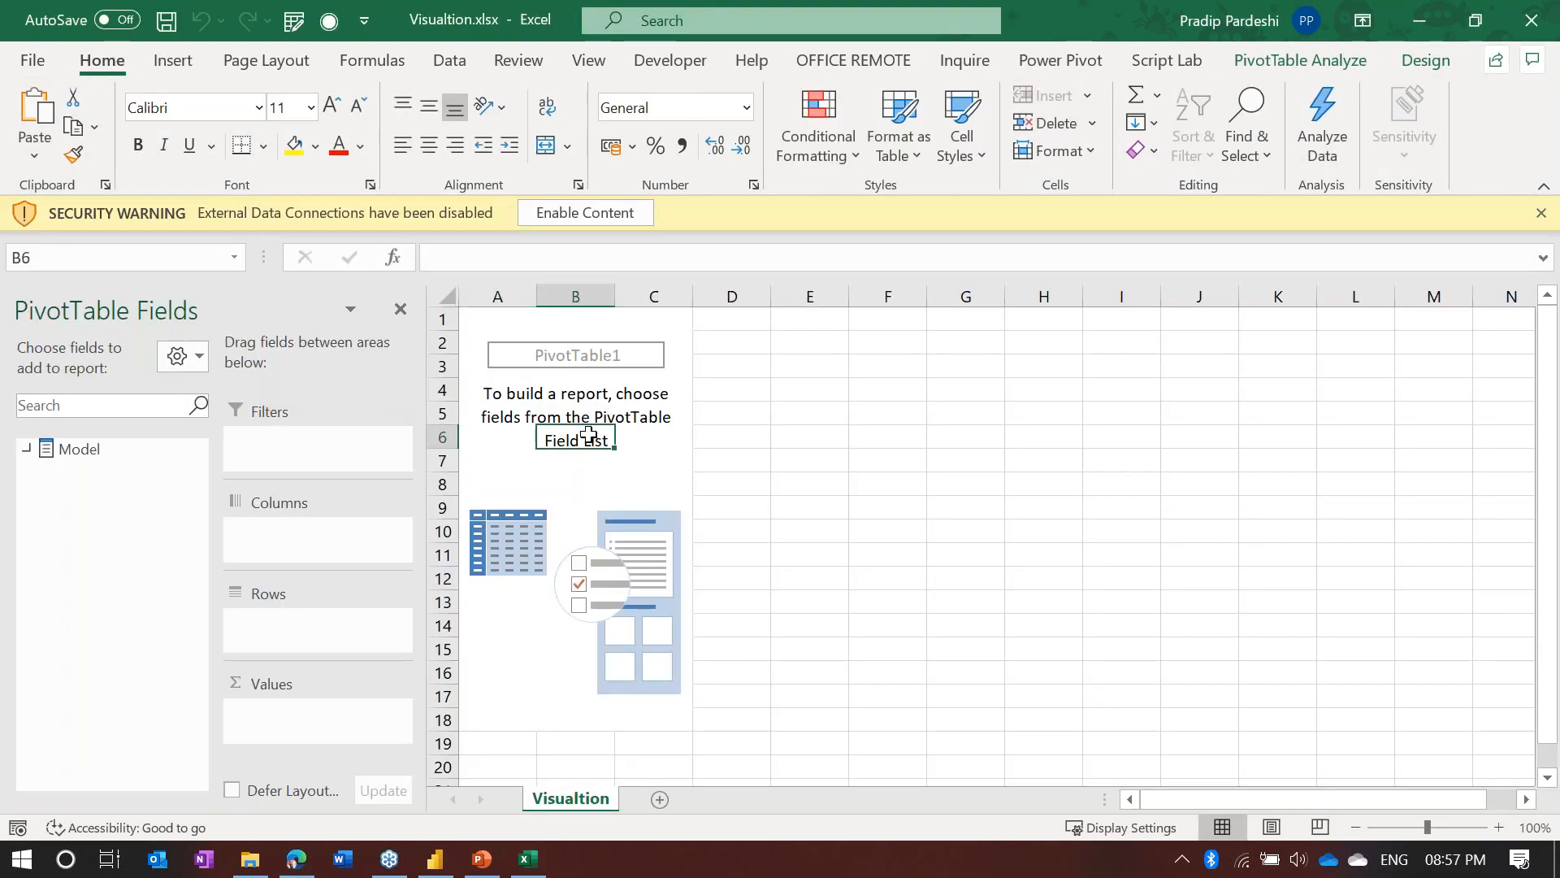
pyautogui.click(608, 211)
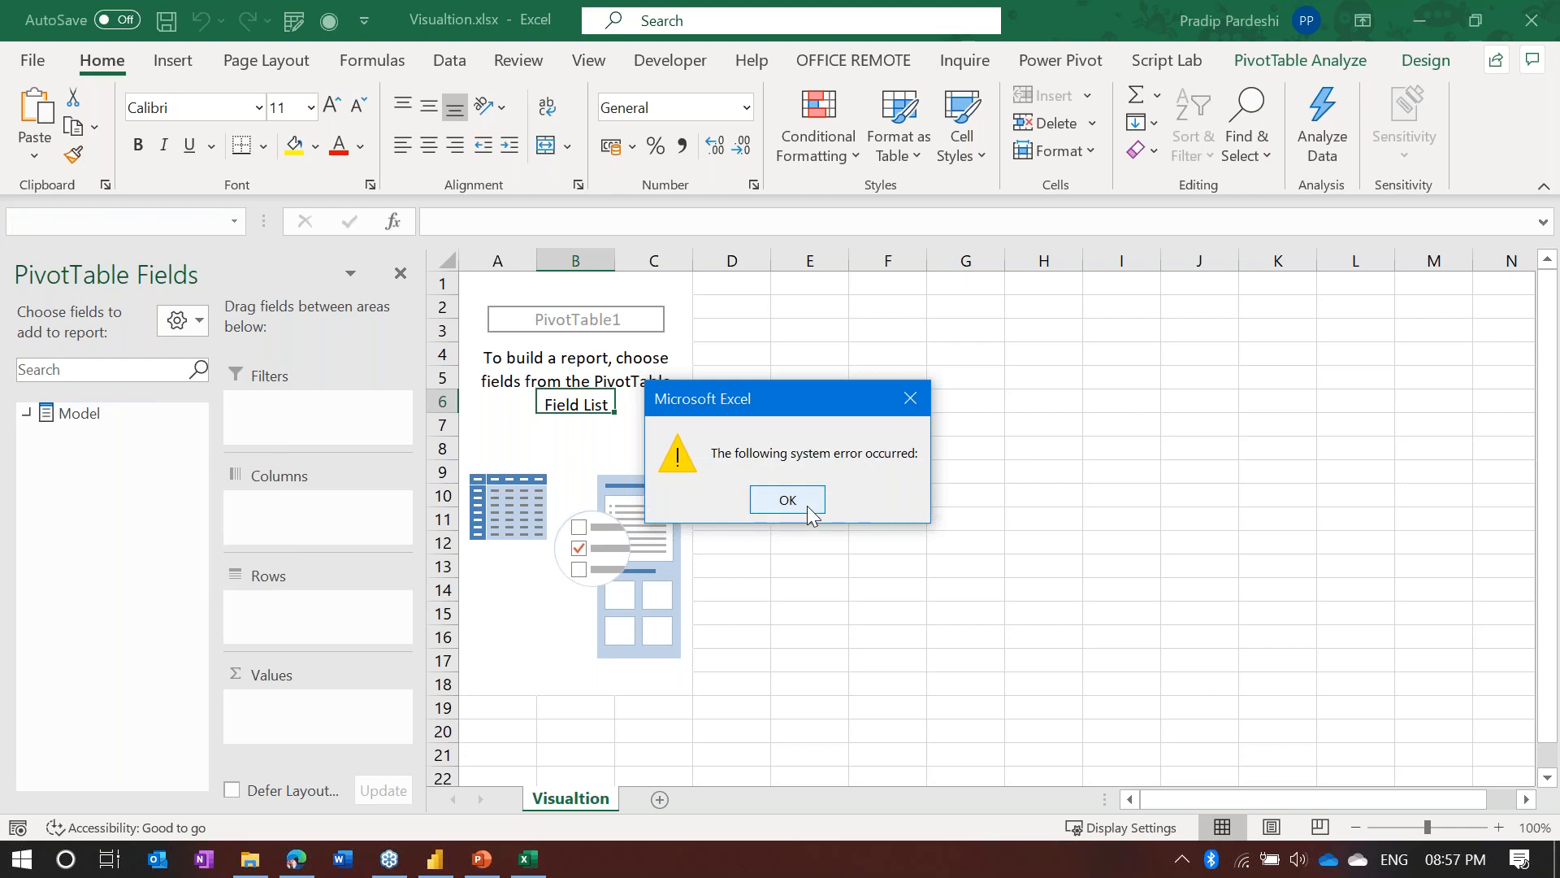
# Step: Dismiss the system error and sign in to the Power BI account with the account e-mail, password and verification code
pyautogui.click(788, 500)
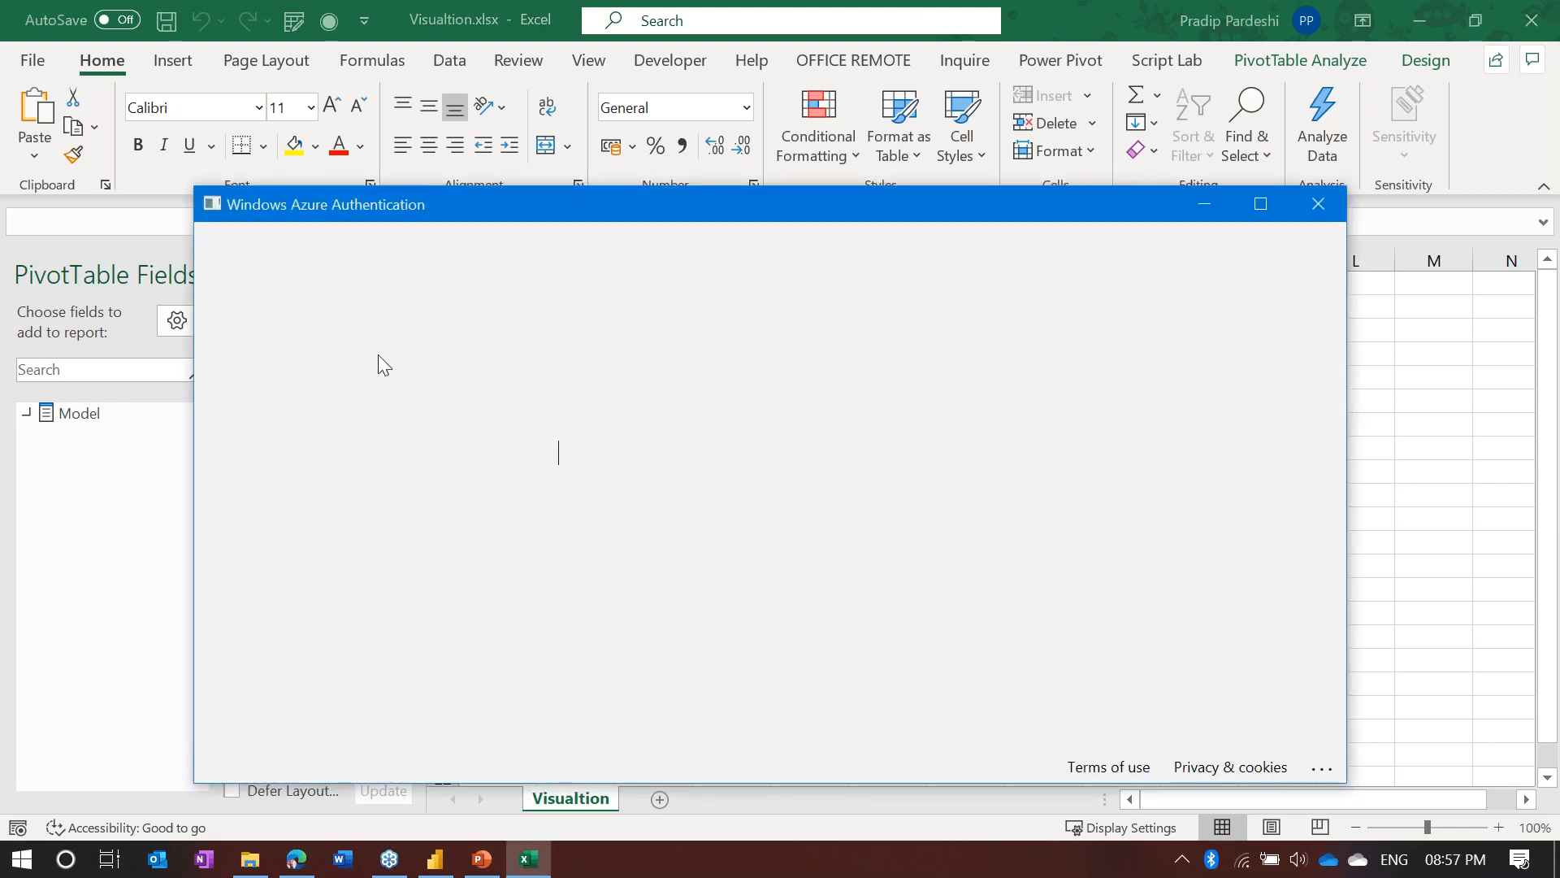
pyautogui.click(634, 456)
pyautogui.press('Return')
pyautogui.write('•••••••••')
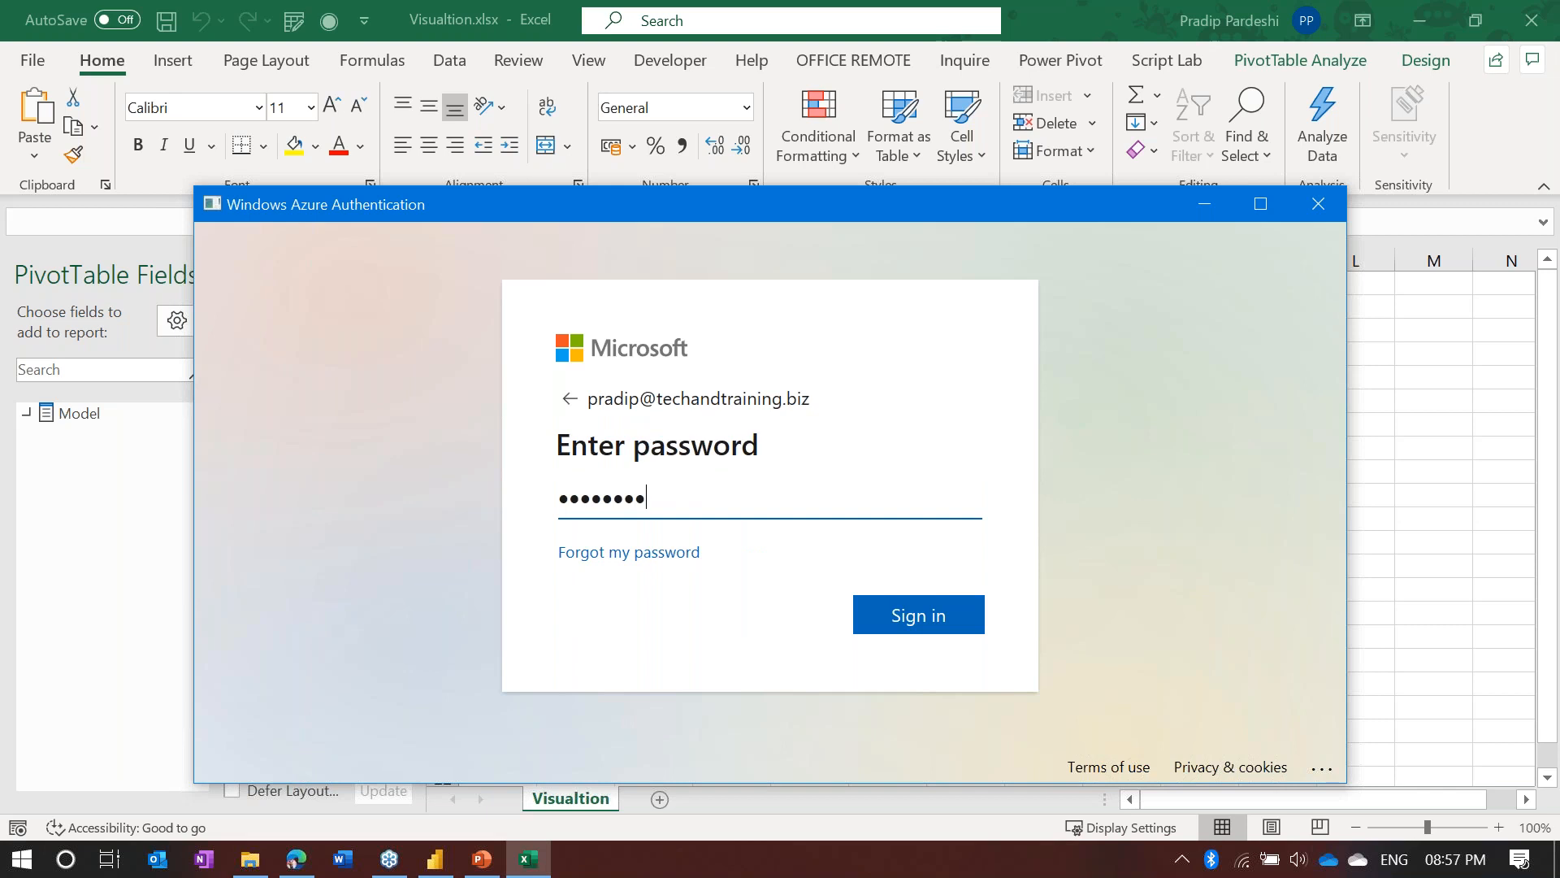
pyautogui.write('•••')
pyautogui.press('Return')
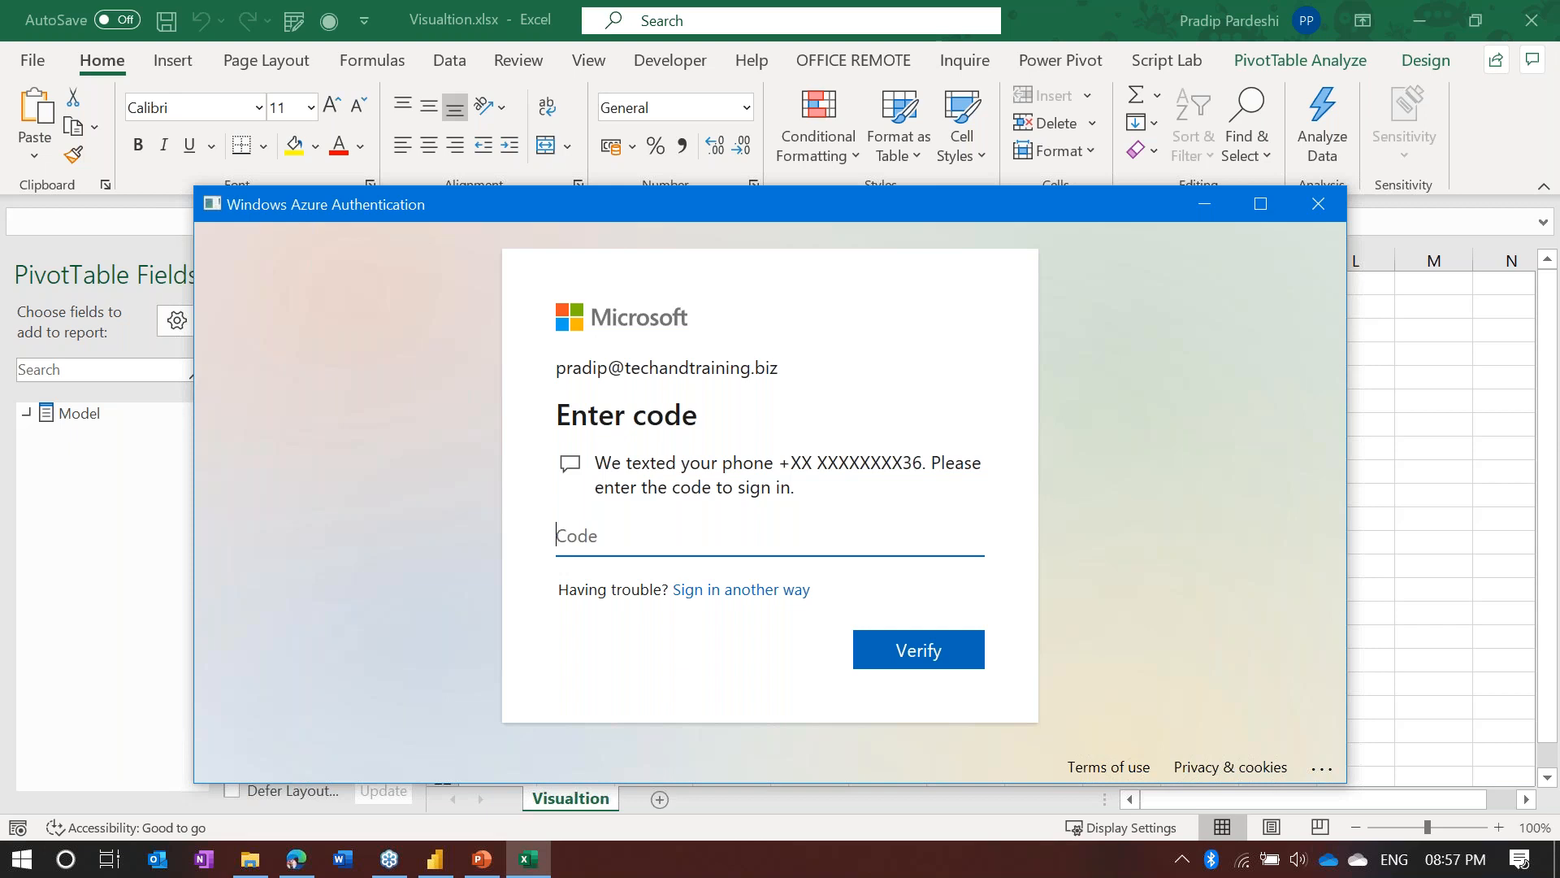
pyautogui.press('Return')
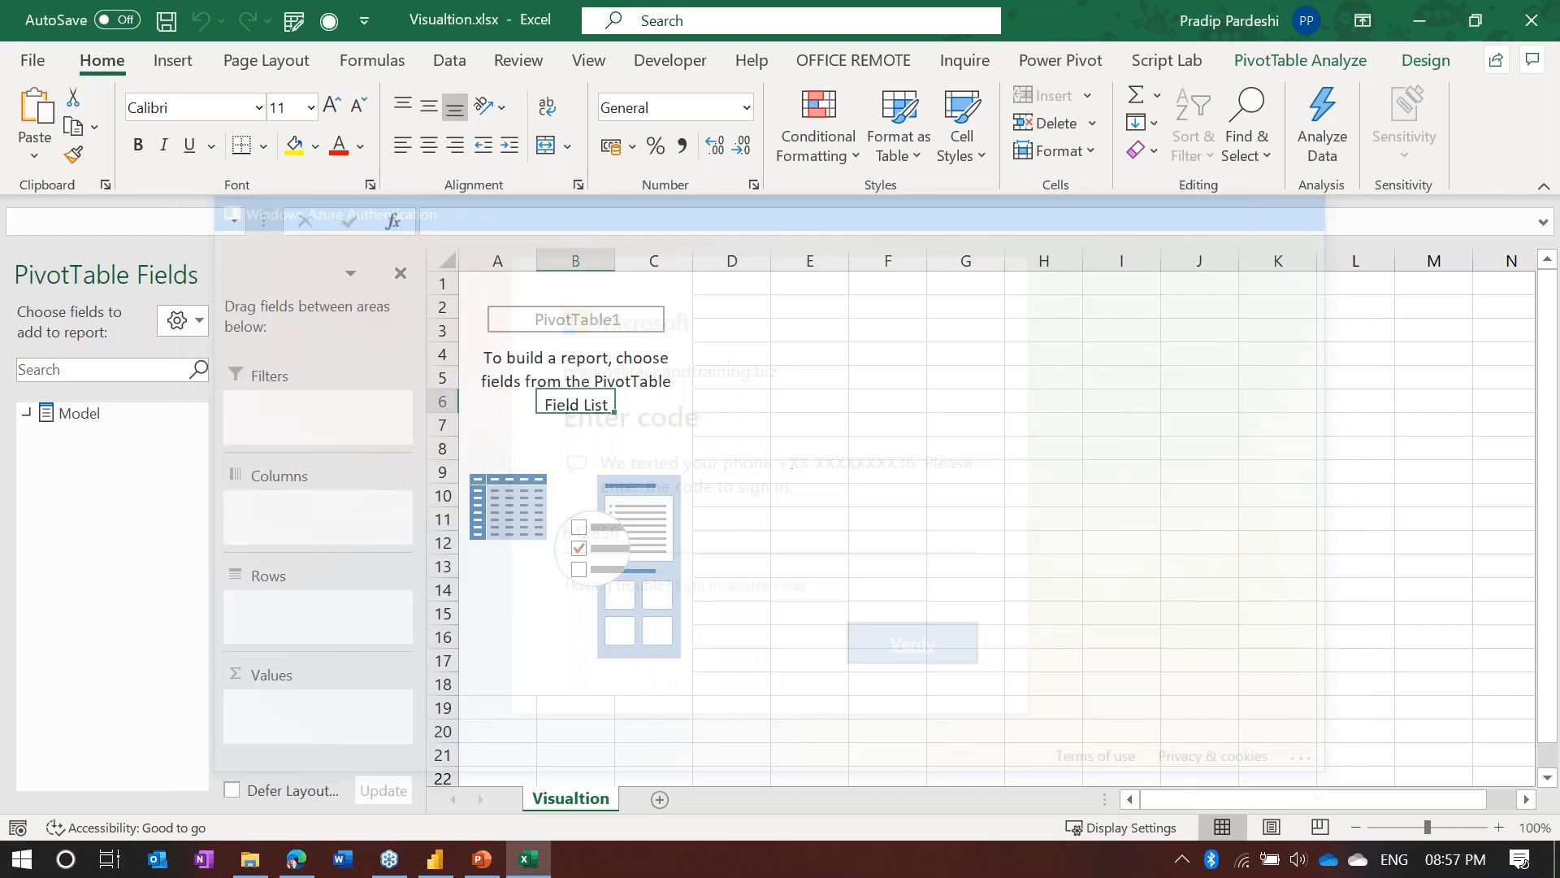
# Step: Confirm continuing to refresh all the workbook's PivotTable connections
pyautogui.click(793, 498)
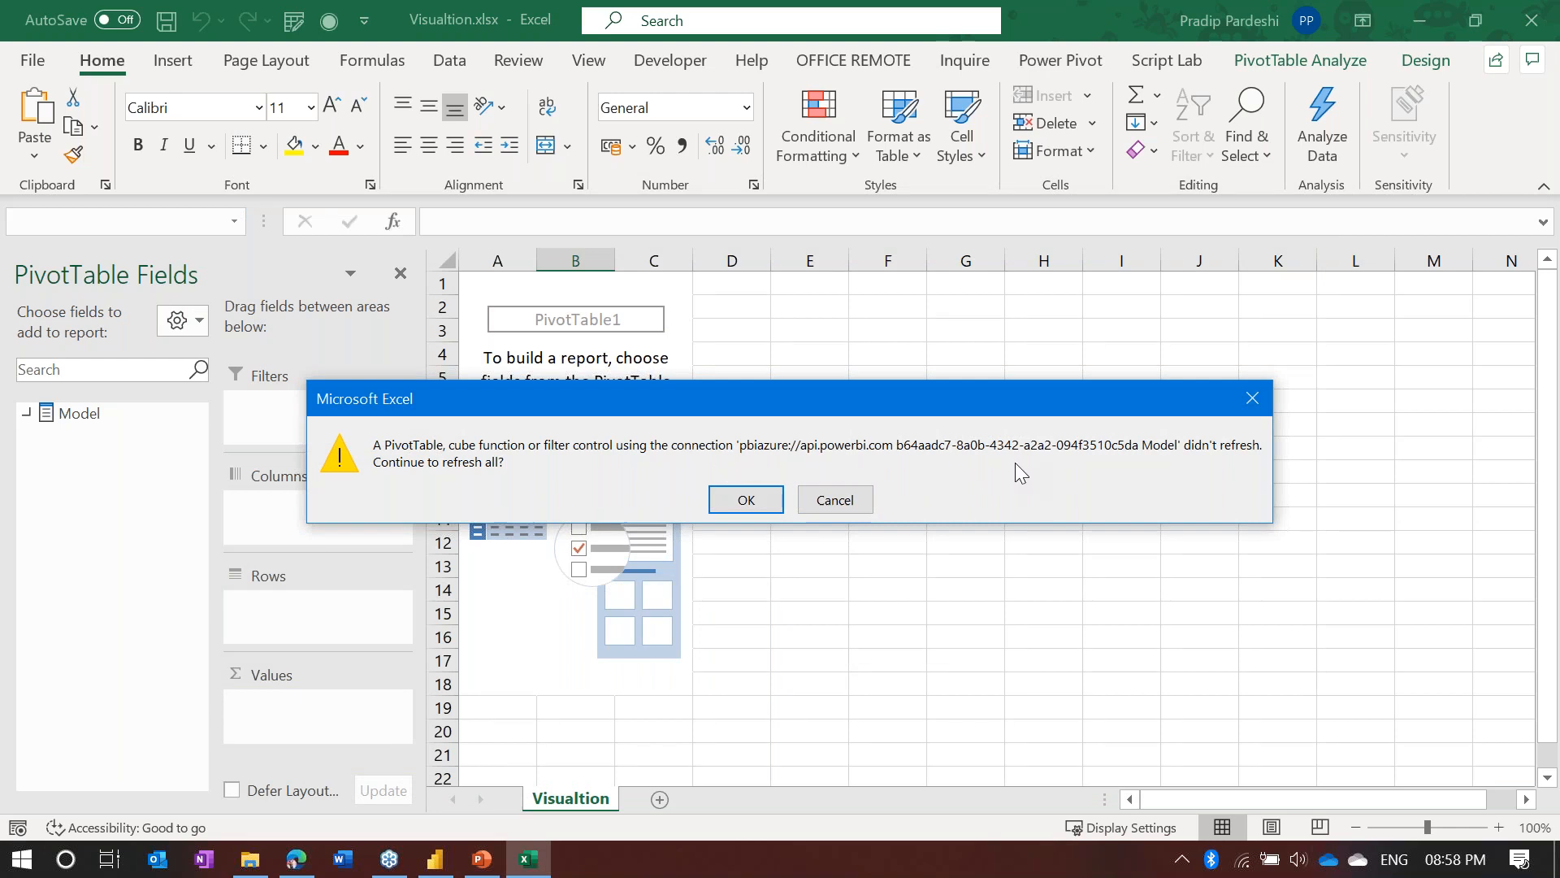
pyautogui.click(753, 501)
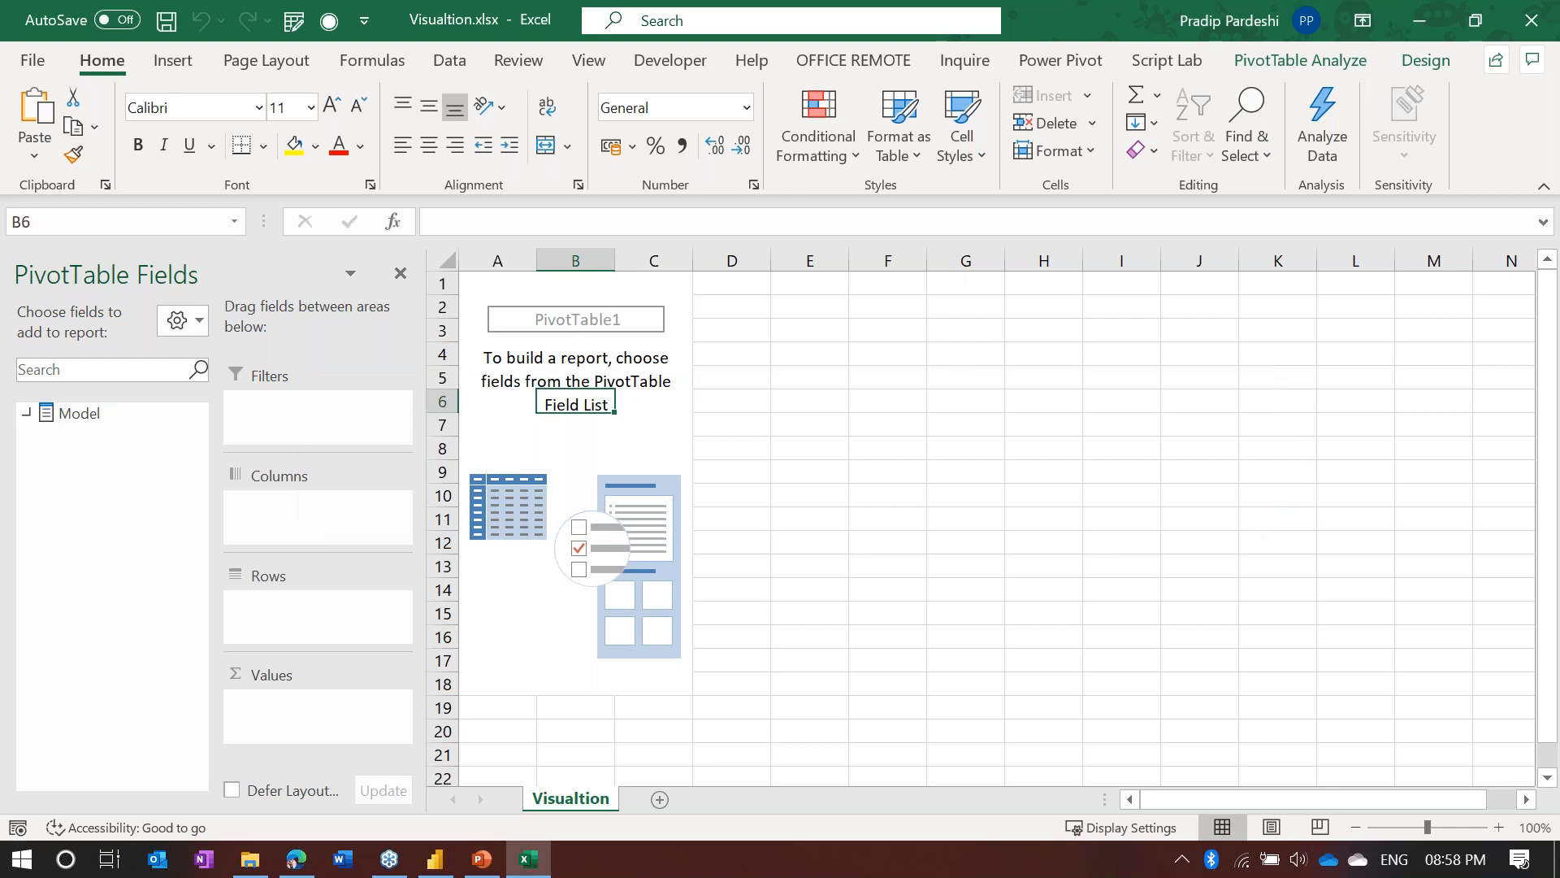
pyautogui.click(752, 500)
pyautogui.click(226, 451)
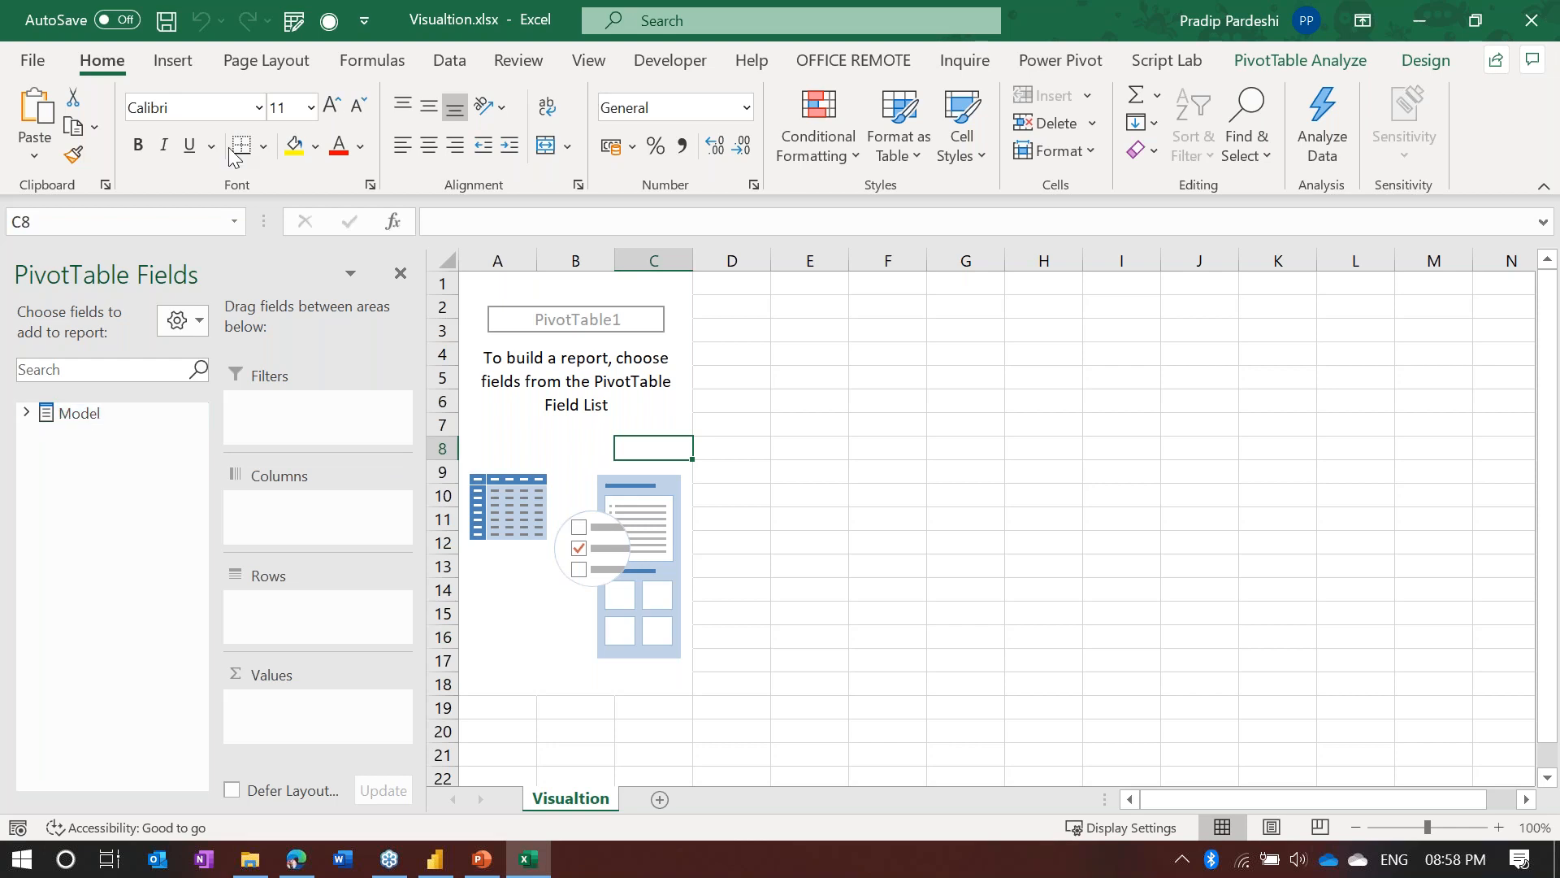
# Step: Add a new worksheet and get data from Power BI datasets
pyautogui.click(658, 801)
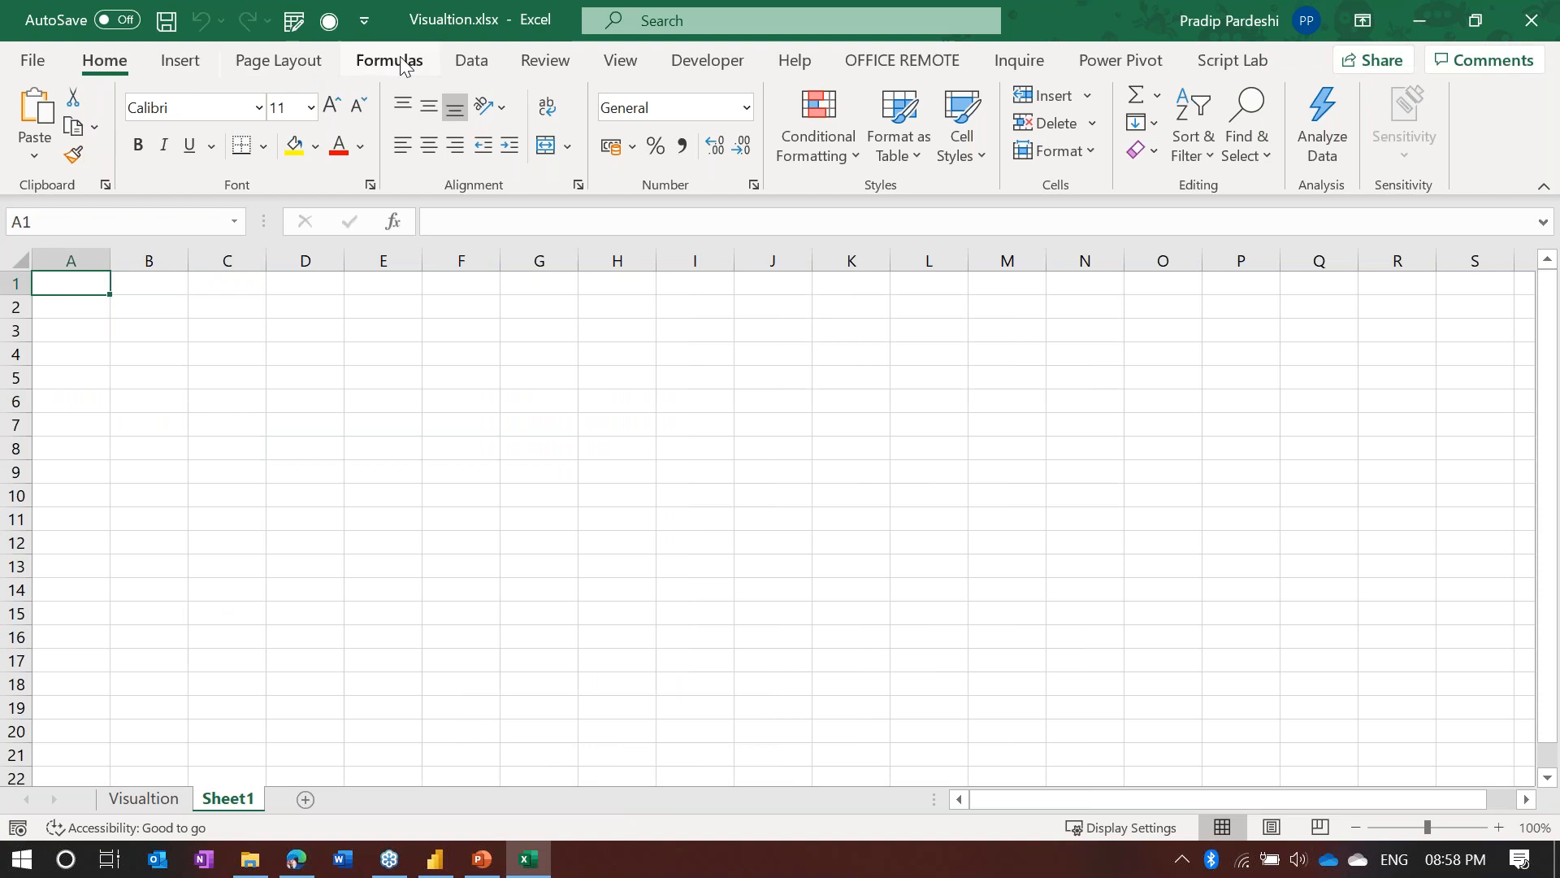
pyautogui.click(472, 62)
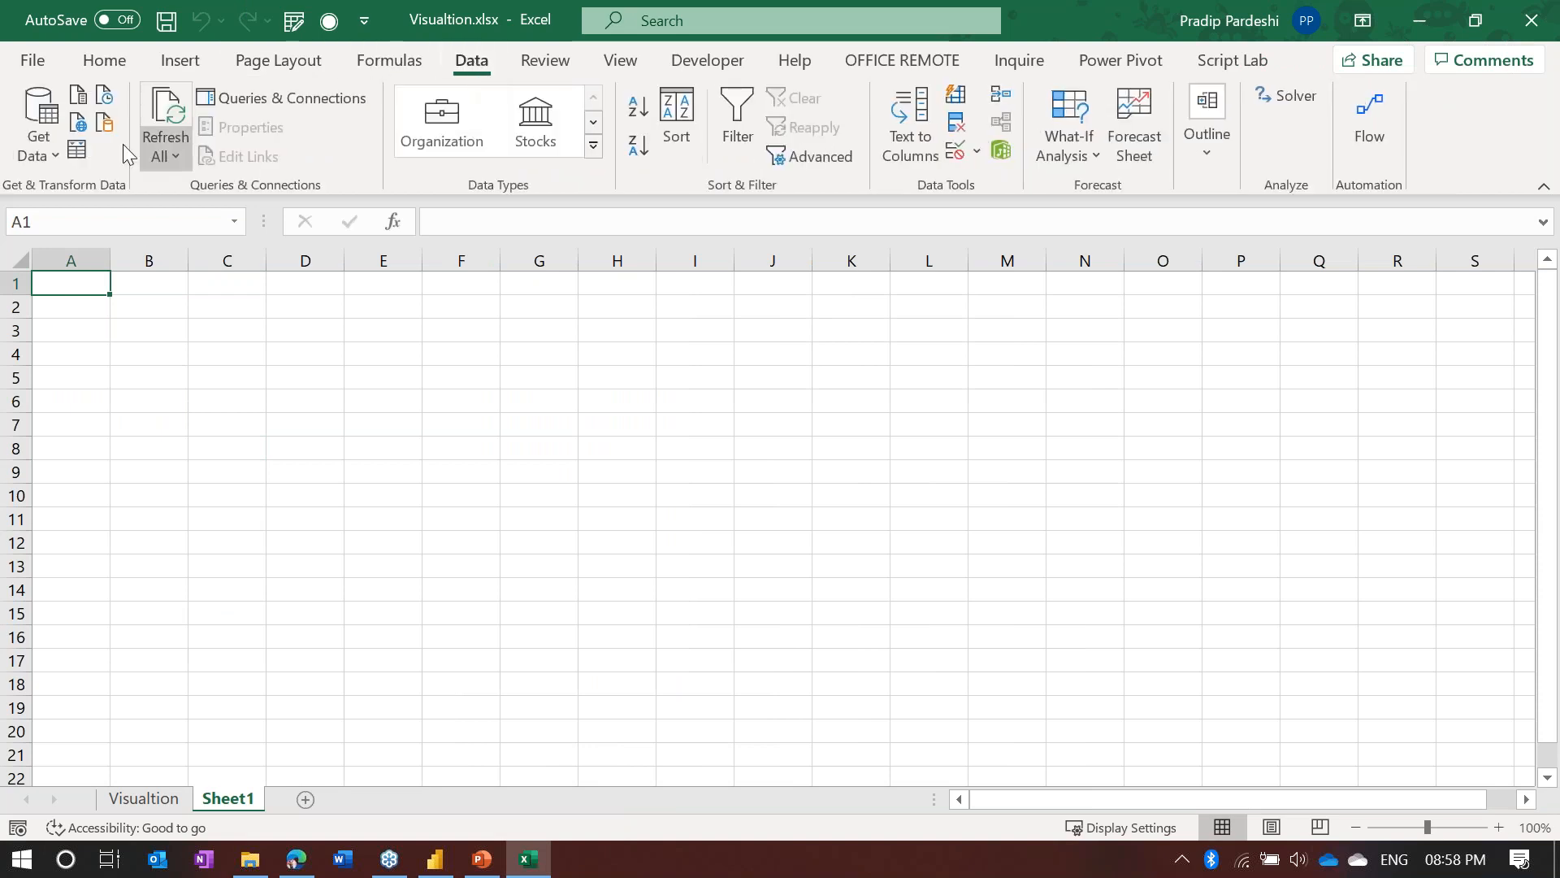
pyautogui.click(42, 148)
pyautogui.moveTo(203, 520)
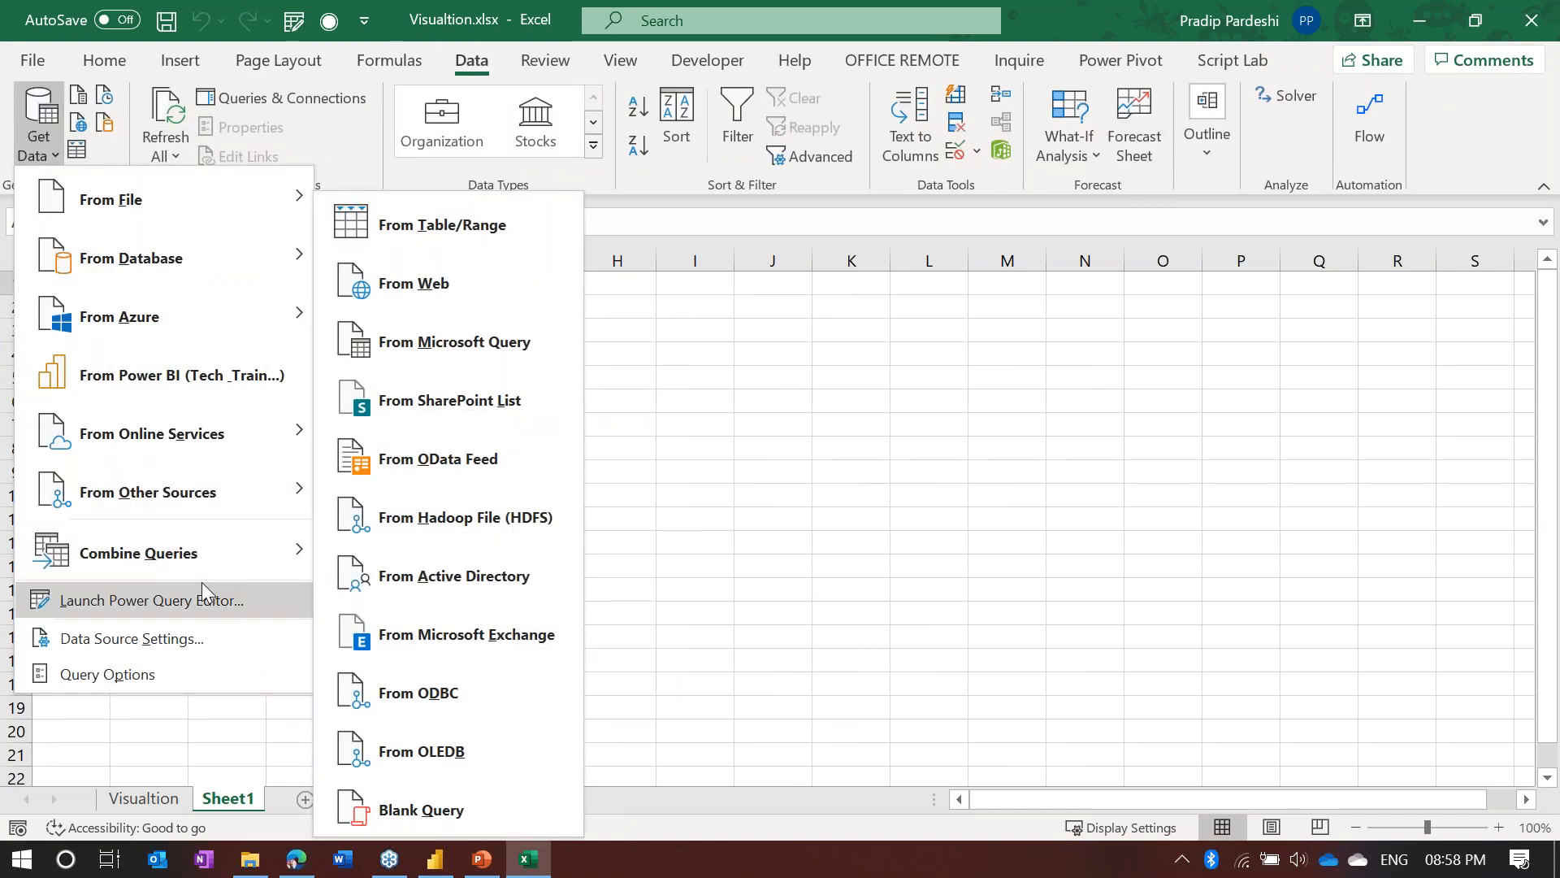
pyautogui.click(202, 377)
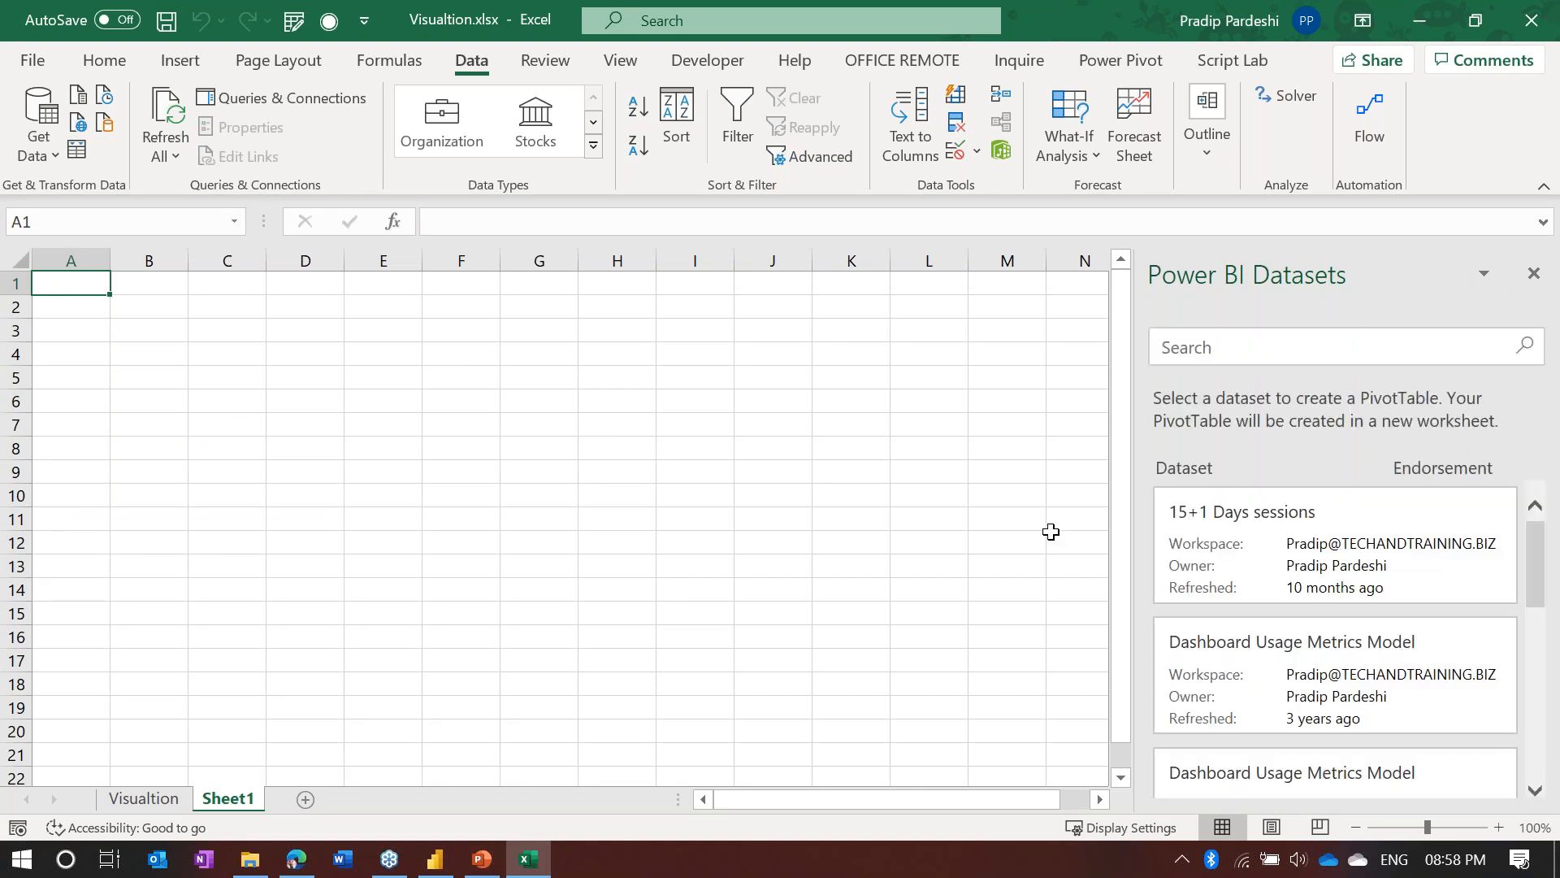
# Step: Pick the Visualtion dataset from the DemoSharePoint workspace to create a PivotTable
pyautogui.scroll(-5, 1327, 635)
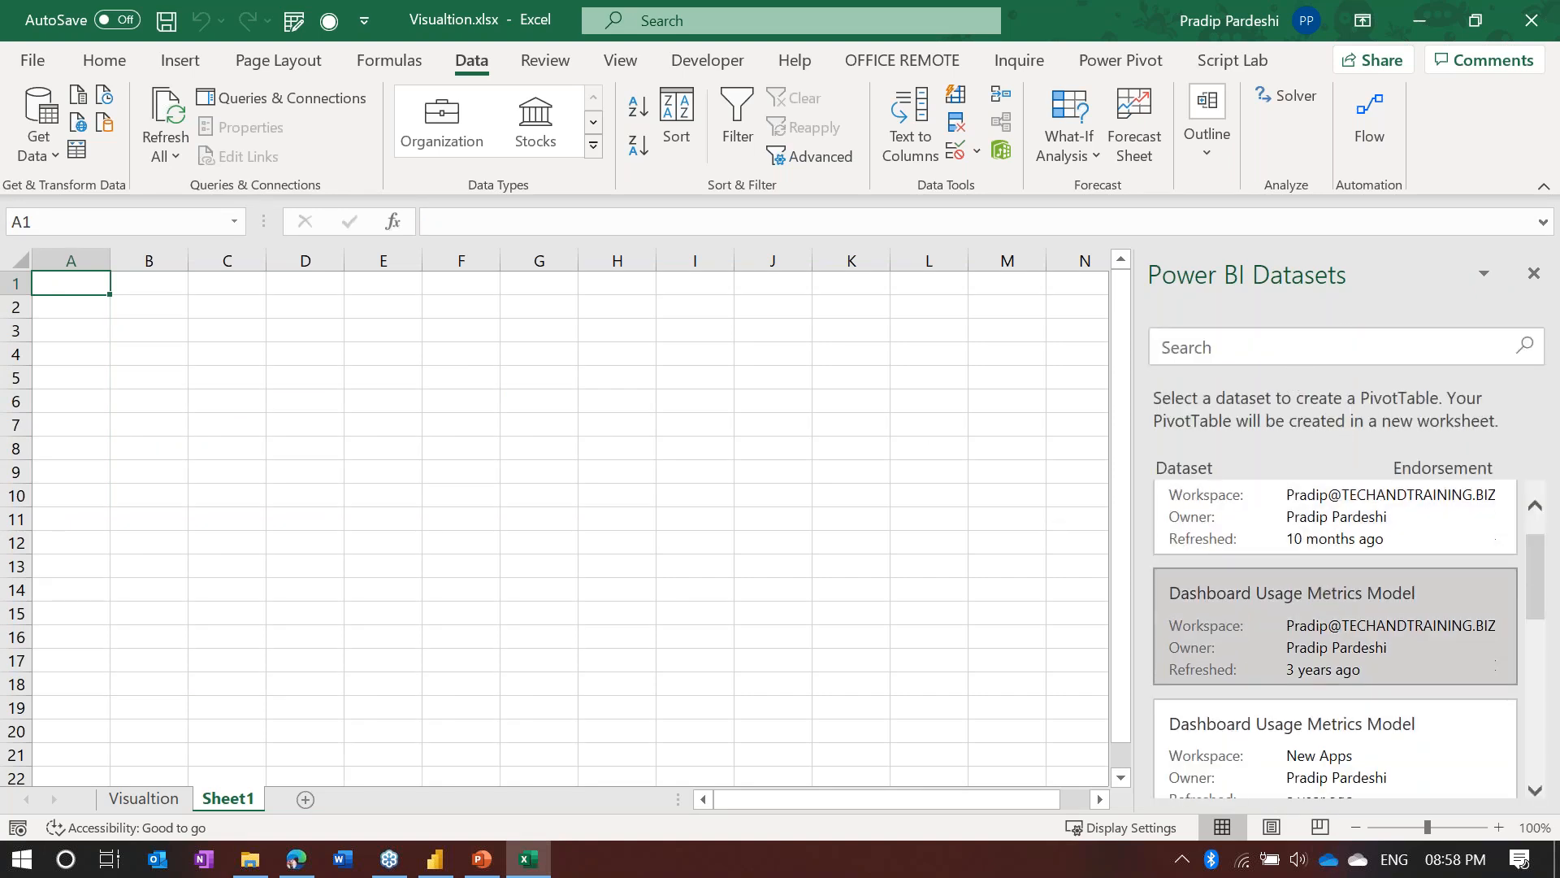
pyautogui.scroll(-3, 1336, 638)
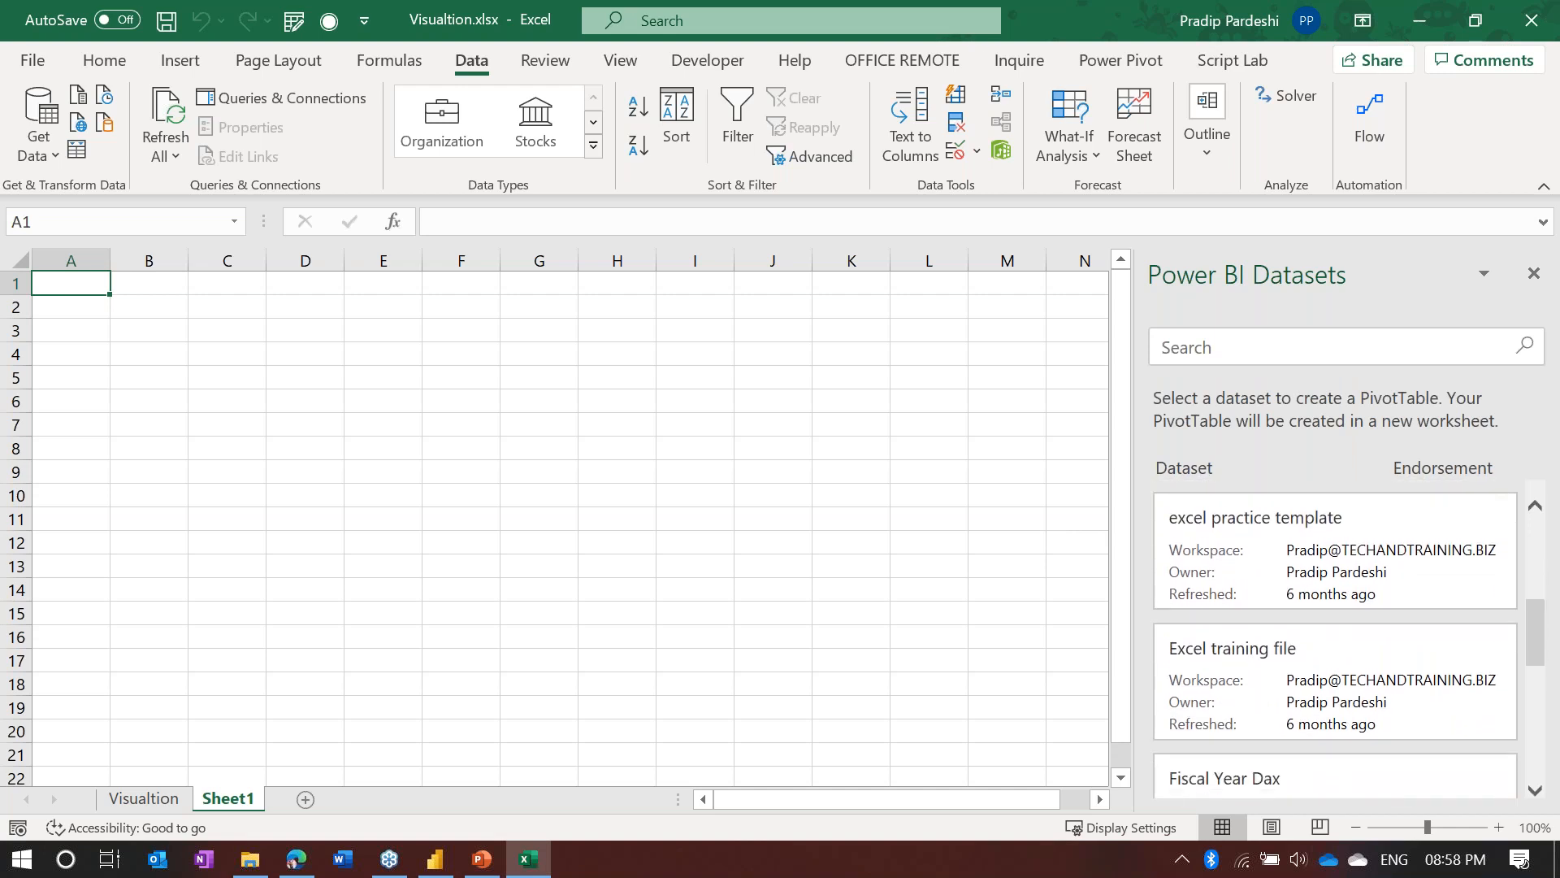
pyautogui.scroll(-4, 1335, 638)
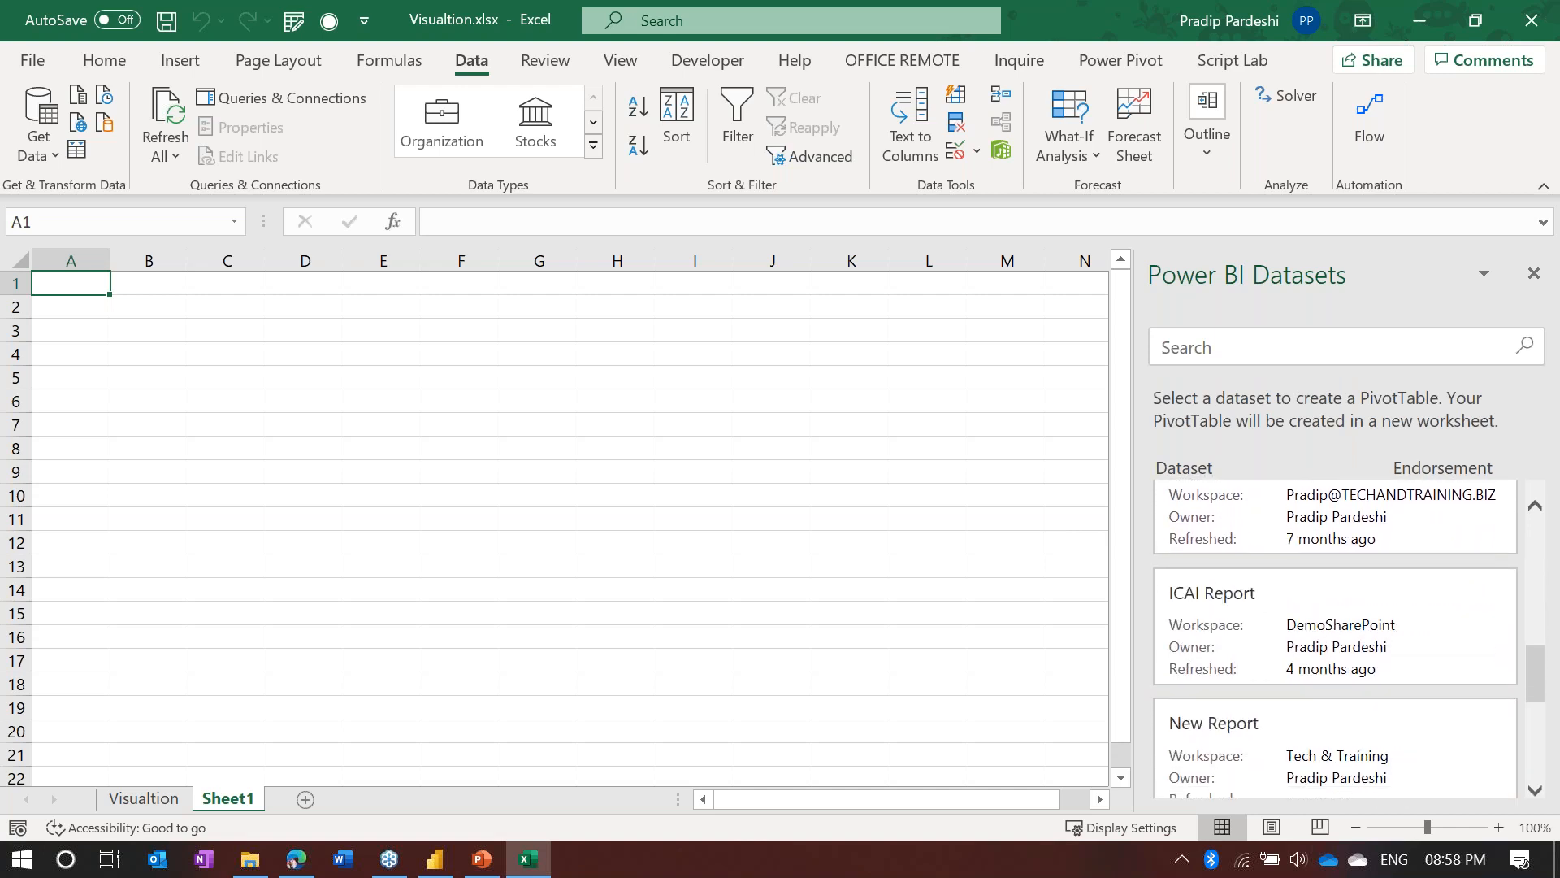
pyautogui.scroll(-6, 1335, 638)
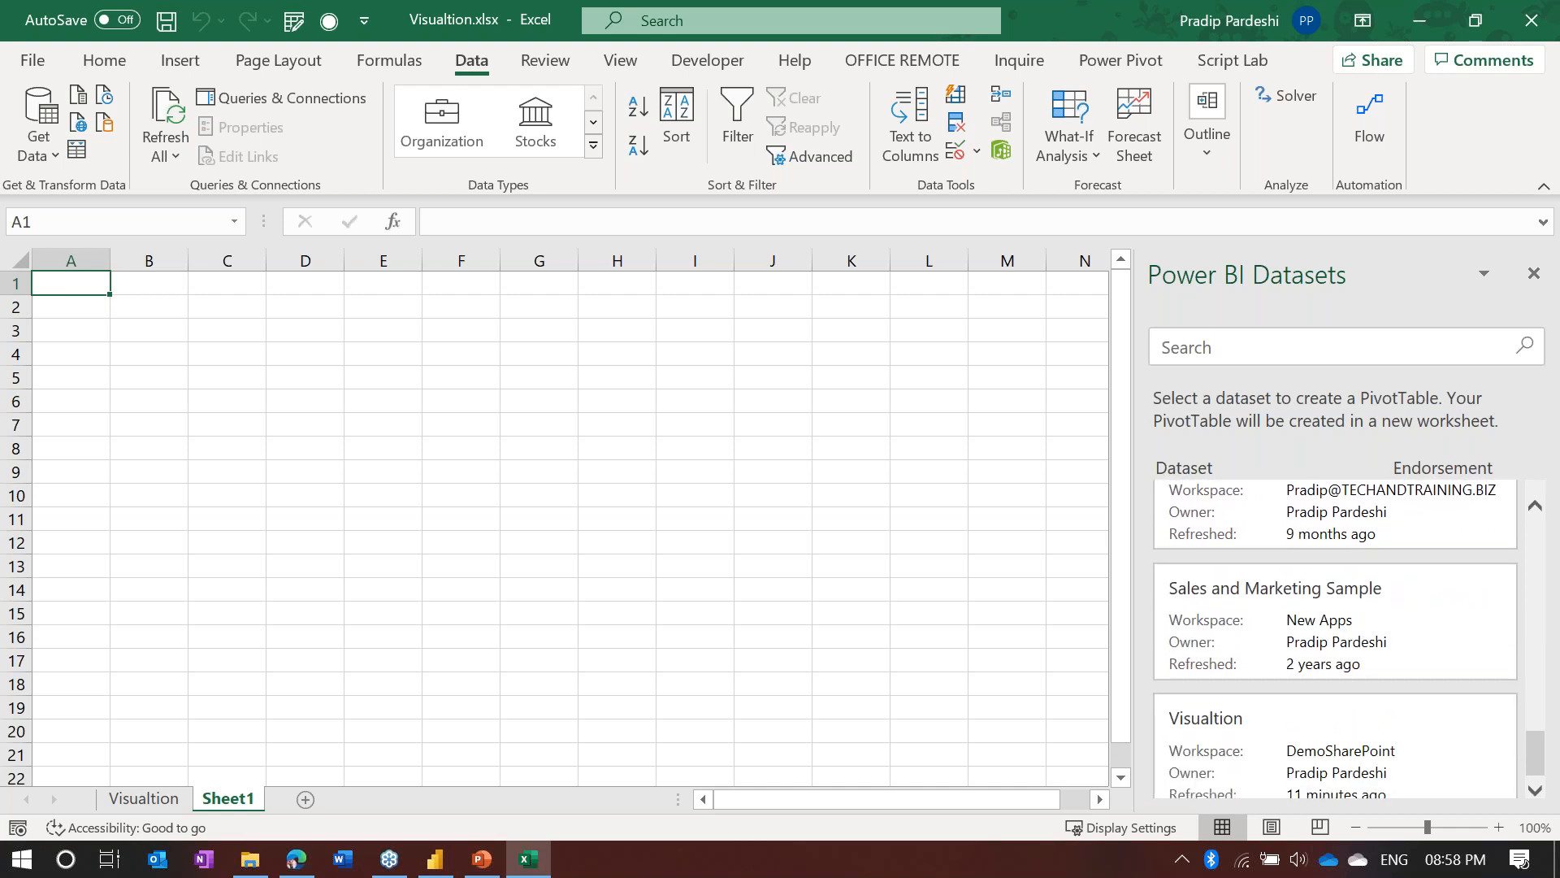
pyautogui.click(1359, 763)
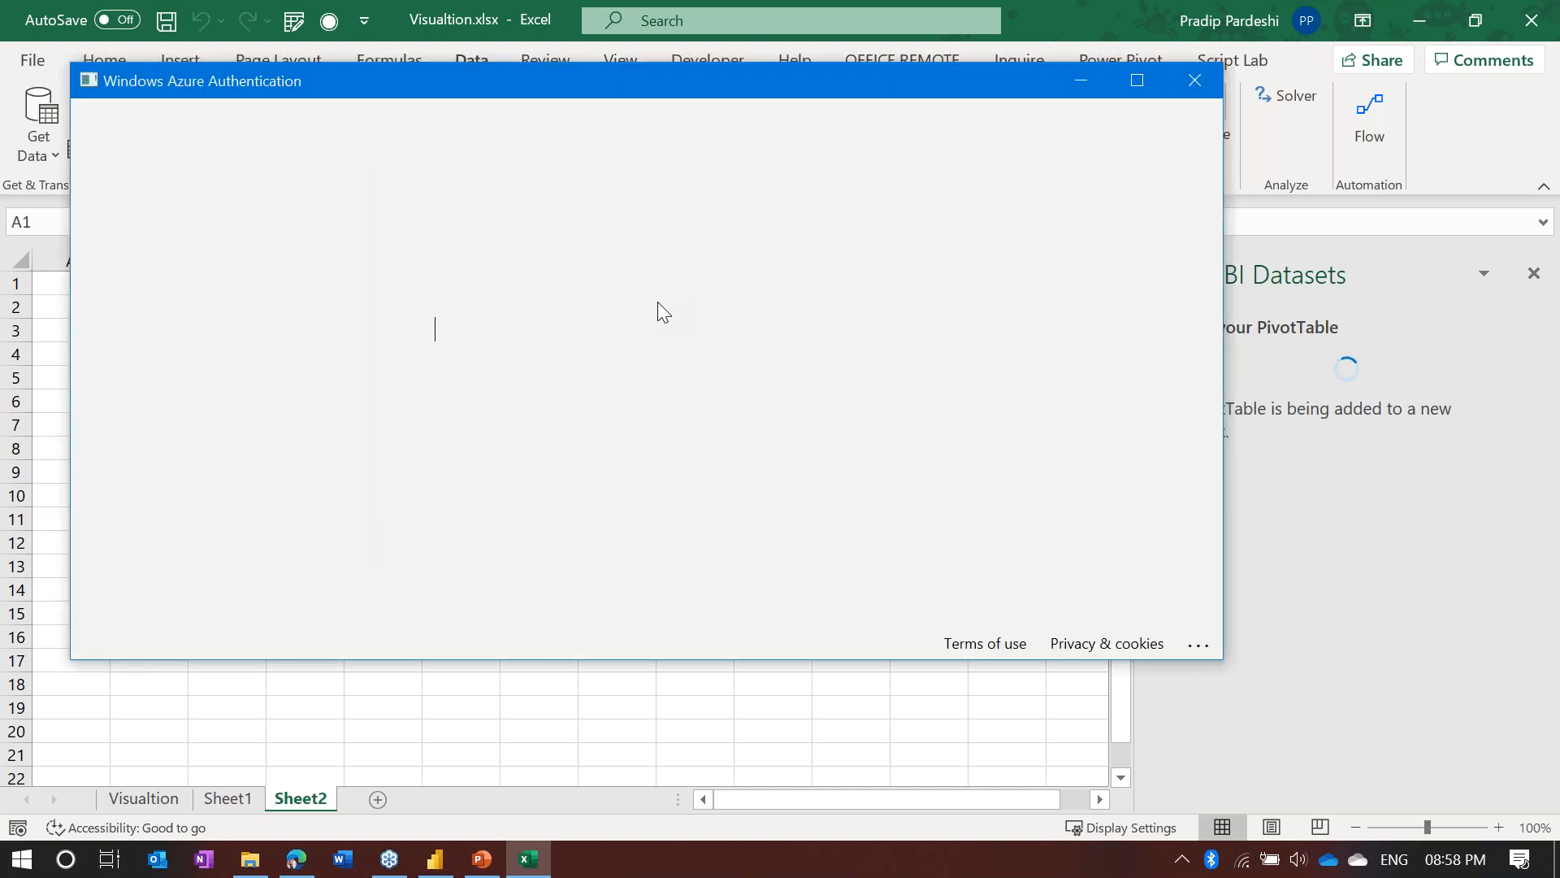
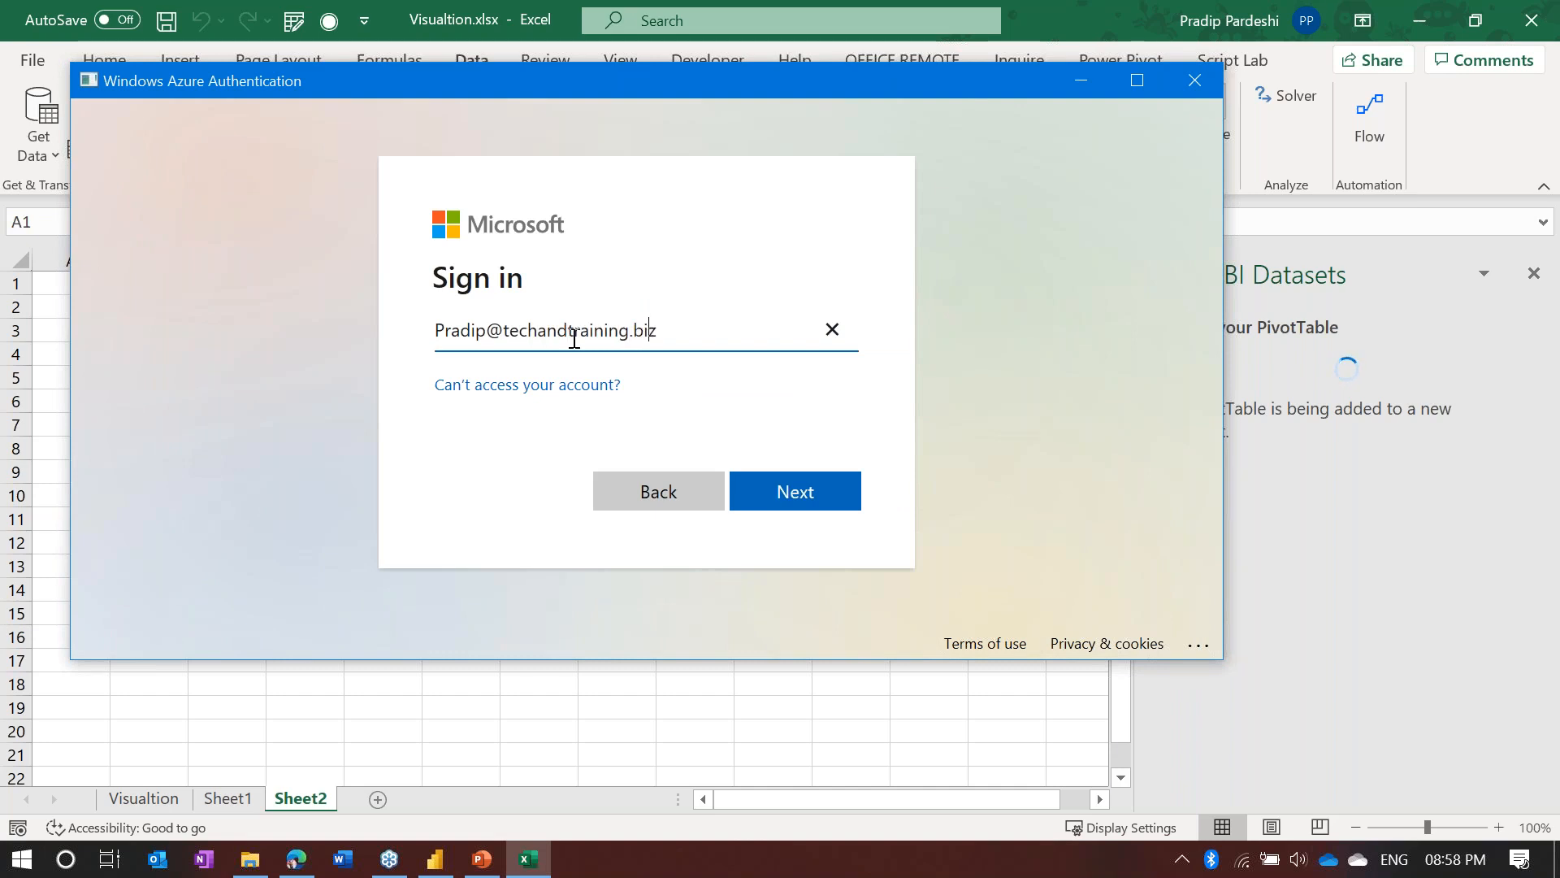
# Step: Sign in with the account e-mail, password and verification code
pyautogui.press('Return')
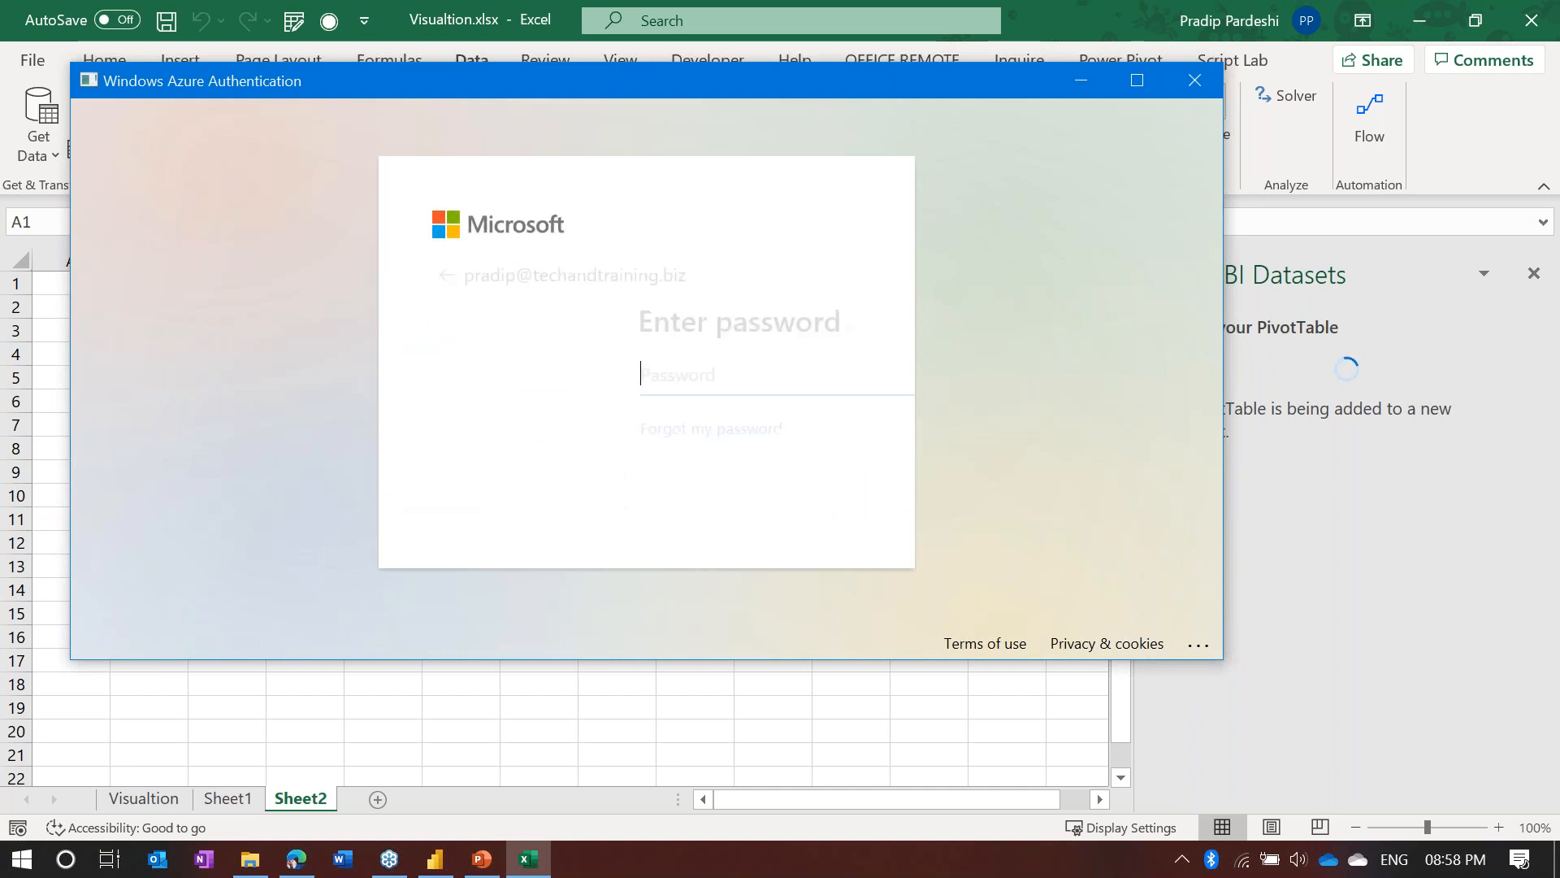
pyautogui.write('***************')
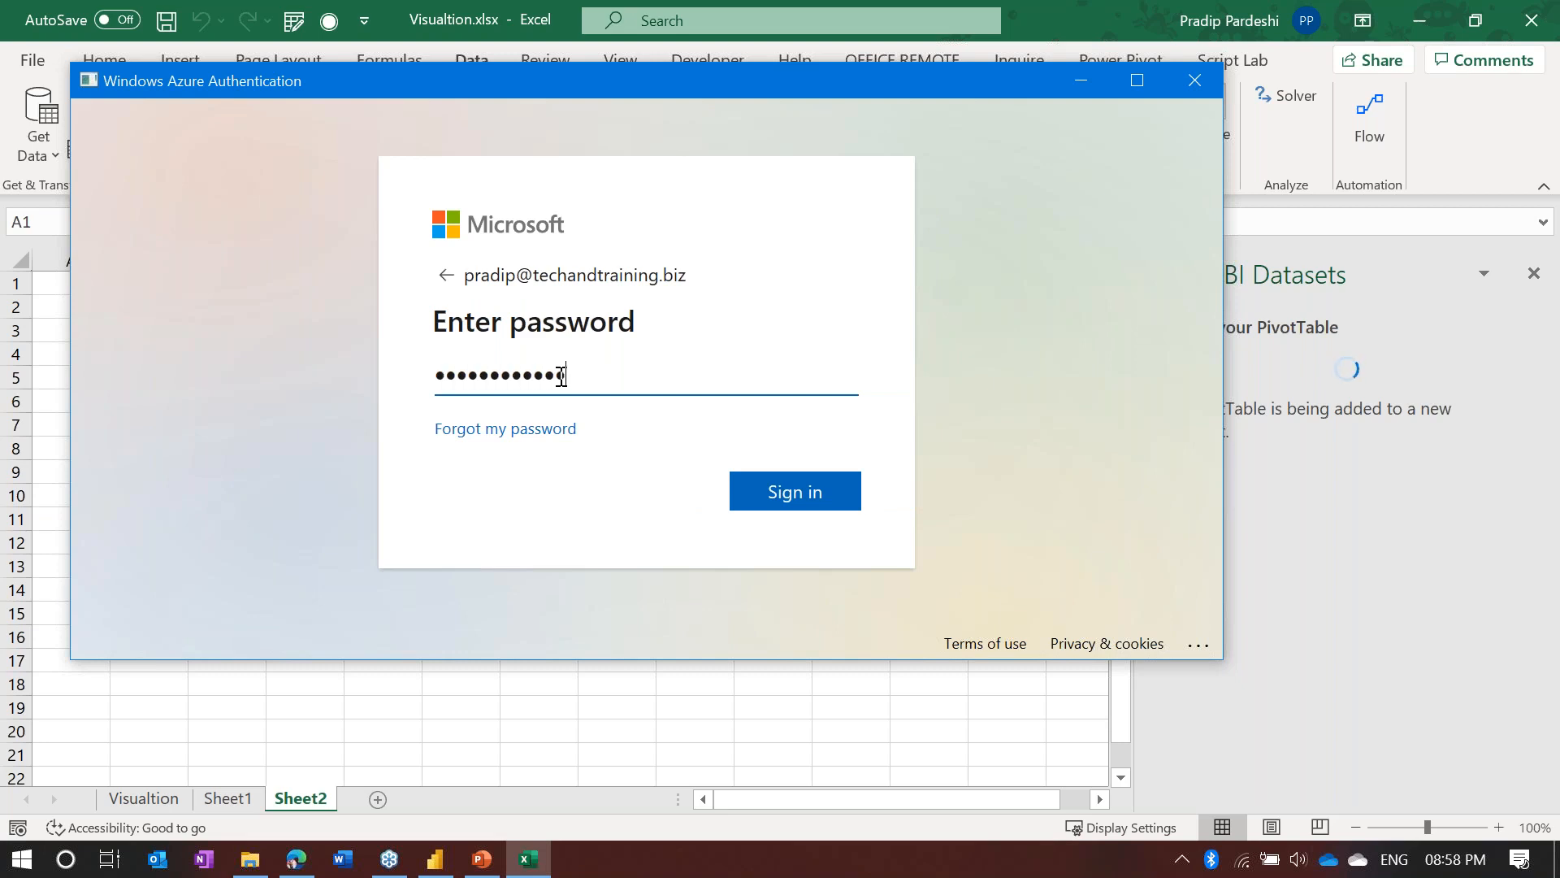
pyautogui.press('Return')
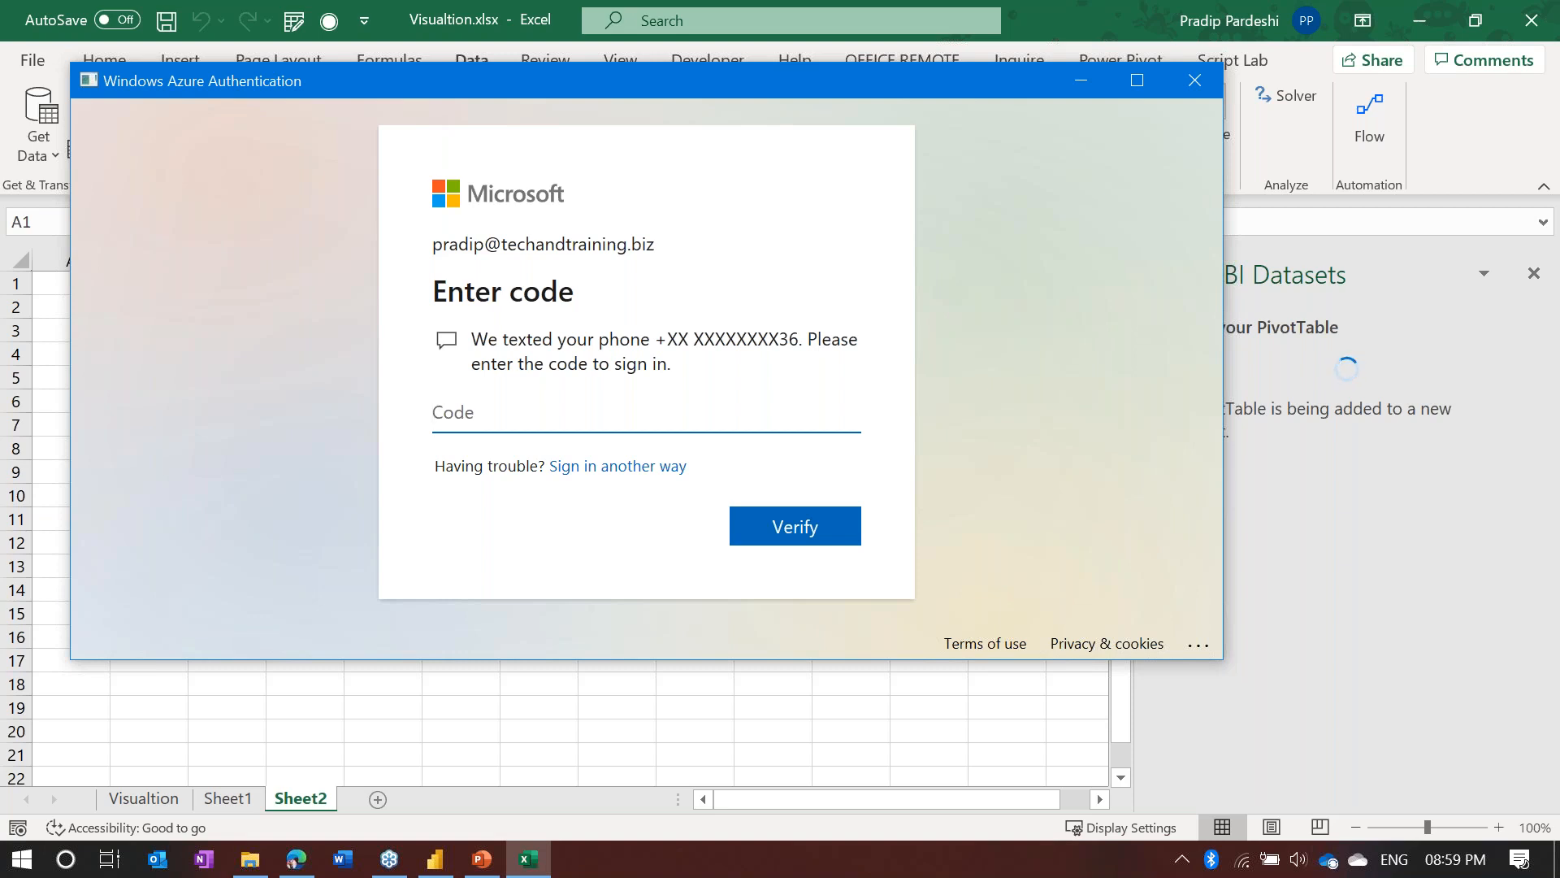
pyautogui.click(810, 538)
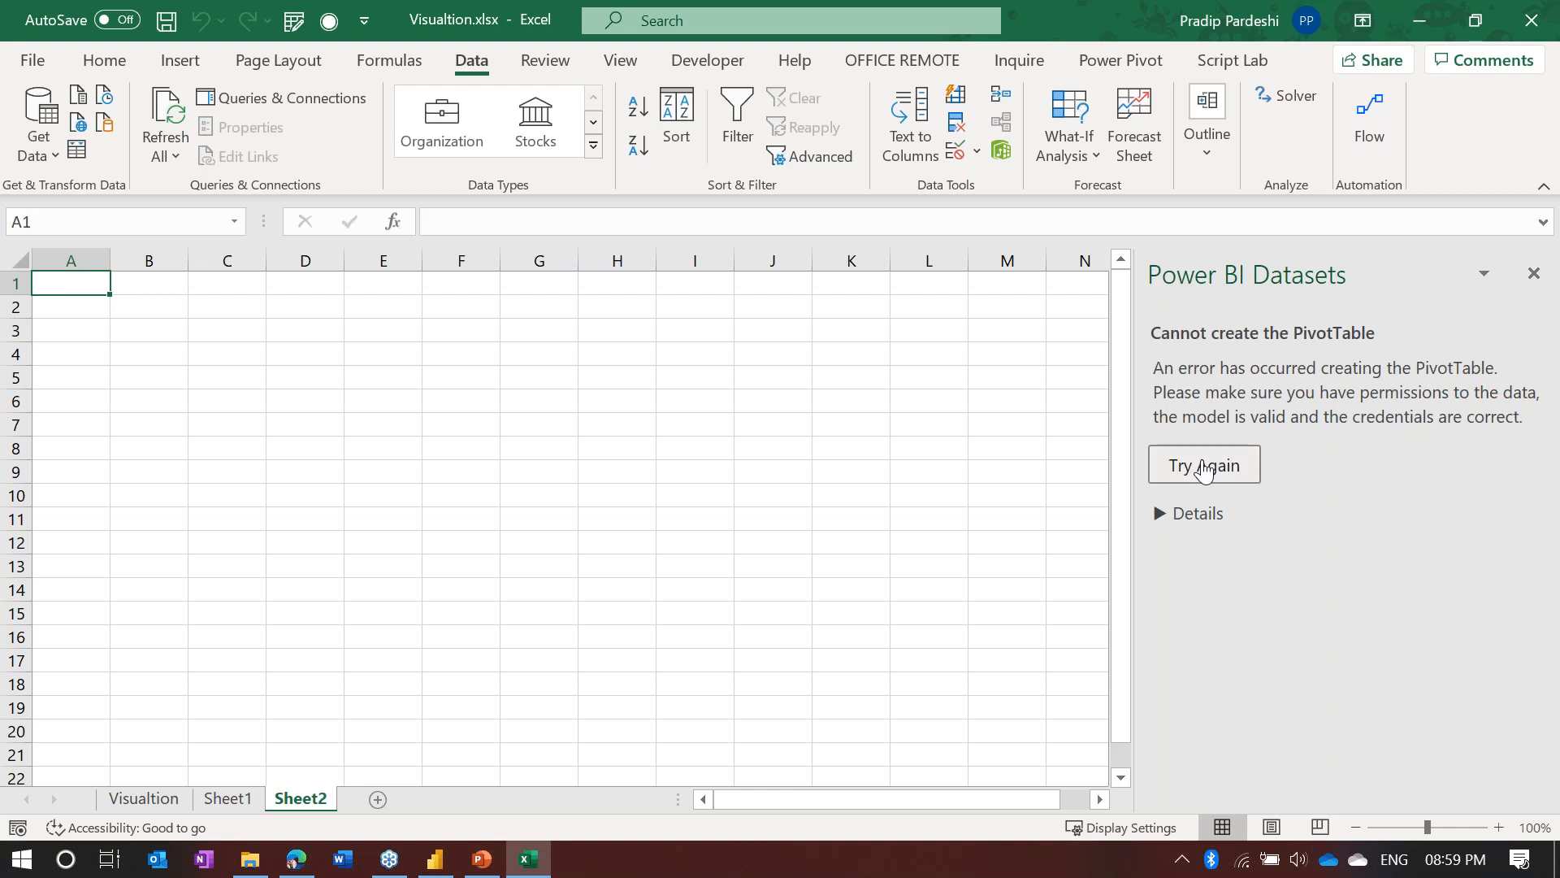
# Step: Retry creating the PivotTable and check the signed-in account
pyautogui.click(1204, 466)
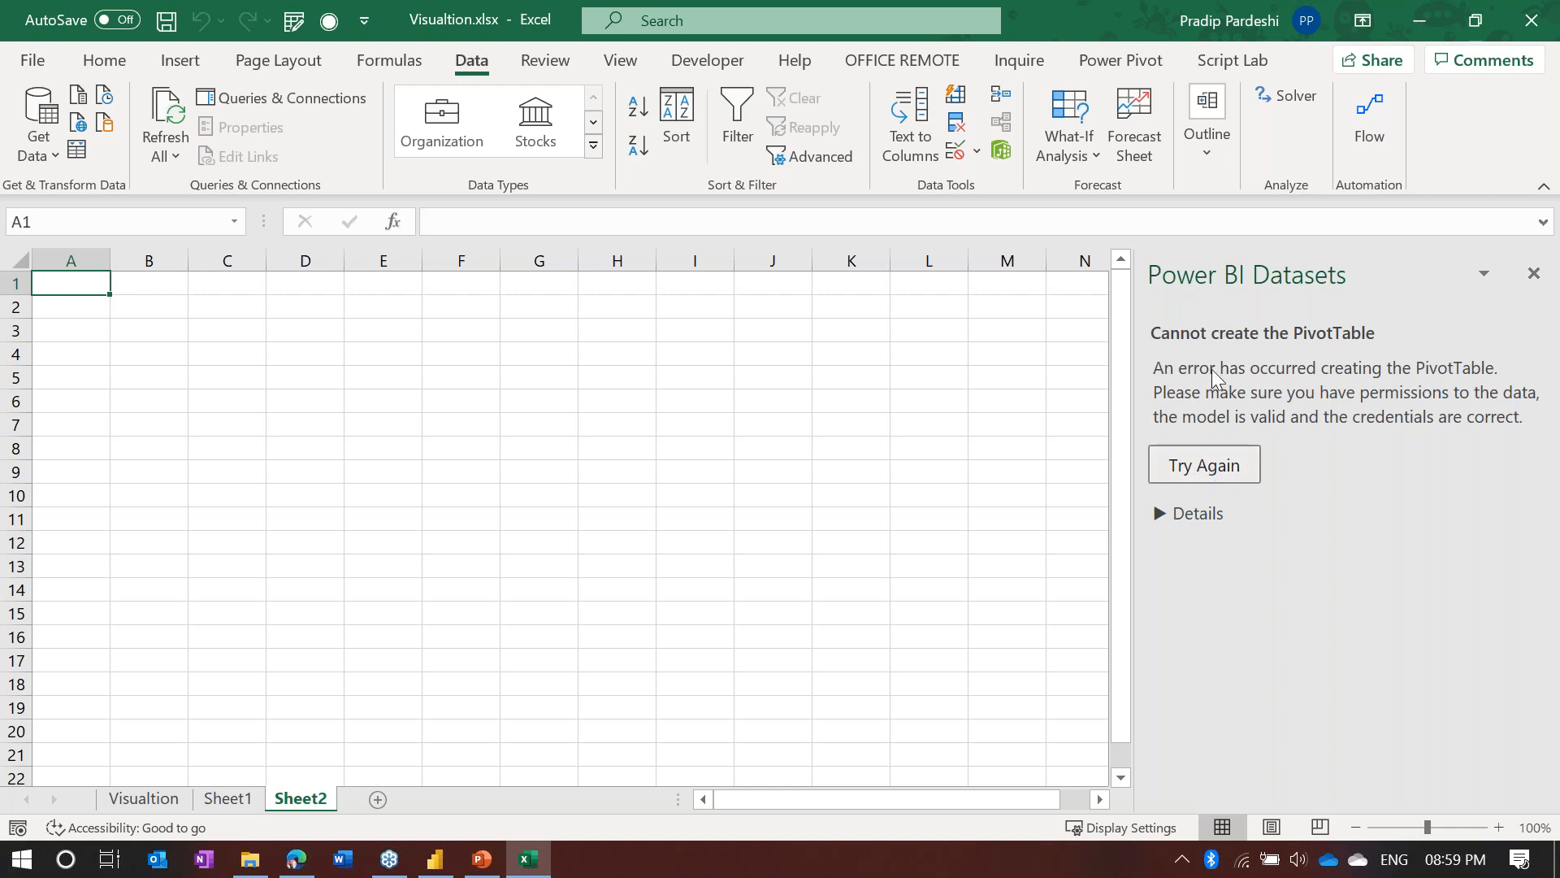
pyautogui.click(1235, 21)
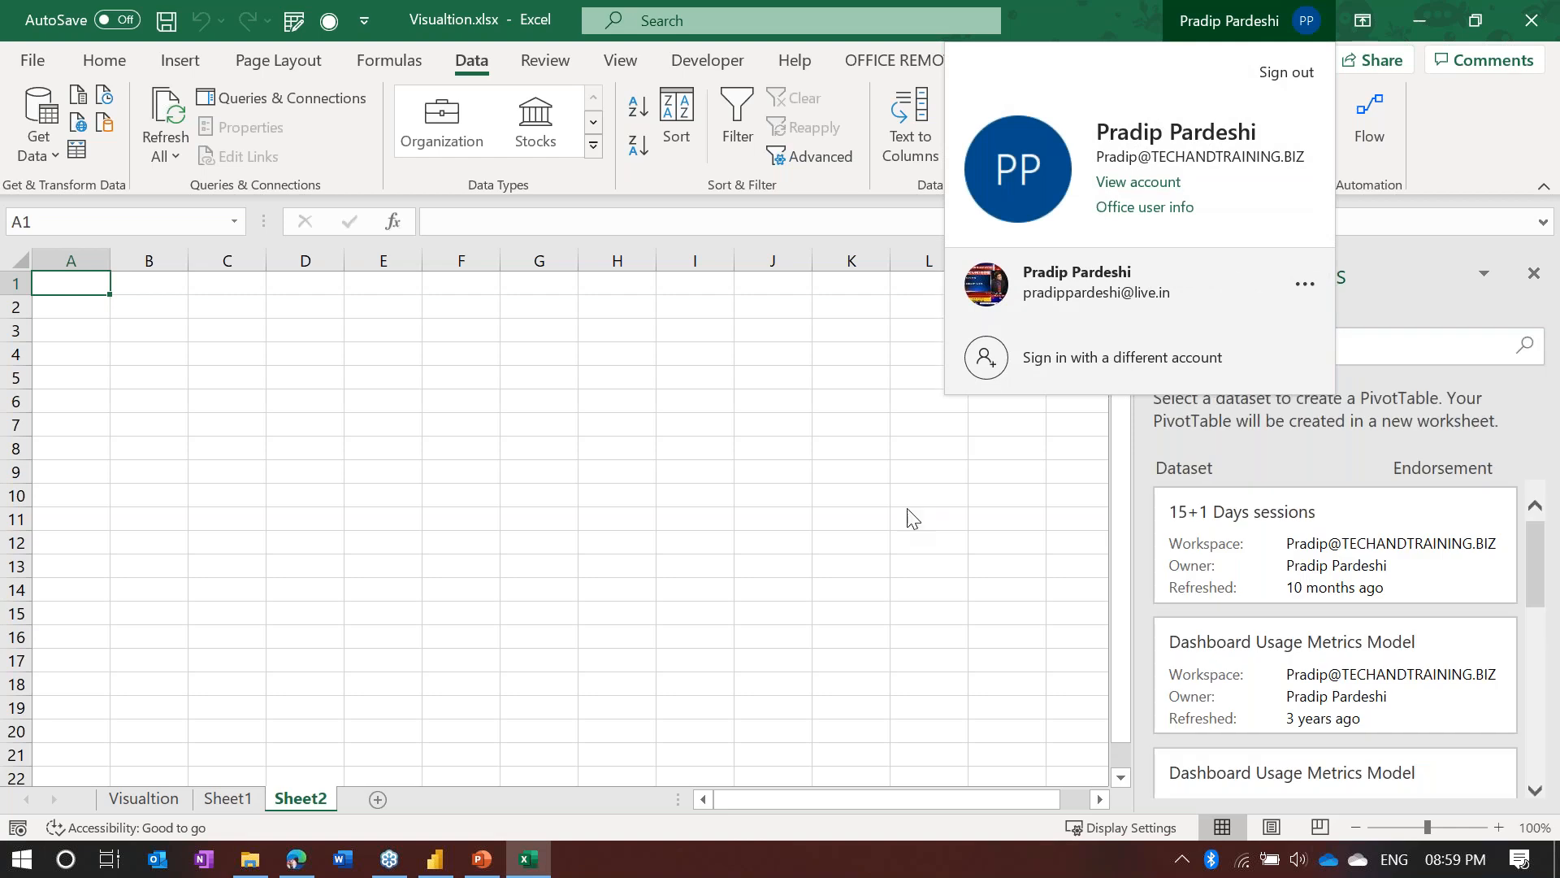
pyautogui.click(930, 512)
# Step: Try the Visualtion dataset again, cancel the sign-in, and open the PivotTable error details
pyautogui.scroll(-6, 1408, 642)
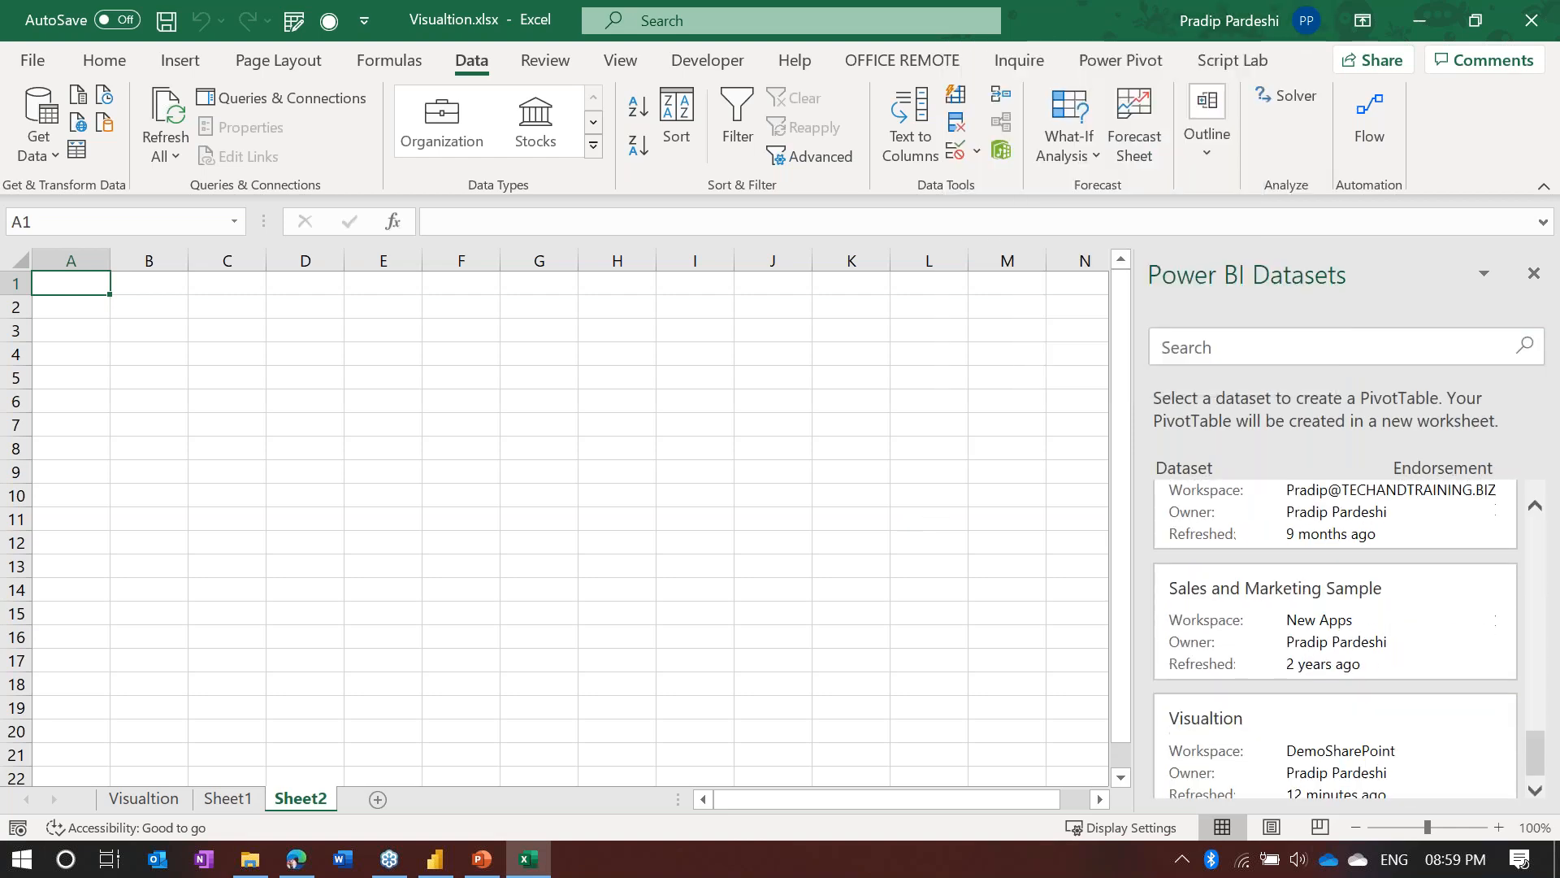
pyautogui.click(1301, 732)
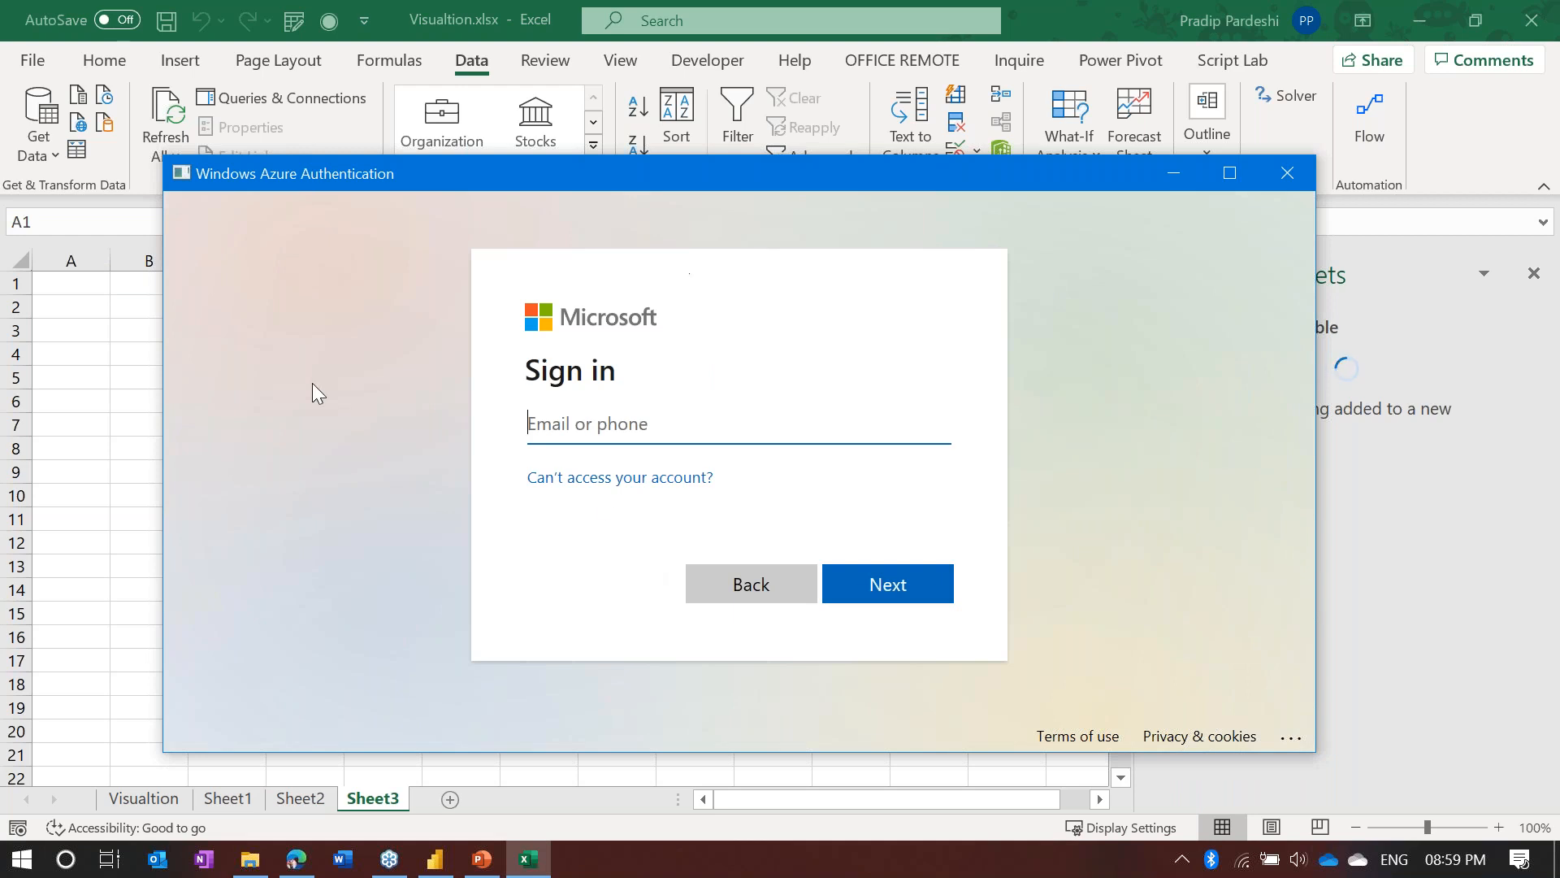
pyautogui.click(1276, 182)
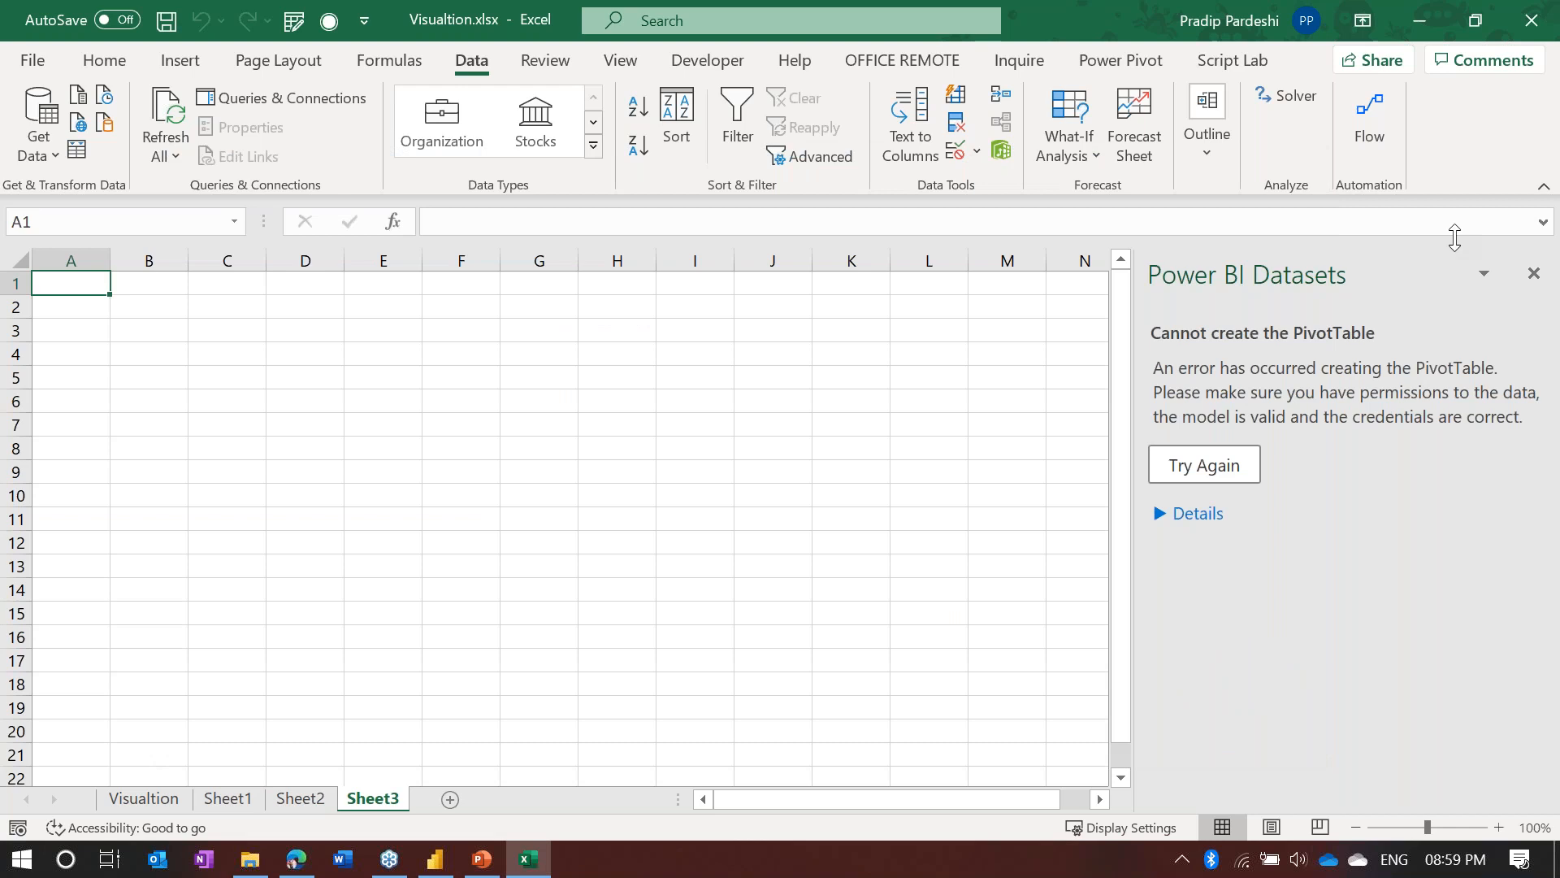
pyautogui.click(1200, 514)
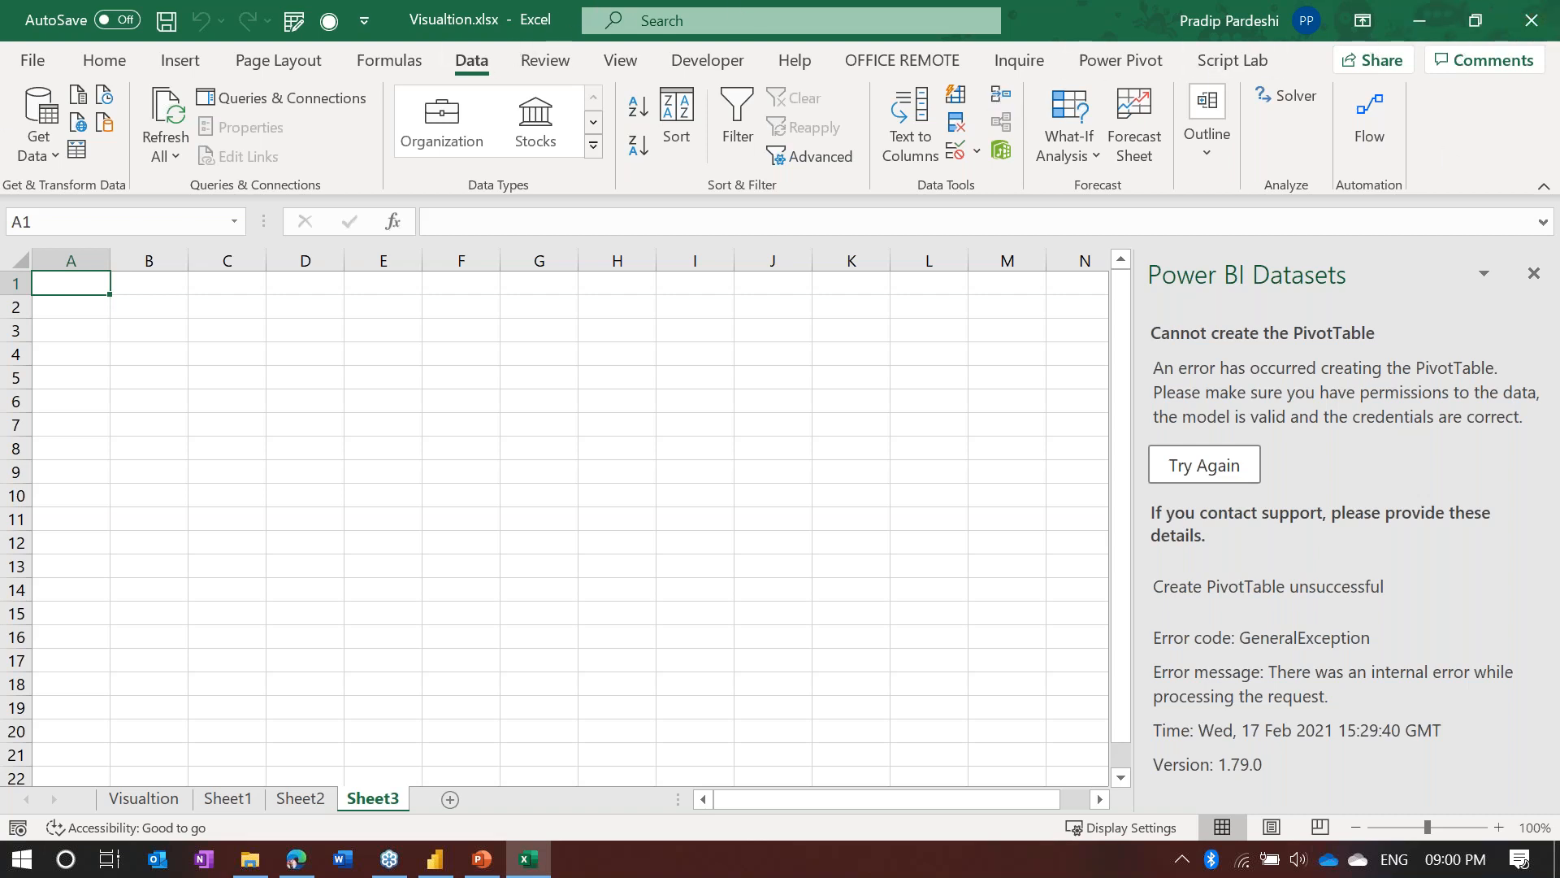
# Step: Close the Visualtion.xlsx workbook and Excel
pyautogui.click(1531, 24)
pyautogui.click(776, 461)
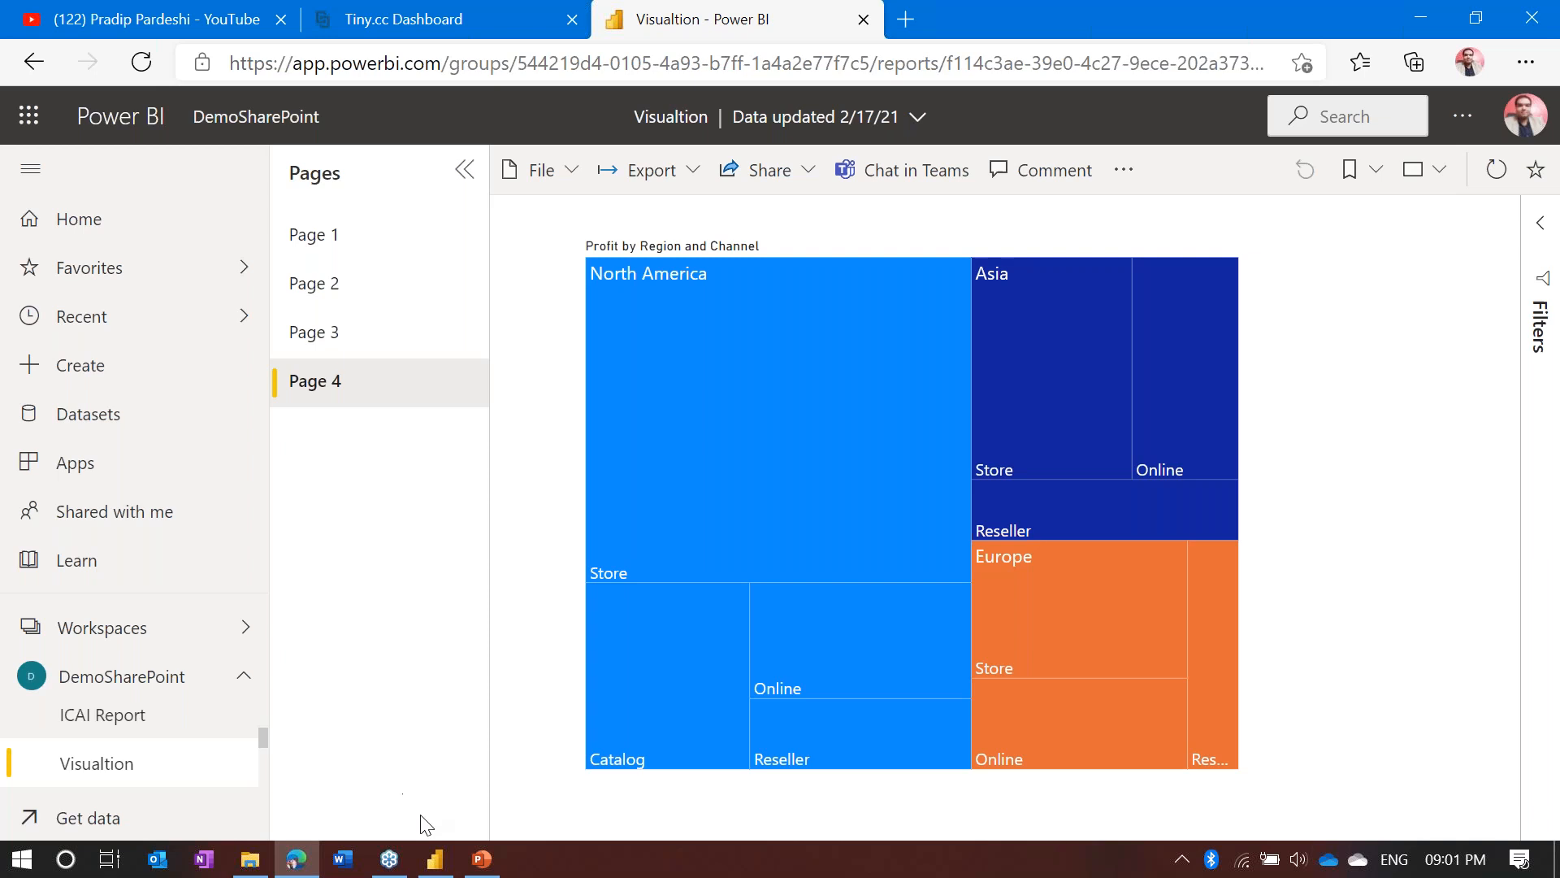
# Step: In Power BI Desktop, dismiss the publishing dialog and open the recent report Day 2 PBI.pbix
pyautogui.click(435, 859)
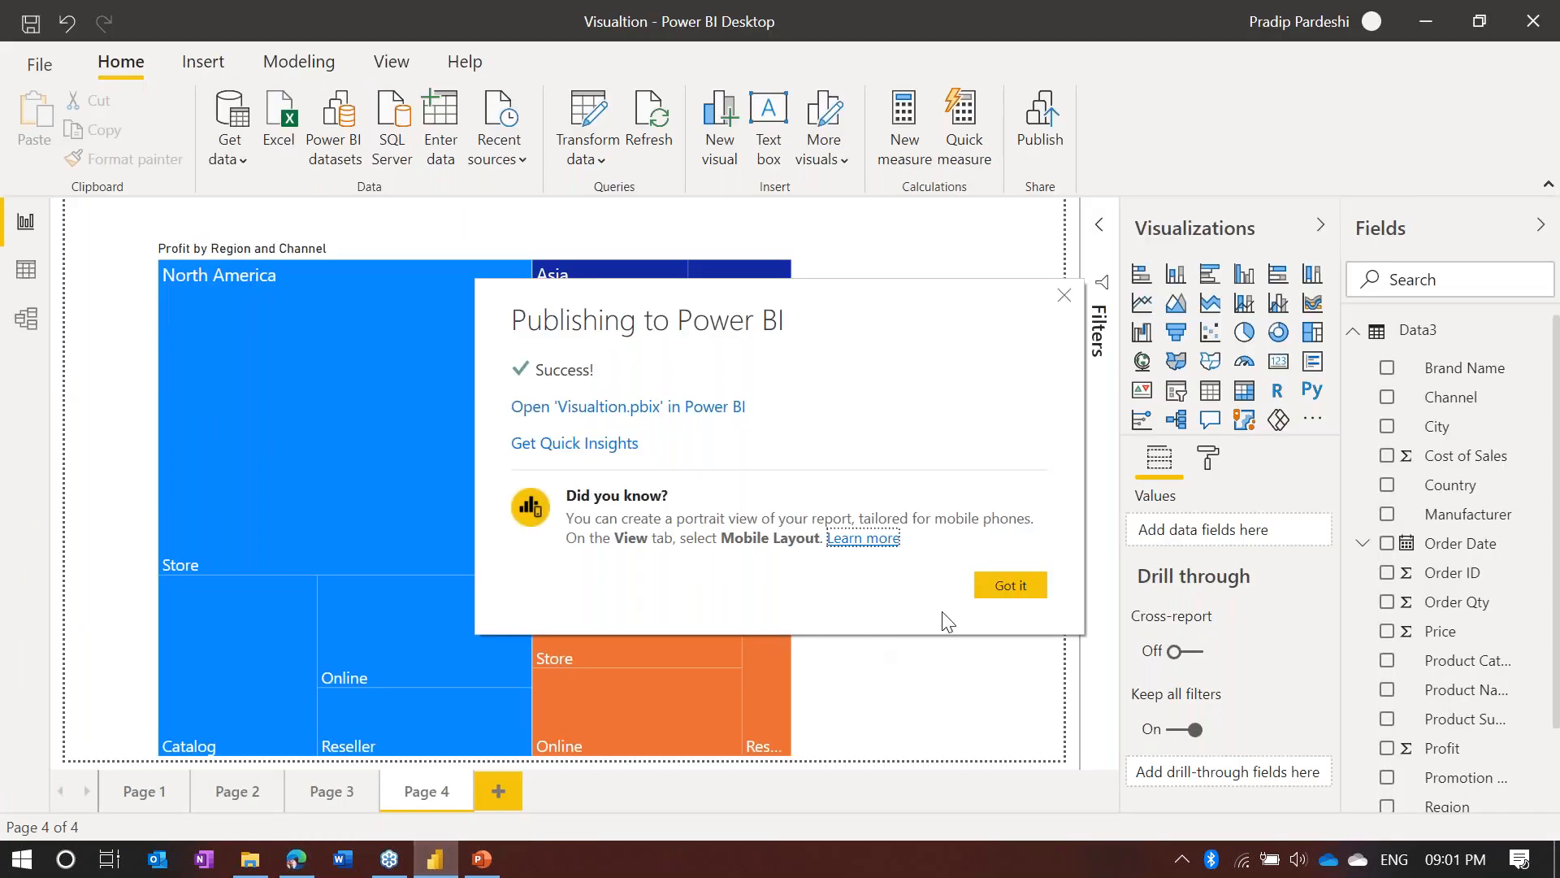
pyautogui.click(1016, 591)
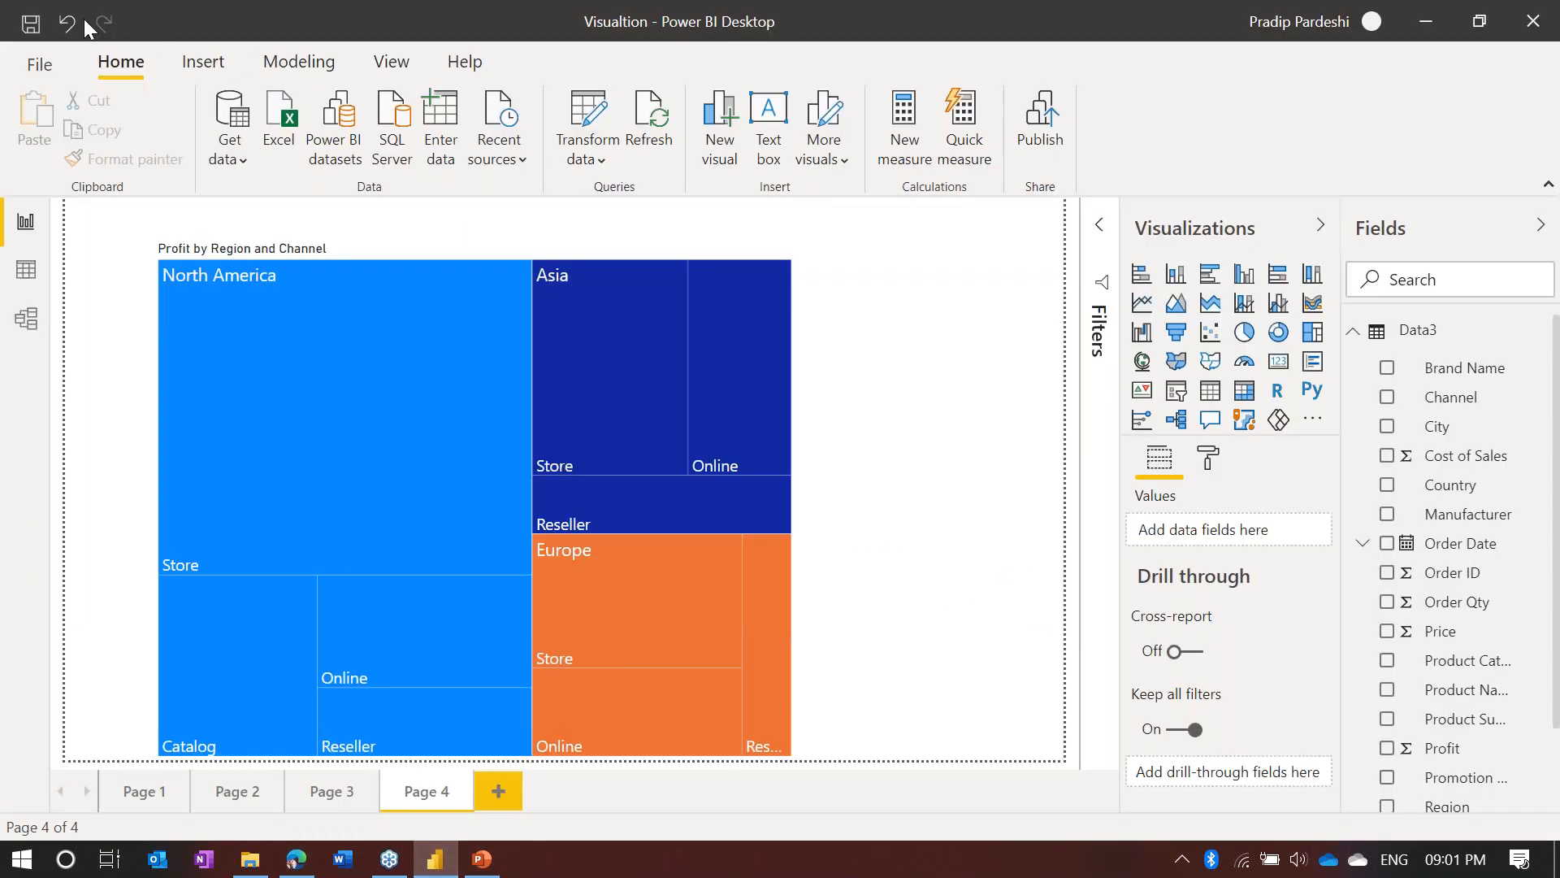
pyautogui.click(38, 65)
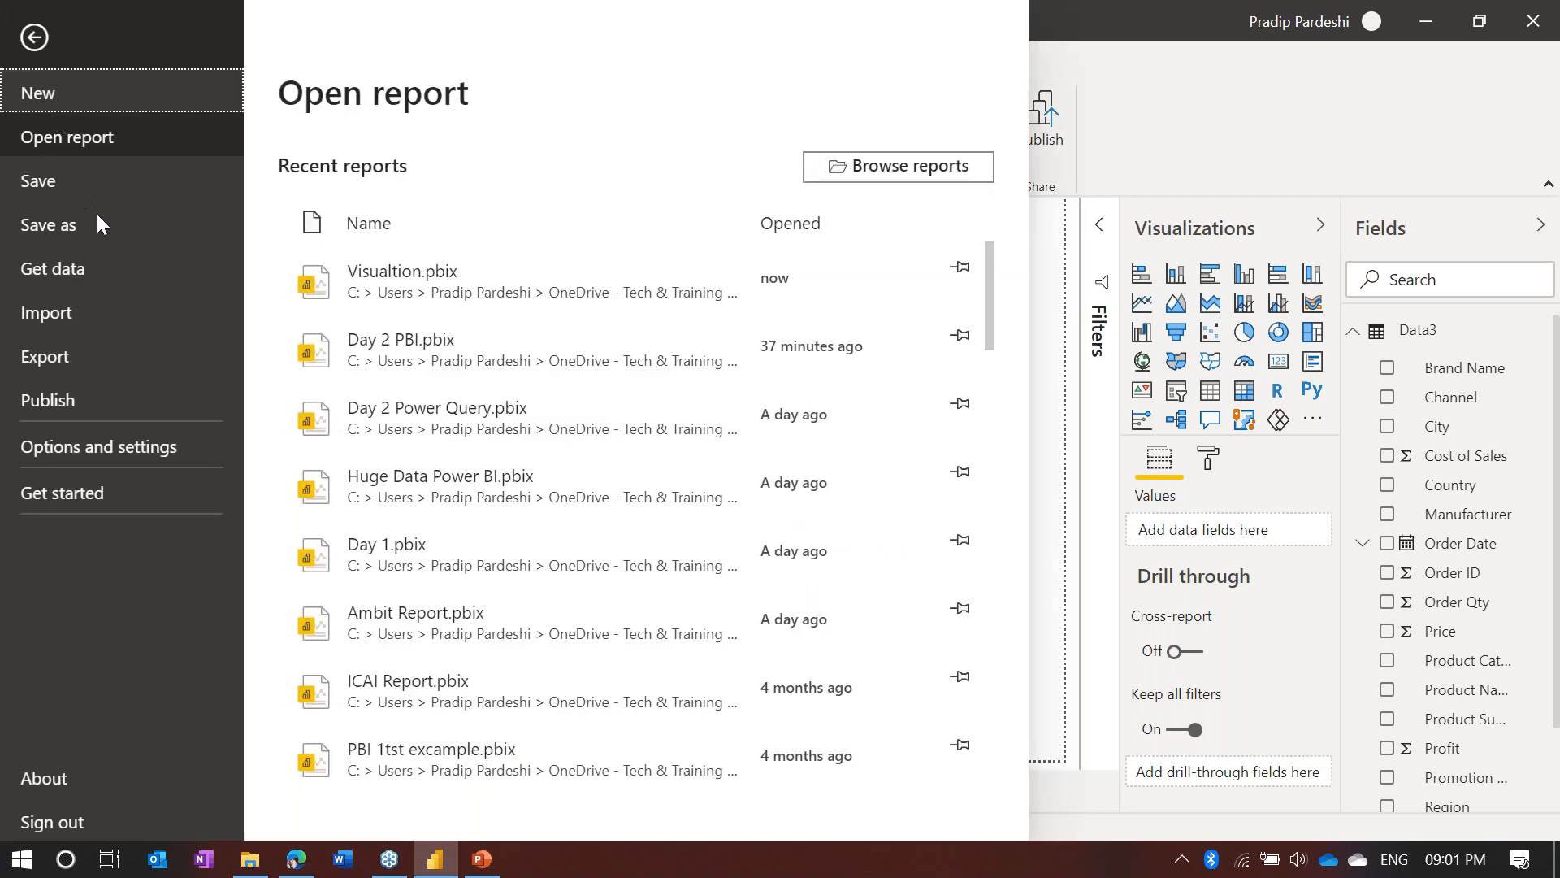
pyautogui.click(465, 364)
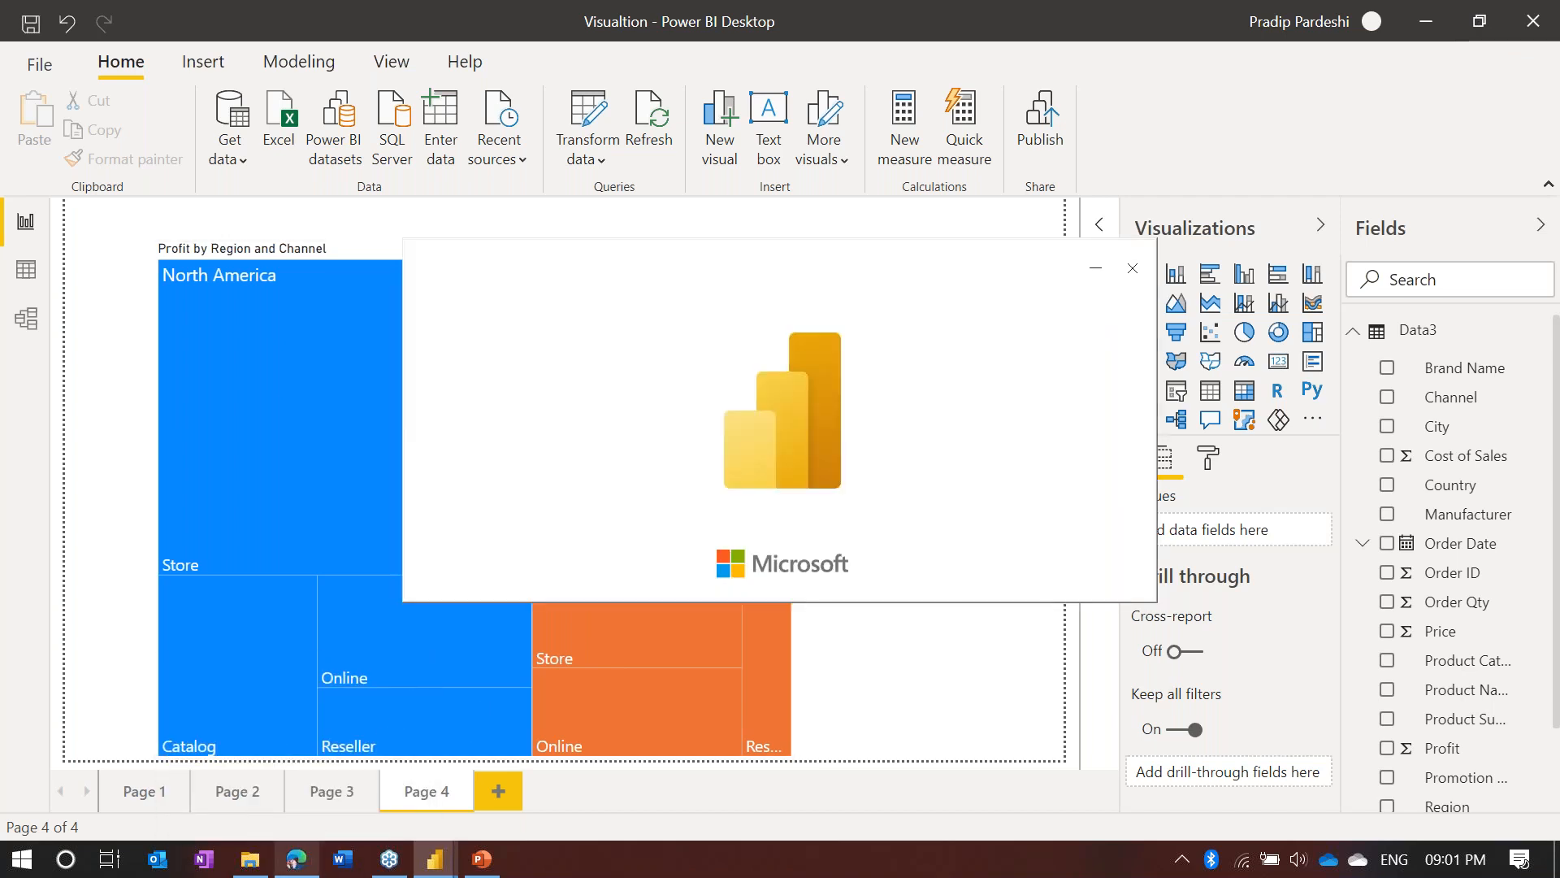
# Step: Close the Visualtion browser window and the Visualtion Power BI Desktop window
pyautogui.moveTo(298, 857)
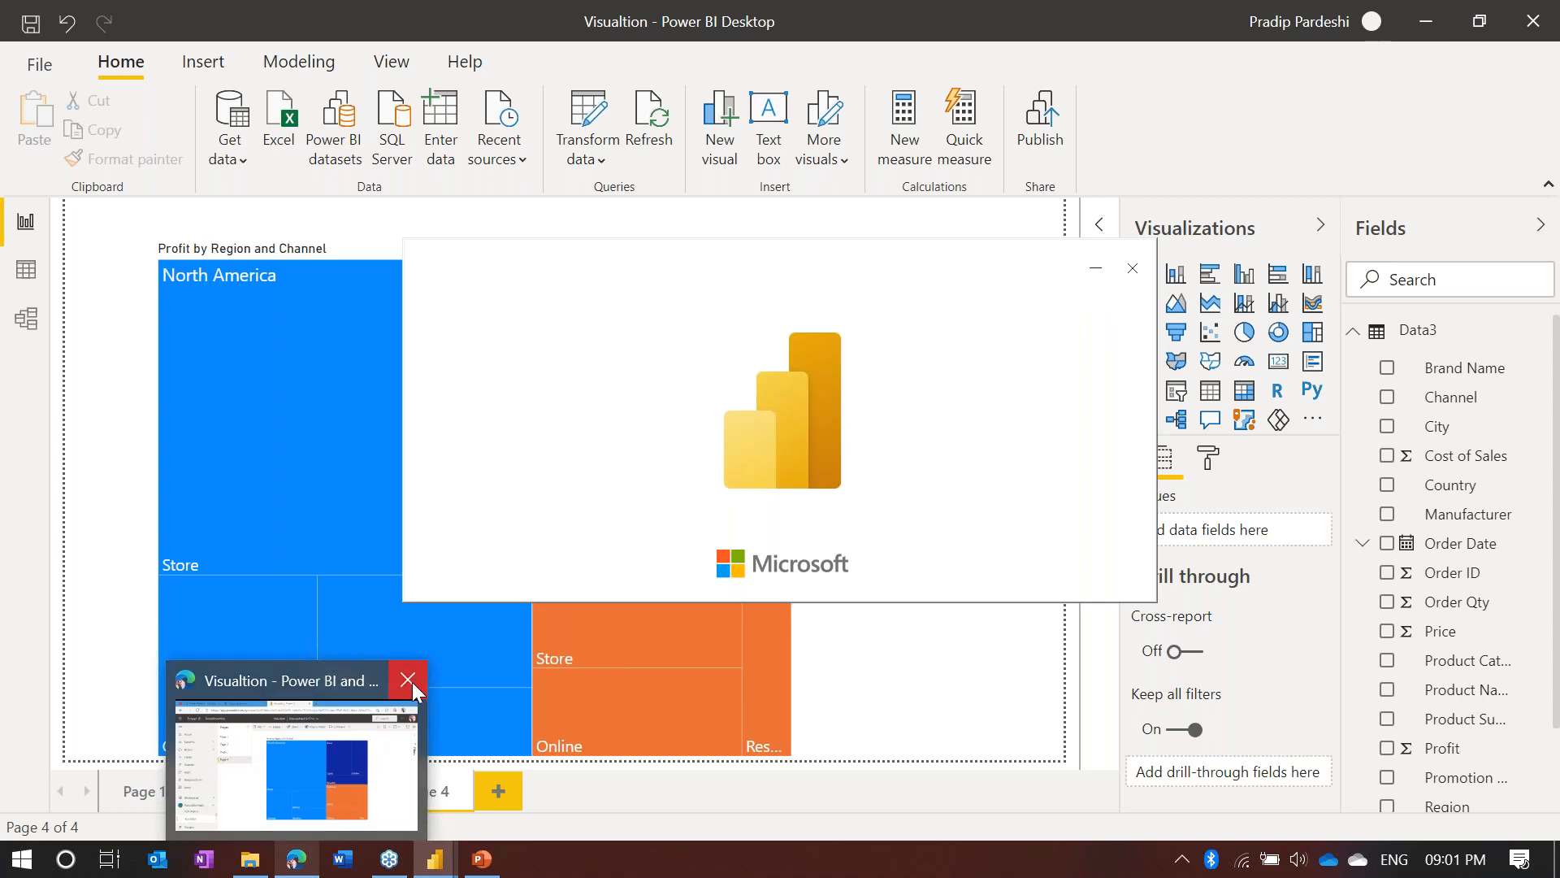
pyautogui.click(409, 681)
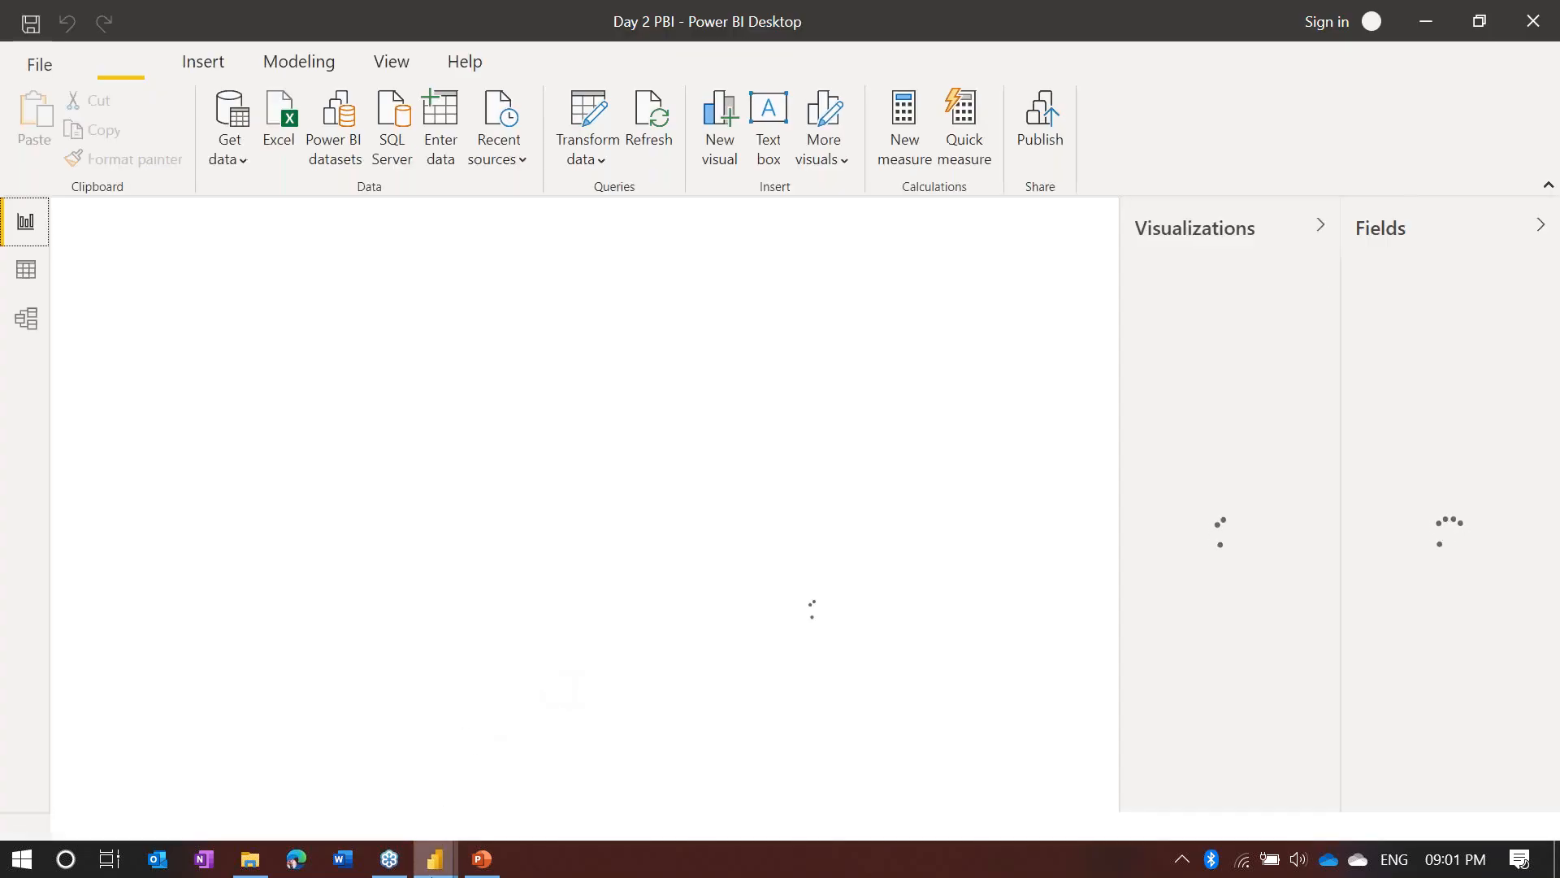
pyautogui.moveTo(435, 859)
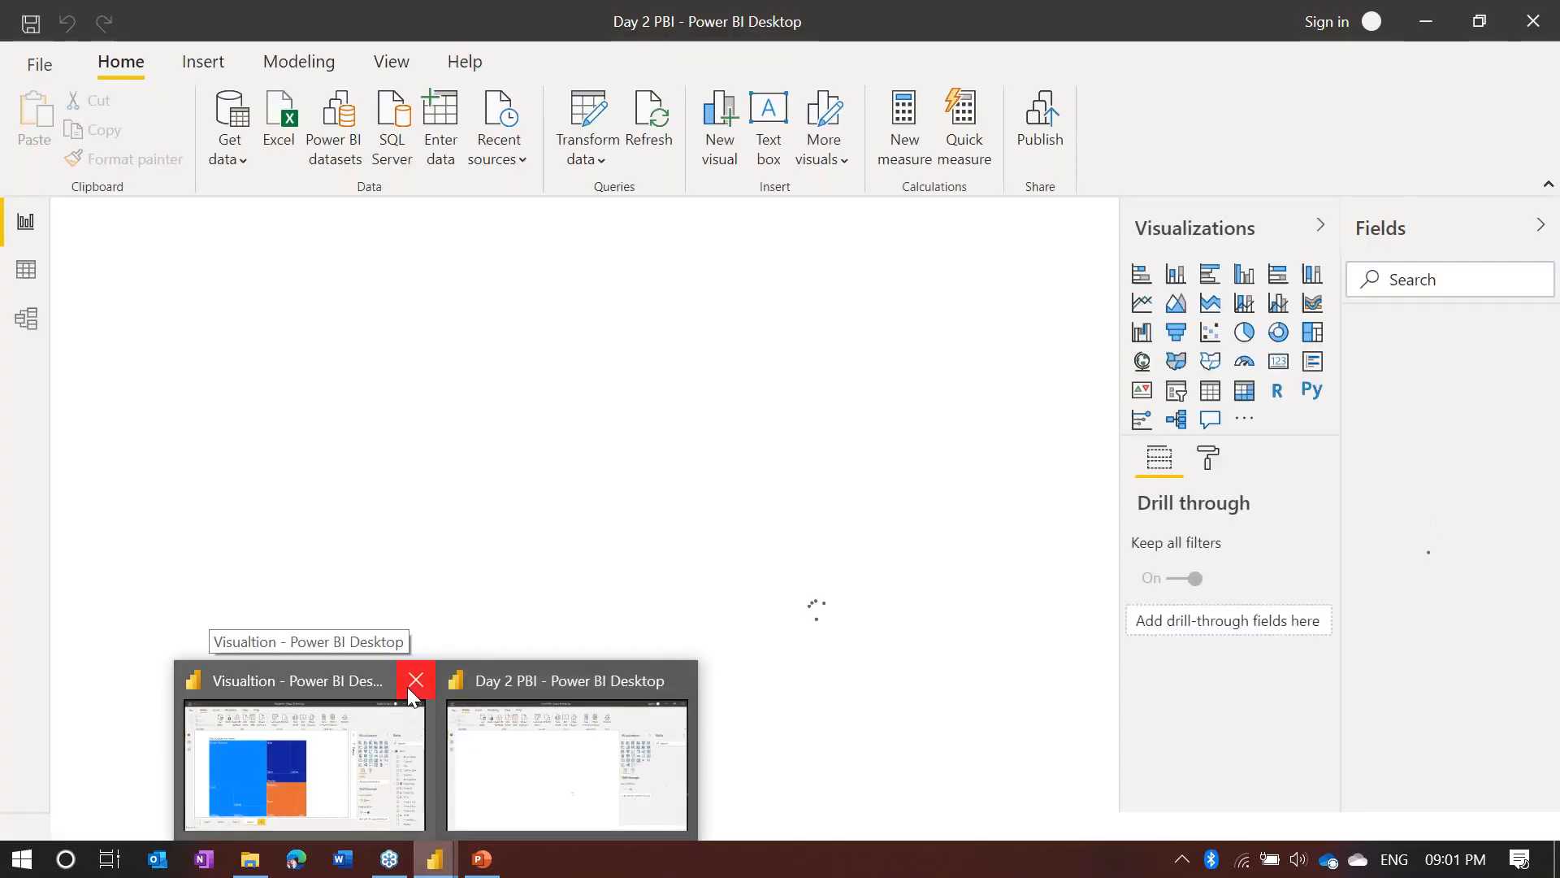
pyautogui.click(408, 687)
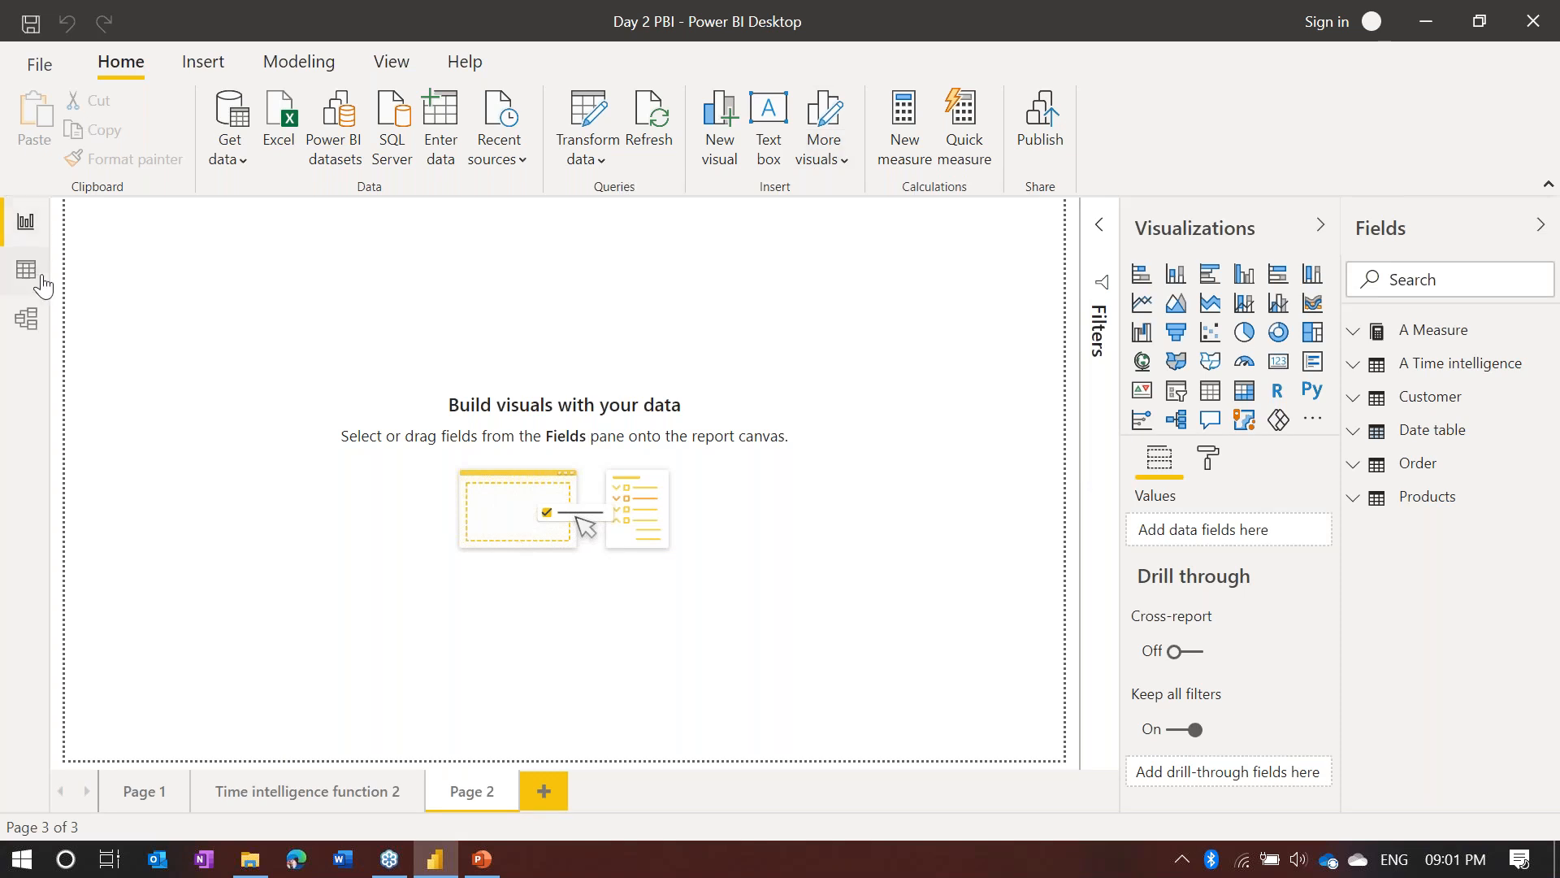
# Step: Glance at the model view and return to the report, opening Page 1
pyautogui.click(26, 317)
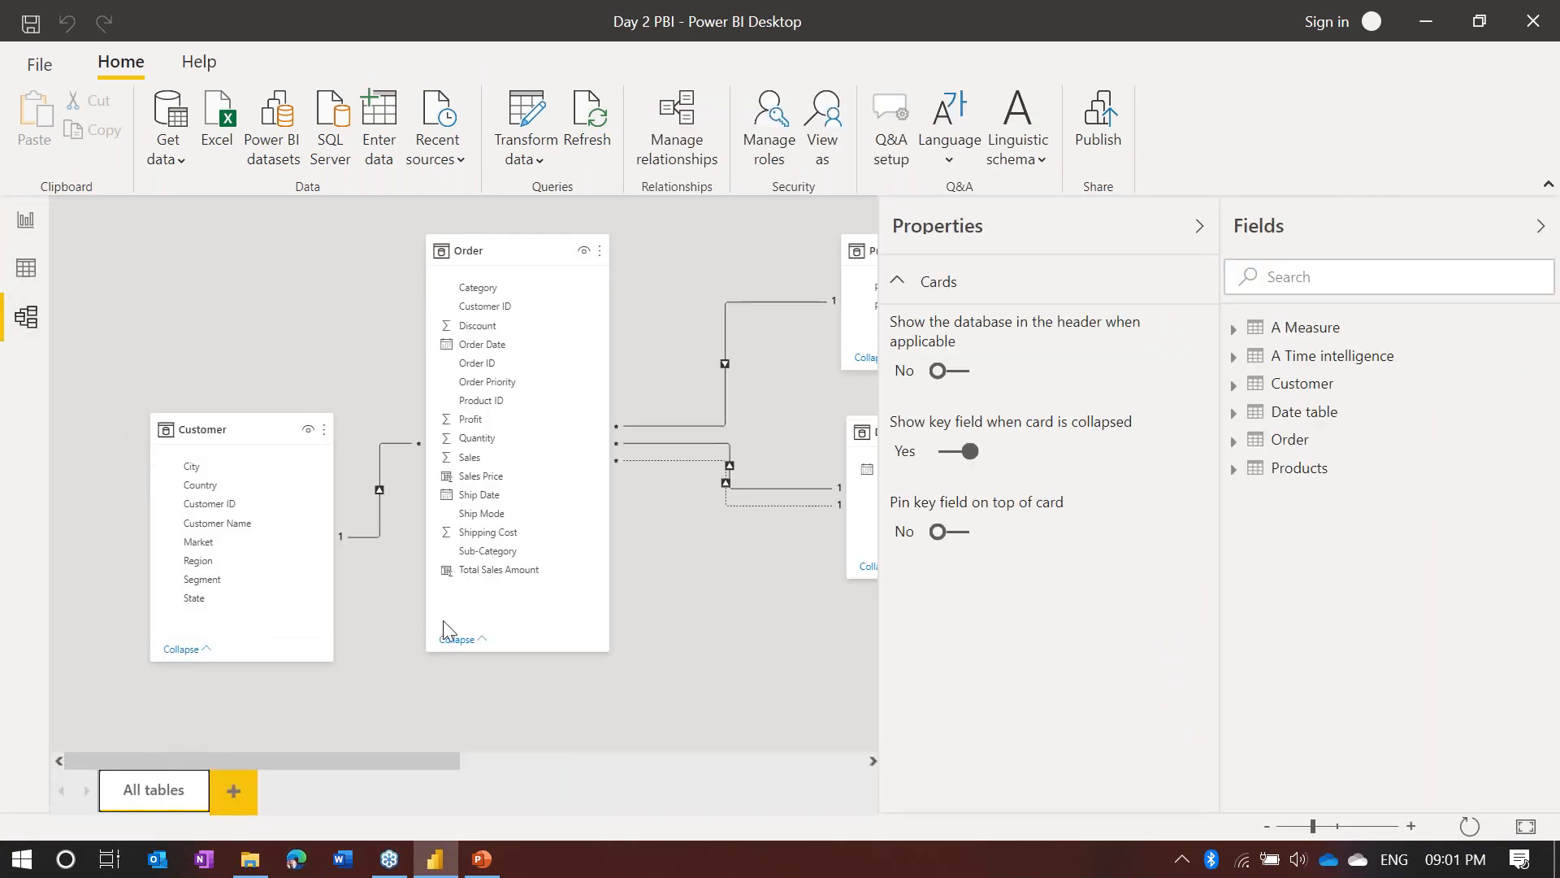
pyautogui.click(26, 220)
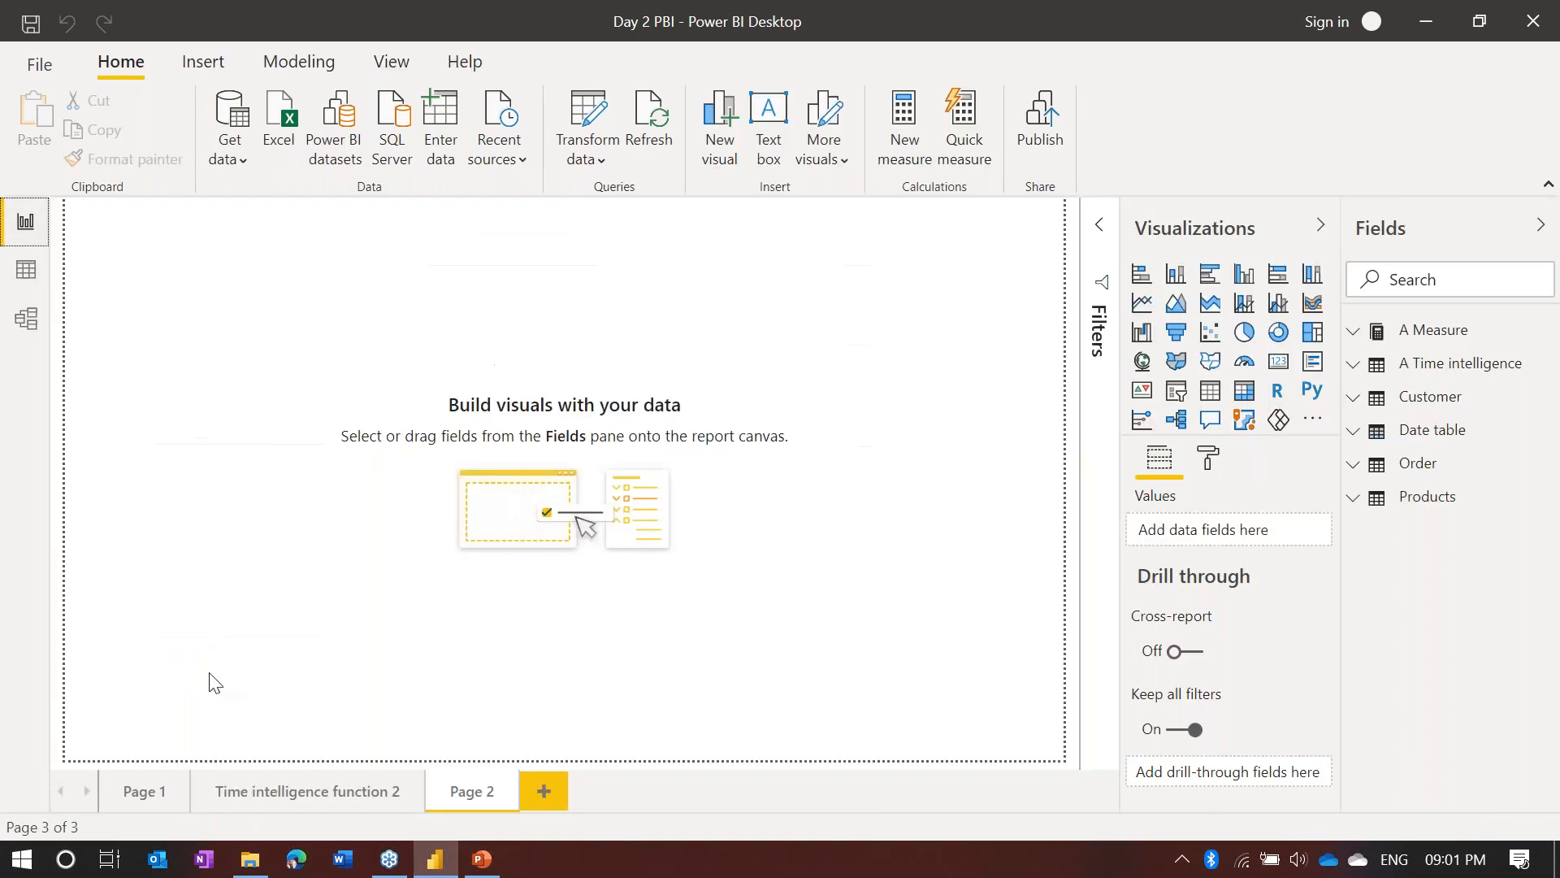
pyautogui.click(146, 792)
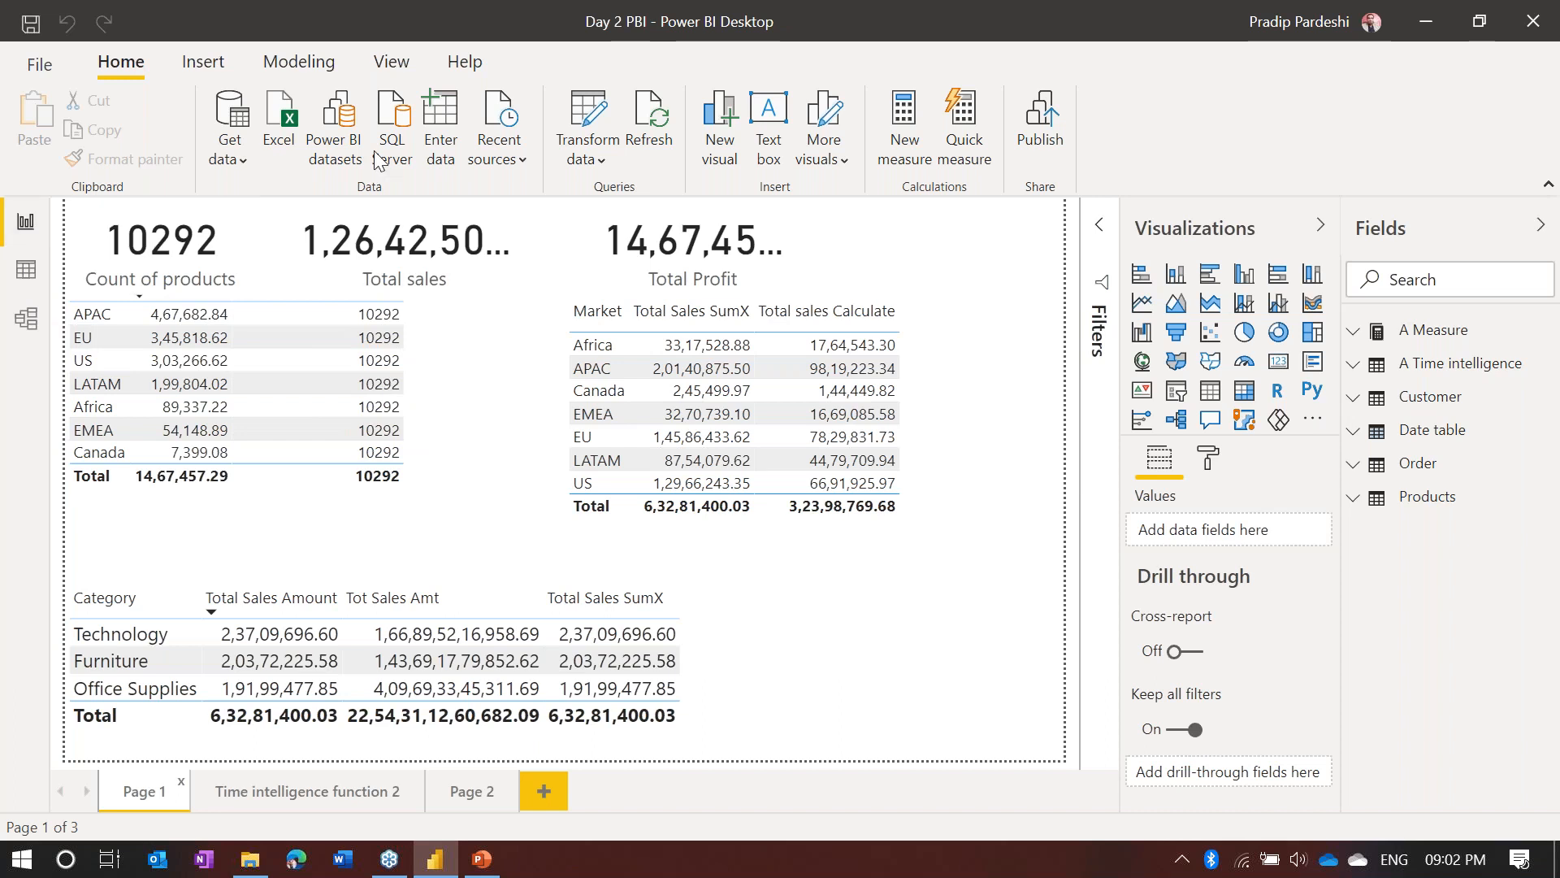
# Step: Create a new measure and try drafting a Crossfilter formula with CALCULATE, then clear the formula
pyautogui.click(905, 132)
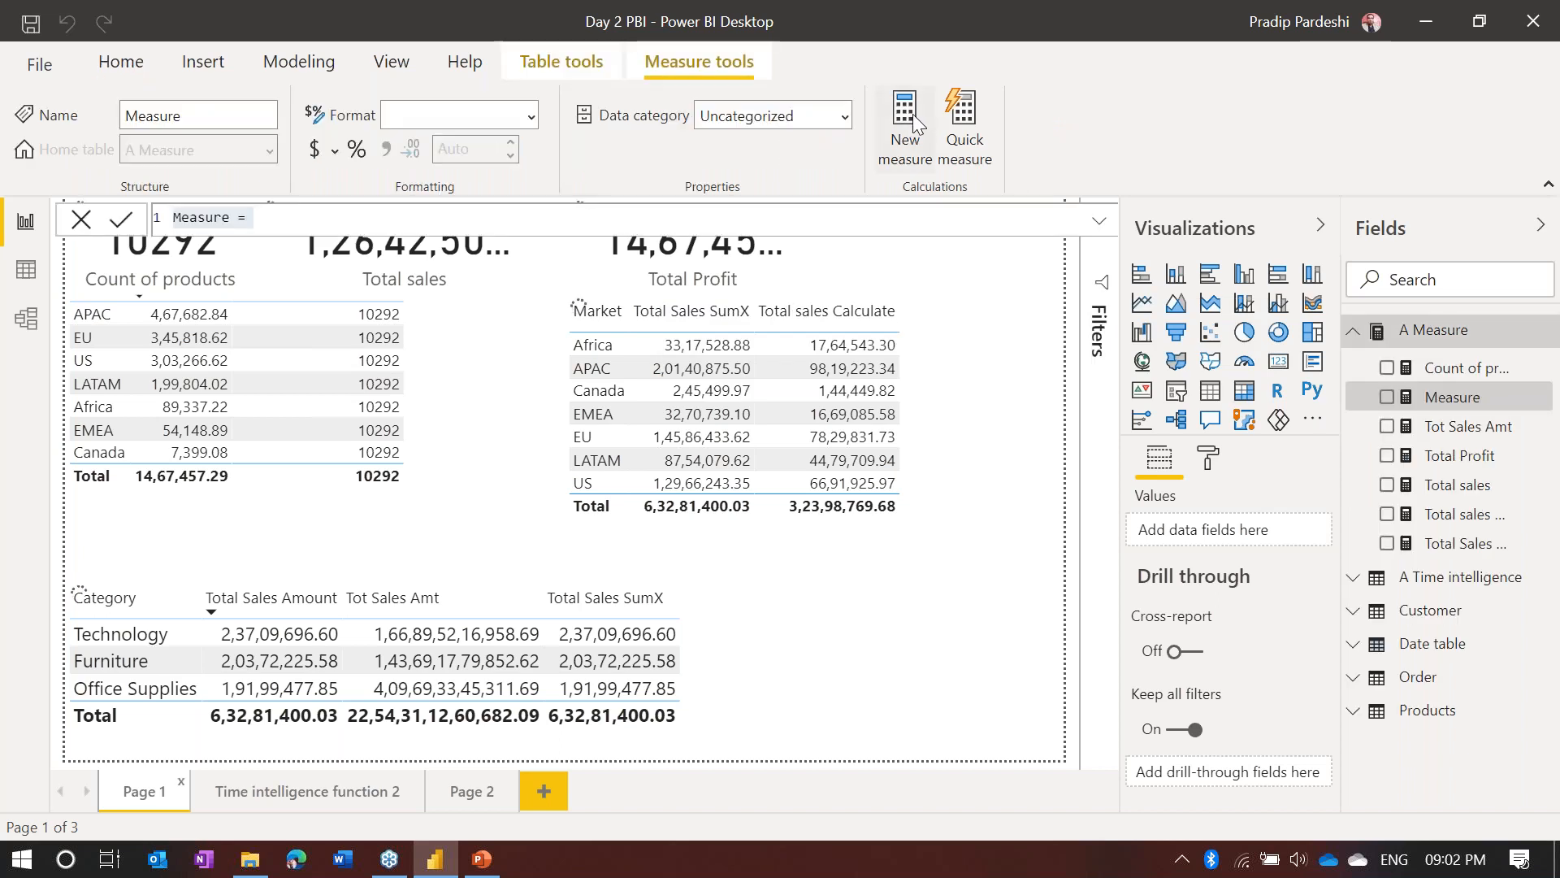
pyautogui.write('User')
pyautogui.press('BackSpace')
pyautogui.press('BackSpace')
pyautogui.press('BackSpace')
pyautogui.press('BackSpace')
pyautogui.press('BackSpace')
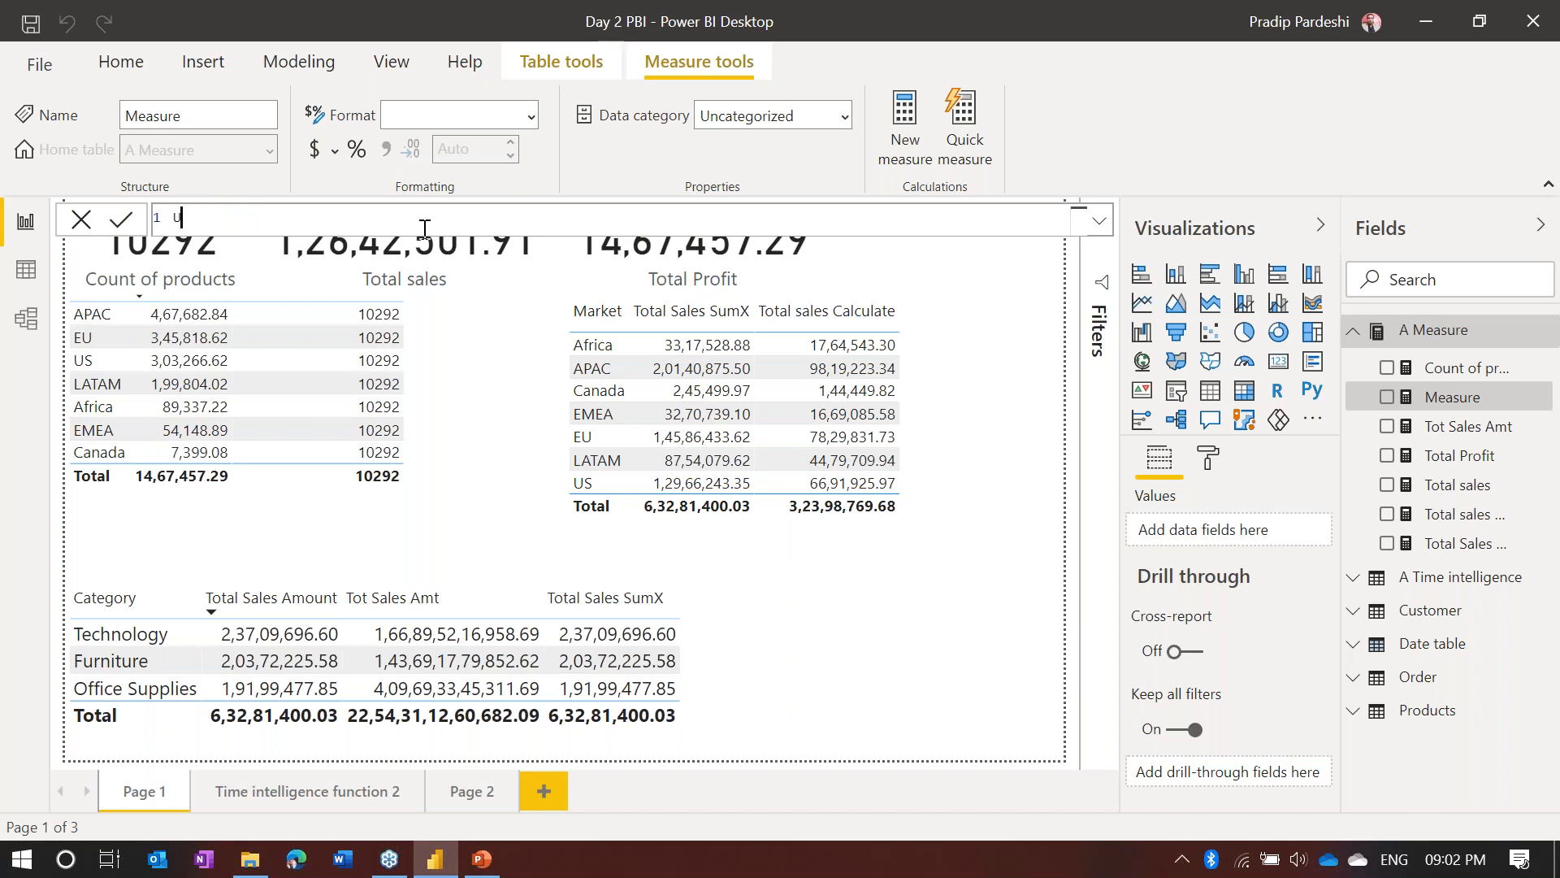
pyautogui.write('Cord')
pyautogui.press('BackSpace')
pyautogui.write('f')
pyautogui.write('s')
pyautogui.press('BackSpace')
pyautogui.press('BackSpace')
pyautogui.press('BackSpace')
pyautogui.press('BackSpace')
pyautogui.press('BackSpace')
pyautogui.write('Co')
pyautogui.press('BackSpace')
pyautogui.press('BackSpace')
pyautogui.write('Crossfilter = c')
pyautogui.write('alc')
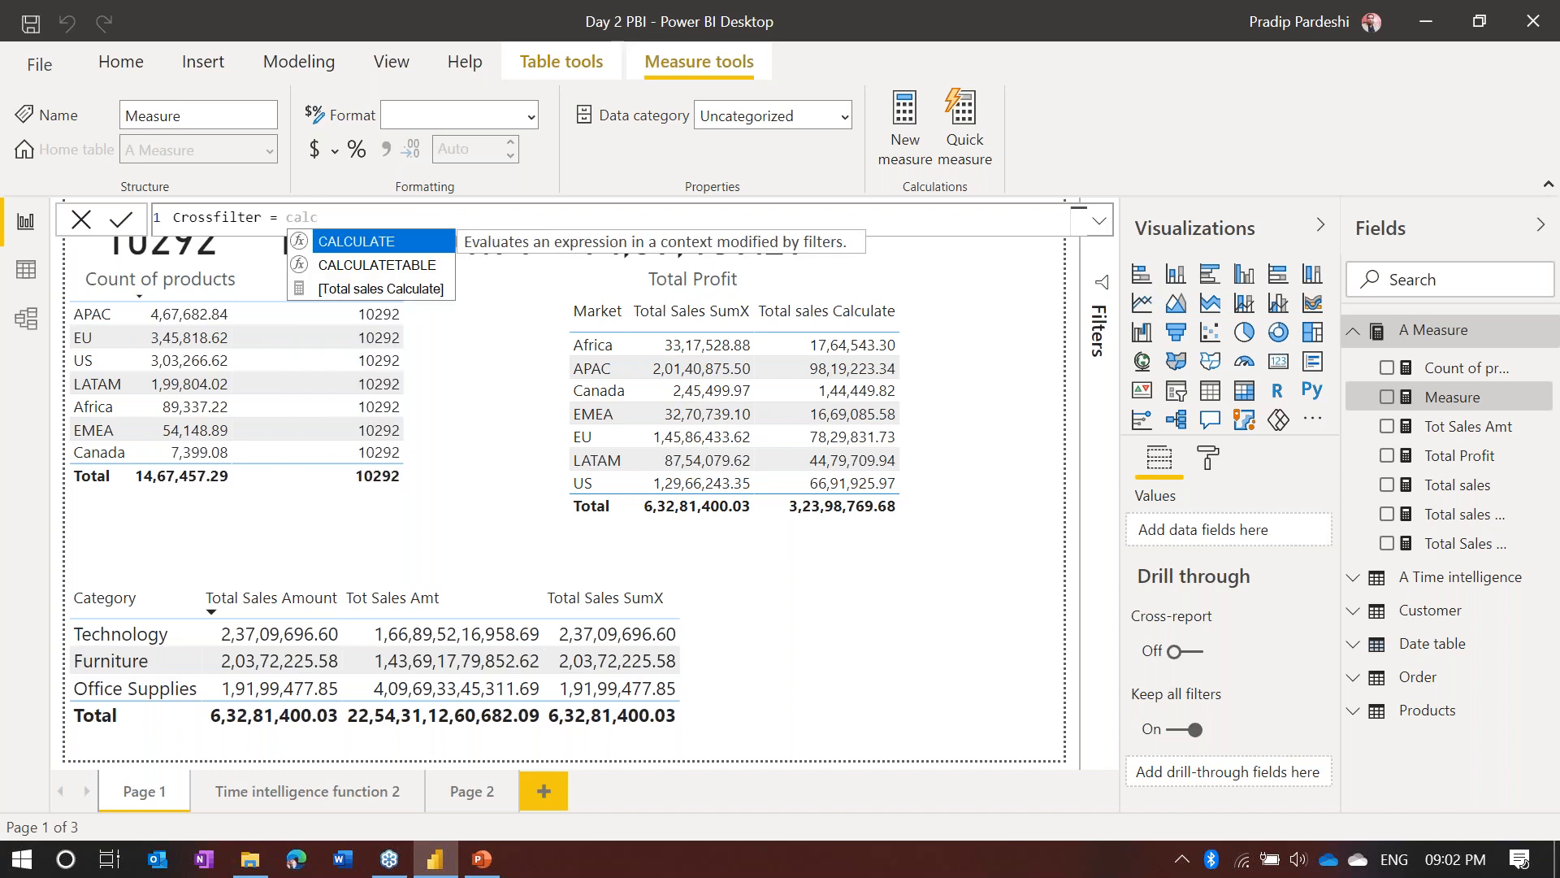
pyautogui.press('Tab')
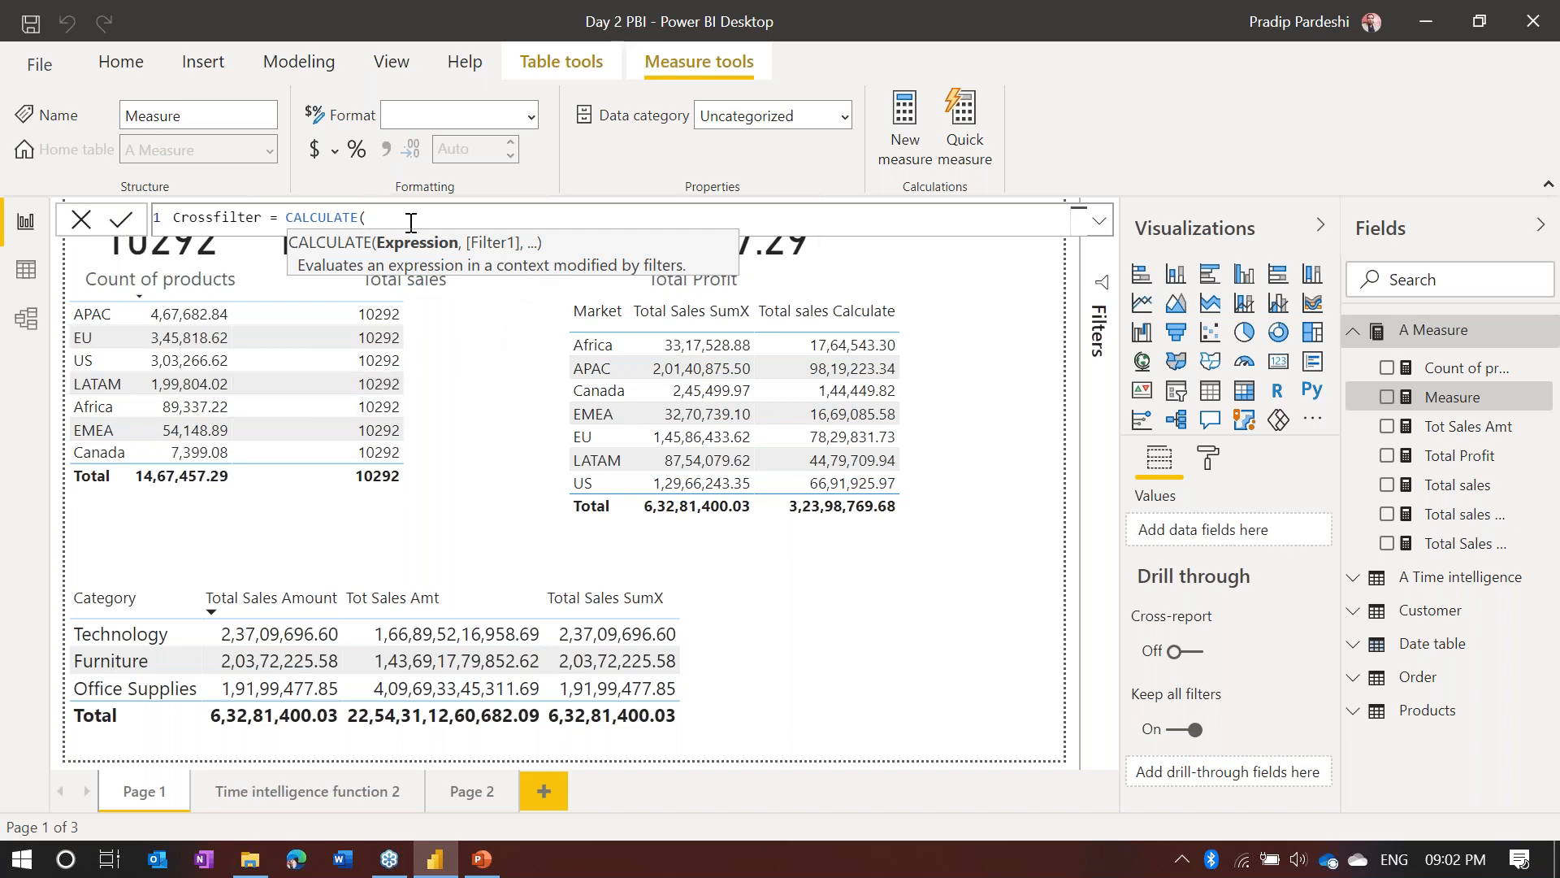
pyautogui.hotkey('ctrl', 'a')
pyautogui.press('BackSpace')
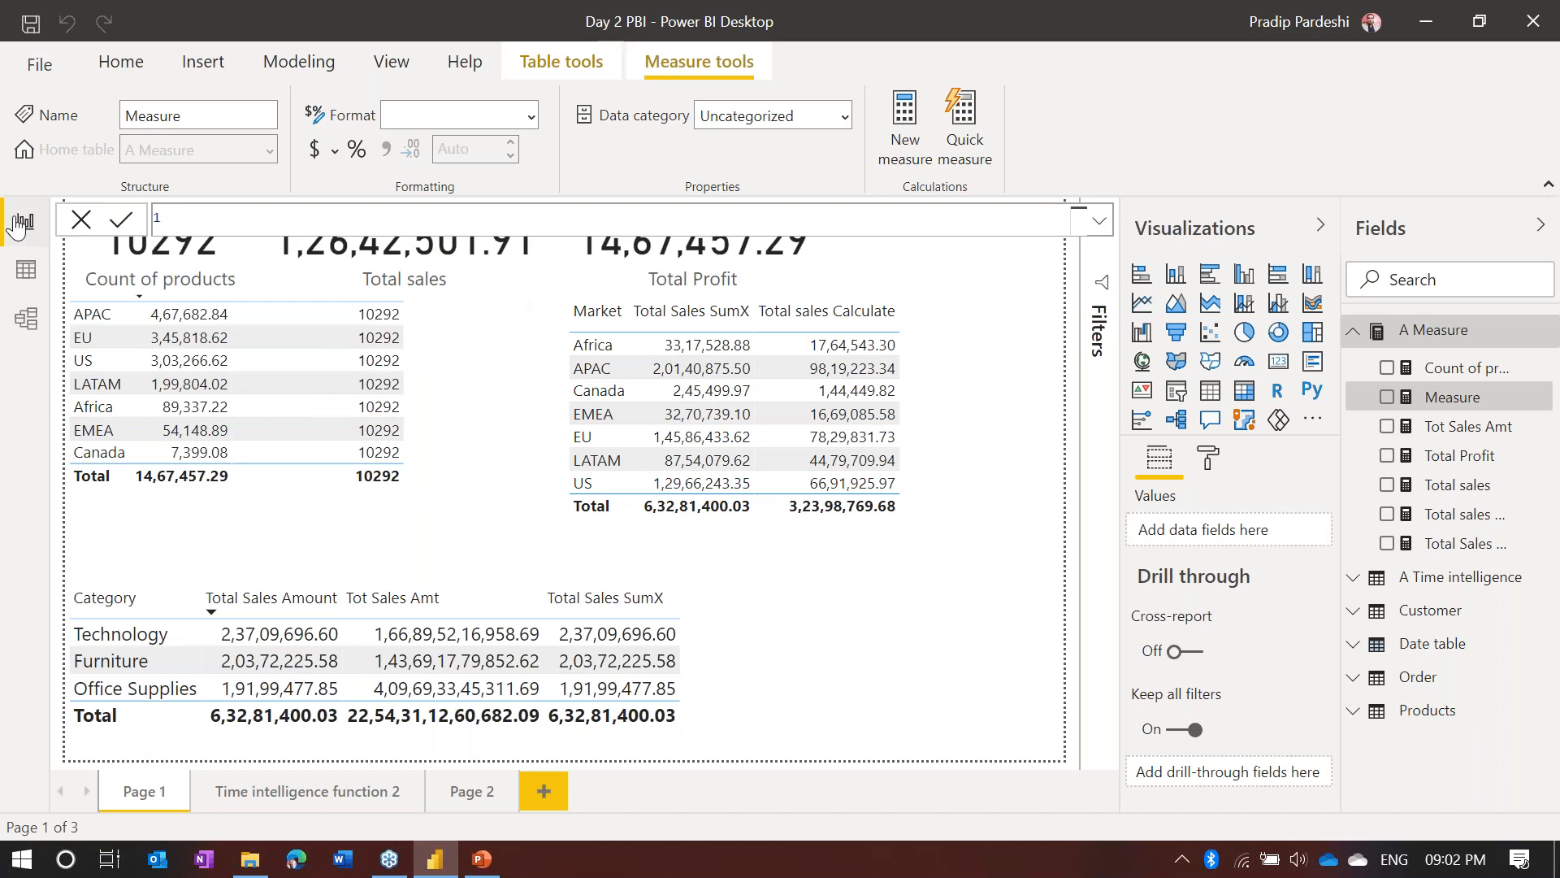
pyautogui.write('count of products = count')
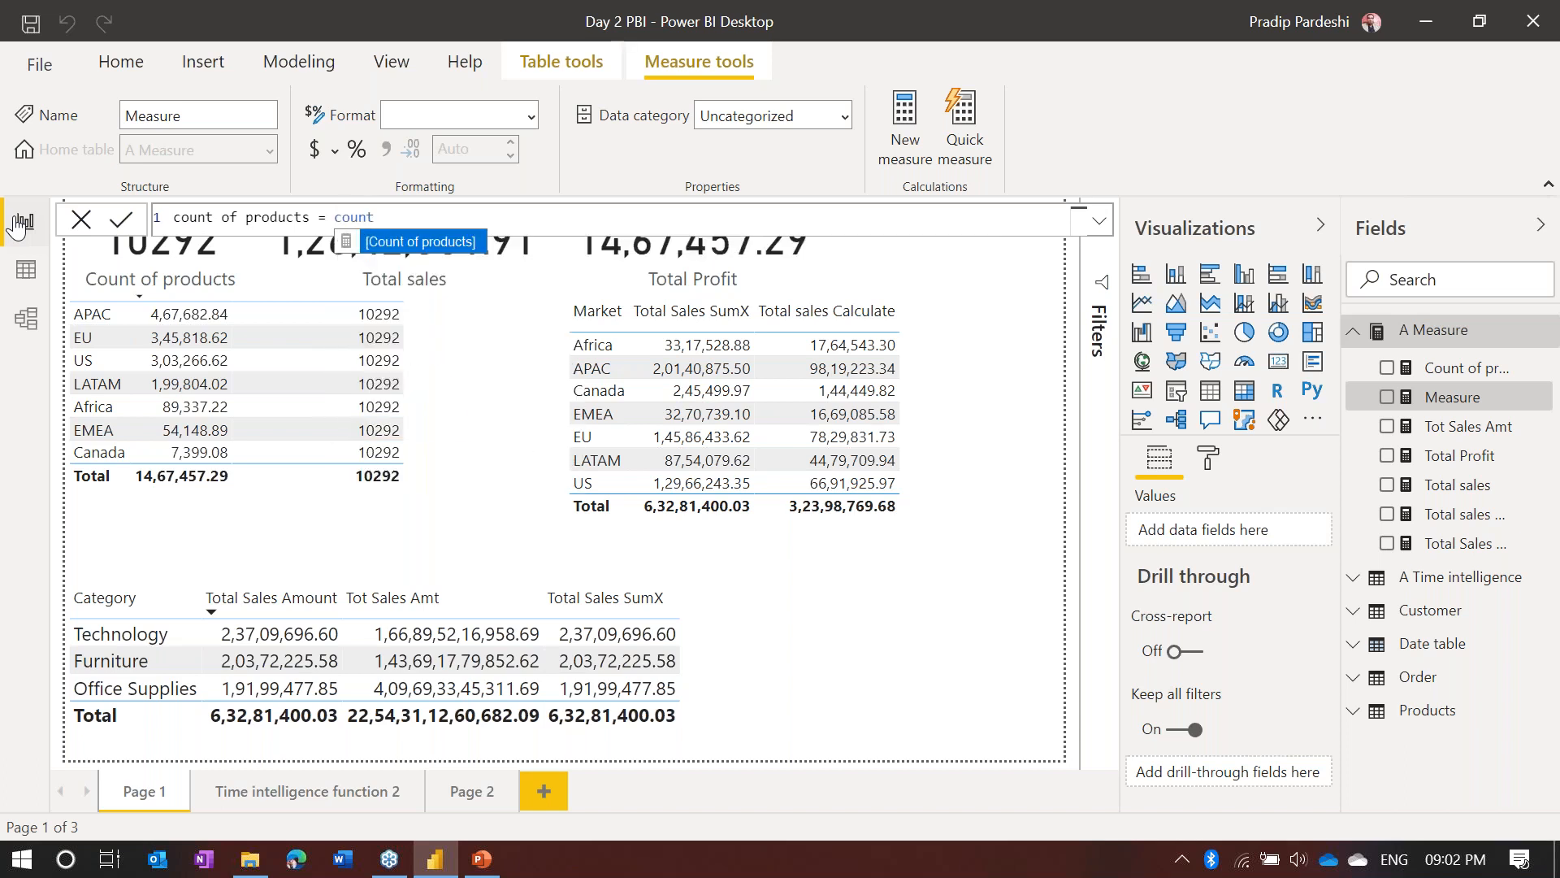
pyautogui.press('BackSpace')
pyautogui.press('BackSpace')
pyautogui.press('BackSpace')
pyautogui.press('BackSpace')
pyautogui.press('BackSpace')
pyautogui.press('BackSpace')
pyautogui.press('BackSpace')
pyautogui.press('BackSpace')
pyautogui.press('BackSpace')
pyautogui.press('BackSpace')
pyautogui.press('BackSpace')
pyautogui.press('BackSpace')
pyautogui.press('BackSpace')
pyautogui.press('BackSpace')
pyautogui.press('BackSpace')
pyautogui.press('BackSpace')
pyautogui.press('BackSpace')
pyautogui.press('BackSpace')
pyautogui.press('BackSpace')
pyautogui.press('BackSpace')
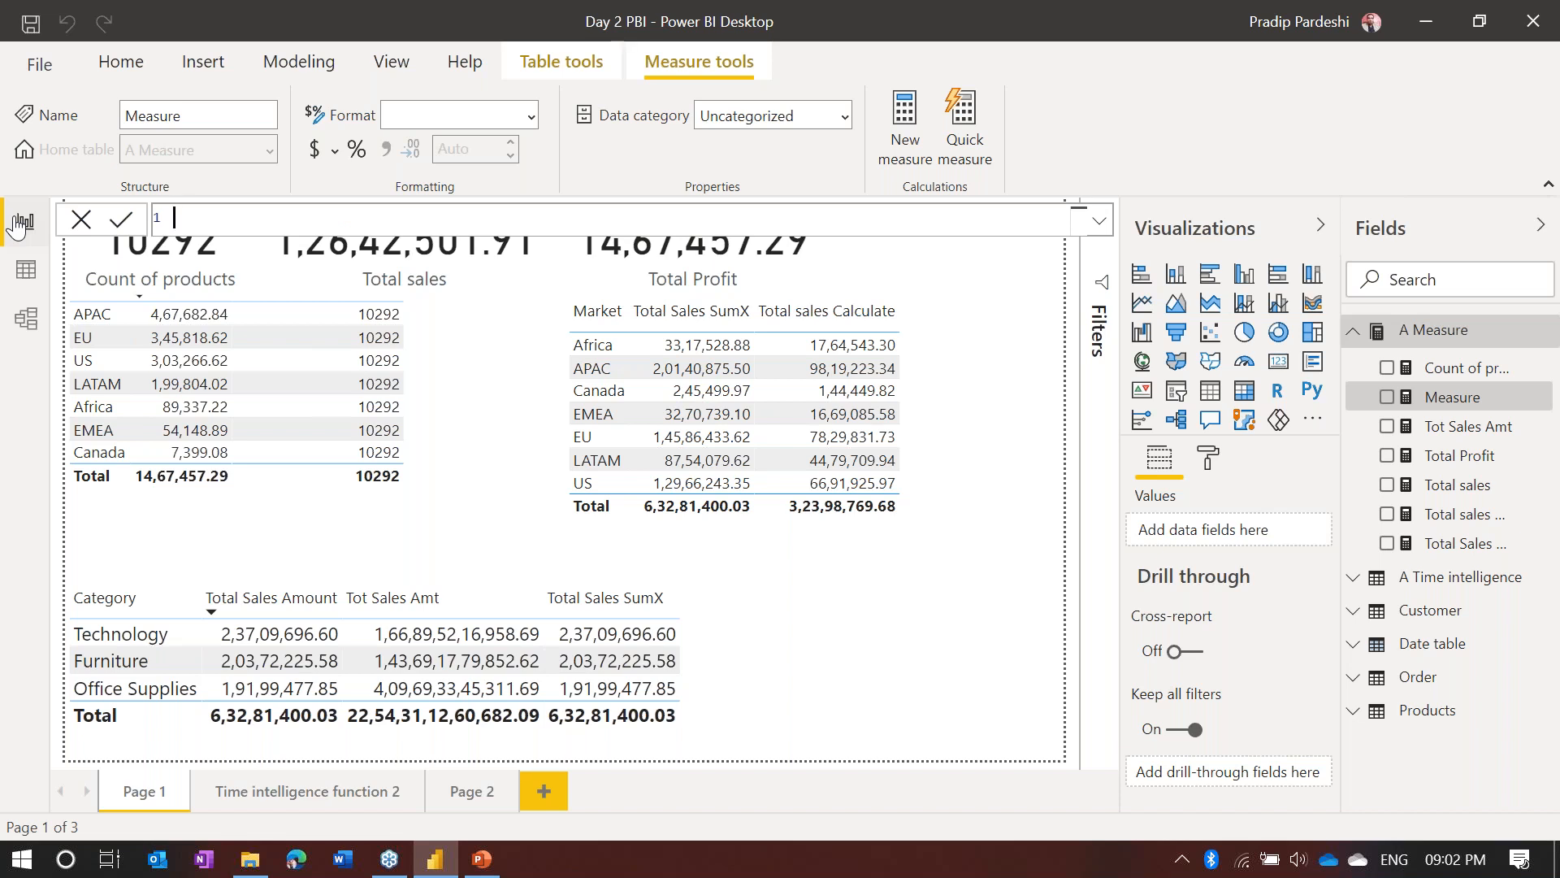
# Step: Start the Cross filter measure as CALCULATE over the Count of products measure
pyautogui.write('Cross filter = ca')
pyautogui.press('Tab')
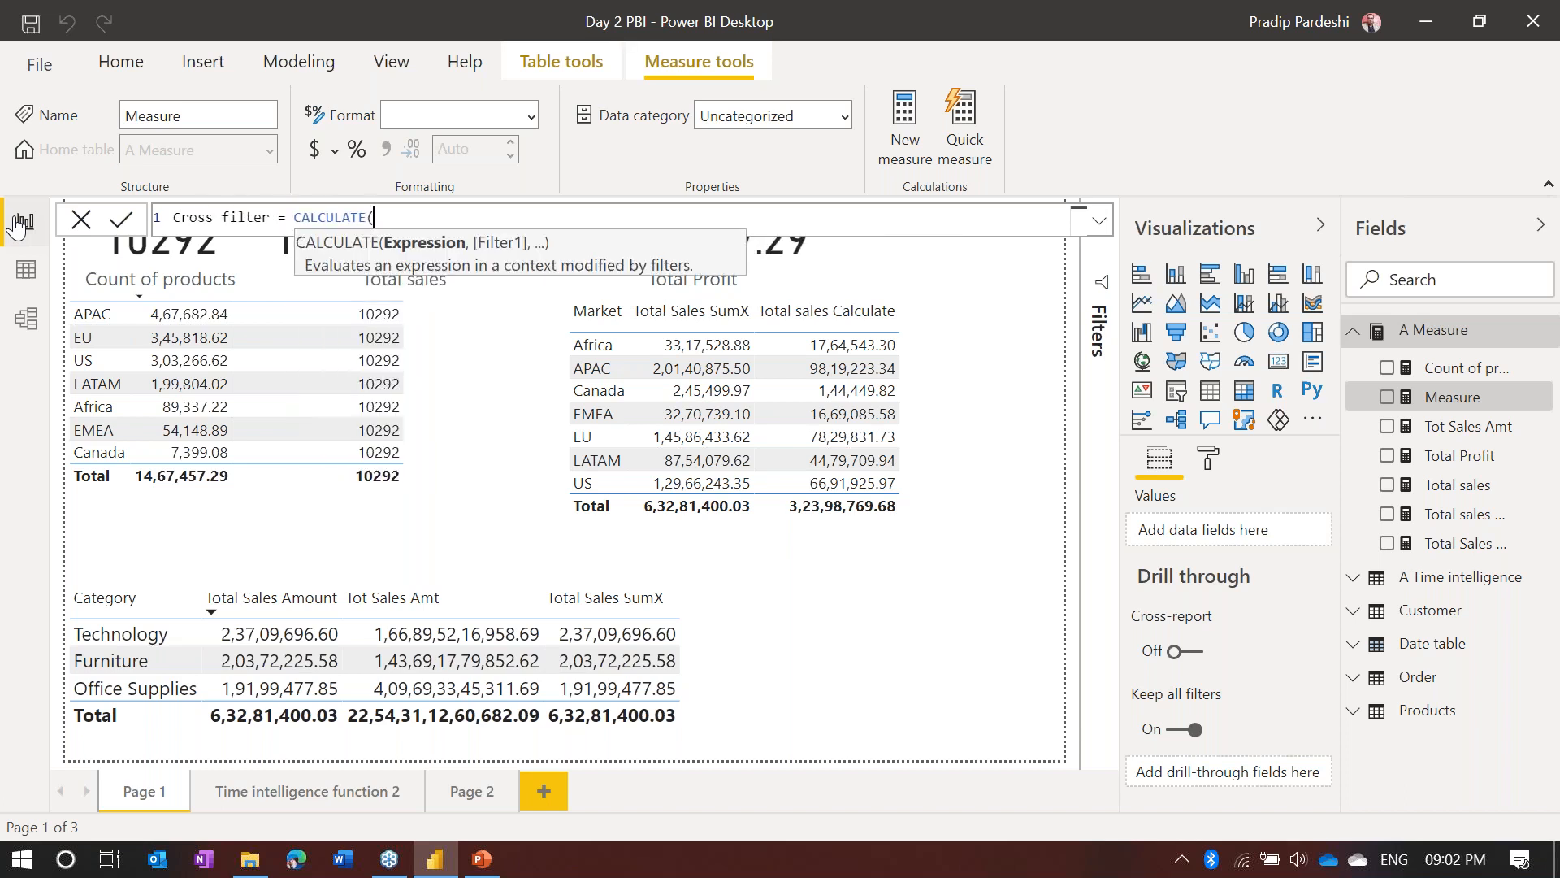
pyautogui.write('count')
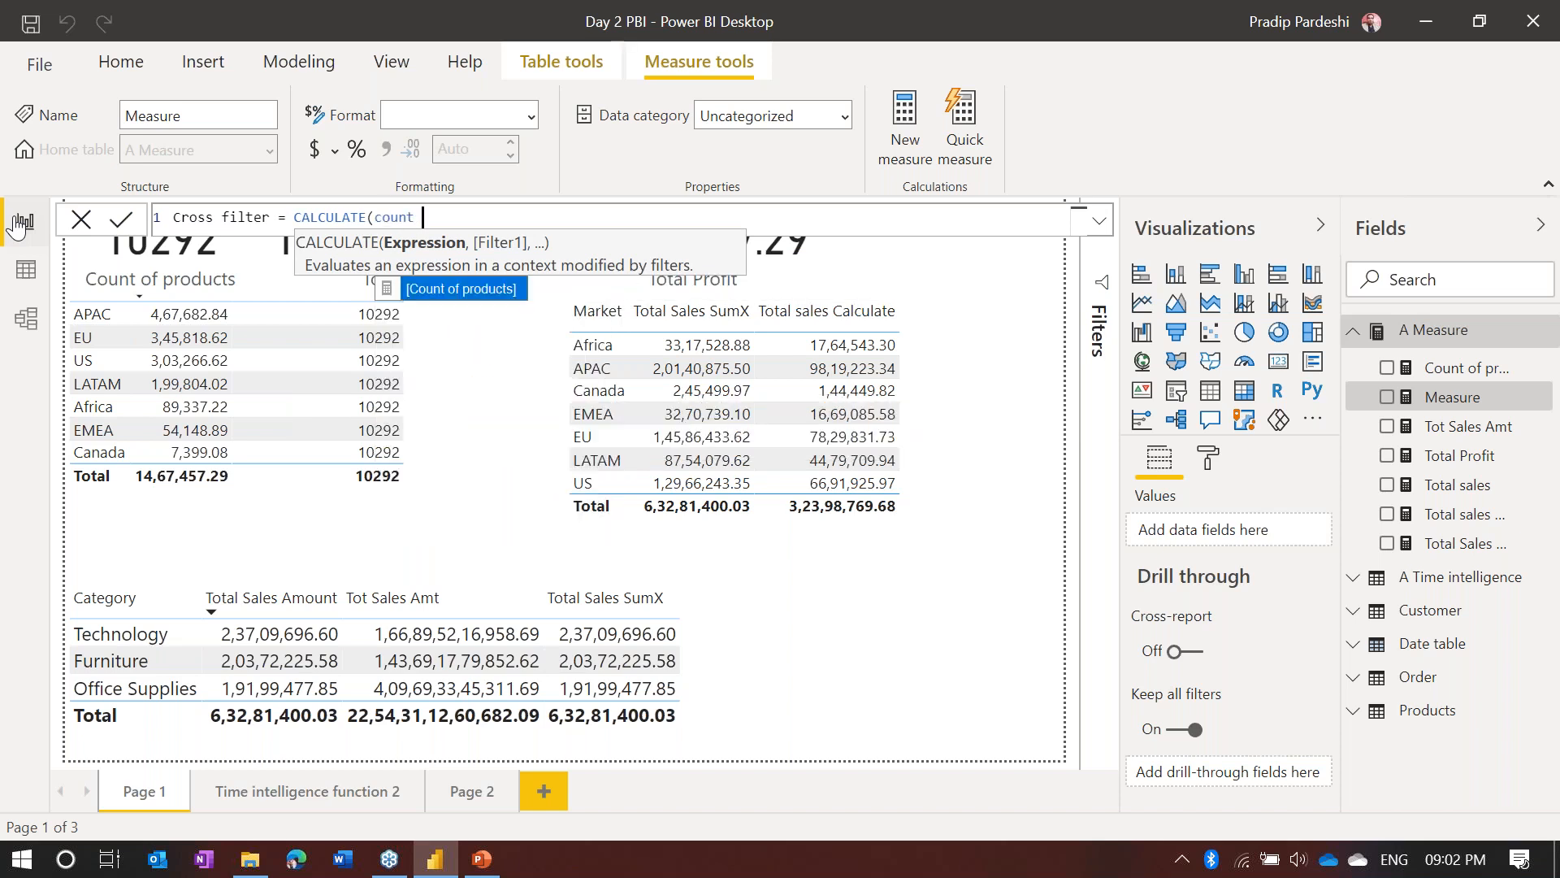
pyautogui.press('Tab')
pyautogui.write(',')
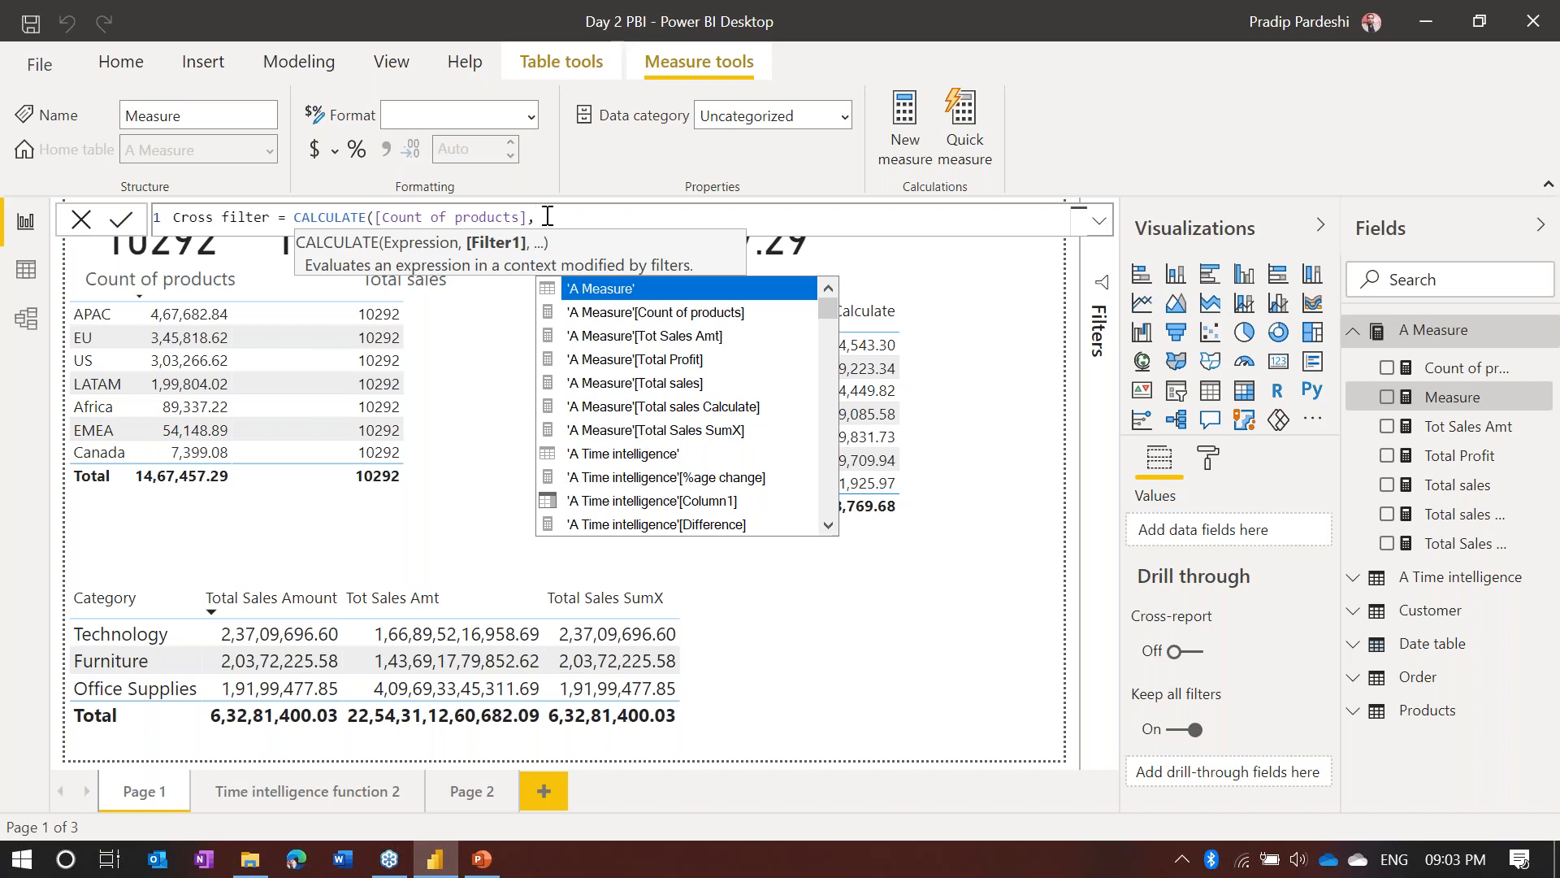
# Step: Add CROSSFILTER between 'Order'[Product ID] and Products[Product ID] with direction Both, and commit the measure
pyautogui.write('cross')
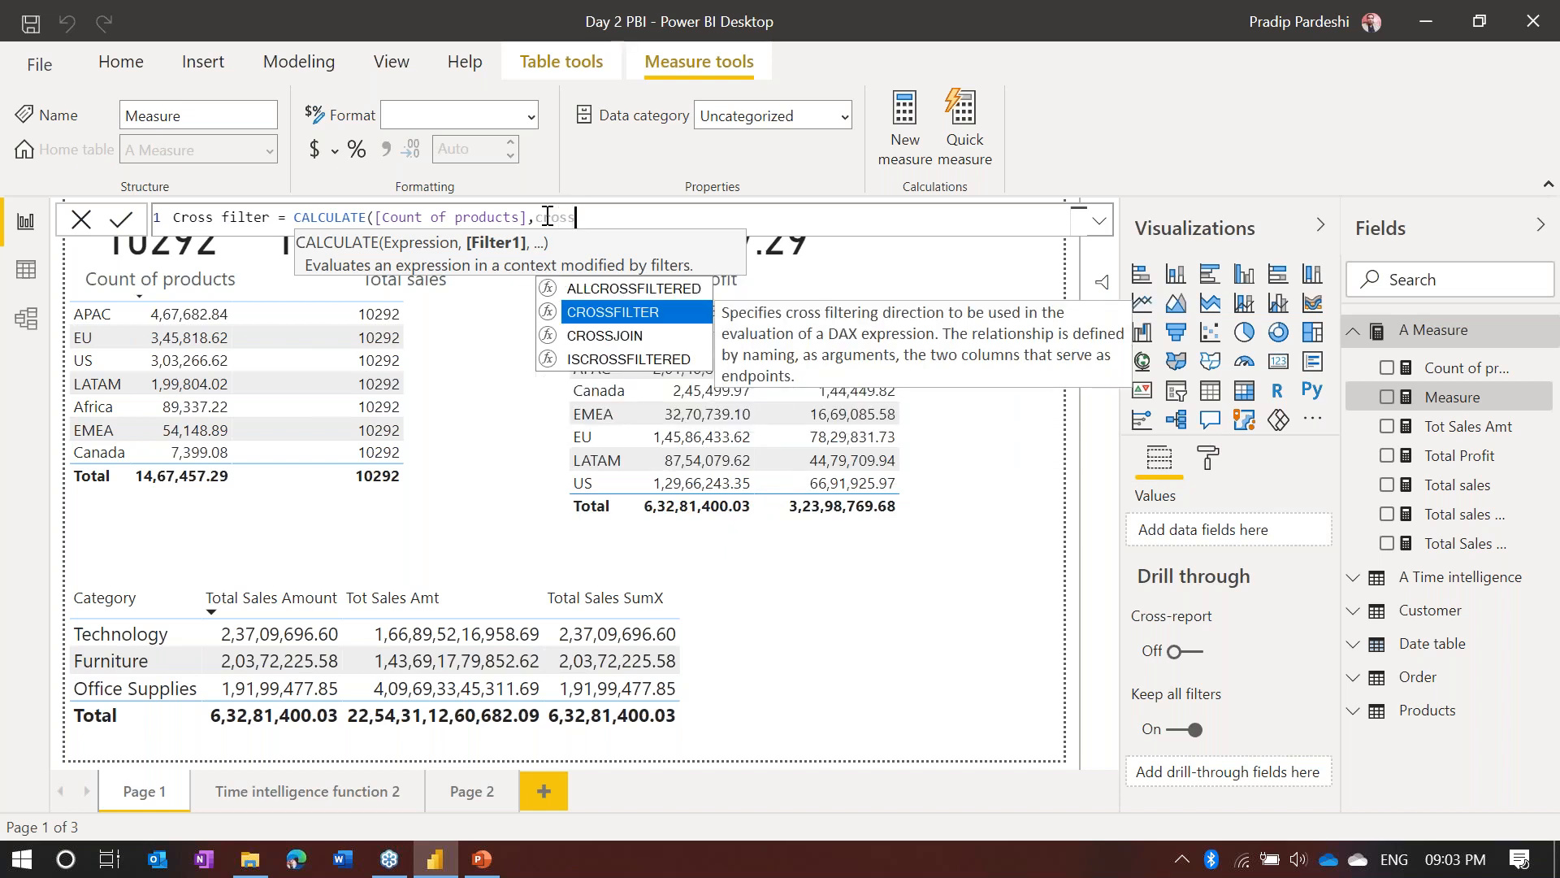
pyautogui.press('Tab')
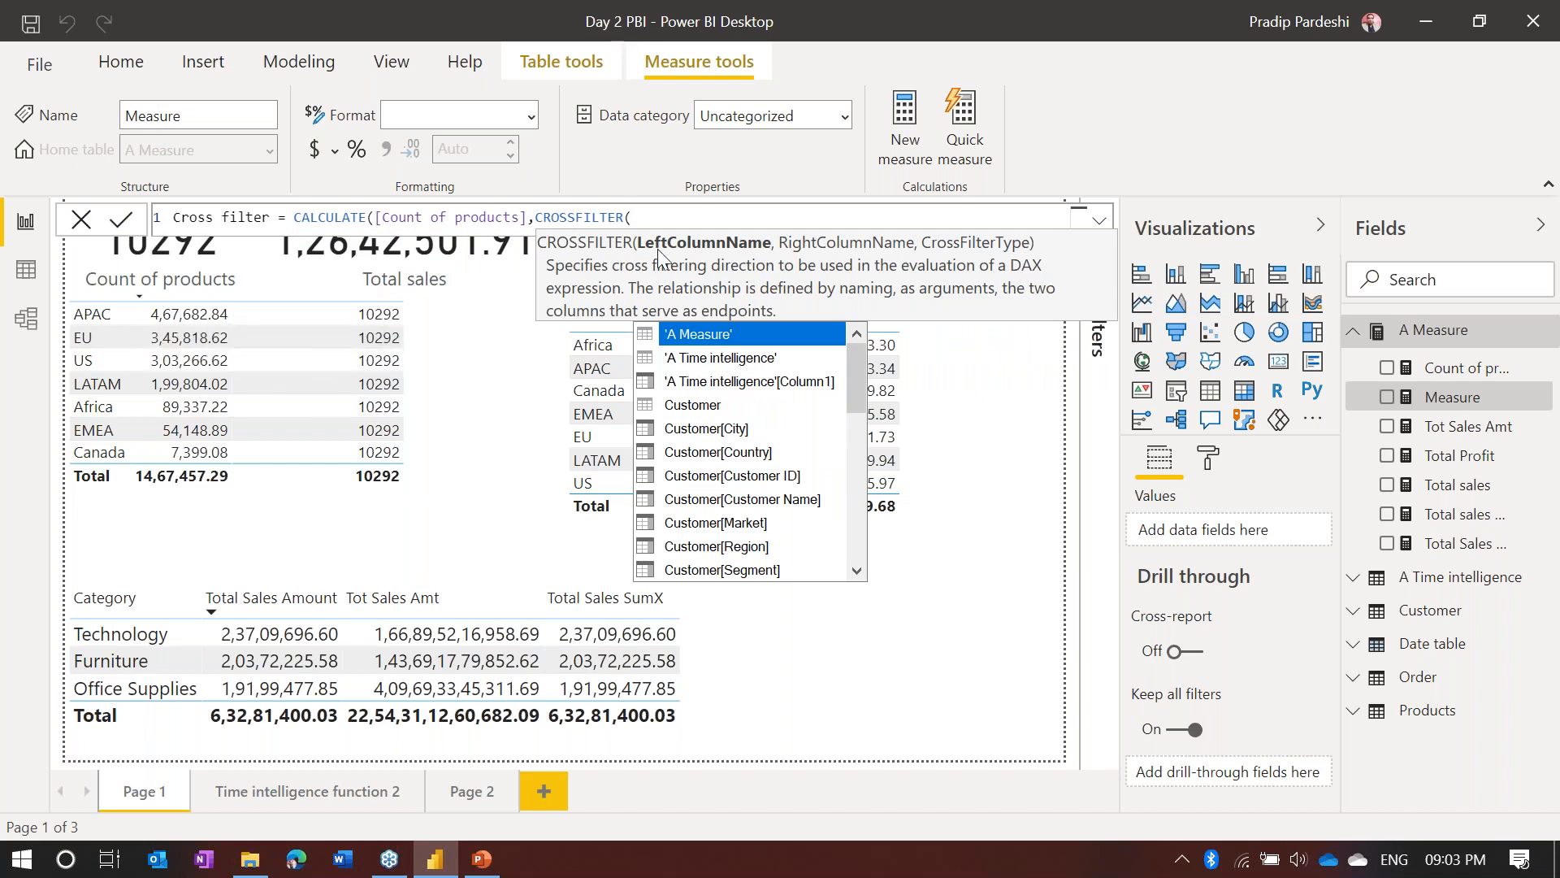
pyautogui.write('prof')
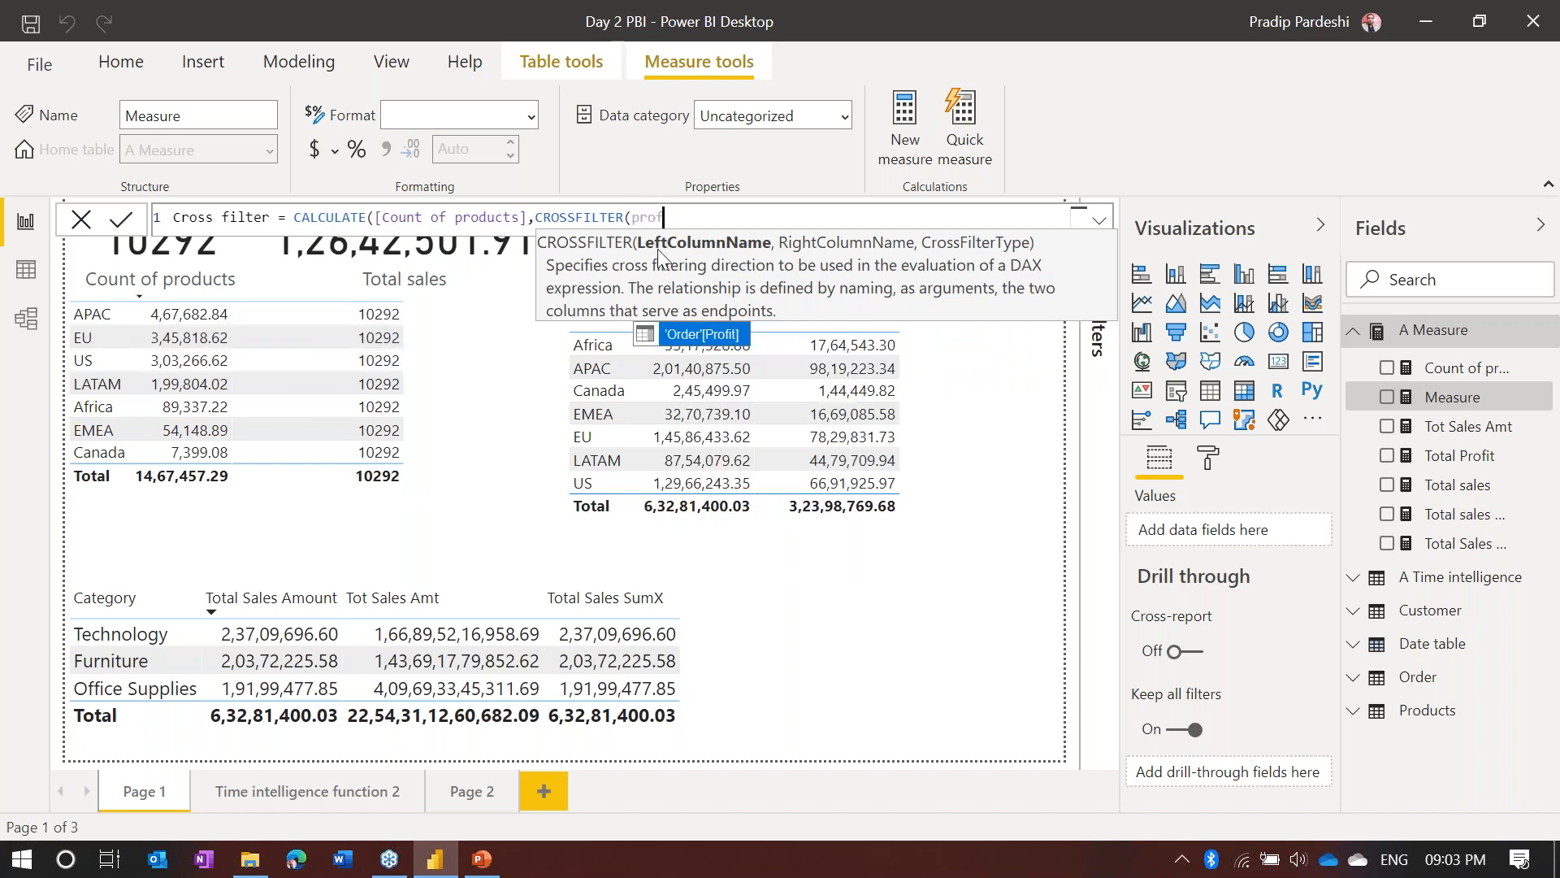
pyautogui.press('BackSpace')
pyautogui.press('BackSpace')
pyautogui.write('od')
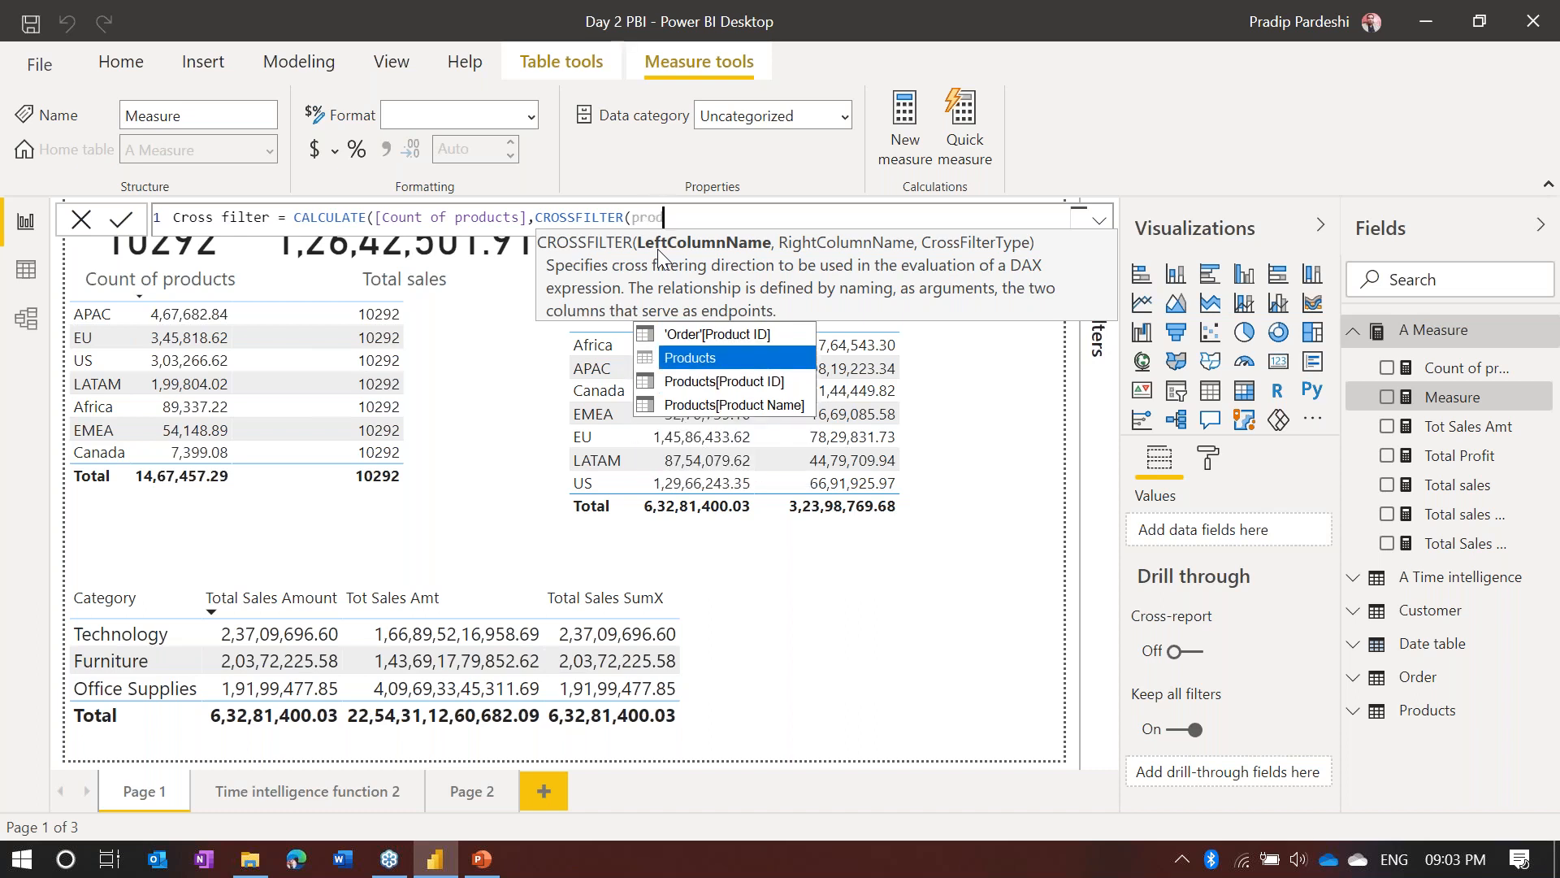
pyautogui.press('Up')
pyautogui.press('Tab')
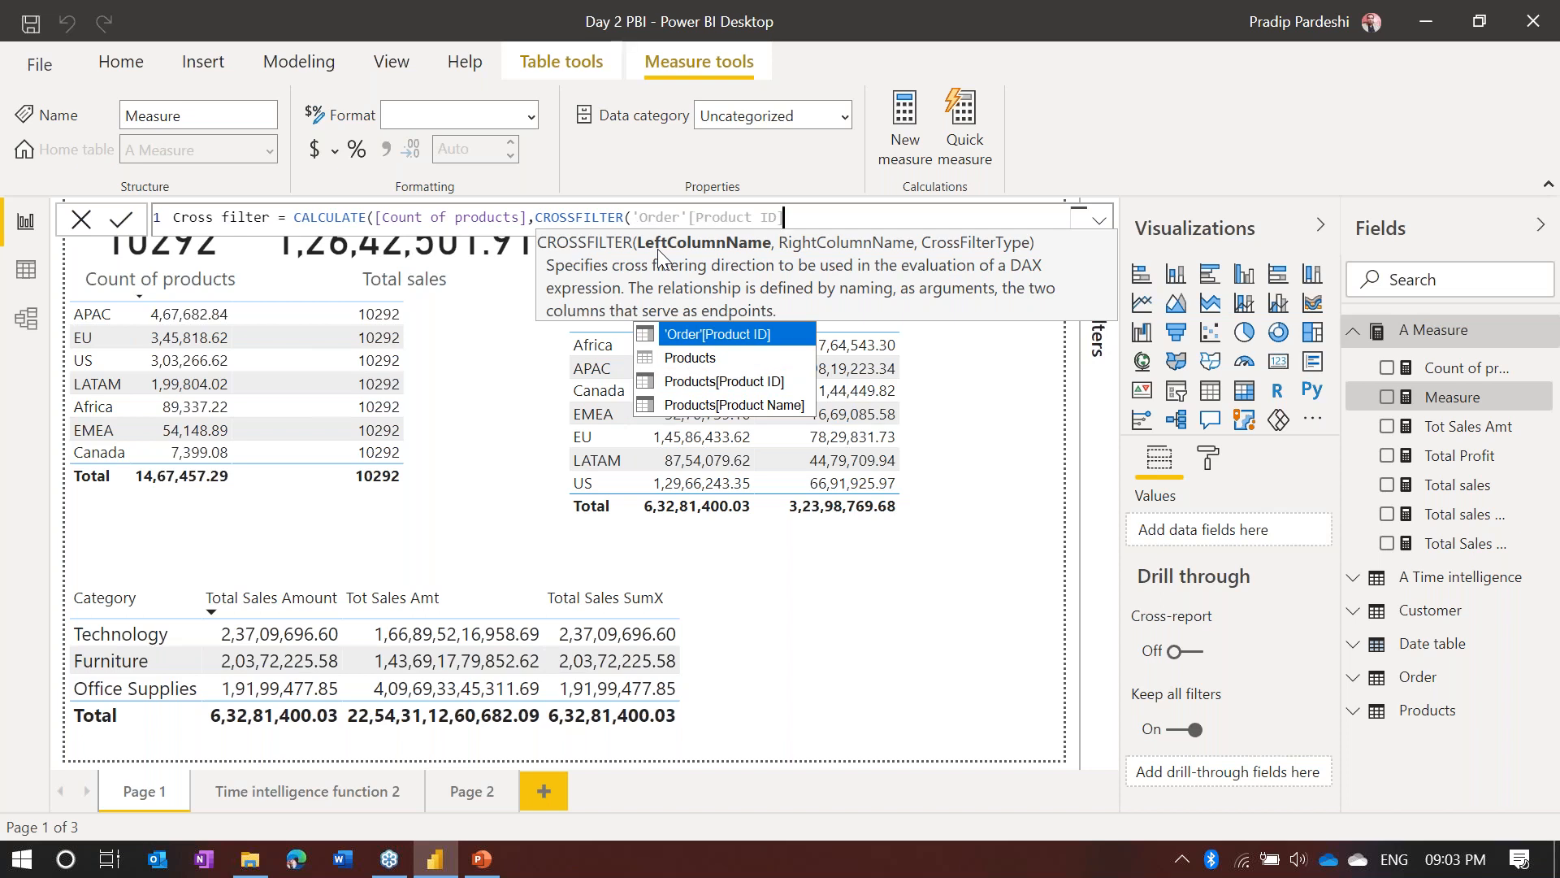
pyautogui.write(',')
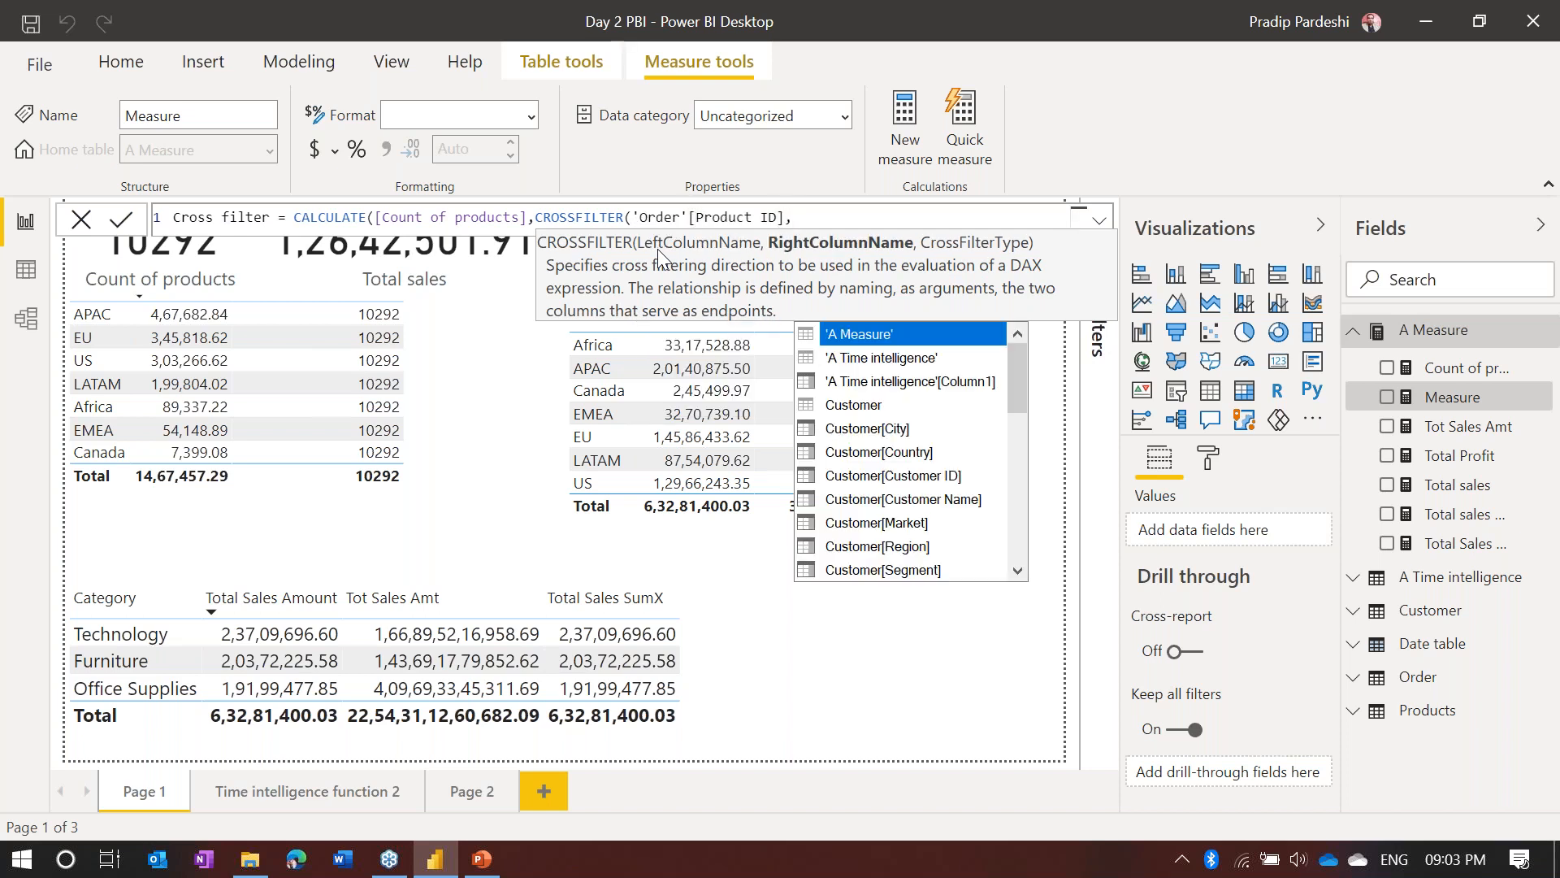
pyautogui.write('produ')
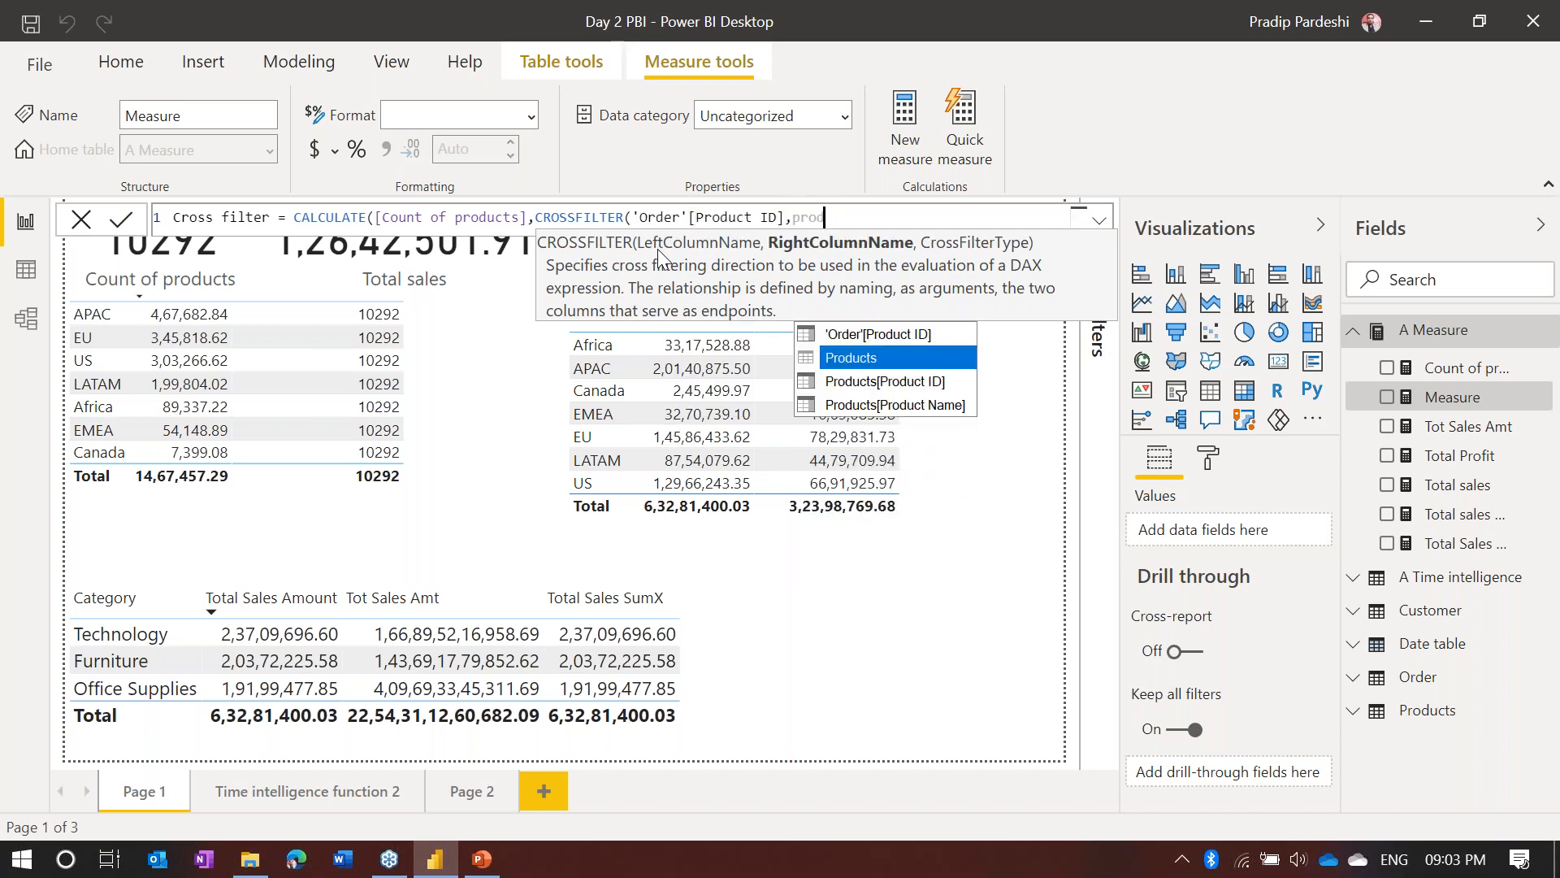
pyautogui.press('Down')
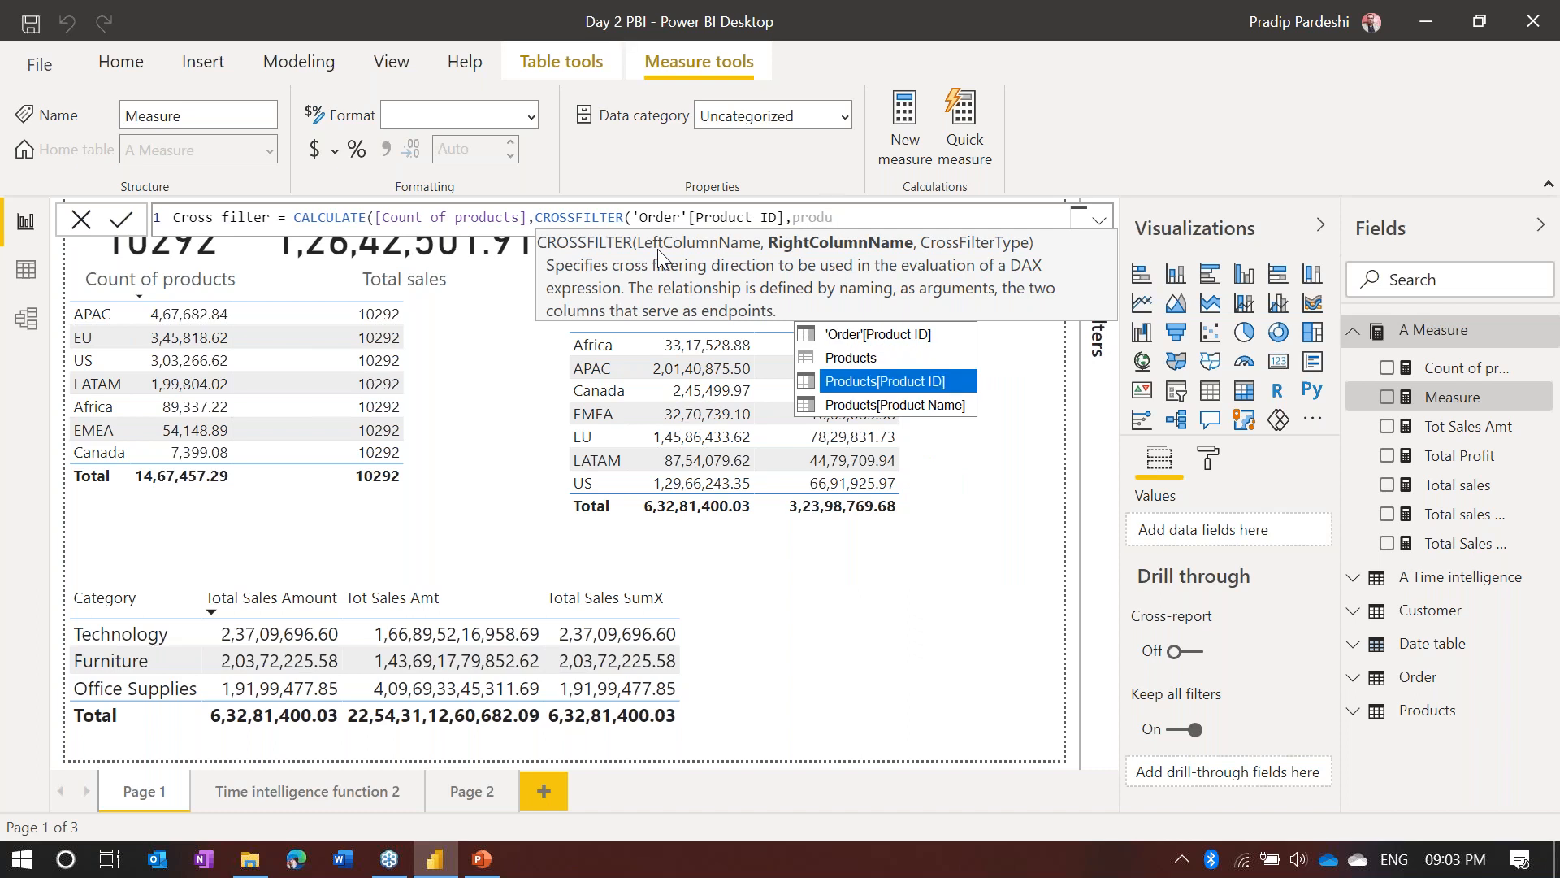
pyautogui.press('Tab')
pyautogui.write(',')
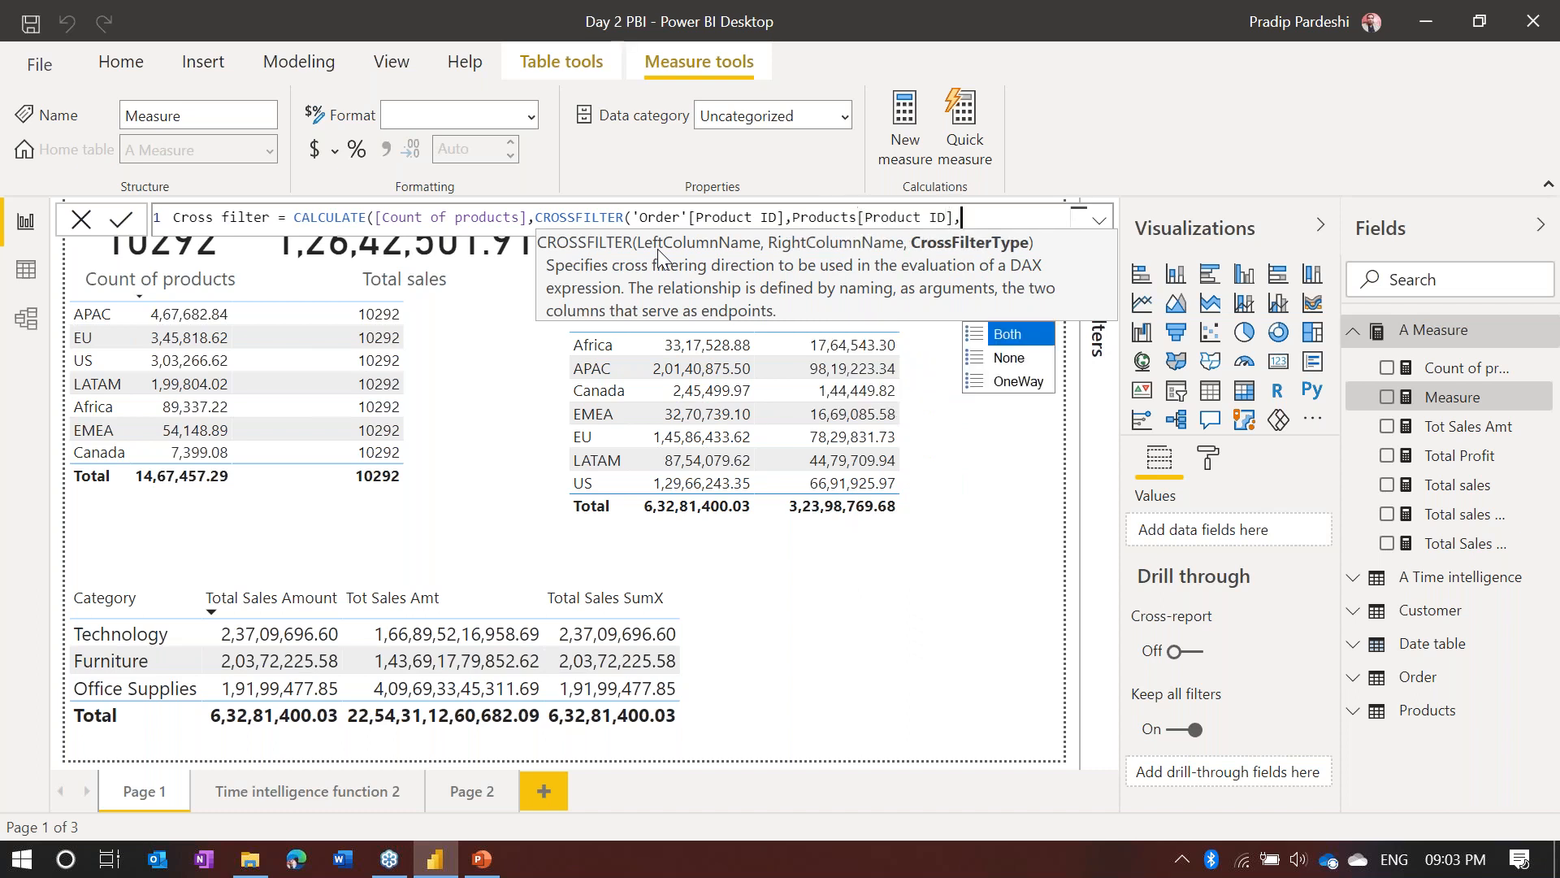
pyautogui.click(1027, 341)
pyautogui.write('))')
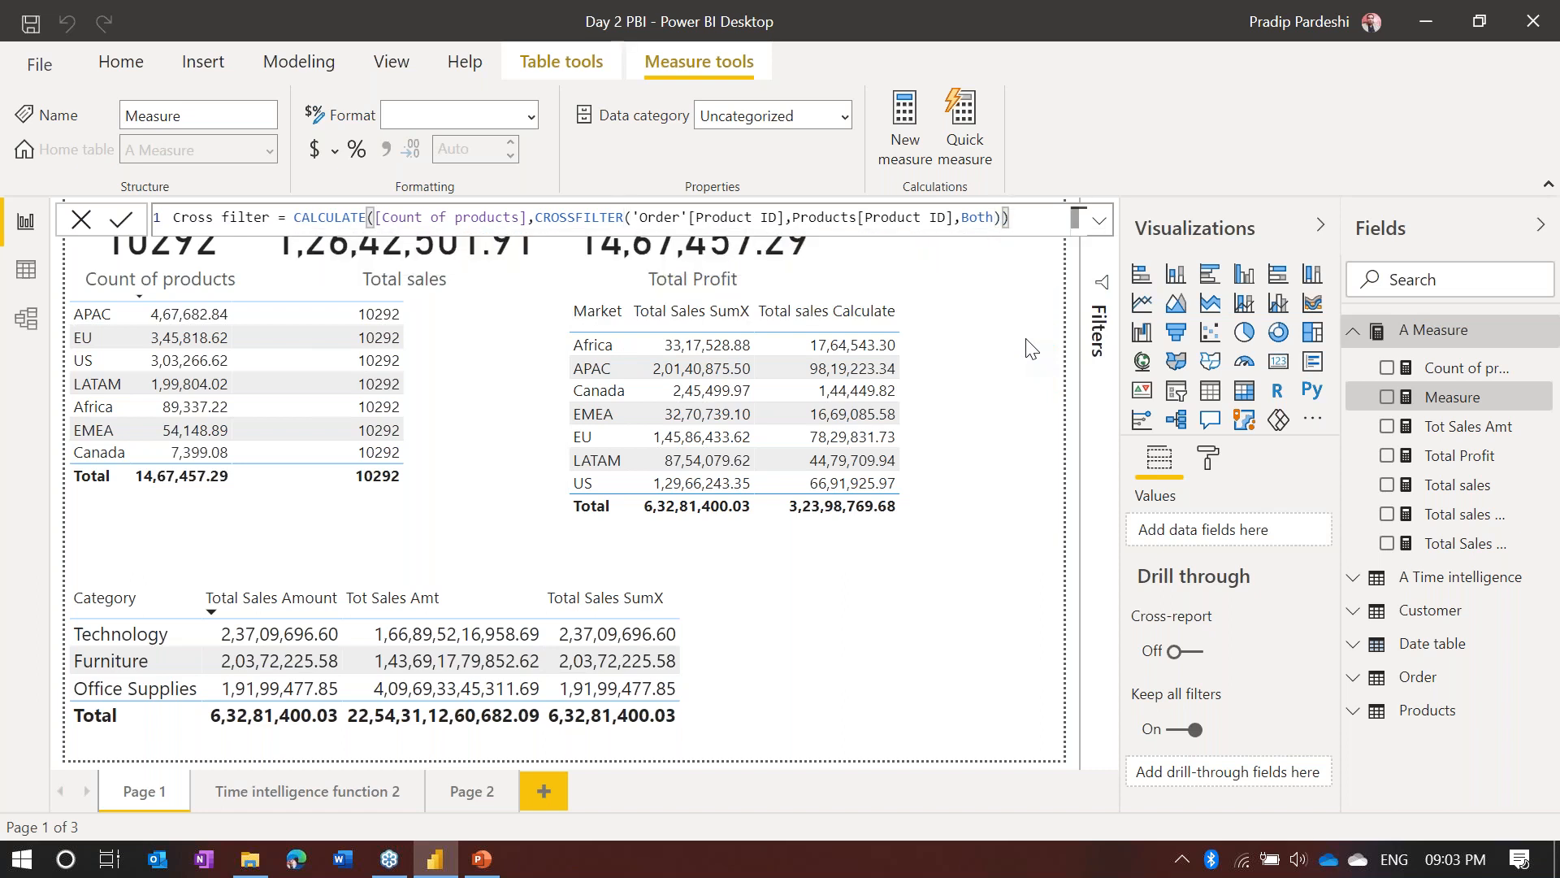
pyautogui.press('Return')
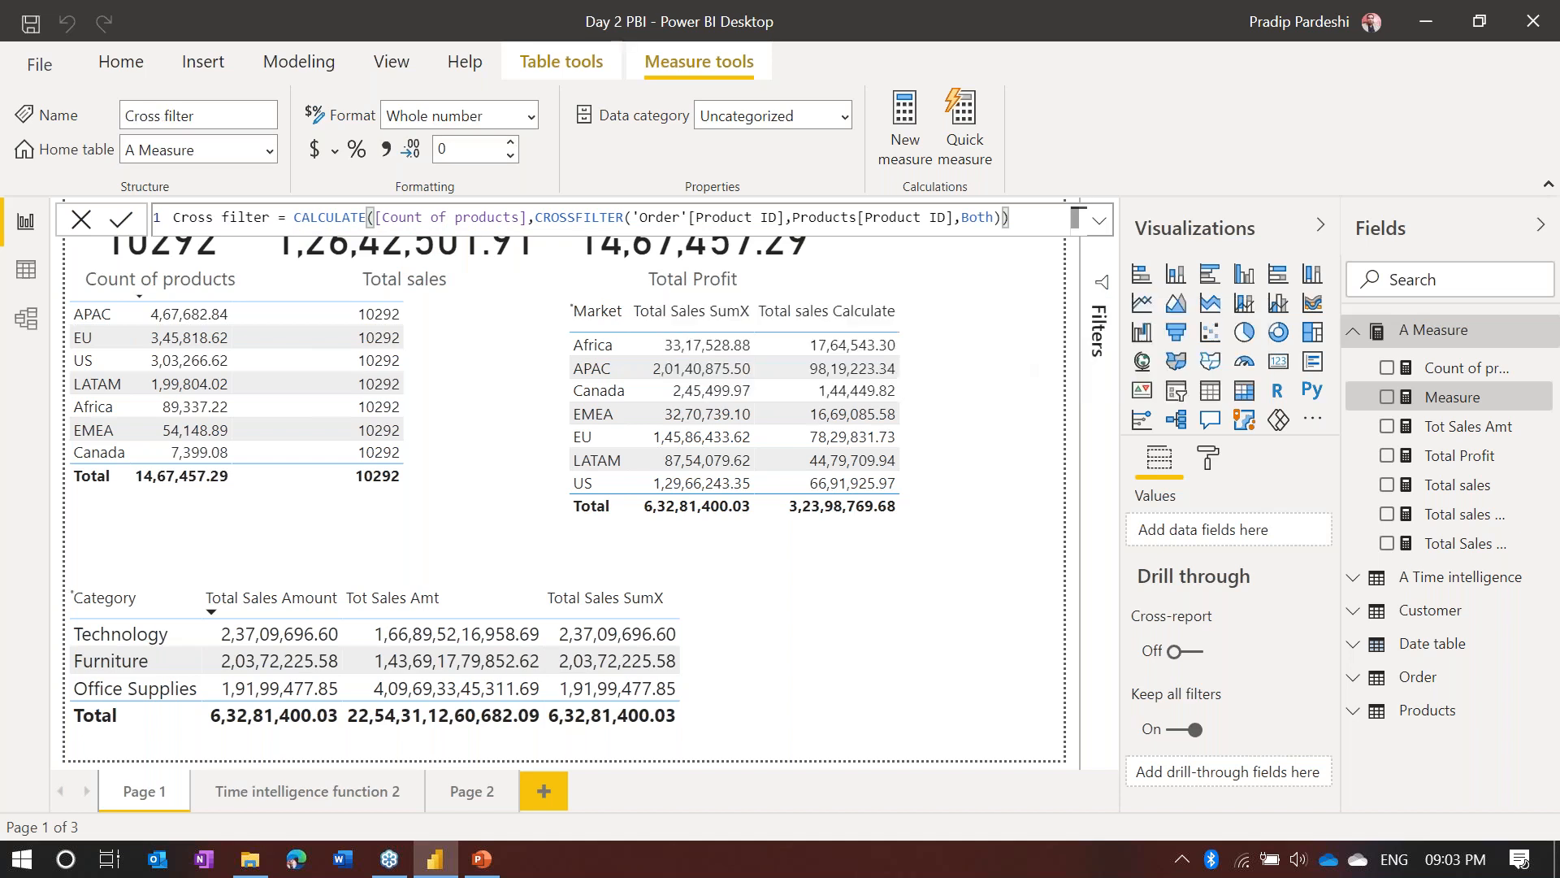
# Step: Add the Cross filter measure to the market table visual and widen the table to show its column
pyautogui.moveTo(1472, 398); pyautogui.dragTo(478, 382)
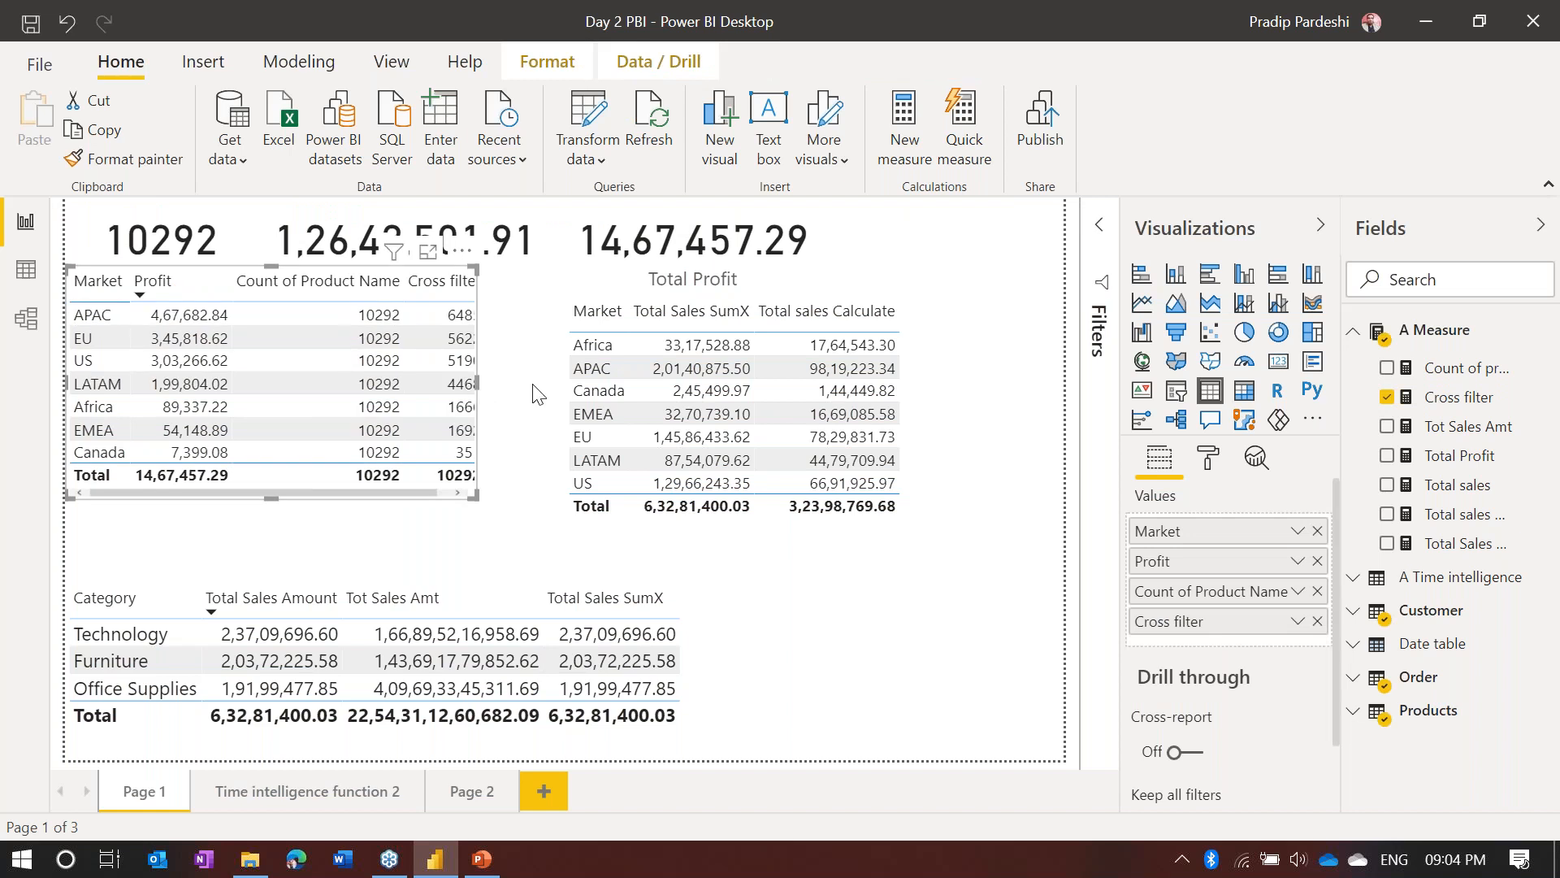
pyautogui.moveTo(480, 388); pyautogui.dragTo(537, 390)
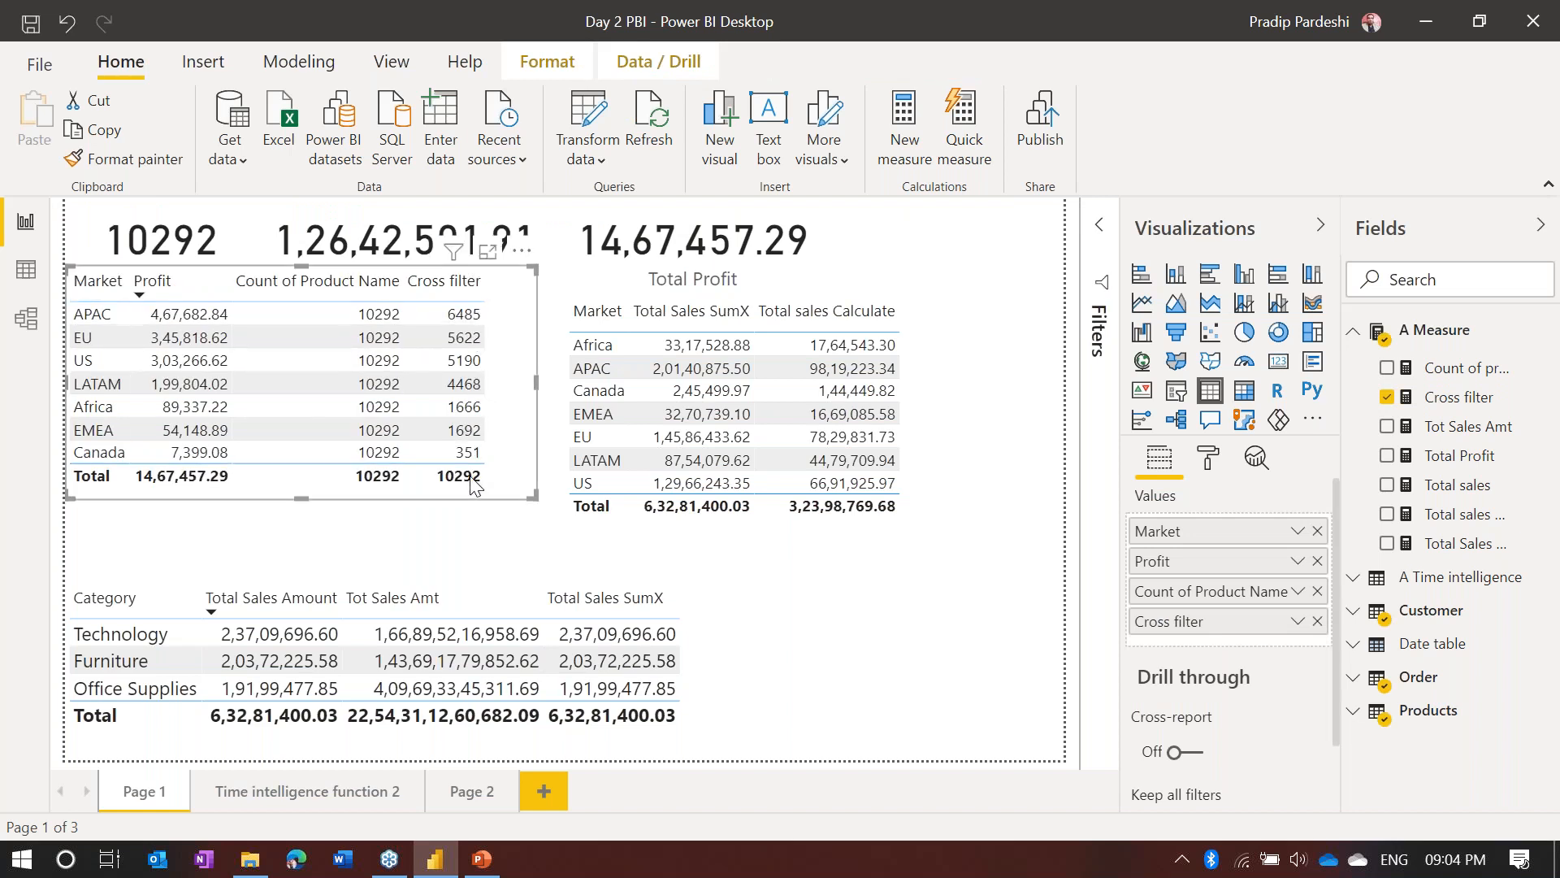
pyautogui.click(439, 291)
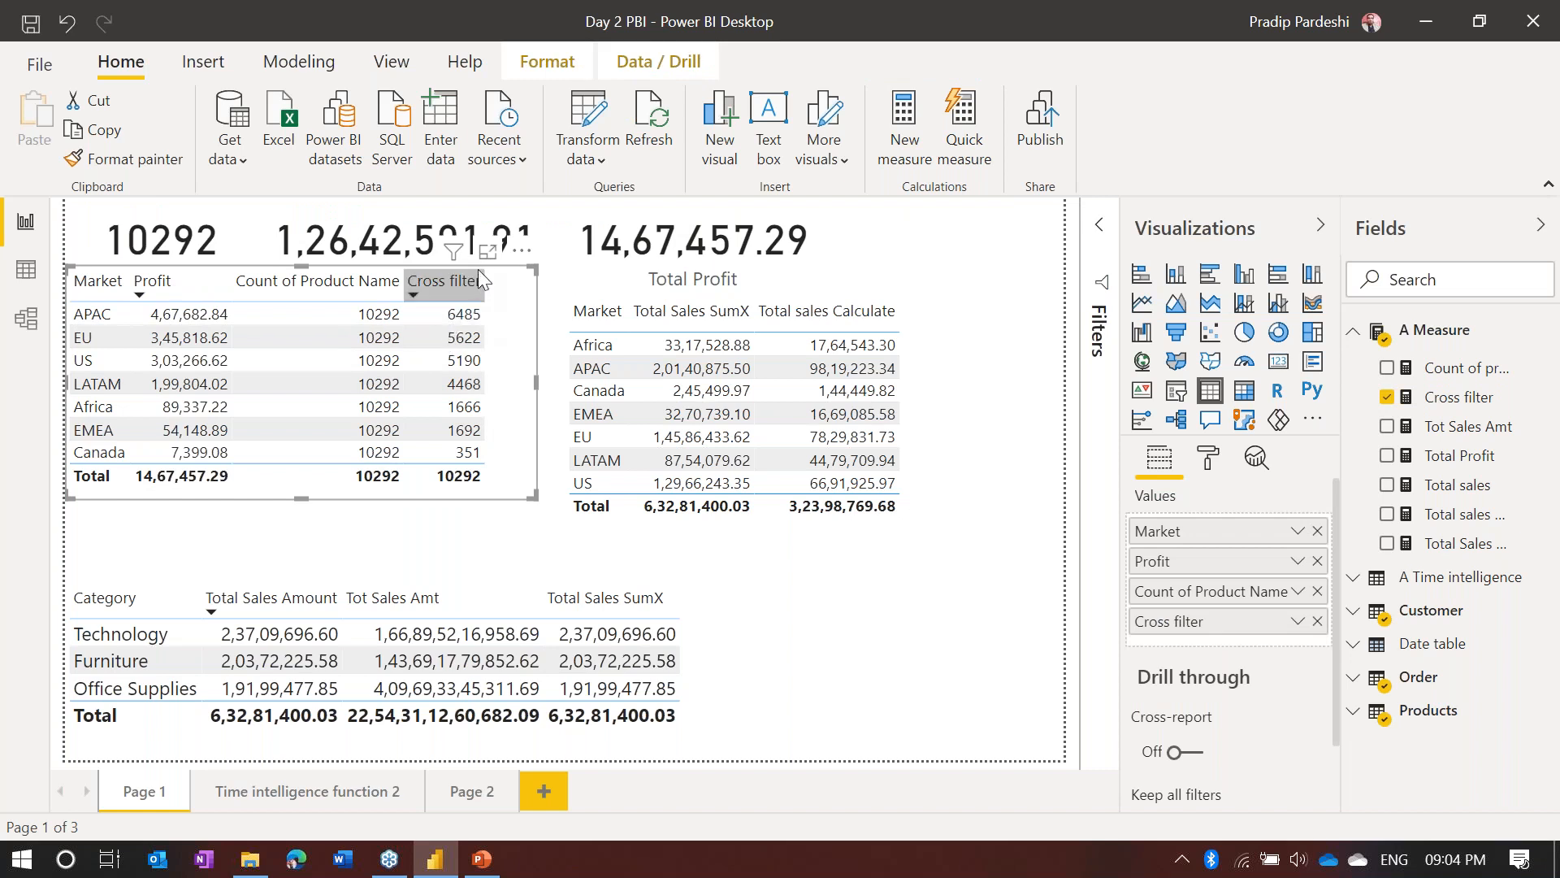
# Step: Highlight the Cross filter measure's formula and compare it with the table relationships in the model view
pyautogui.click(1471, 398)
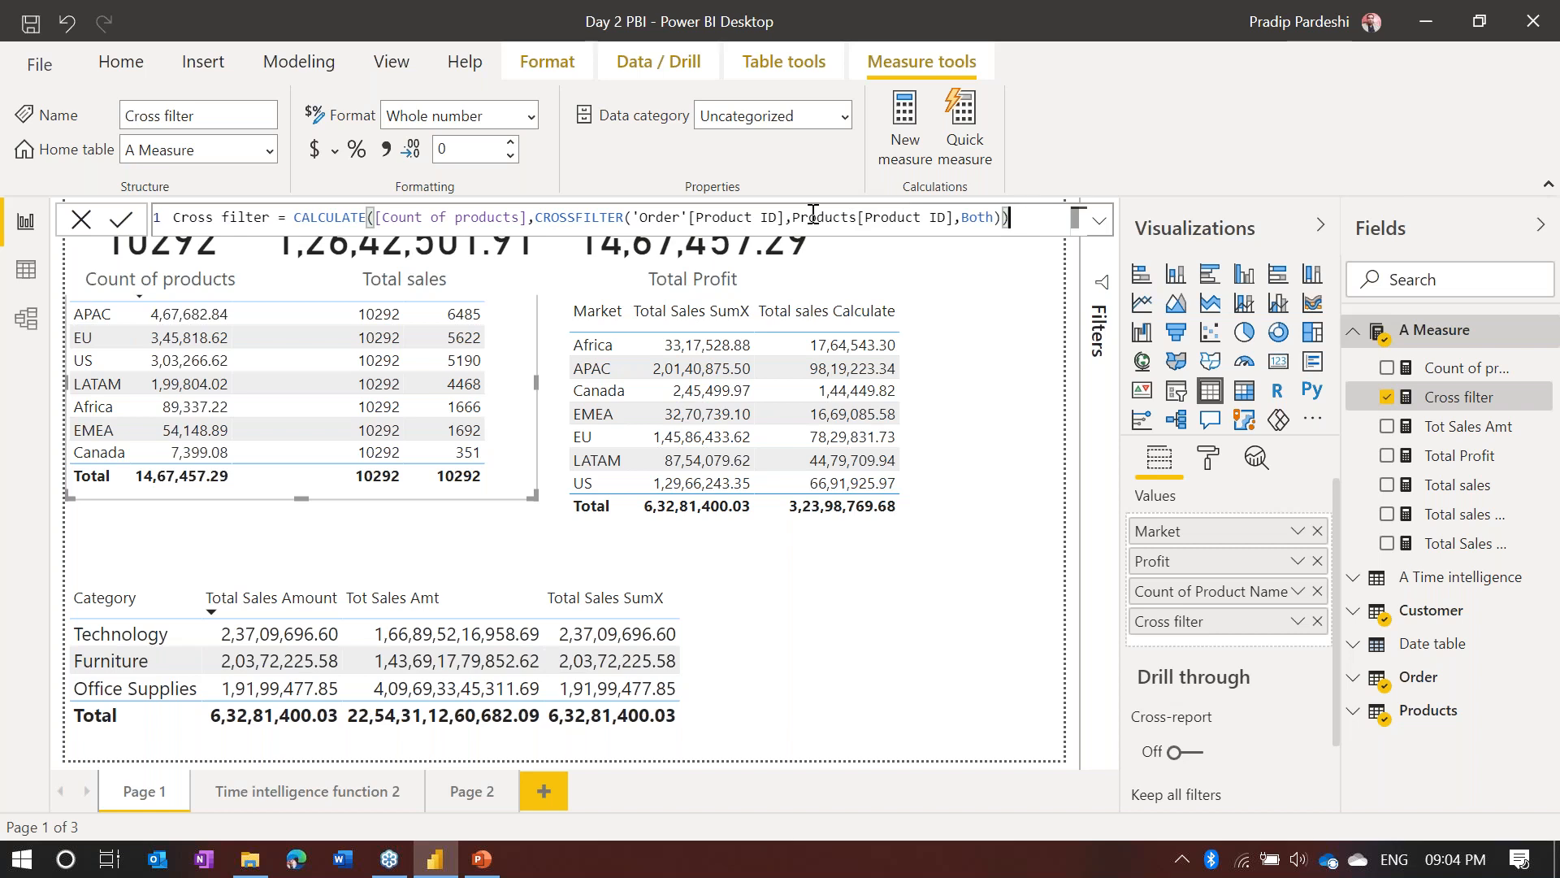
pyautogui.moveTo(1010, 217); pyautogui.dragTo(173, 217)
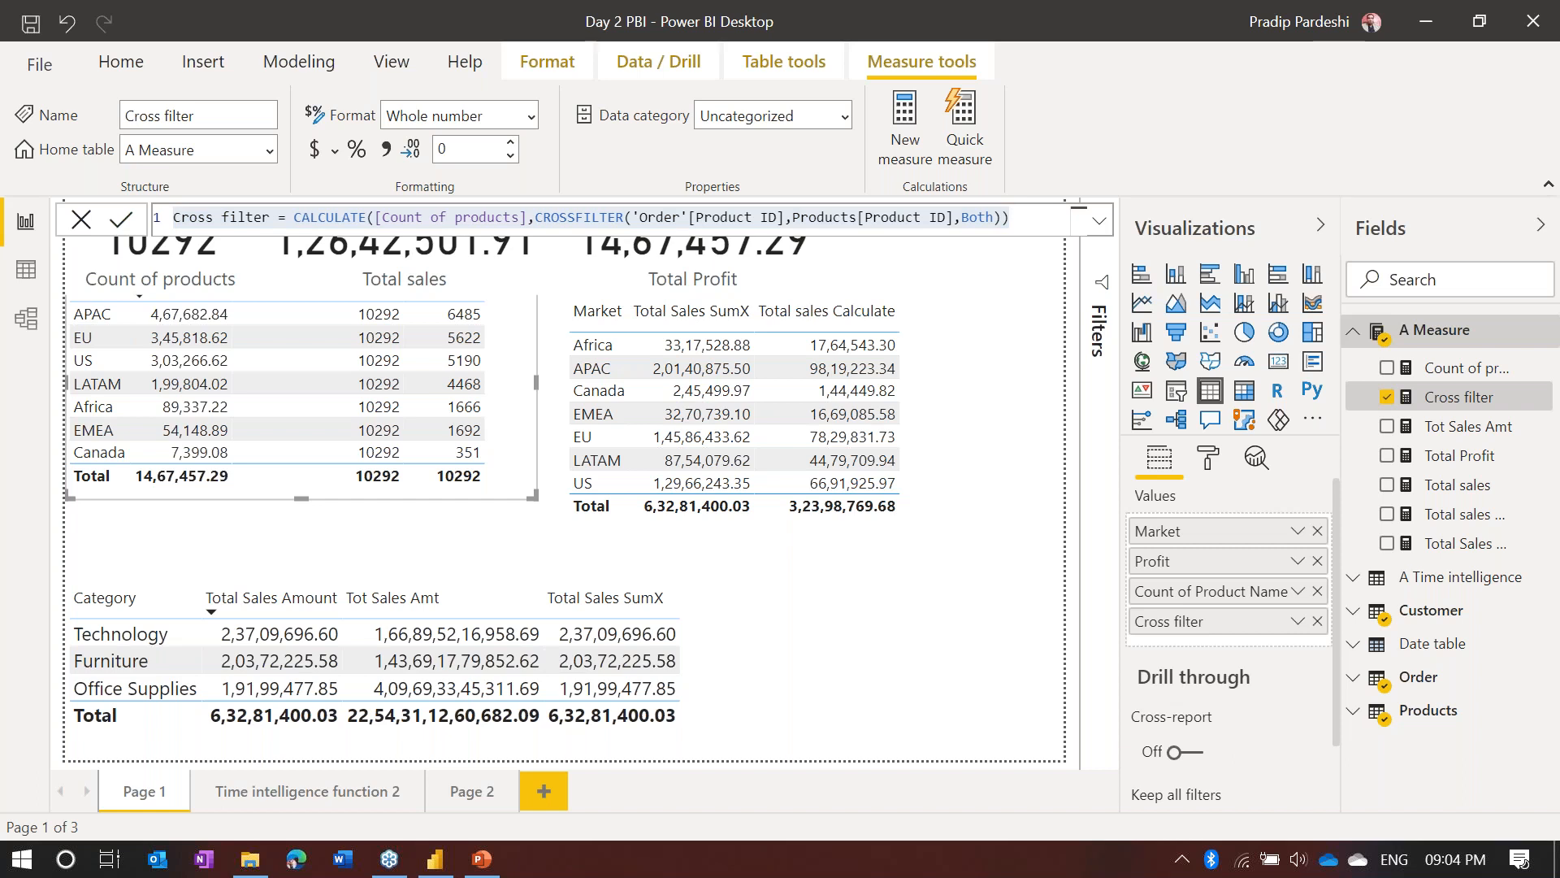
pyautogui.click(26, 325)
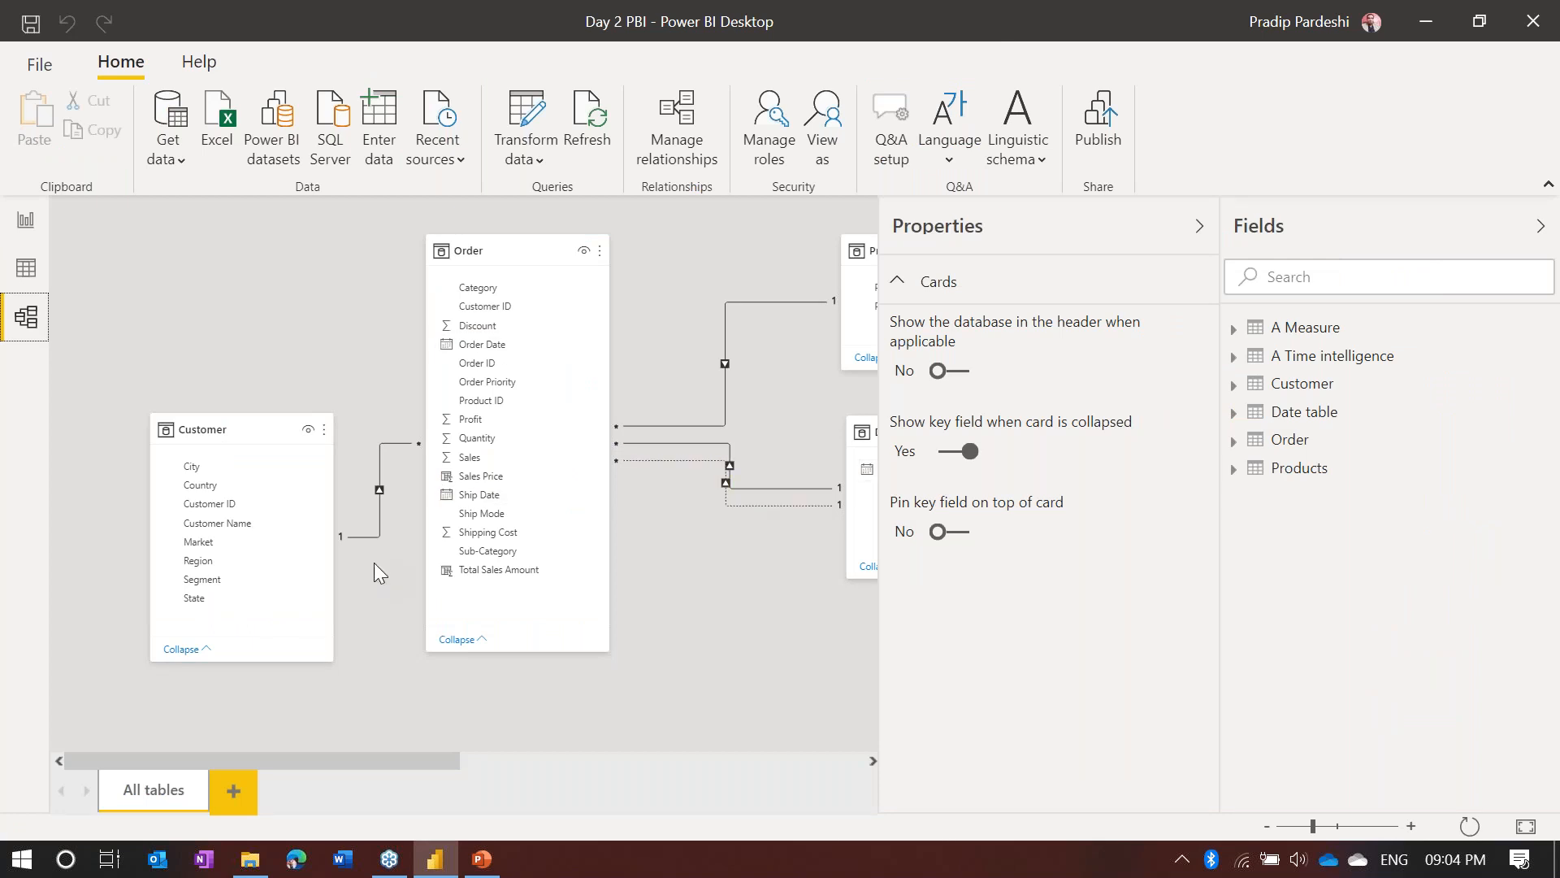
pyautogui.click(25, 219)
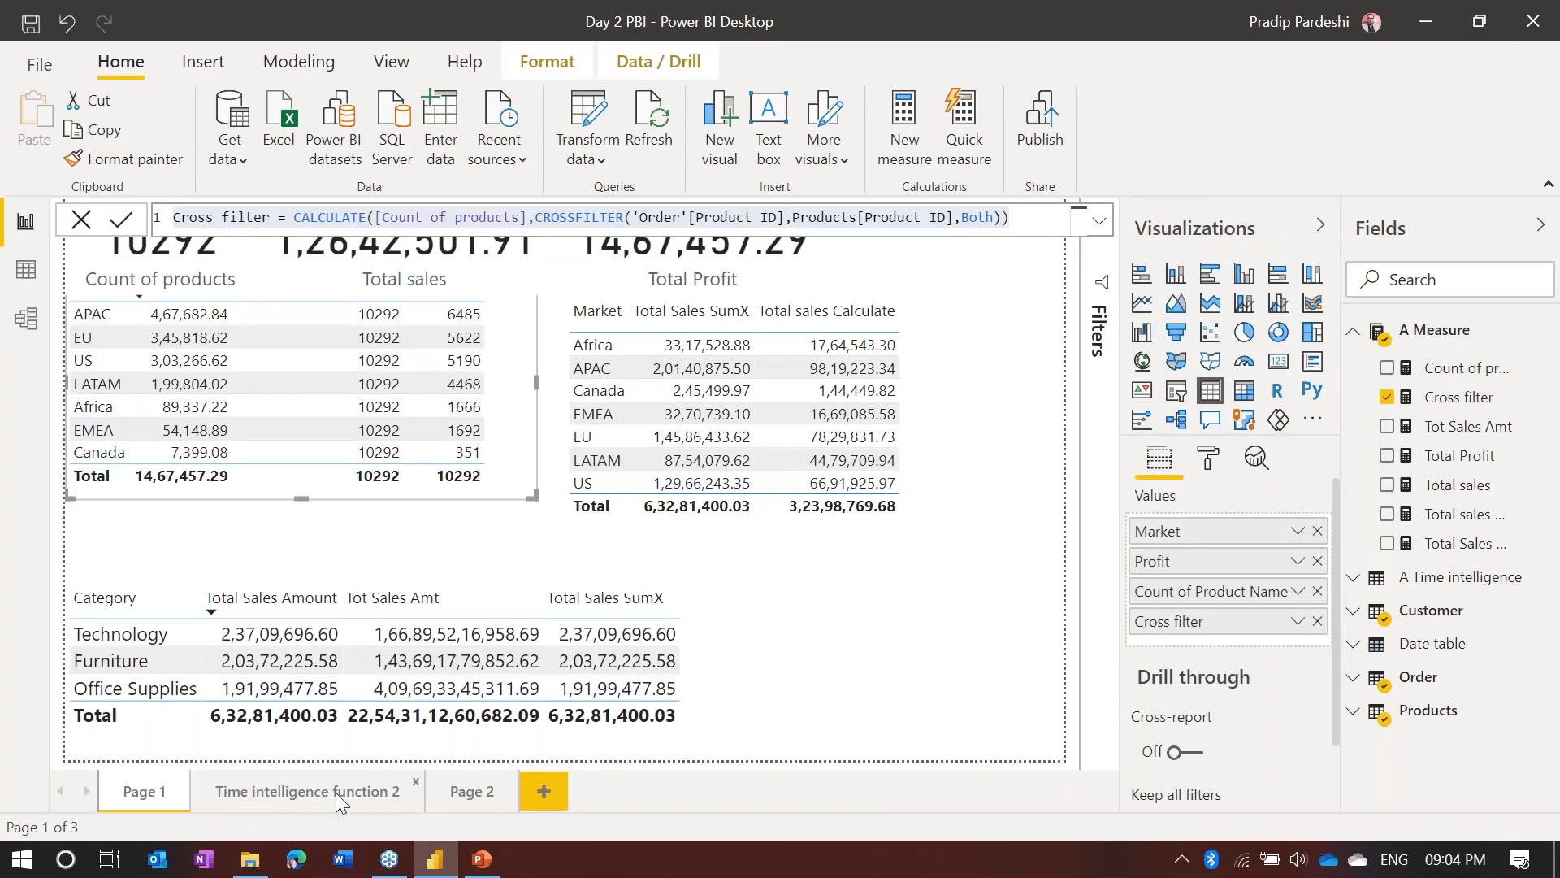
# Step: On the Time intelligence function 2 page, start a new measure named profit ship date as CALCULATE over Total Profit
pyautogui.click(335, 792)
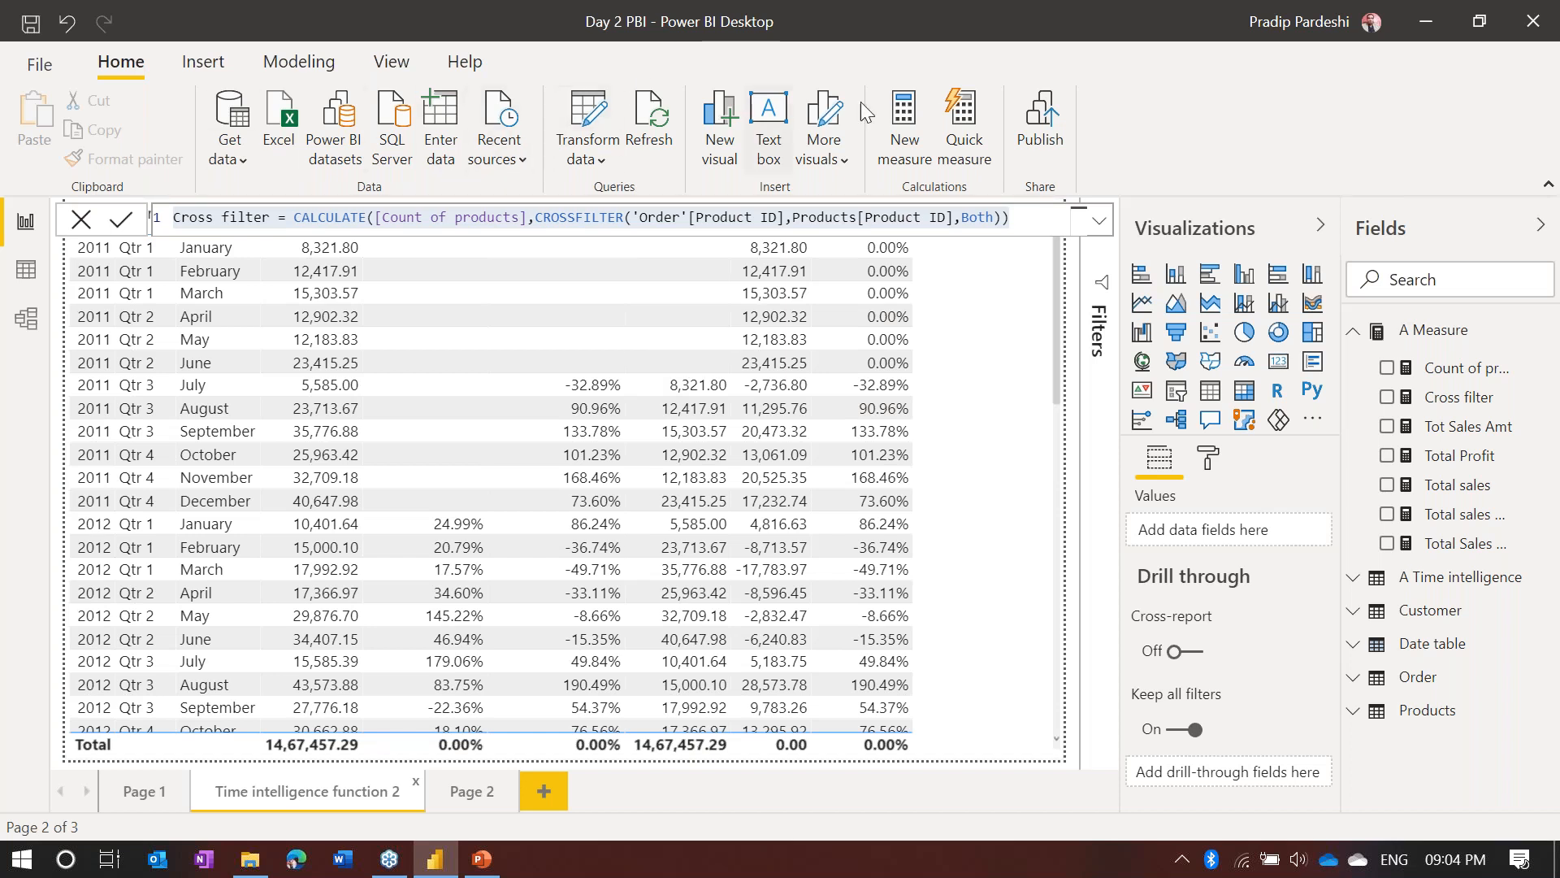
pyautogui.click(918, 126)
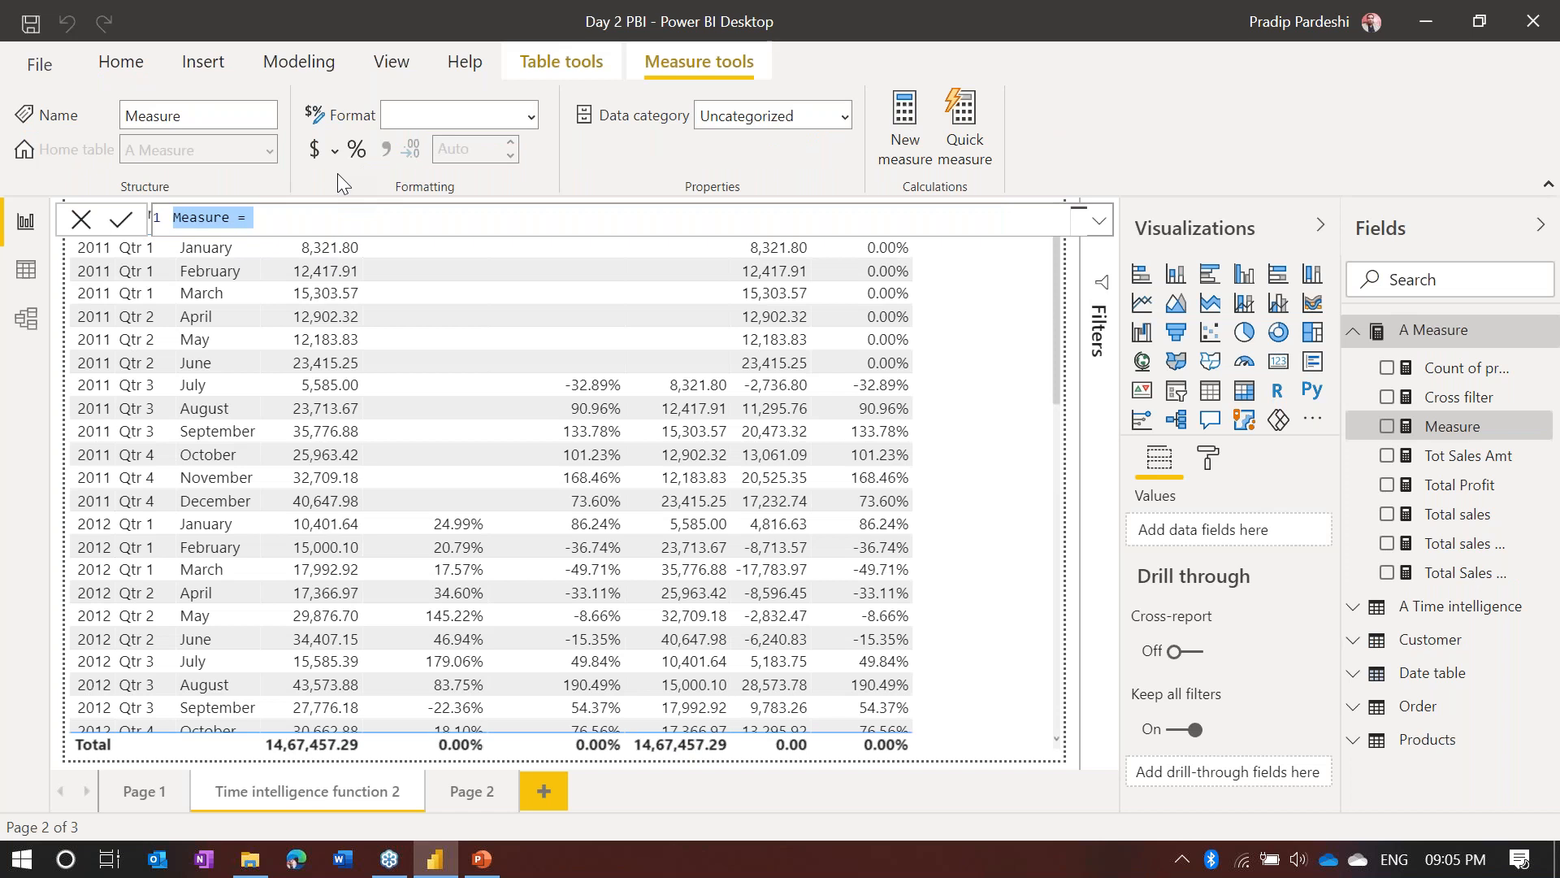
pyautogui.write('profi')
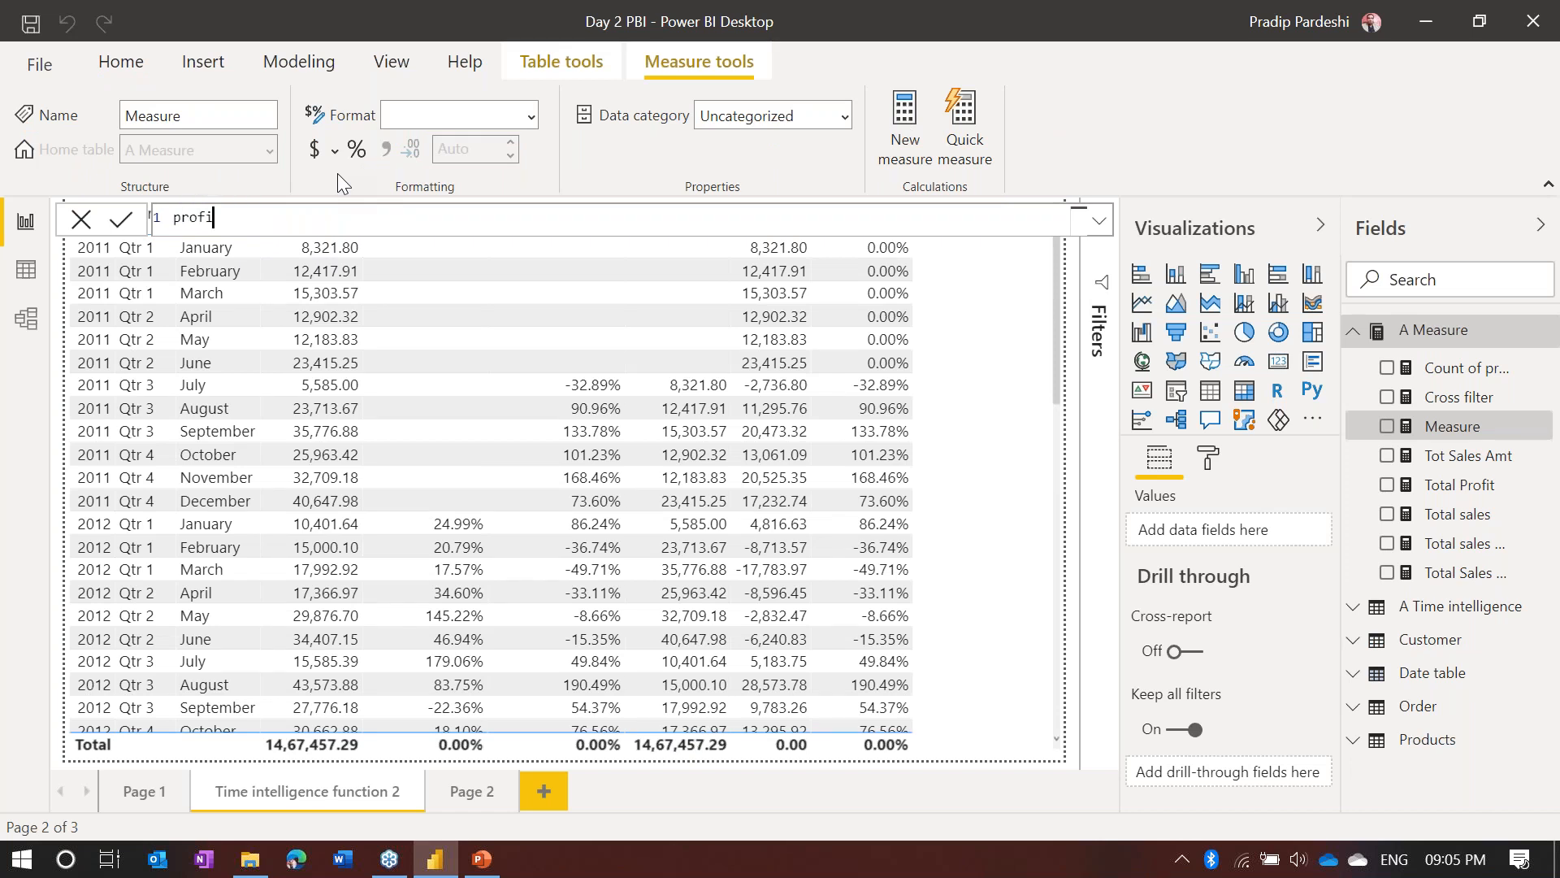
pyautogui.write('t ship date = CALCULATE(')
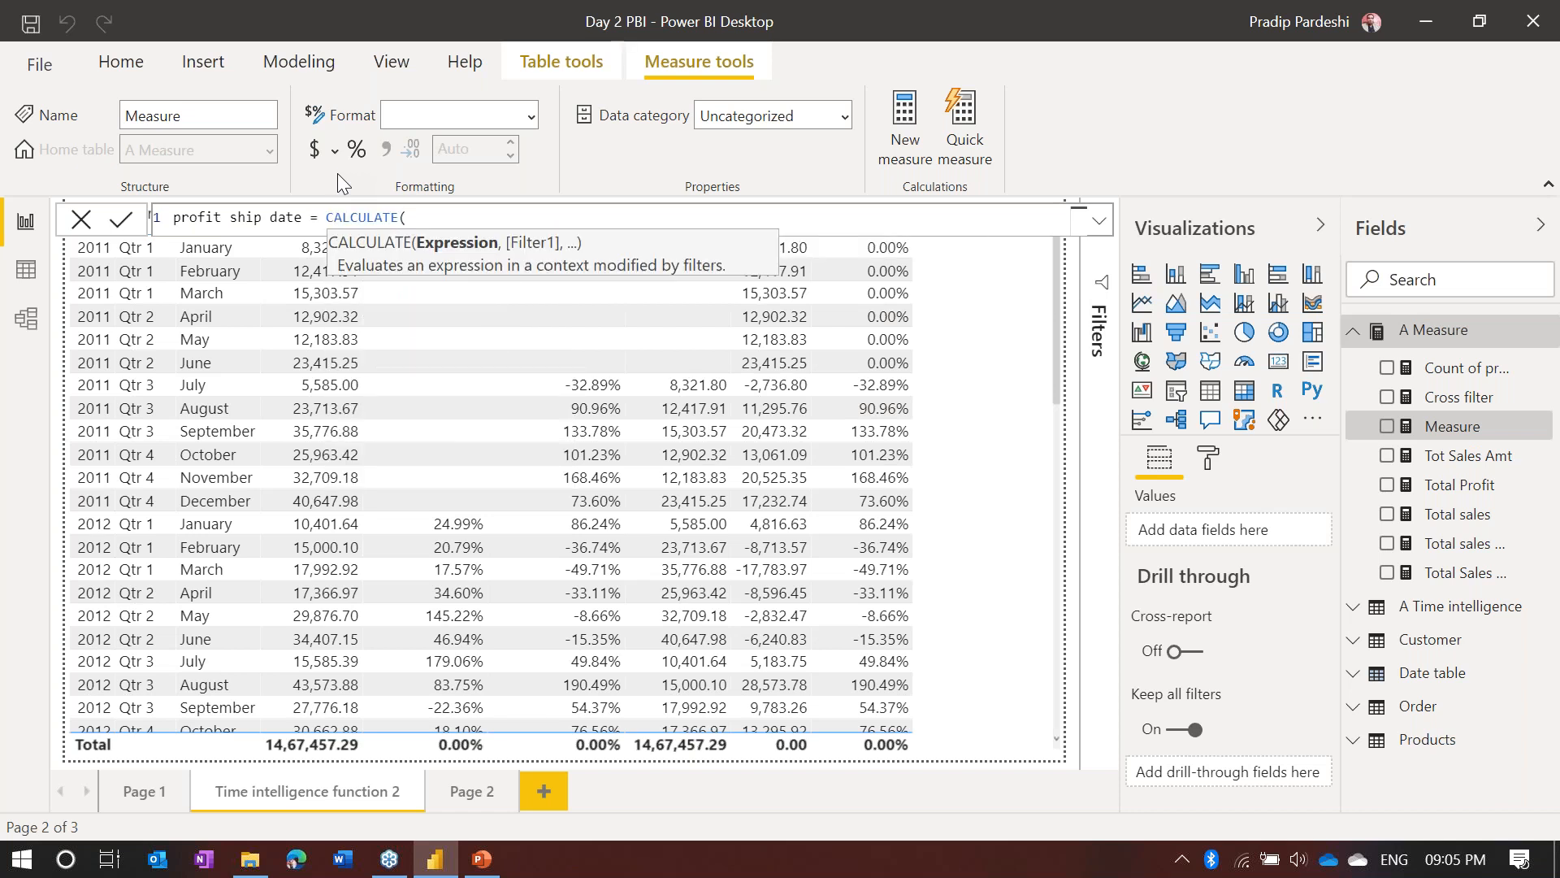
pyautogui.write('total')
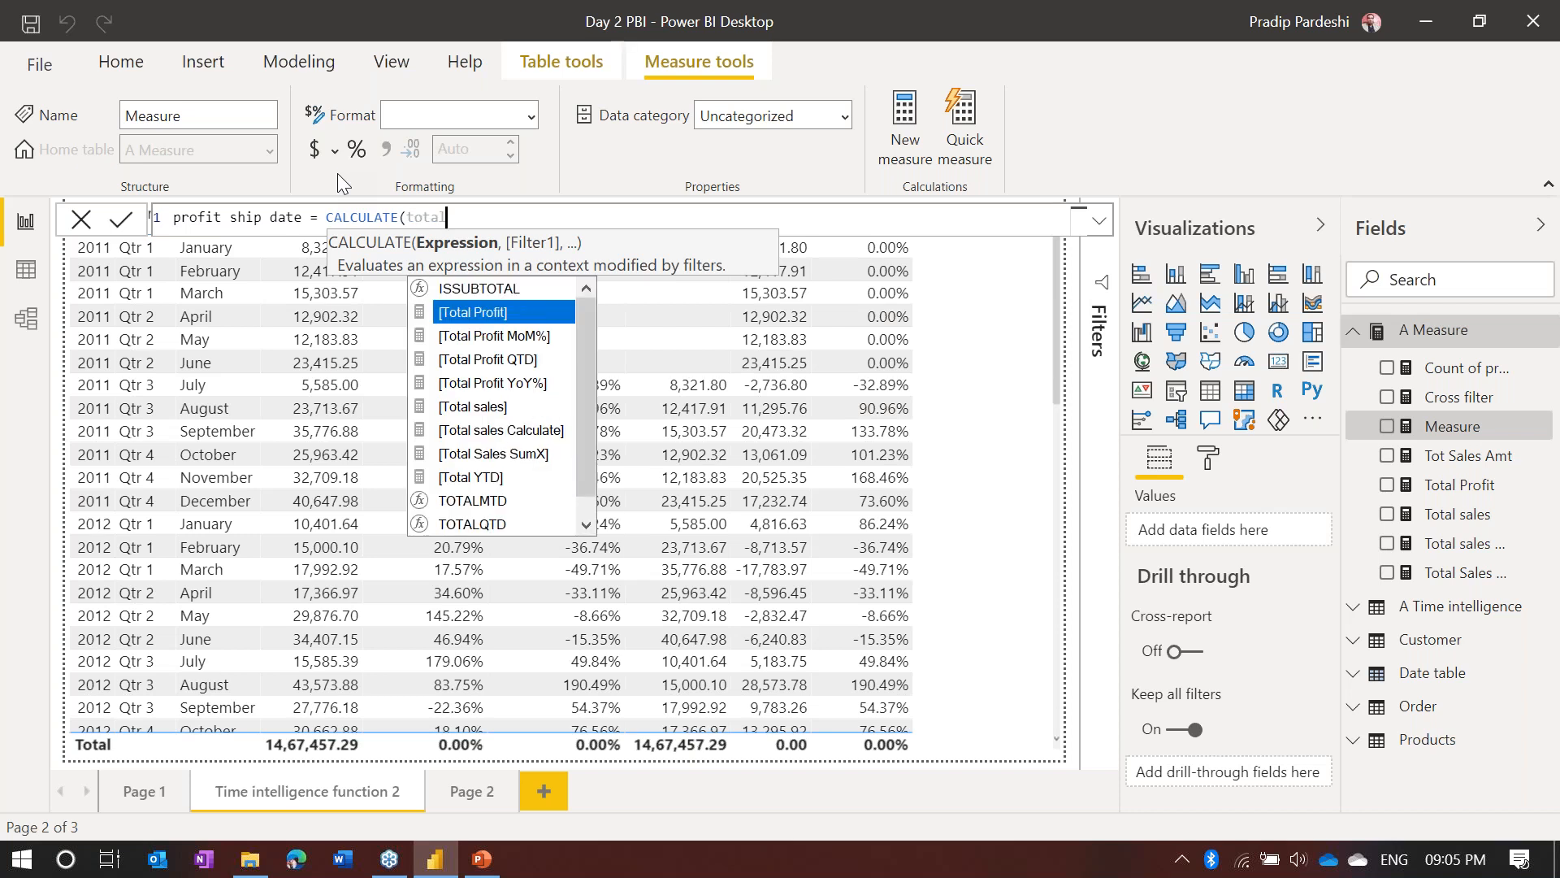
pyautogui.press('Tab')
pyautogui.write(',')
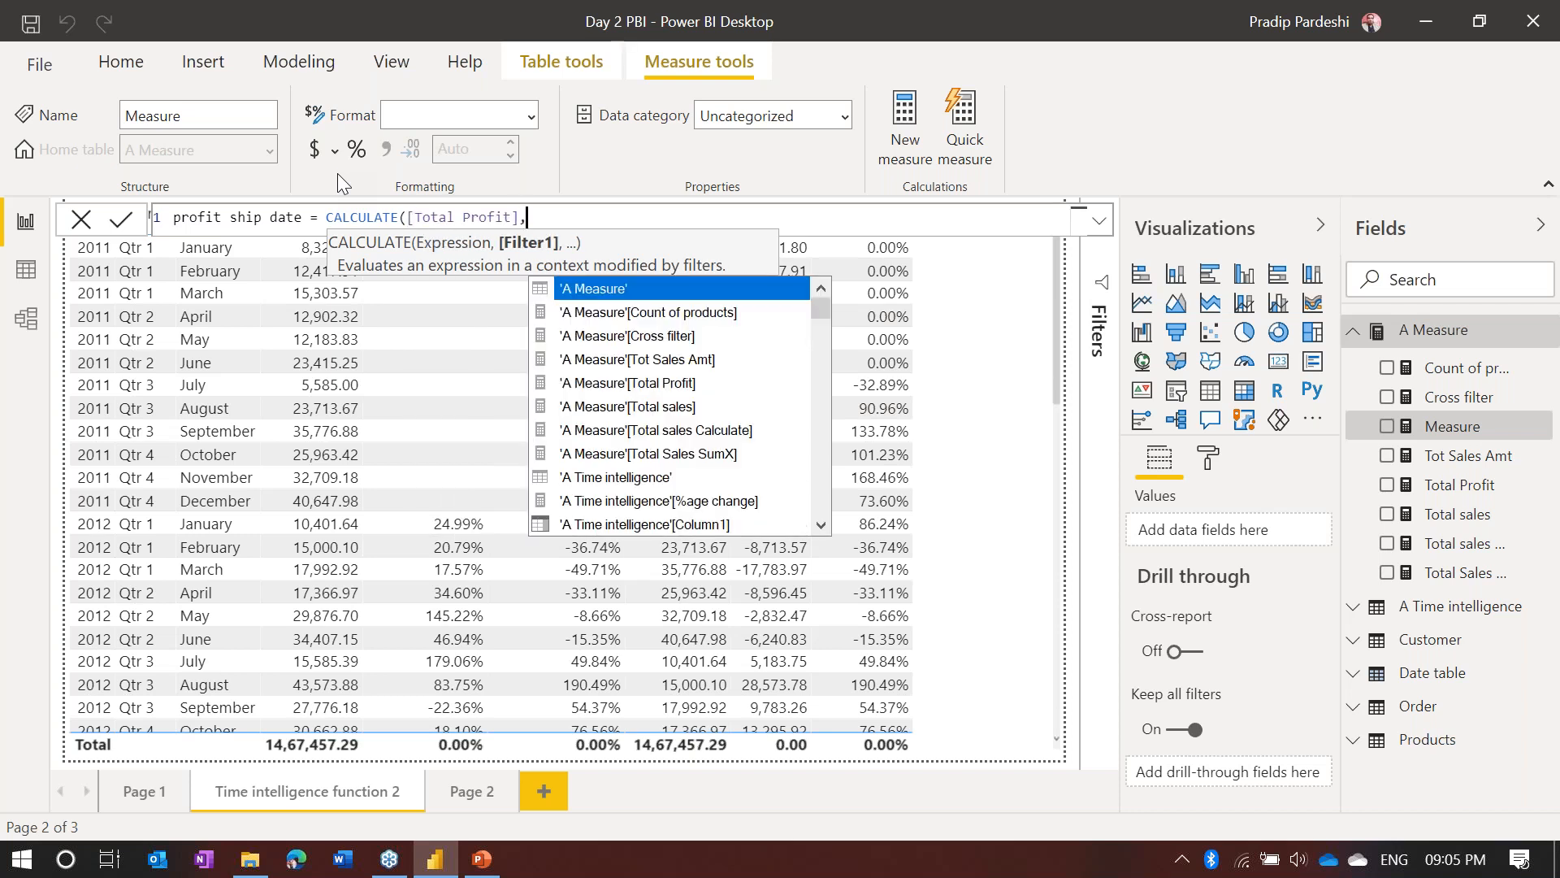
pyautogui.write('use')
# Step: Add USERELATIONSHIP between 'Order'[Ship Date] and 'Date table'[Date], close the parentheses and commit the measure
pyautogui.press('Tab')
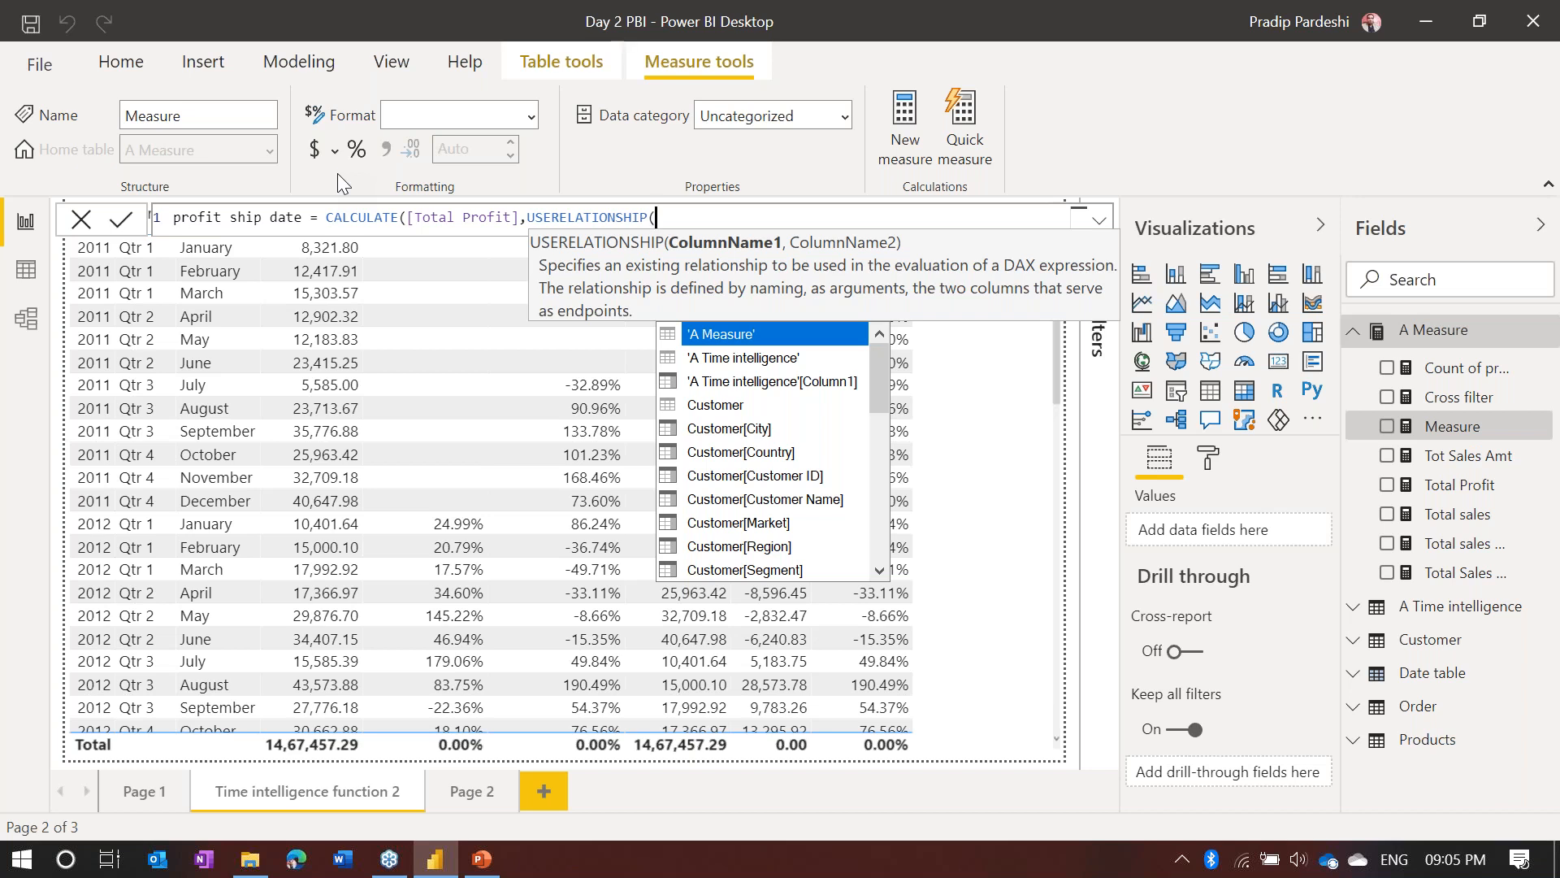
pyautogui.write('ship')
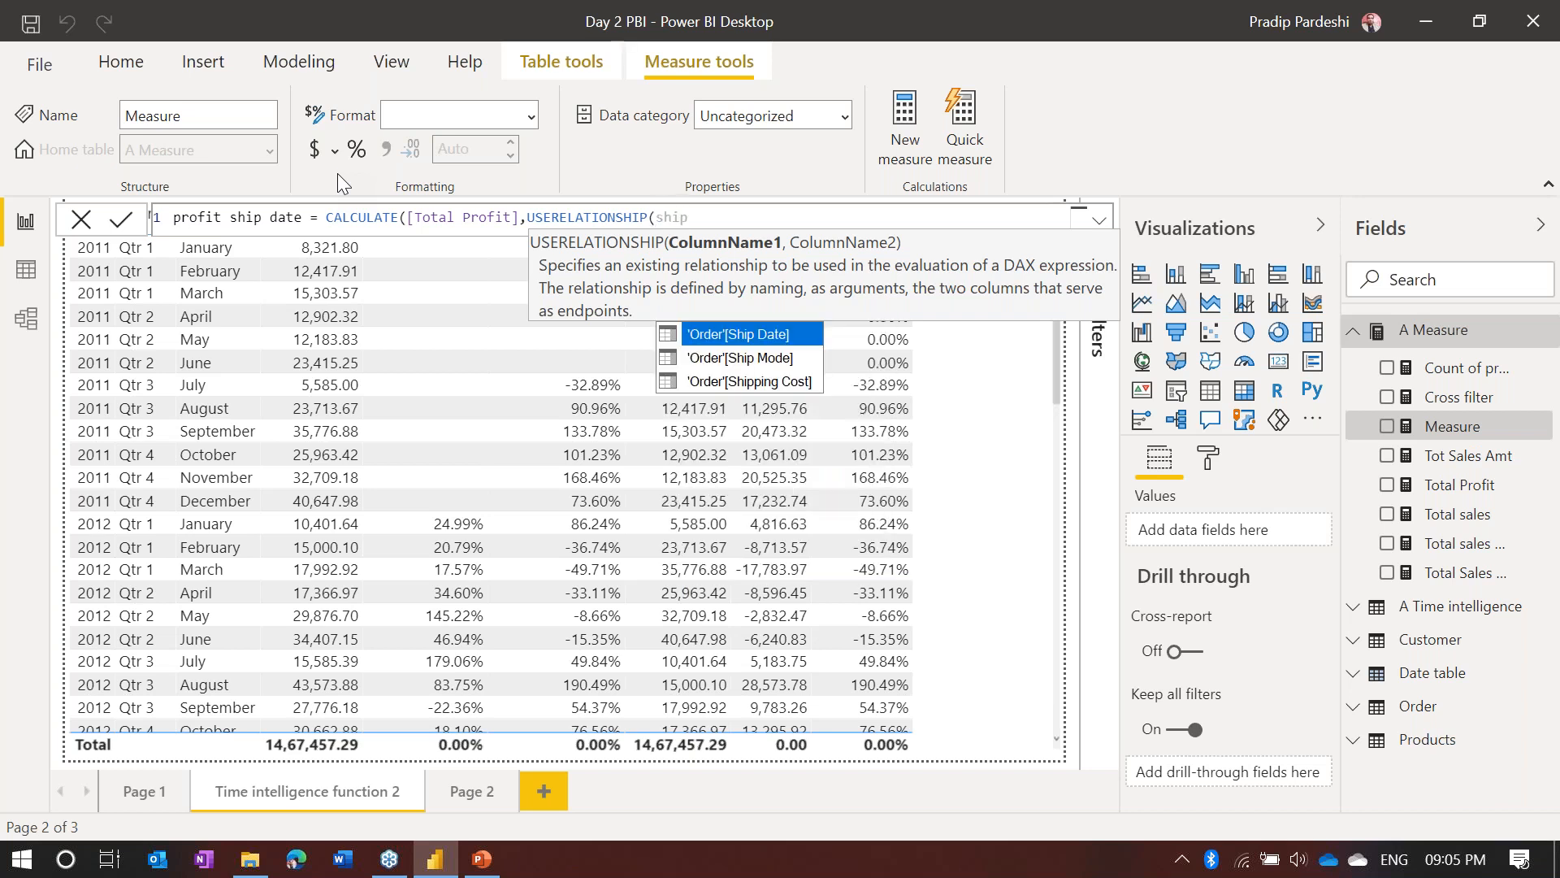
pyautogui.press('Tab')
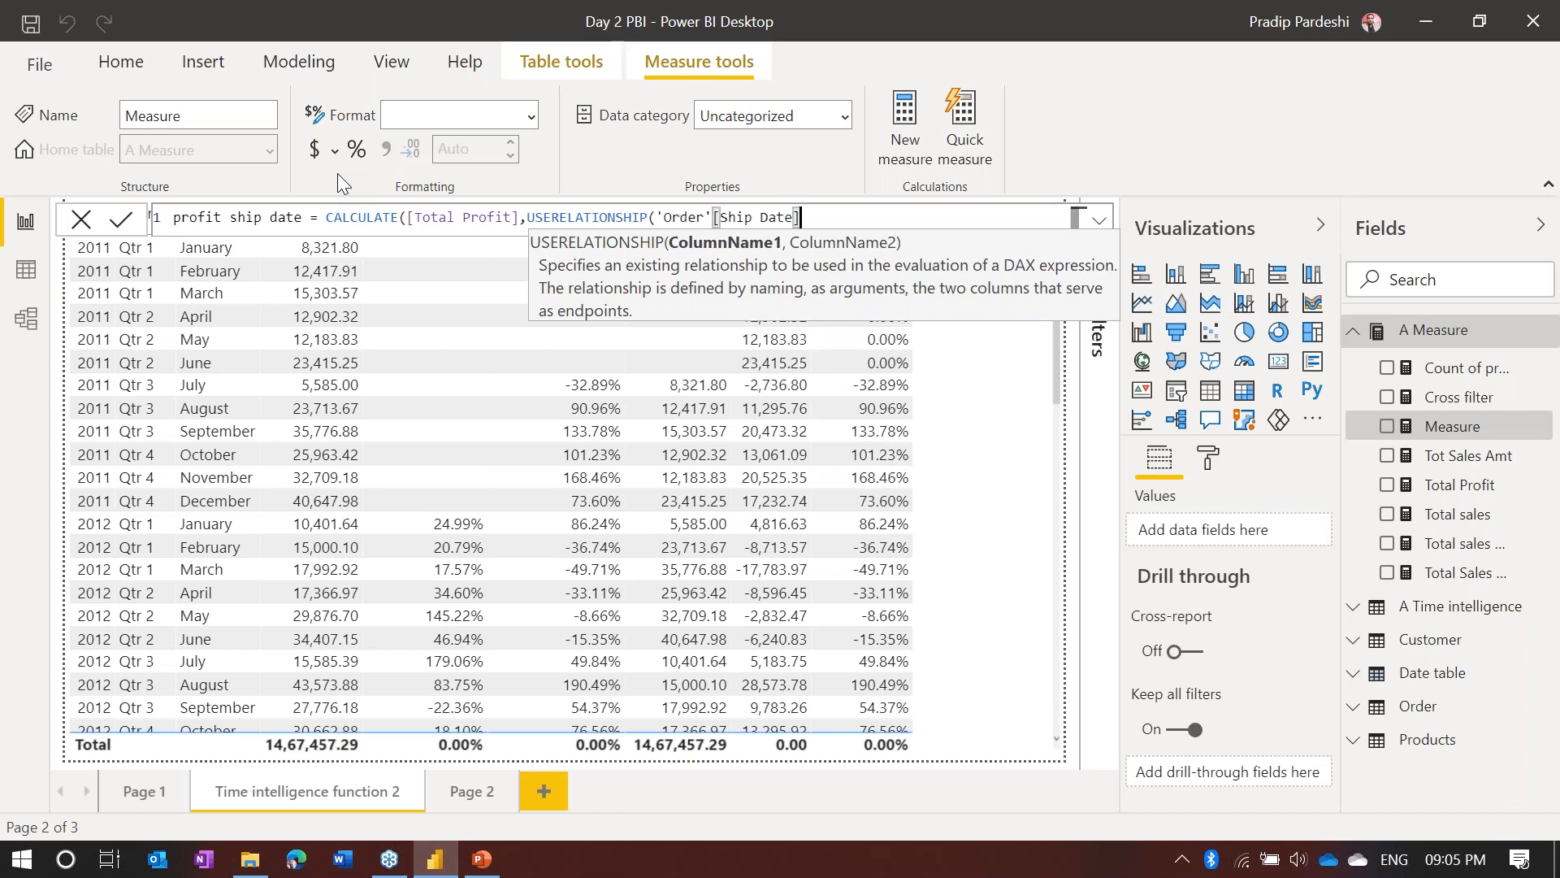
pyautogui.write(',')
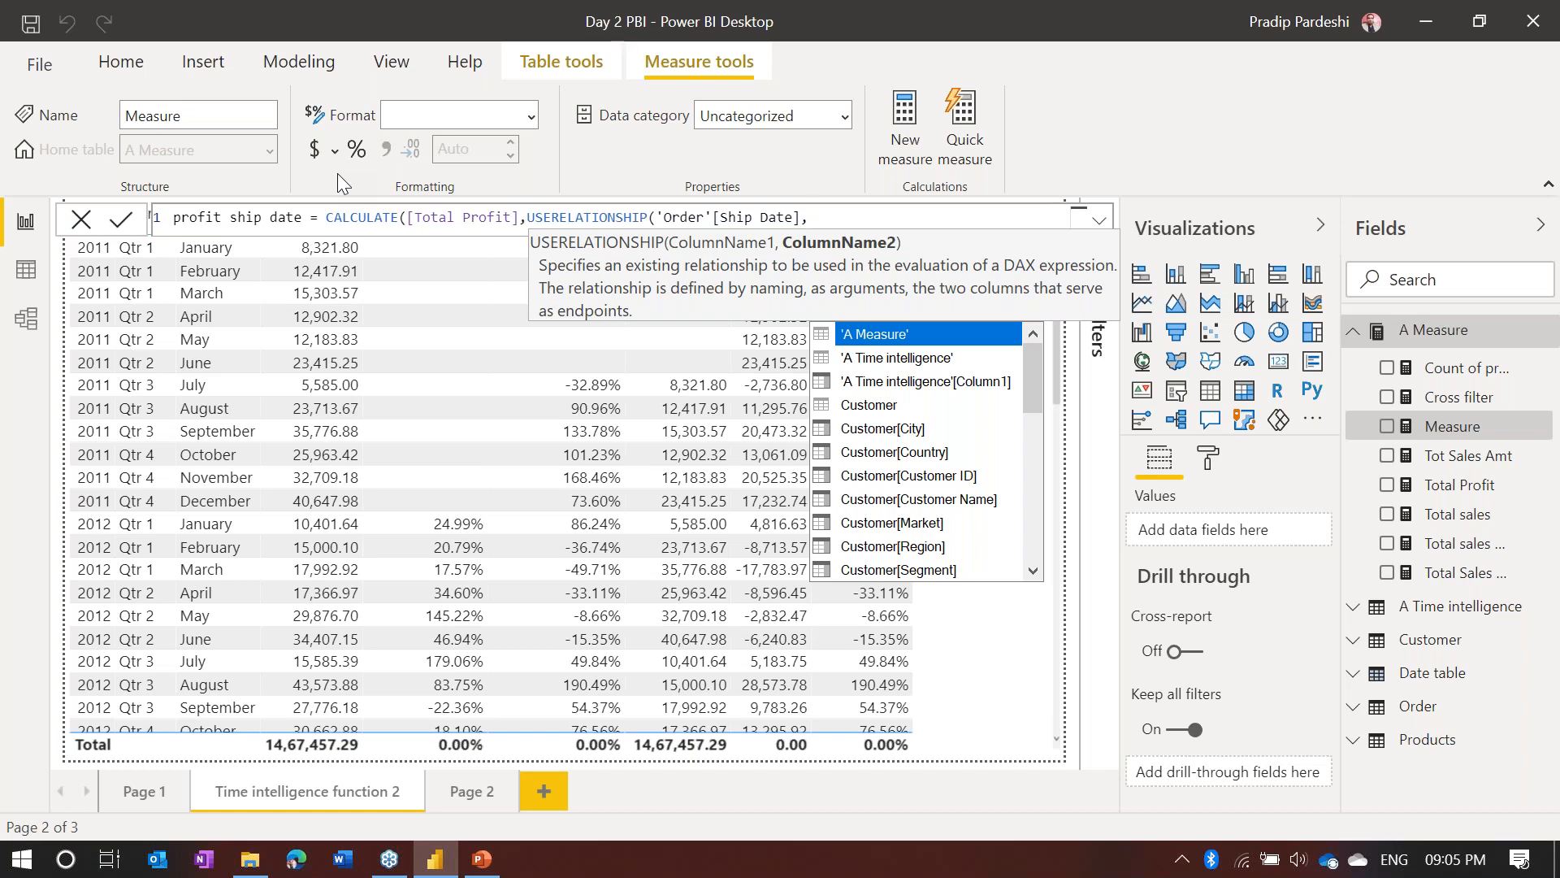
pyautogui.write('date')
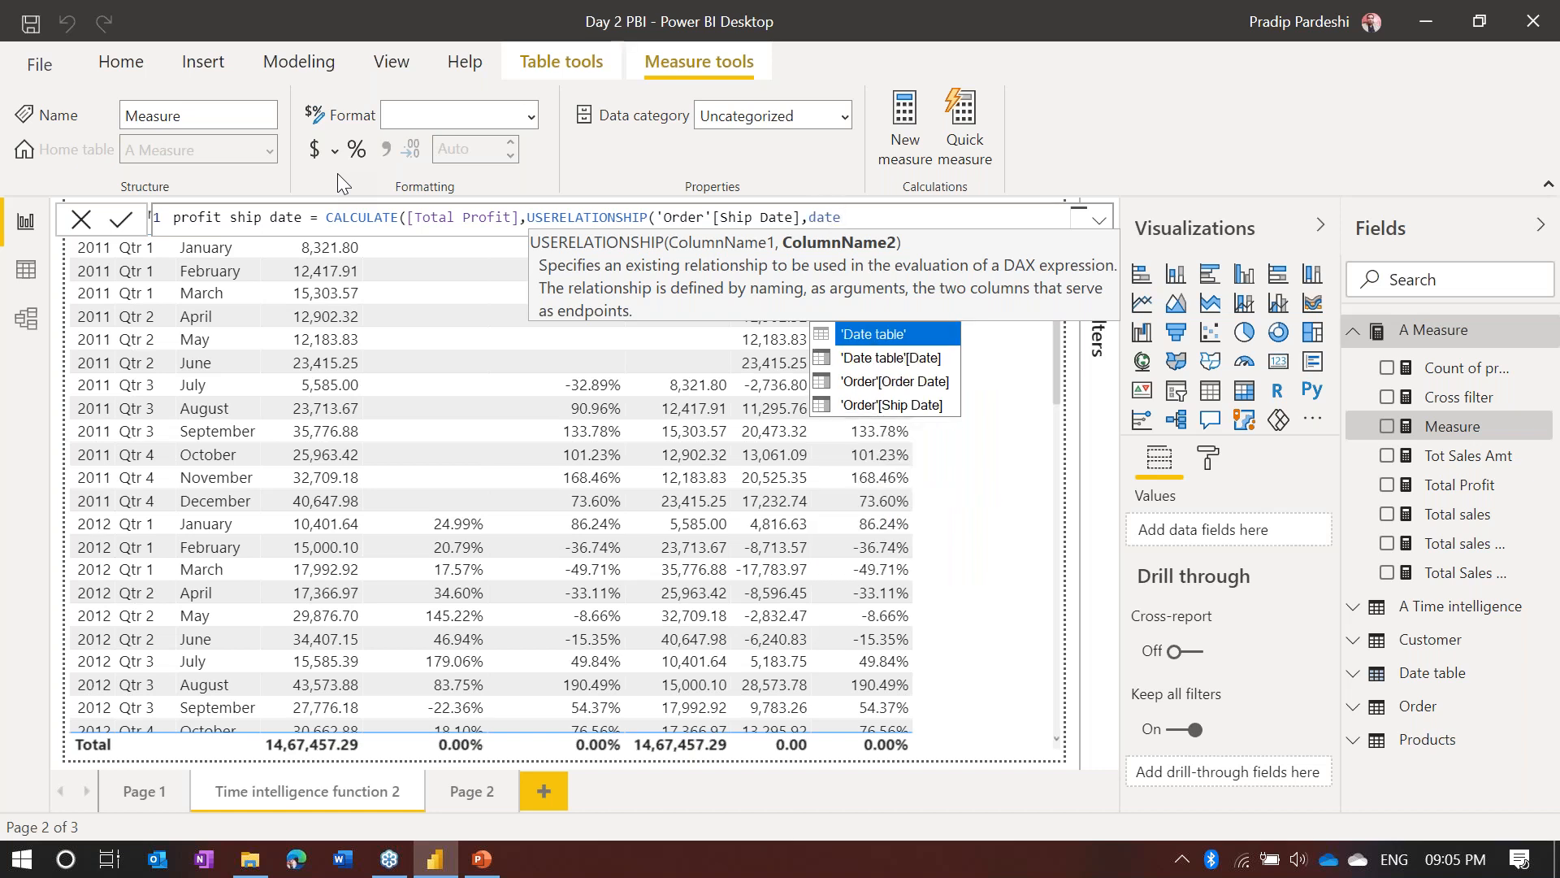
pyautogui.press('Down')
pyautogui.press('Tab')
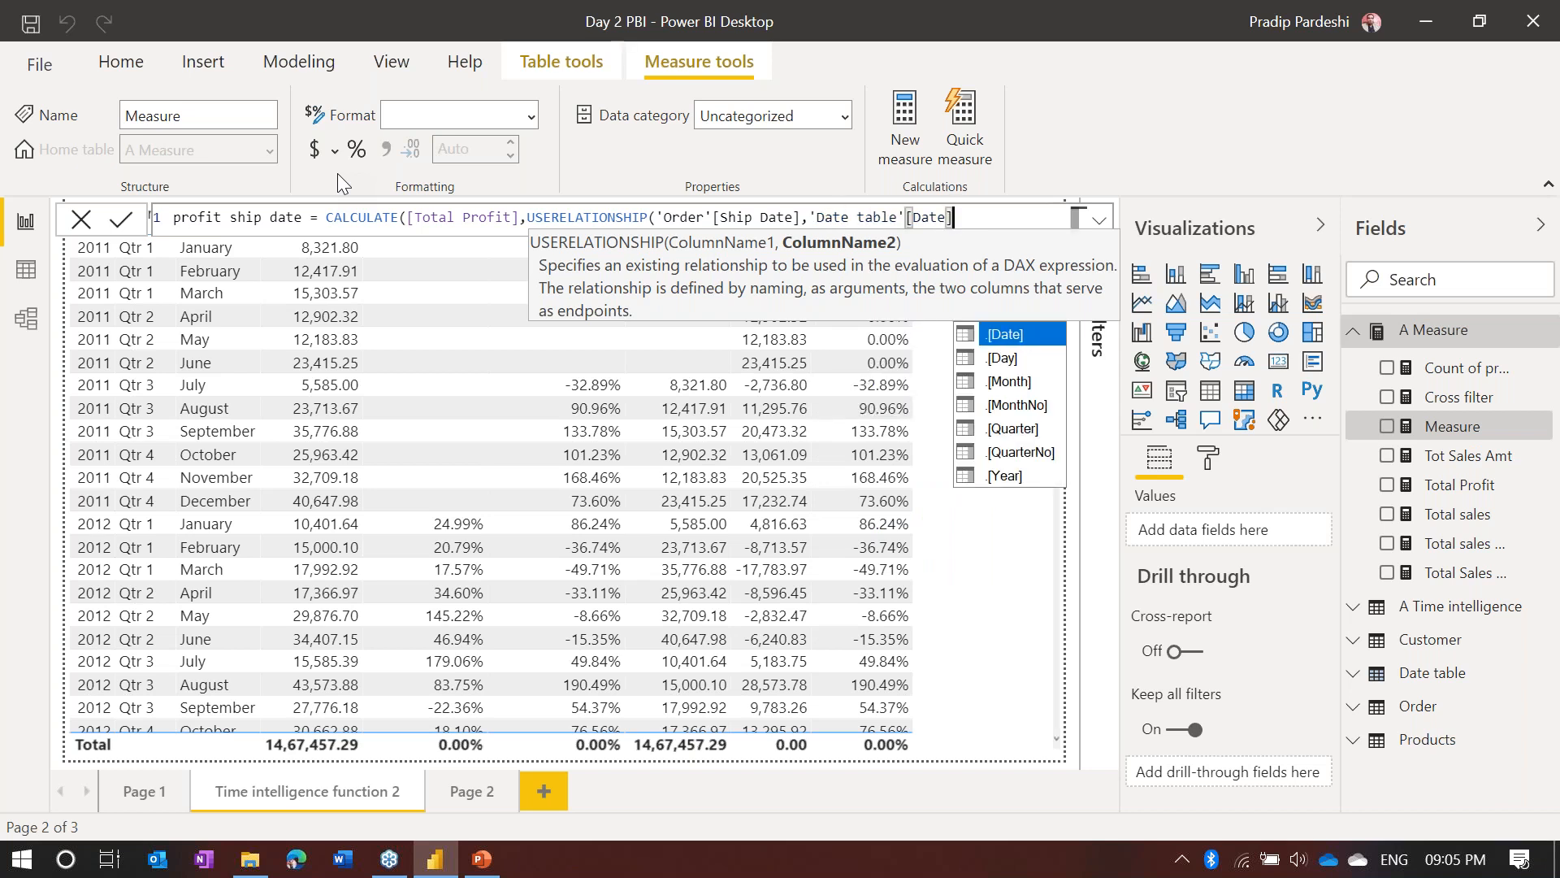
pyautogui.write('))')
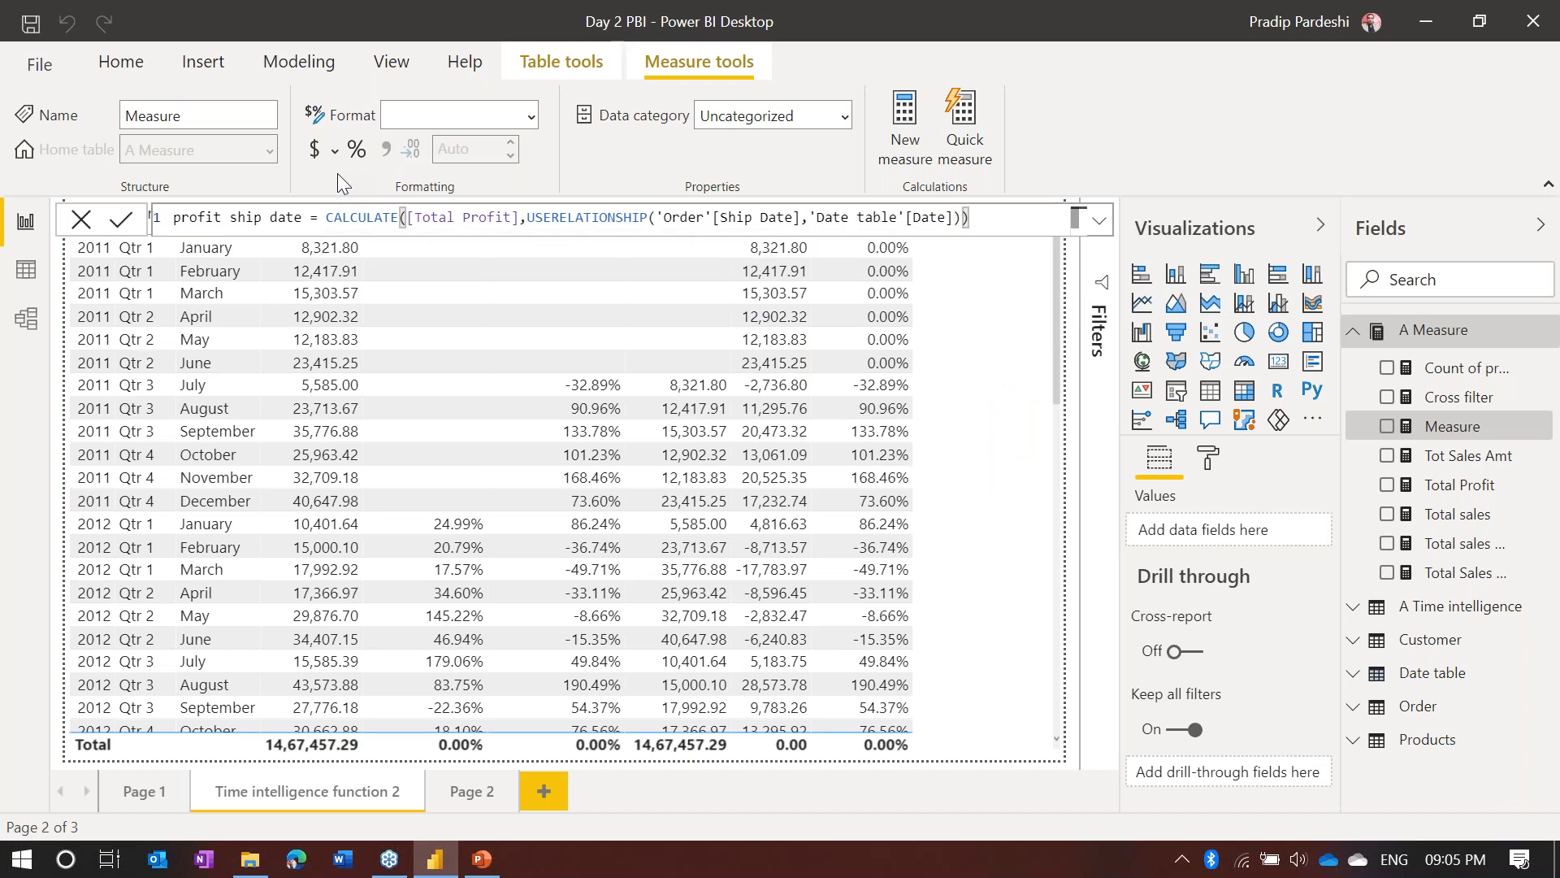
pyautogui.press('Return')
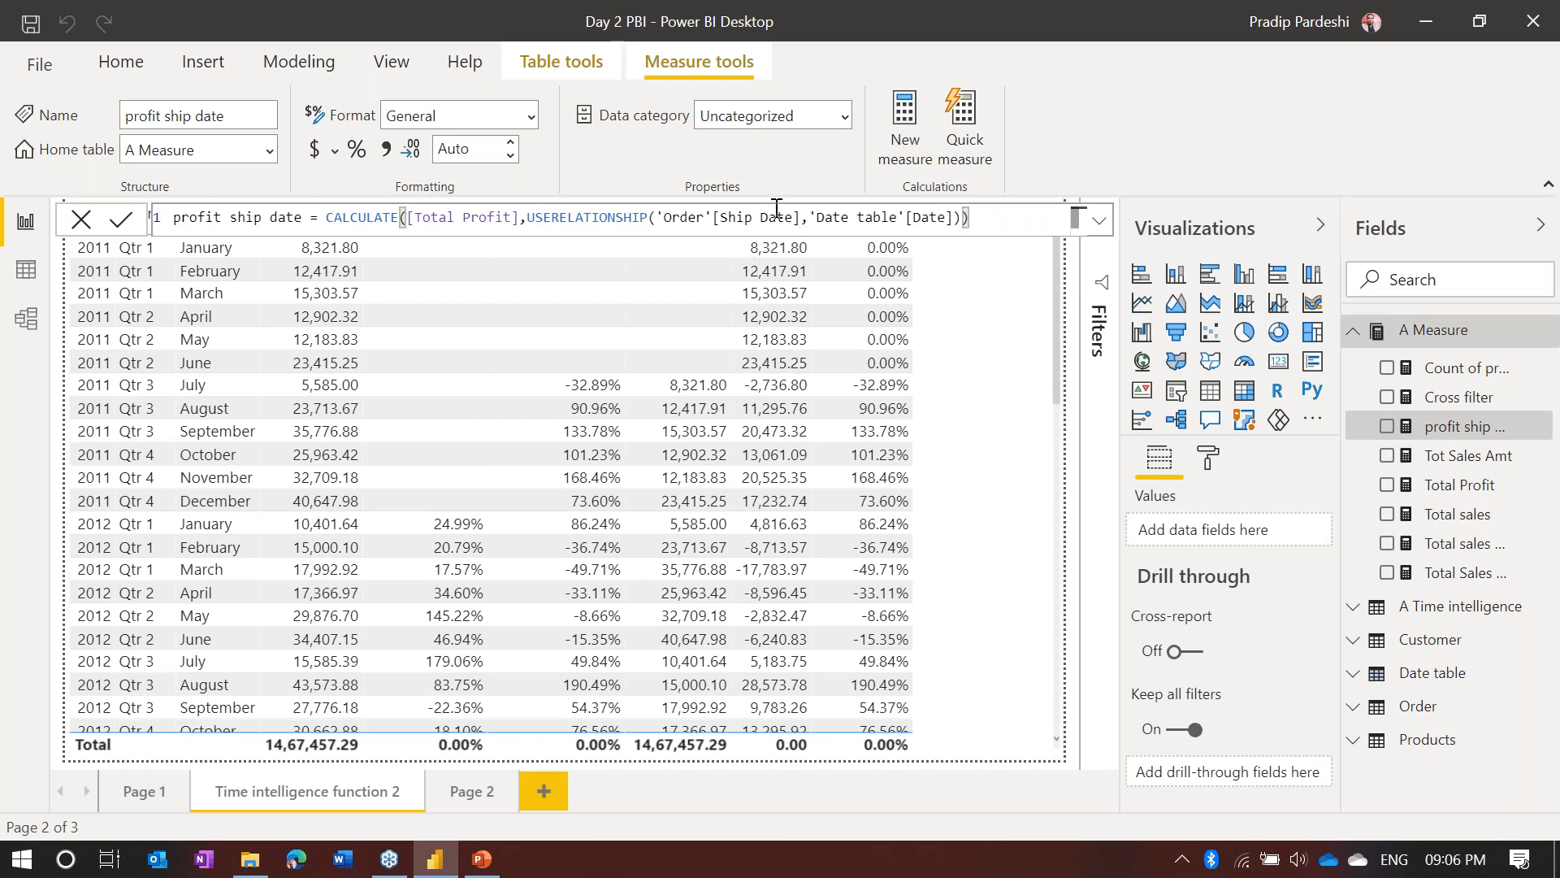
# Step: Examine the relationships between the Order table and the Date table in the model view
pyautogui.click(26, 317)
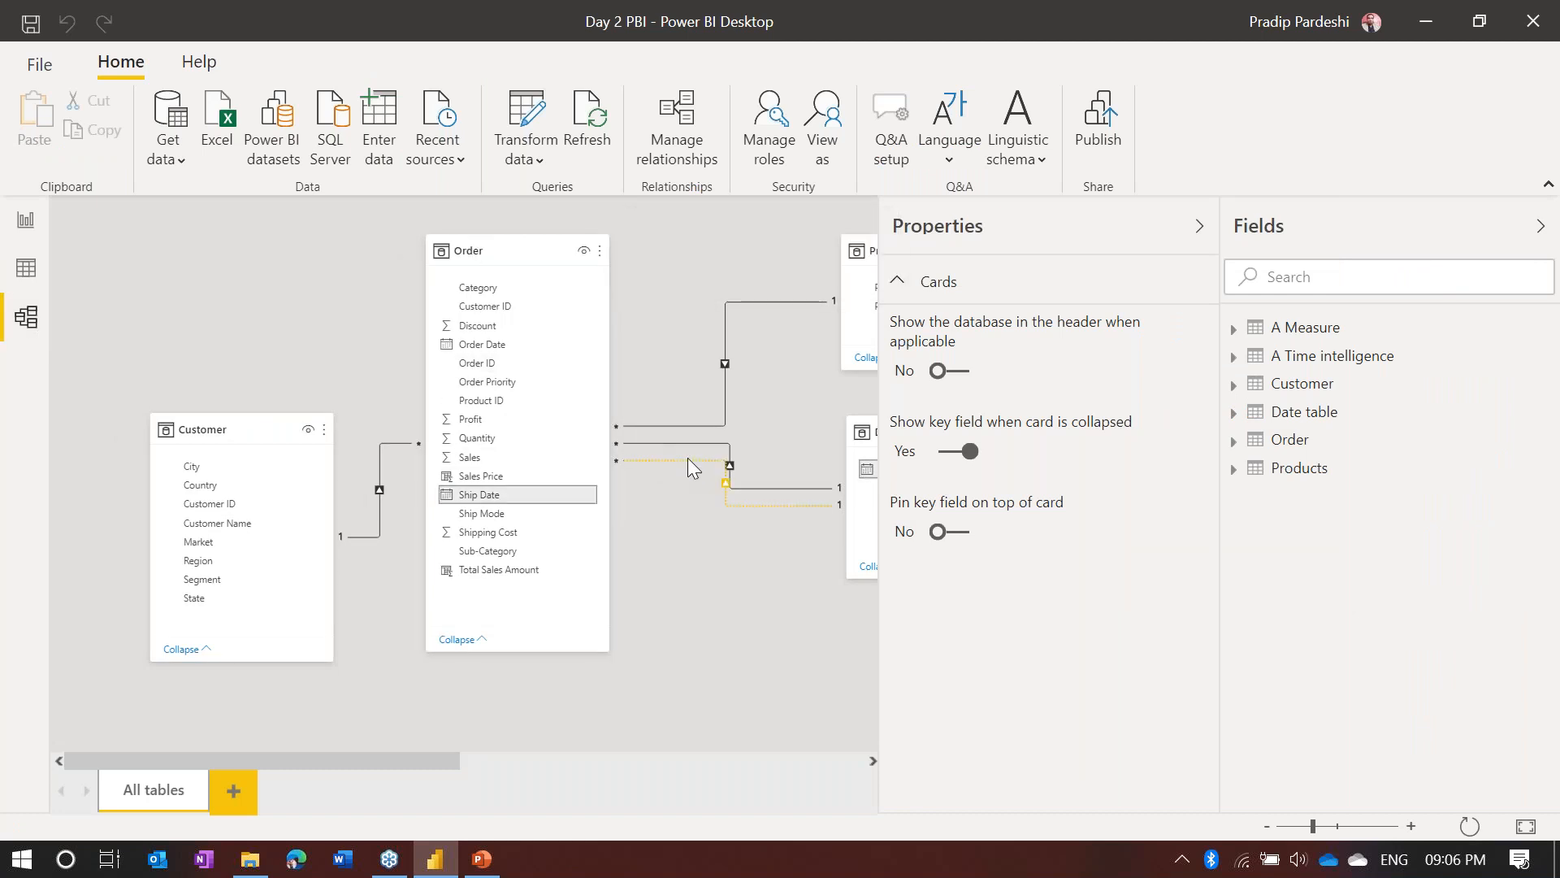
pyautogui.click(1205, 228)
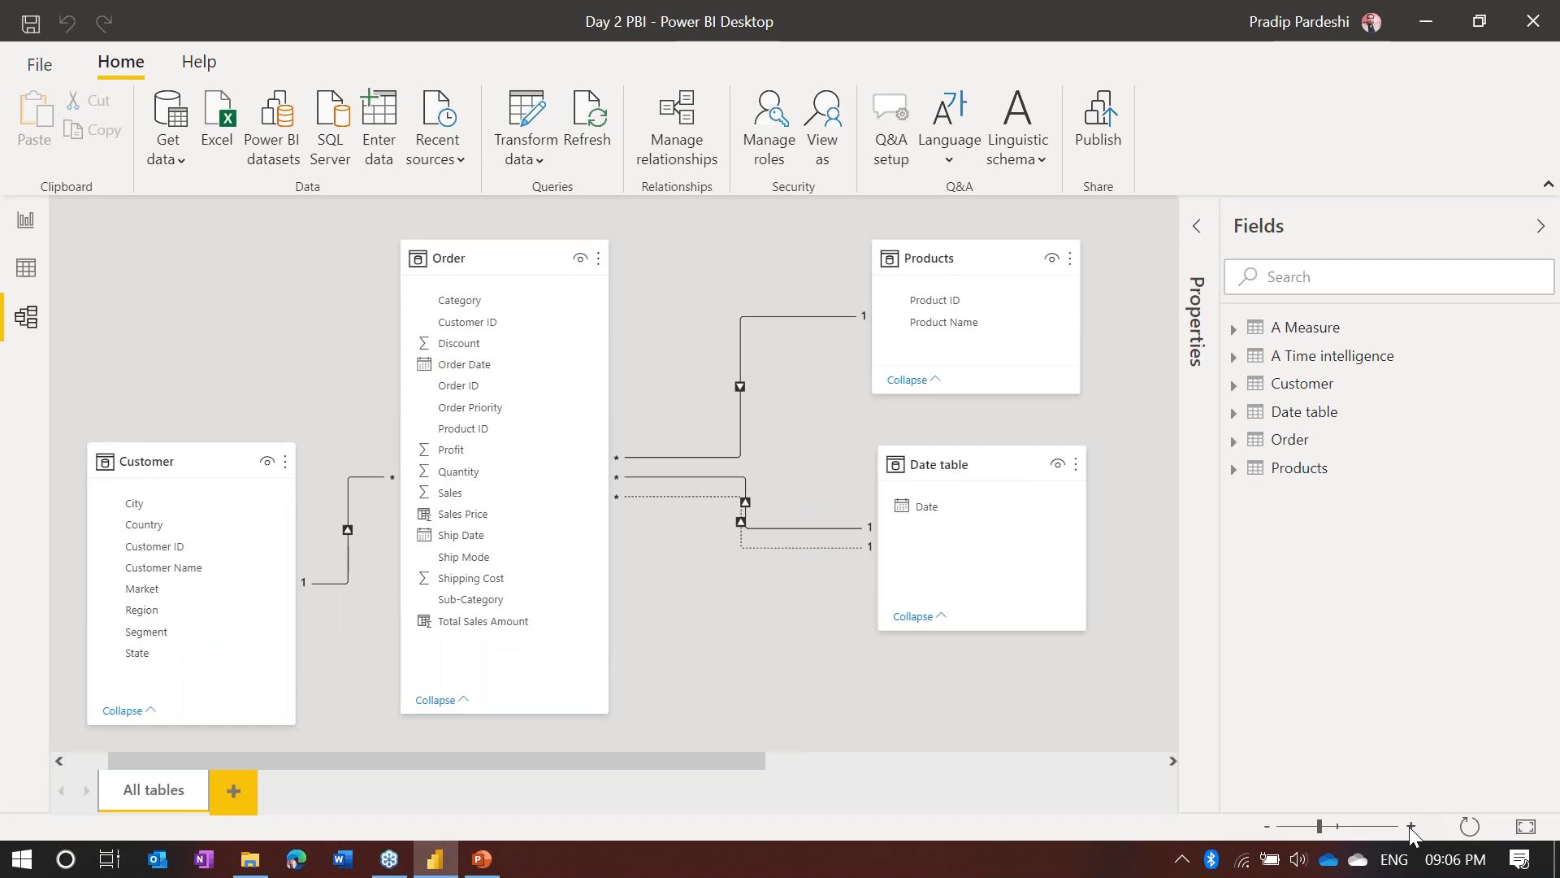
pyautogui.click(1411, 826)
pyautogui.click(1411, 825)
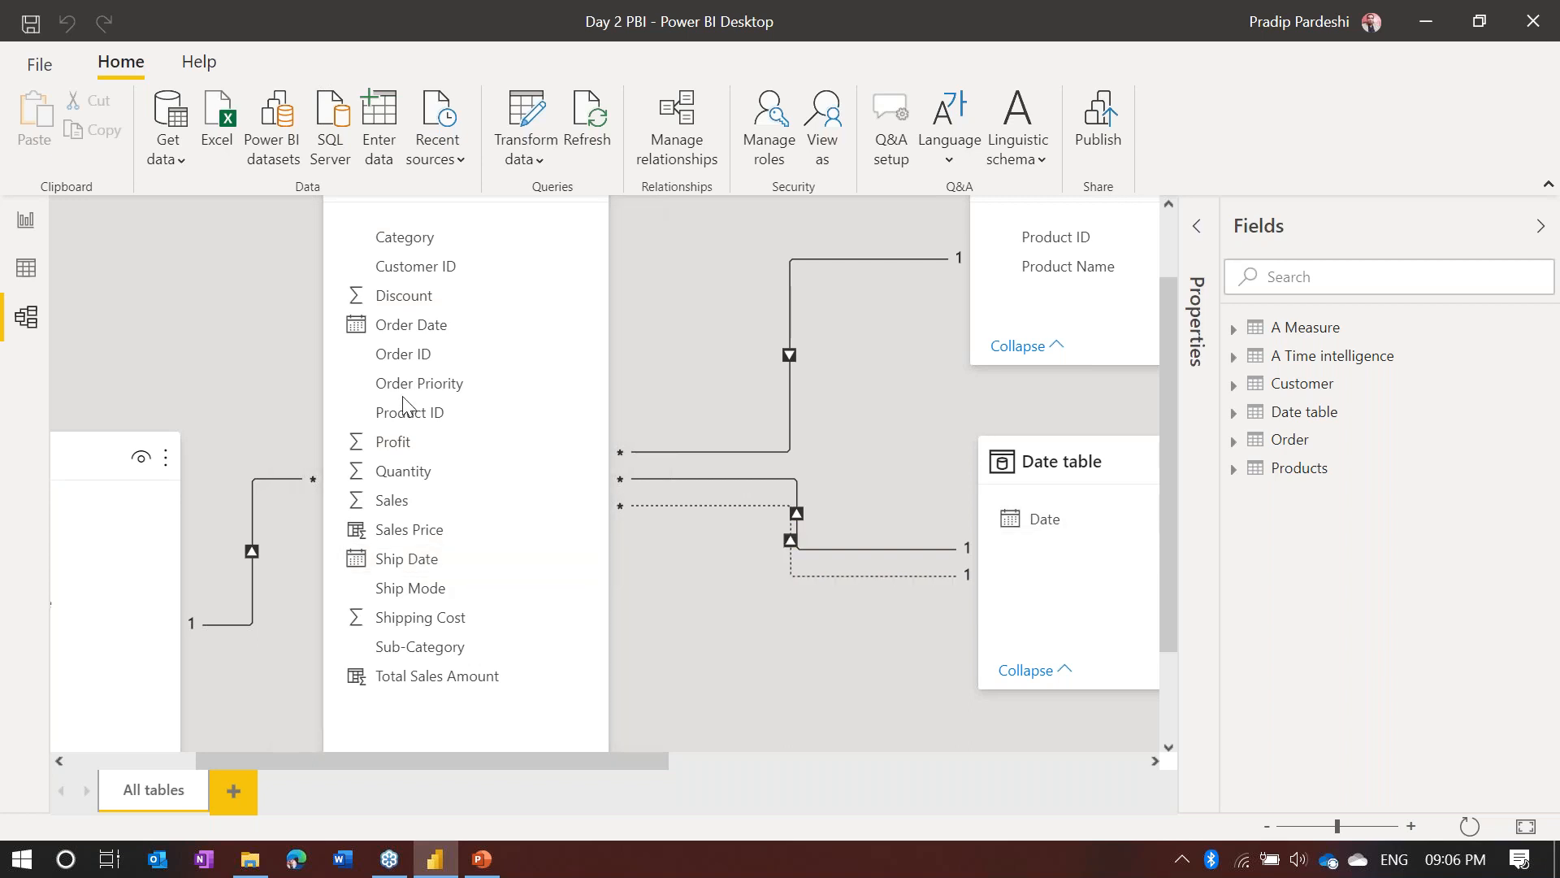
# Step: Add the profit ship date measure to the time intelligence table visual and highlight its formula
pyautogui.click(12, 226)
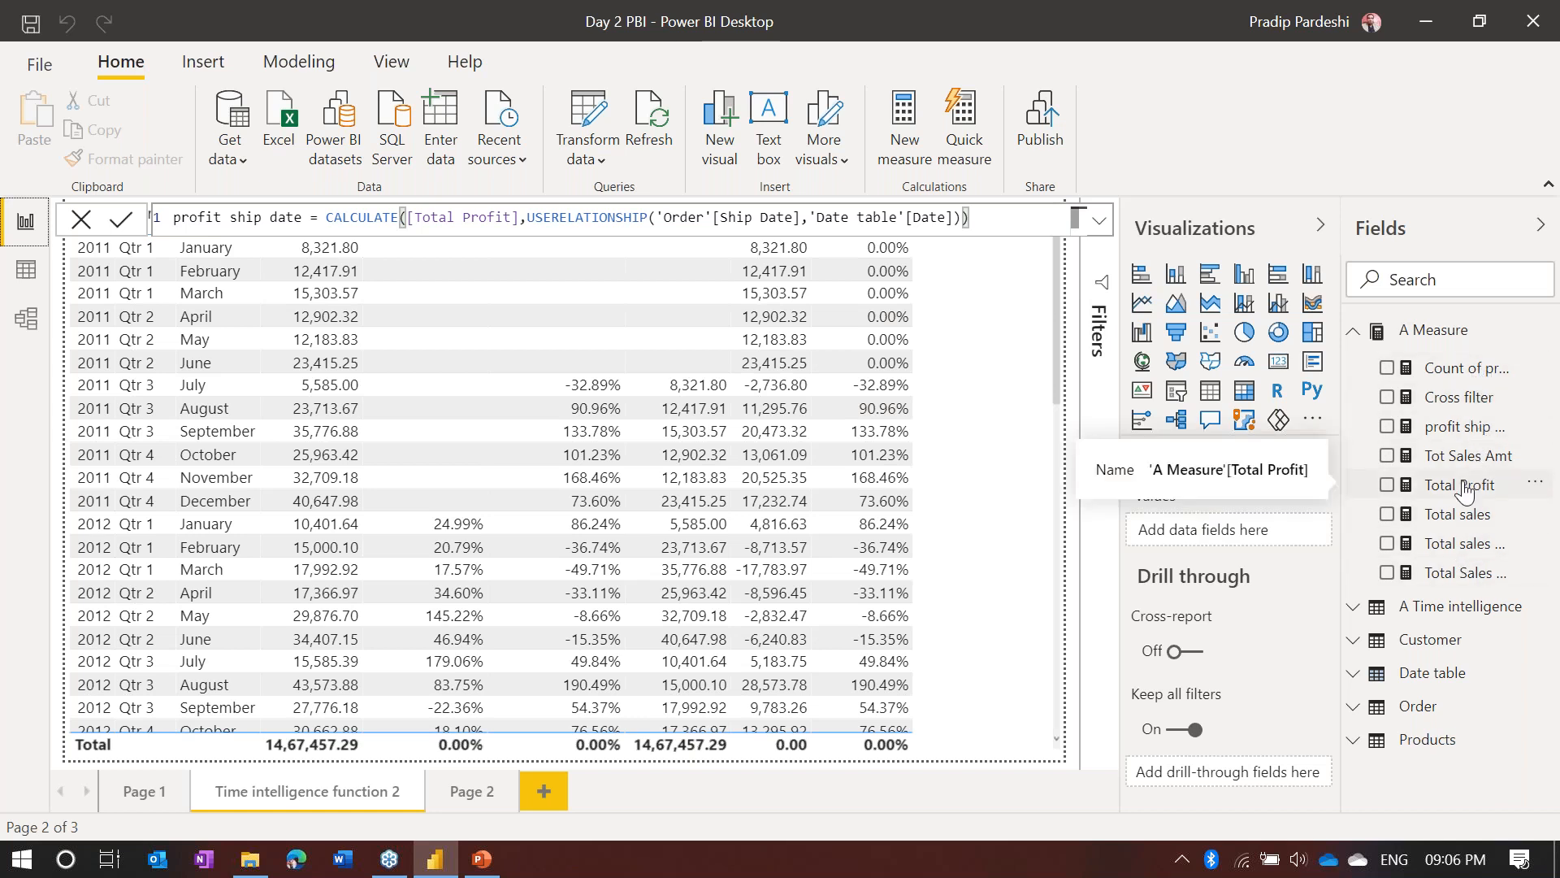
pyautogui.click(1465, 427)
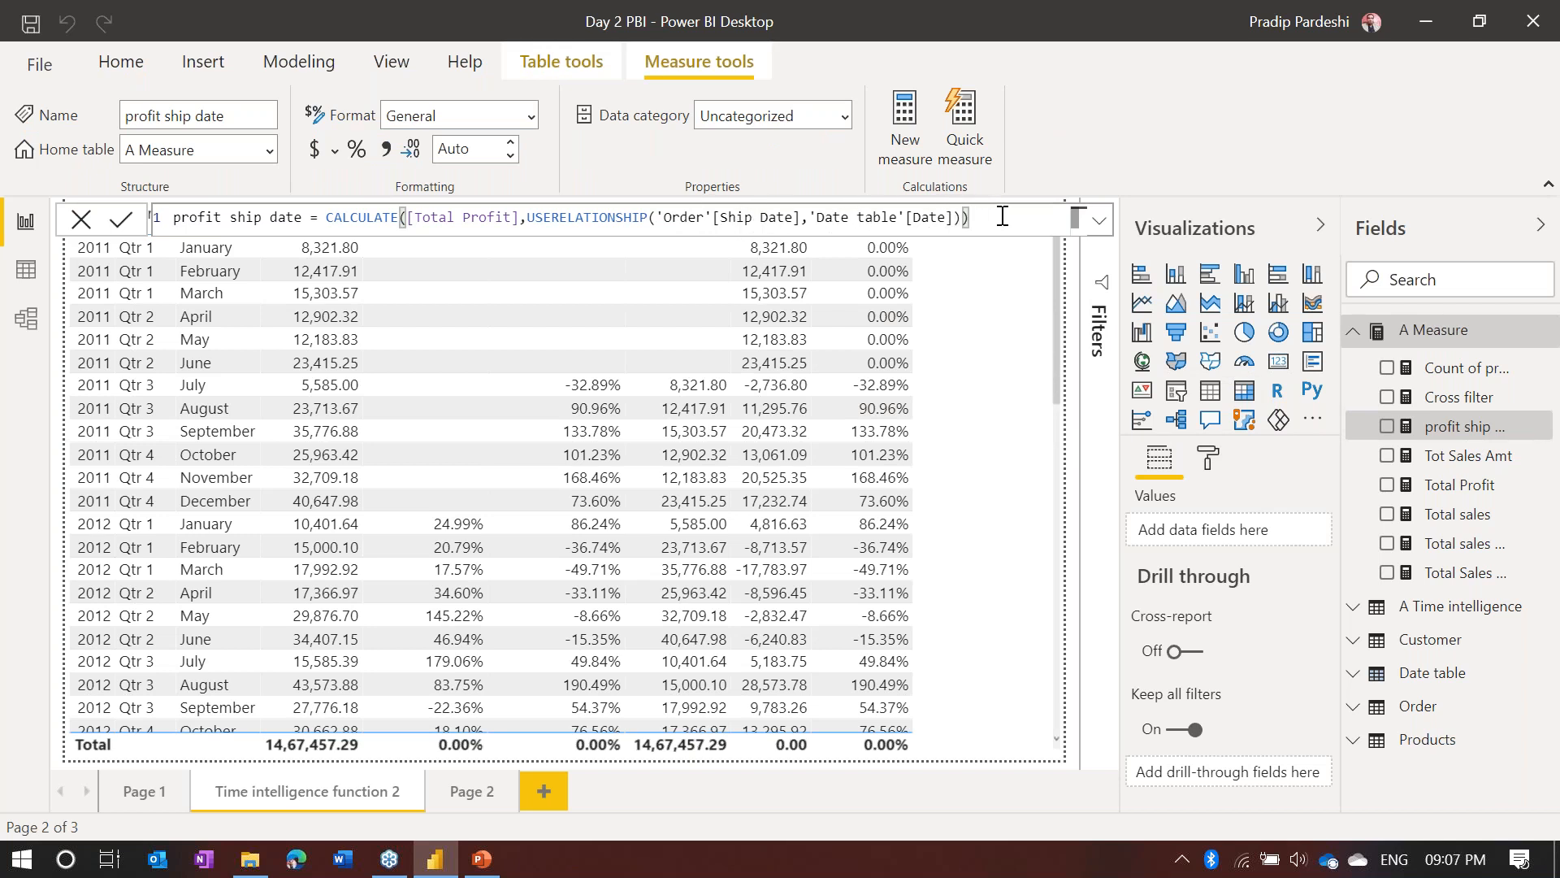
pyautogui.moveTo(1480, 432); pyautogui.dragTo(1015, 449)
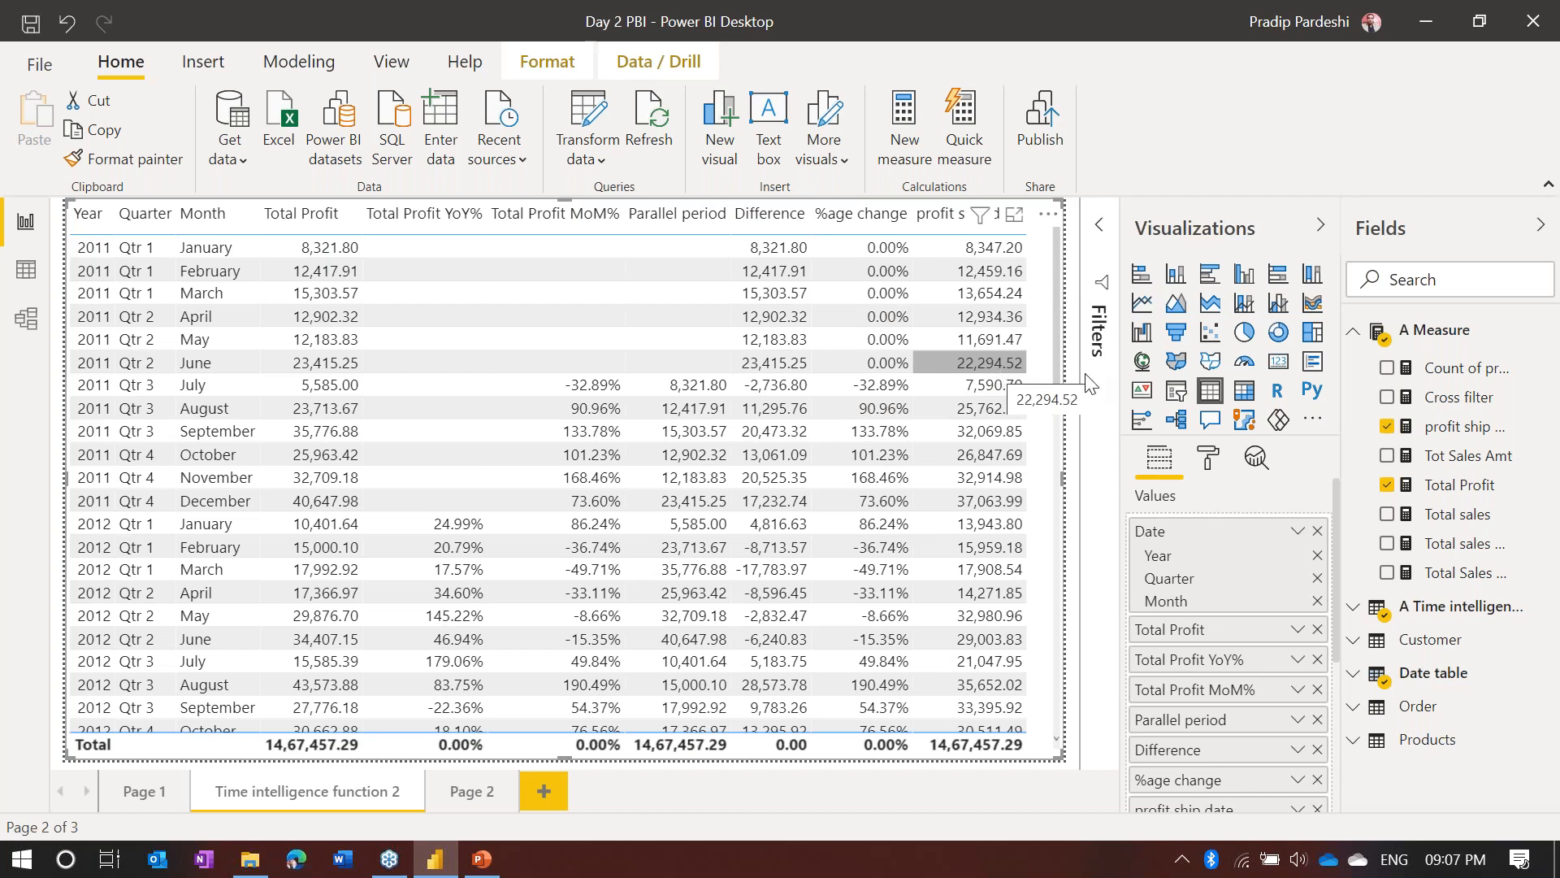
pyautogui.click(1478, 443)
pyautogui.moveTo(971, 217); pyautogui.dragTo(4, 218)
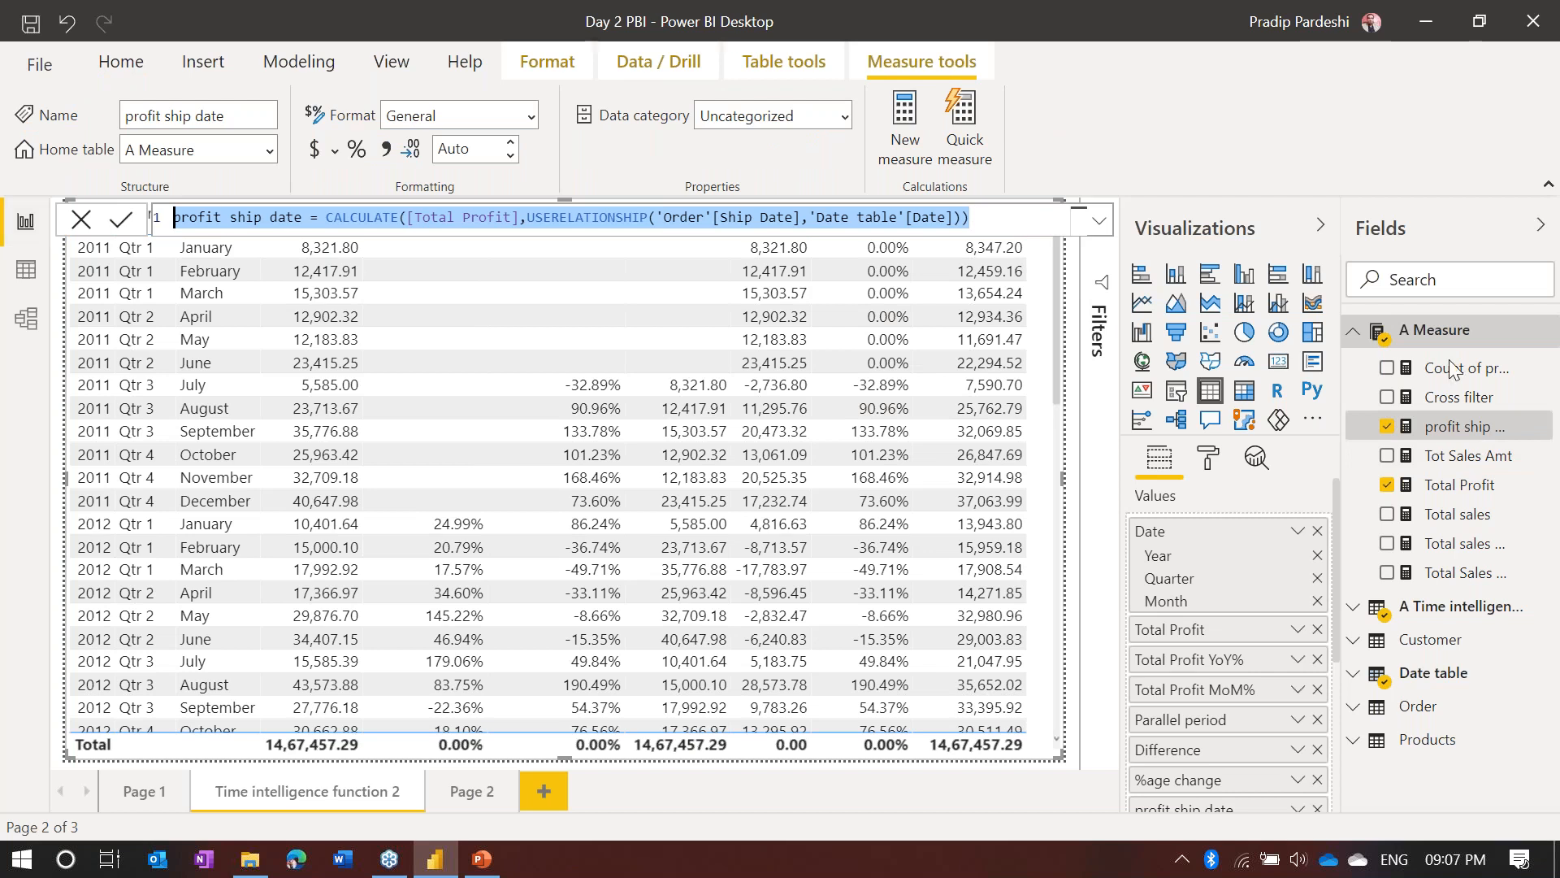
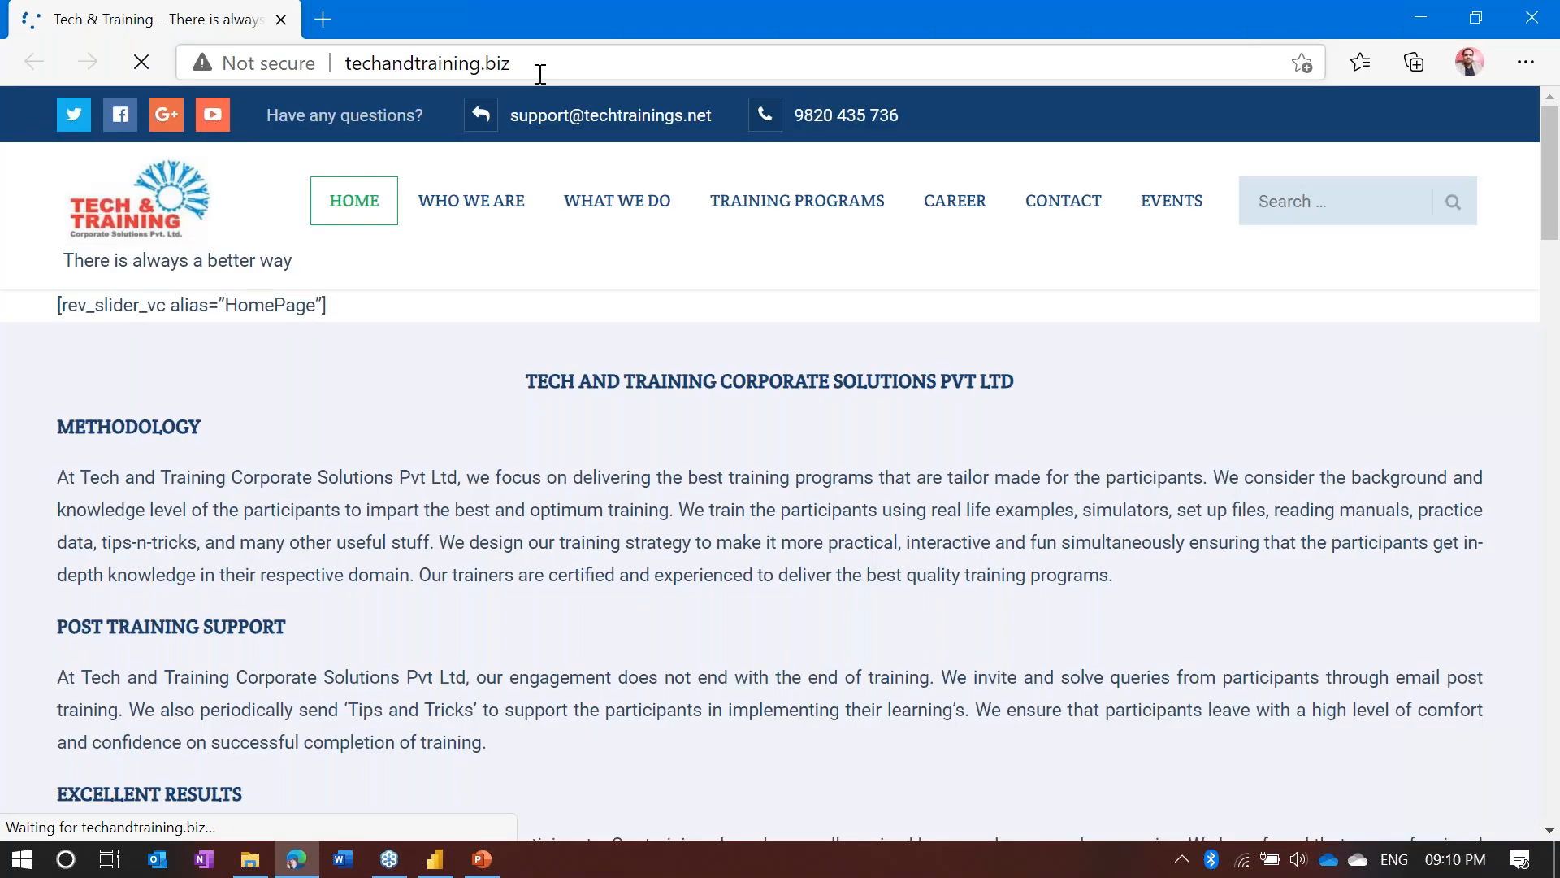
# Step: Navigate the browser to the trainer's YouTube channel using the address bar suggestion
pyautogui.click(539, 71)
pyautogui.write('youtube.com/c/pradippardeshi')
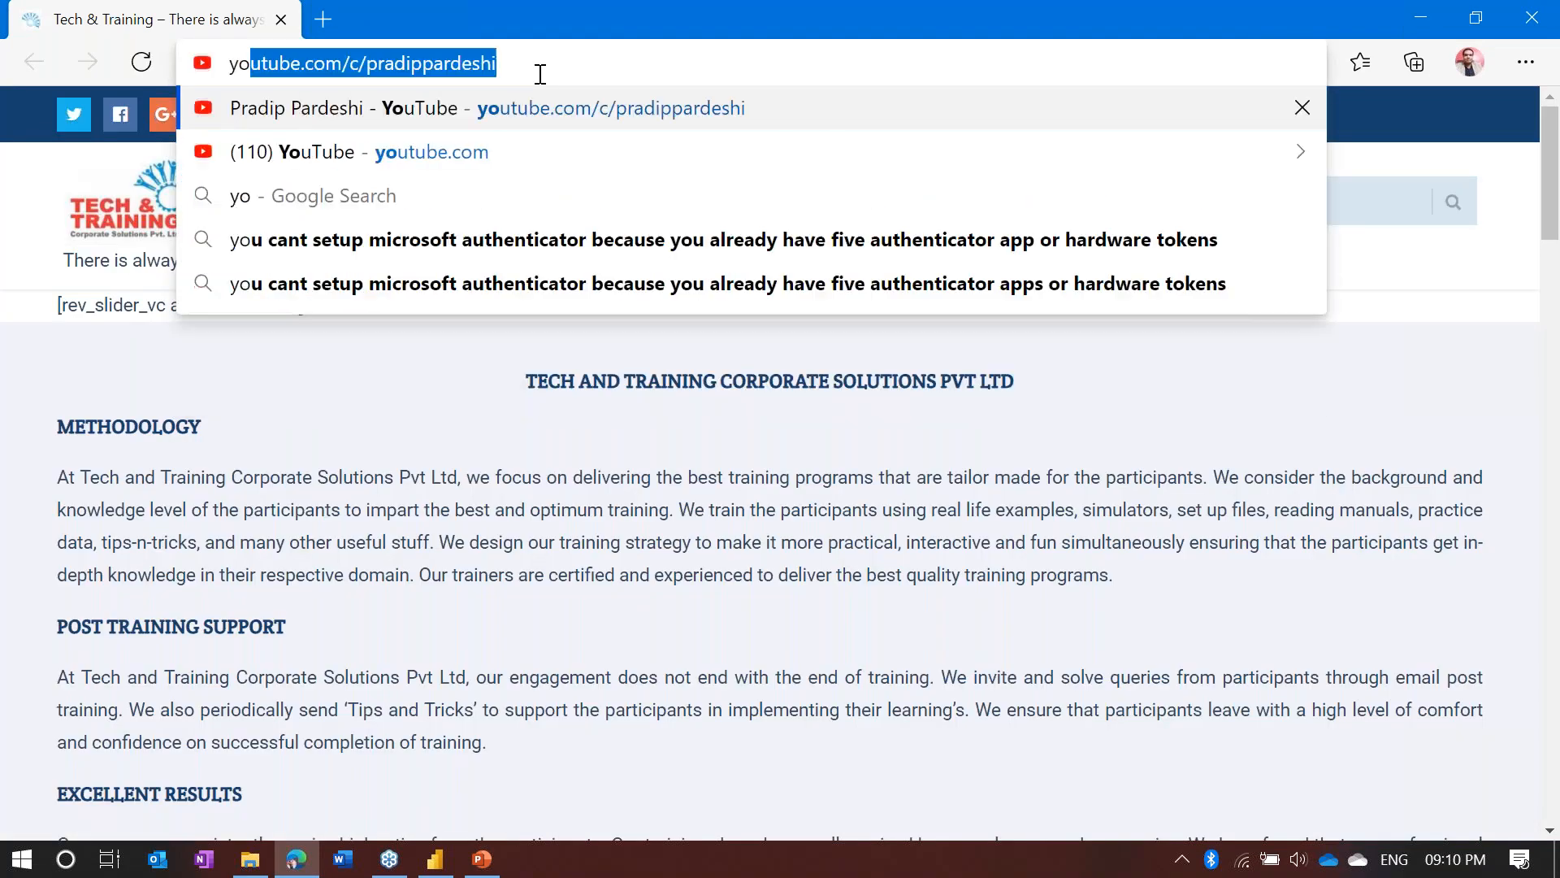
pyautogui.press('Return')
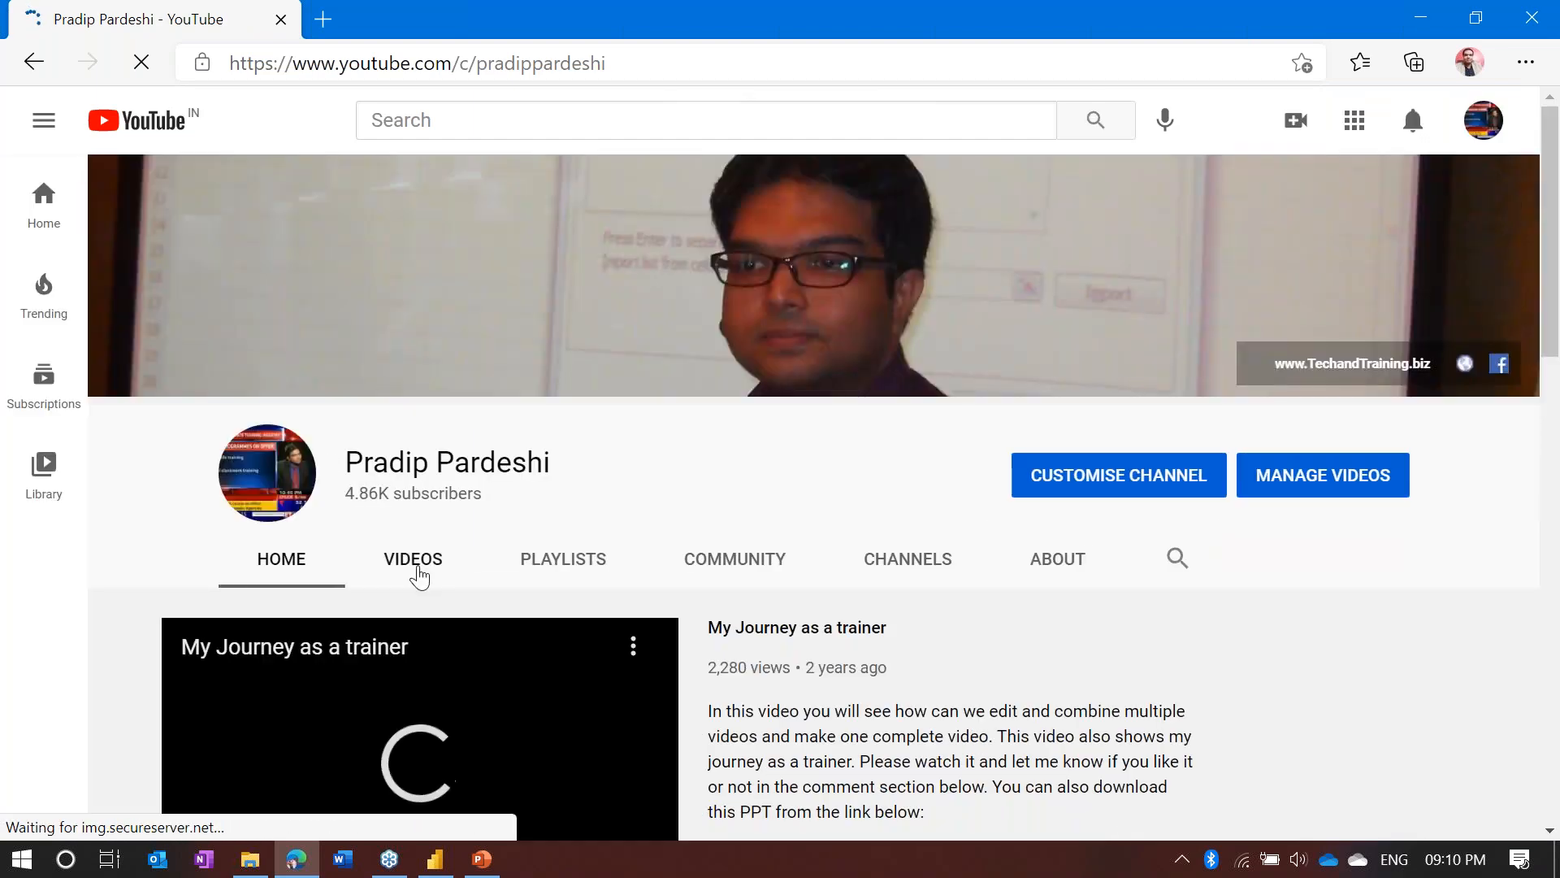
# Step: Open the channel's Videos list and browse through the uploaded videos
pyautogui.click(418, 571)
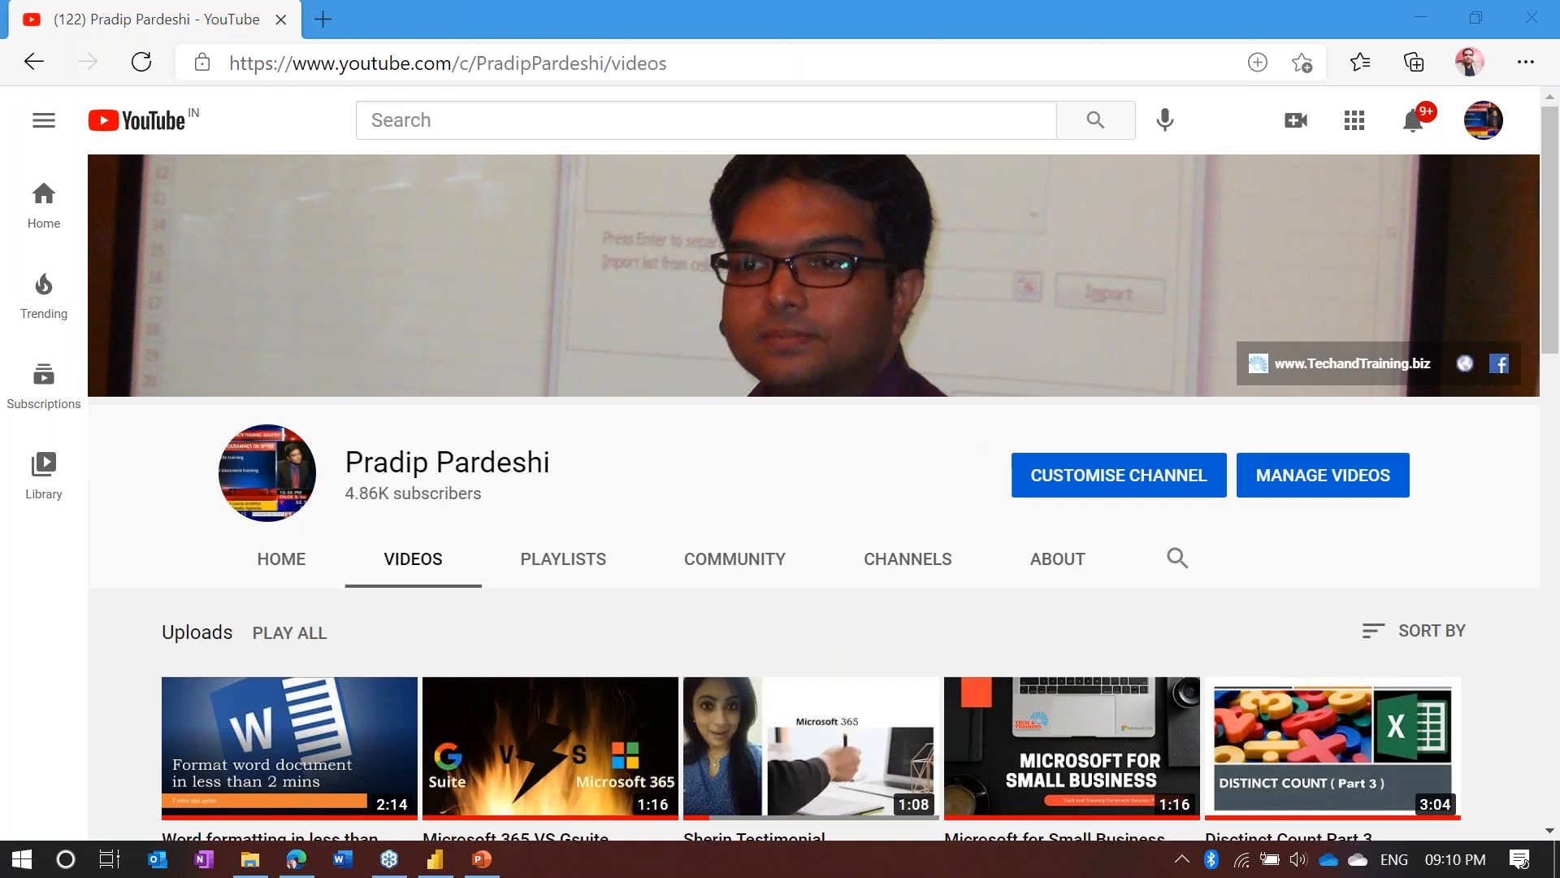
pyautogui.scroll(-9, 710, 498)
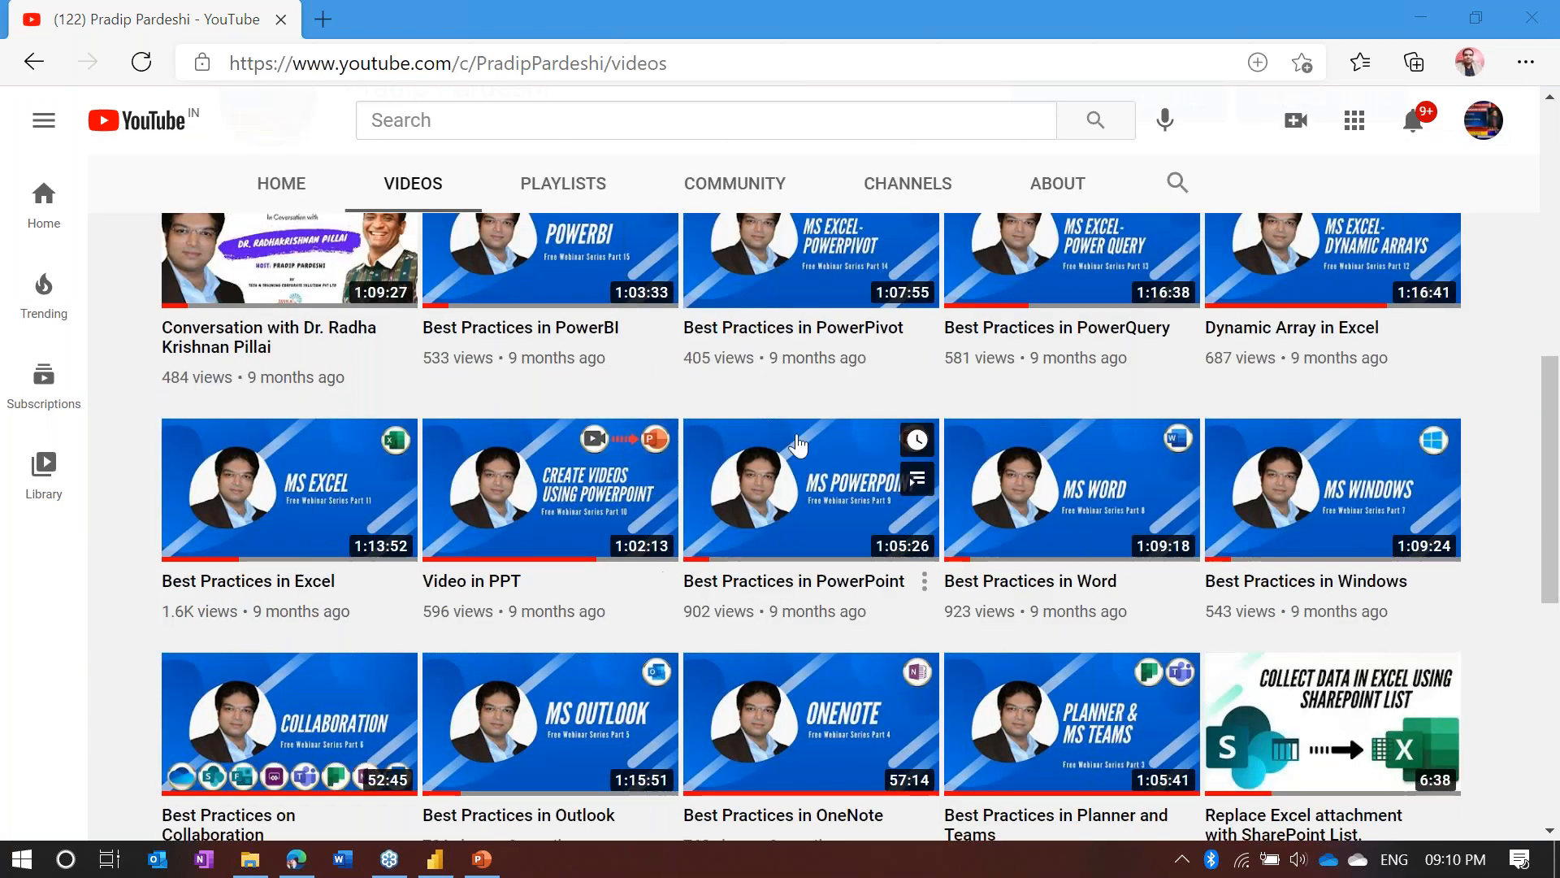
pyautogui.scroll(1, 1027, 417)
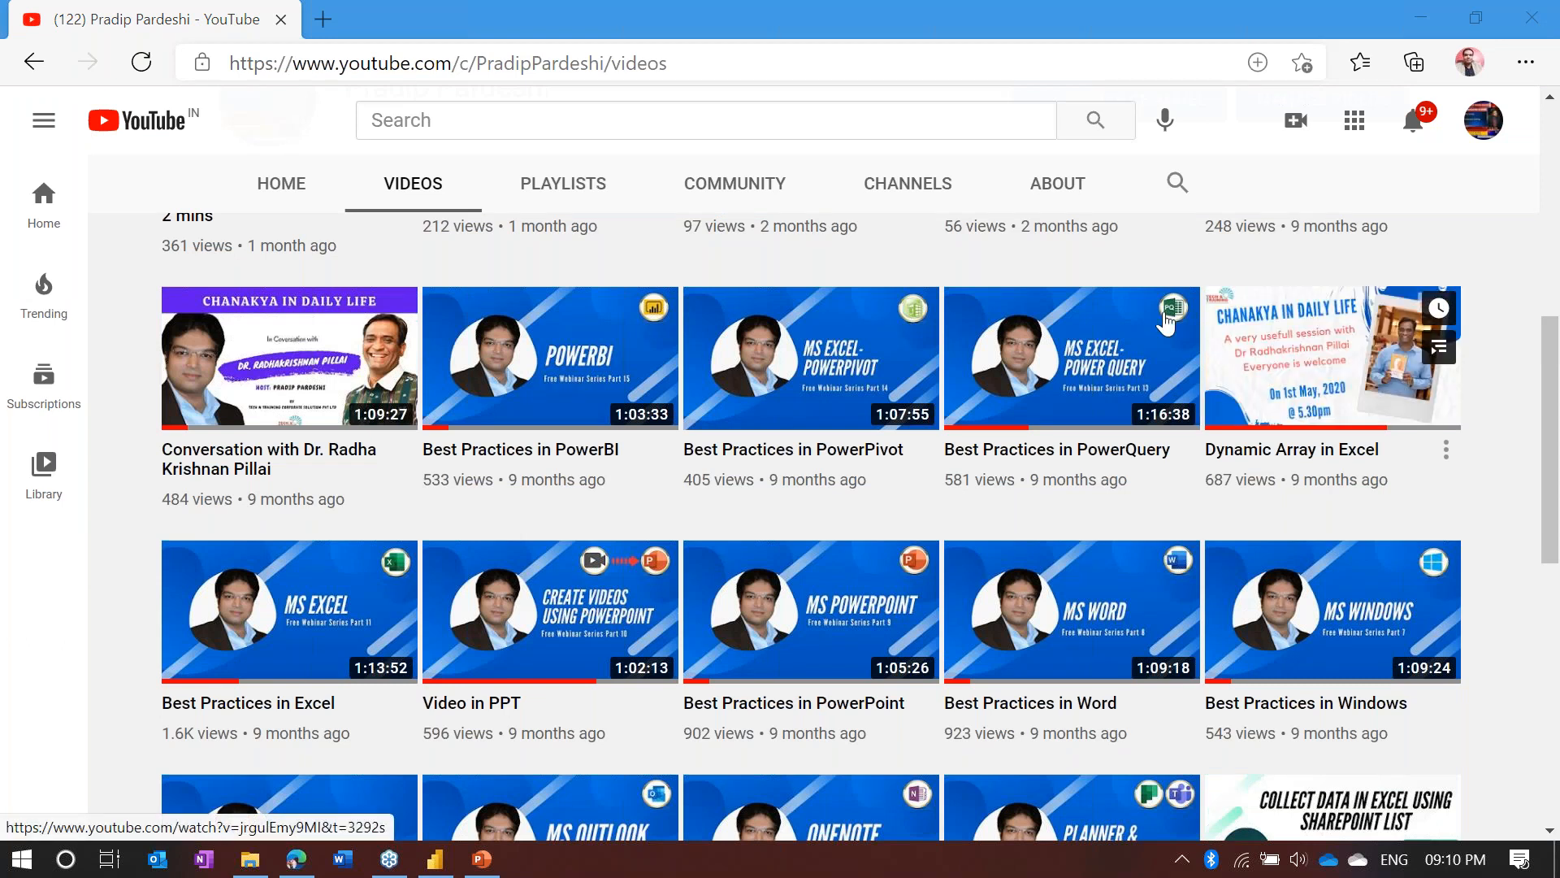
pyautogui.moveTo(514, 398)
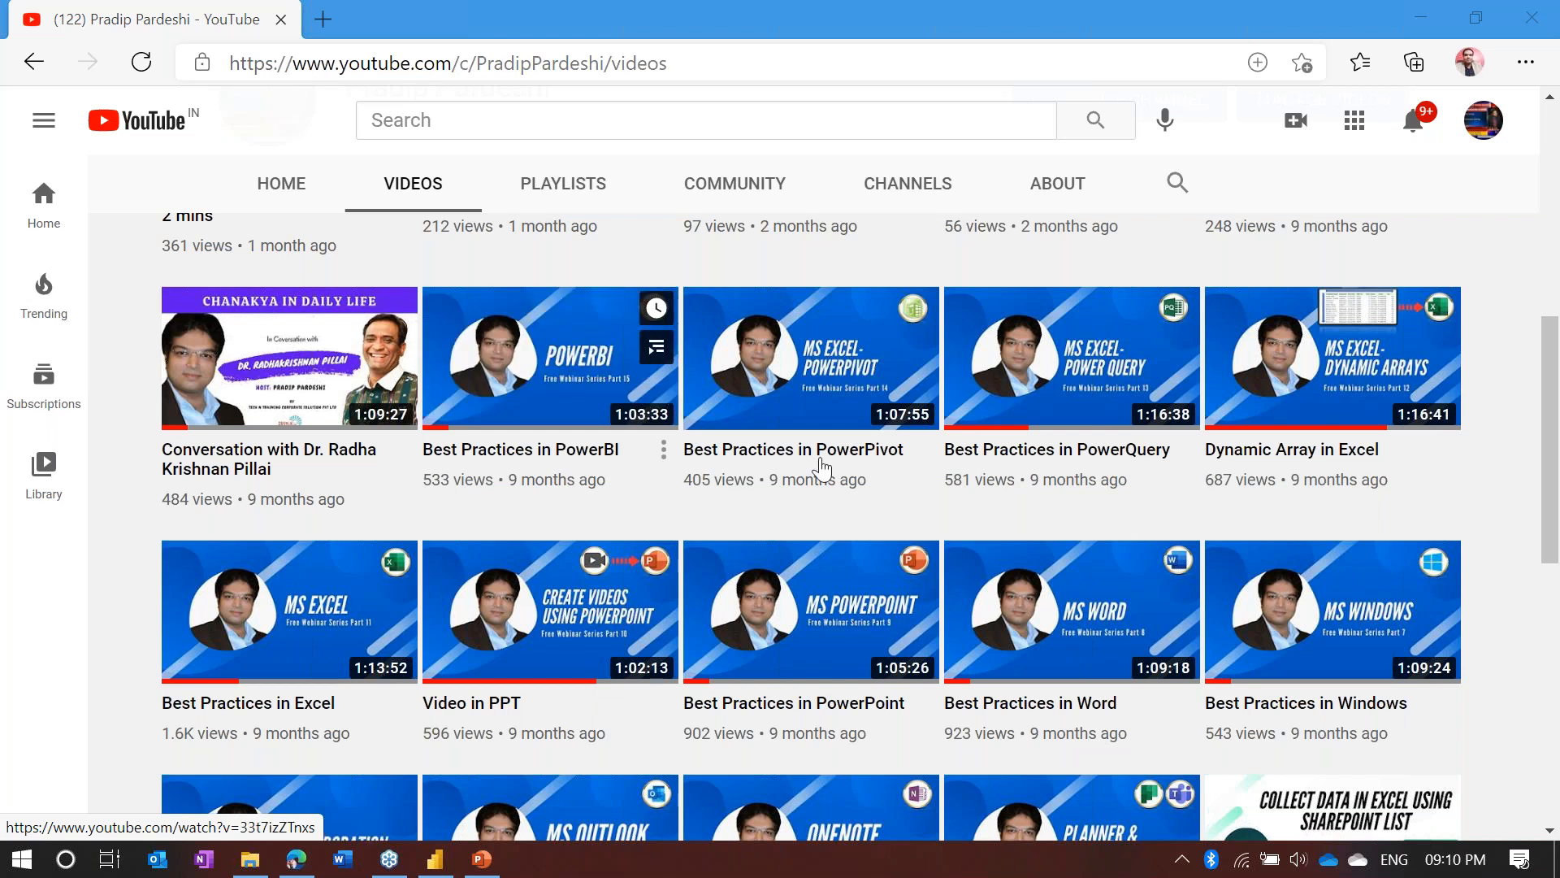
pyautogui.scroll(-7, 1177, 528)
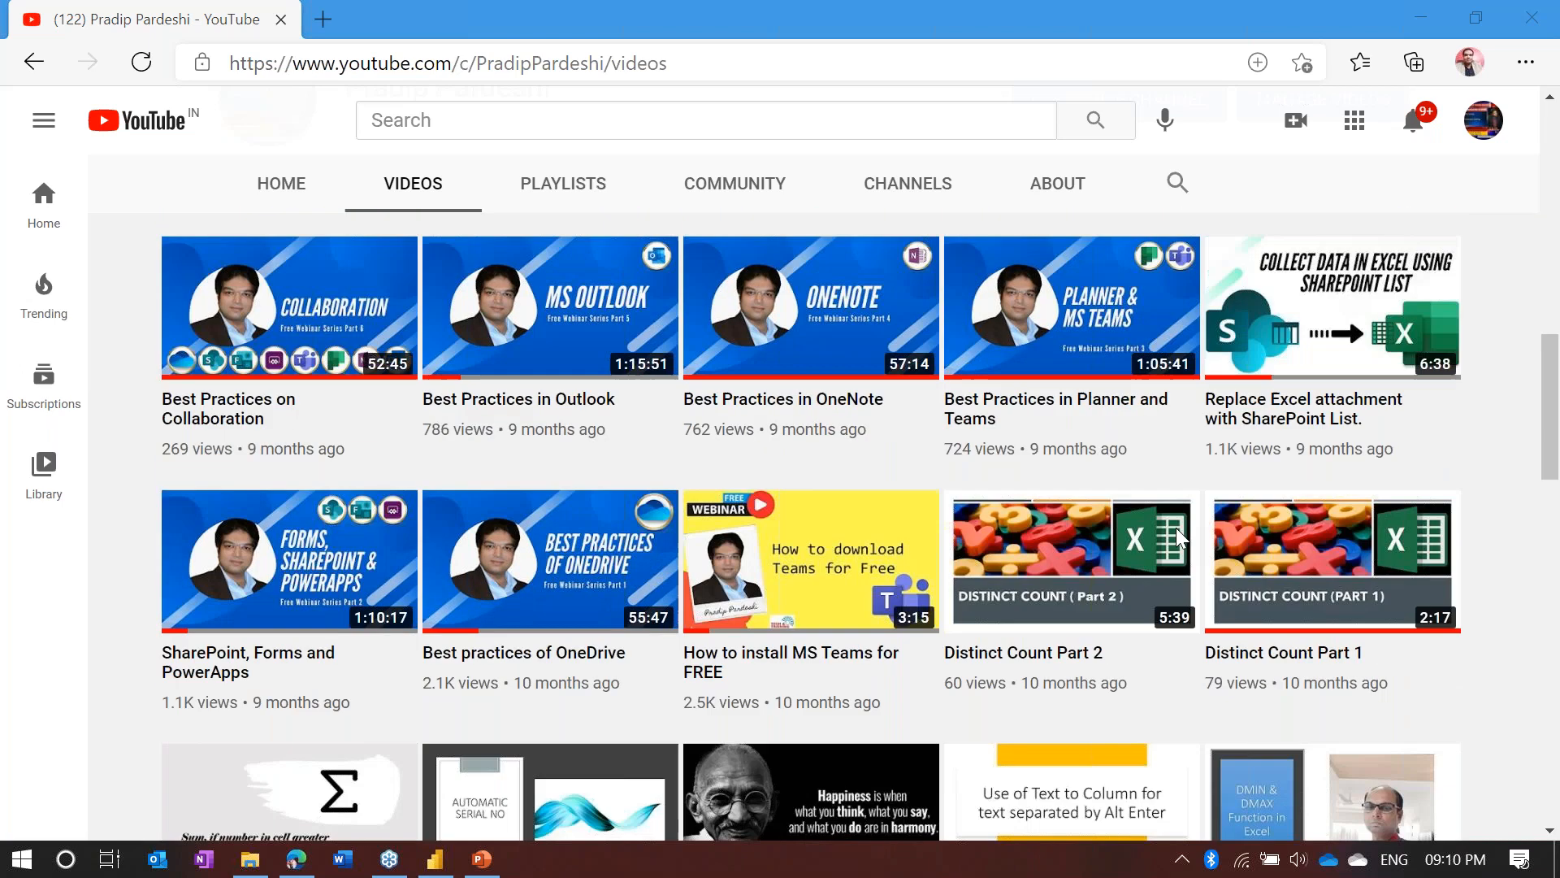
pyautogui.scroll(-3, 1177, 528)
pyautogui.scroll(-5, 1176, 528)
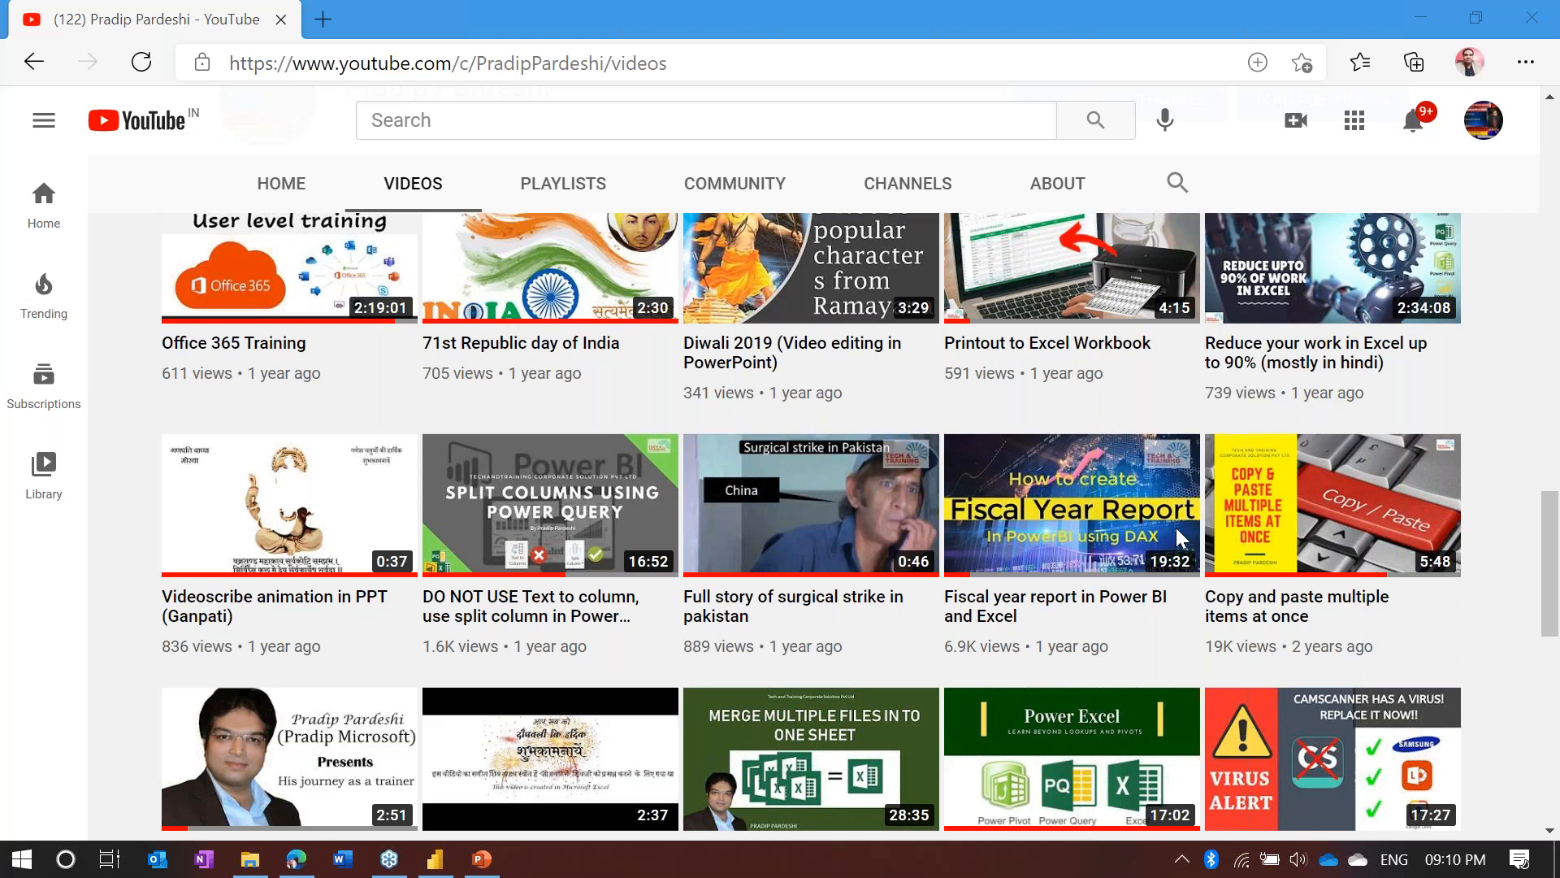
pyautogui.scroll(-1, 1096, 445)
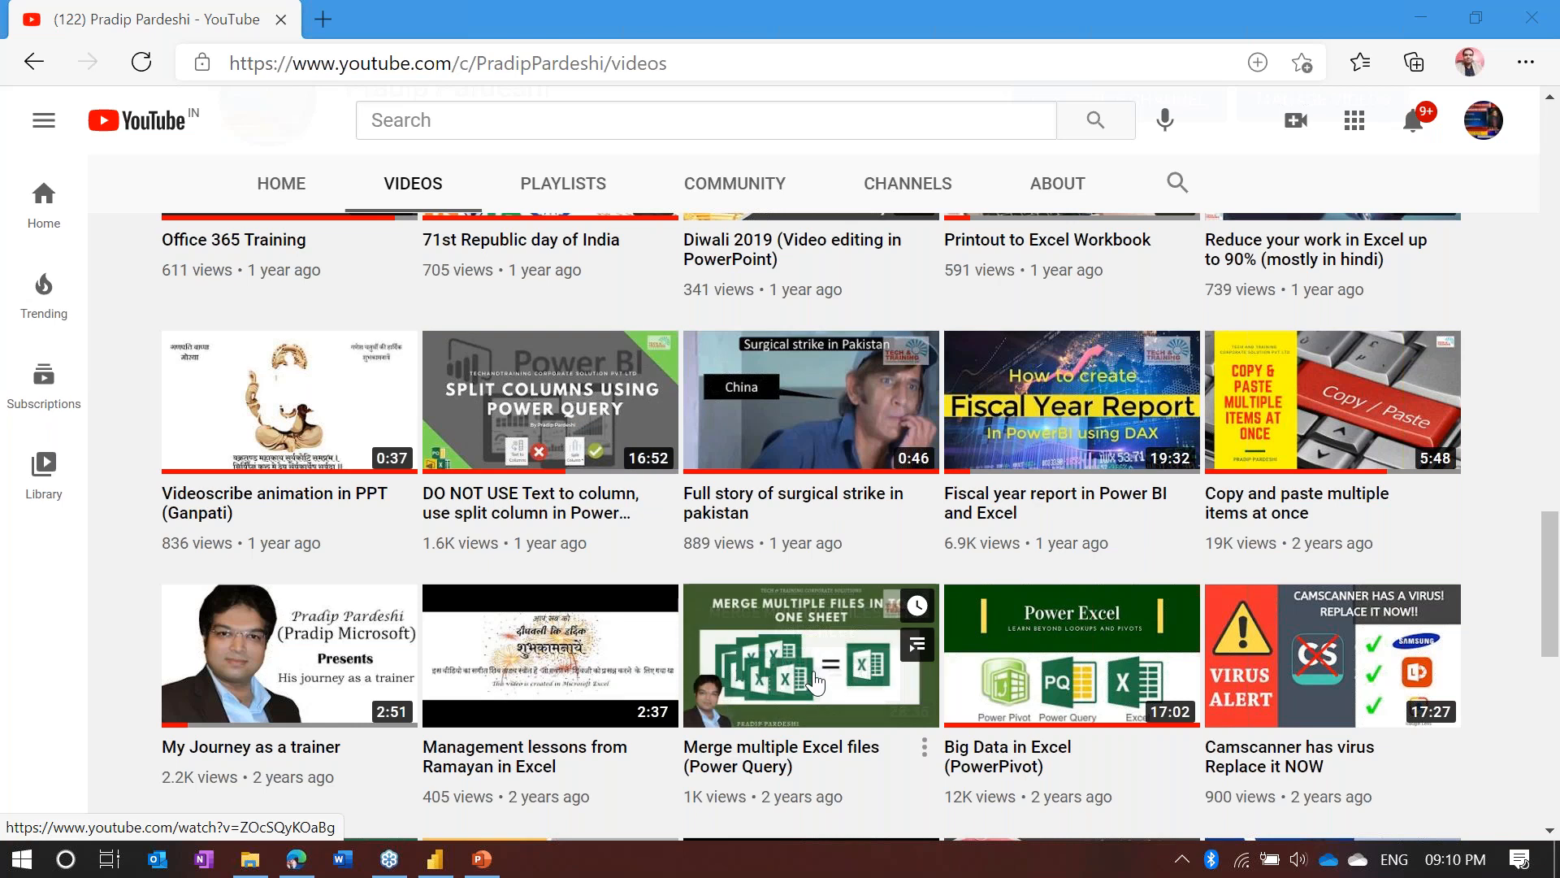
pyautogui.scroll(-3, 1122, 655)
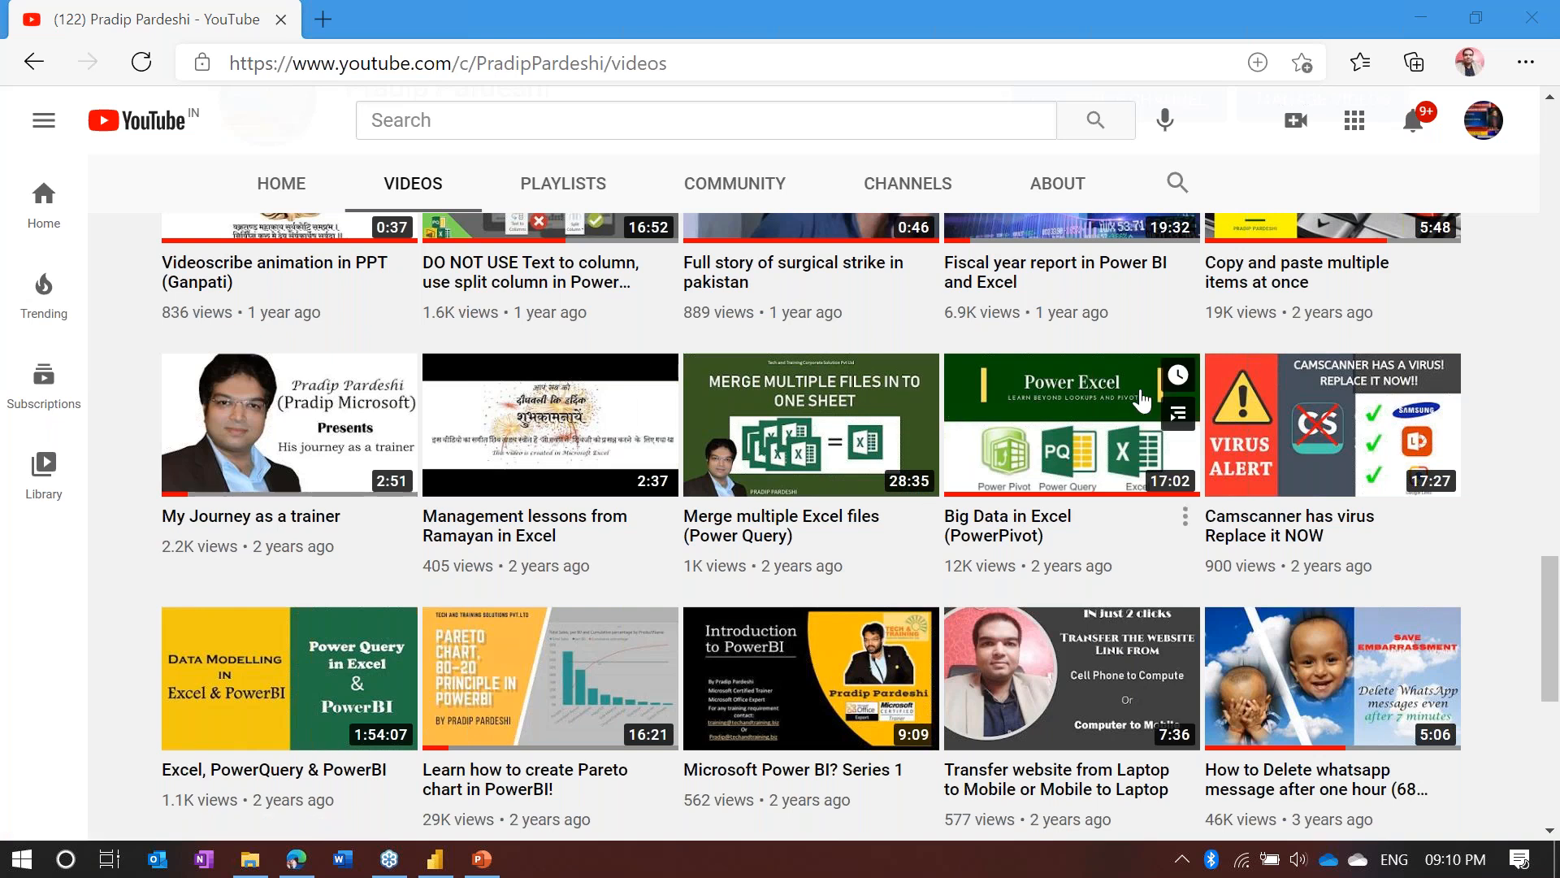
pyautogui.scroll(1, 1142, 401)
pyautogui.scroll(12, 1142, 400)
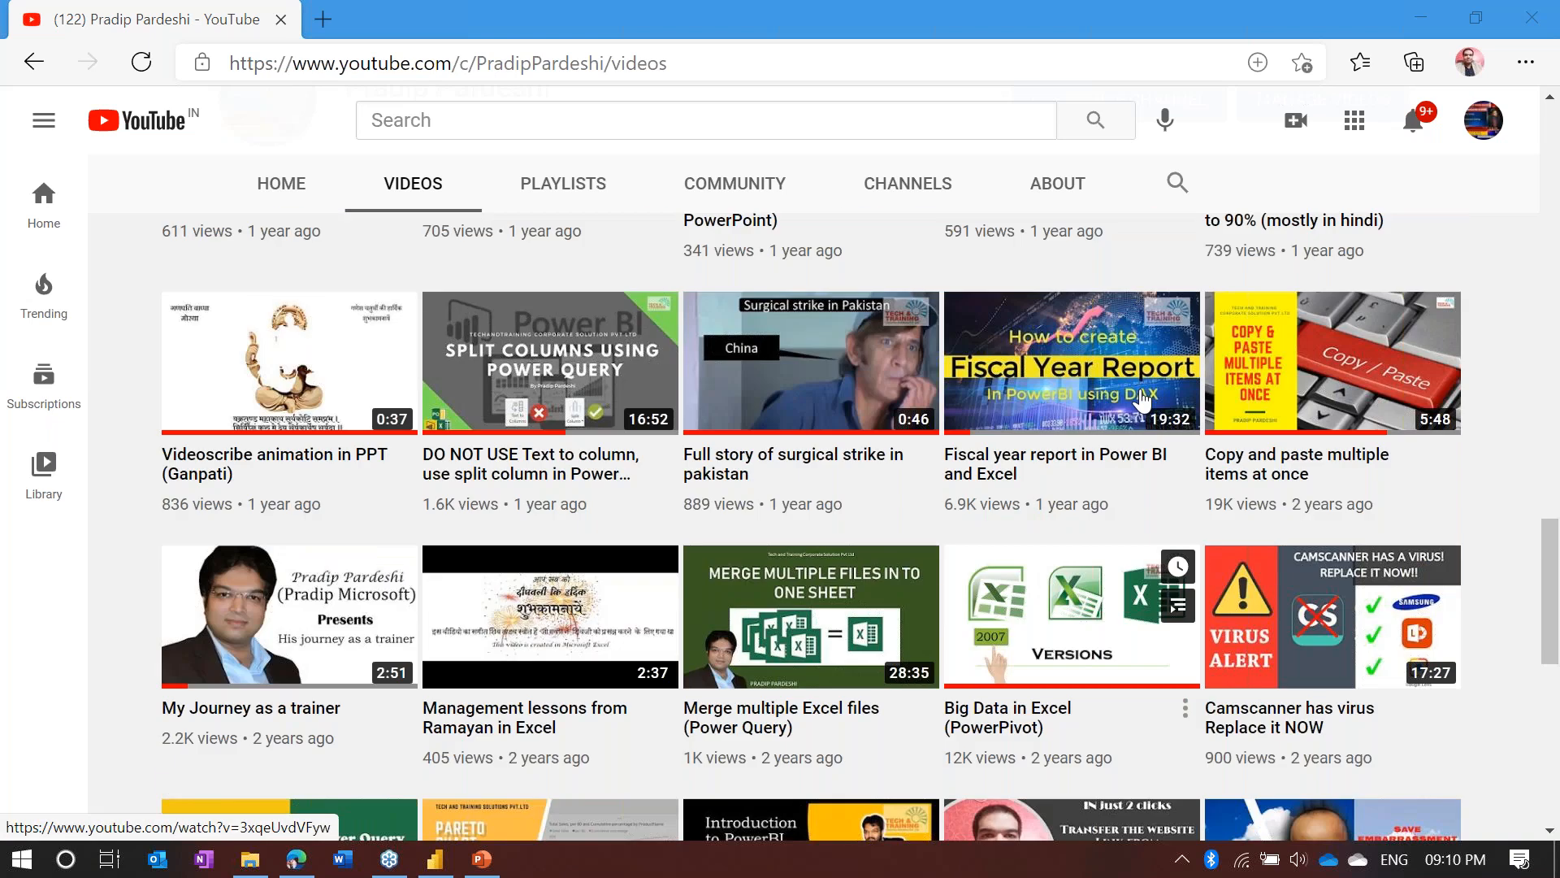
pyautogui.scroll(3, 1142, 400)
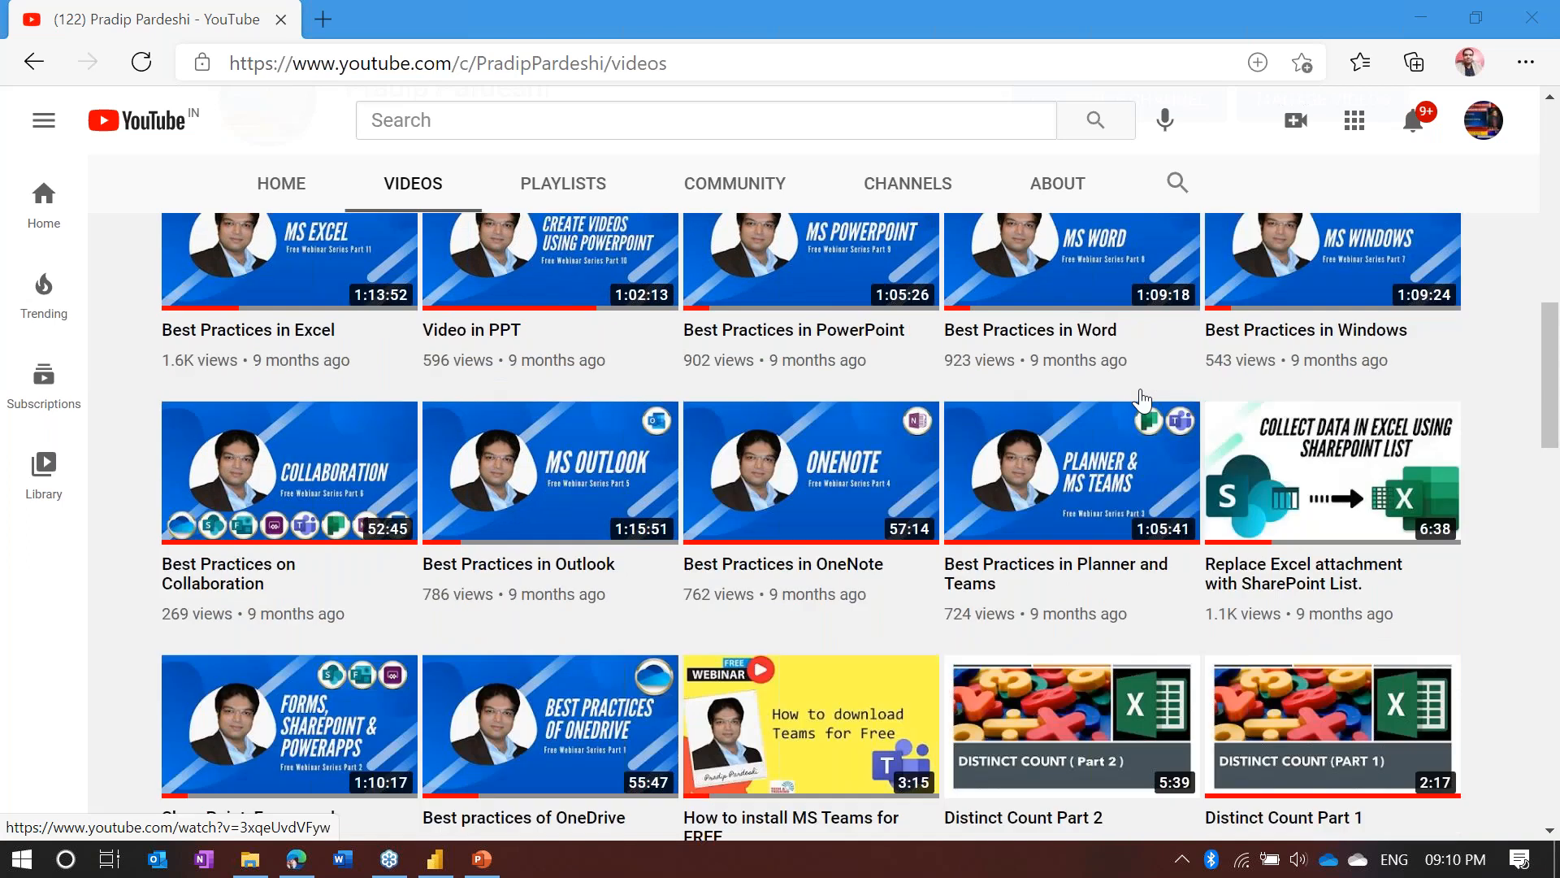
pyautogui.scroll(1, 1142, 400)
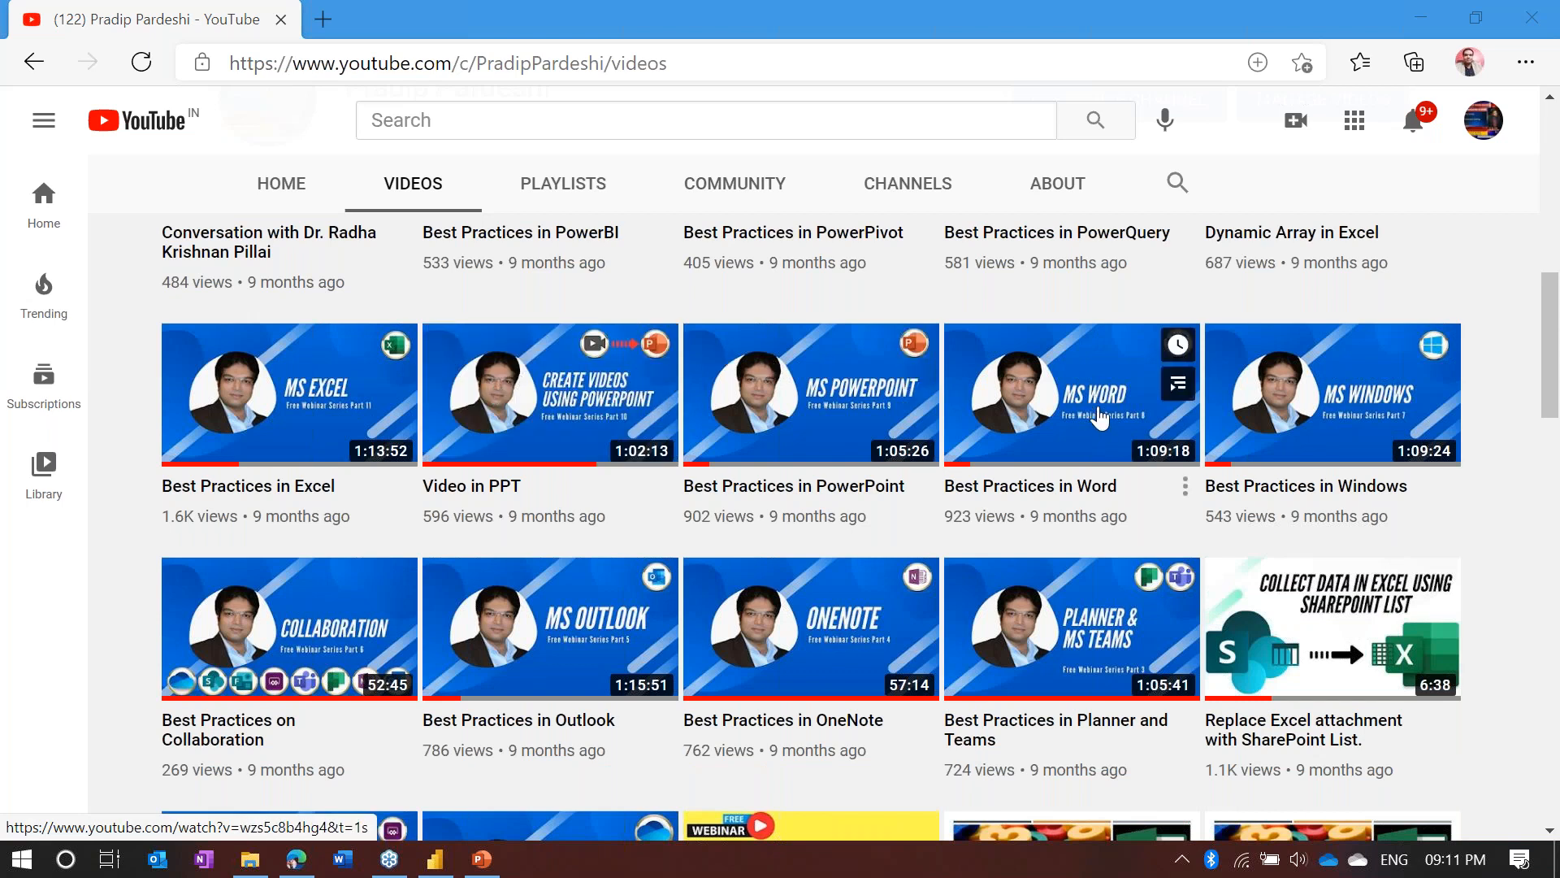
pyautogui.scroll(-2, 1106, 431)
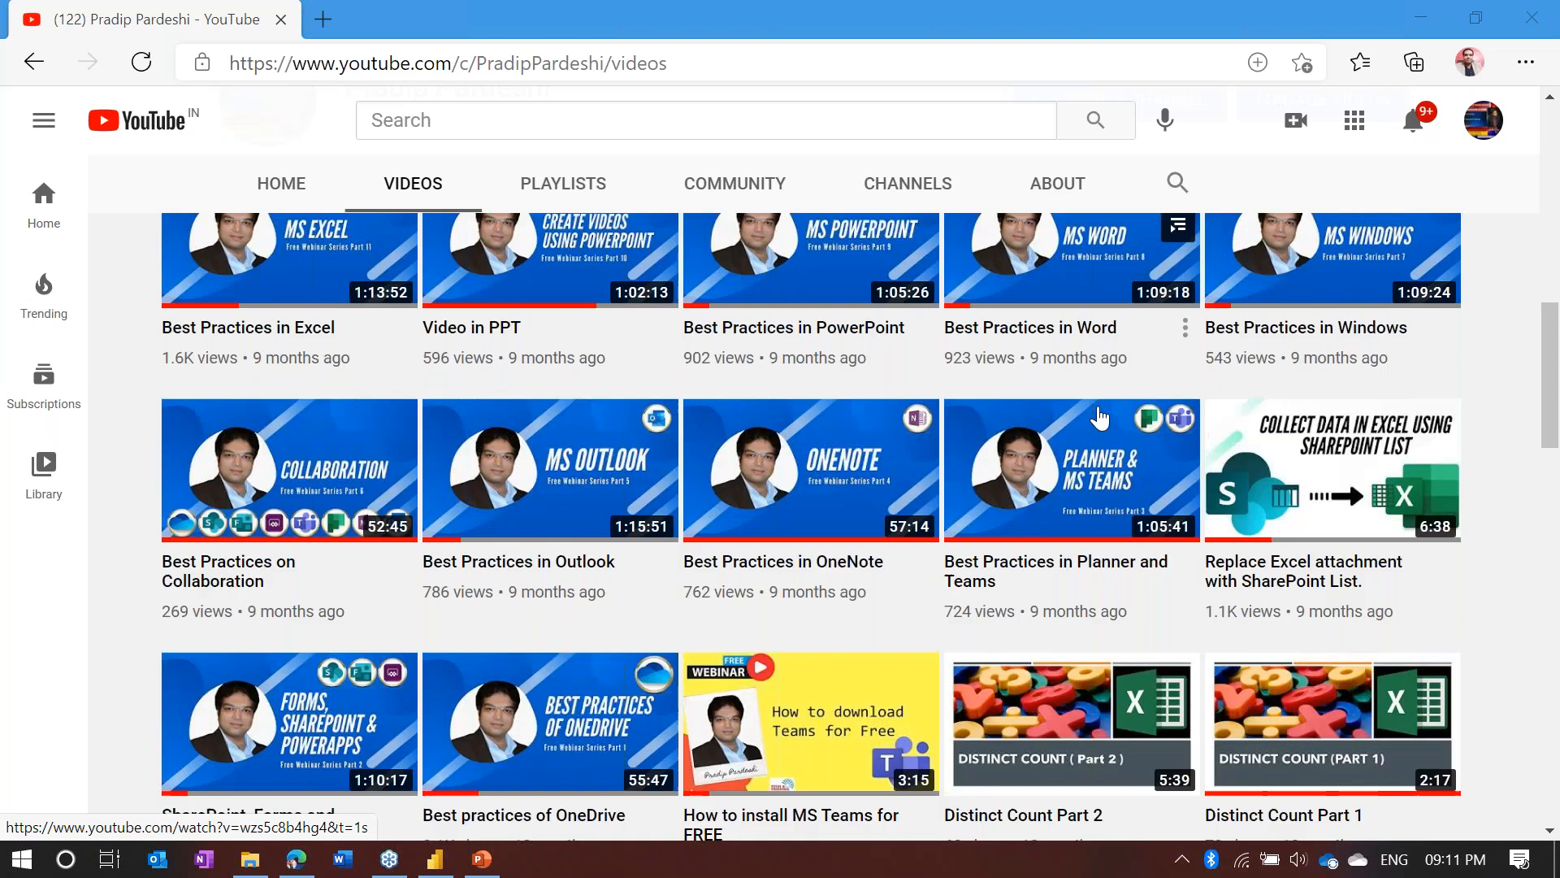
pyautogui.scroll(-10, 1169, 555)
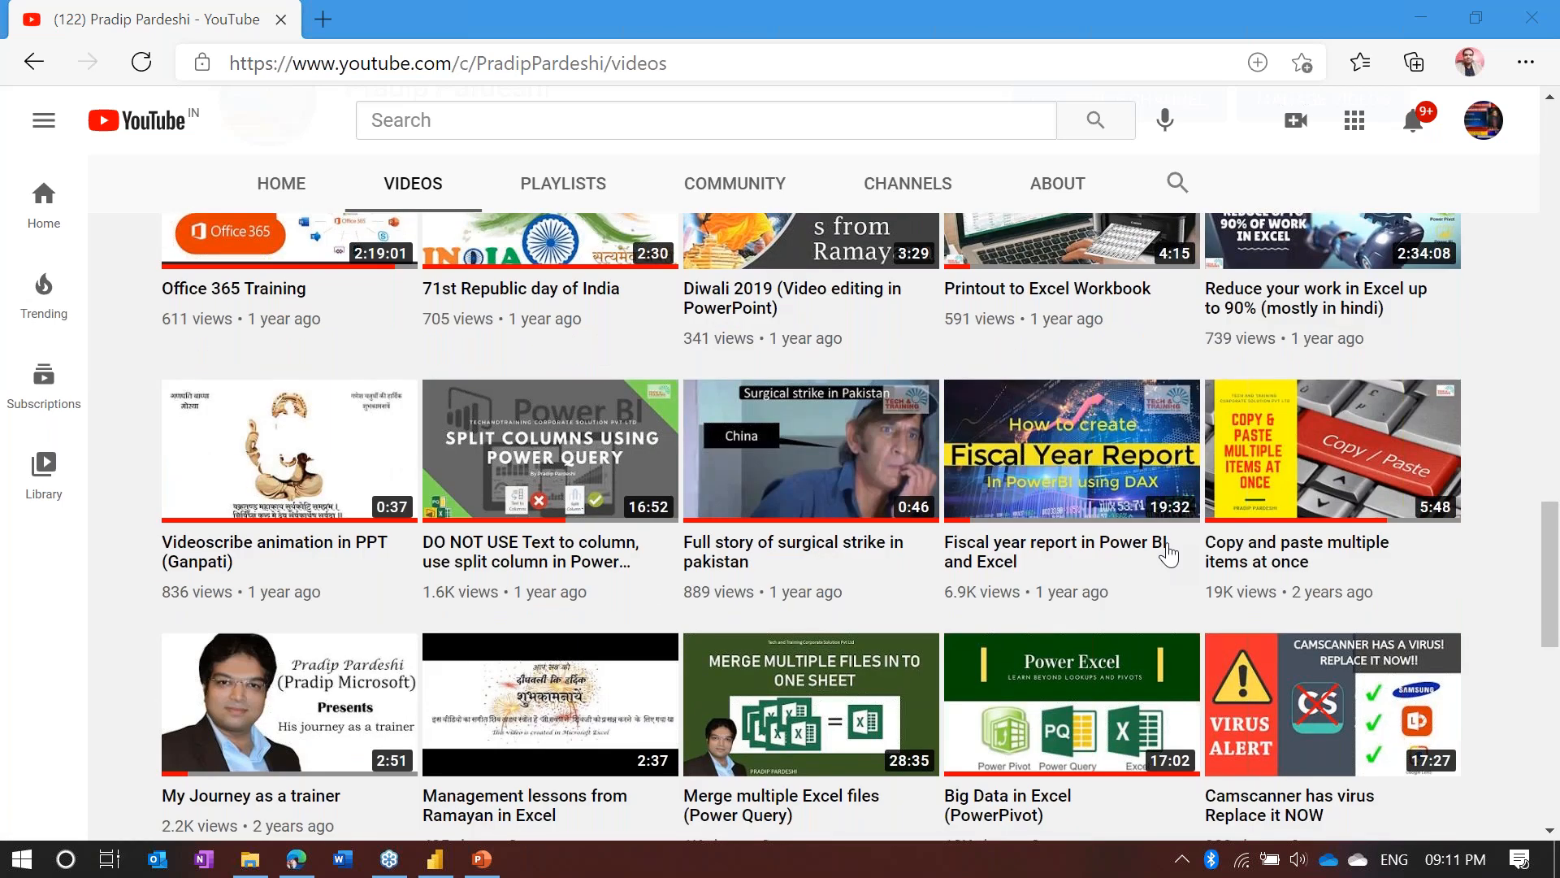
pyautogui.hscroll(1, 1169, 555)
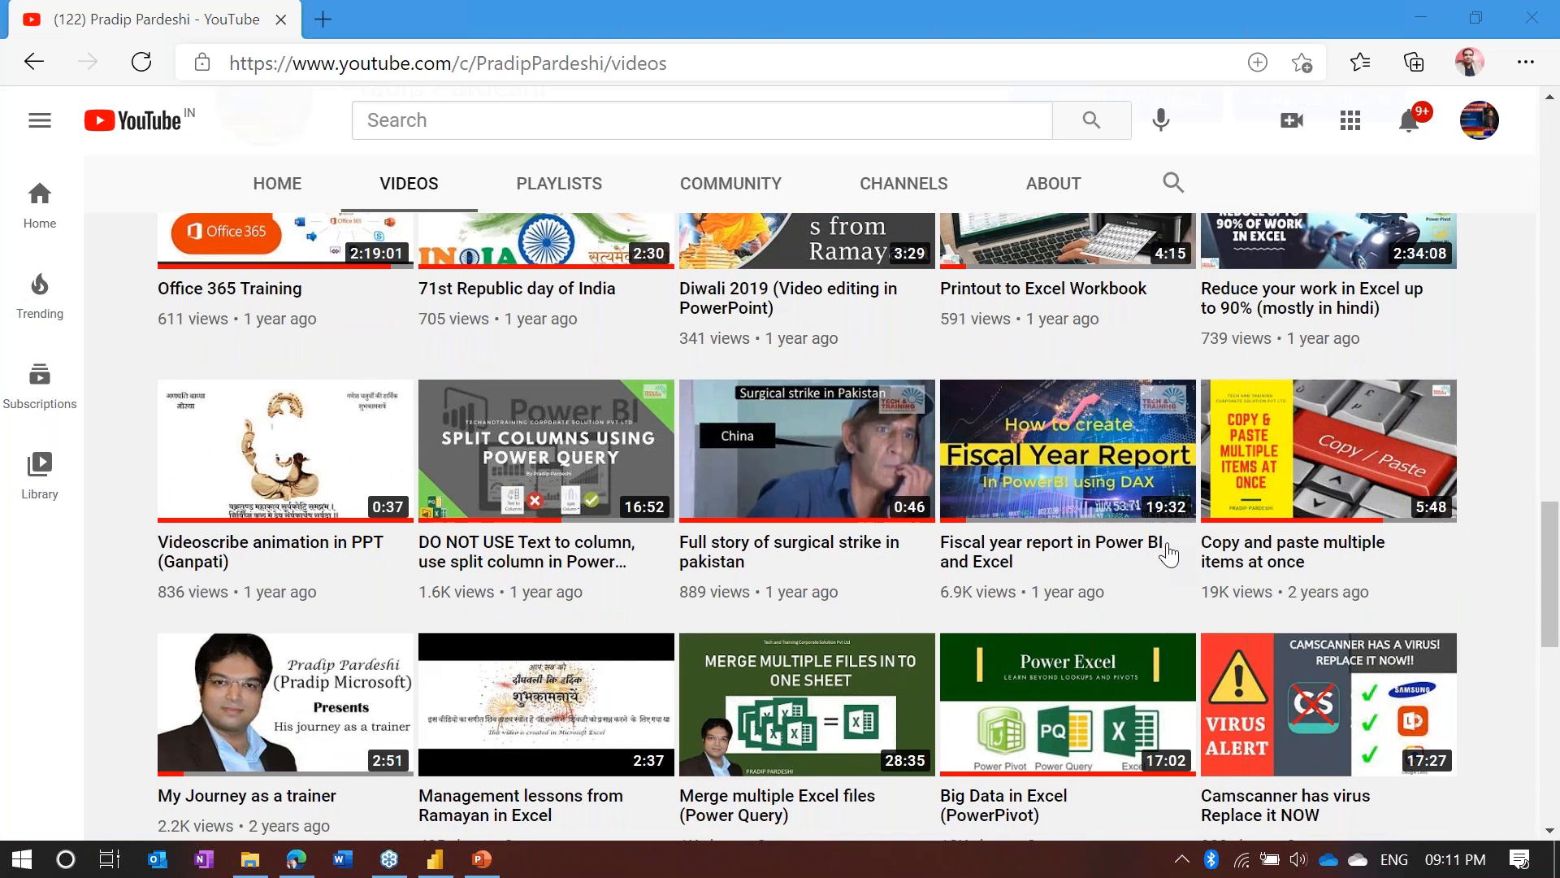
pyautogui.hscroll(-1, 1168, 555)
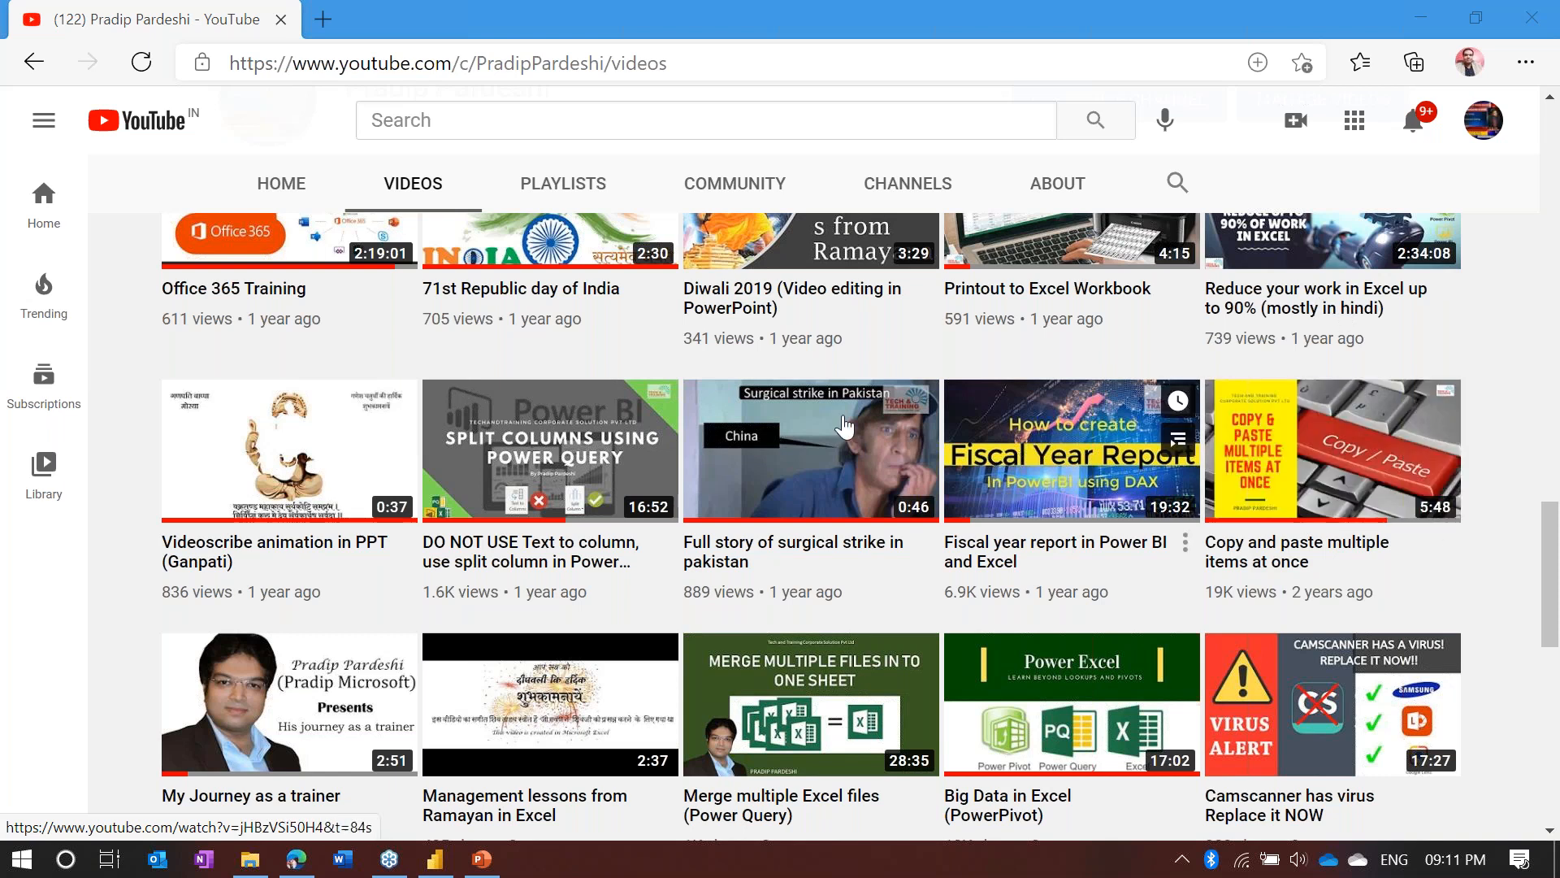
pyautogui.scroll(-1, 693, 422)
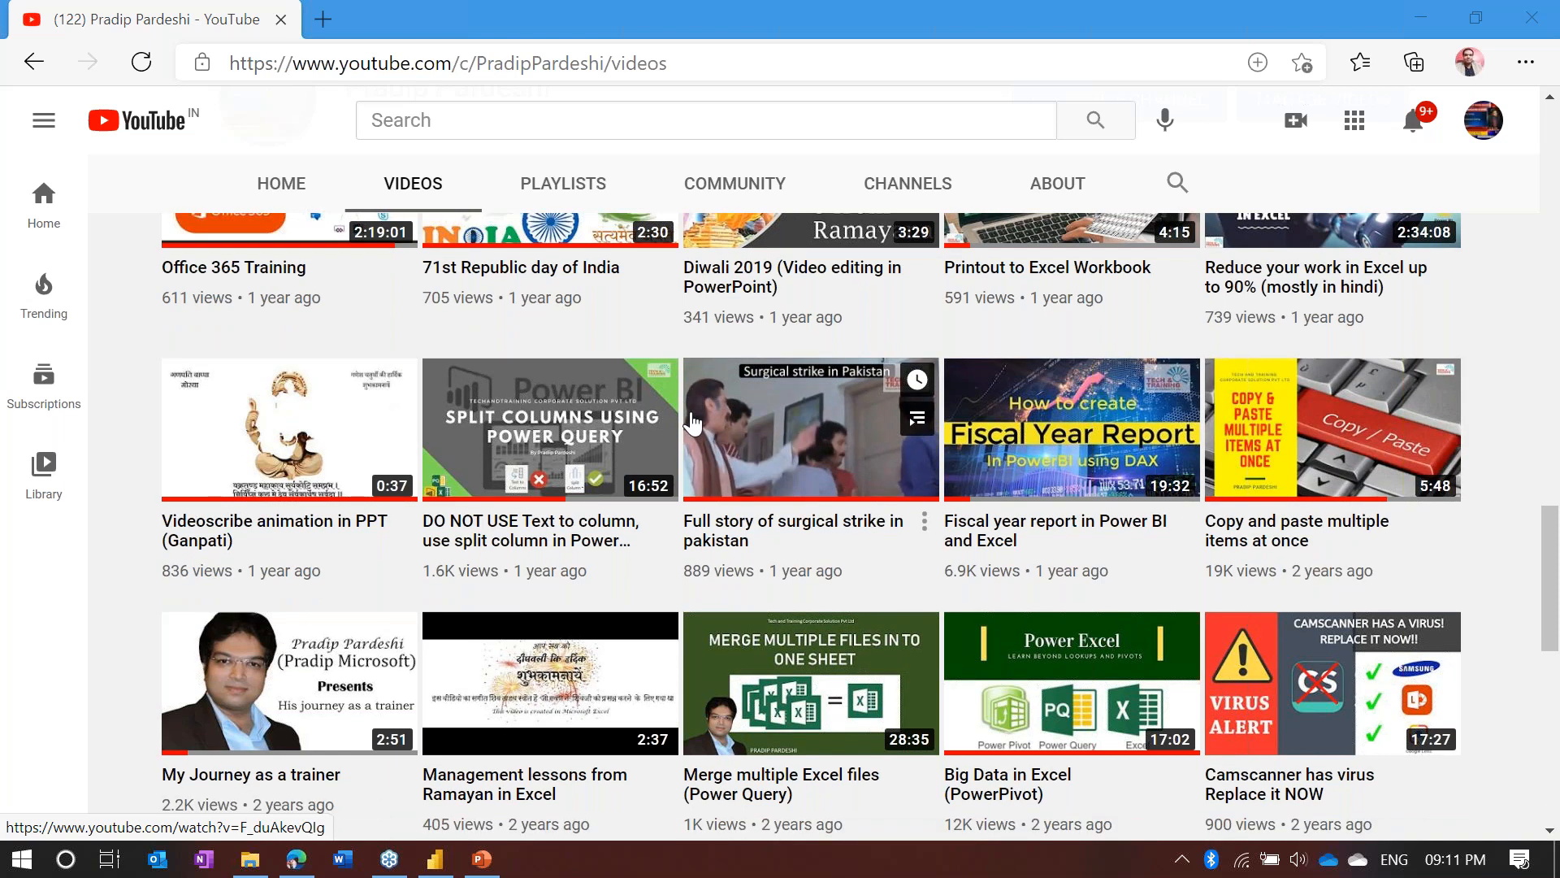
pyautogui.scroll(-3, 693, 422)
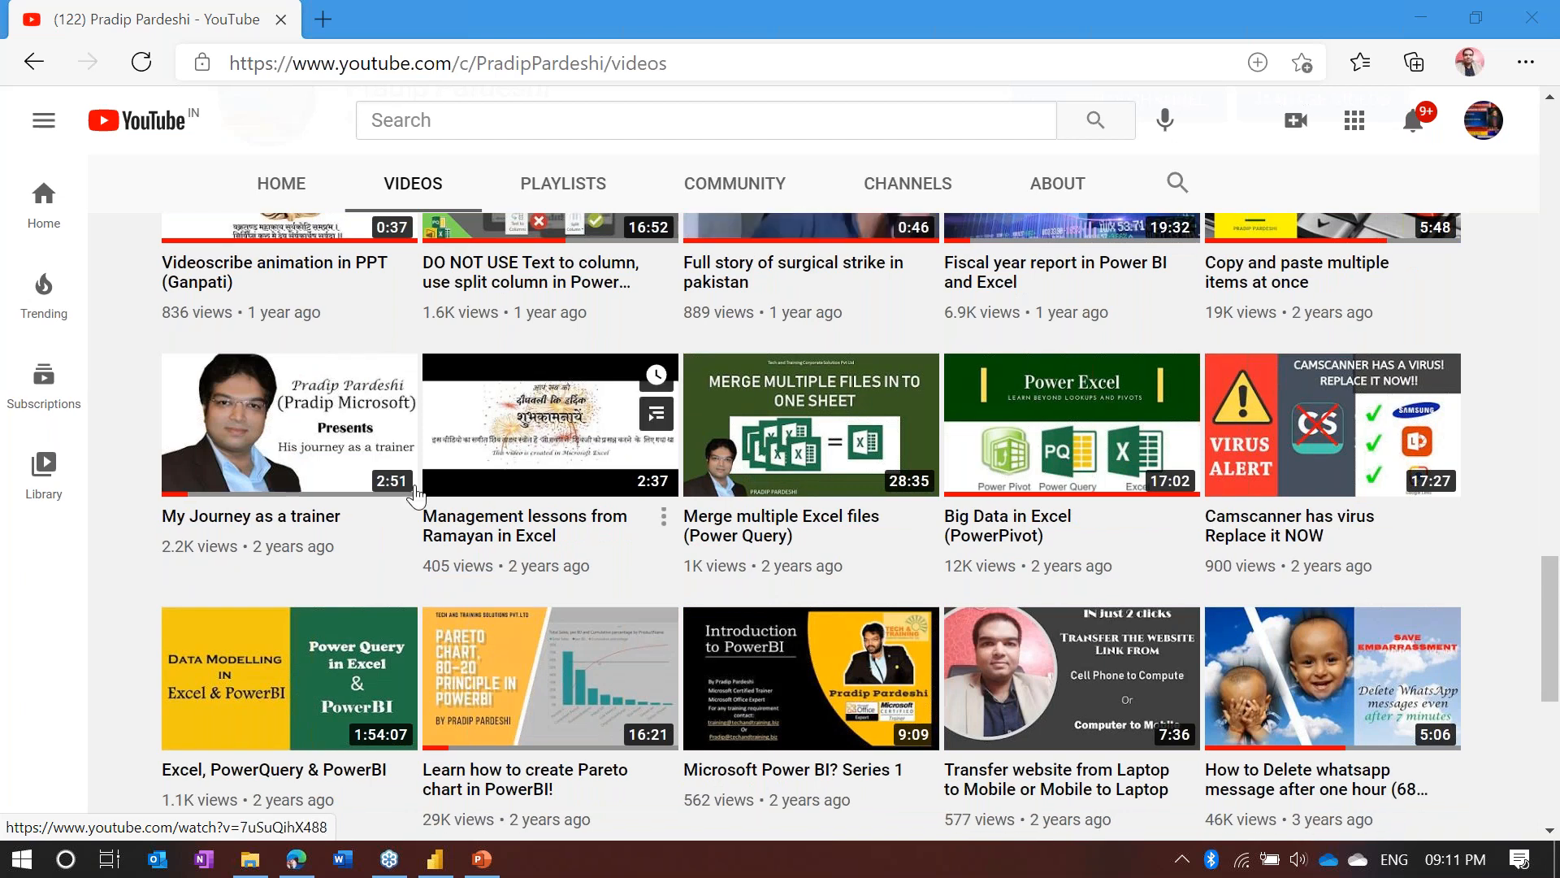
# Step: Open the My Journey as a trainer video and pause its playback
pyautogui.click(312, 524)
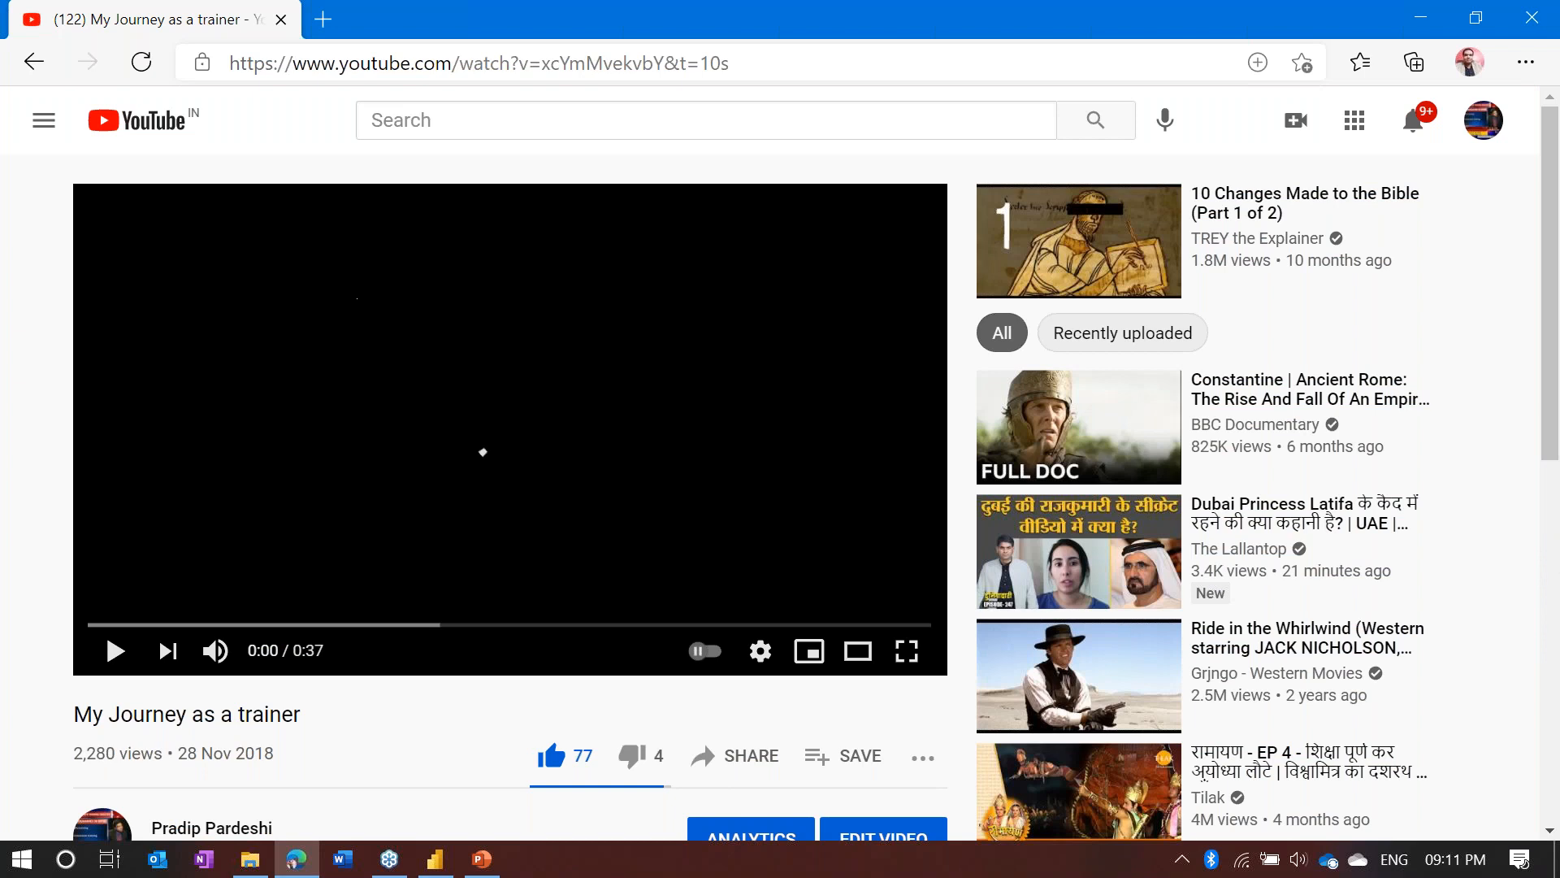
pyautogui.click(742, 62)
pyautogui.press('BackSpace')
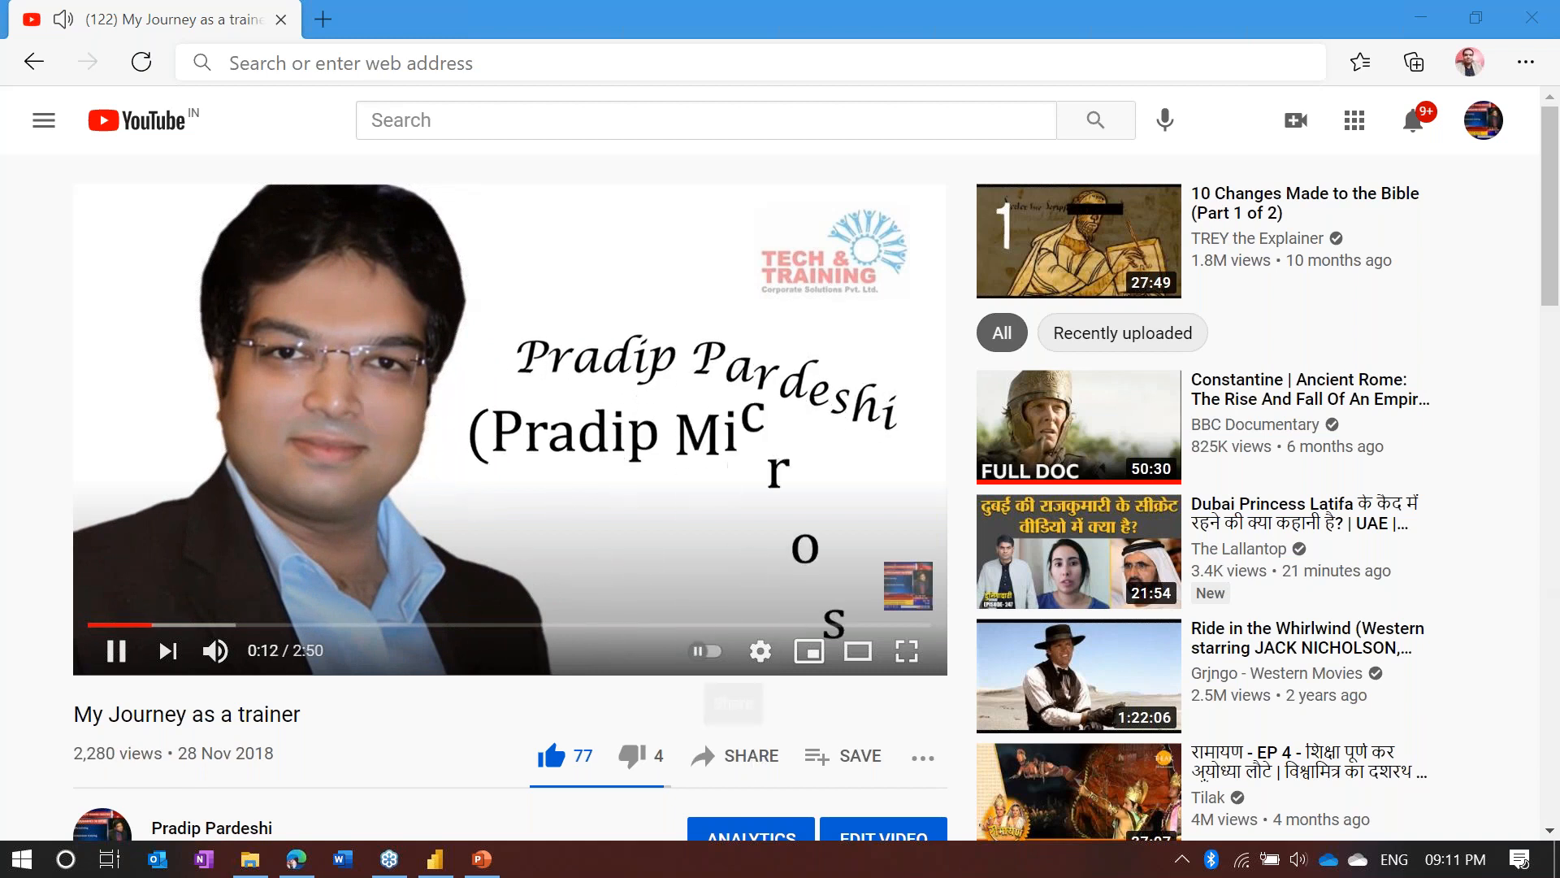
pyautogui.click(471, 396)
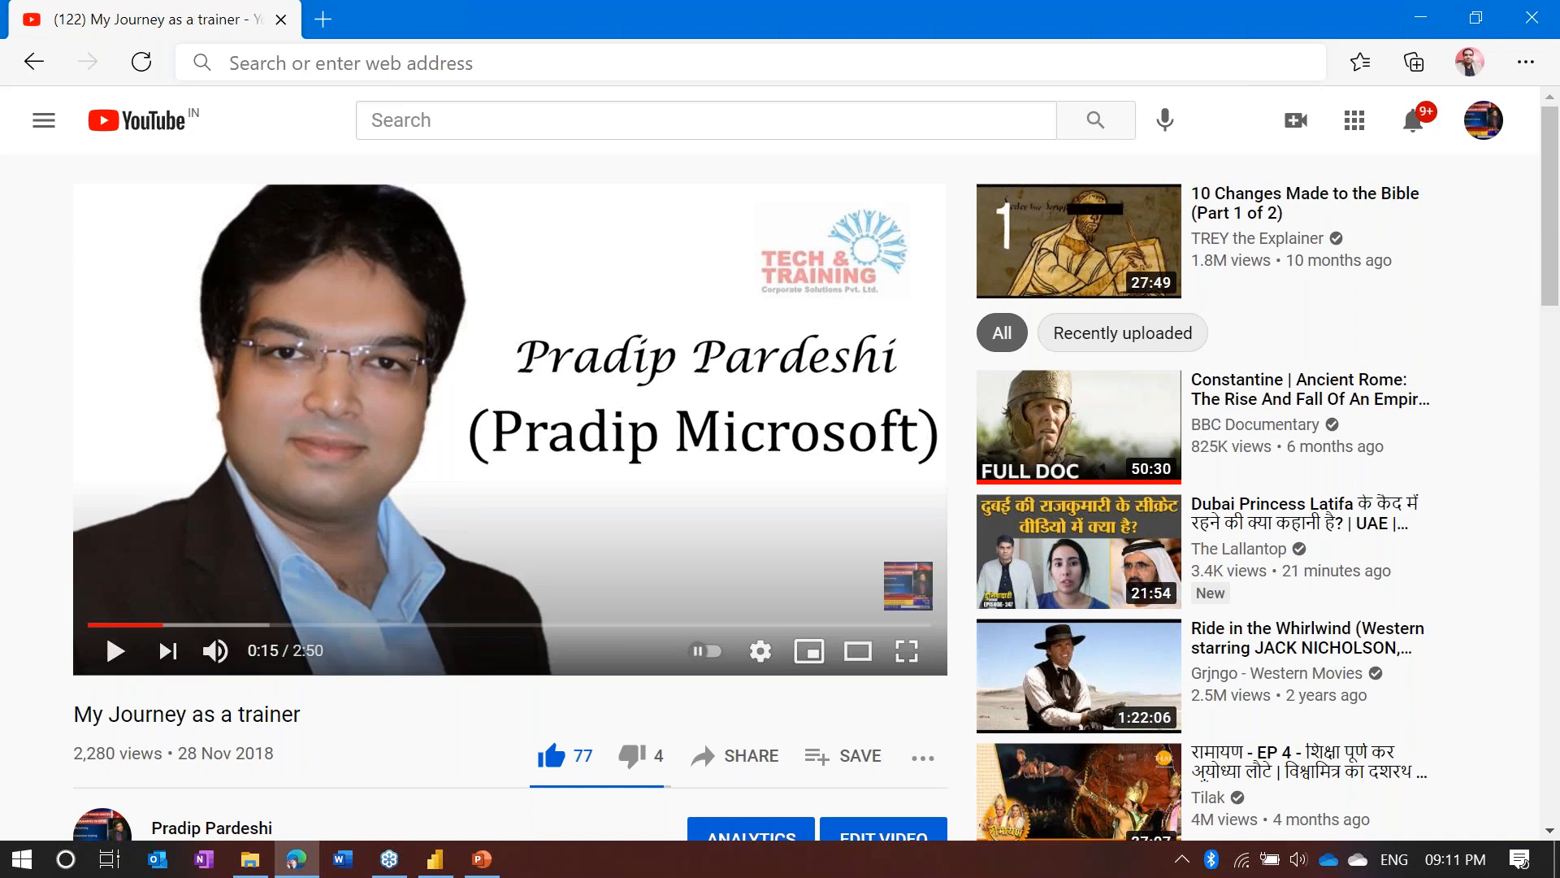
pyautogui.hotkey('alt', 'Tab')
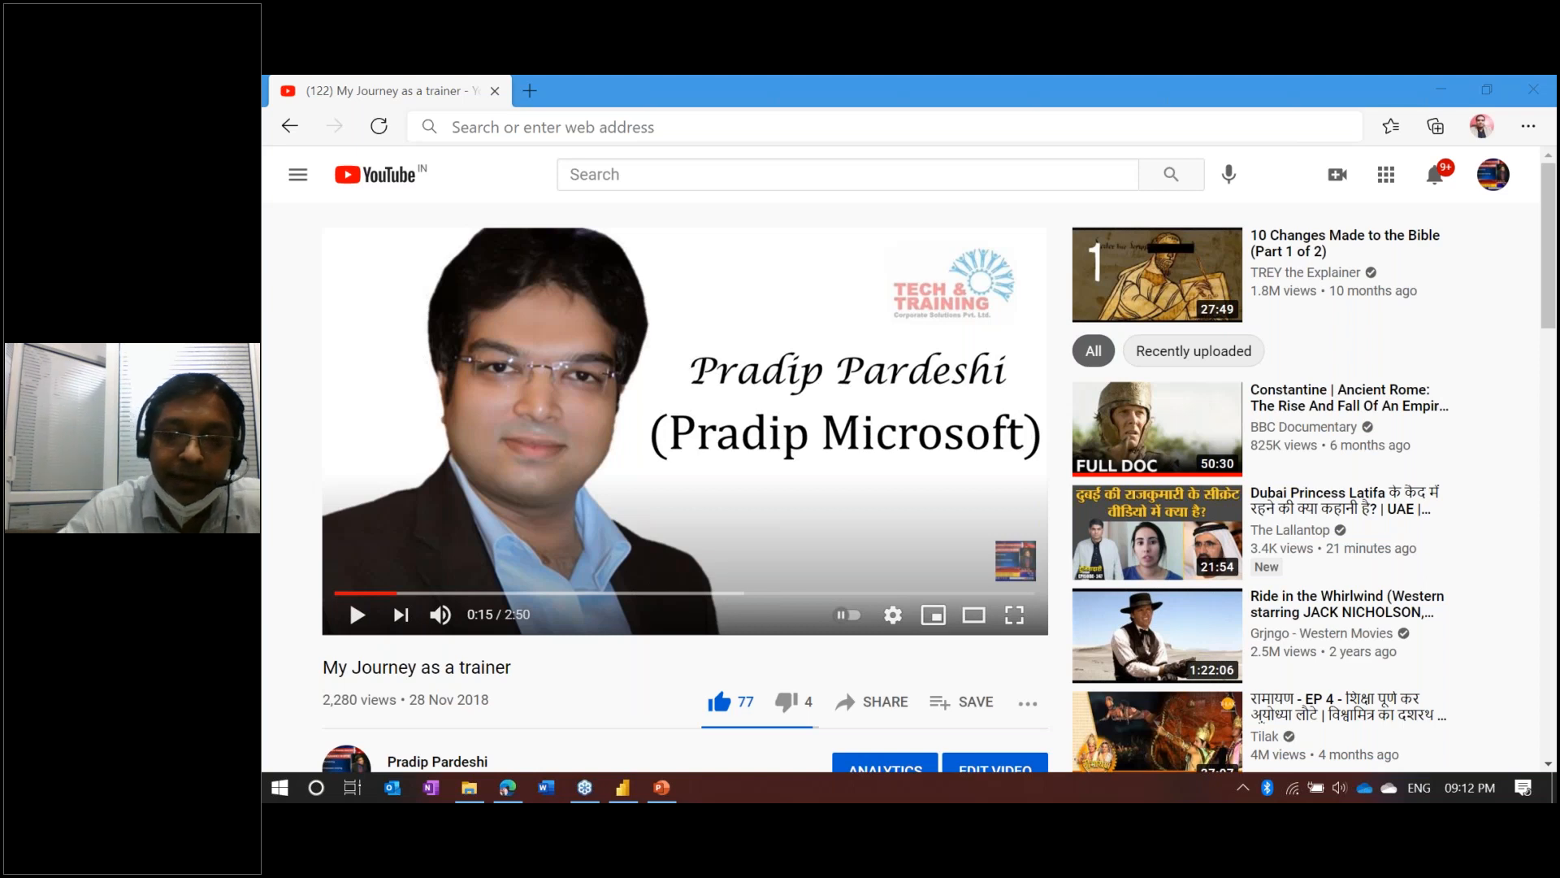
pyautogui.press('XF86AudioRaiseVolume')
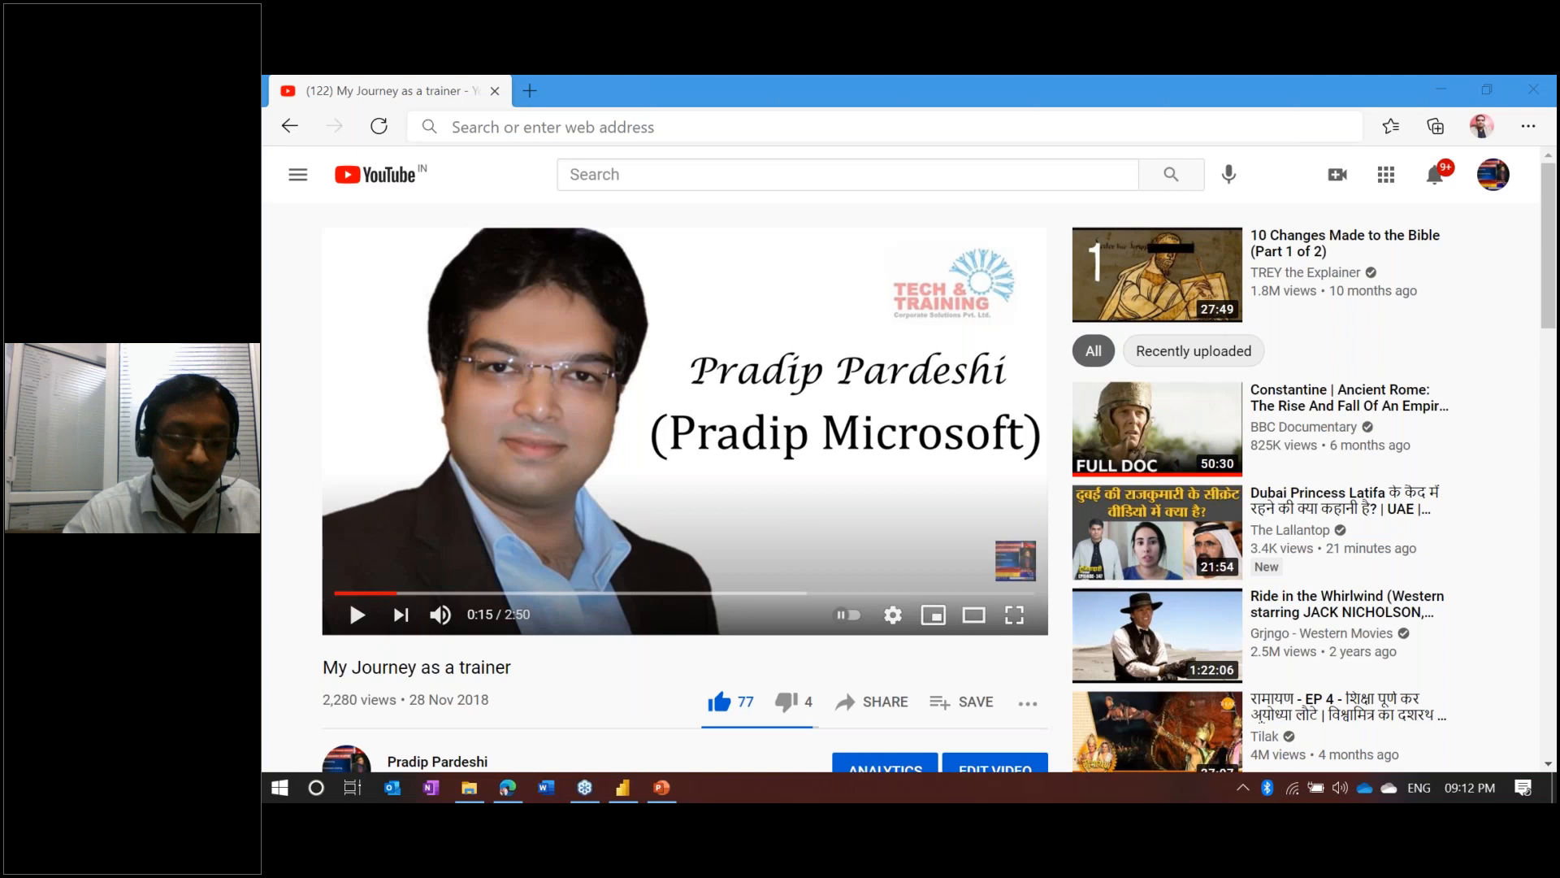
pyautogui.press('XF86AudioRaiseVolume')
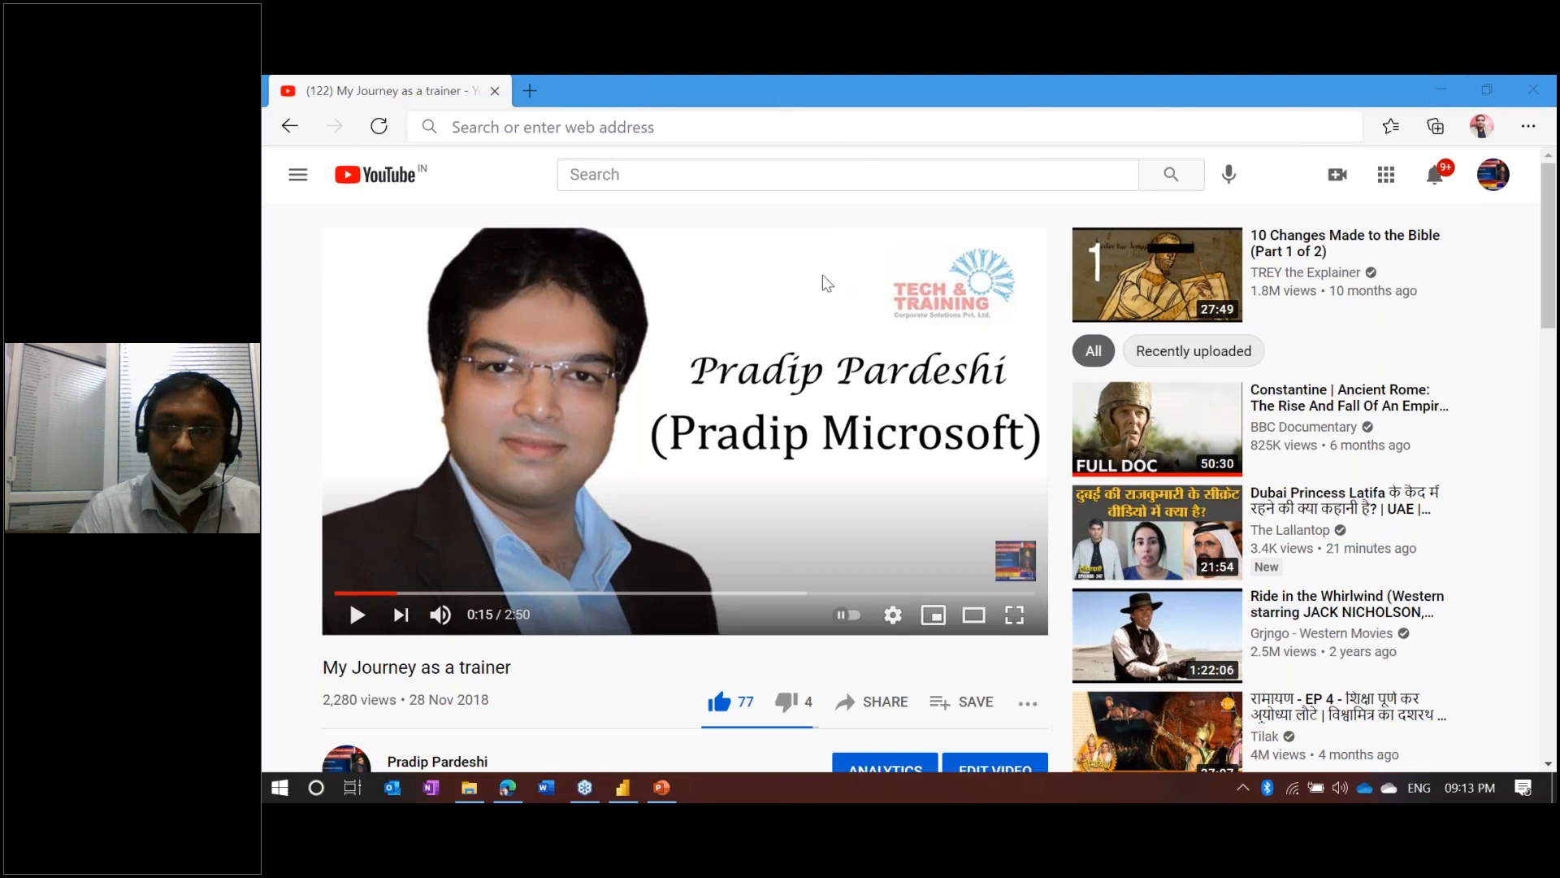
pyautogui.press('XF86AudioLowerVolume')
pyautogui.press('XF86AudioLowerVolume')
pyautogui.press('XF86AudioLowerVolume')
pyautogui.press('XF86AudioLowerVolume')
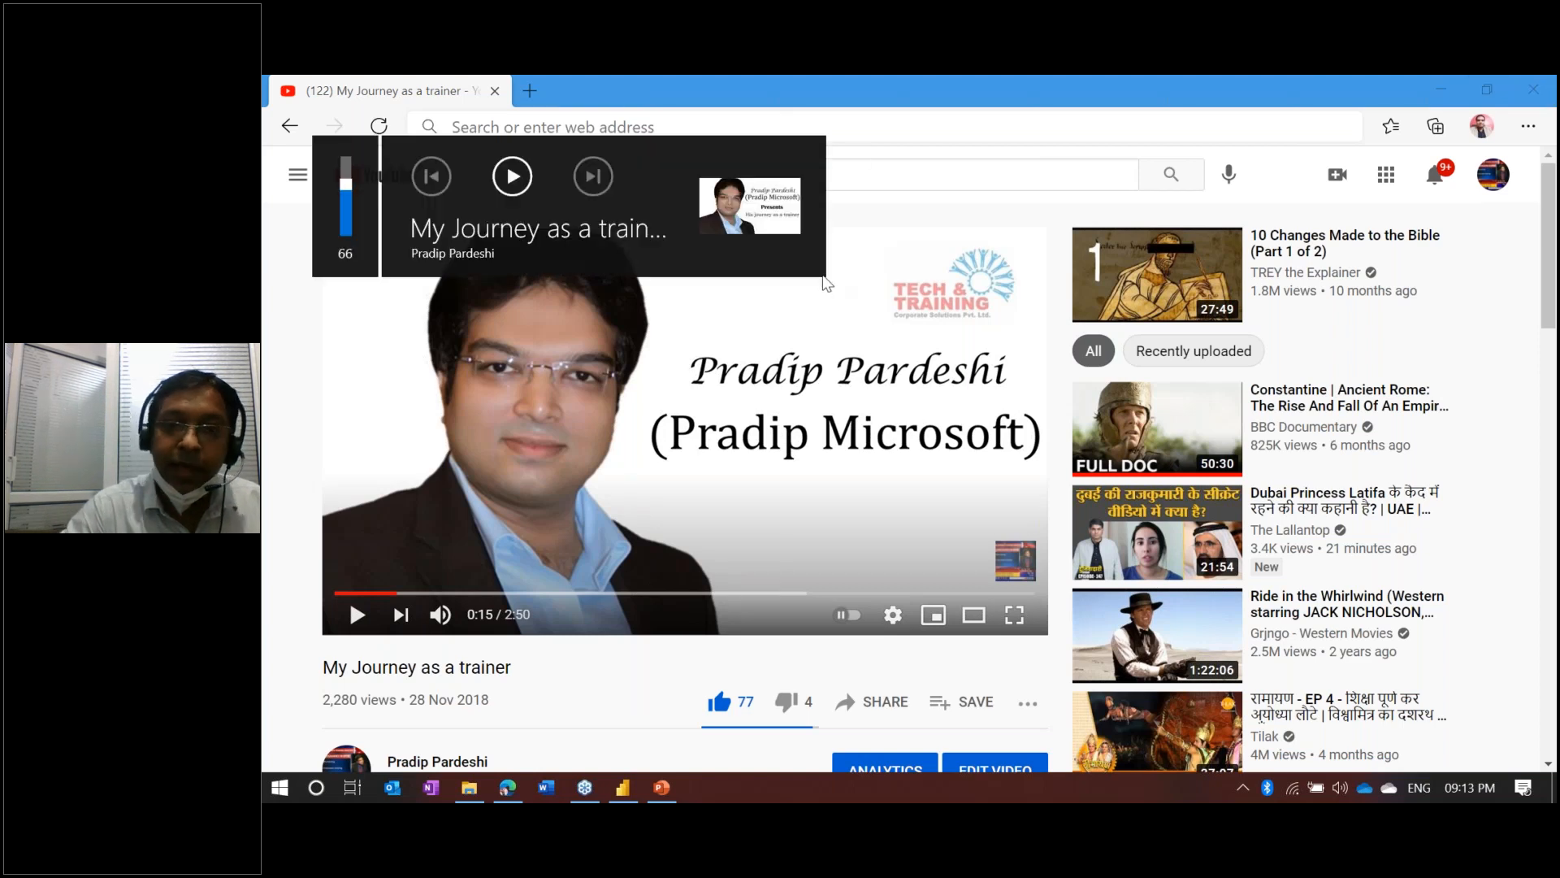
pyautogui.press('XF86AudioRaiseVolume')
pyautogui.press('XF86AudioRaiseVolume')
pyautogui.press('XF86AudioRaiseVolume')
pyautogui.press('XF86AudioRaiseVolume')
pyautogui.press('XF86AudioRaiseVolume')
pyautogui.press('XF86AudioRaiseVolume')
pyautogui.press('XF86AudioRaiseVolume')
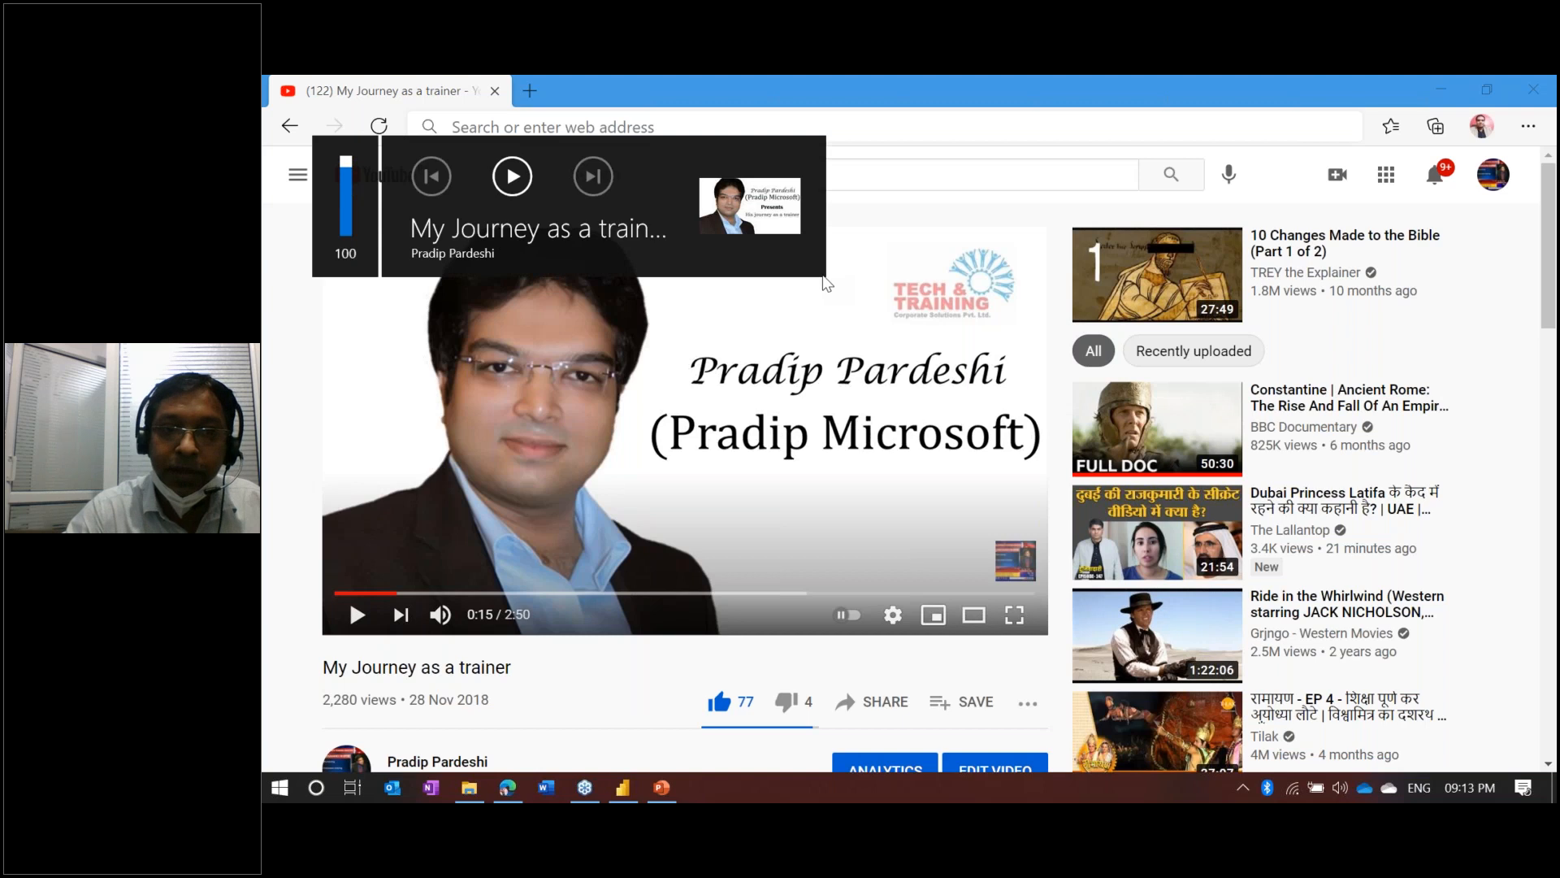
pyautogui.rightClick(1265, 791)
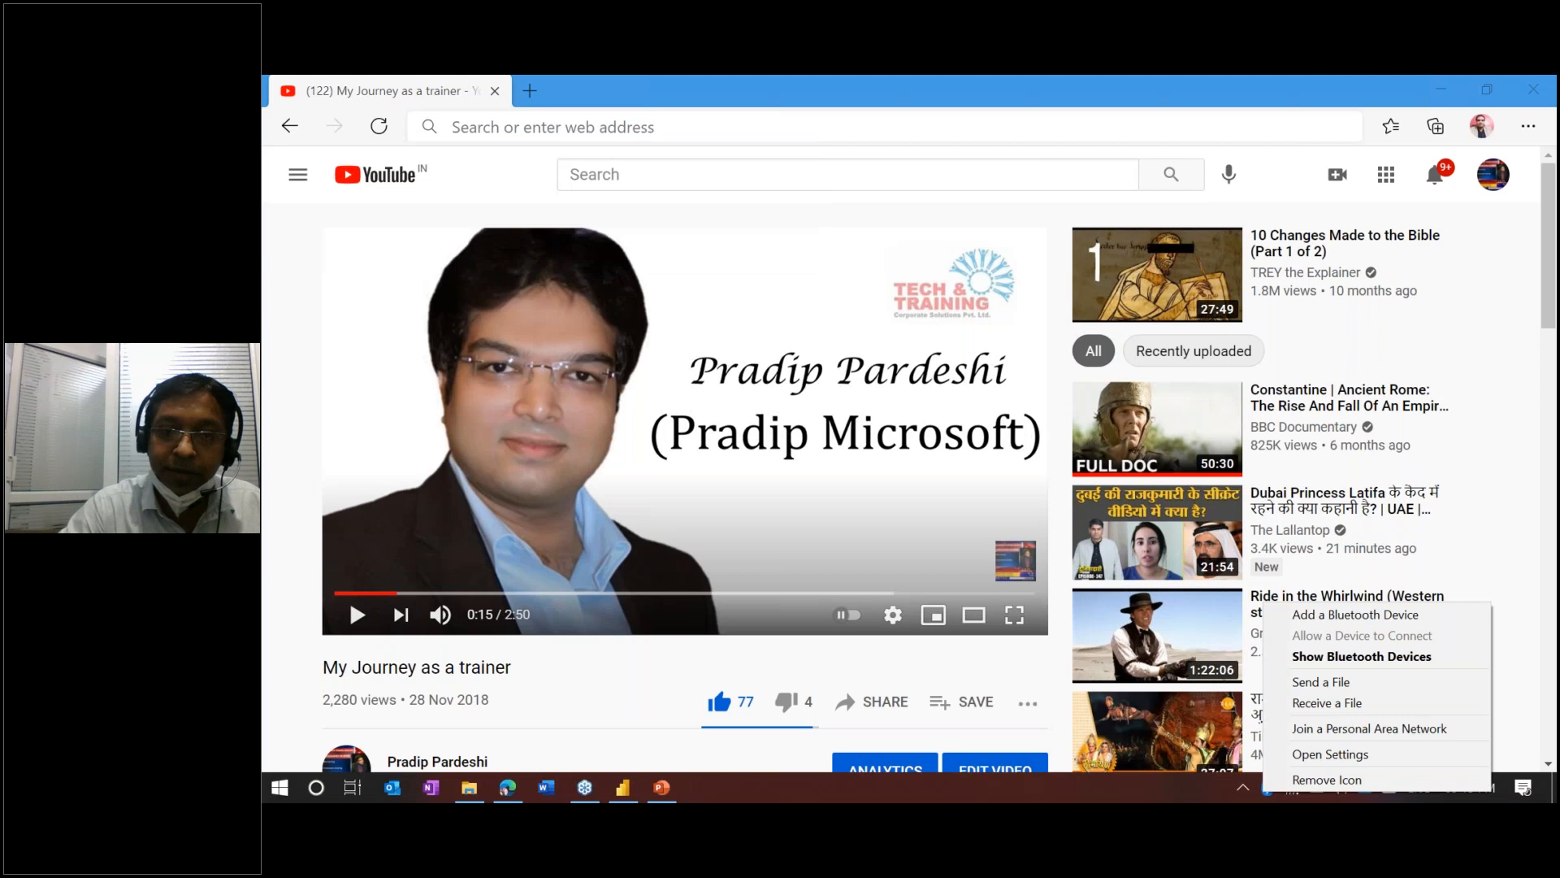
pyautogui.press('Escape')
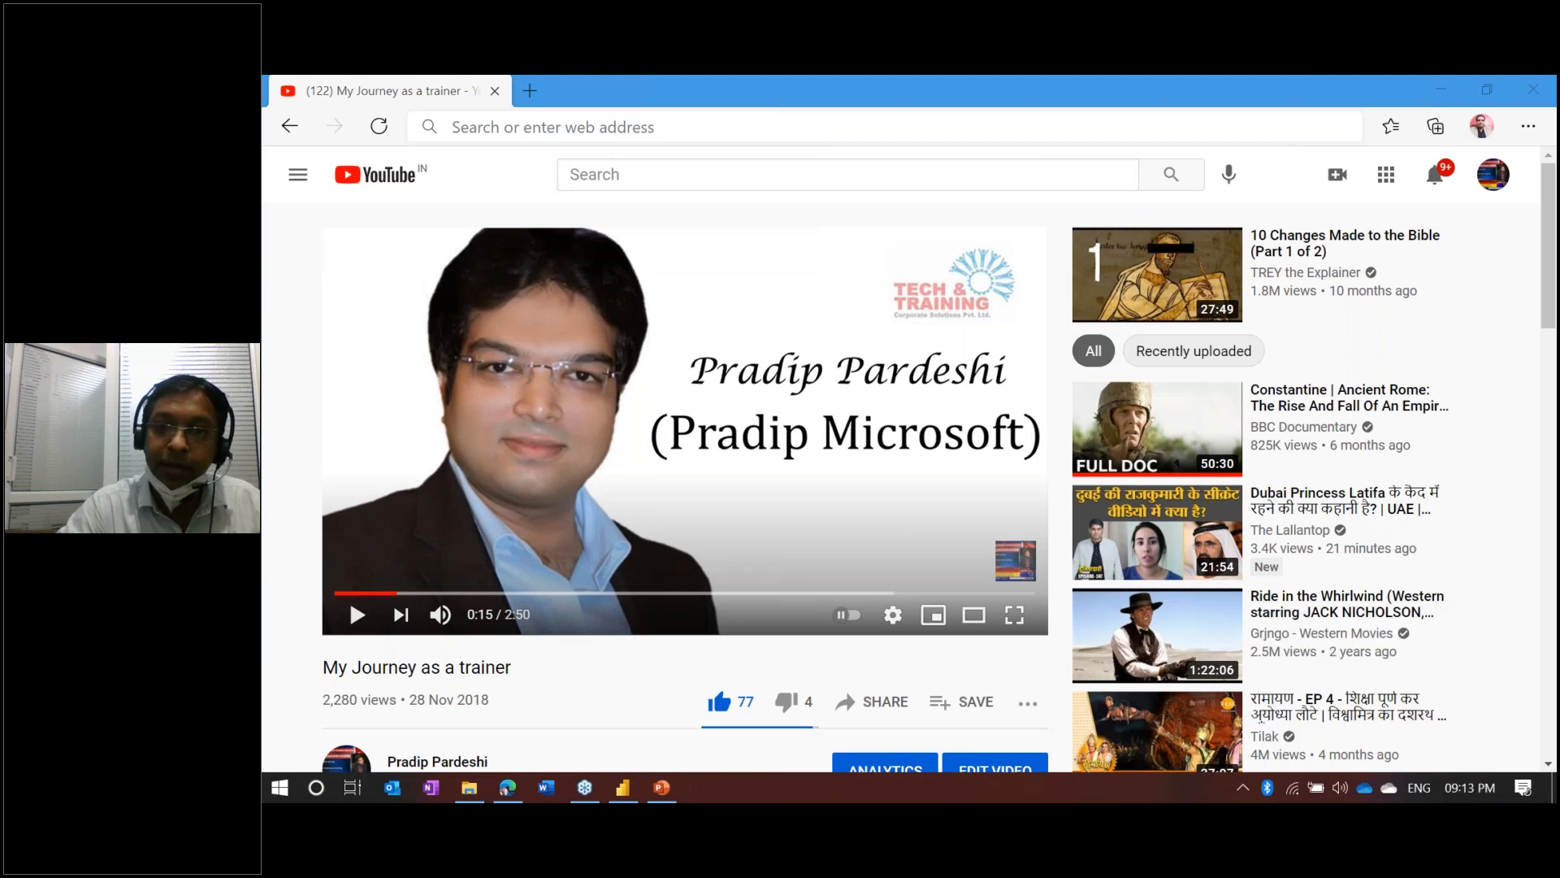